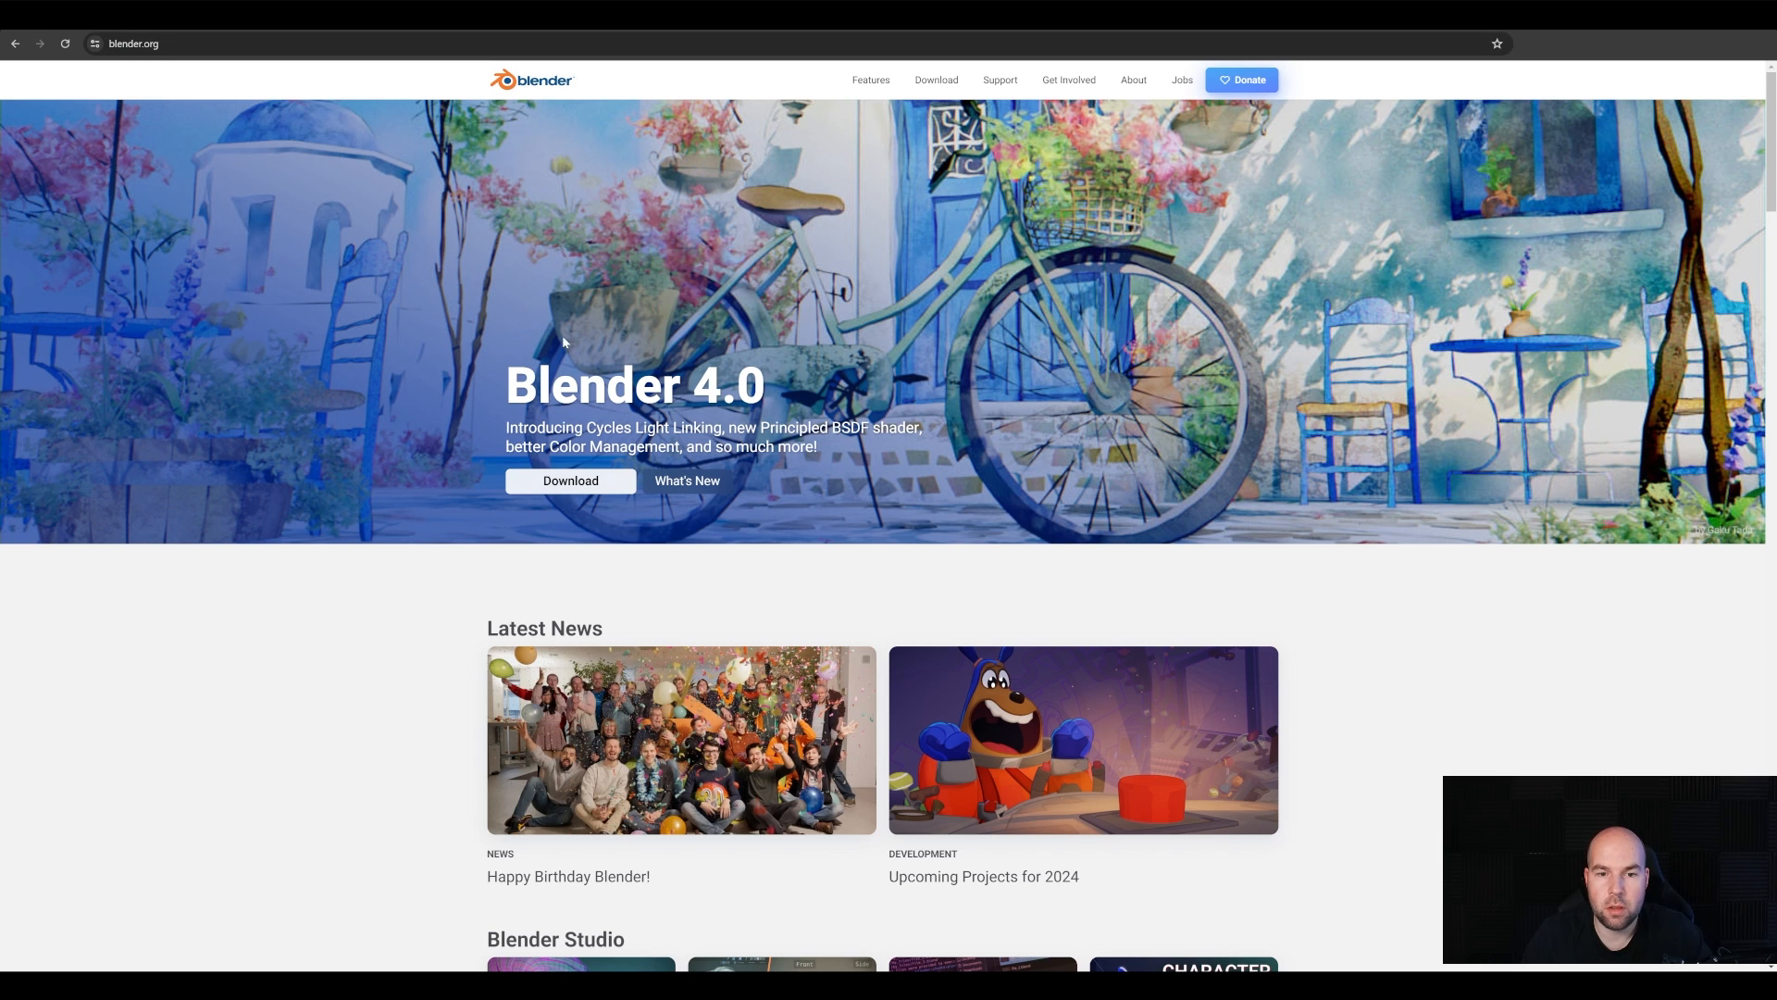
Open the download page for Blender 4.0 from the Blender website
click(571, 482)
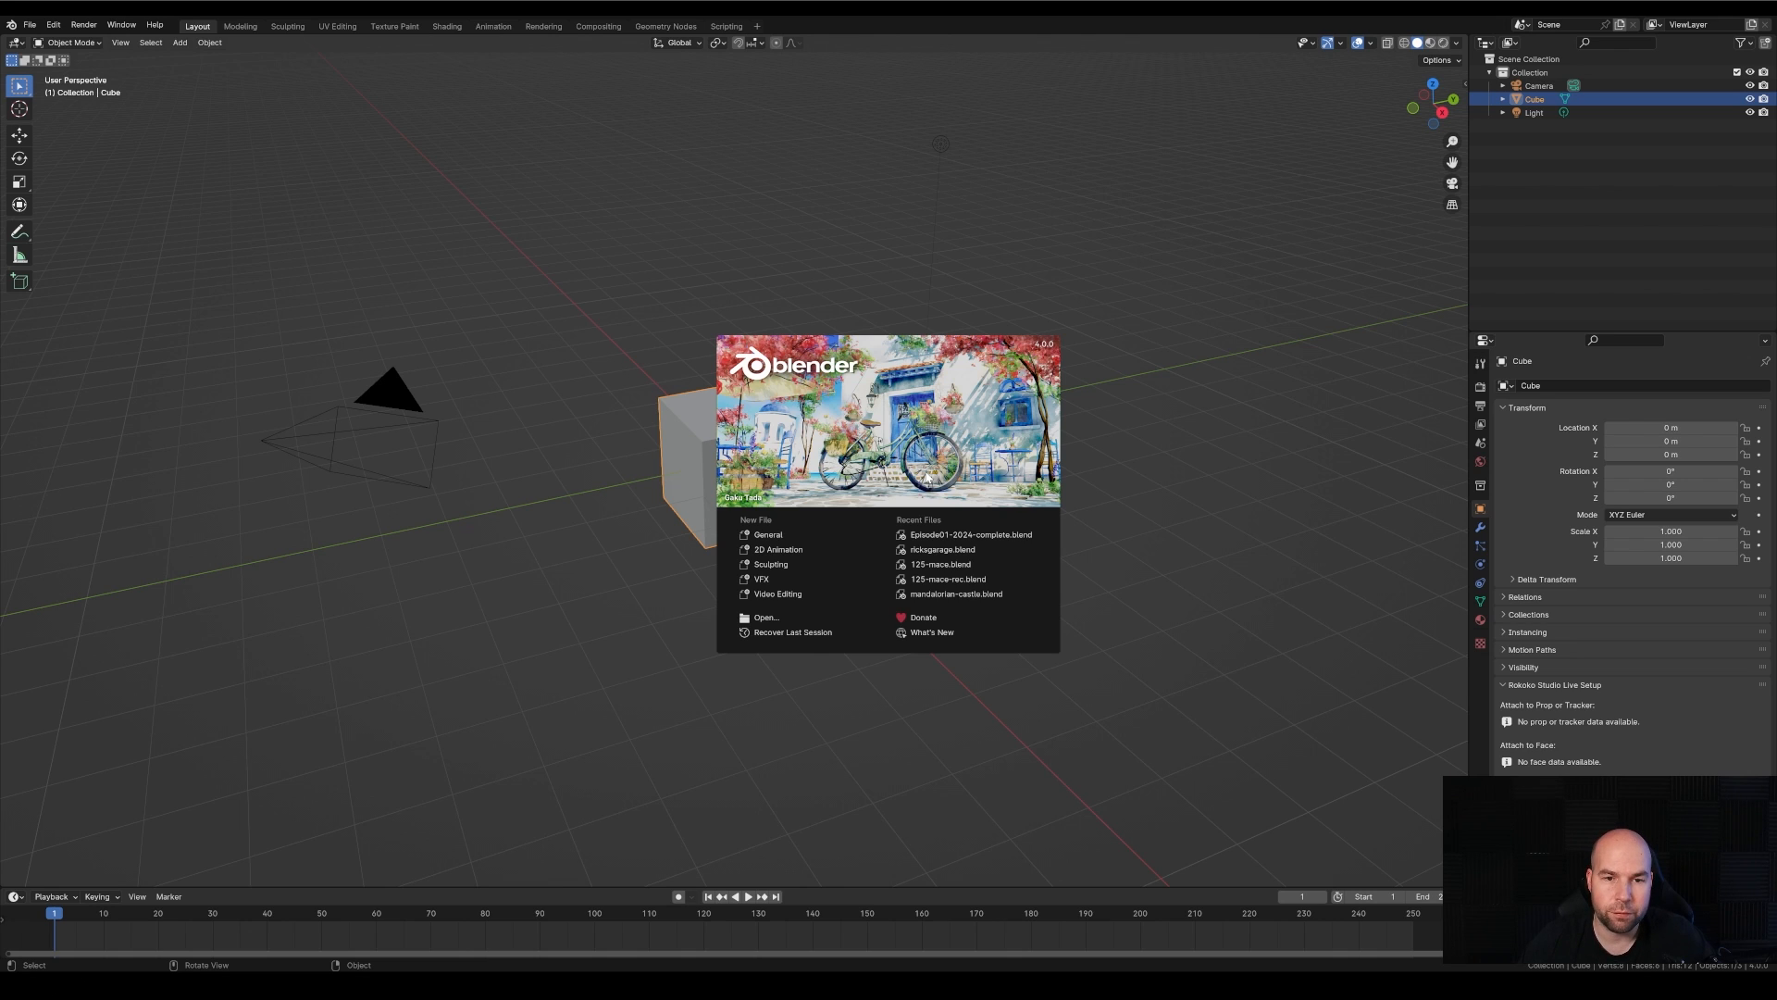
Switch to Blender, dismiss the splash screen and orbit the viewport around the default cube
click(739, 234)
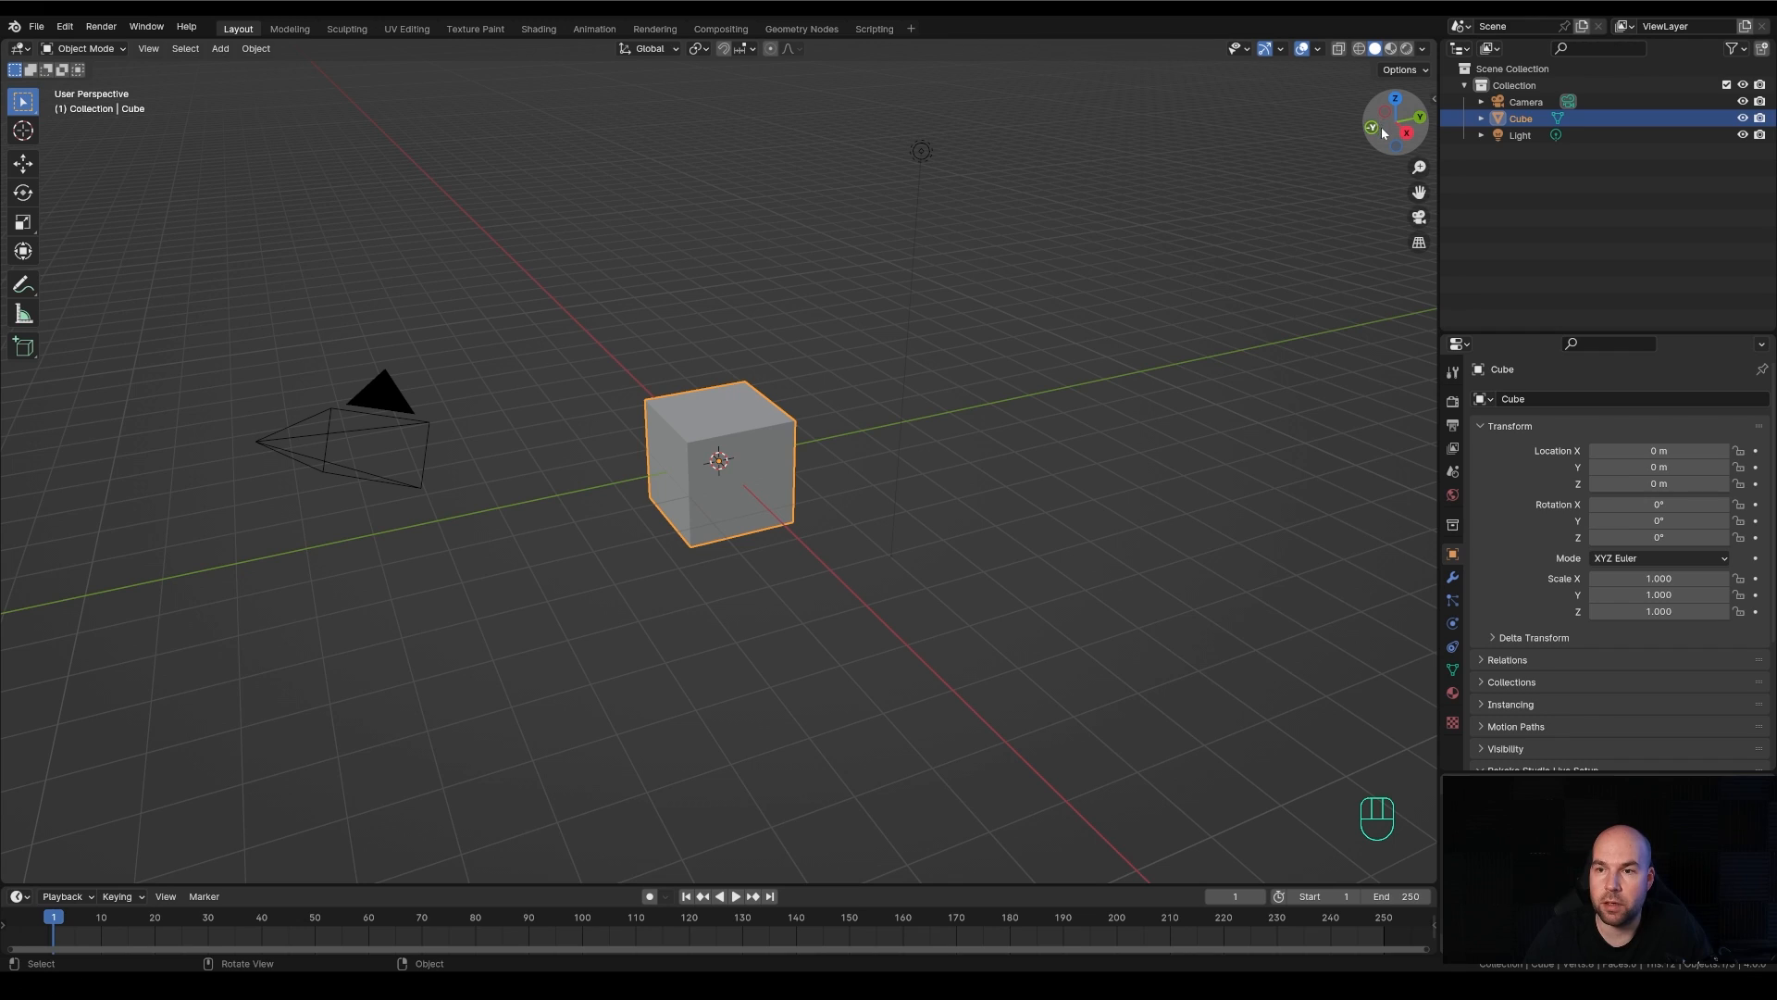
drag(1386, 134, 1040, 347)
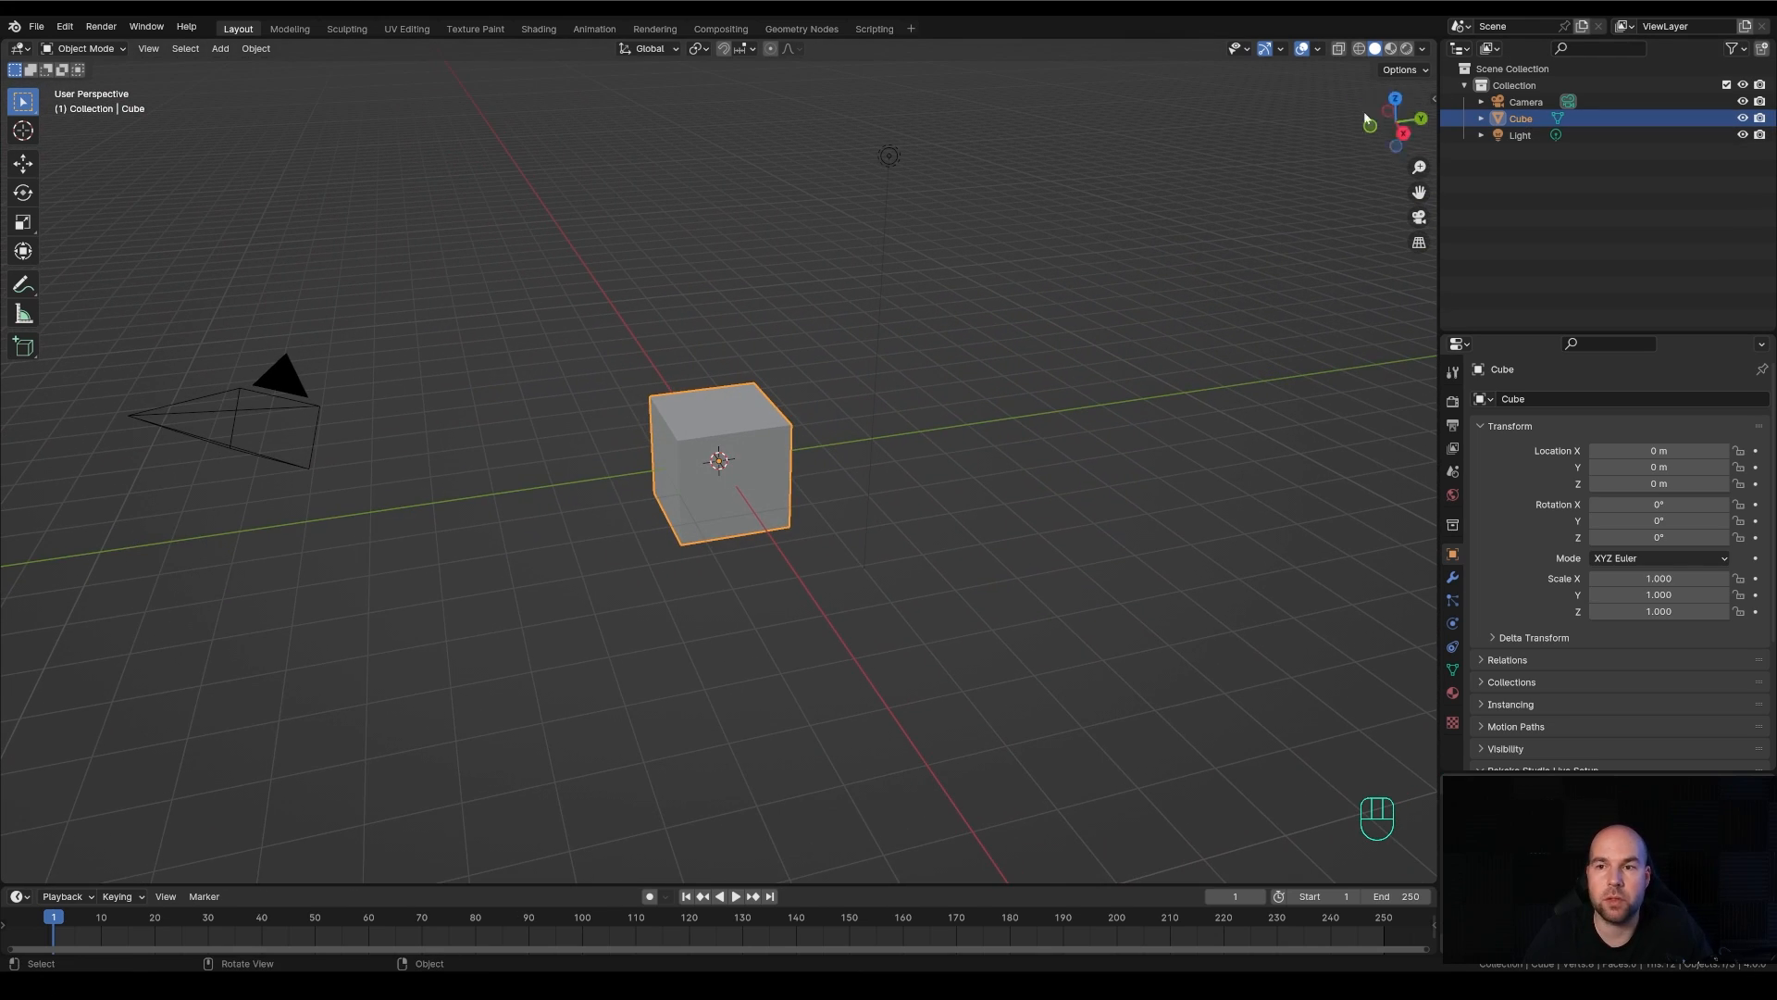
drag(1388, 140, 980, 407)
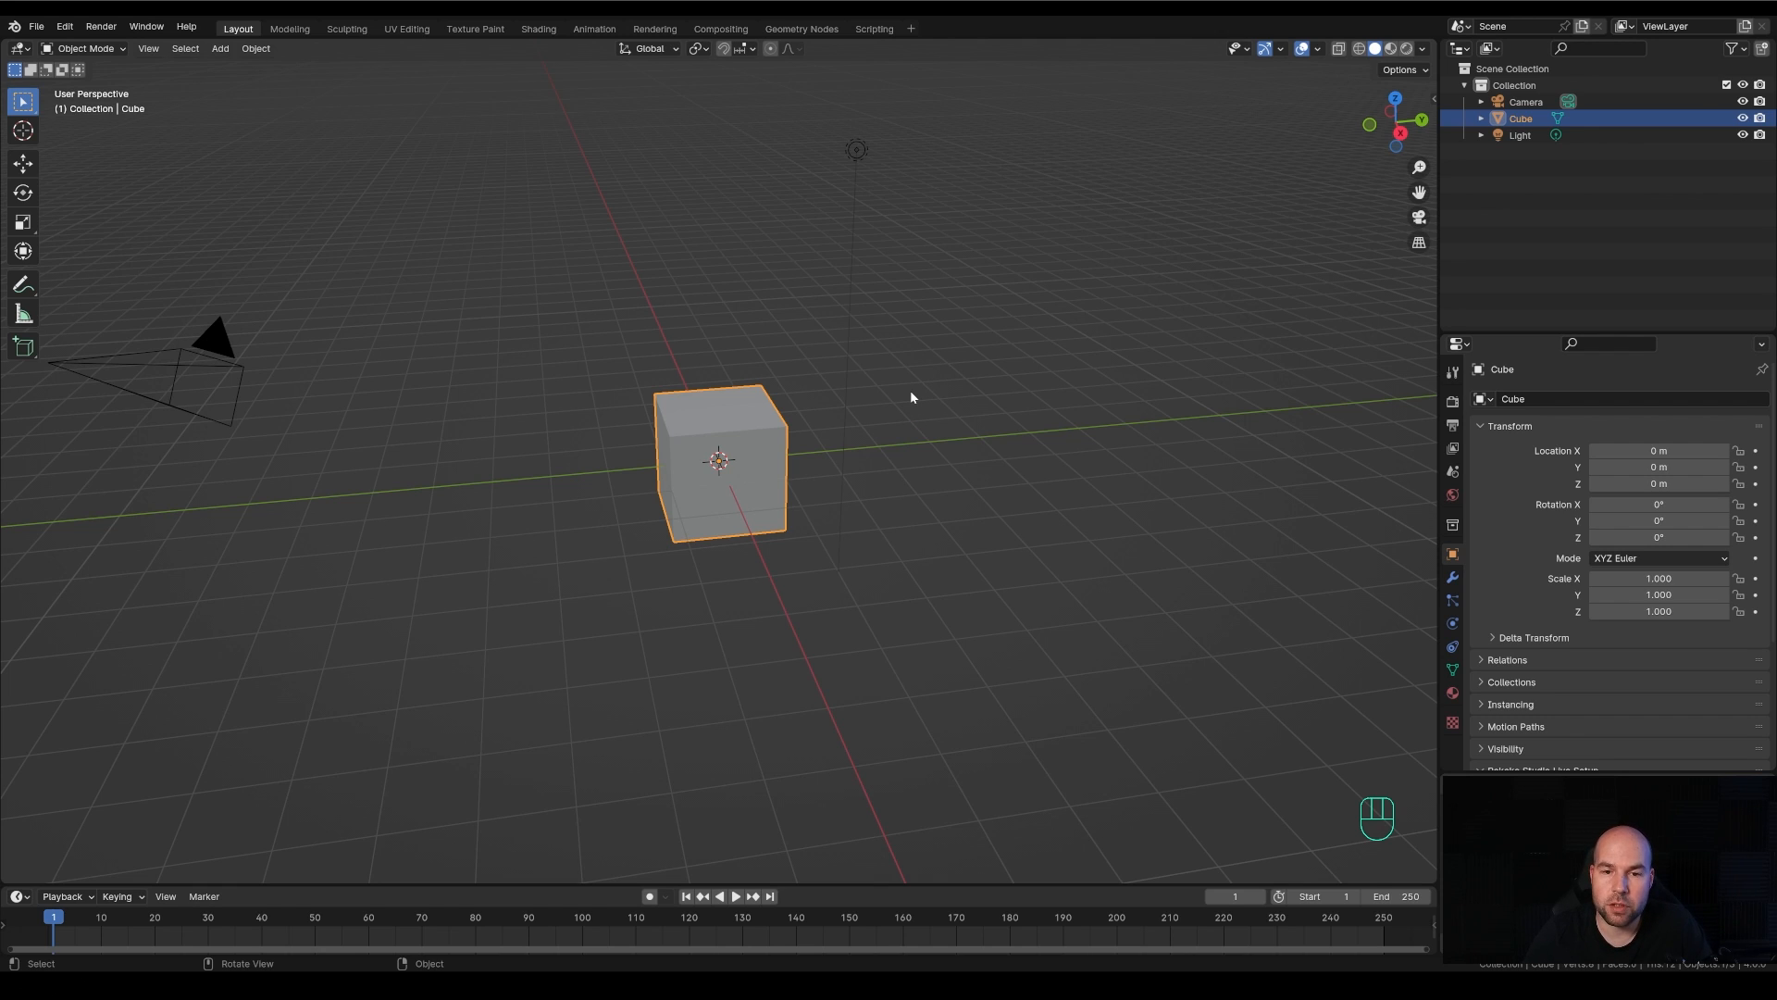
mouse_move(911, 396)
middle_down()
mouse_move(999, 412)
mouse_move(961, 456)
mouse_move(880, 421)
mouse_move(938, 406)
middle_up()
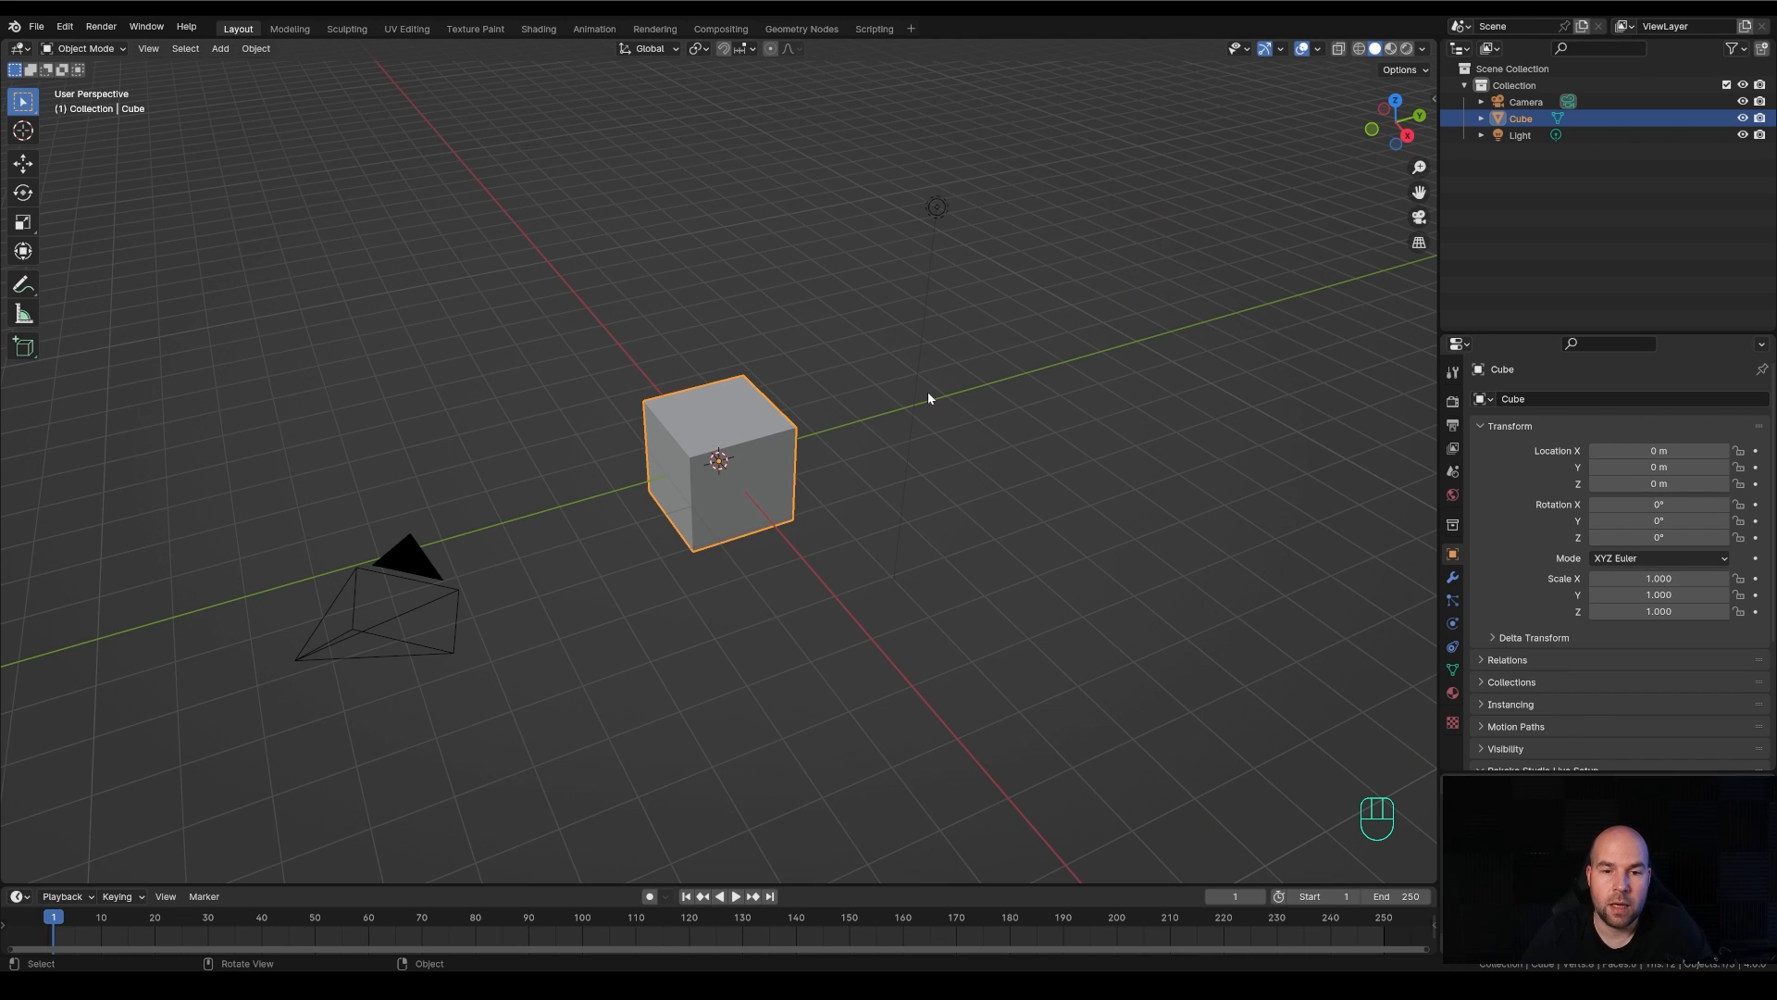
Enable Emulate 3 Button Mouse in the input preferences and close the preferences window
click(65, 26)
click(105, 236)
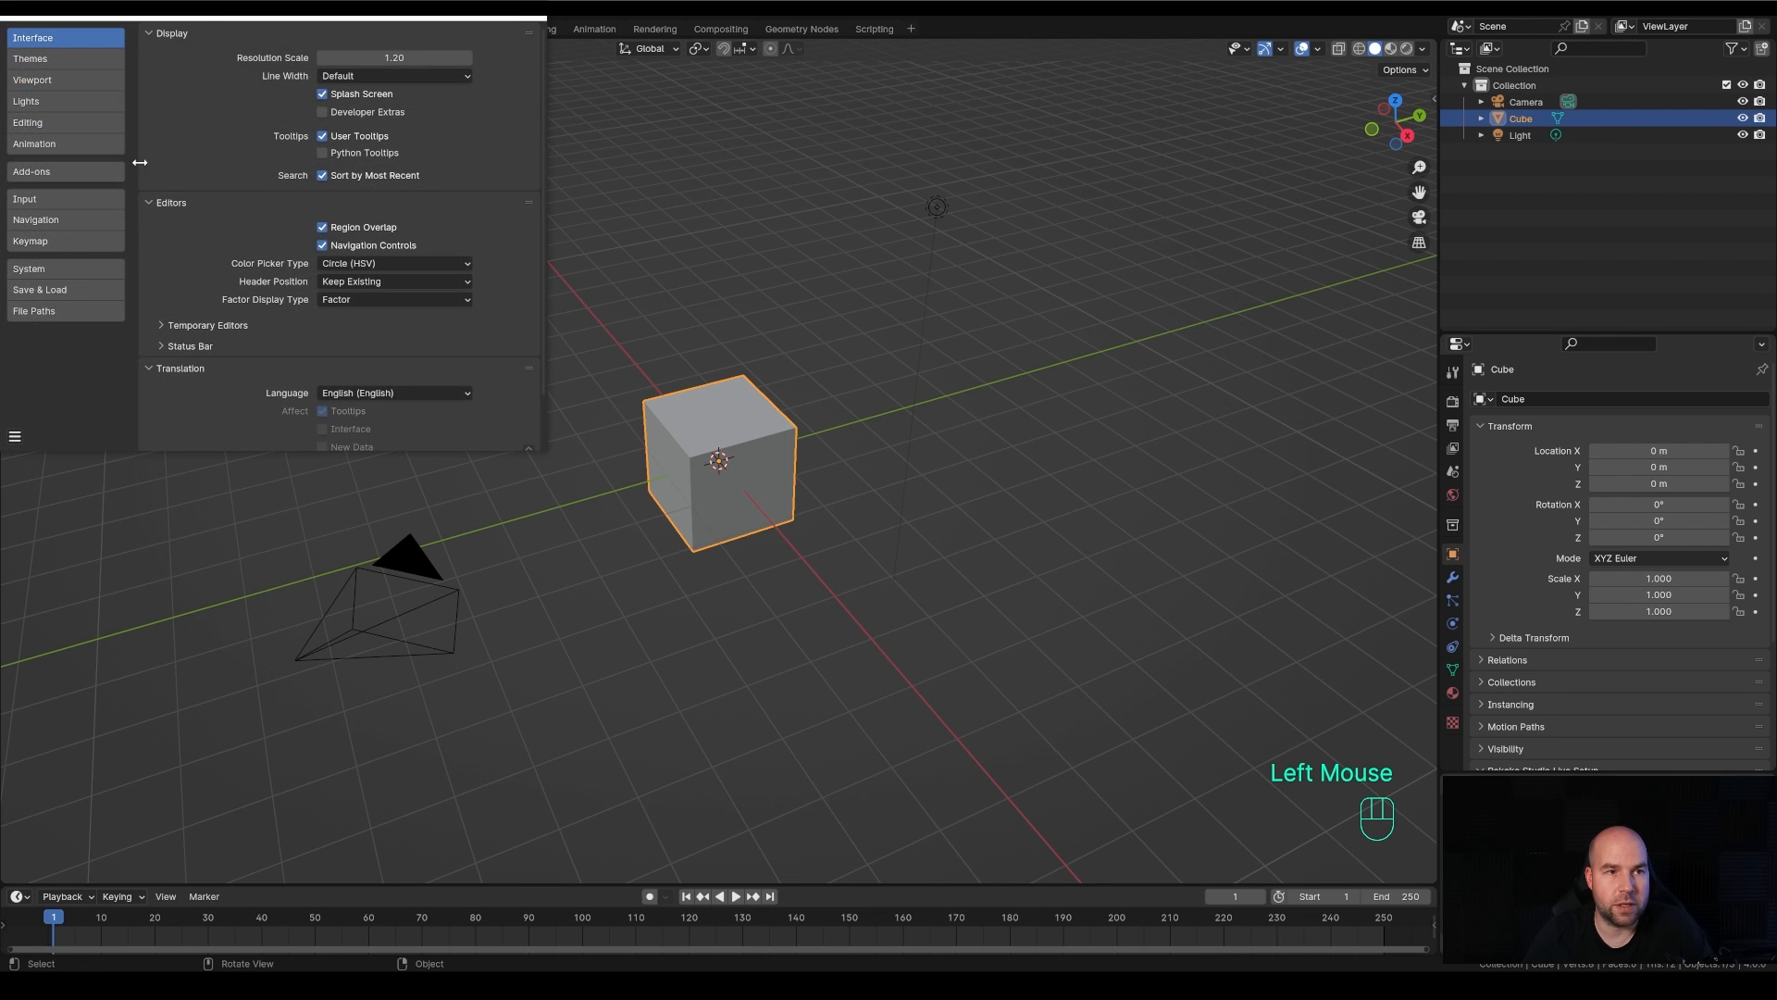
click(179, 302)
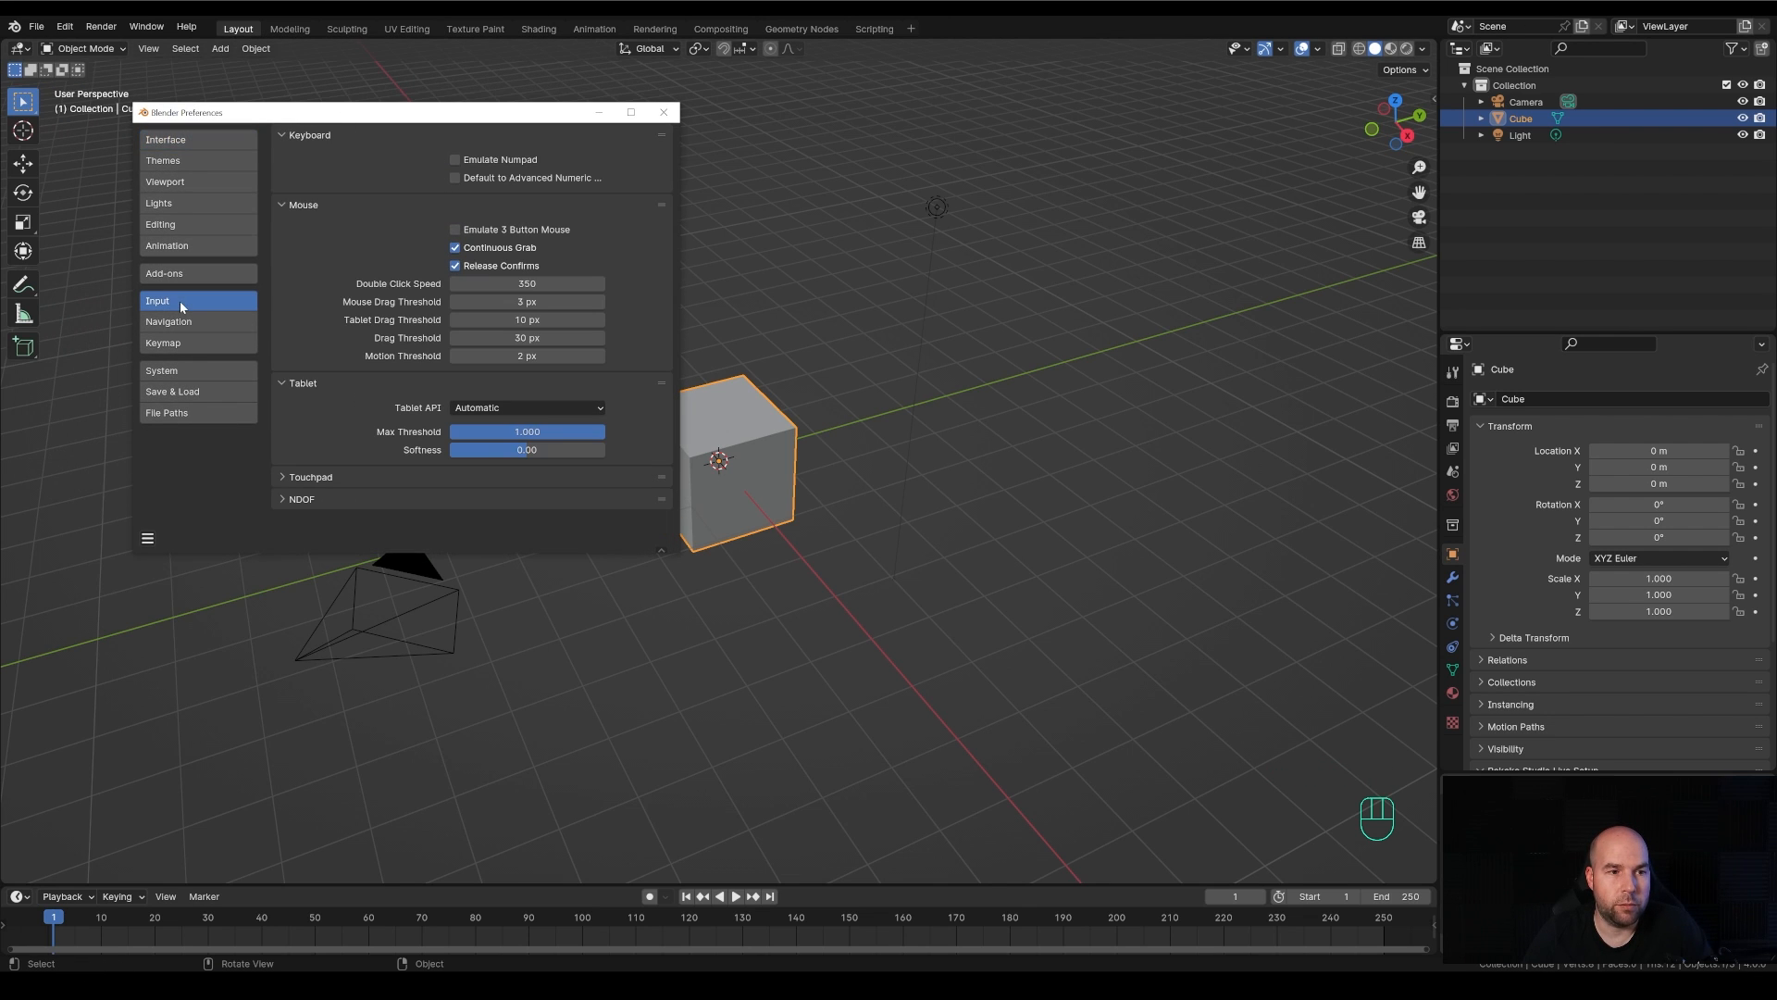
click(454, 231)
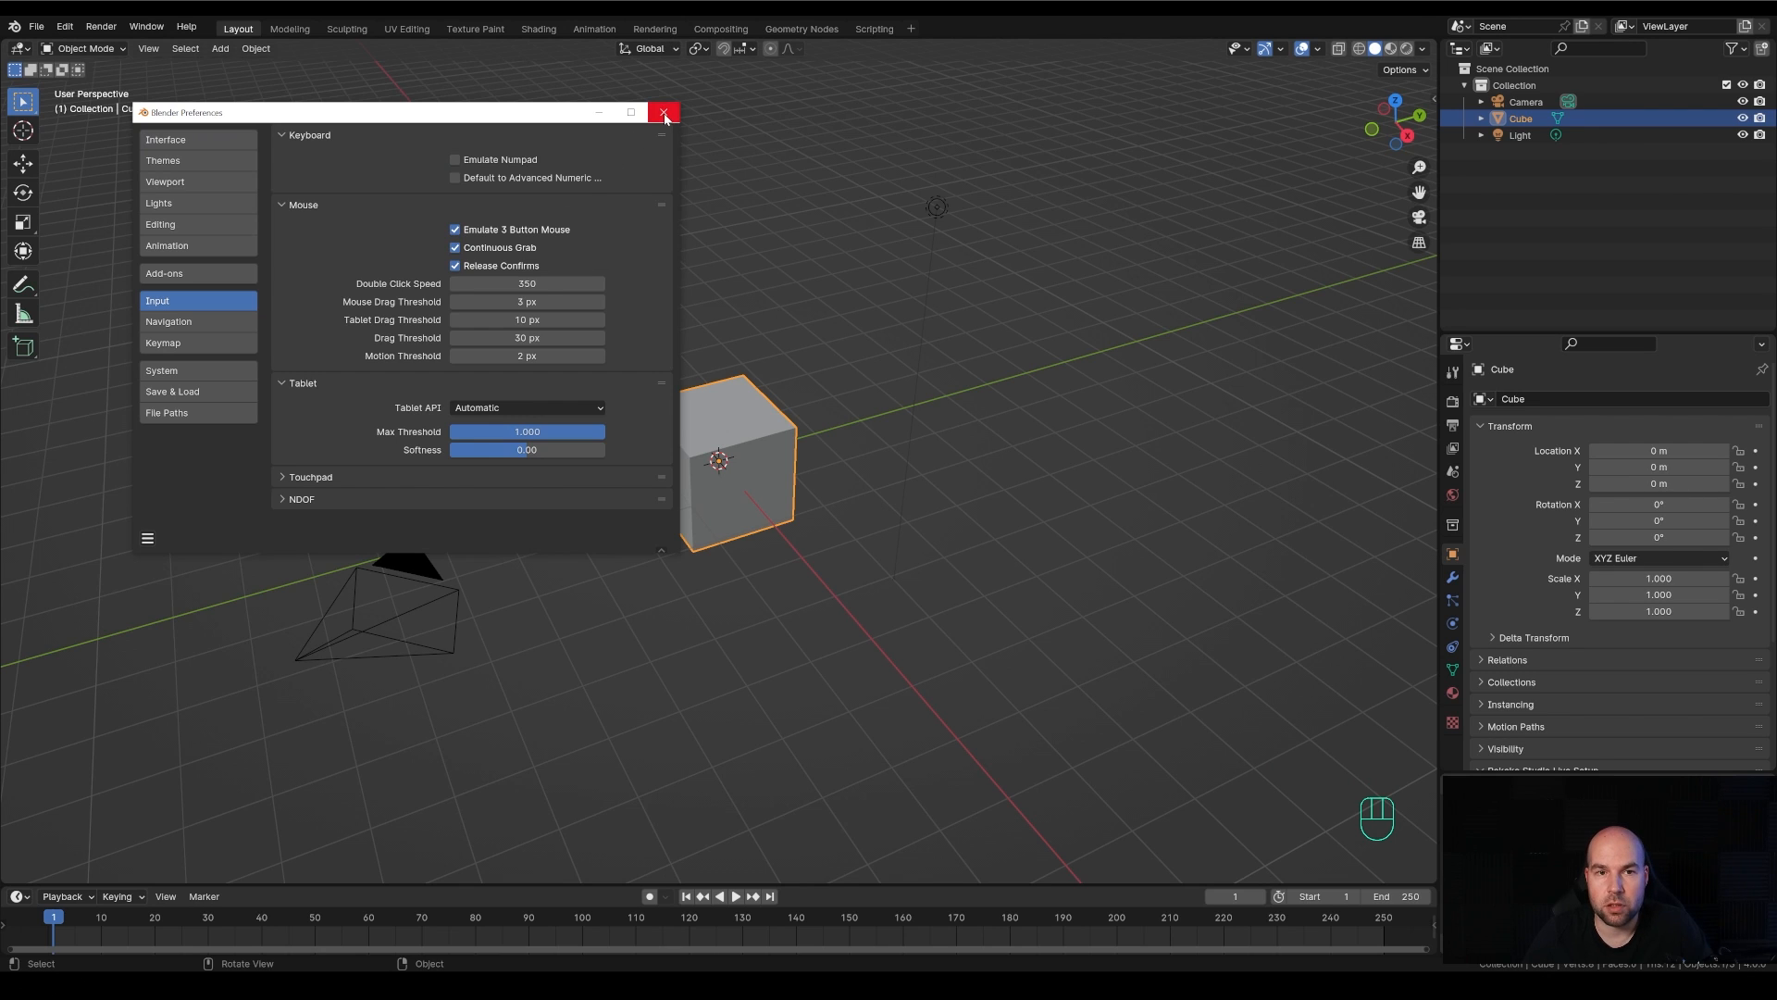
click(664, 113)
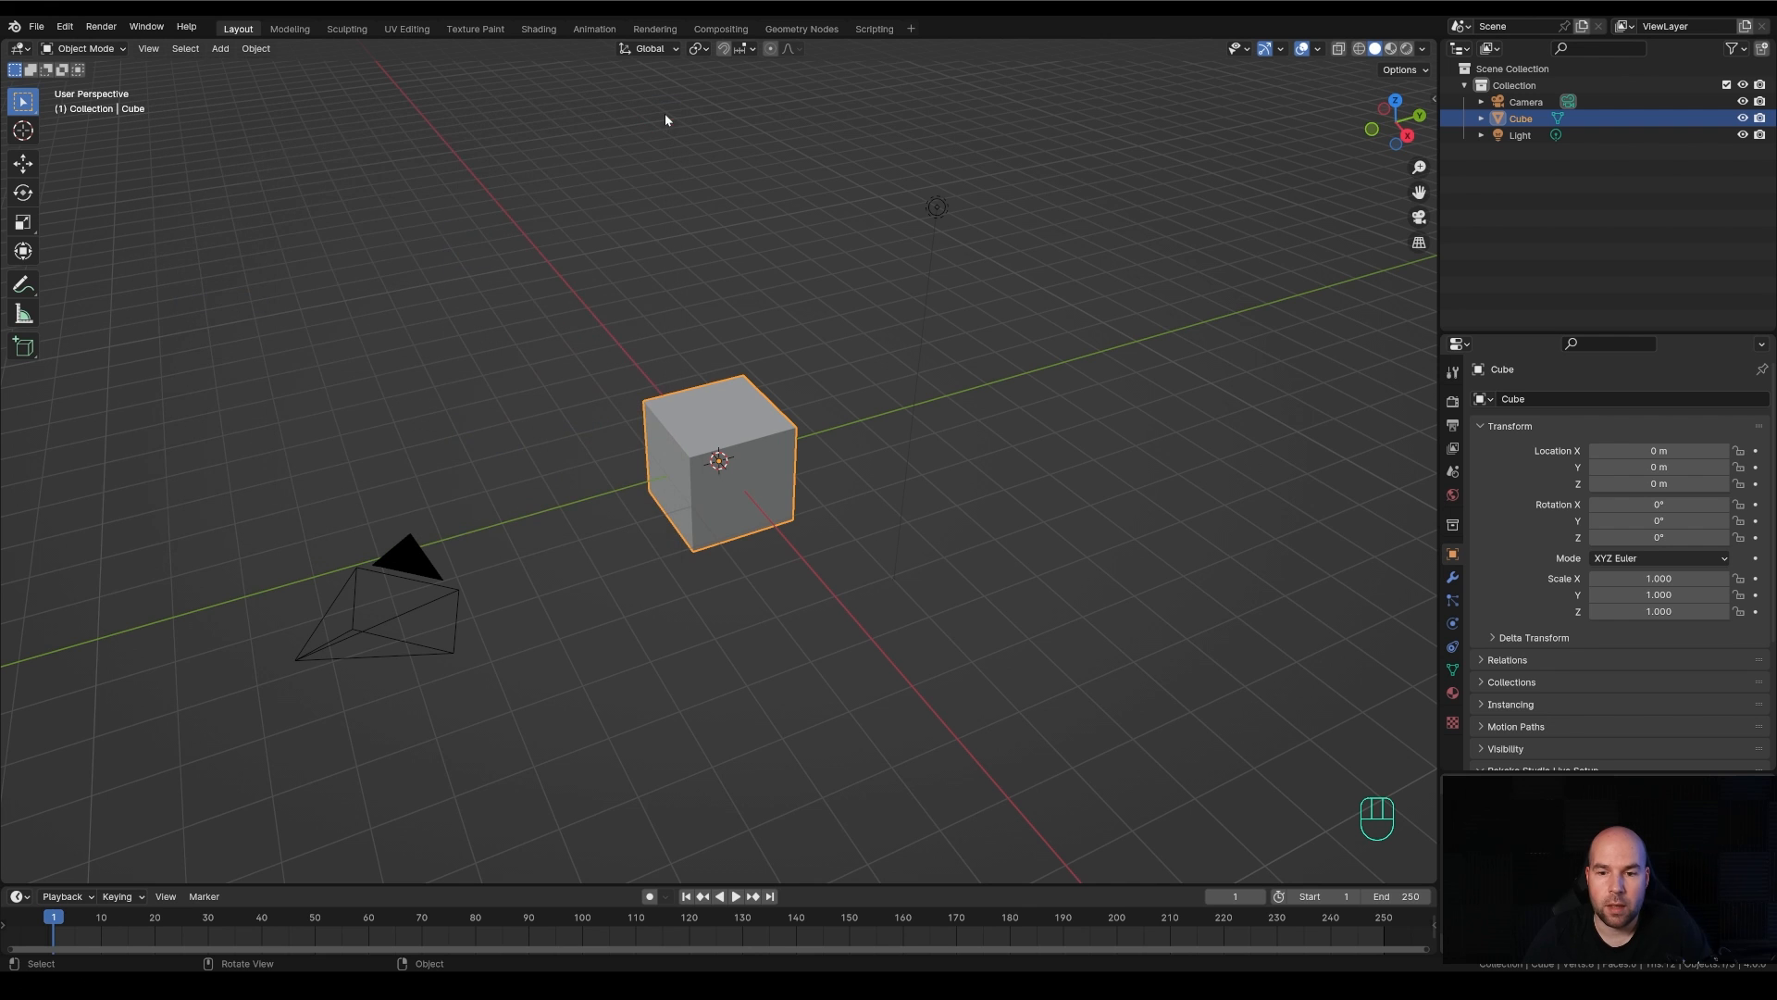
Try out the three-button mouse emulation by orbiting the view around the cube
key(alt)
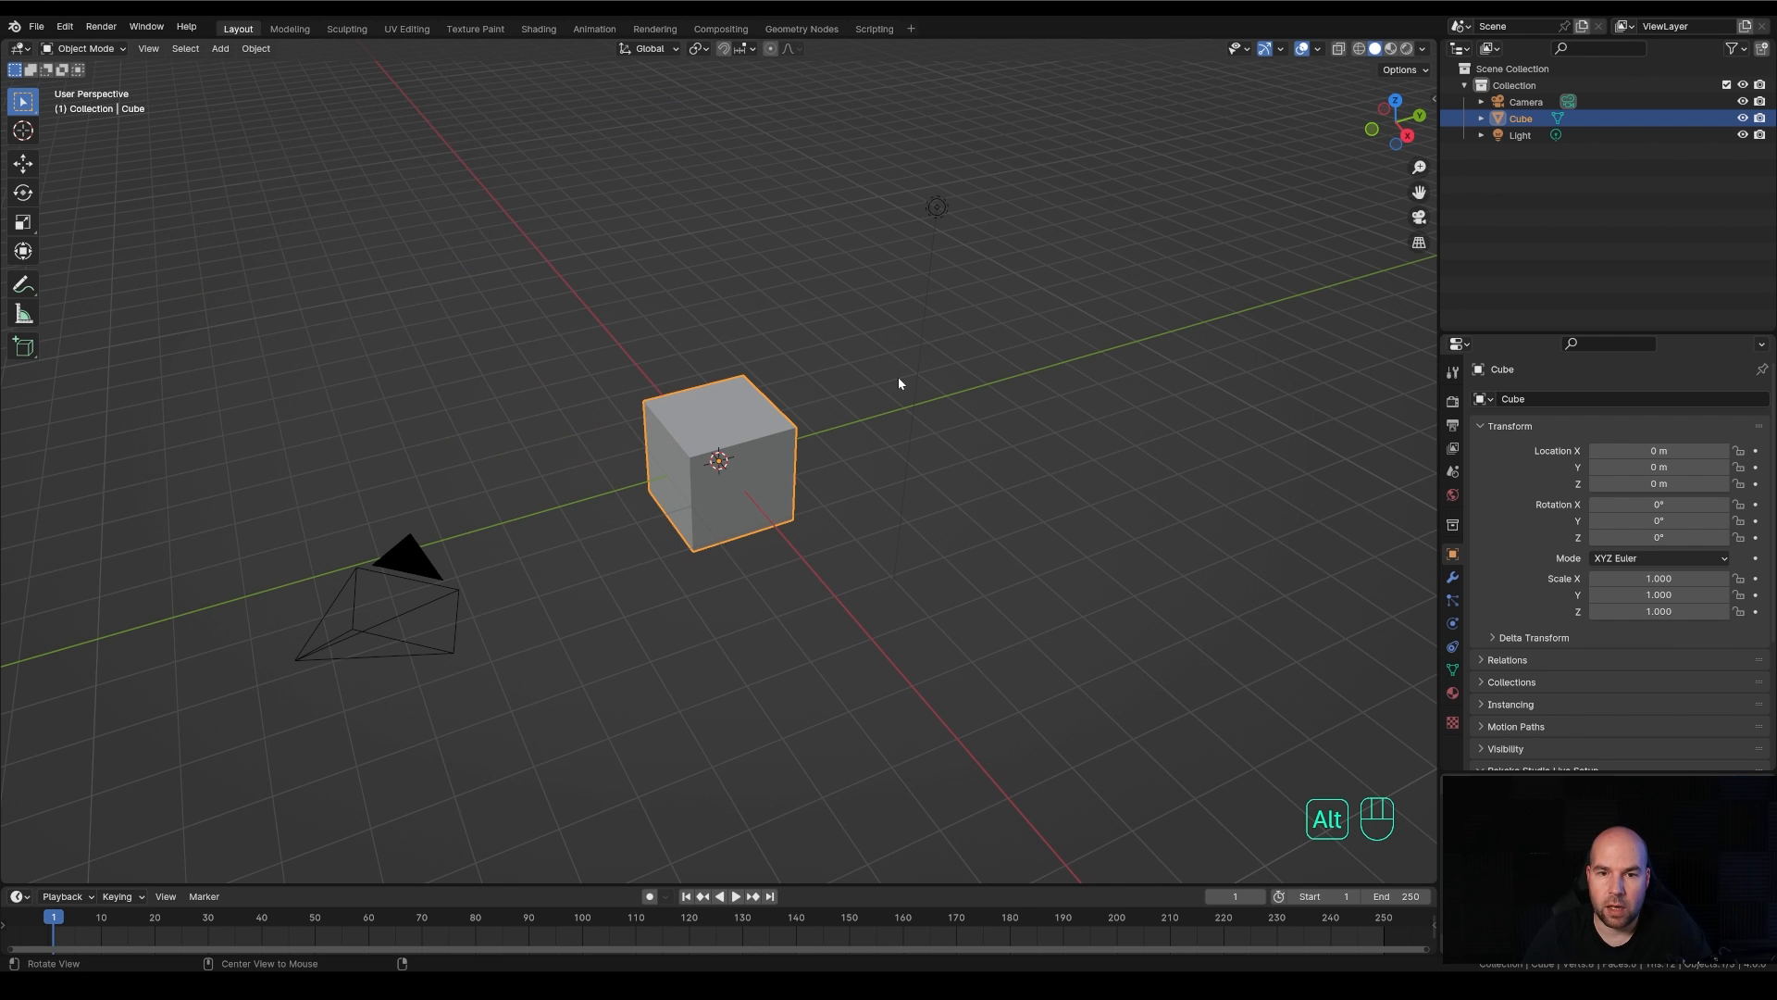
alt+middle_drag(898, 375, 1248, 796)
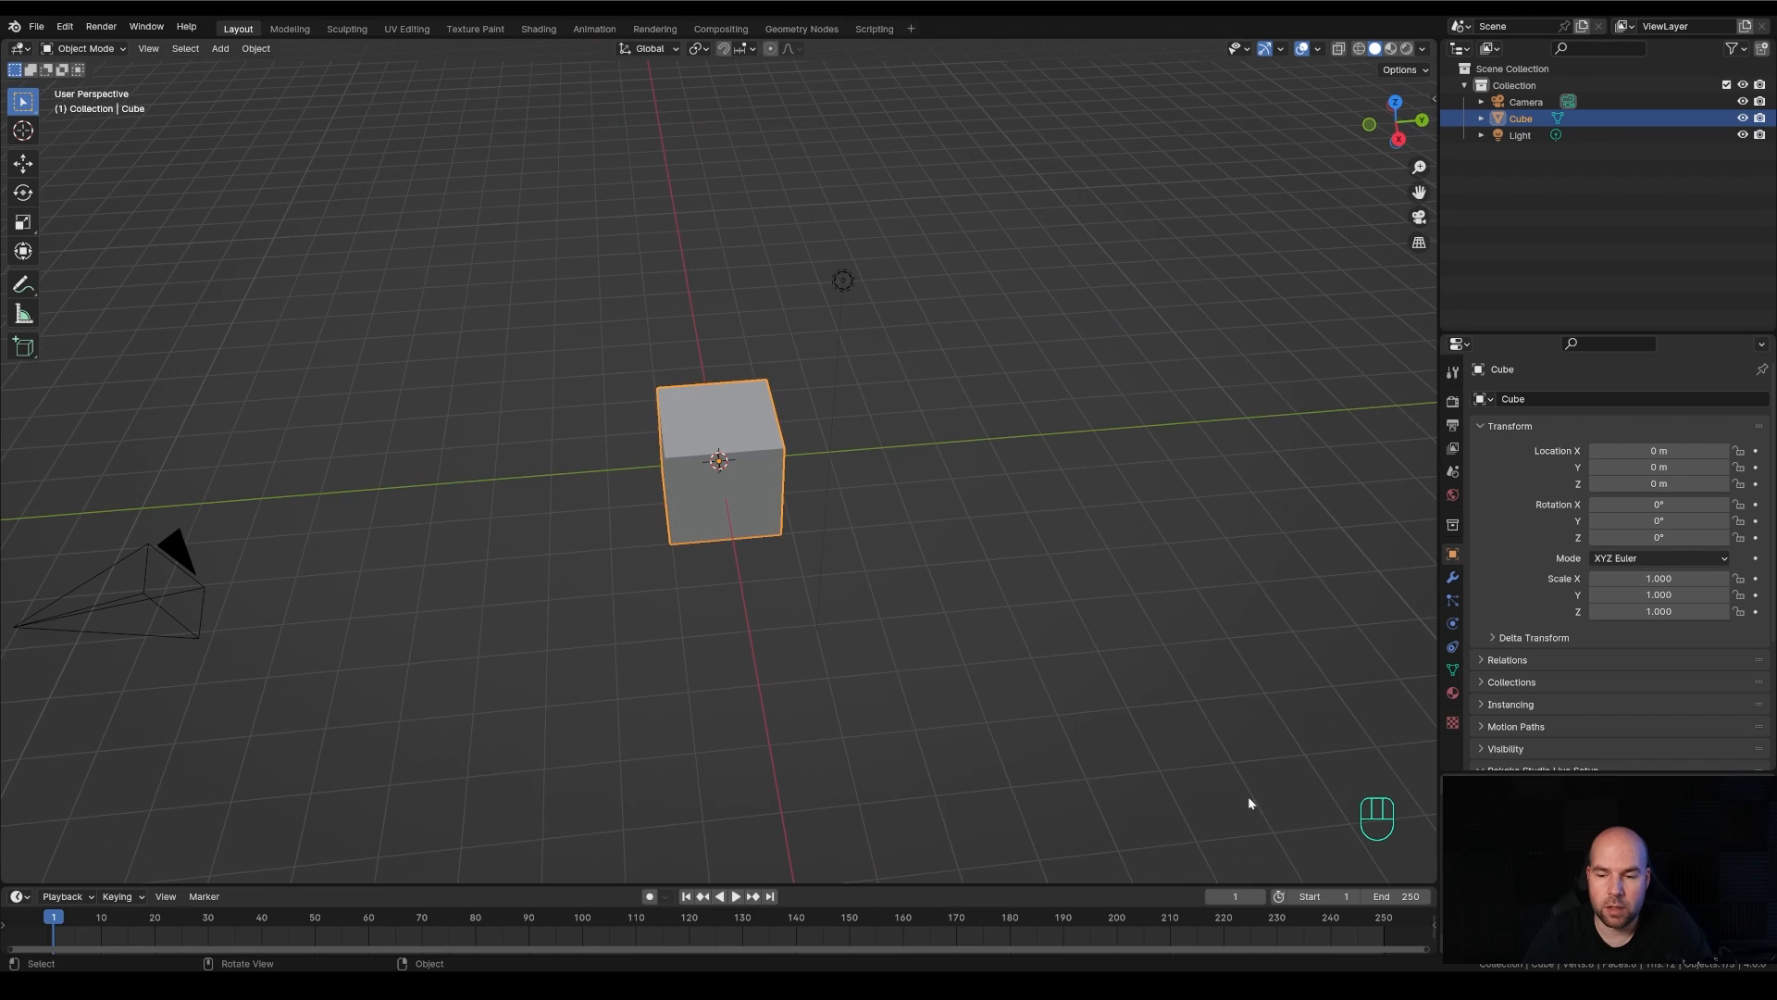
alt+middle_drag(970, 520, 1015, 496)
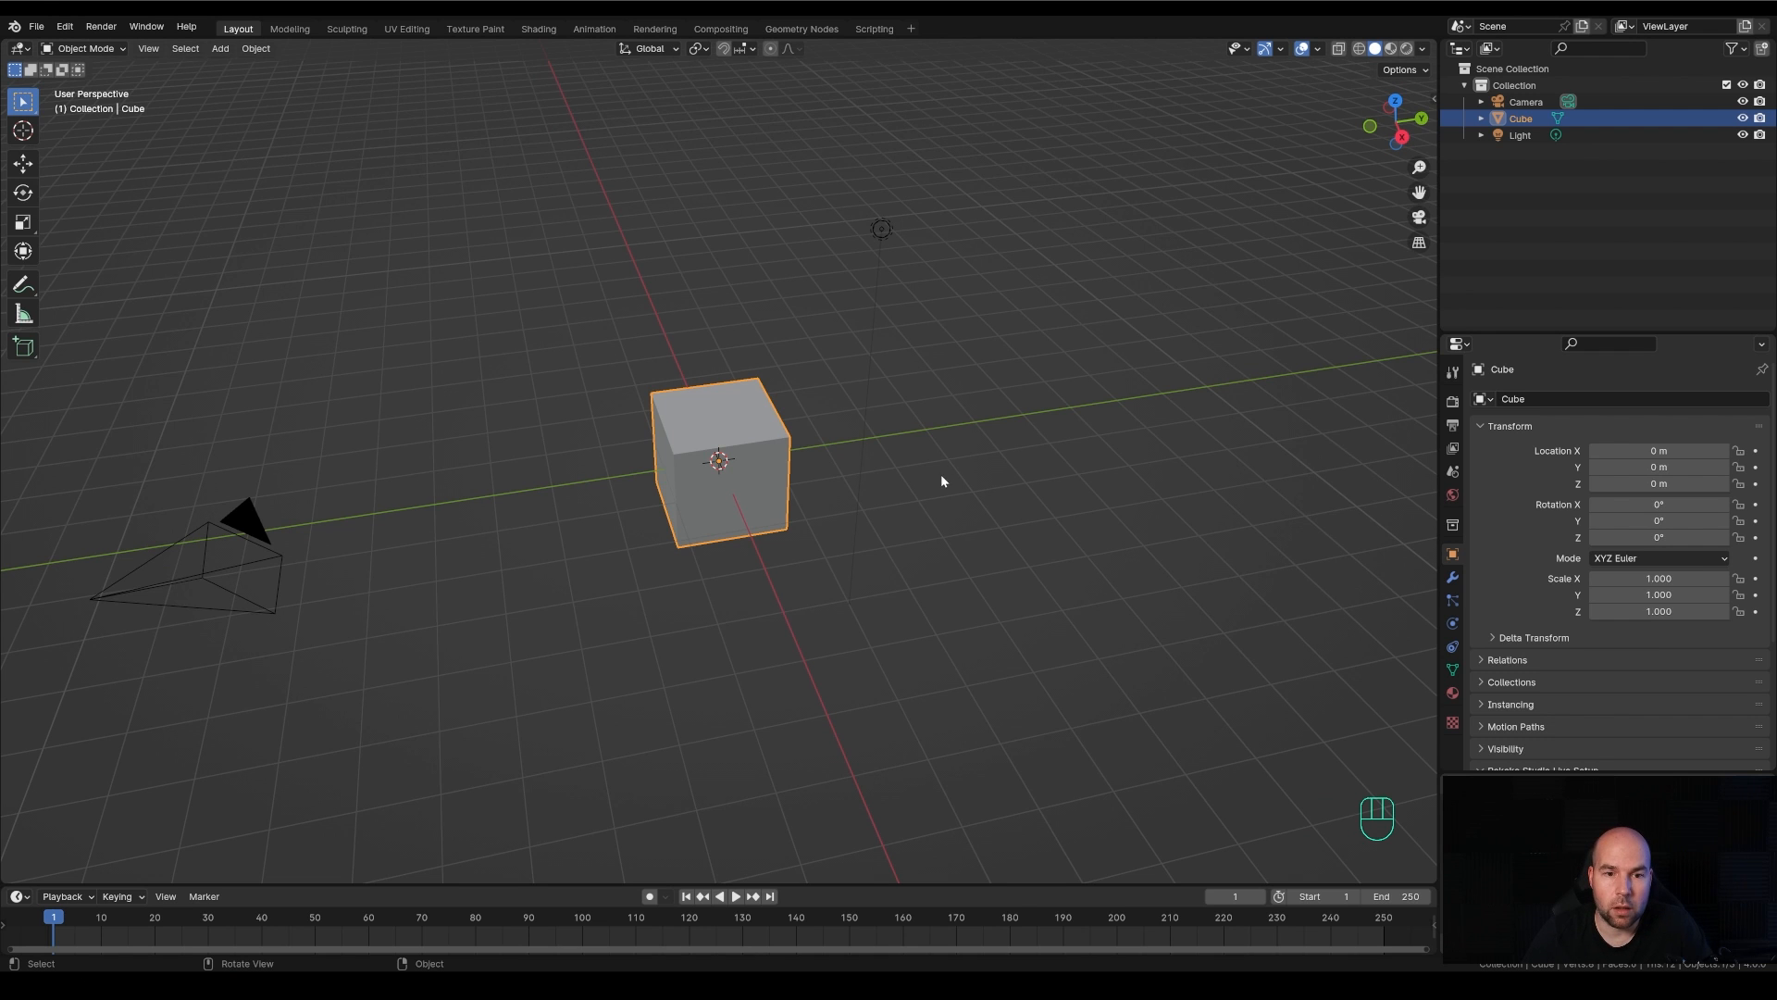
alt+middle_drag(940, 474, 961, 480)
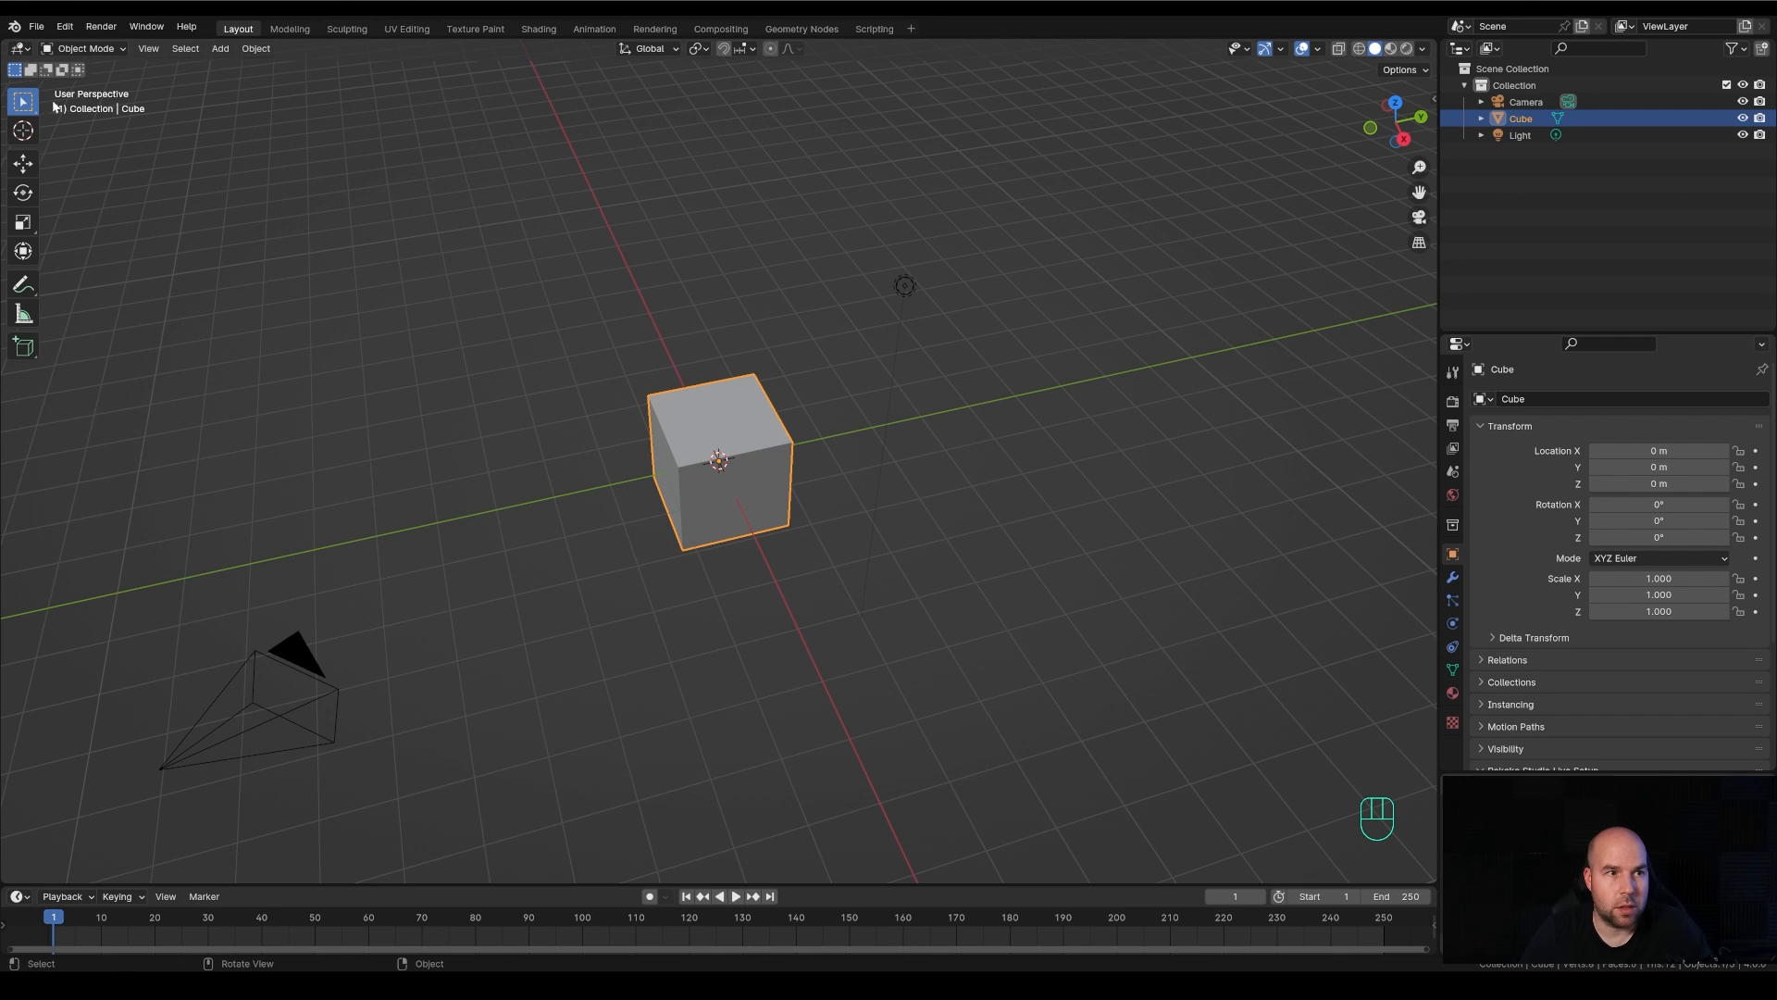
Review the Emulate 3 Button Mouse setting in the preferences and close the window
click(64, 27)
click(101, 220)
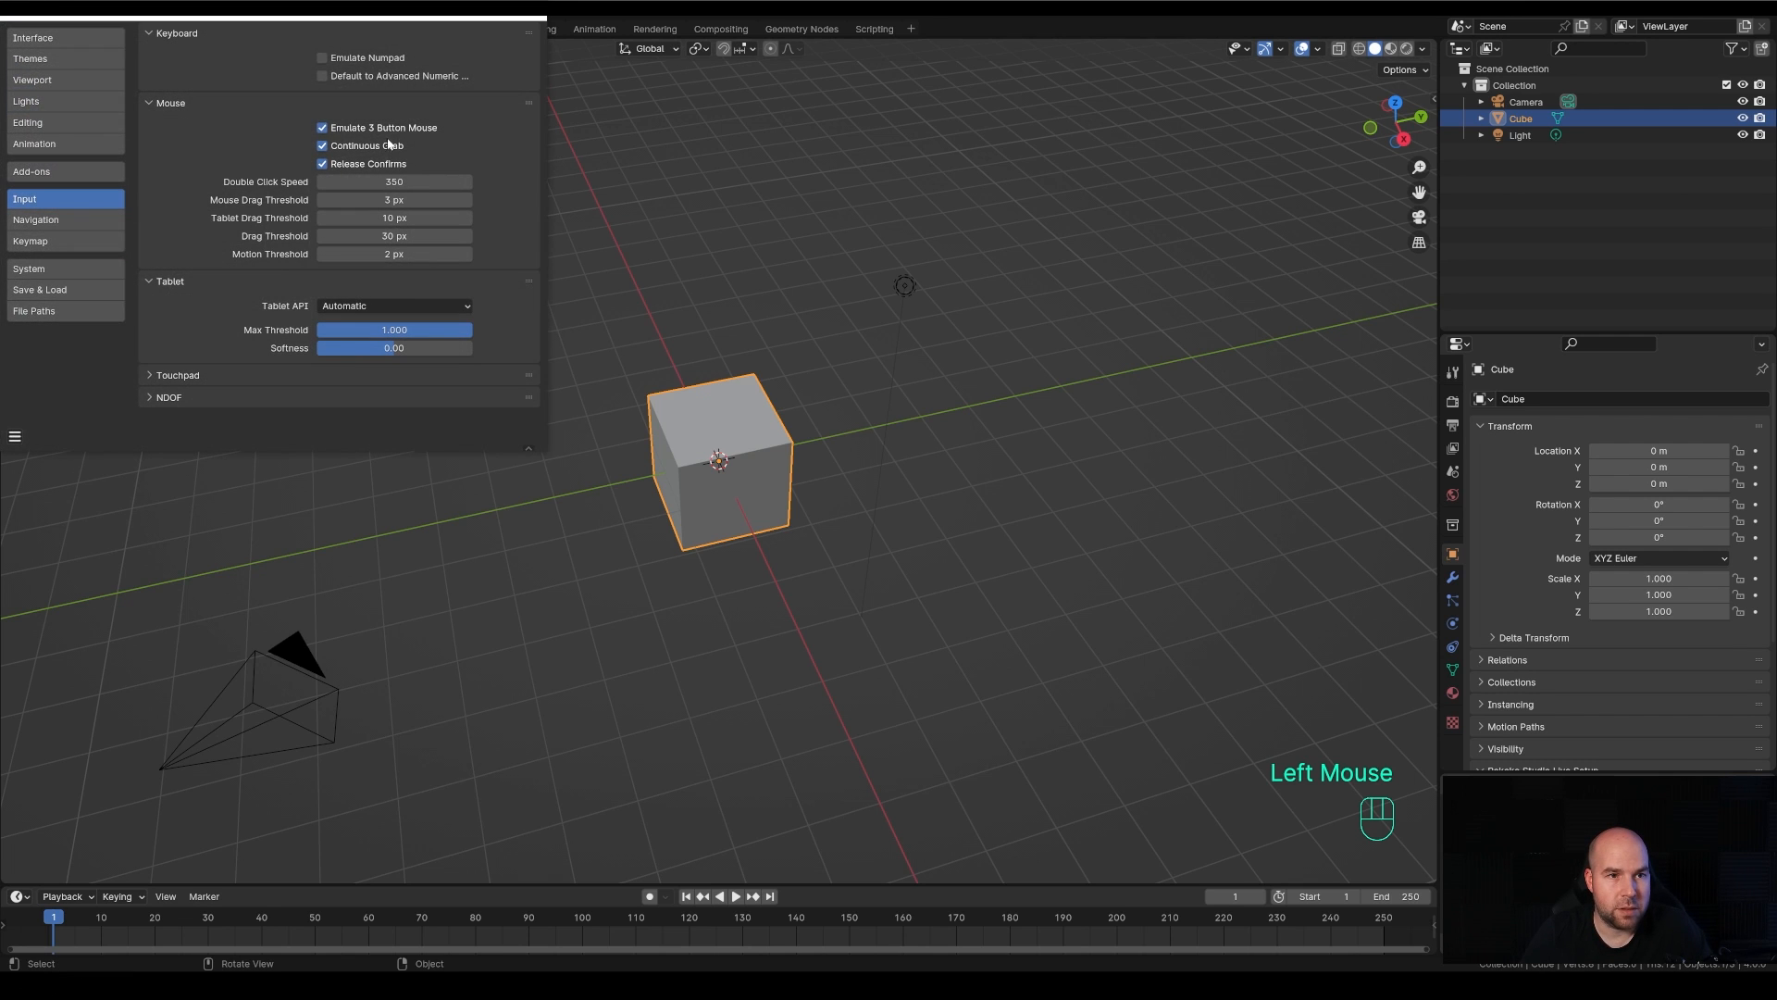
click(532, 16)
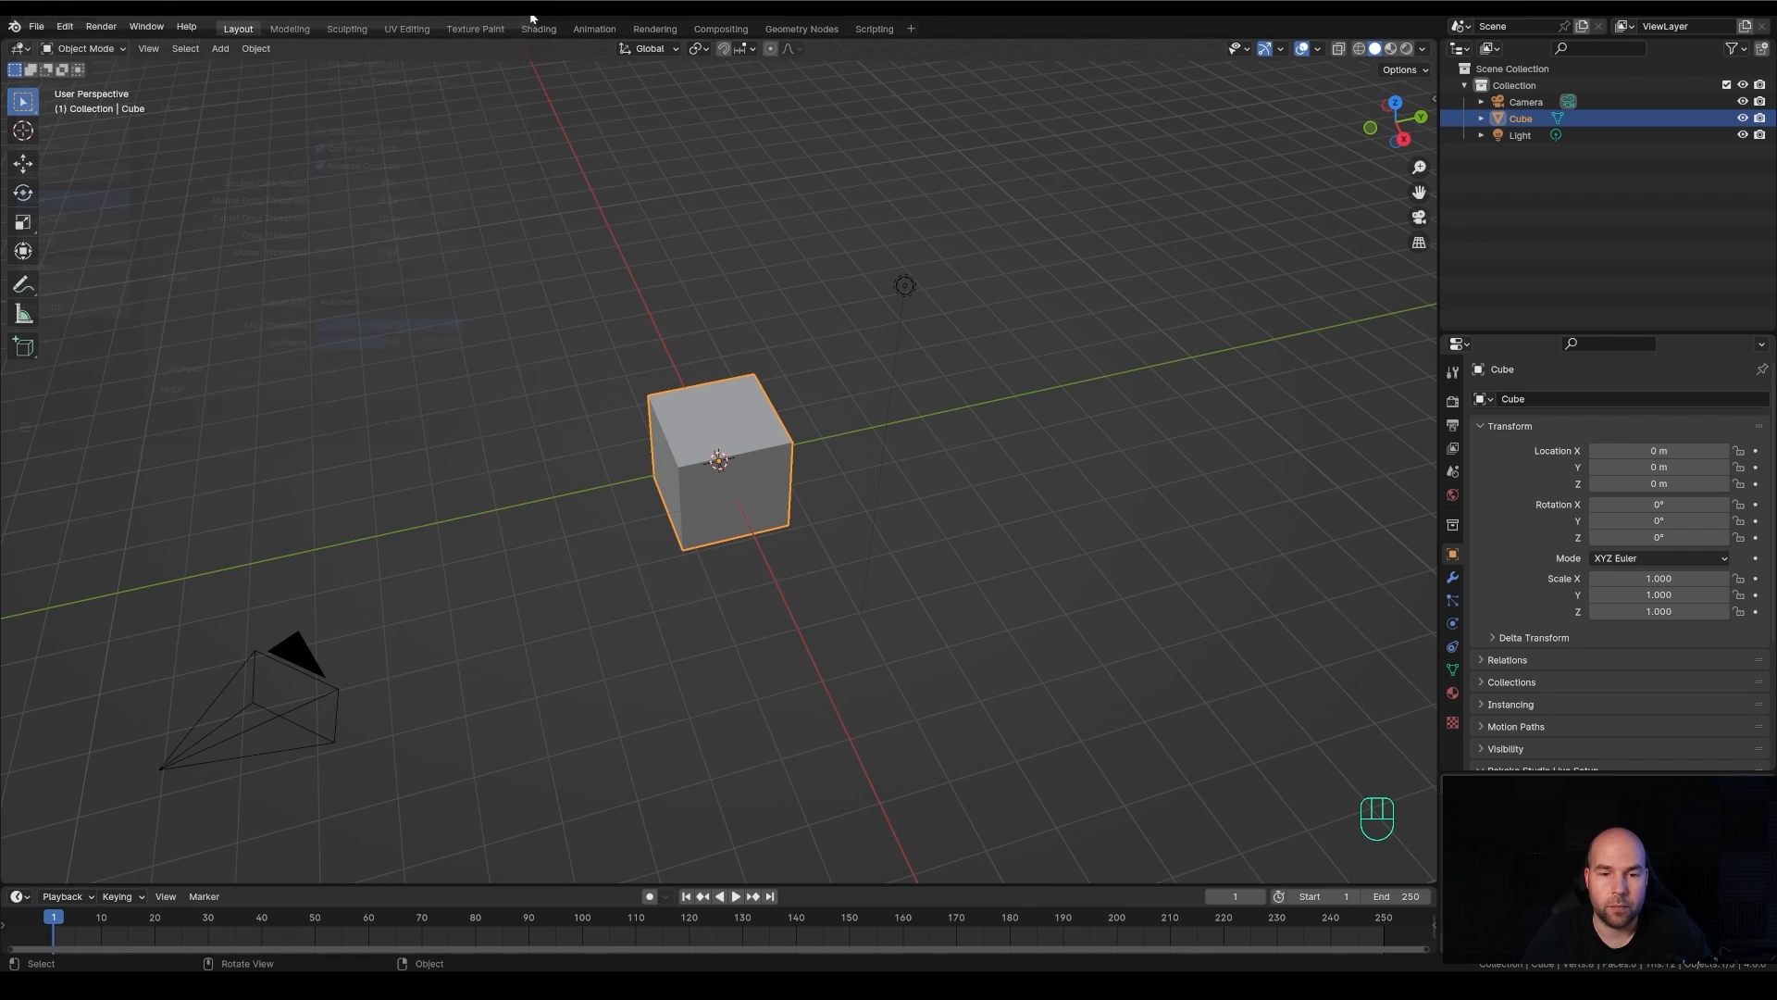
Orbit to a lower viewing angle and practise zooming the viewport in and out on the cube
middle_drag(863, 518, 870, 491)
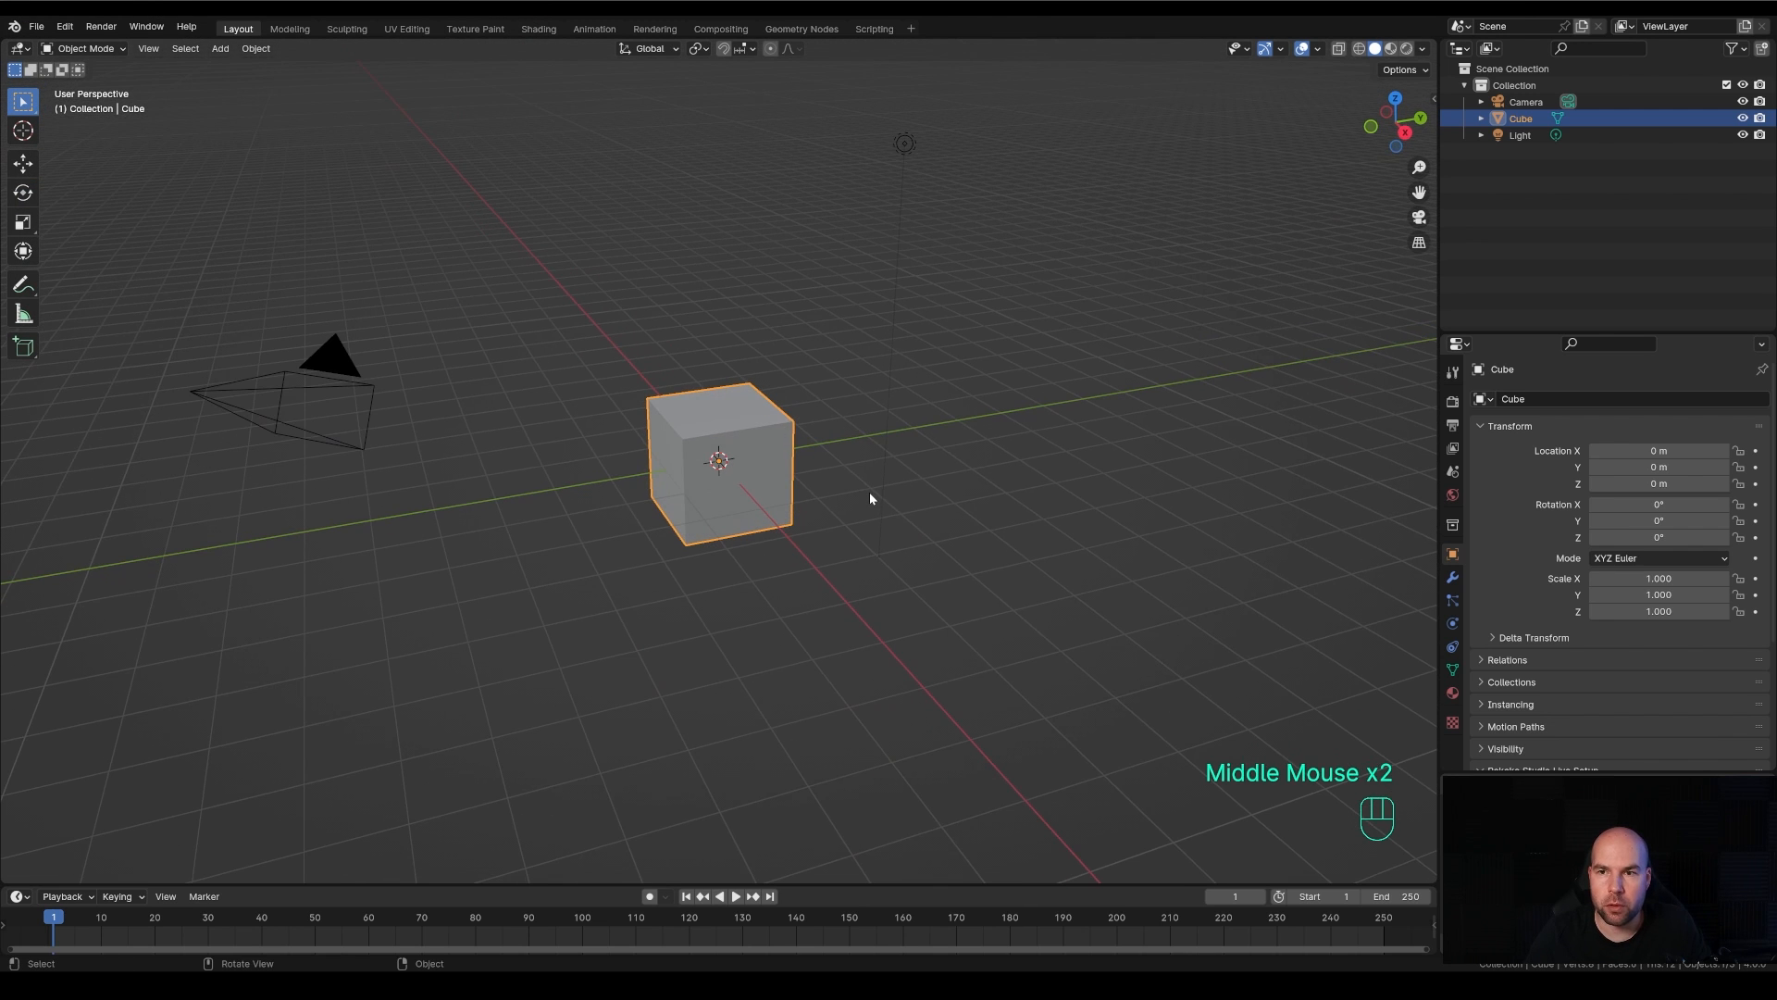
click(1419, 168)
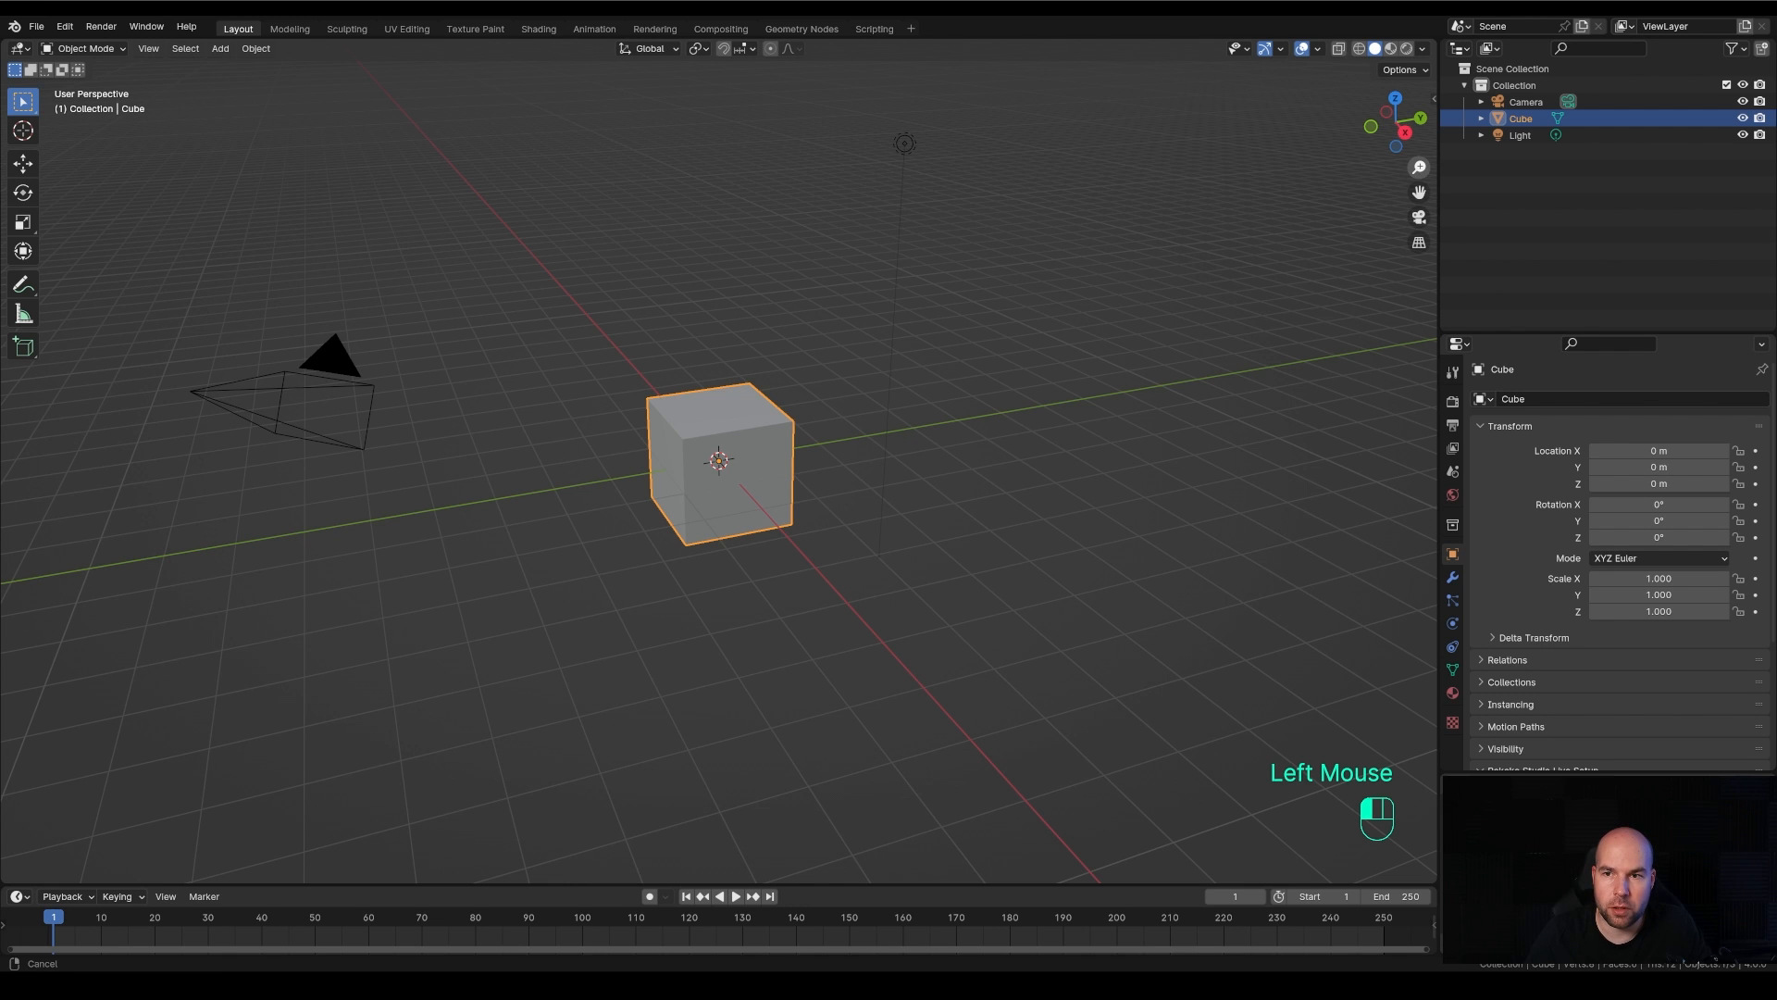
drag(1418, 167, 1418, 139)
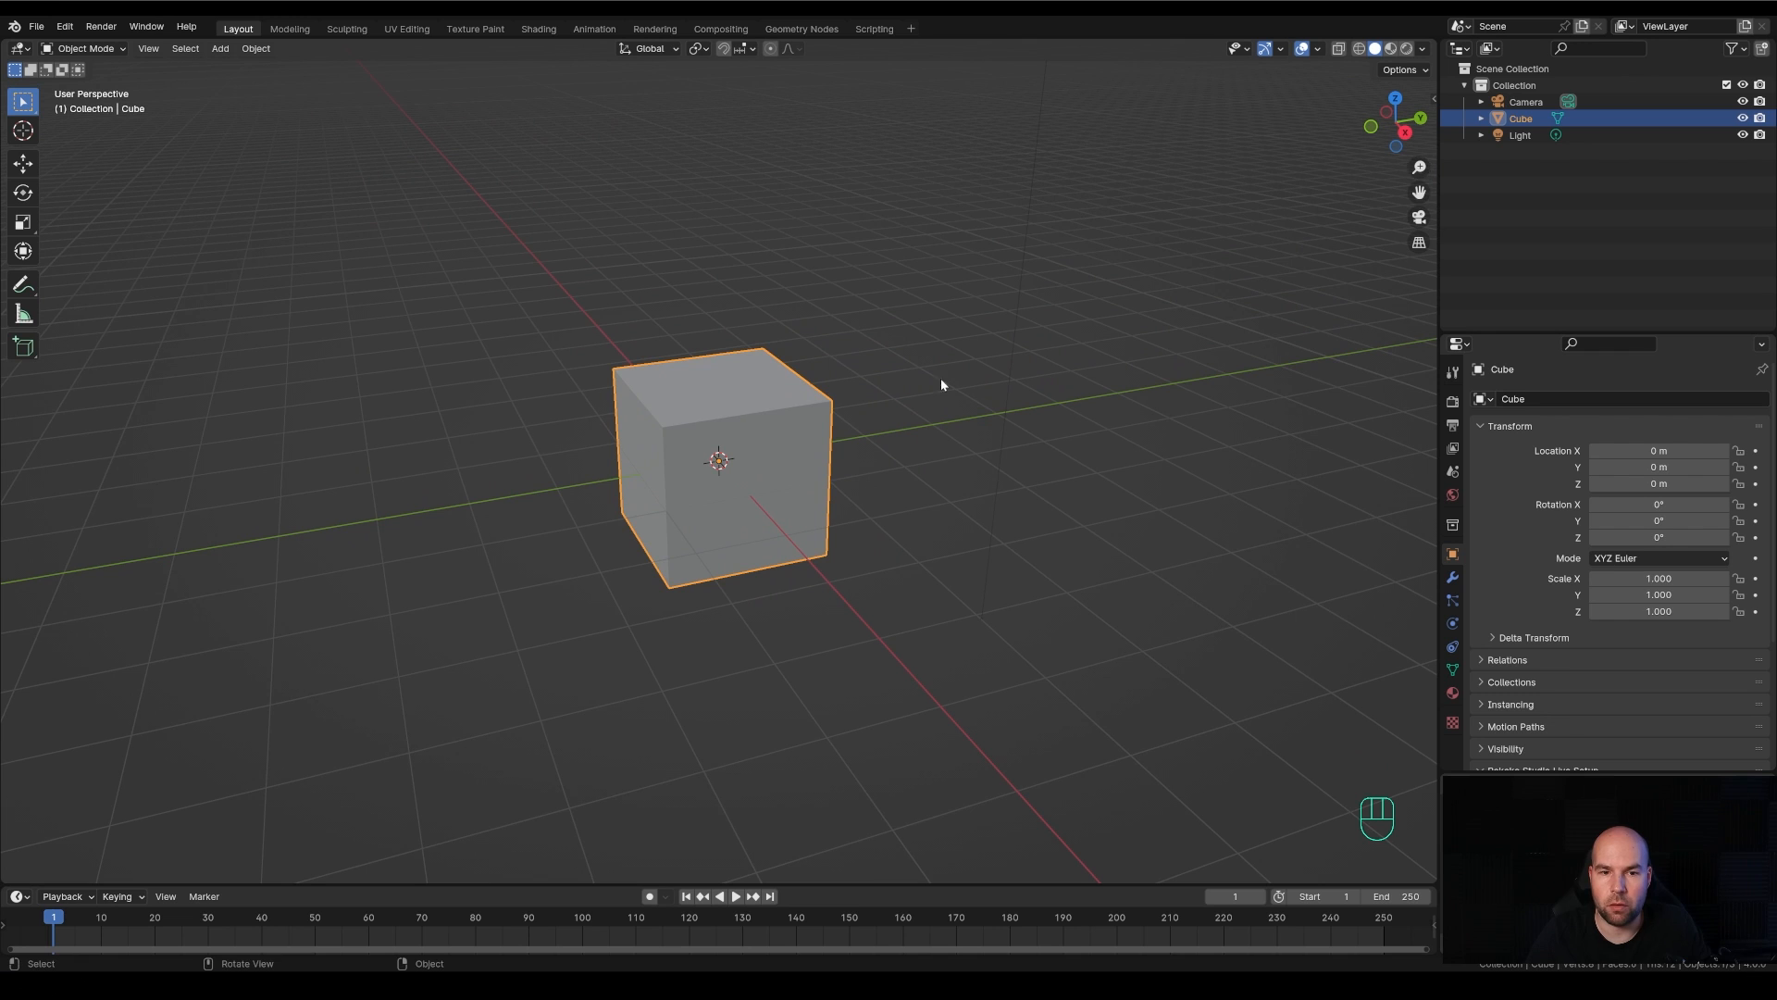
scroll(813, 417, down, 1)
scroll(812, 417, down, 3)
scroll(809, 450, up, 3)
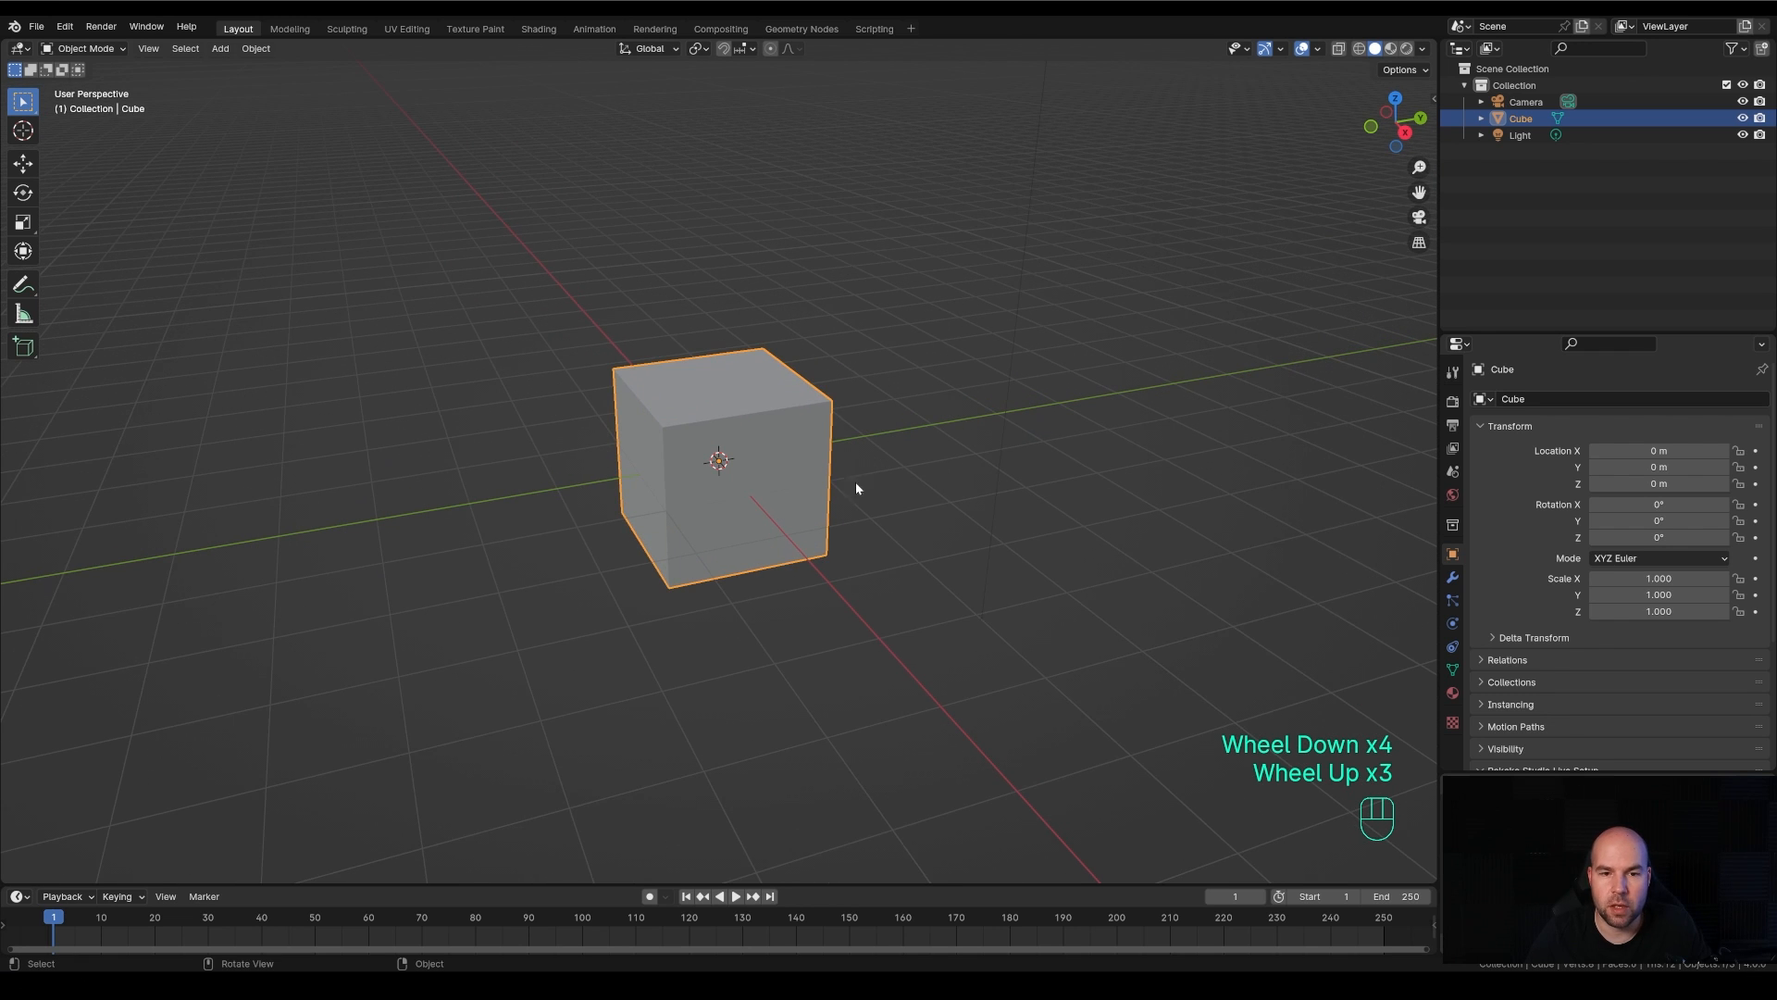
scroll(837, 488, up, 2)
scroll(838, 484, down, 4)
scroll(842, 479, up, 2)
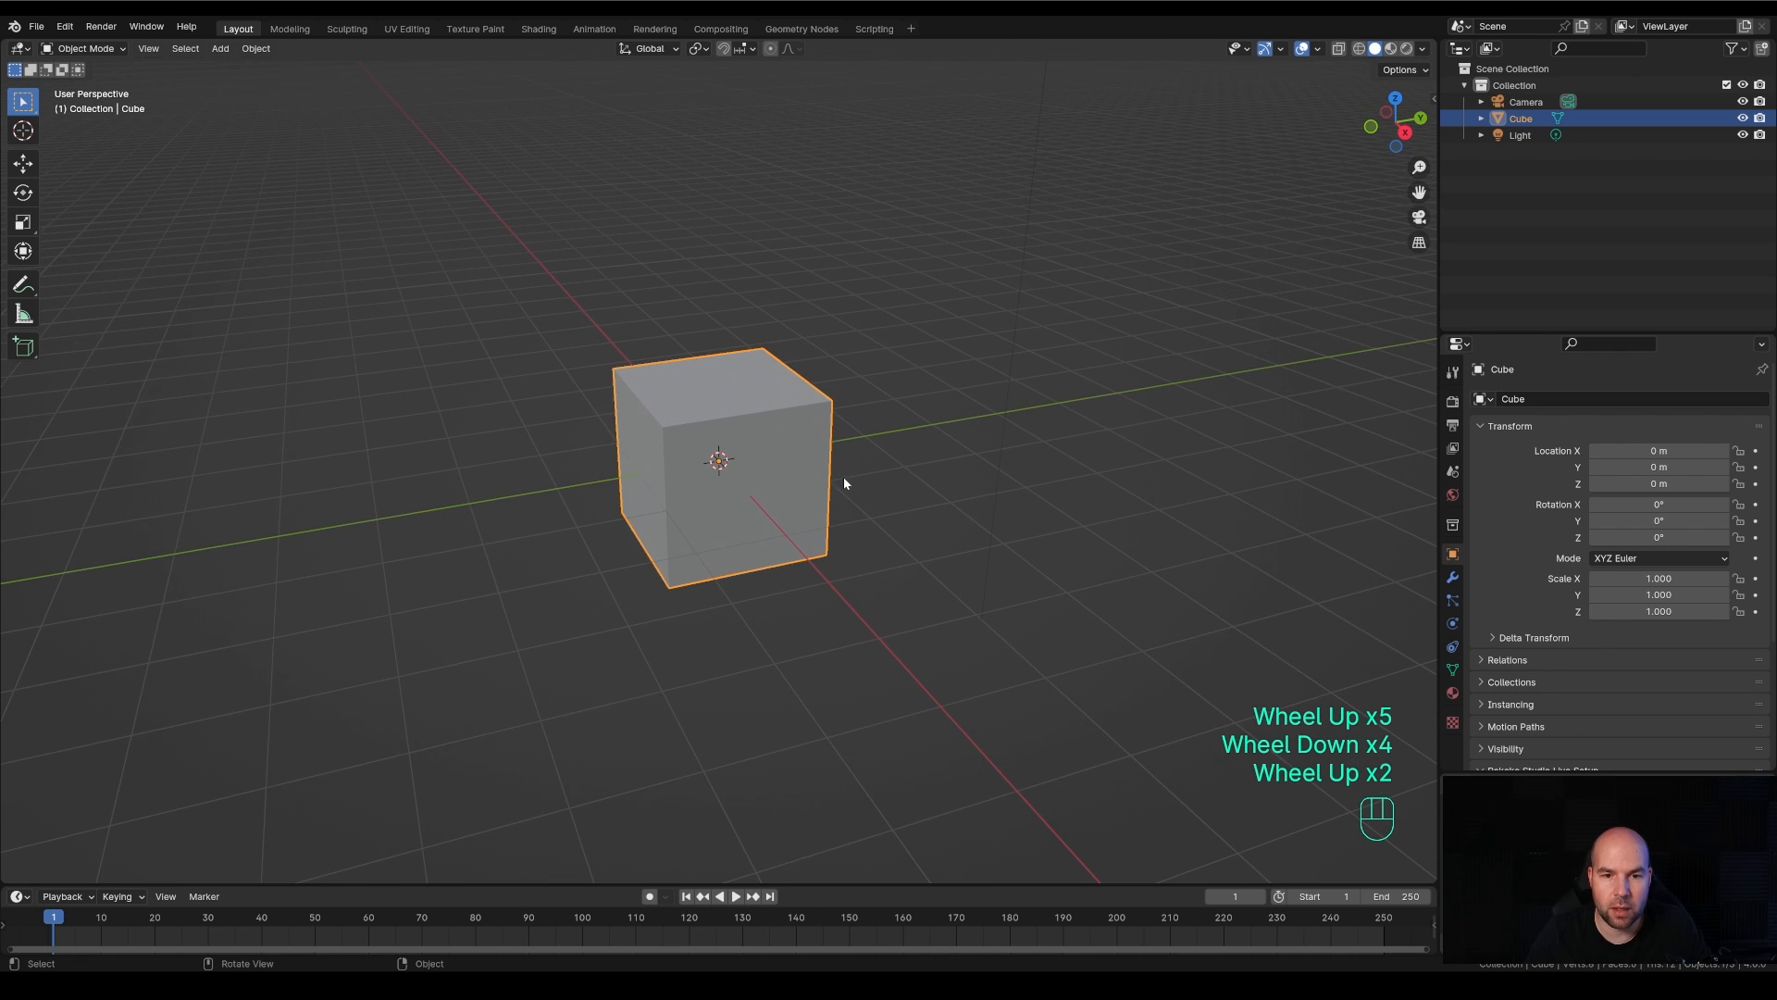
scroll(844, 479, down, 3)
scroll(844, 480, up, 4)
Practise panning the viewport around the cube, combined with zooming in and out
drag(1418, 191, 1246, 399)
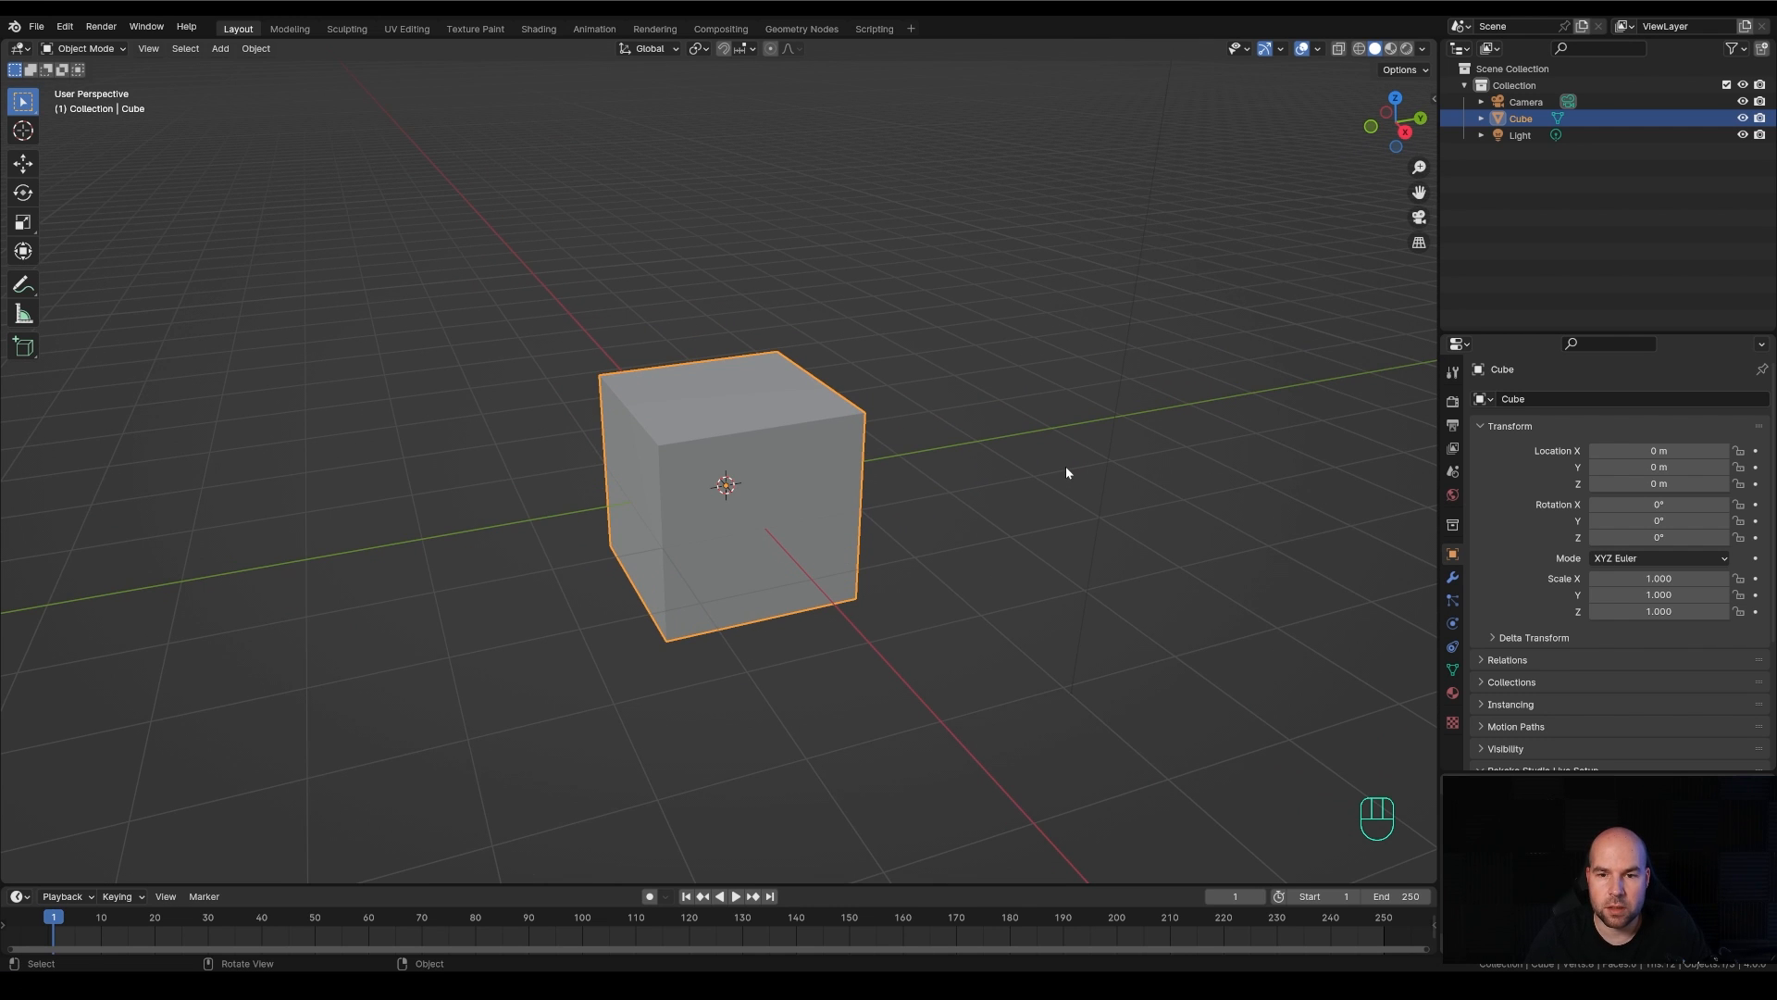
key(shift)
mouse_move(1087, 471)
shift+middle_down()
mouse_move(1043, 441)
mouse_move(1051, 528)
mouse_move(1174, 397)
mouse_move(1072, 435)
mouse_move(1119, 444)
mouse_move(1092, 433)
mouse_move(1118, 456)
mouse_move(1098, 496)
mouse_move(1145, 480)
mouse_move(976, 463)
mouse_move(1154, 441)
mouse_move(1007, 457)
mouse_move(1087, 468)
shift+middle_up()
key(shift)
scroll(1005, 456, up, 4)
scroll(1079, 468, down, 3)
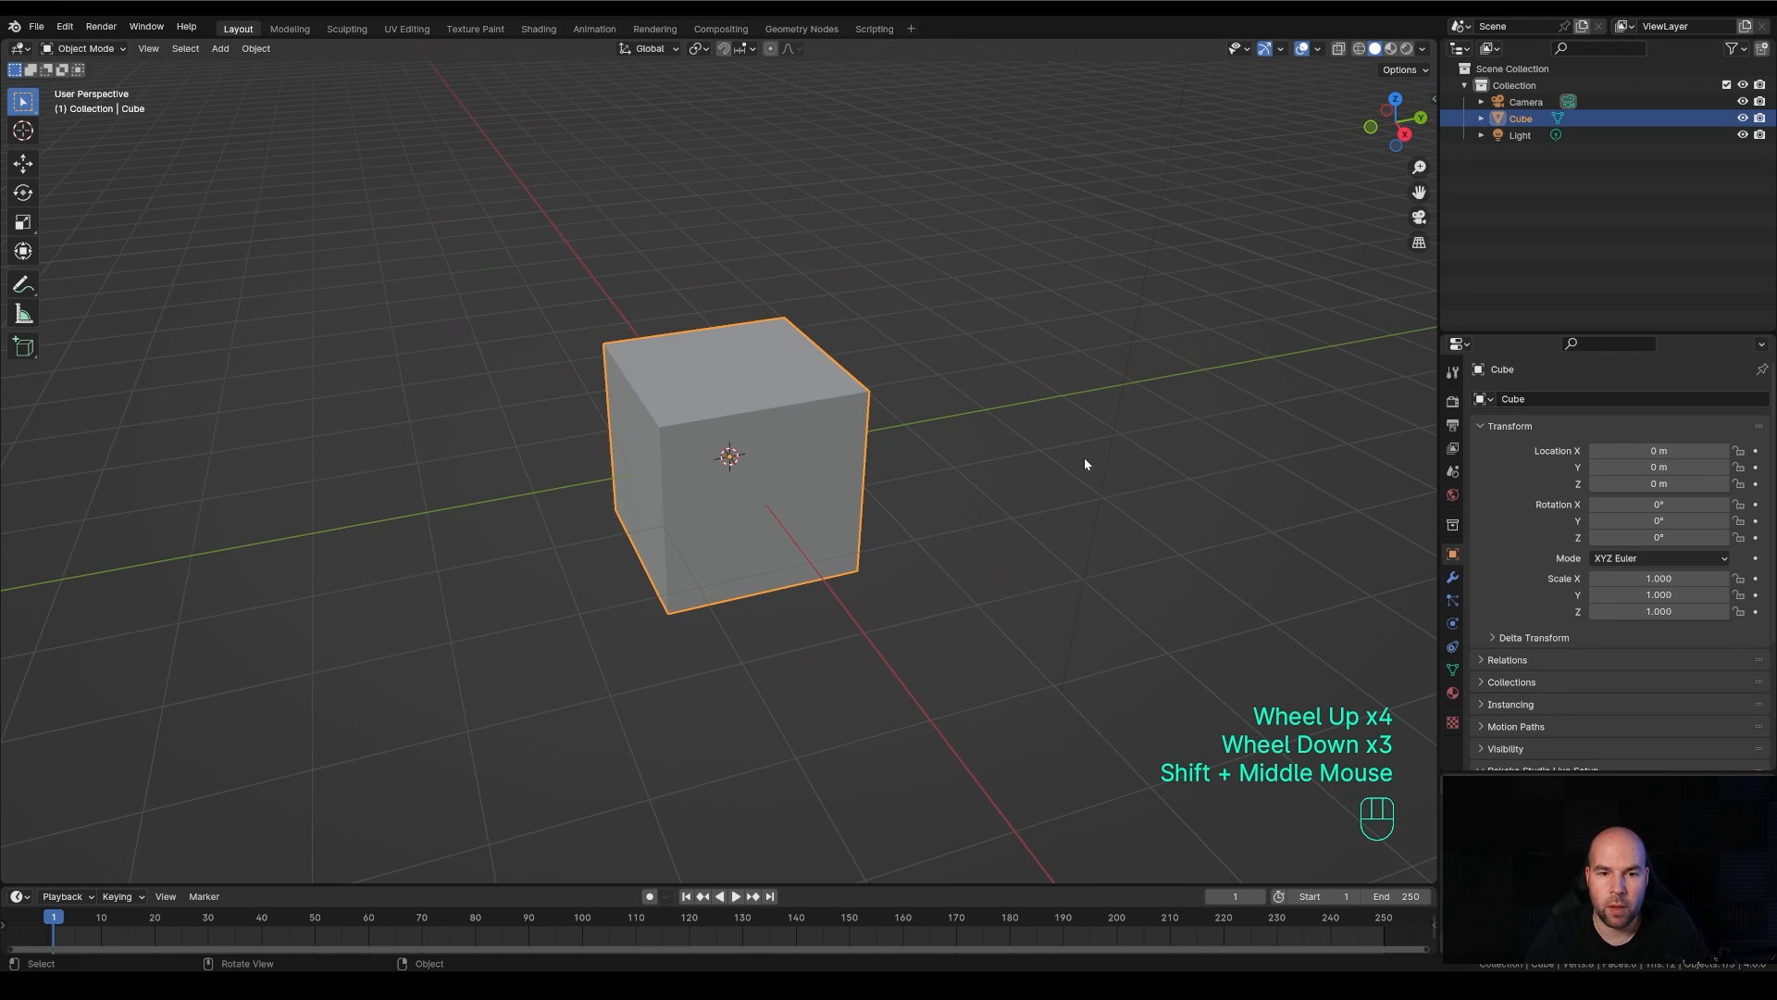
Recheck the mouse emulation option in the input preferences and pan the view around the cube
click(65, 28)
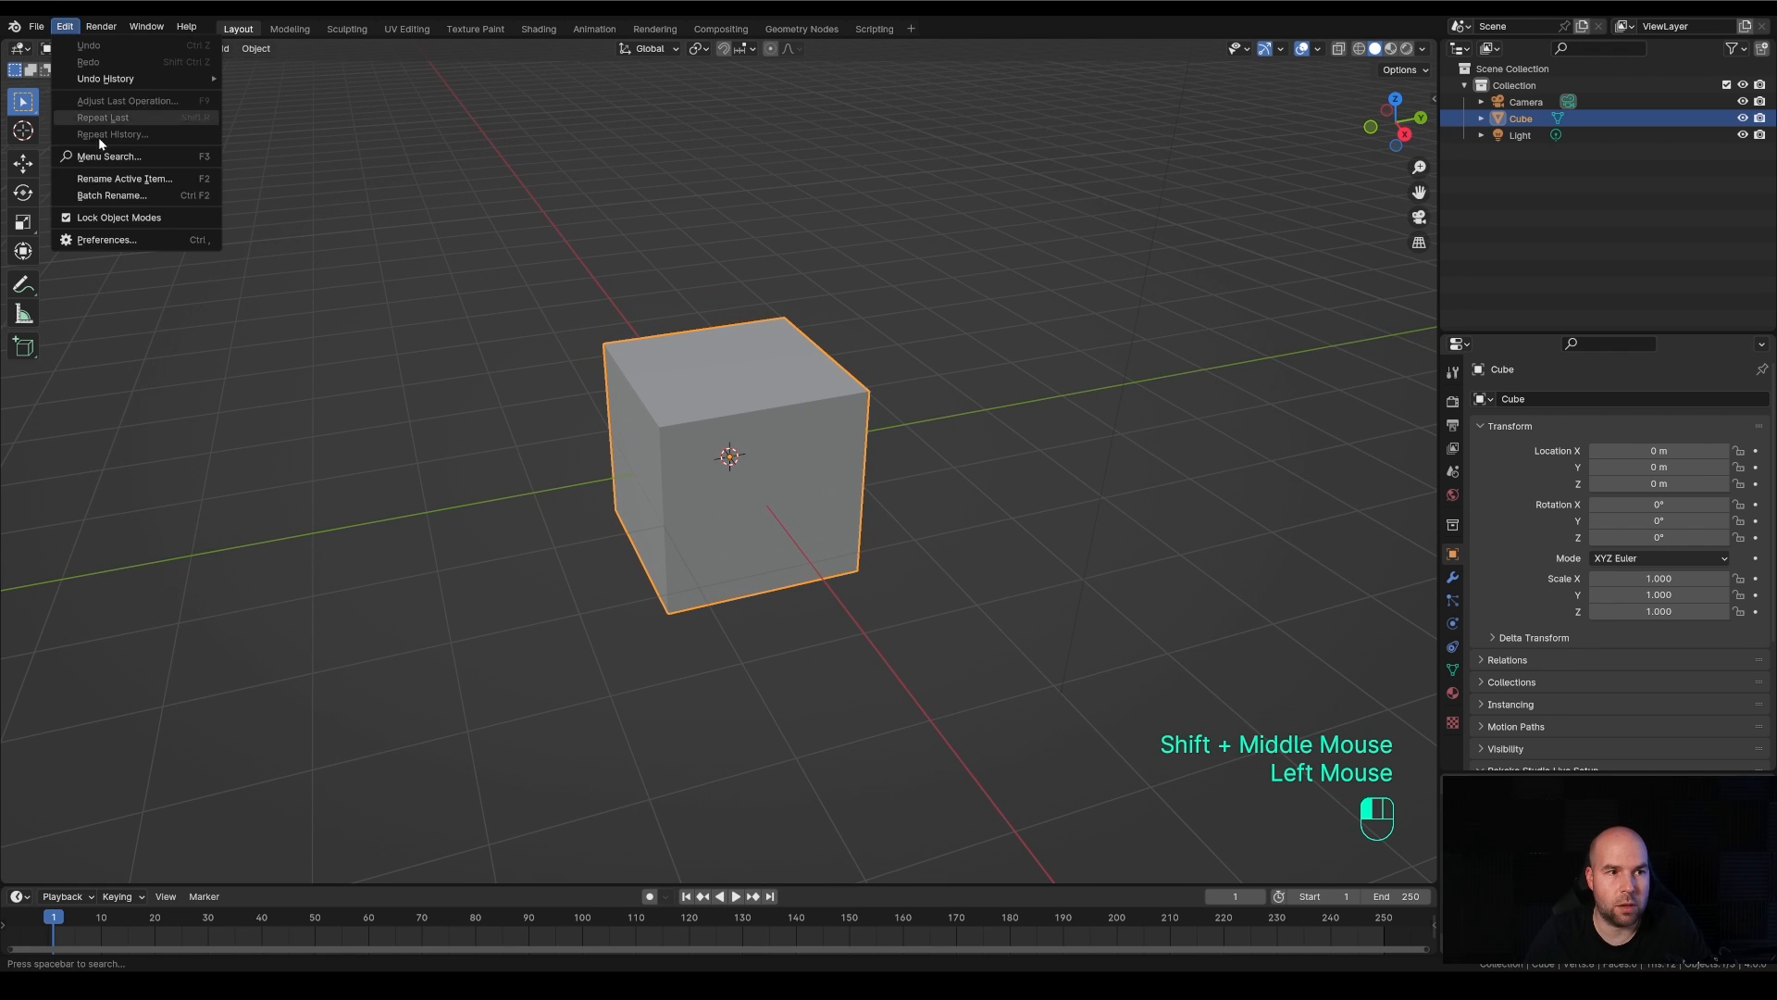
click(118, 238)
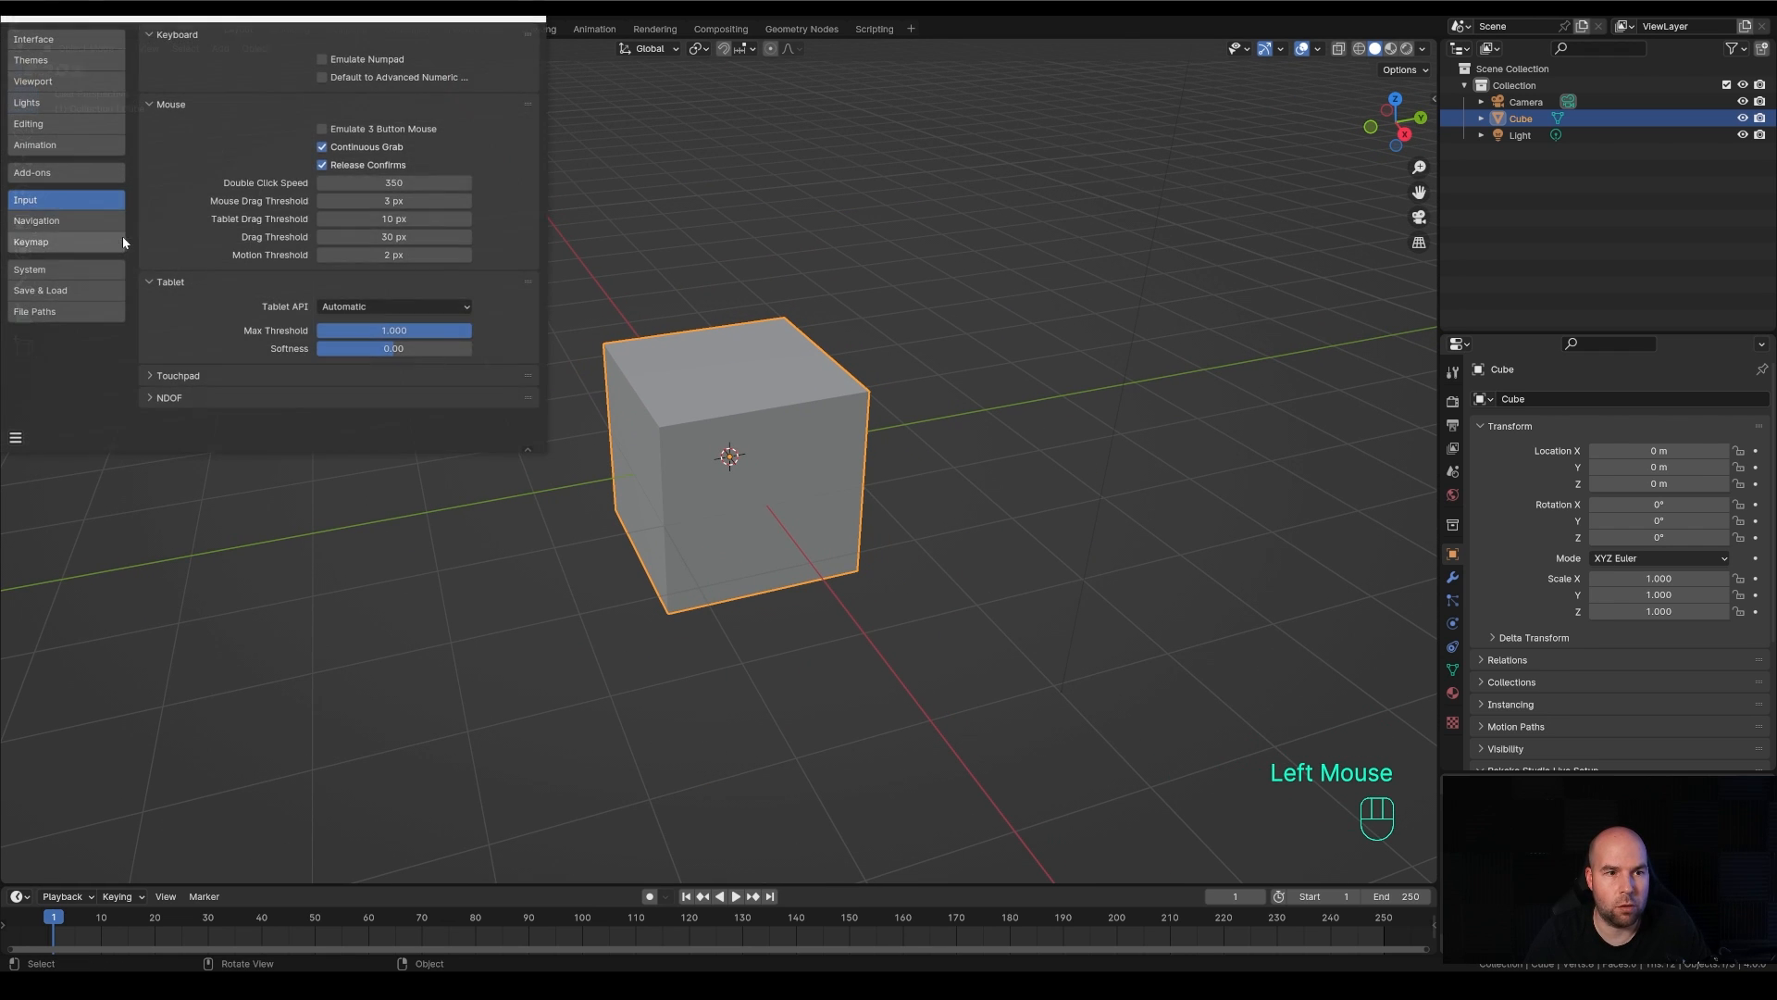
click(529, 28)
middle_drag(968, 427, 1047, 445)
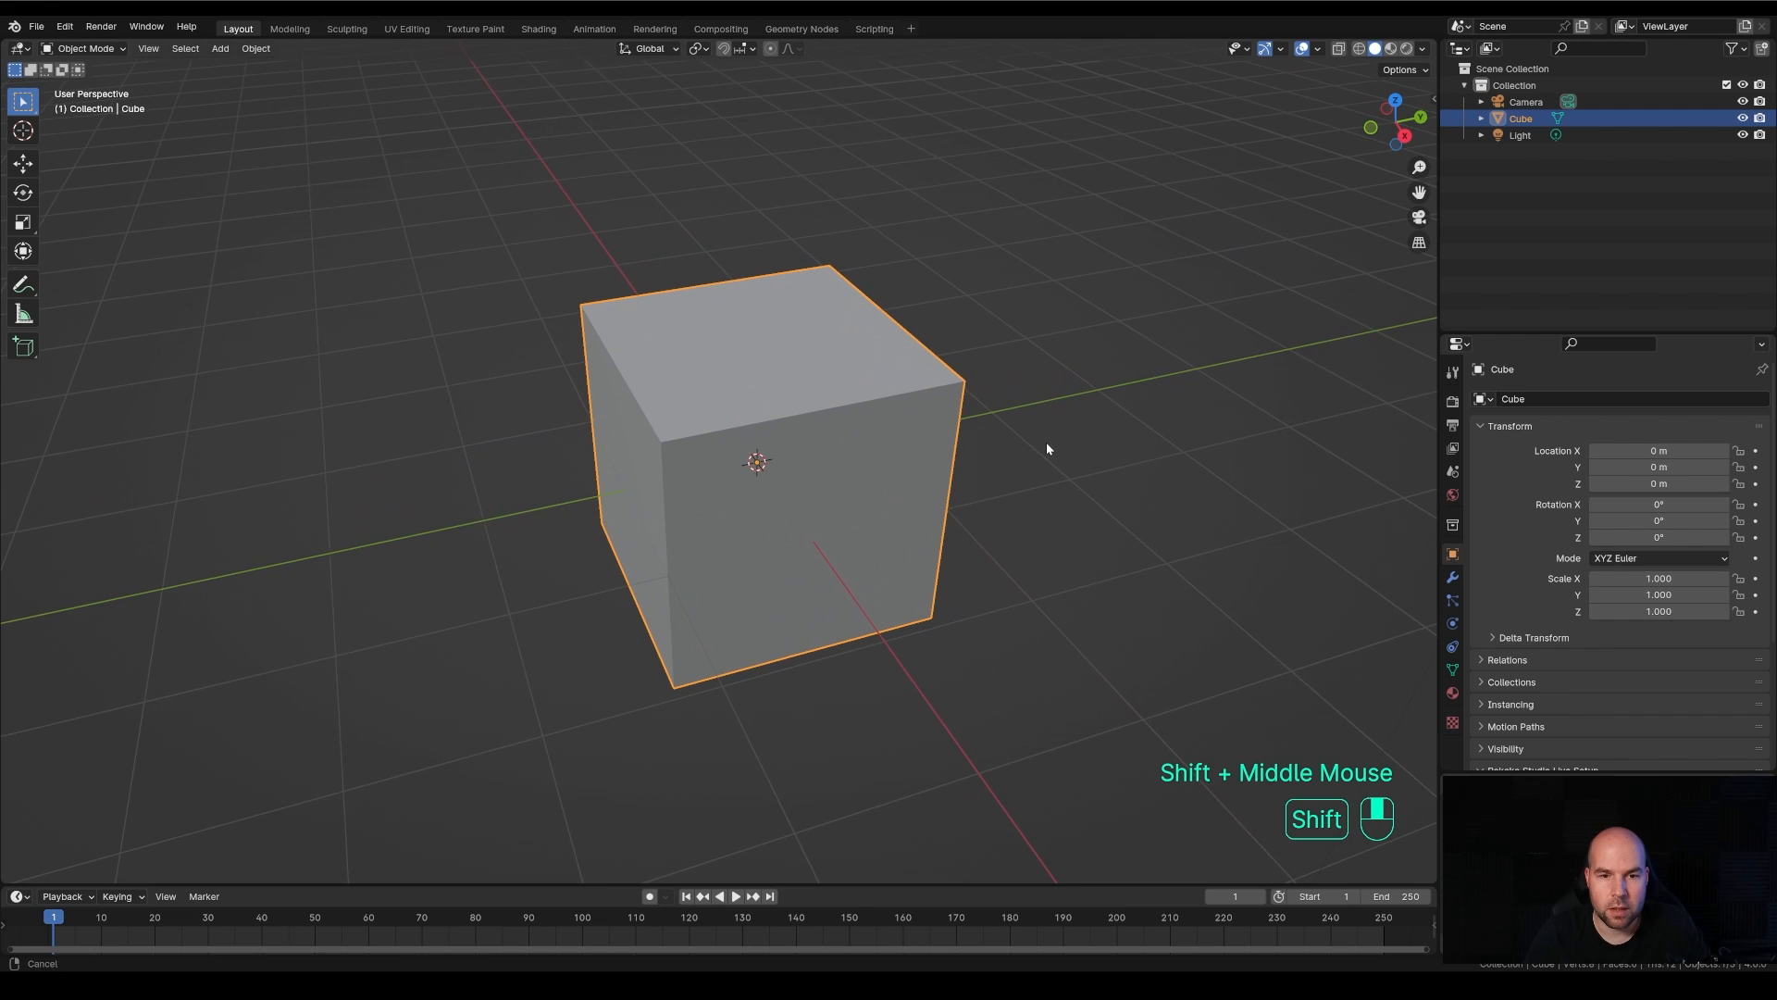
click(65, 26)
click(137, 237)
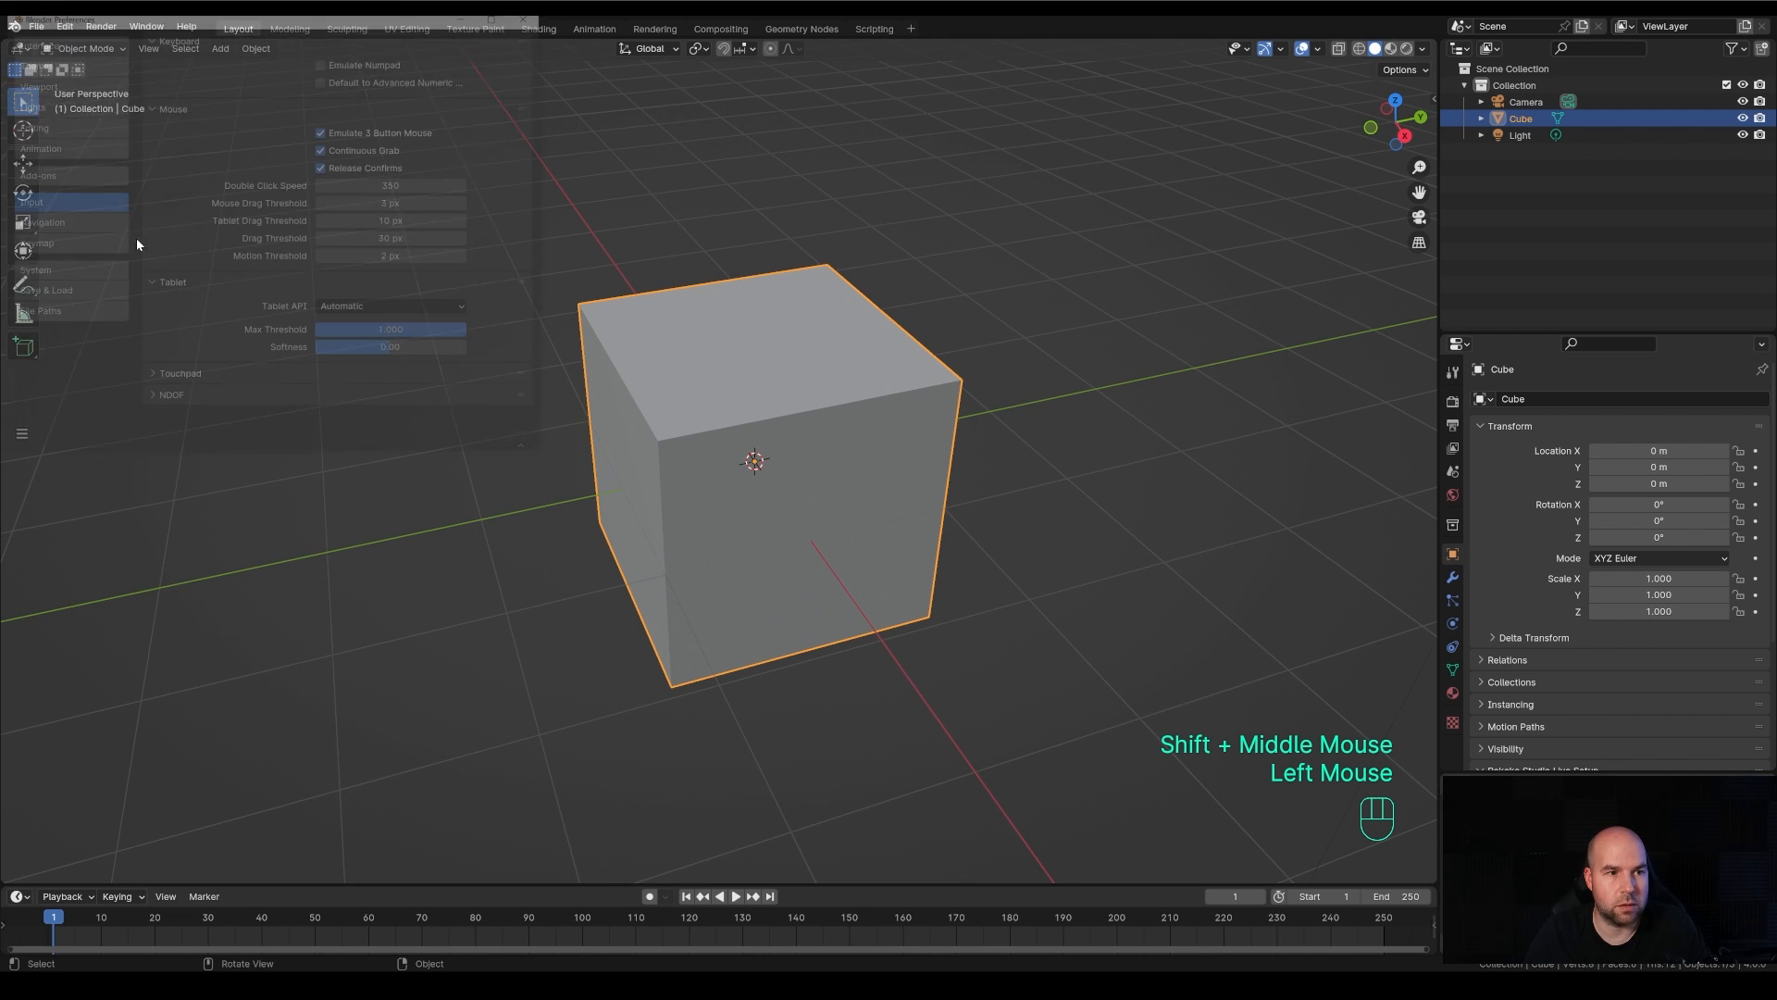
click(533, 16)
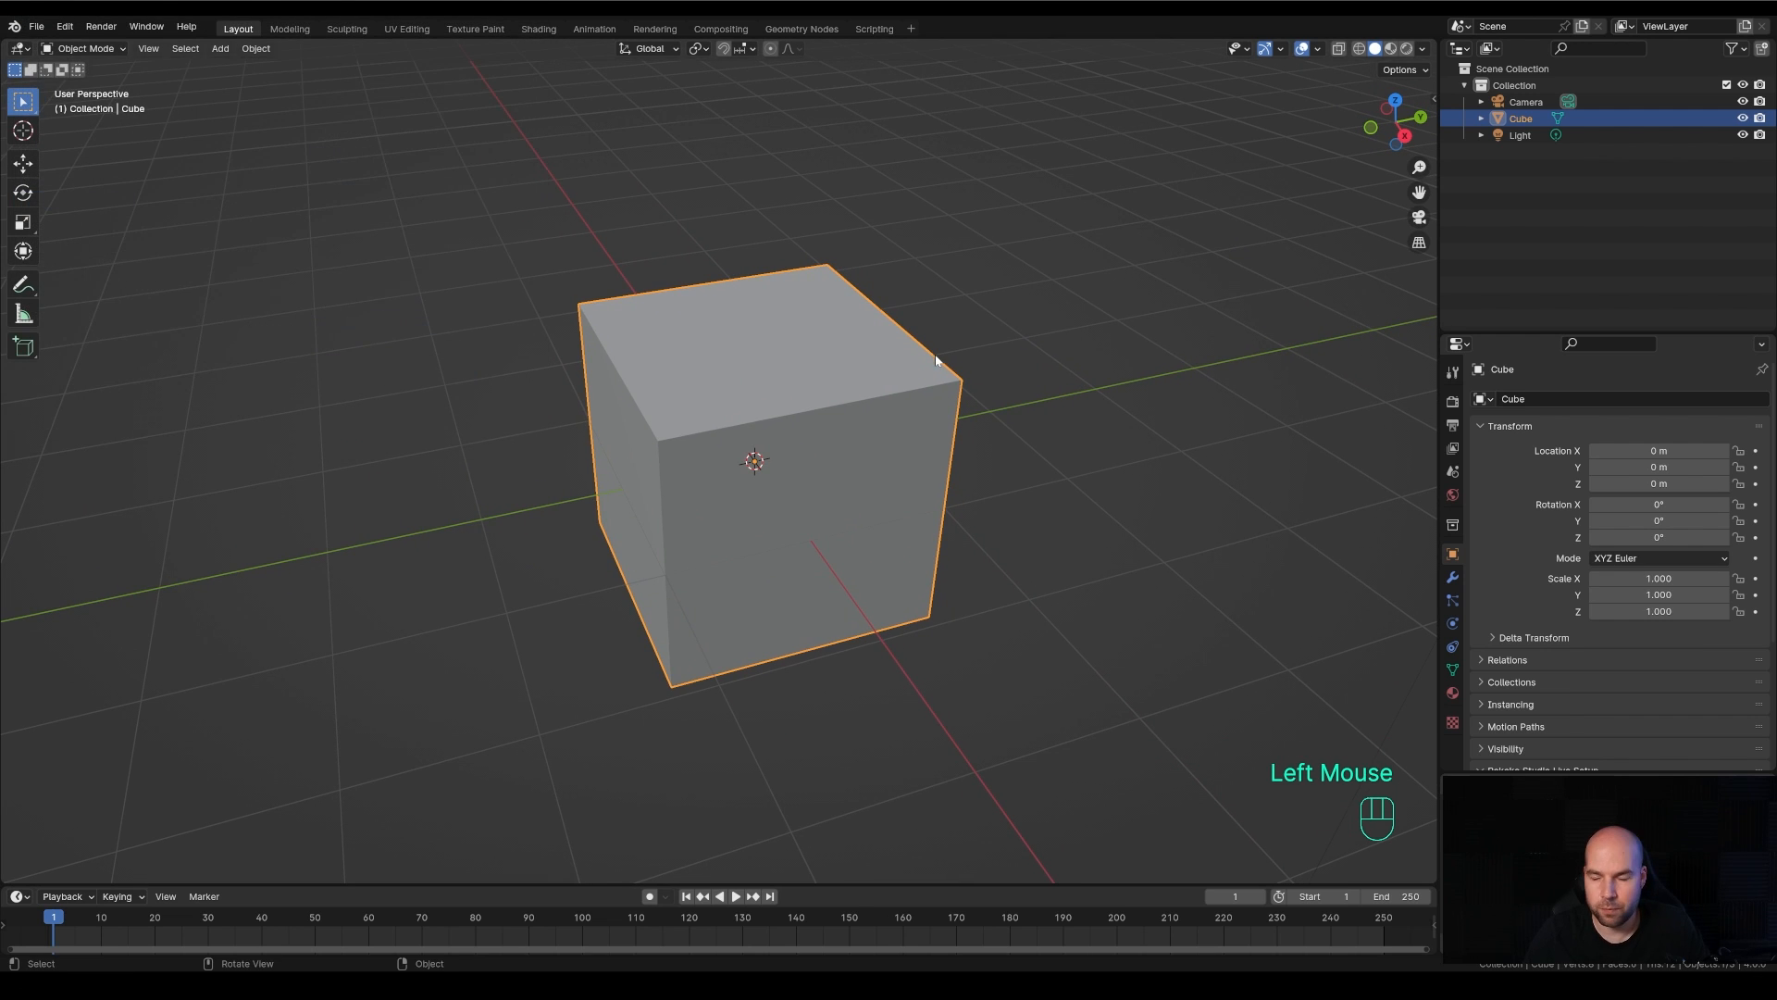
Move the view away until the cube is out of sight and bring it back by framing the selected object
scroll(990, 370, down, 3)
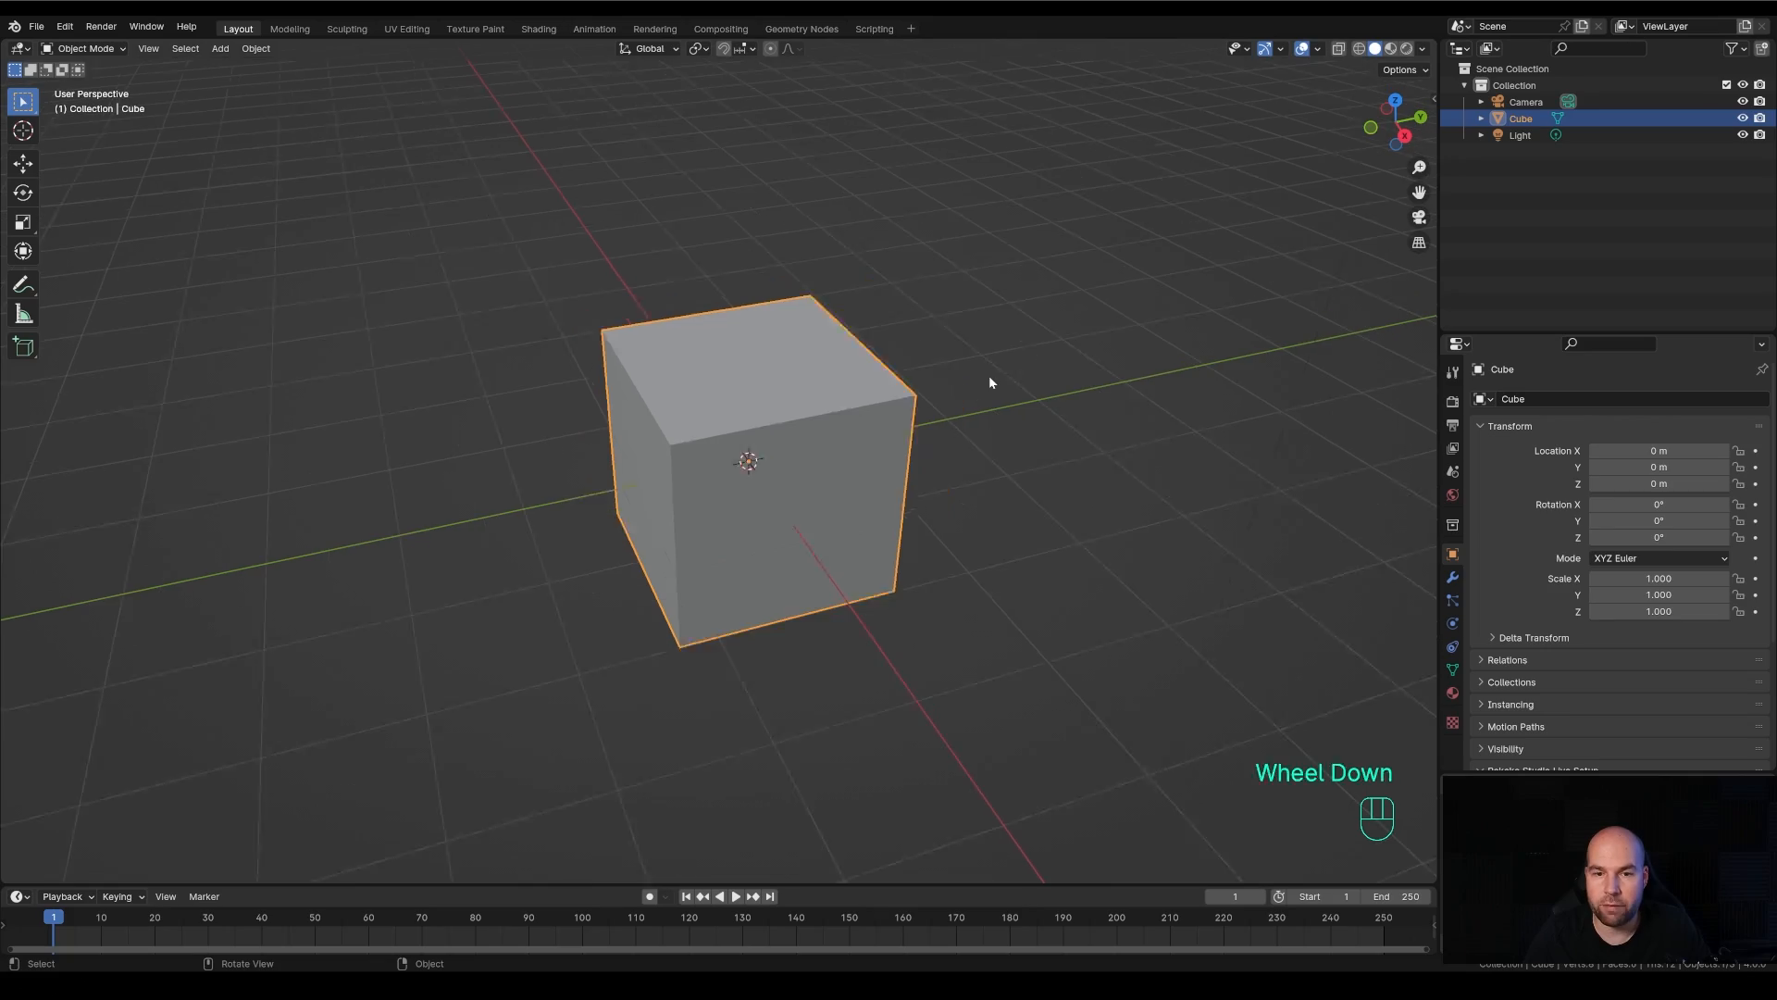
shift+middle_drag(1057, 453, 969, 490)
mouse_move(968, 491)
middle_down()
mouse_move(770, 499)
mouse_move(994, 497)
mouse_move(996, 481)
middle_up()
scroll(996, 477, down, 1)
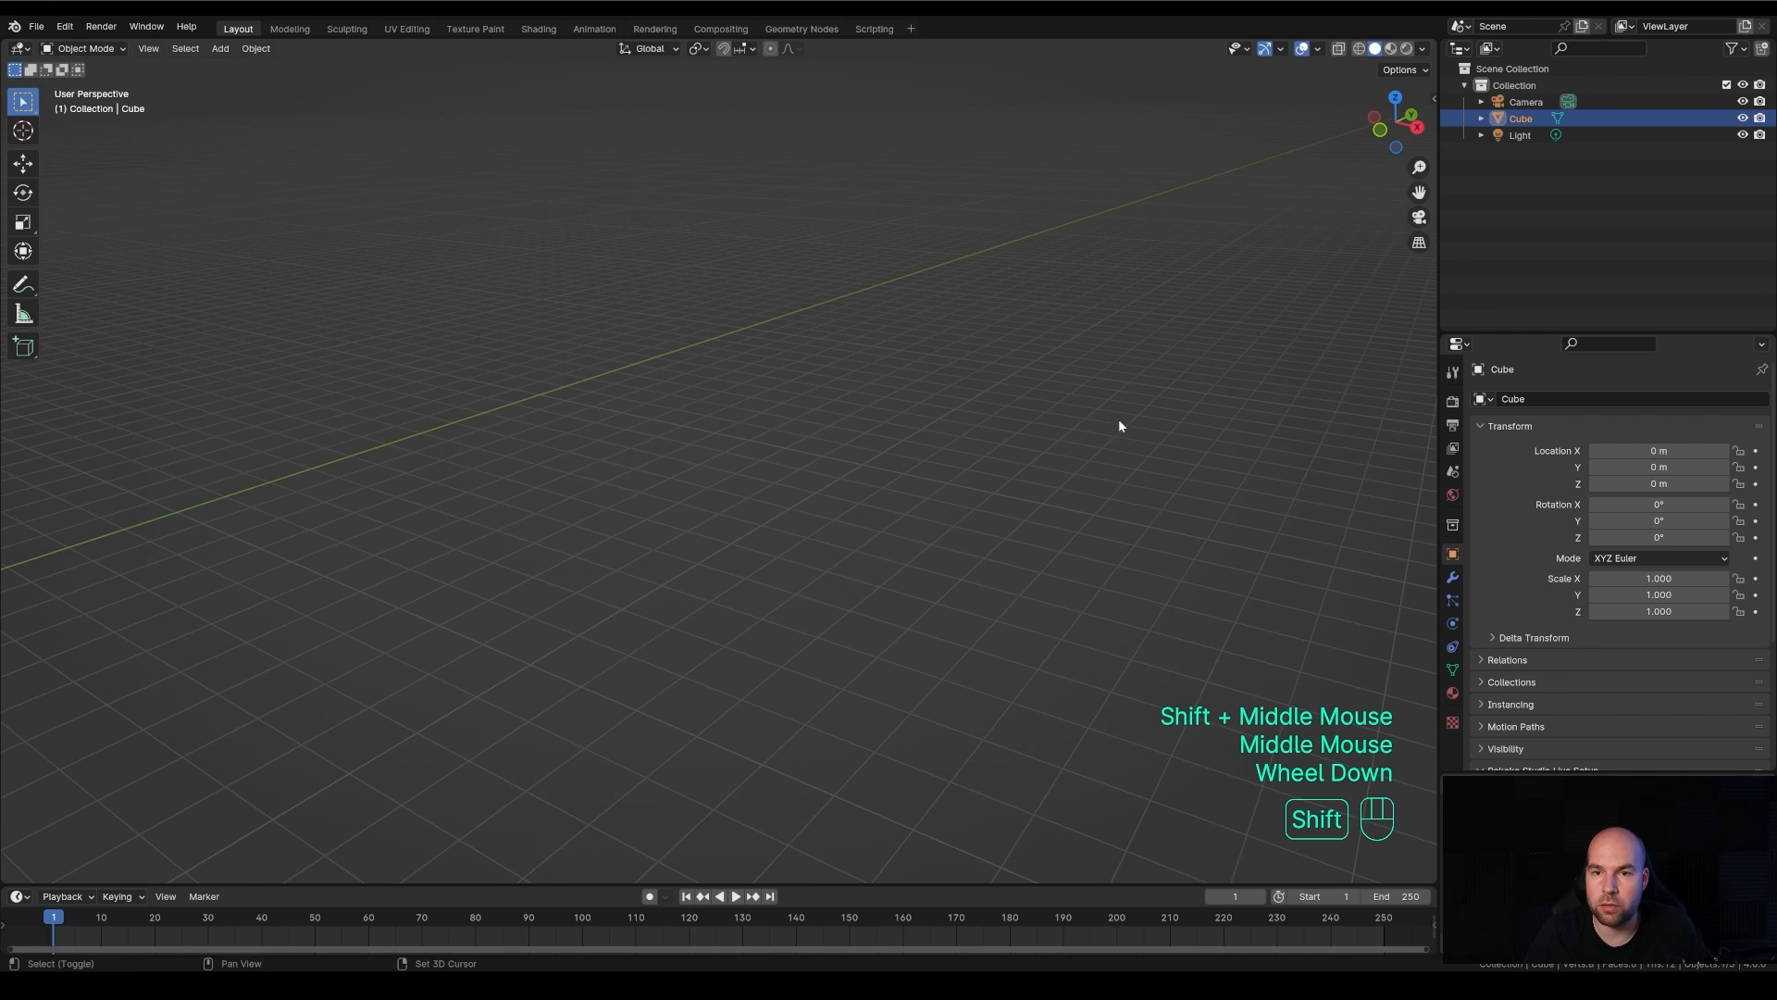
shift+middle_drag(1119, 425, 916, 453)
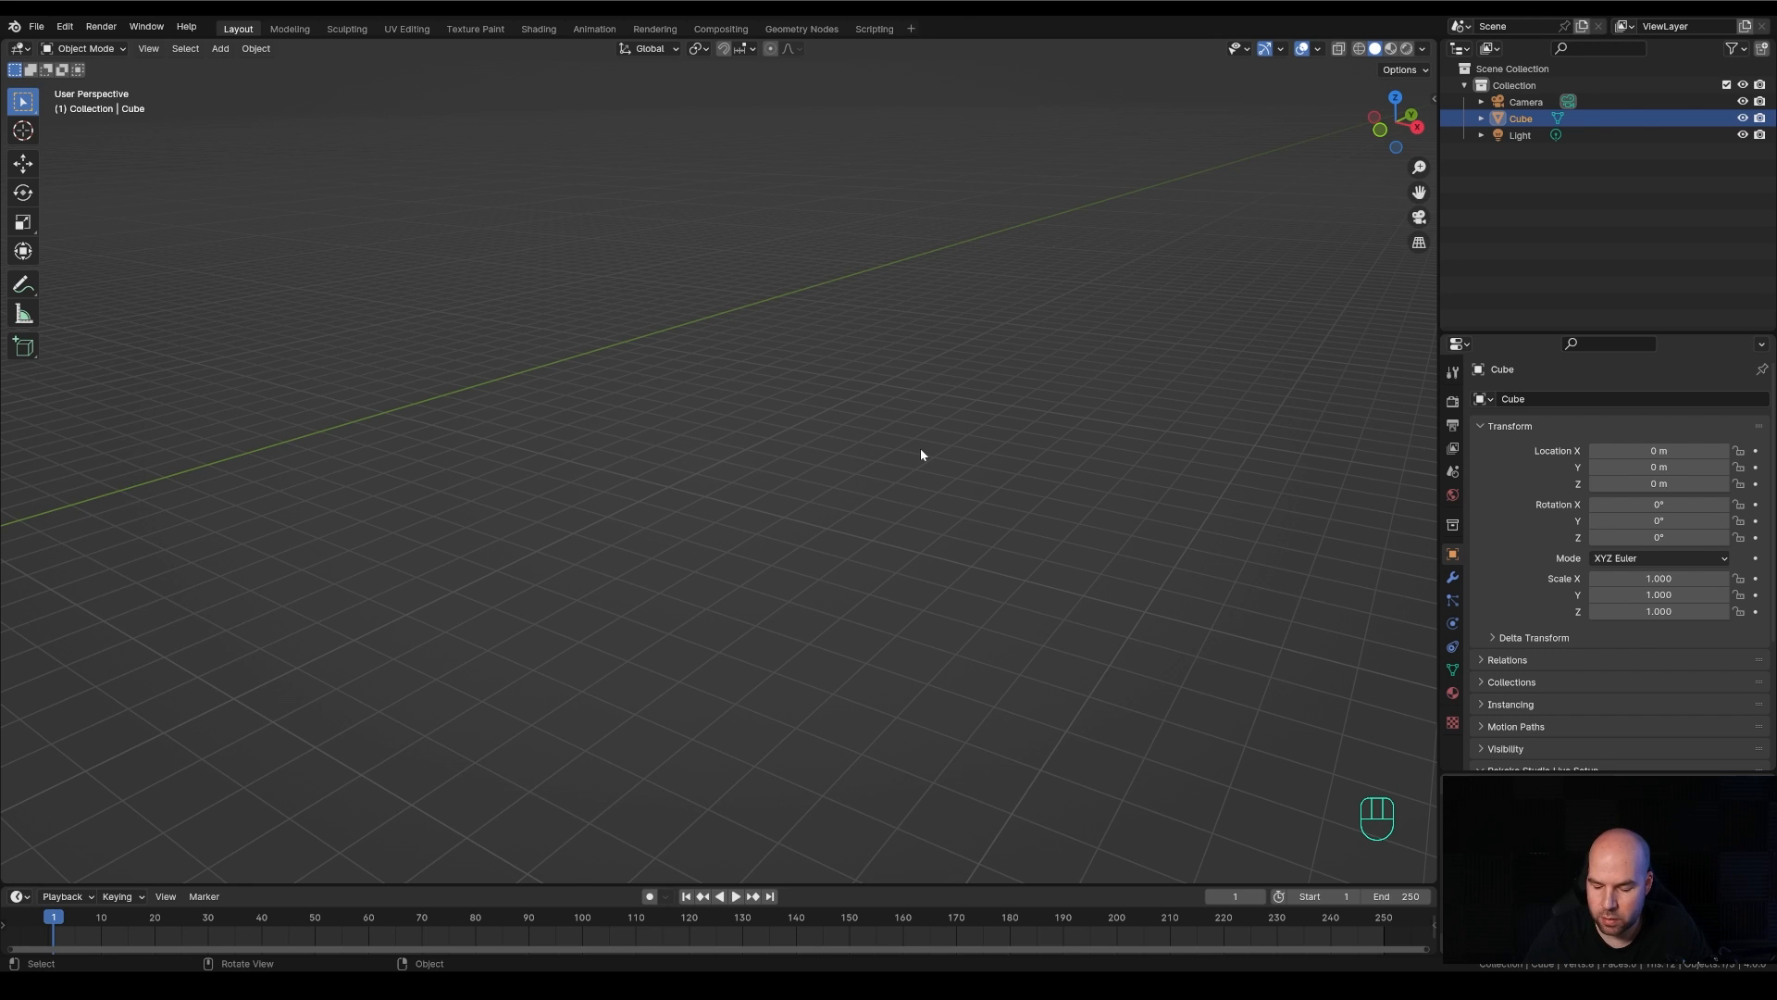
key(KP_Decimal)
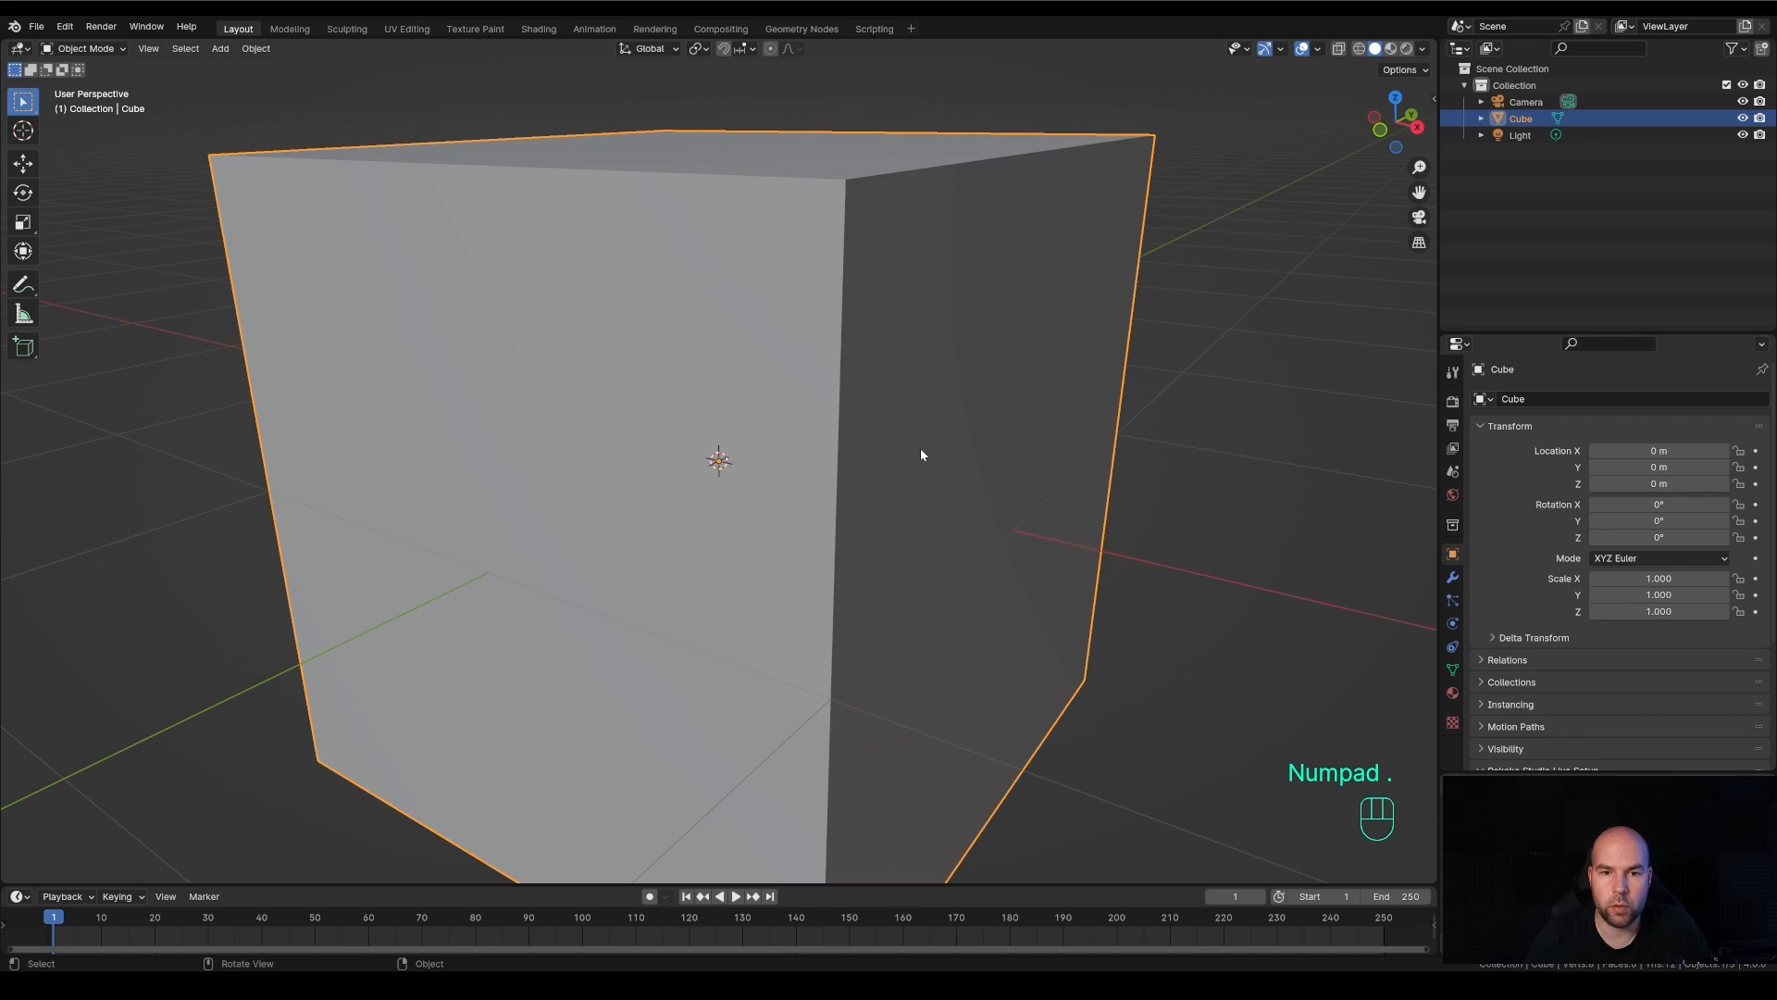
scroll(914, 448, down, 4)
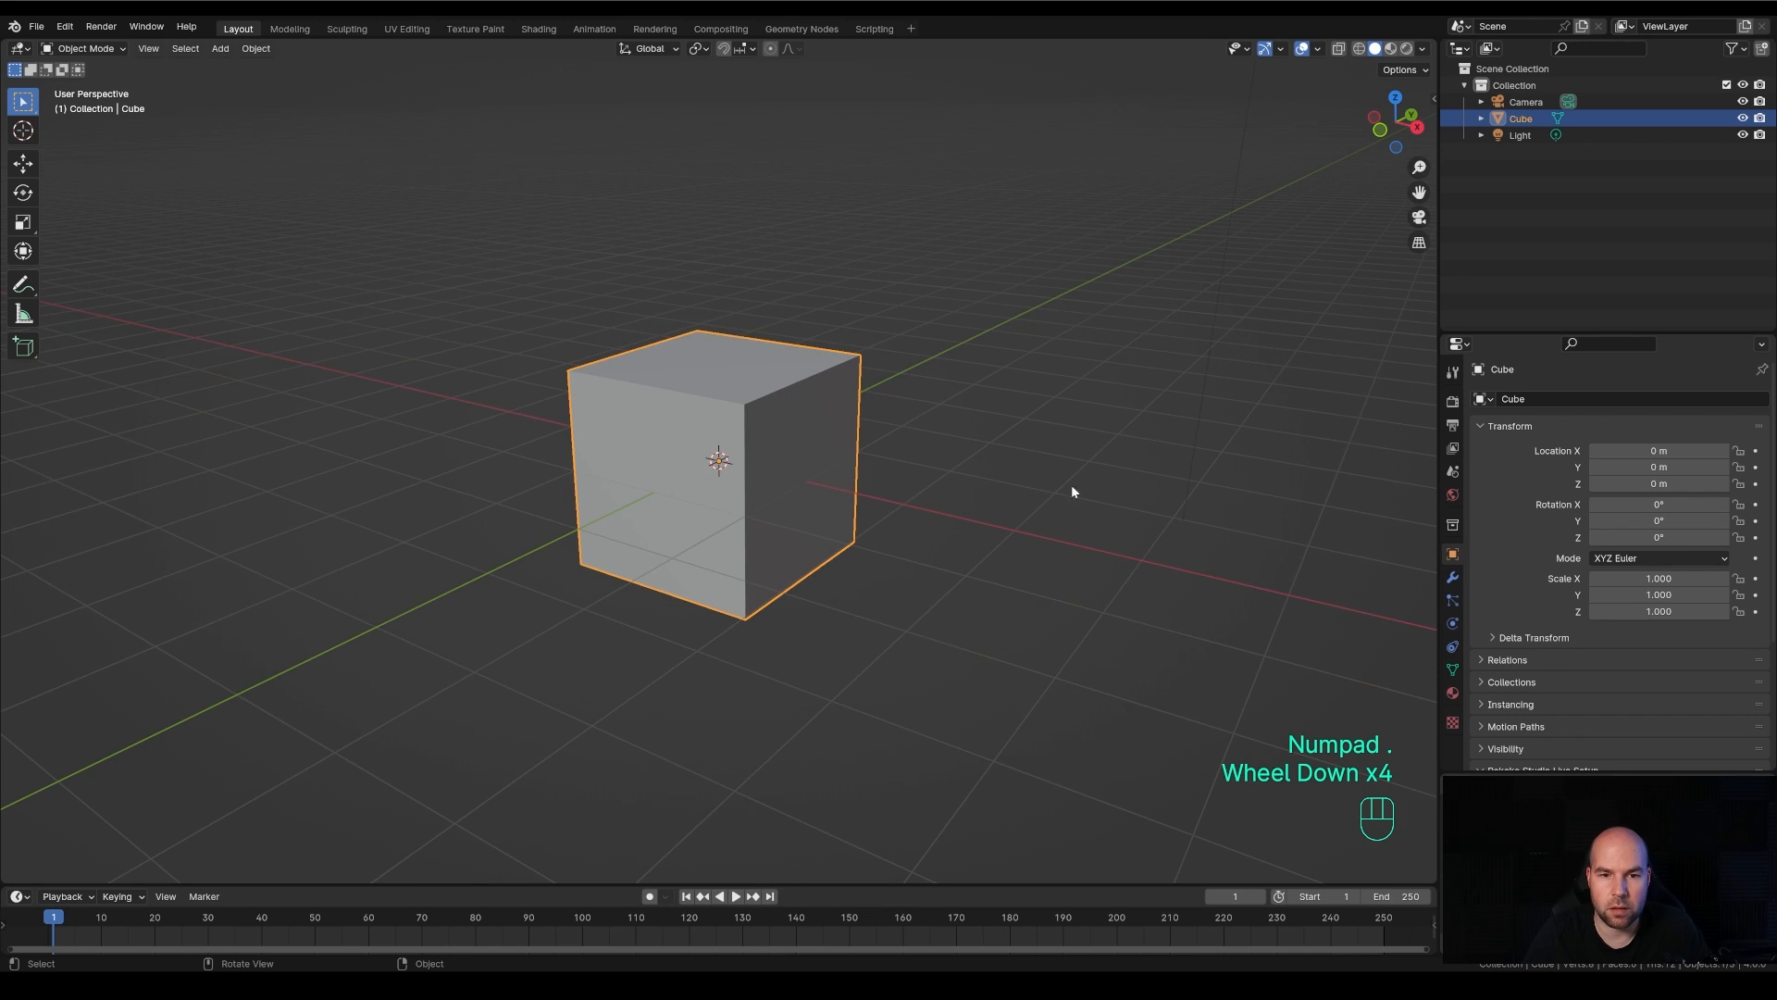
Orbit to another side of the cube and frame it with the View Selected command
middle_drag(1095, 484, 878, 503)
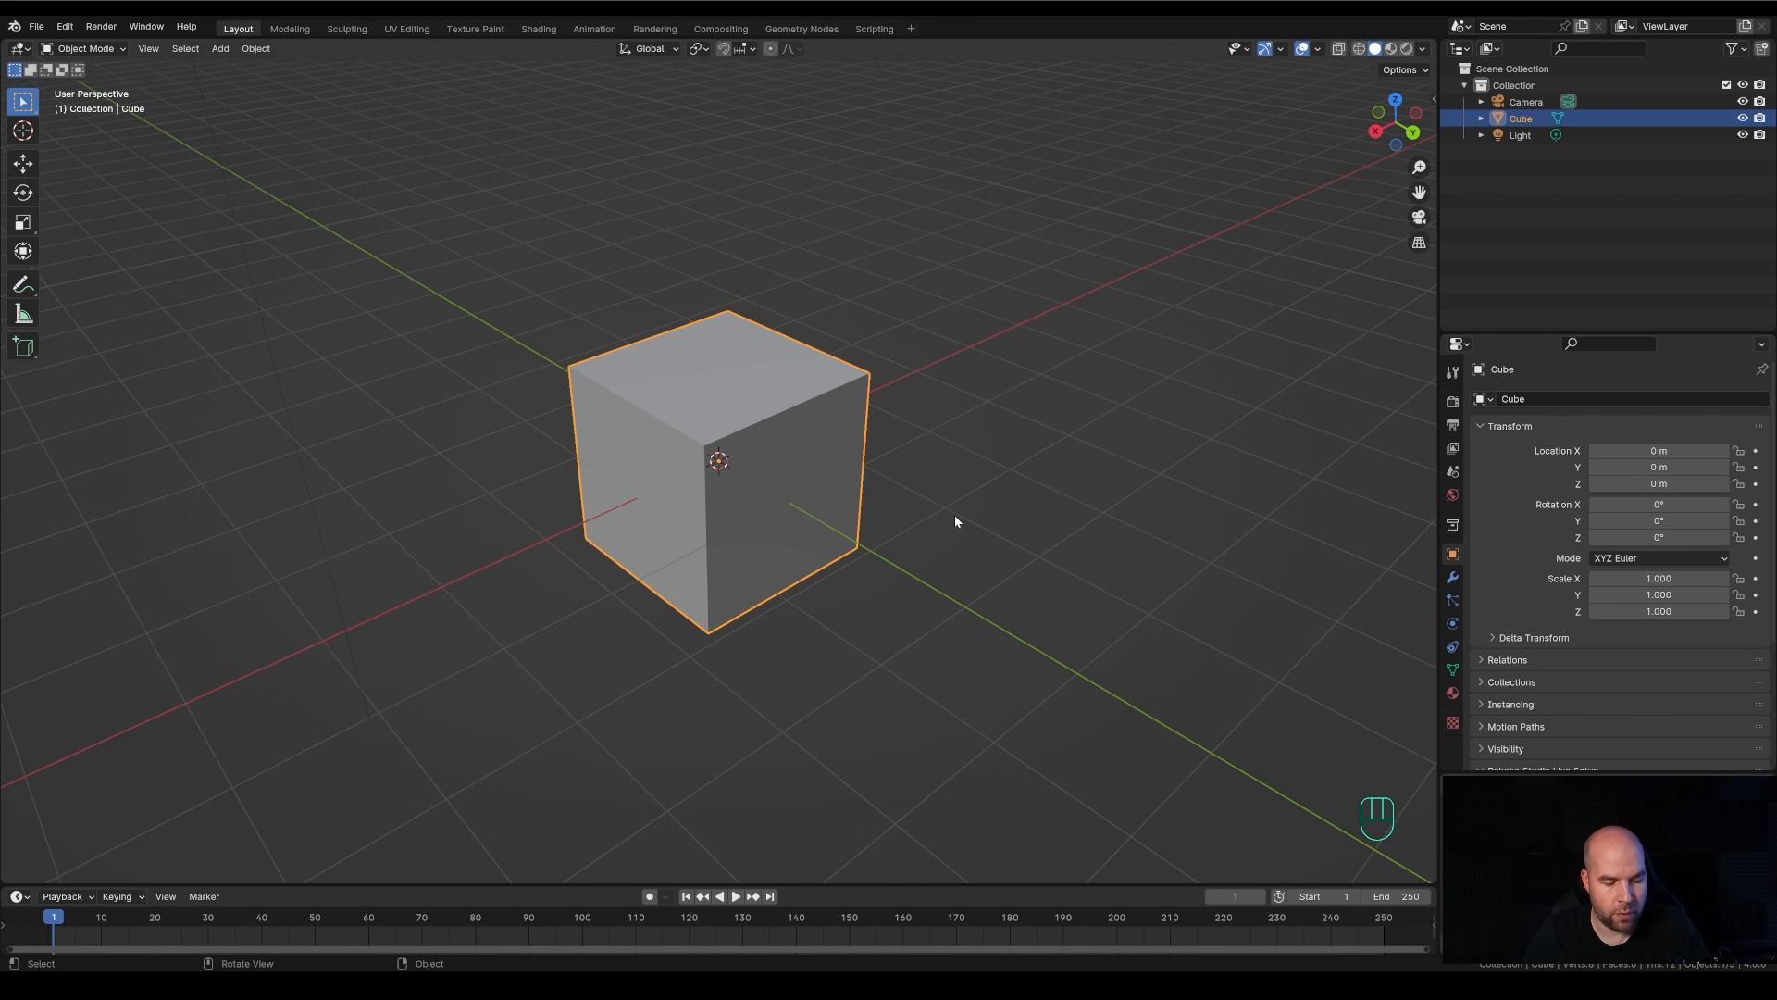
key(grave)
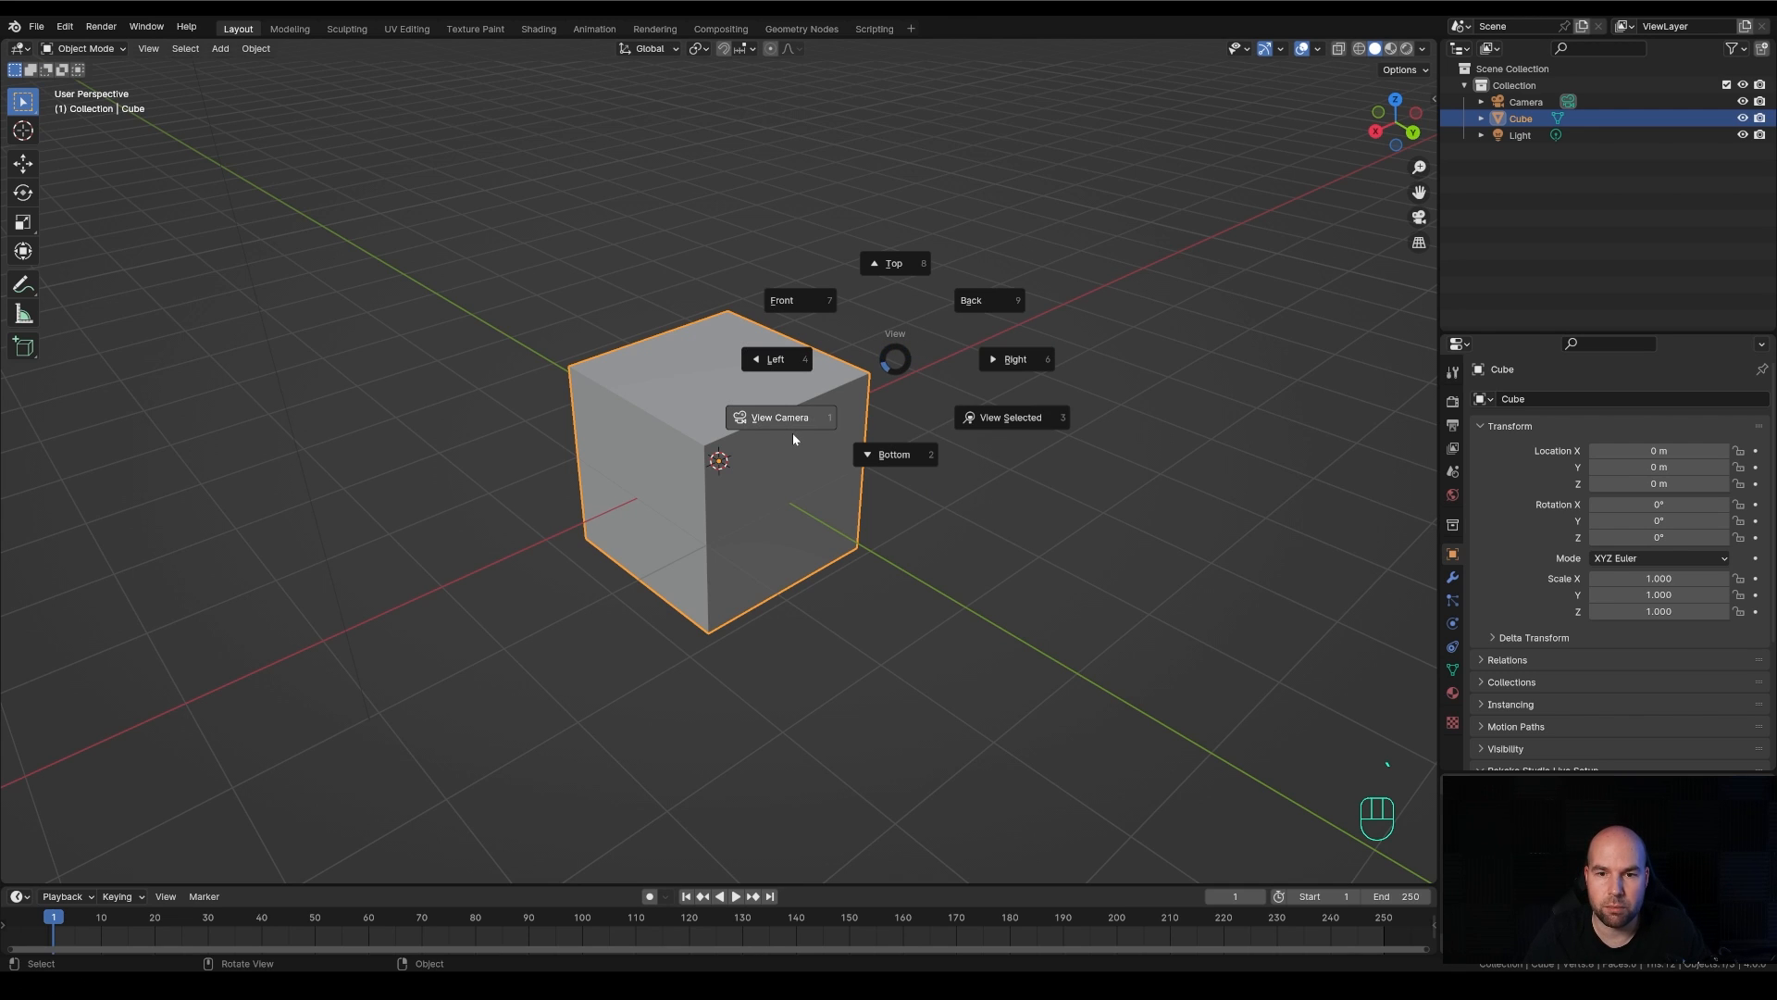
click(1018, 424)
Move the view until the cube is out of sight and bring it back with View Selected, viewing it from another angle
scroll(1018, 424, down, 3)
middle_drag(1015, 428, 371, 555)
key(grave)
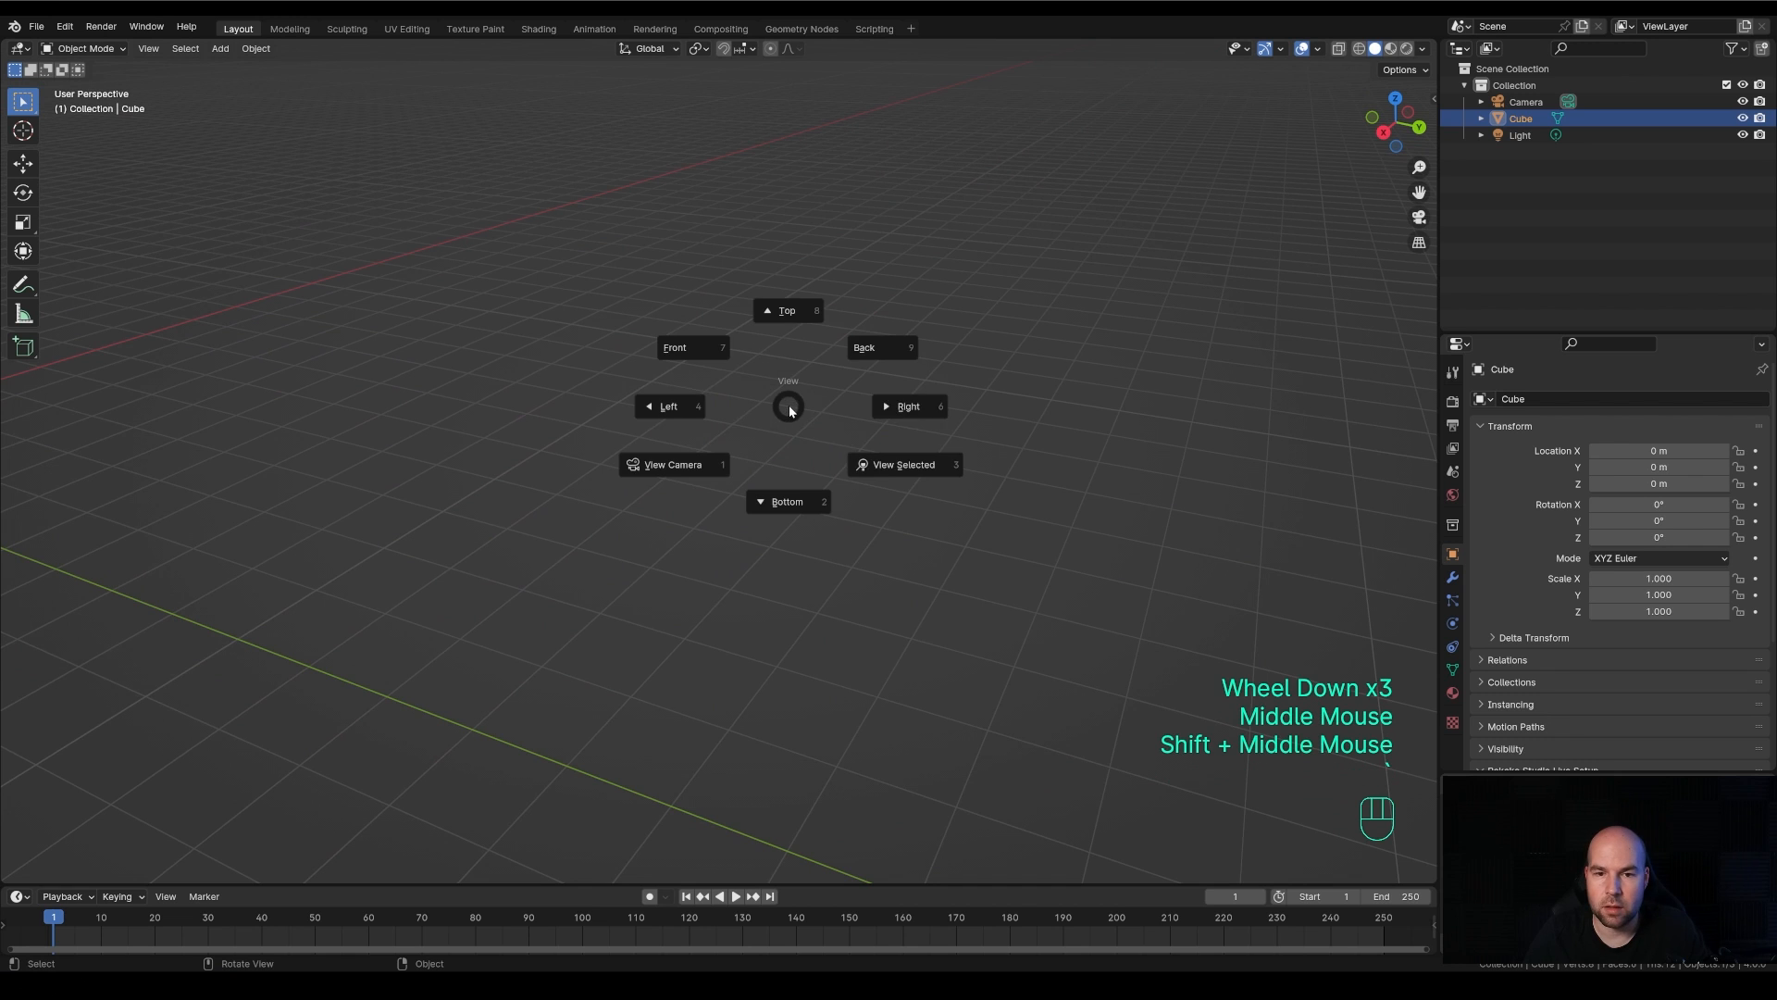
click(884, 463)
scroll(1087, 511, down, 4)
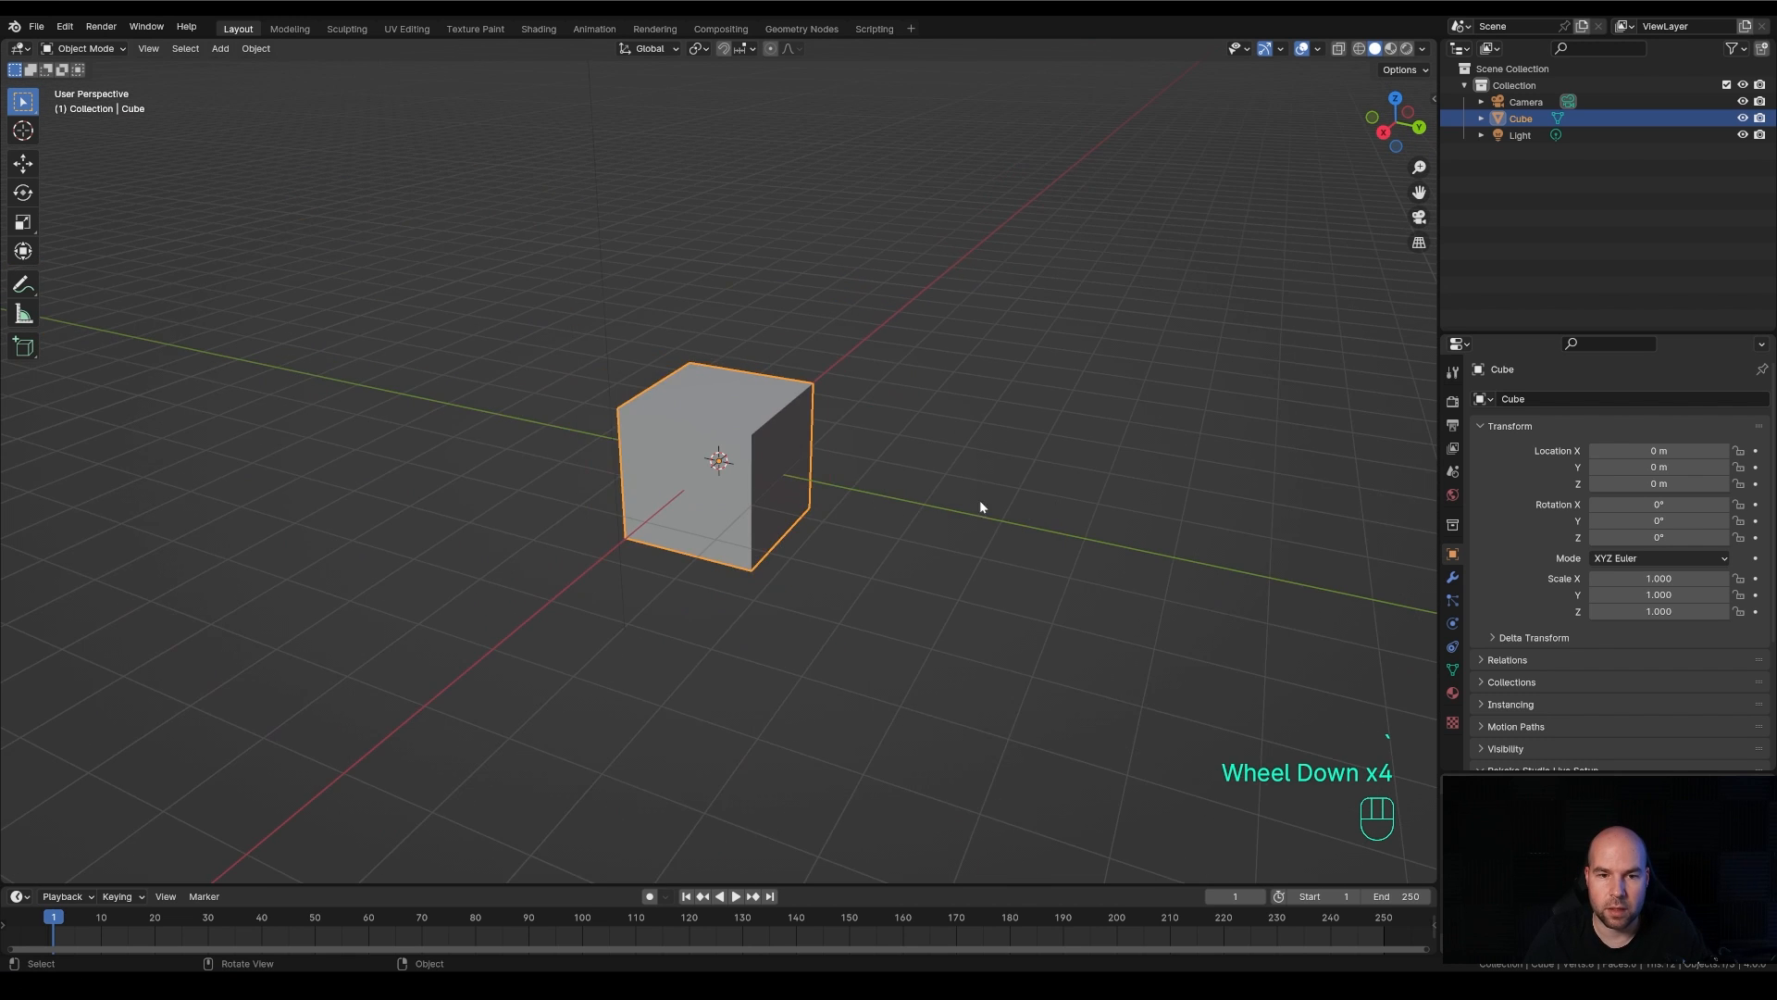
middle_drag(979, 504, 885, 508)
scroll(851, 512, up, 2)
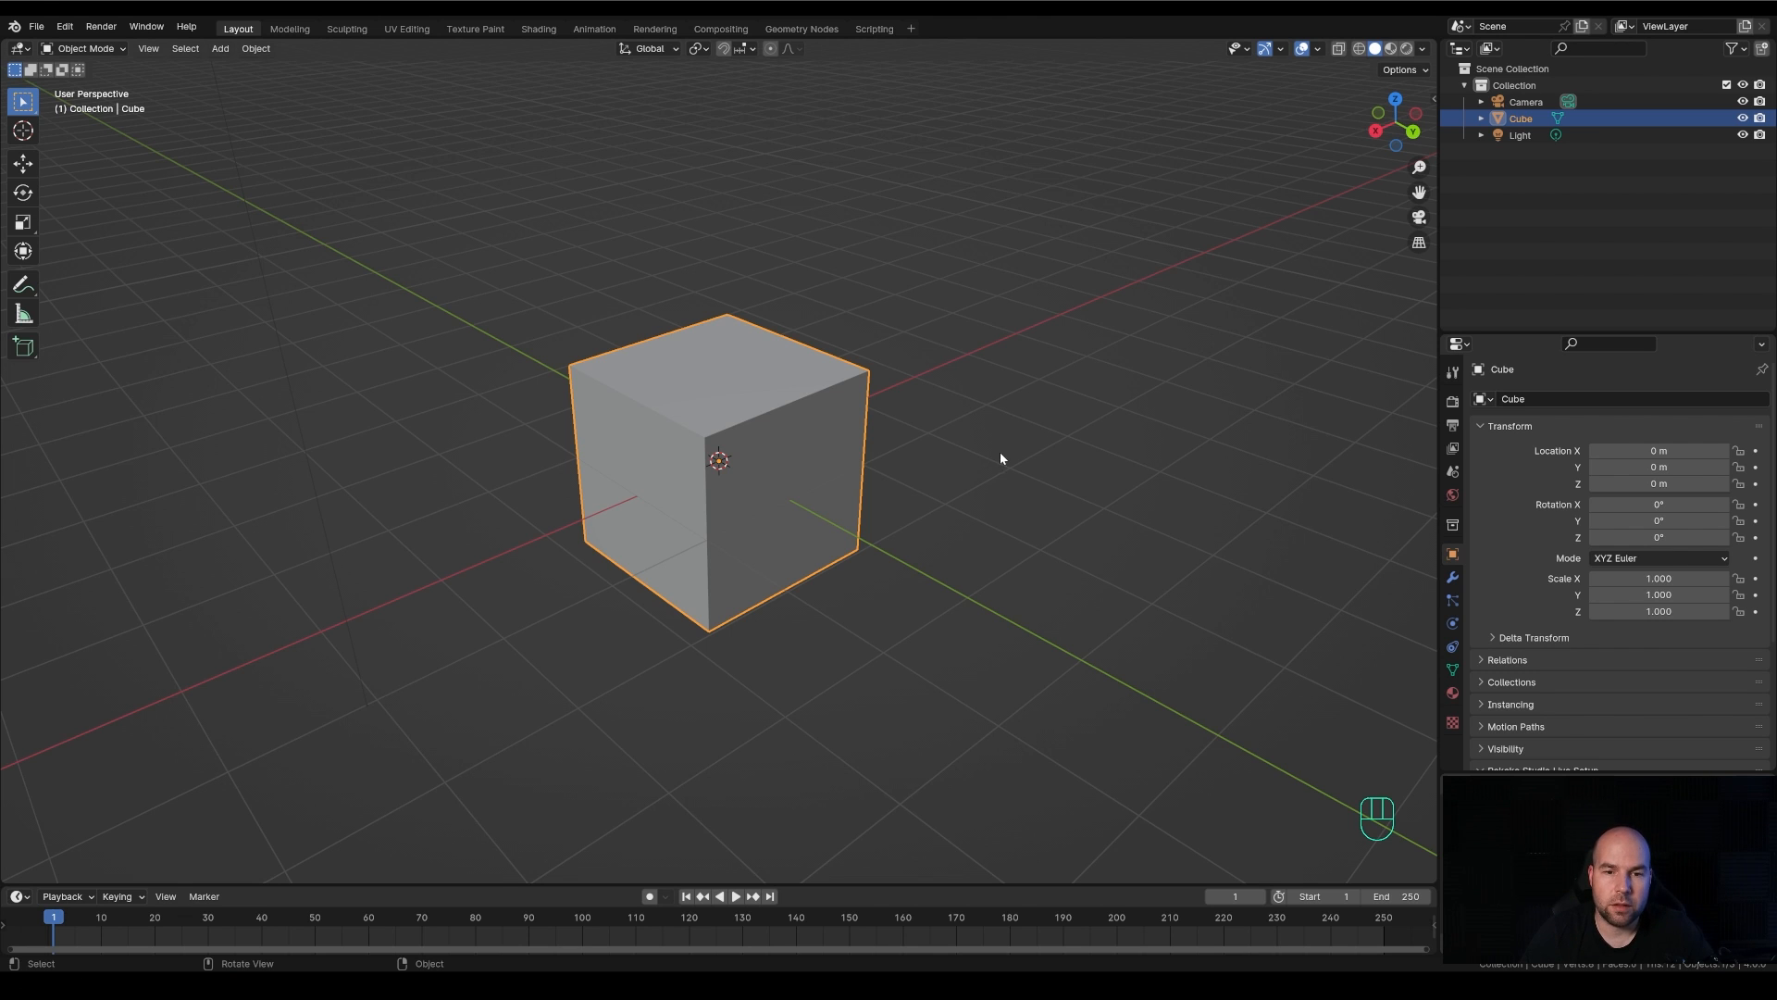
Select the light, the camera and the cube one after another, and box-select all three objects together
scroll(1000, 454, down, 1)
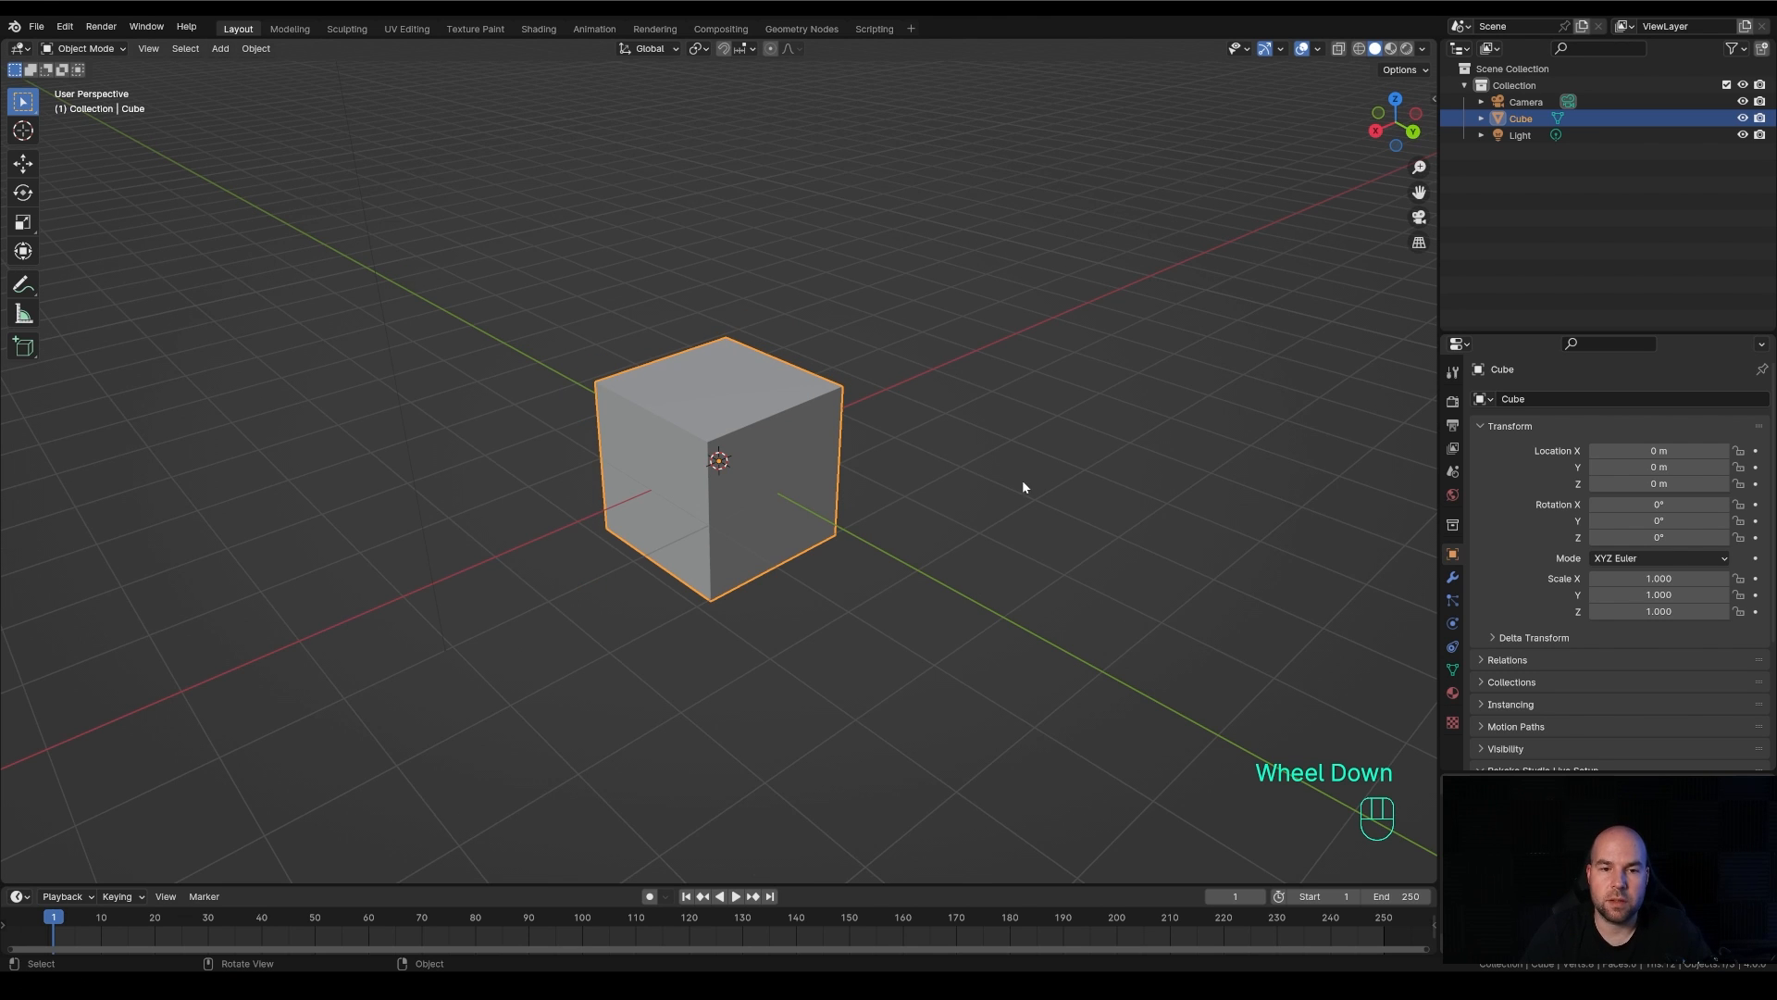
scroll(1018, 485, down, 2)
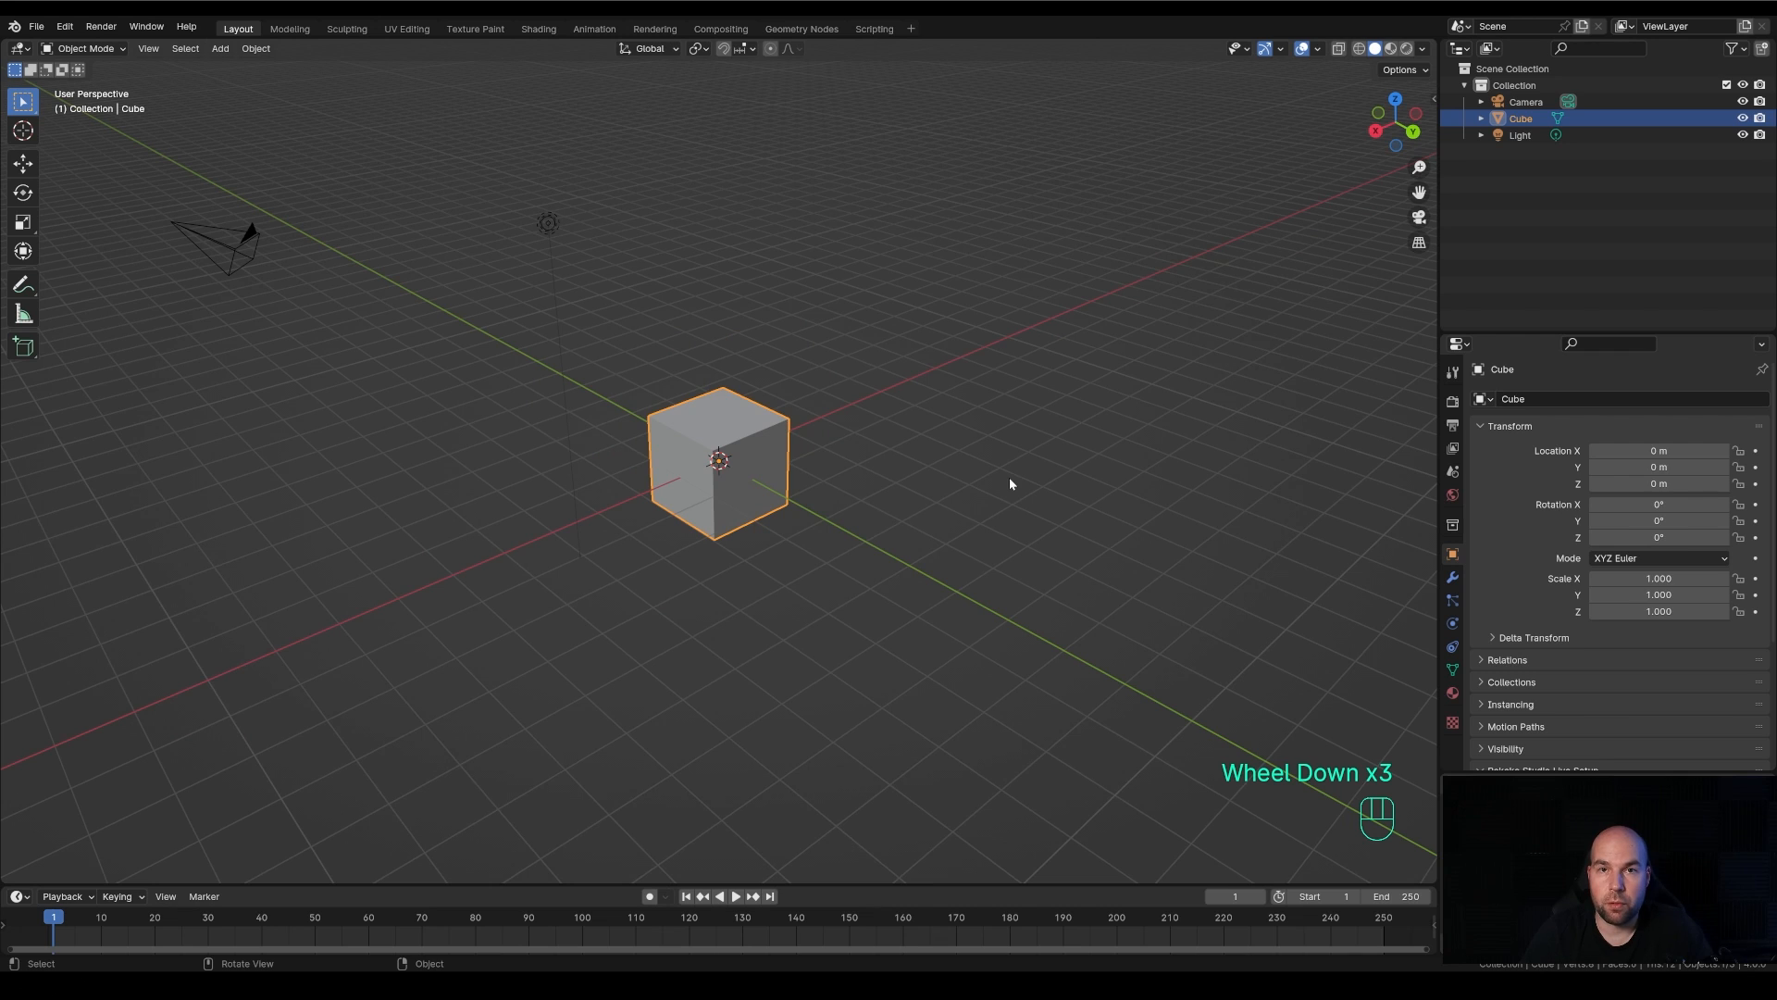
click(552, 225)
click(252, 252)
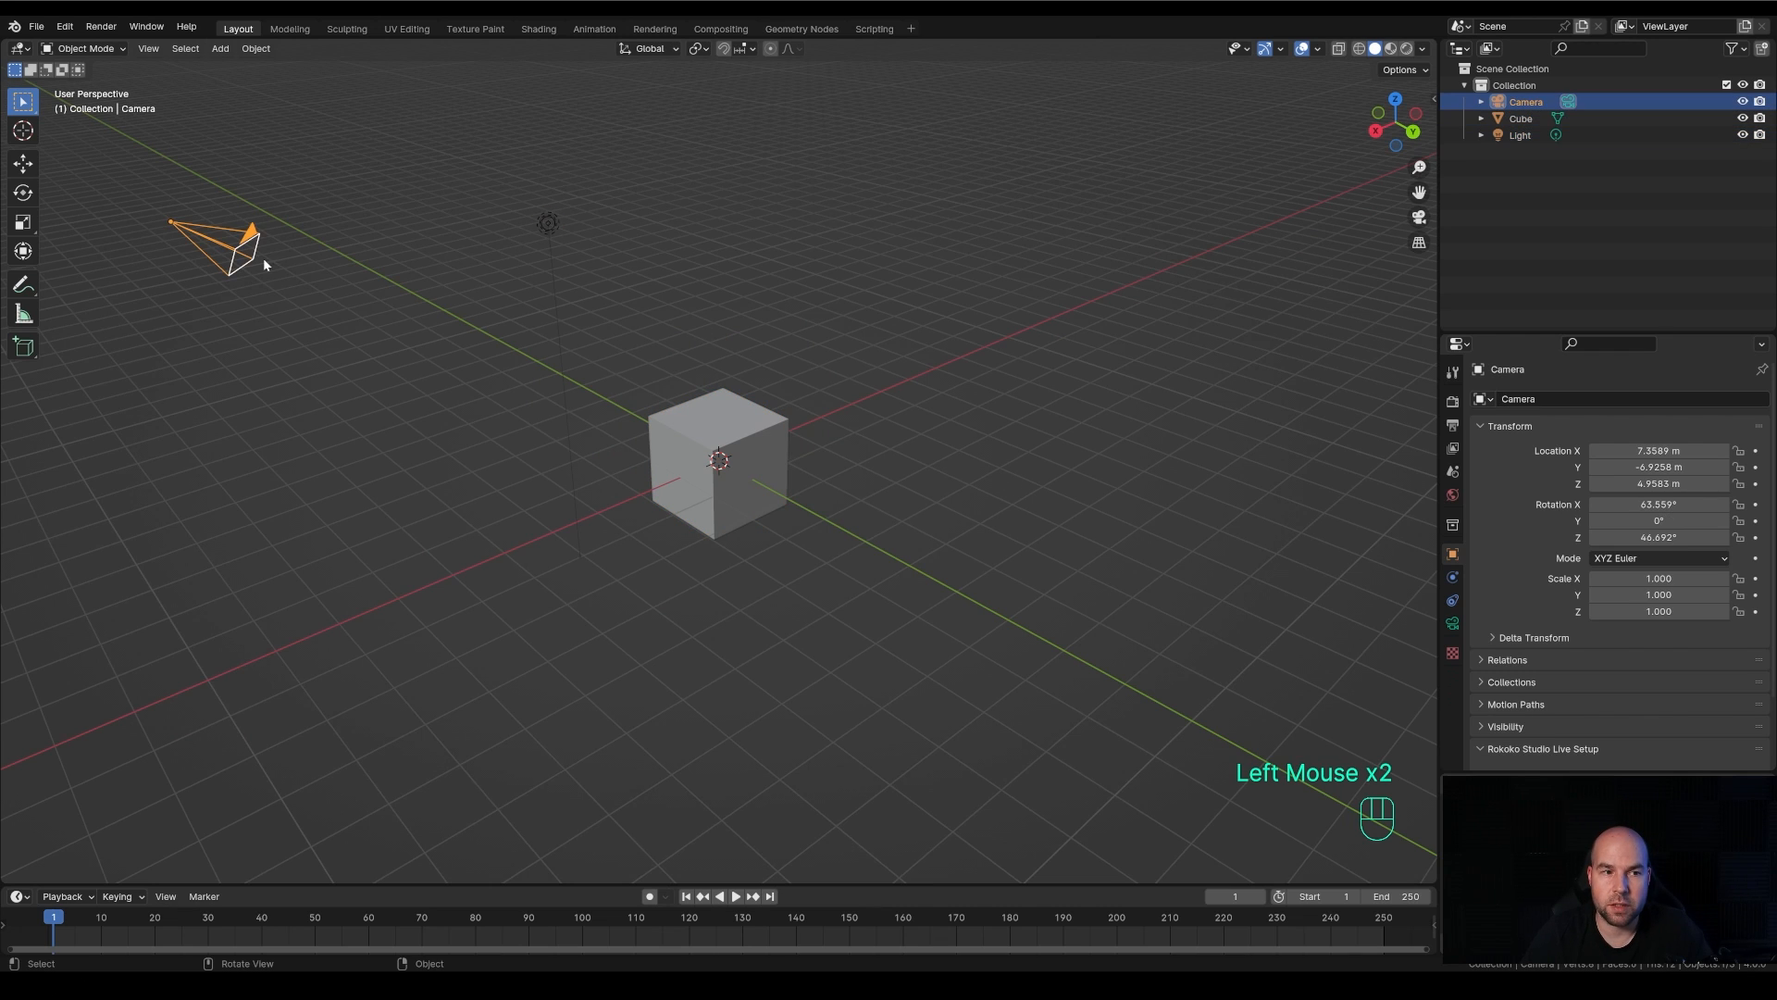
click(699, 409)
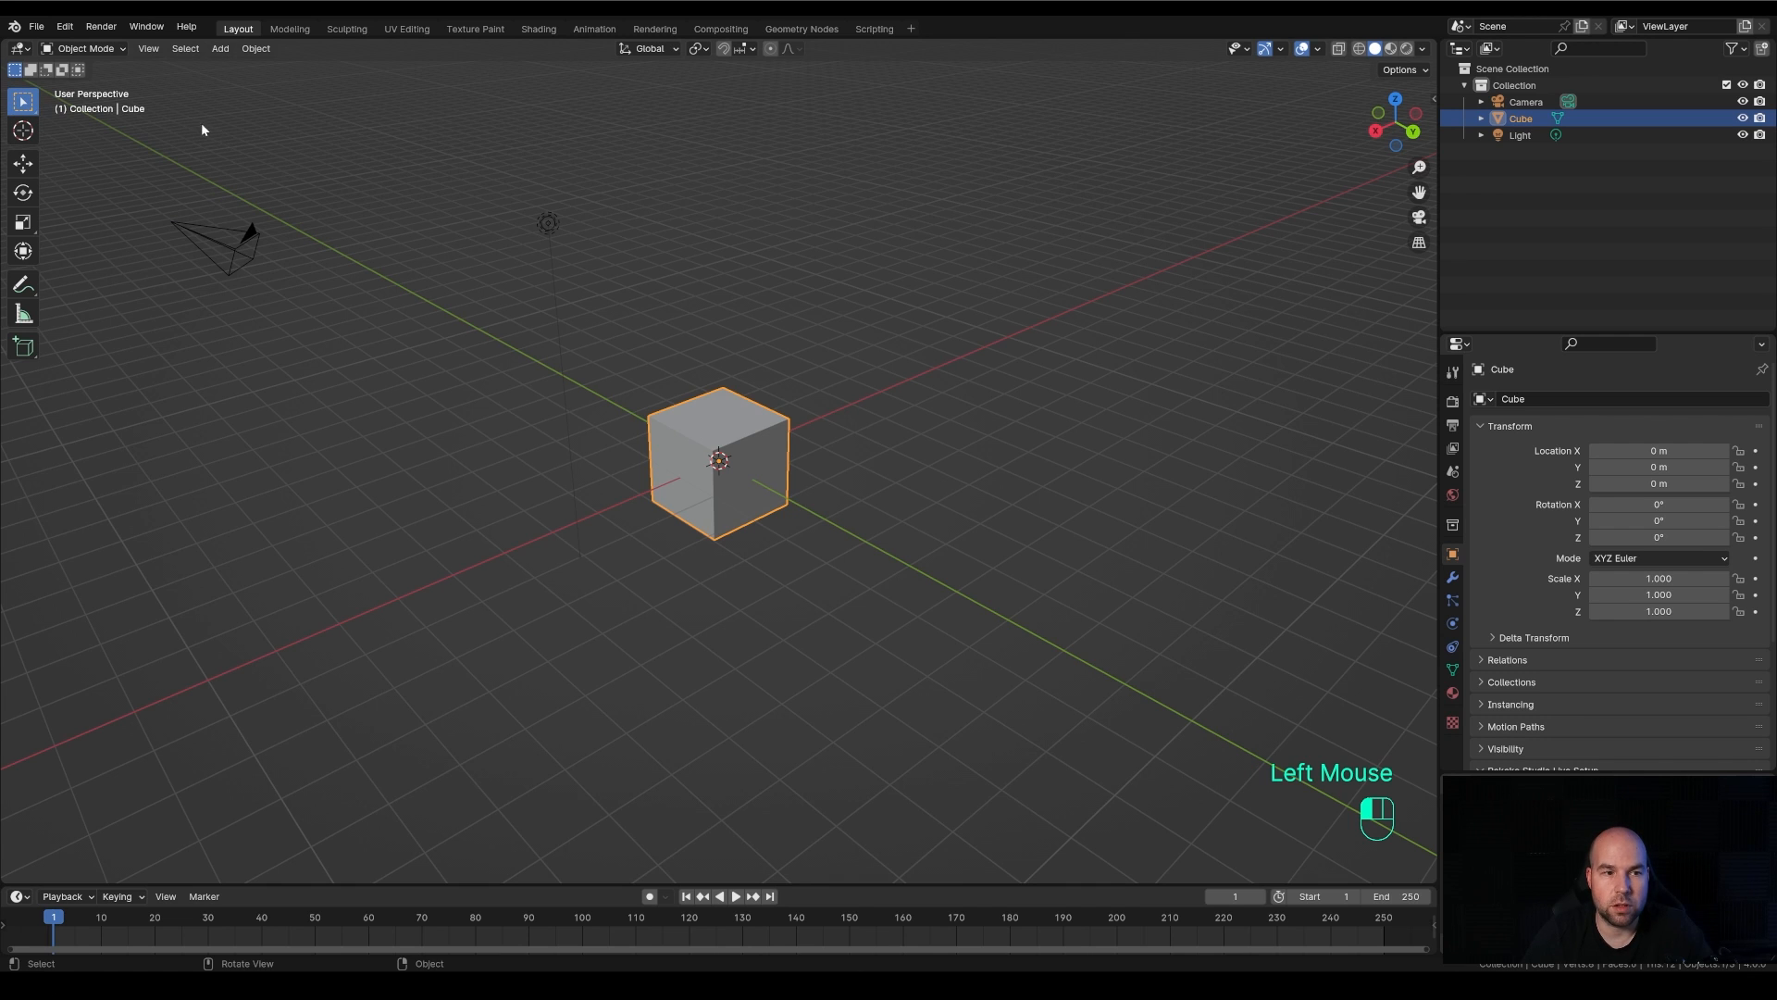
drag(202, 122, 885, 648)
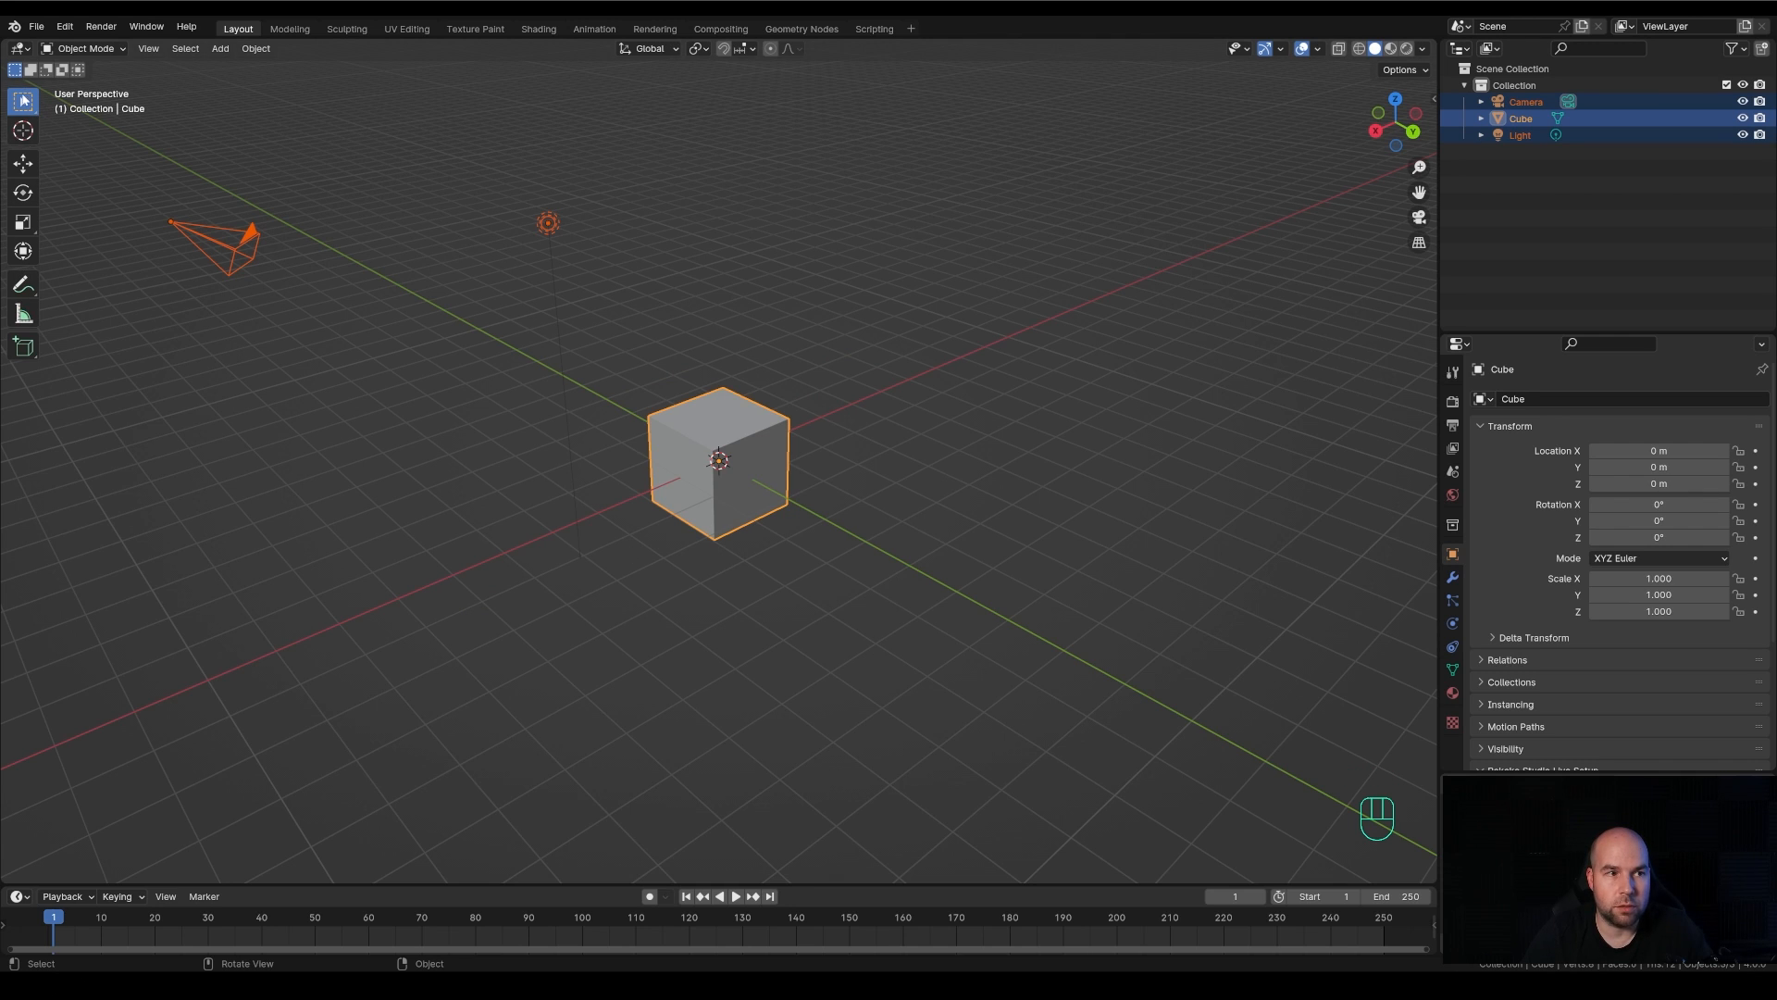
Hide the viewport toolbar and bring it back, repeating the toggle
key(t)
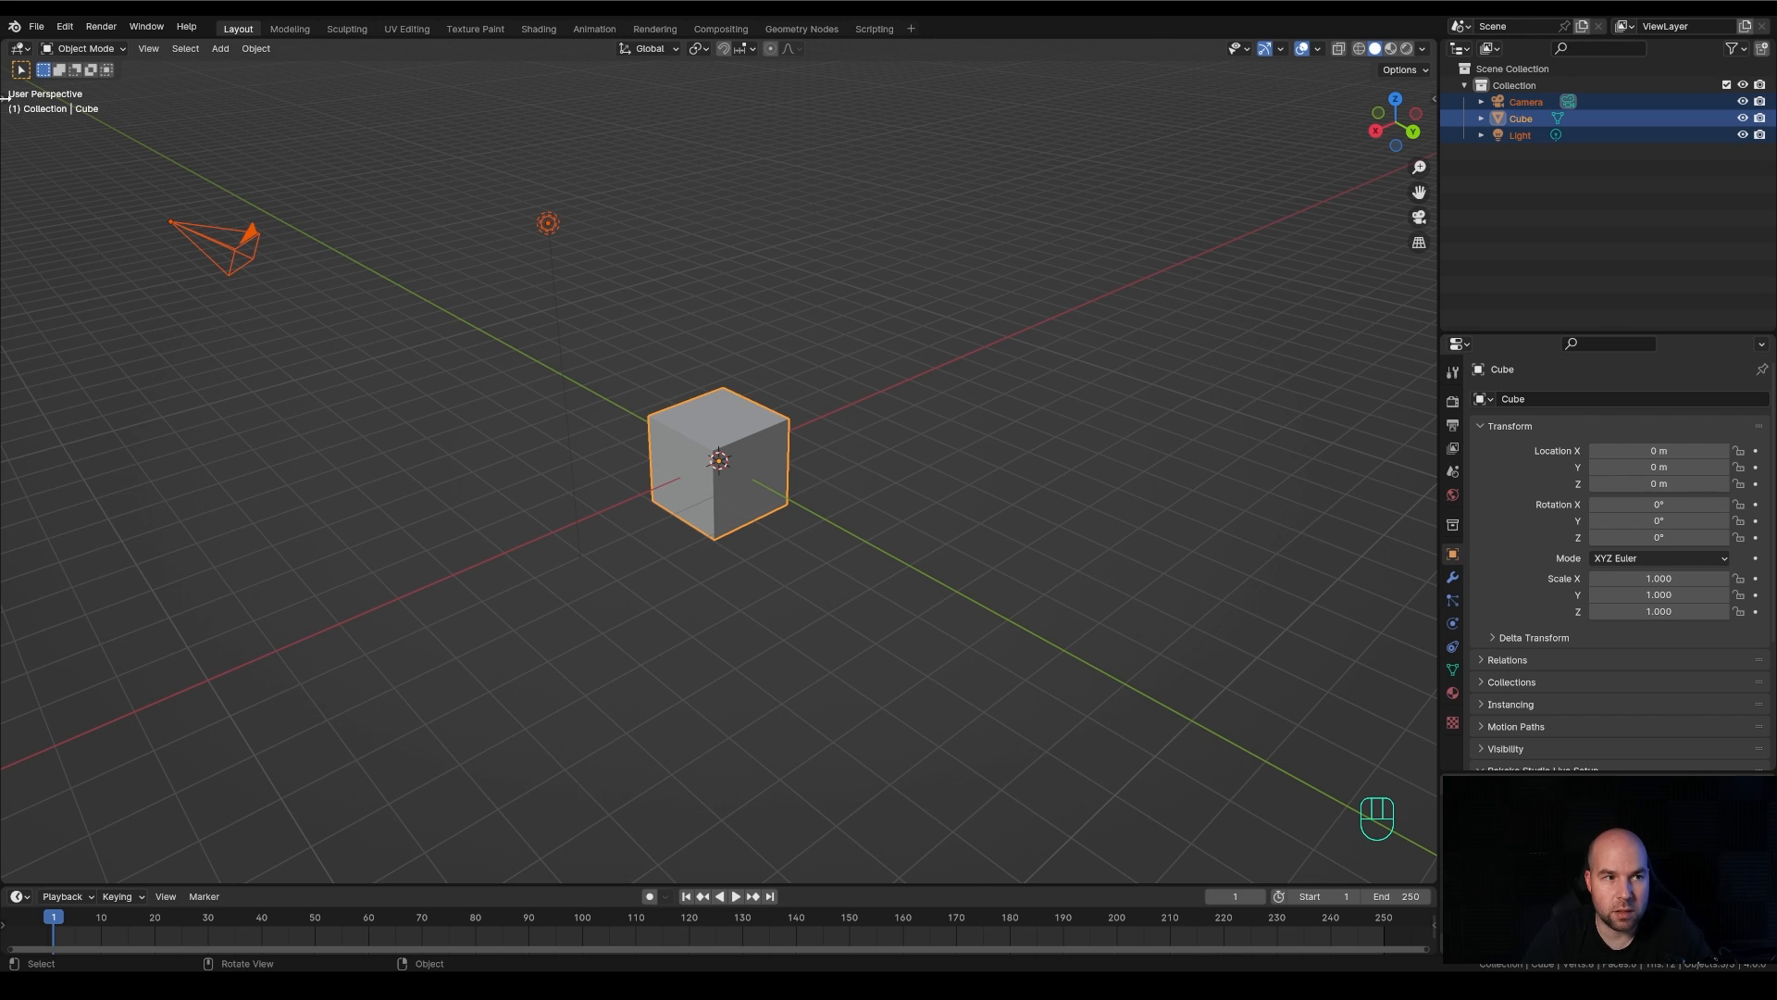
mouse_move(5, 96)
mouse_down()
mouse_move(185, 99)
mouse_move(2, 102)
mouse_up()
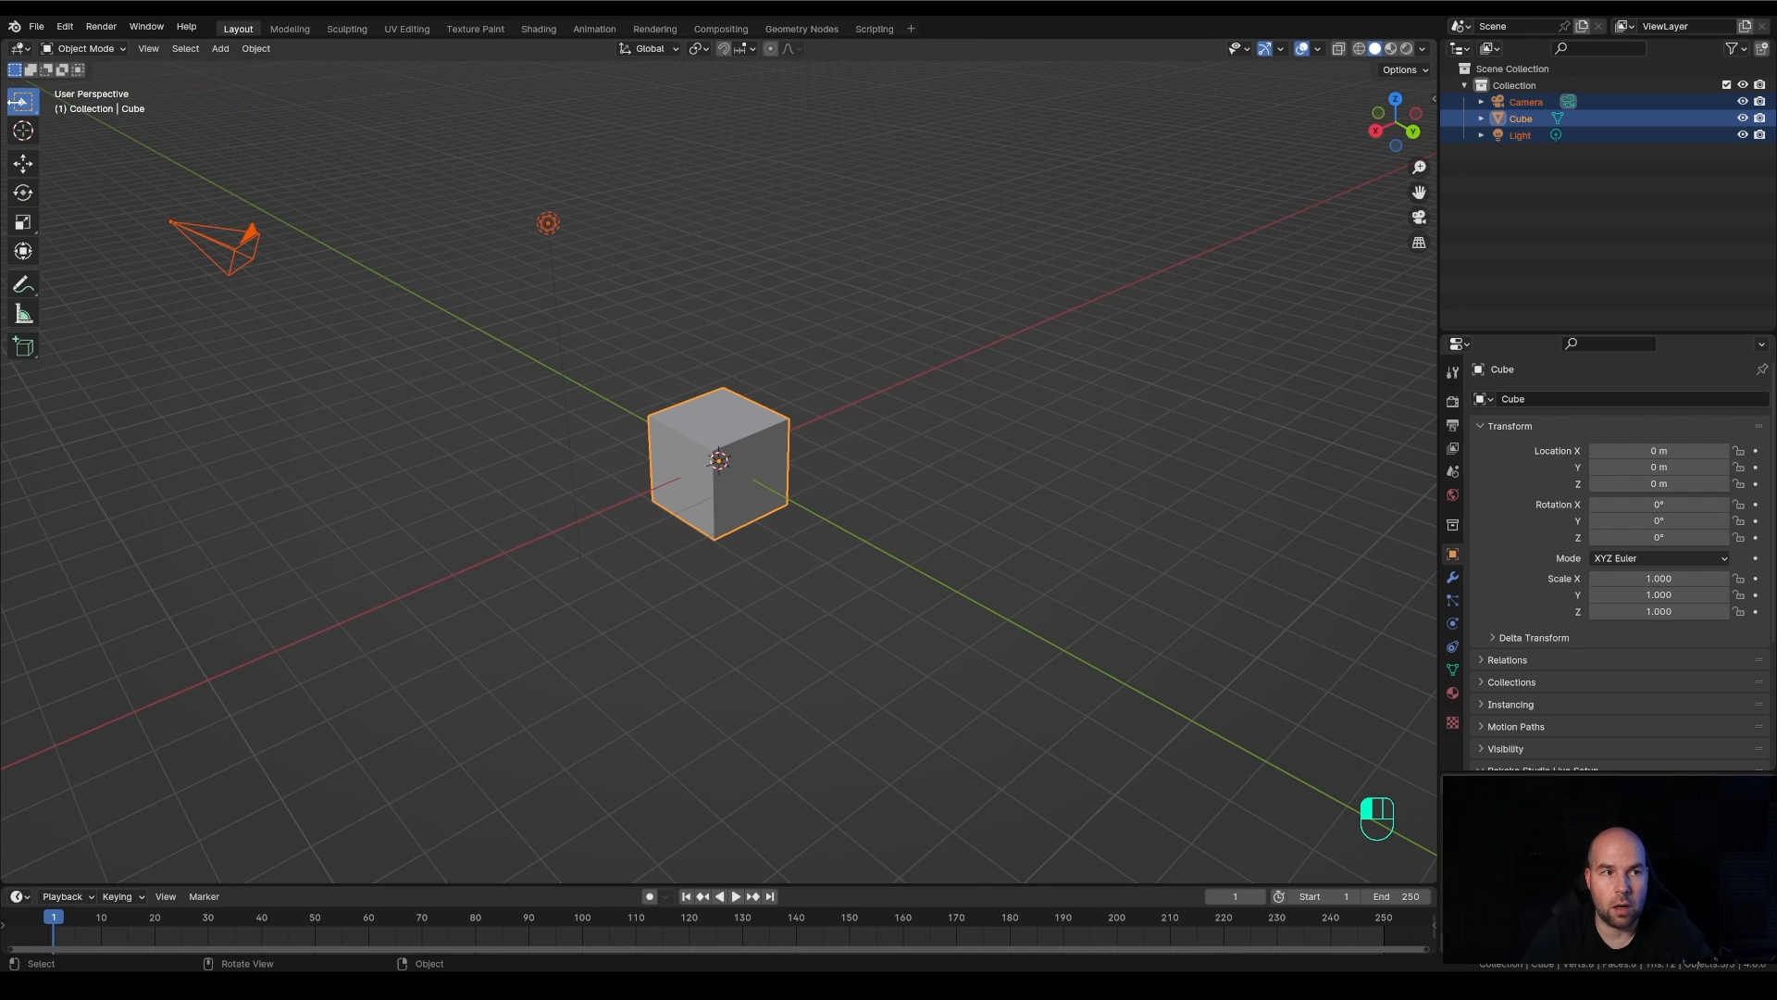
key(t)
key(t)
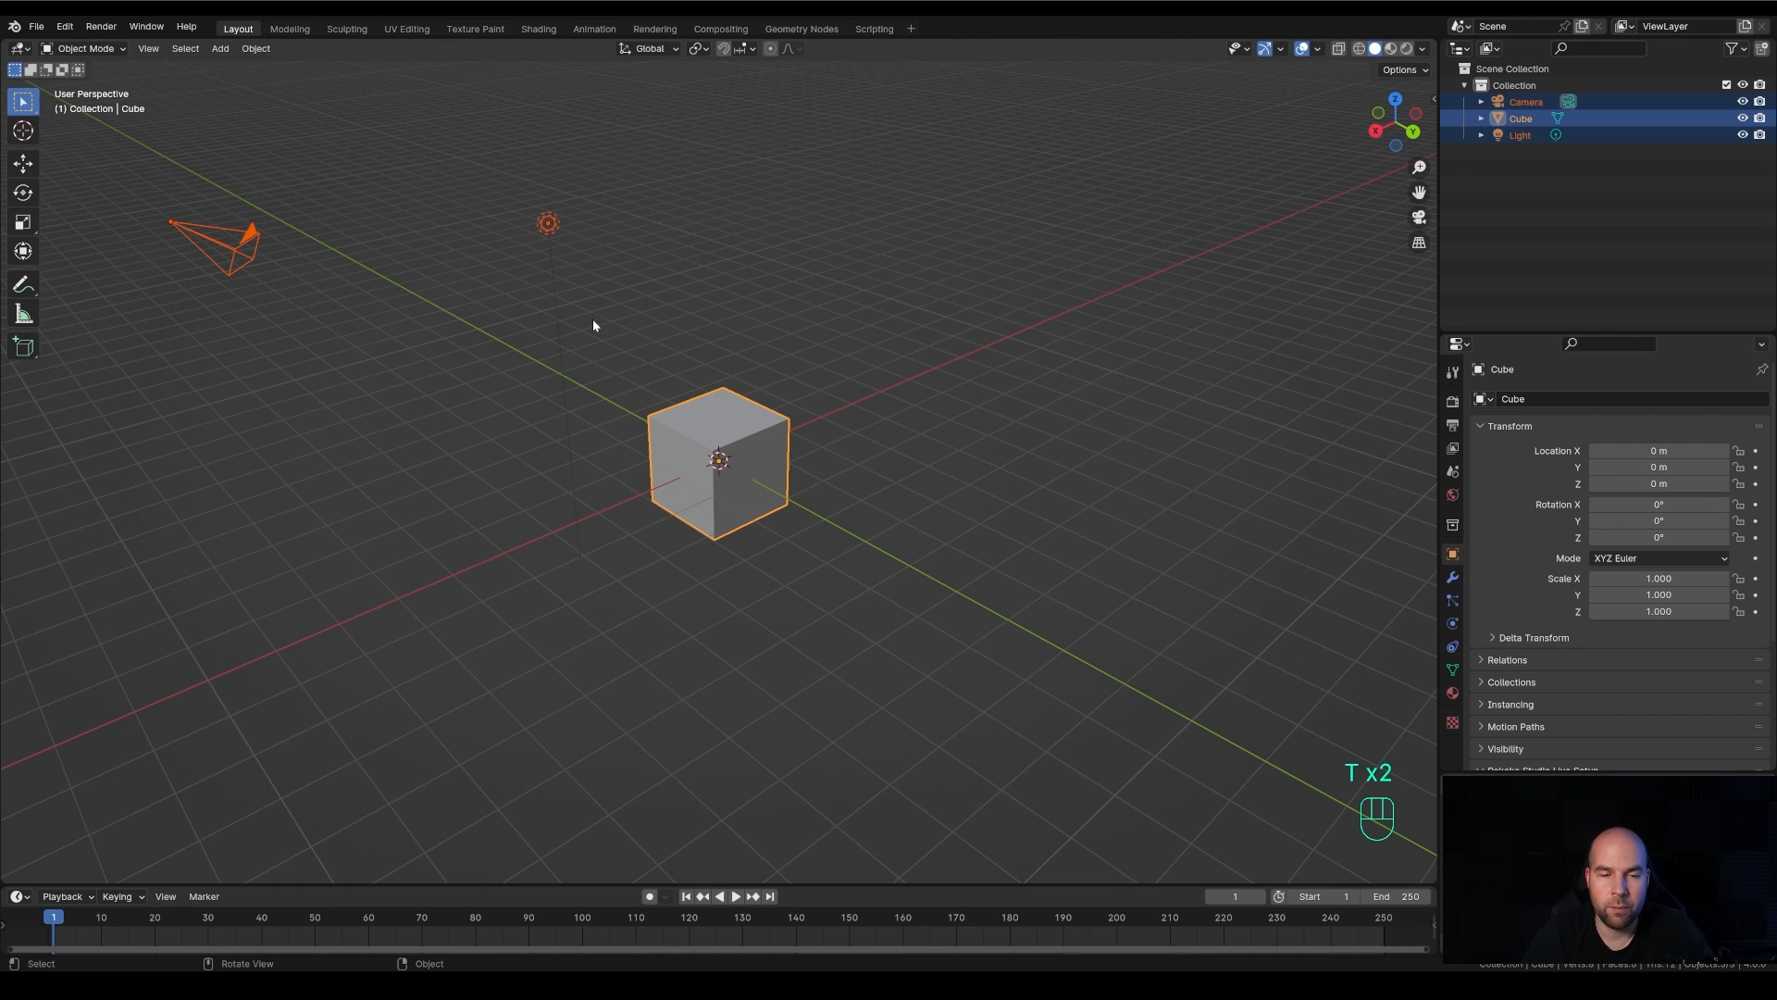
Clear the selection and select only the cube, and practise hiding and reopening the toolbar
click(810, 282)
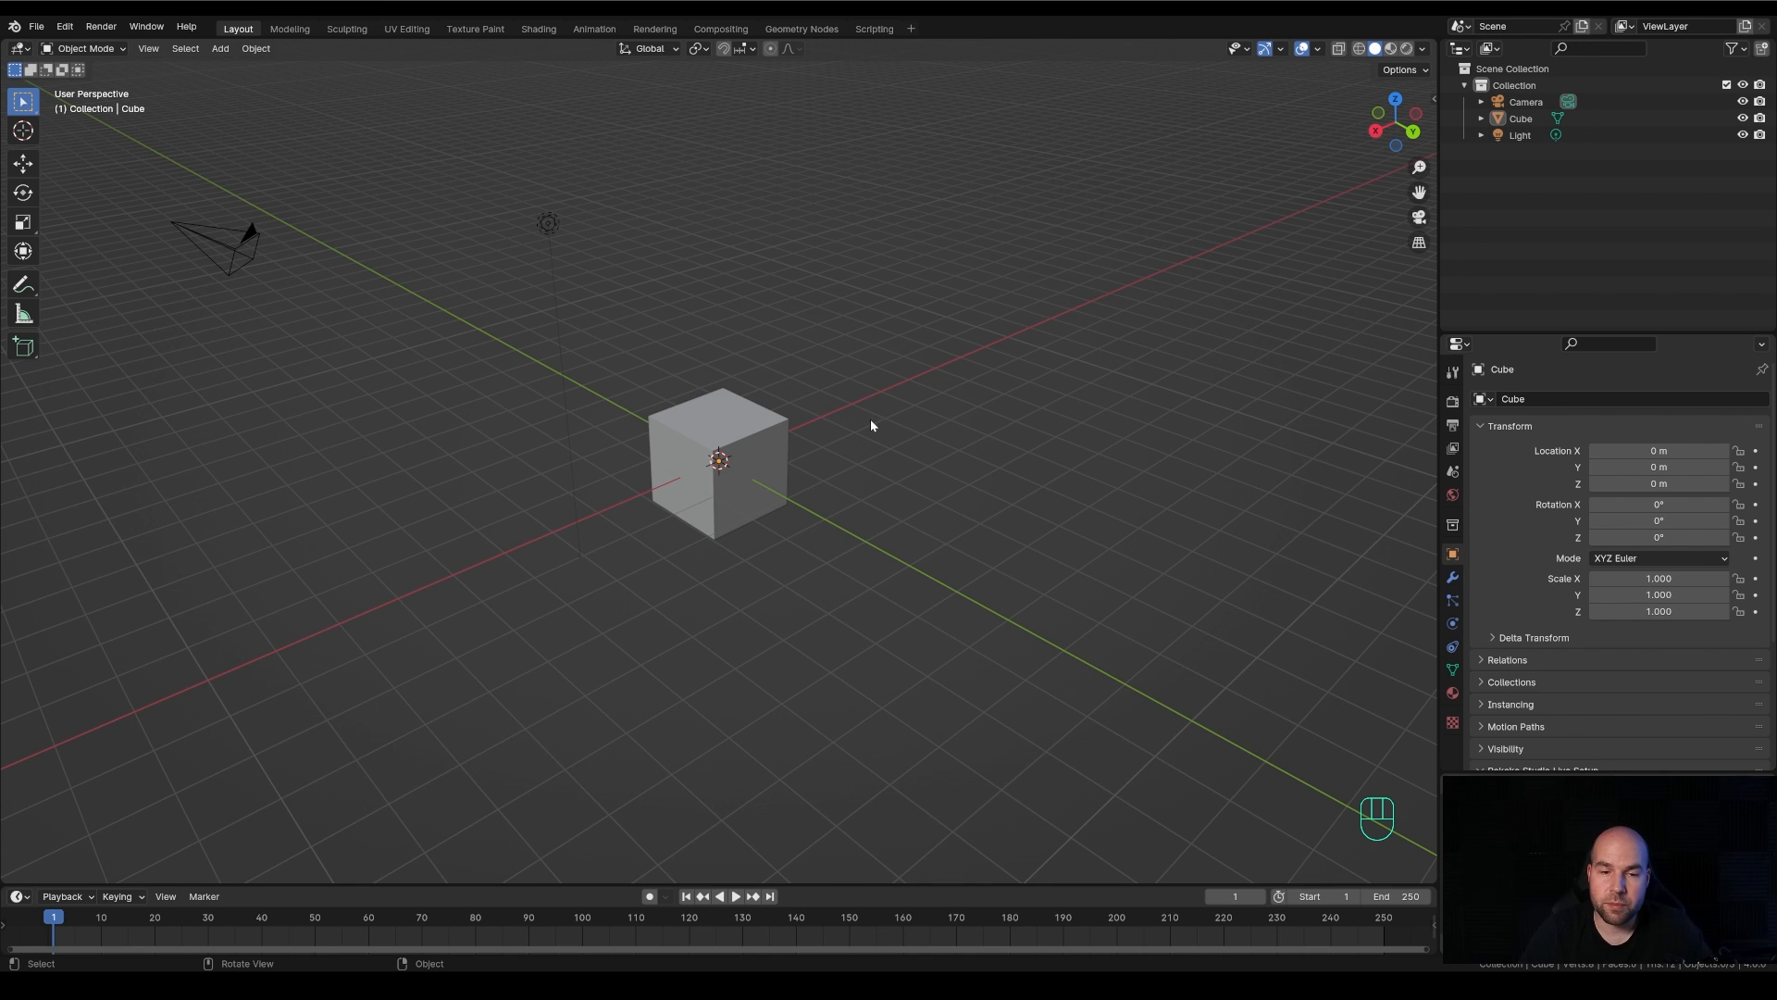
middle_drag(890, 437, 858, 437)
scroll(837, 459, up, 3)
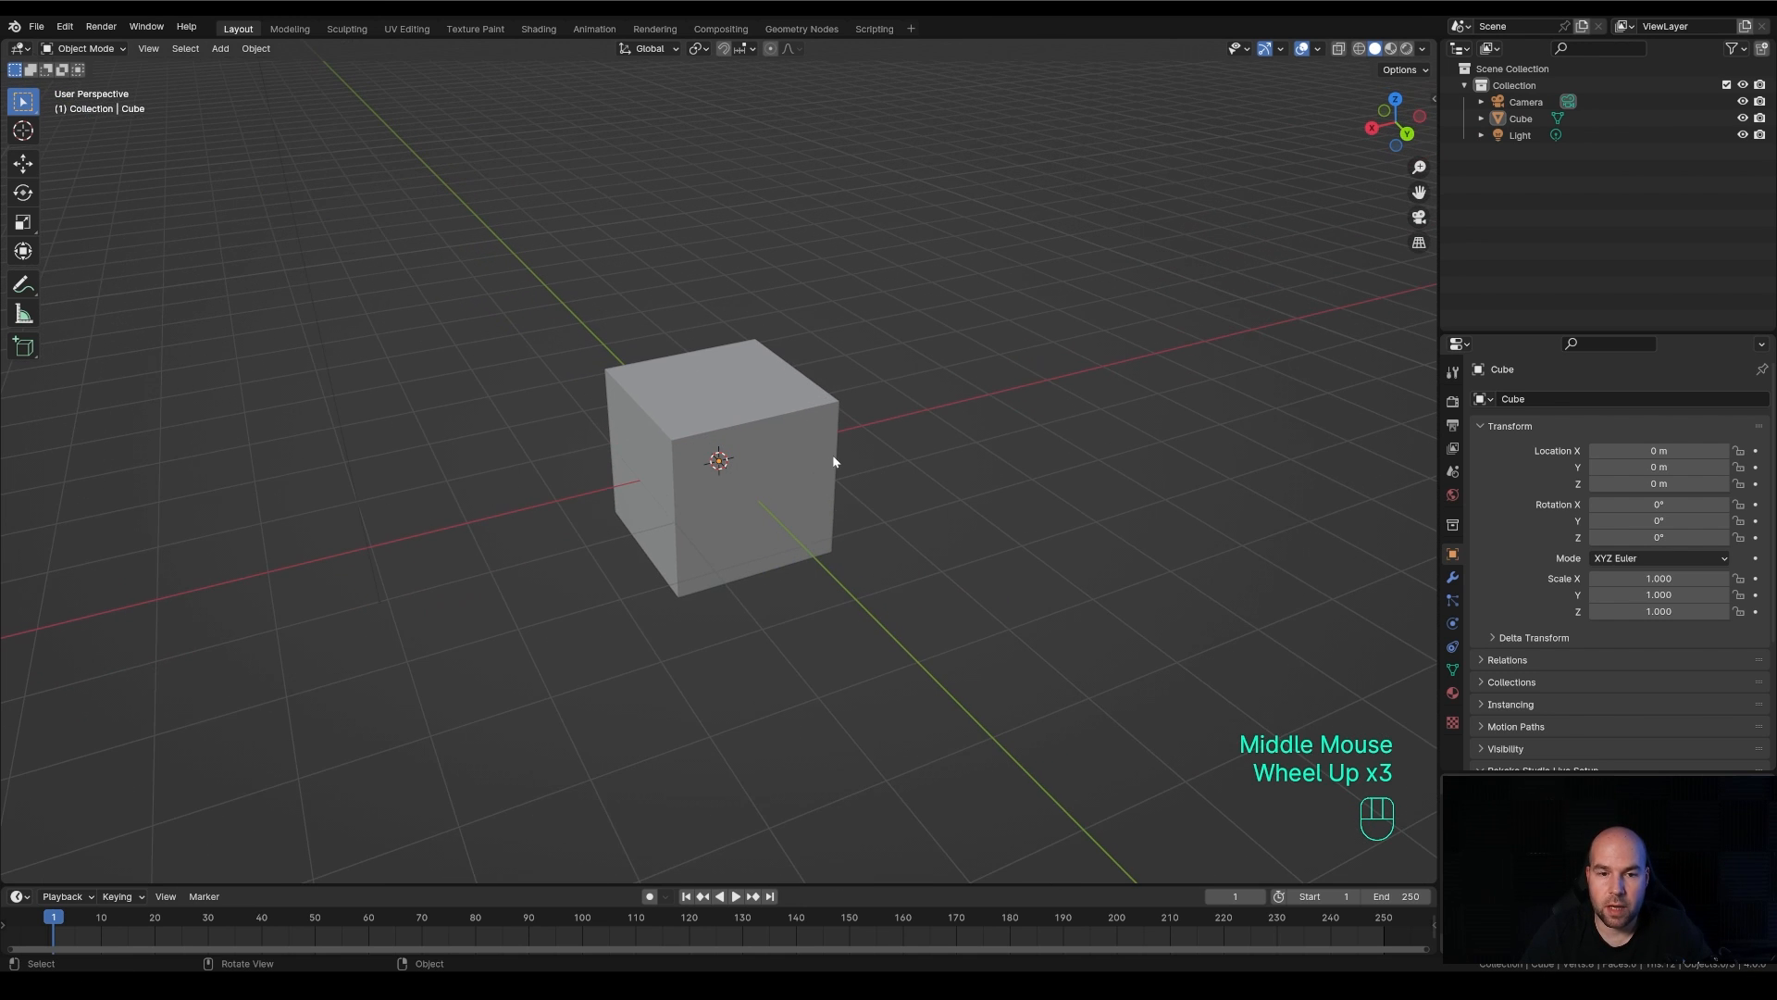
click(785, 411)
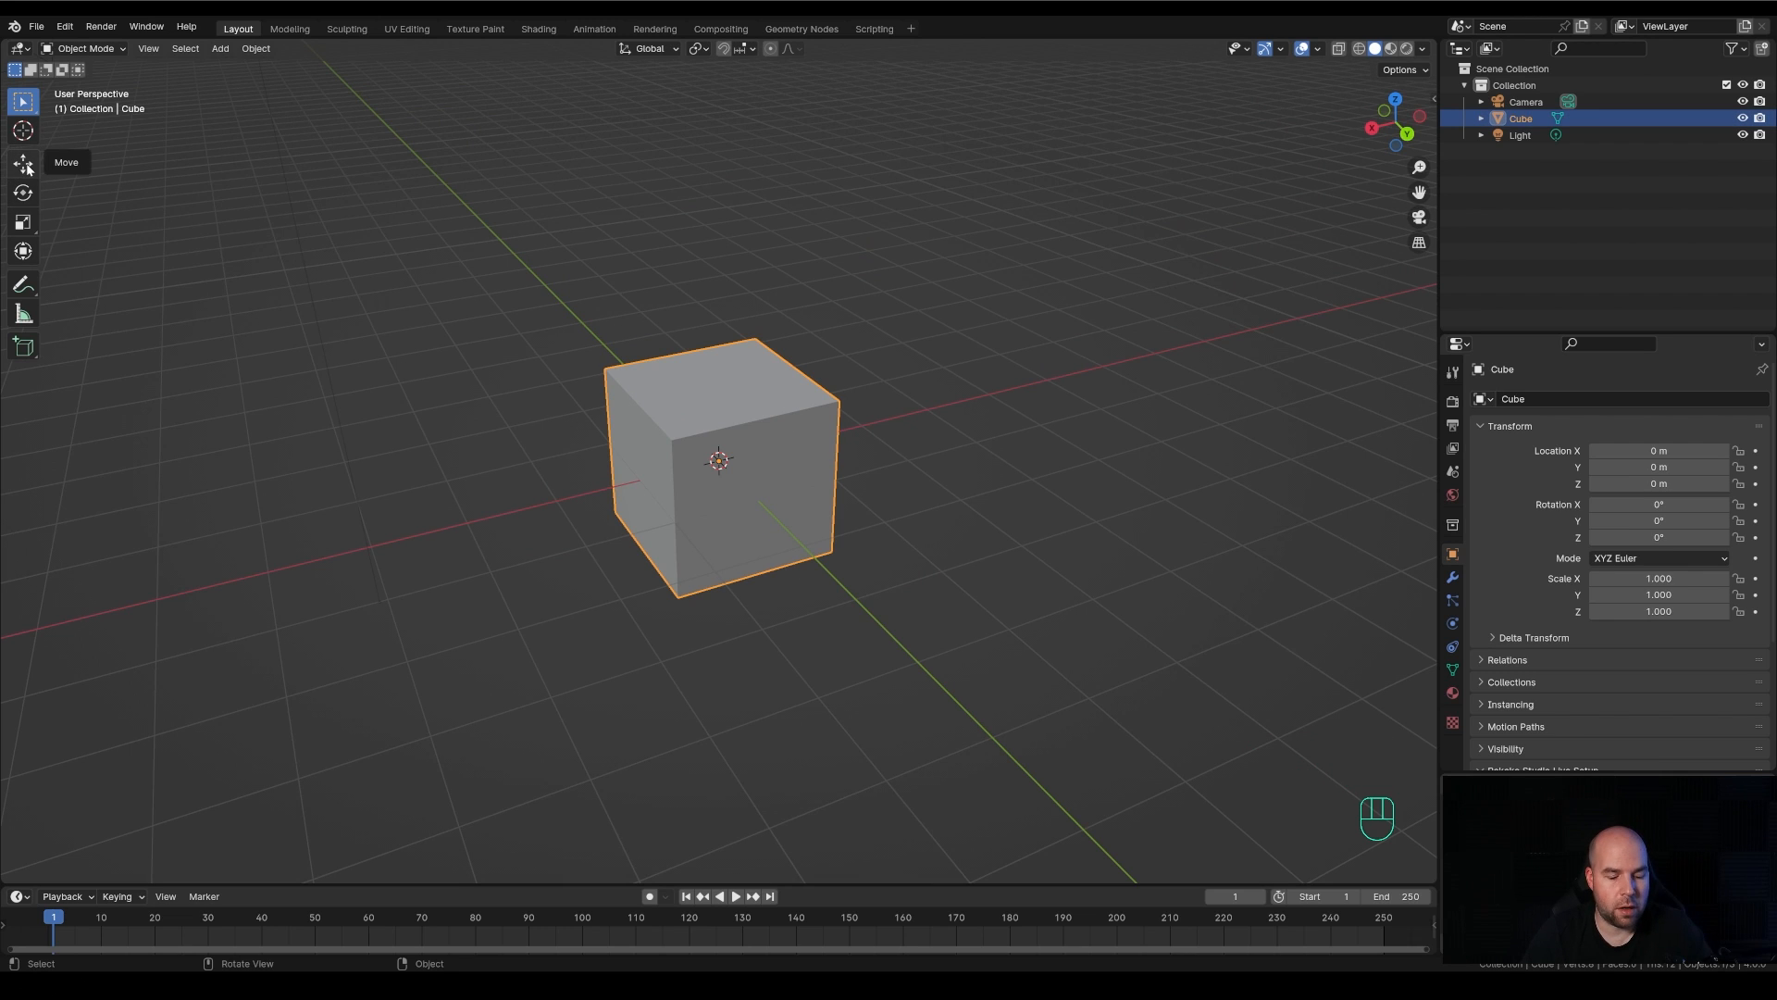
key(t)
click(6, 104)
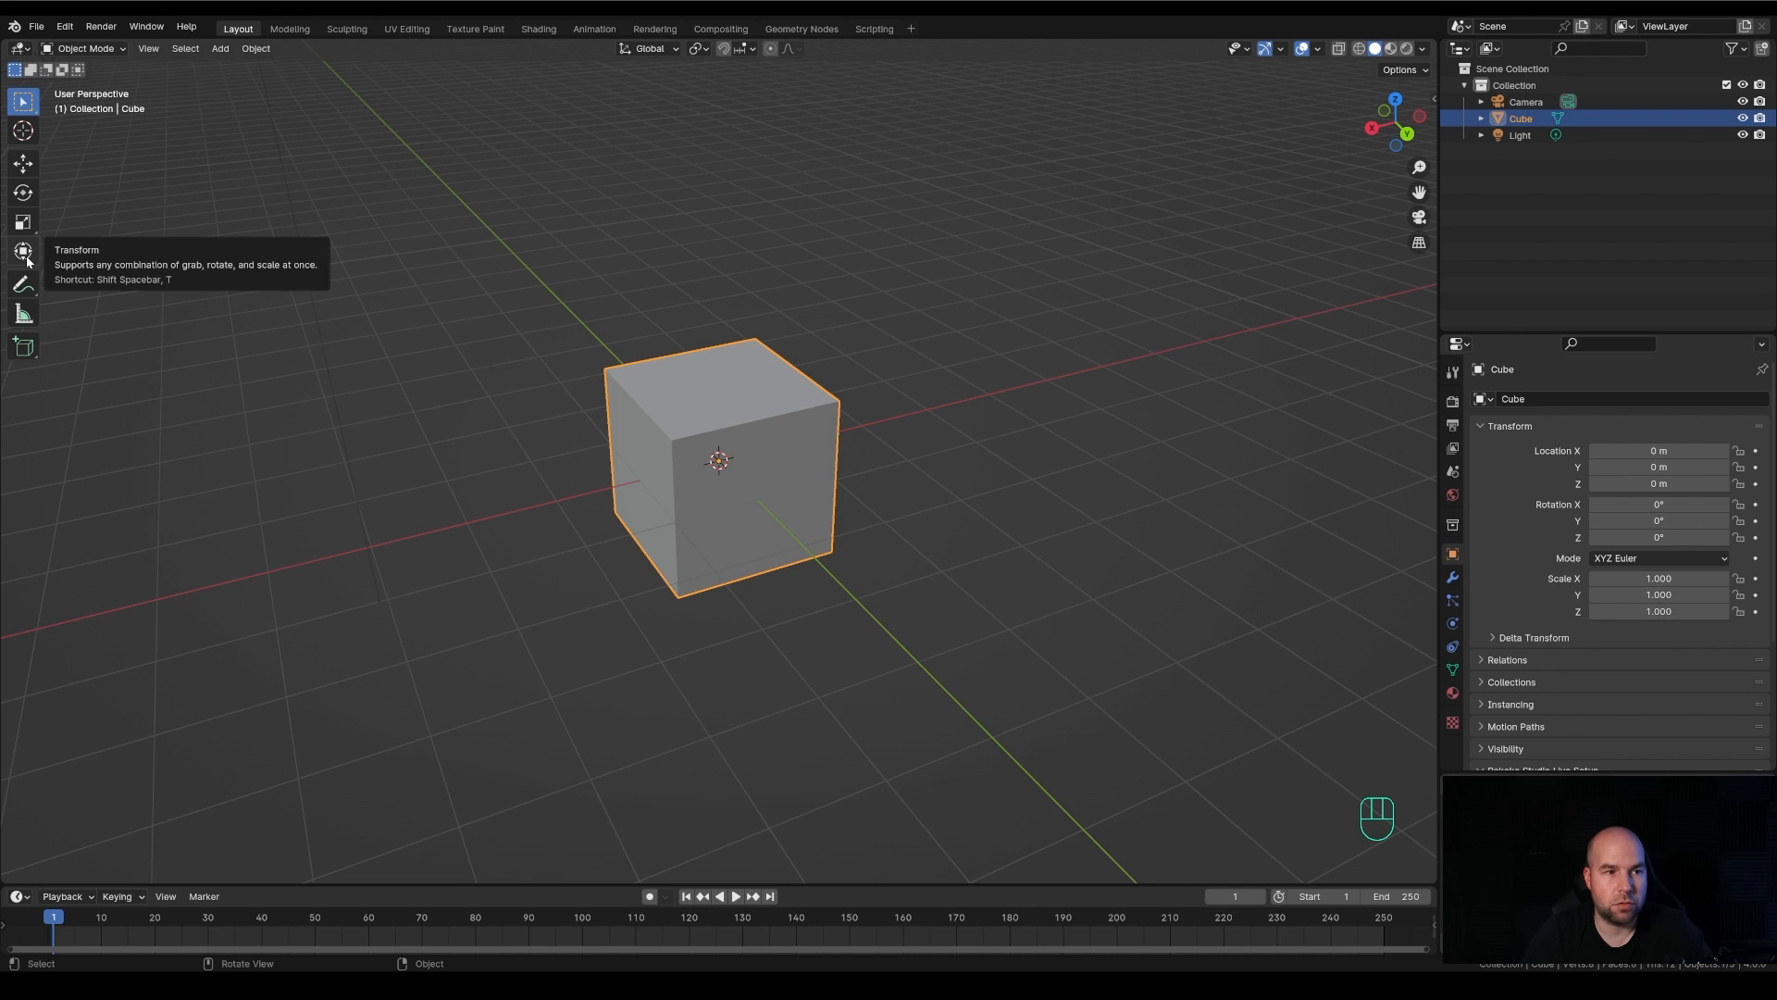
Try the Move tool on the cube, shifting it along its handles and freely across the view, and undo each move
click(24, 164)
middle_drag(466, 409, 625, 454)
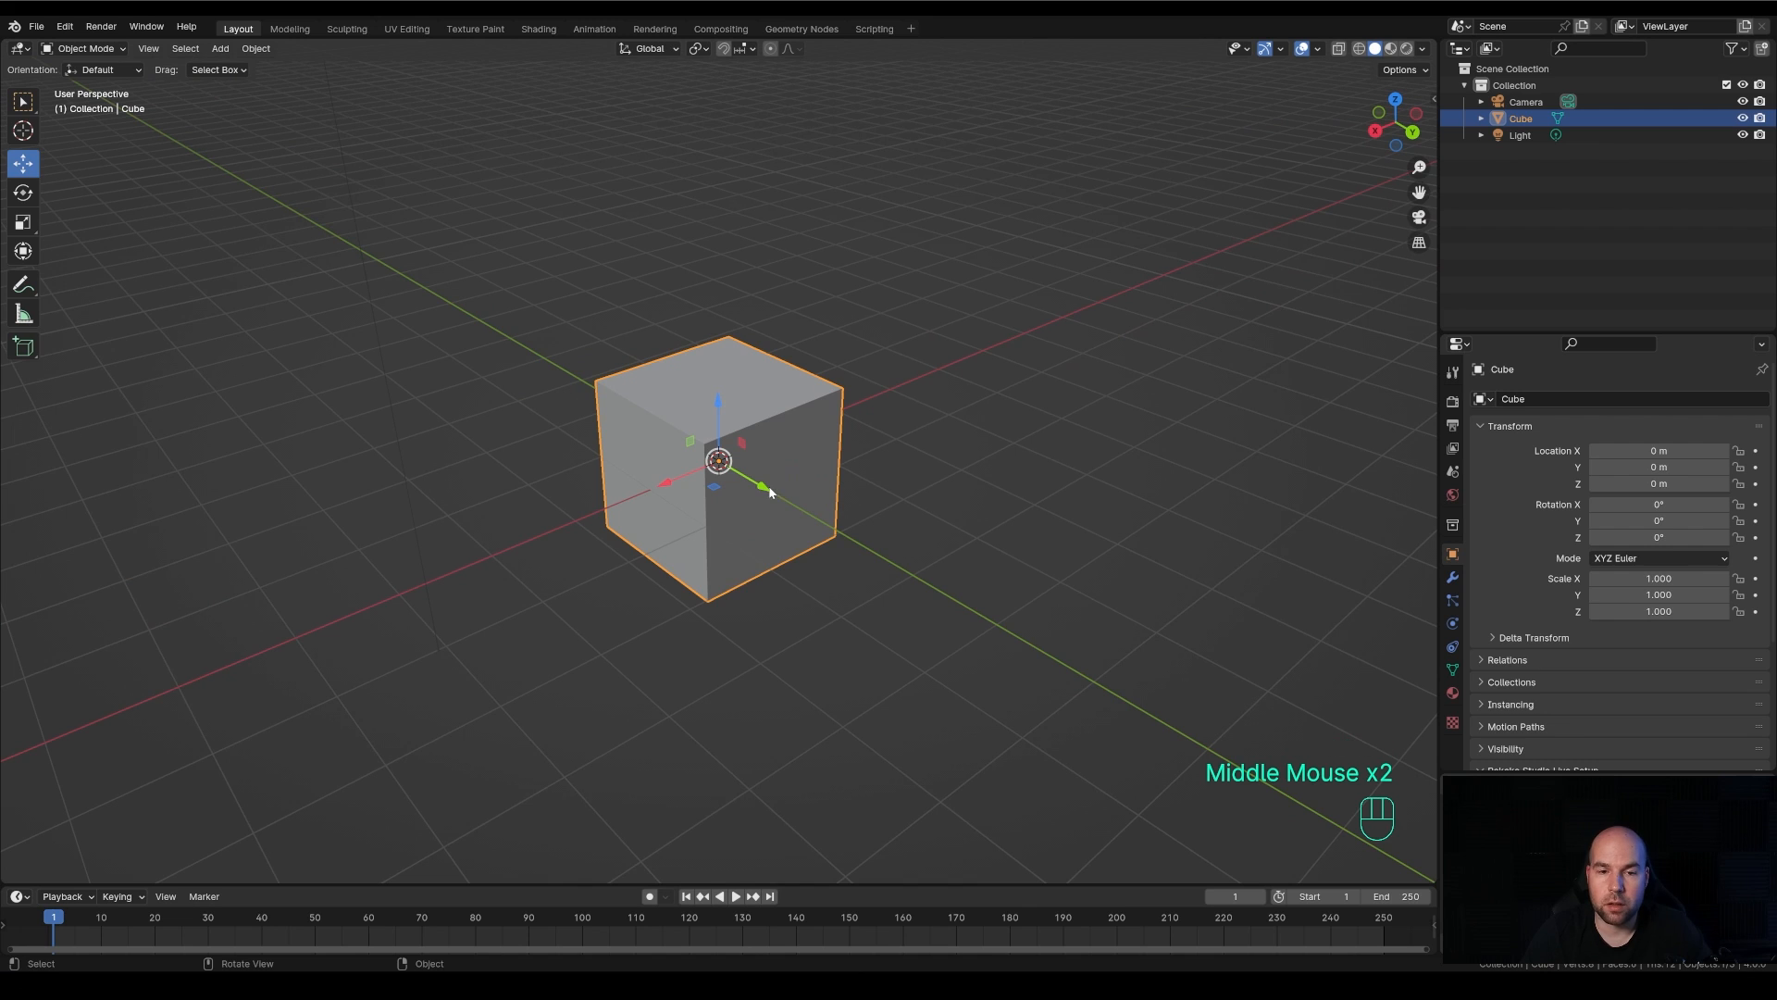
scroll(904, 587, down, 2)
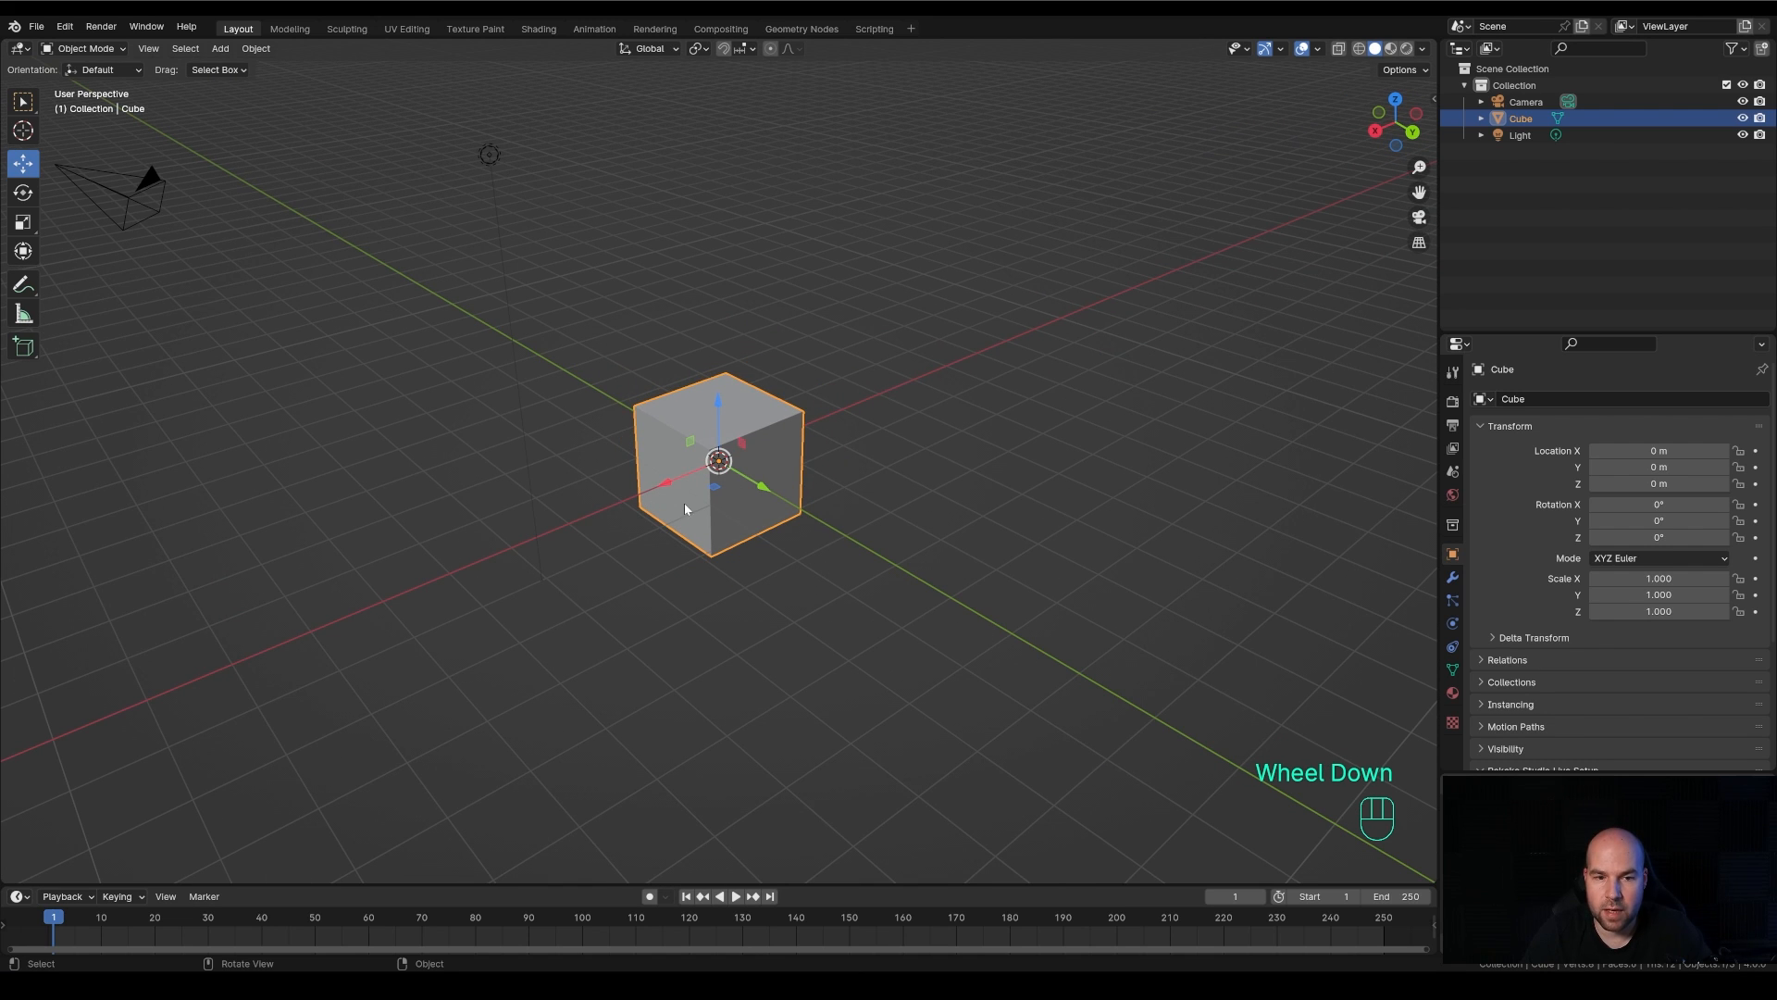
click(663, 486)
mouse_move(663, 486)
mouse_down()
mouse_move(579, 519)
mouse_move(849, 401)
mouse_move(571, 504)
mouse_move(721, 484)
mouse_move(820, 444)
mouse_move(692, 499)
mouse_move(802, 580)
mouse_move(689, 508)
mouse_up()
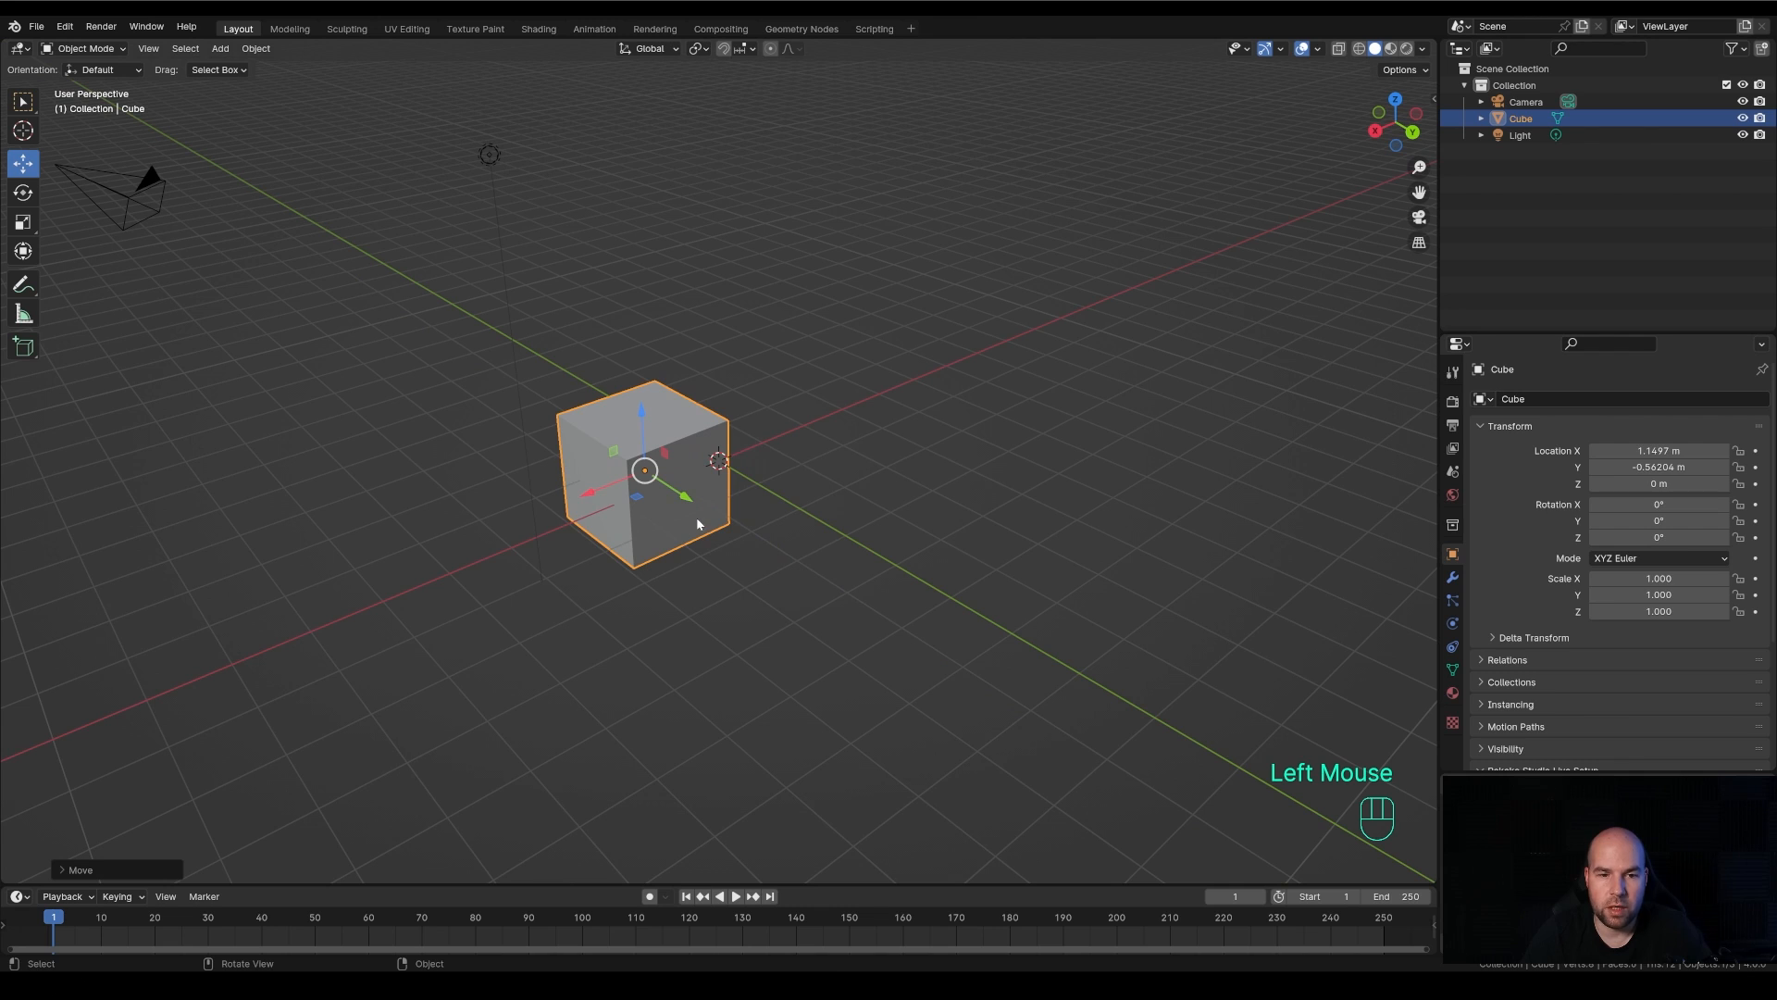
key(ctrl+z)
key(ctrl+z)
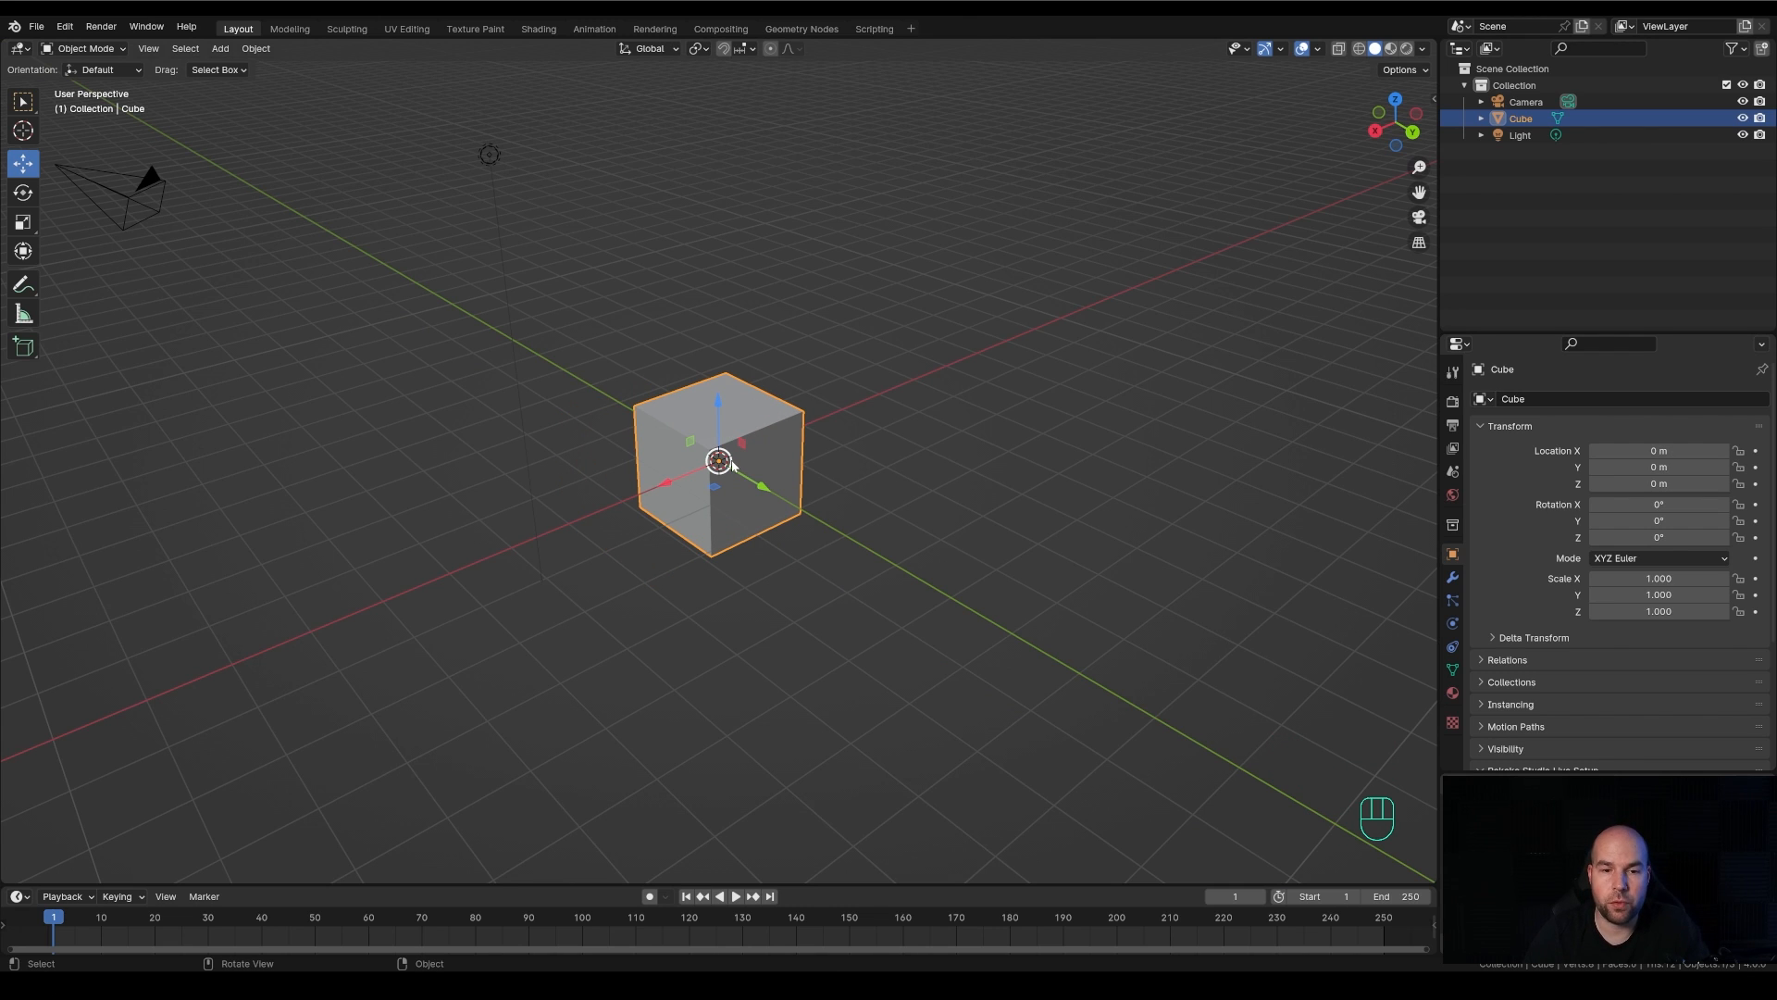
drag(727, 461, 603, 422)
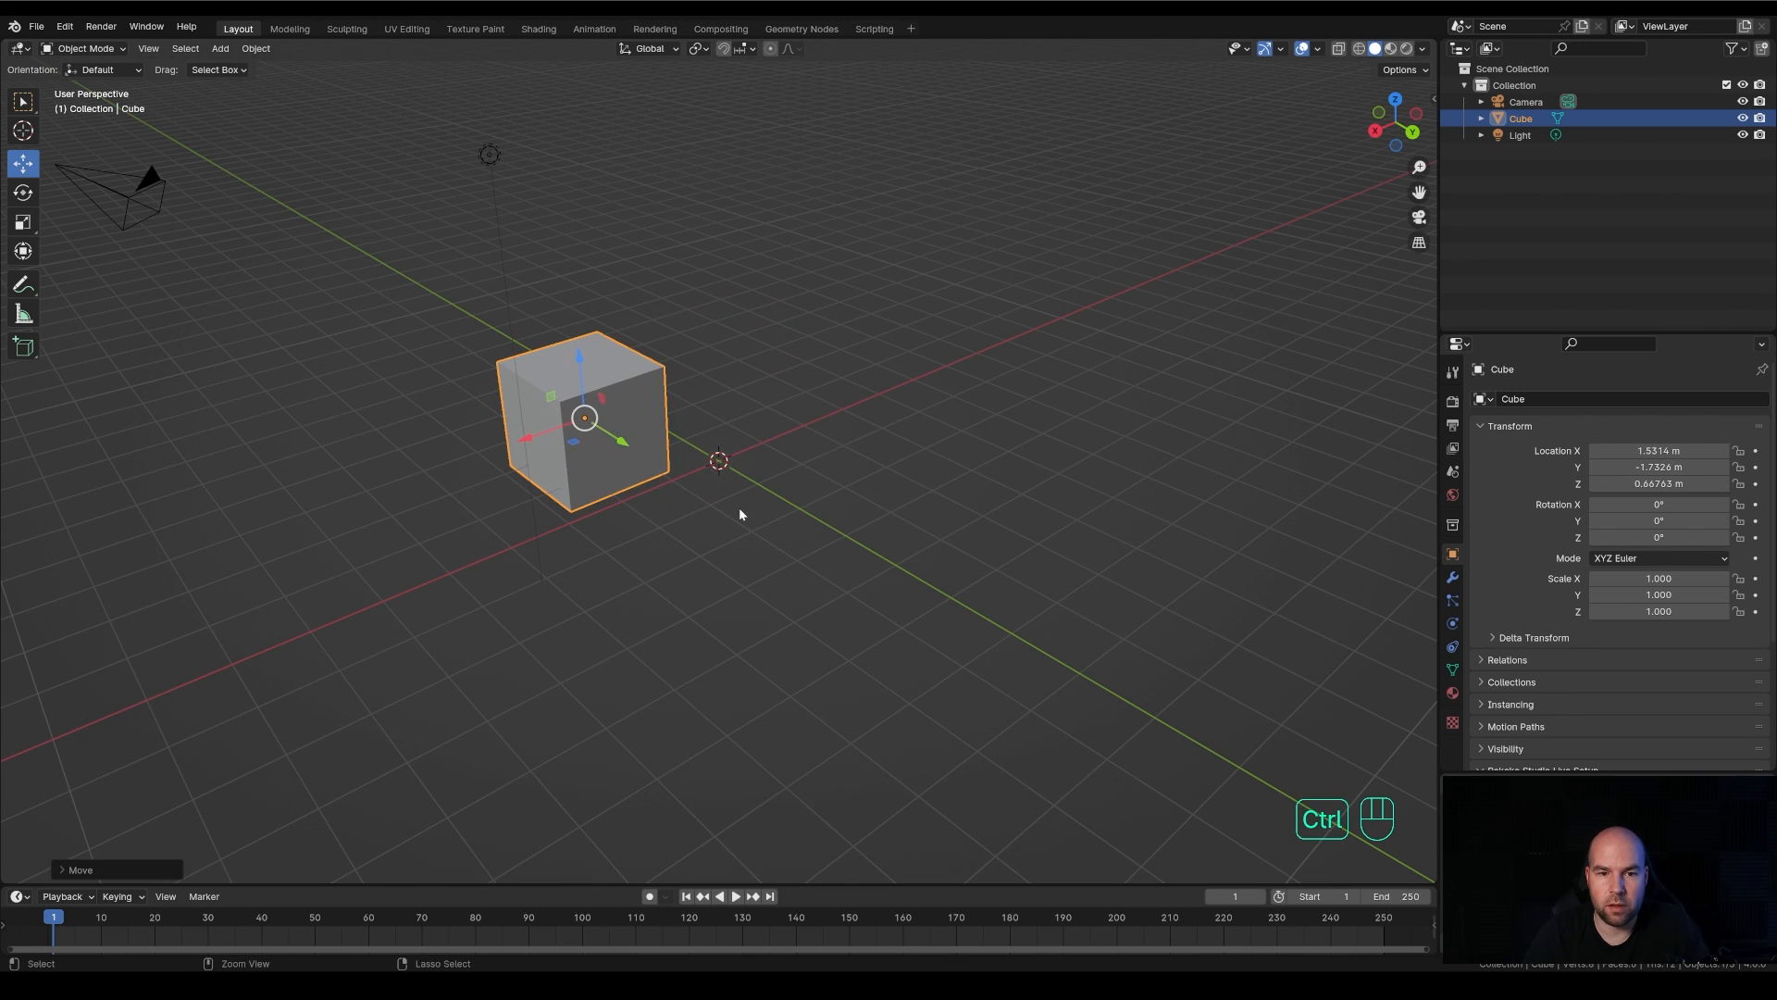
key(ctrl+z)
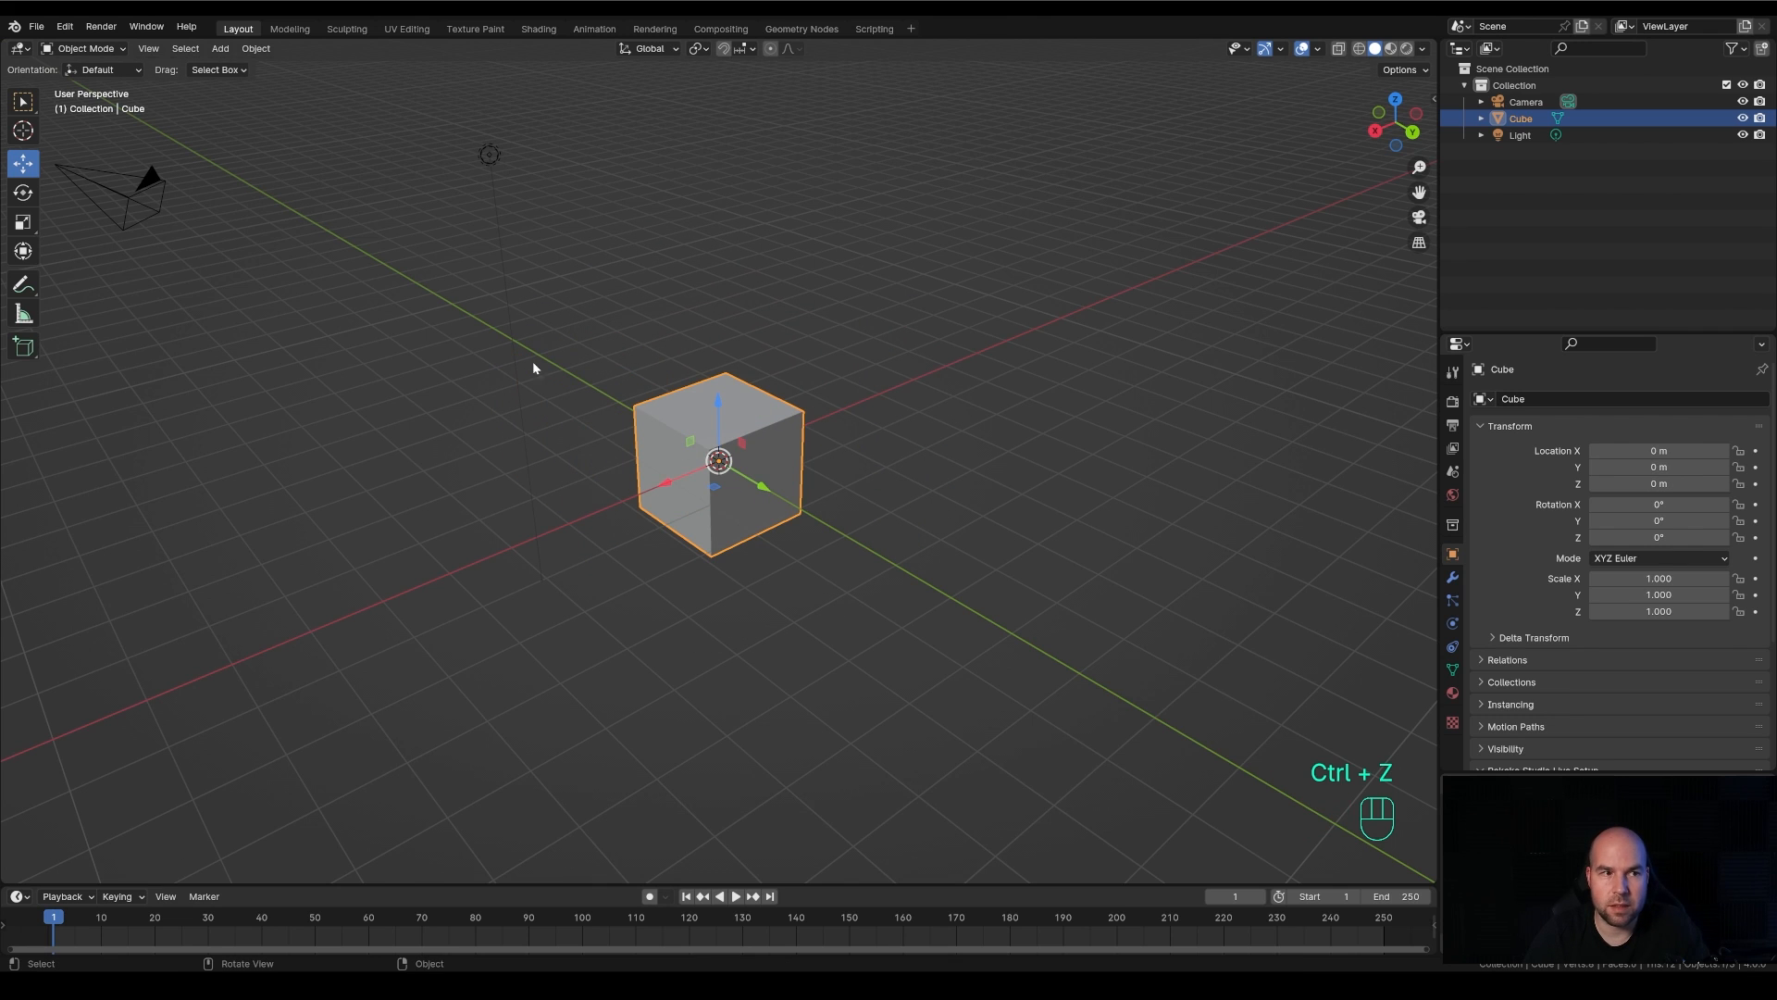
Try the Rotate tool on the cube, turning it about 36° around Y and around other directions, and undo all rotations
click(23, 192)
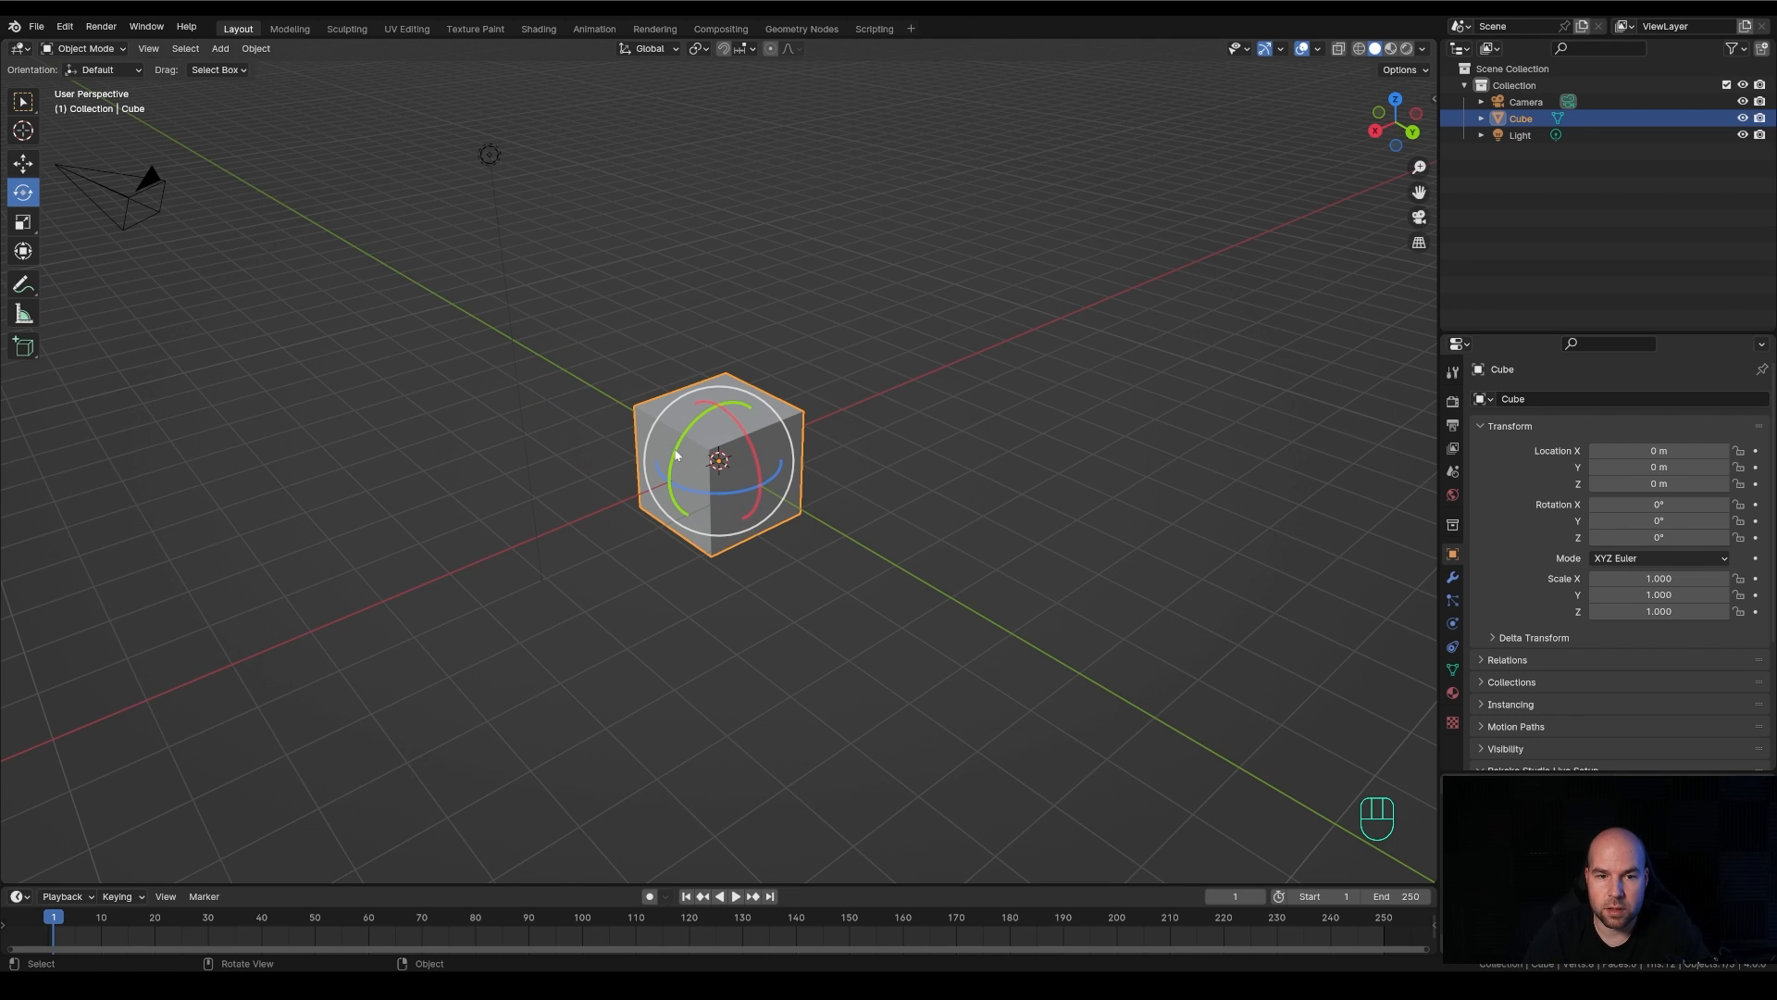
drag(680, 454, 802, 553)
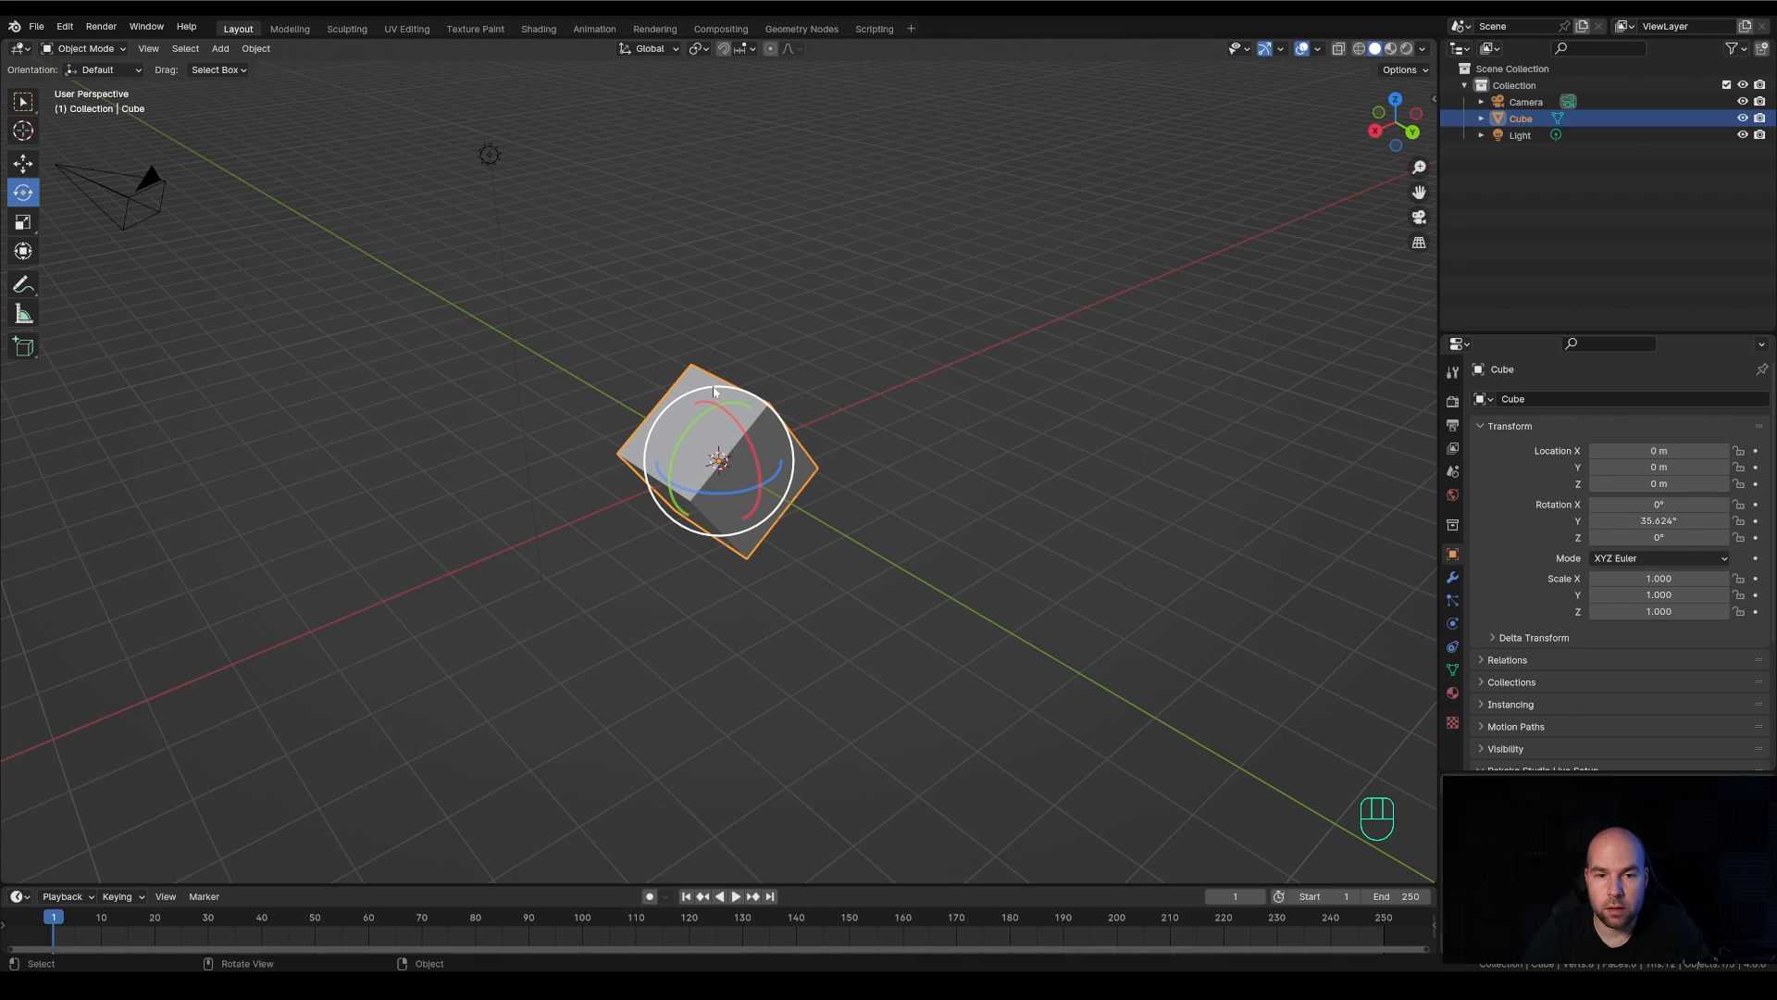
drag(714, 392, 650, 410)
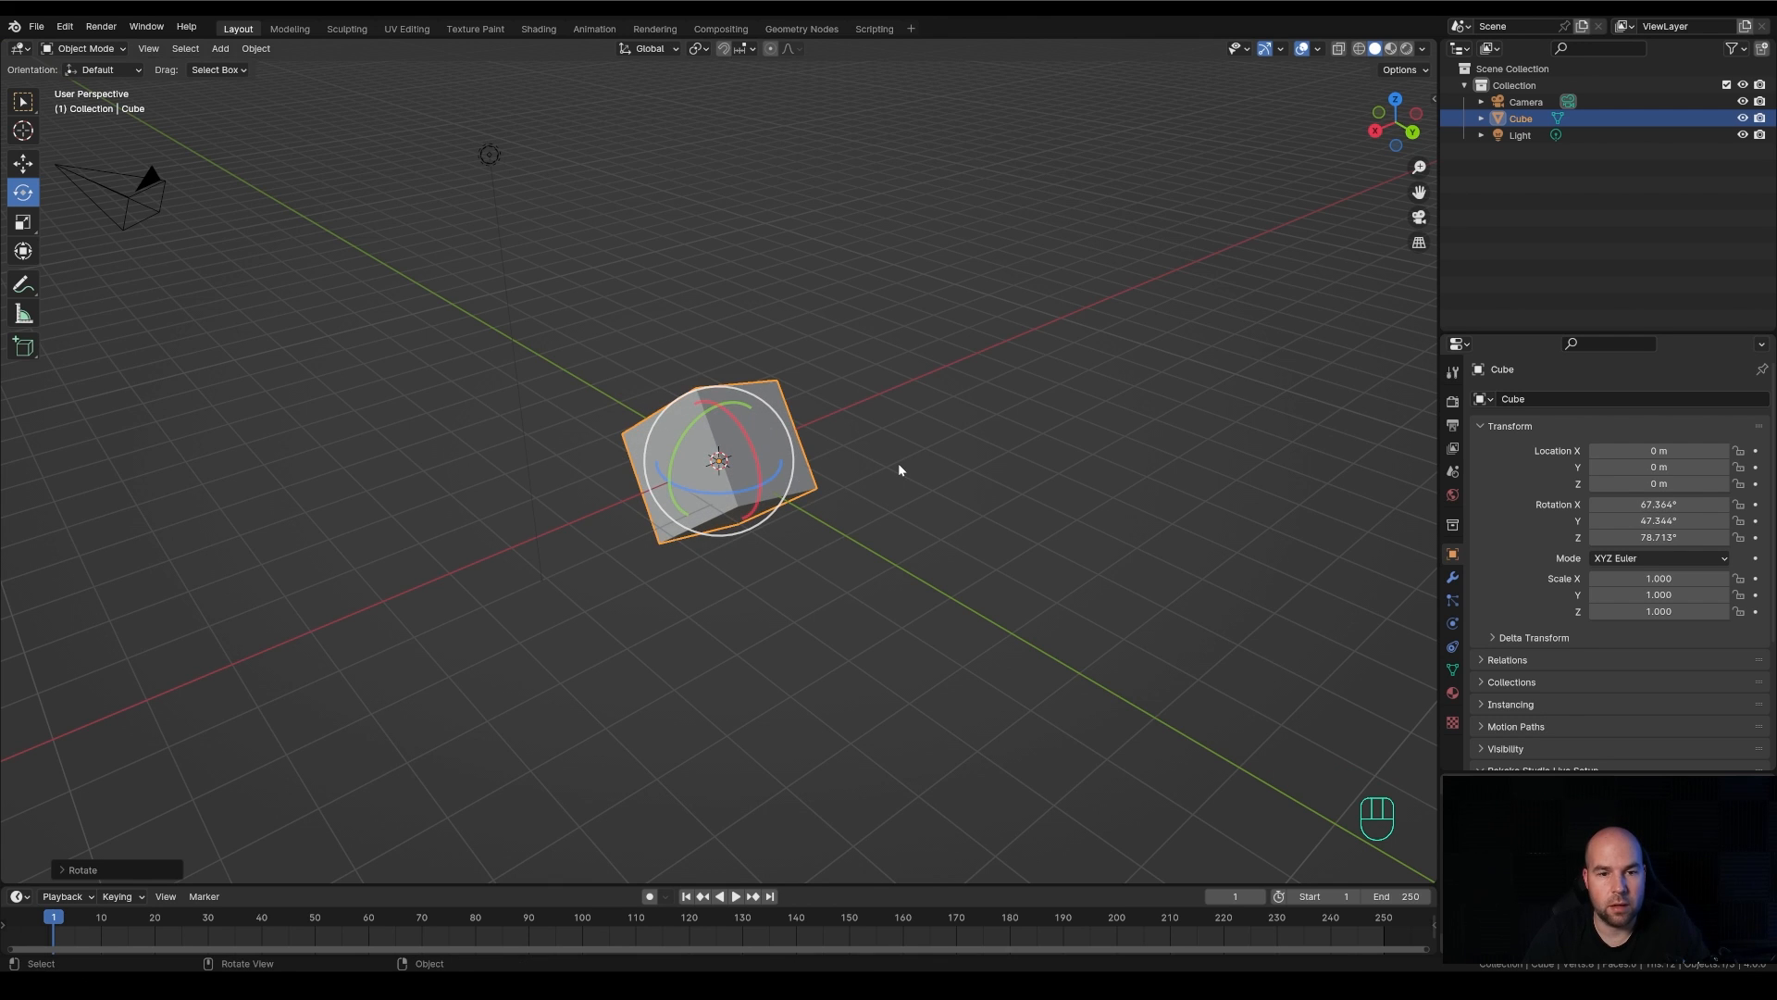
key(ctrl+z)
key(ctrl+z)
key(ctrl+z)
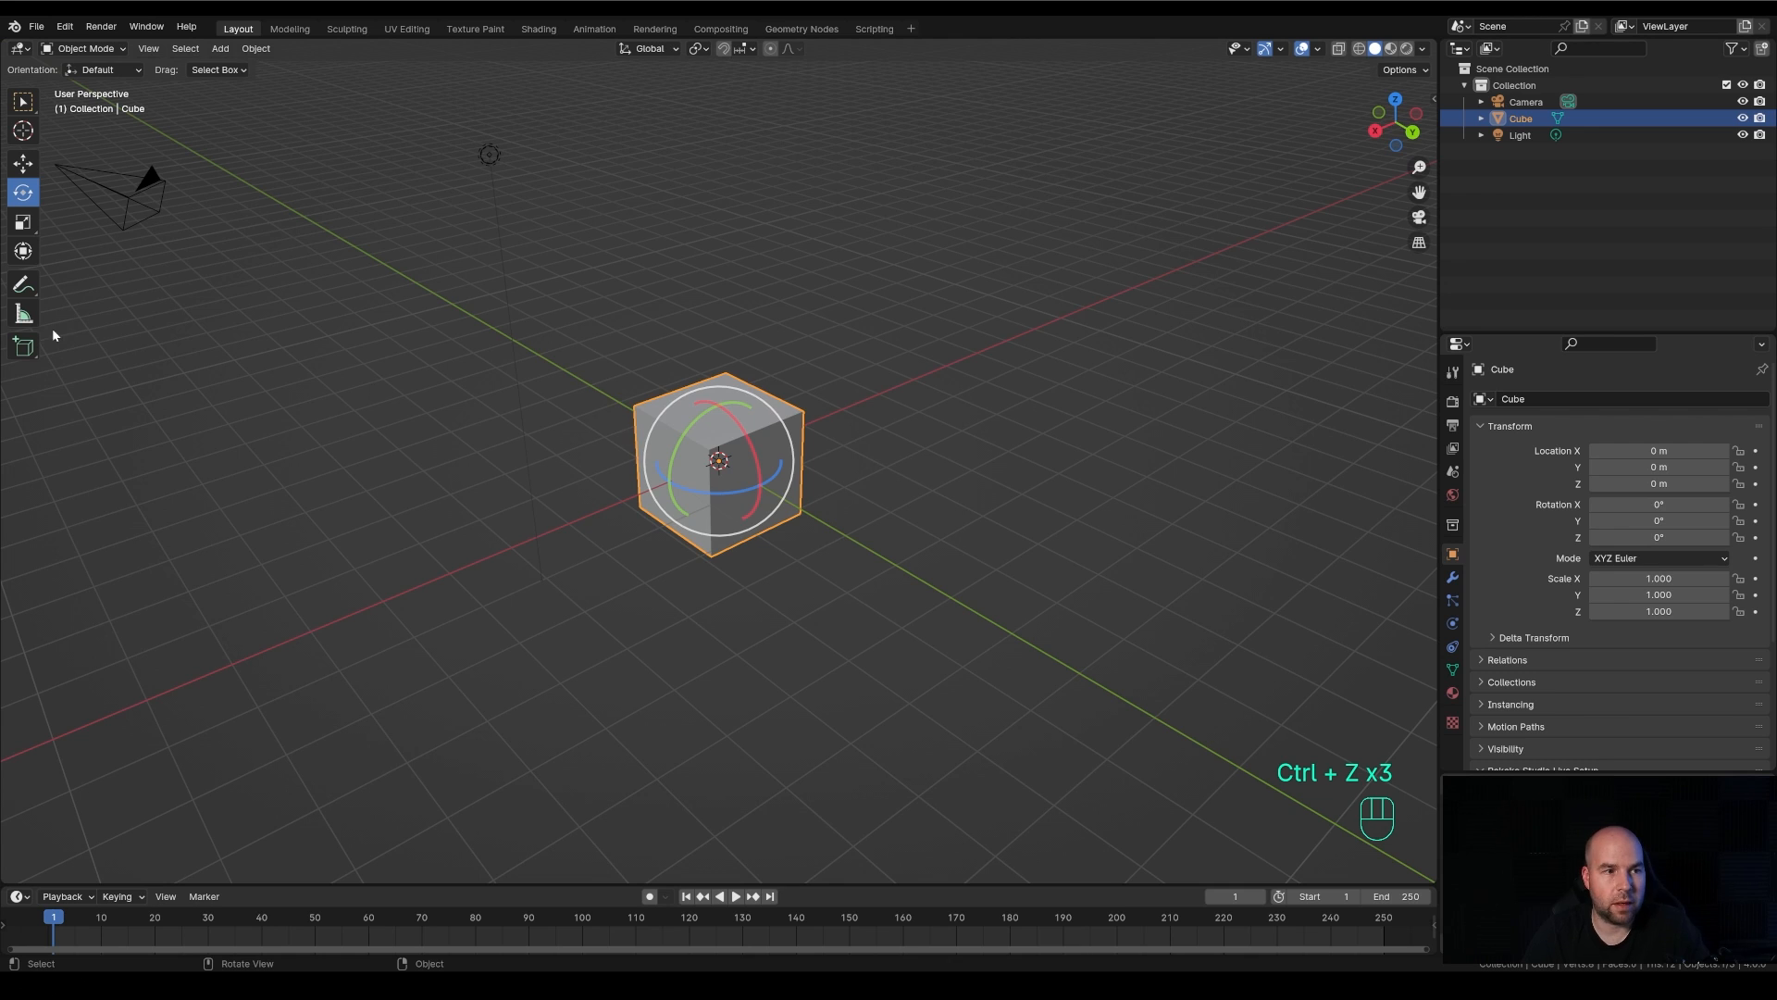
Scale the cube to about 1.66 along X and 1.21 along Y, and undo a further scaling with the plane handle
click(24, 224)
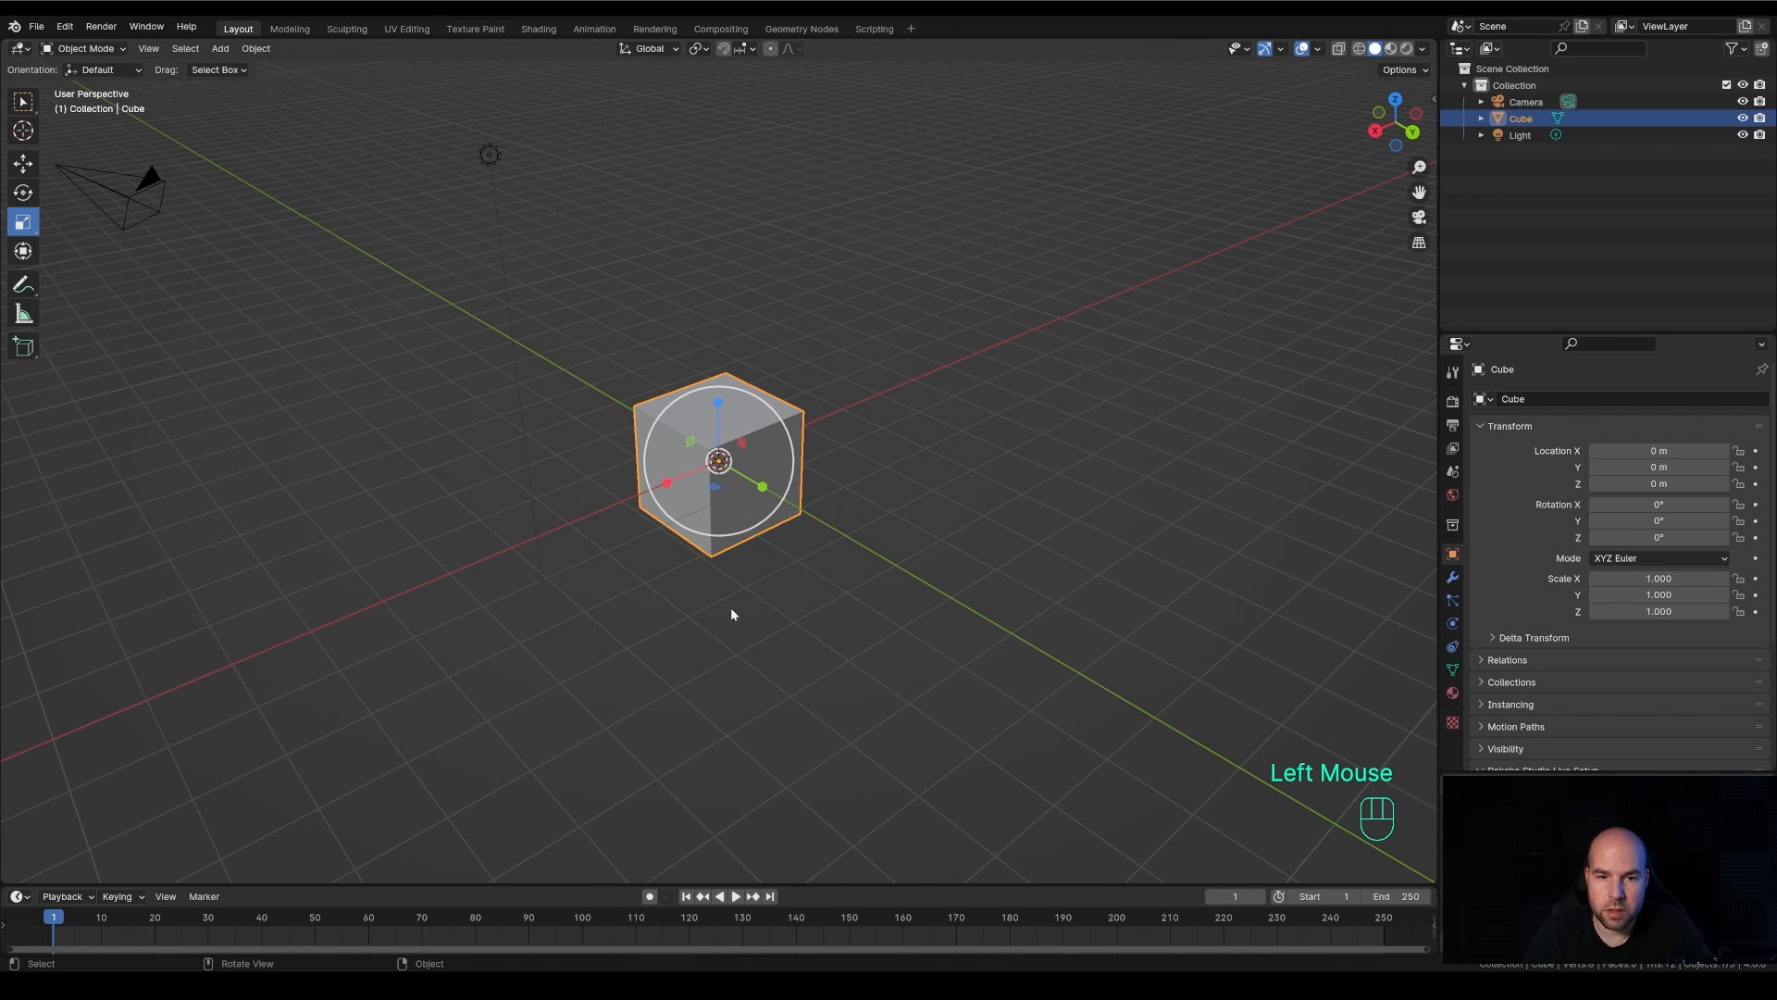
mouse_move(768, 504)
mouse_down()
mouse_move(815, 518)
mouse_move(776, 500)
mouse_up()
drag(667, 482, 666, 502)
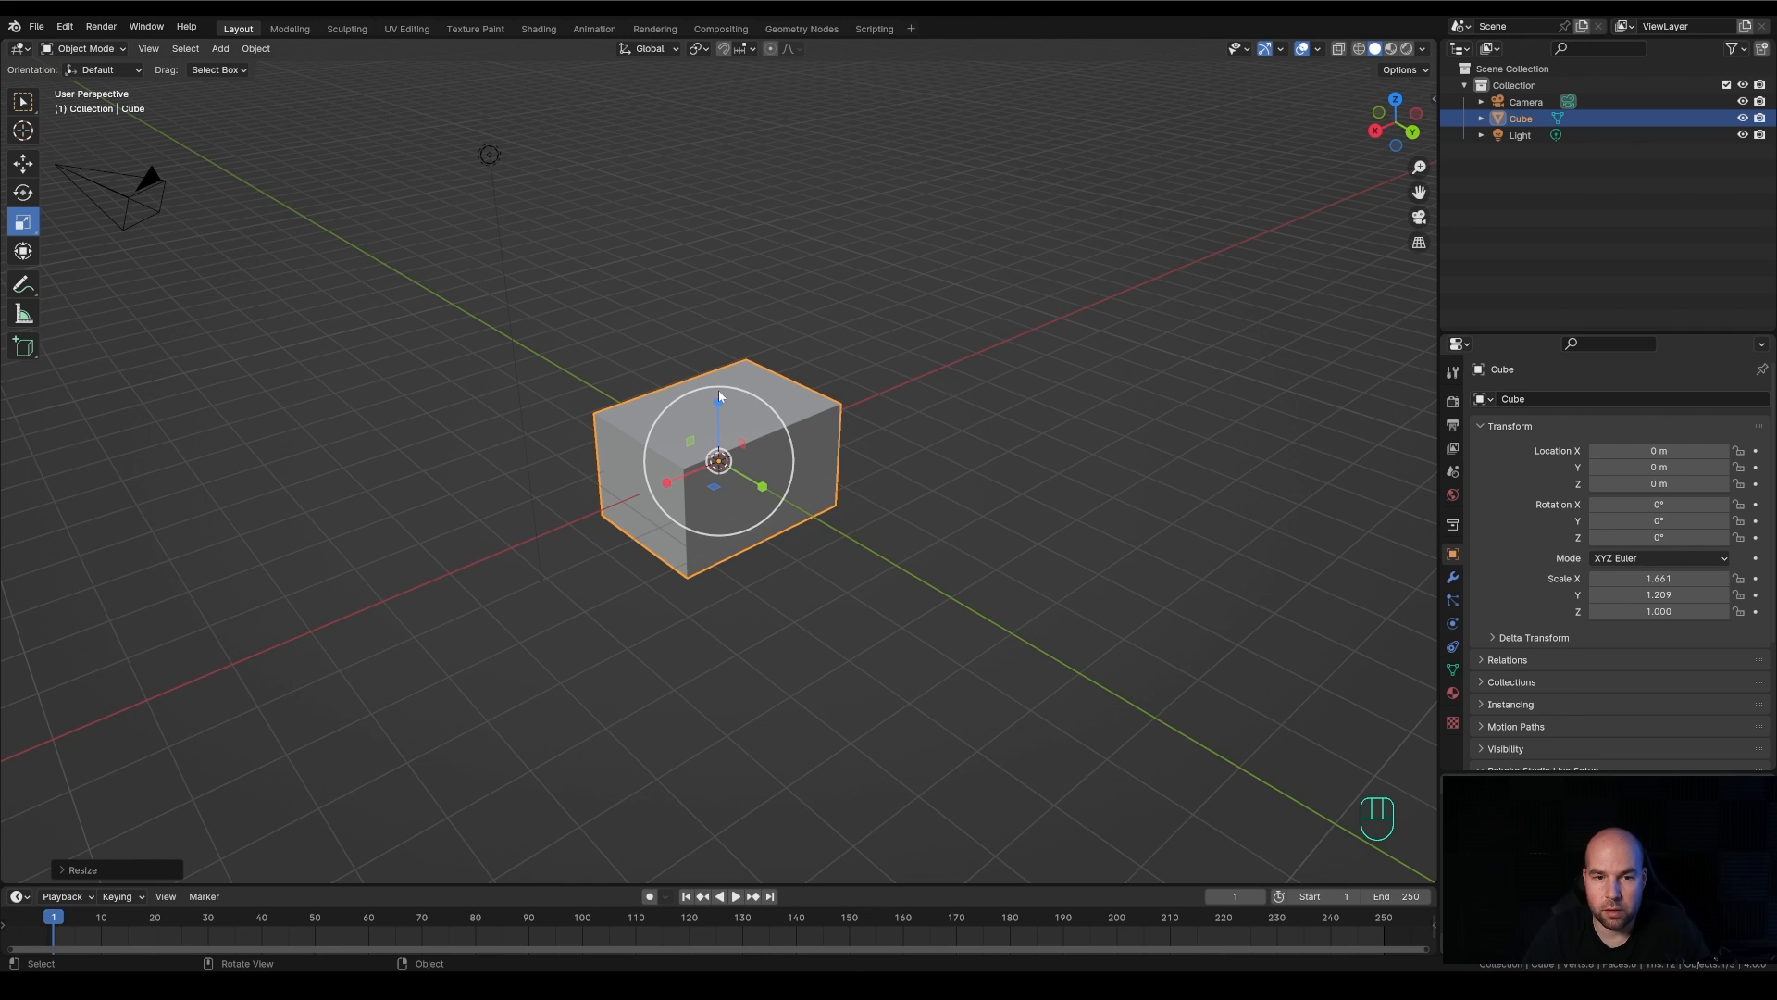
key(ctrl+z)
drag(714, 487, 769, 546)
key(ctrl+z)
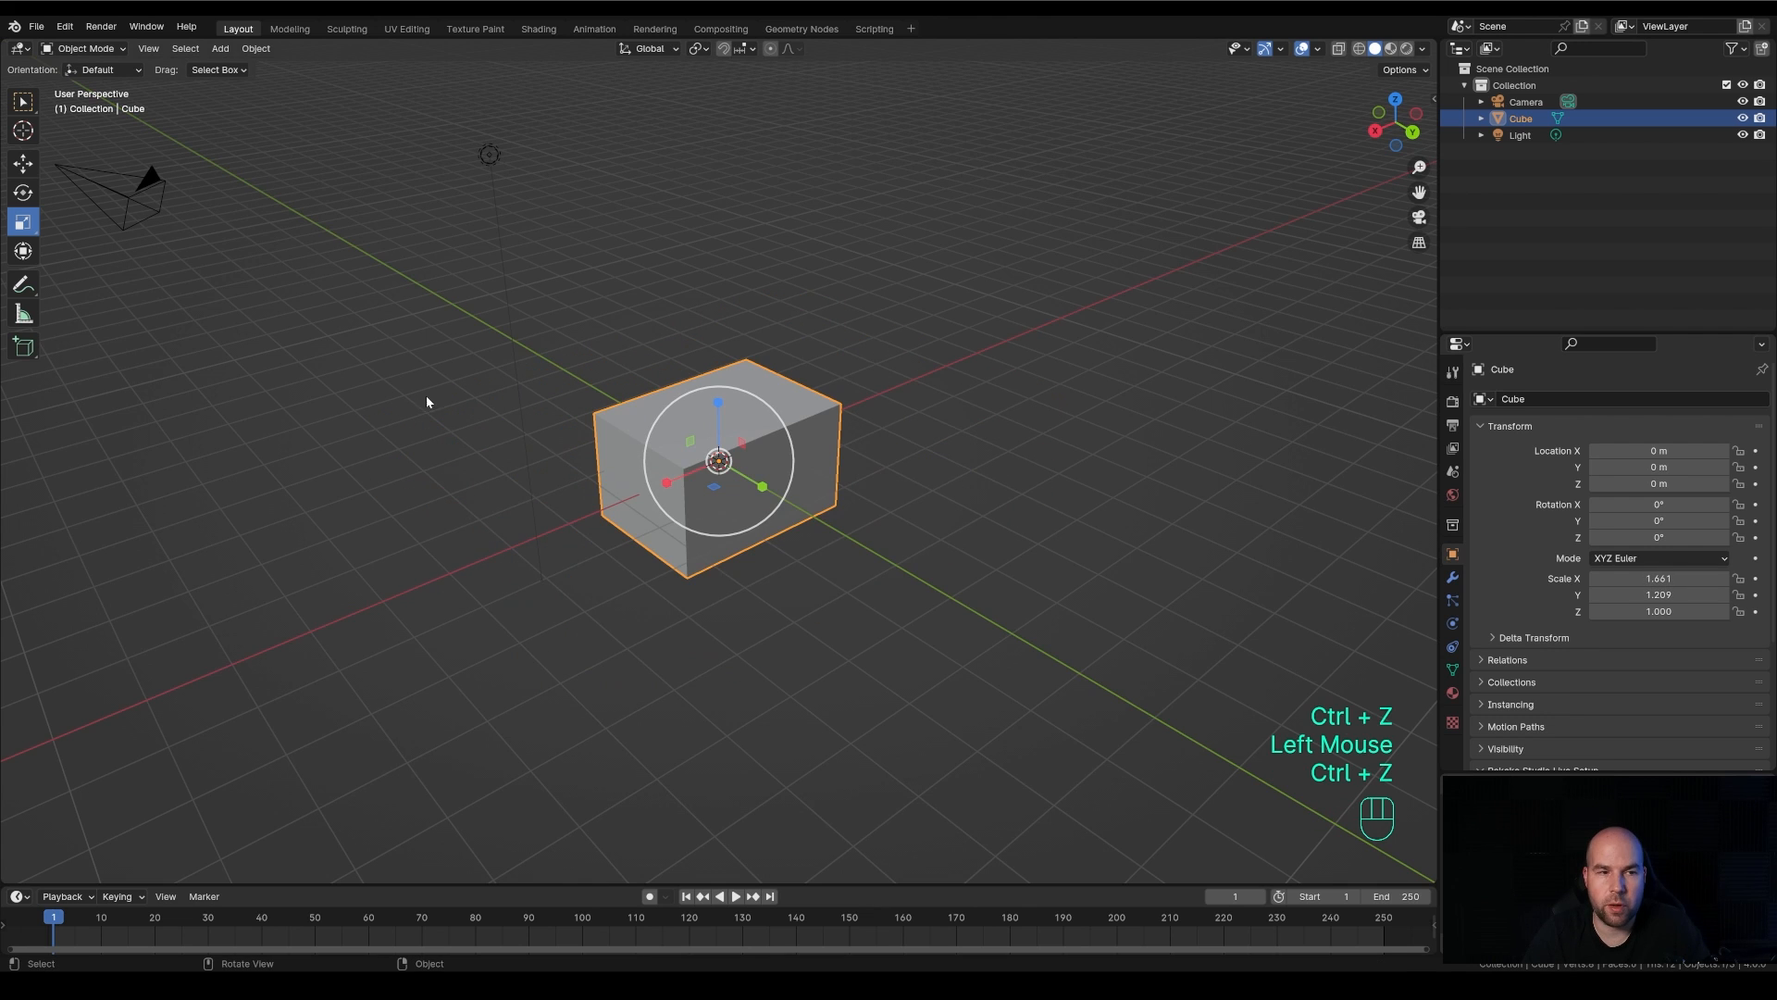
Try moving the scaled cube within the YZ plane, to about Y -1.85 m and Z 0.48 m, and undo the move
click(33, 169)
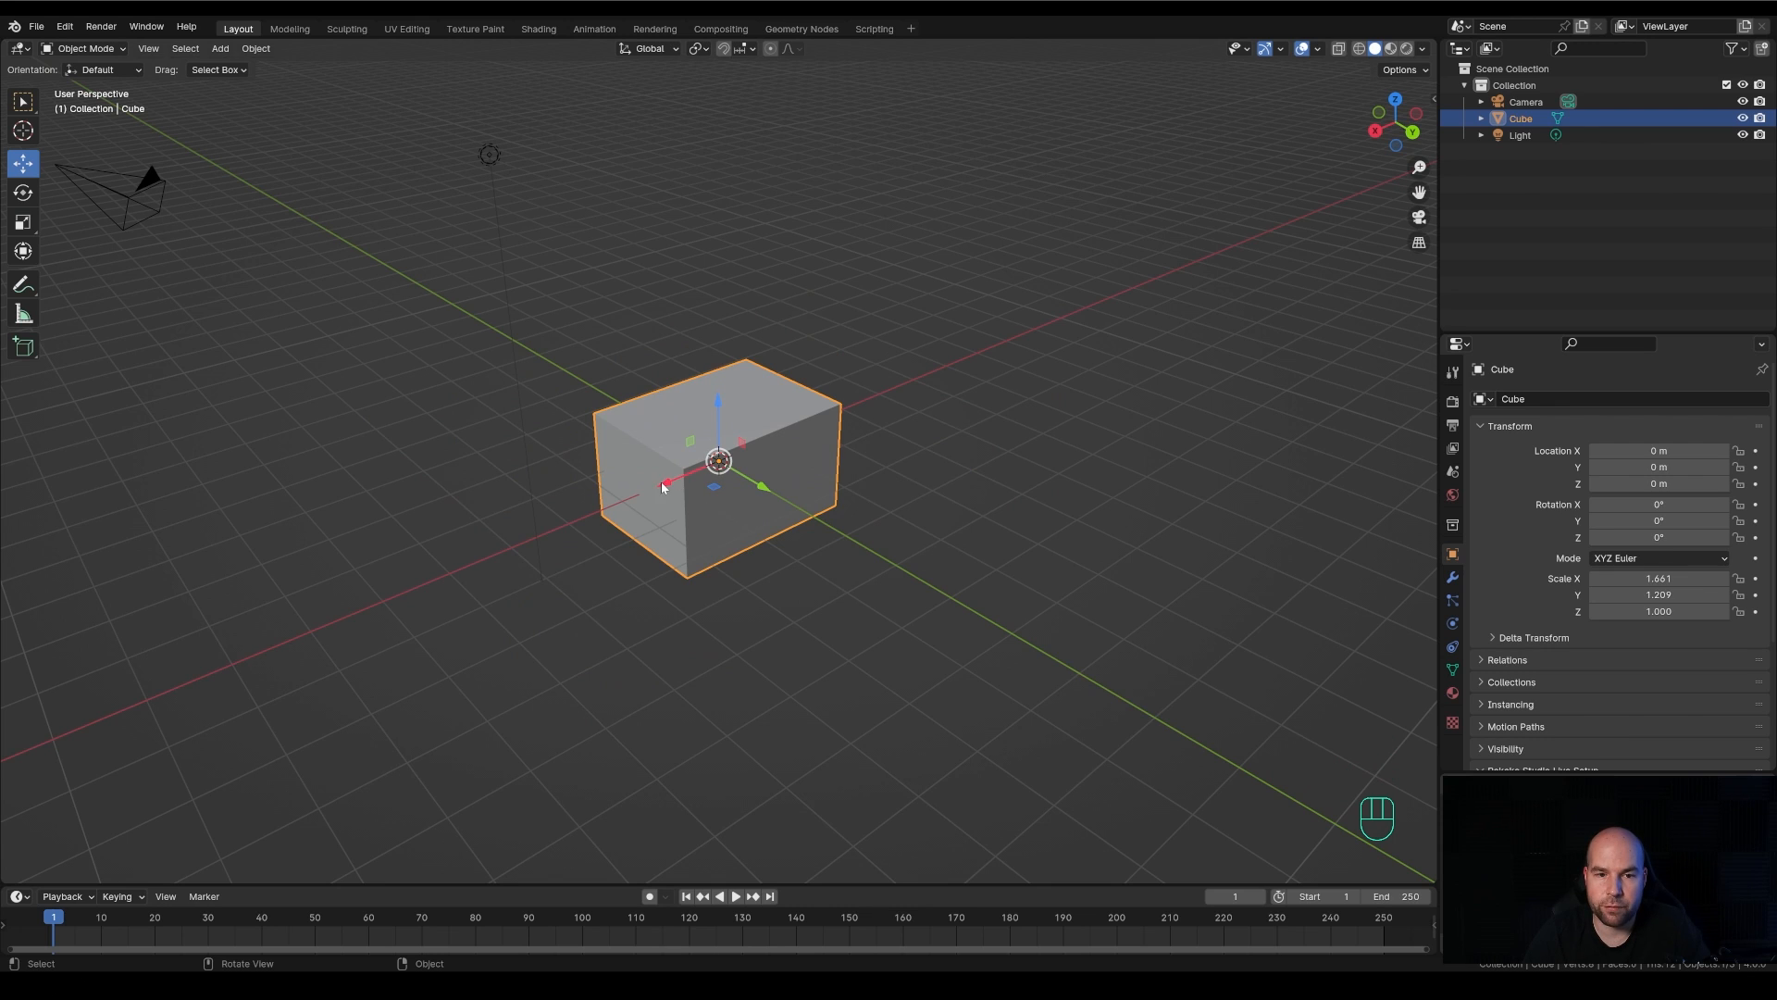
click(743, 447)
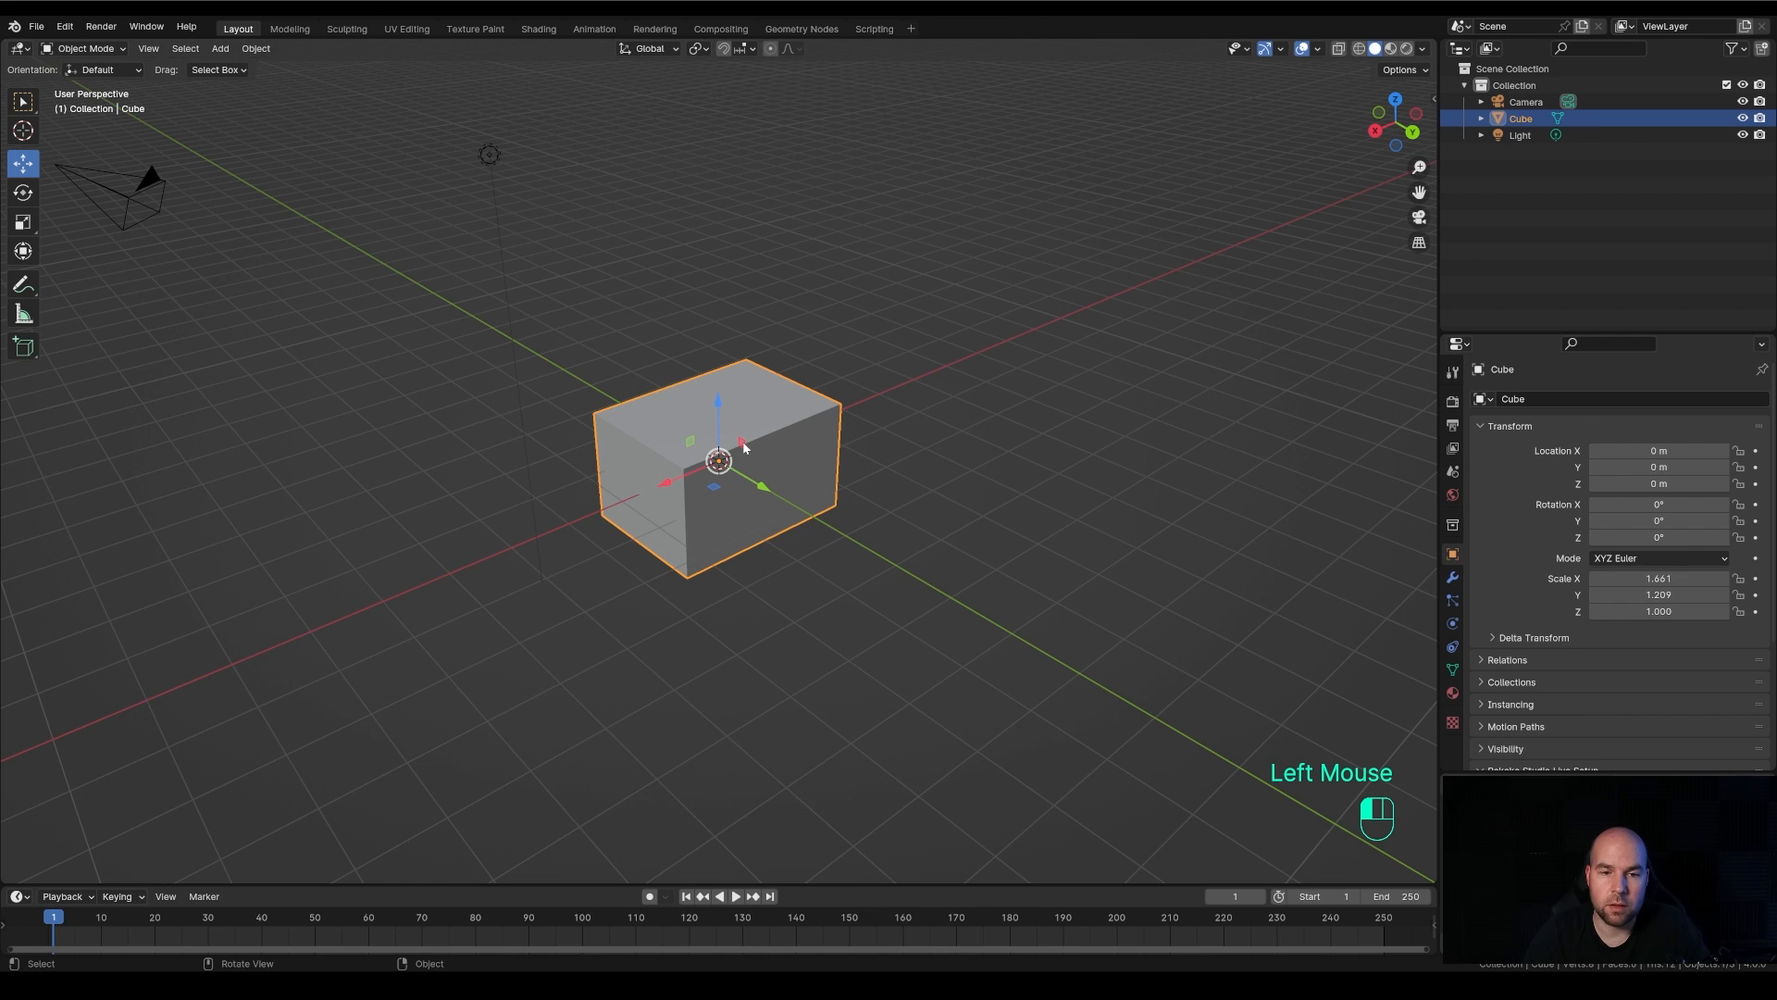
drag(743, 447, 680, 389)
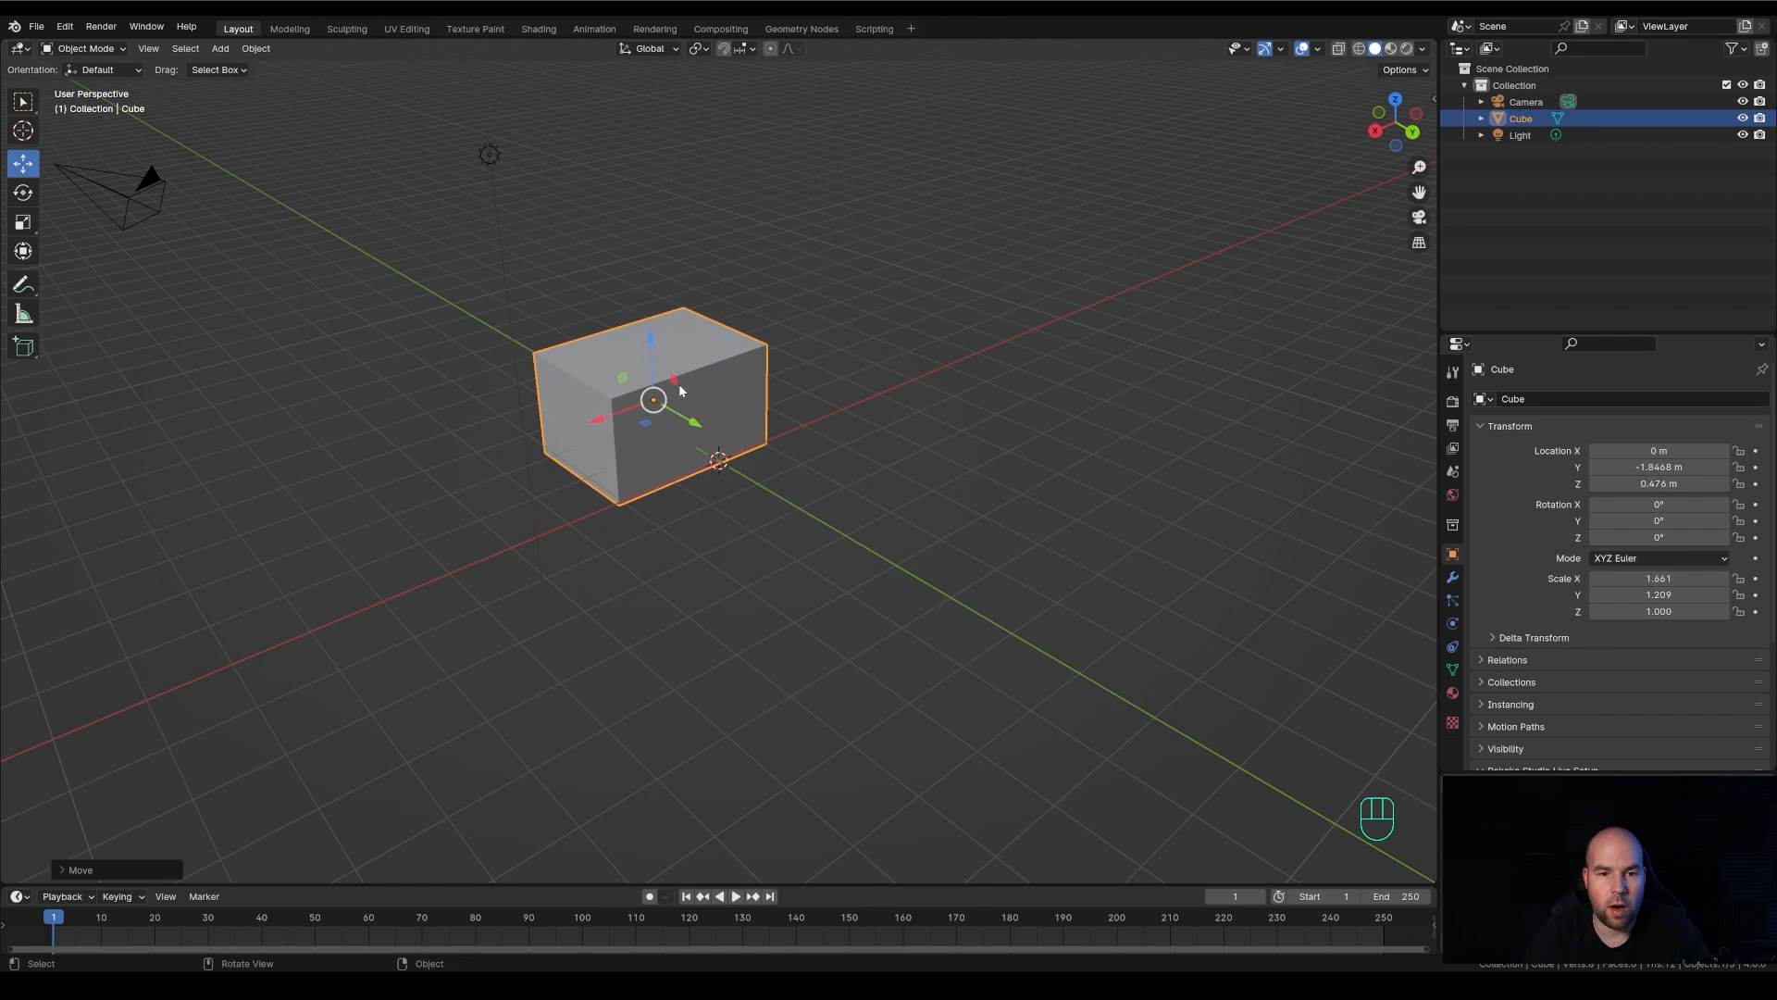
key(ctrl+z)
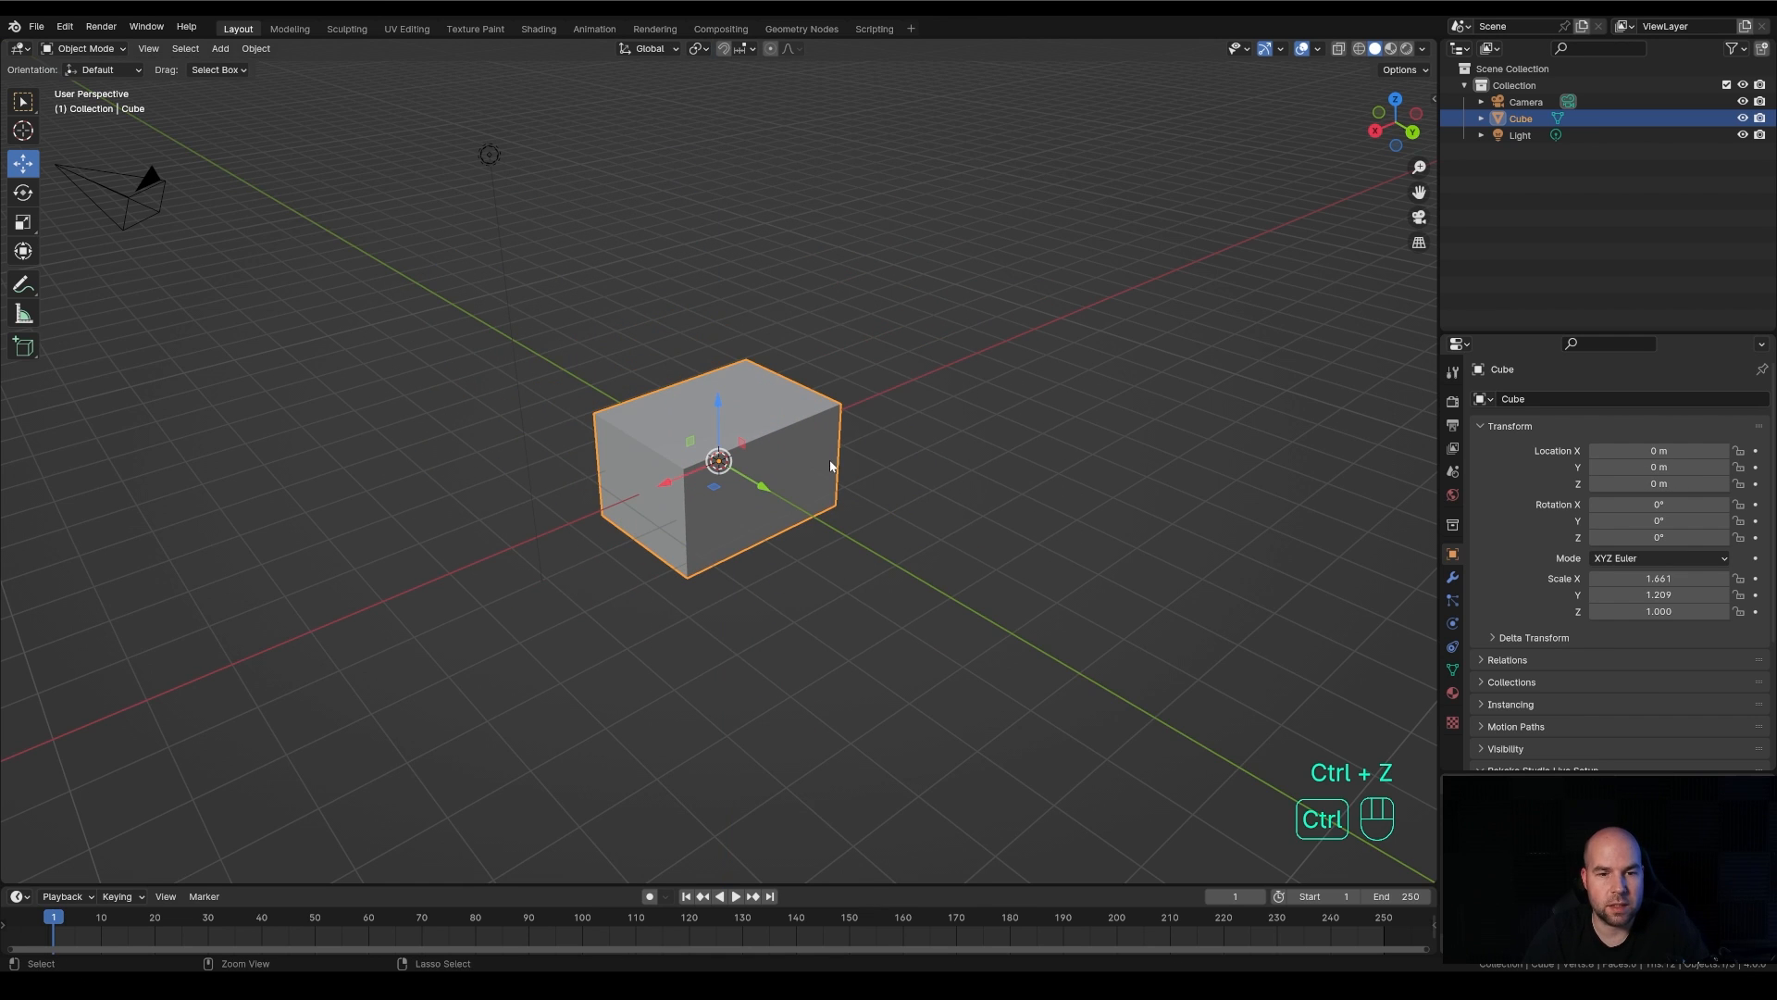
With the Transform tool, move the cube to about (0.54, -0.20, 0.76) m, scale it to X 2.08, Y 1.59, and rotate it about 41.5° around Z
click(25, 252)
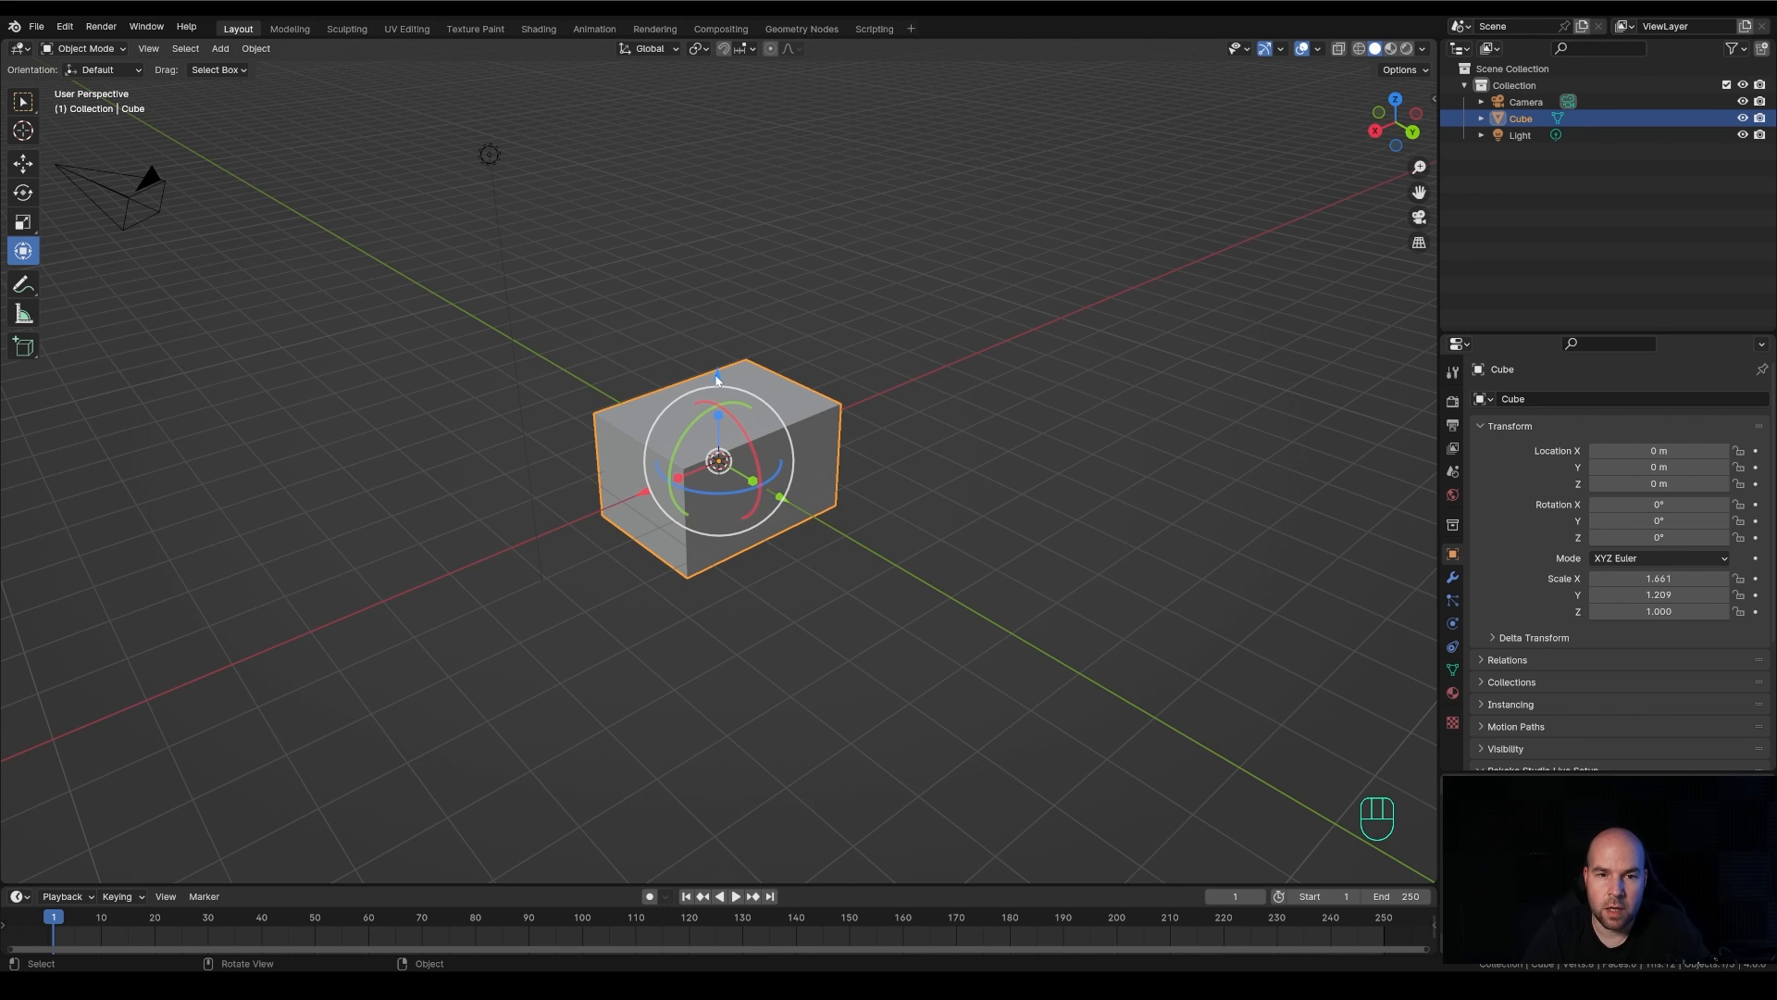
drag(719, 379, 719, 322)
drag(745, 426, 768, 527)
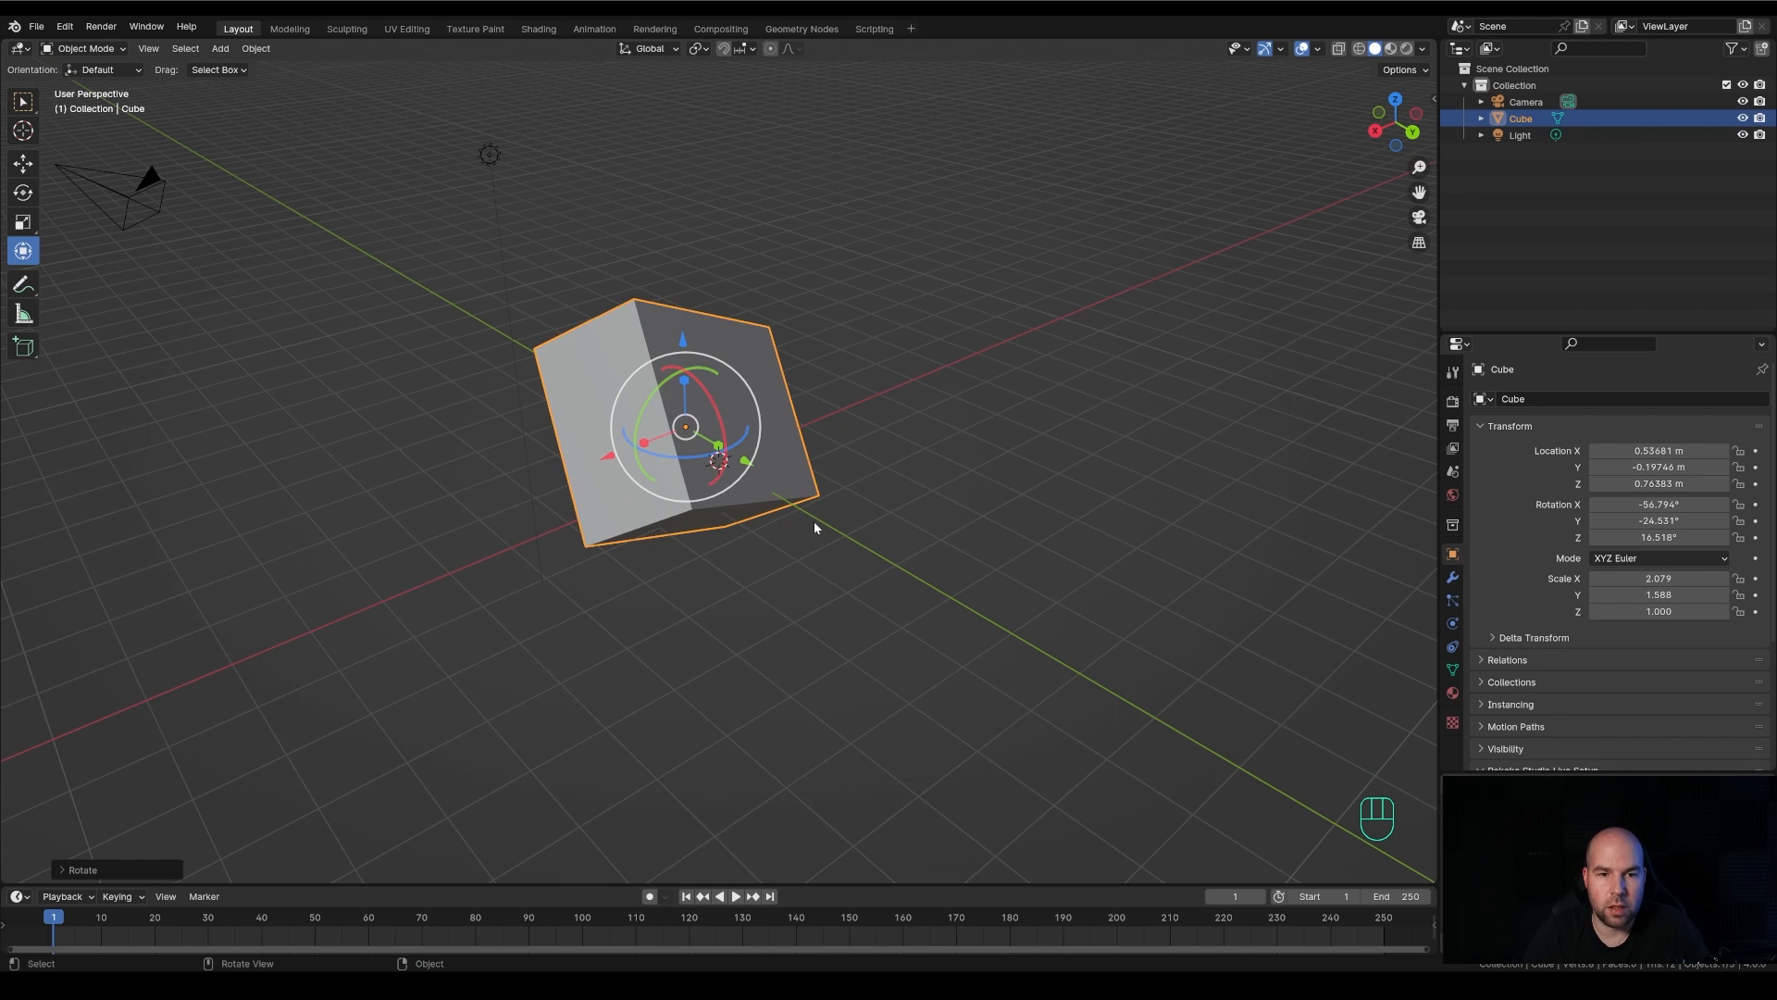
key(ctrl+z)
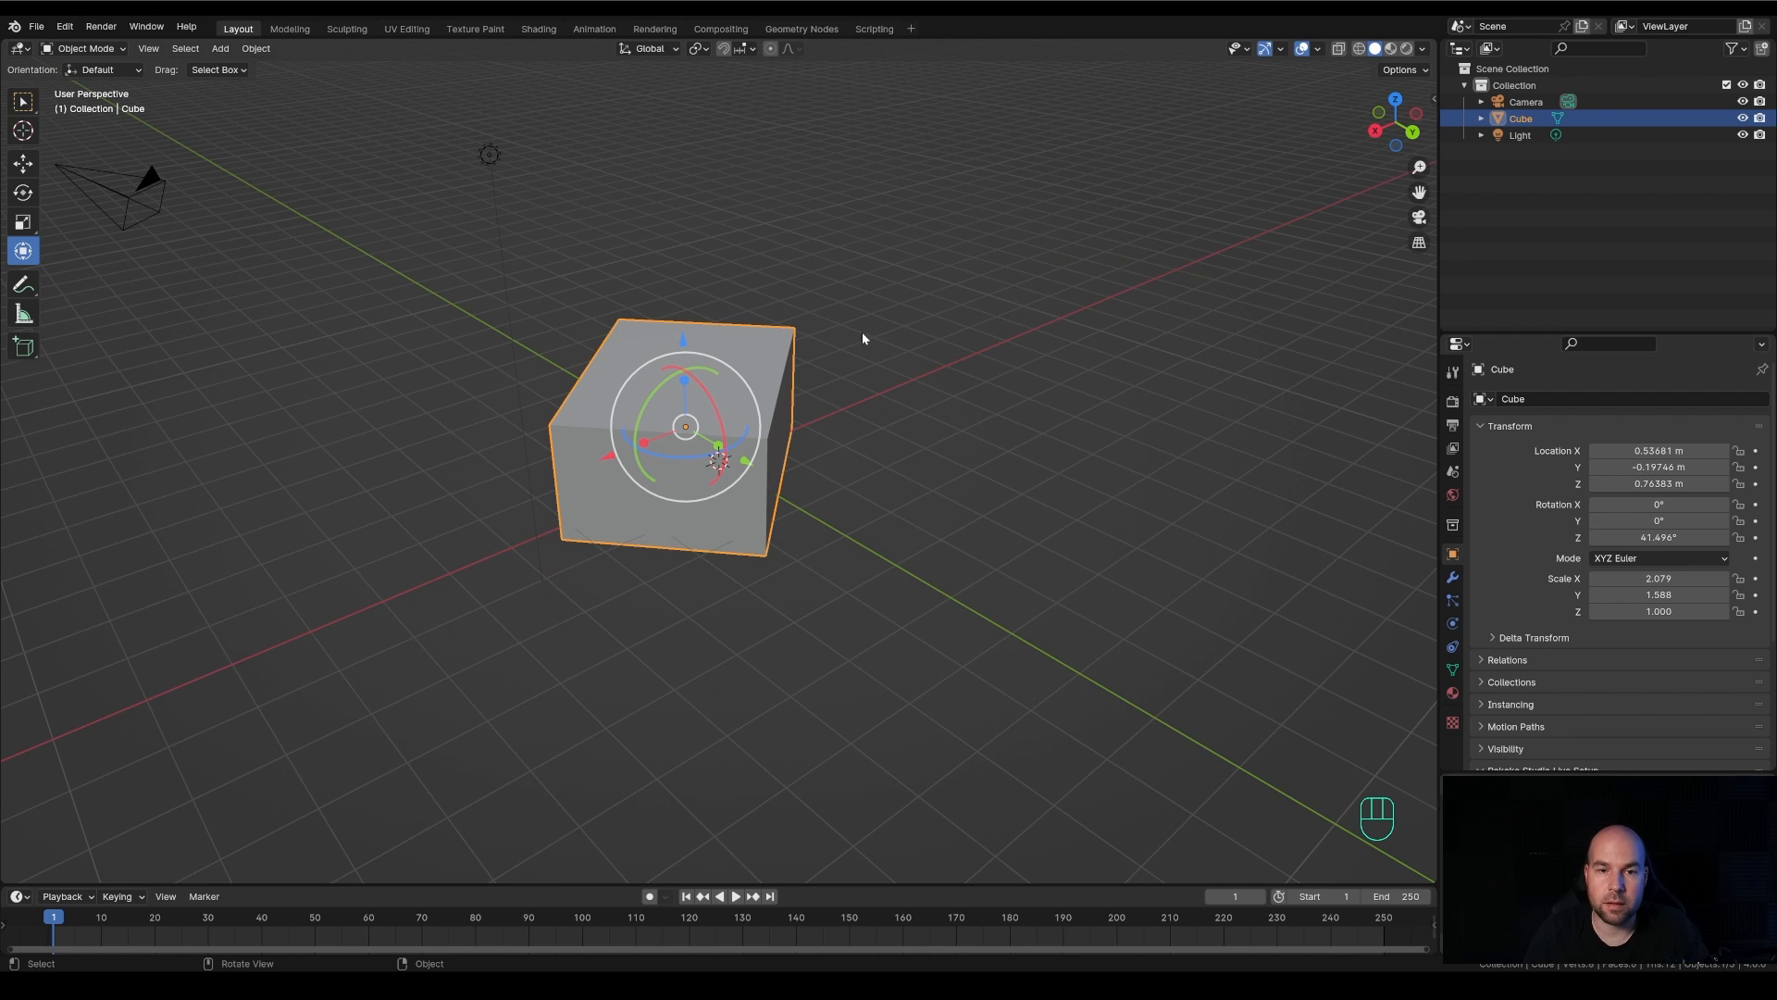
Start a new file with the default scene and set the cube's interaction mode to Object Mode
click(37, 26)
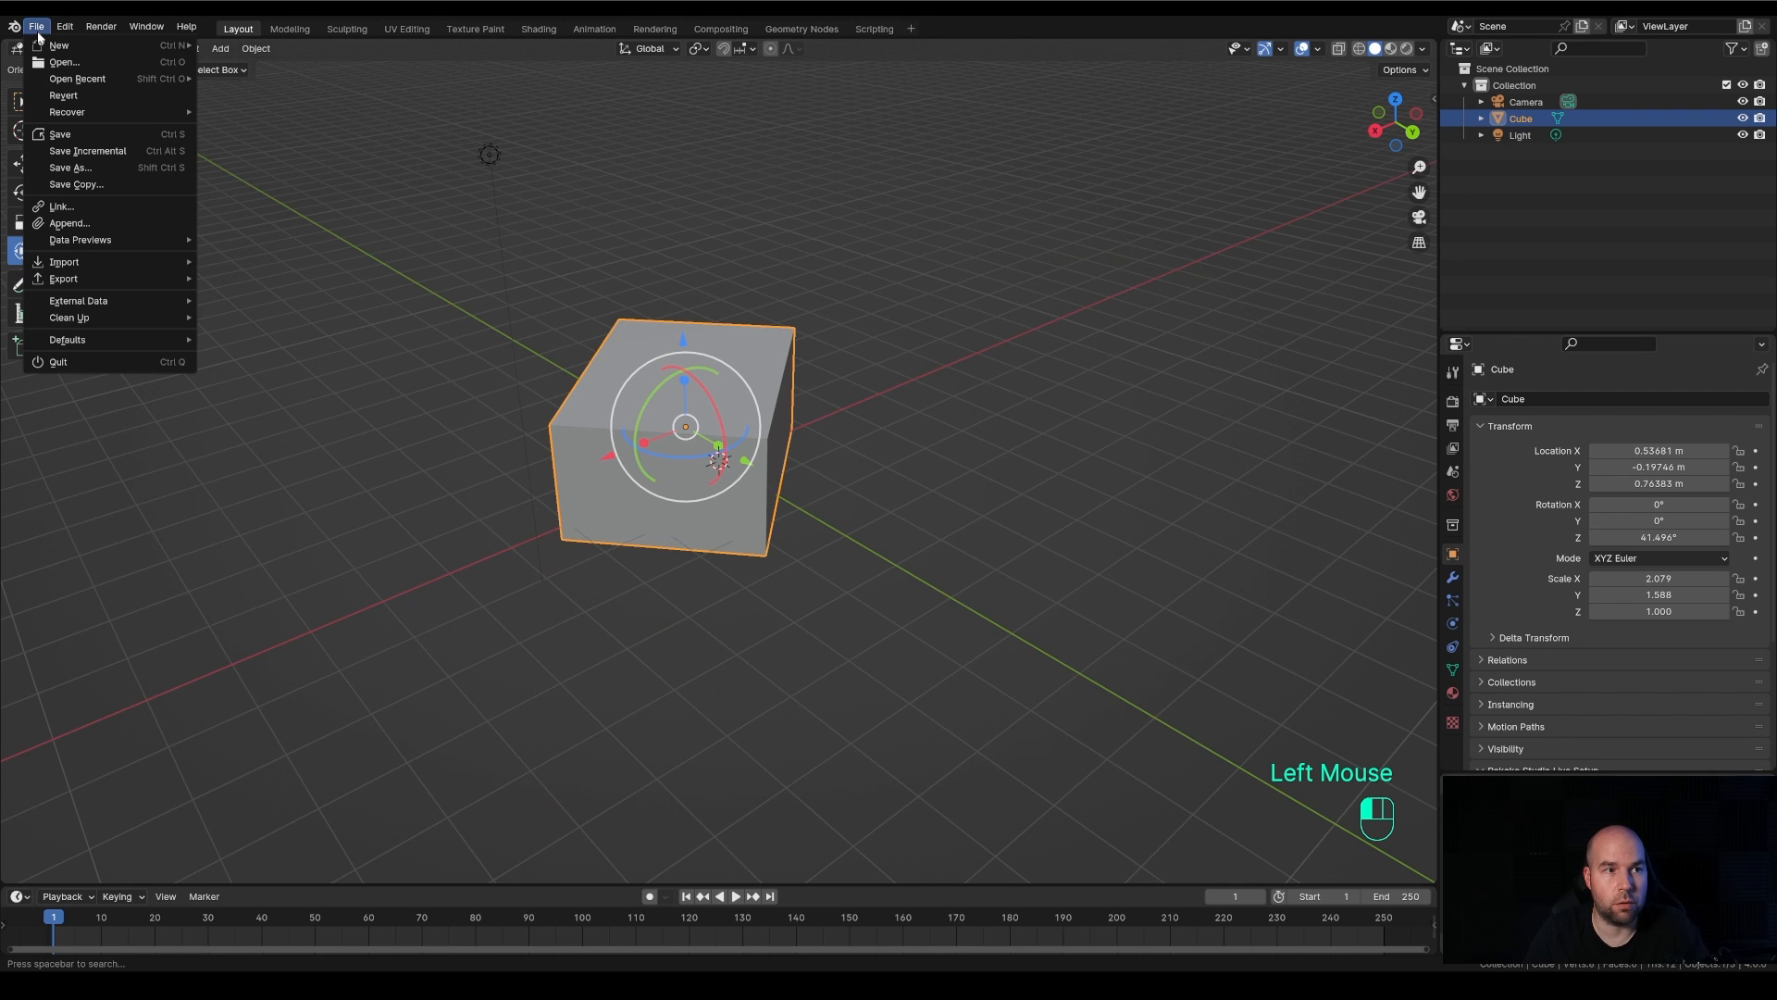
mouse_move(69, 48)
click(282, 46)
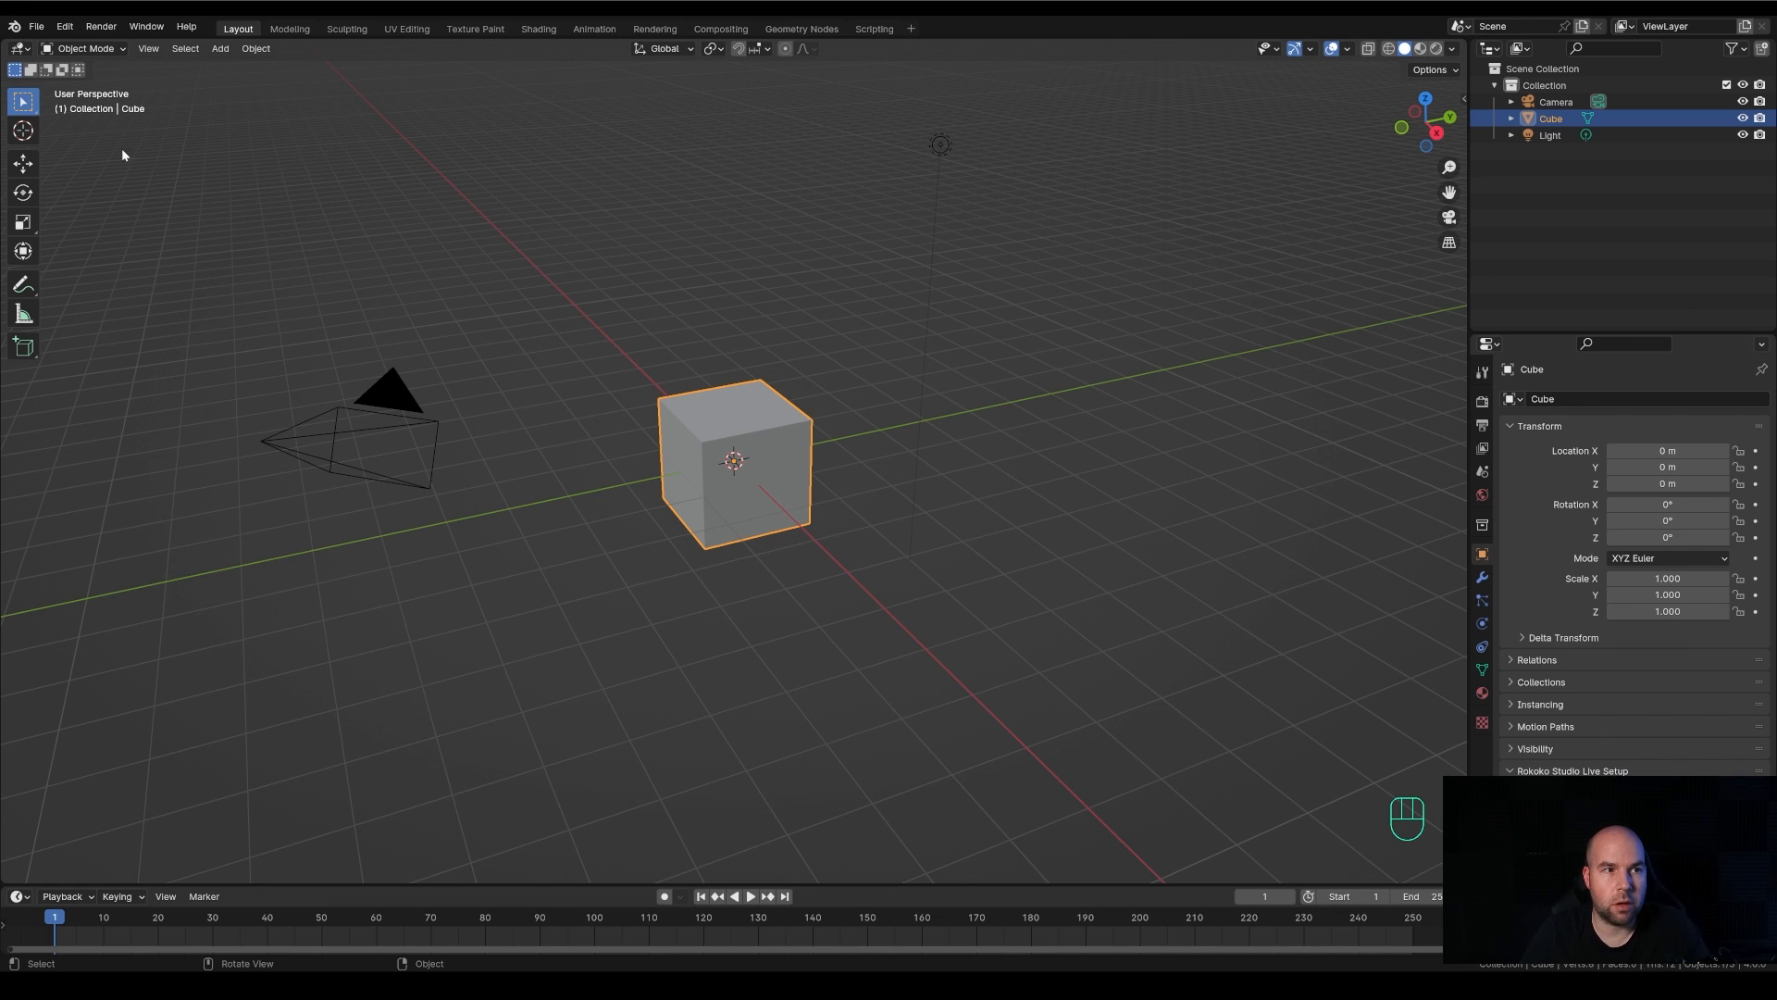
click(107, 54)
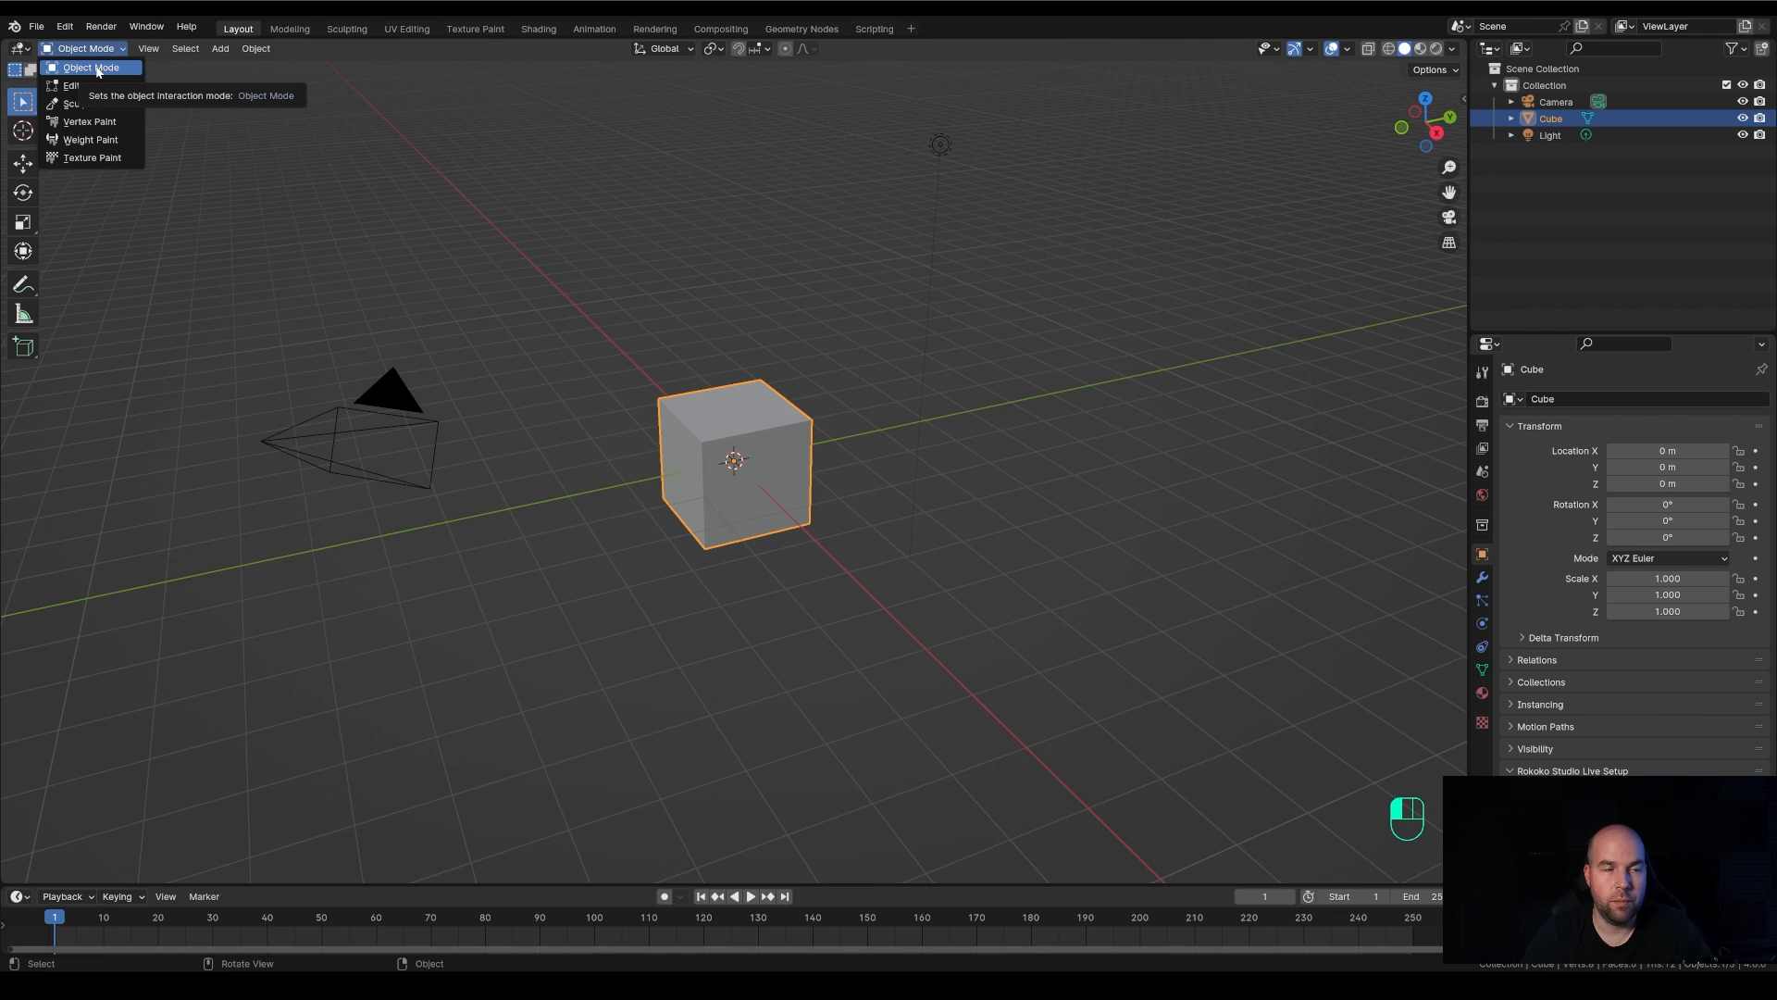
click(97, 70)
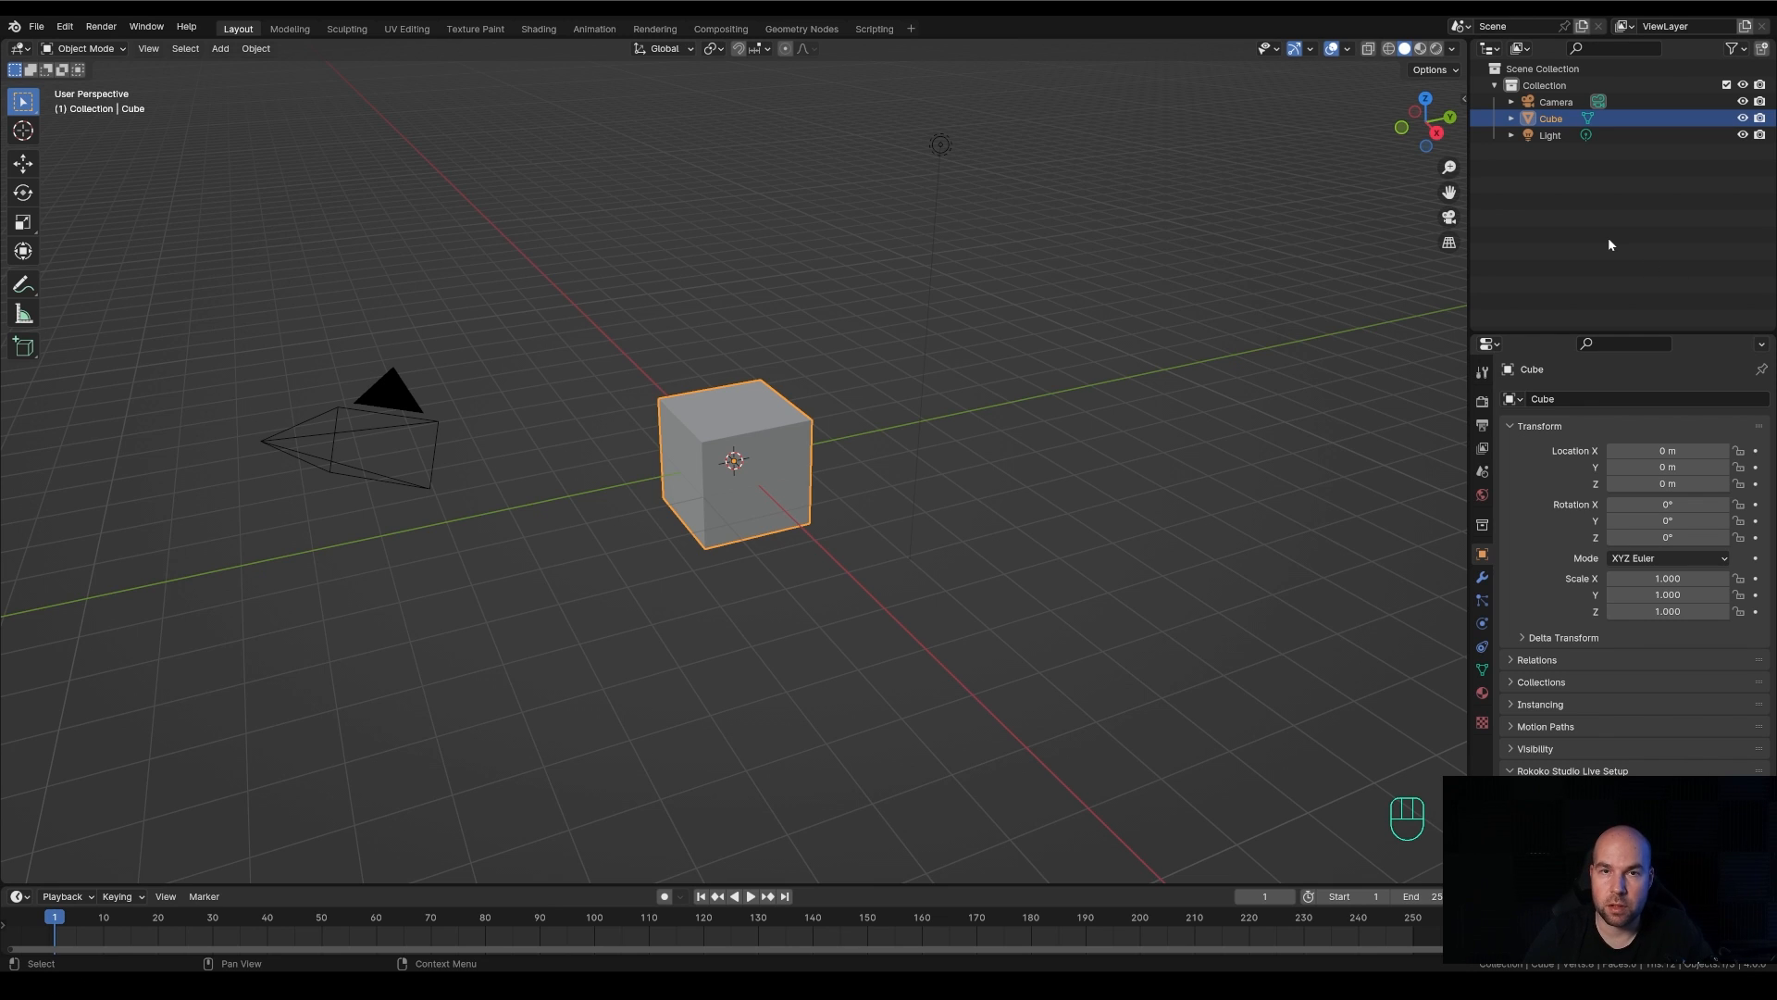
Expand the Cube object in the Outliner down to its mesh data and material, and select the mesh data
click(1511, 119)
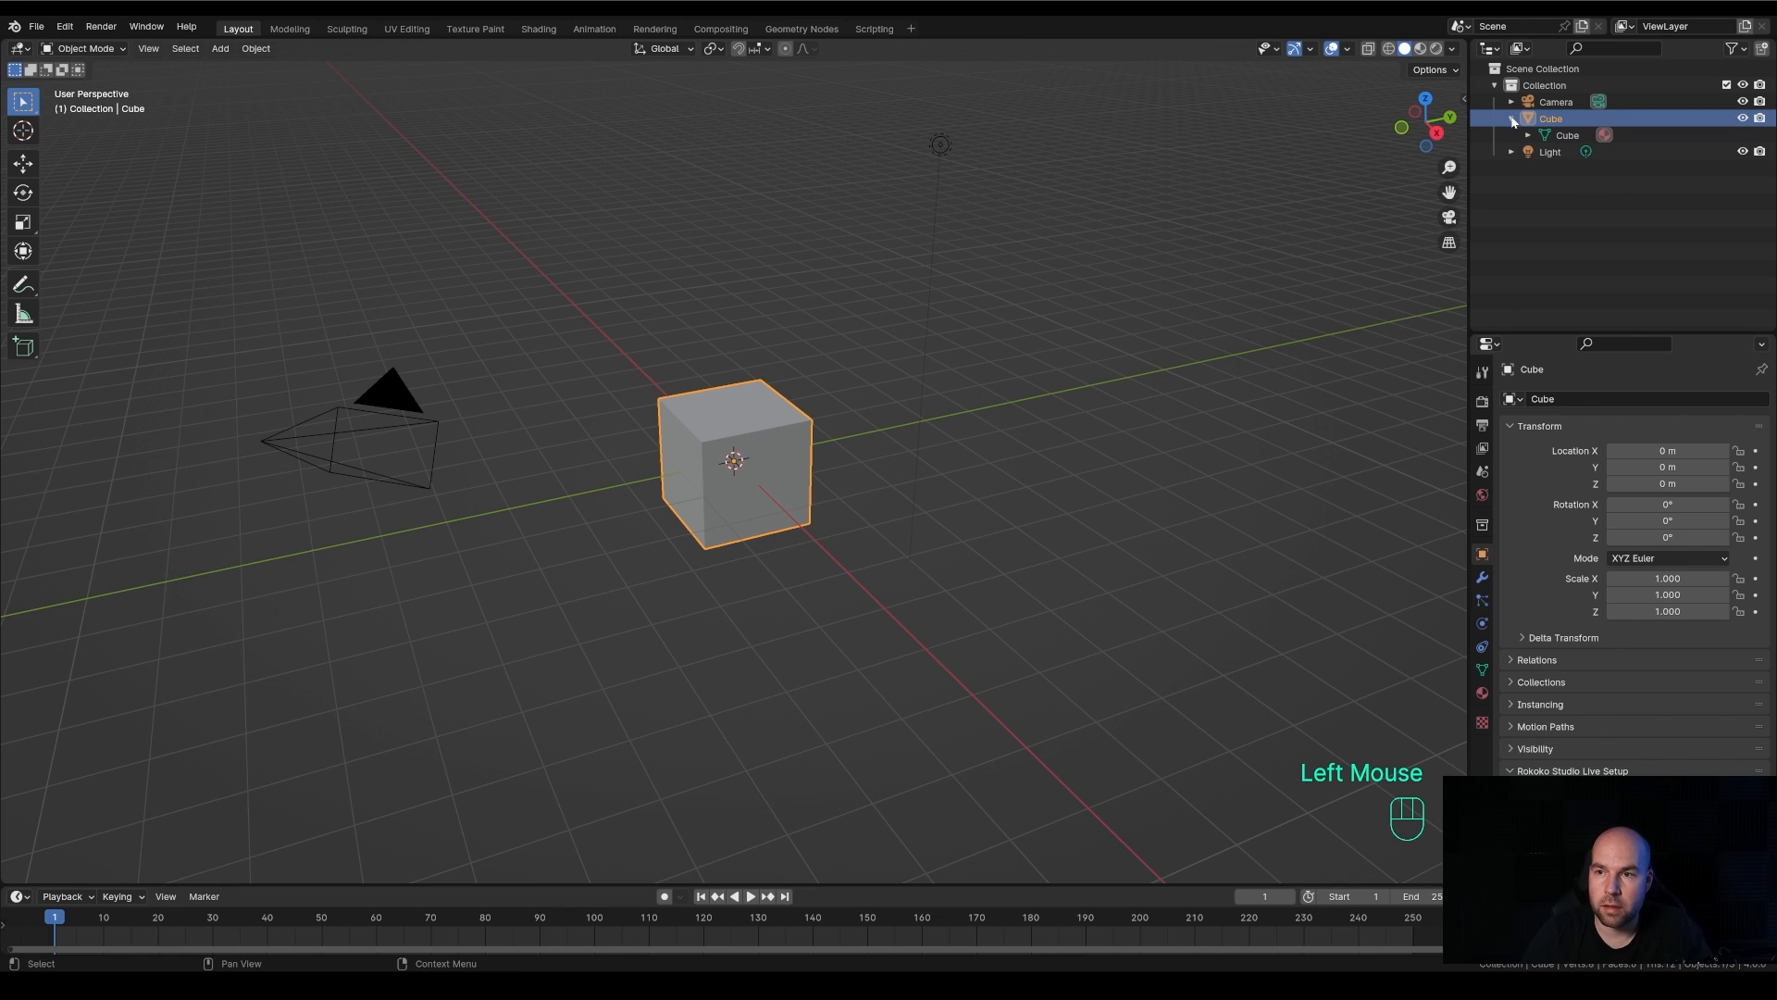
click(1546, 123)
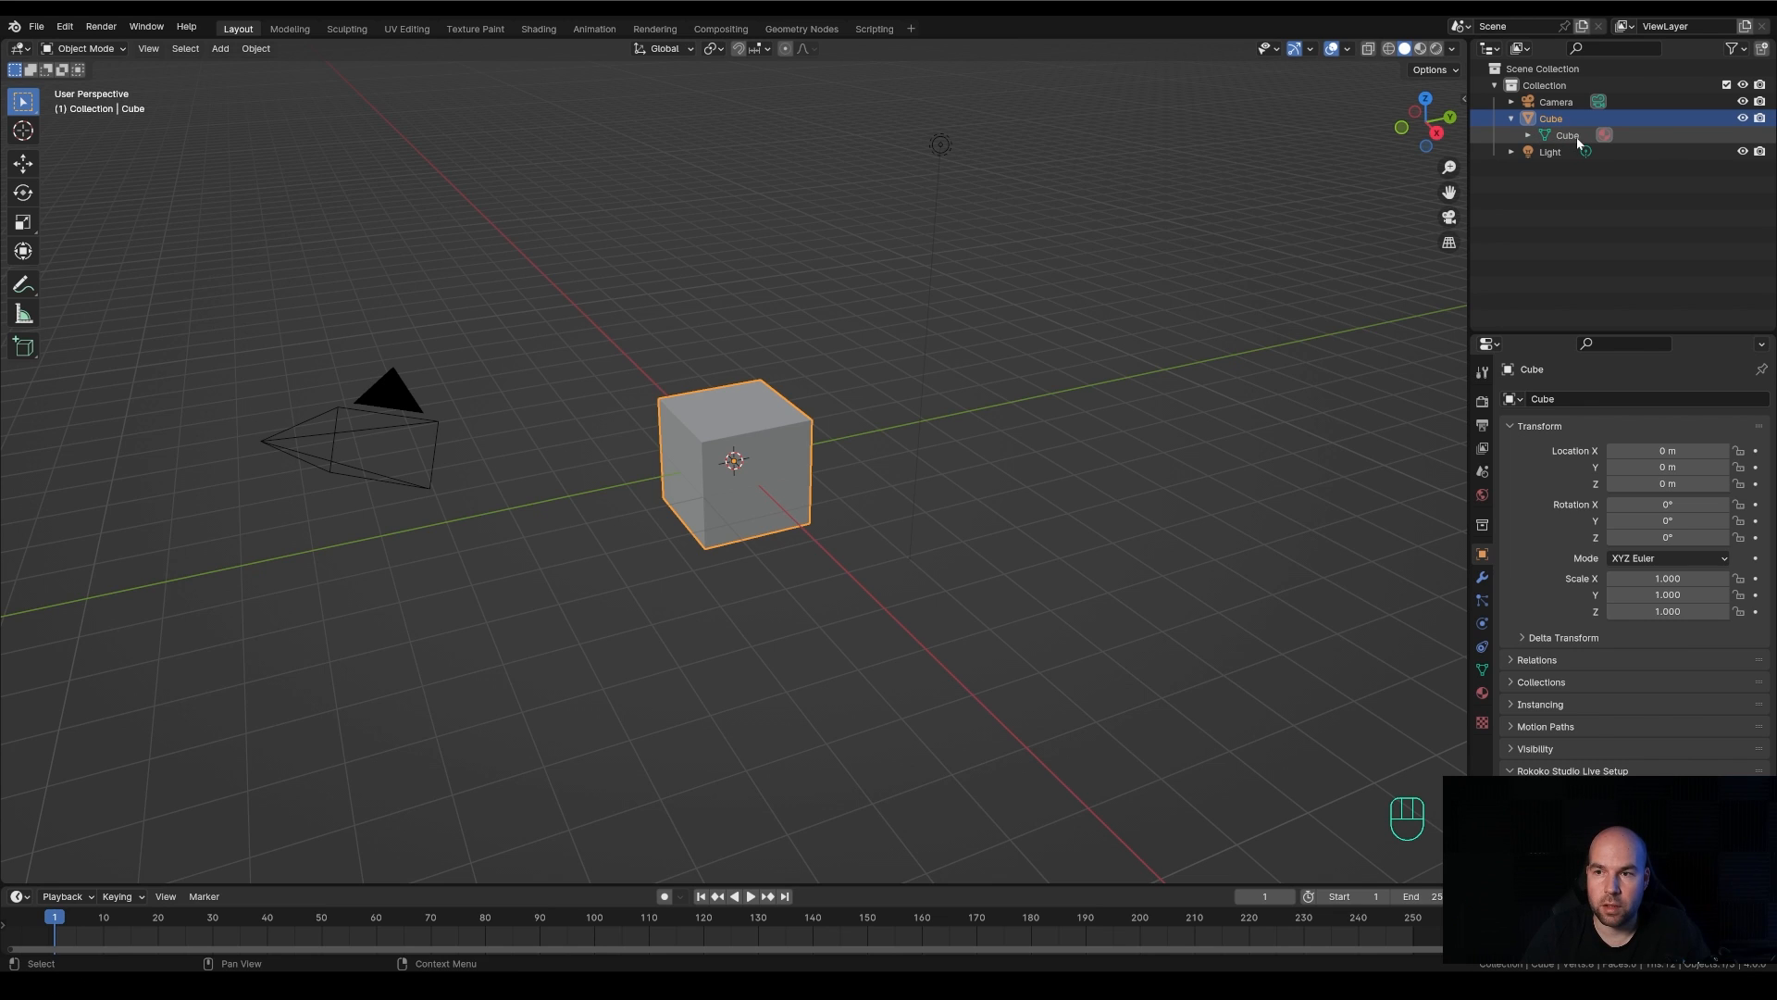
click(1529, 136)
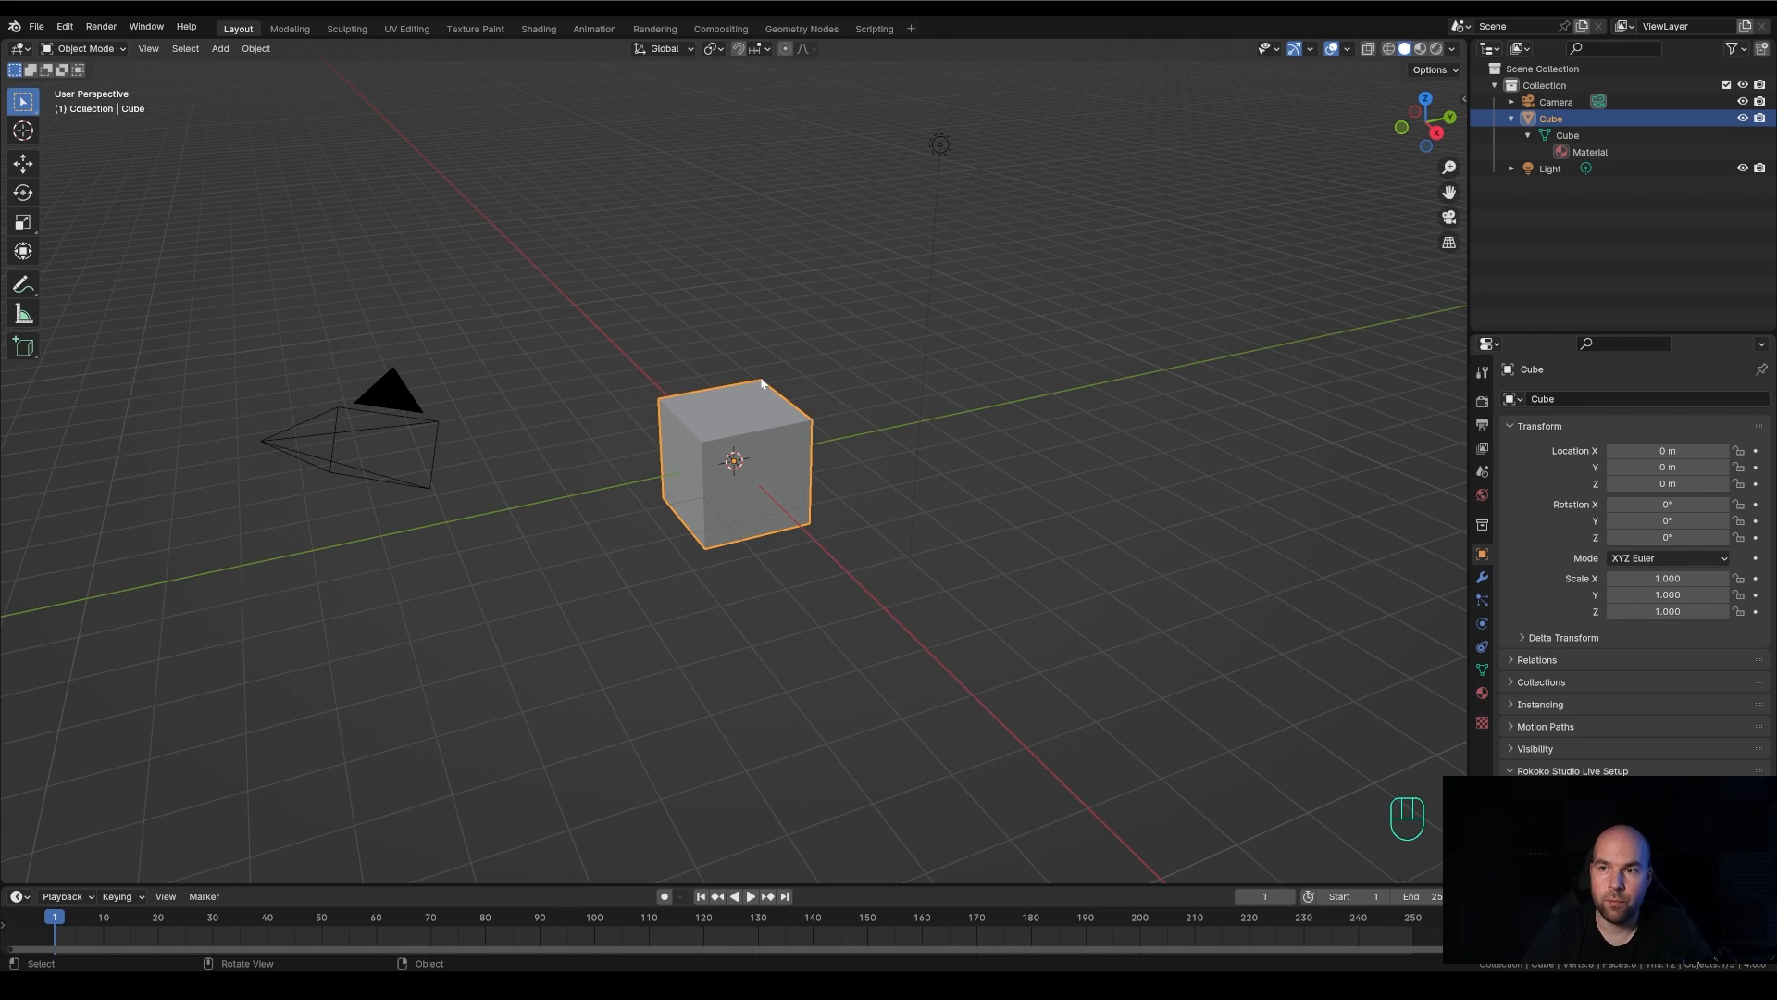
click(1564, 137)
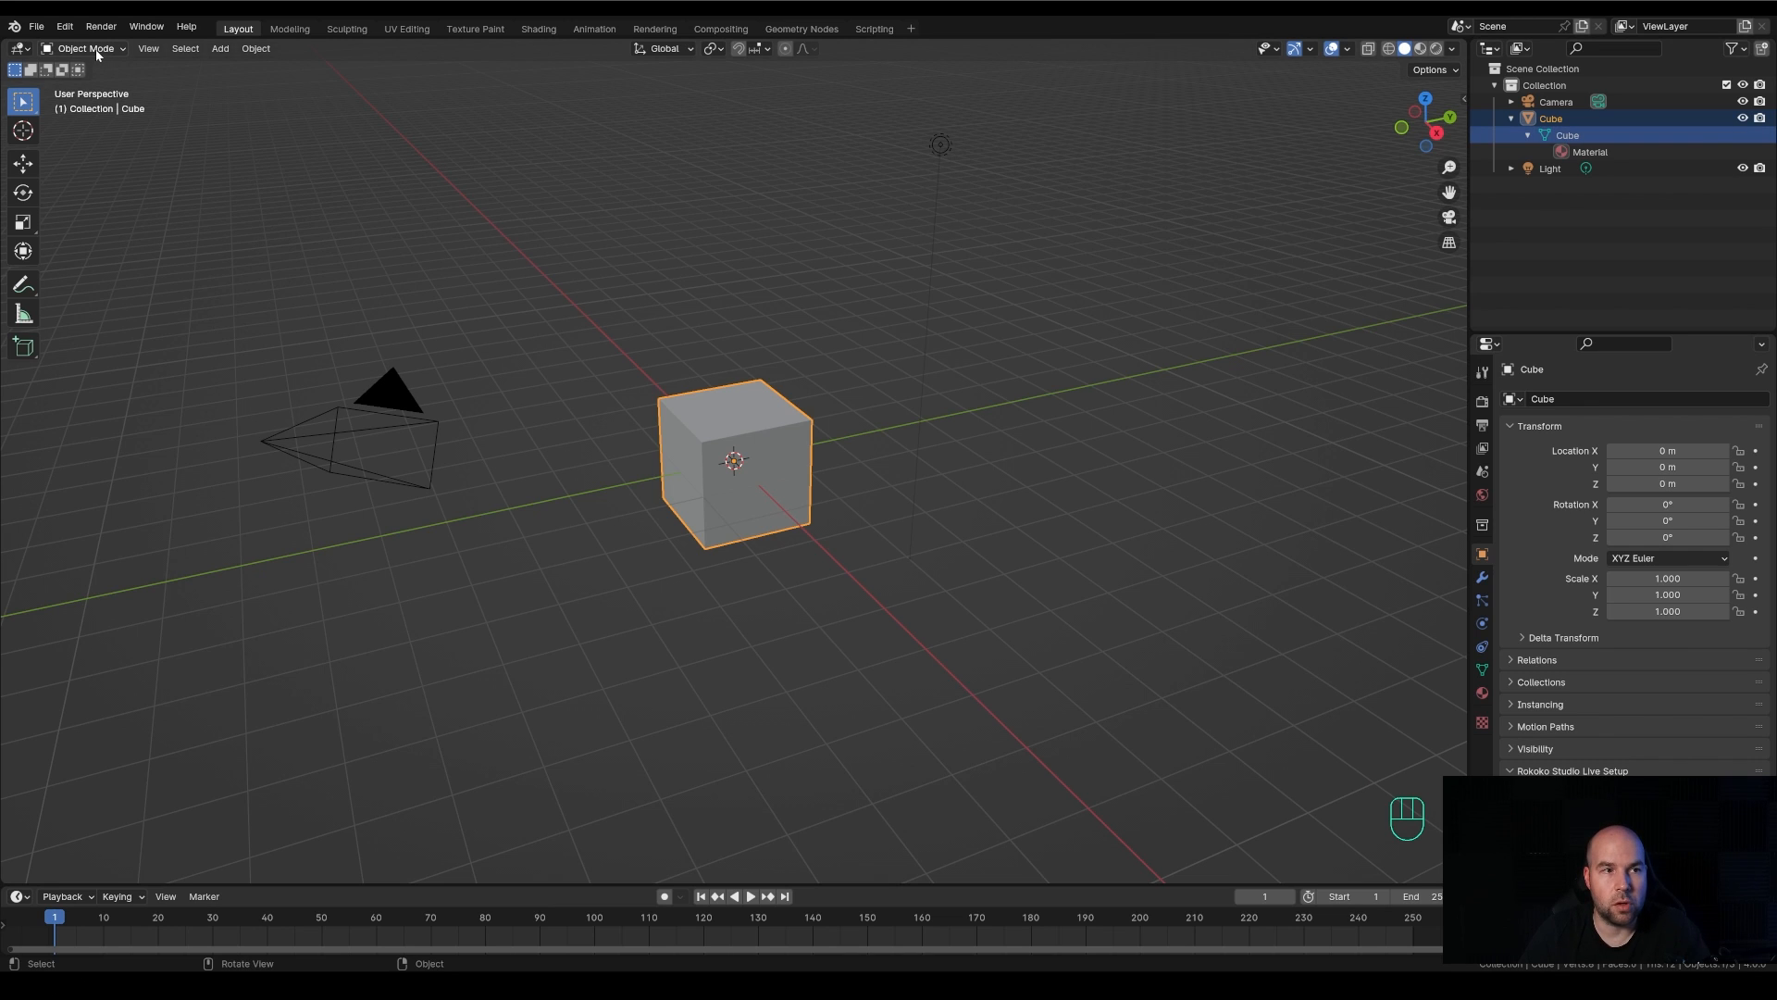
click(1552, 120)
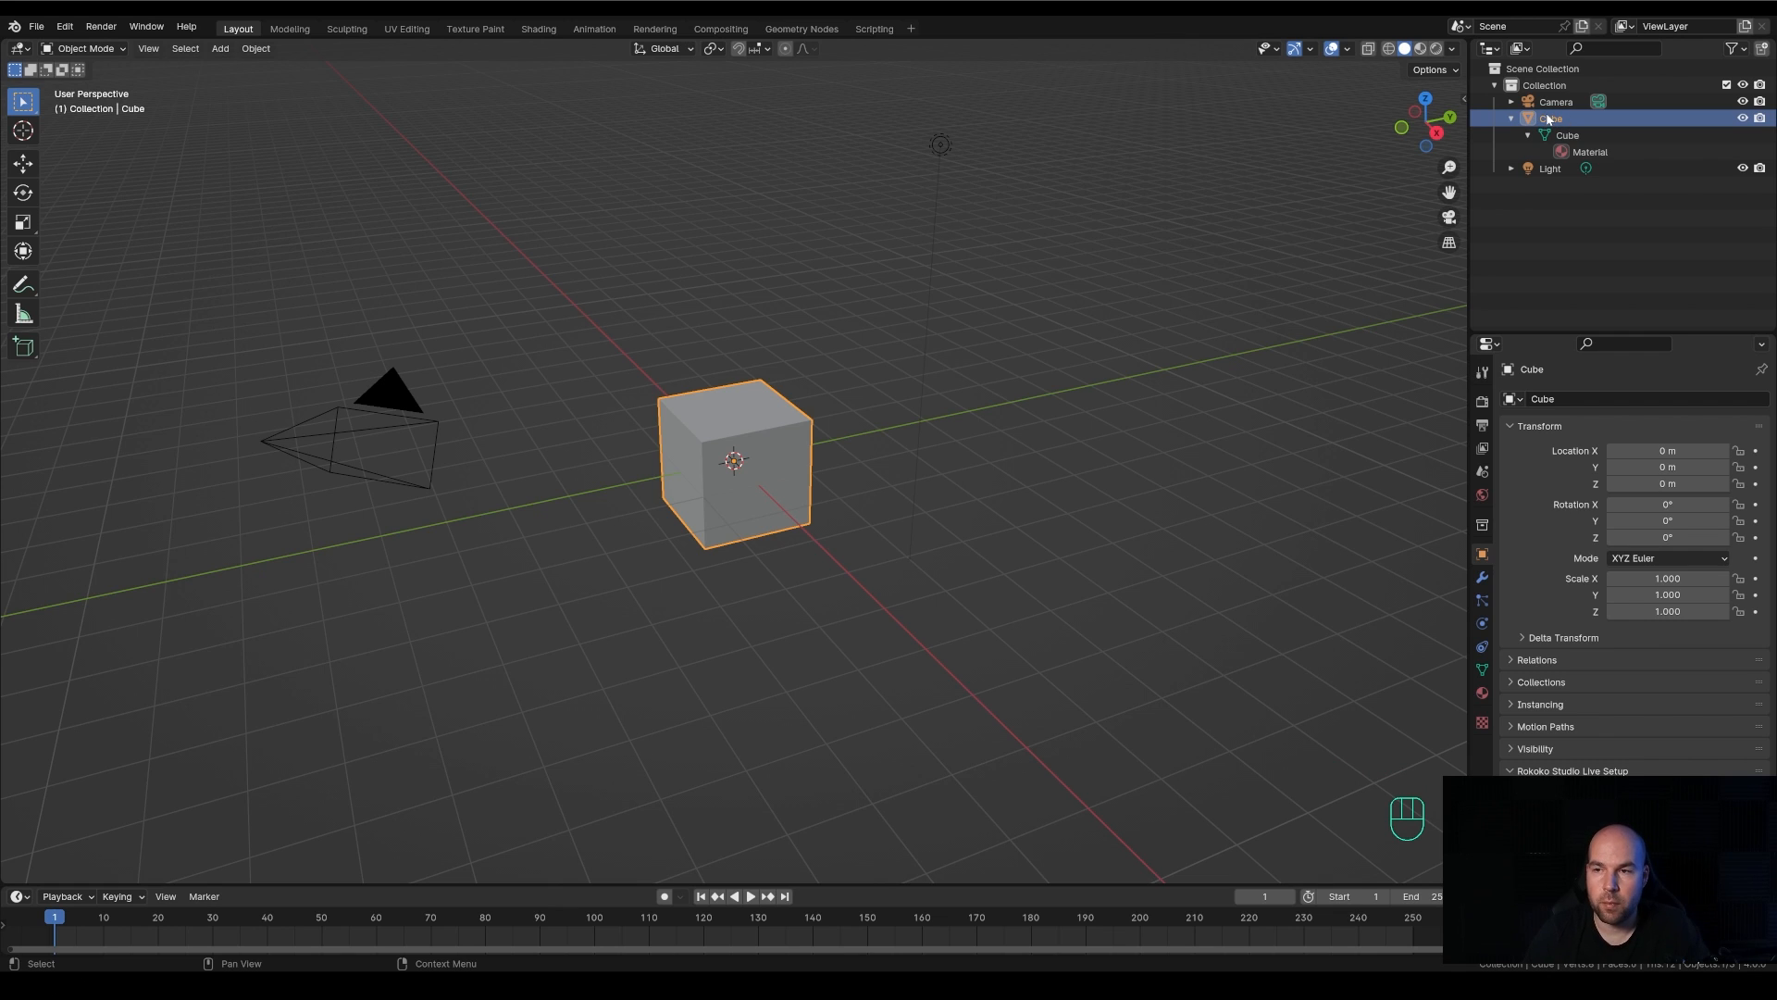
click(1550, 136)
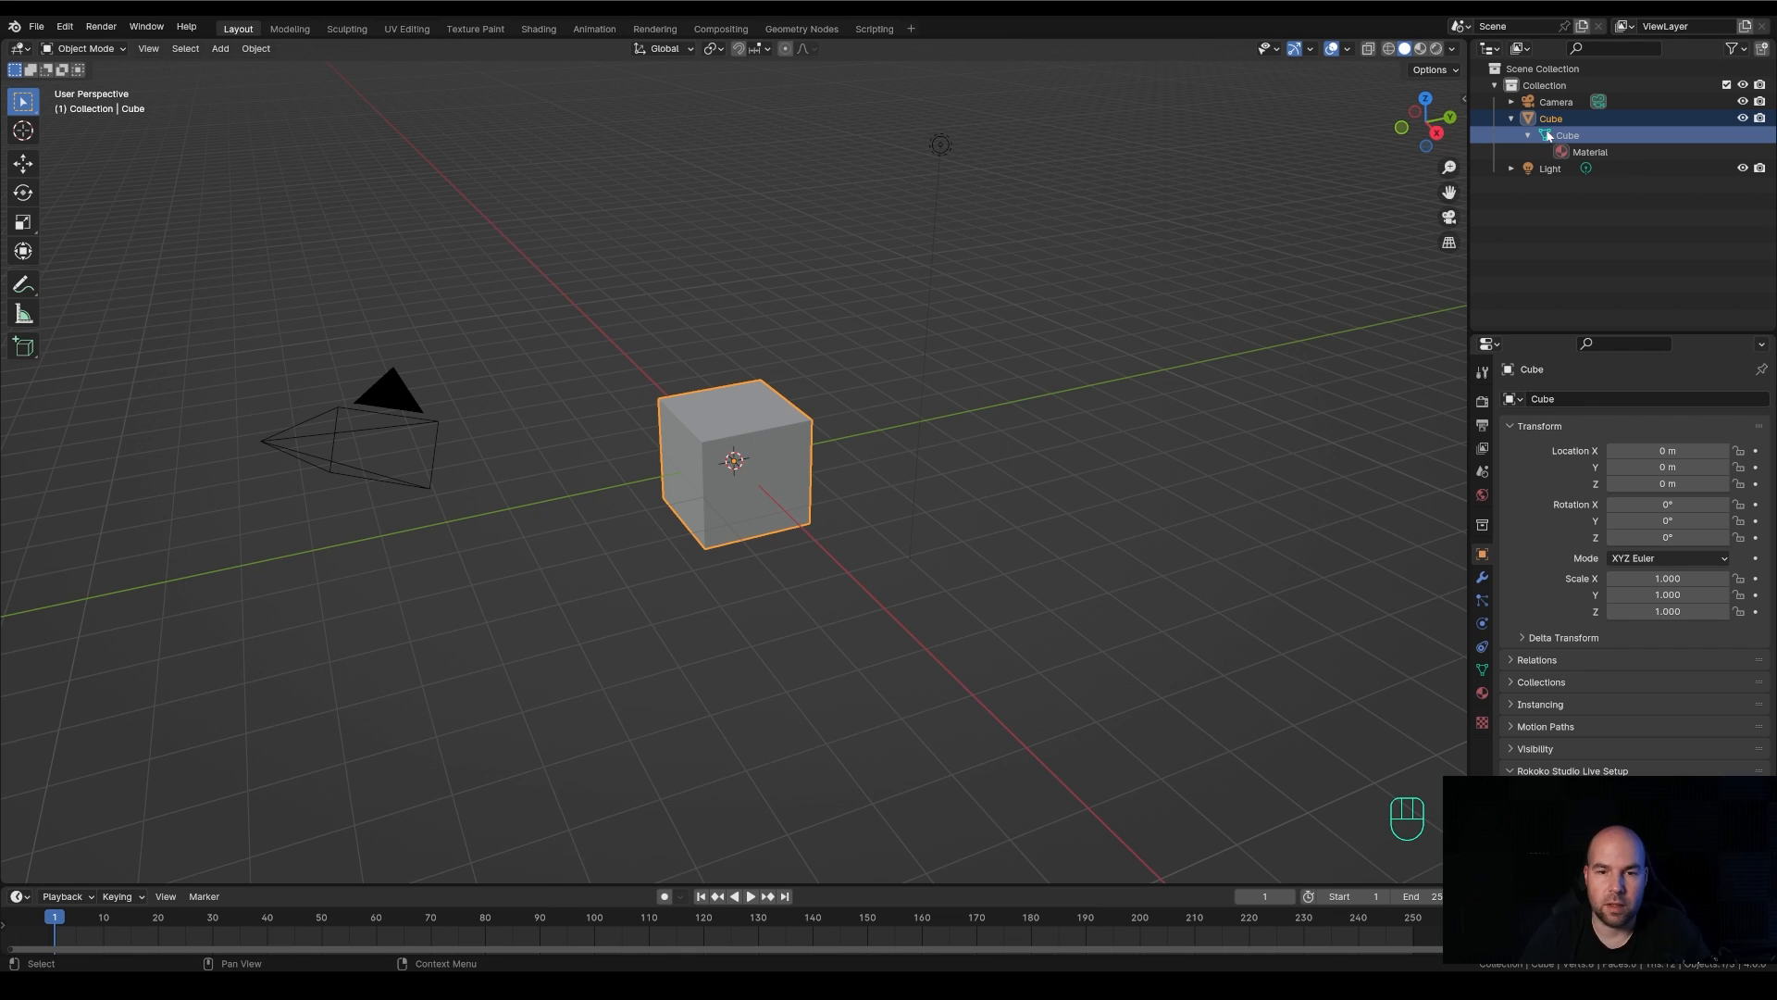
Switch the cube from Object Mode to Edit Mode
click(98, 49)
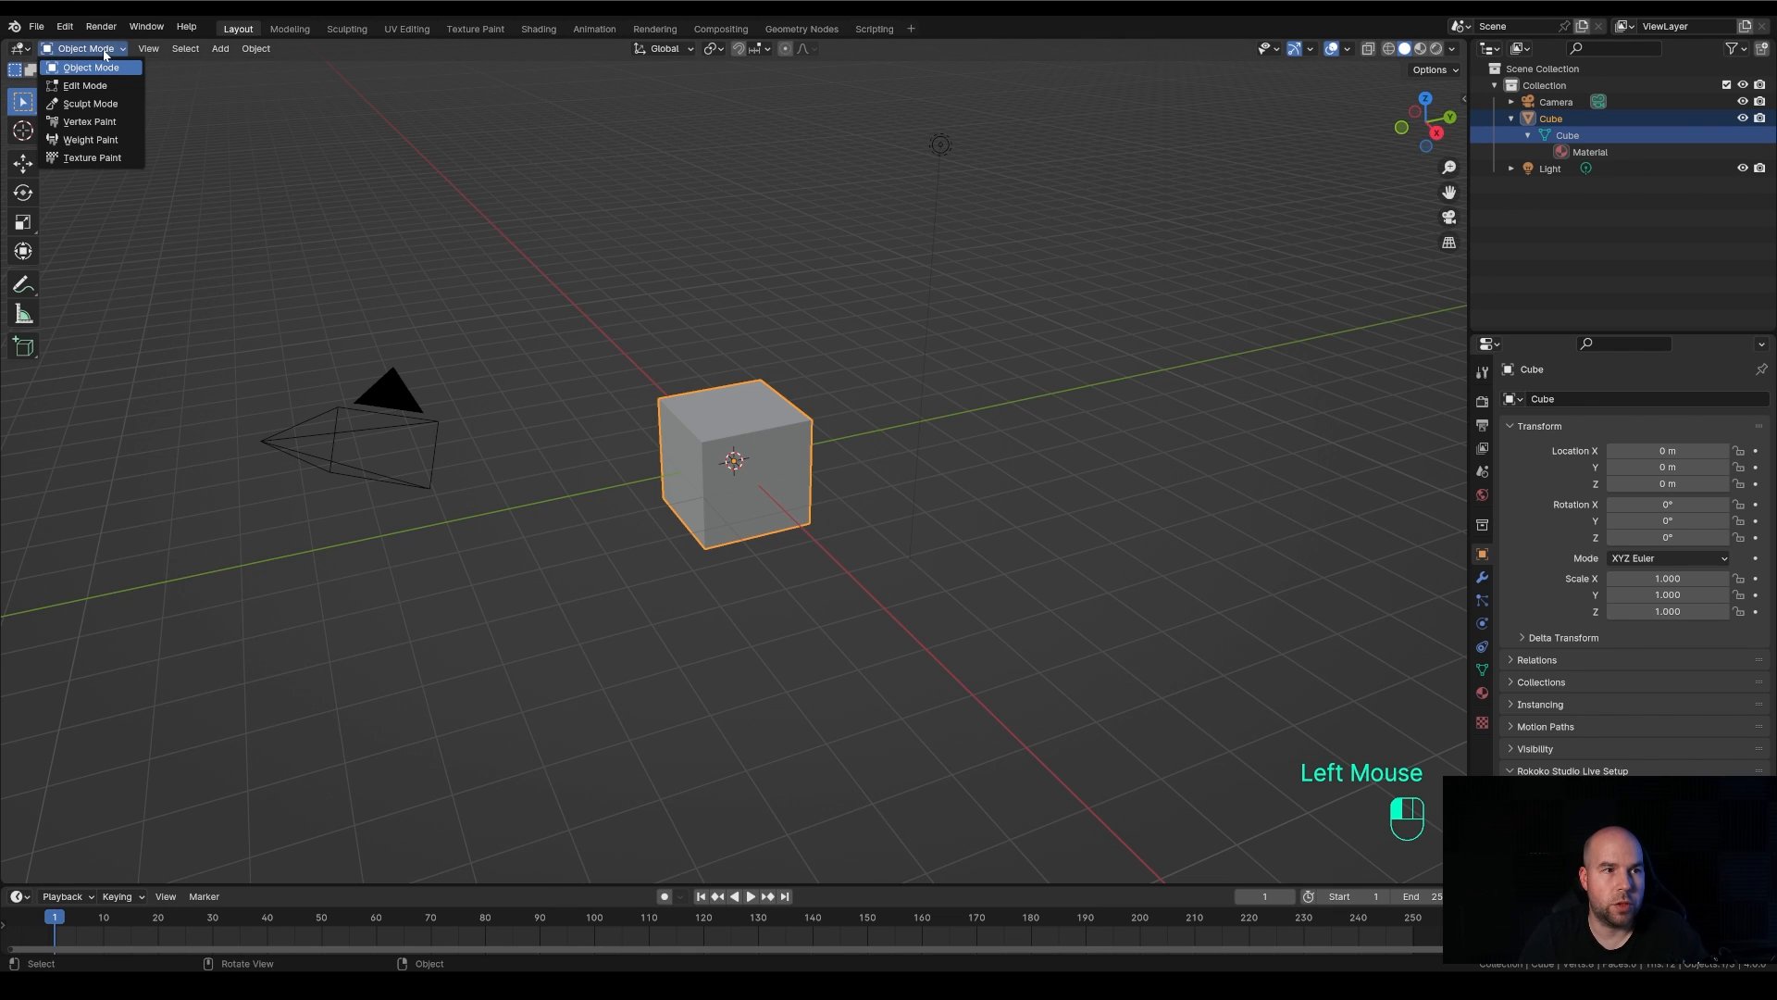
click(97, 86)
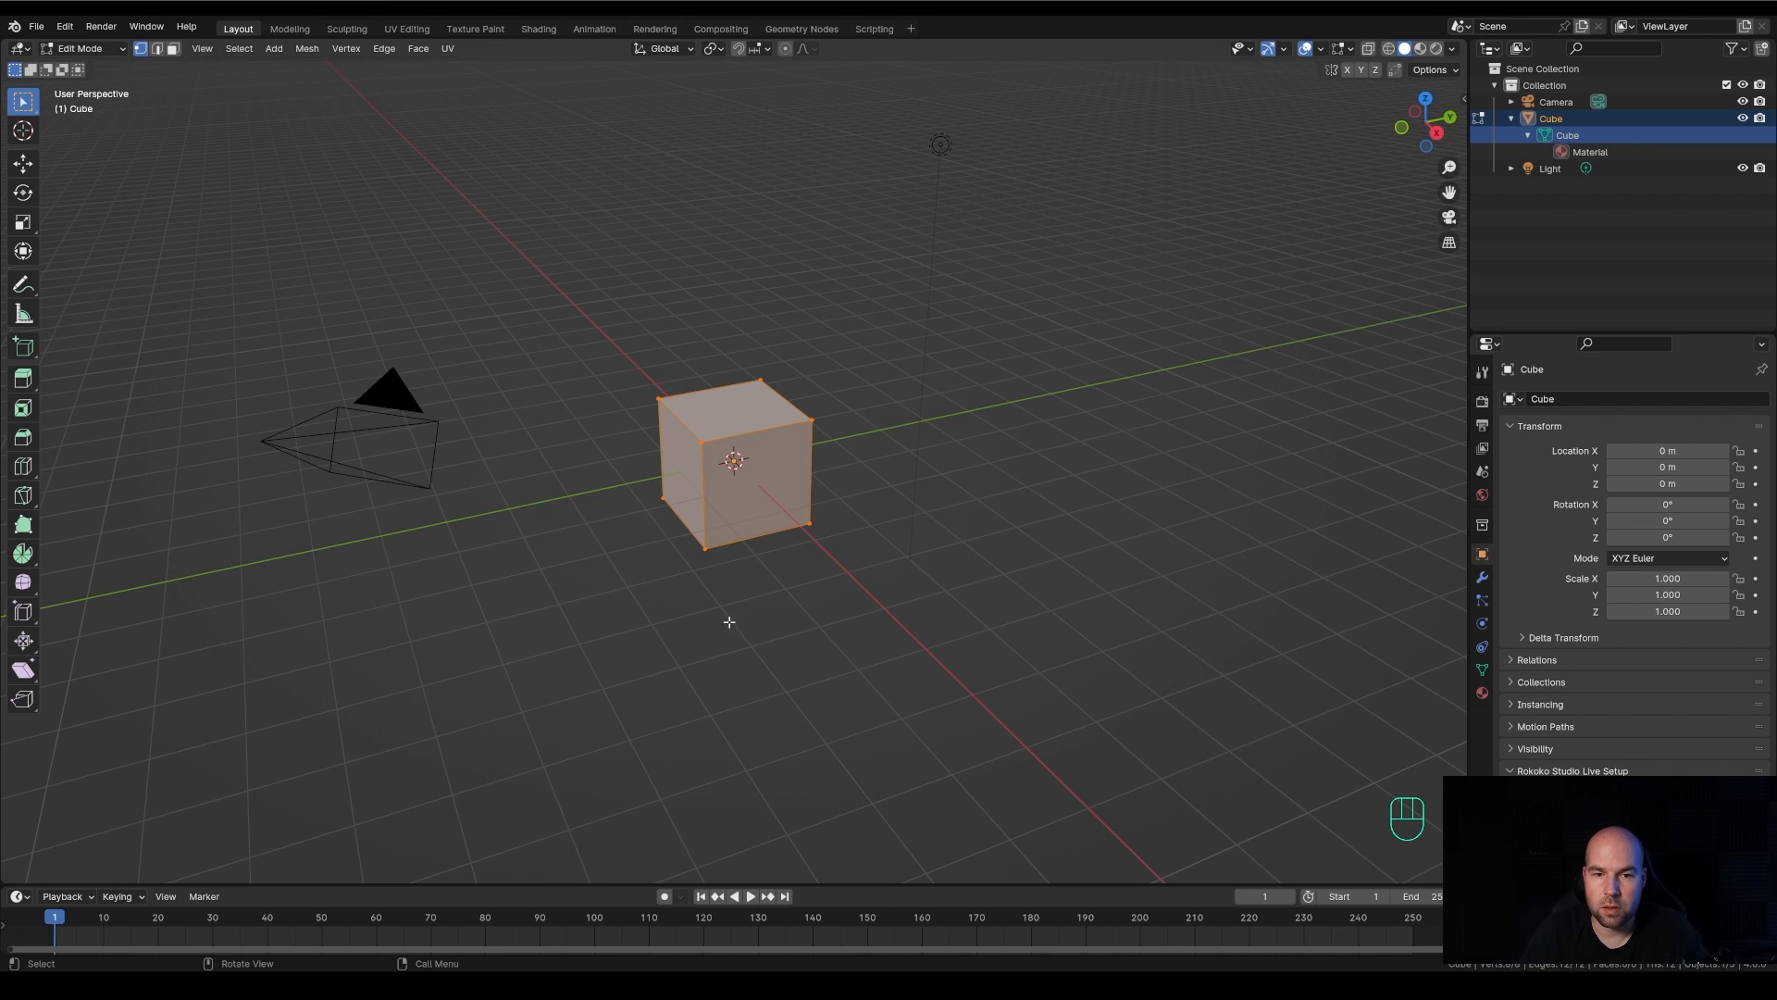
scroll(840, 553, up, 3)
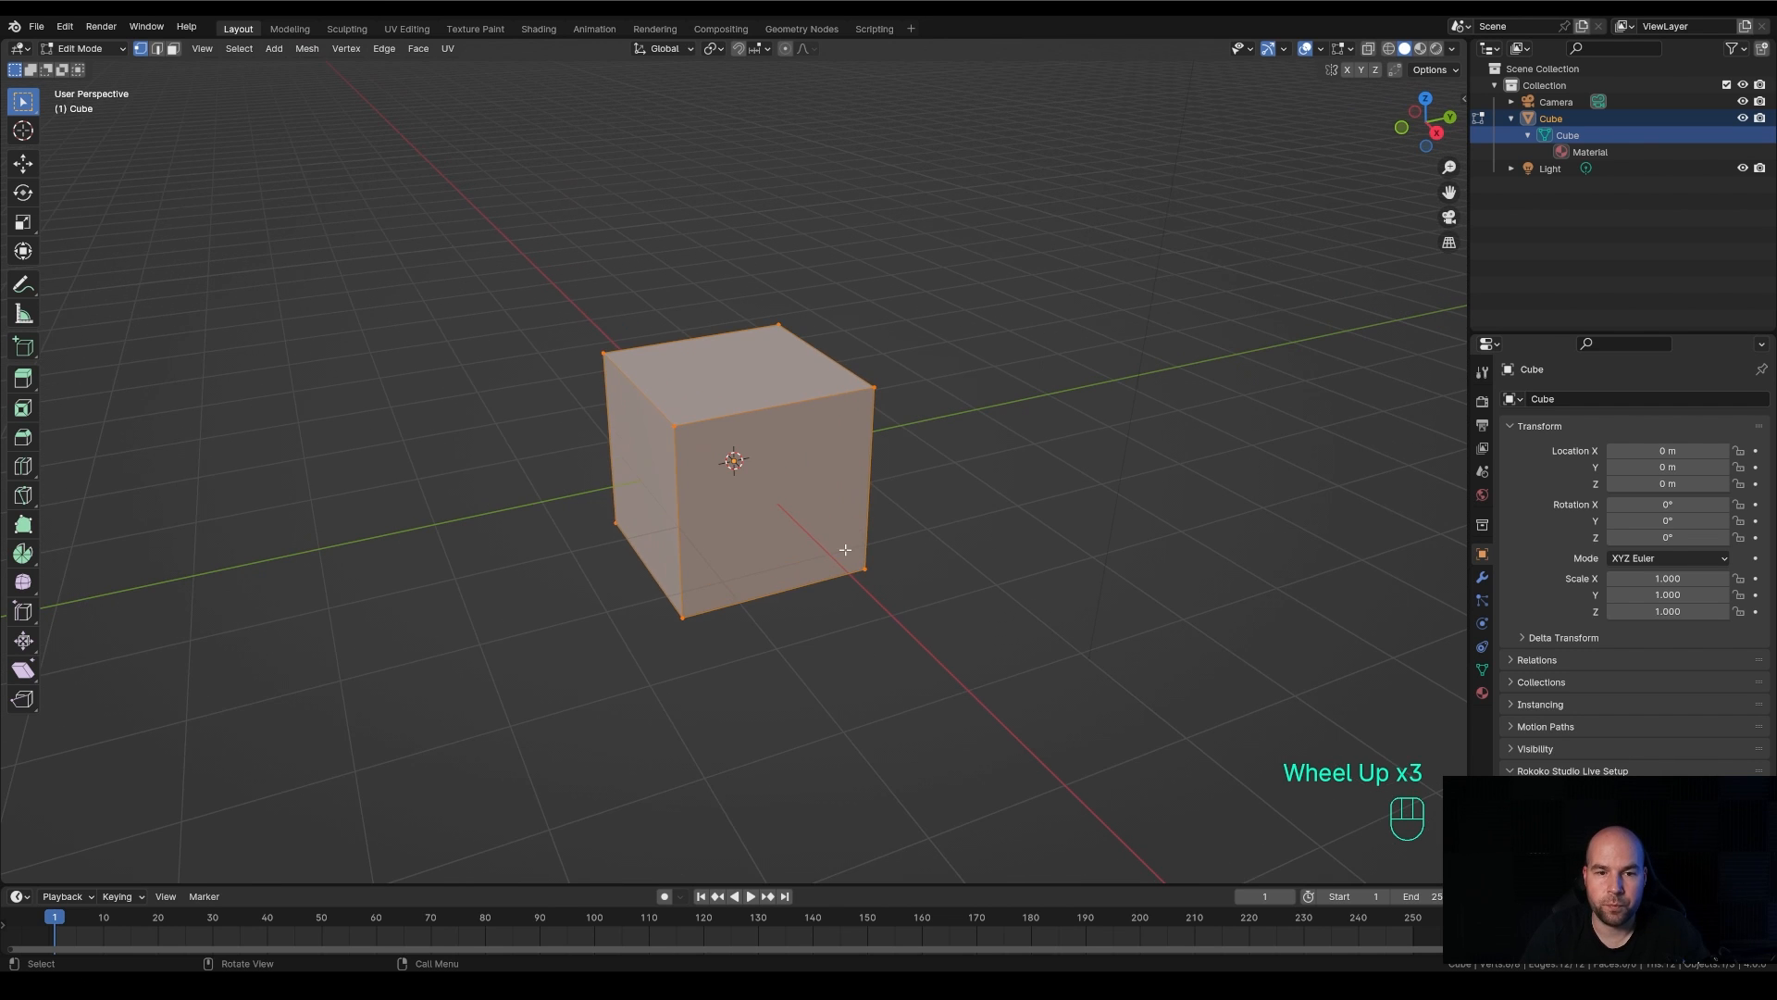
scroll(839, 553, down, 4)
scroll(705, 445, up, 3)
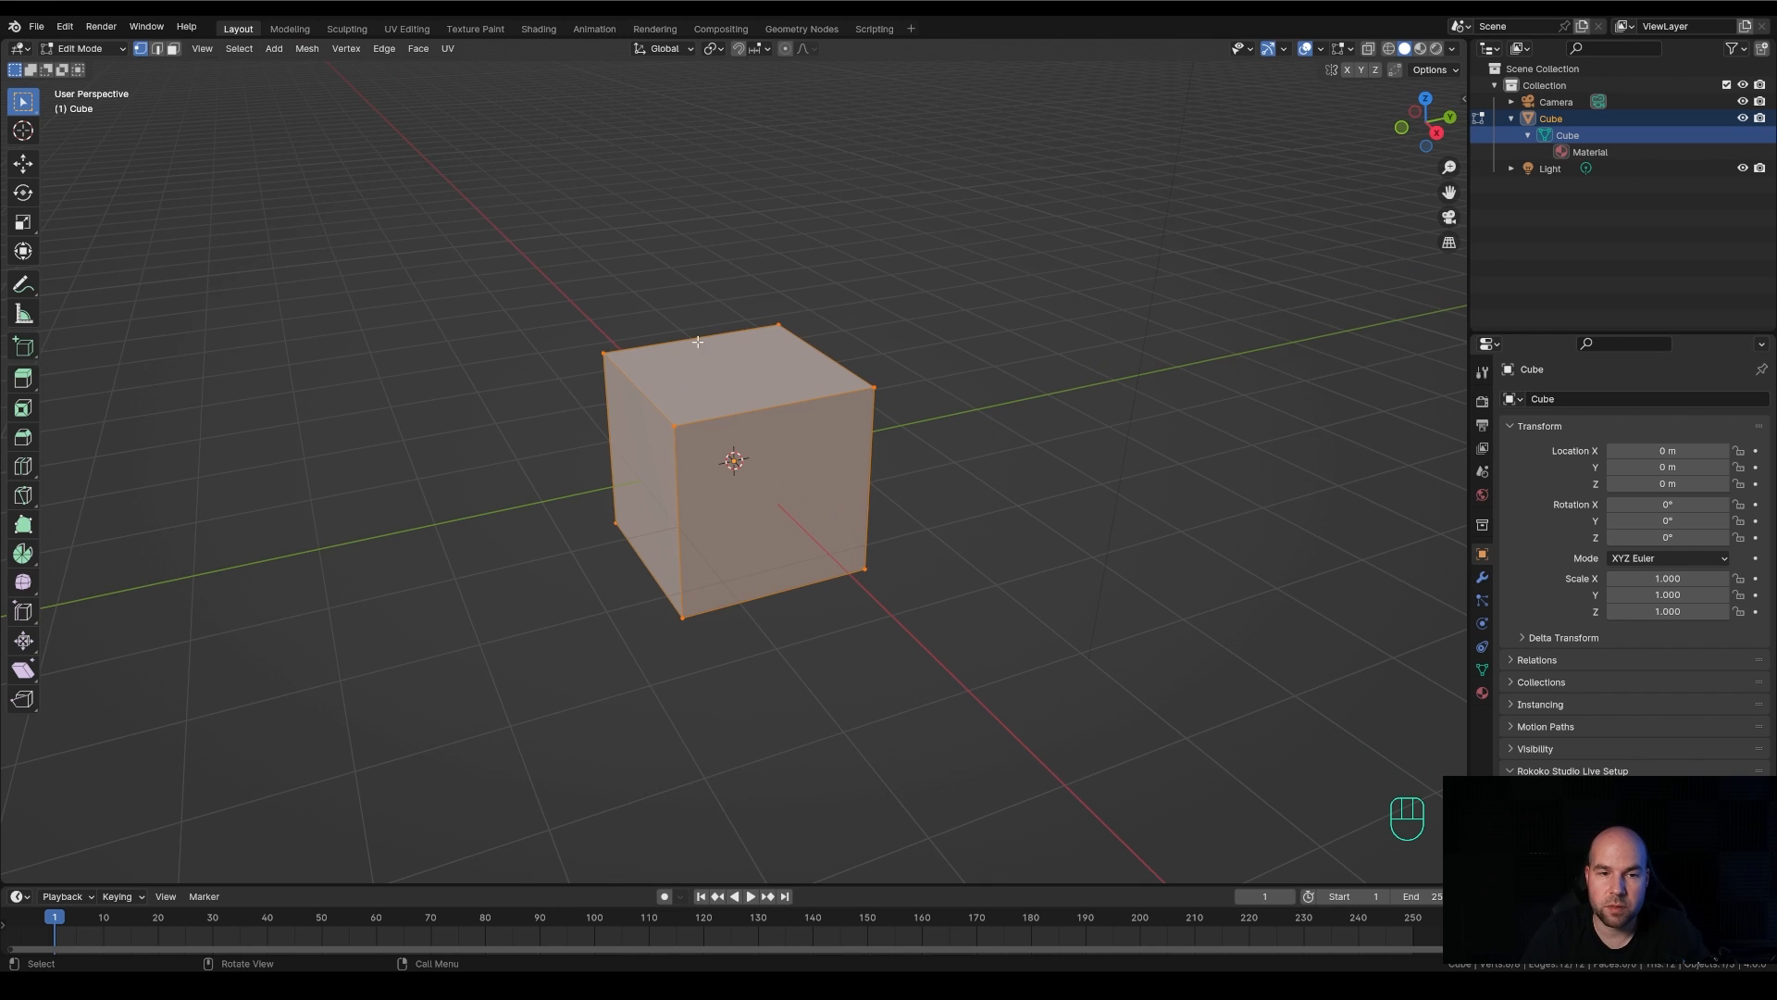
Select three of the cube's upper corner vertices one at a time, and move the last one outward along Y with the Move tool
key(a)
click(598, 354)
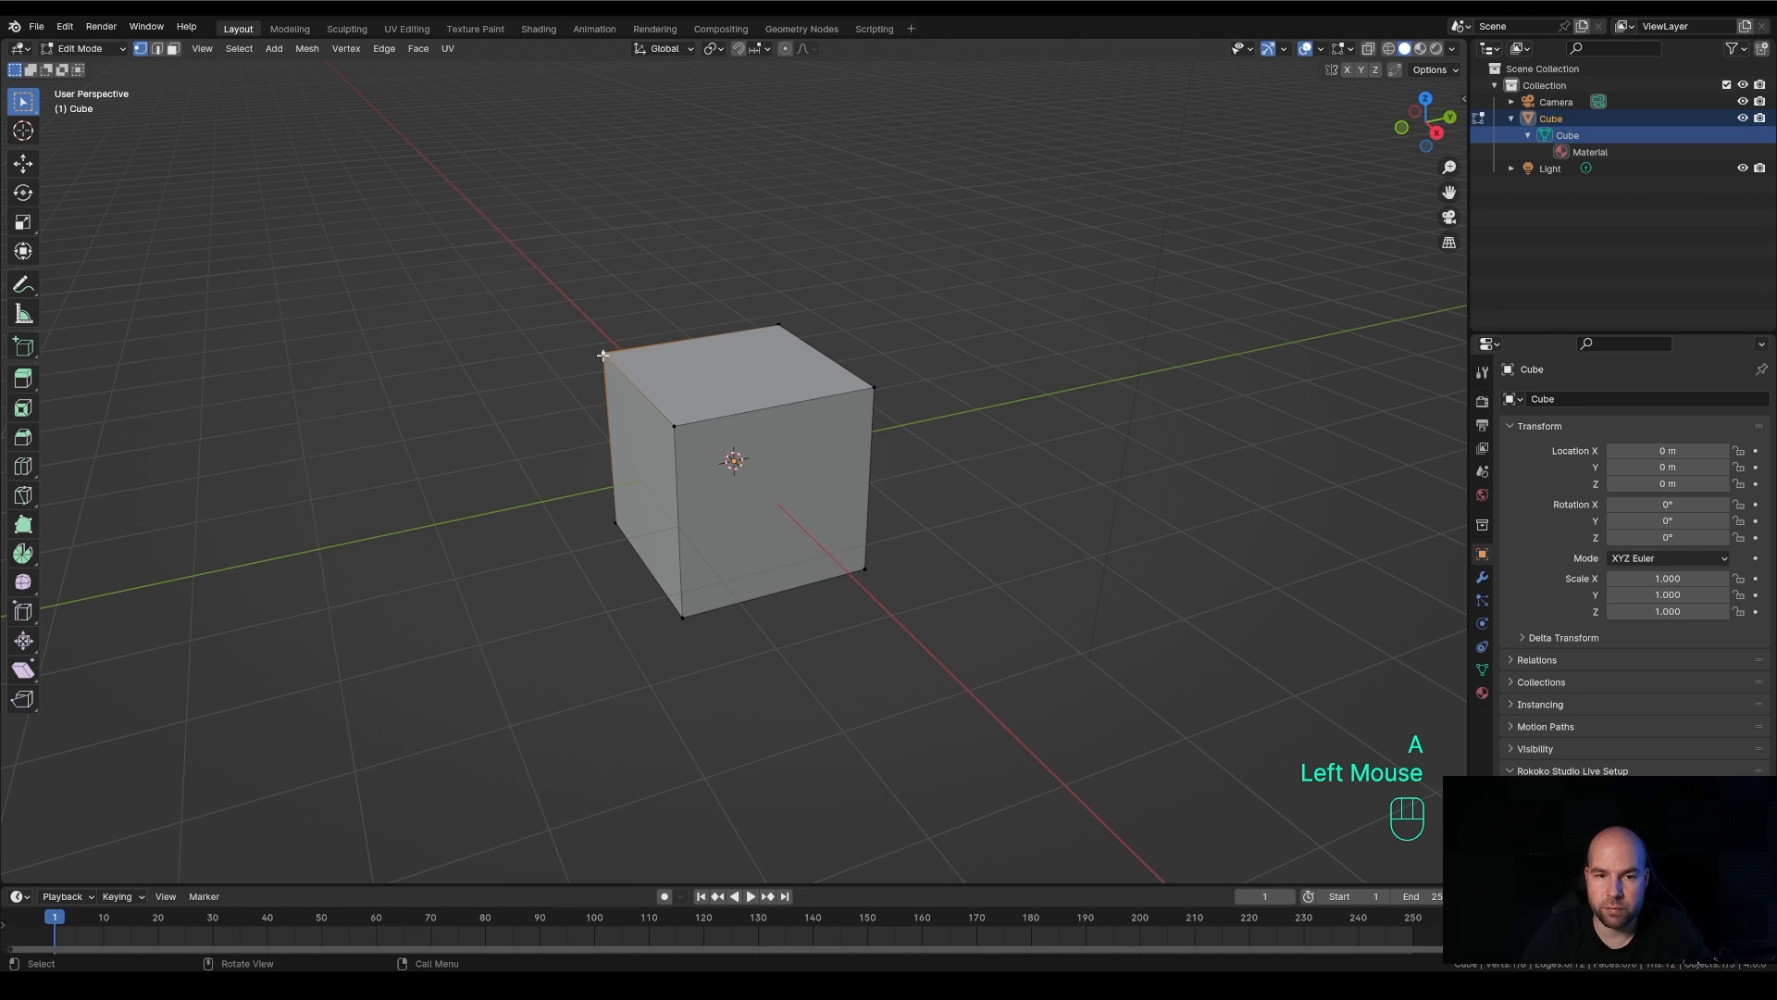
click(674, 426)
click(872, 389)
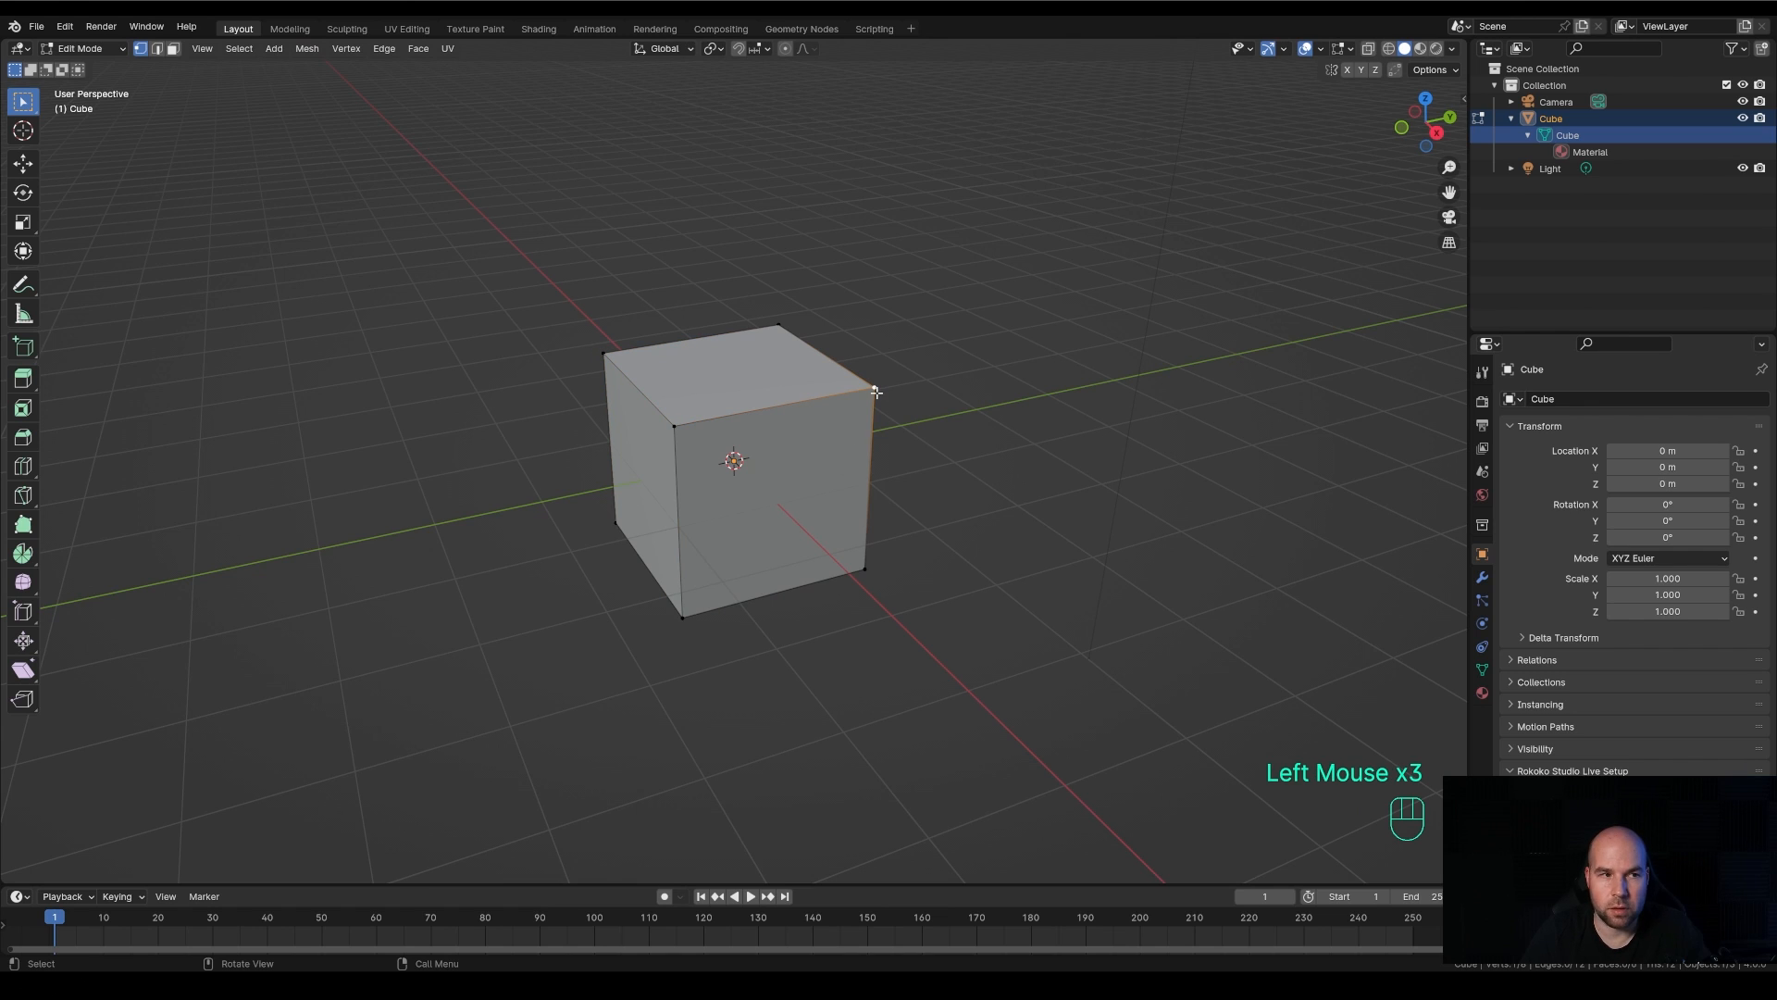
click(29, 168)
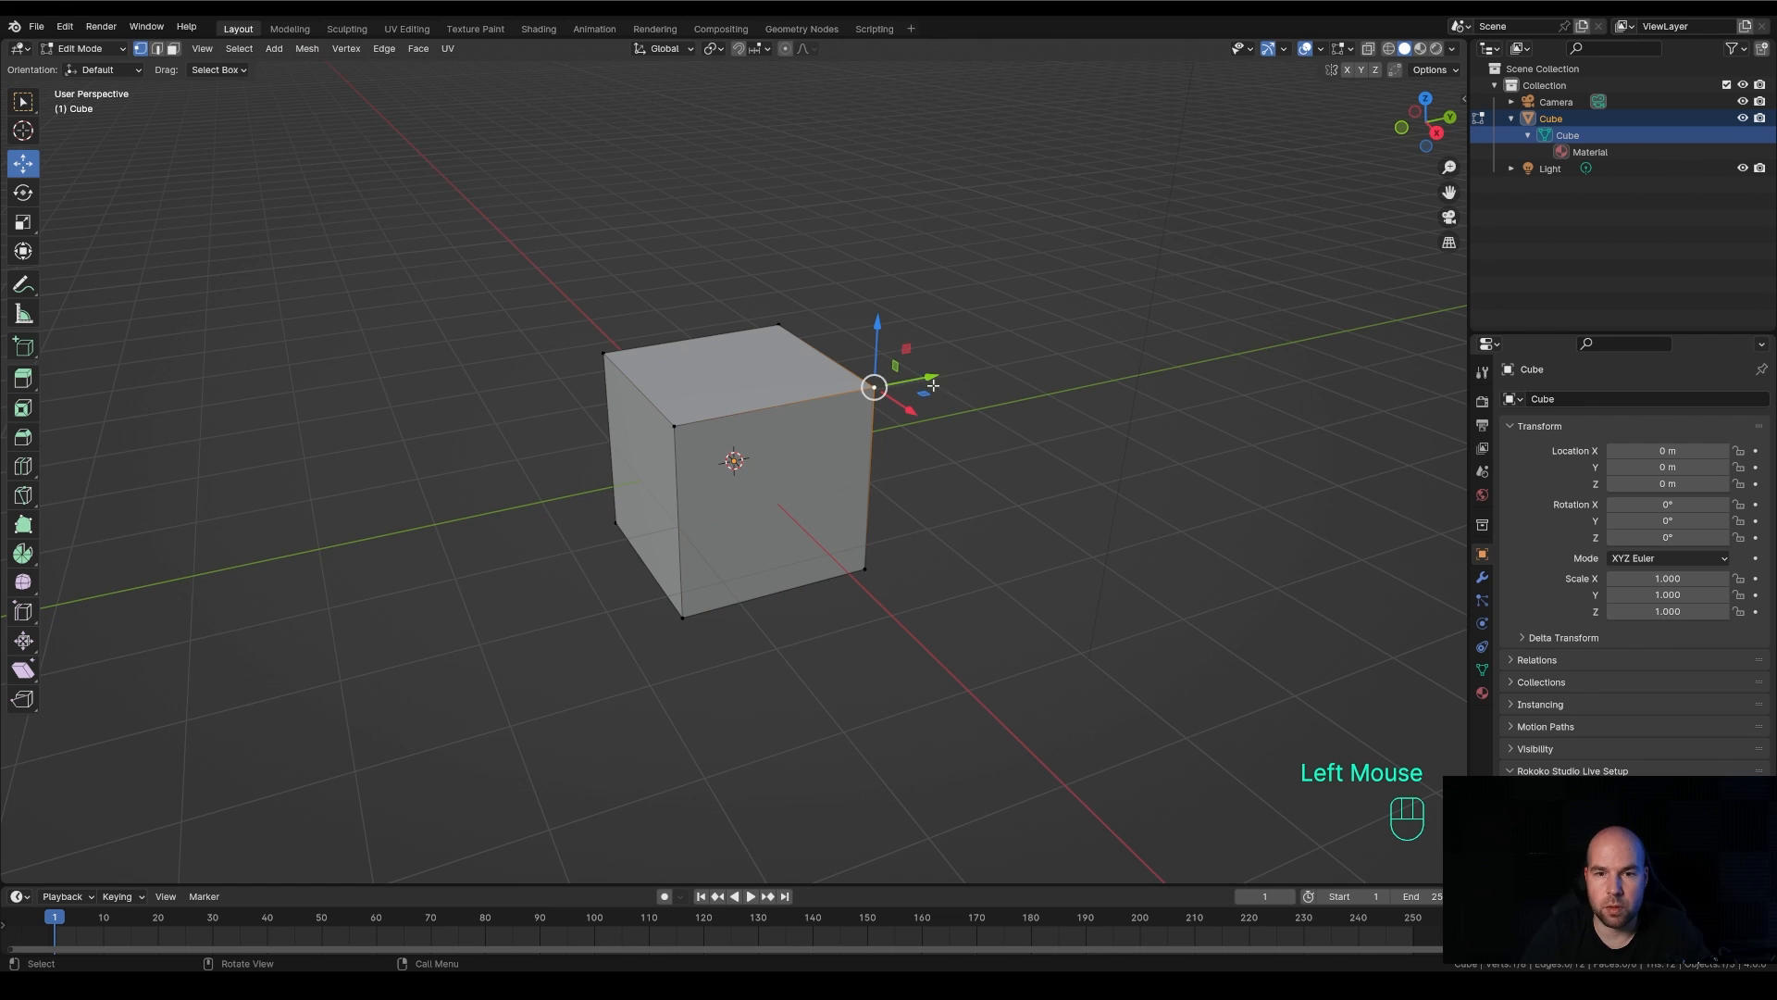
drag(933, 385, 922, 458)
key(ctrl+z)
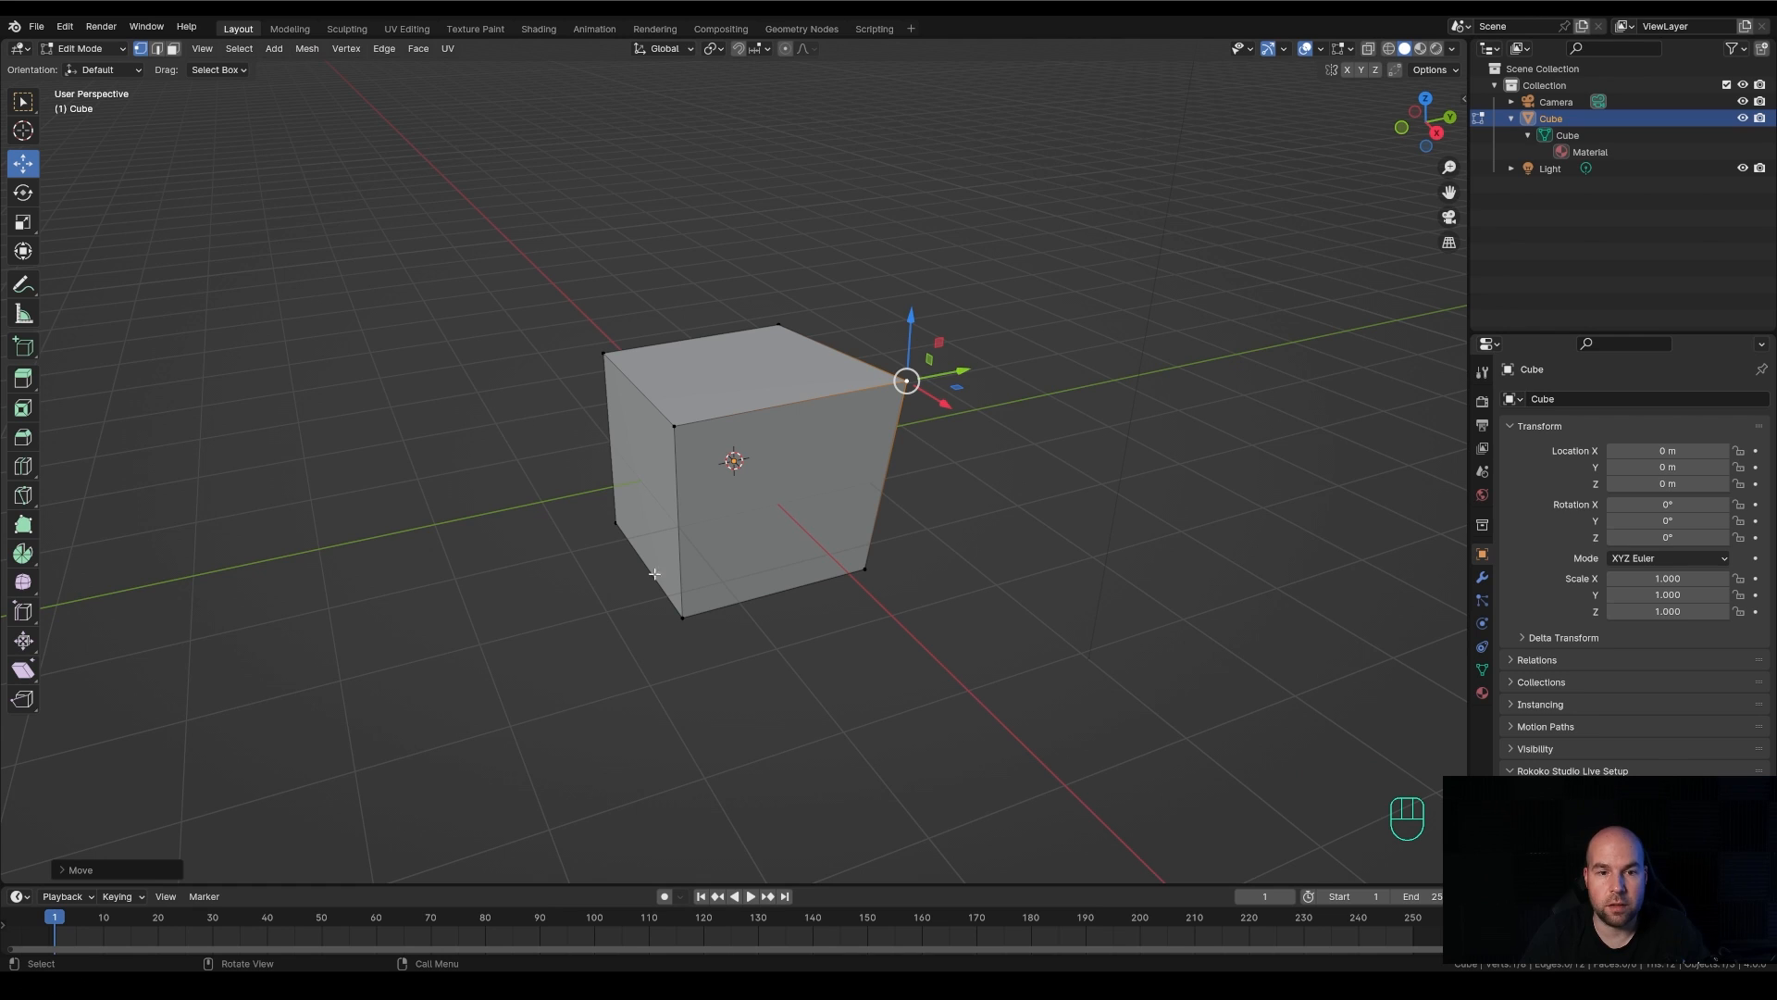
Toggle the cube's mode back and forth, and return it to Object Mode
key(Tab)
key(Tab)
click(81, 50)
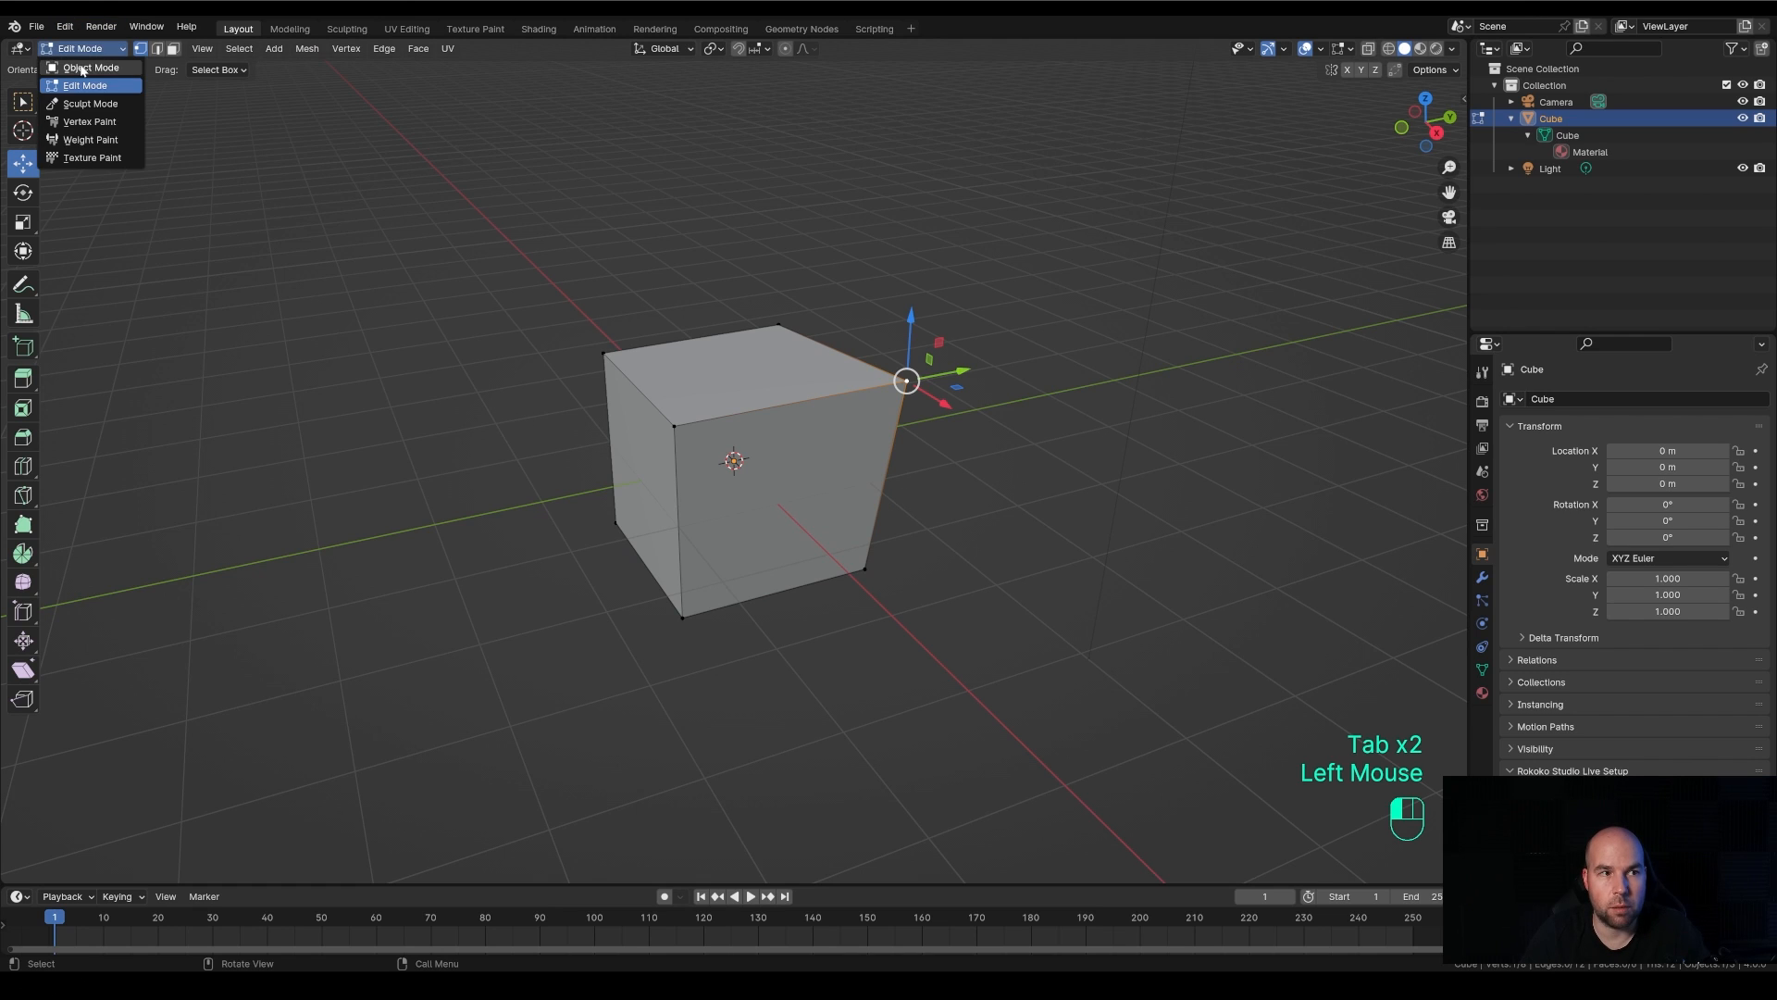
click(78, 68)
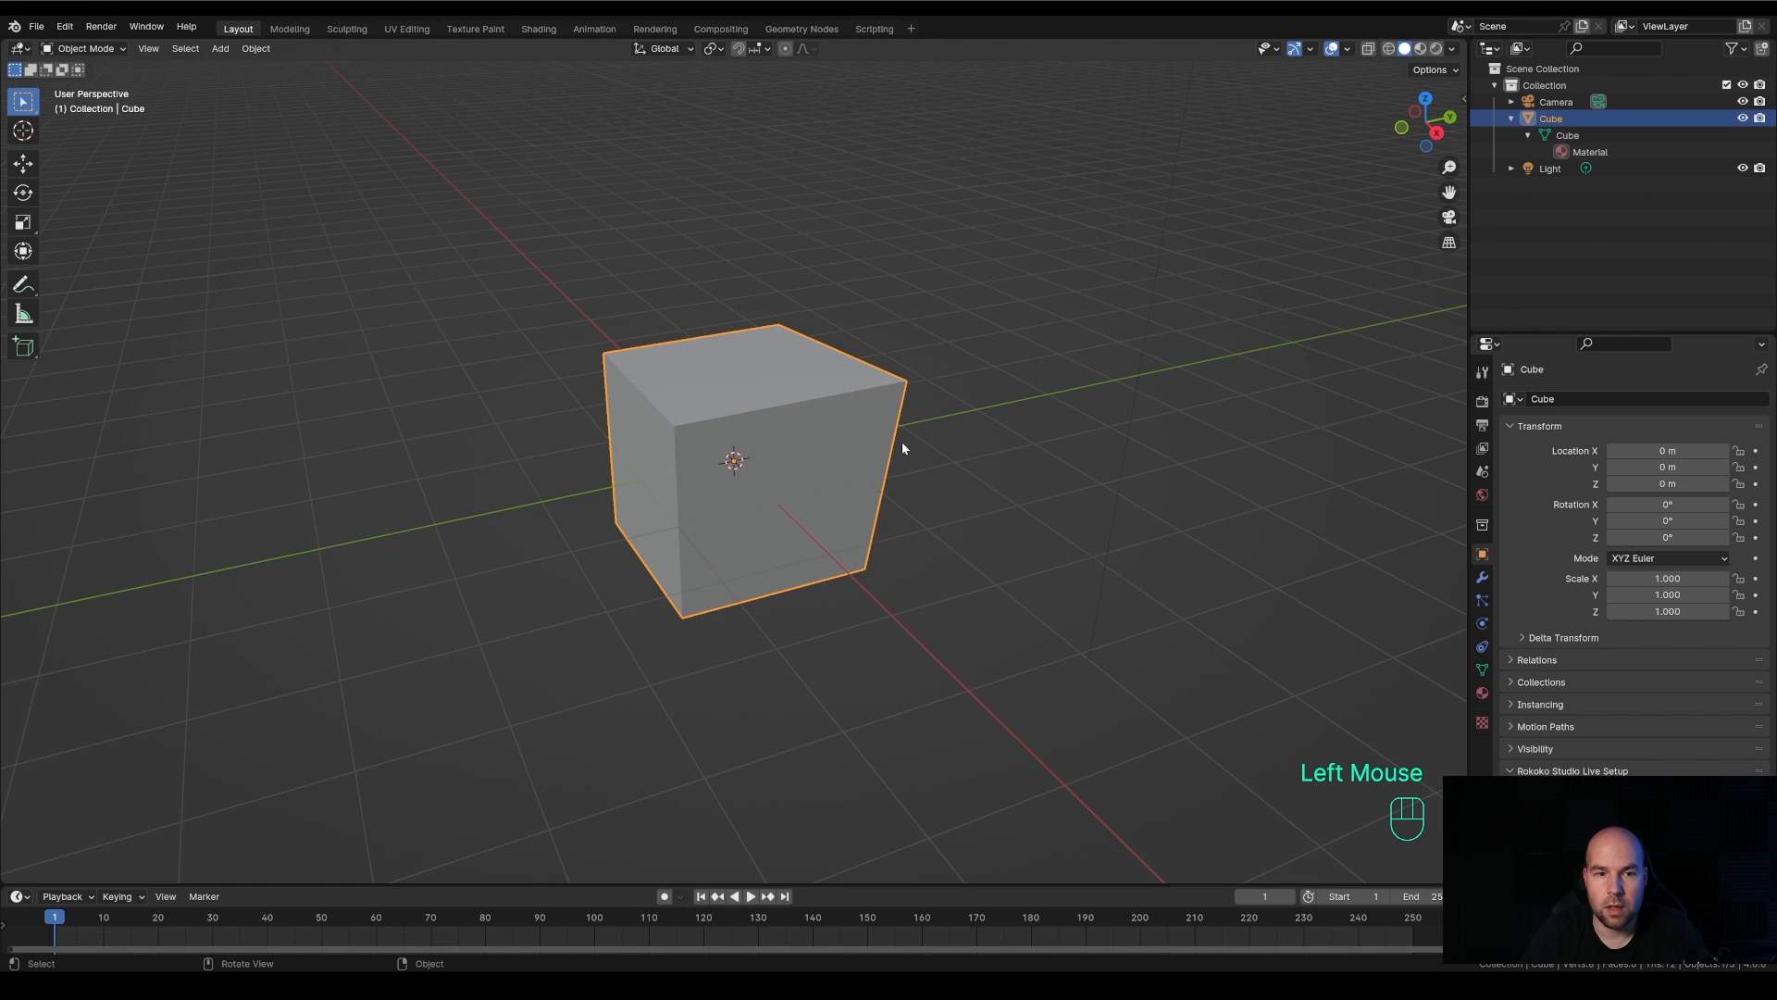
Put the cube back into Edit Mode and undo the corner vertex move
click(99, 51)
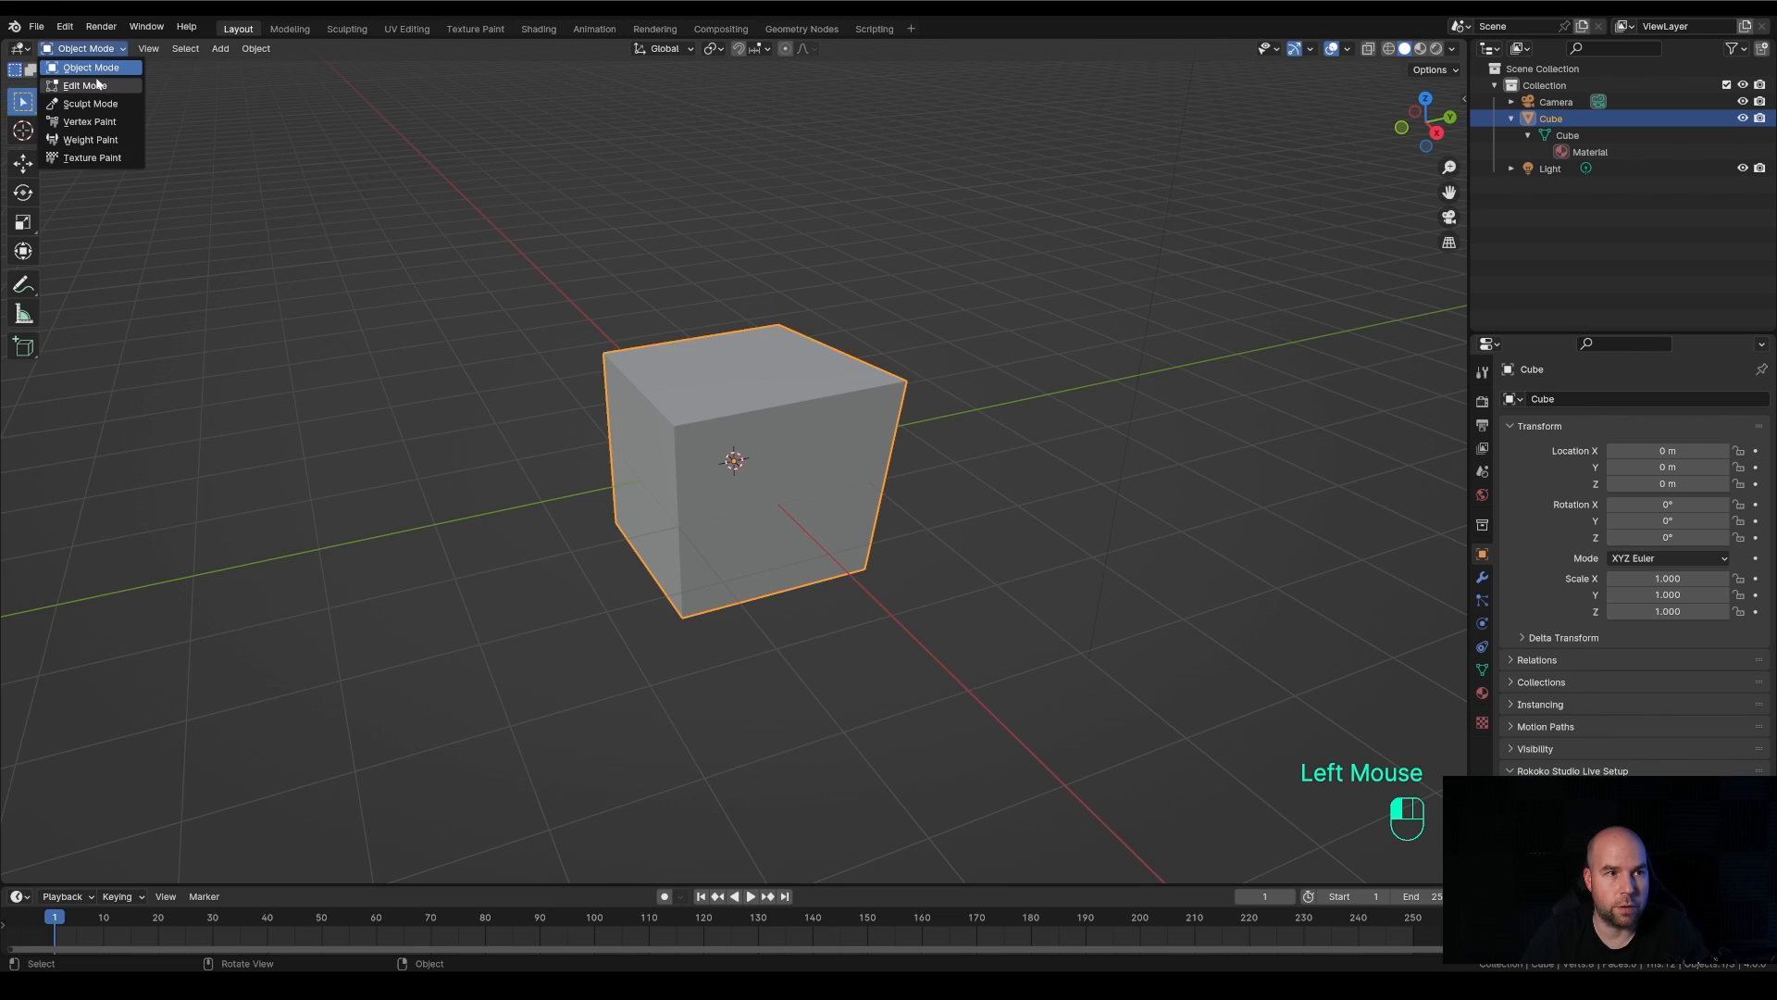
click(78, 84)
key(ctrl+z)
key(ctrl+z)
key(ctrl+z)
key(ctrl+z)
key(ctrl+z)
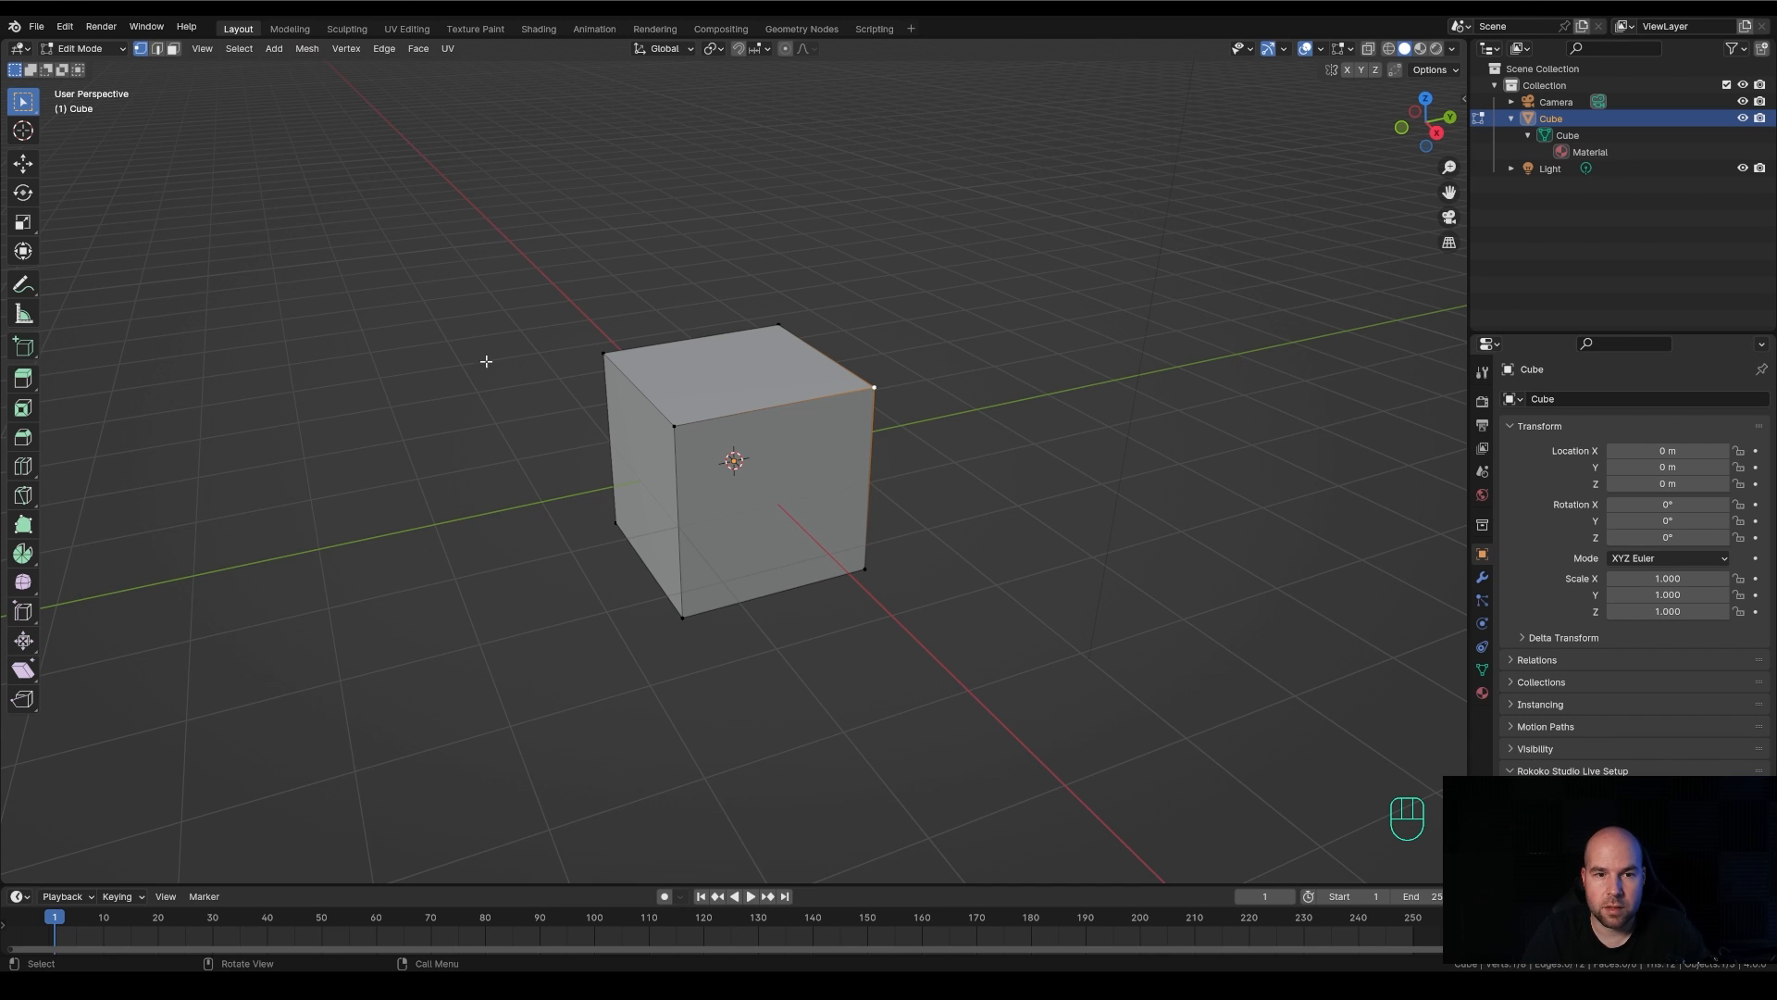
Select the front upper corner vertex, and in edge select mode pick two upper edges and the front vertical edge in turn
double_click(675, 426)
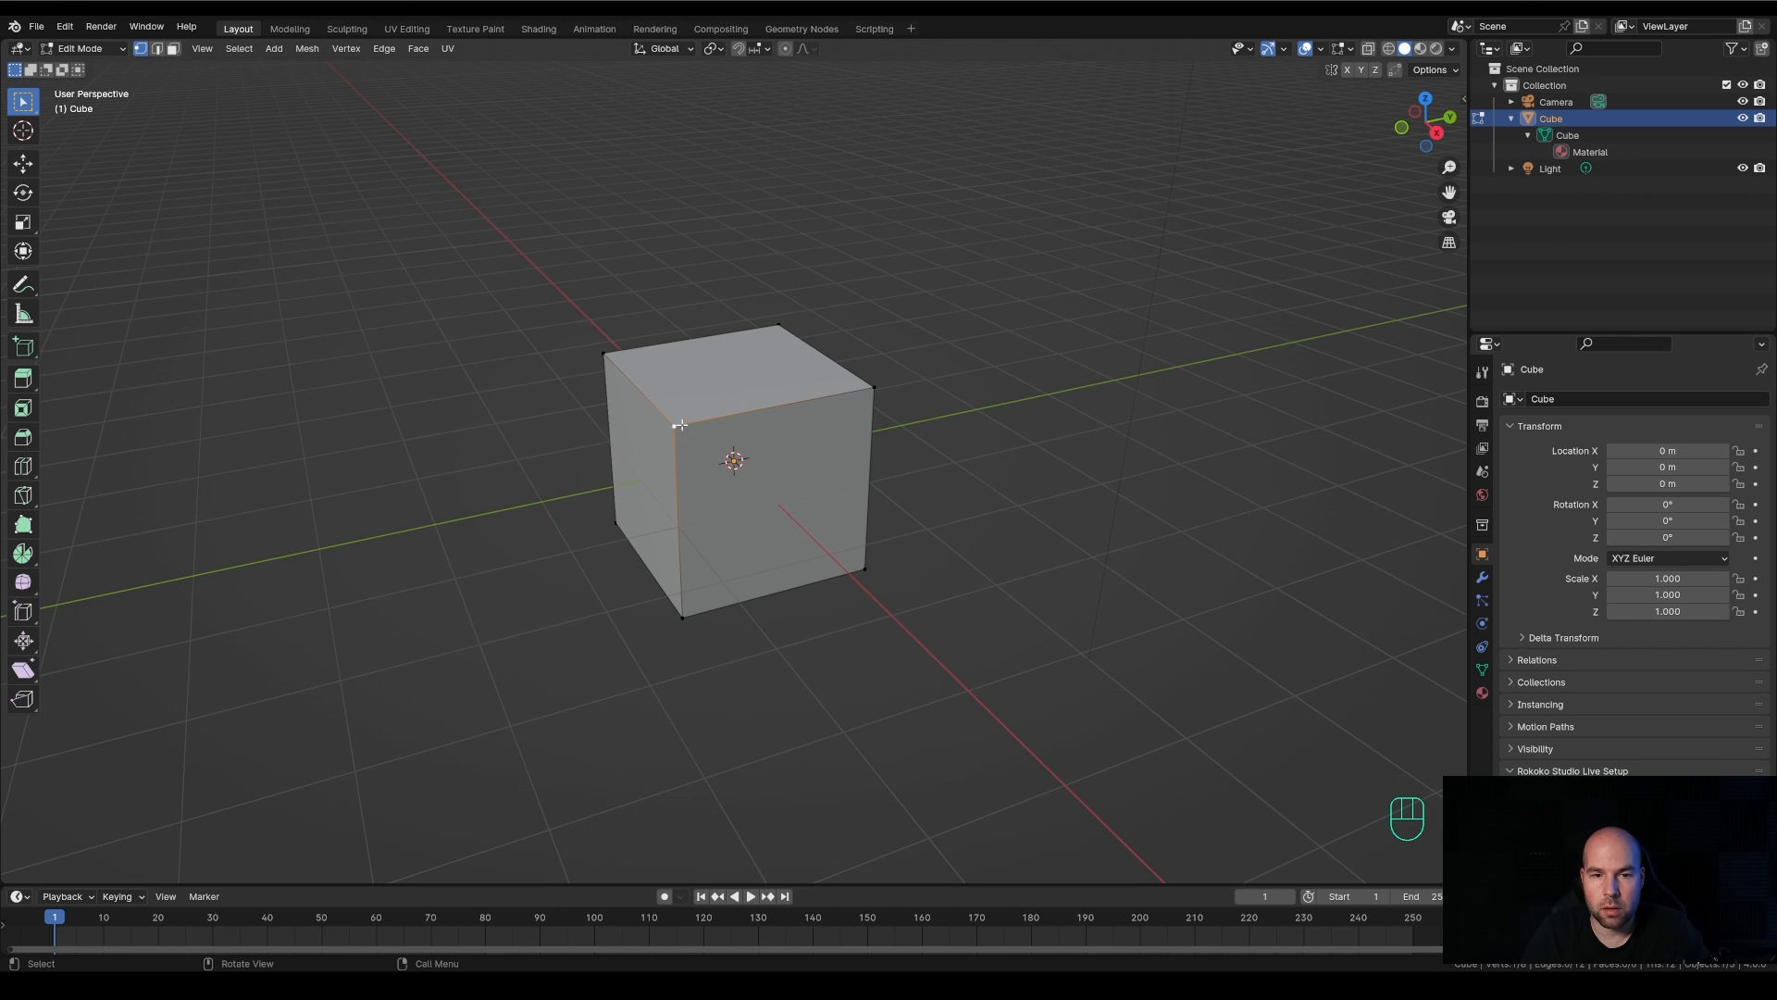
click(156, 48)
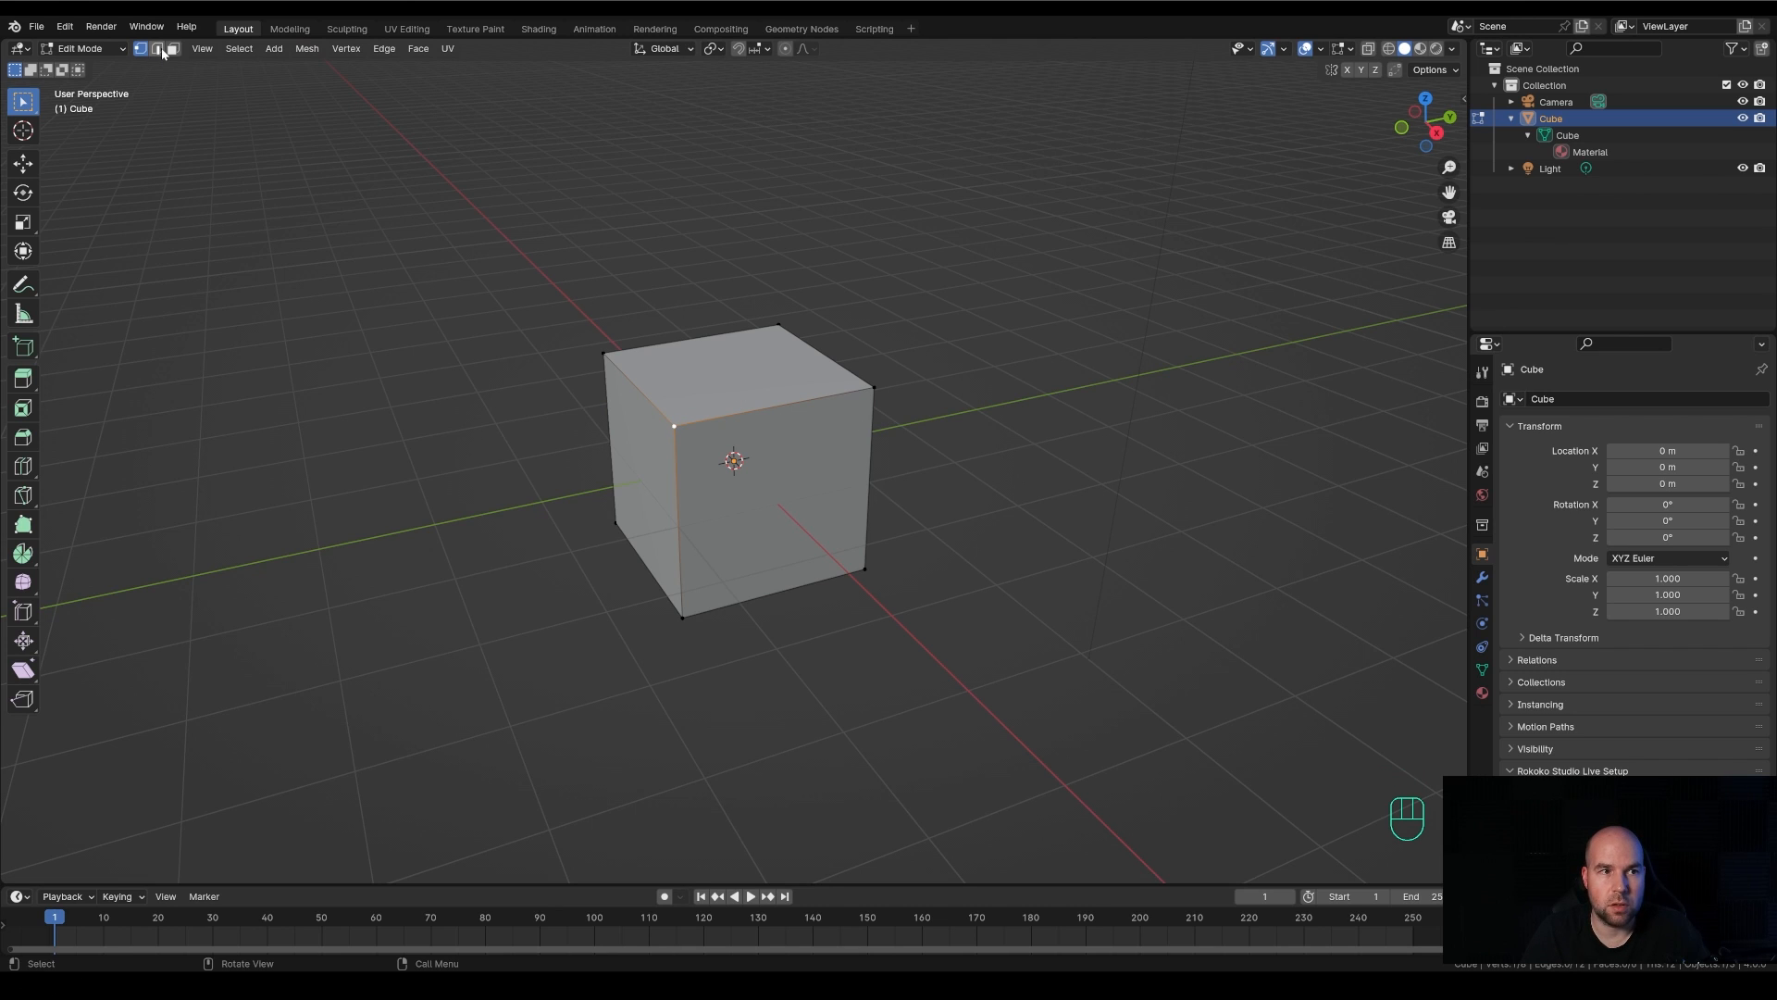
click(745, 411)
click(633, 394)
click(674, 460)
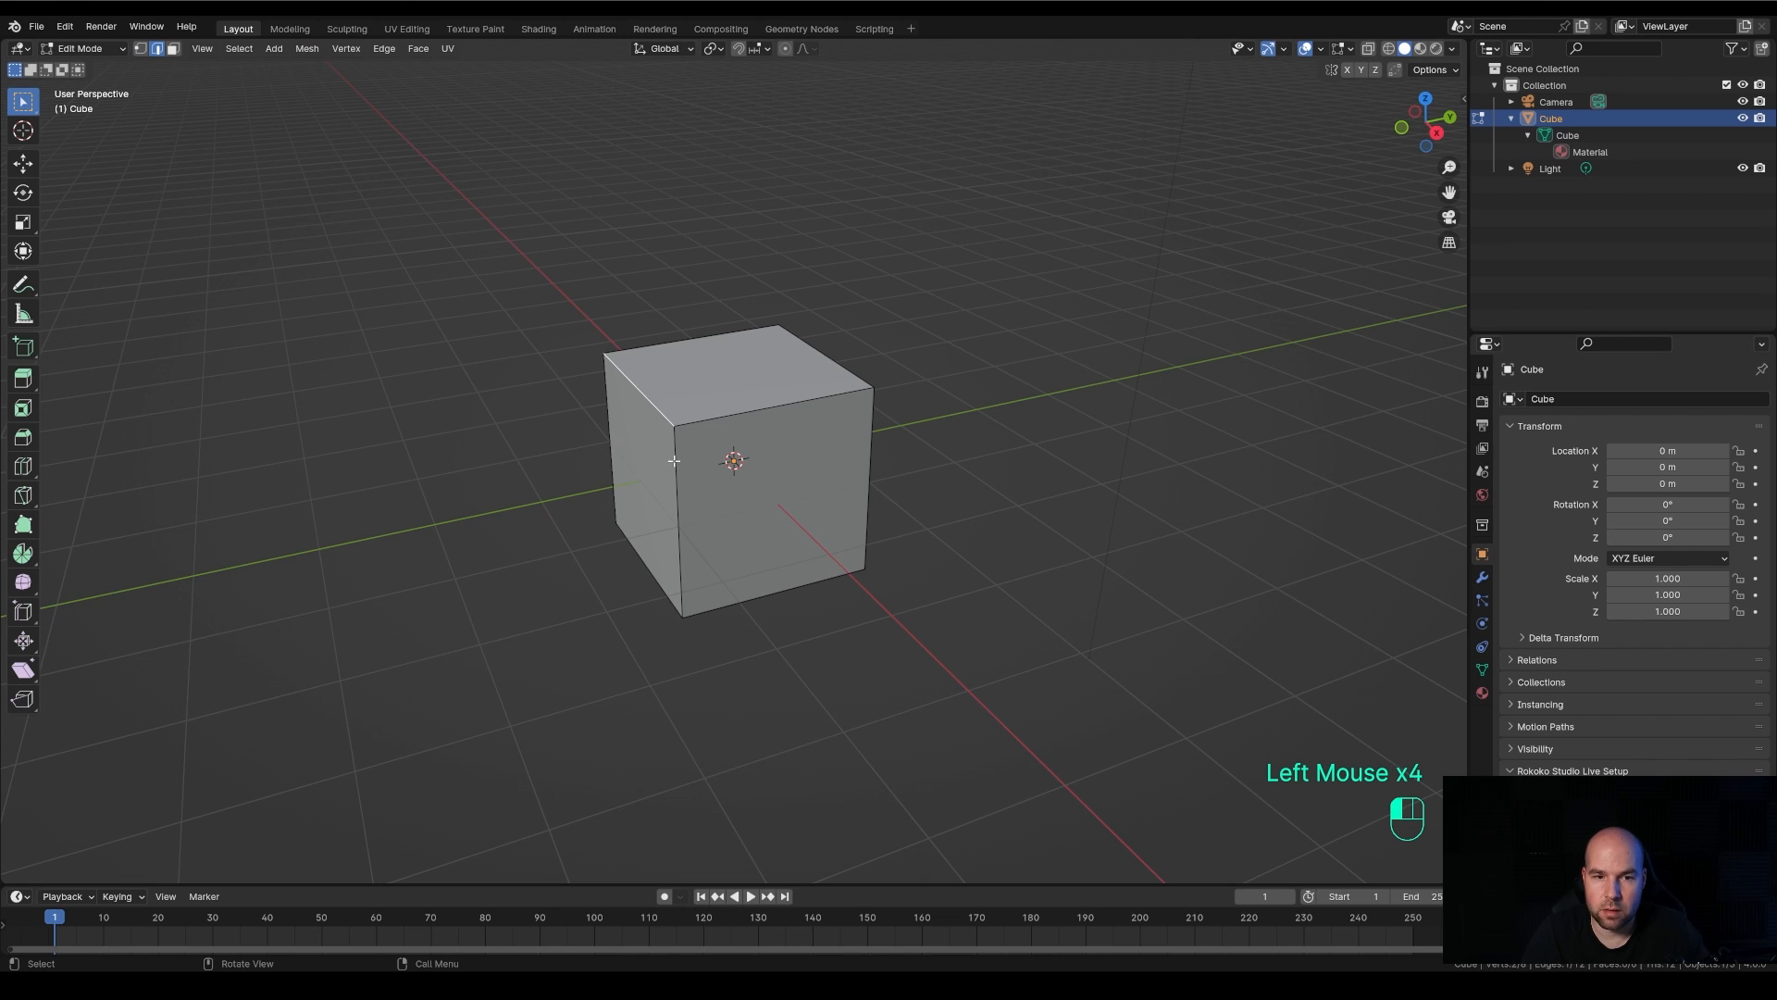
Change to face select mode and pick the cube's upper and side faces in turn, ending on the large front face
click(173, 49)
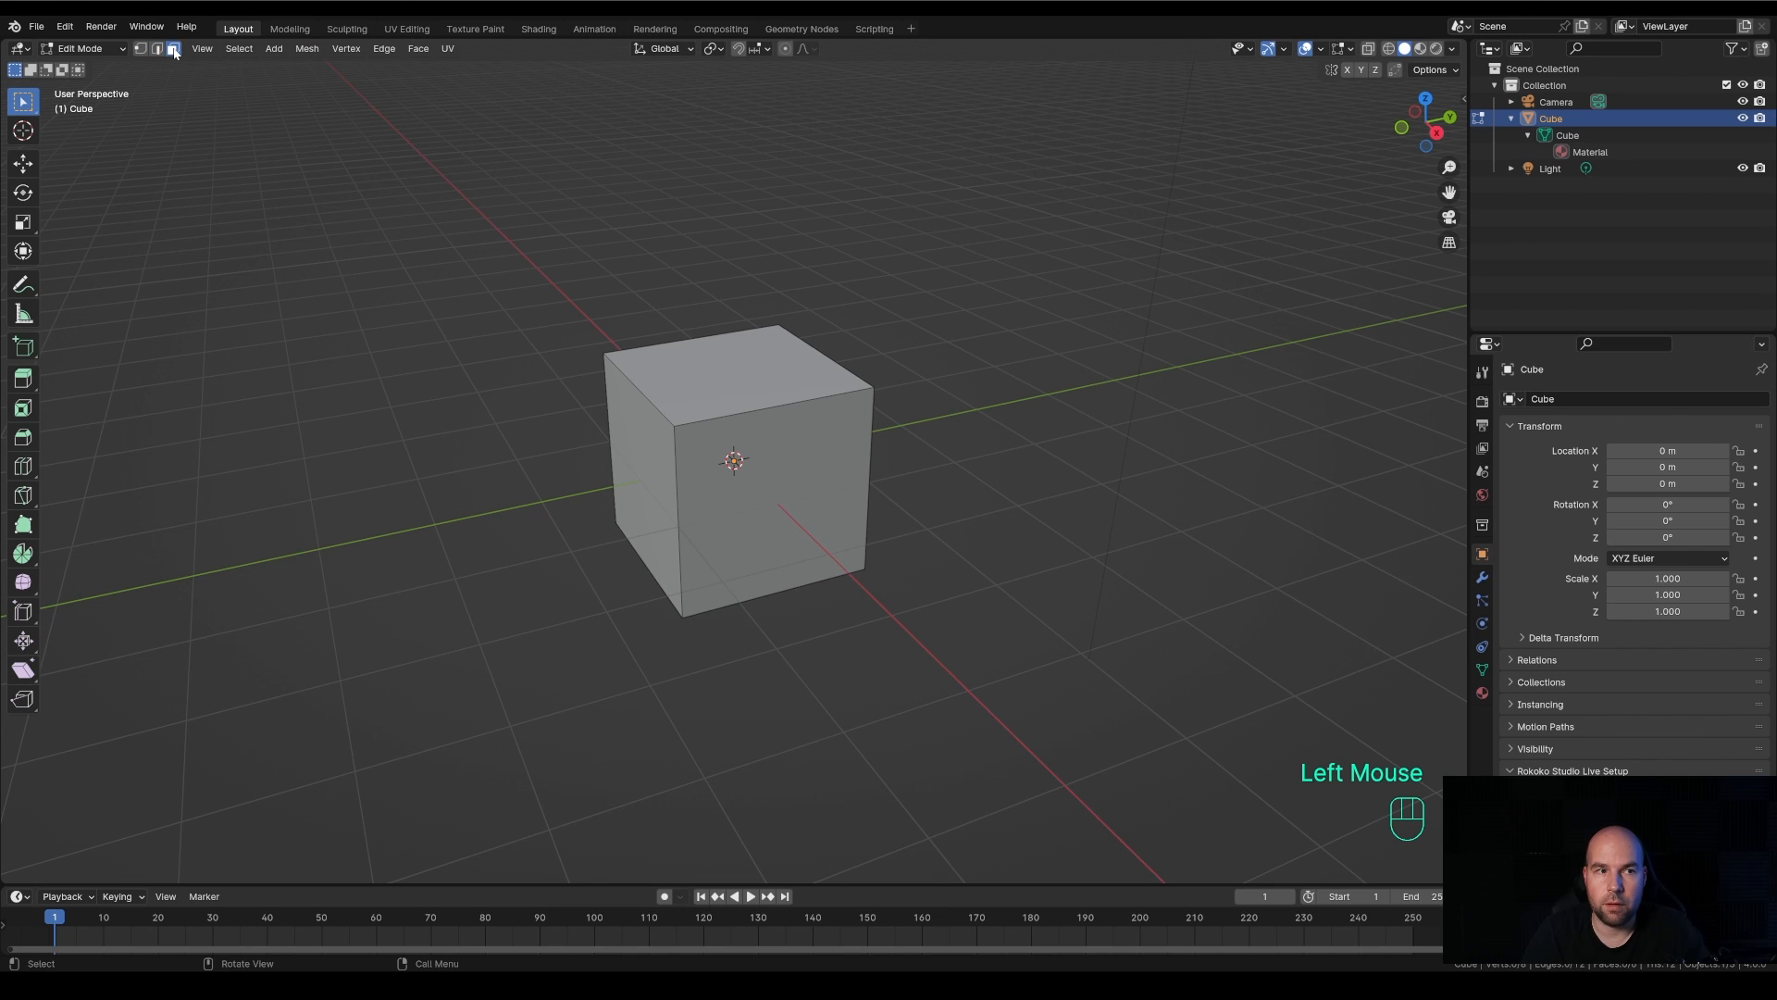
click(731, 354)
click(805, 466)
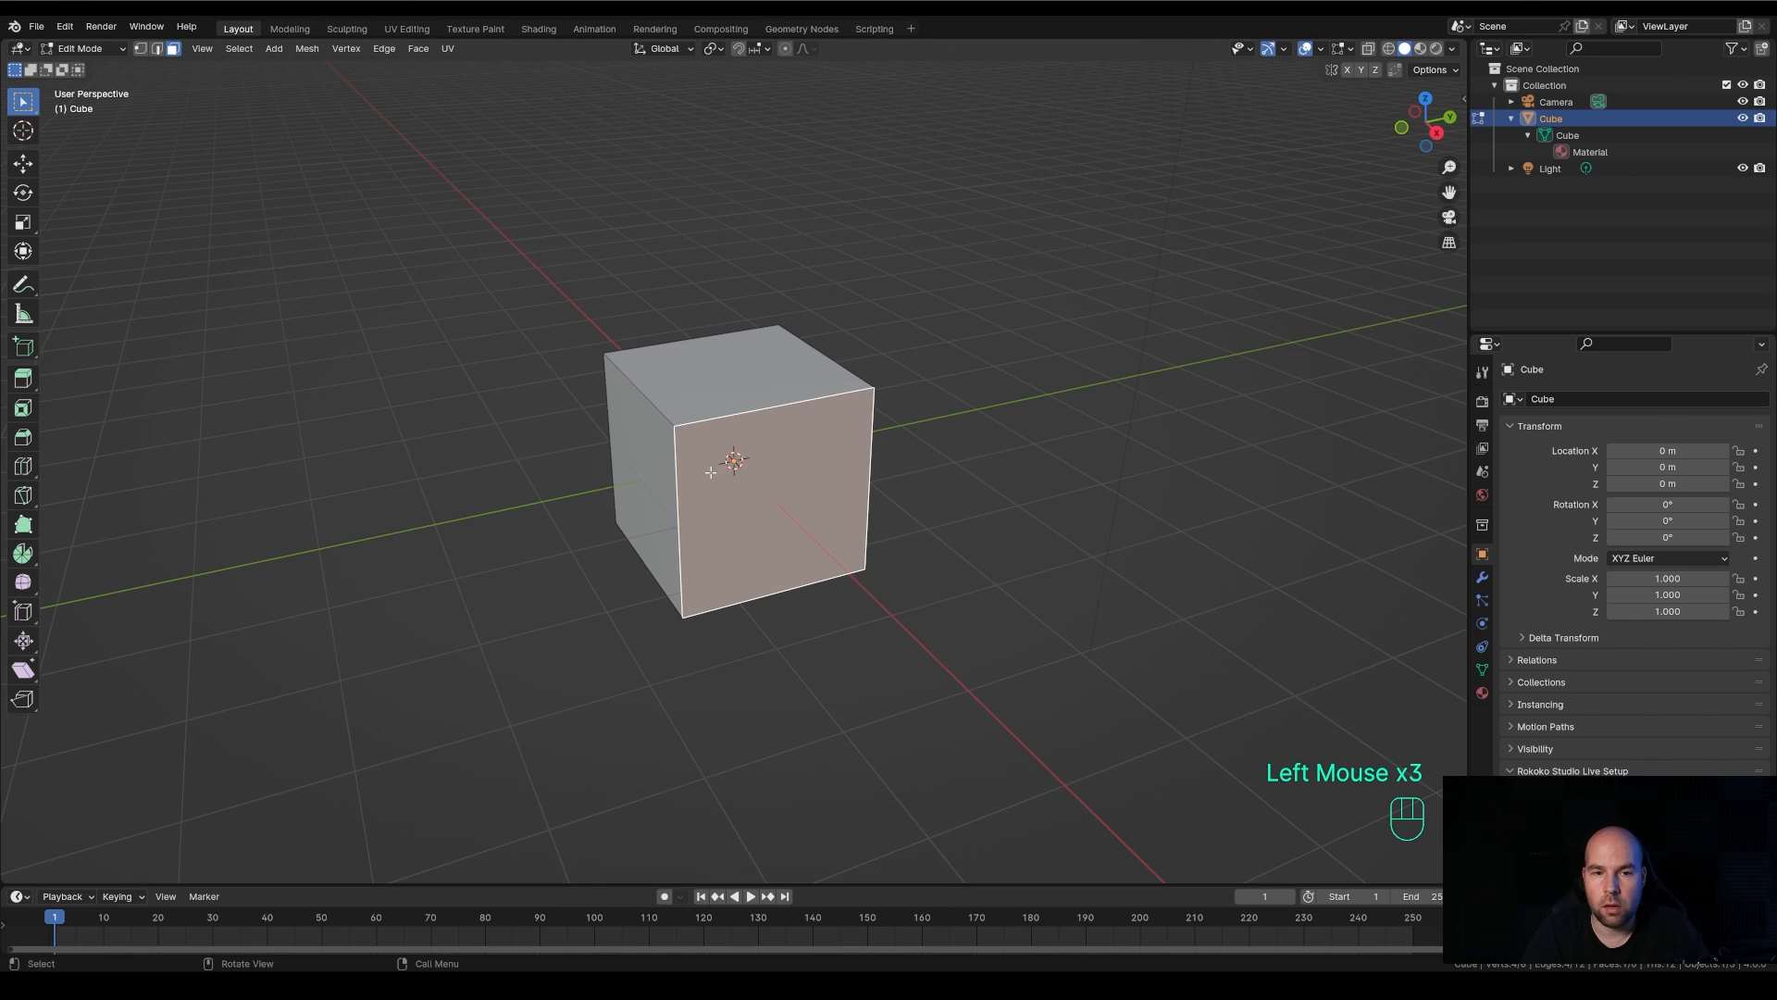
click(636, 453)
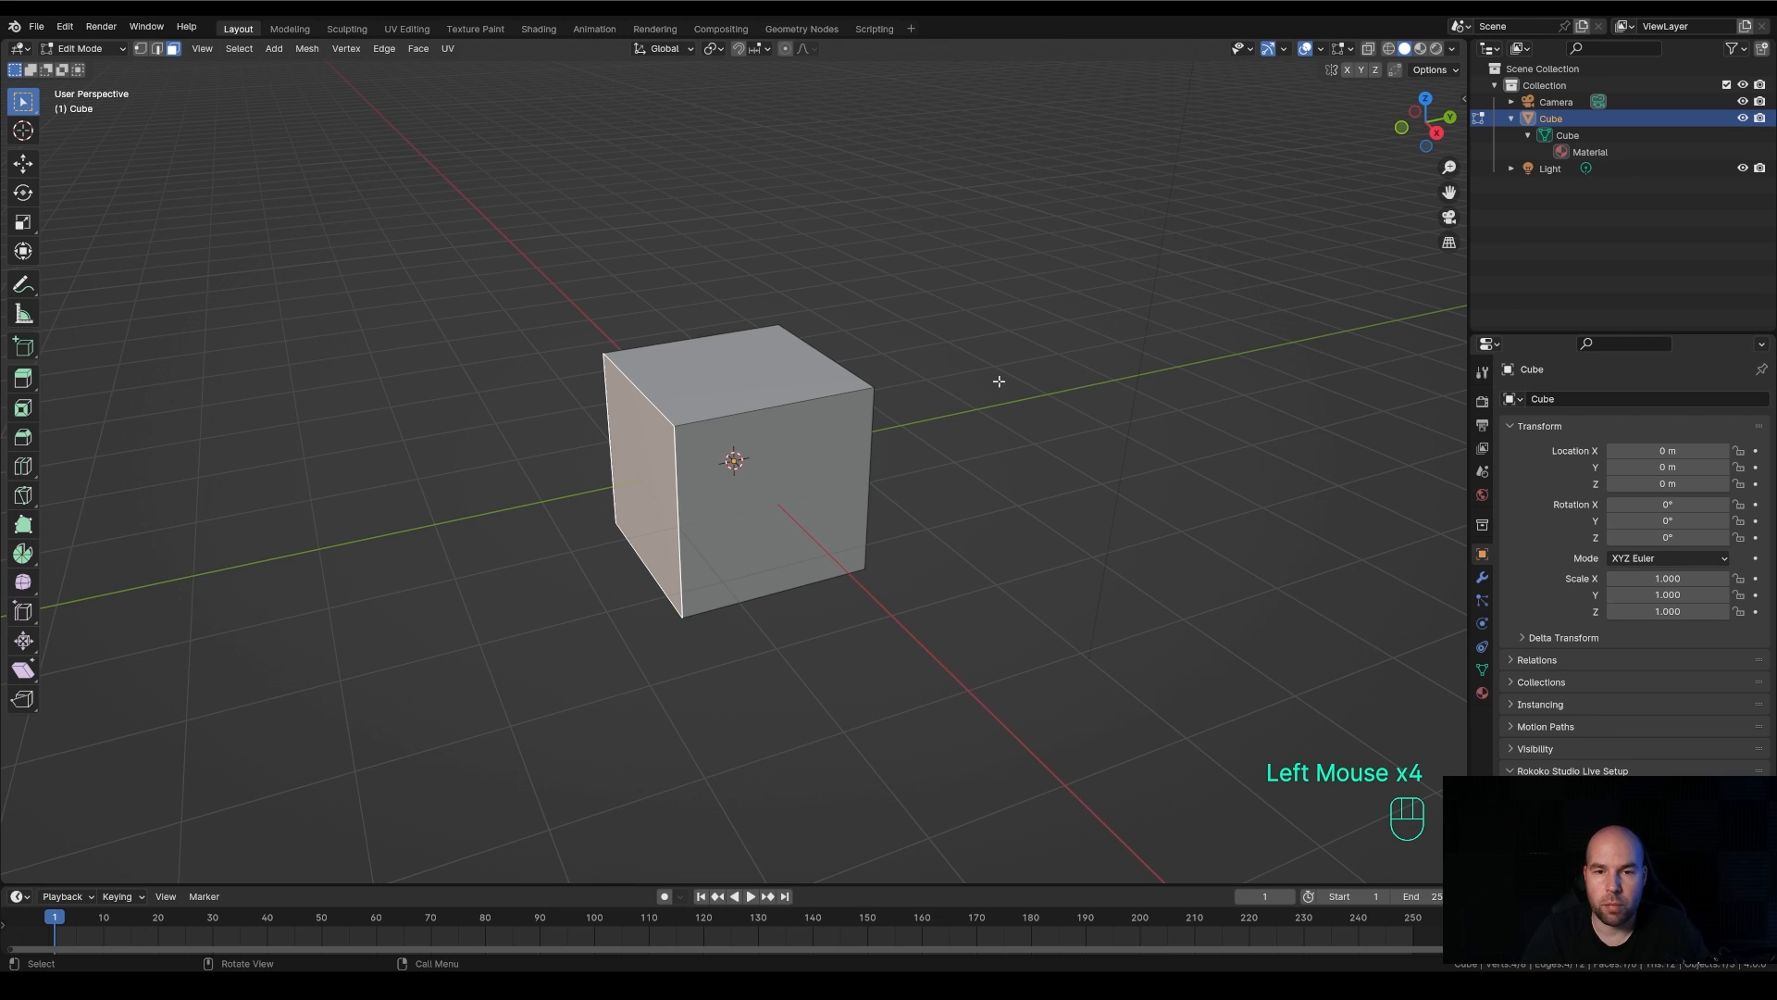
click(747, 376)
click(766, 448)
Change the selection mode from faces through edges back to vertices
click(156, 48)
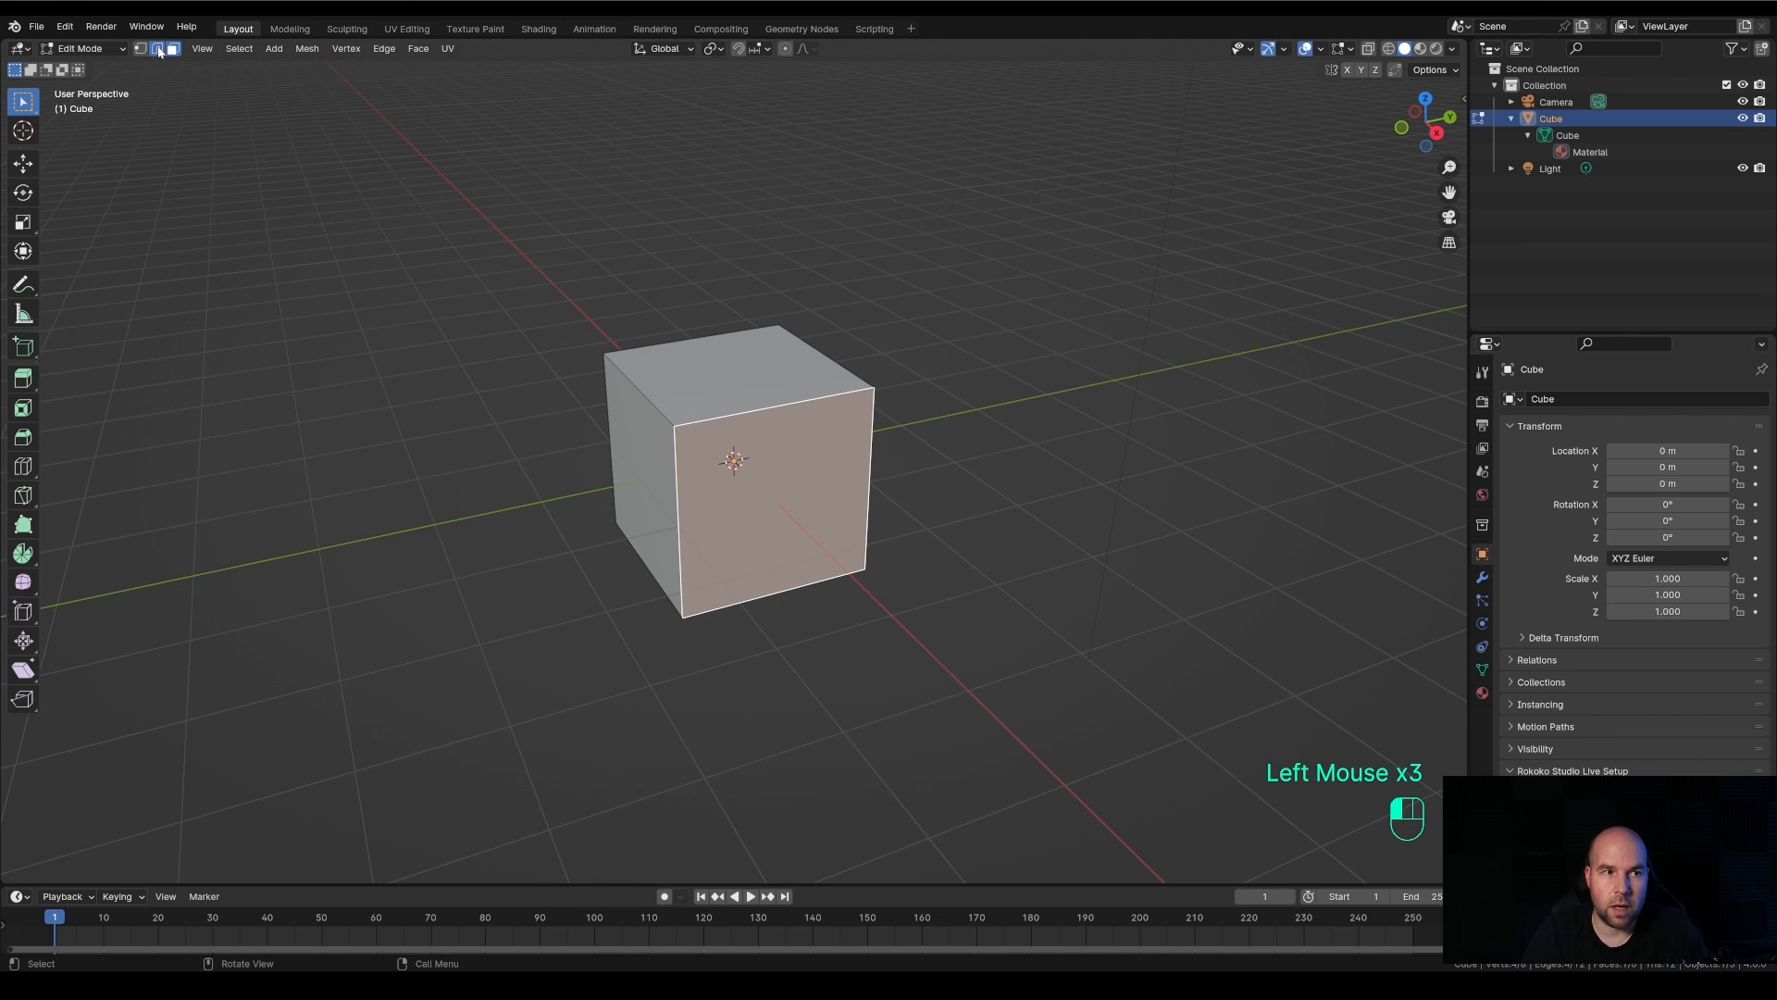
click(140, 48)
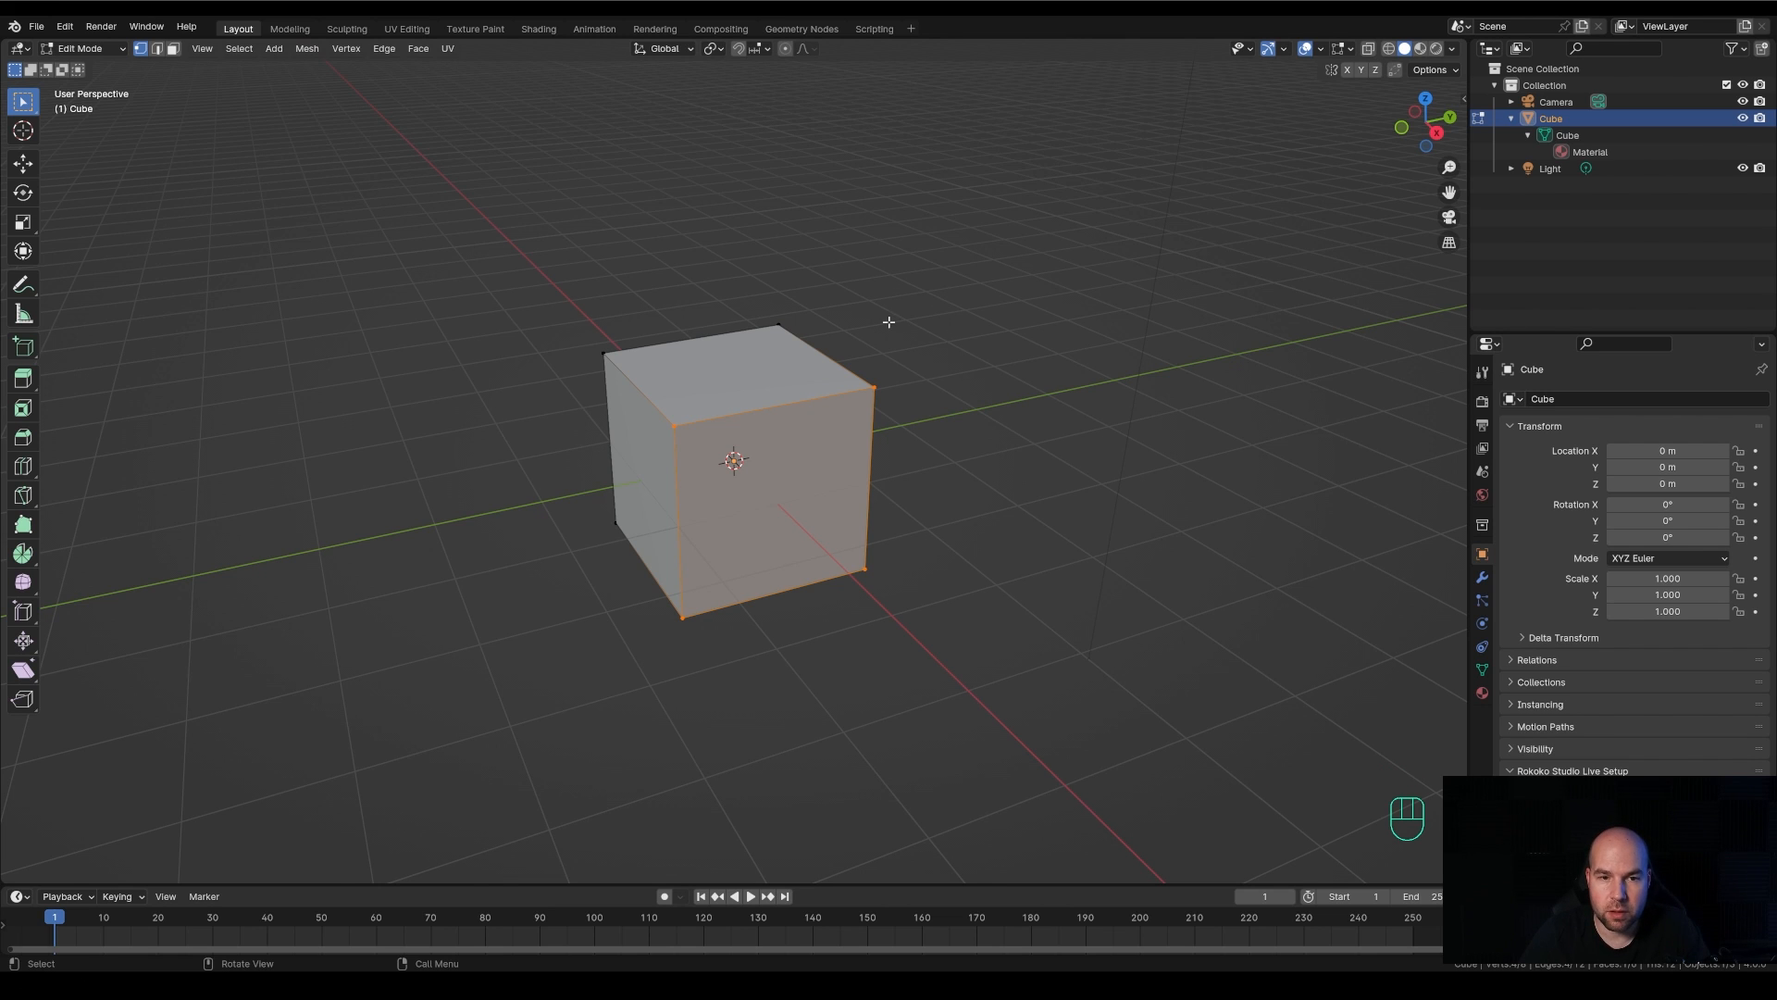
scroll(889, 321, down, 2)
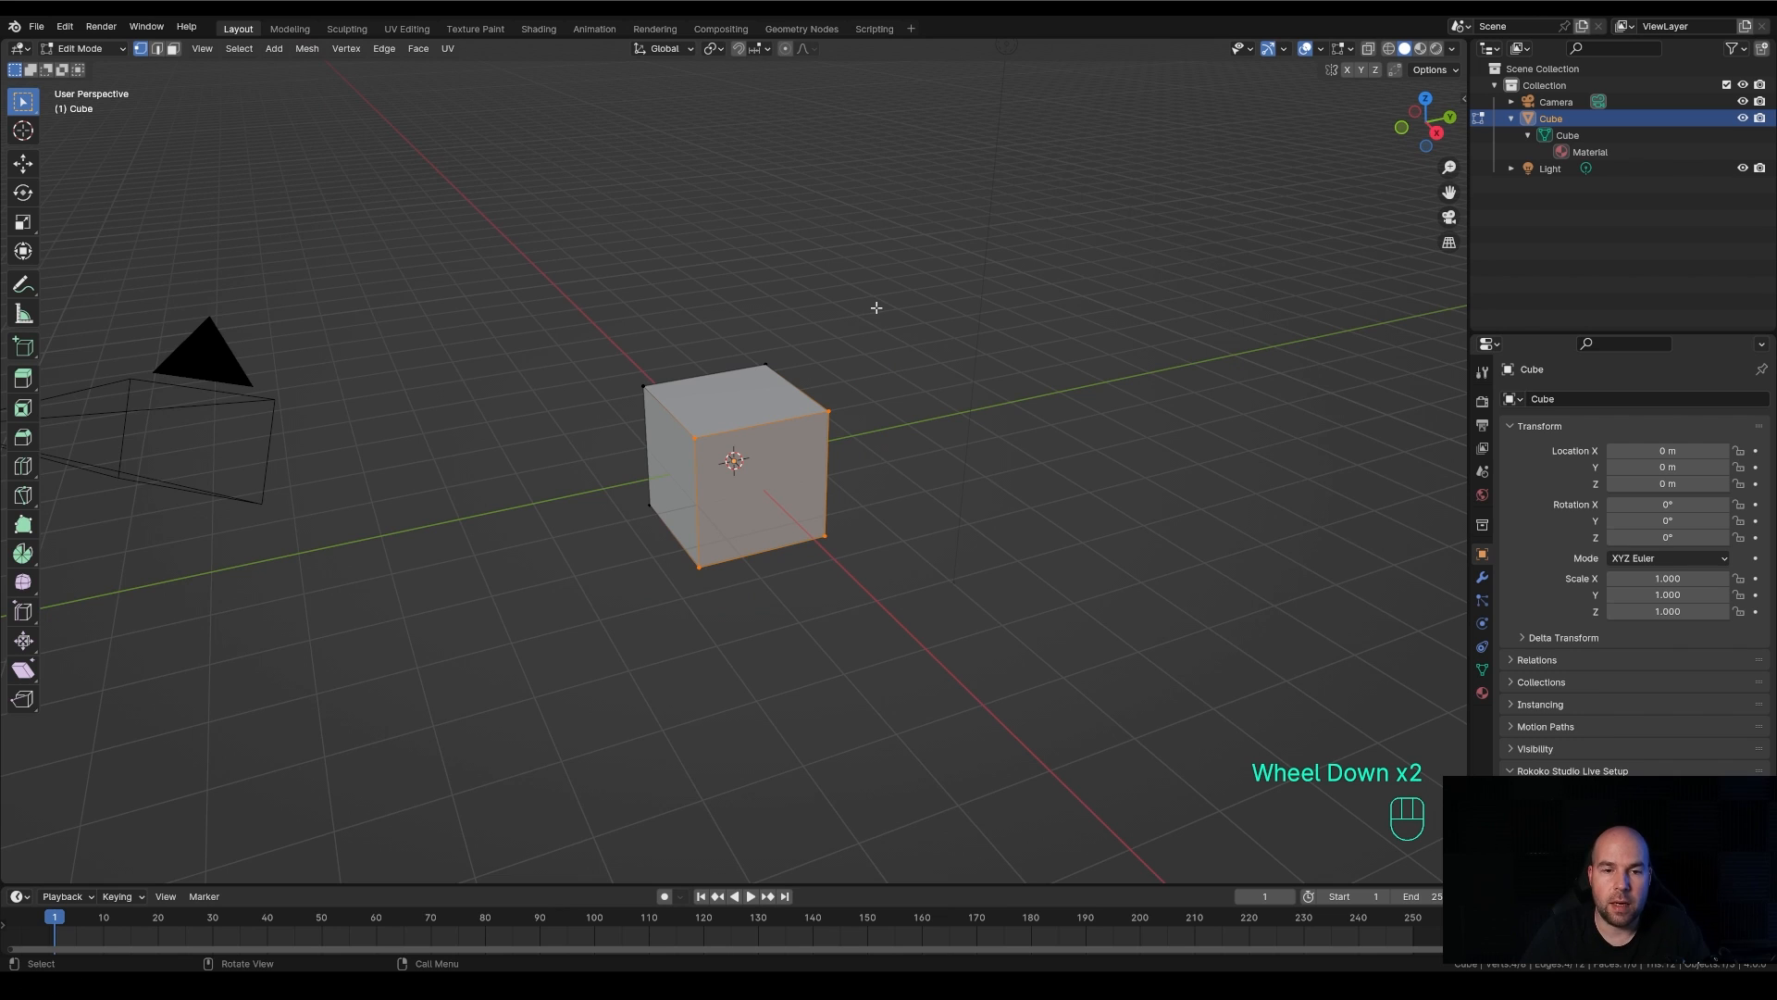
key(ctrl+z)
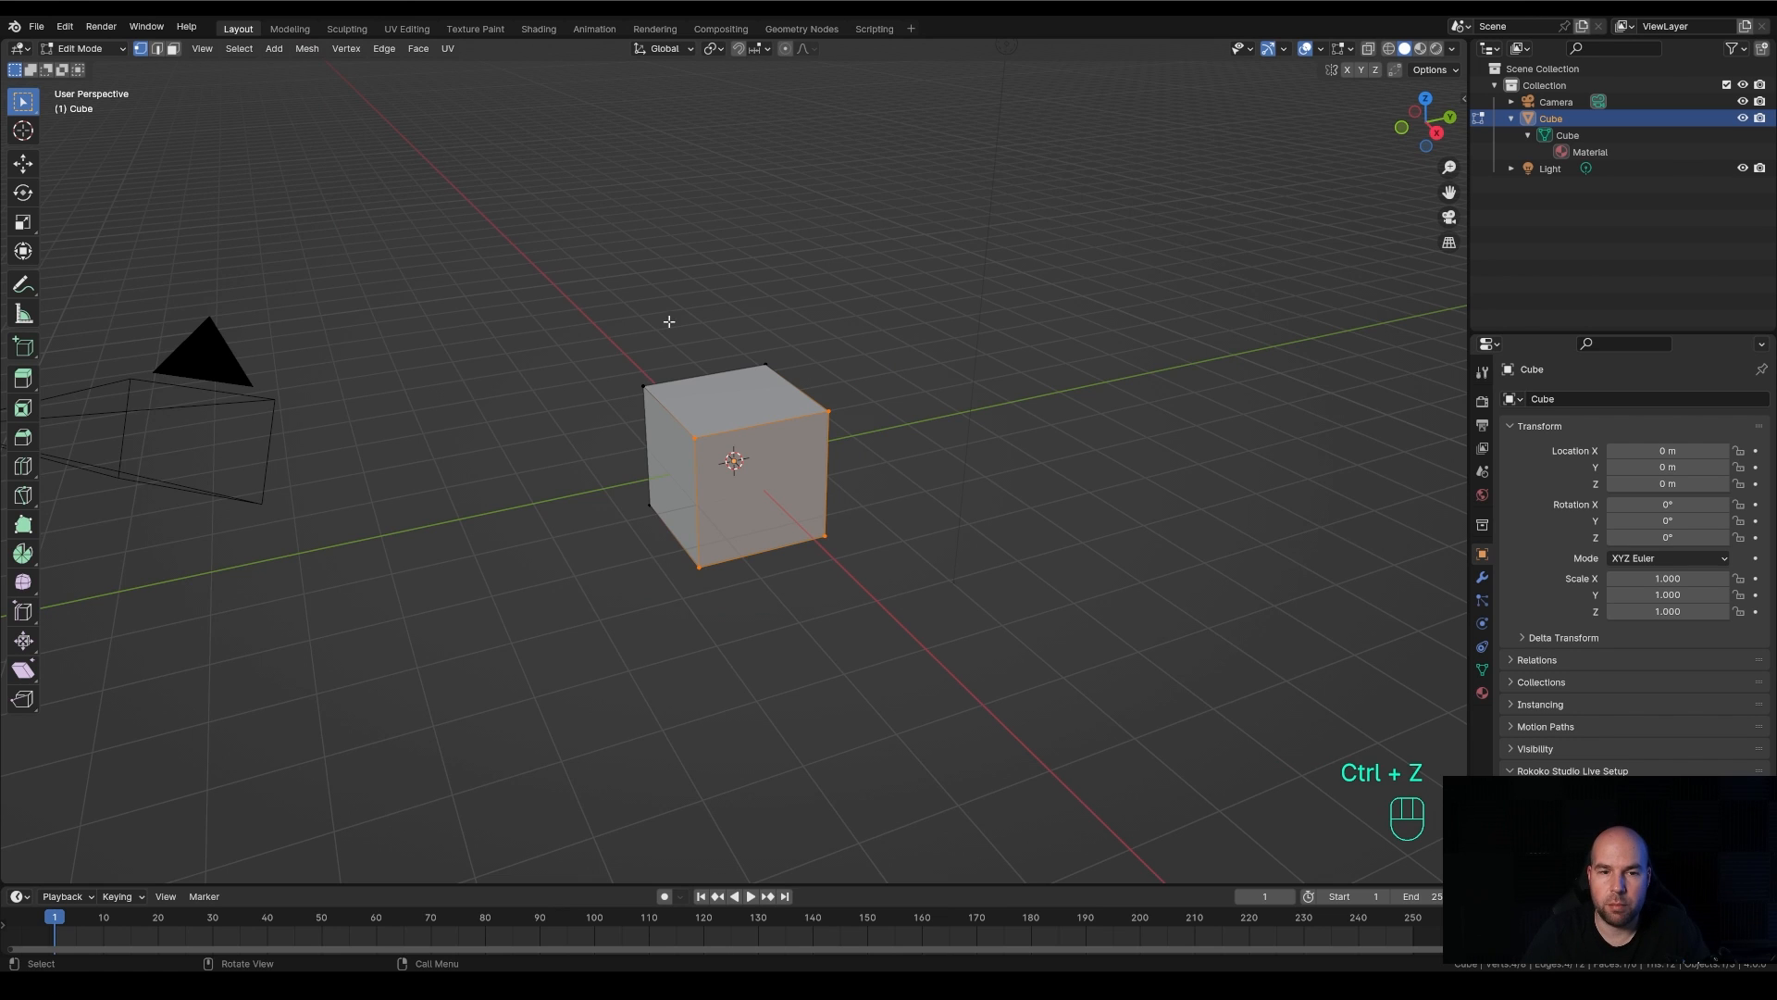
Box-select the vertices of the whole cube from the current view and inspect the selection from other angles
drag(559, 238, 934, 704)
click(933, 704)
drag(546, 238, 999, 688)
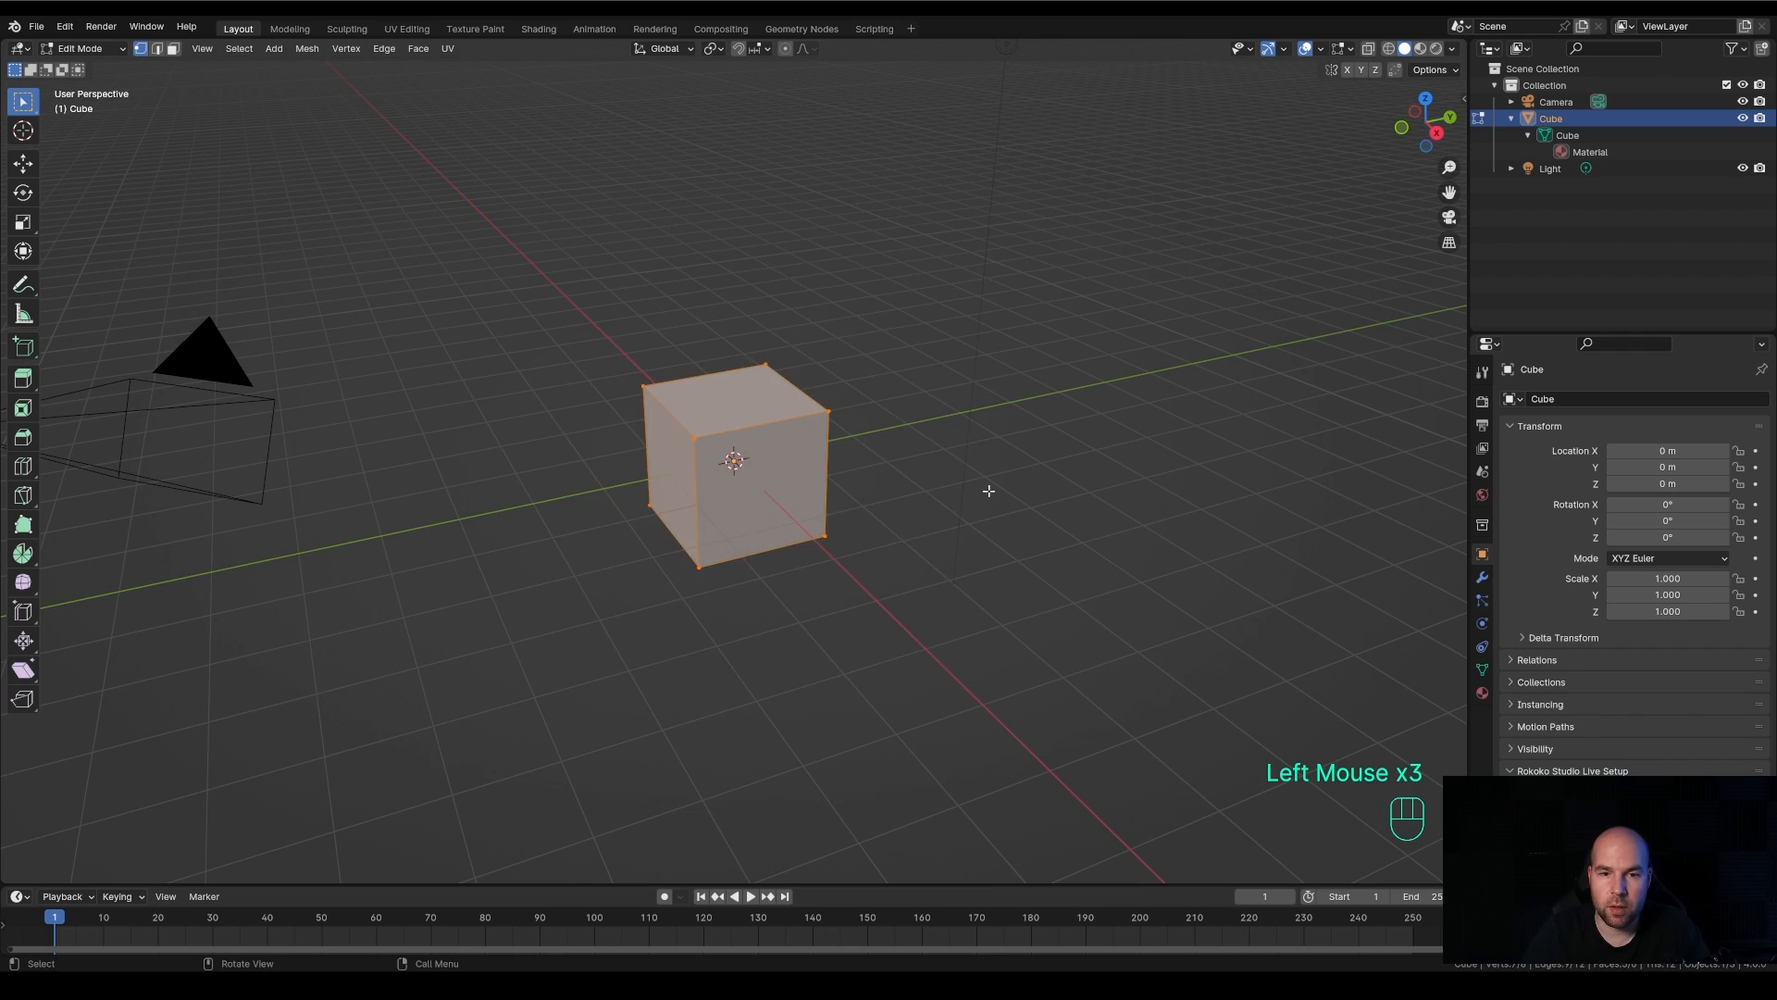
middle_drag(989, 491, 695, 389)
mouse_move(736, 518)
middle_down()
mouse_move(727, 534)
mouse_move(745, 523)
middle_up()
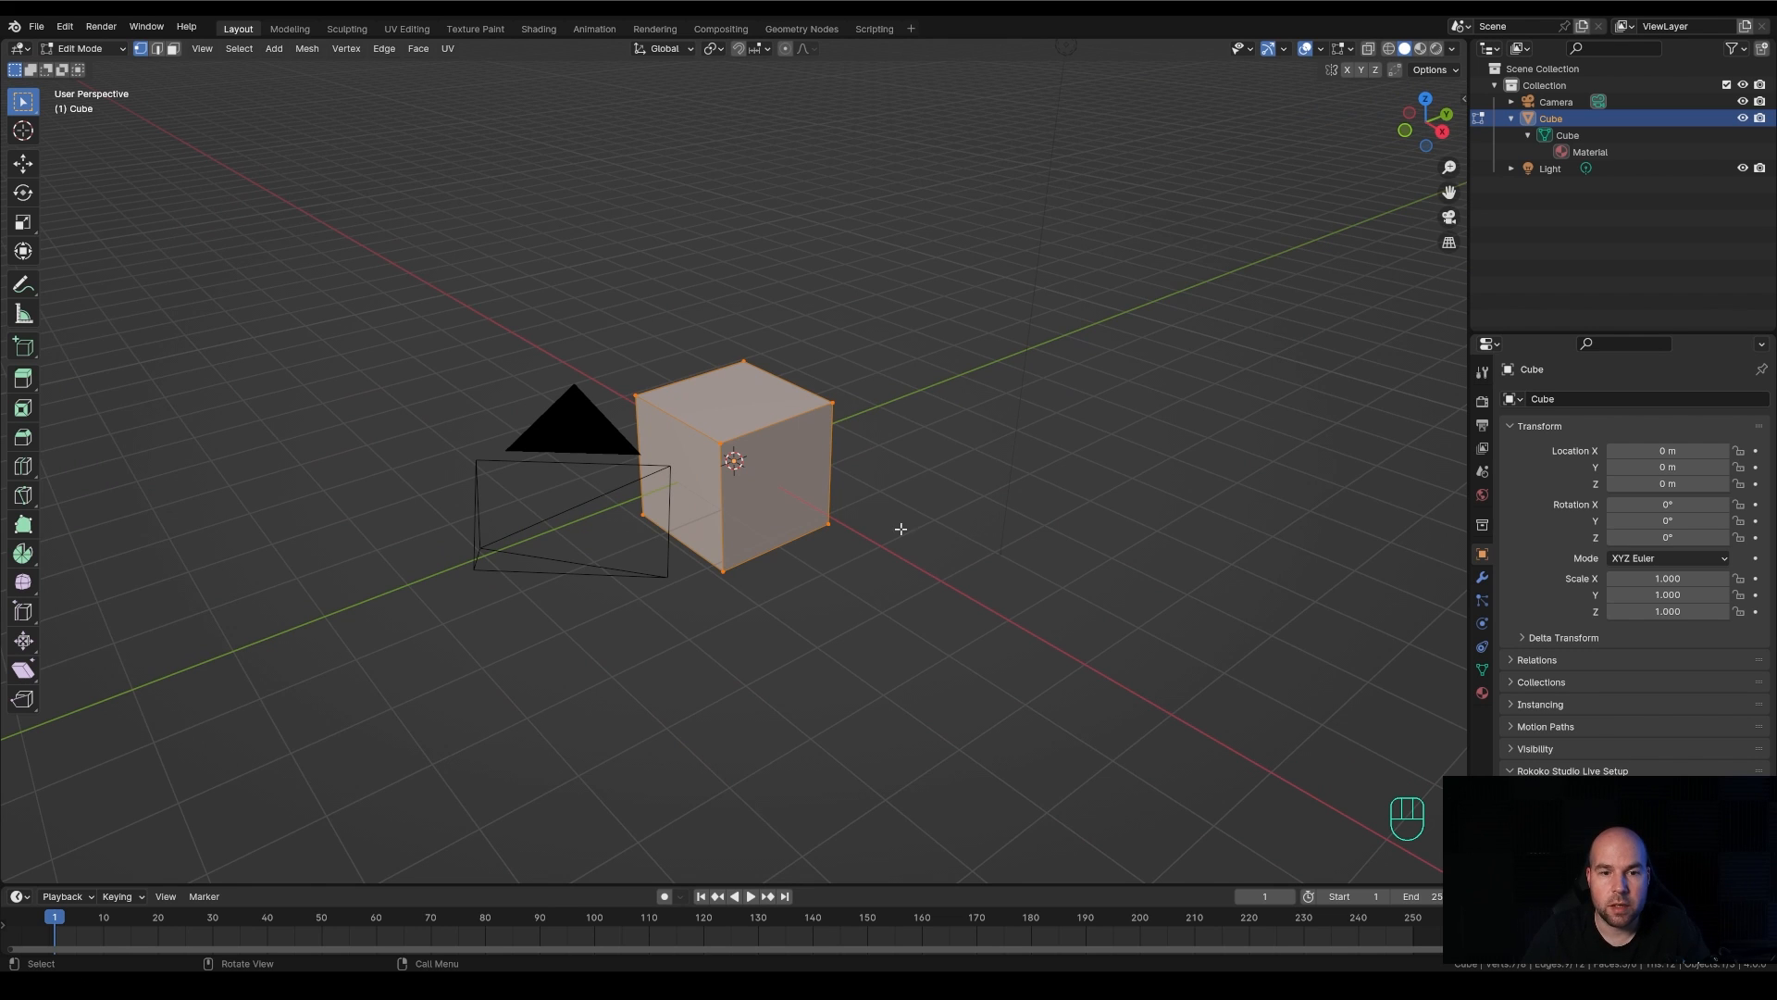
scroll(901, 529, down, 1)
middle_drag(900, 528, 829, 528)
scroll(849, 508, up, 1)
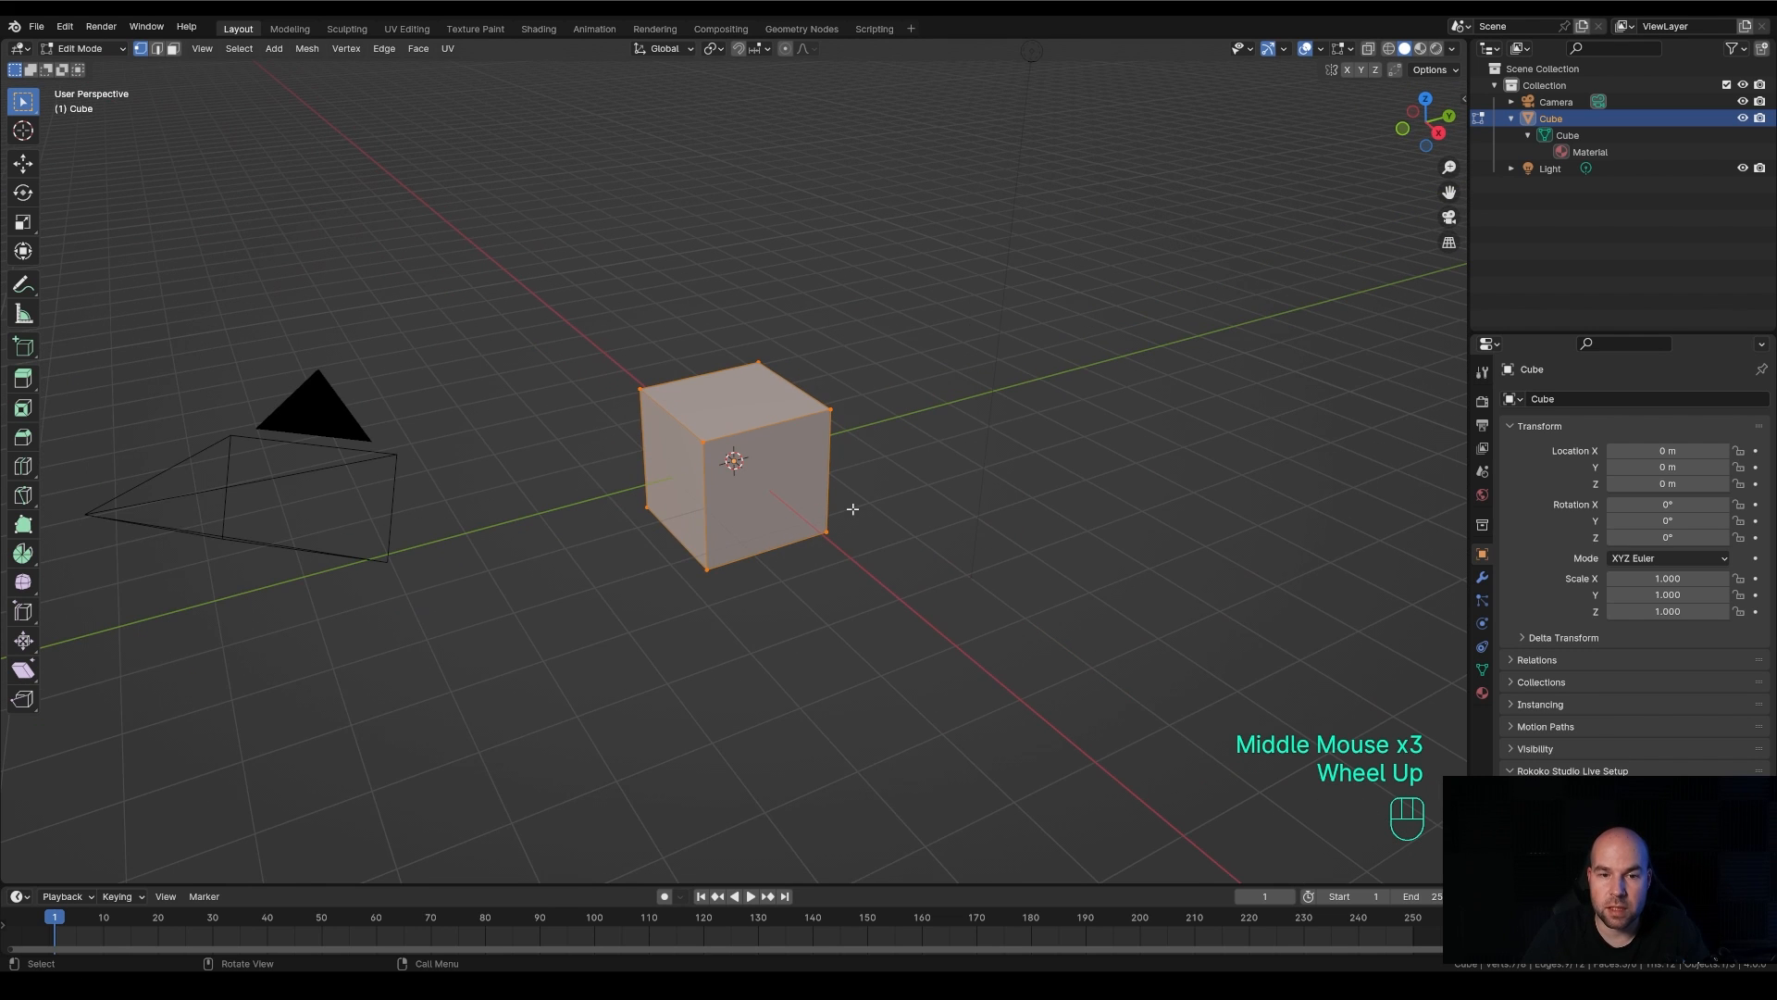
With X-ray display temporarily enabled, box-select all of the cube's vertices, including the hidden ones, and return to solid display
click(1370, 52)
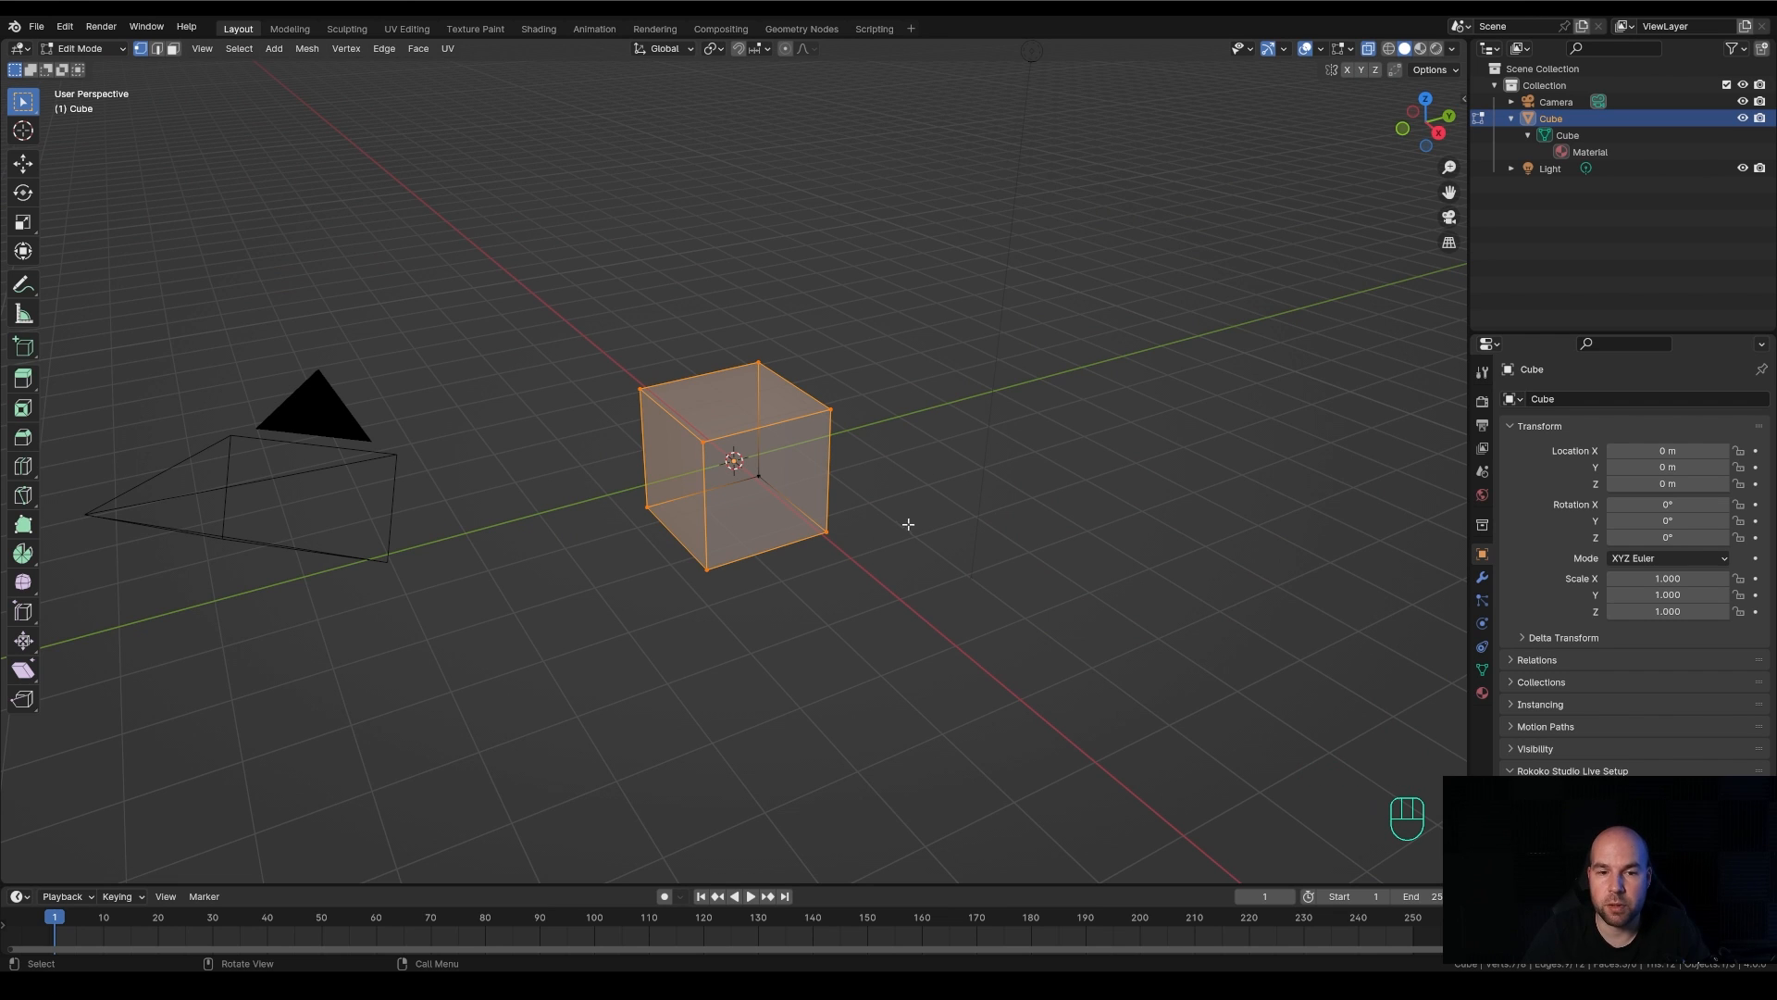
drag(563, 246, 957, 678)
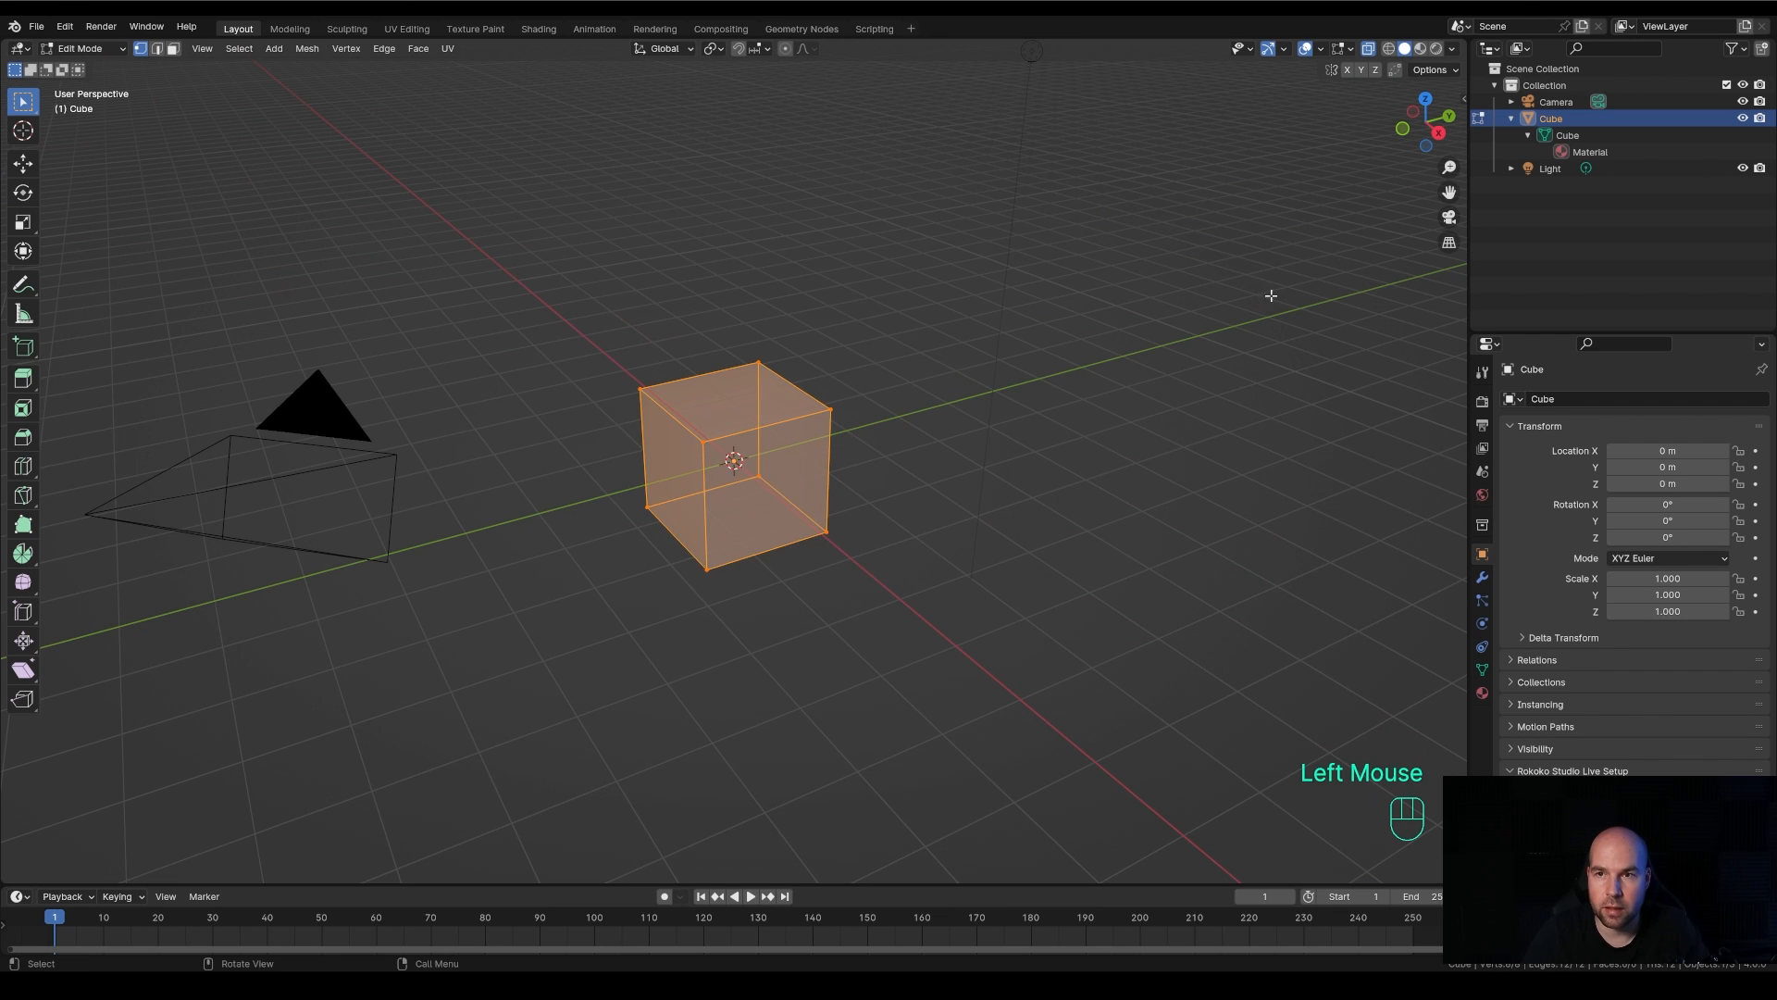
click(1371, 52)
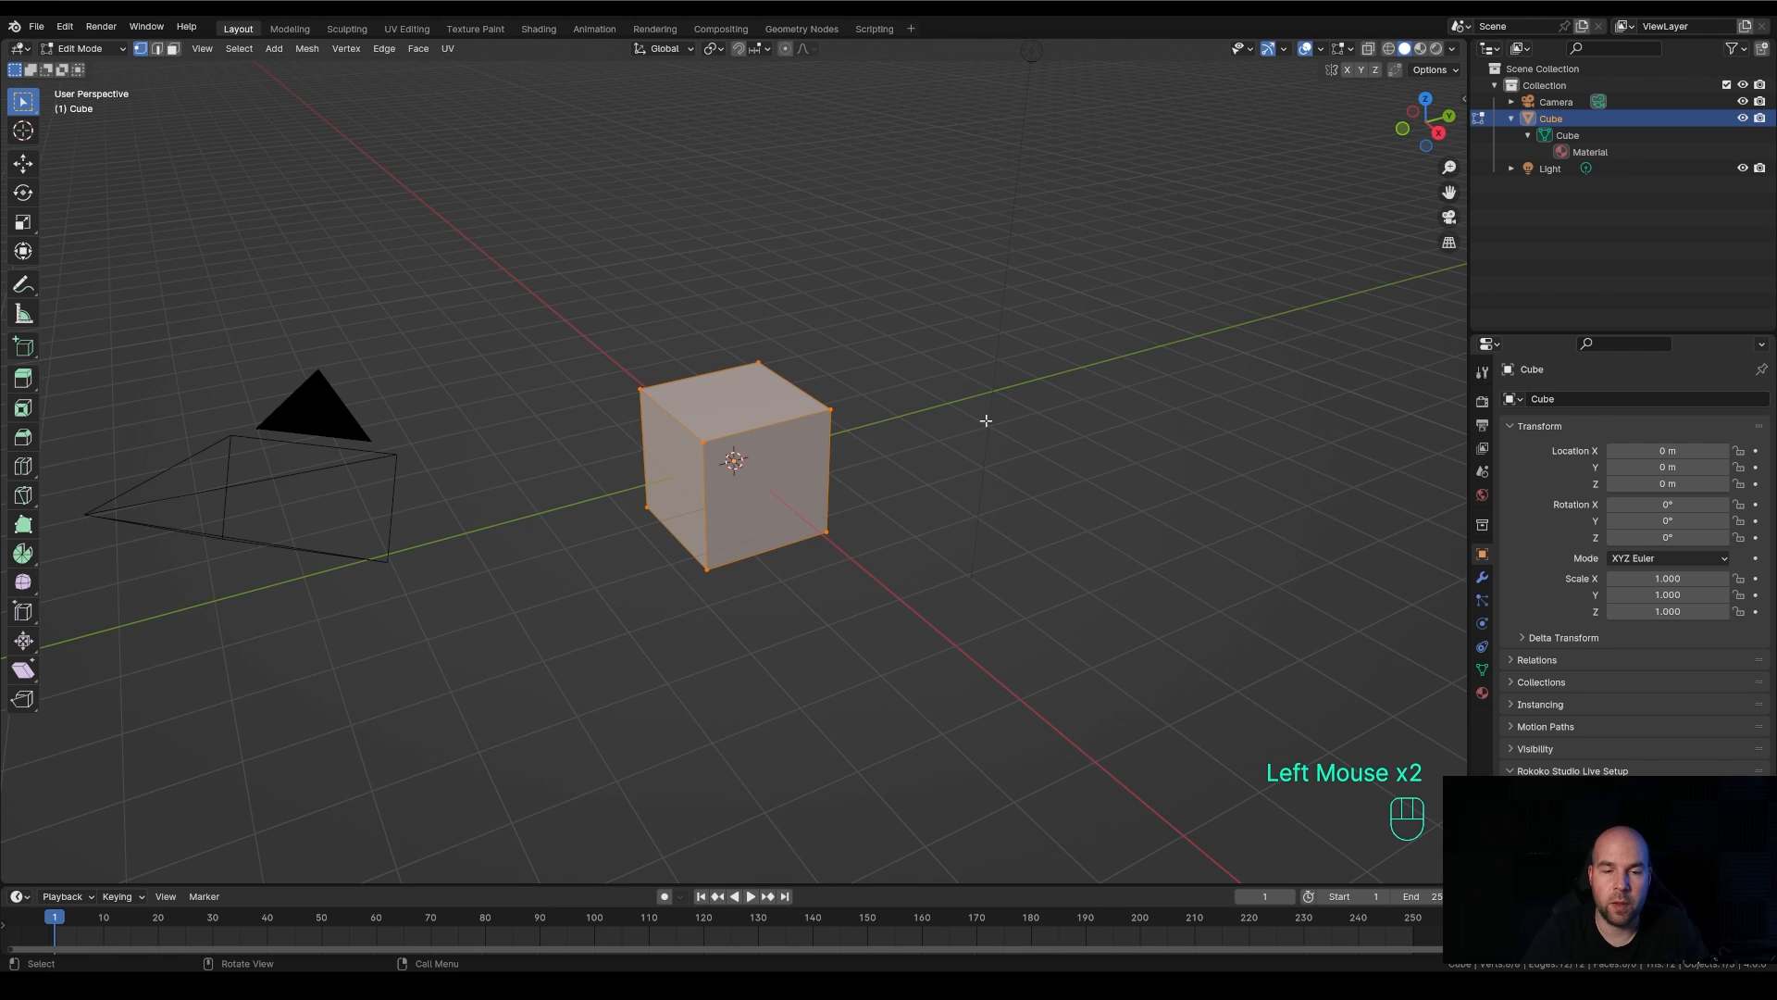
middle_drag(984, 413, 971, 384)
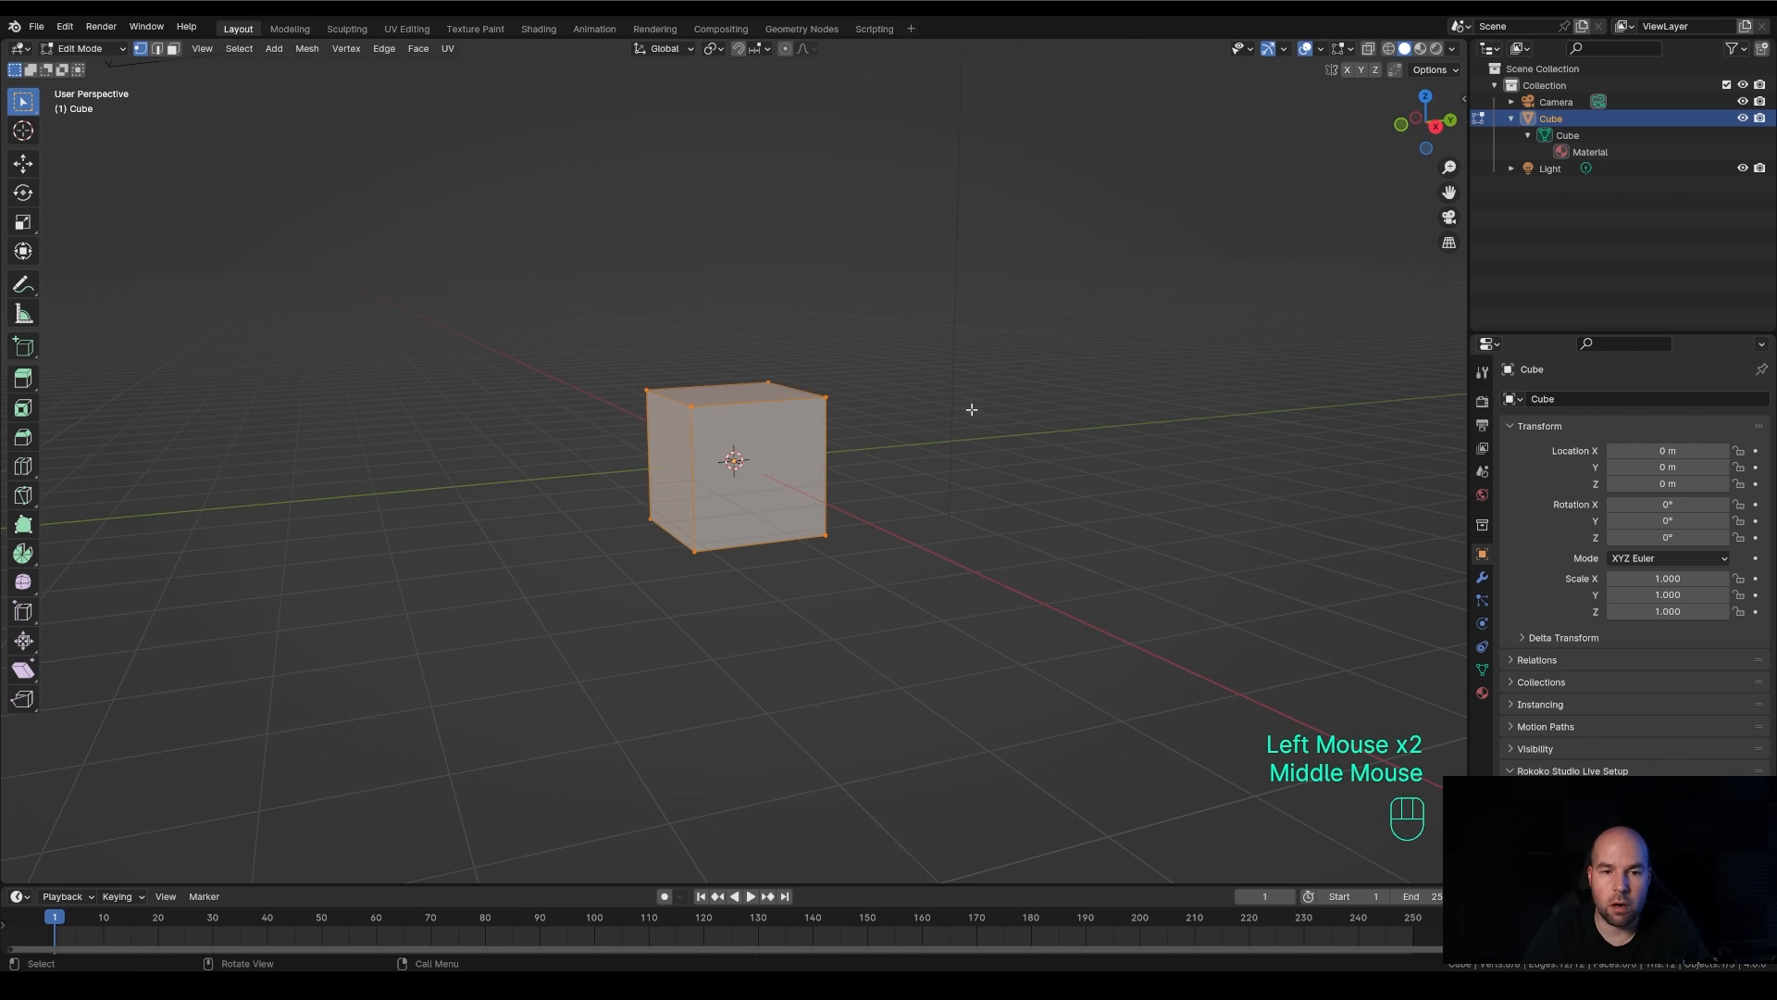
middle_drag(920, 436, 917, 441)
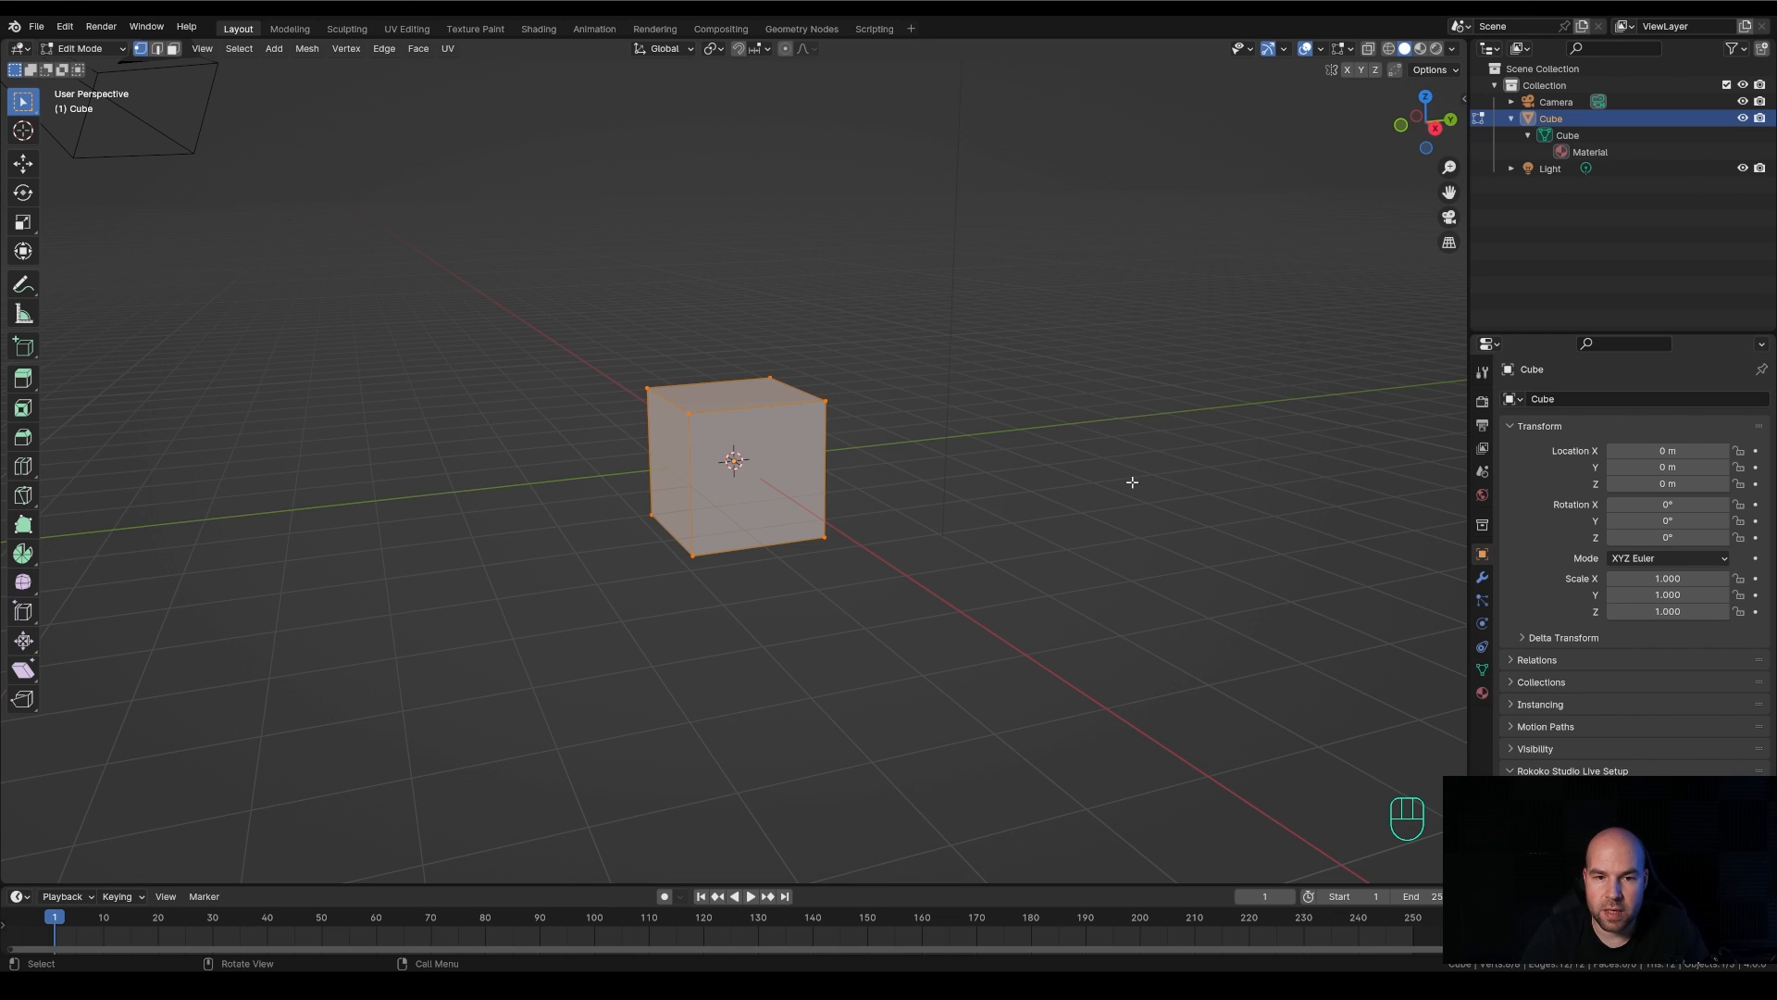
Flatten the fully selected cube by scaling it along the global Z axis
key(s)
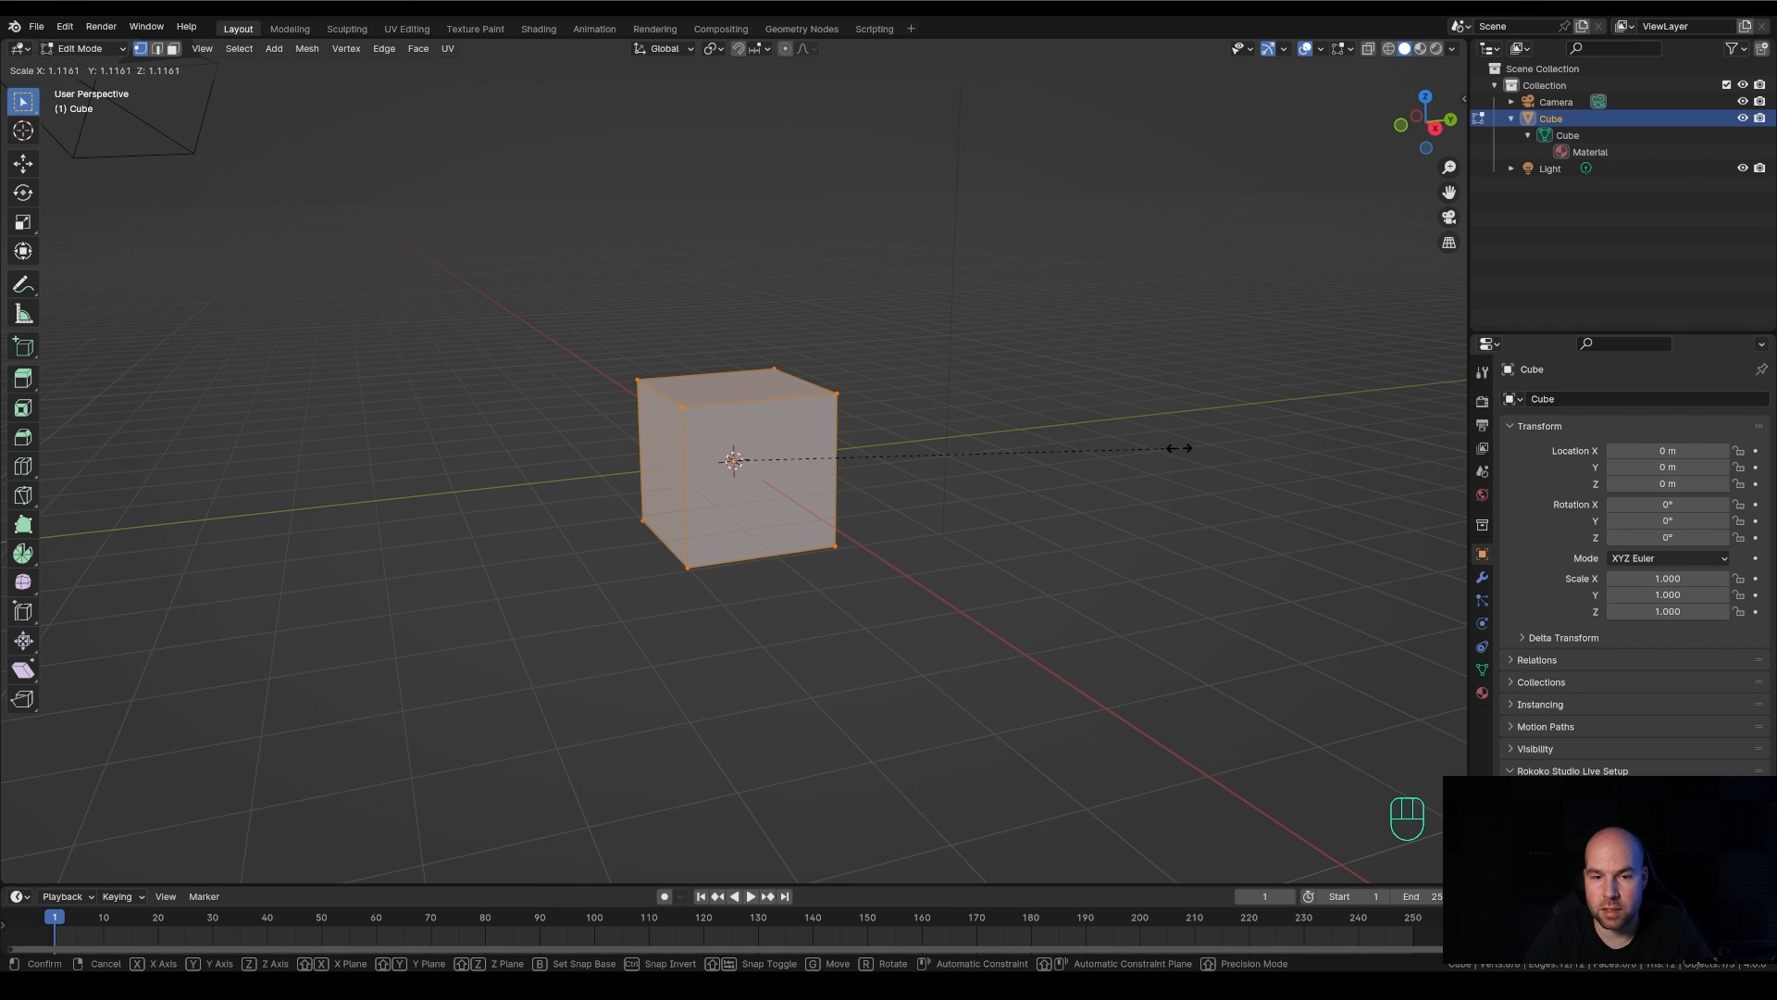
right_click(1231, 441)
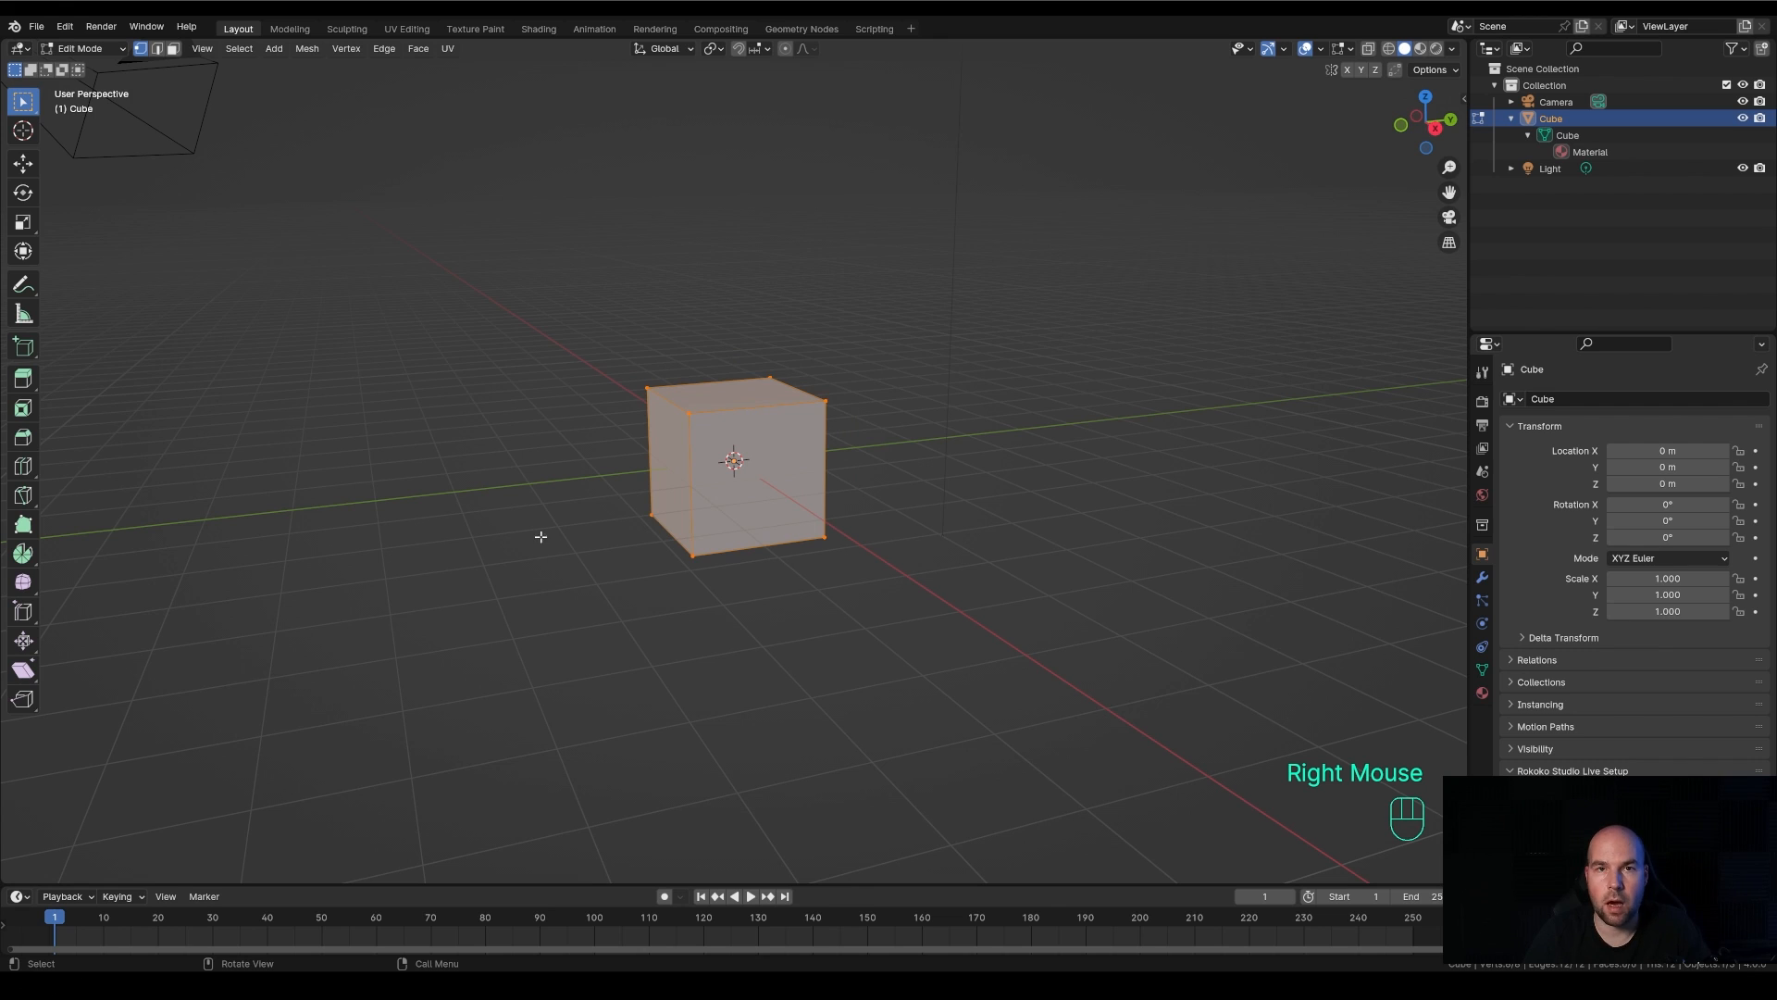
key(s)
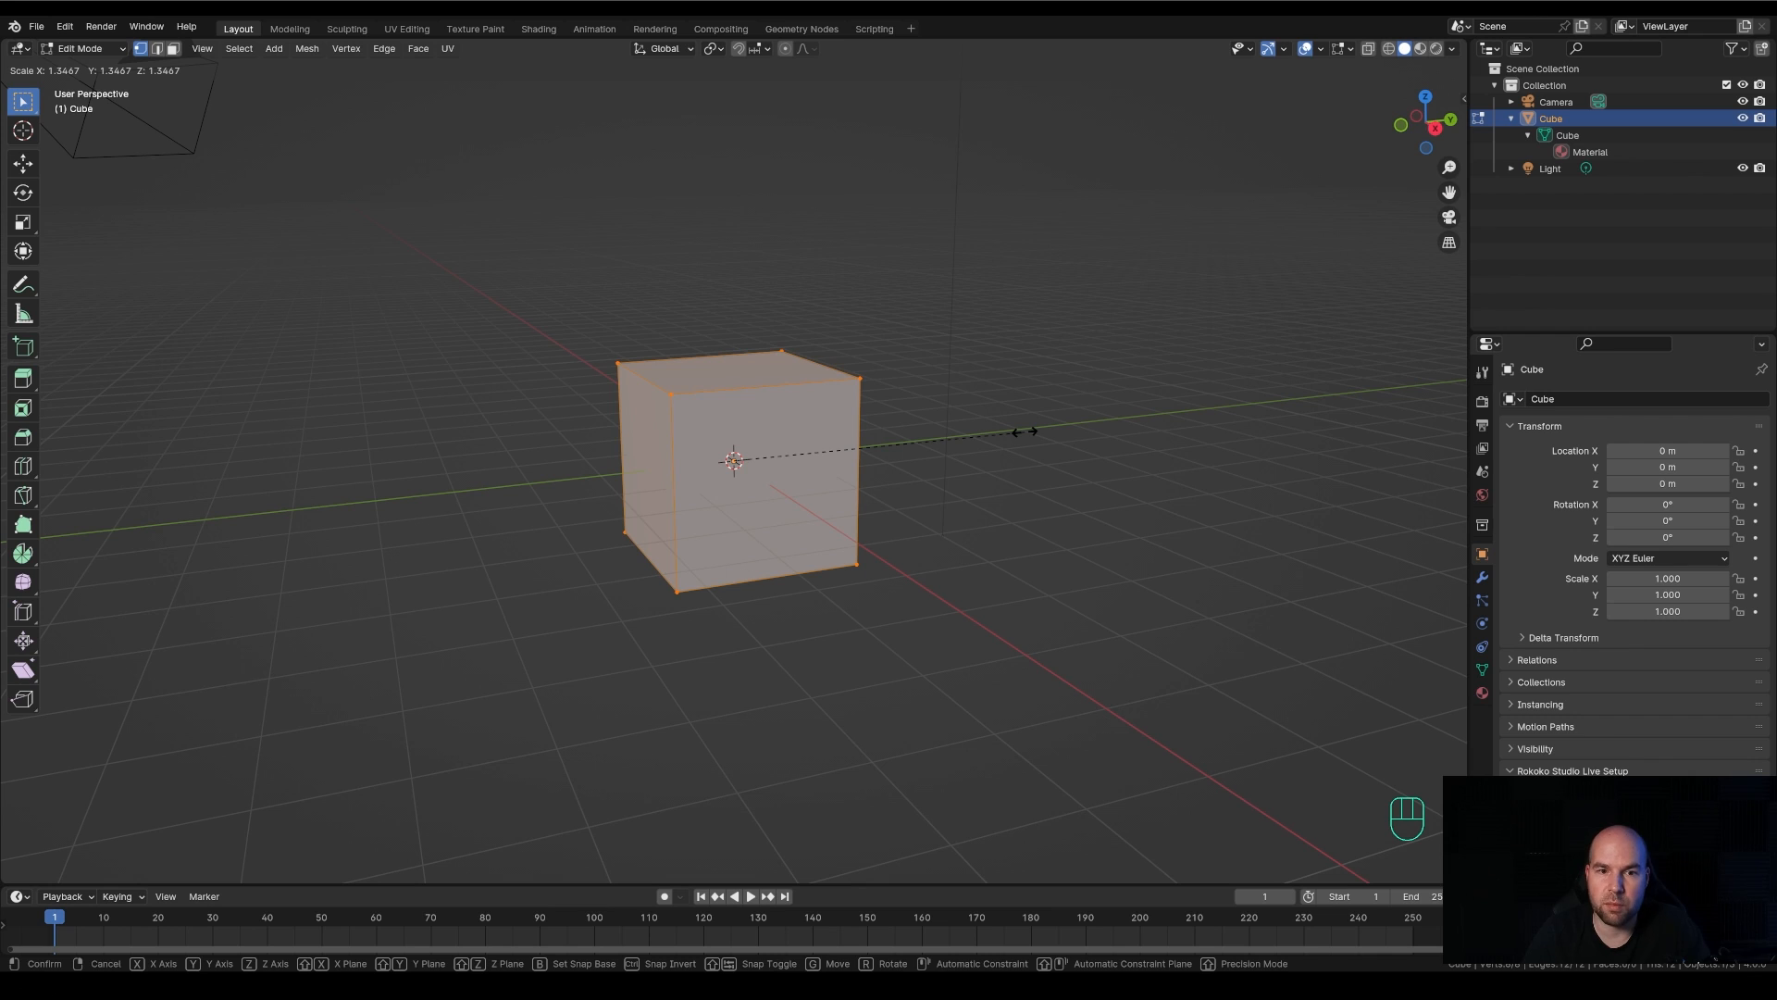
key(z)
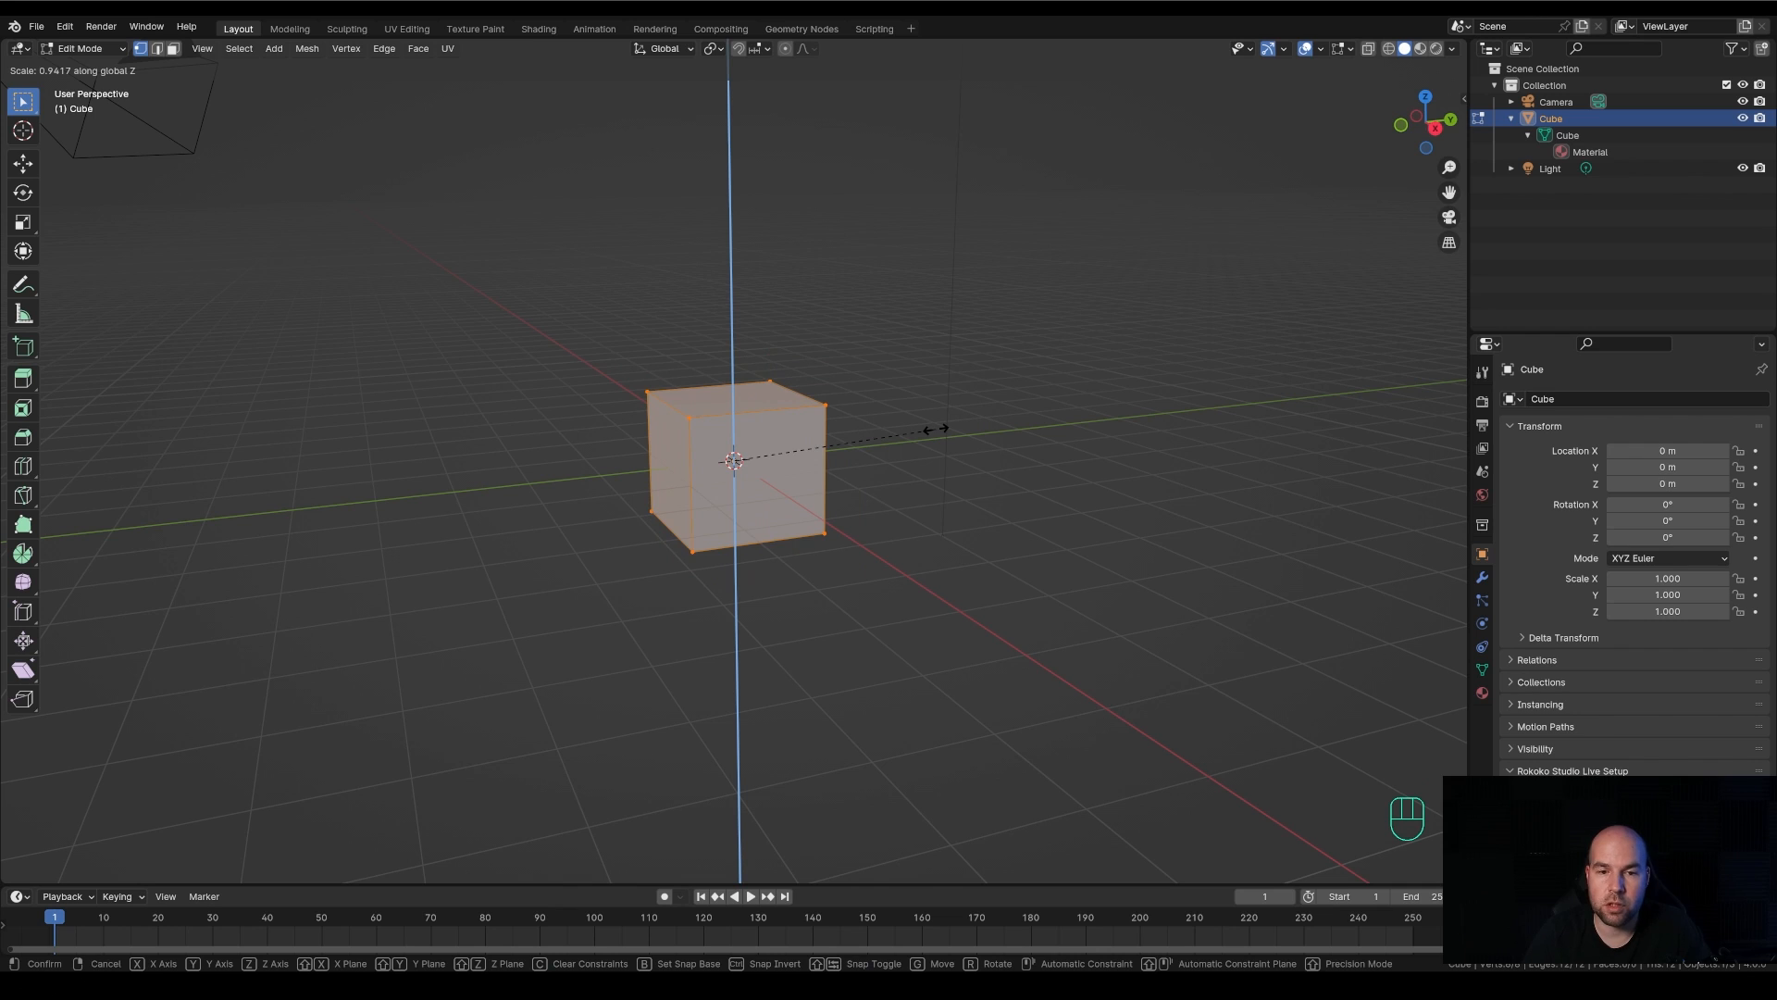
click(884, 443)
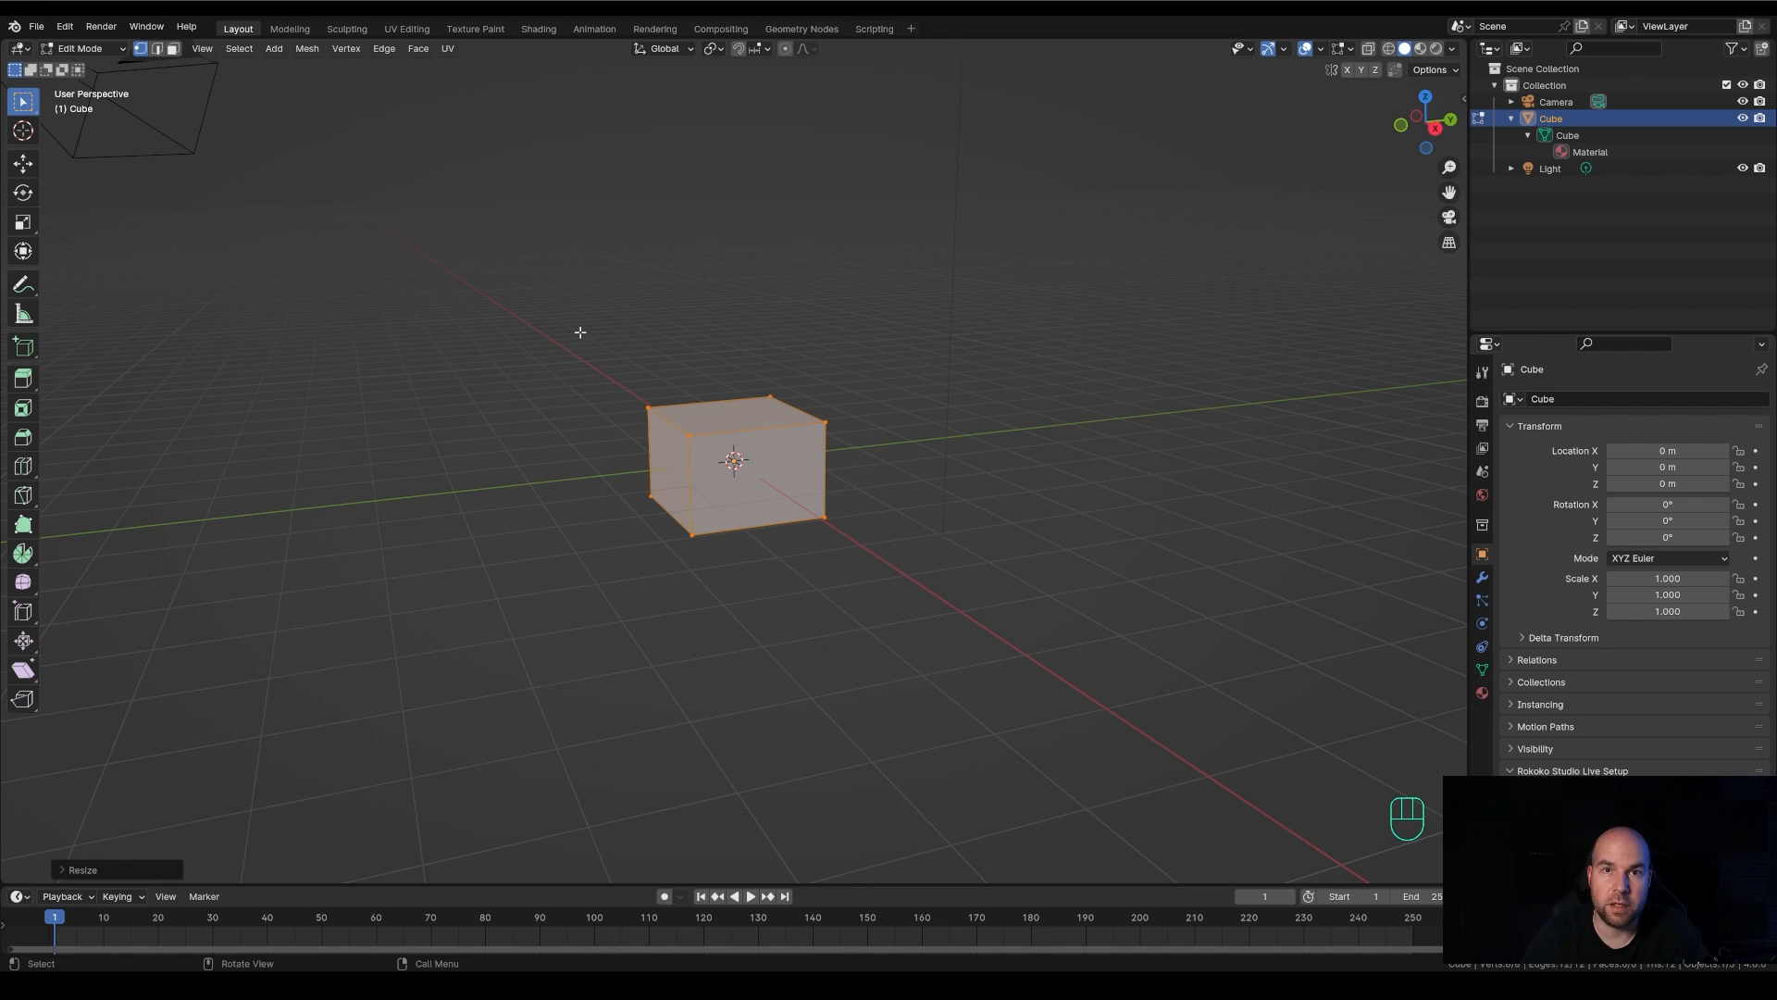
Examine the Edit Mode commands for meshes and edges, and the context commands offered for vertices
middle_drag(741, 347, 733, 401)
scroll(733, 401, up, 2)
scroll(733, 401, up, 2)
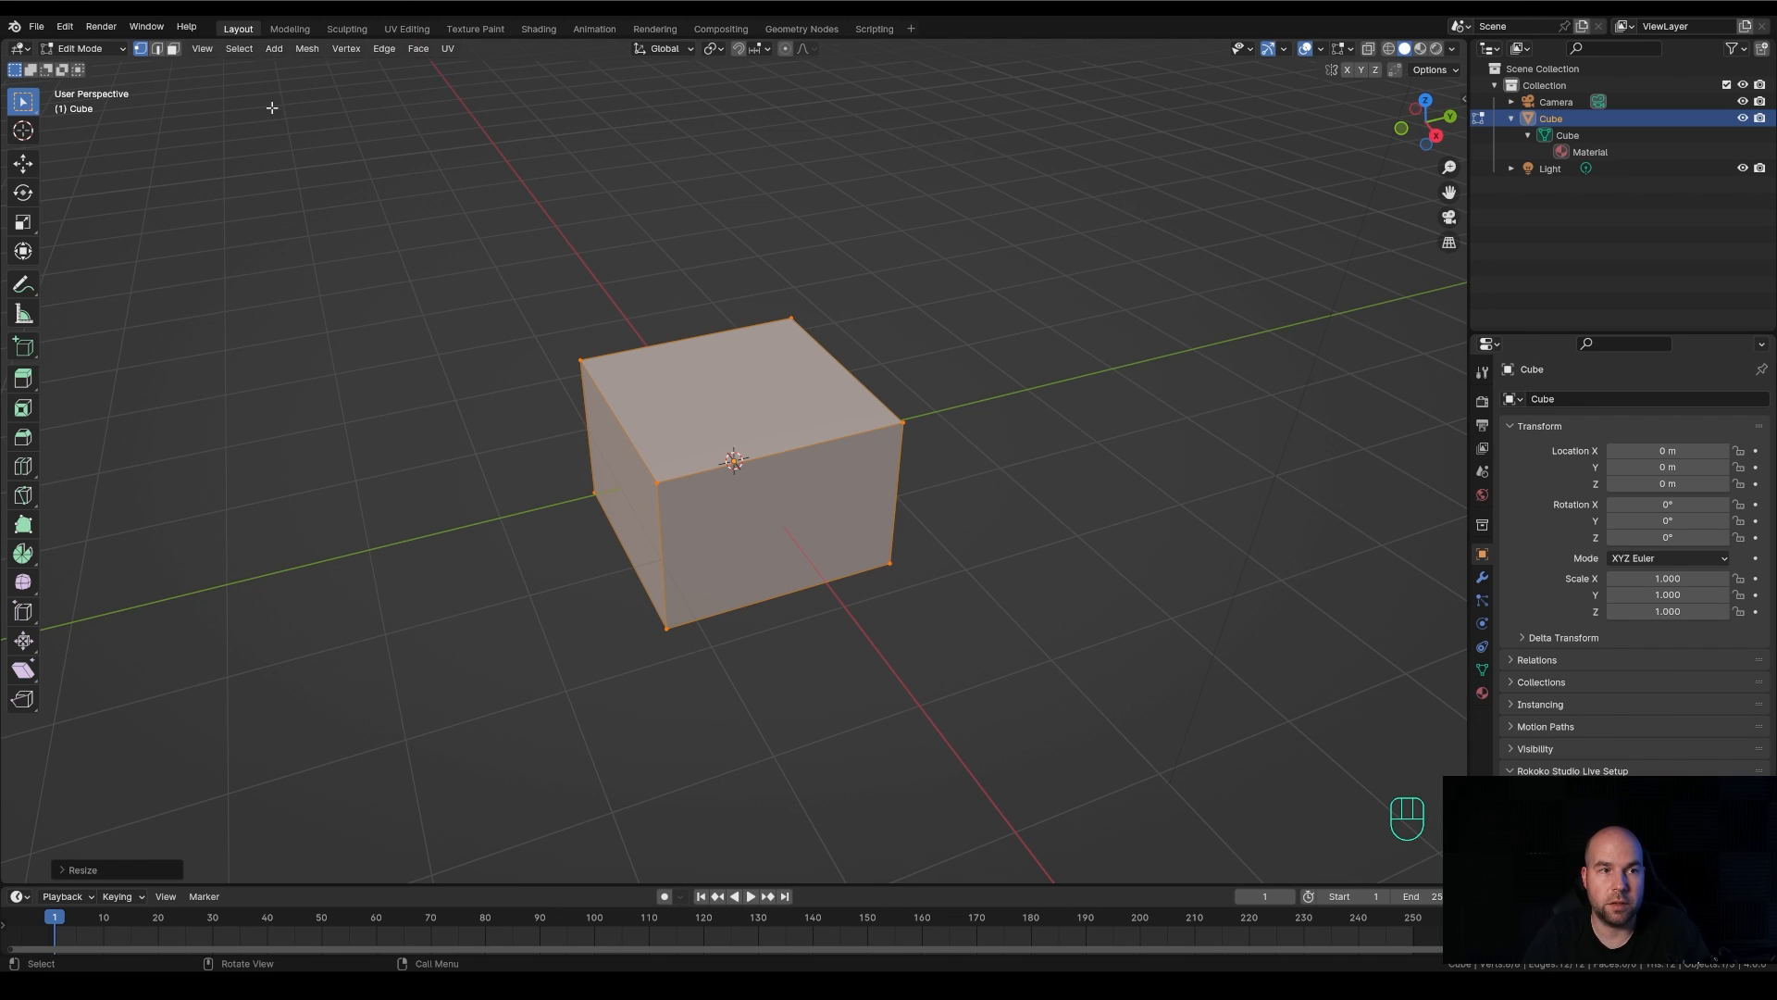
click(239, 48)
mouse_move(277, 51)
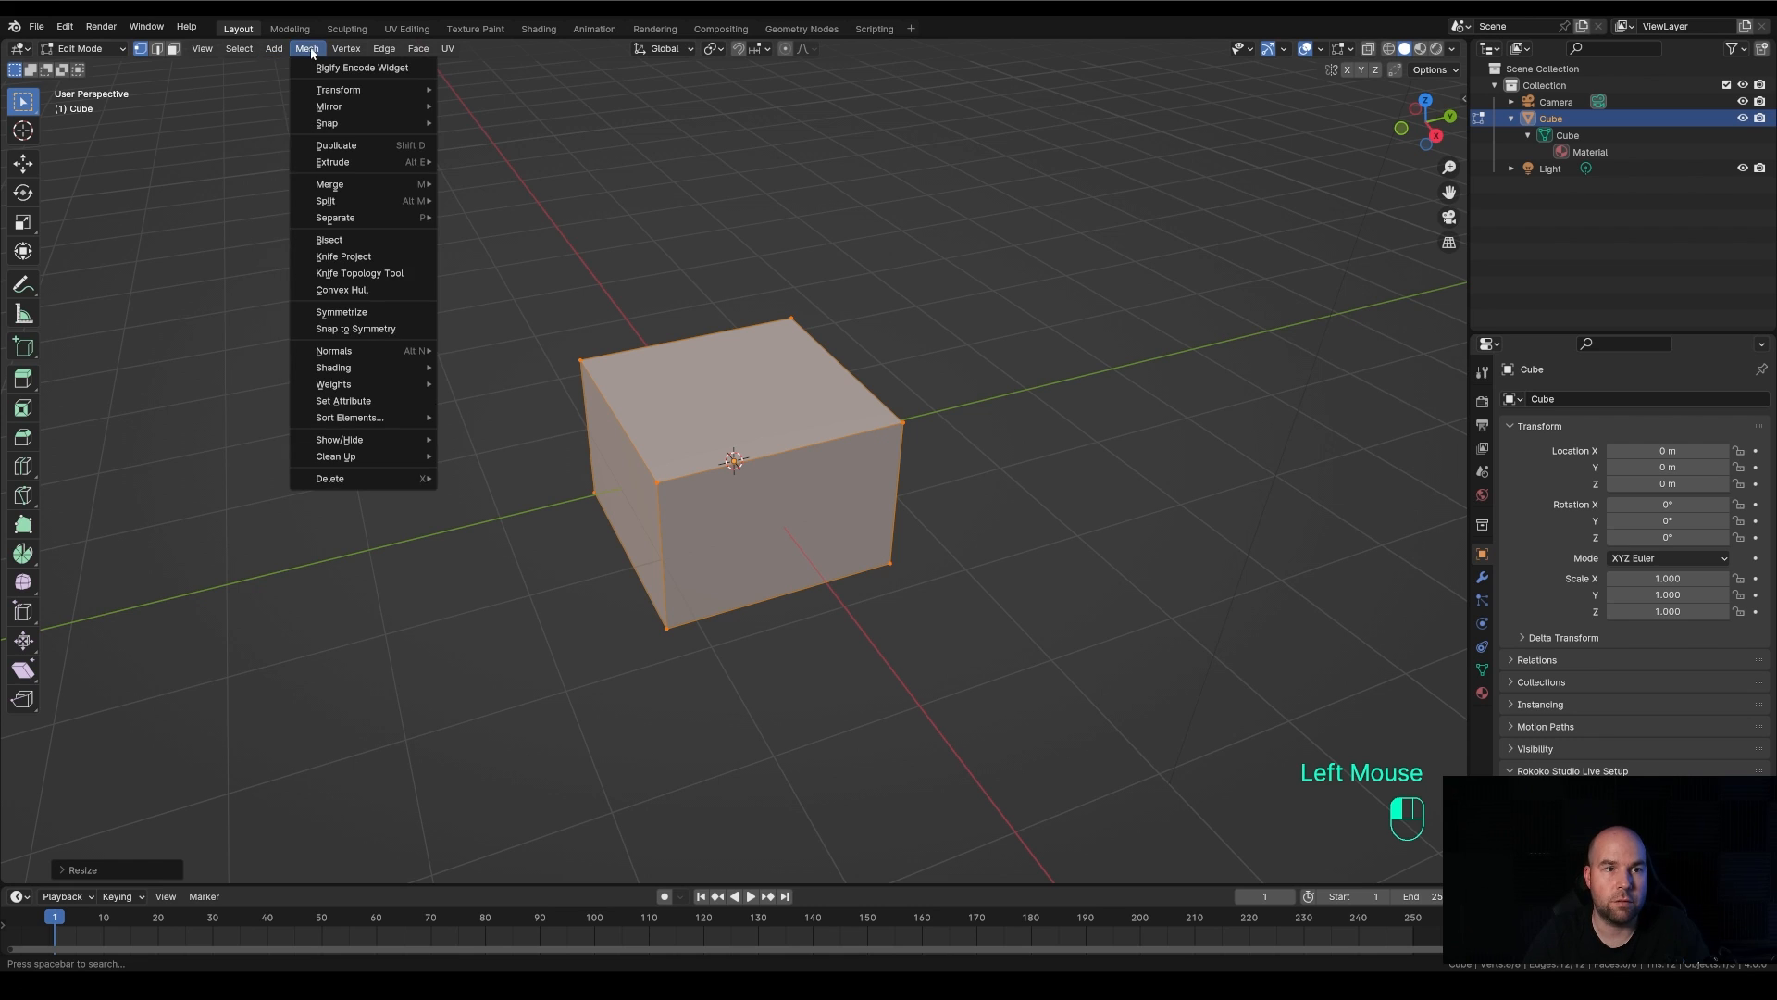
mouse_move(384, 52)
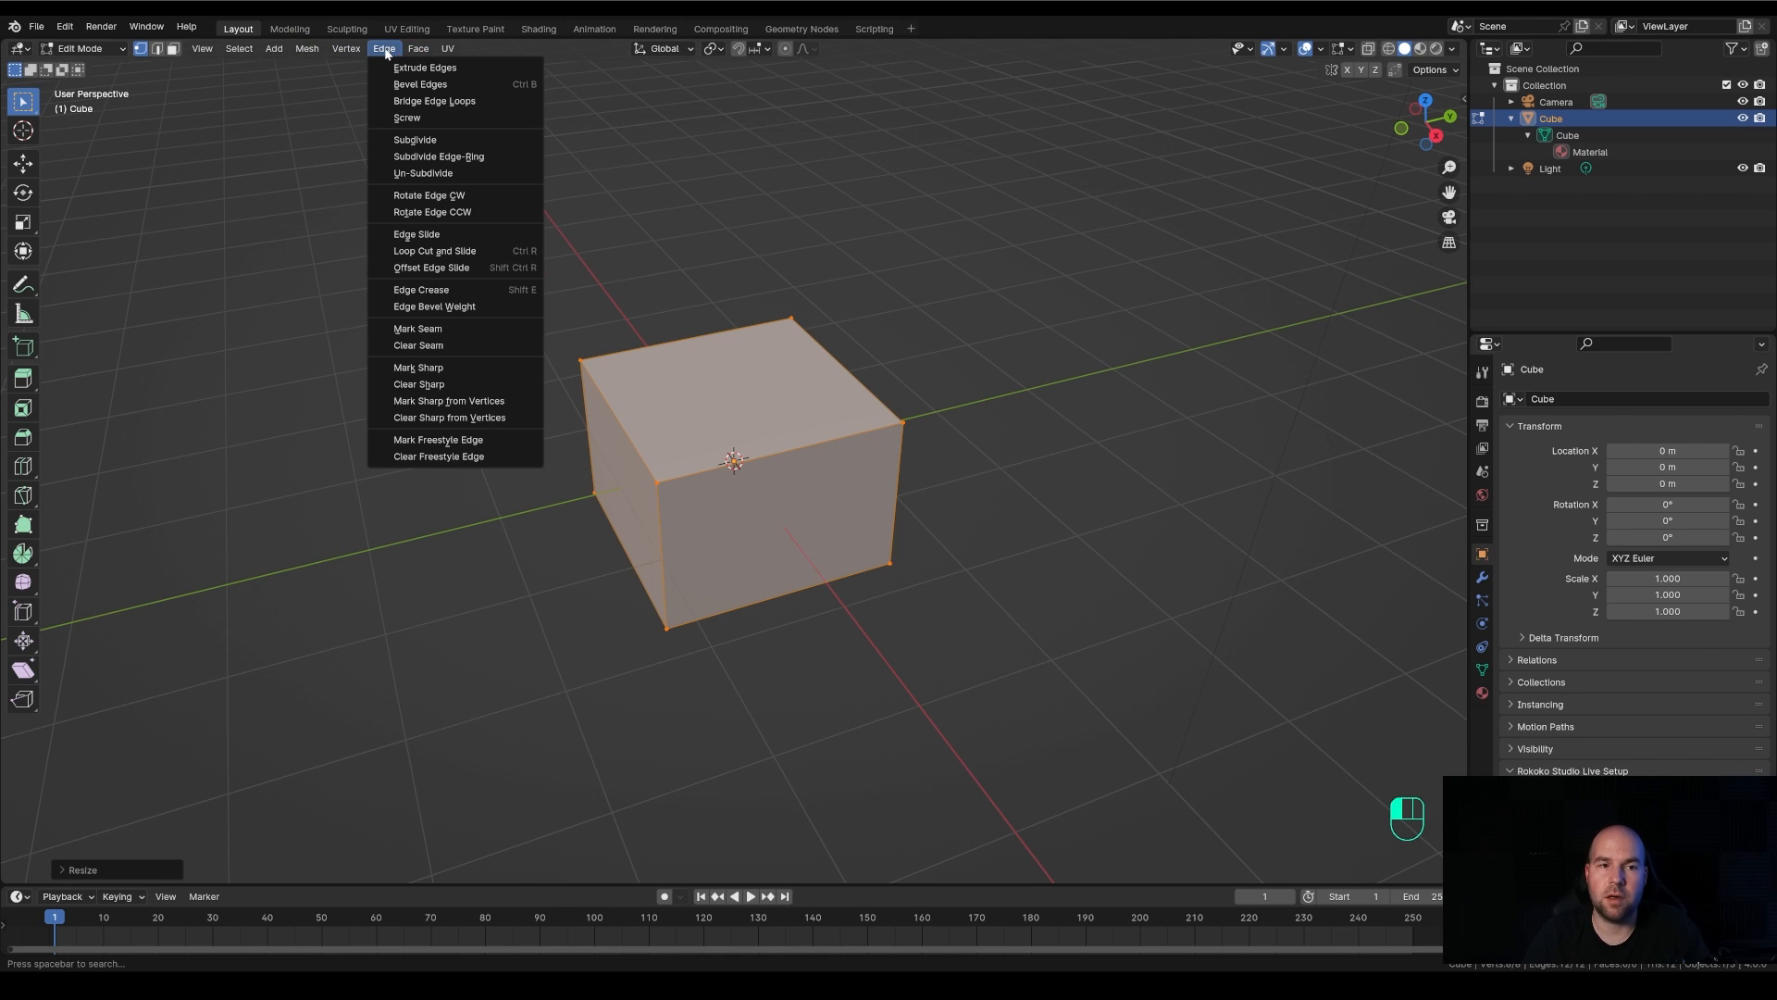
right_click(776, 393)
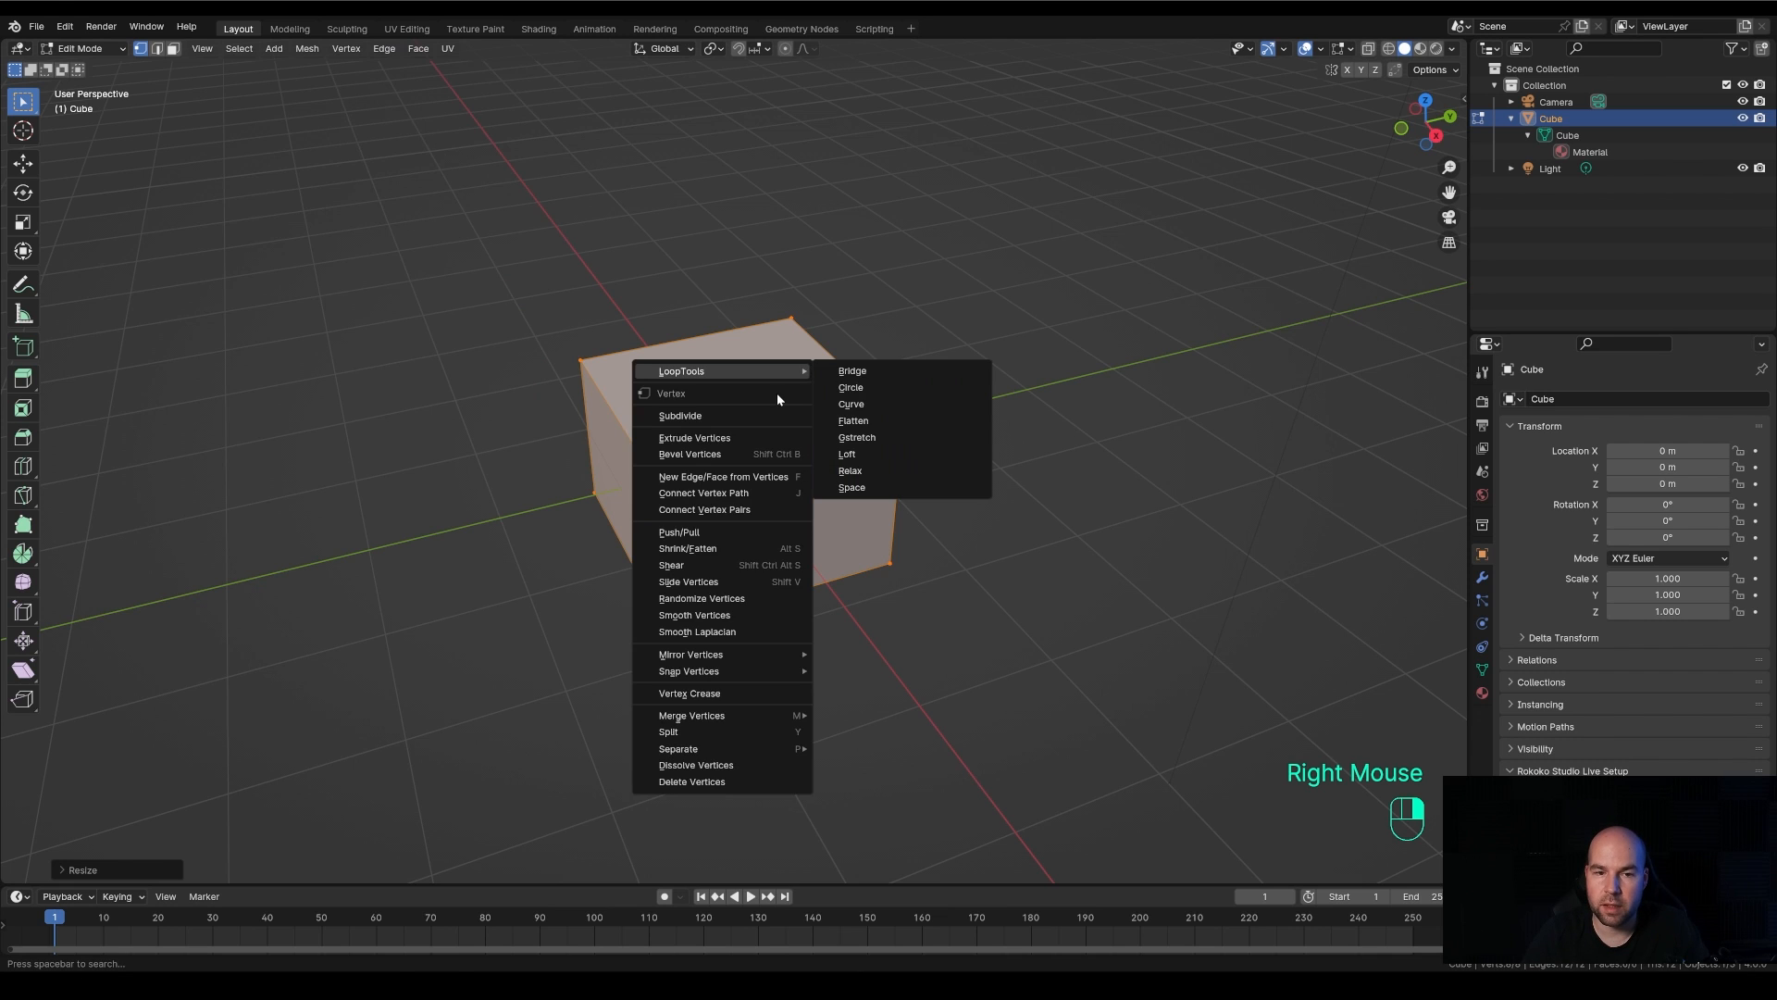
right_click(1007, 370)
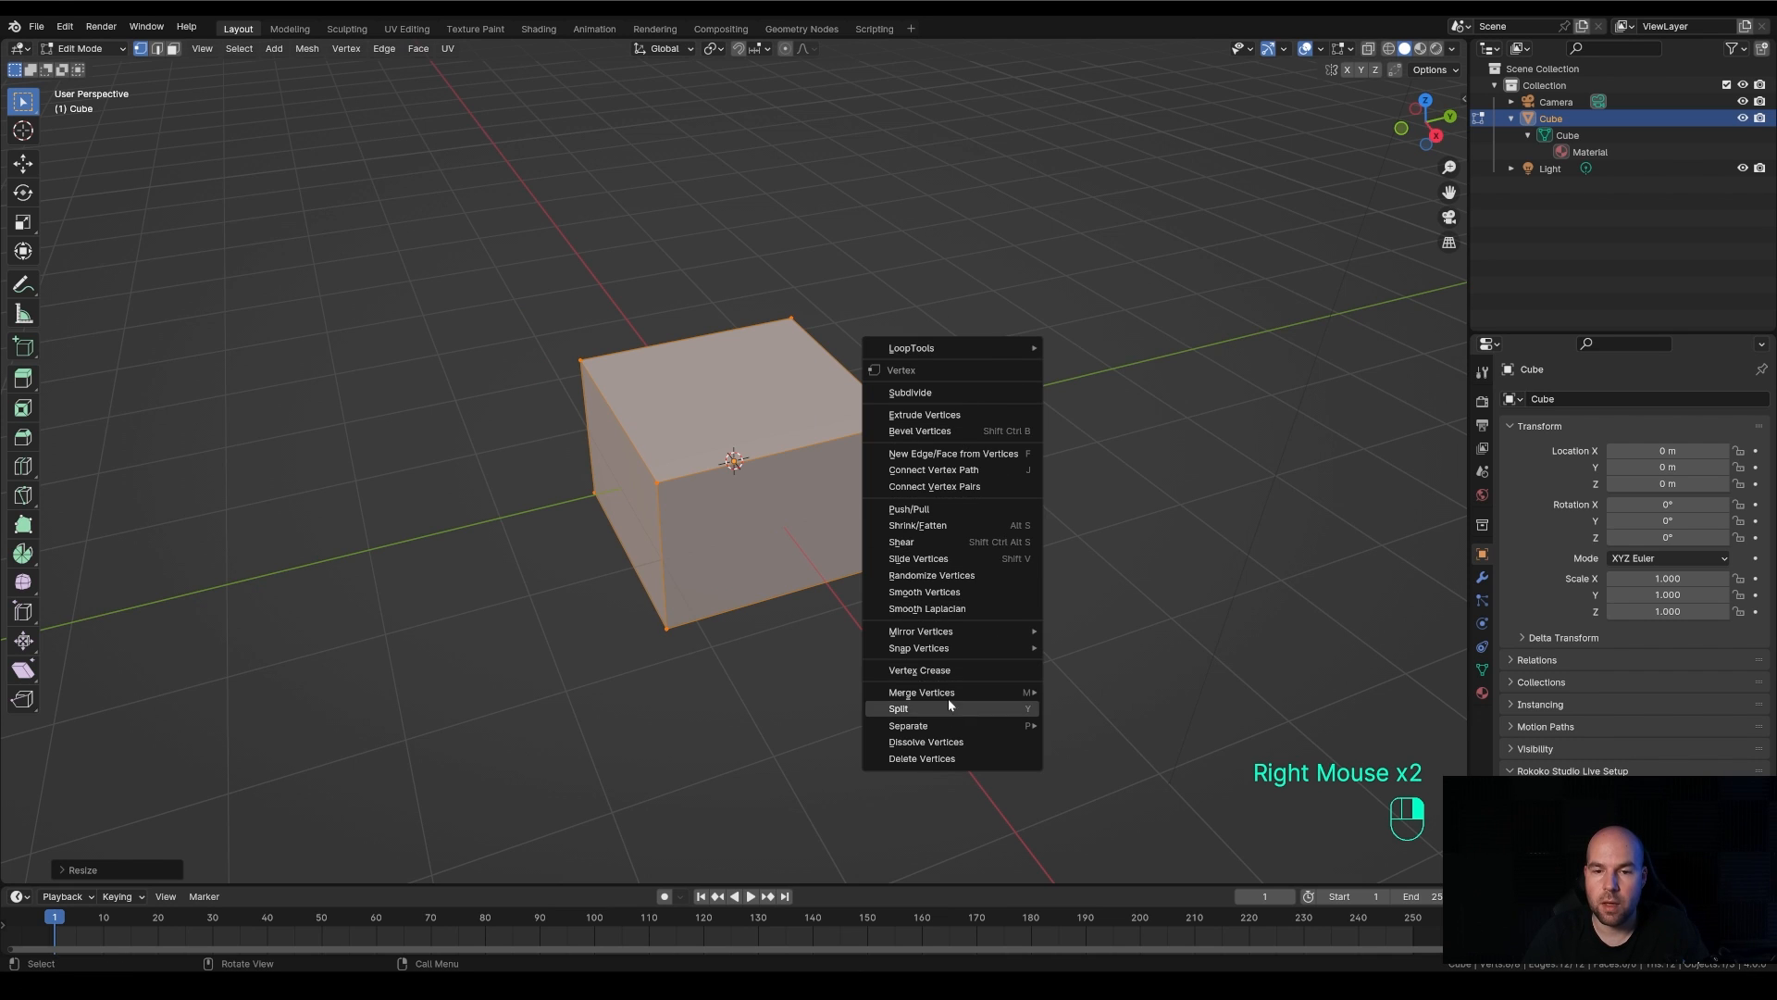
right_click(523, 324)
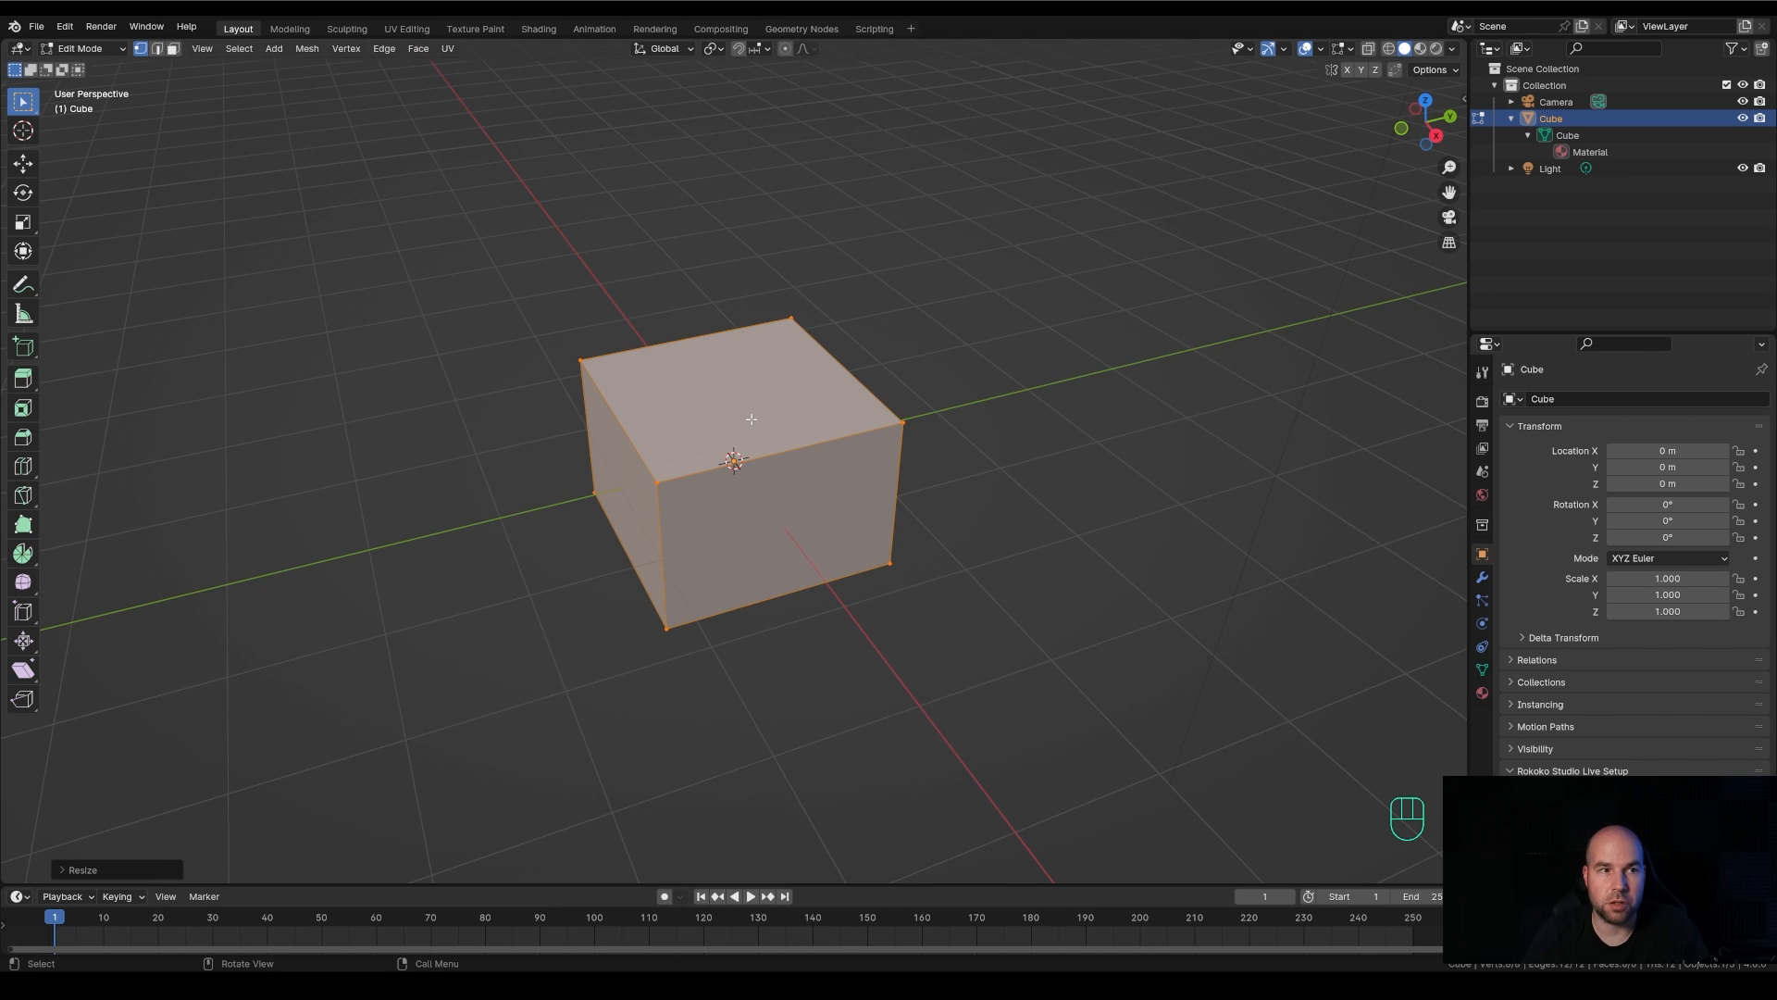
Change to edge and face select mode in turn and compare the context commands offered for each element type
double_click(142, 50)
click(158, 52)
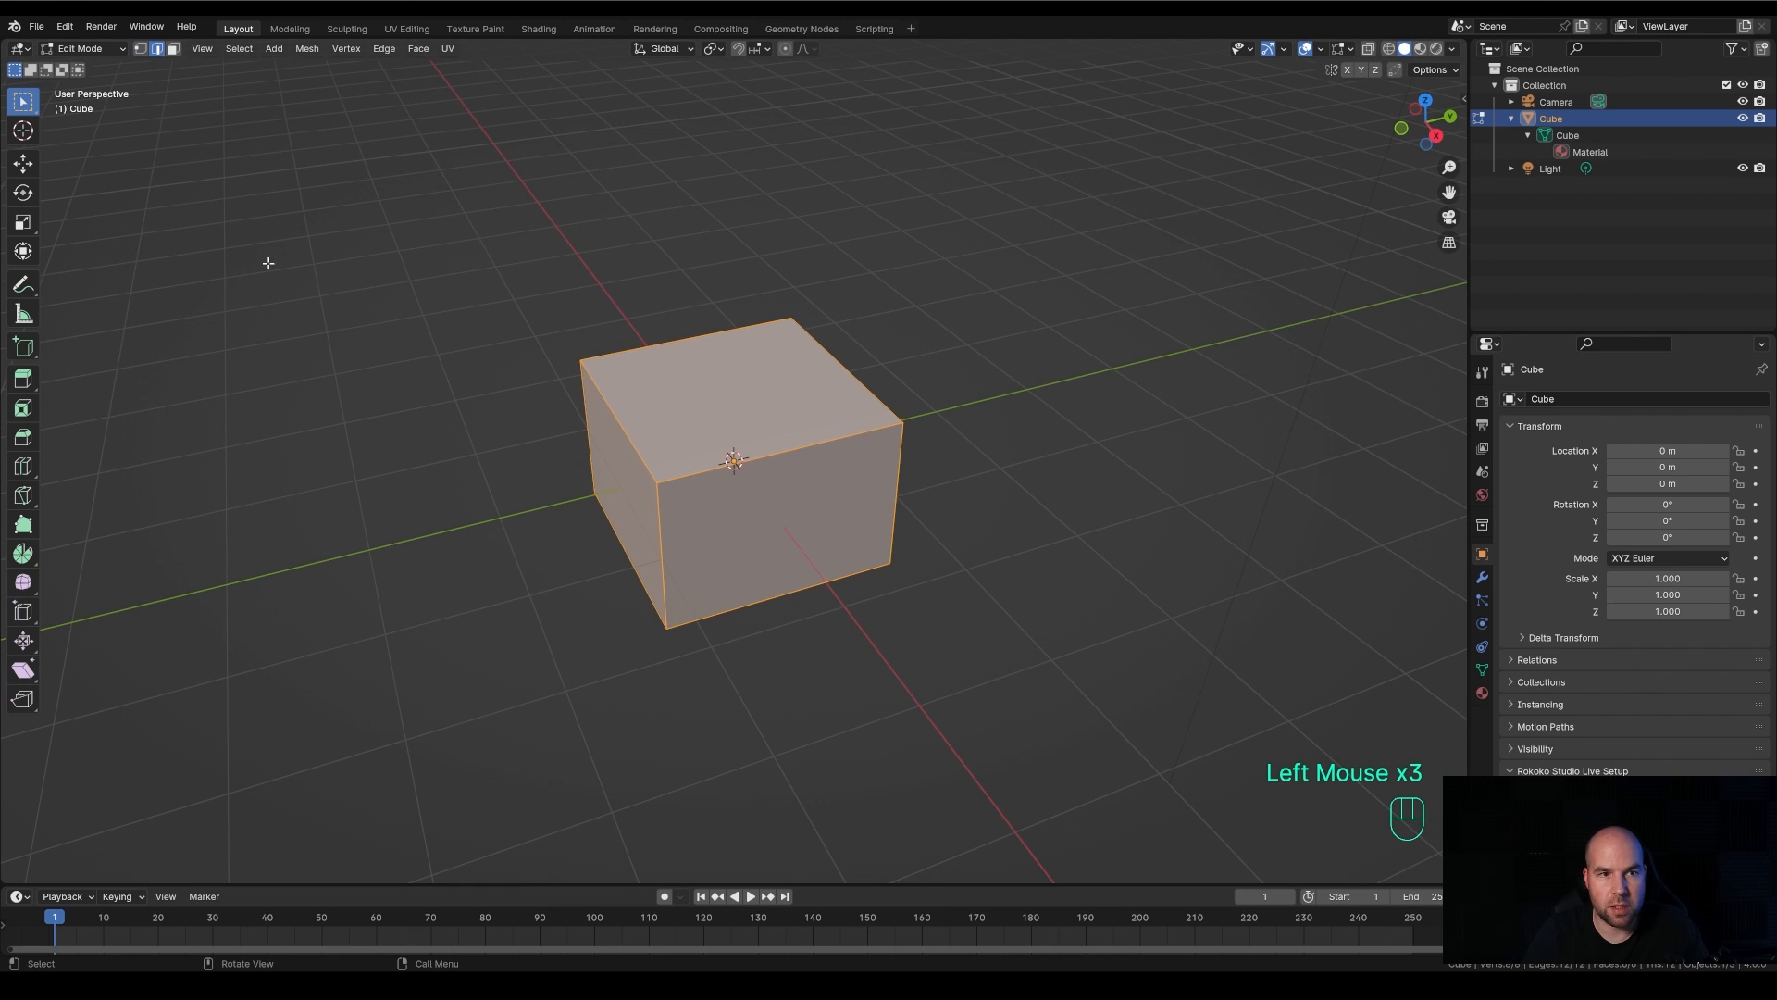
right_click(624, 333)
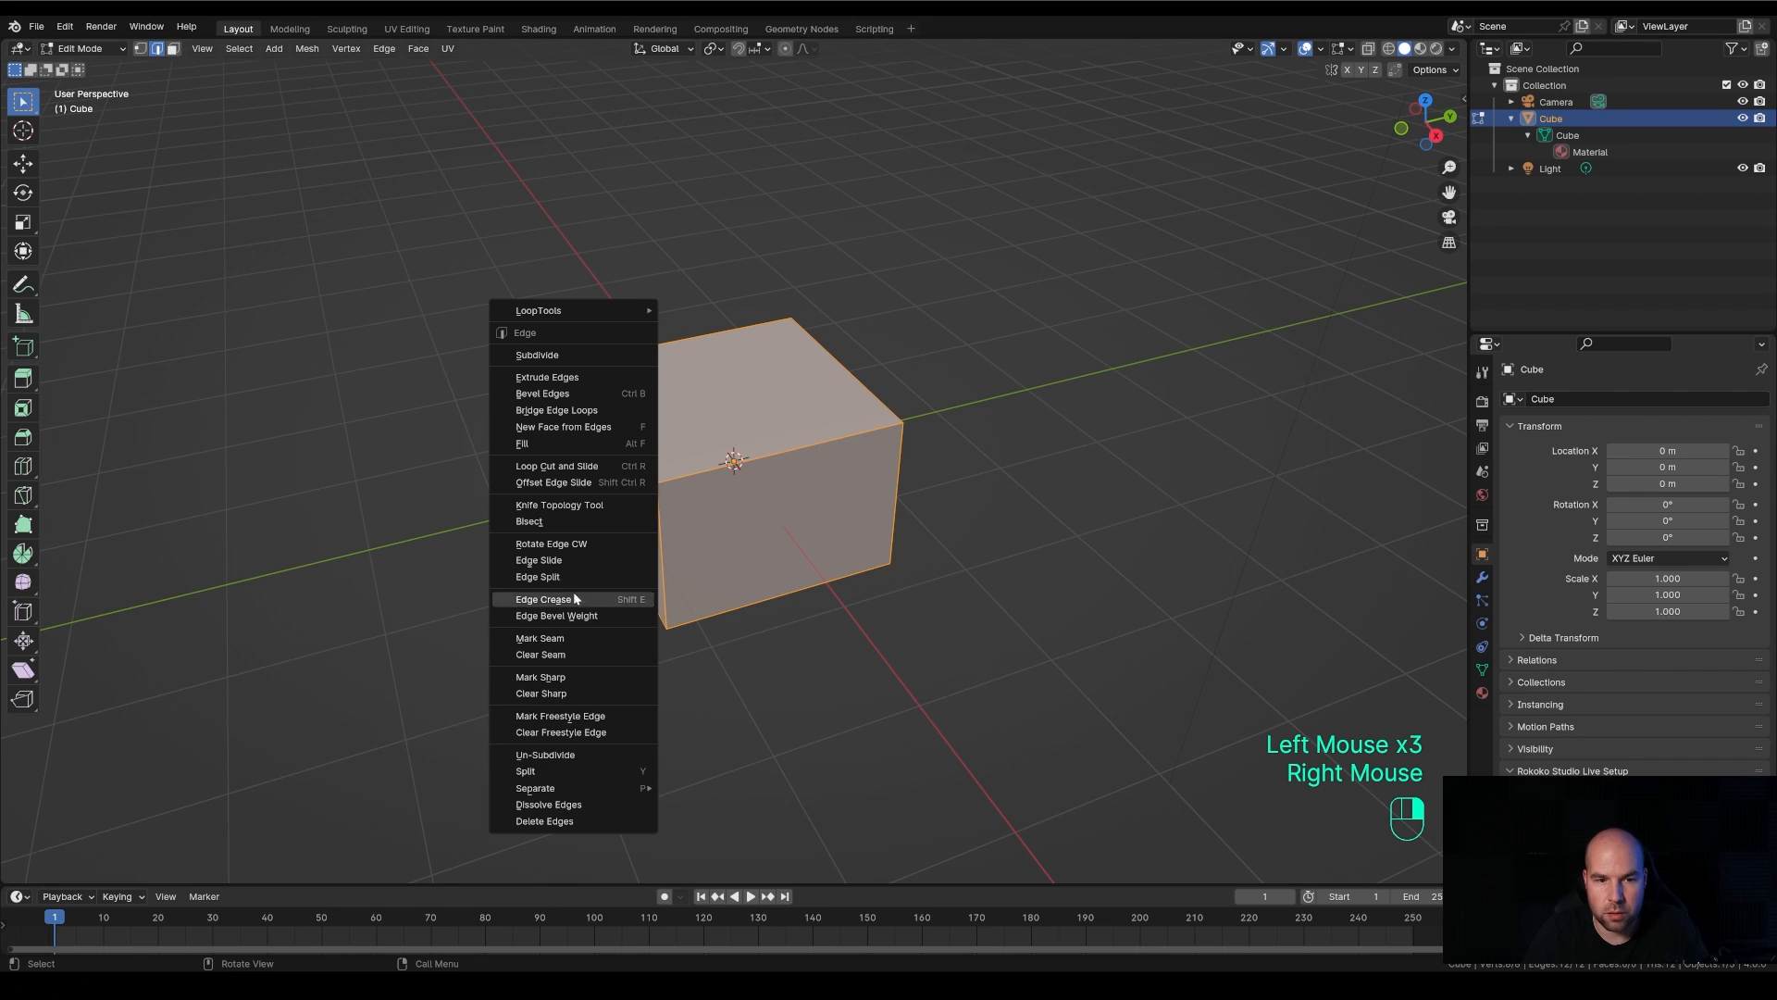
click(173, 49)
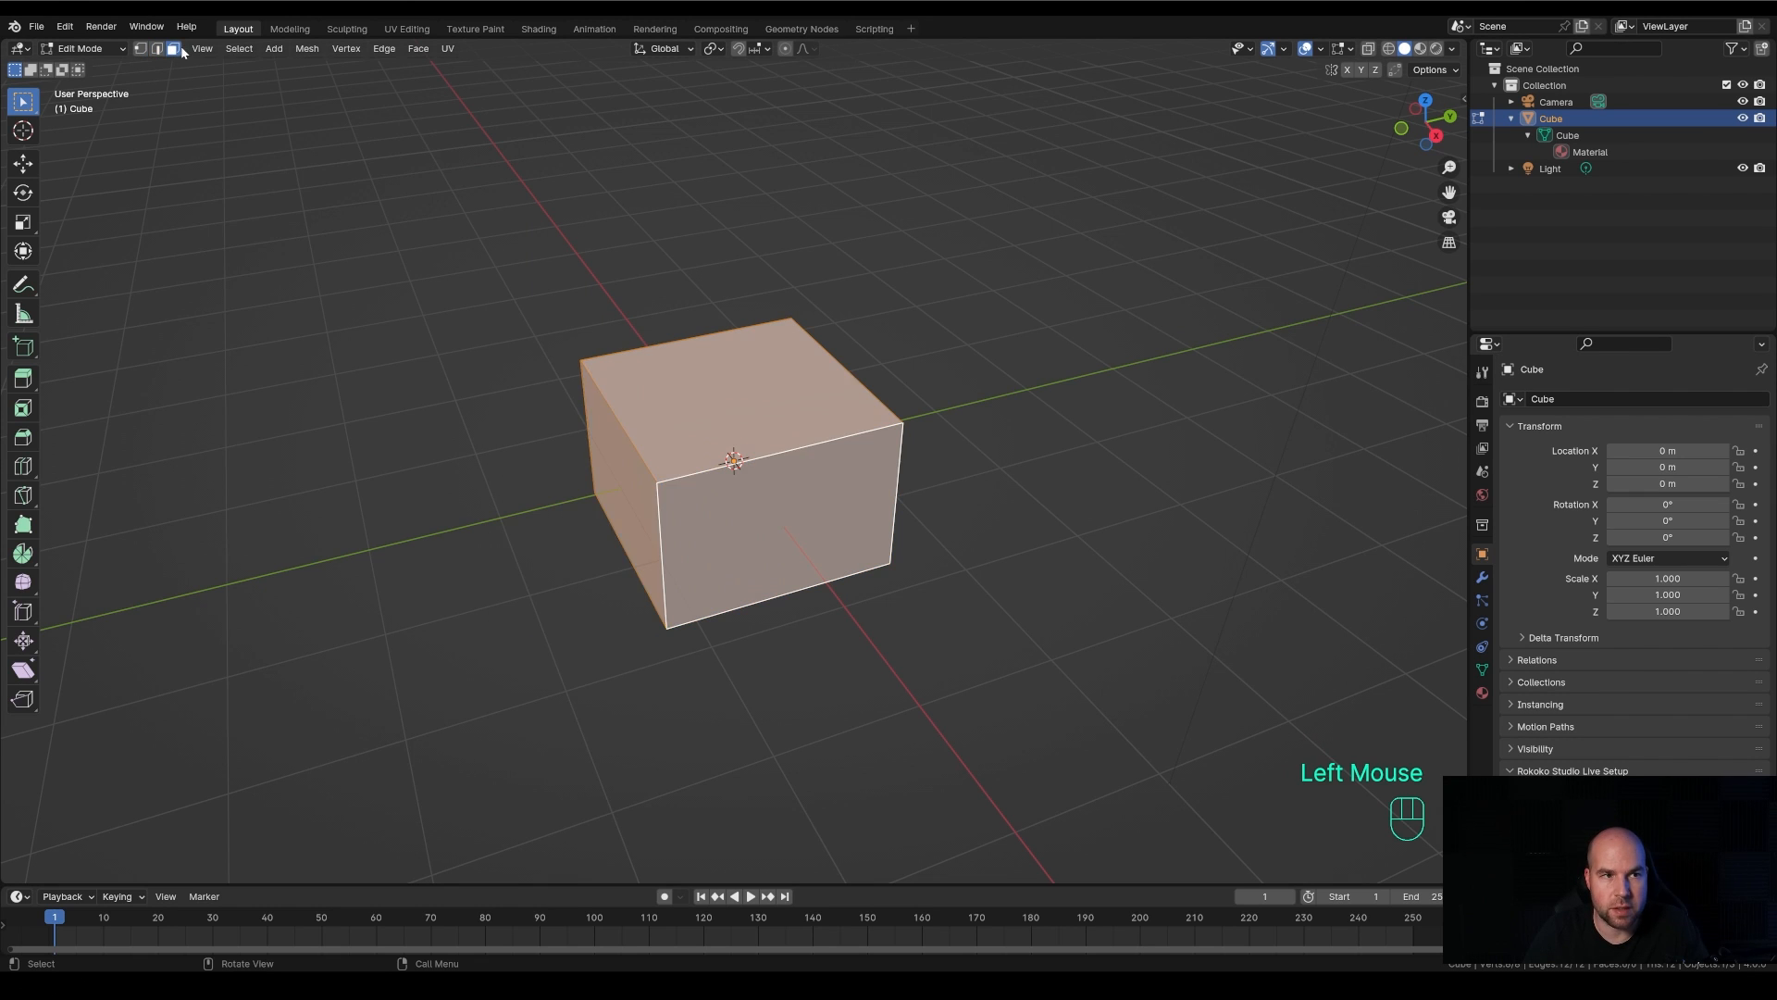
right_click(650, 407)
Return to vertex select mode and subdivide the entire flattened cube twice
click(141, 50)
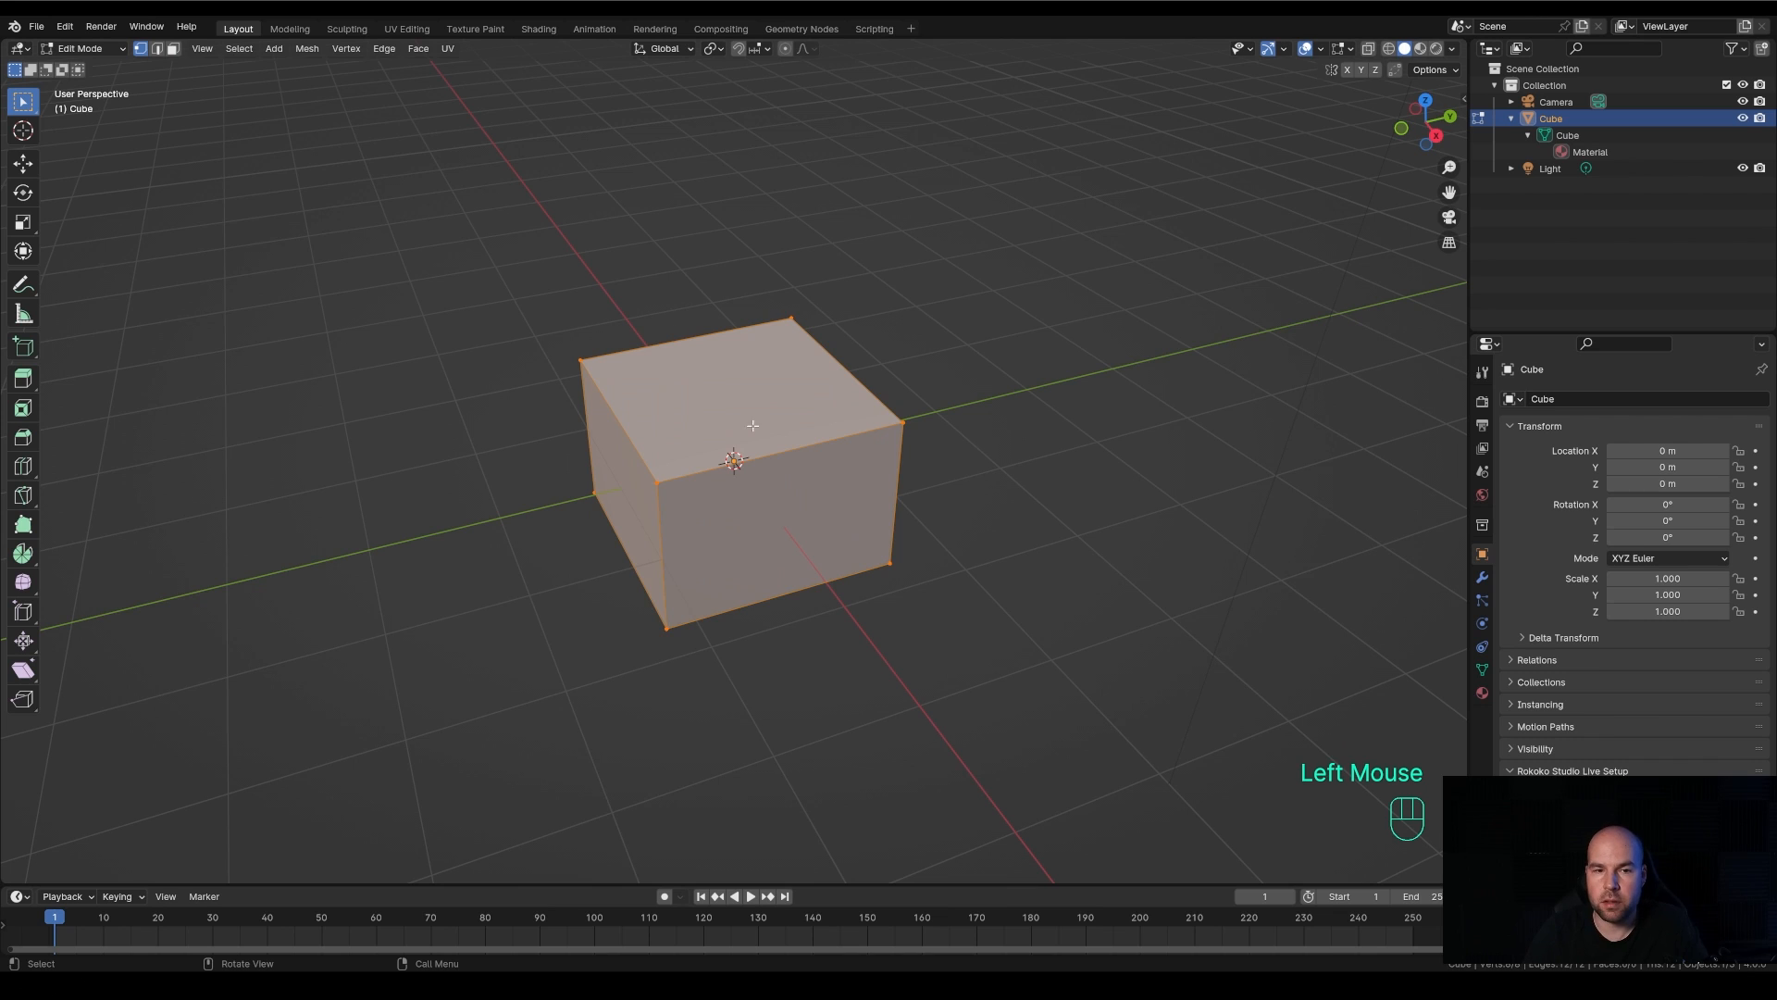
right_click(776, 386)
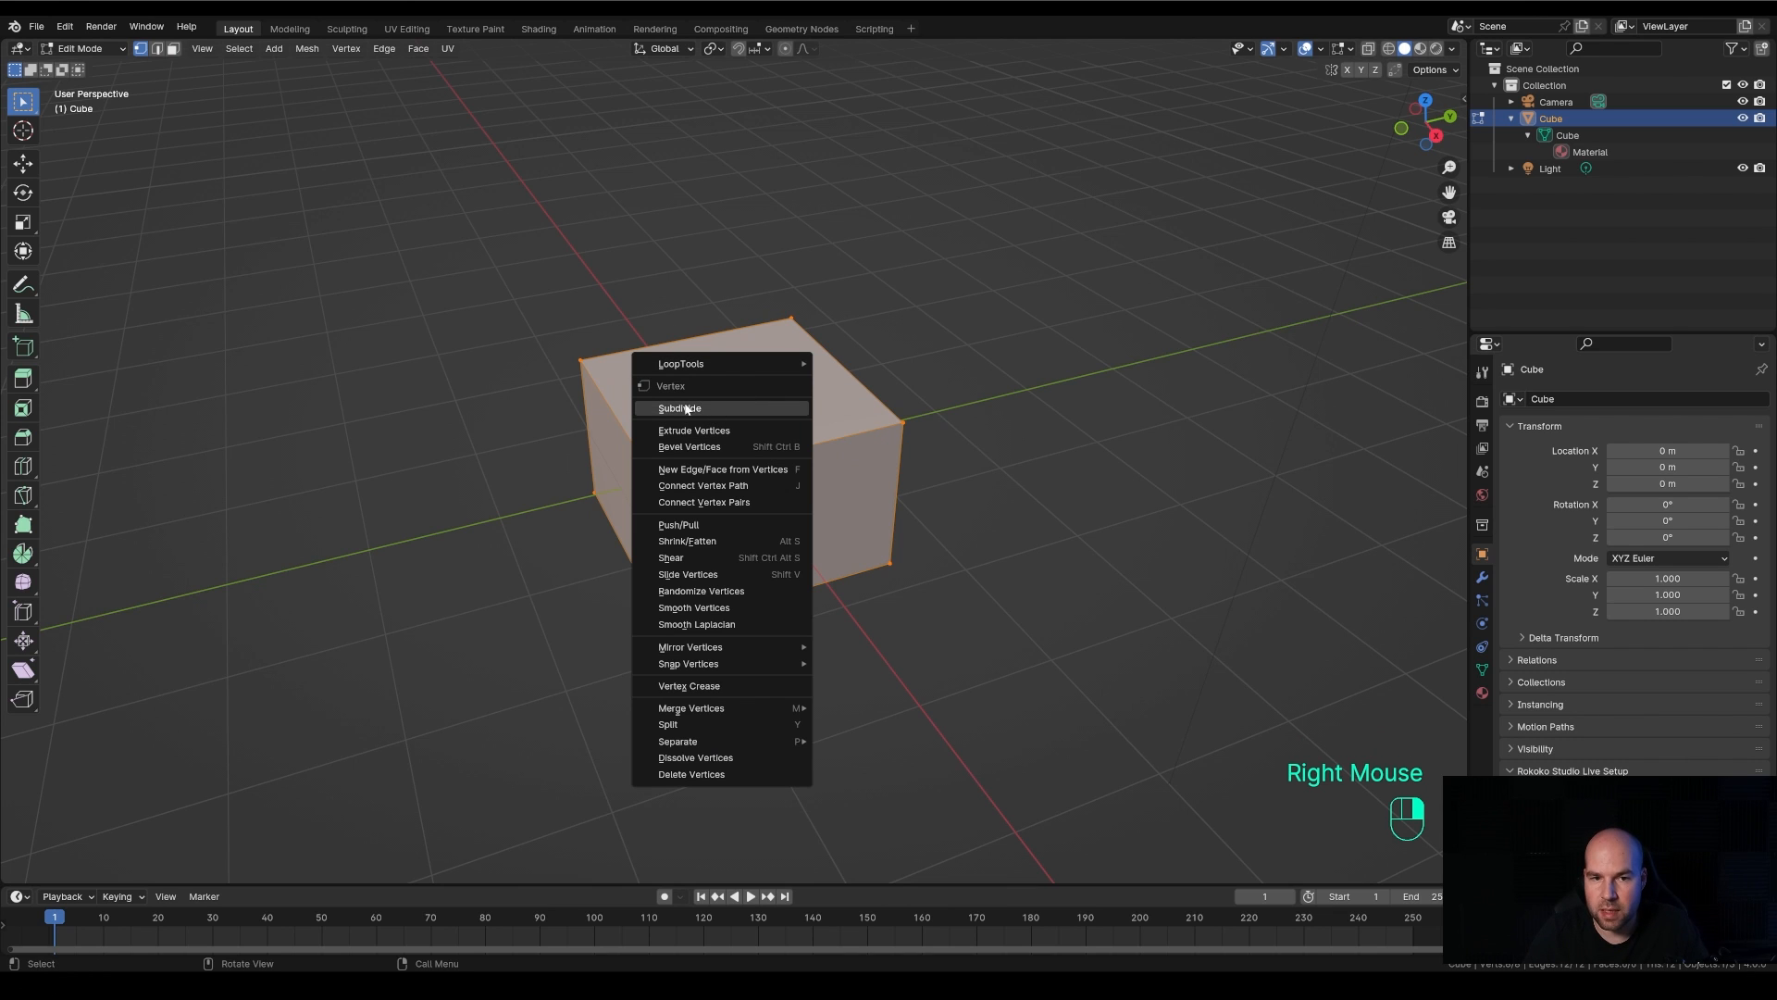
click(724, 407)
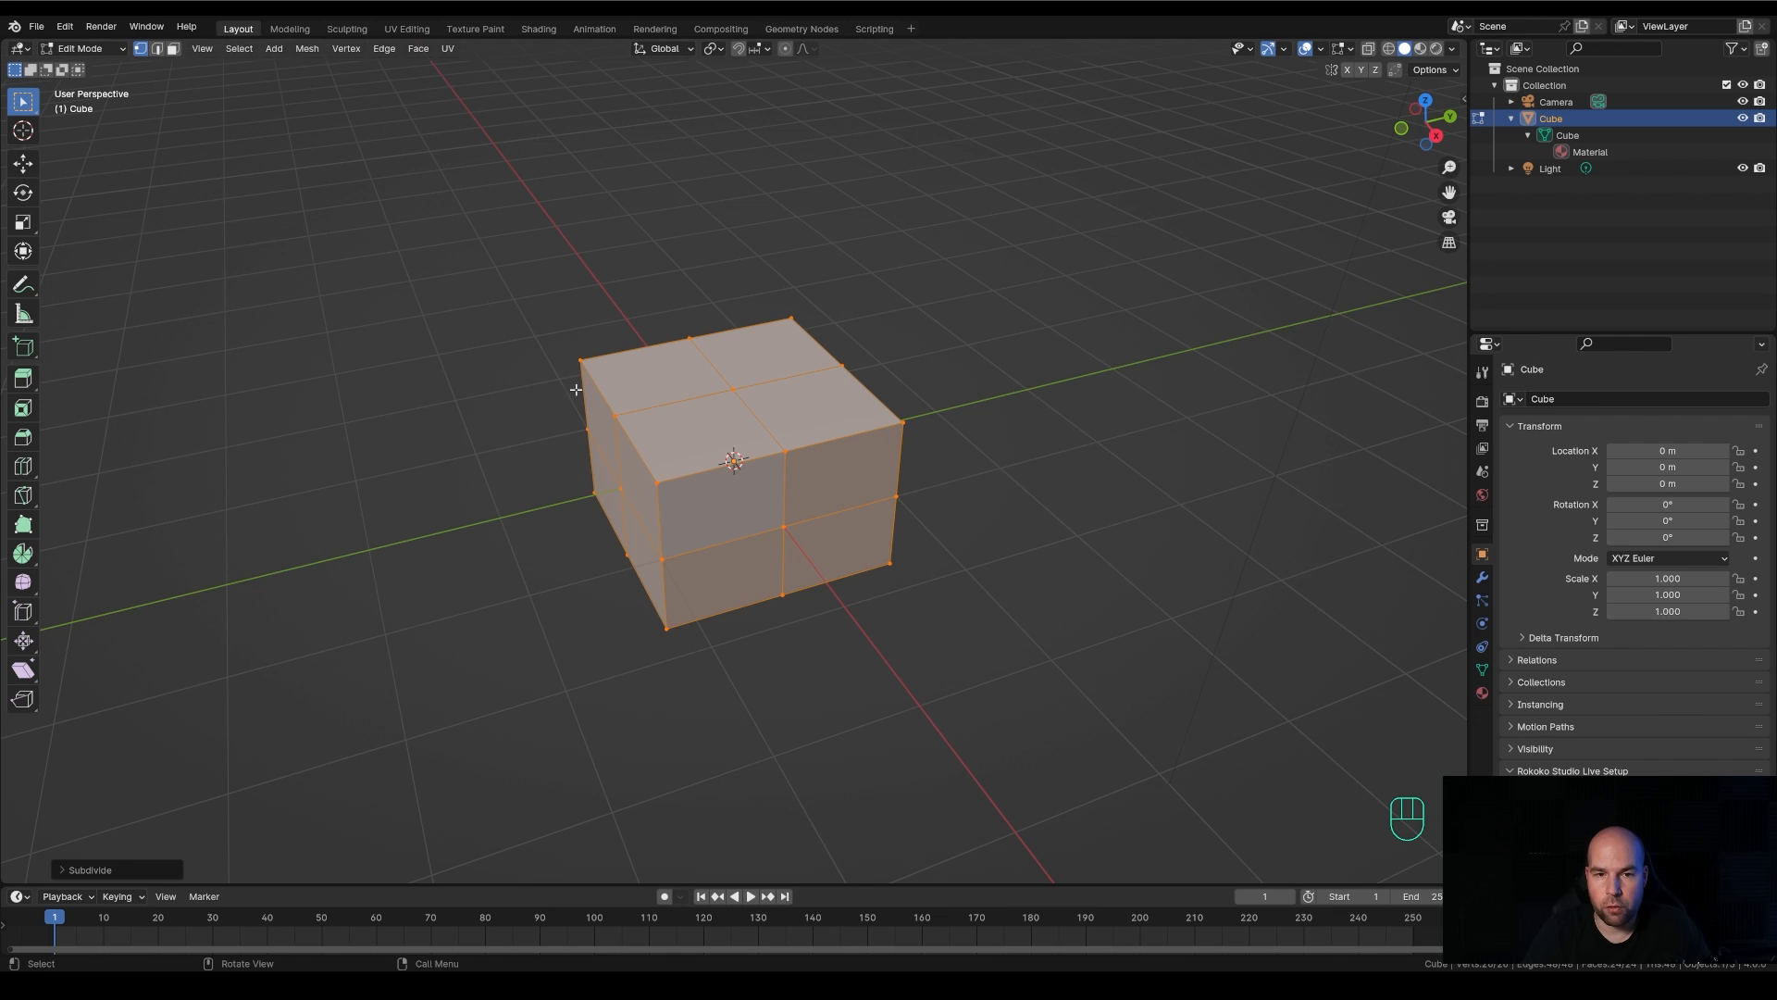
right_click(849, 396)
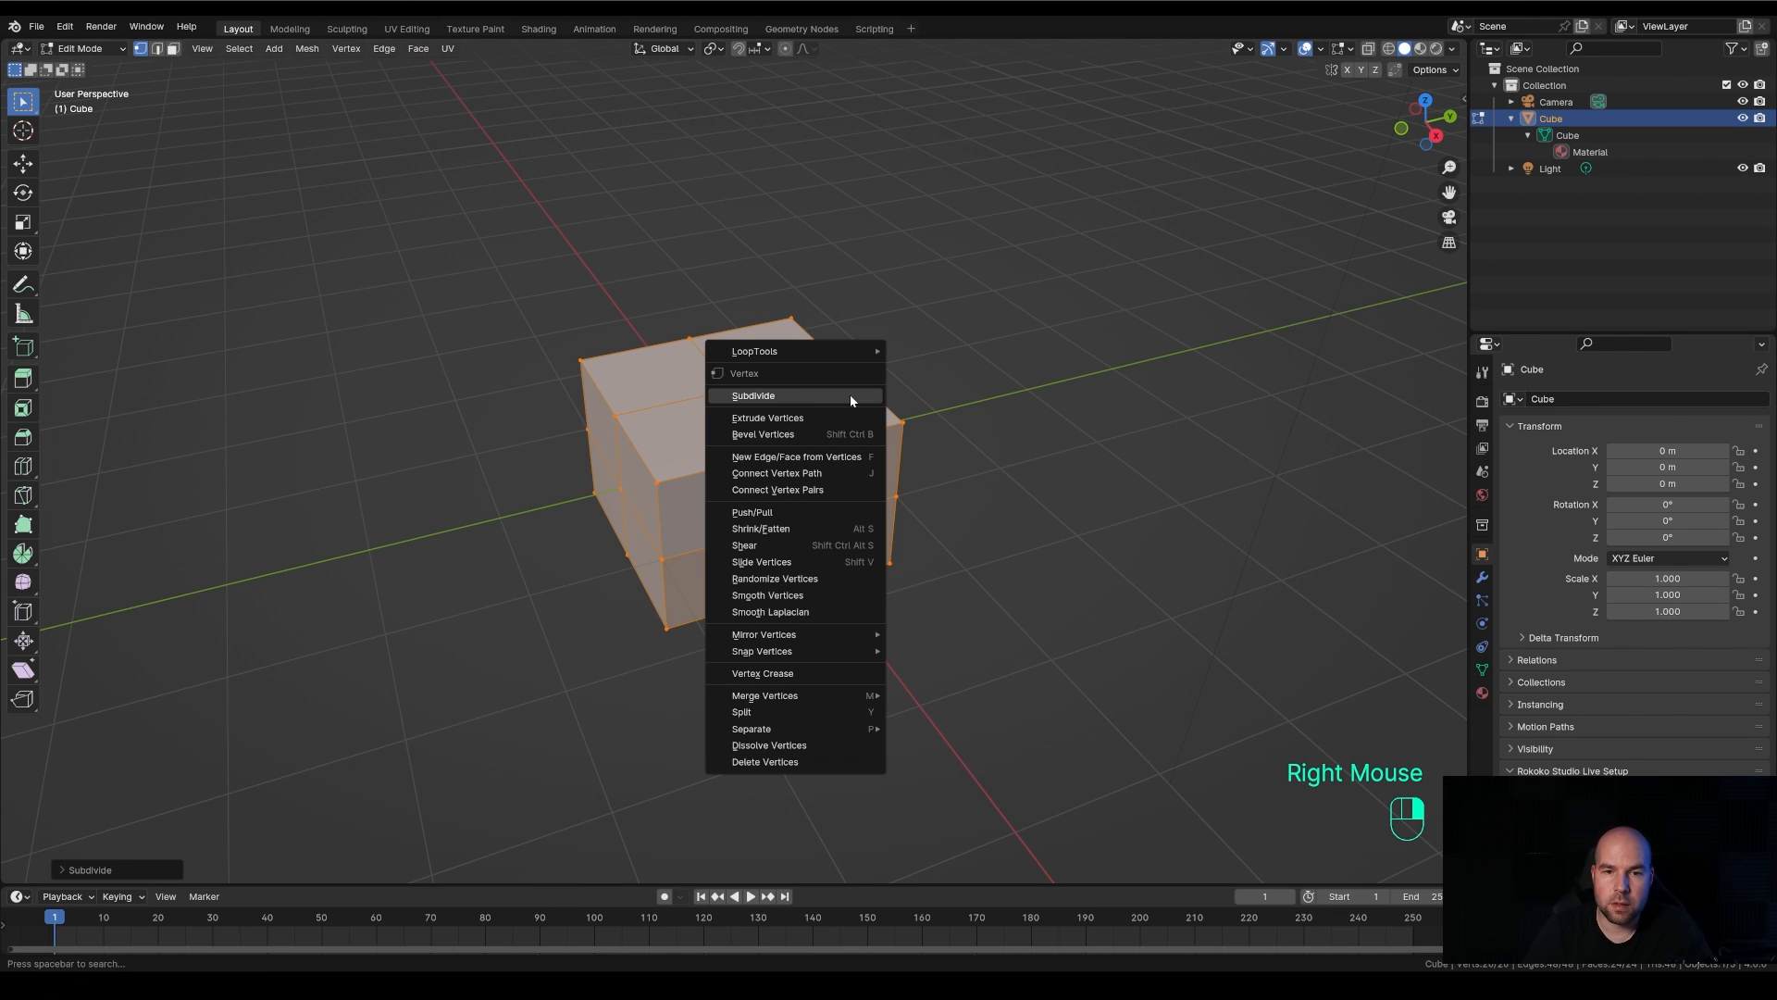
click(797, 395)
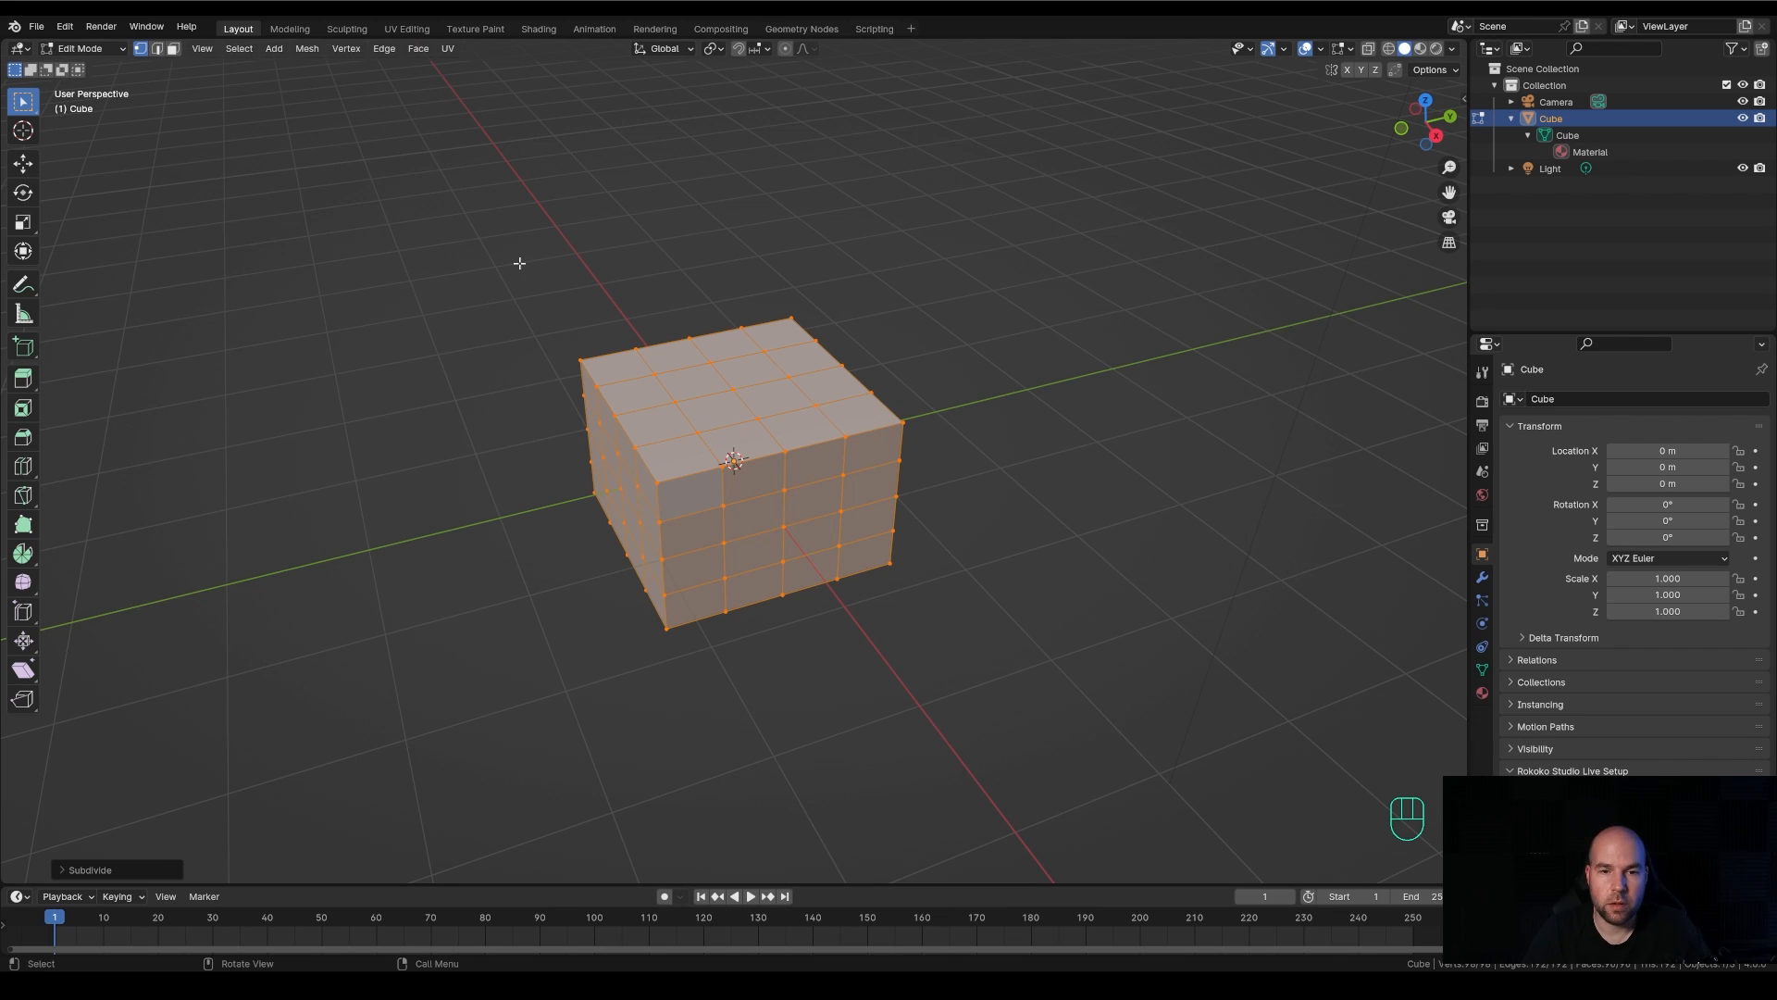
Change to face select mode and select the four central faces on the cube's upper side with one selection box
click(174, 48)
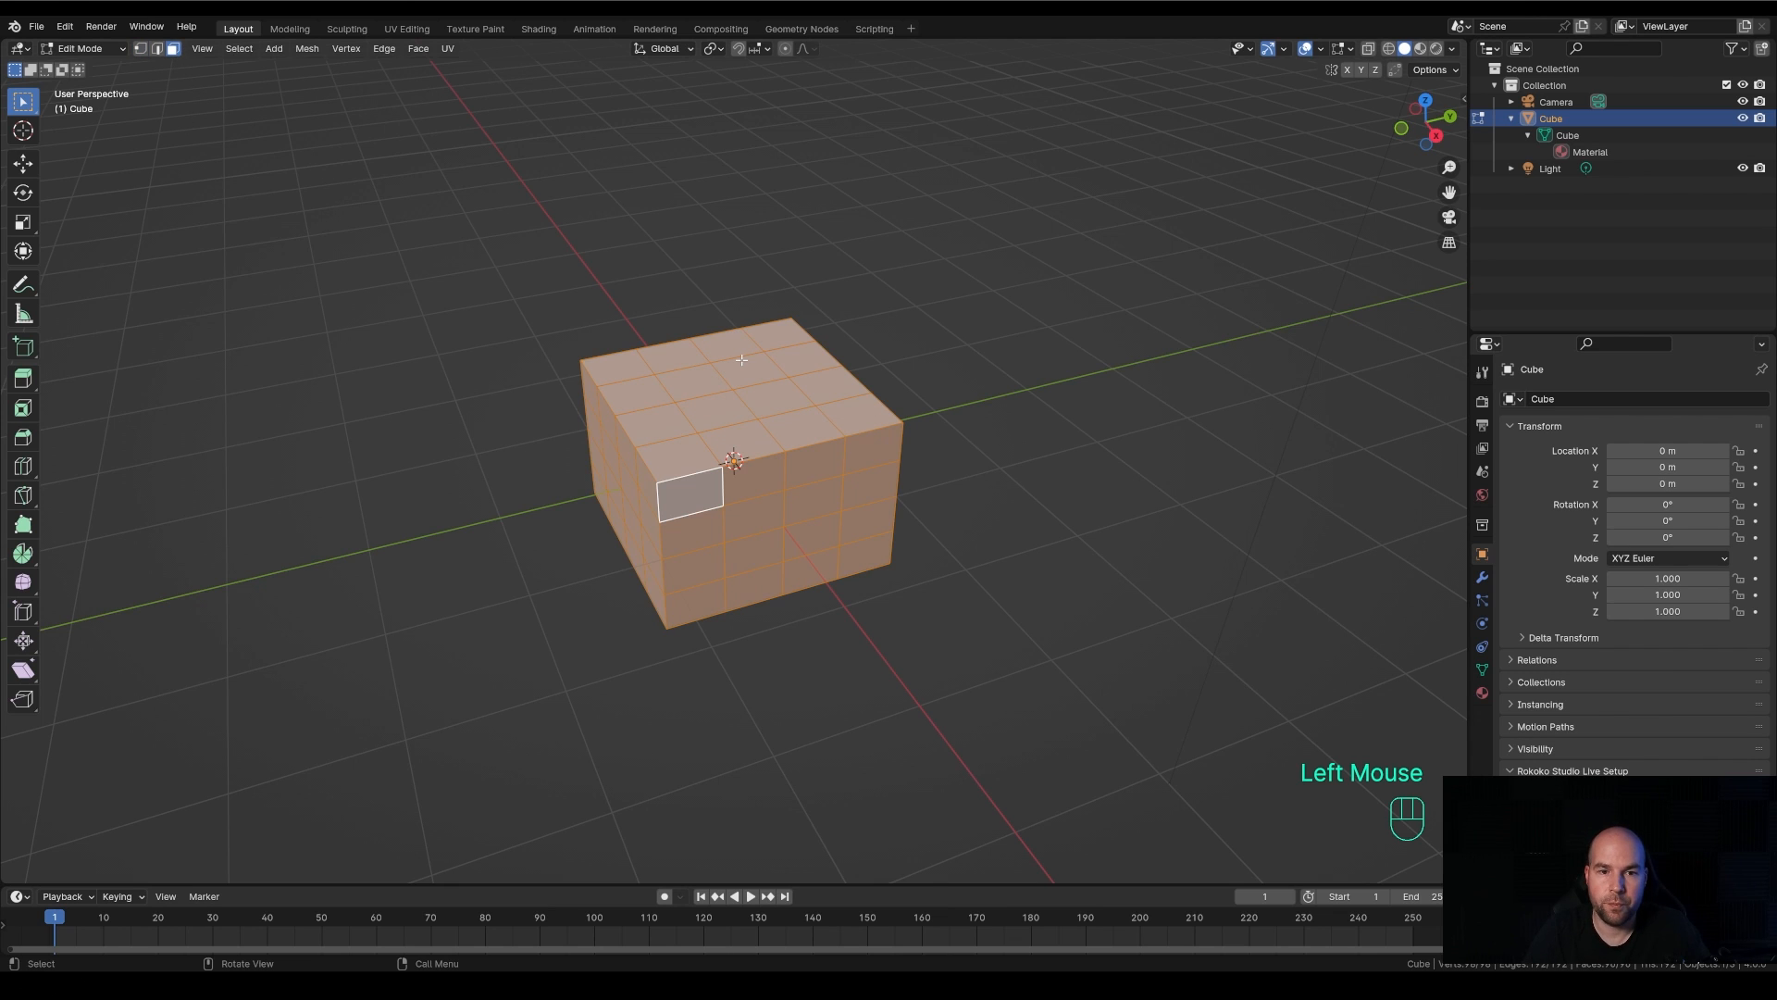
click(701, 382)
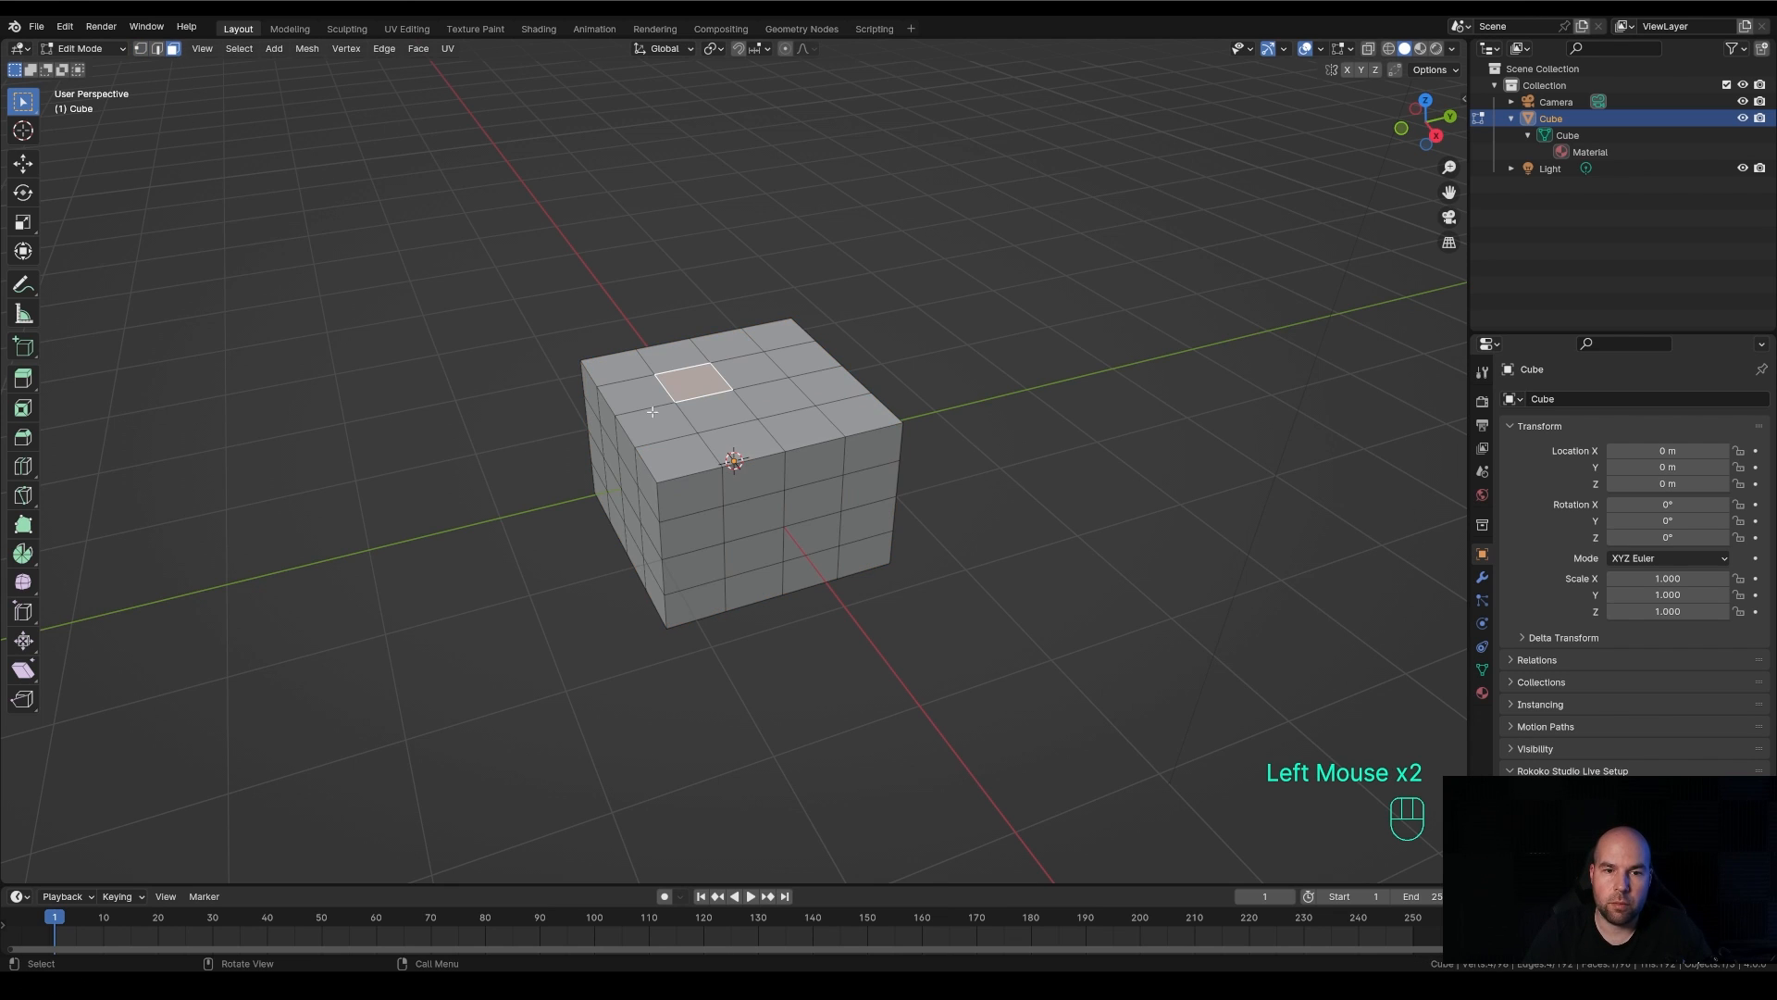
key(ctrl+z)
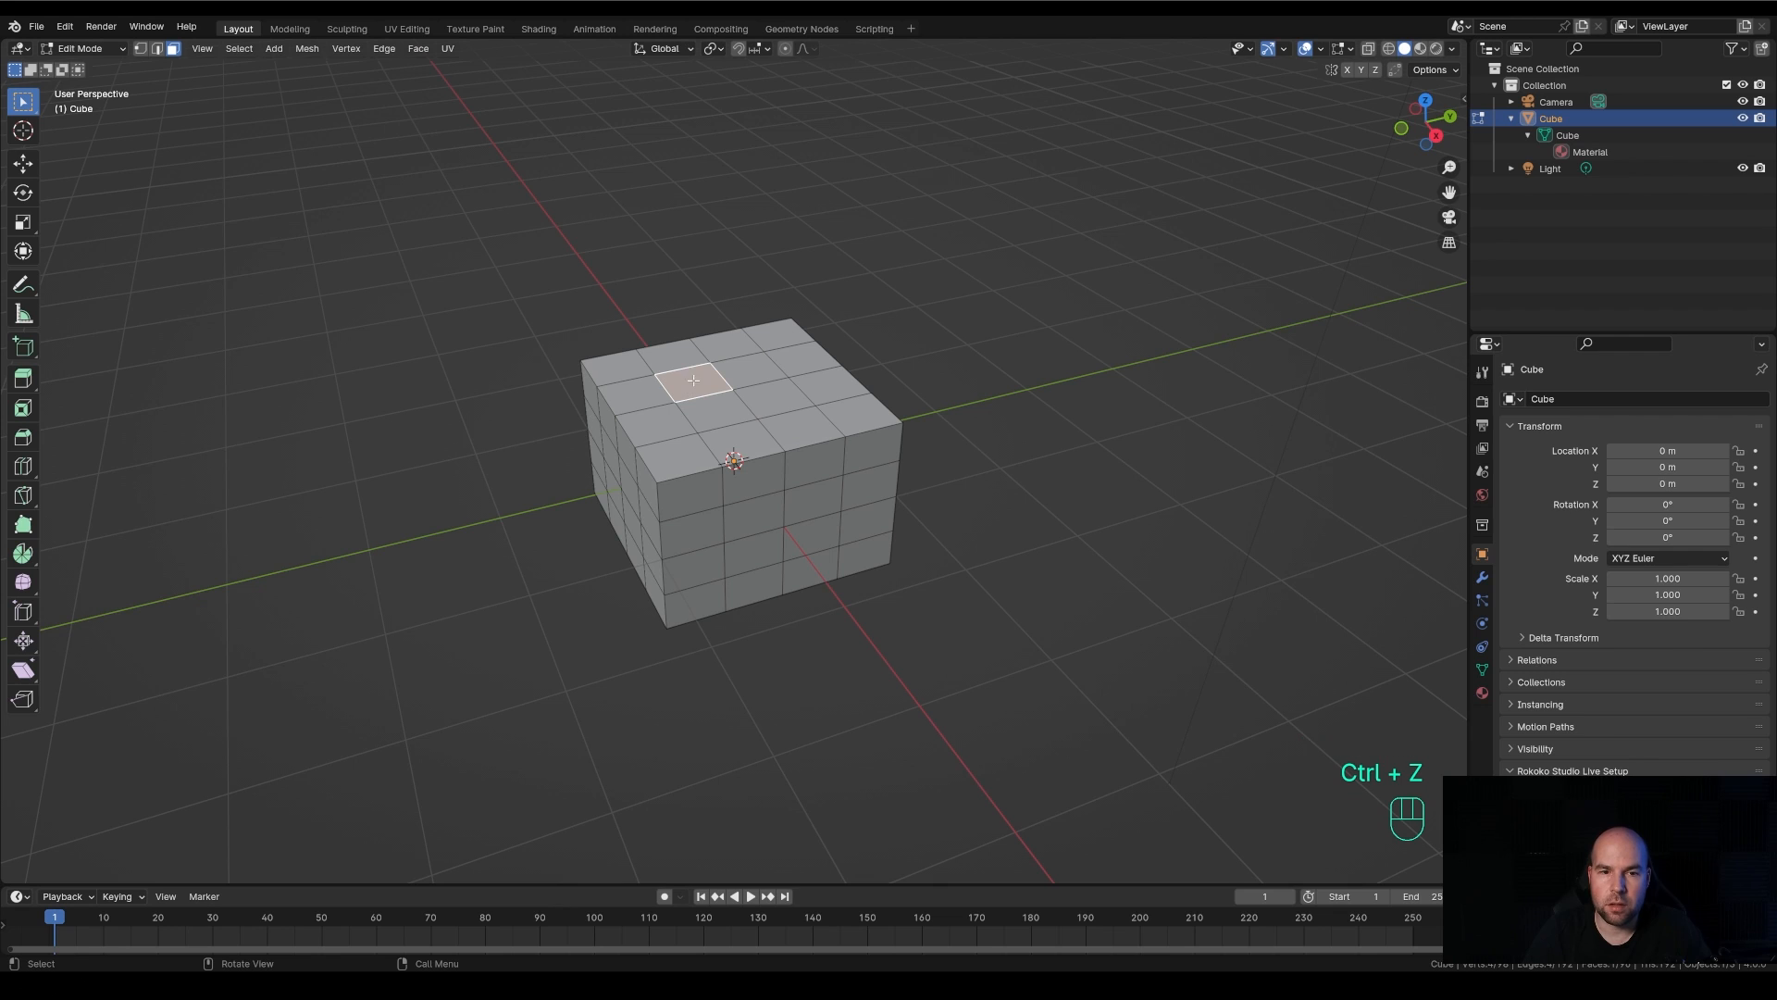
click(691, 371)
drag(692, 370, 765, 407)
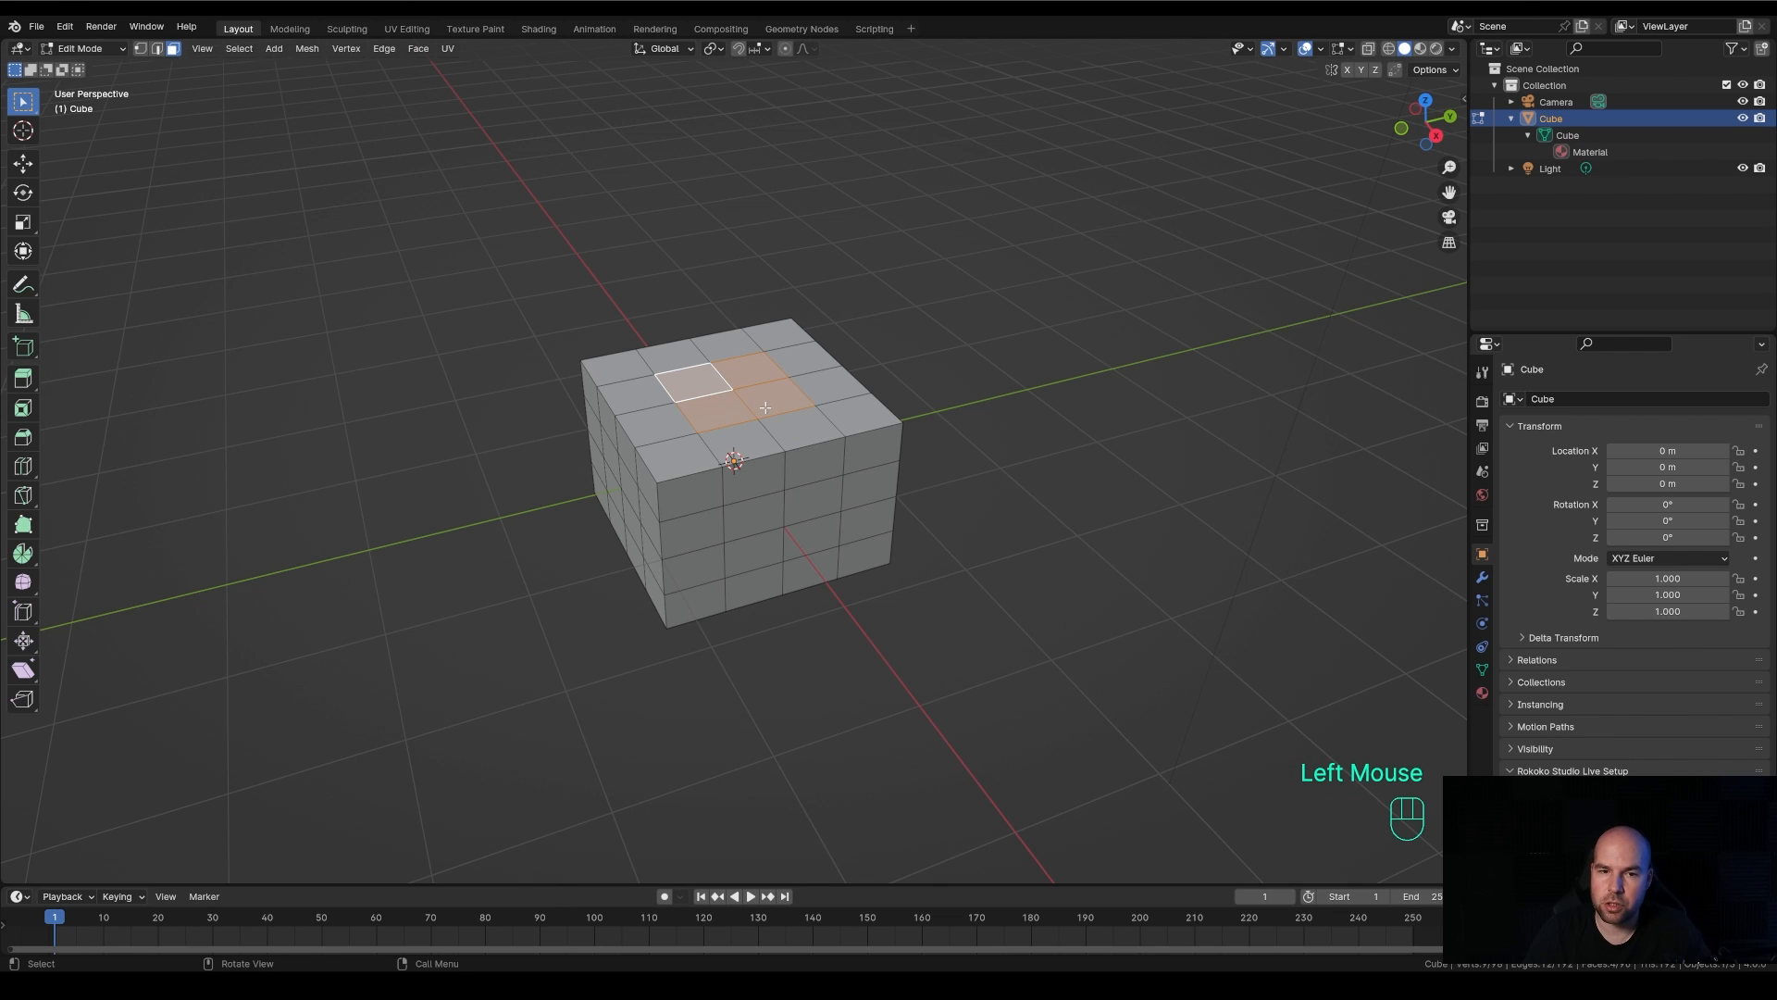
Reselect a single central face on the upper side and add its three central neighbours one by one to the selection
click(702, 385)
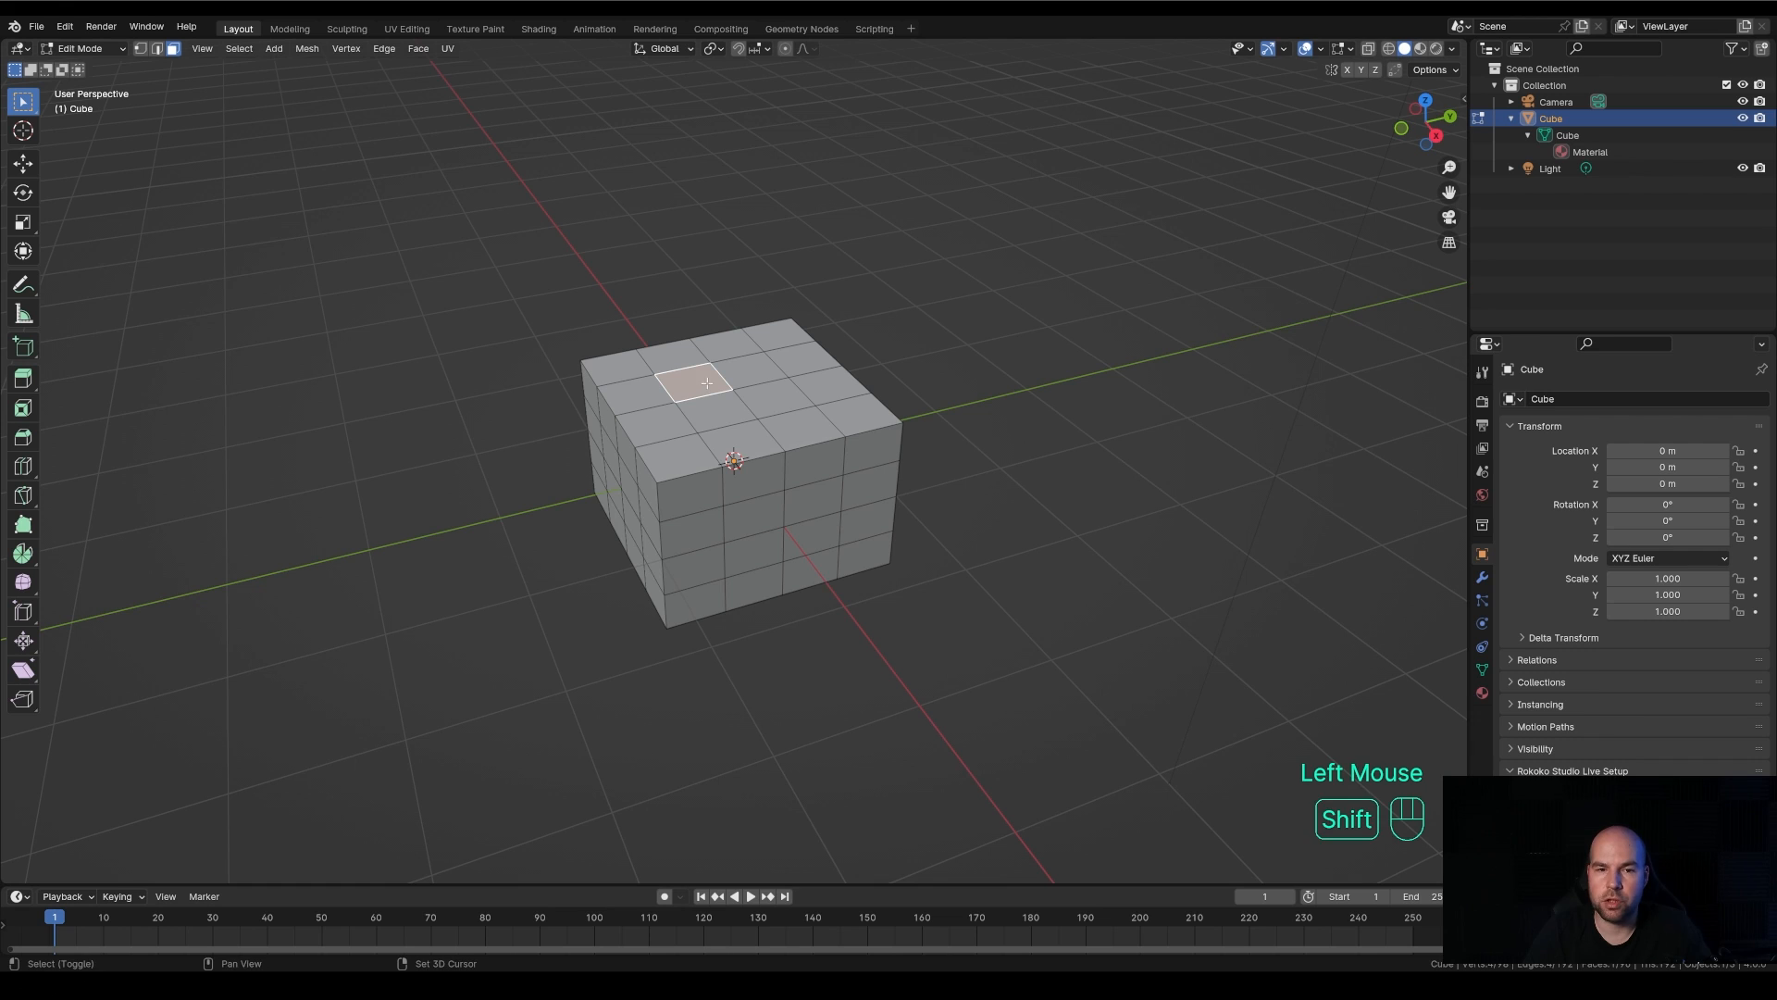
shift+click(702, 385)
shift+click(701, 385)
key(ctrl+z)
key(ctrl+z)
shift+click(748, 374)
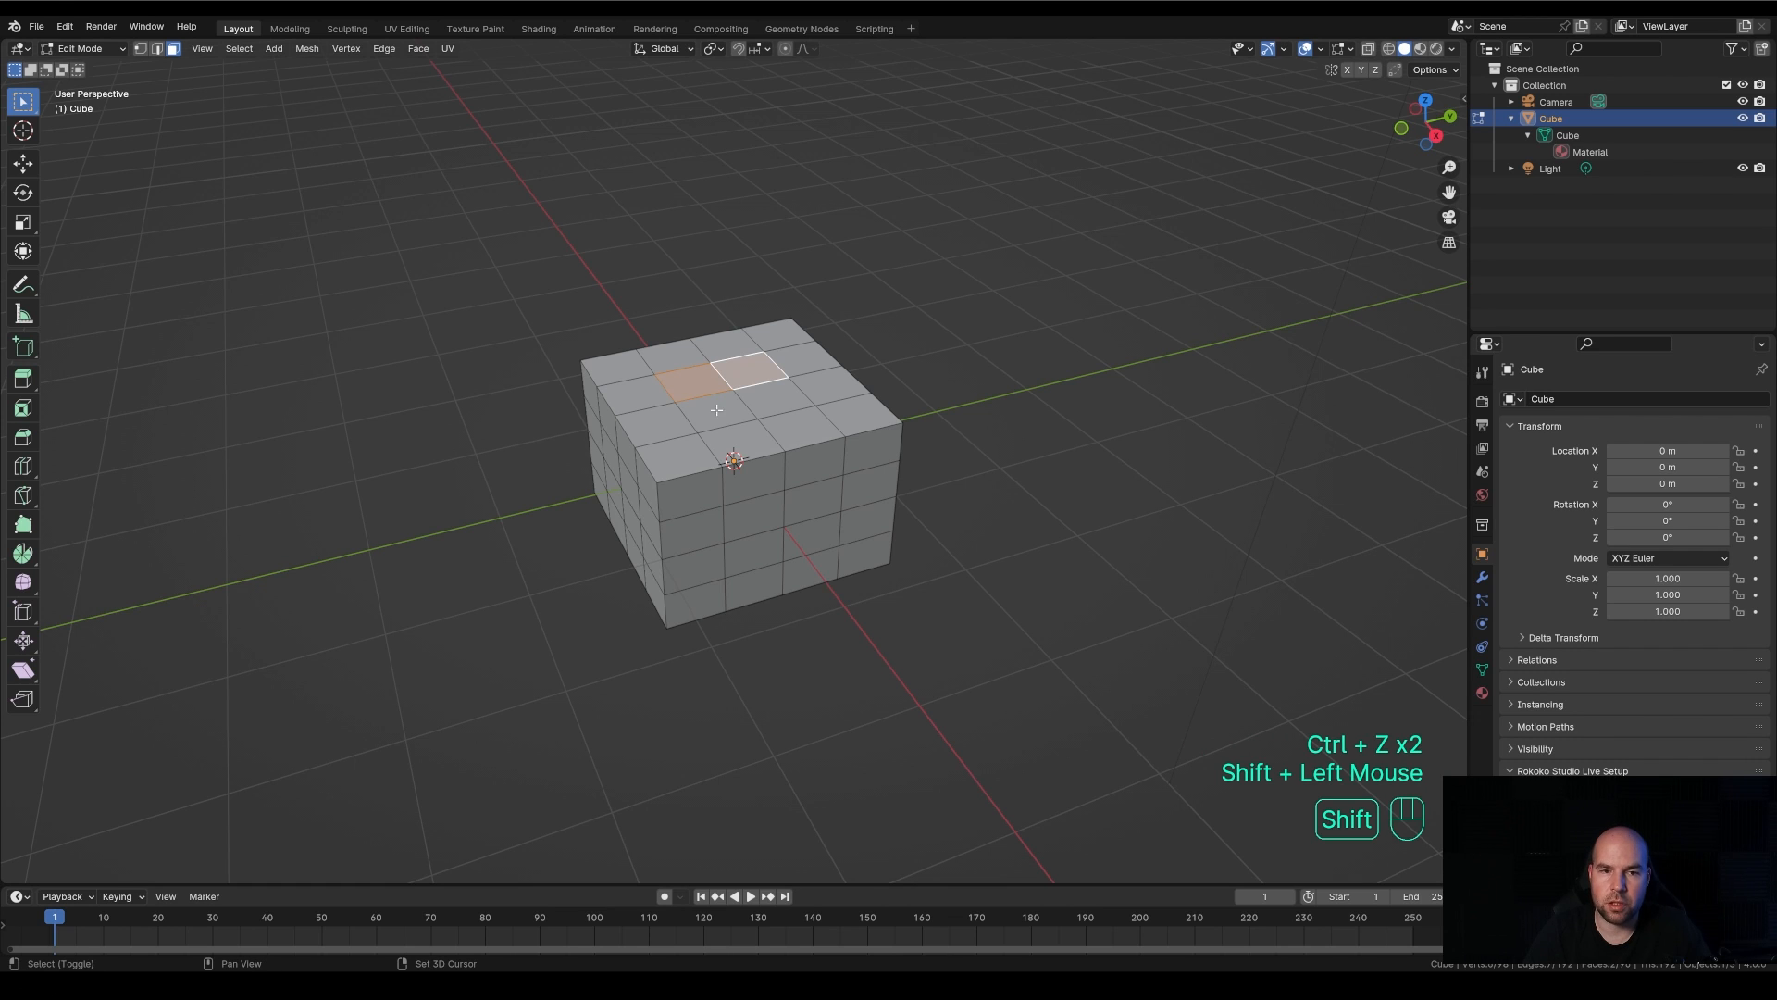
shift+click(717, 409)
shift+click(754, 402)
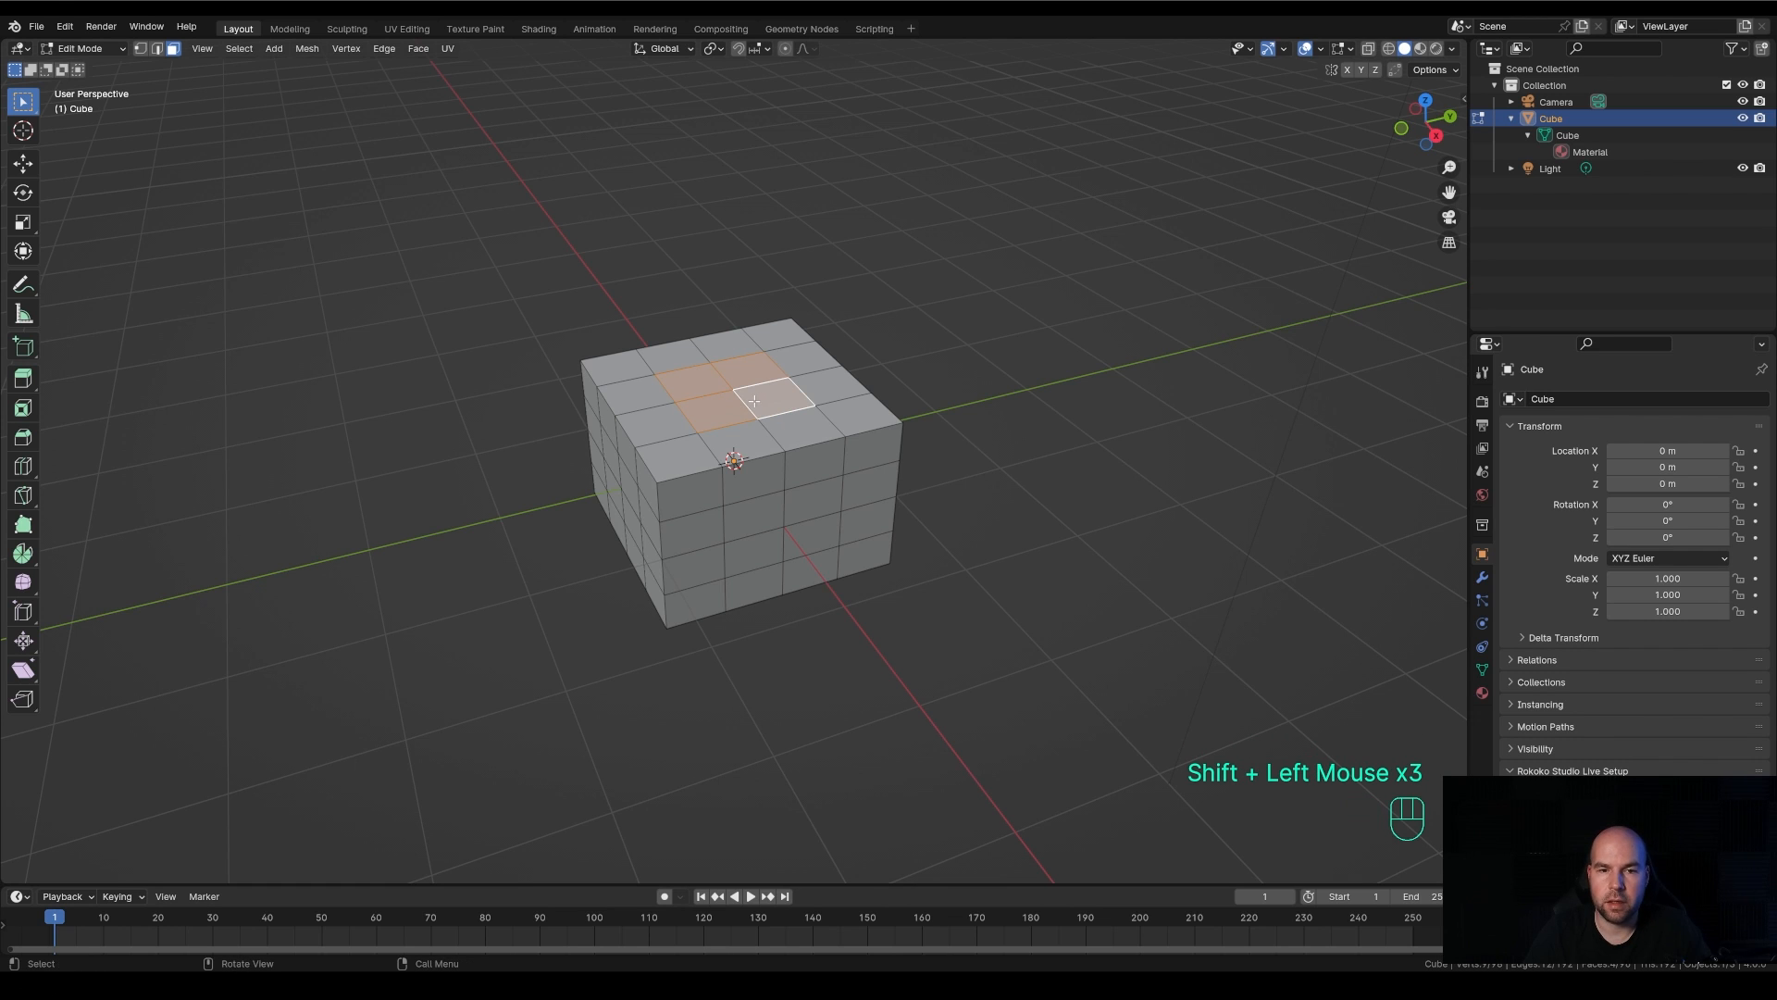
Save the current Blender file
middle_drag(773, 416, 629, 388)
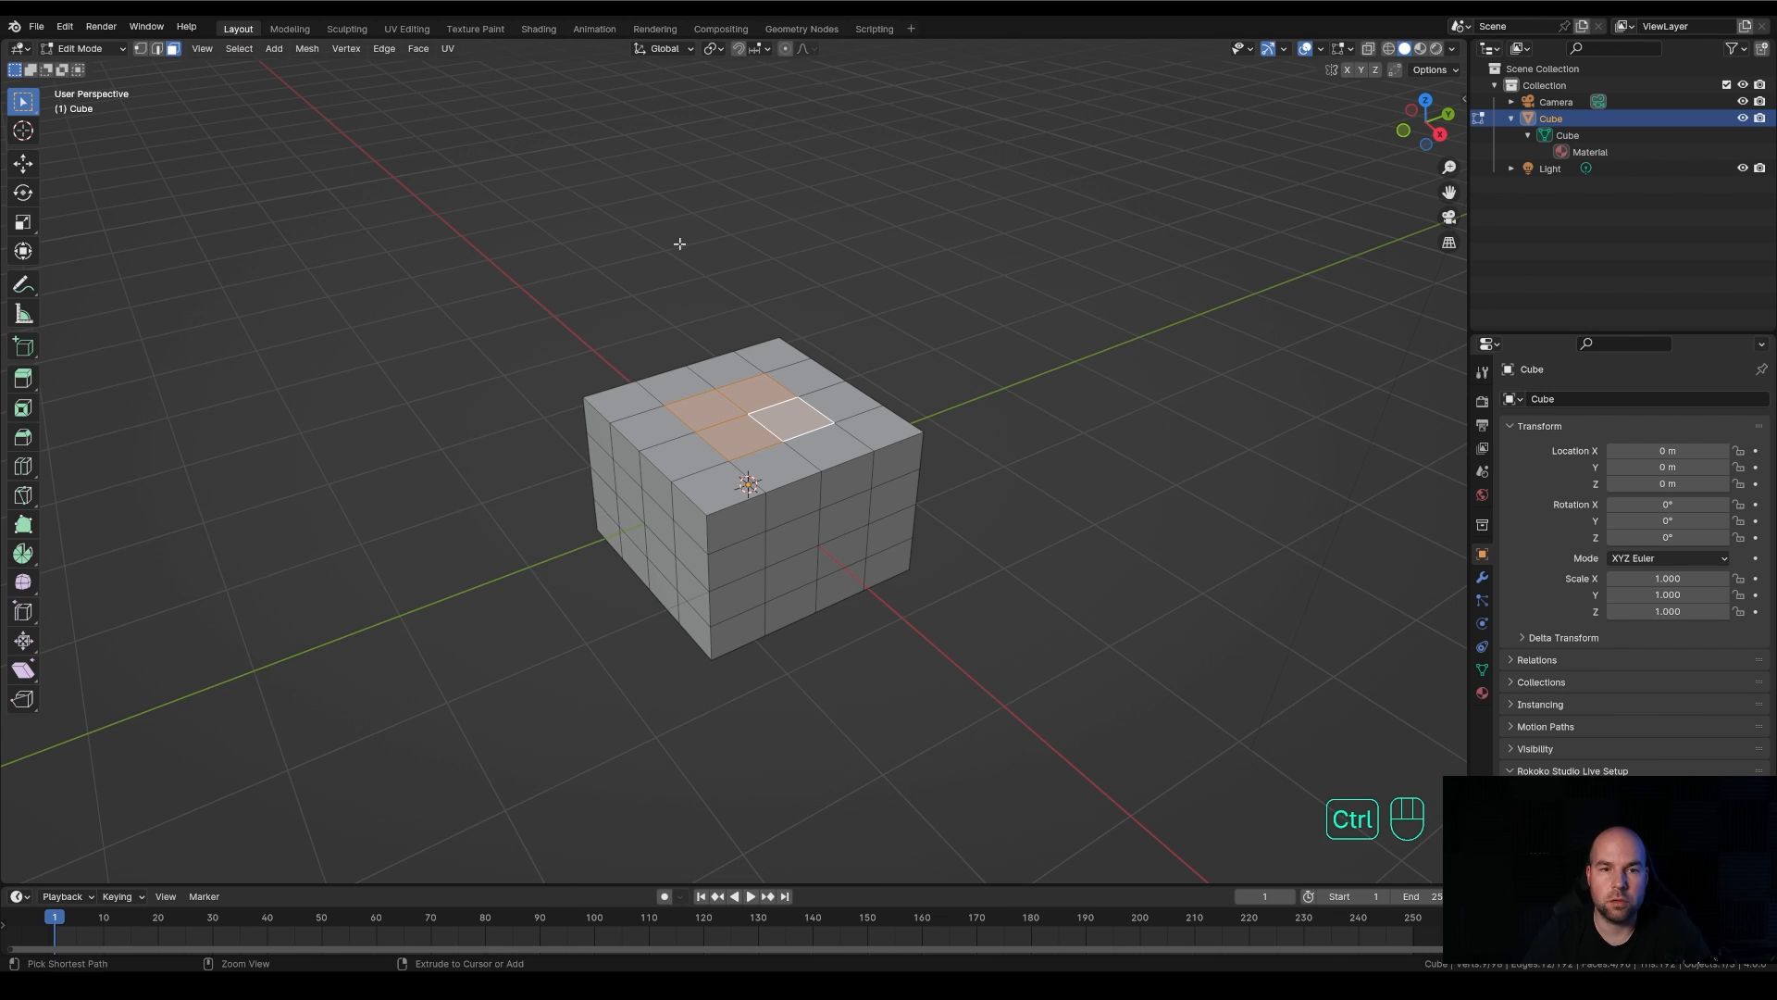
click(37, 26)
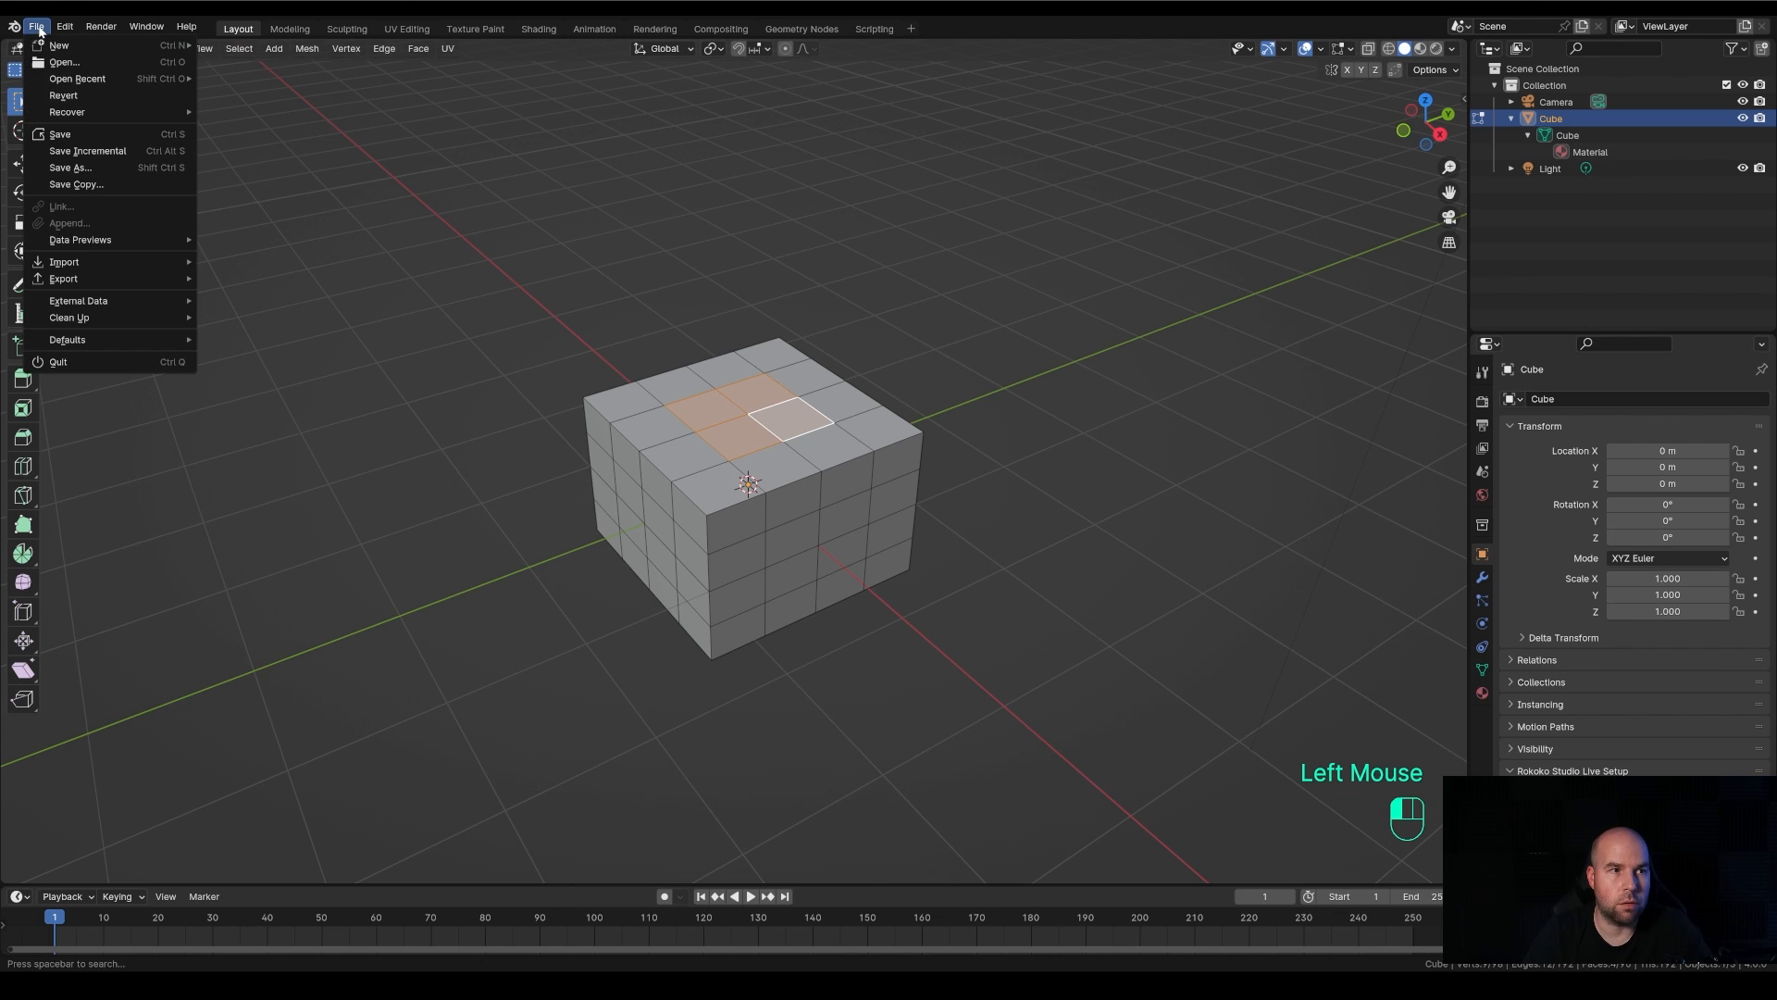
click(115, 135)
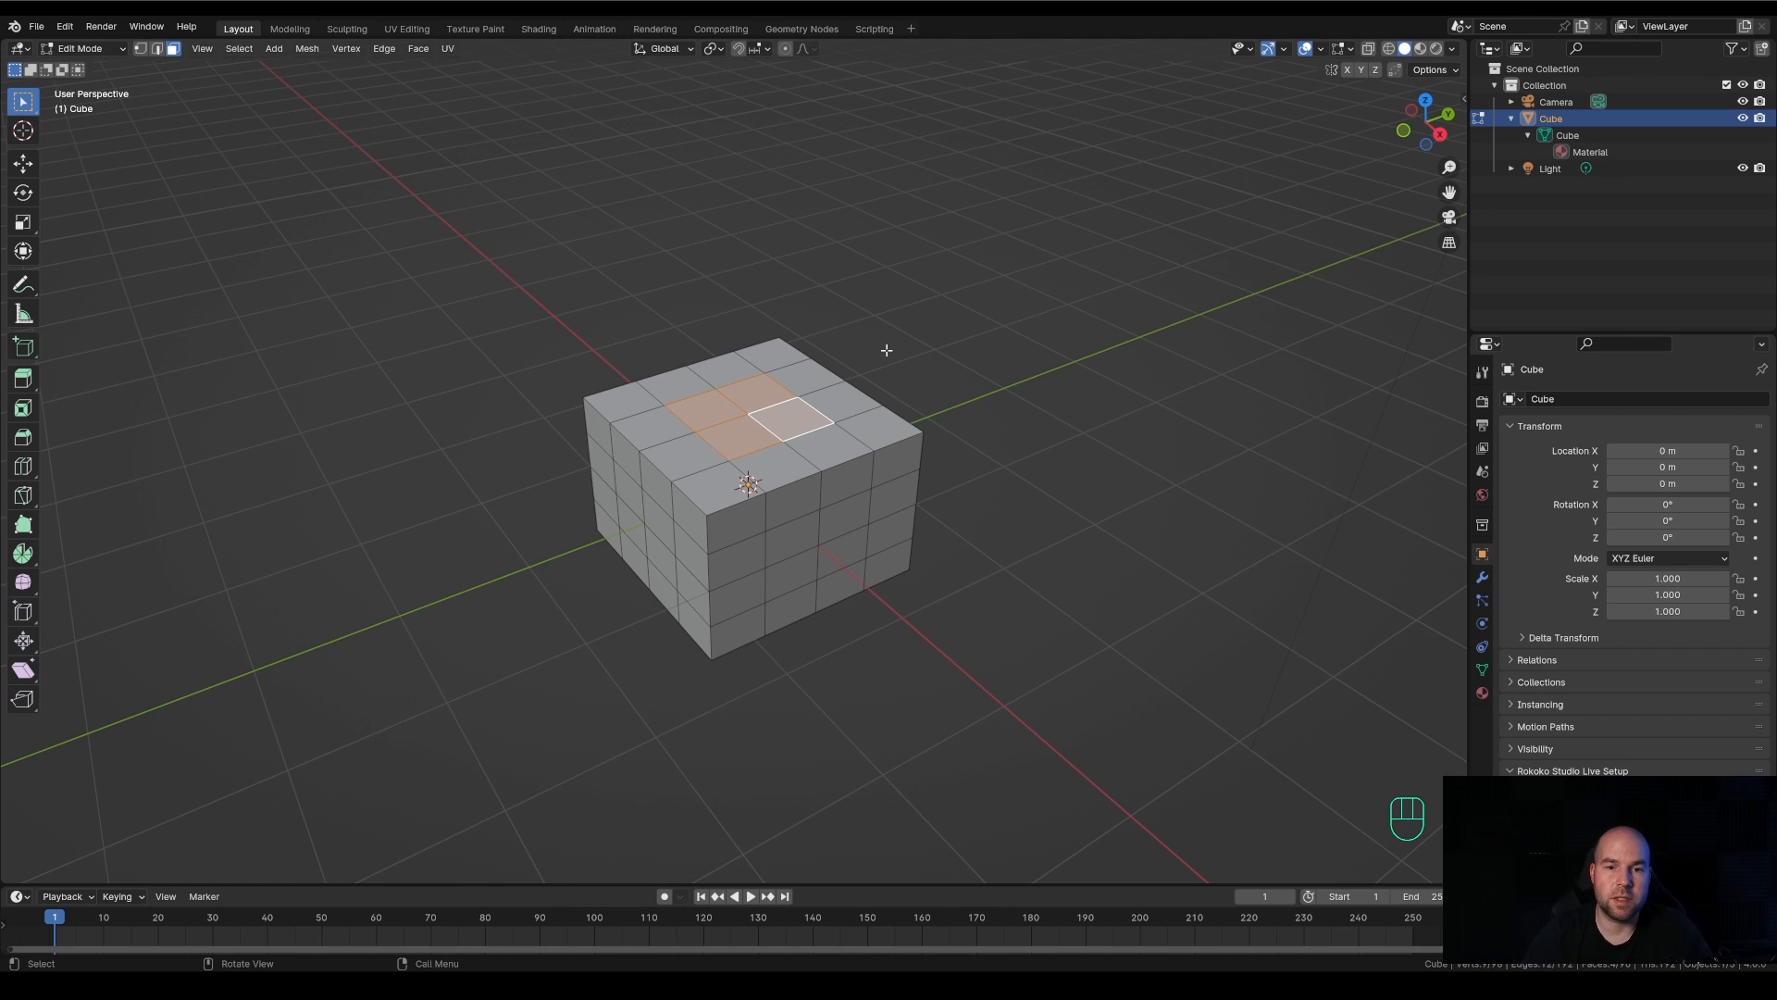
key(ctrl+s)
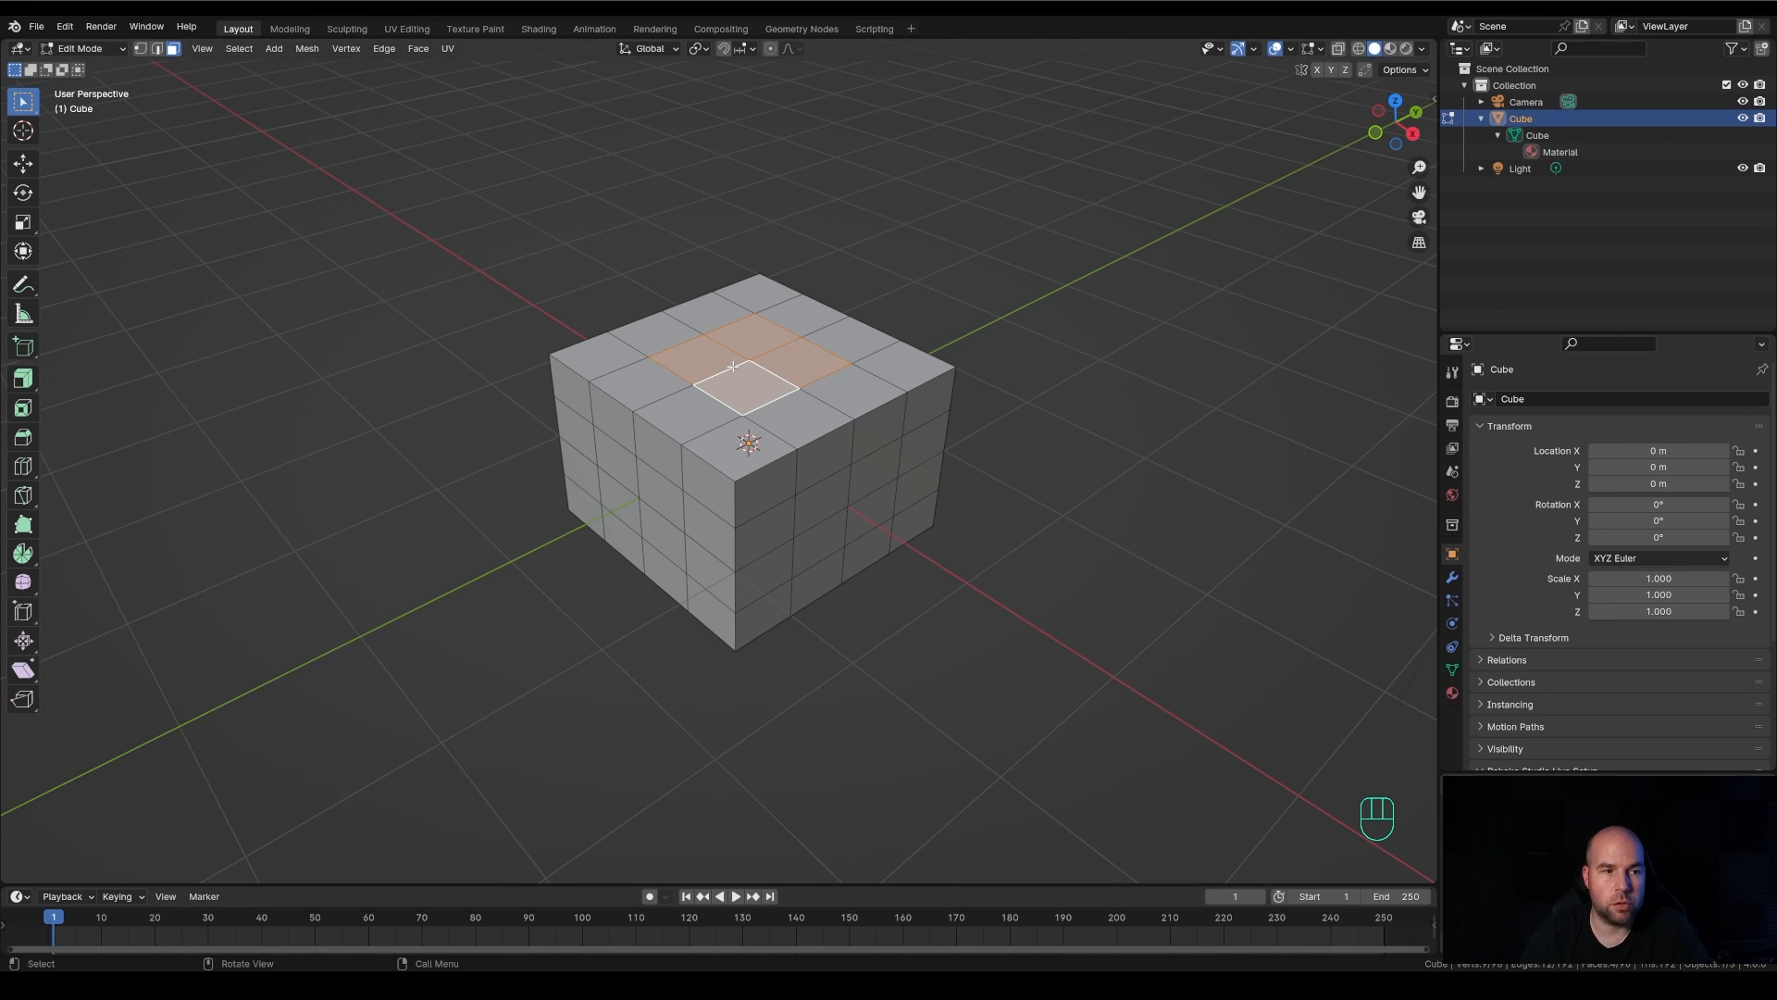
Extrude the four central faces on the cube's upper side about 0.13 m inward with the Extrude Region tool, then return to box selection
double_click(396, 481)
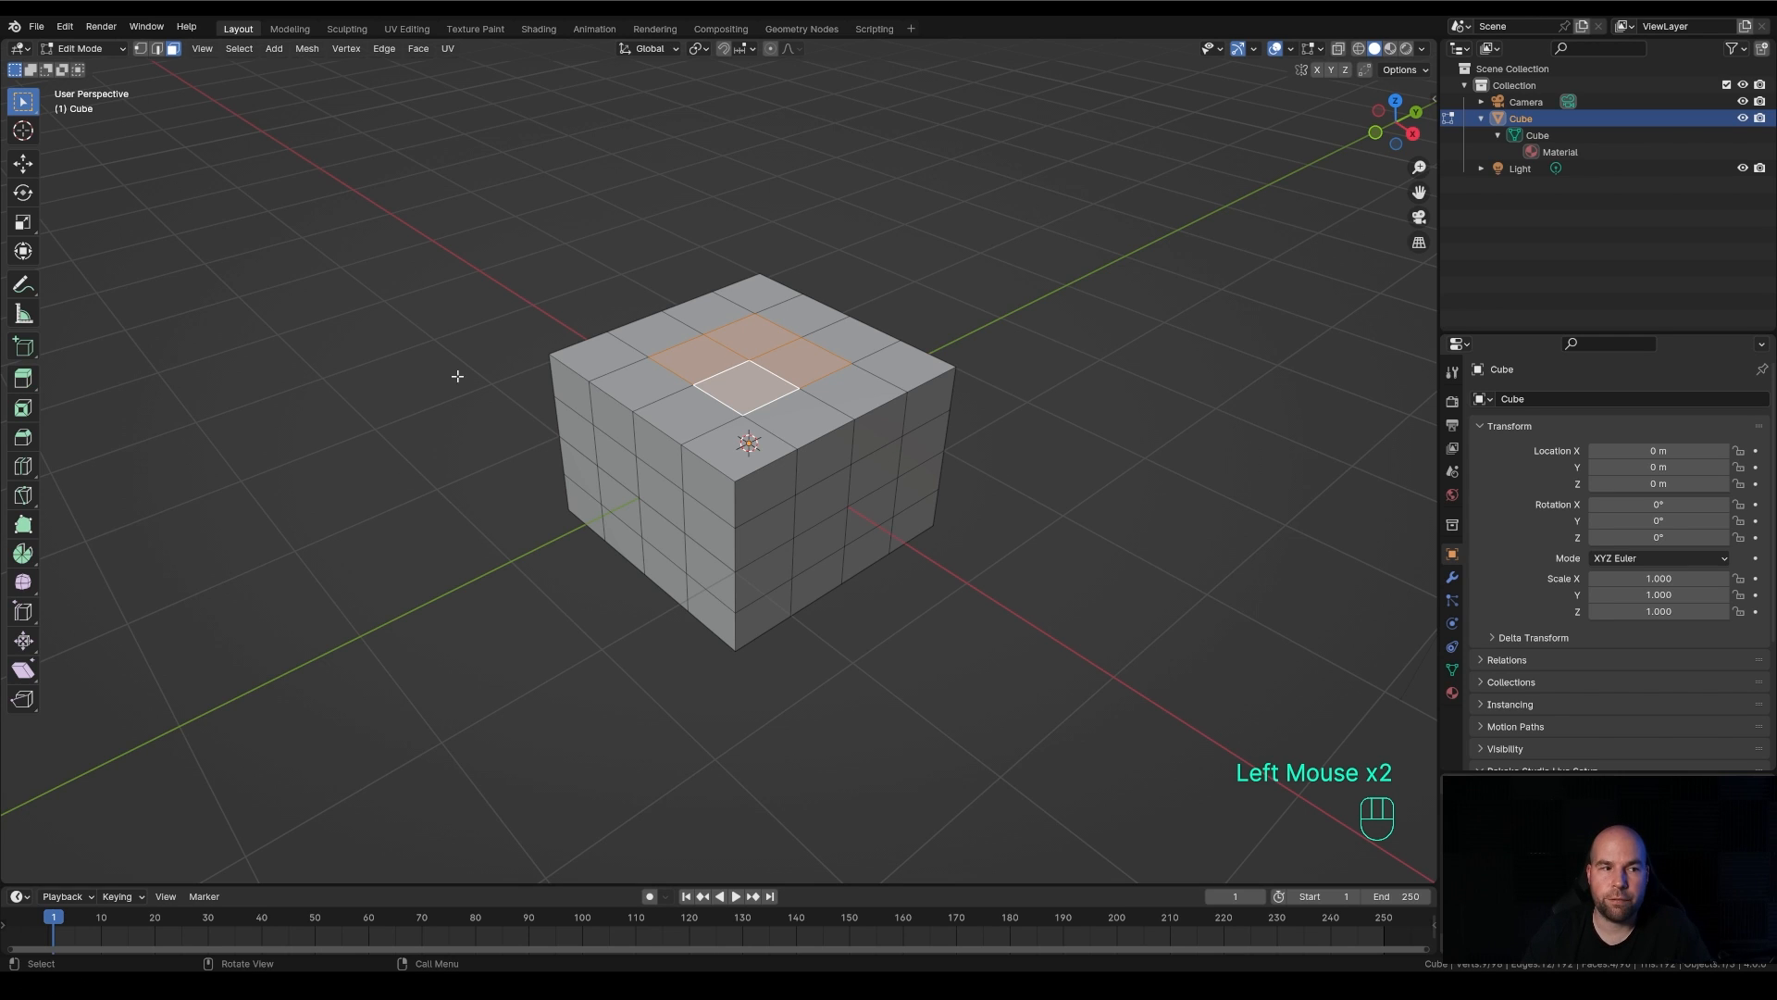
click(24, 380)
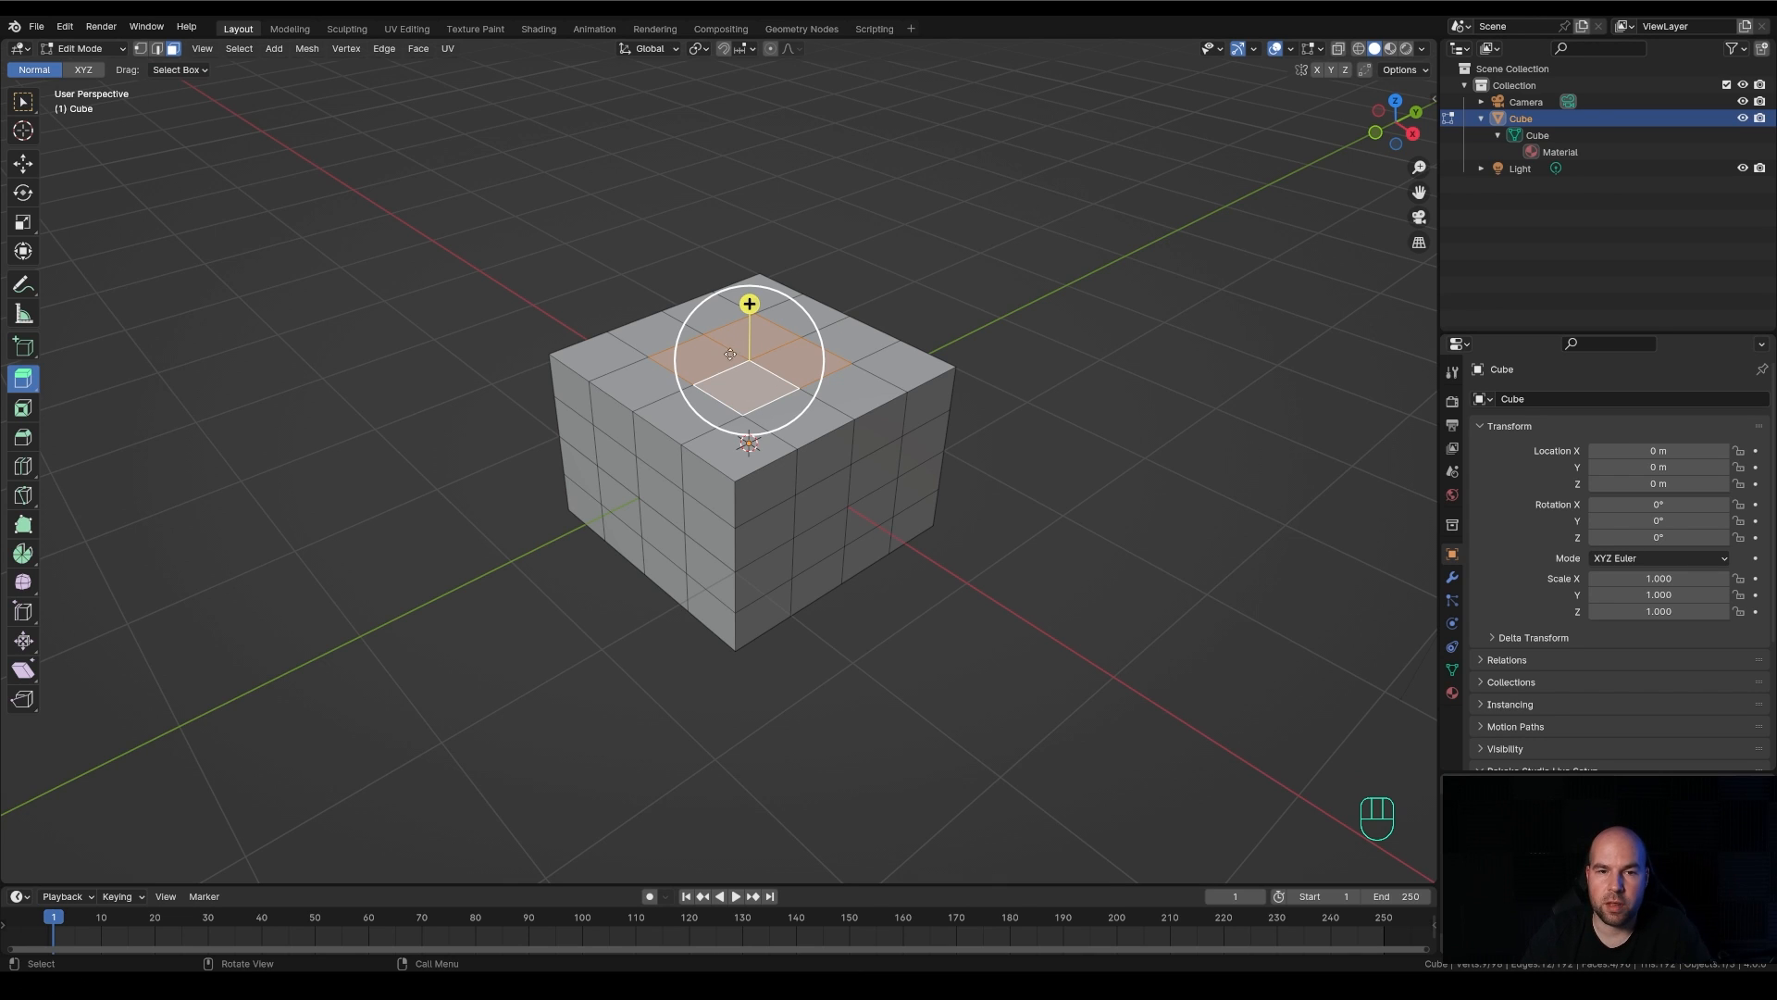
click(749, 304)
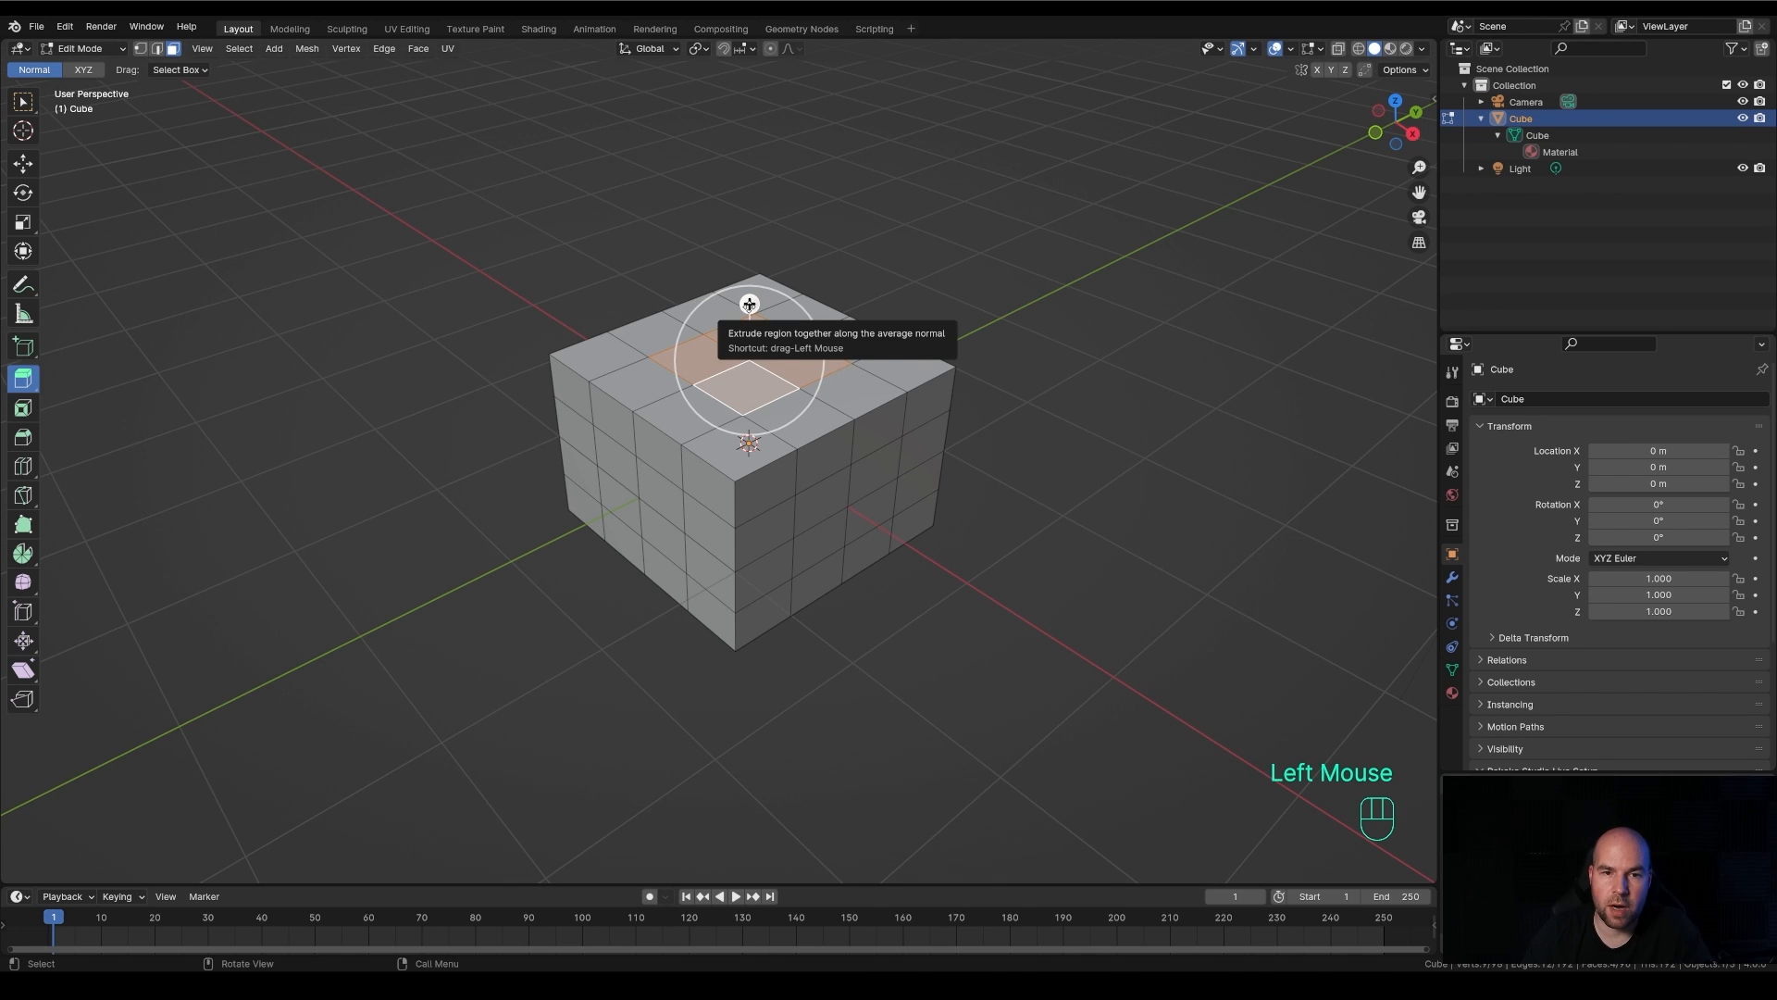
mouse_move(749, 304)
mouse_down()
mouse_move(753, 263)
mouse_move(757, 326)
mouse_up()
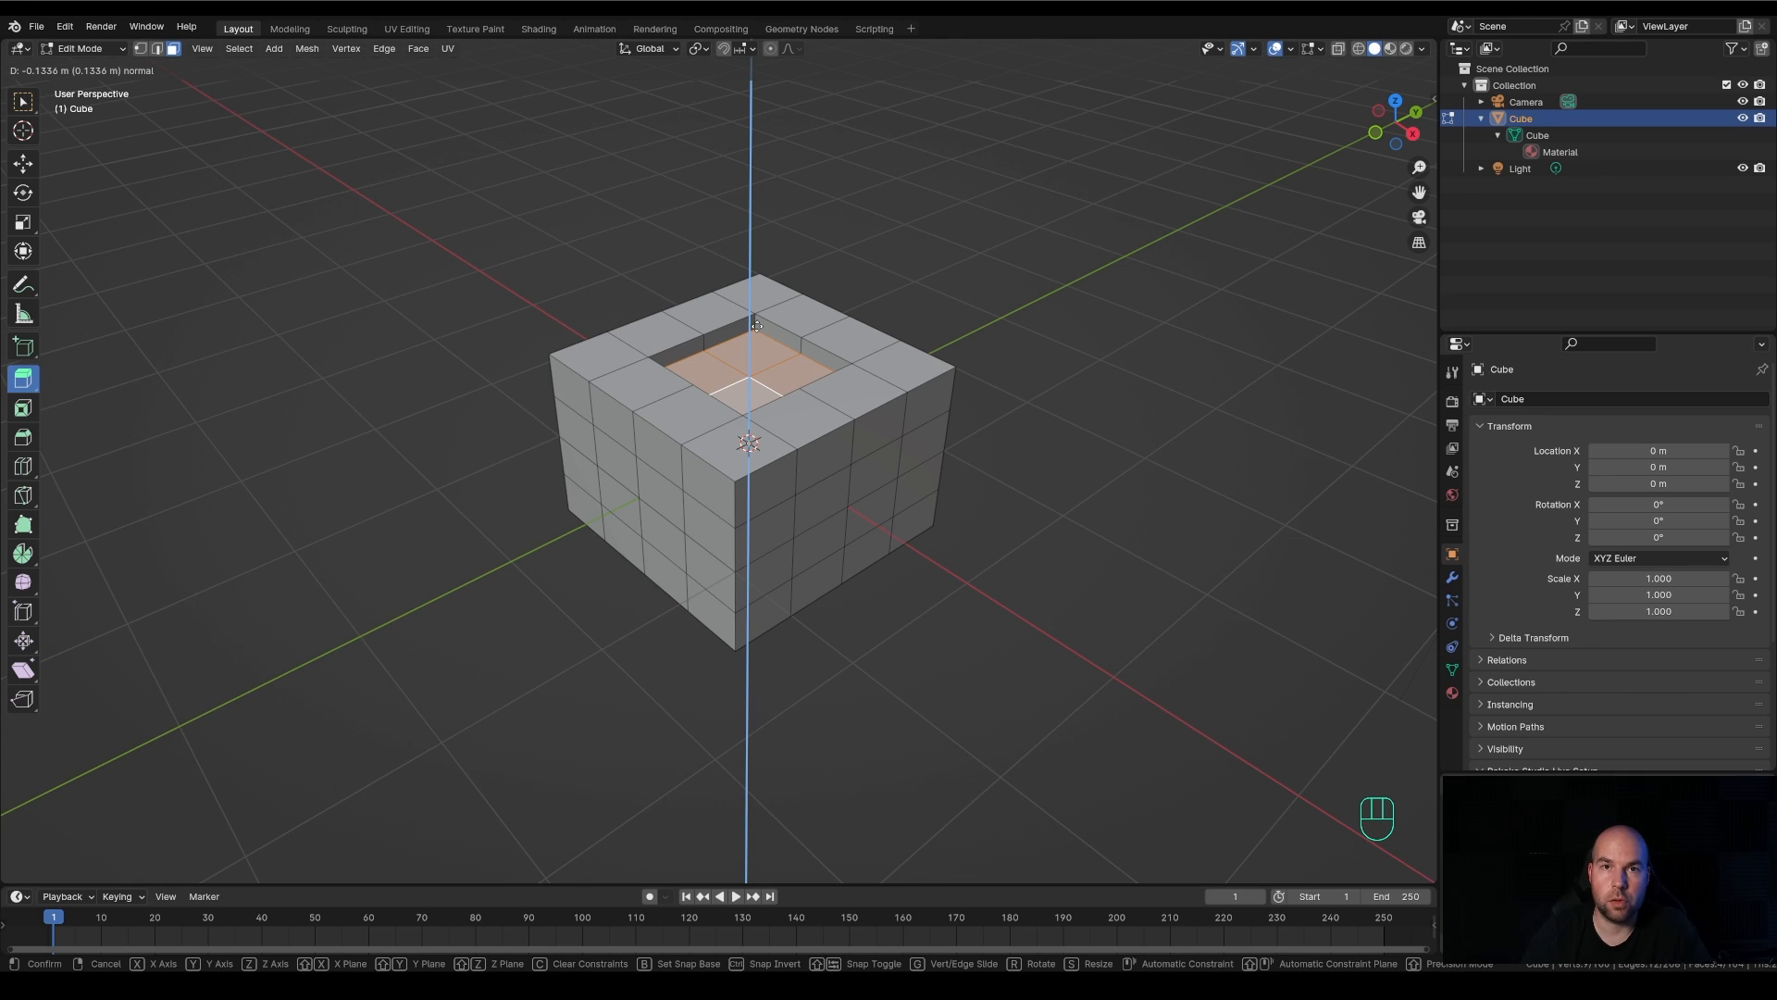
drag(757, 326, 756, 328)
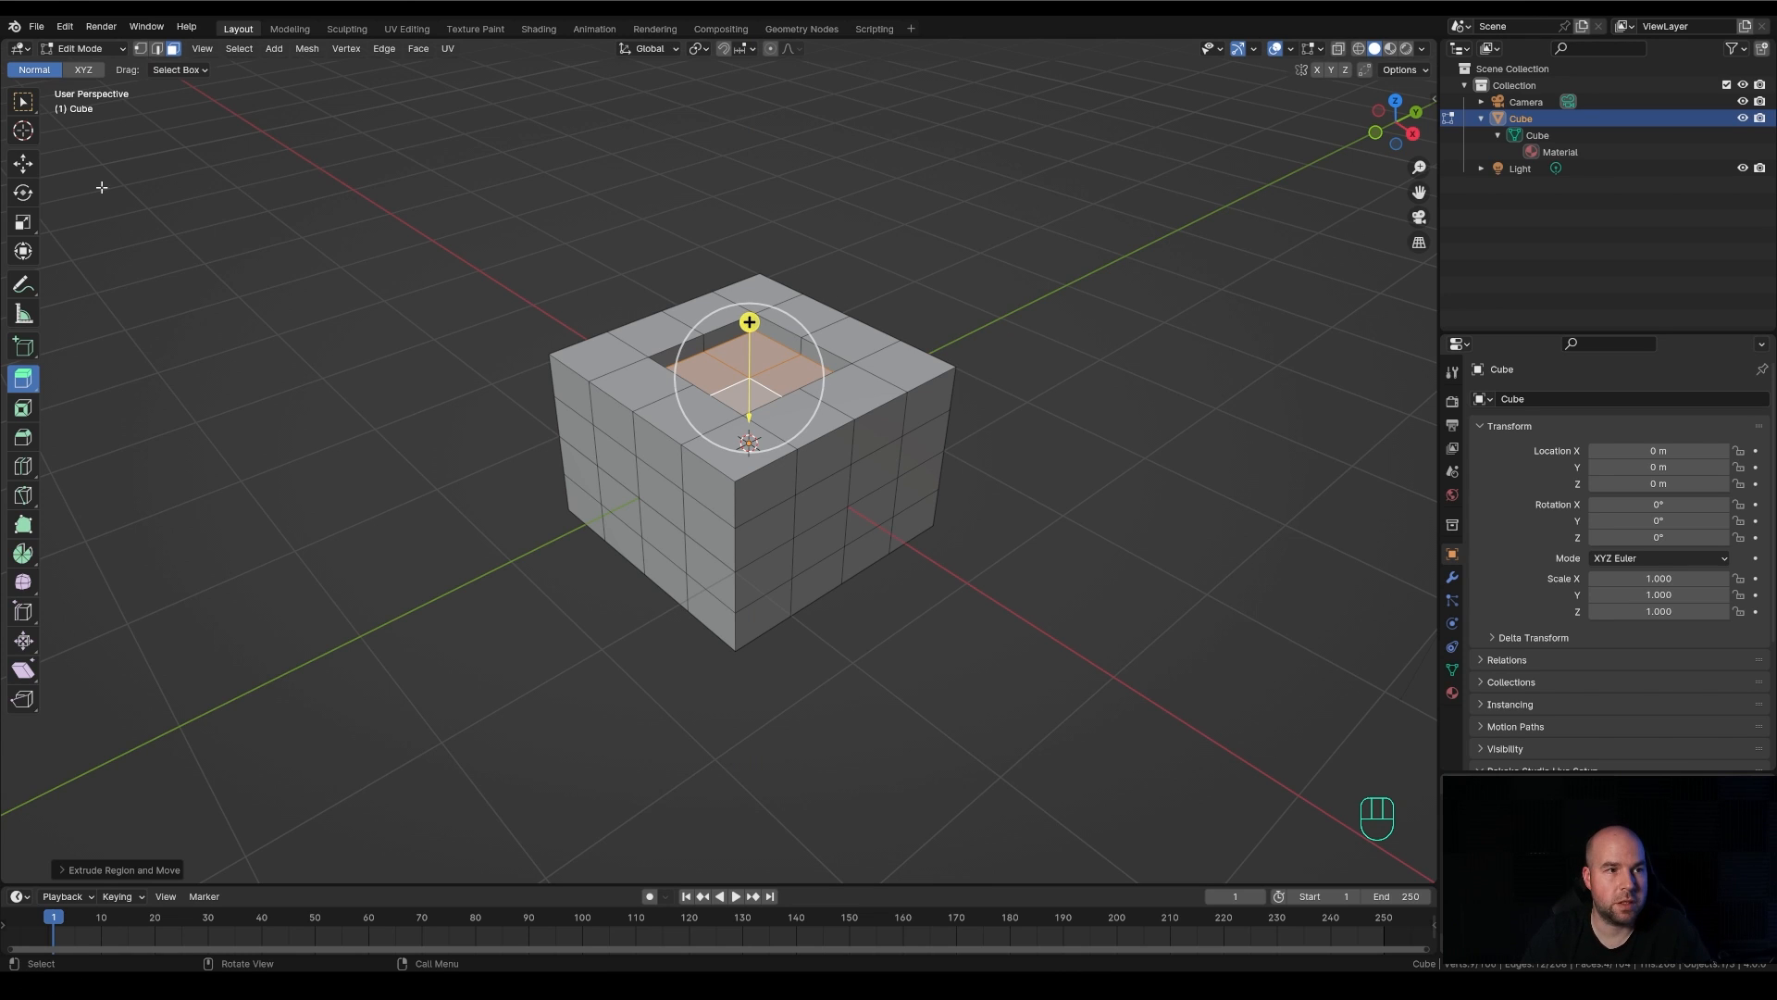
click(23, 102)
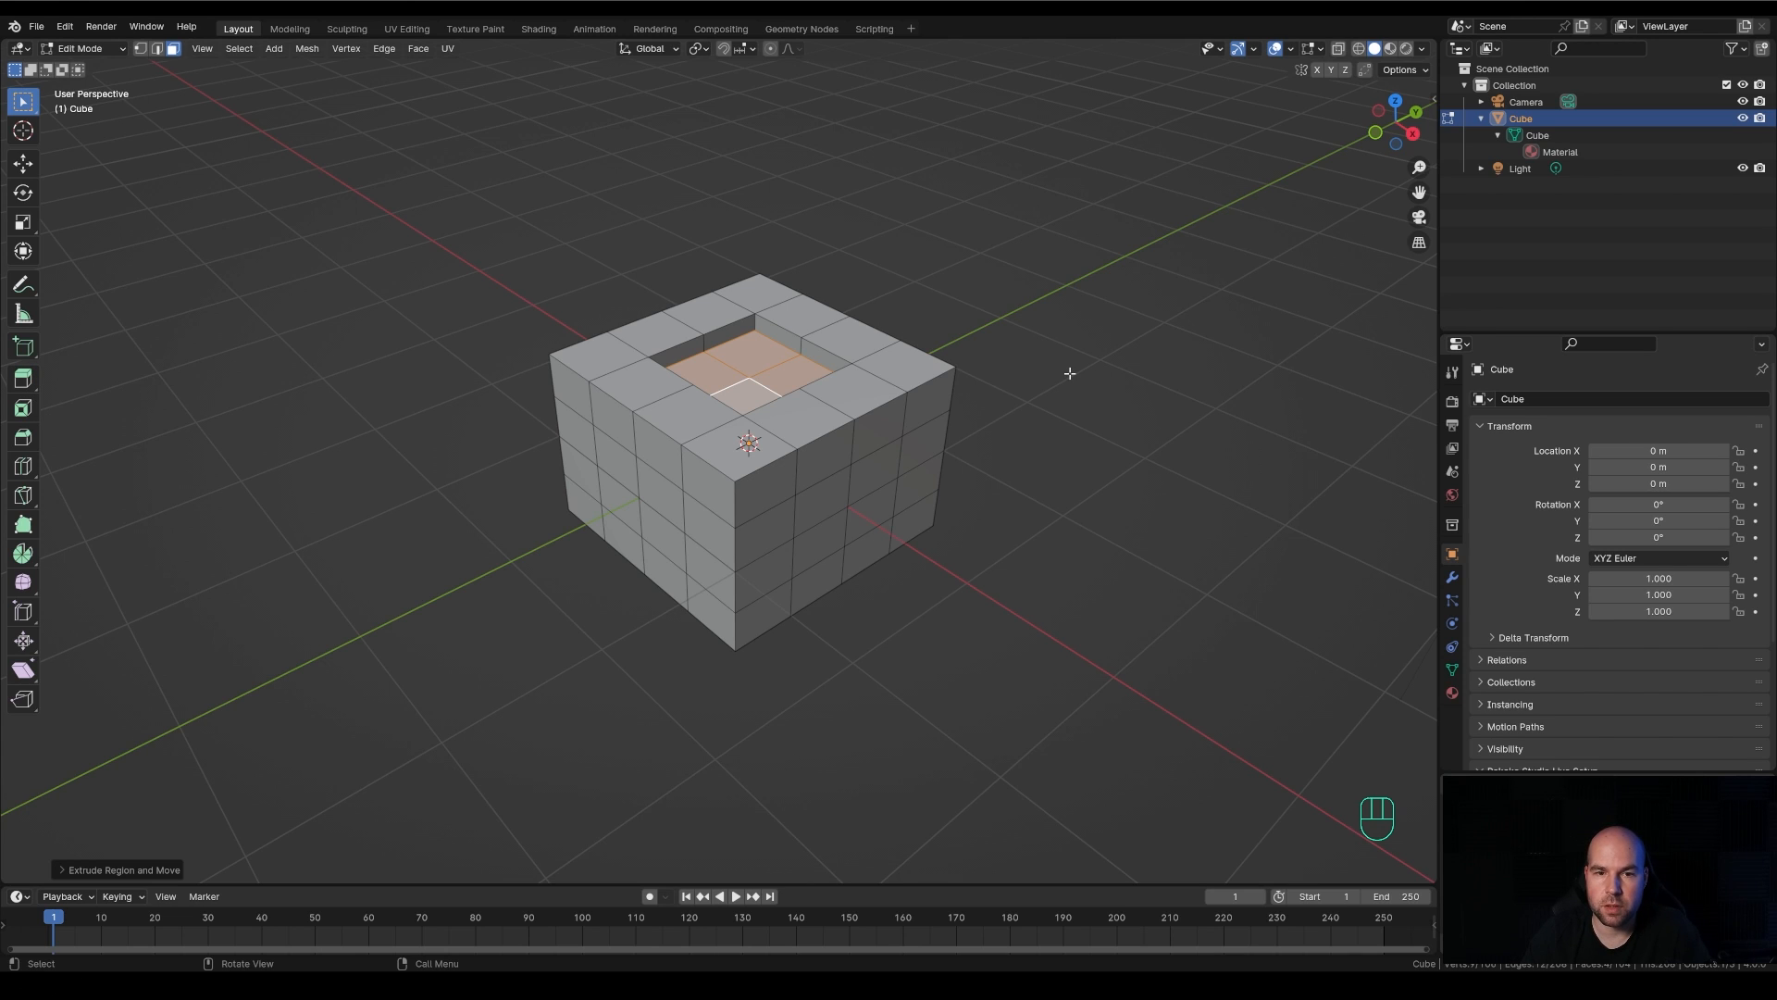
Select the rear face on the floor of the square recess and extrude it about 0.13 m downward
click(755, 359)
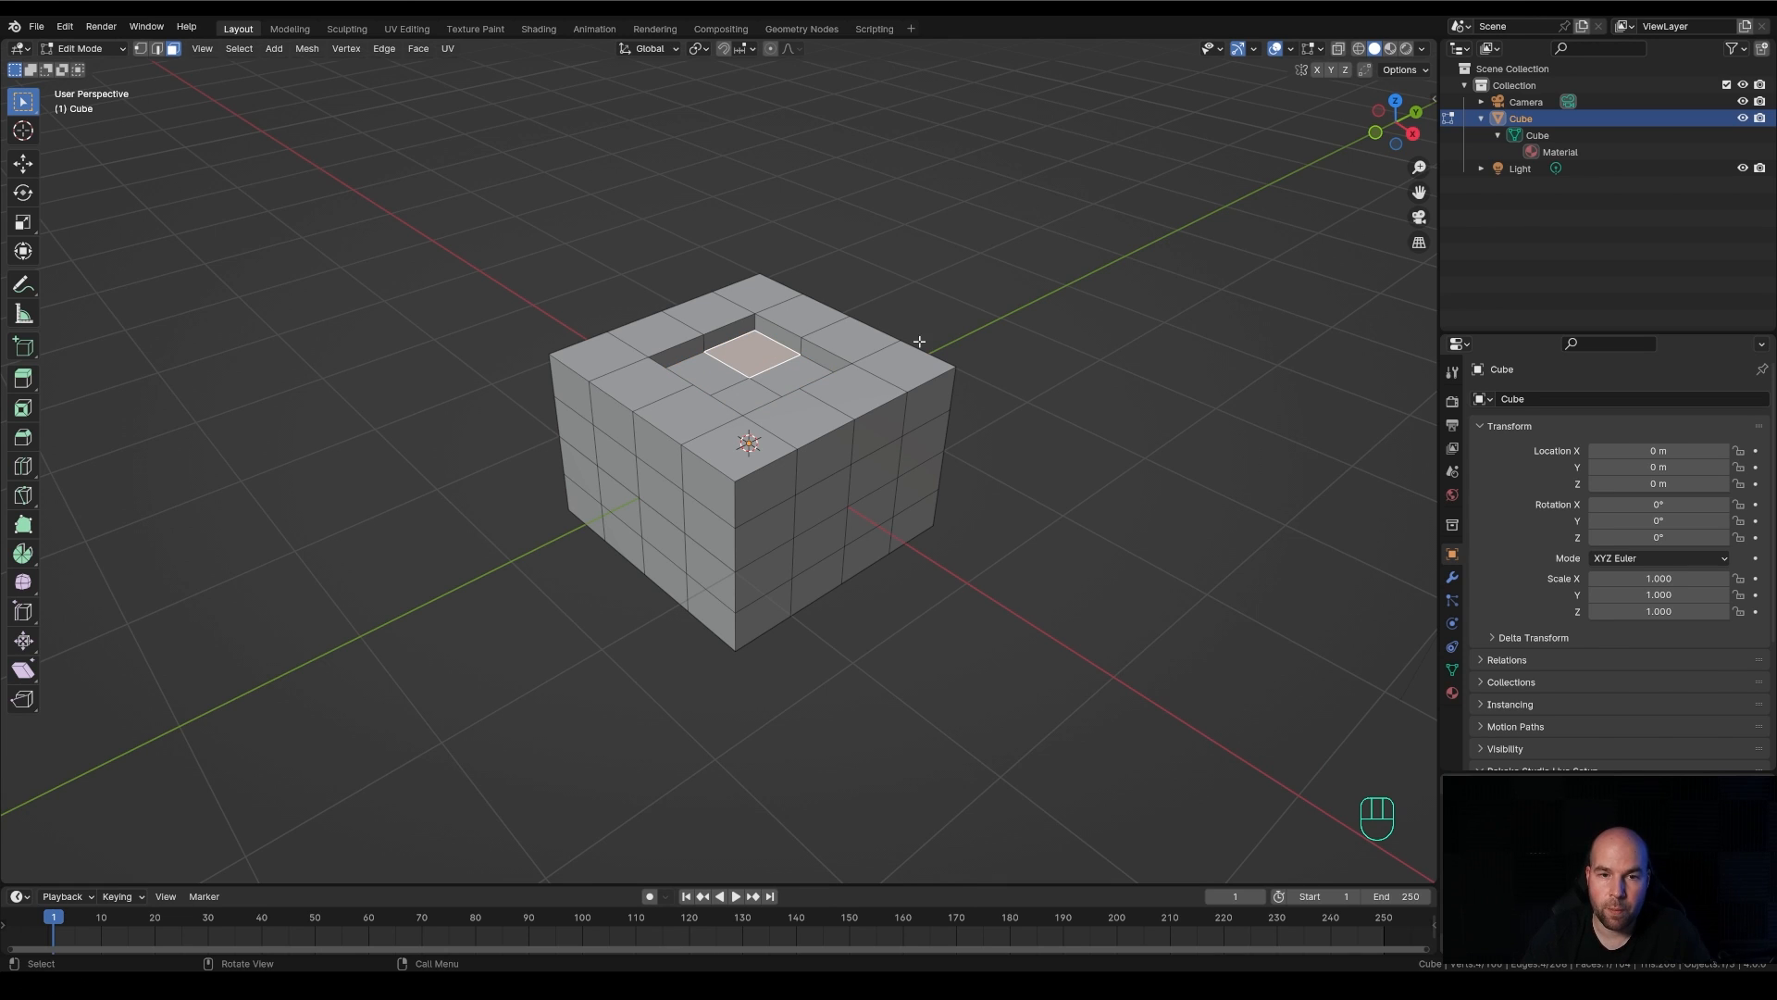
key(e)
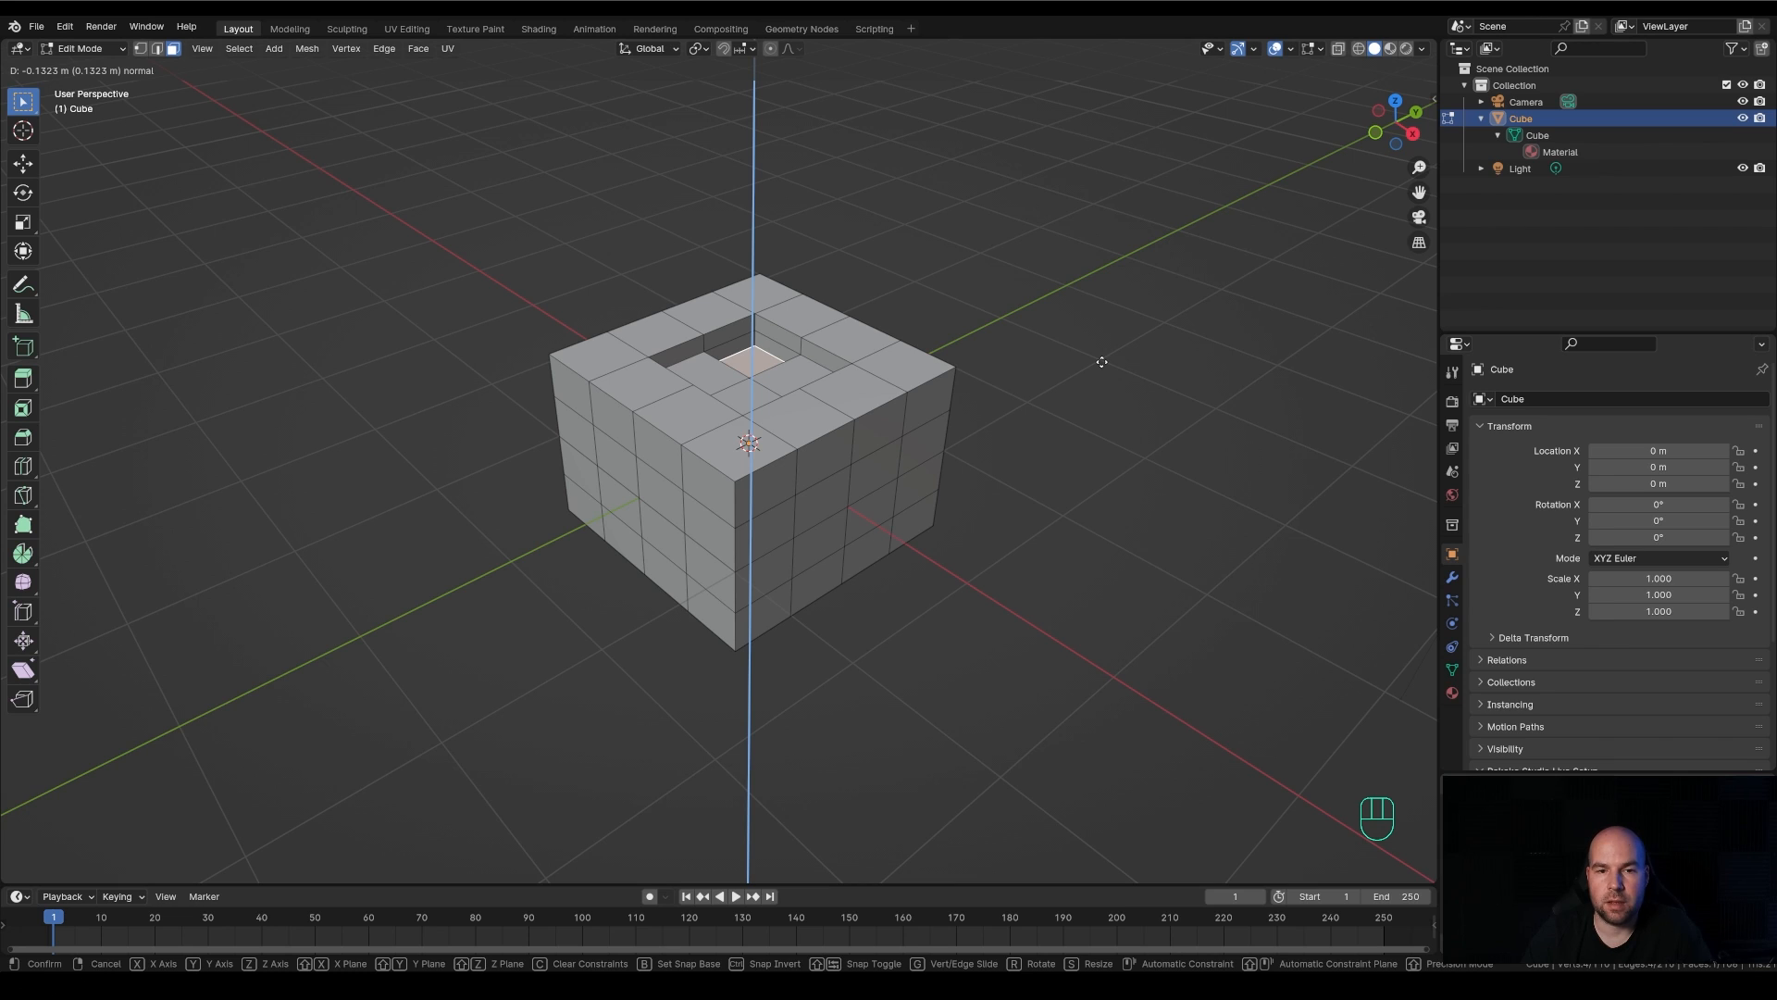
click(1104, 360)
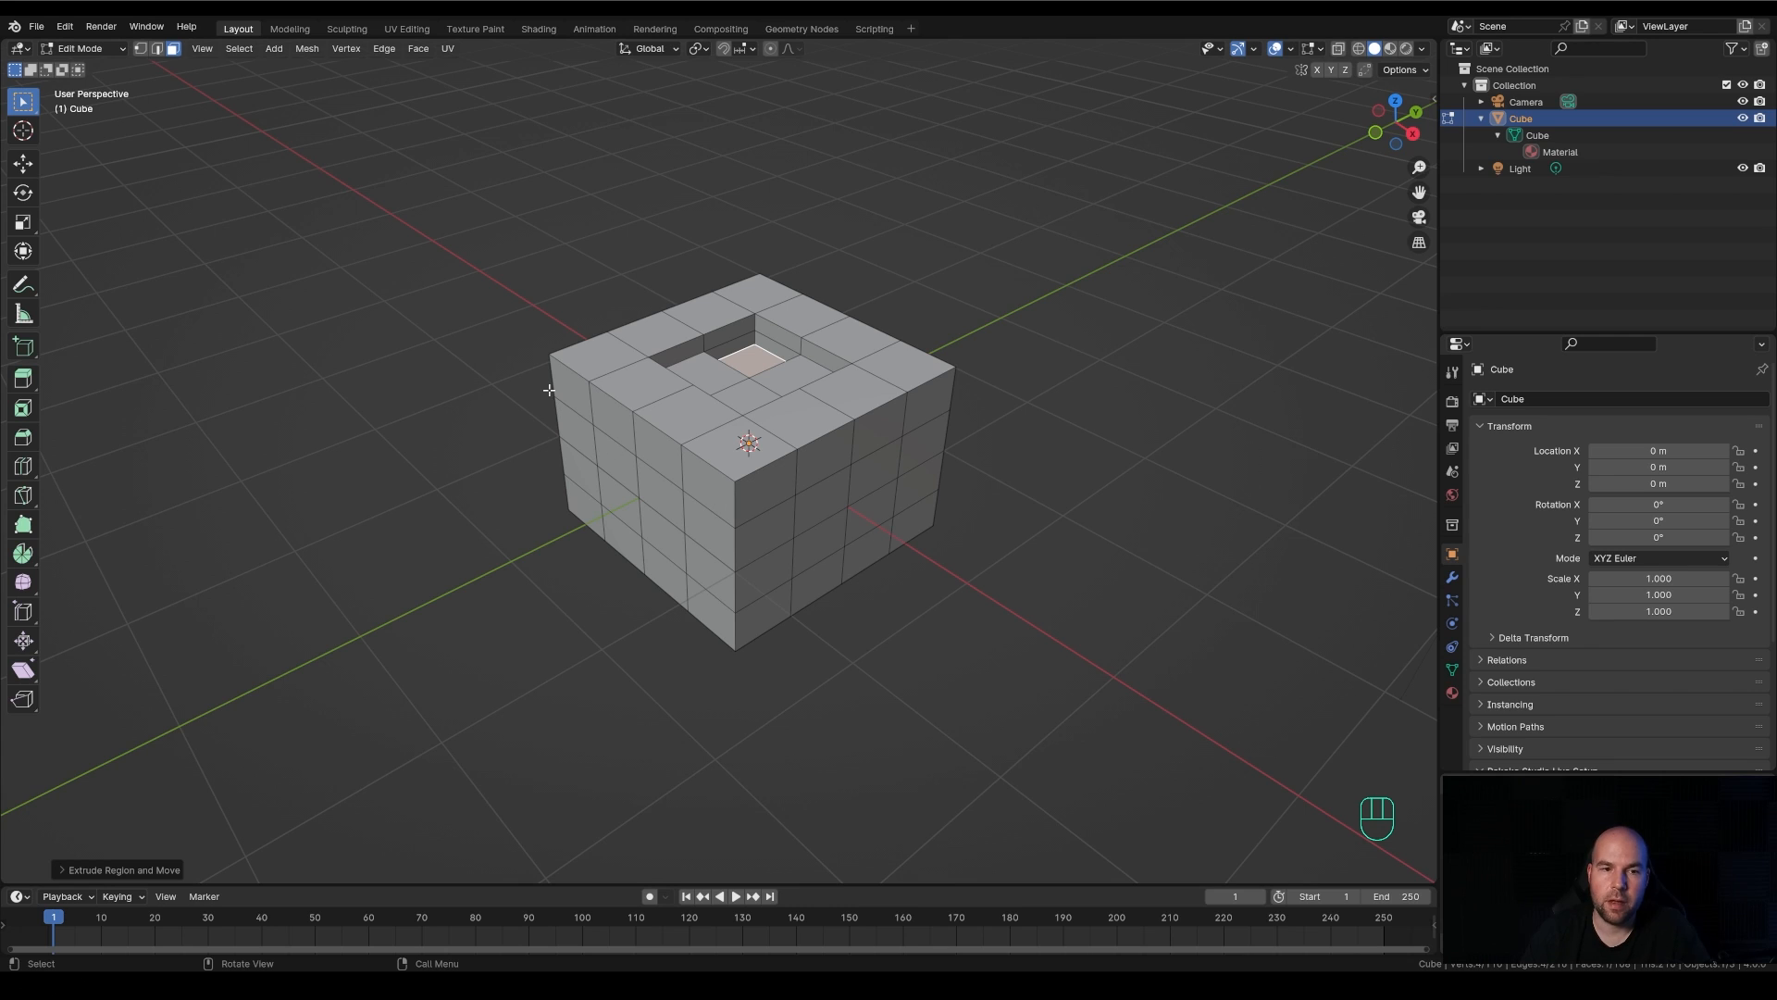
Select side faces of the uppermost row one by one, covering one full side and two faces of the adjacent side
click(763, 491)
shift+click(820, 477)
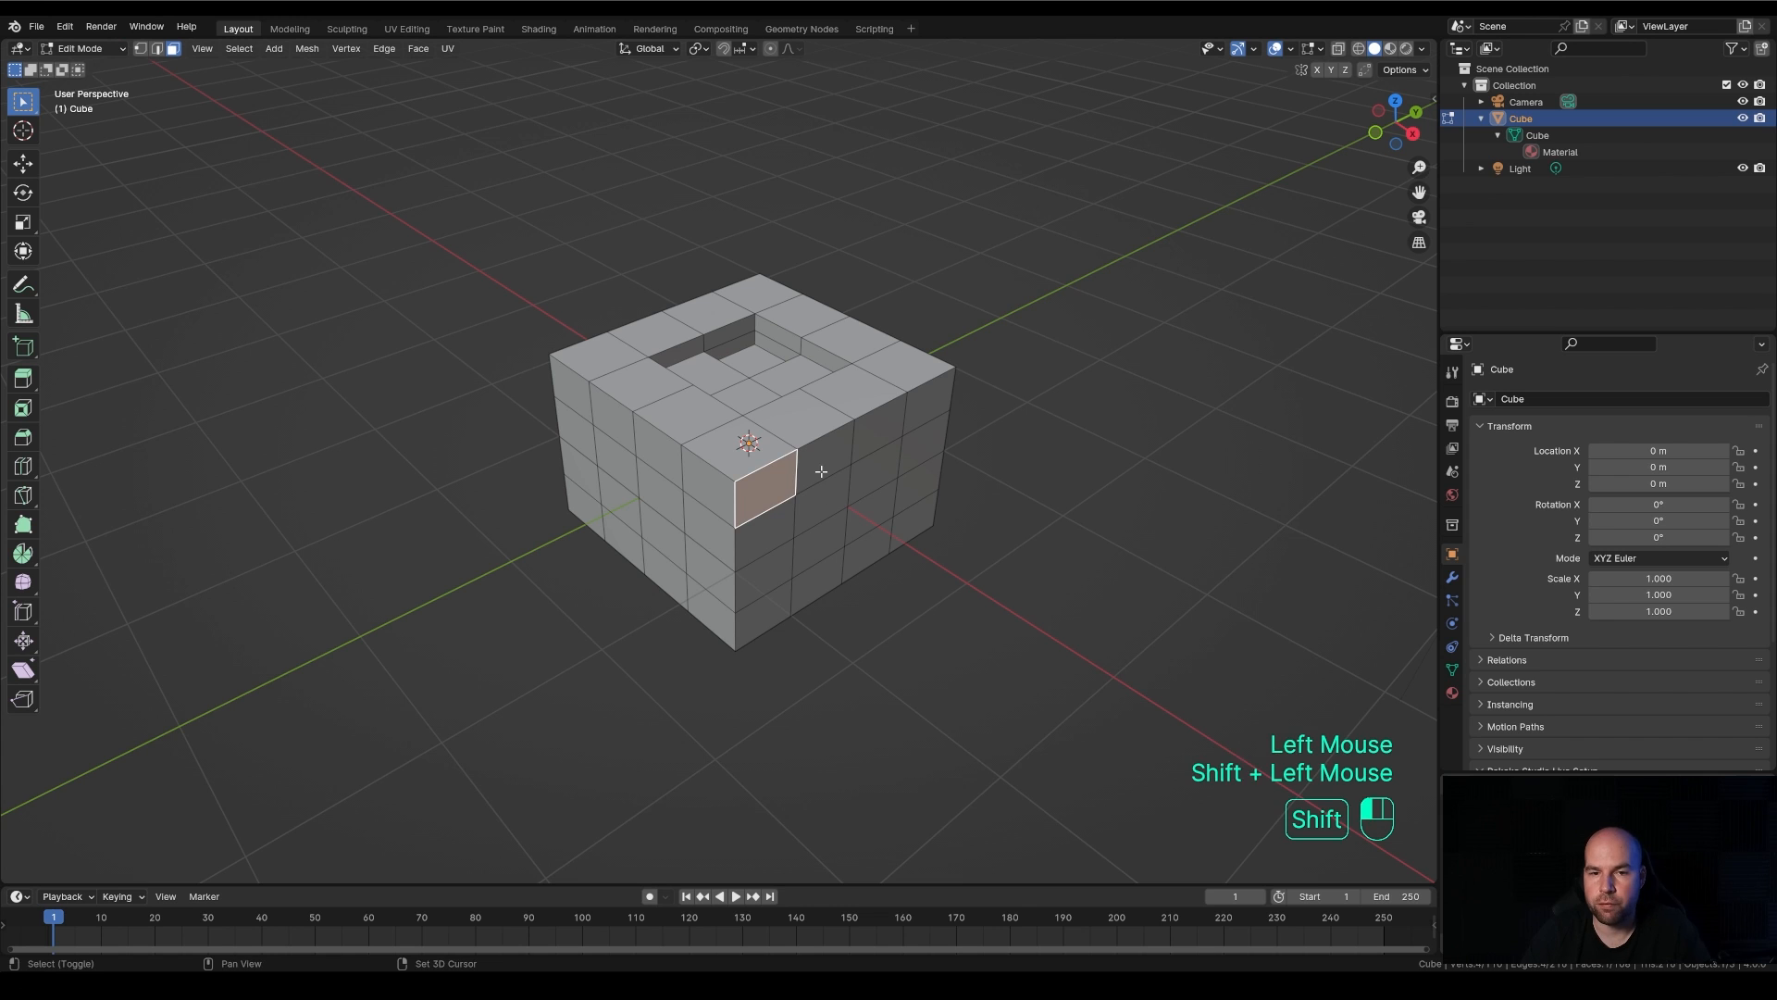
shift+click(875, 433)
shift+click(916, 421)
middle_drag(988, 436, 806, 515)
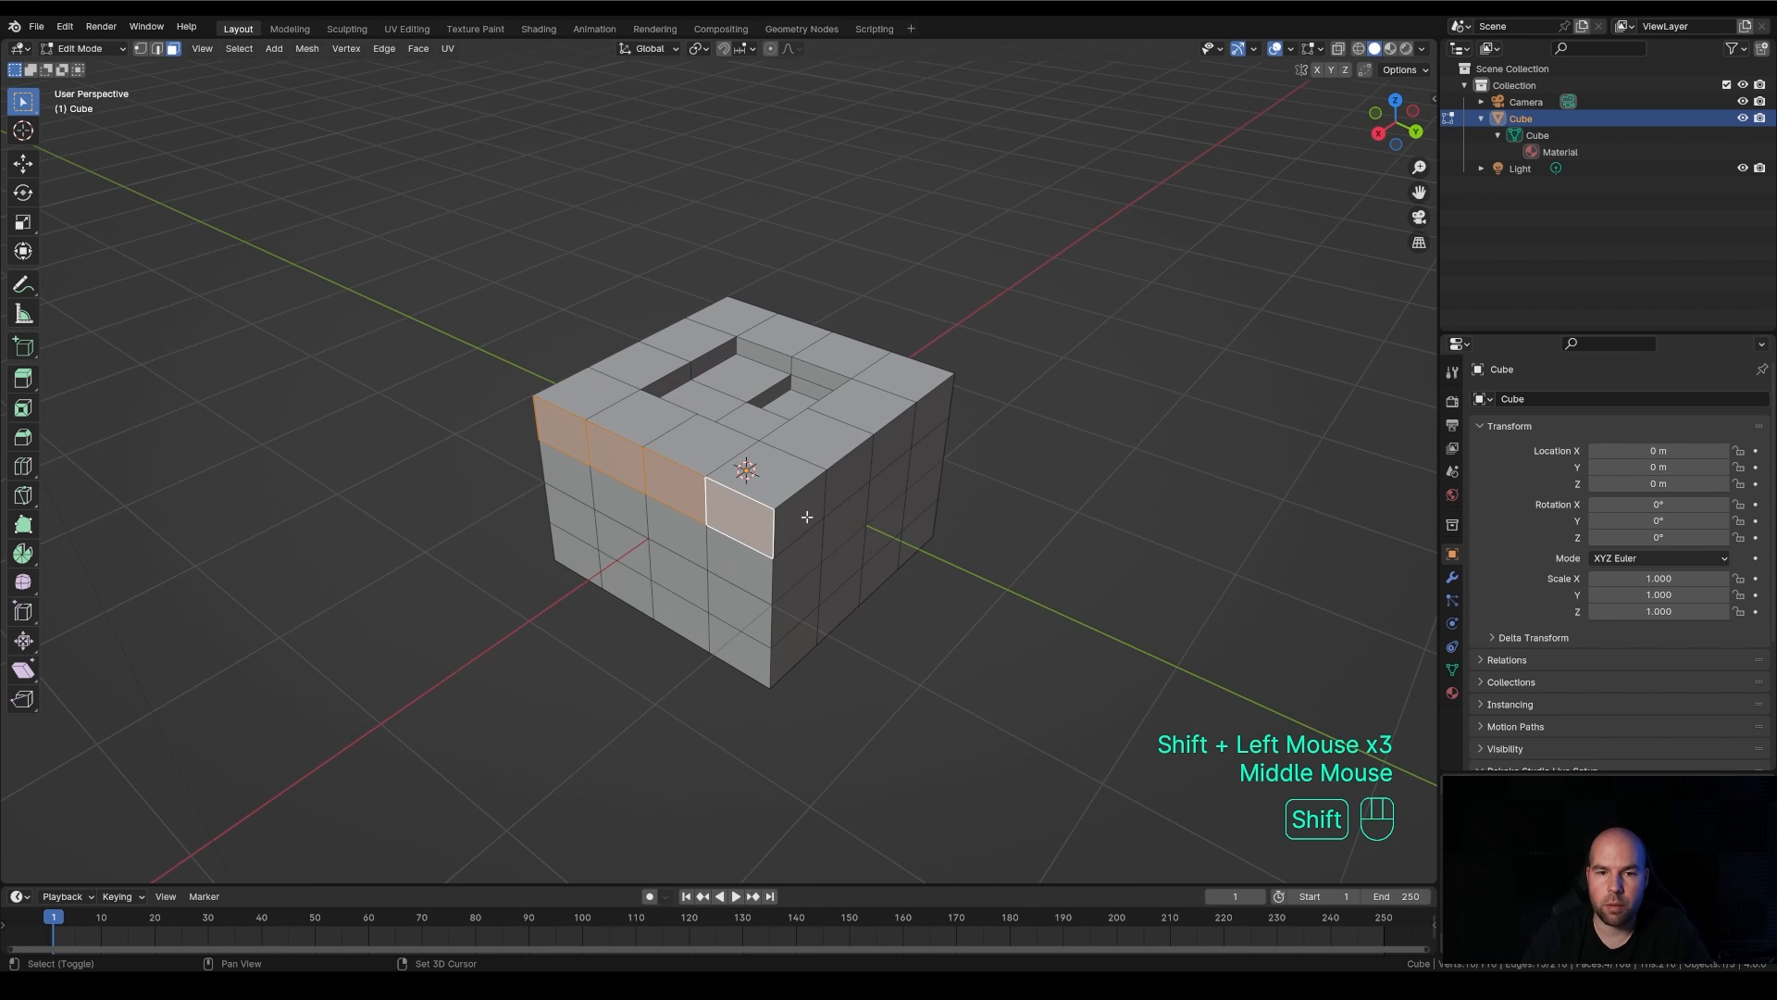
shift+click(805, 516)
shift+click(852, 482)
middle_drag(647, 586, 772, 575)
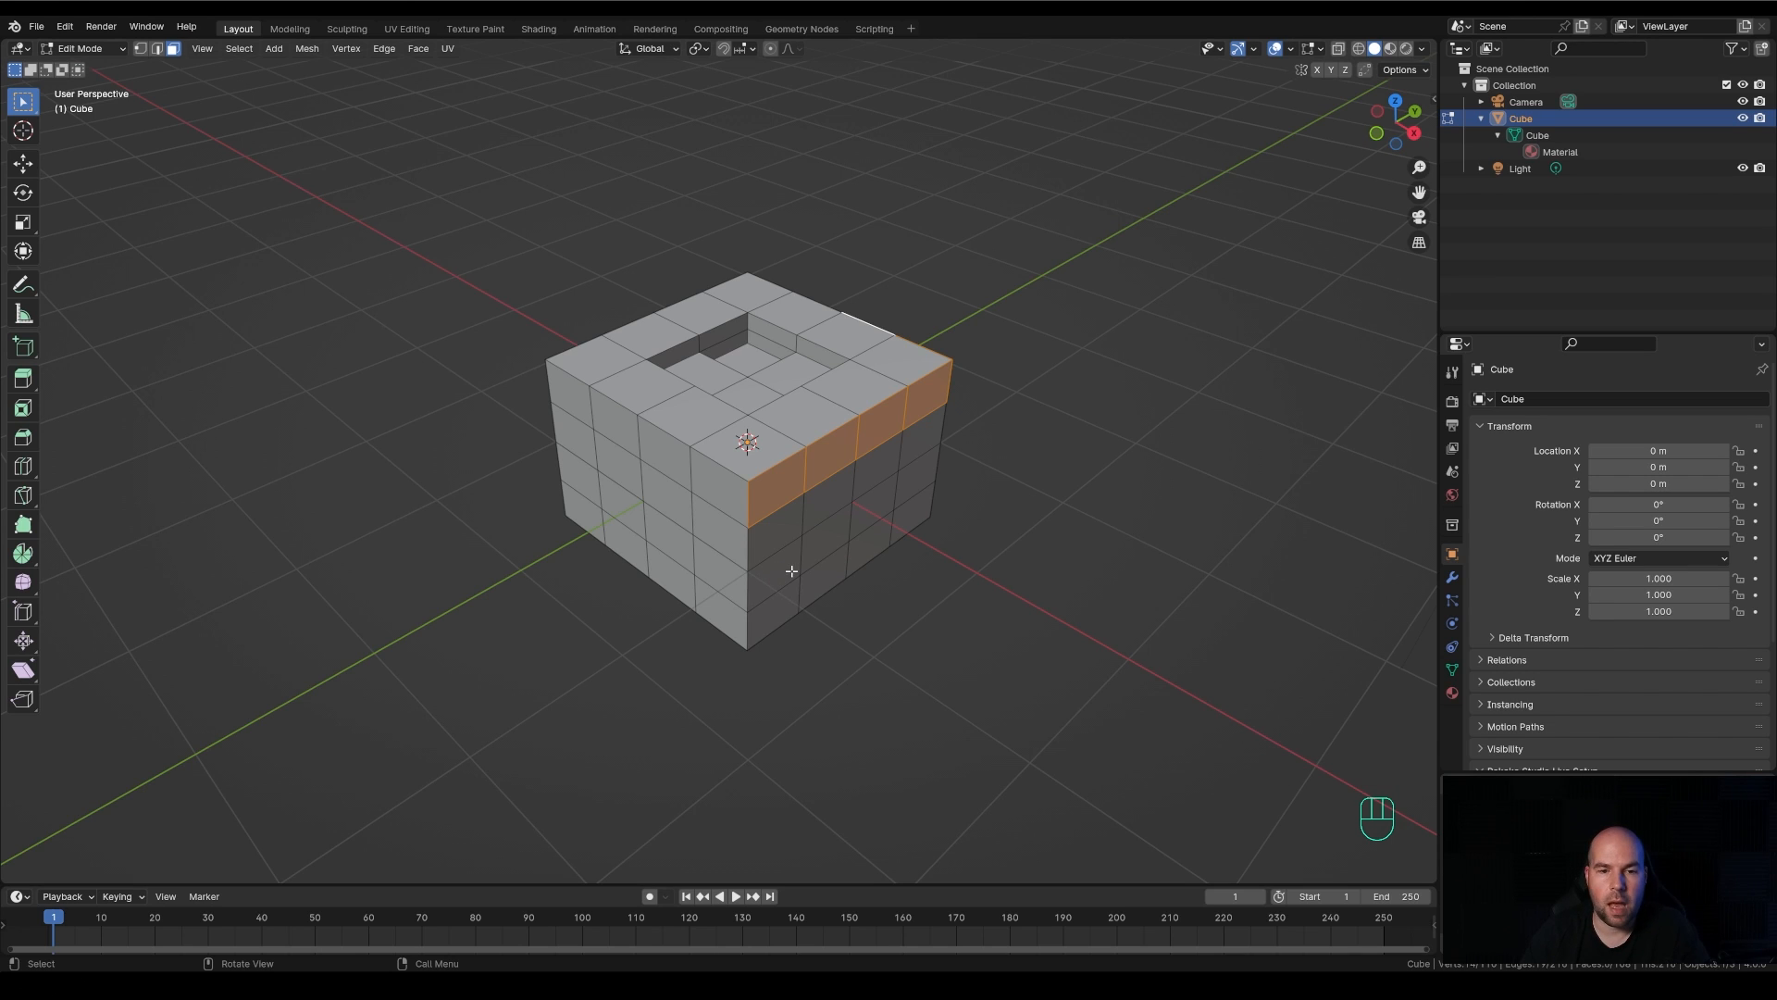
Loop-select the uppermost horizontal ring of side faces, then loop-select the vertical ring running over the front corner face instead
alt+click(748, 504)
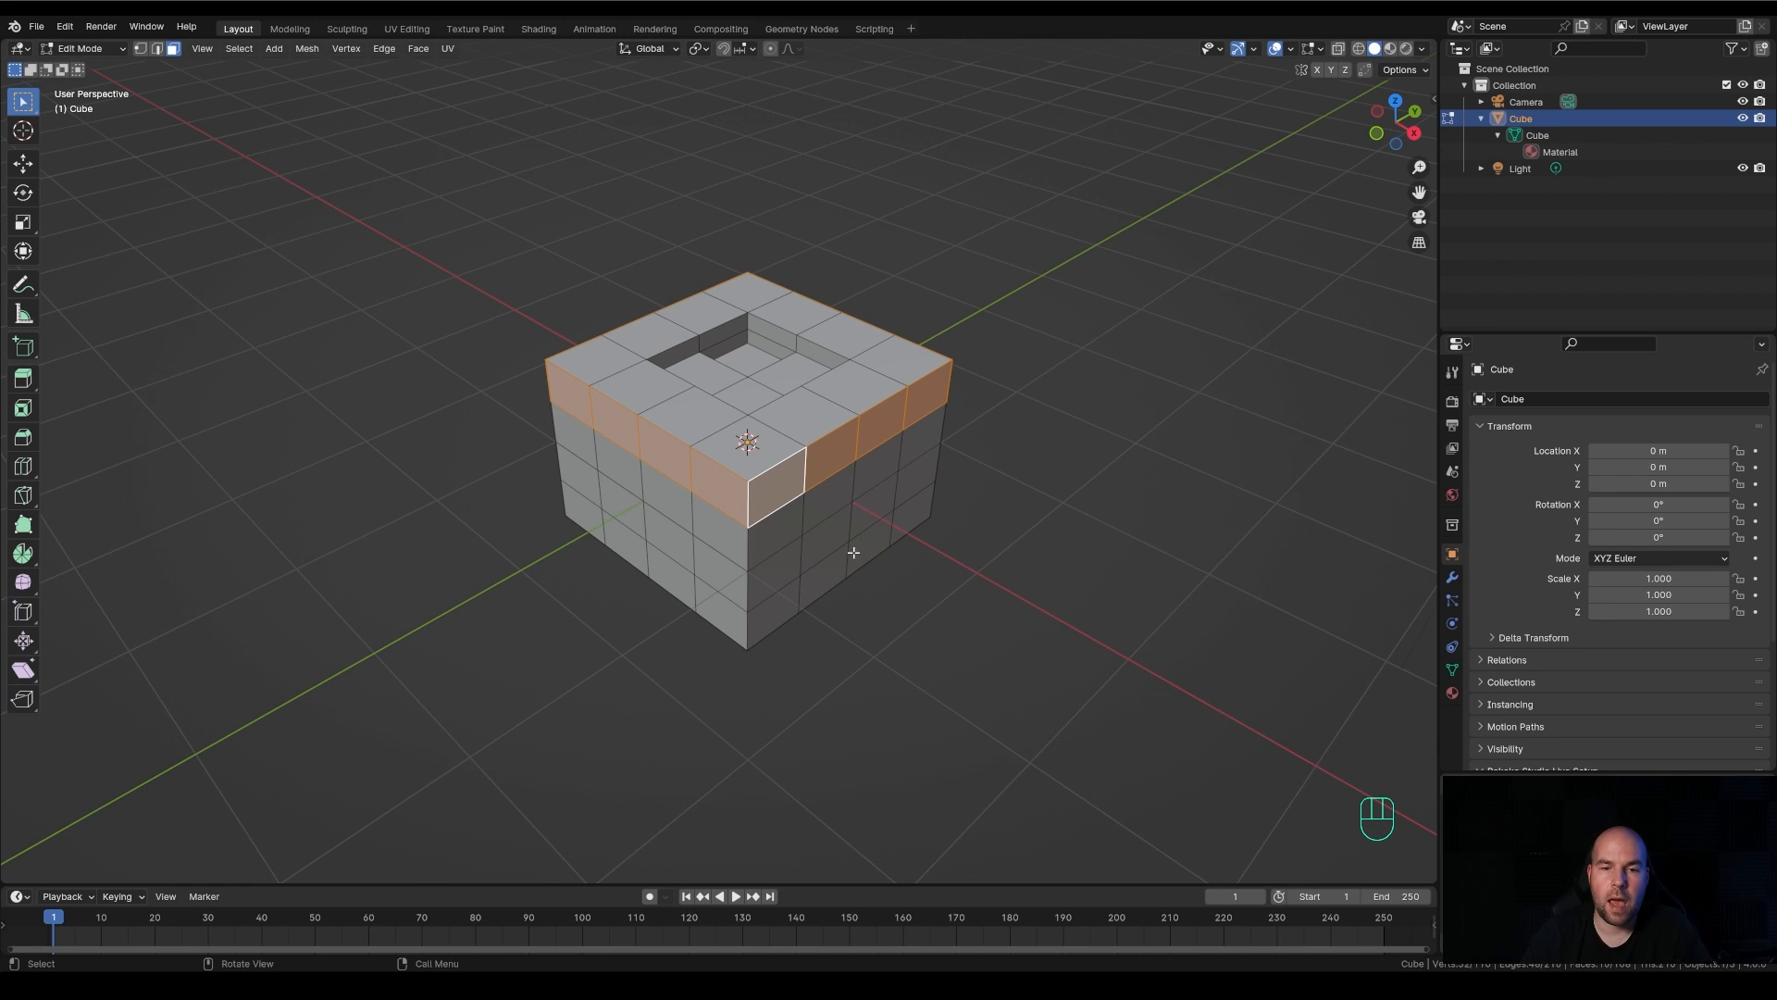
scroll(856, 548, up, 2)
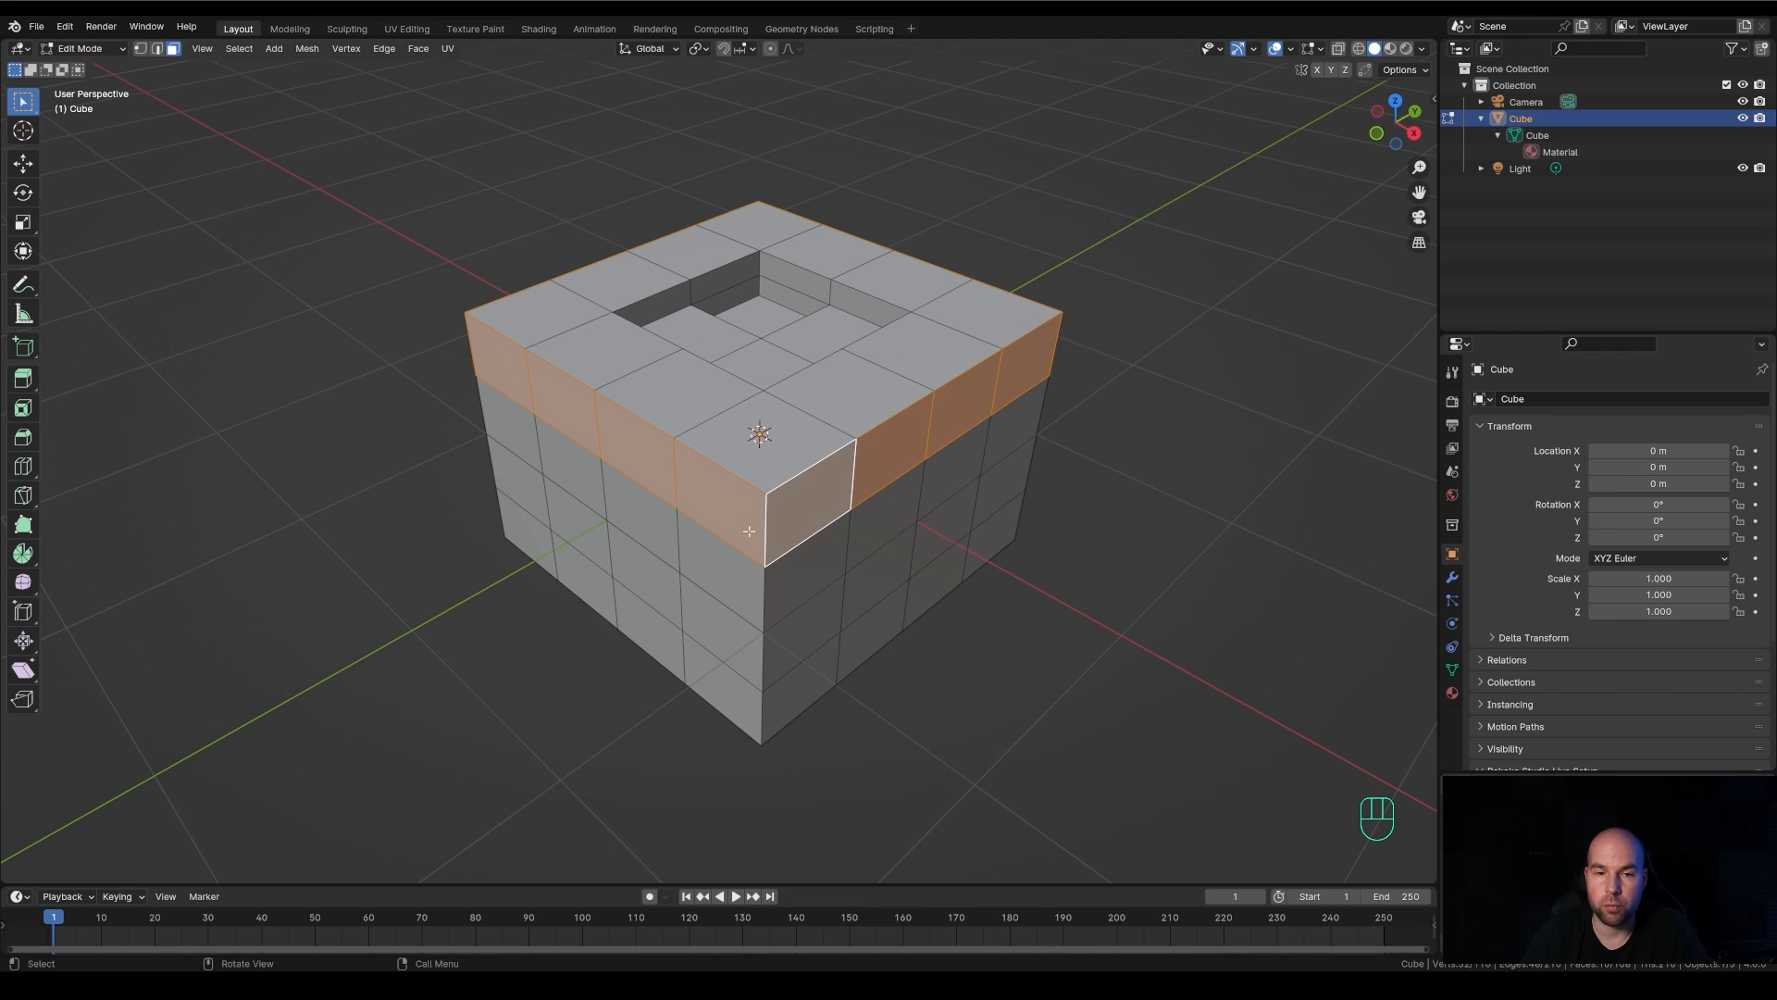
alt+click(809, 466)
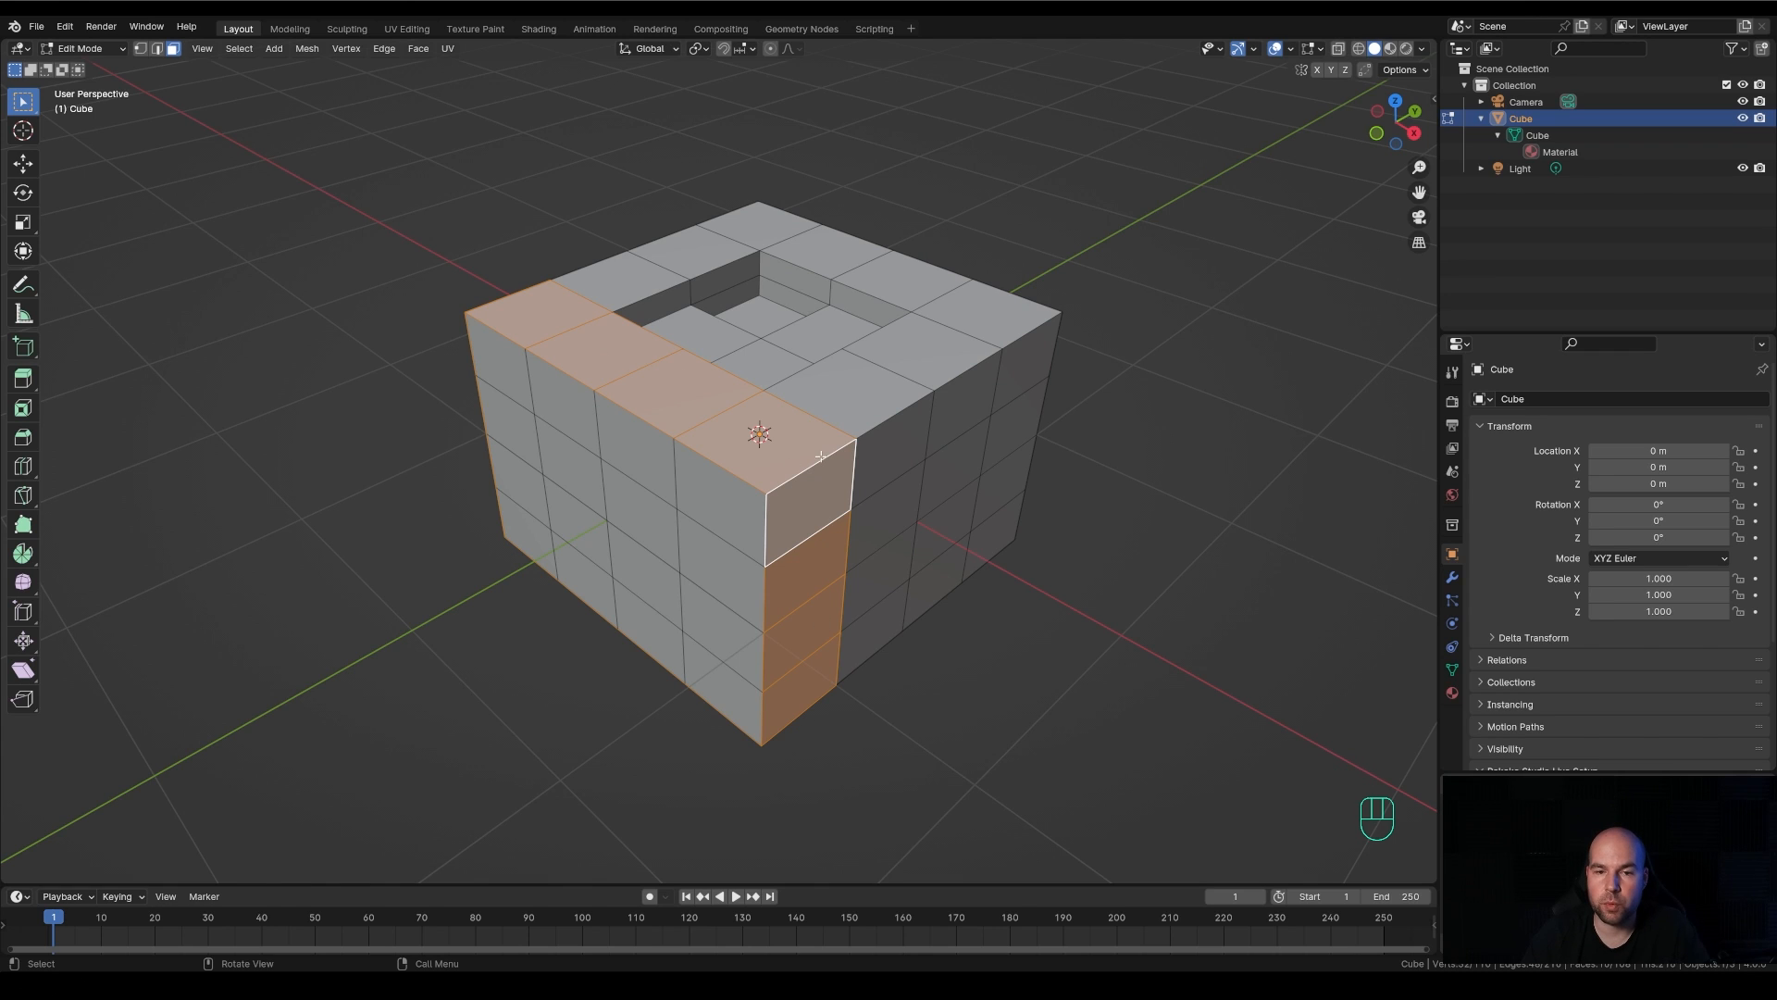
Loop-select the uppermost horizontal ring of side faces and add the three rings below it to the selection
alt+click(766, 530)
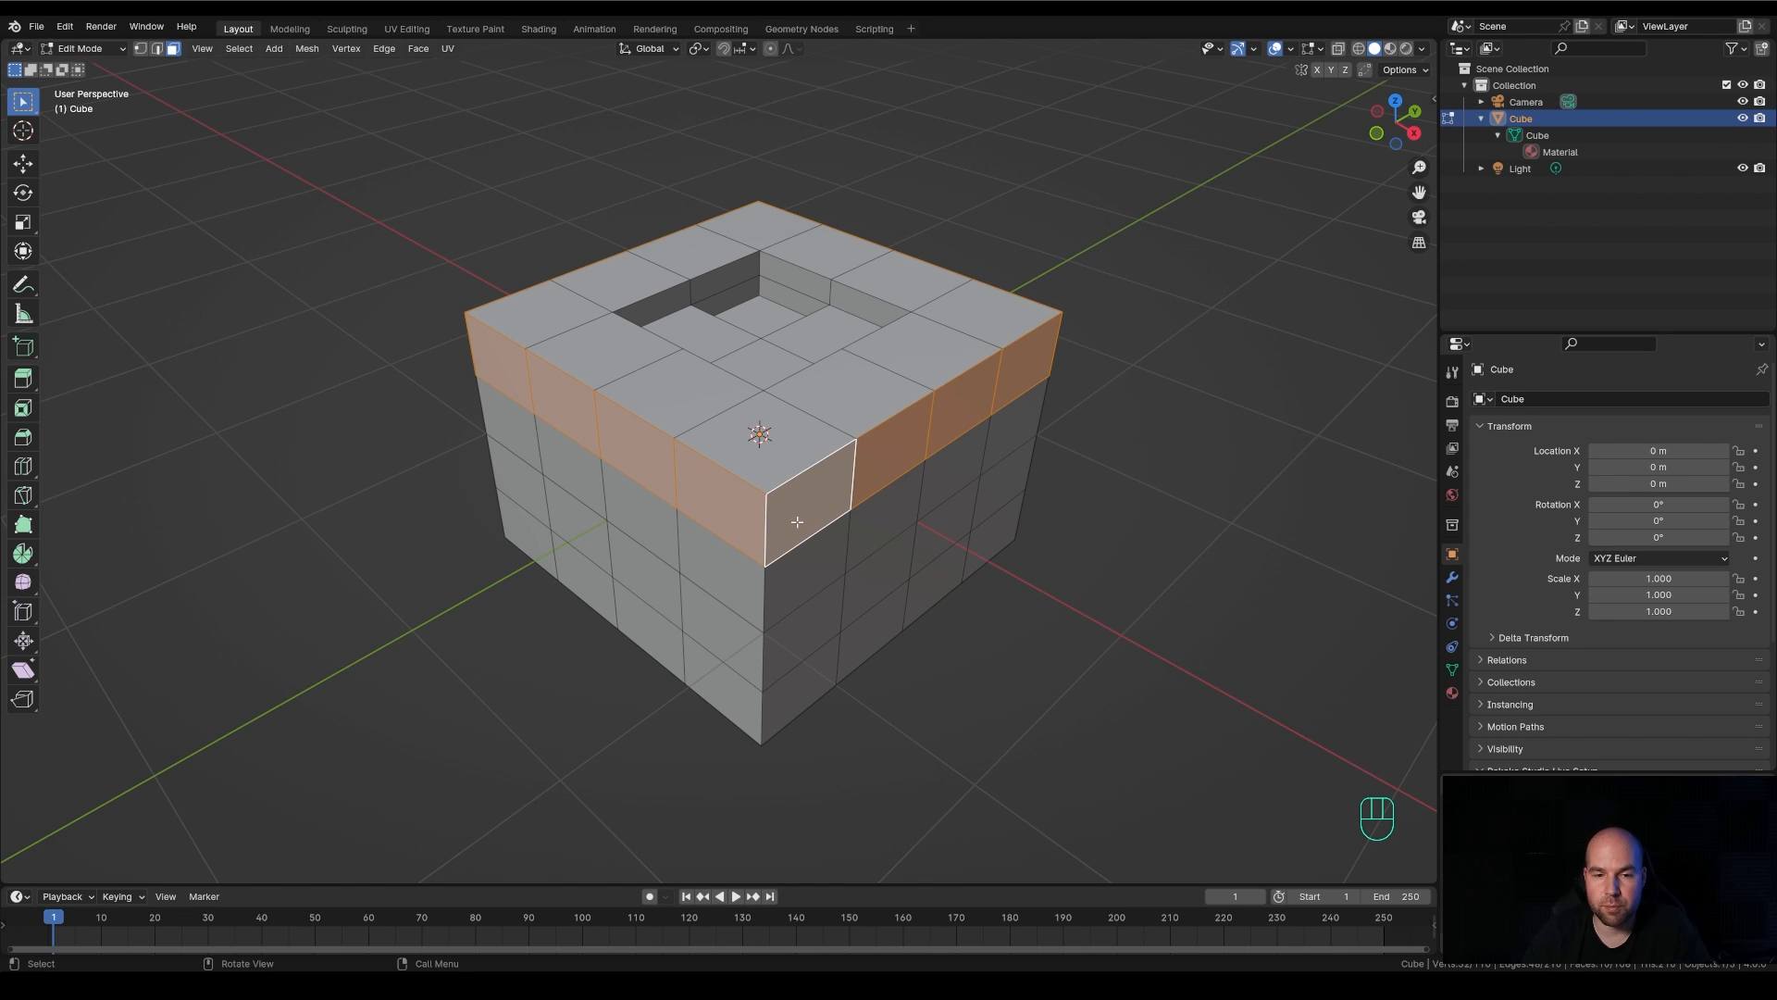
scroll(797, 522, down, 1)
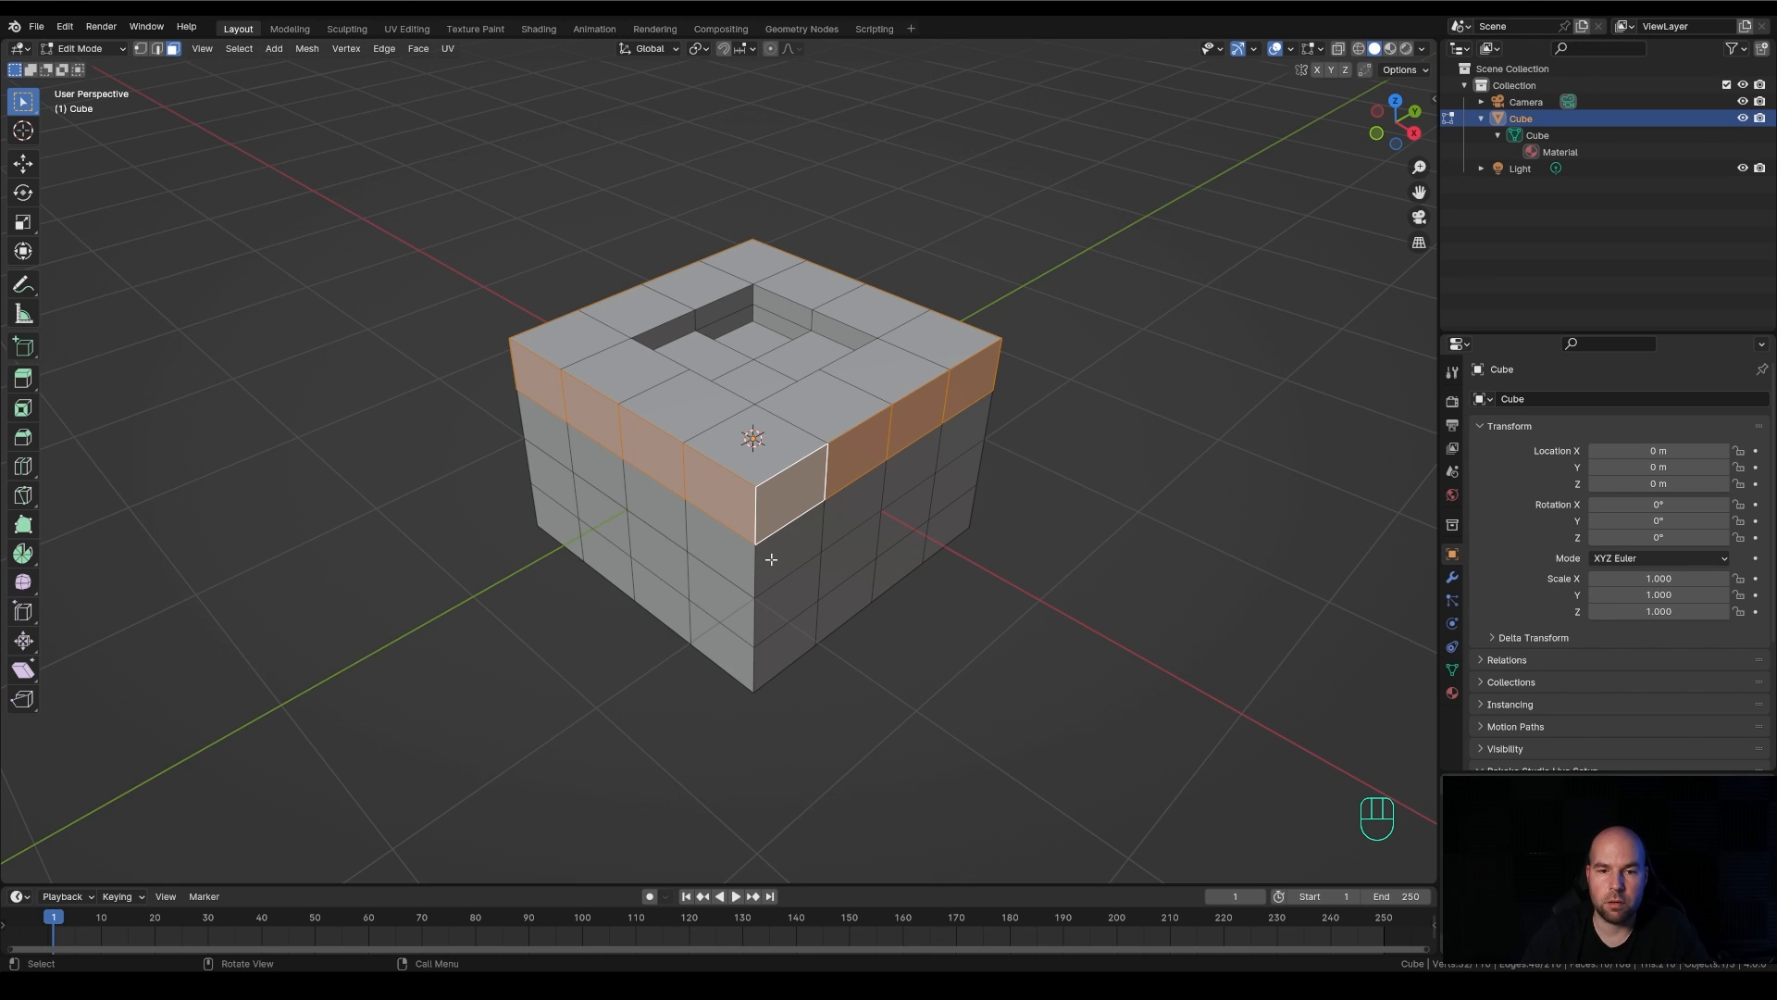
key(alt)
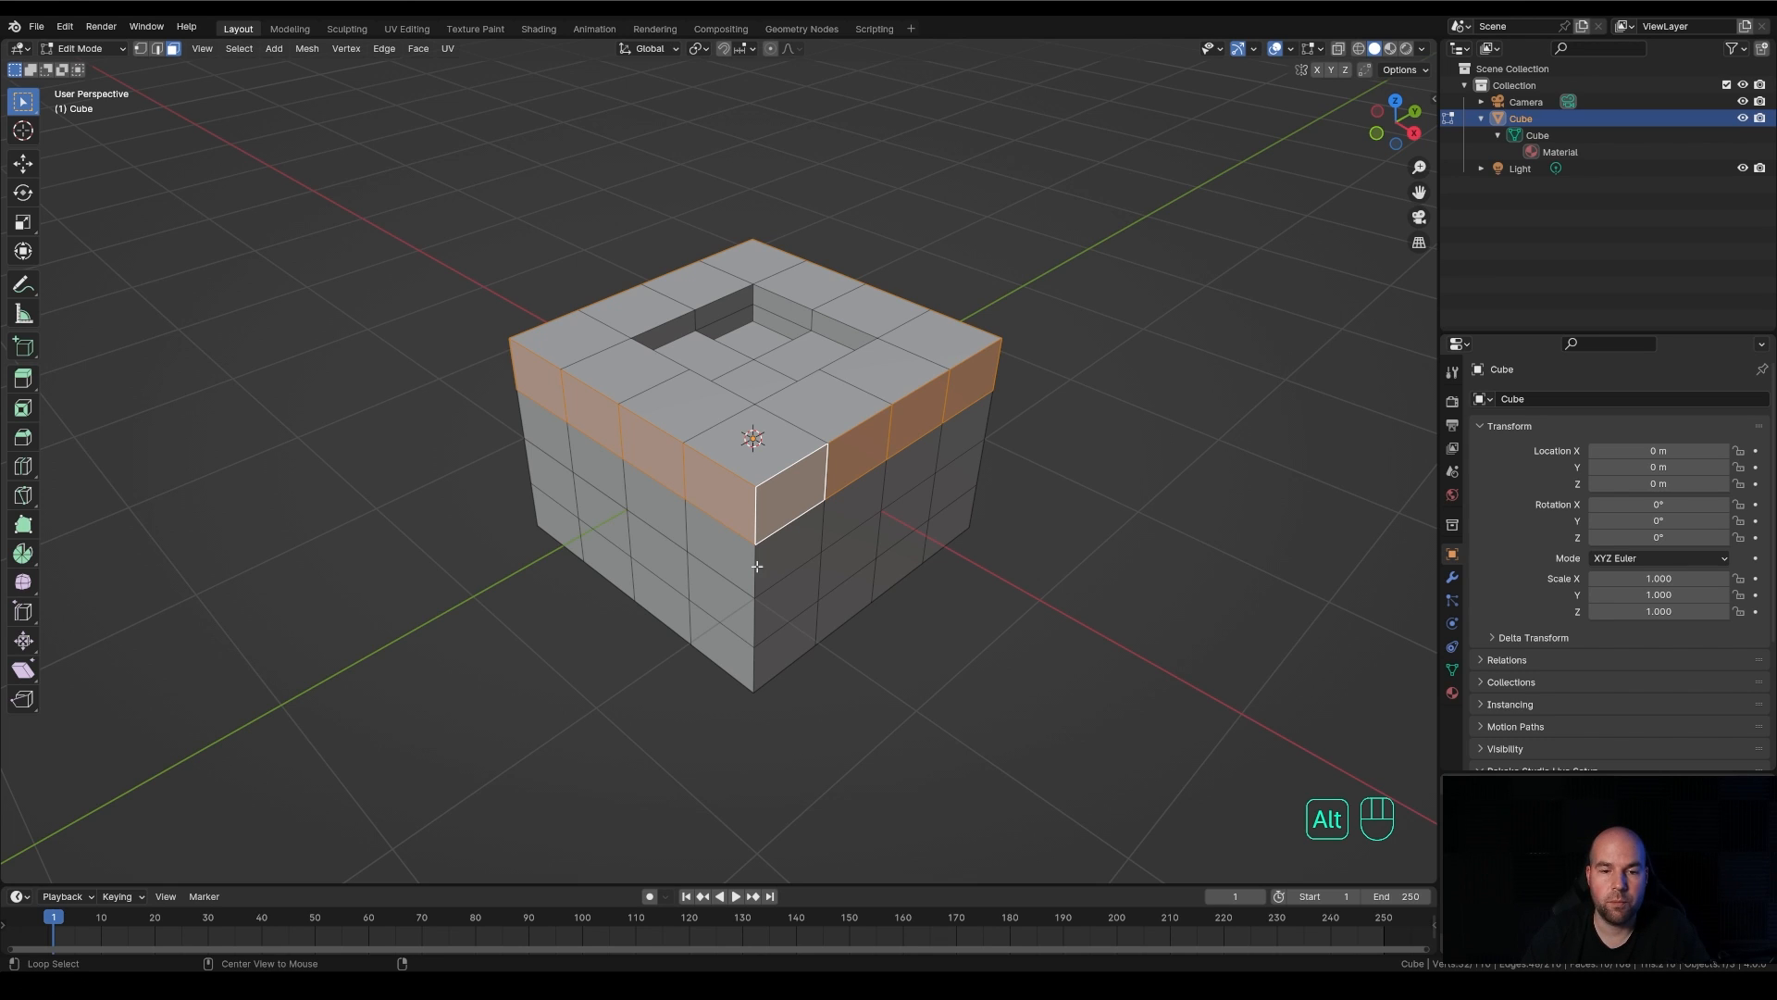
key(shift)
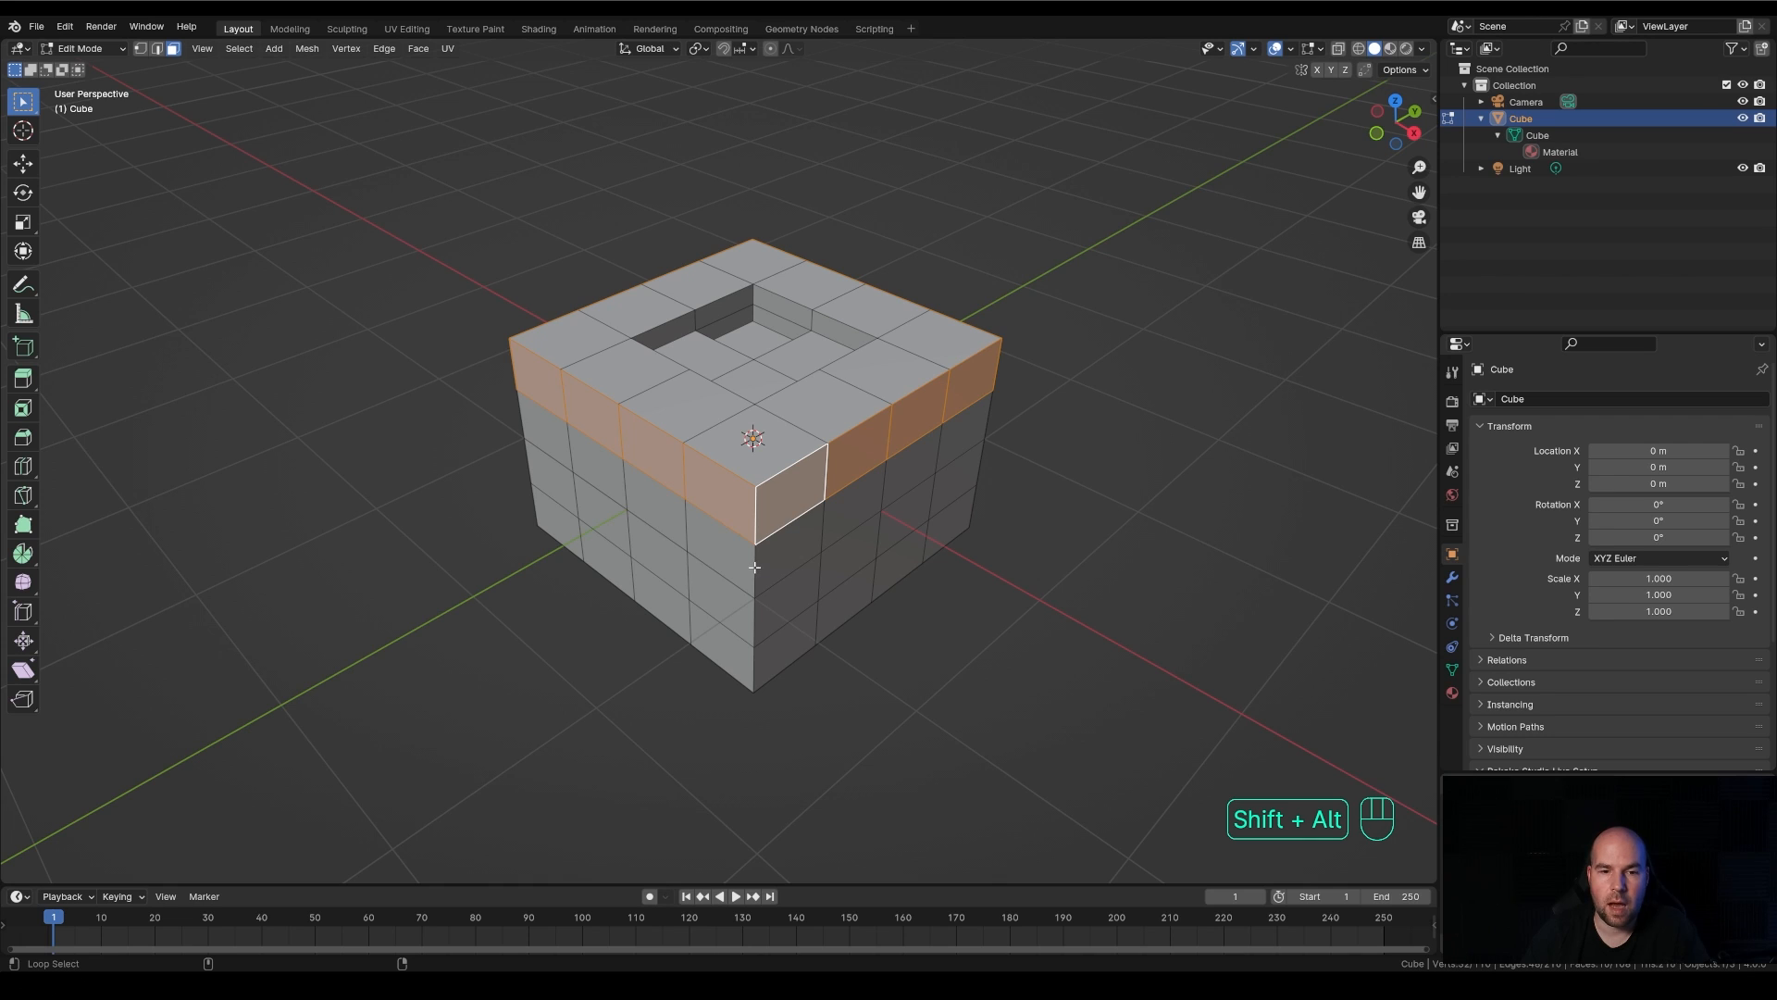
alt+shift+click(752, 575)
alt+shift+click(752, 622)
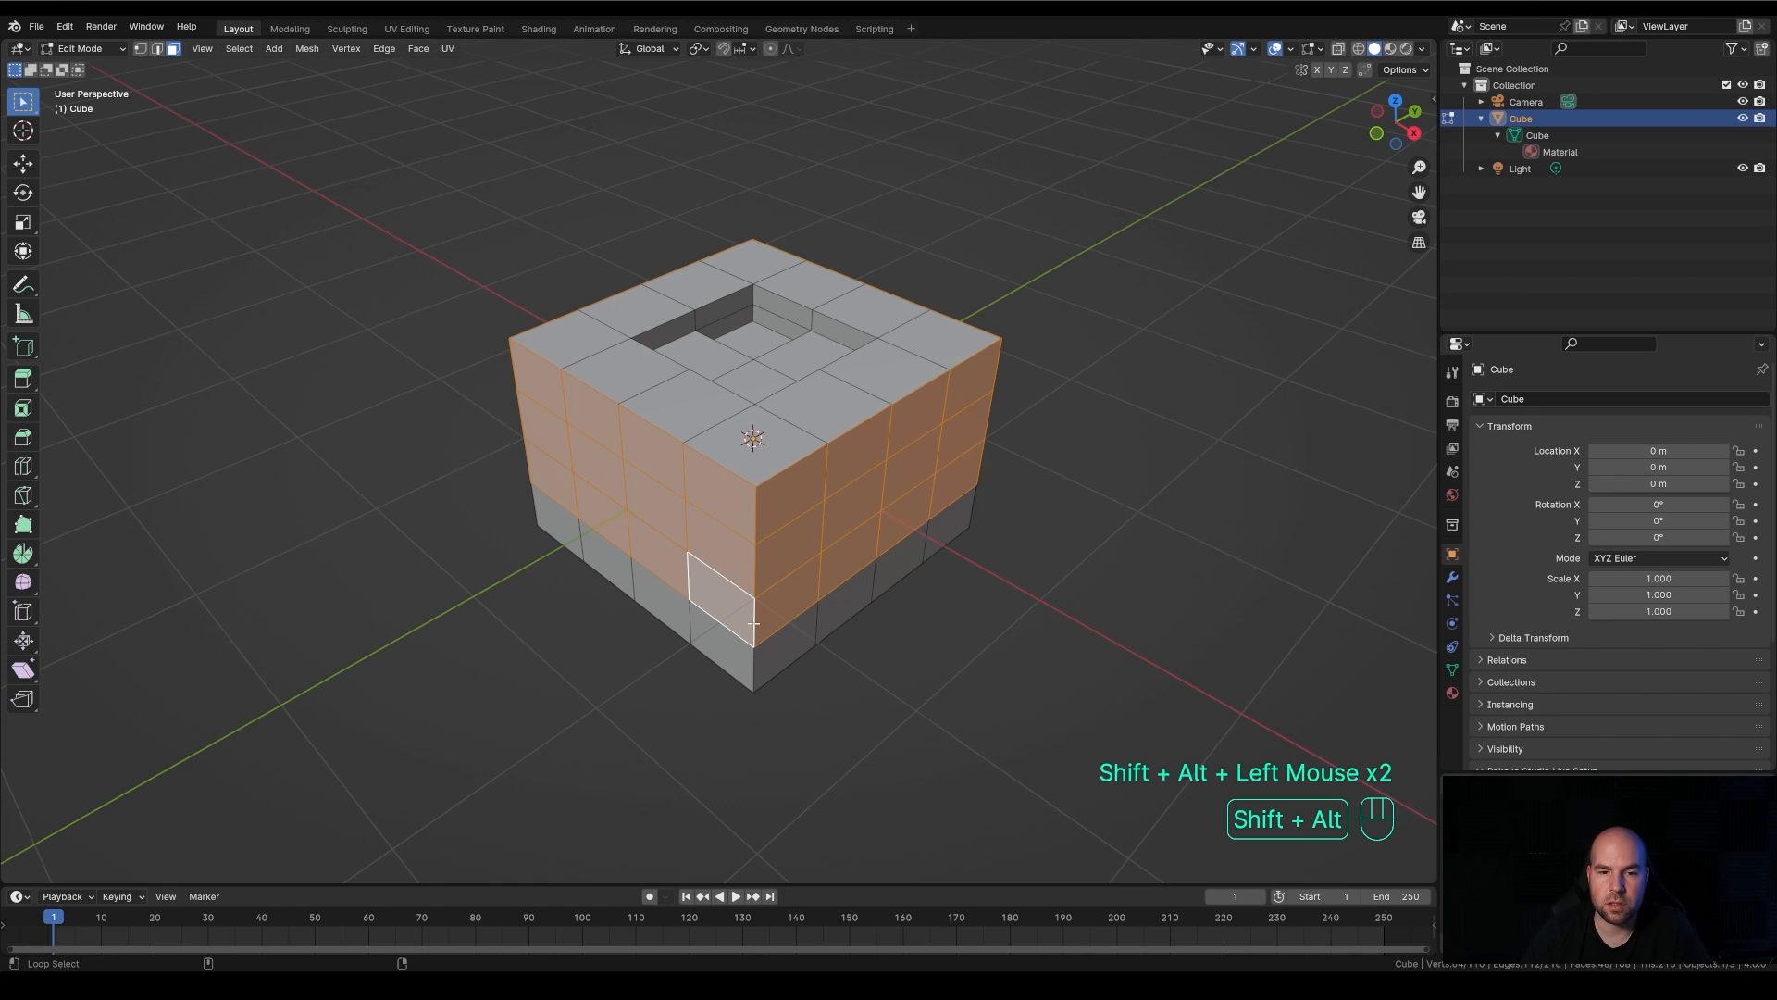
alt+shift+click(753, 665)
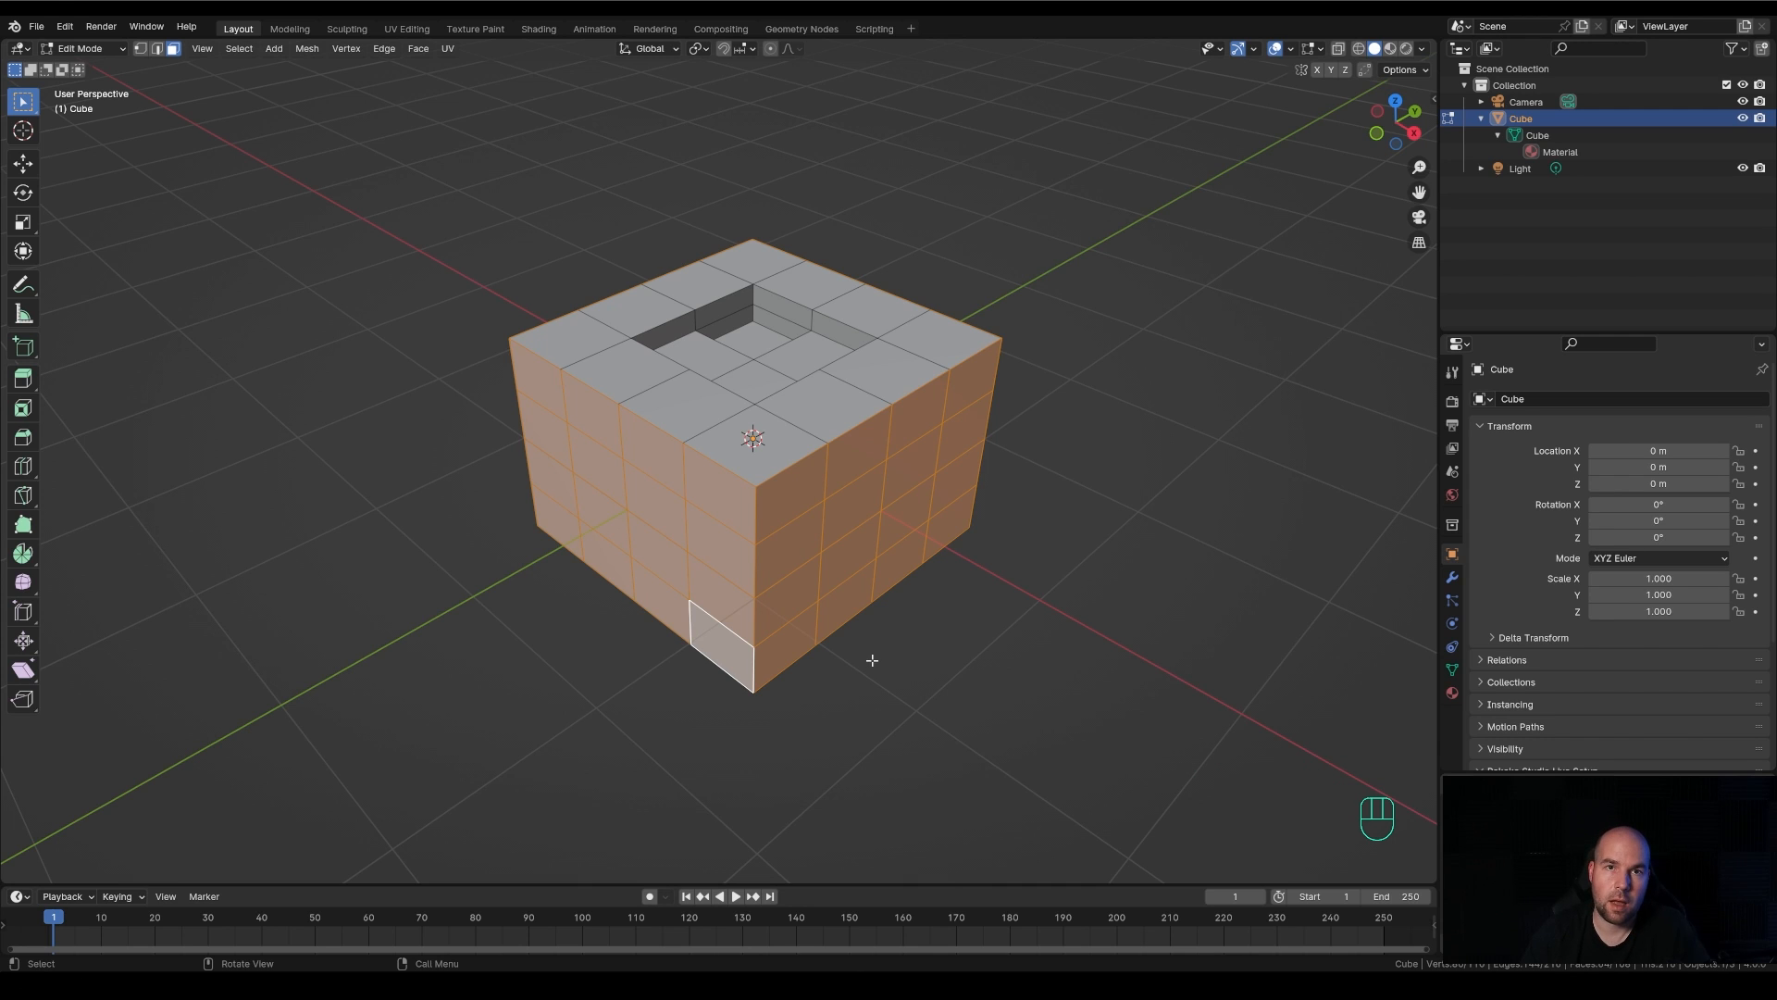
Enable Emulate 3 Button Mouse in the input preferences and try the modifier-based loop selection on the cube's uppermost side ring
click(65, 26)
click(110, 234)
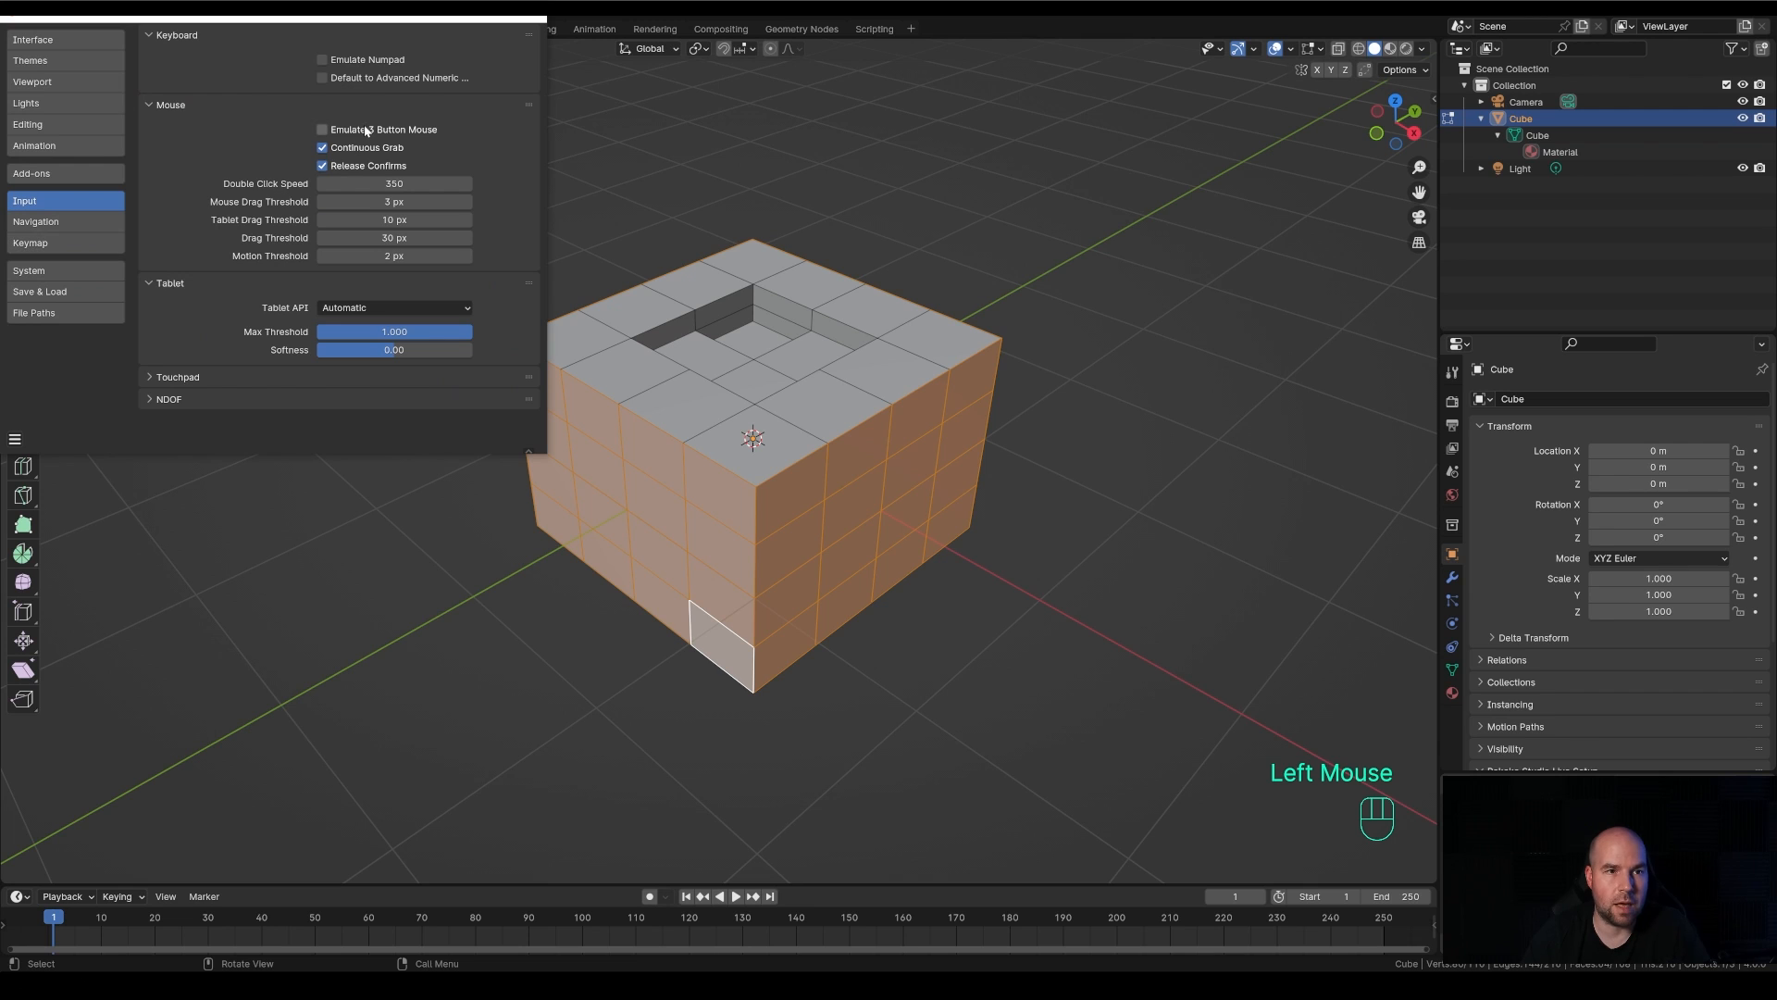
click(523, 24)
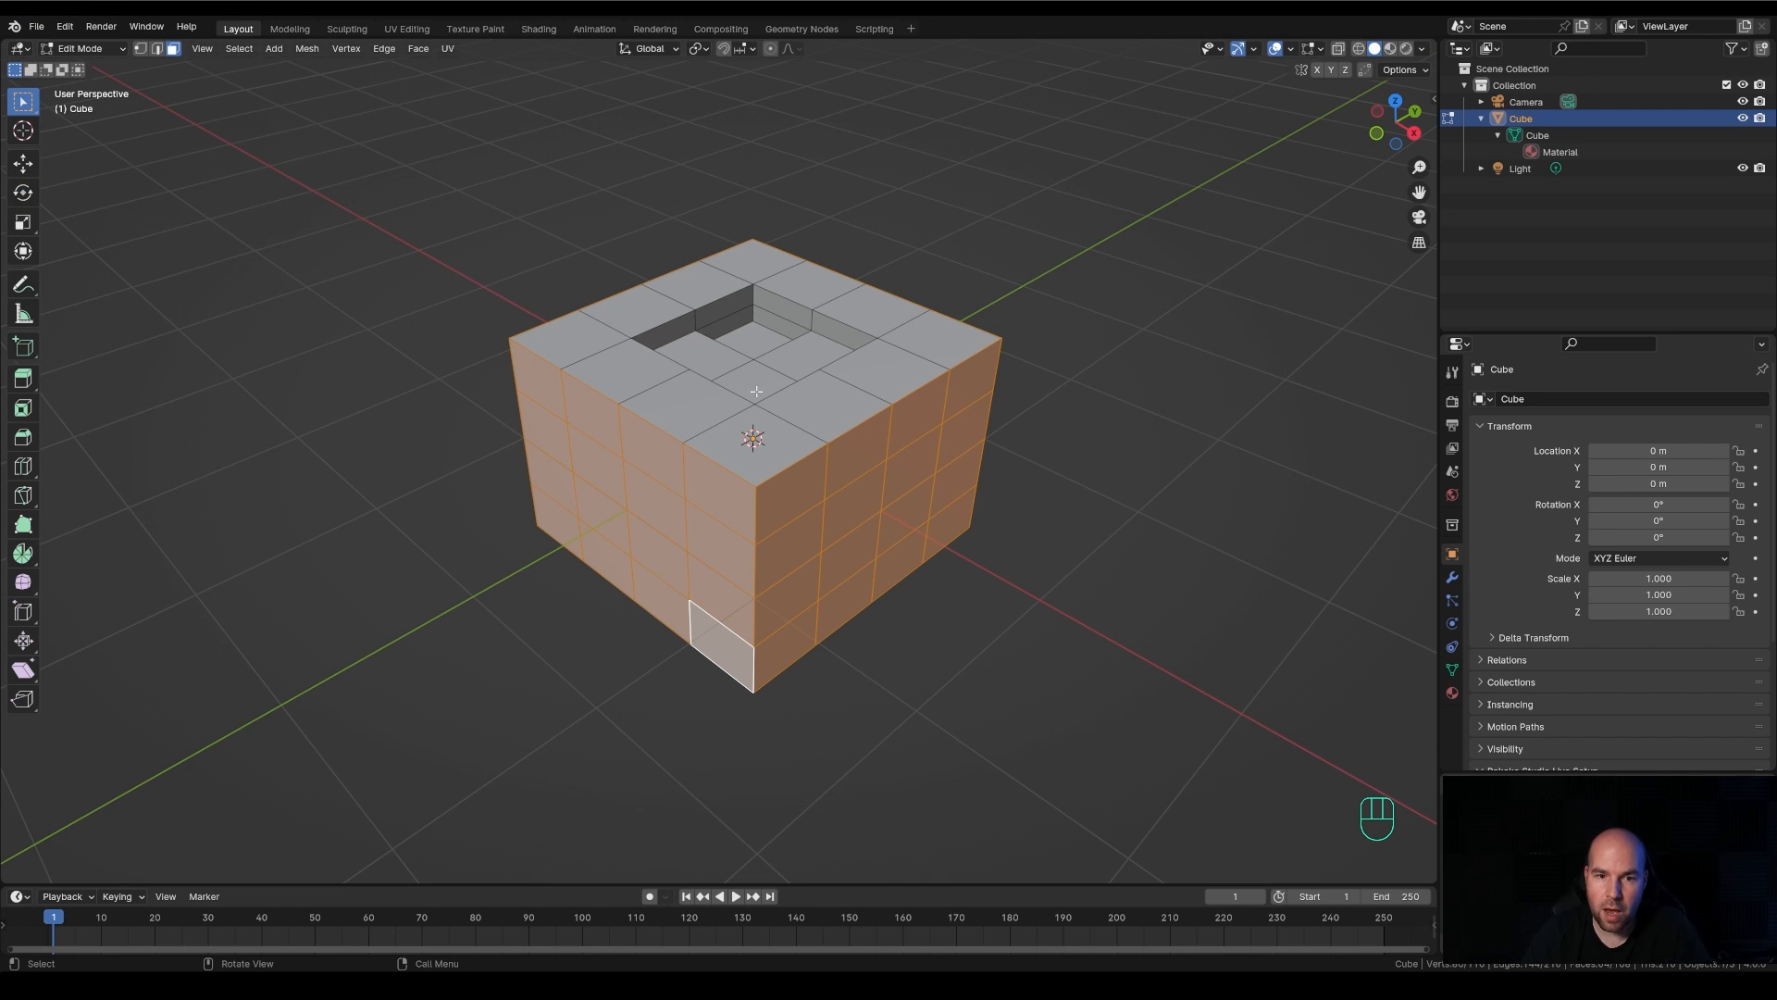
alt+click(756, 518)
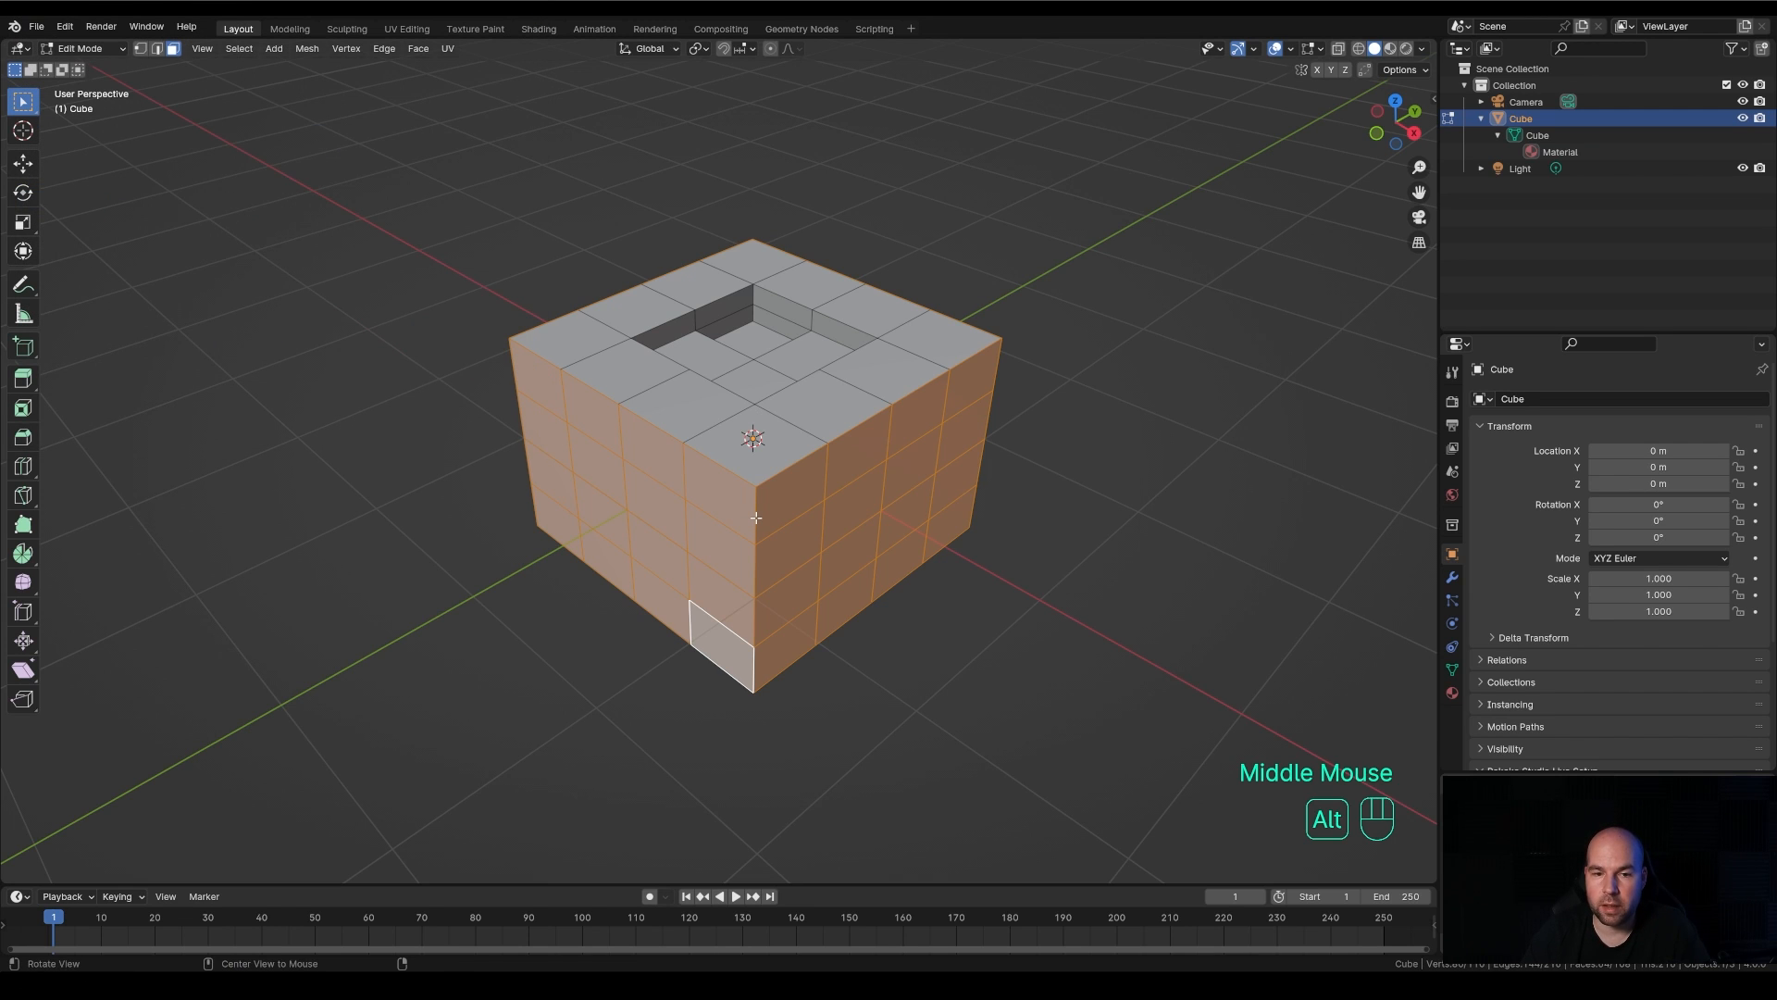
alt+middle_drag(756, 517, 753, 518)
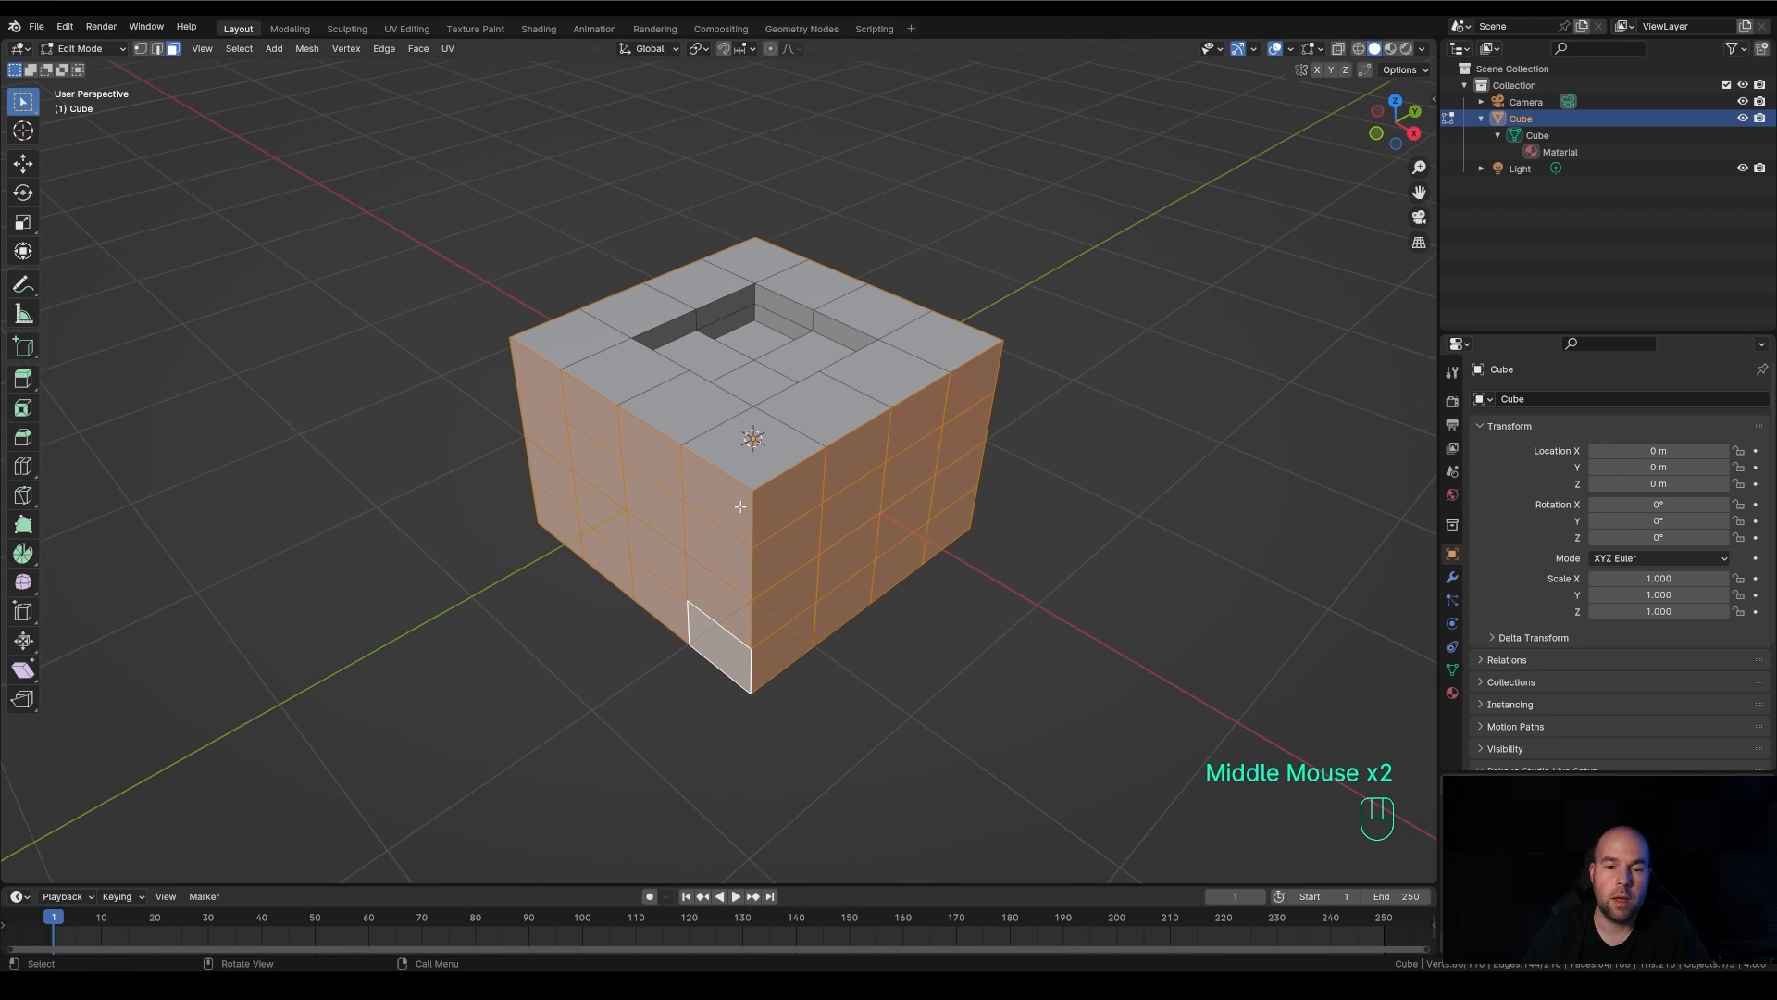
With 3-button mouse emulation on, loop-select the uppermost side ring, then the vertical ring, and reduce the selection to the front corner face
double_click(755, 516)
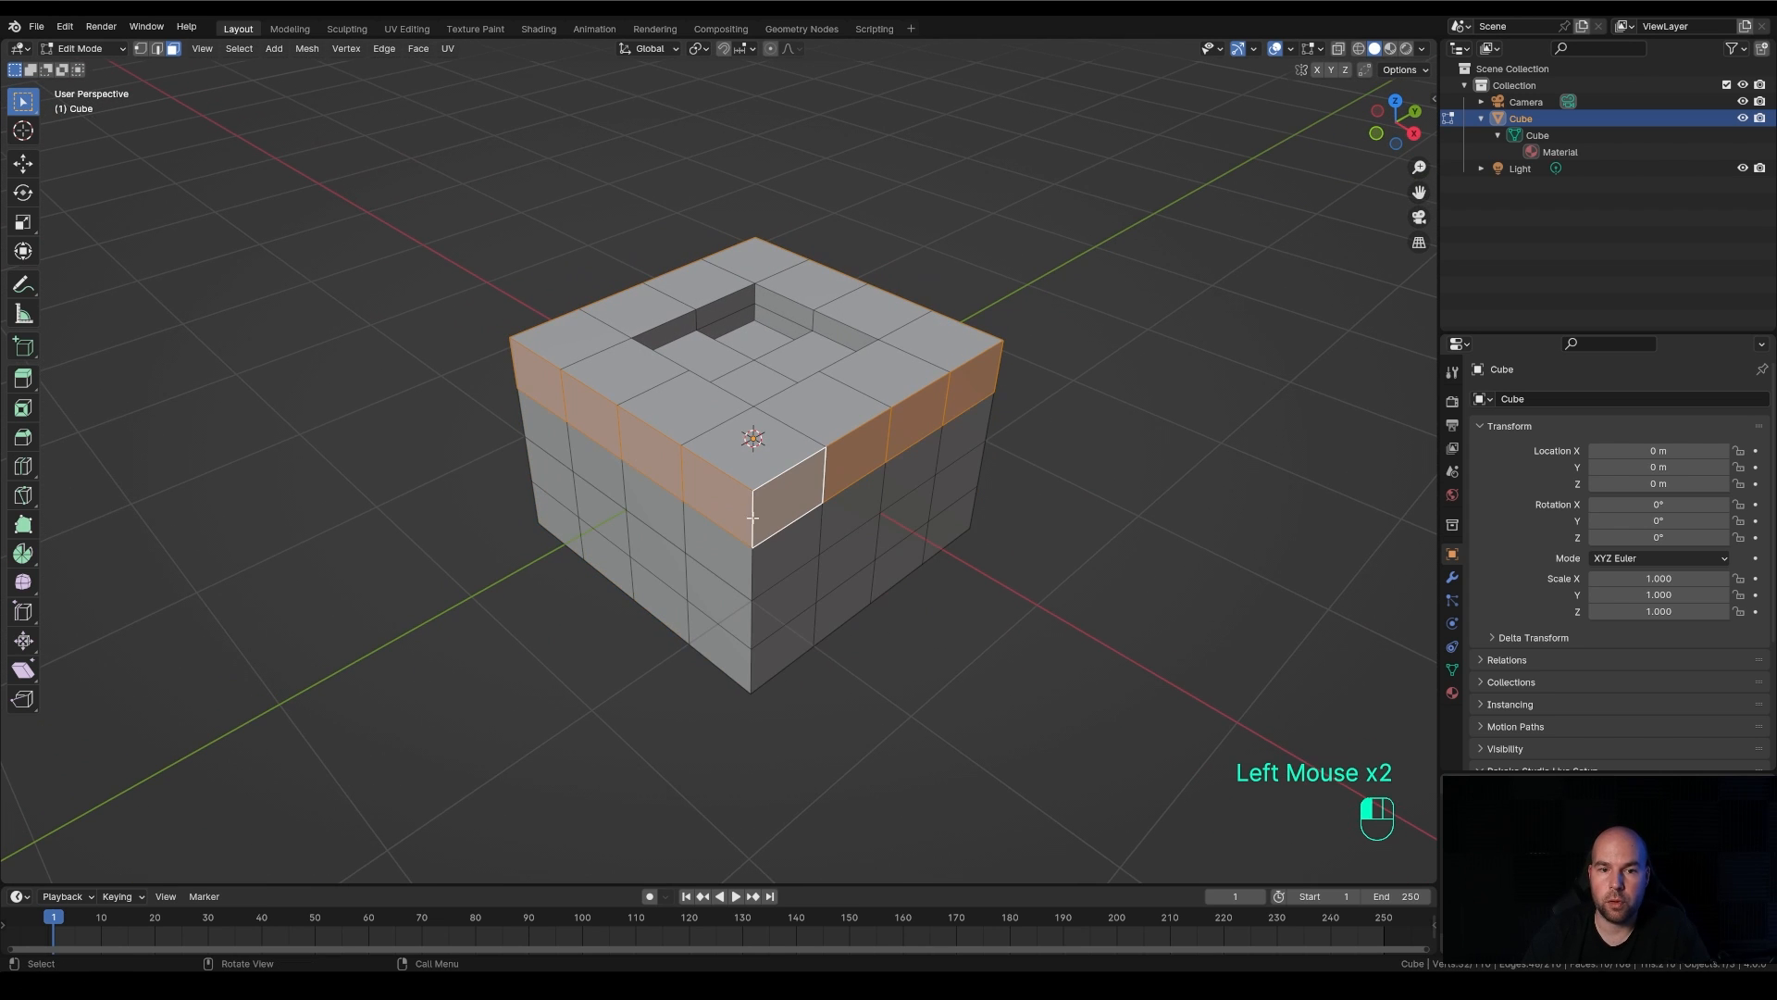
double_click(746, 619)
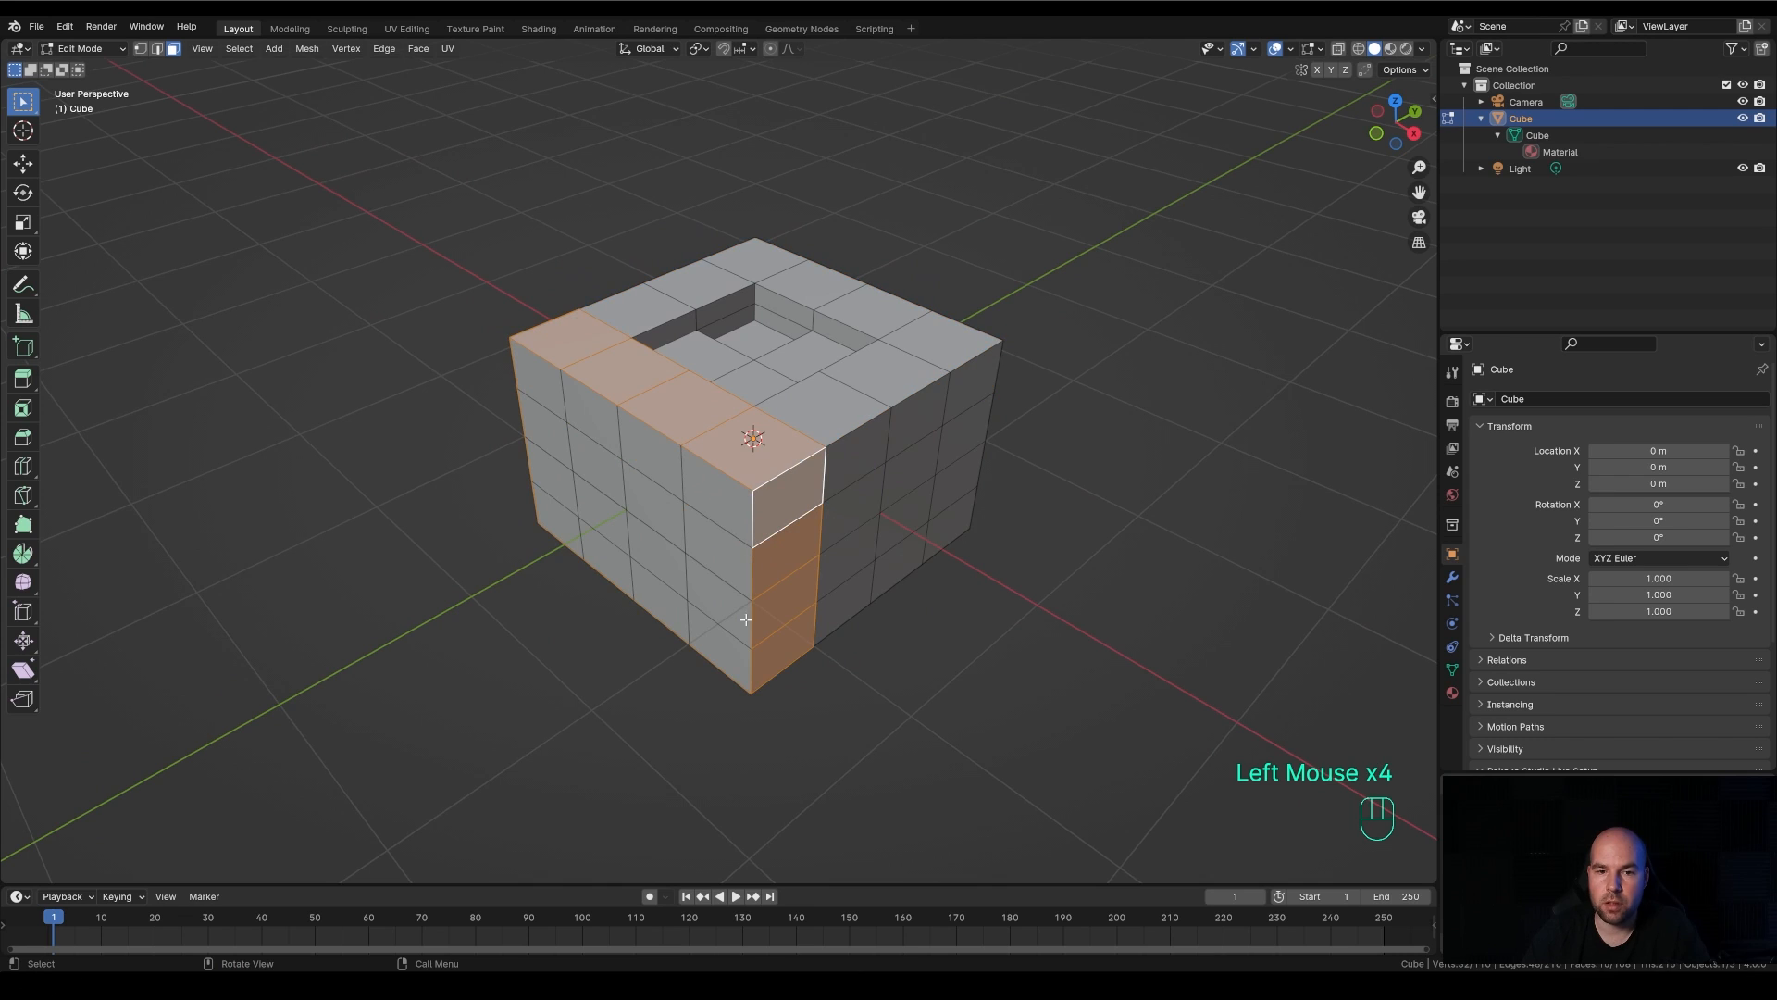
click(781, 469)
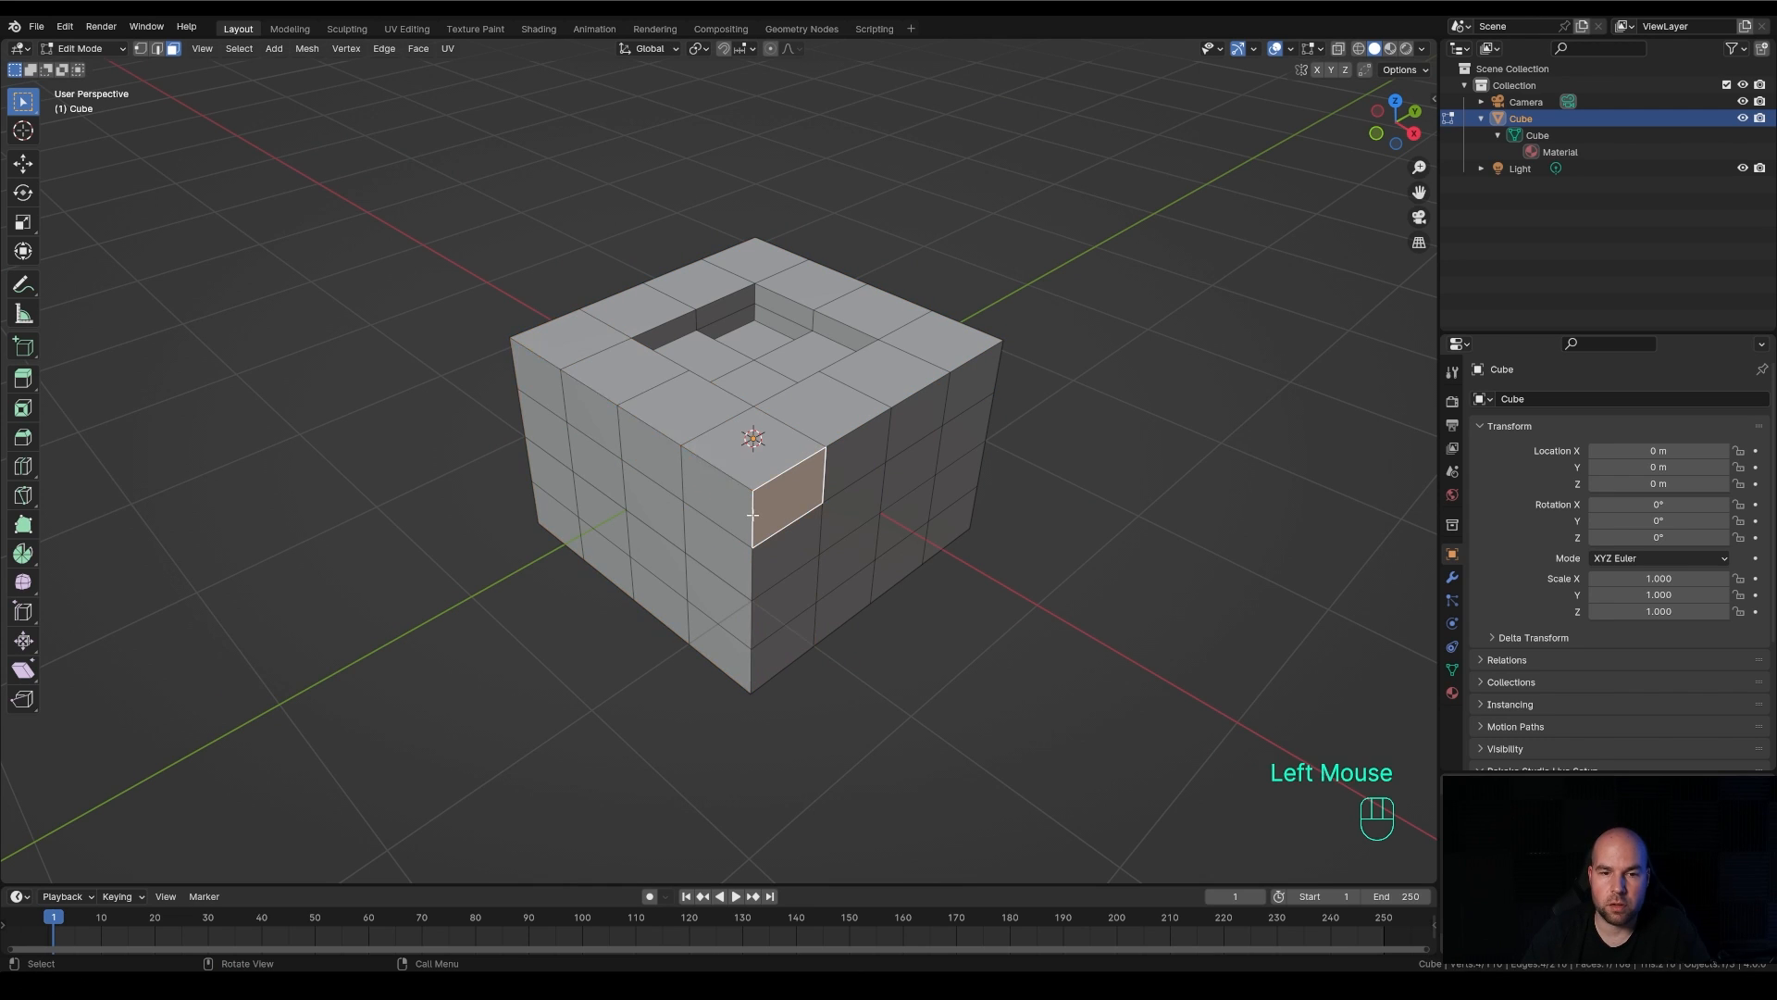
Loop-select the uppermost side ring with the emulation-mode method and extend the selection with each of the three lower rings
double_click(590, 371)
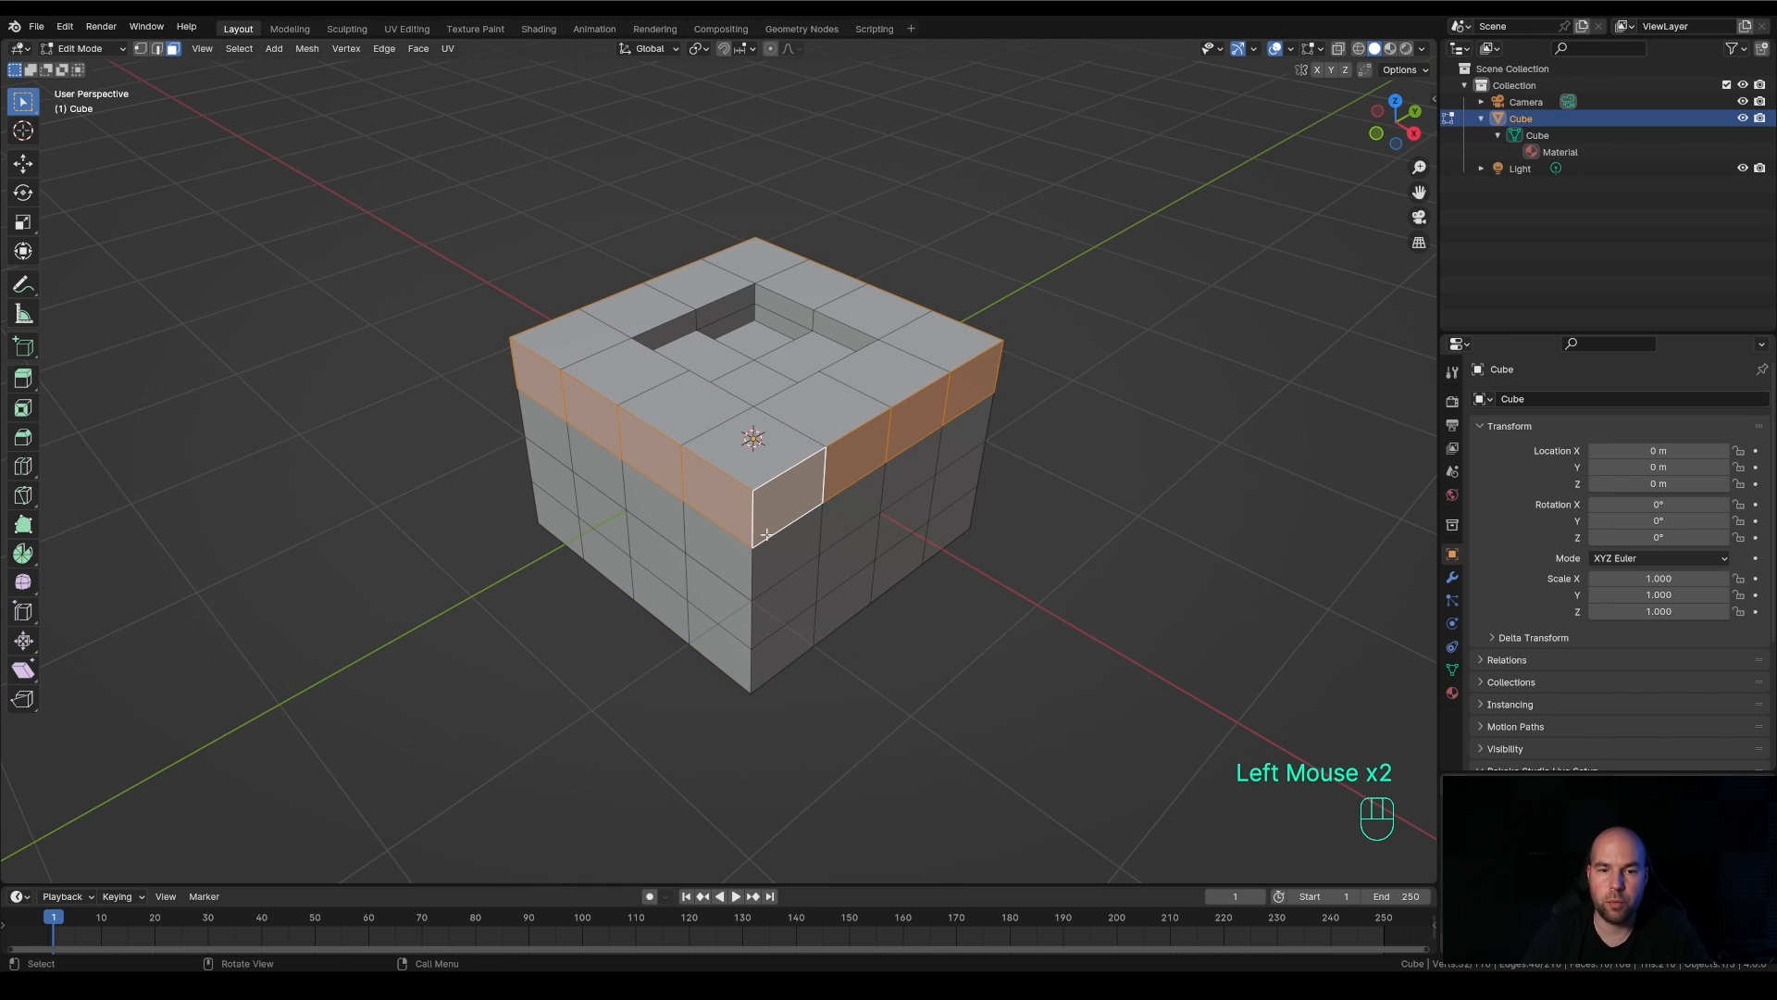
shift+double_click(736, 569)
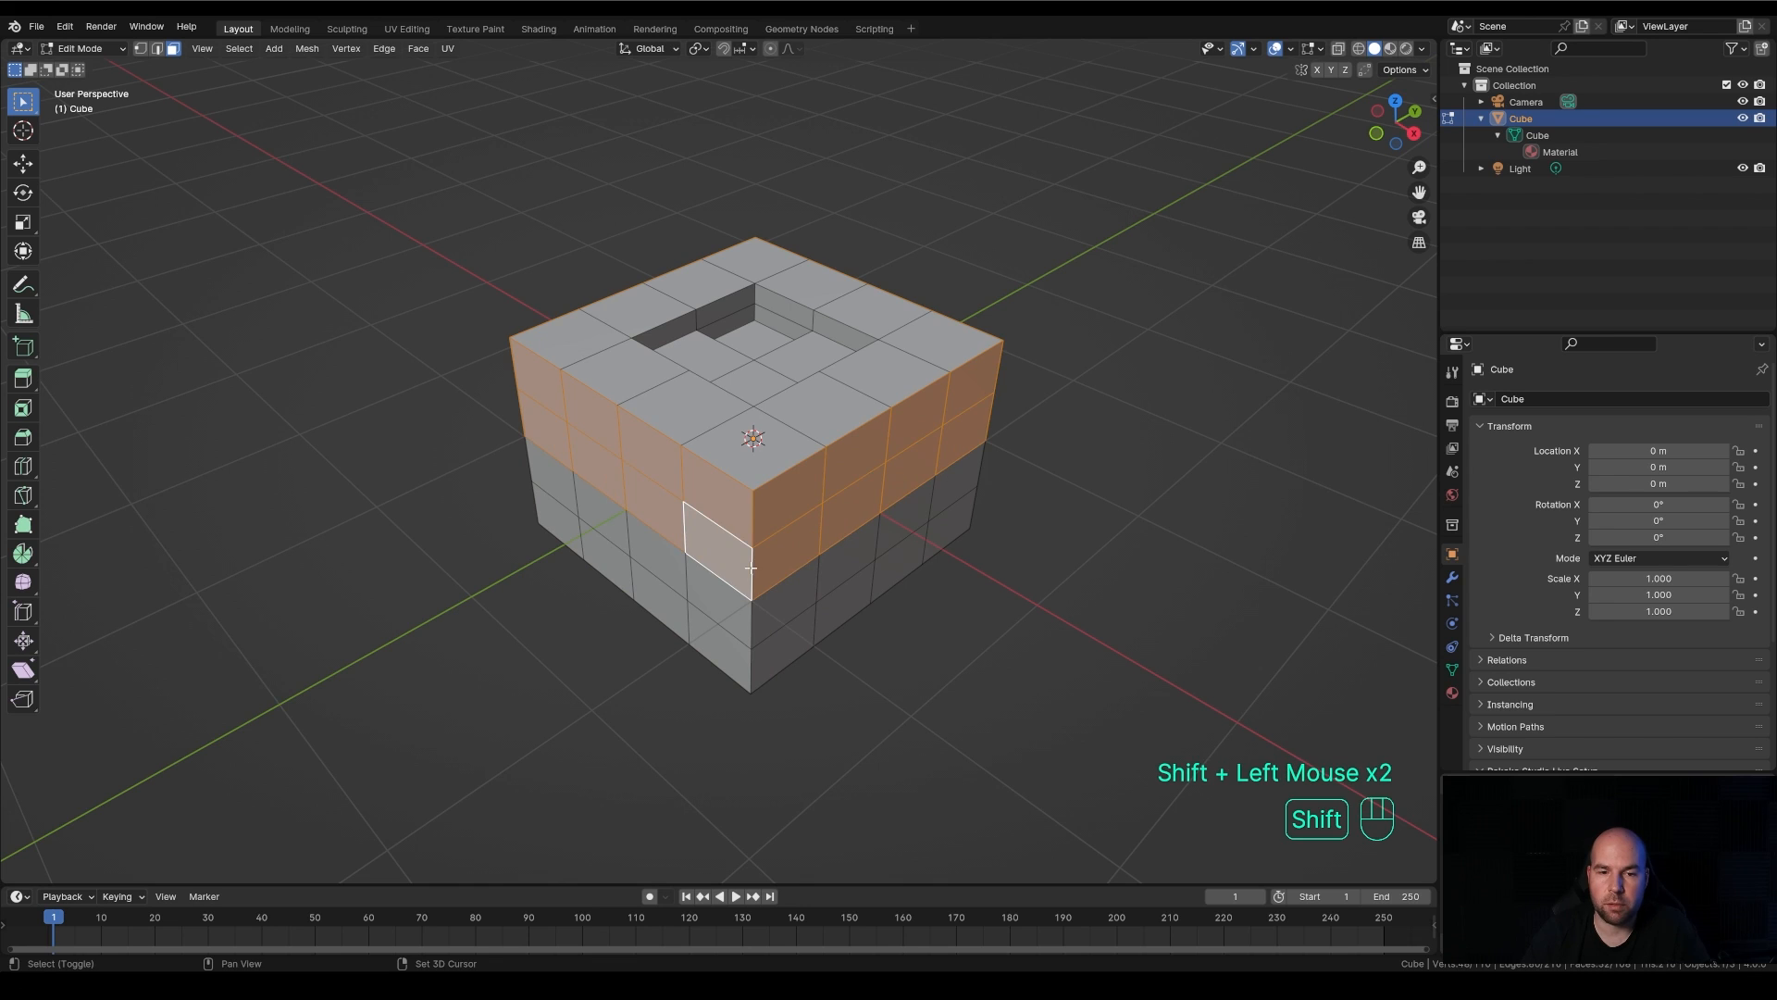
shift+double_click(754, 618)
shift+double_click(745, 659)
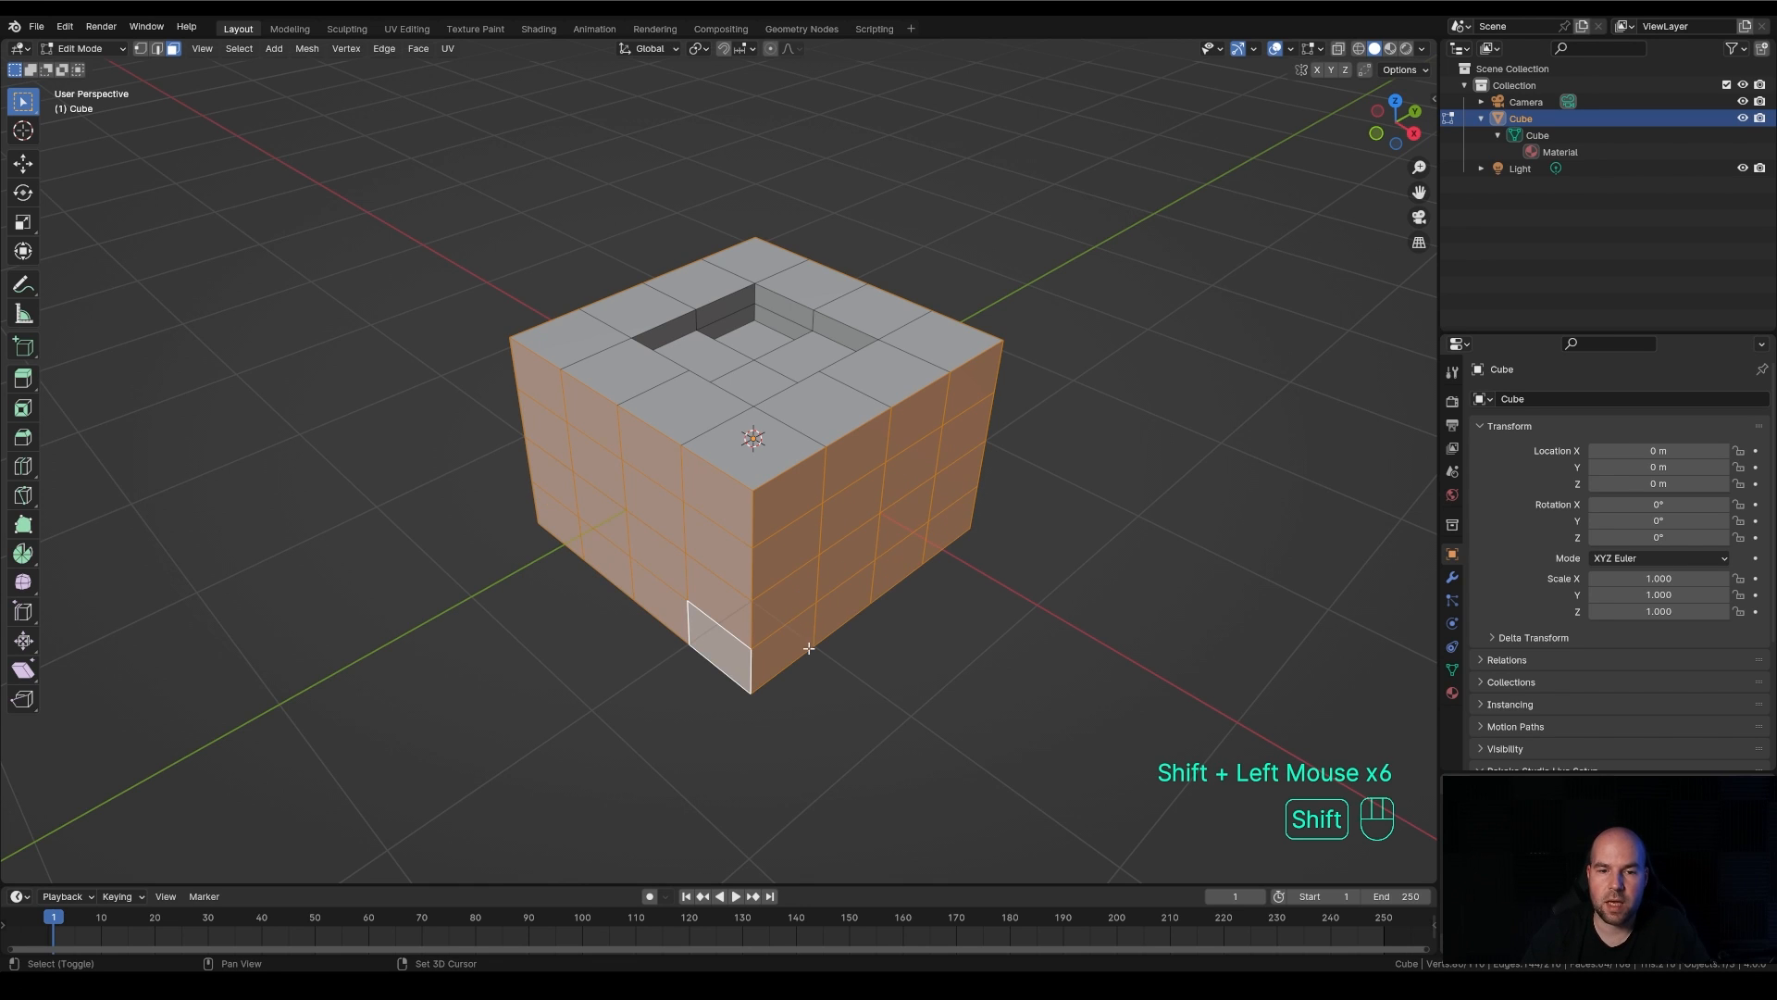
Disable Emulate 3 Button Mouse in the input preferences and close the preferences window
click(65, 26)
click(102, 240)
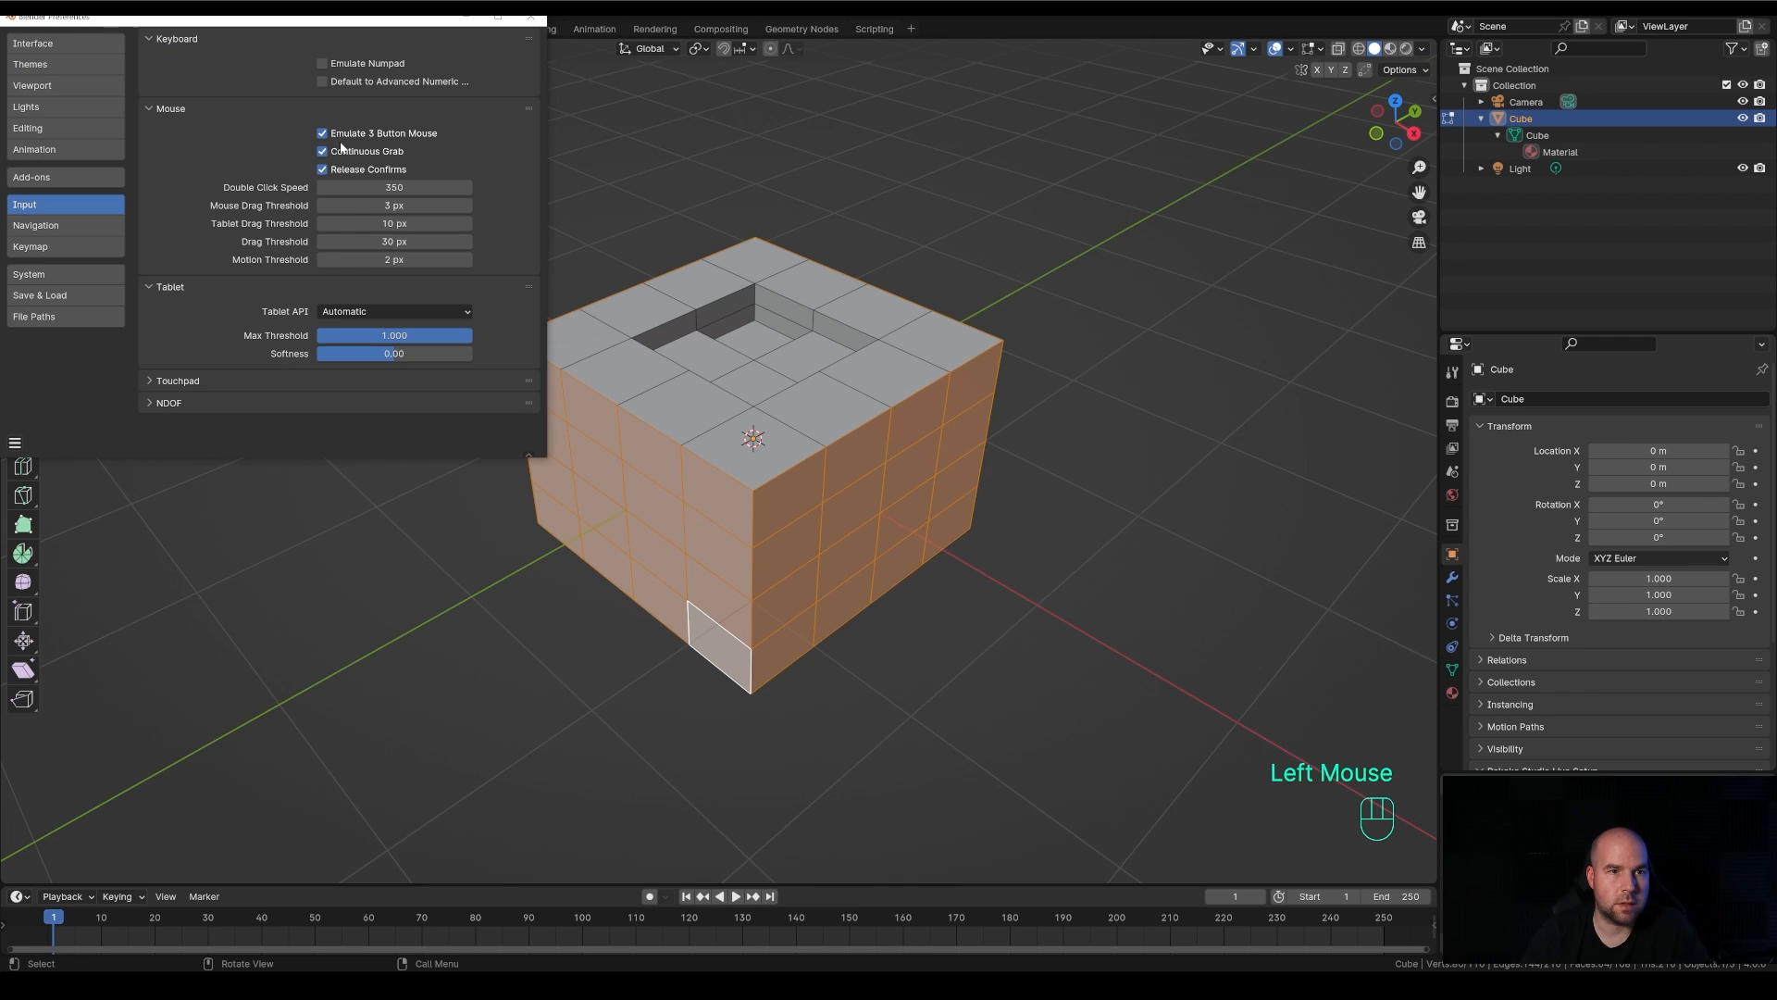
click(531, 17)
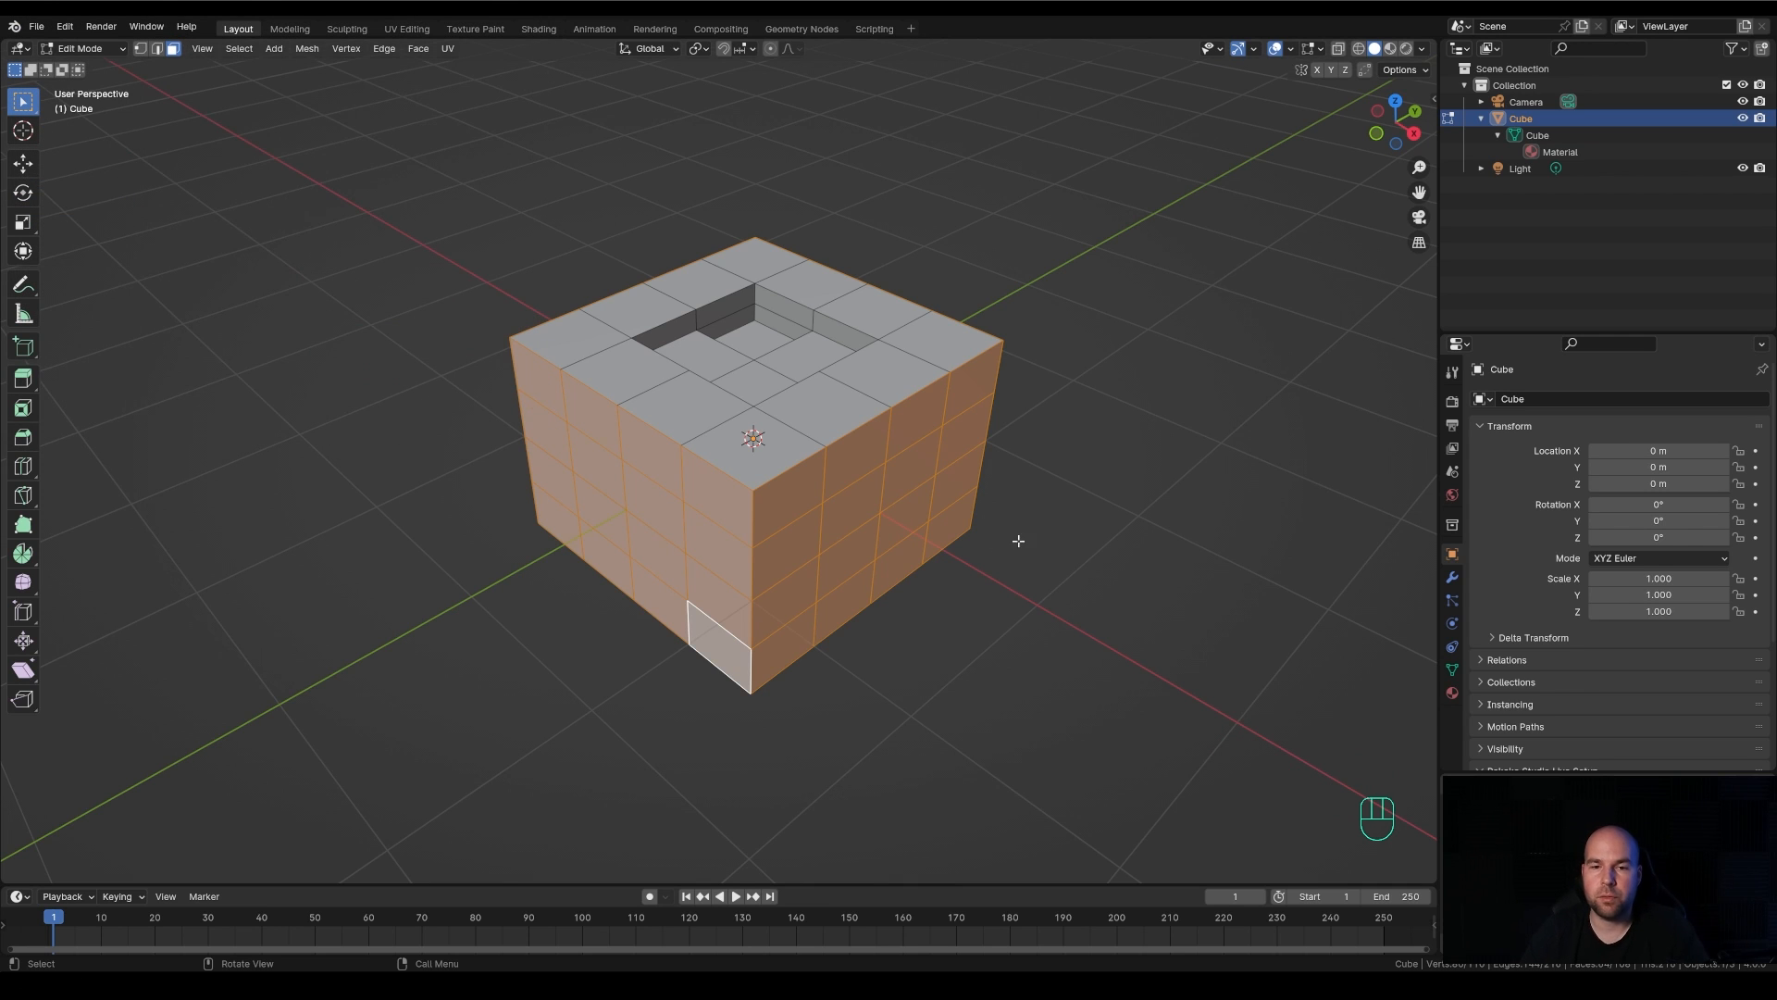
Try a regular region extrude on the cube's selected side rings and cancel its movement
shift+middle_drag(1016, 537, 987, 522)
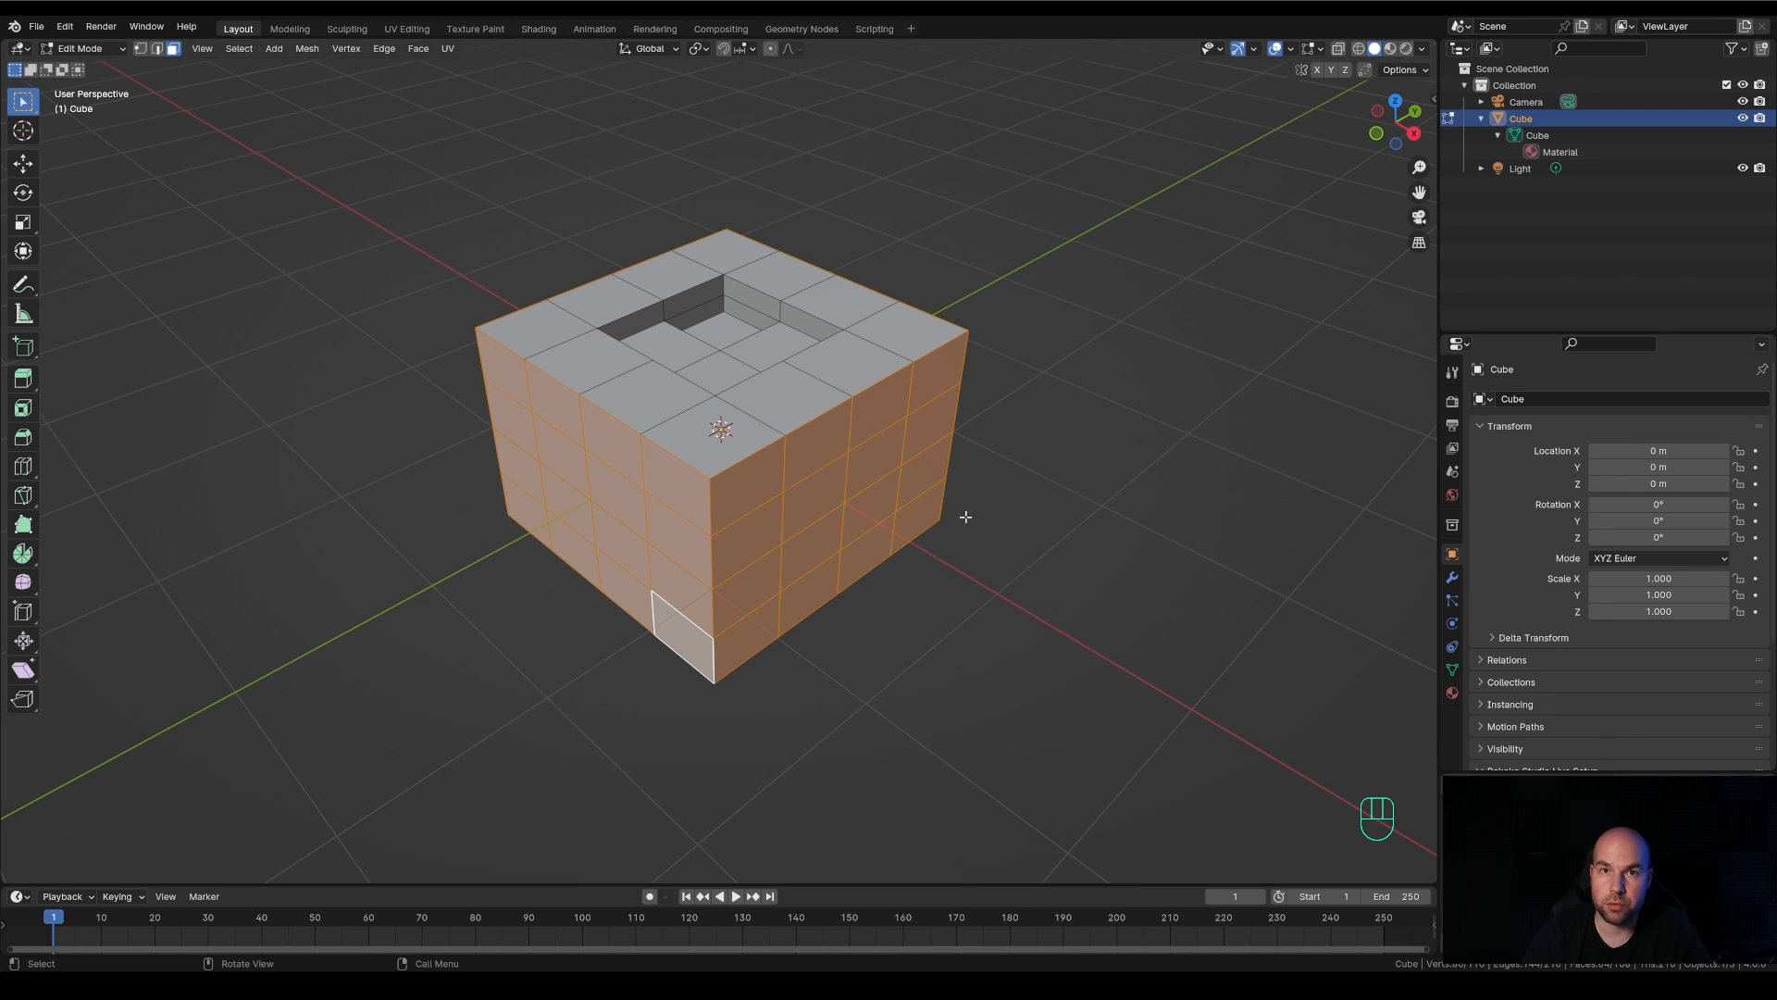
key(e)
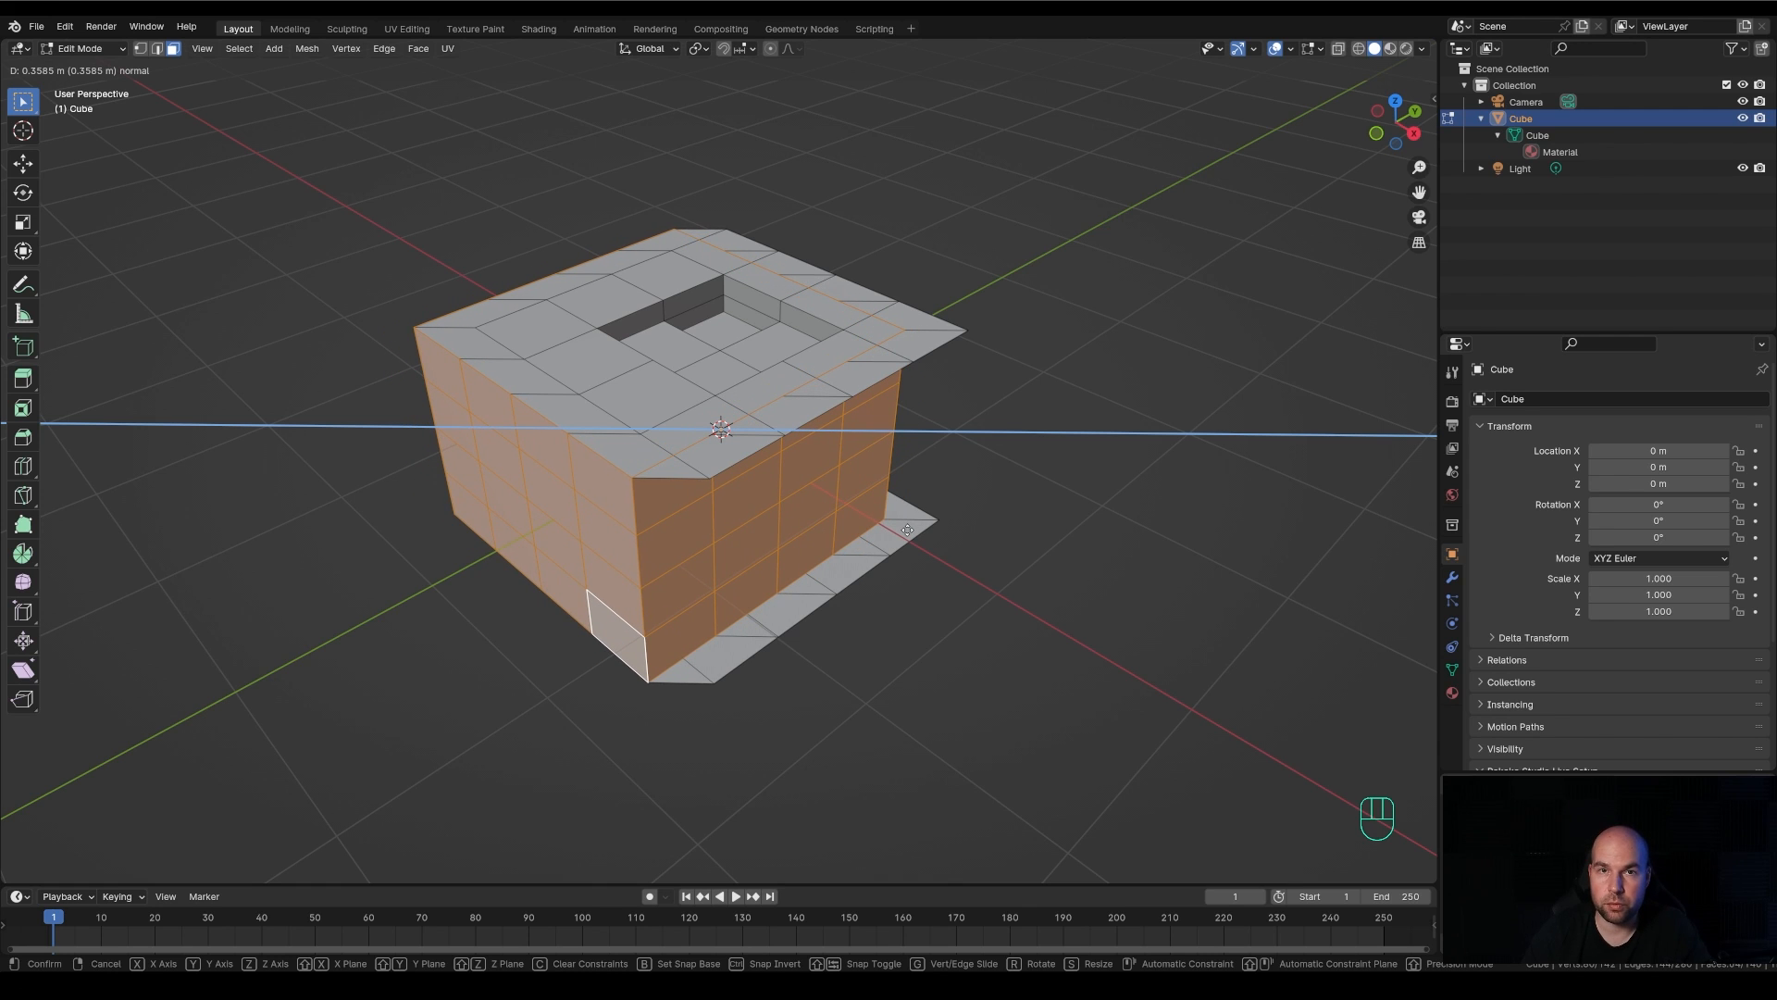
right_click(907, 529)
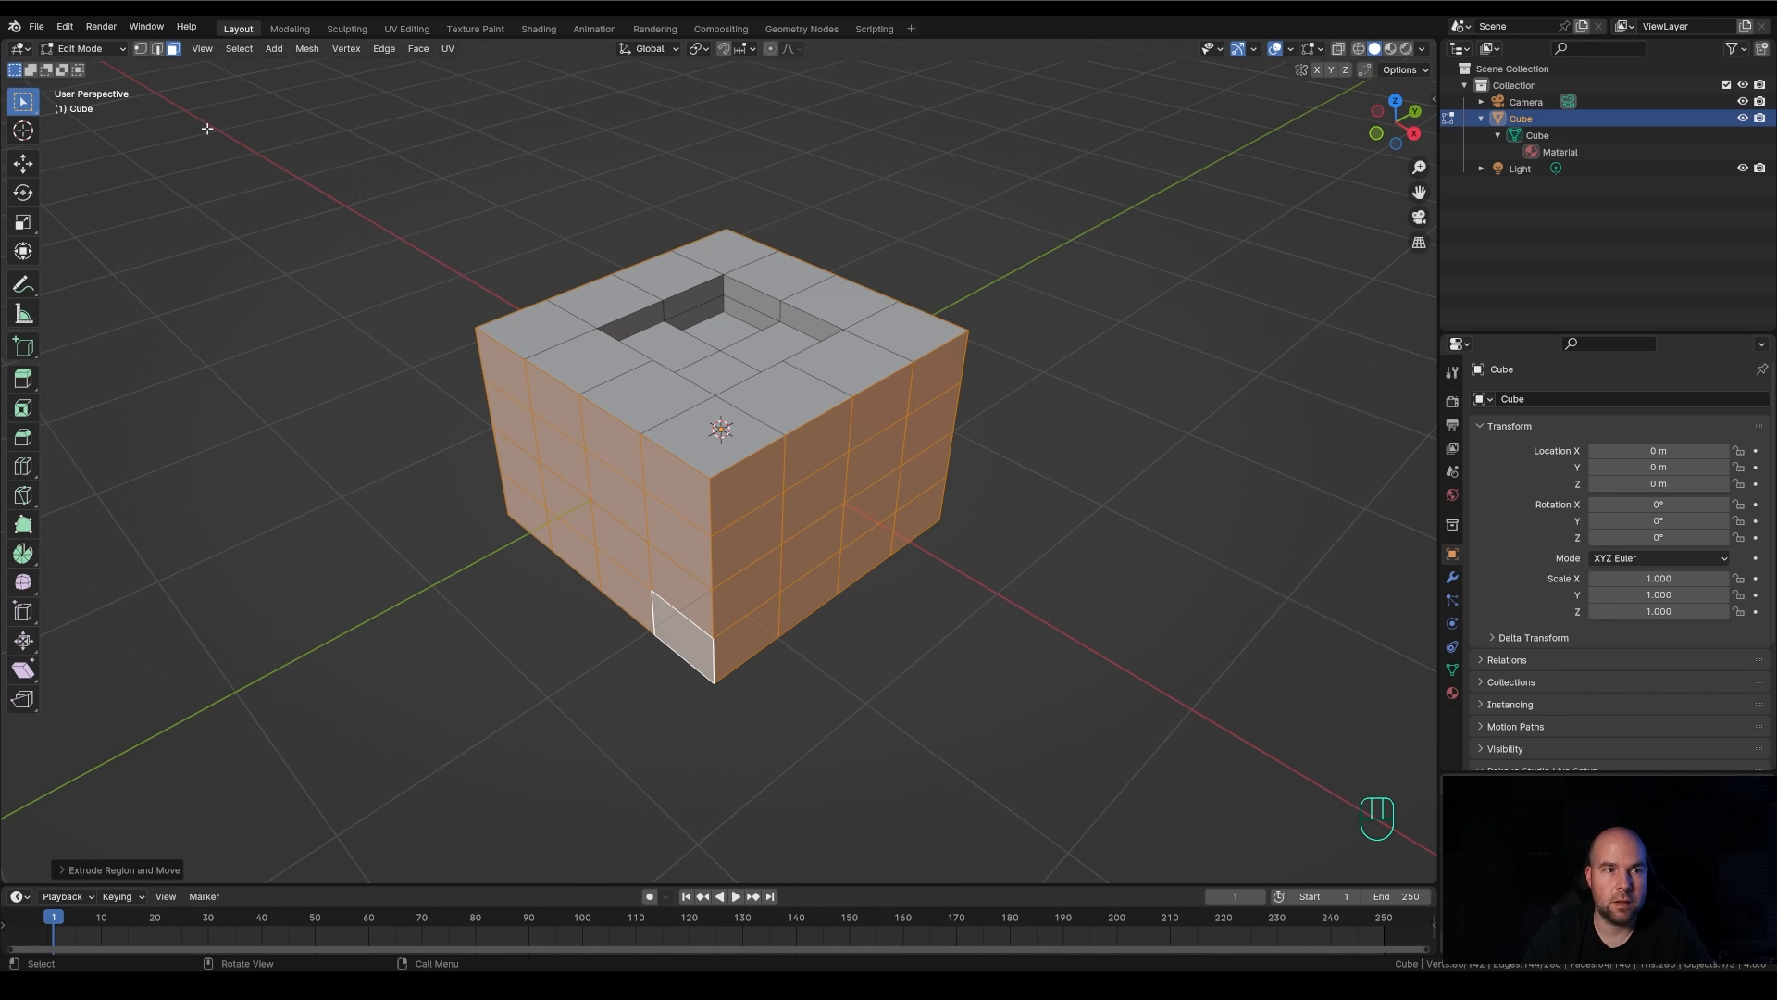
In vertex selection mode, move the two overlapping vertices at the front upper corner away one after the other
click(140, 49)
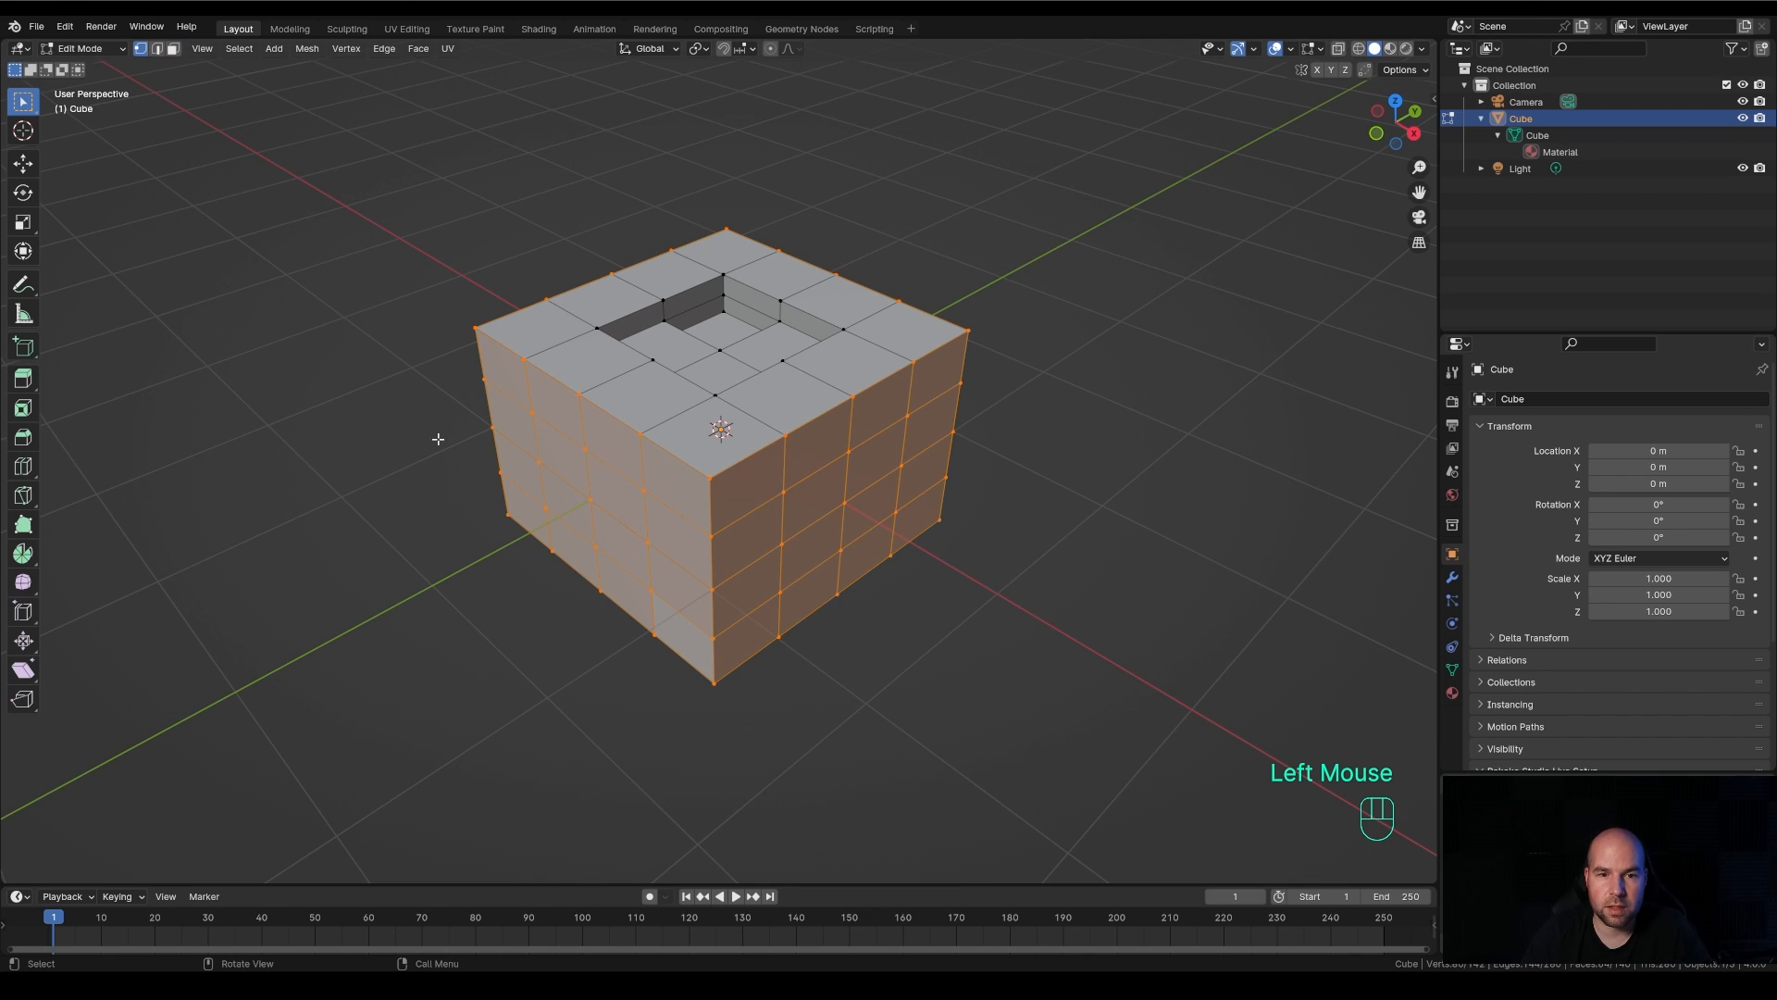
click(710, 478)
click(710, 479)
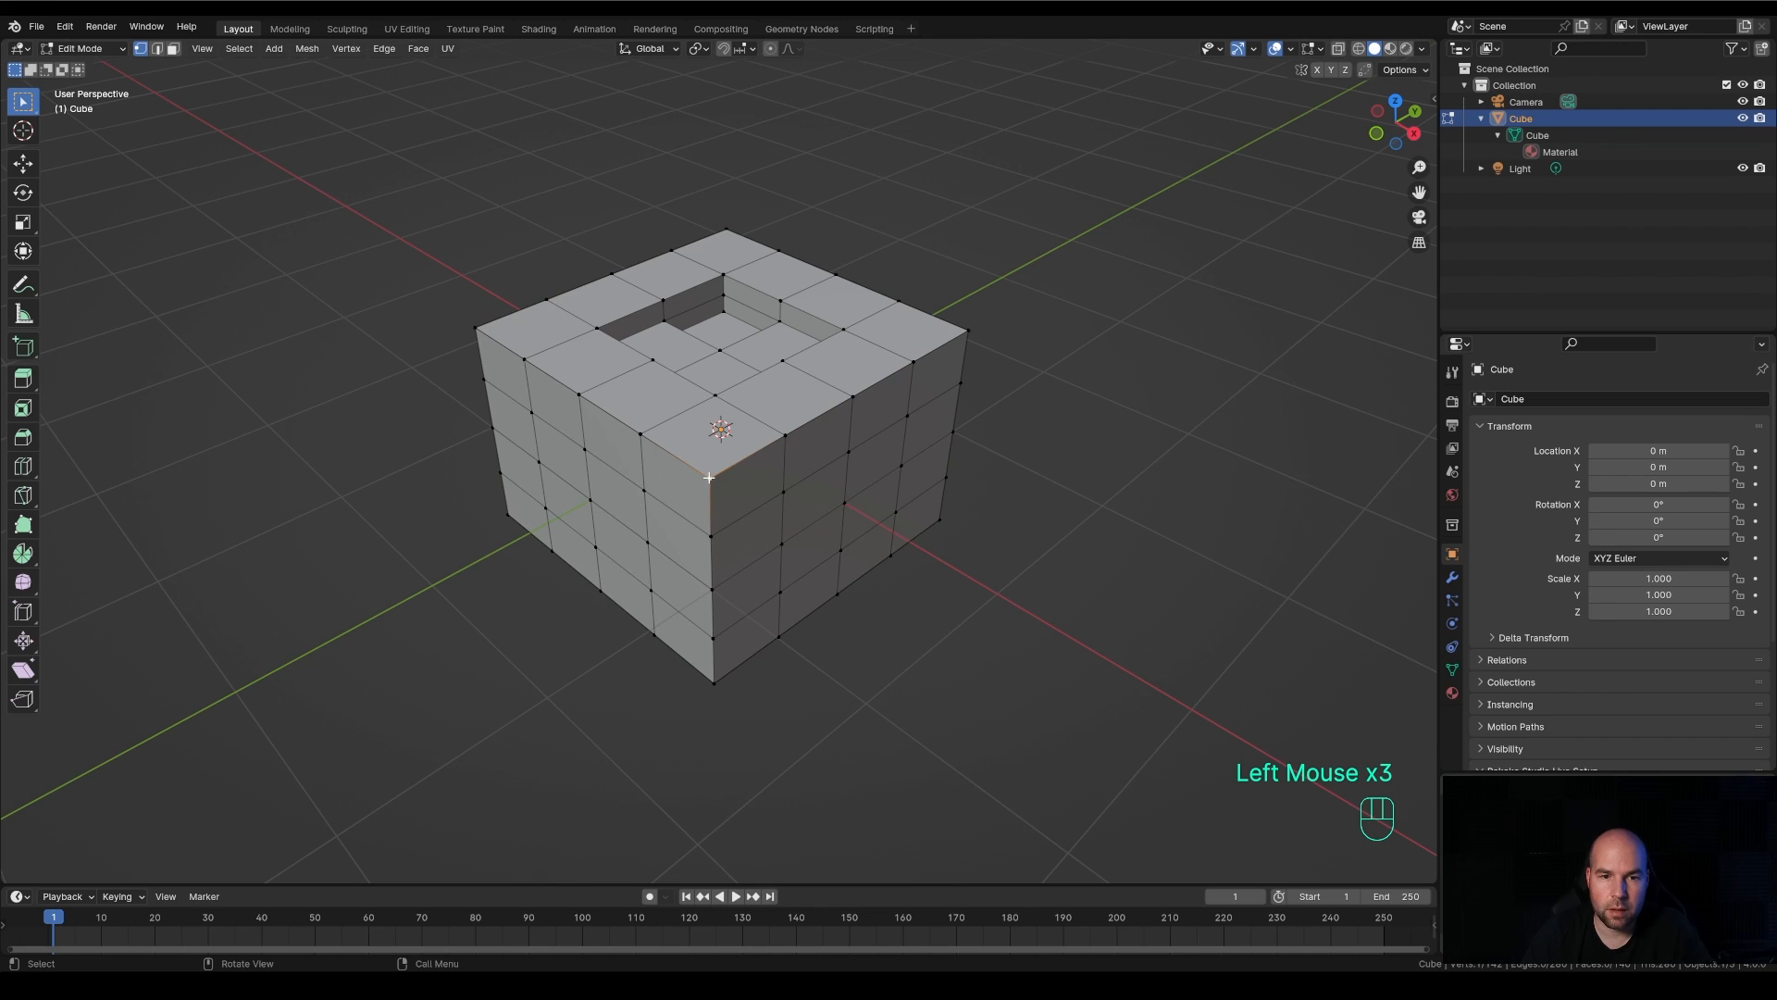
key(g)
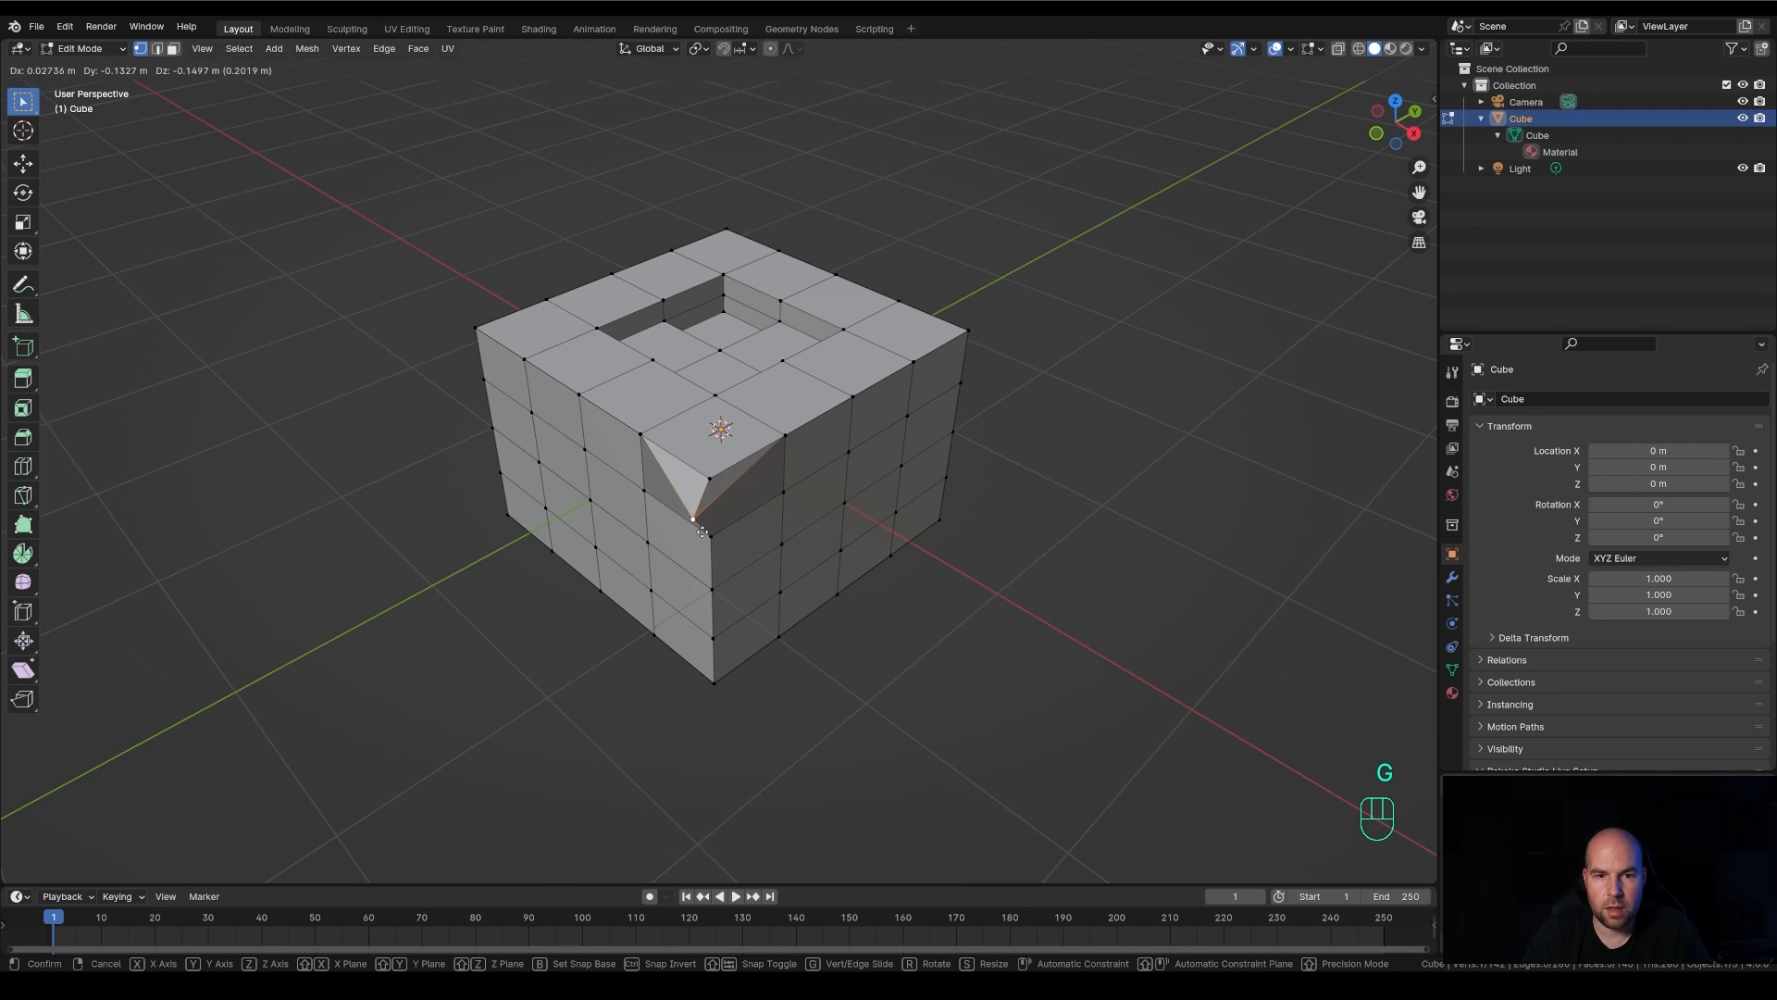
click(711, 480)
click(711, 480)
key(g)
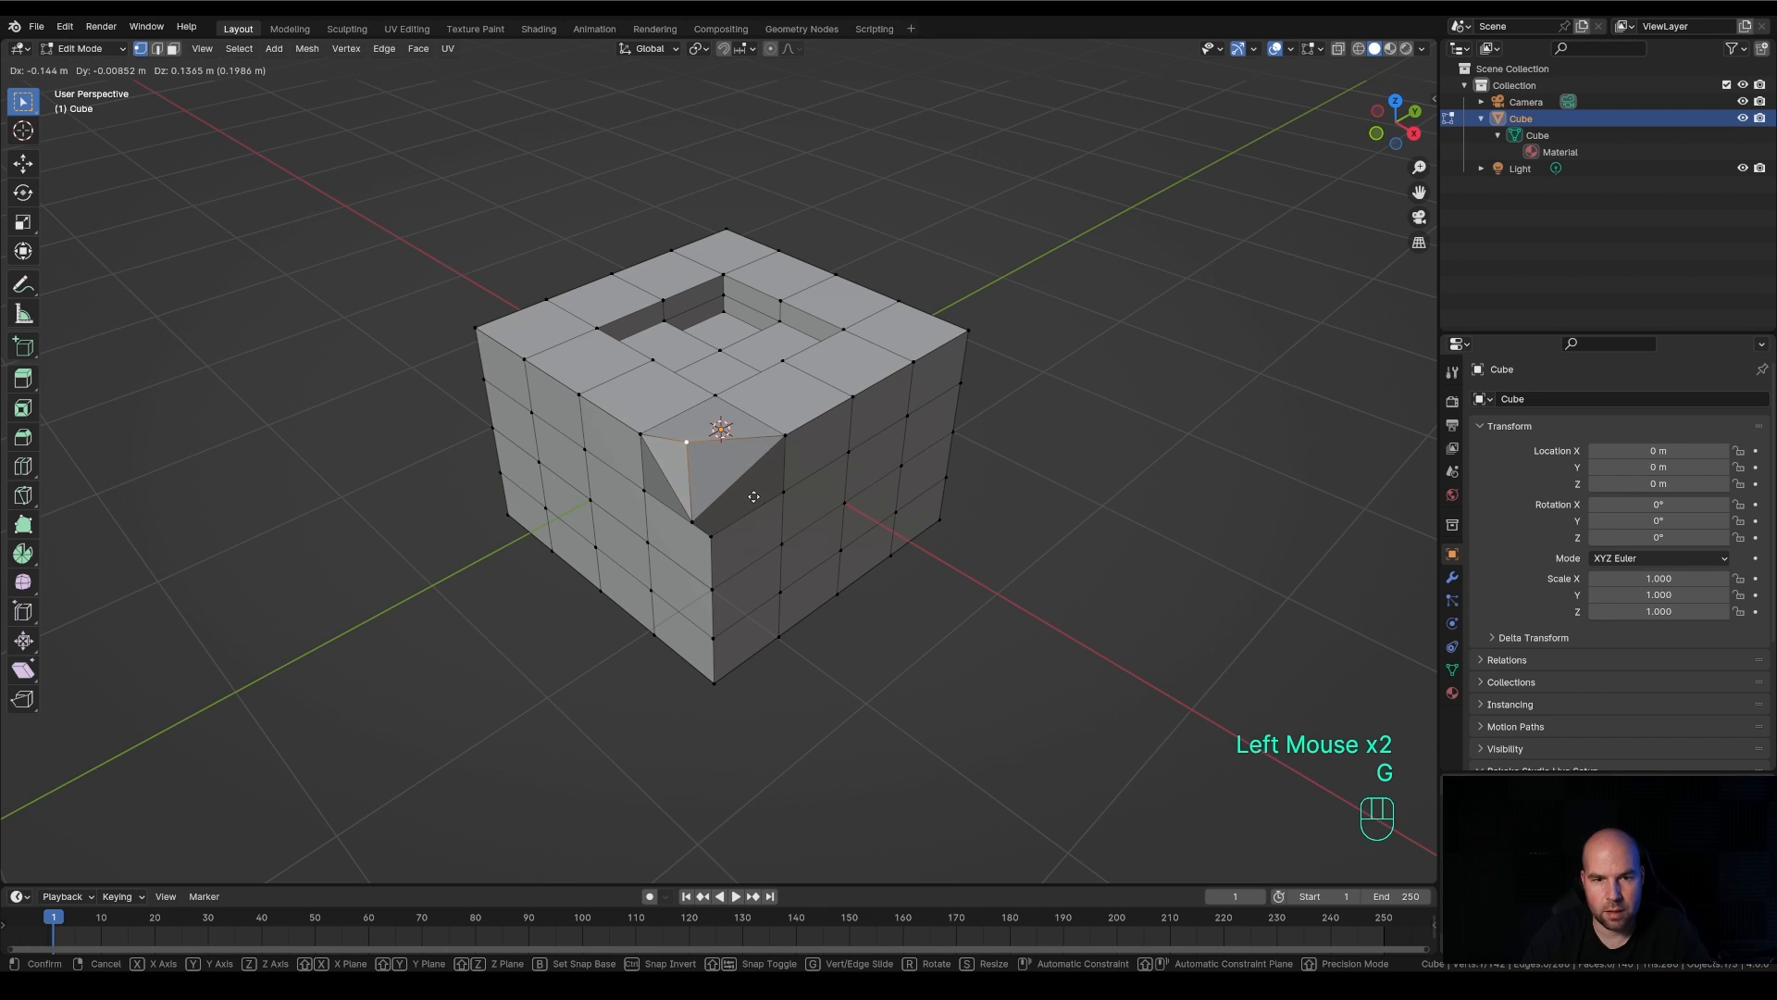
click(761, 512)
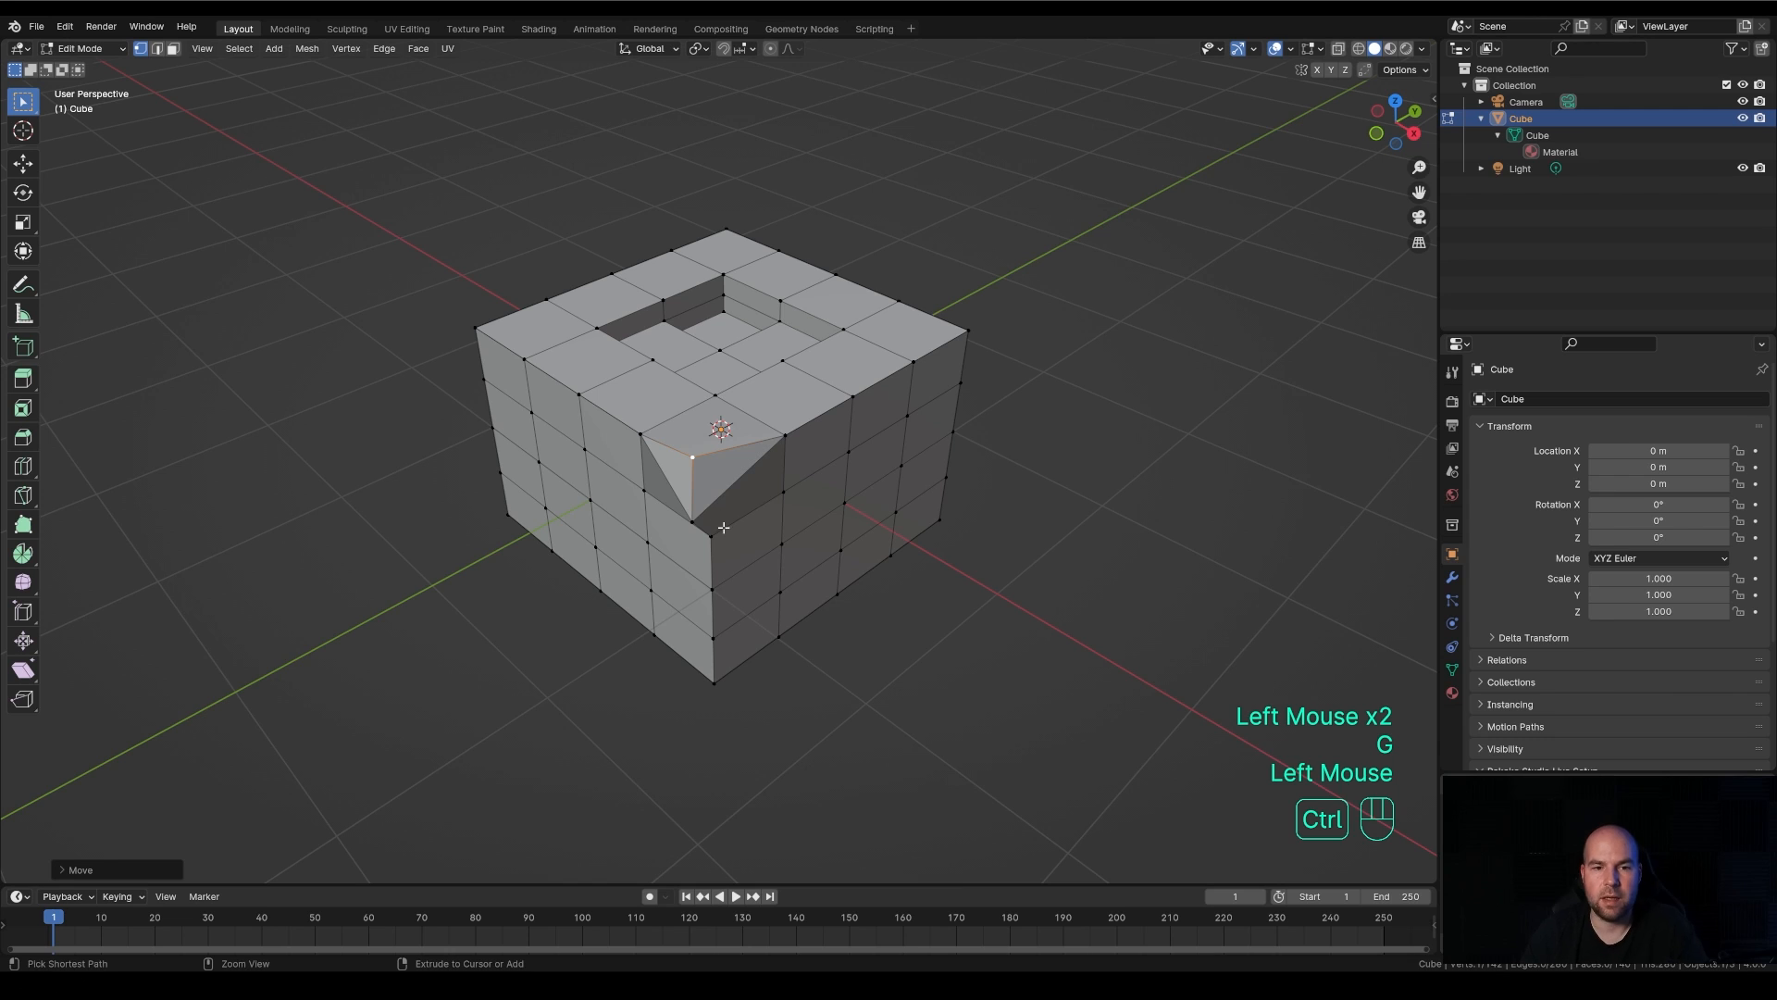
Undo both corner vertex moves and restore the selection of all side rings
key(ctrl+y)
key(ctrl+y)
key(ctrl+y)
key(ctrl+y)
key(ctrl+z)
key(ctrl+z)
key(ctrl+z)
key(ctrl+z)
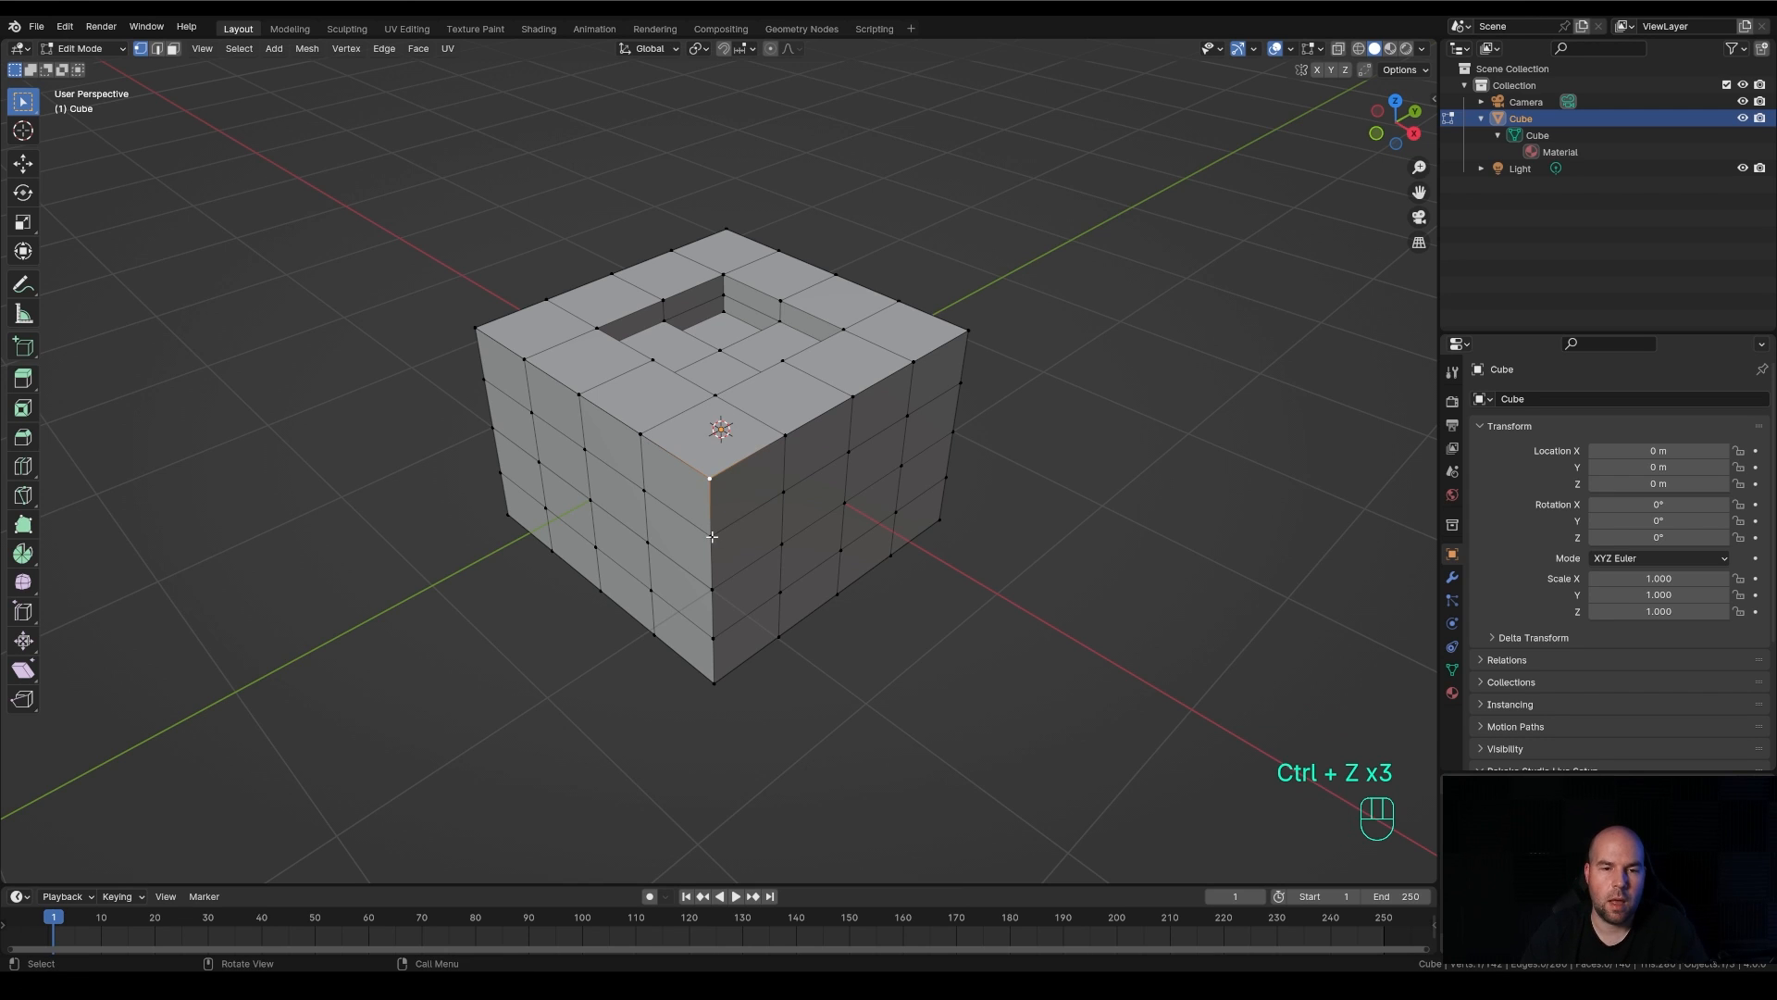
key(ctrl+z)
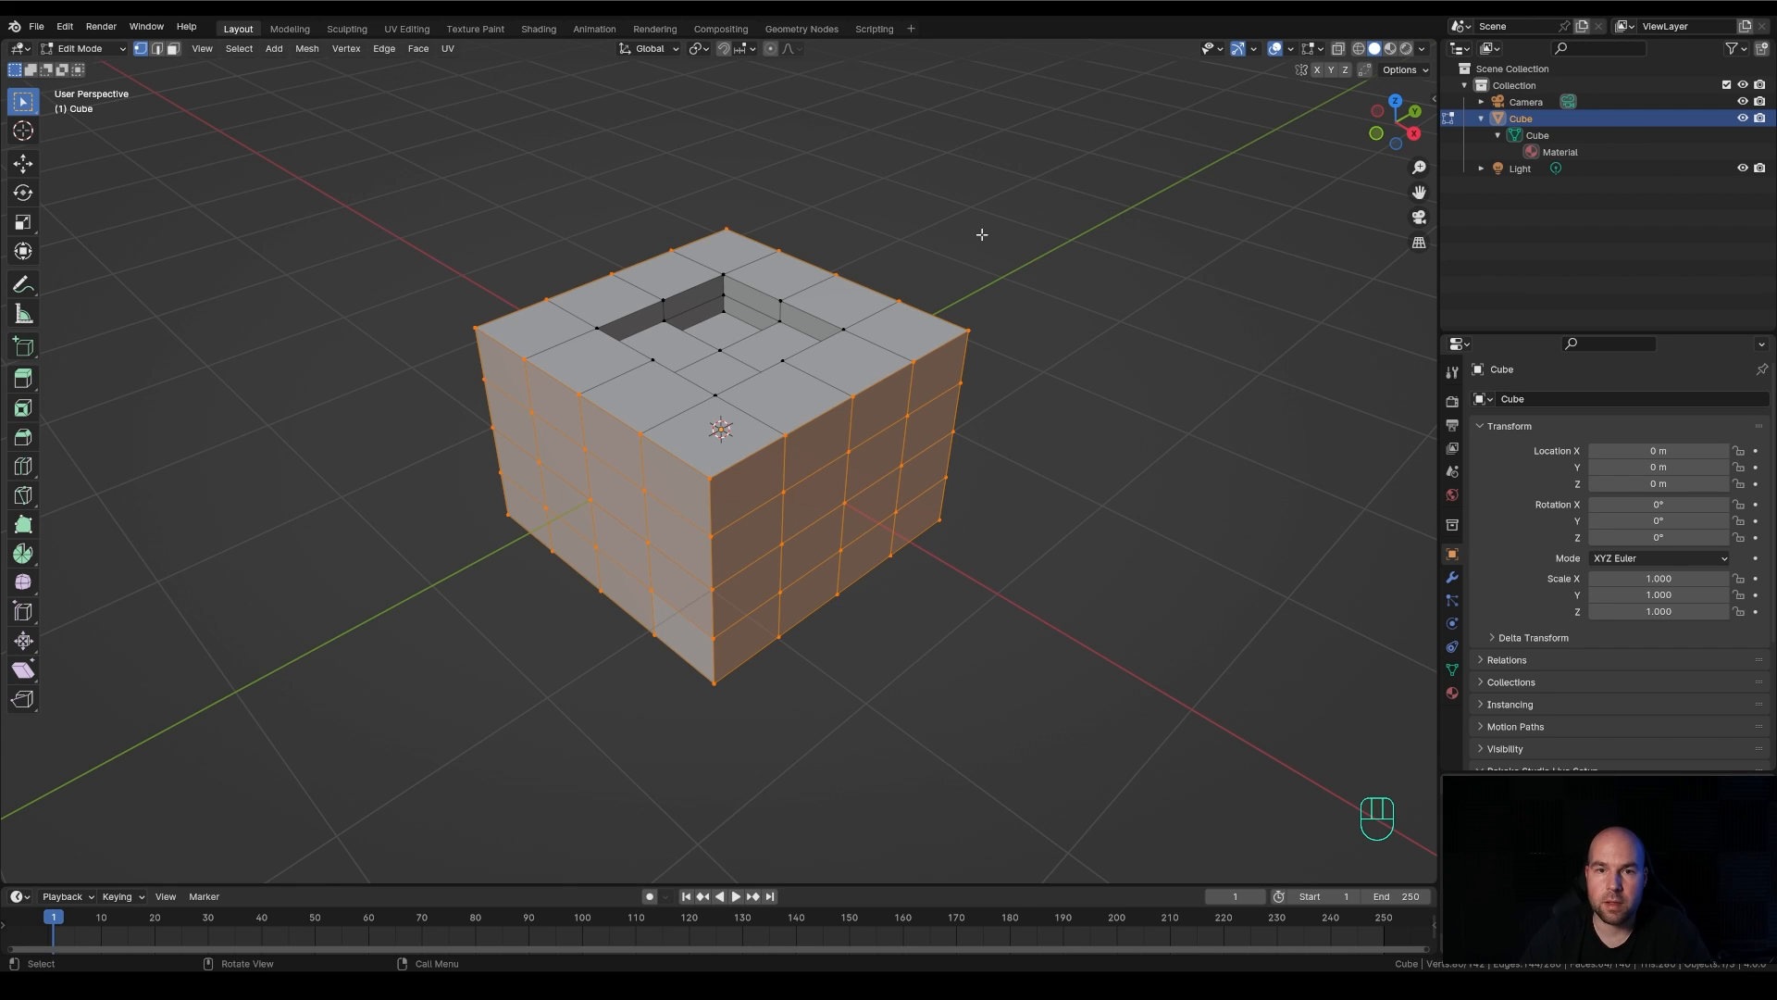
Box-select the whole mesh with X-Ray on, merge its vertices by distance, and turn X-Ray off
click(1338, 48)
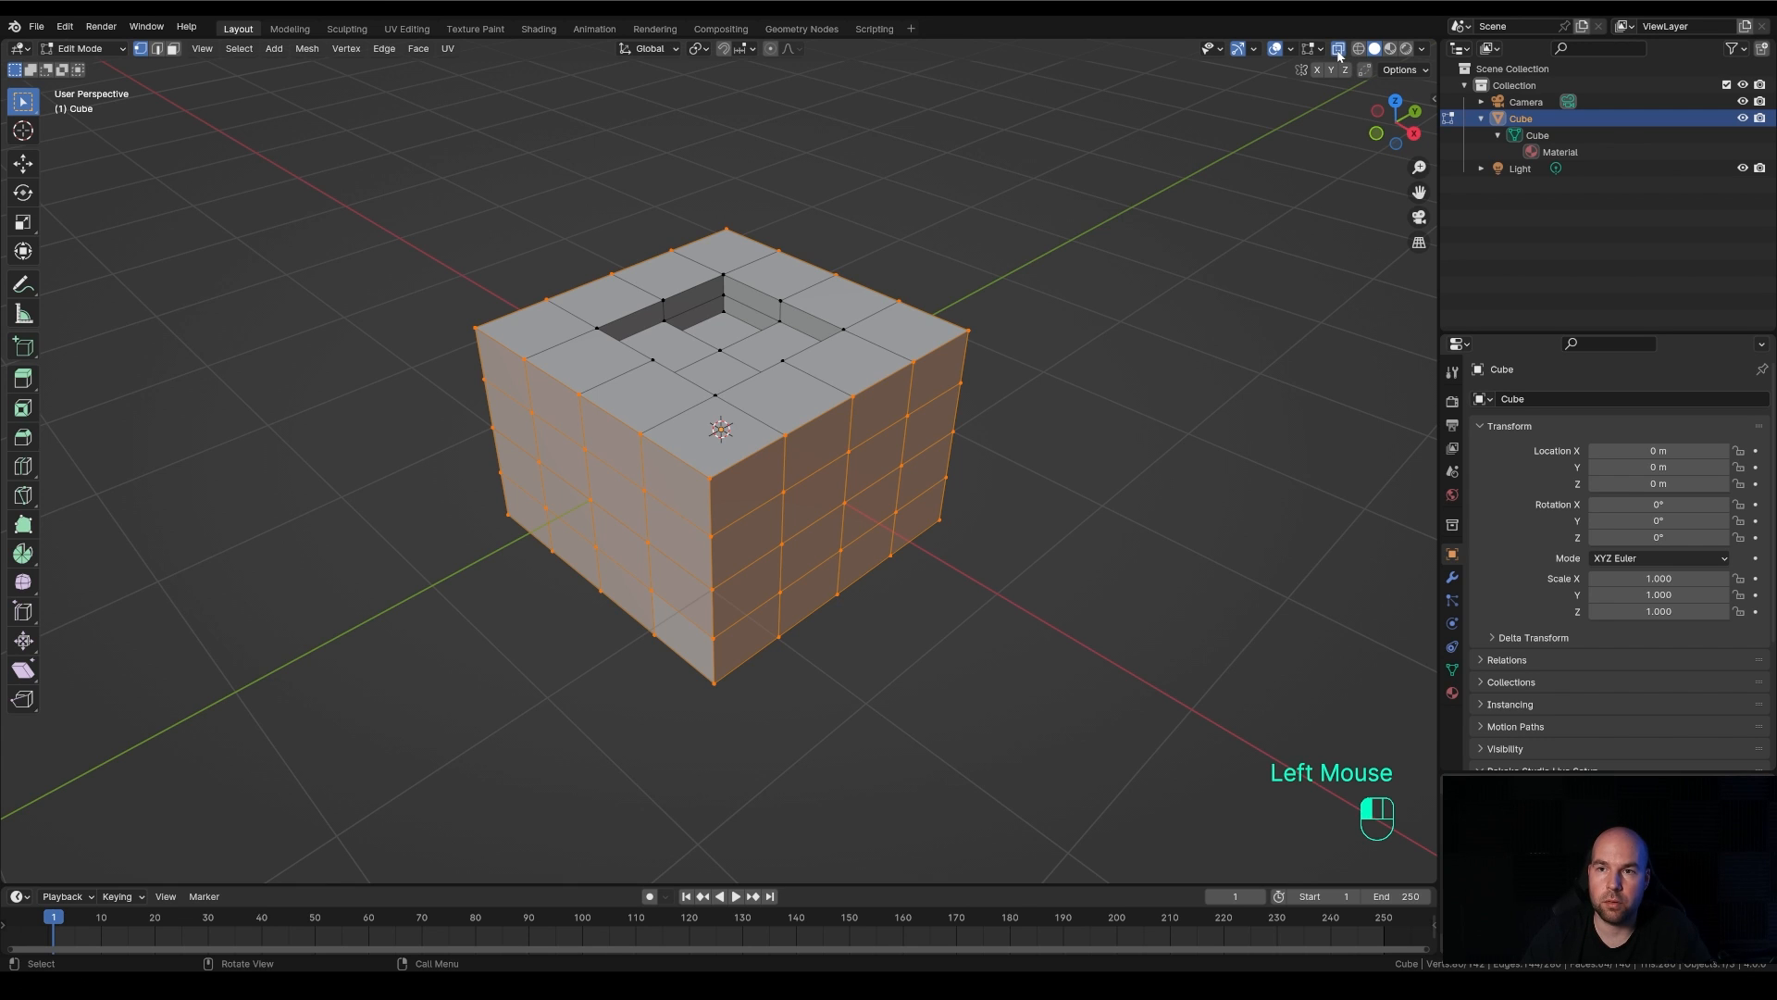
drag(369, 153, 1061, 788)
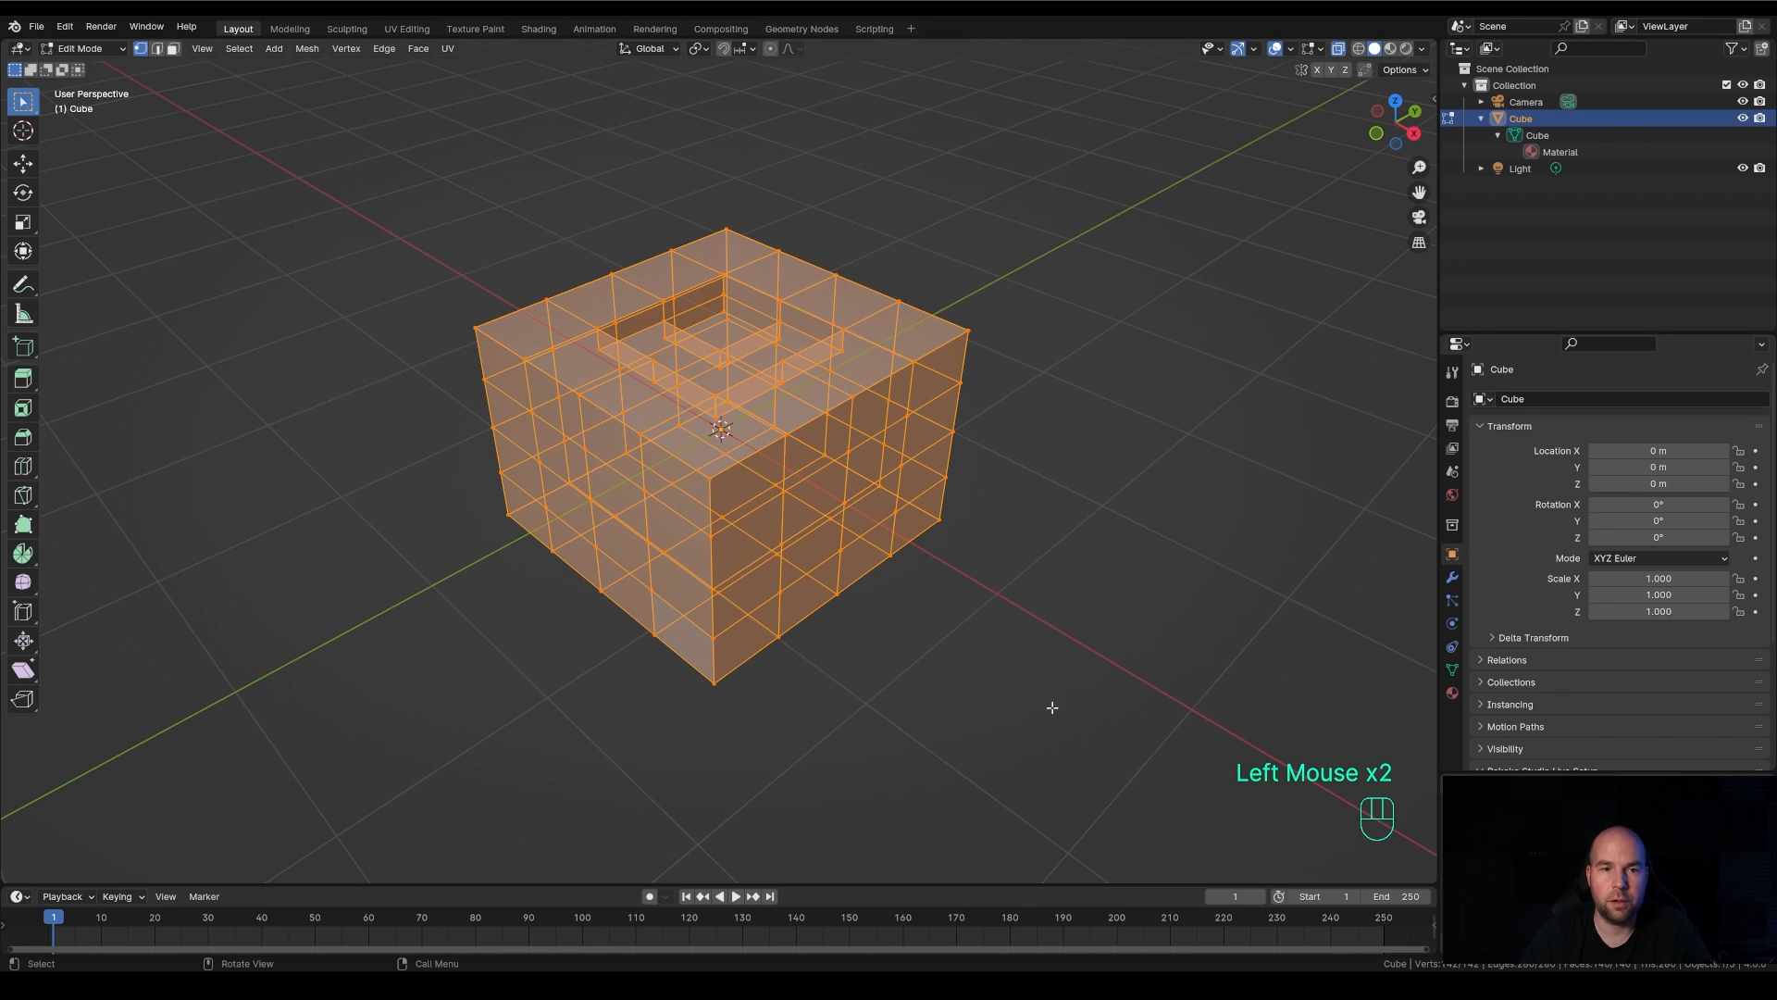
click(309, 53)
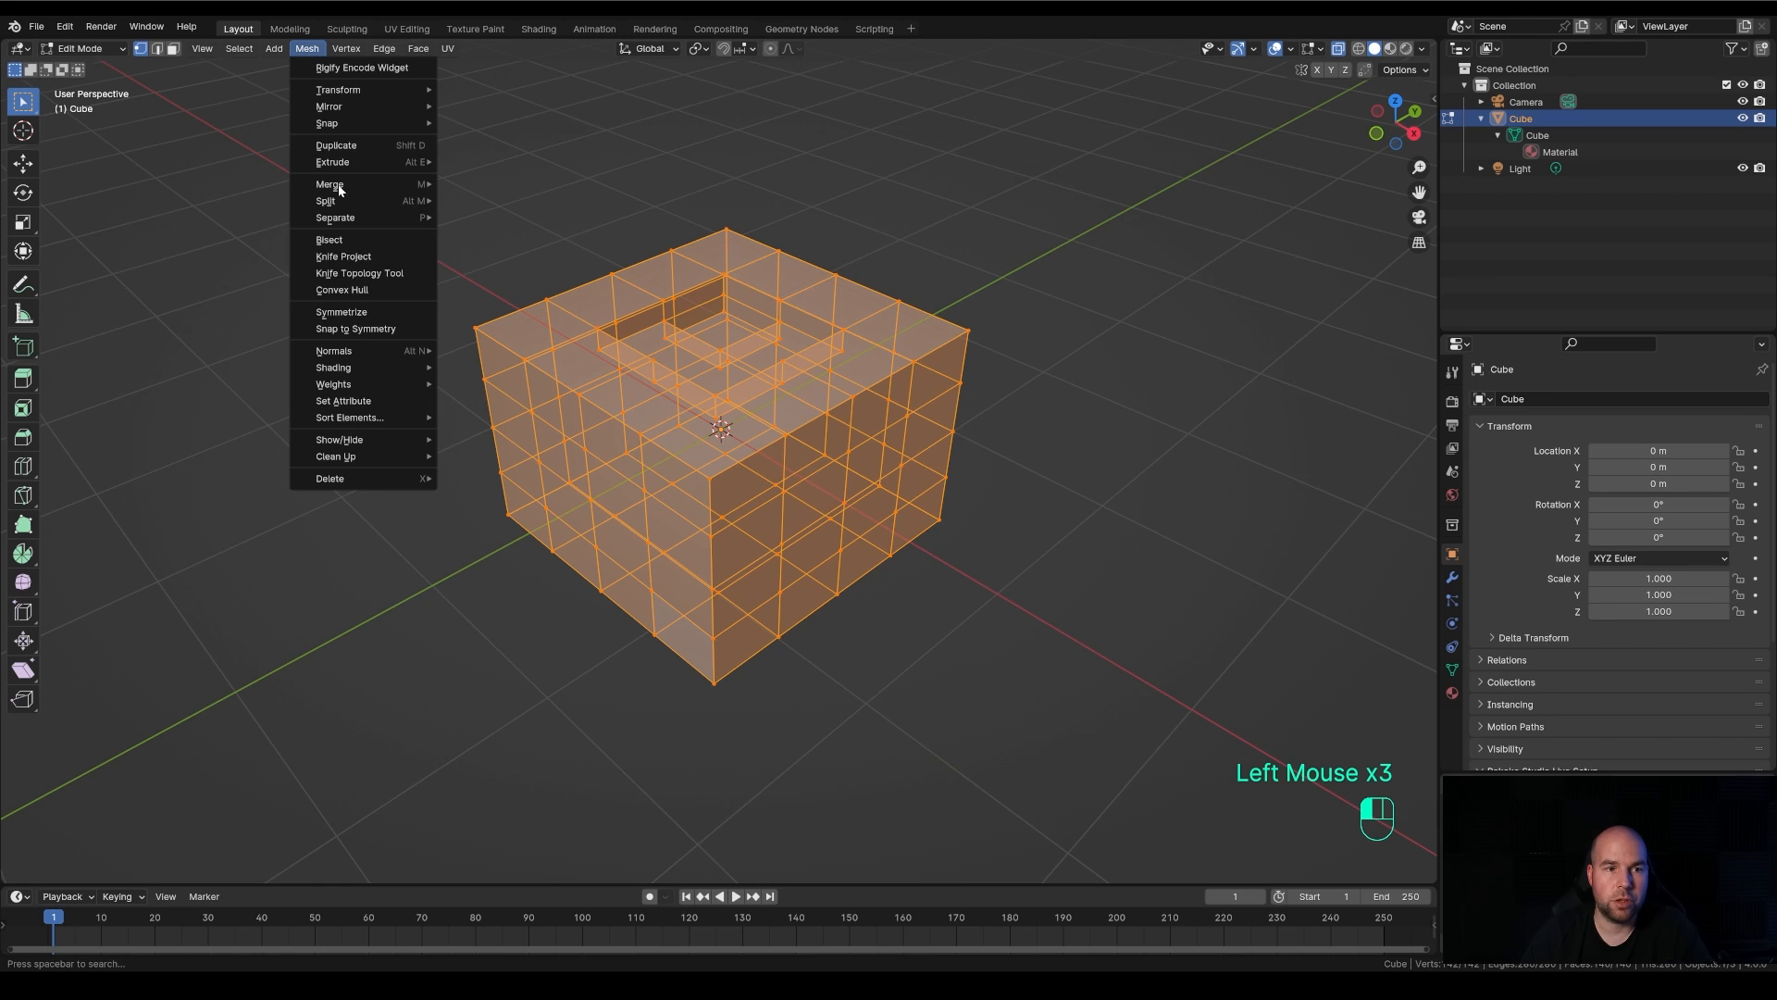
mouse_move(368, 186)
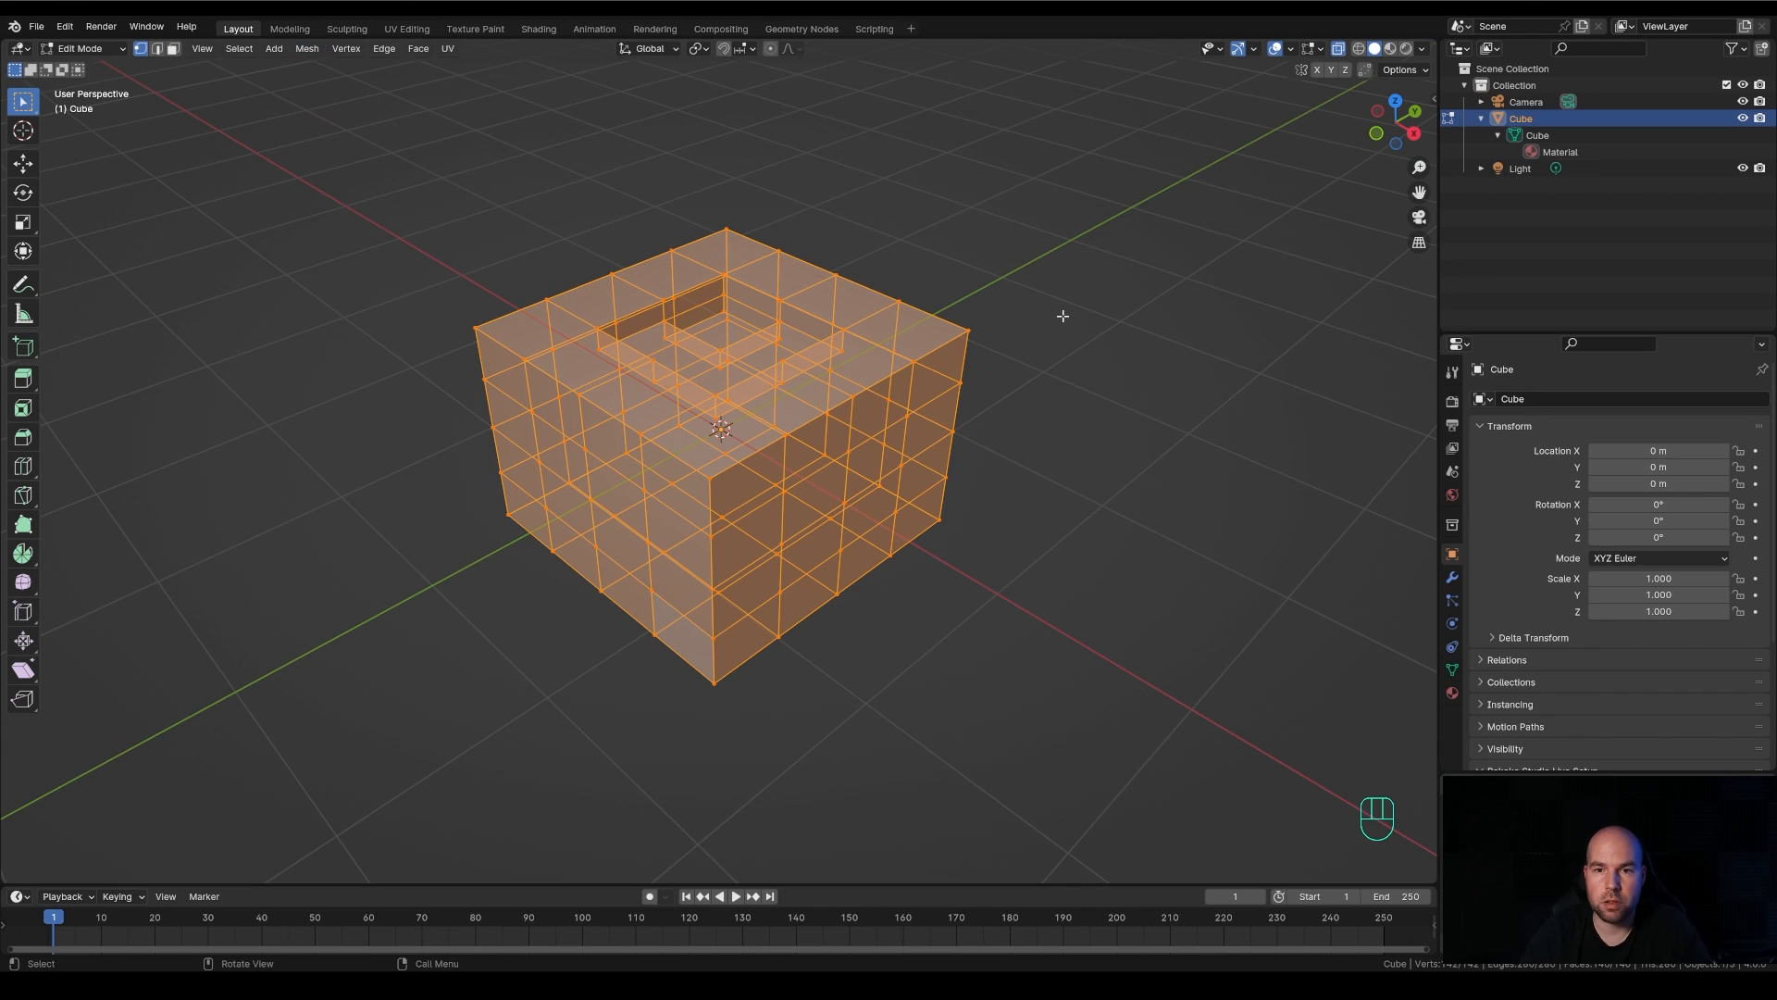
key(m)
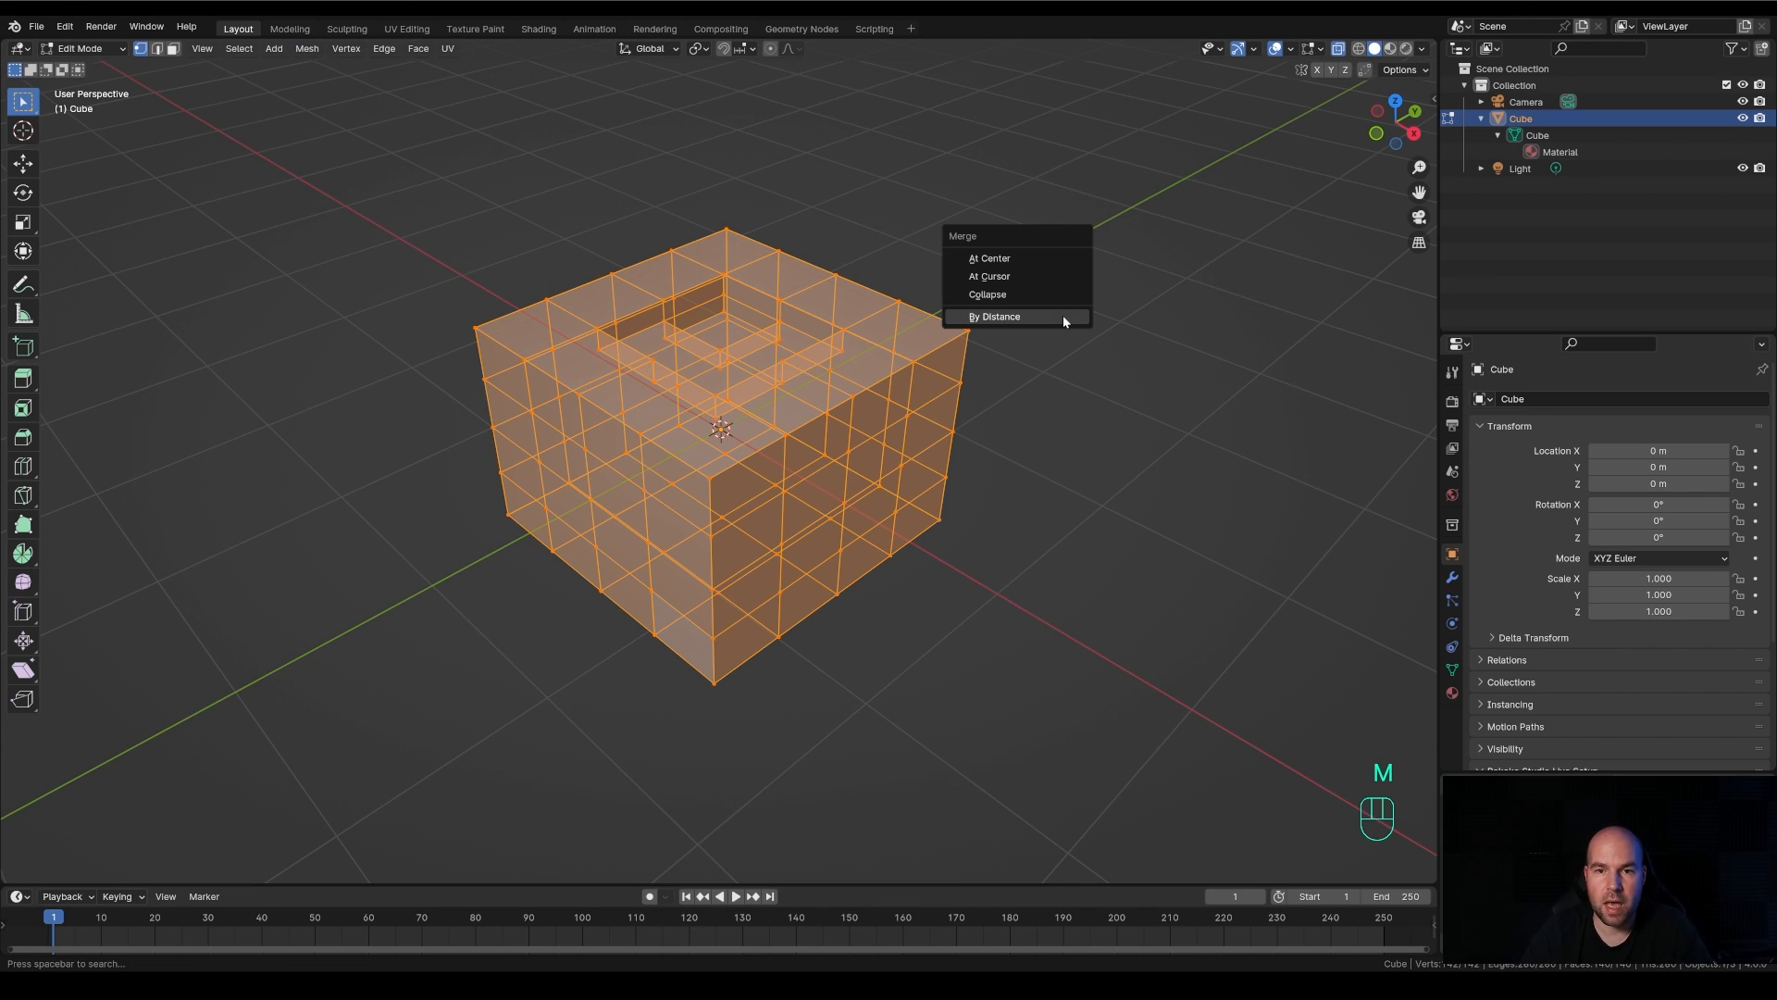
click(1004, 316)
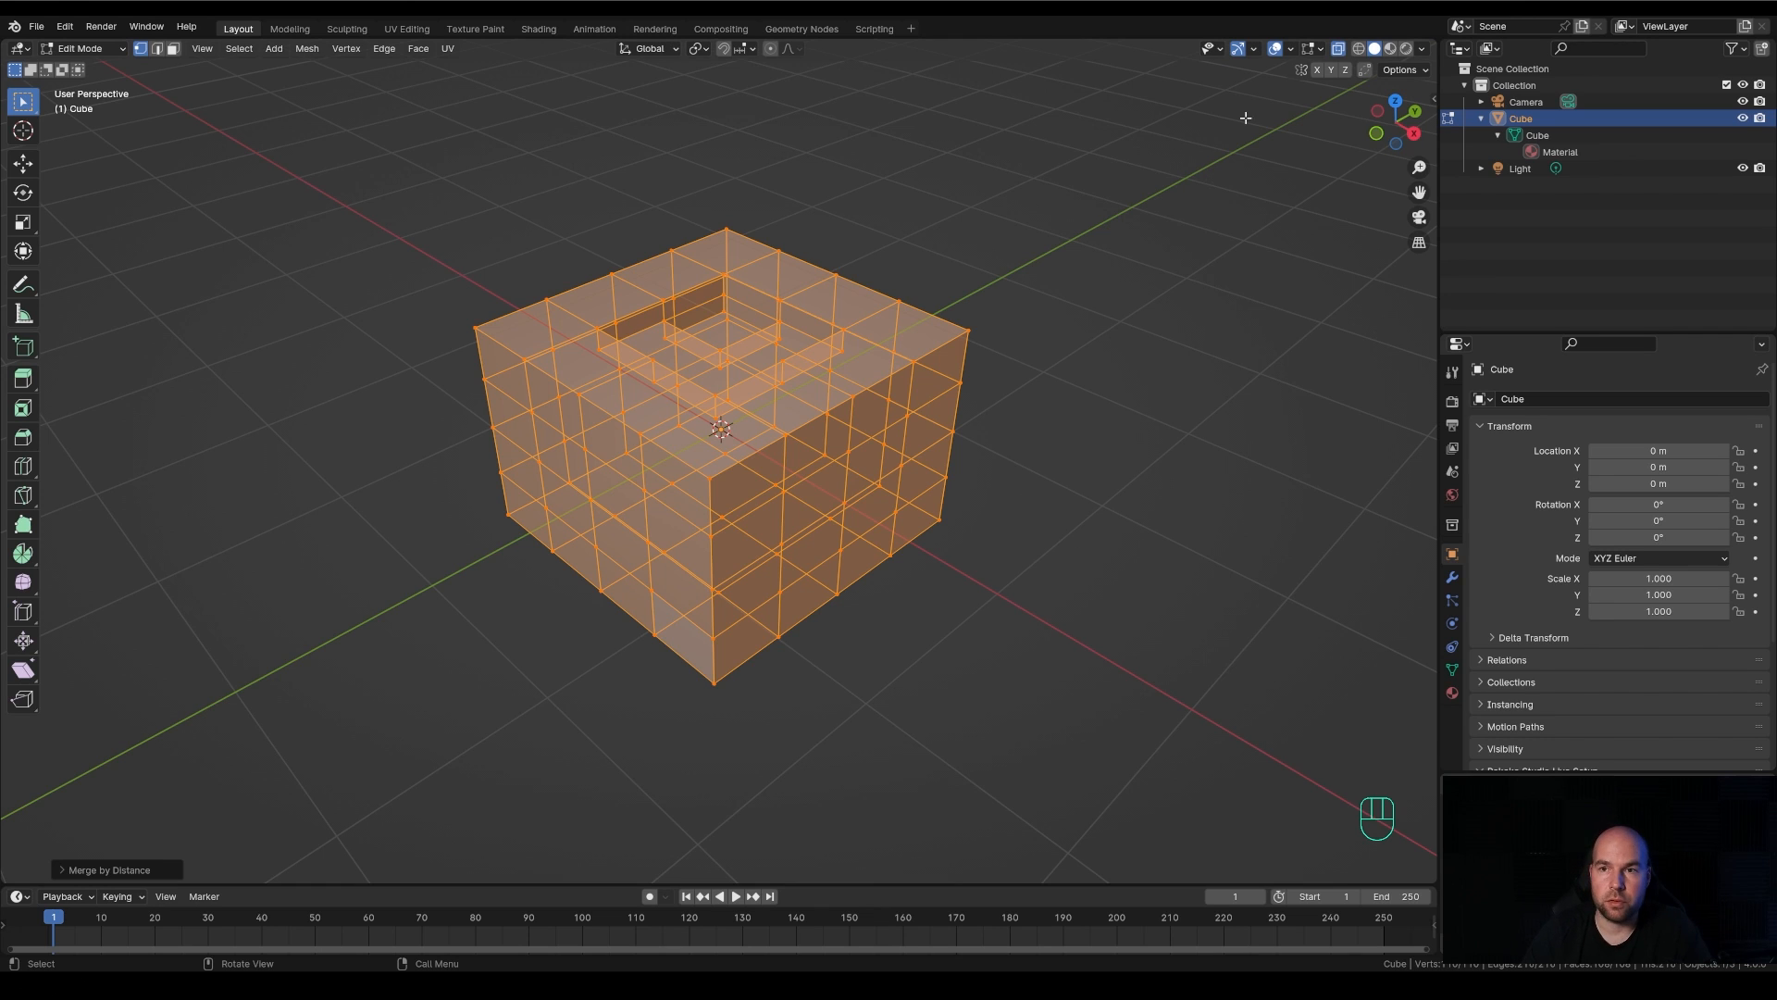
click(1339, 50)
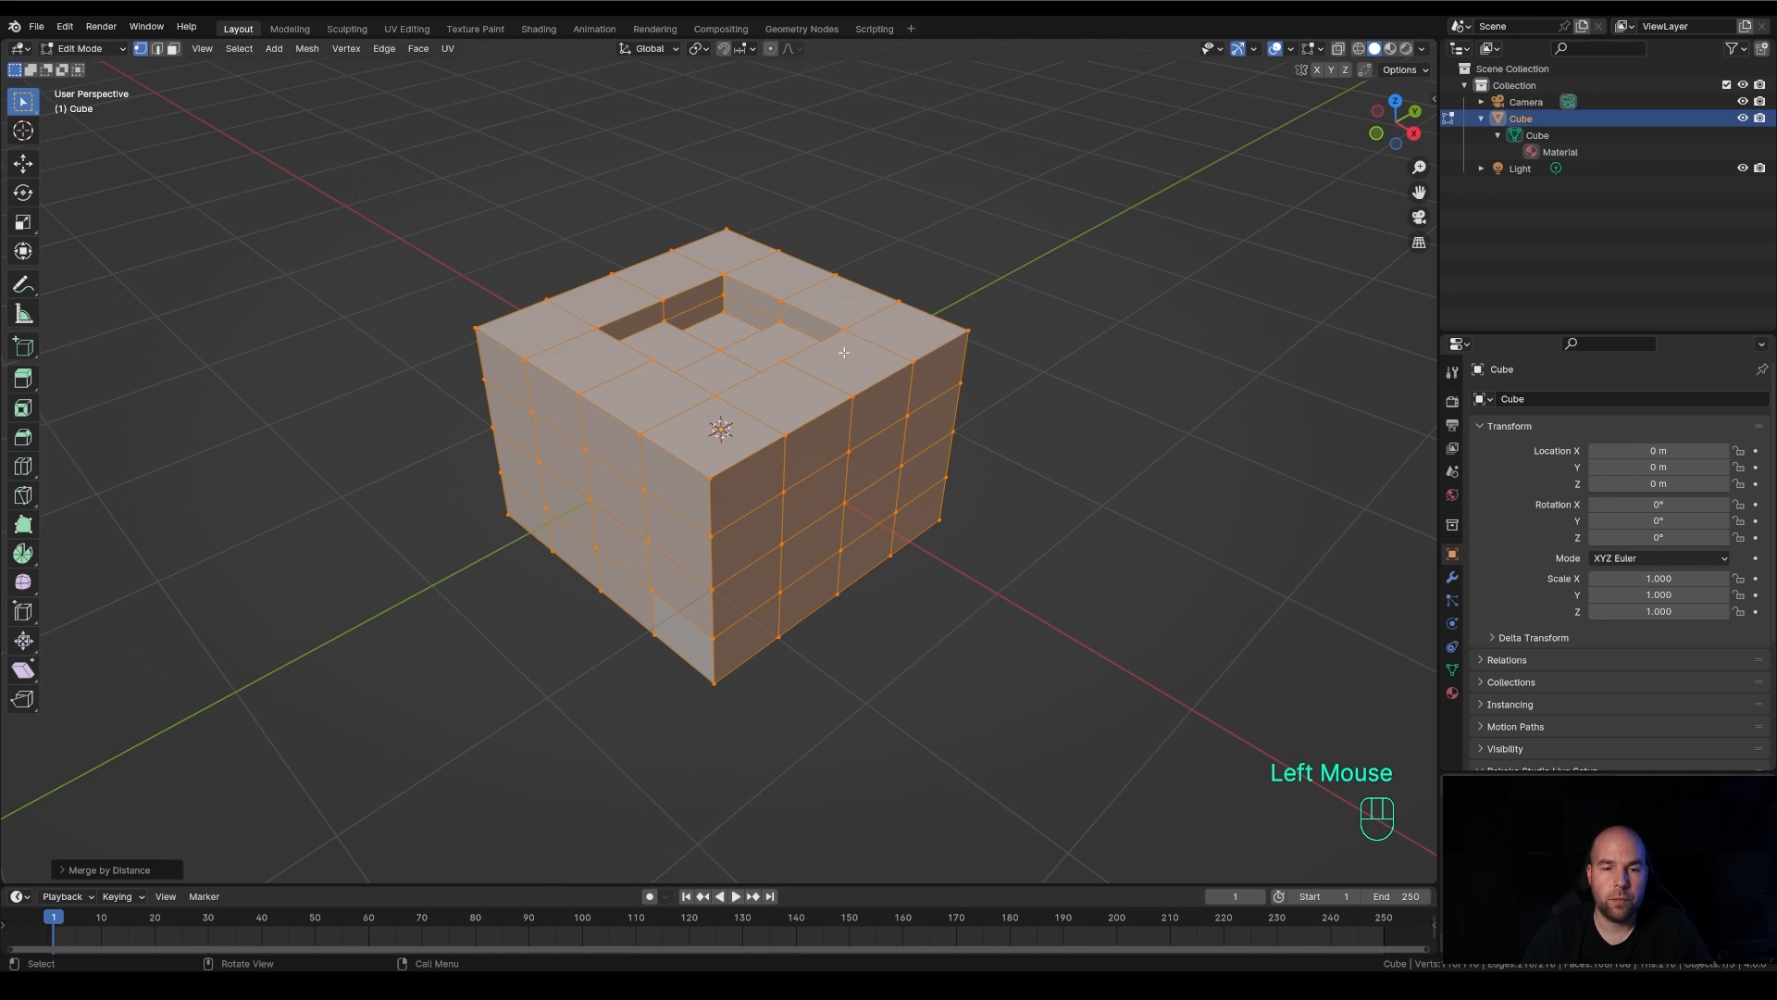
In face selection mode, loop-select the uppermost side ring and add the three lower rings to the selection
click(172, 49)
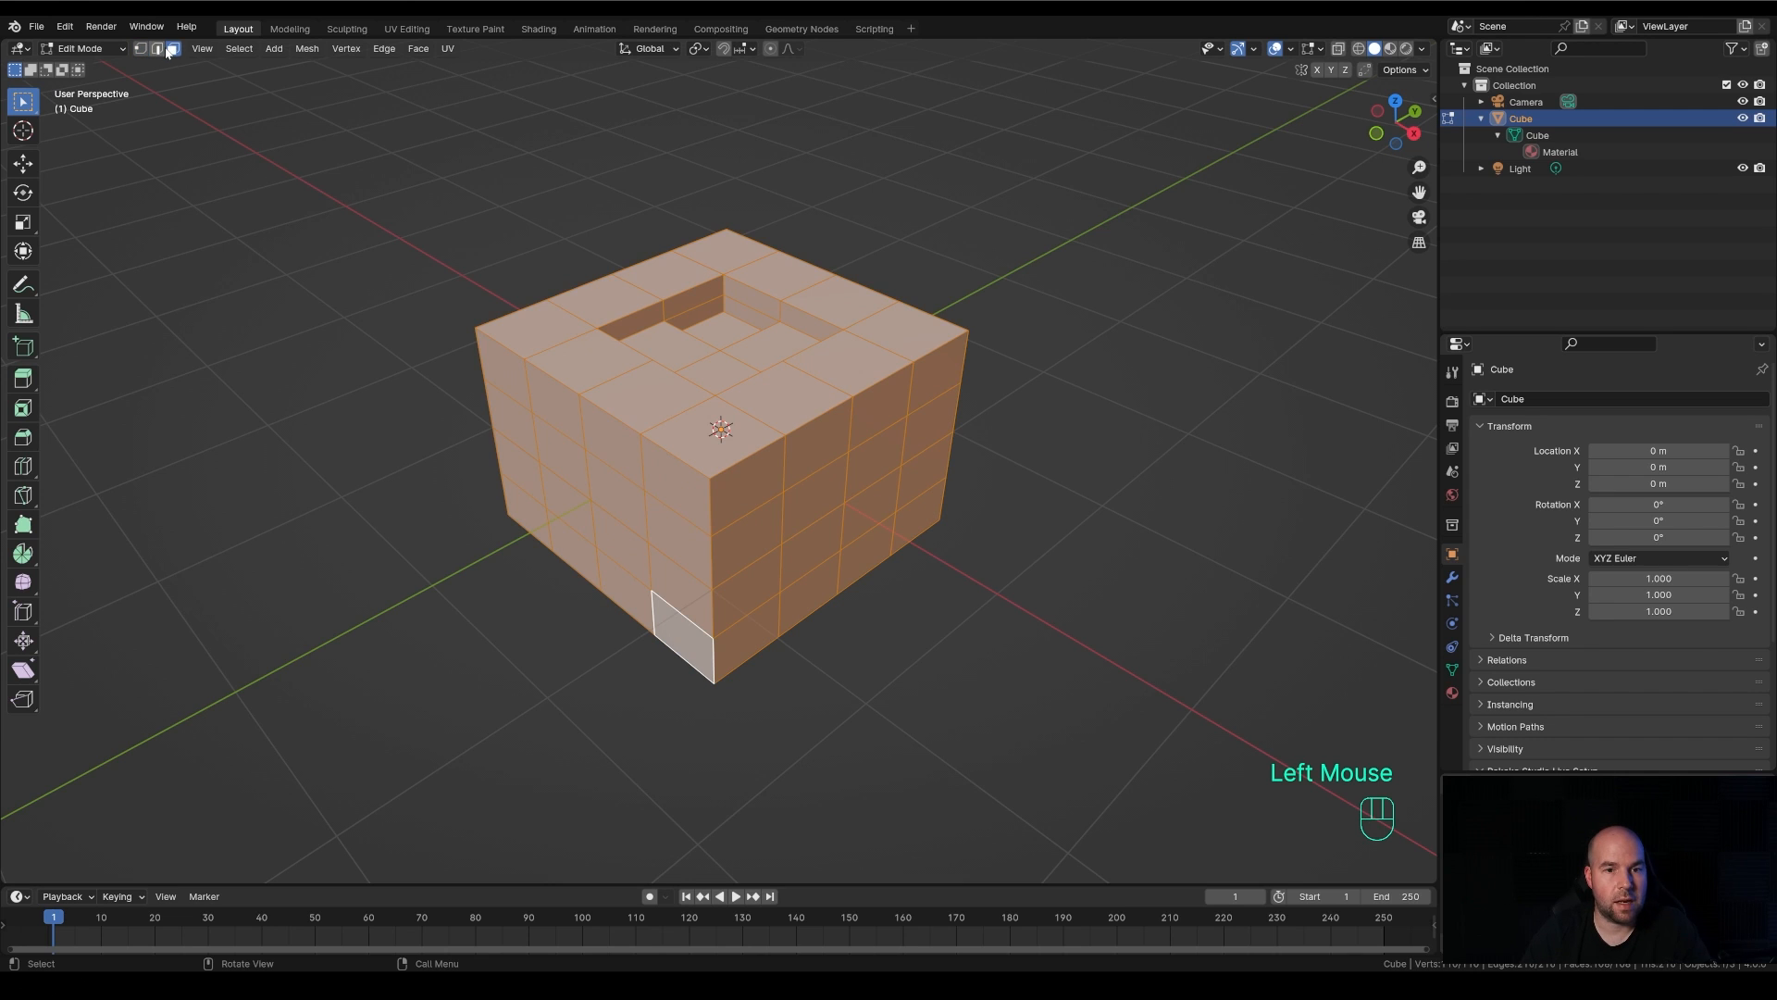
alt+click(711, 506)
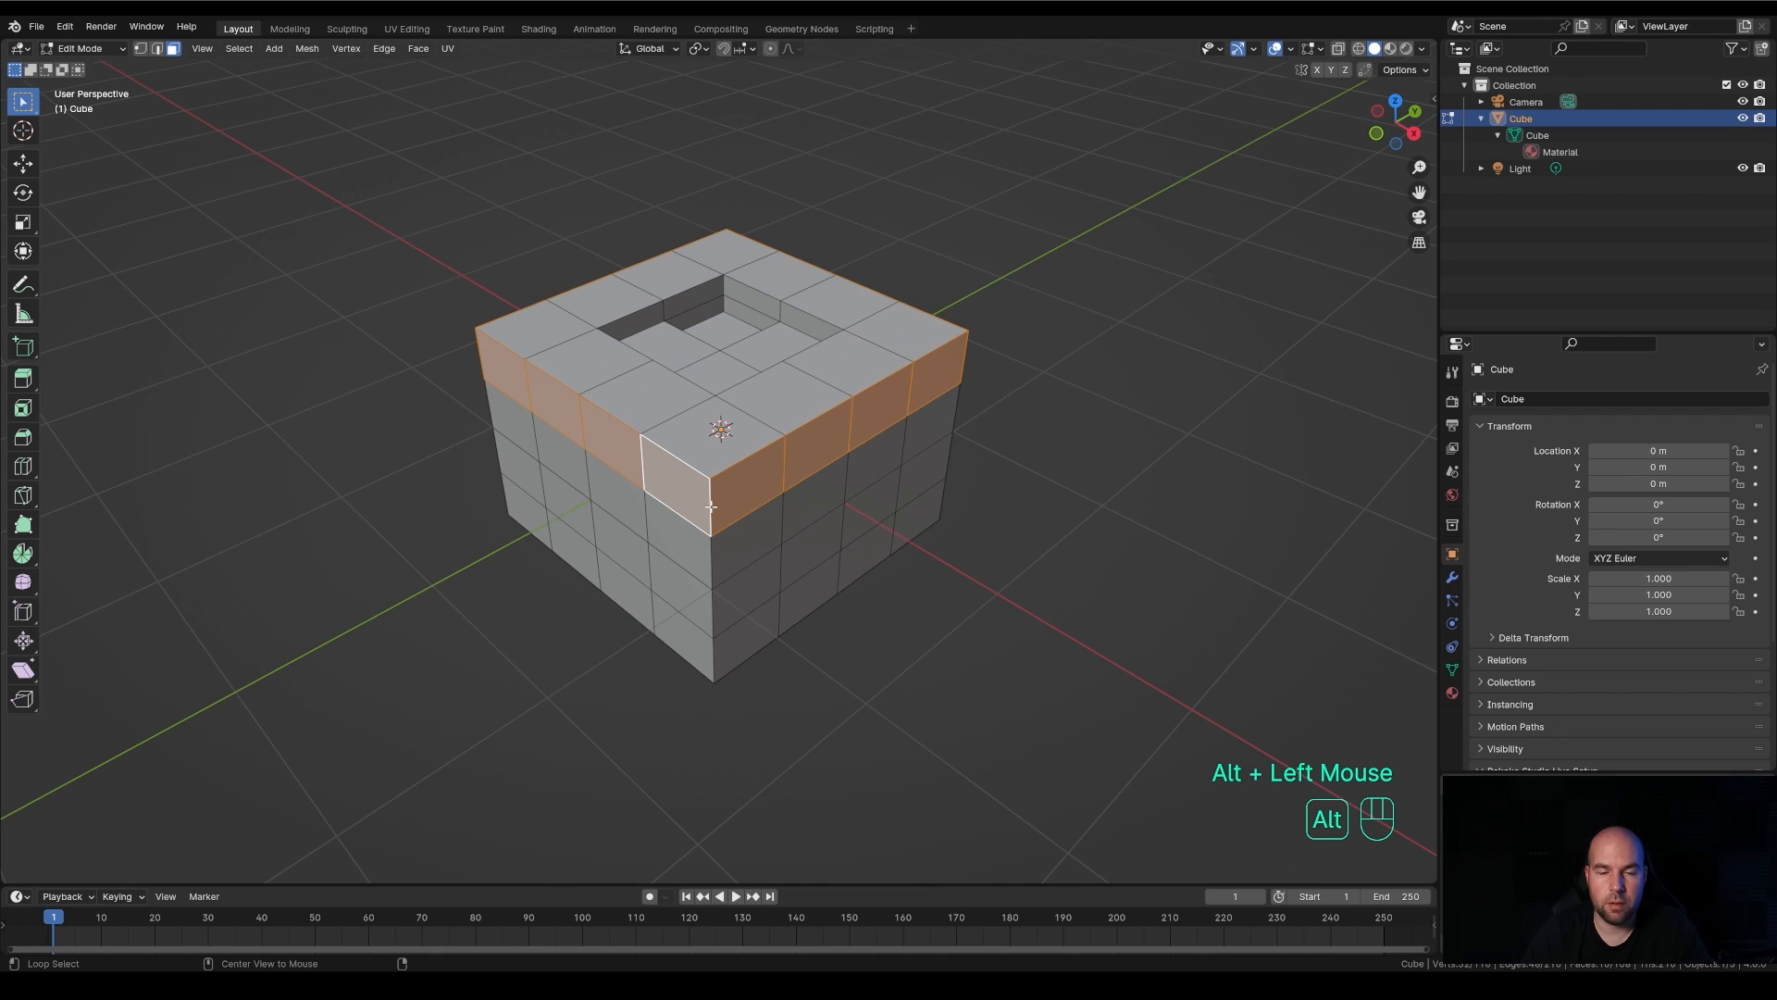
alt+shift+click(713, 566)
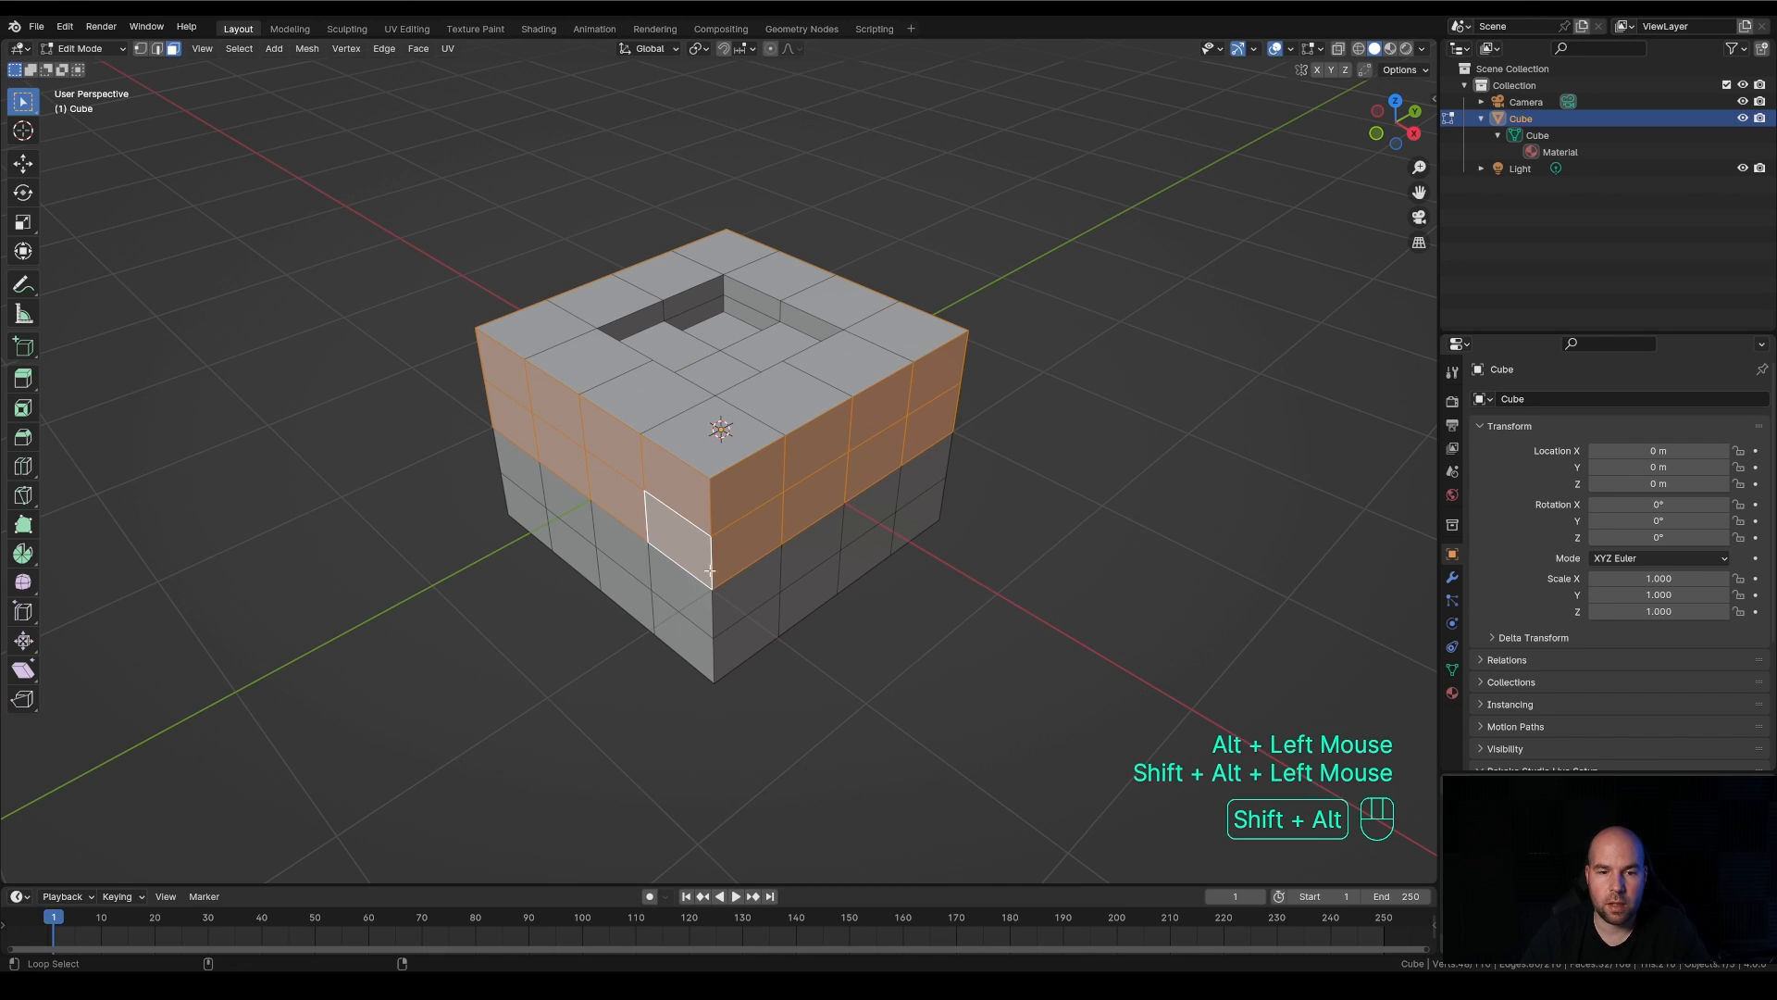
alt+shift+click(716, 648)
alt+shift+click(718, 655)
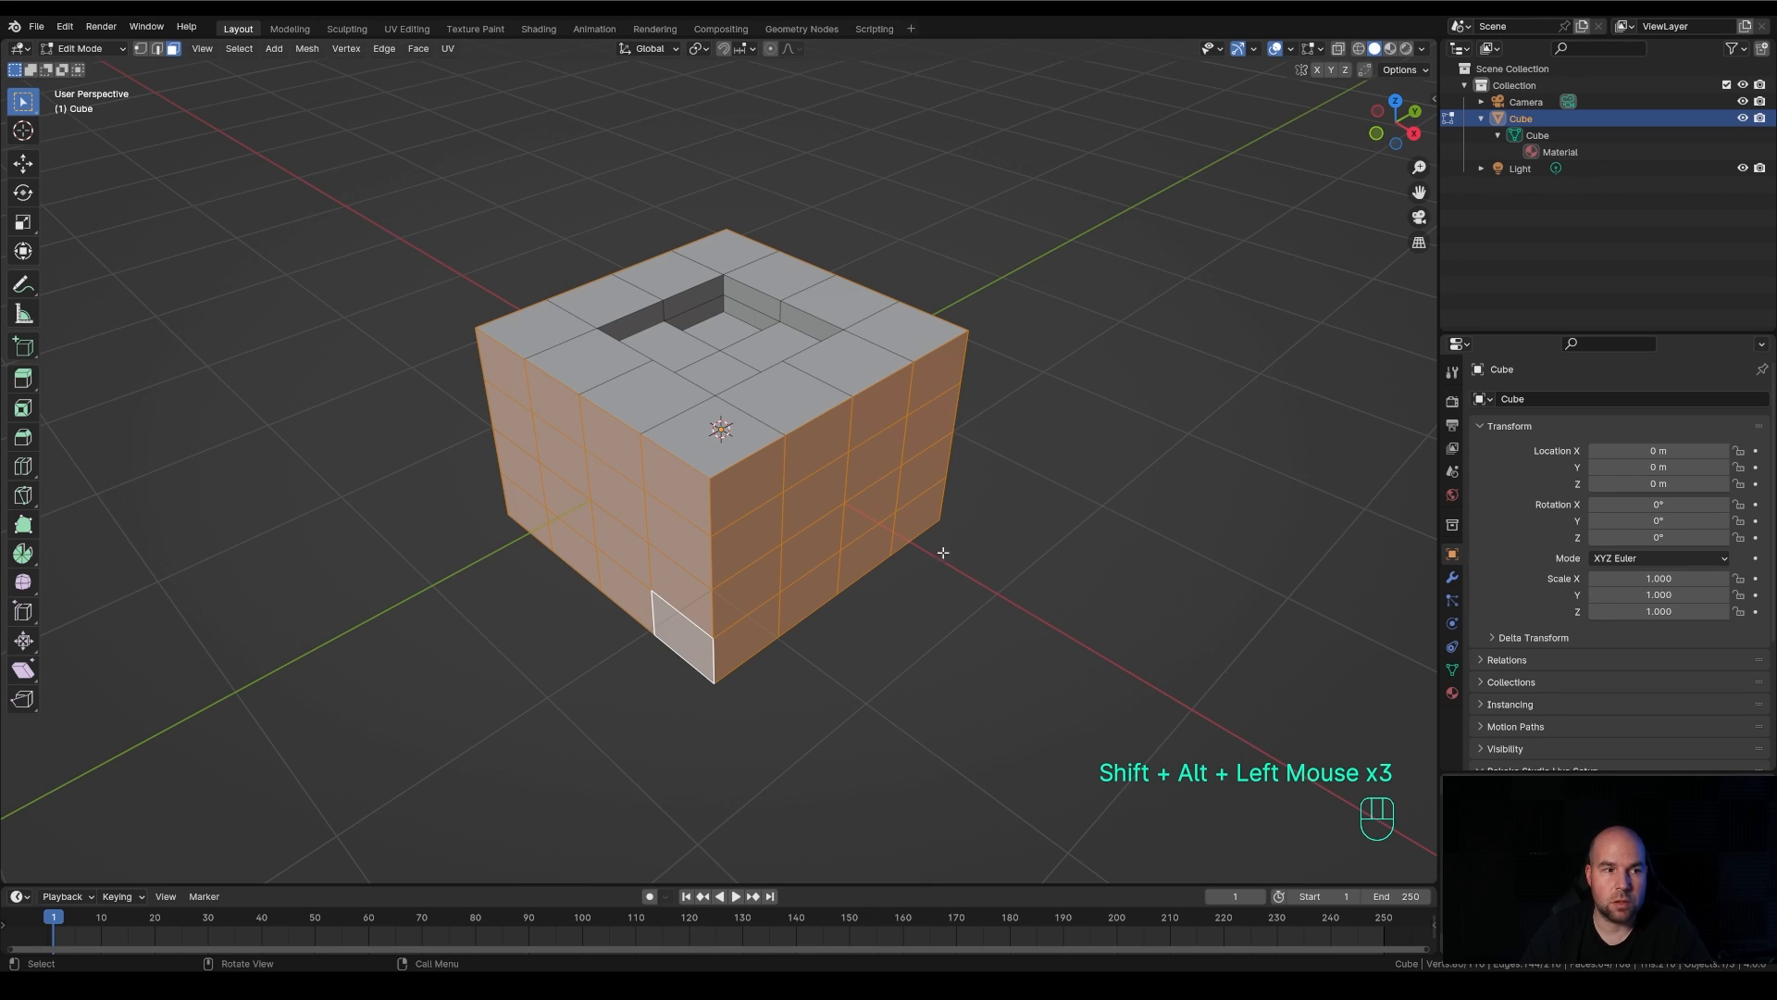
Try the Extrude Along Normals tool, restore Extrude Region and Select Box, and bring up the extrude options
click(30, 391)
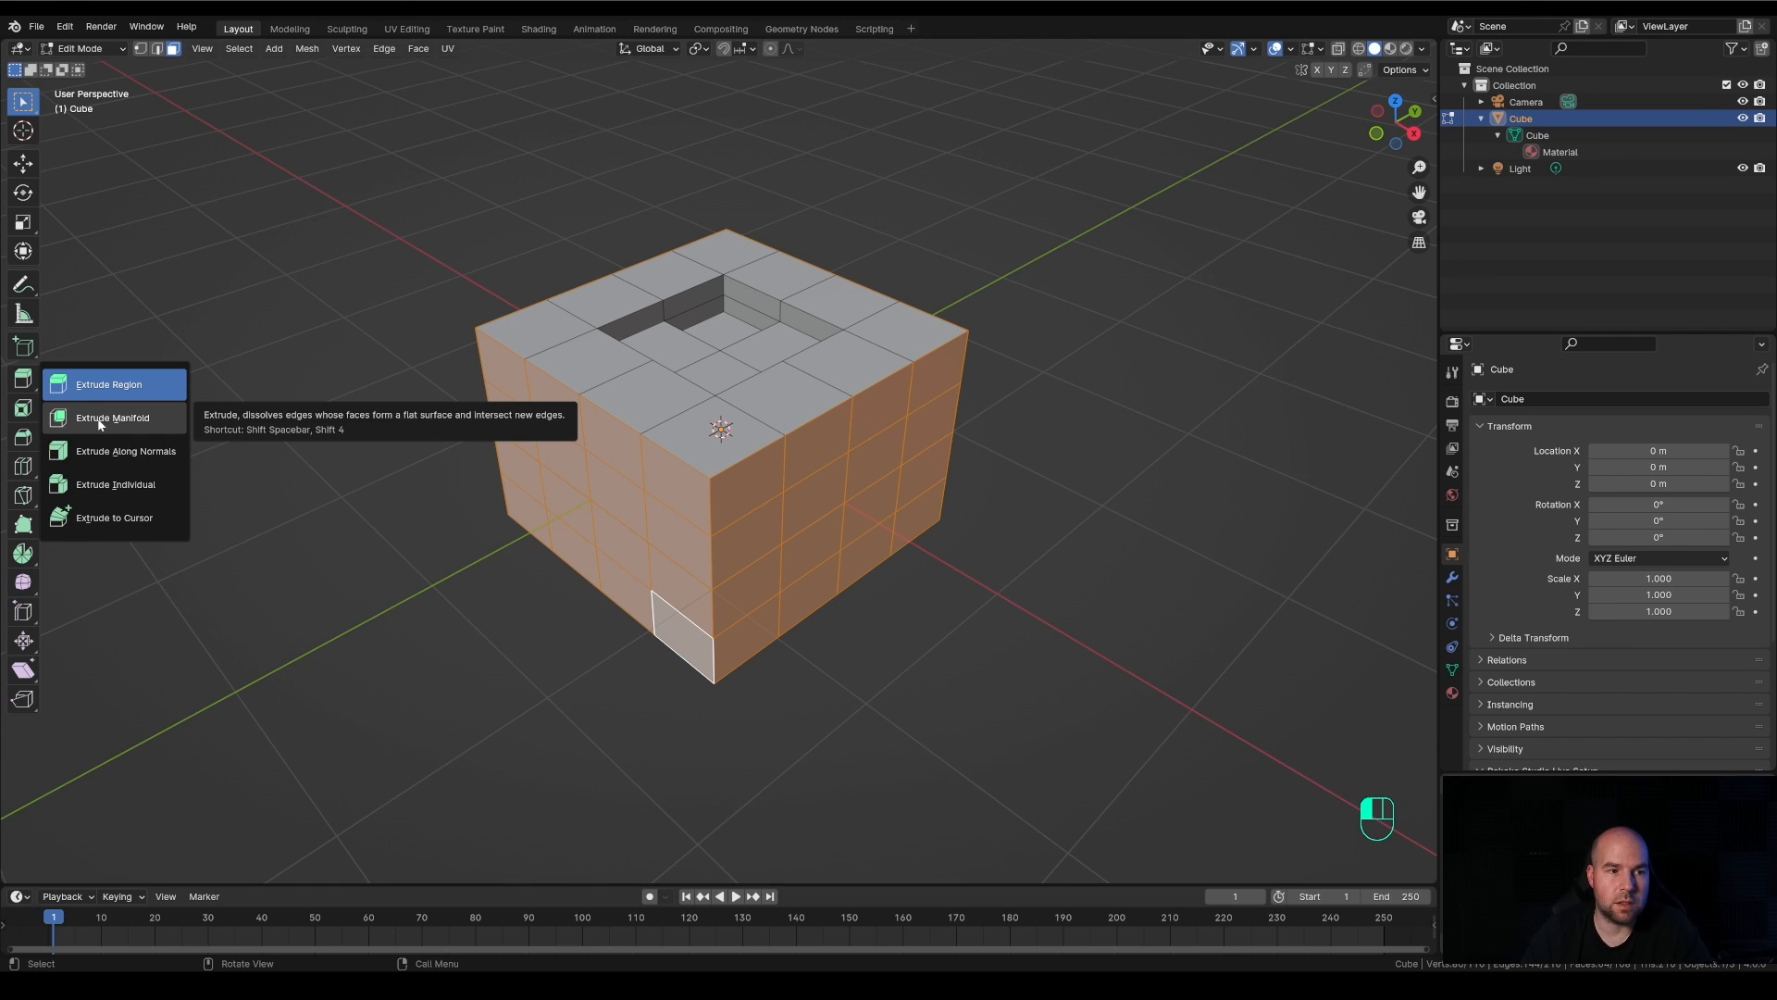
click(99, 452)
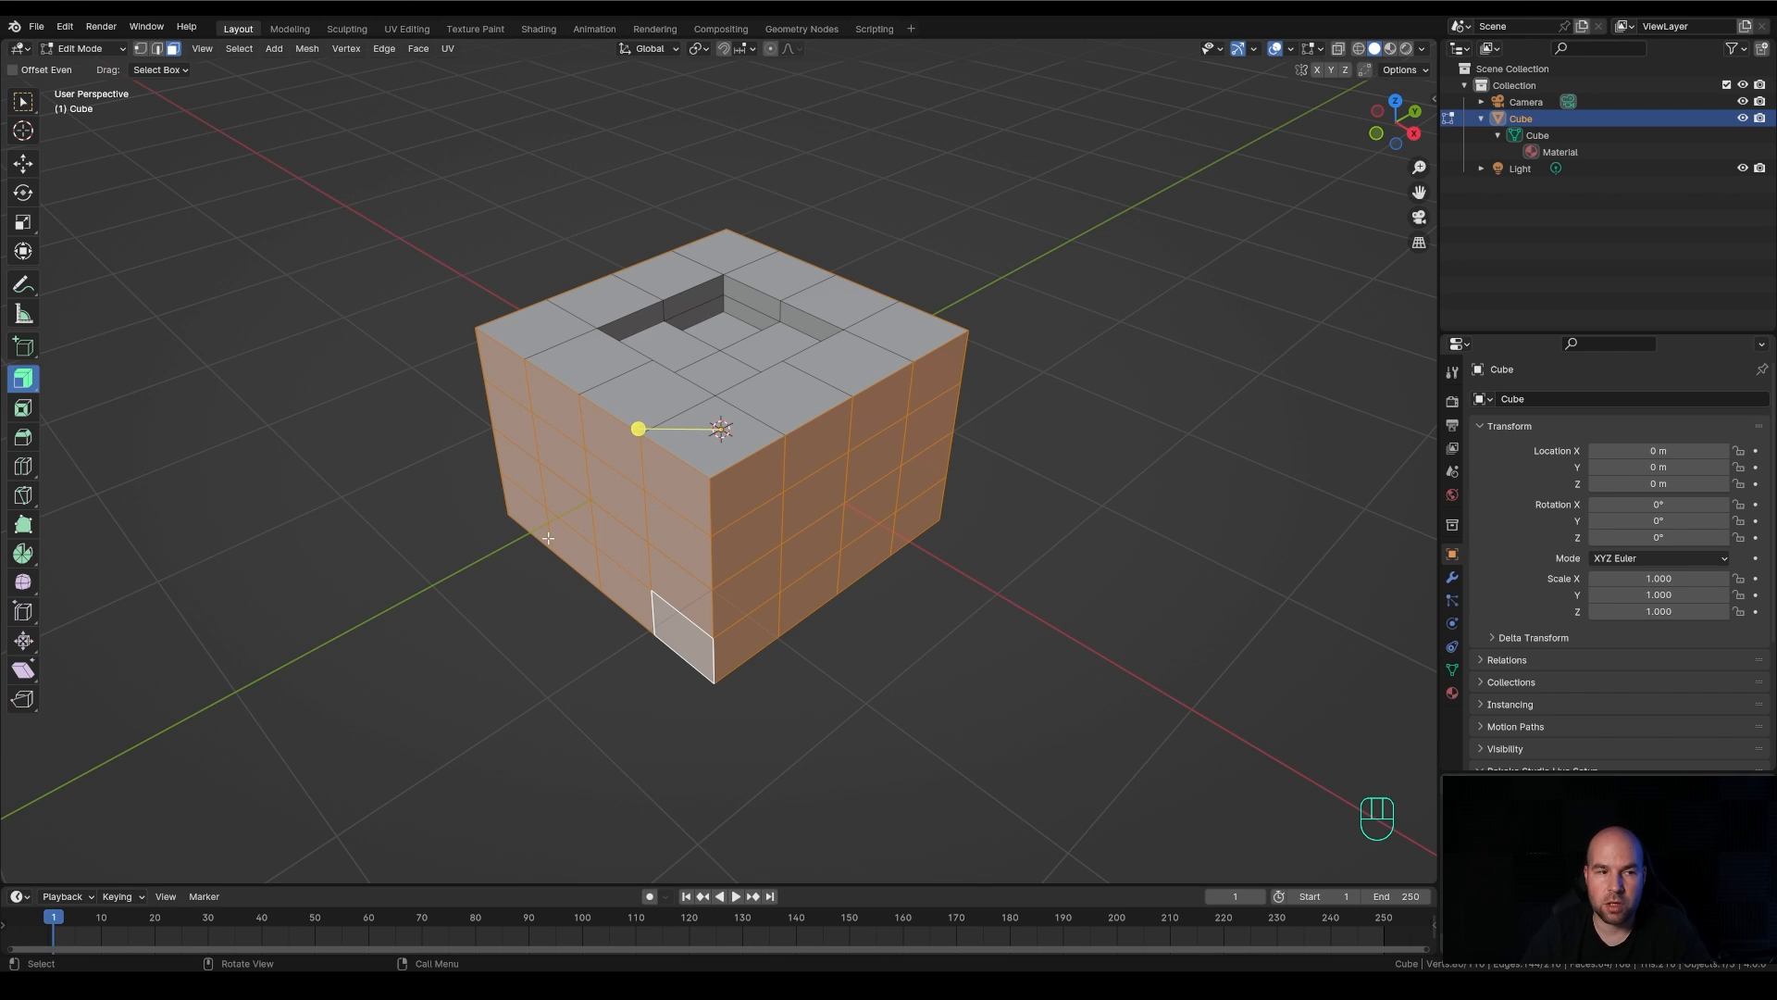
drag(24, 378, 74, 394)
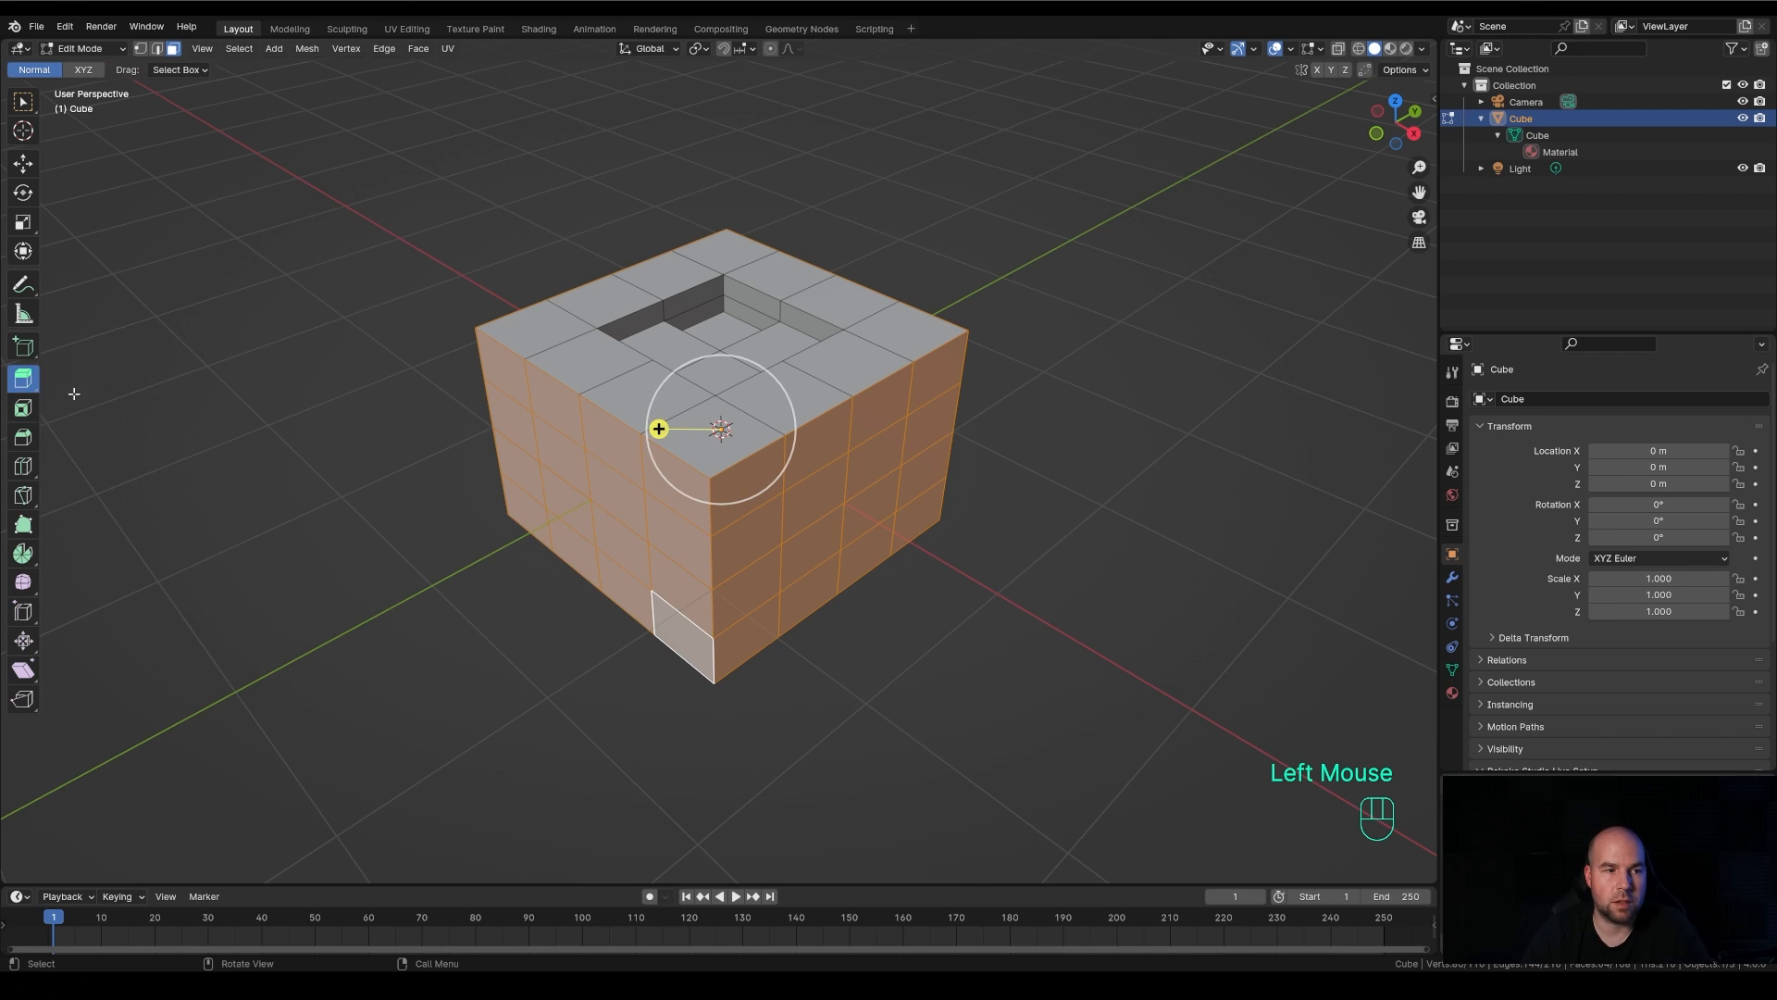
click(26, 108)
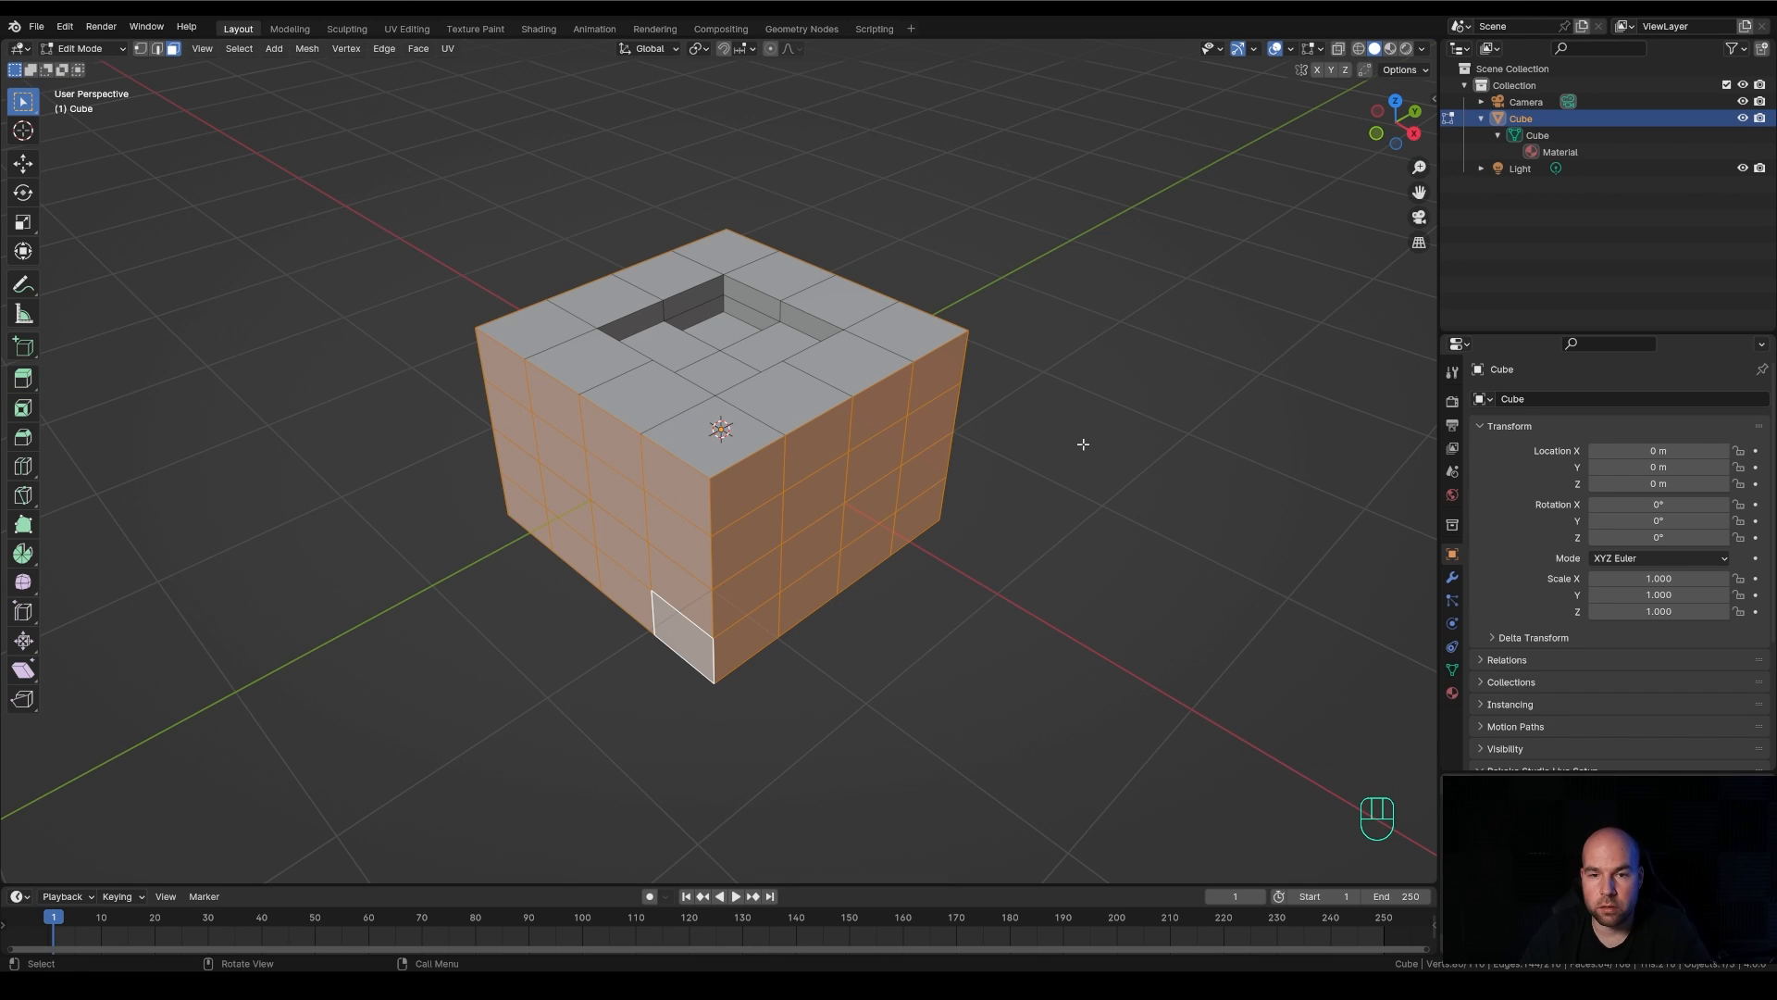
key(alt+e)
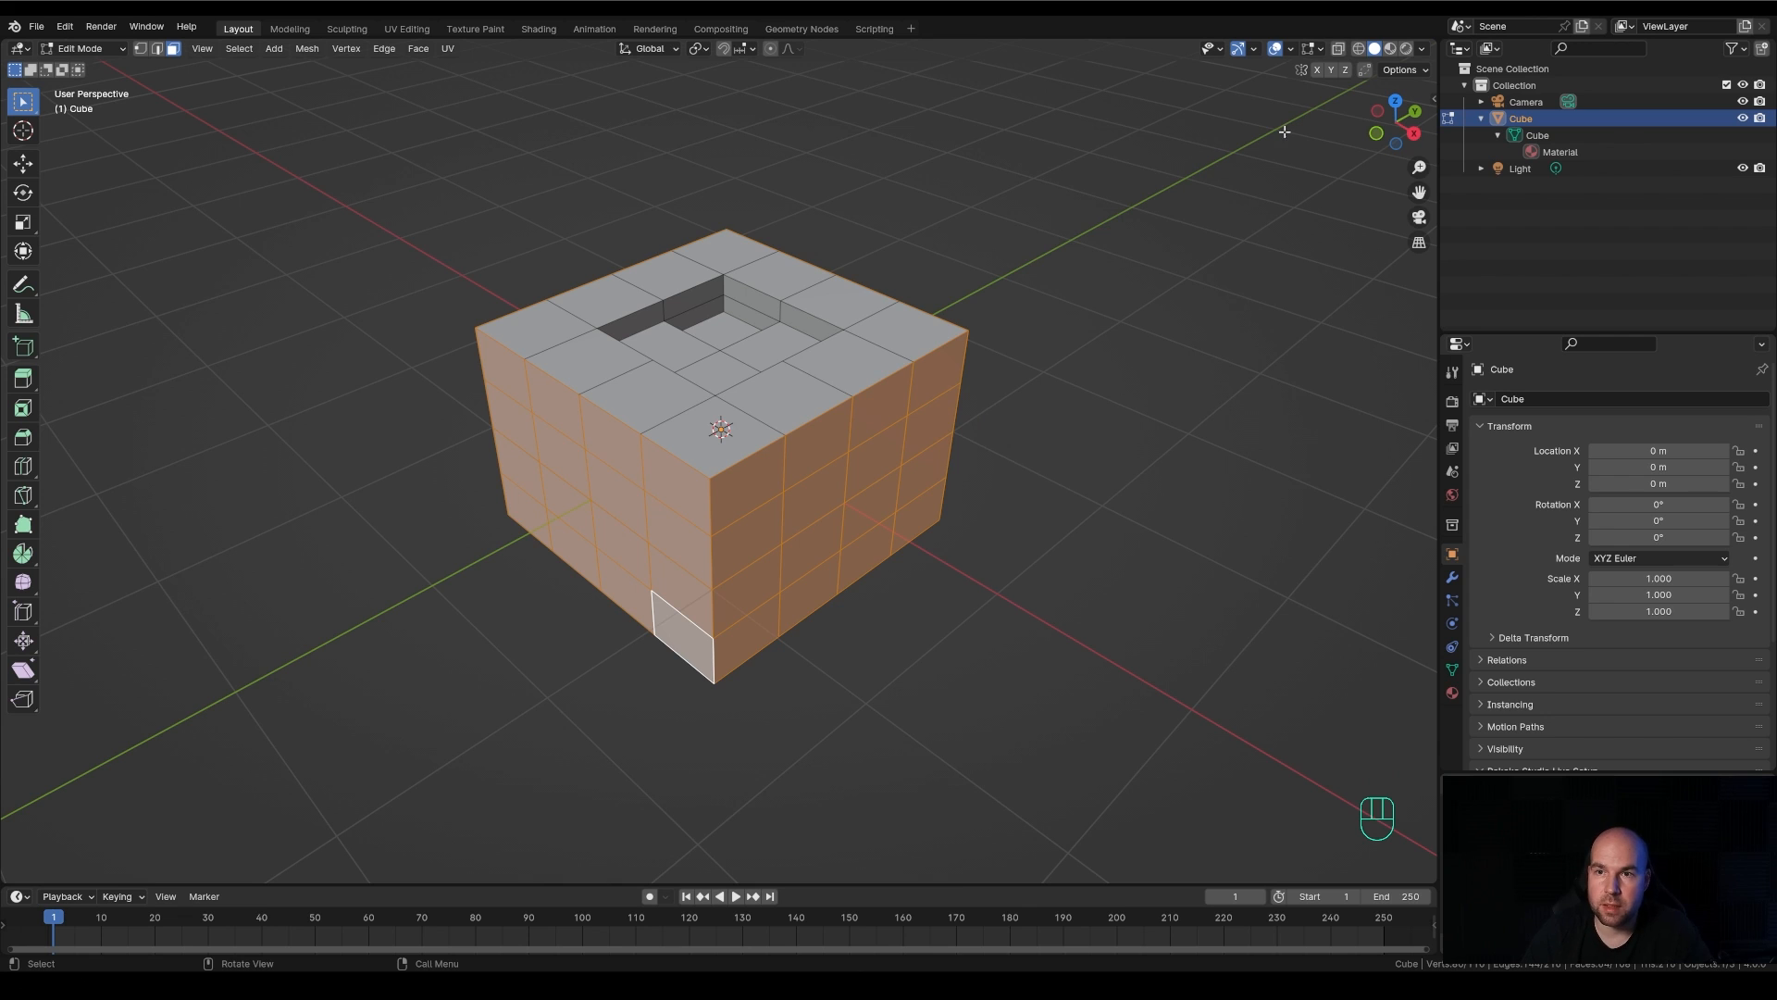
Display the face normals and draw annotation arrows along them on both visible sides and the upper face
click(1314, 48)
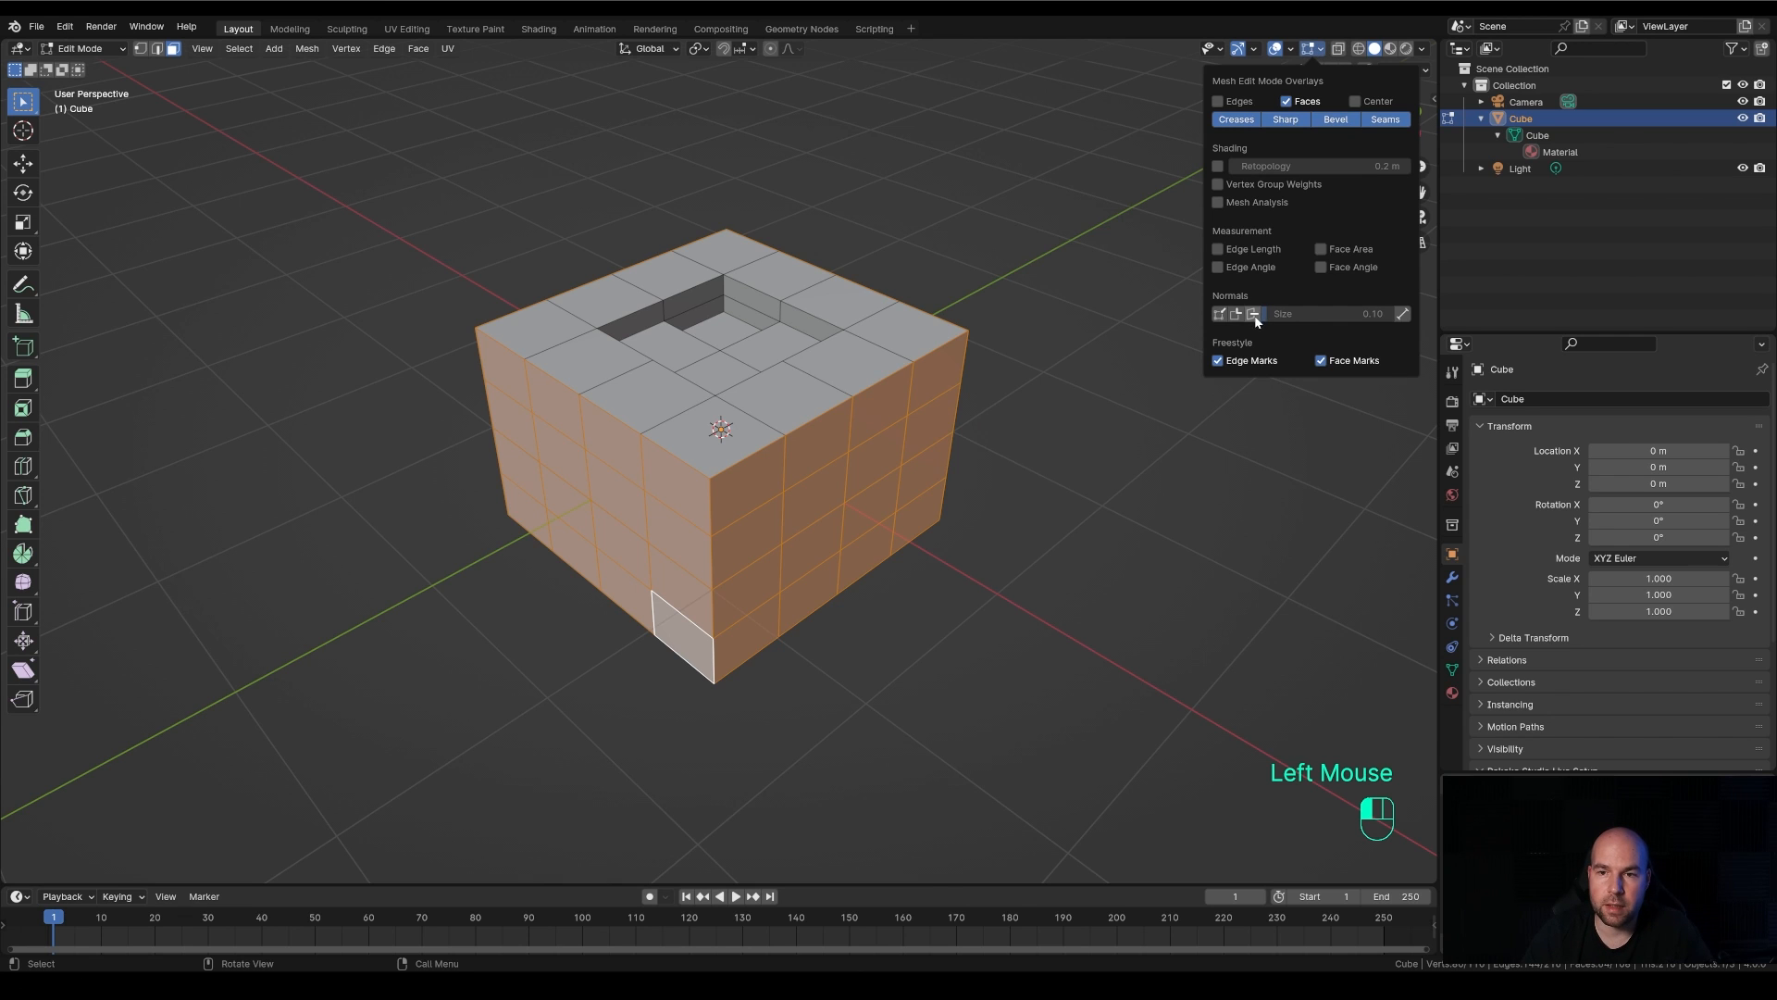
scroll(1154, 390, up, 3)
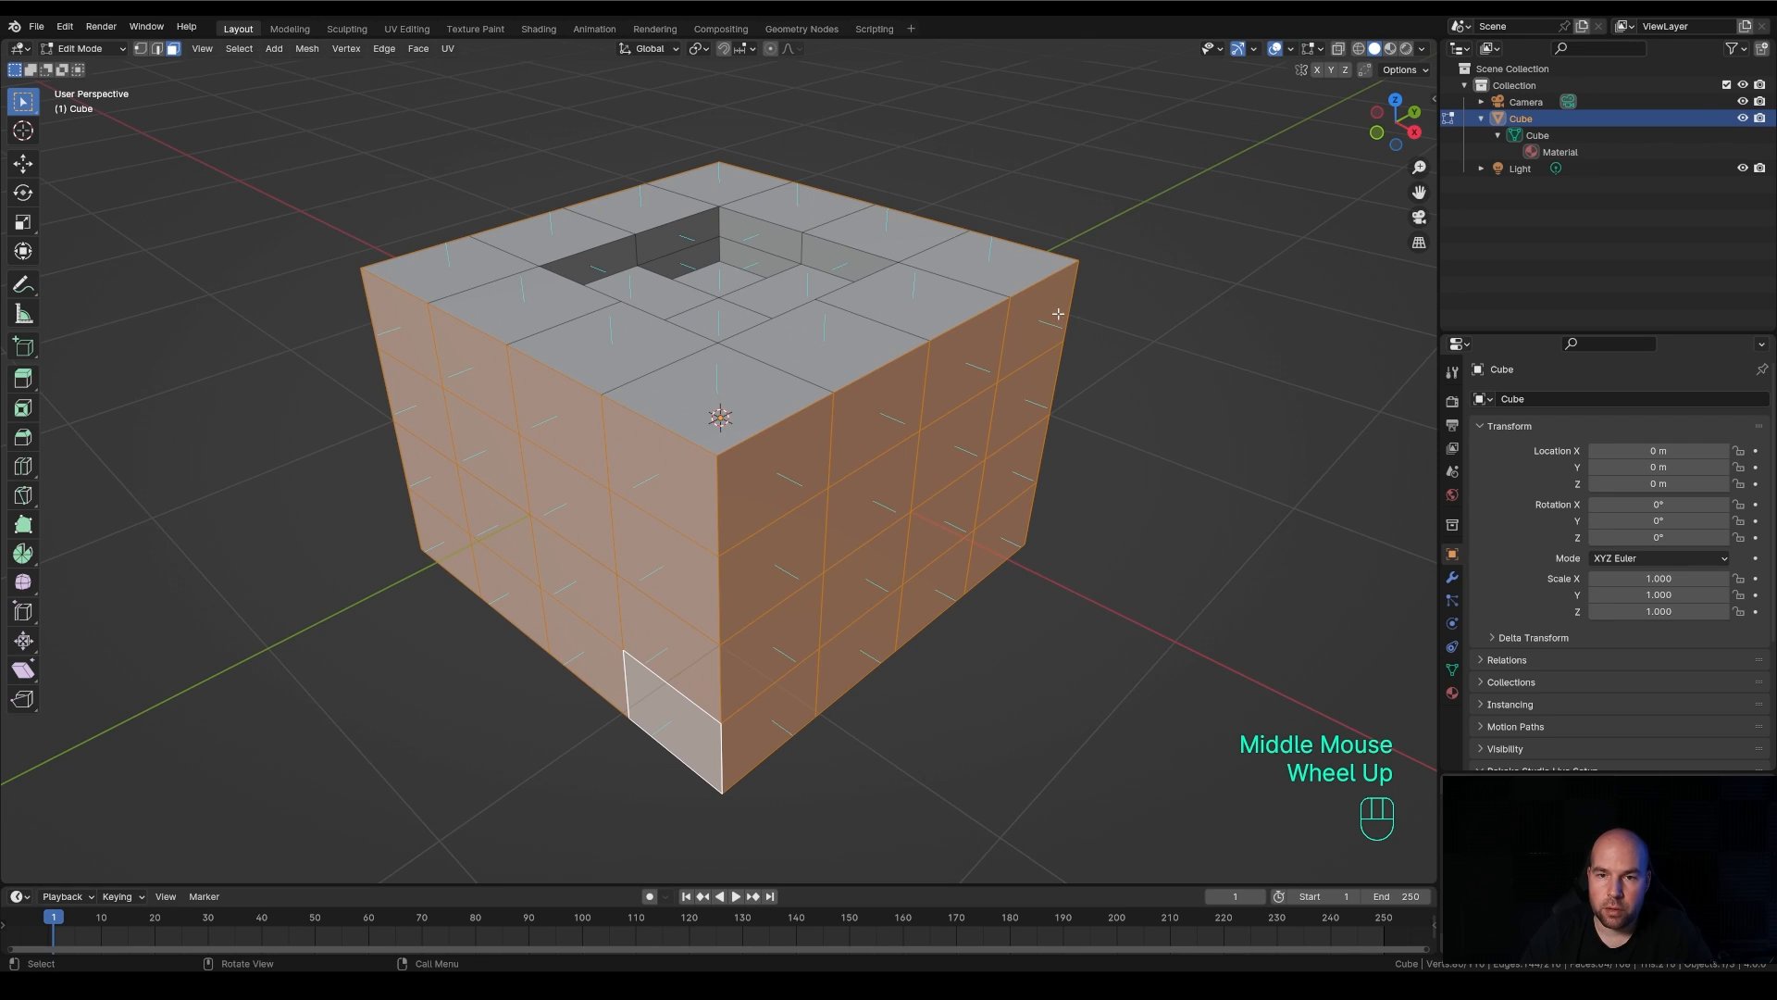
click(24, 285)
drag(1039, 320, 1058, 322)
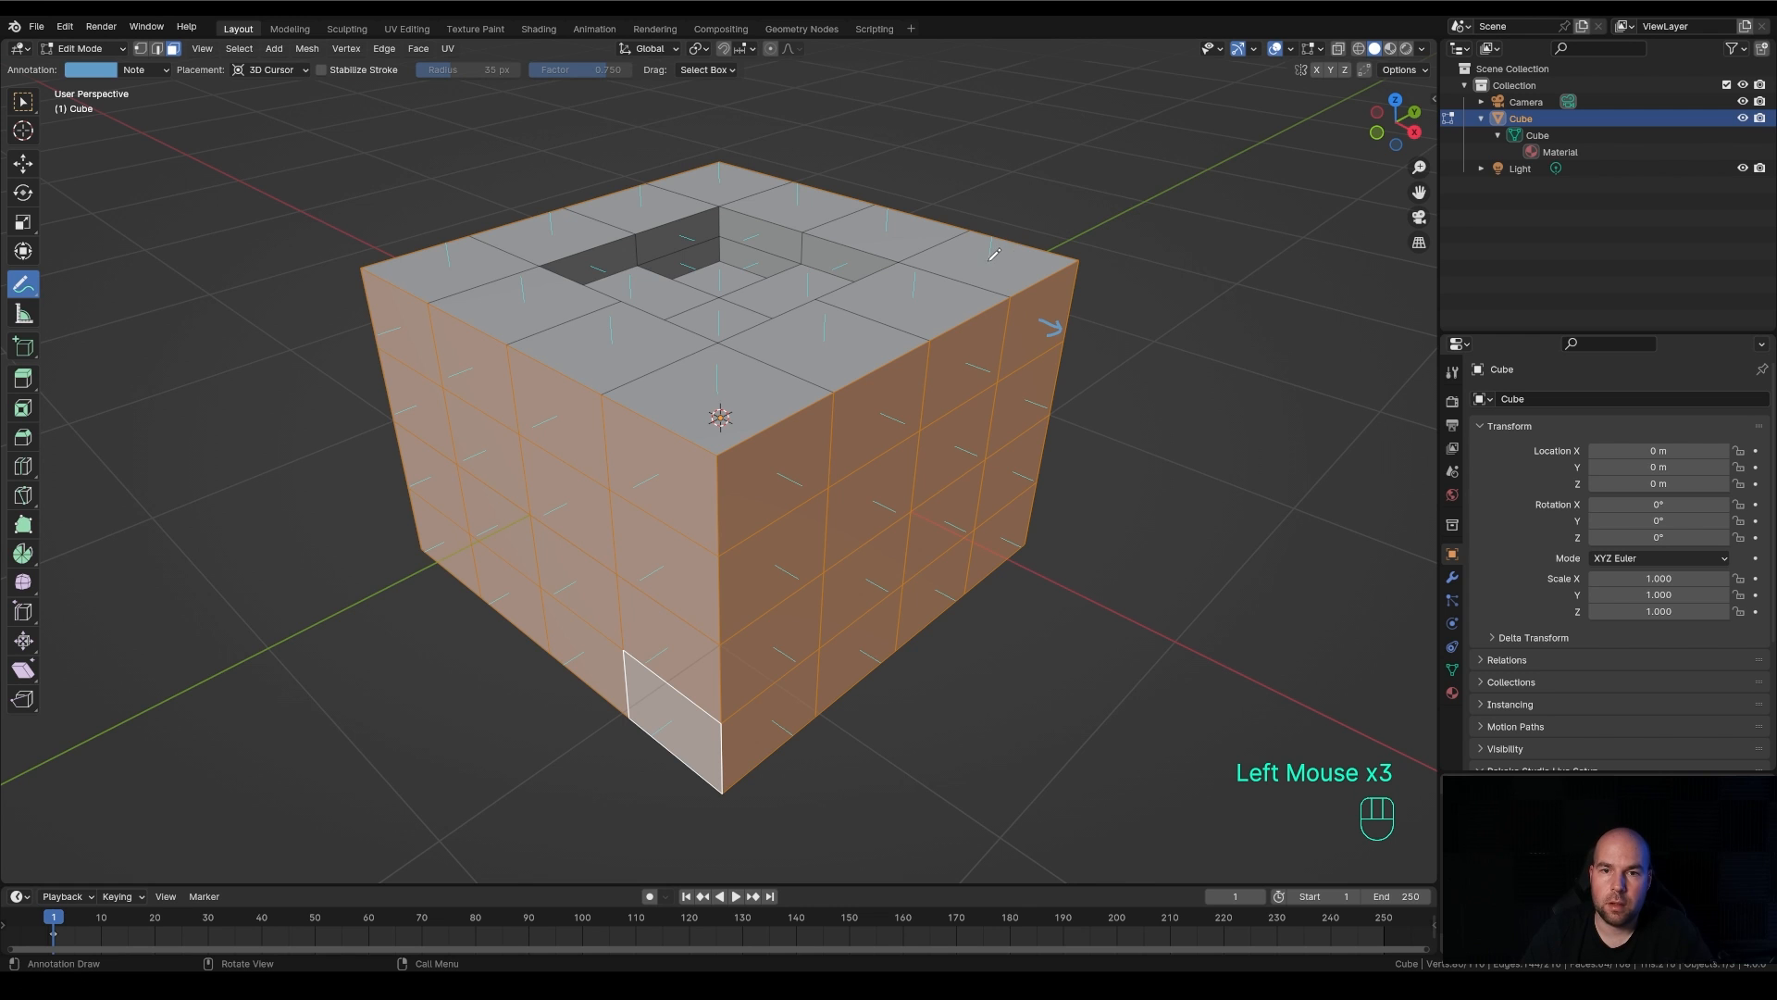
mouse_move(990, 259)
mouse_down()
mouse_move(988, 238)
mouse_move(1007, 243)
mouse_up()
mouse_move(1176, 409)
middle_down()
mouse_move(1108, 393)
mouse_move(1162, 397)
mouse_move(1102, 317)
middle_up()
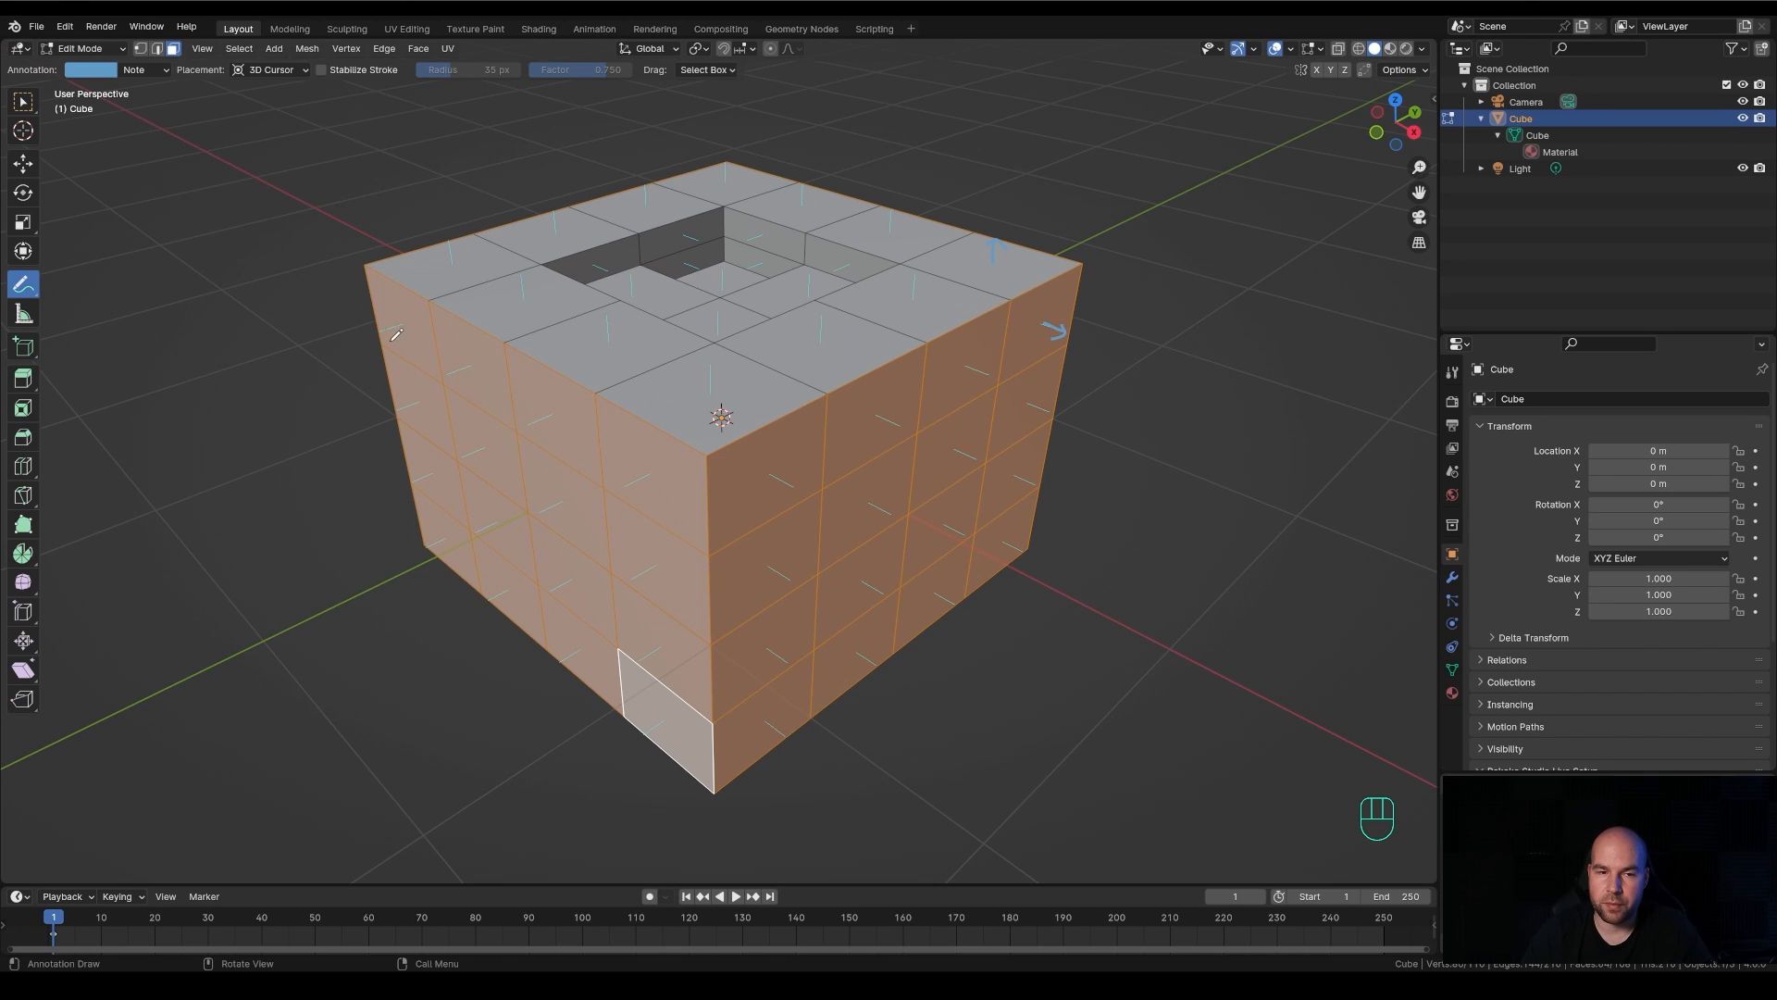
drag(408, 324, 382, 330)
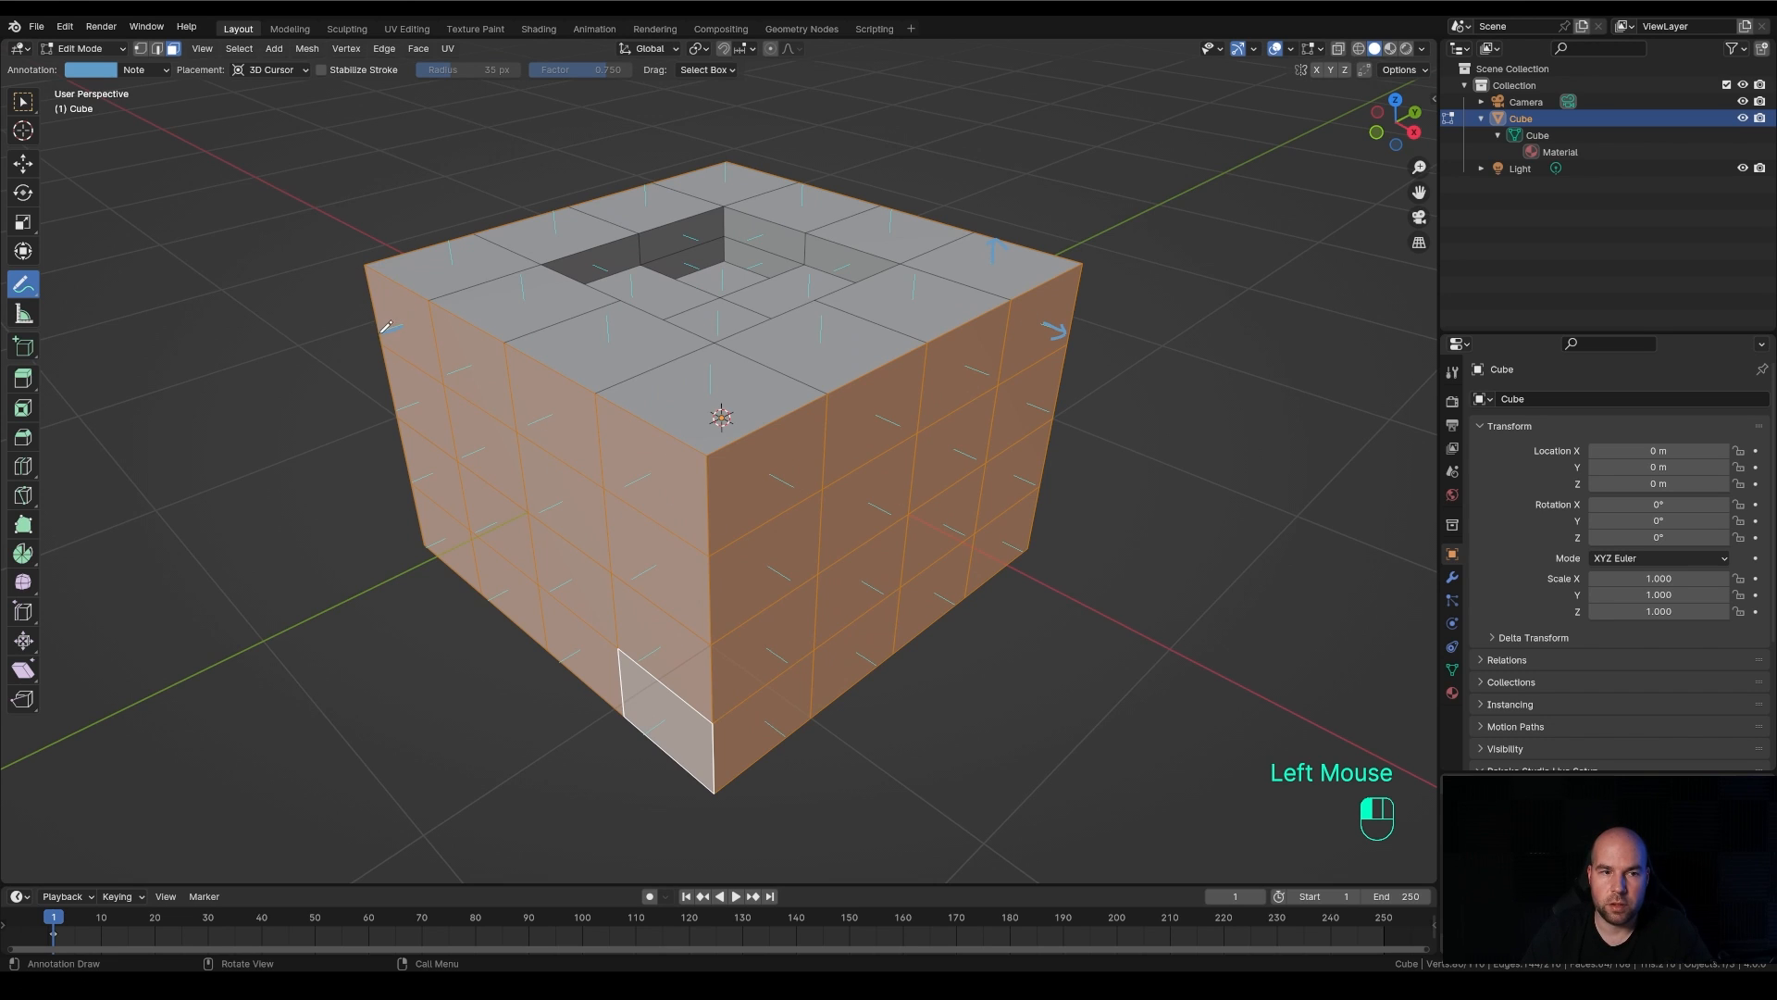
Remove the annotation arrows and hide the face normals overlay
click(950, 323)
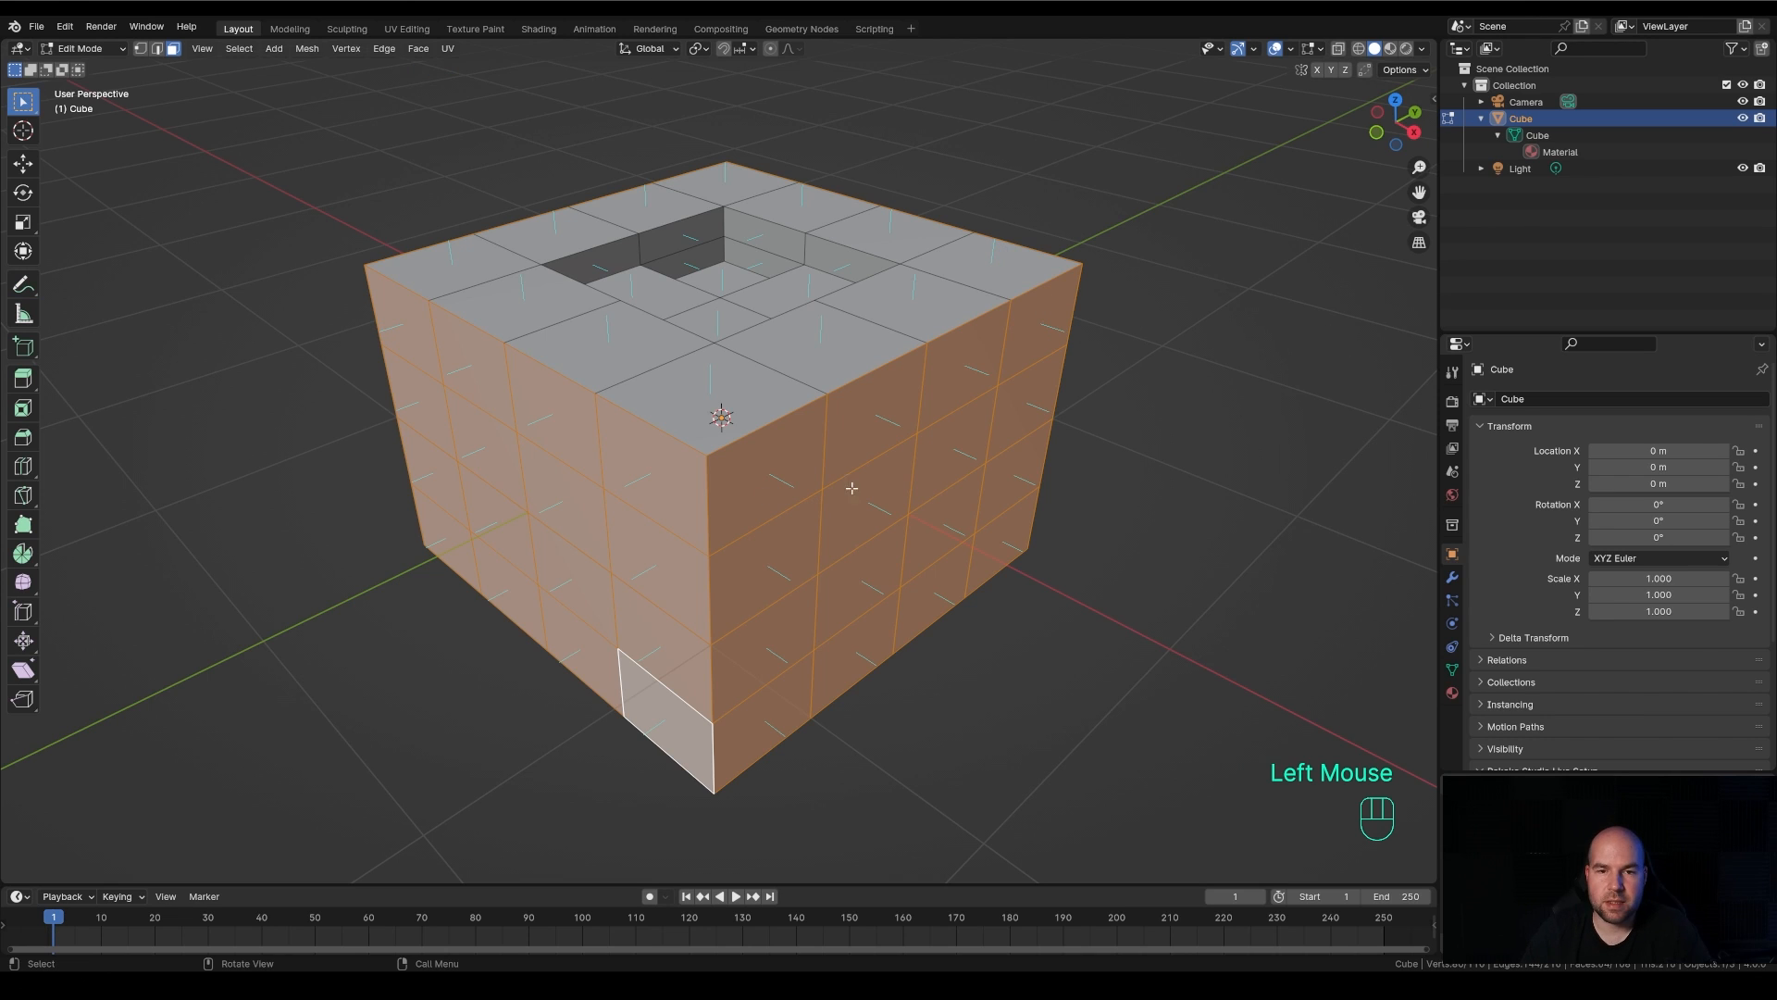
click(1312, 49)
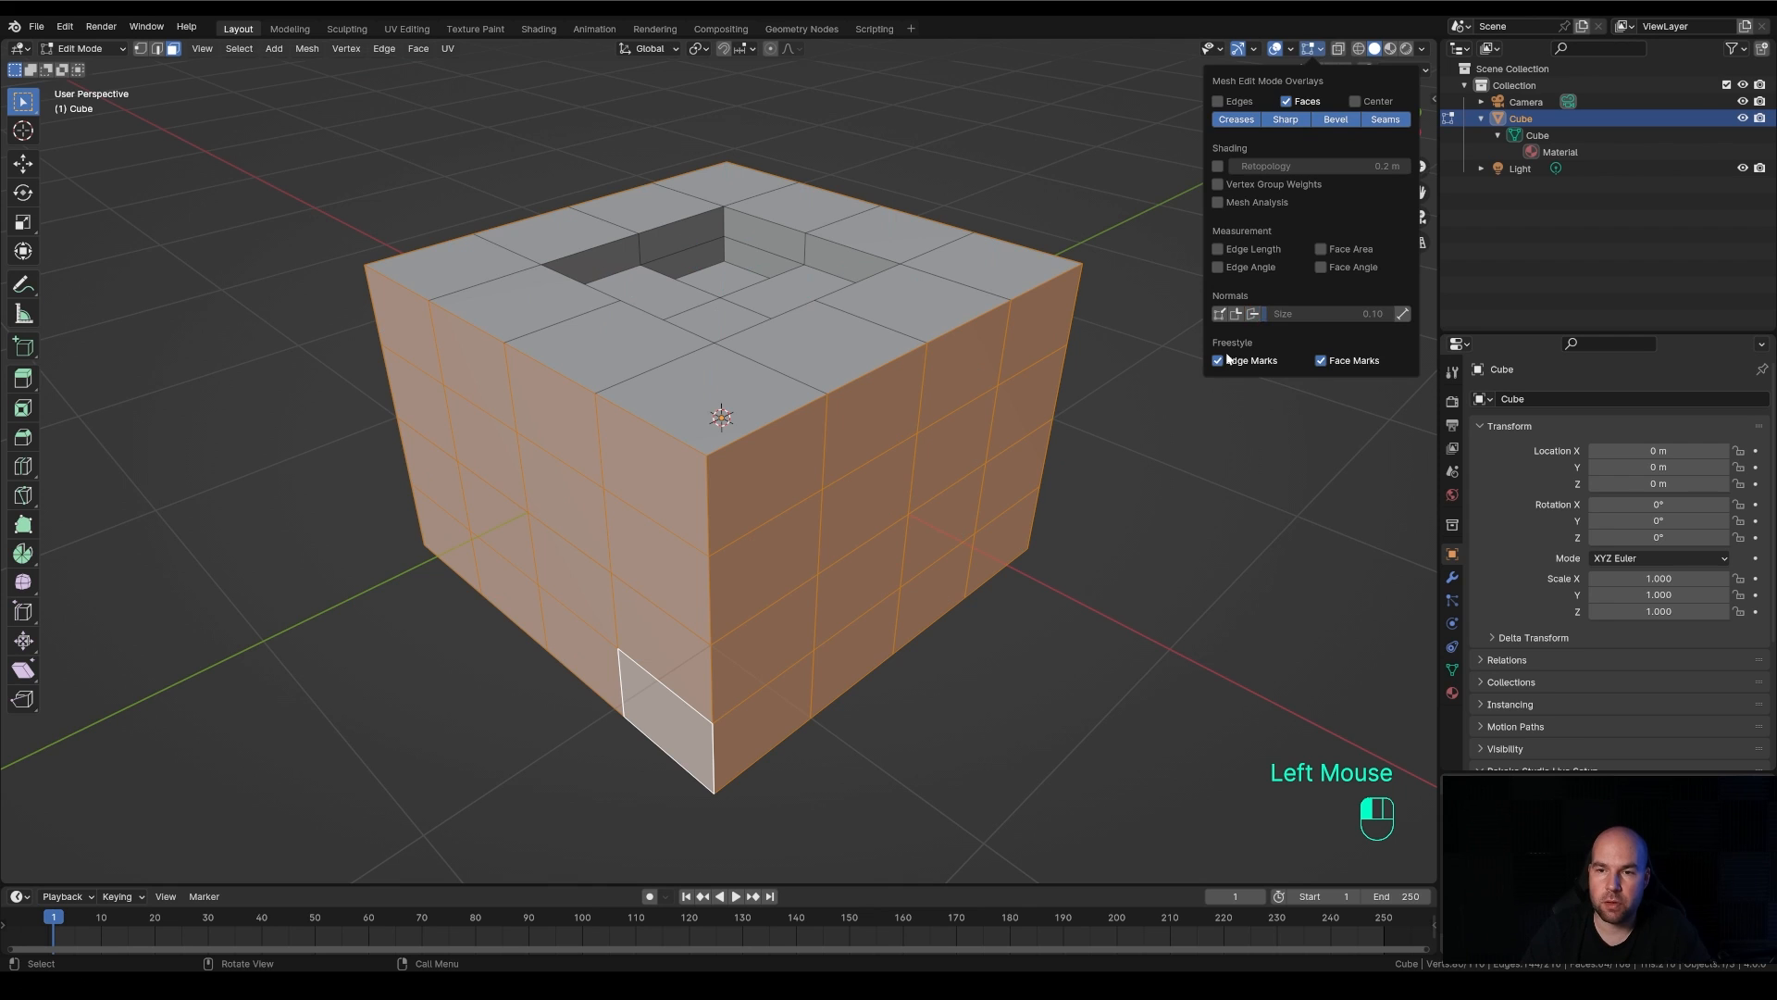
Extrude the selected side faces outward along their normals by about 0.18 m with Even Thickness on
key(alt+e)
click(1164, 451)
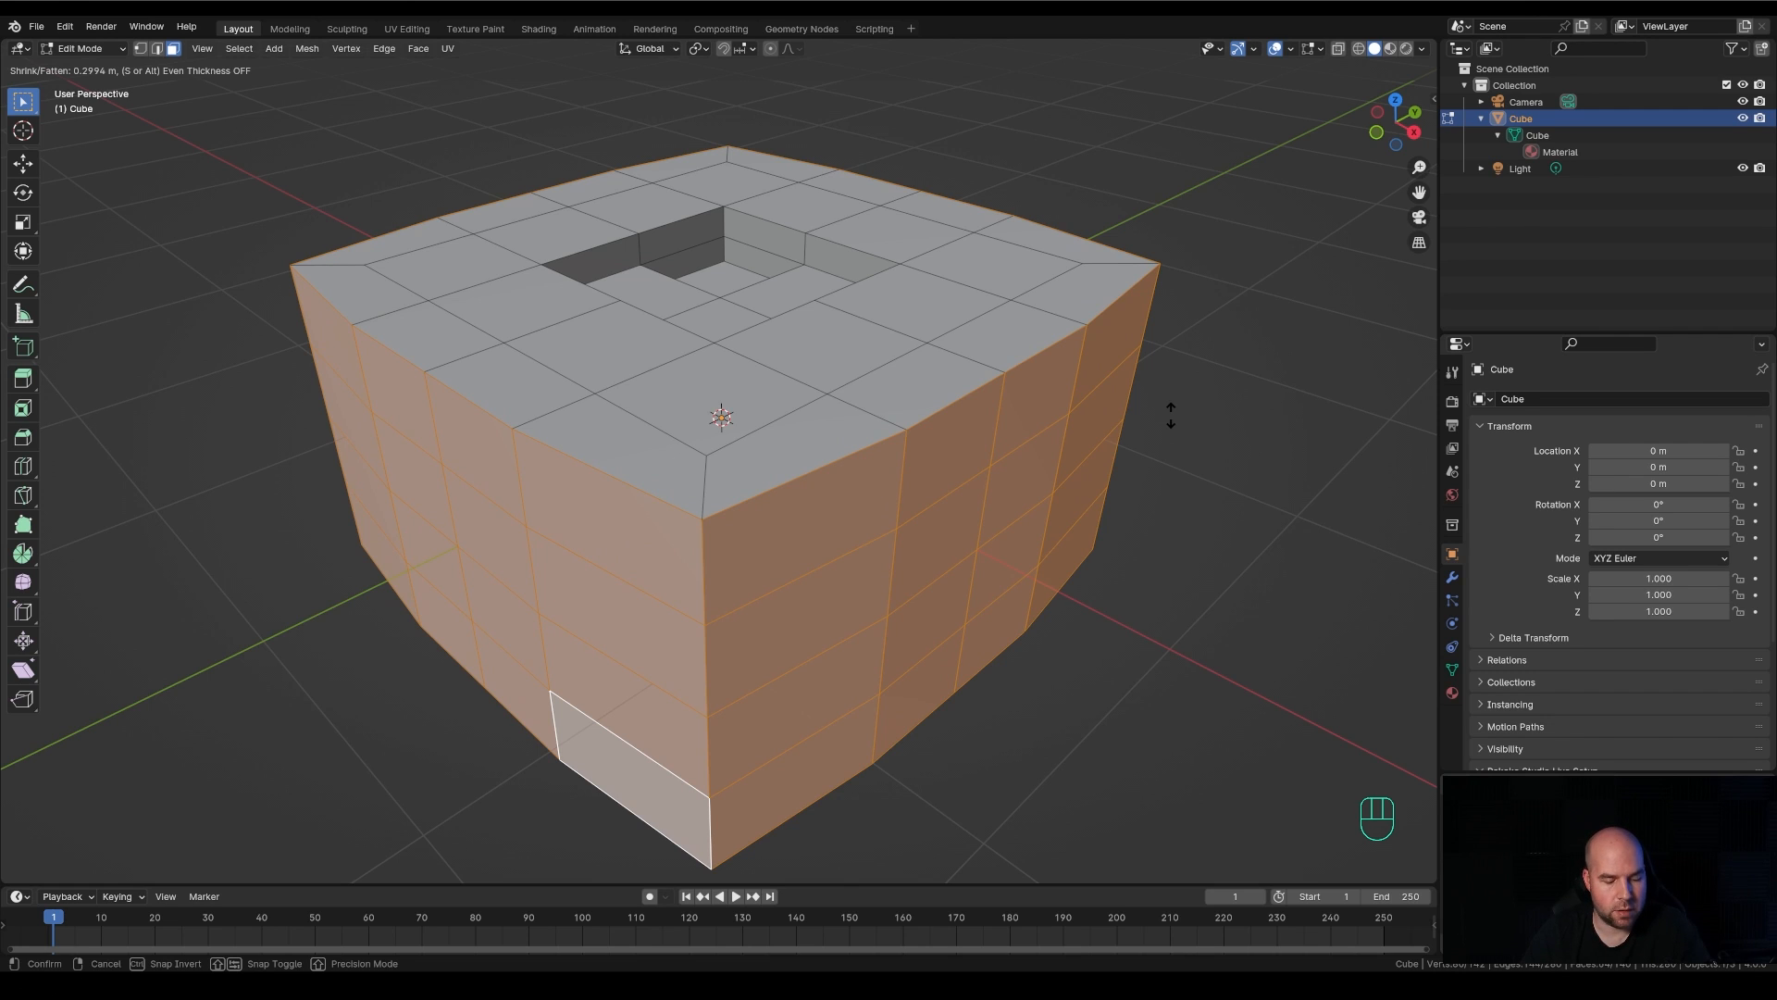
key(s)
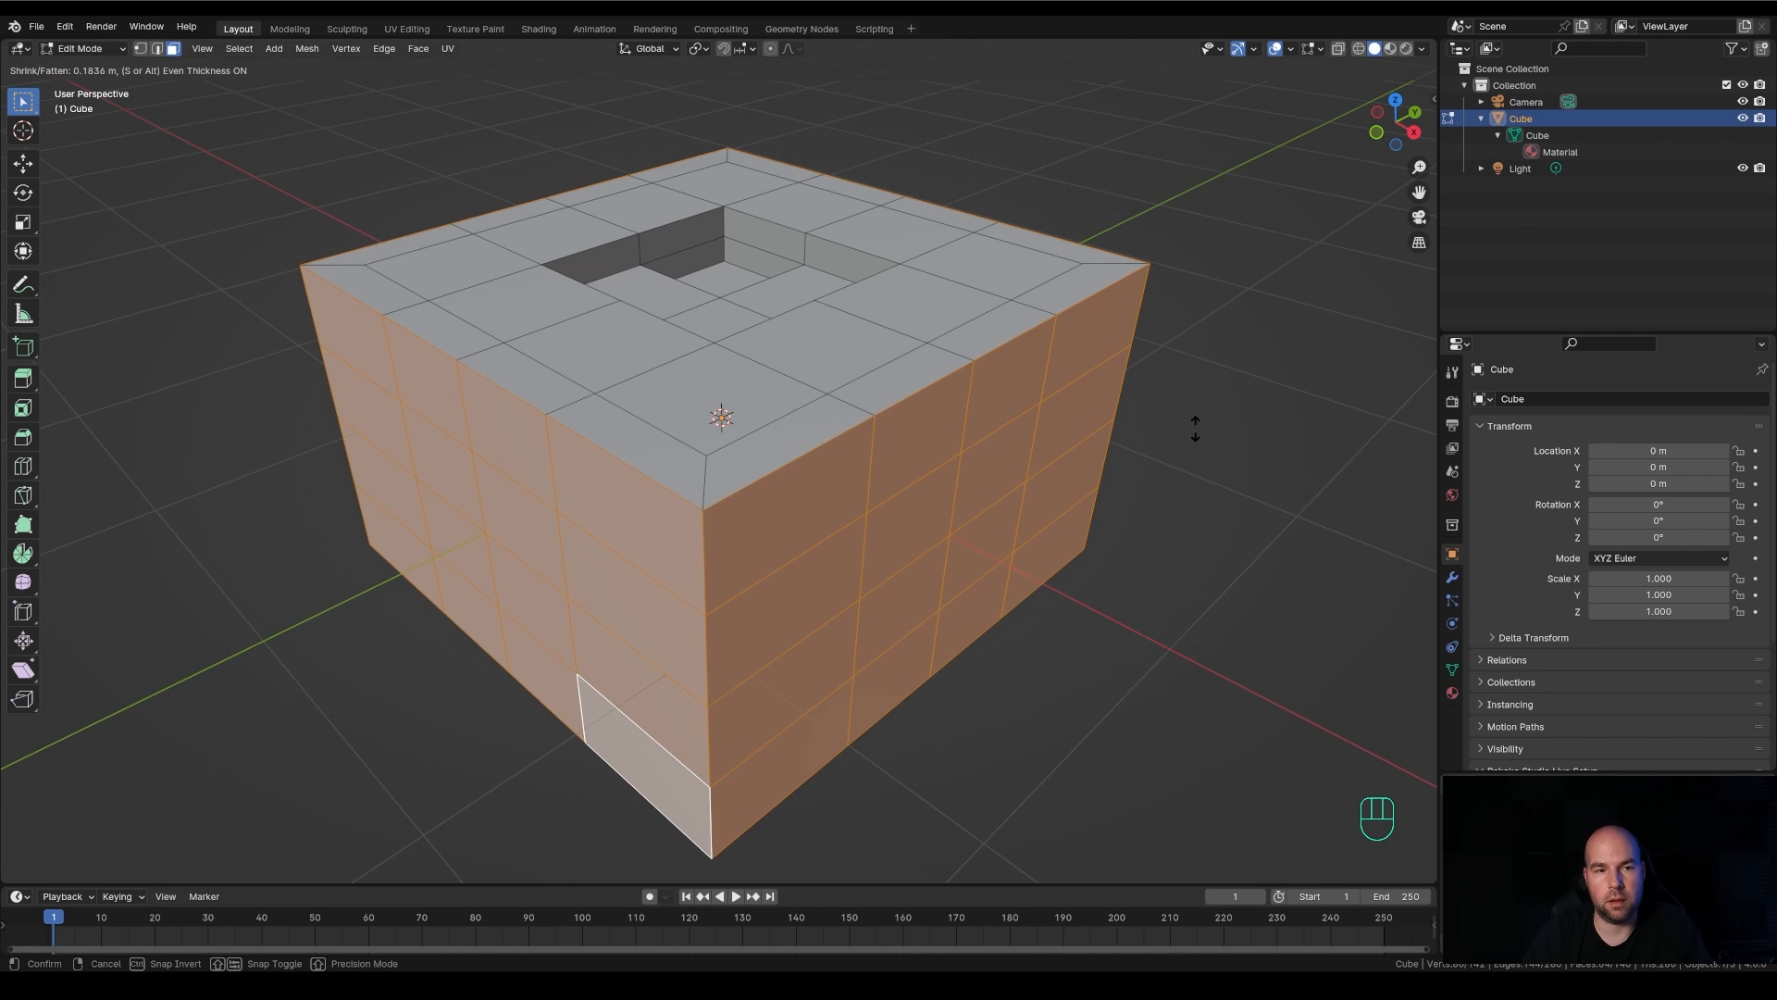
click(1196, 426)
scroll(1111, 398, down, 3)
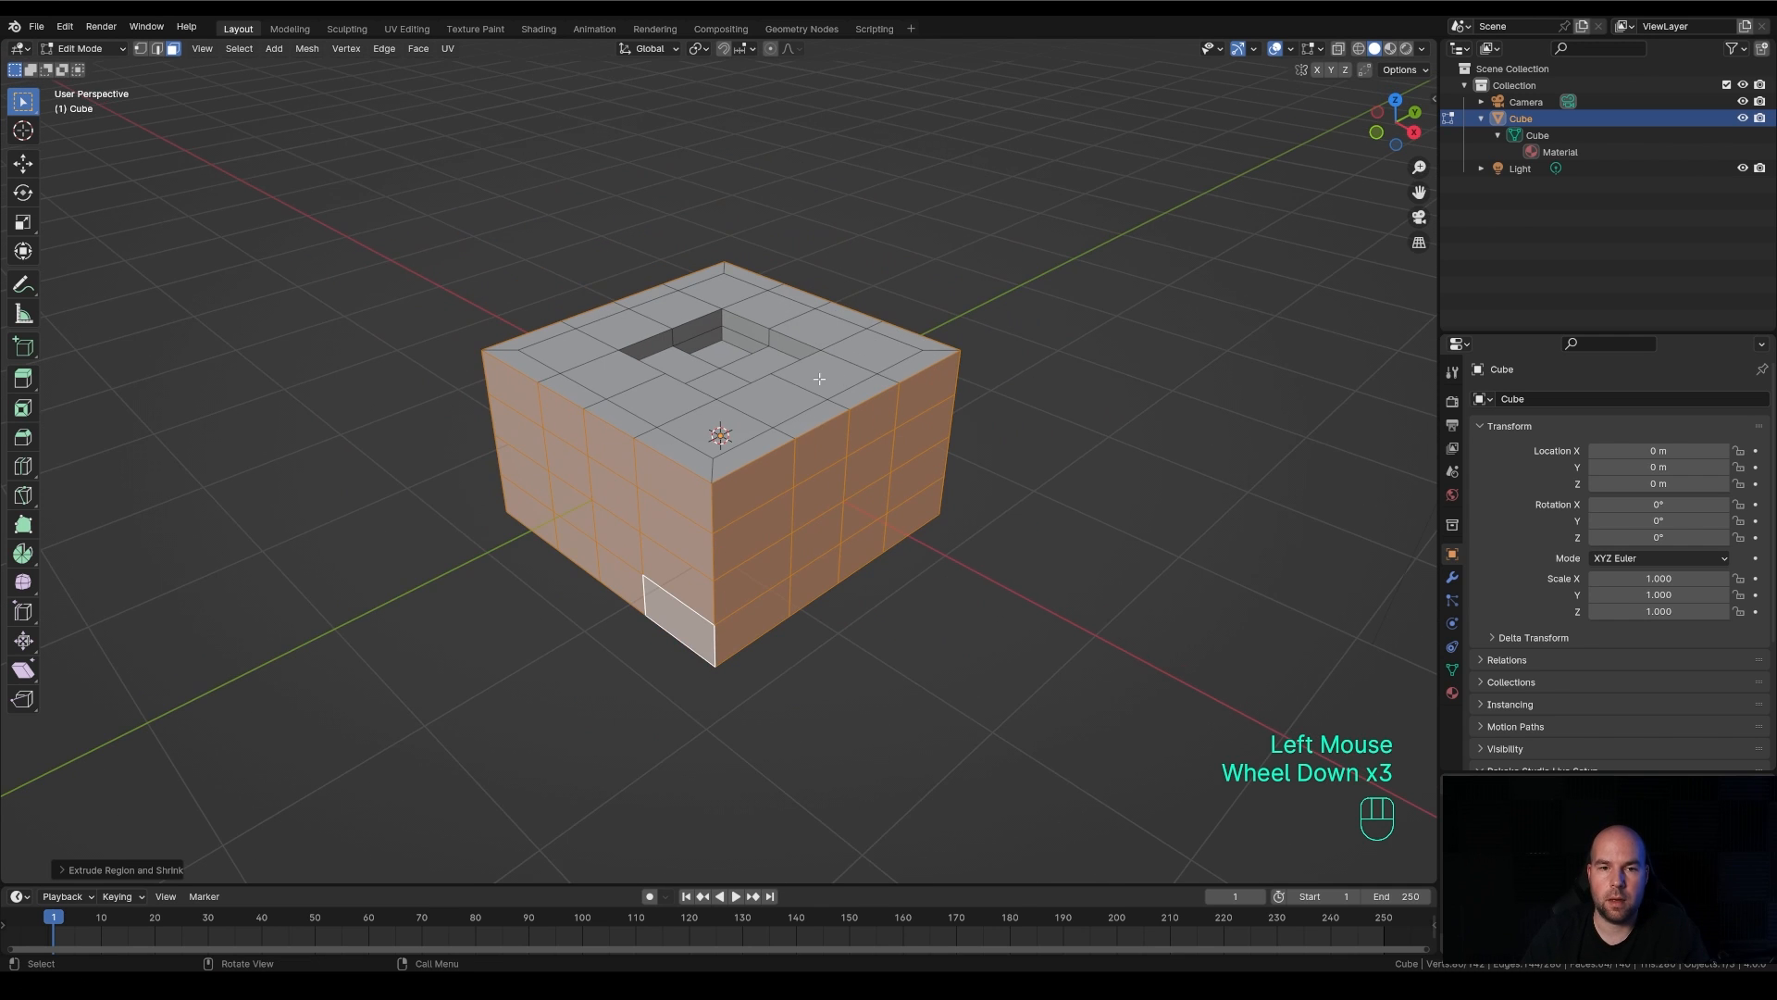
Loop-select the narrow outer ring of faces on the cube's upper side and extrude it upward about 0.09 m
middle_drag(962, 365, 962, 382)
scroll(956, 388, up, 1)
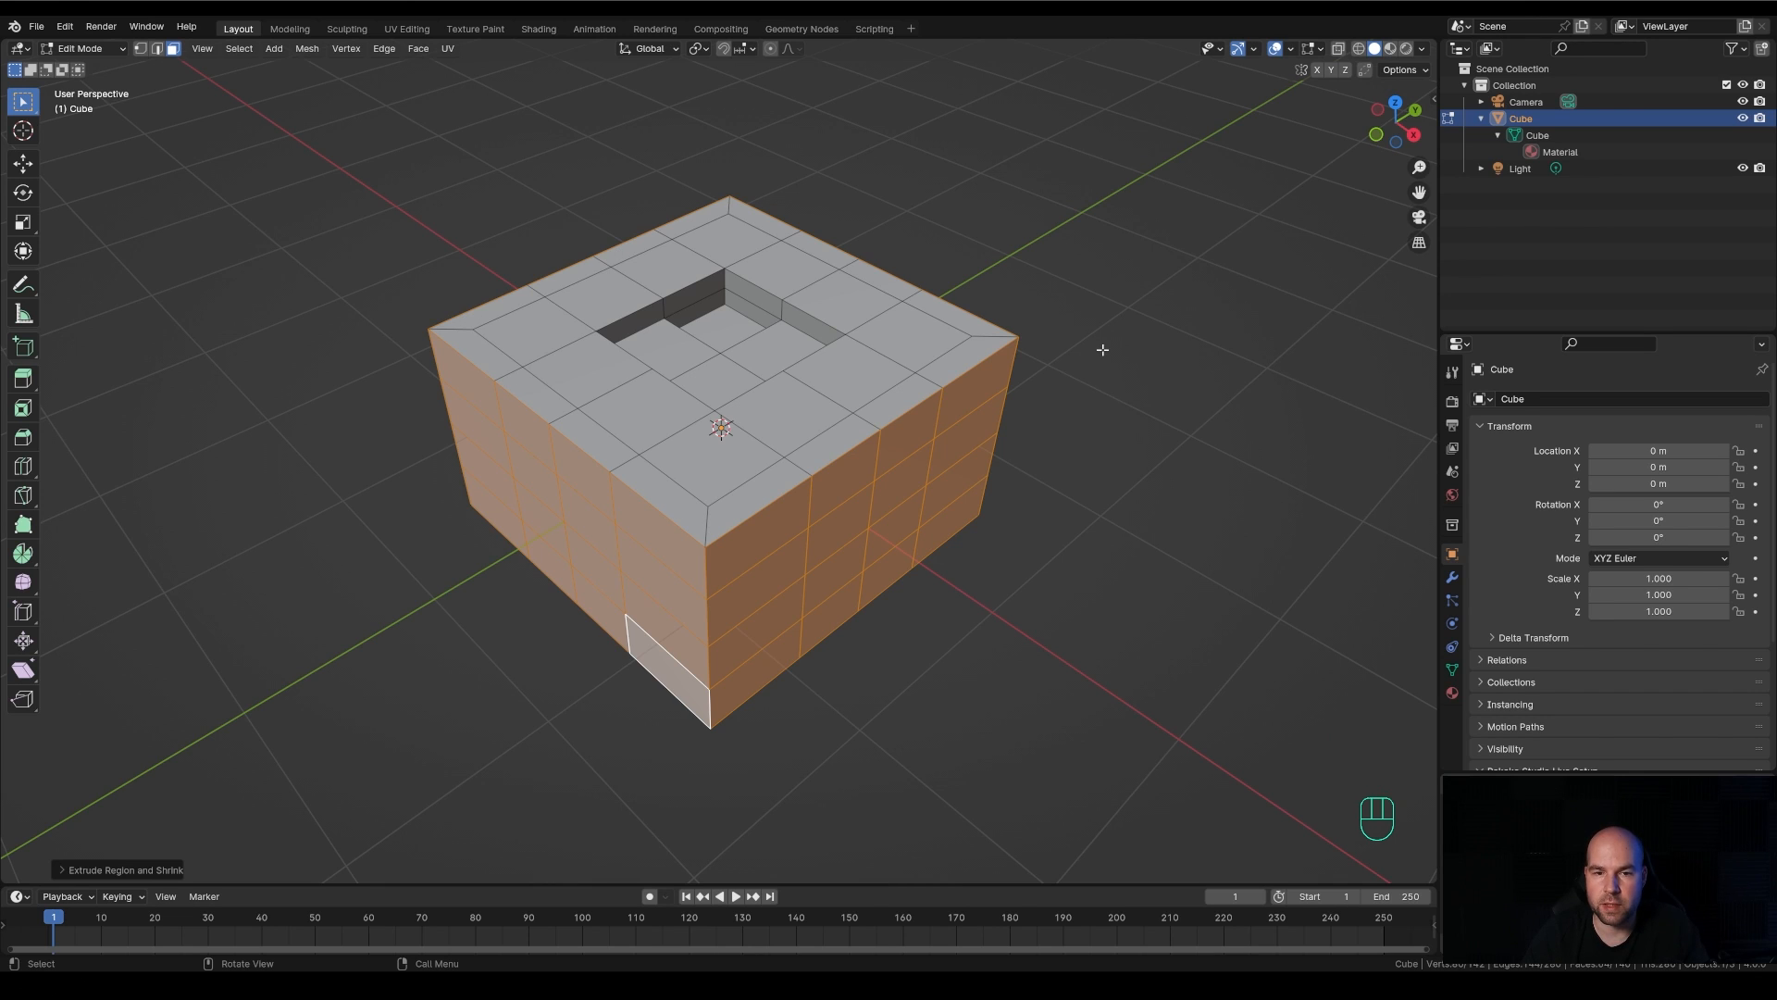
alt+click(987, 337)
key(e)
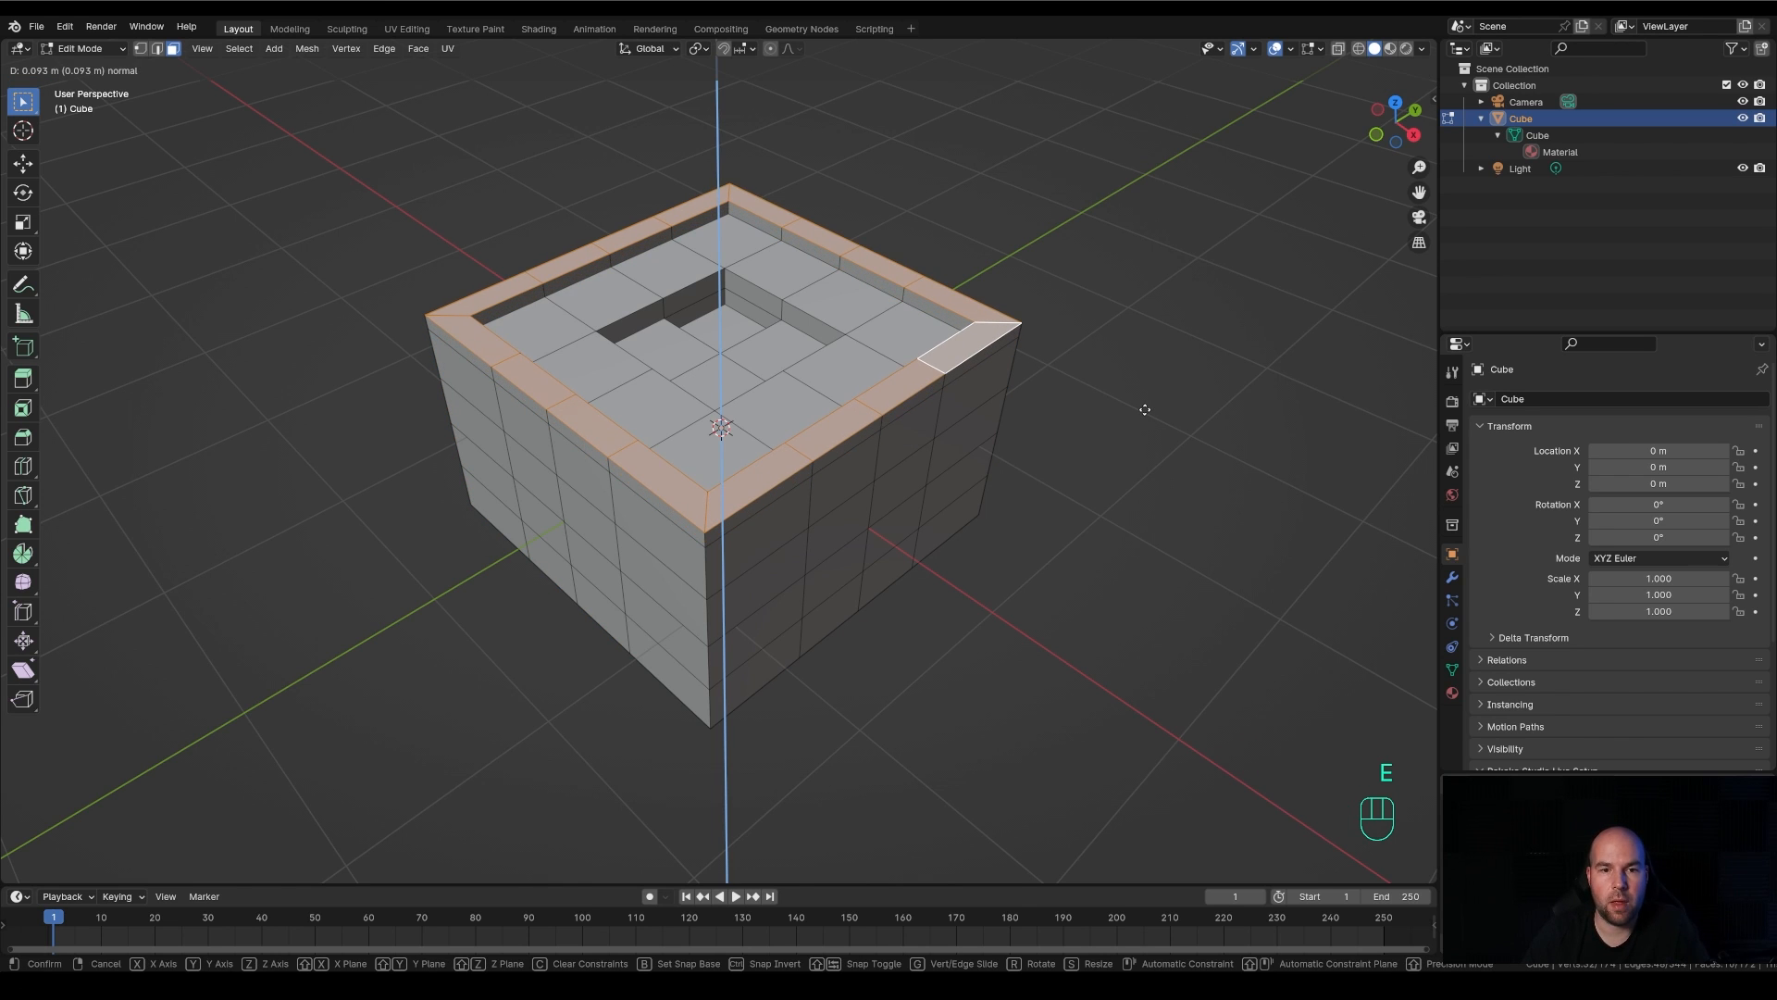
click(1145, 410)
scroll(1018, 389, down, 1)
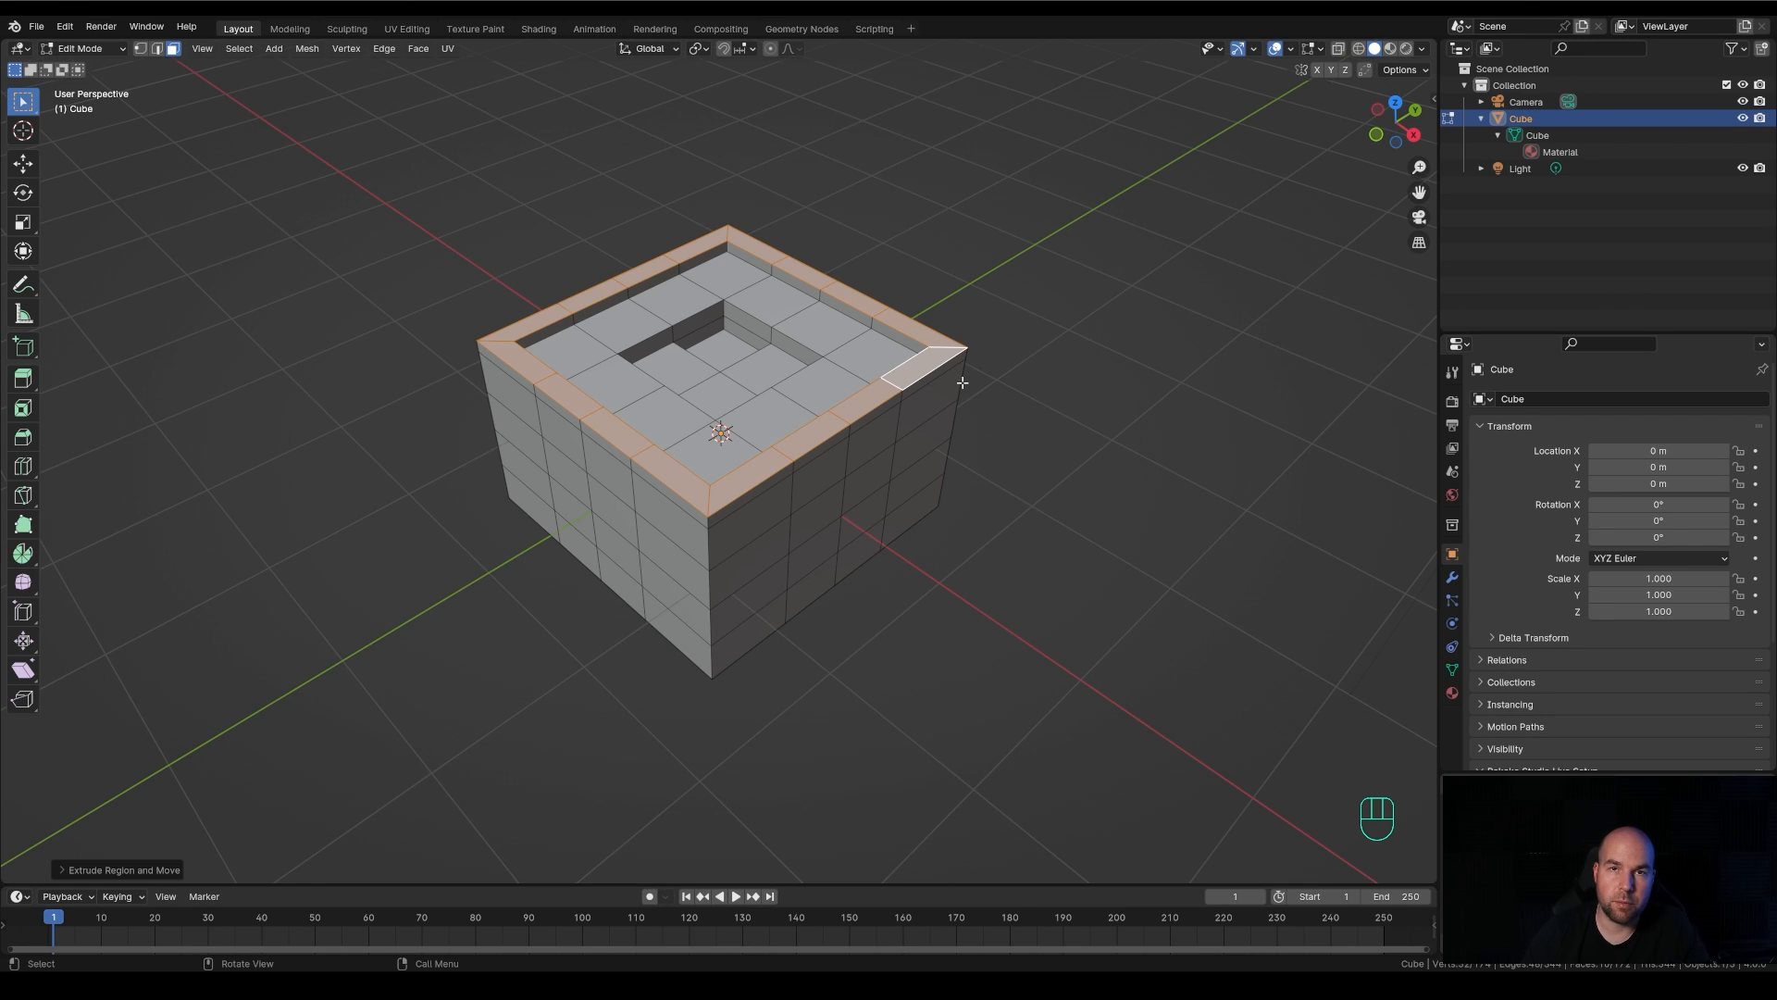
Toggle between Edit Mode and Object Mode, finish in Object Mode and save the file
click(102, 51)
click(102, 51)
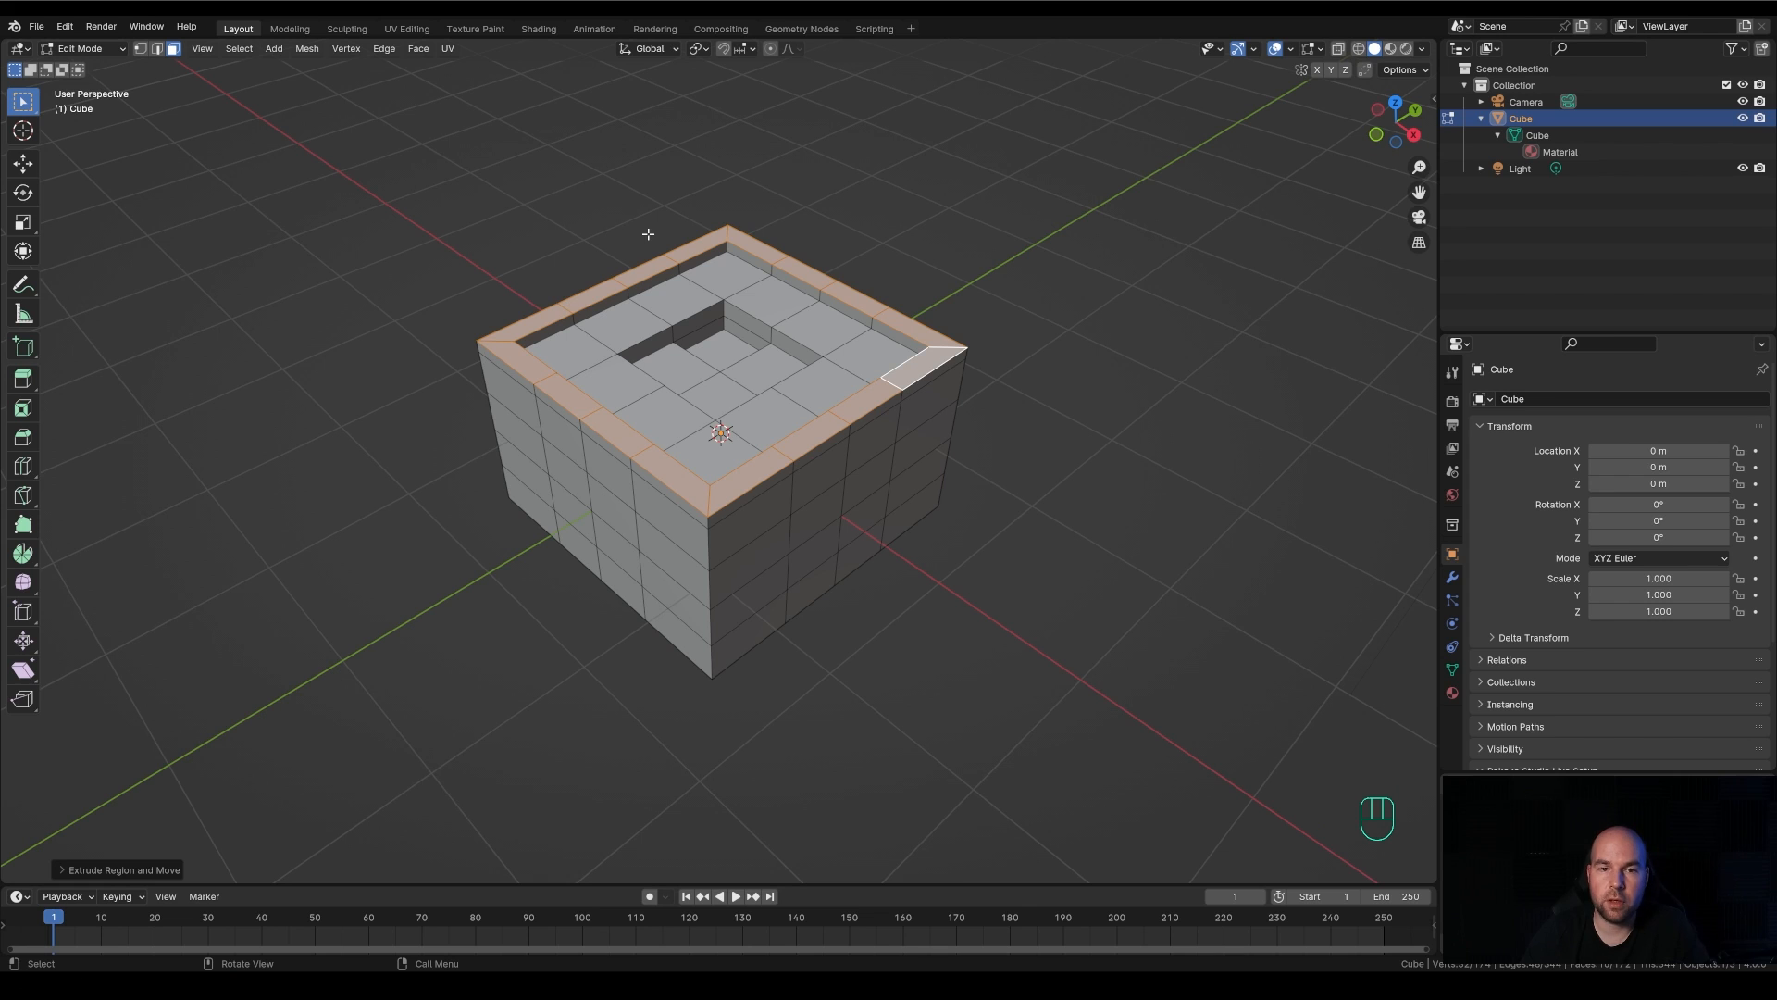
key(Tab)
key(Tab)
key(Tab)
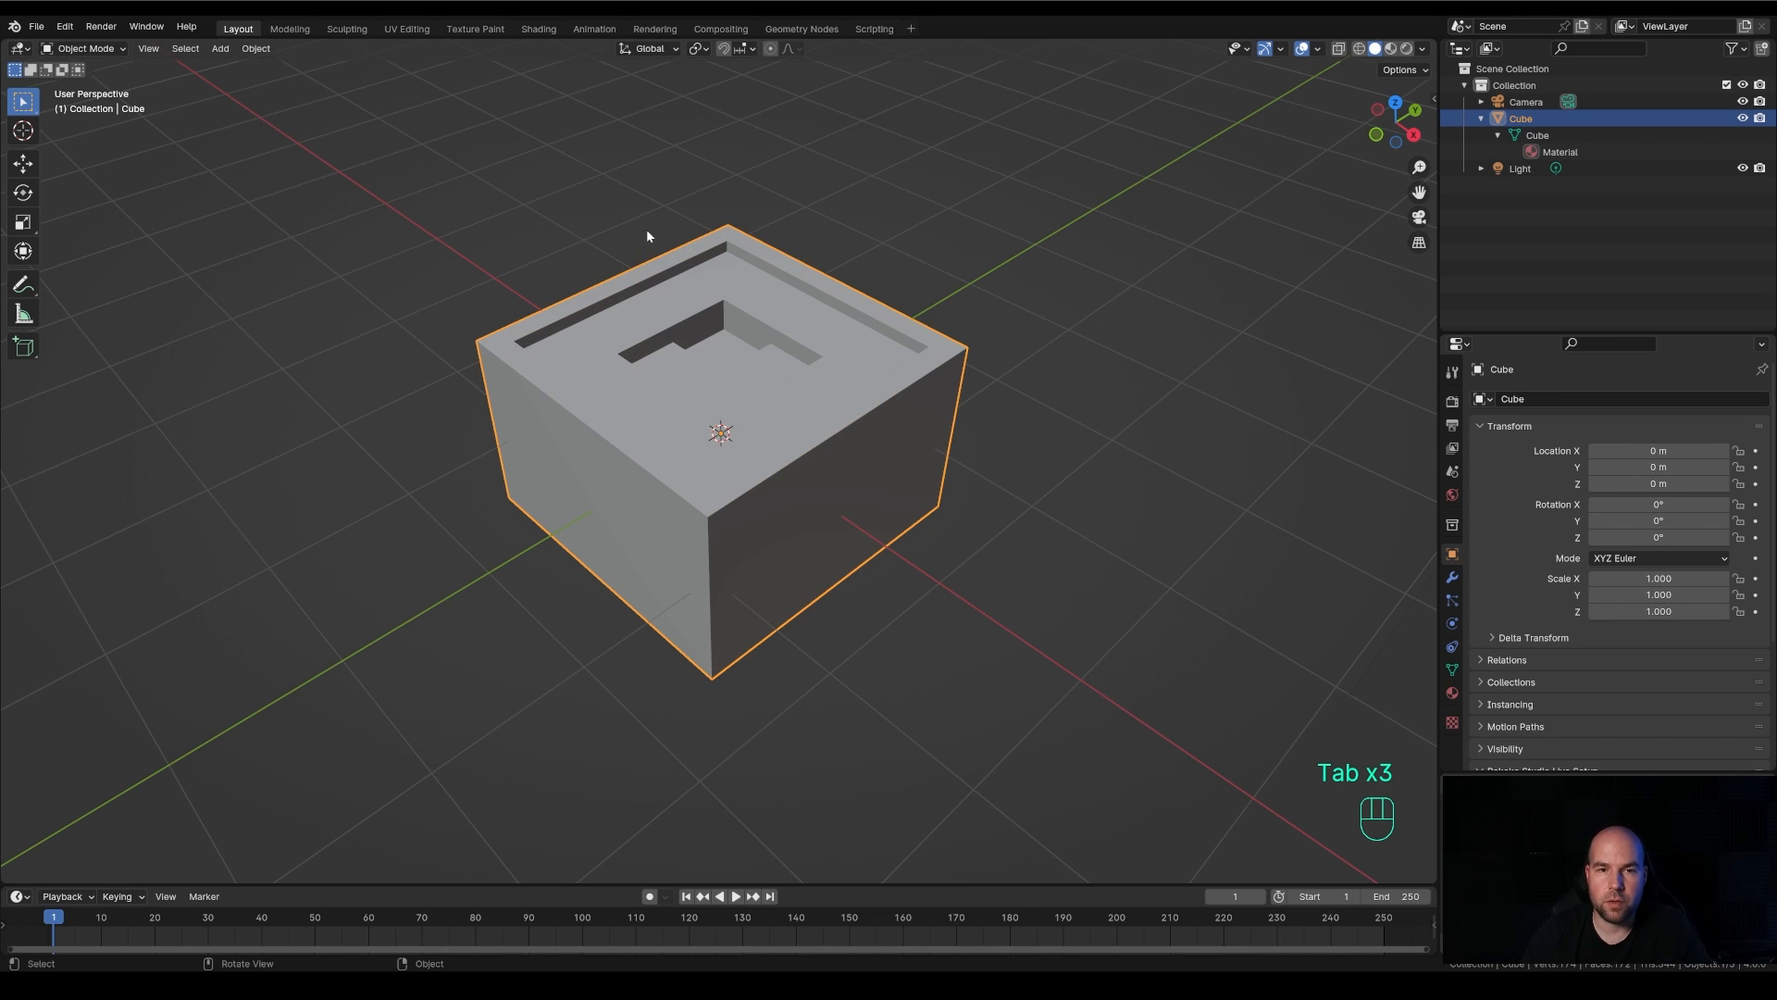
middle_drag(768, 330, 759, 331)
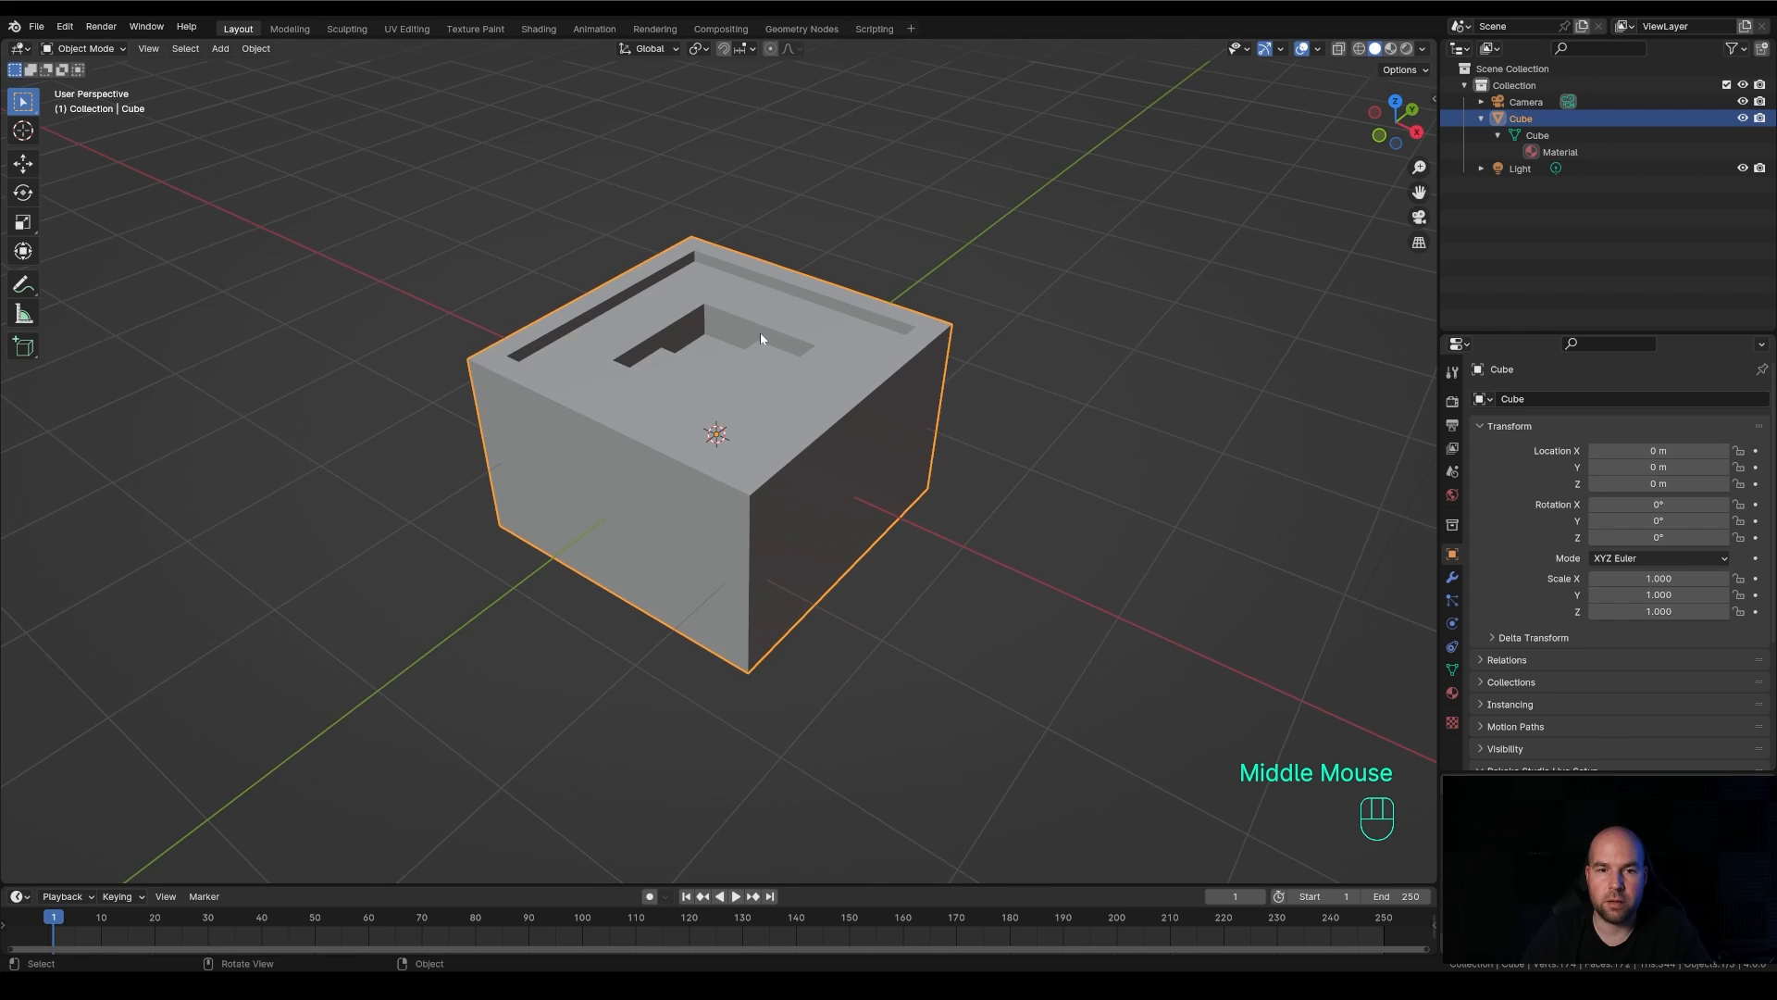
scroll(759, 332, down, 2)
click(964, 302)
click(1008, 252)
key(Tab)
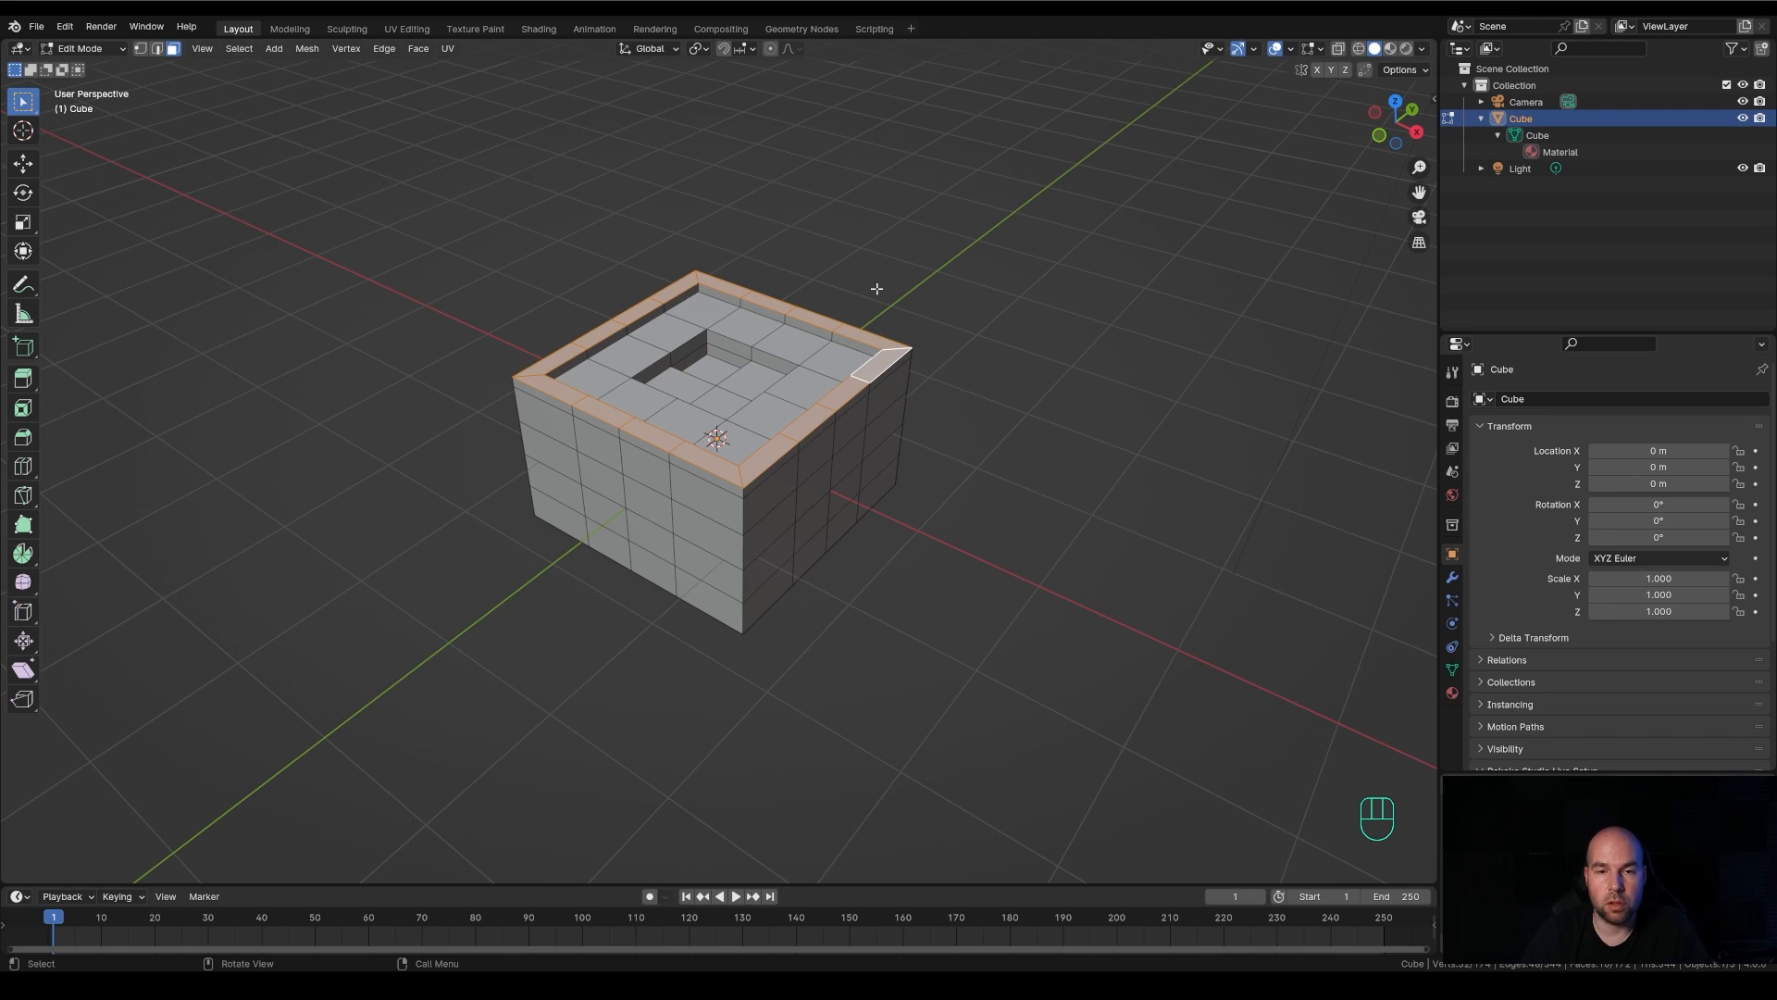
key(Tab)
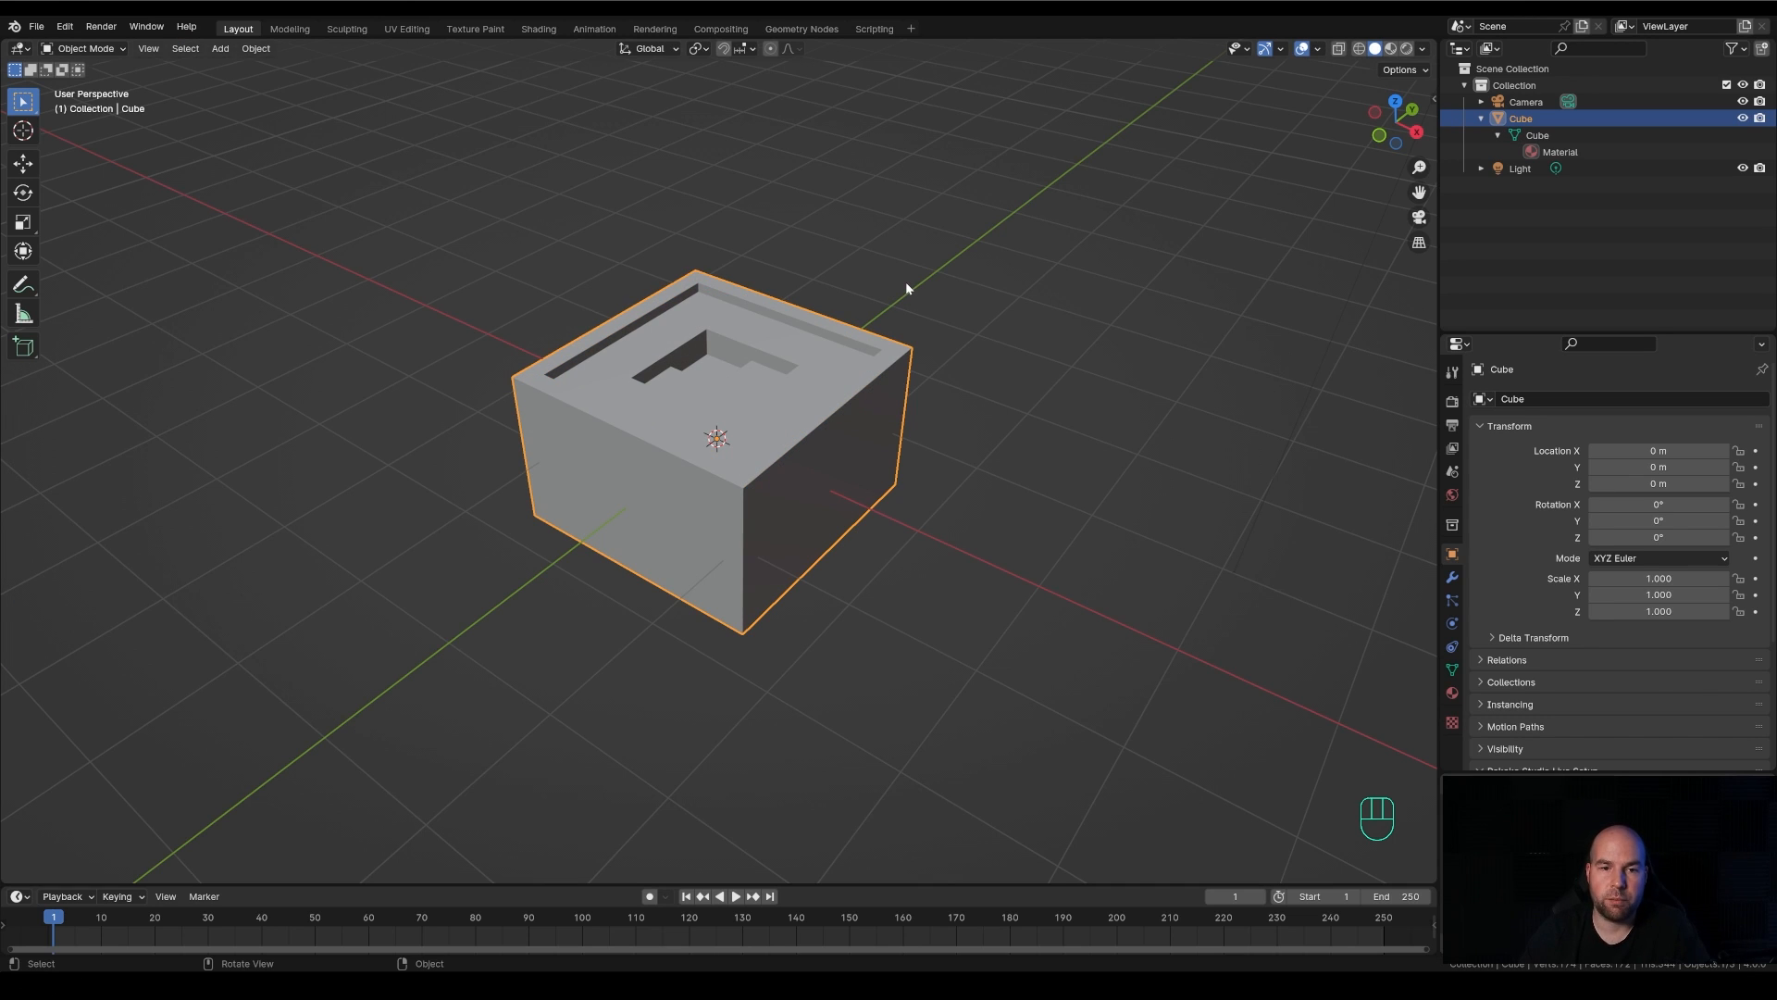
key(ctrl+s)
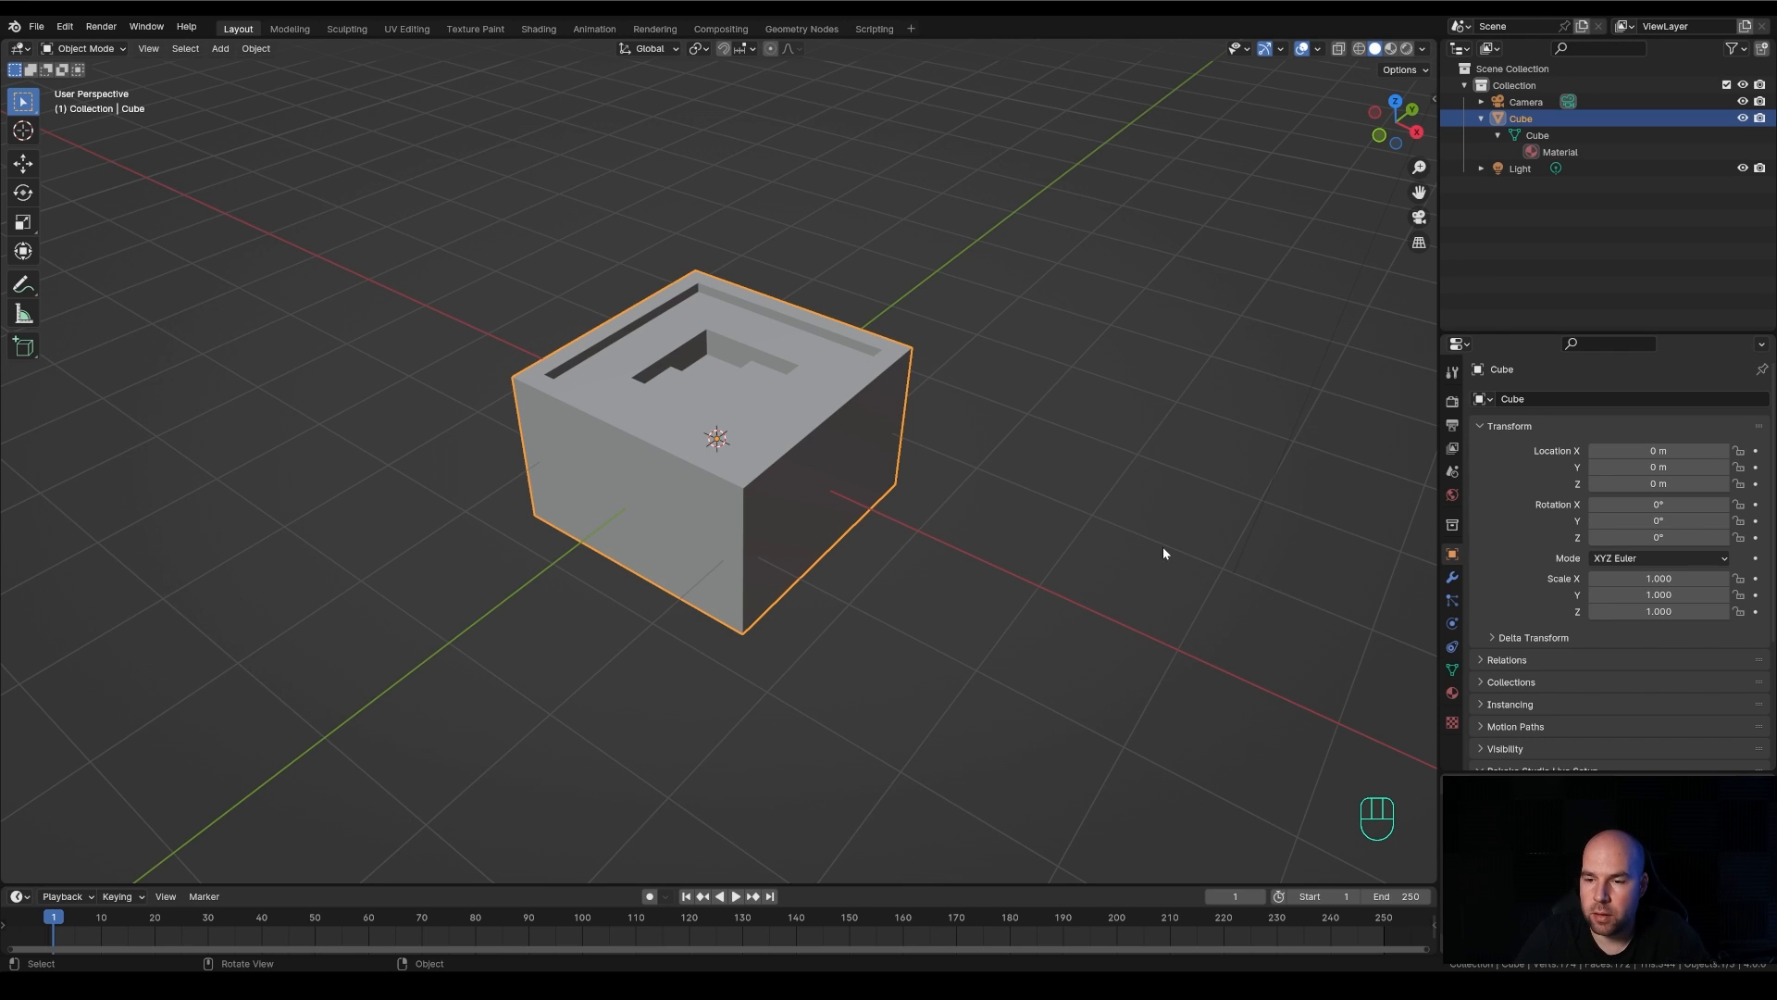
Replace the cube's existing material with a new one and give it a pale peach base color
click(1452, 693)
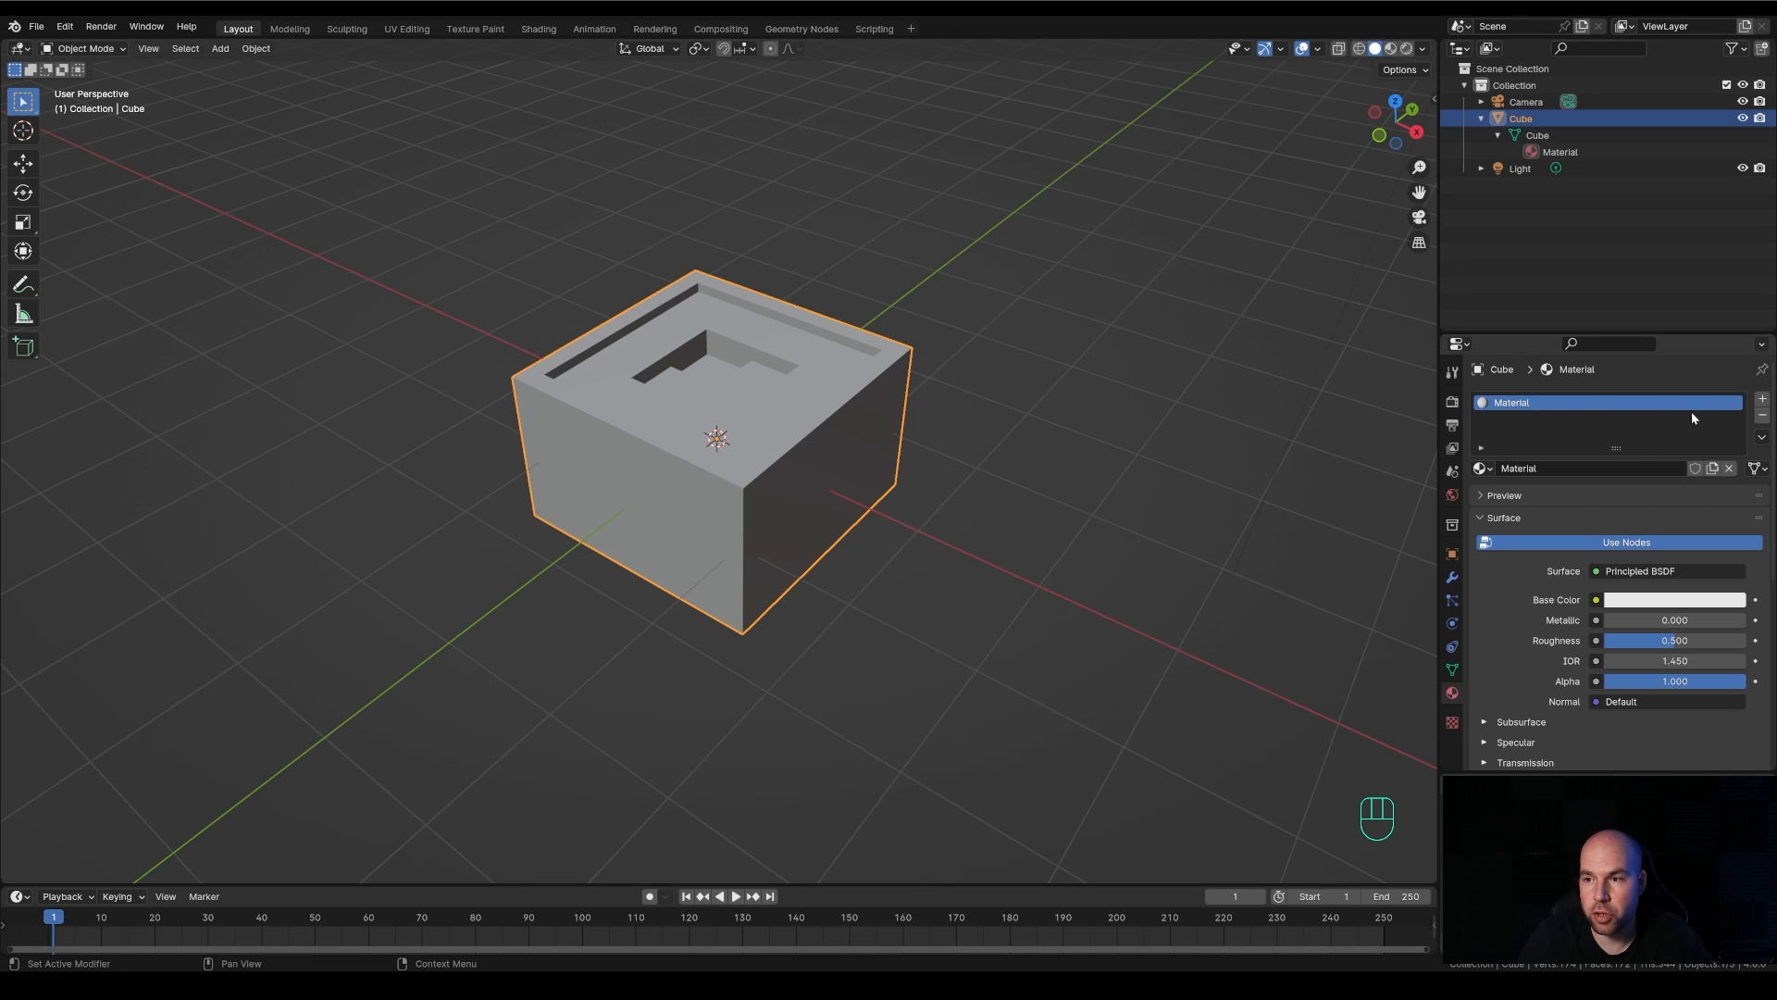
click(1763, 416)
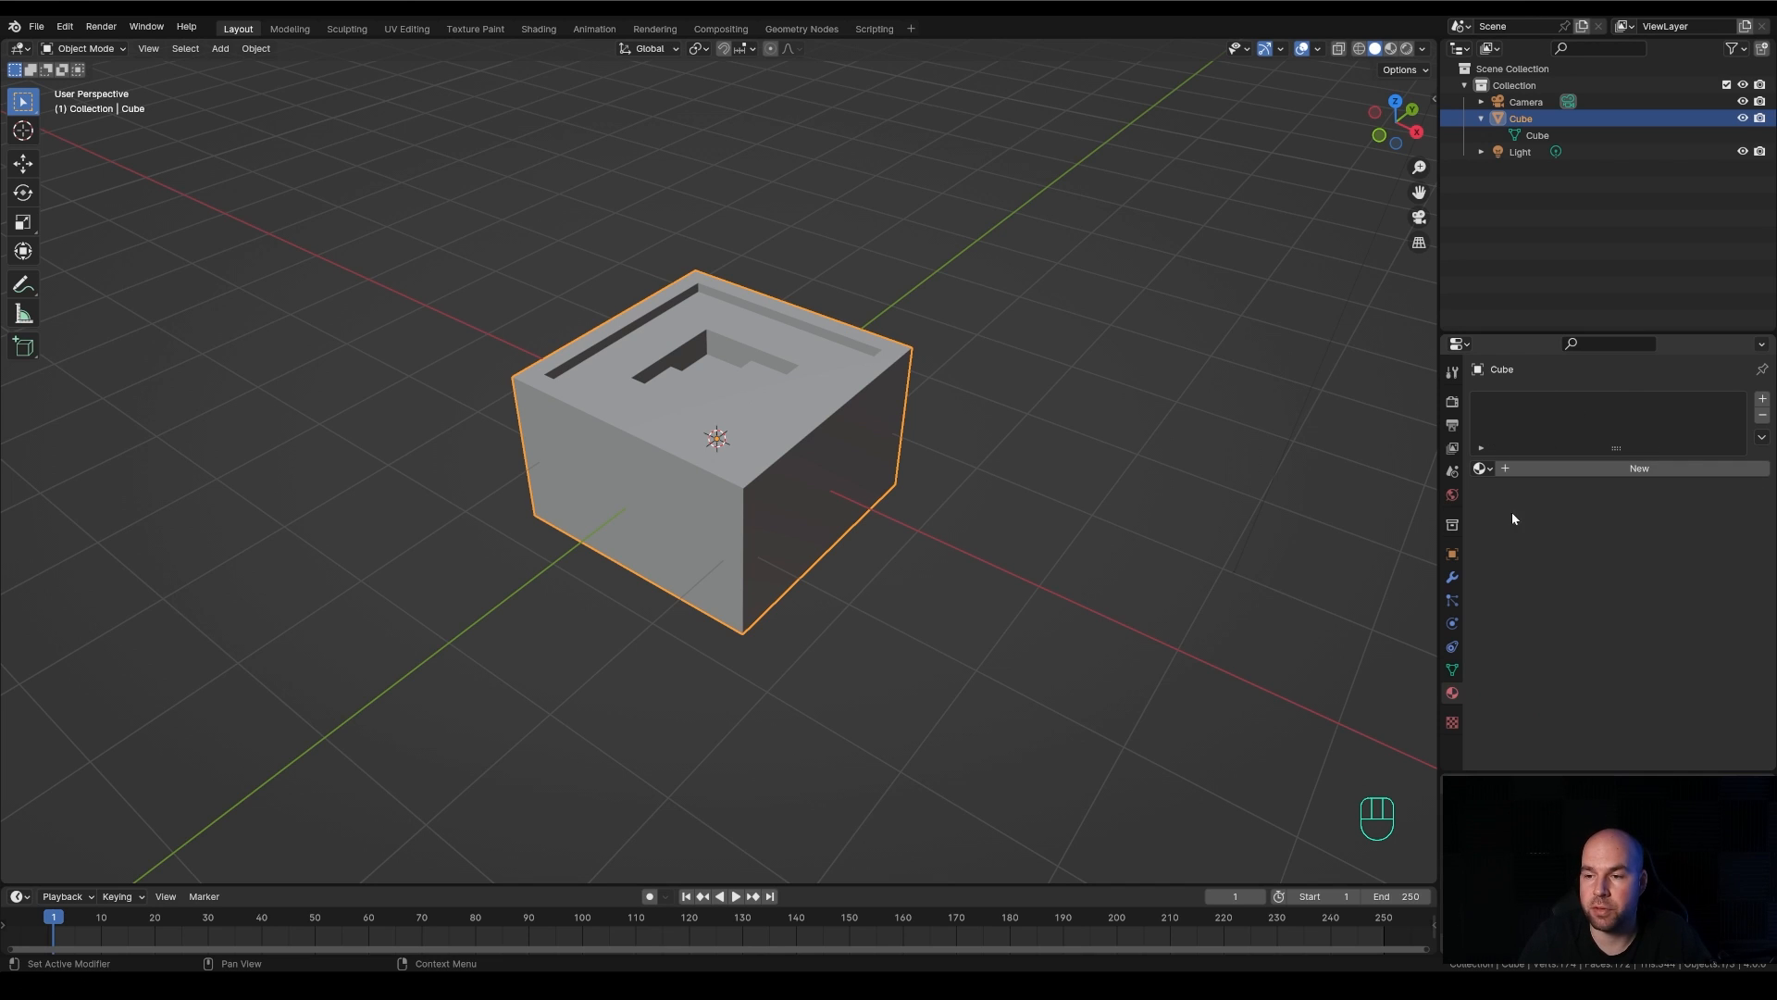
click(1580, 469)
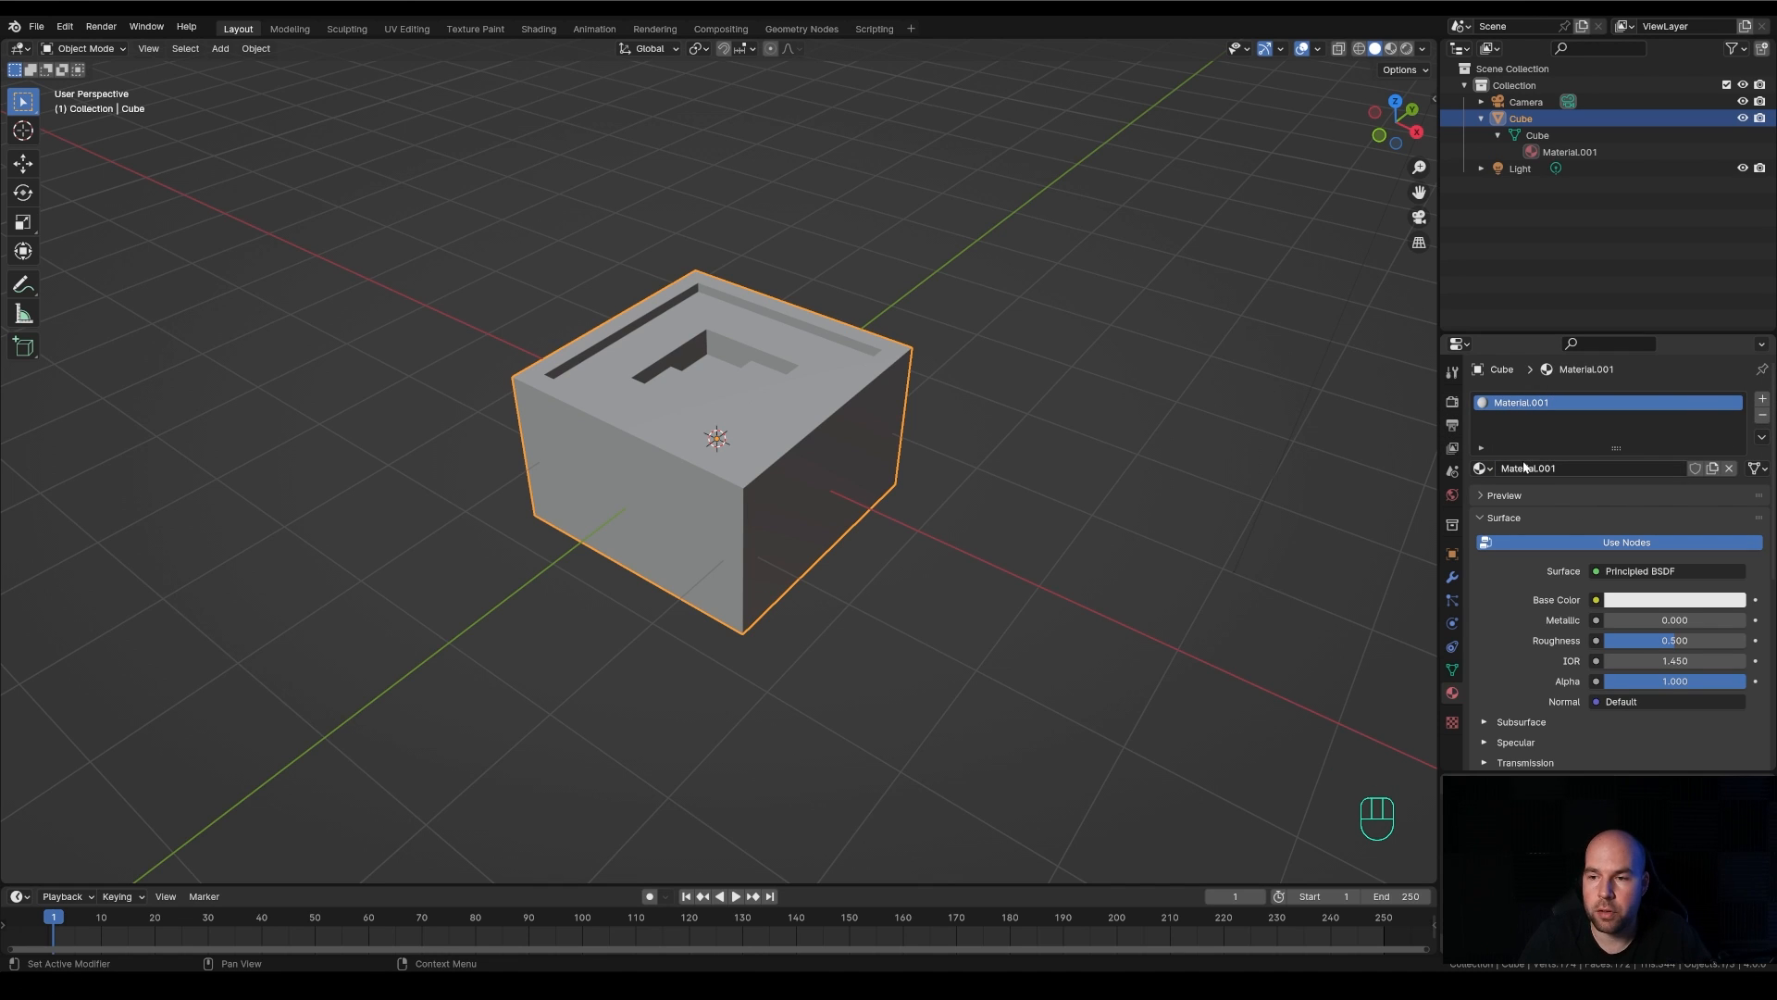
click(1651, 602)
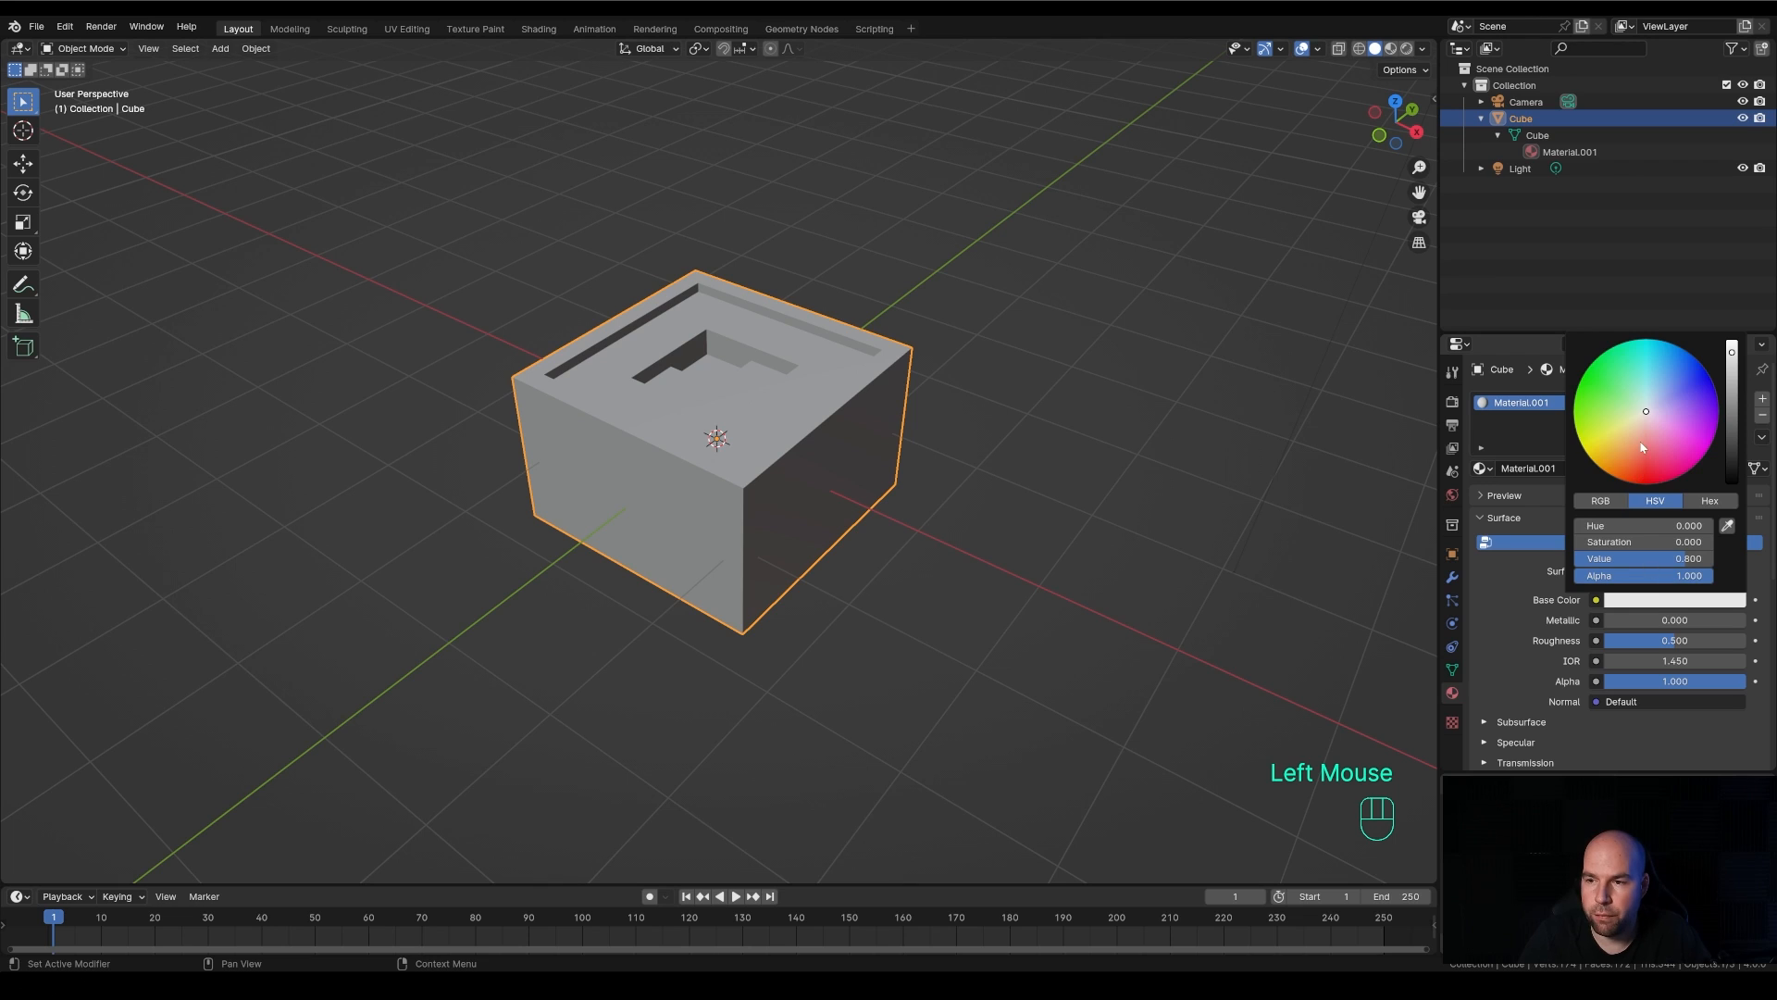
drag(1648, 415, 1641, 418)
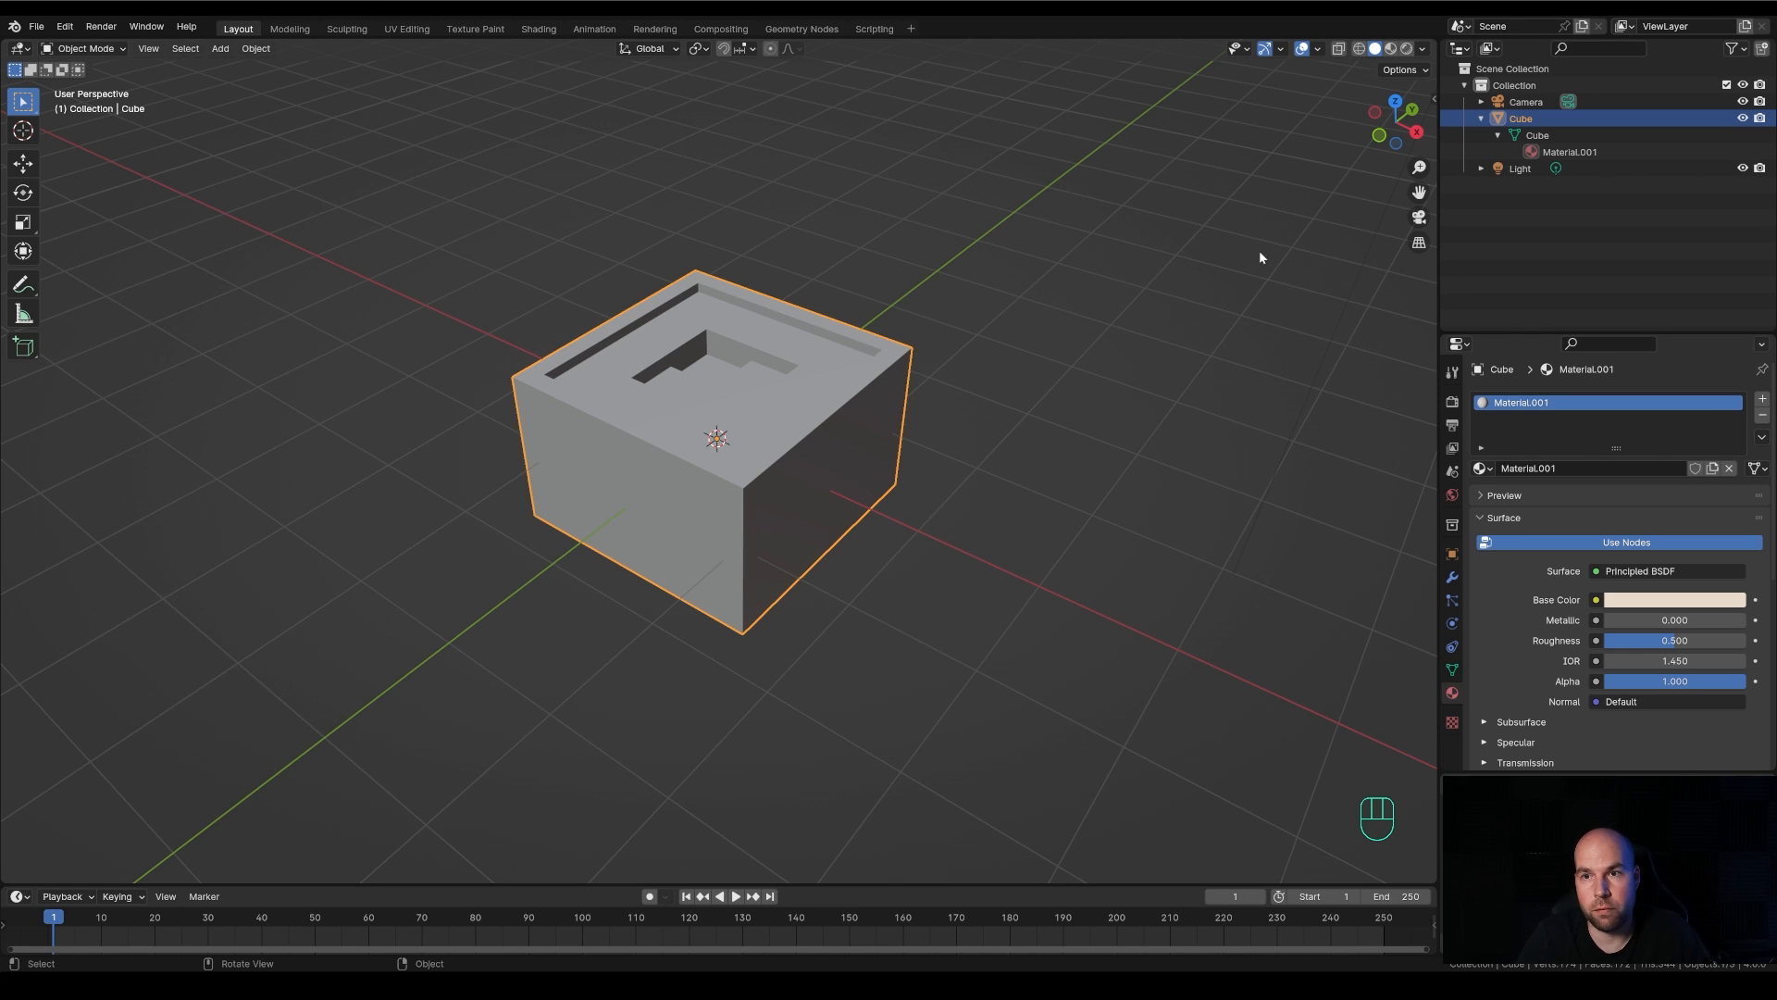
Try Wireframe and Solid shading, switch to Material Preview, and shift the base color to pale pink with hue 0.009 and saturation 0.216
click(1358, 51)
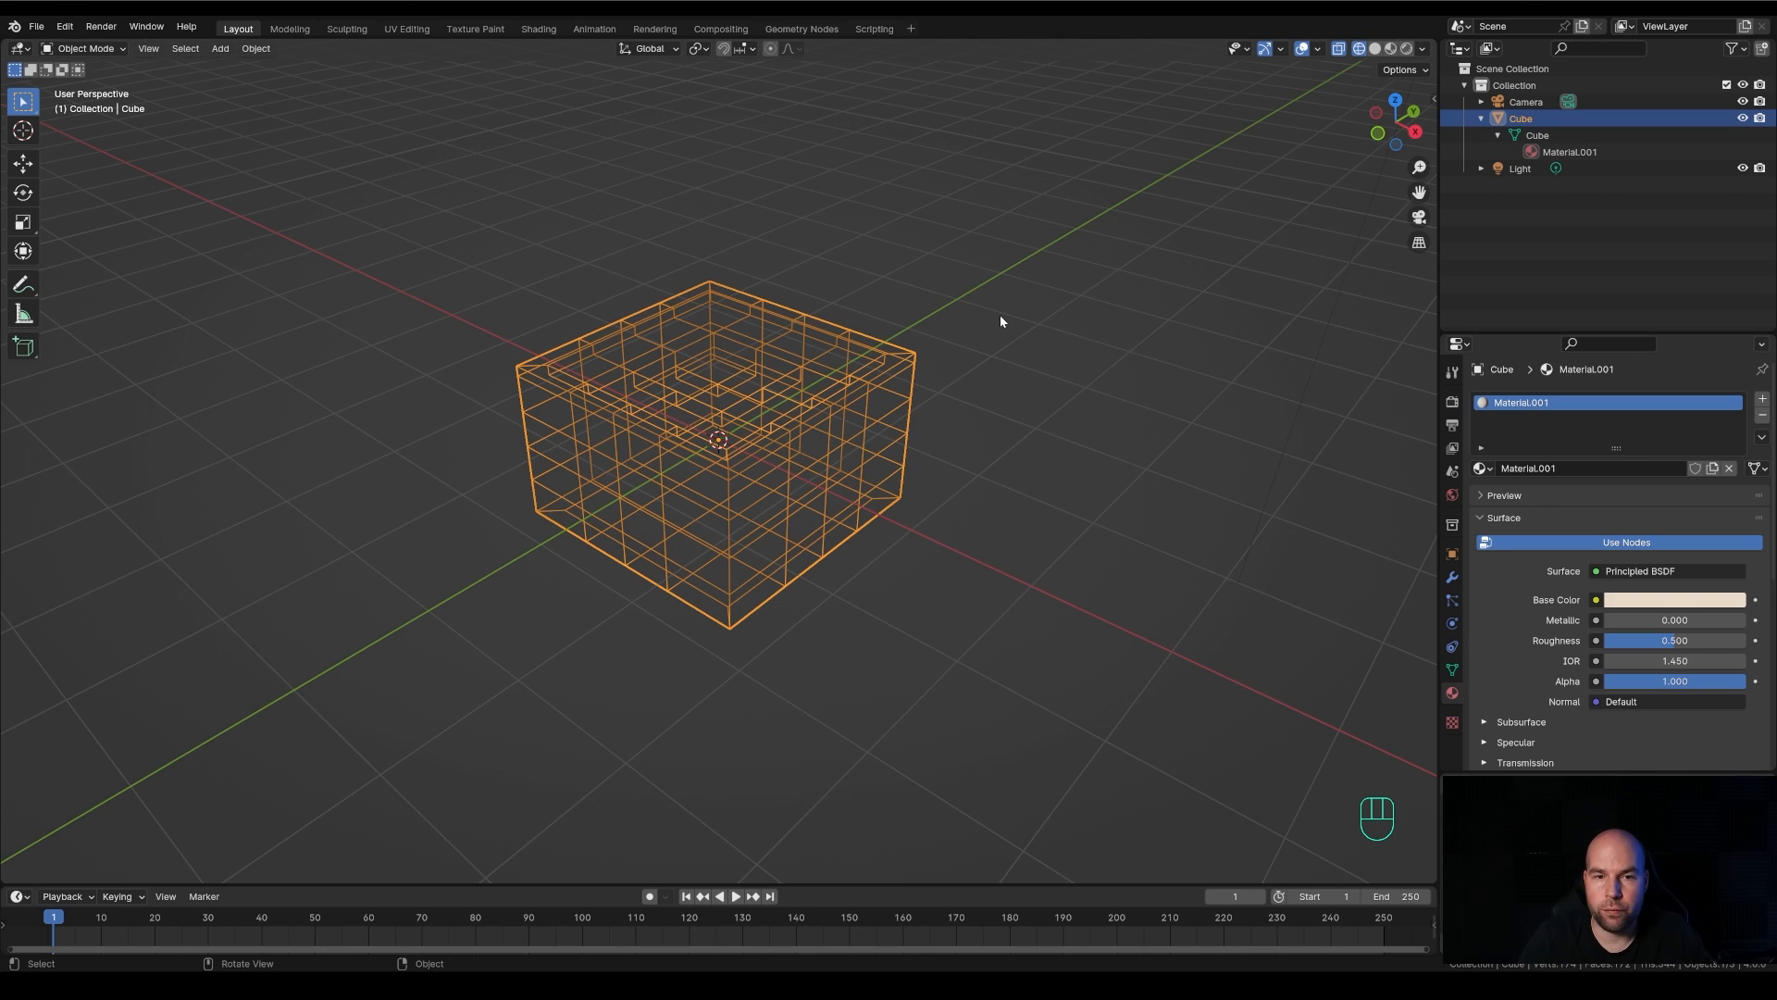
click(1377, 49)
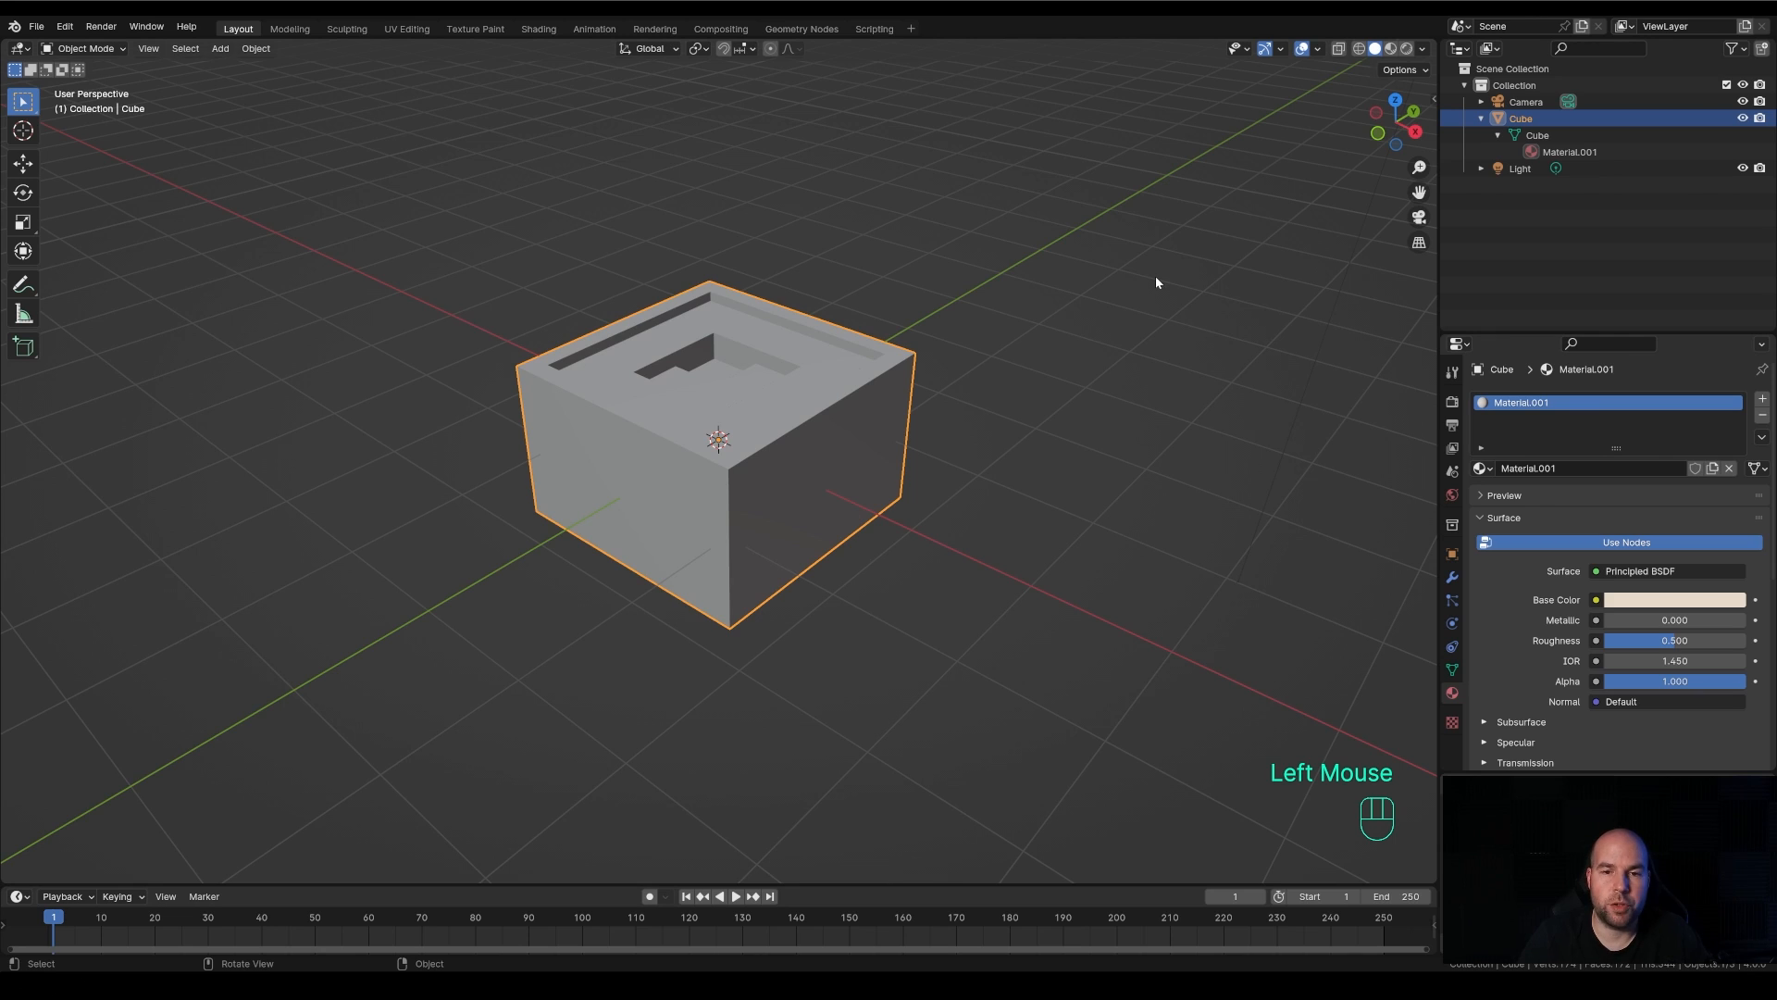
click(1391, 49)
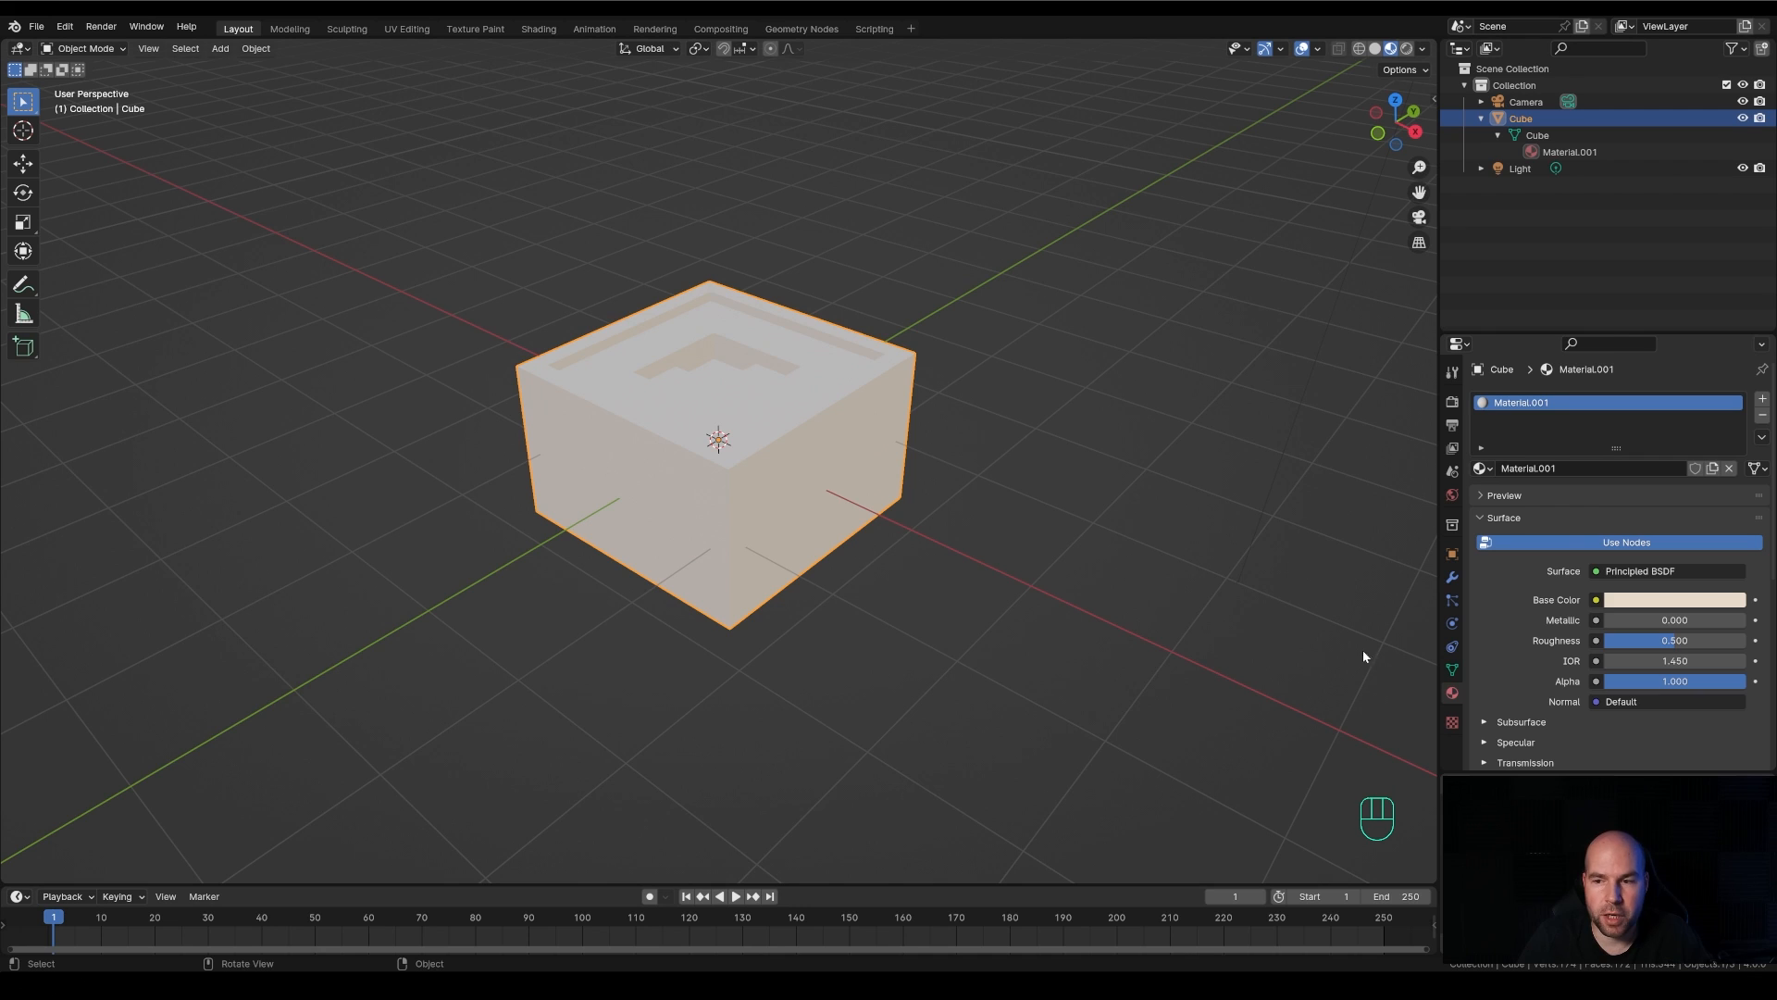
click(1671, 600)
mouse_move(1646, 420)
mouse_down()
mouse_move(1663, 433)
mouse_move(1645, 418)
mouse_up()
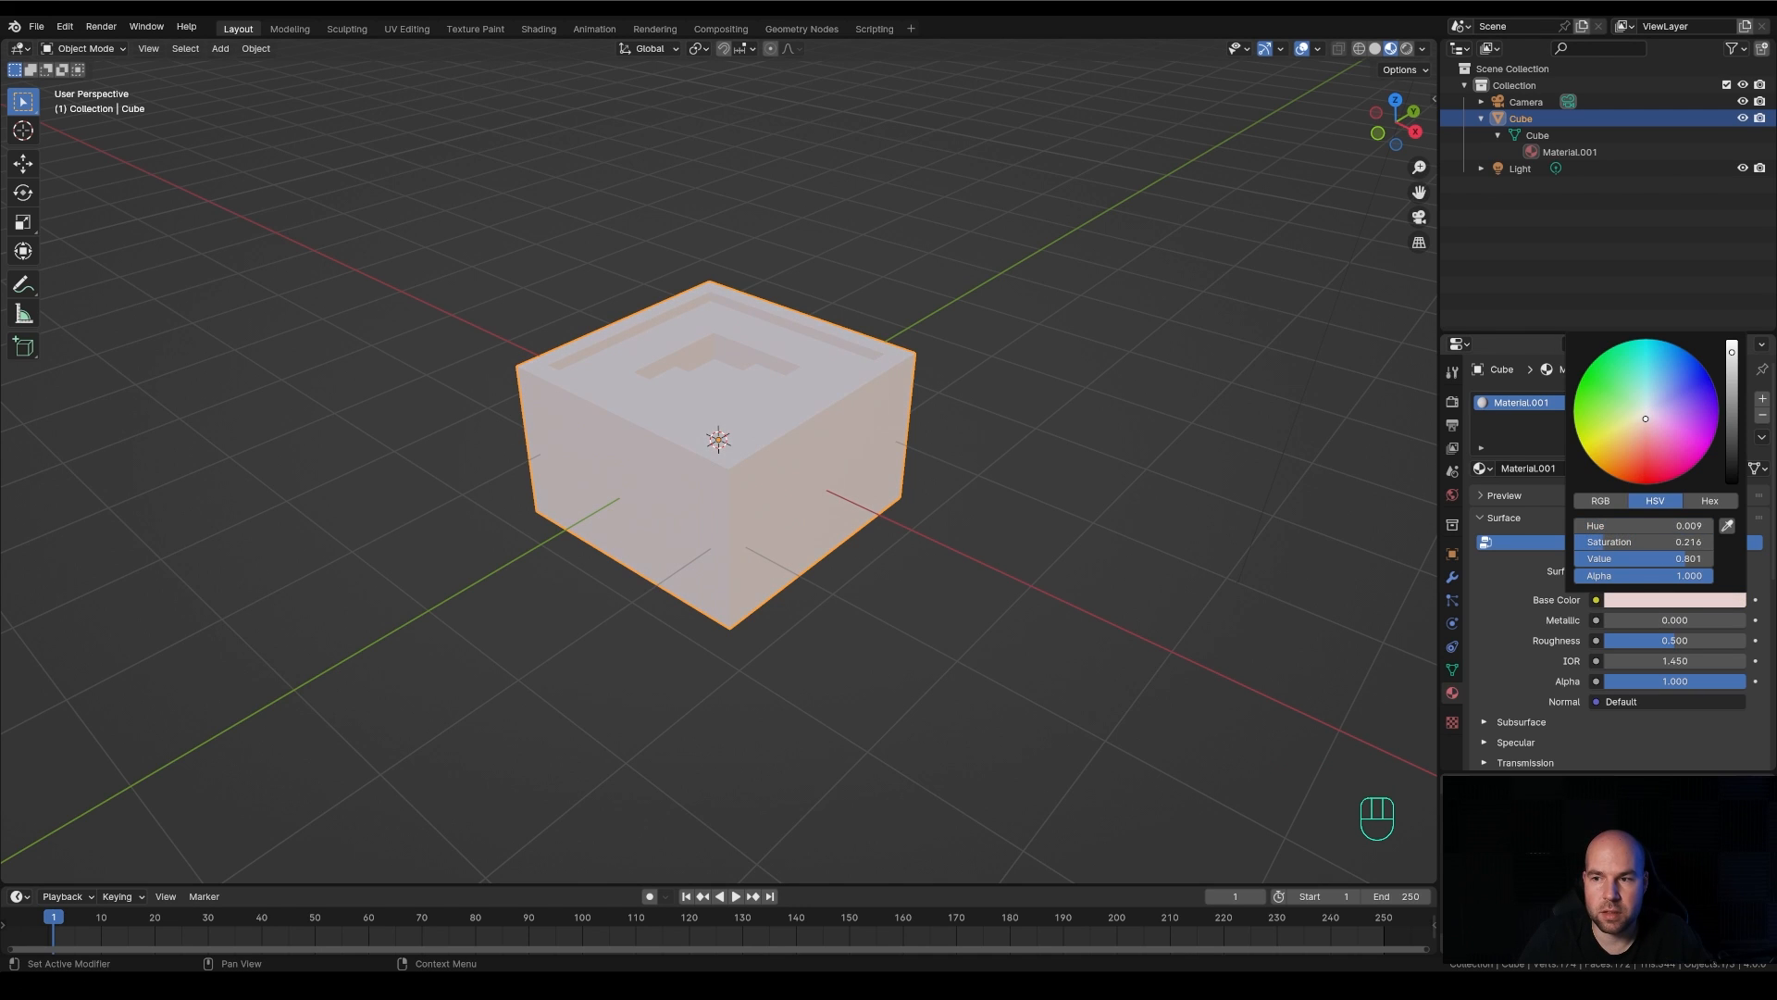
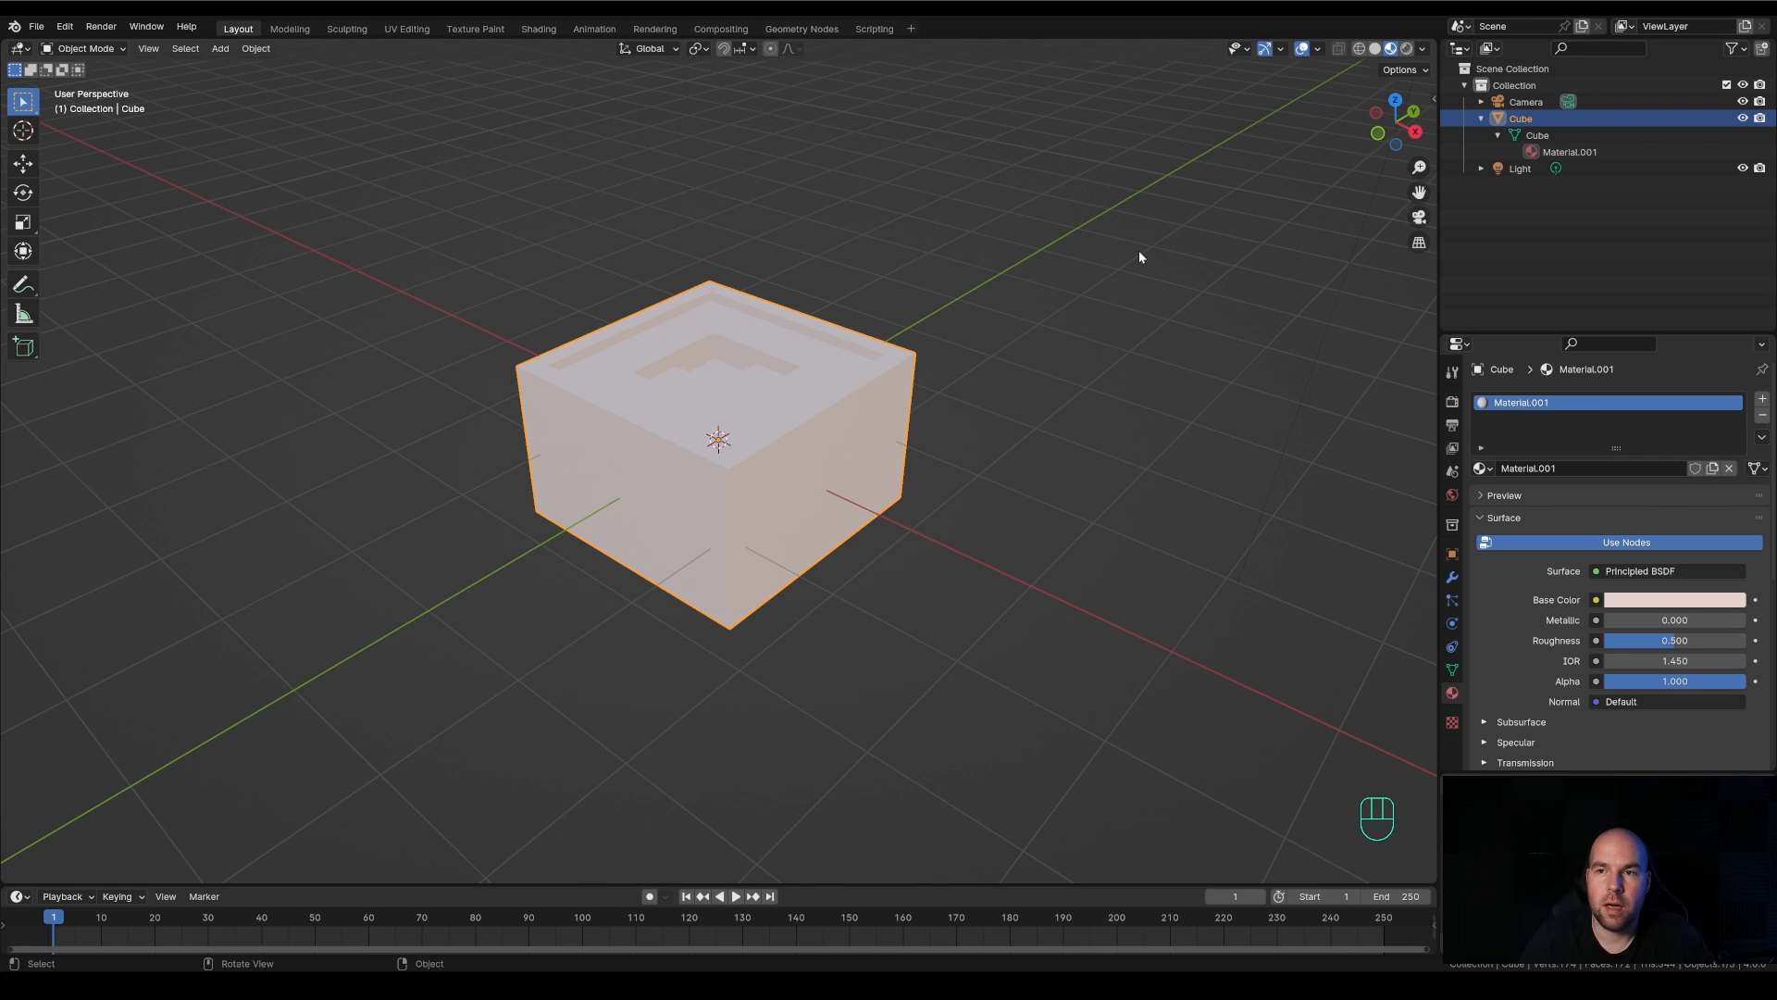
Compare the cube in Solid shading with Material Preview, finishing in Material Preview
click(1375, 49)
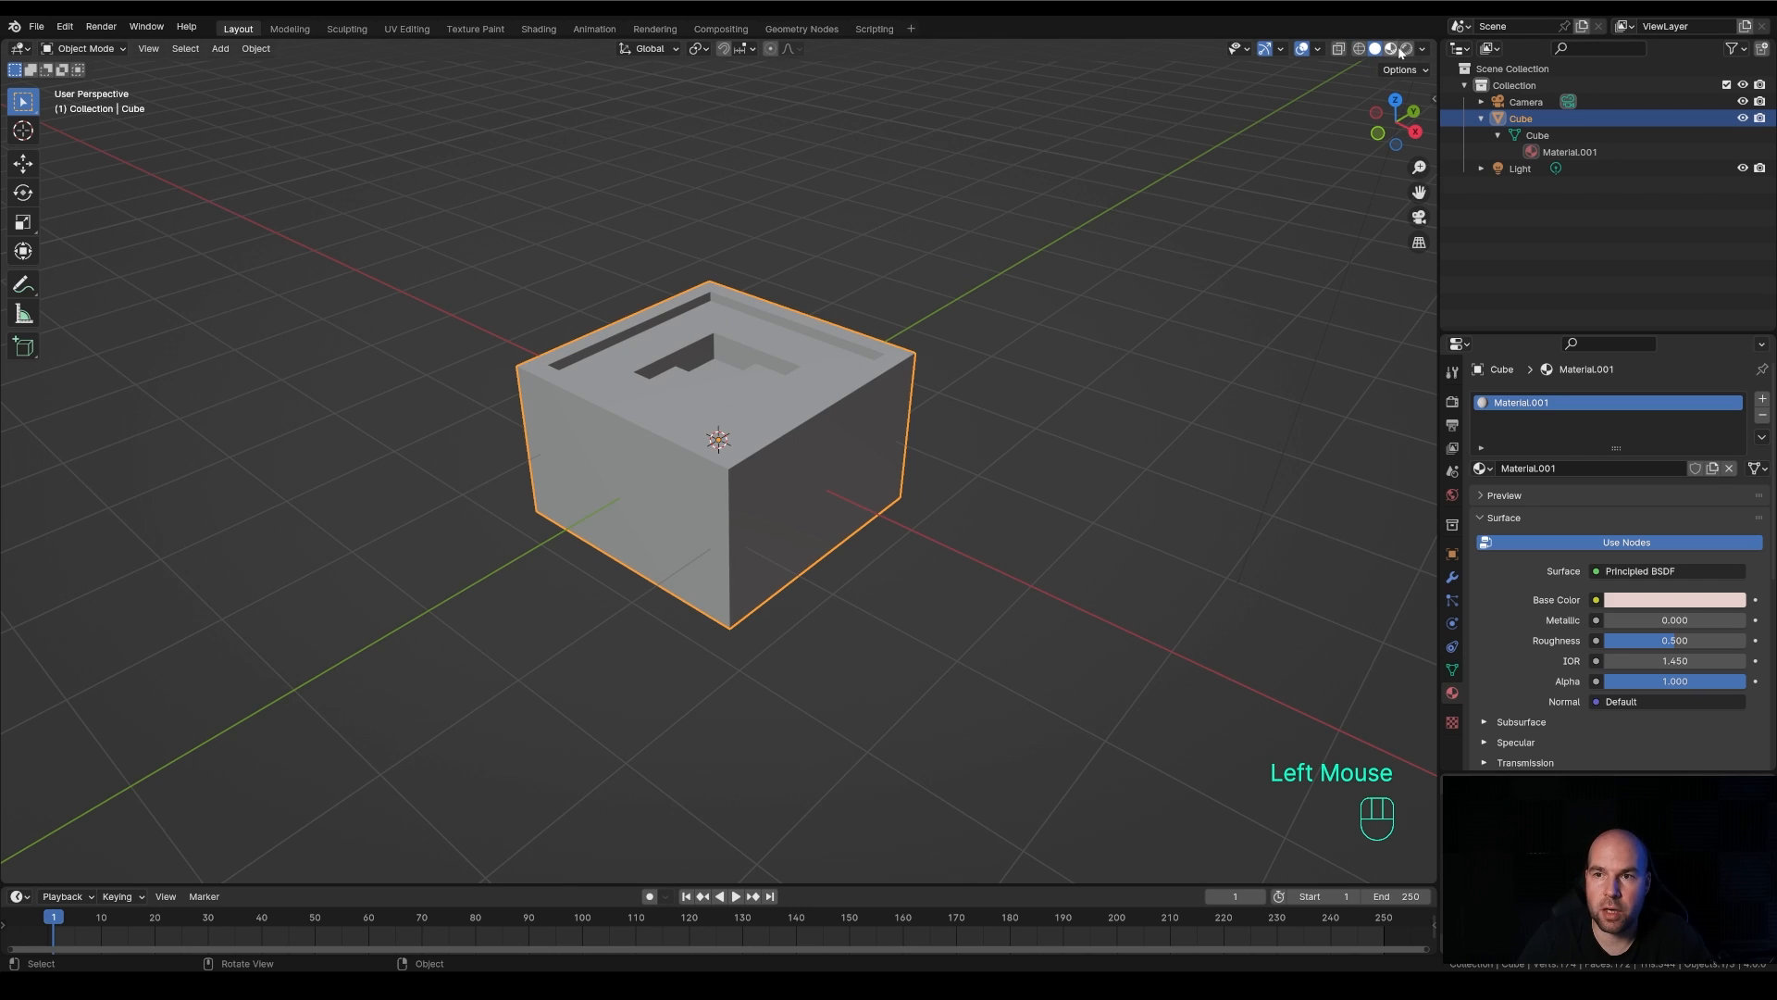
click(1393, 50)
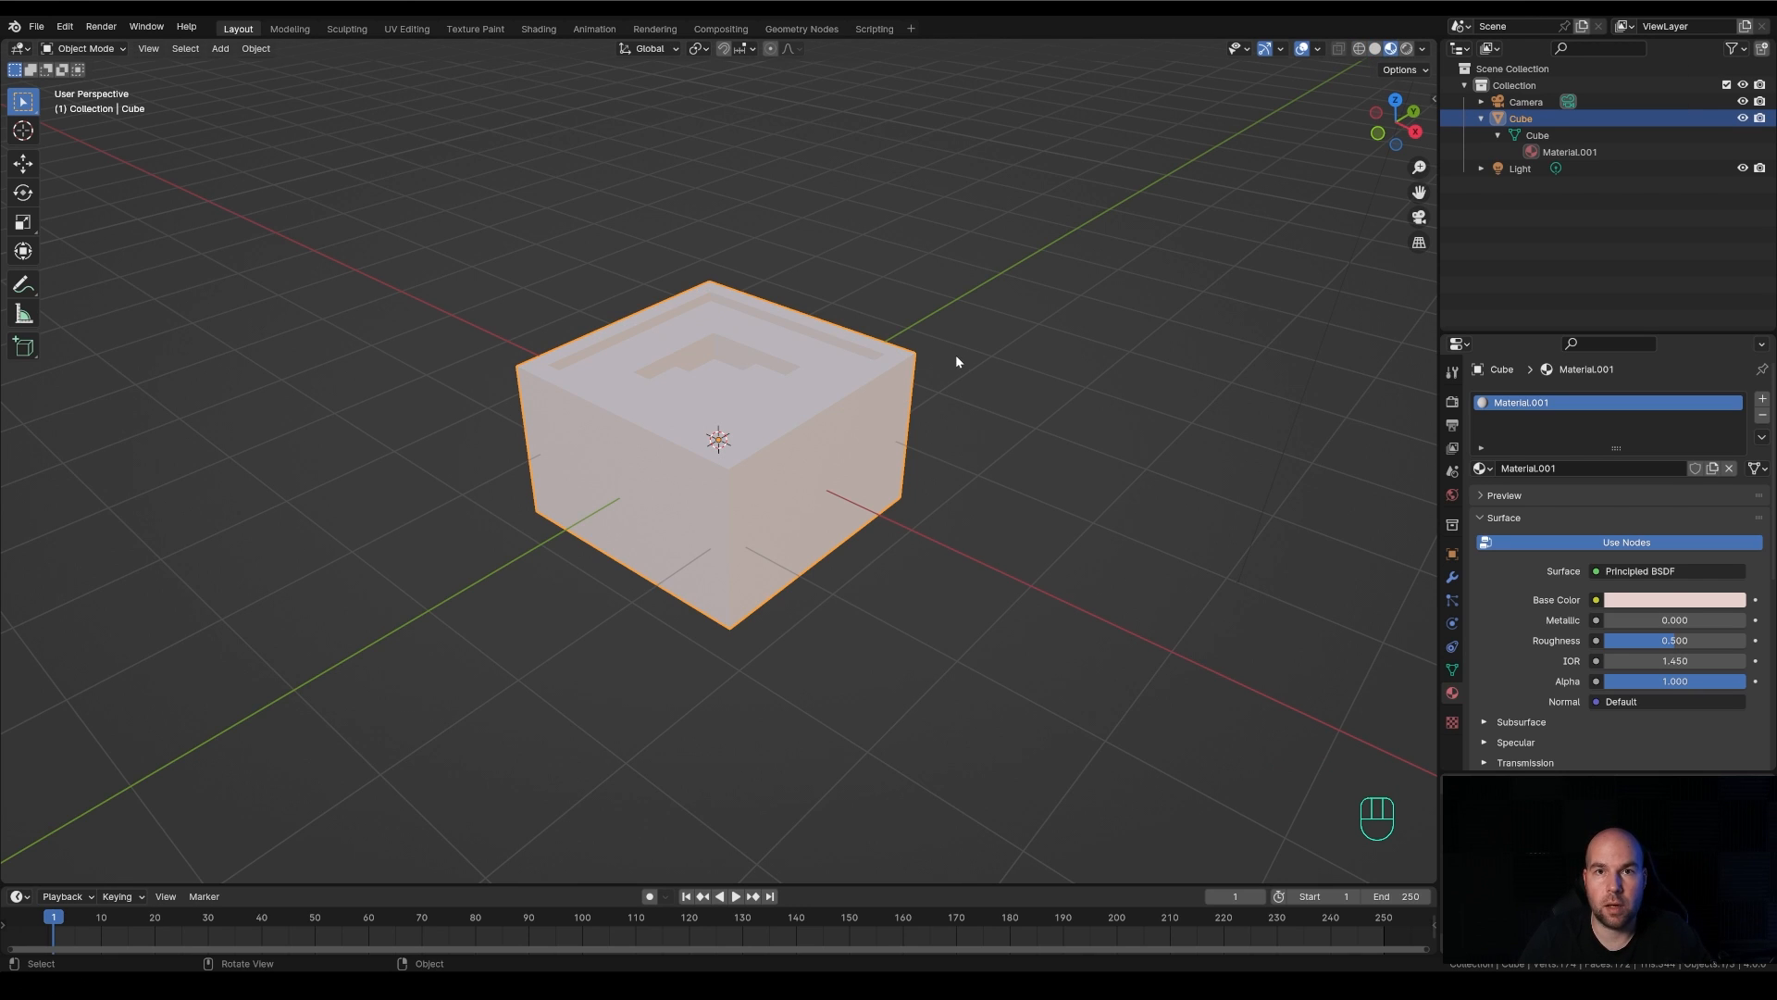
mouse_move(963, 355)
middle_down()
mouse_move(971, 342)
mouse_move(956, 361)
middle_up()
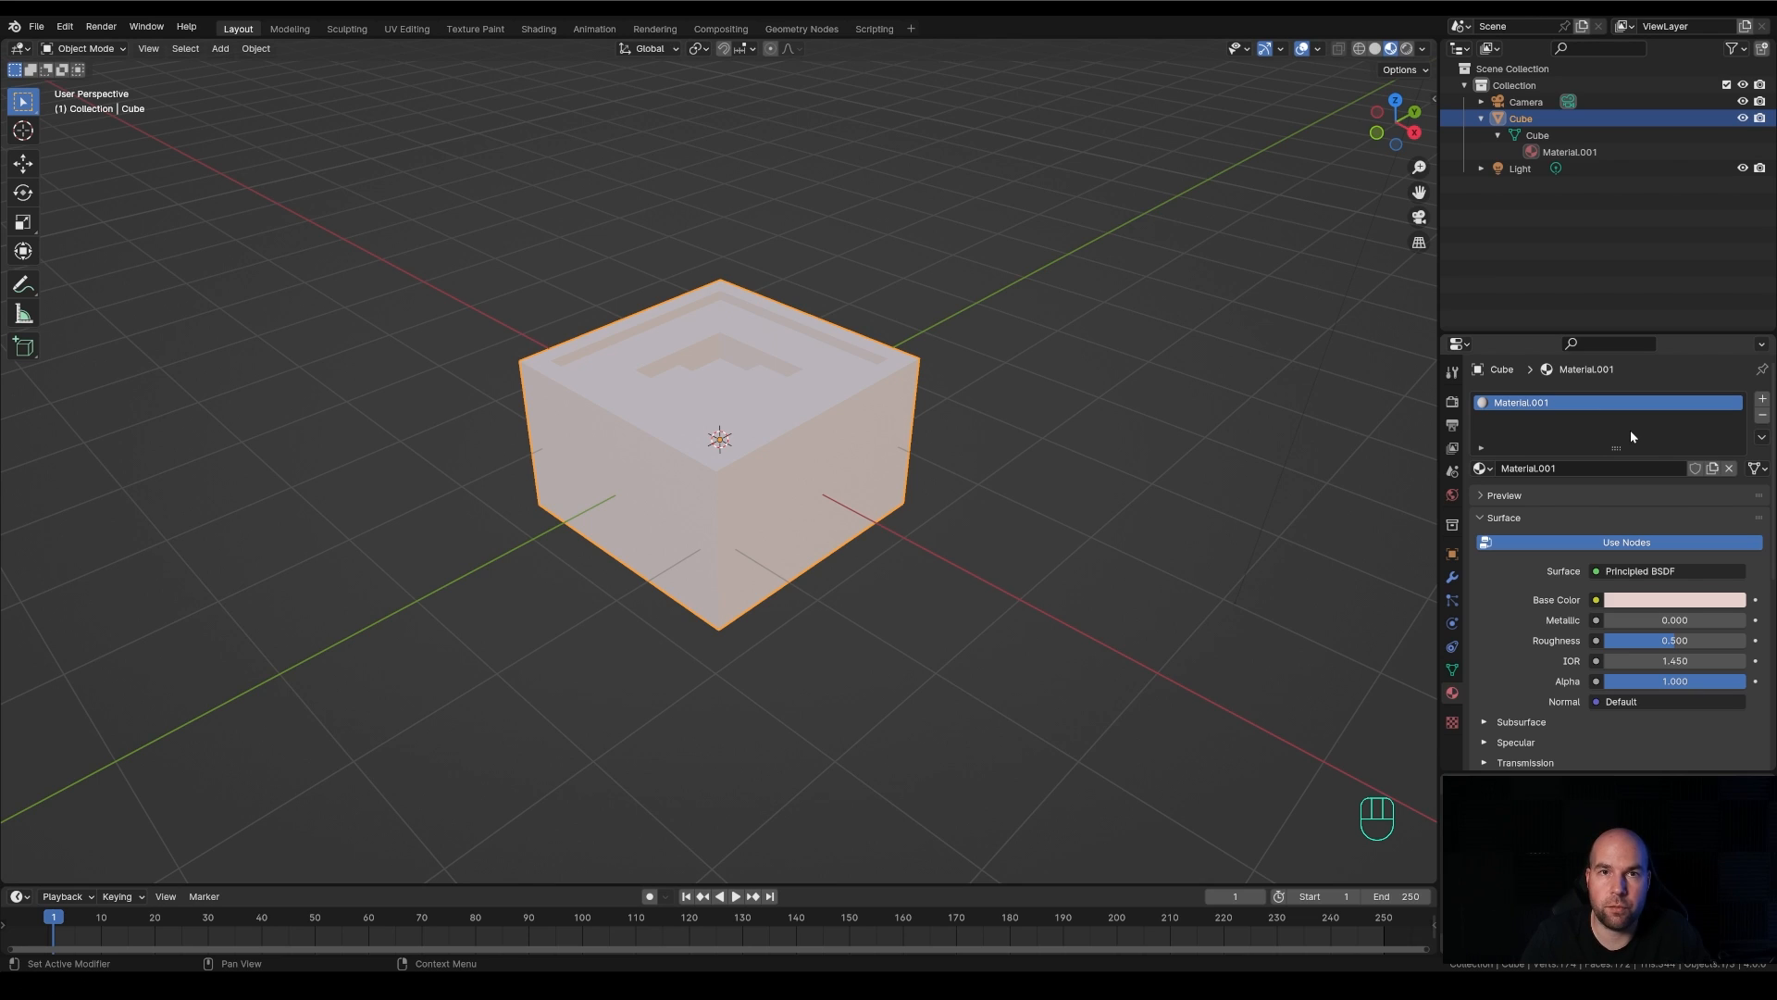
Add a second material slot to the cube with a new material and give it a coral base color
click(1762, 398)
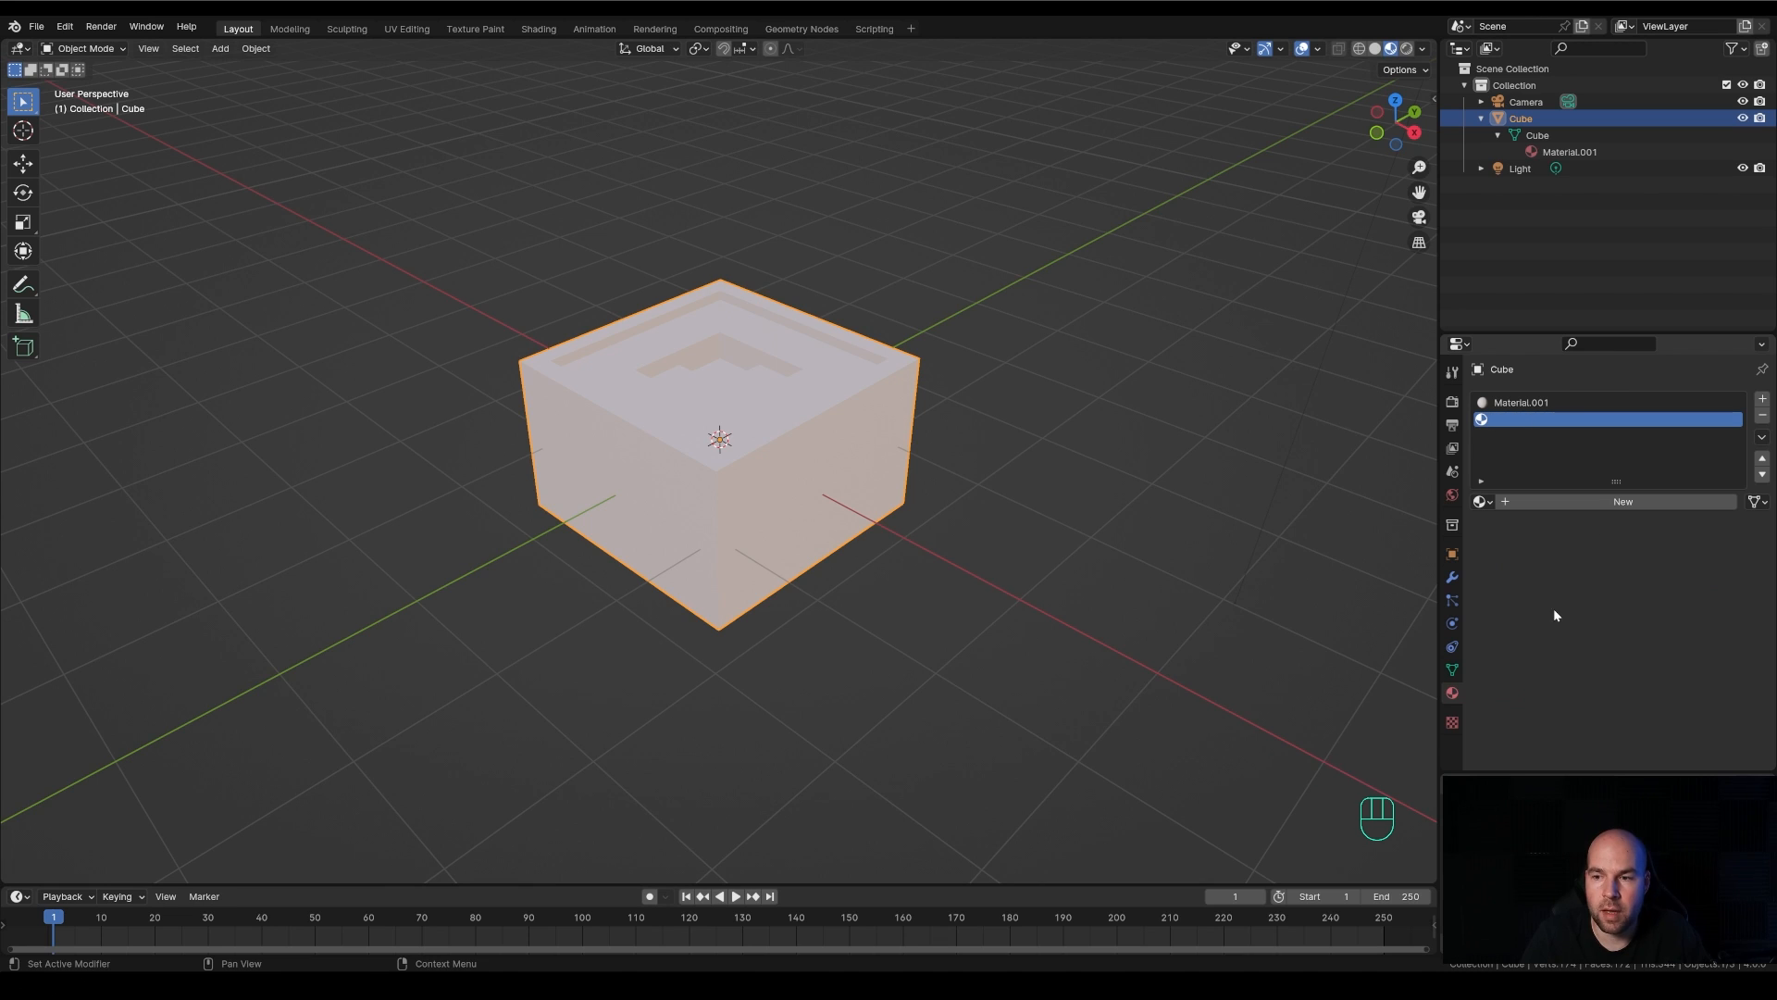
click(1605, 502)
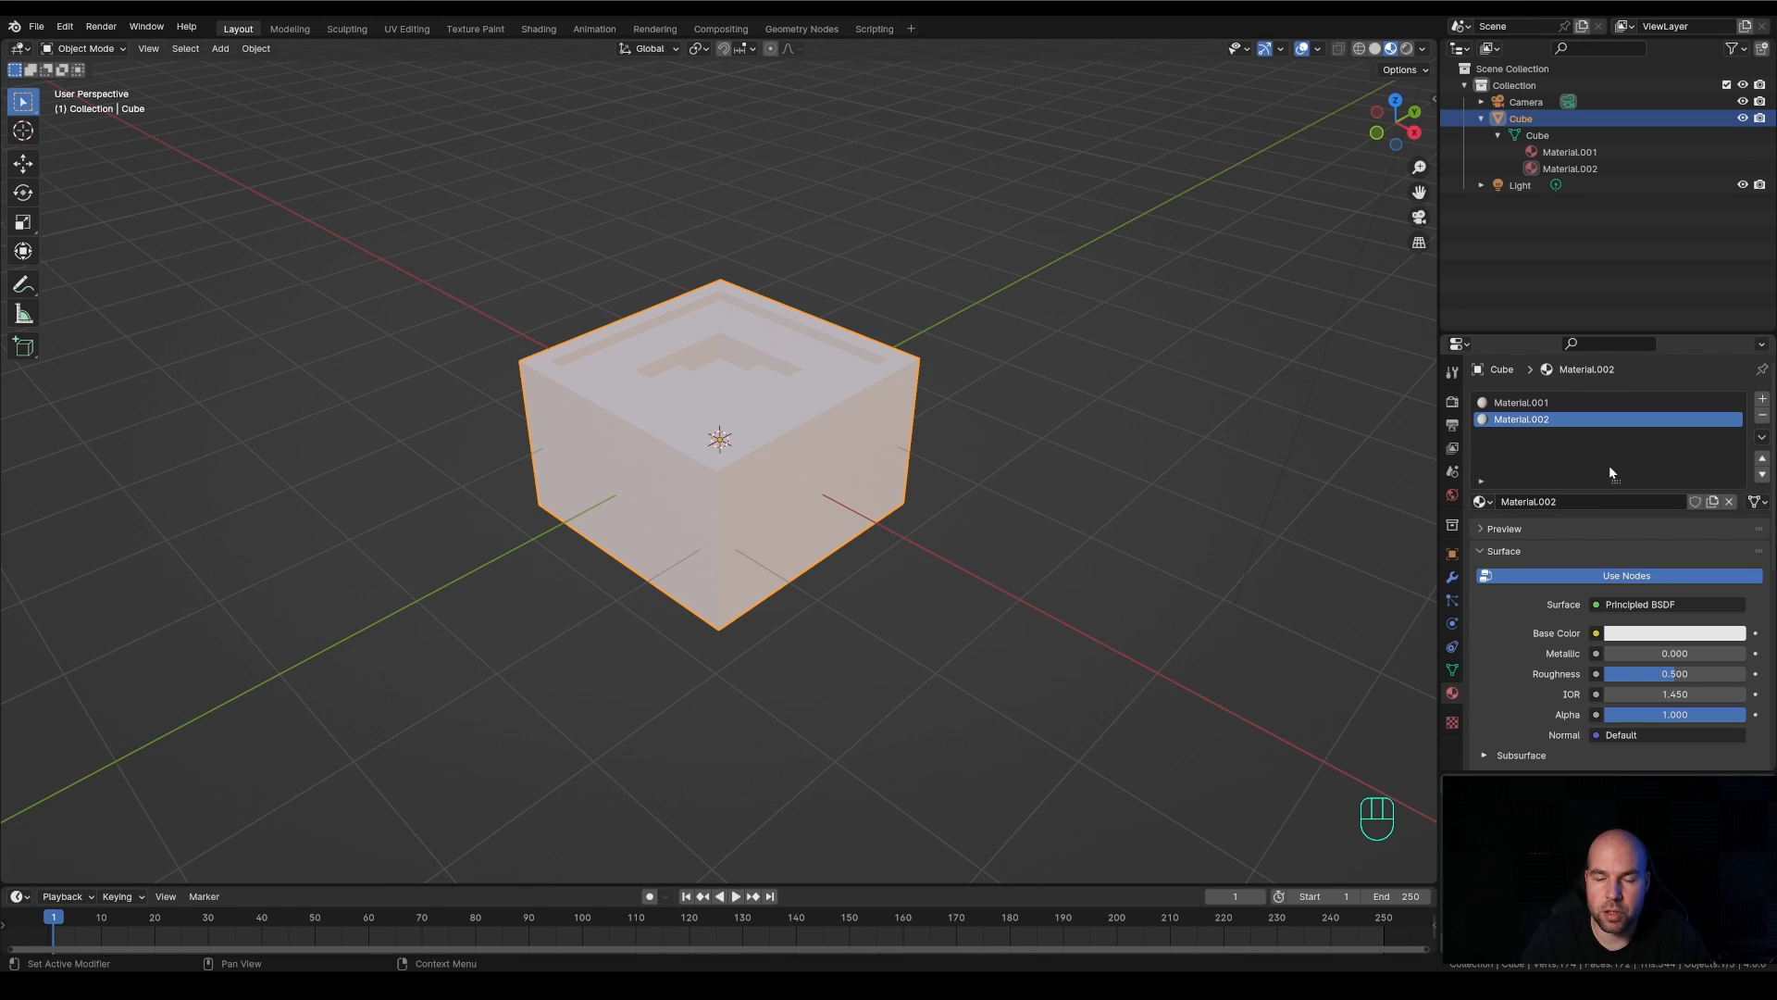
click(1663, 637)
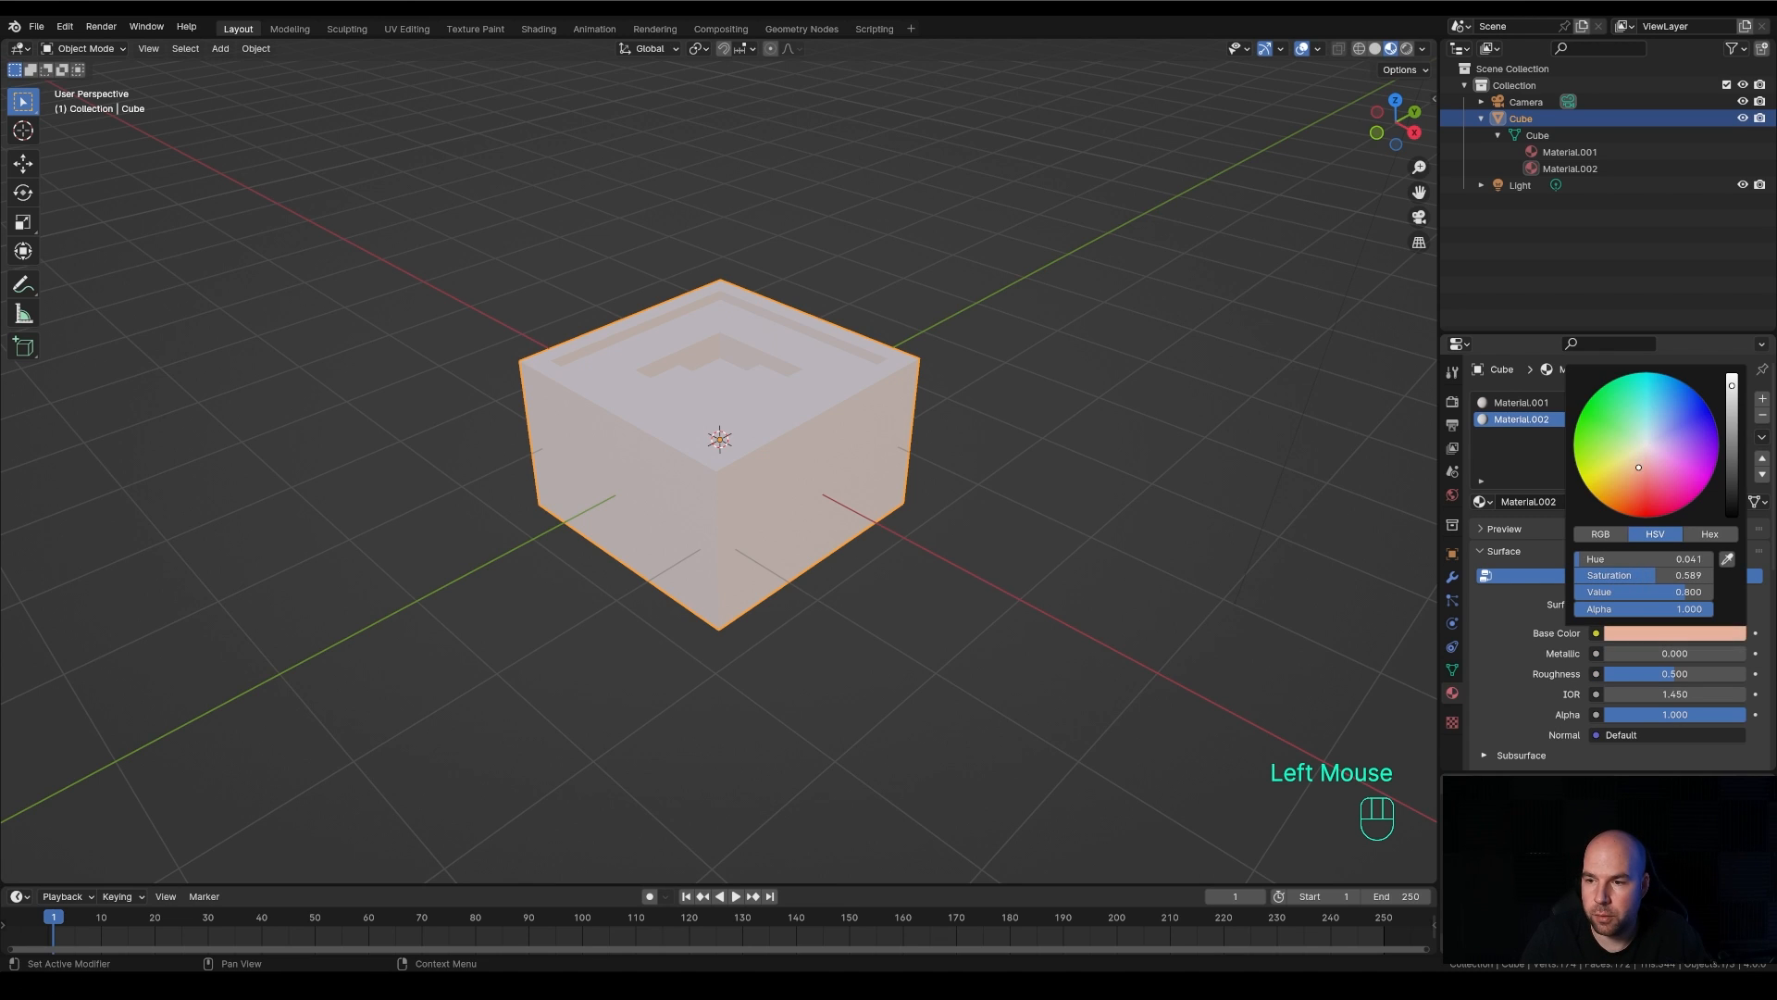
drag(1644, 463, 1638, 483)
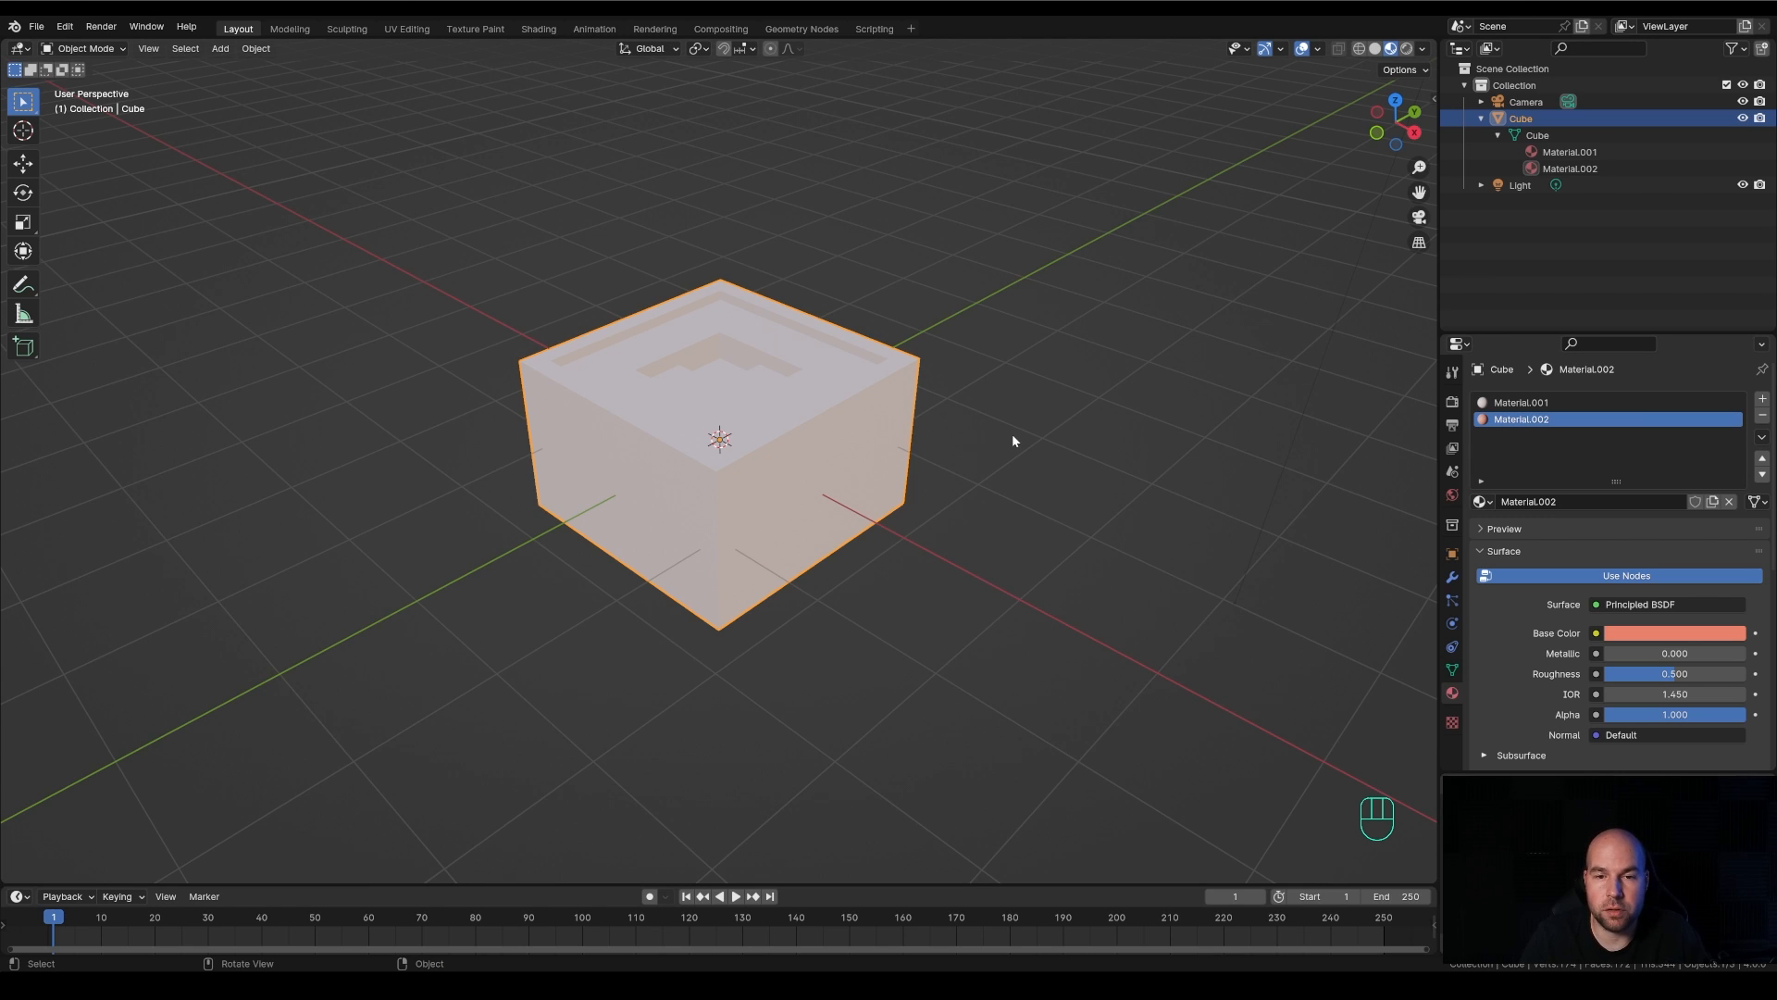
In Edit Mode, select the three-face L-shaped floor of the central recess with its small adjoining walls and assign Material.002 to them
key(Tab)
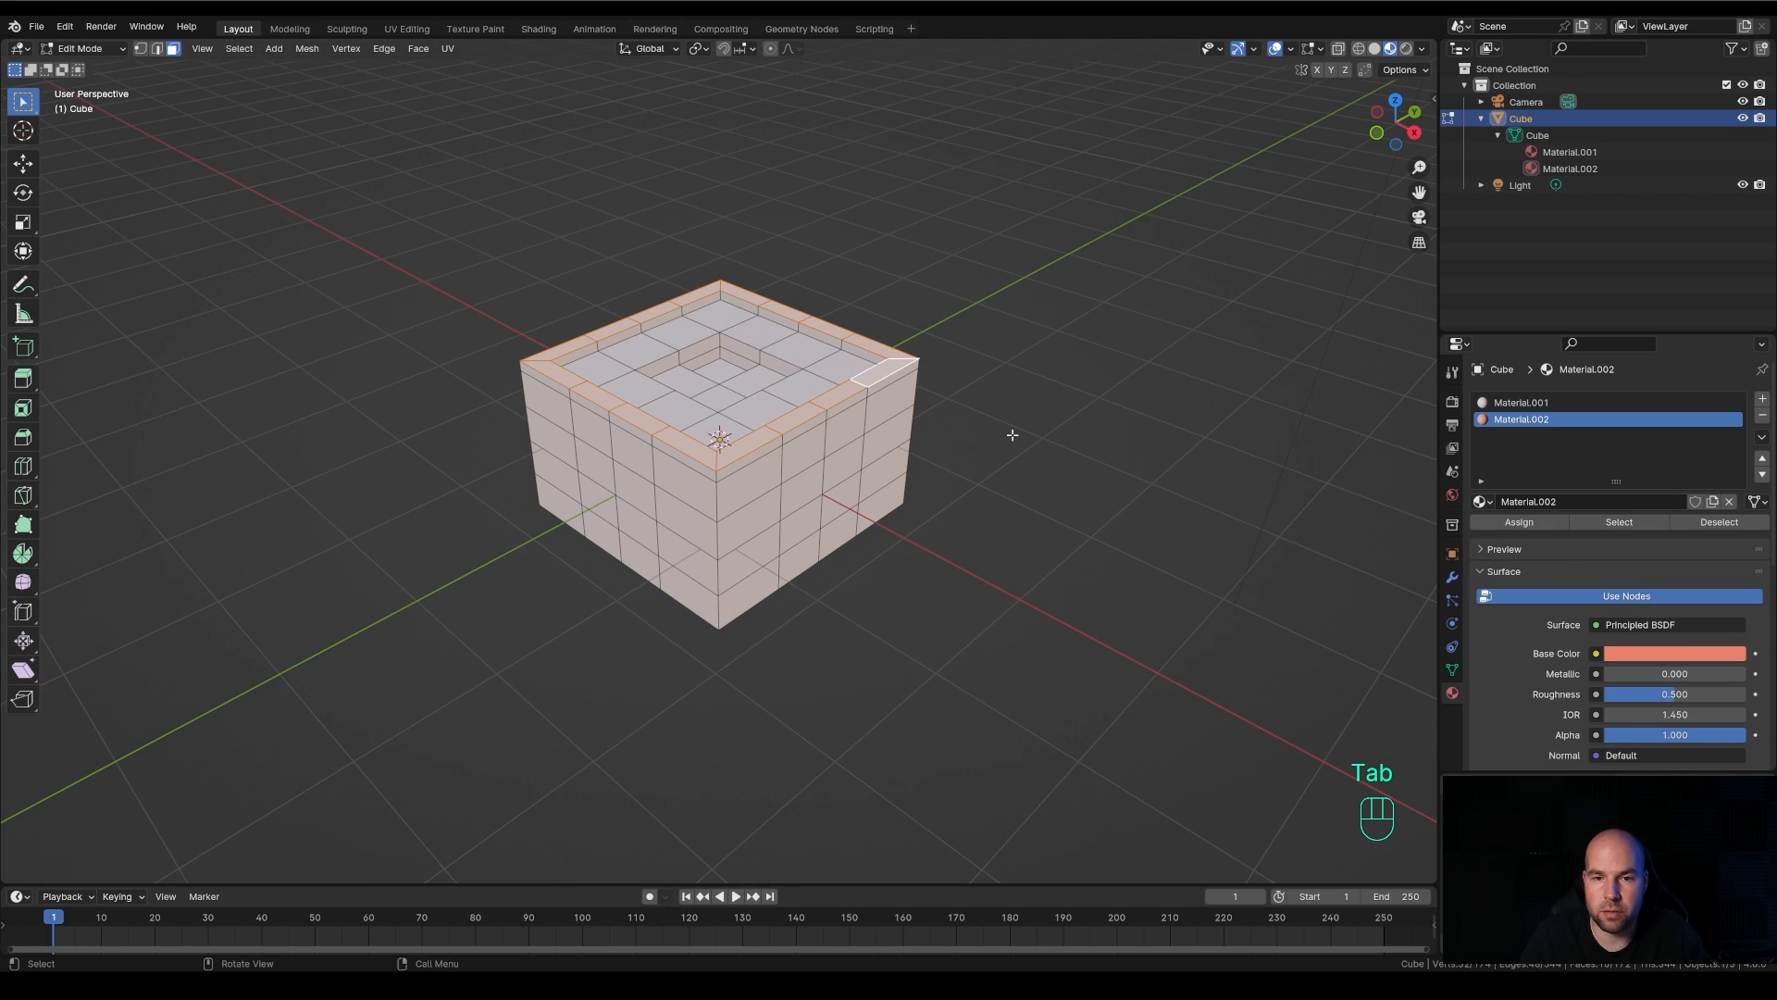
middle_drag(987, 427, 1024, 377)
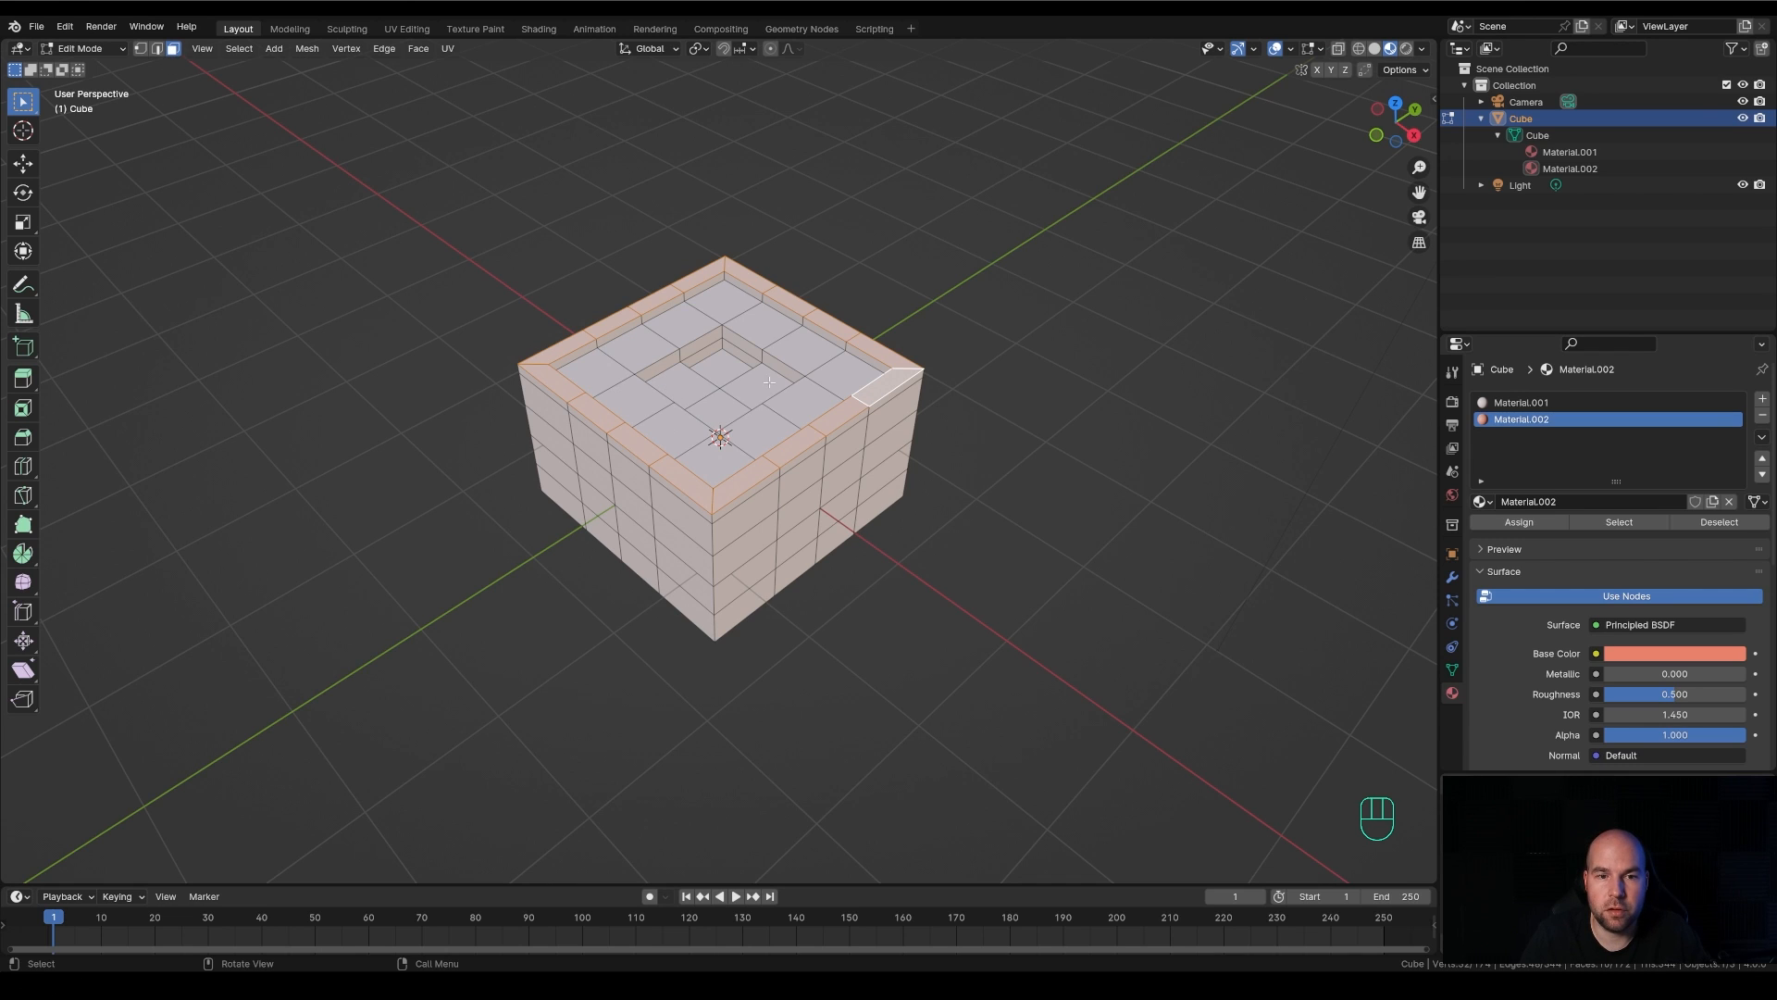
click(688, 385)
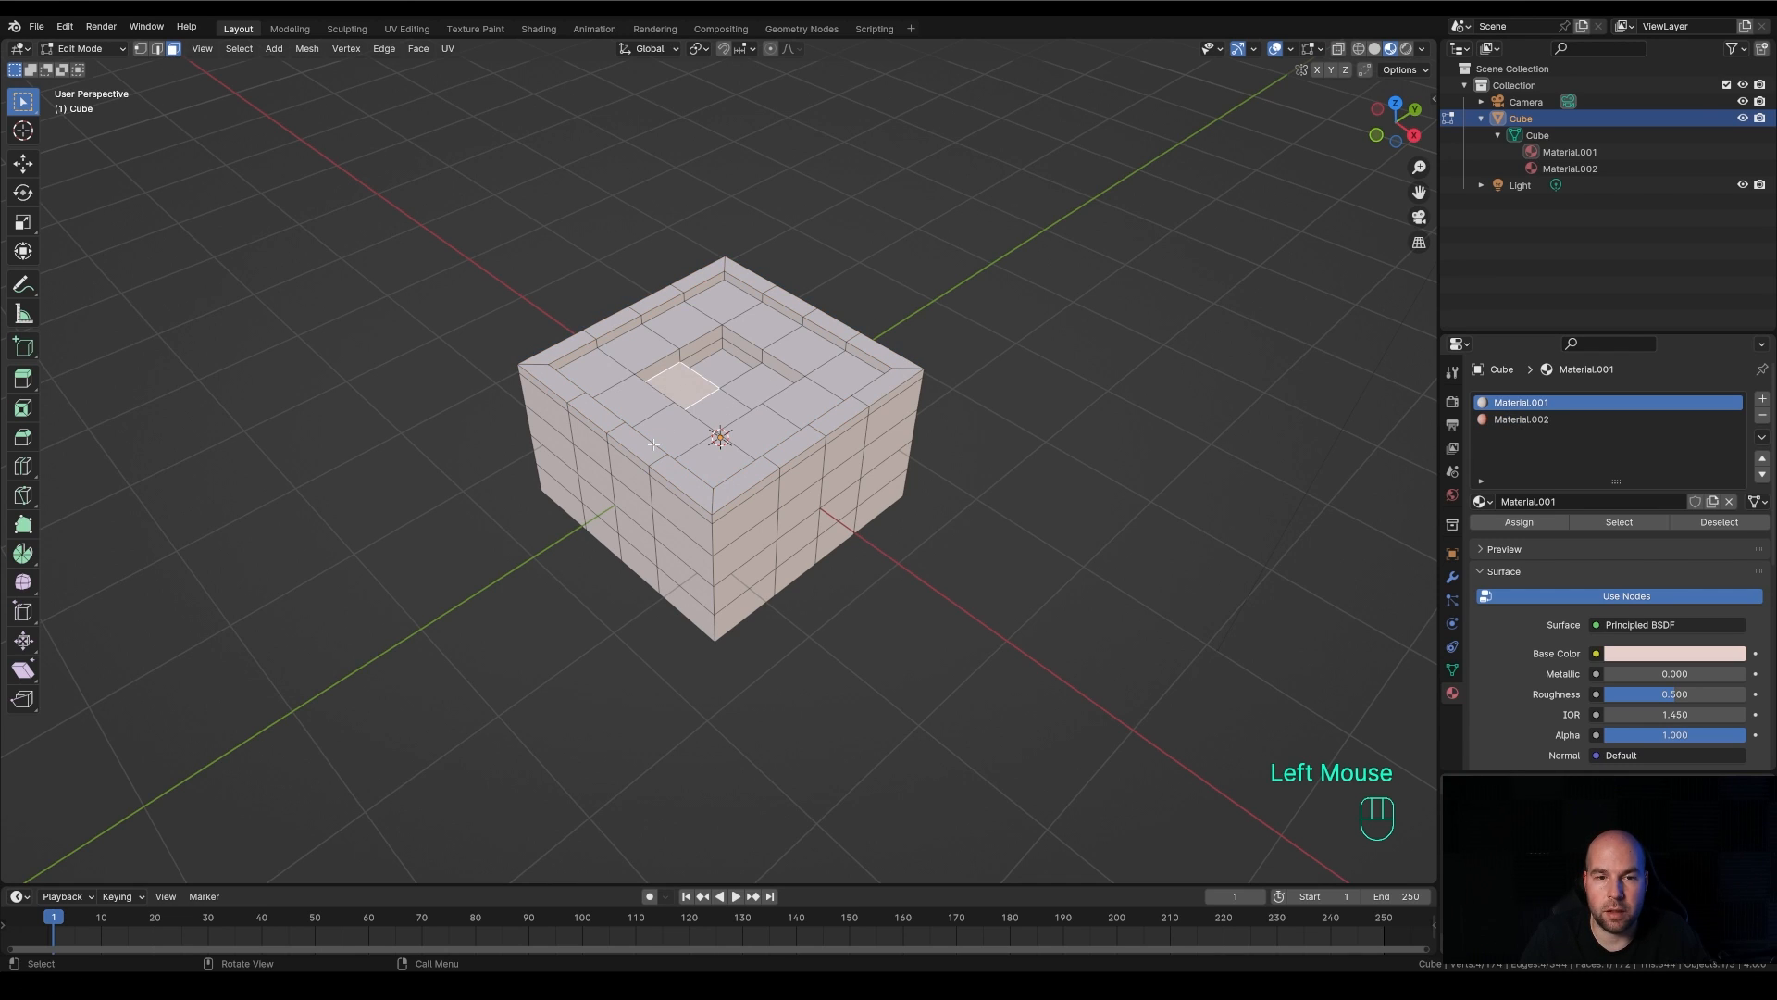
key(shift)
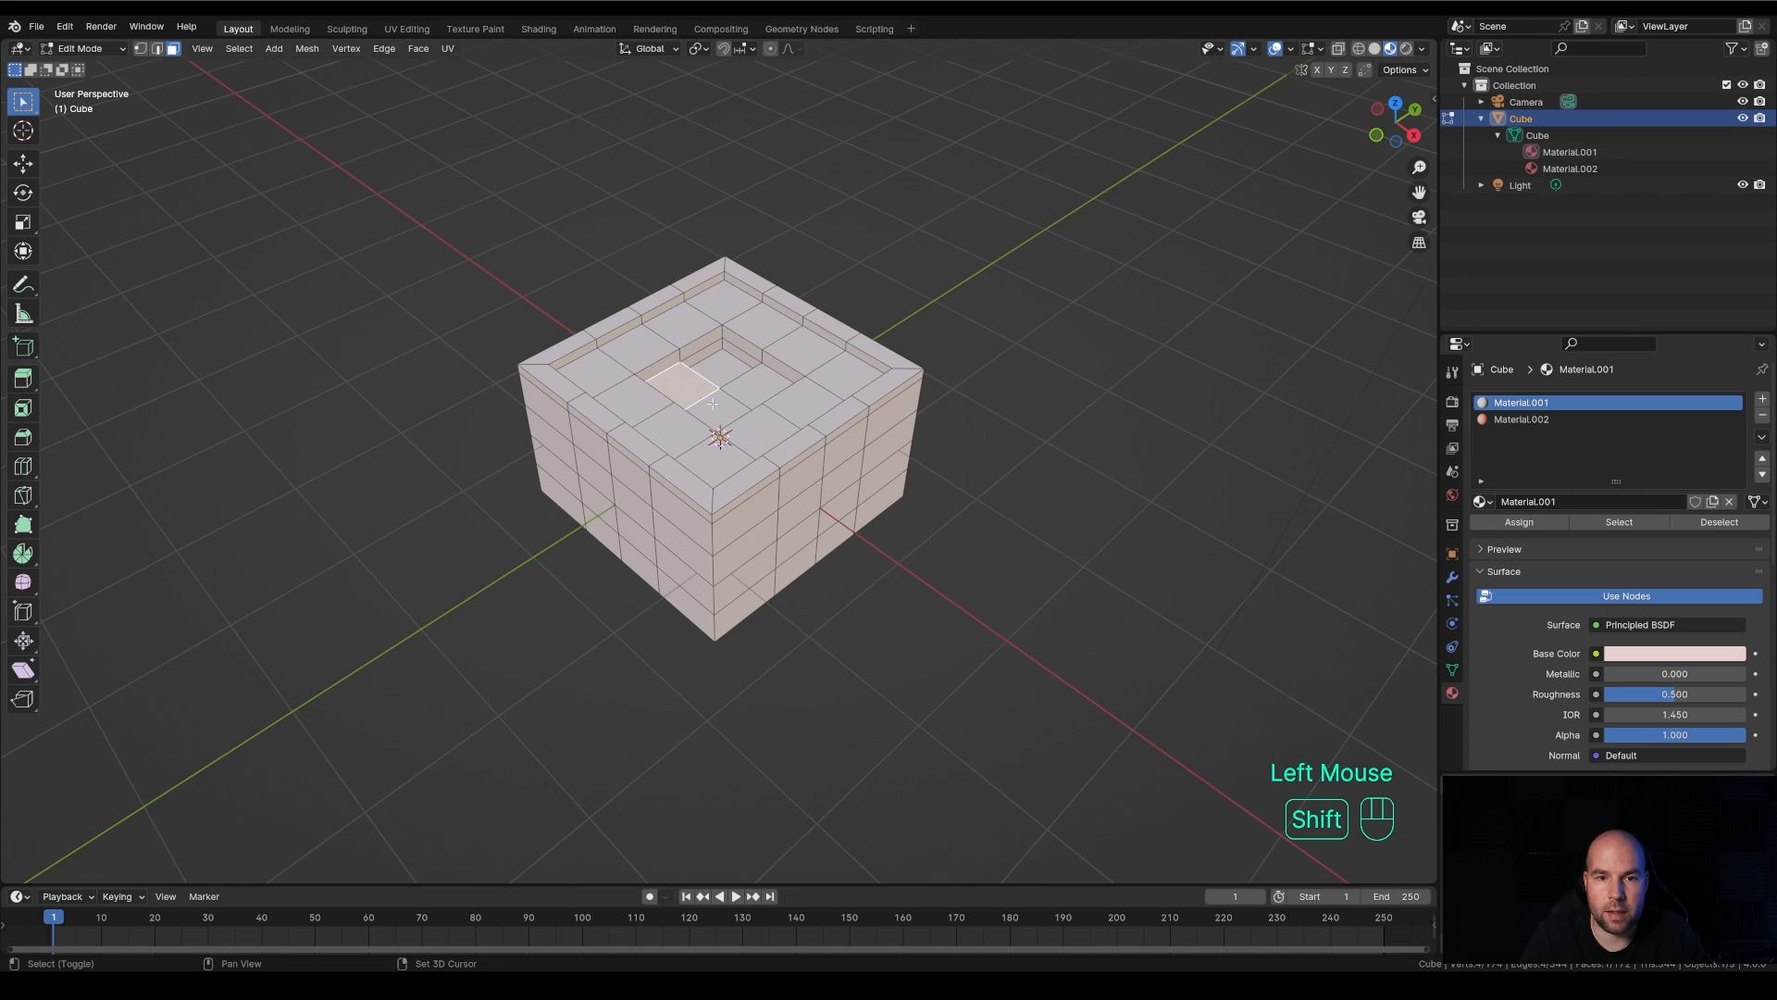
shift+click(712, 405)
shift+click(757, 385)
shift+click(727, 370)
shift+click(726, 371)
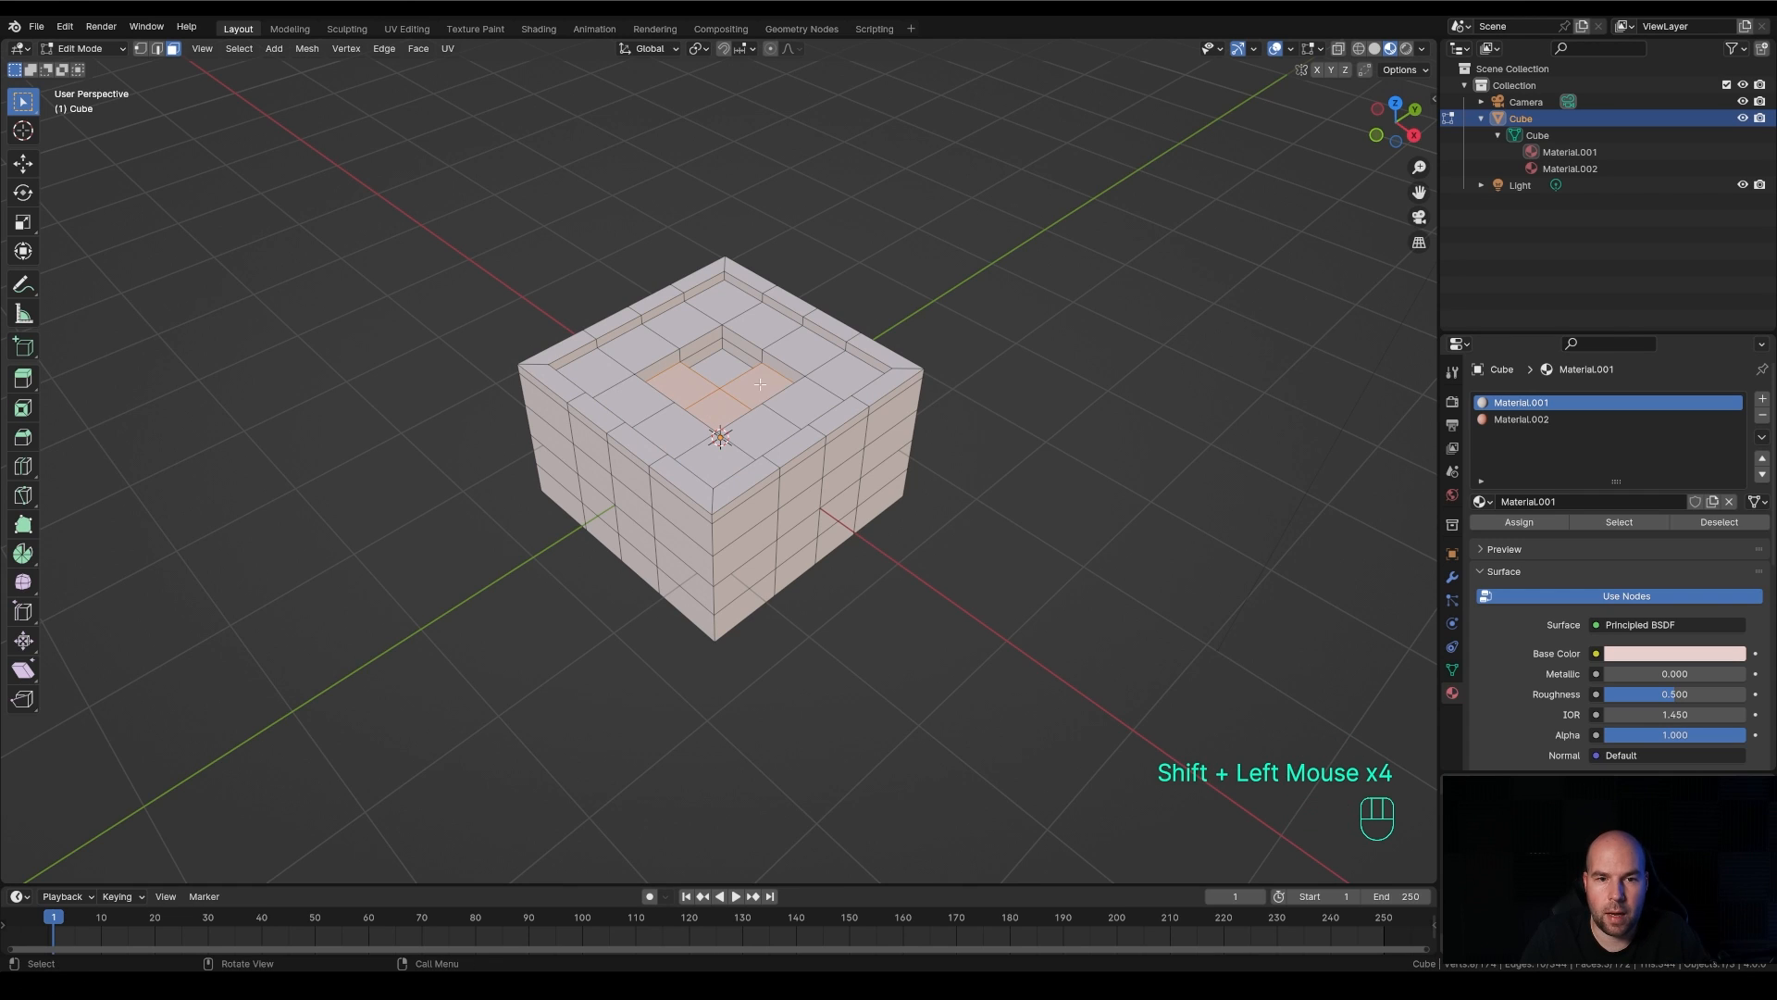
middle_drag(764, 393, 719, 480)
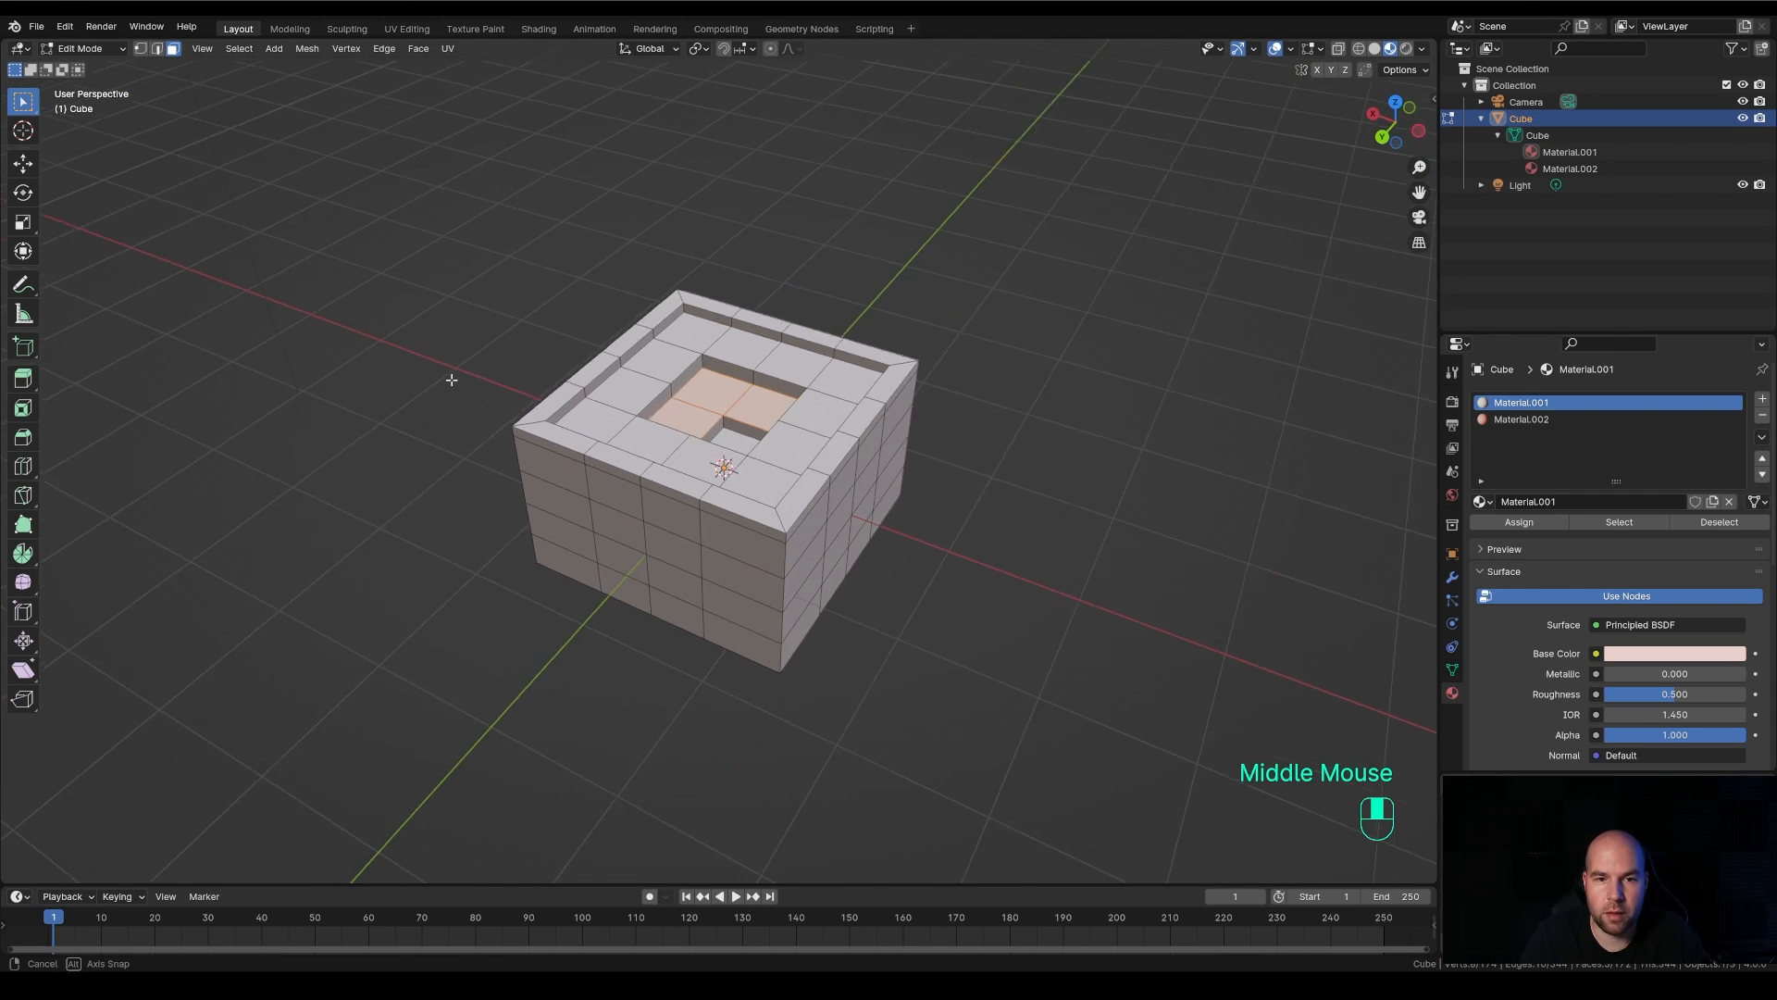
scroll(715, 434, down, 2)
key(shift)
shift+click(716, 433)
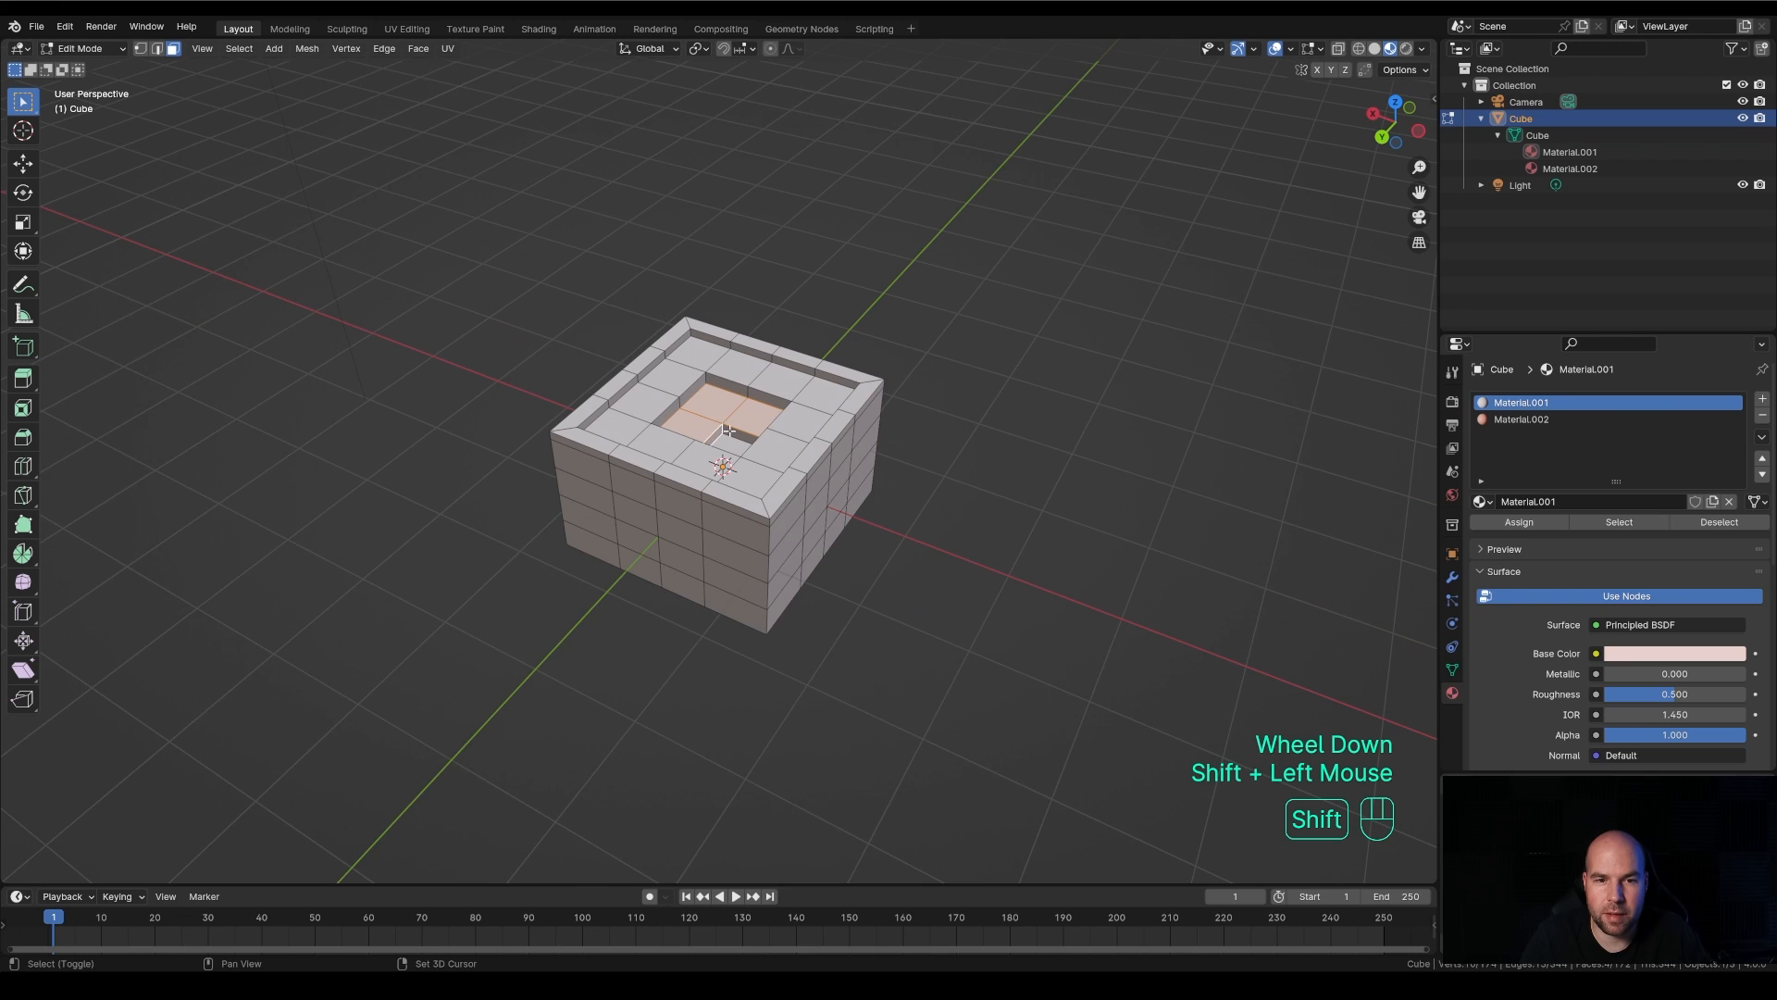
shift+click(727, 431)
middle_drag(555, 524, 897, 537)
scroll(1064, 500, up, 3)
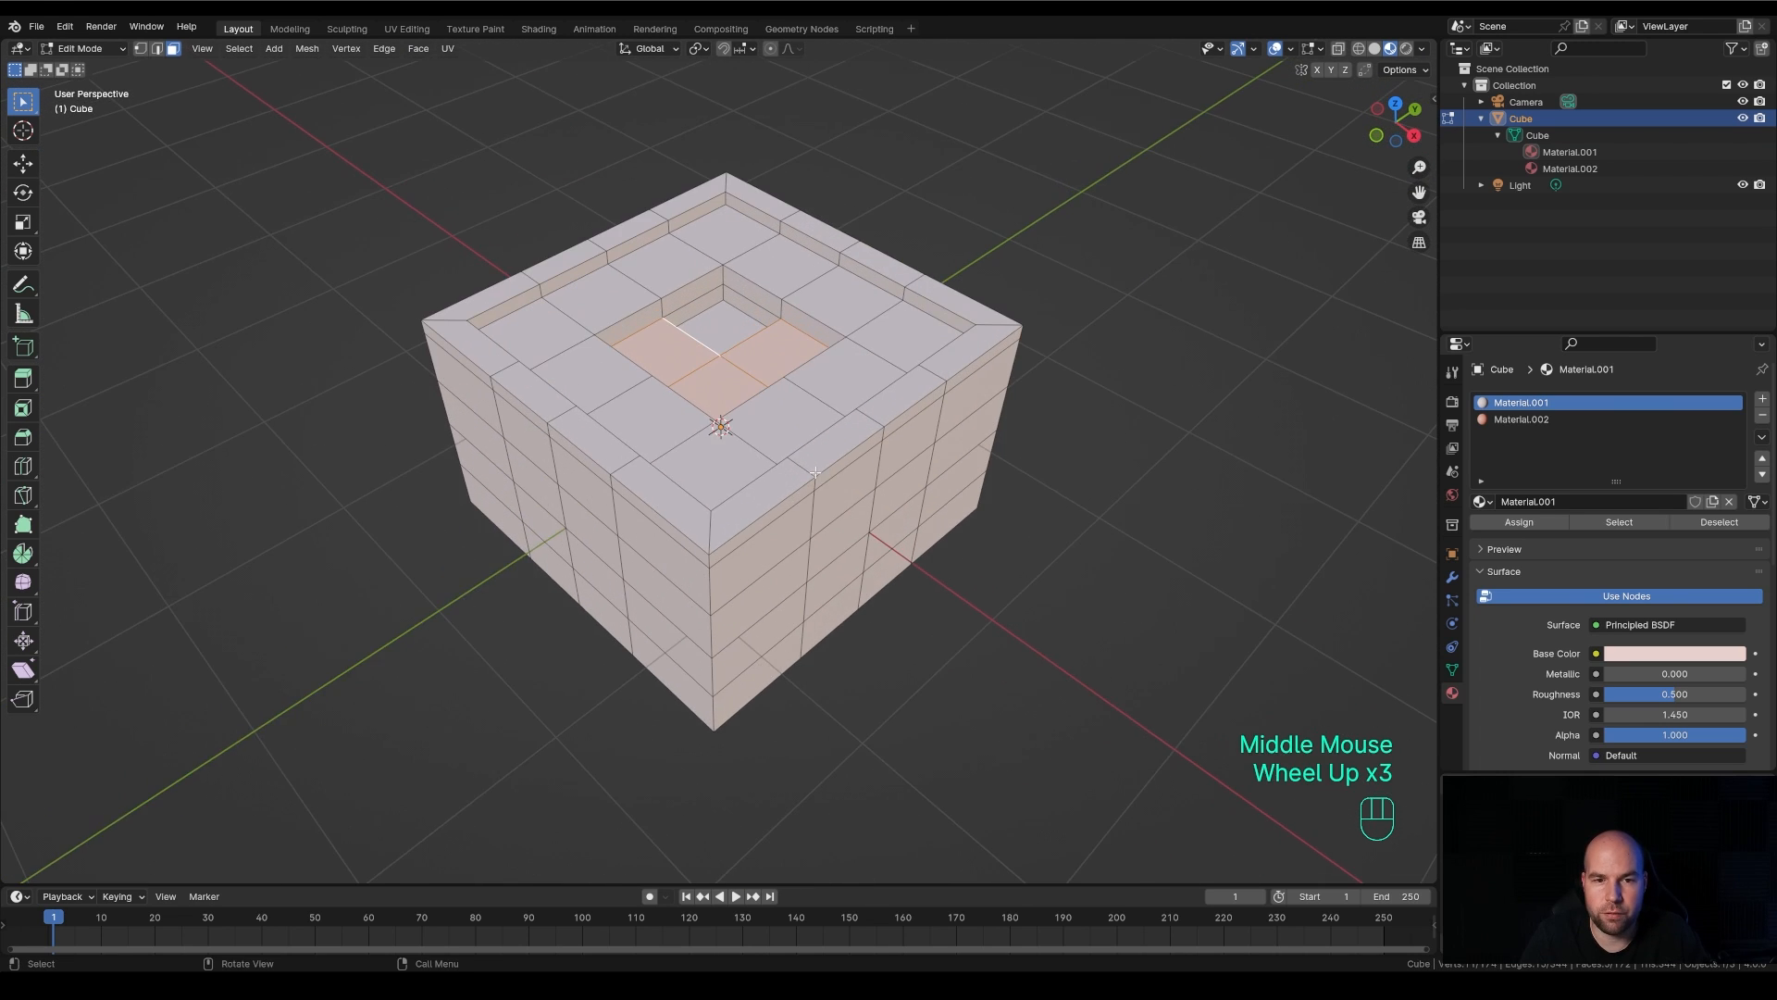
shift+middle_drag(1064, 500, 1196, 466)
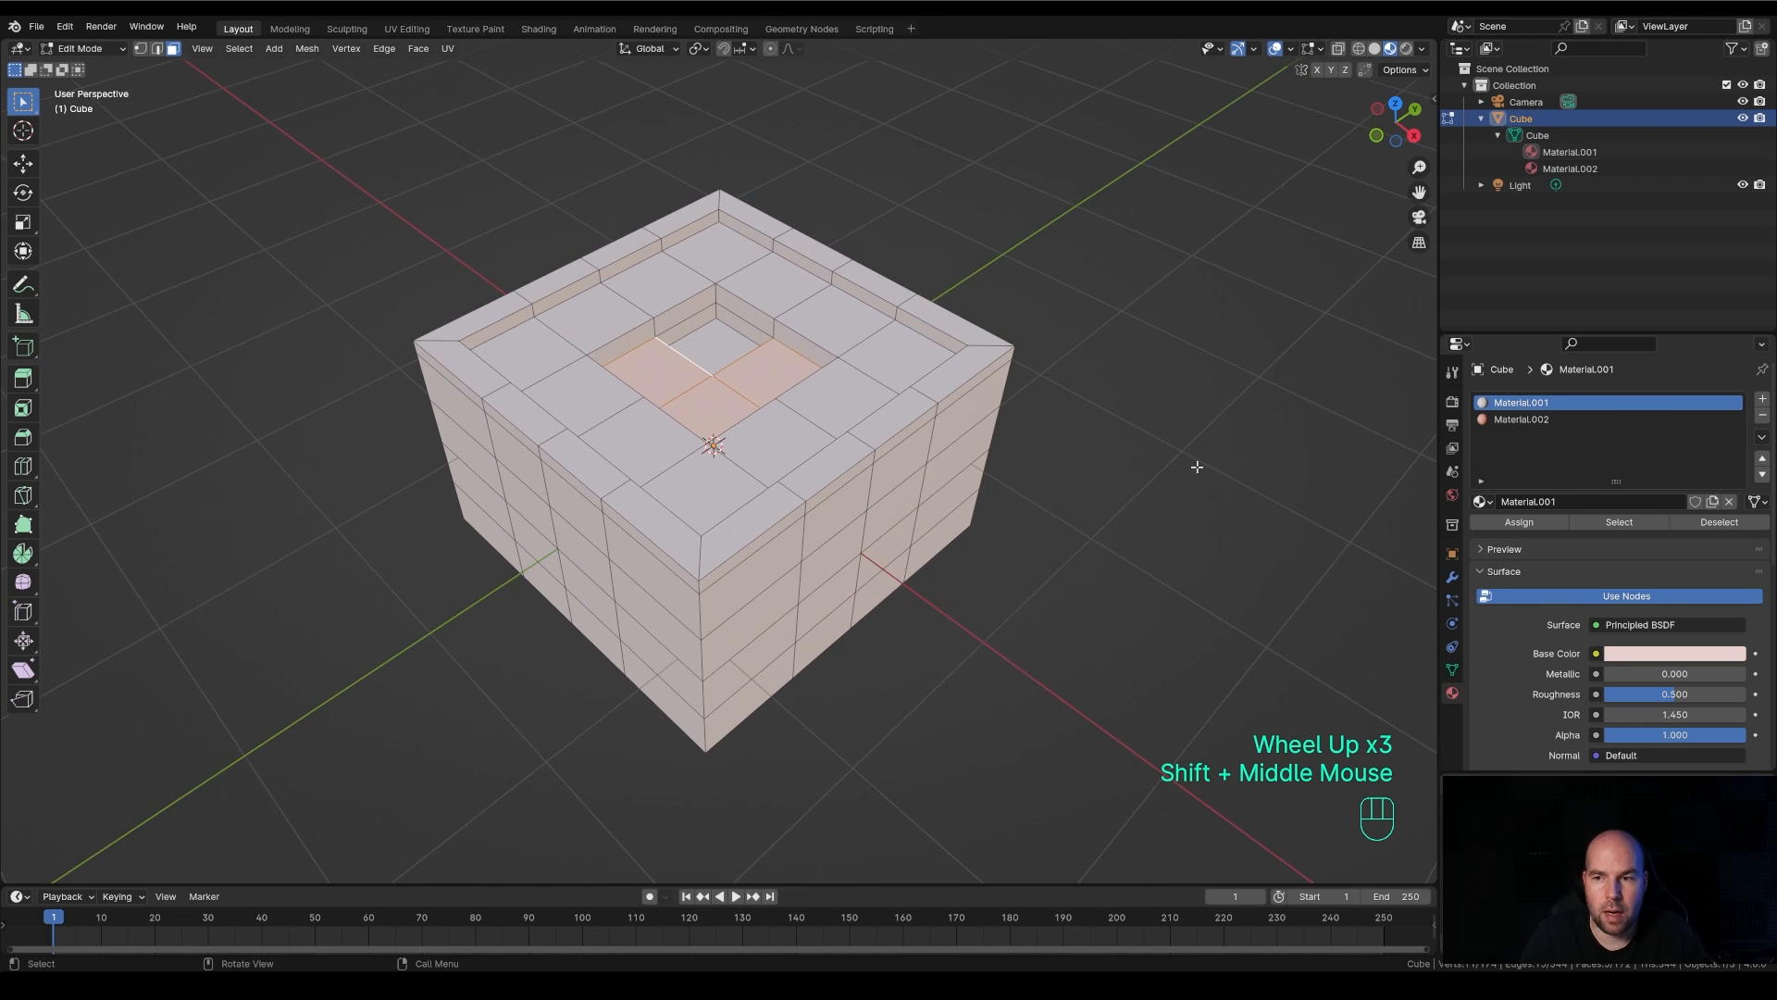
click(1534, 420)
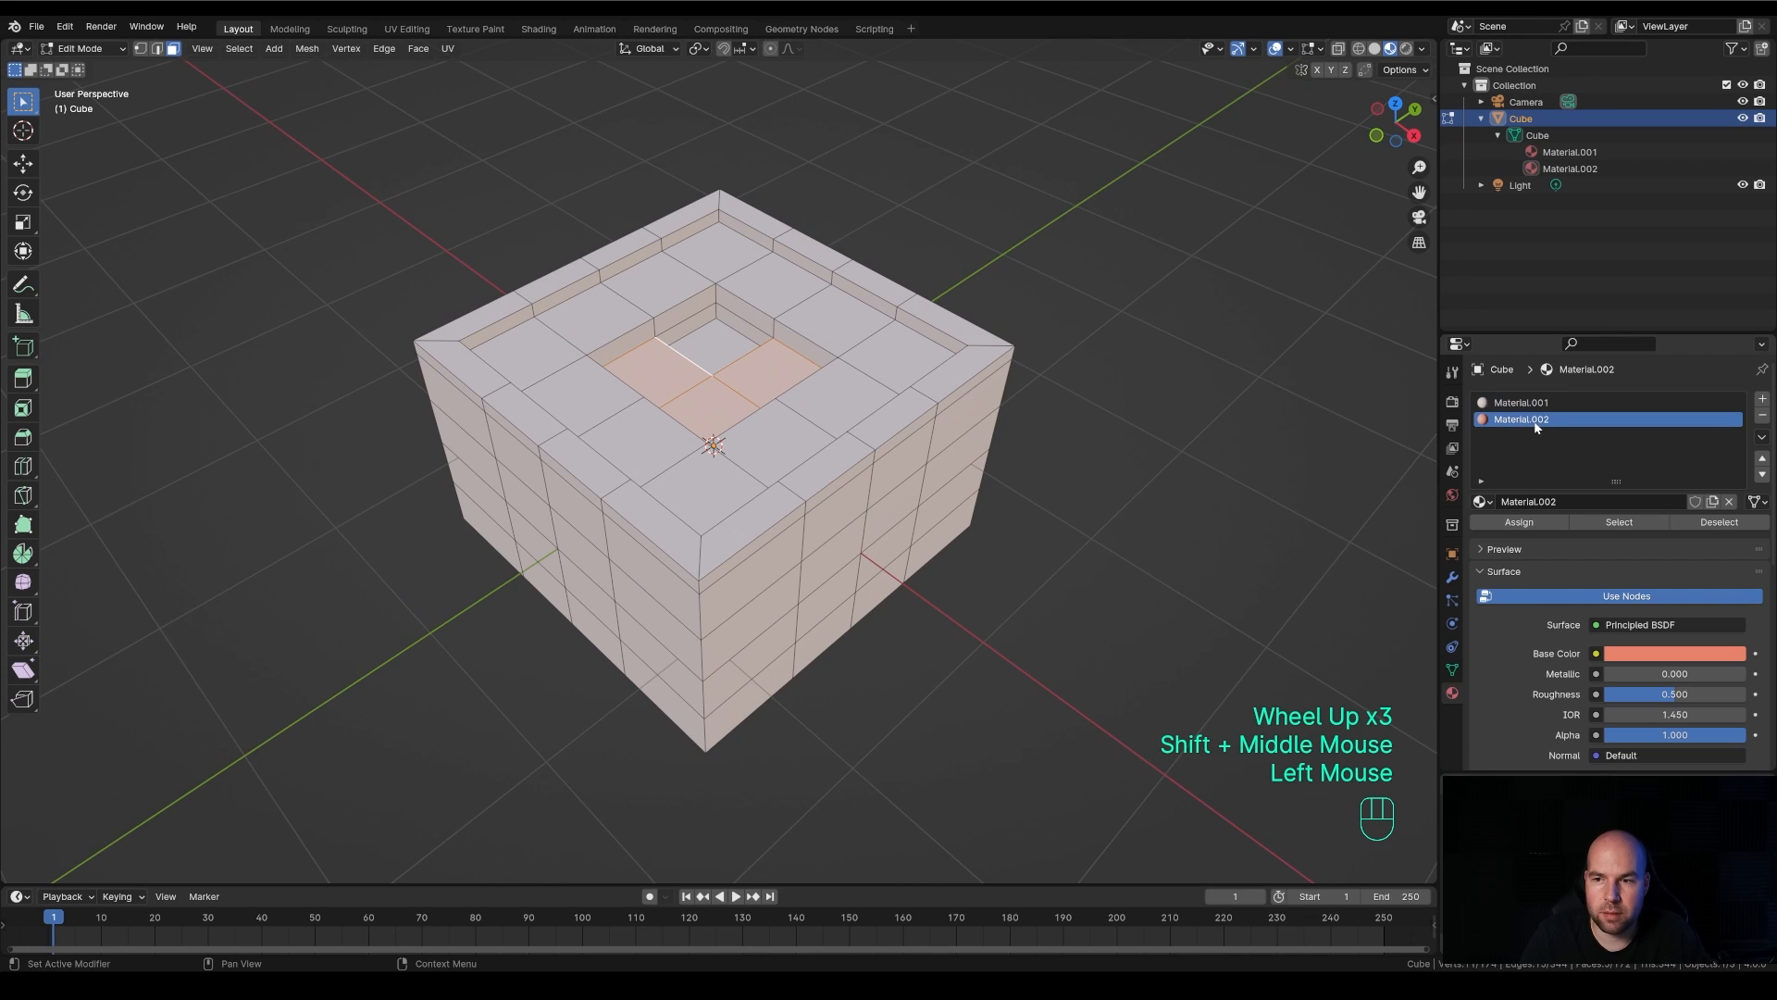
click(1519, 522)
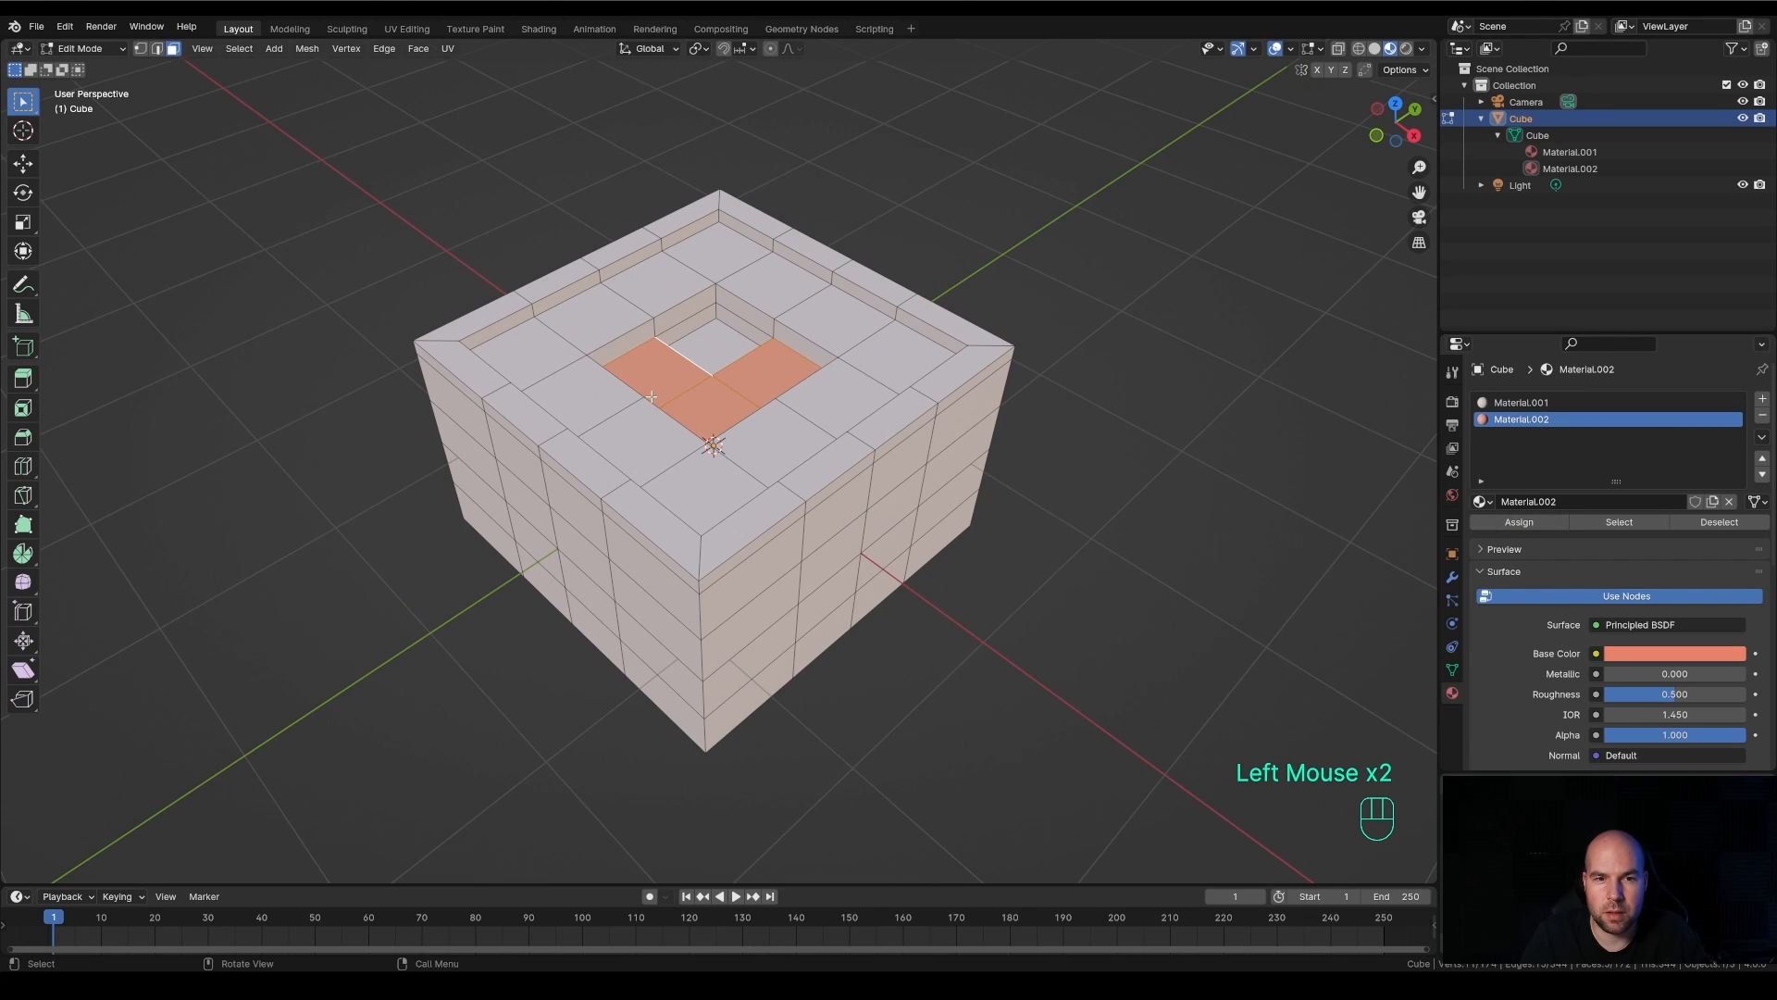
Add a third slot with a new material and assign it to the remaining corner face inside the central recess
scroll(713, 402, down, 1)
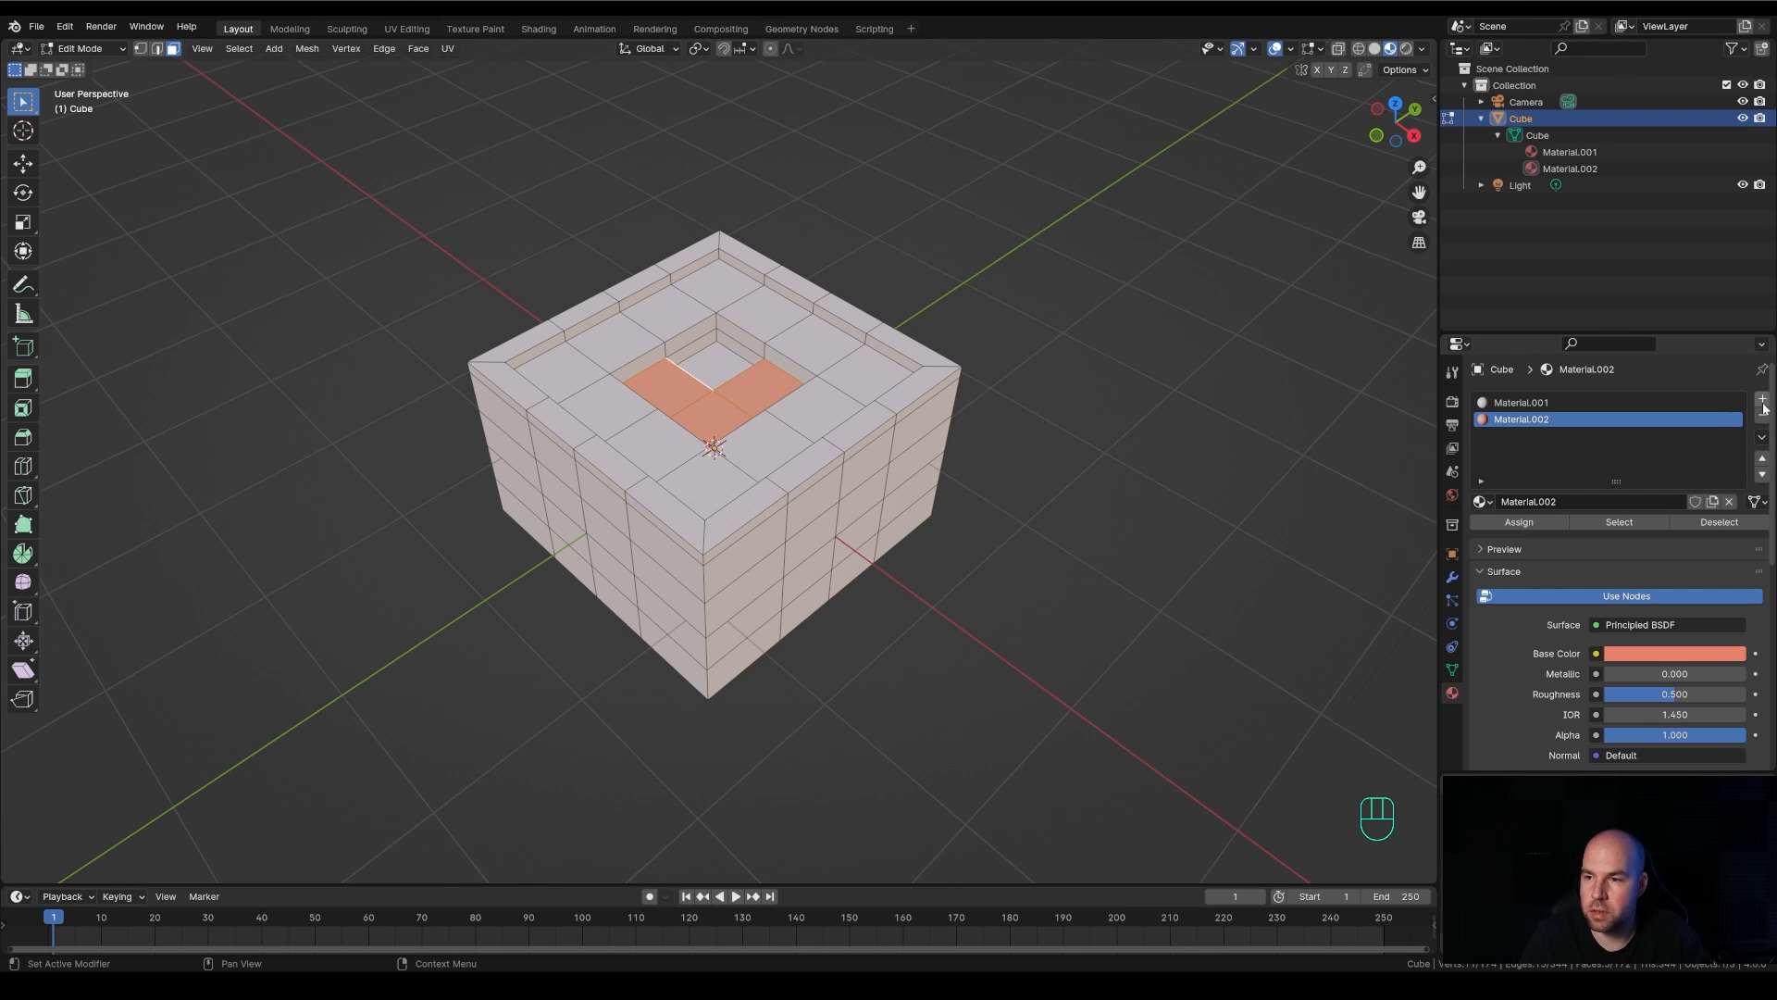
click(1762, 402)
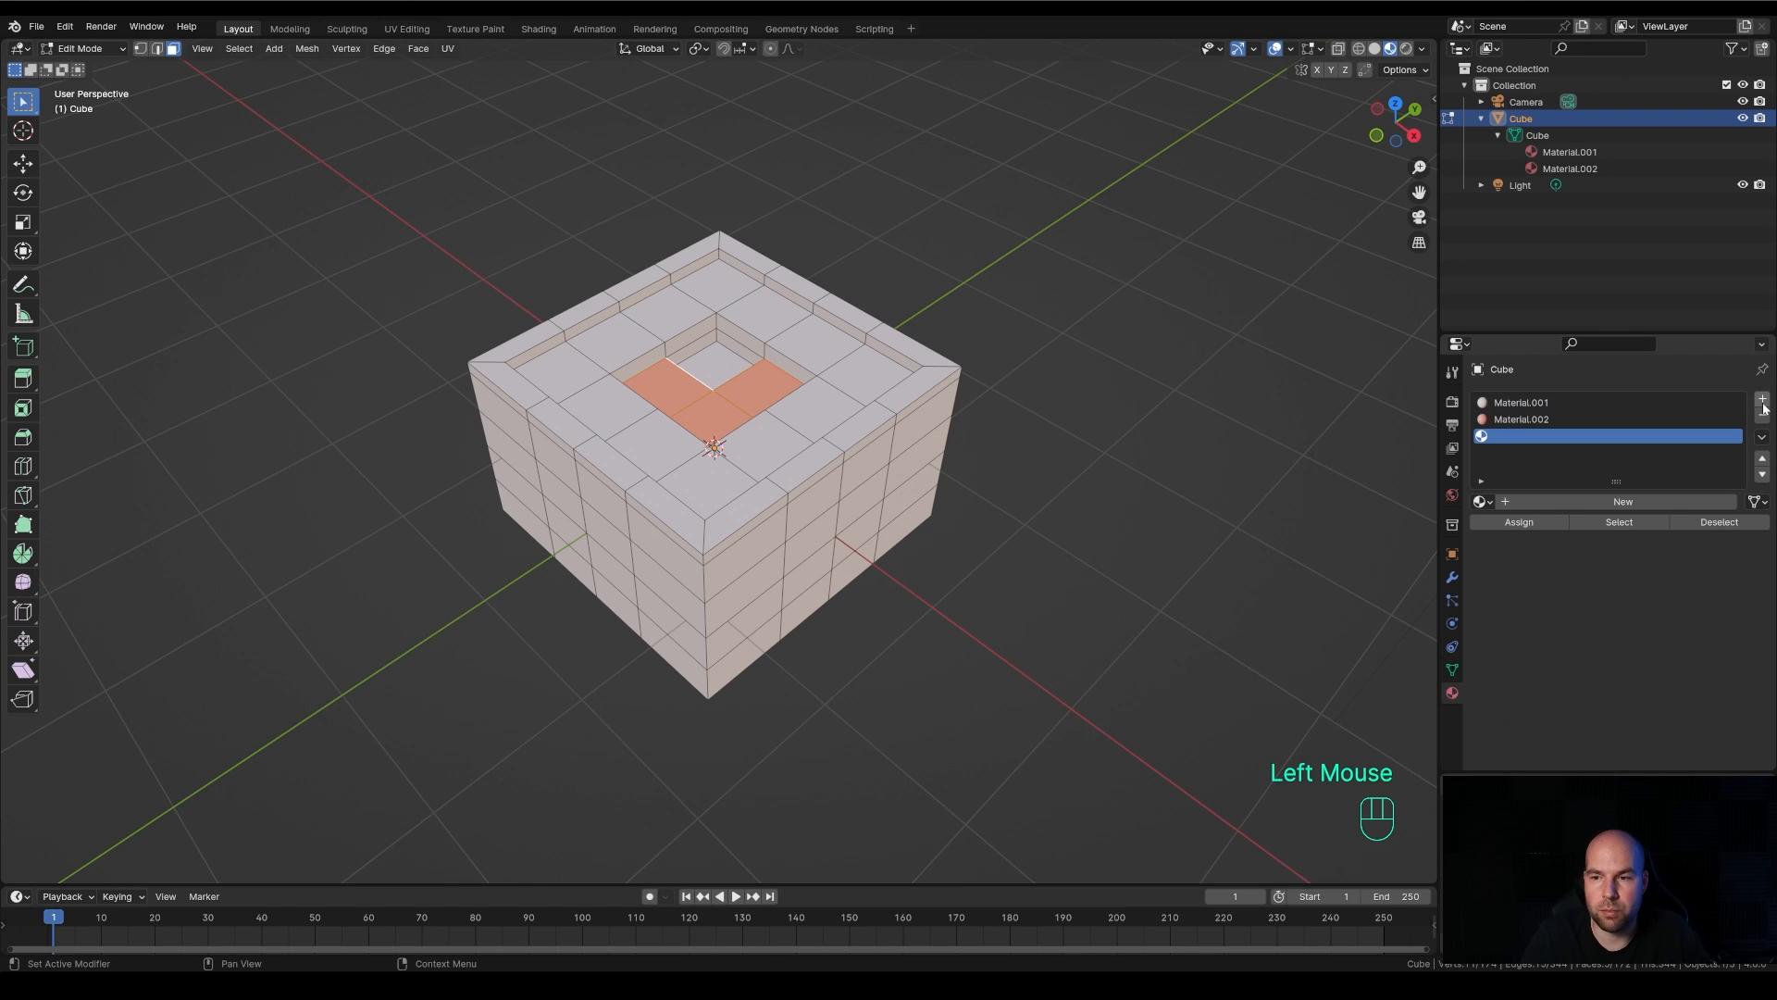
click(1537, 500)
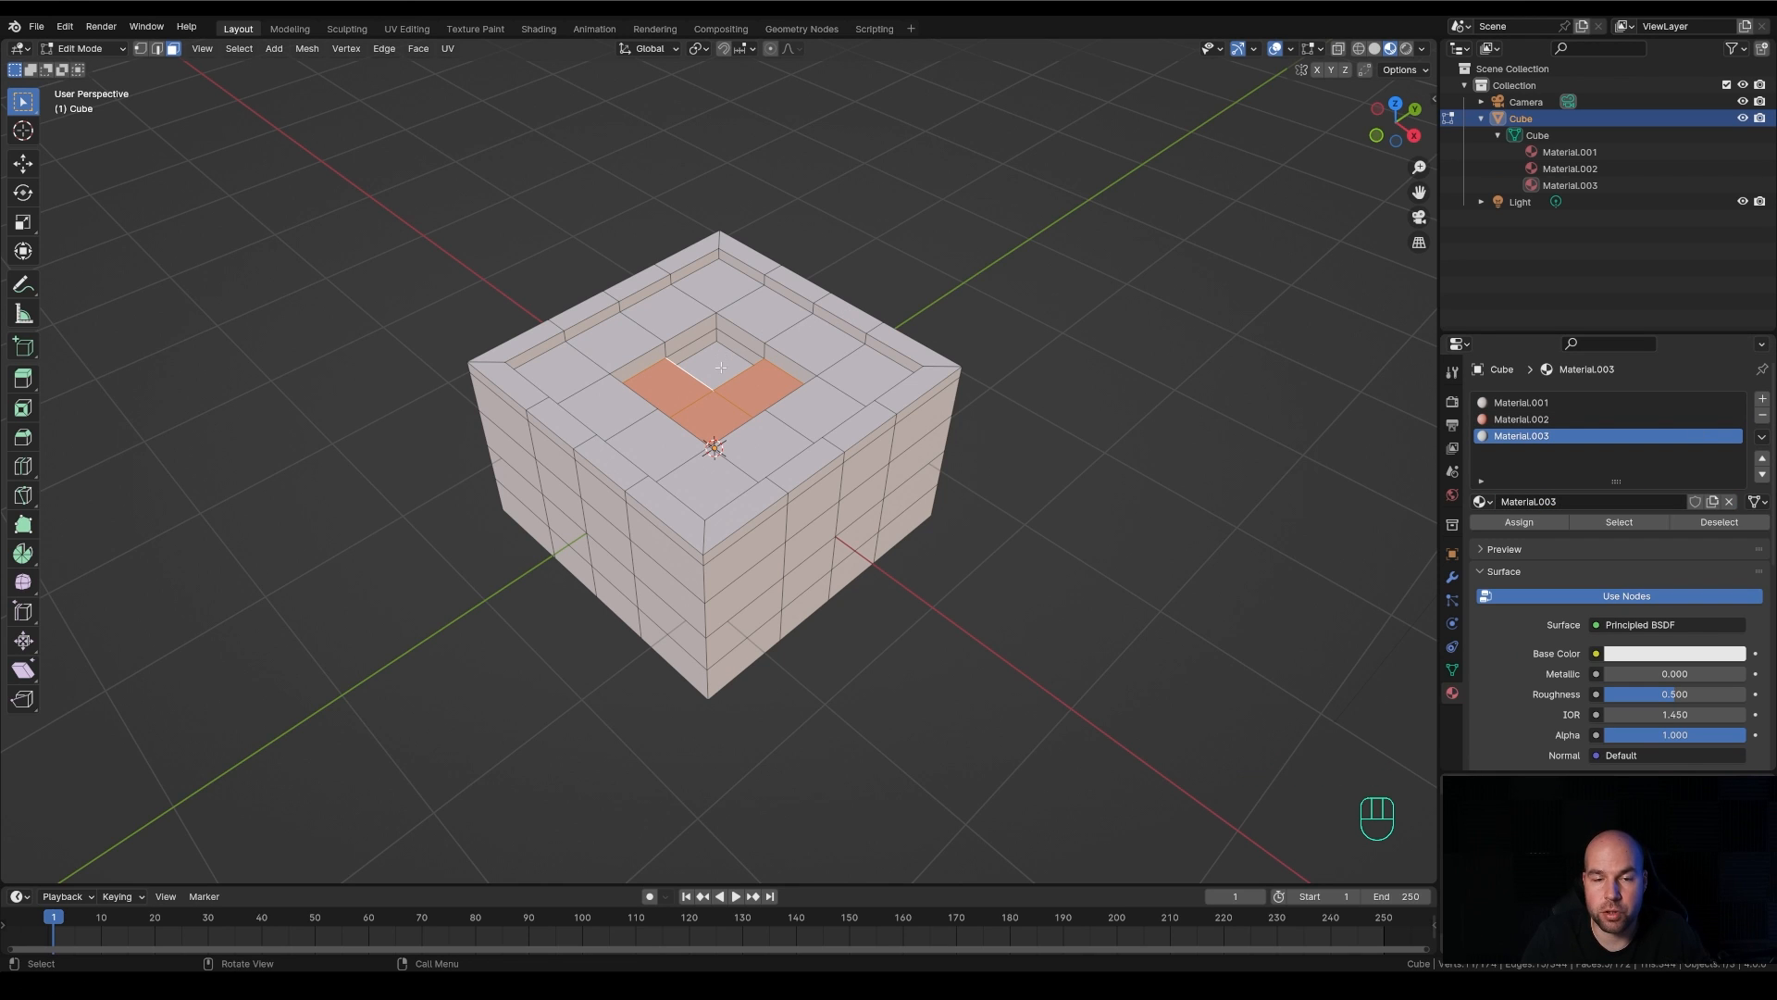
shift+click(755, 389)
click(709, 371)
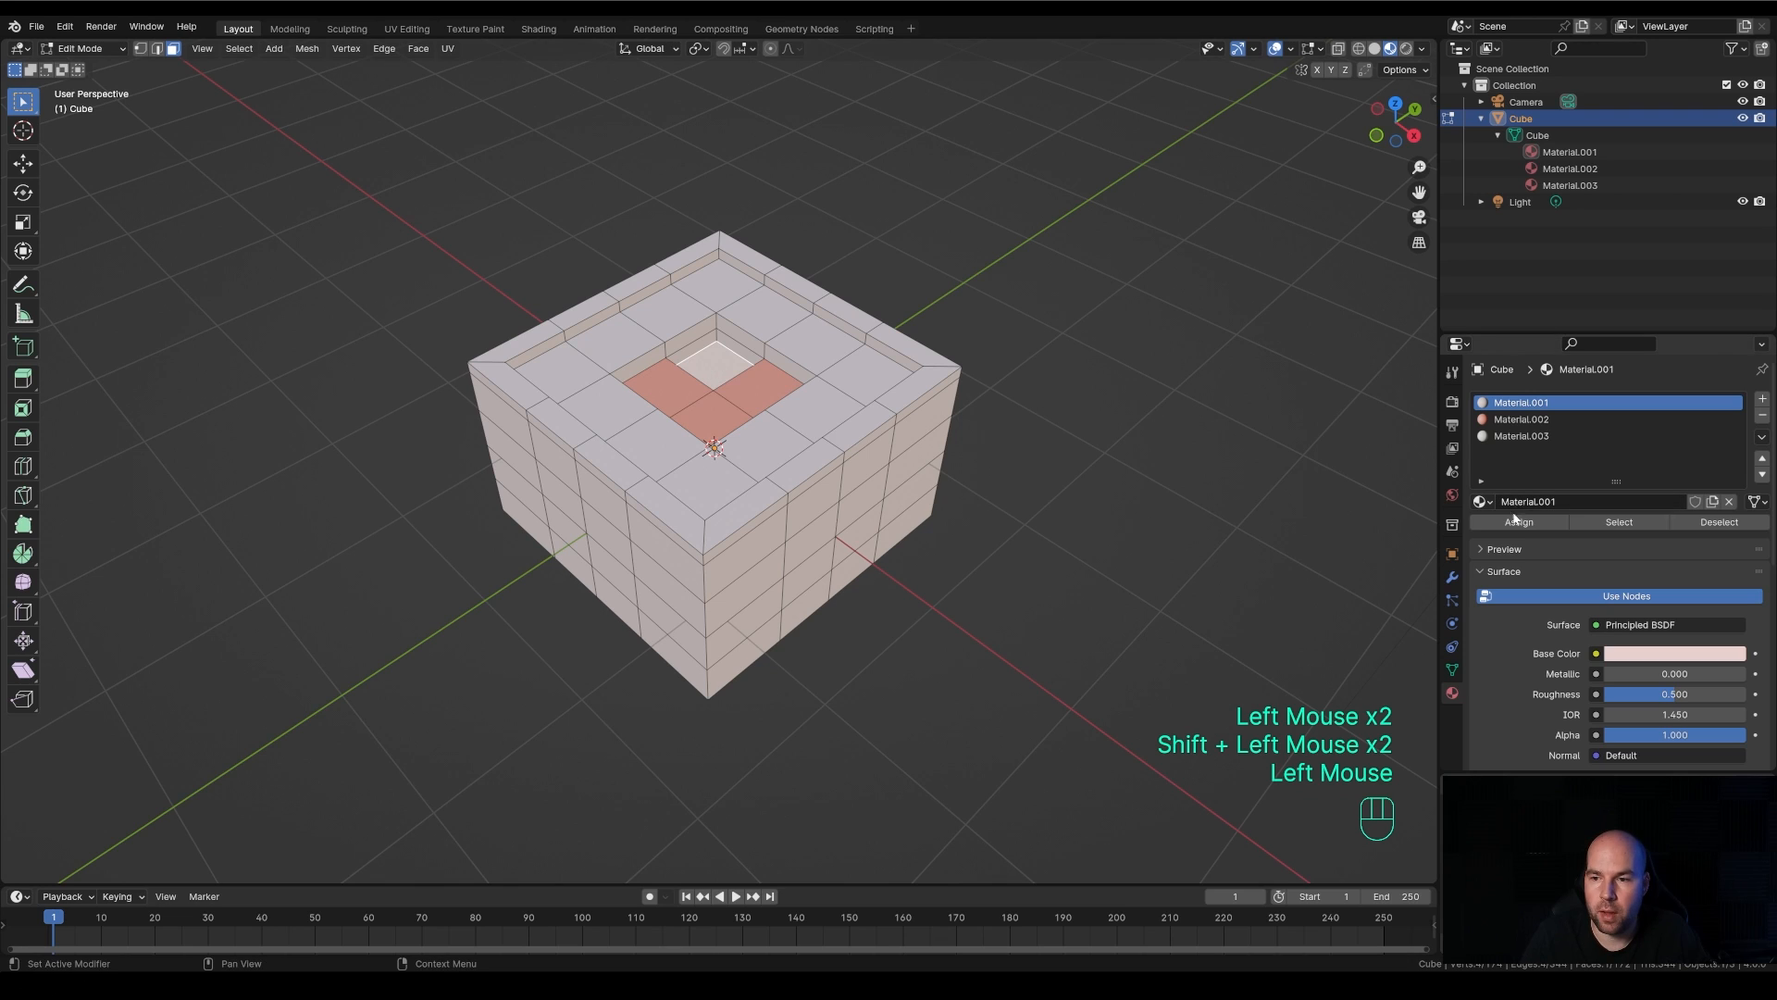
click(1524, 437)
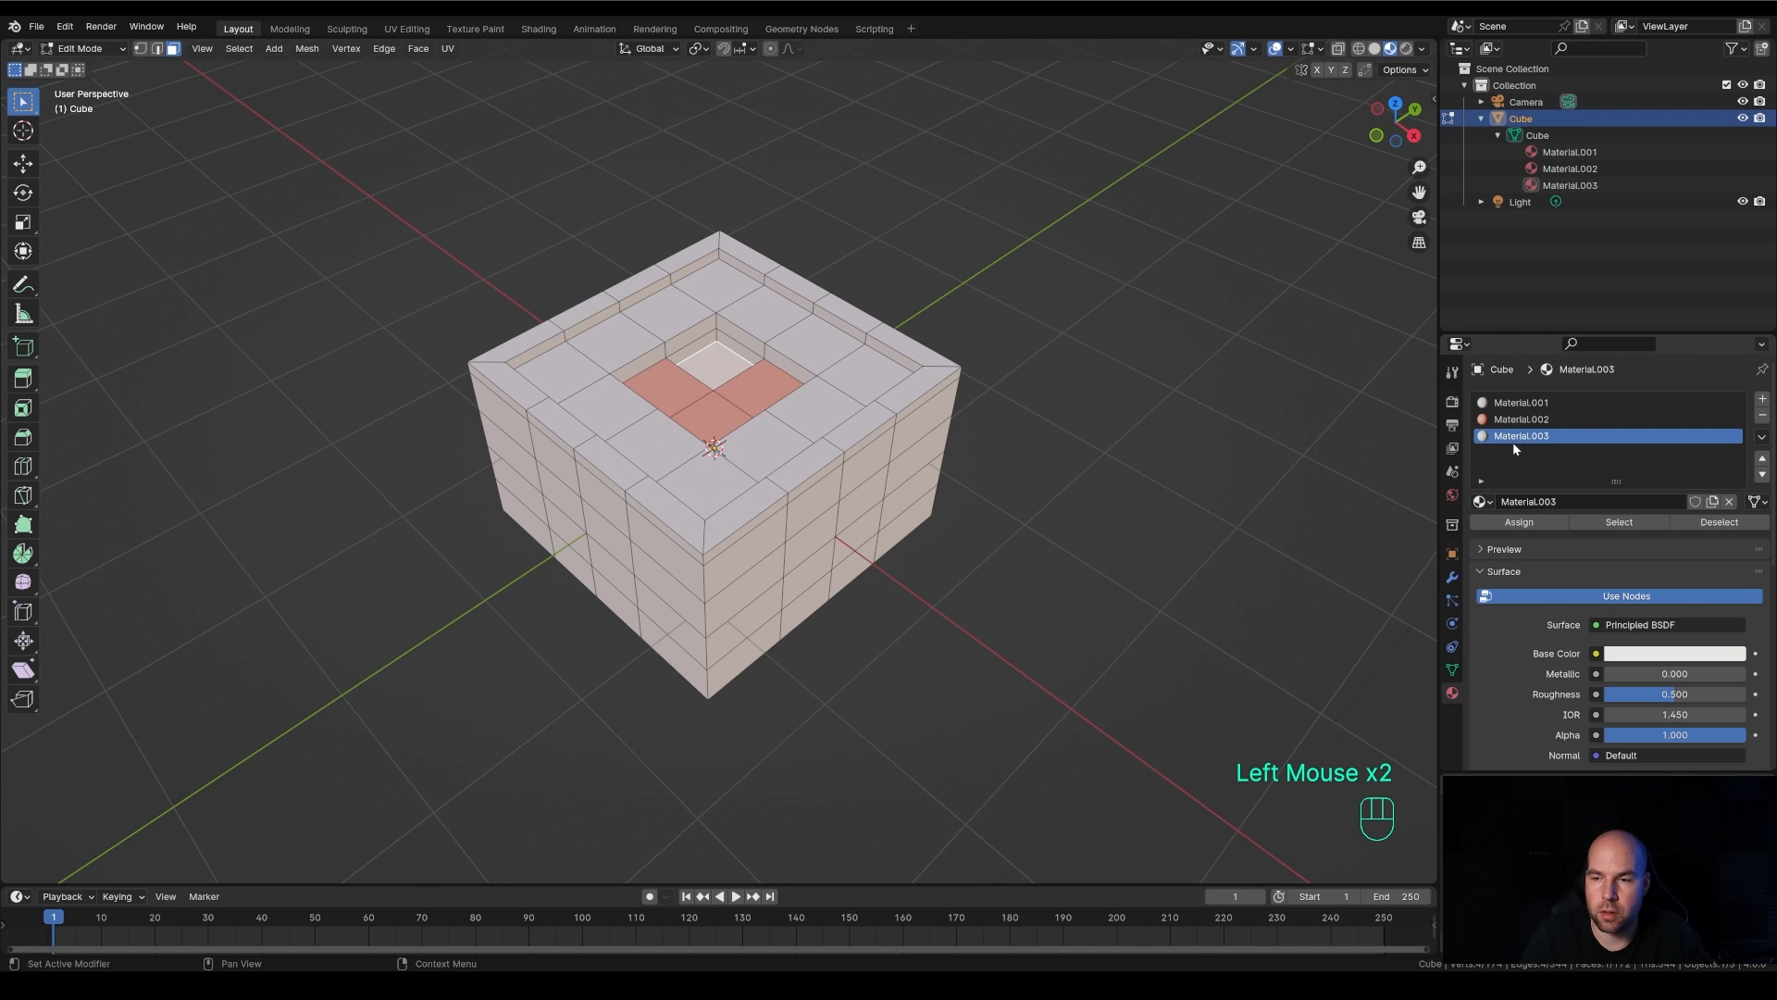
click(1504, 522)
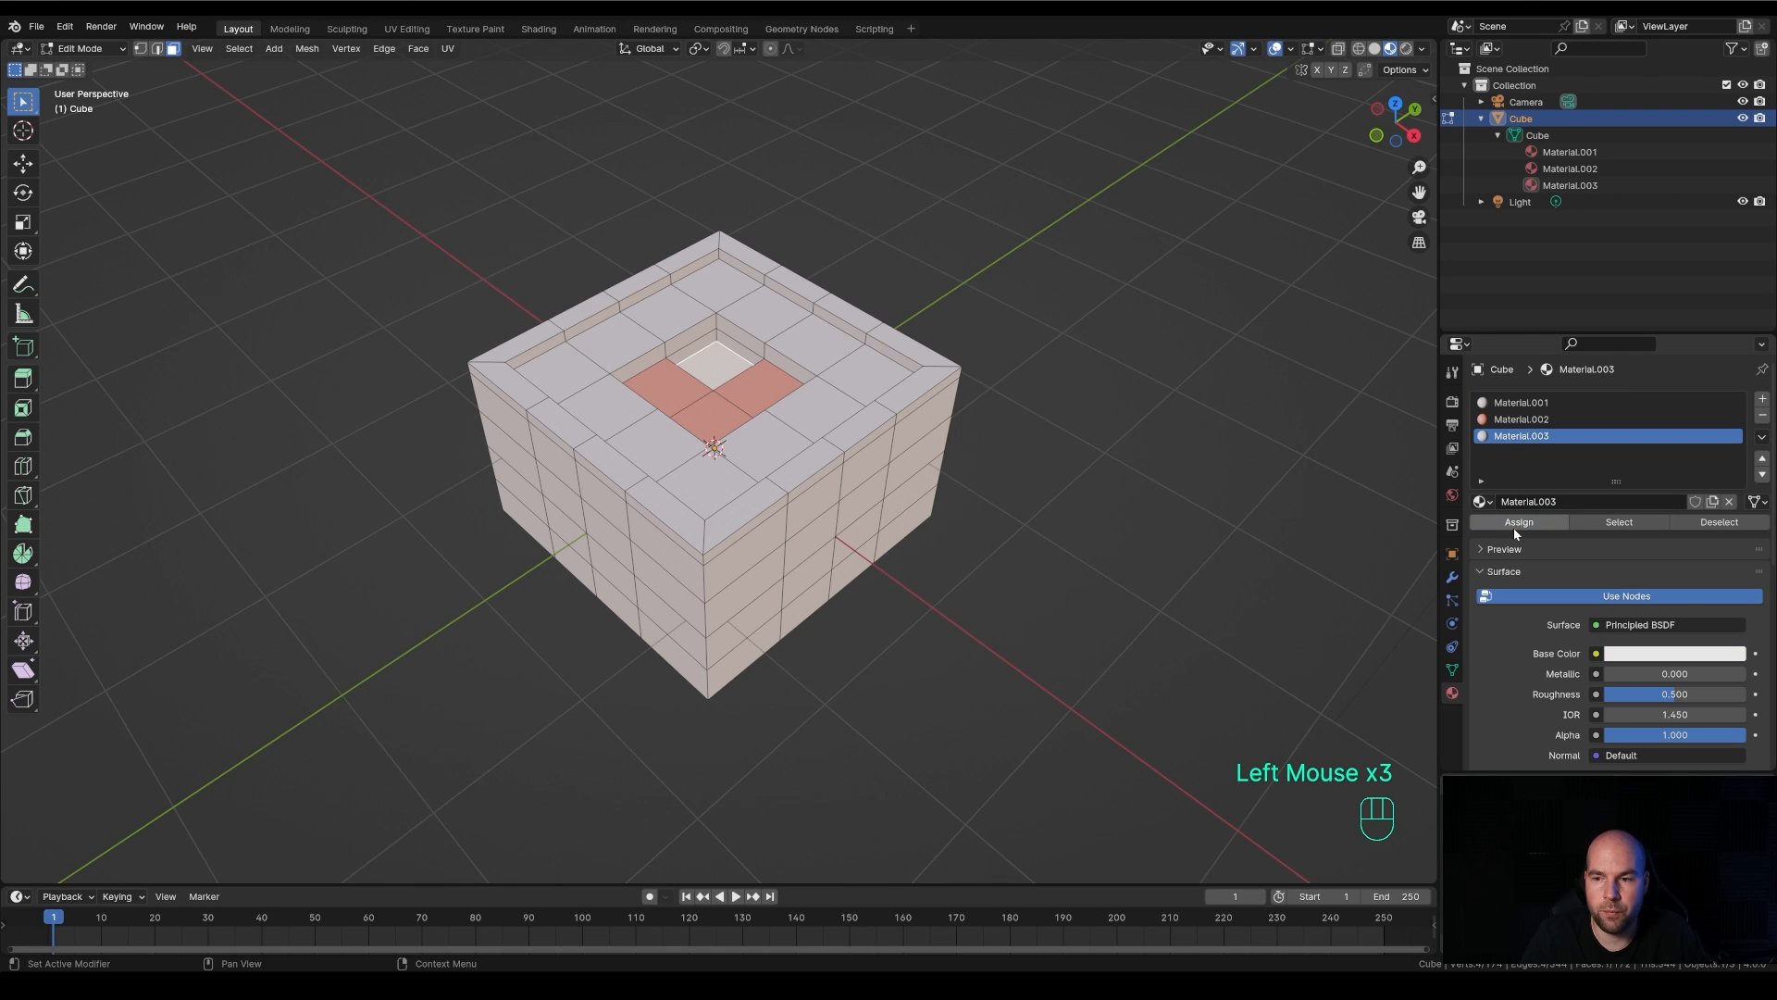
Set Material.003's base color to green with hue 0.367 and saturation 0.949, and darken it
click(1656, 655)
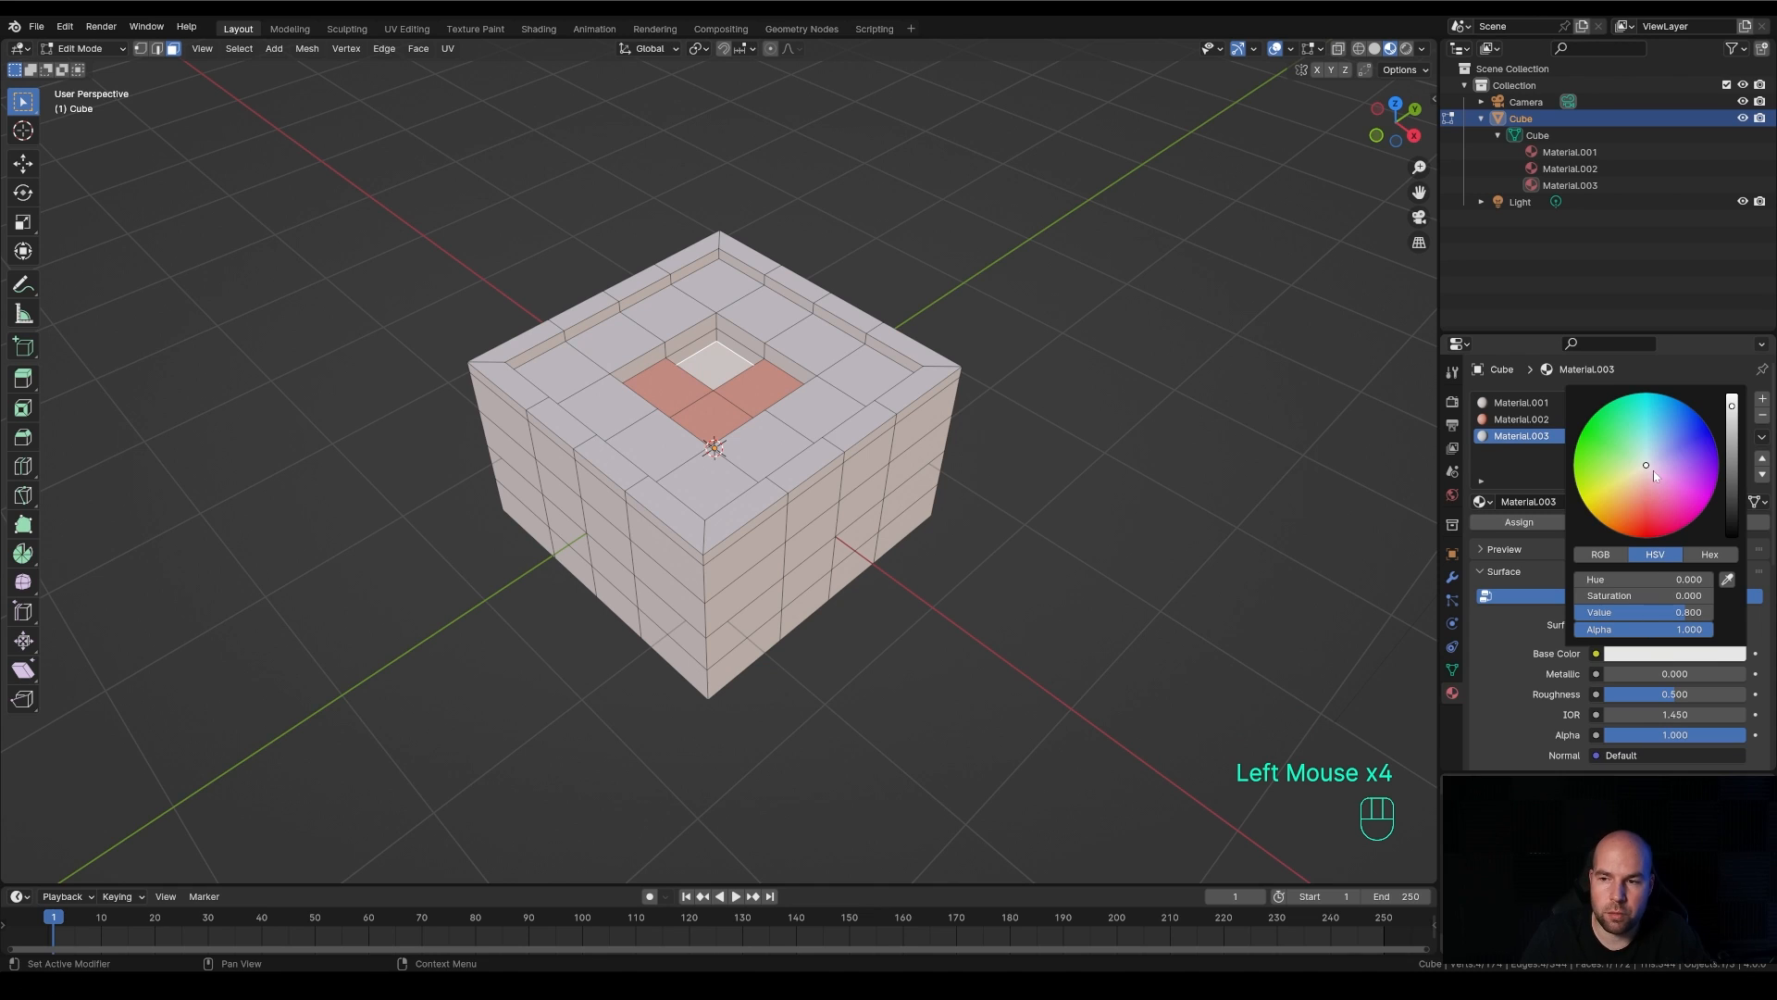
drag(1647, 463, 1610, 421)
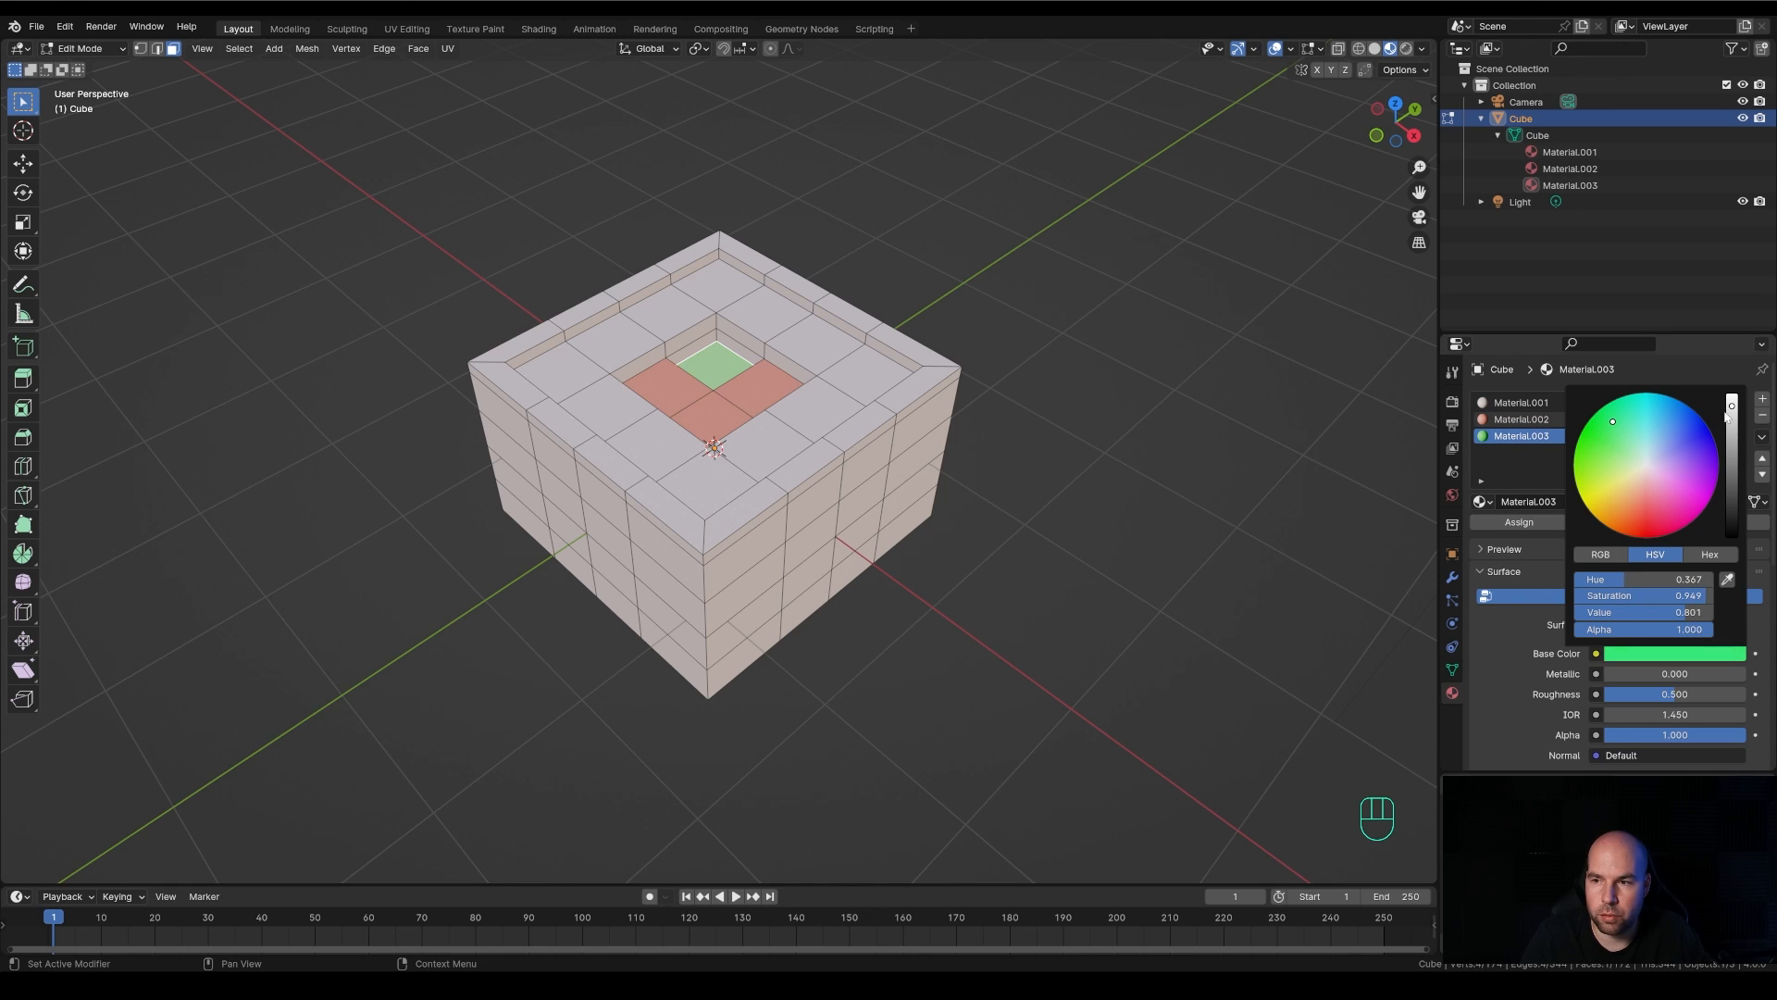
drag(1726, 417, 1731, 443)
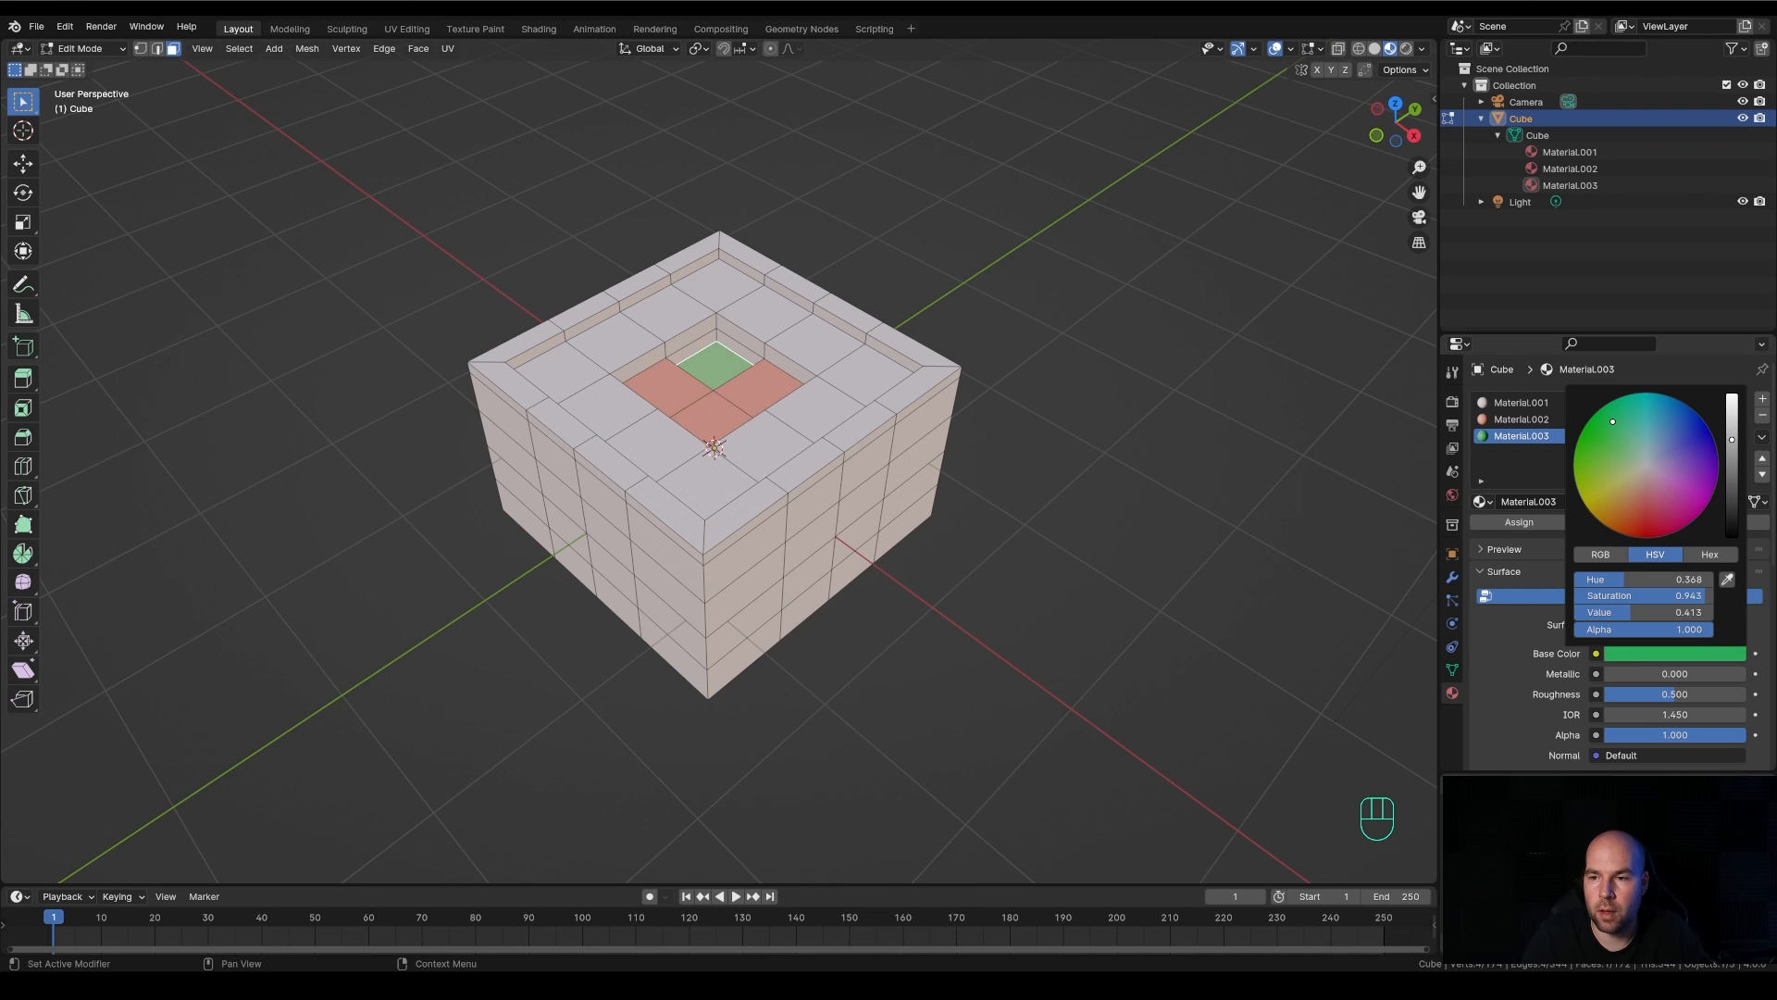
Add a fourth slot with a new material and assign it to the loop-selected outer side faces, upper rim and rim's inner walls
click(1764, 403)
click(1592, 502)
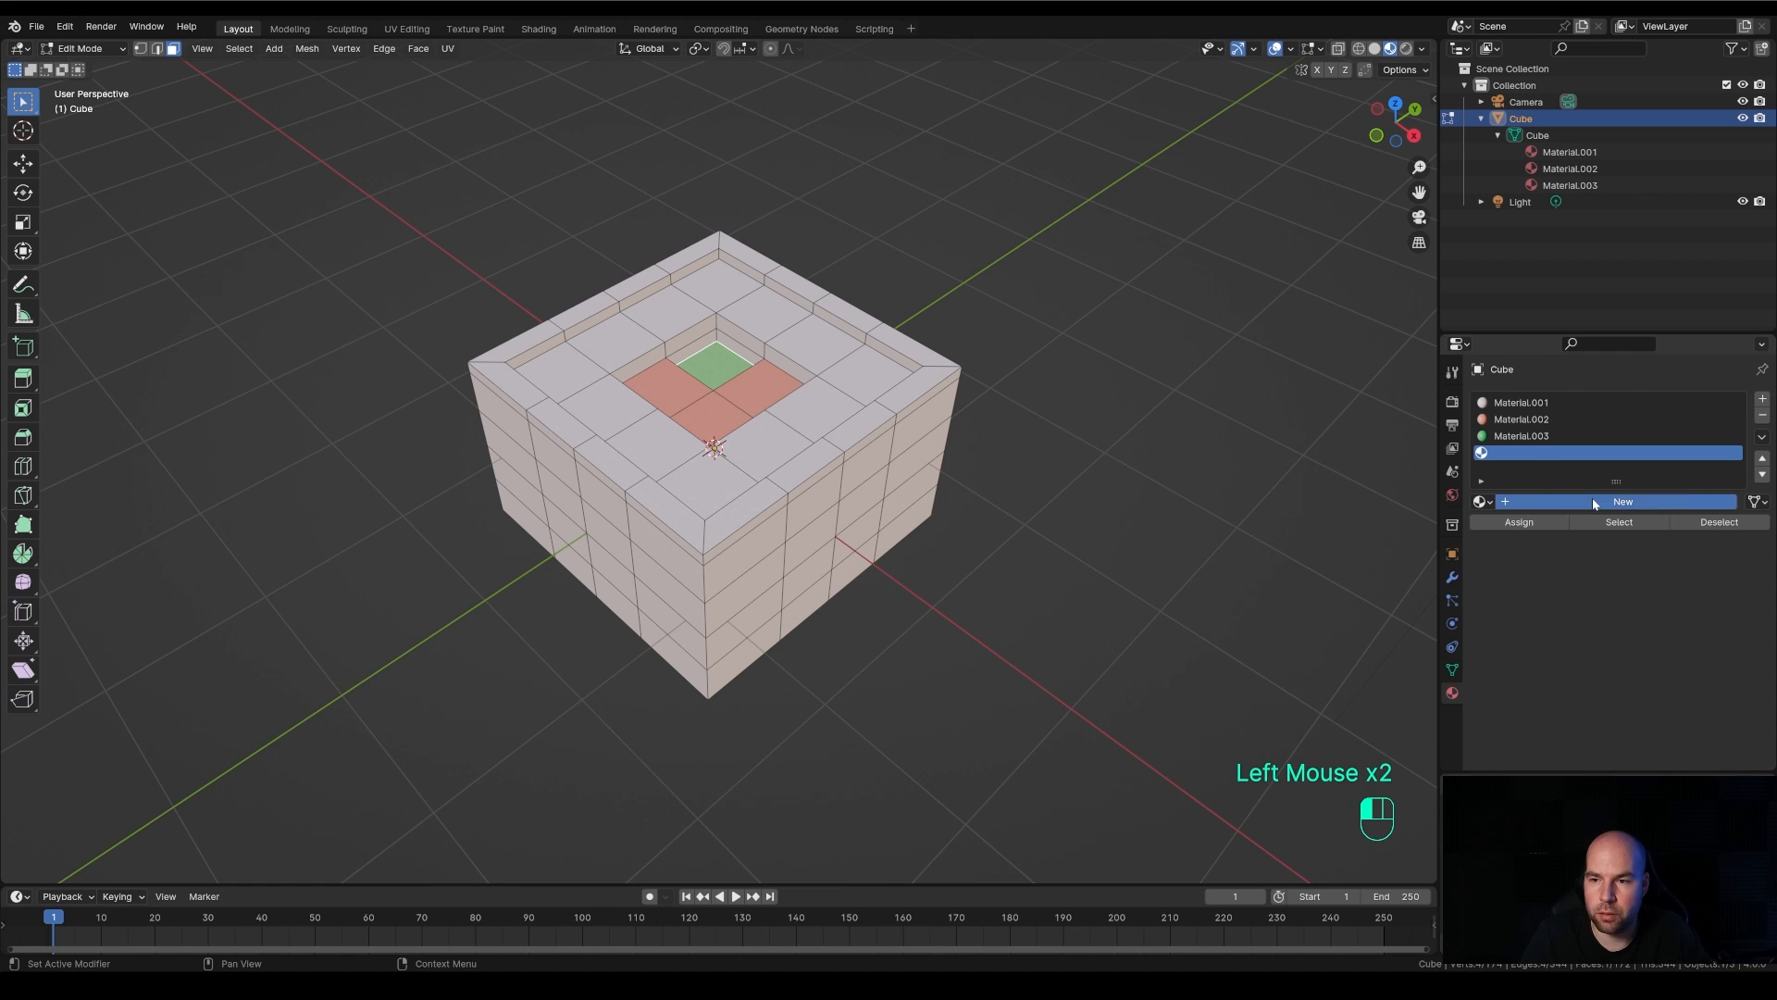
middle_drag(916, 446, 773, 492)
scroll(880, 462, down, 2)
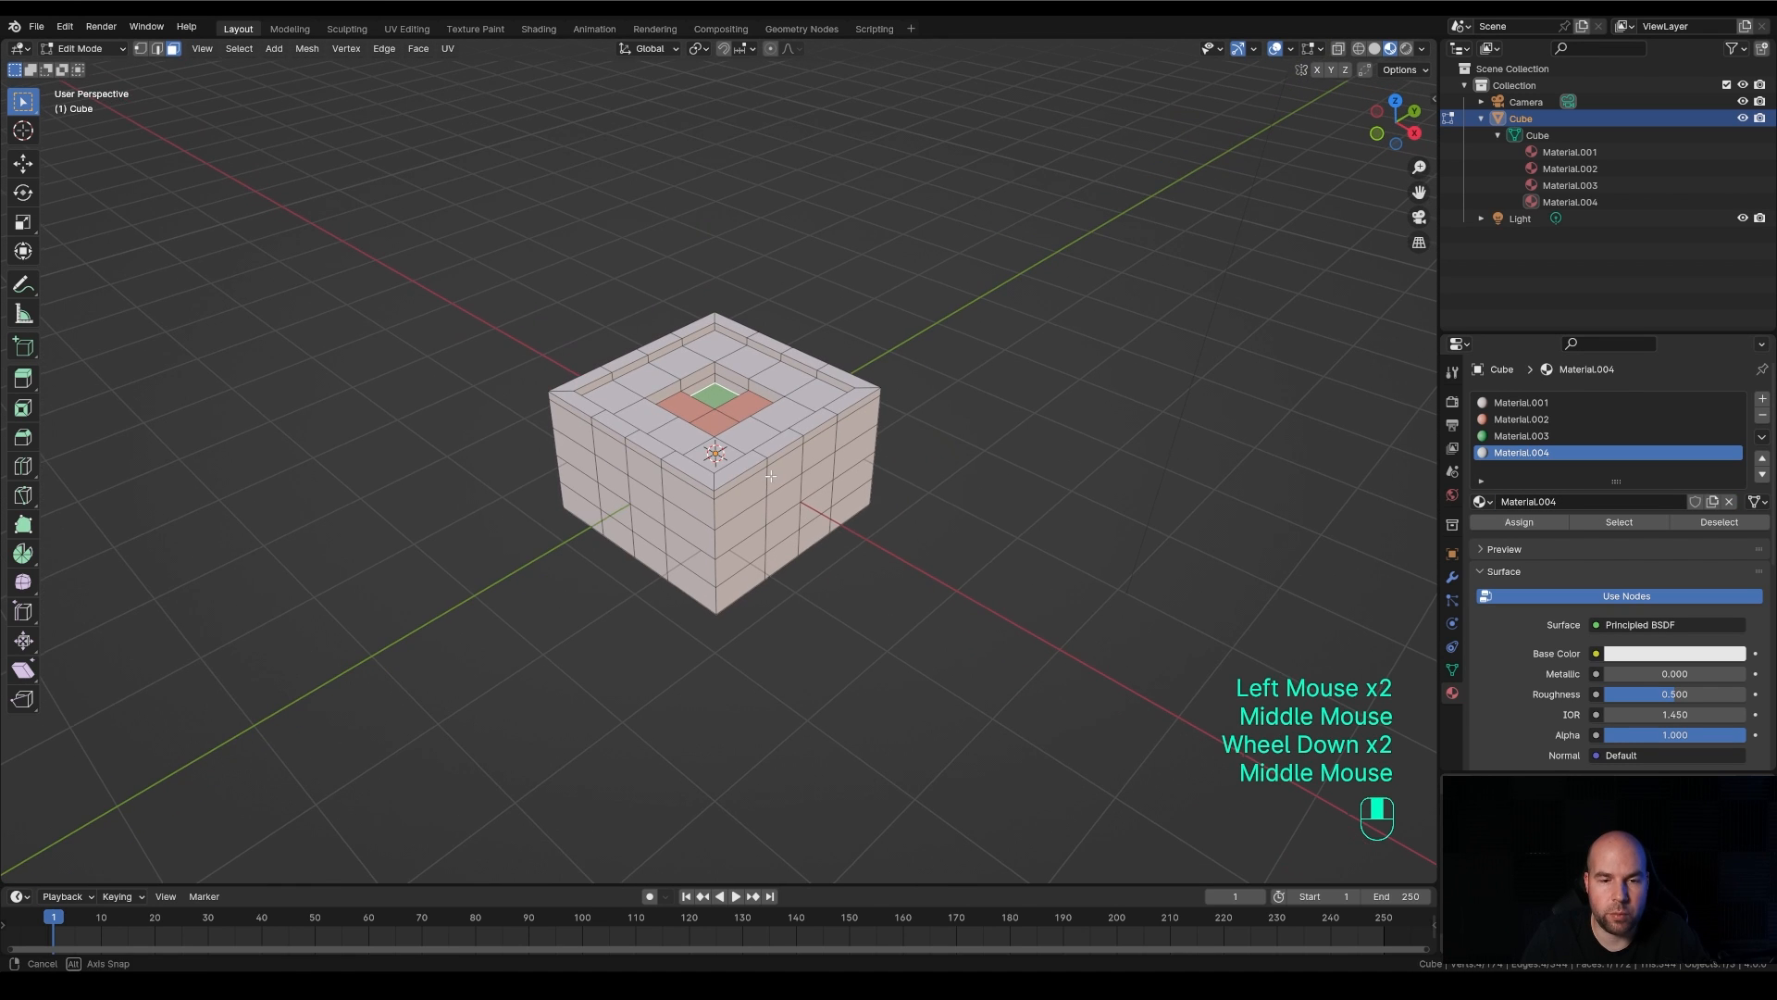
alt+click(718, 598)
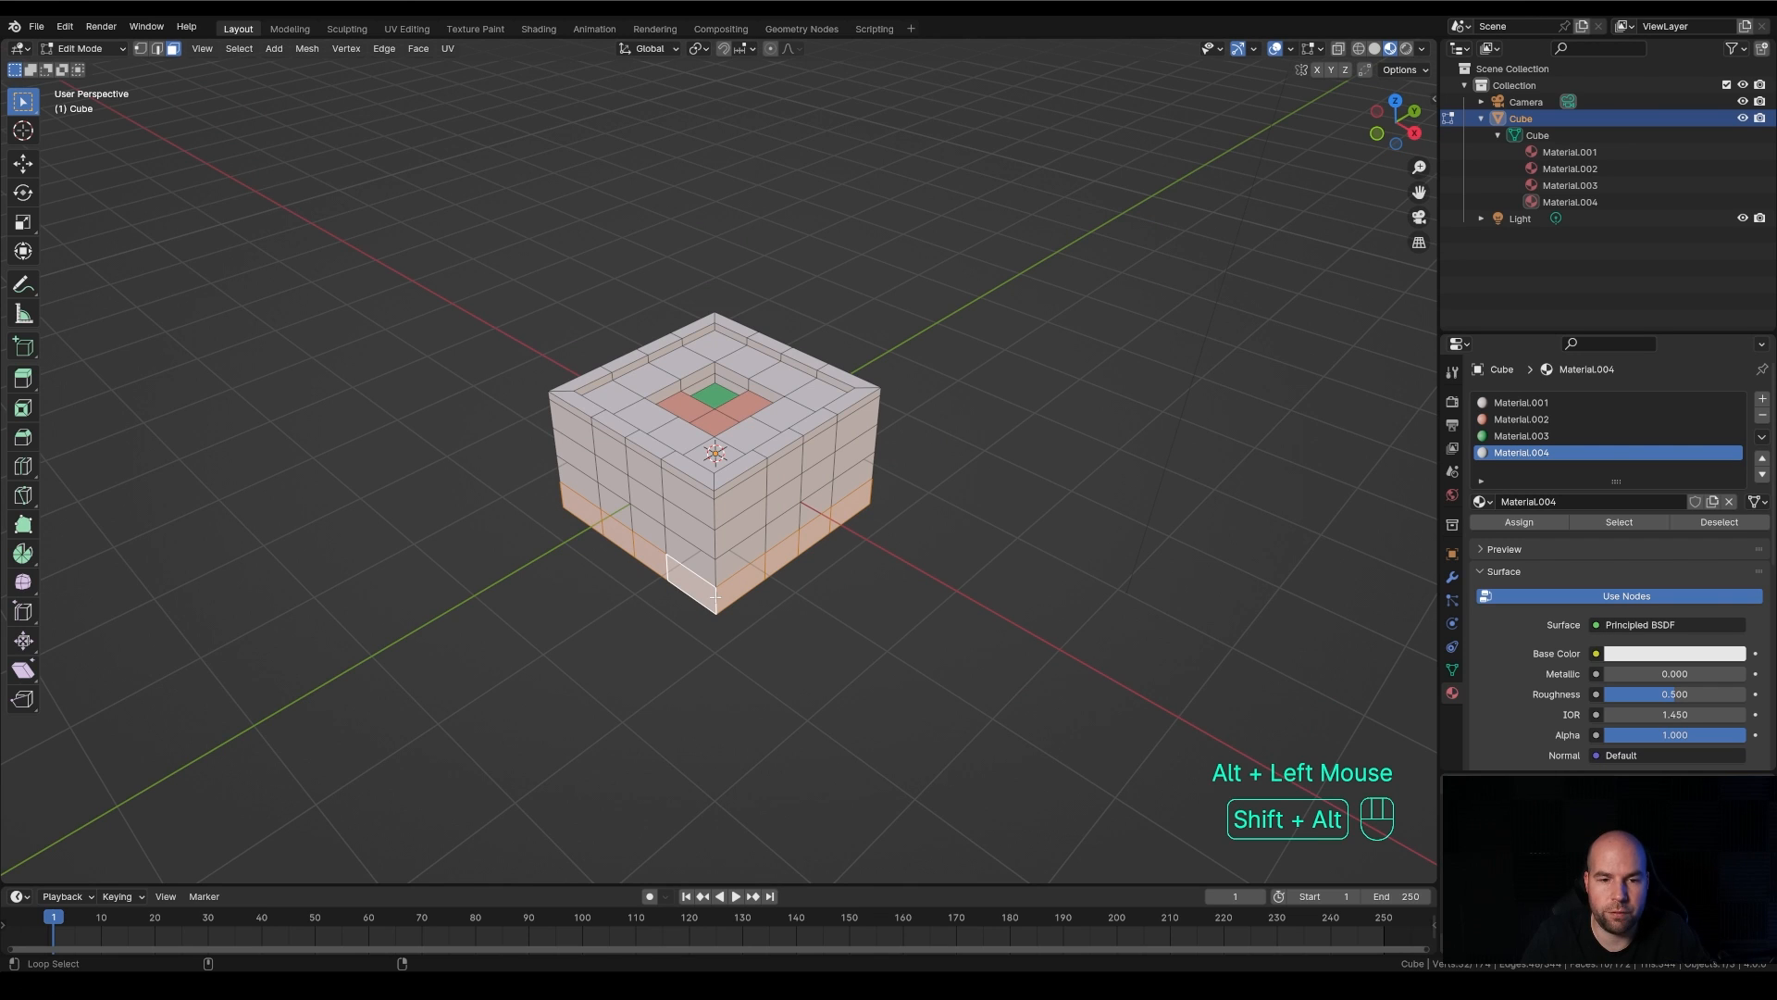
alt+shift+click(717, 547)
alt+shift+click(717, 546)
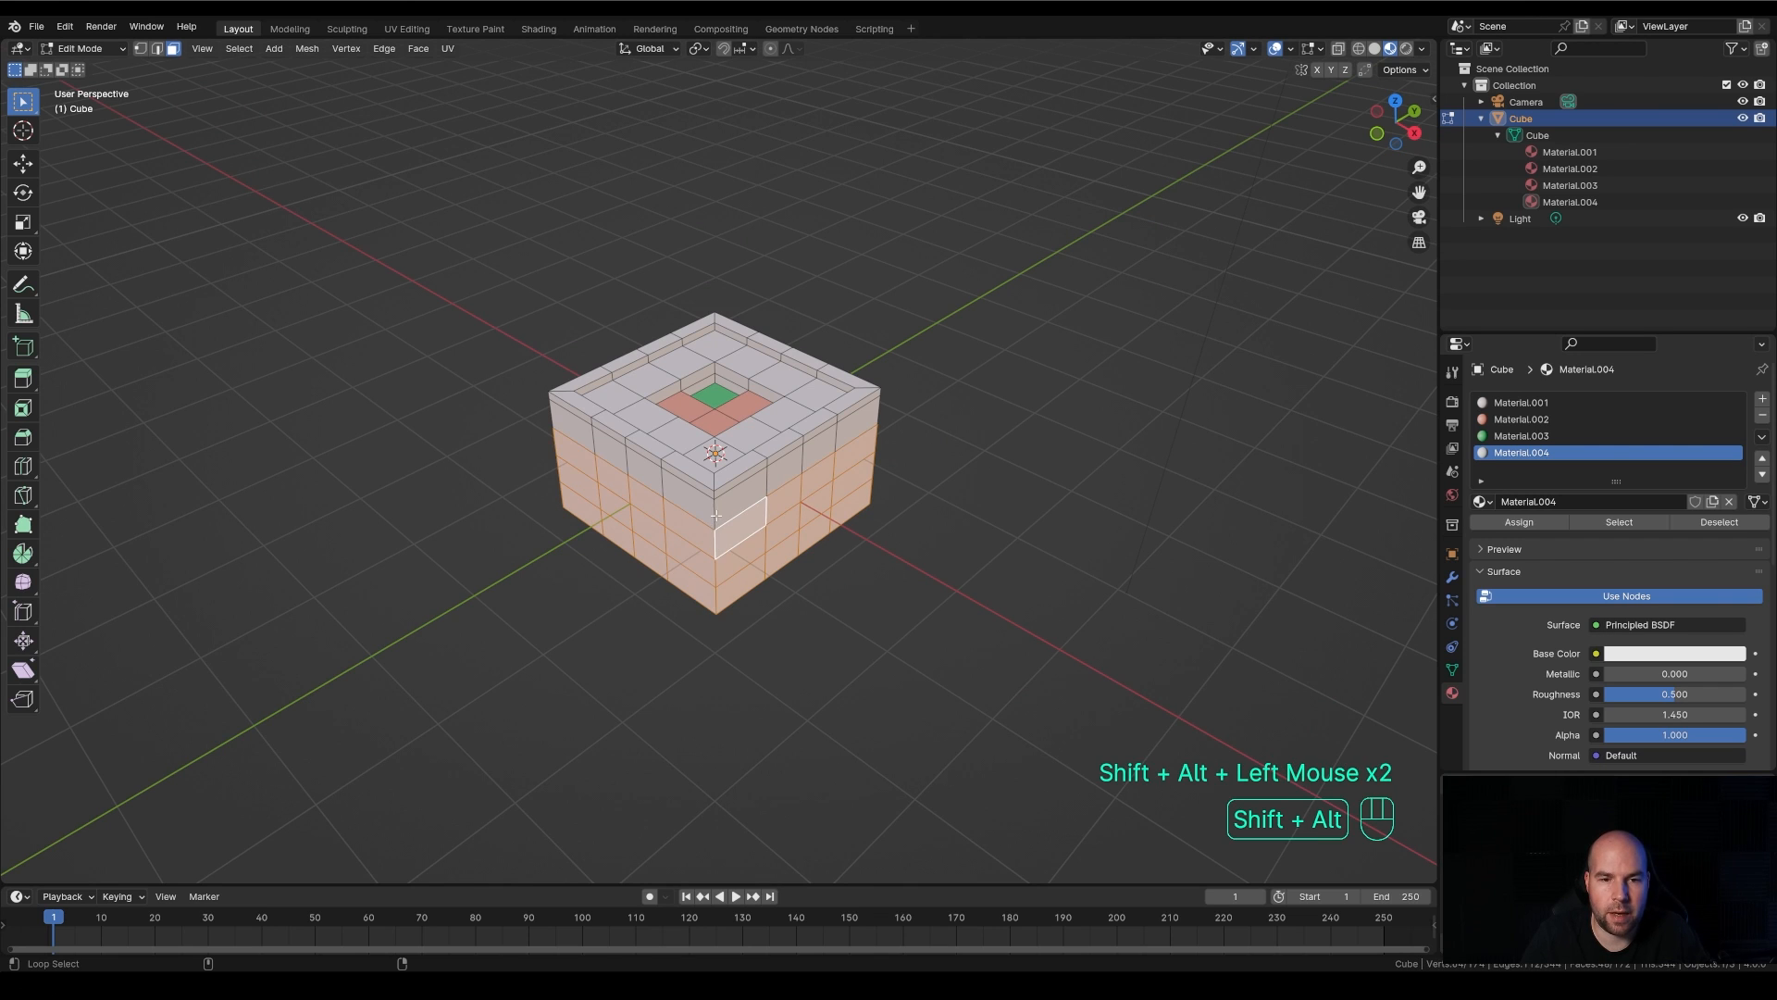
alt+shift+click(715, 520)
alt+shift+click(713, 492)
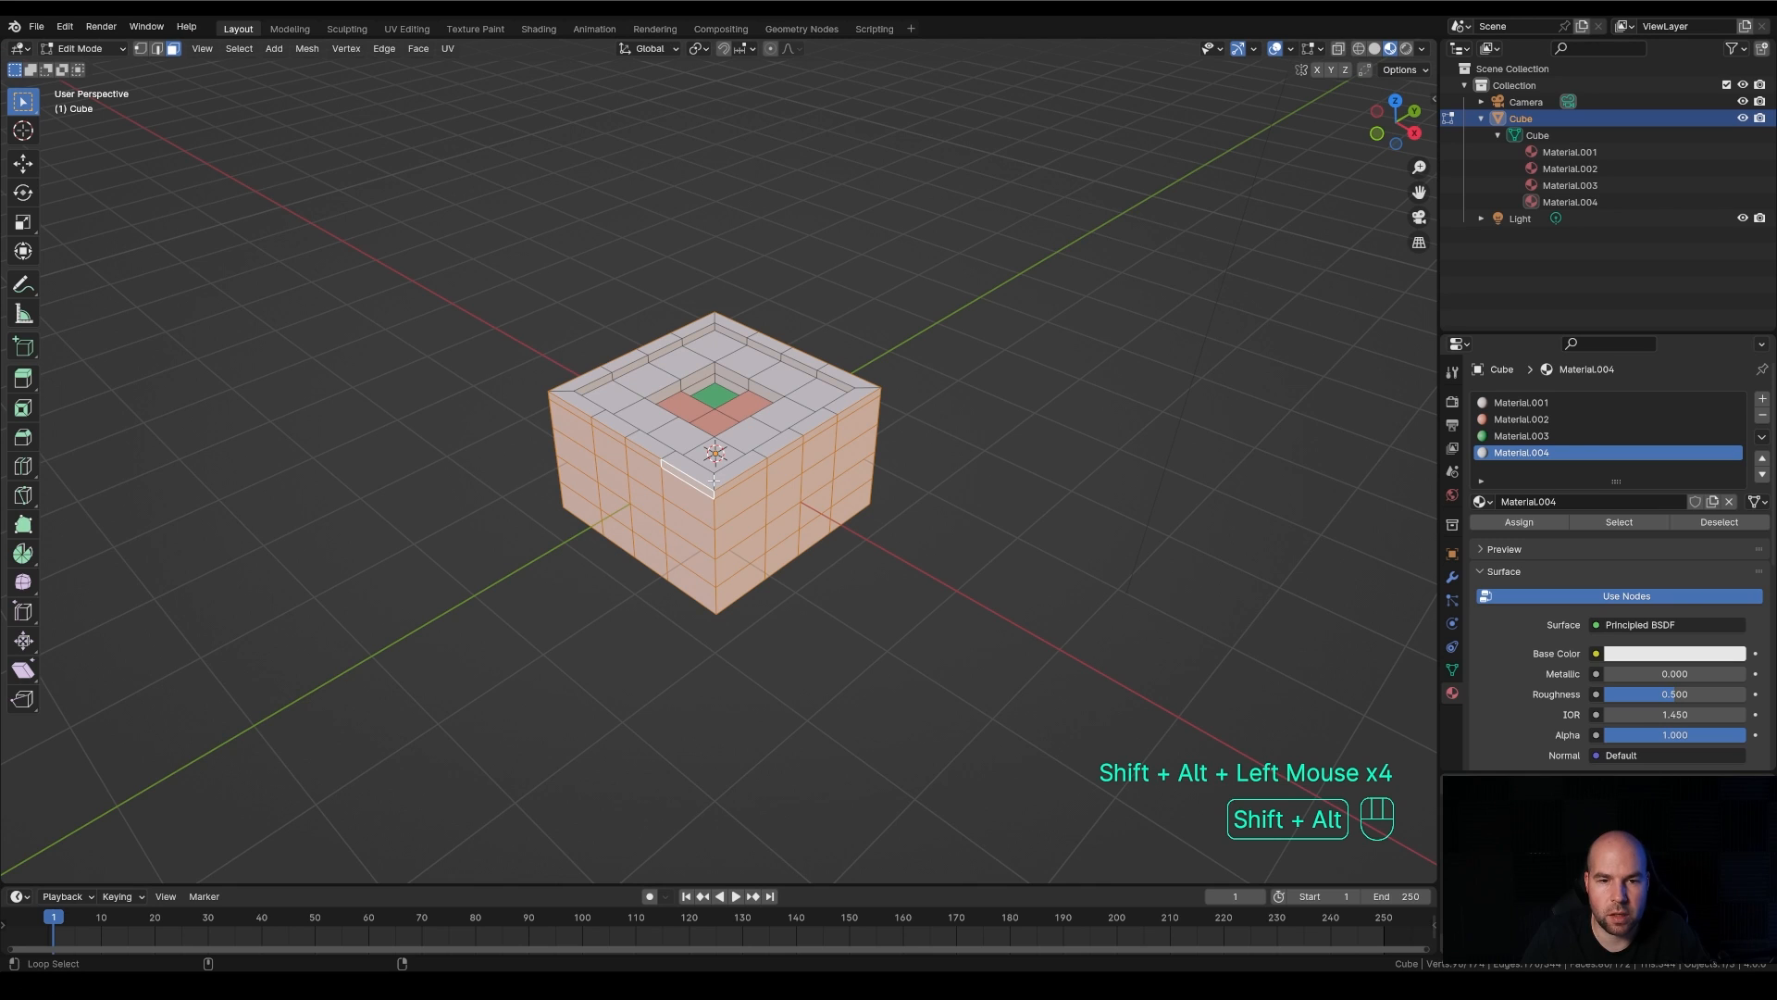
alt+shift+click(714, 474)
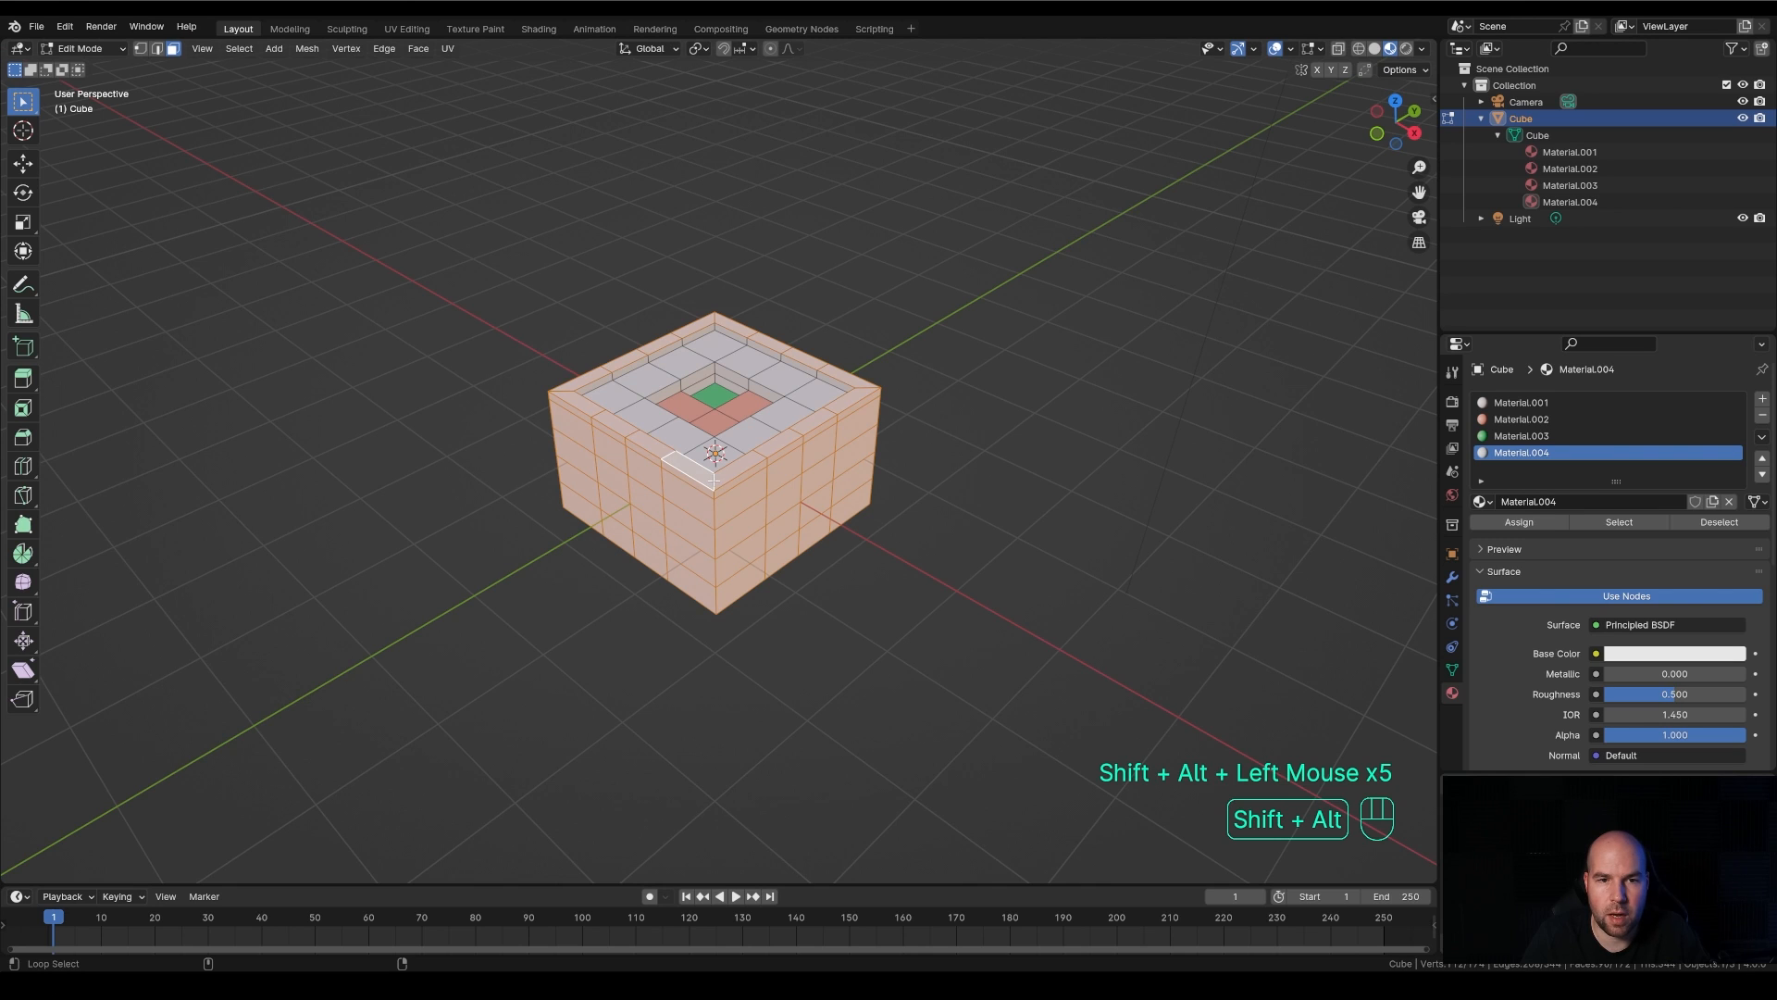
alt+shift+click(714, 327)
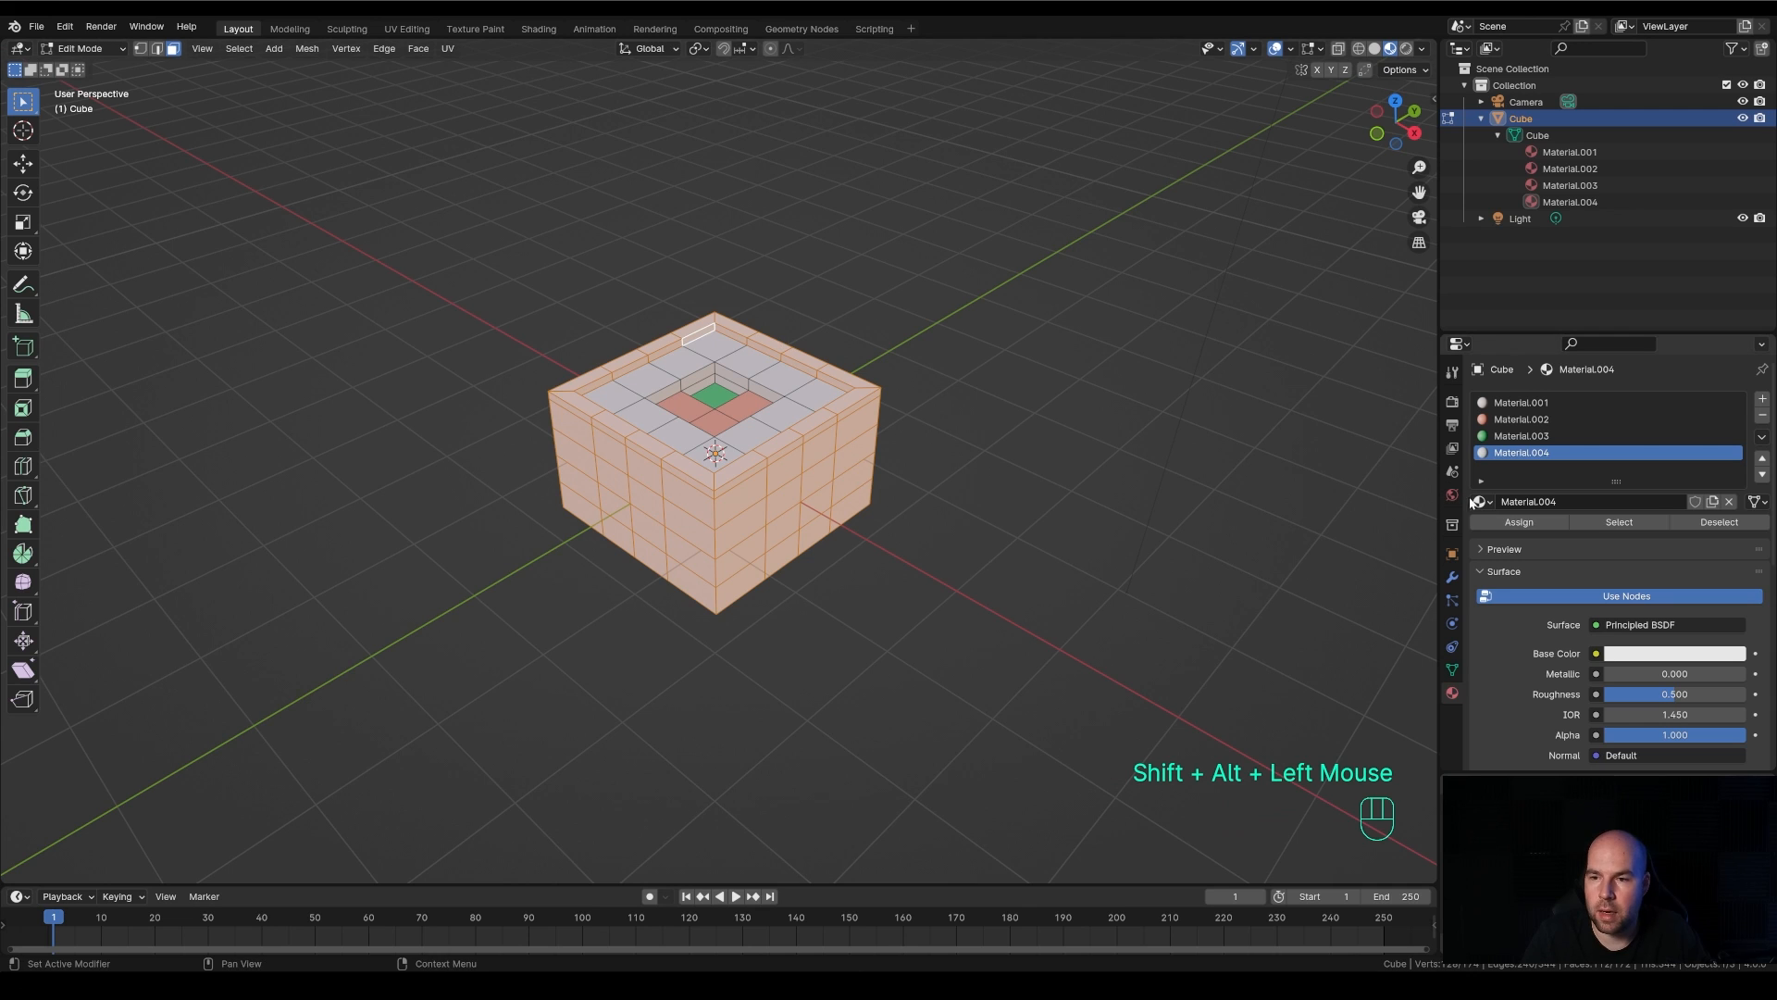
click(1494, 524)
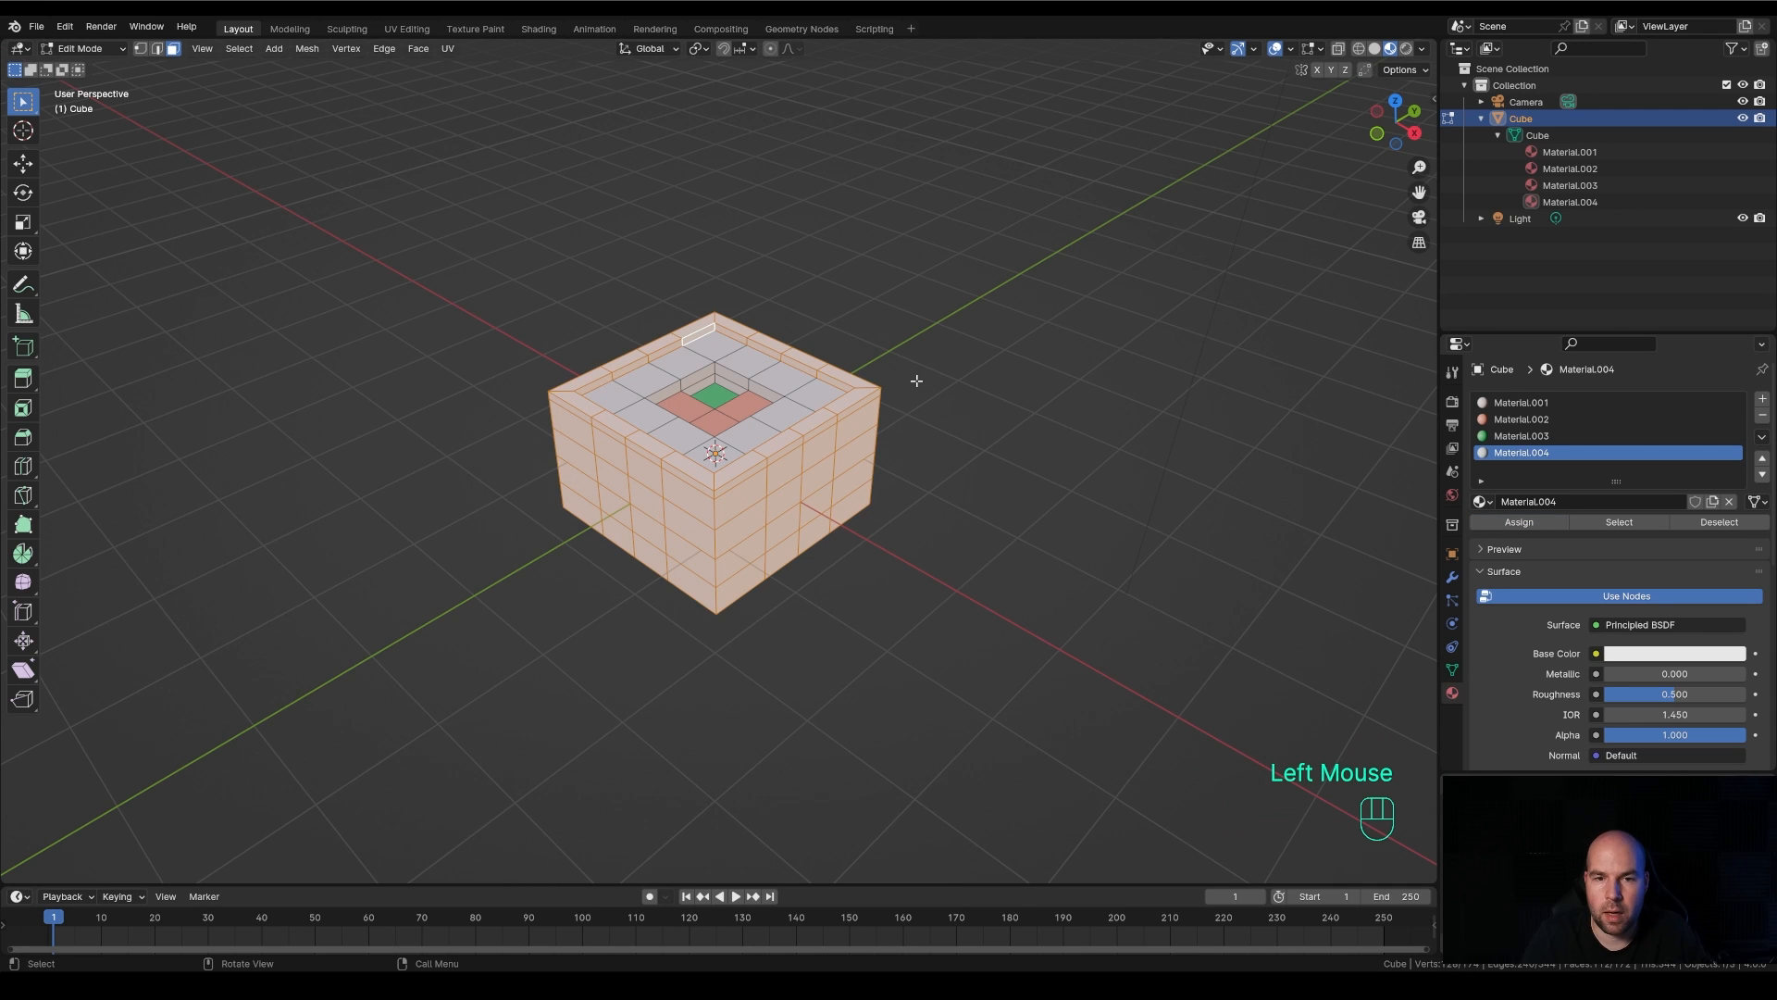
Return to Object Mode and set Material.004's base color to a darker green with hue 0.388, saturation 0.929 and value 0.405
key(Tab)
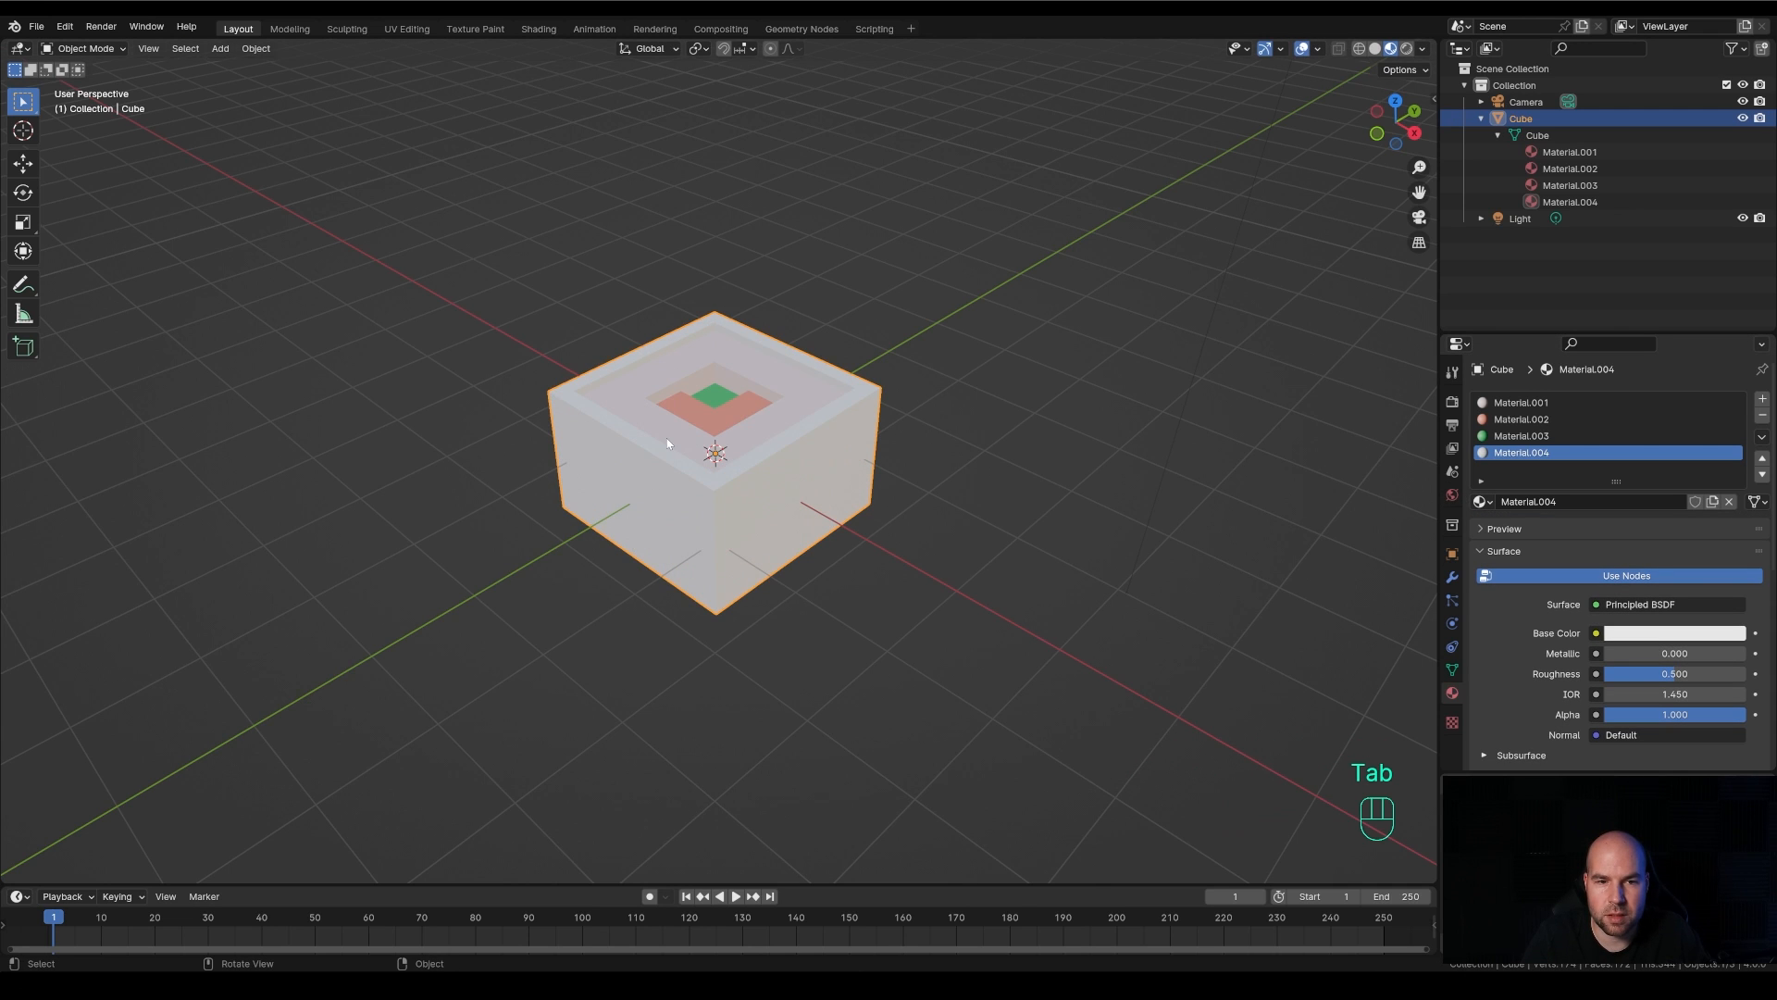
scroll(666, 437, up, 2)
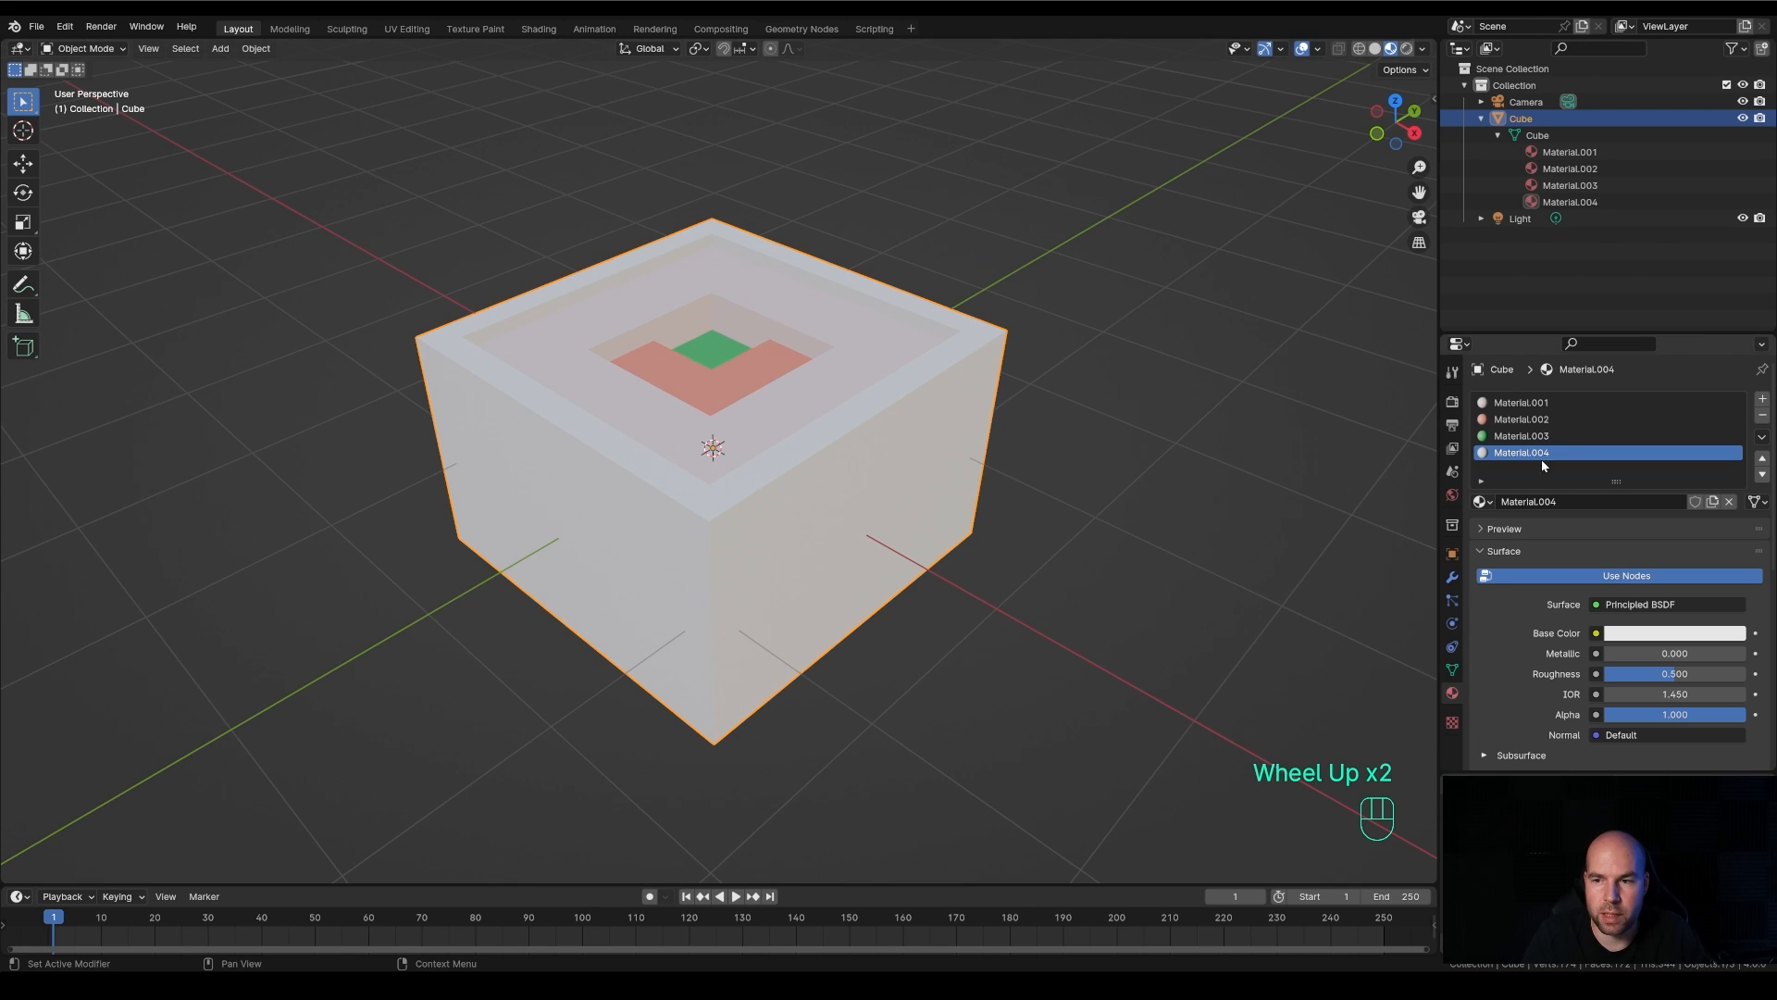
click(1663, 633)
mouse_move(1635, 428)
mouse_down()
mouse_move(1624, 396)
mouse_move(1601, 423)
mouse_up()
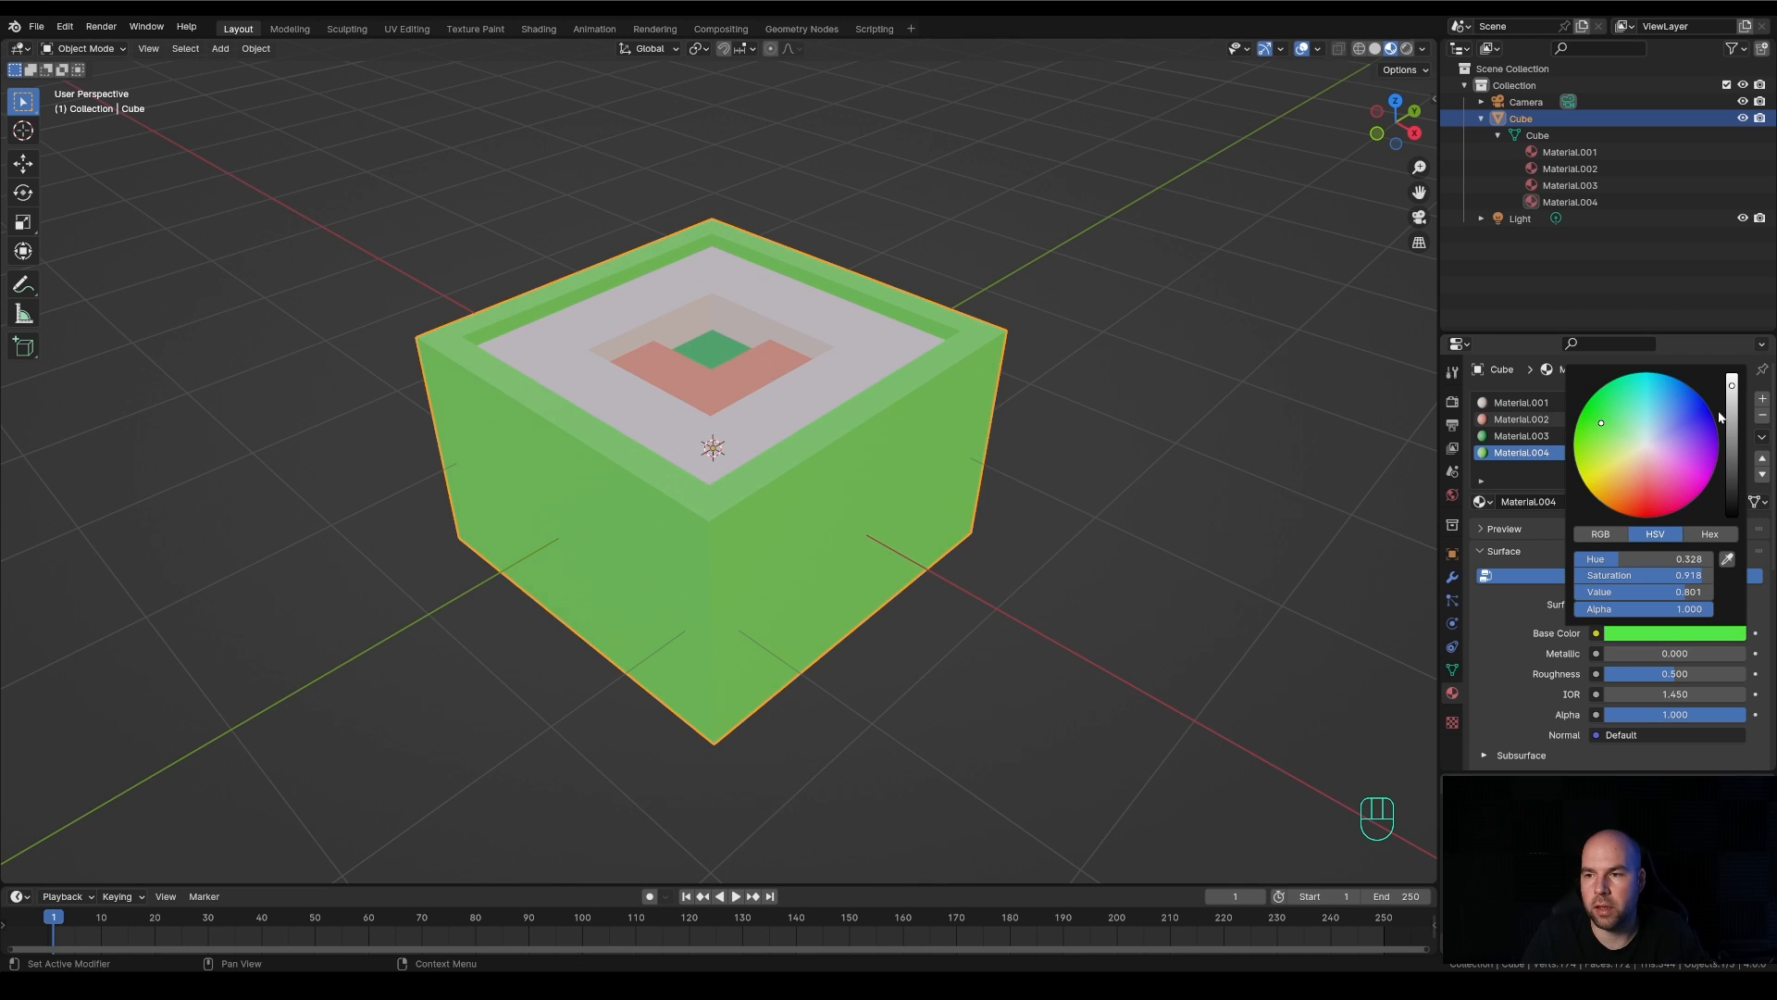
drag(1601, 423, 1621, 402)
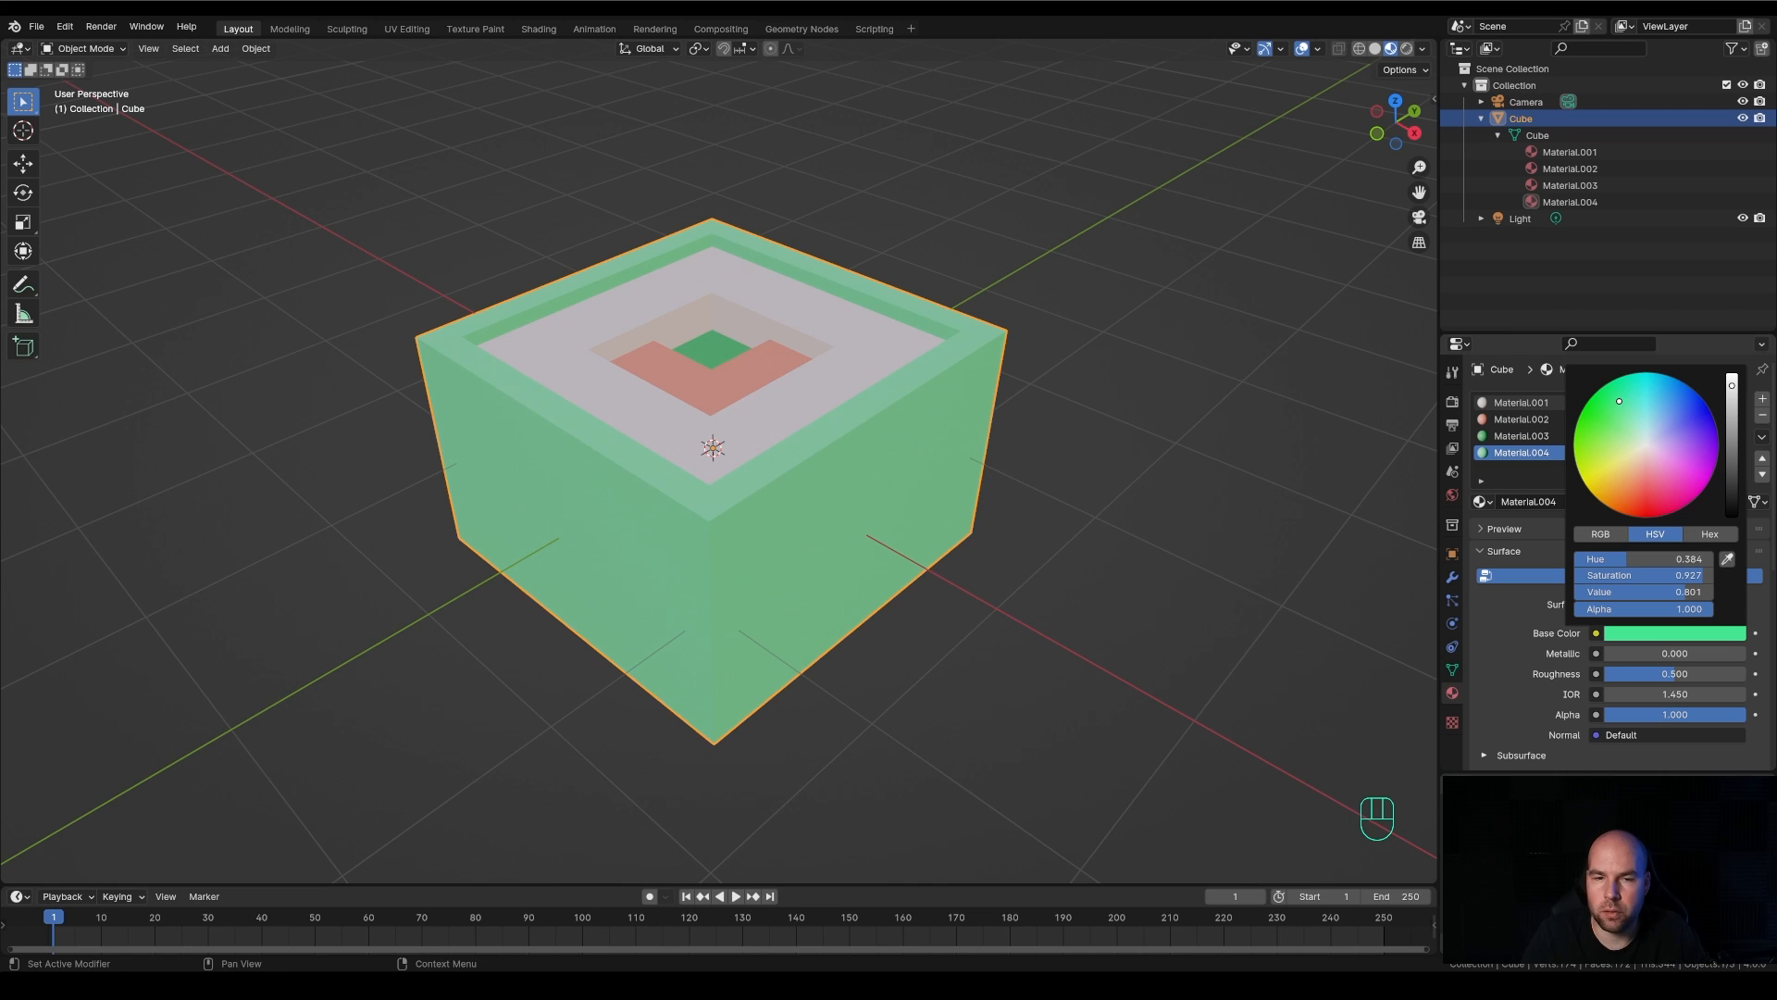
drag(1732, 389, 1732, 421)
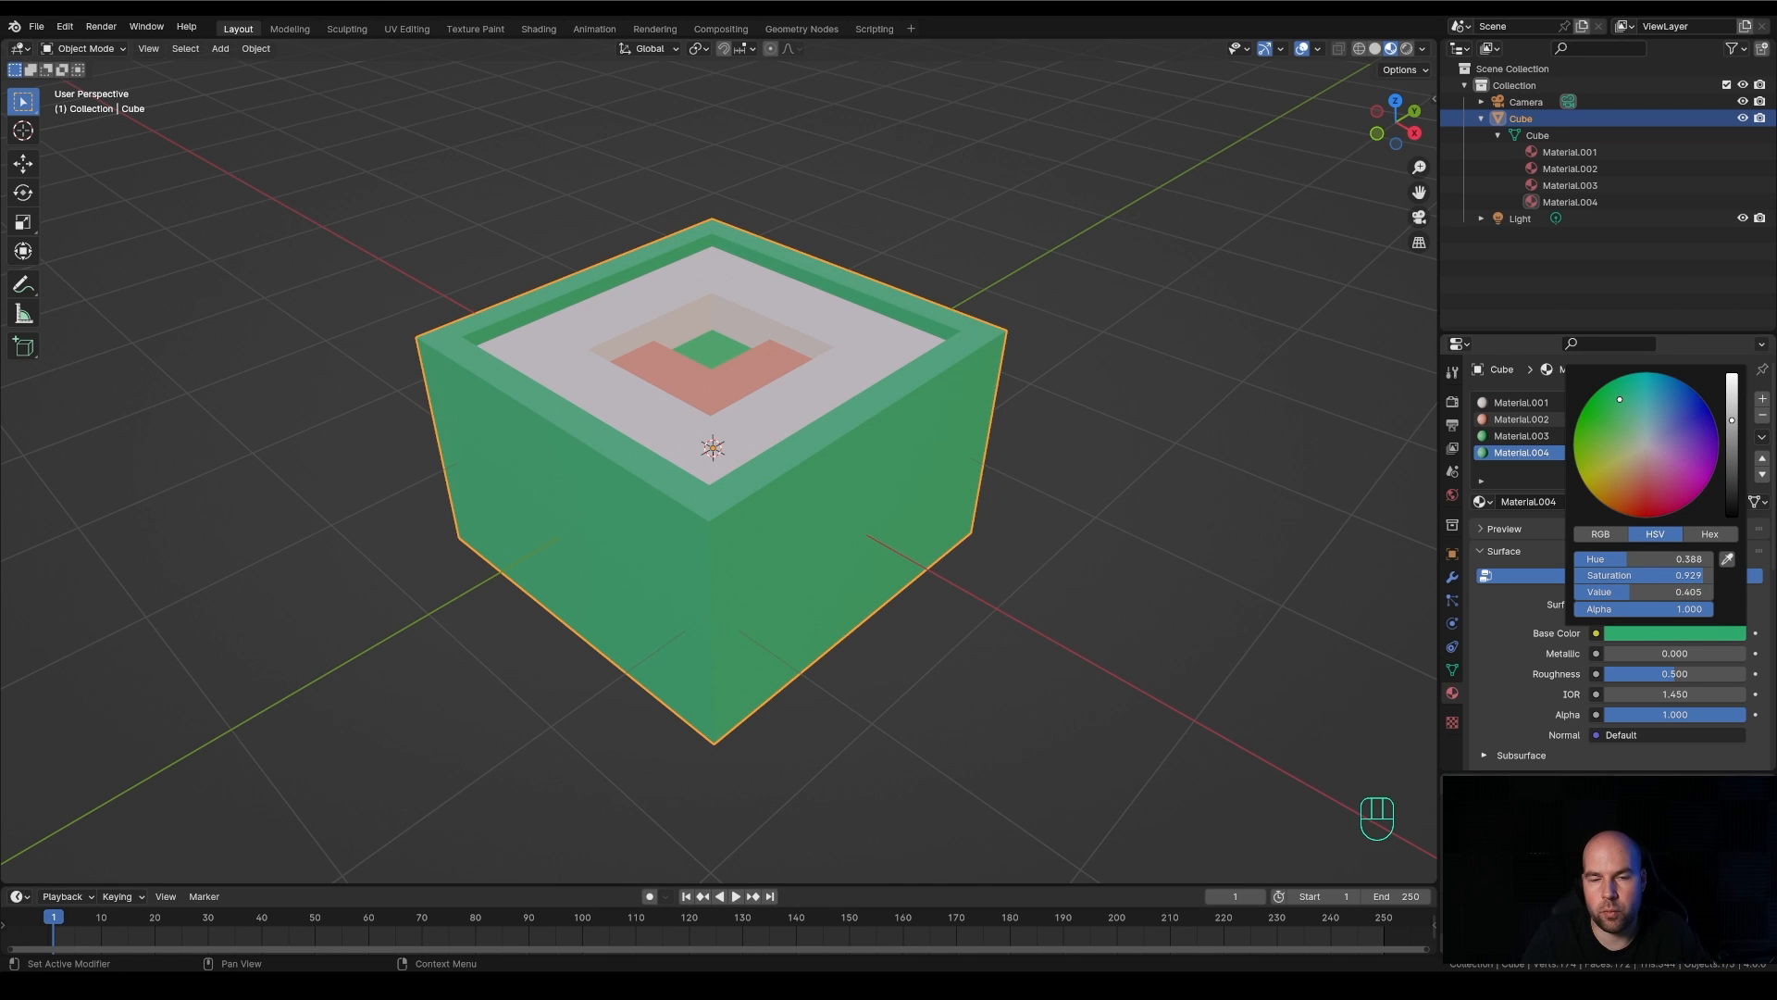
scroll(836, 436, down, 2)
middle_drag(970, 374, 944, 488)
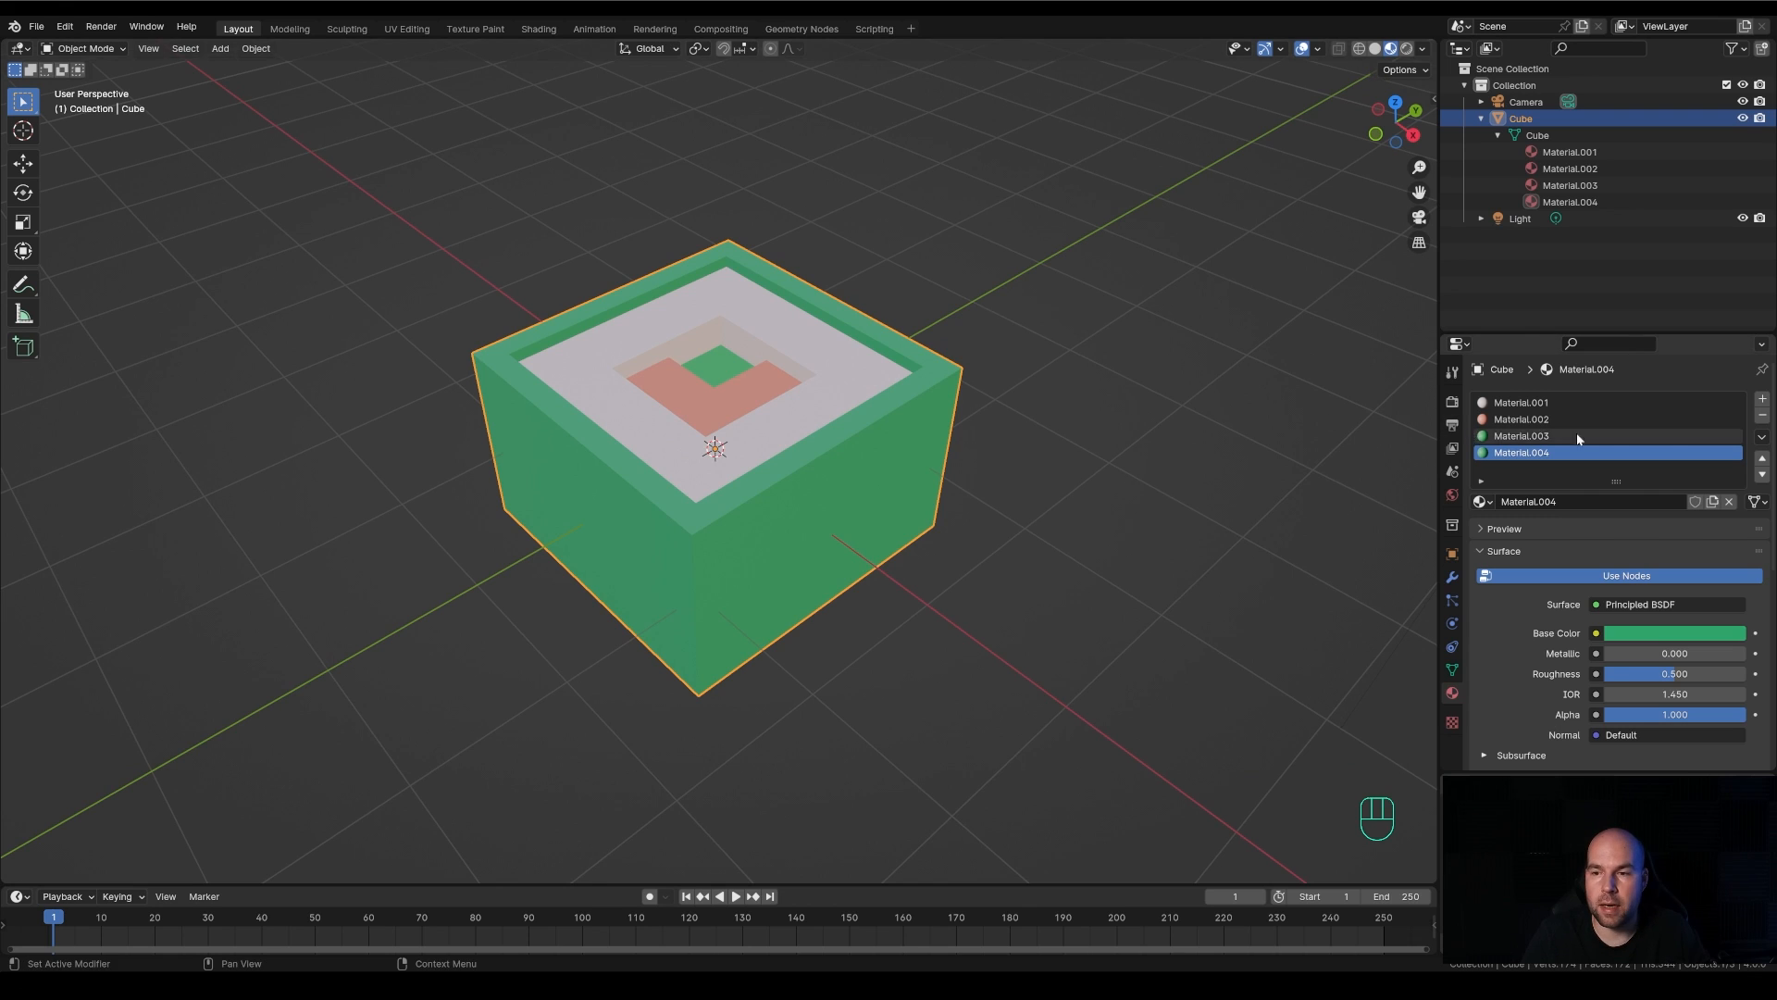
scroll(963, 501, down, 1)
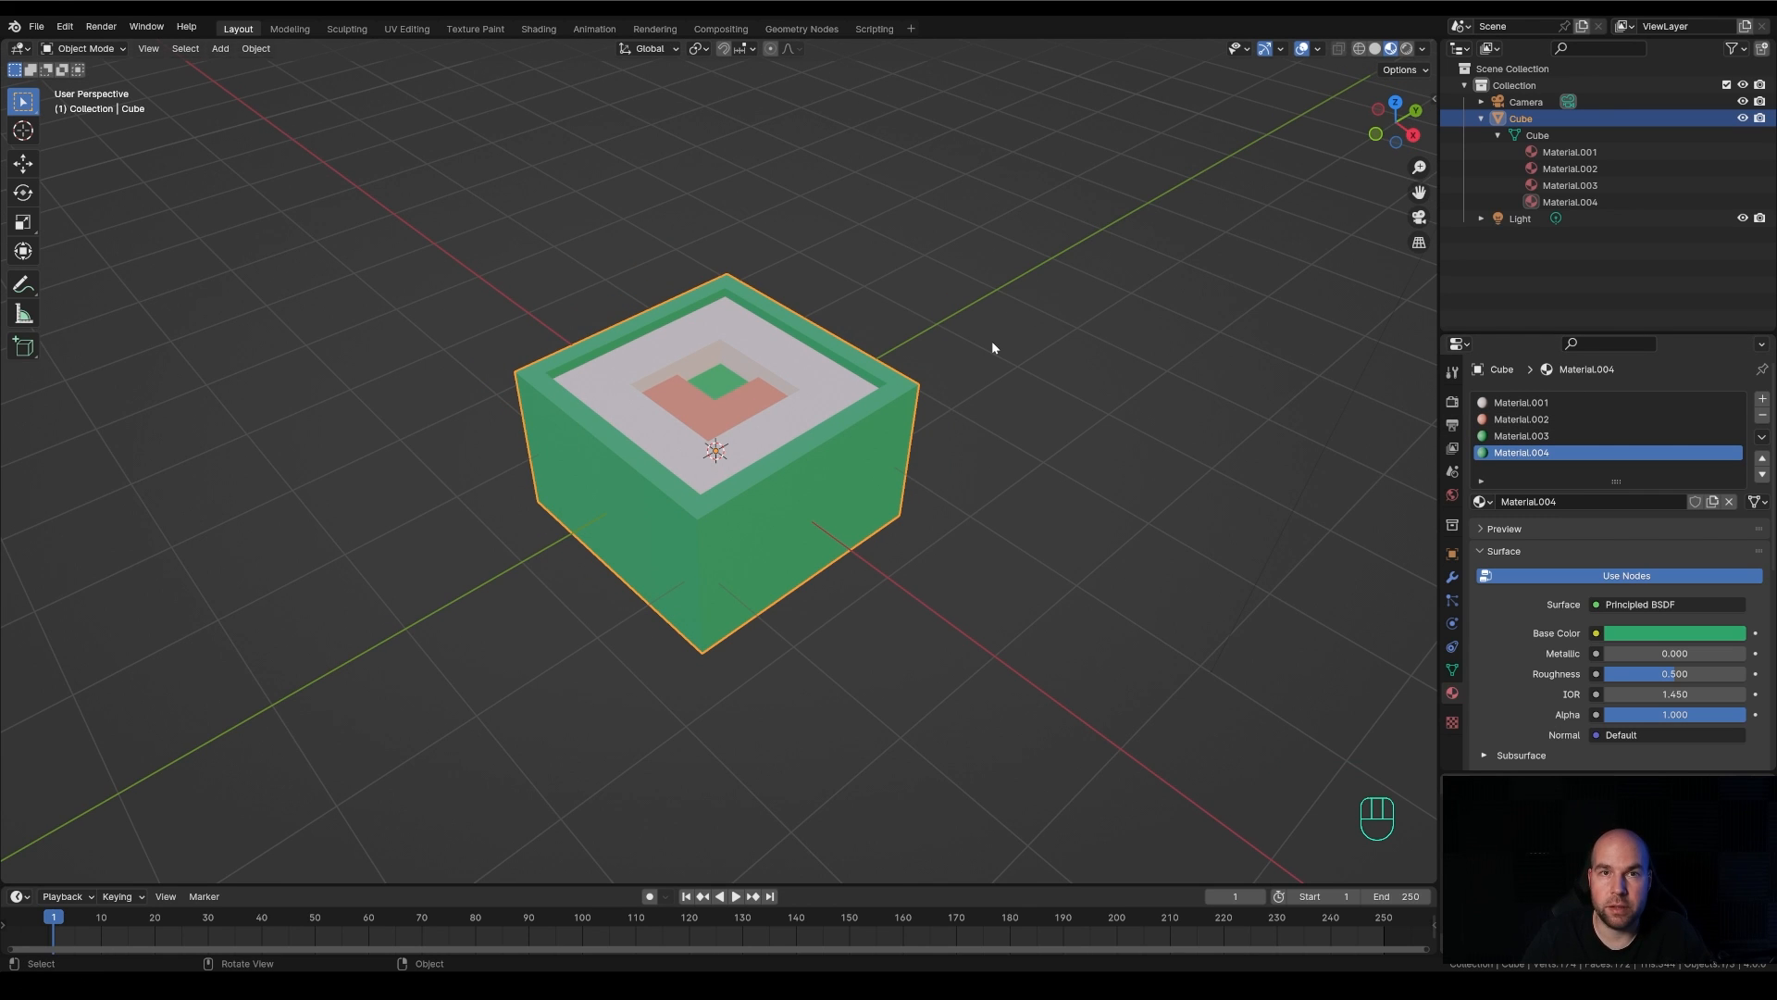
Save the file and open the modifier properties of the selected cube
key(ctrl)
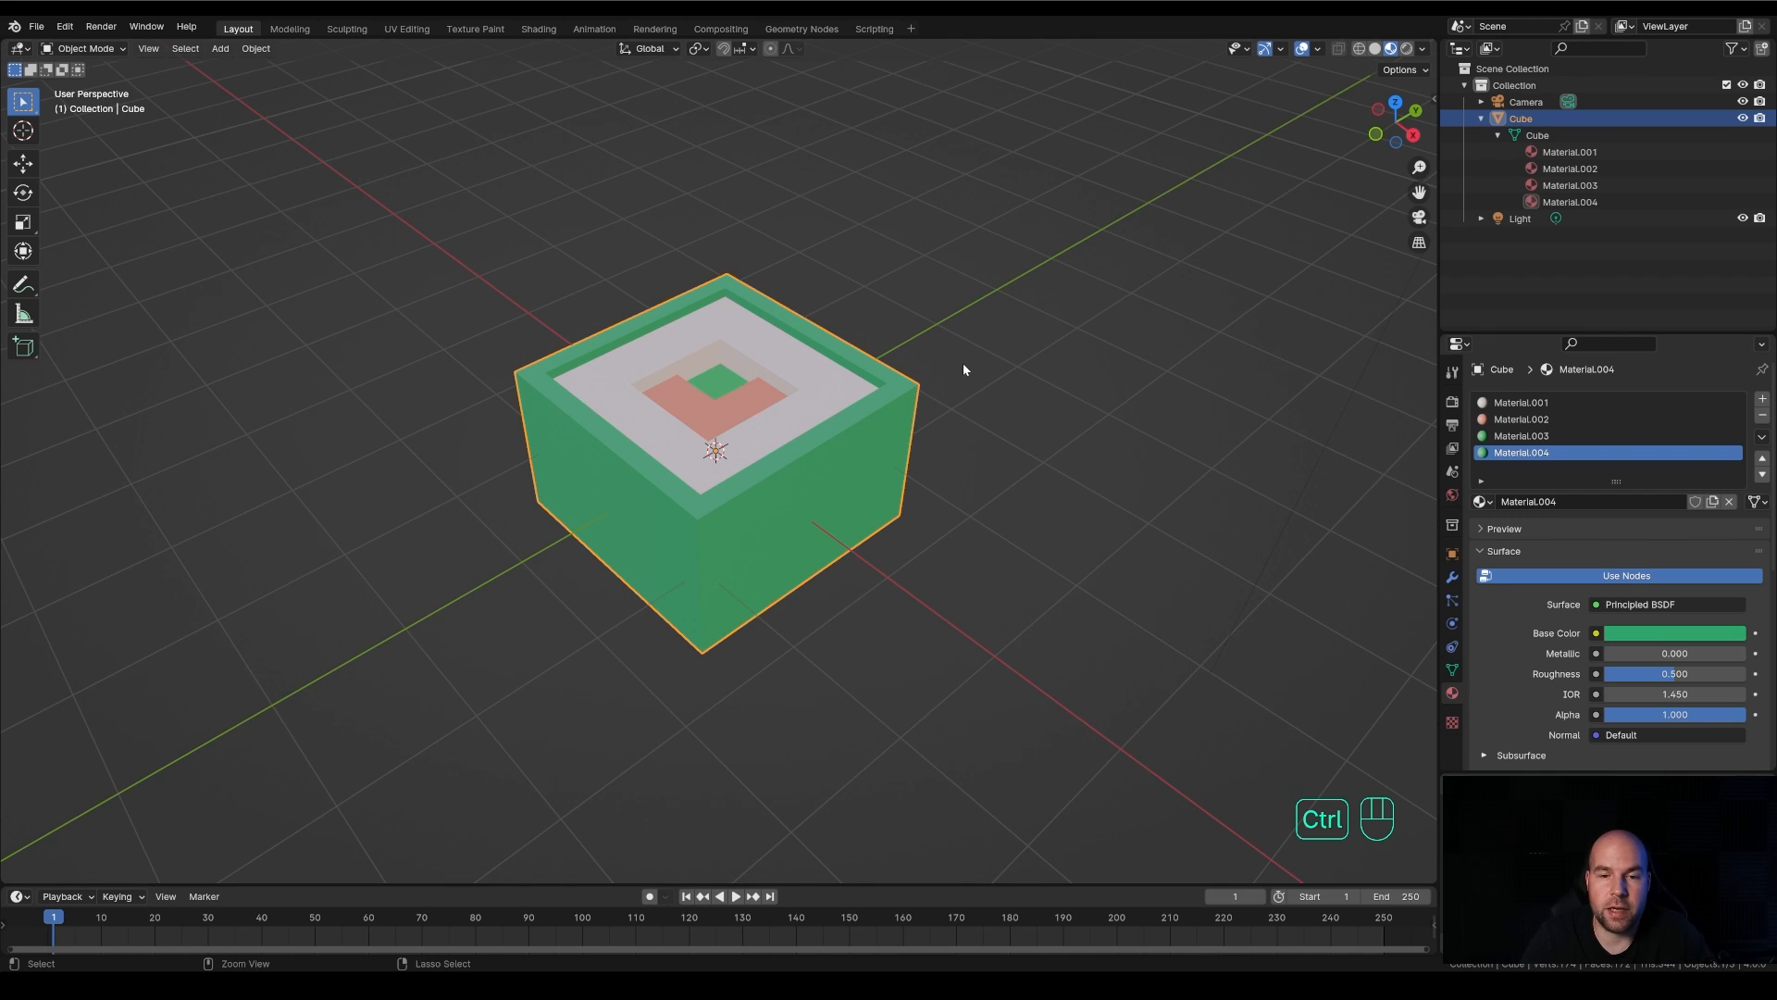
key(ctrl+s)
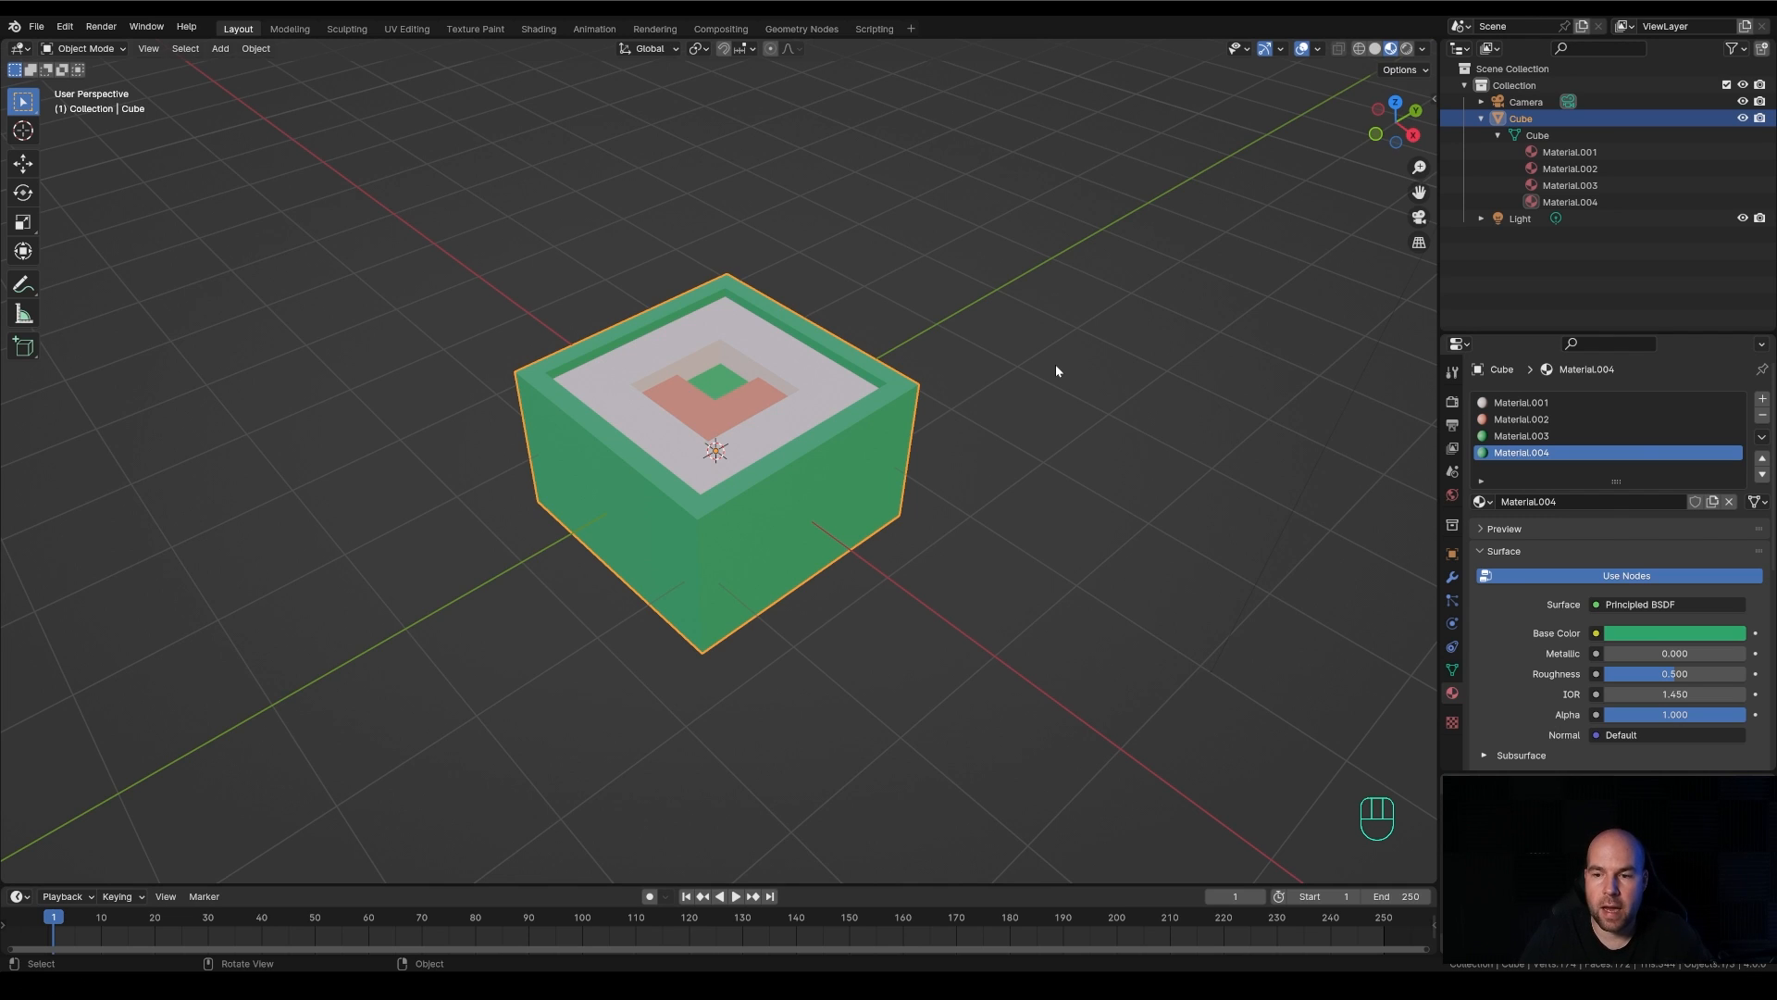
click(1452, 581)
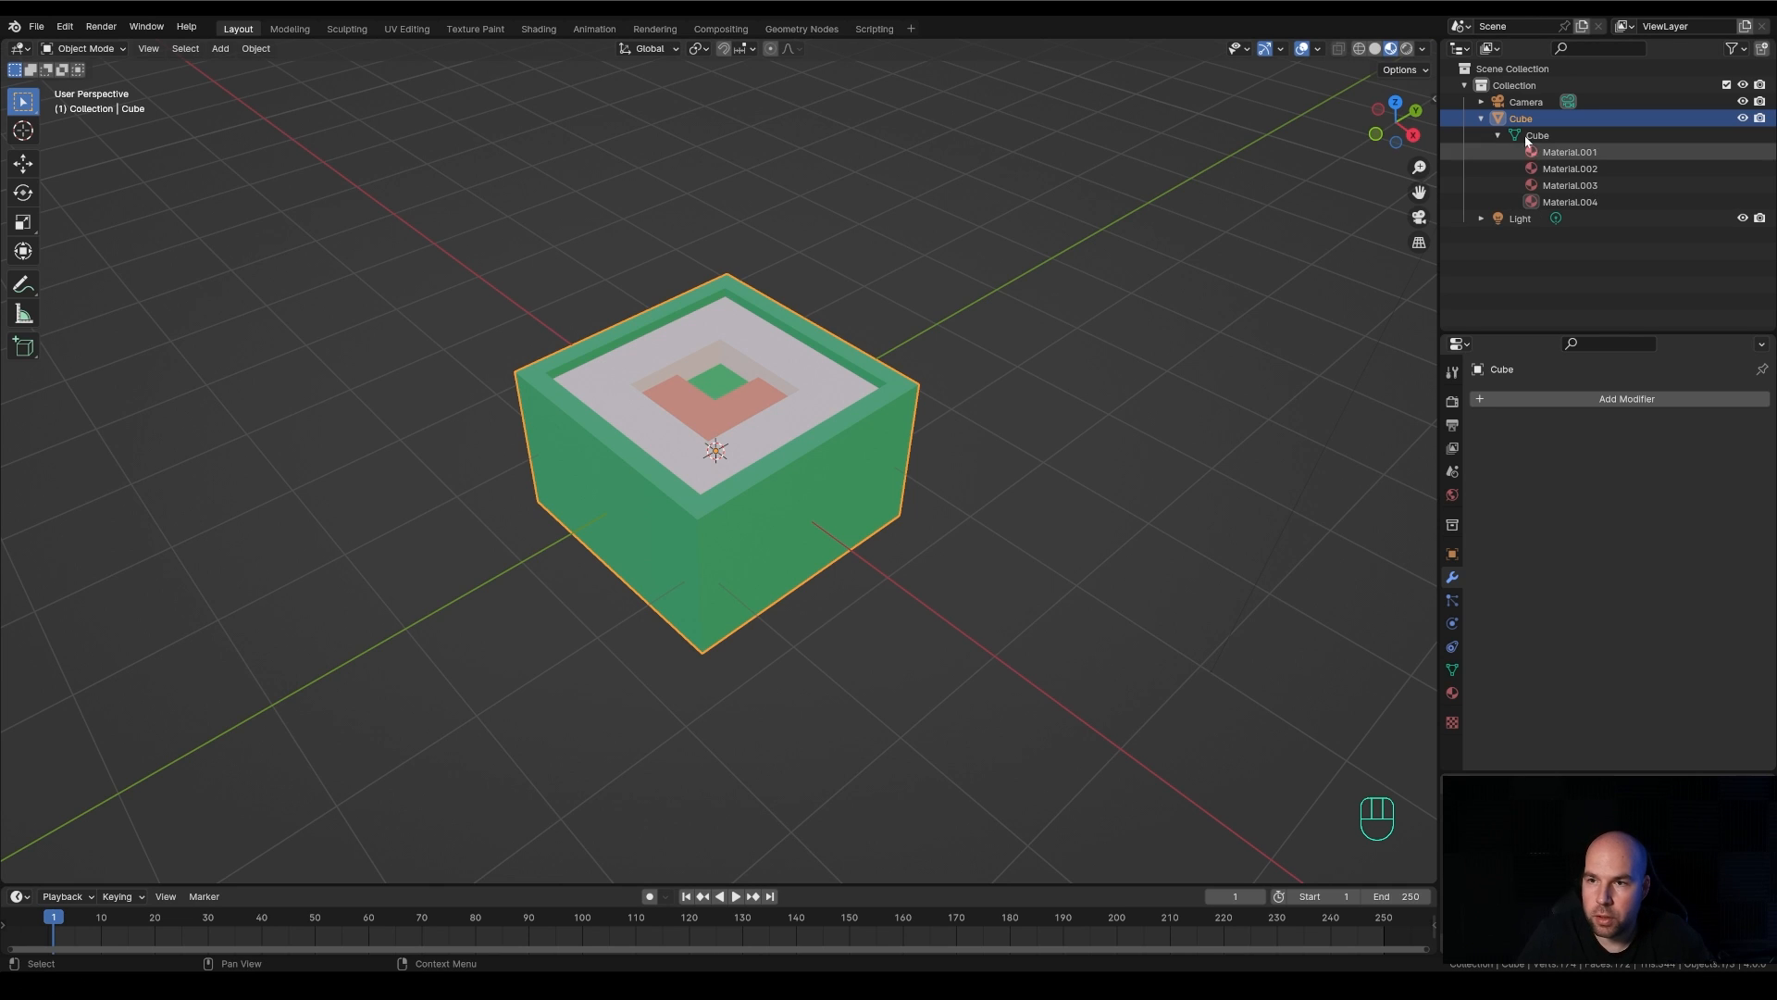
click(1481, 120)
click(1482, 120)
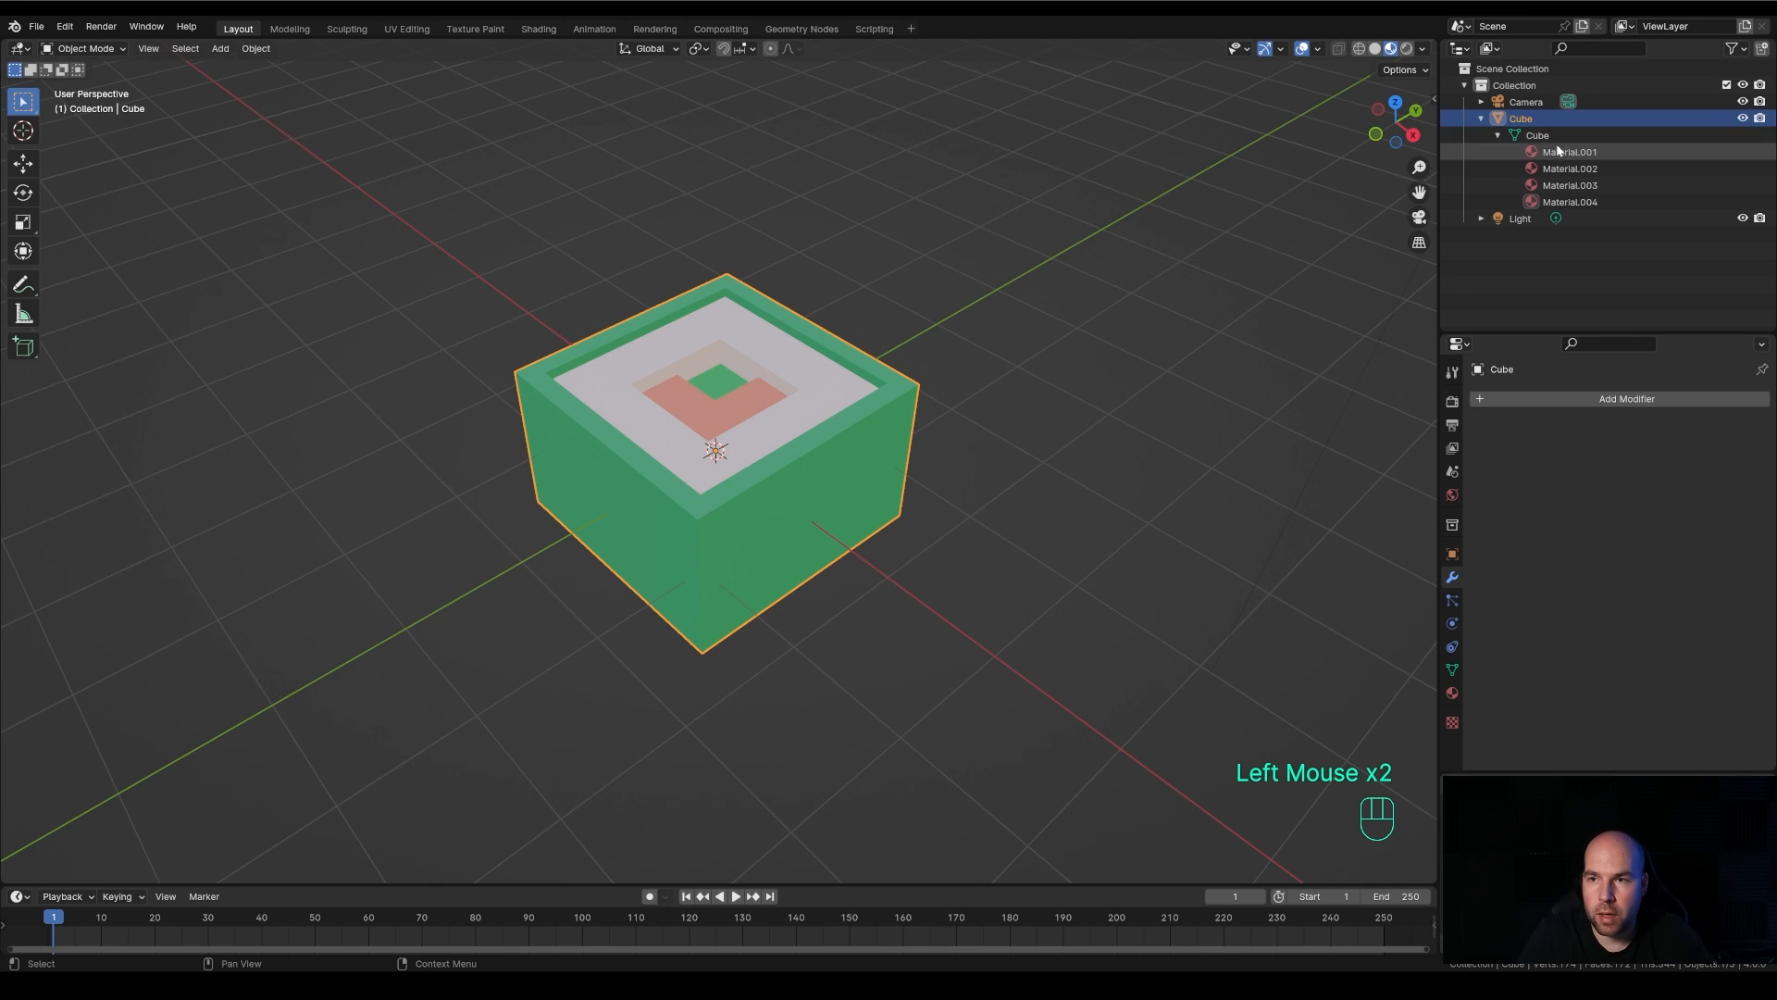
click(1532, 123)
click(1524, 122)
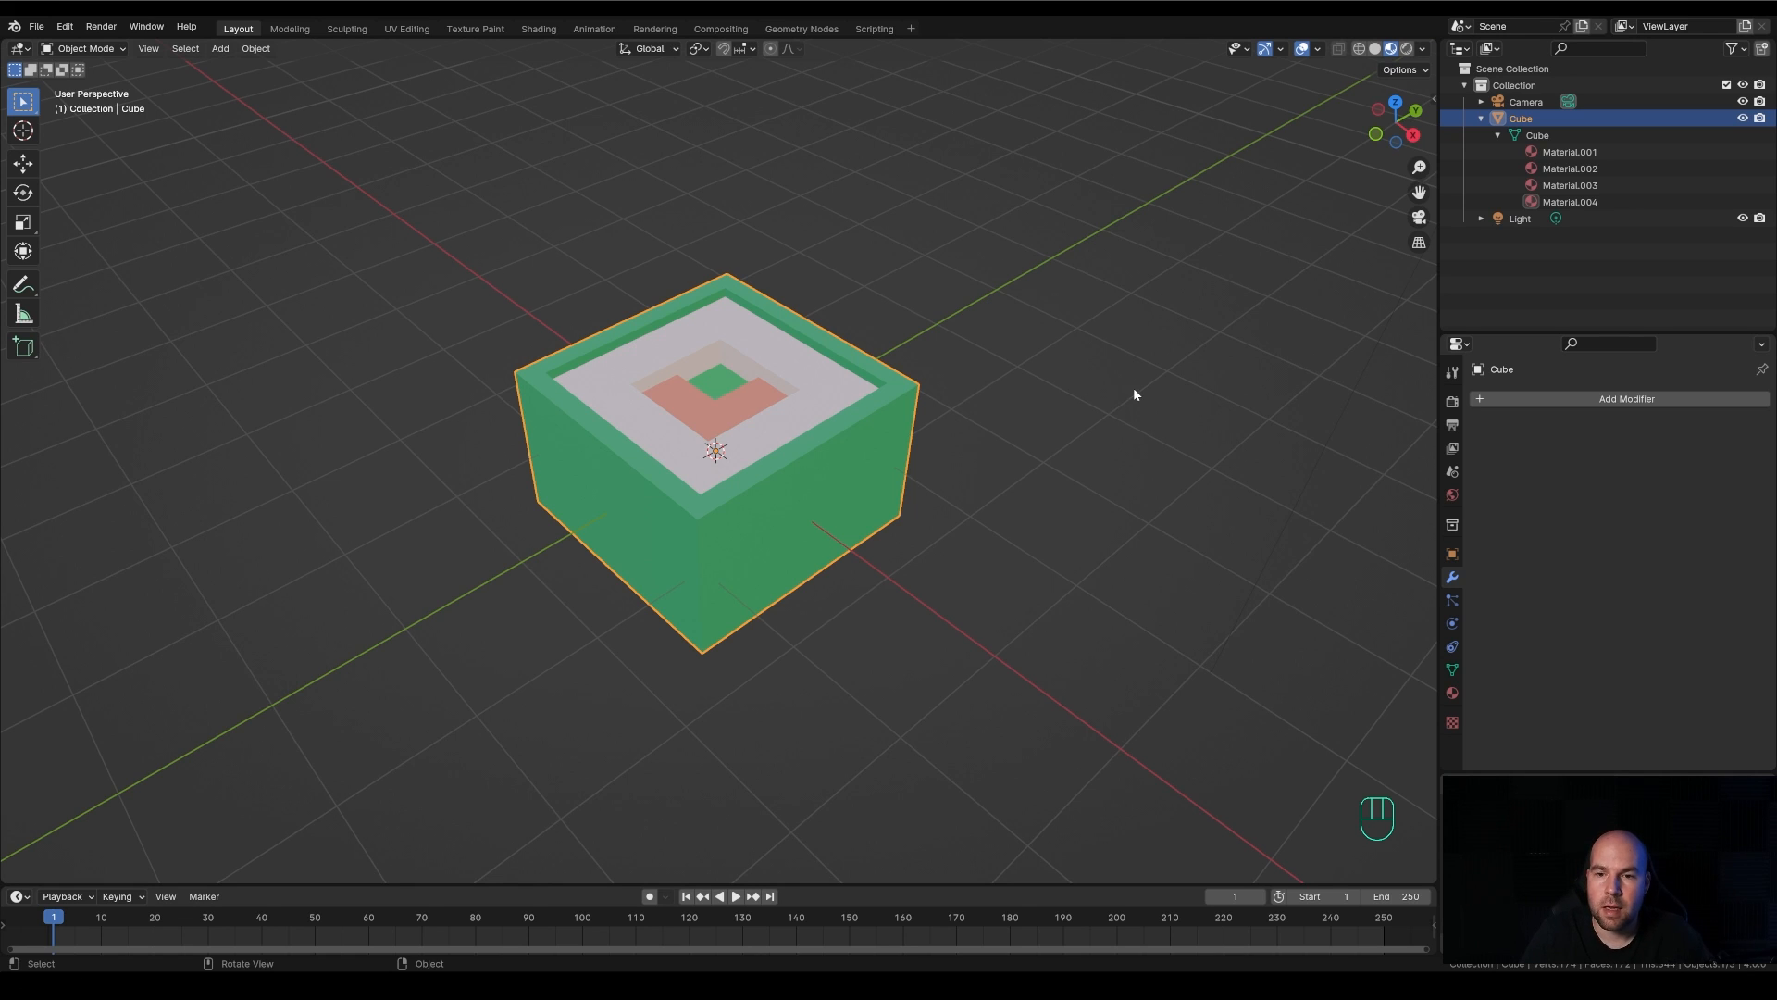
Duplicate the cube, place the copy about 2.8 m away from the original, and undo the duplication
scroll(1076, 424, down, 3)
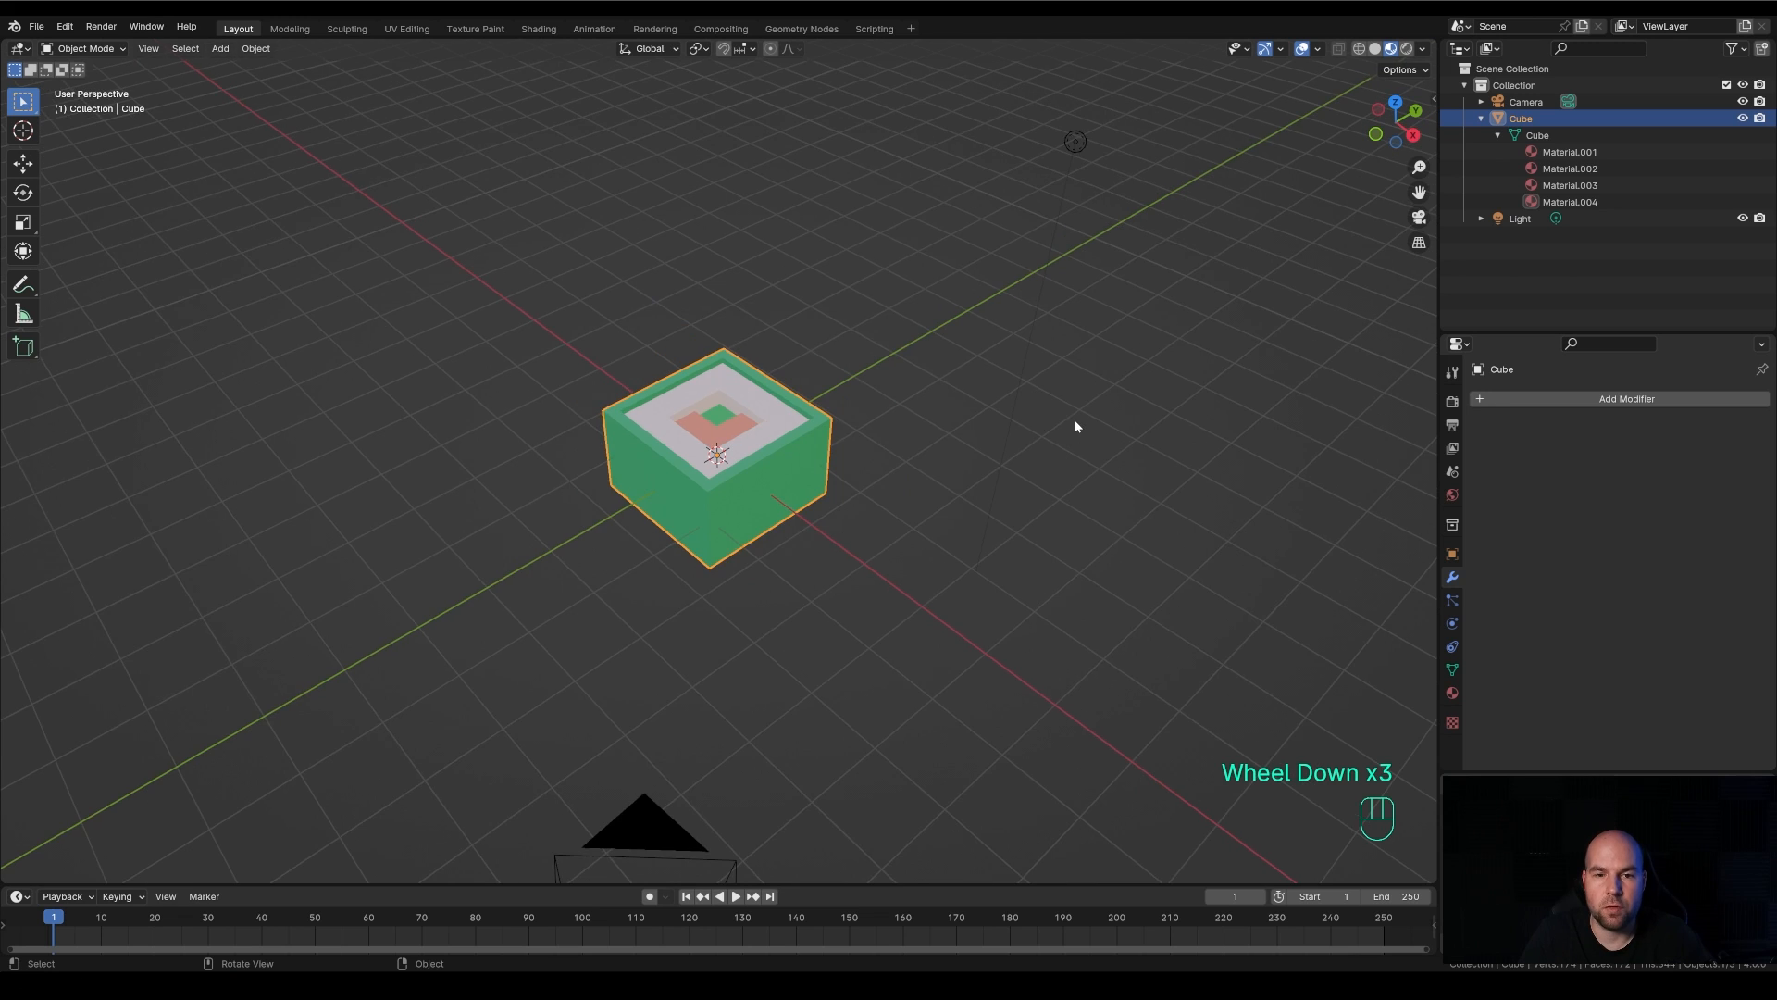
scroll(1075, 426, down, 2)
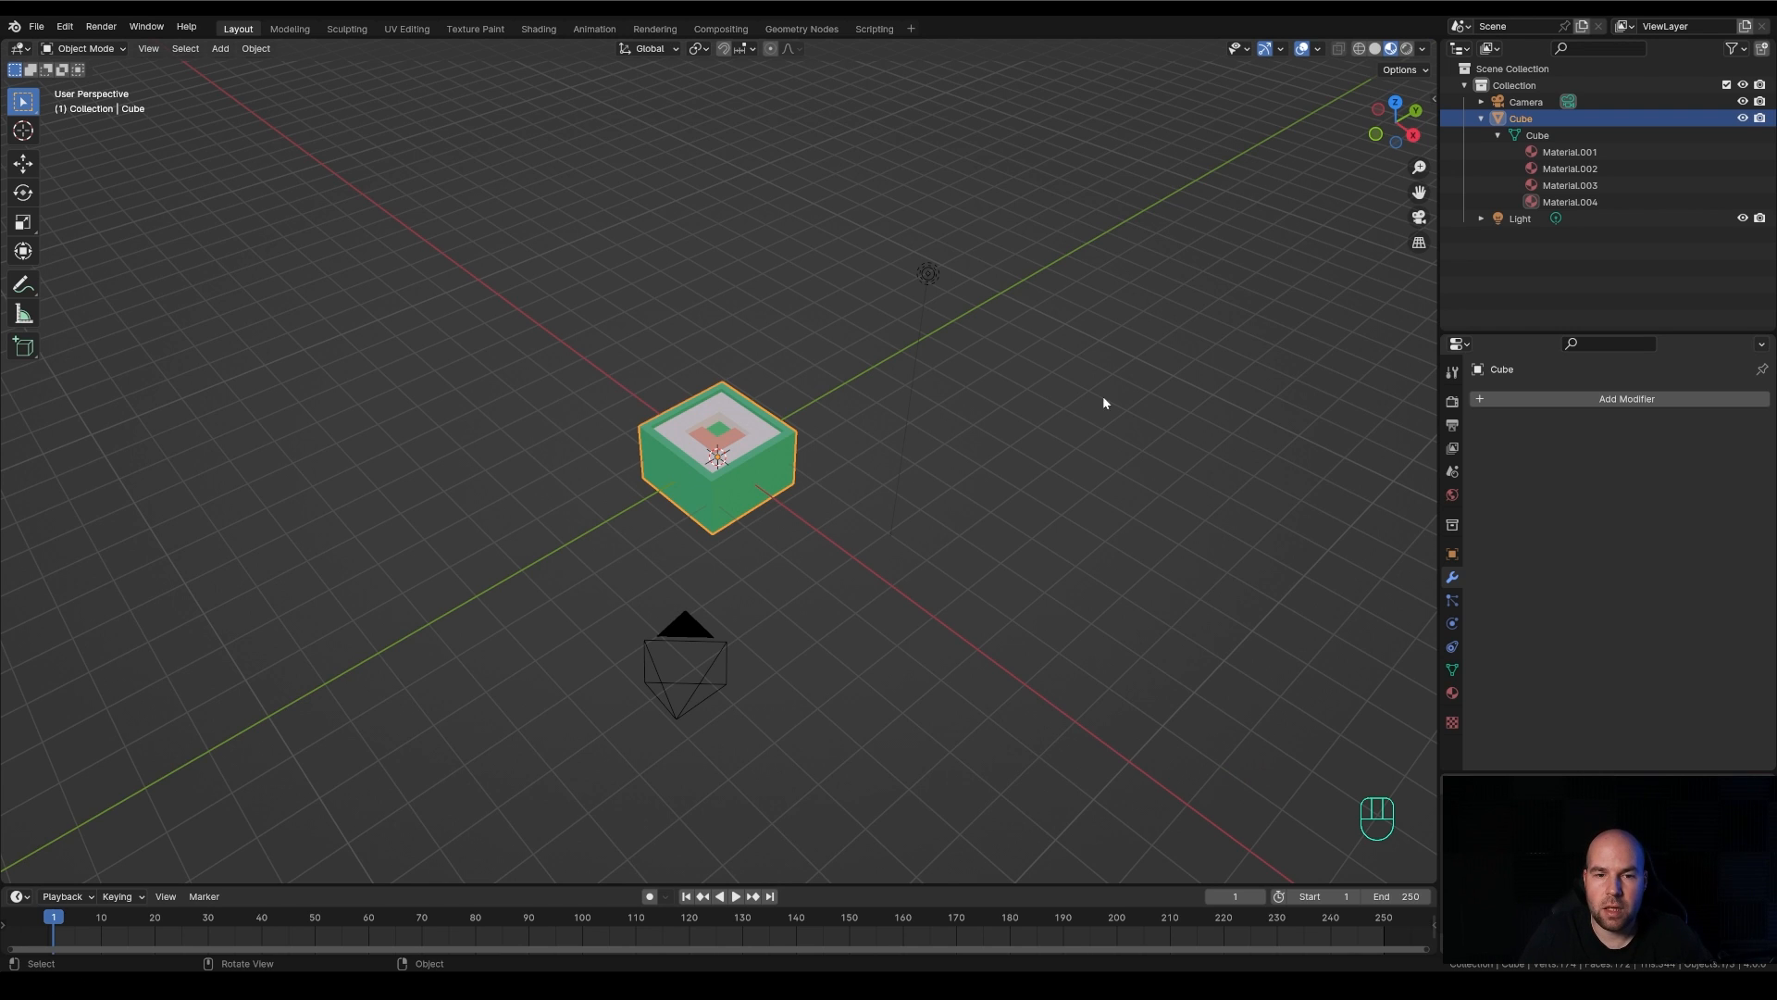
right_click(763, 411)
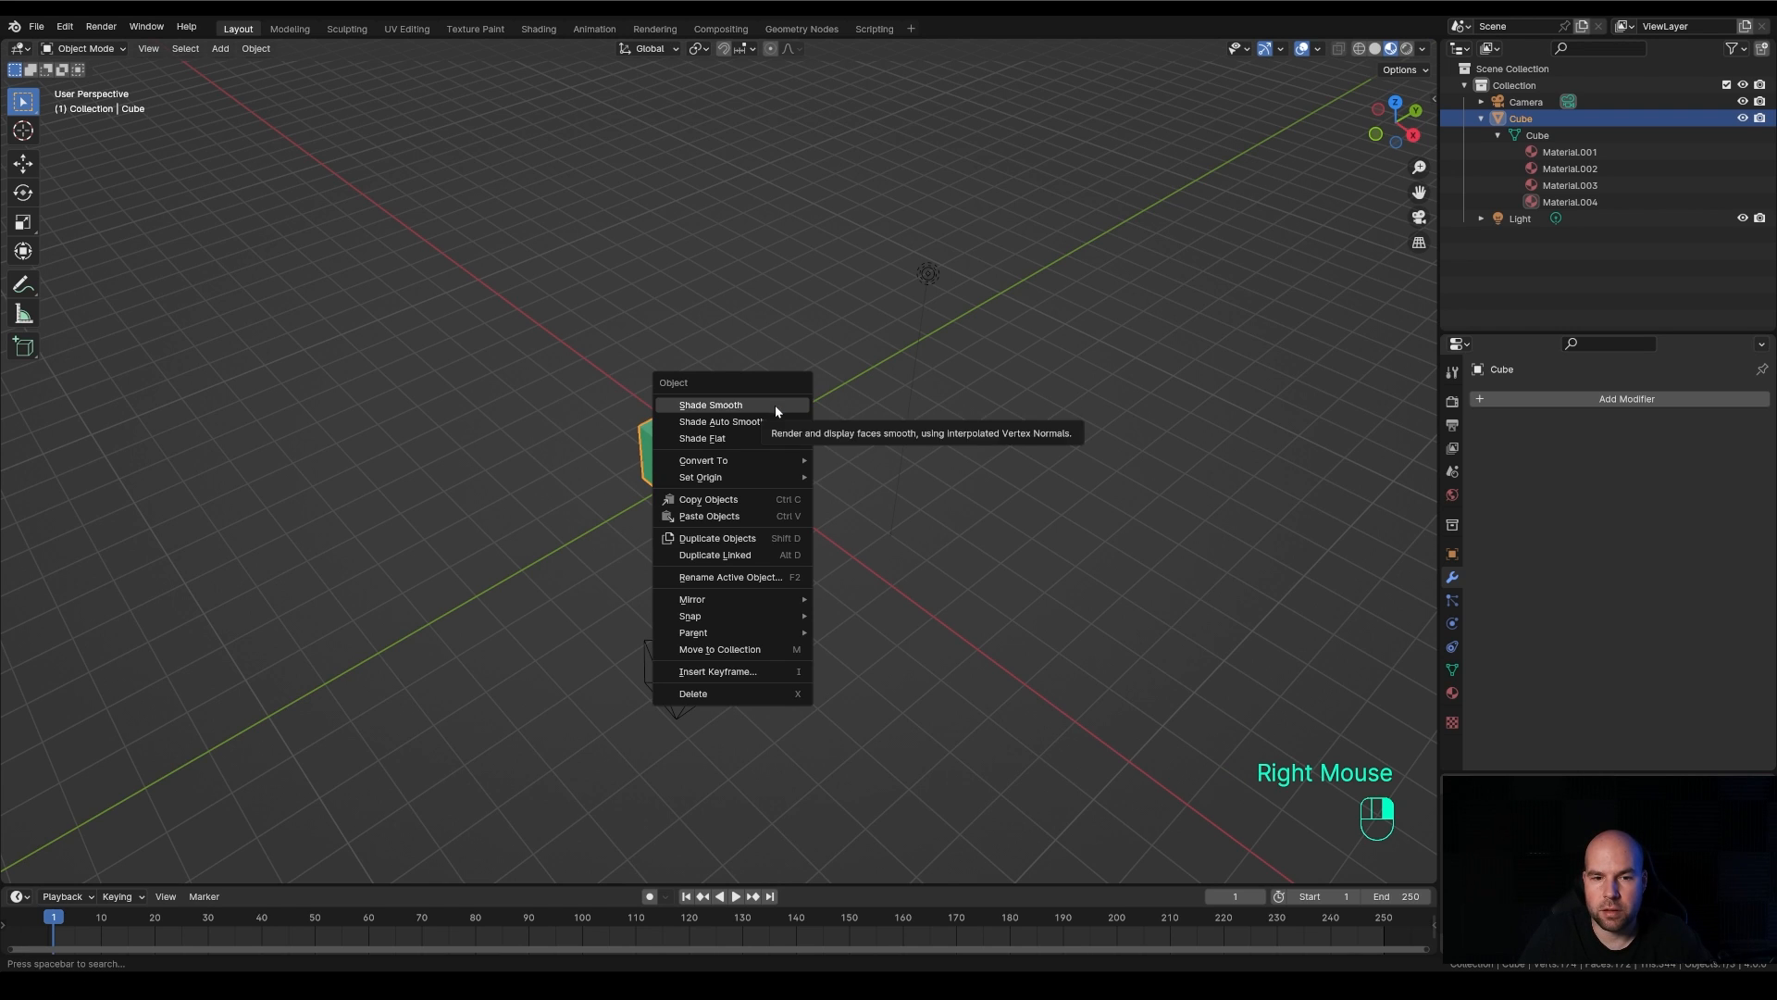
click(713, 541)
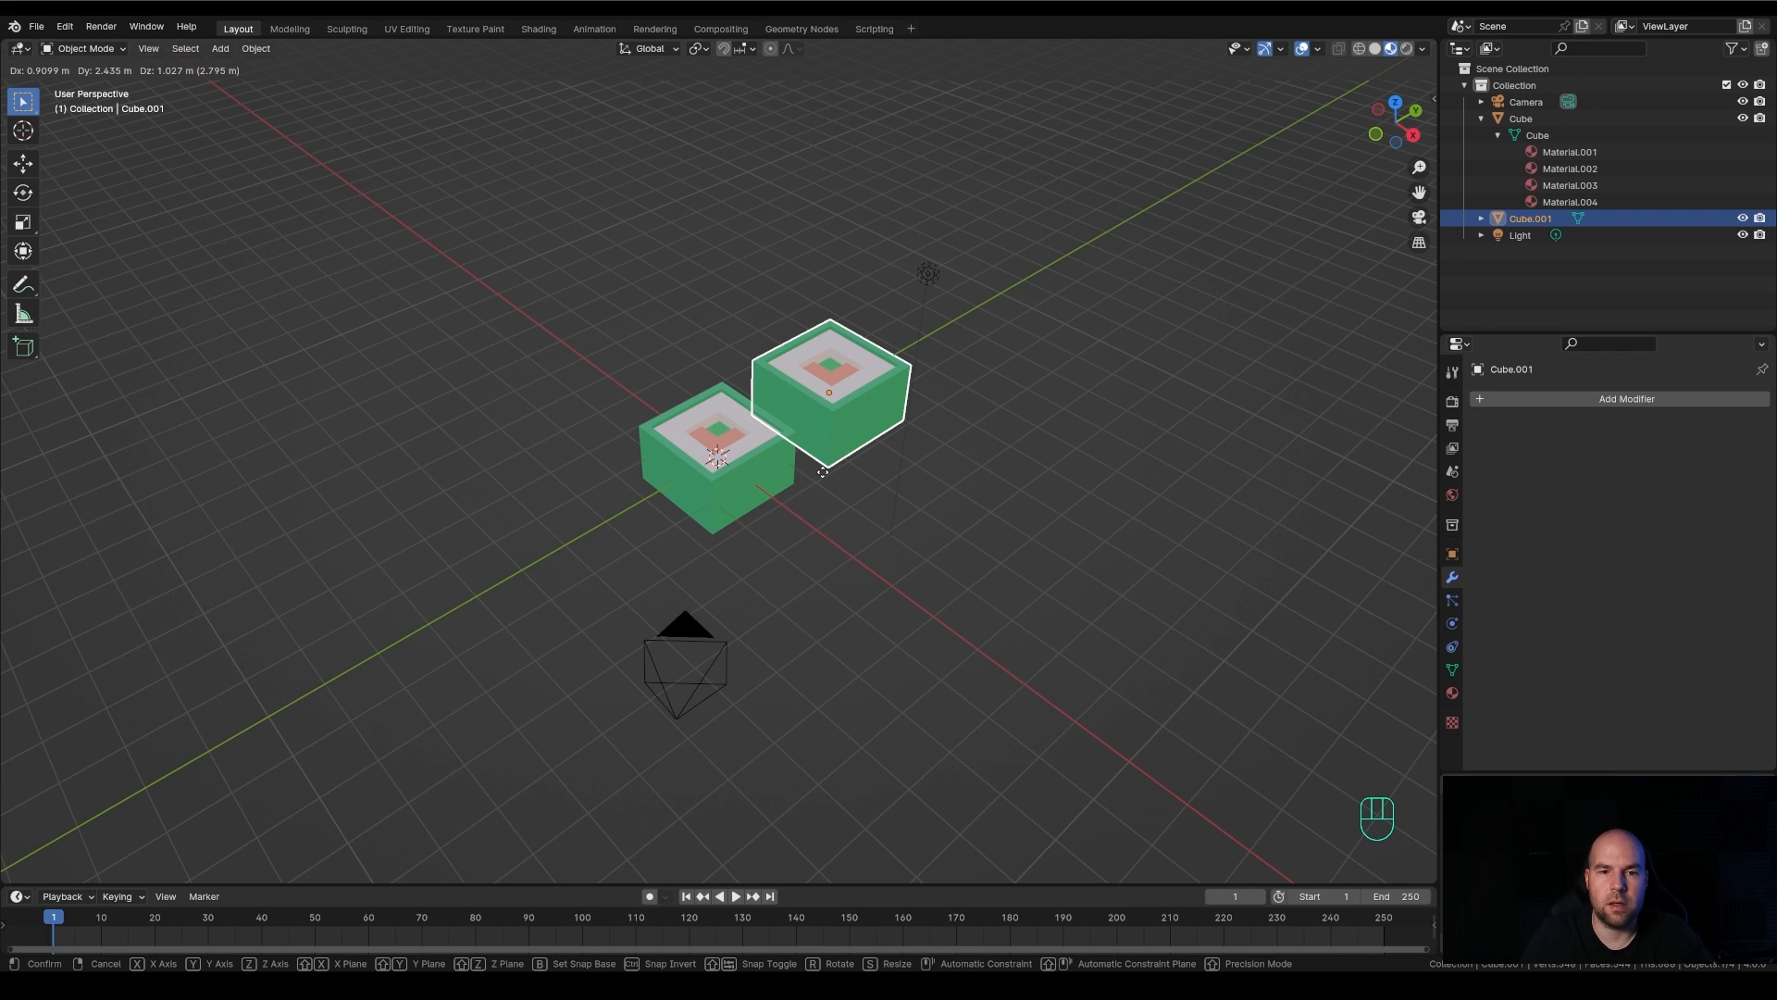
click(823, 472)
middle_drag(823, 472, 587, 372)
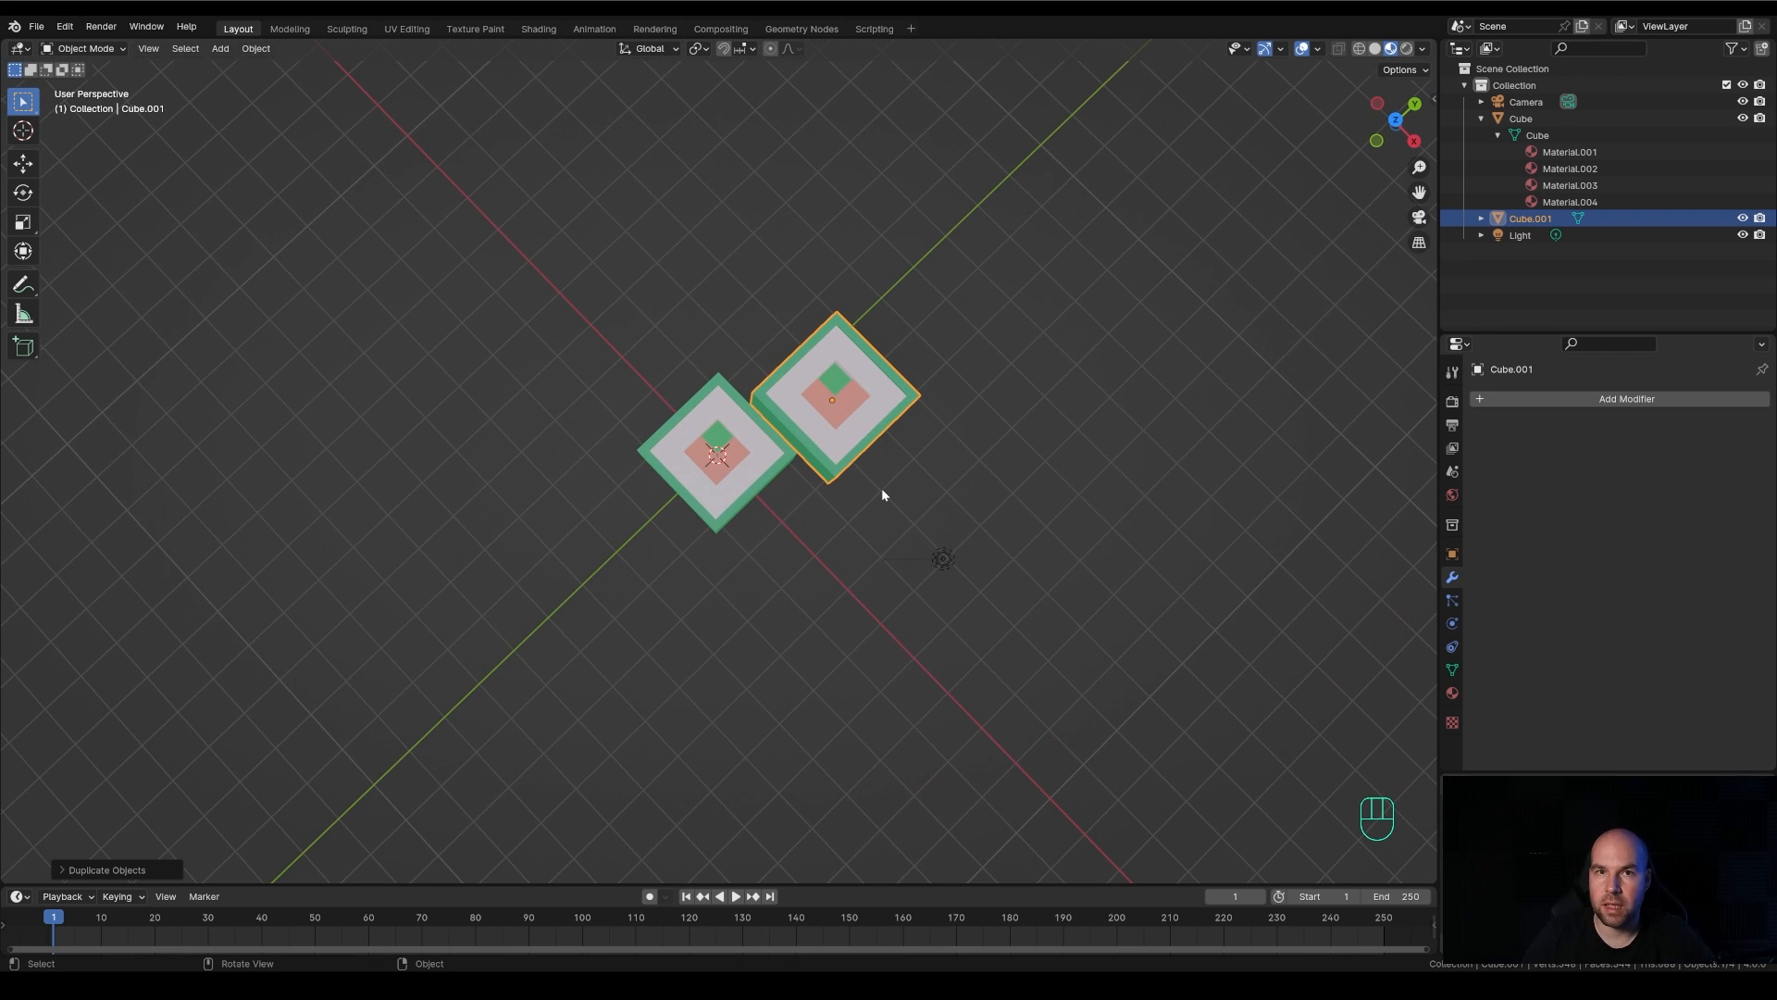
middle_drag(806, 603, 964, 420)
key(ctrl+z)
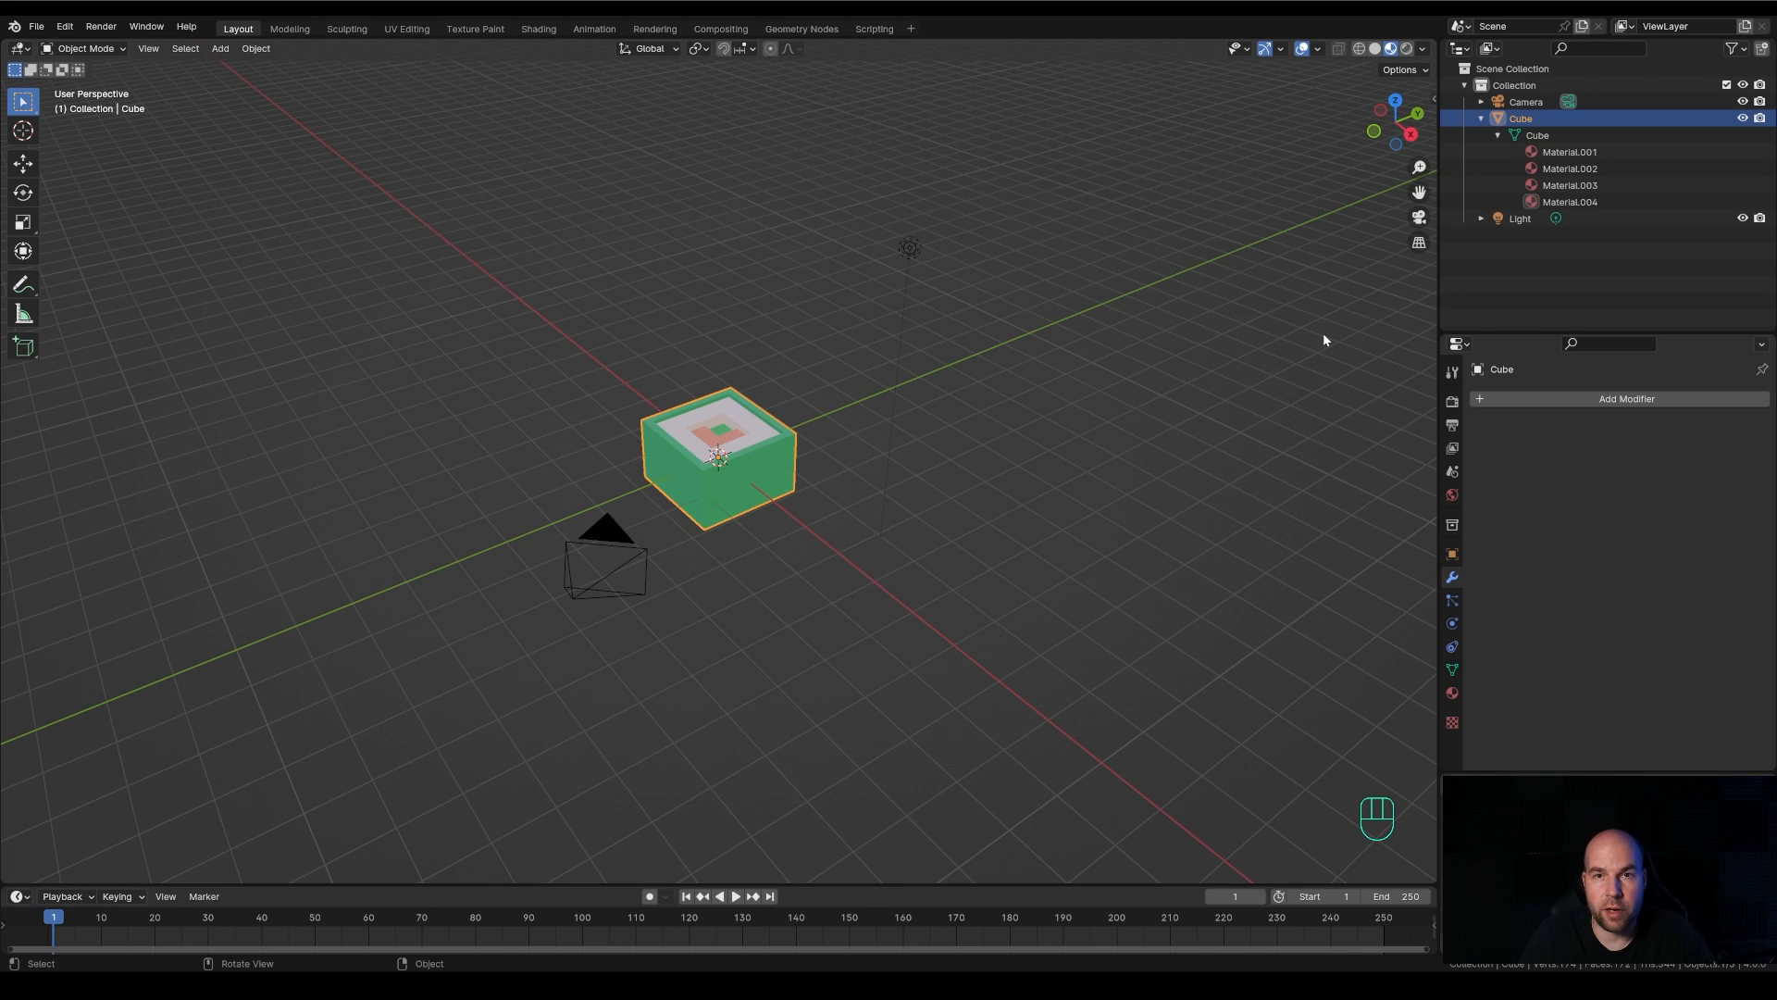
Add an Array modifier to the cube and set its count to 3
click(1574, 408)
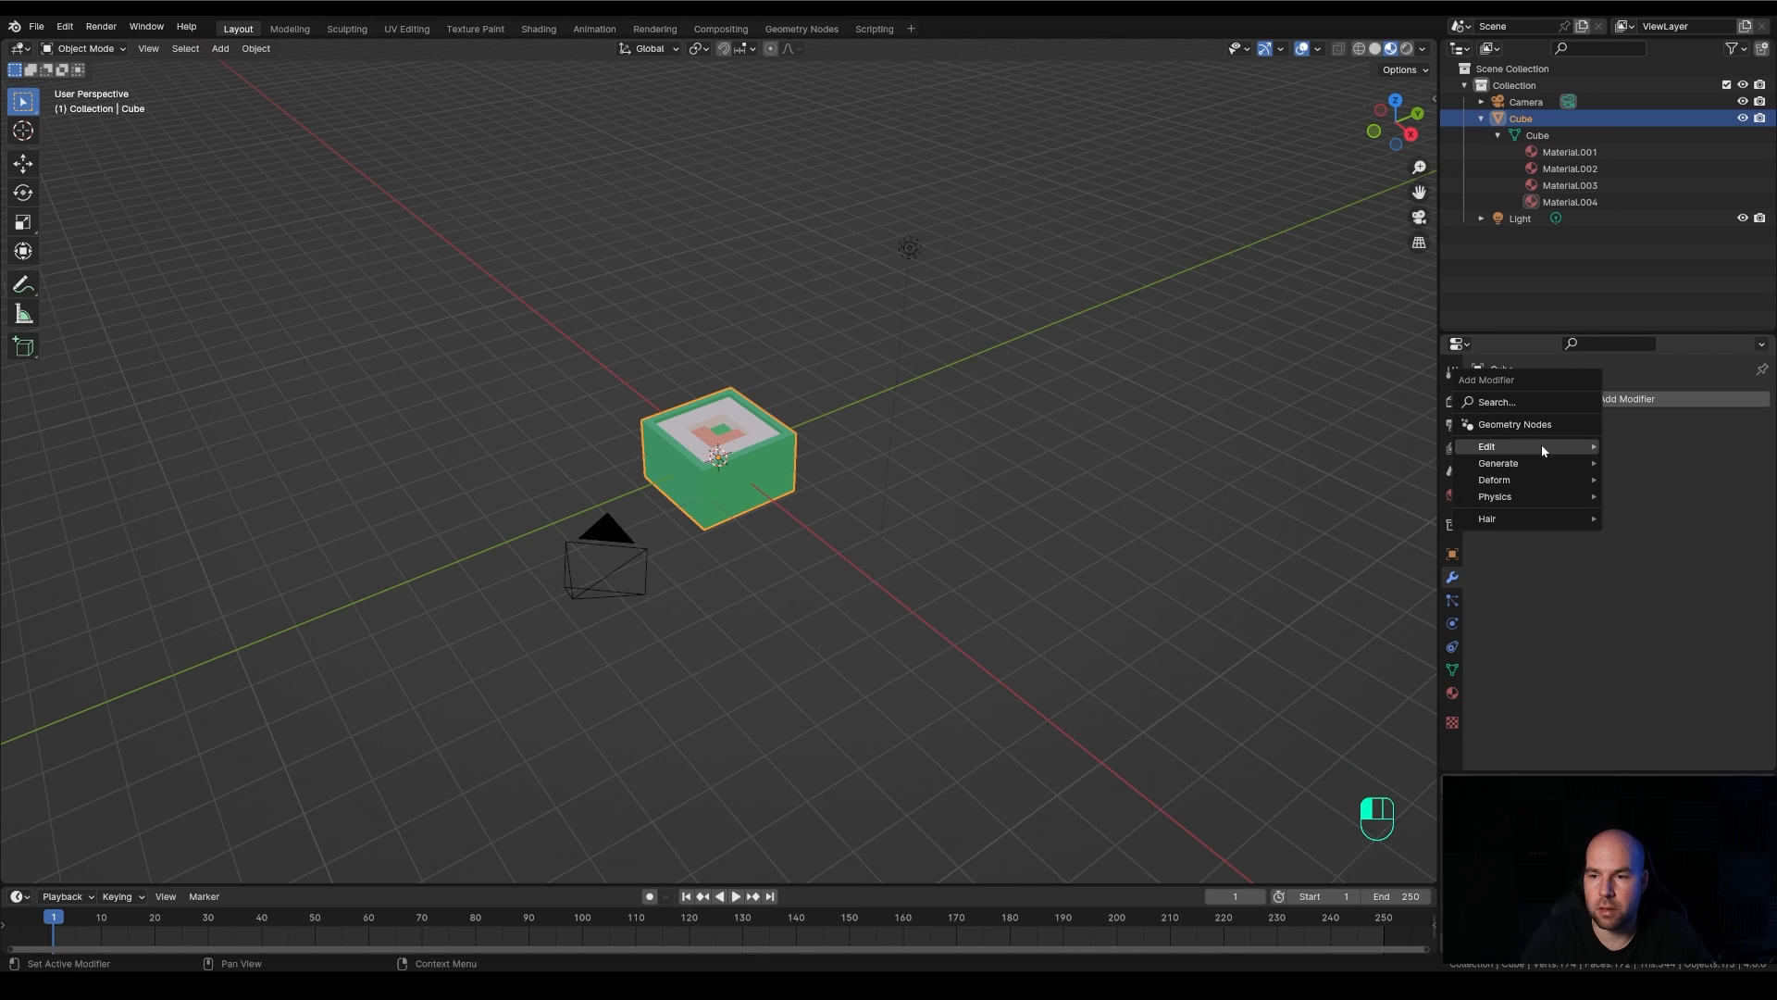
mouse_move(1539, 467)
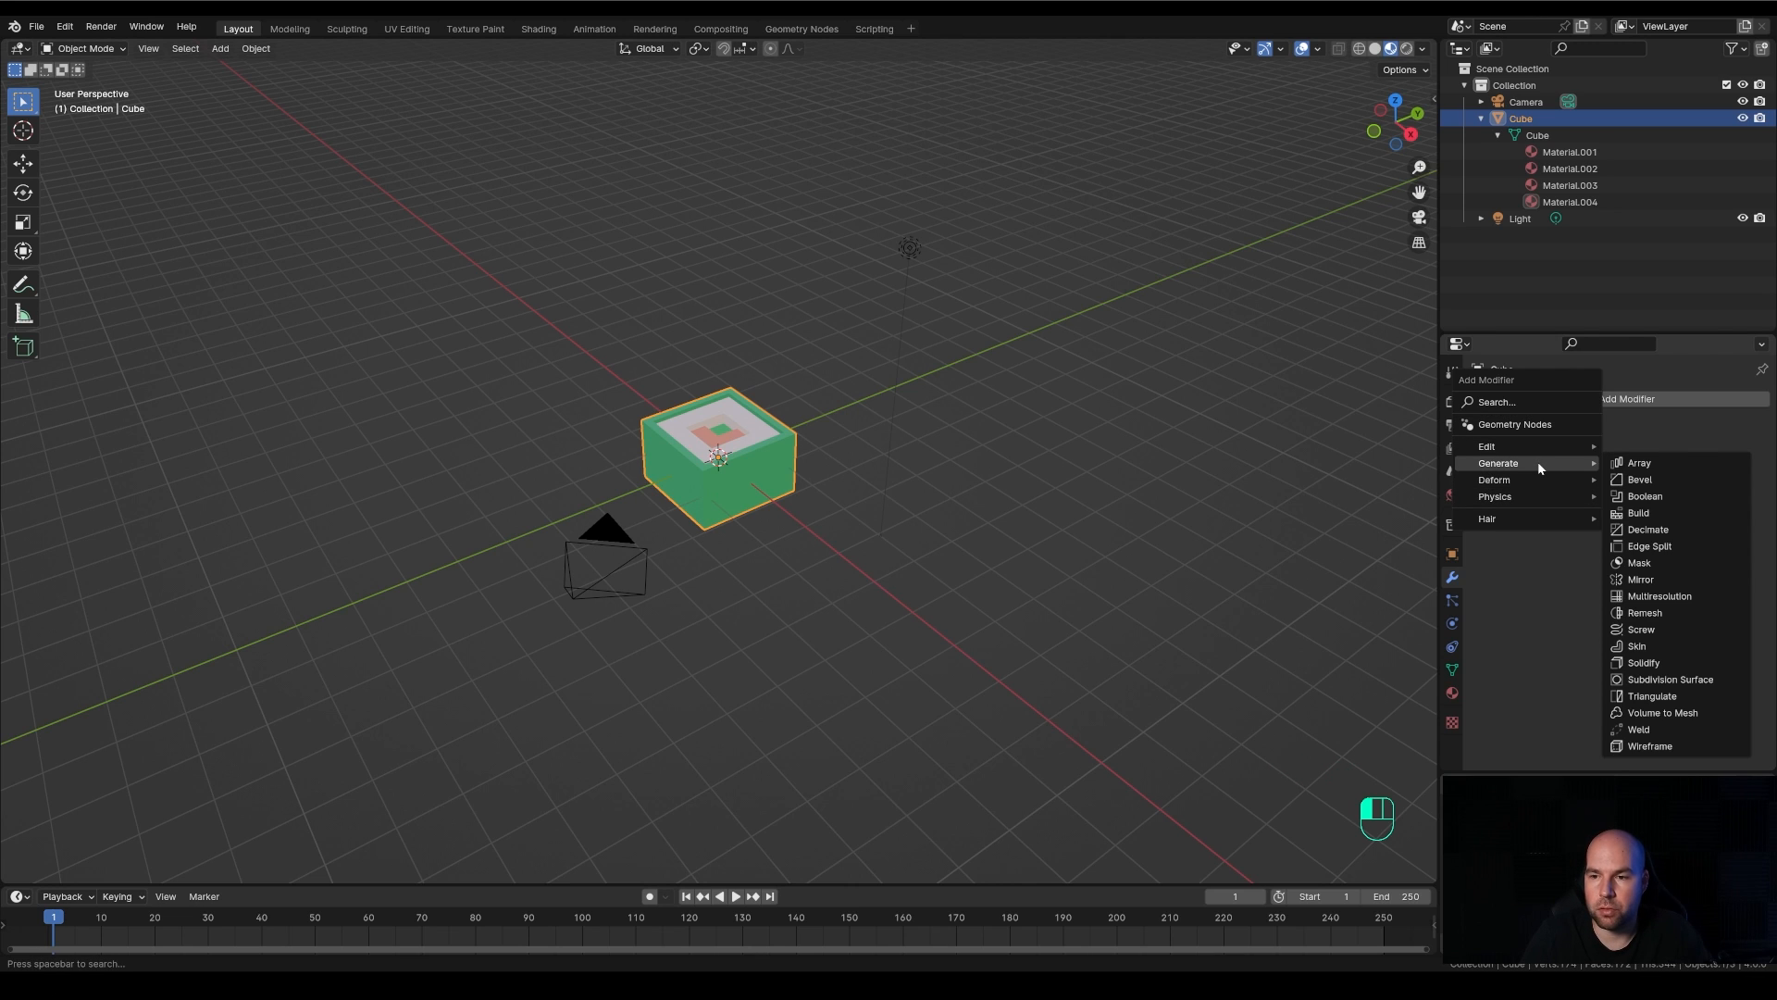
click(1669, 463)
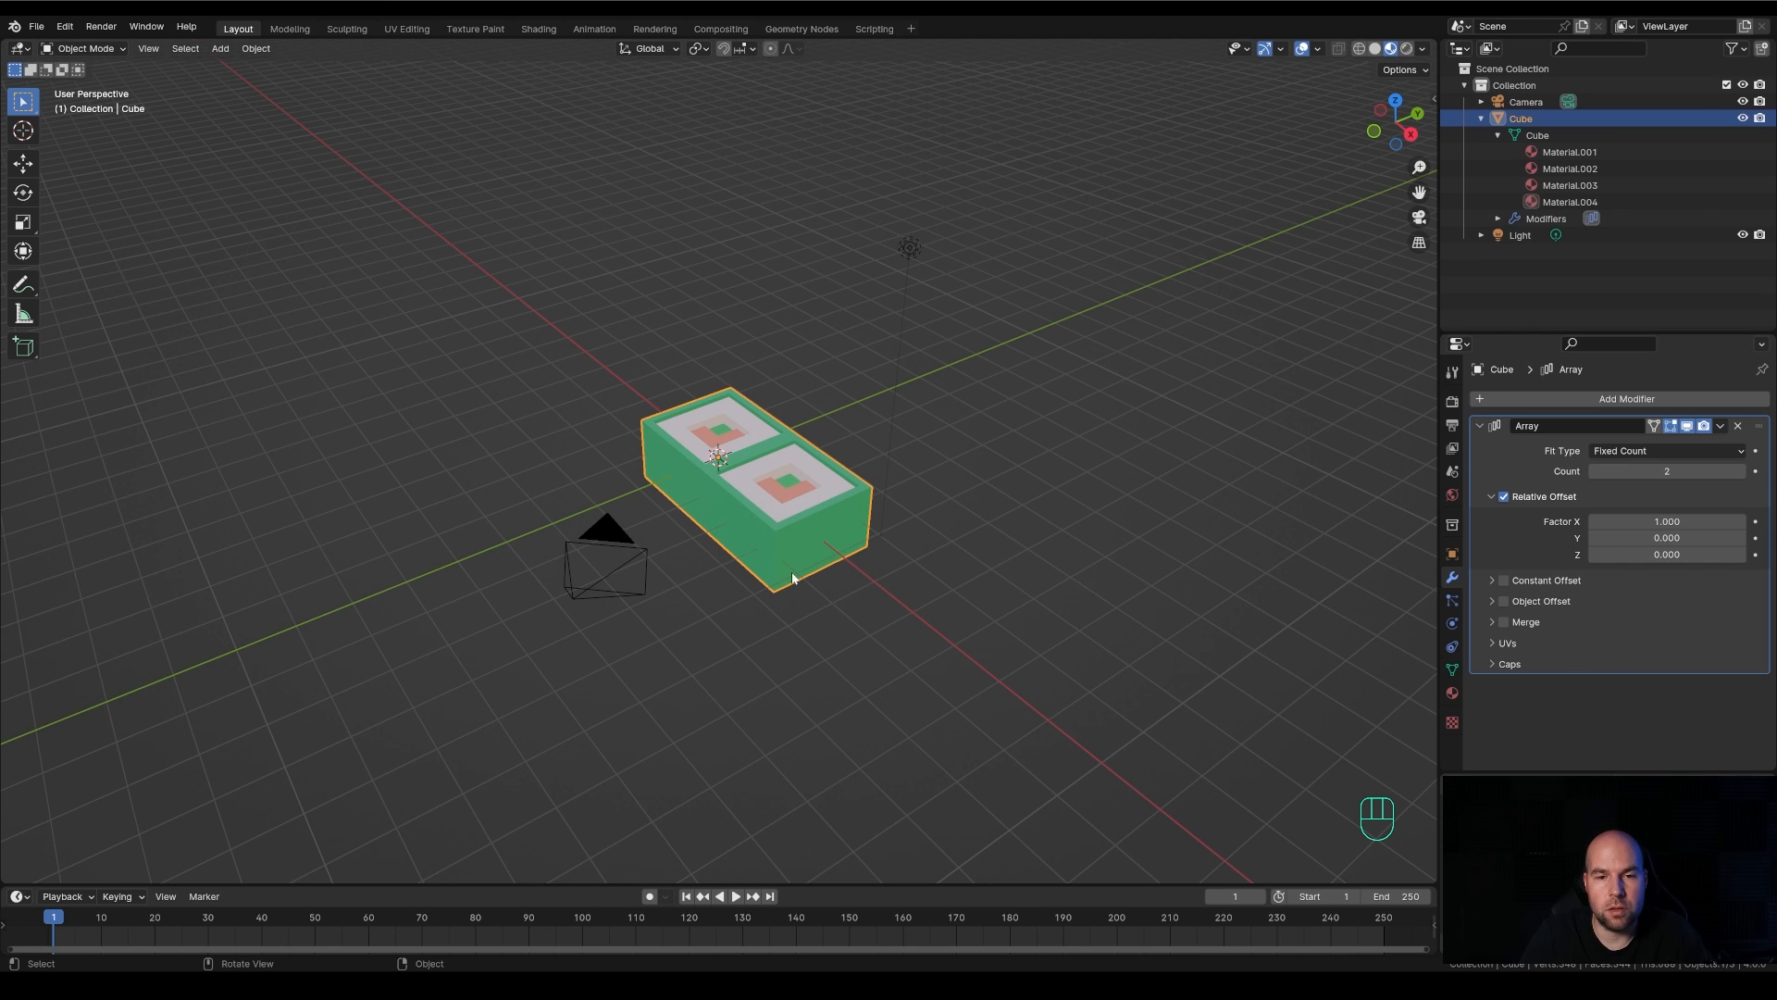
middle_drag(936, 571, 1096, 531)
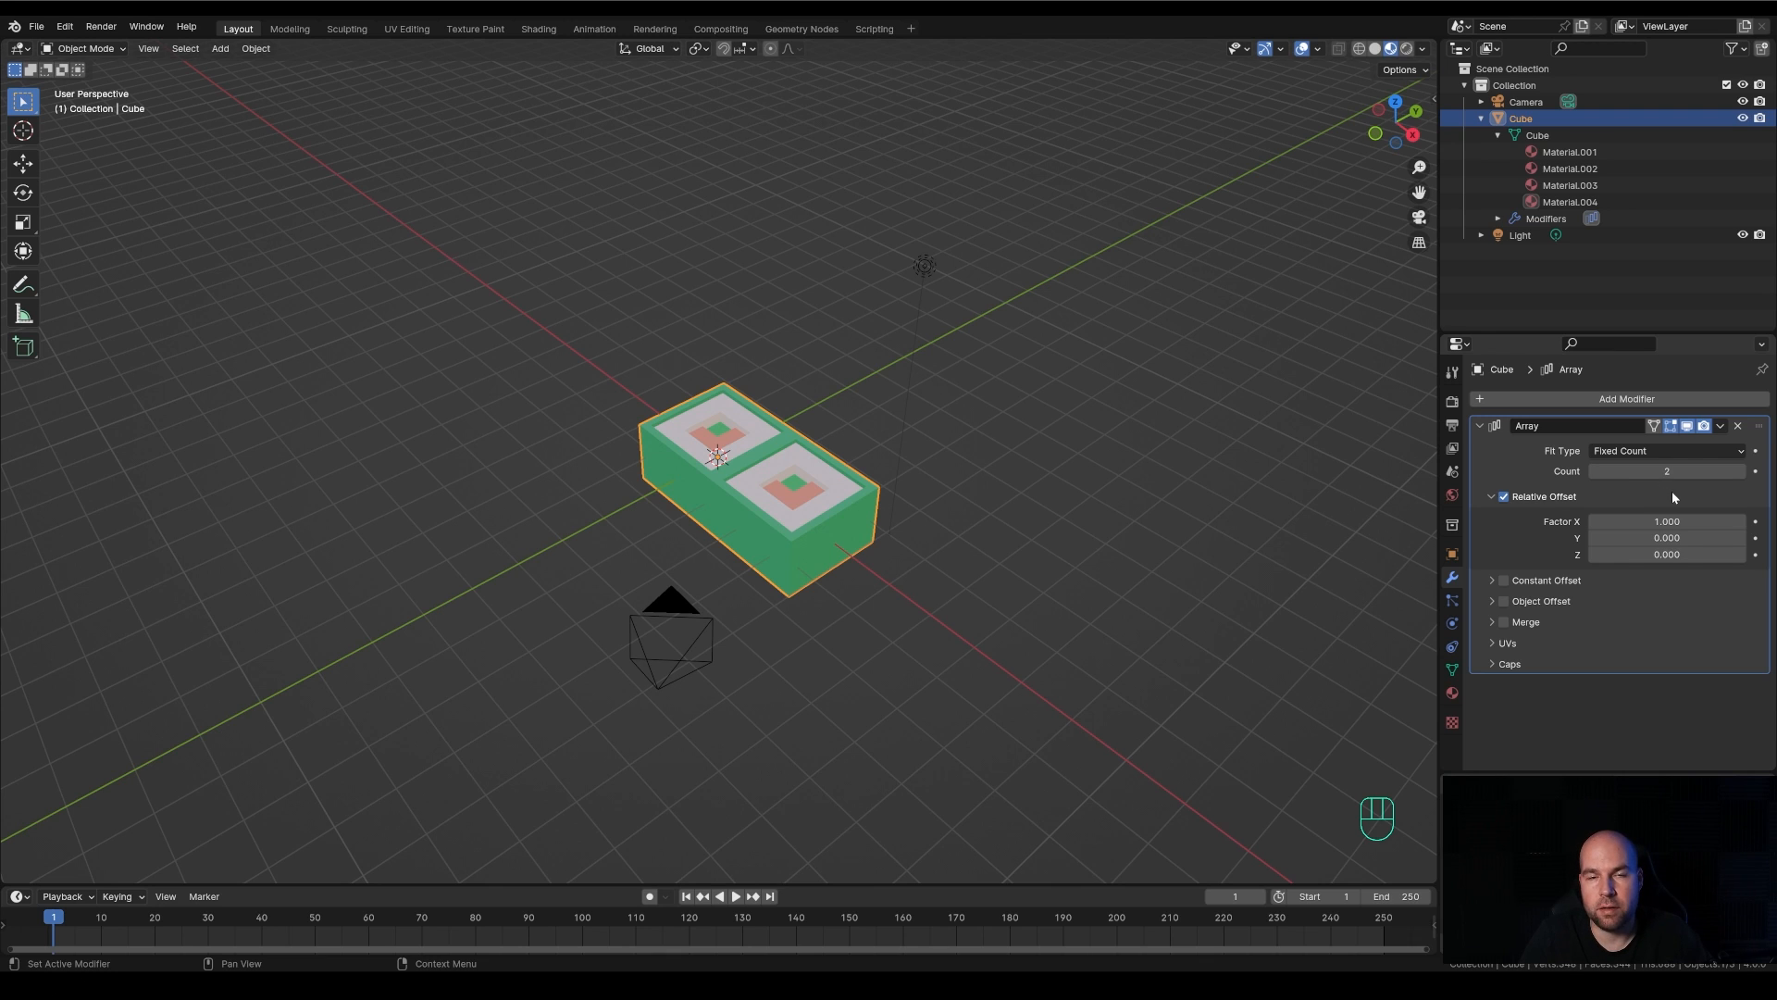
click(1740, 475)
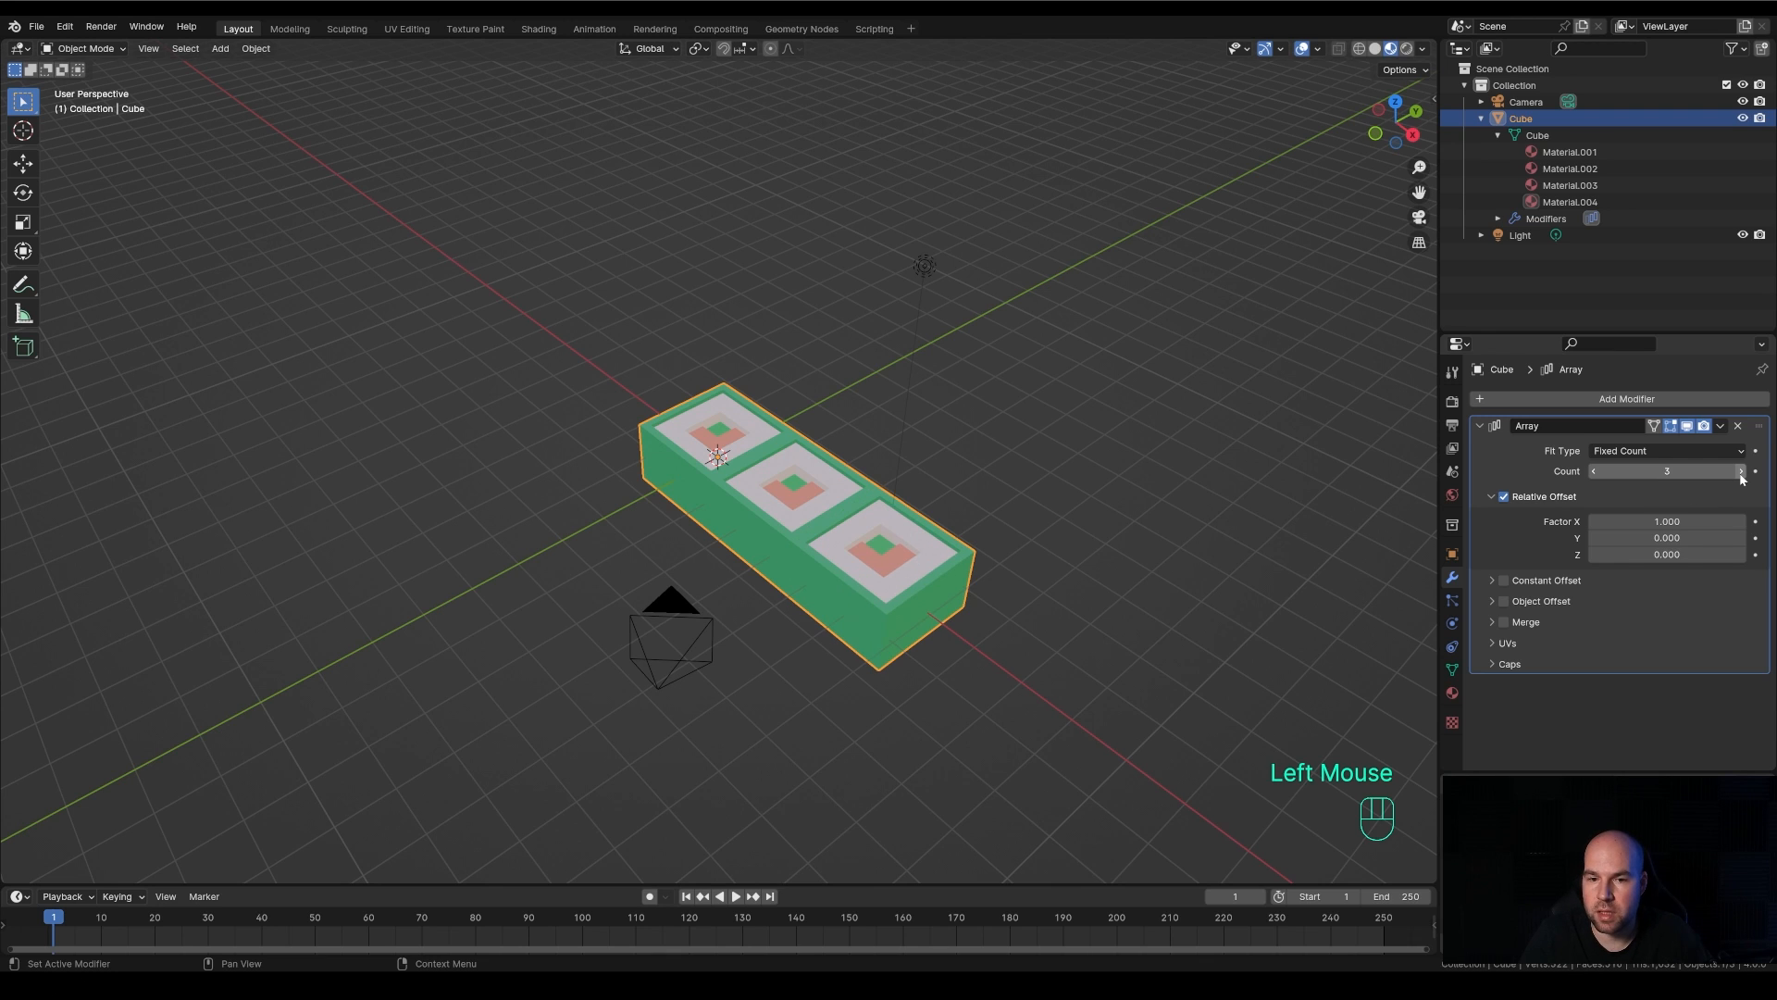
Set the array's relative offset factor X to 1.2 to leave gaps between the copies
double_click(1666, 521)
text(2.2)
key(Return)
mouse_move(1712, 521)
mouse_down()
mouse_move(1657, 521)
mouse_move(1692, 521)
mouse_move(1678, 522)
mouse_up()
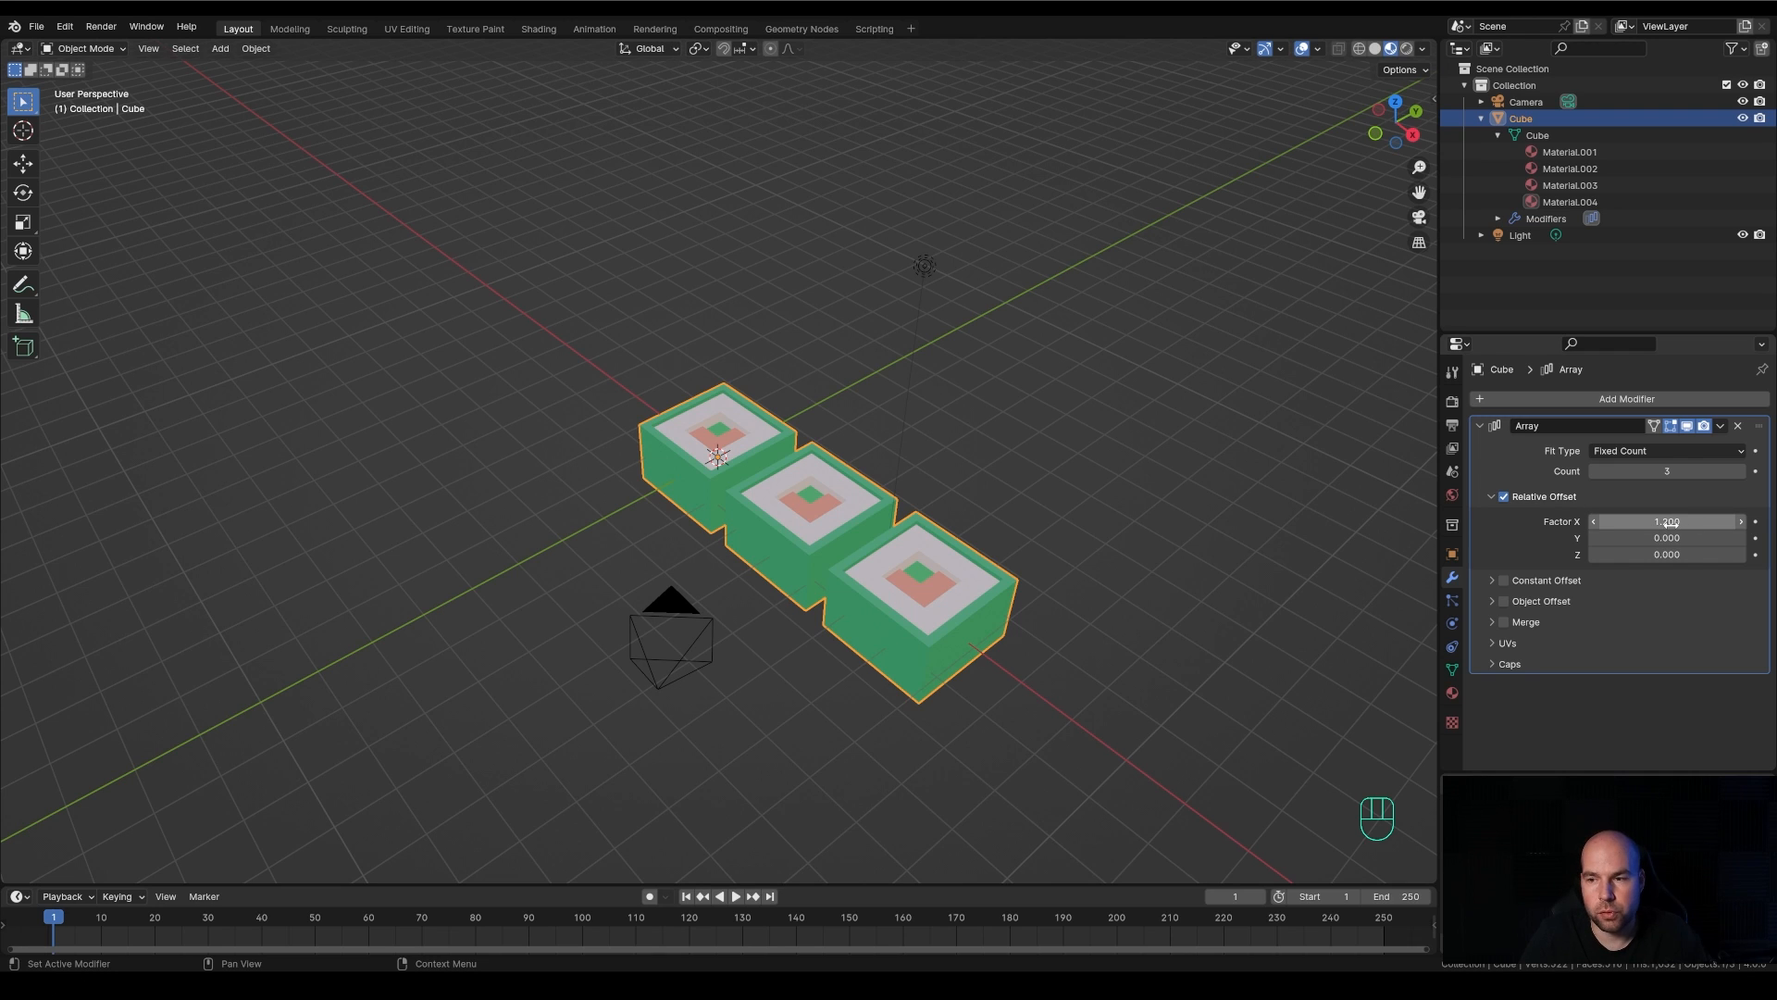
Try the array's constant offset, expand its distance settings, and disable it again
click(1503, 580)
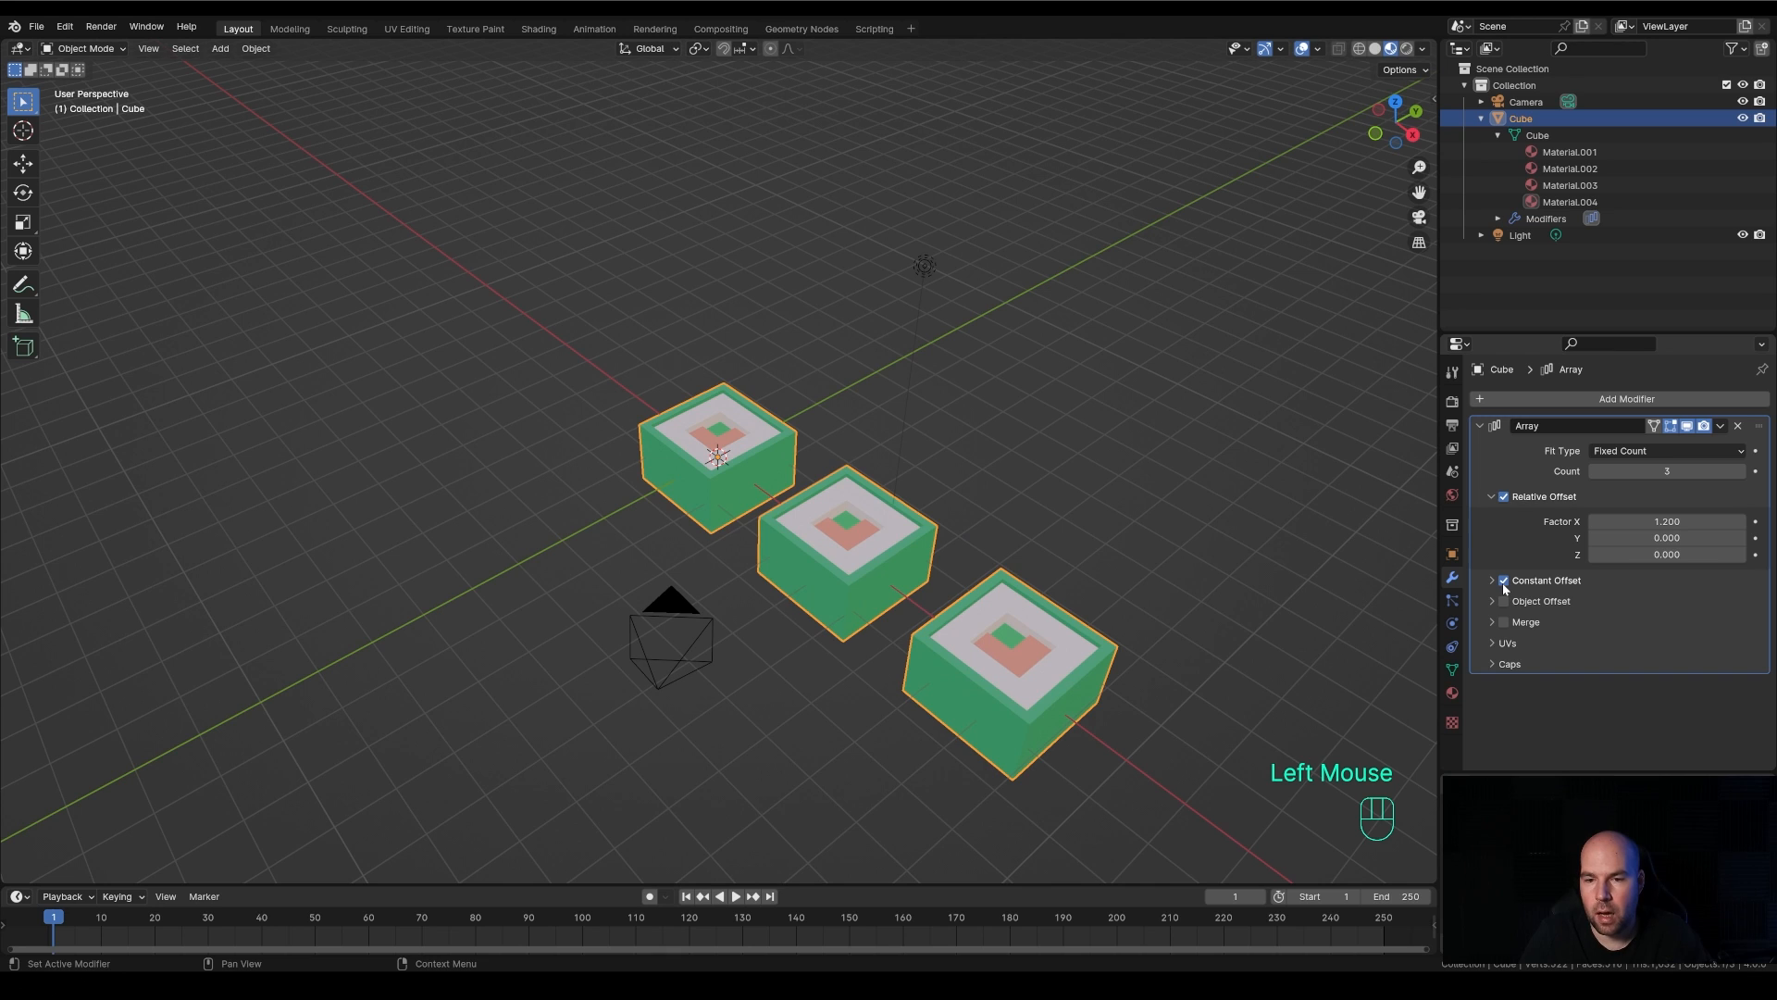
click(1491, 580)
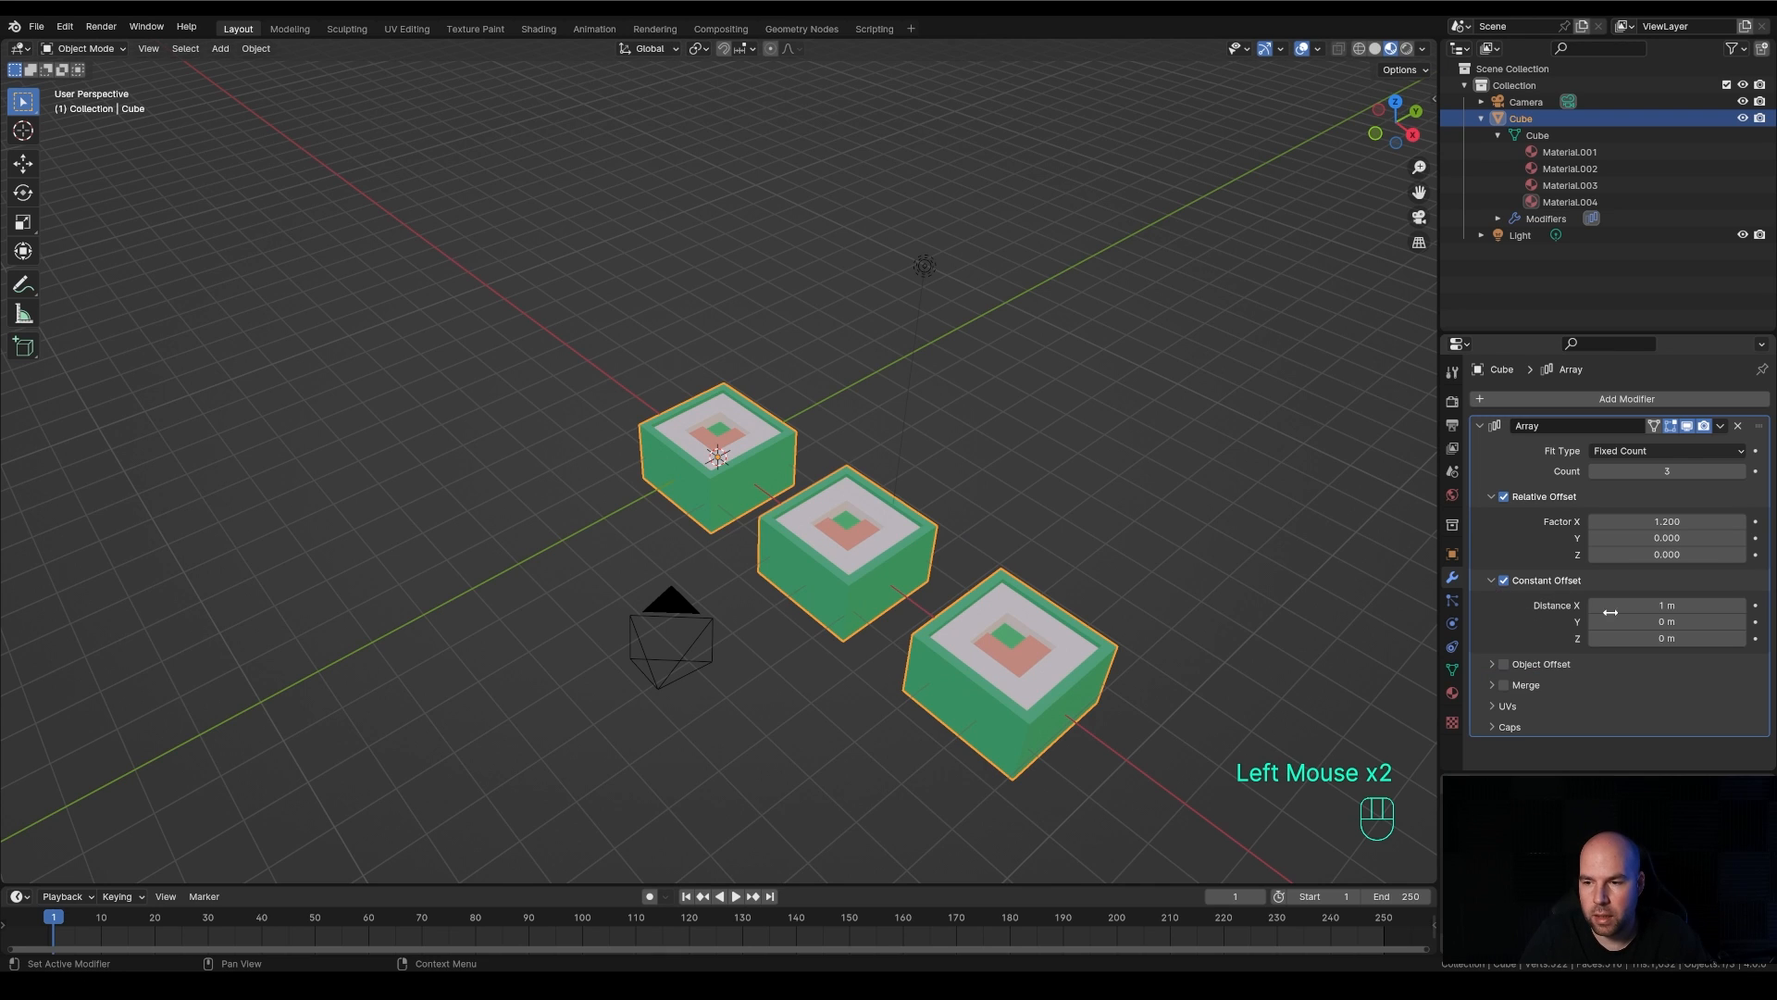
click(1505, 581)
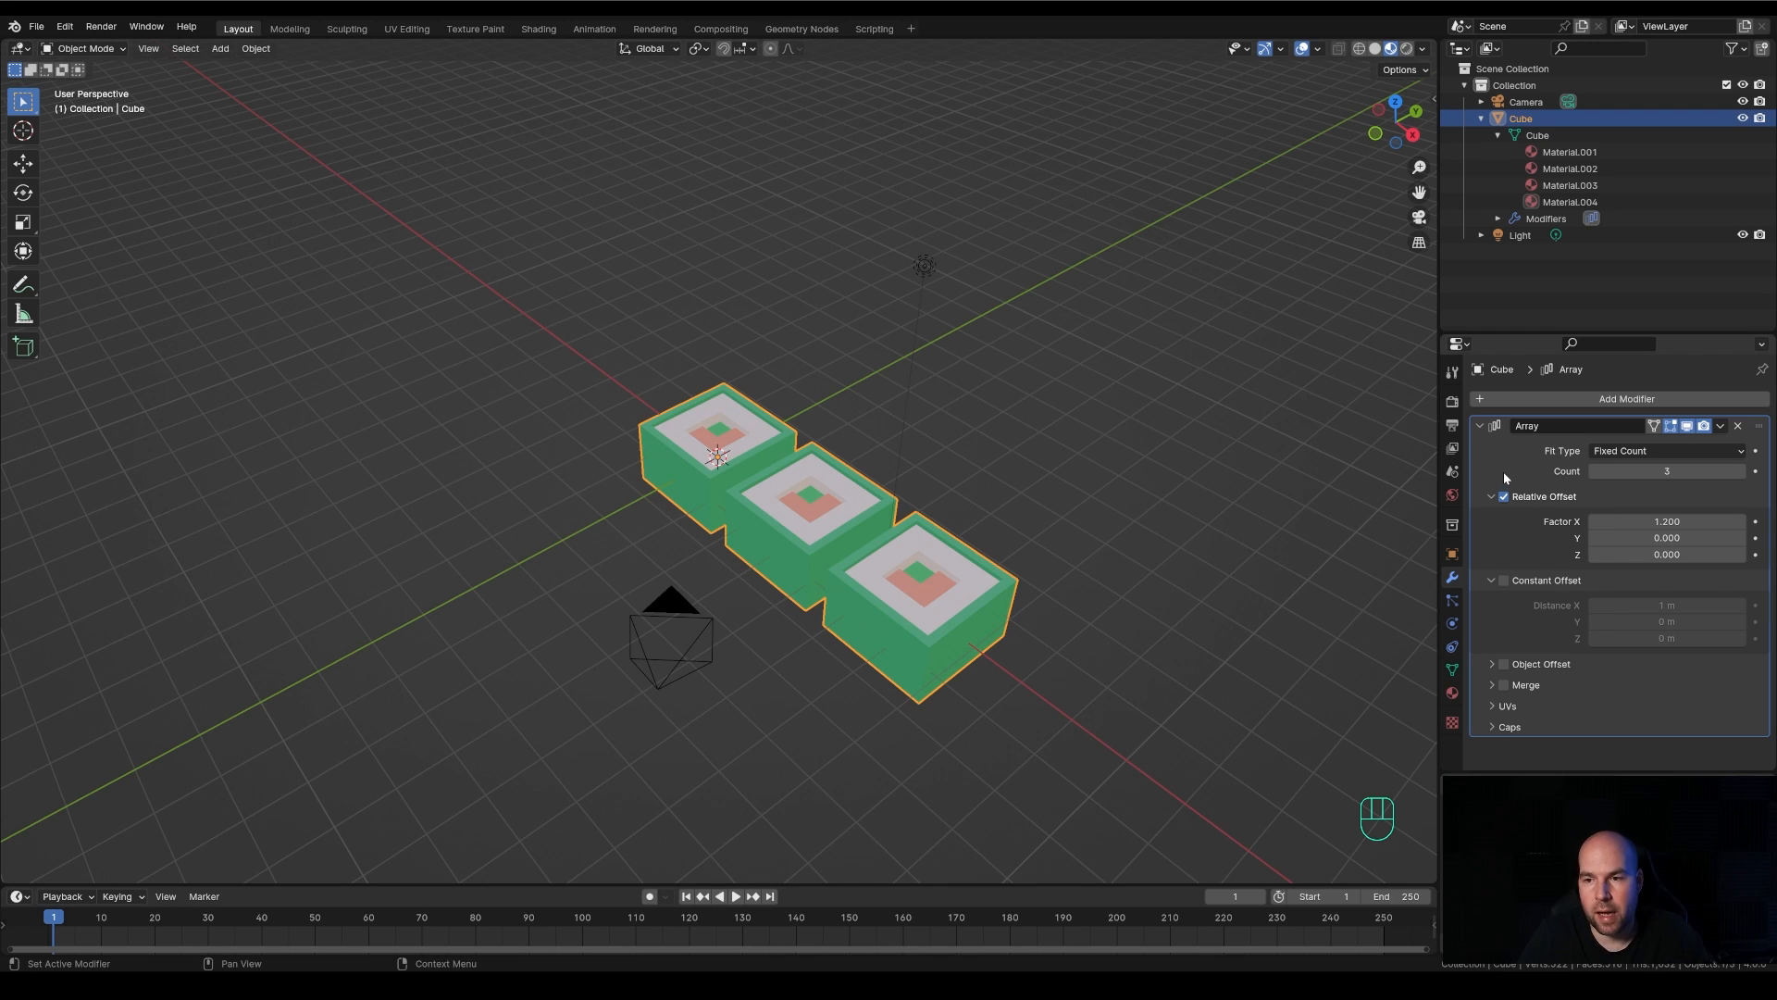
Collapse the first array's settings and add a second Array modifier to the cube
click(1478, 425)
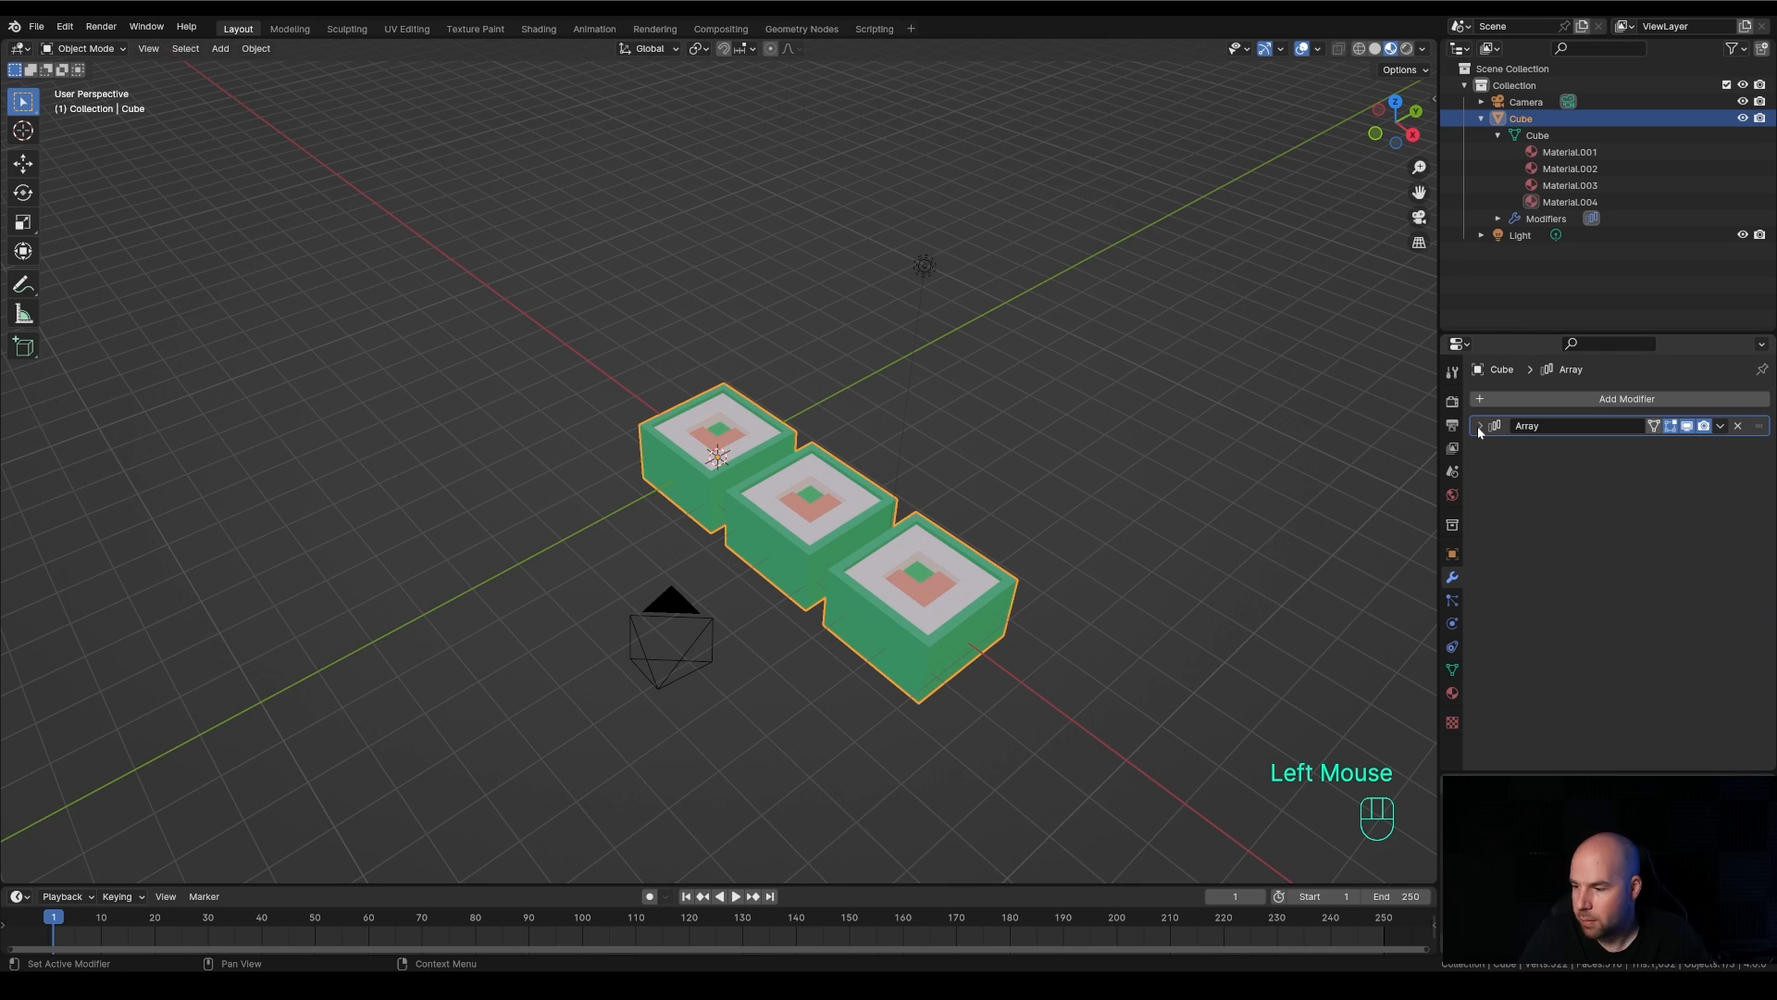
click(1524, 399)
mouse_move(1525, 397)
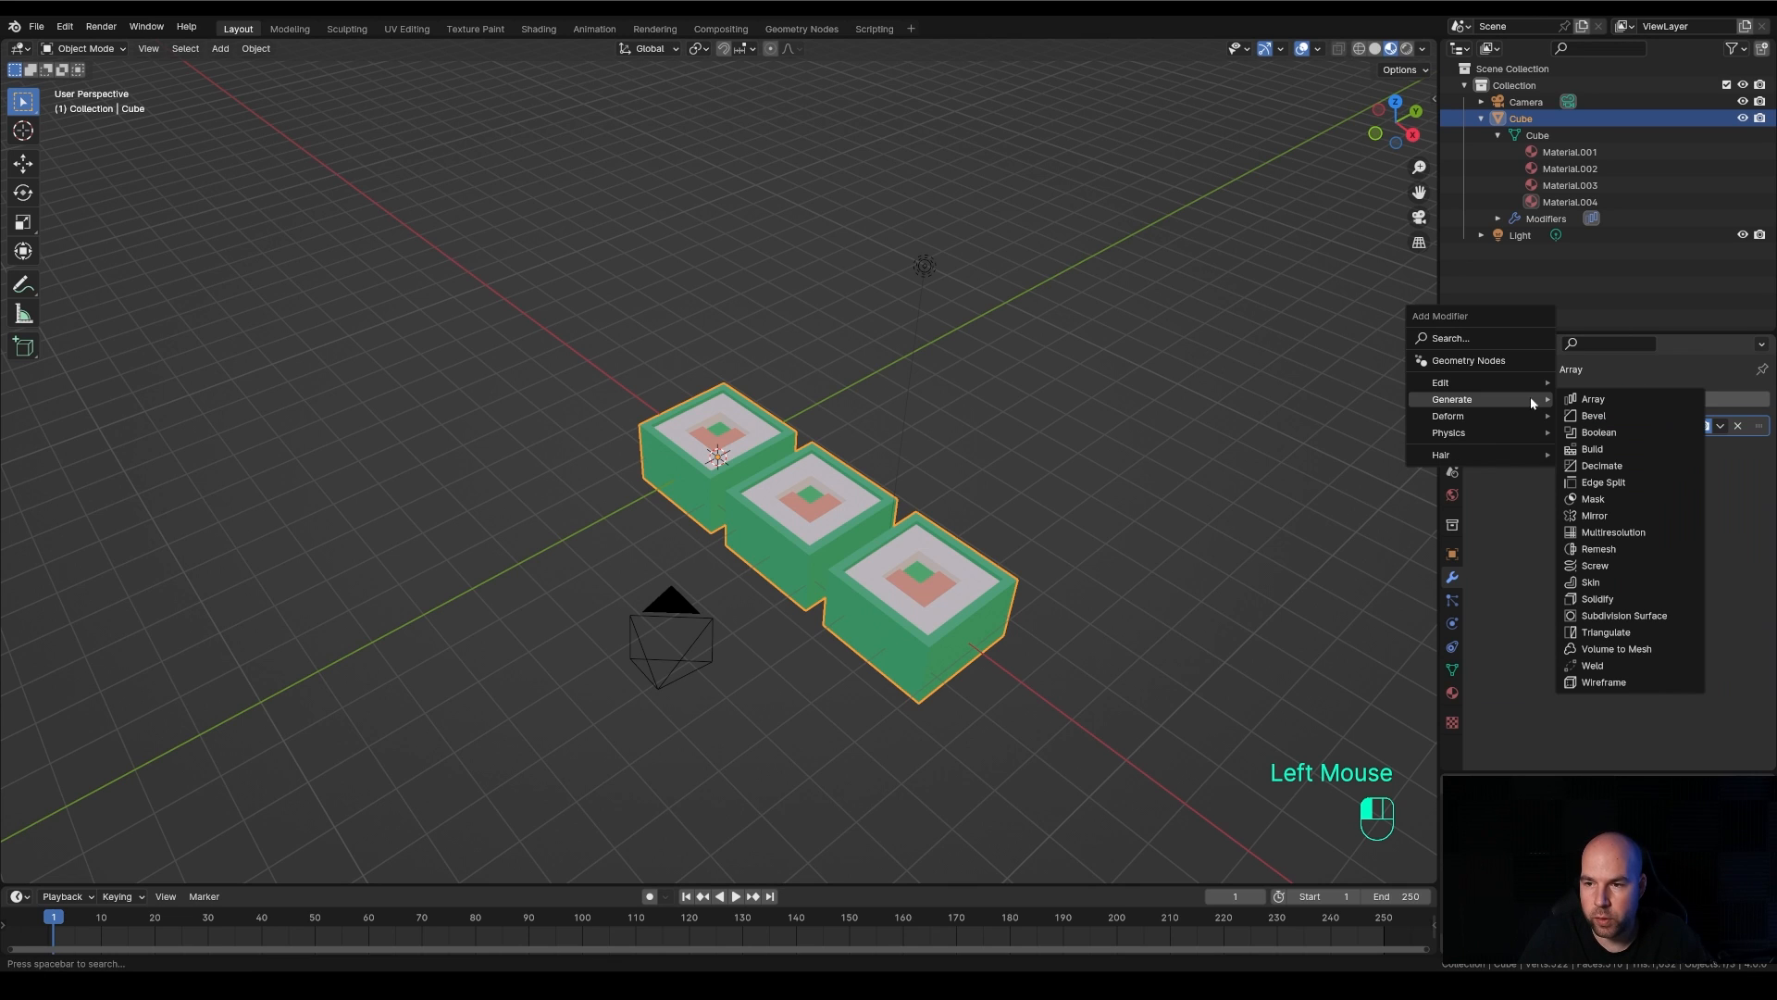
click(1613, 398)
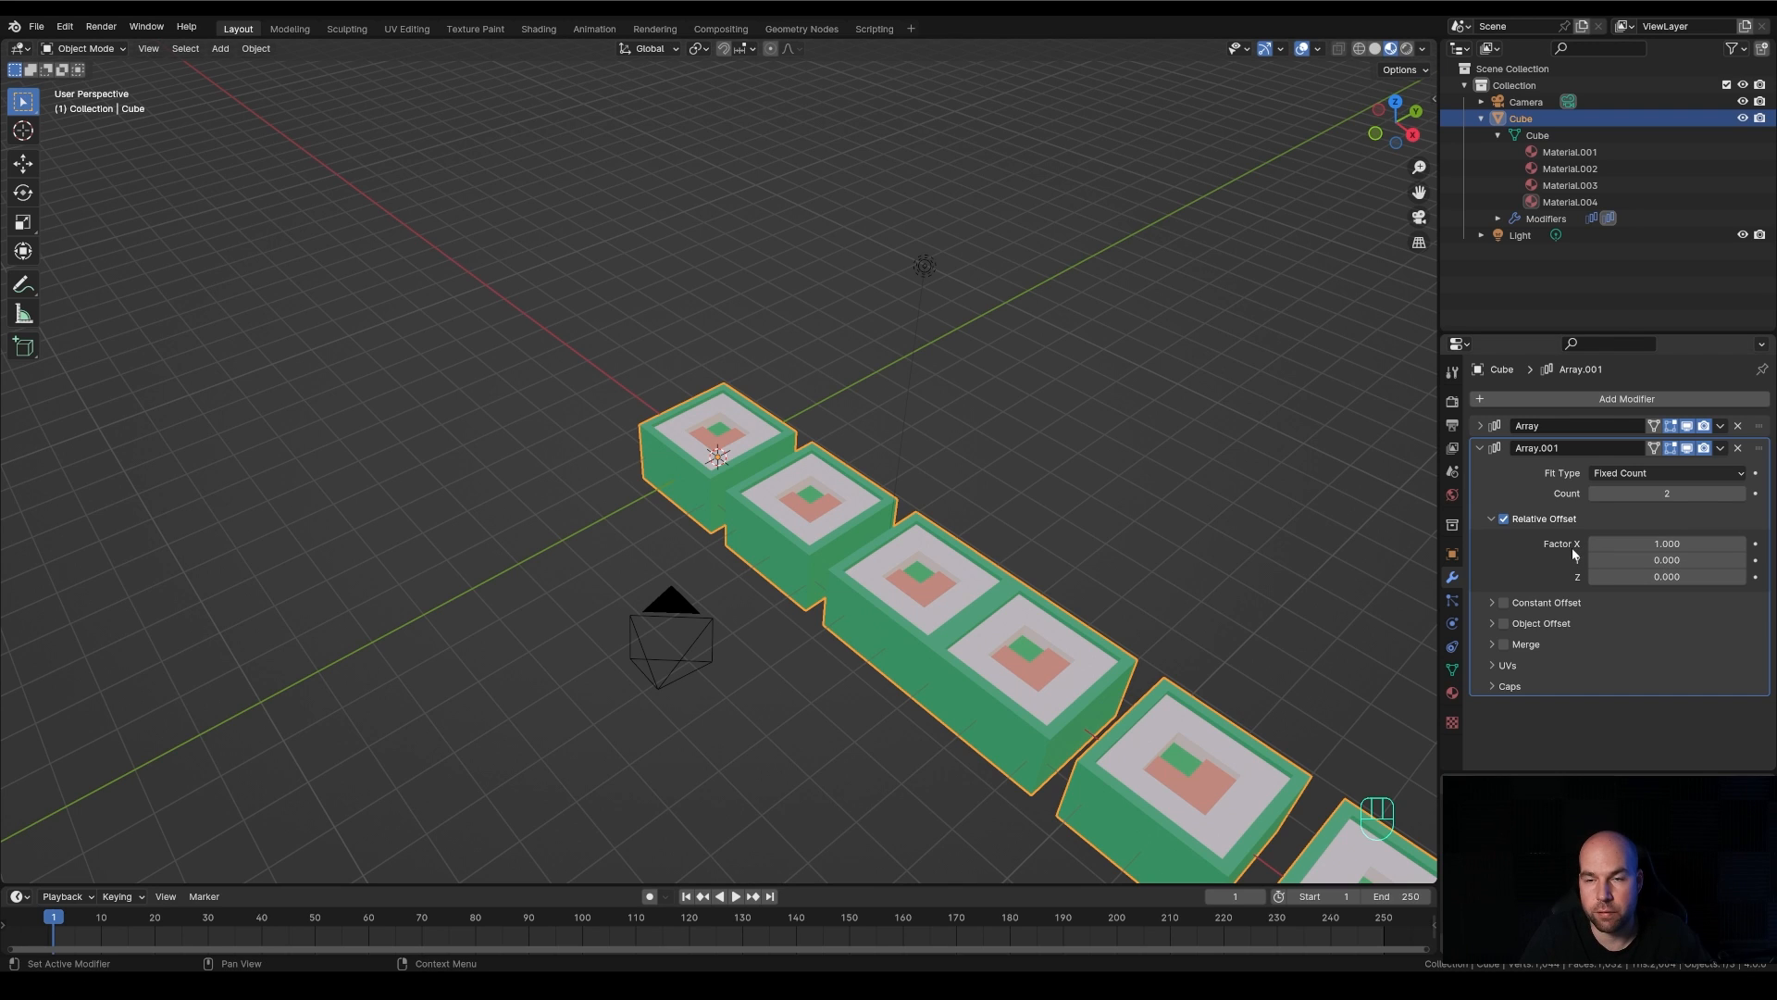
Set the second array's relative offset factors to X 0 and Y 1.2, and collapse its settings
click(1665, 545)
text(0)
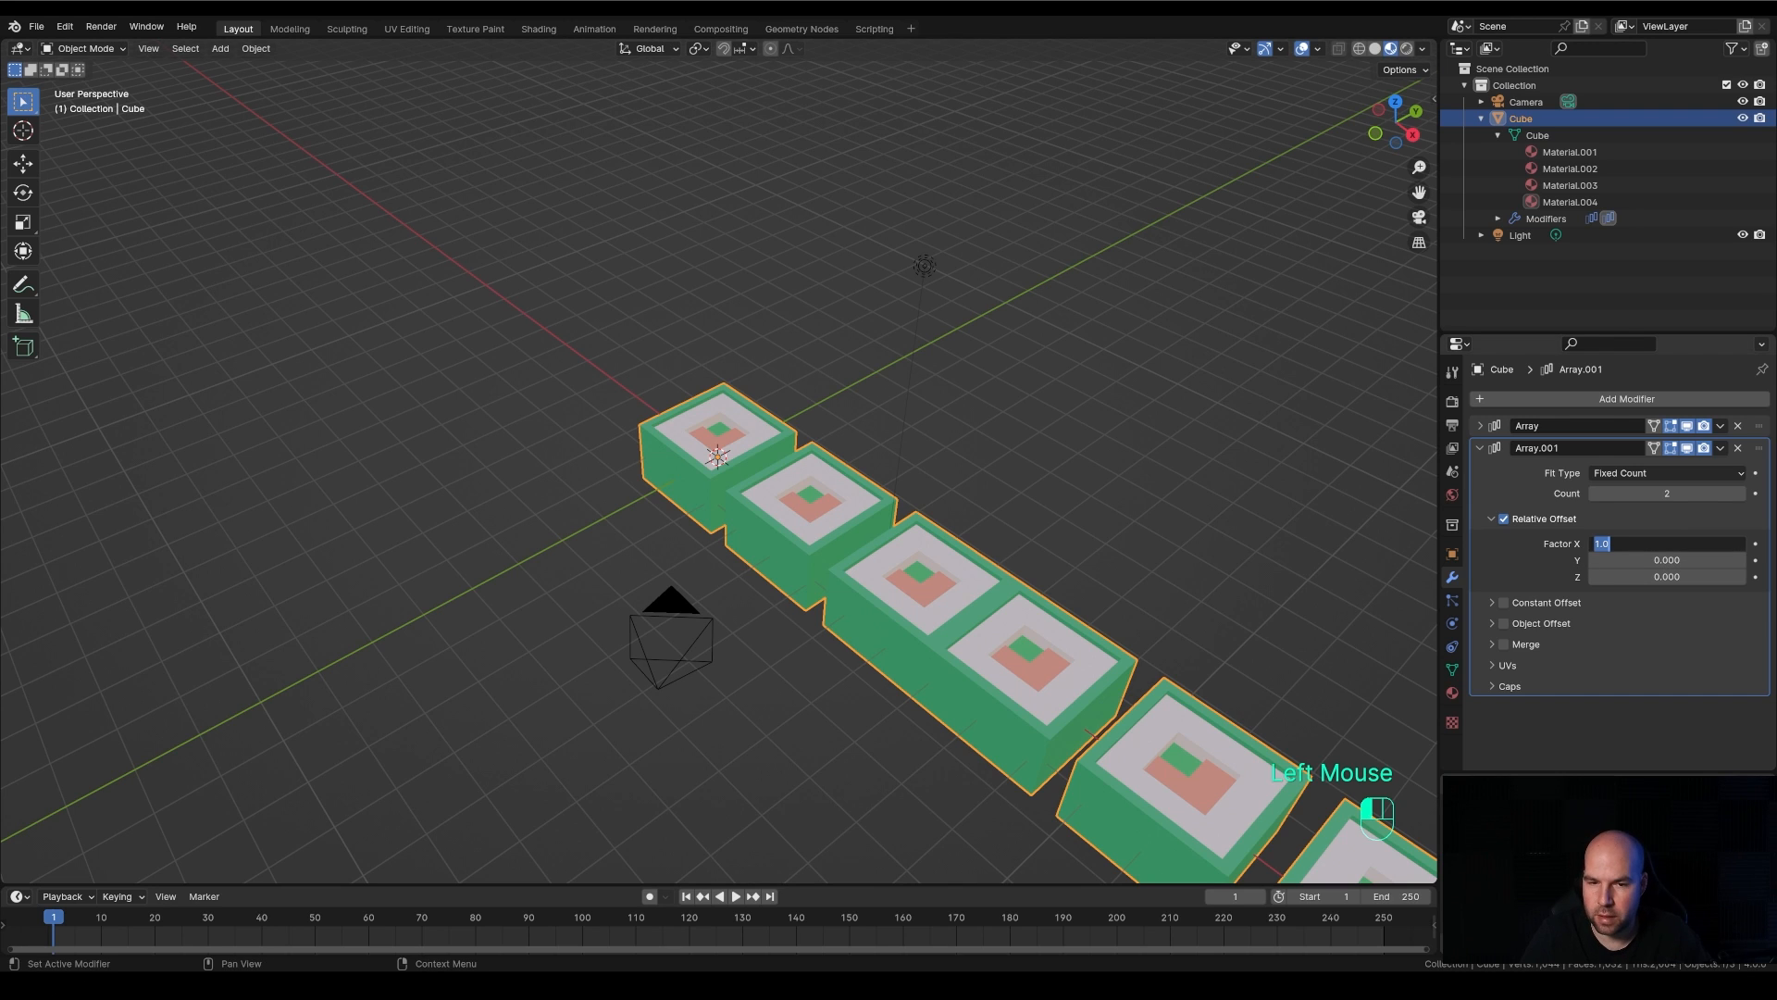
click(1666, 553)
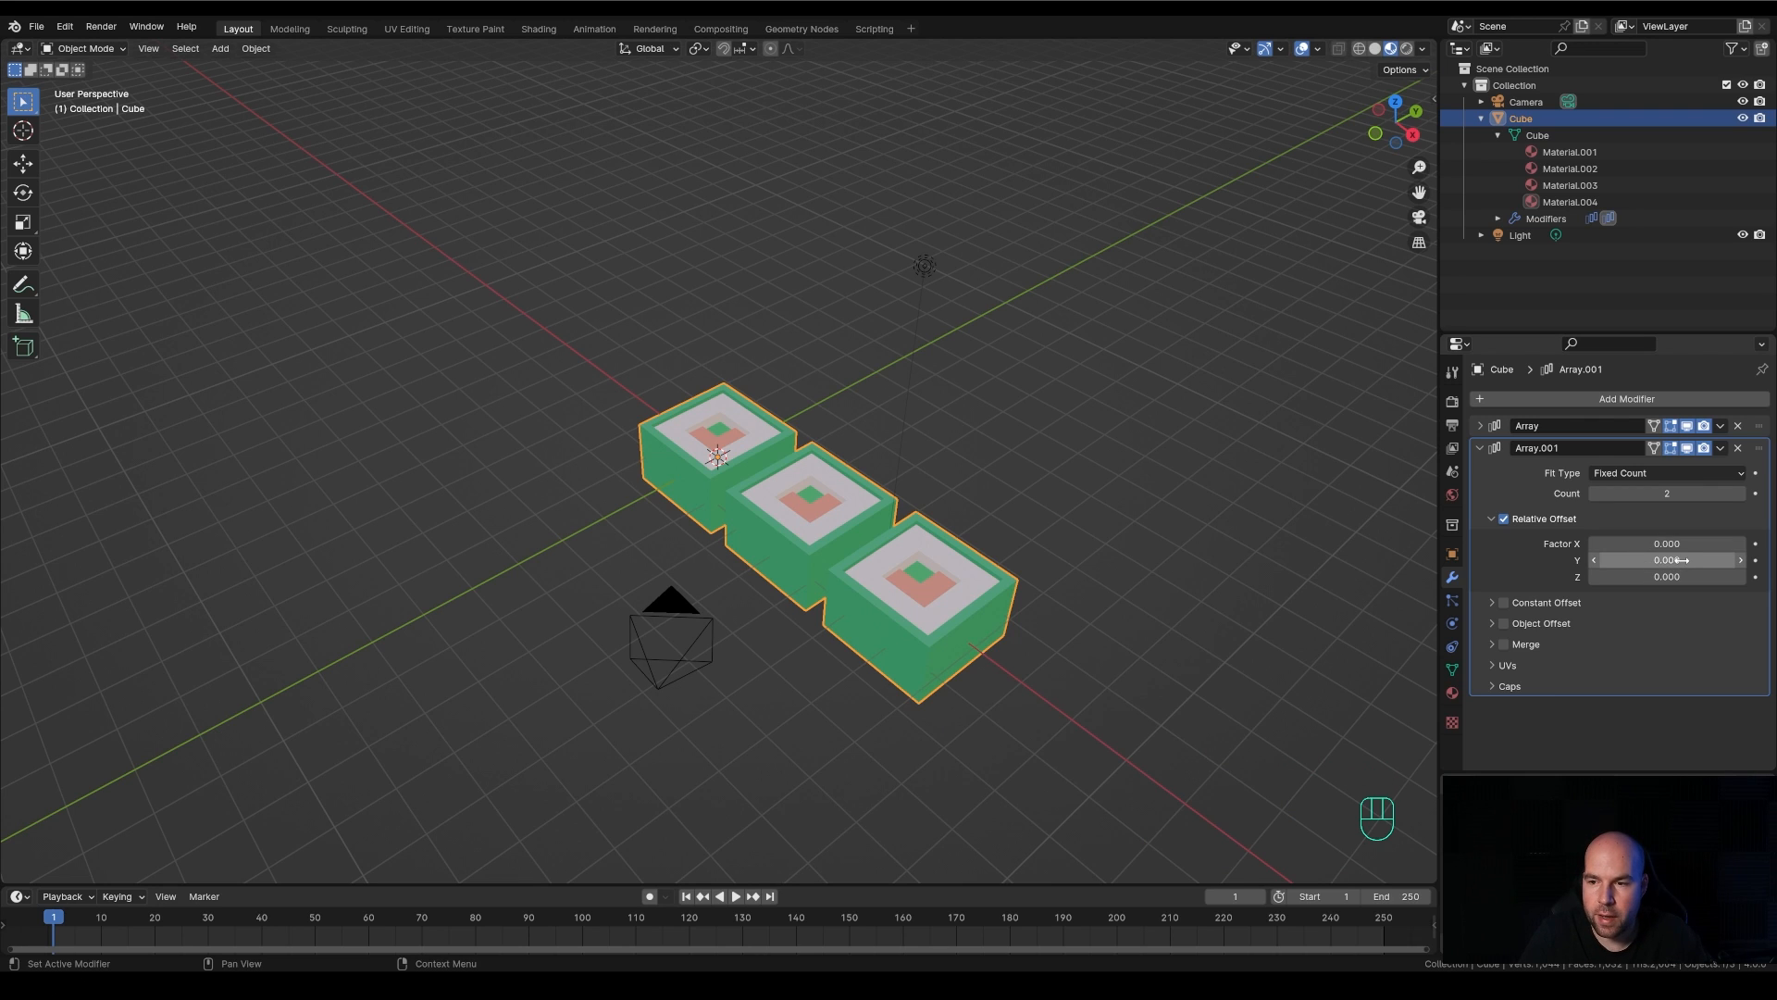
click(1652, 561)
text(1.2)
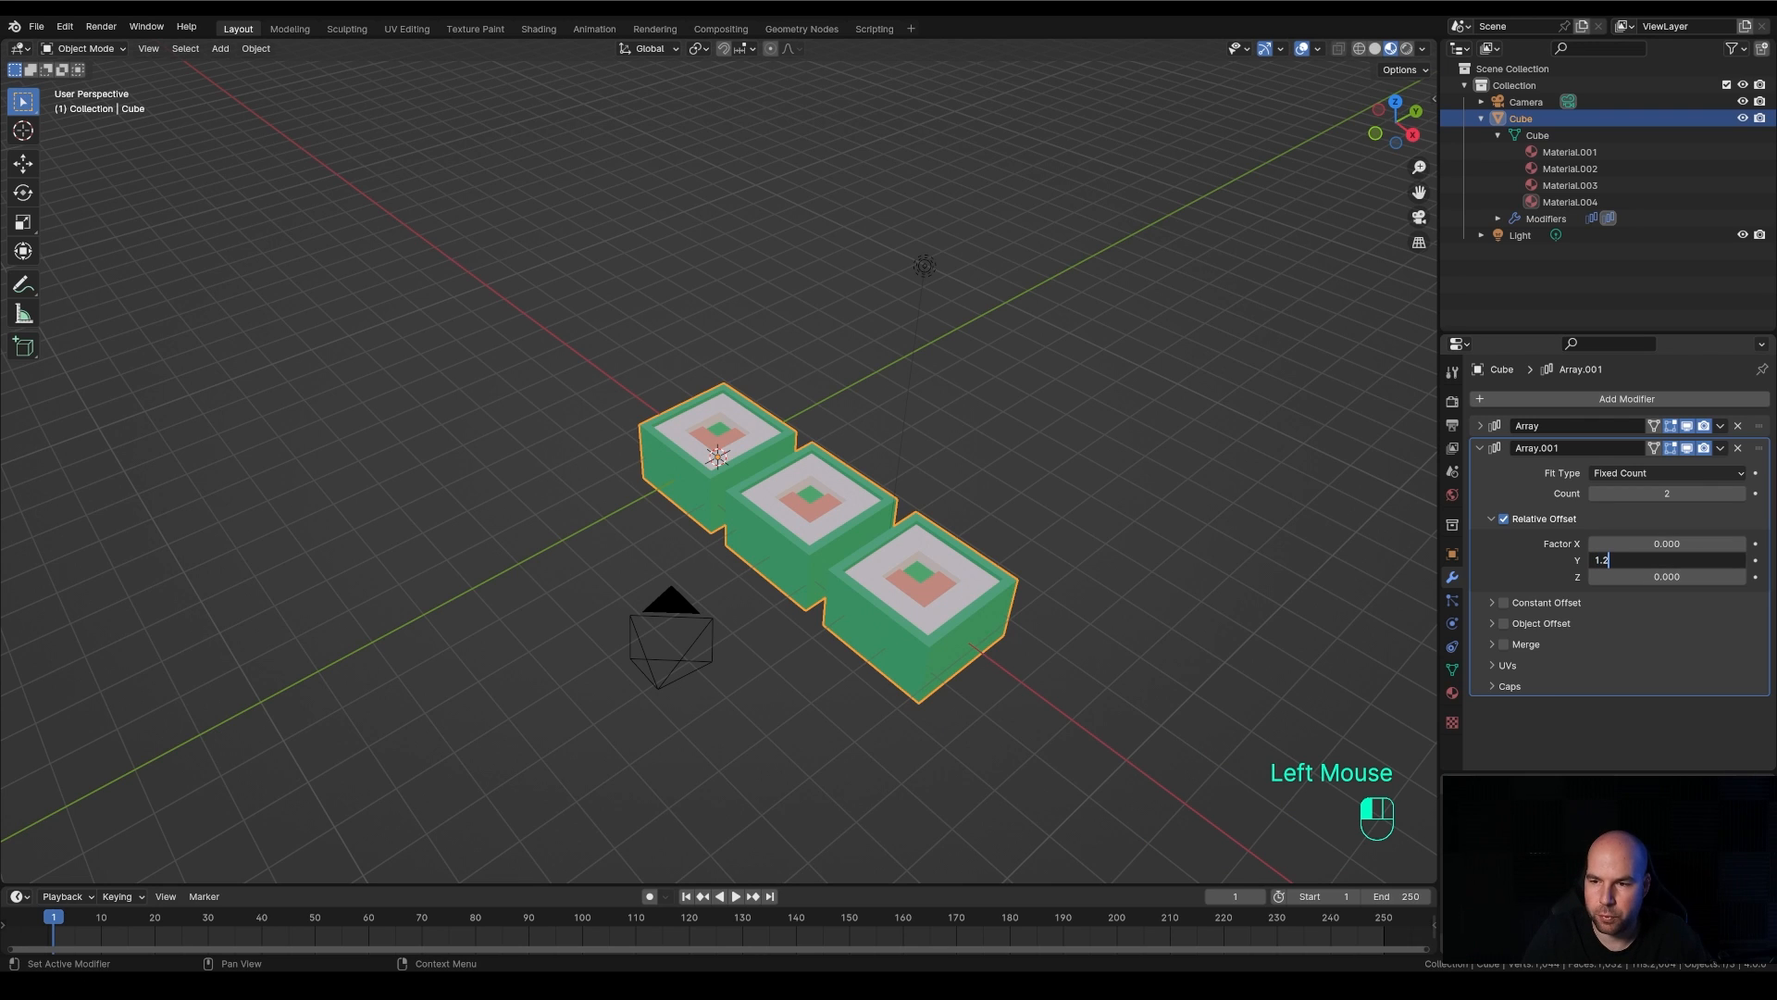
key(Return)
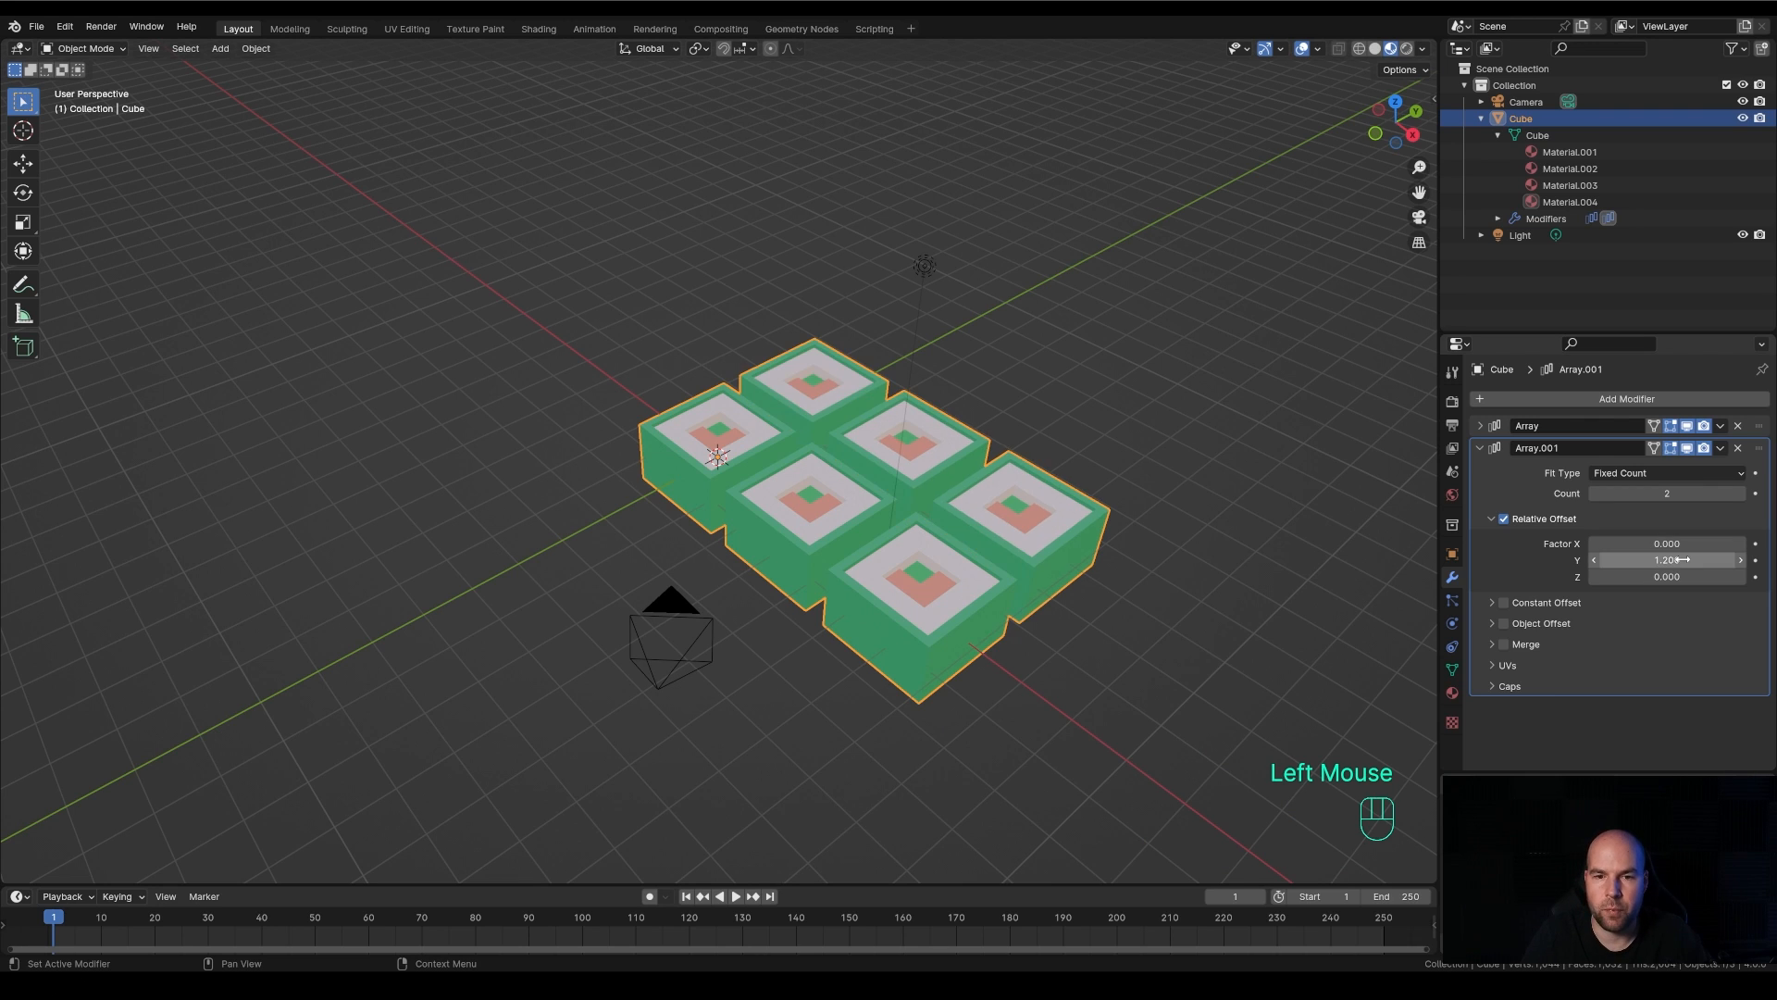
click(1479, 448)
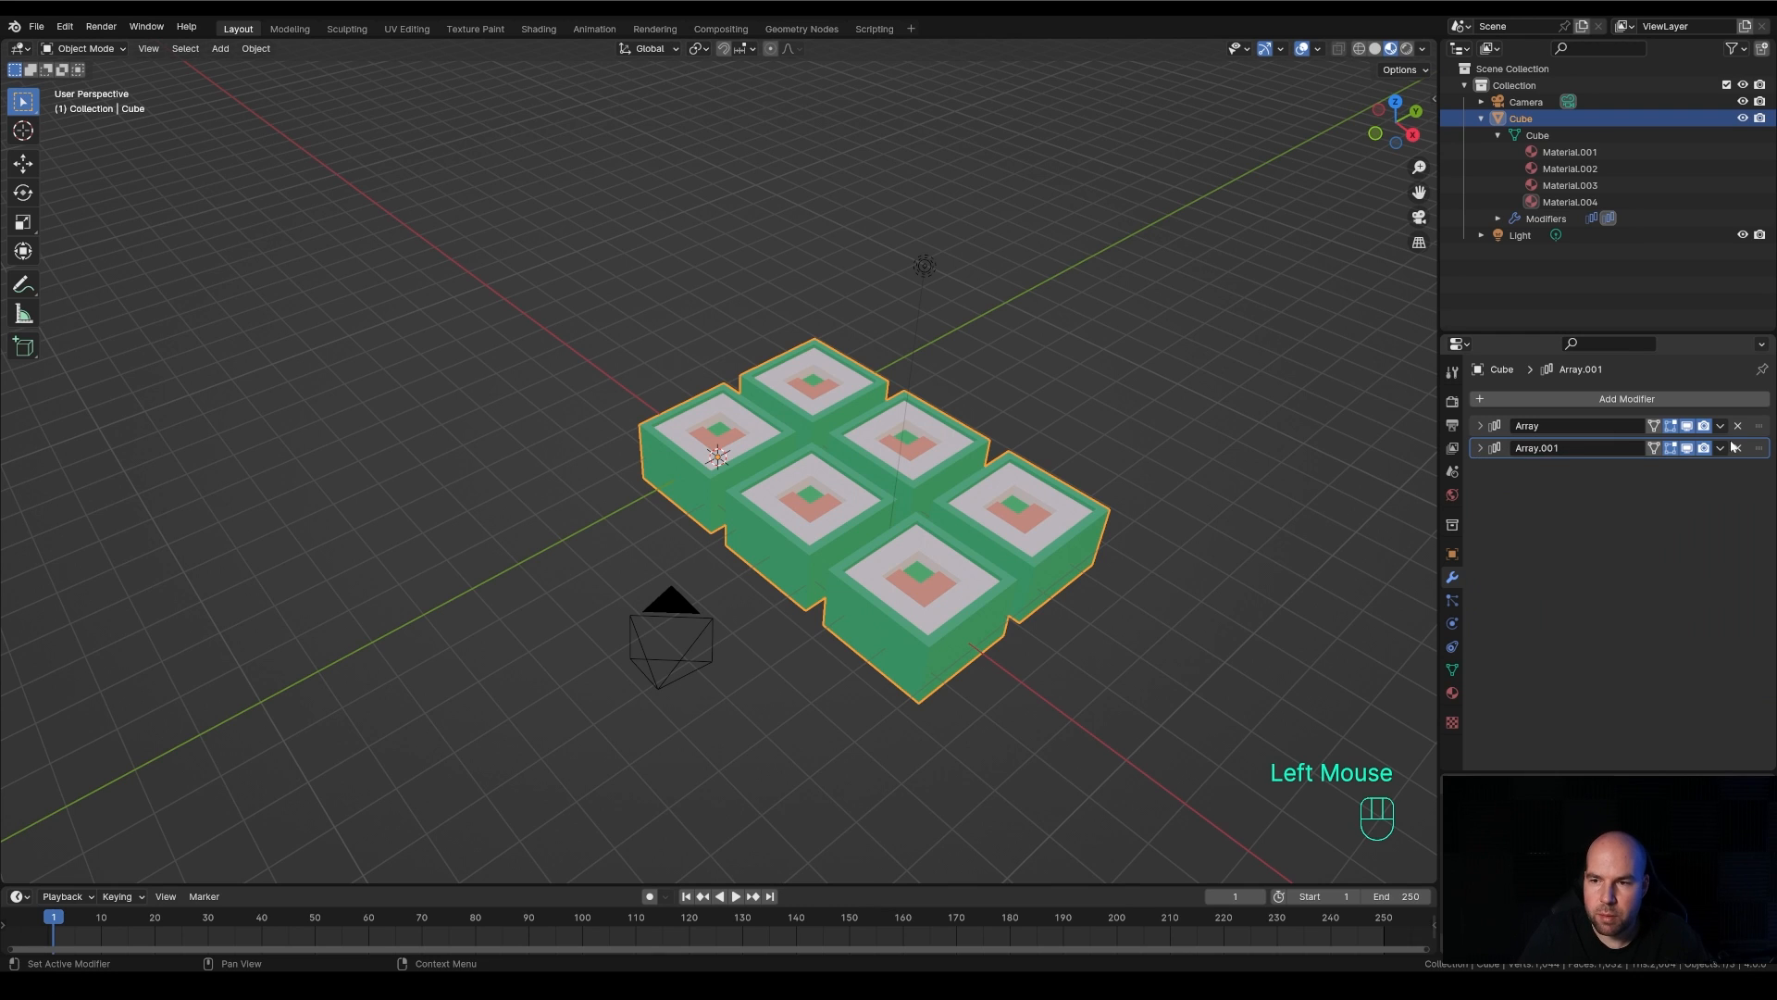
Expand the second array's settings and try a different count of copies
click(1481, 448)
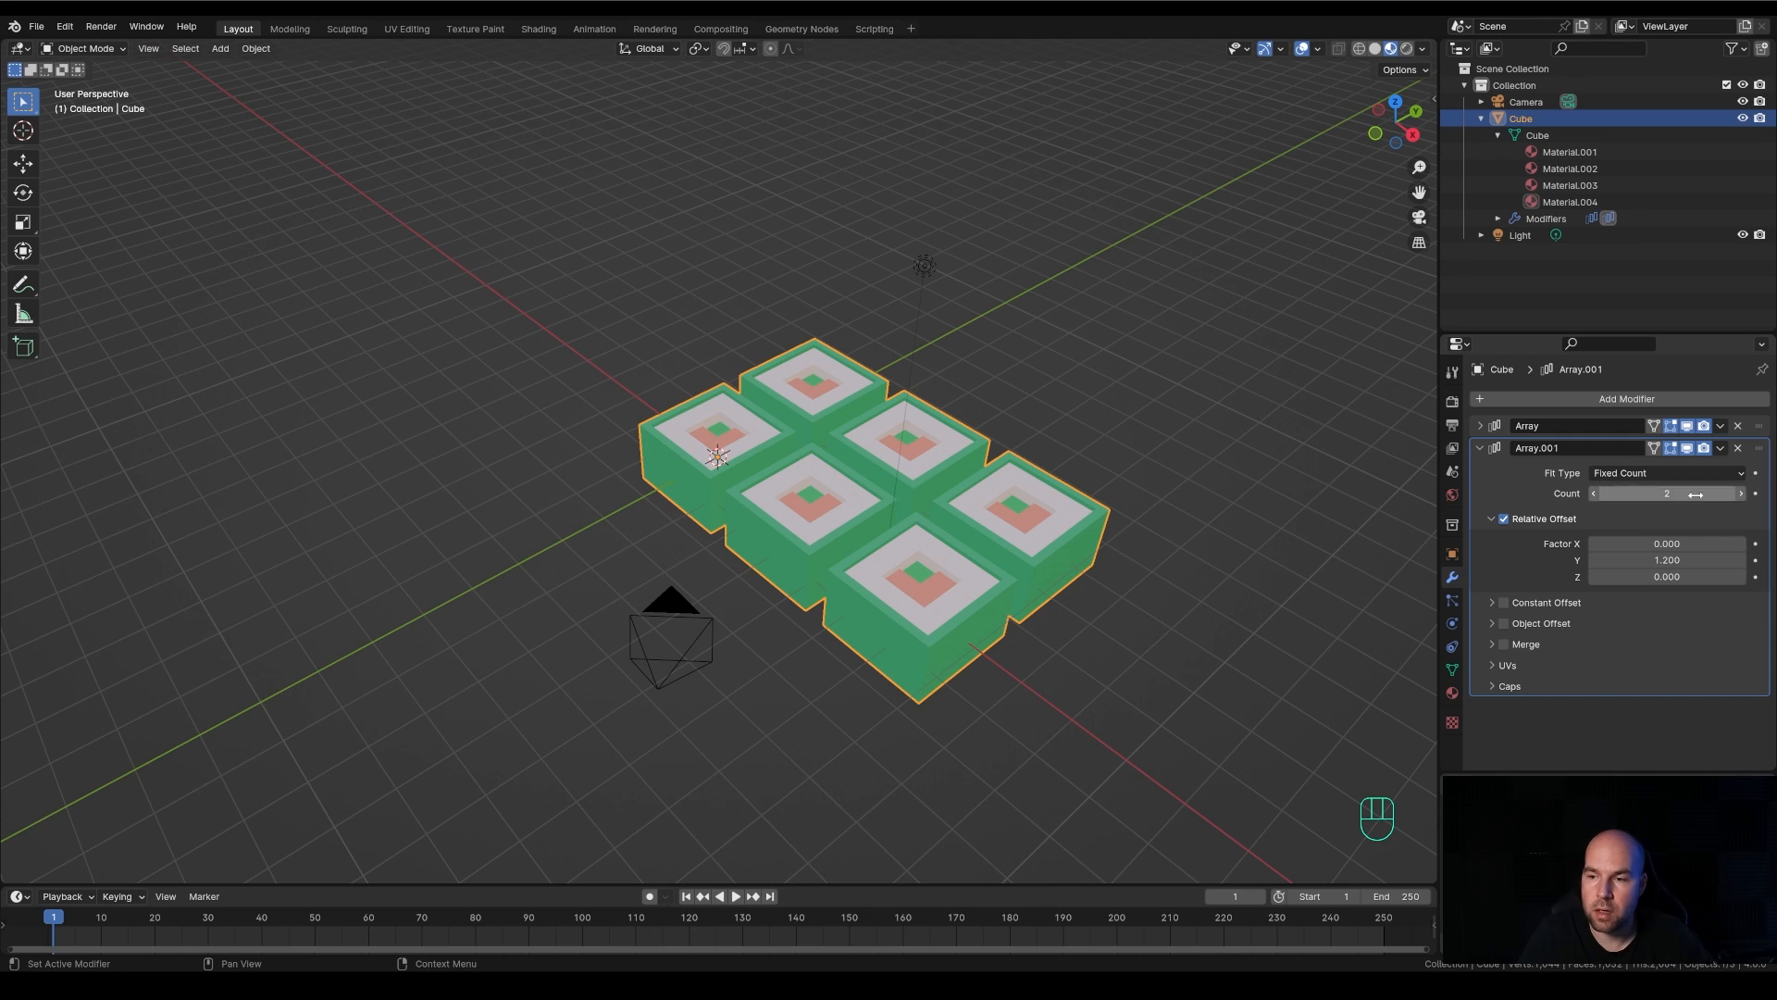
click(1740, 493)
click(1740, 493)
click(1740, 493)
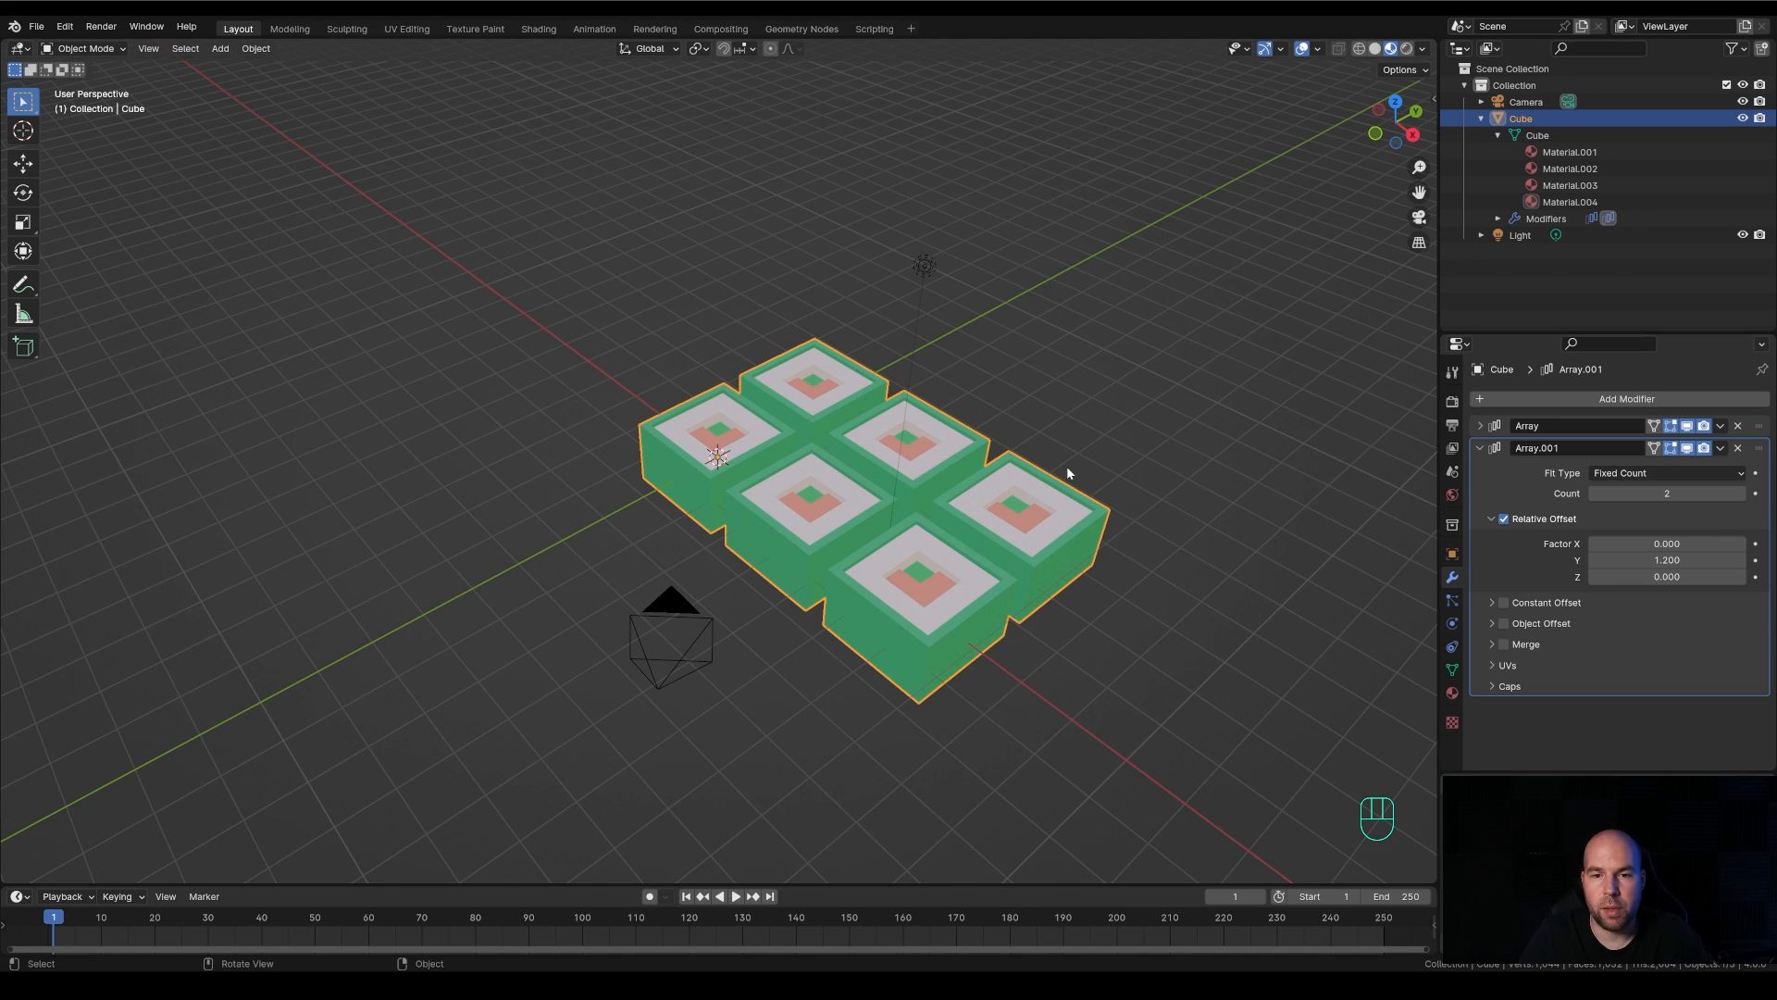
scroll(1066, 465, down, 1)
scroll(1067, 465, up, 1)
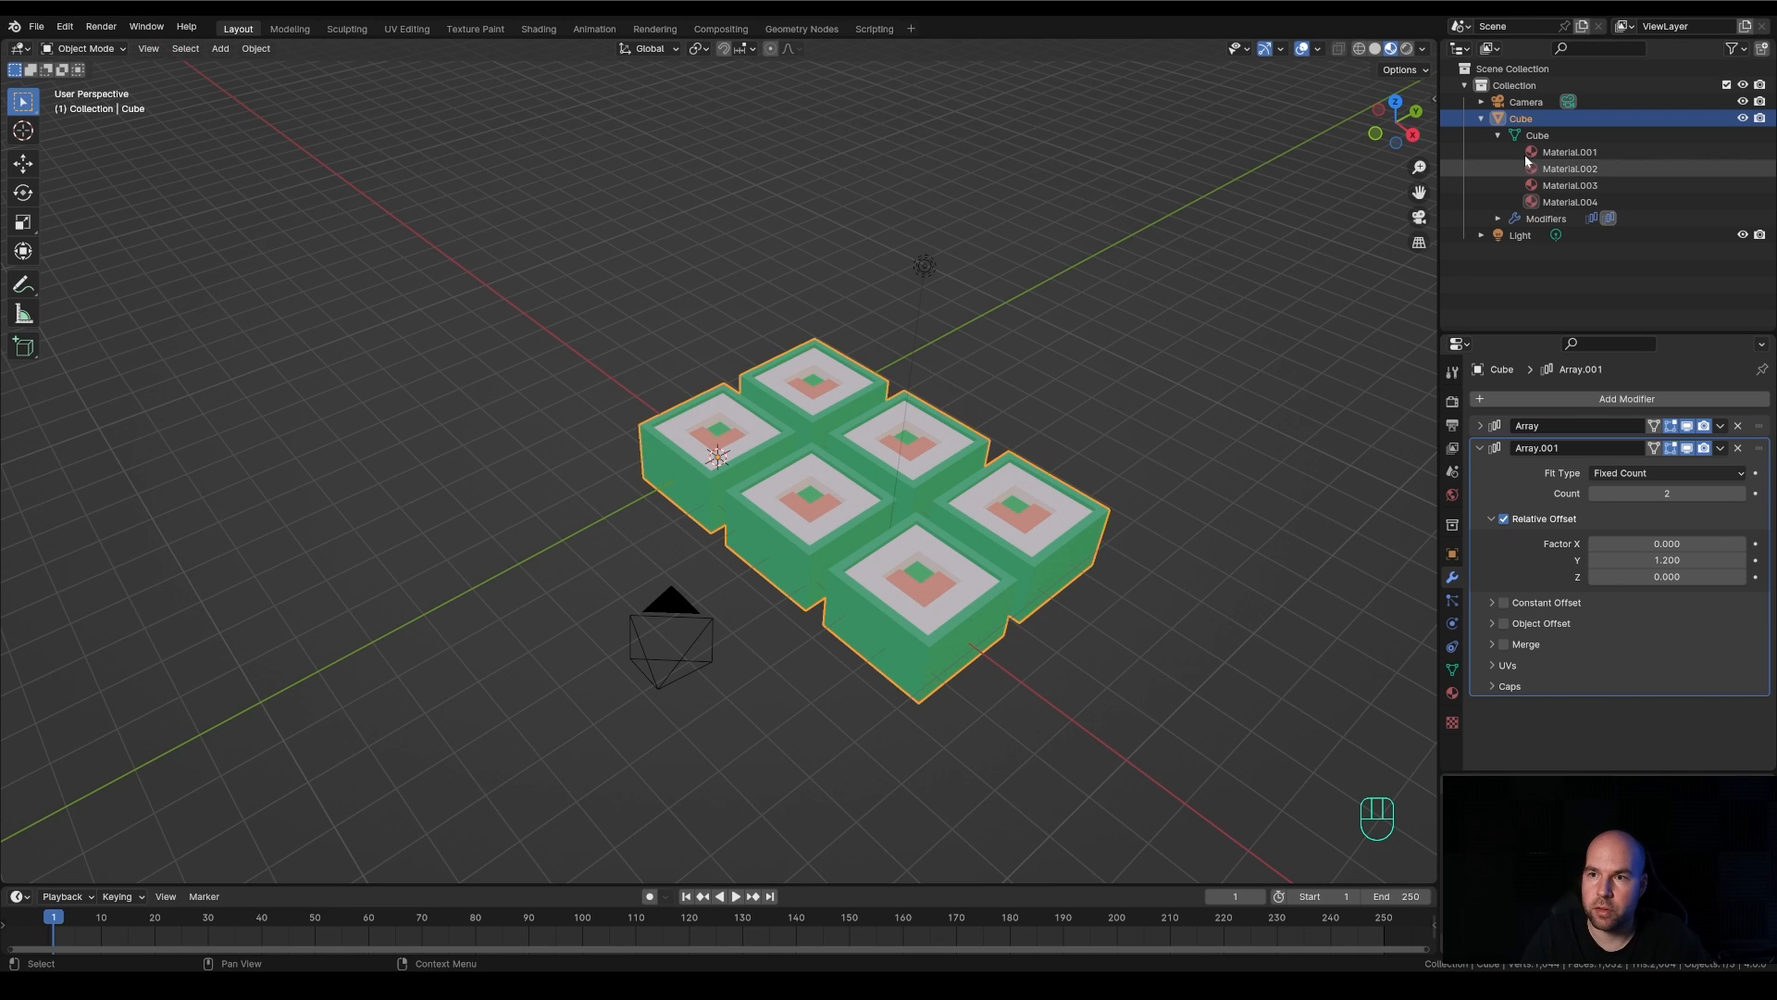
Try the move, rotate and scale transforms on the arrayed cube in Object Mode, cancelling each one
click(1533, 122)
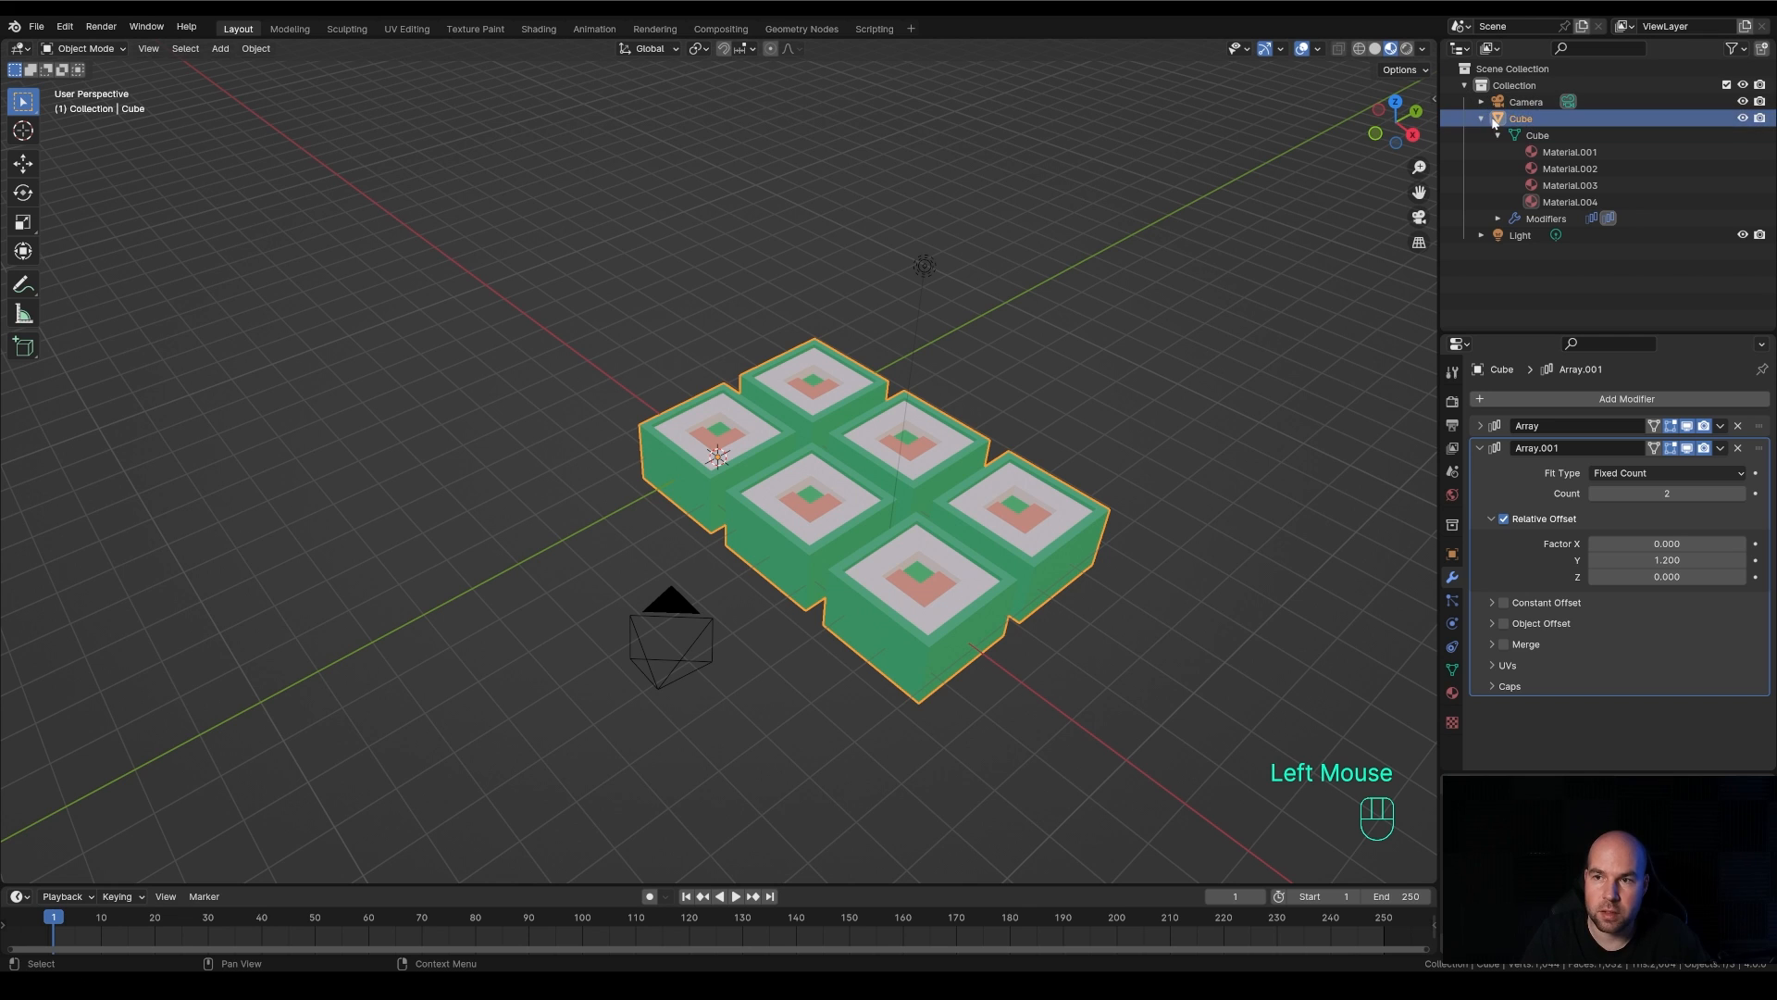
key(g)
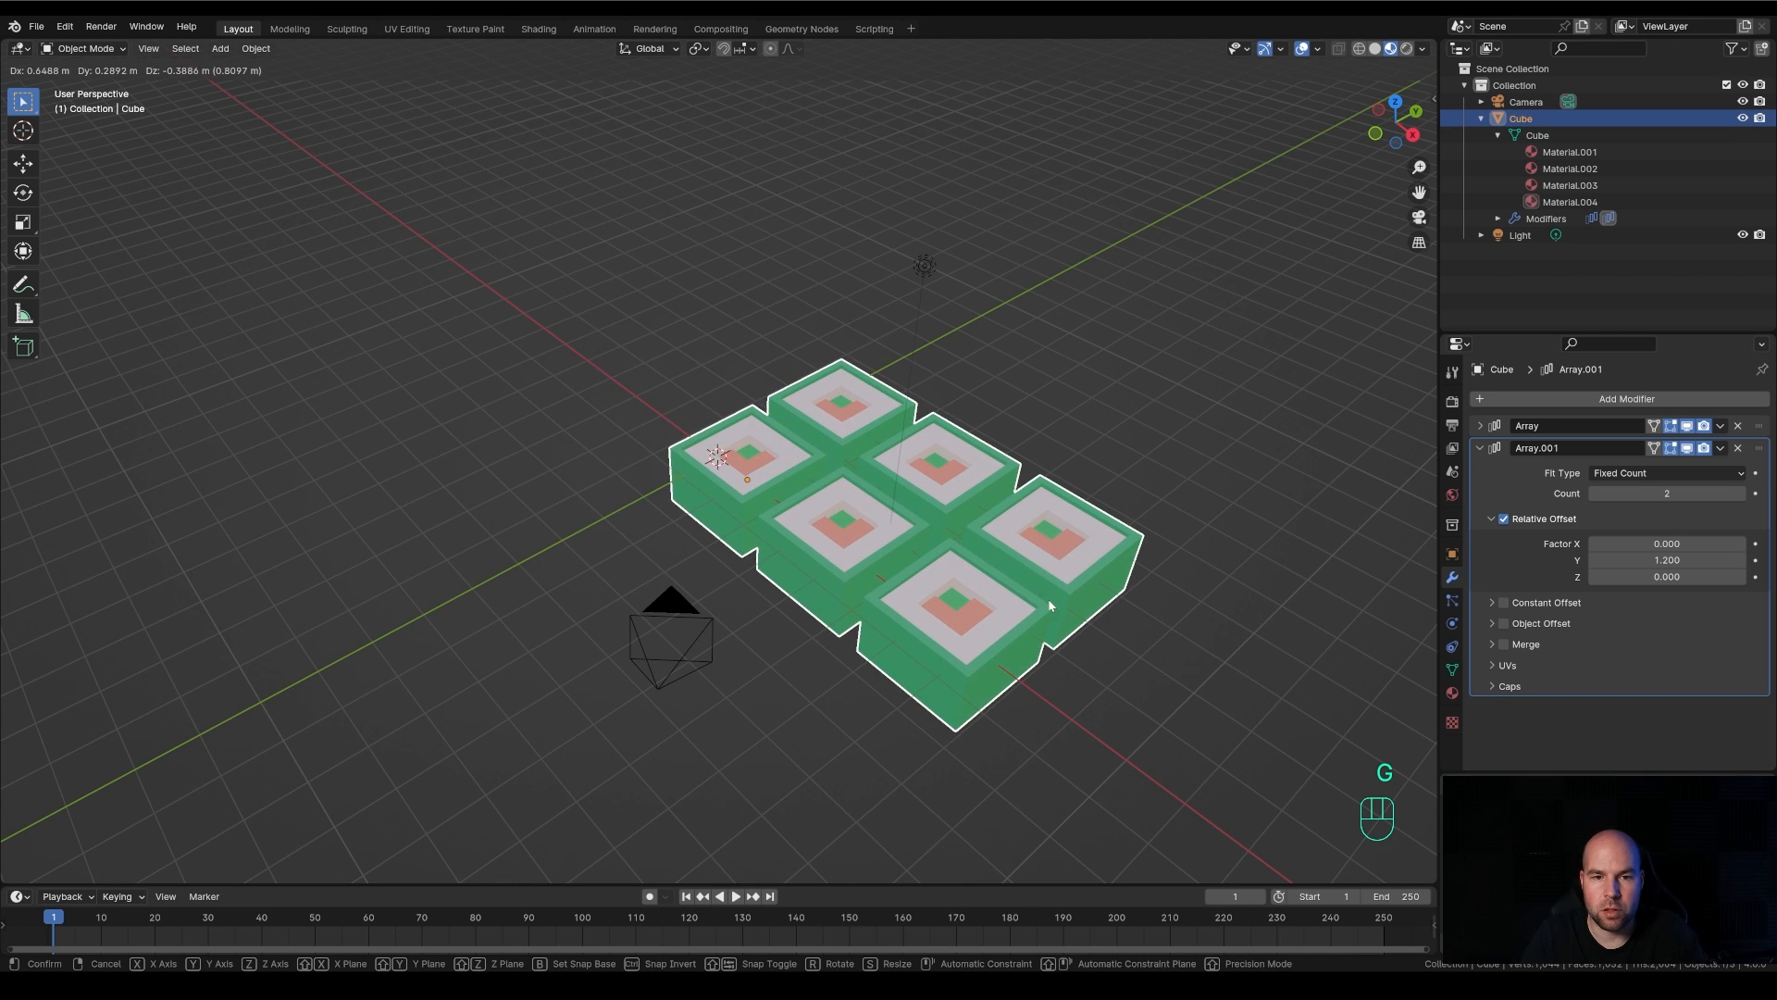
key(Escape)
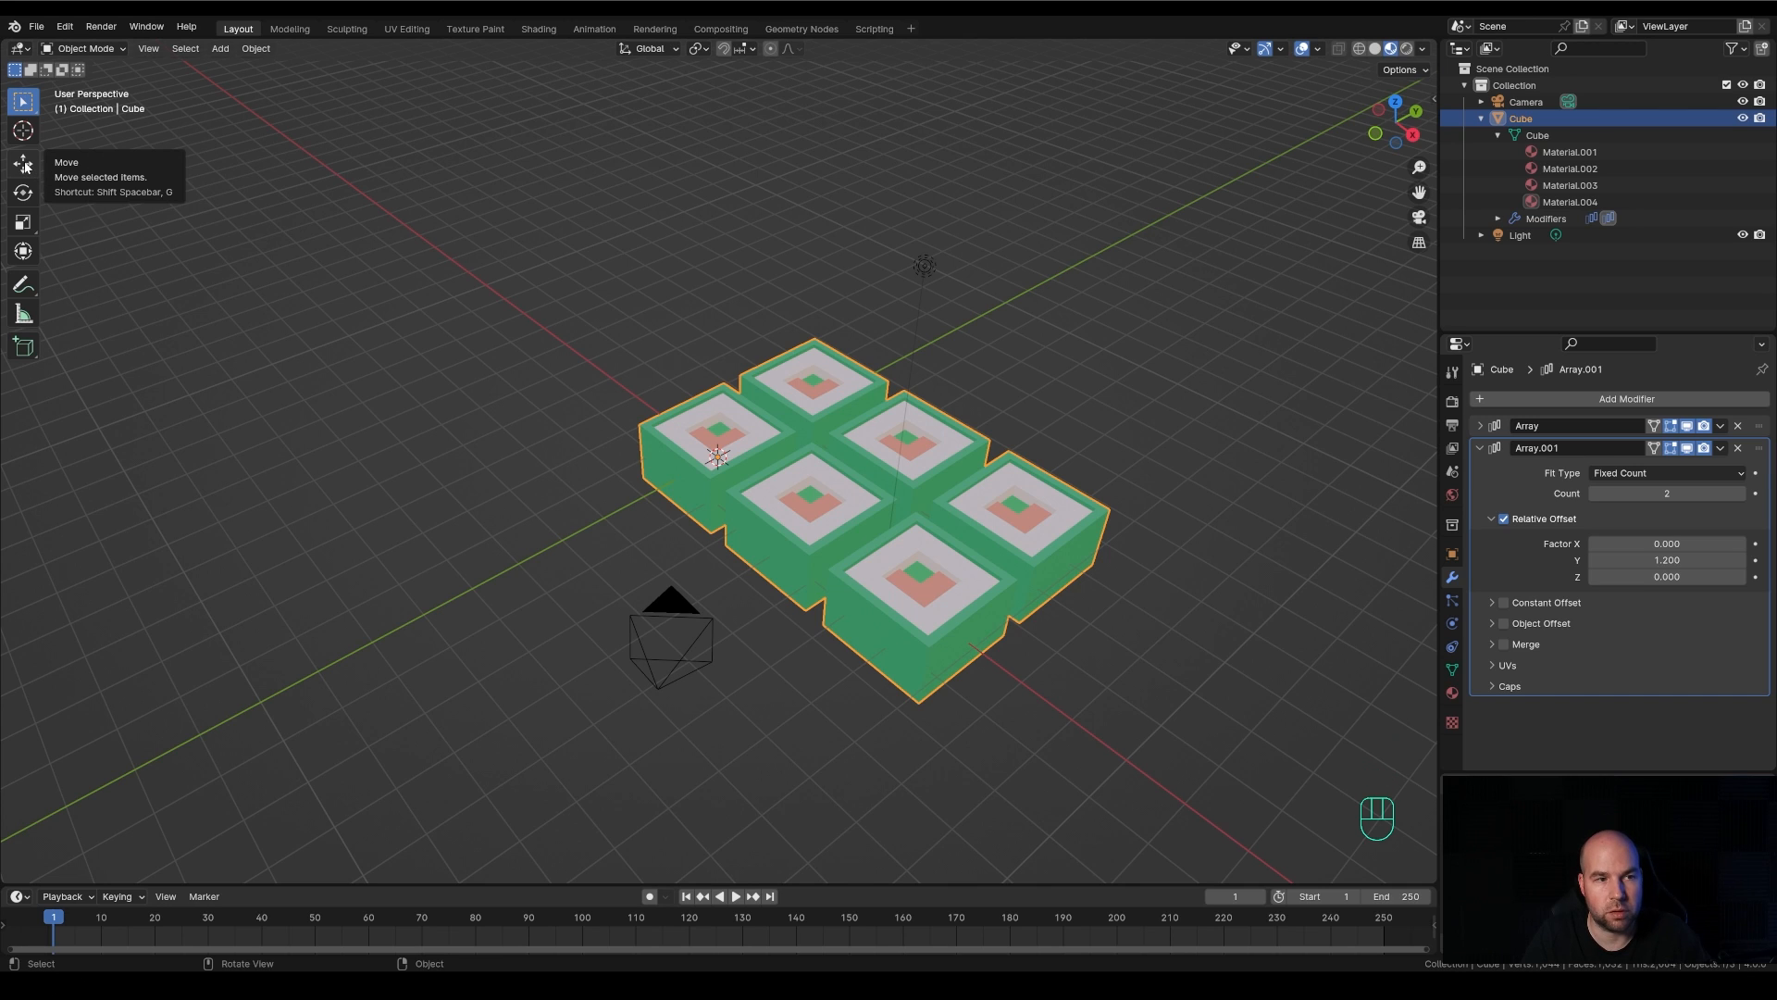
key(r)
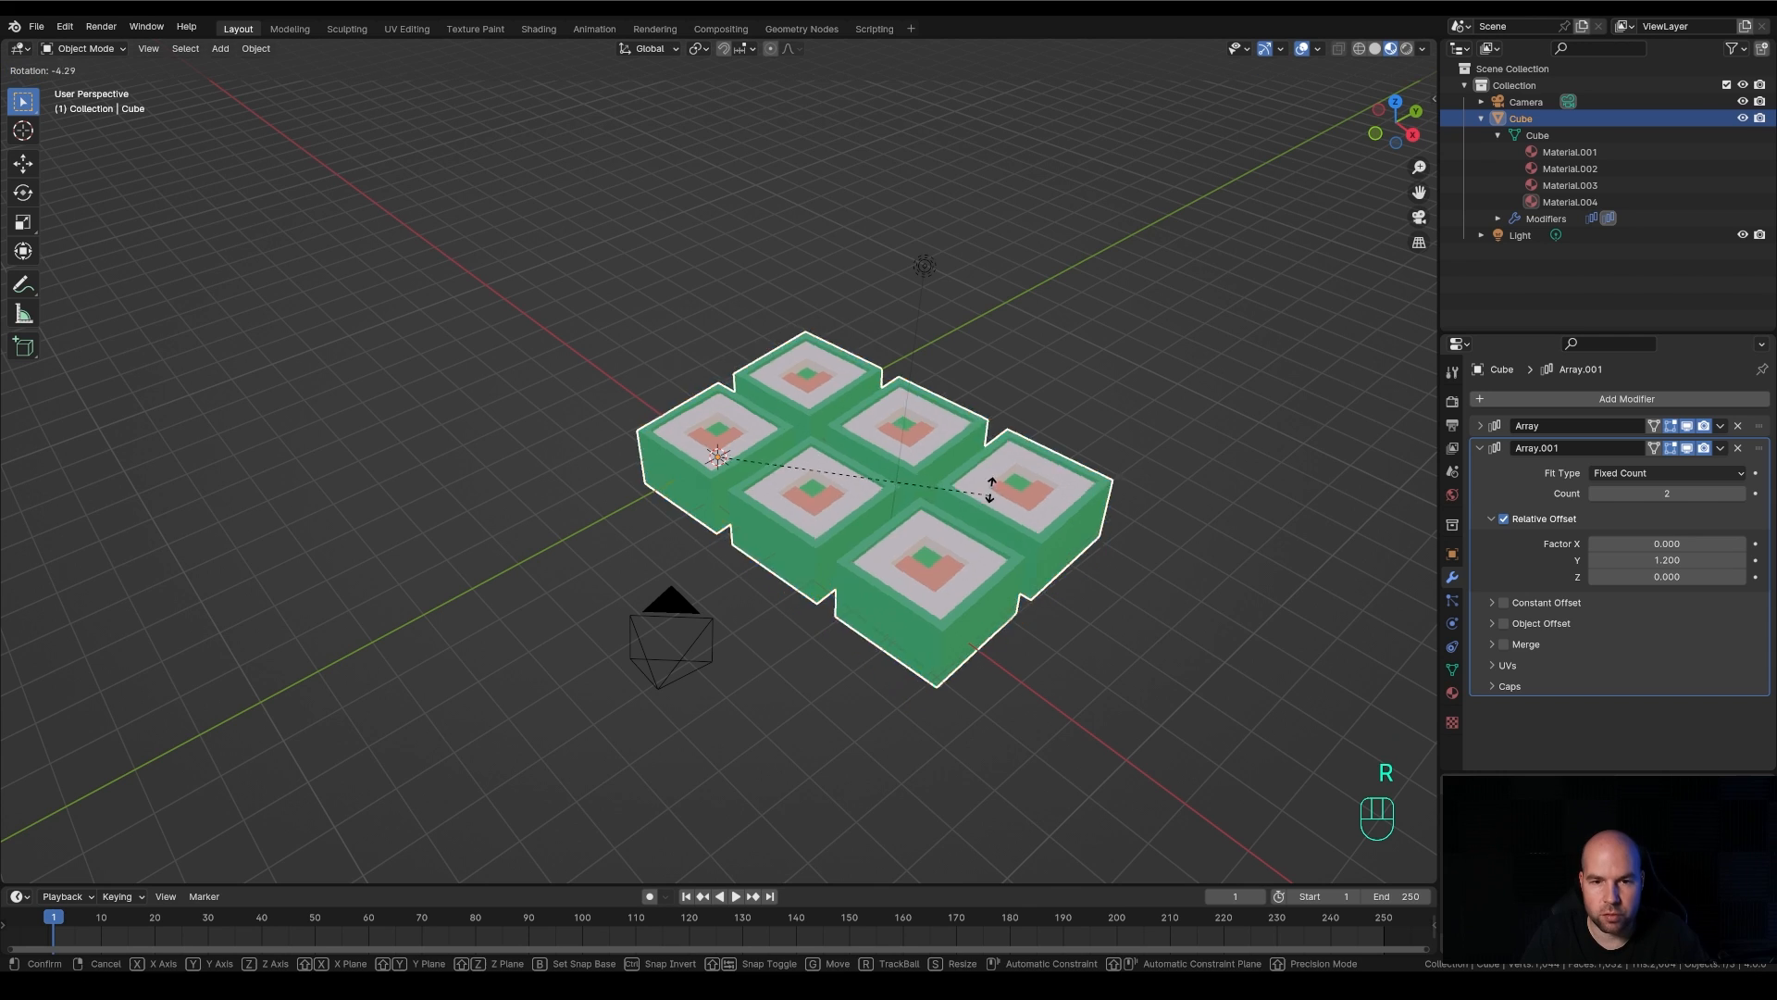
key(Escape)
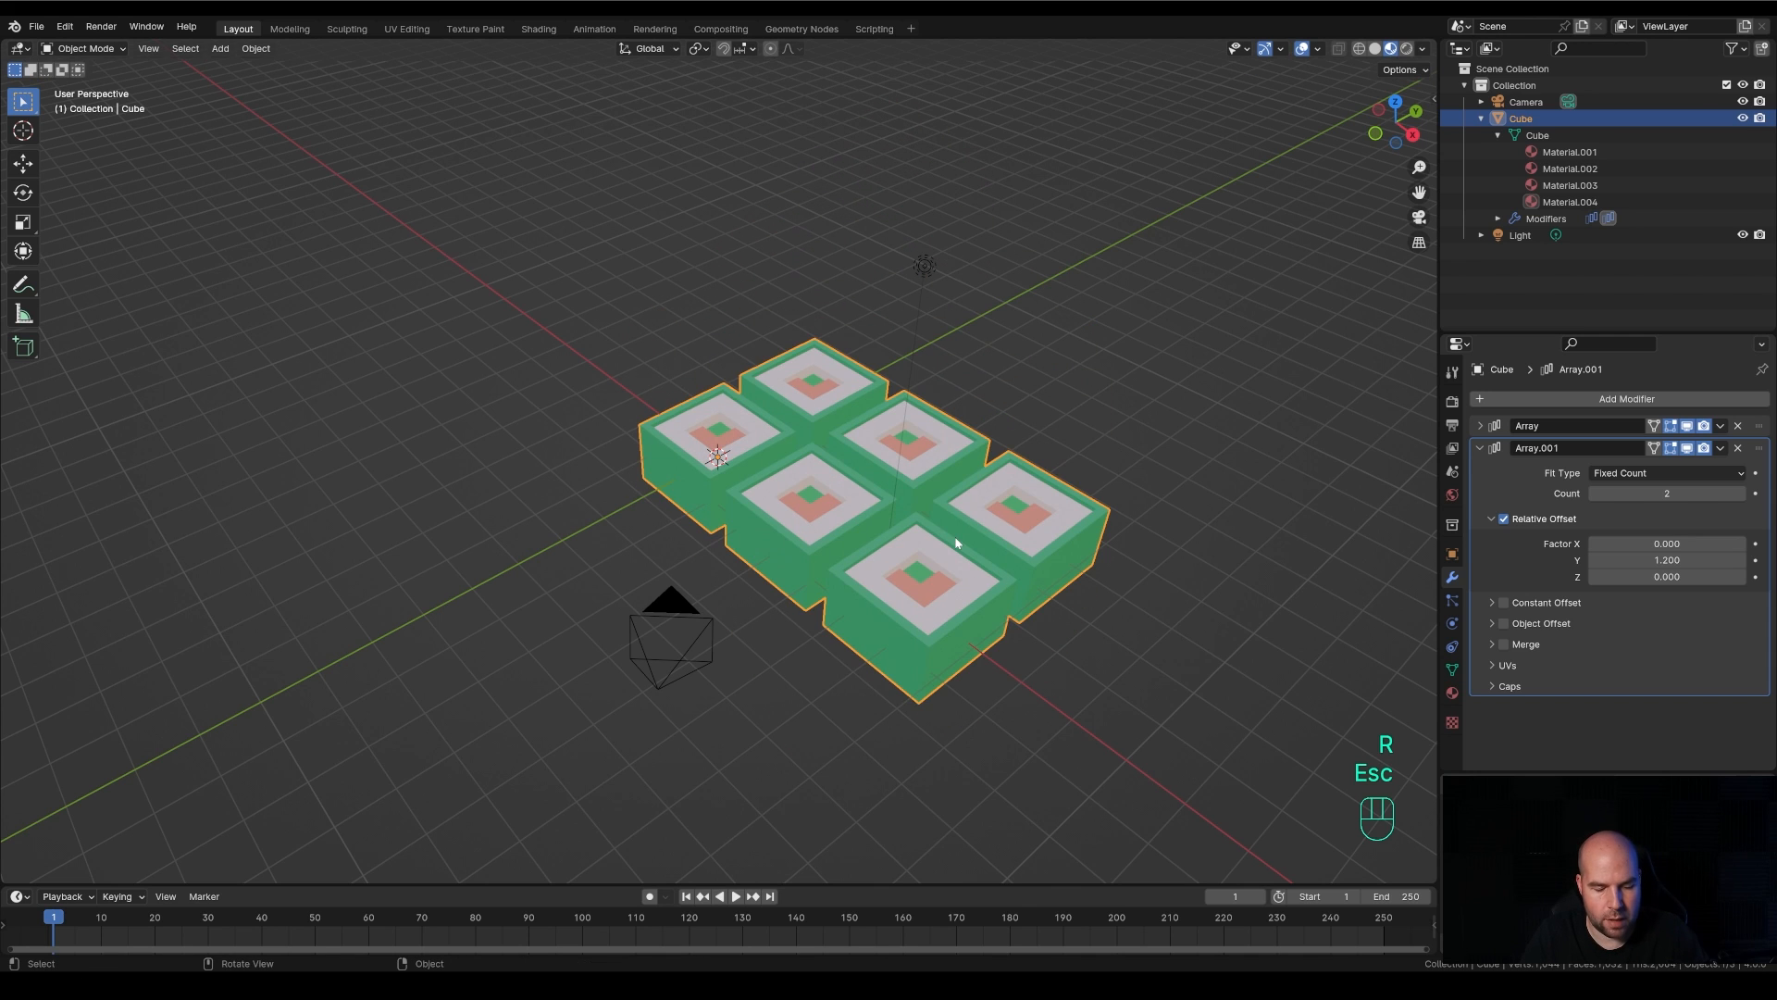
key(s)
key(Escape)
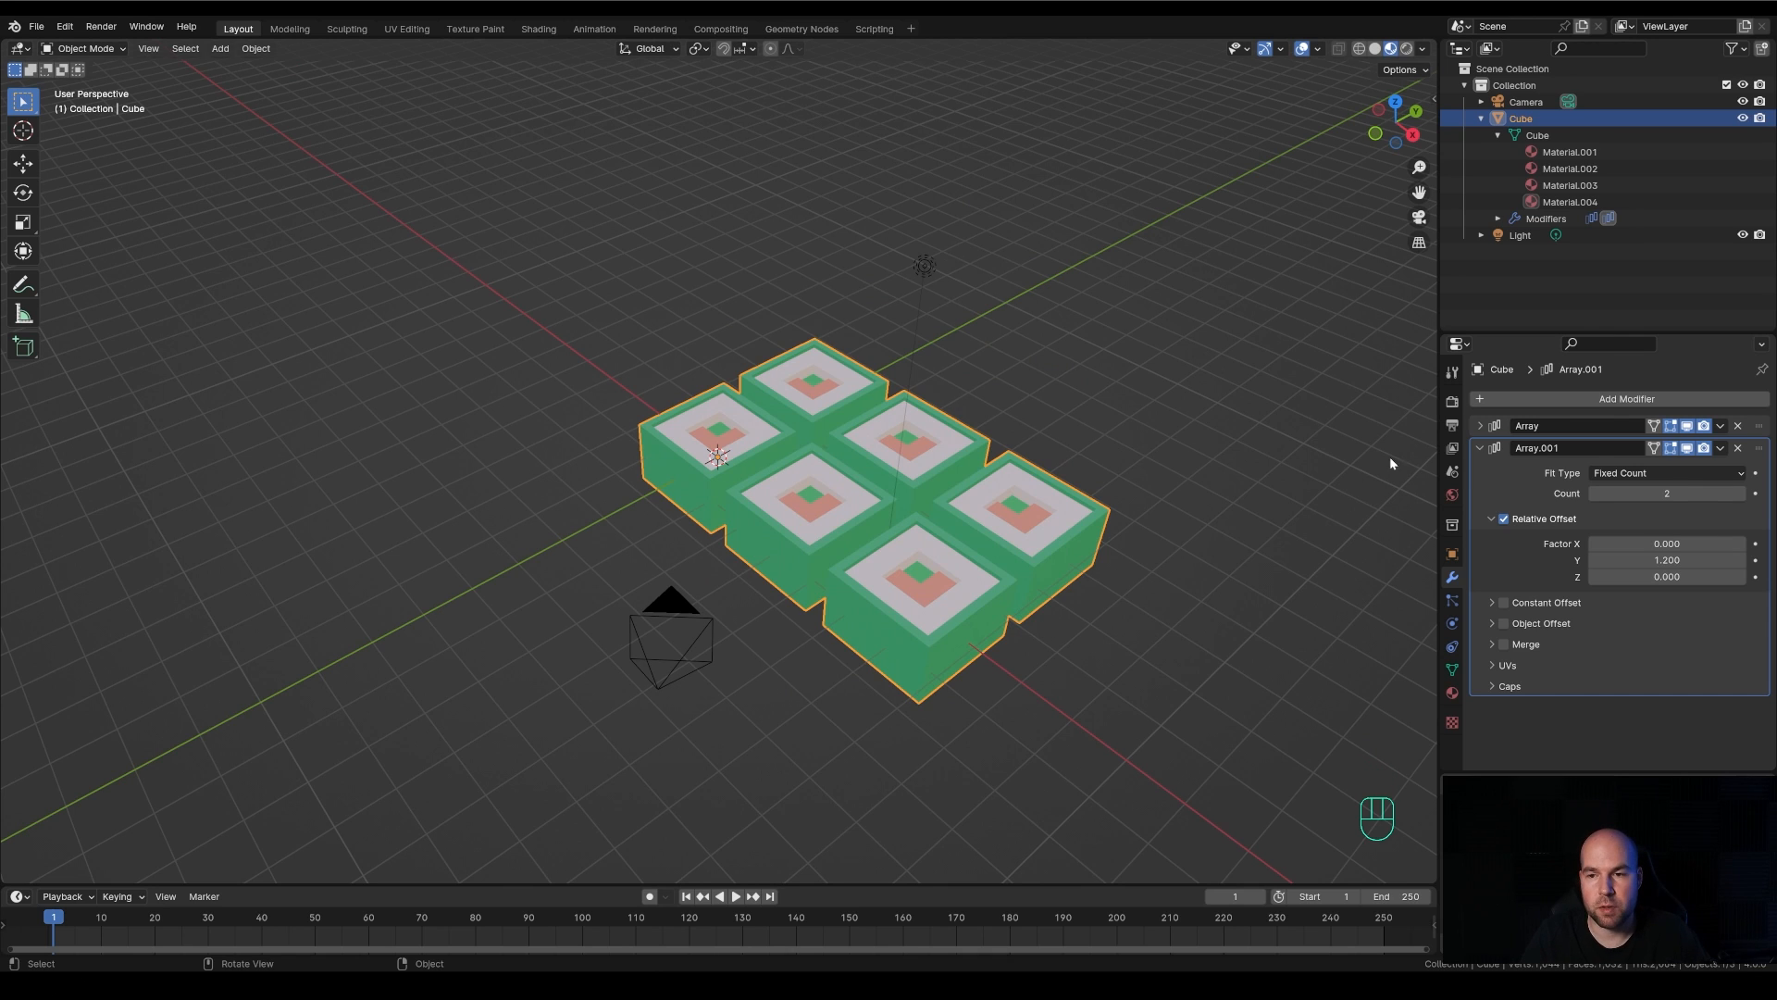
Collapse the second array's settings and try rotating the whole arrayed object in Object Mode
click(1479, 448)
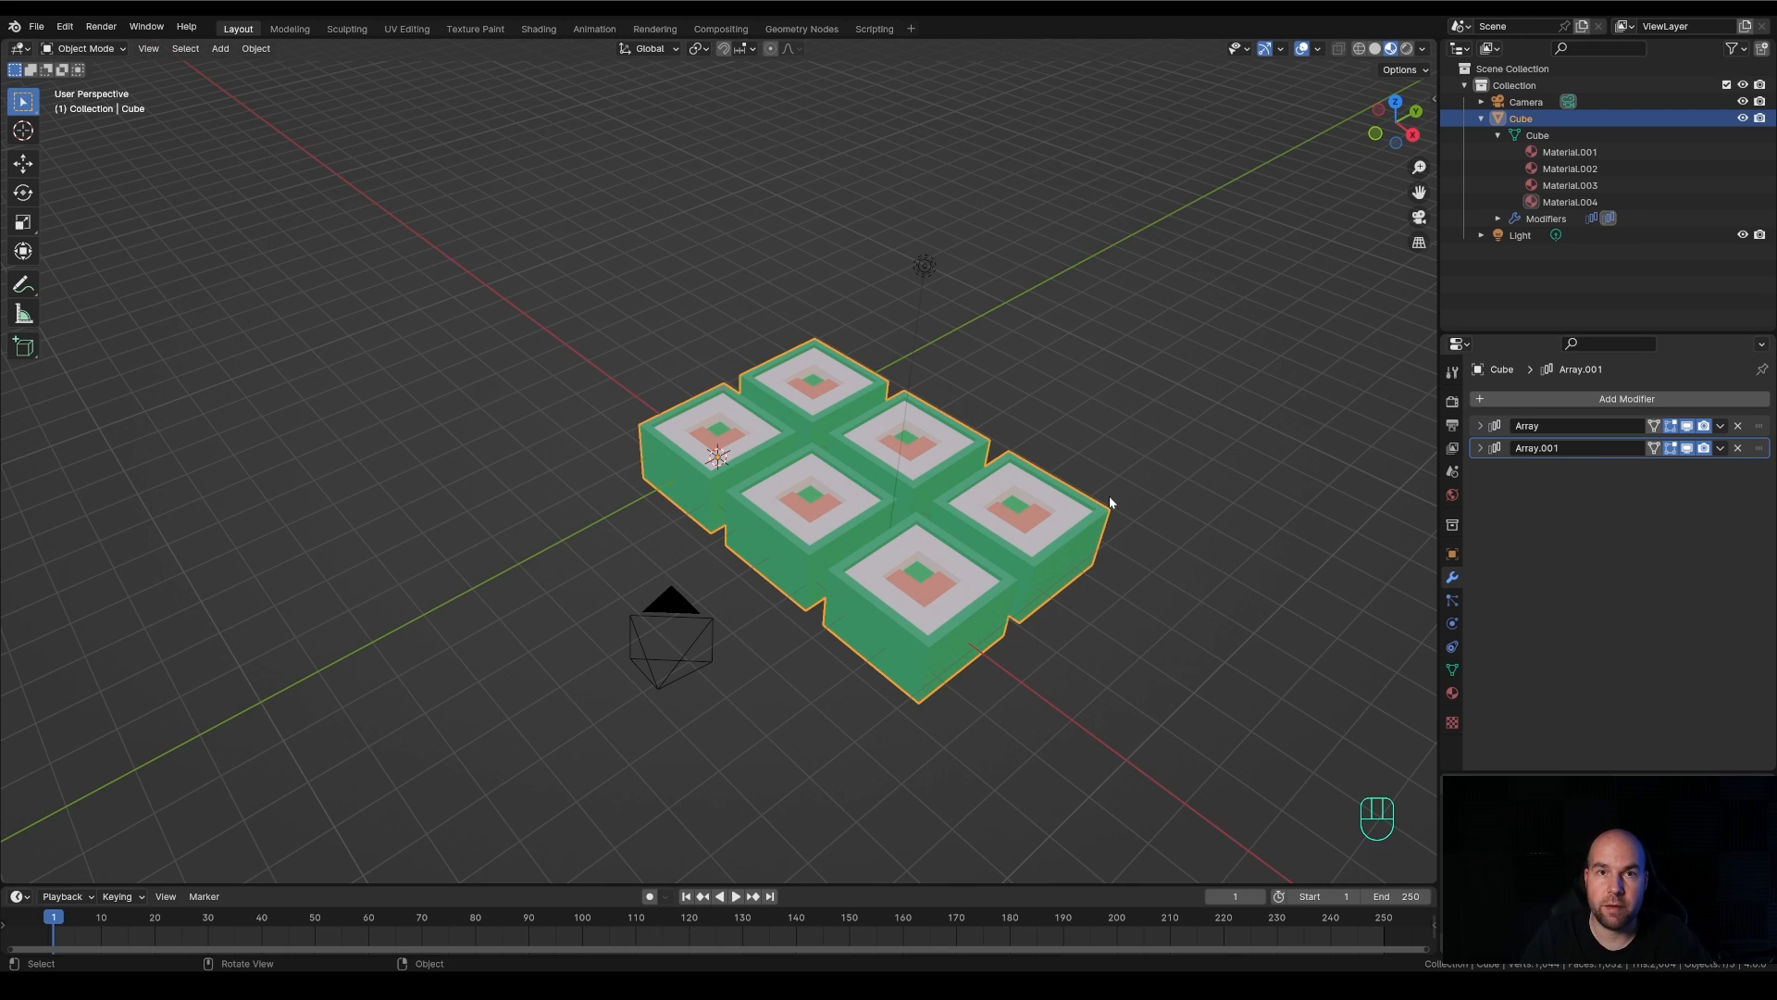
key(r)
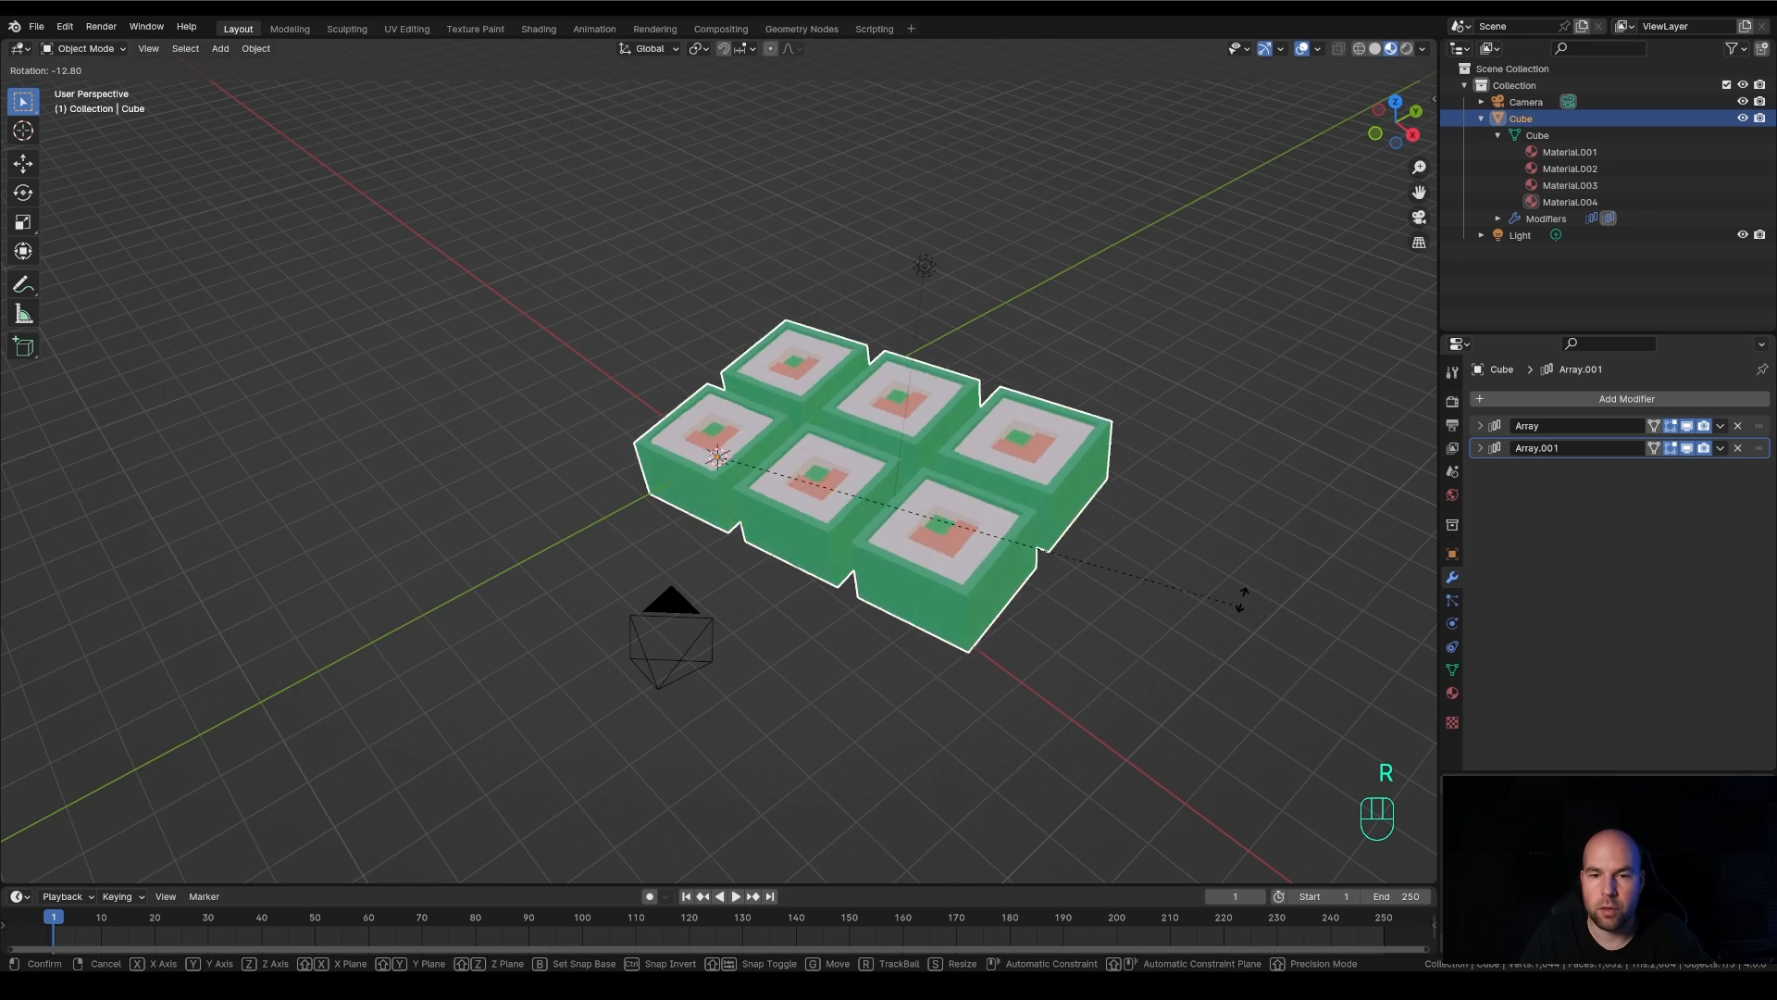
key(Escape)
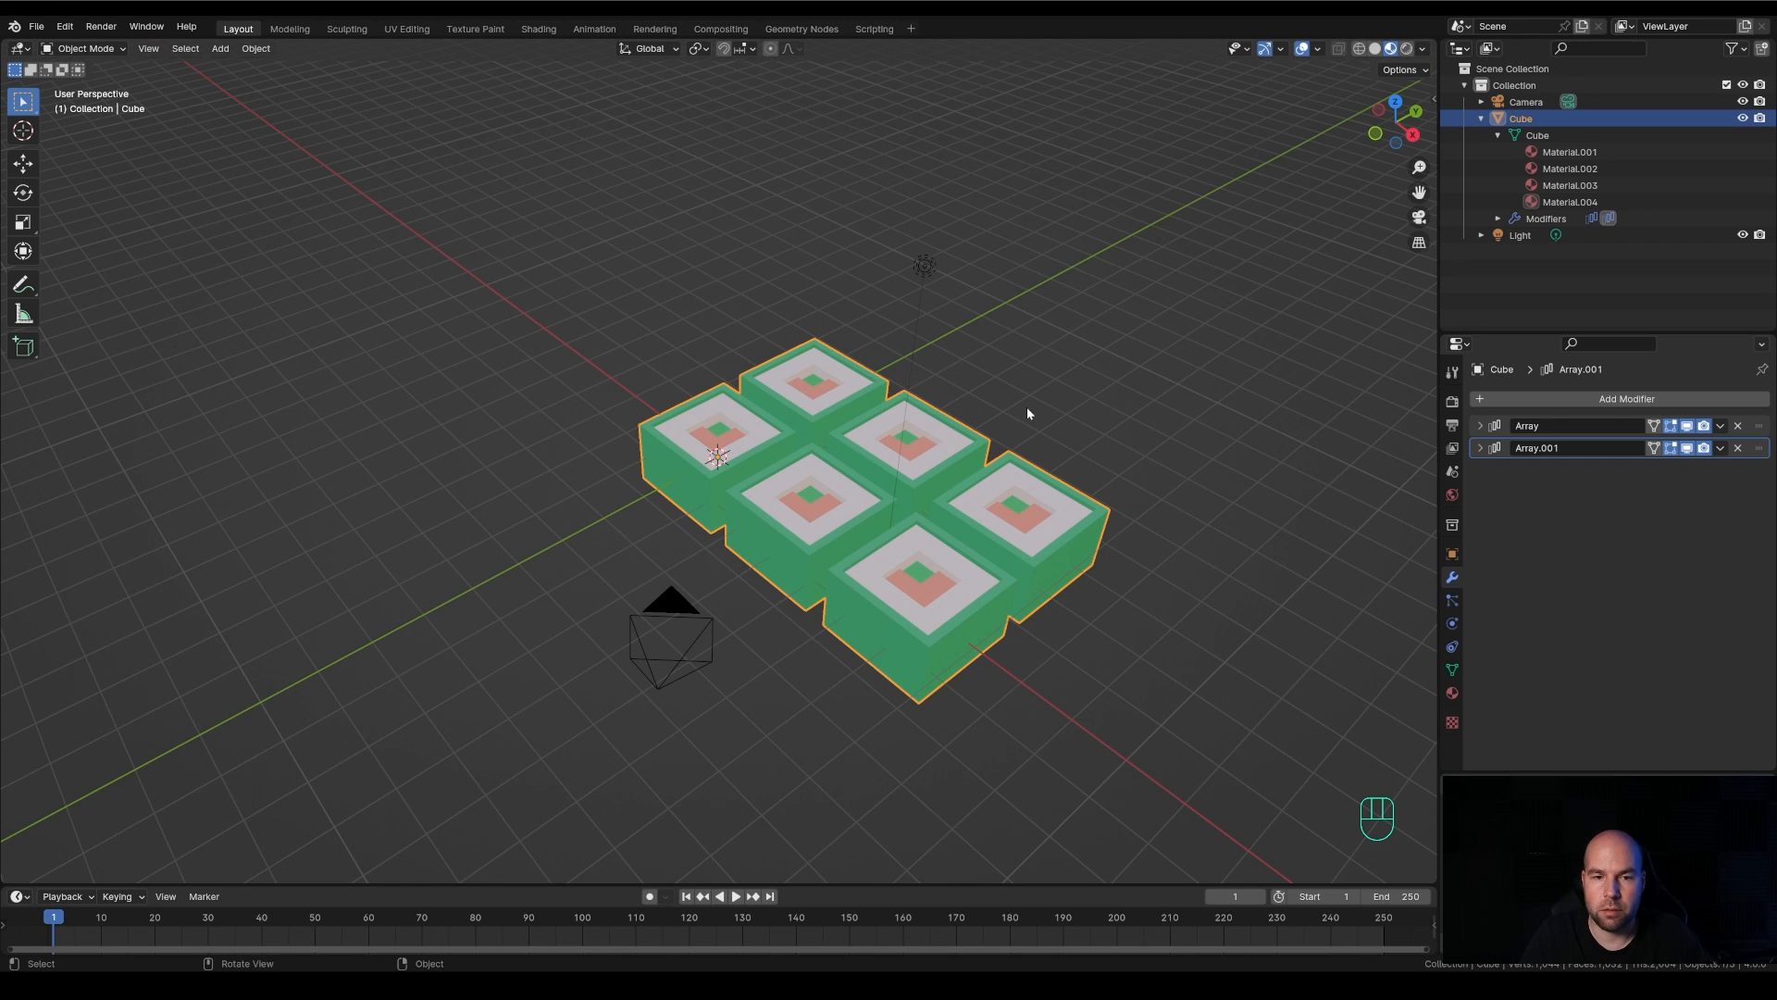
Try rotating the cube's entire mesh in Edit Mode, cancel the rotation, and return to Object Mode
key(Tab)
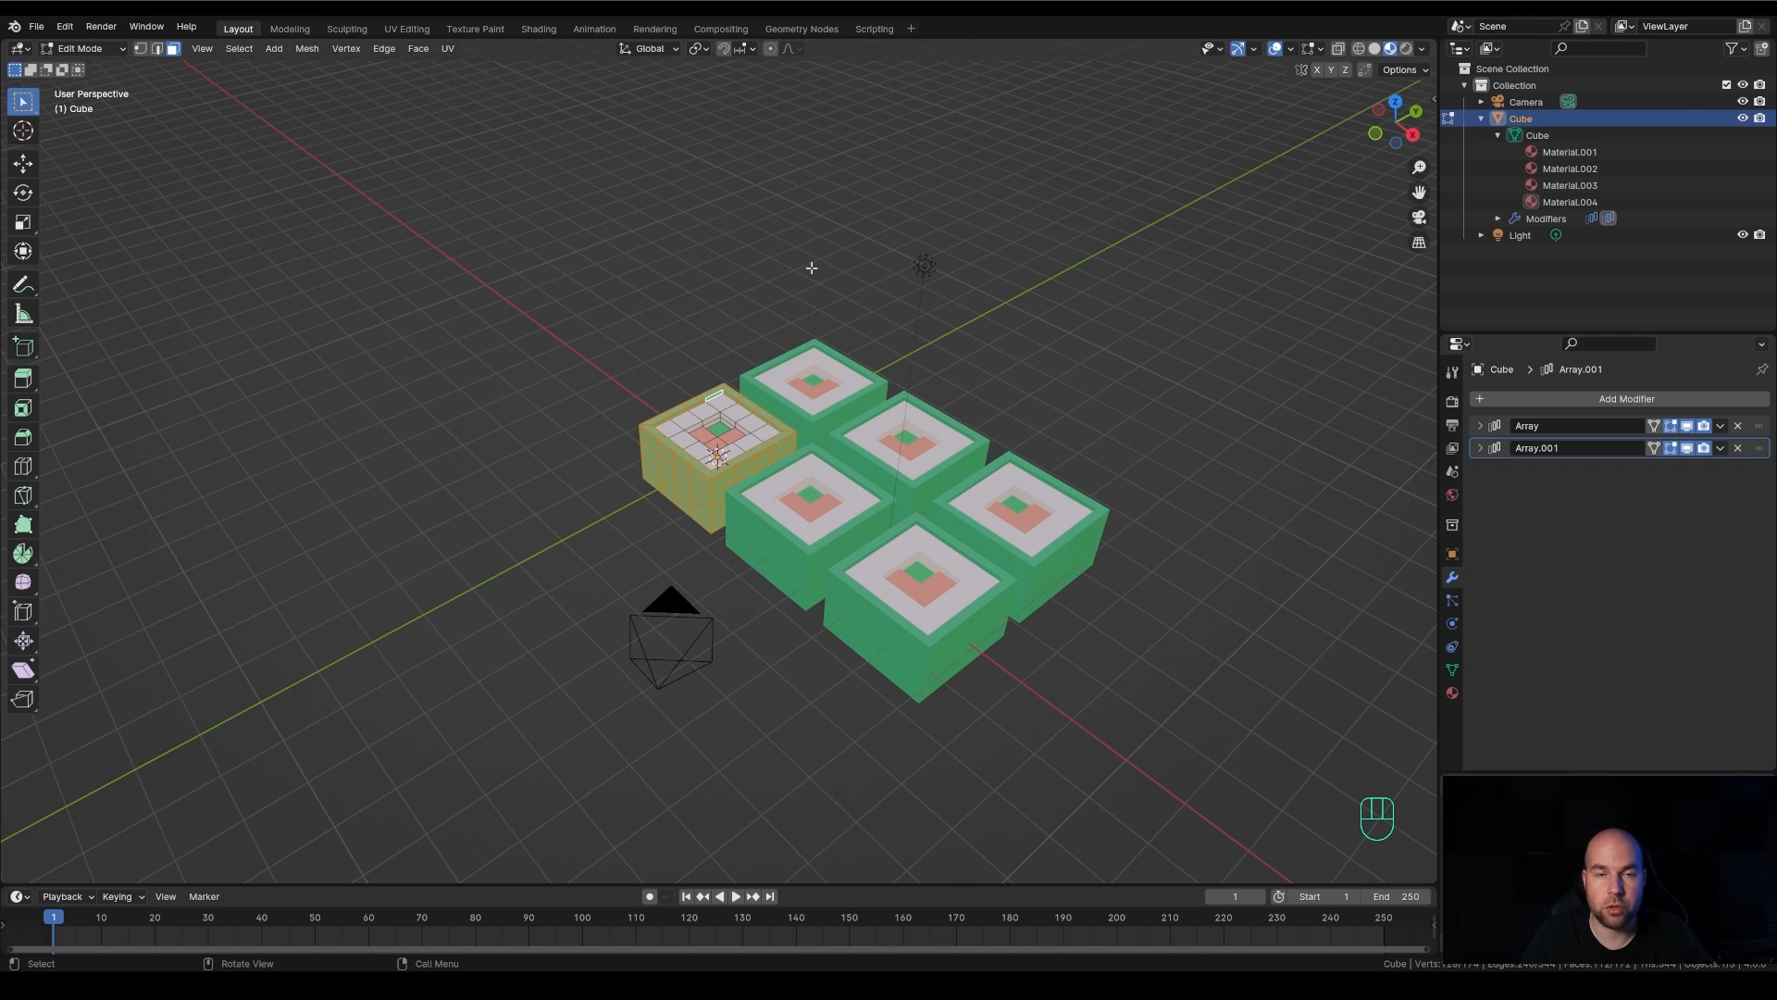
key(a)
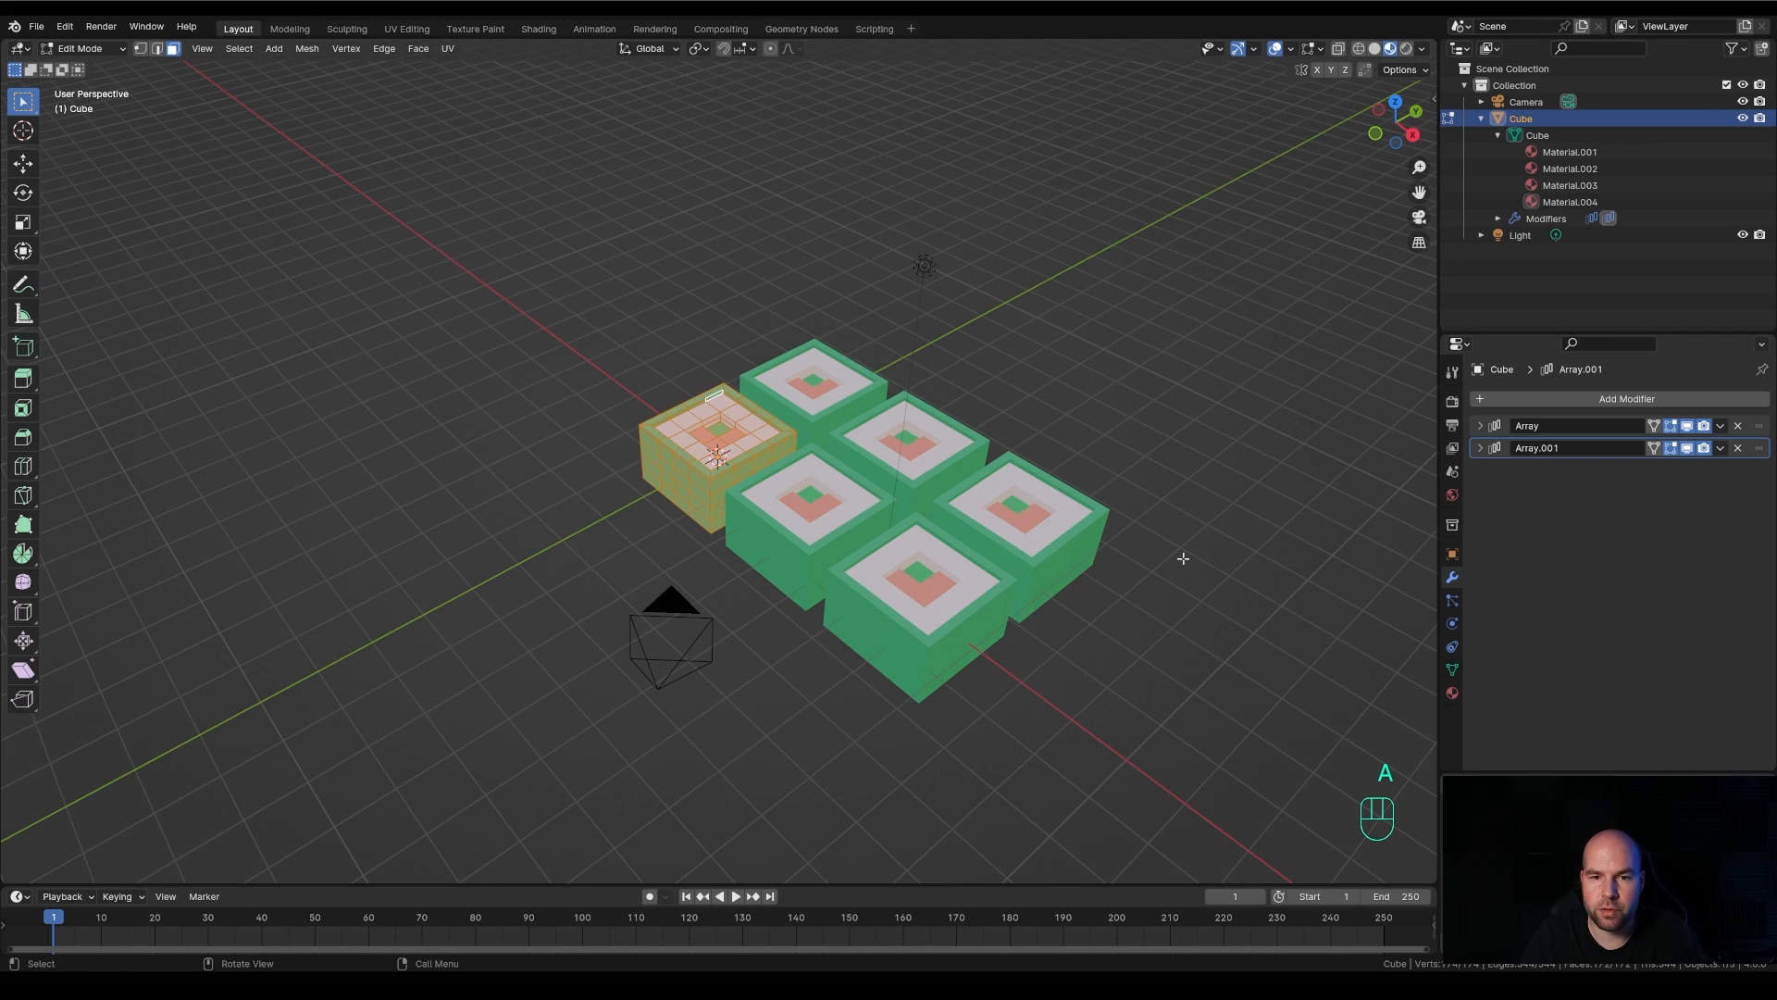
key(r)
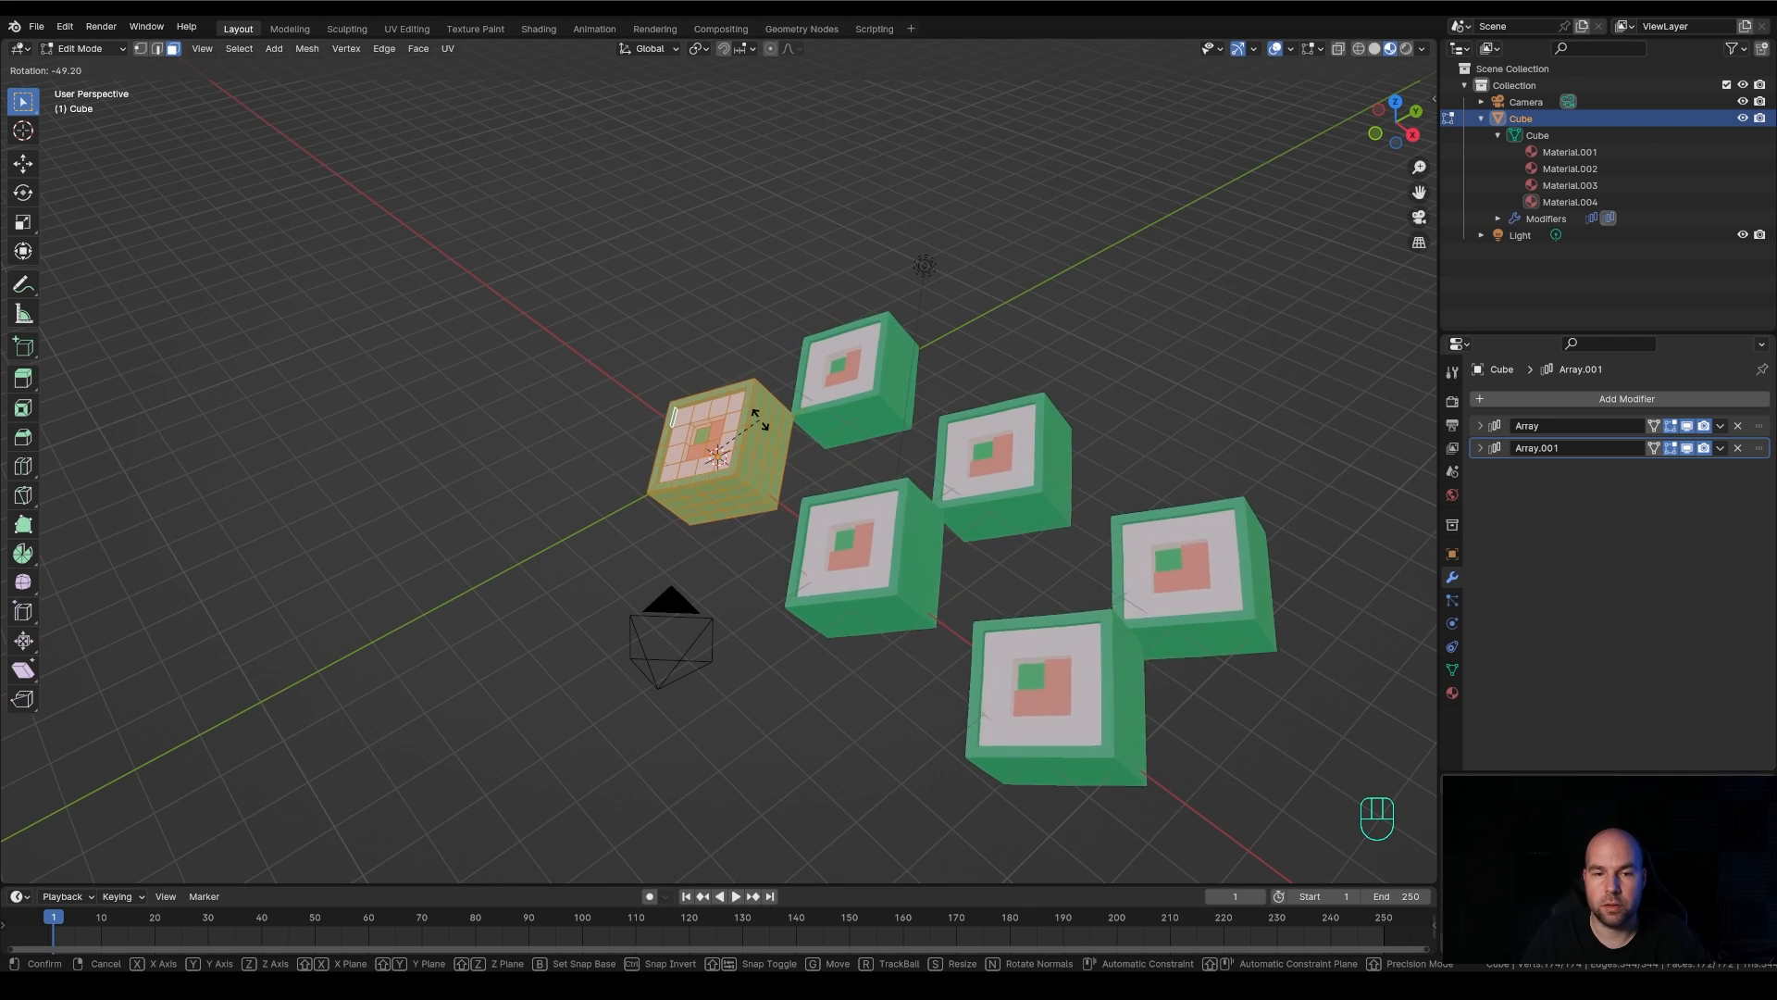
key(Escape)
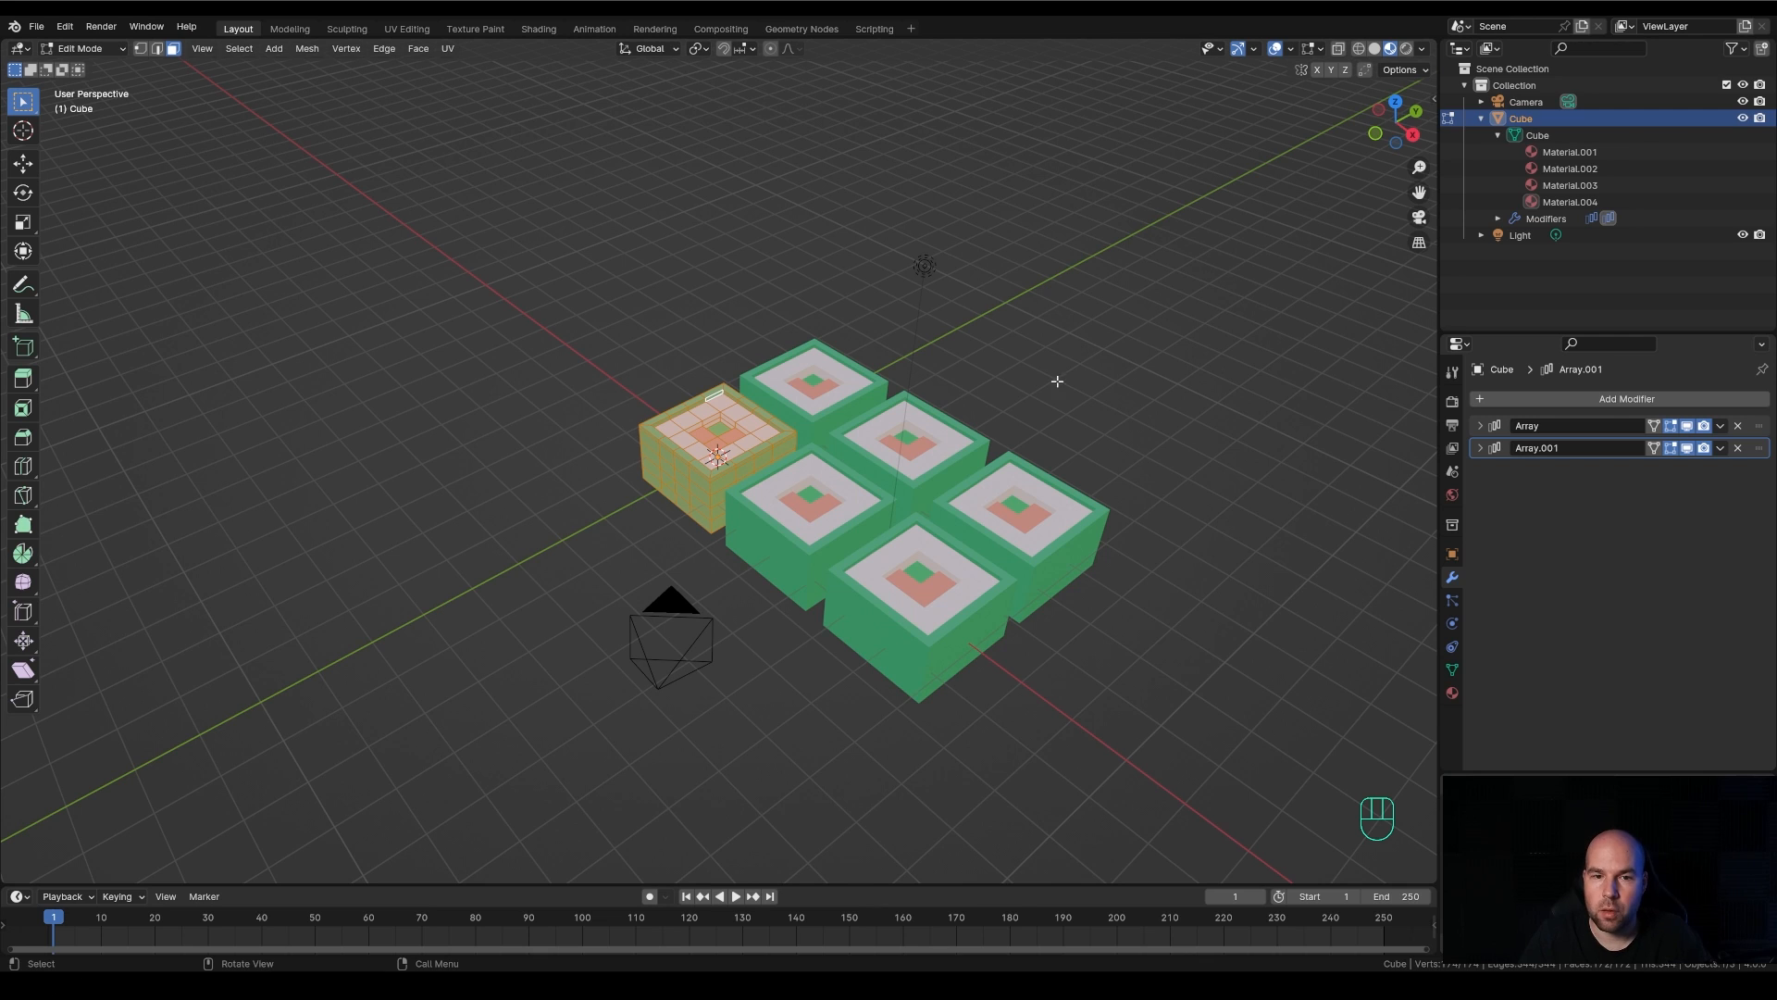
click(1537, 137)
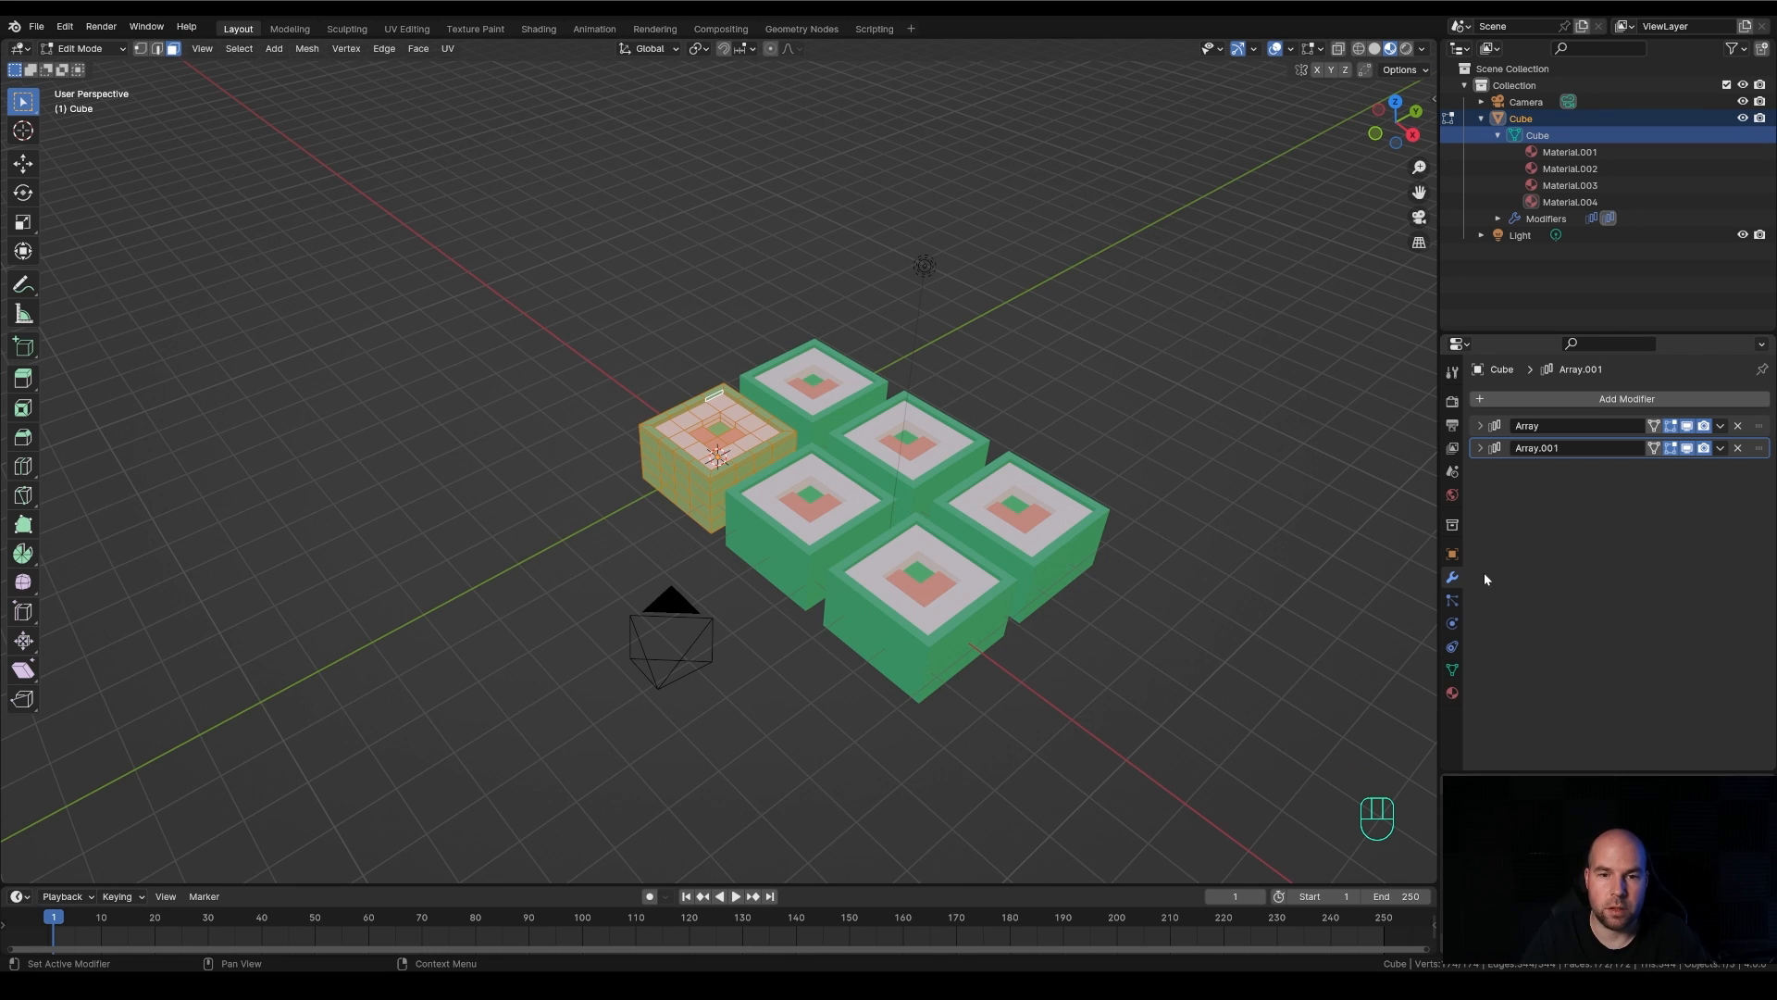
key(Tab)
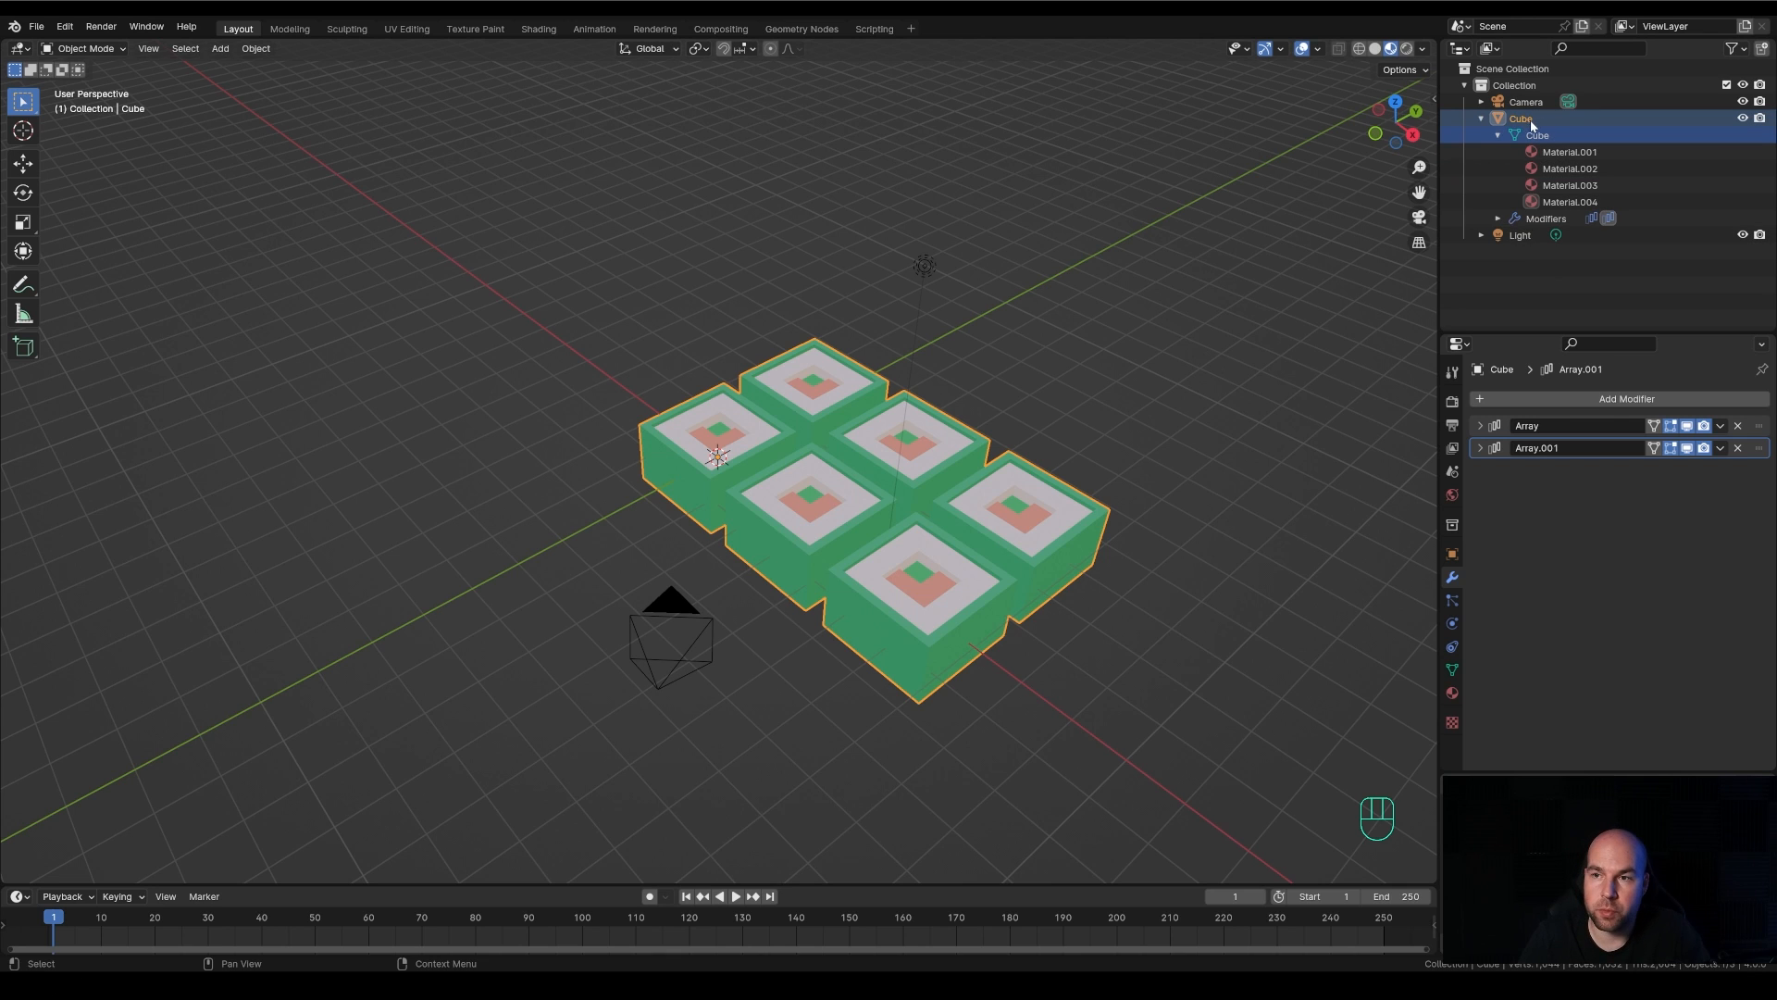
Collapse the cube's hierarchy in the Outliner, reselect the cube, and frame it in the viewport
click(1482, 118)
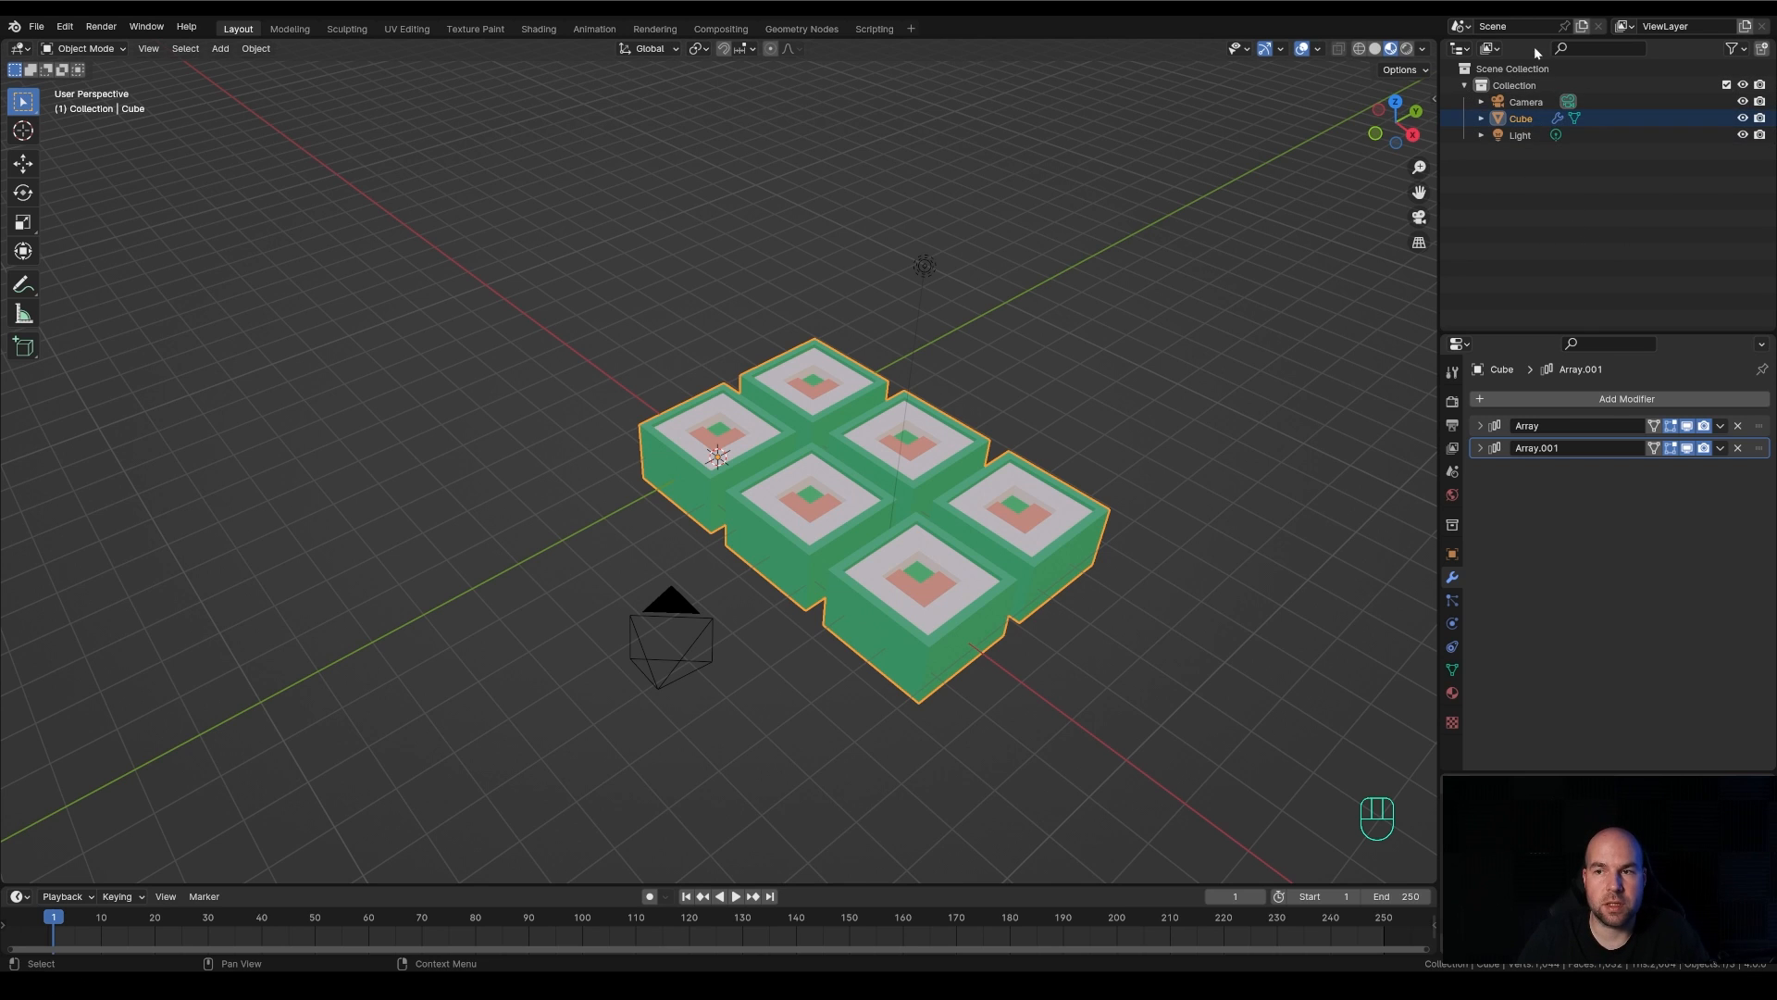
click(1514, 137)
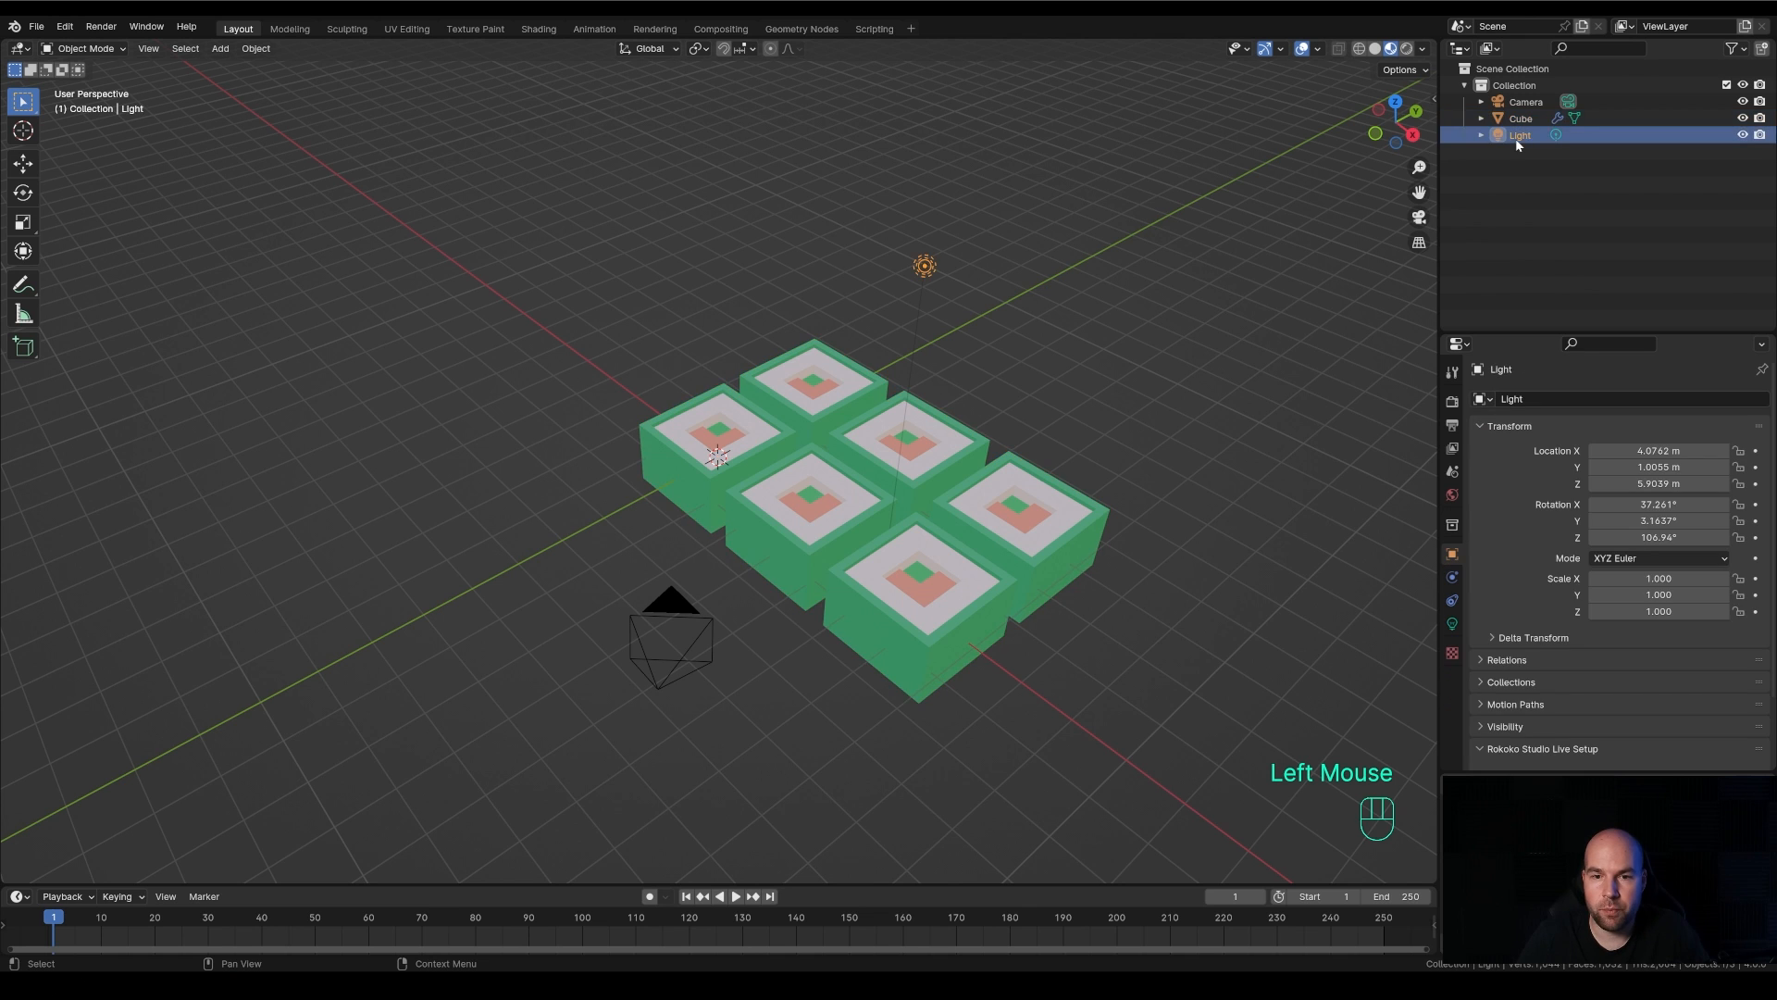
click(1521, 119)
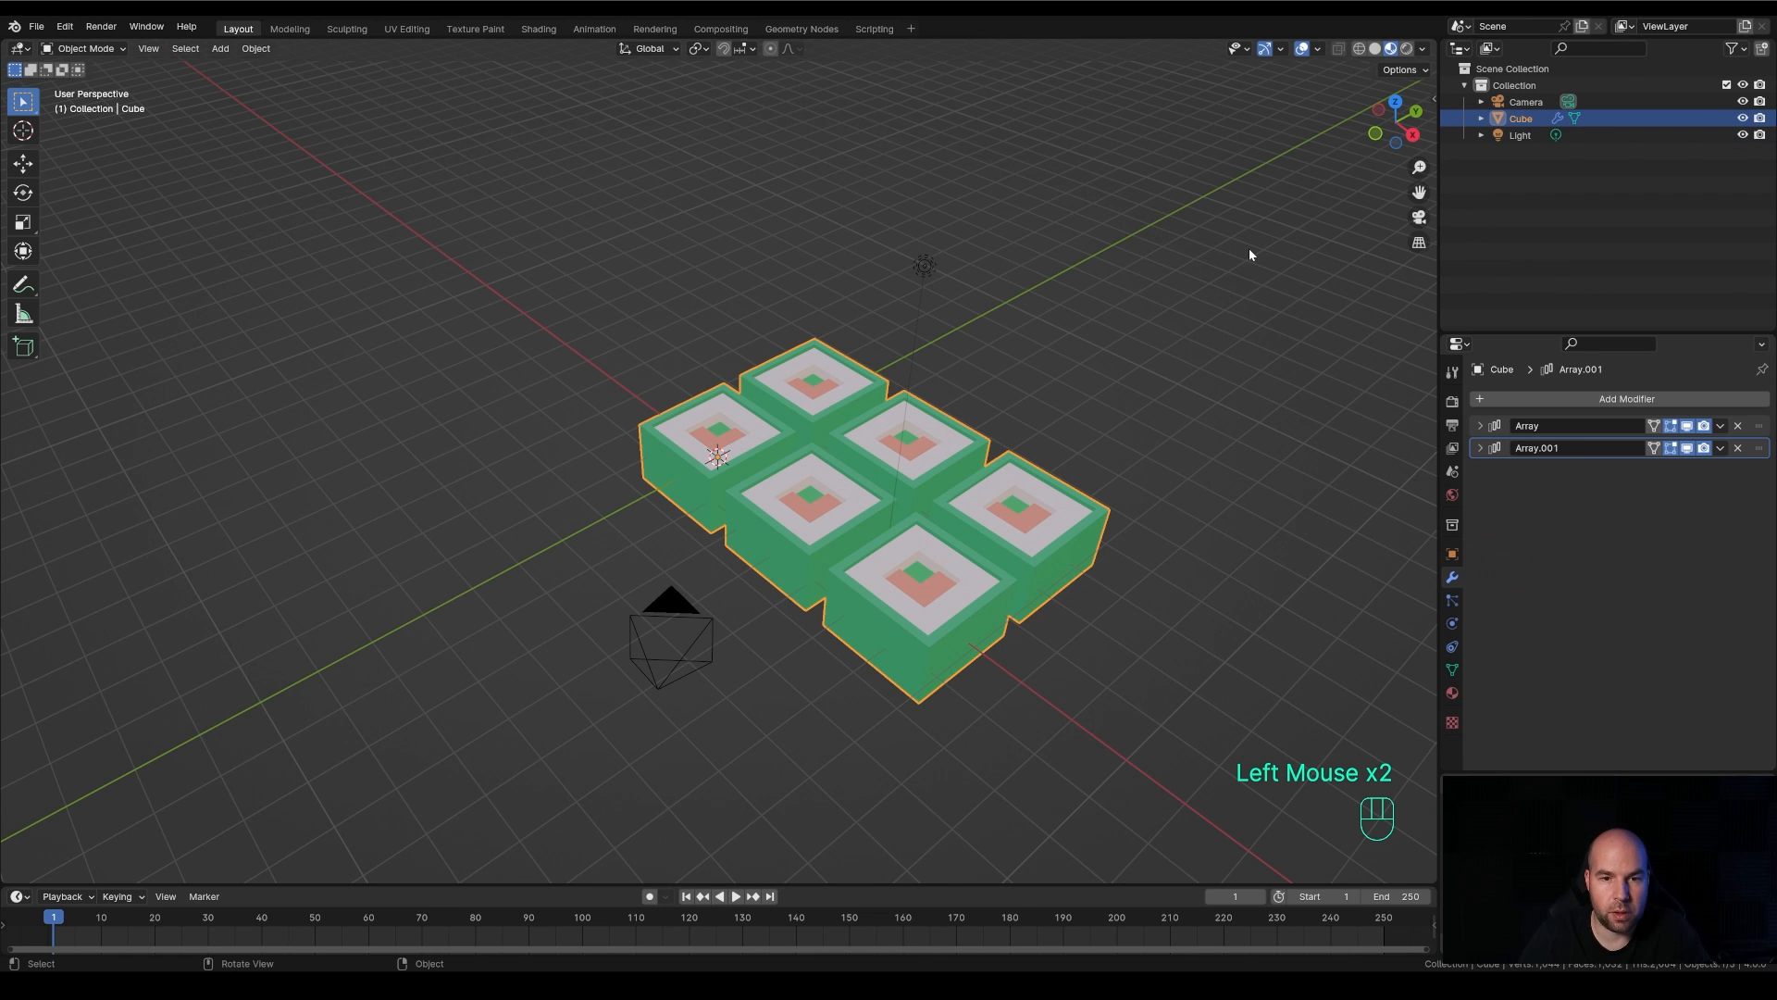
key(KP_Decimal)
scroll(722, 288, down, 3)
shift+middle_drag(722, 287, 932, 320)
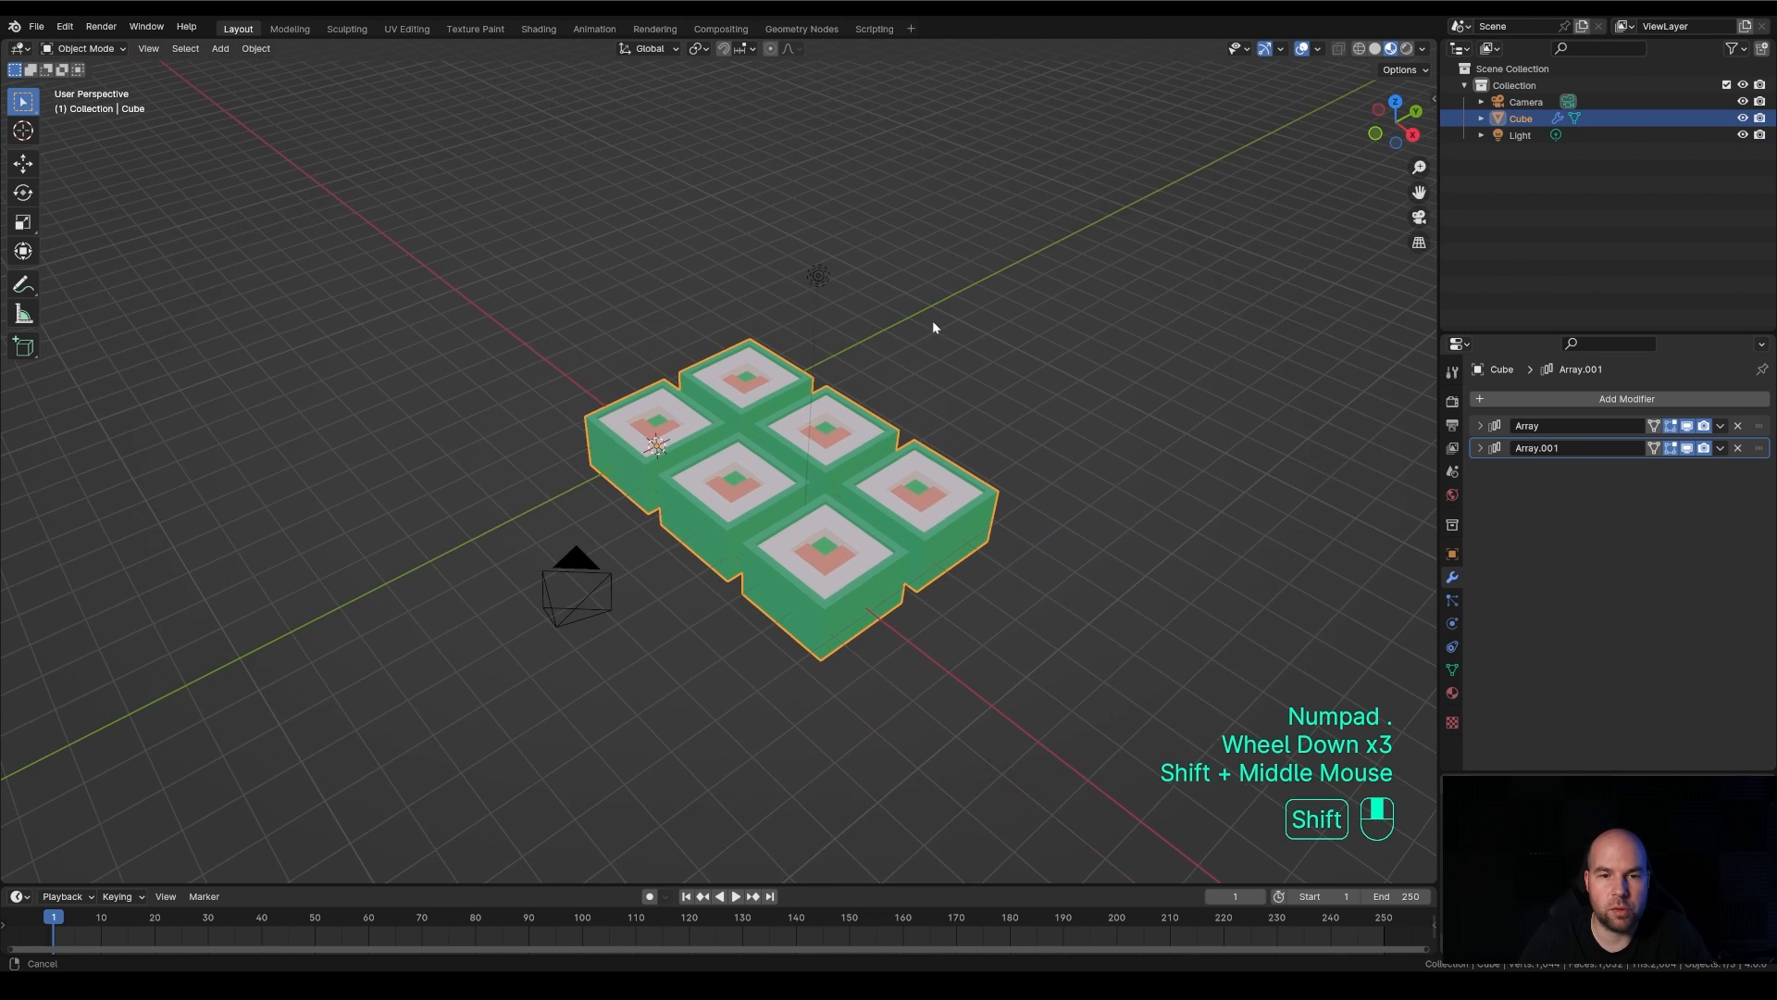
scroll(917, 334, up, 2)
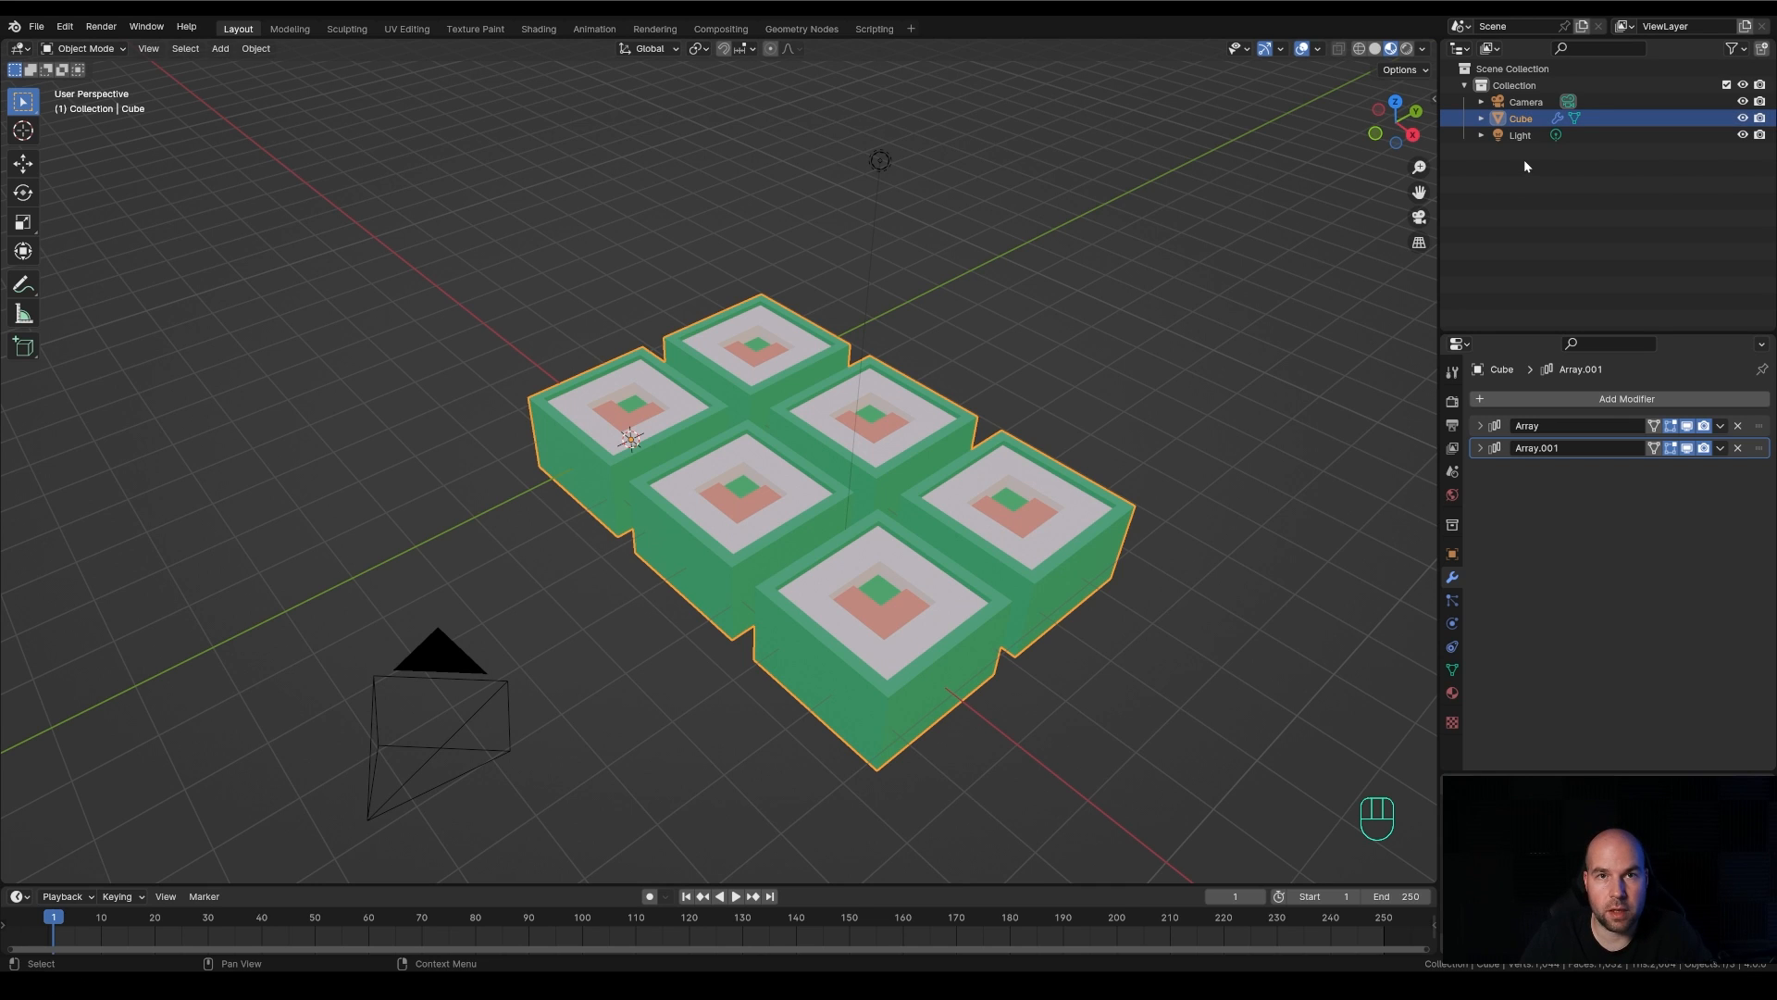
Rename the Cube object as Sushi
double_click(1521, 119)
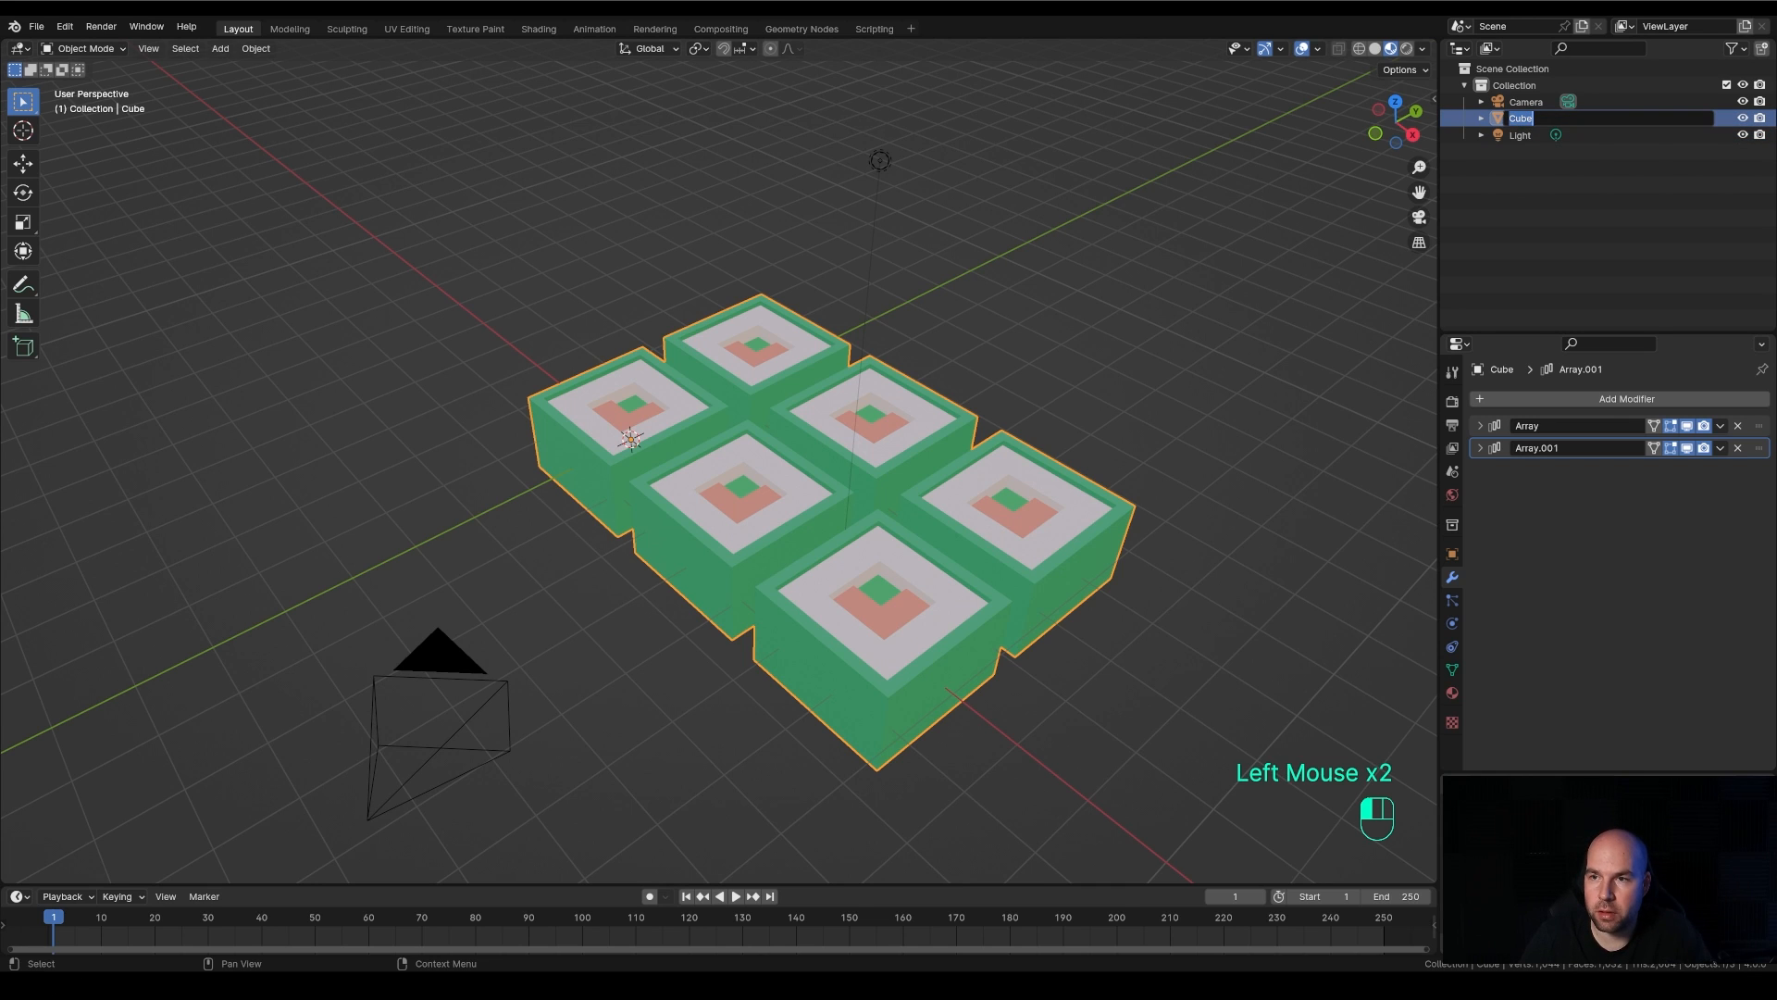
text(Sushi)
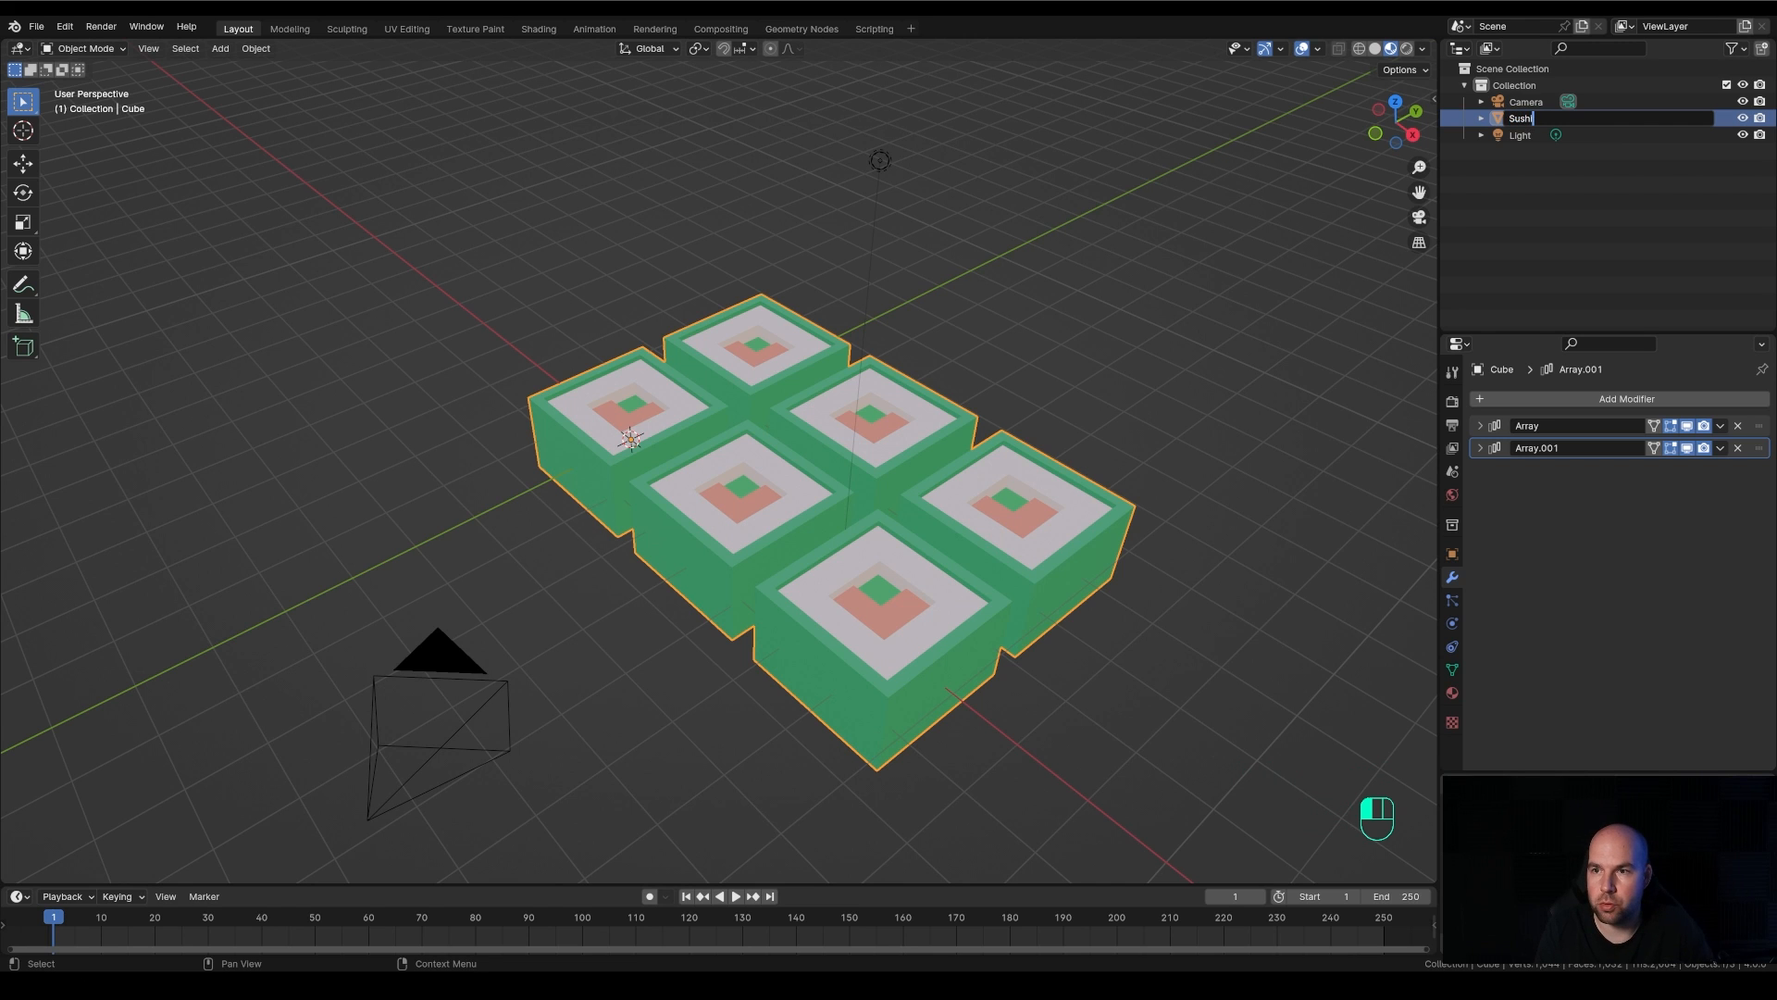
key(Return)
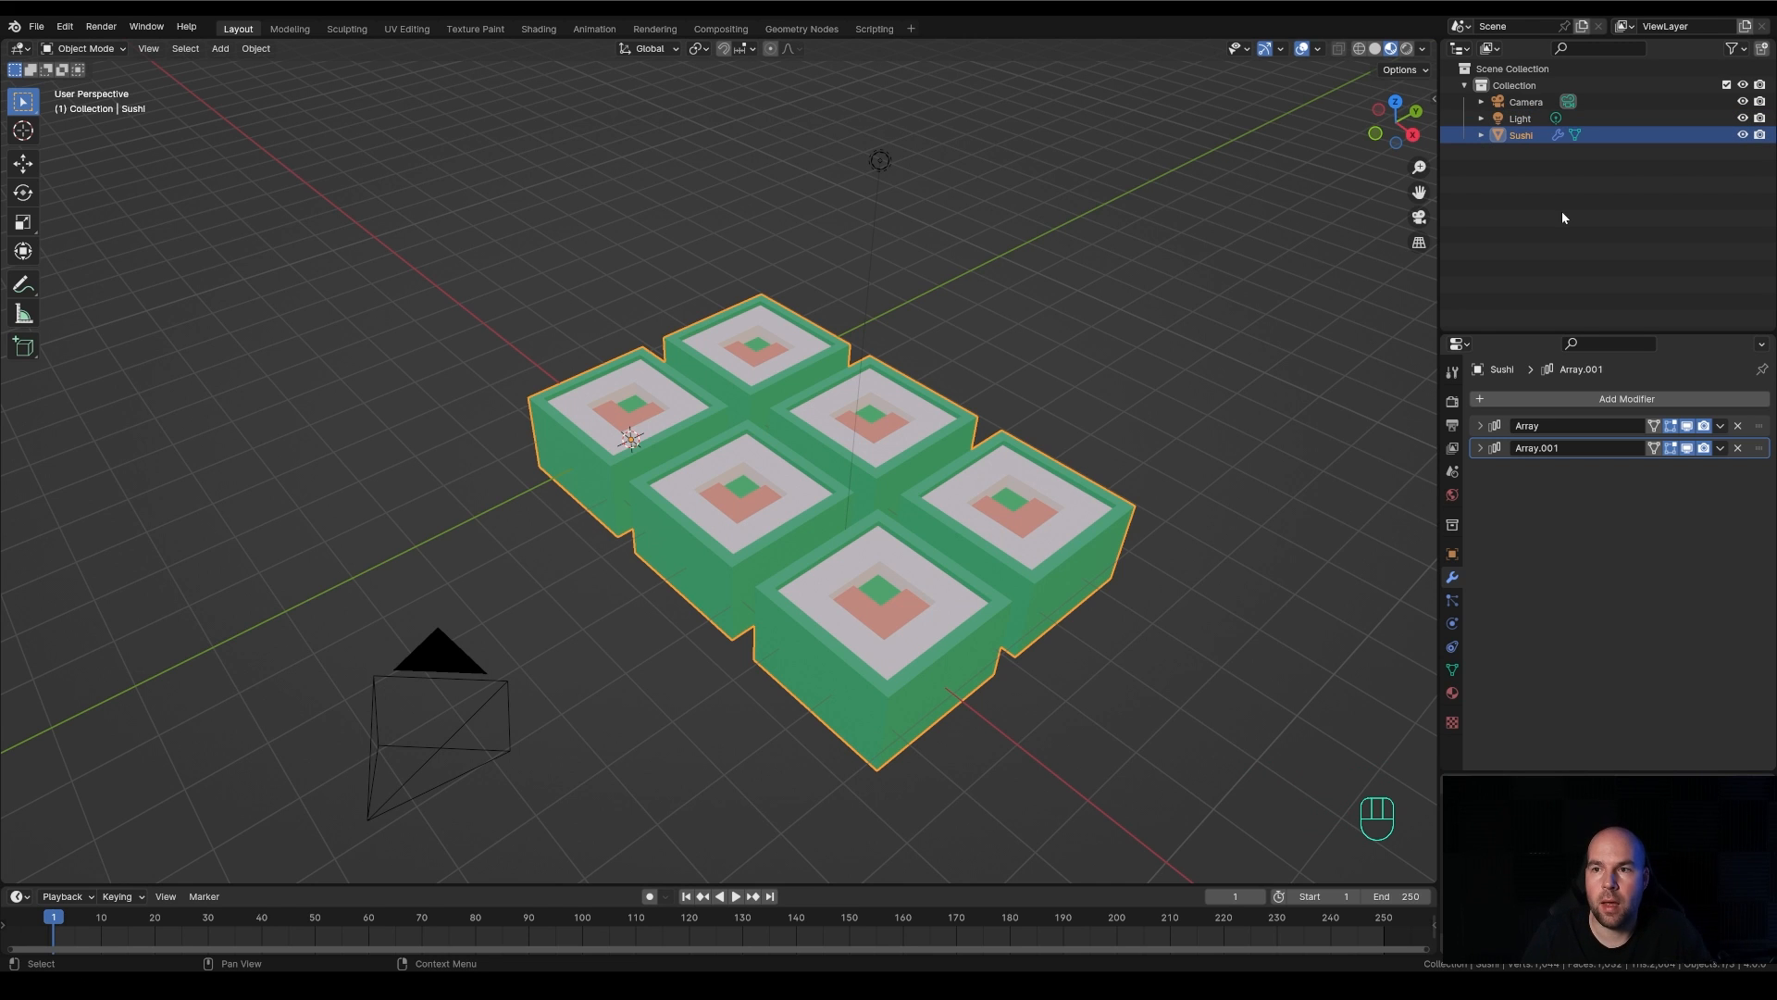
Add a plane mesh to the scene and enter Edit Mode on it
scroll(1040, 268, down, 2)
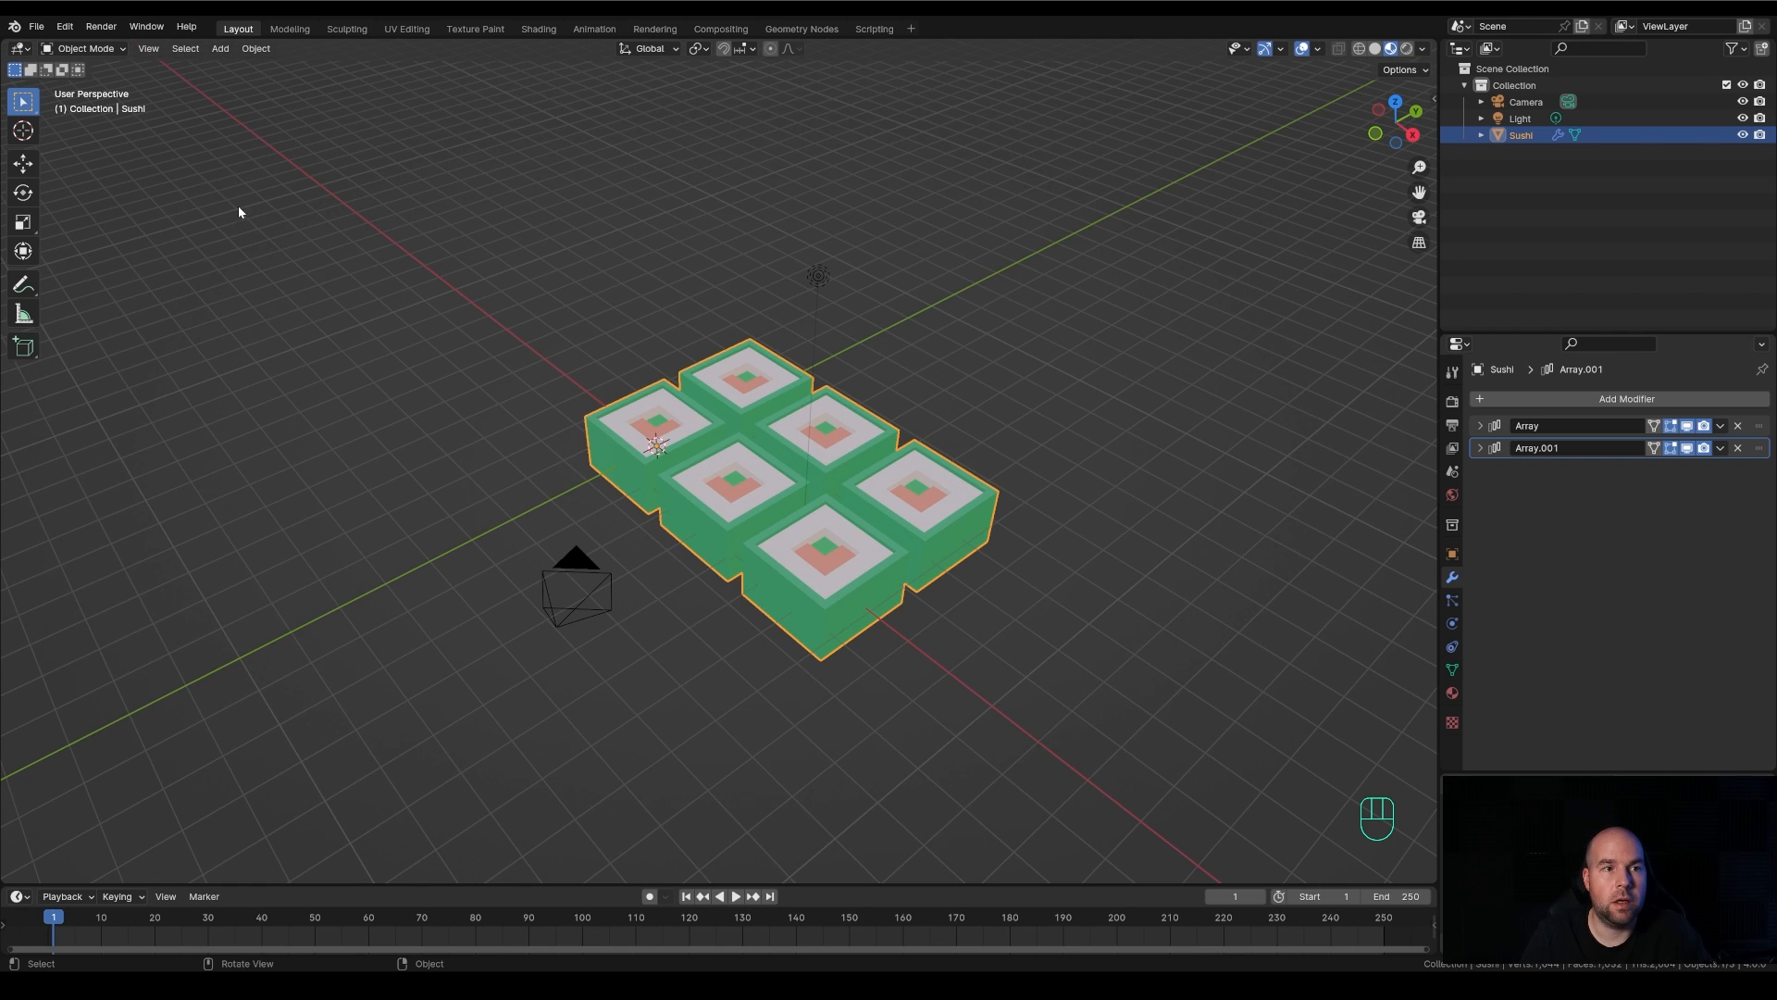
click(221, 50)
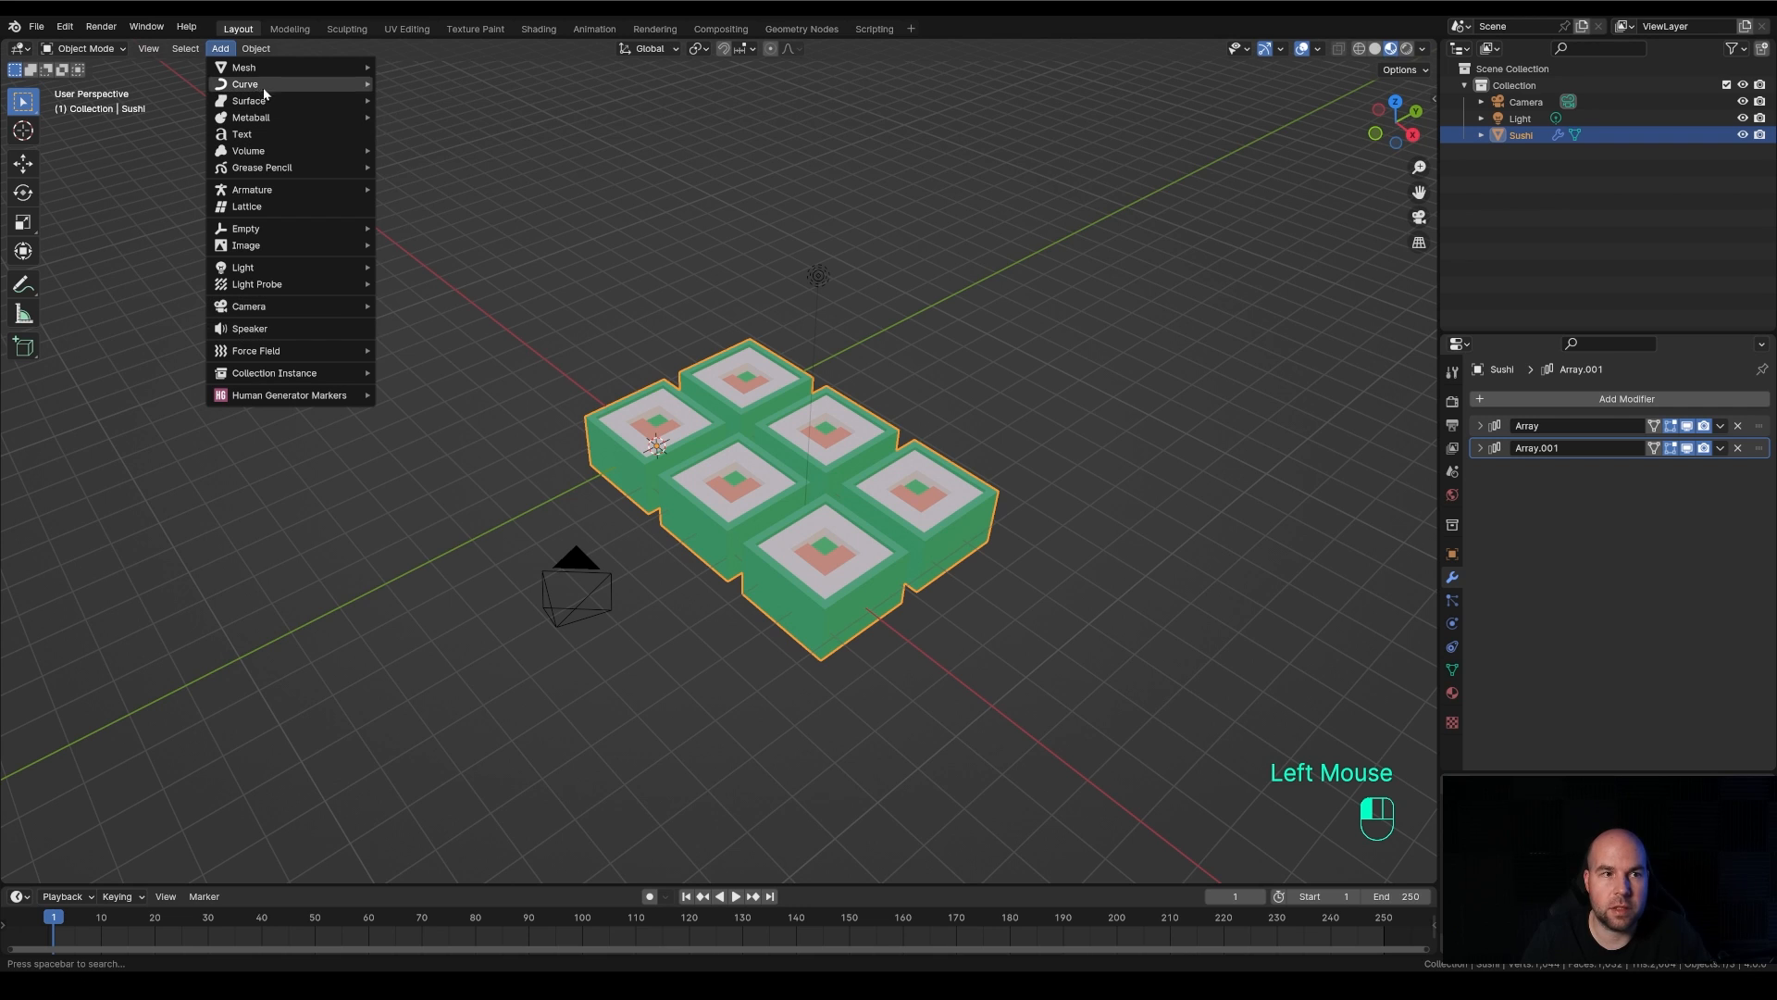
mouse_move(263, 67)
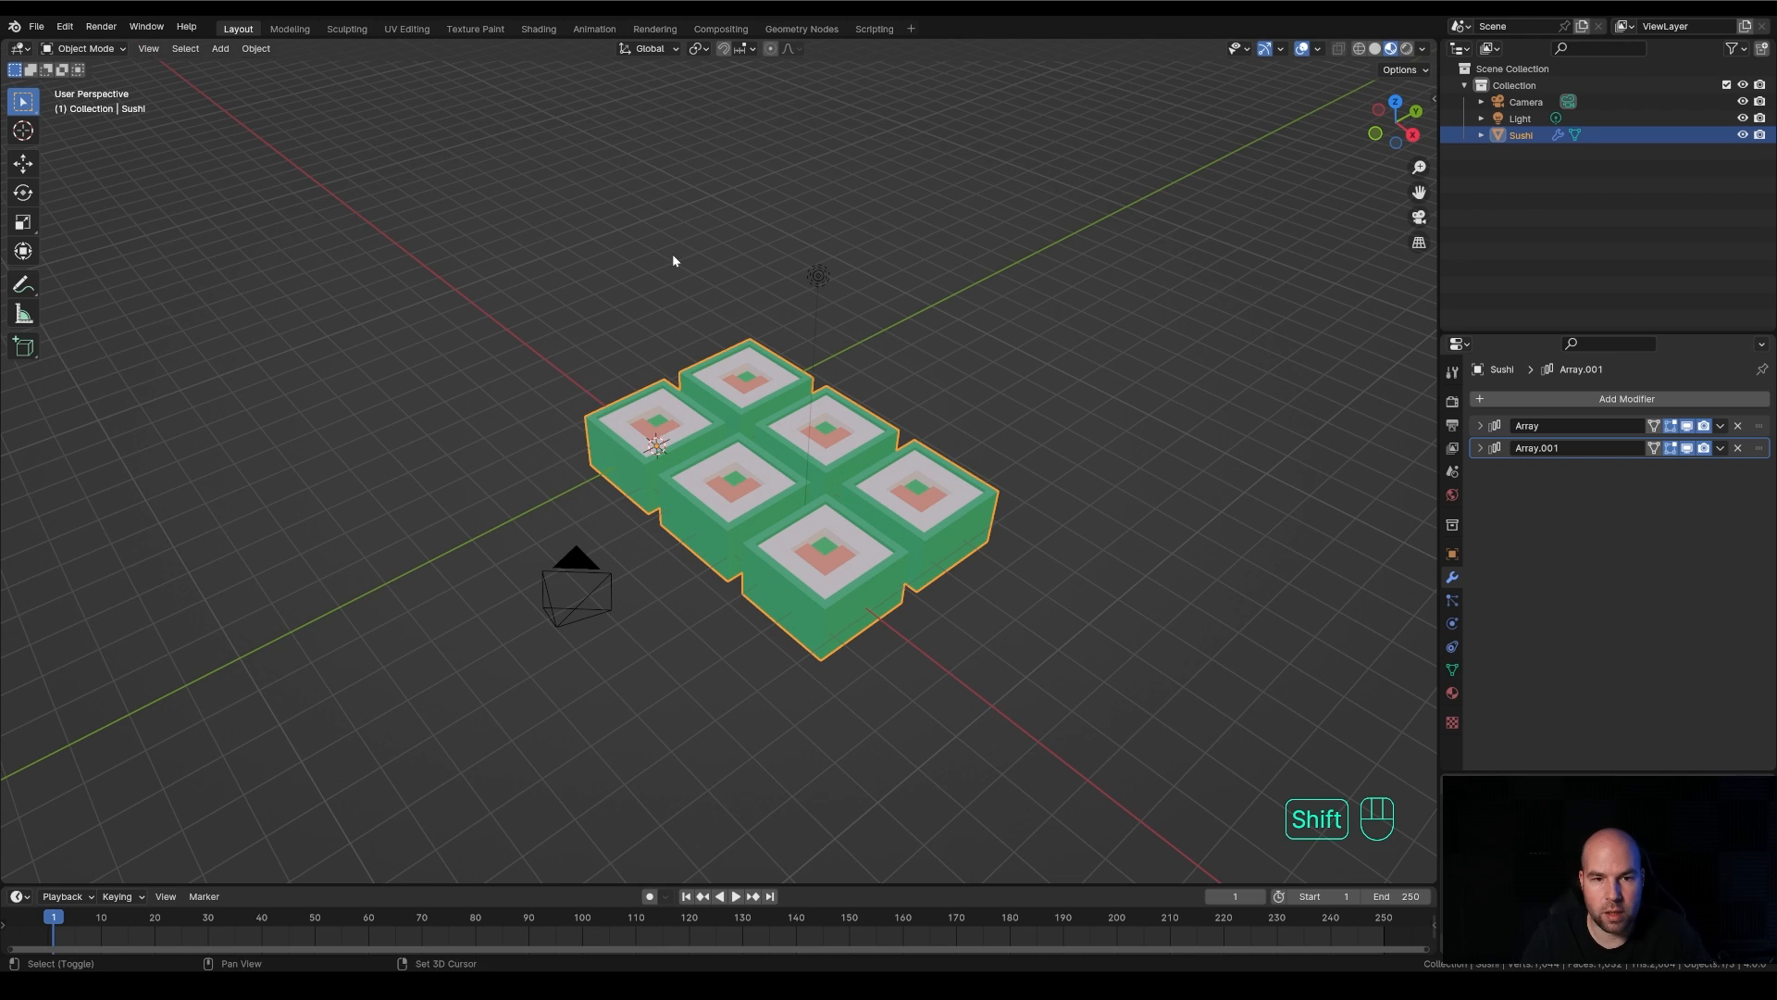
key(shift+a)
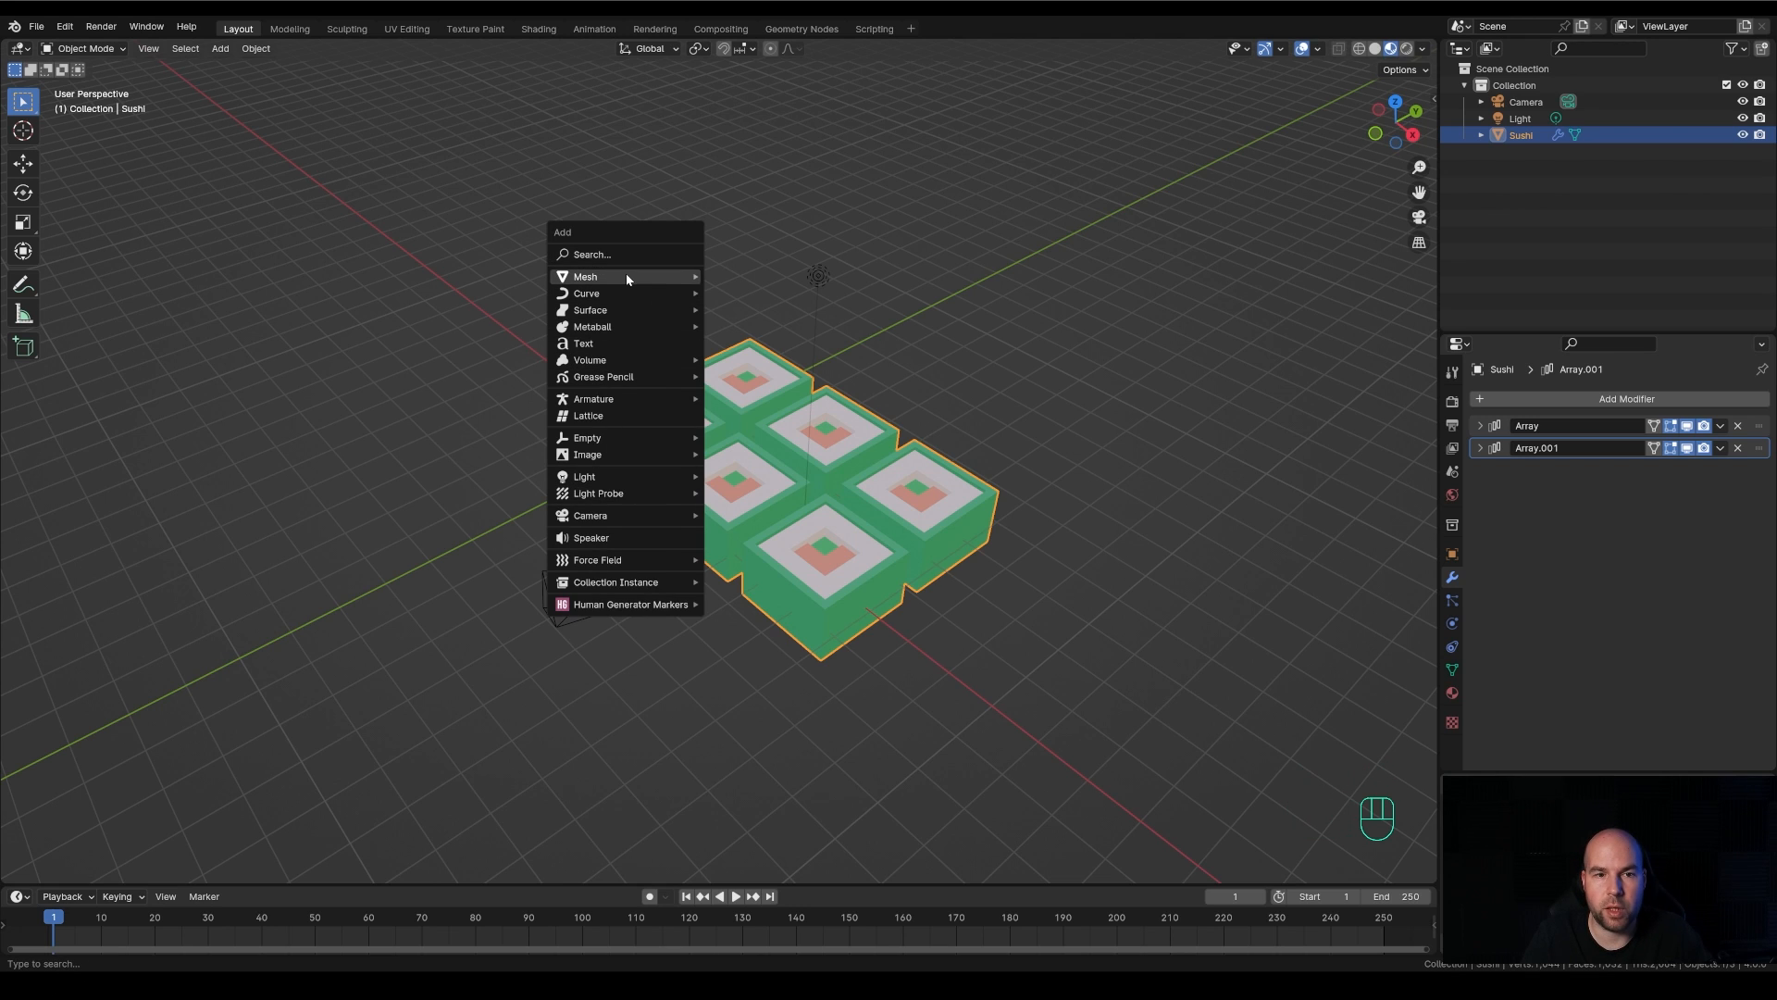
mouse_move(626, 276)
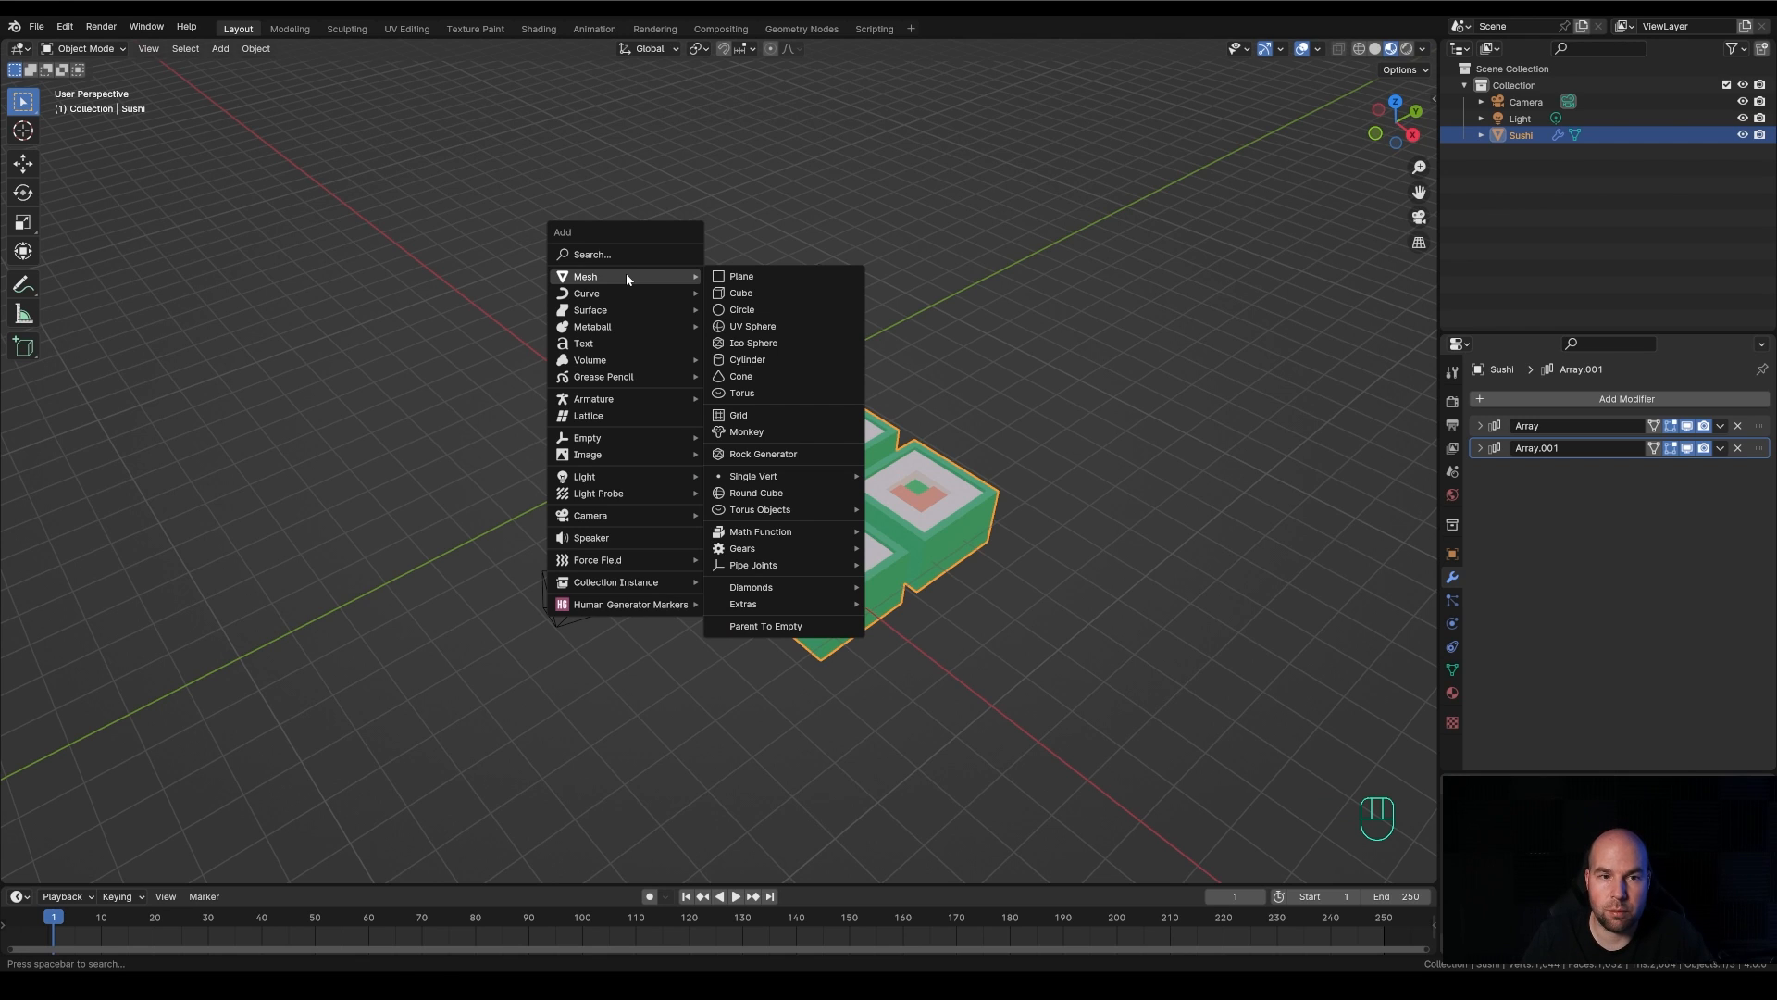
key(shift+a)
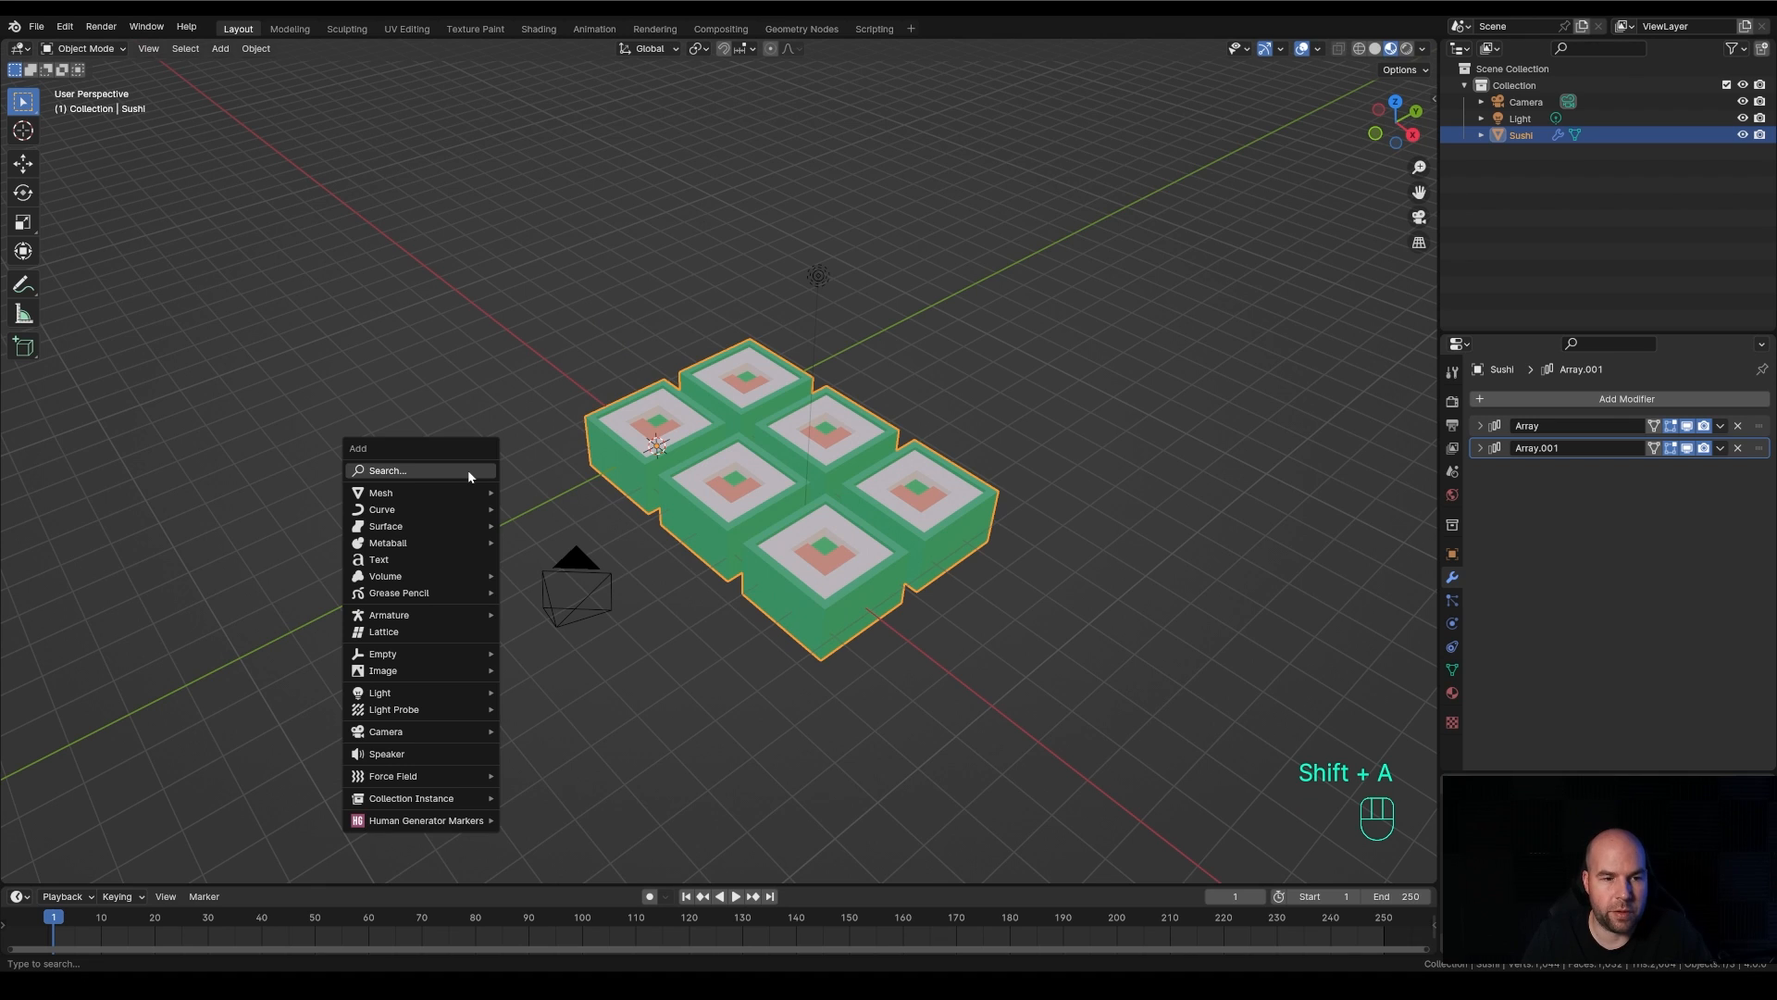
mouse_move(449, 490)
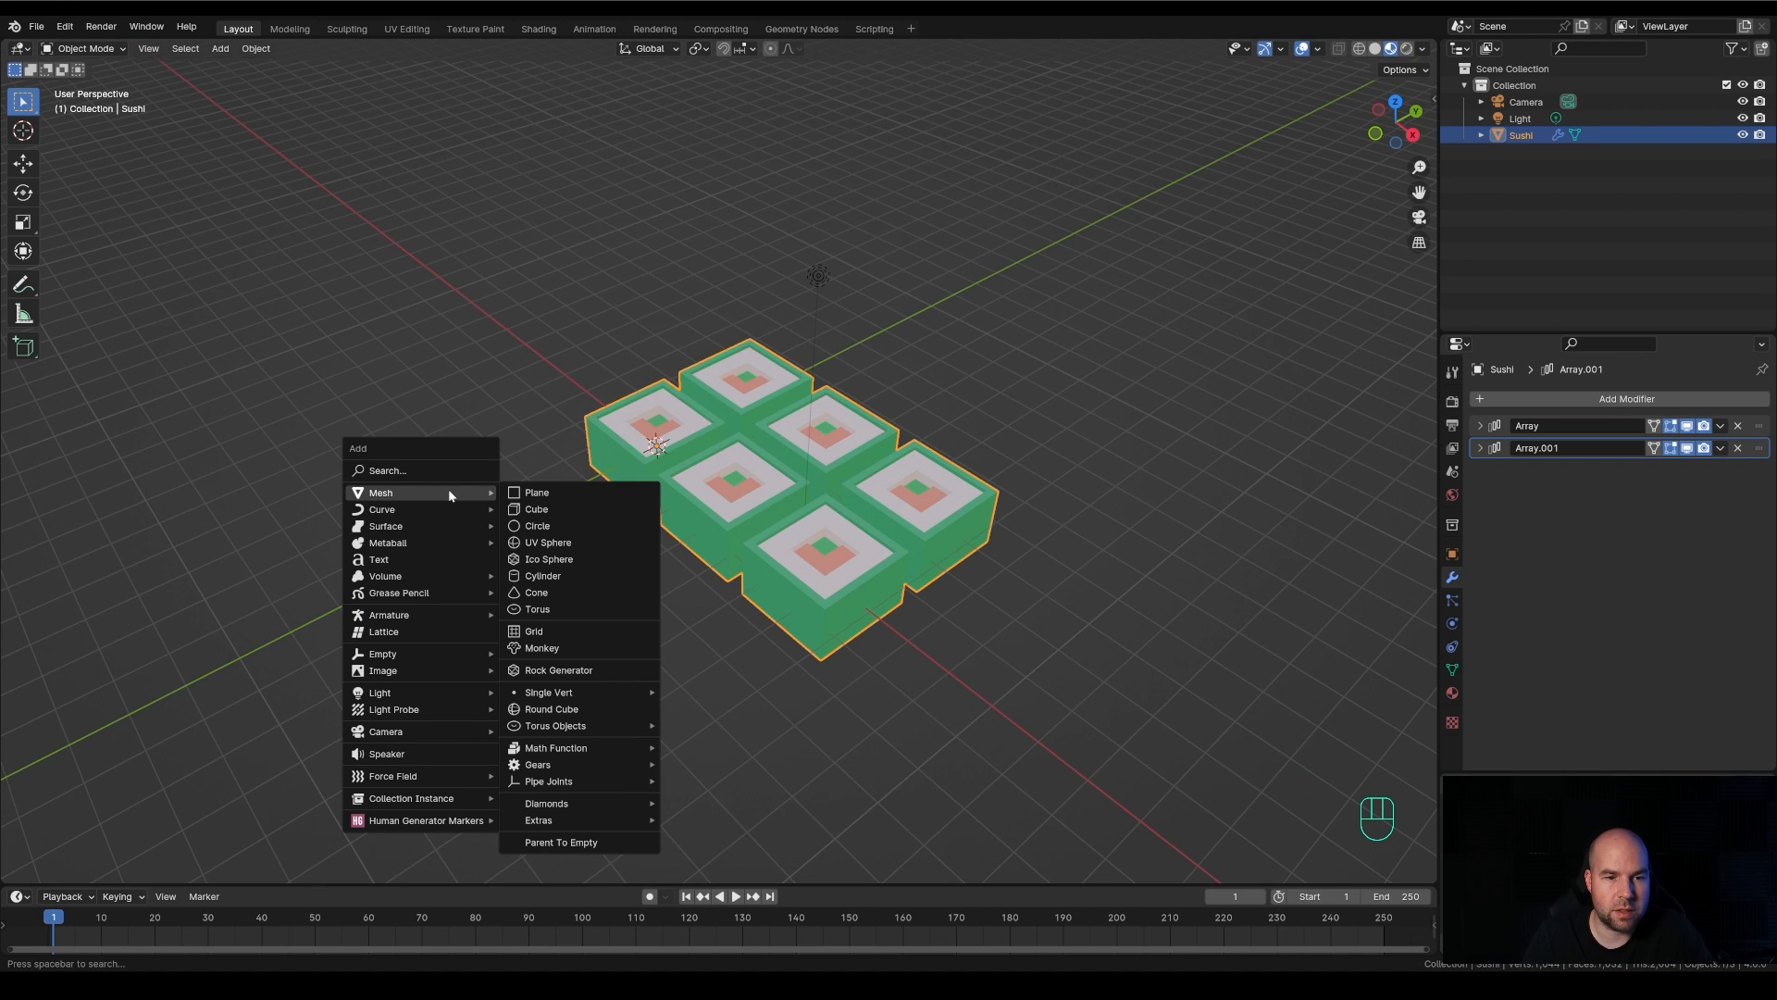
click(557, 495)
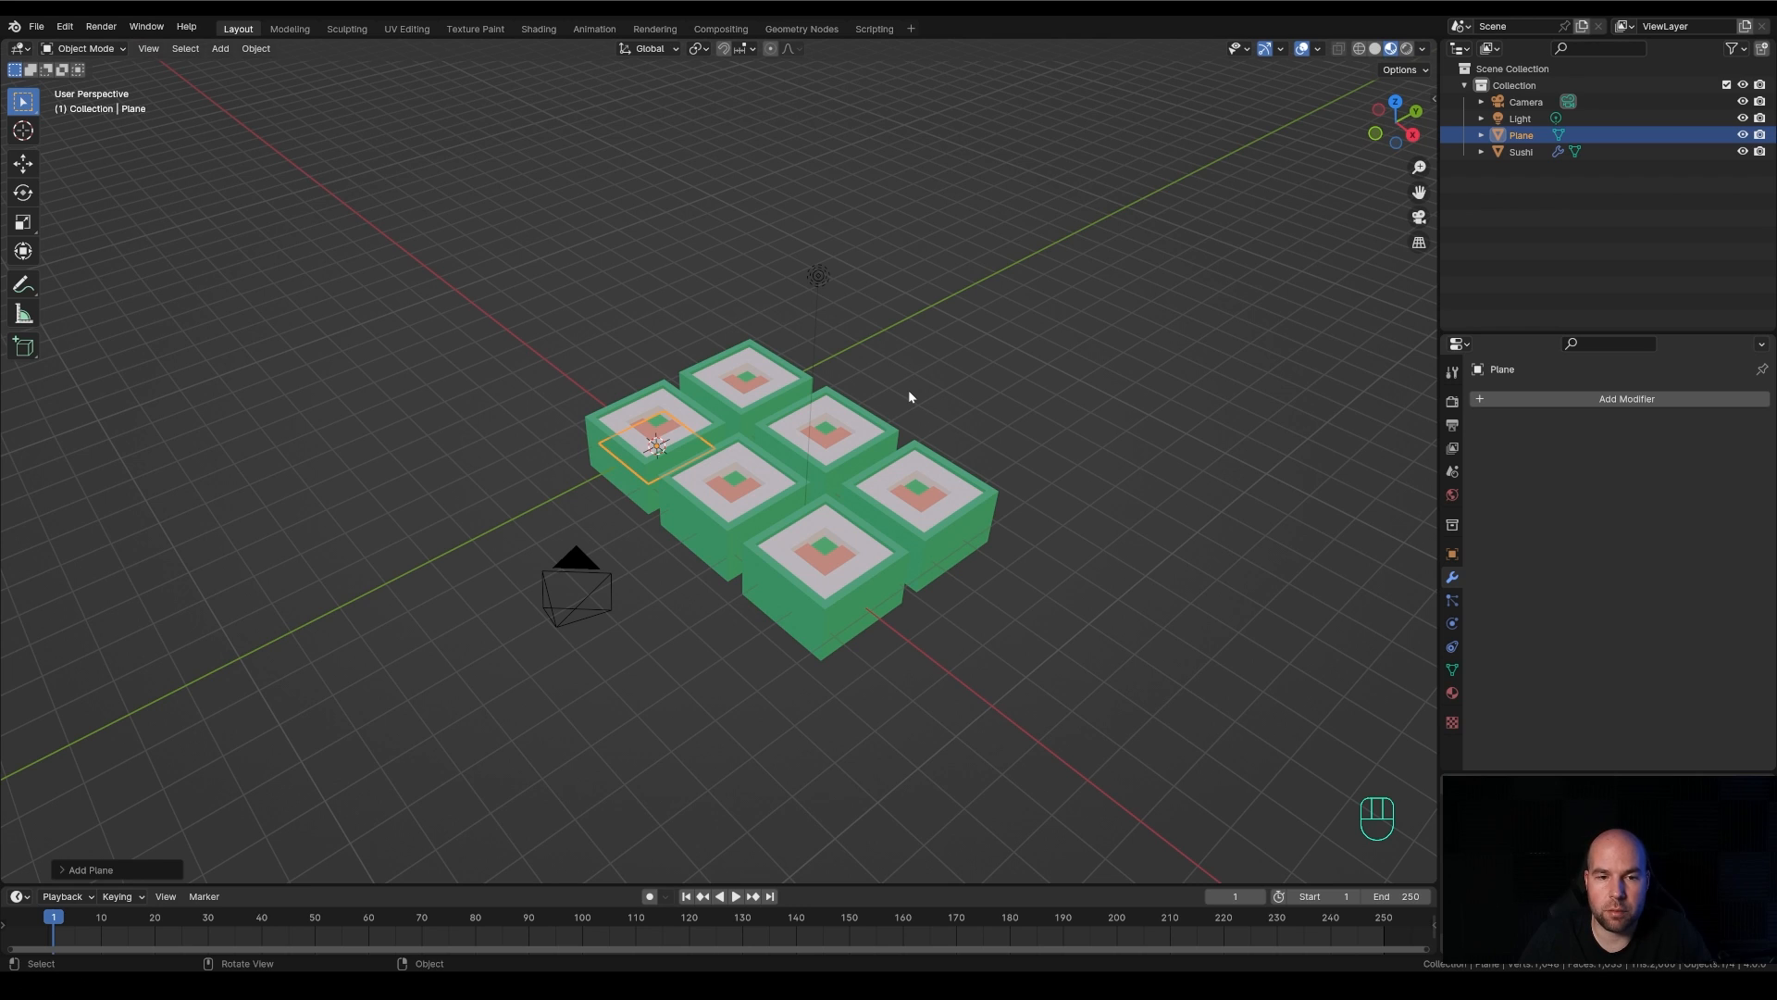
key(Tab)
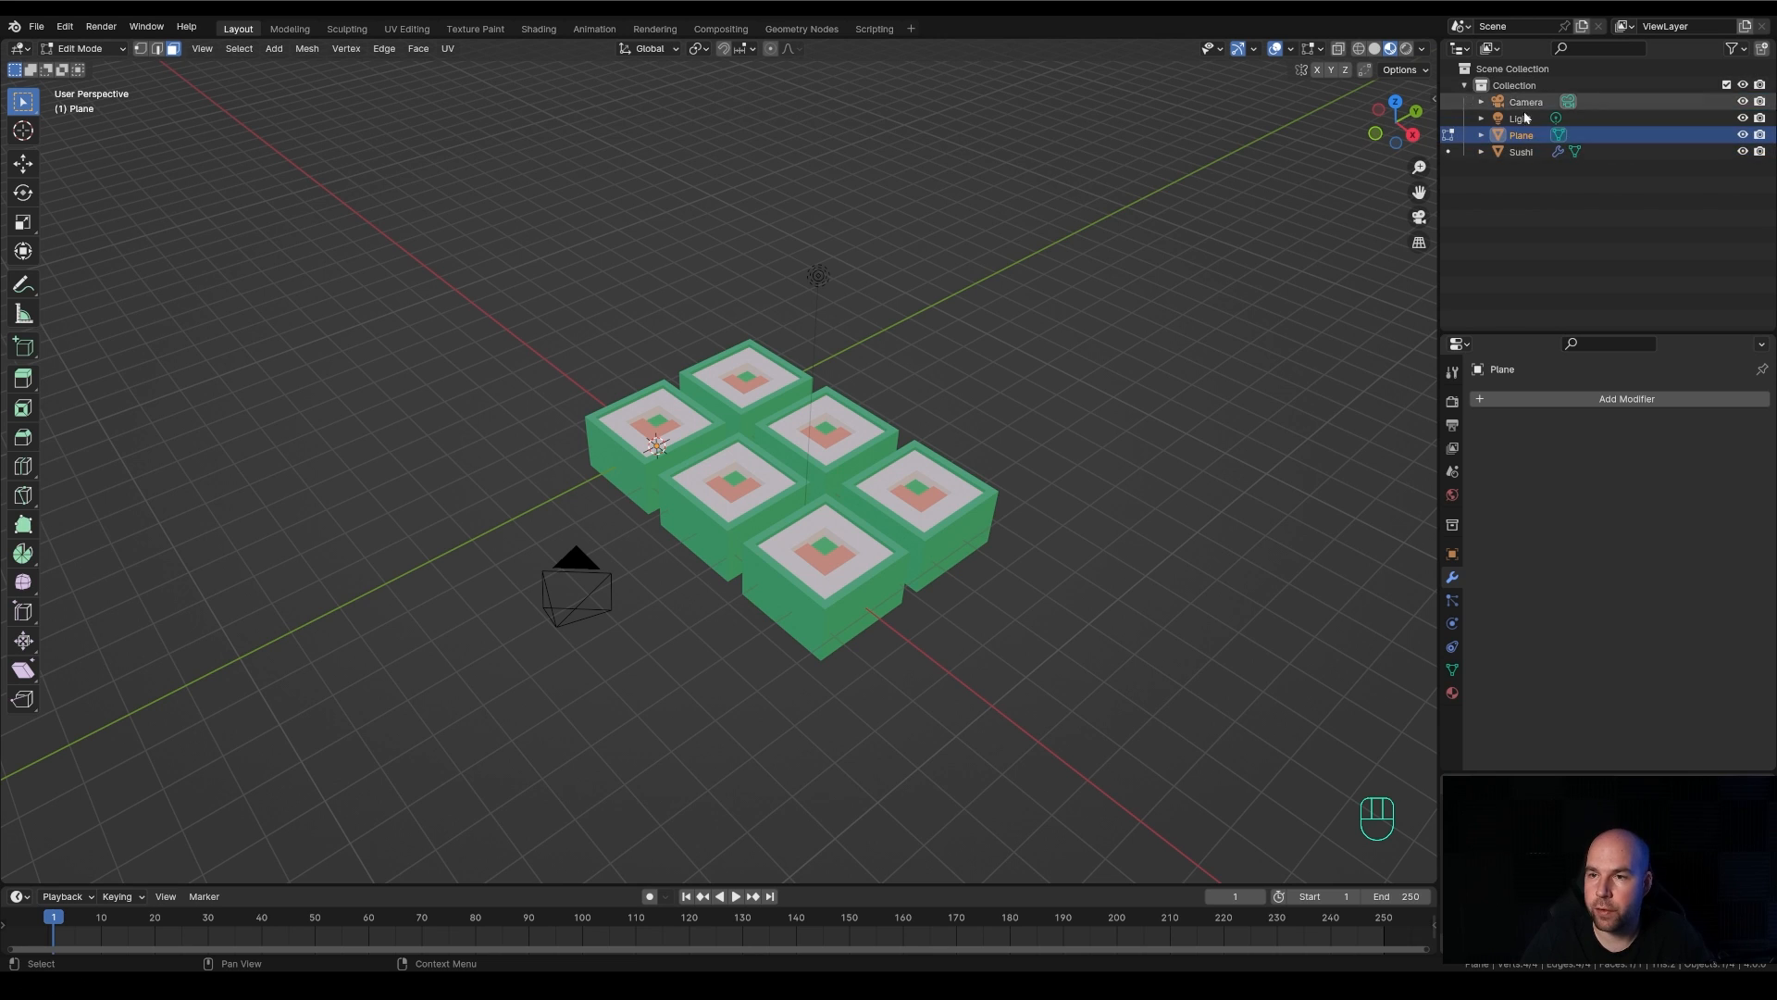
Hide the Sushi object in the viewport and scale the plane's mesh by 4
click(1743, 152)
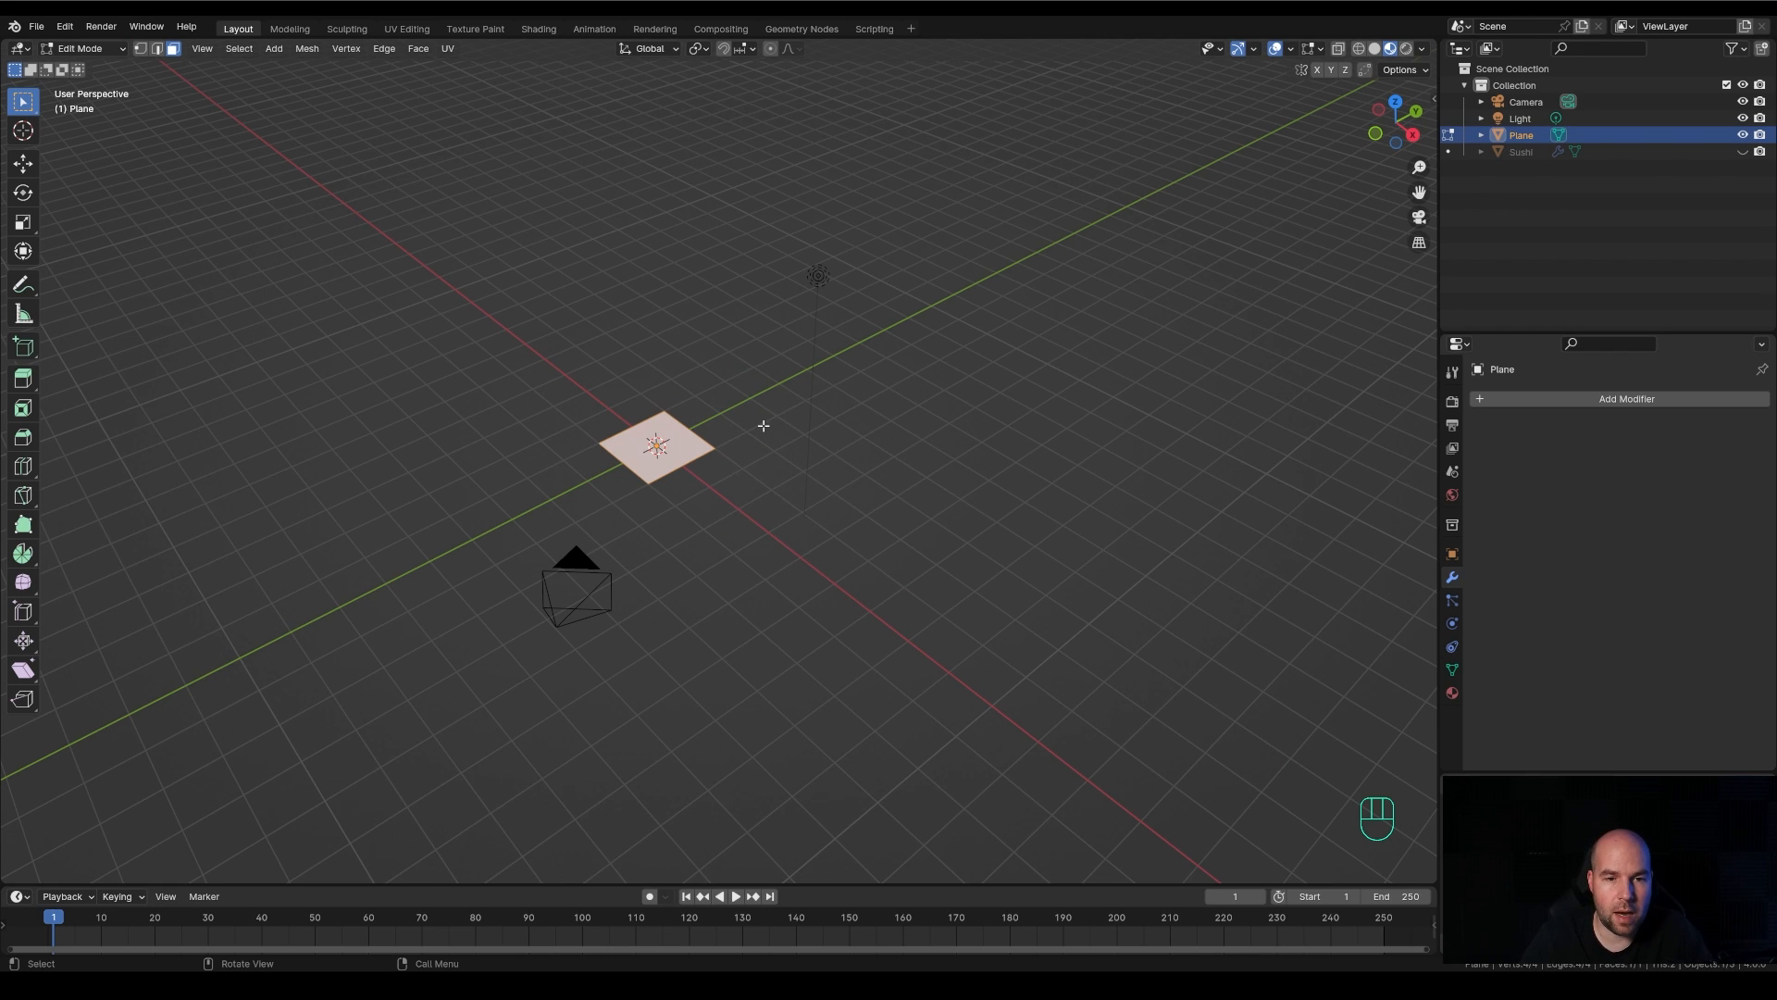
key(s)
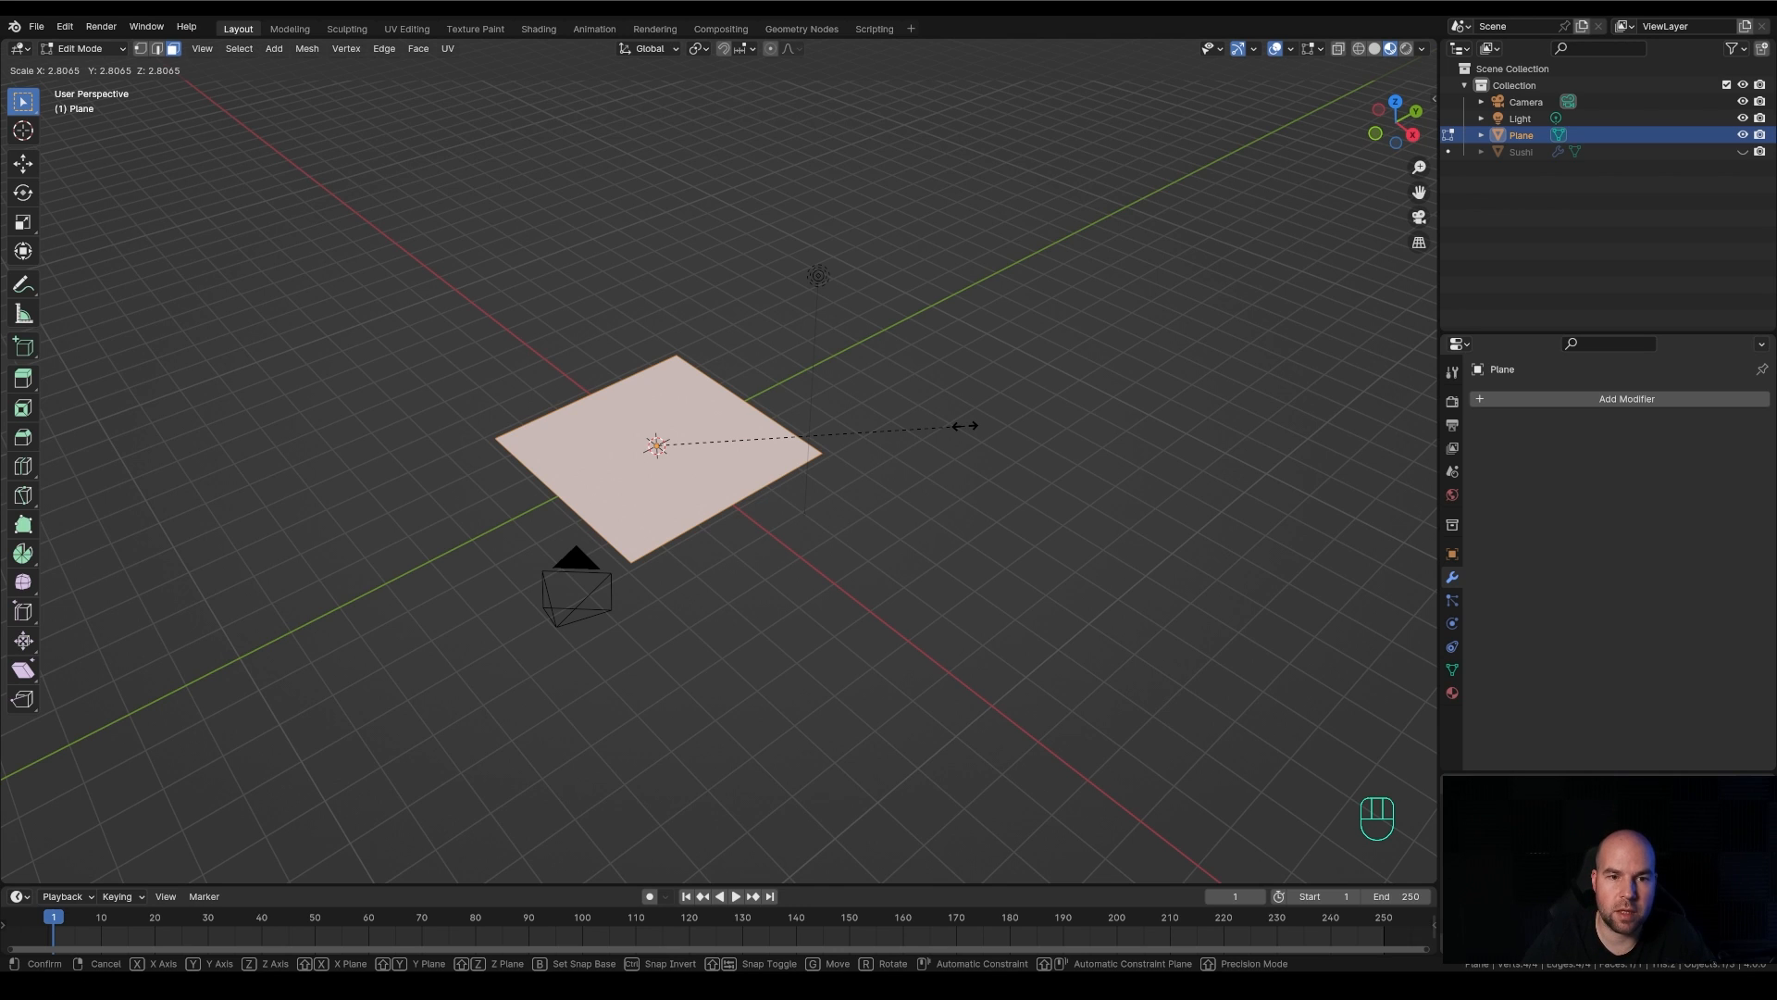
text(4)
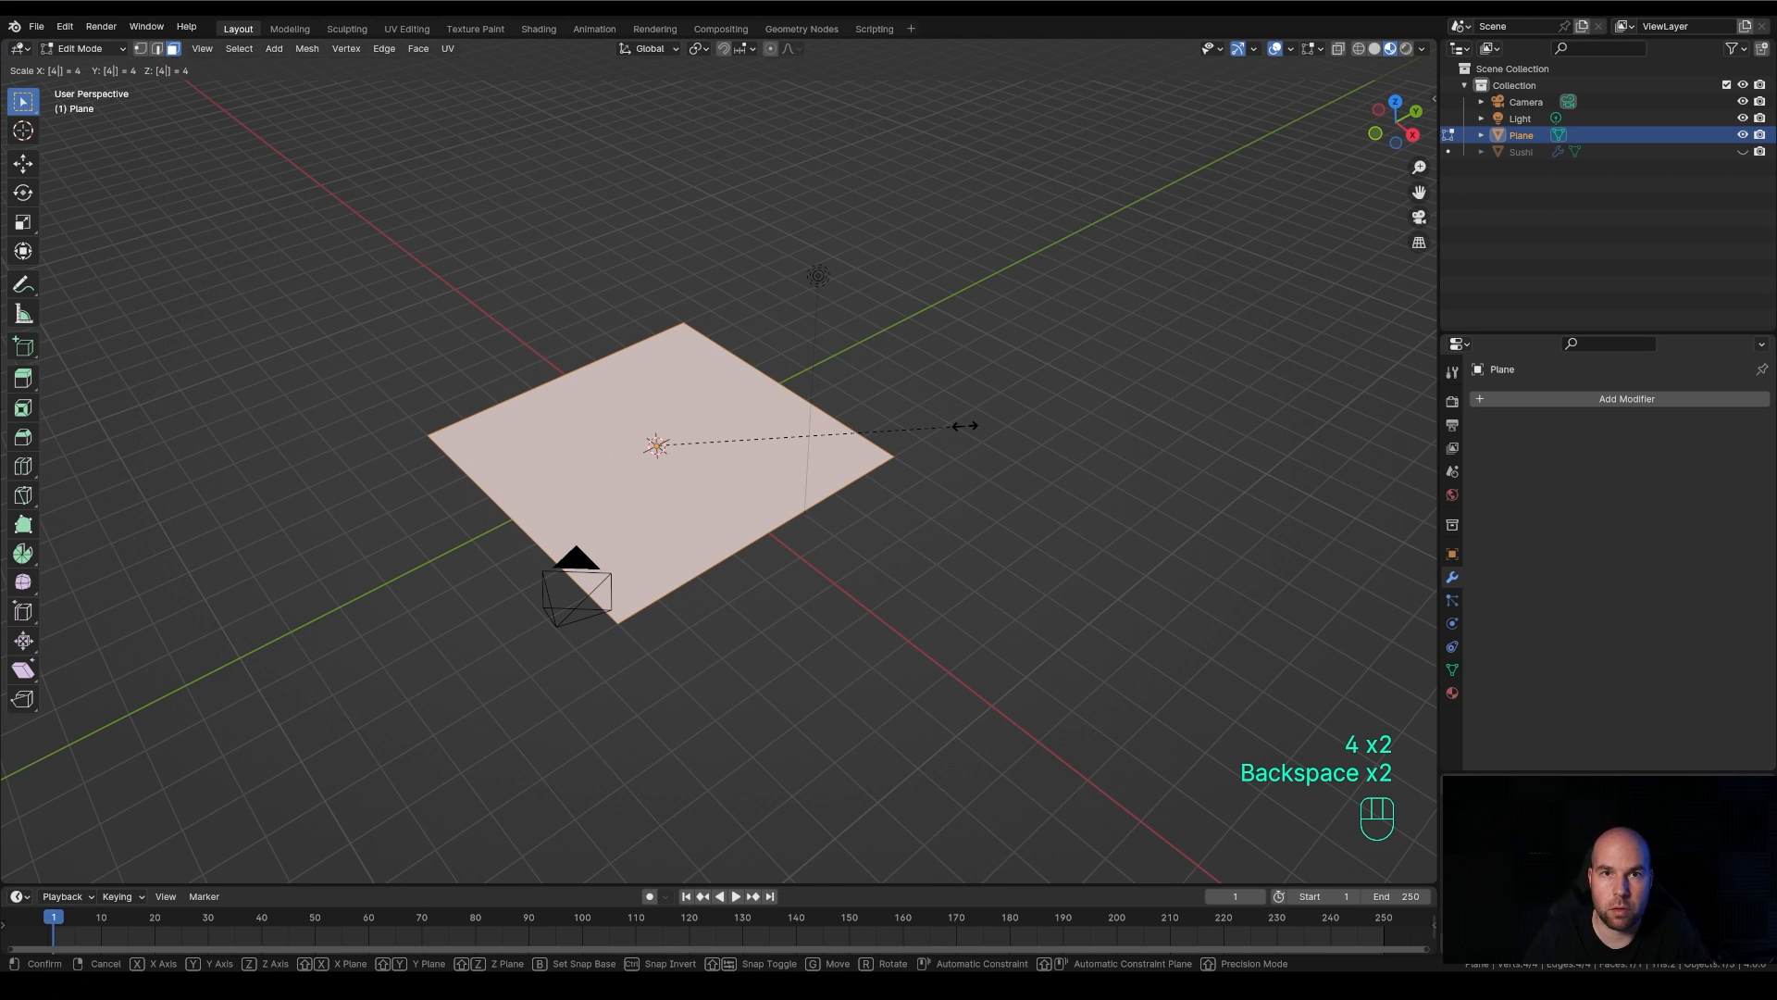
key(KP_Enter)
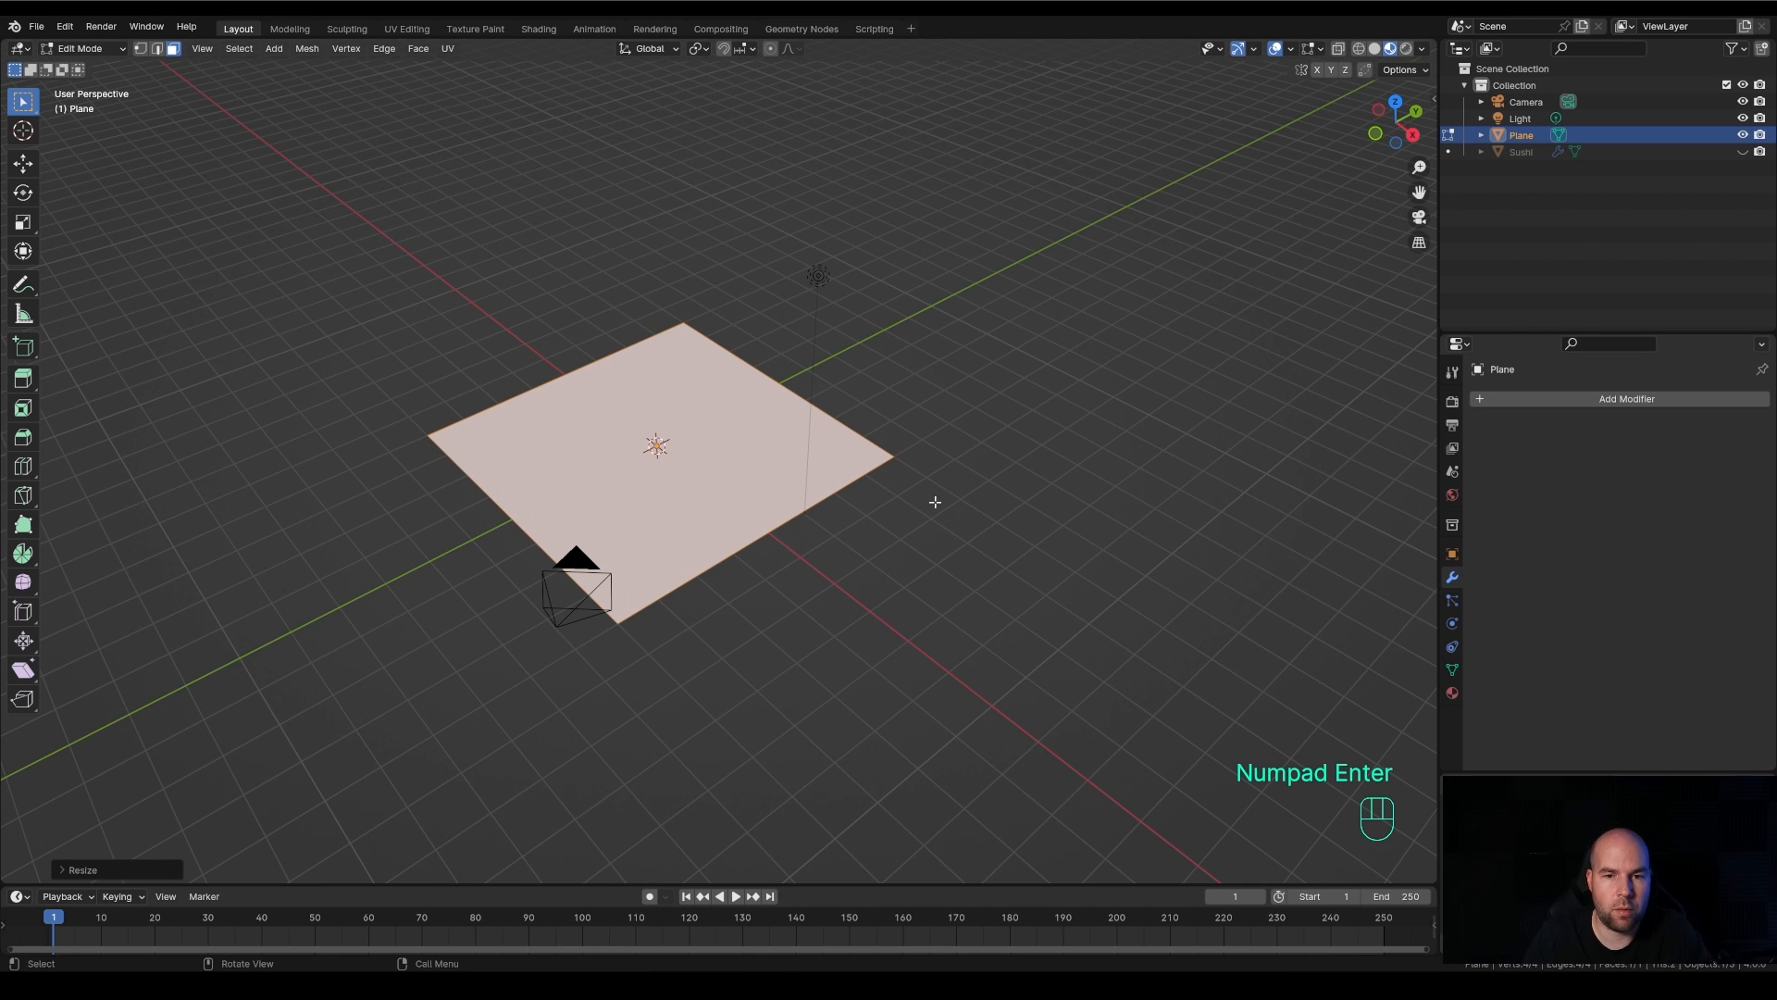
Extrude the plane's face upward about 0.54 m to form a thick slab
middle_drag(934, 501, 805, 519)
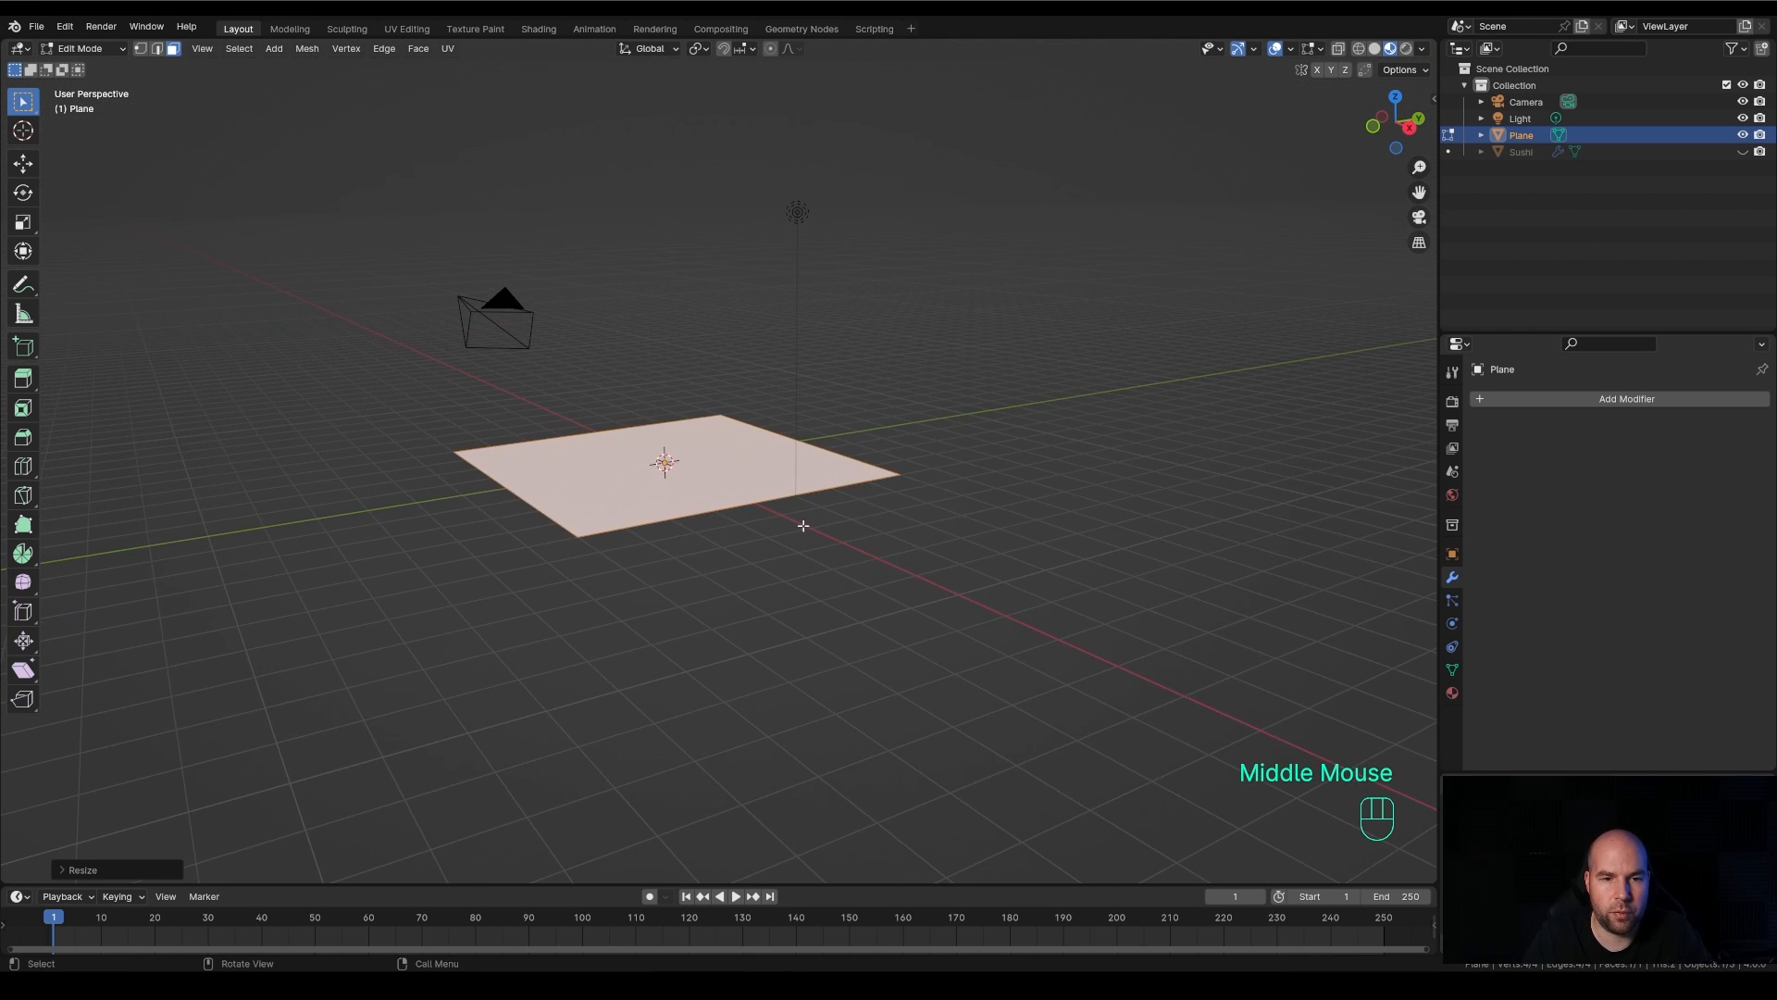
scroll(879, 564, up, 2)
key(e)
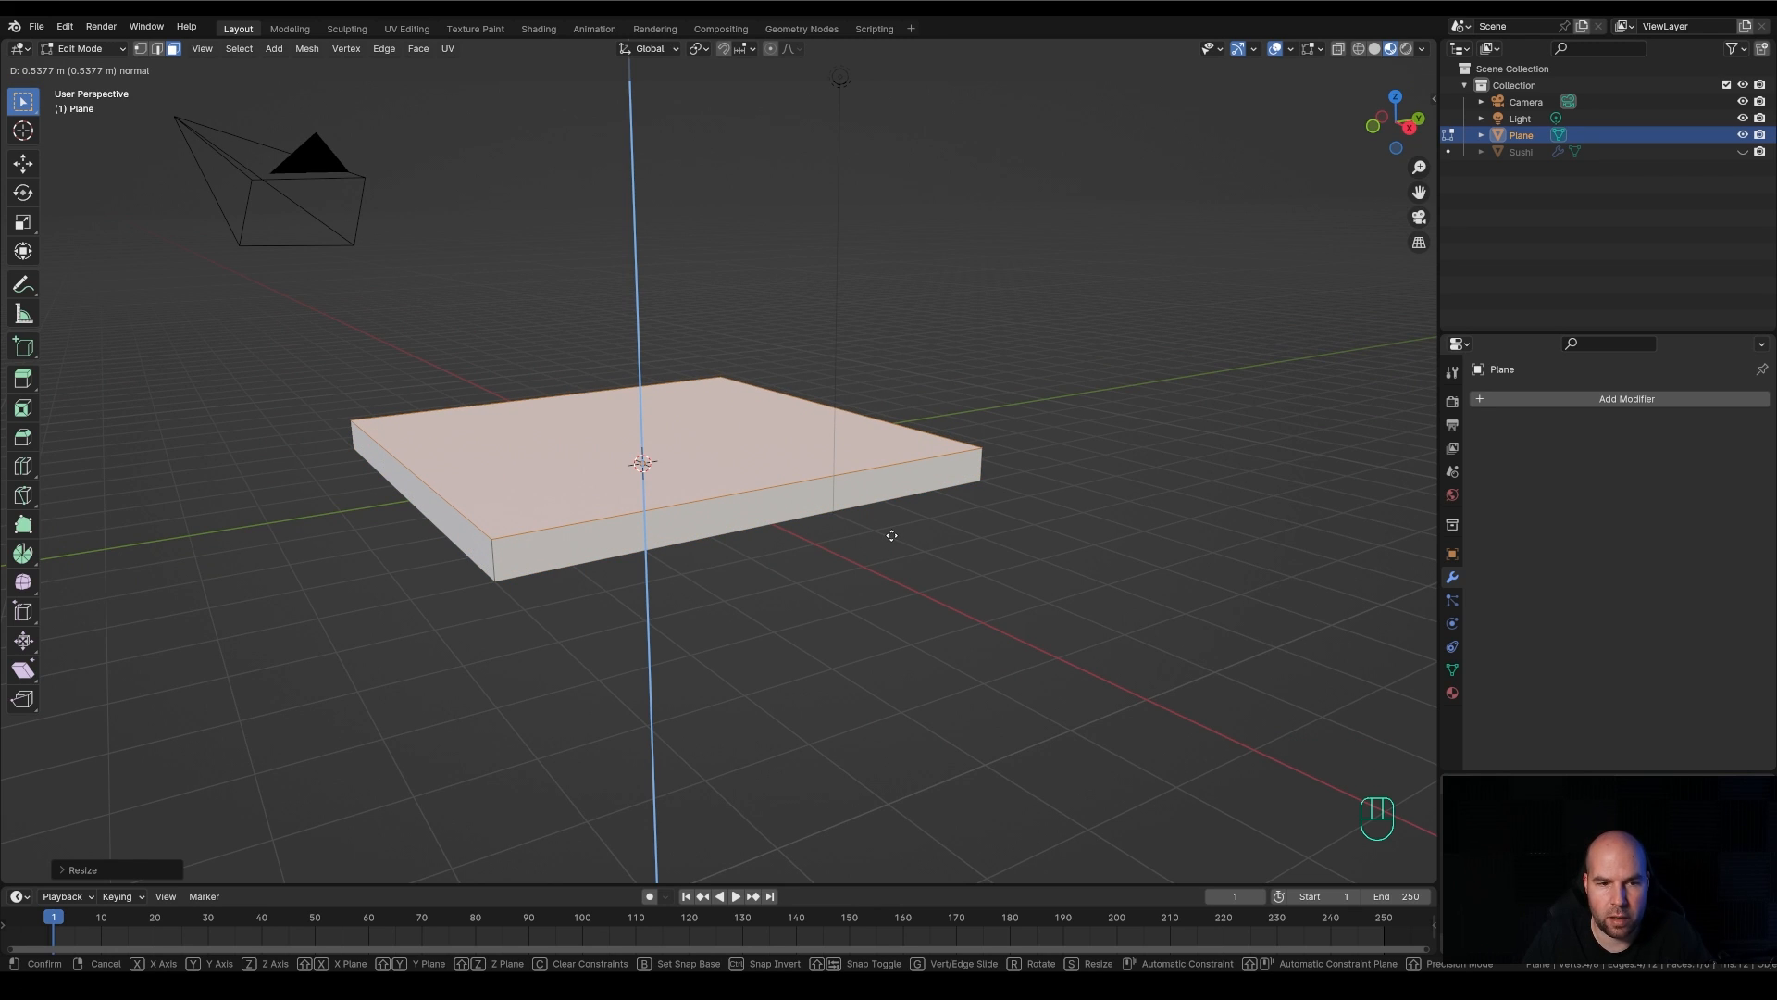
click(891, 536)
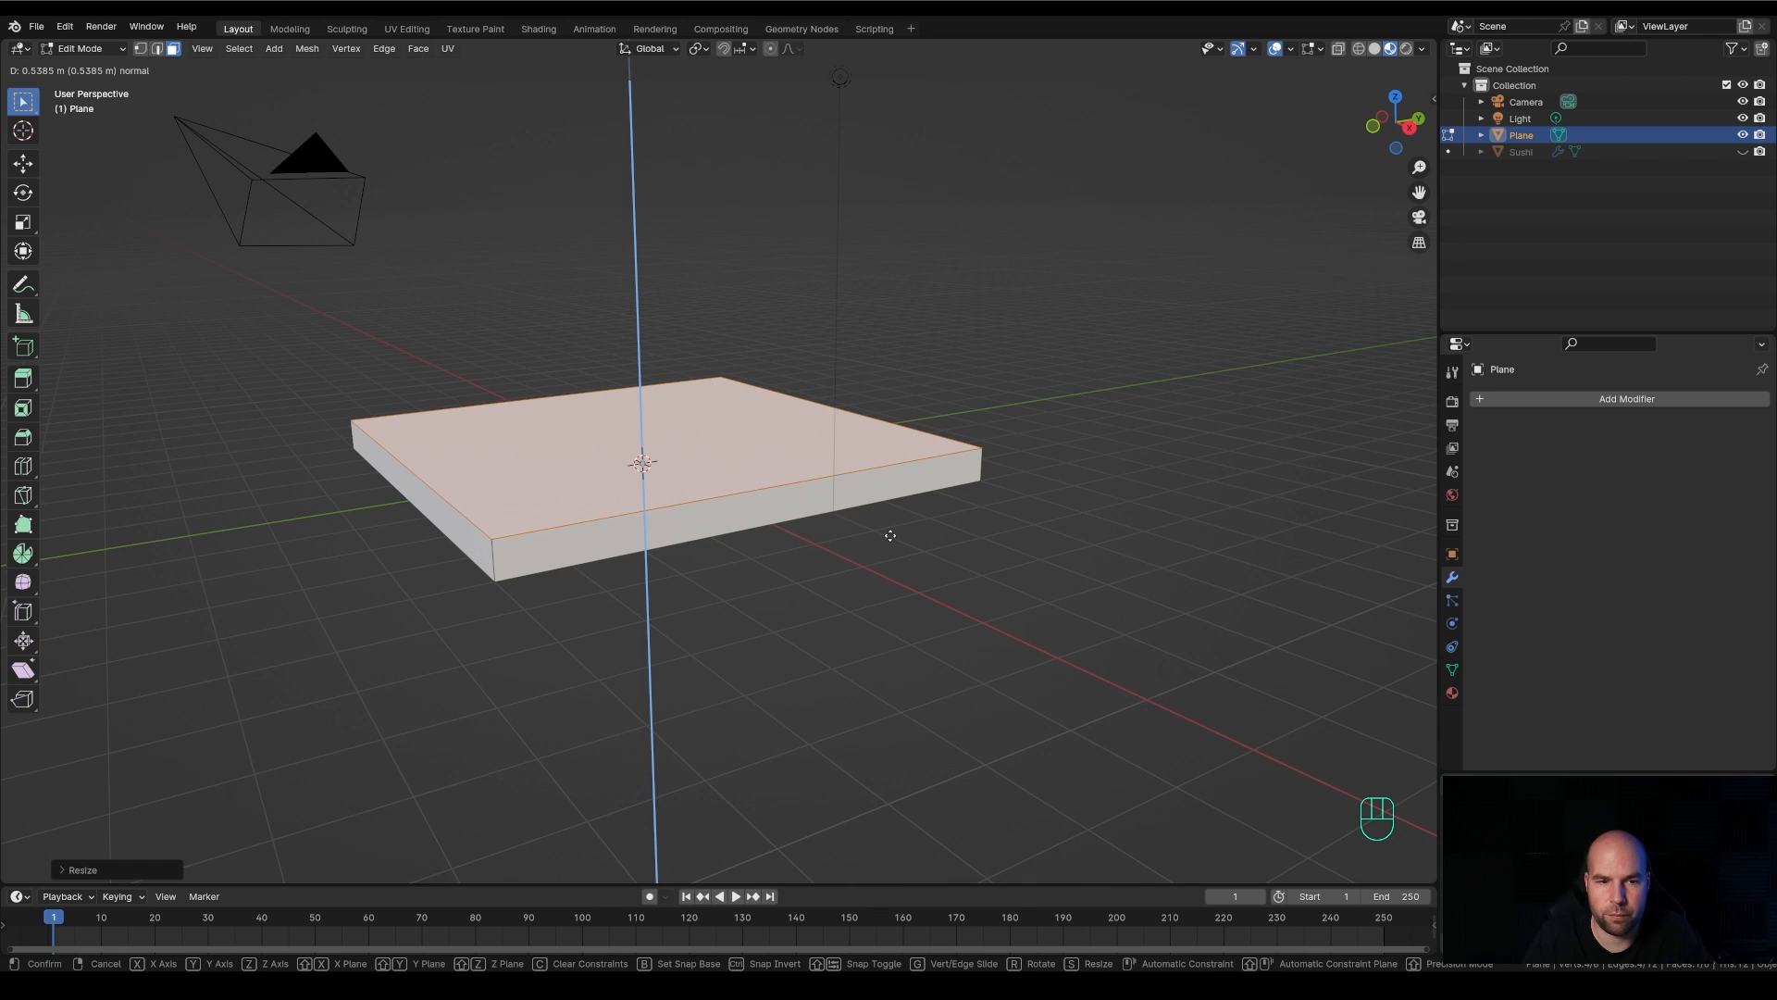
Inset the slab's top face about 1.3 m to form a wide rim
middle_drag(889, 527, 975, 566)
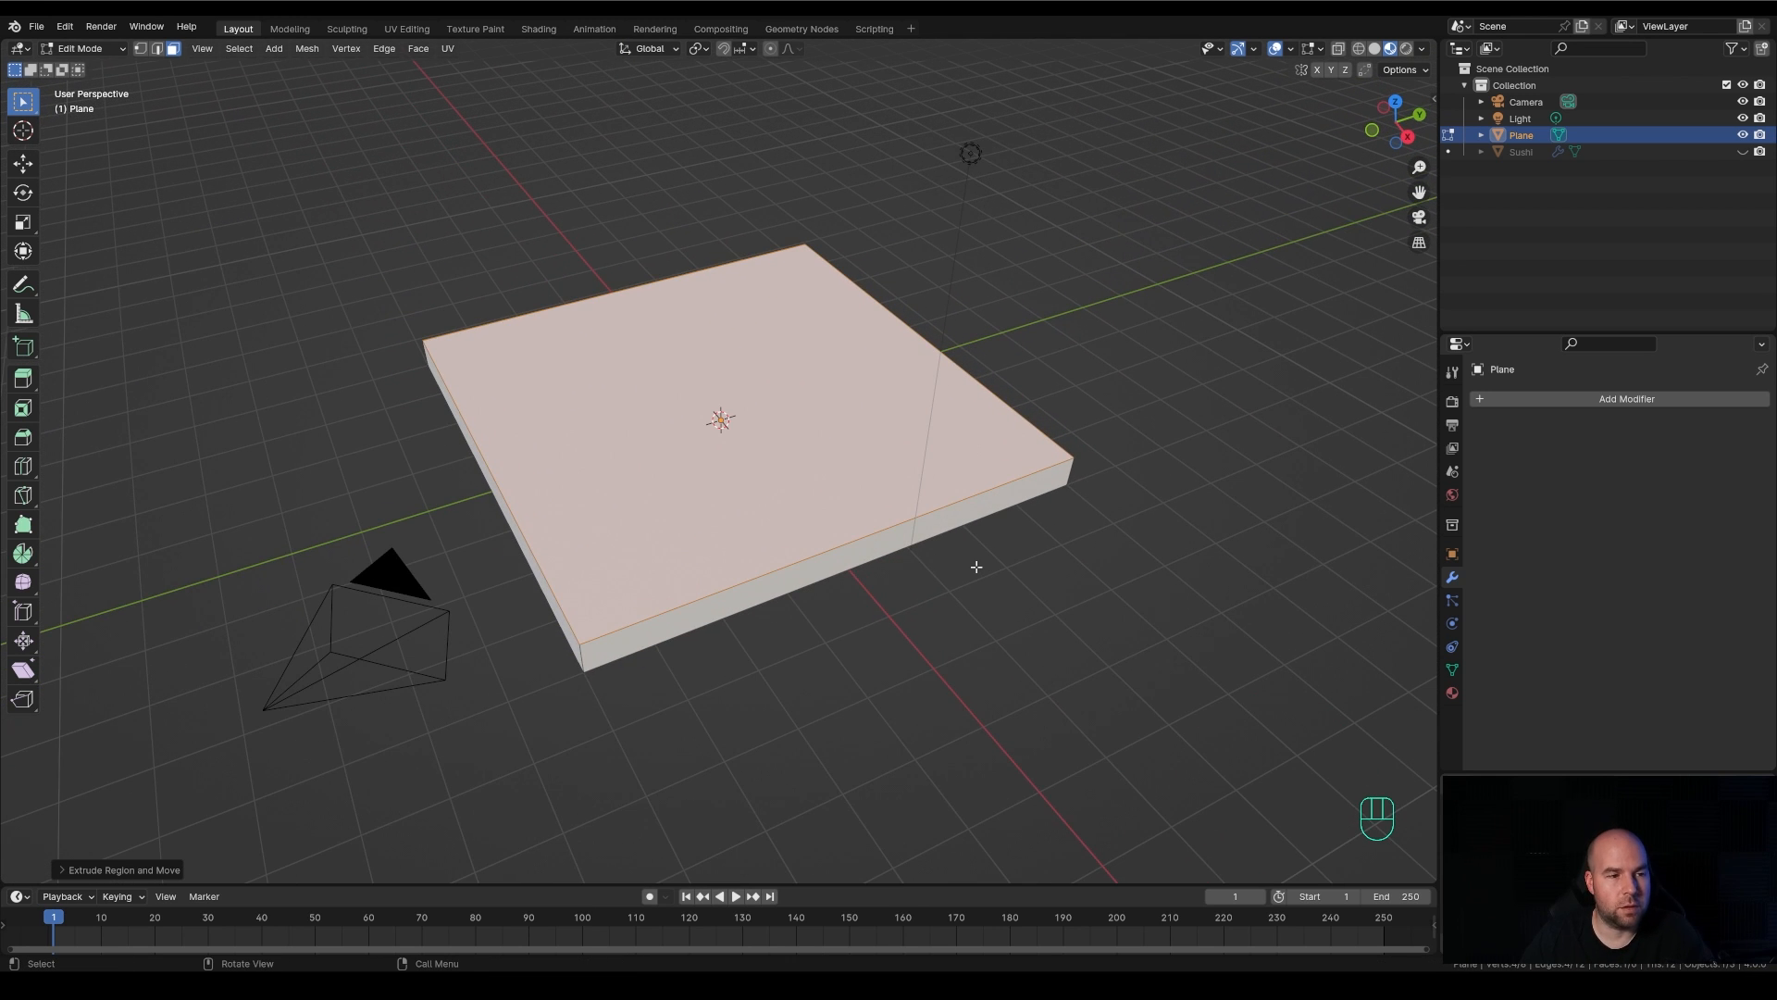
click(23, 408)
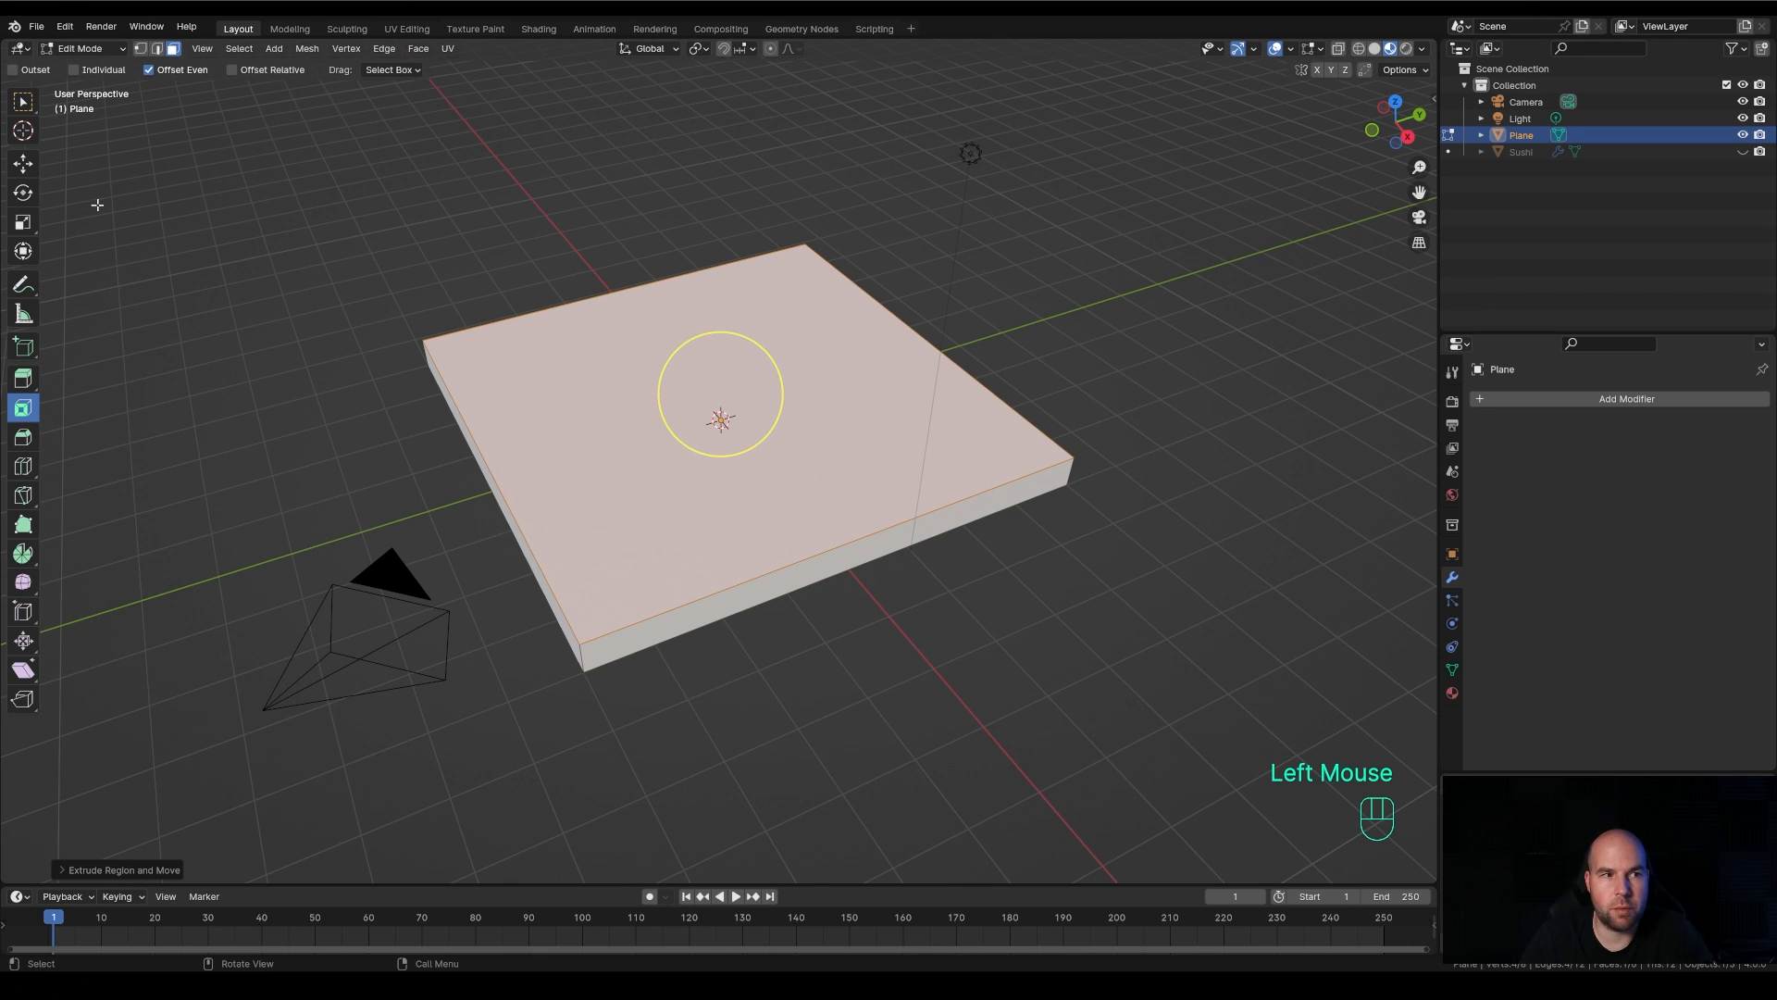
click(23, 101)
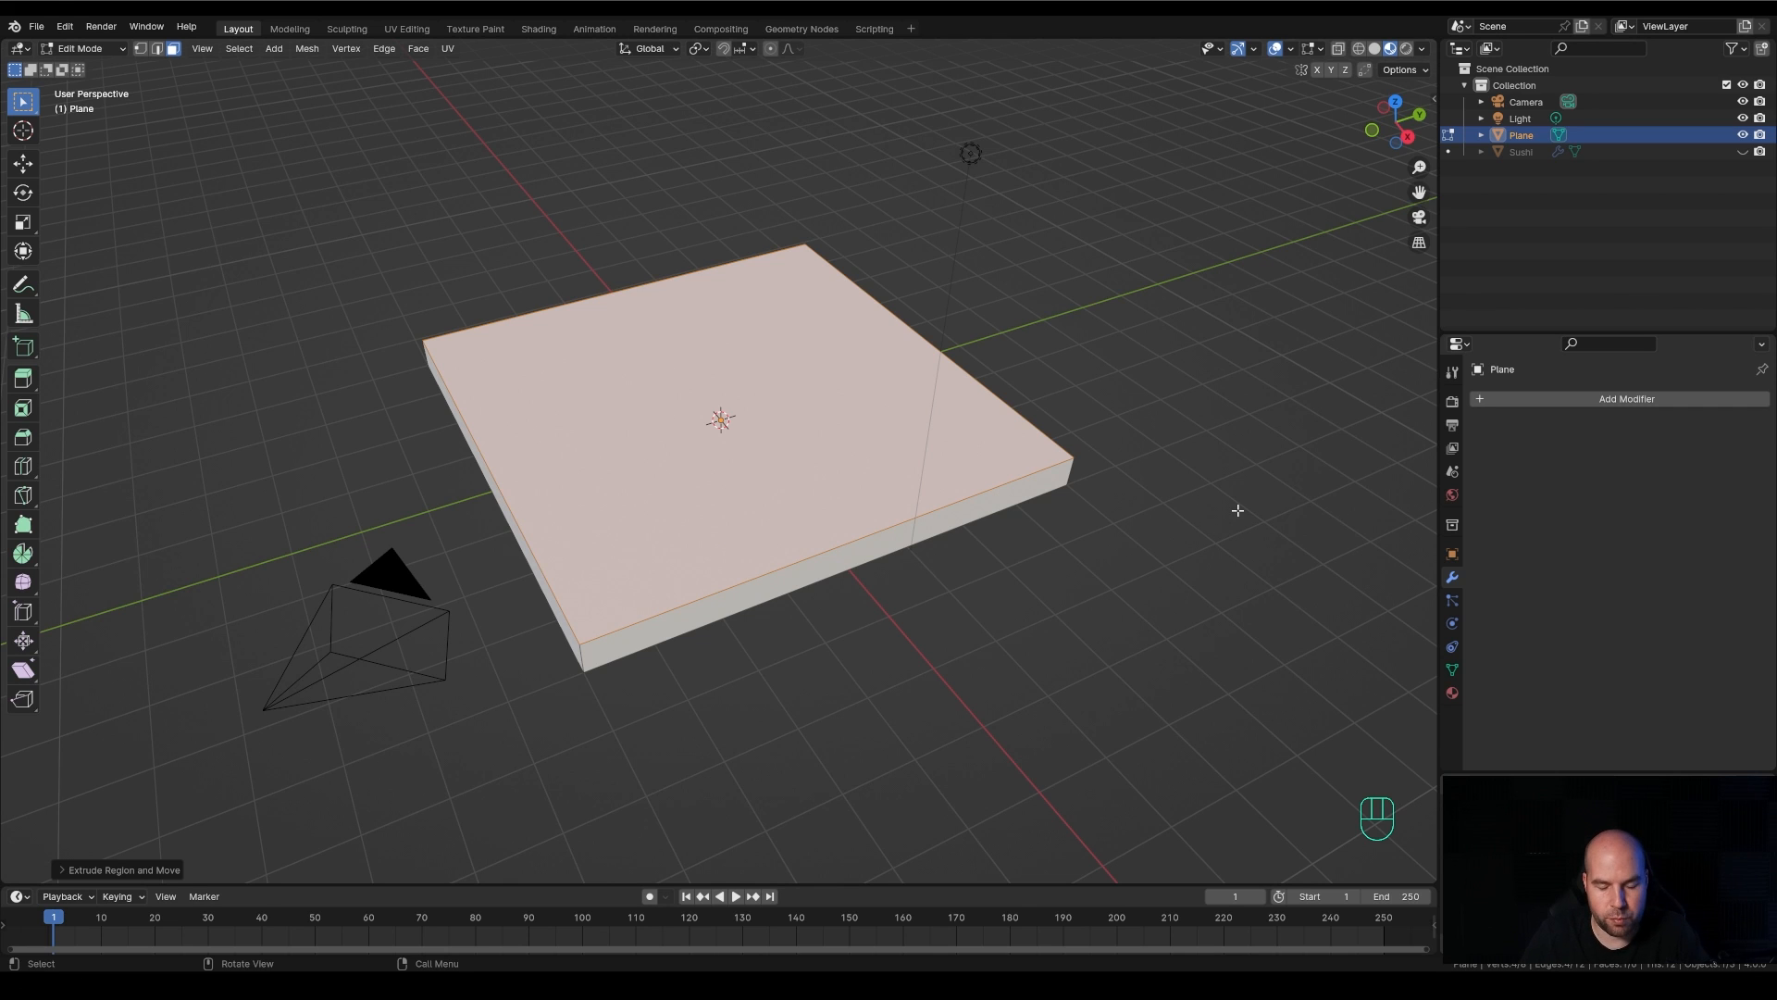
key(i)
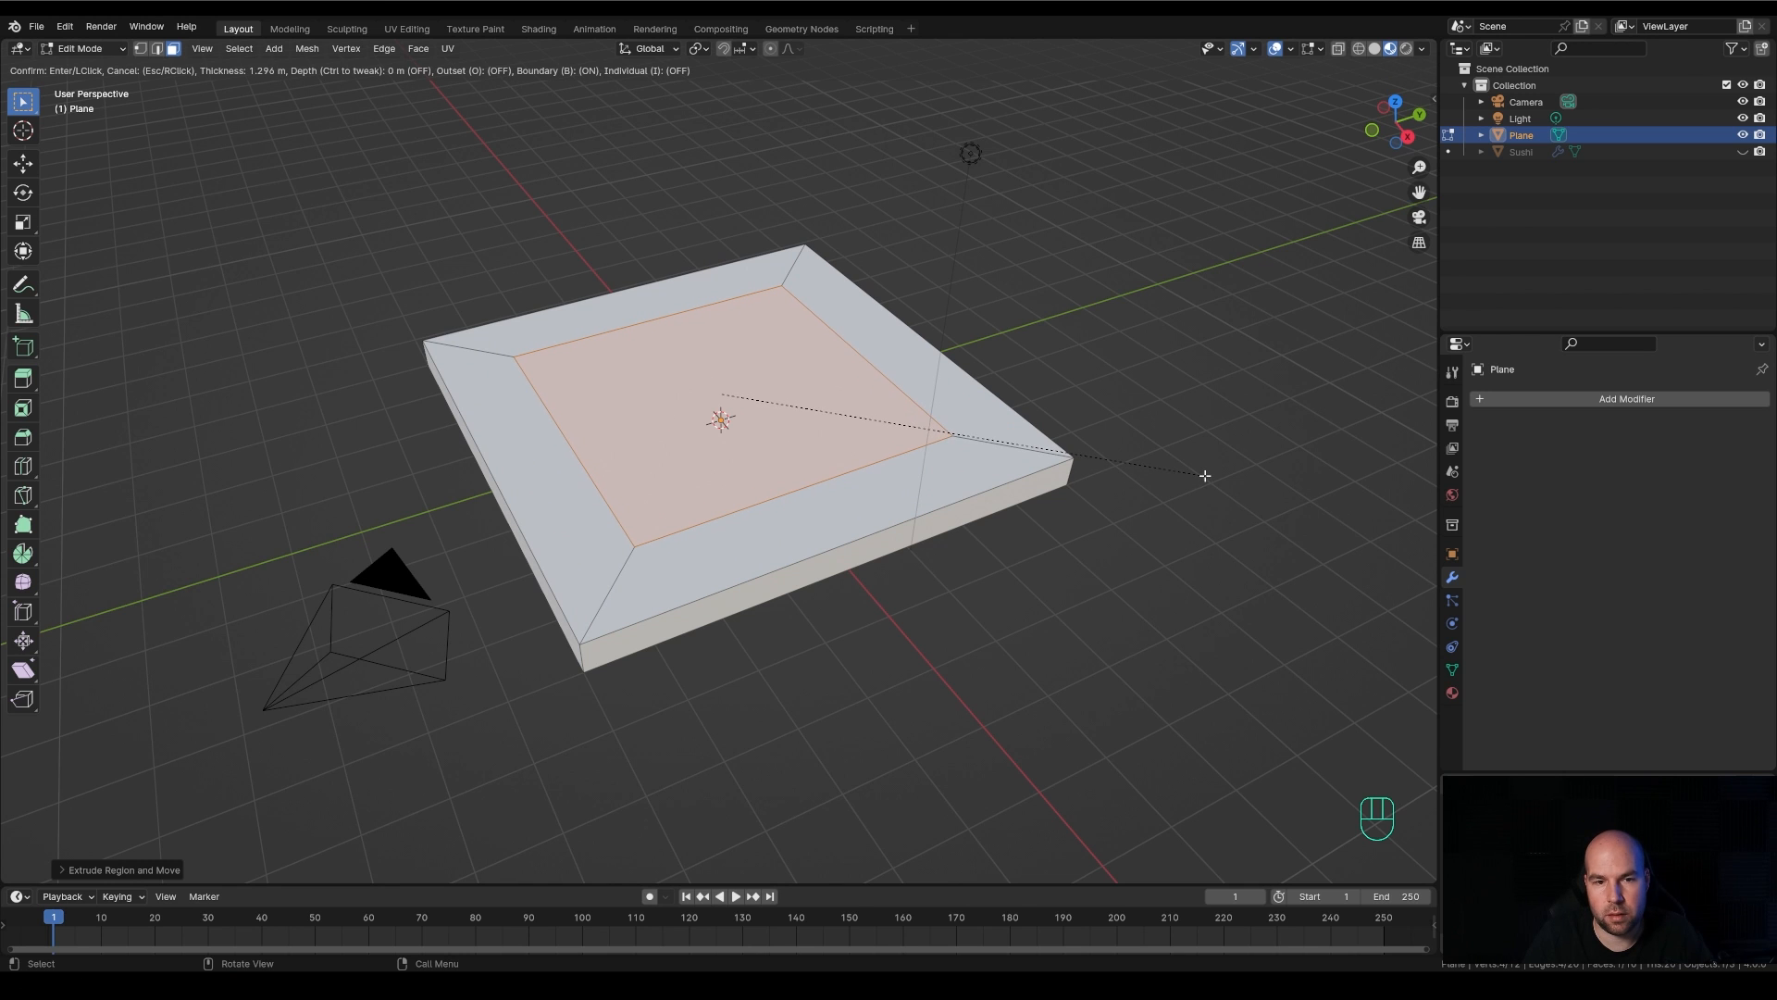
click(1200, 477)
Extrude the inner face about 0.3 m downward to form a recess and return to Object Mode
middle_drag(1218, 451, 1214, 416)
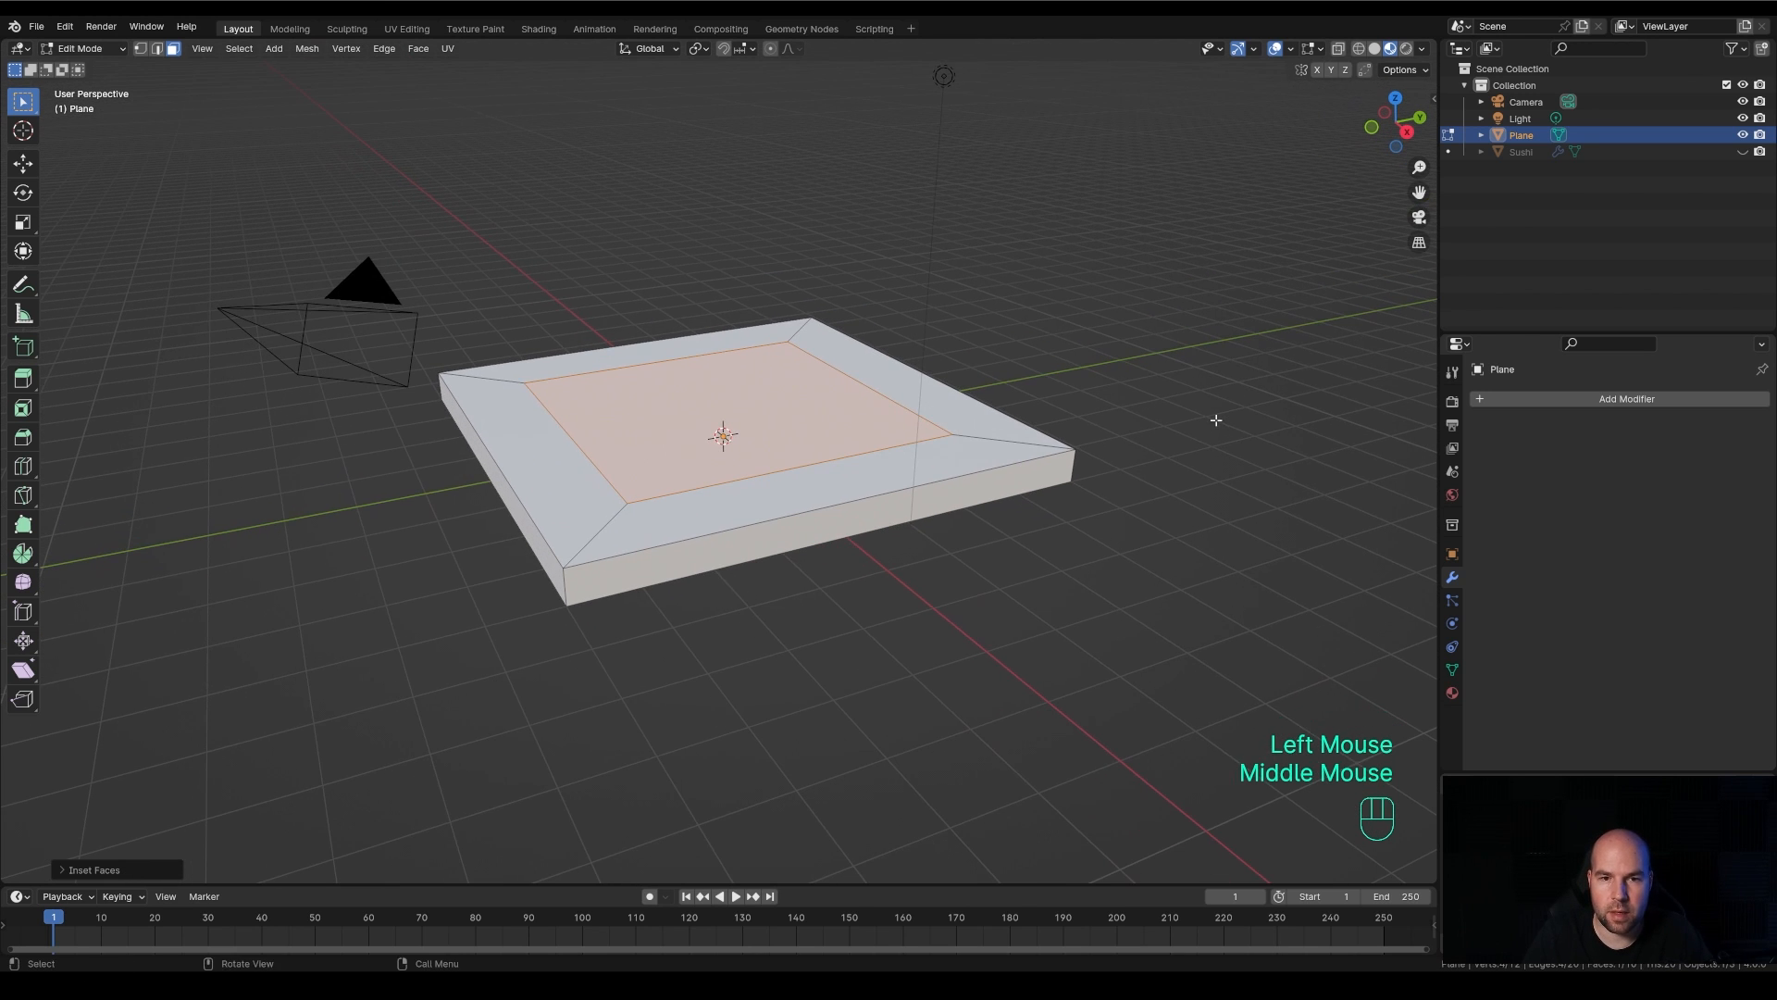
key(e)
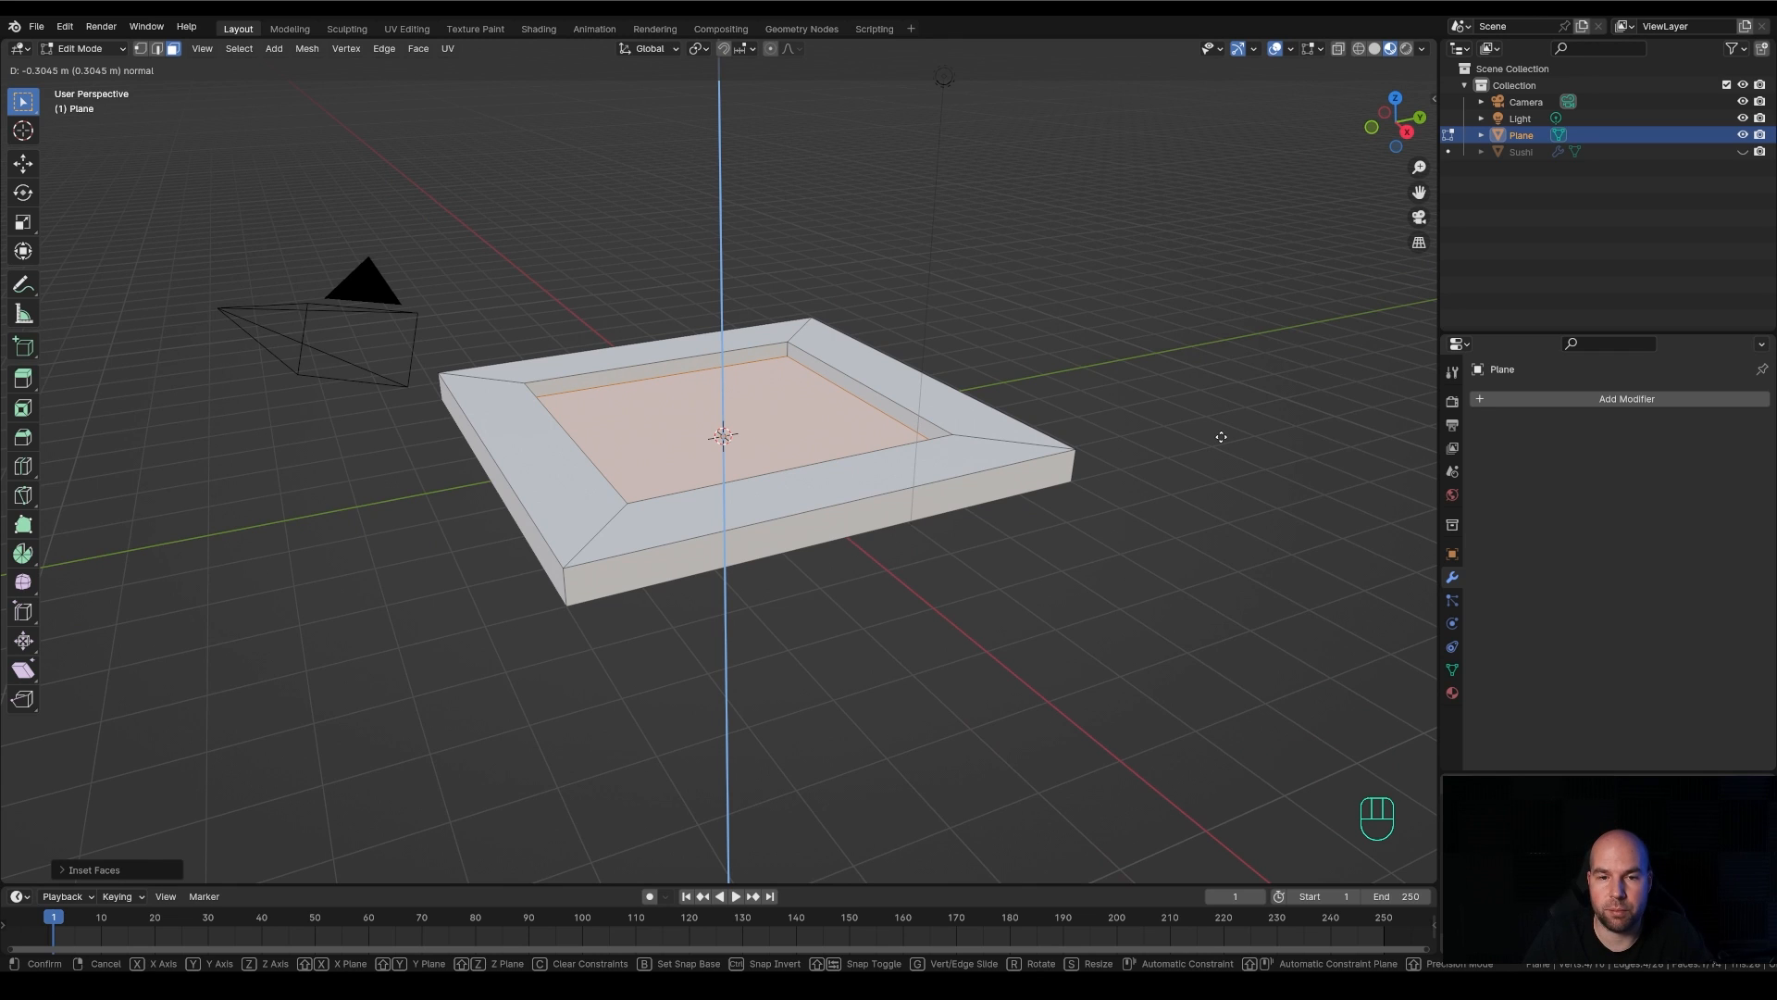
click(1221, 437)
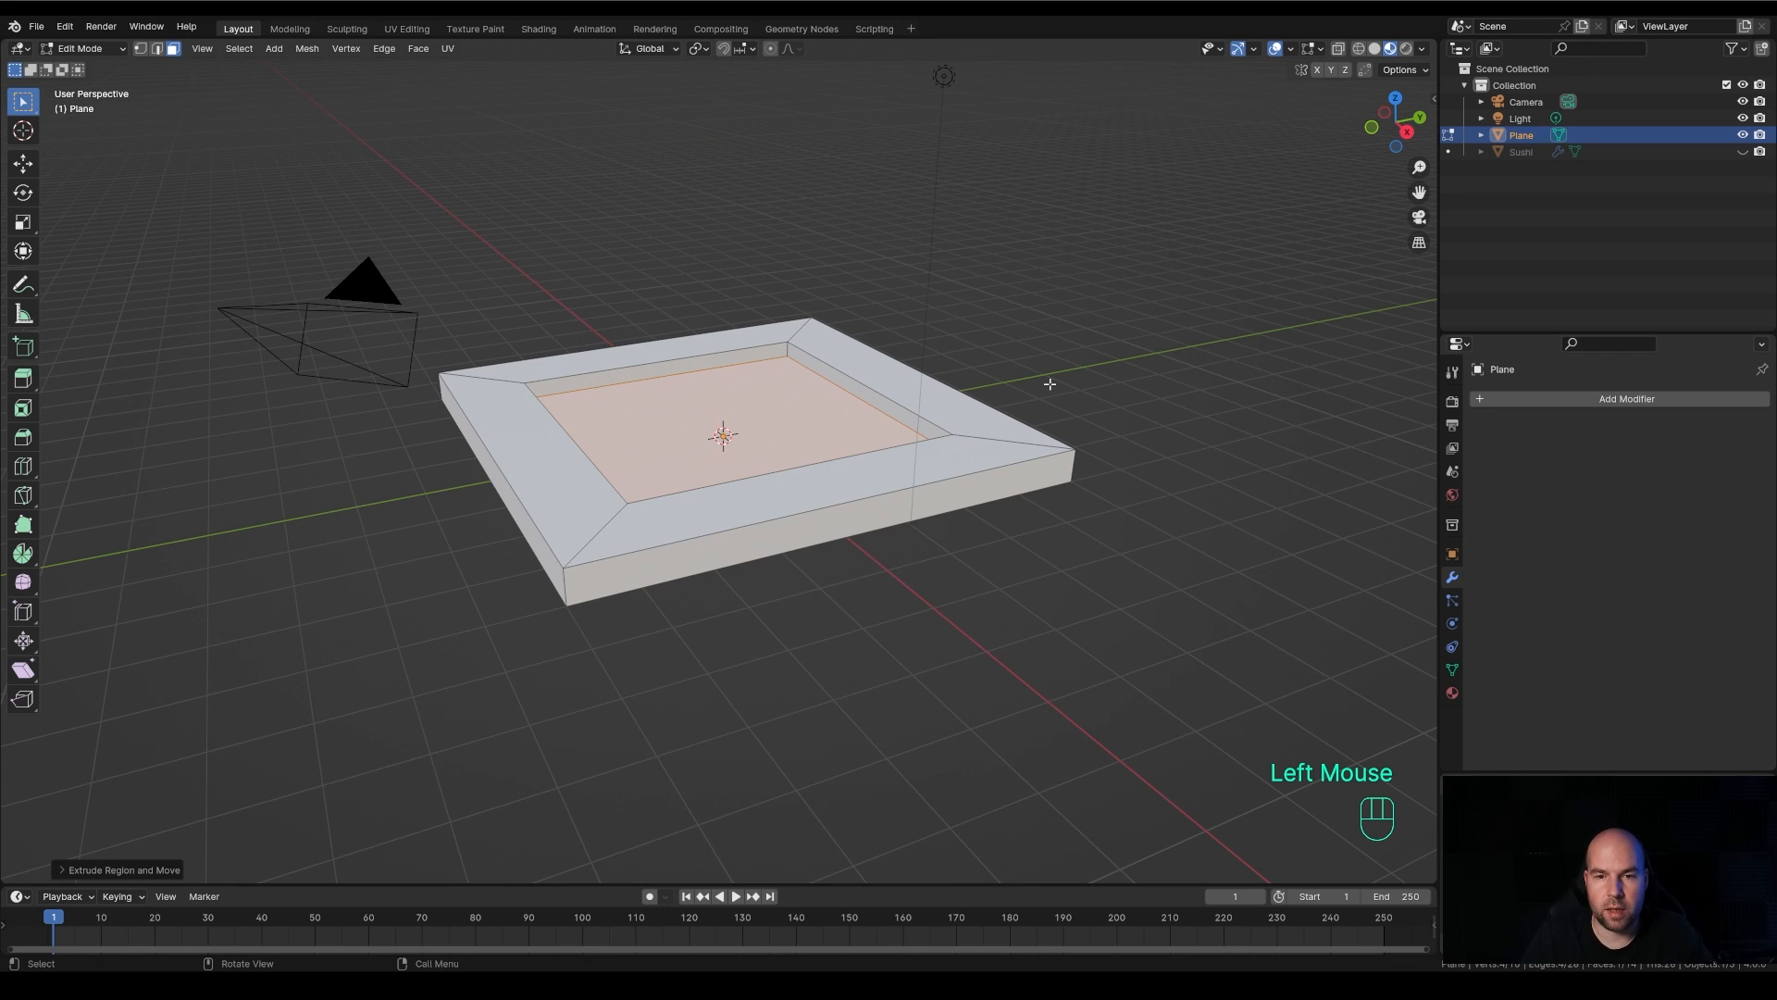
key(Tab)
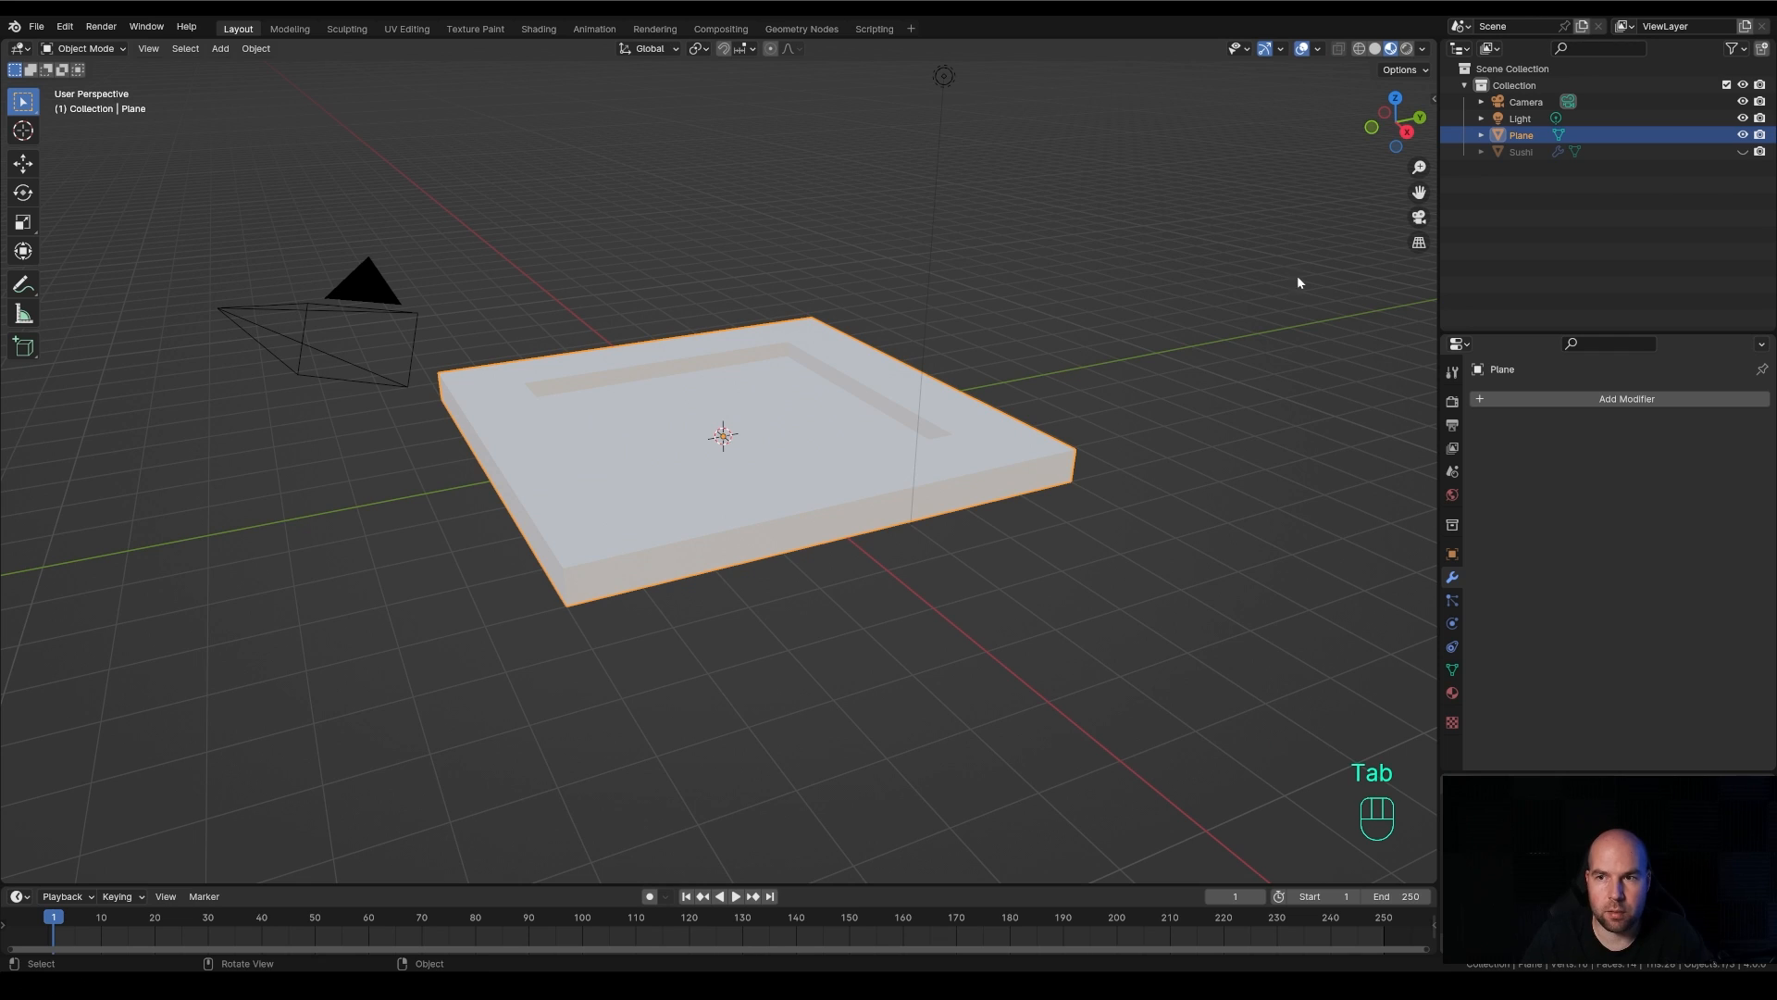
Rename the plane object as Plate and show the Sushi object in the viewport again
double_click(1520, 136)
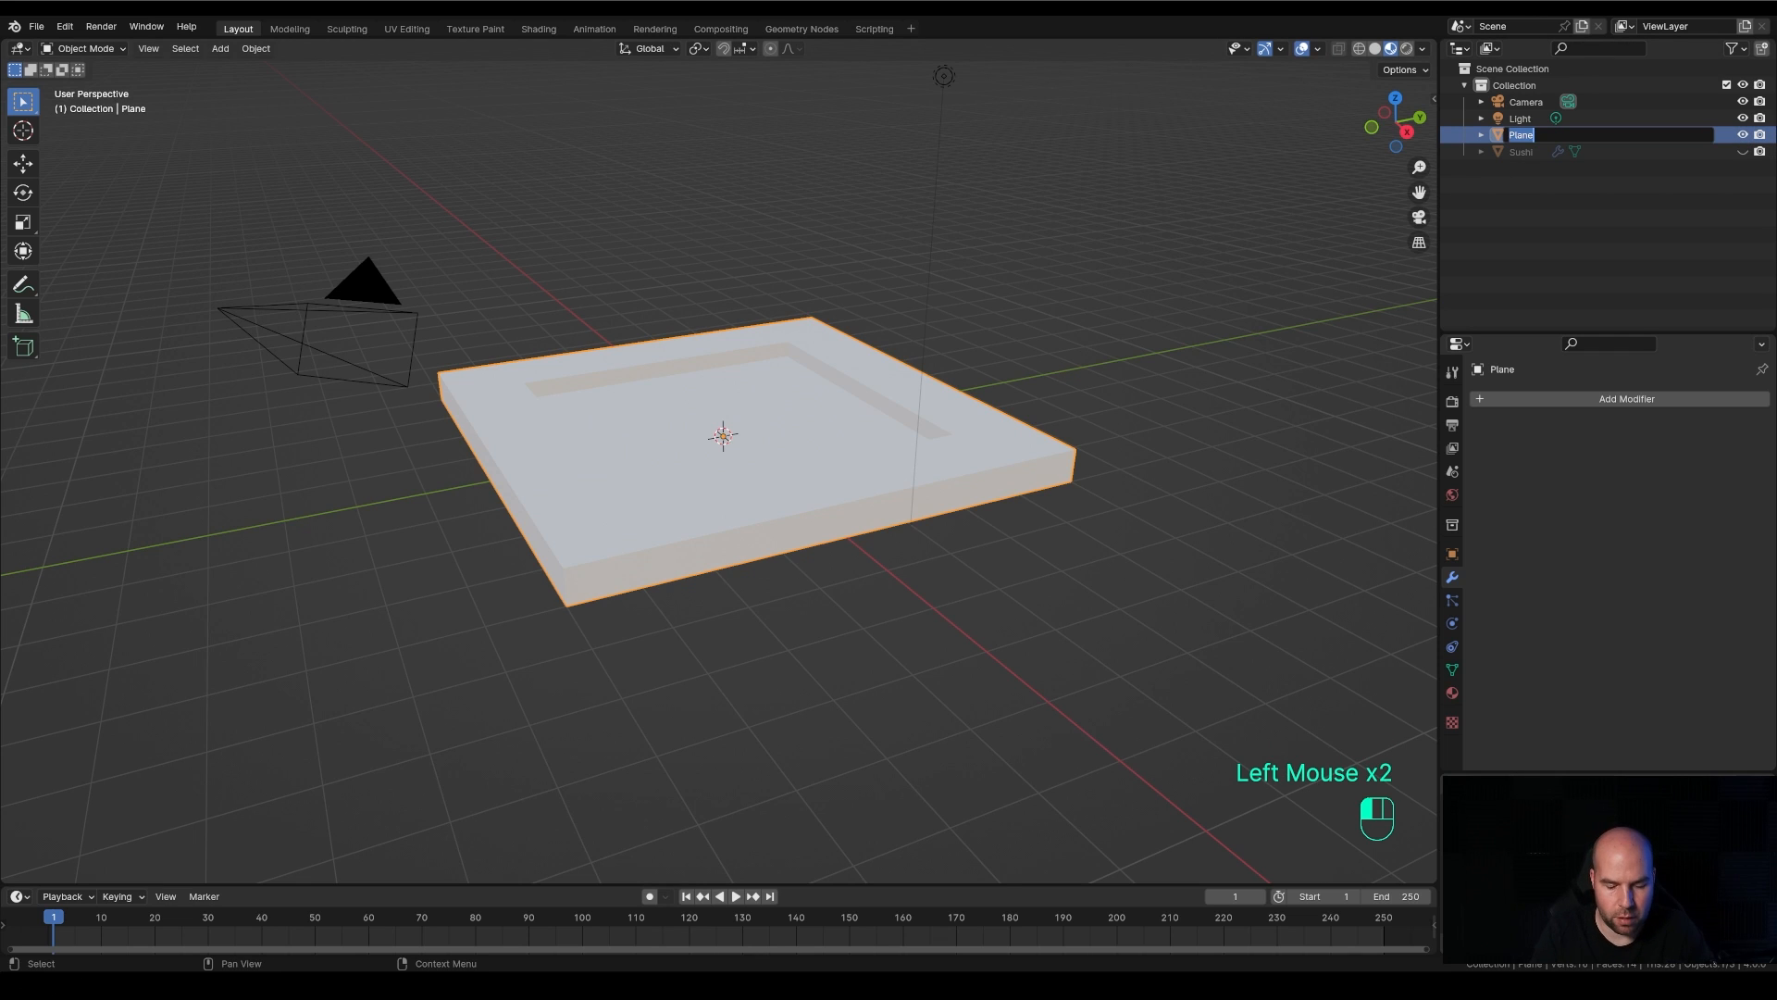
text(Plate)
key(Return)
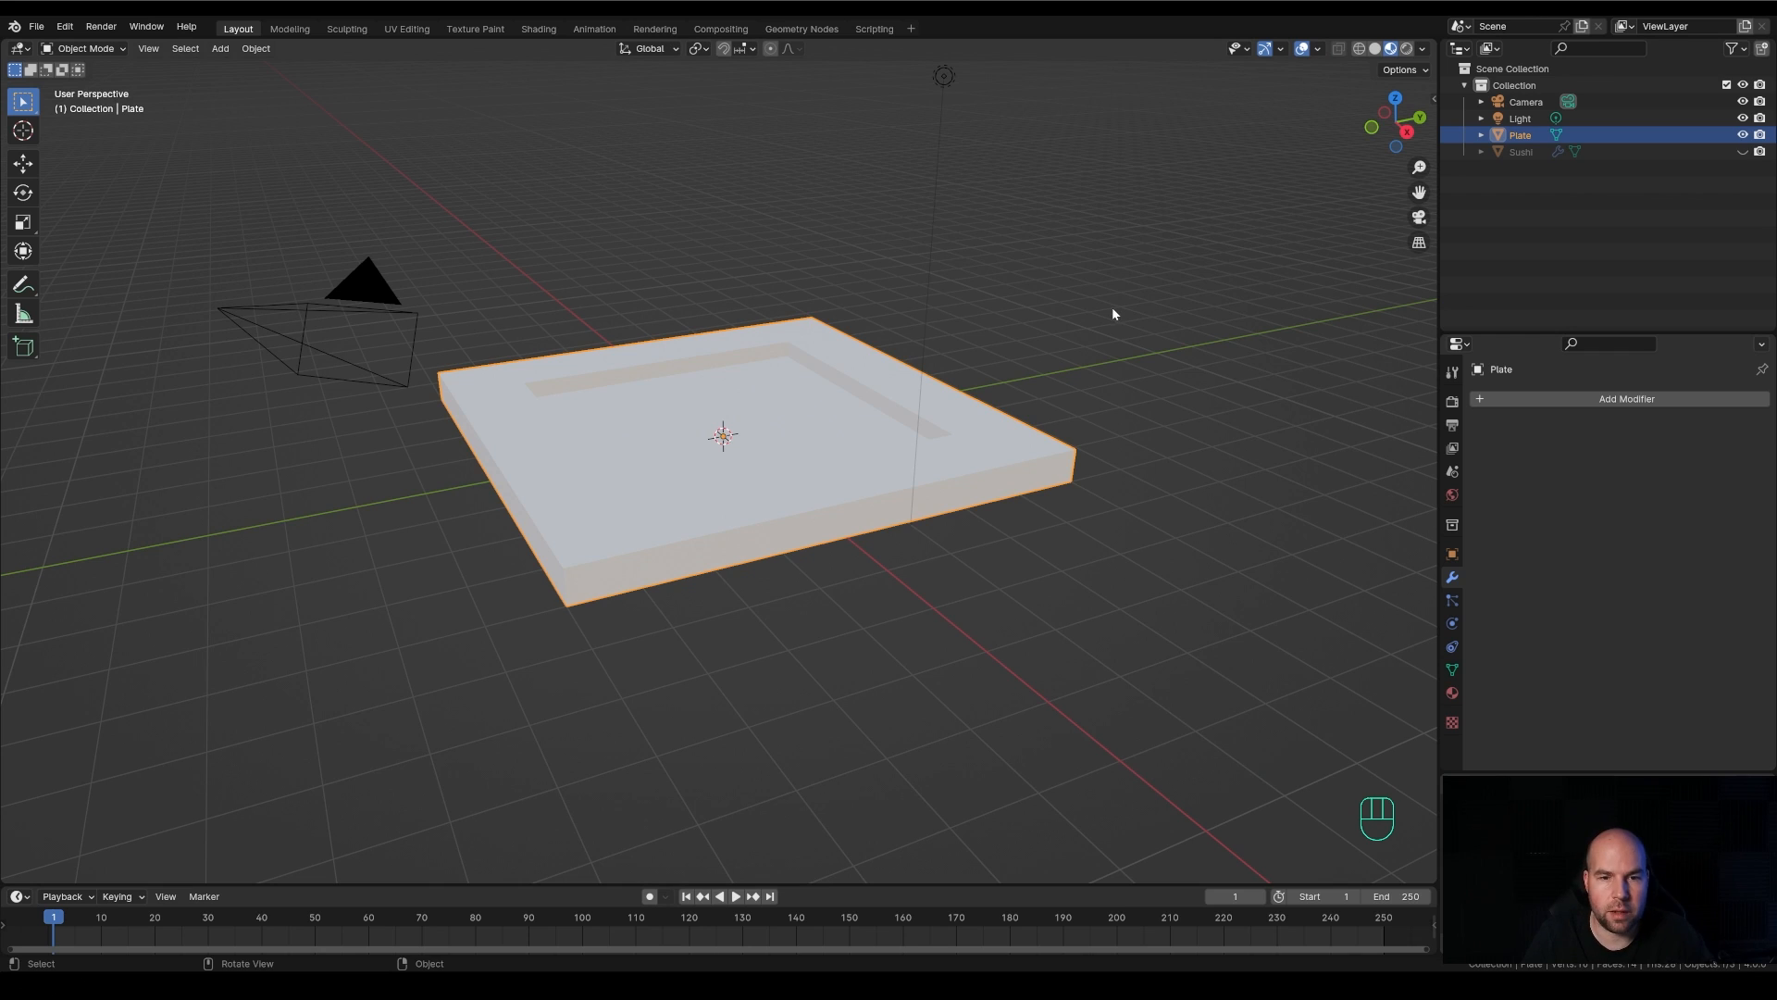
click(1744, 153)
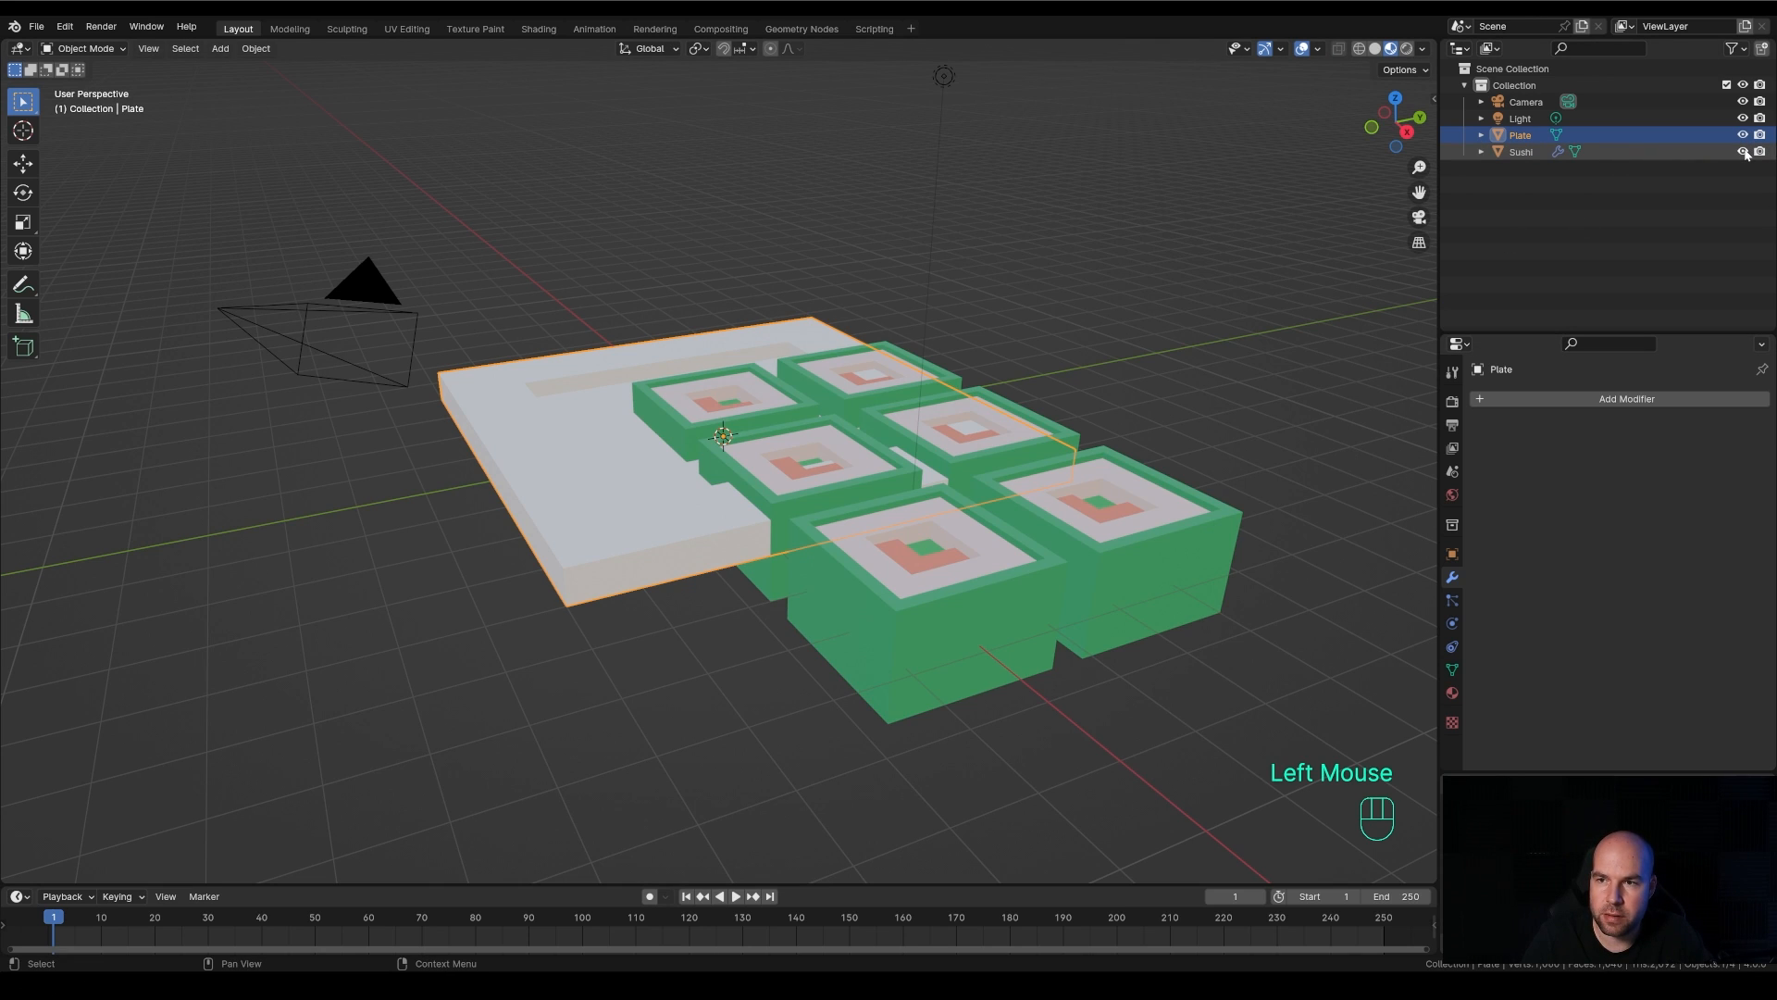
Select the Sushi grid and examine its position relative to the plate from above and in perspective
click(1113, 524)
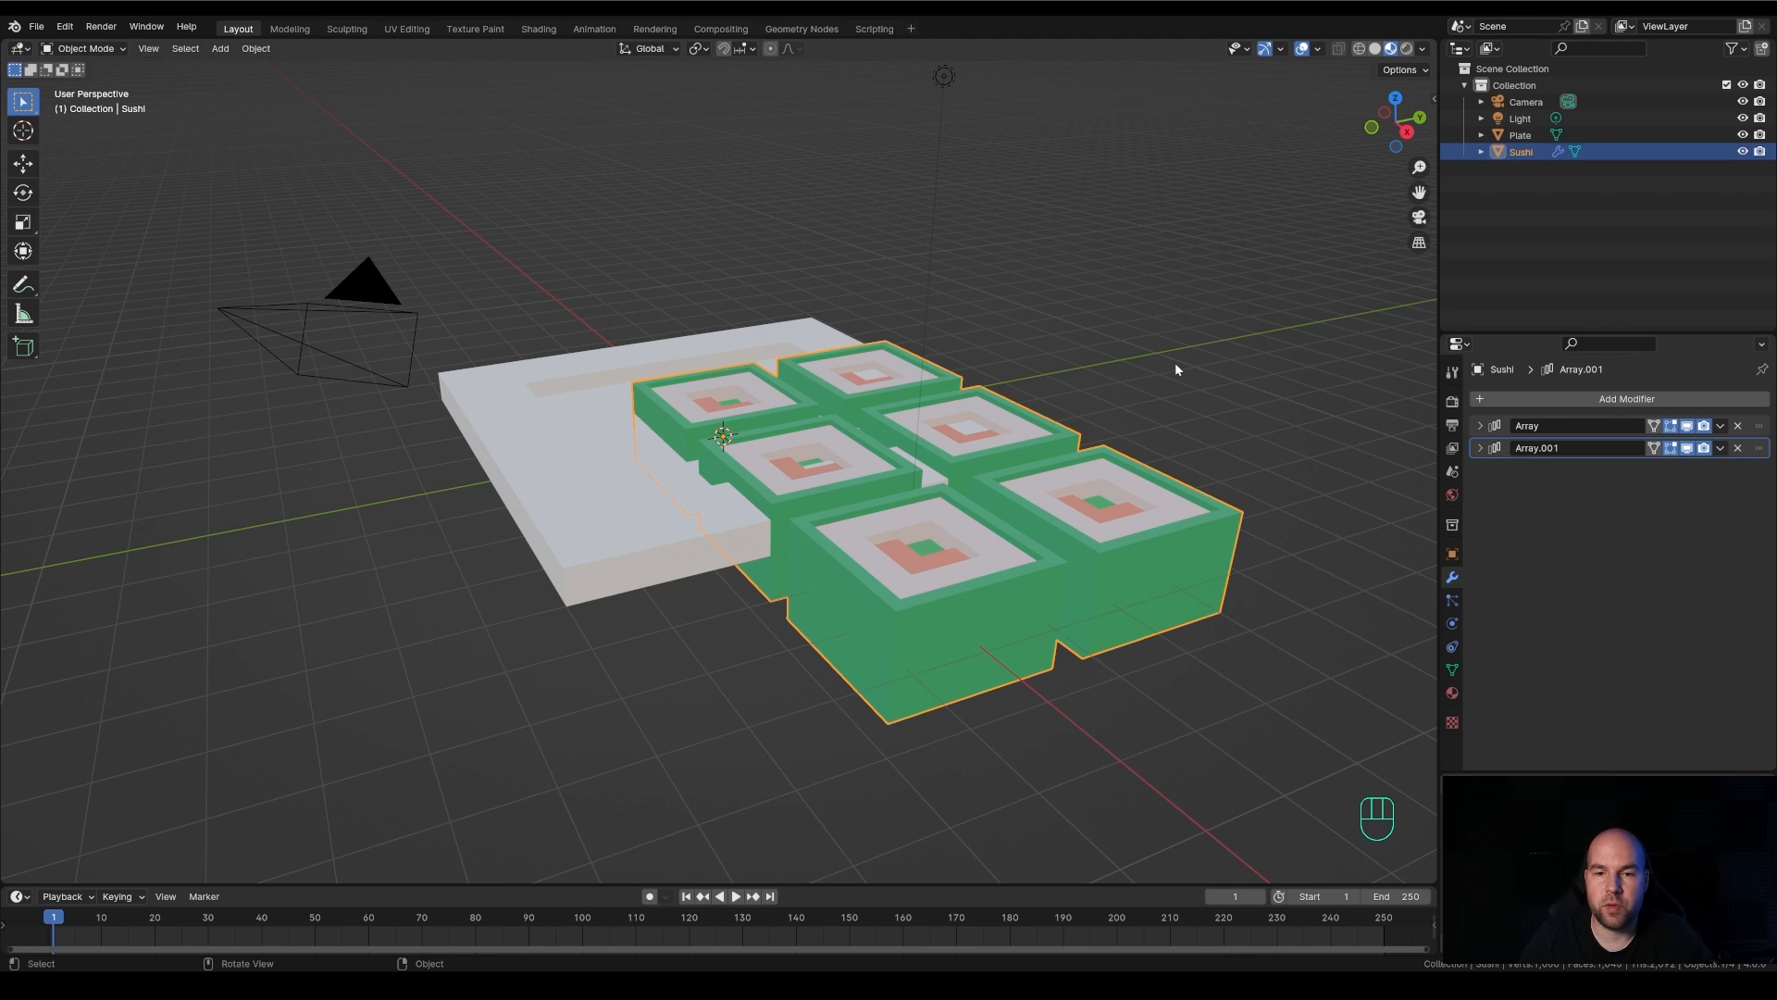
middle_drag(1163, 291, 1105, 441)
scroll(1103, 443, down, 1)
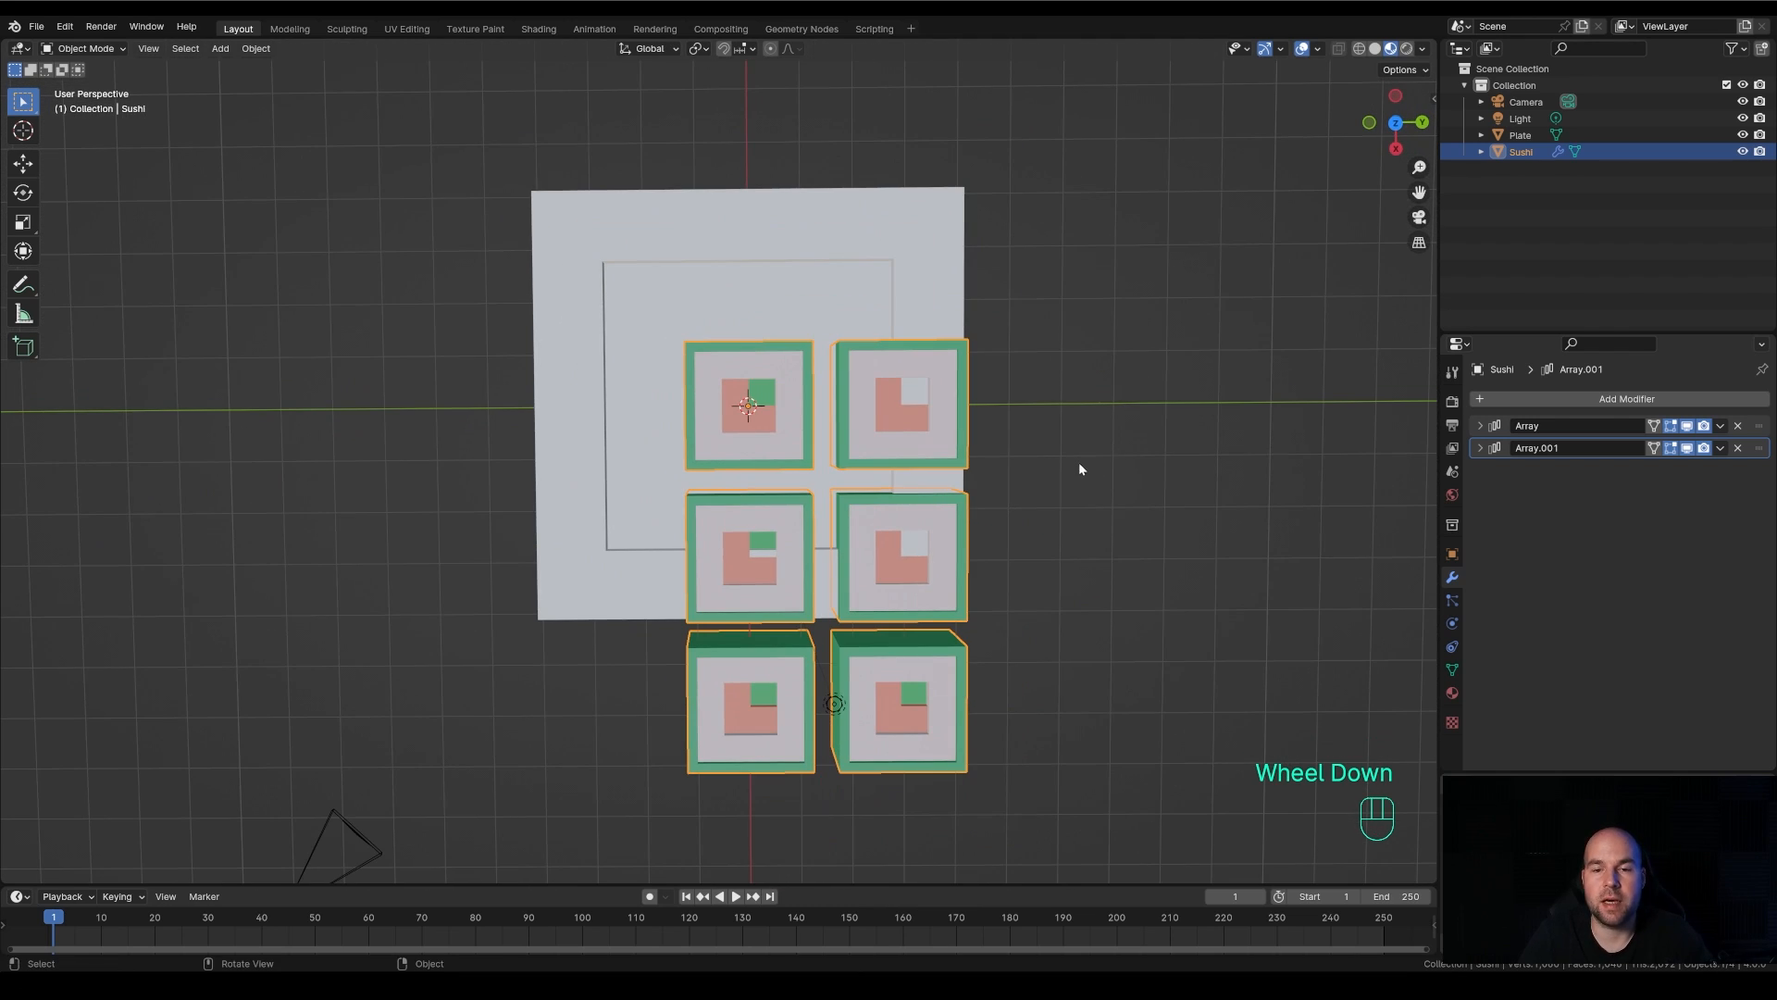
middle_drag(1055, 518, 1055, 444)
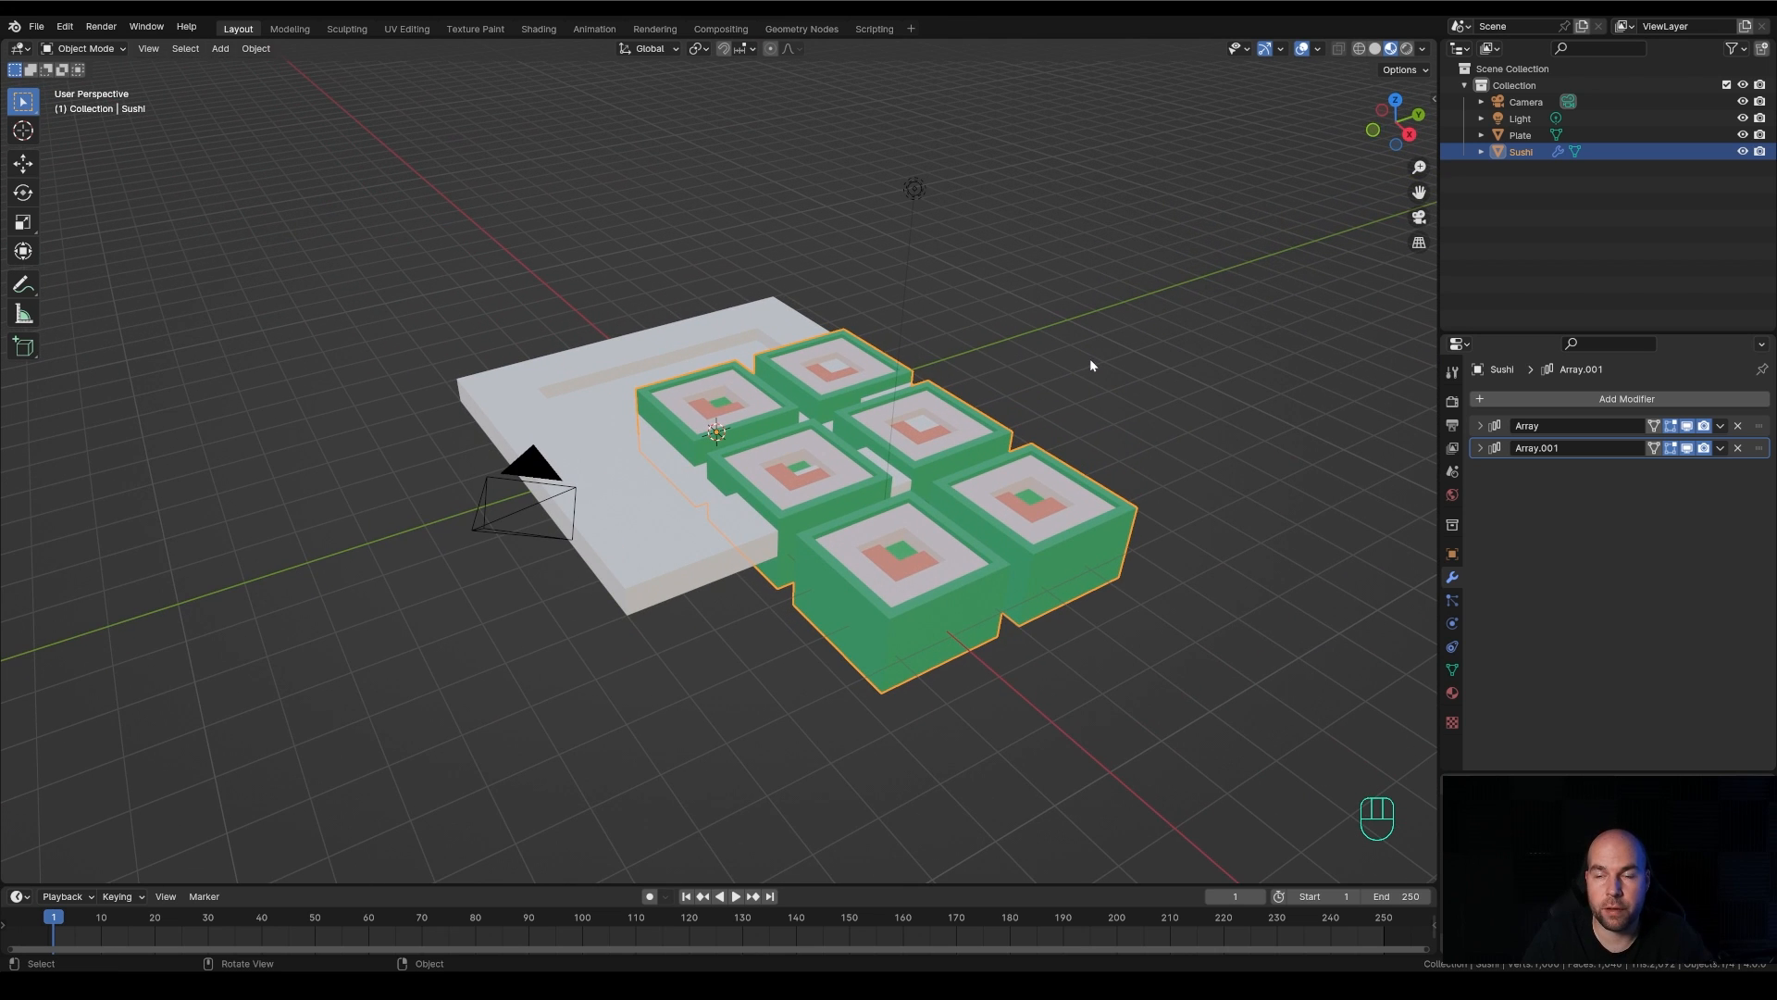
click(1396, 100)
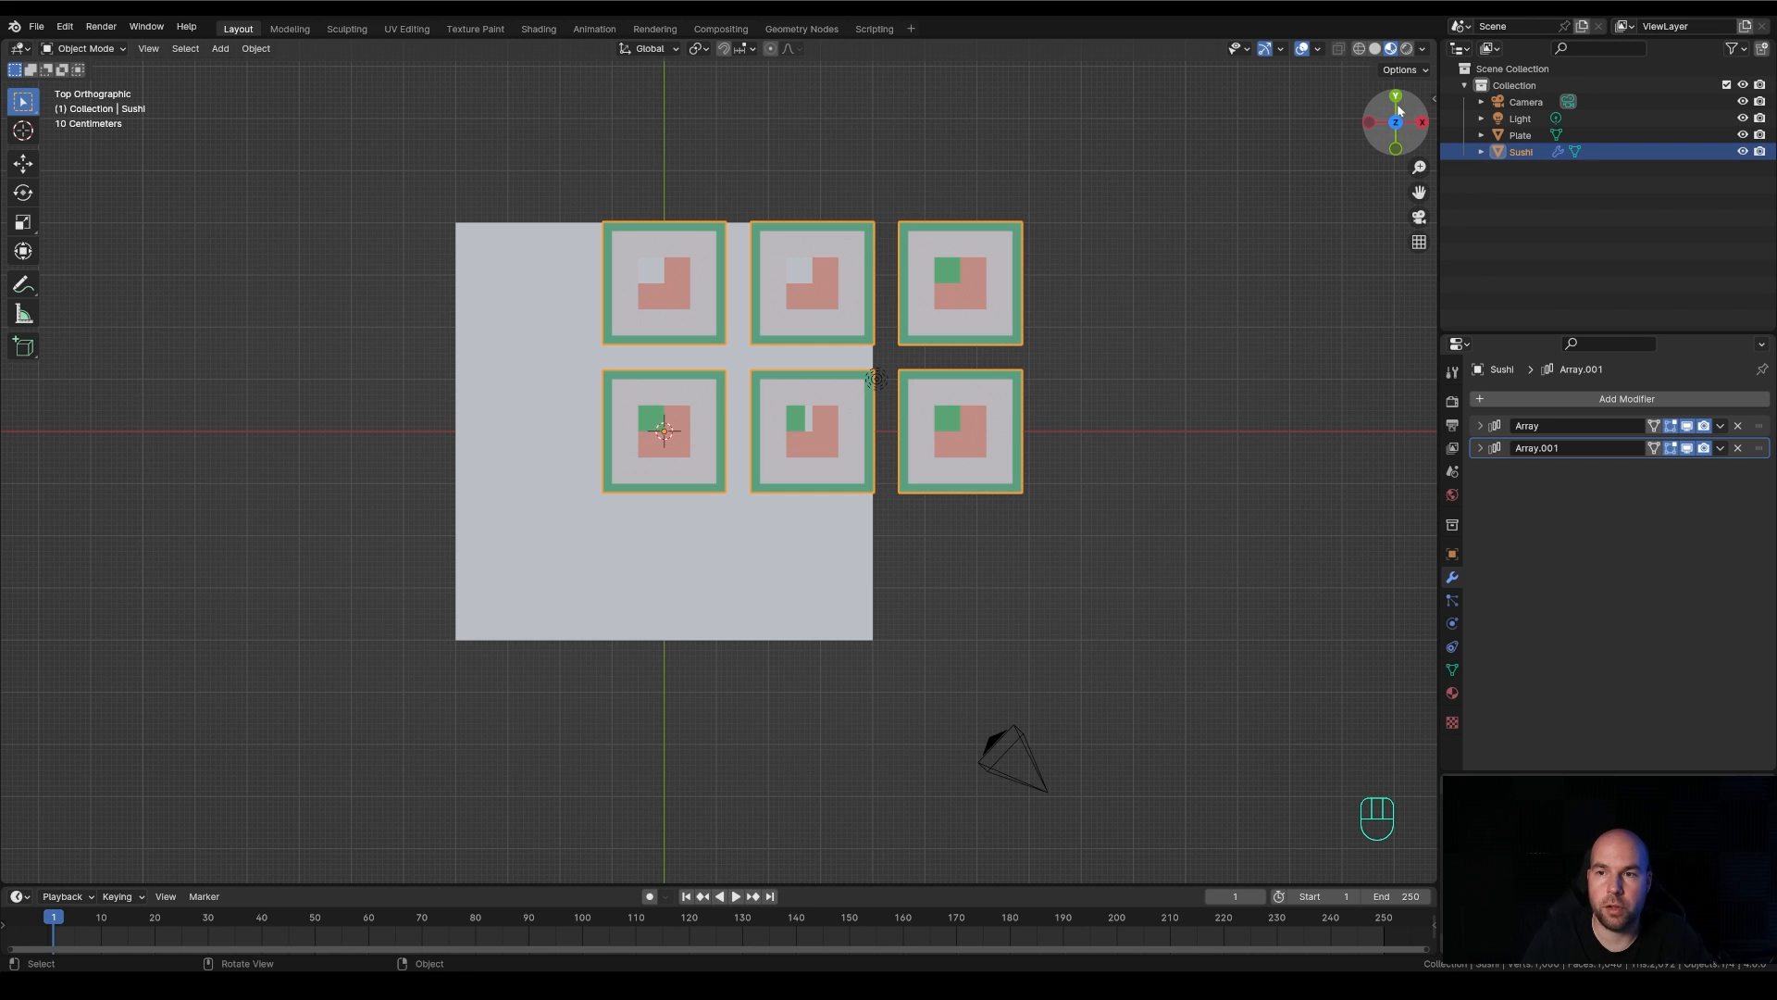
click(1422, 122)
middle_drag(756, 542, 1089, 305)
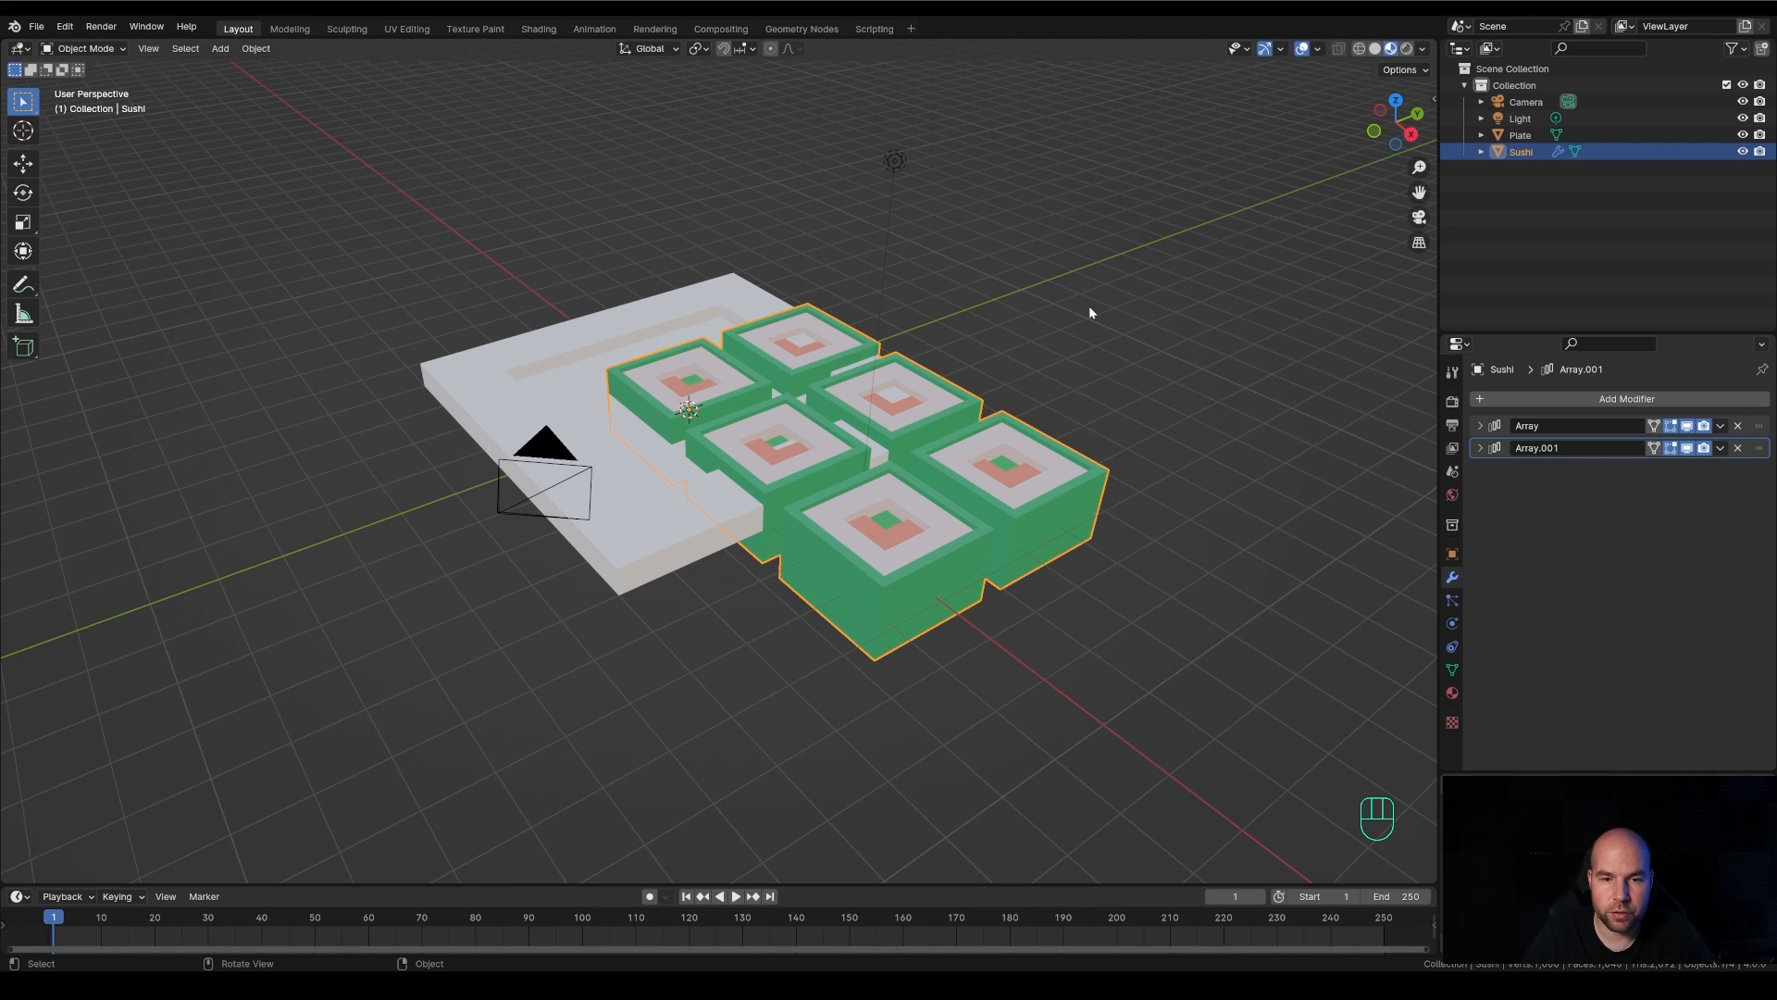
Inspect the sushi and plate in the top, right and front orthographic views and return to a perspective view
key(KP_7)
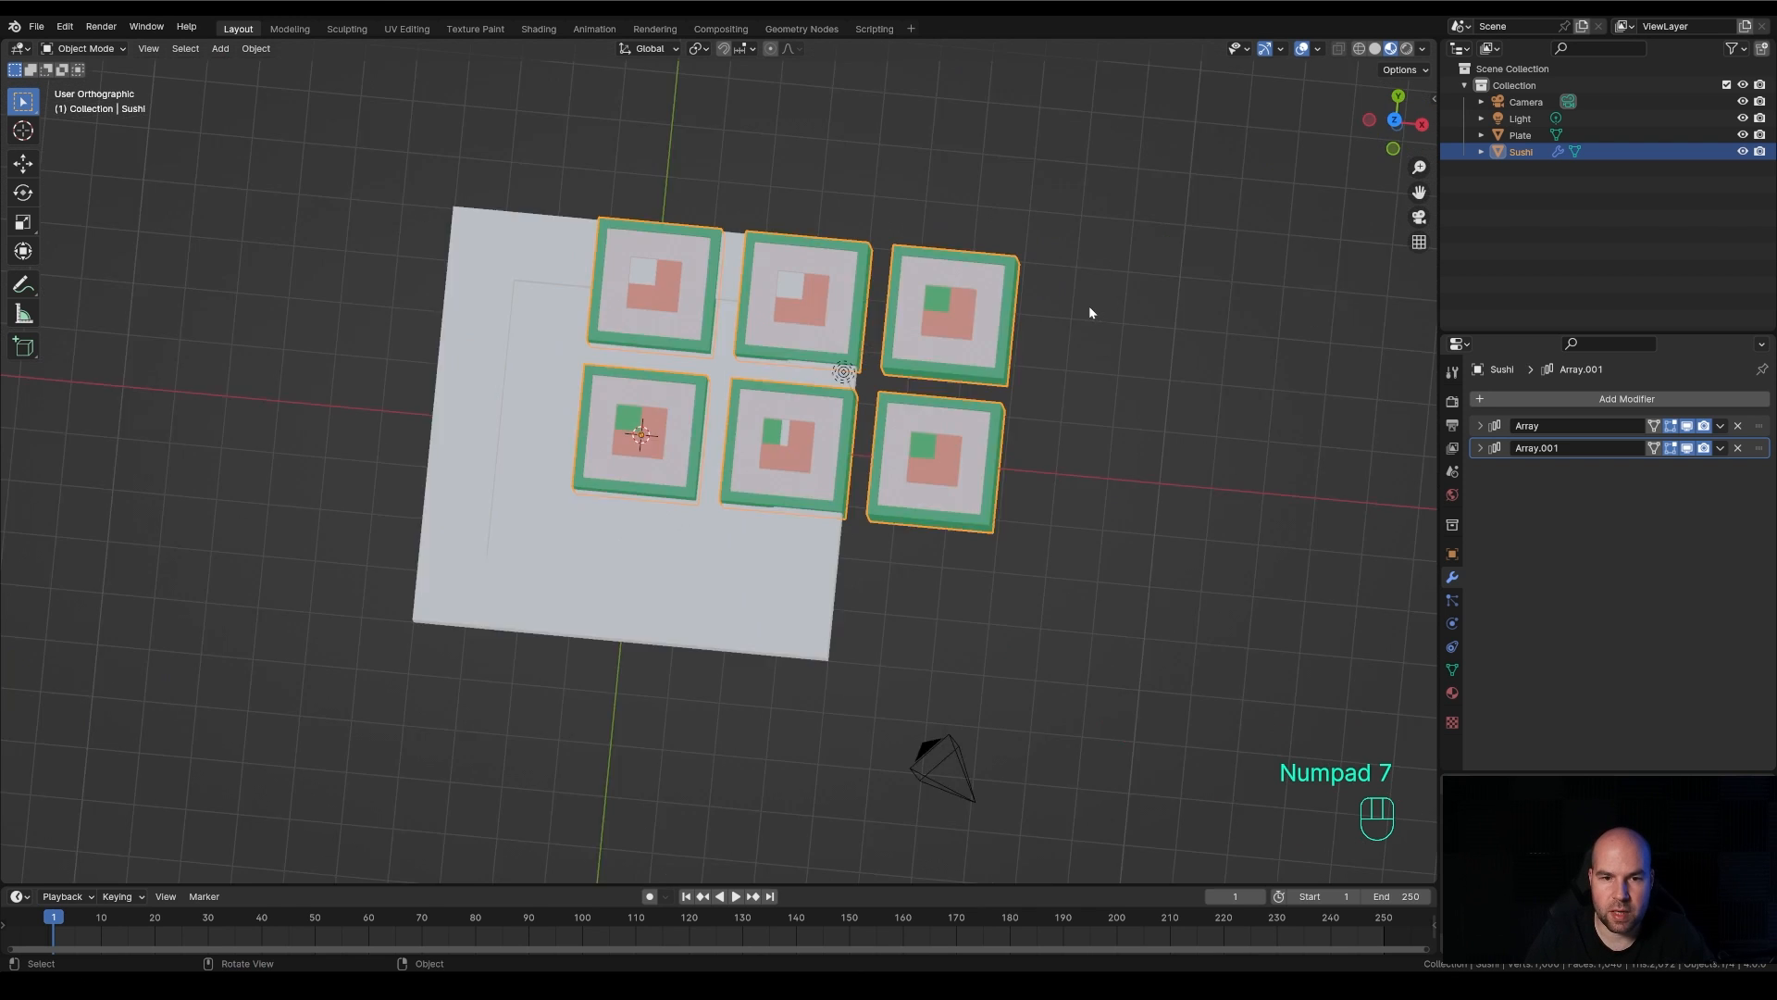
key(KP_3)
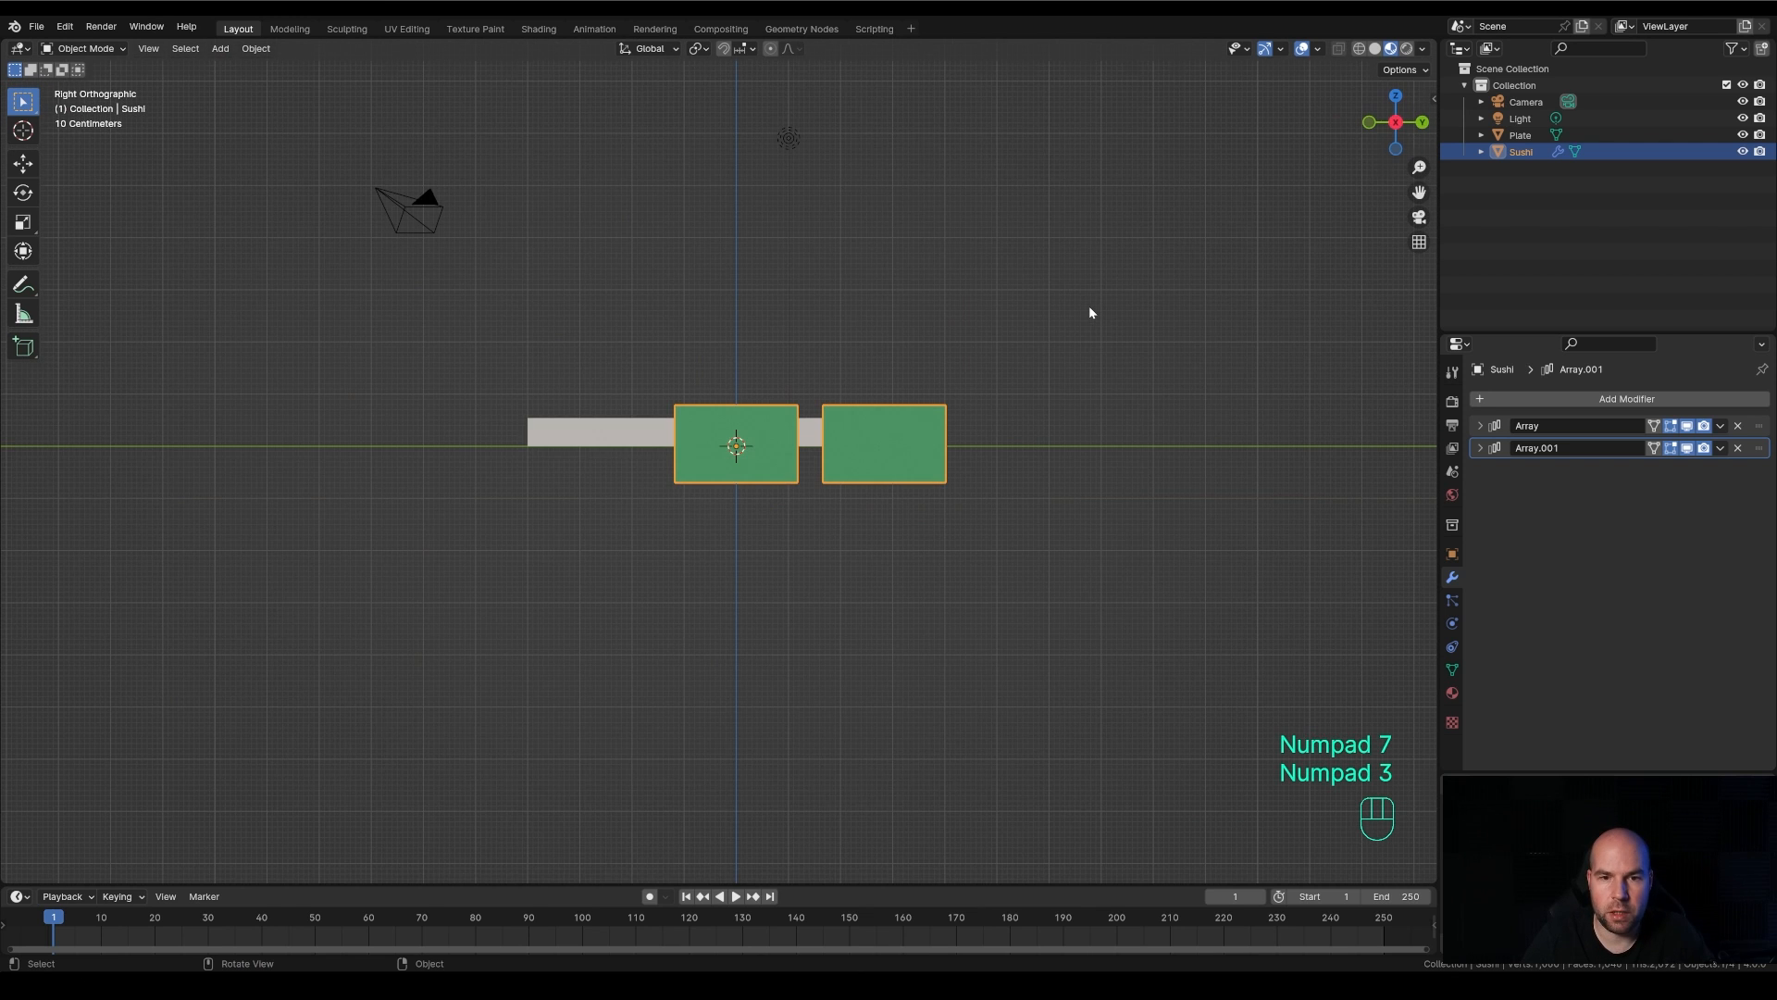
key(KP_1)
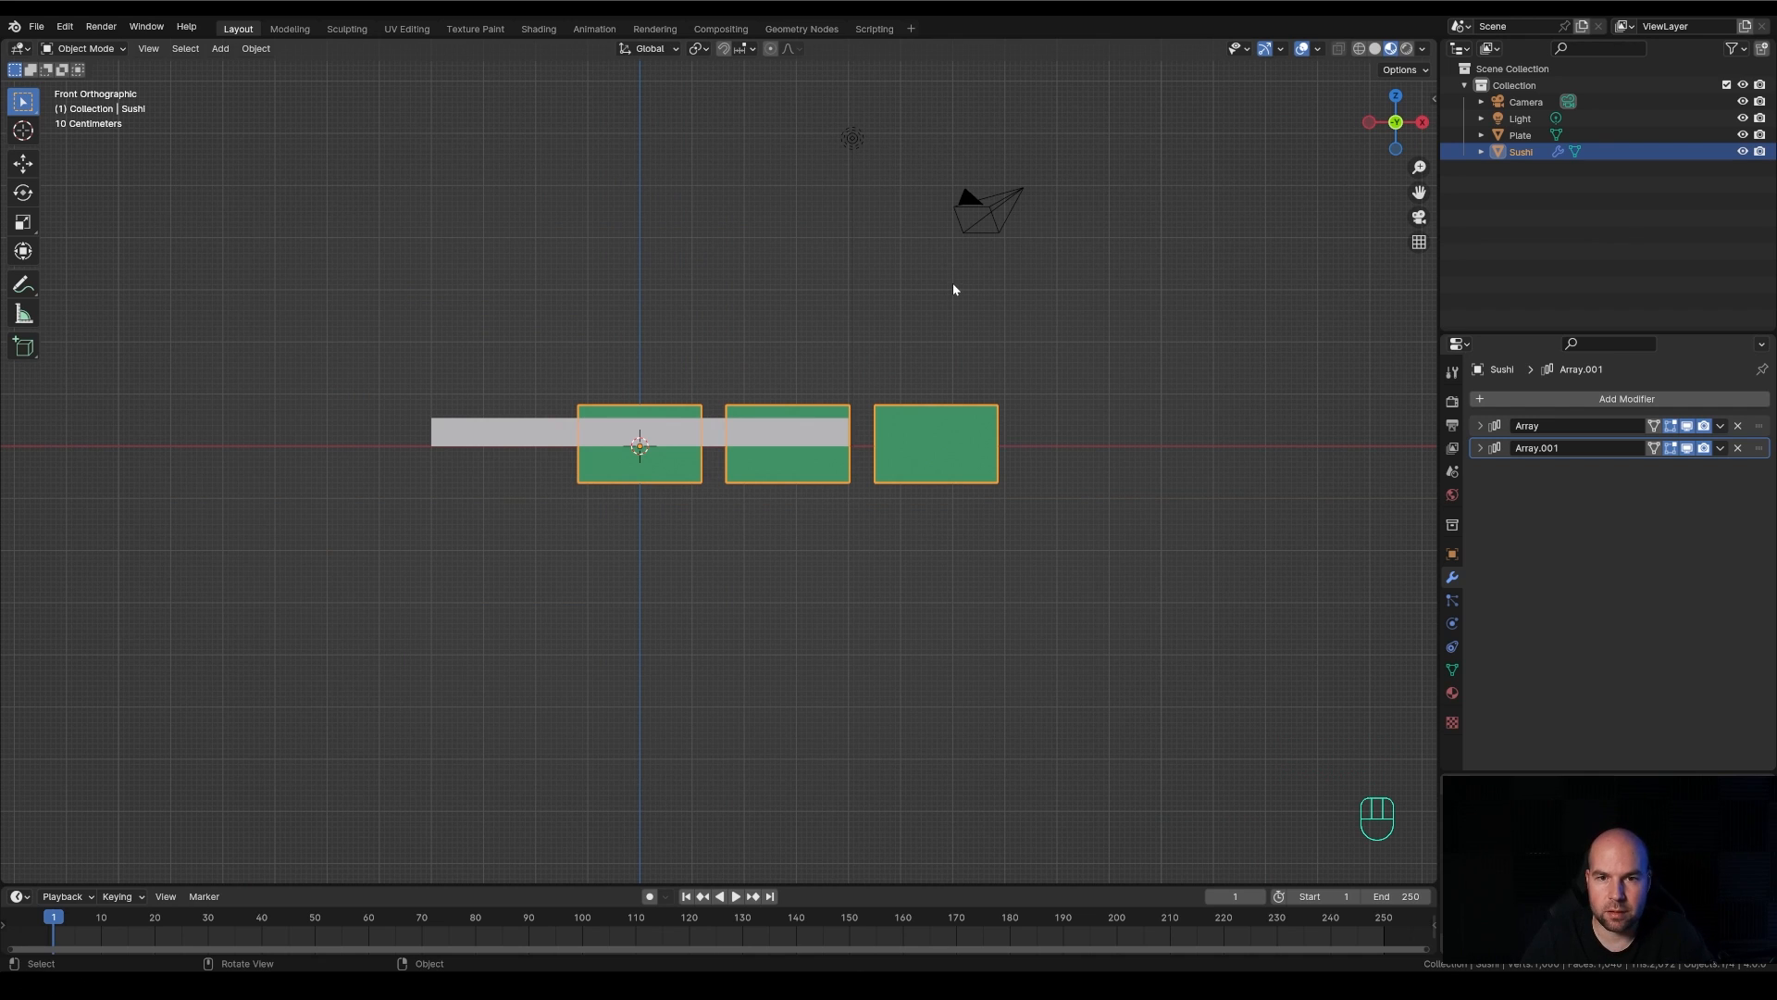
key(grave)
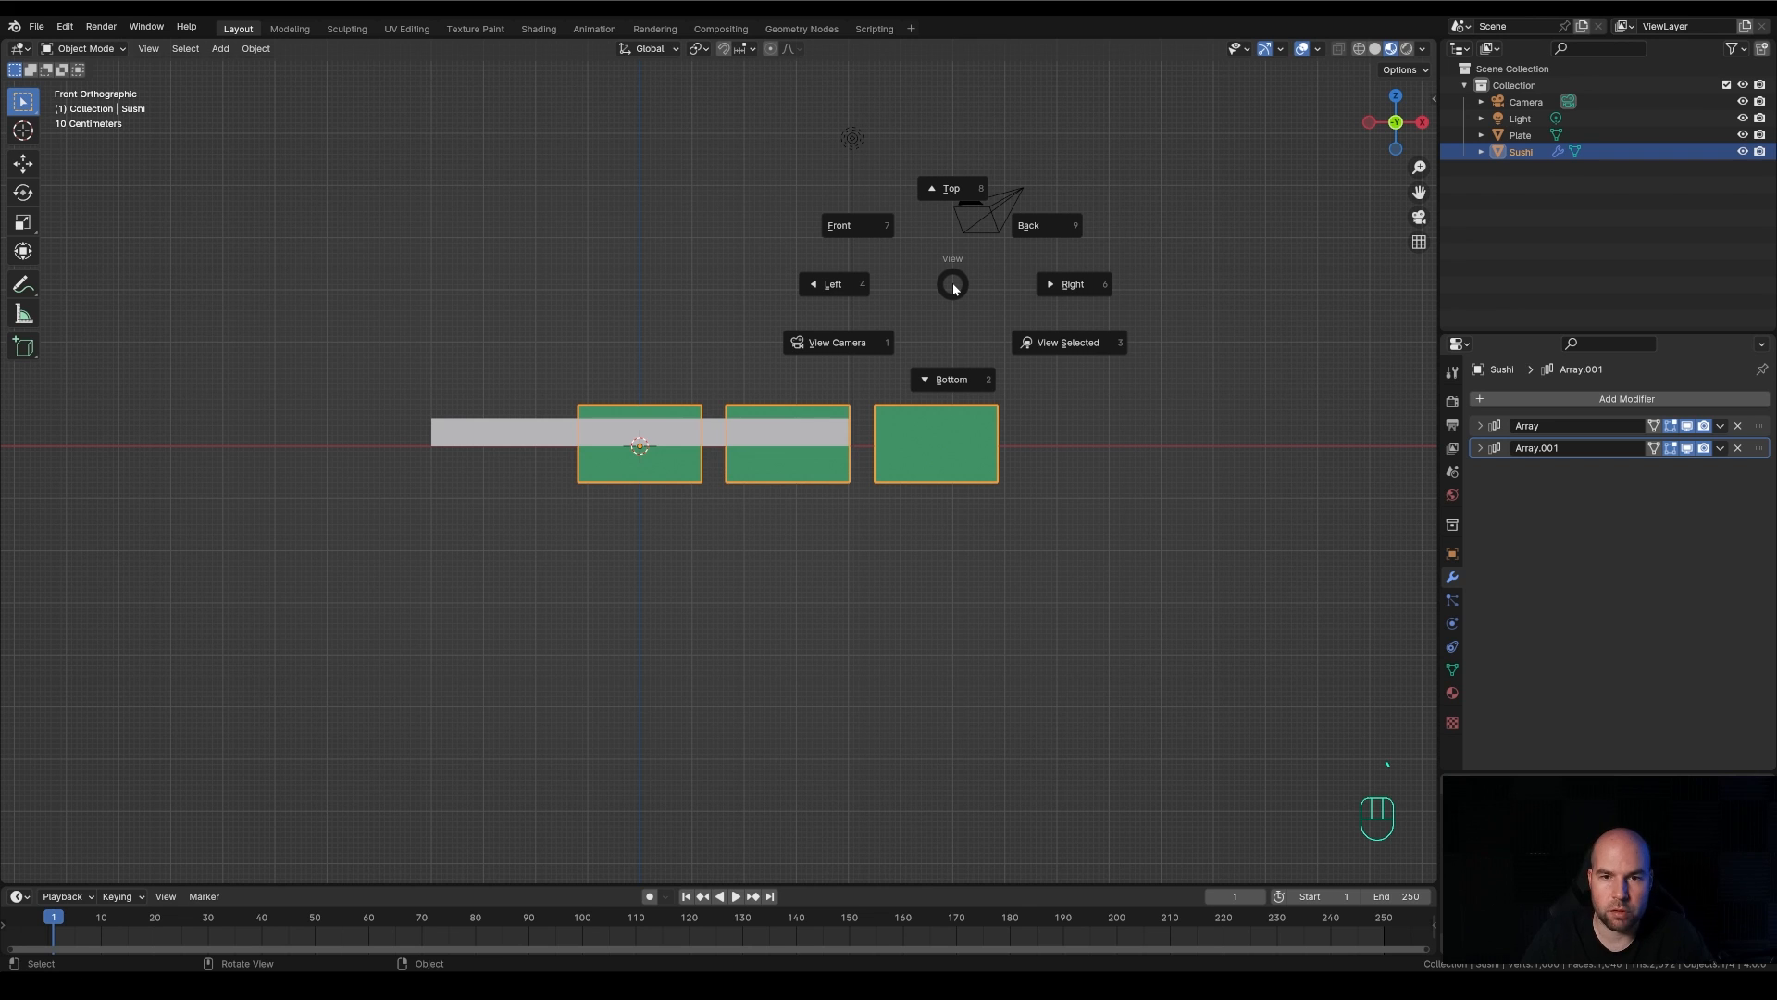
click(944, 190)
key(grave)
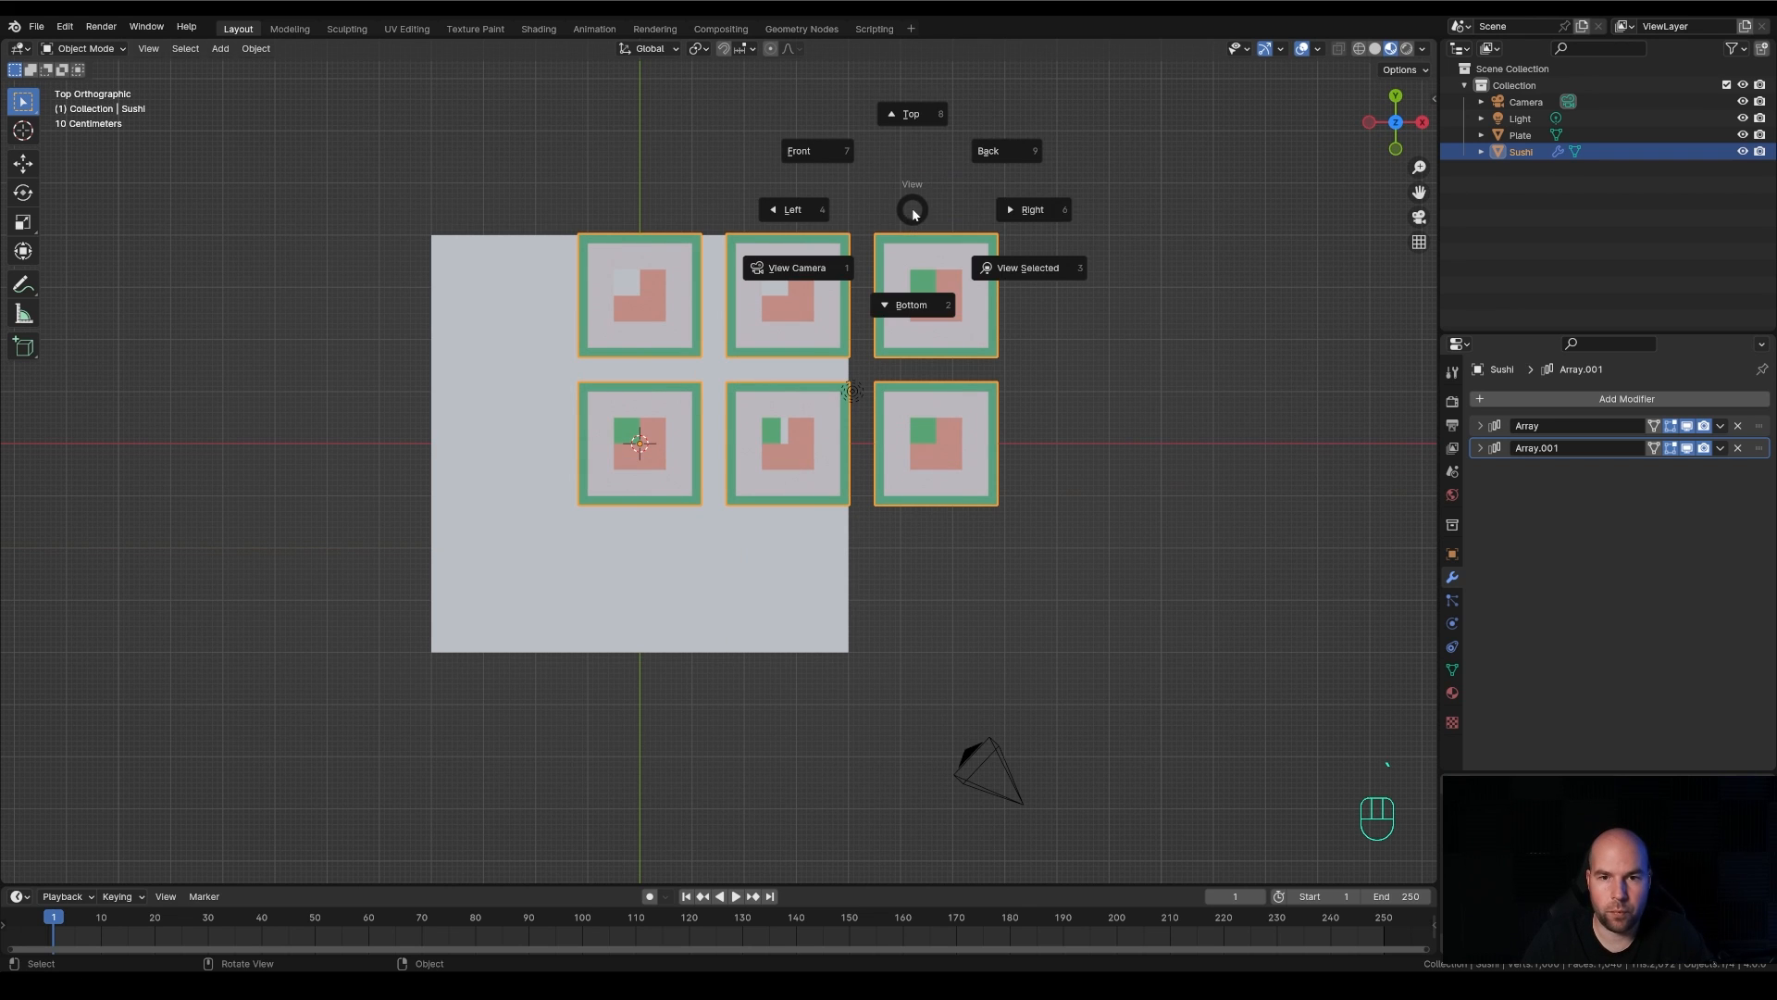
click(1009, 205)
middle_drag(902, 322, 917, 398)
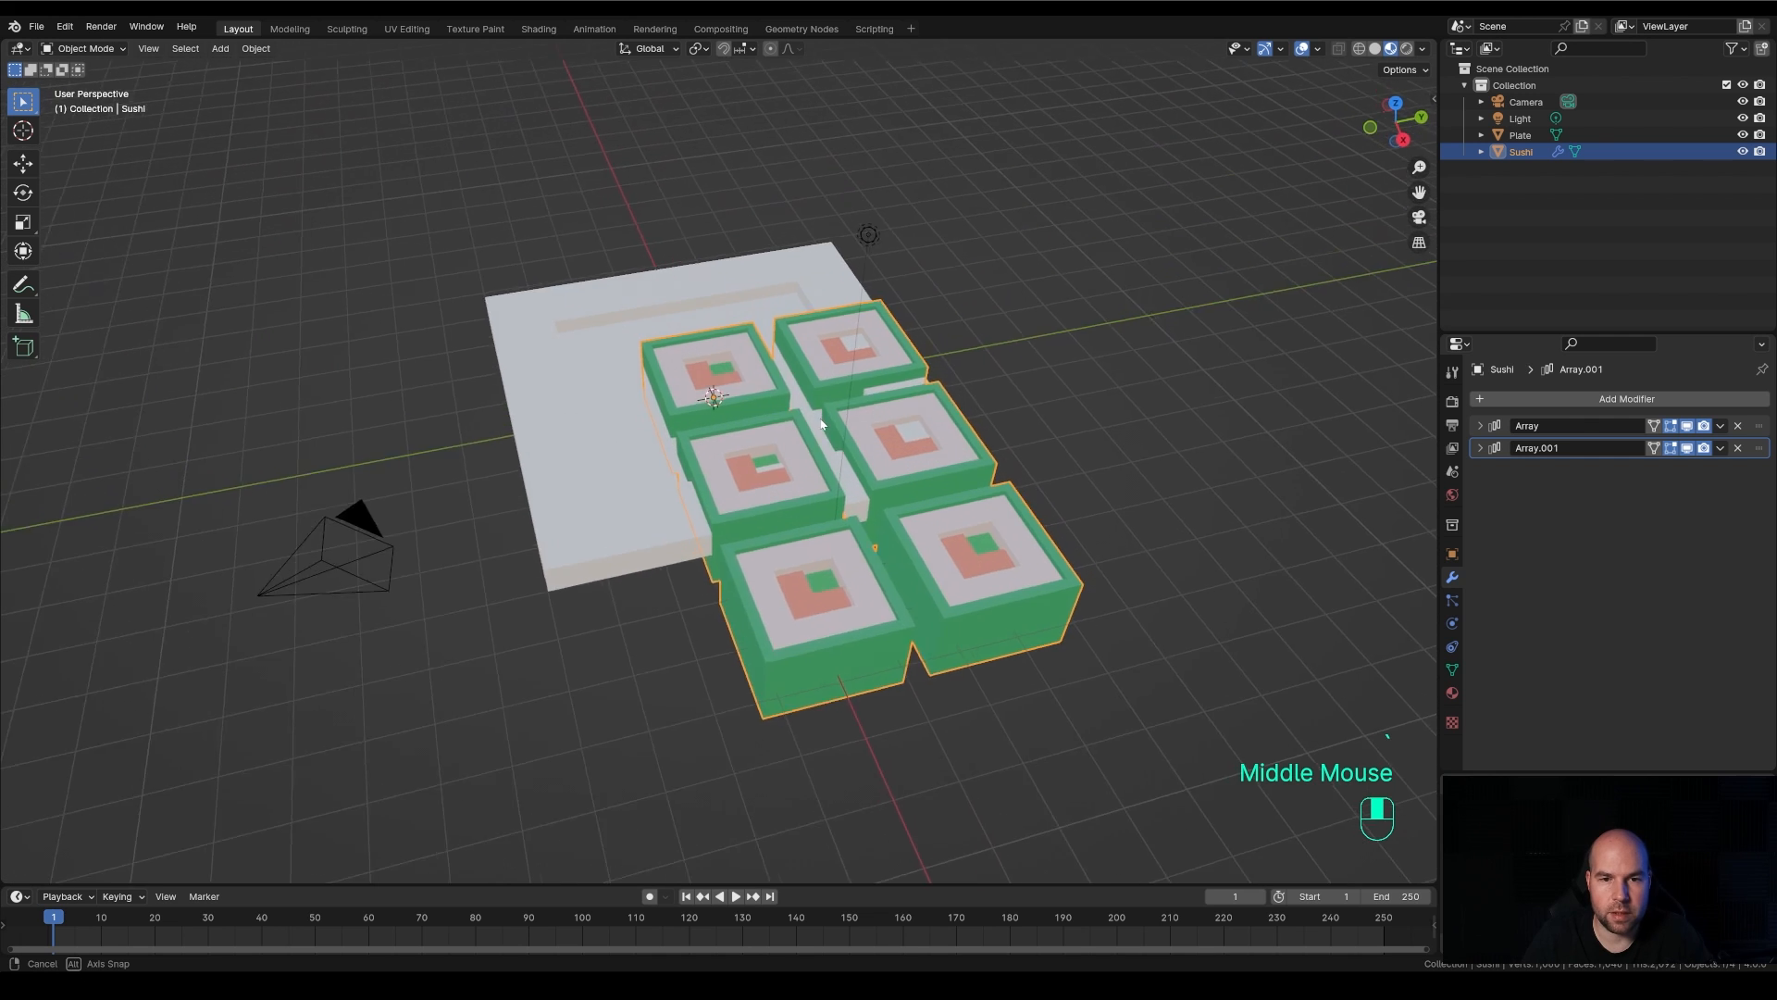
scroll(916, 398, down, 2)
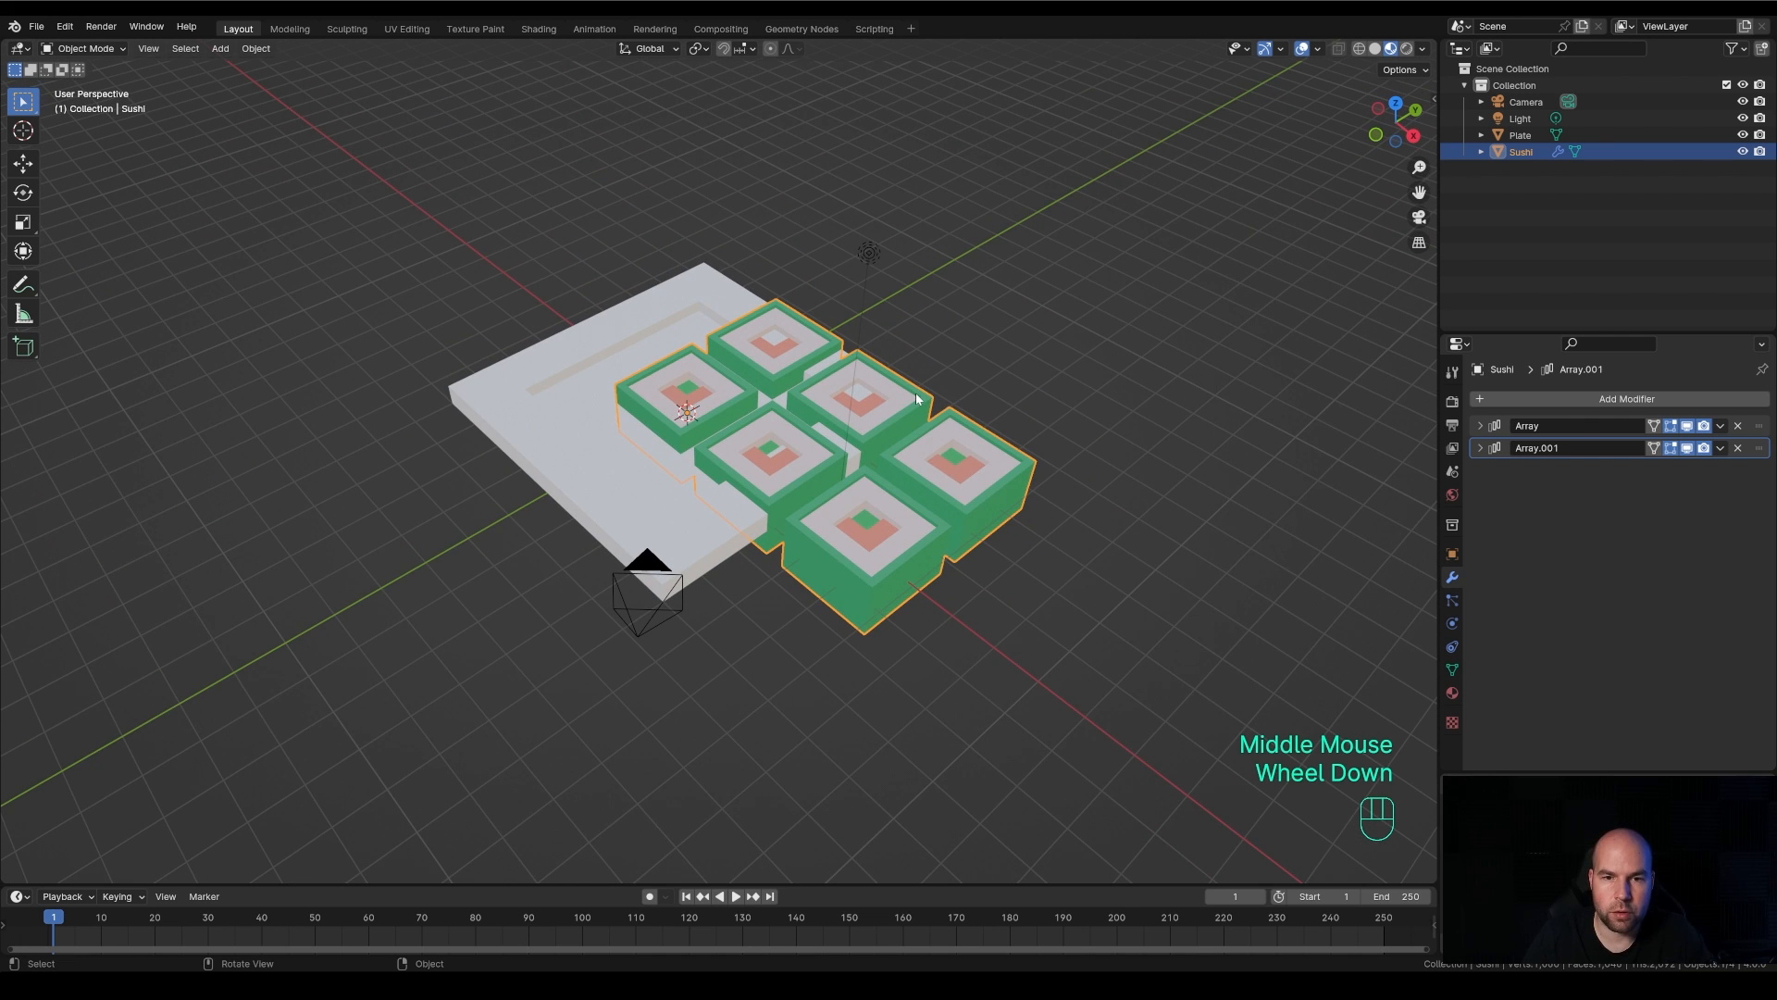
Scale the Sushi grid down uniformly toward the size of the plate's recess, working in the top orthographic view with wireframe shading
key(KP_7)
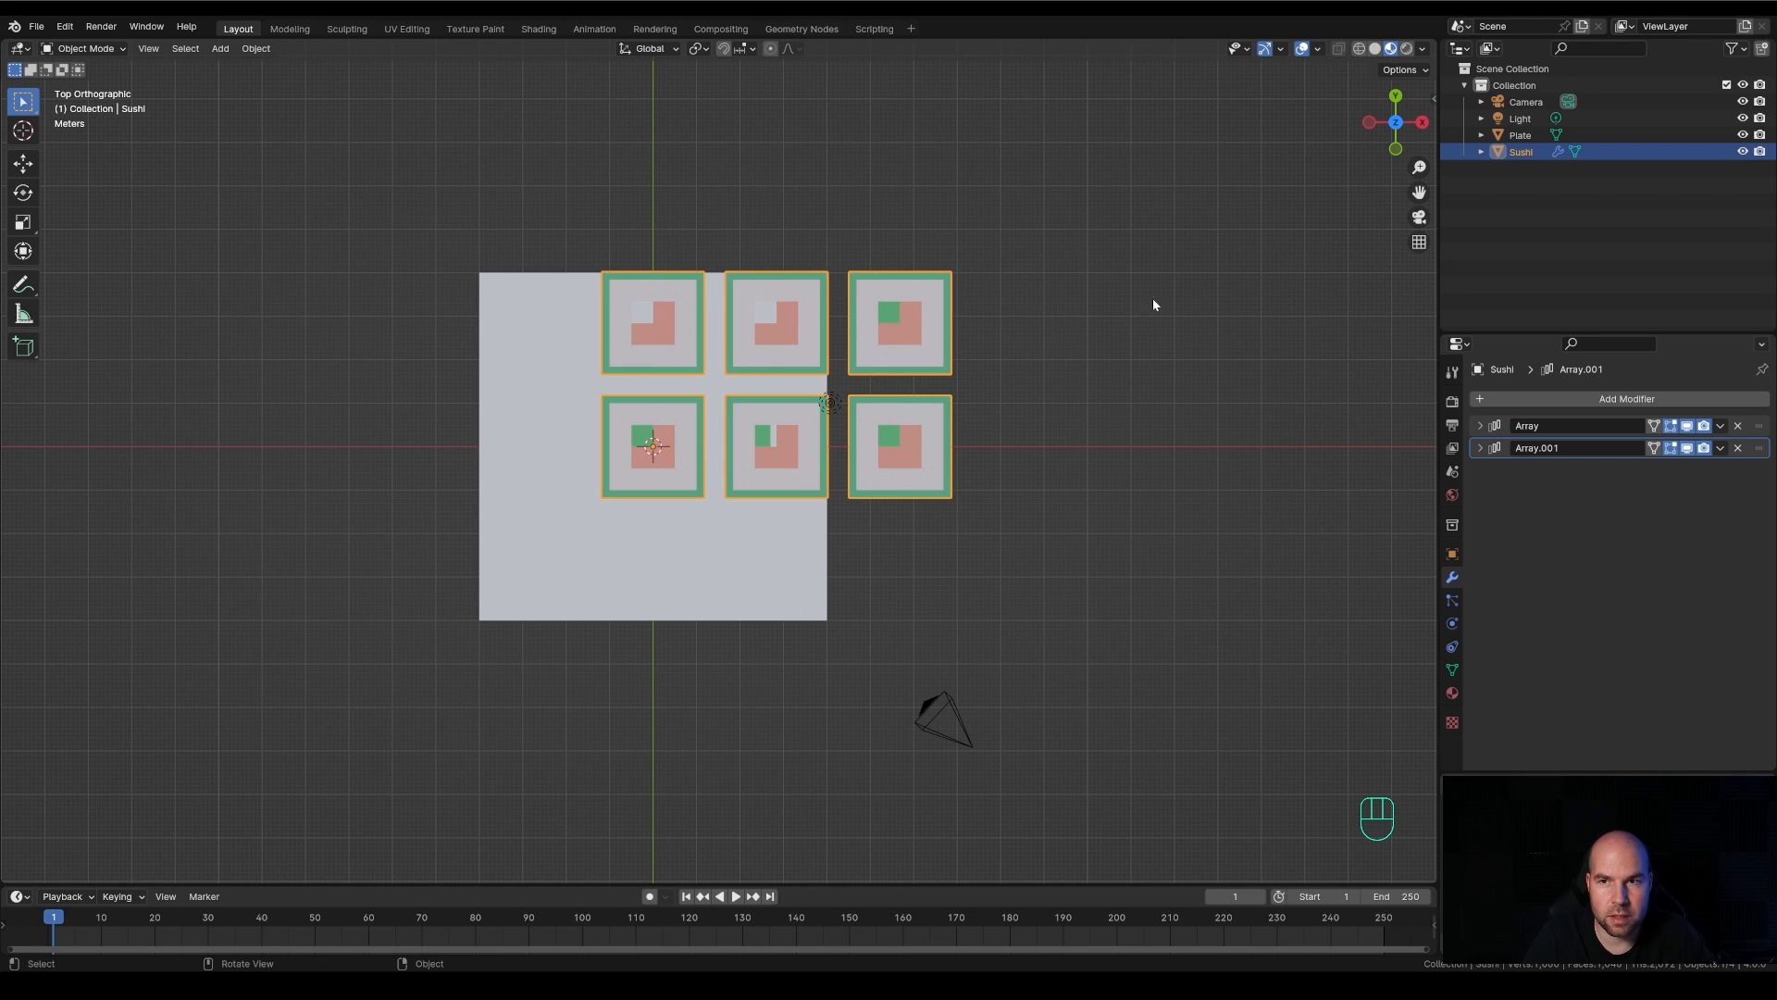
click(1359, 49)
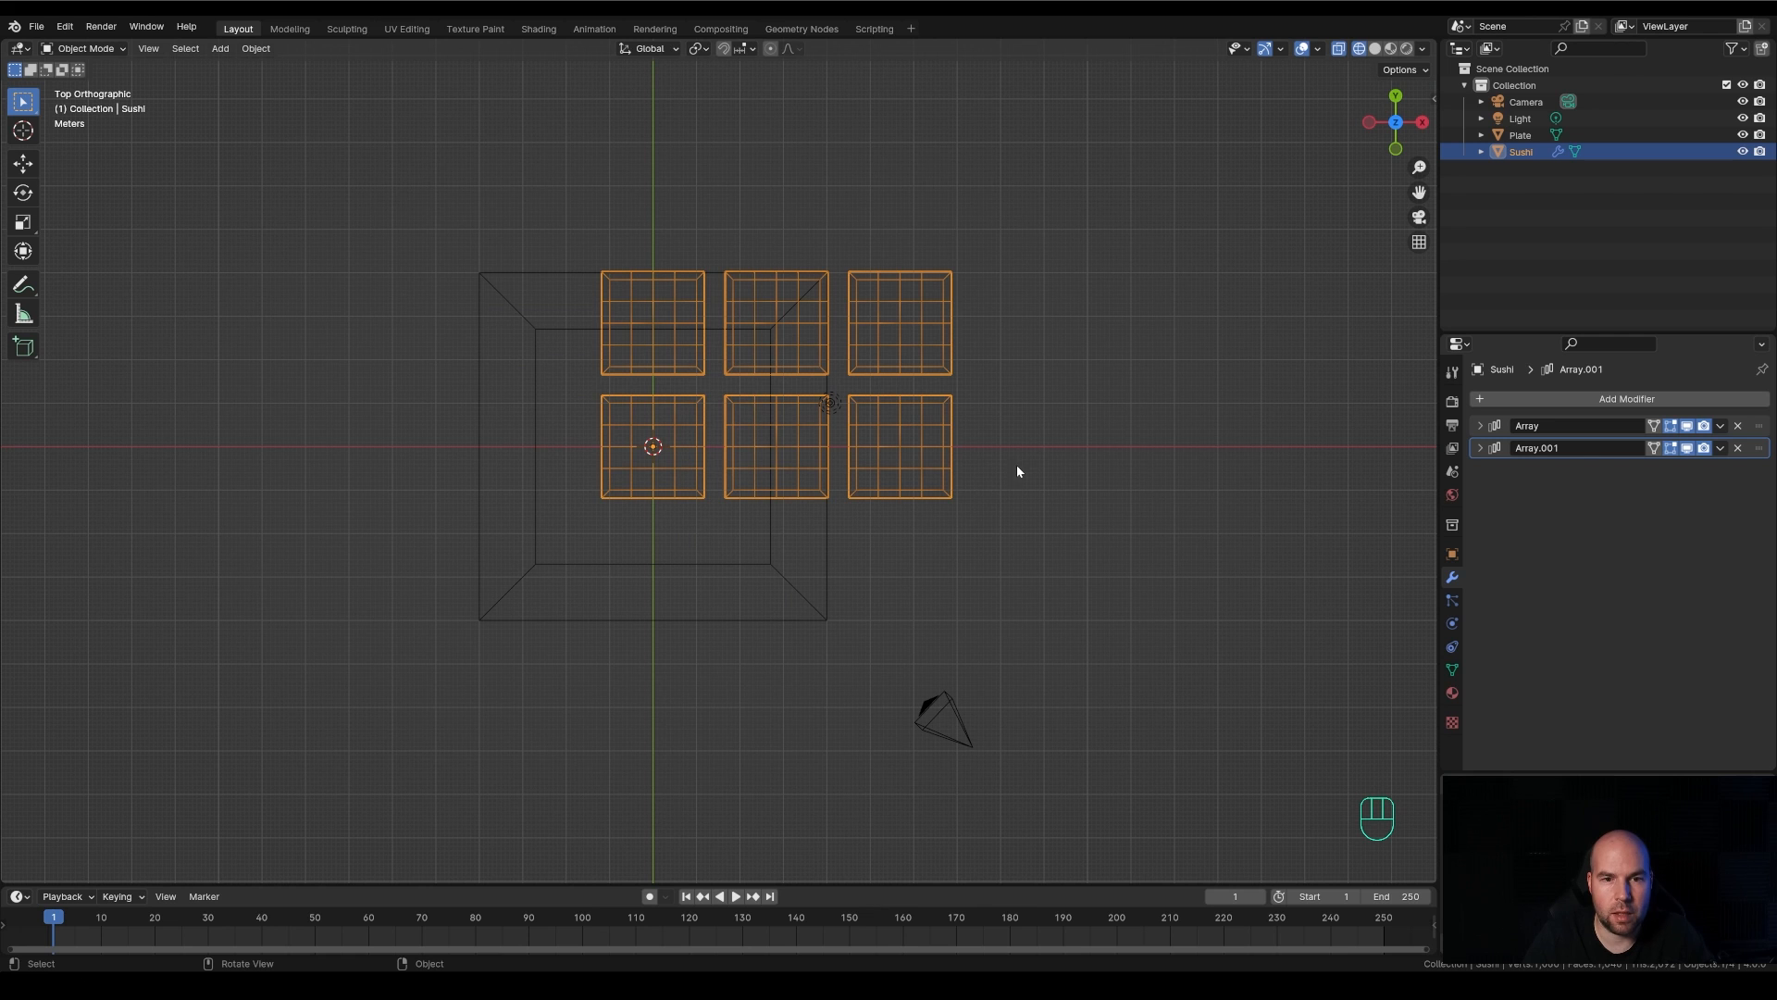
key(s)
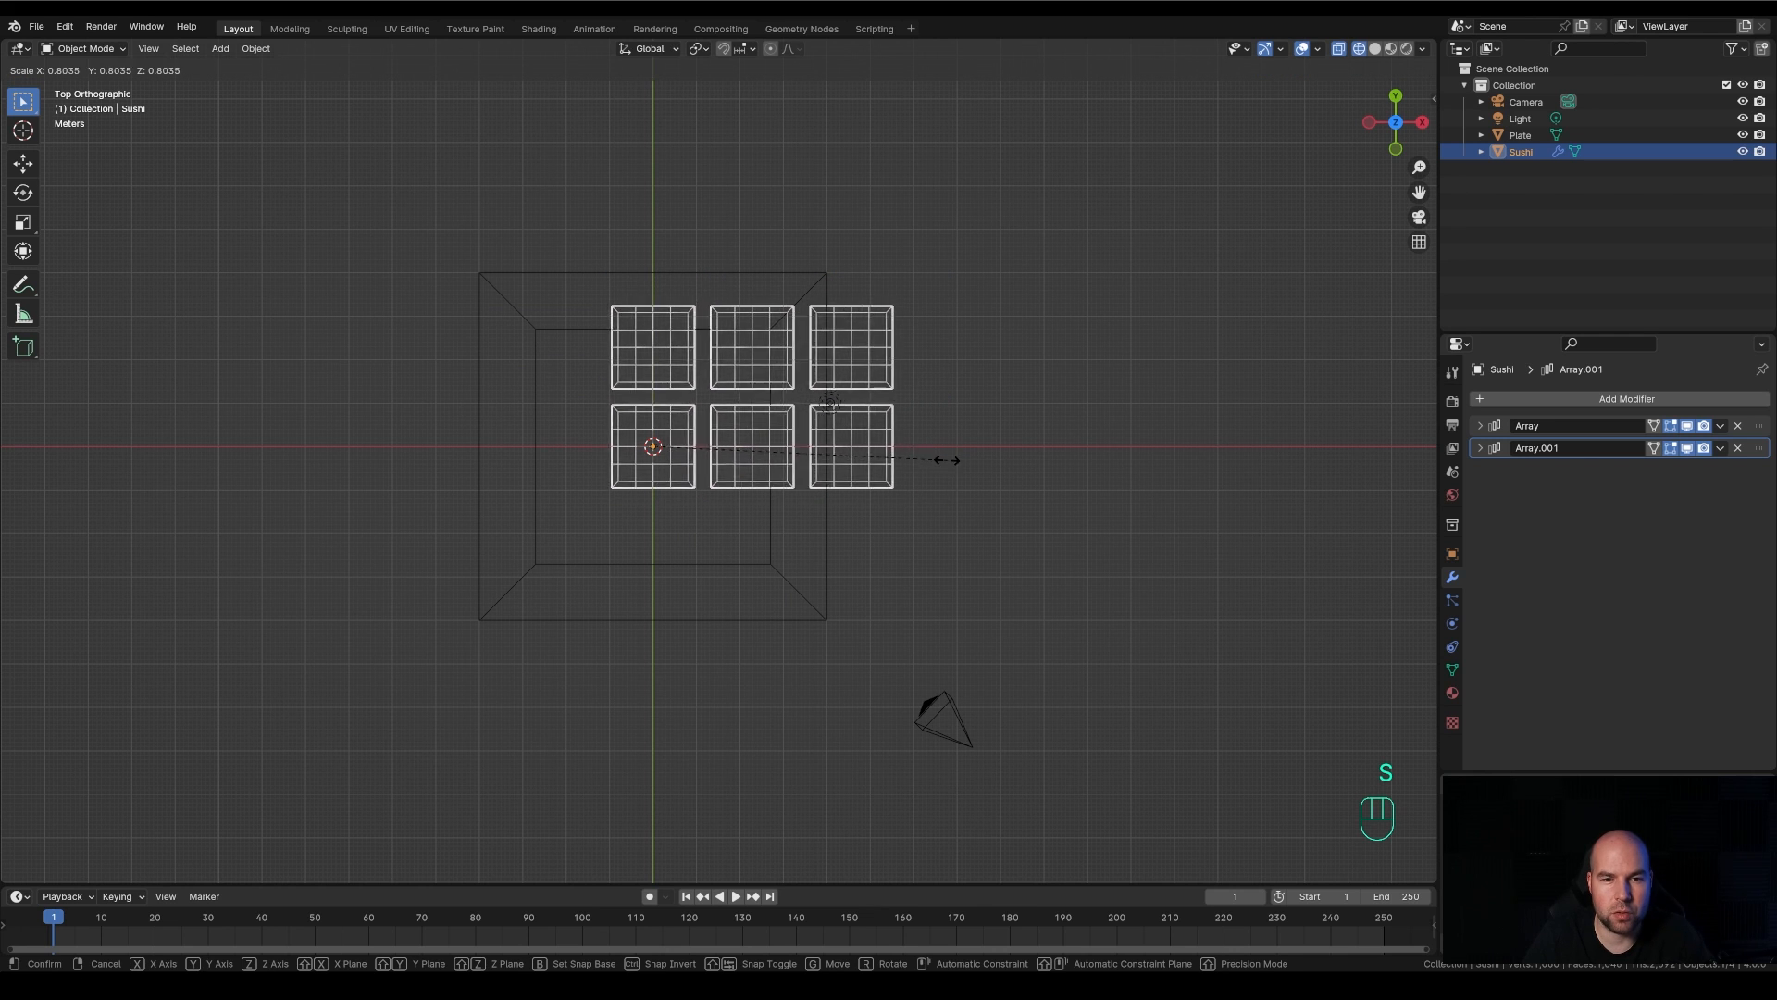
click(913, 460)
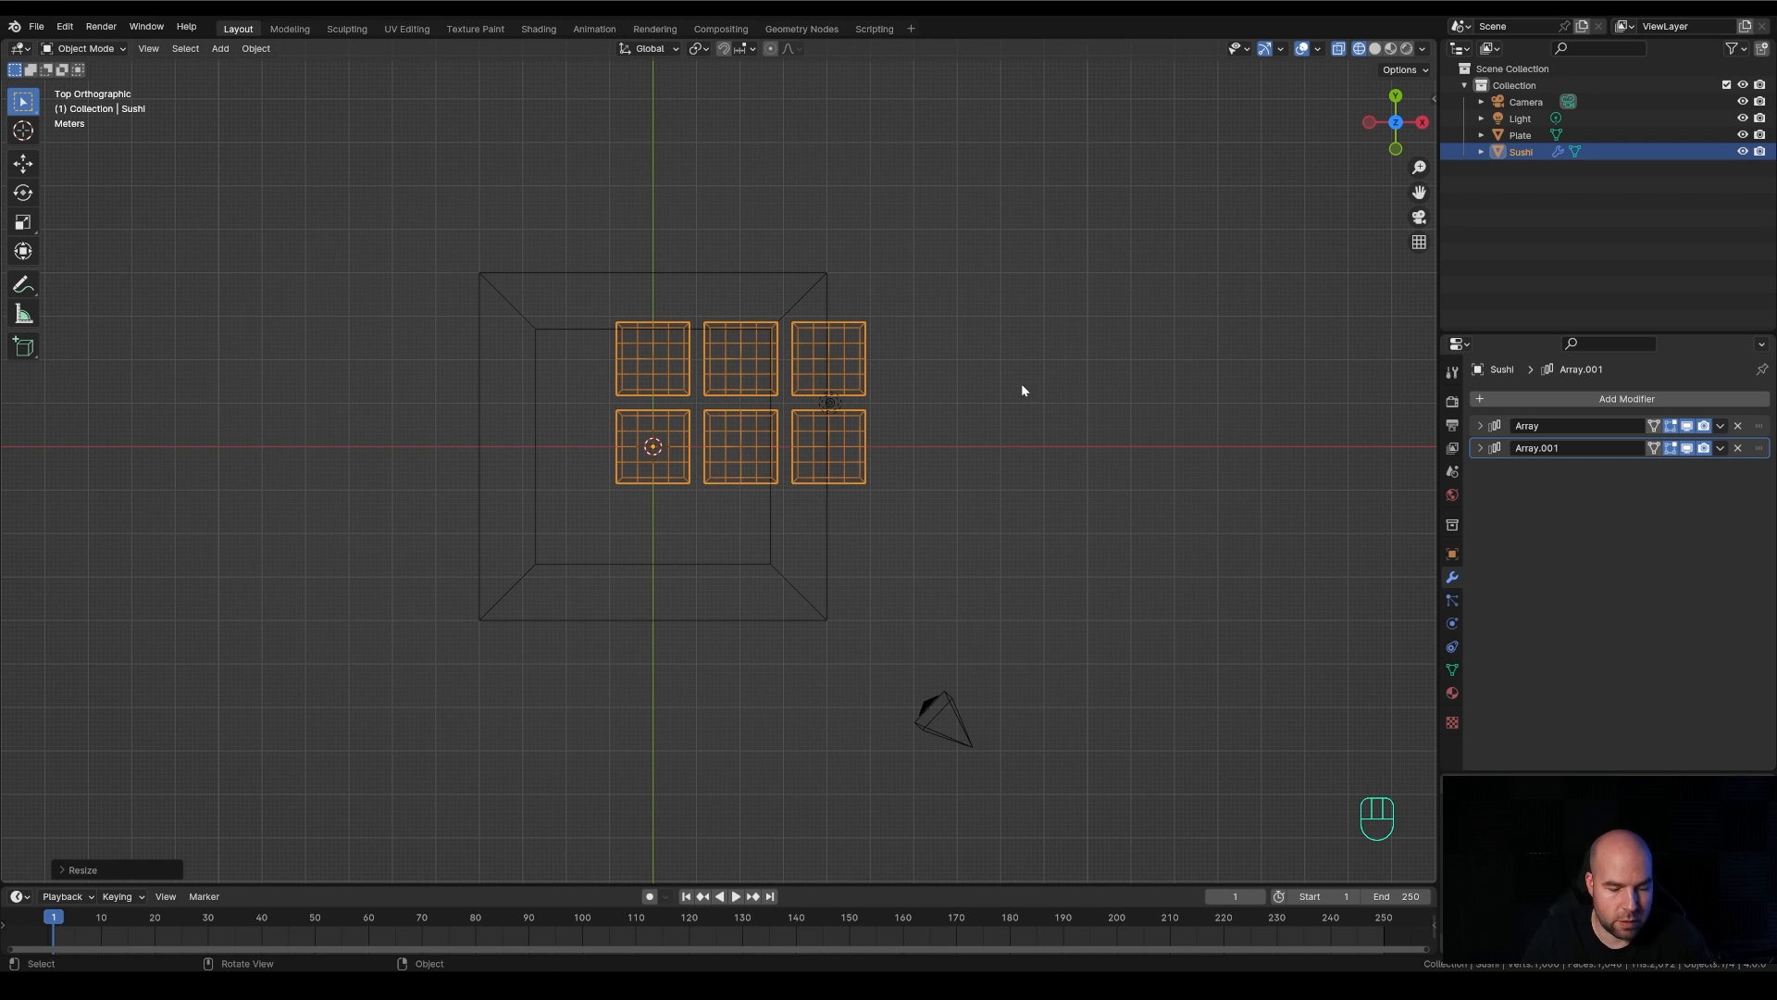
Move the Sushi grid about -2.05 m in X and -1.03 m in Y over the recess, and scale it by about 0.89
key(g)
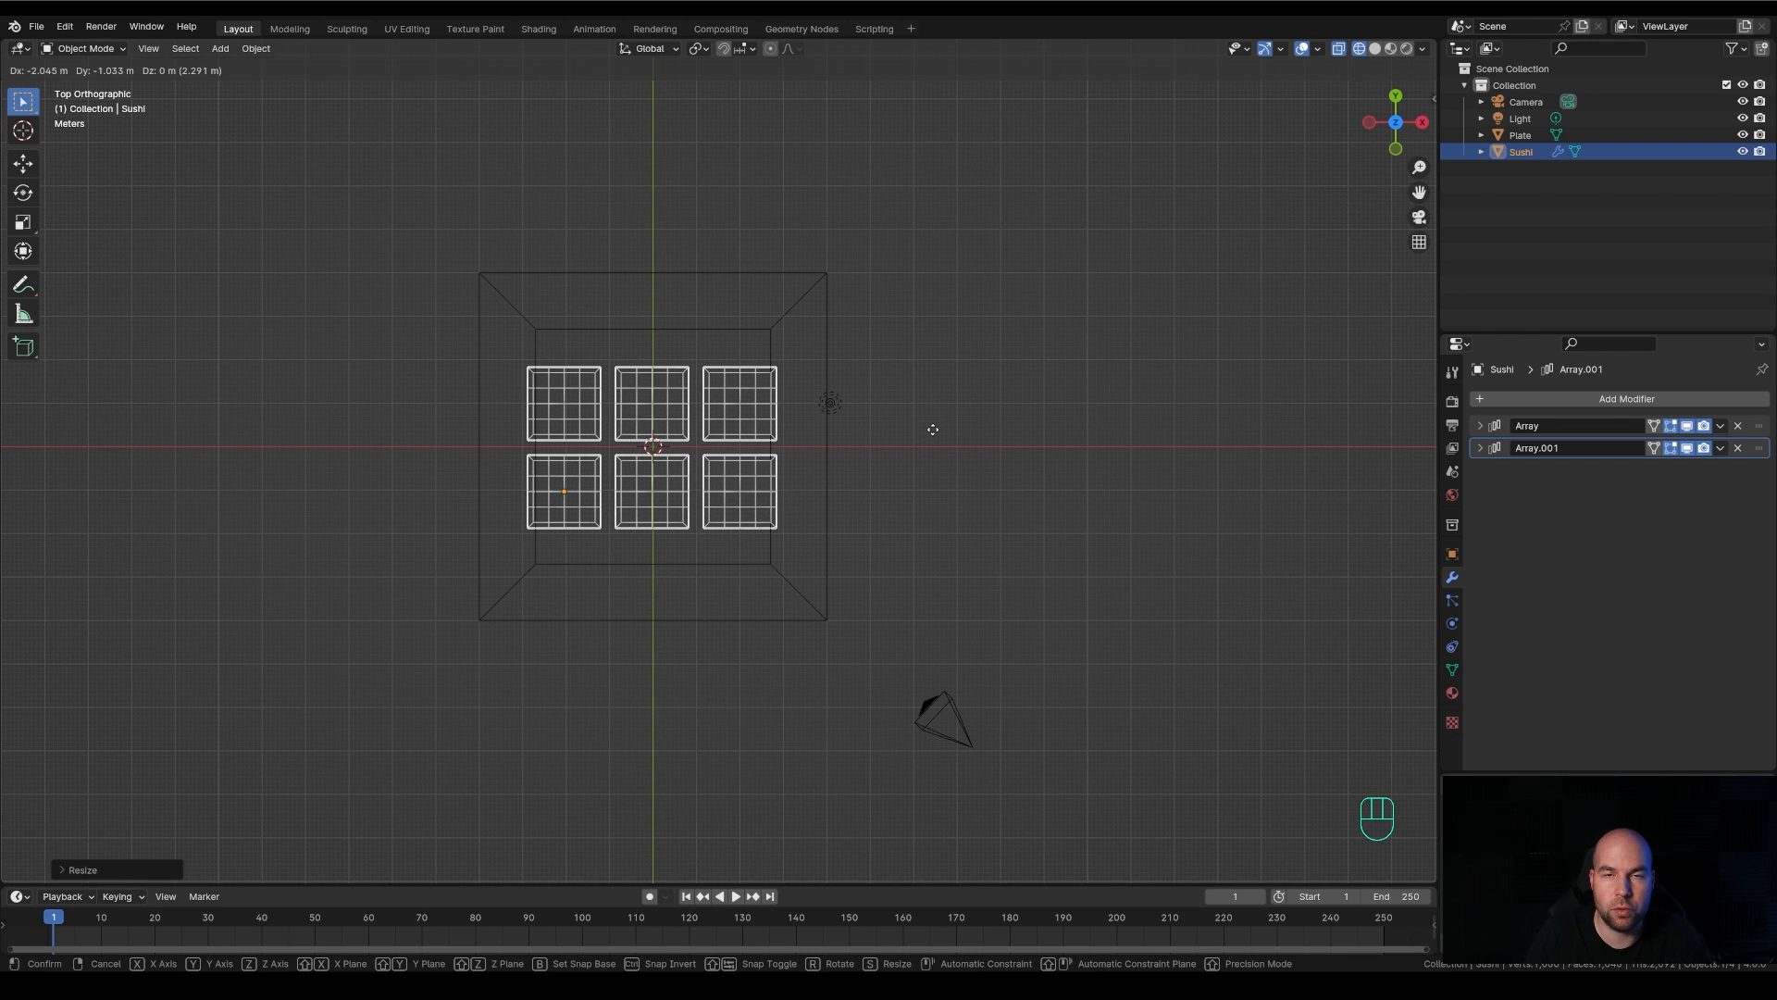
click(933, 428)
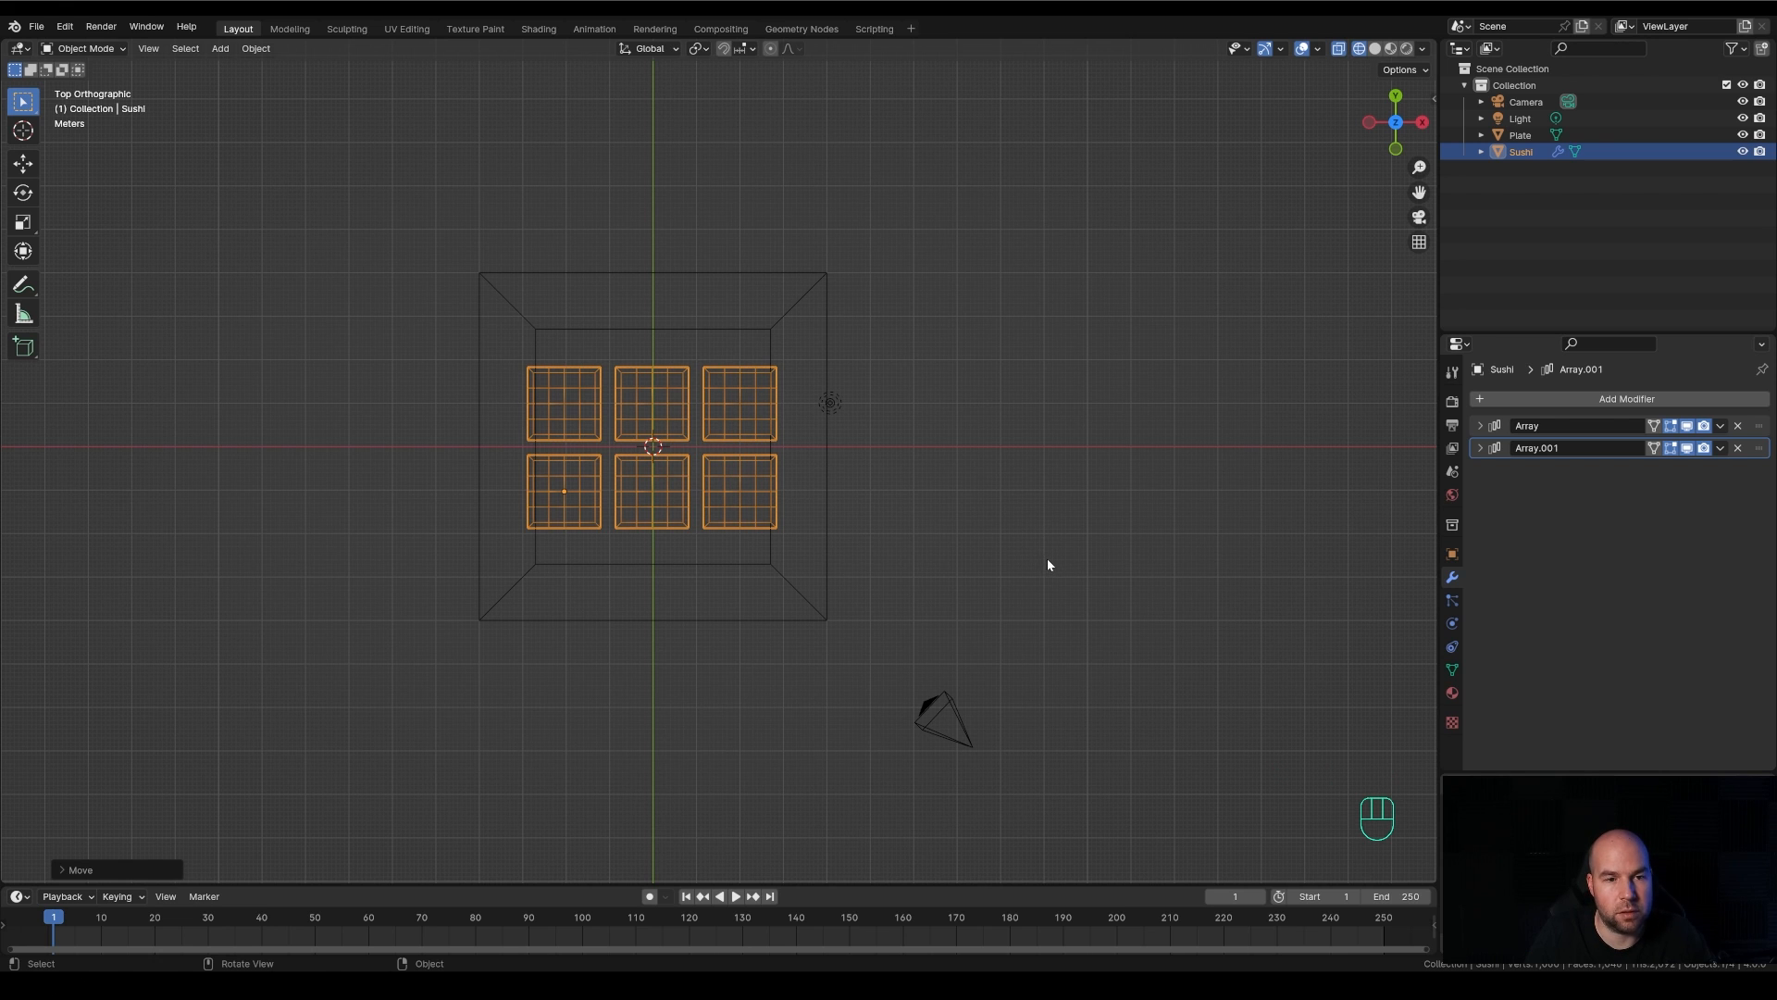
key(s)
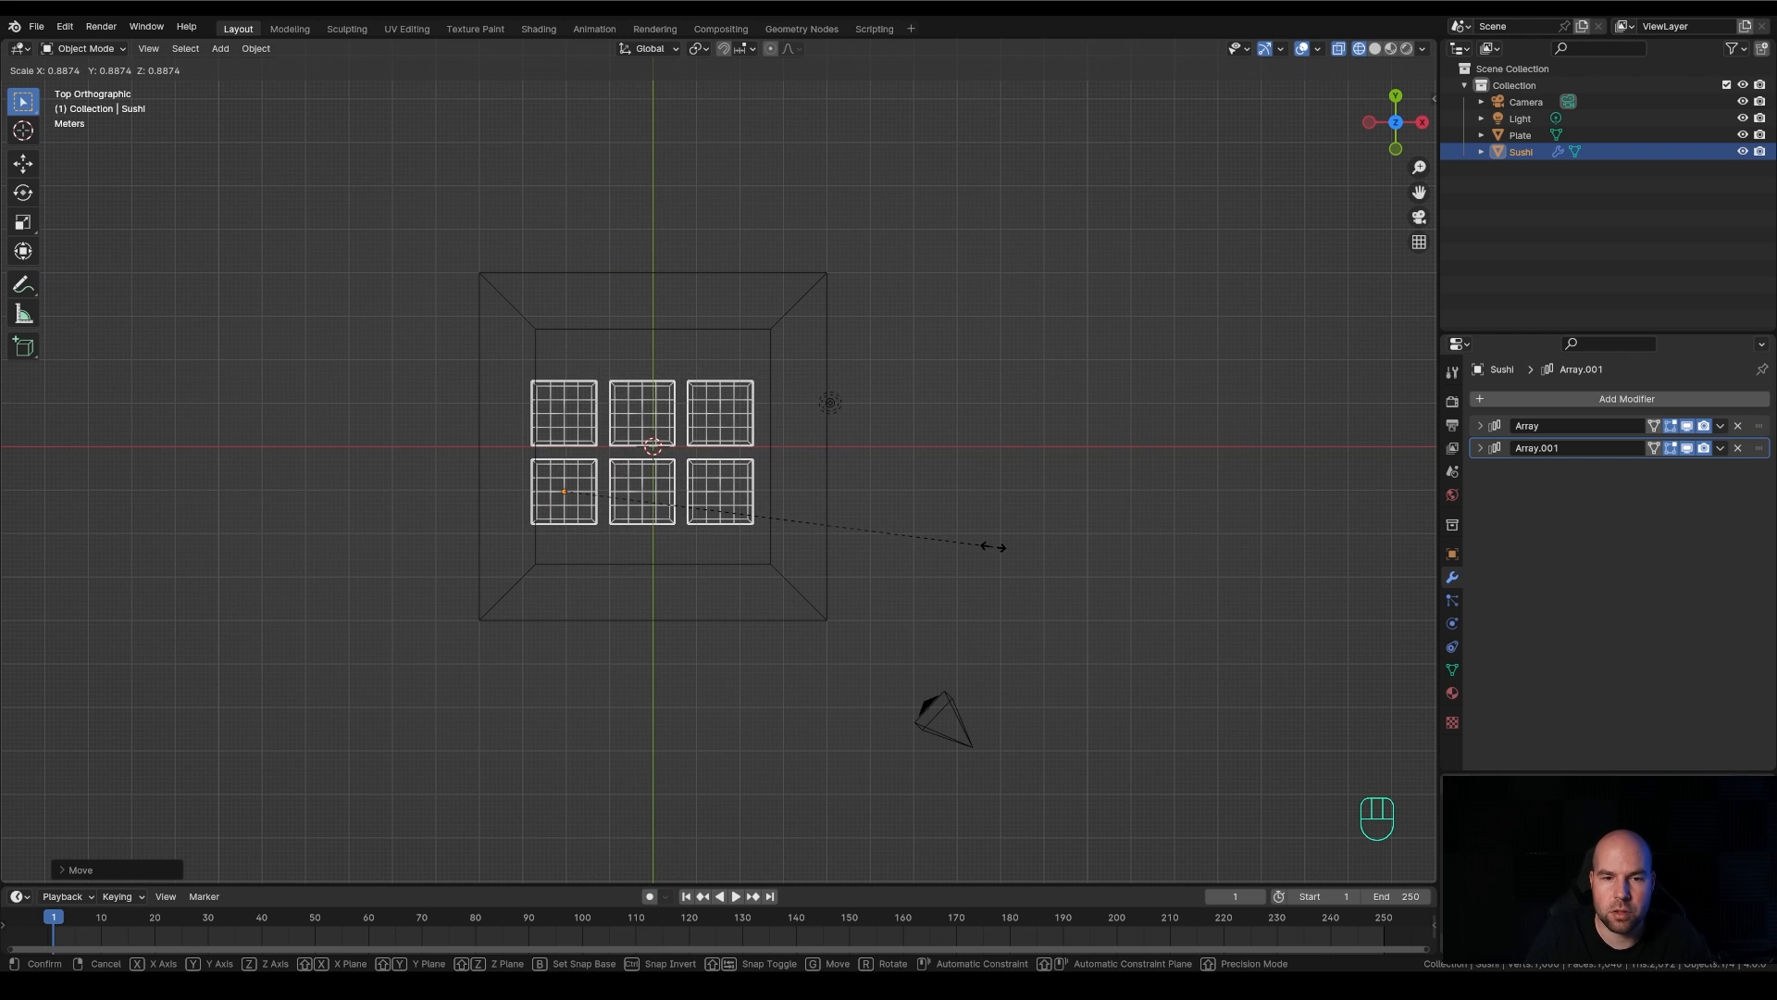
click(994, 546)
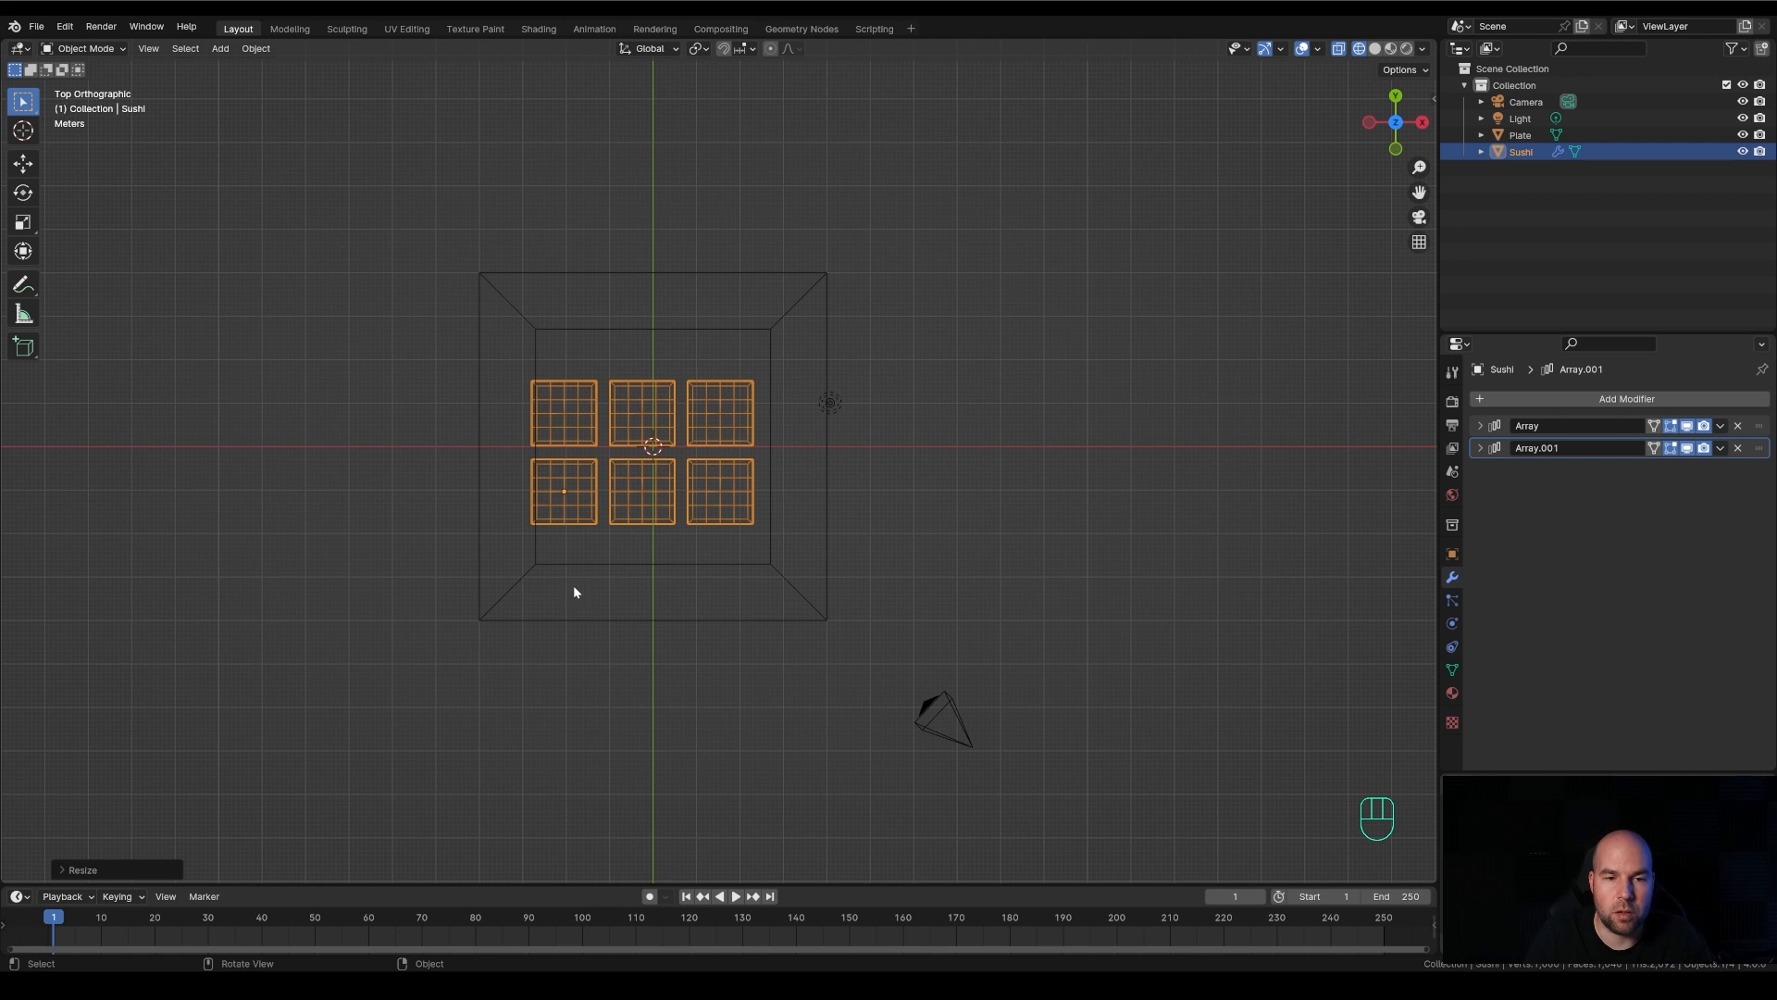
Centre the Sushi grid within the plate's recess by moving it about 0.22 m in X and 0.14 m in Y
scroll(574, 592, up, 2)
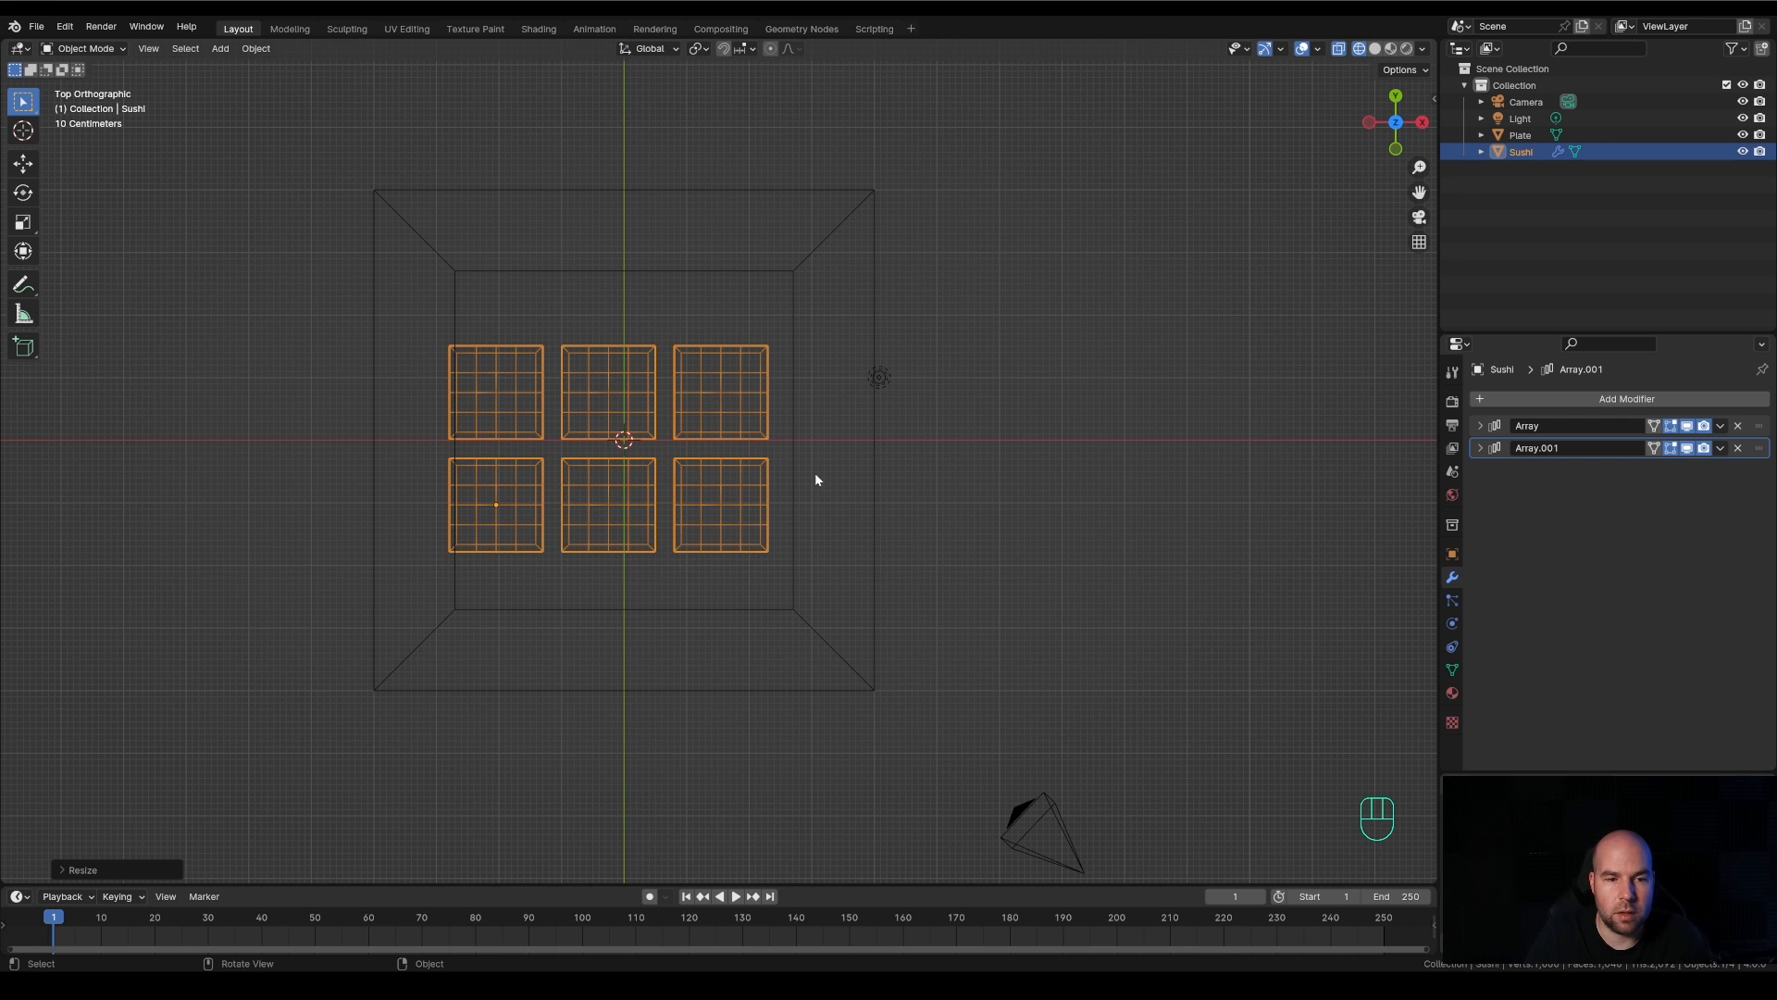
key(s)
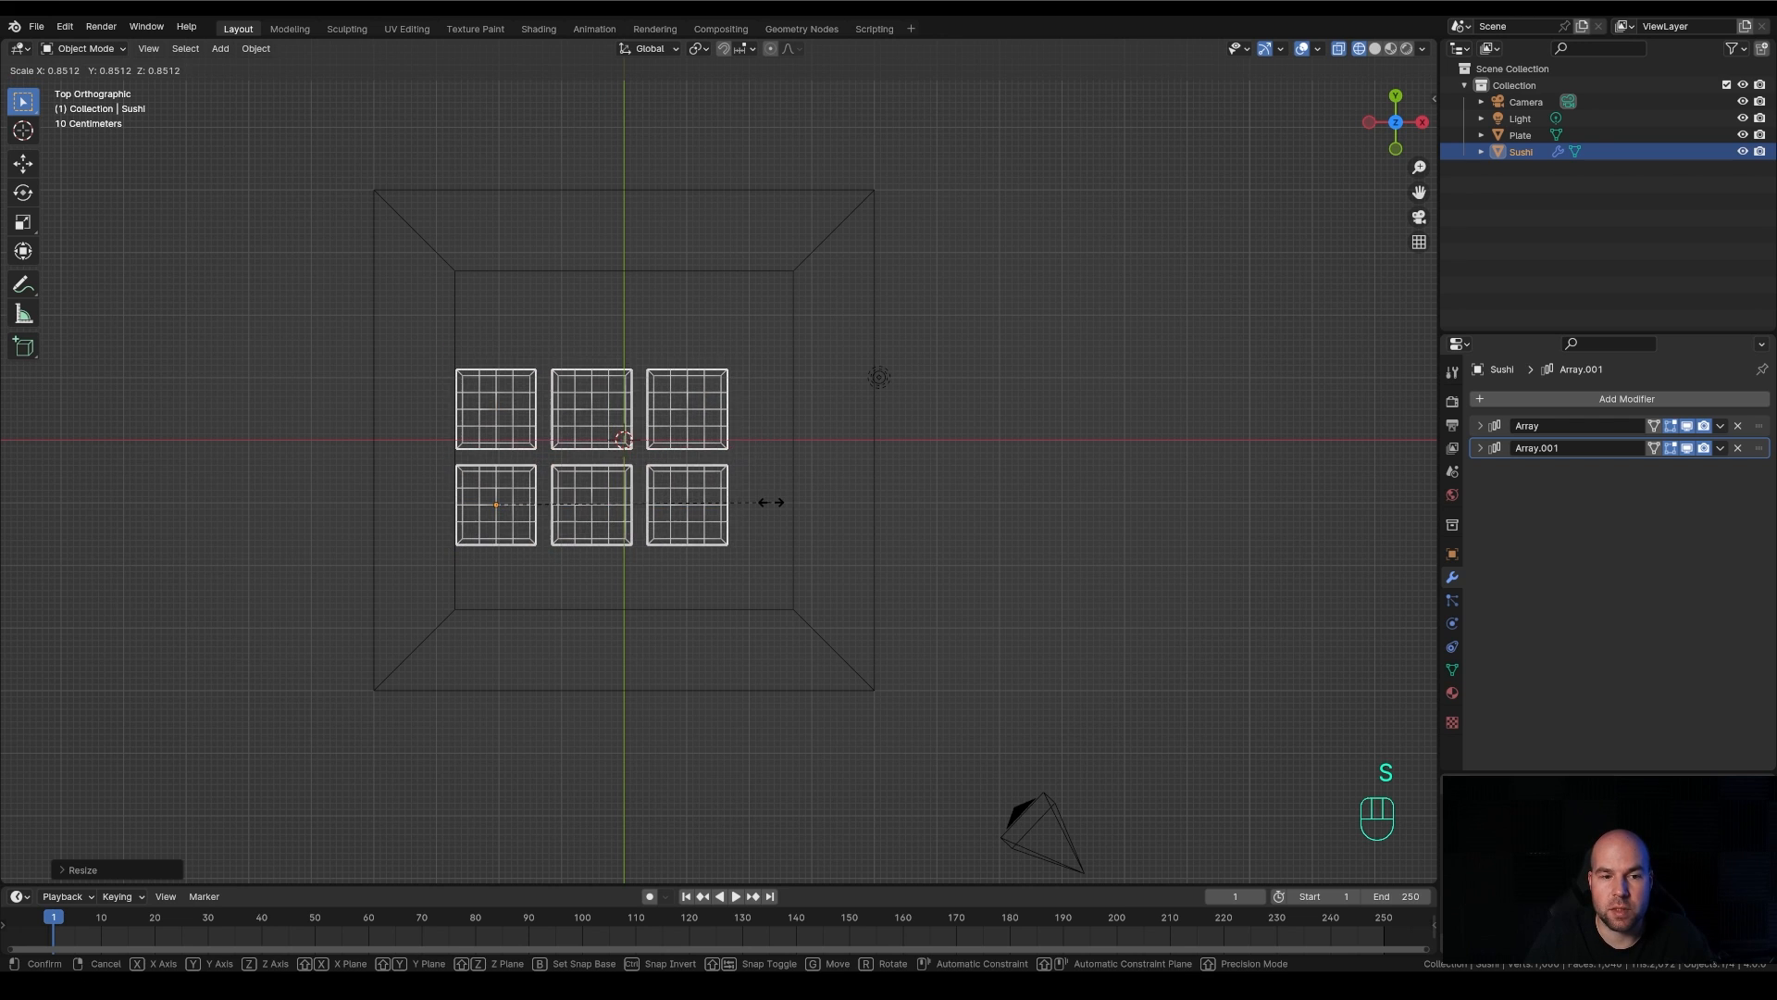
key(Escape)
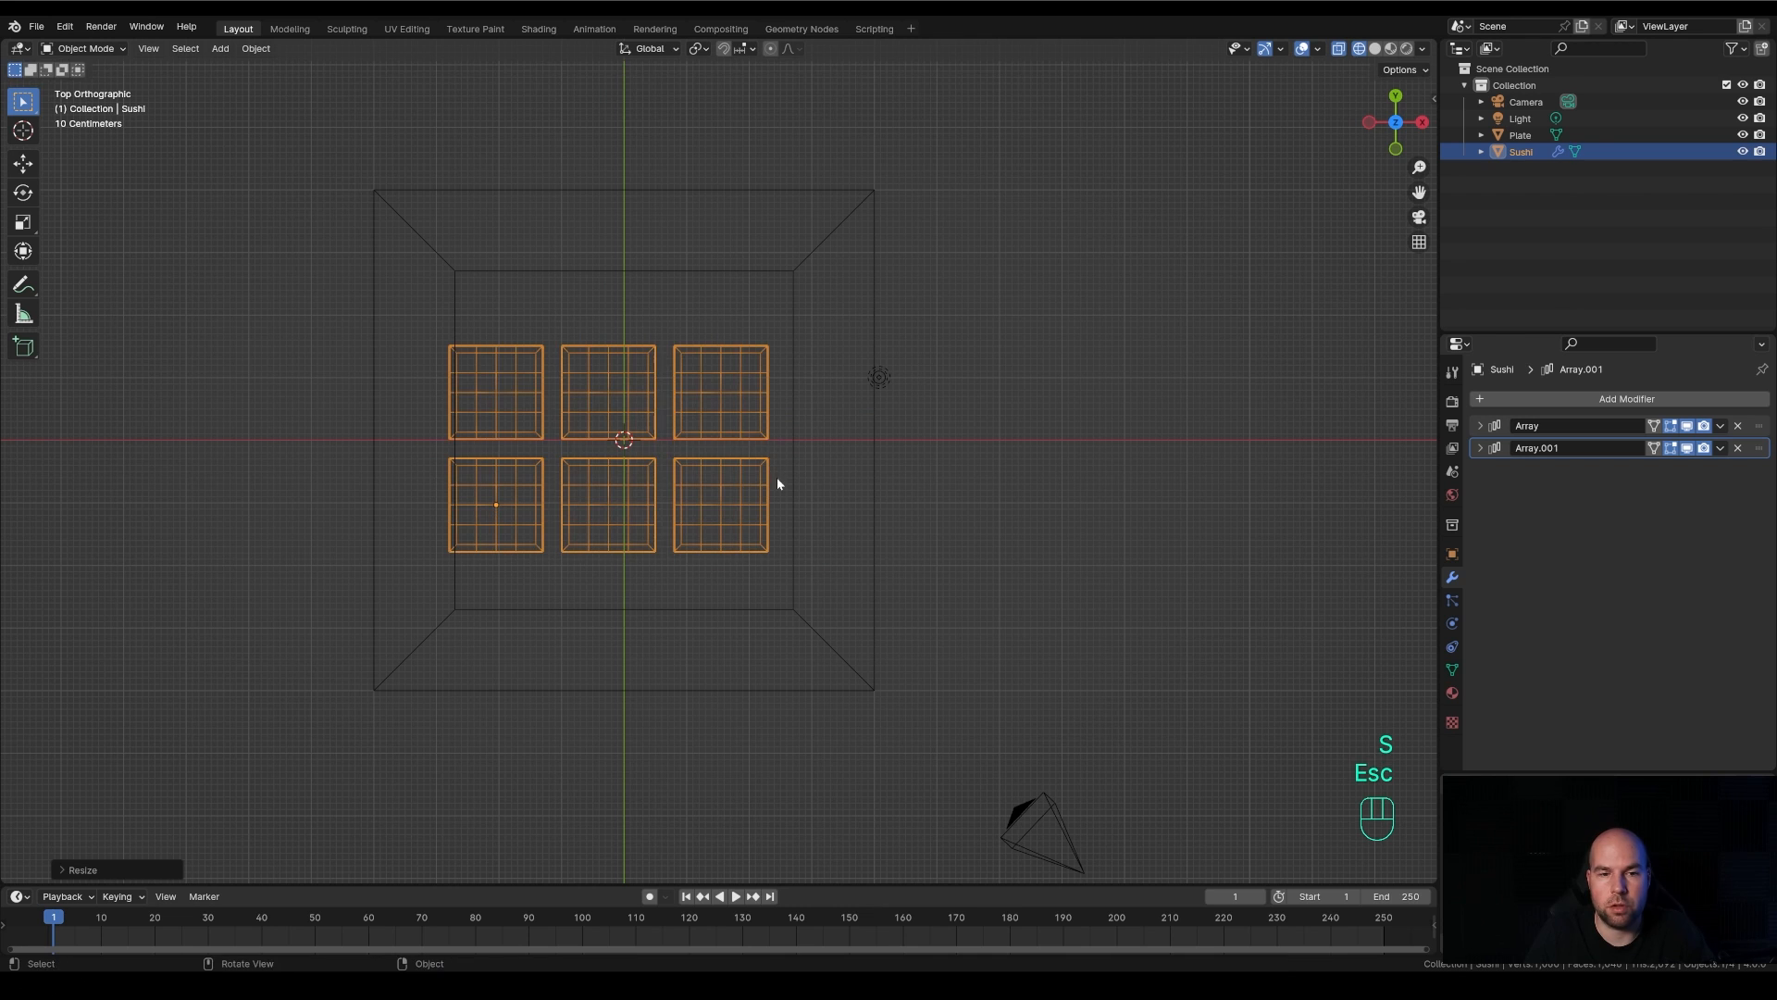
key(g)
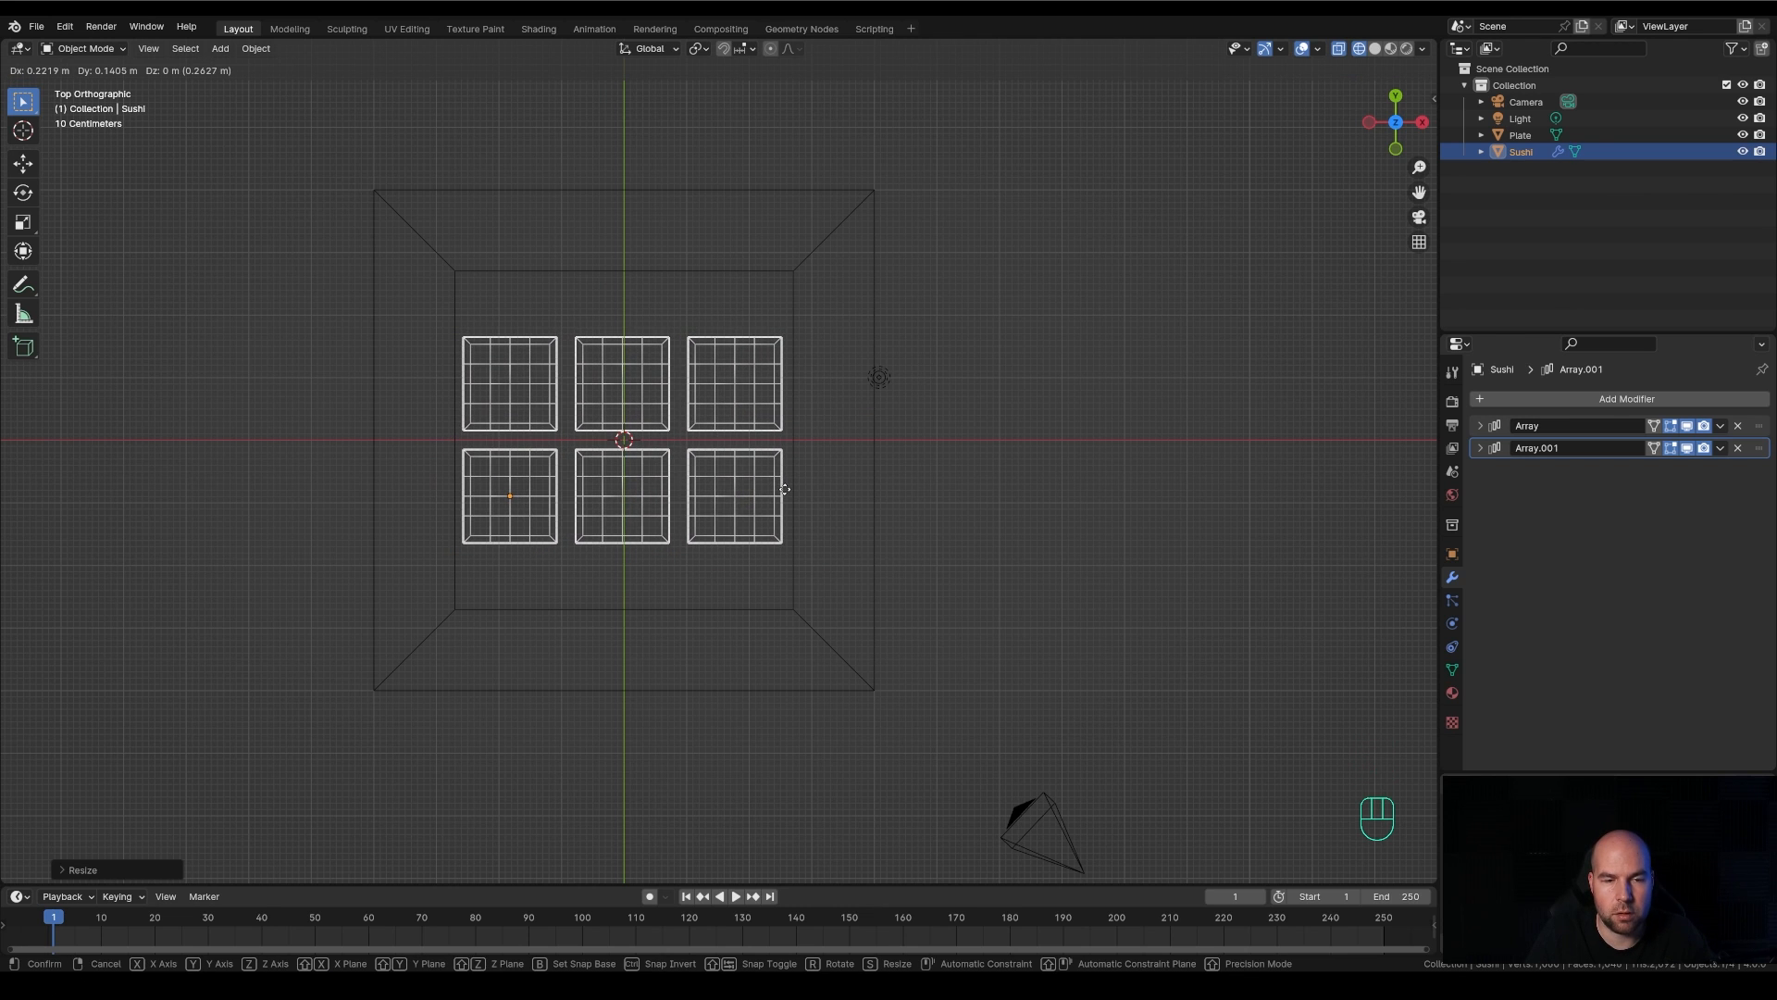
click(785, 488)
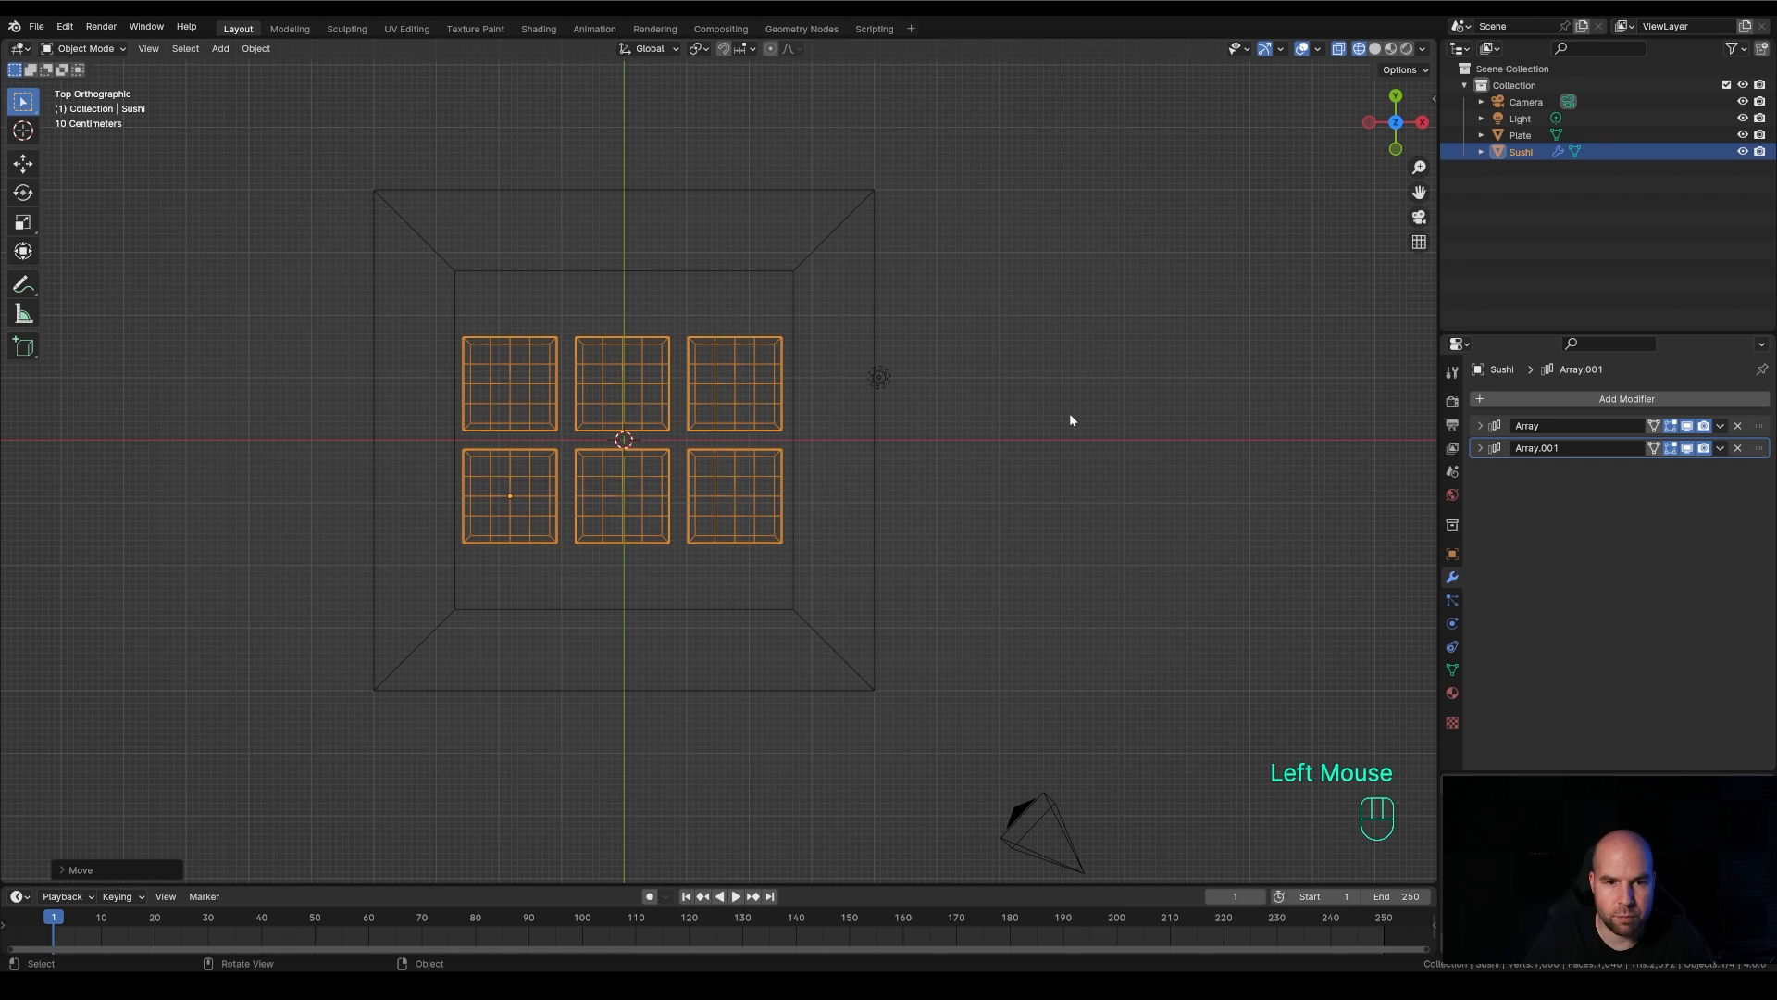
Raise the Sushi grid about 0.68 m along Z in the front view so it rests on the recess floor
key(KP_1)
scroll(665, 543, up, 3)
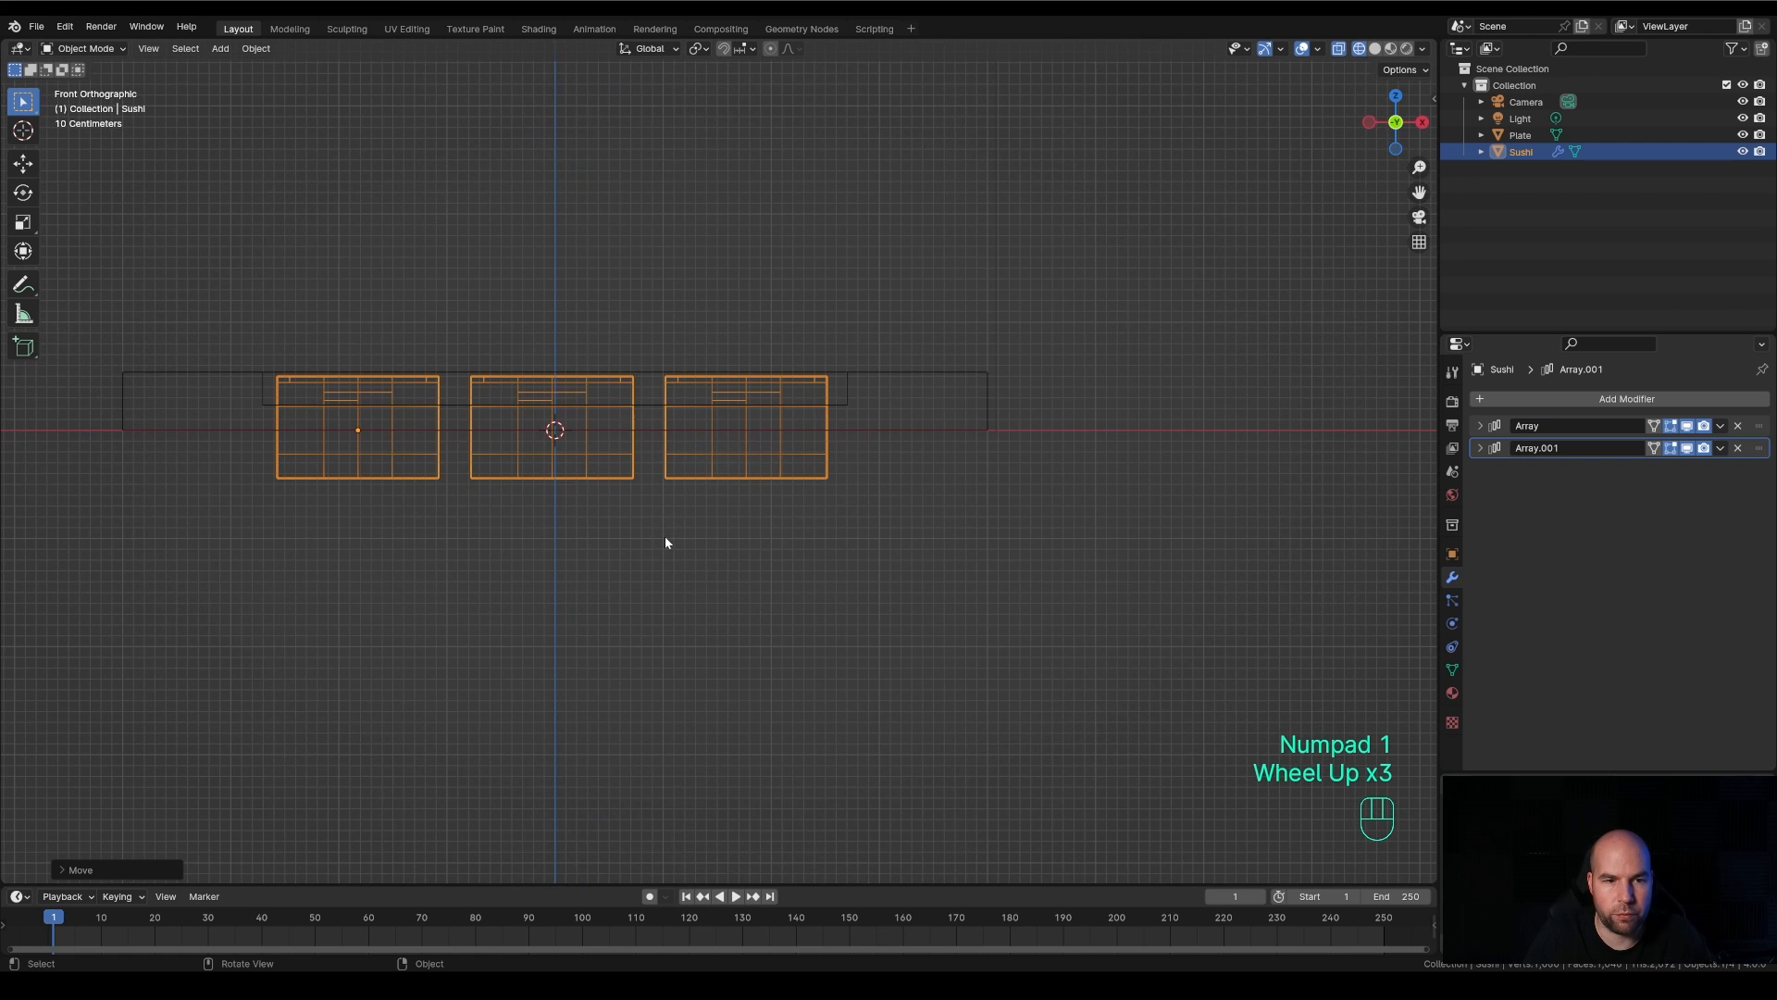
shift+middle_drag(756, 556, 899, 581)
key(g)
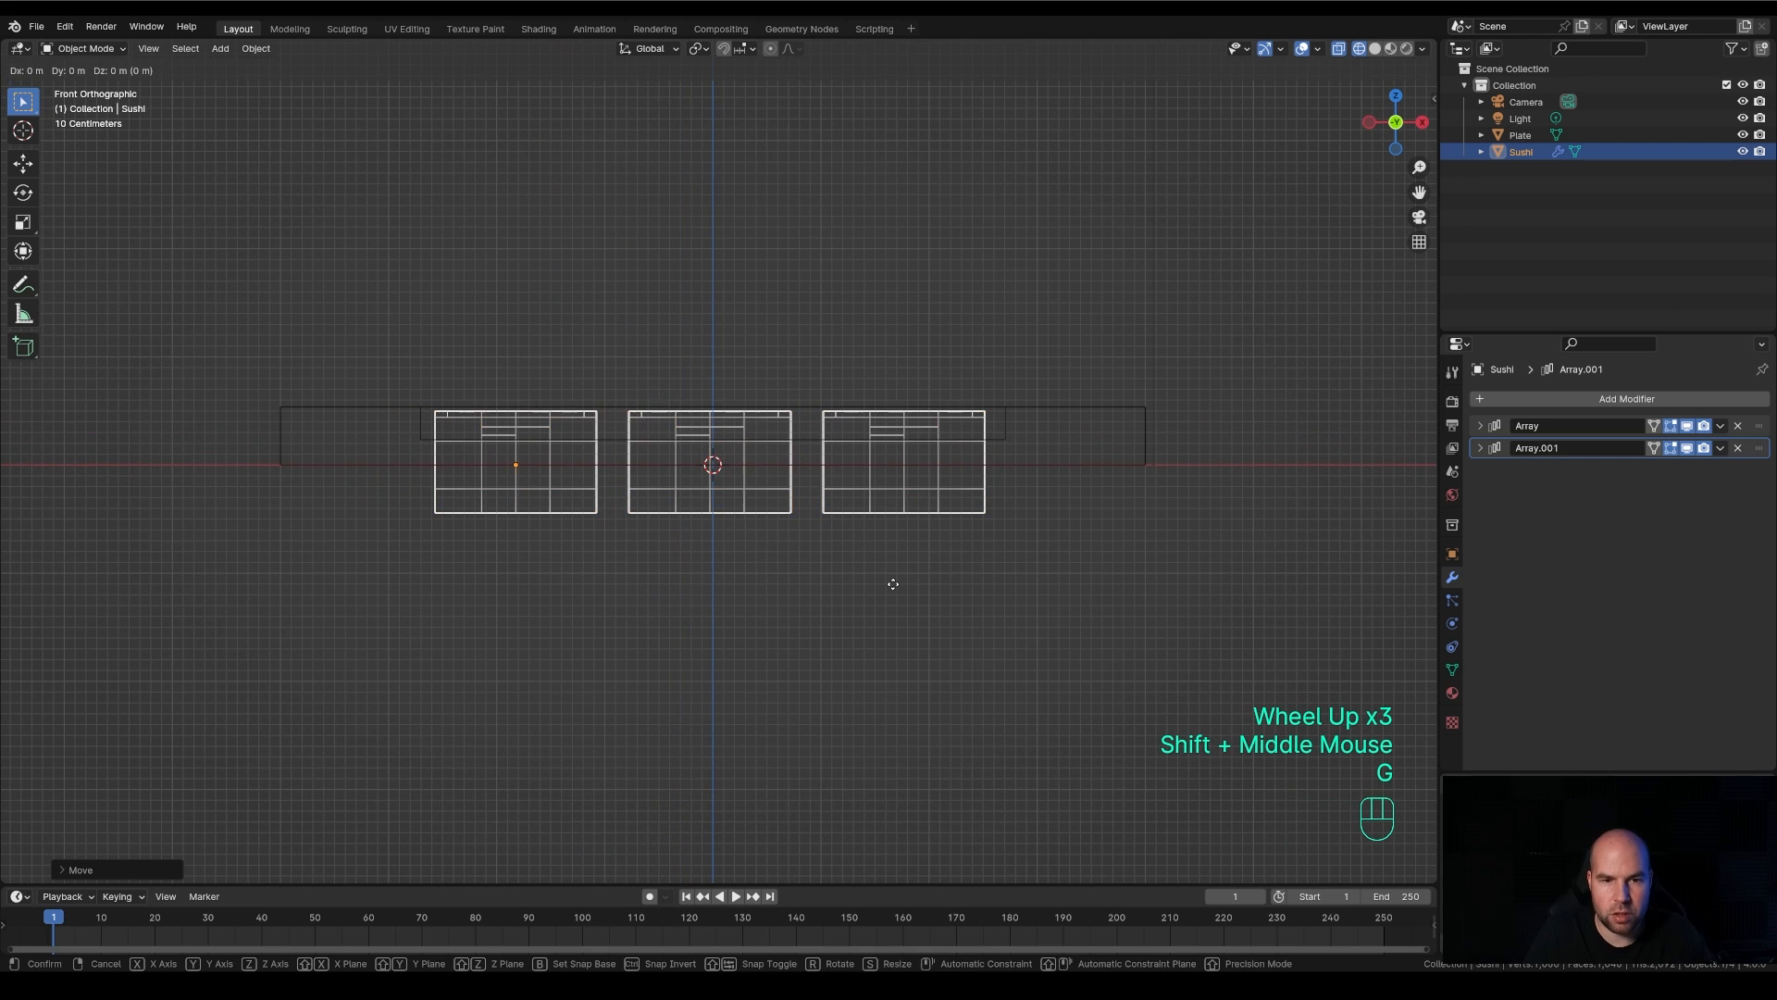
key(z)
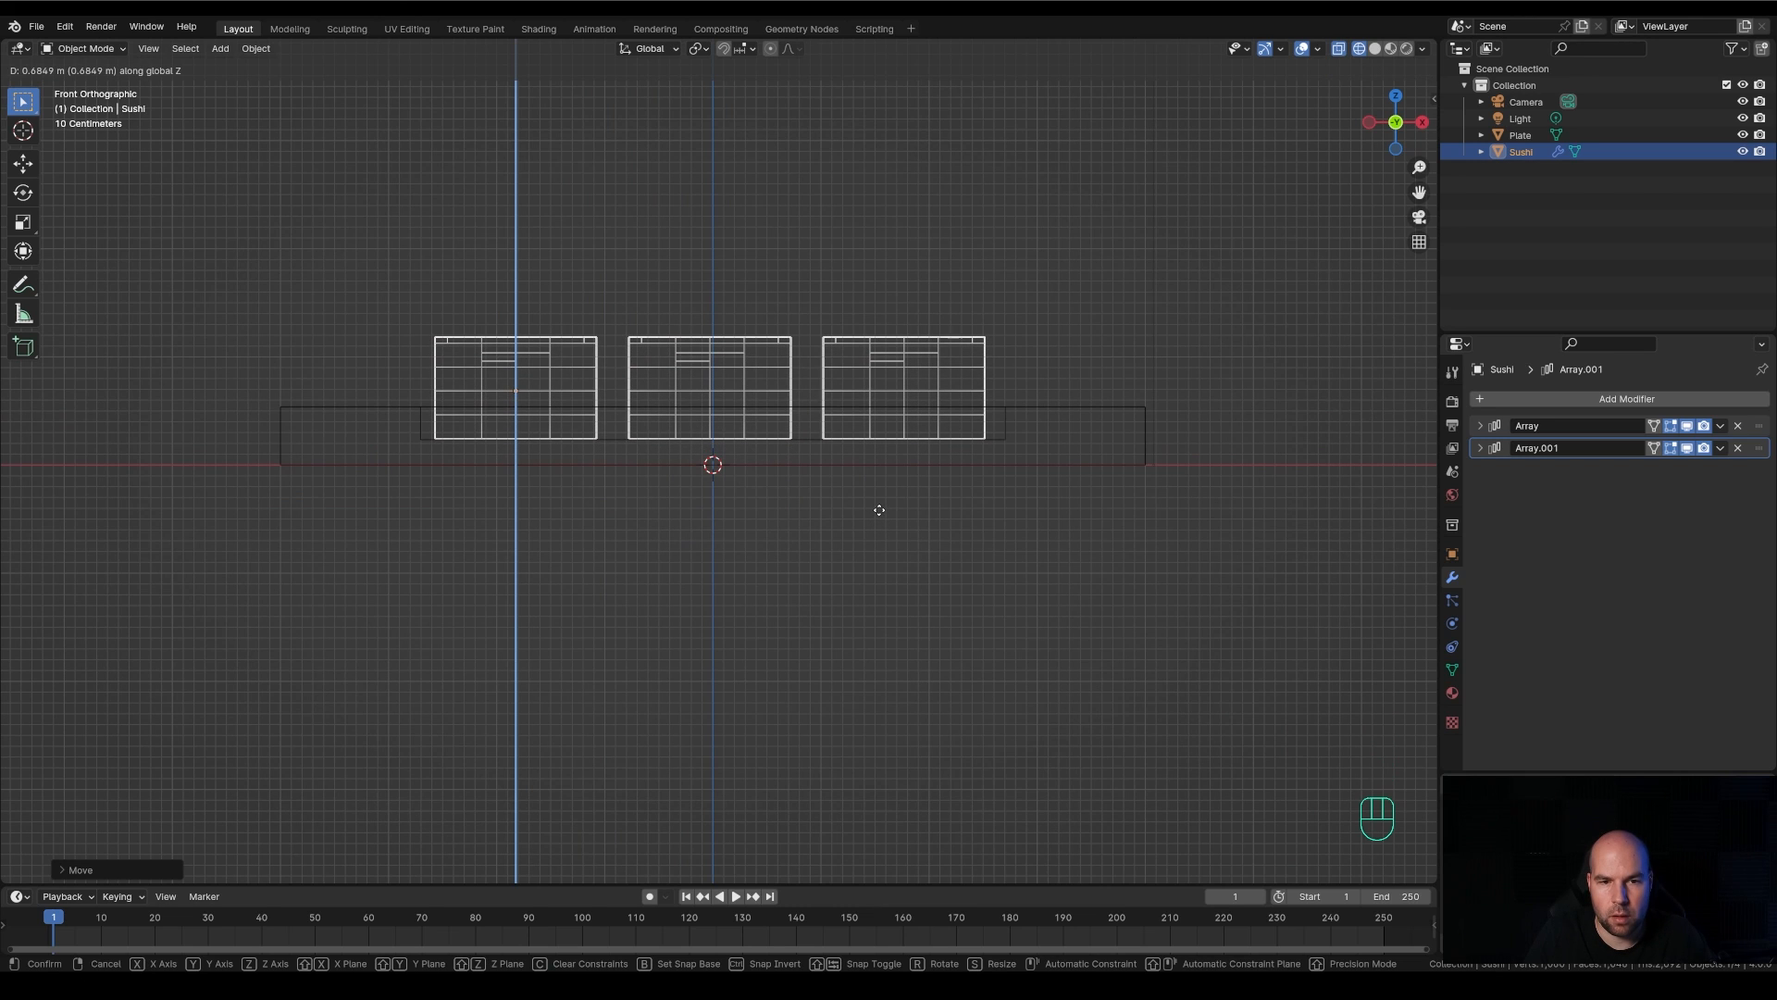
click(880, 510)
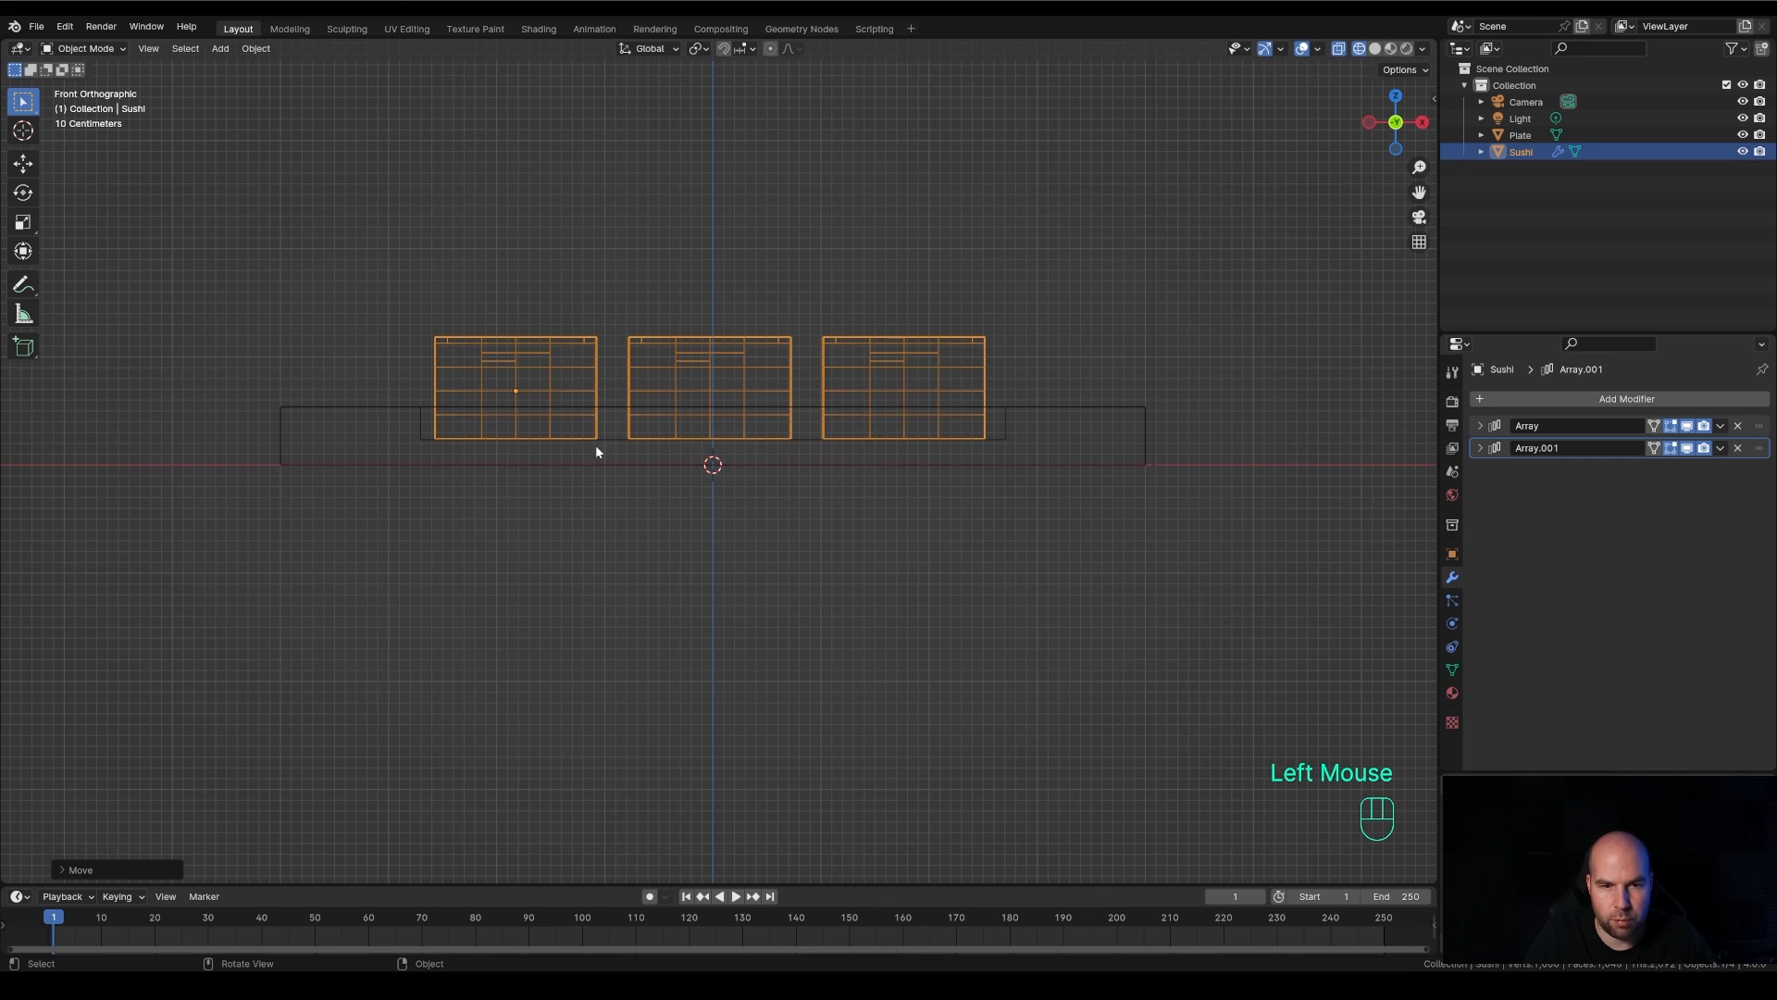
Lower the Plate's top vertices about 0.1 m along Z in Edit Mode and return to Object Mode
click(1025, 412)
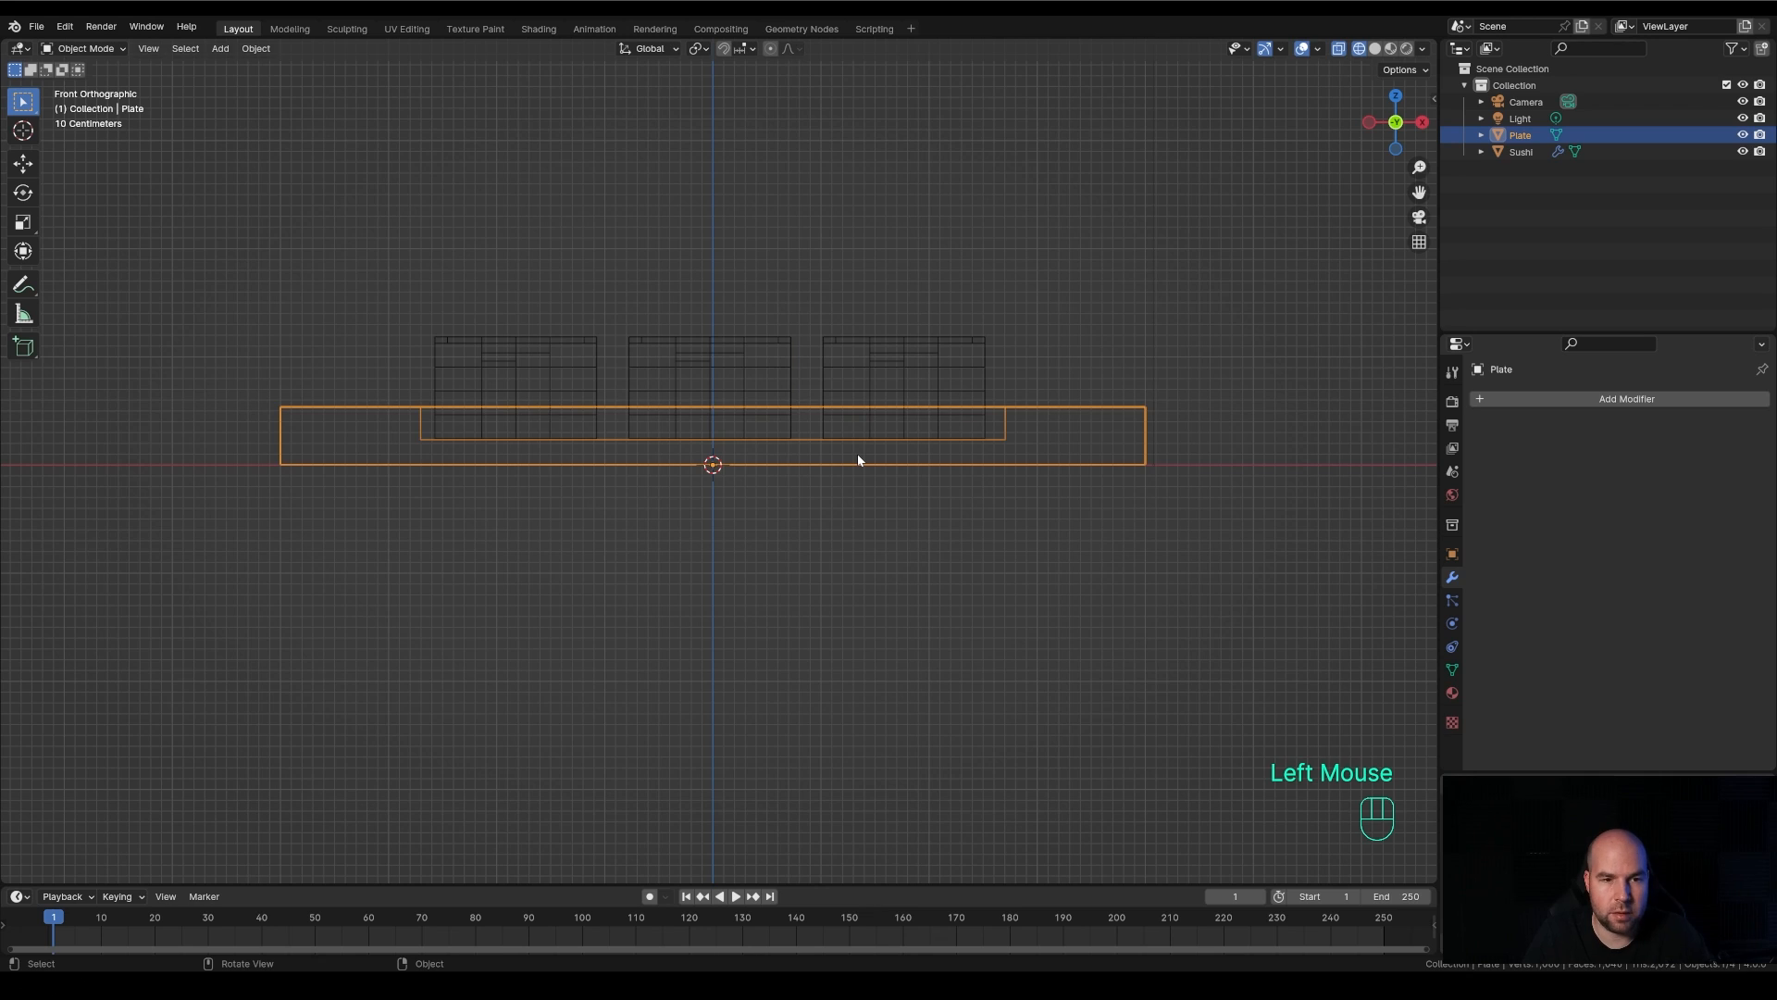
key(Tab)
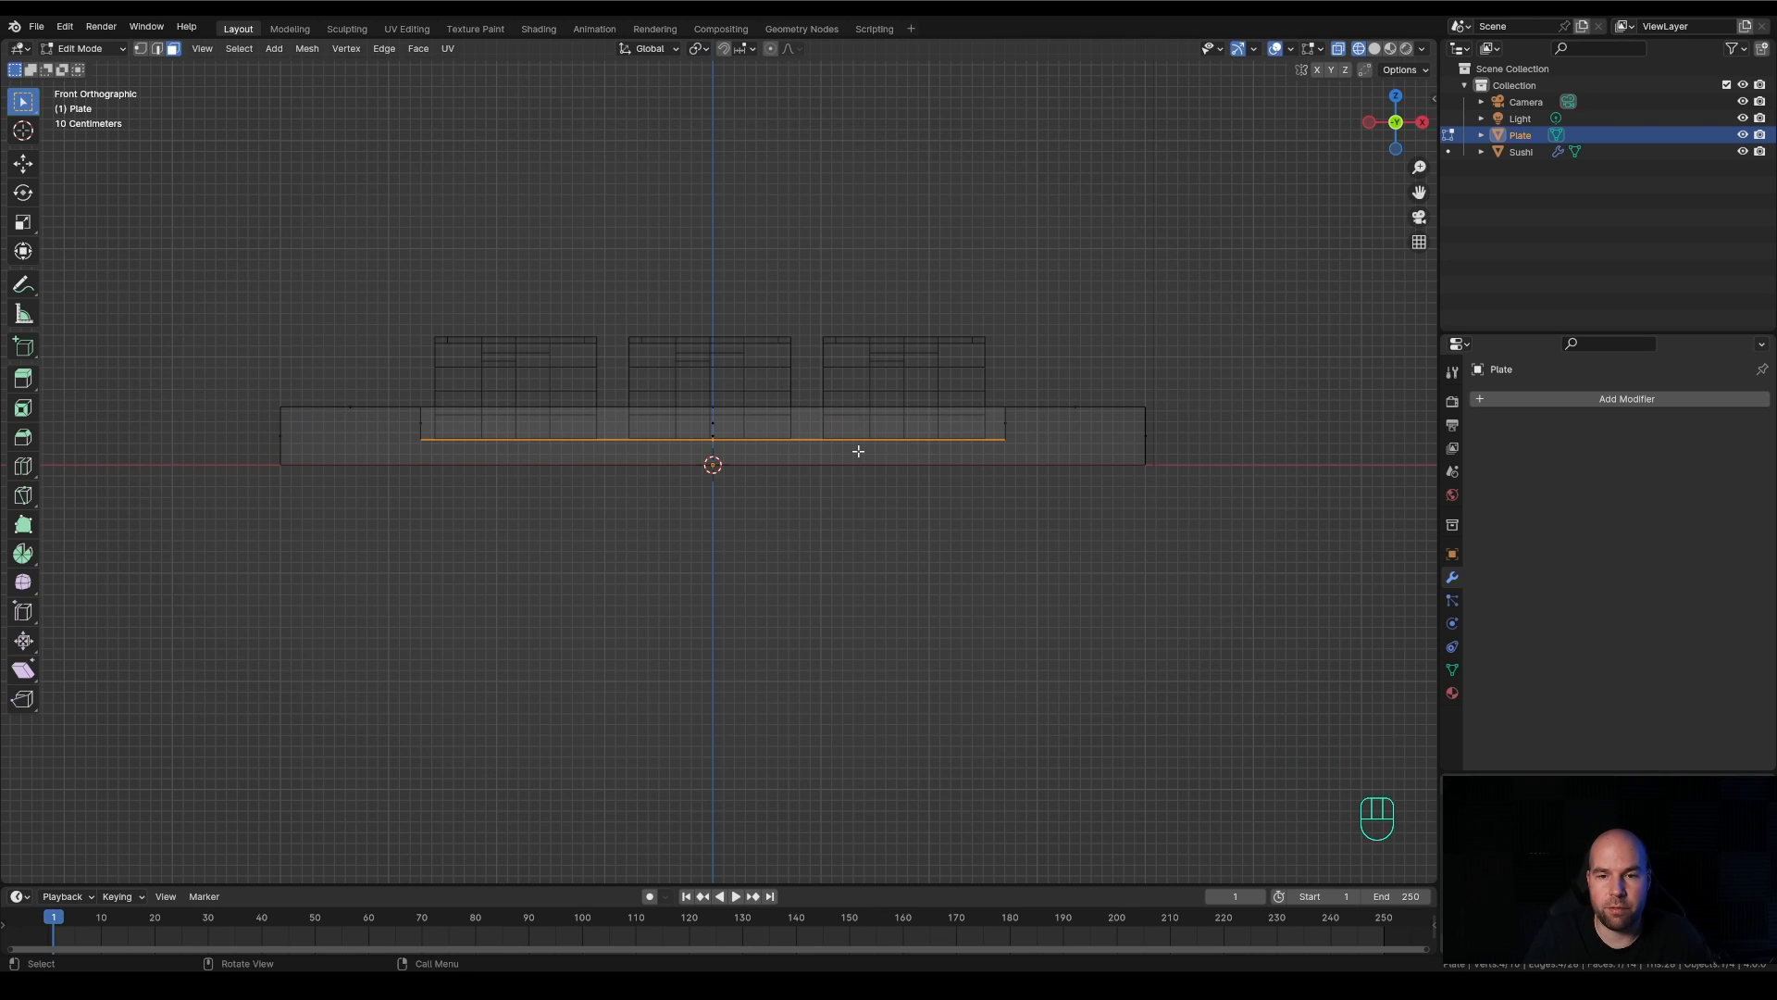
click(141, 48)
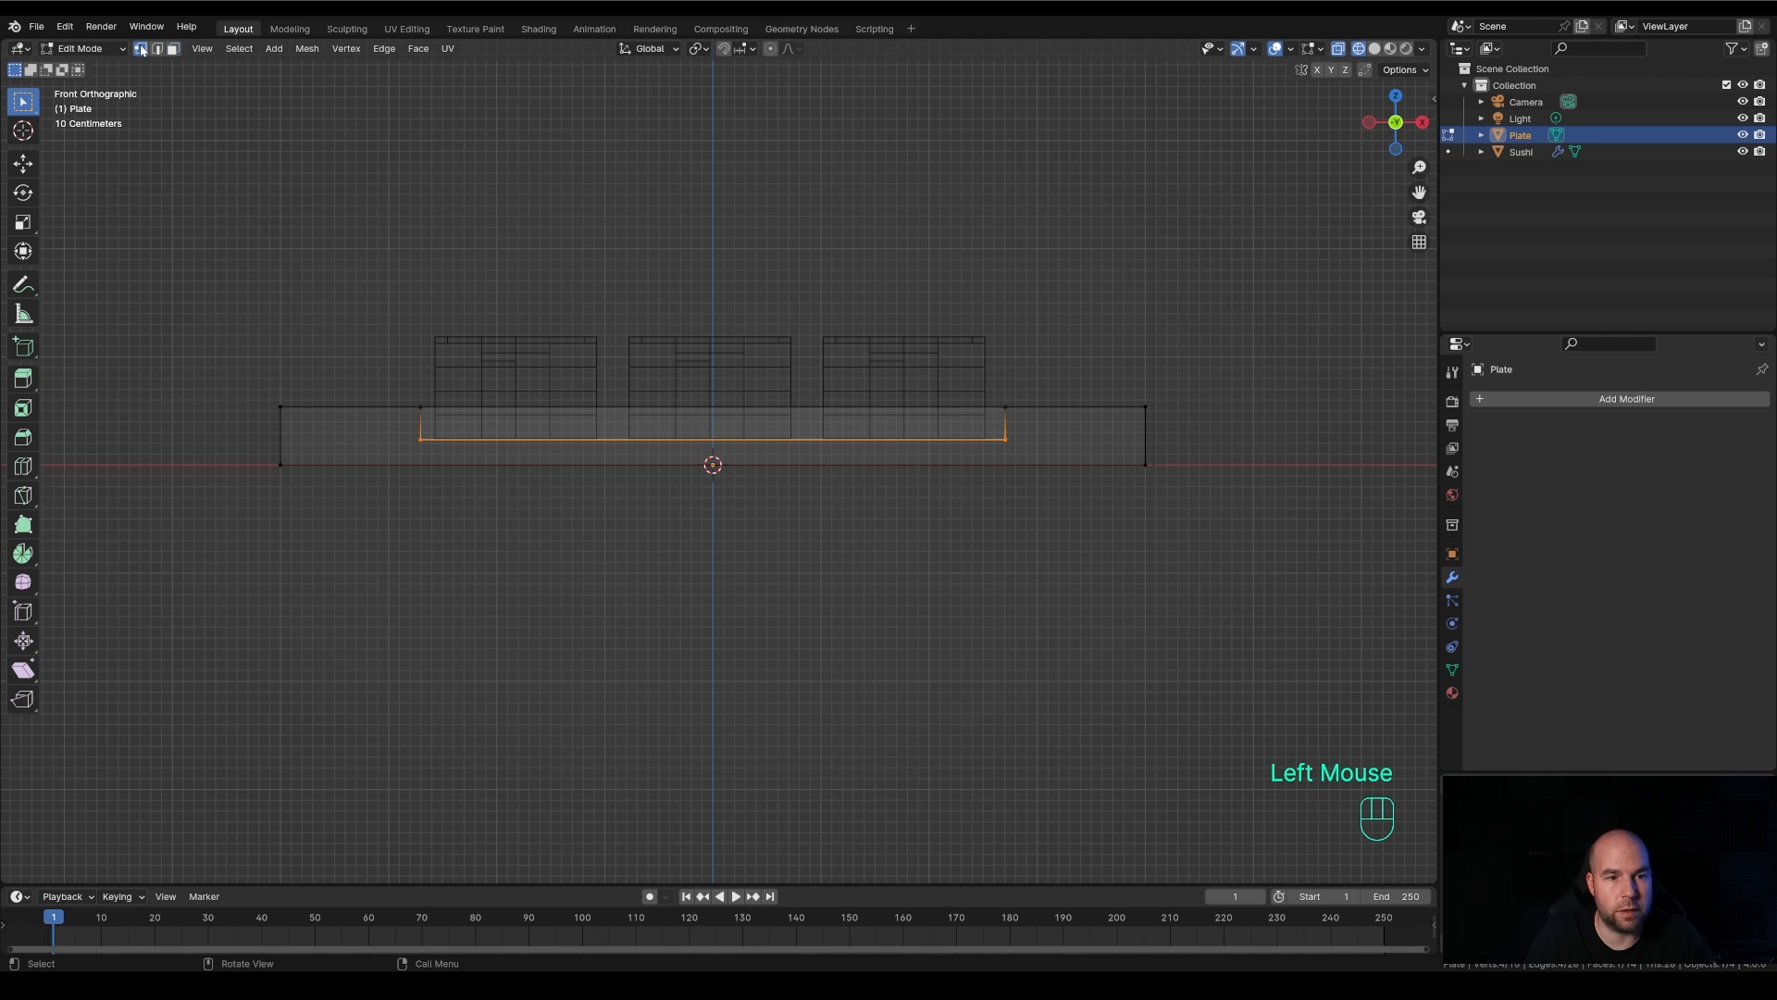
drag(185, 271, 1301, 418)
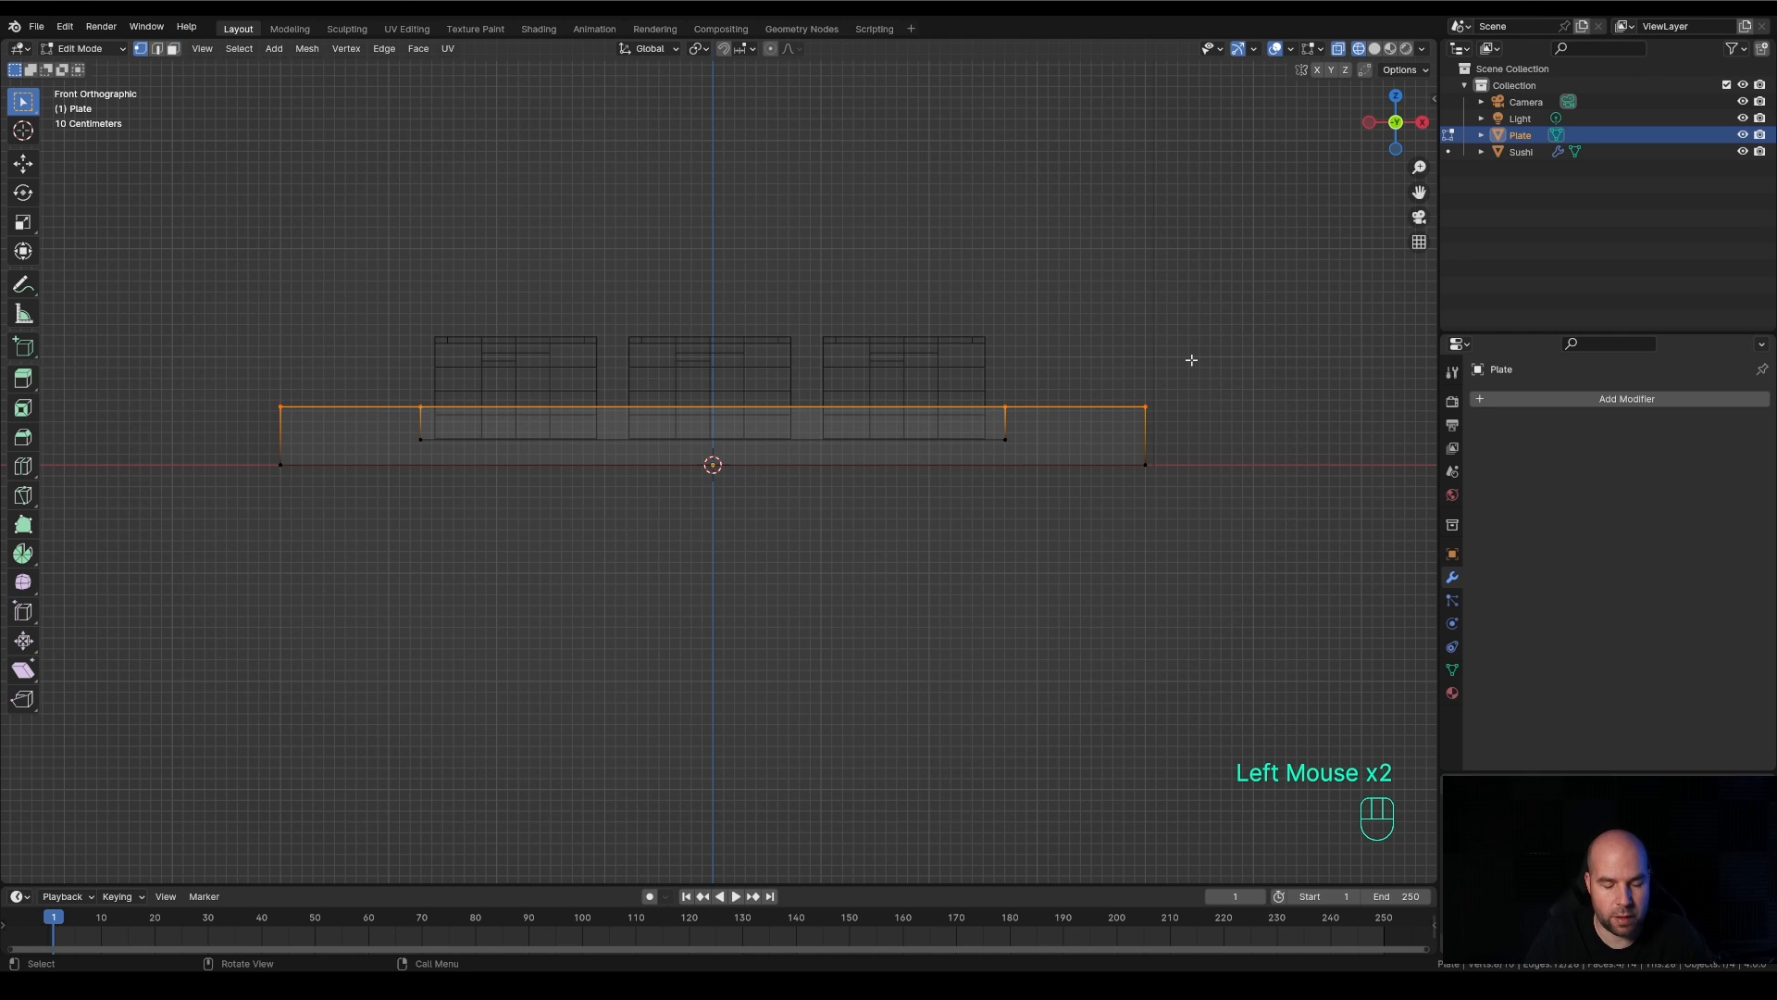
key(g)
key(z)
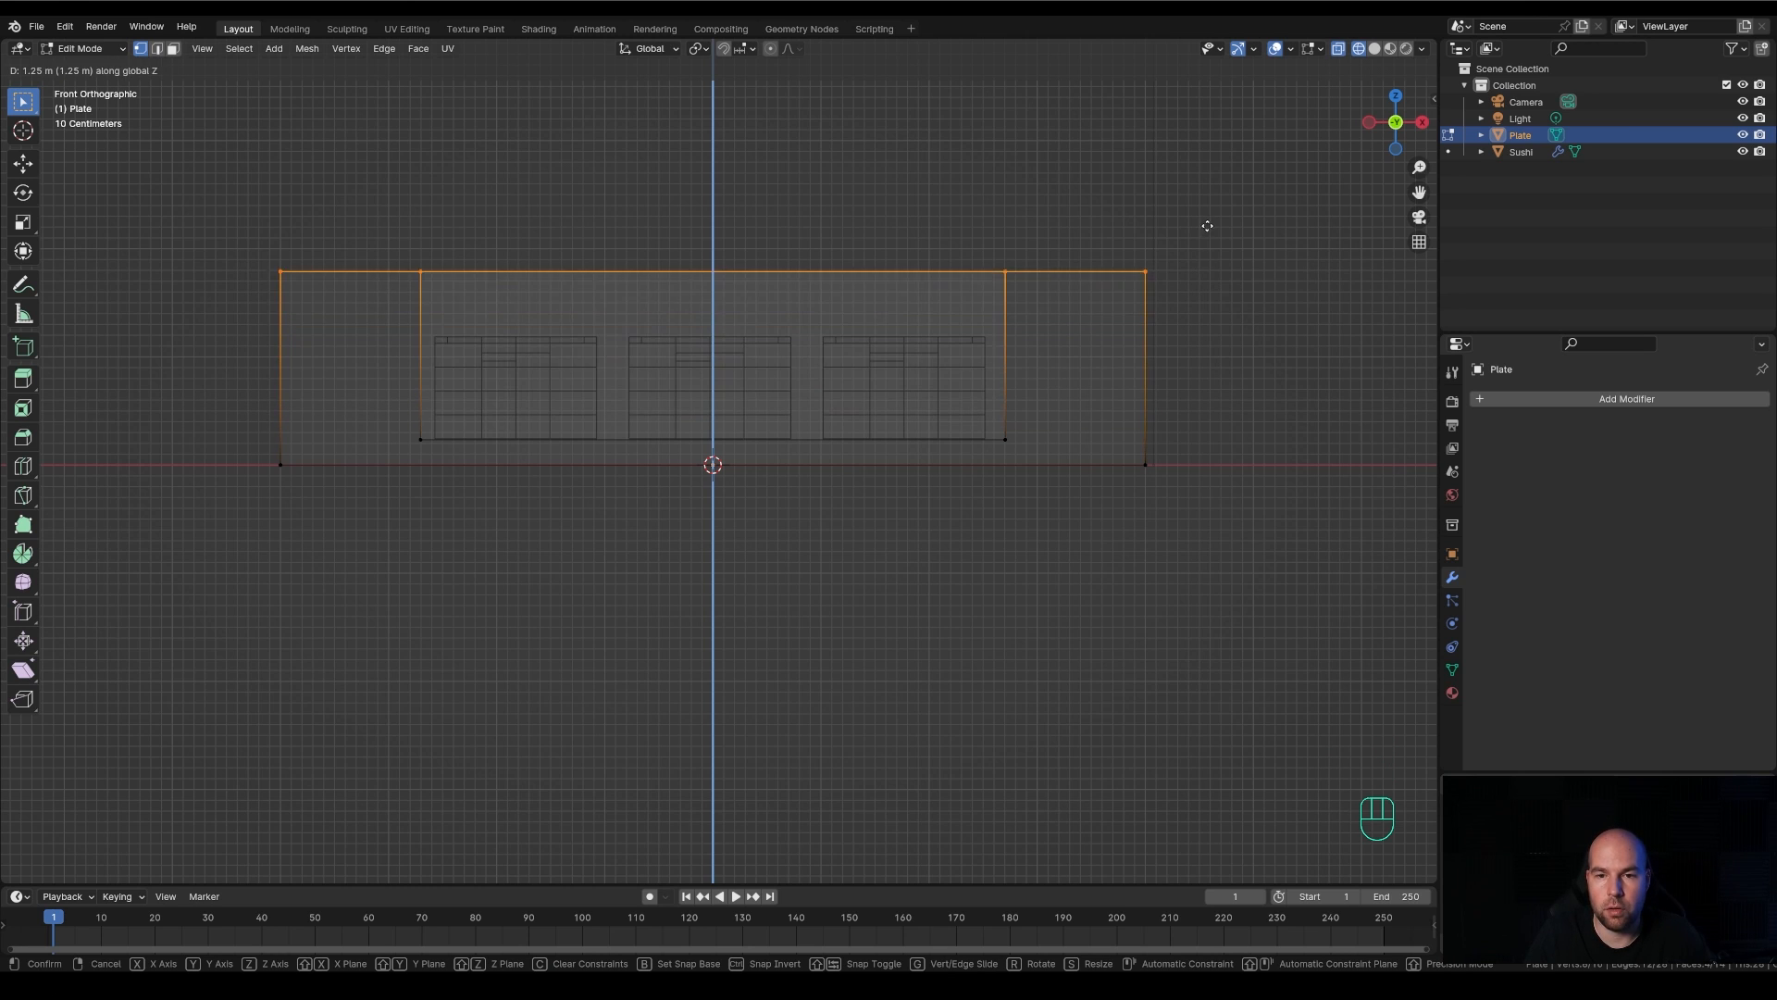
click(1204, 371)
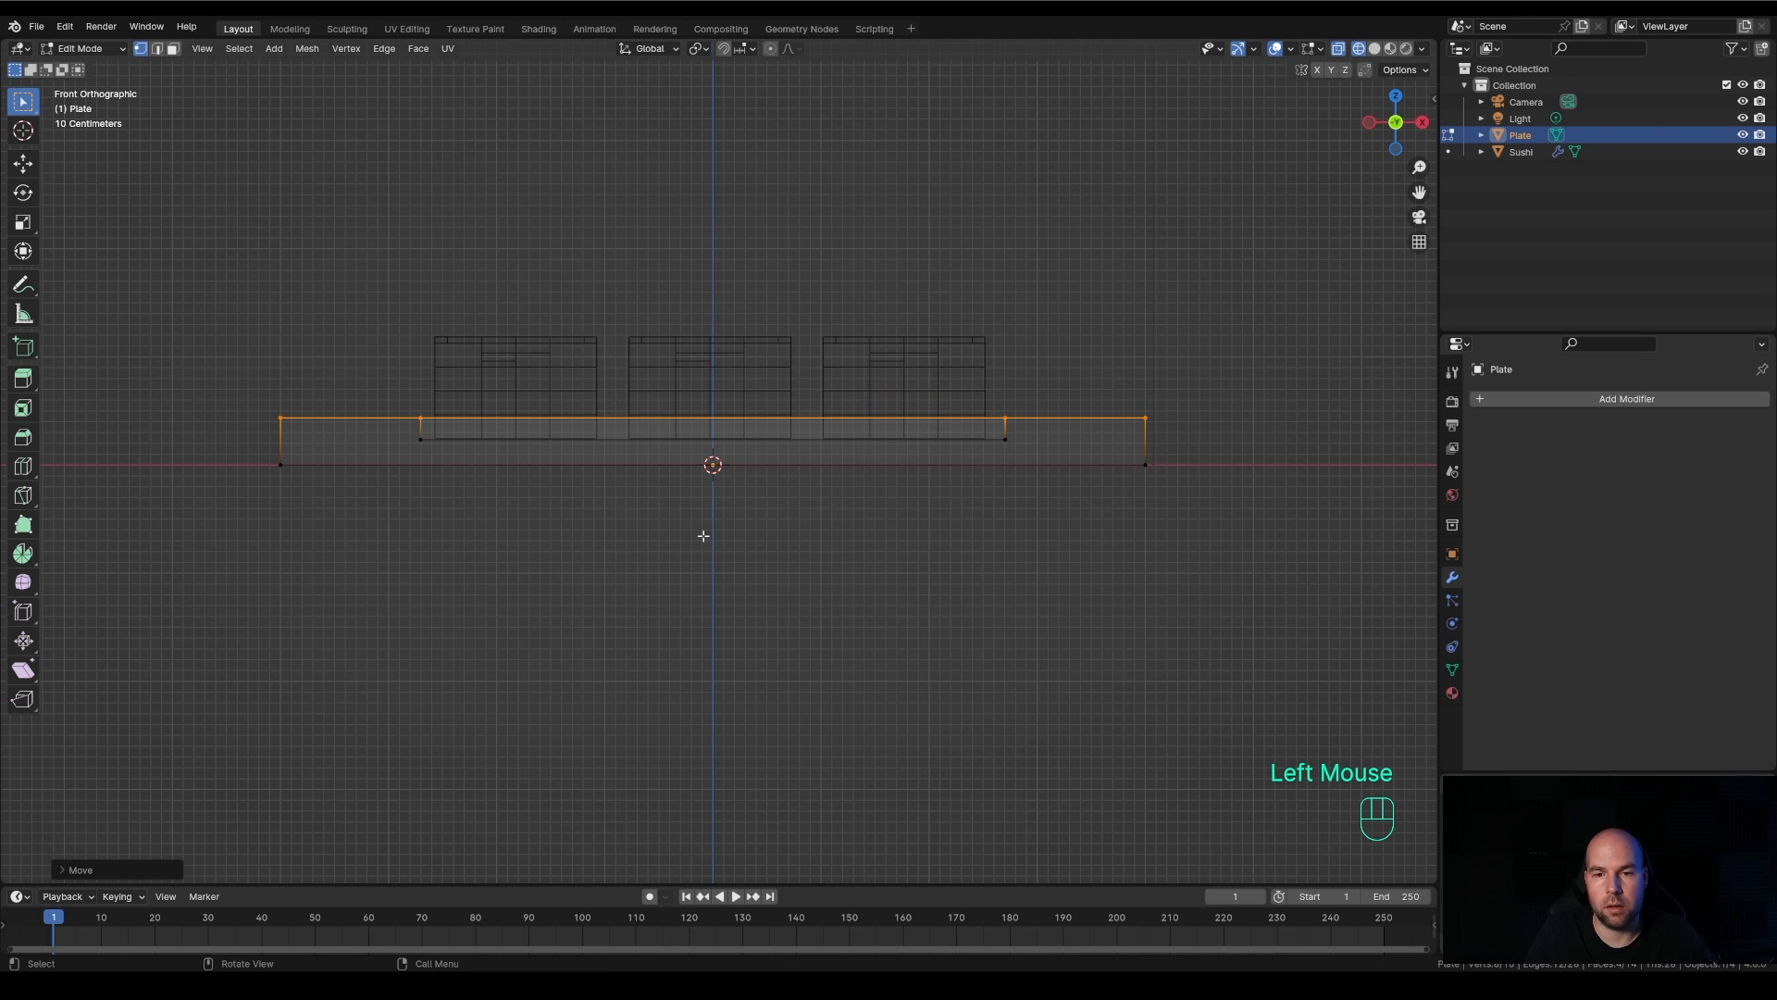
key(Tab)
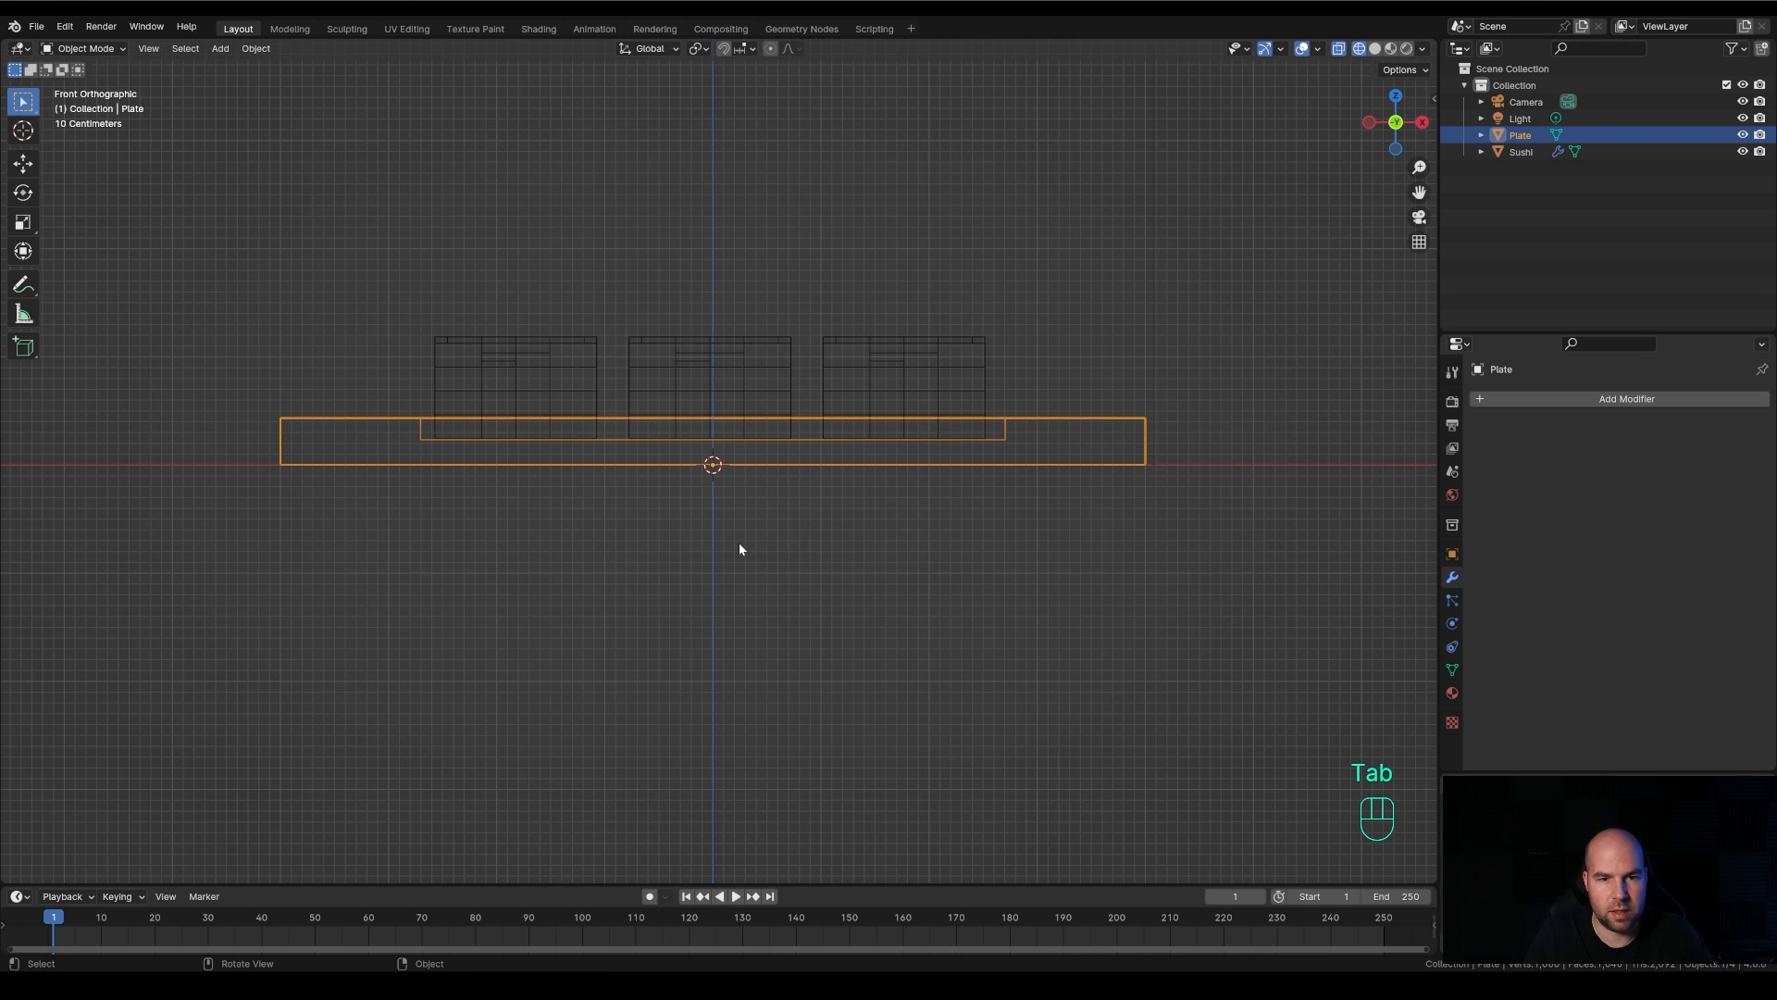
View the scene in perspective, compare solid and wireframe shading, and set the viewport to Material Preview
middle_drag(1148, 380, 1043, 444)
scroll(1046, 440, down, 3)
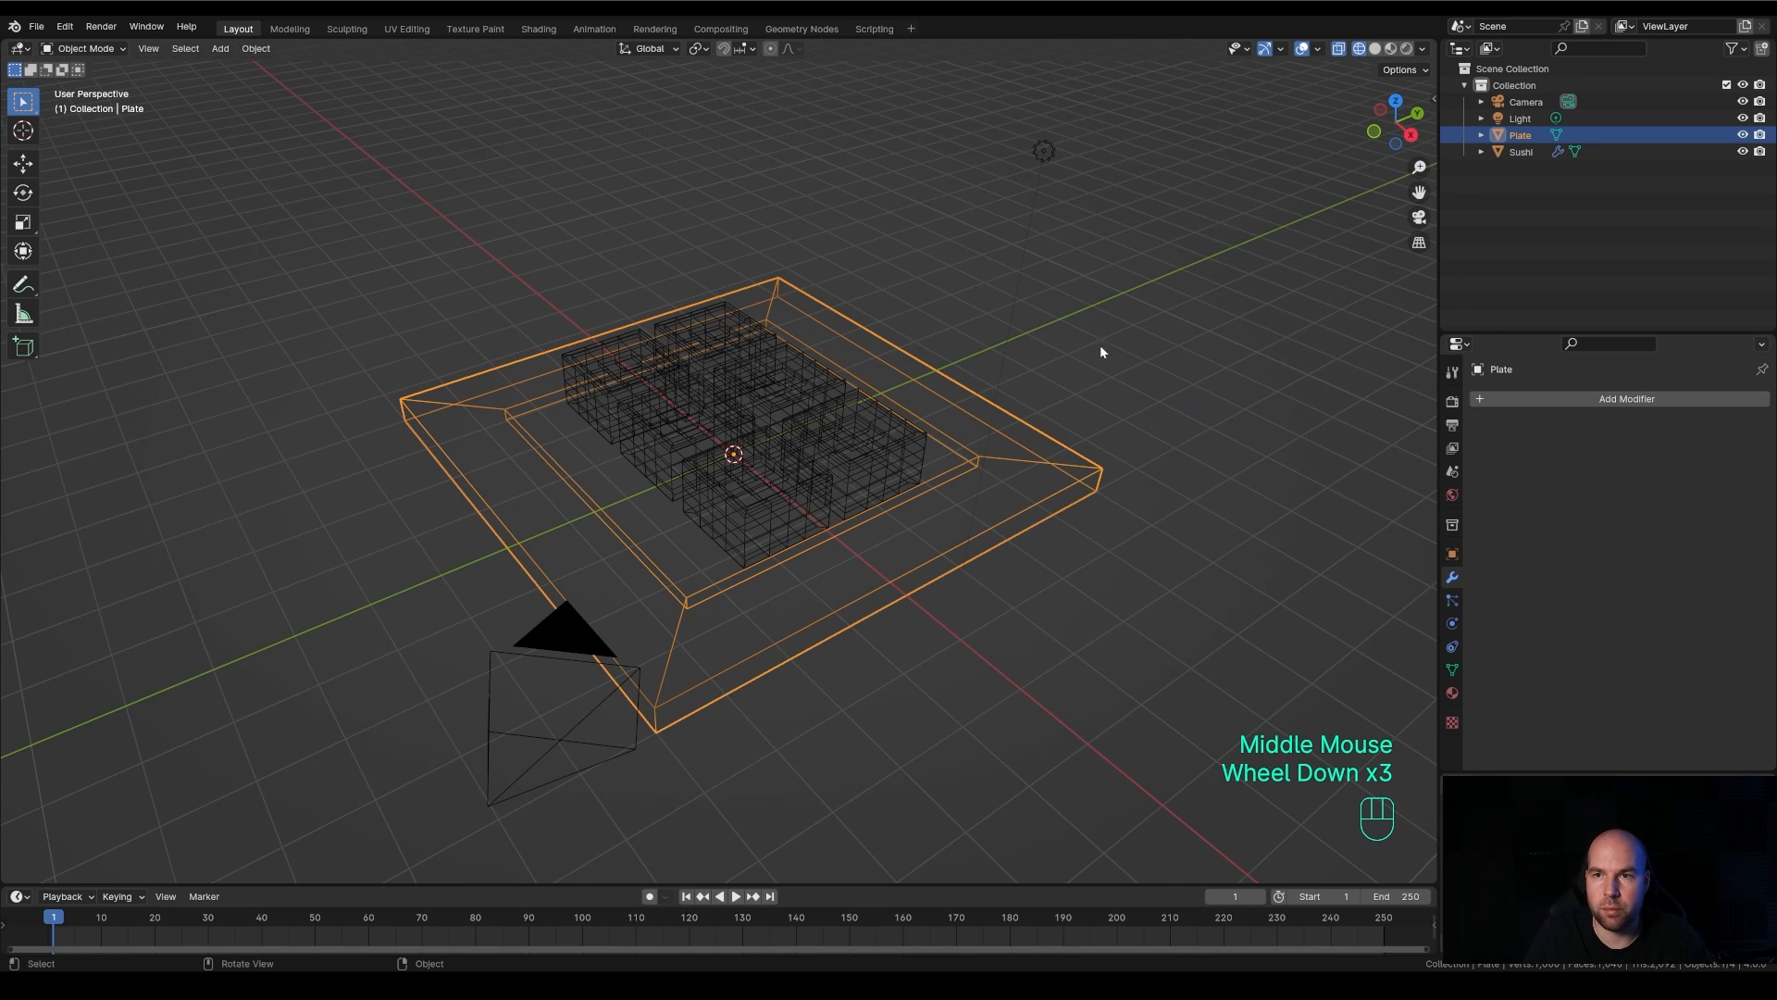
click(1374, 48)
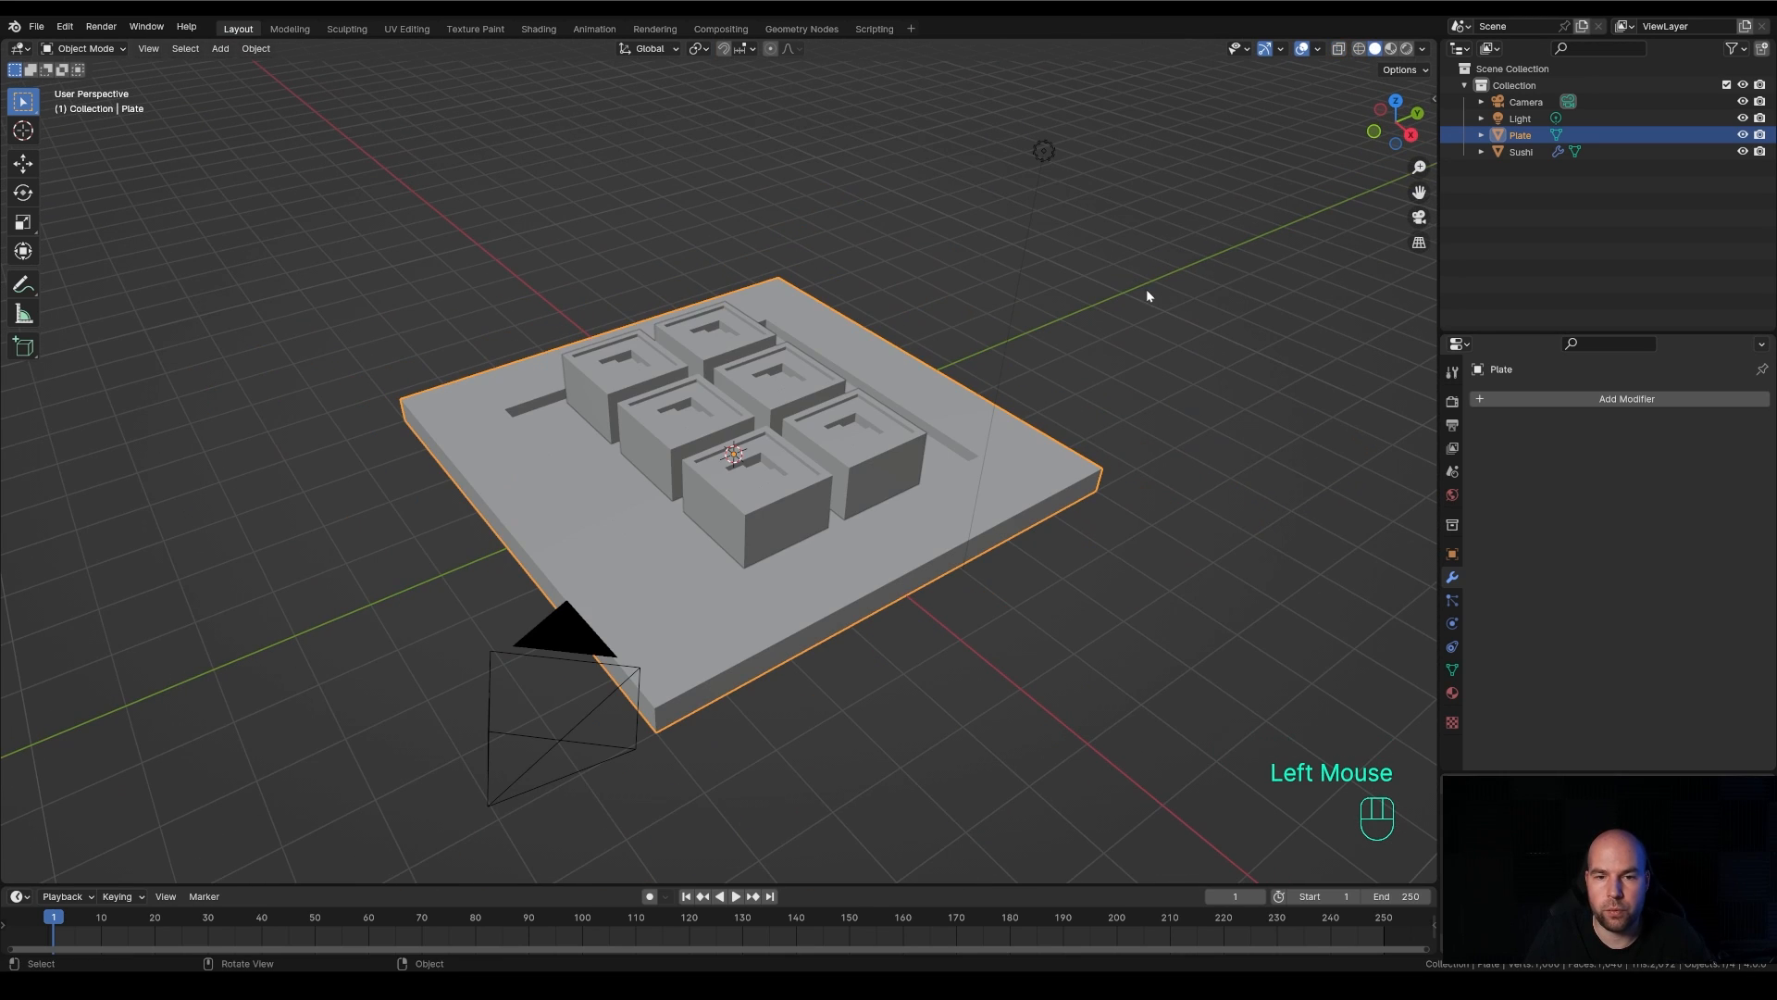
key(z)
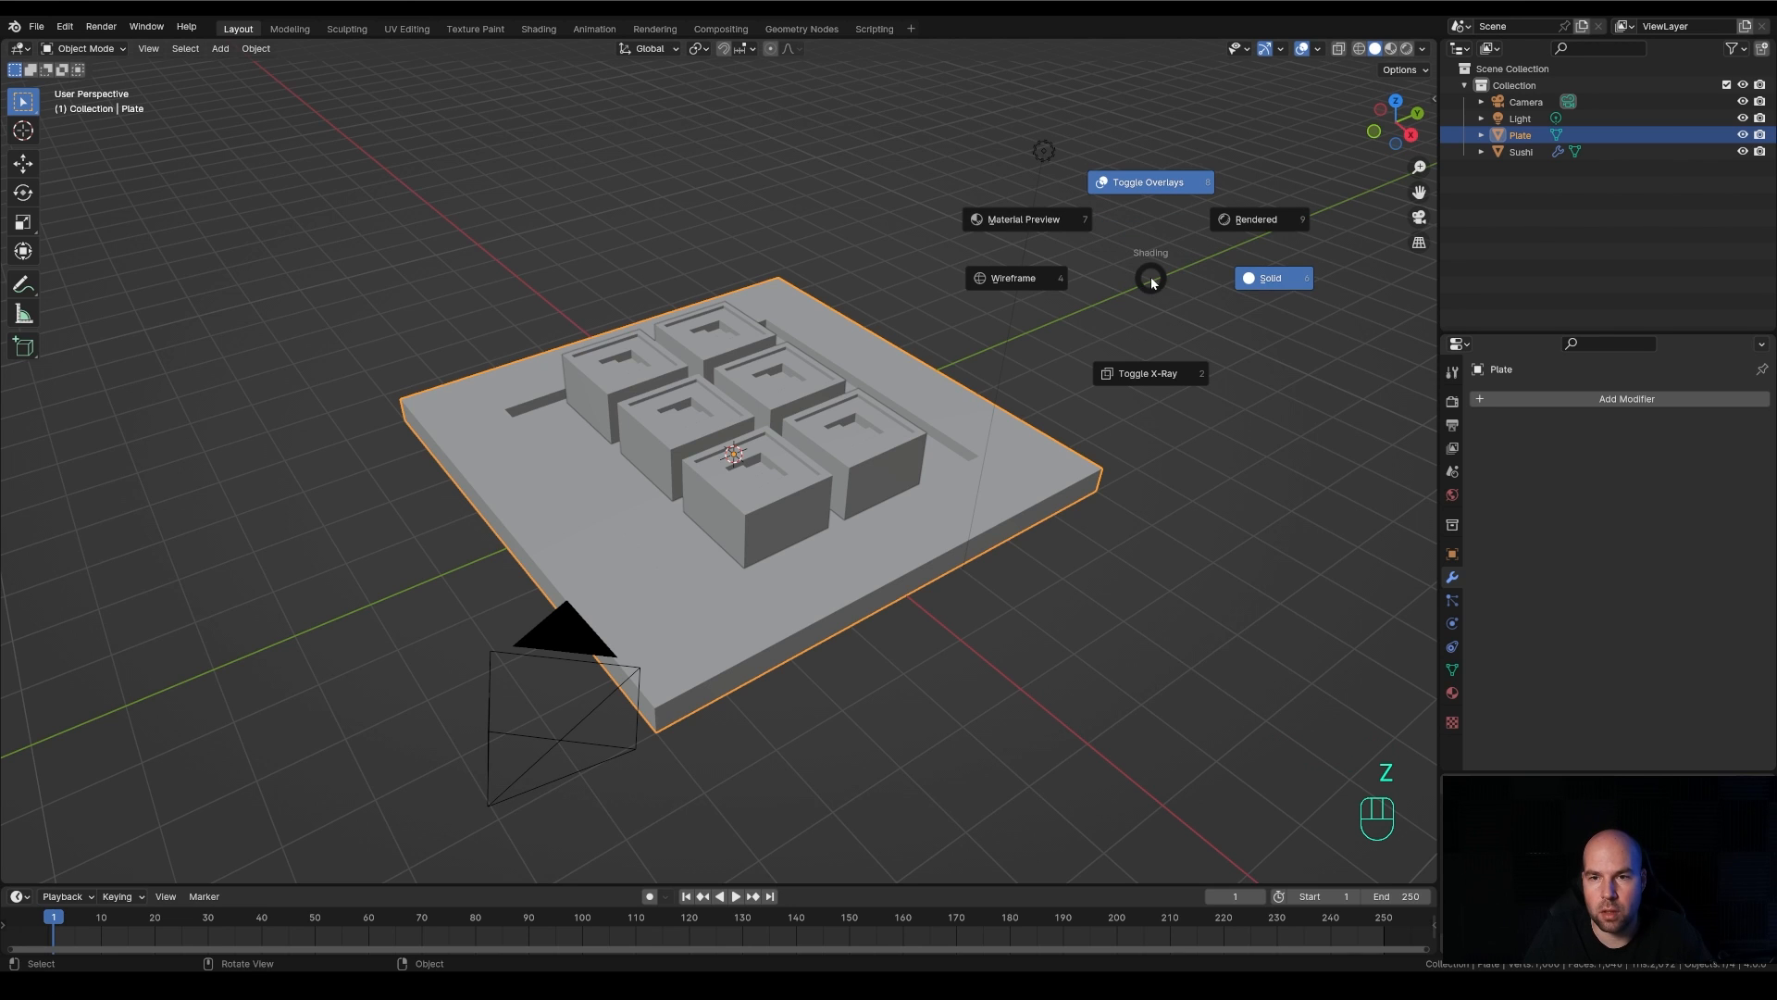
click(1279, 274)
click(1359, 48)
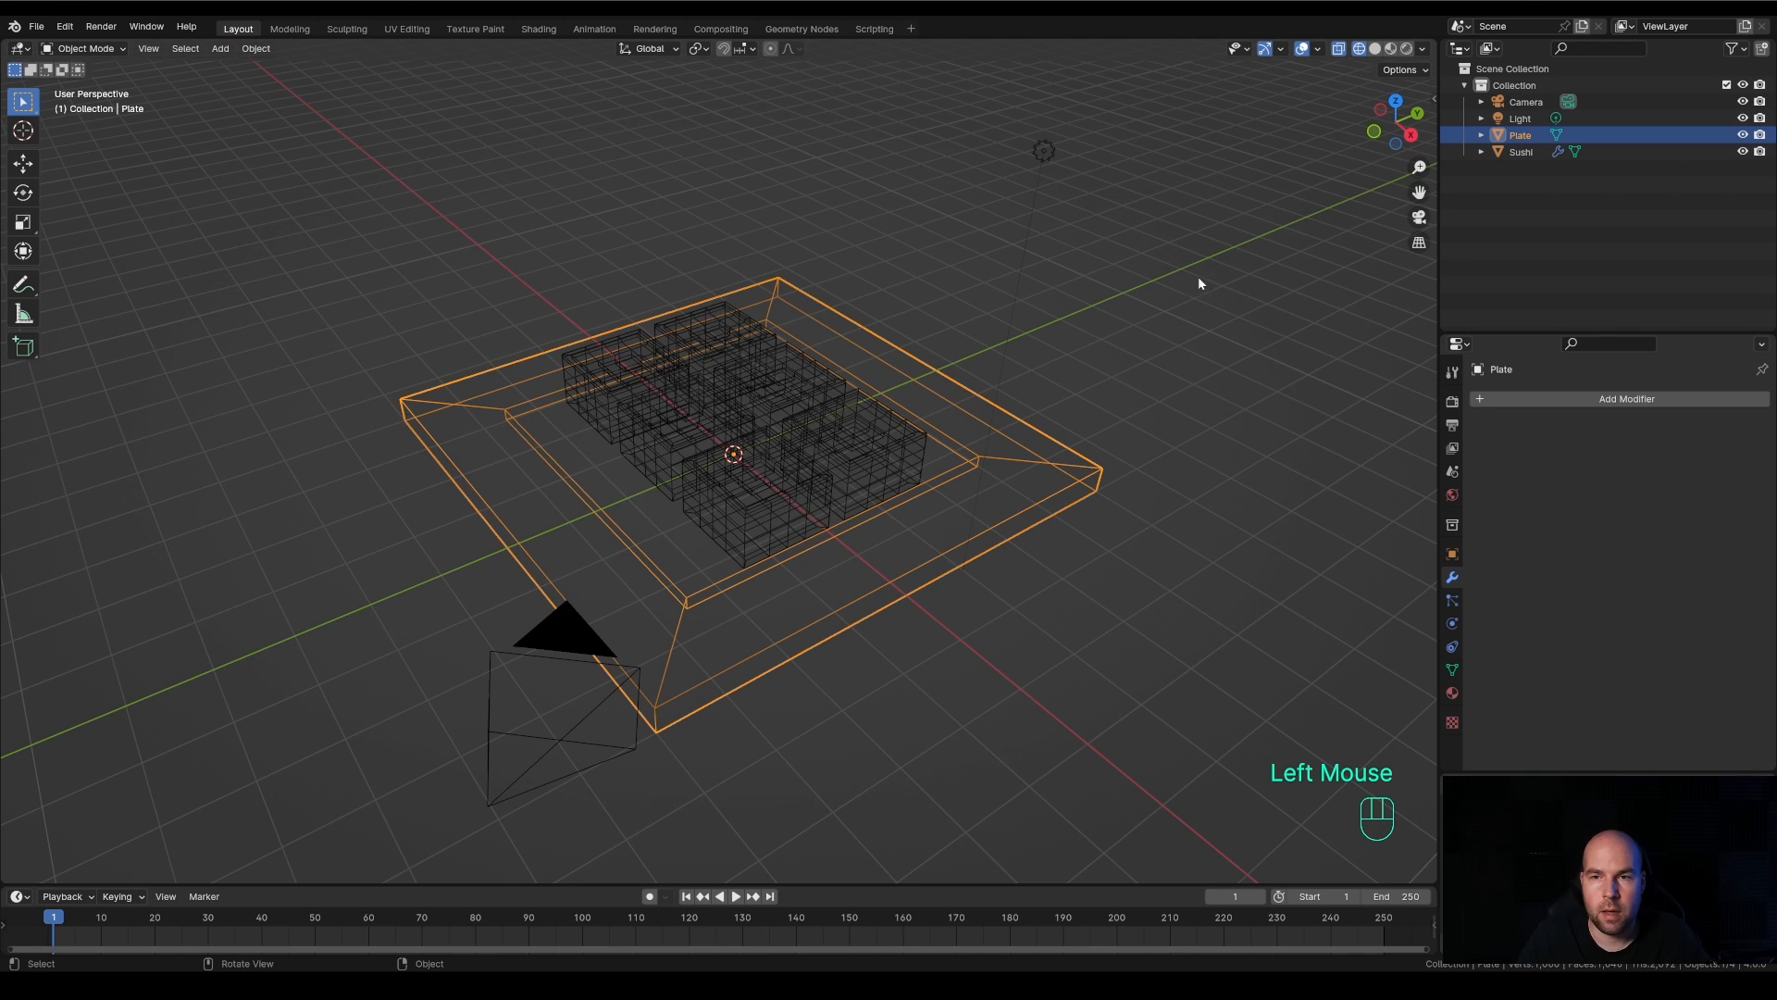
click(1390, 49)
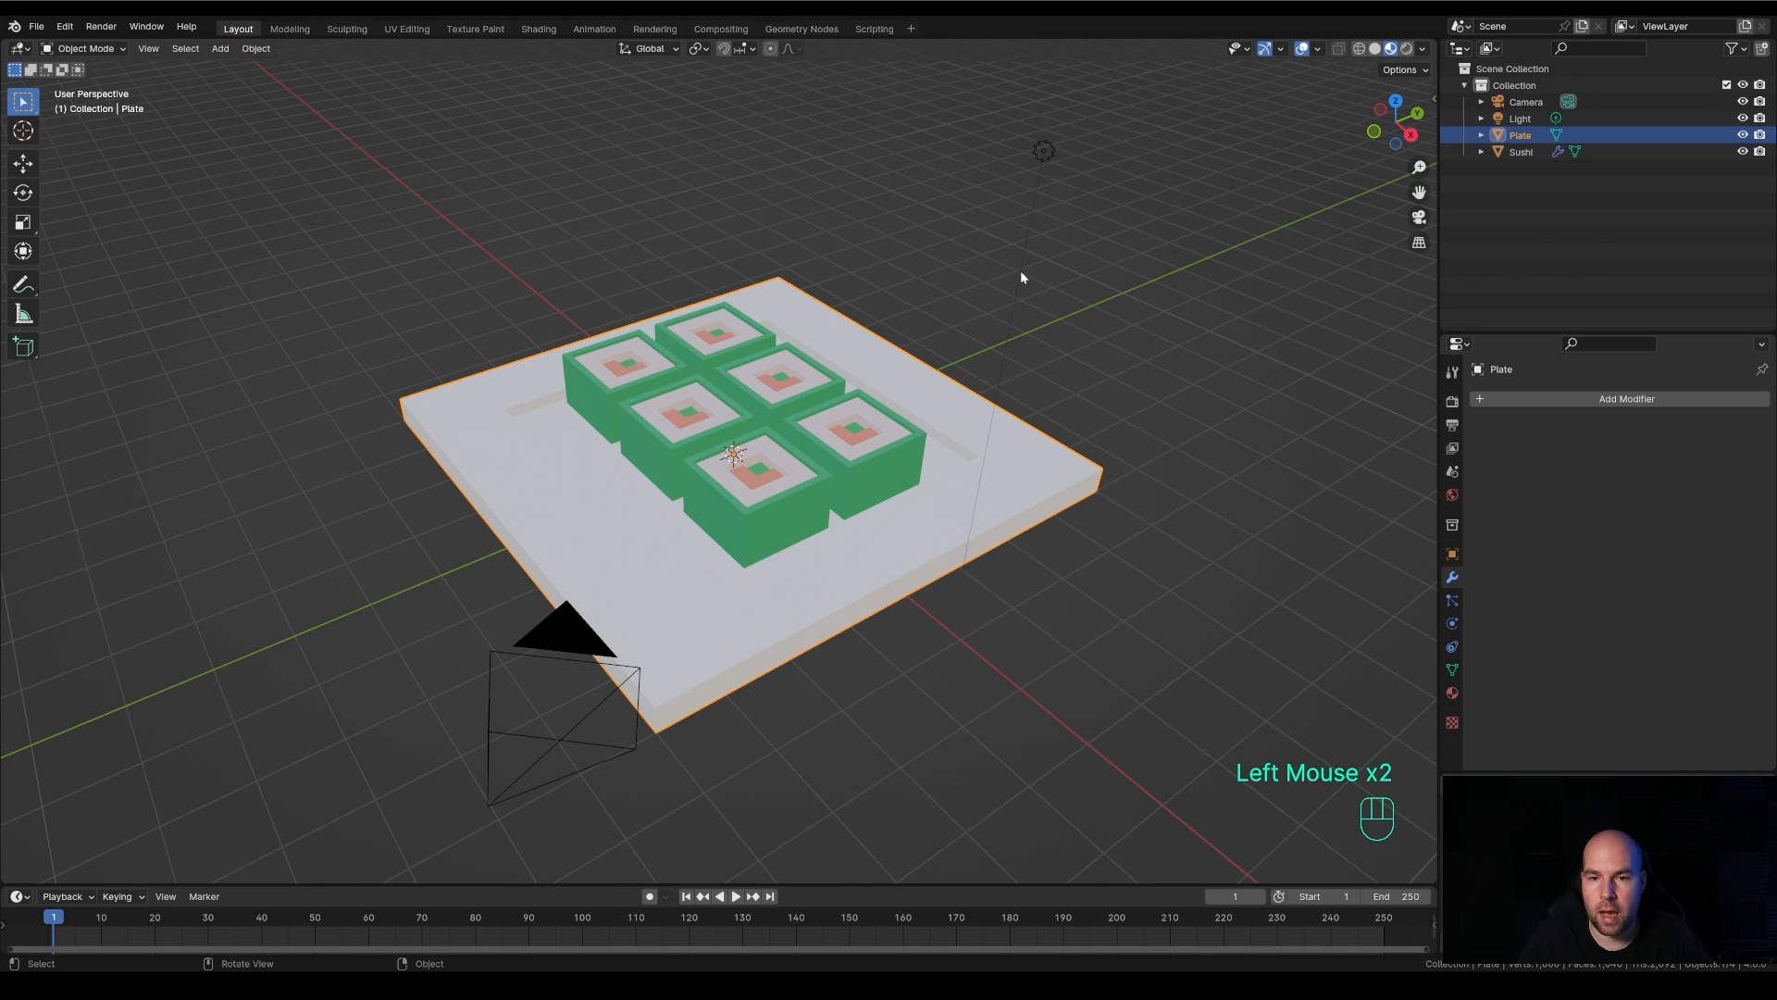
Add a new material to the Plate and darken its base color to near black
click(1026, 495)
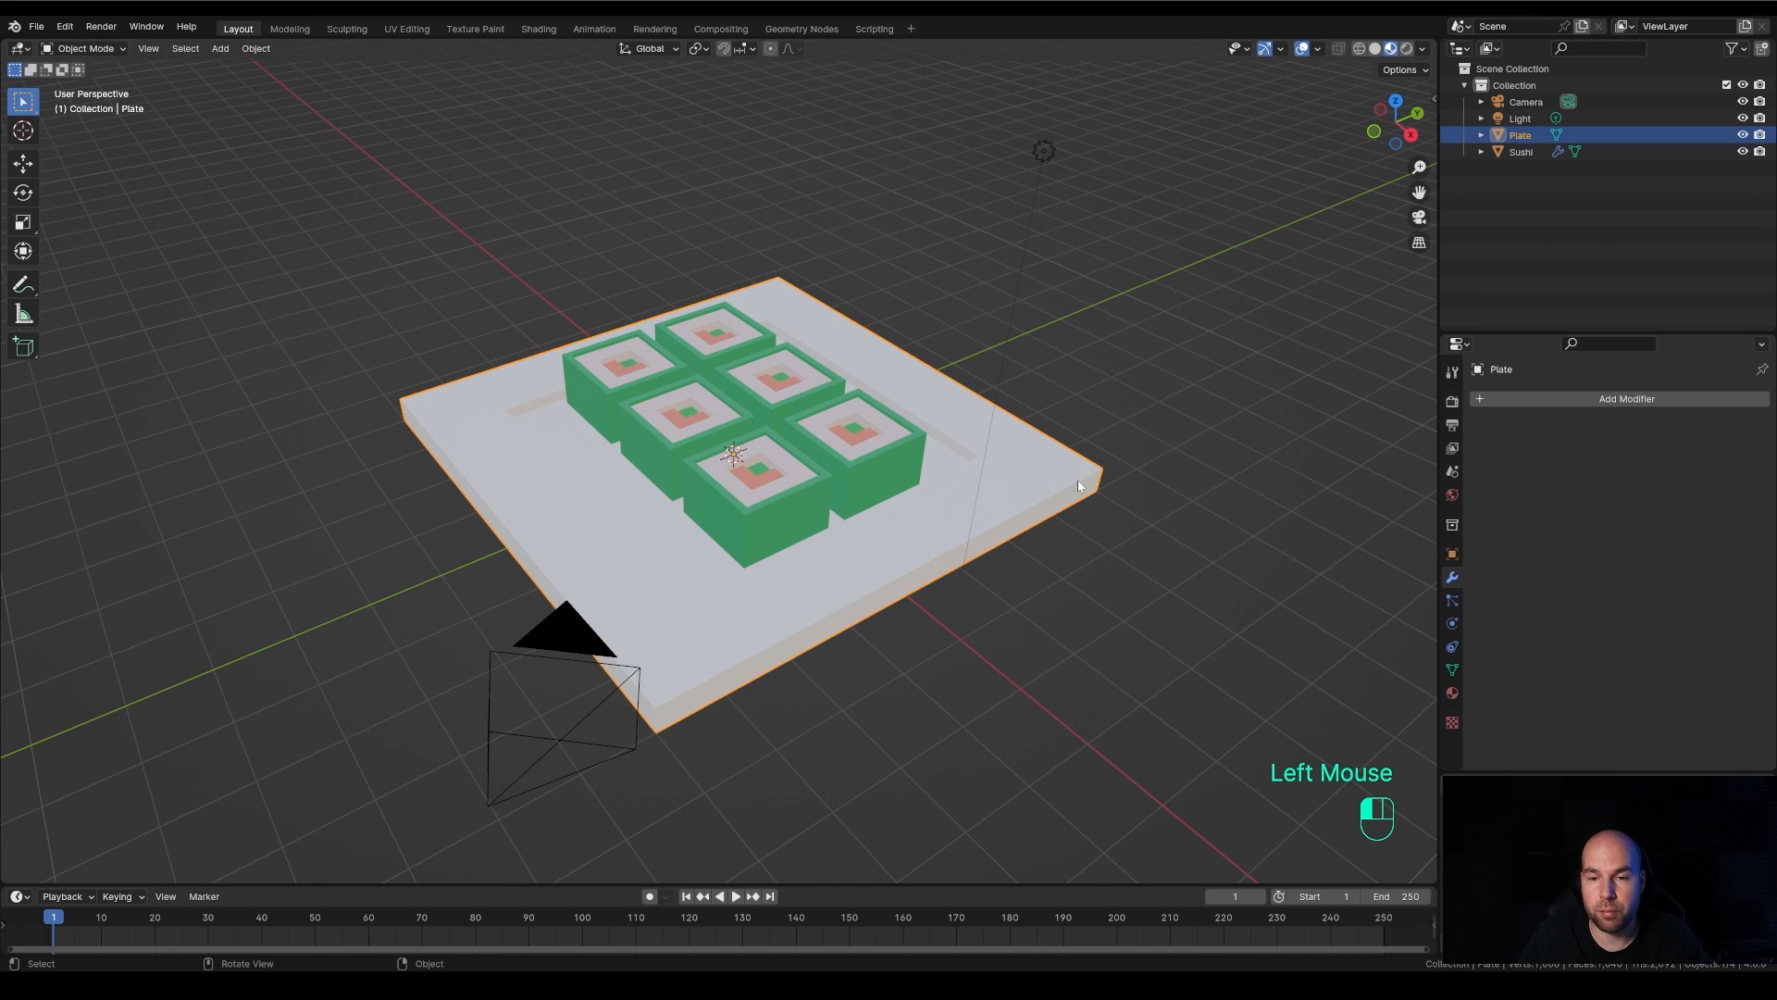
click(1453, 692)
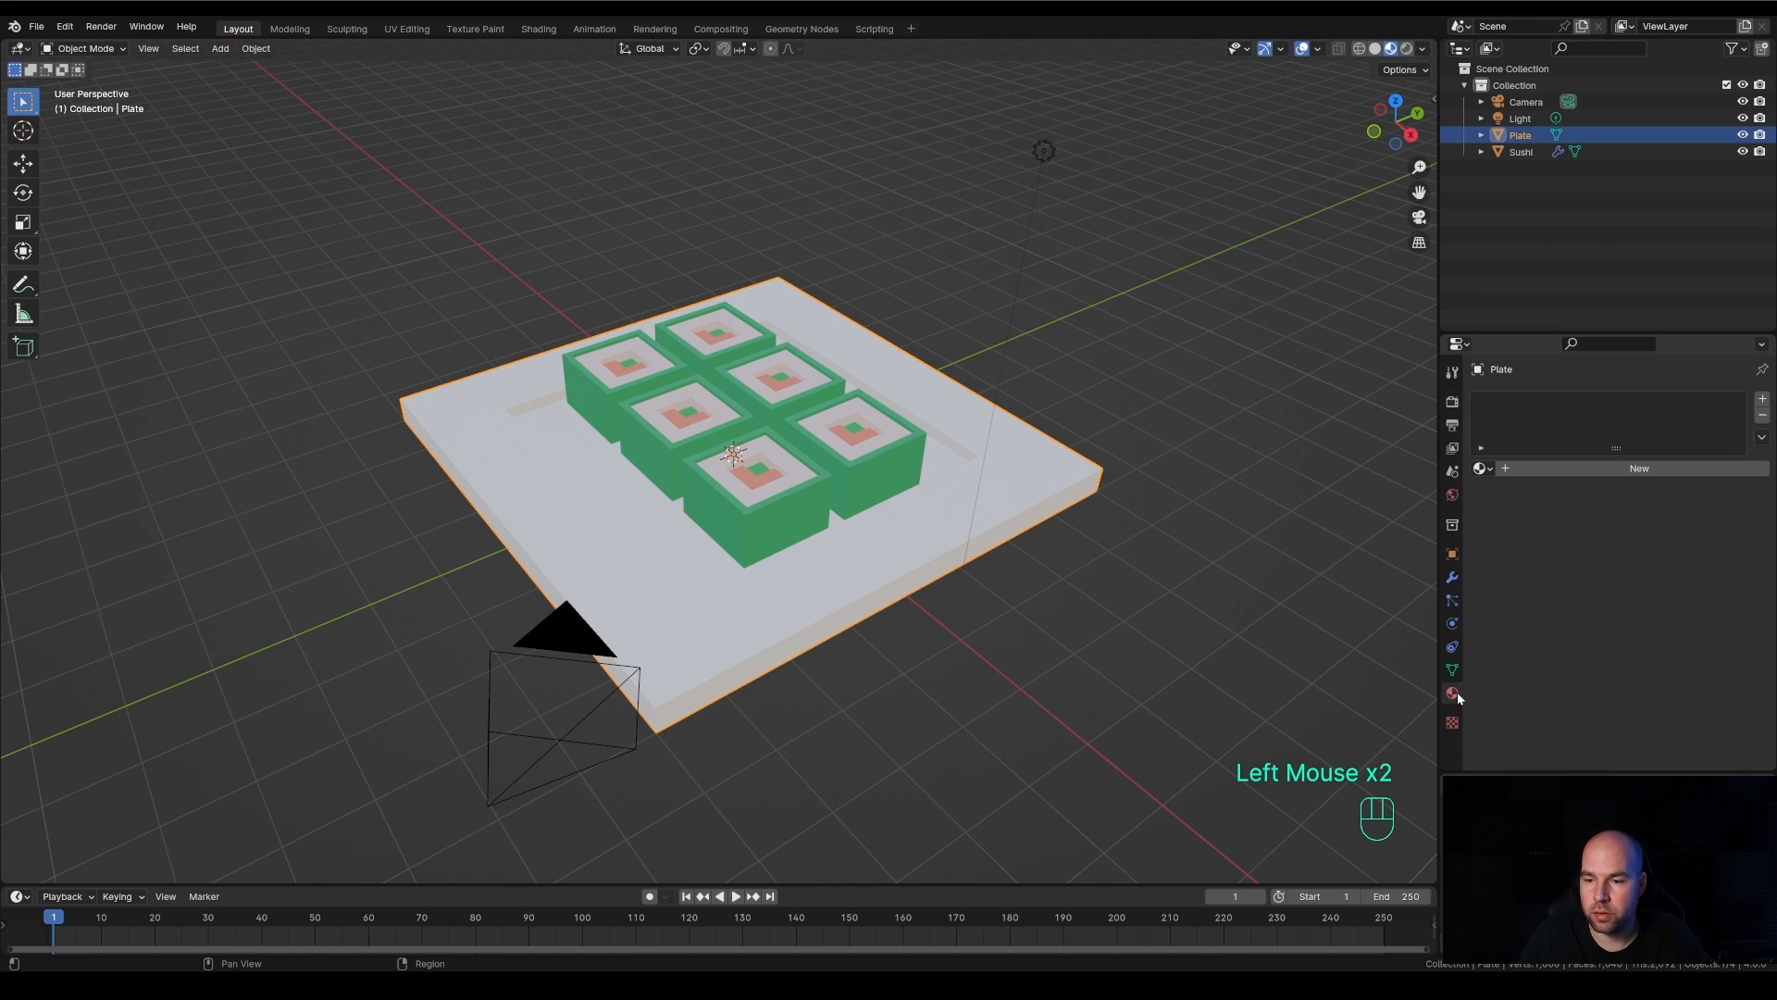
click(1657, 471)
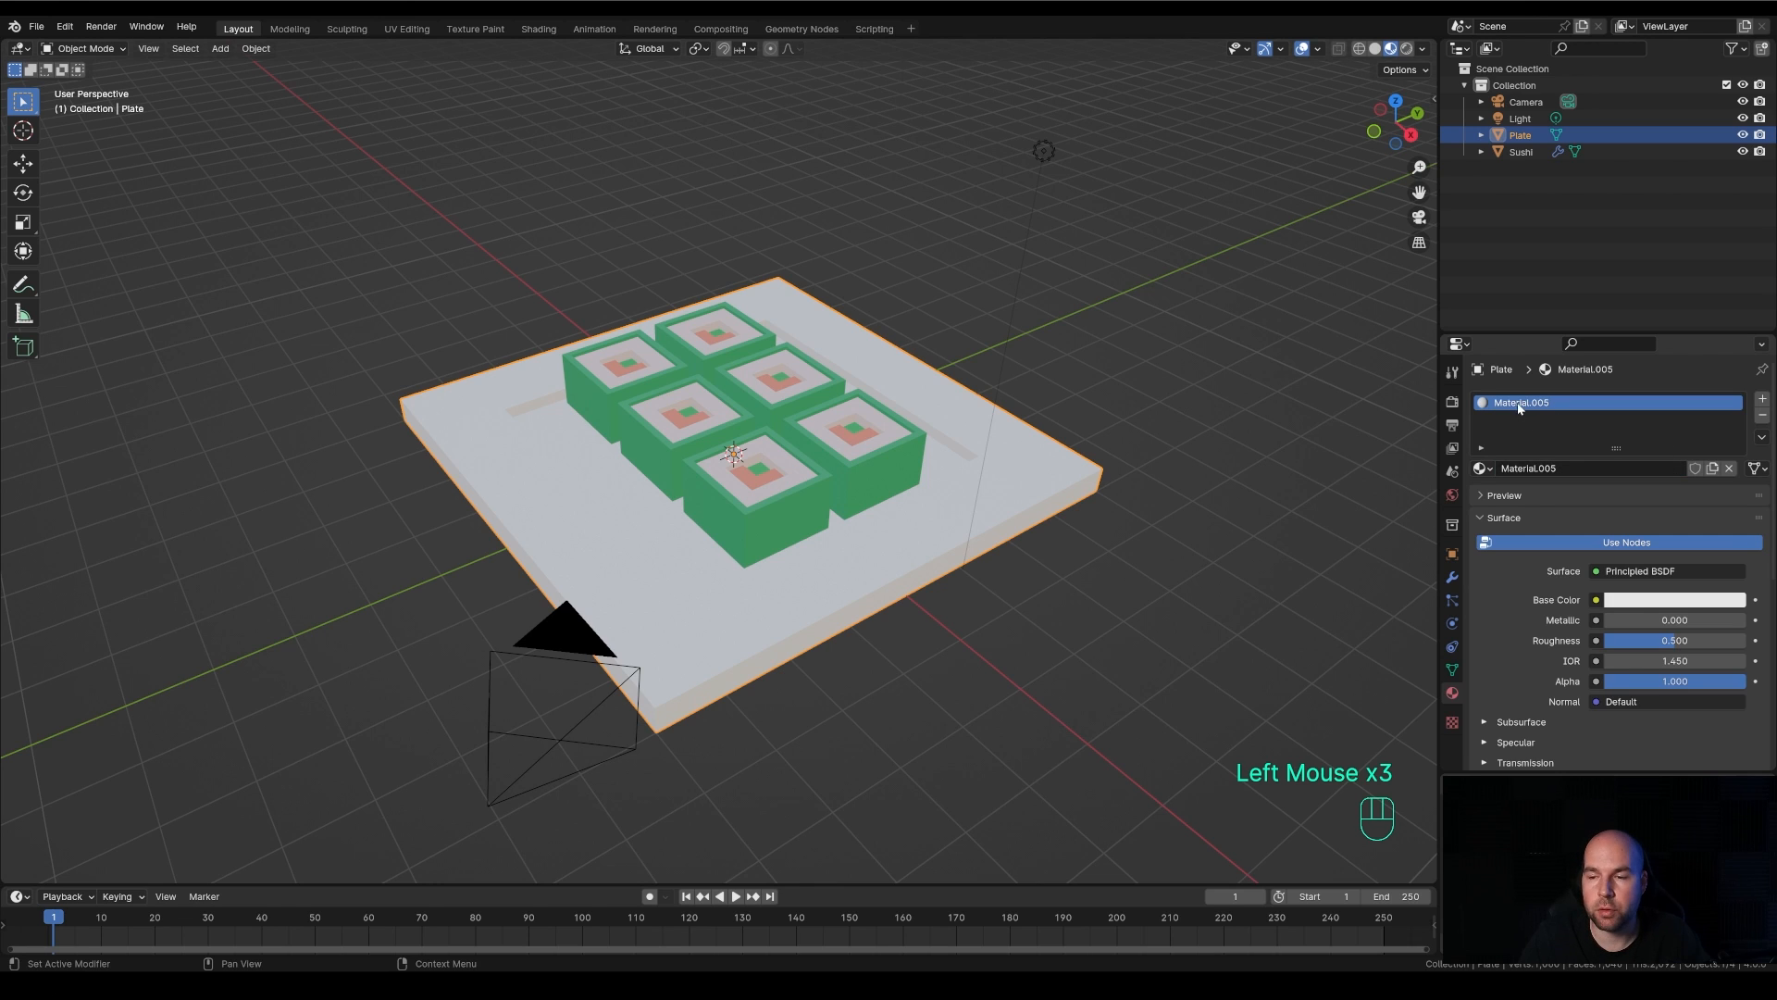
click(1660, 601)
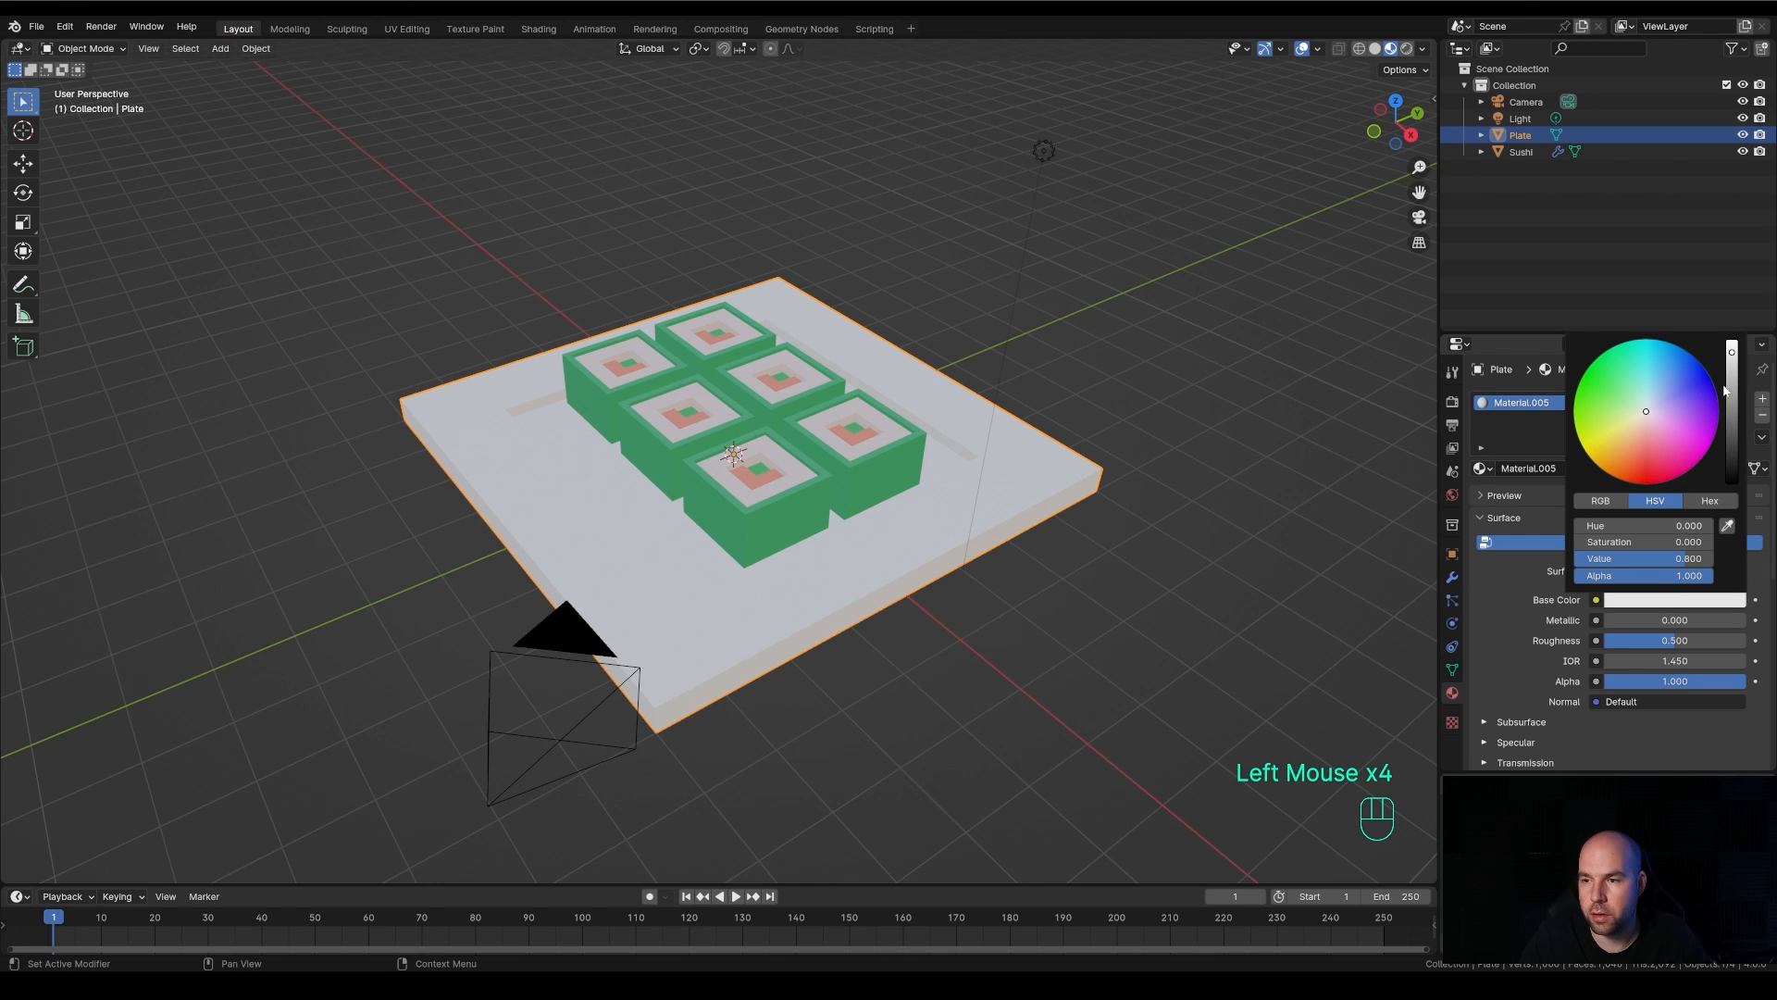
drag(1732, 359, 1732, 460)
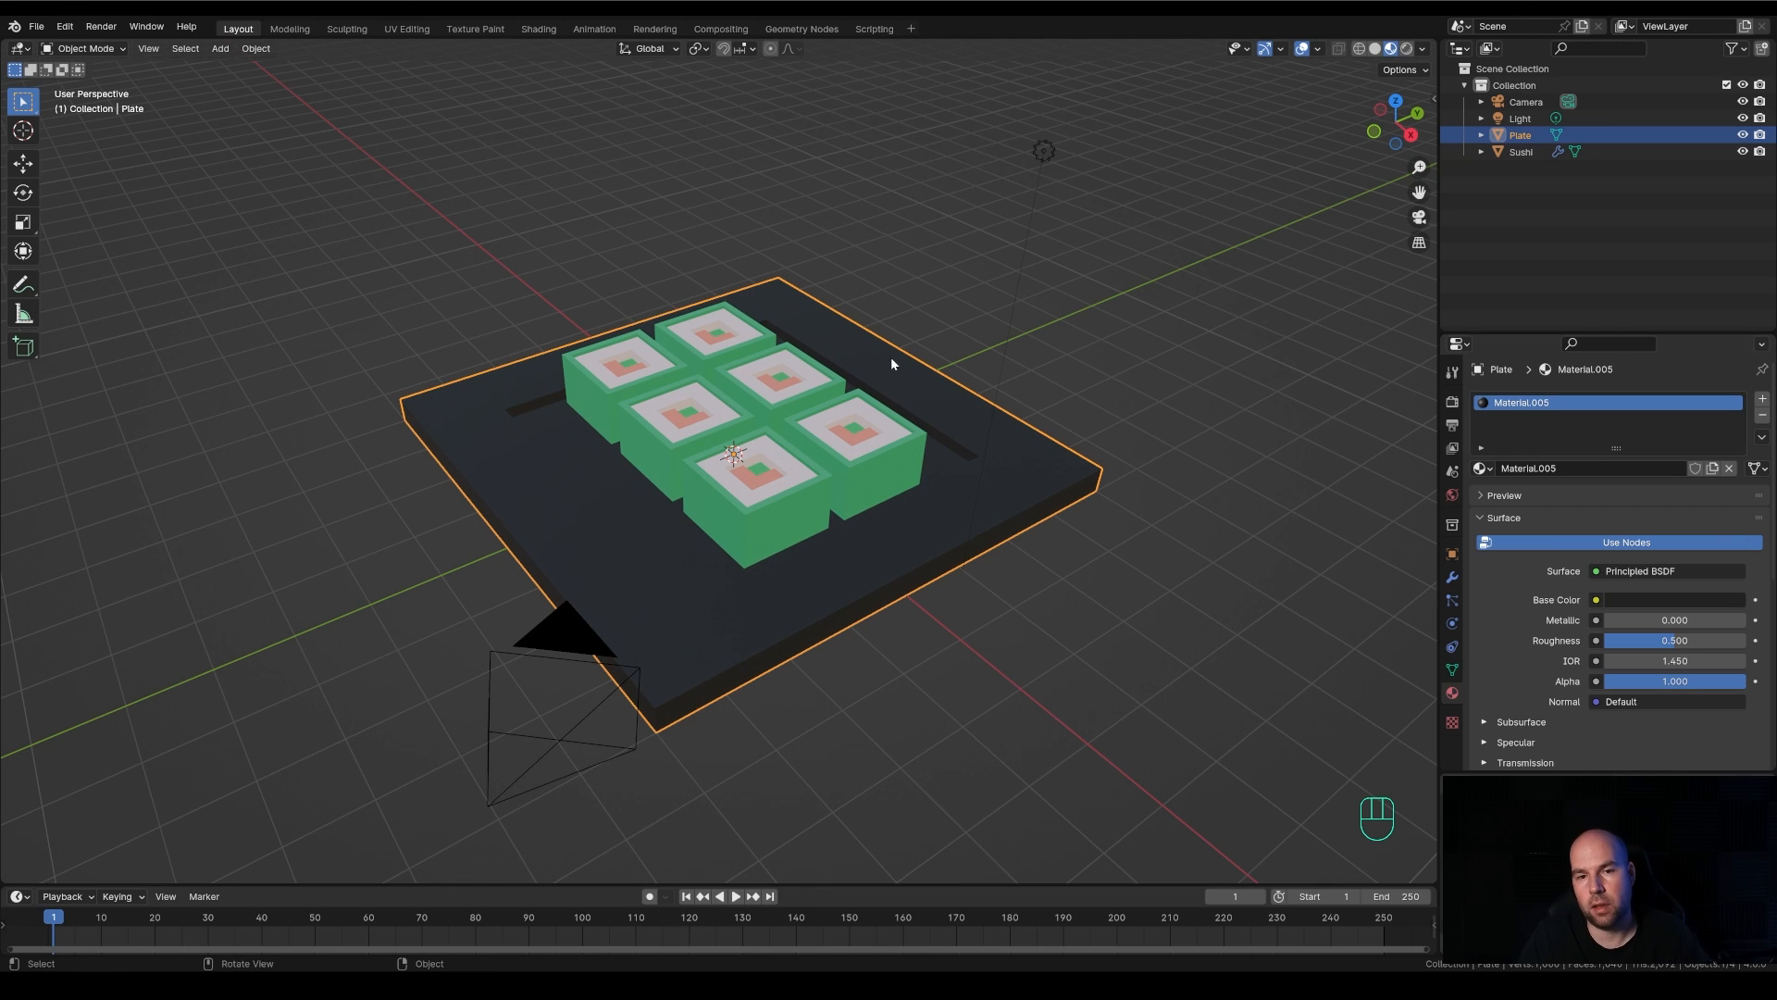
key(ctrl)
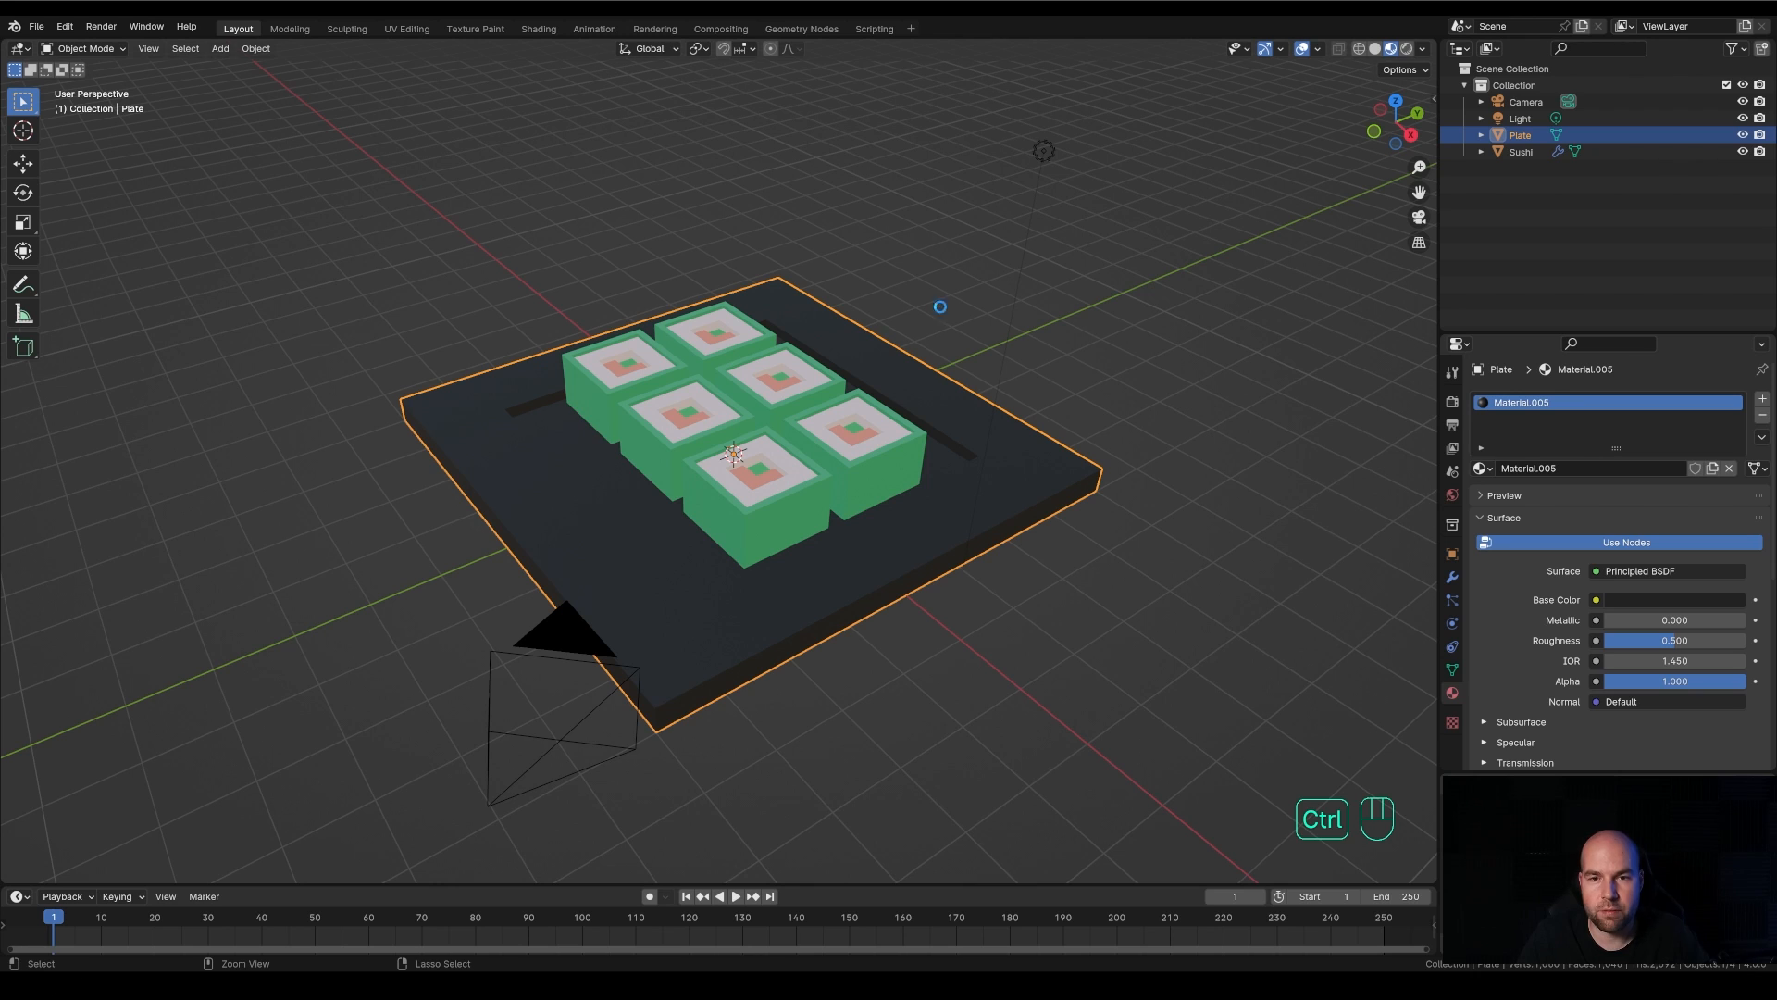
Save the current Blender file
key(ctrl+s)
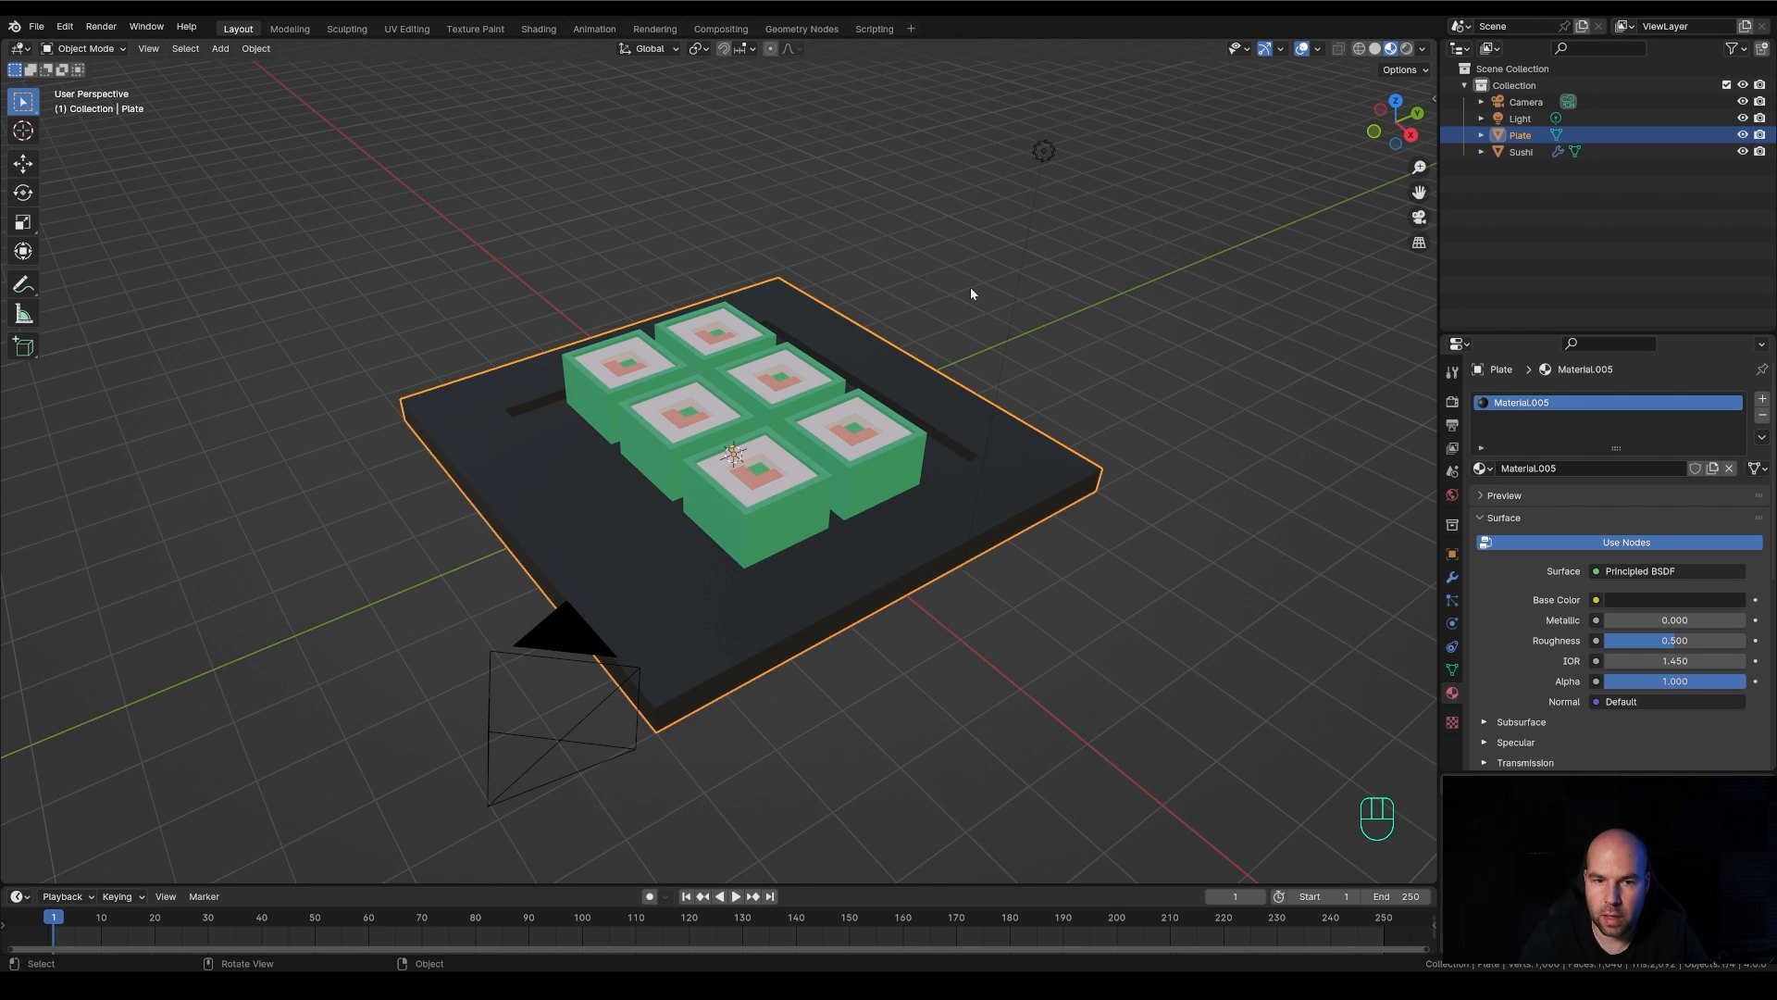
scroll(708, 495, up, 2)
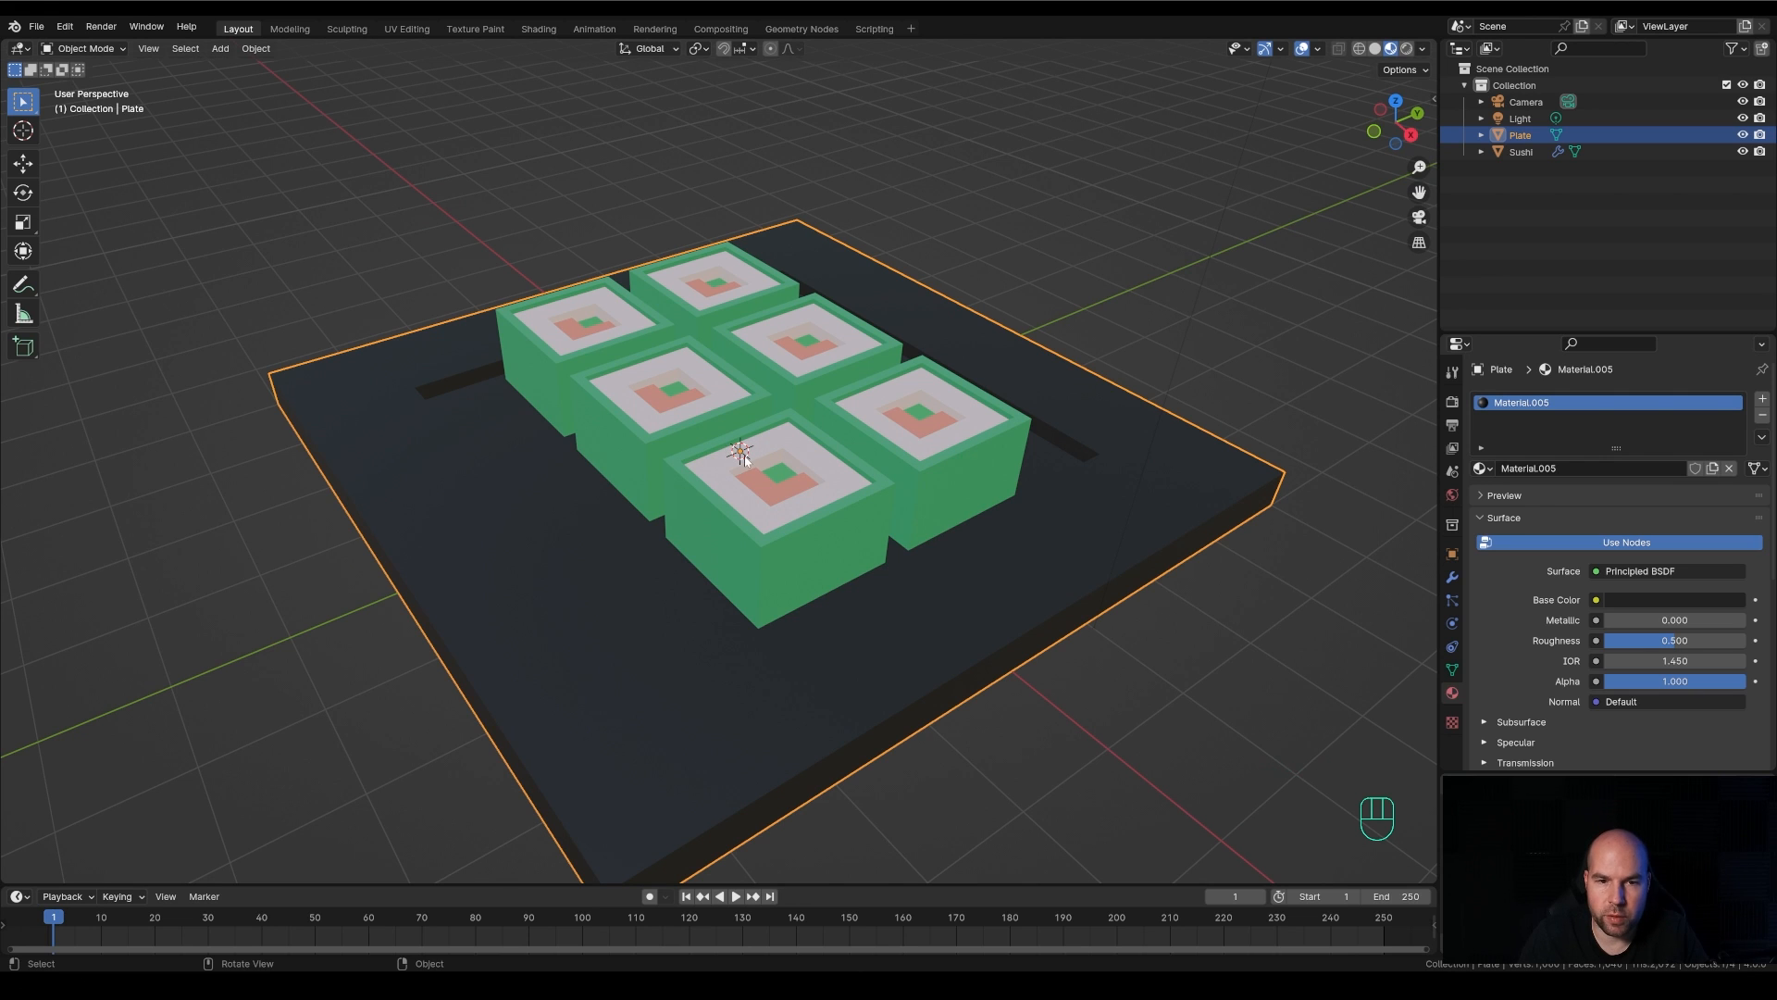
scroll(745, 462, down, 2)
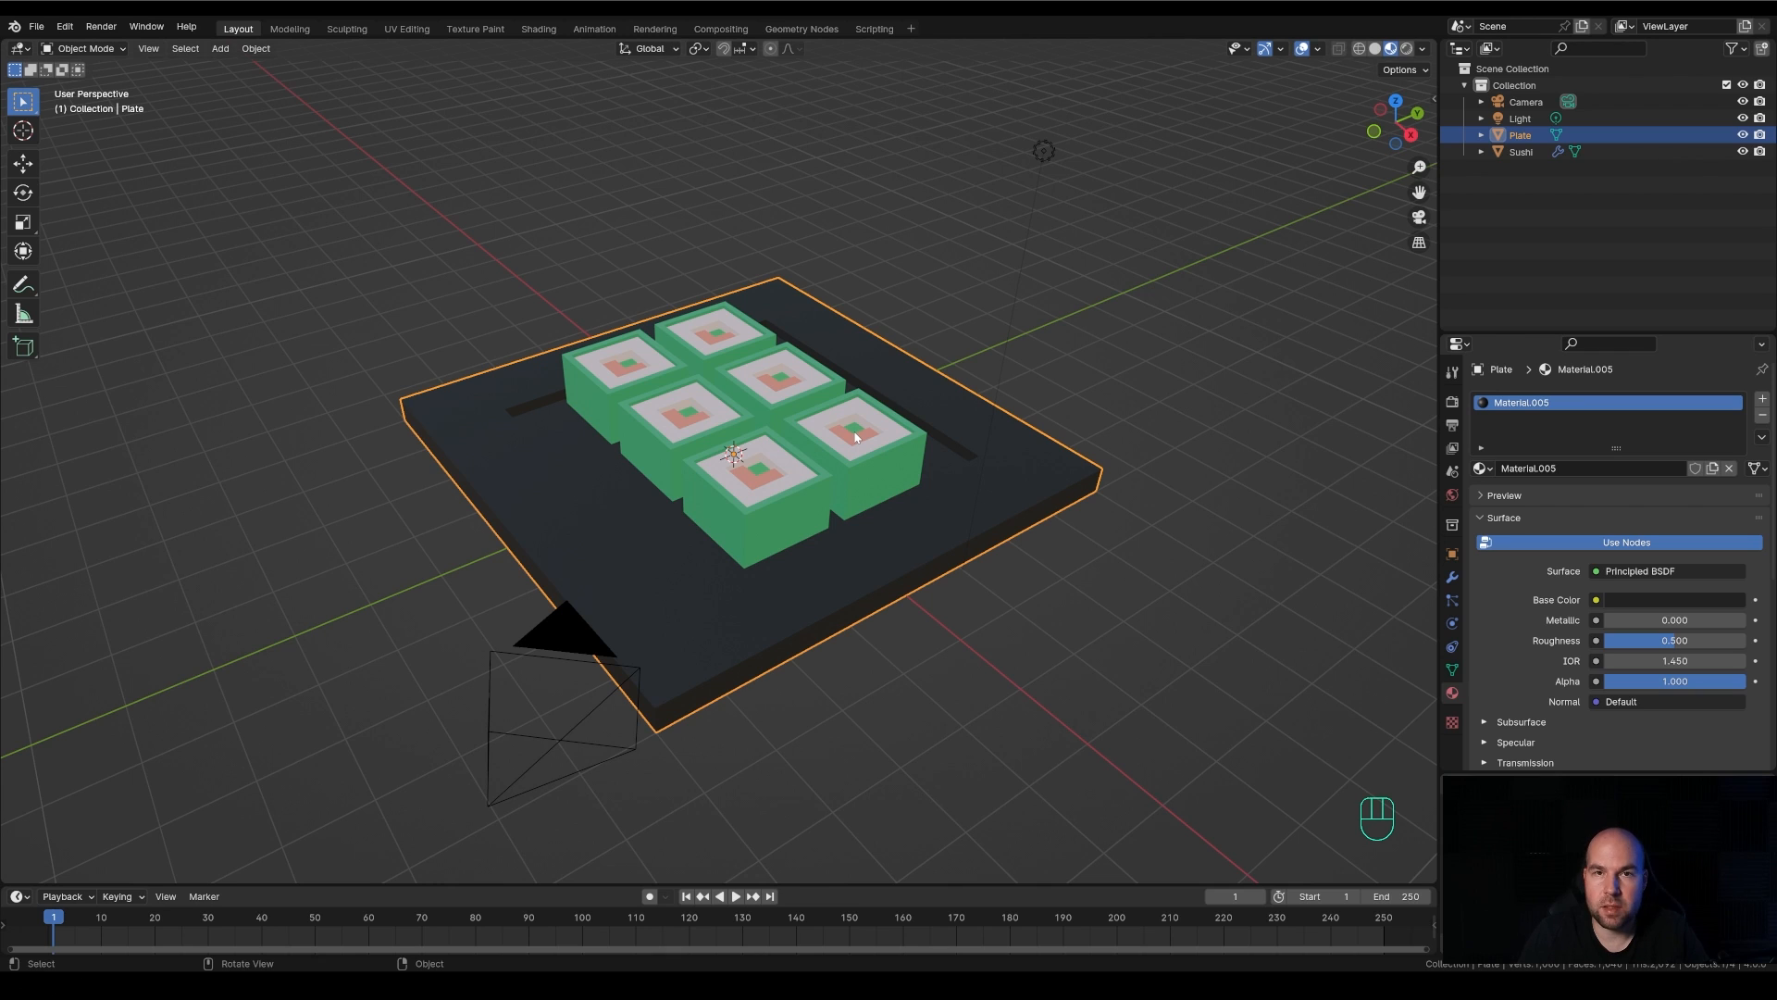
Place the 3D cursor at several spots on the plate and sushi with the Cursor tool, and return to the Select Box tool
click(24, 132)
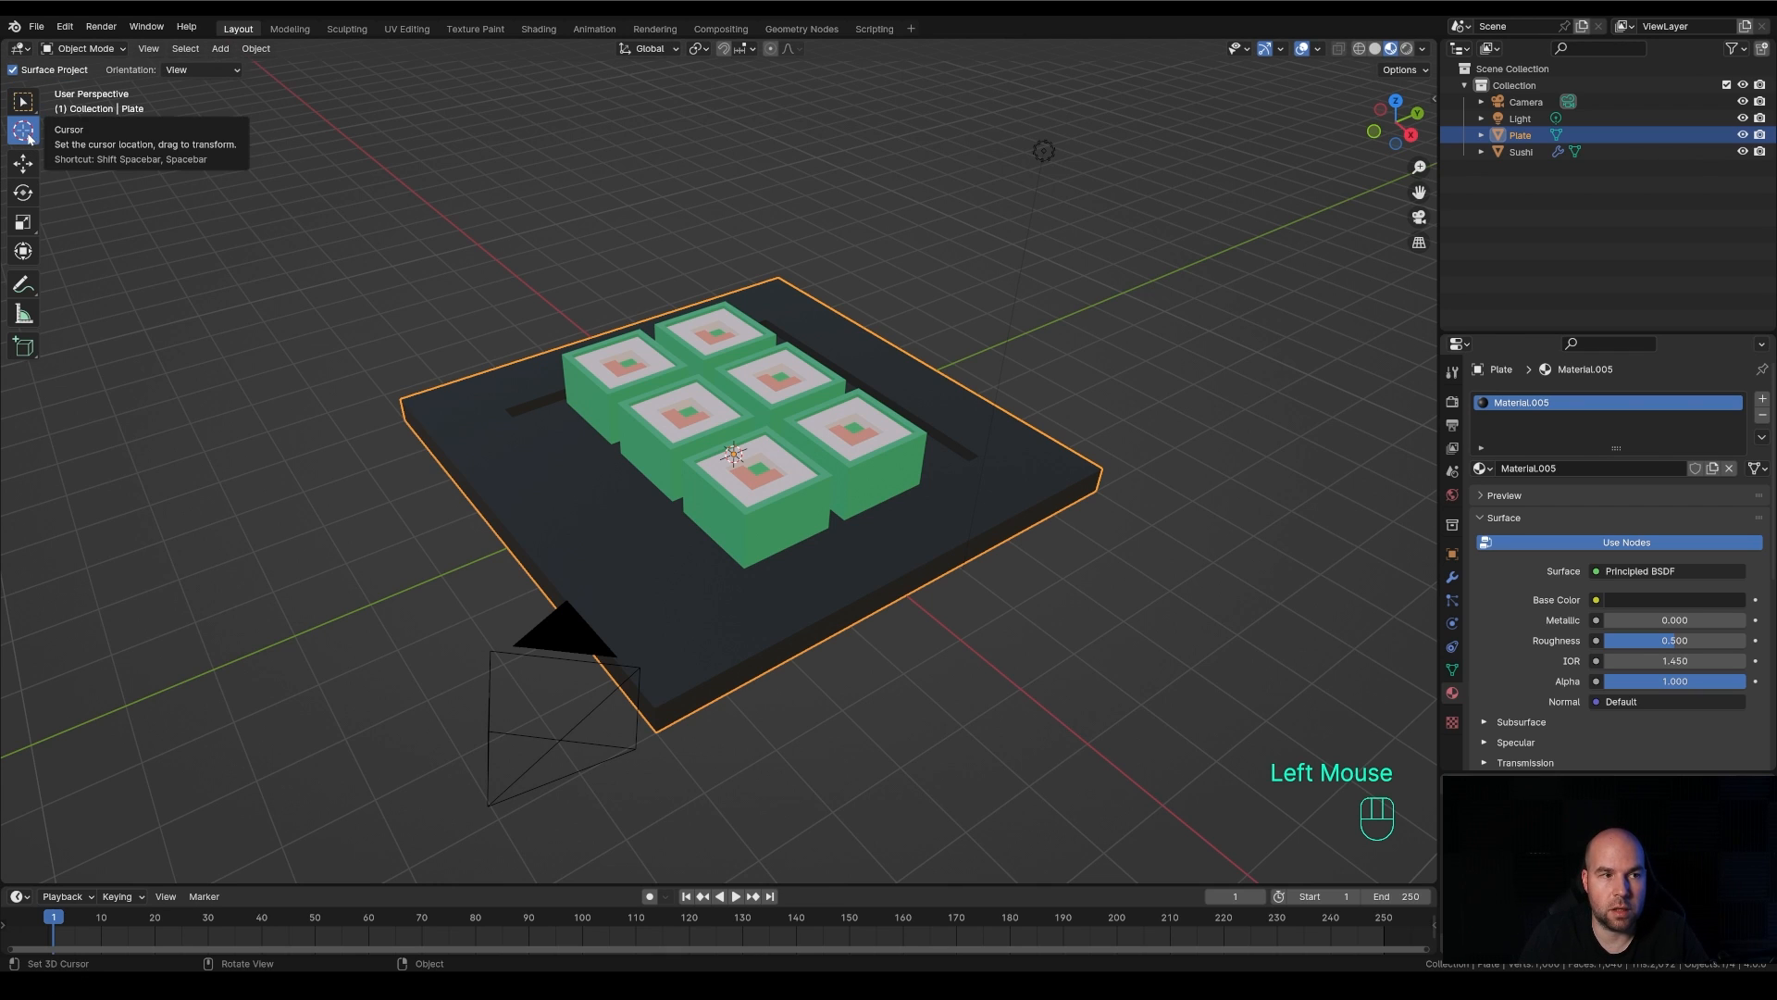
click(501, 431)
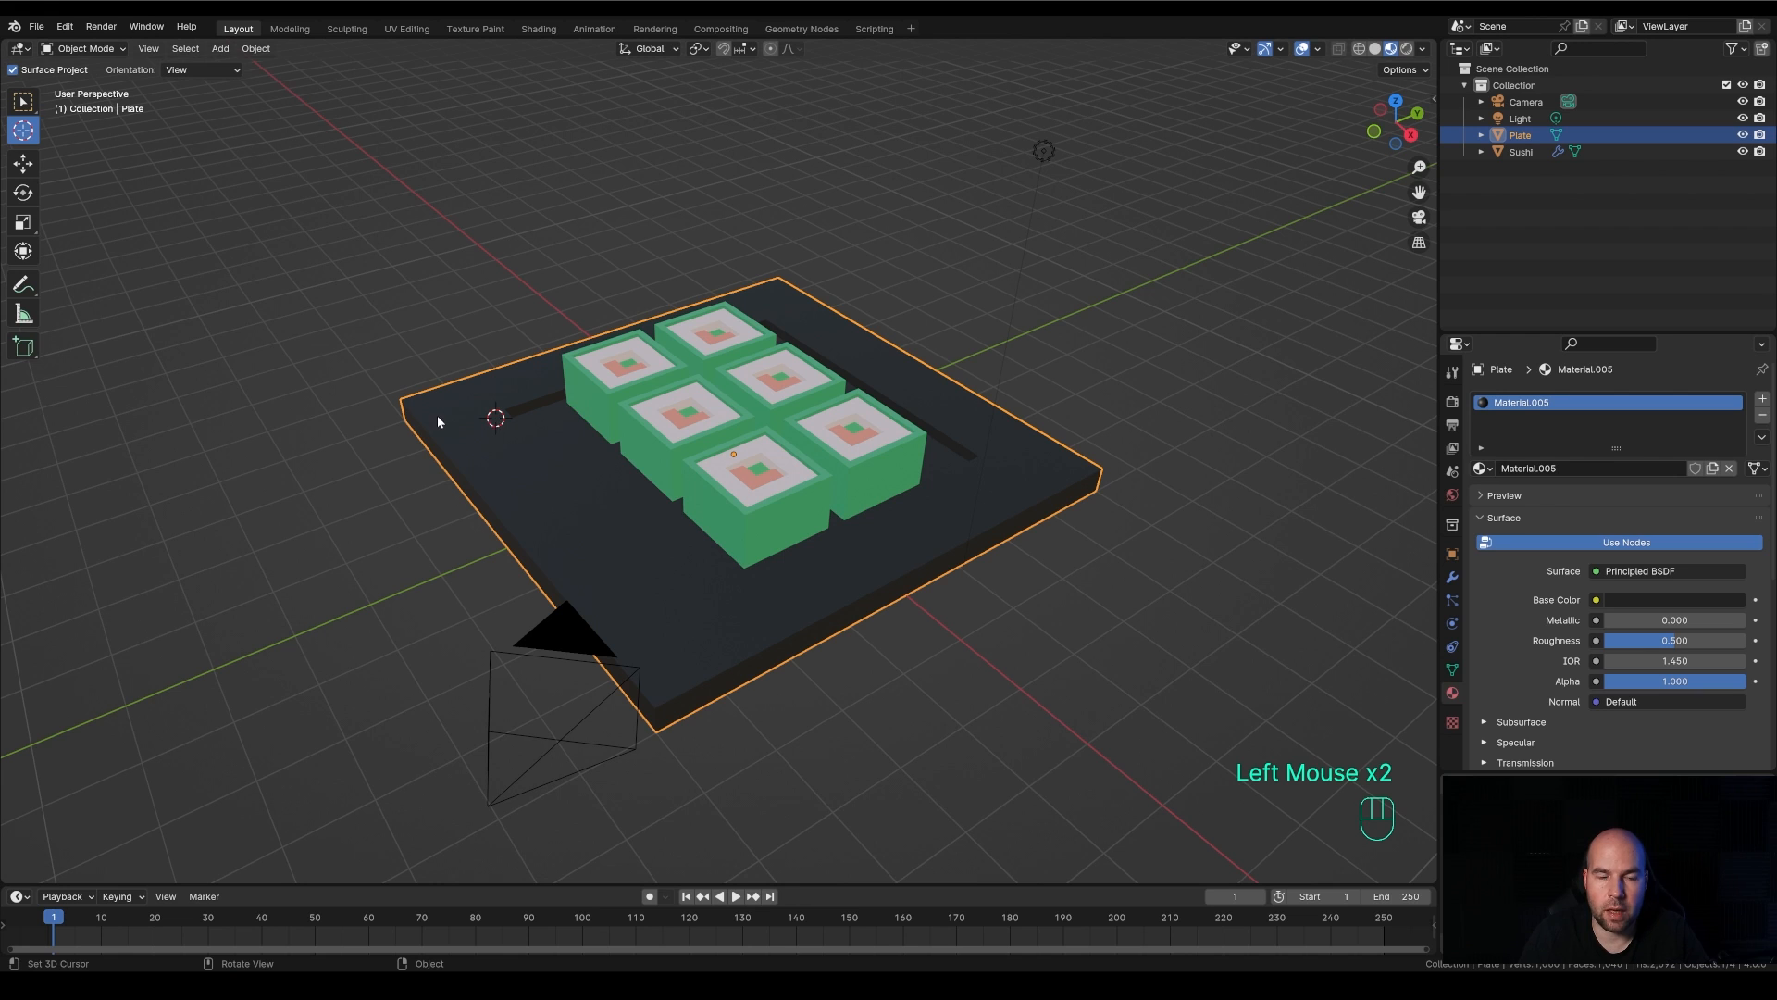
click(451, 412)
click(660, 380)
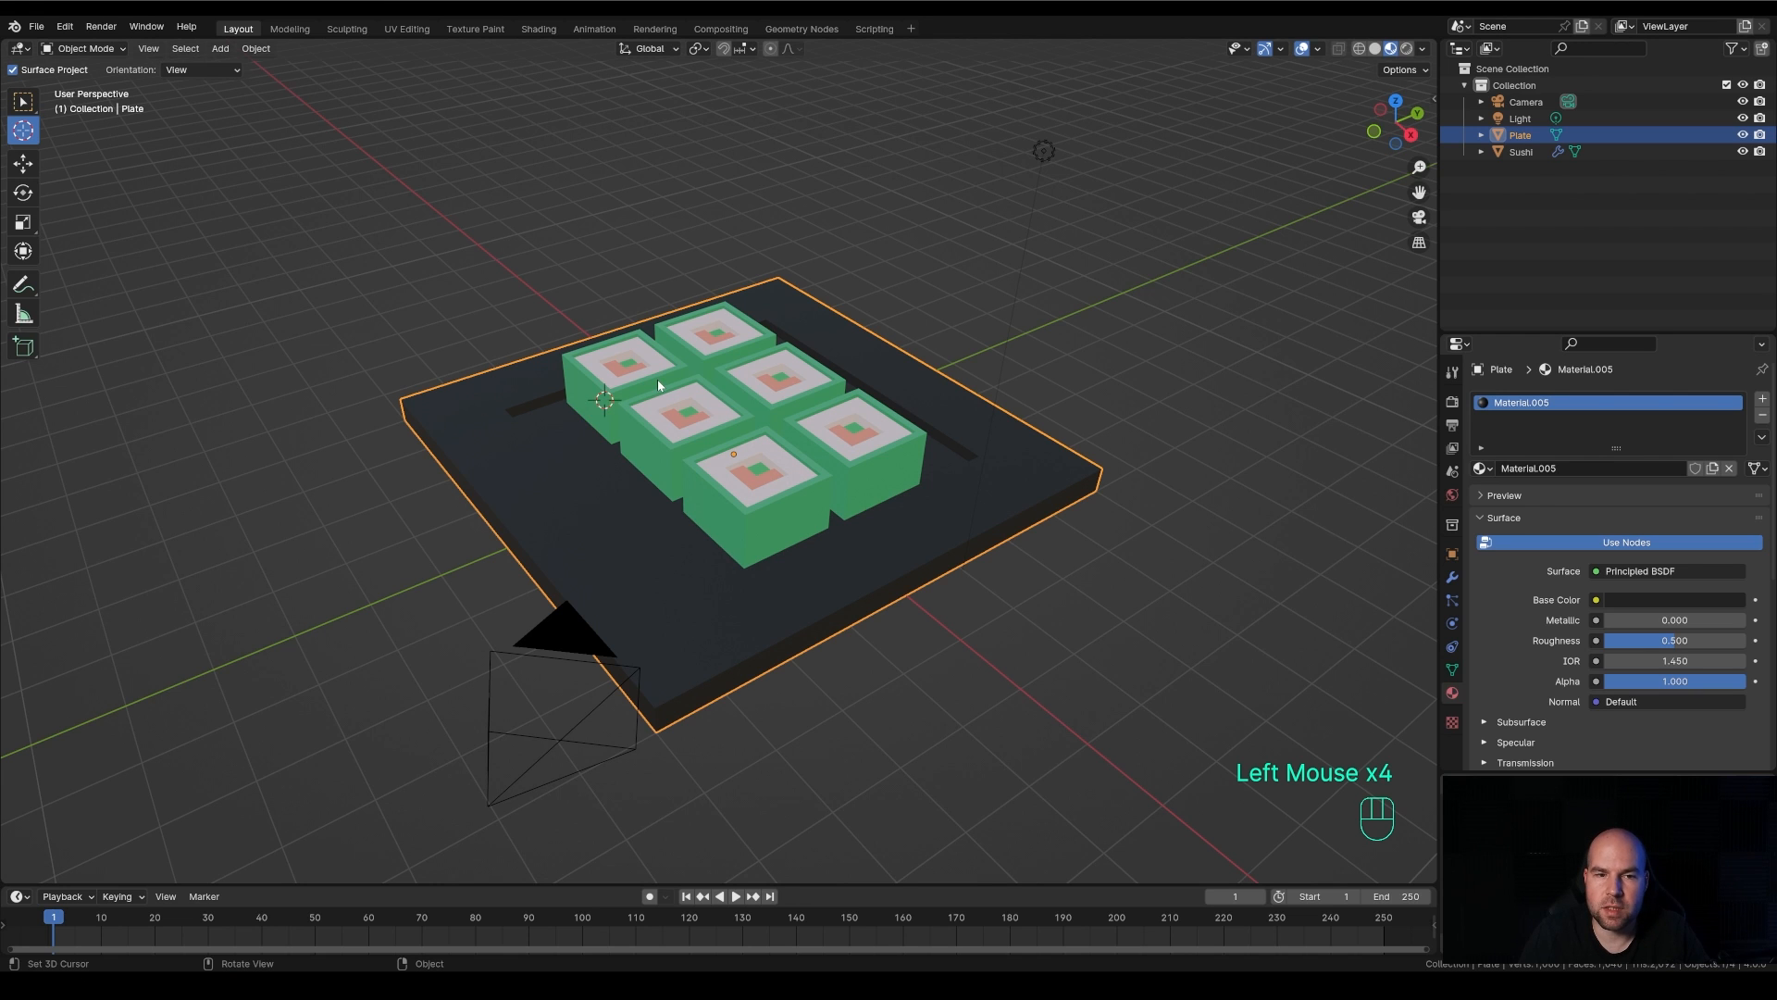
click(660, 379)
click(478, 423)
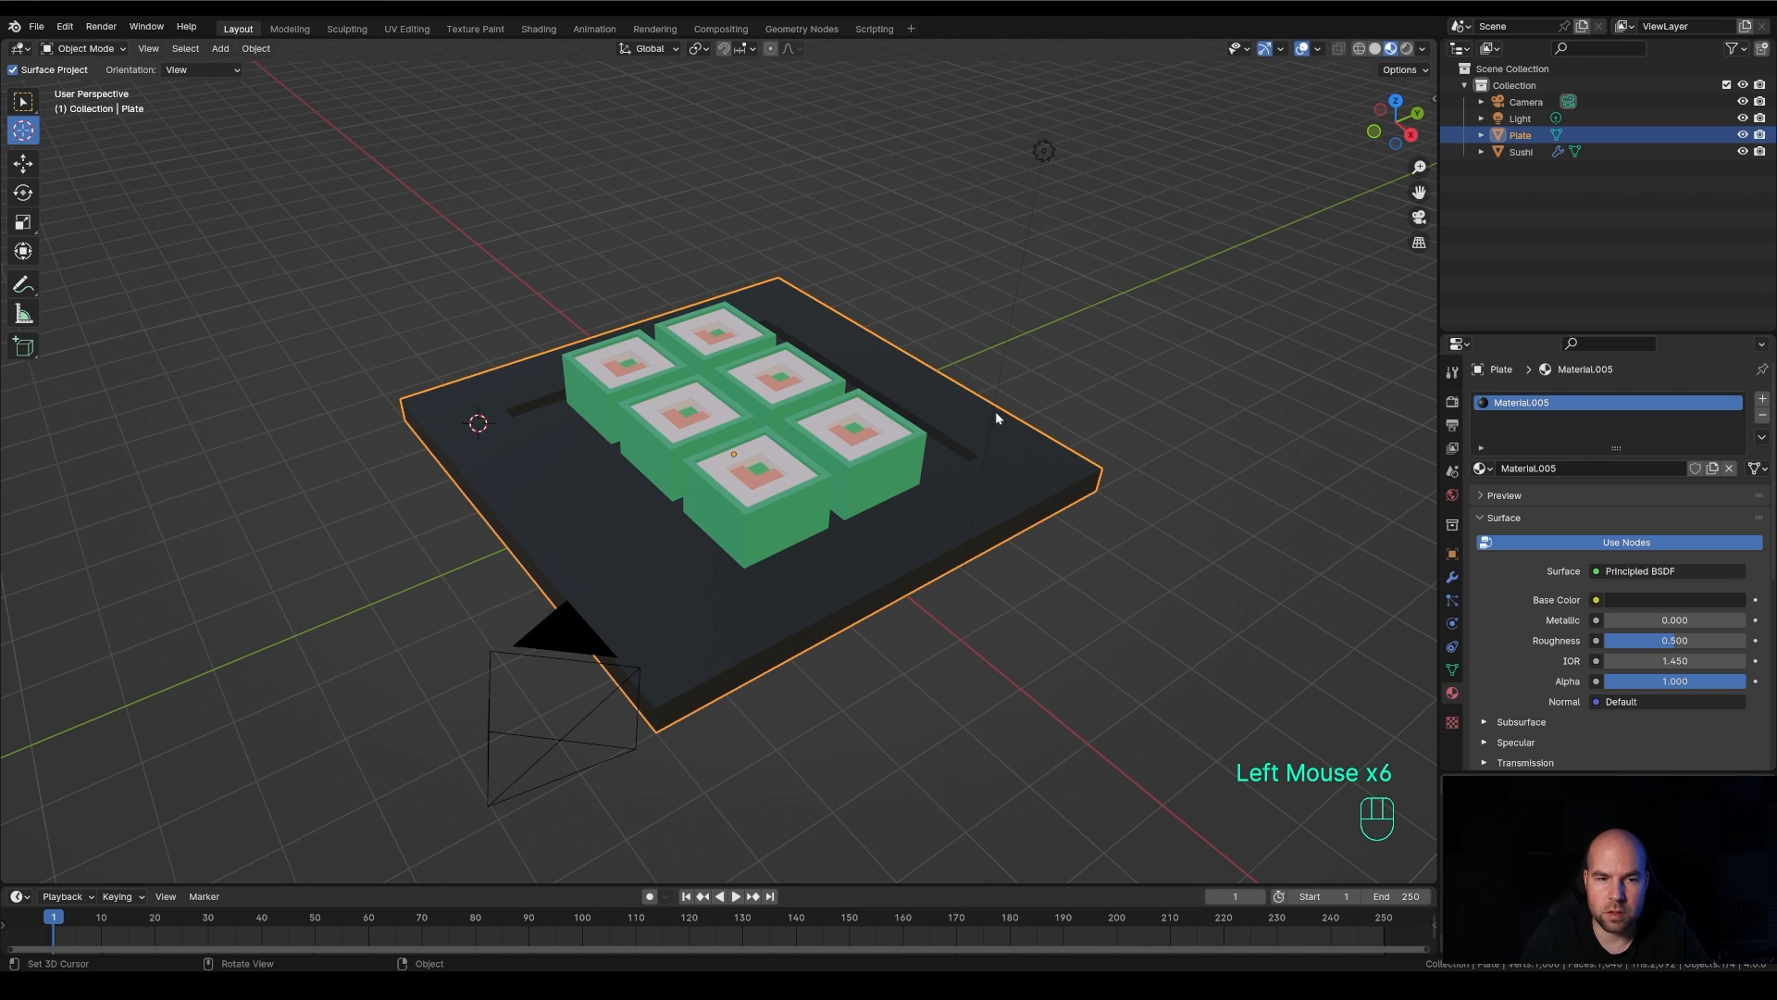
mouse_move(526, 486)
middle_down()
mouse_move(693, 406)
mouse_move(576, 451)
mouse_move(544, 481)
mouse_move(558, 495)
middle_up()
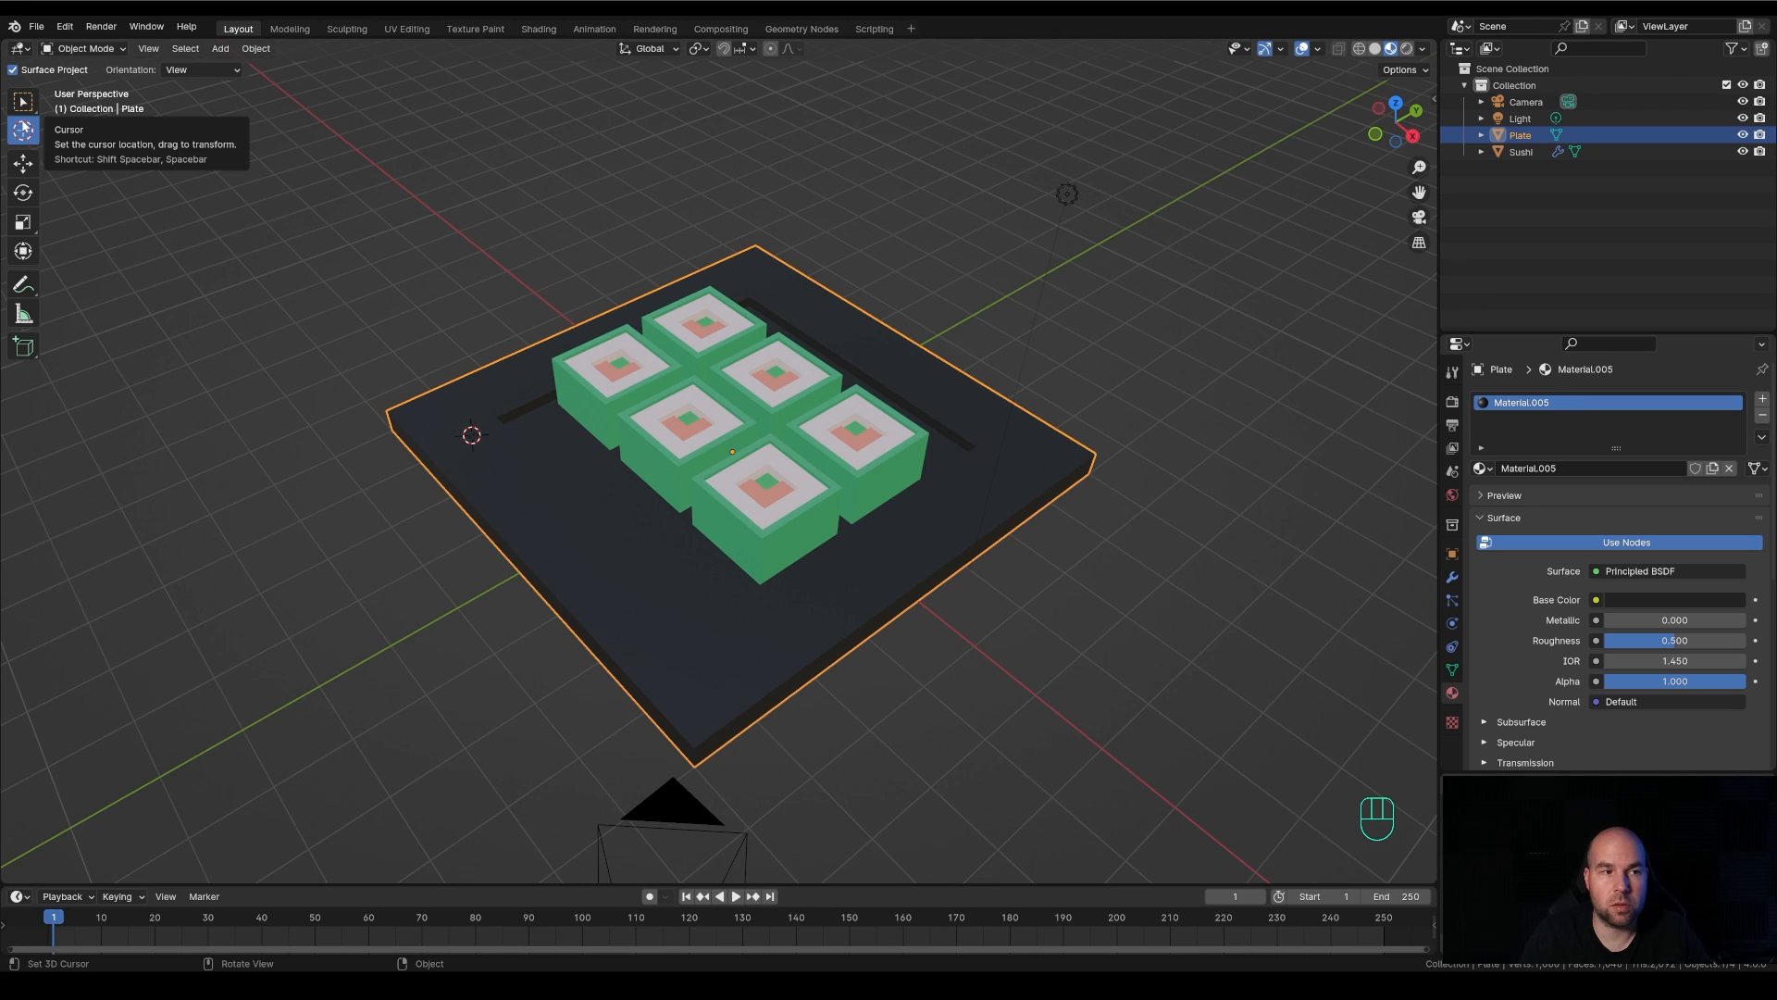
click(22, 104)
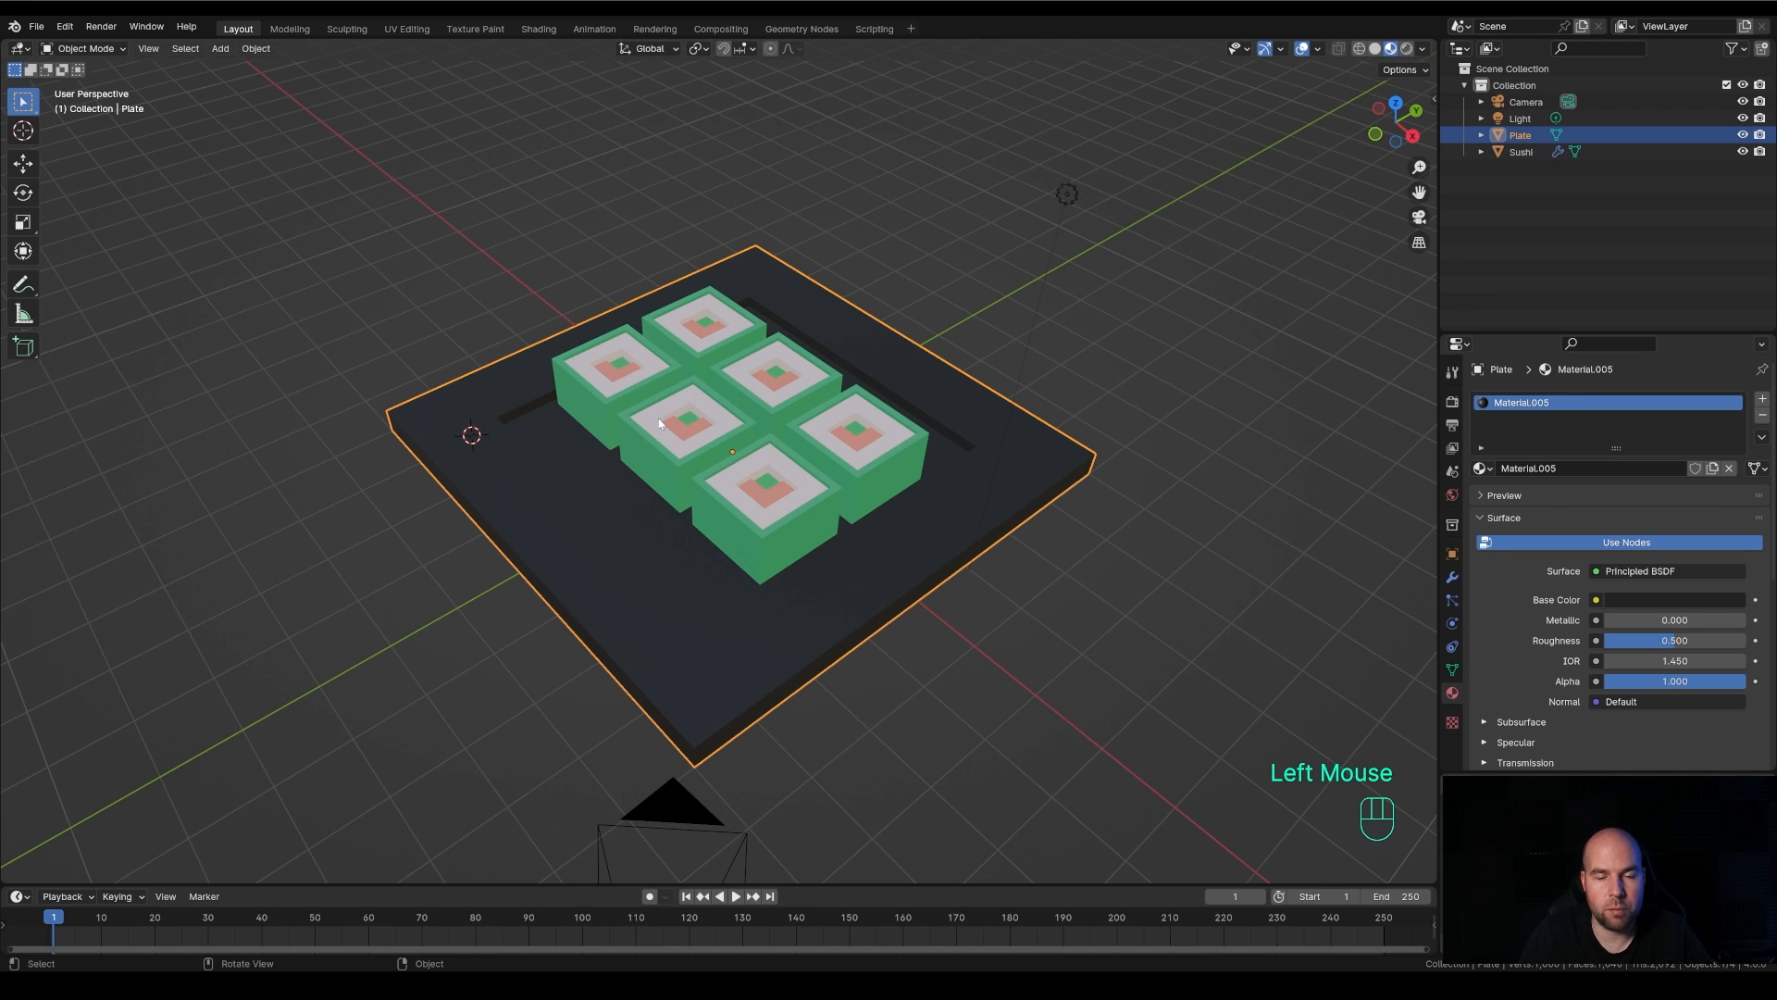
Reposition the 3D cursor without the Cursor tool, ending on the plate's surface in the empty area beside the sushi grid
shift+right_click(581, 553)
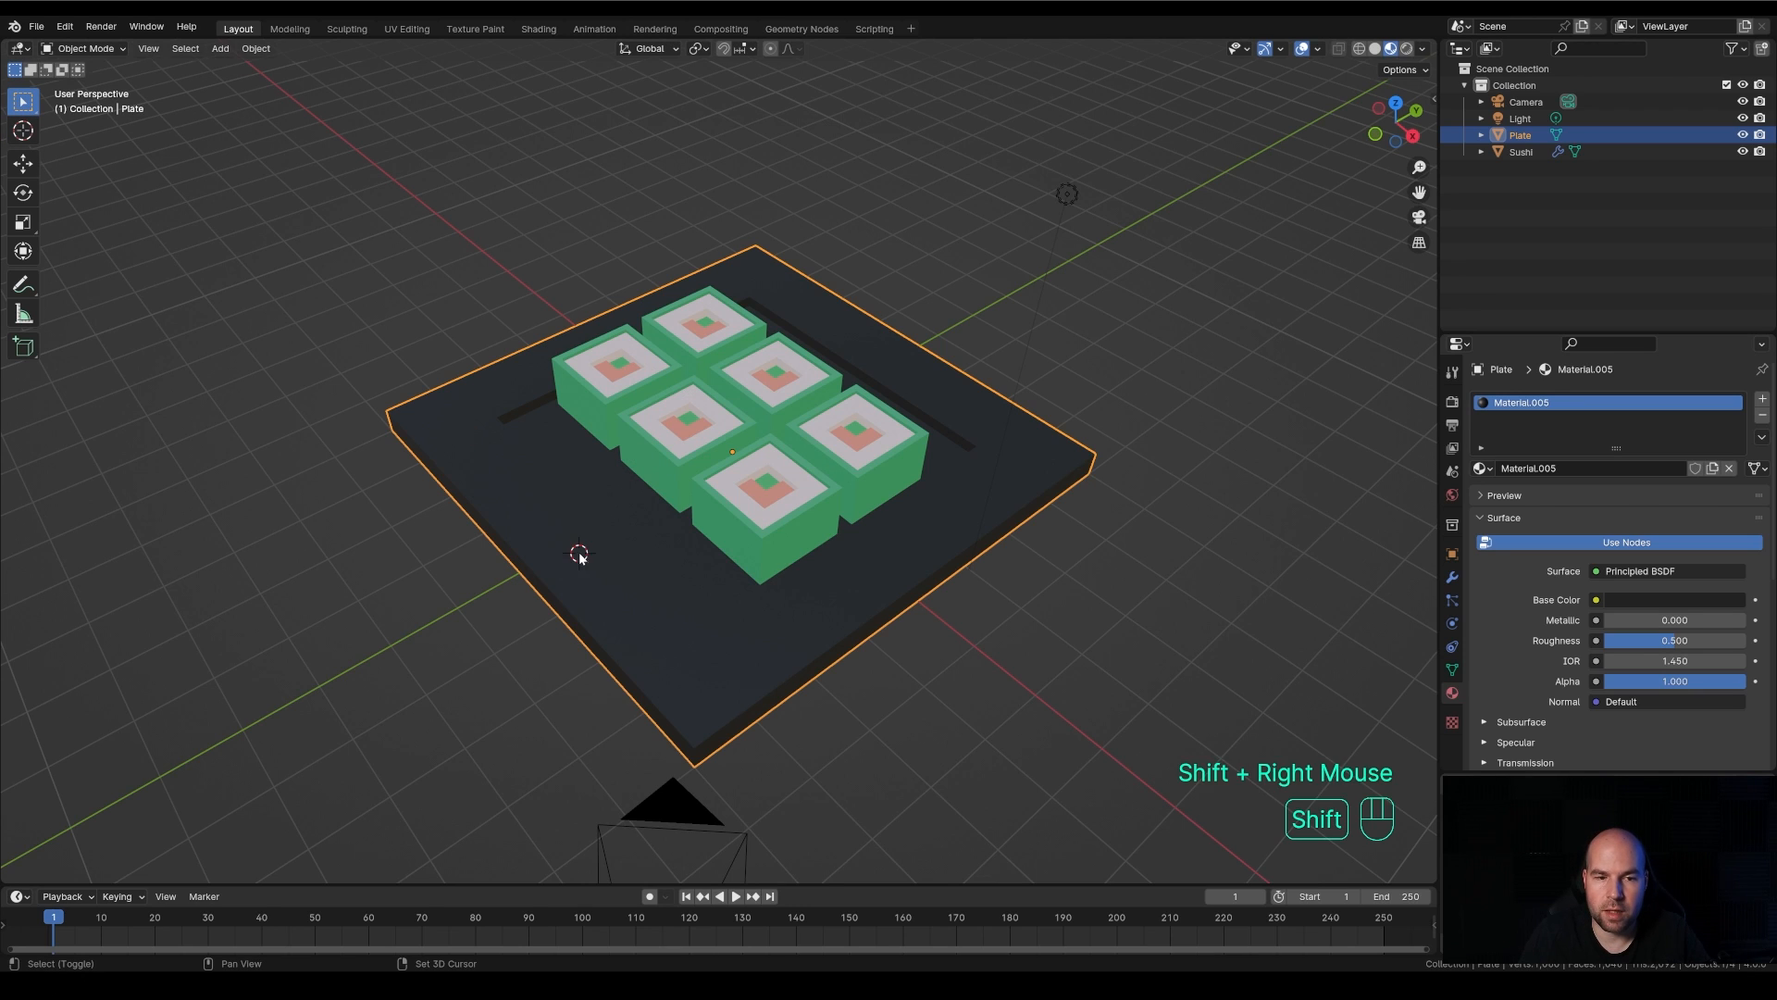
shift+right_click(664, 630)
shift+right_click(894, 576)
shift+right_click(515, 508)
shift+right_click(468, 409)
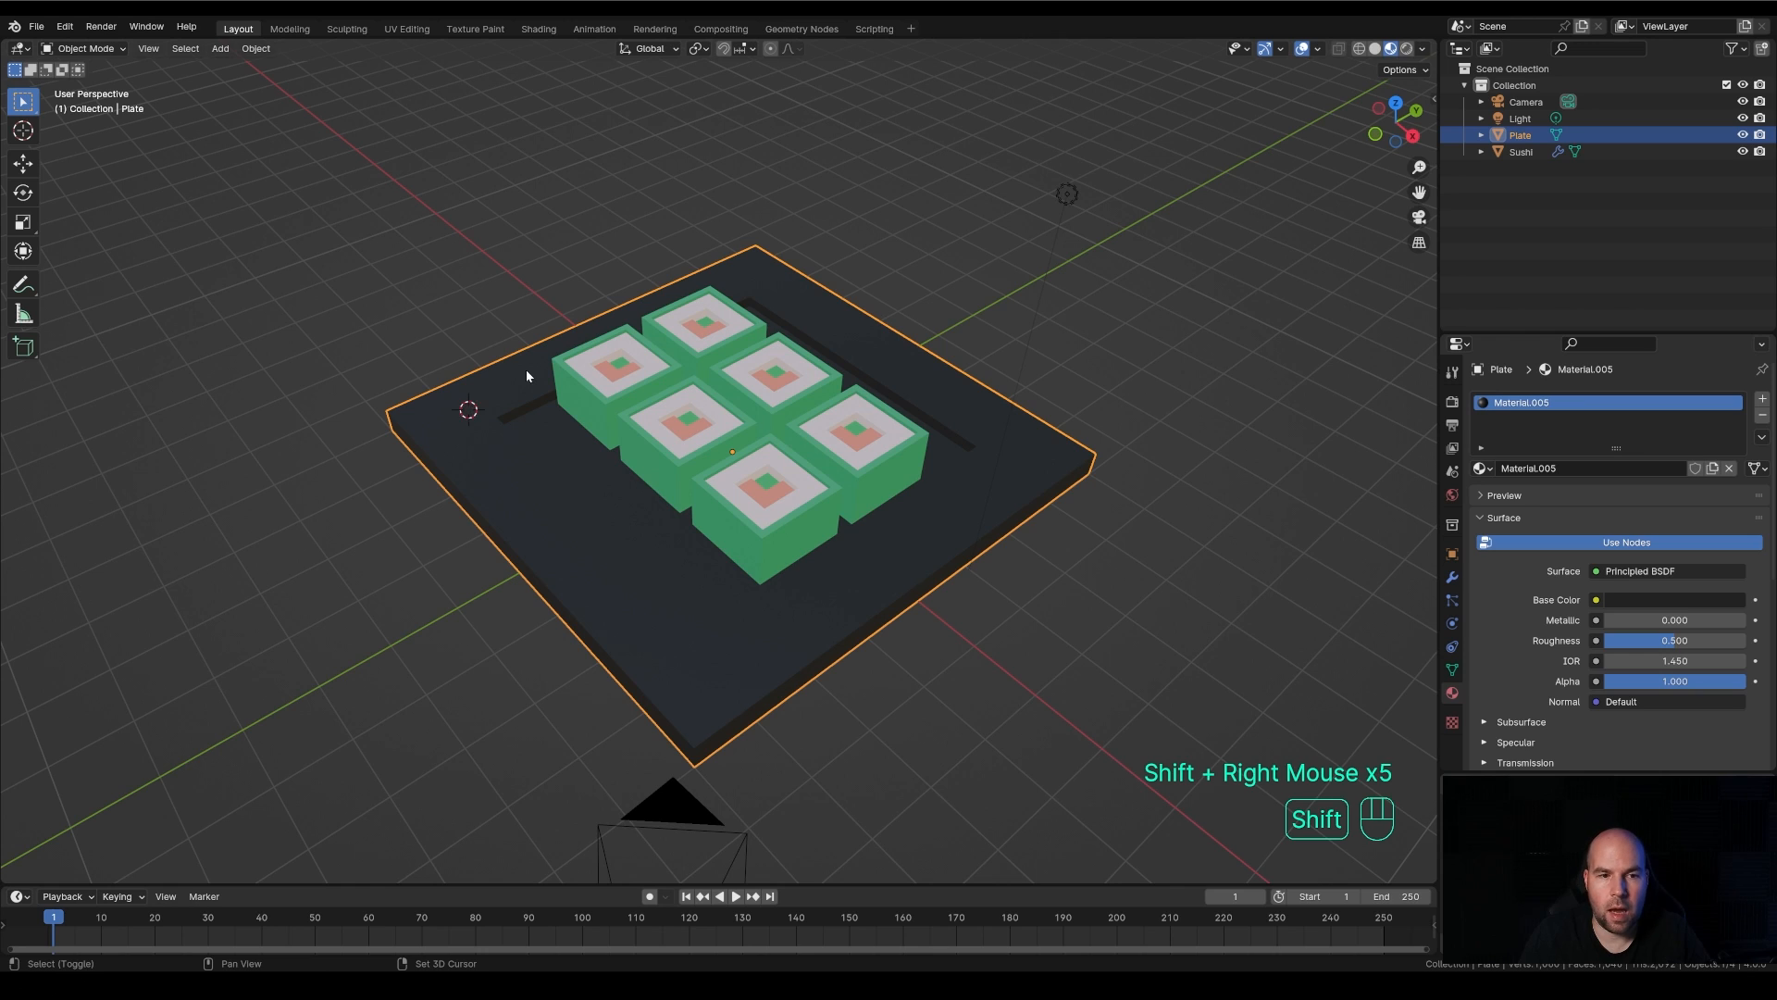
shift+right_click(526, 371)
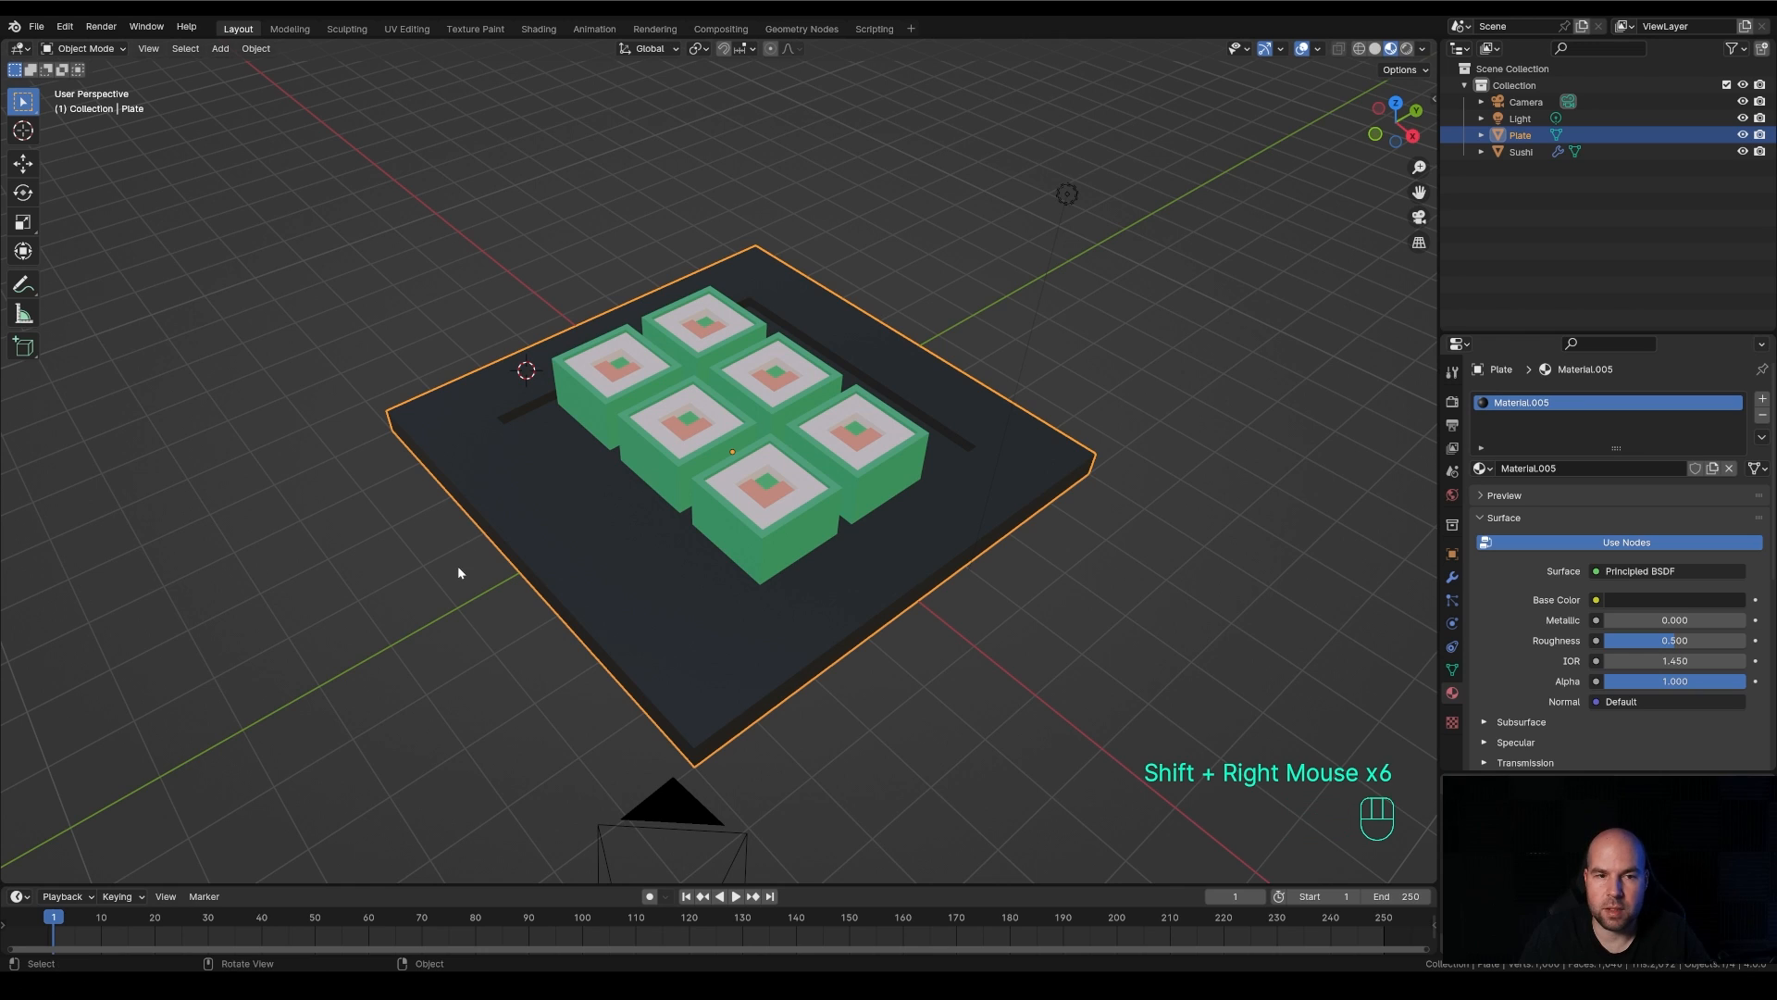
key(shift)
shift+right_click(563, 546)
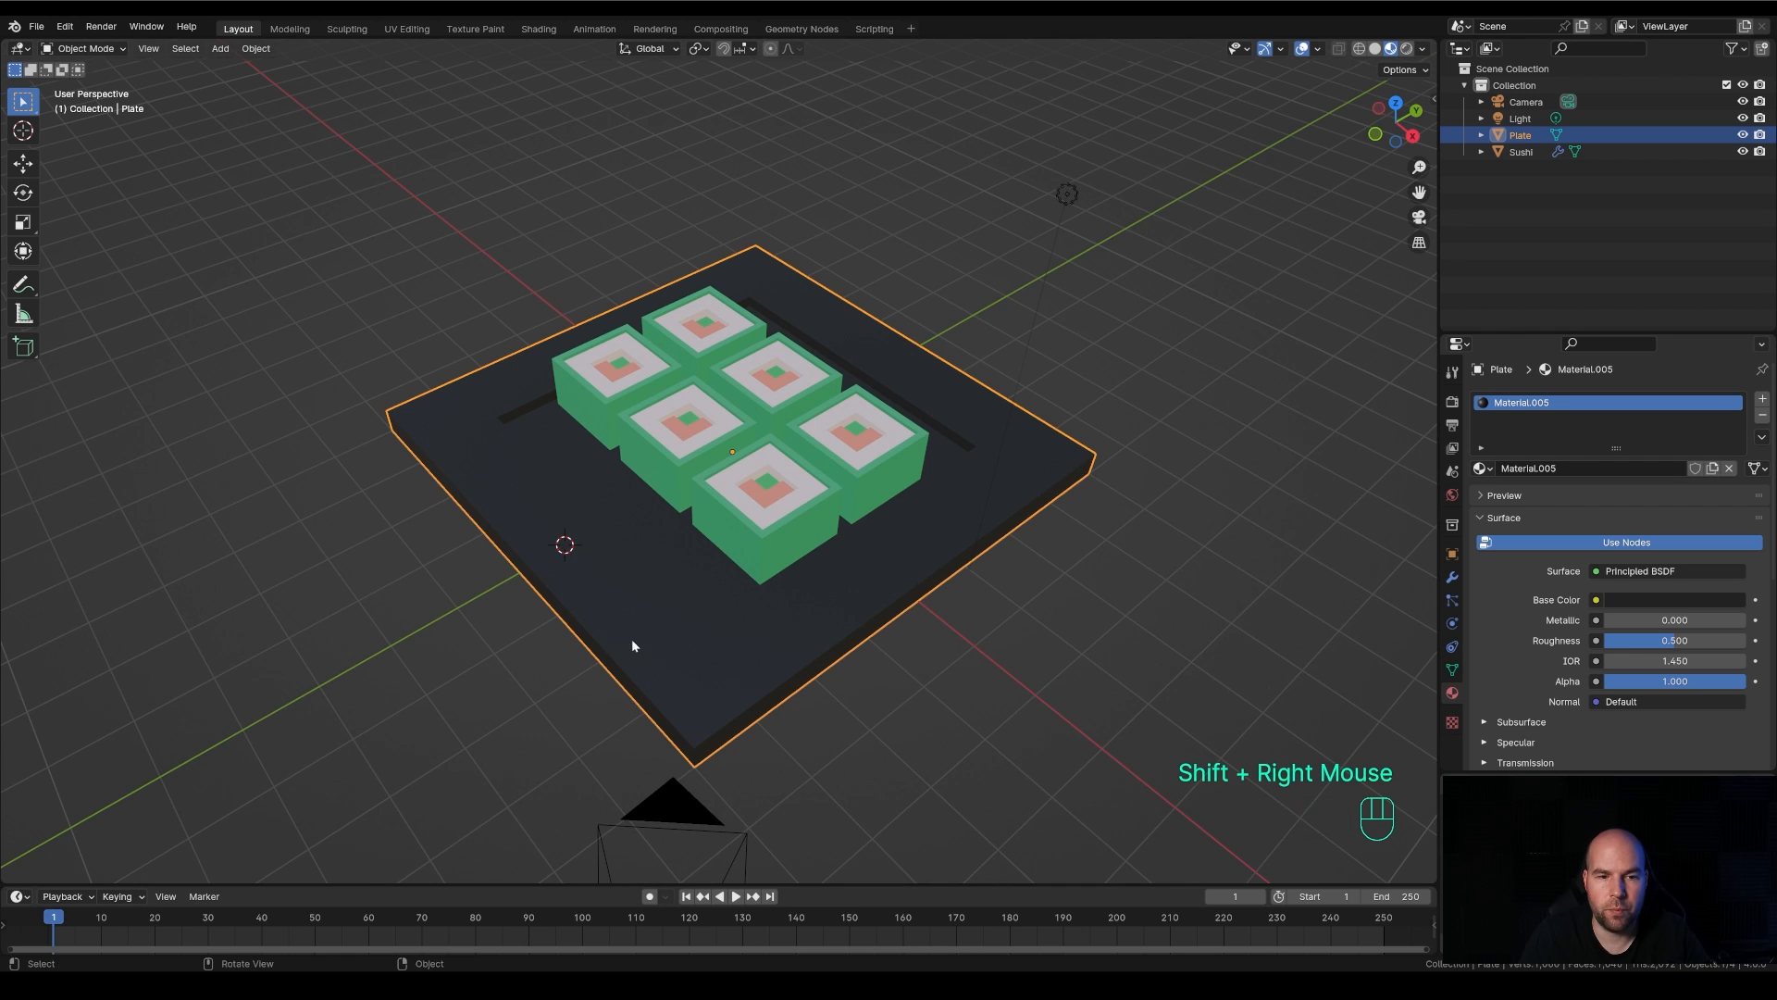
Add a cube mesh at the 3D cursor on the plate and enter Edit Mode on it
mouse_move(631, 639)
middle_down()
mouse_move(602, 552)
mouse_move(654, 627)
middle_up()
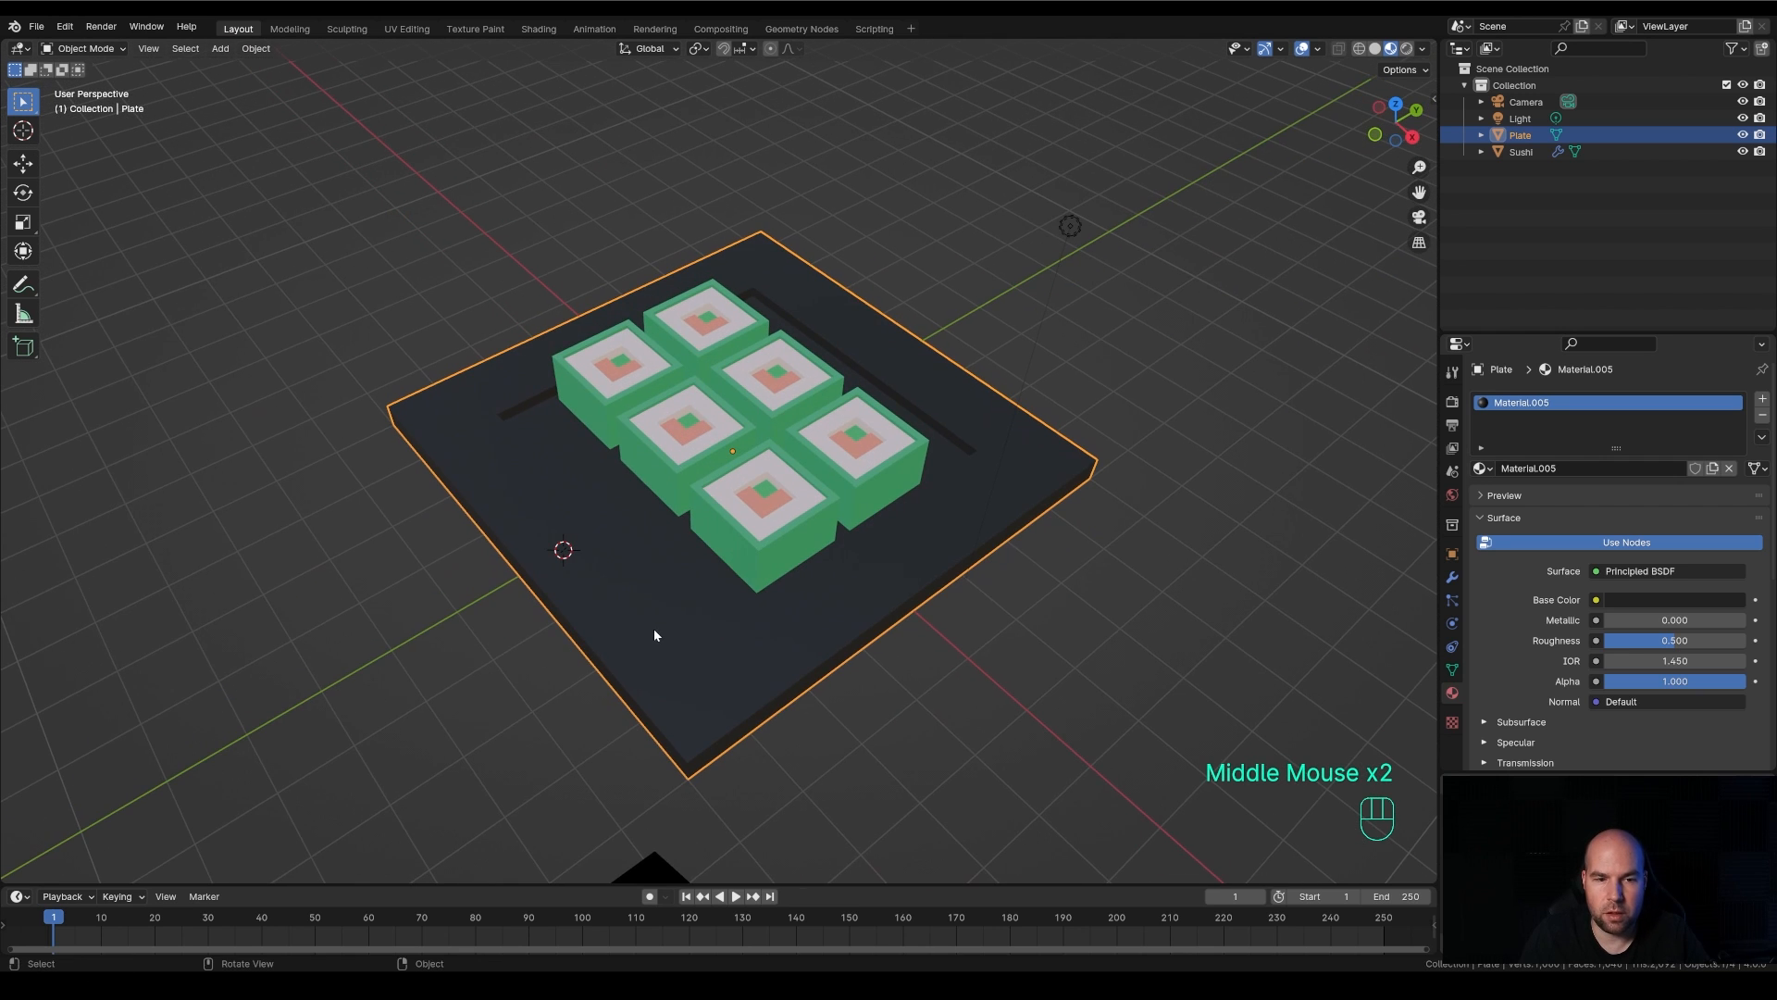
key(shift+a)
mouse_move(783, 575)
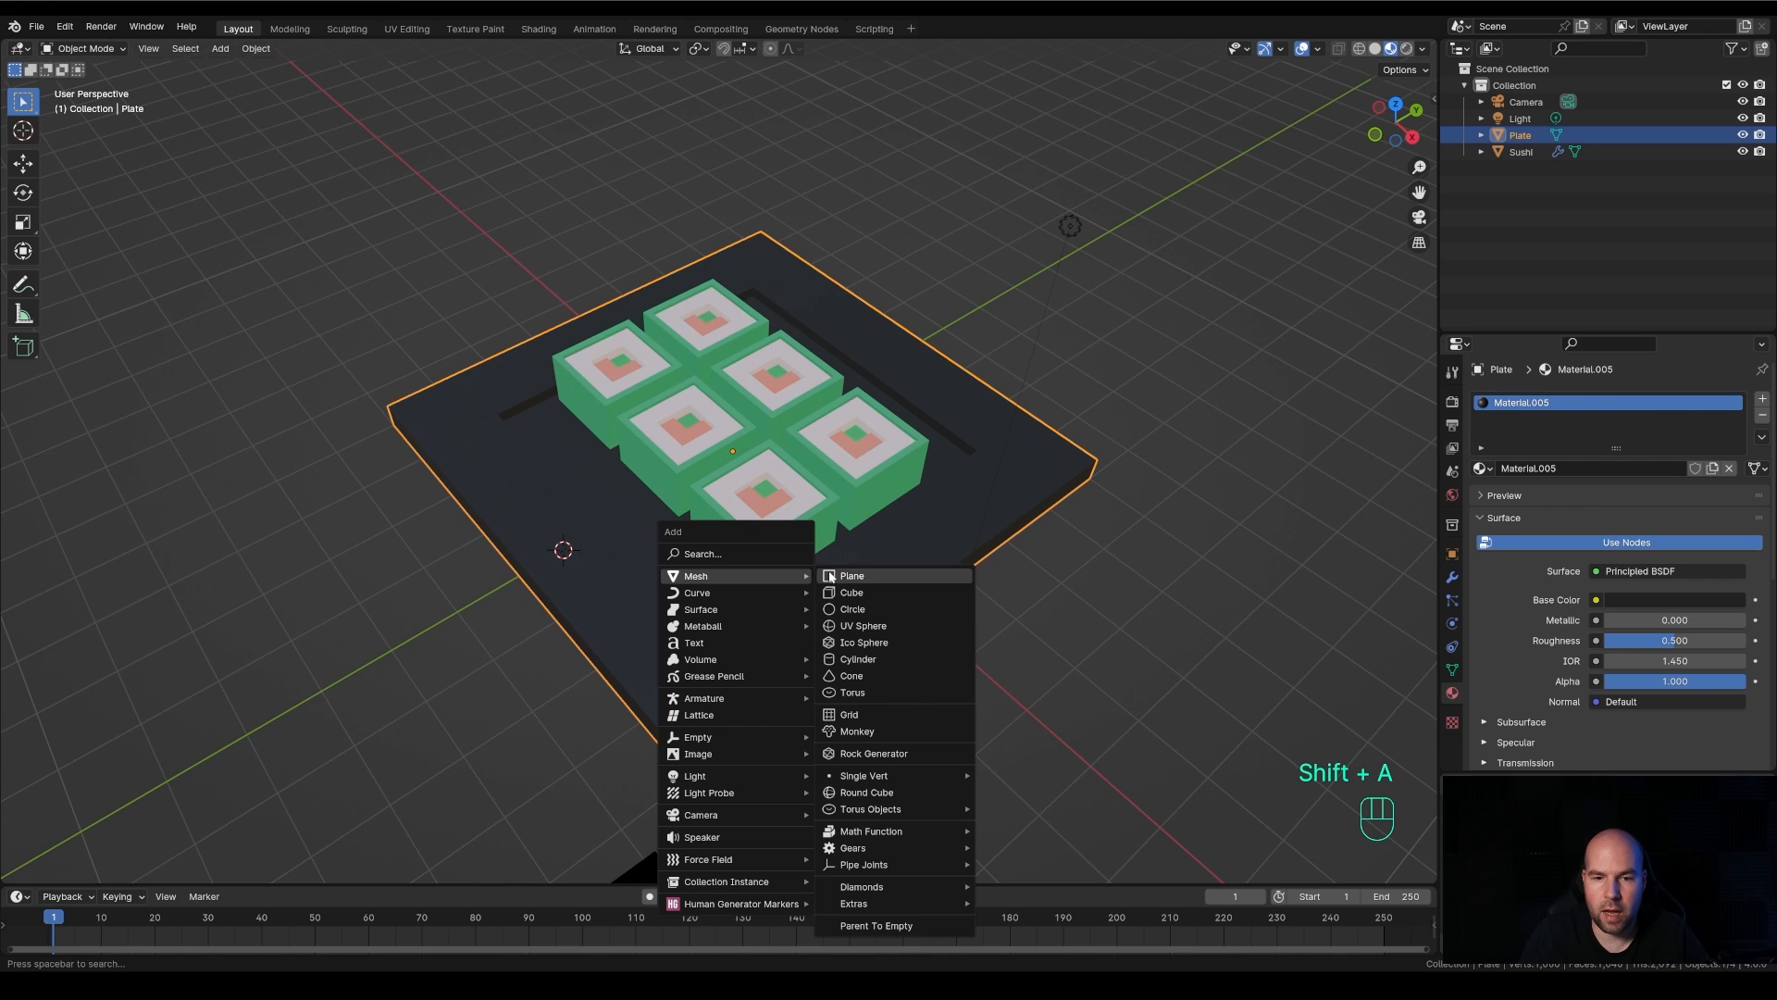
click(847, 592)
middle_drag(775, 618, 814, 605)
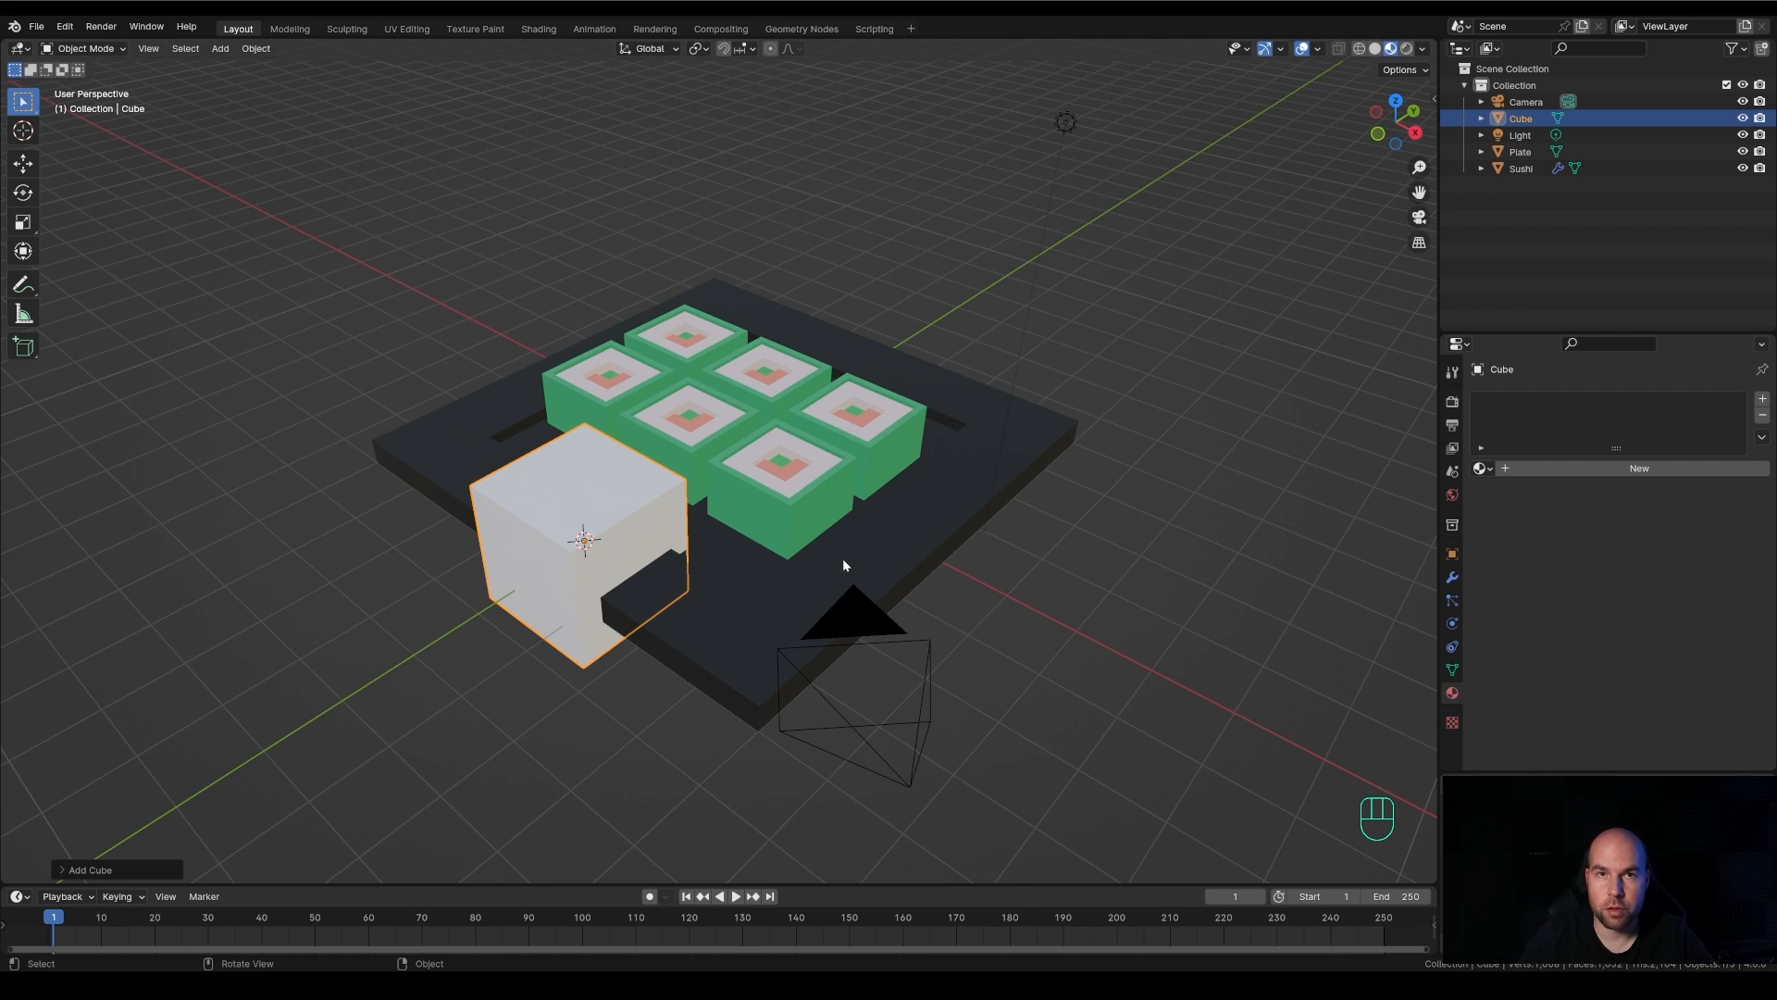
middle_drag(992, 559, 1012, 561)
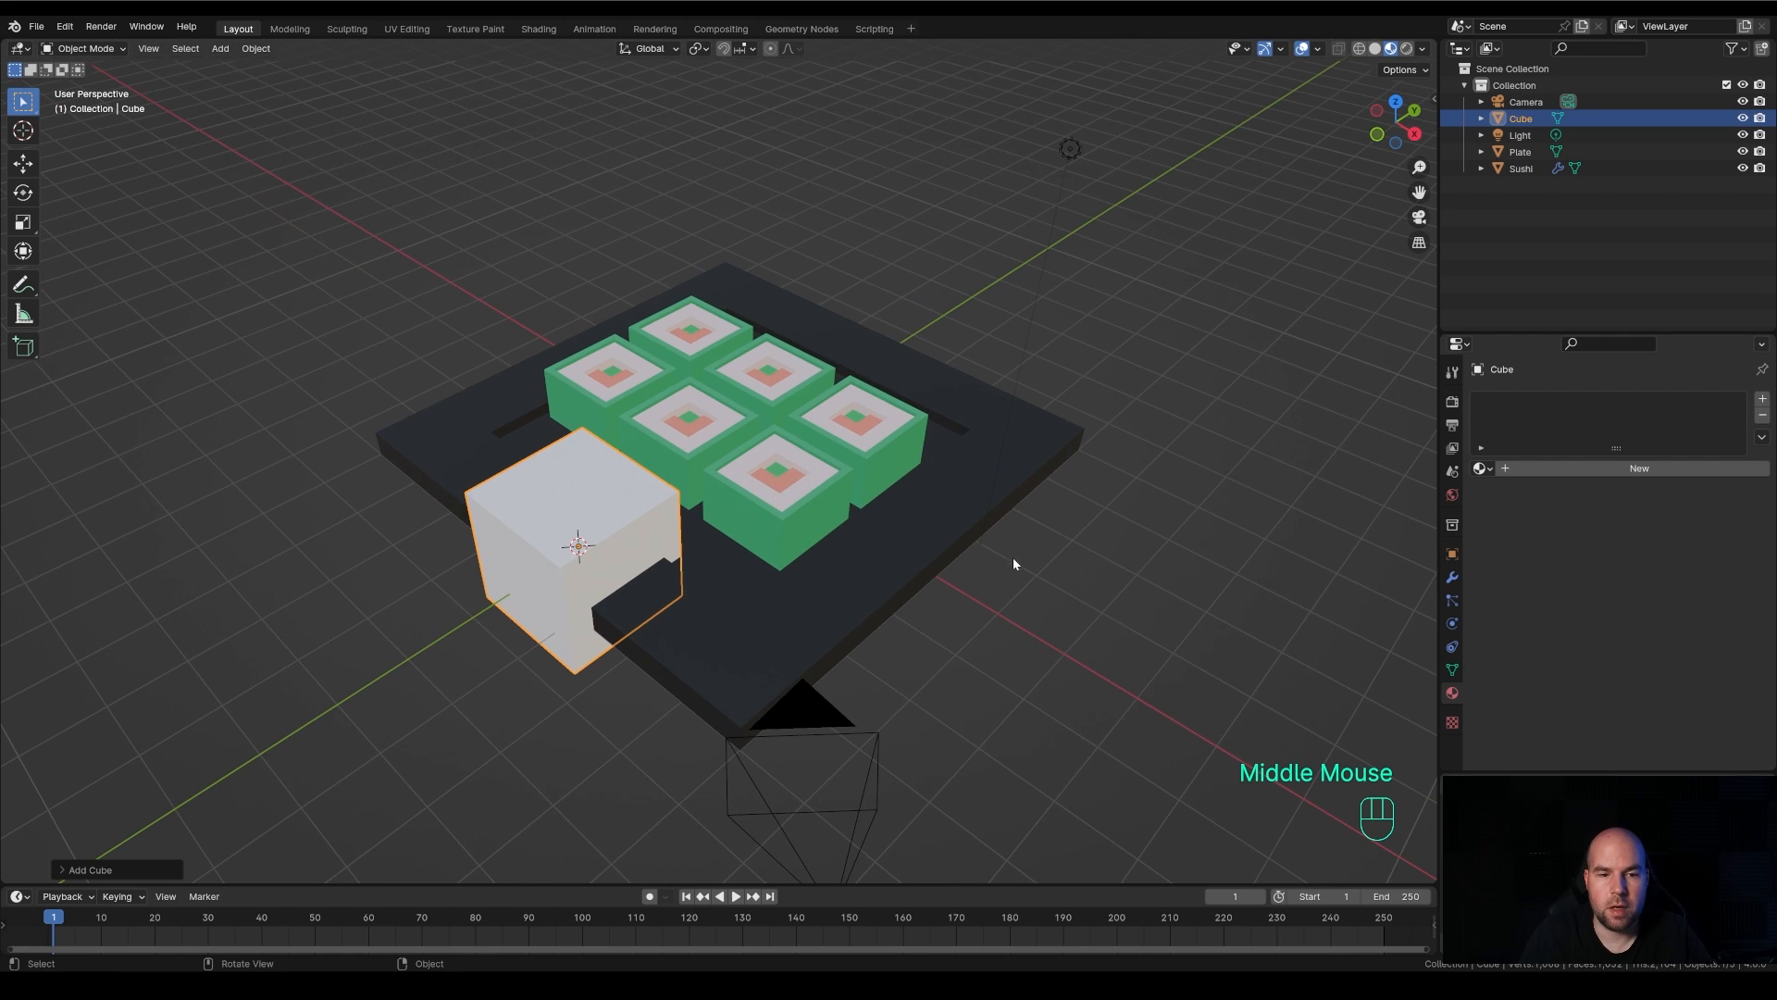
key(Tab)
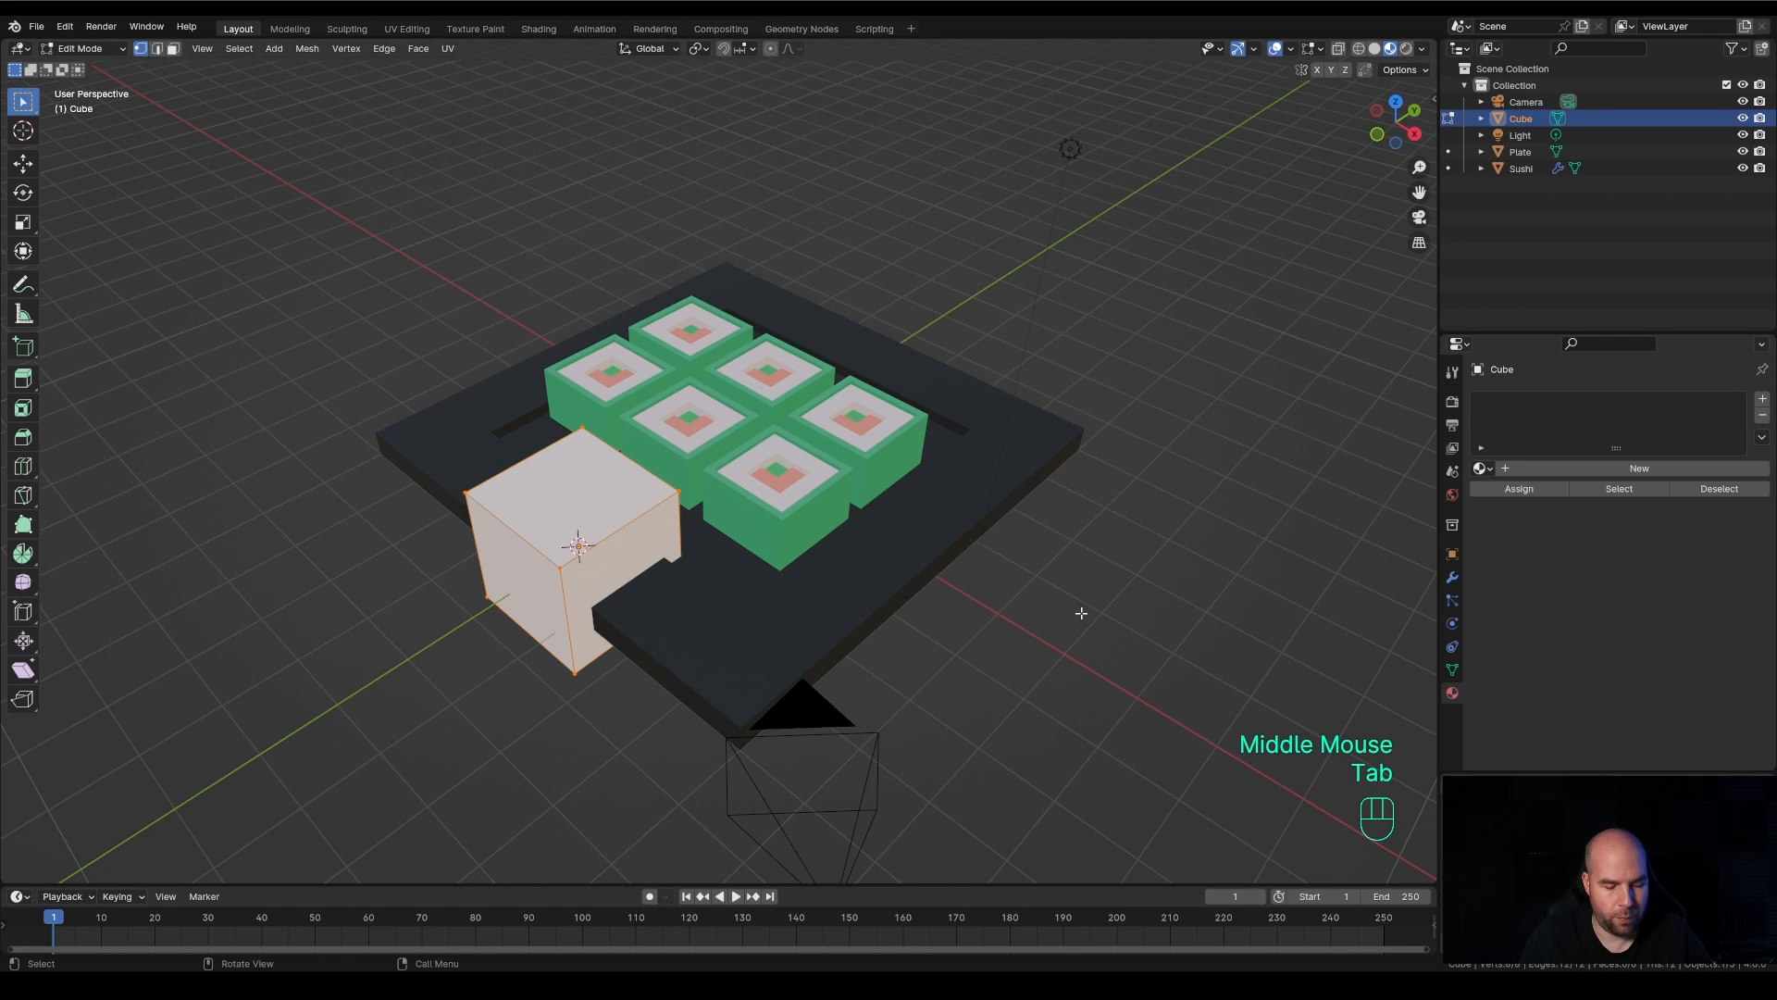
Try shrinking the cube in the YZ plane with the Scale tool's gizmo, undo it and return to the Select Box tool
click(22, 223)
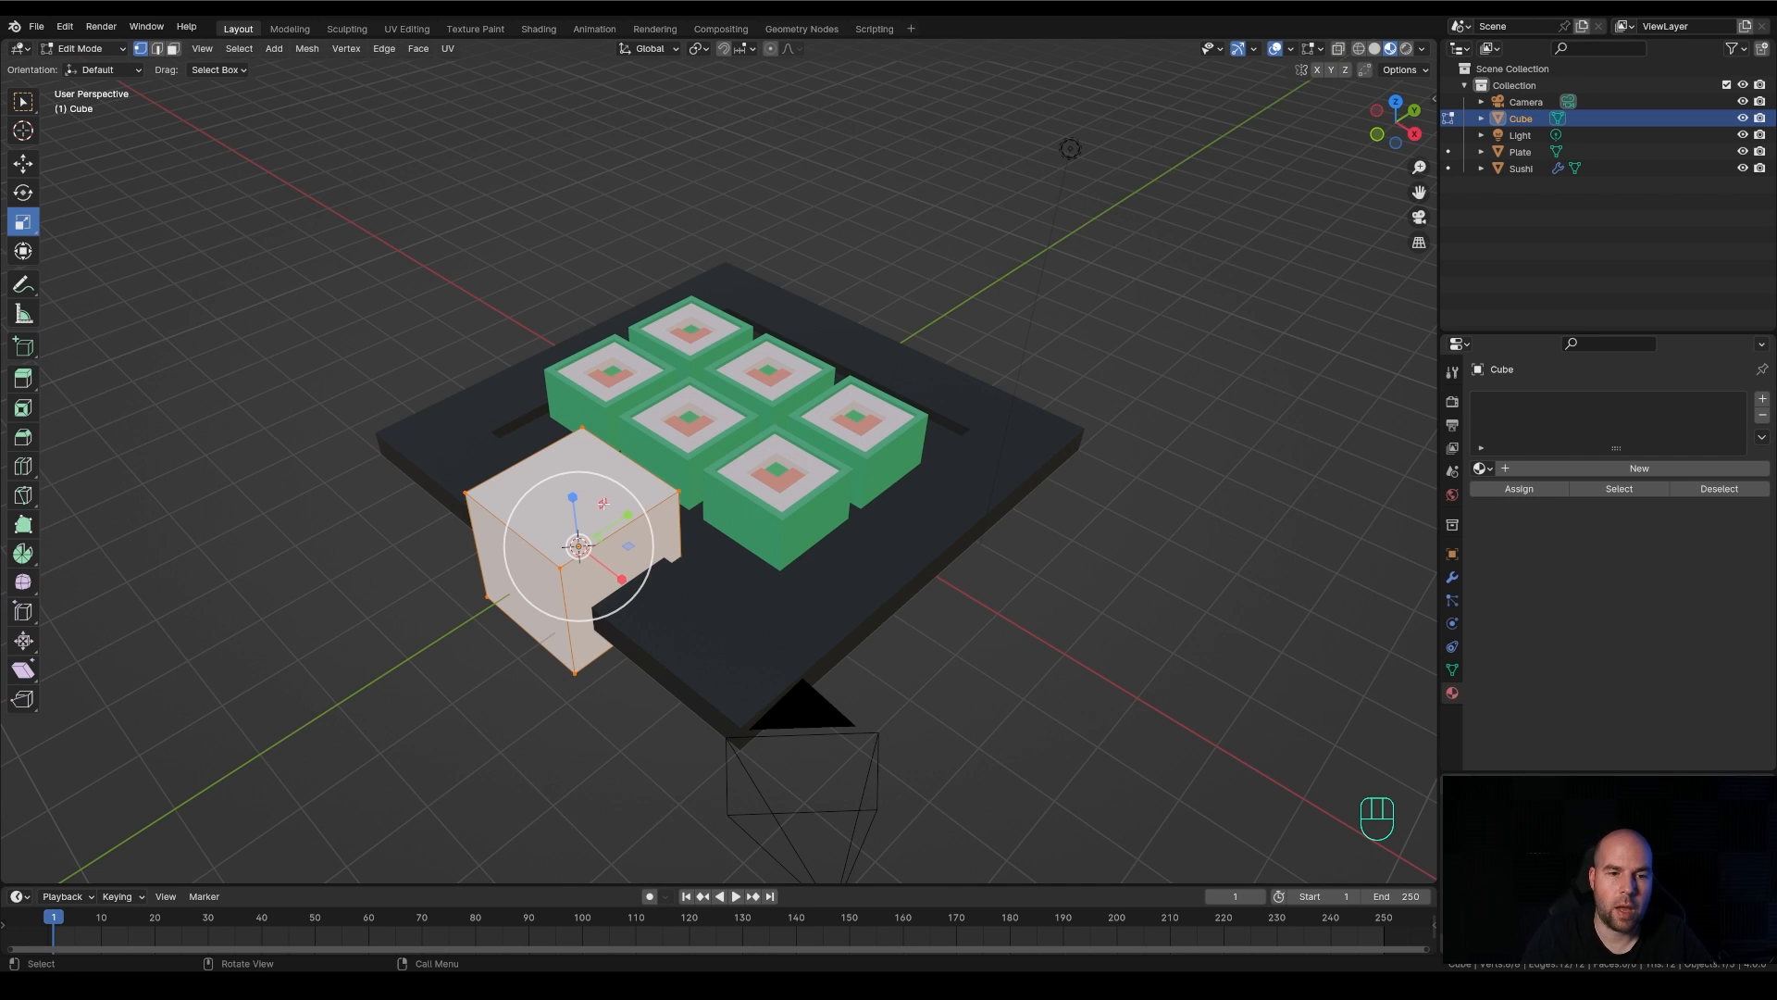
drag(603, 503, 570, 541)
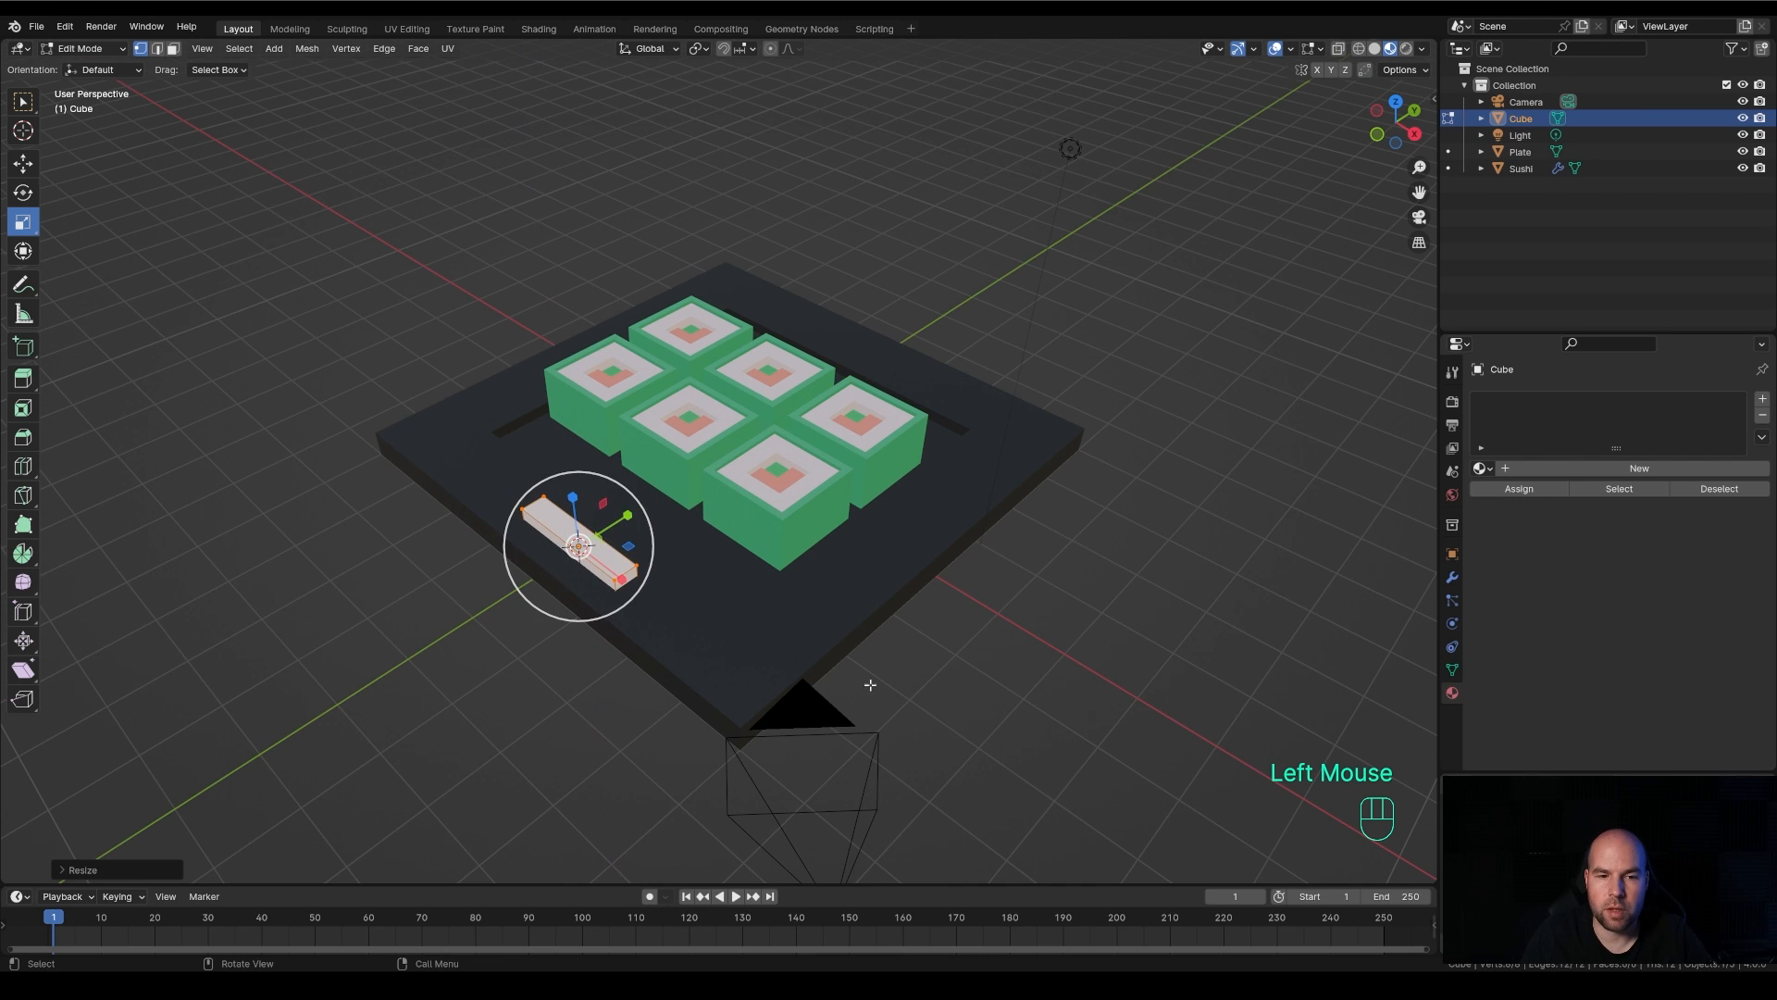
key(ctrl+z)
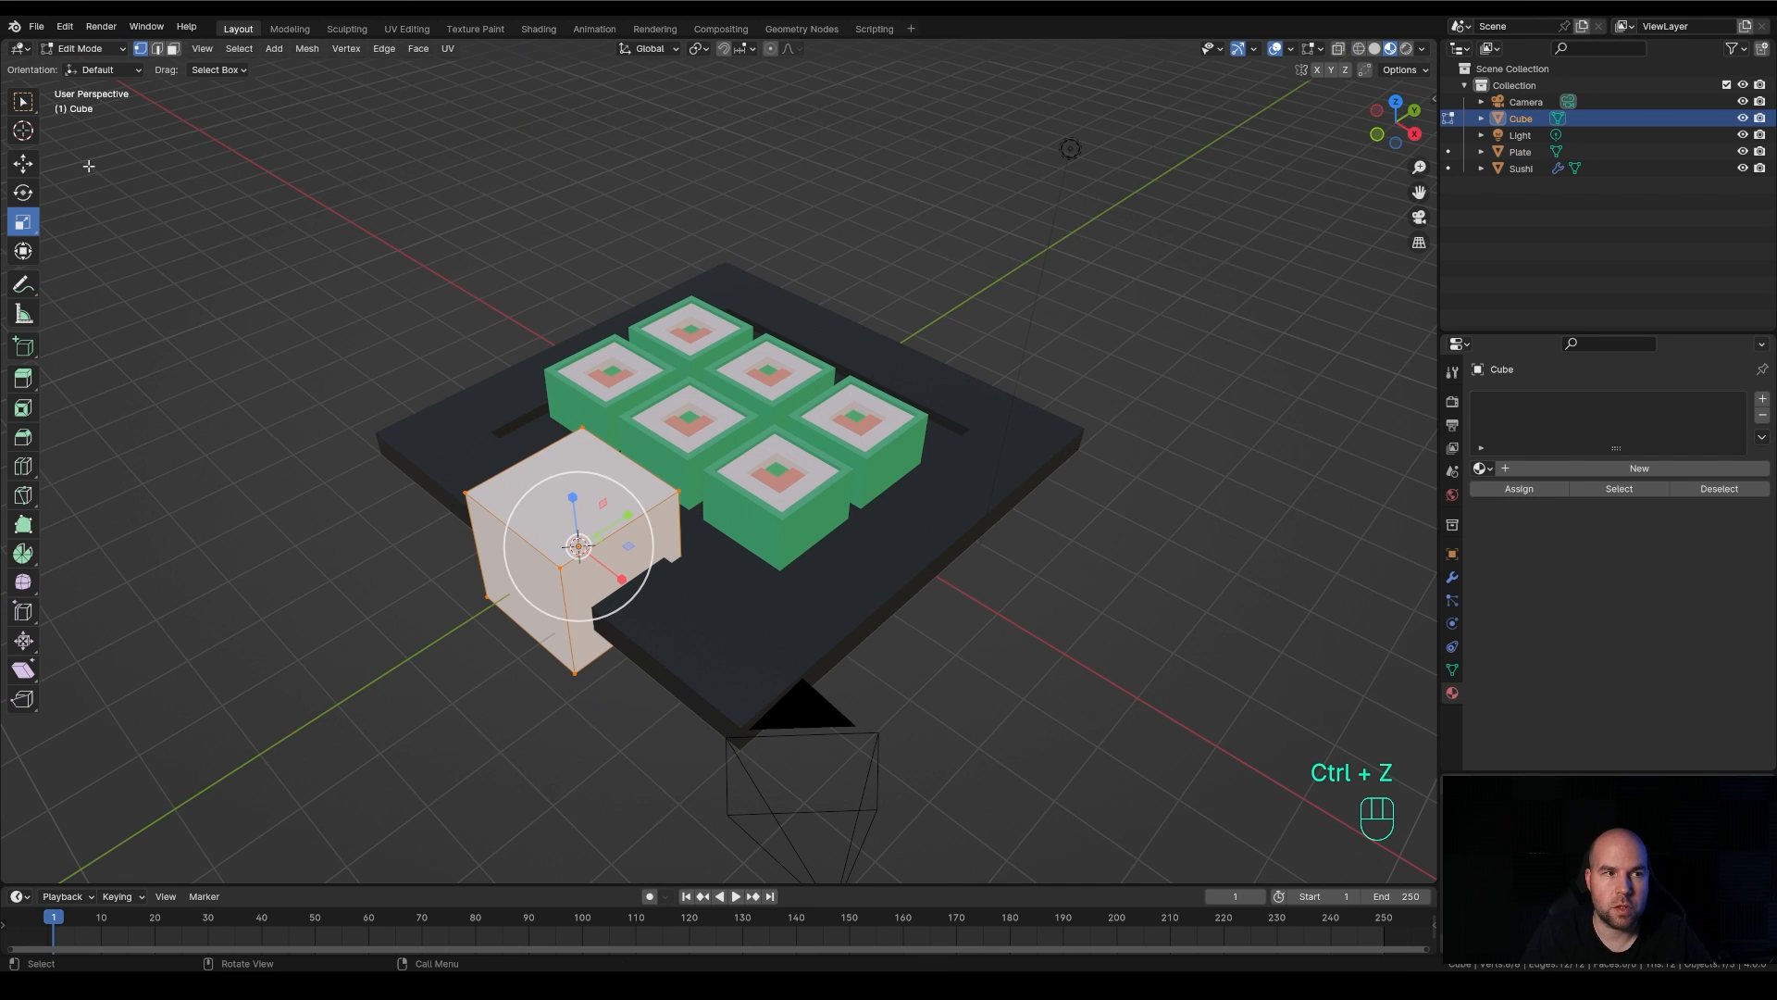
click(23, 101)
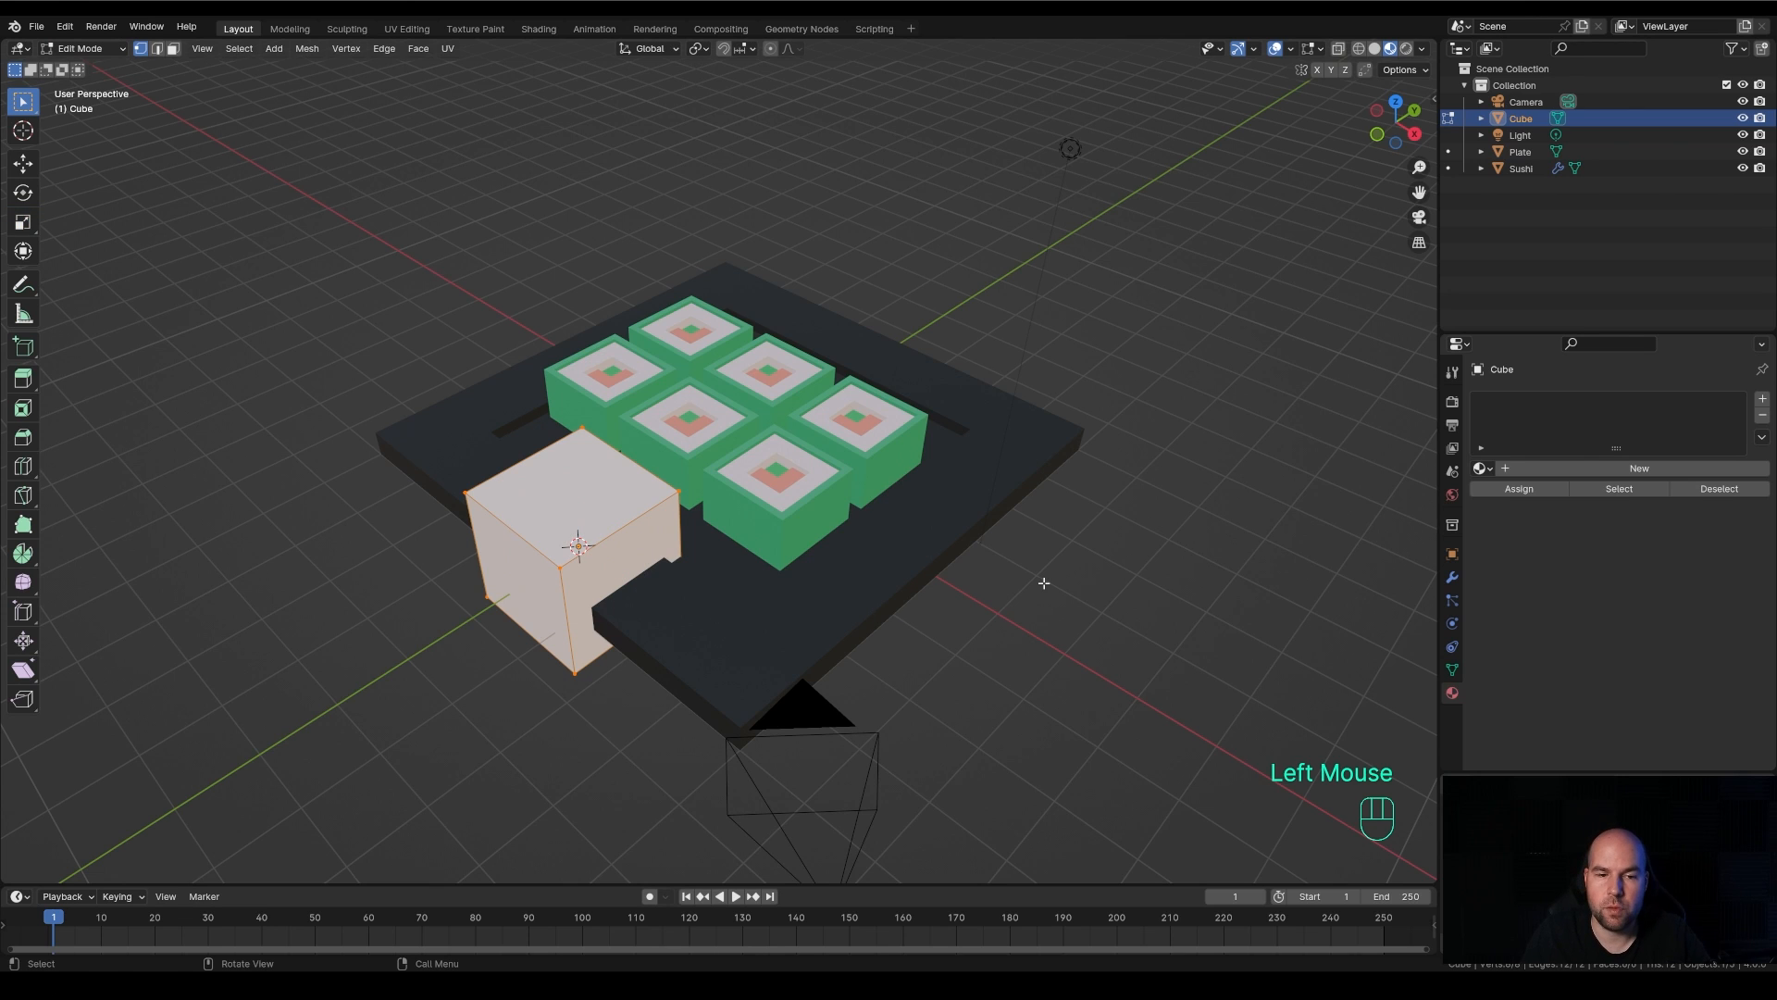
Scale the cube's mesh down equally along Y and Z with X locked to form a thin bar
key(s)
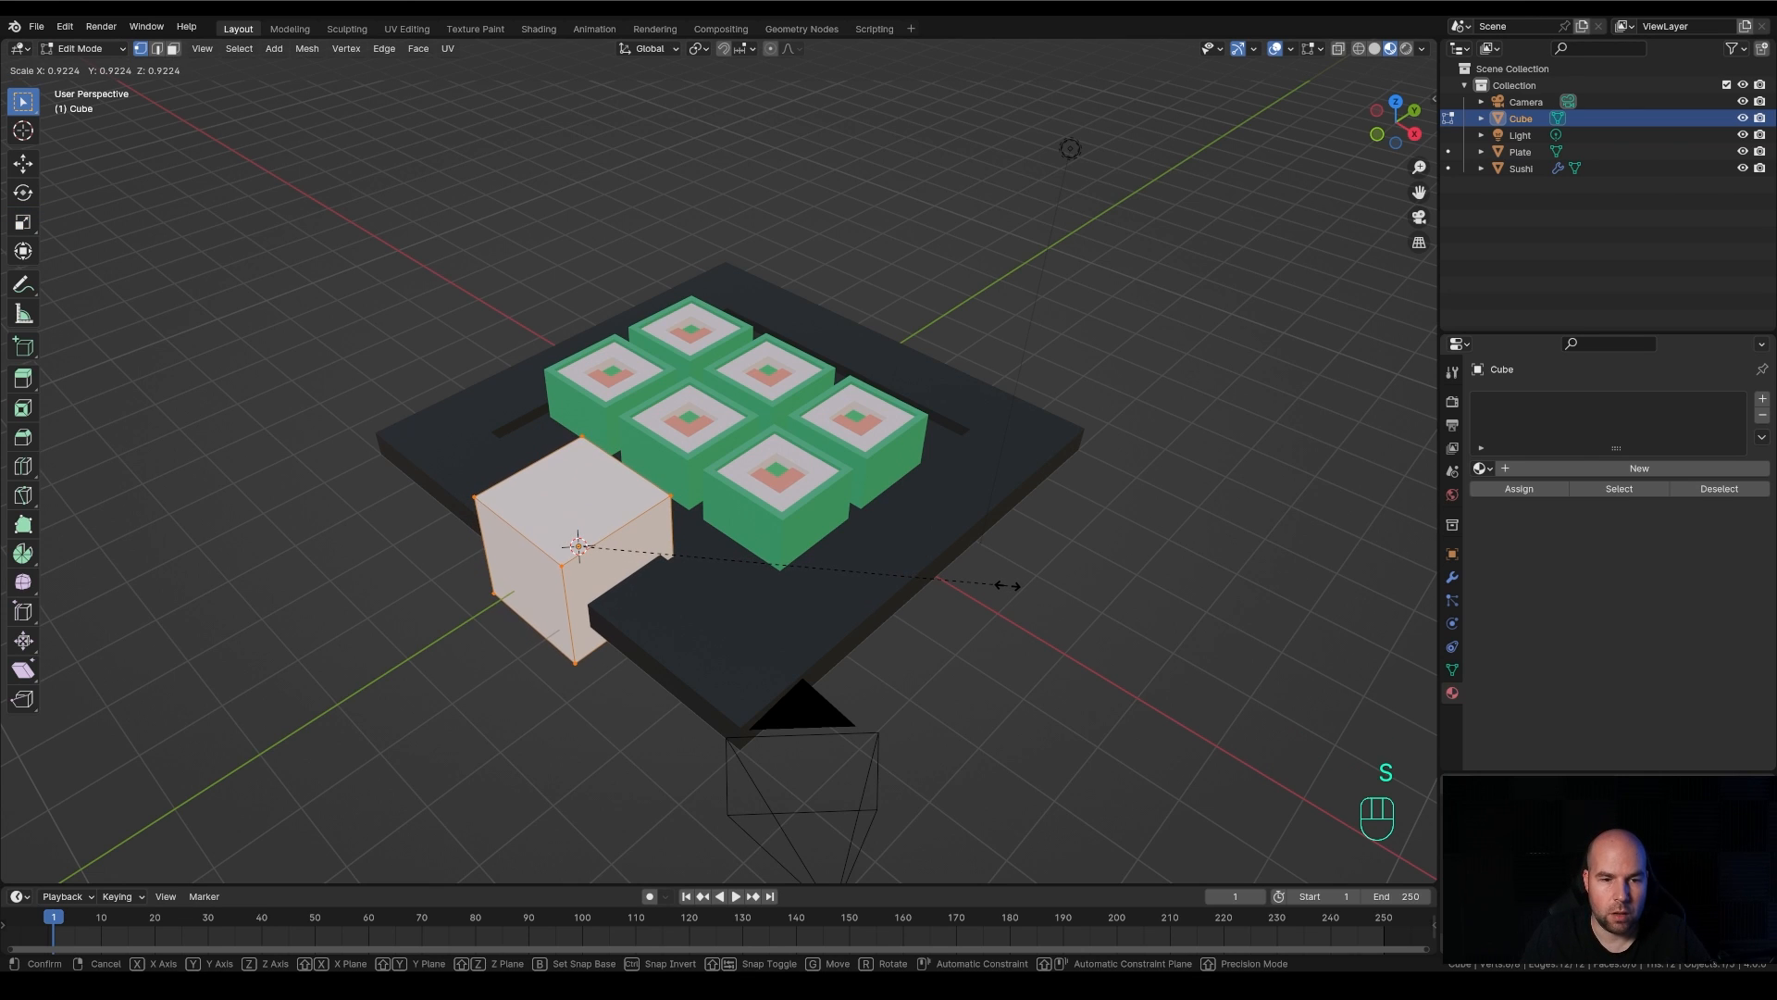
key(shift)
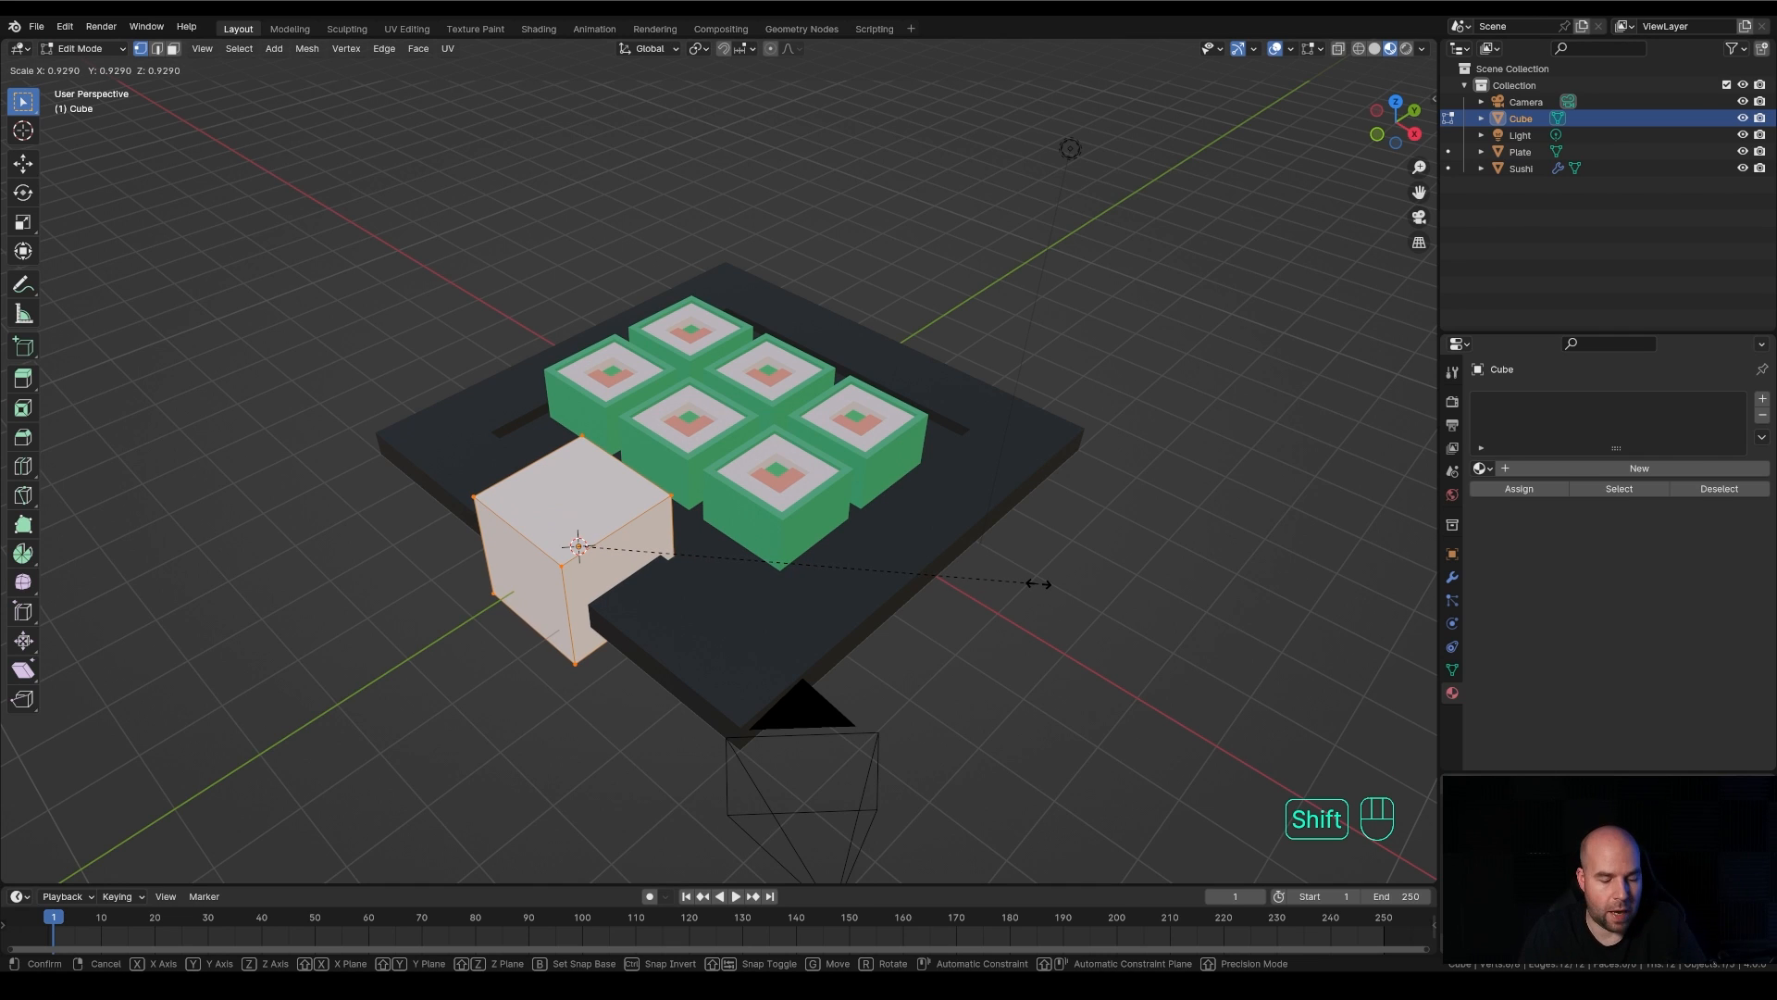
key(shift+x)
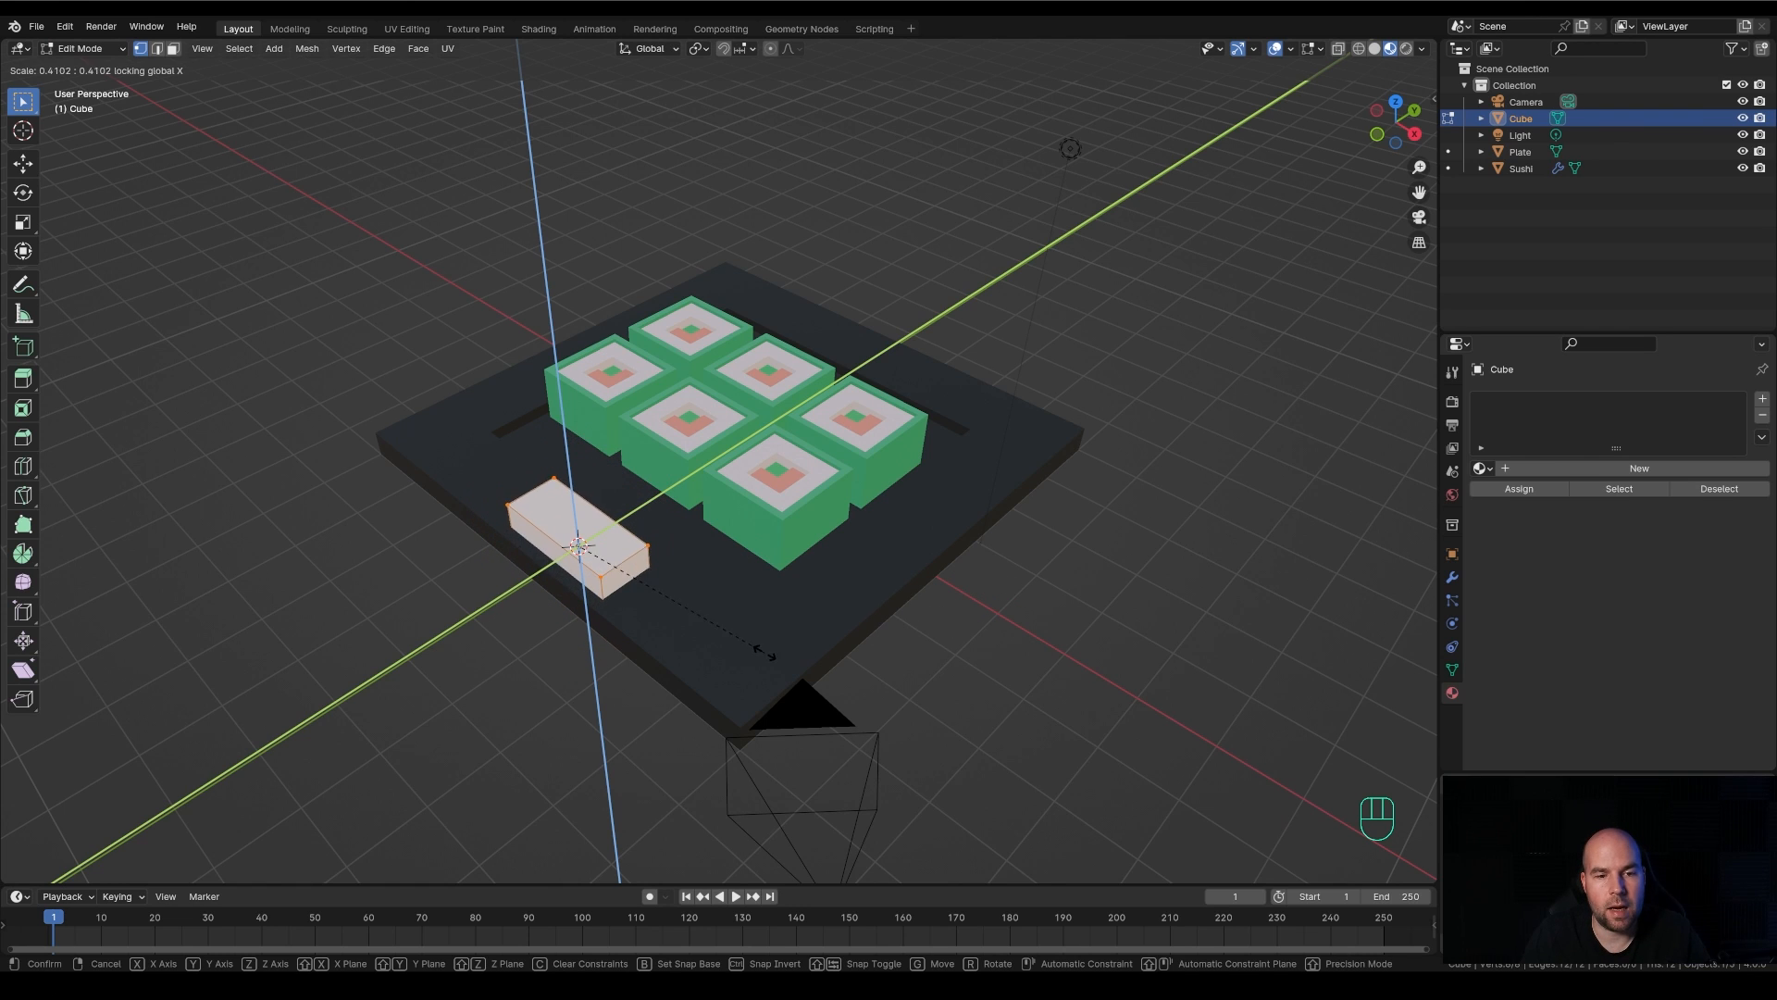
click(655, 605)
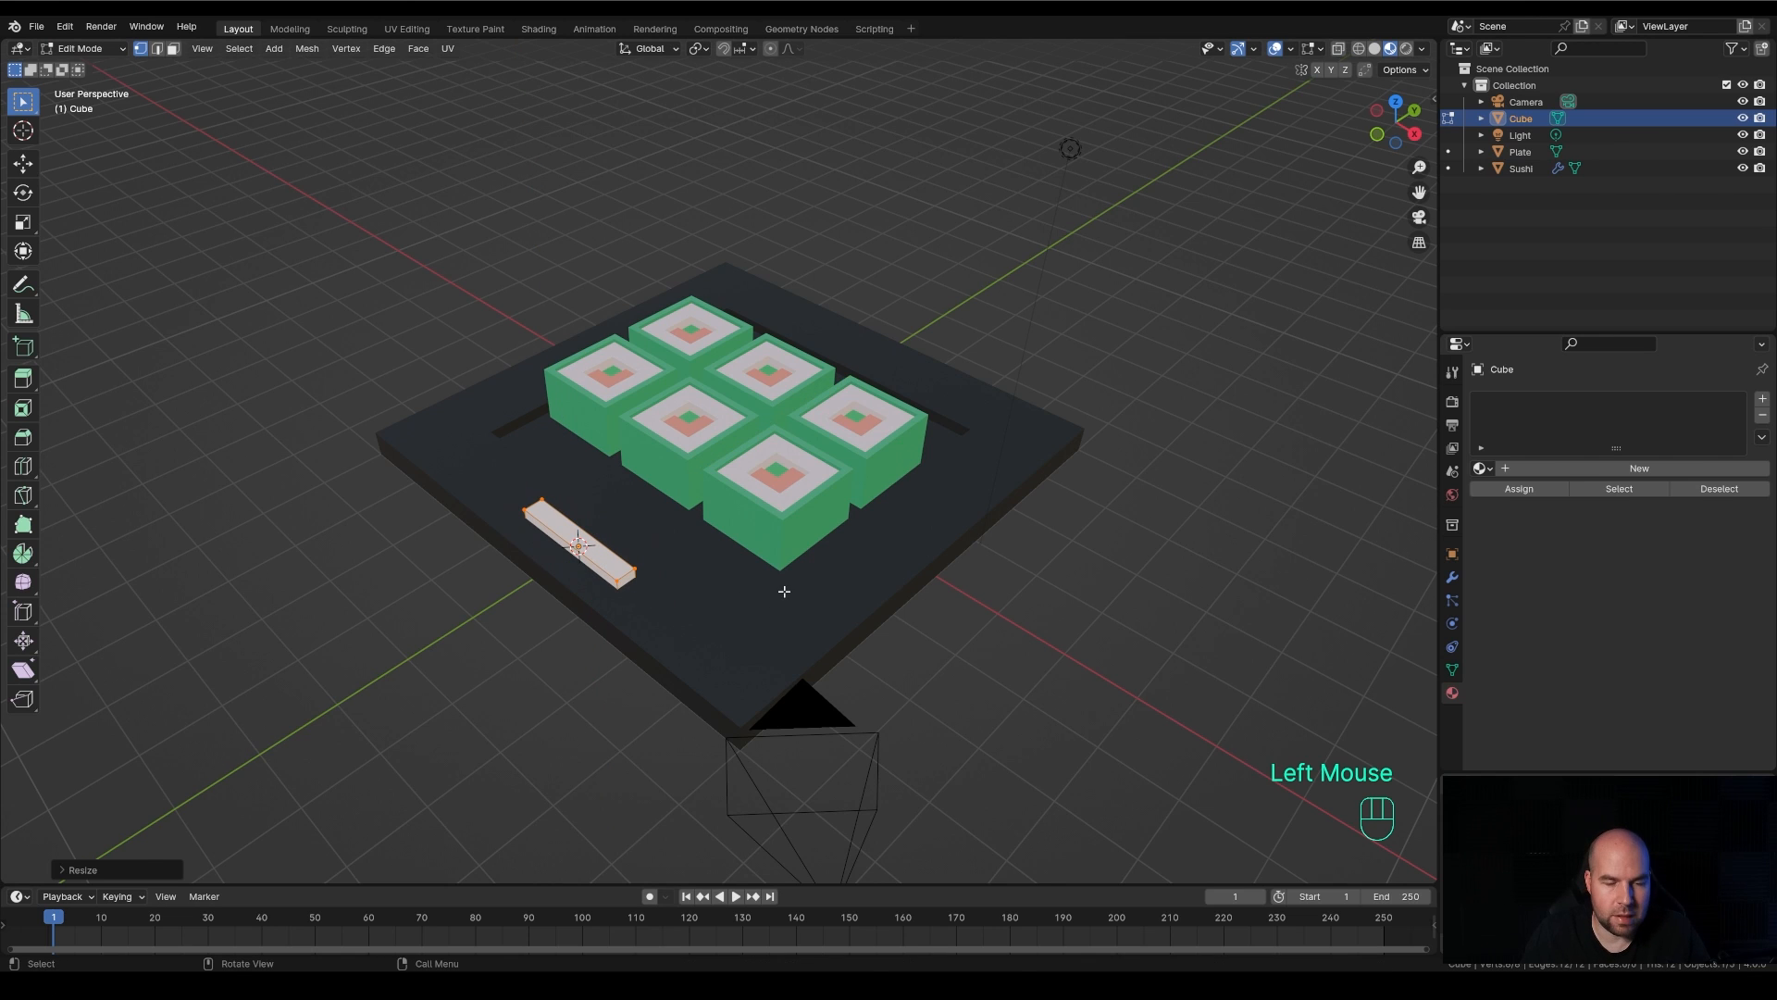
Stretch the bar along X by a factor of about 3.8 to nearly the plate's length and return to Object Mode
key(s)
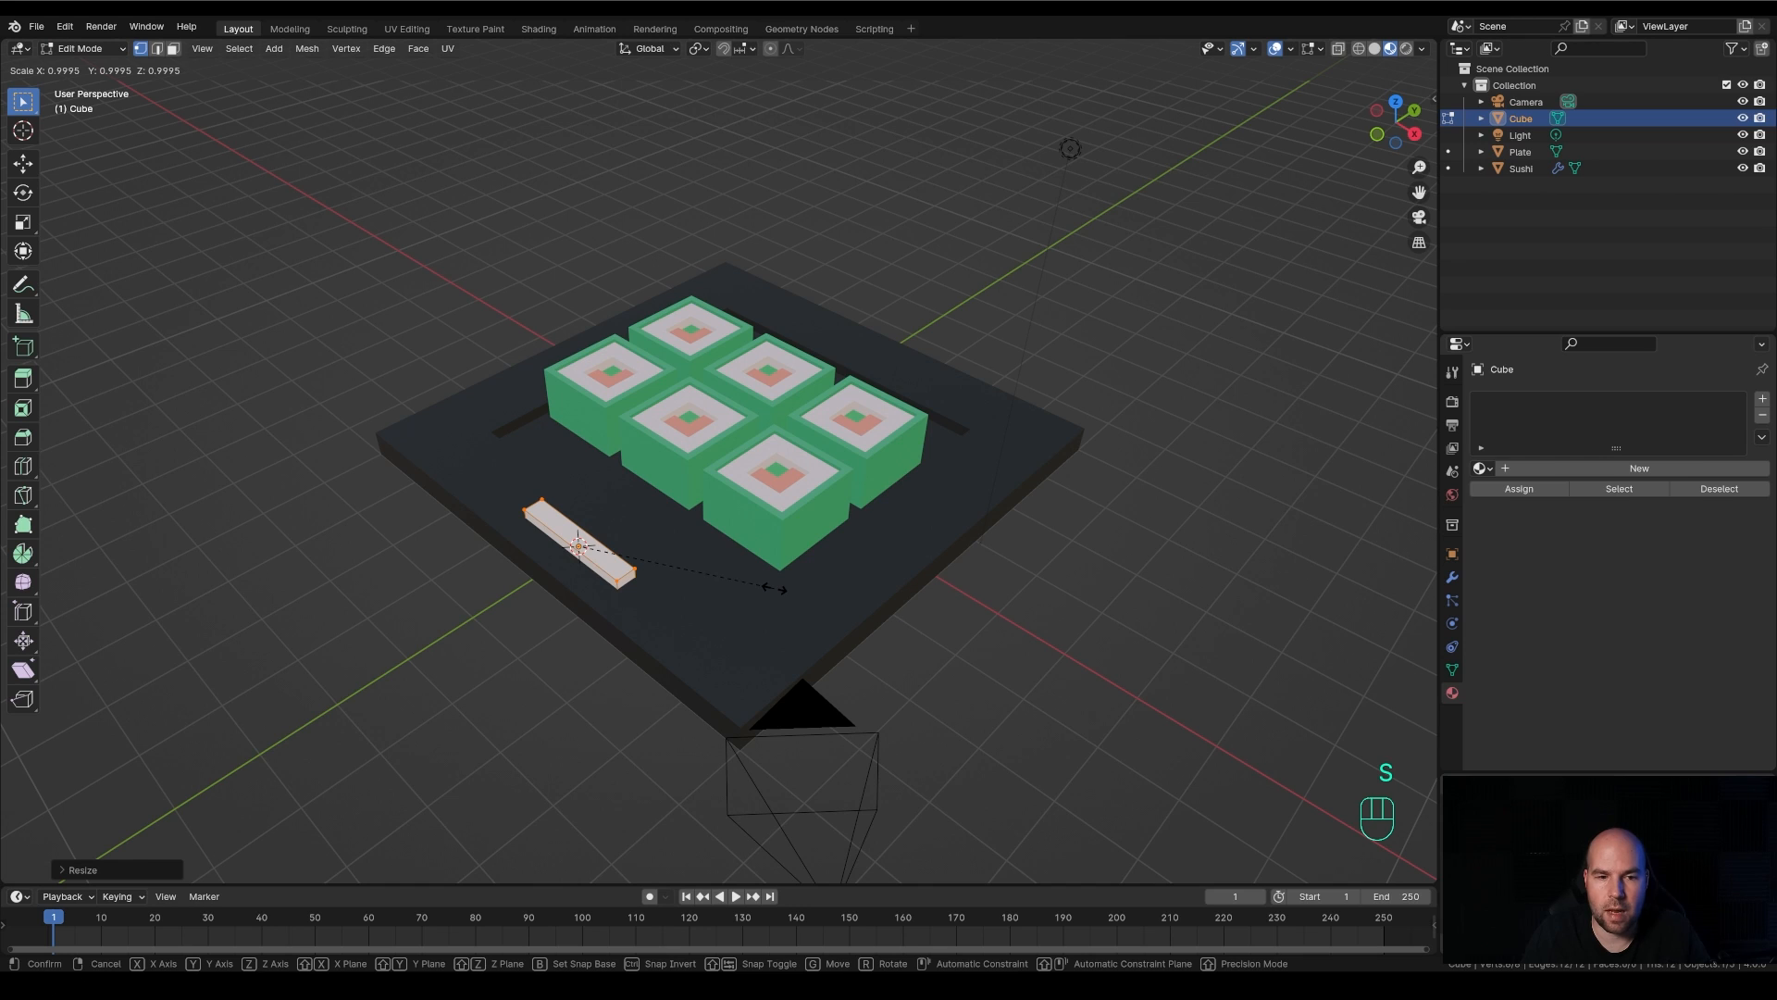
key(x)
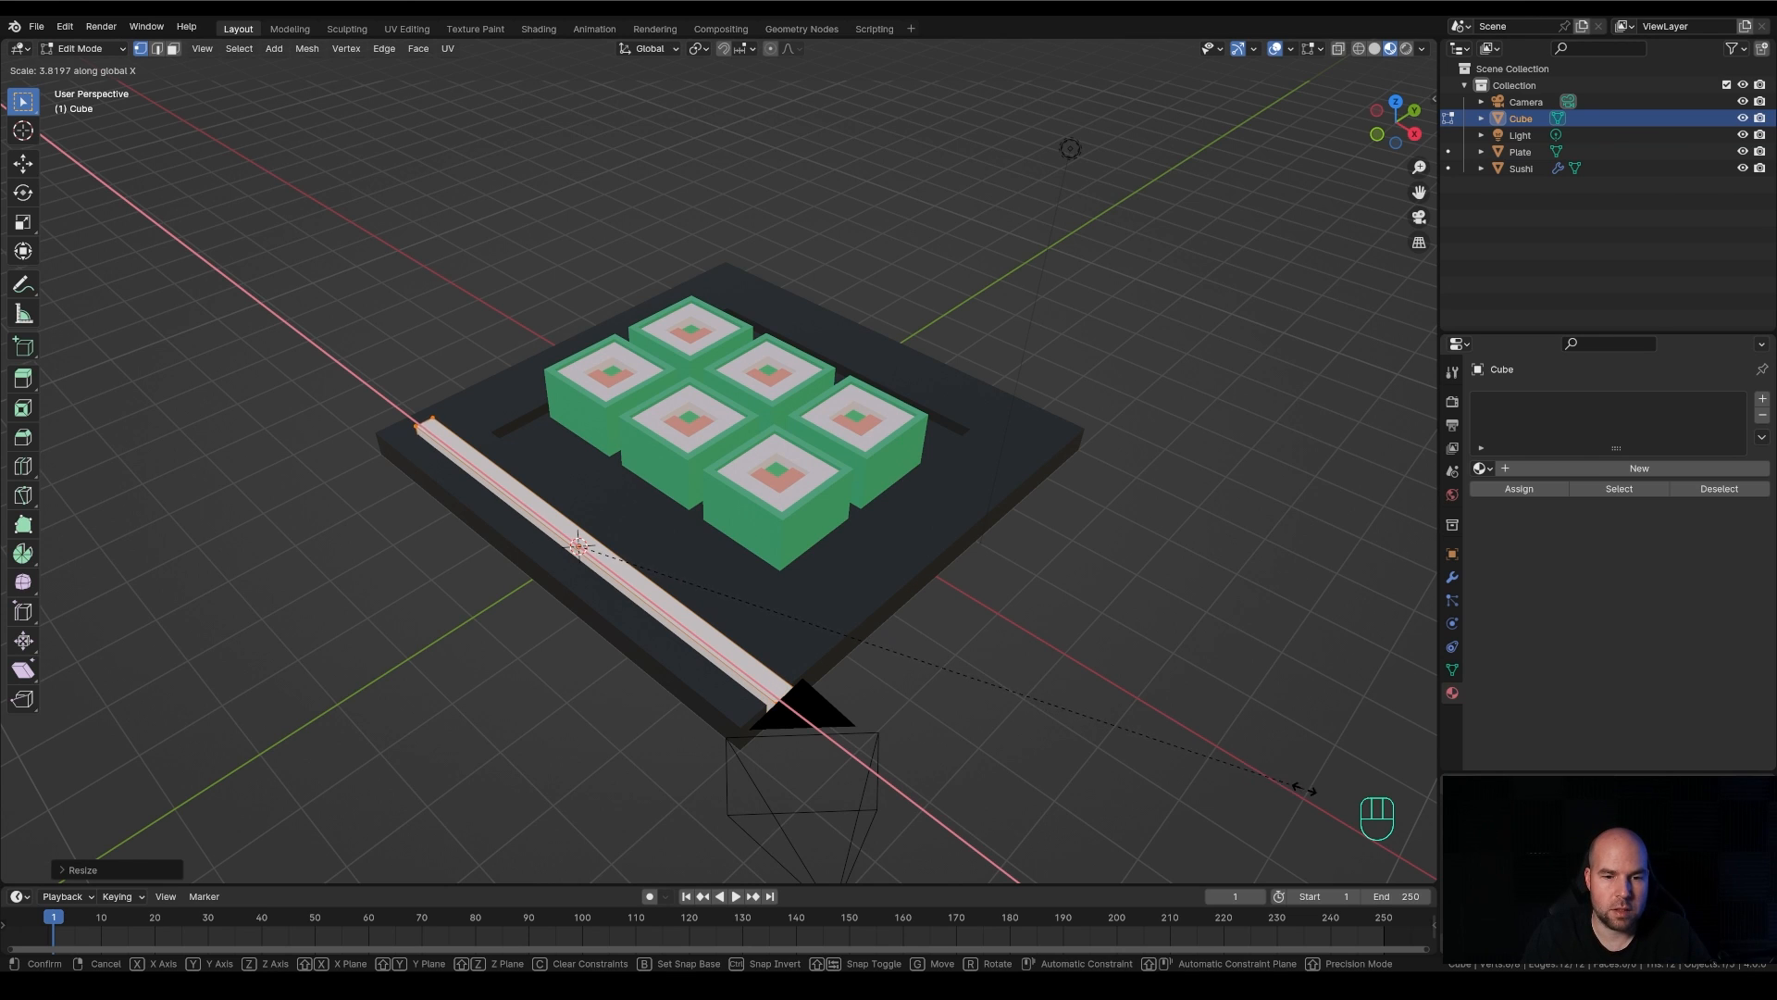
click(1307, 790)
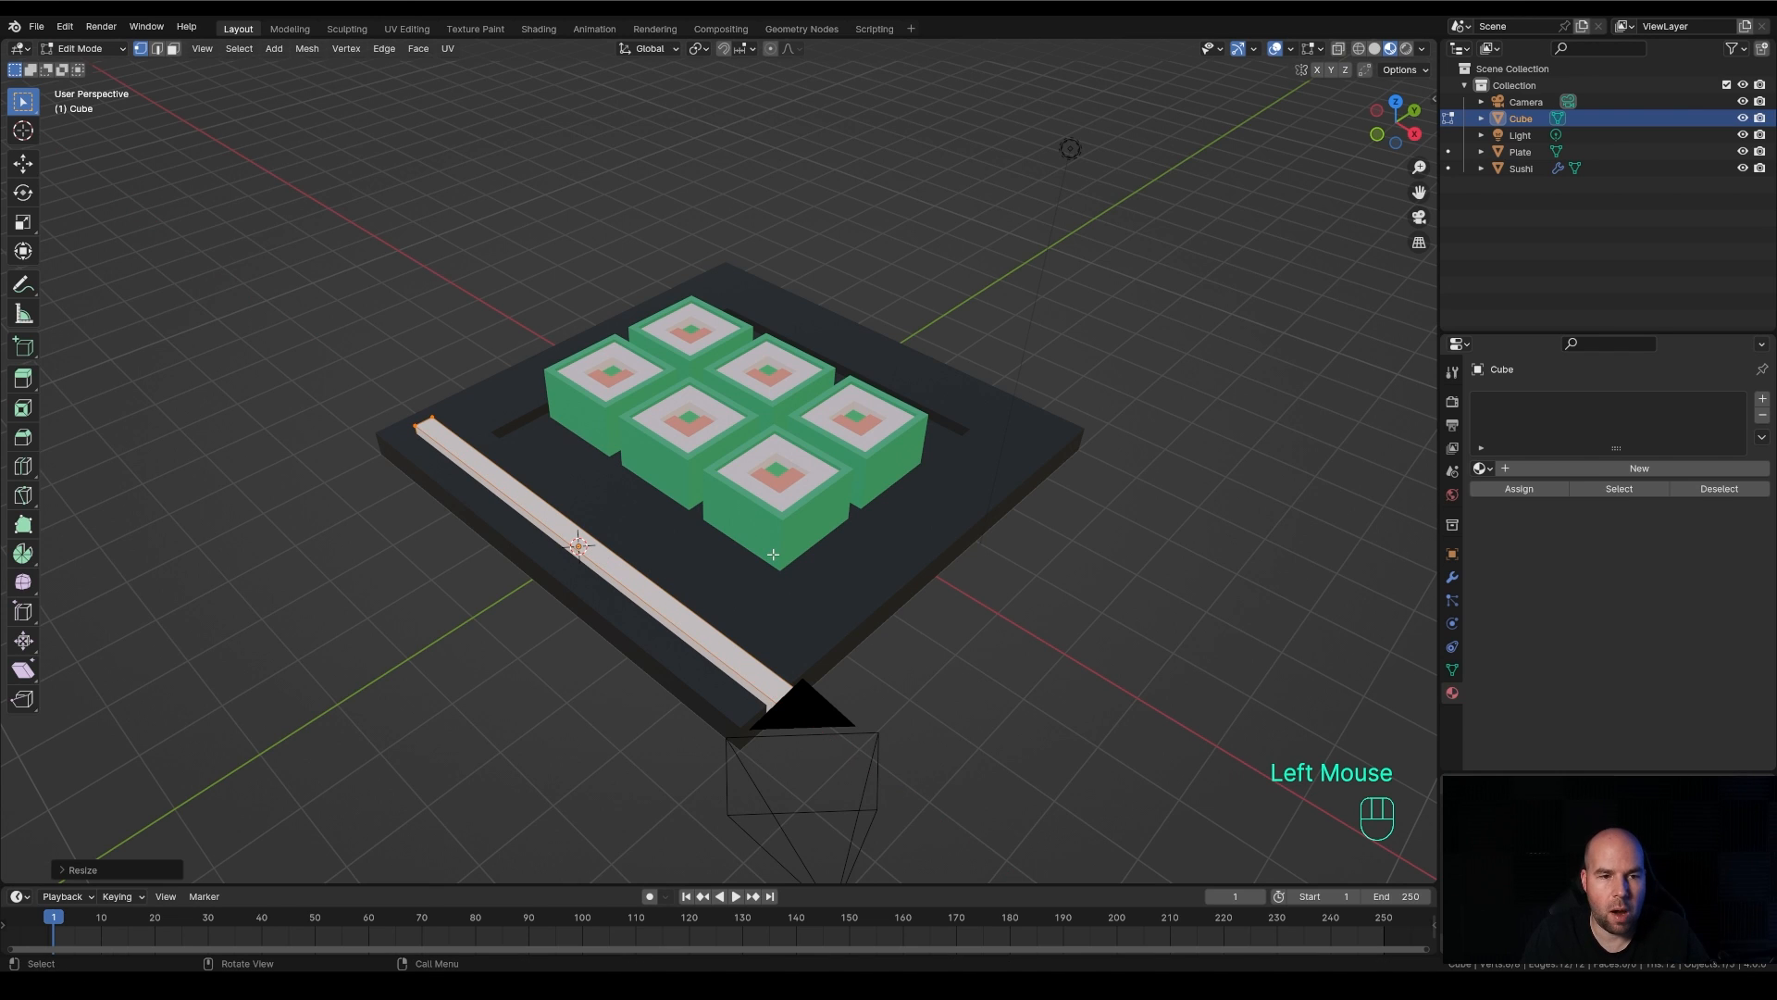
key(Tab)
Rename the Cube object as Chopstick
double_click(1521, 119)
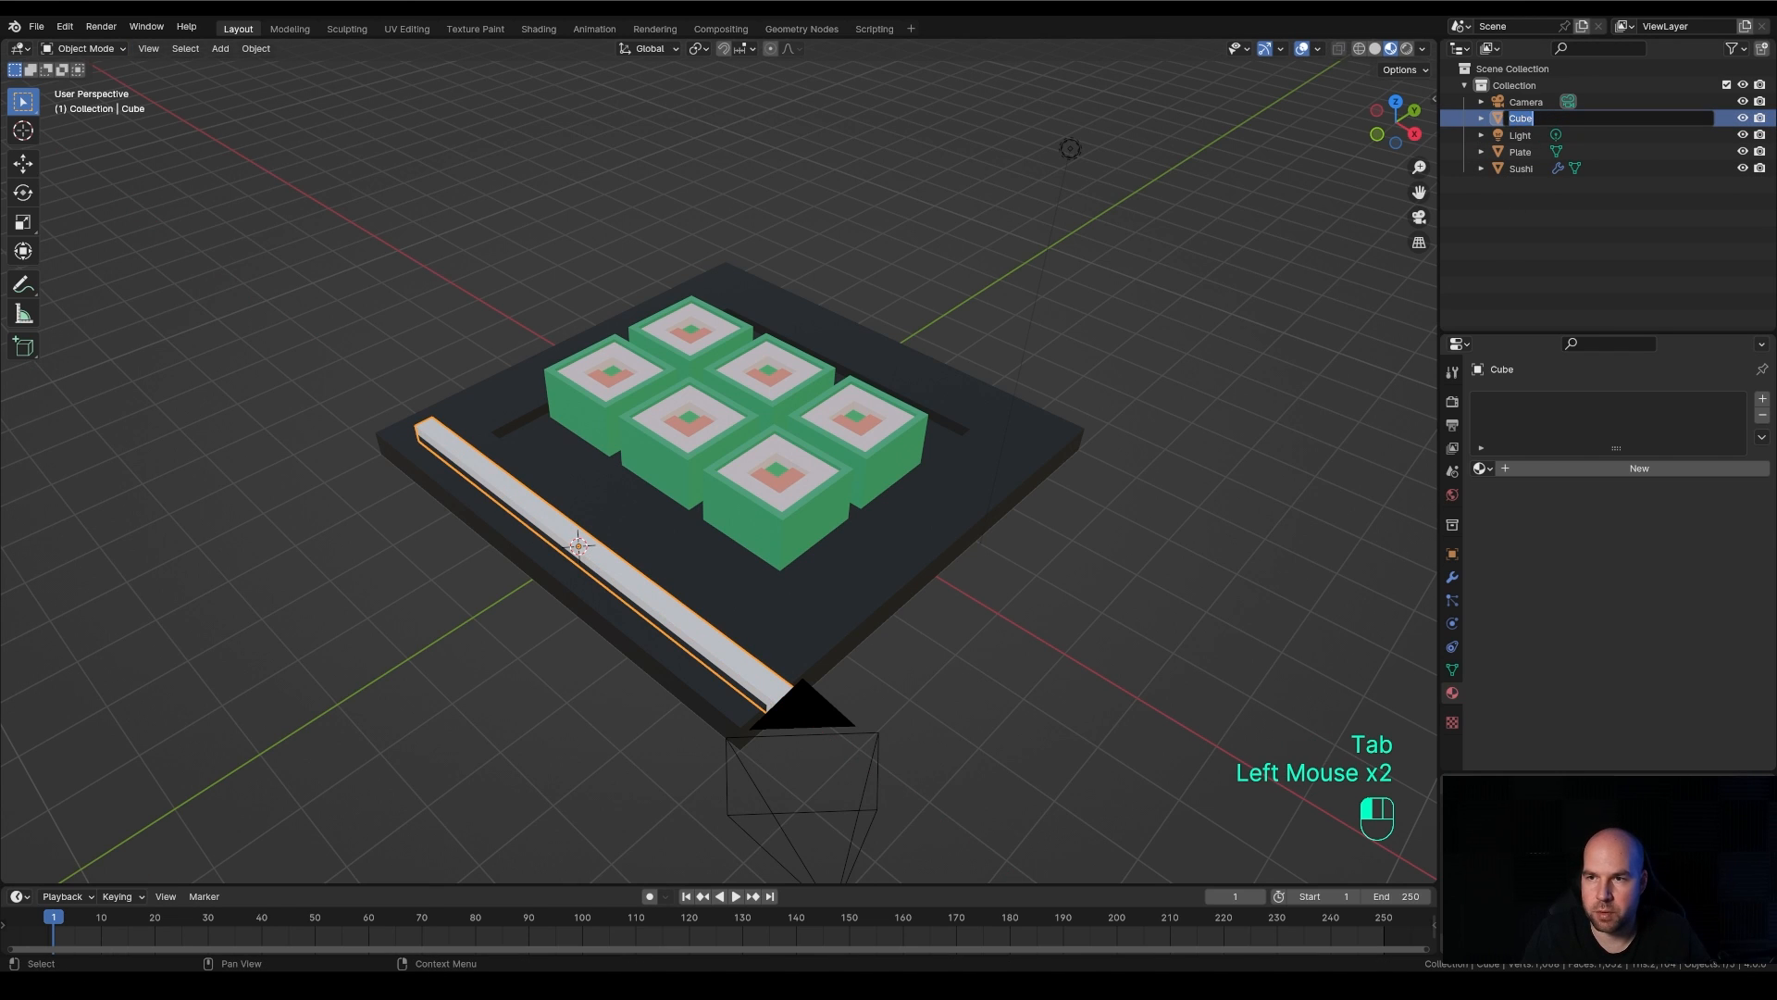
text(Chopsti)
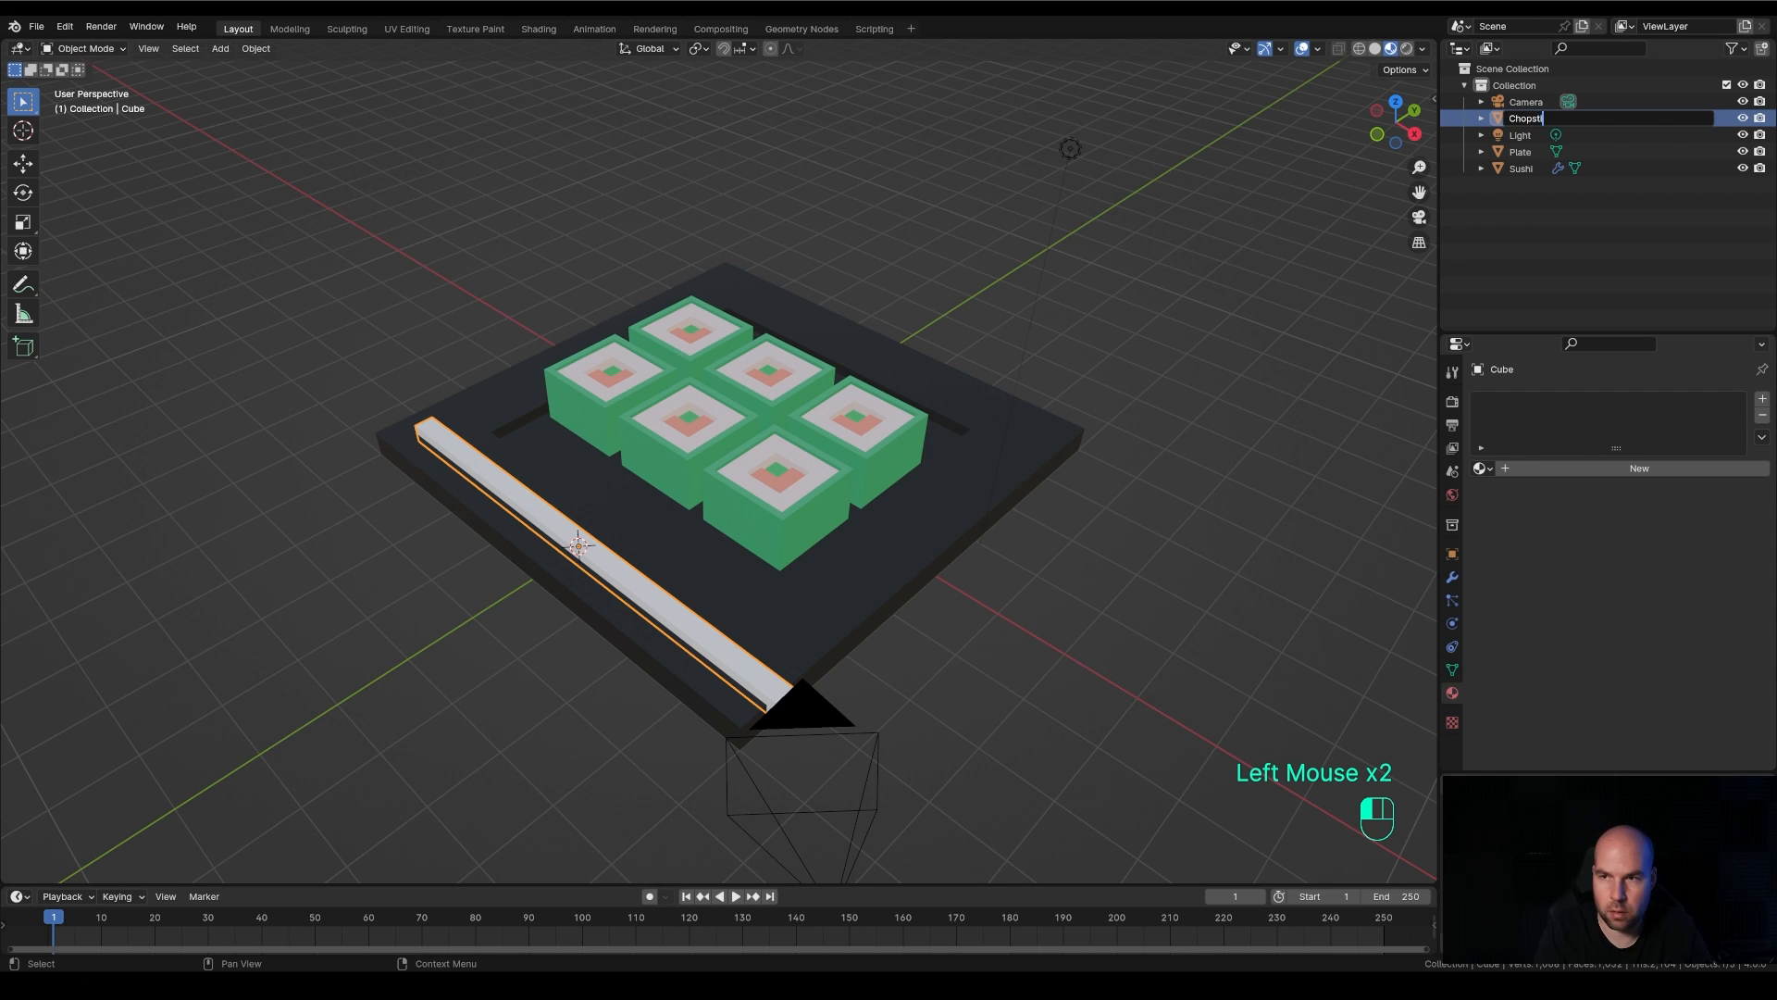
text(ck)
key(Return)
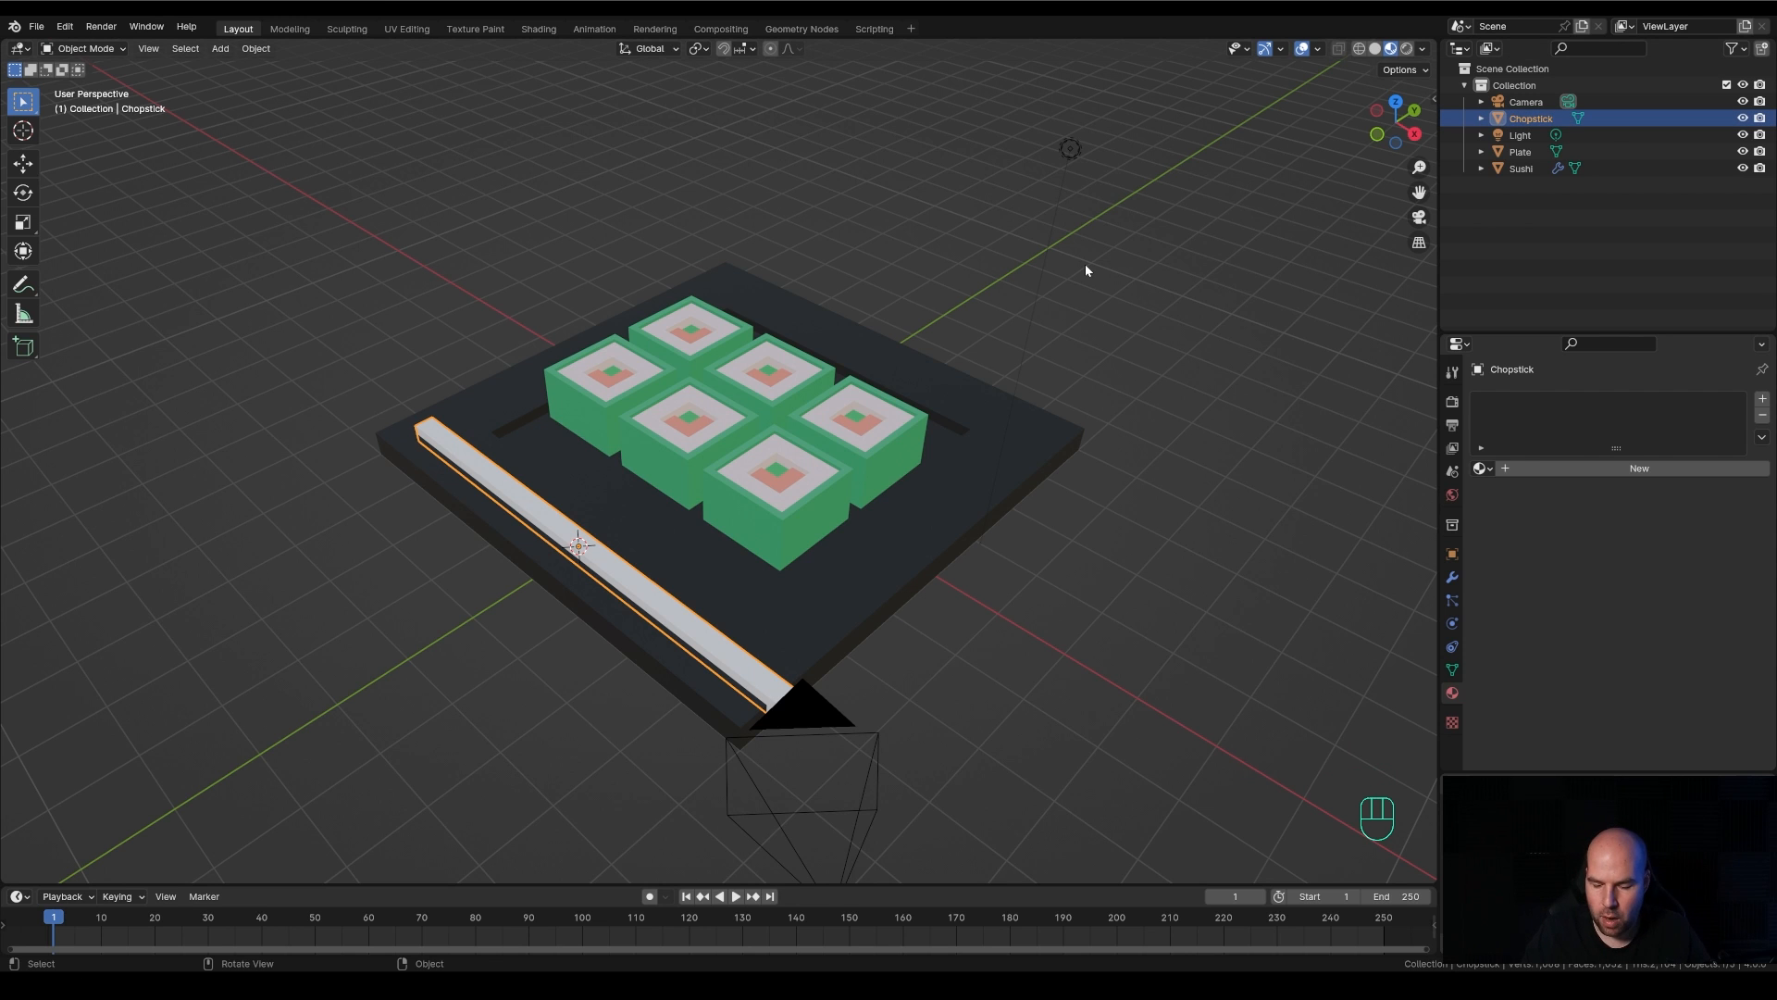
Raise the Chopstick about 0.16 m along Z in the front view so it rests on the plate's top surface
key(KP_1)
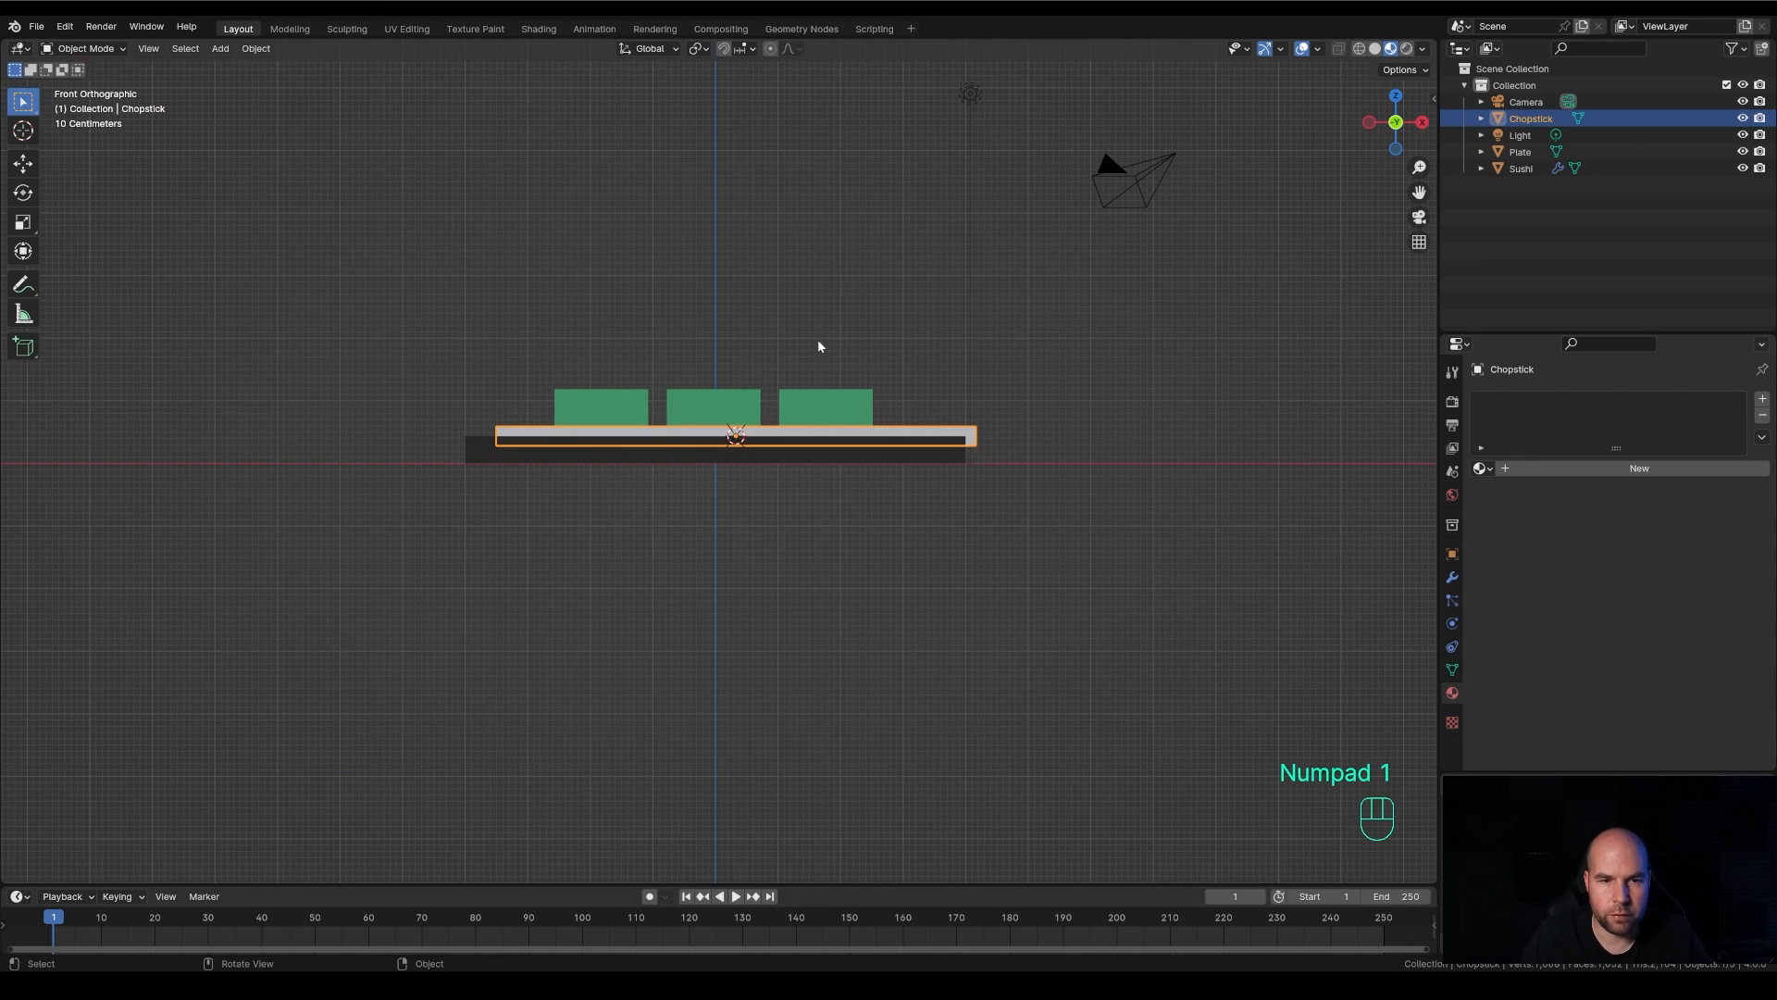
scroll(797, 442, up, 2)
key(g)
key(z)
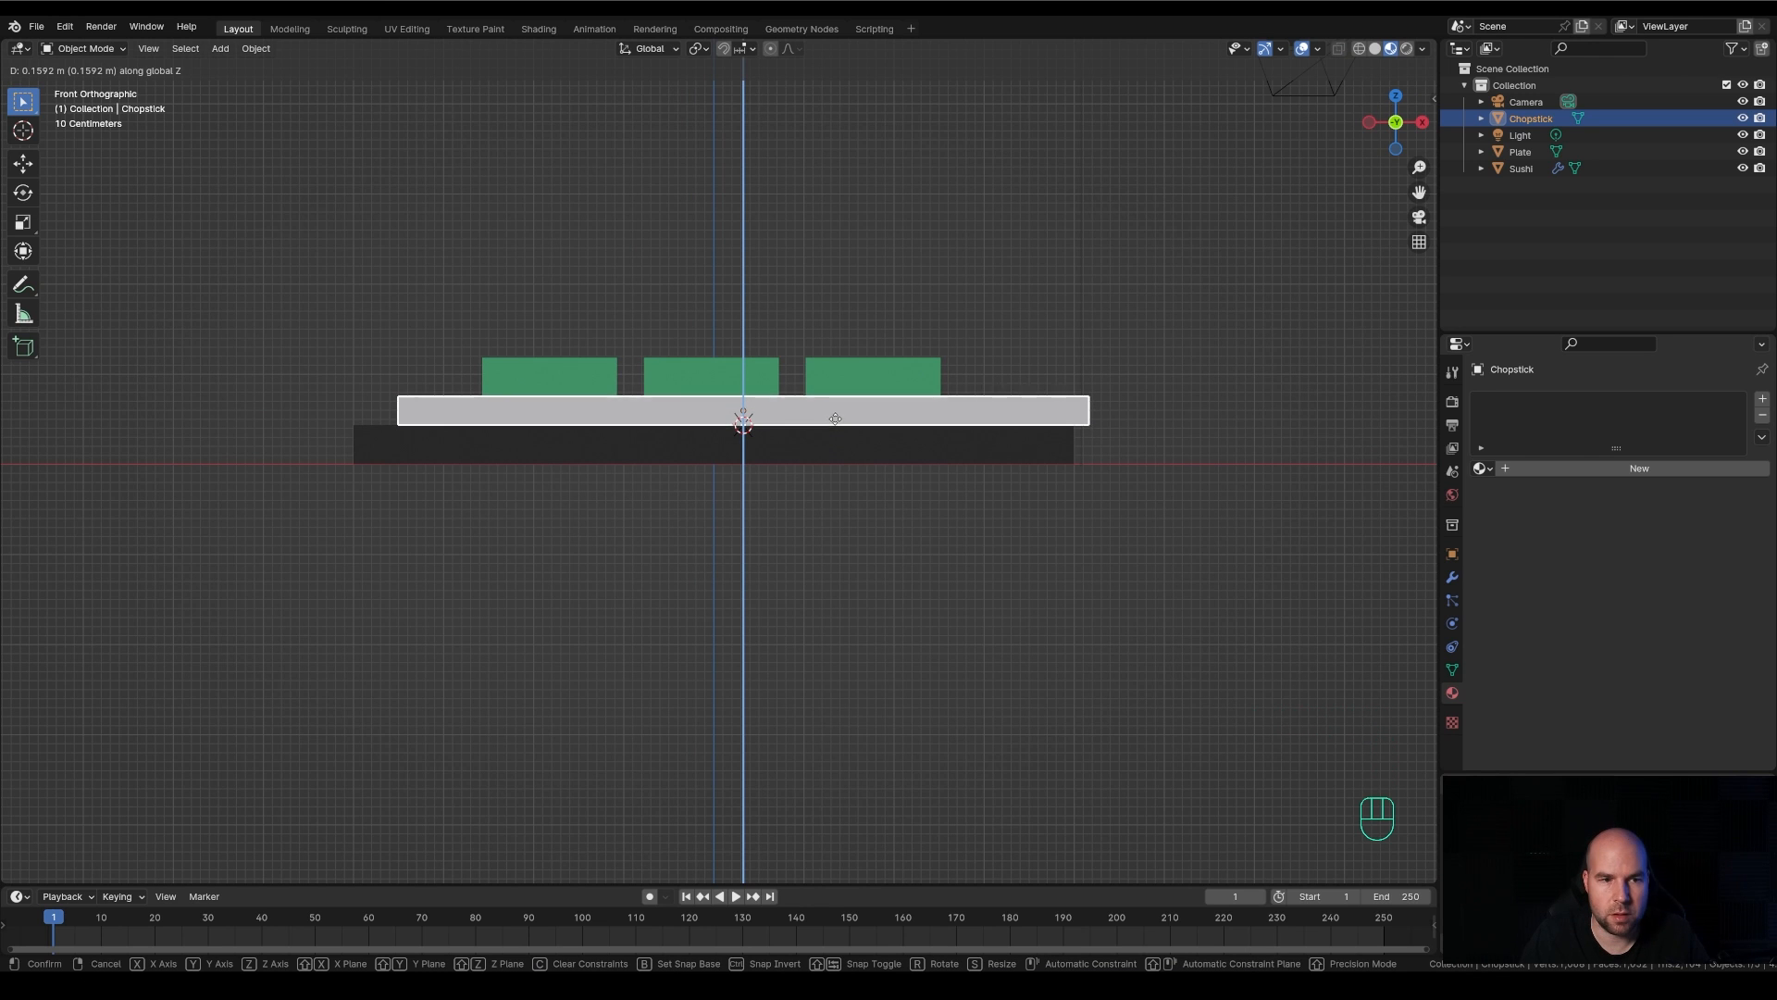
click(835, 418)
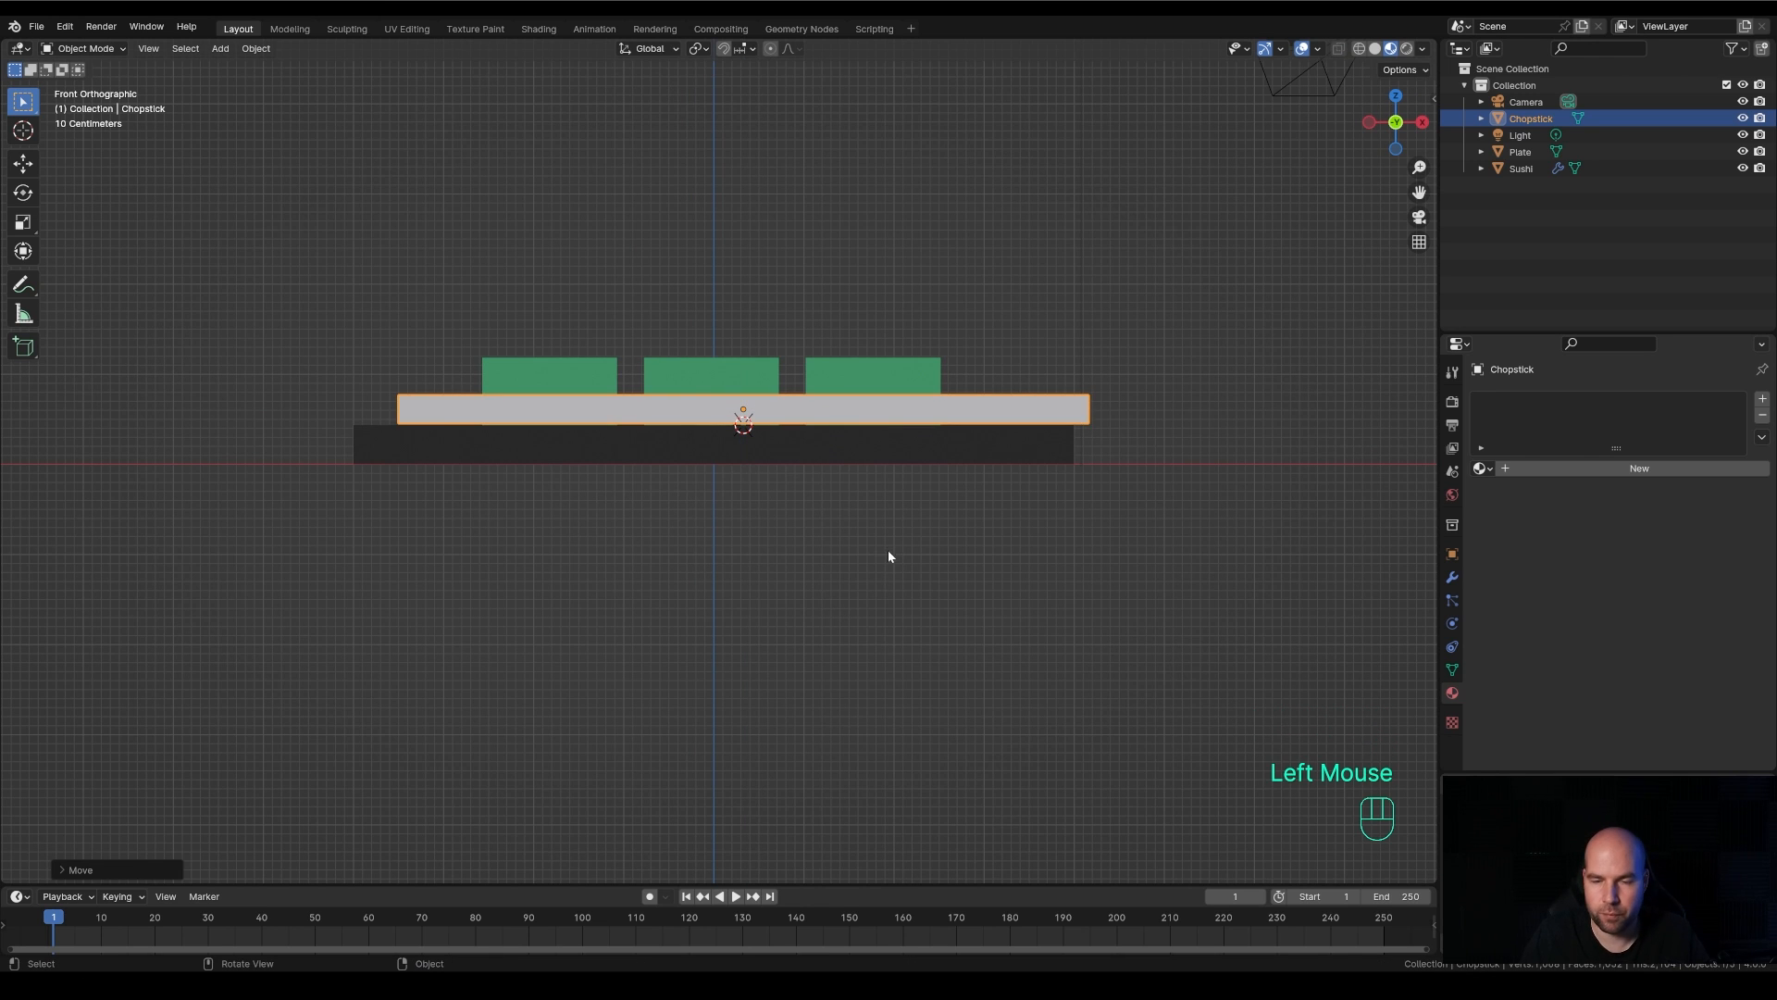
Make an independent duplicate of the Chopstick and place it just outside the plate's edge
middle_drag(889, 555, 995, 547)
scroll(1009, 535, down, 3)
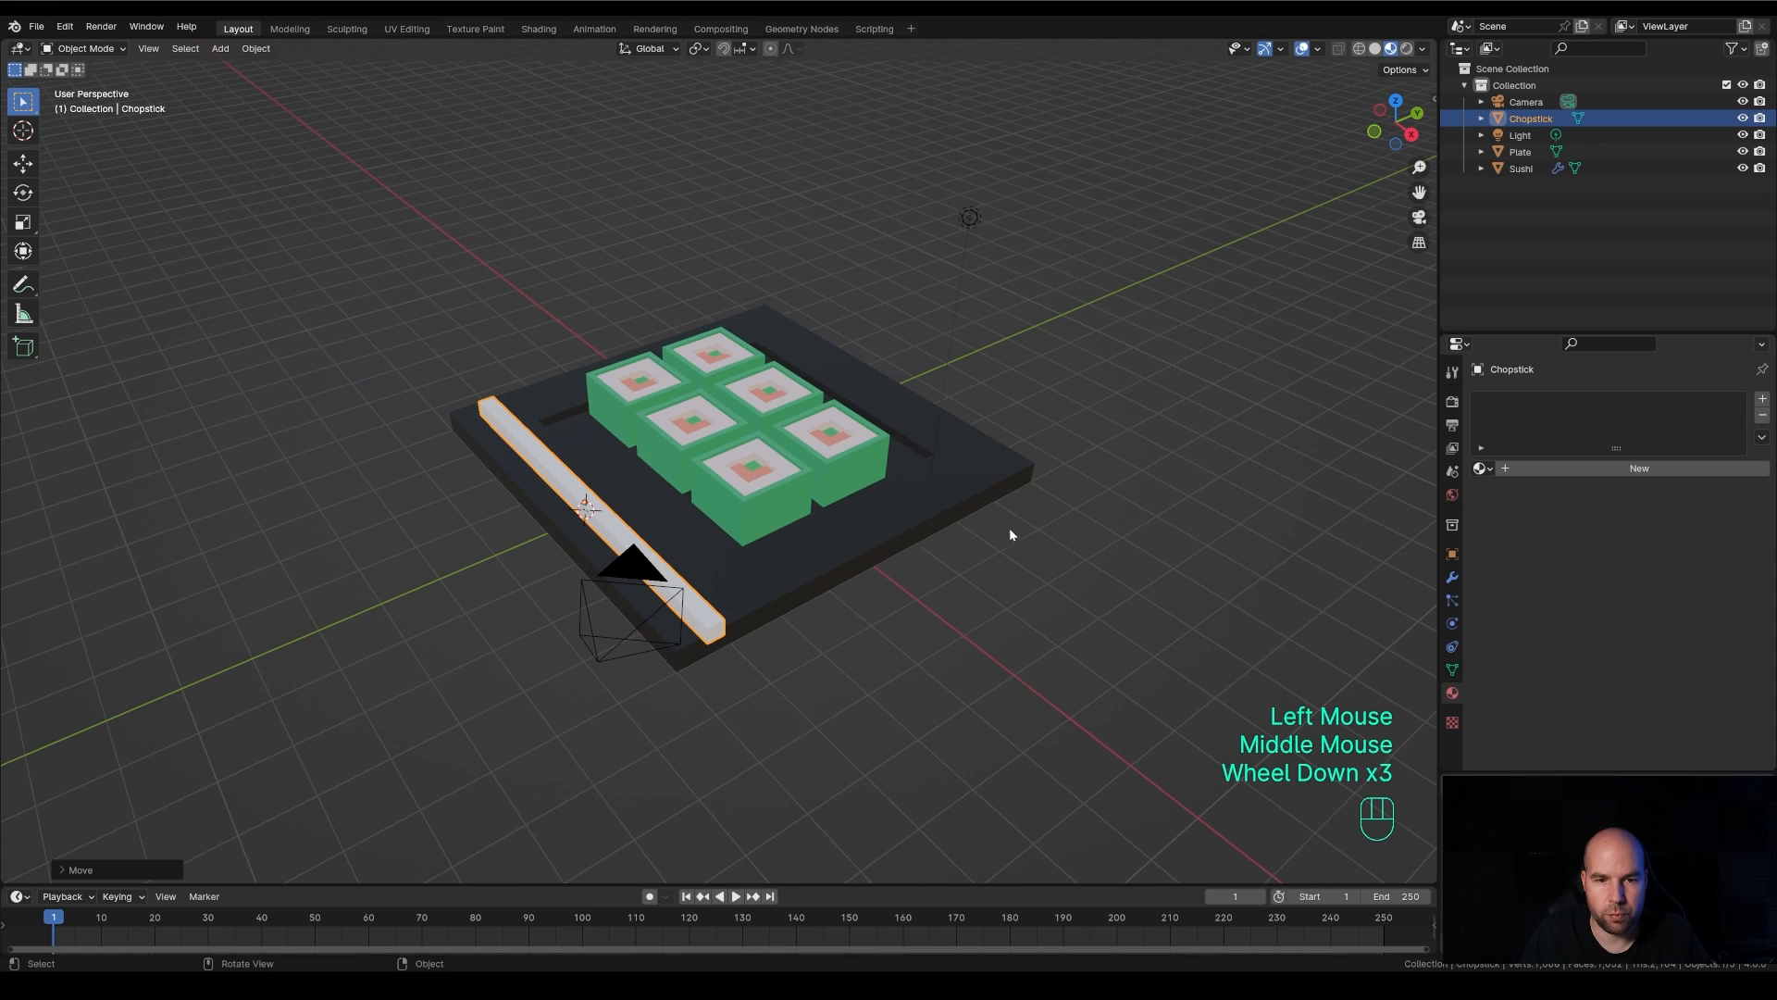
scroll(925, 509, up, 1)
middle_drag(910, 498, 896, 520)
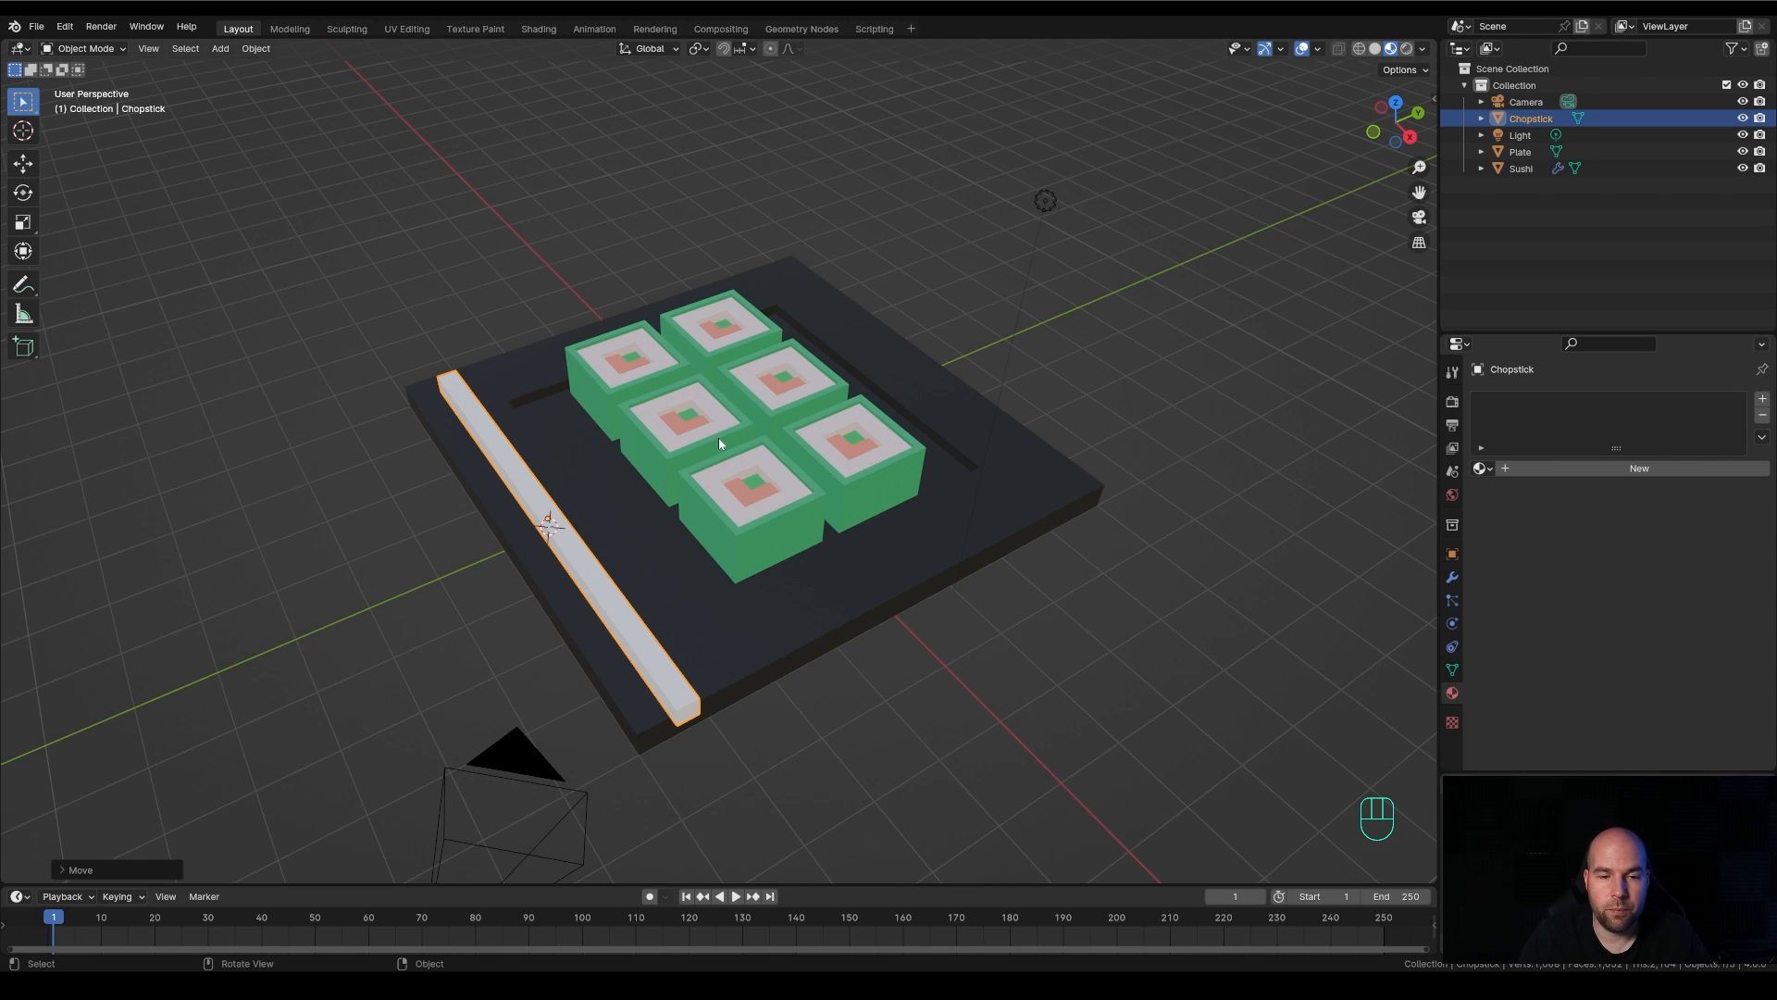
right_click(616, 540)
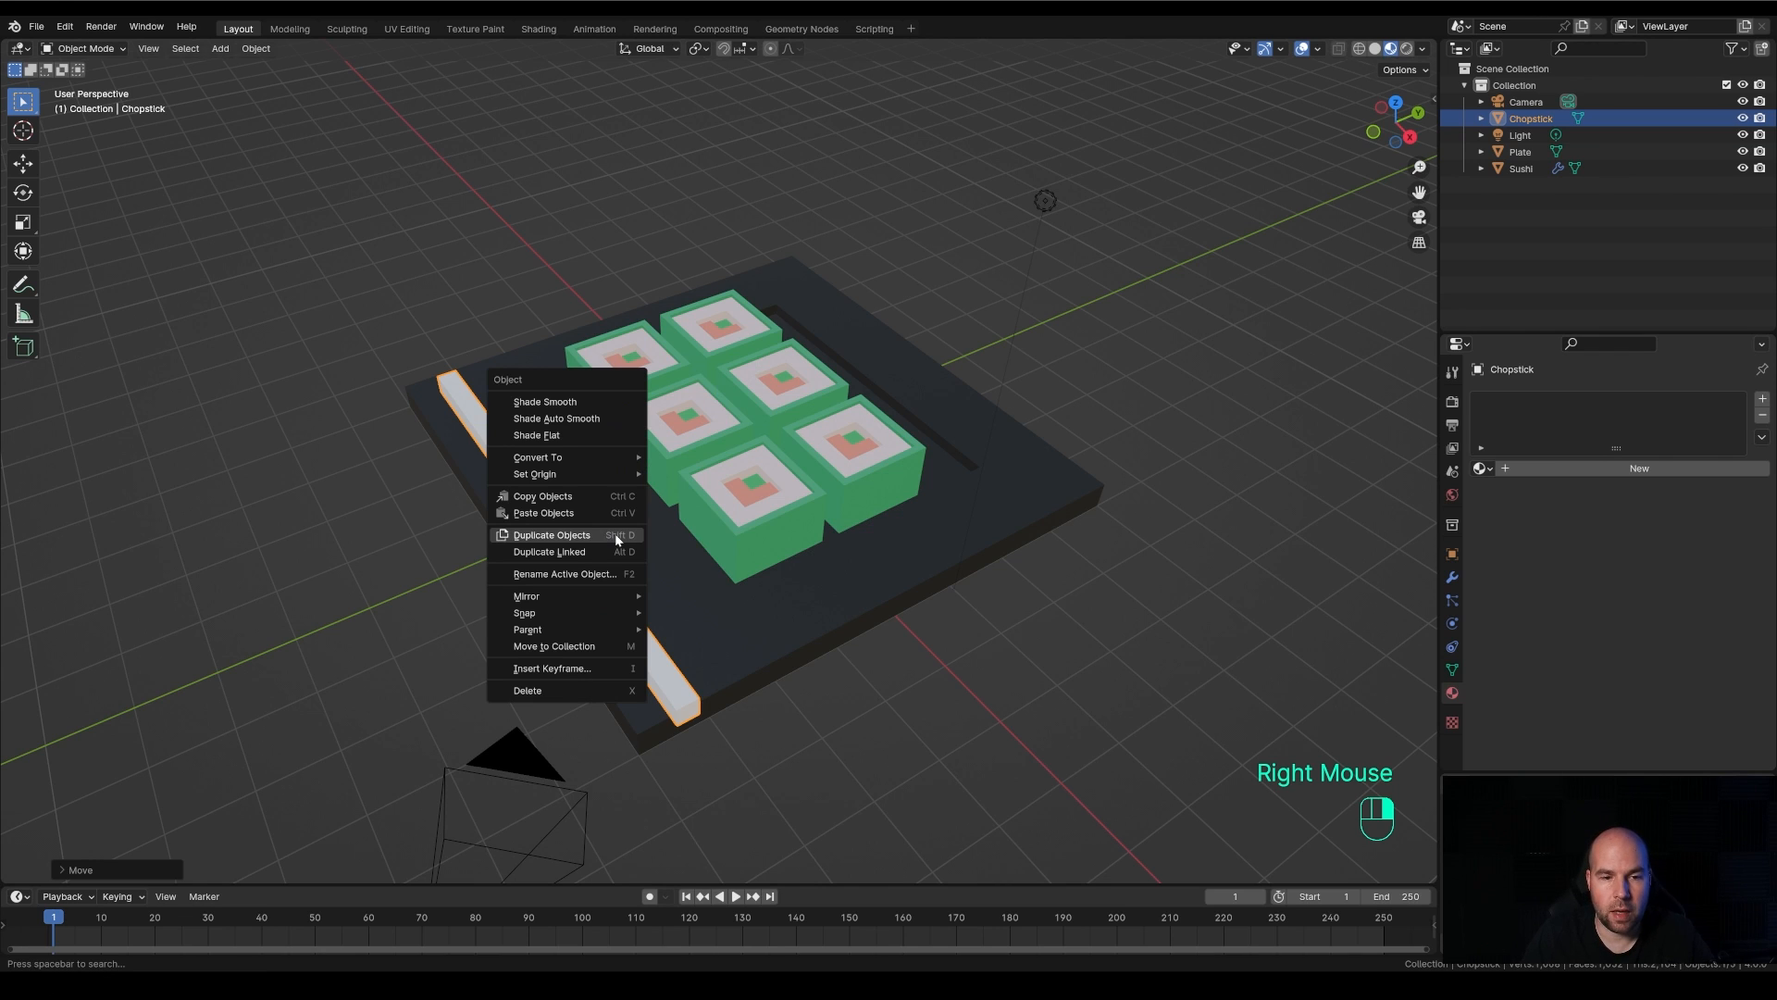
click(556, 535)
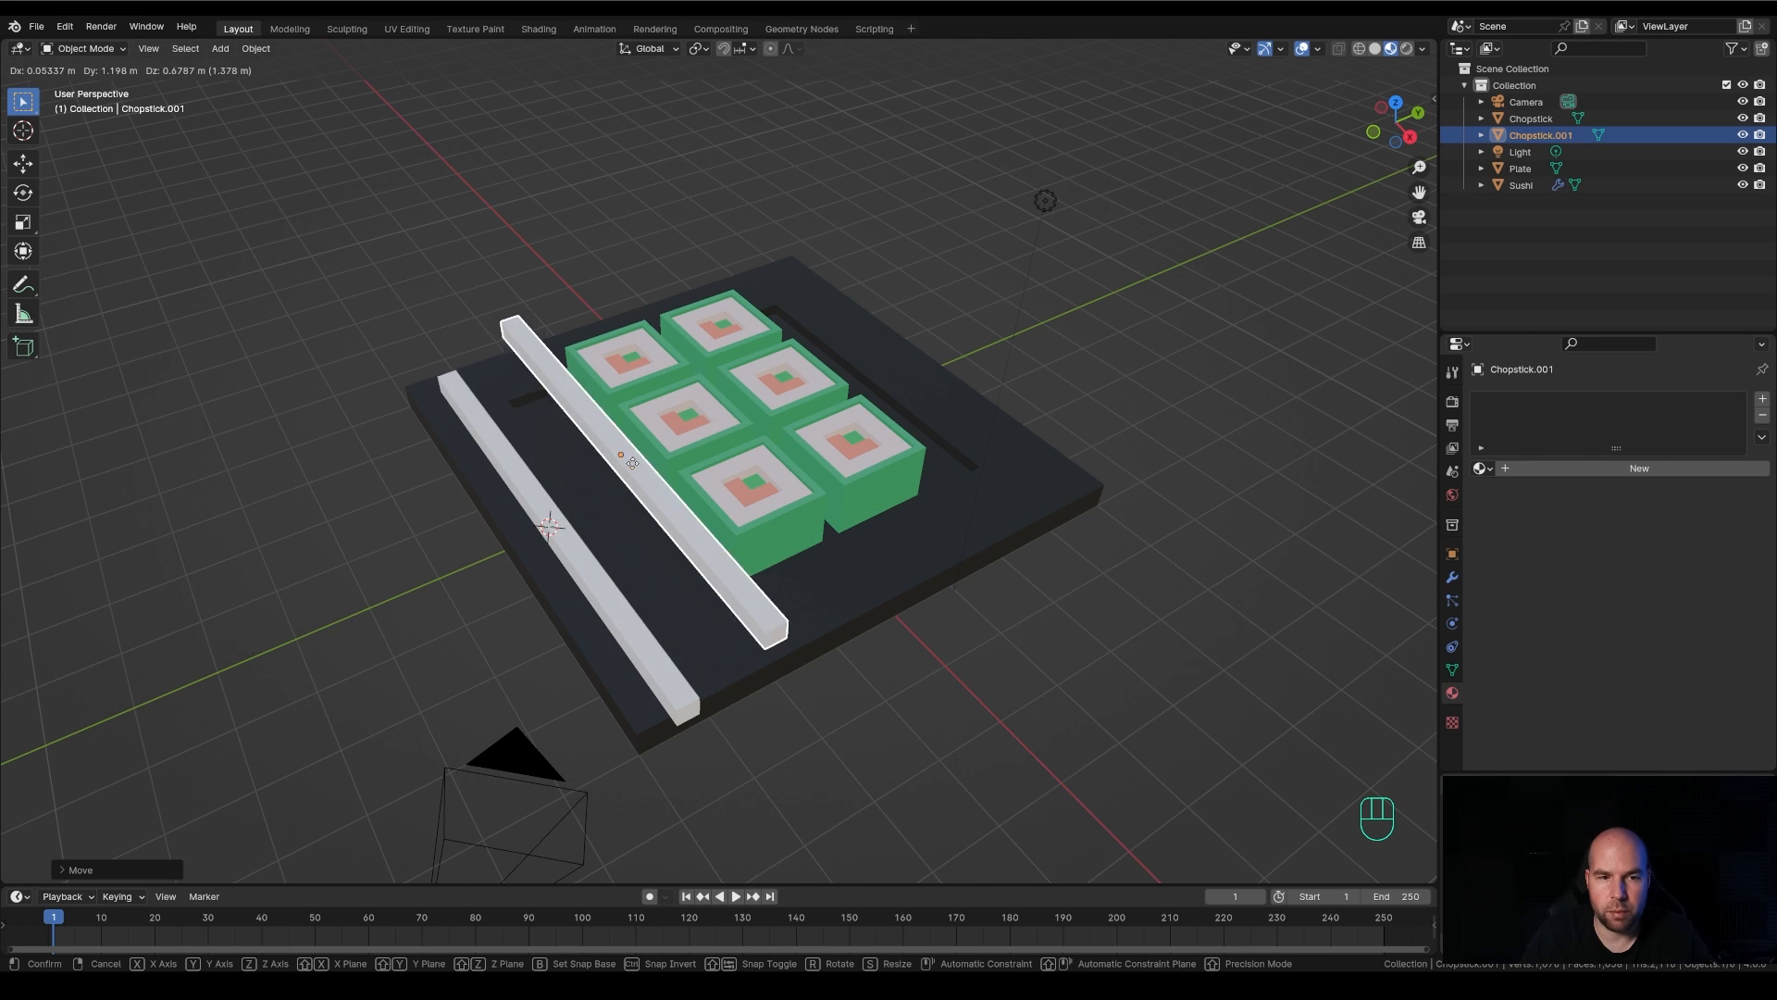
click(412, 496)
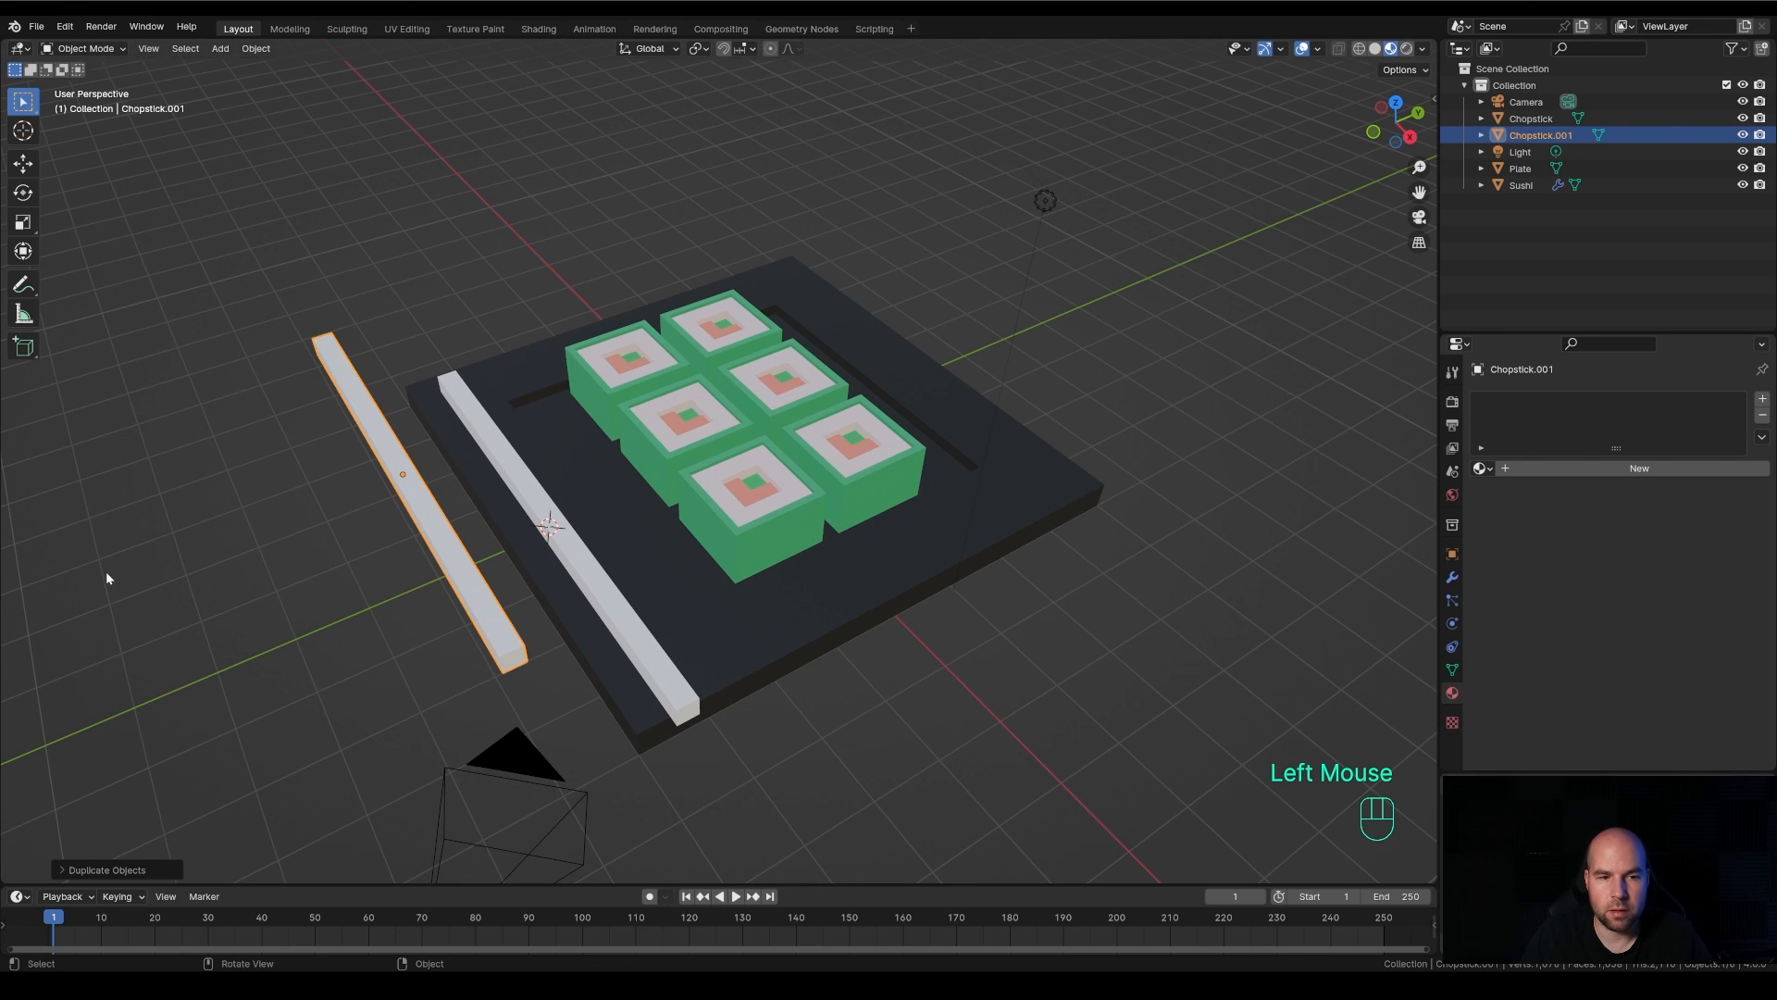
Make a linked duplicate of the original Chopstick and place it between the original and the sushi
click(576, 556)
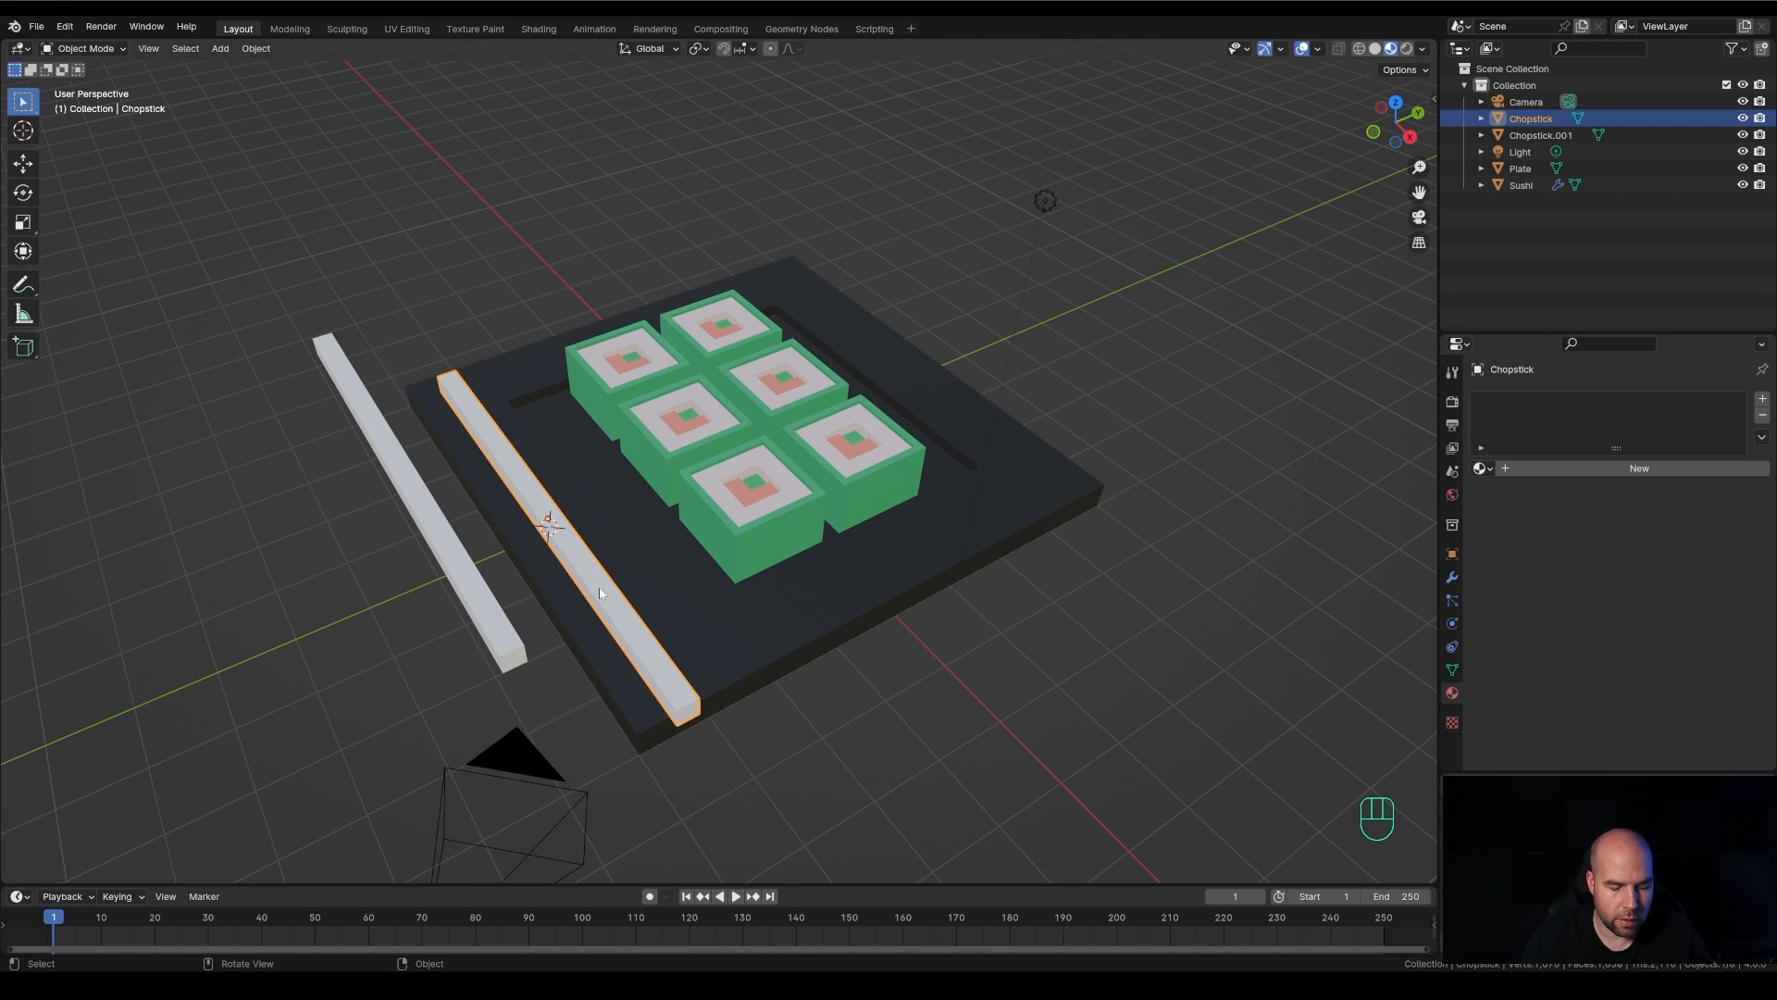
right_click(581, 558)
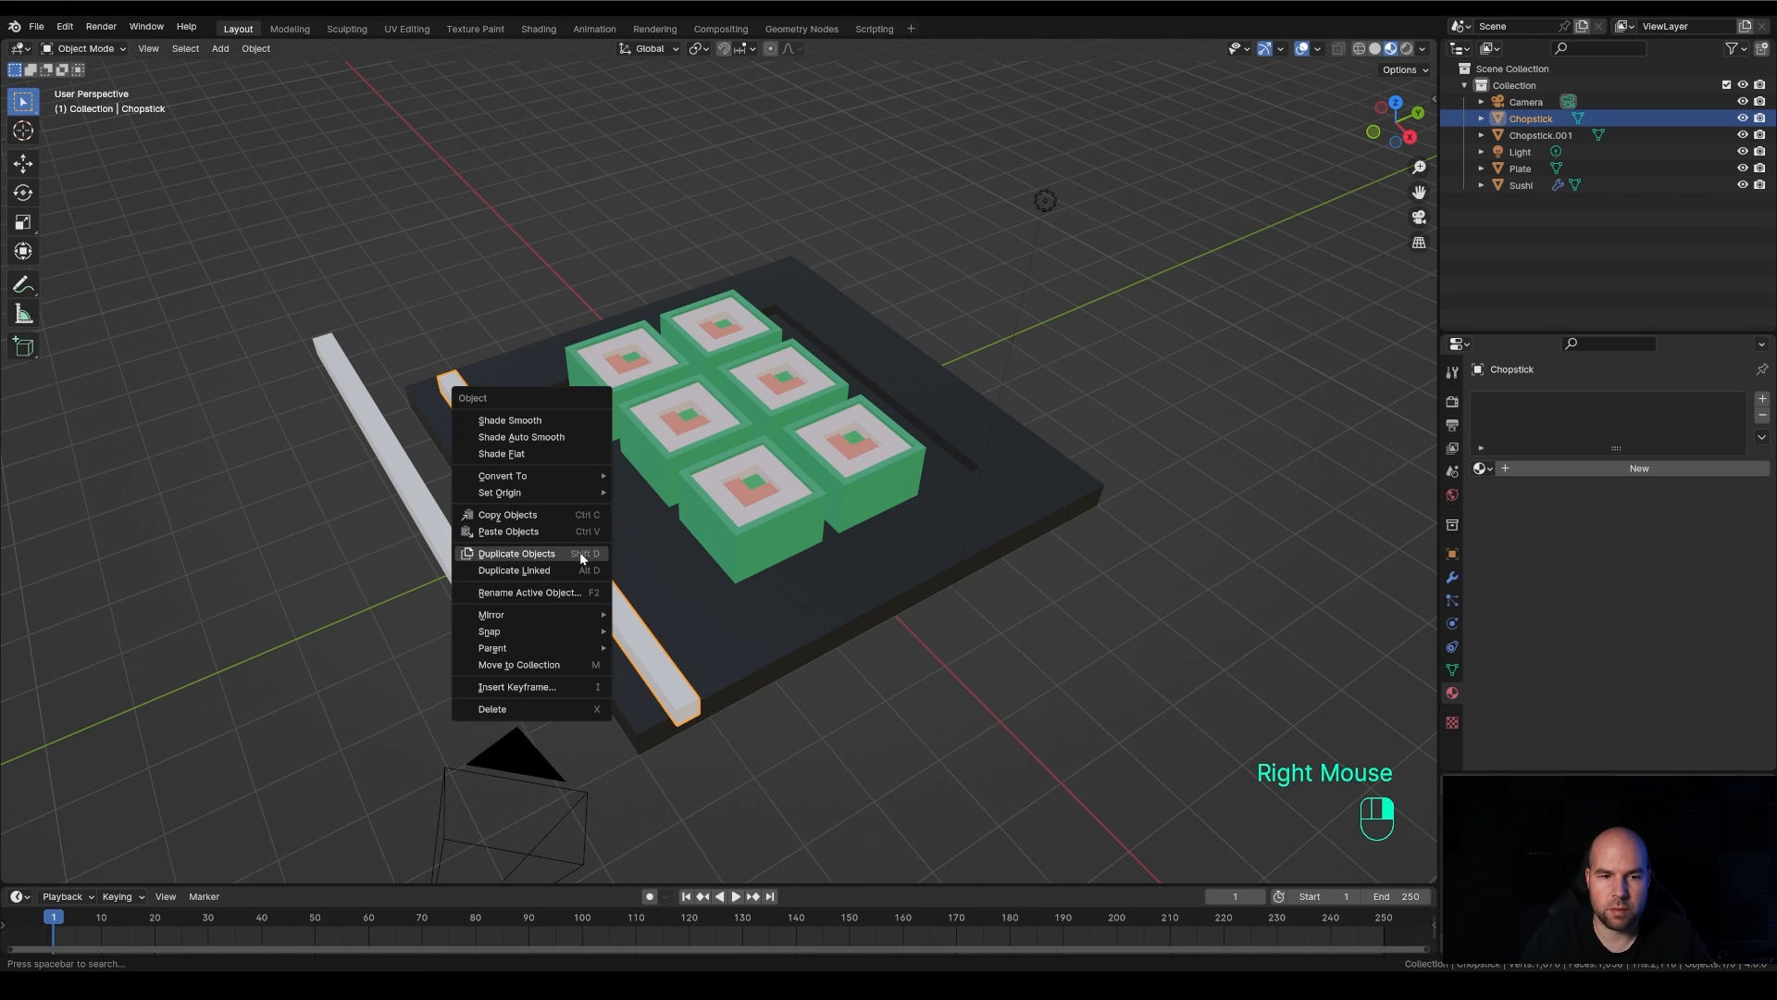
click(530, 572)
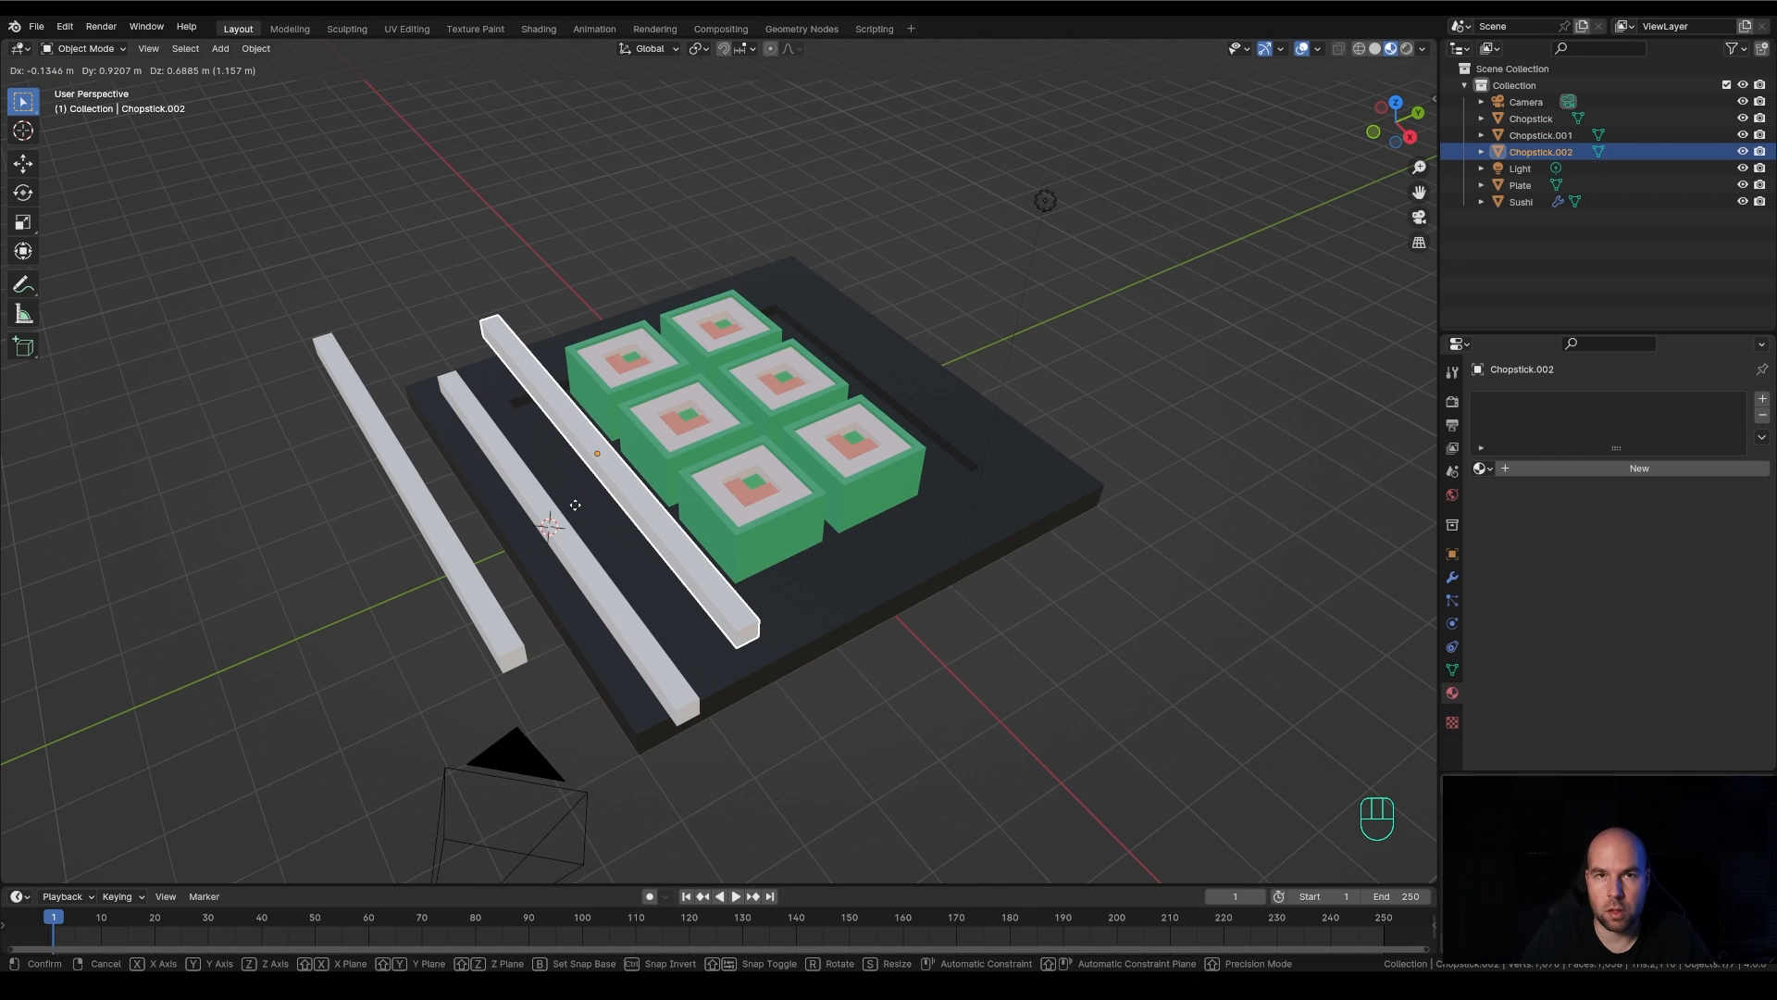
click(575, 504)
Try rotating the independent duplicate outside the plate and the original Chopstick individually in Object Mode
middle_drag(739, 663, 741, 684)
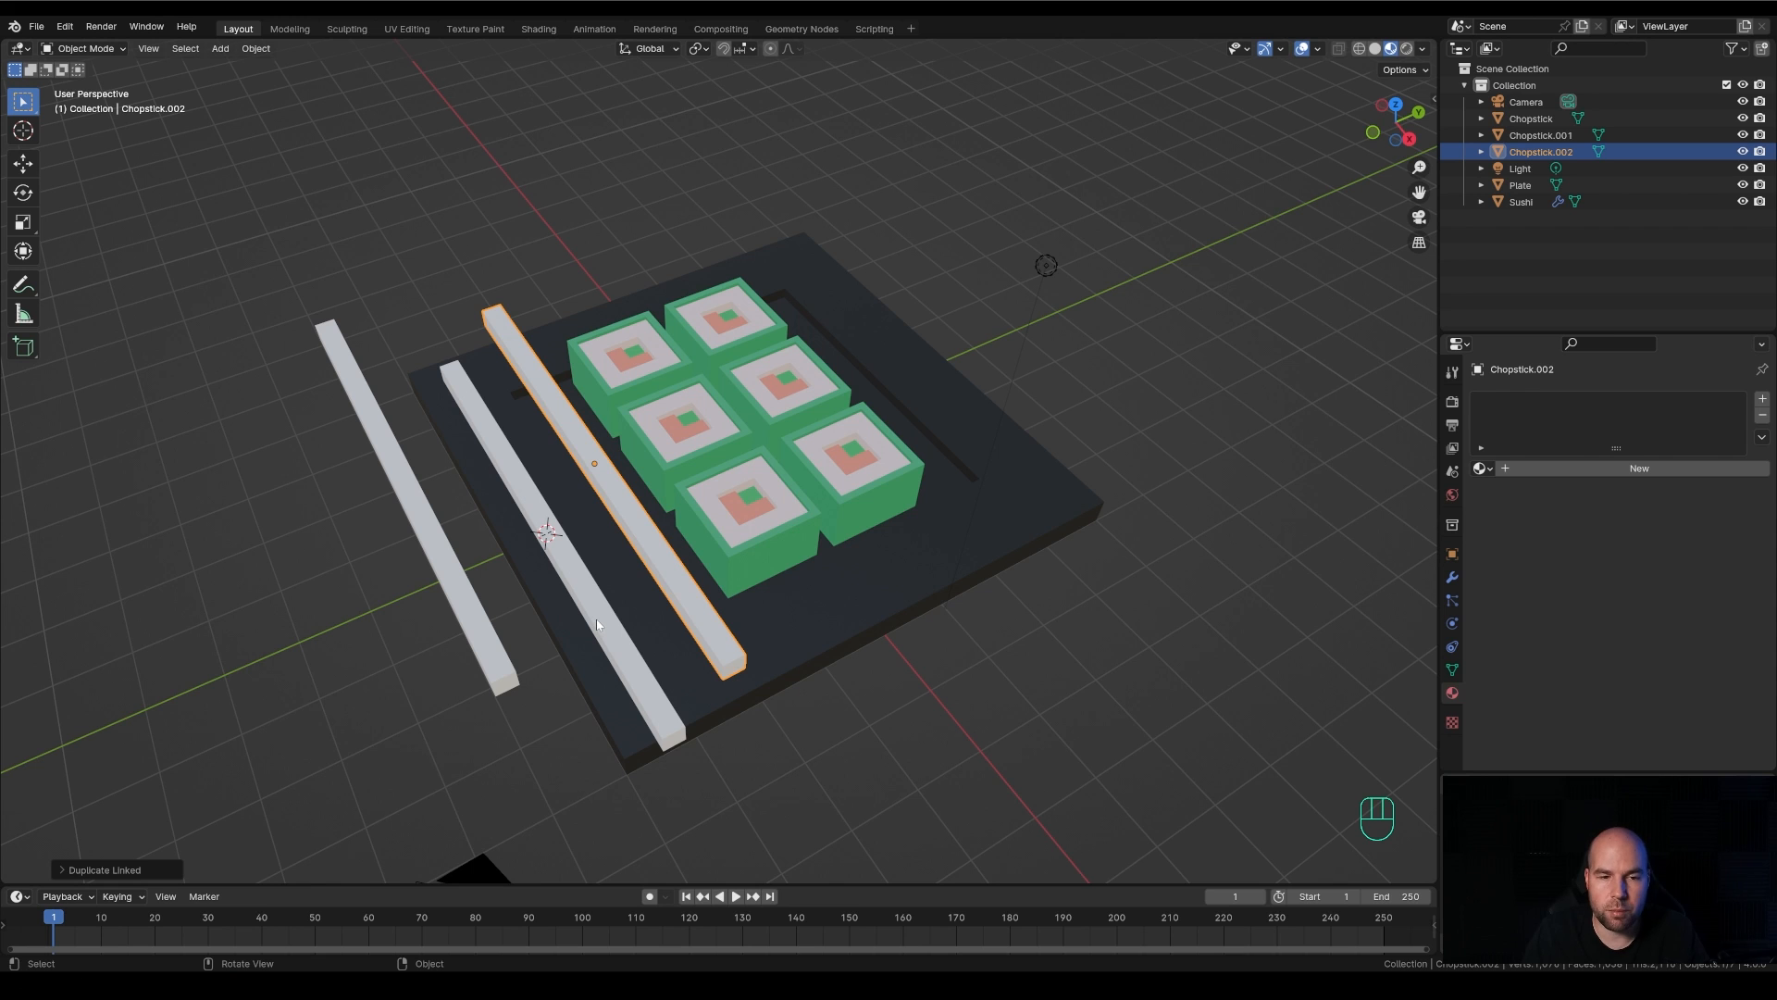
middle_drag(598, 650, 573, 654)
scroll(572, 654, down, 2)
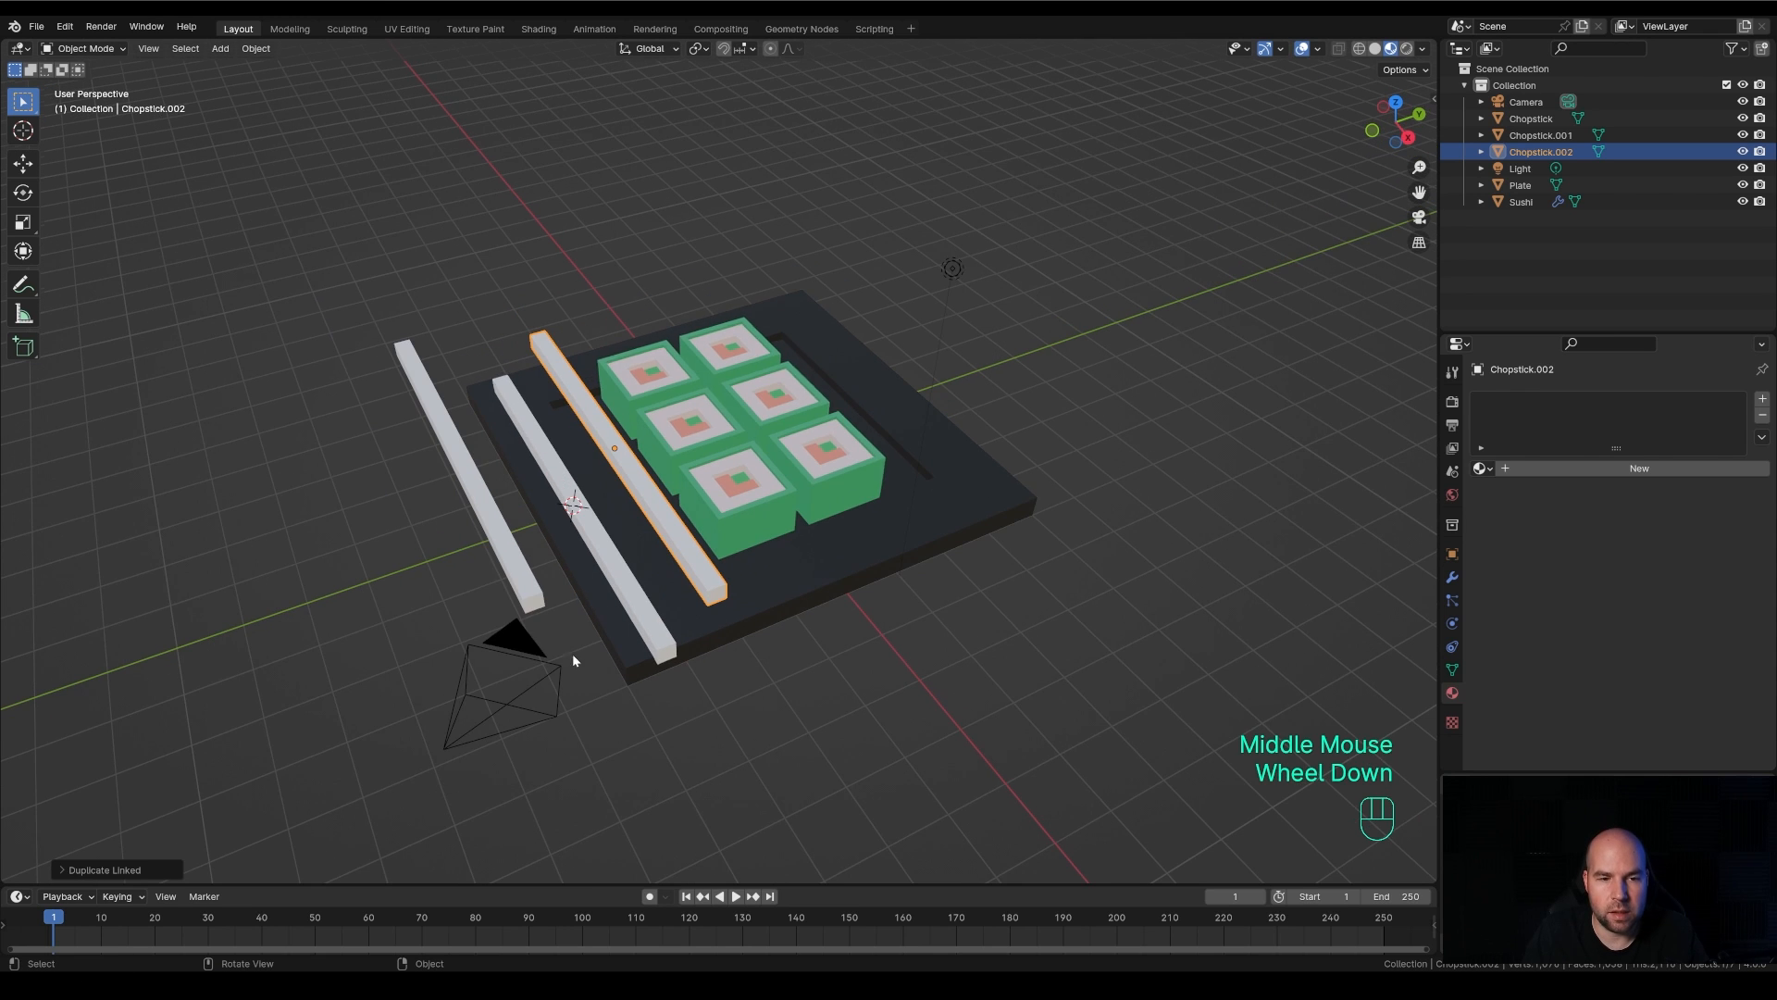
click(520, 574)
key(r)
click(458, 703)
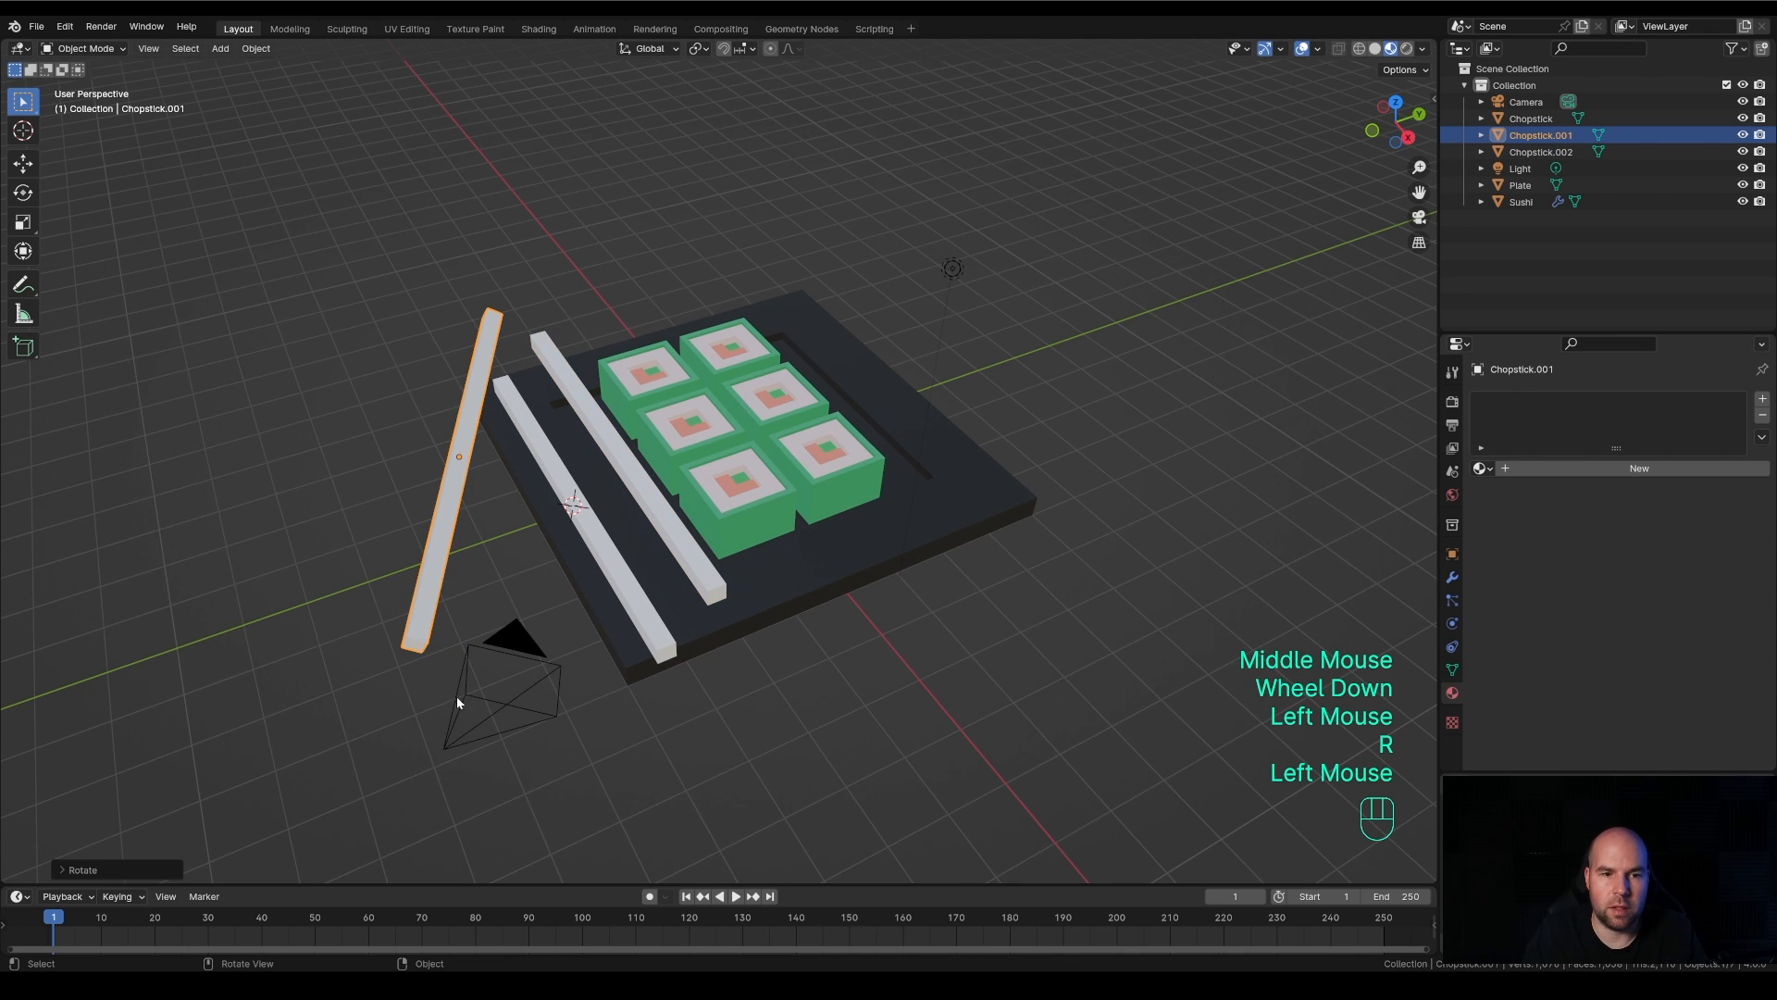
click(668, 646)
key(r)
click(759, 592)
Try rotating the linked duplicate and moving it up behind the sushi
click(708, 583)
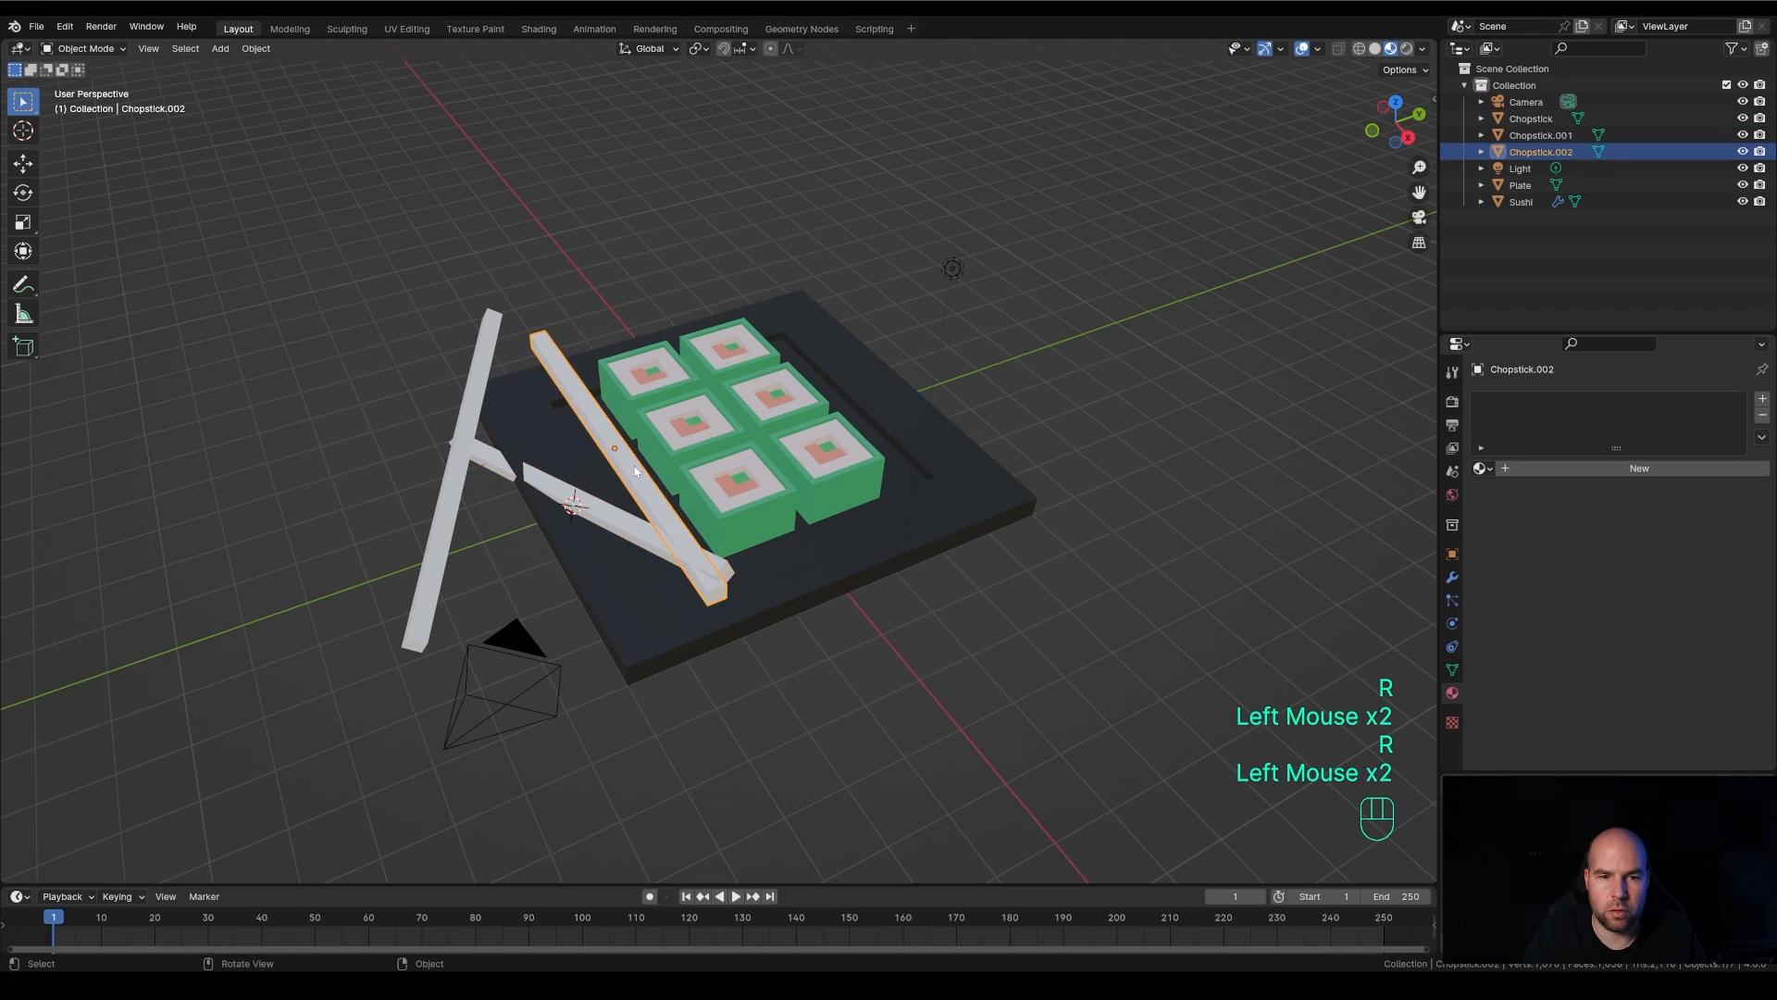
key(r)
click(933, 502)
key(g)
click(972, 372)
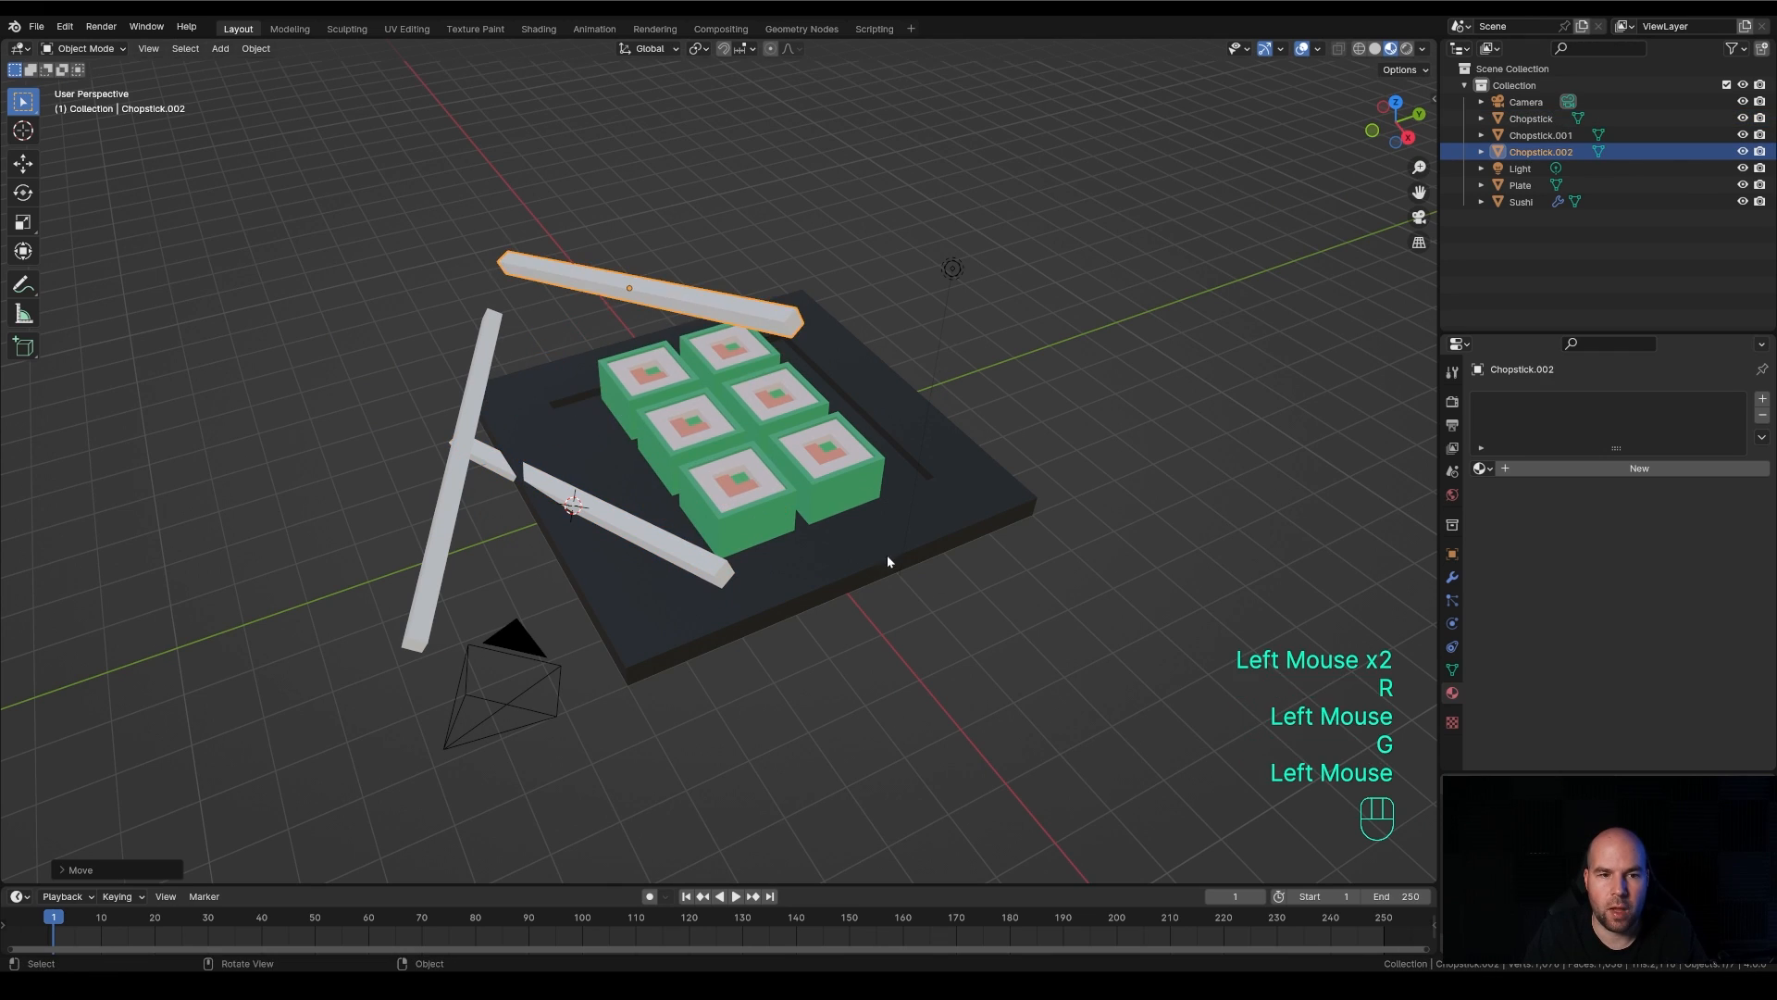
Try moving the rotated original Chopstick up off the plate
middle_drag(886, 554, 946, 526)
click(754, 506)
key(g)
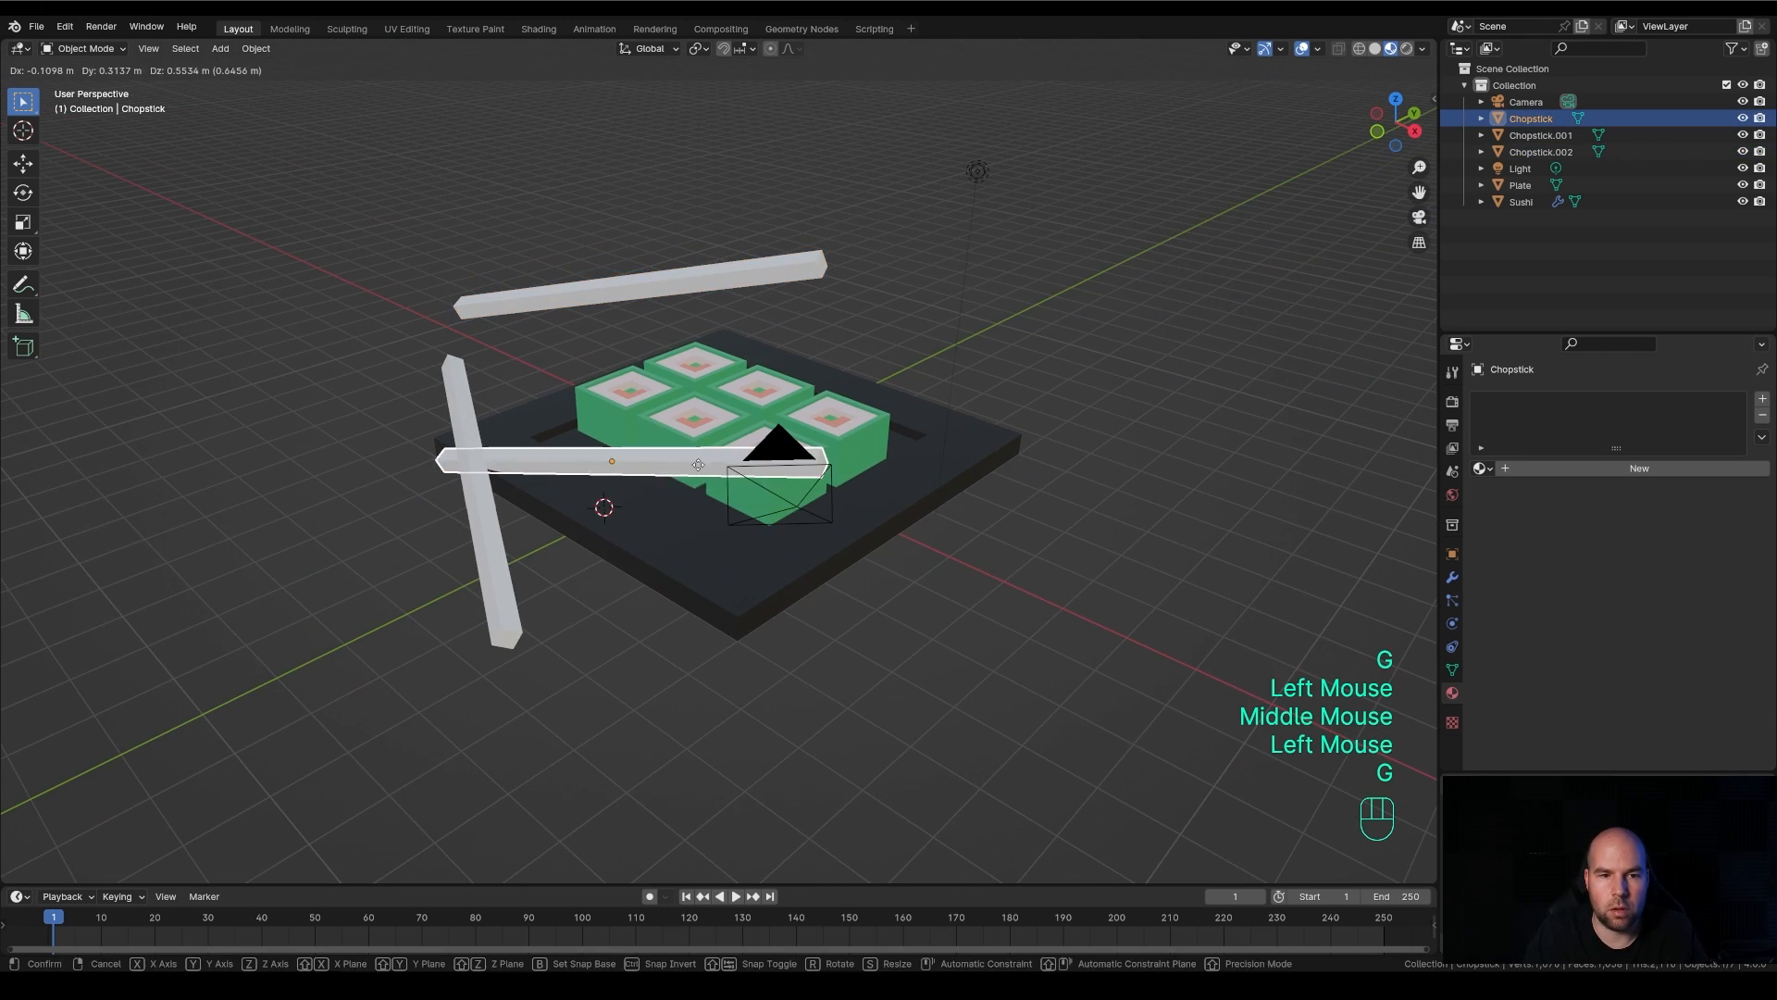
click(761, 471)
Undo the test moves and rotations of all three chopsticks
middle_drag(991, 607, 909, 635)
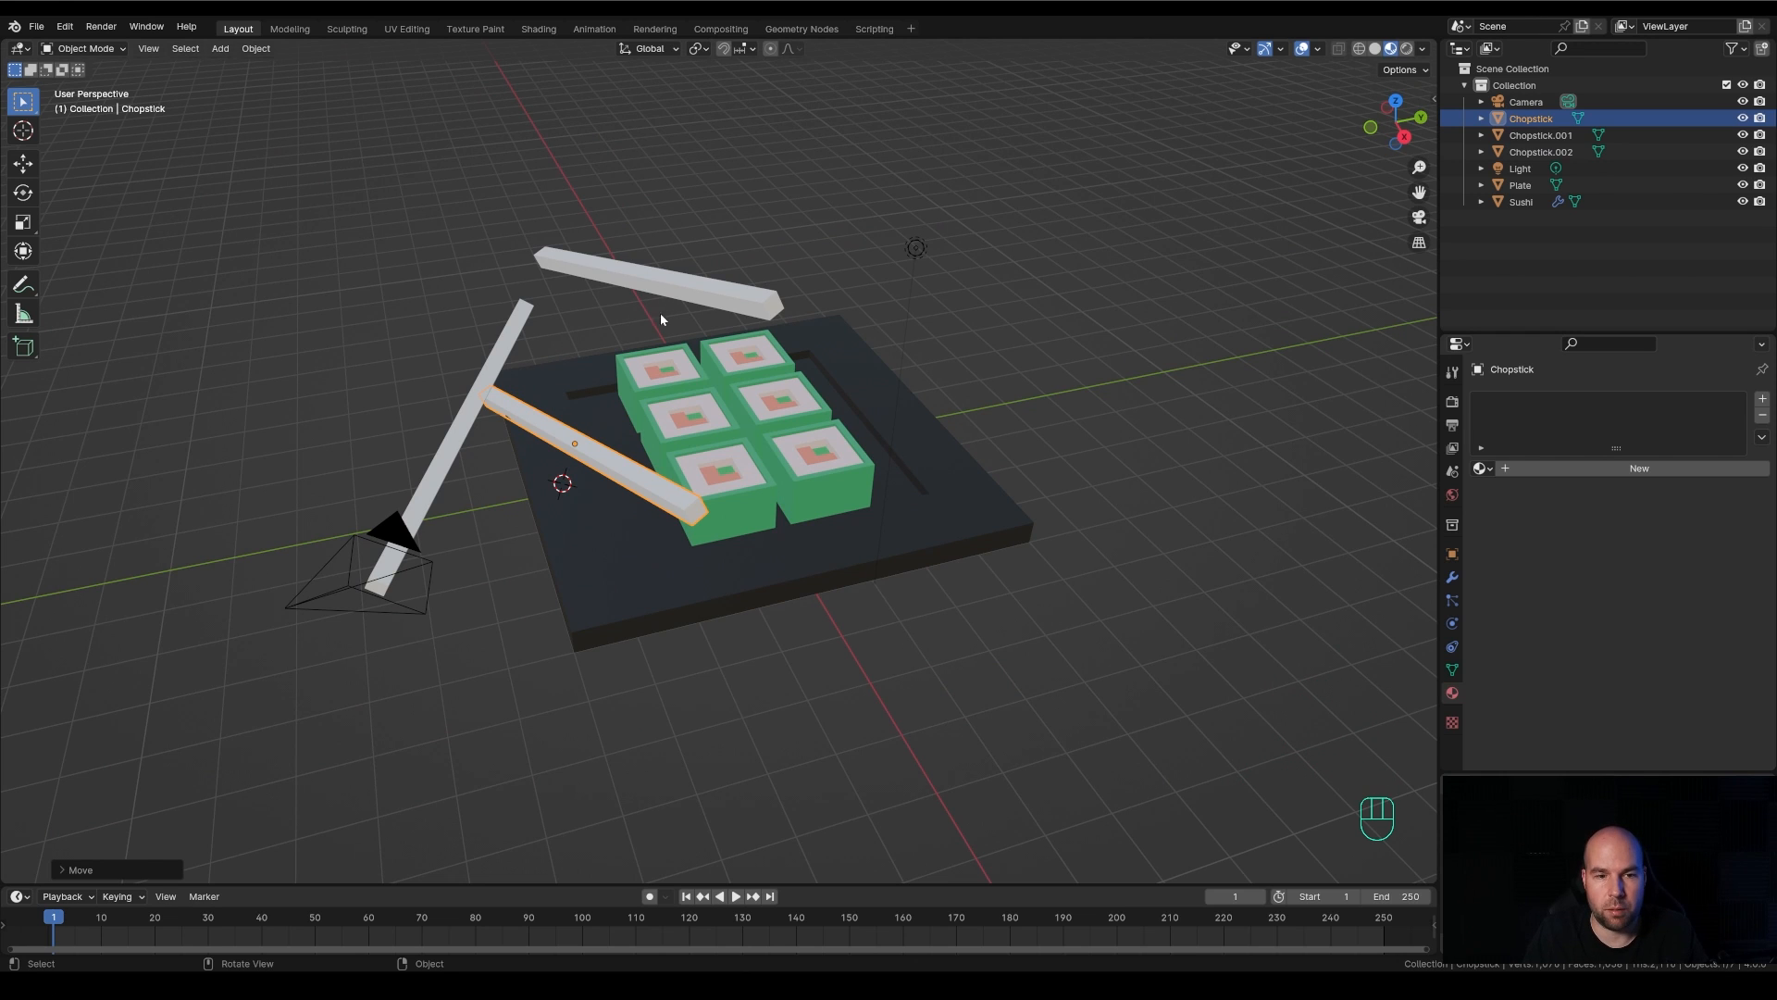
key(ctrl+z)
key(ctrl+z)
key(ctrl+z)
key(ctrl+z)
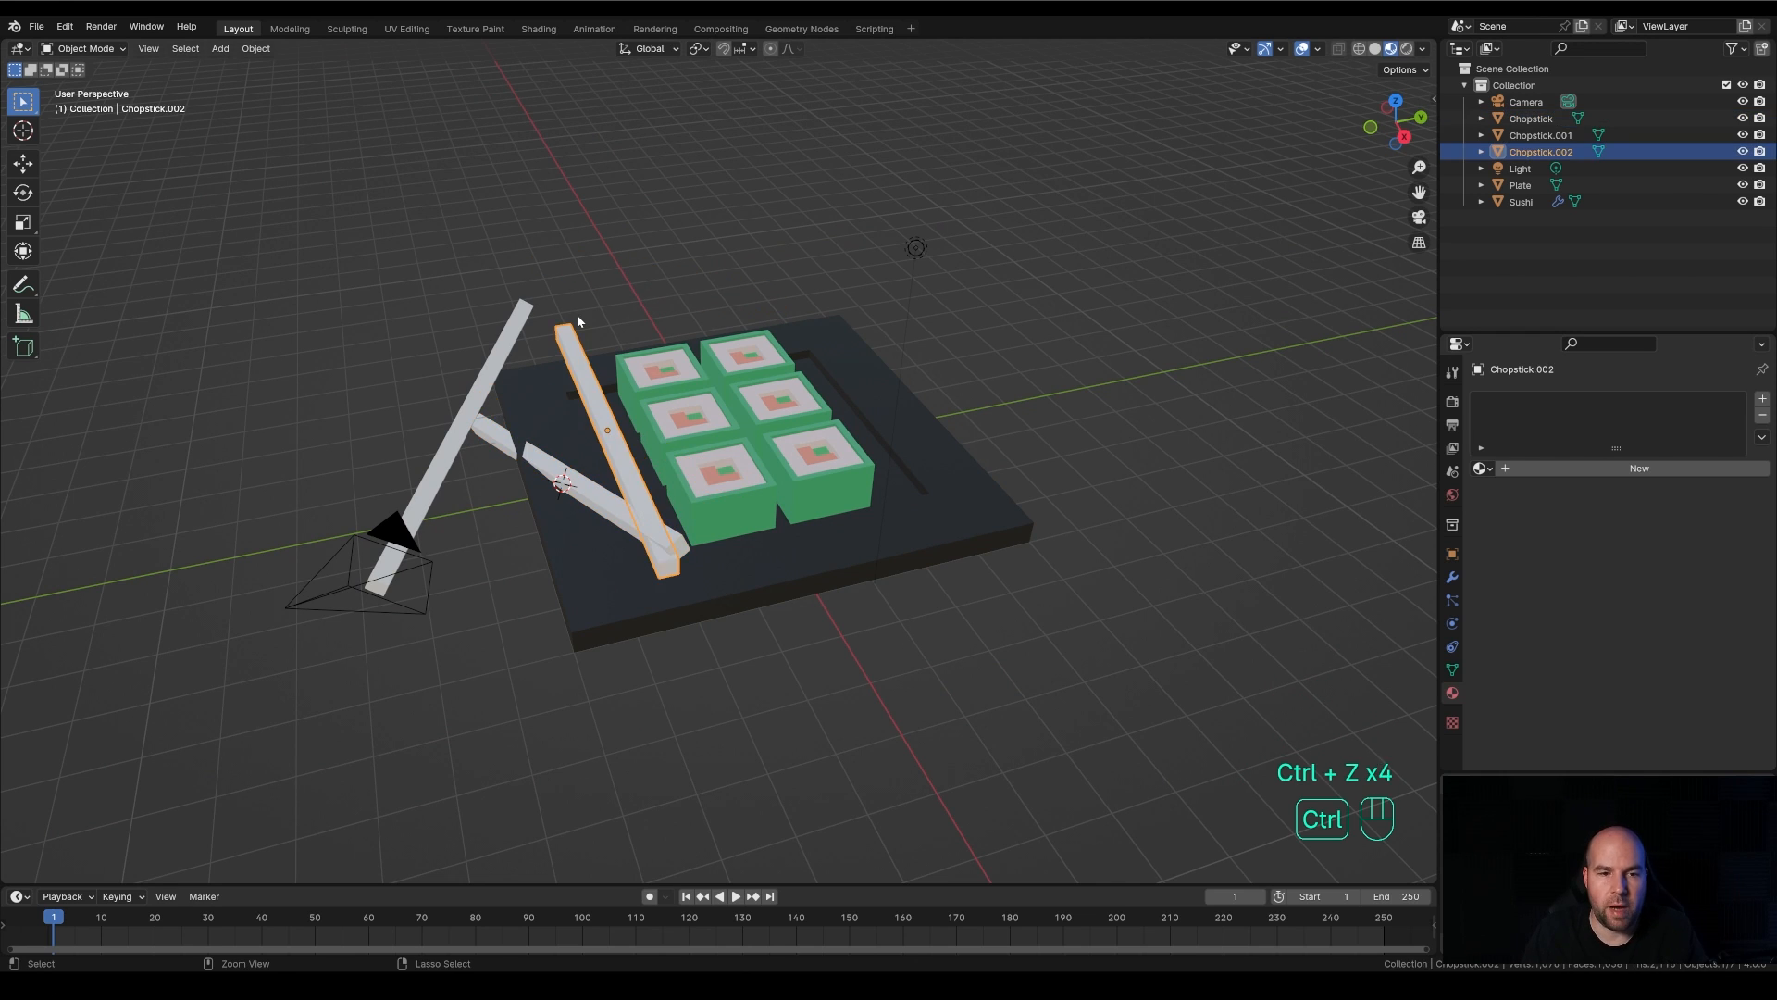
key(ctrl+z)
key(ctrl+z)
key(ctrl+z)
key(ctrl+z)
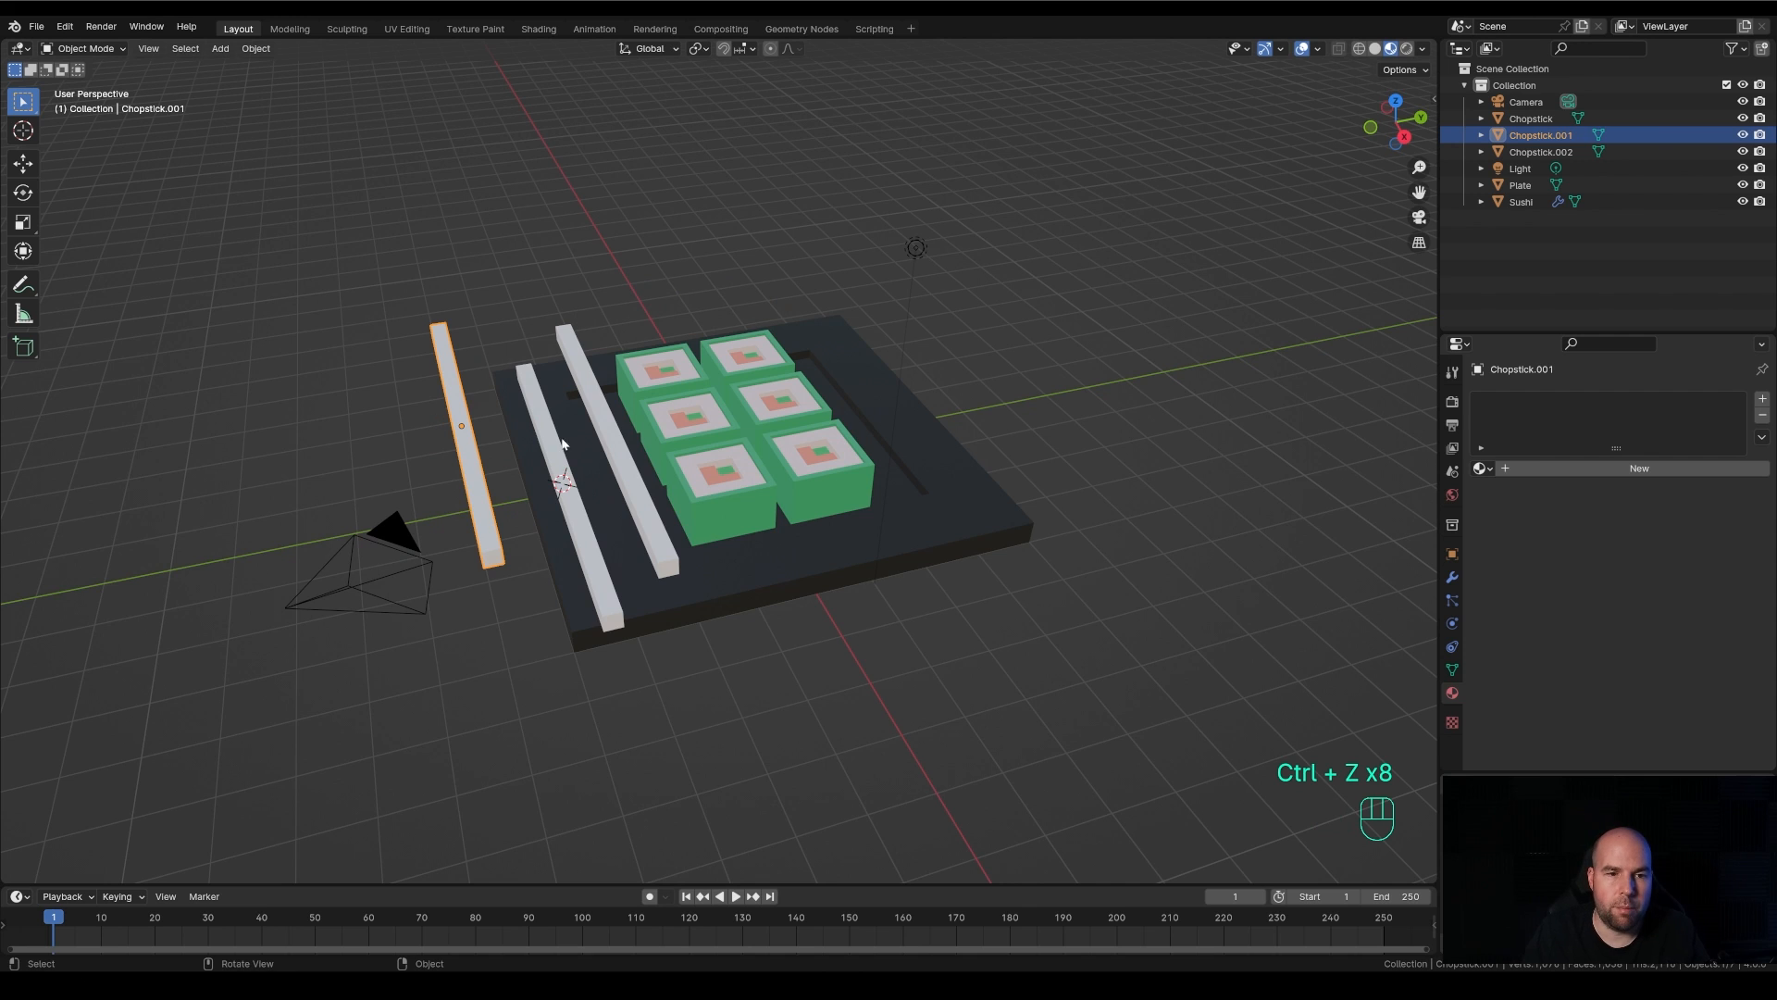
Expand Chopstick and Chopstick.001 in the outliner and compare their mesh data-blocks
middle_drag(562, 445, 511, 438)
scroll(511, 439, up, 2)
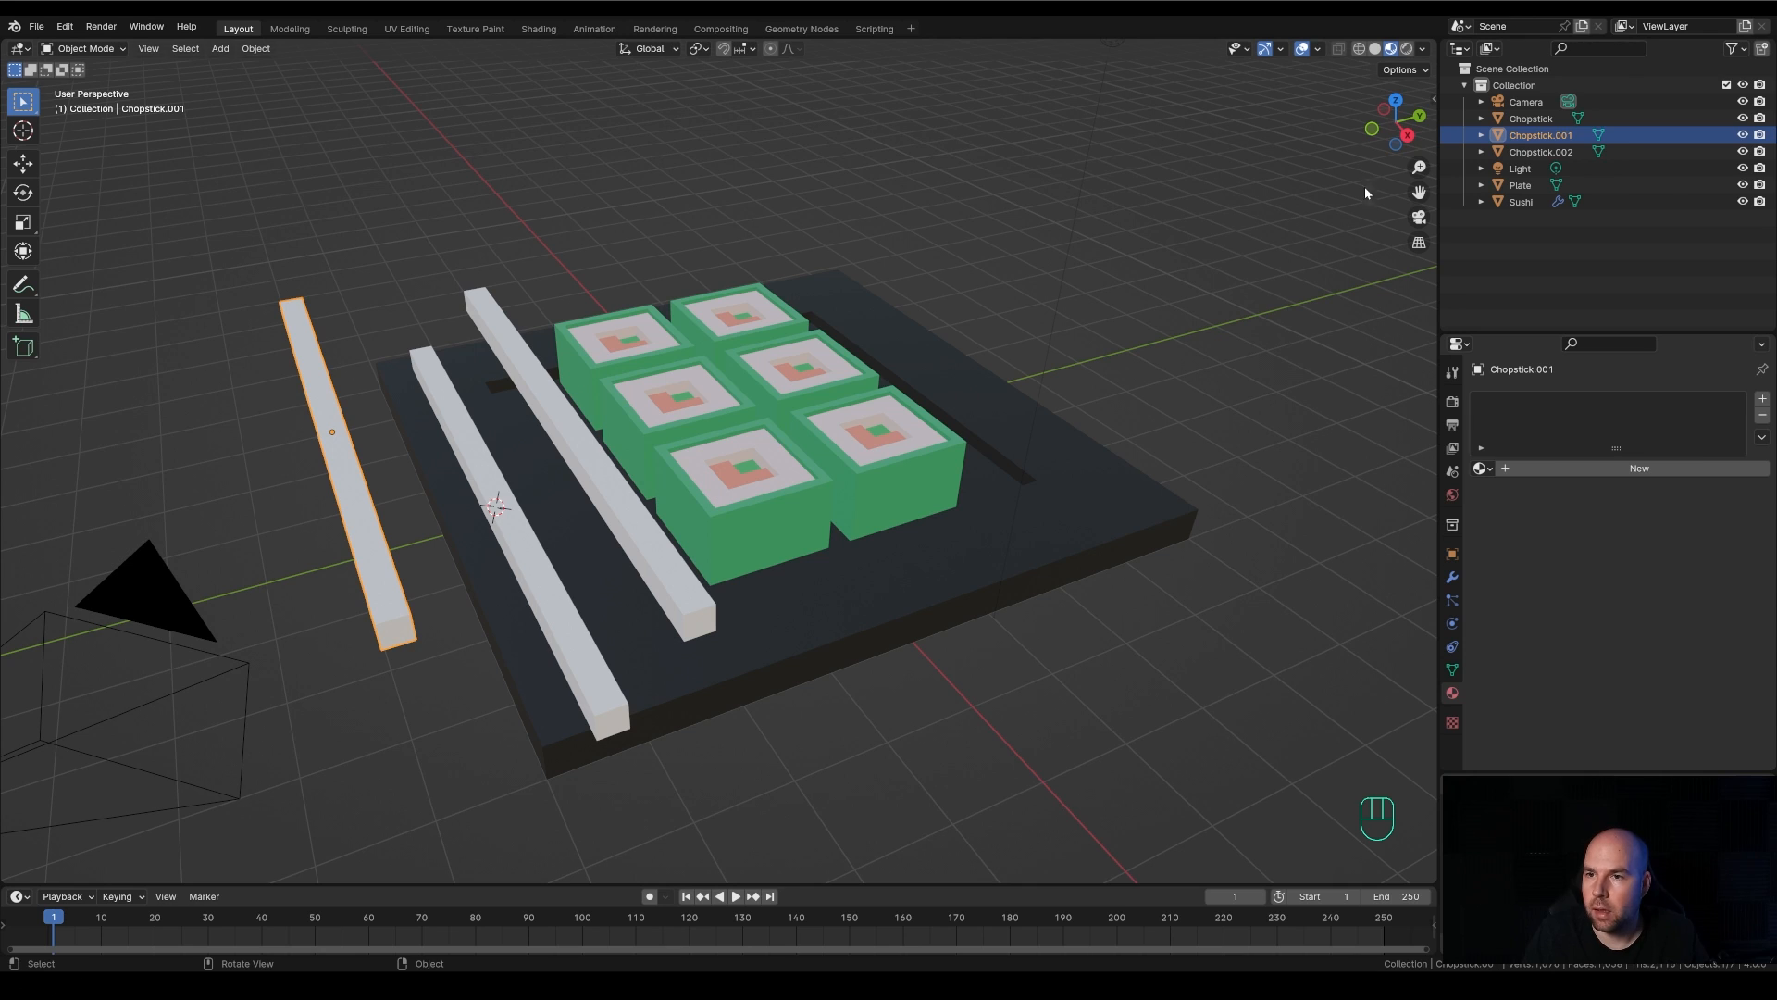
click(1482, 135)
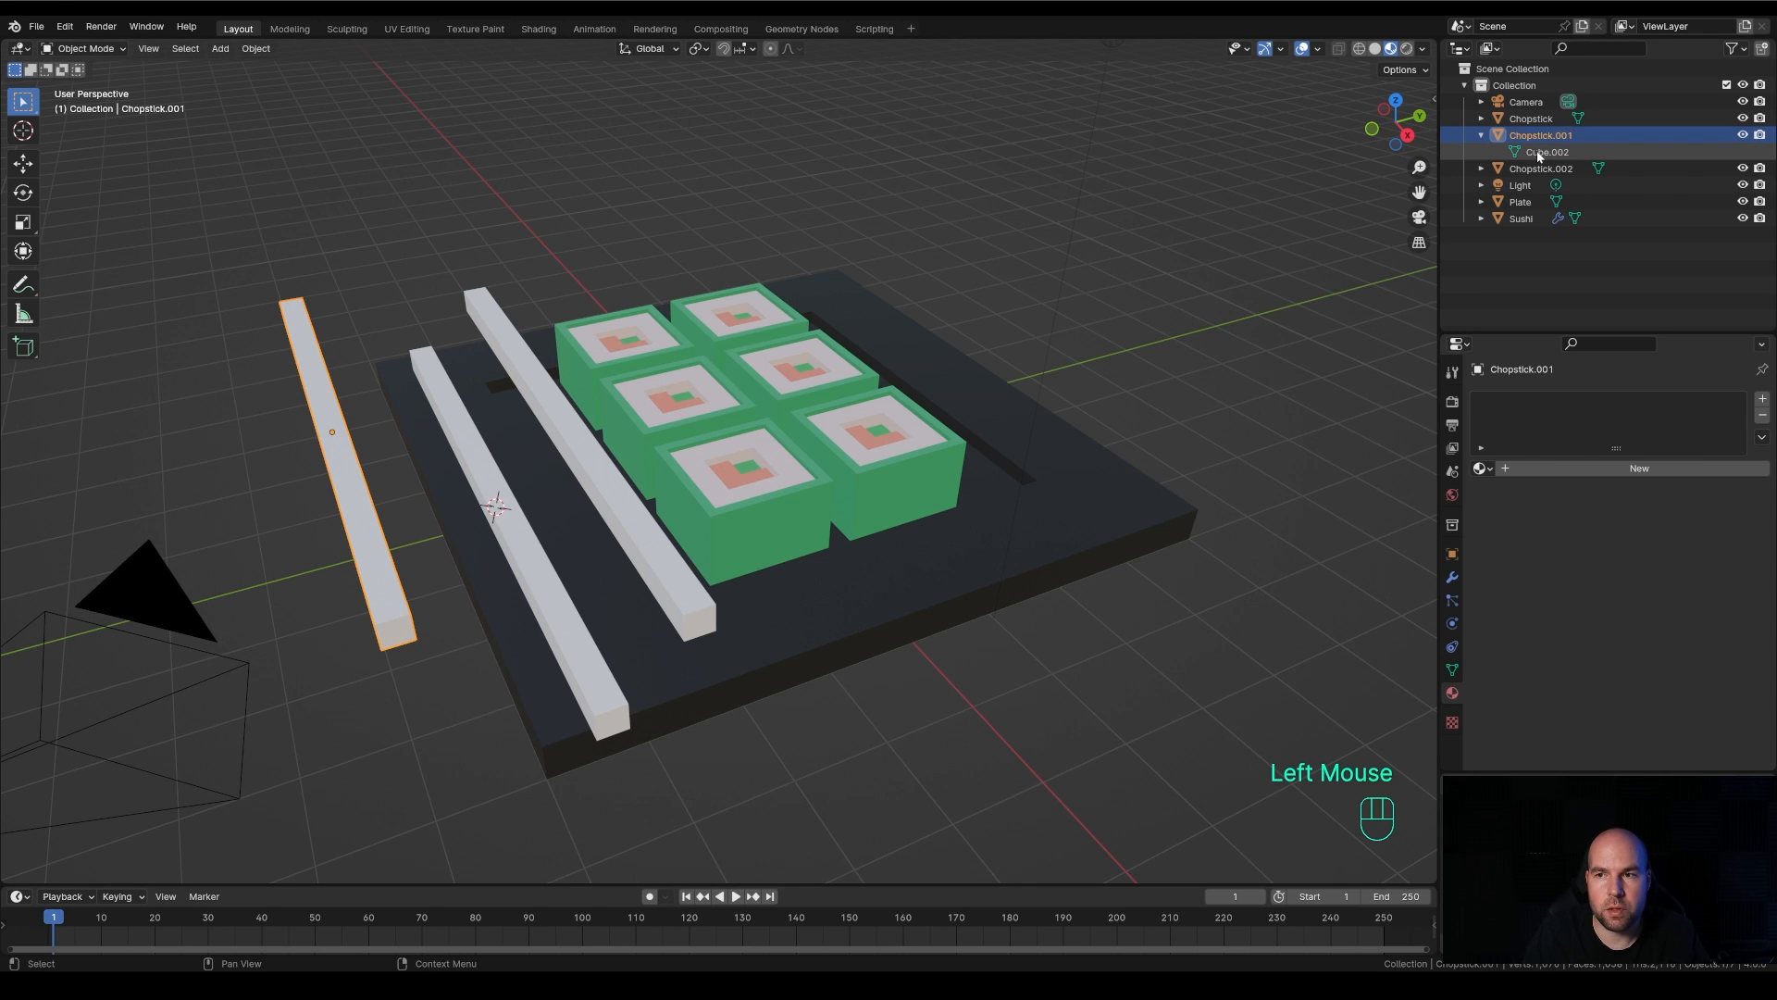
click(1480, 119)
click(470, 481)
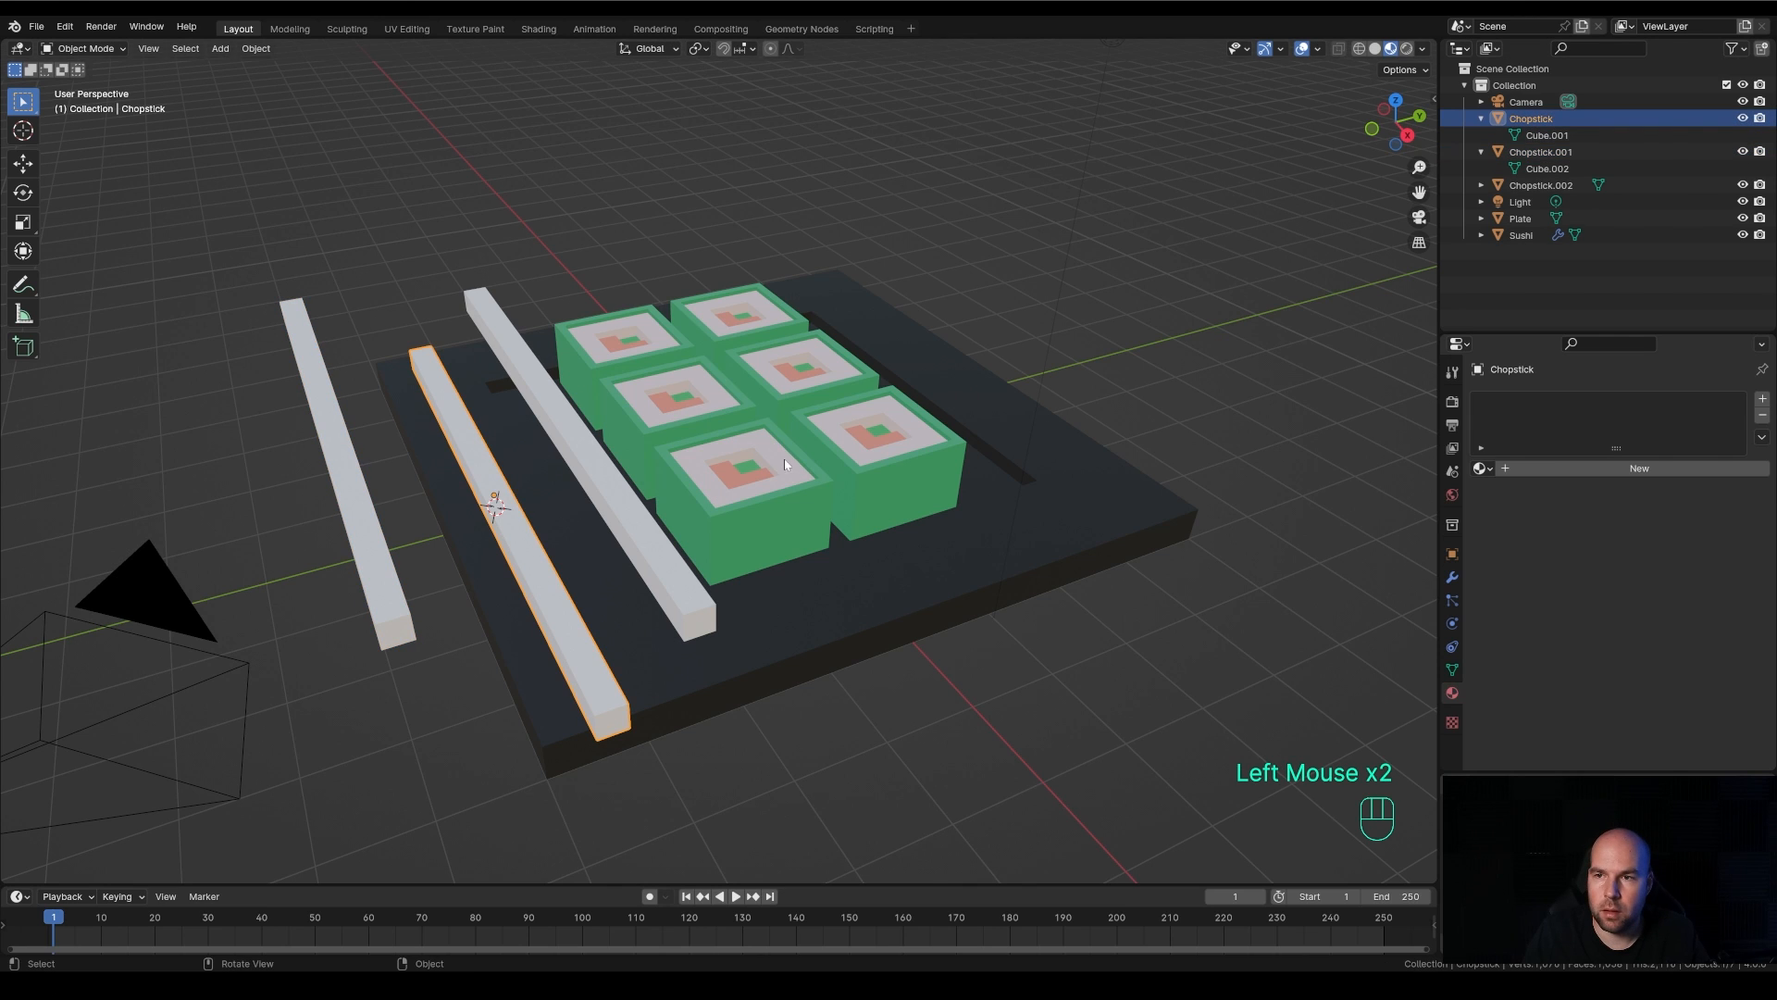
click(1558, 140)
click(1552, 170)
click(1559, 136)
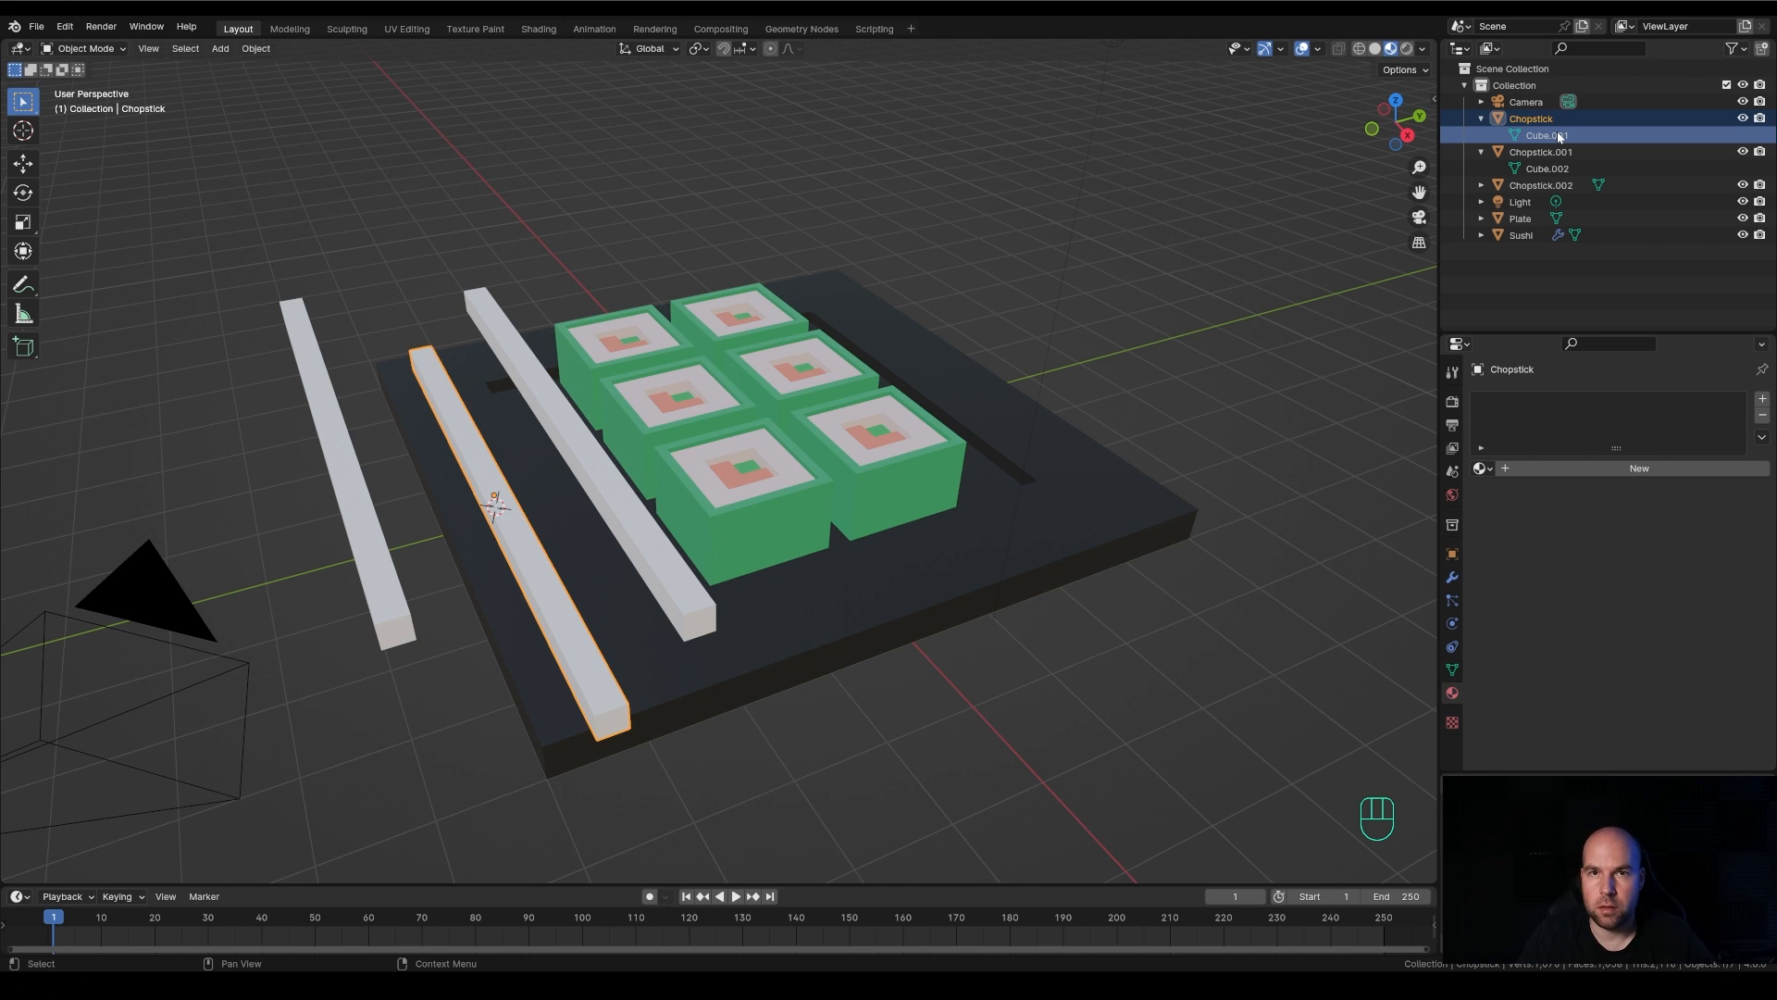
Shorten Chopstick.001 in Edit Mode by moving its near end face about 3.56 m along negative X, and return to Object Mode
click(380, 499)
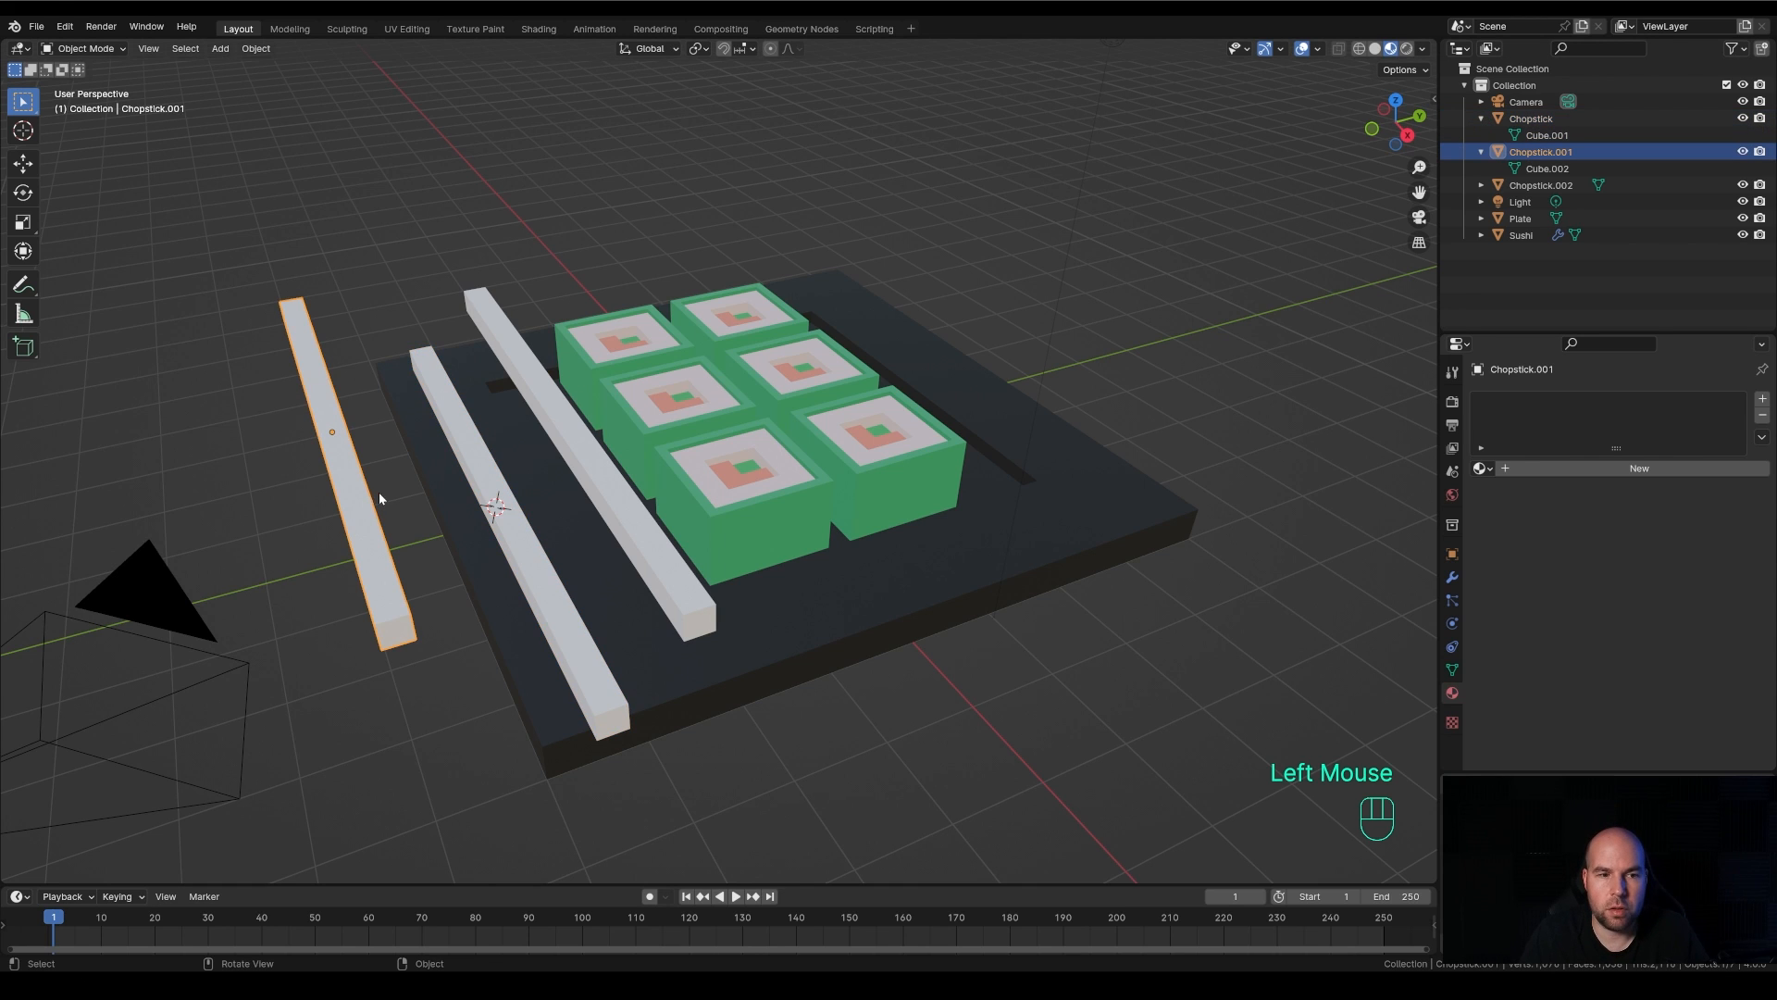
key(Tab)
click(393, 633)
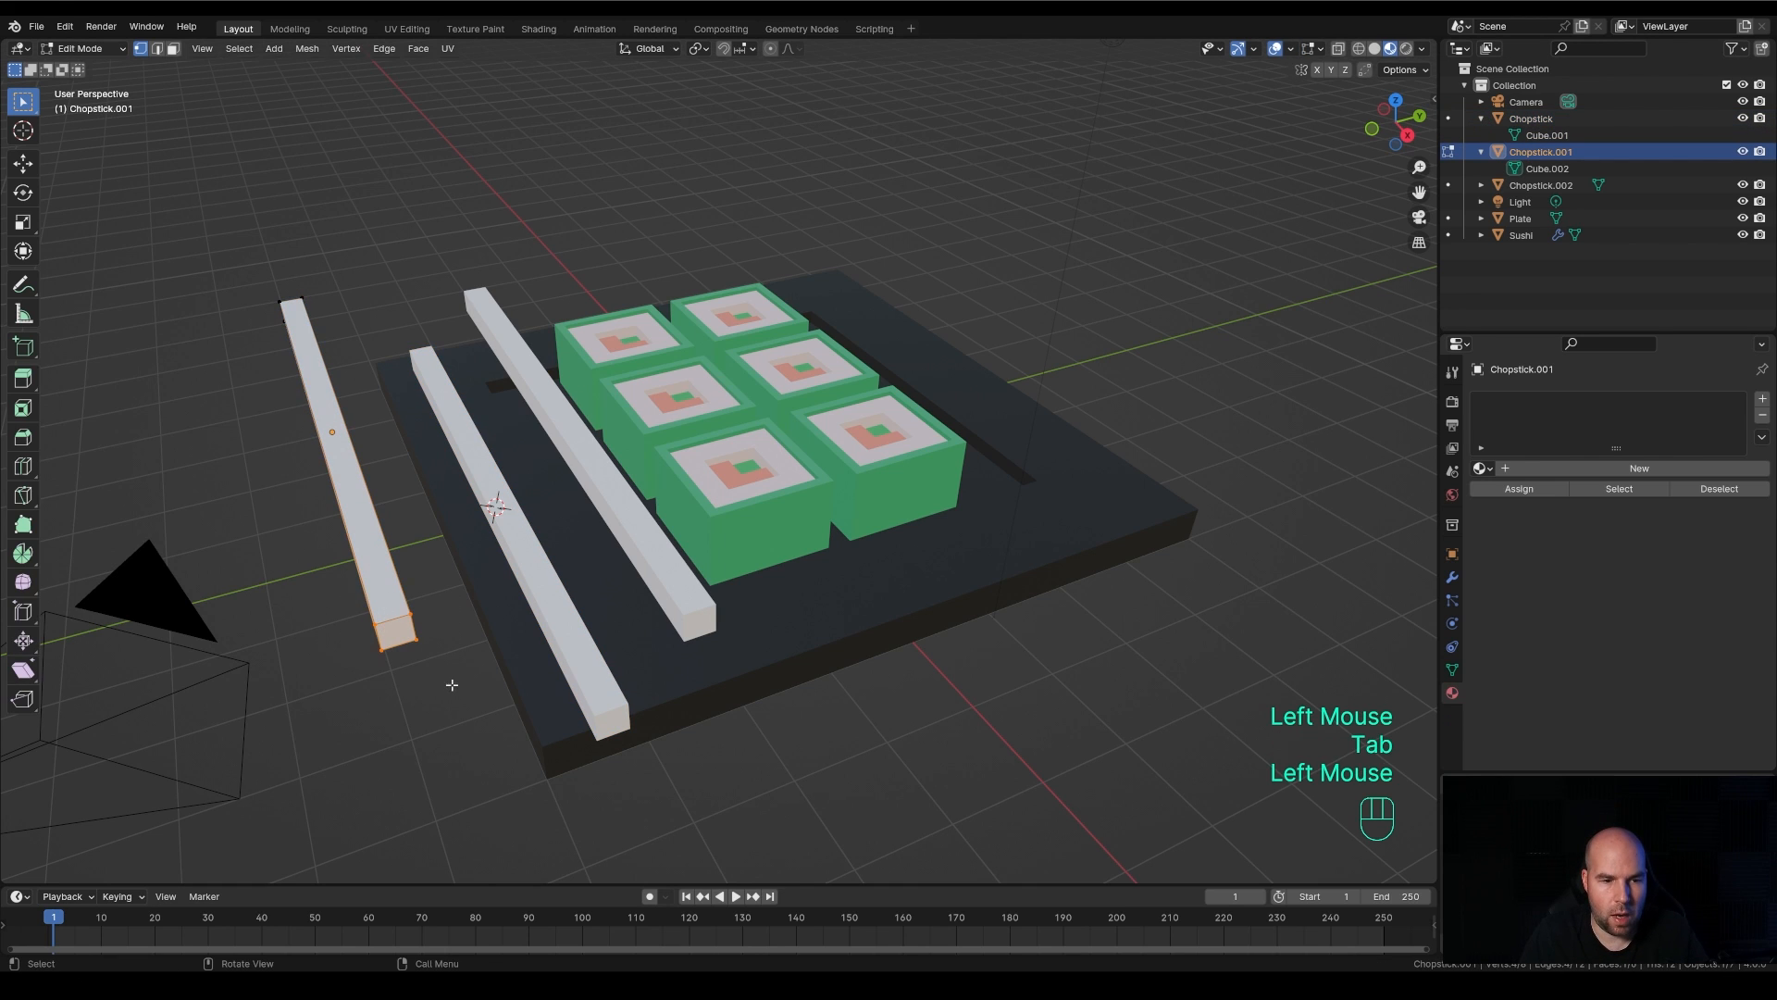
key(g)
key(y)
key(x)
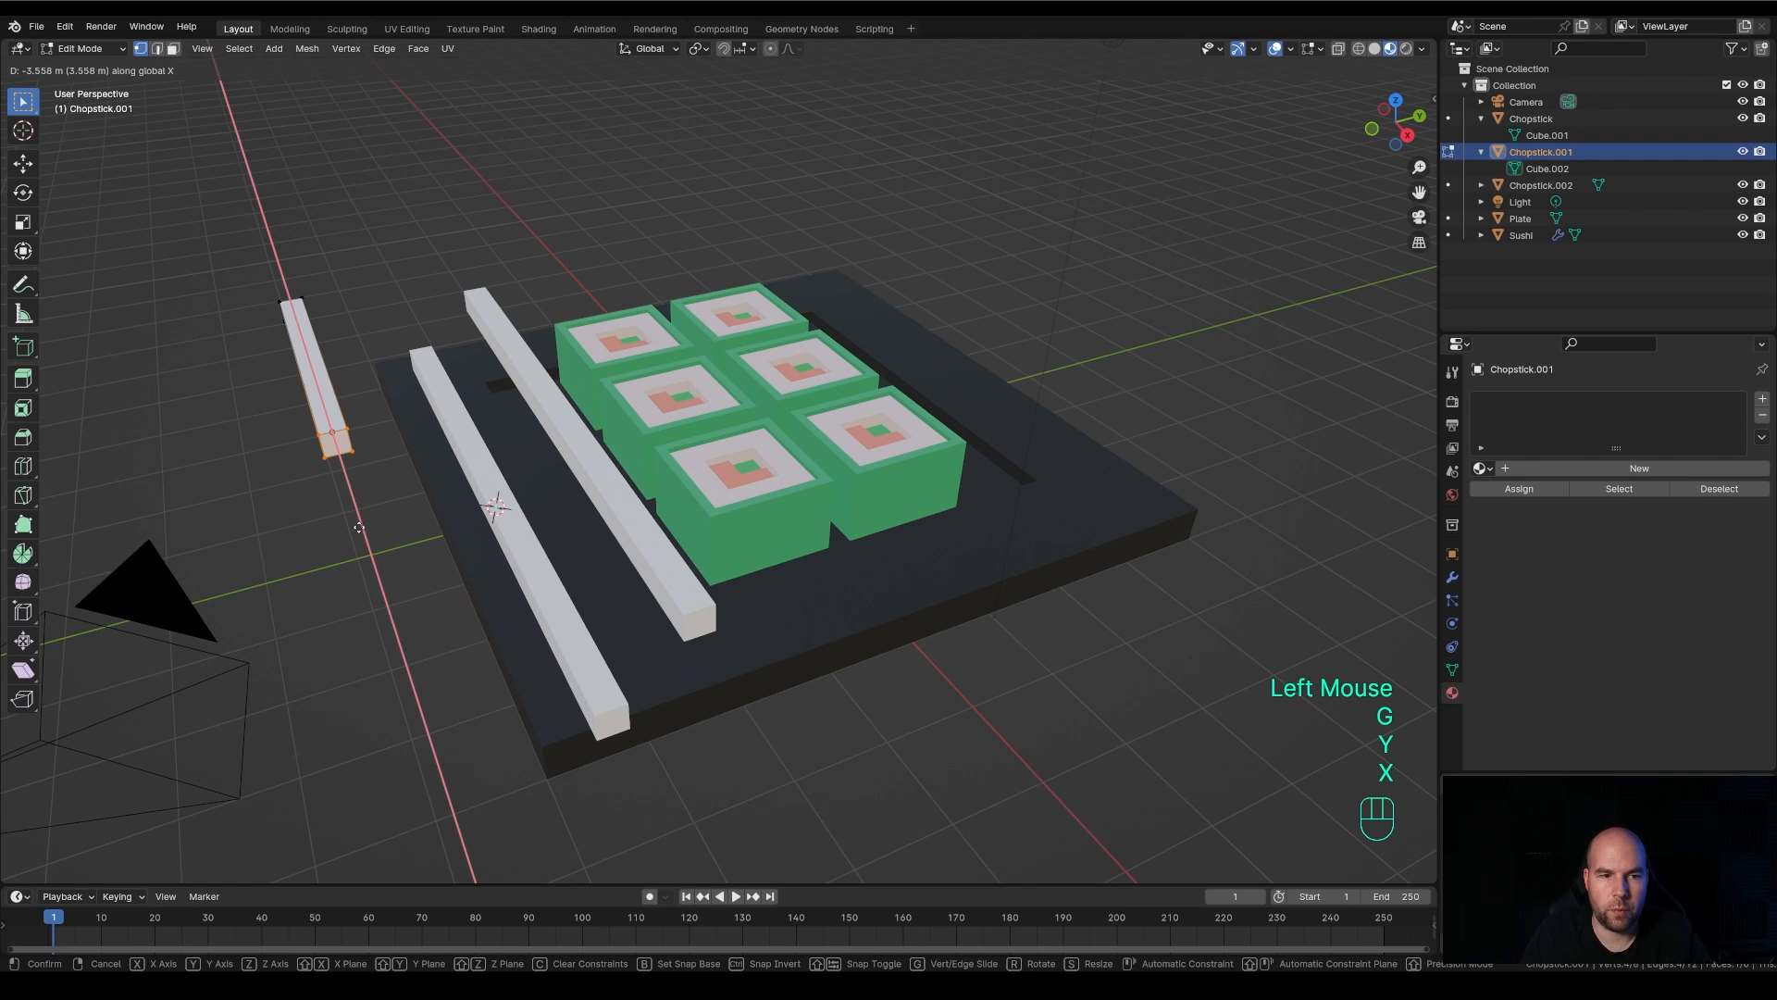
click(338, 571)
key(Tab)
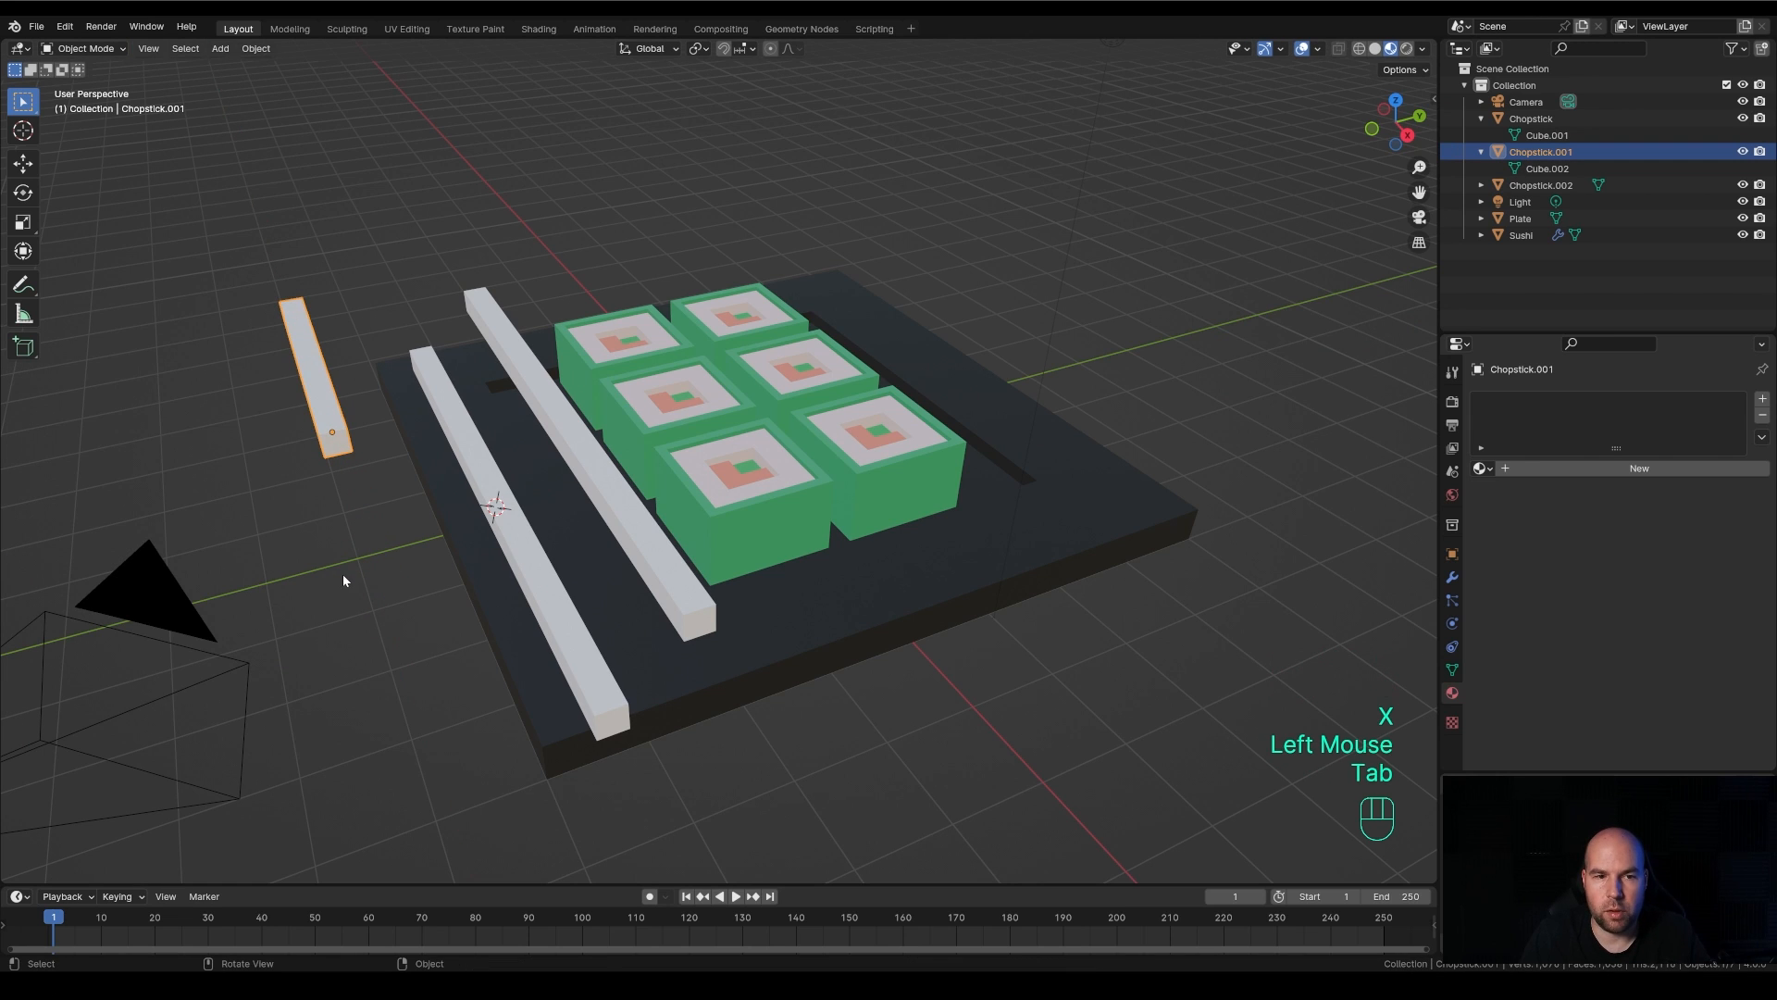
Expand Chopstick.002 in the outliner and compare its mesh data-block with the original Chopstick's
click(637, 522)
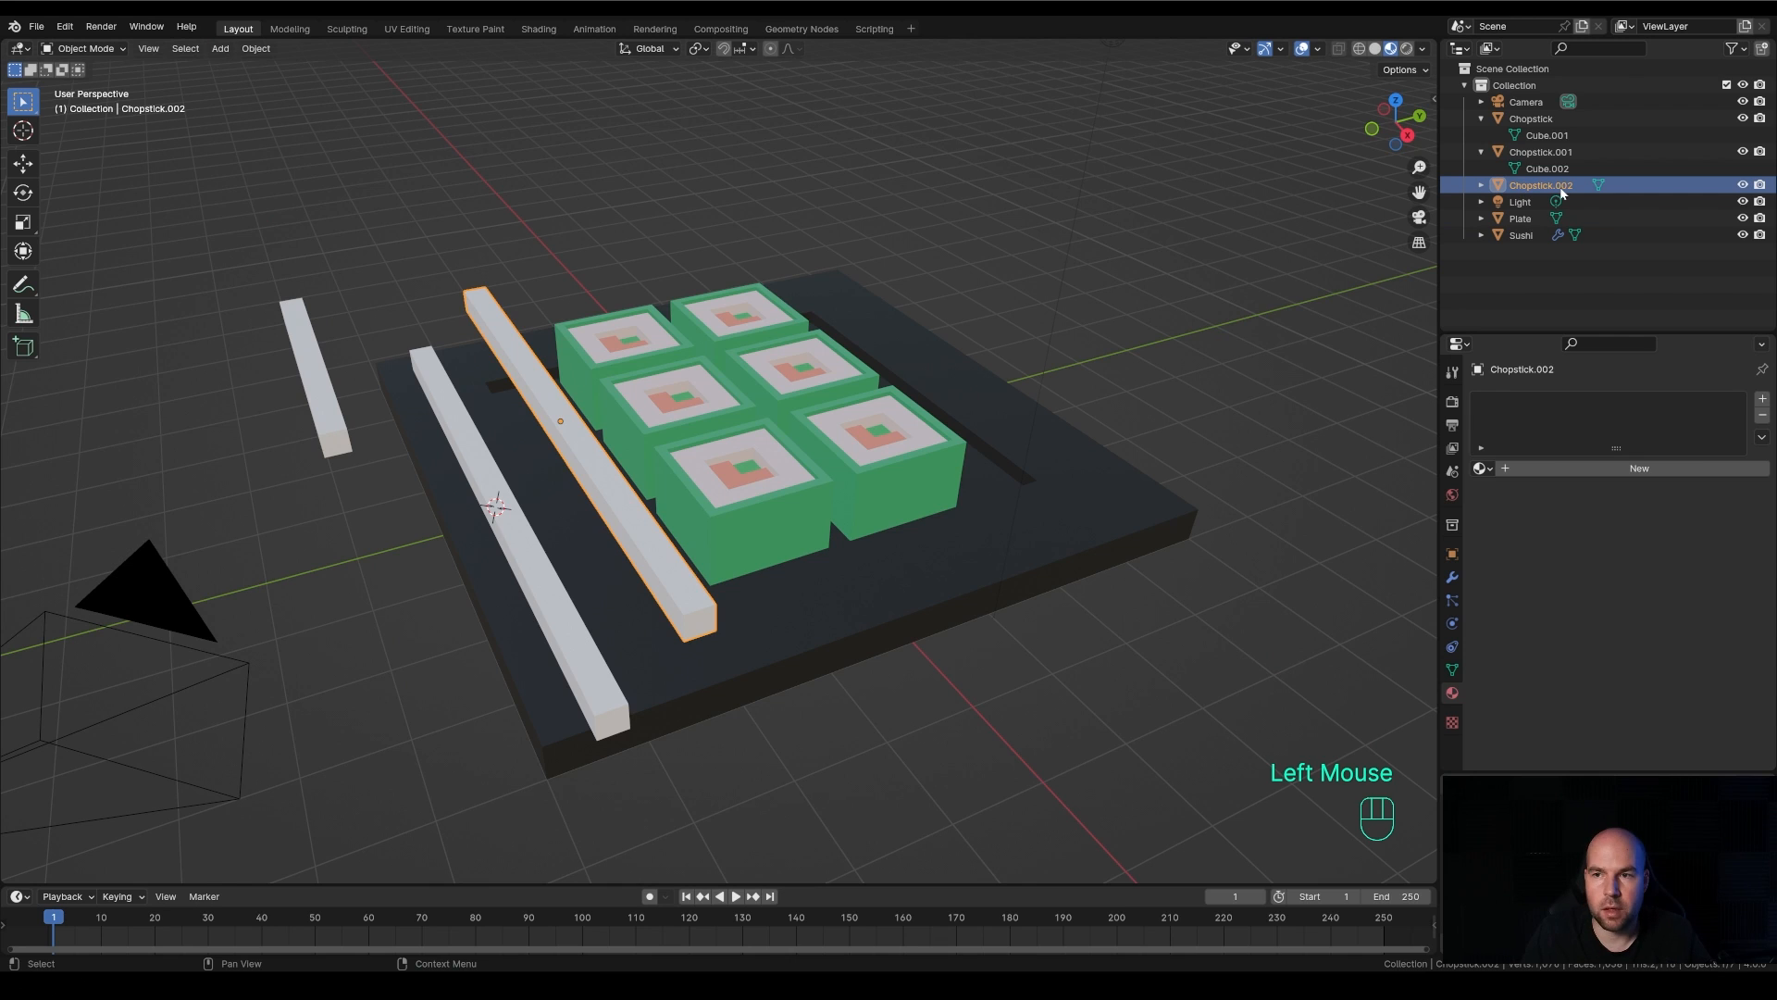
click(1482, 188)
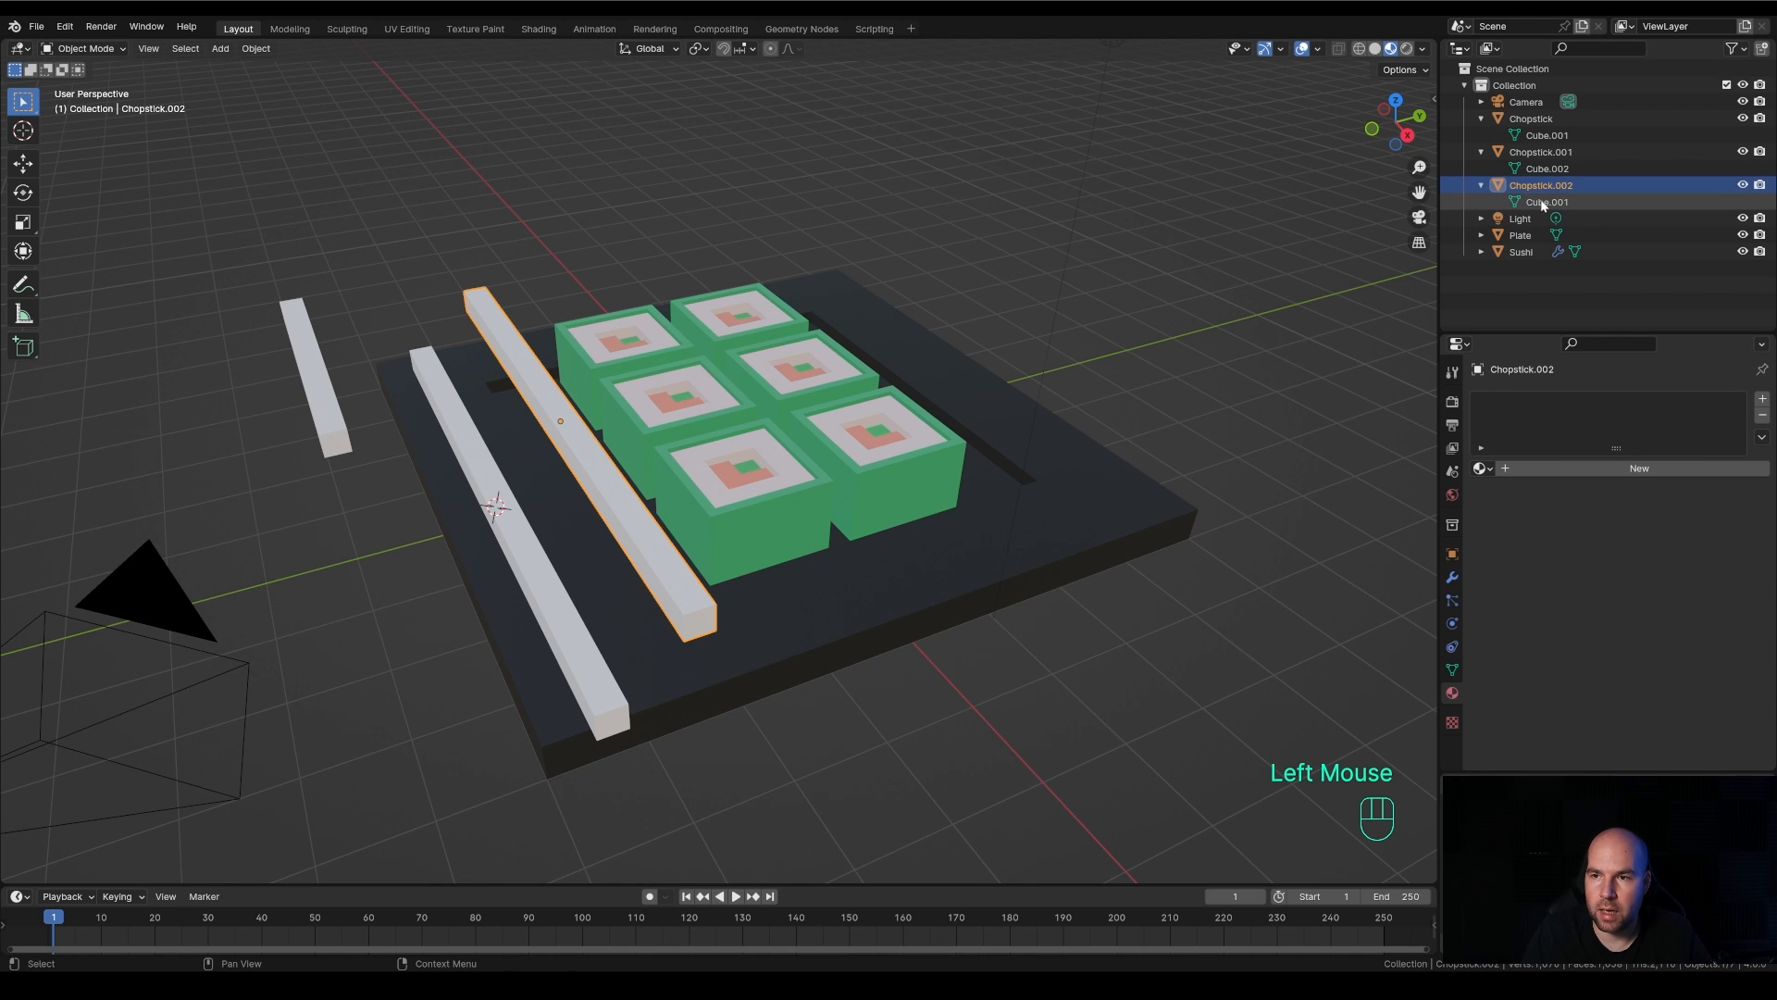
click(1523, 203)
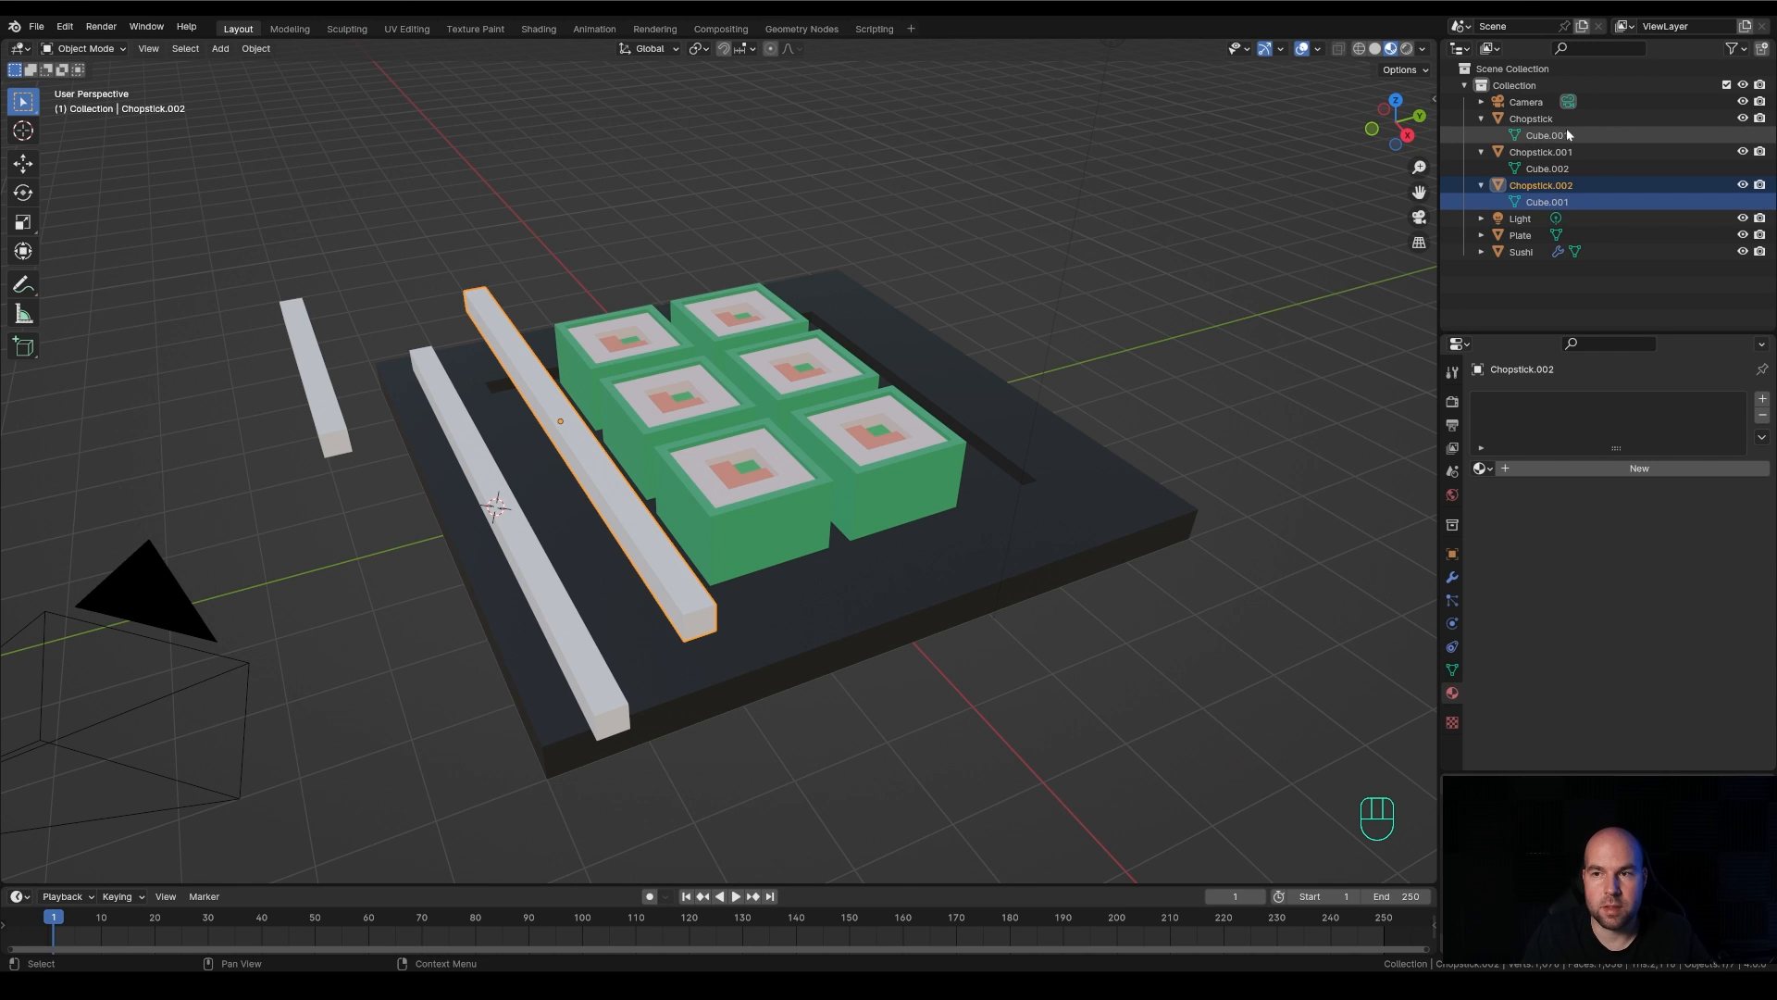
click(1564, 134)
click(1565, 202)
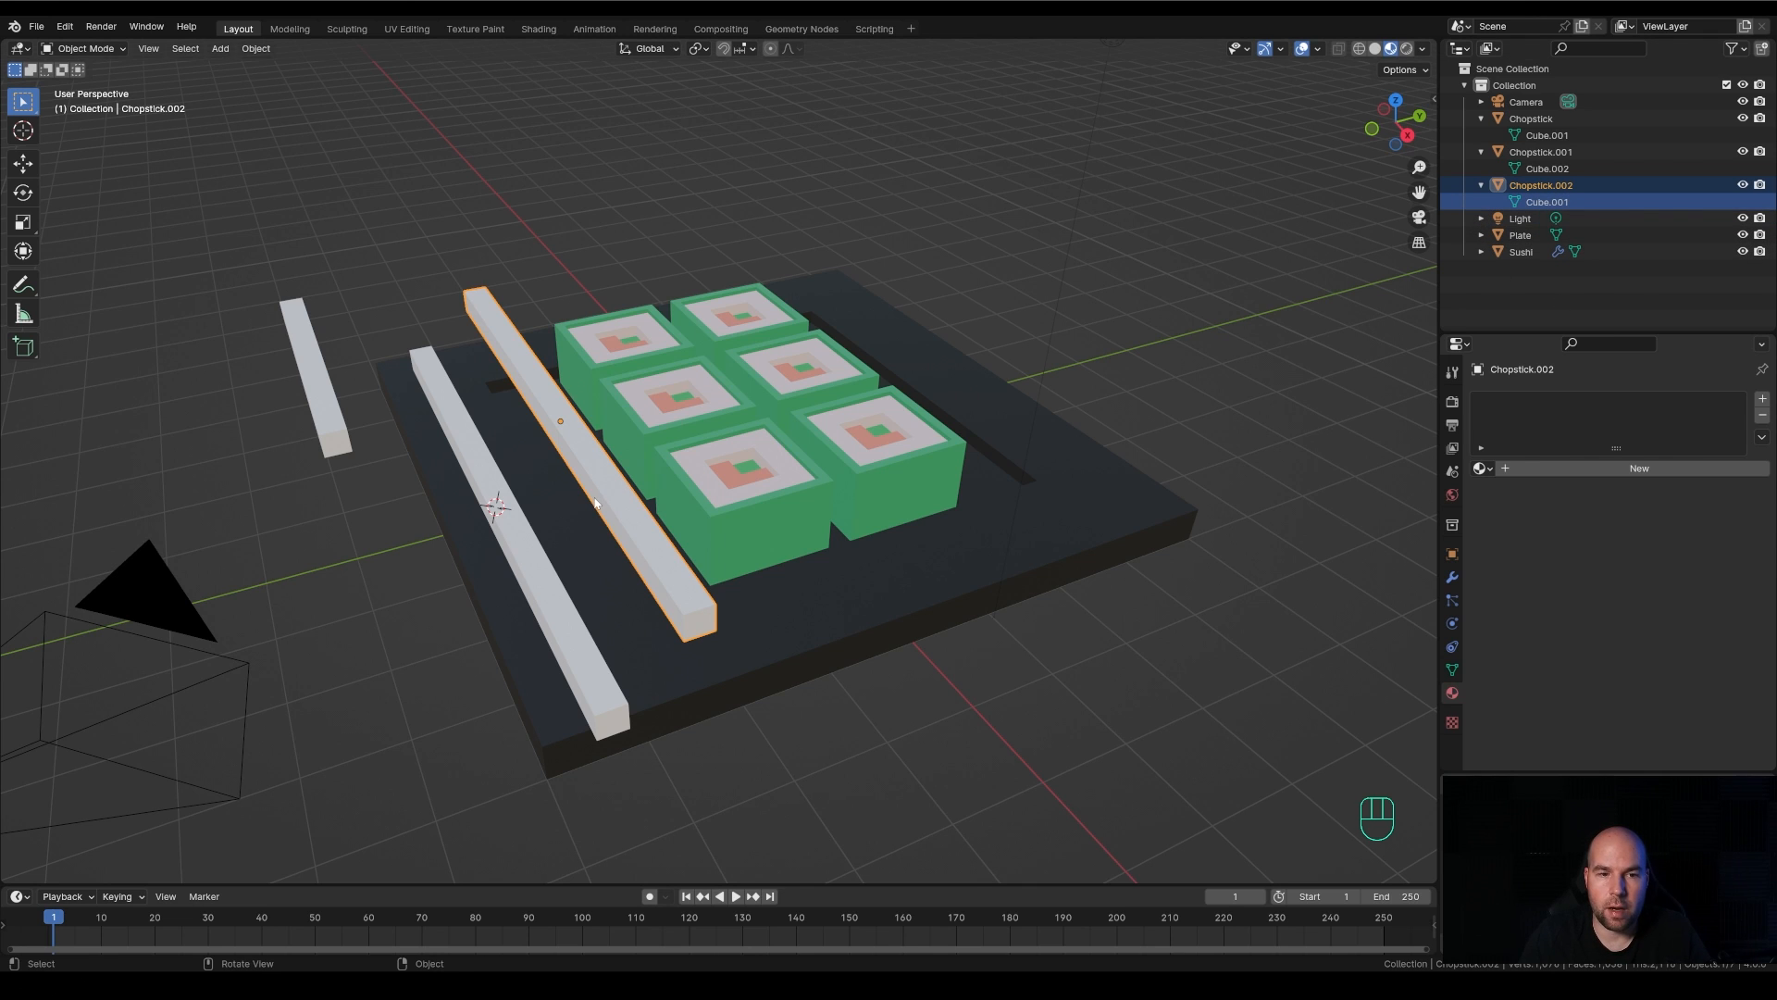
Try extending the near end of Chopstick.002 along X in Edit Mode, cancel the move and return to Object Mode
key(Tab)
drag(620, 563, 805, 690)
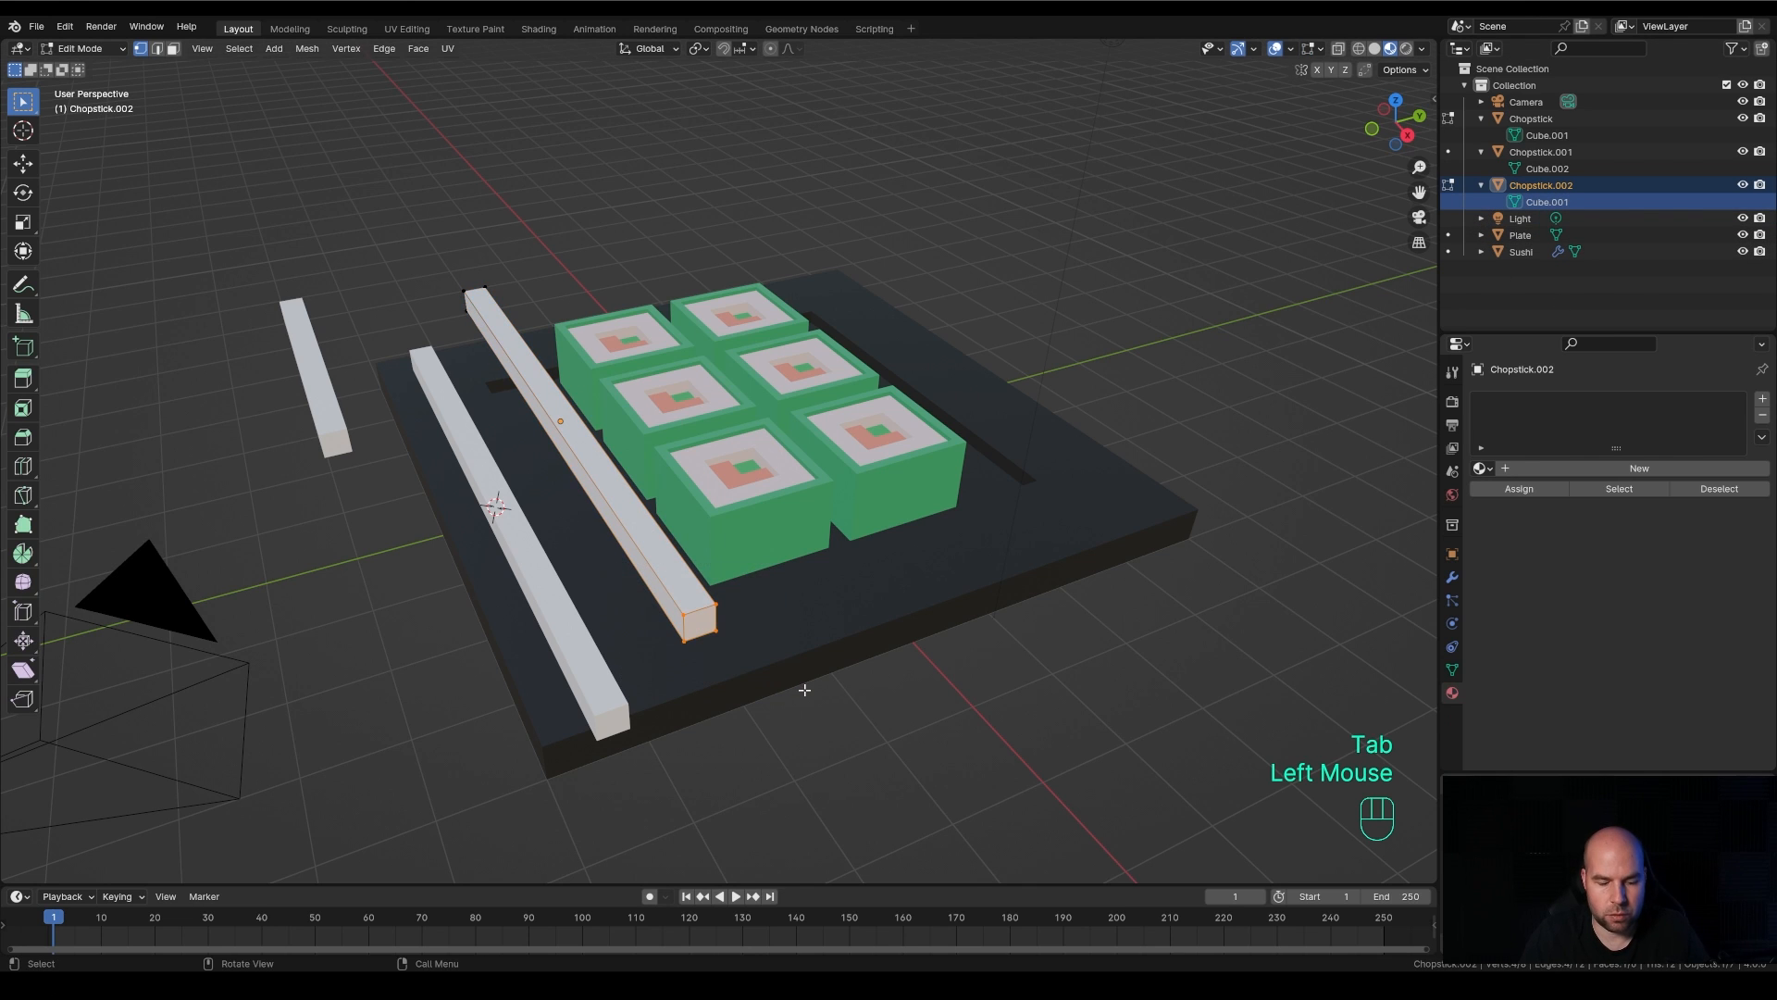
key(g)
key(y)
key(x)
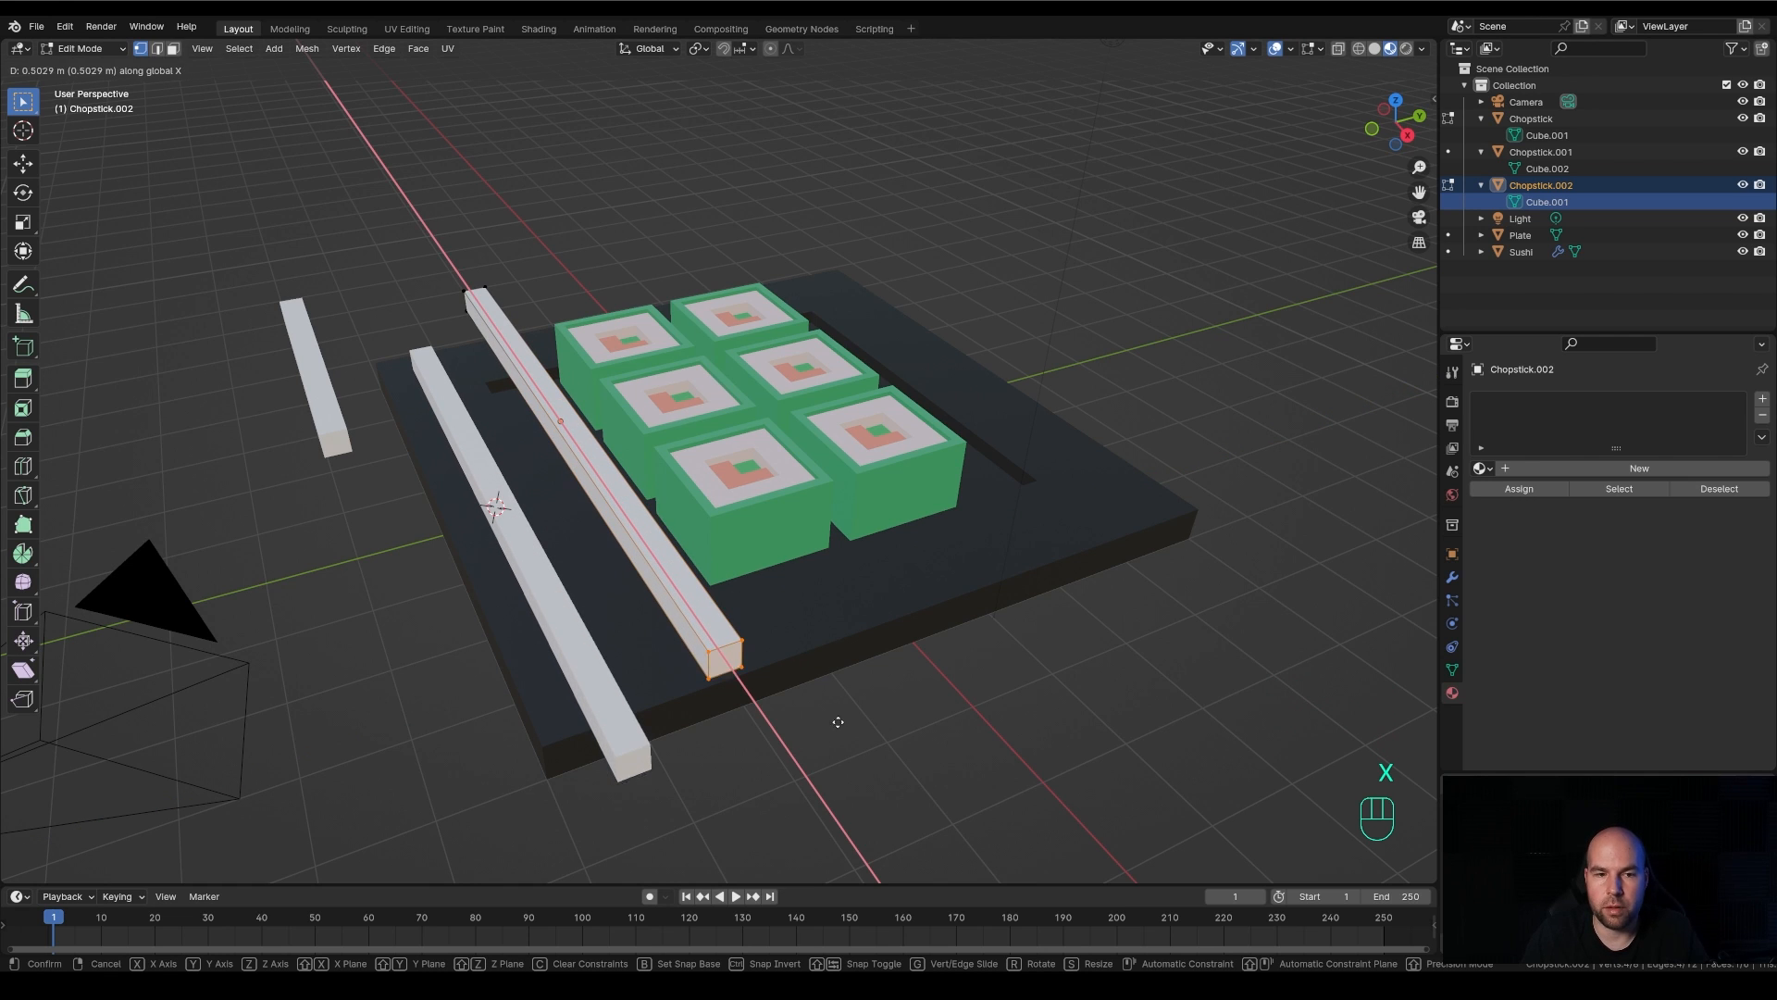
key(Escape)
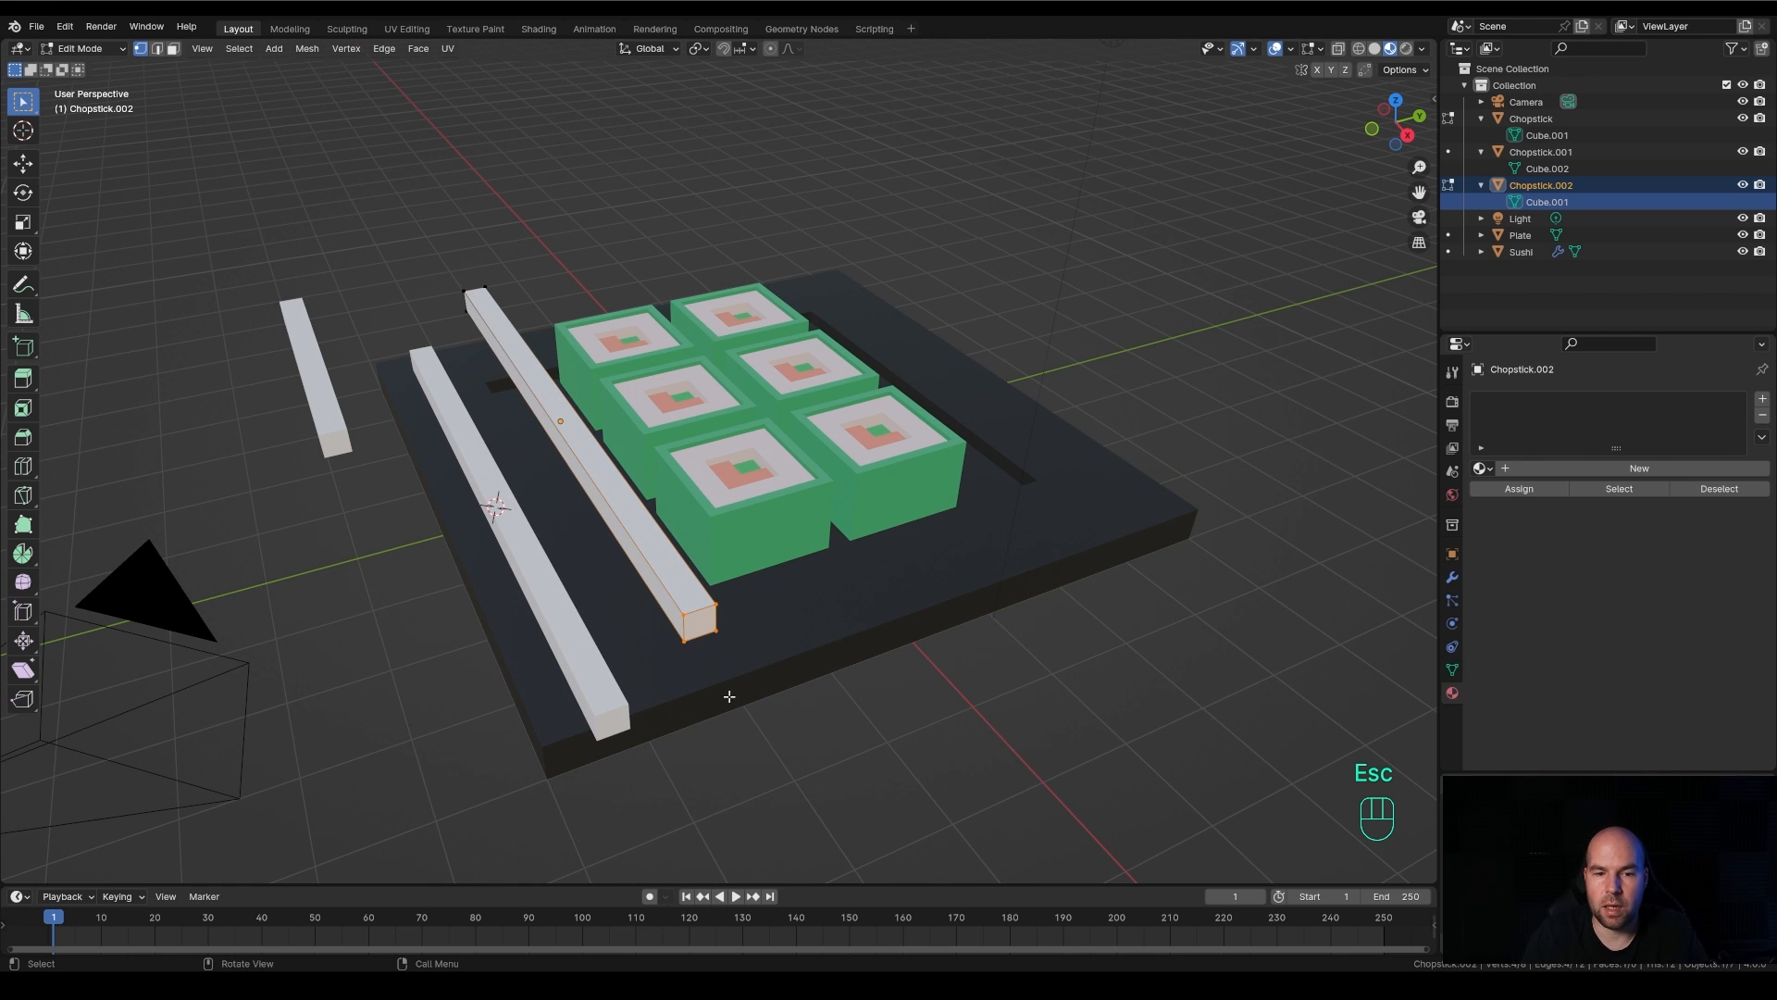
key(Tab)
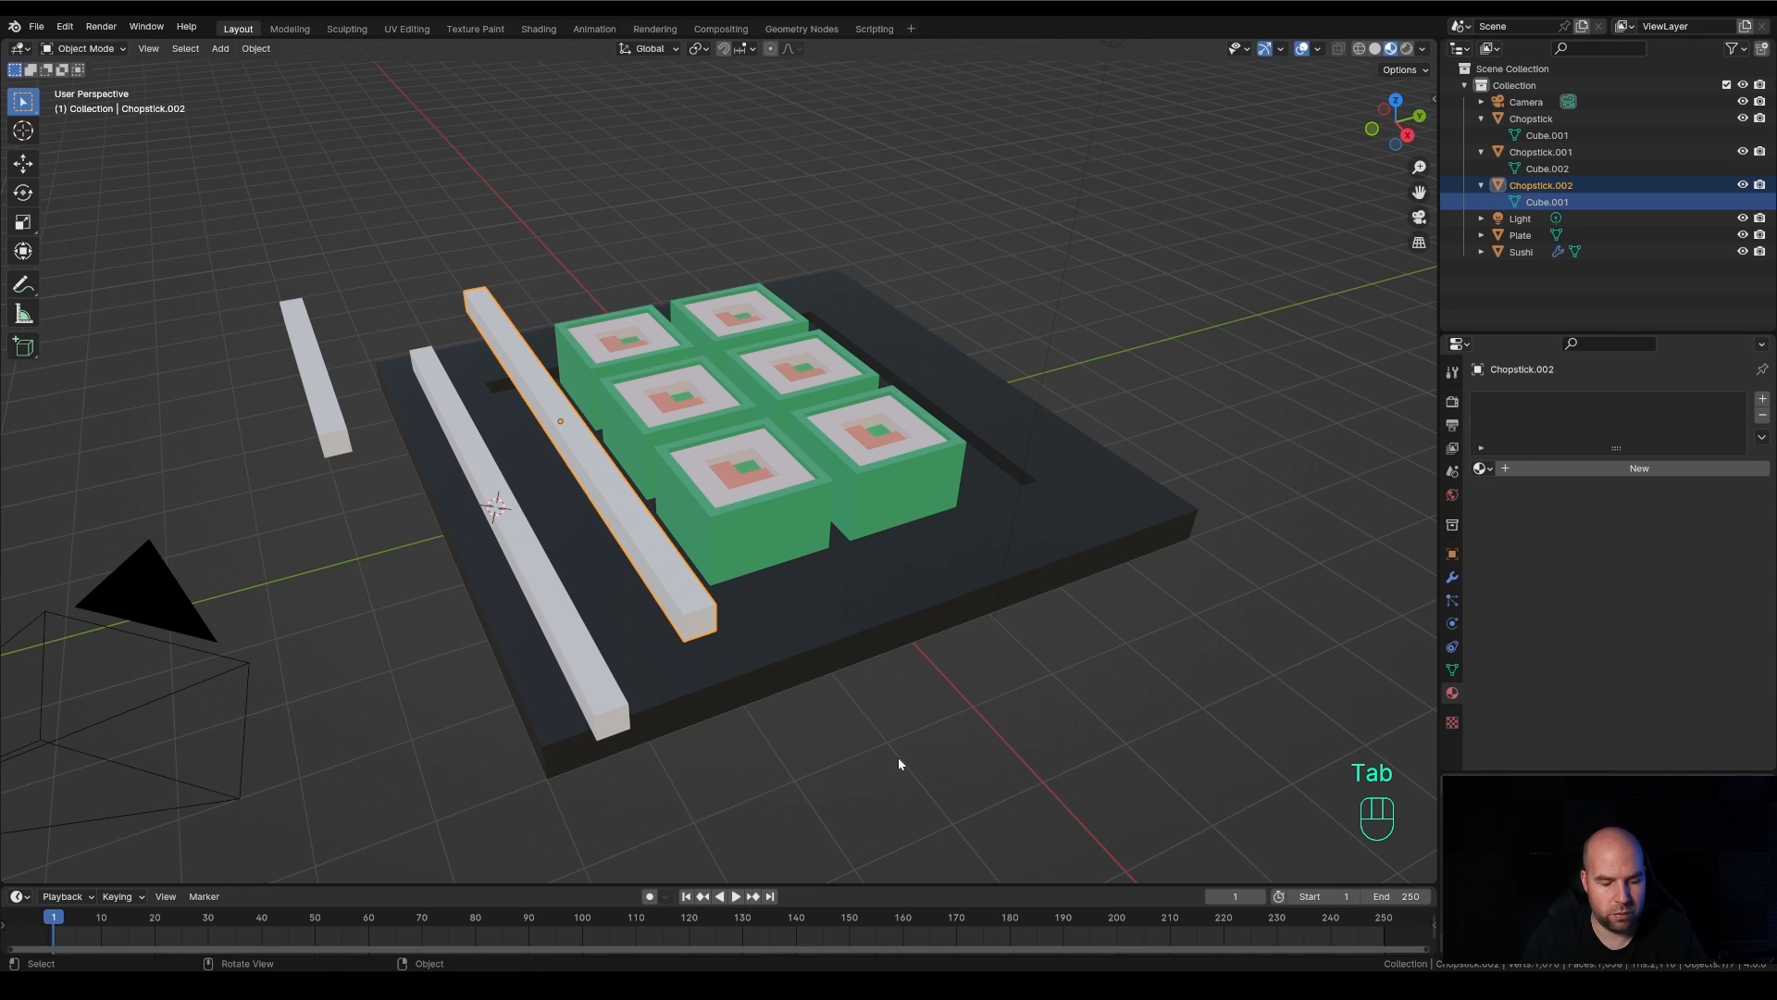
Scale Chopstick.002 down uniformly in Object Mode to roughly half its size
key(s)
click(679, 617)
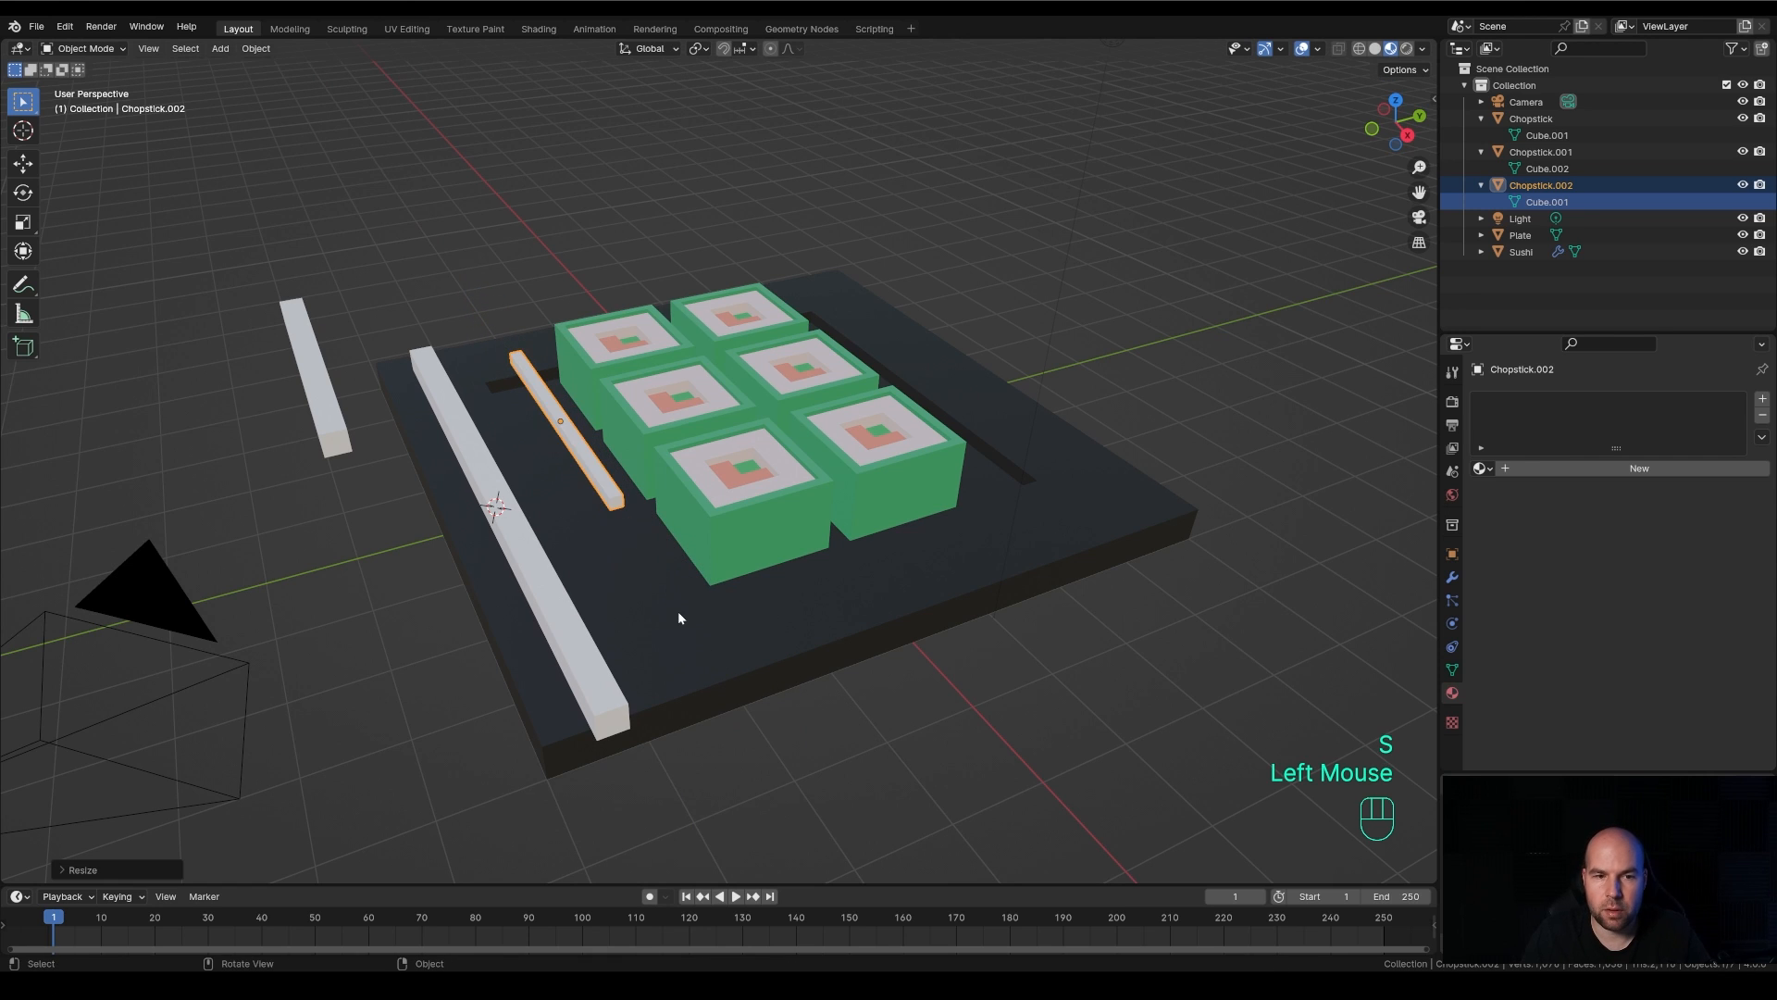
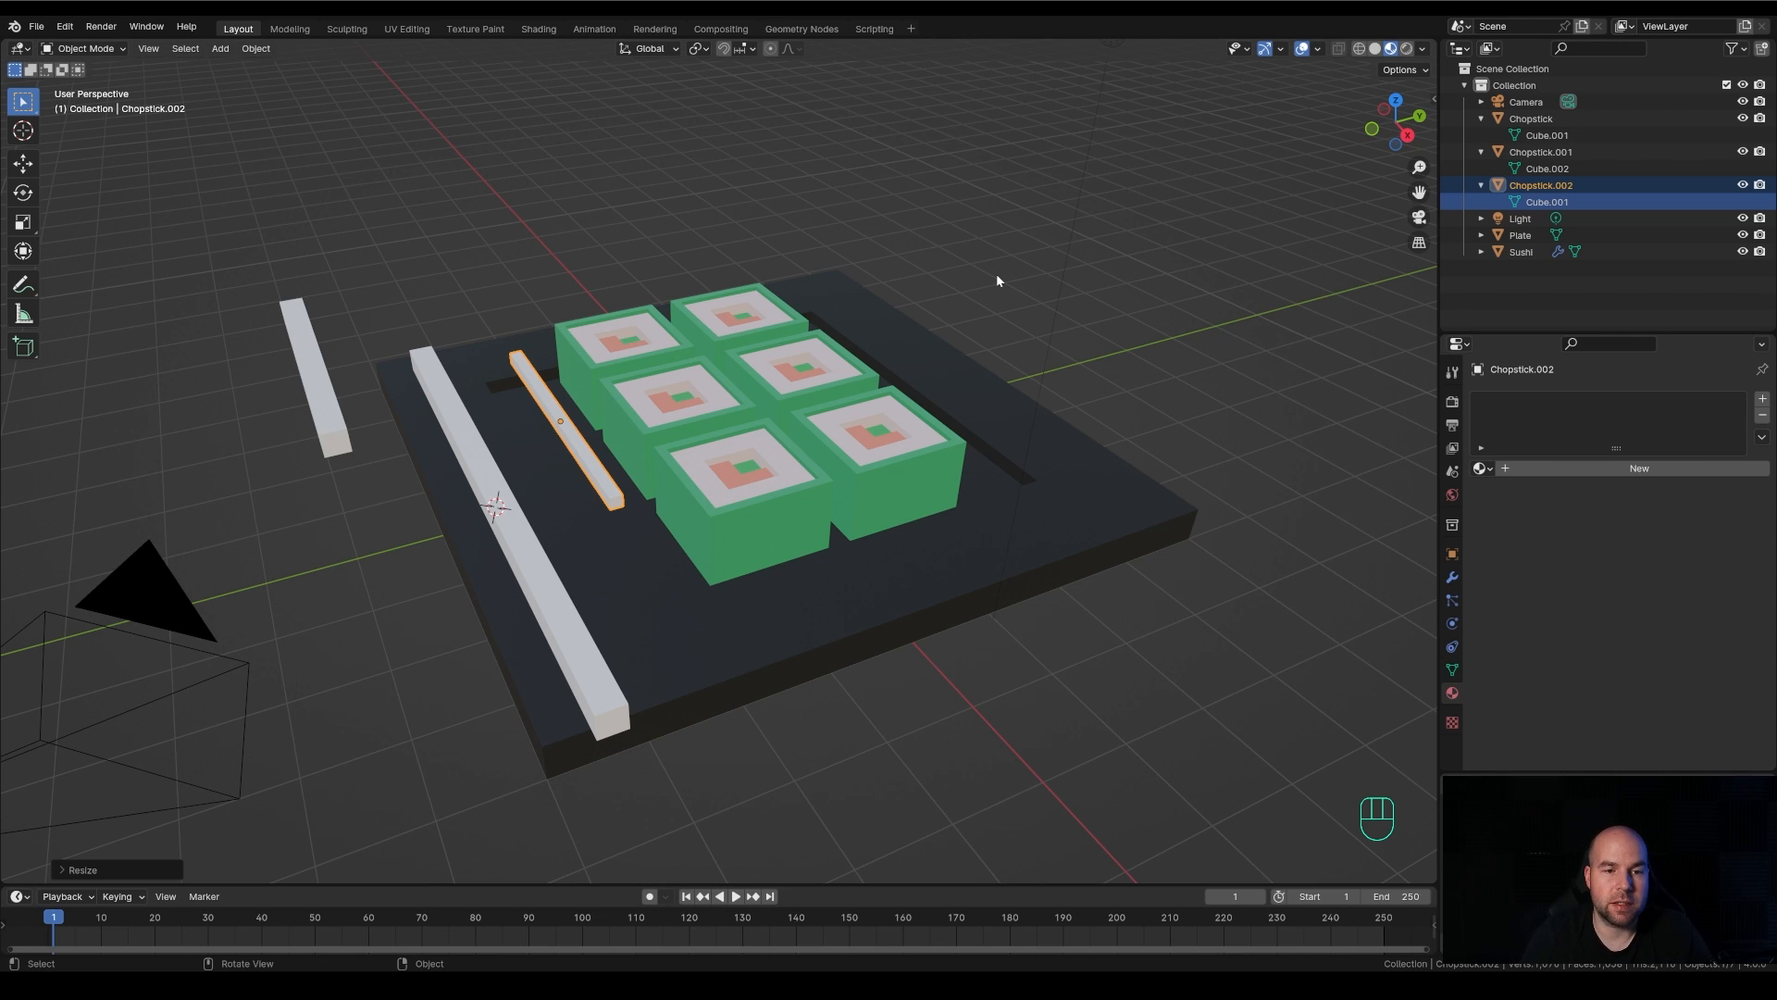
Delete the shrunken Chopstick.002 and the shortened Chopstick.001, leaving only the original Chopstick
key(x)
click(533, 428)
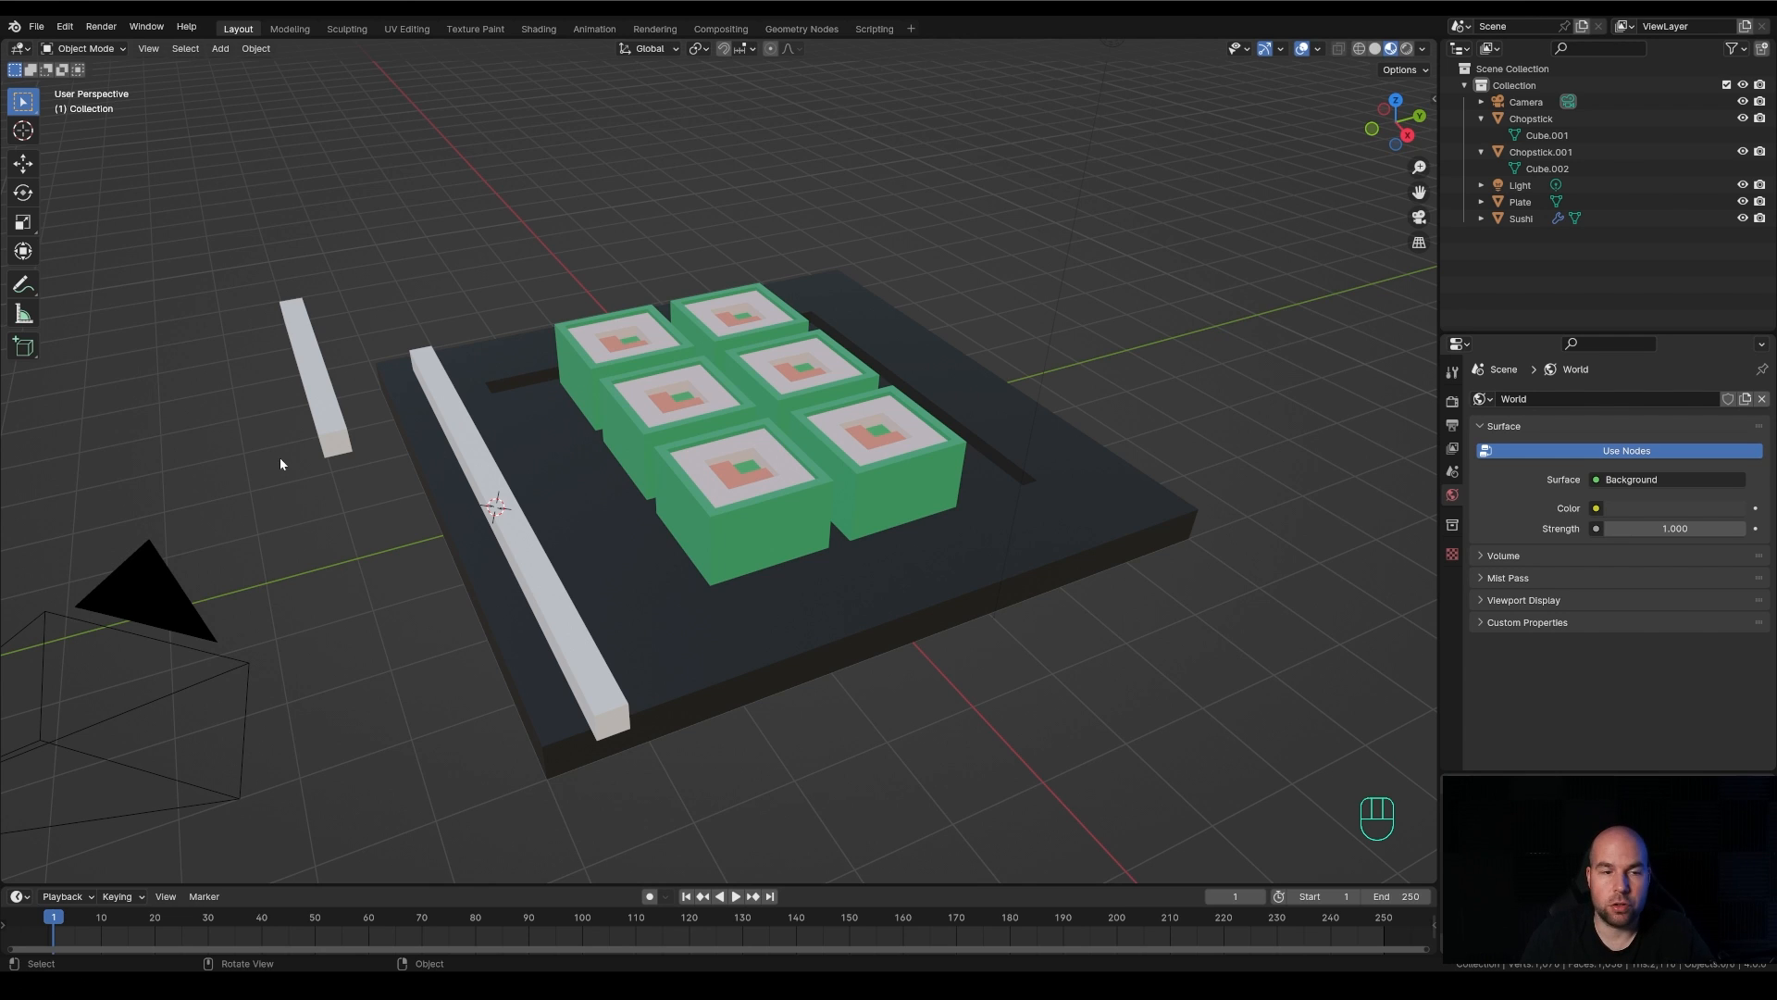
click(307, 389)
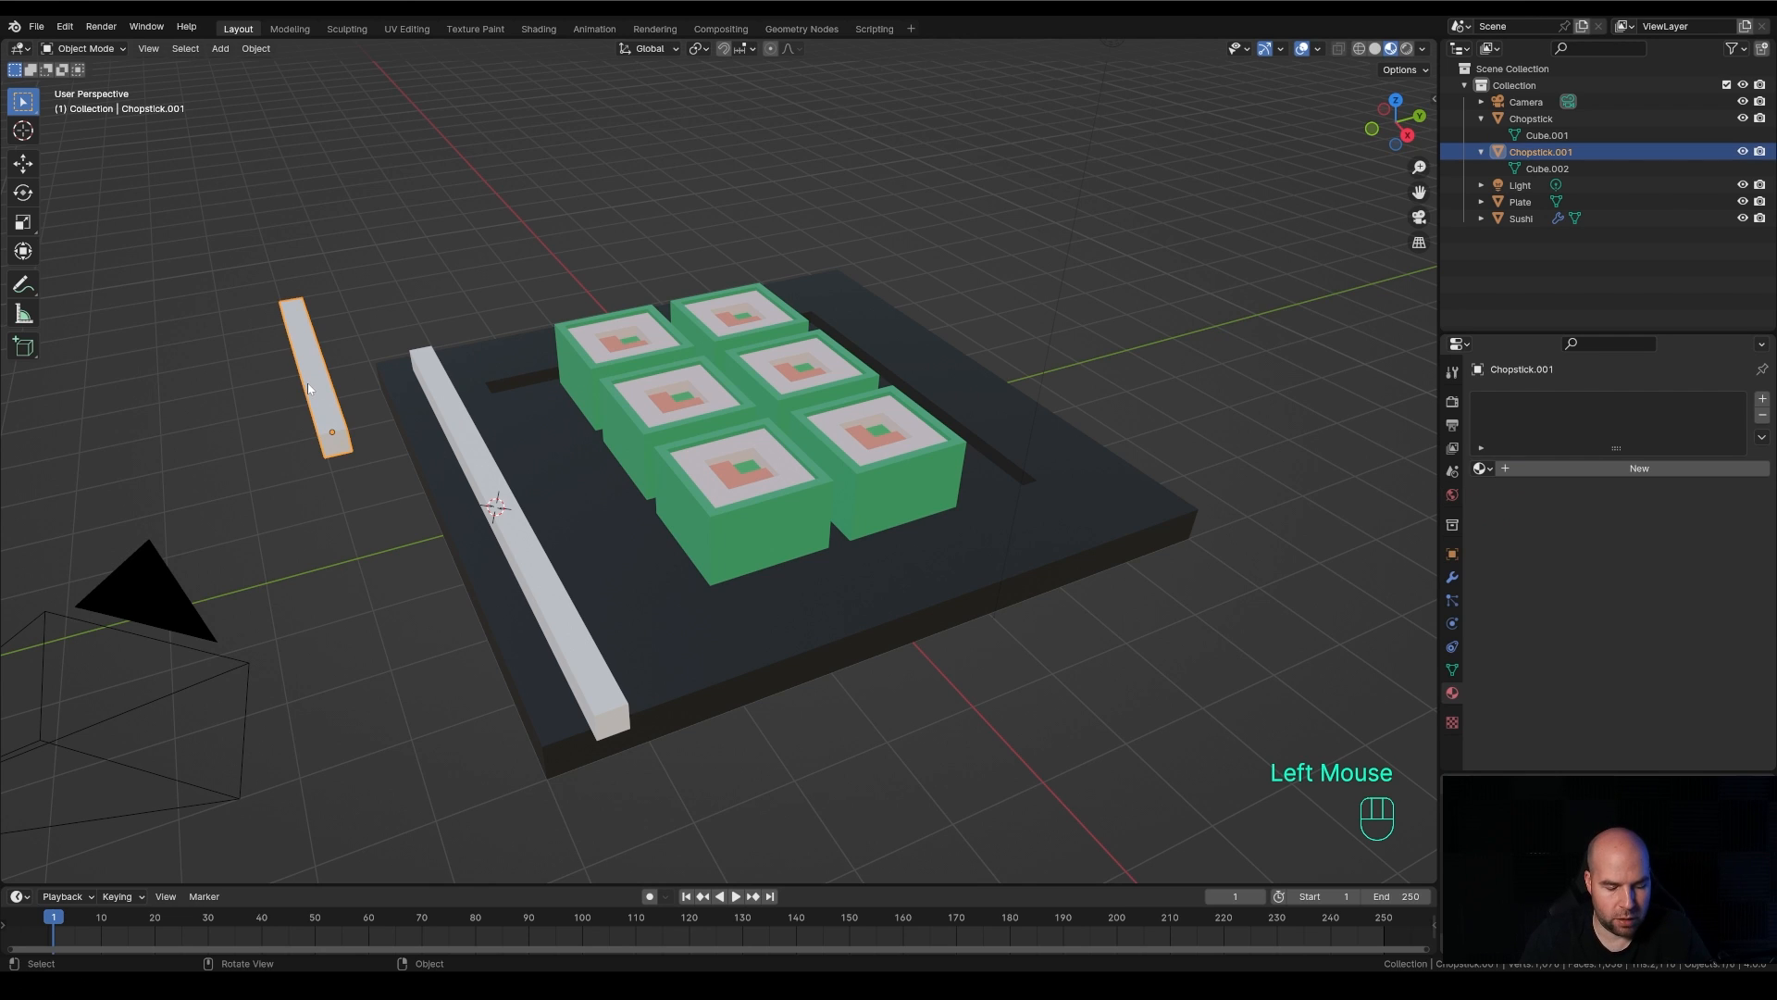
key(x)
click(248, 385)
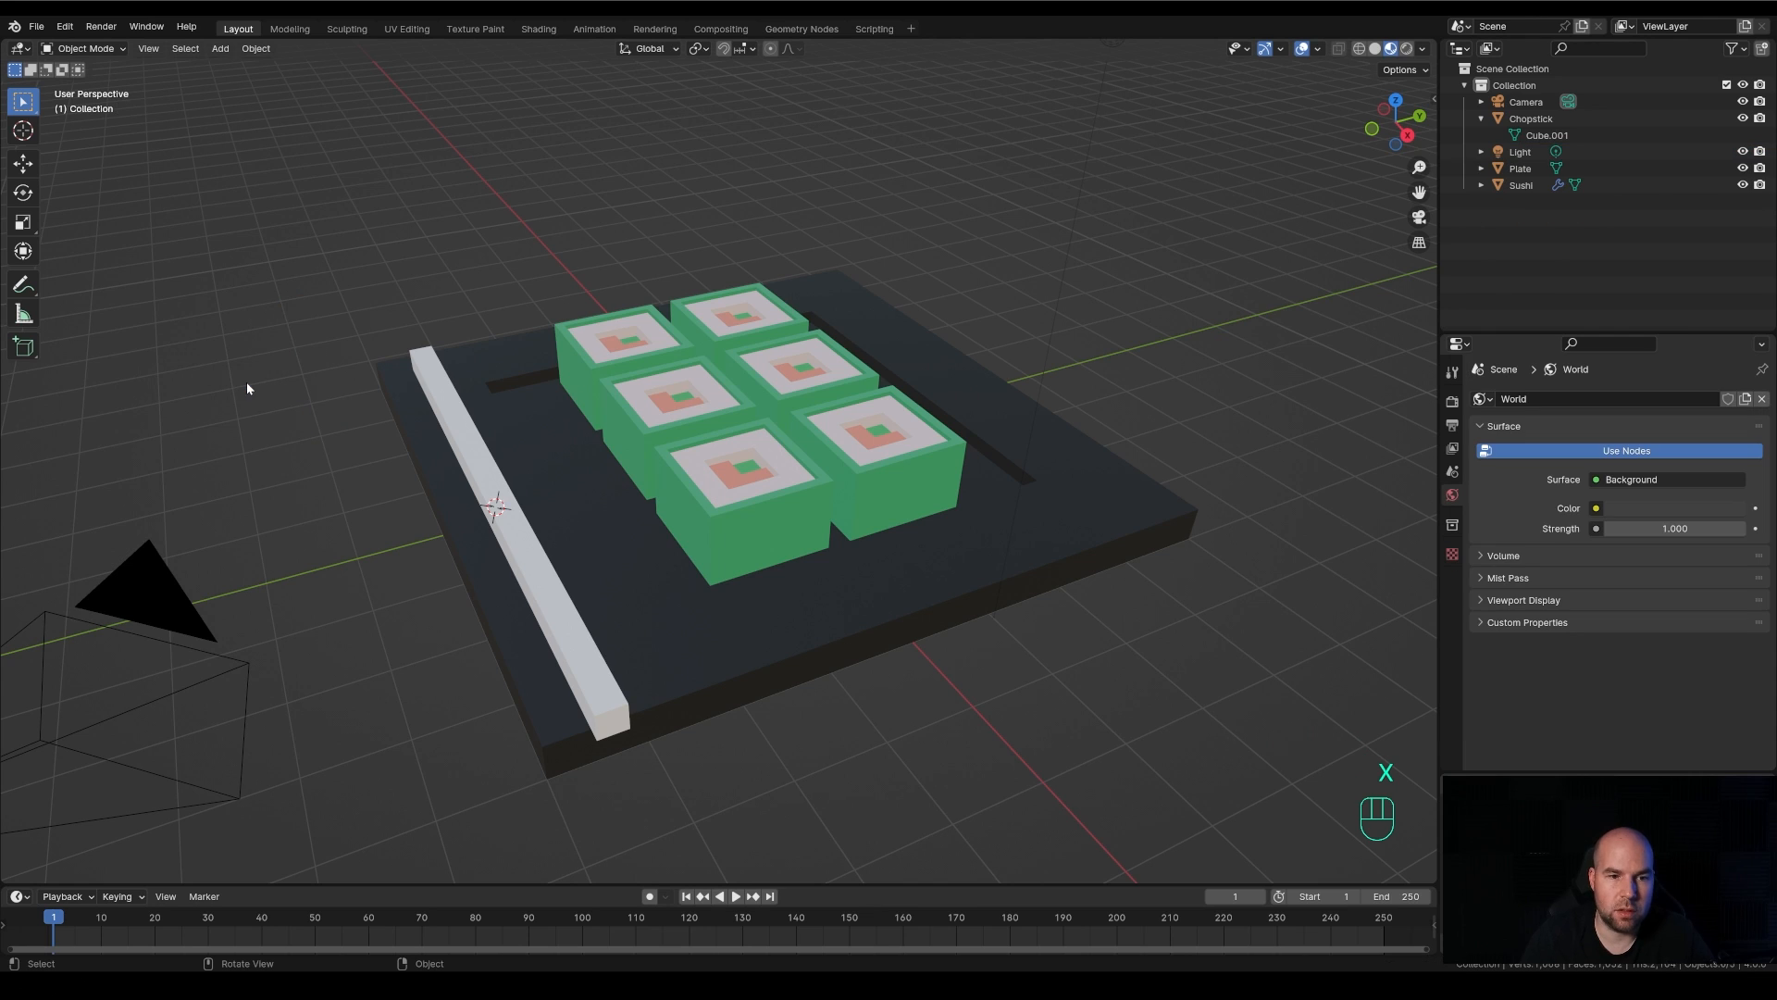
Make a linked duplicate of Chopstick about 0.84 m along Y and rotate the copy about 5.4° around Z
click(525, 554)
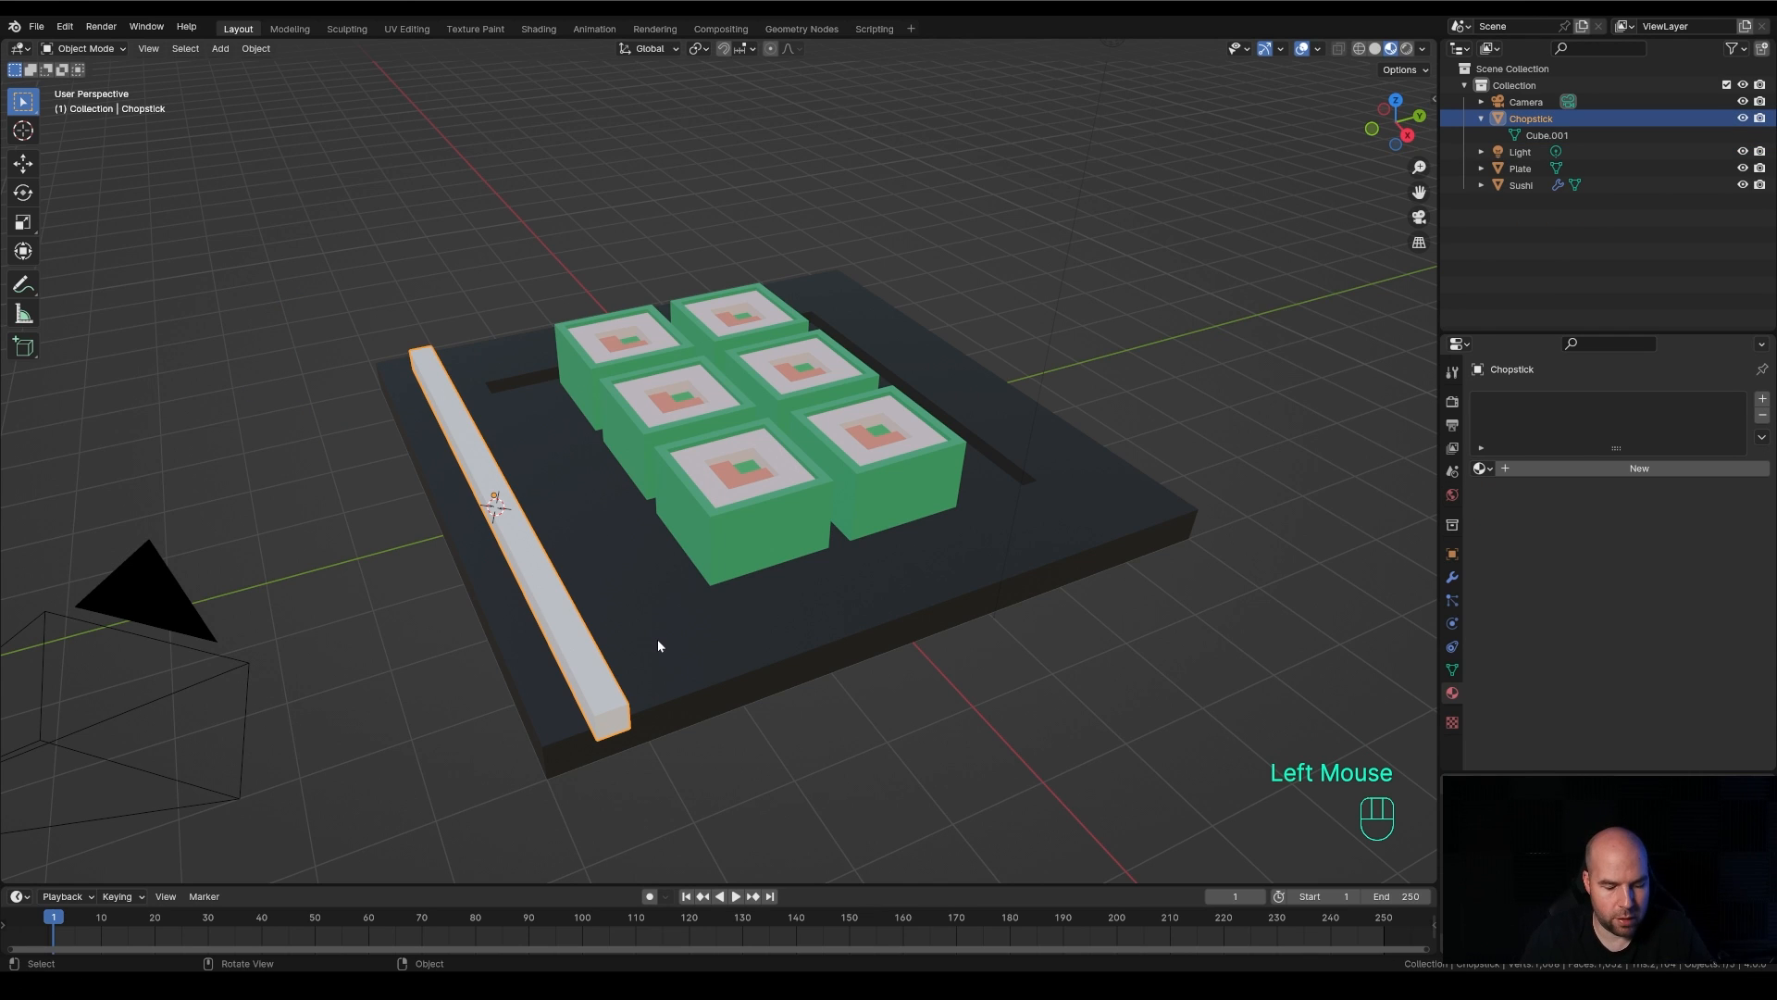
key(alt+d)
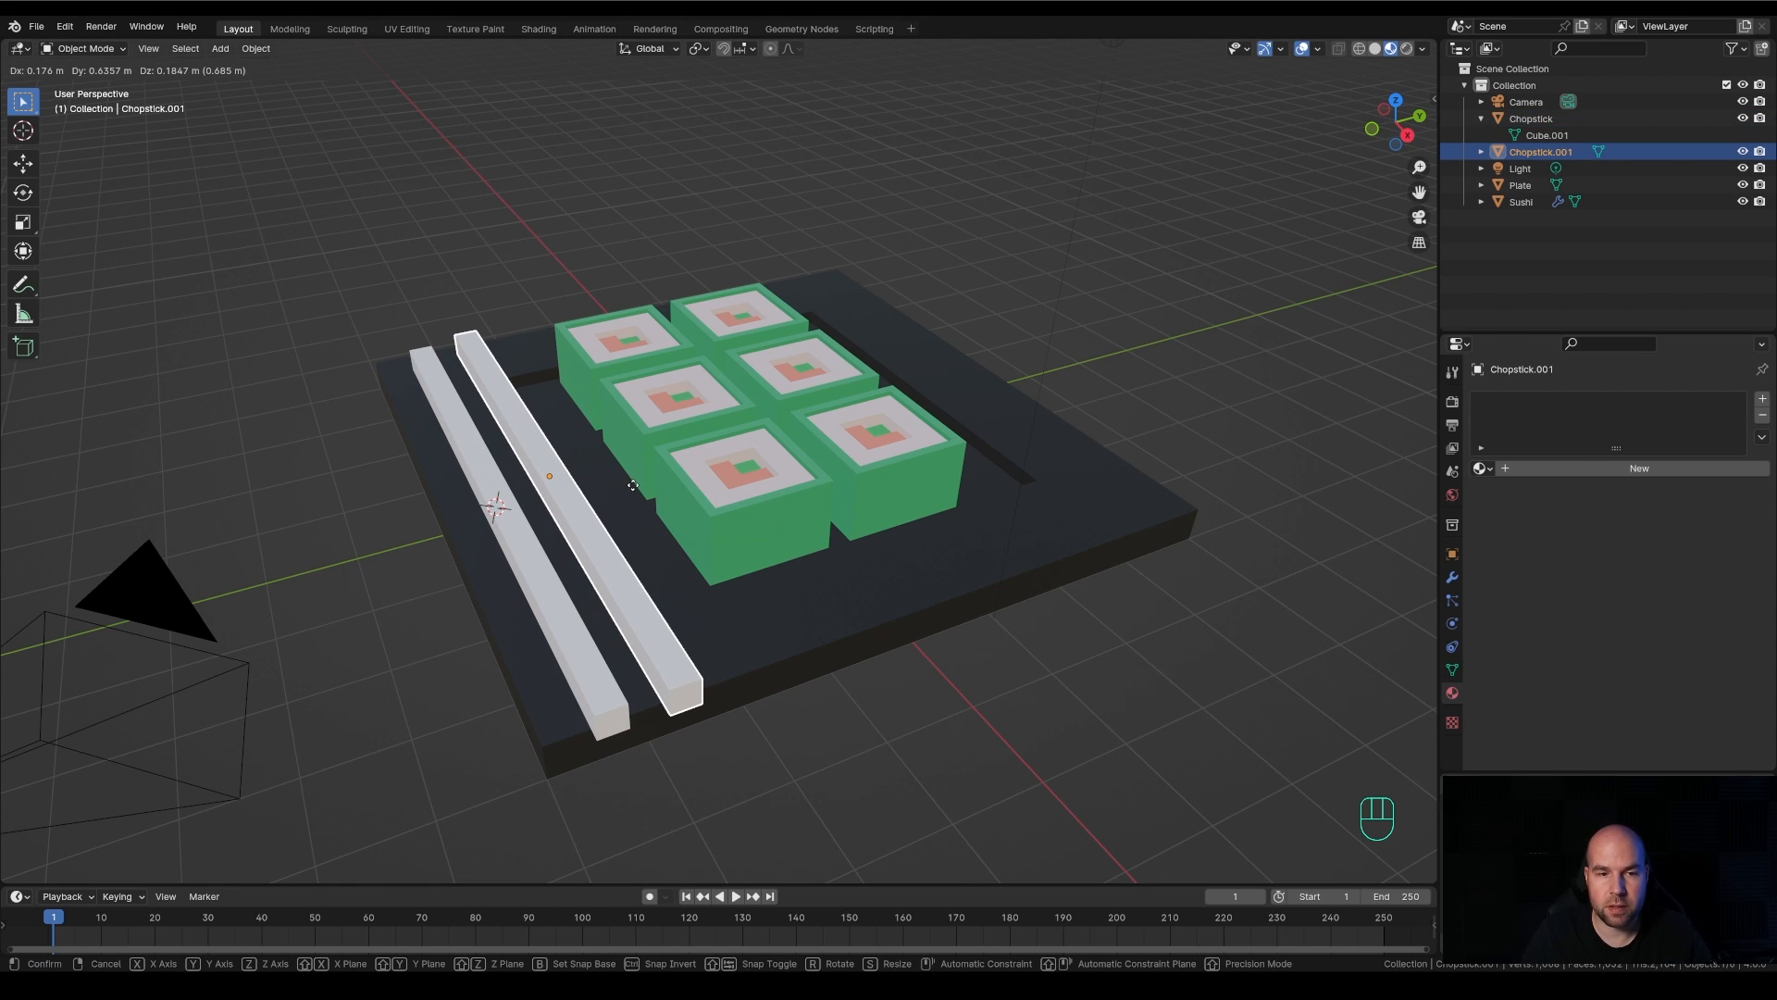
key(y)
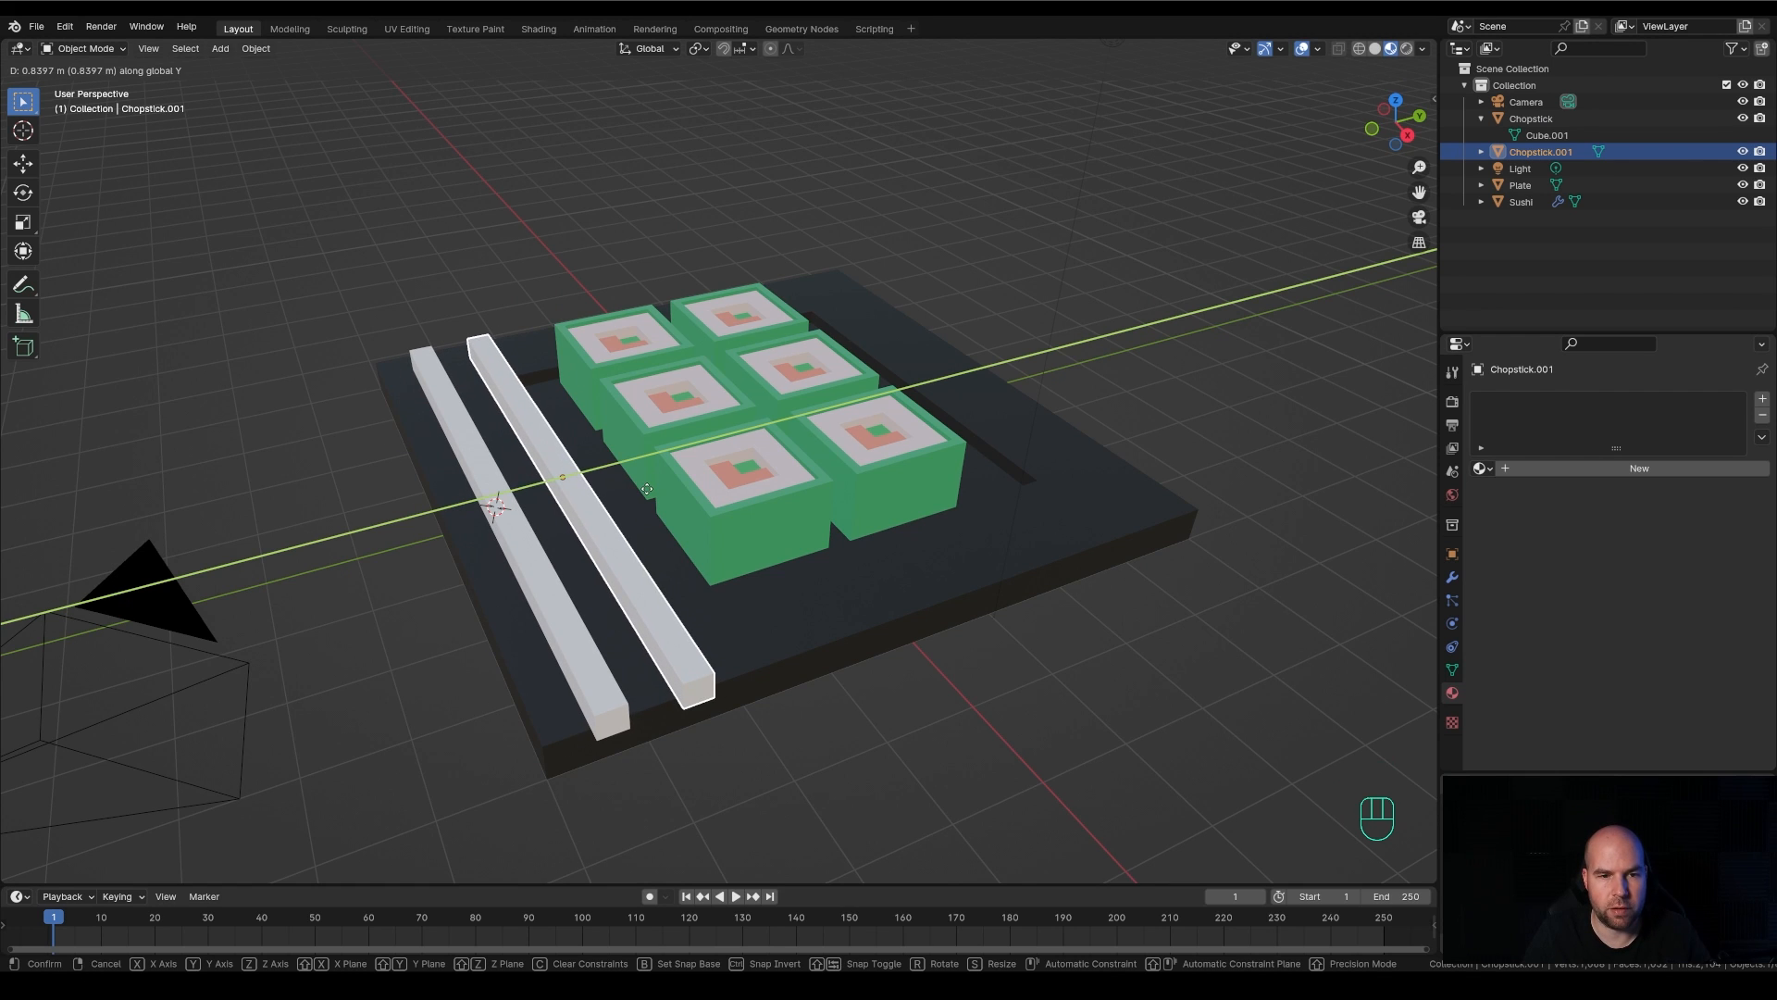
click(649, 493)
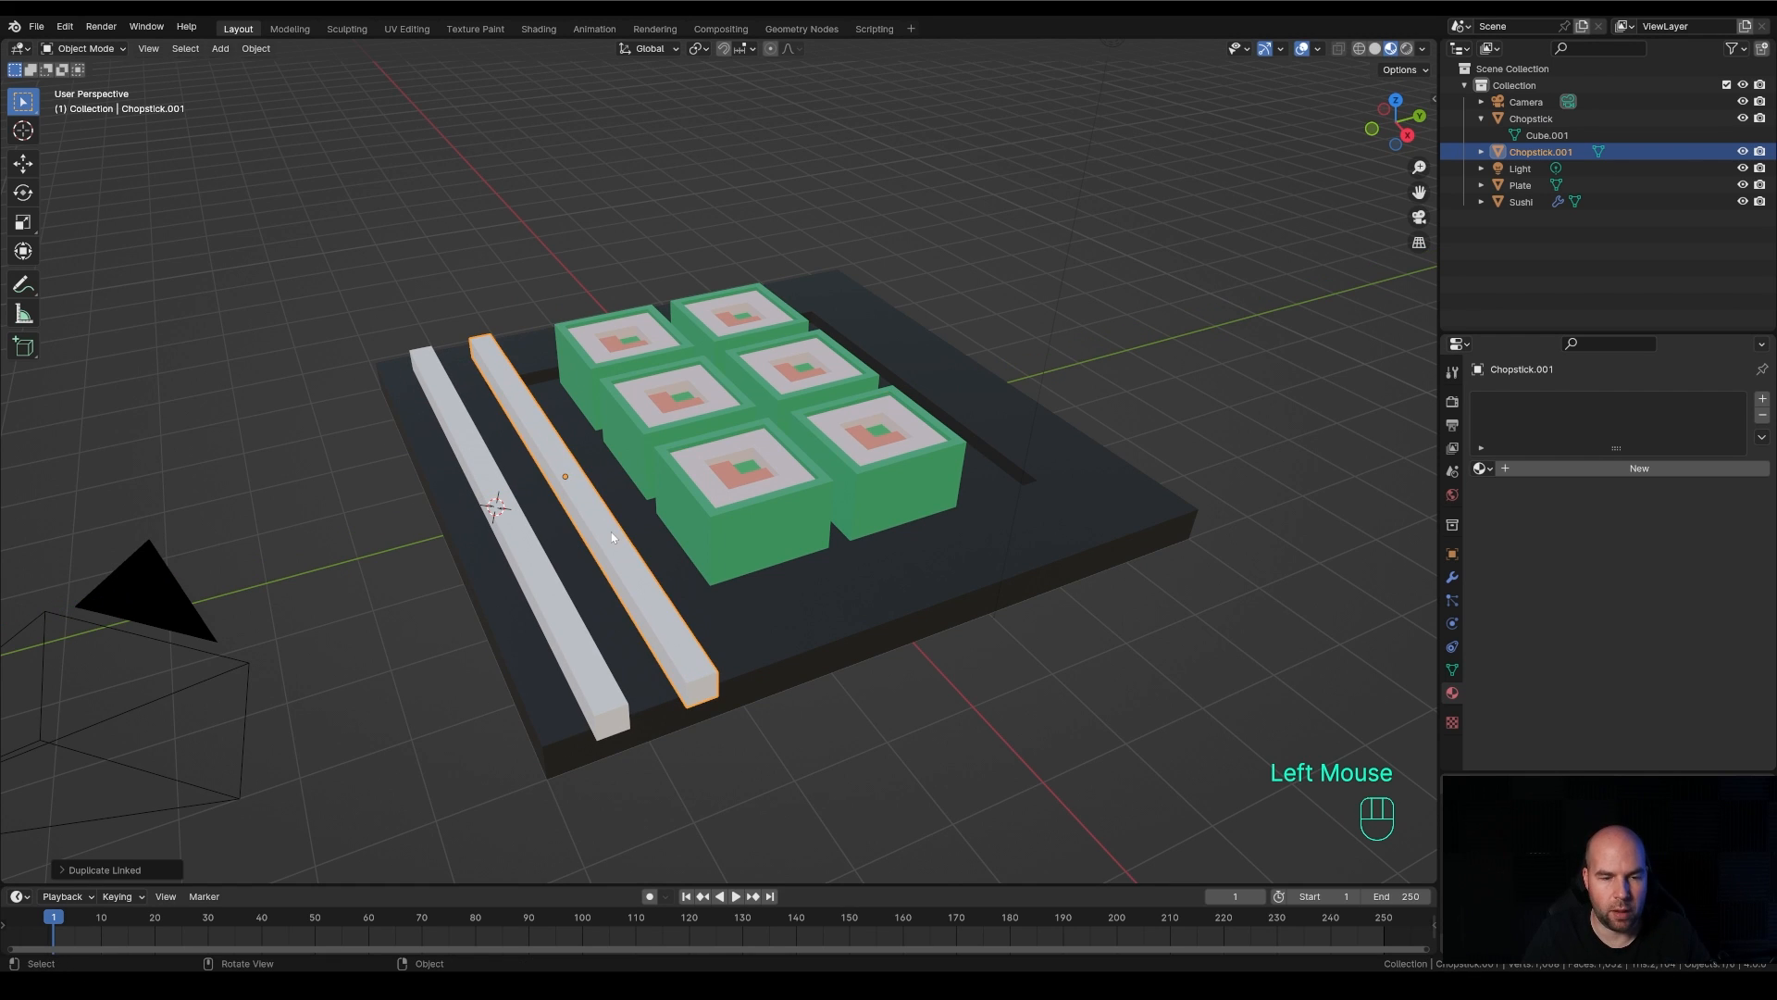
key(r)
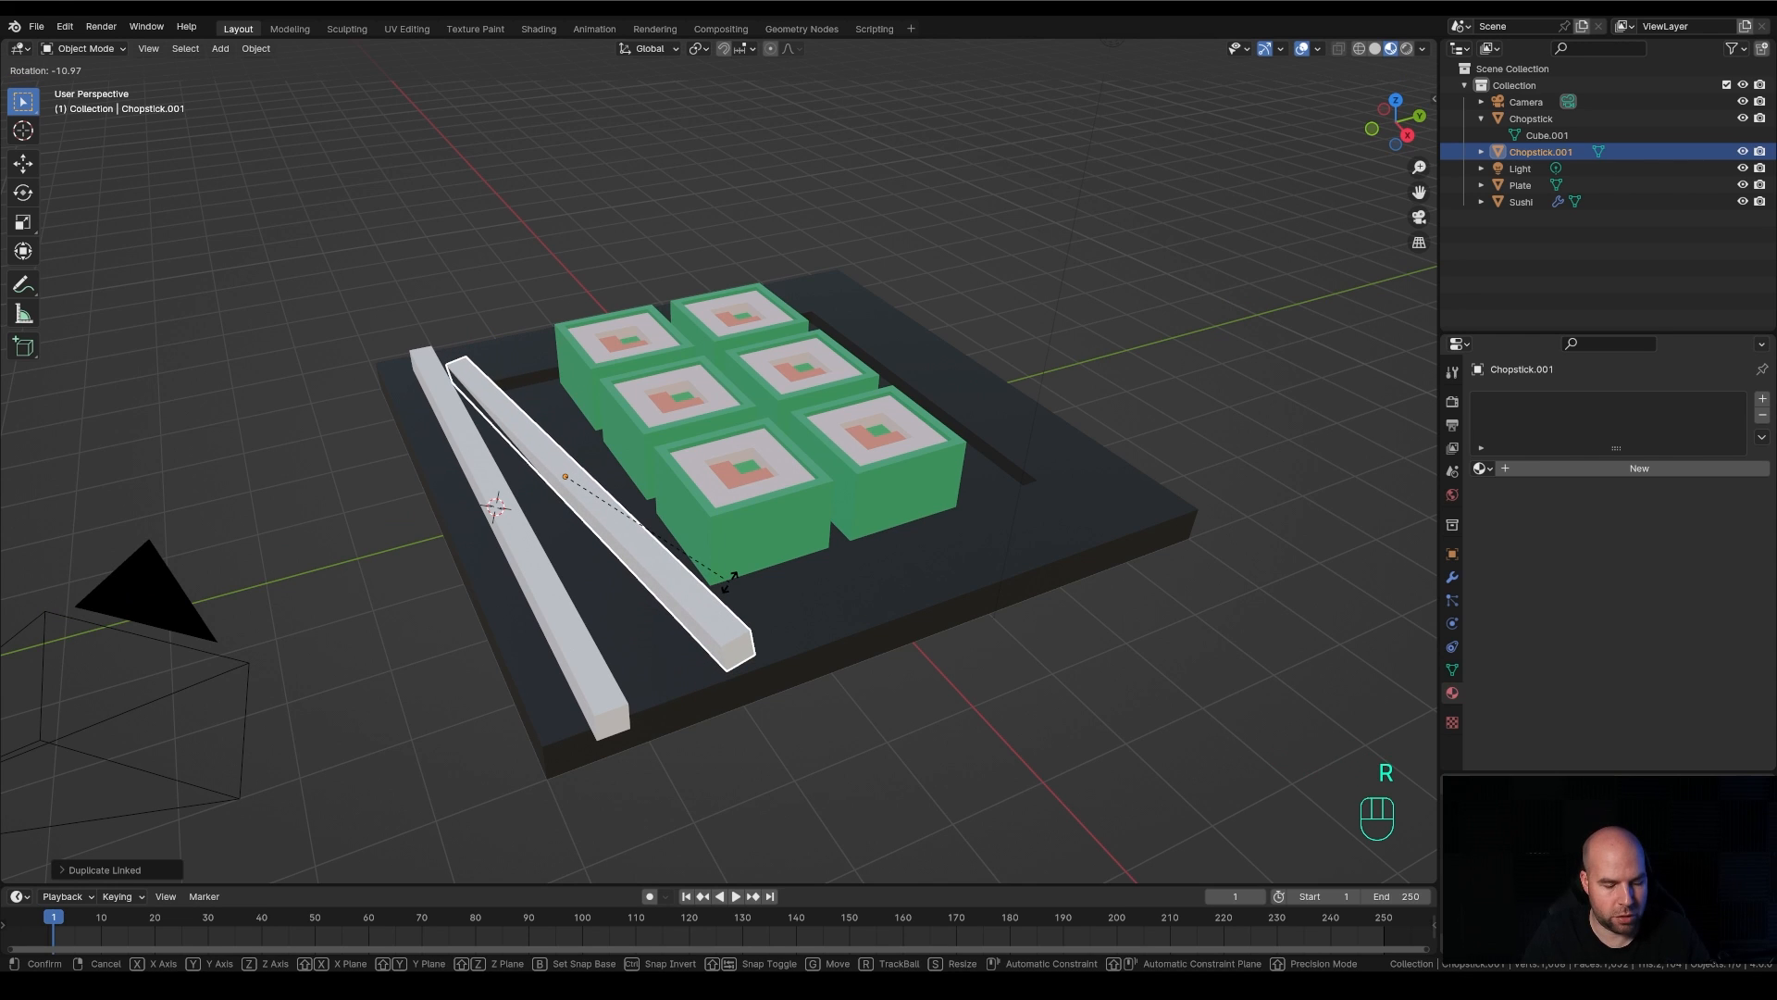
key(z)
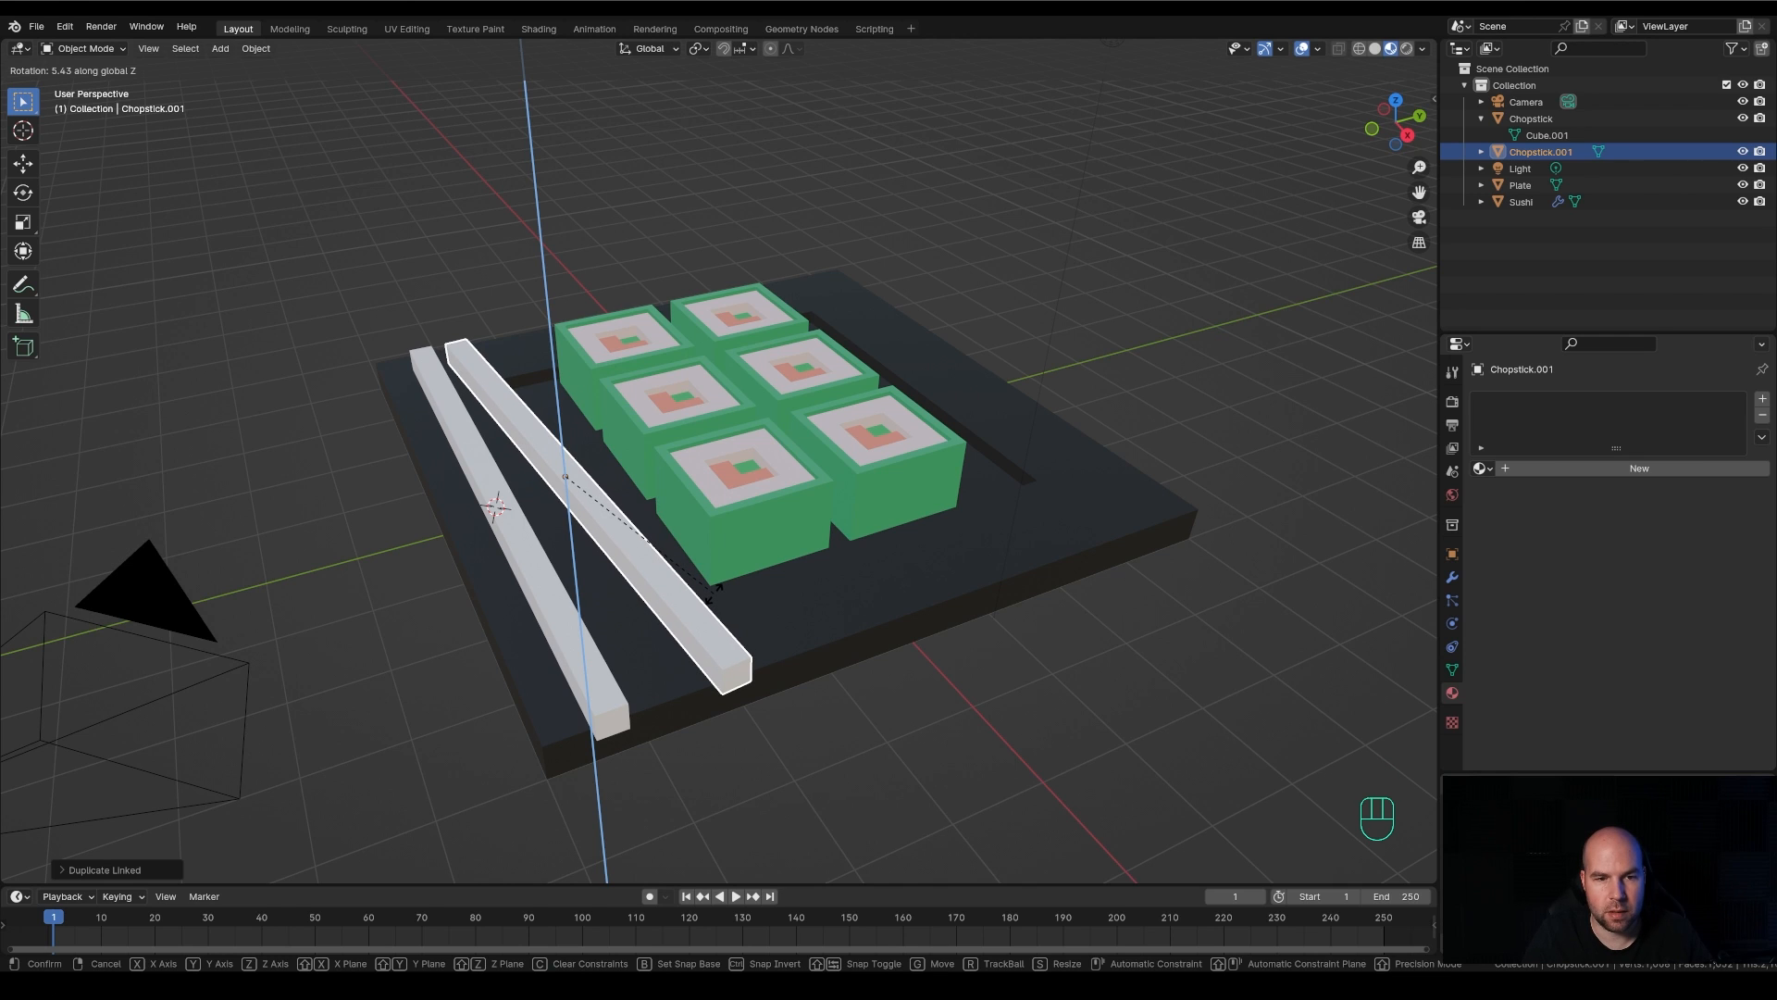
click(714, 590)
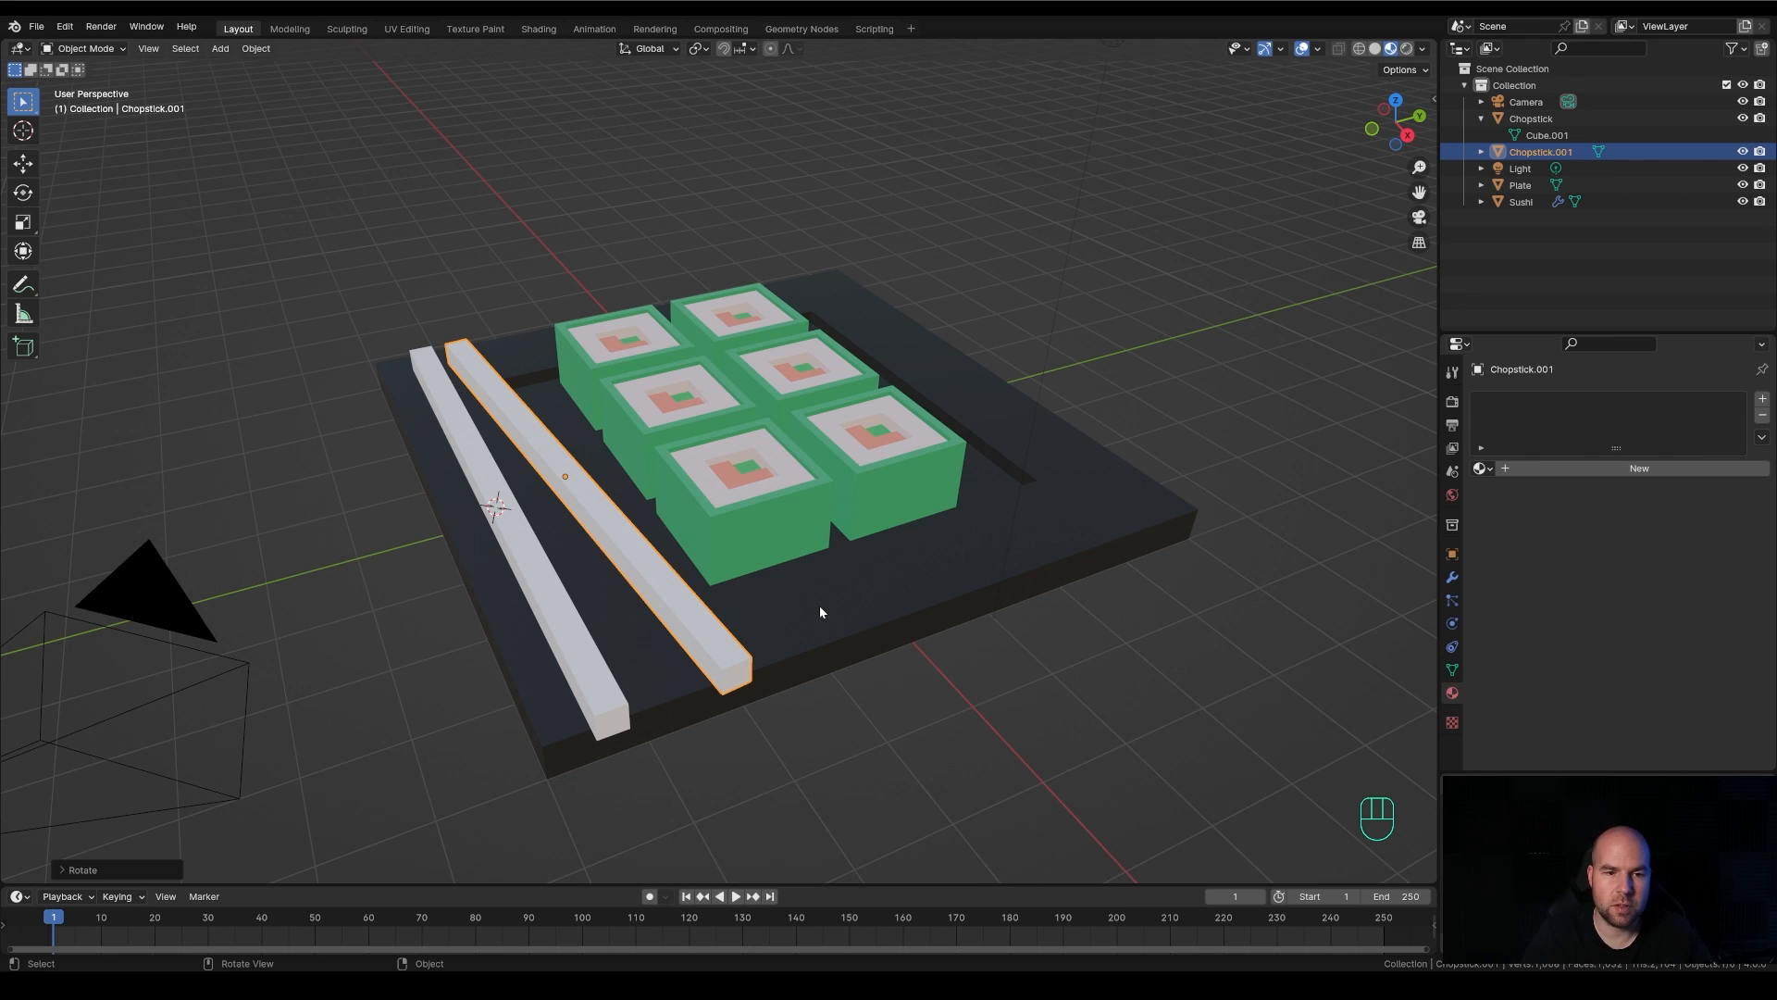
Try scaling down the near end face of Chopstick.001 in Edit Mode, cancel the scaling and return to Object Mode
key(Tab)
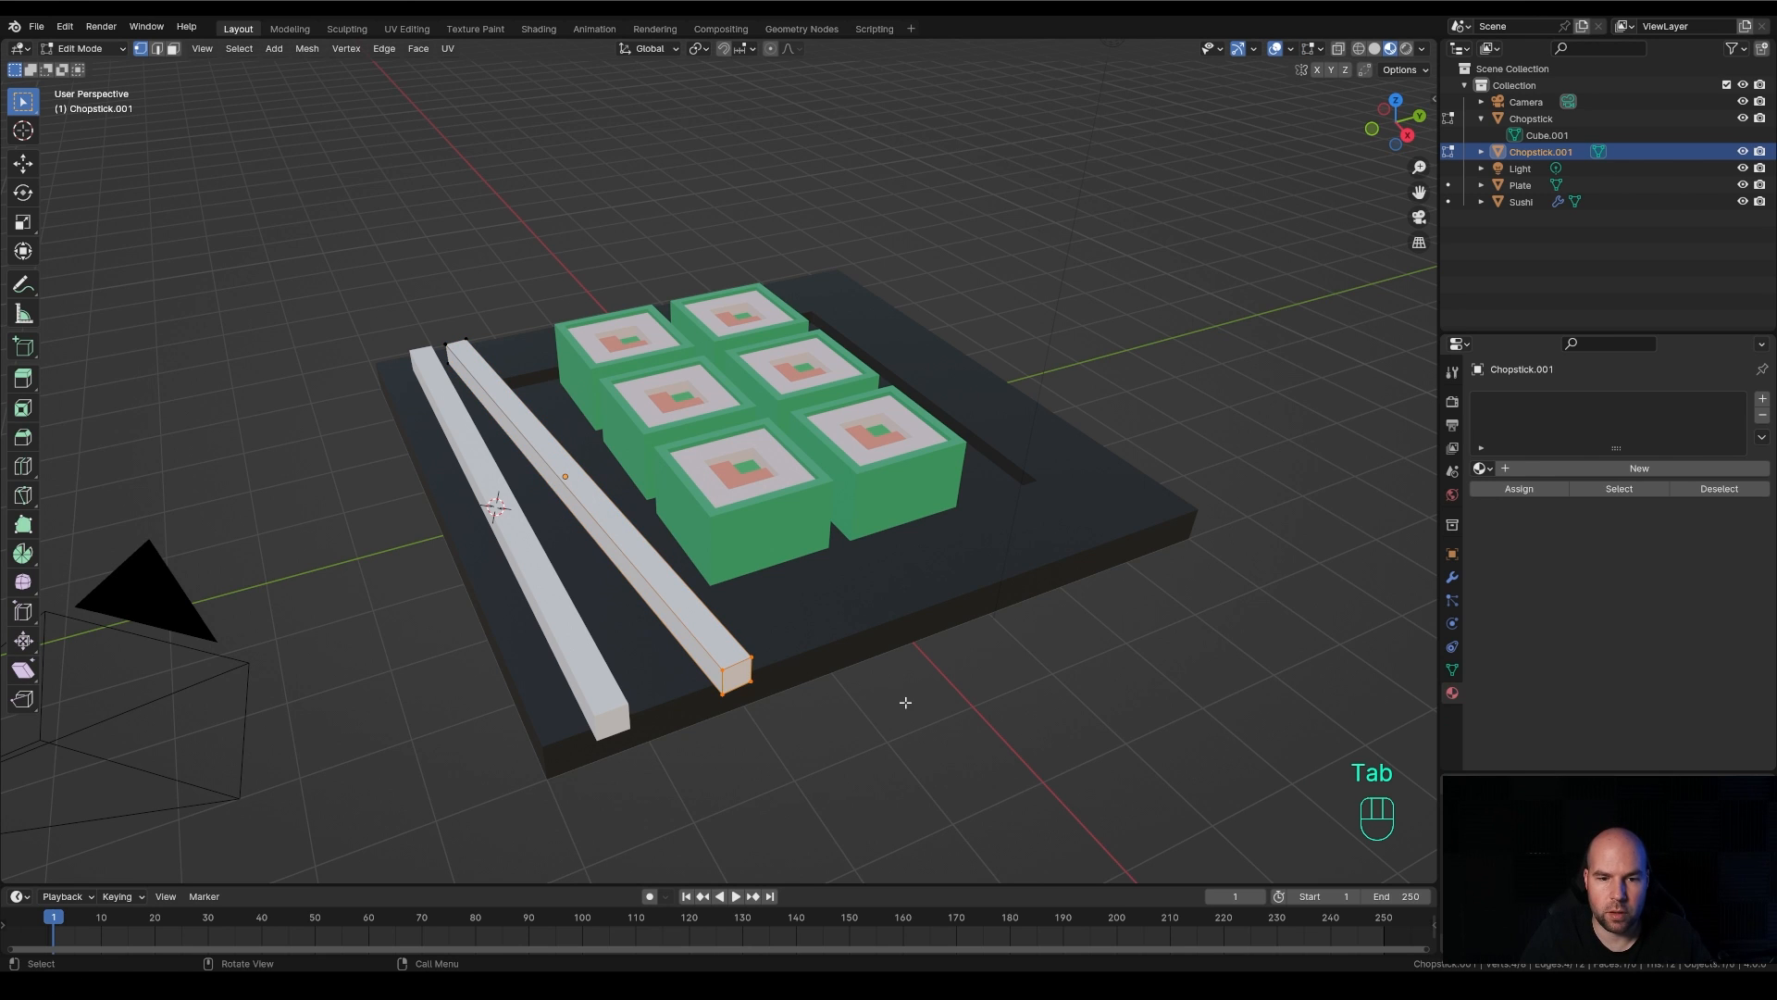
key(s)
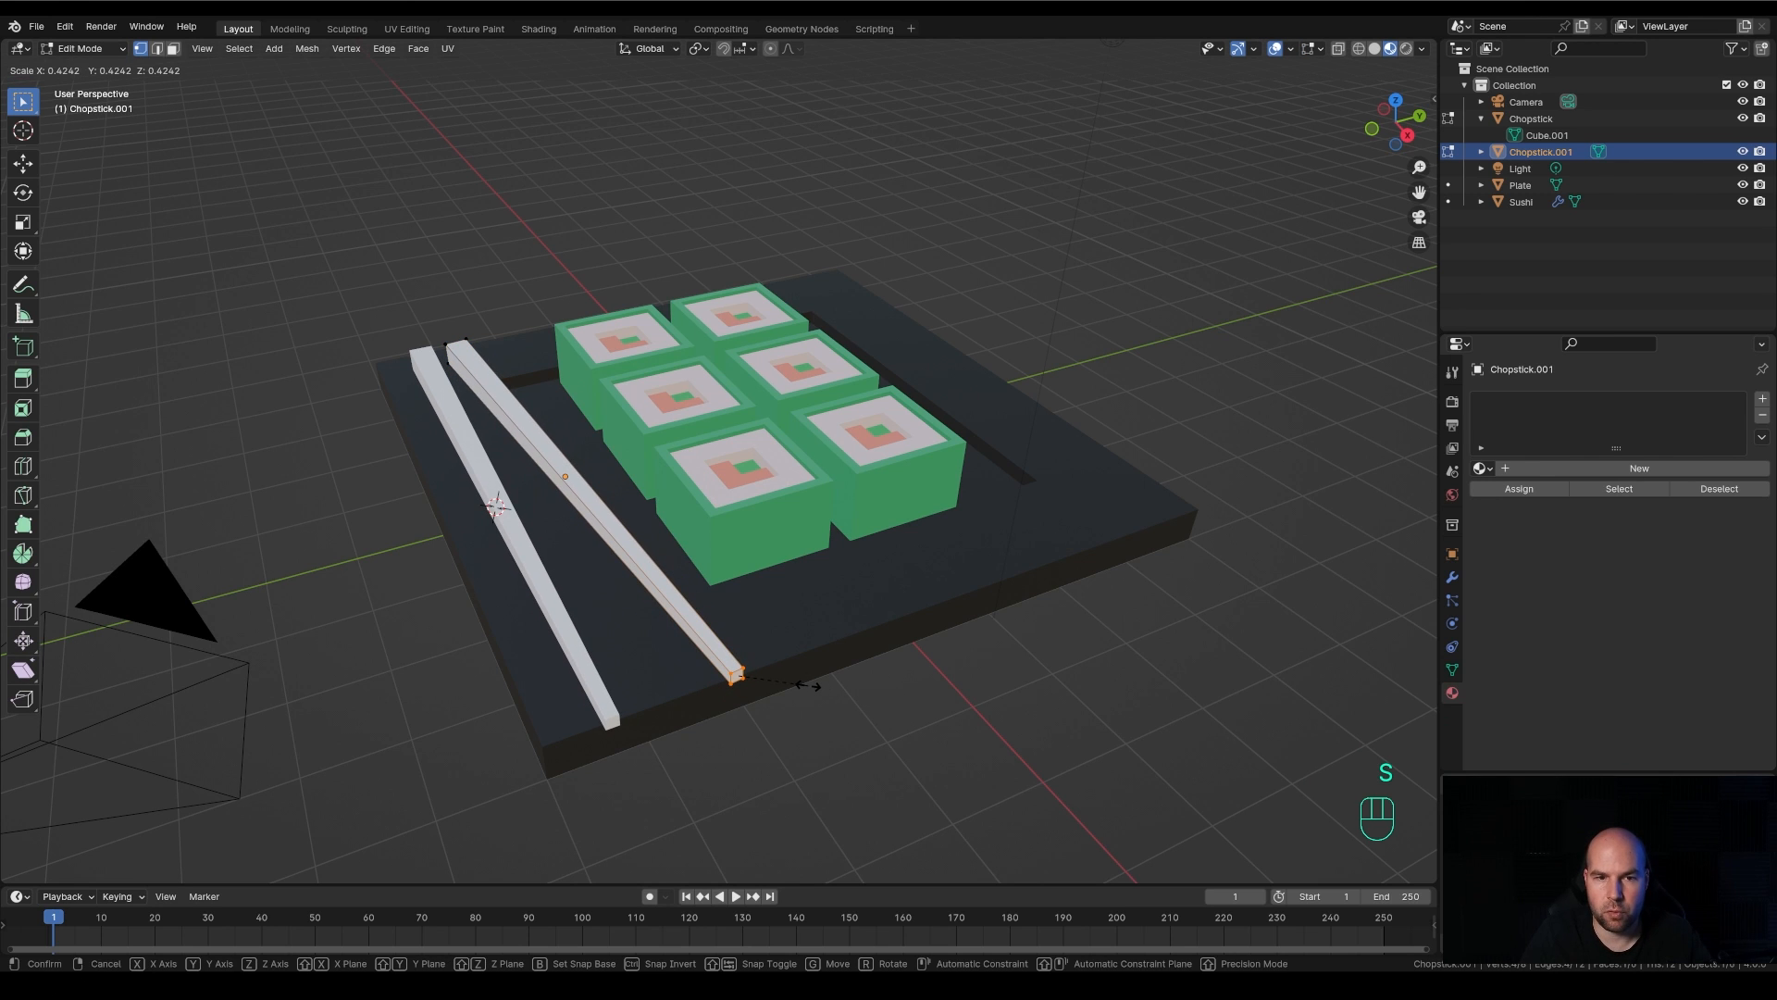
key(Escape)
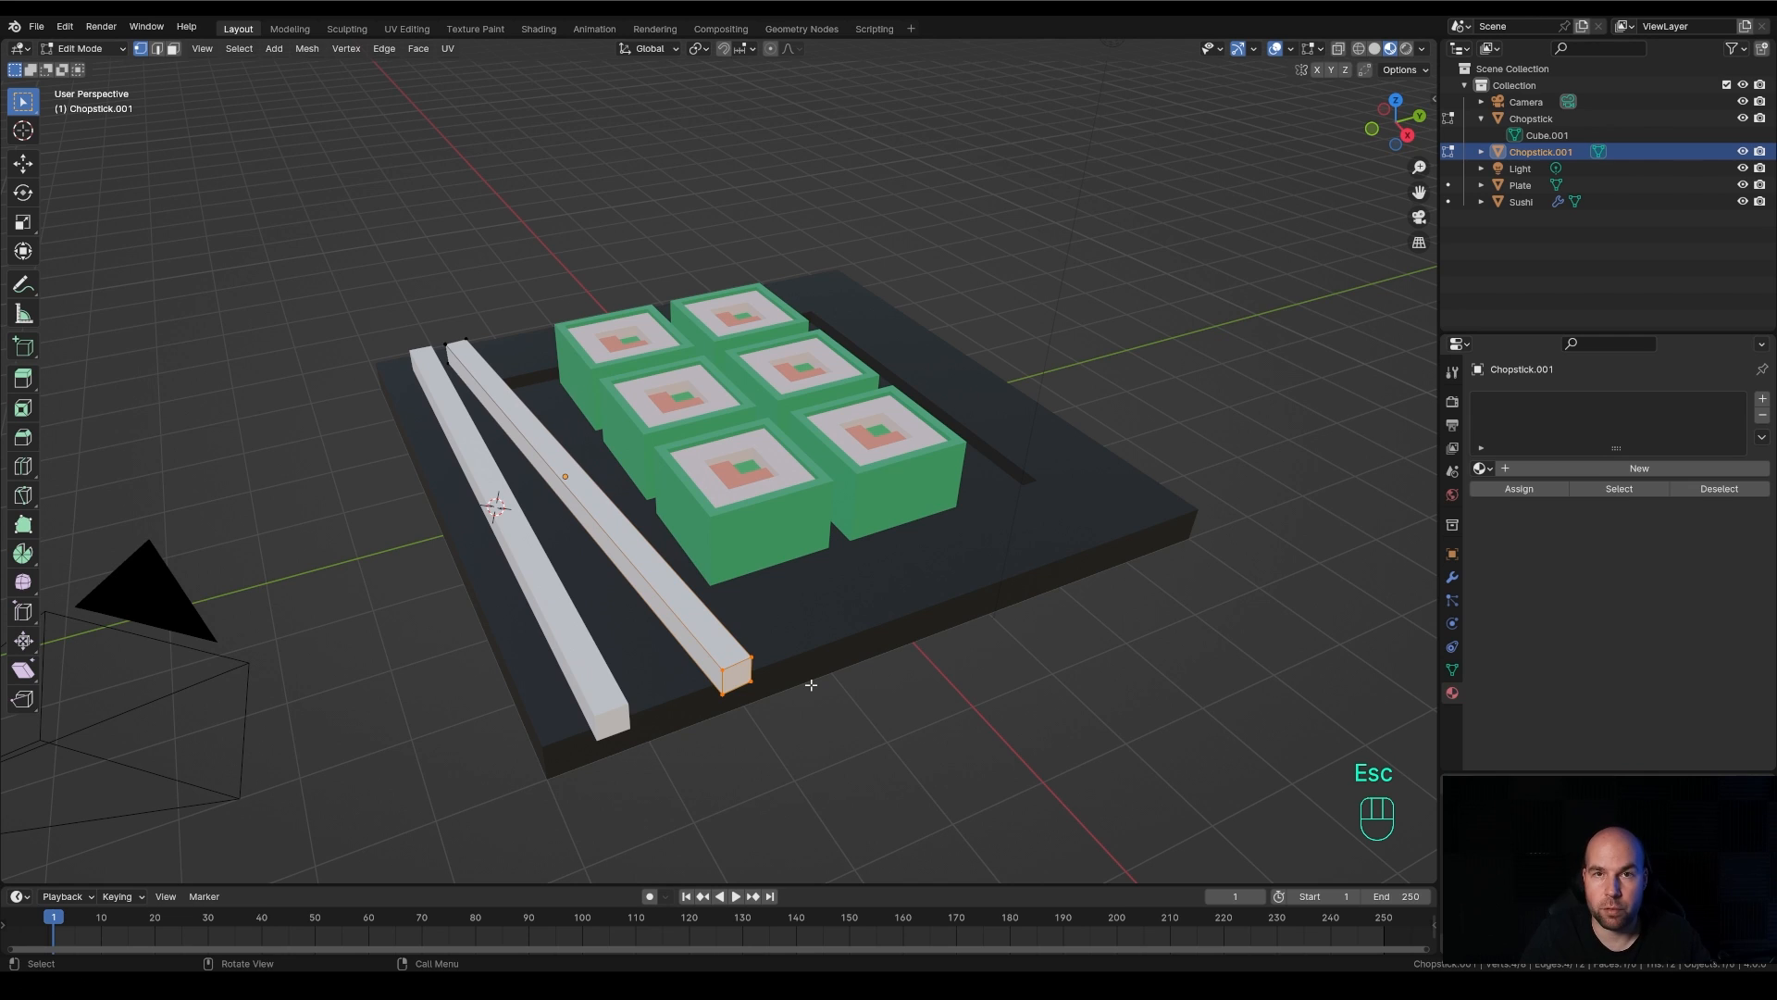
key(Tab)
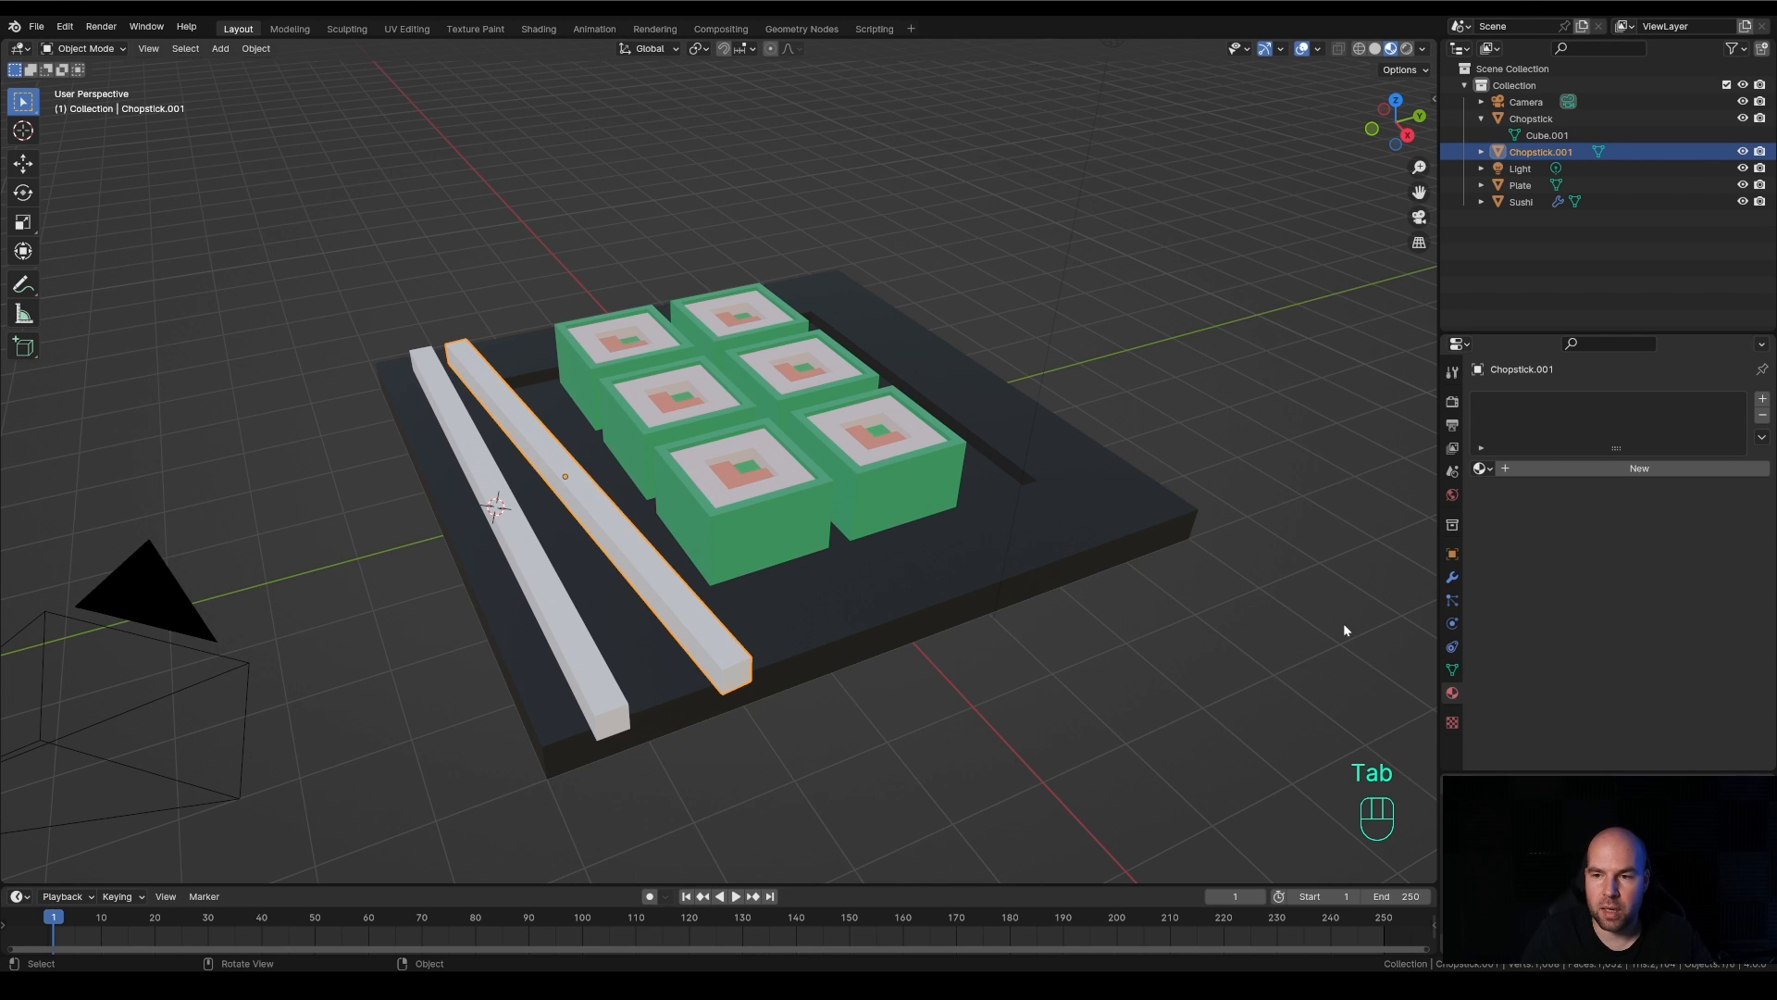
Create a new material on Chopstick.001 and set its base color to a golden wood tone, hue about 0.095, saturation about 0.83
click(1614, 470)
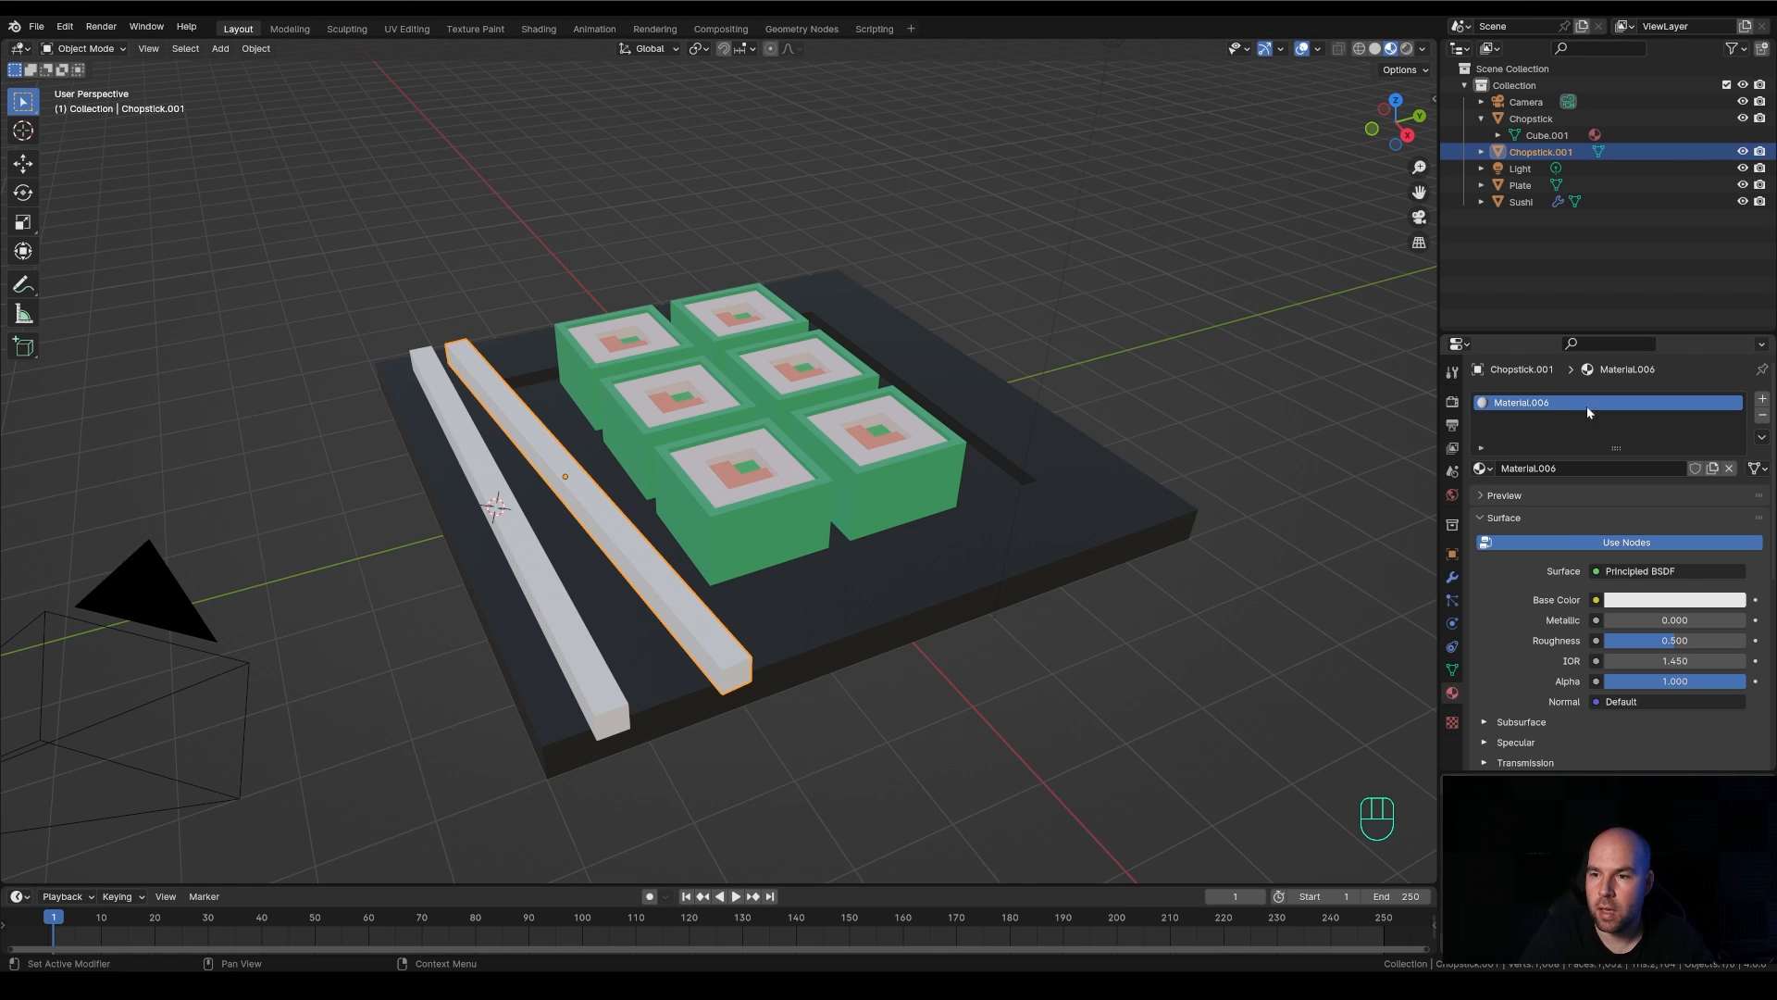
click(1673, 600)
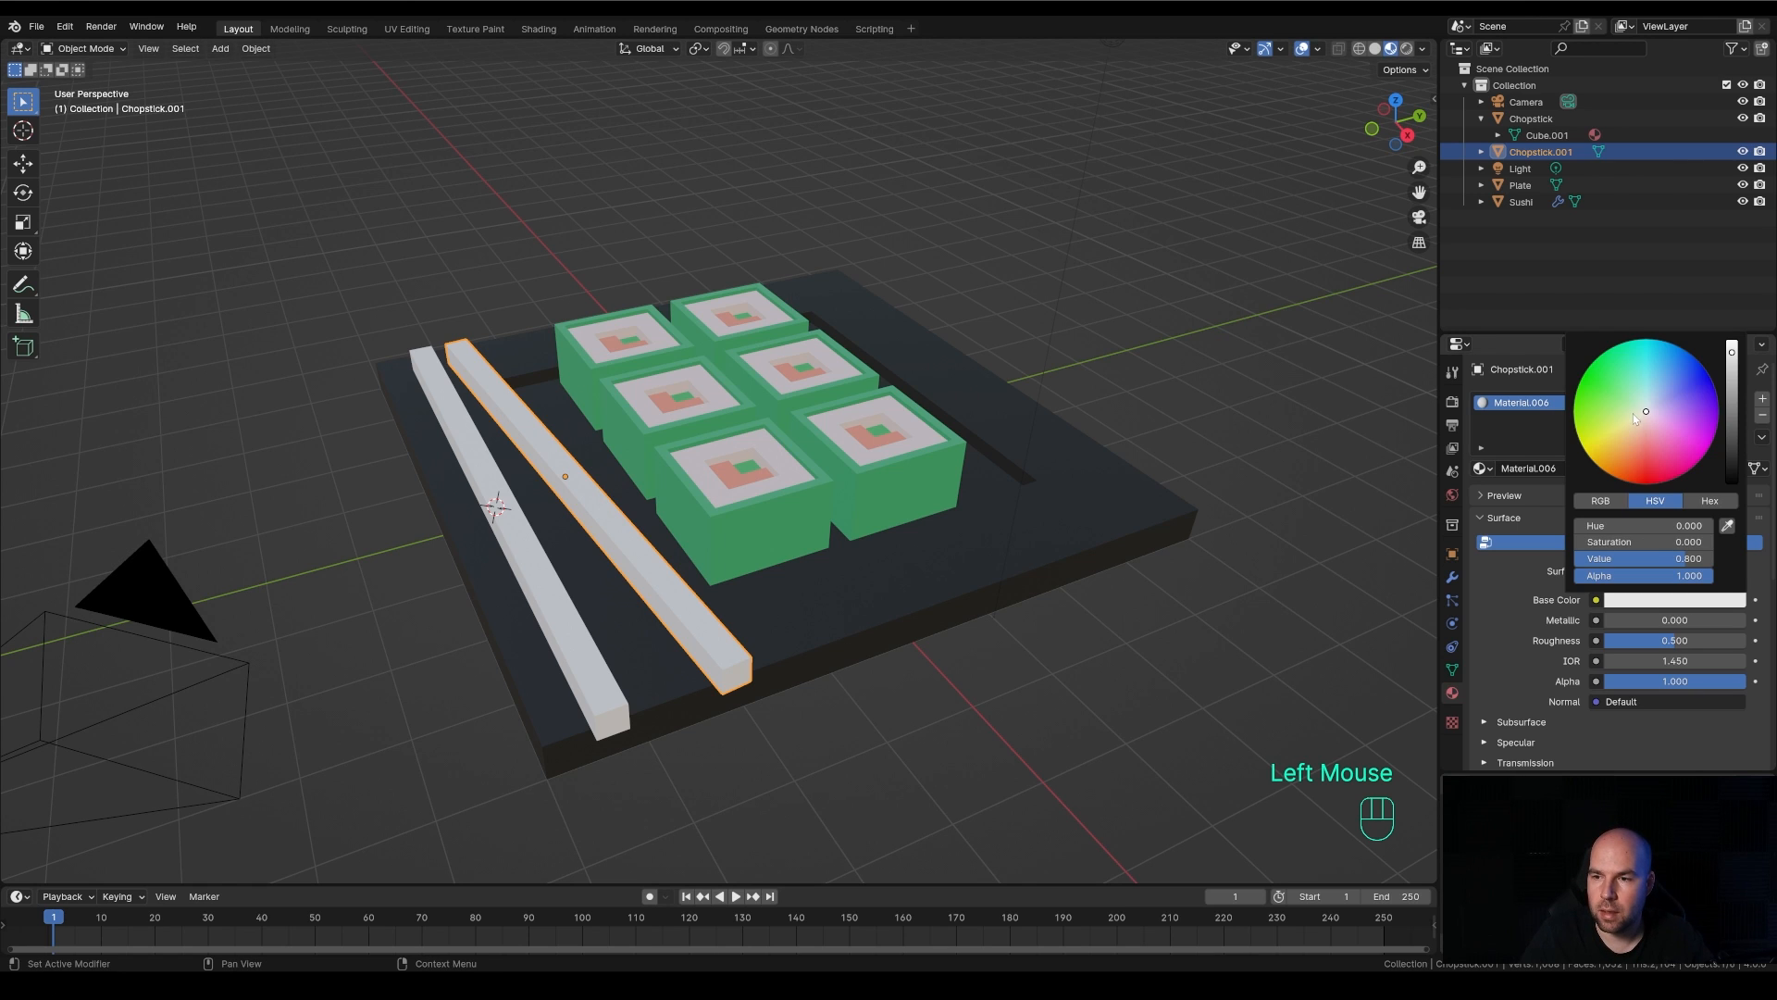
drag(1644, 416, 1621, 443)
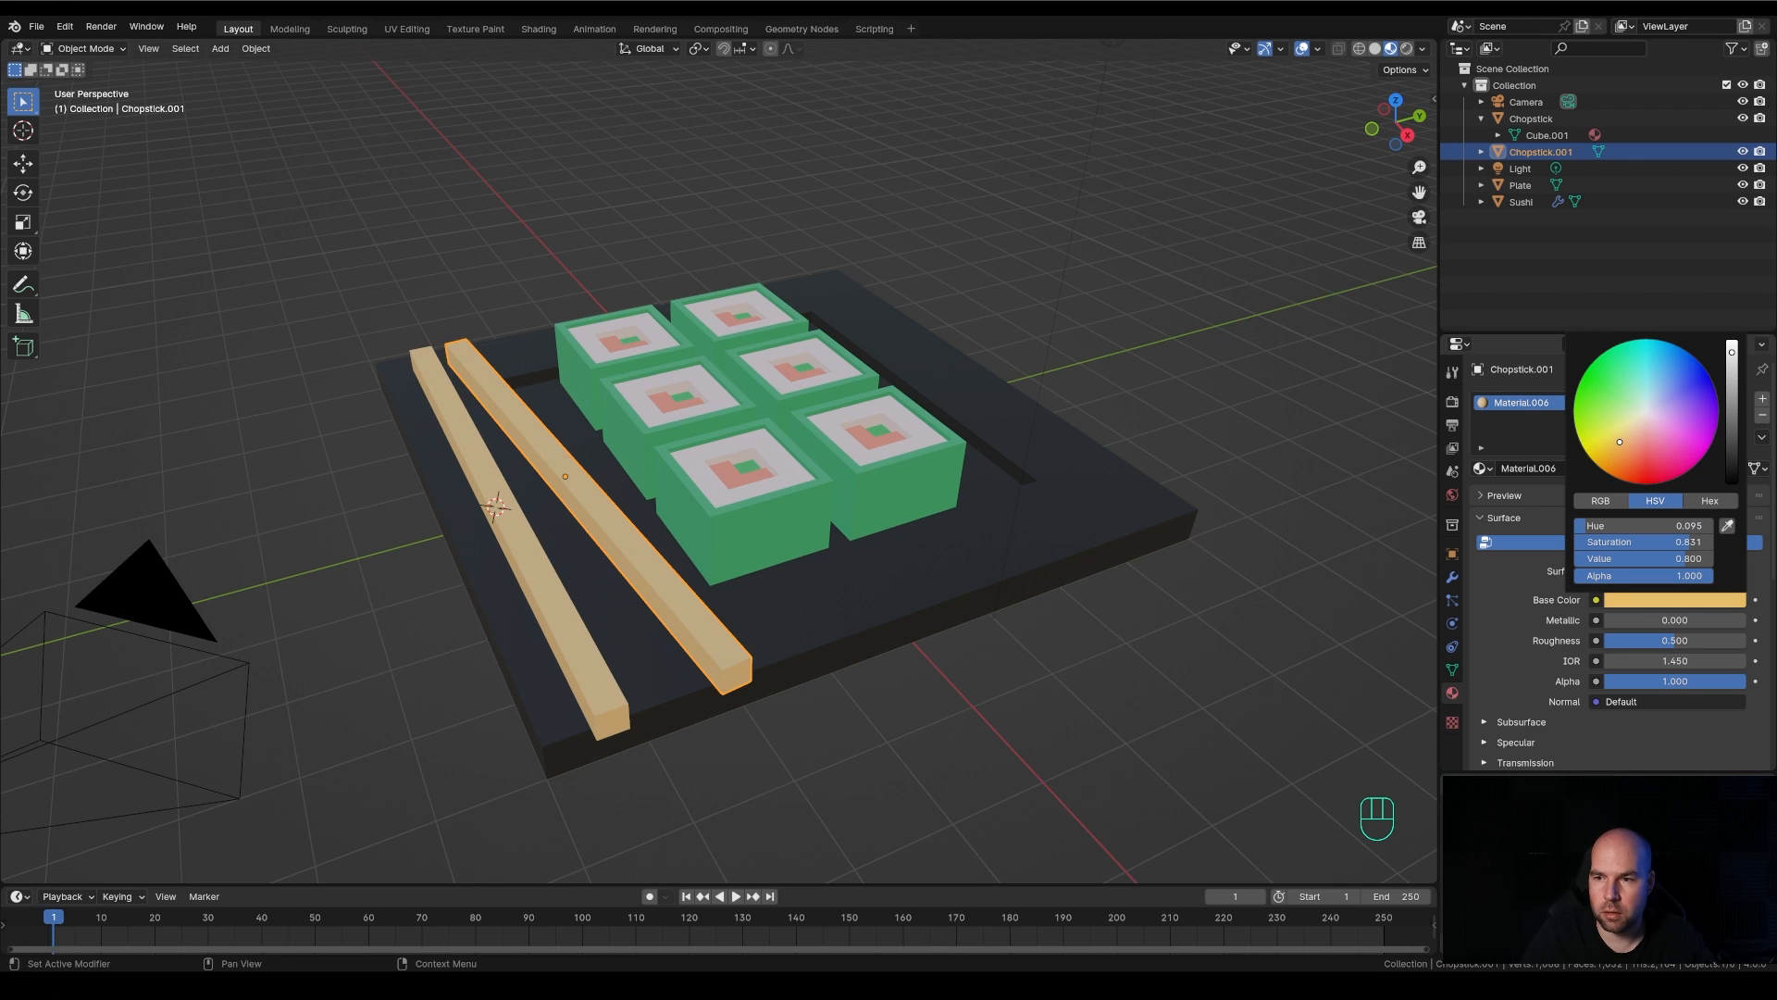
drag(1620, 442, 1619, 443)
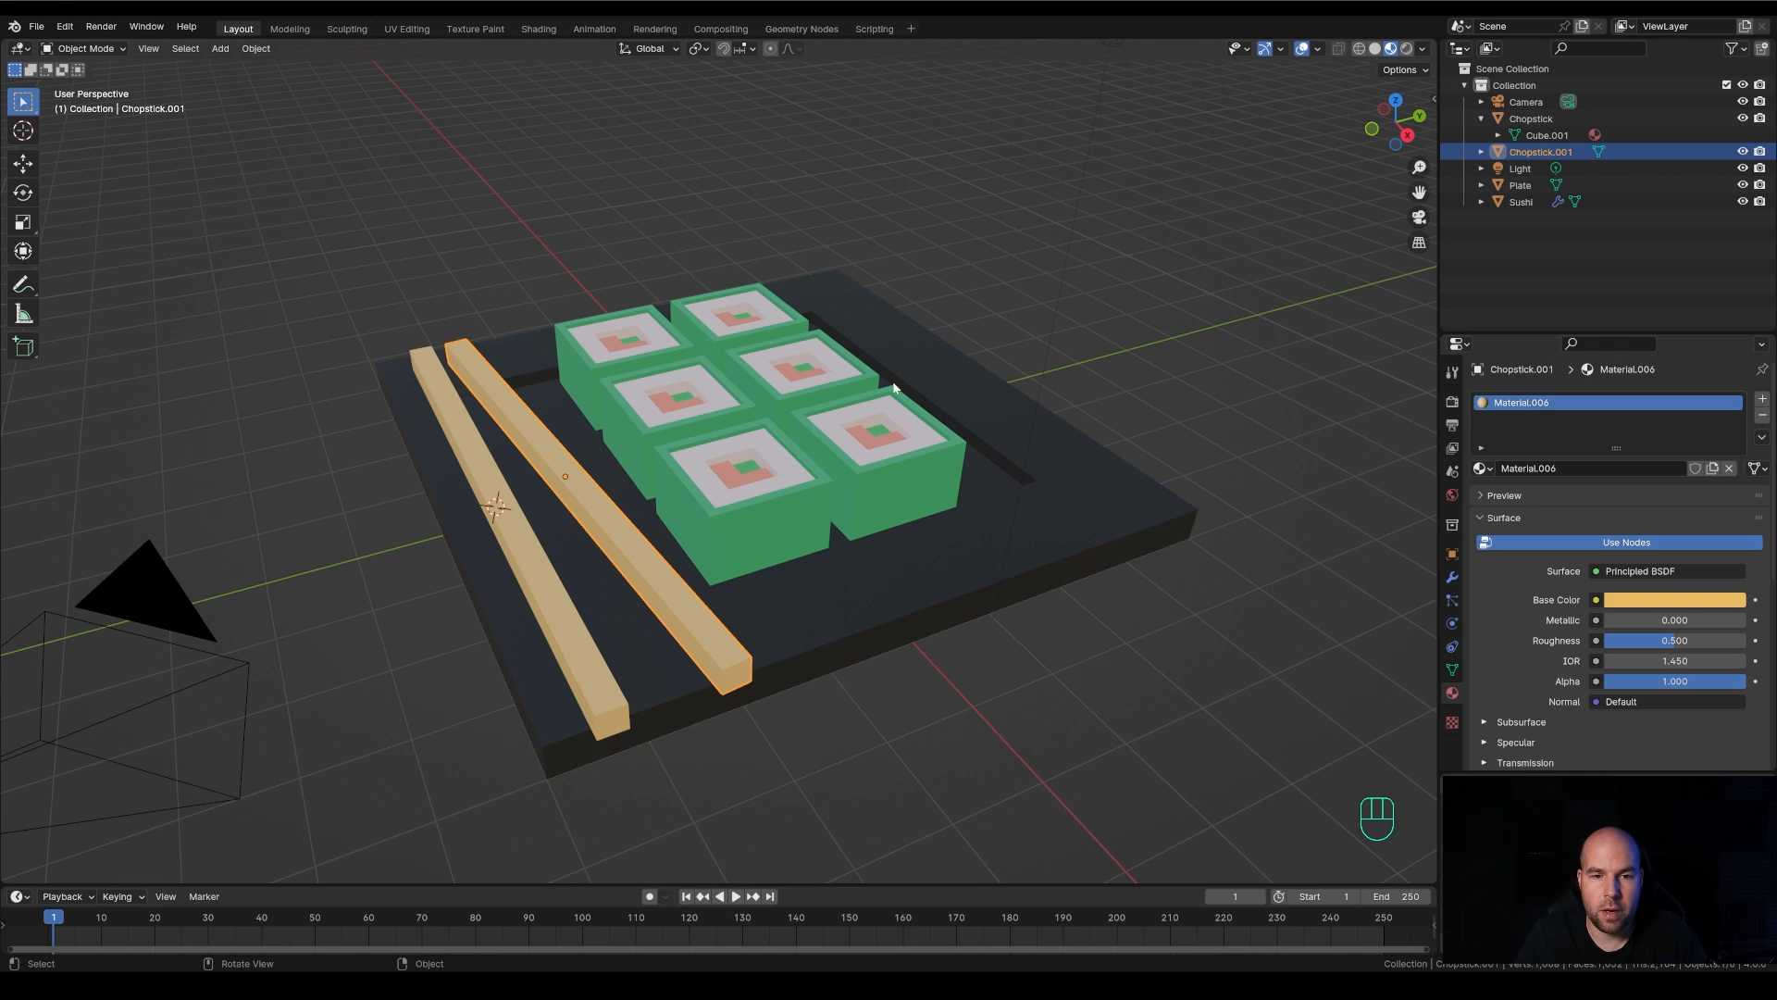
Snap the 3D cursor to the world origin
key(shift+s)
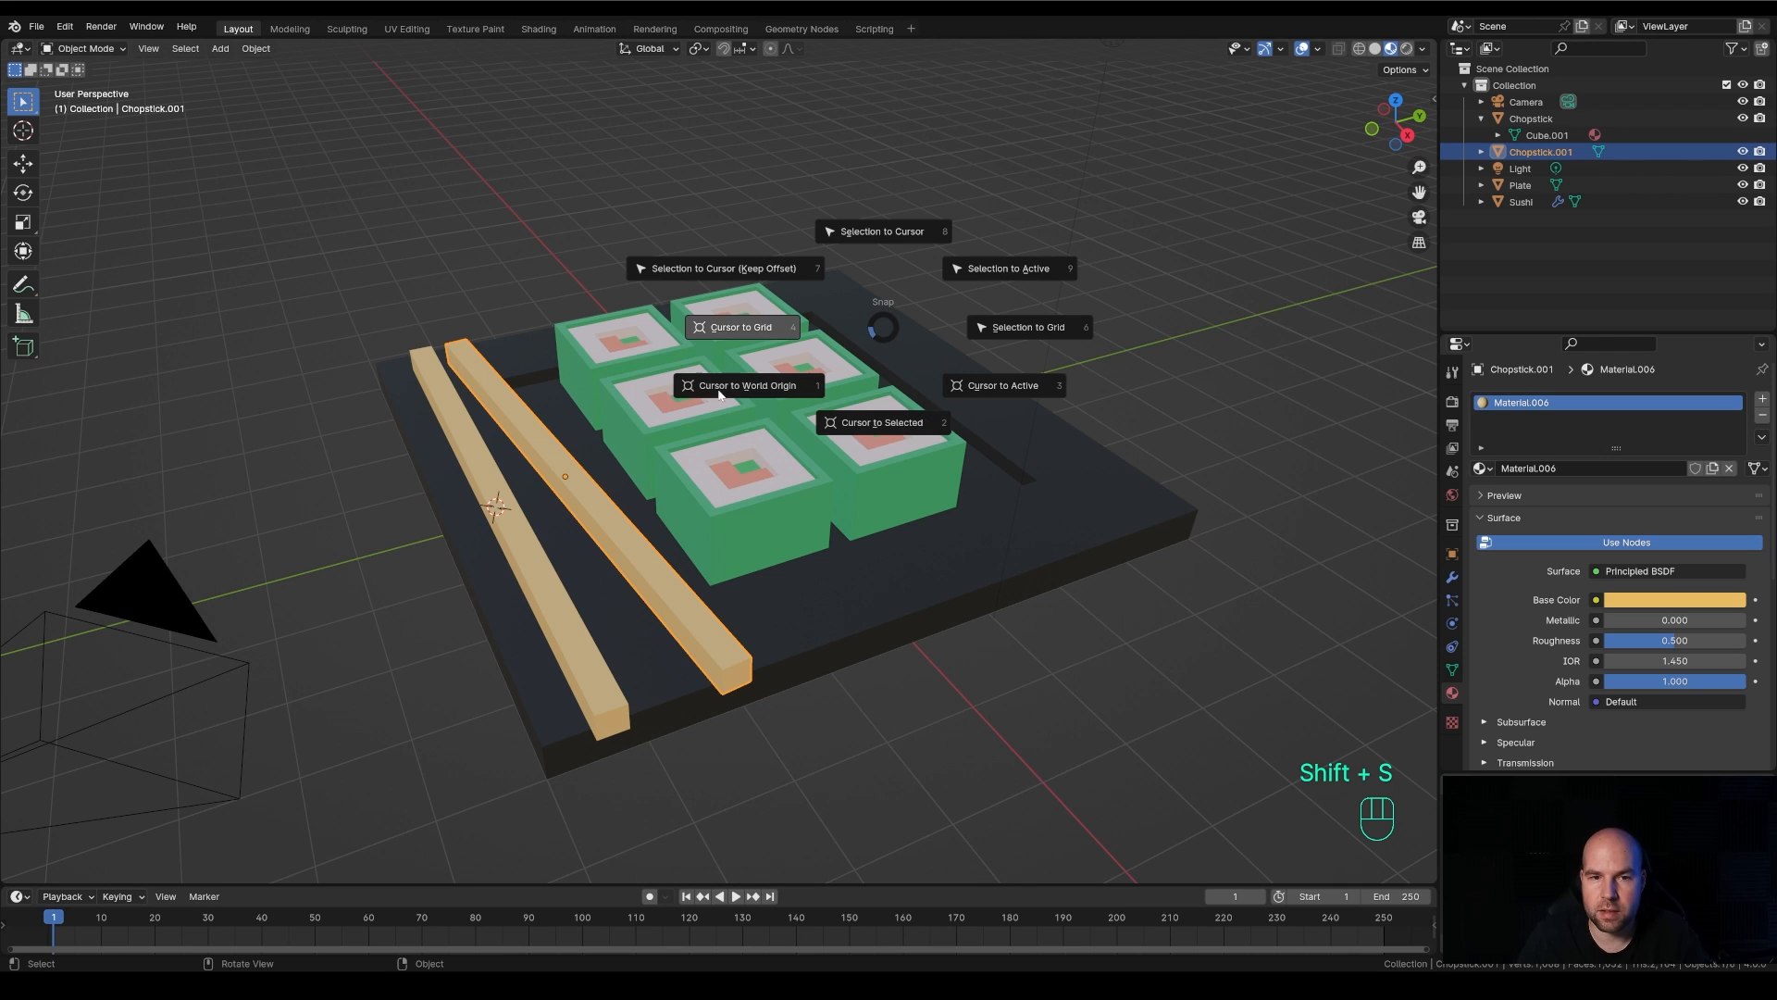
click(764, 400)
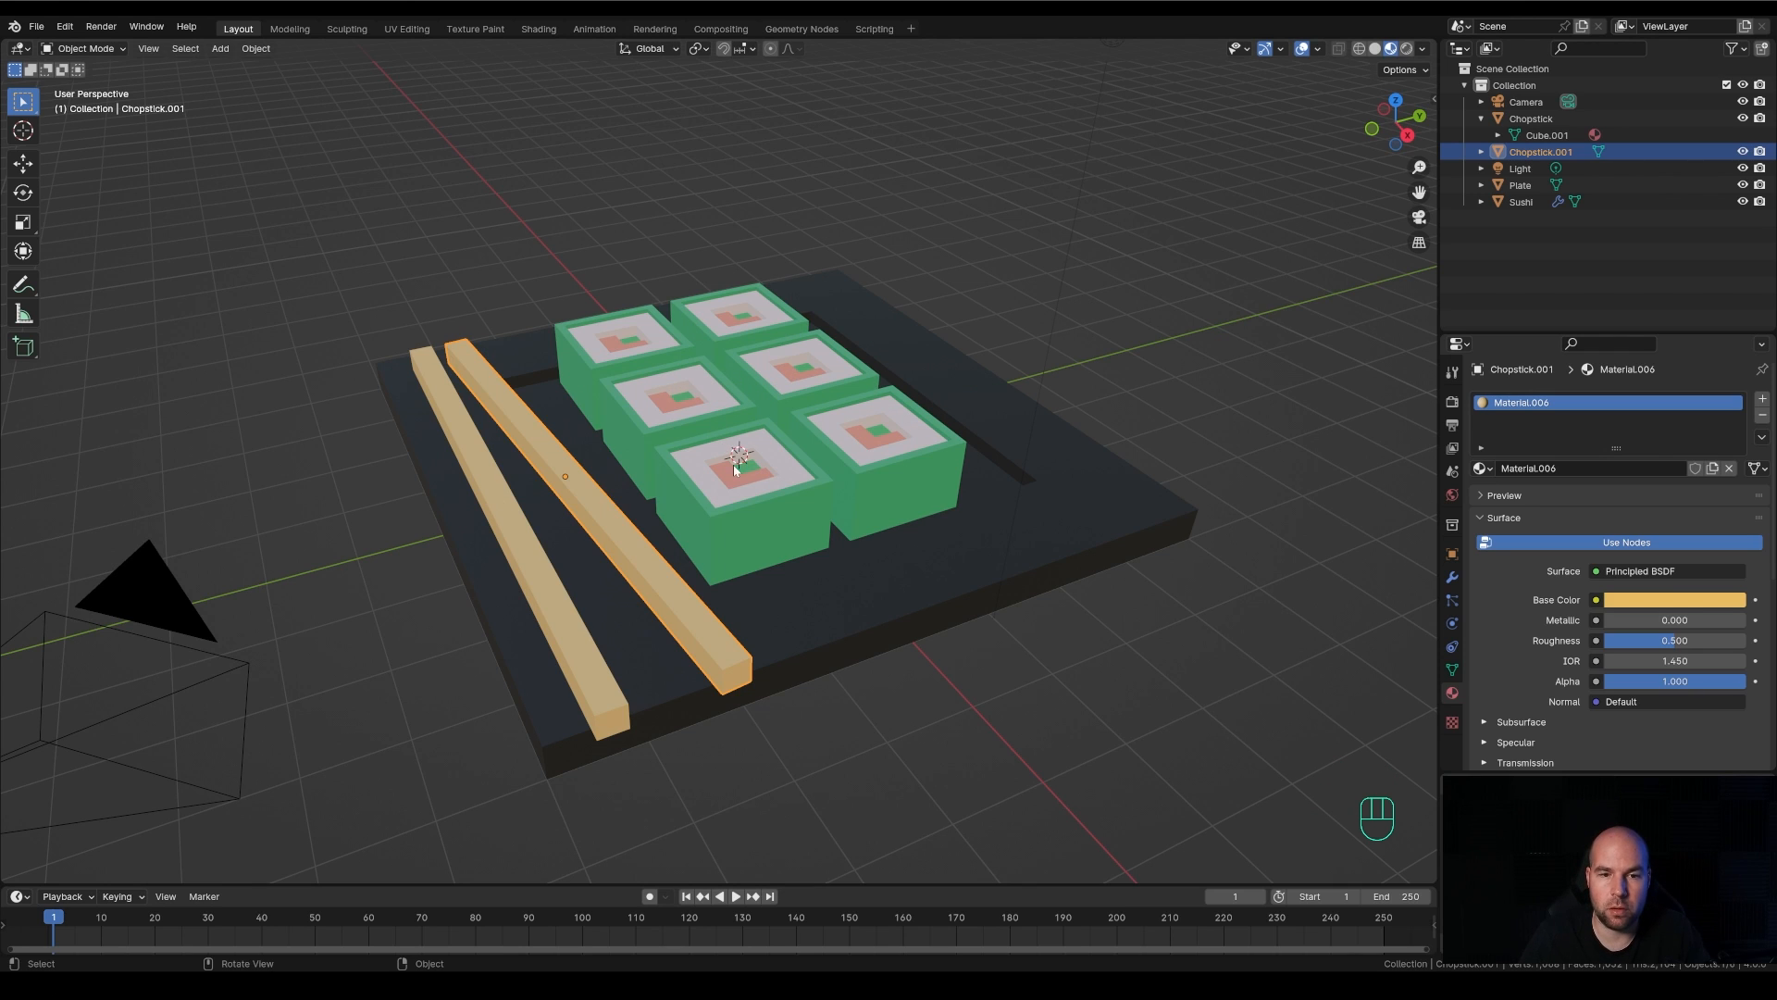
Switch the viewport to the camera view and select the Camera object
middle_drag(785, 491, 942, 497)
scroll(825, 501, down, 2)
scroll(943, 497, down, 1)
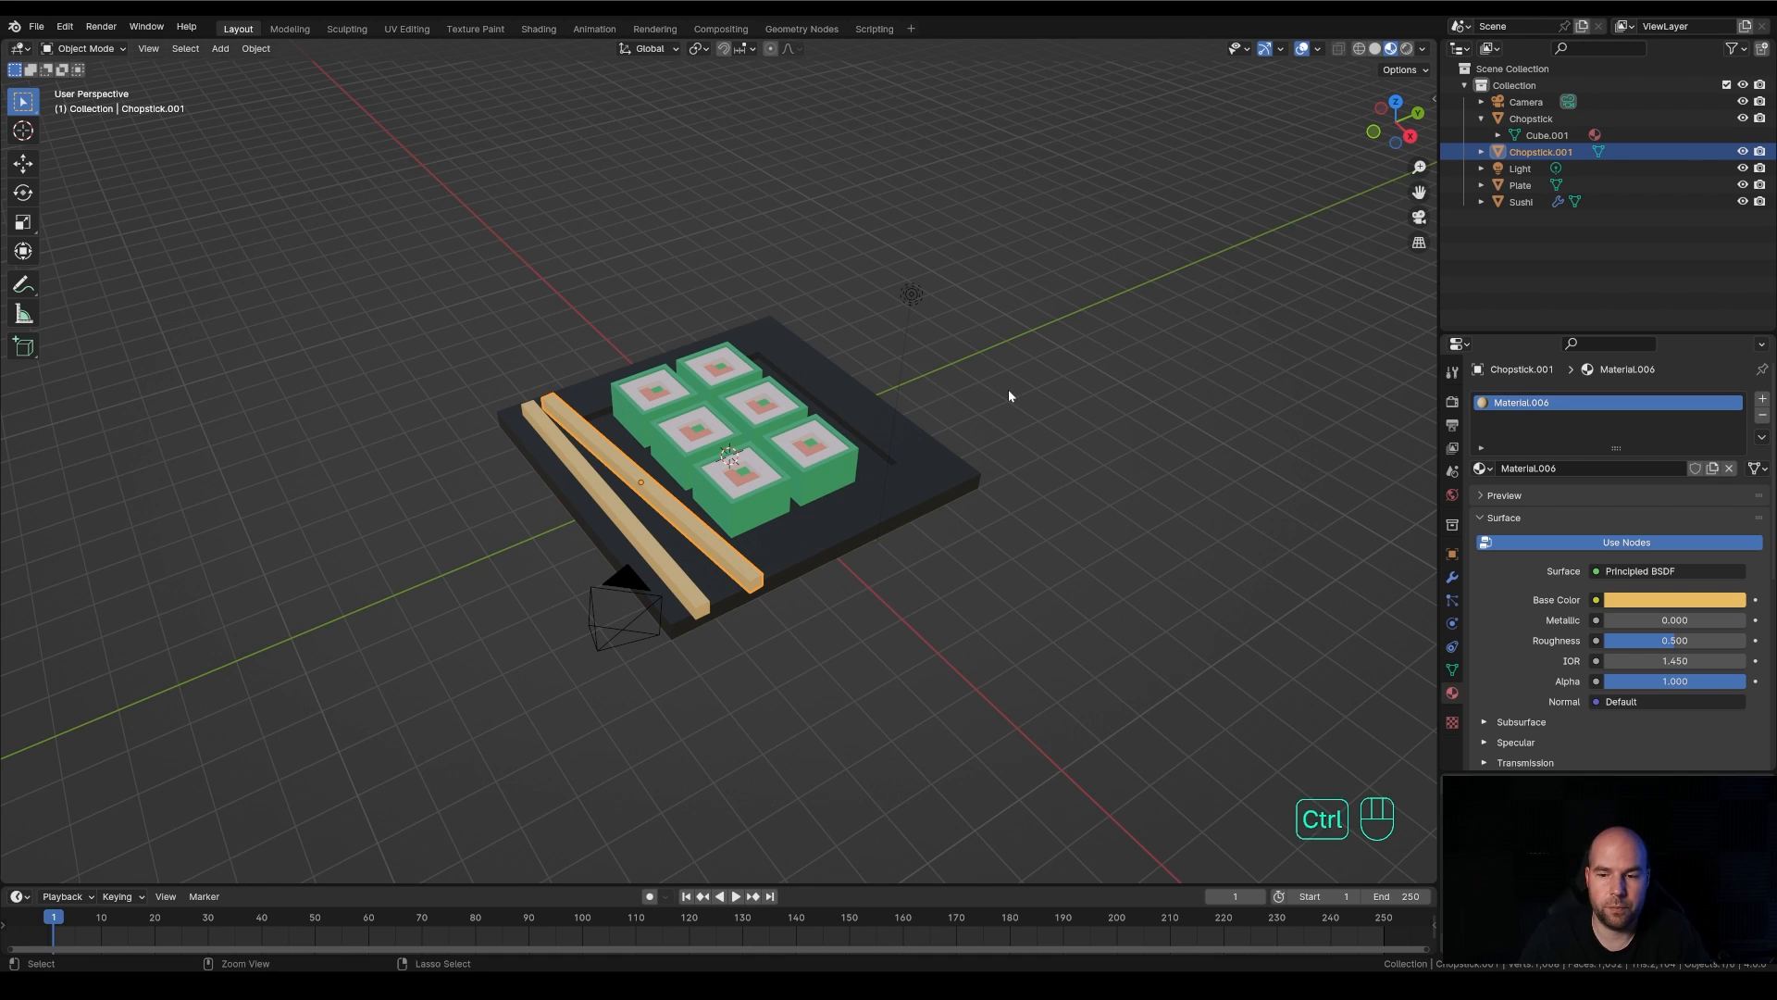
ctrl+middle_drag(1008, 389, 1047, 420)
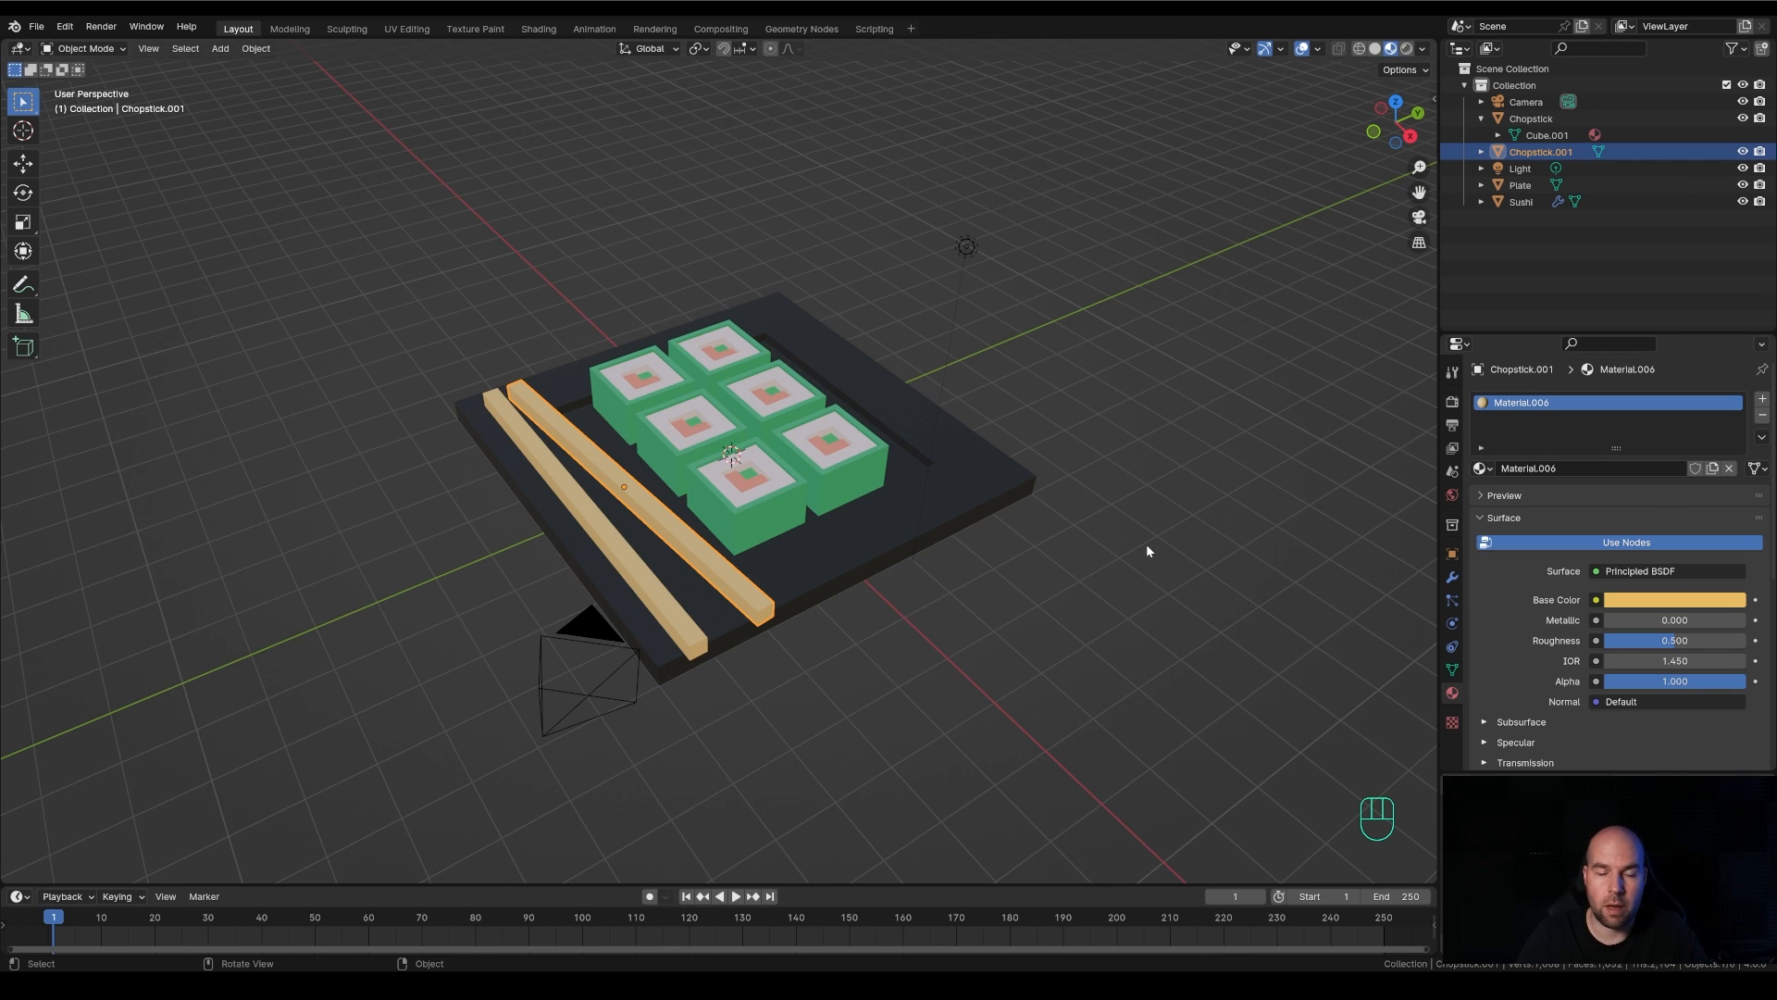
key(grave)
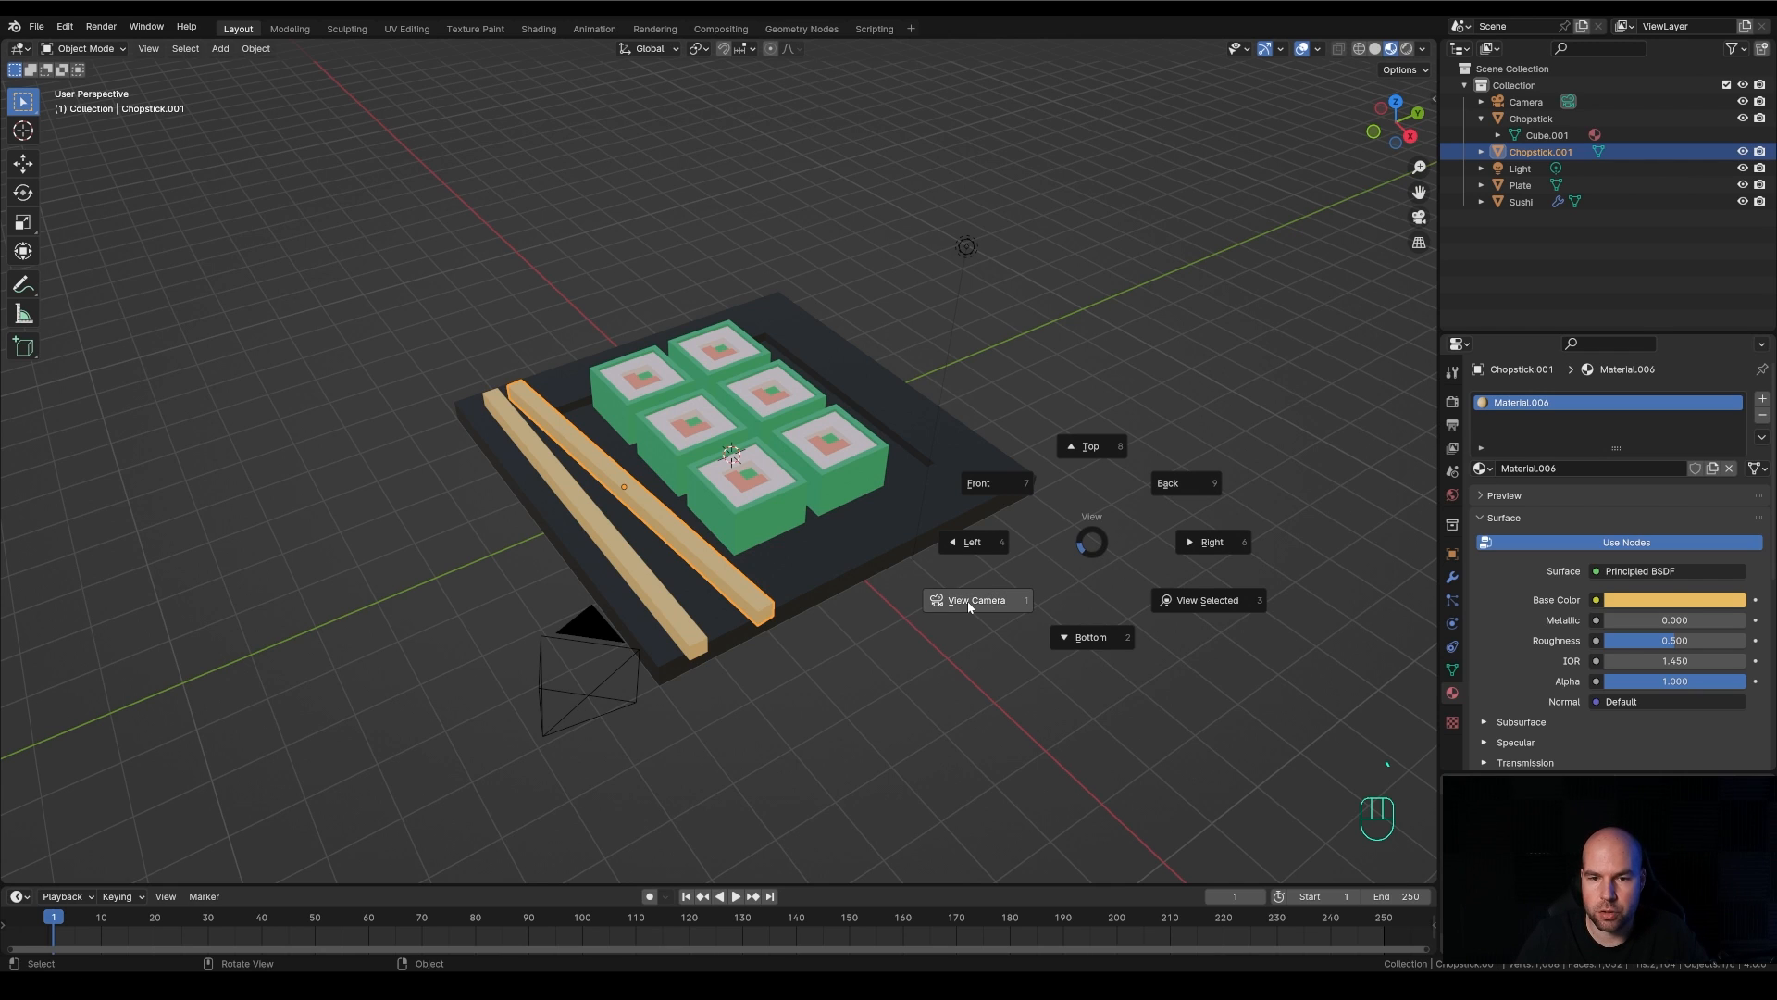
key(Escape)
key(KP_0)
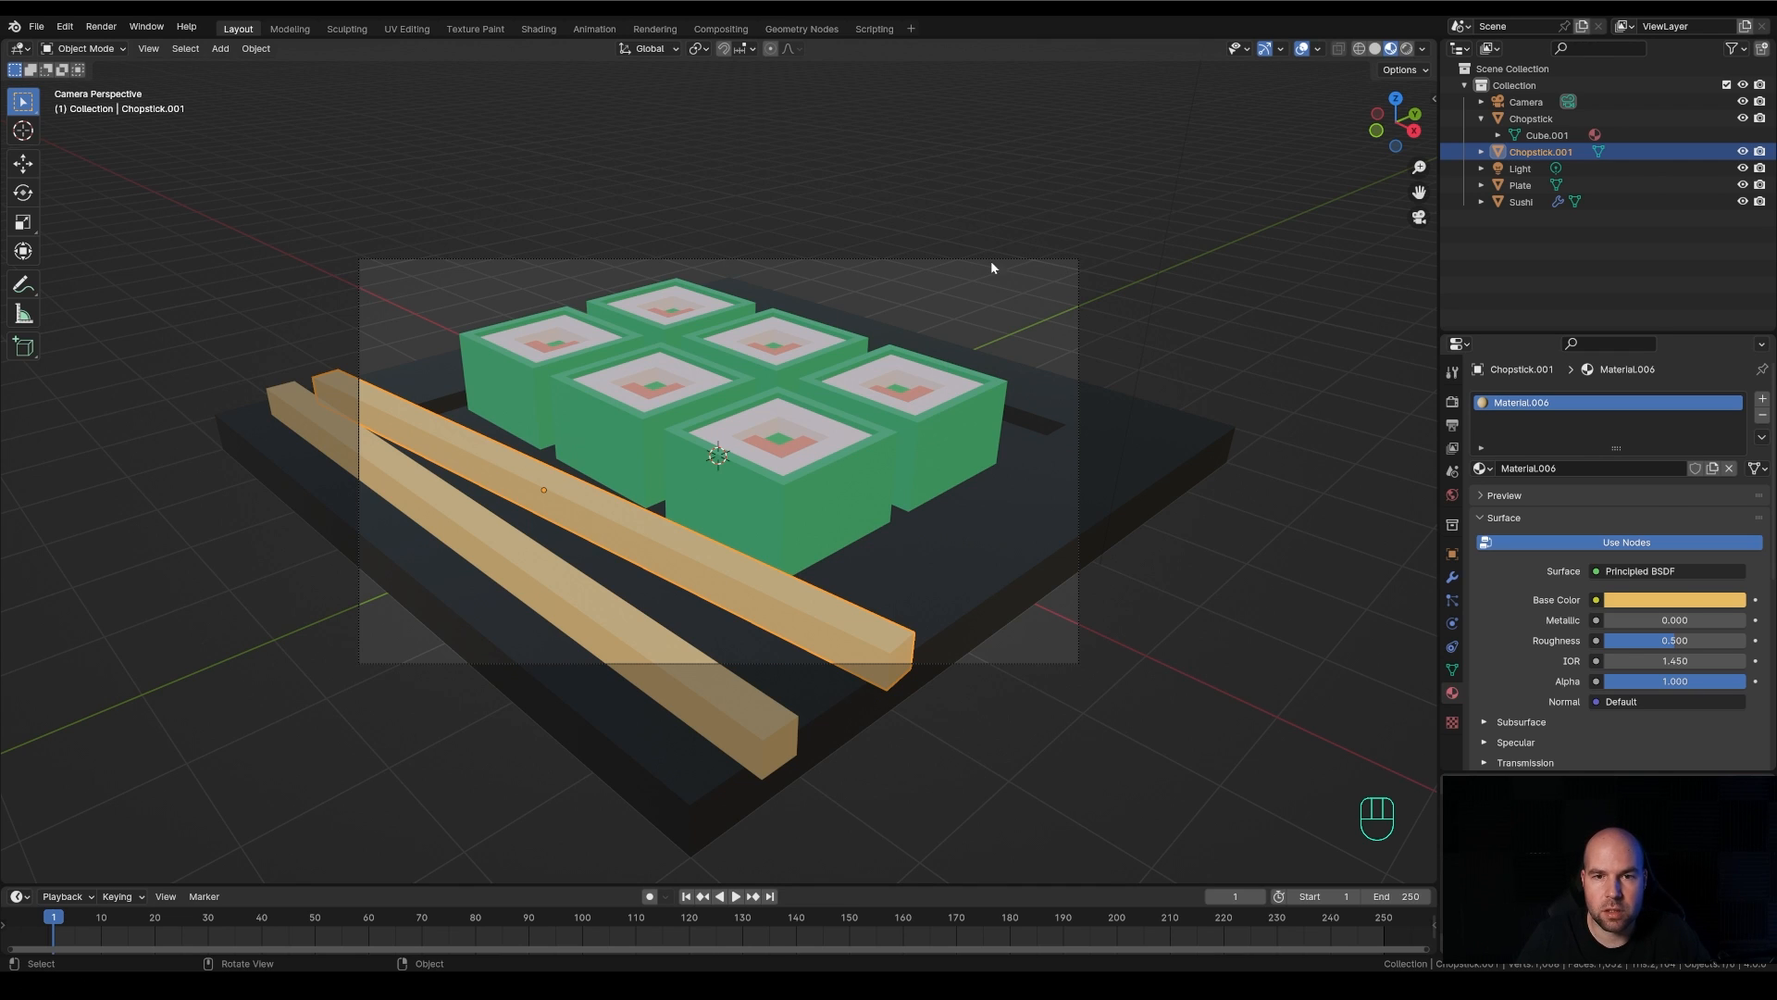
click(1062, 263)
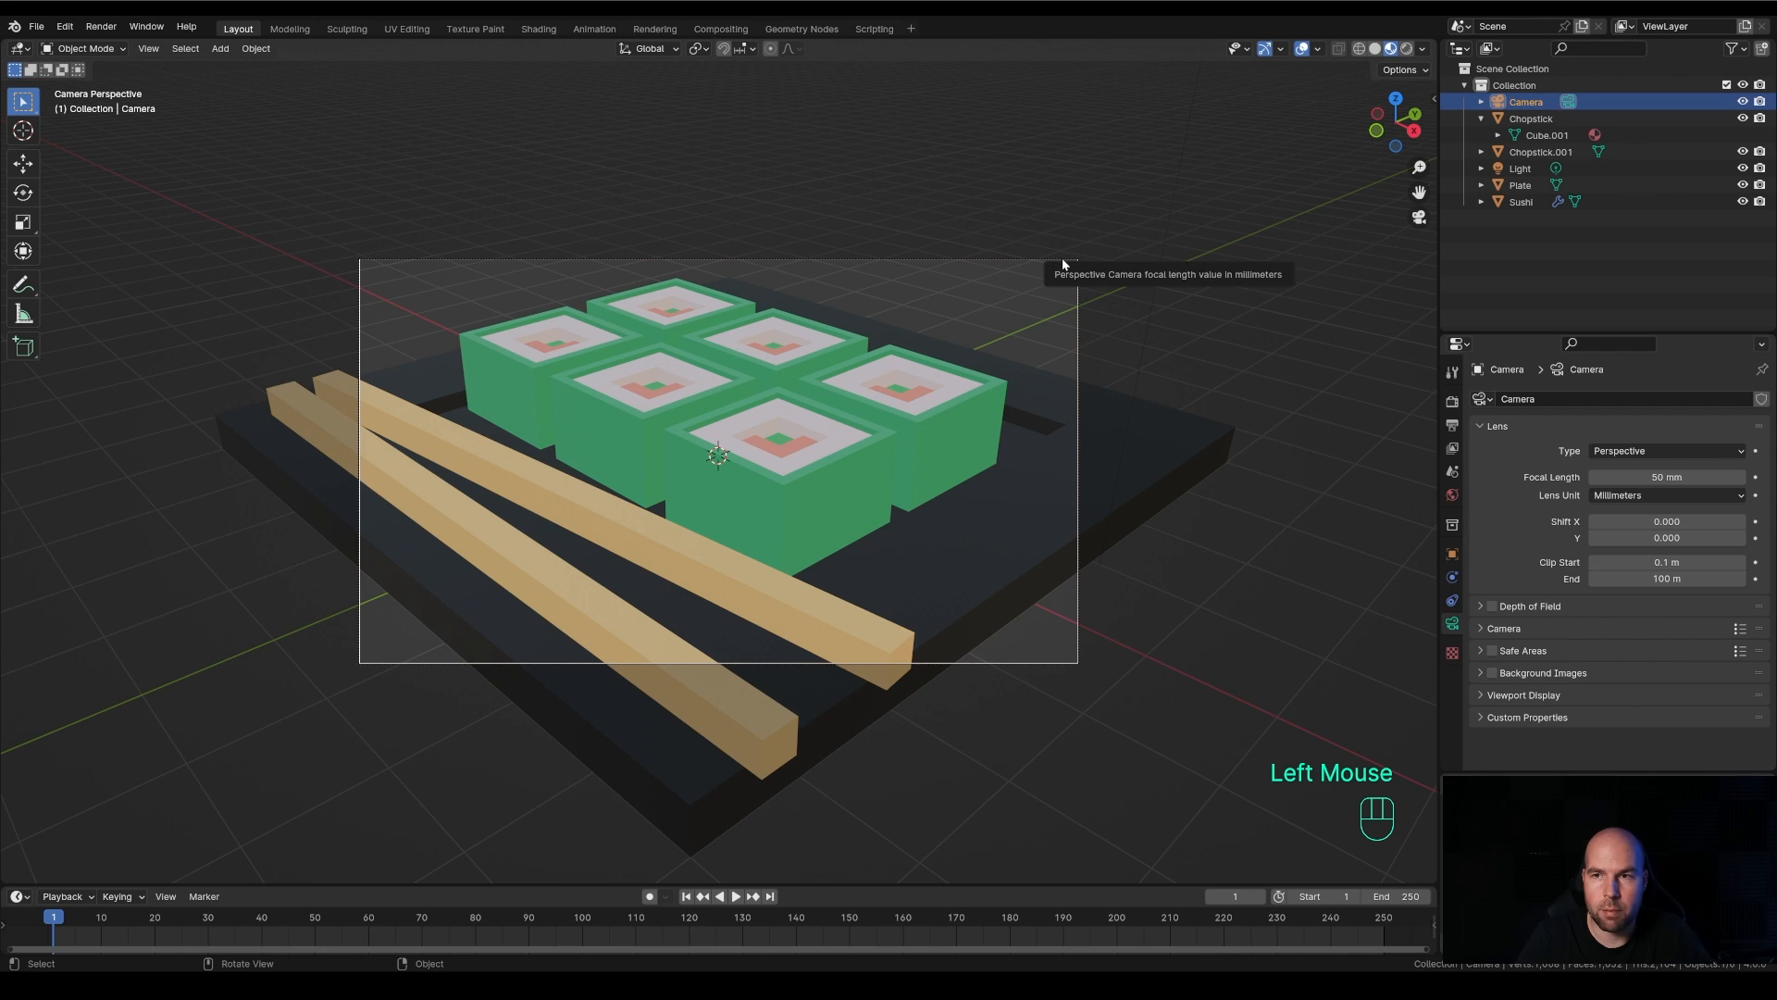
click(1537, 108)
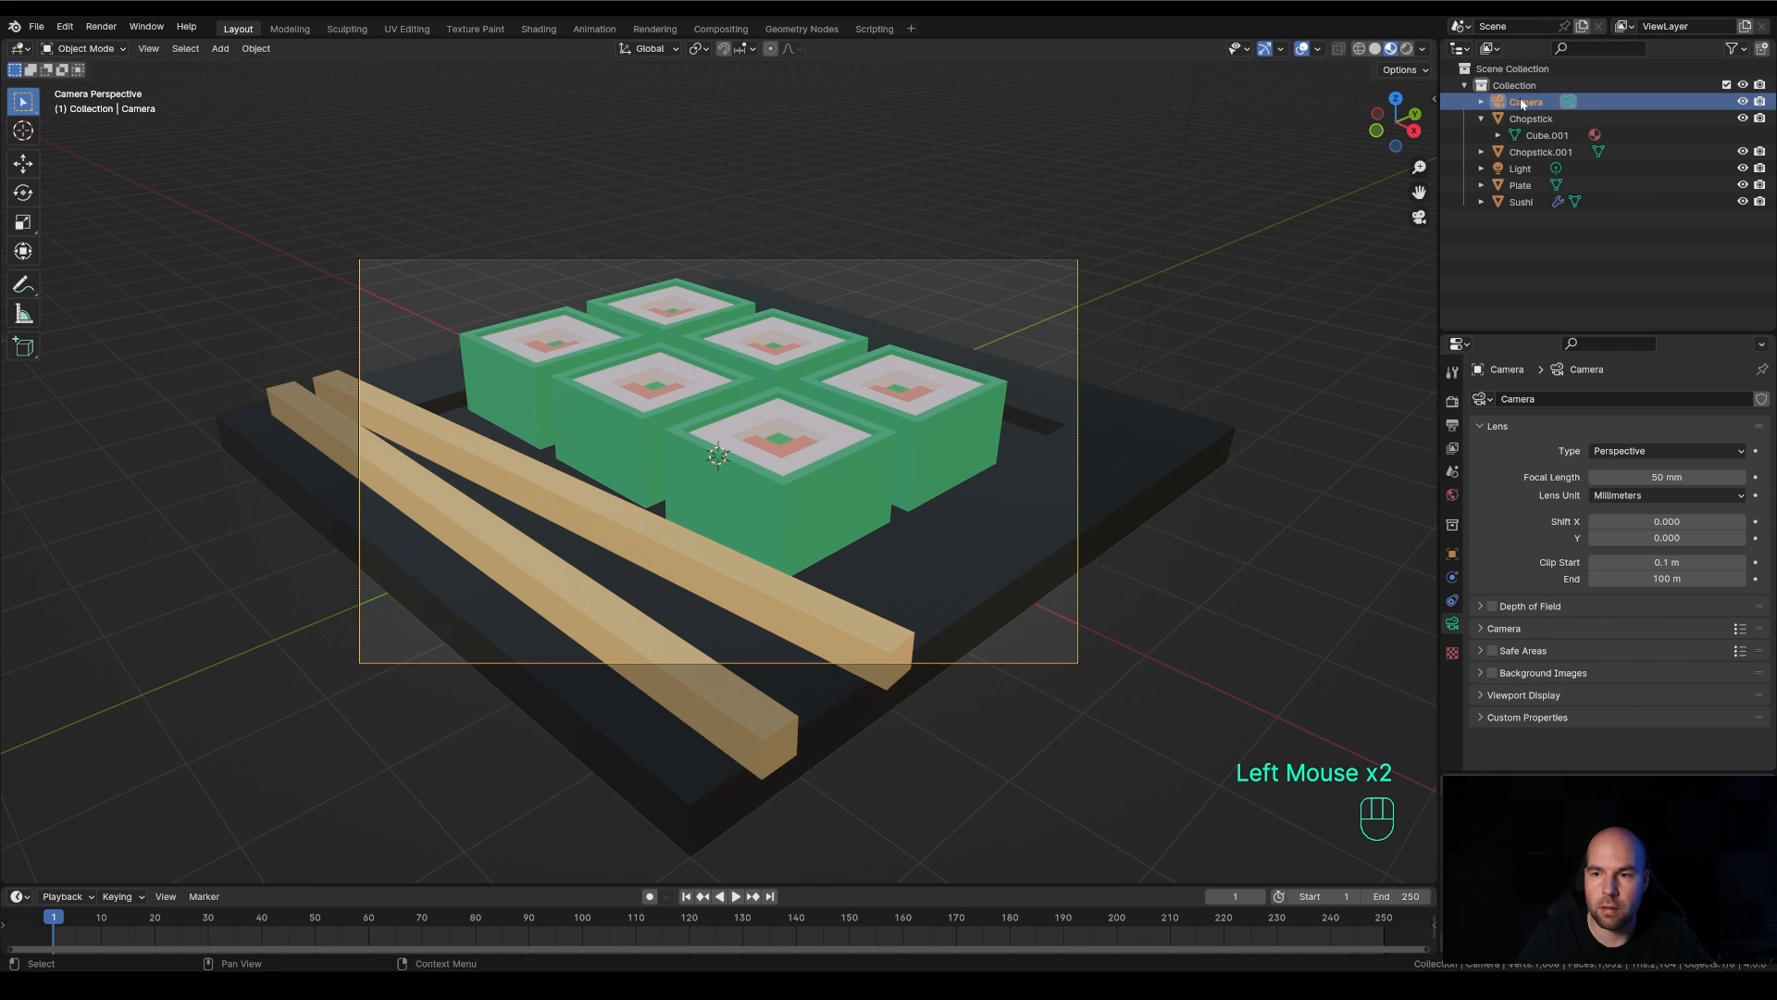
Set the render output resolution to 1600 px in X and 1200 px in Y
click(1452, 425)
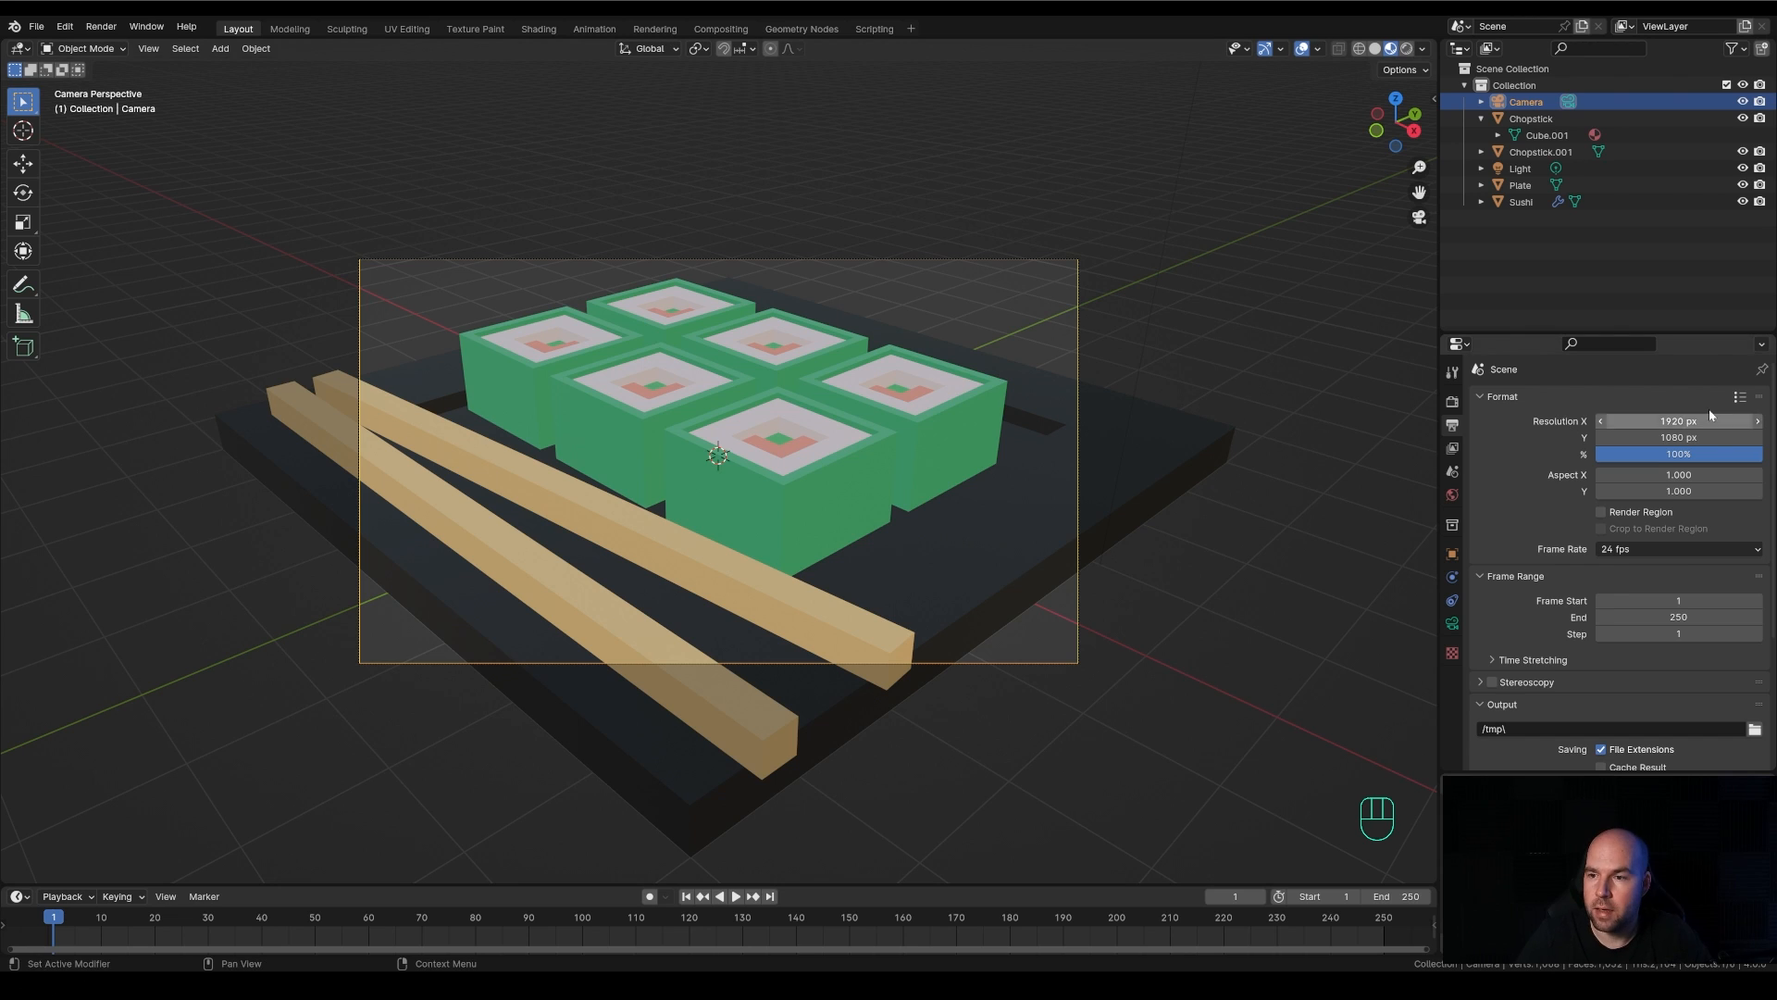
click(1678, 421)
text(1600)
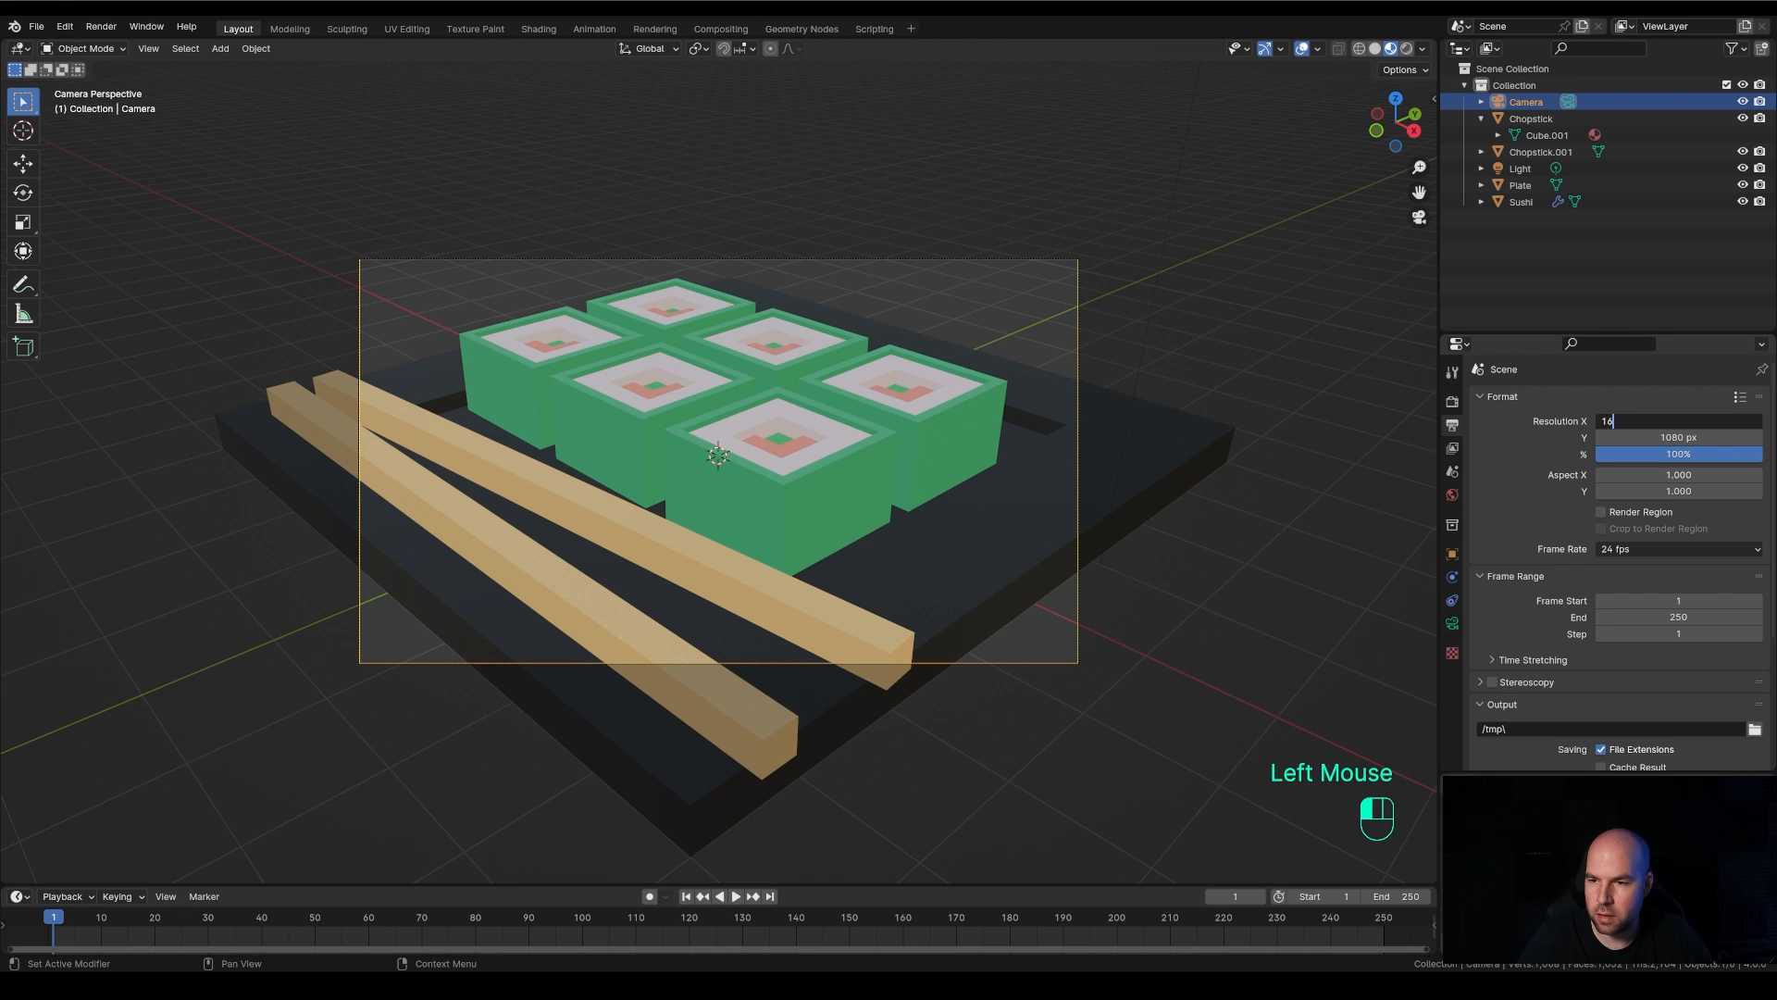
click(1678, 437)
text(1200)
key(Return)
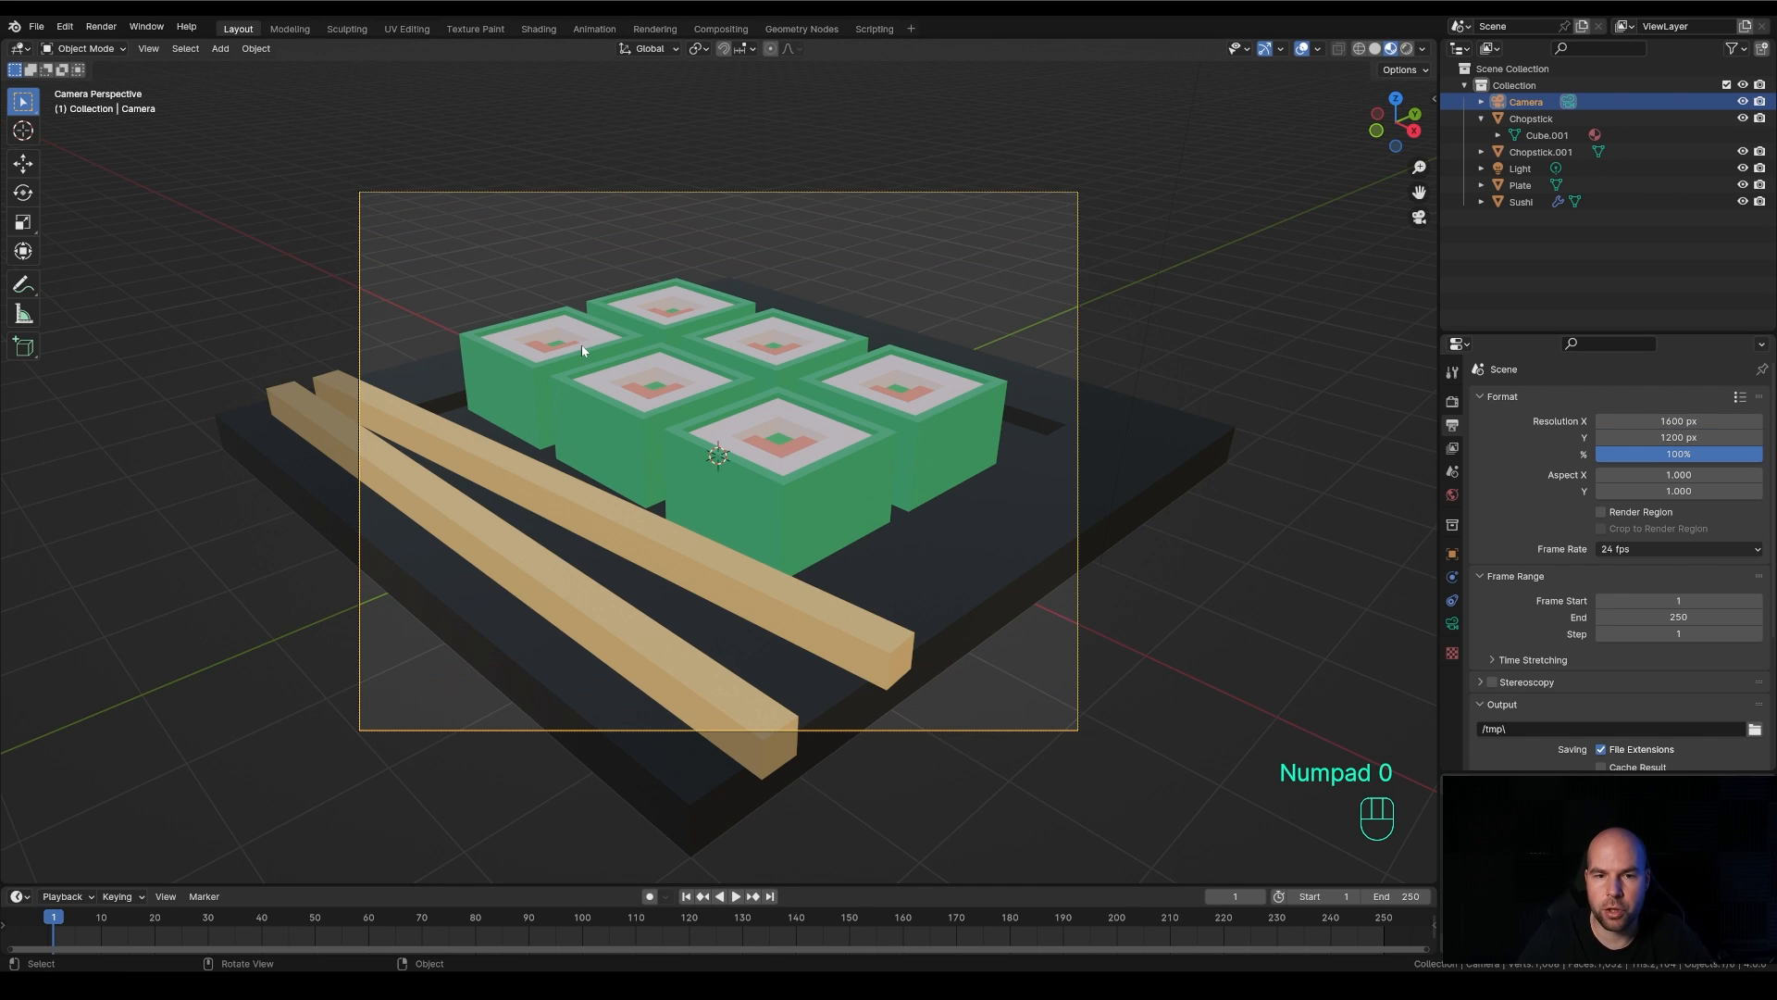
Change the camera's lens type to Orthographic and set its orthographic scale to 13
click(1452, 625)
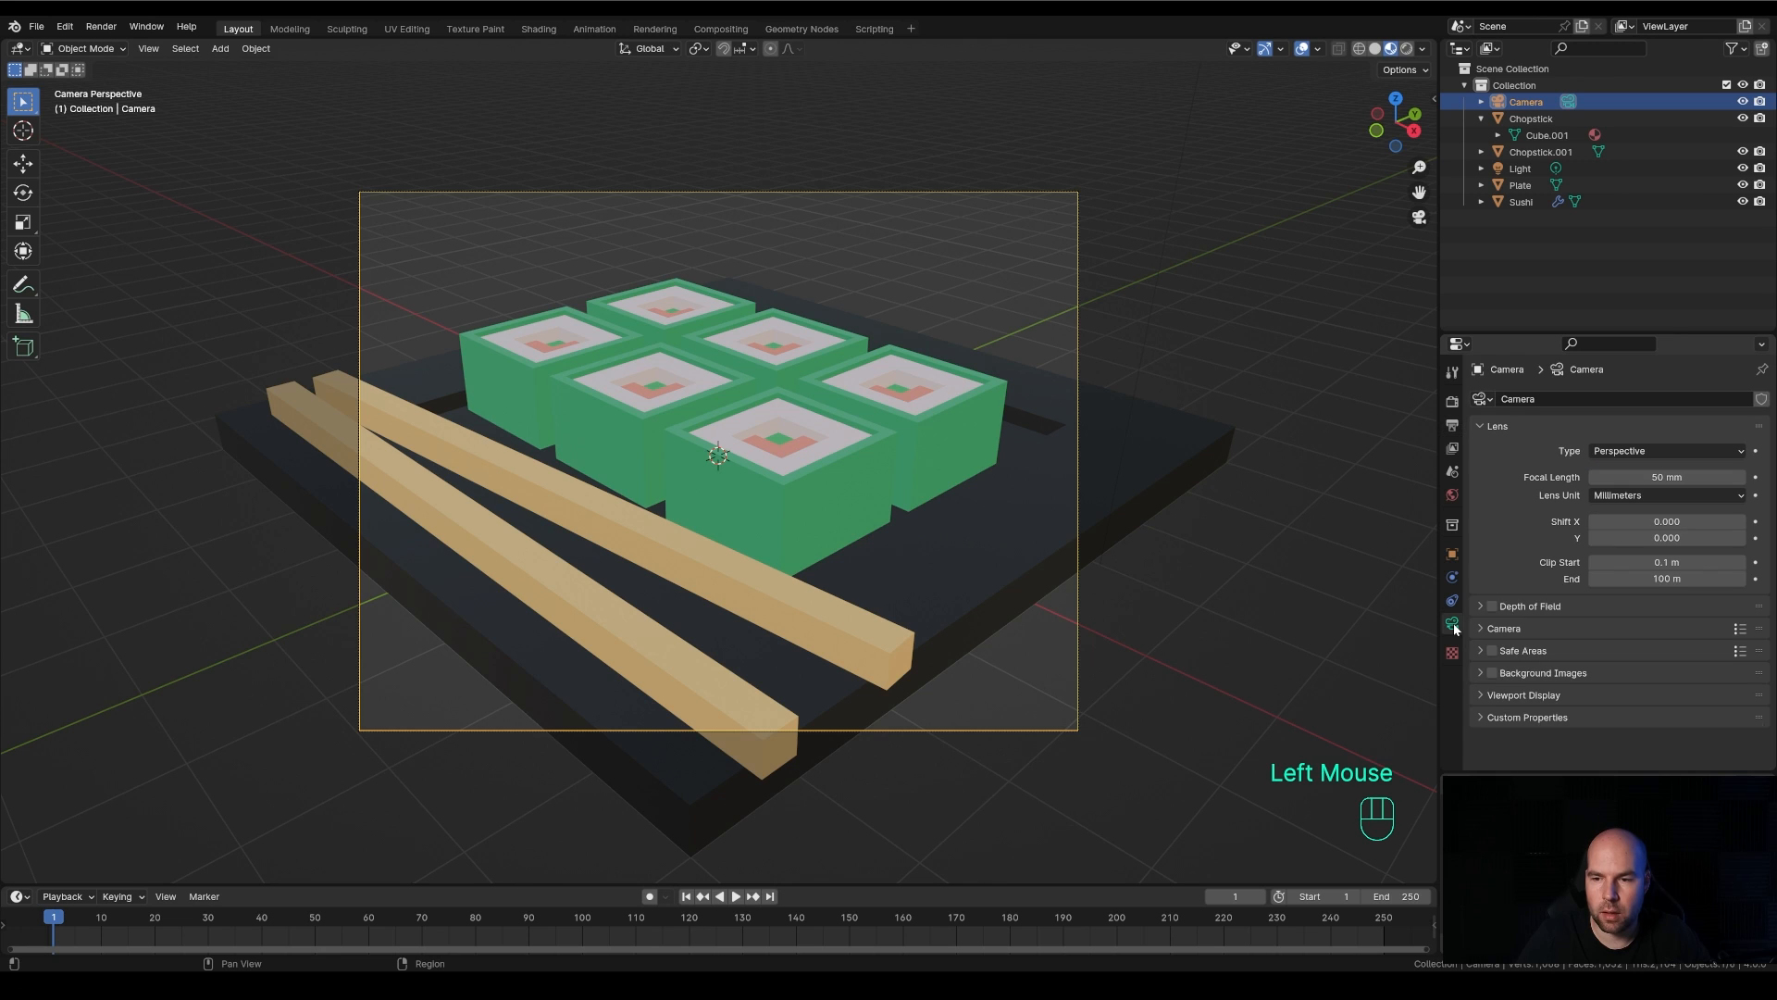
click(1618, 454)
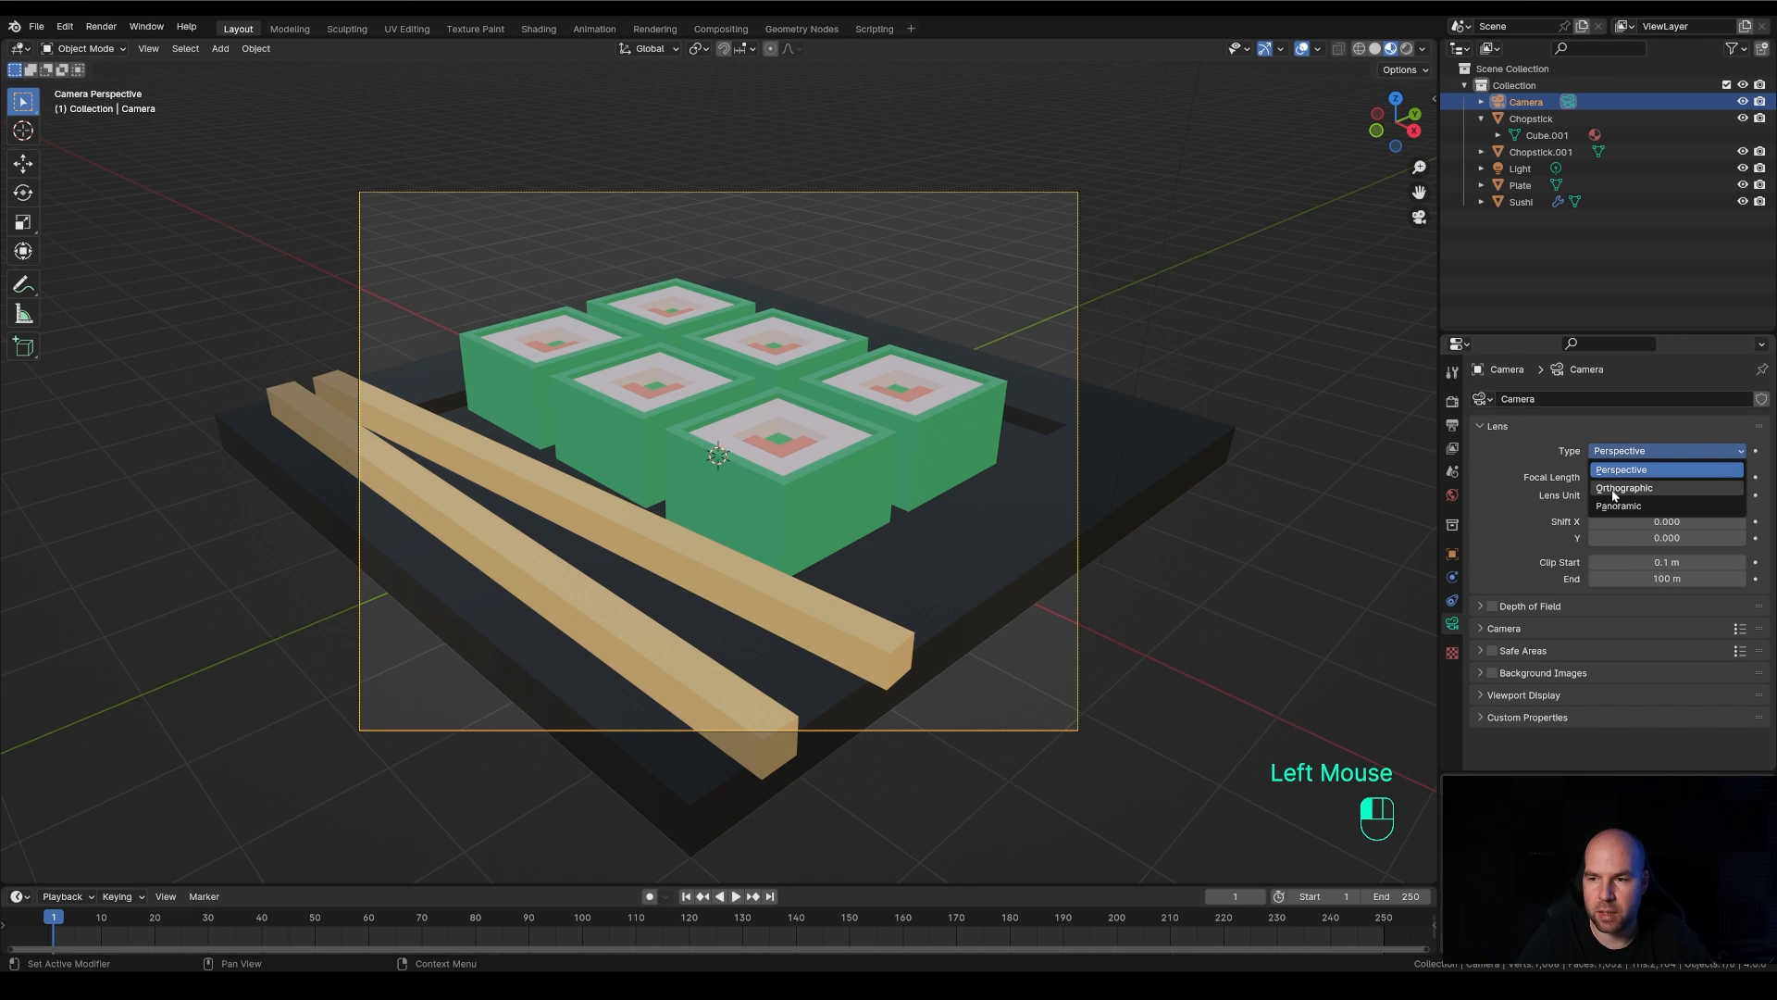
click(1615, 490)
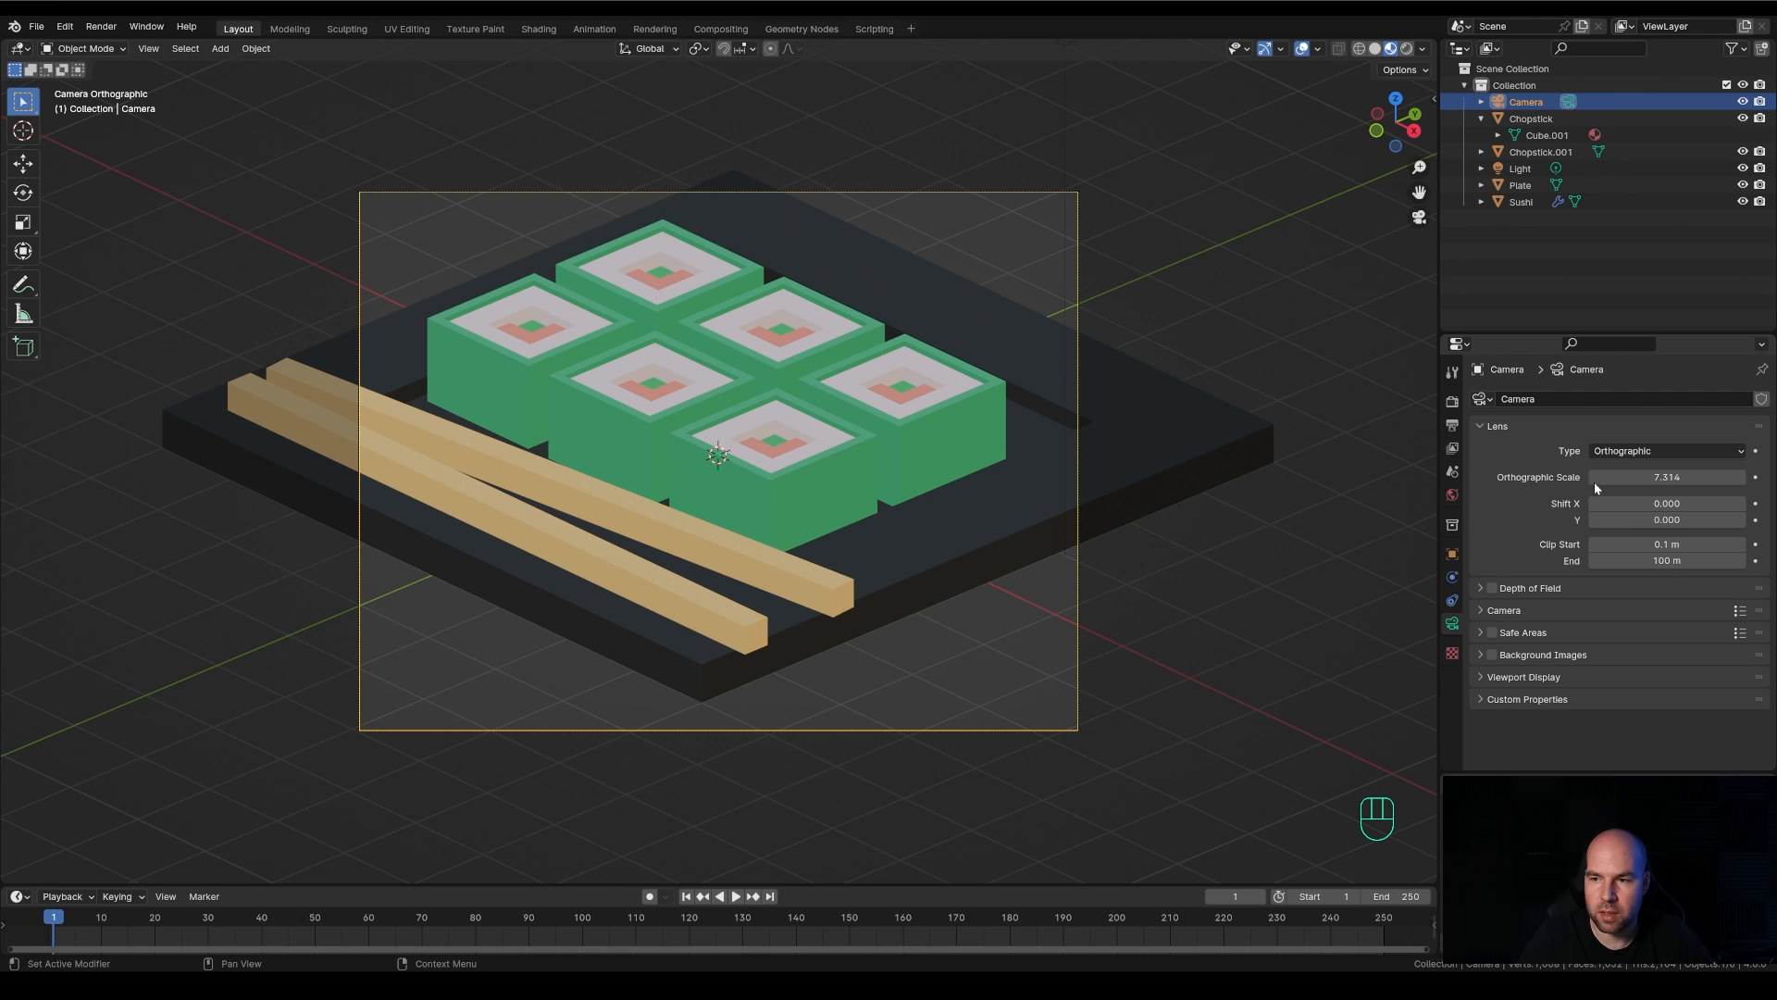
drag(1653, 476, 1731, 476)
click(1666, 477)
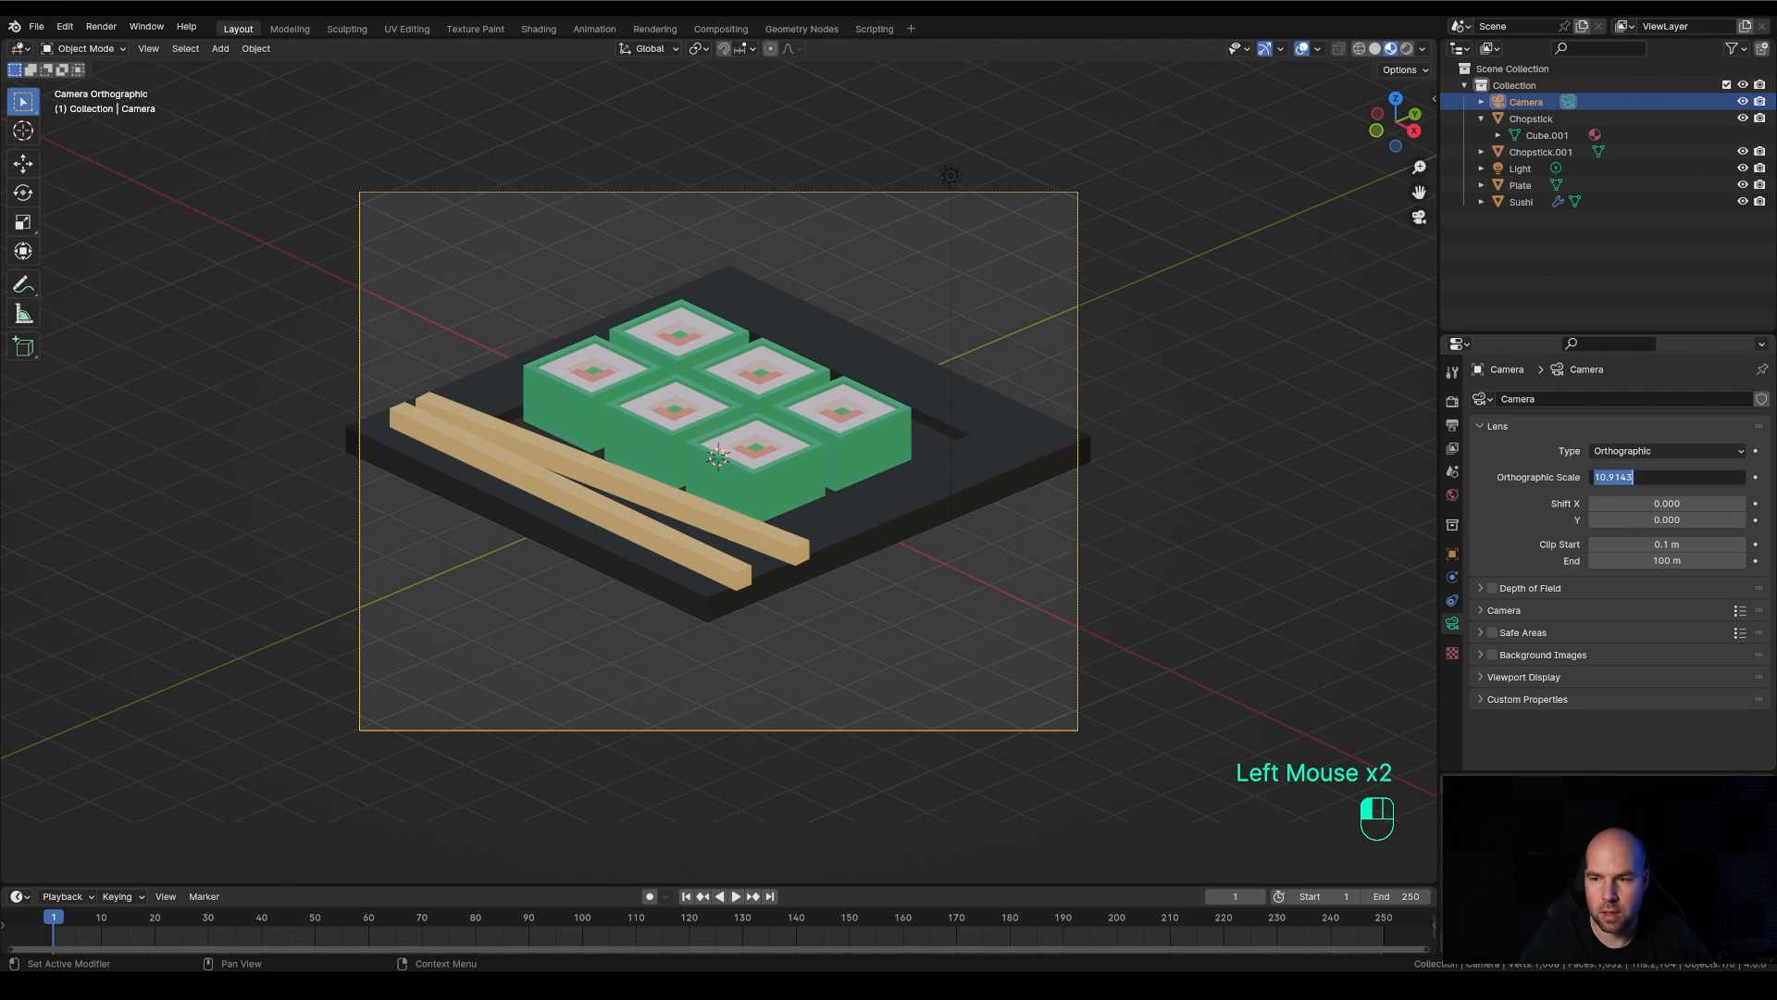
text(13)
key(Return)
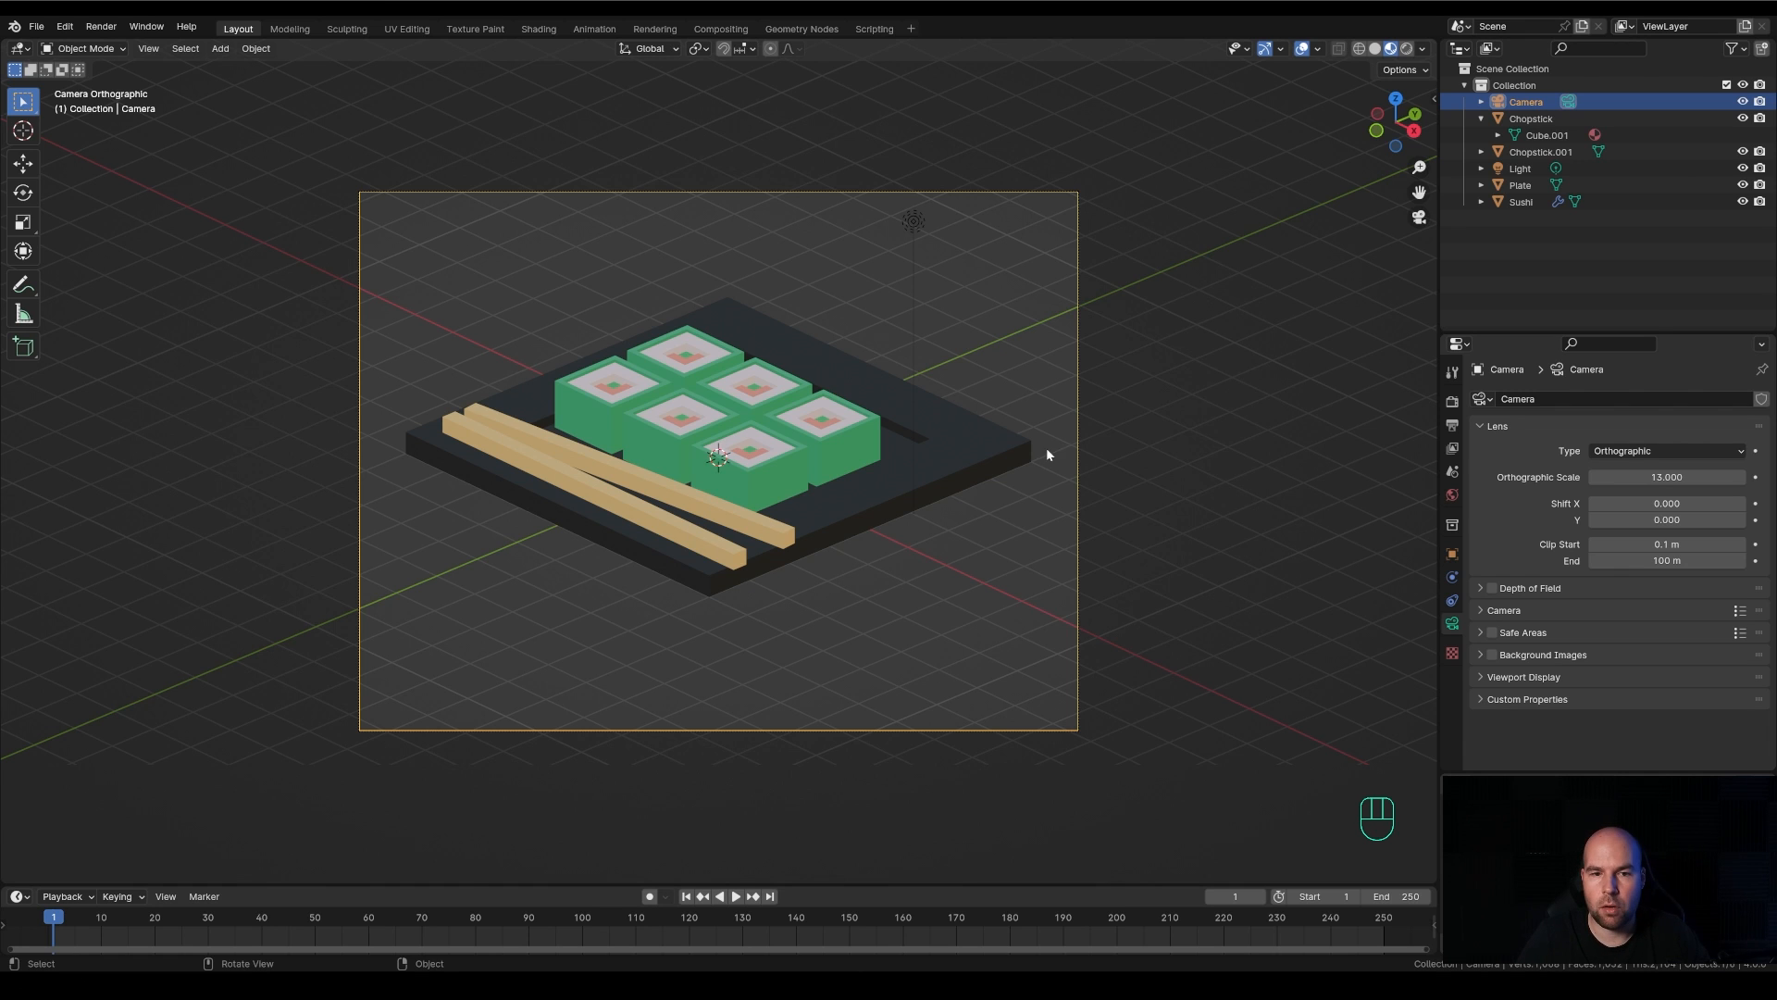
Set the transform pivot point to 3D Cursor
key(r)
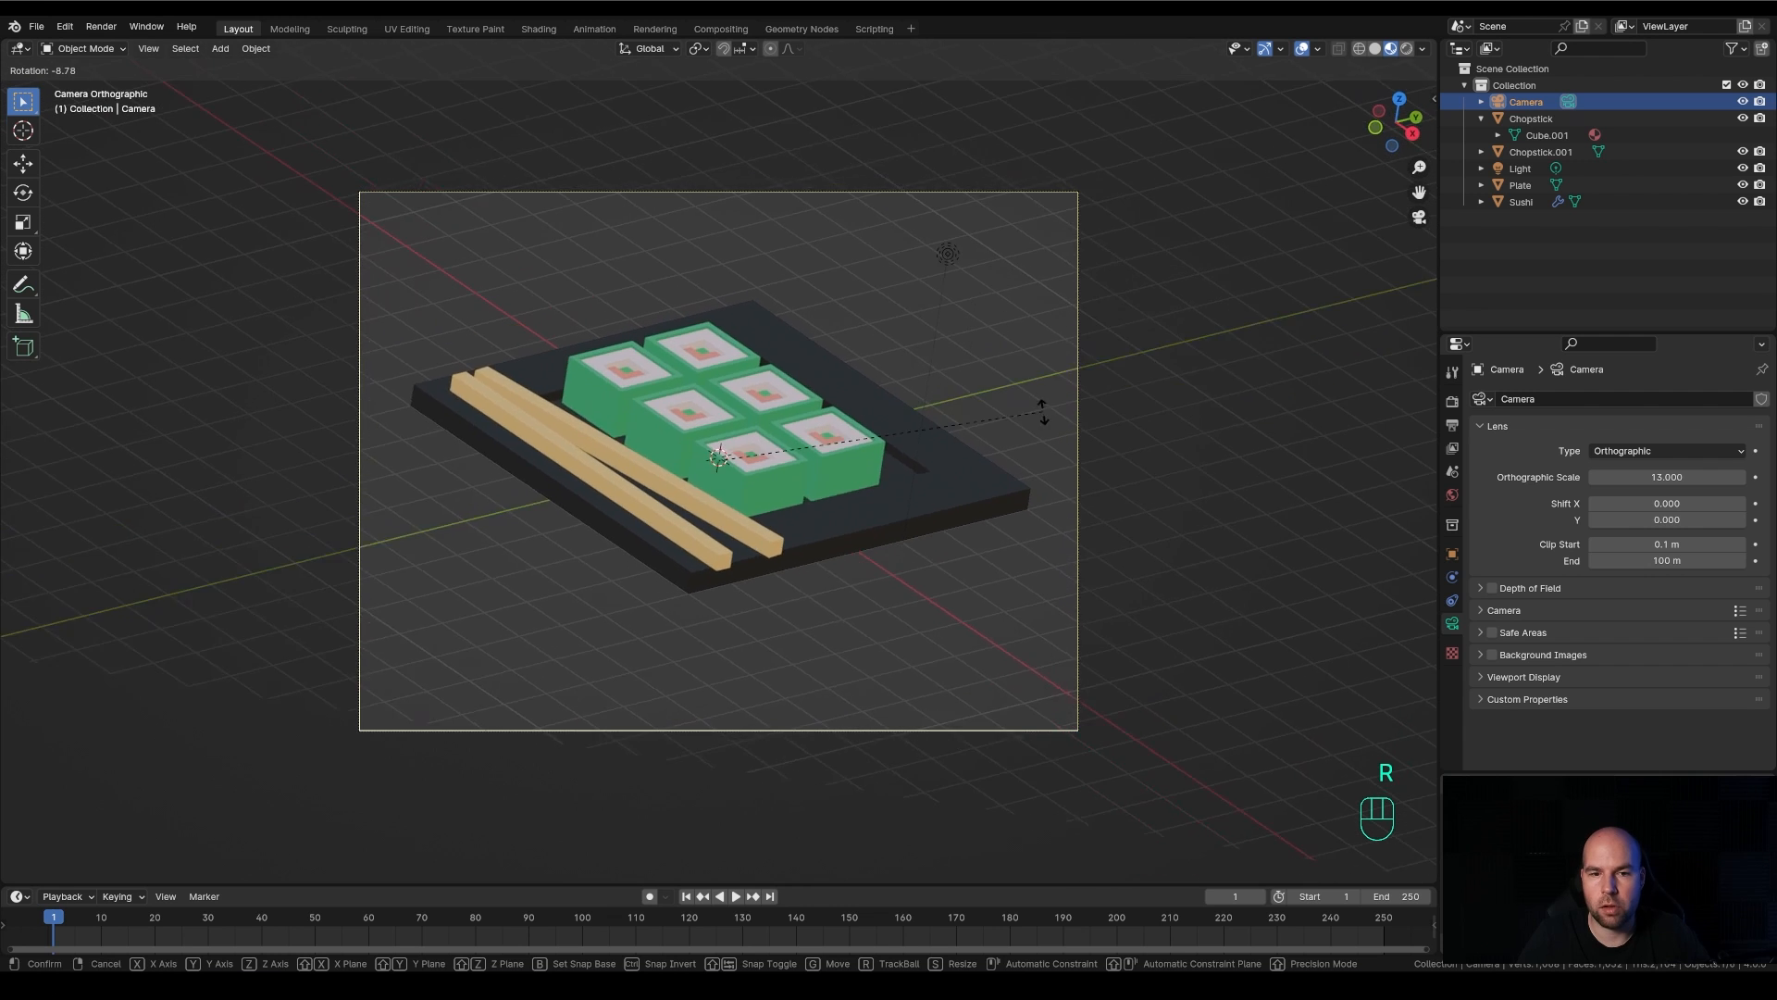
key(Escape)
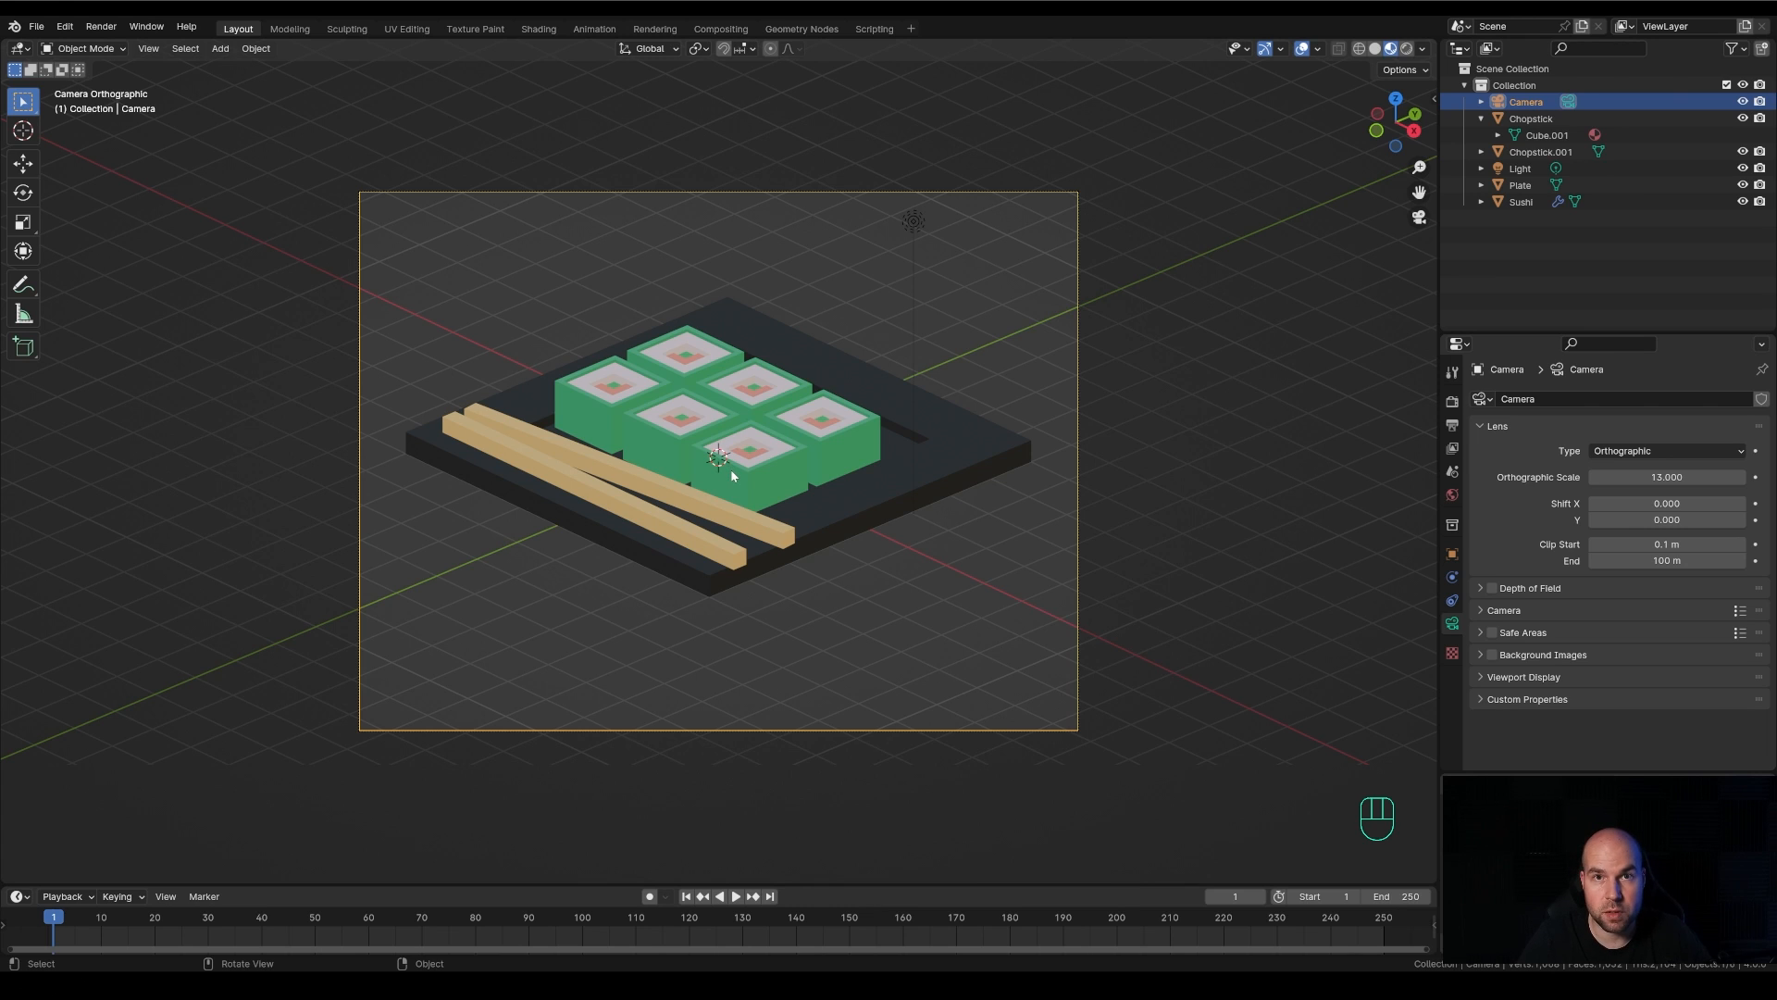
click(698, 51)
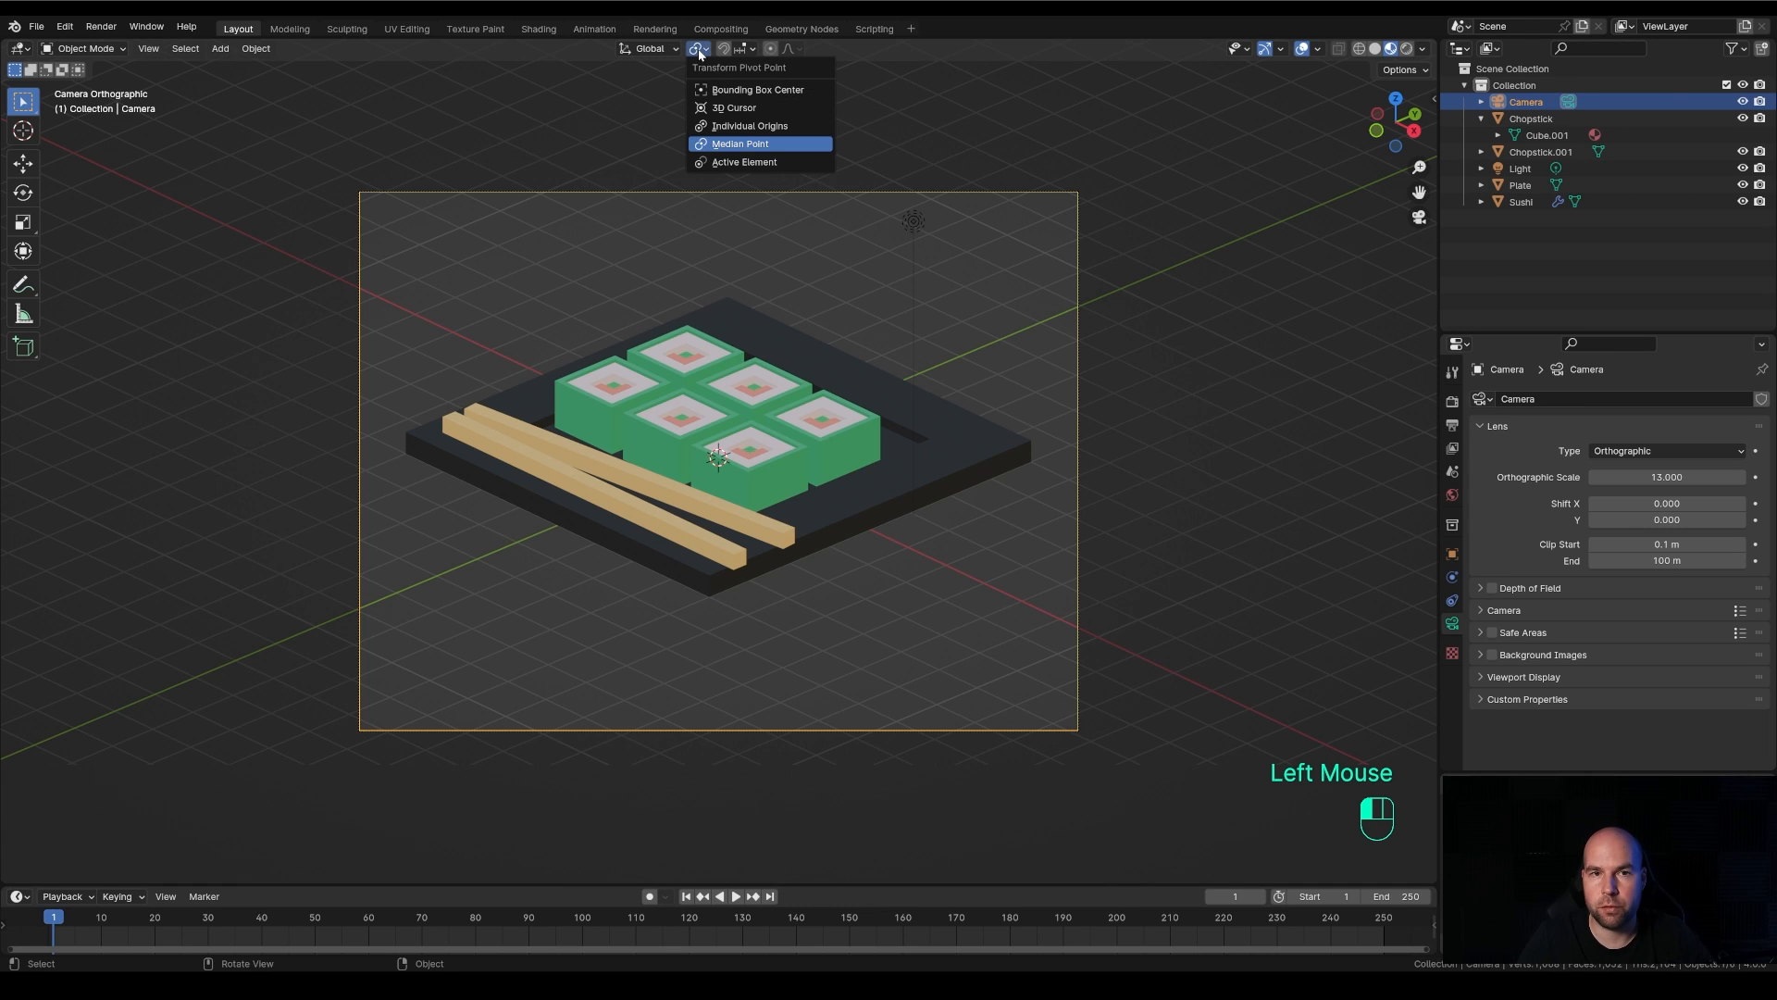
click(733, 108)
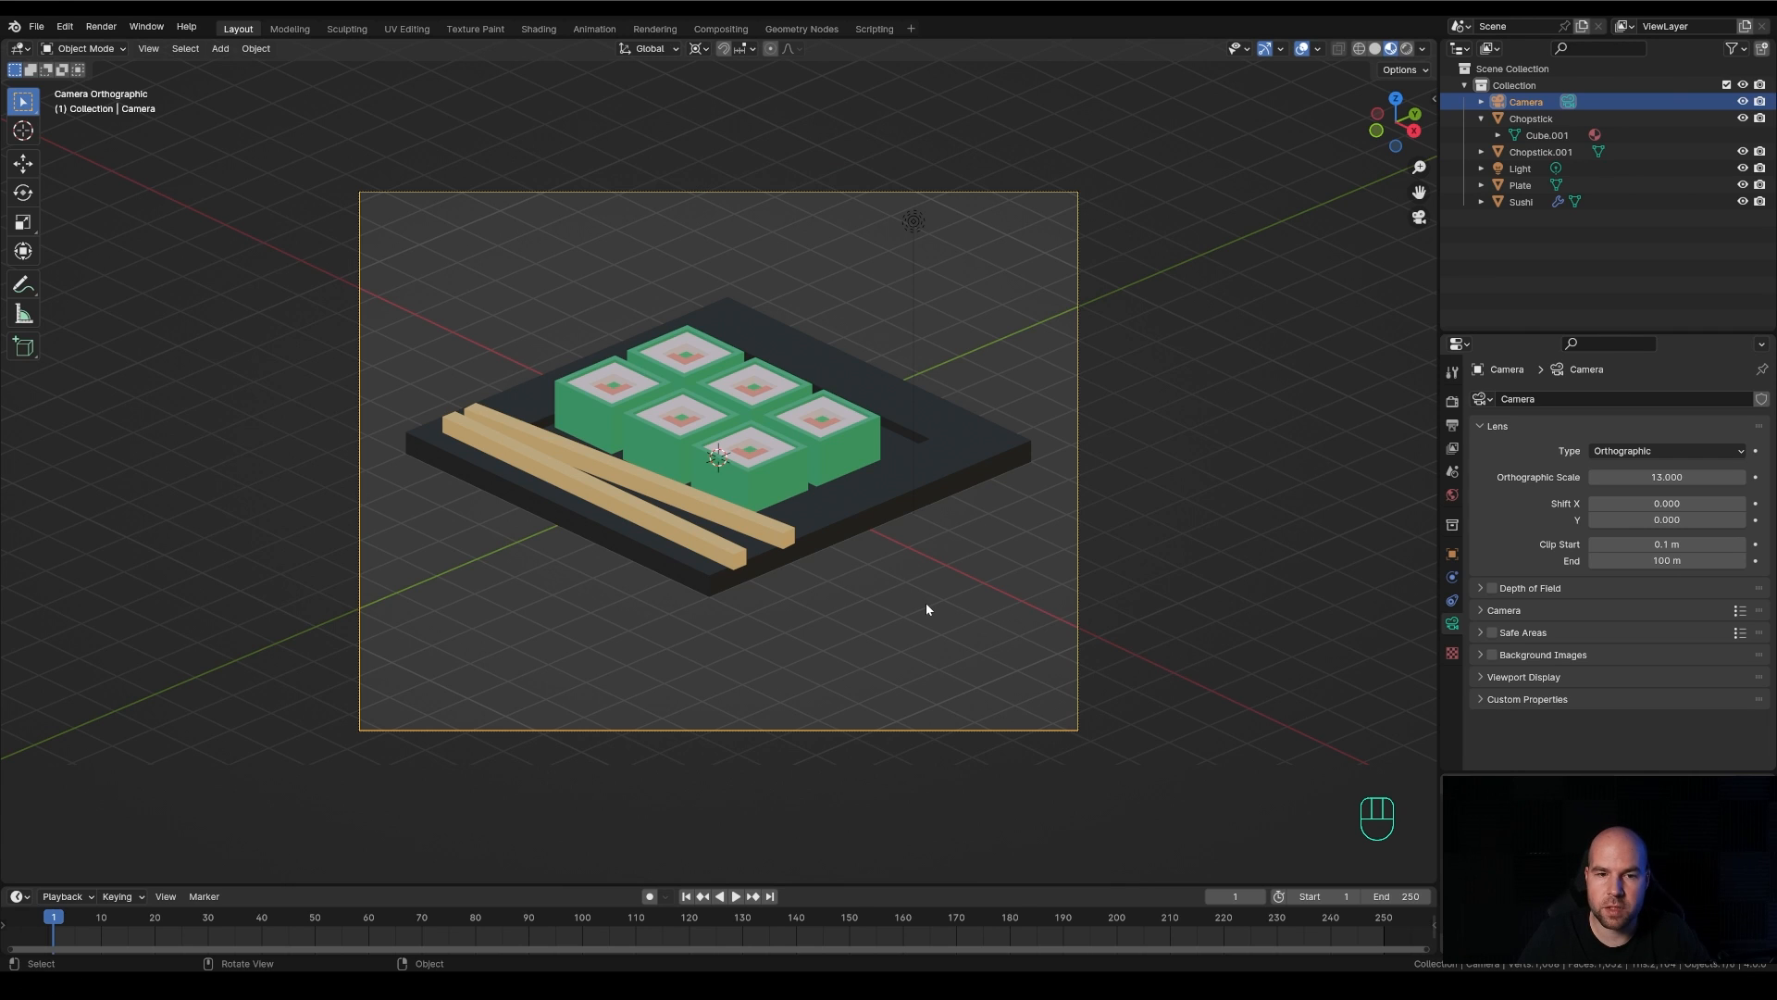
Try rotating the camera around the 3D cursor about the global Z axis and the global X axis
key(r)
key(z)
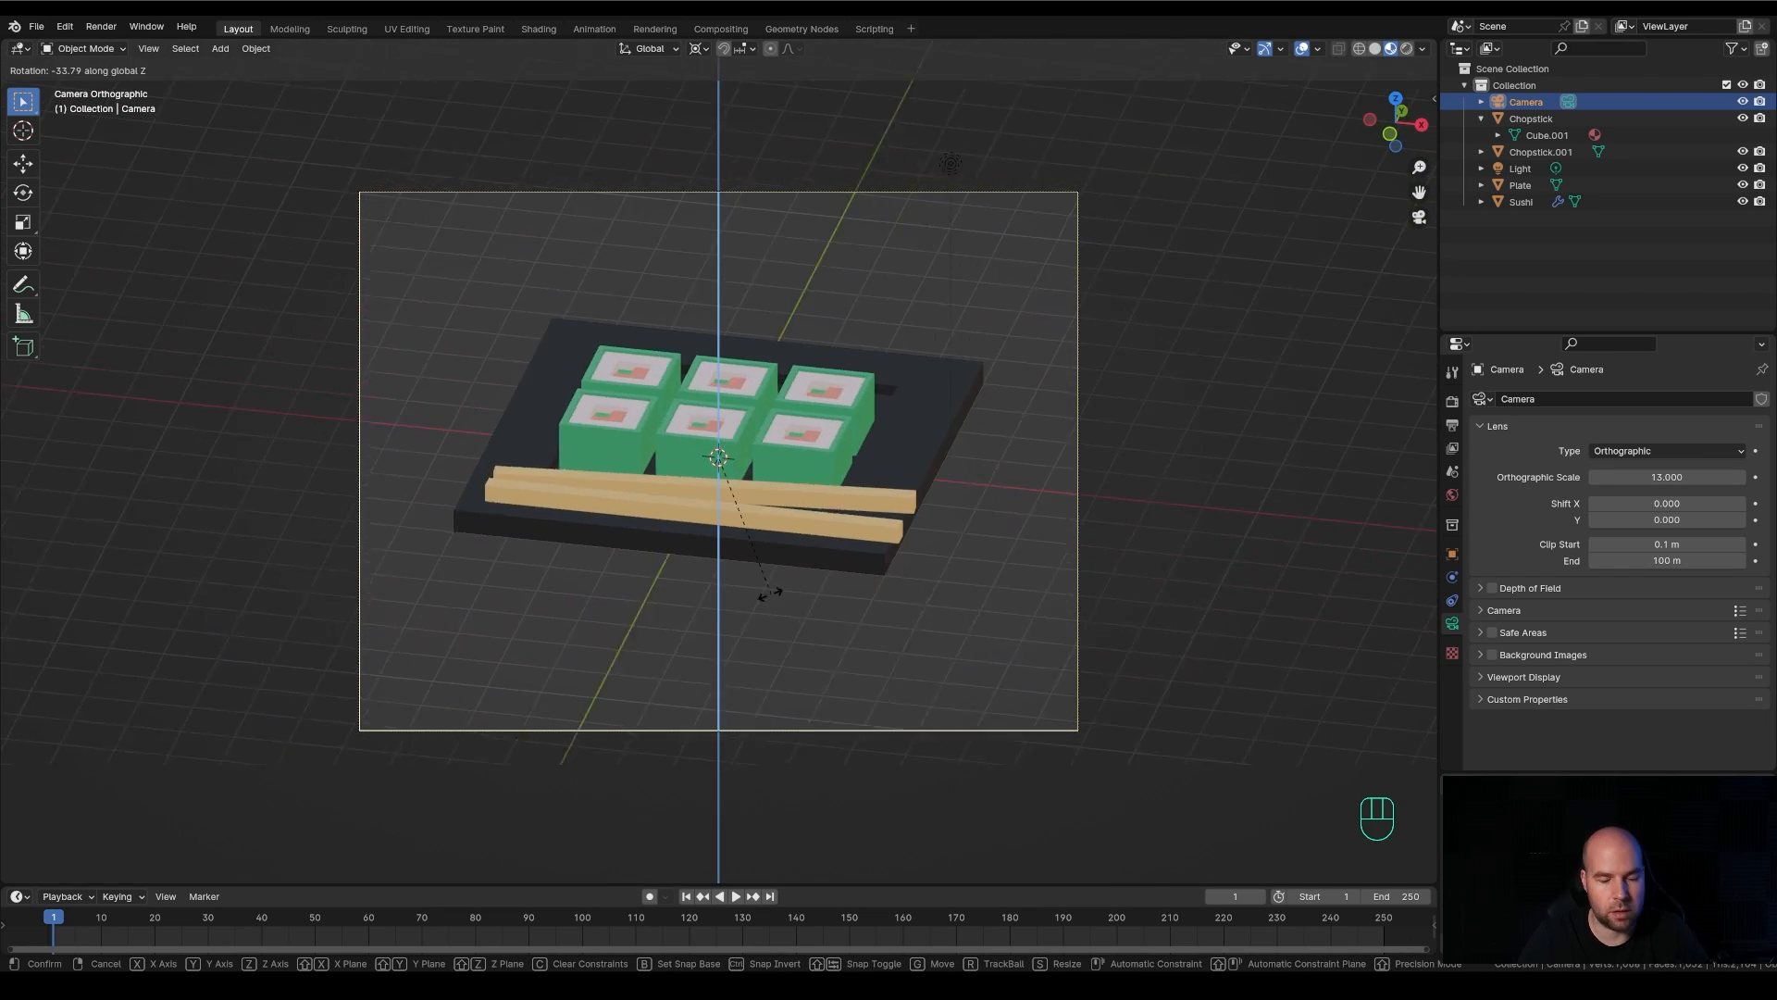
key(Escape)
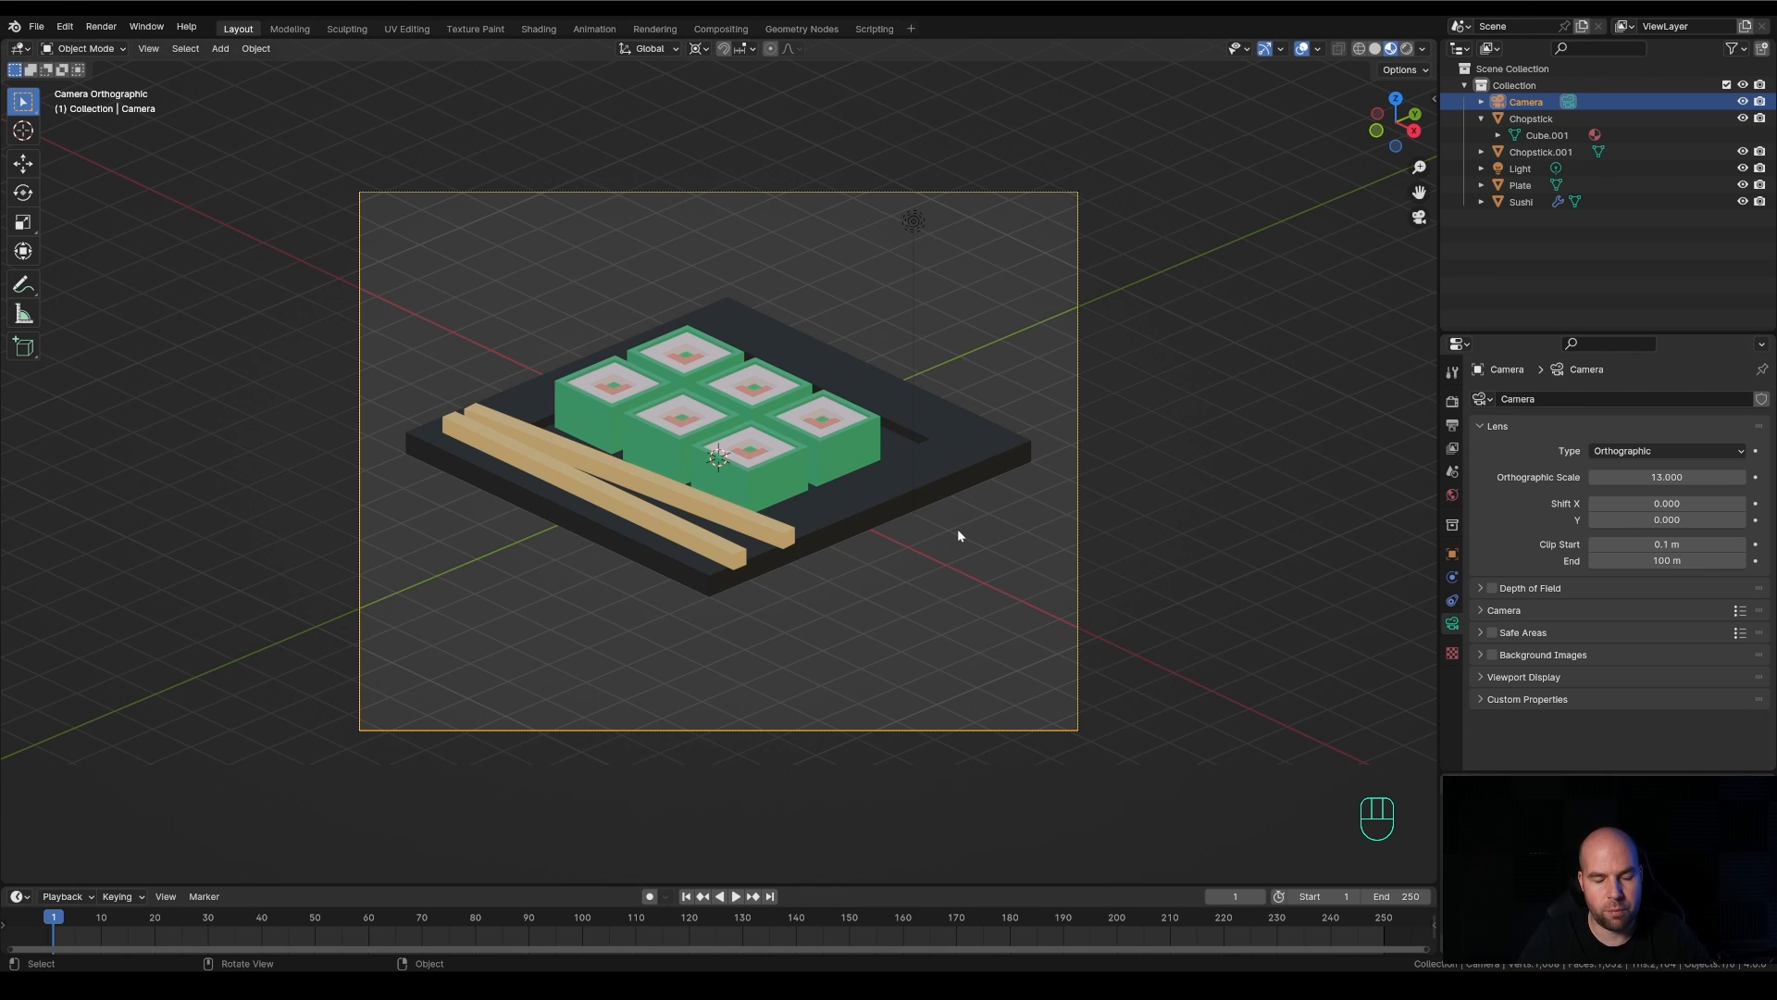
key(r)
key(x)
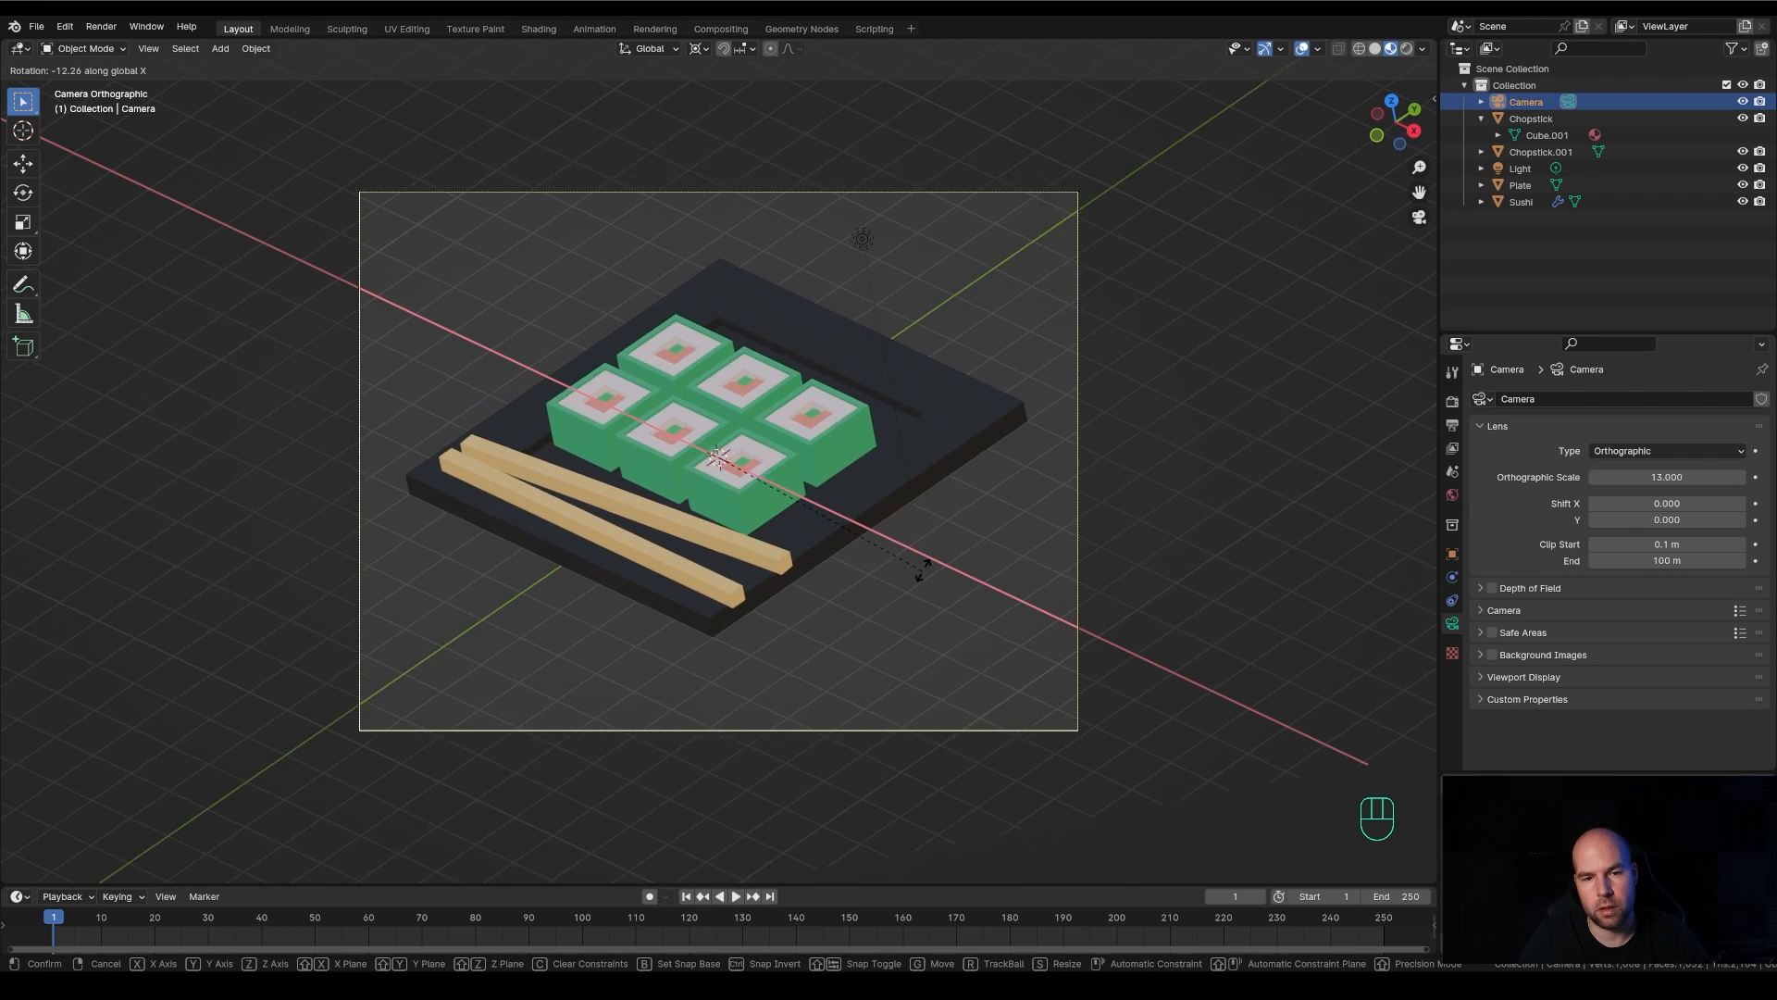
right_click(996, 409)
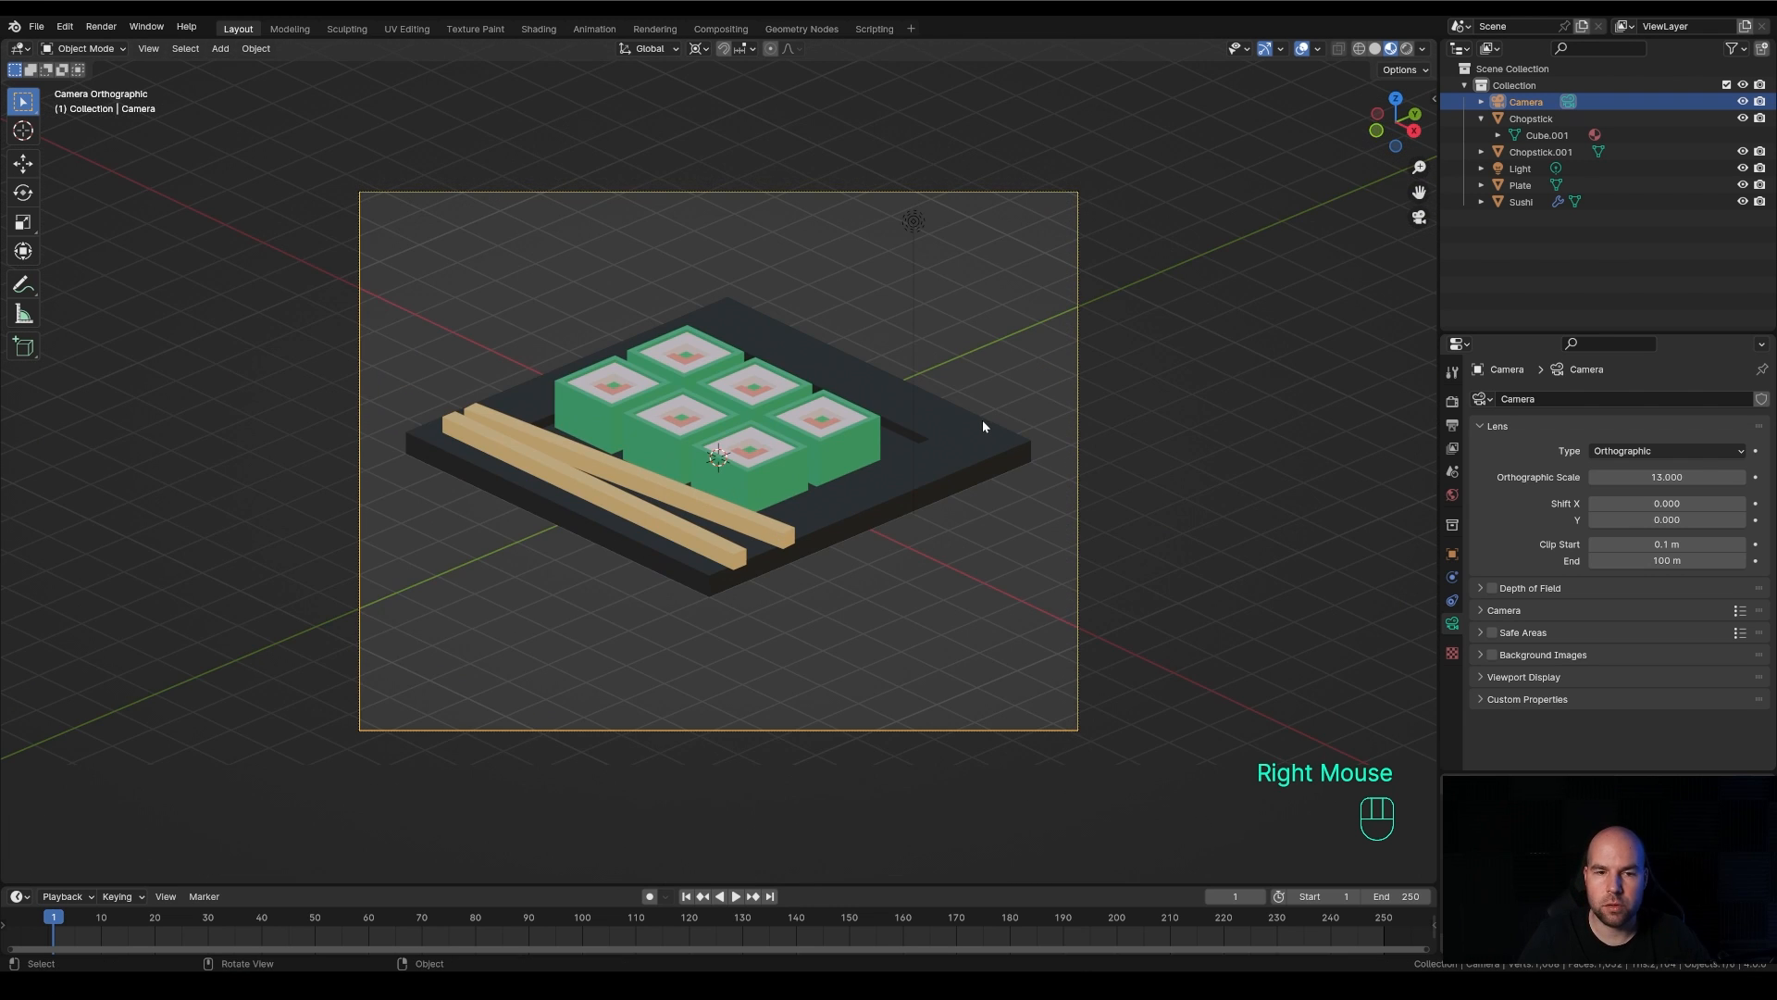
Leave the camera view, activate the Rotate tool for the camera and set the transform pivot point to Median Point
scroll(892, 505, down, 3)
middle_drag(826, 498, 963, 526)
scroll(963, 526, down, 1)
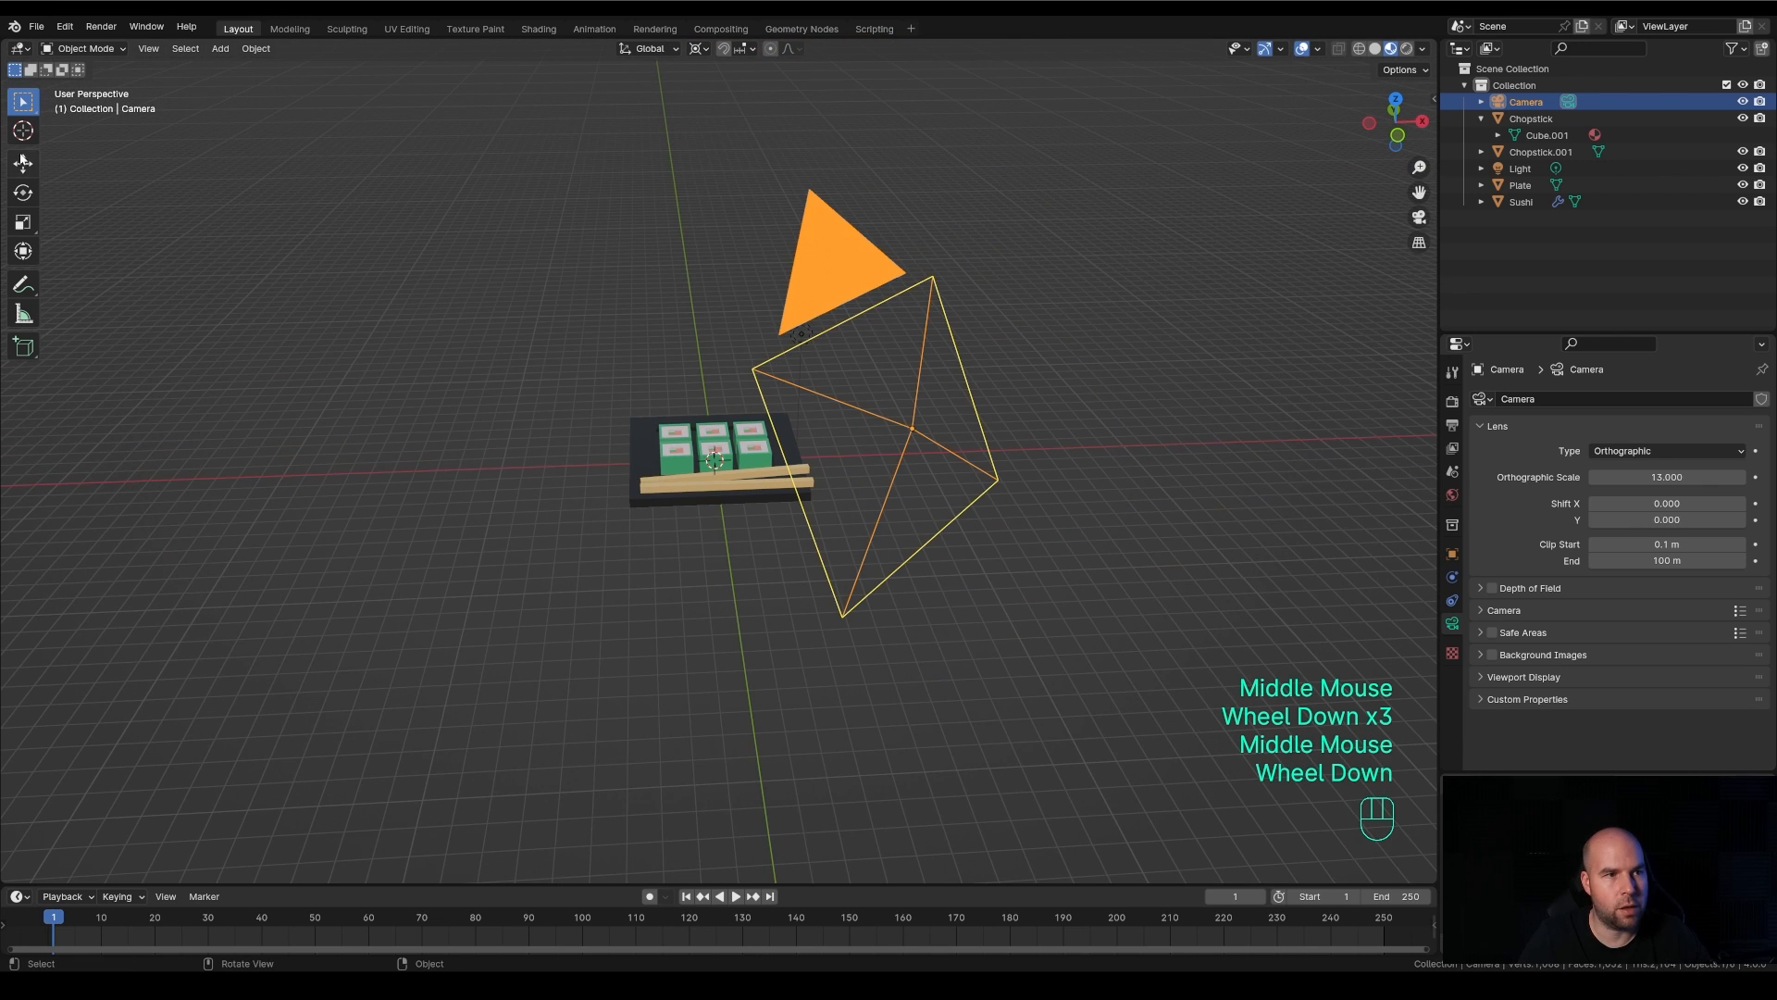
click(23, 193)
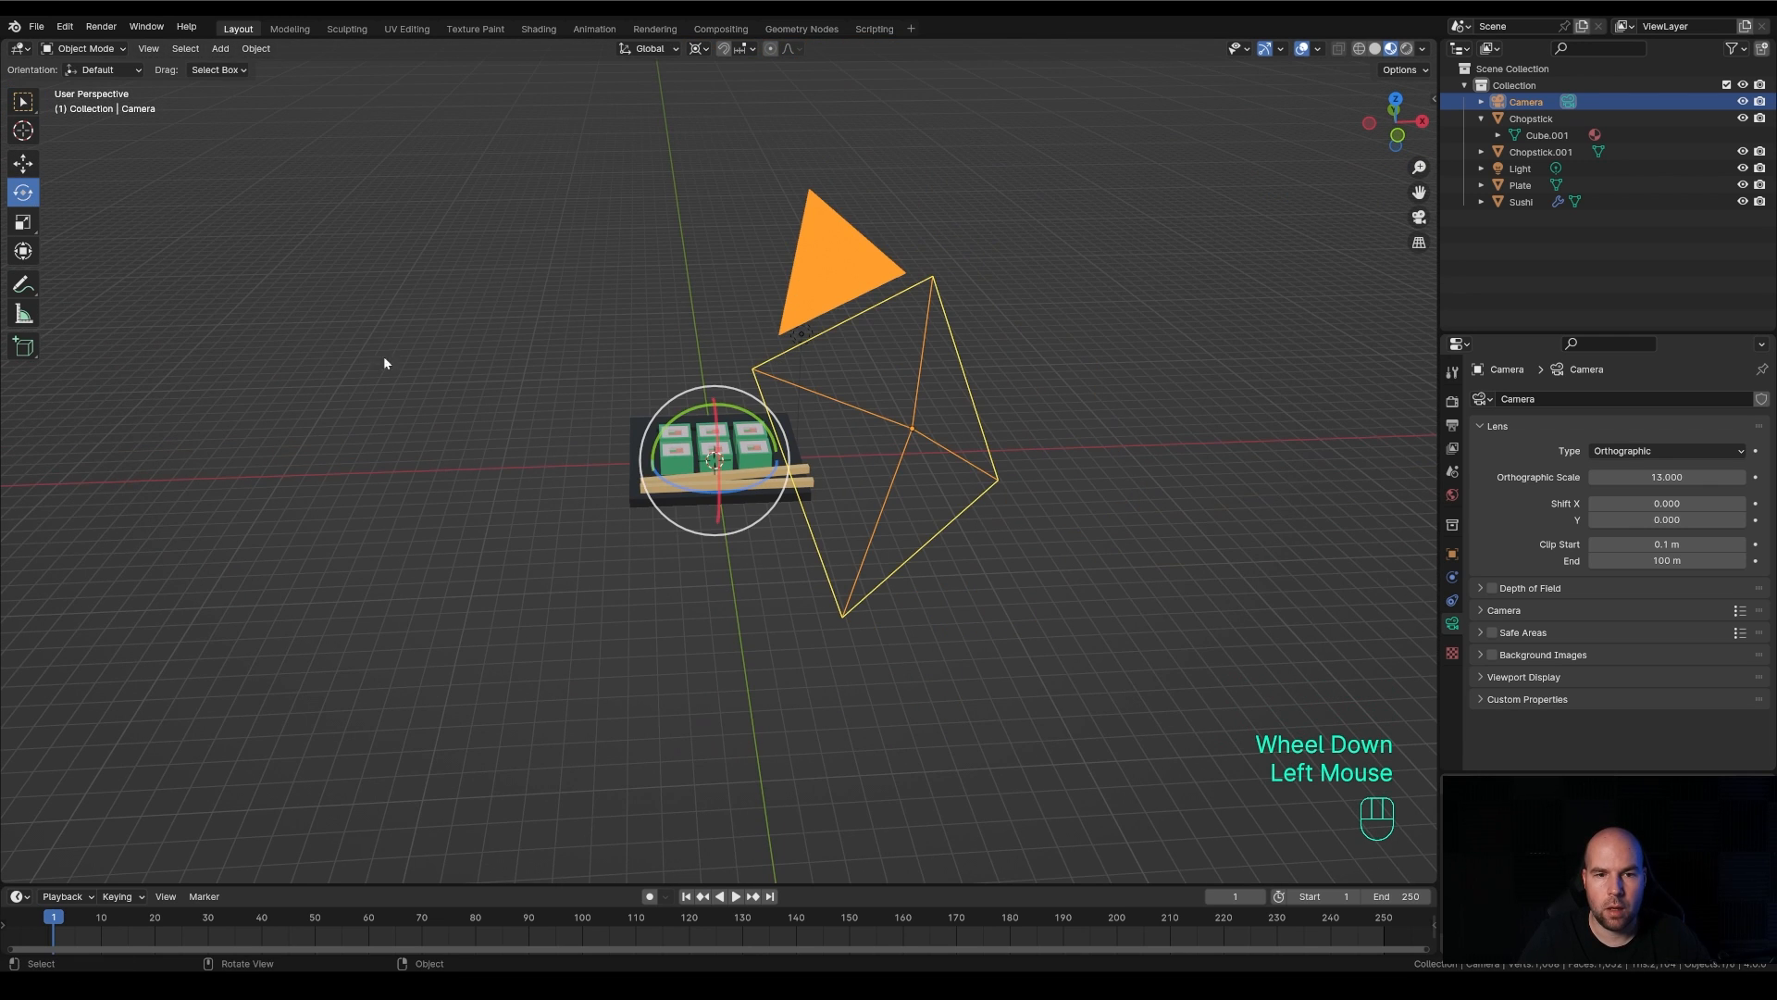
click(699, 49)
click(740, 130)
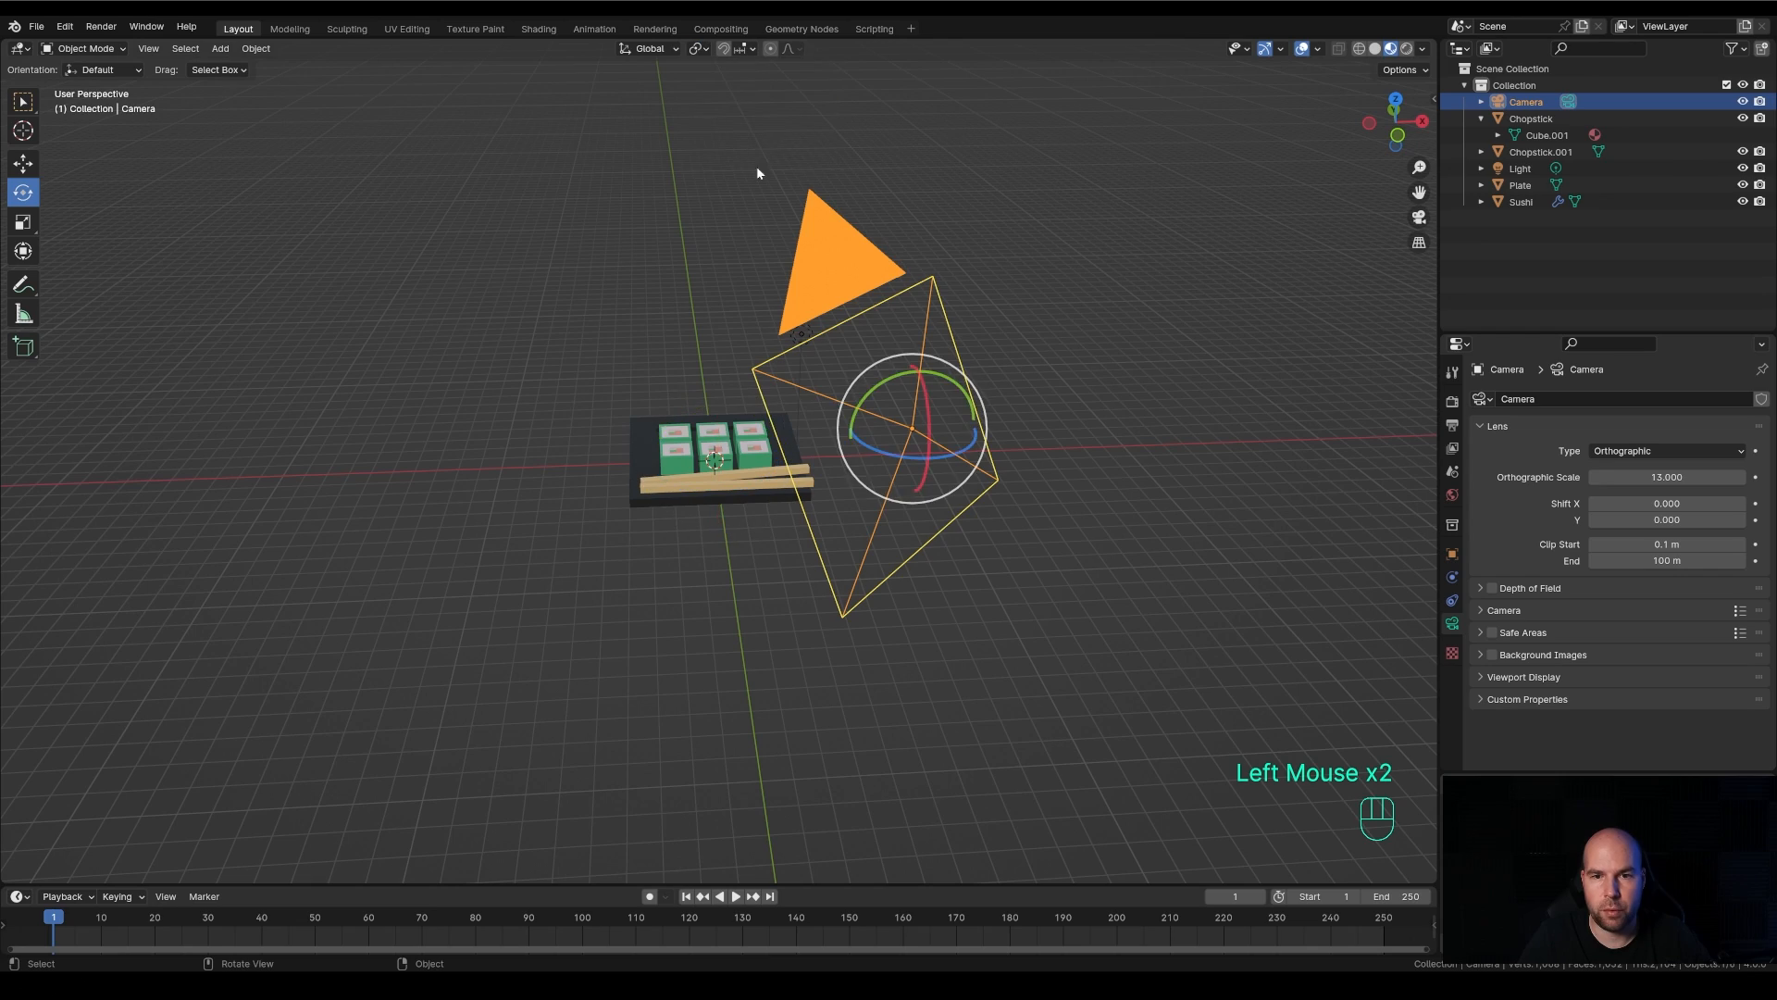
middle_drag(1027, 374, 1026, 433)
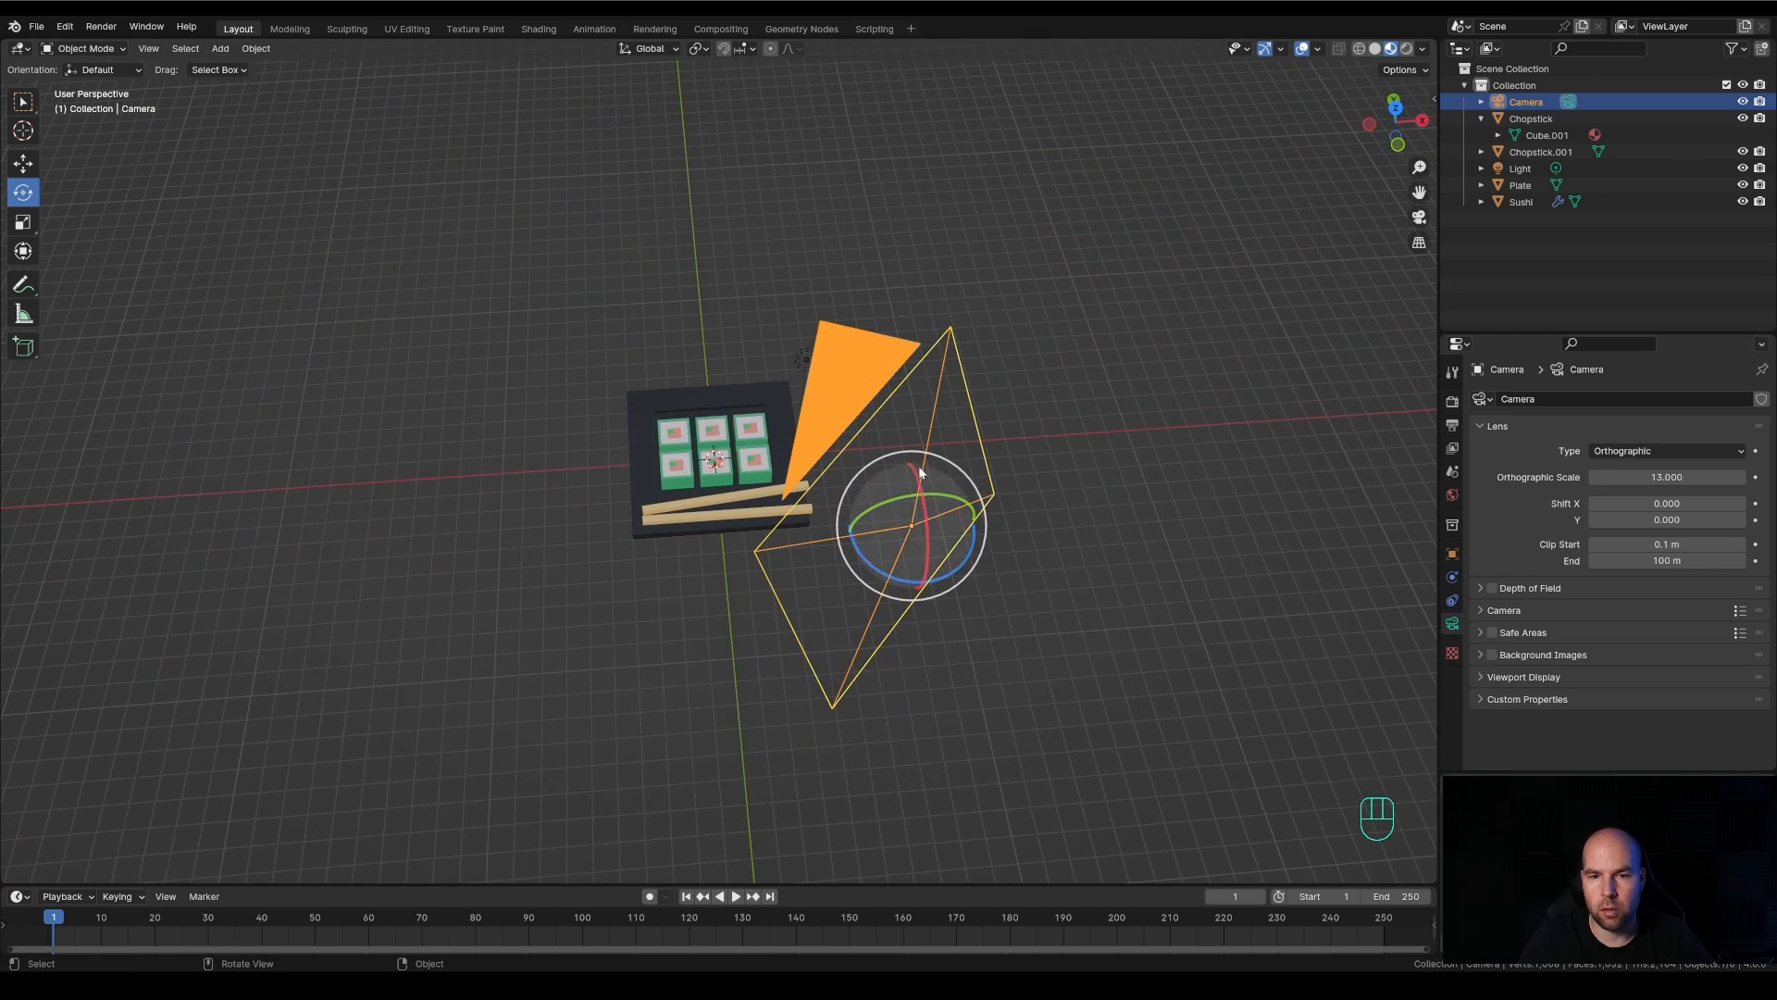
Set the transform orientation to Local, try rotating the camera about one of its own axes and undo the rotation
click(647, 49)
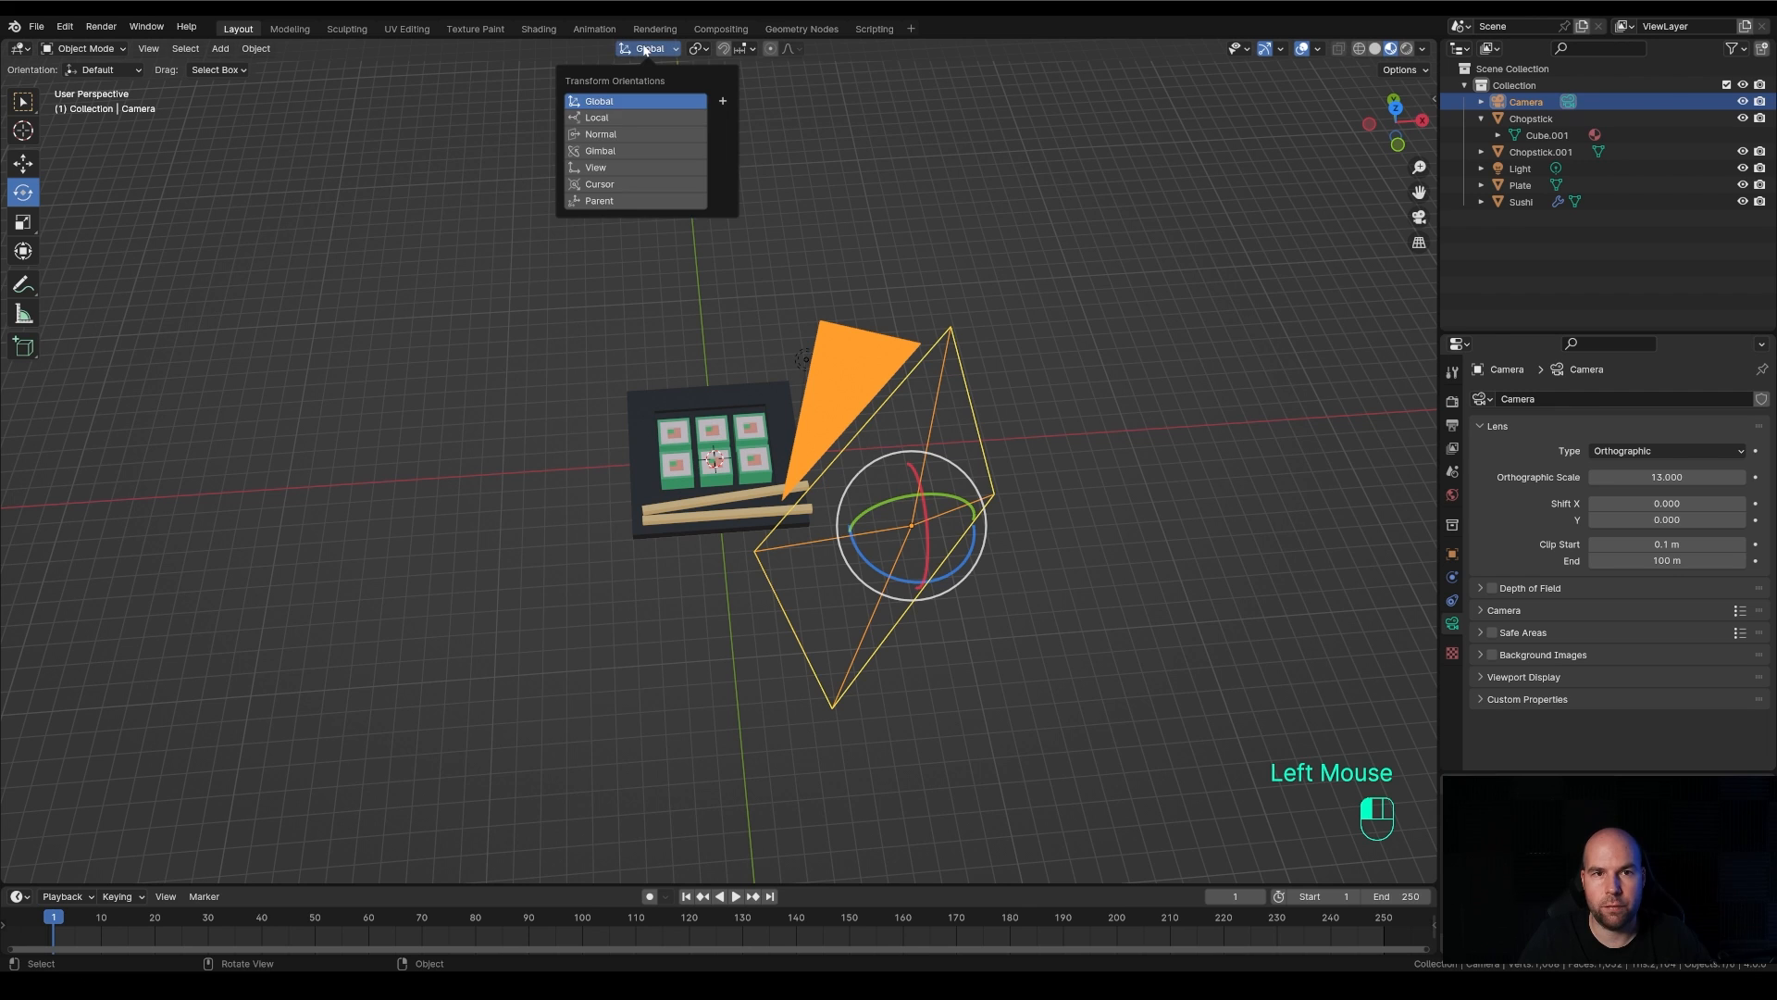
click(607, 120)
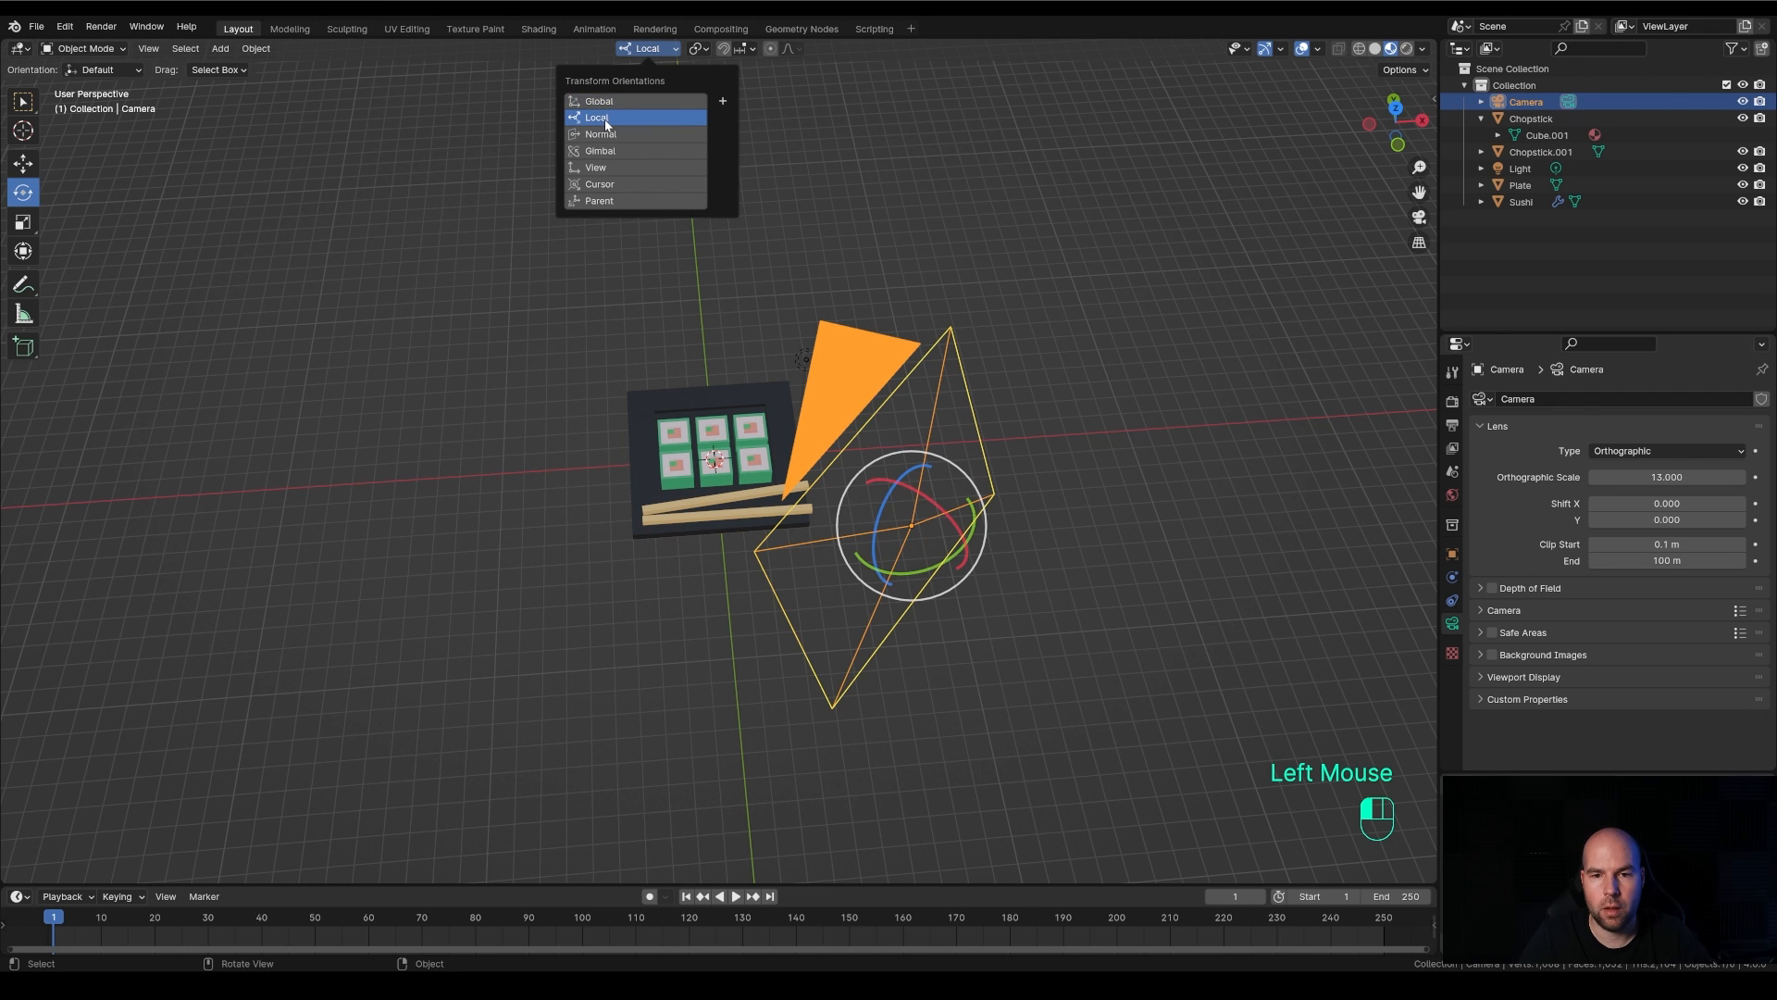
middle_drag(1024, 573, 1025, 500)
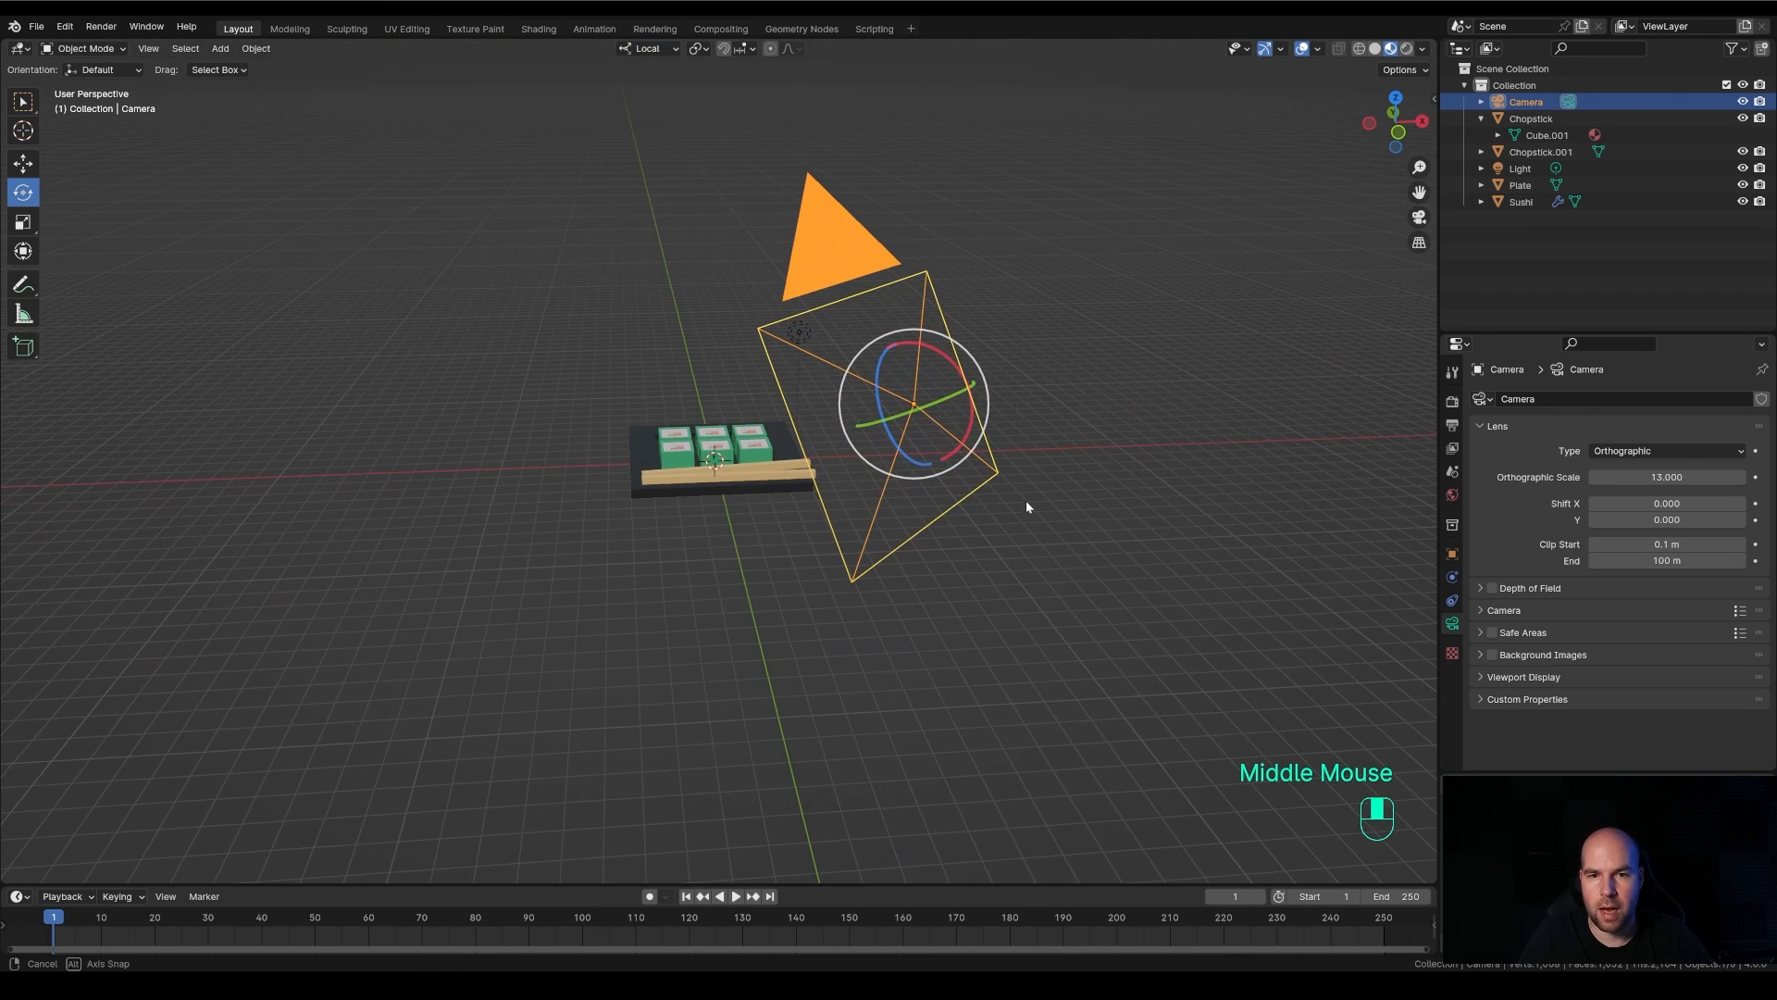
drag(937, 348, 898, 243)
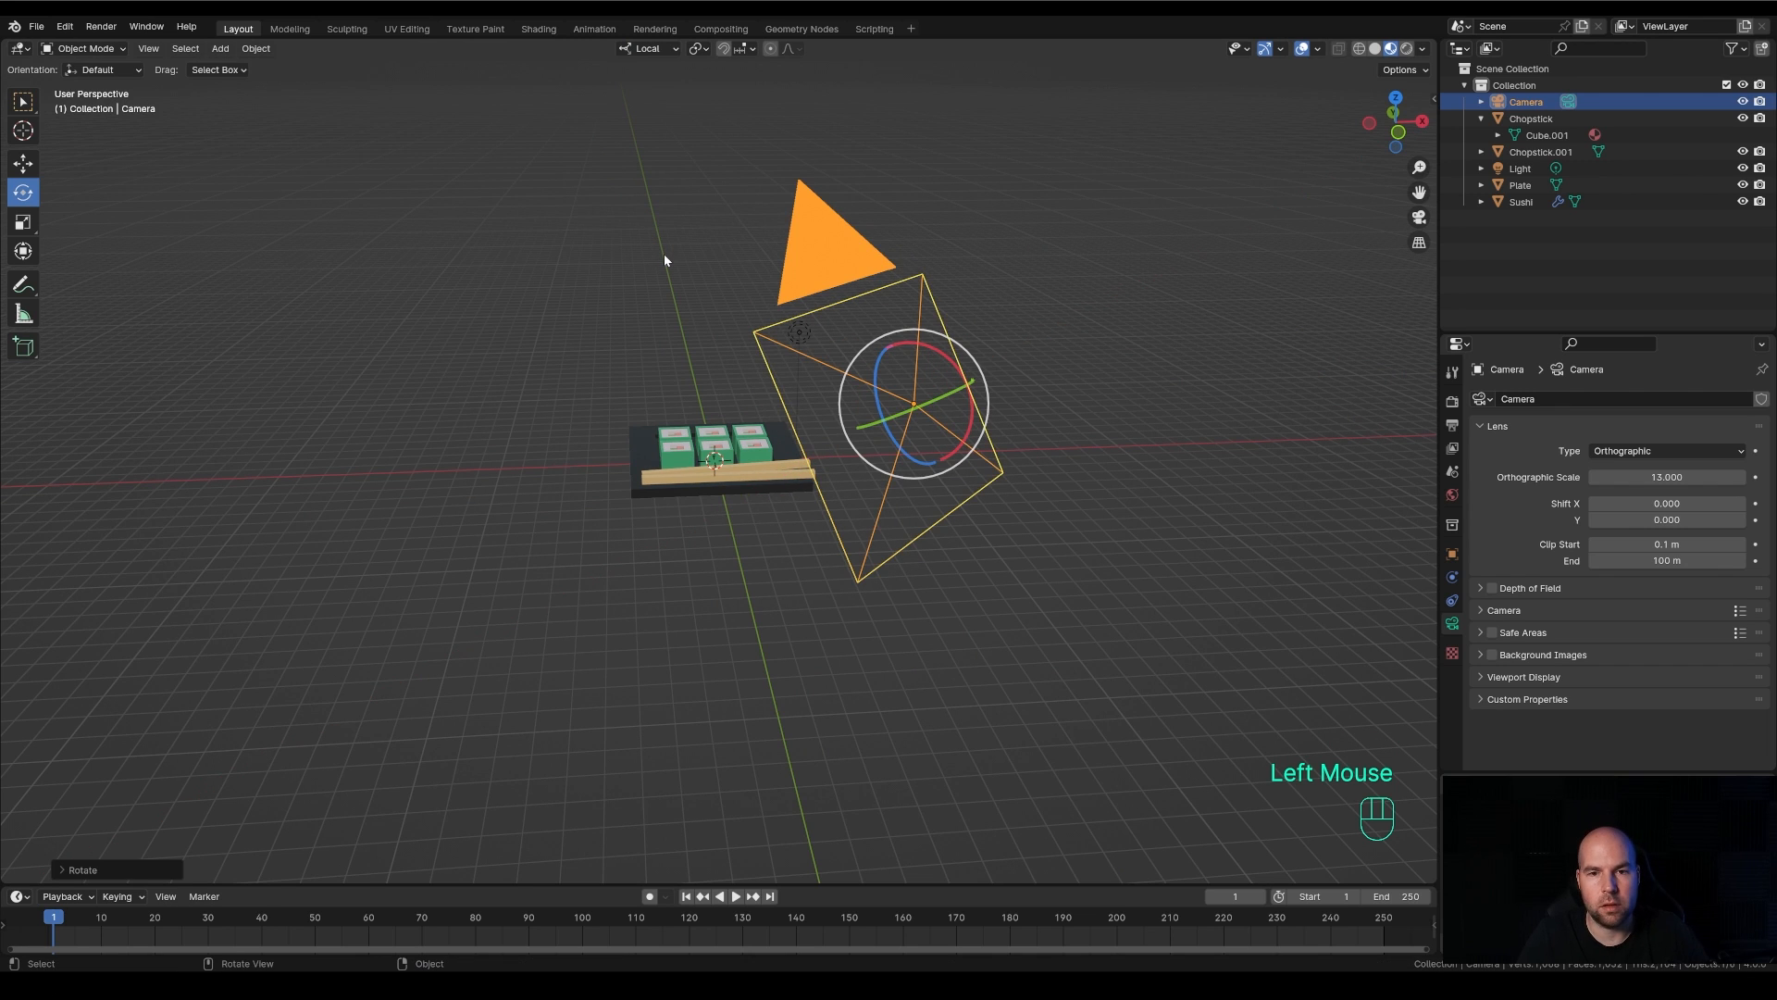
key(ctrl+z)
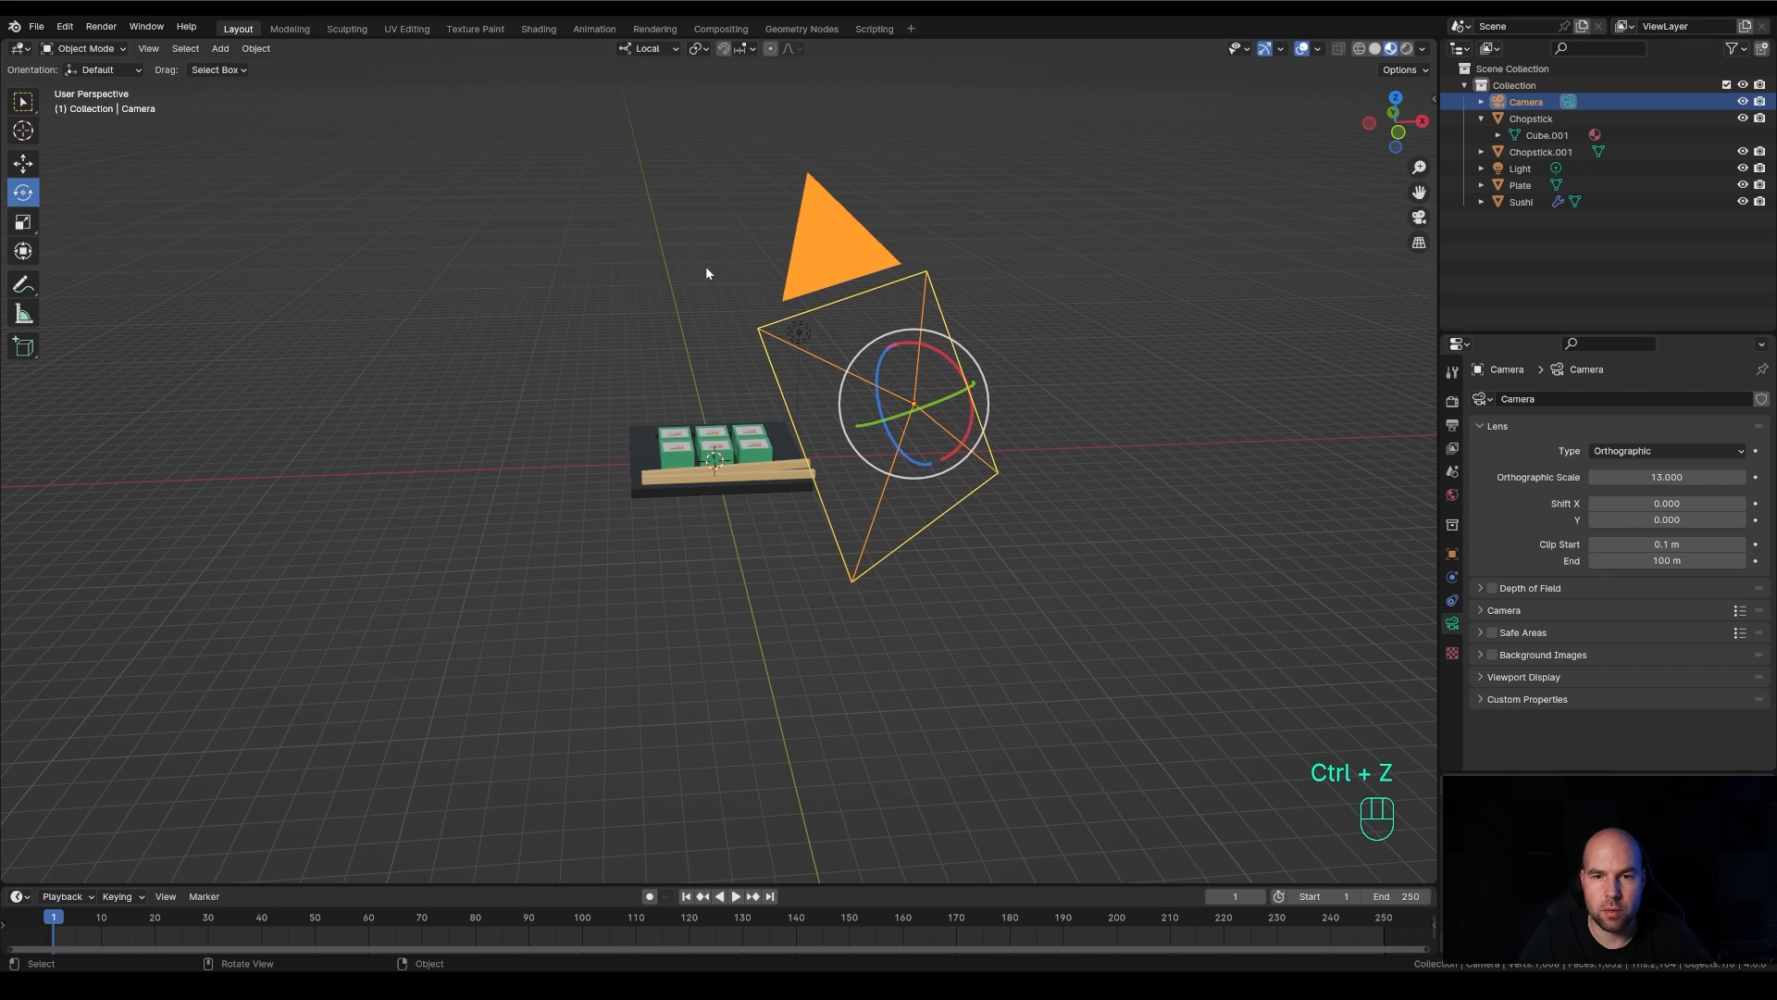
Set the pivot point to 3D Cursor, try rotating the camera around it with the gizmo and undo the rotation
click(701, 48)
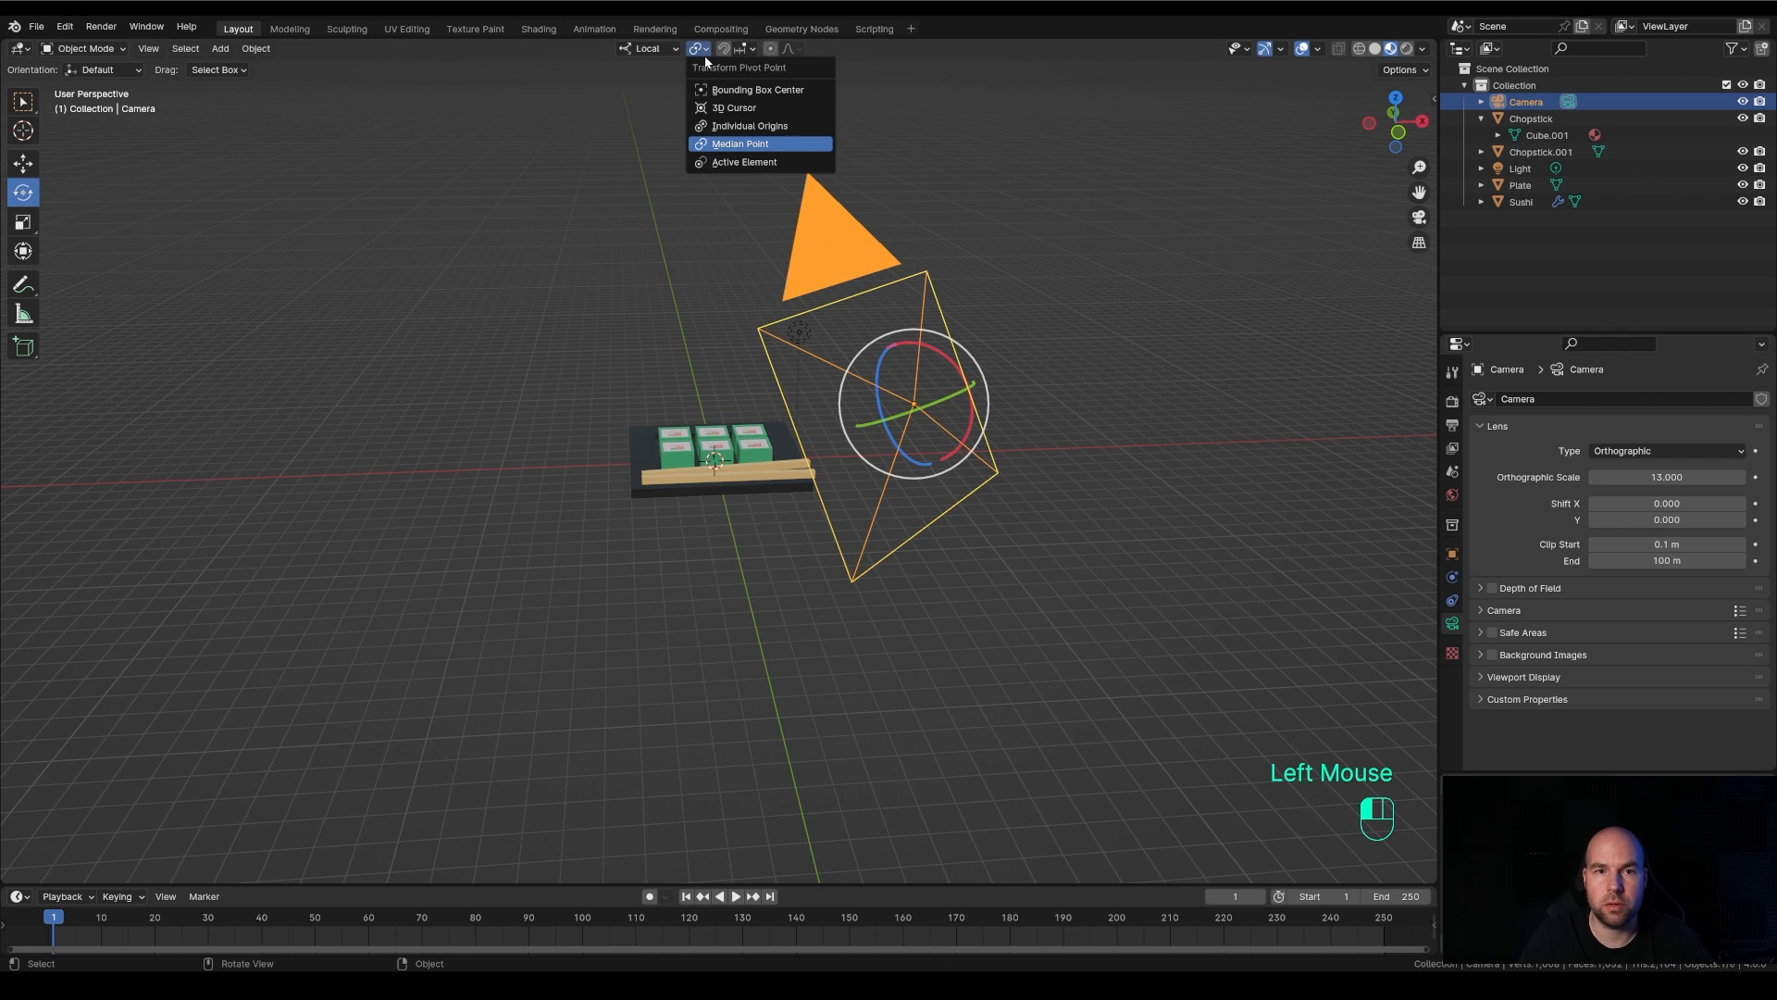
click(712, 109)
middle_drag(638, 293, 867, 560)
drag(752, 417, 686, 402)
key(ctrl+z)
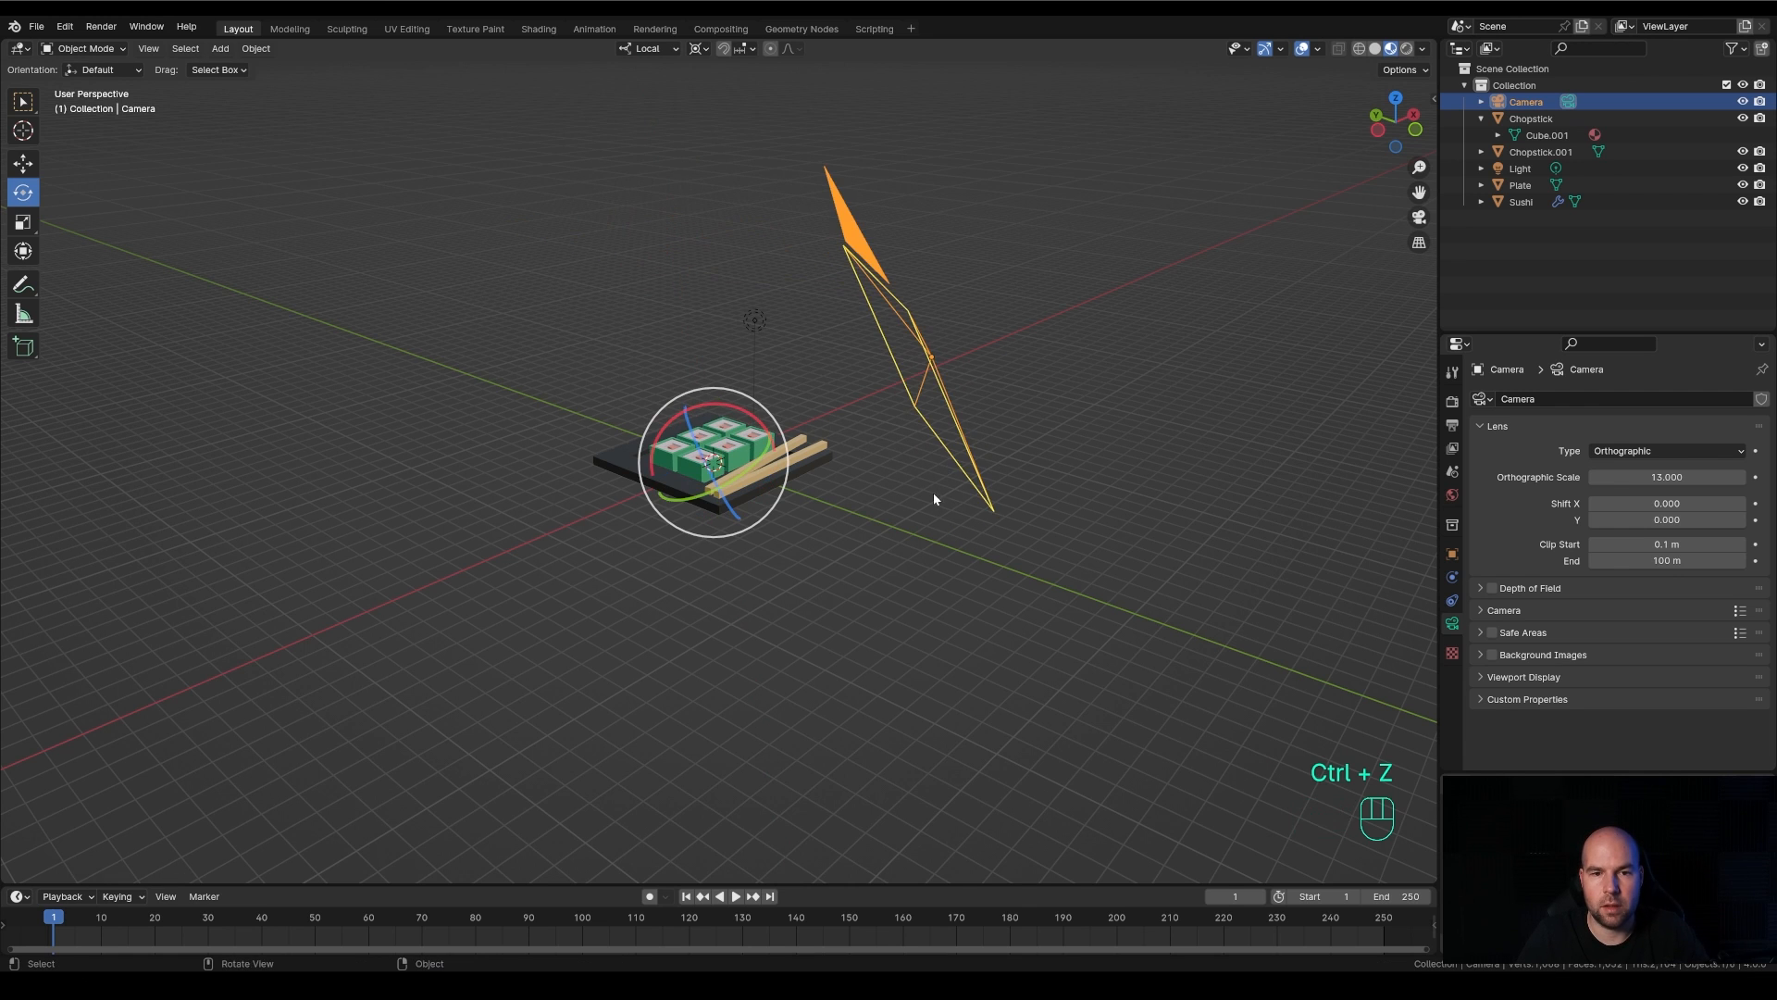
Return to the camera view and switch back to the Select Box tool
middle_drag(933, 492, 864, 500)
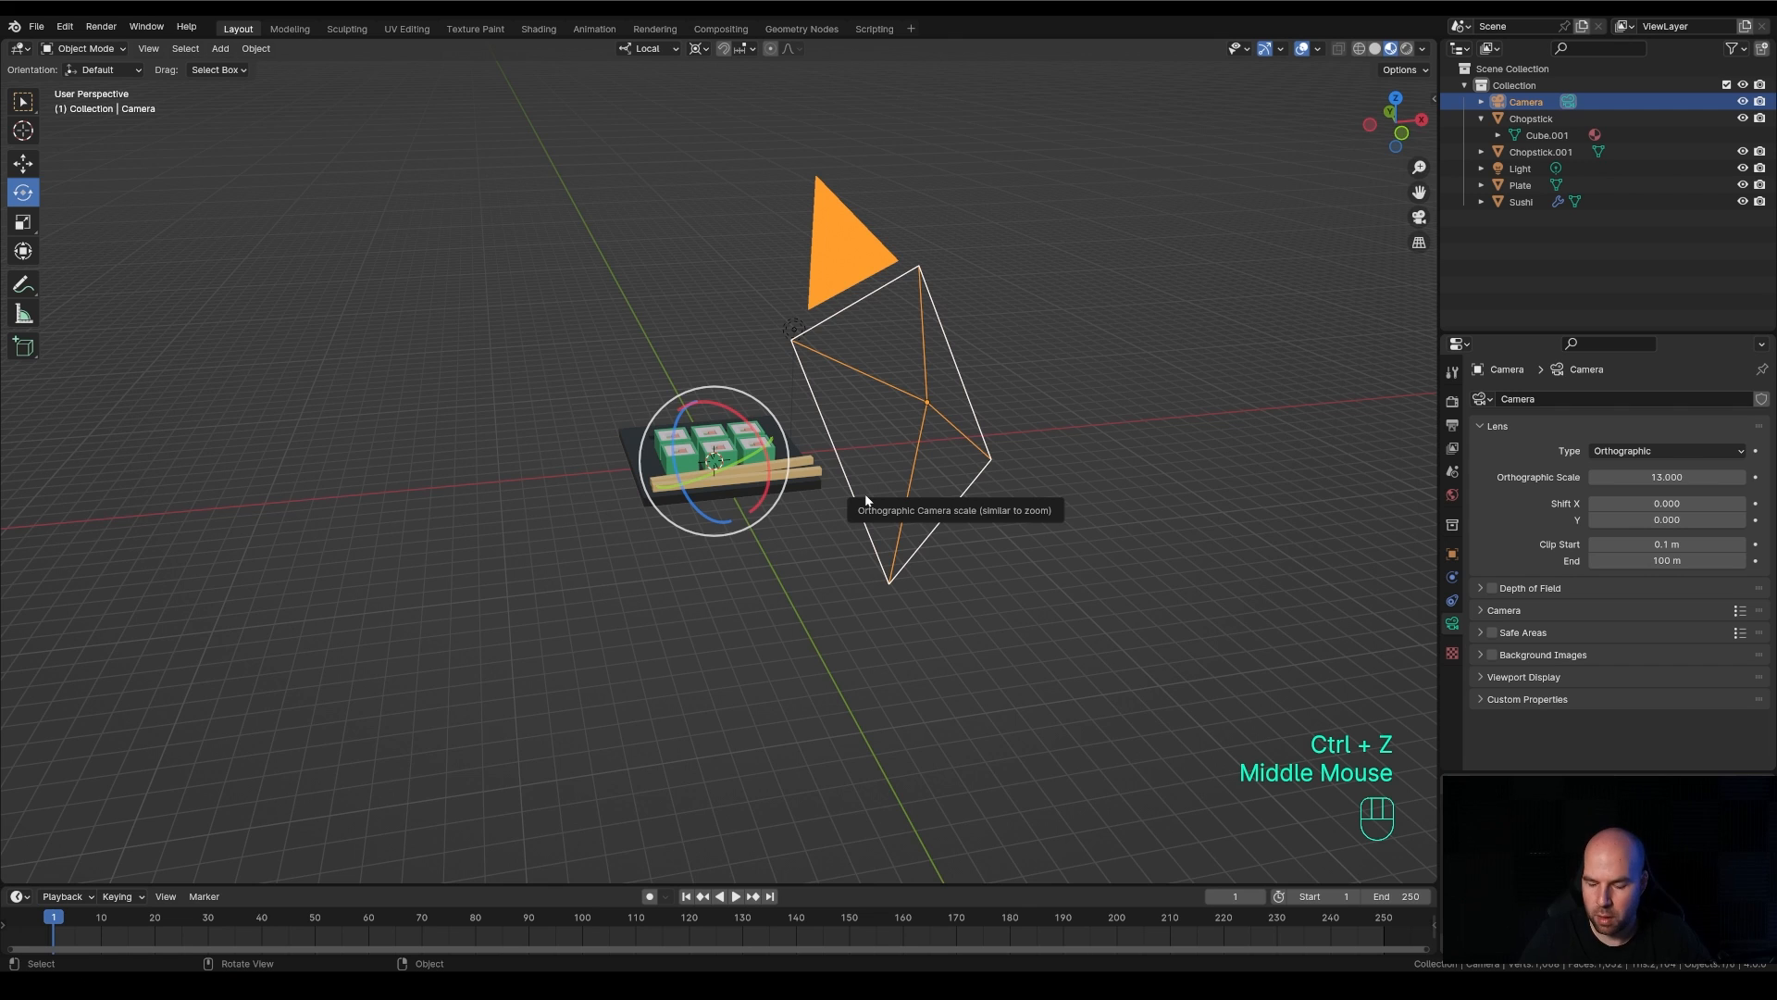
key(KP_0)
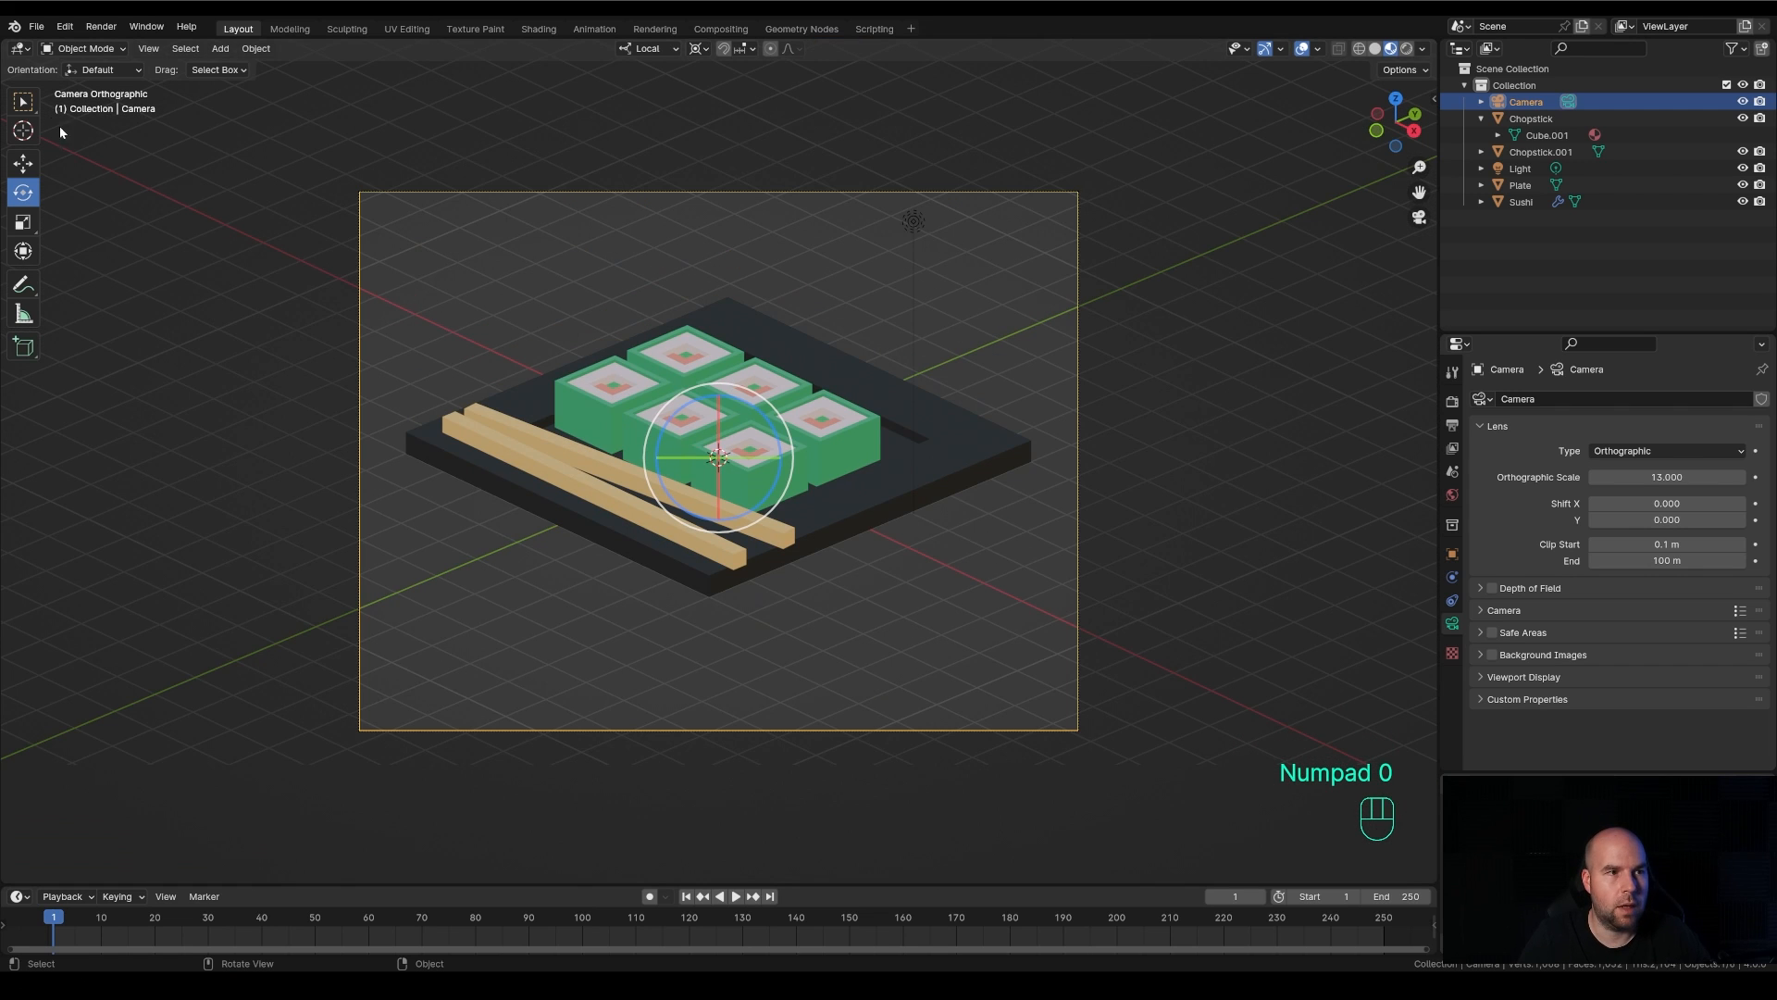
click(24, 103)
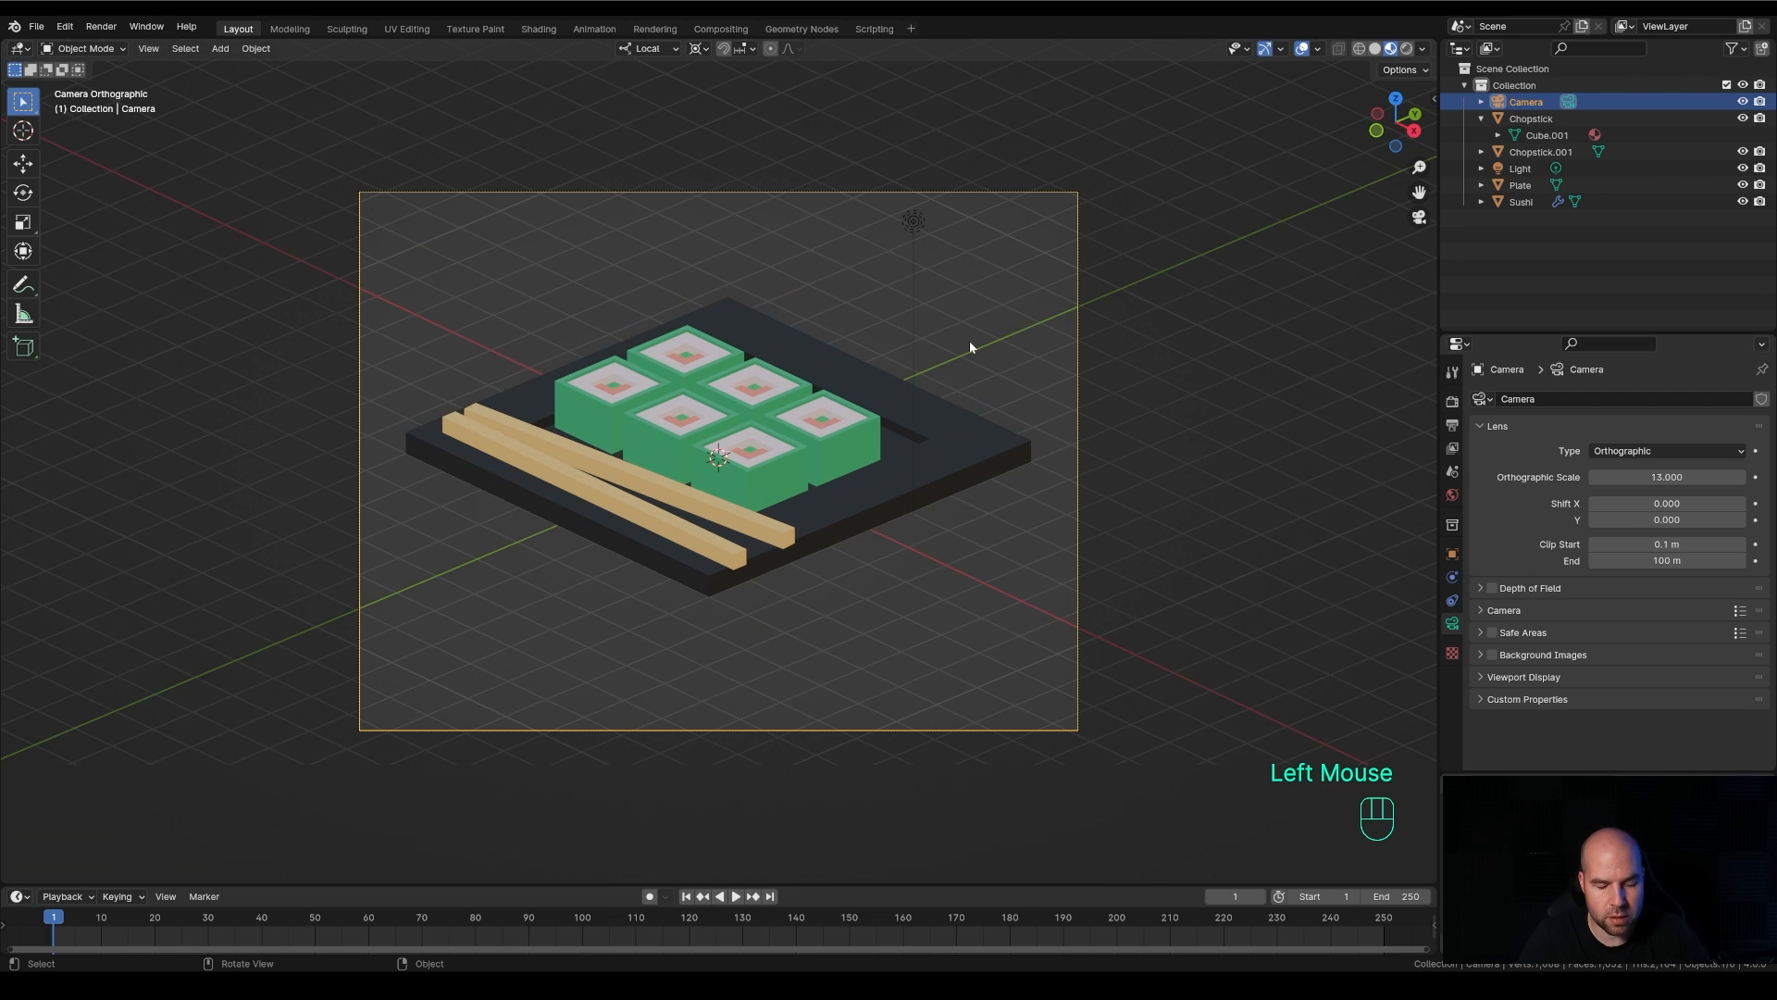
Try rotating the camera about its local X axis and set the transform orientation back to Global
key(r)
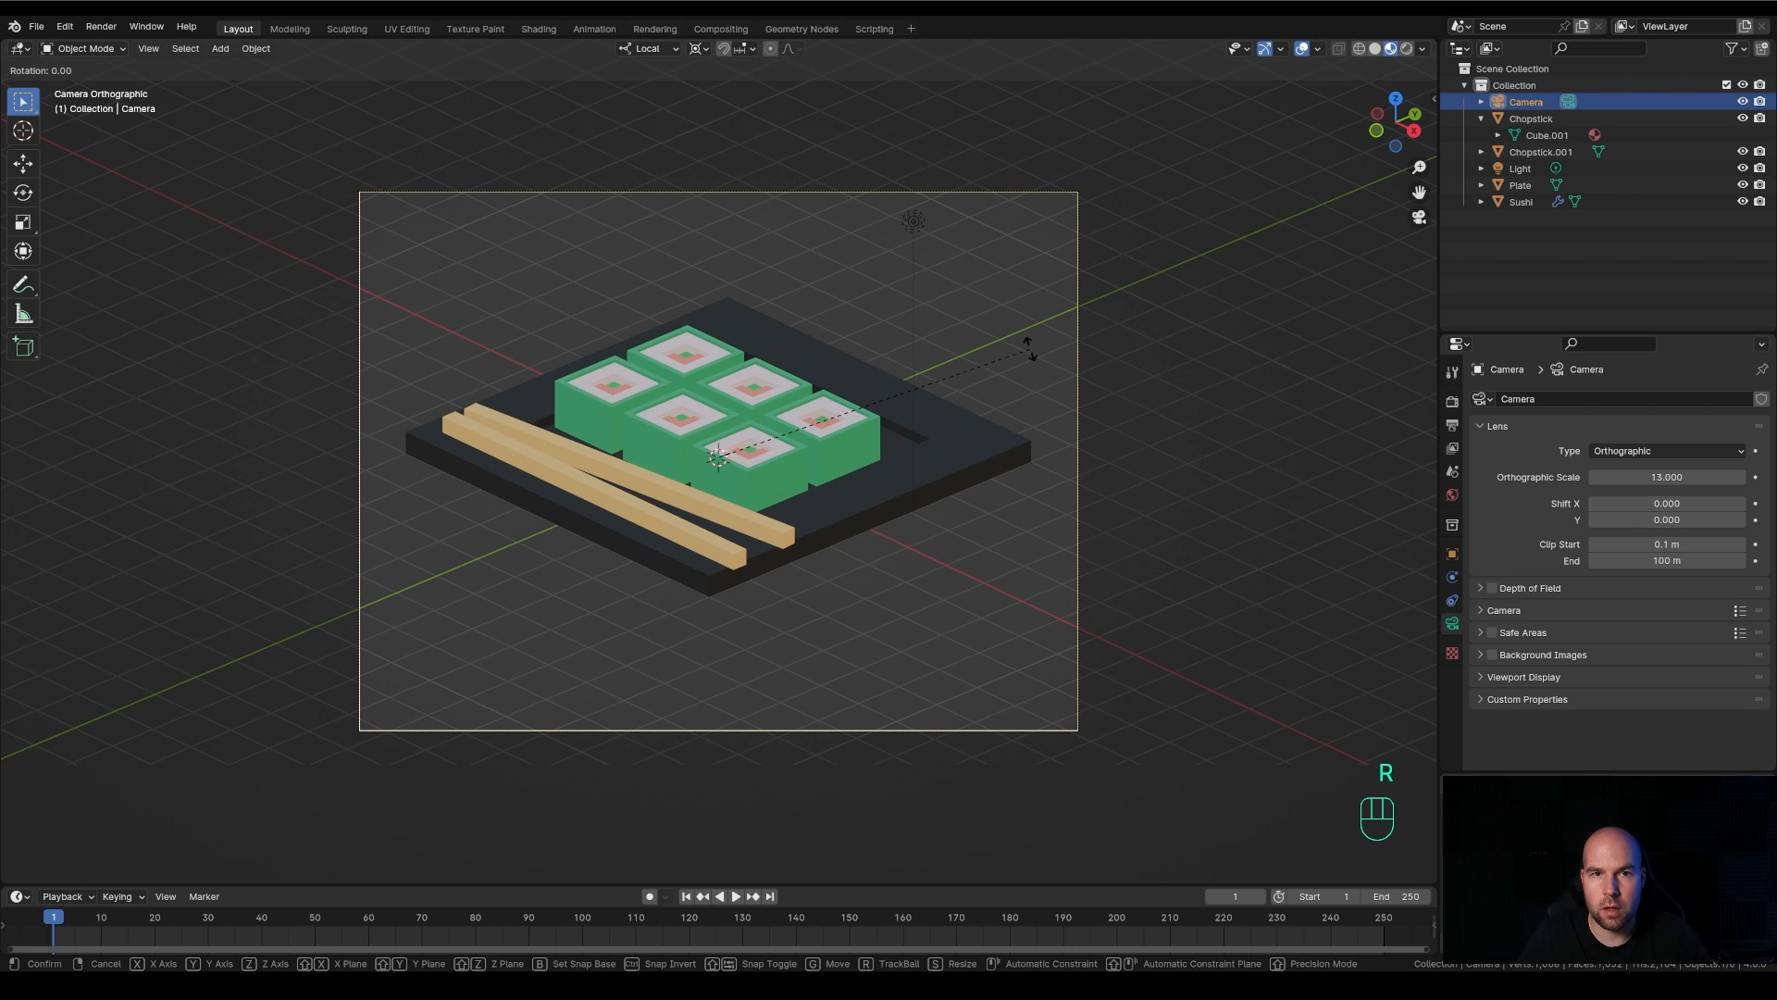
key(x)
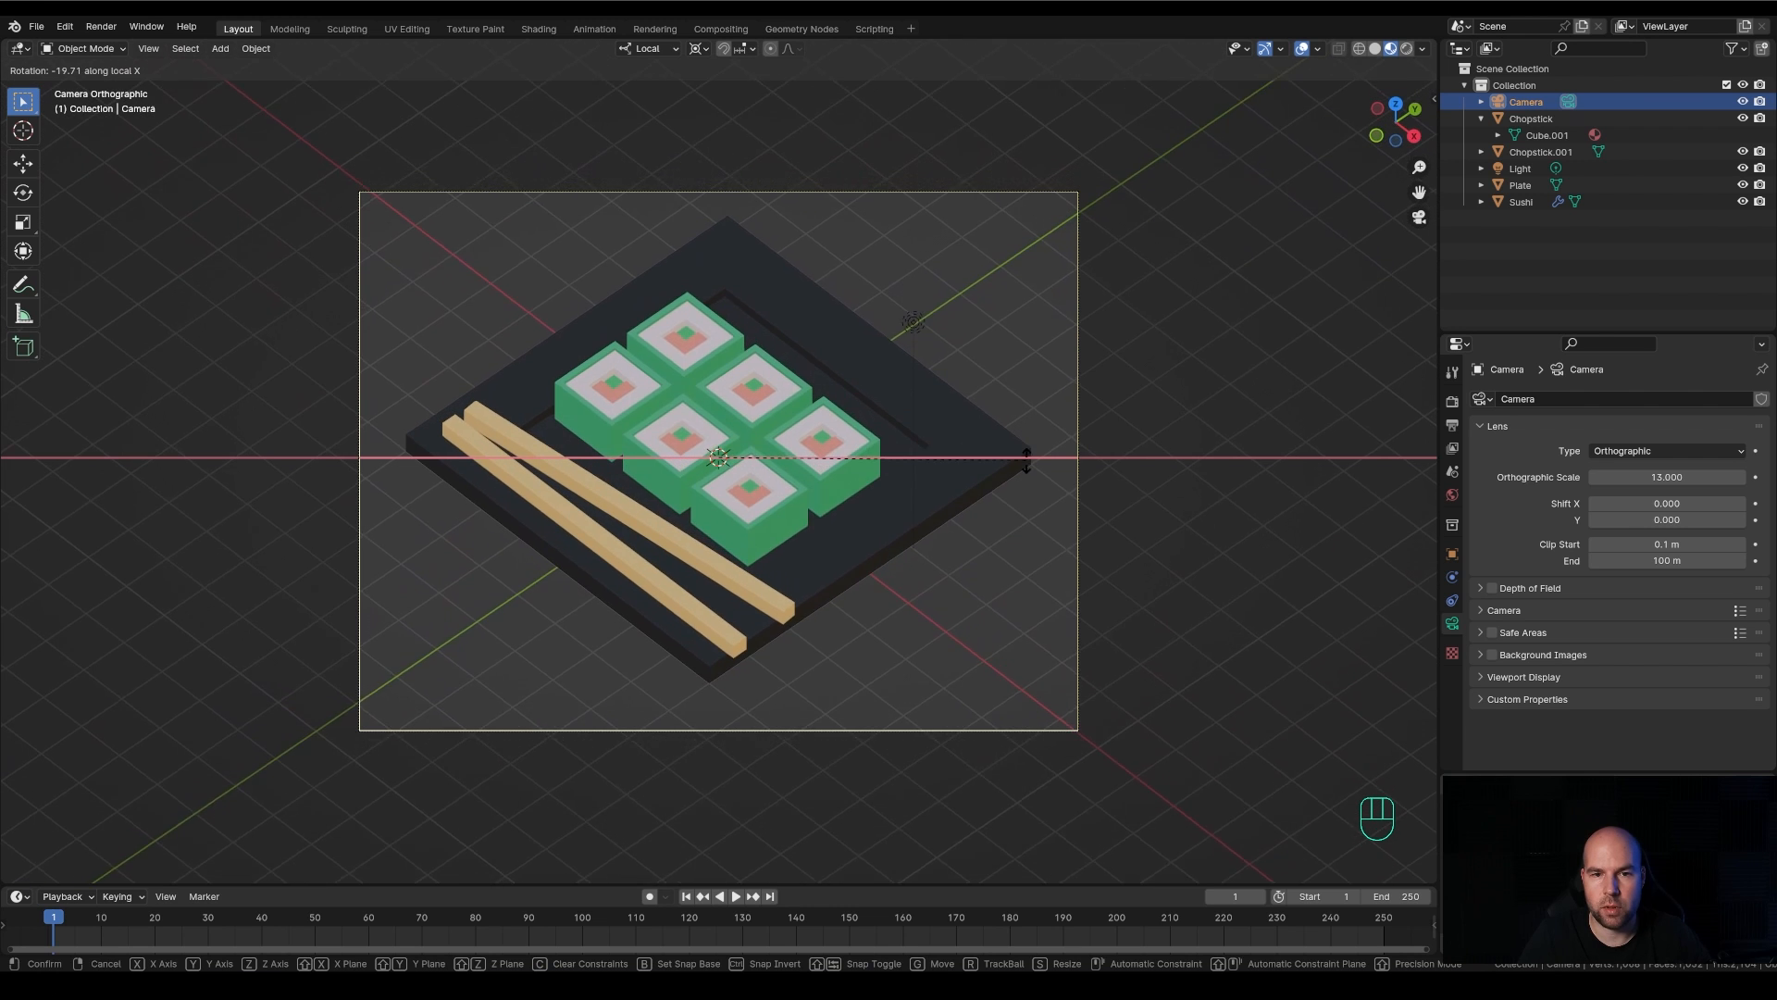
right_click(1029, 366)
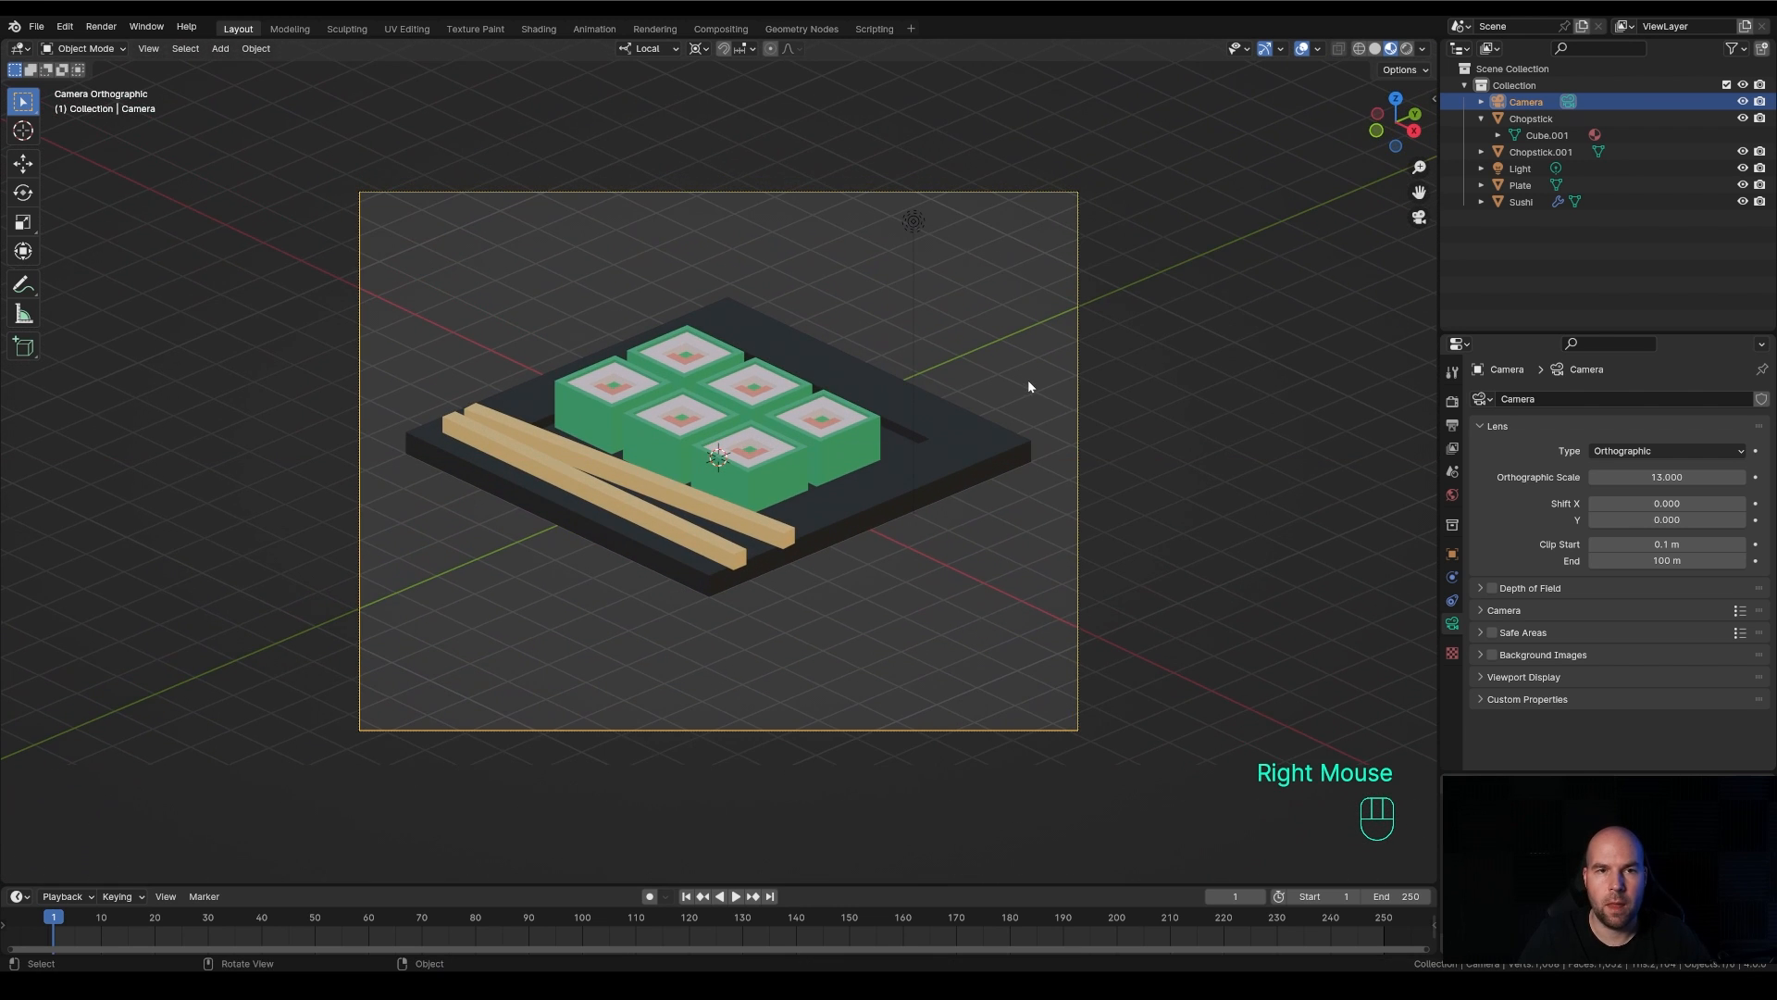
click(659, 49)
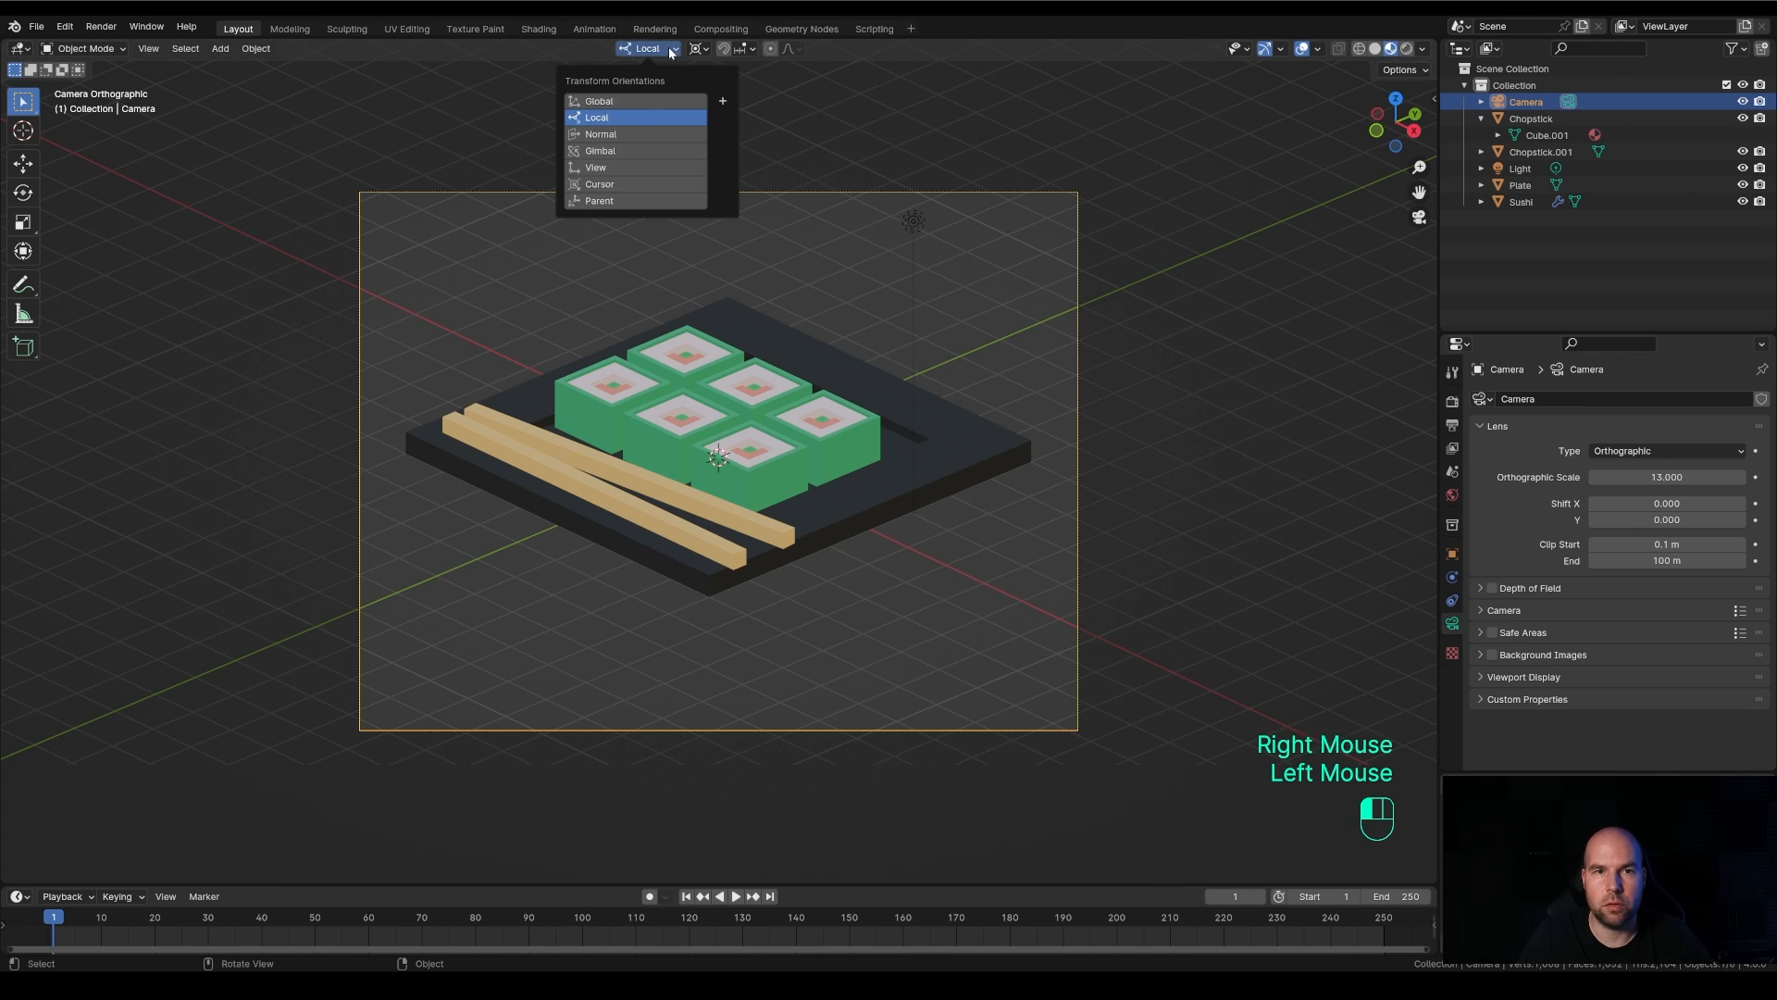
click(630, 101)
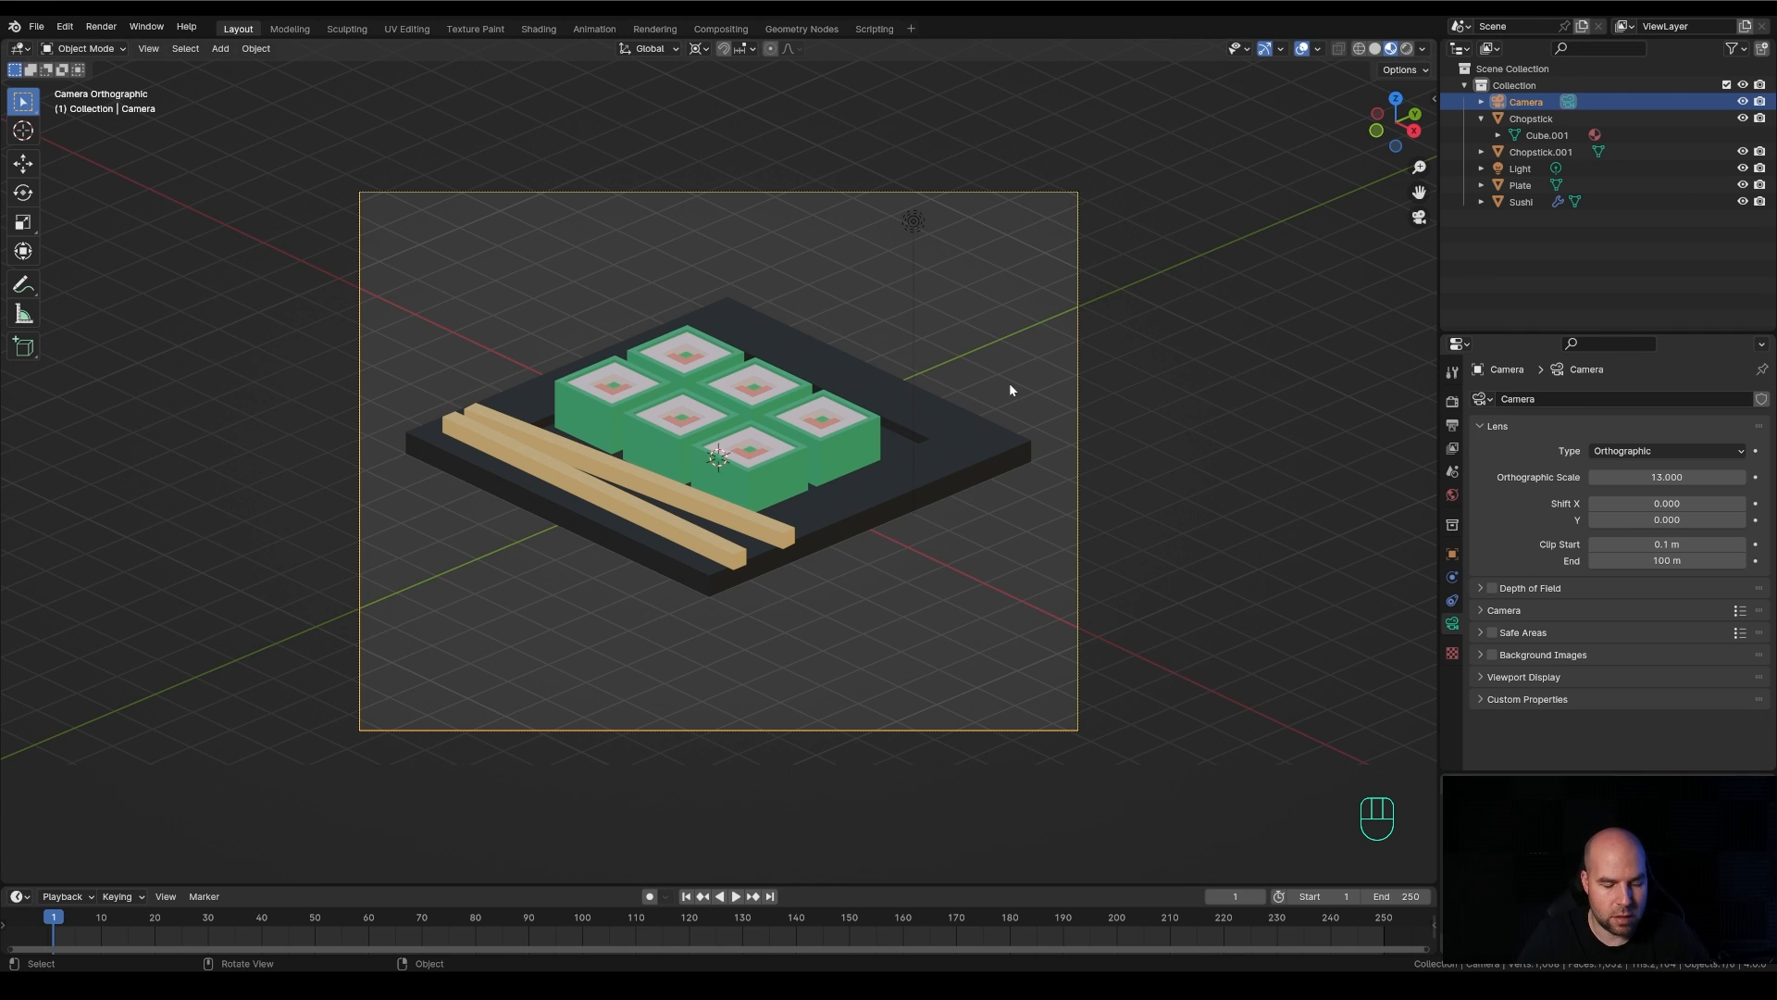
Try rotating the camera about its local X axis while the transform orientation stays Global
key(r)
key(x)
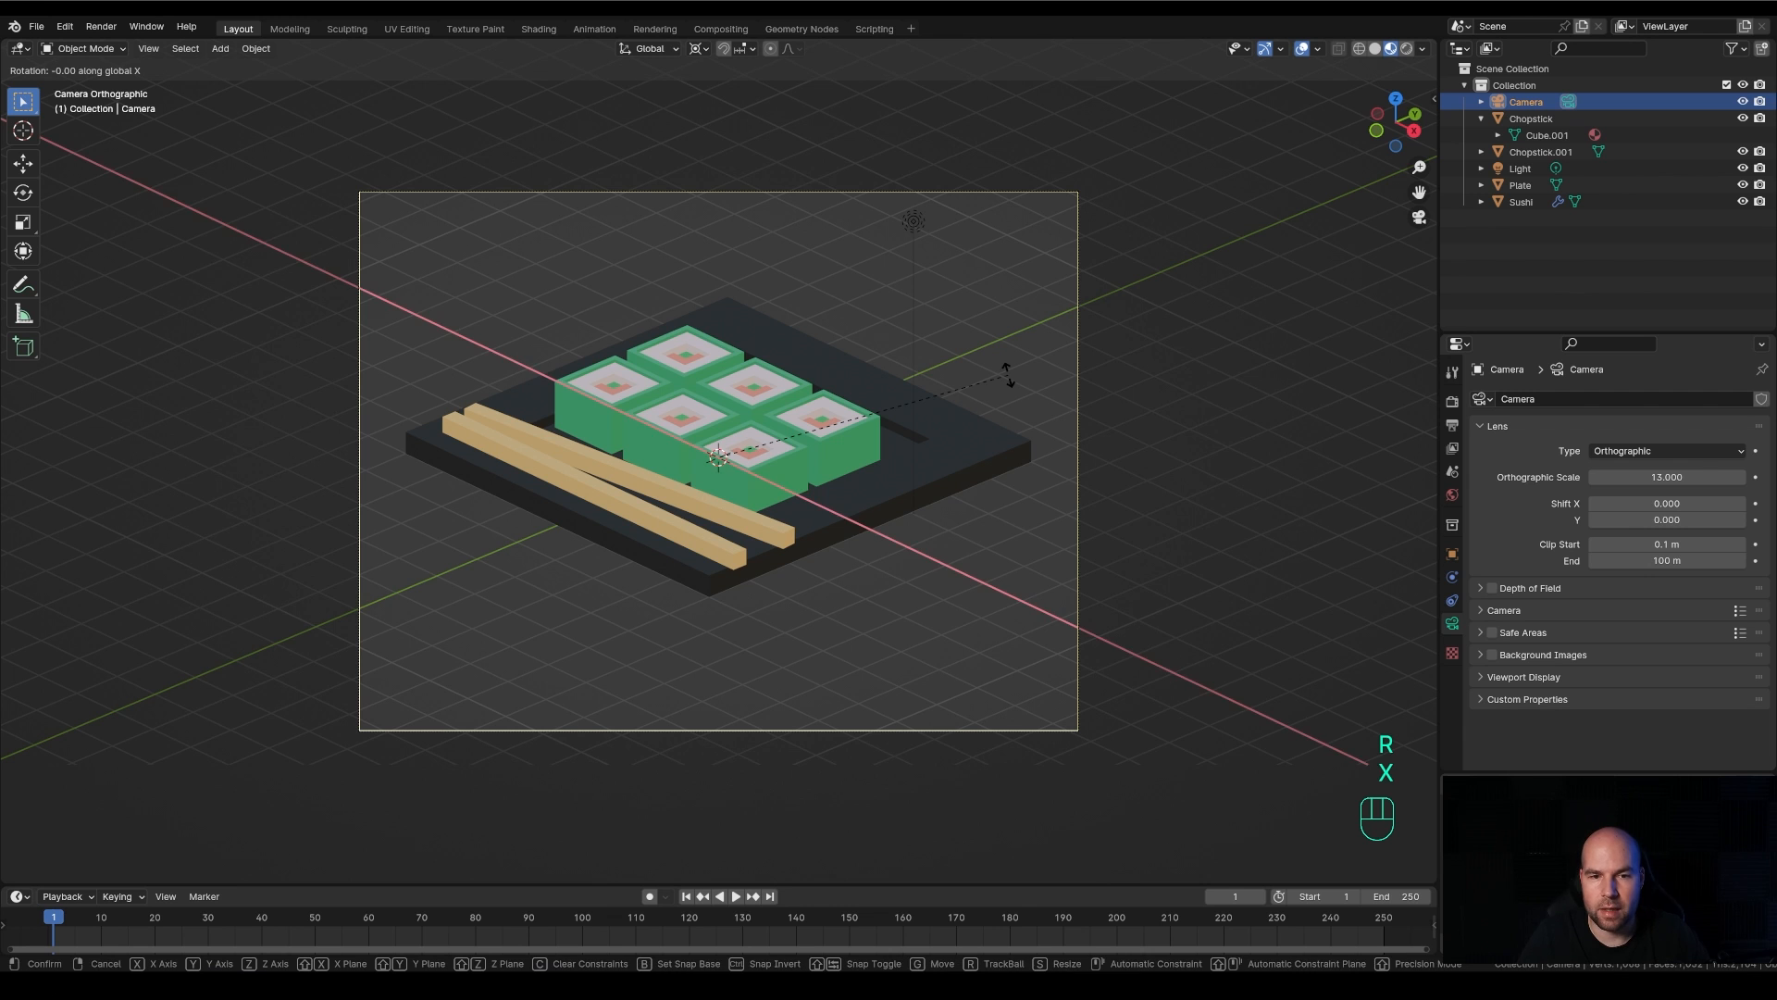
key(x)
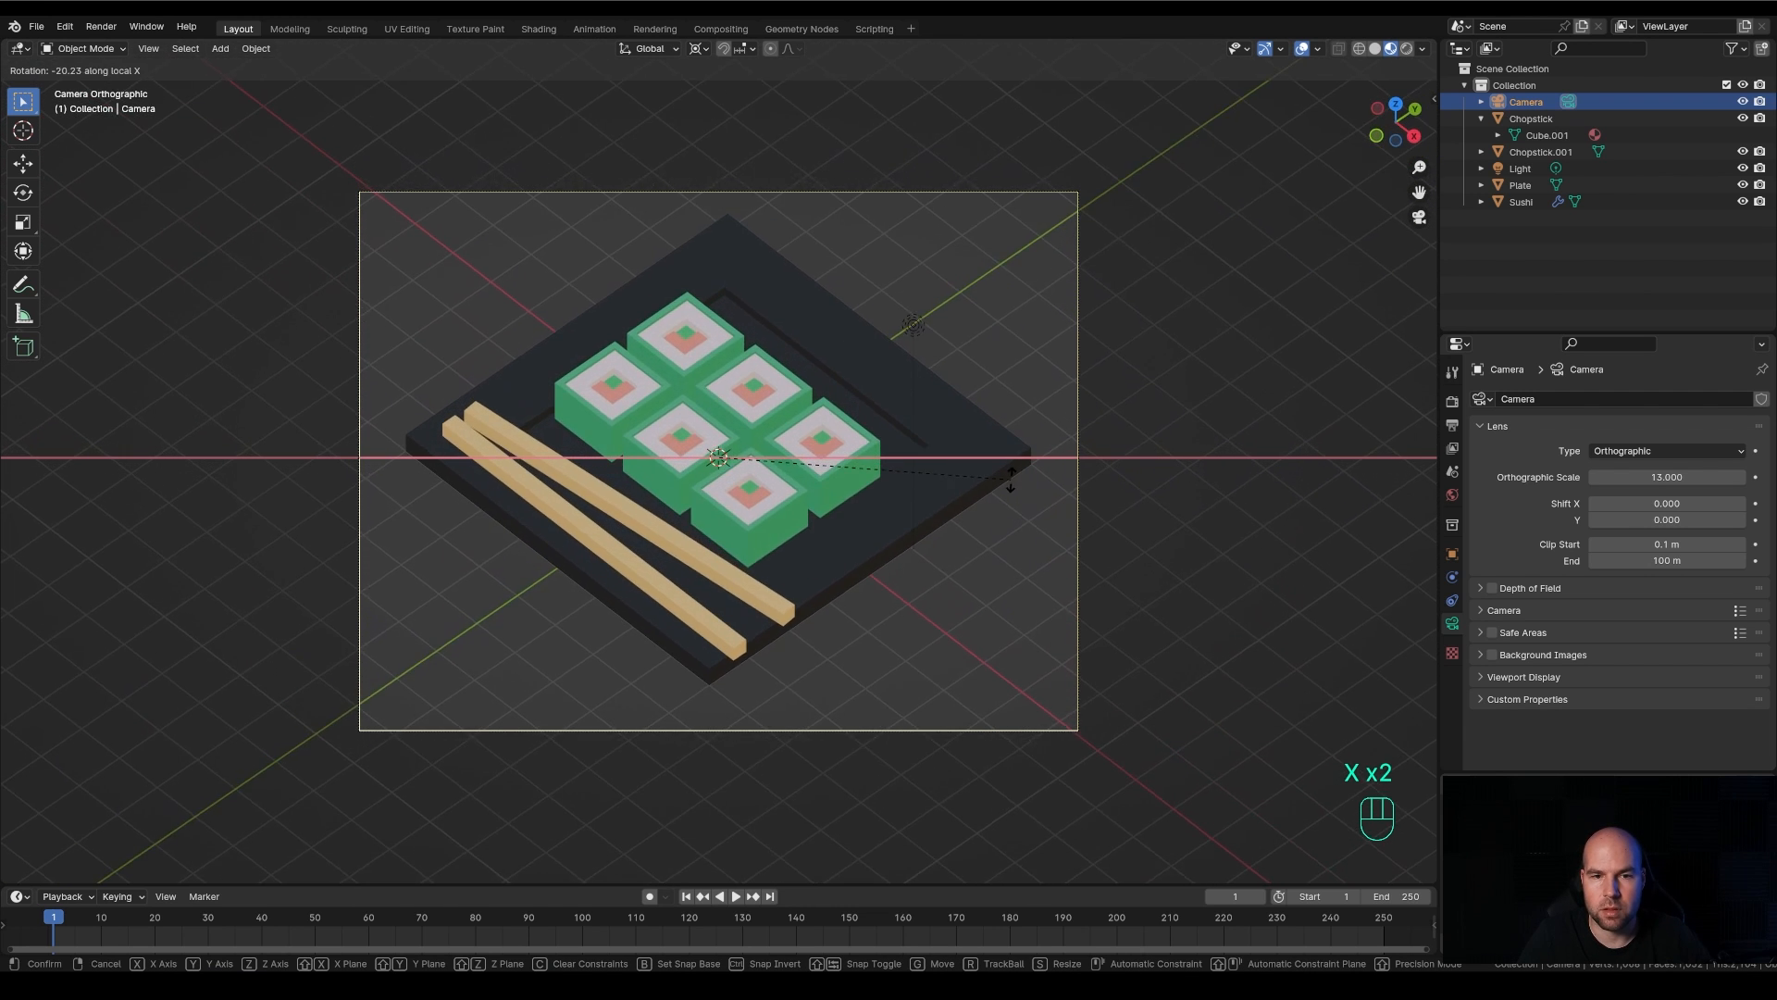
right_click(1011, 475)
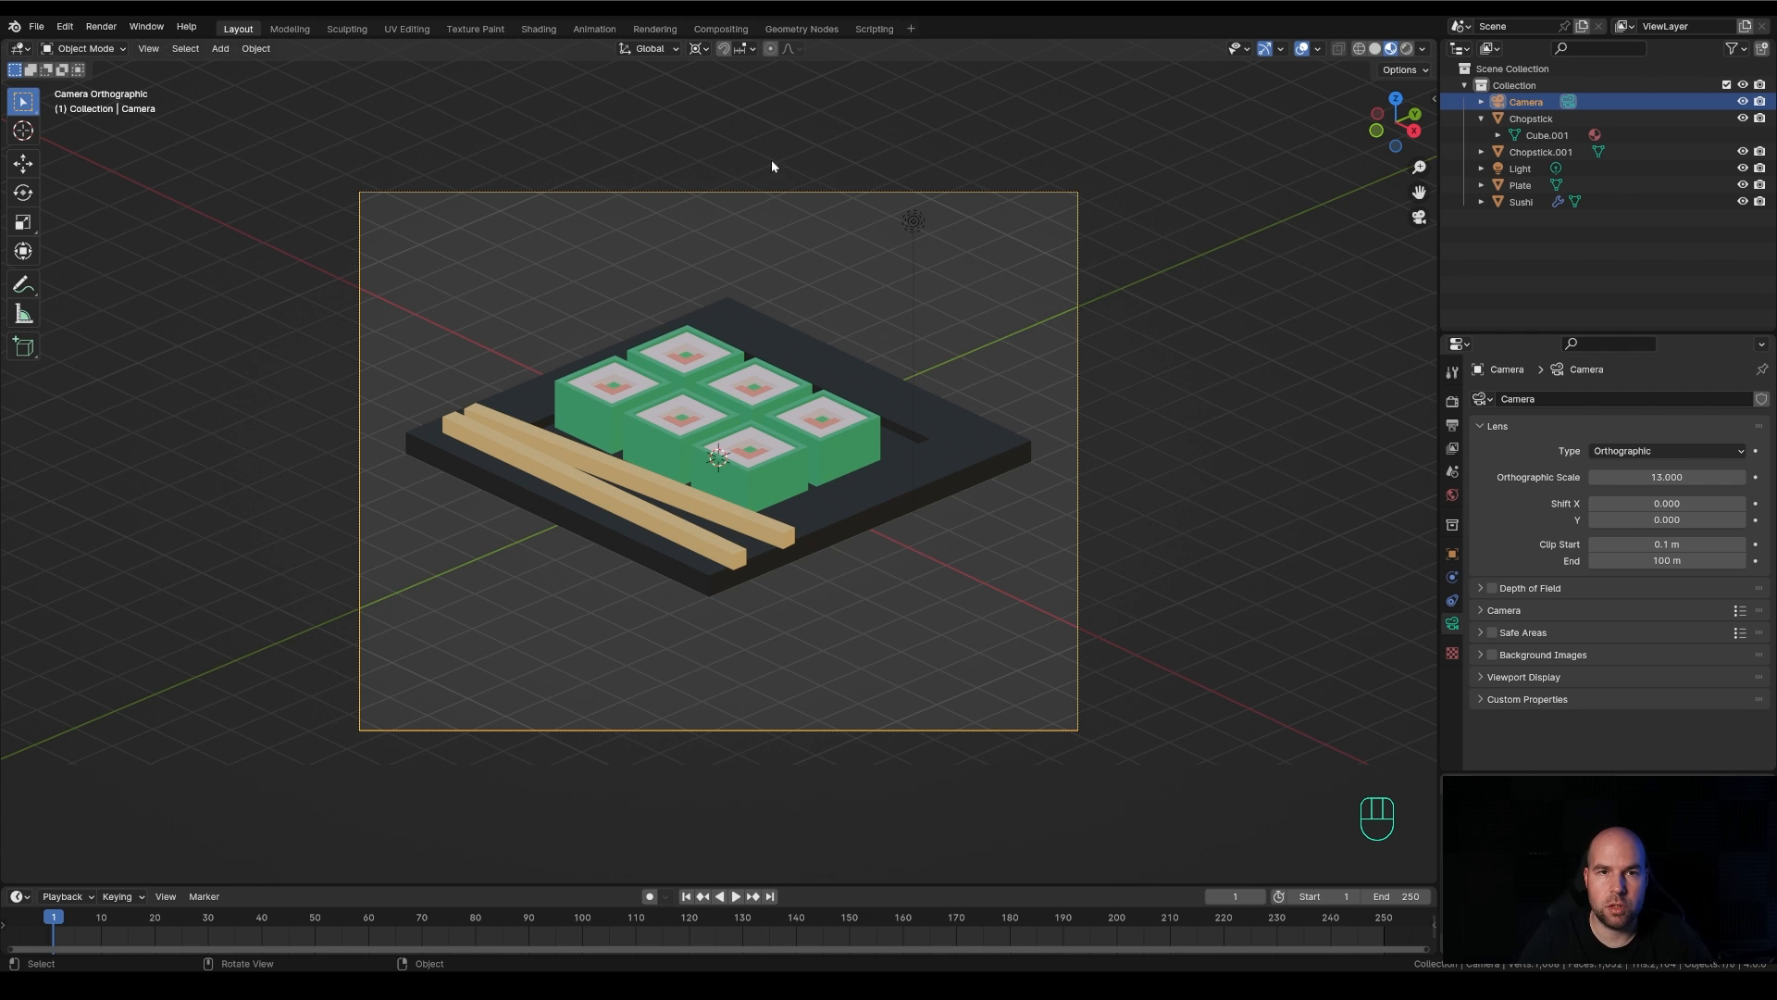
Rotate the camera by about -9.3° along its local X axis around the 3D cursor
key(r)
key(x)
key(x)
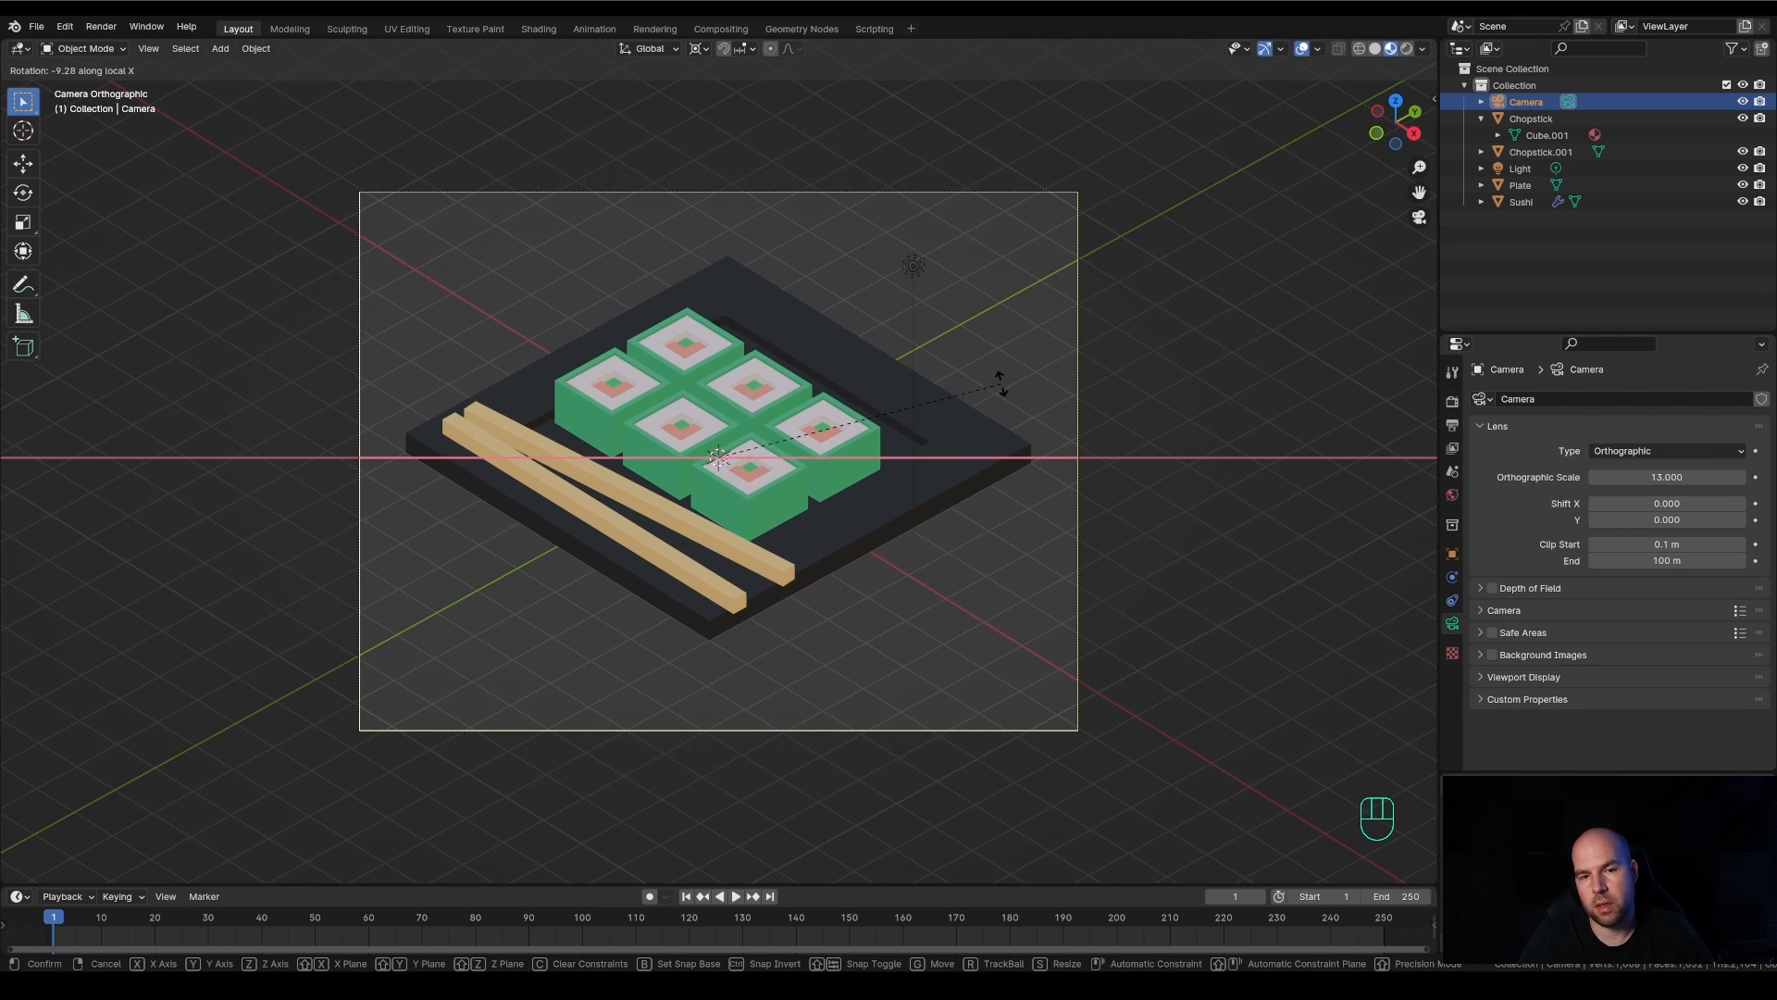
click(1000, 382)
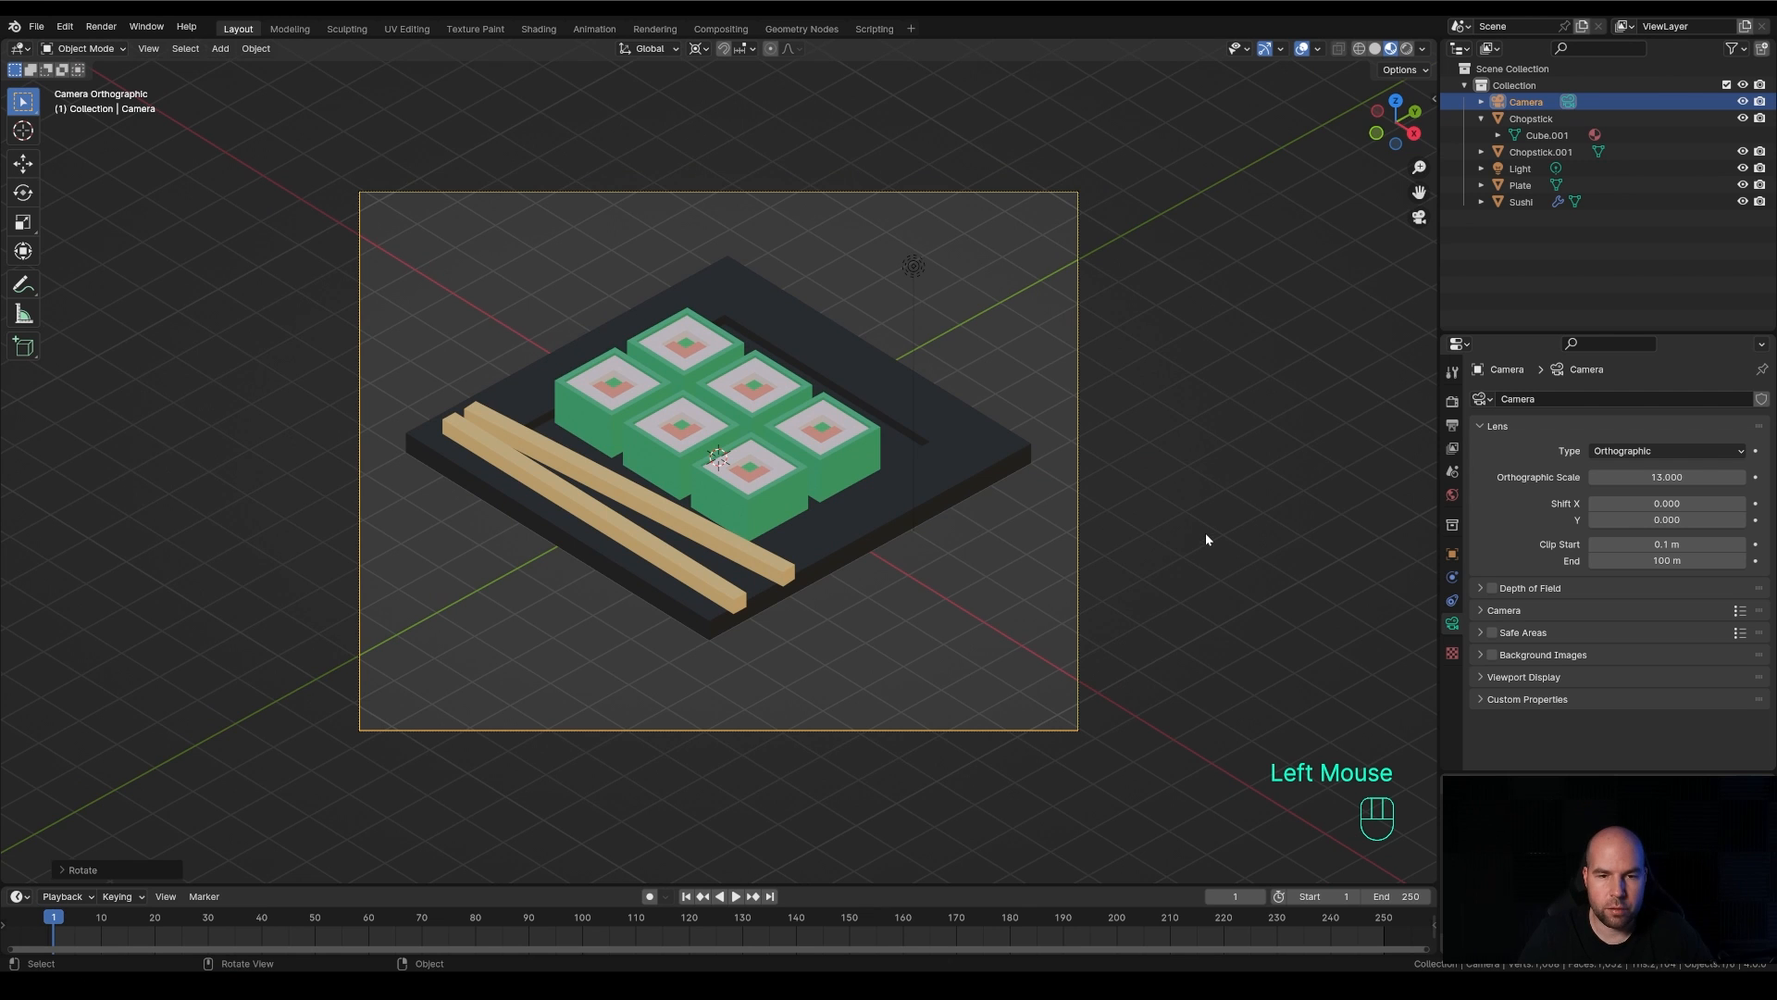
Move the camera up about 0.33 m along the global Z axis to center the plate in the frame
key(g)
key(z)
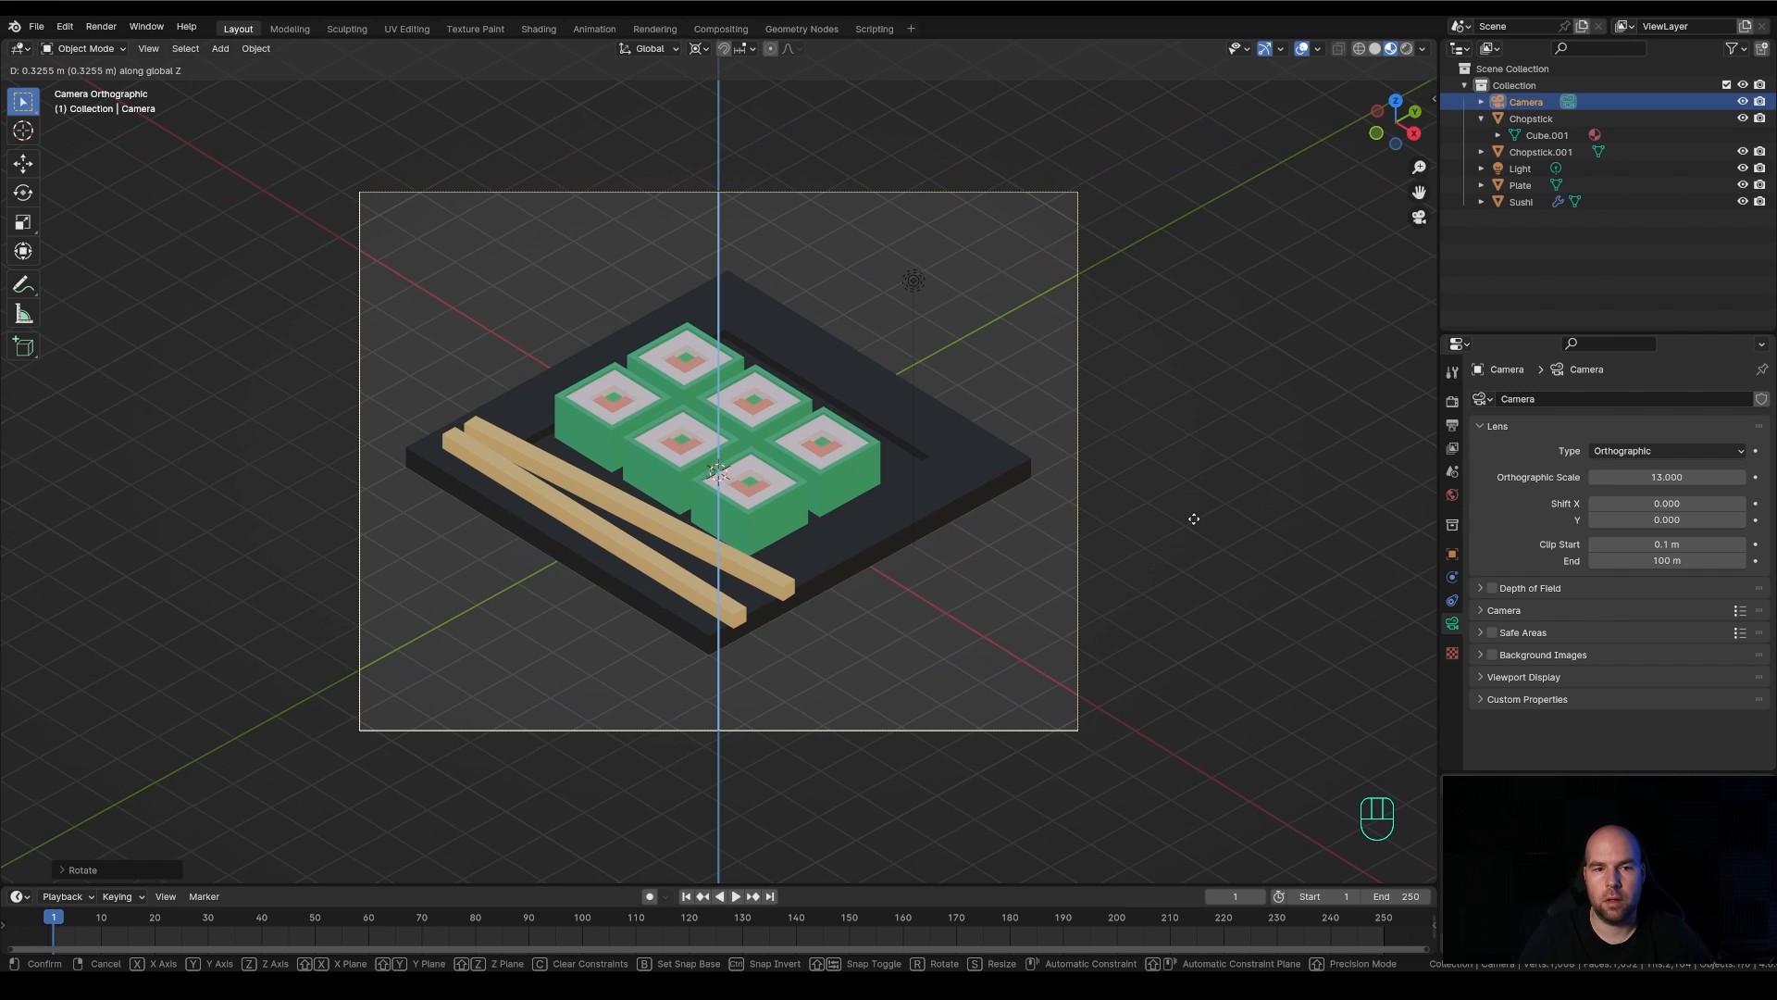
click(1194, 519)
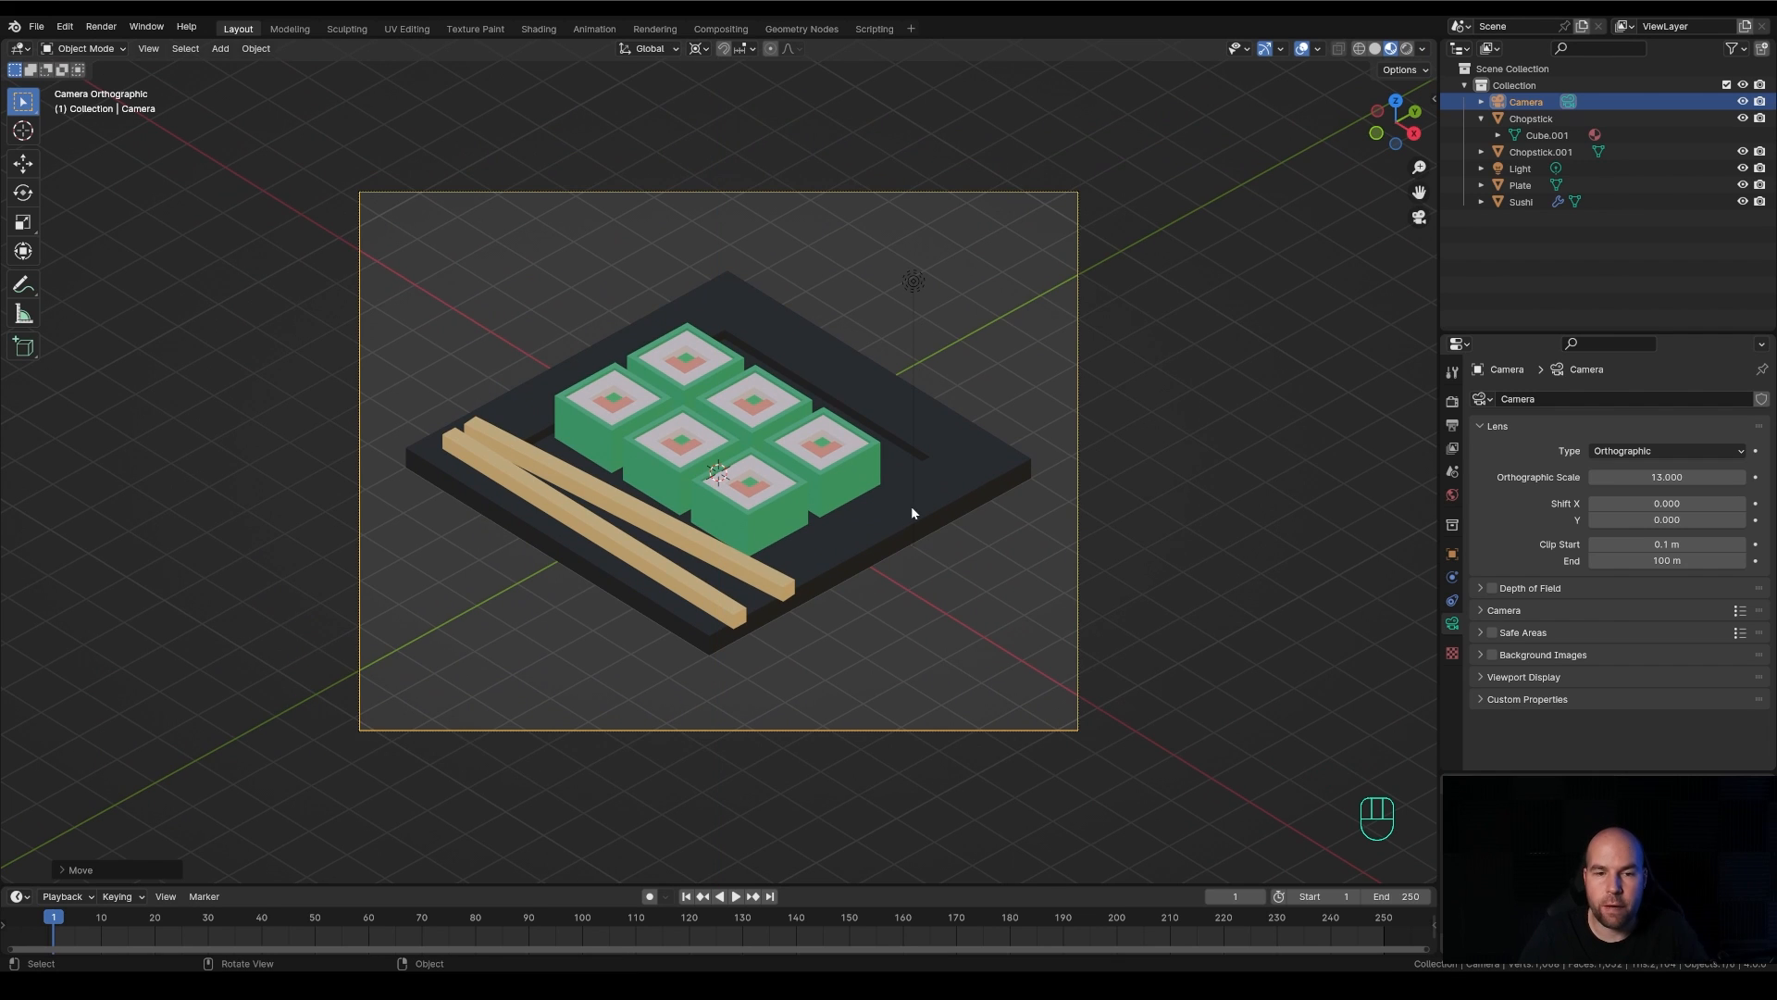
scroll(906, 475, down, 1)
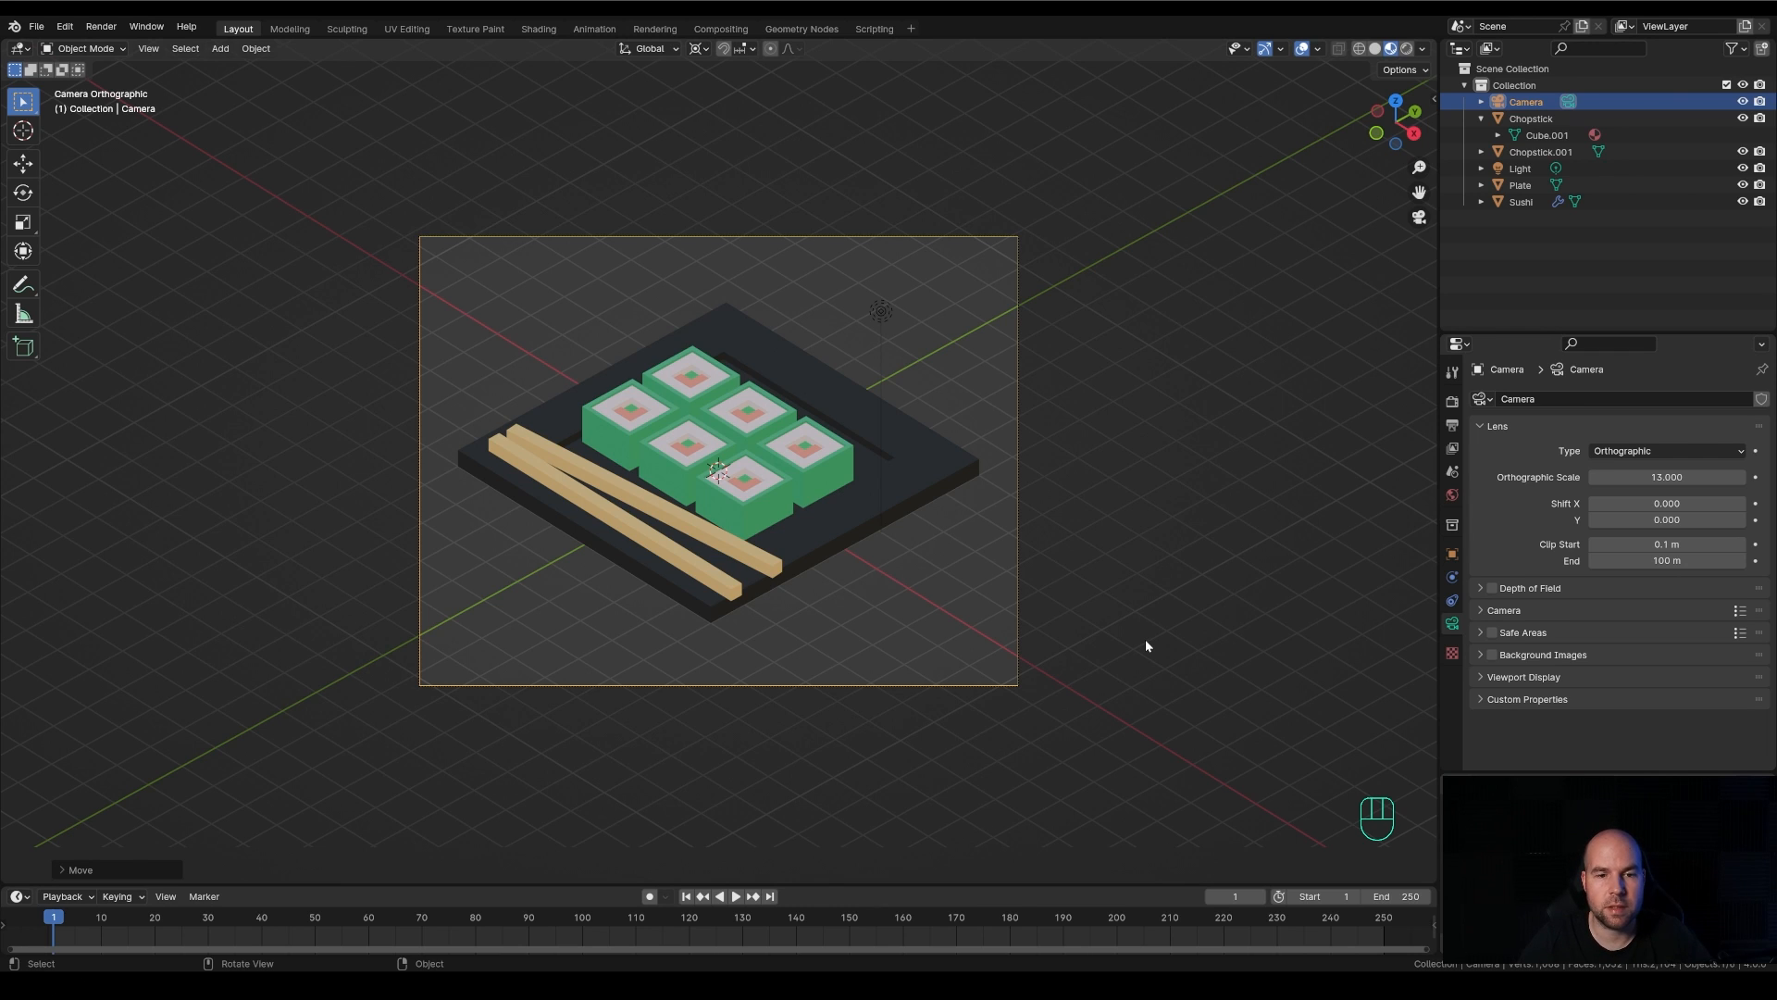
Add a plane at the 3D cursor and scale it up about 14 times to fill the camera frame as a backdrop
key(shift+a)
mouse_move(1068, 413)
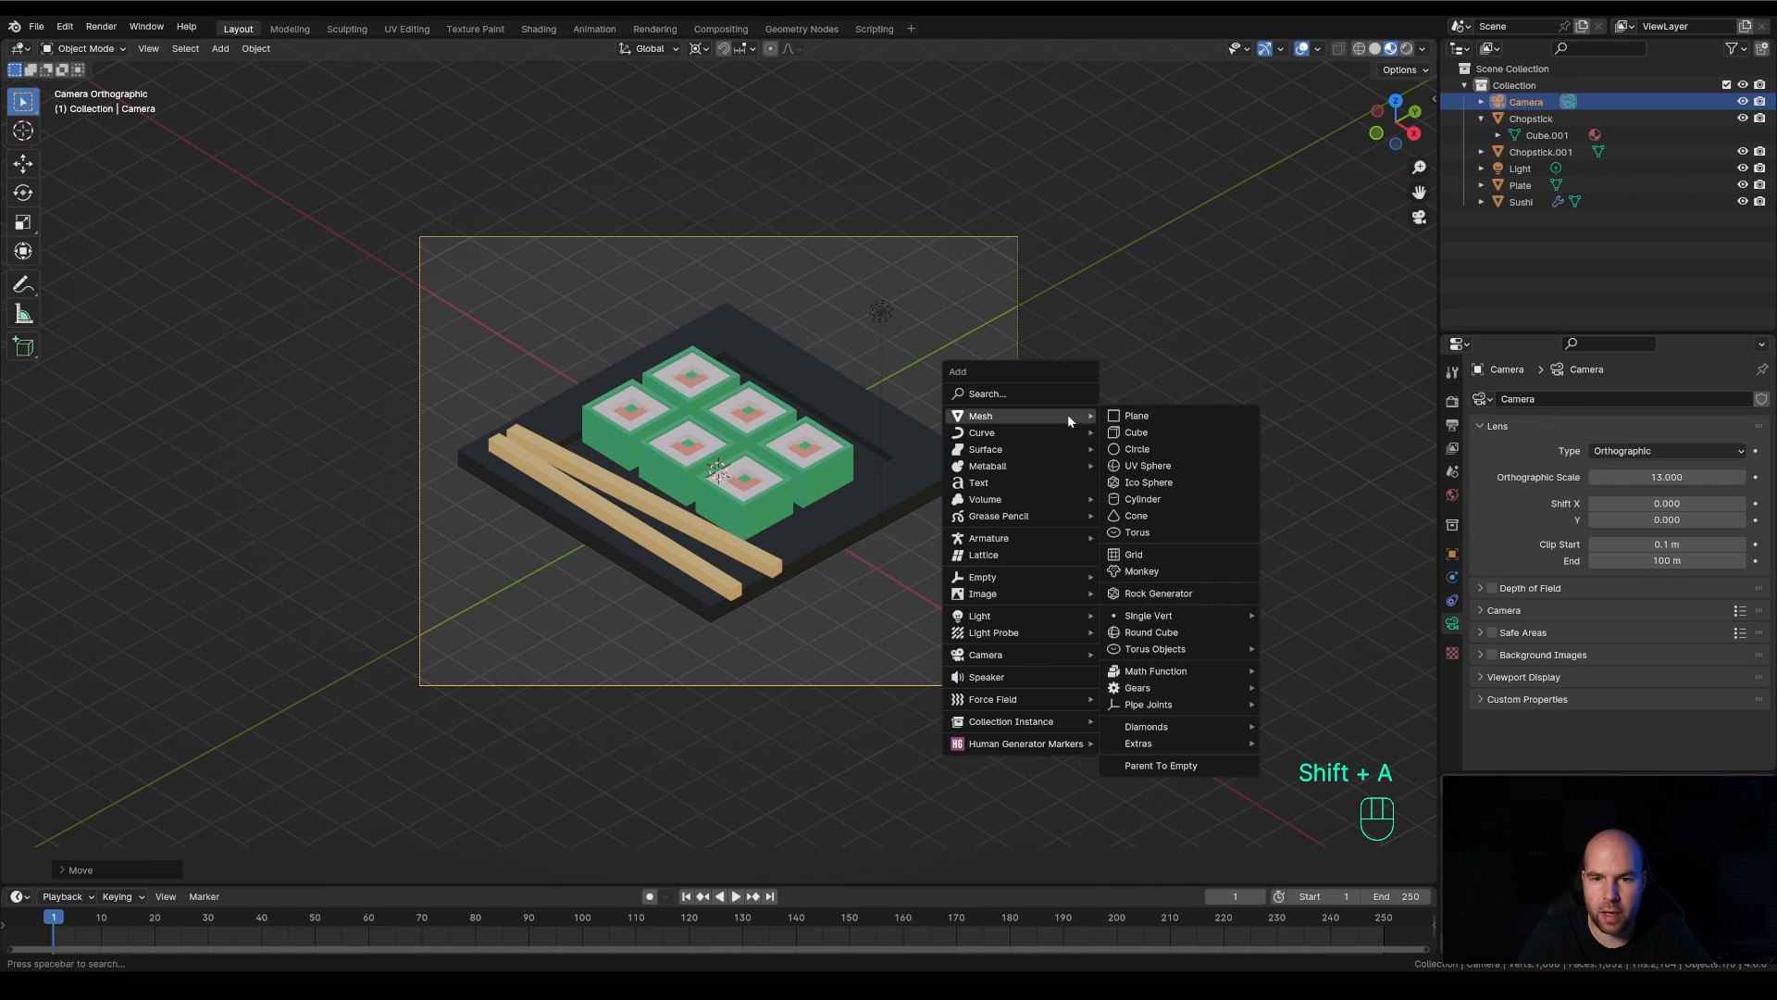
click(1135, 416)
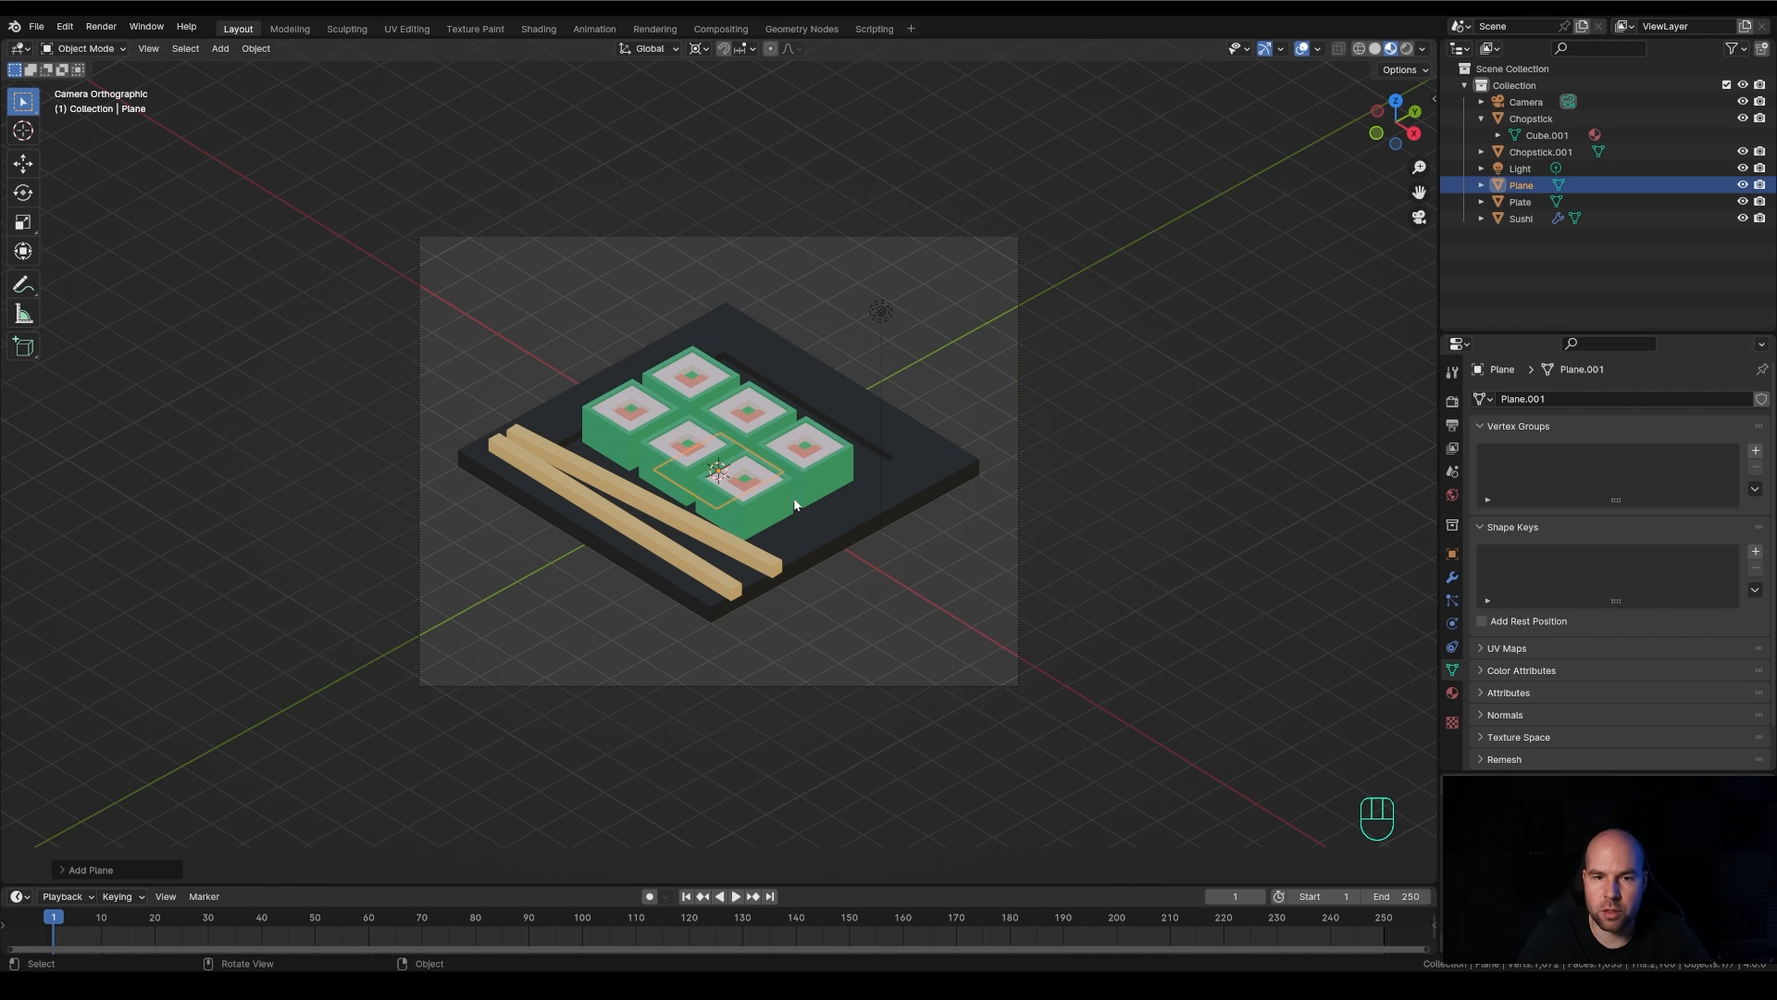
key(s)
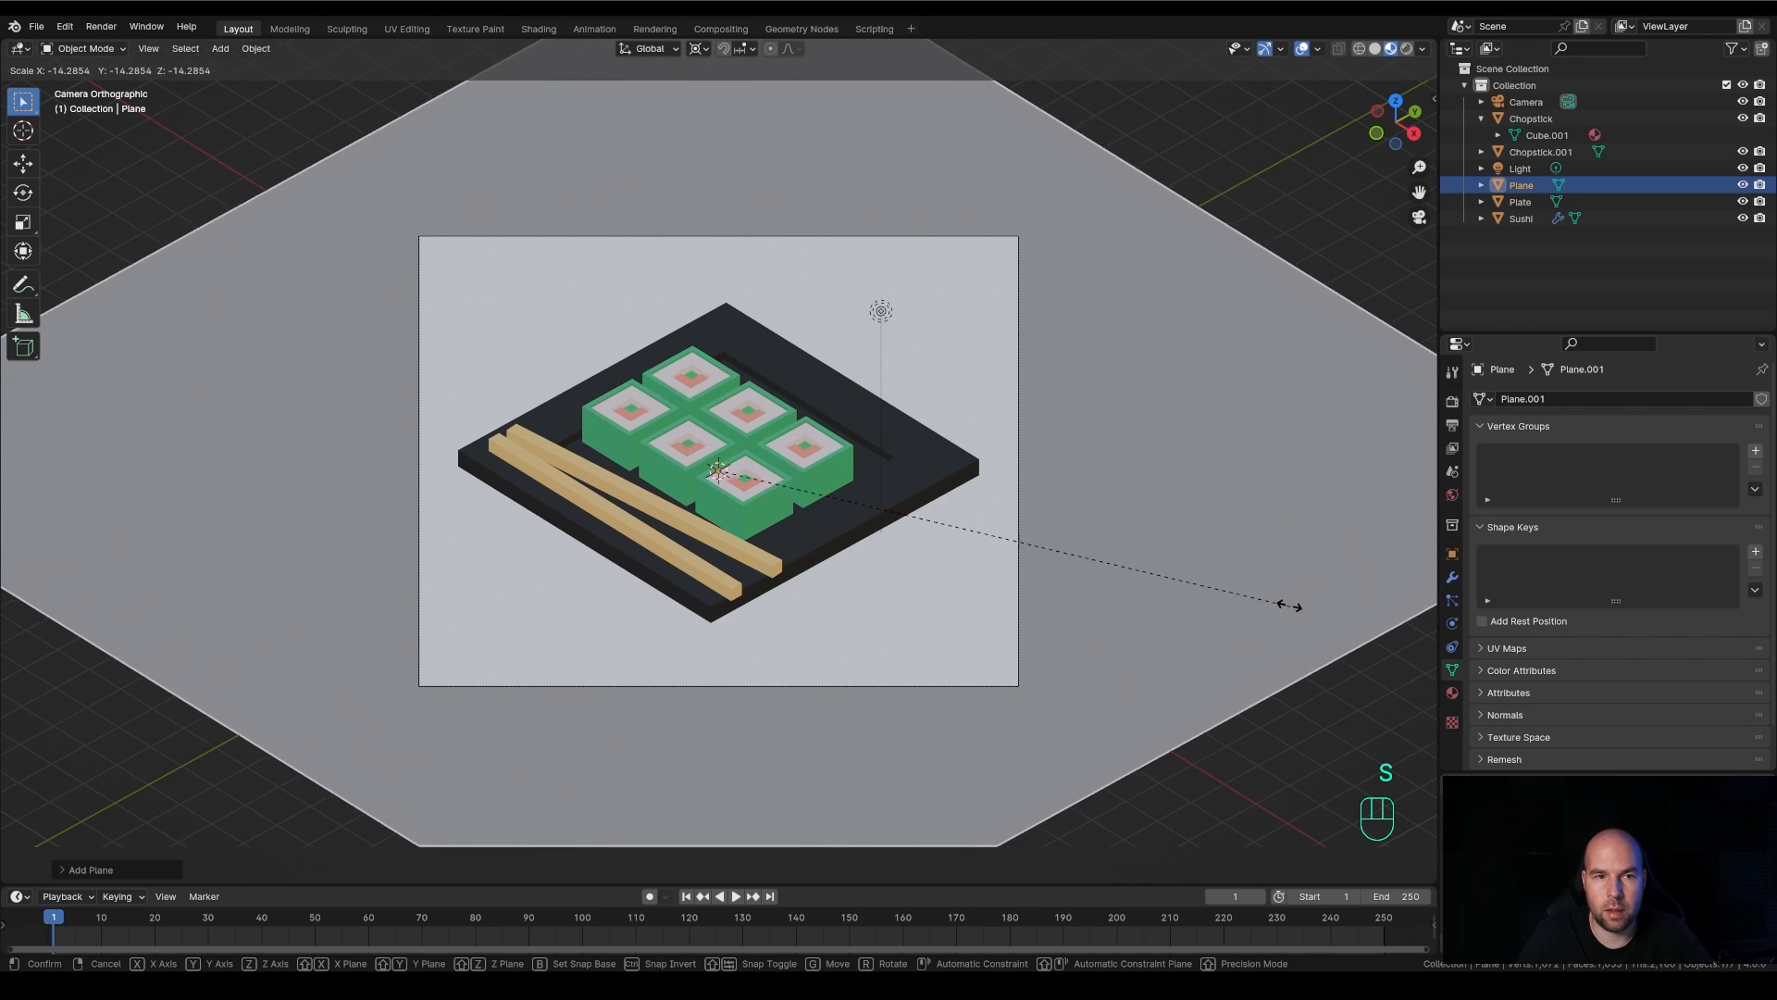
click(1285, 607)
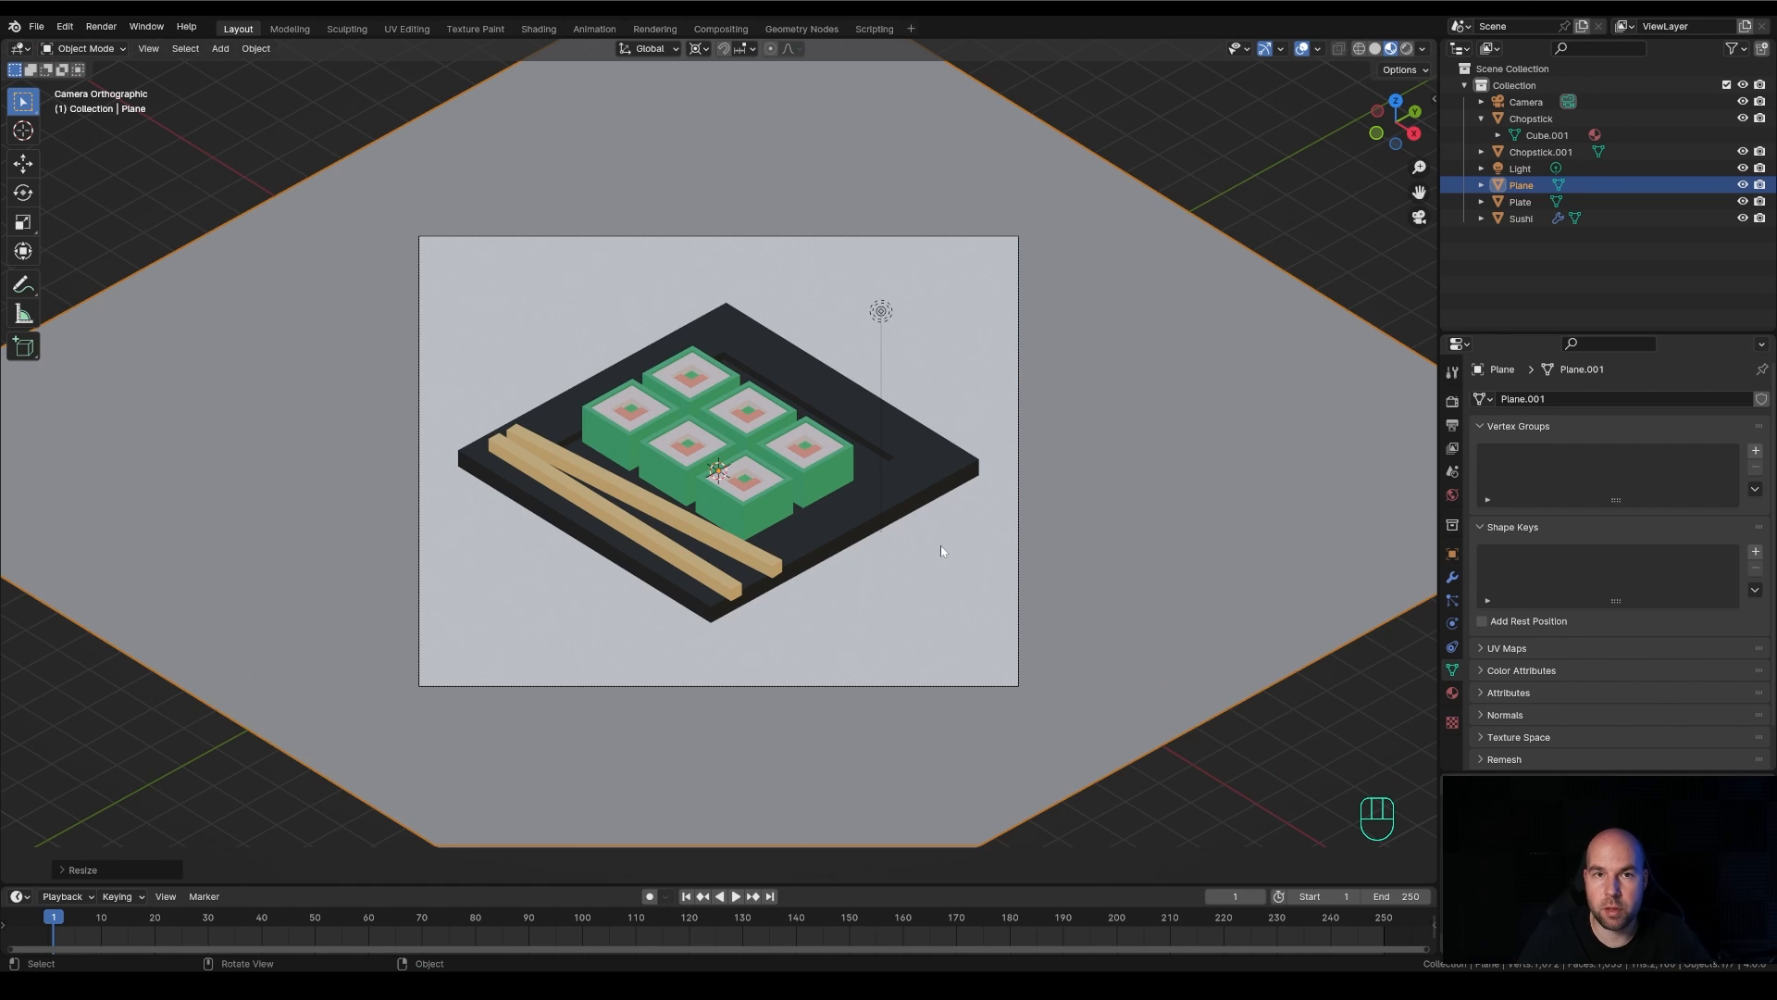
Give the backdrop plane a new material with a light blue base color: hue 0.581, saturation 0.930, value 0.800
click(1453, 694)
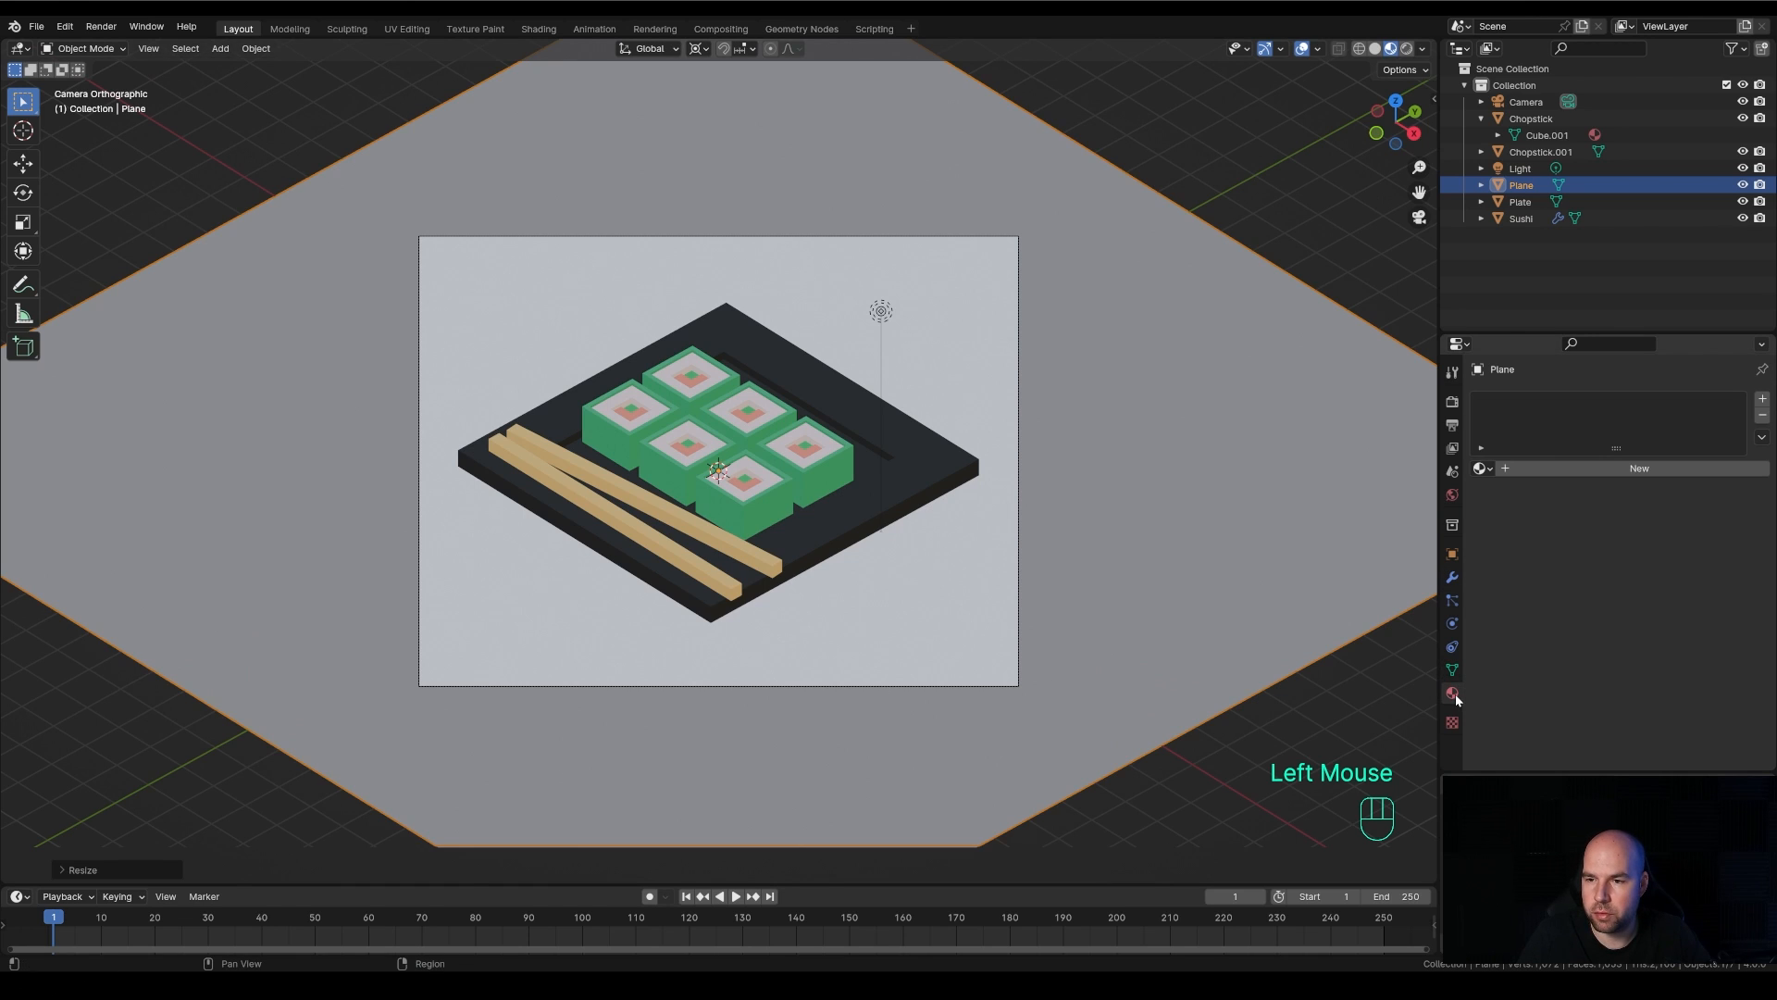
click(1598, 466)
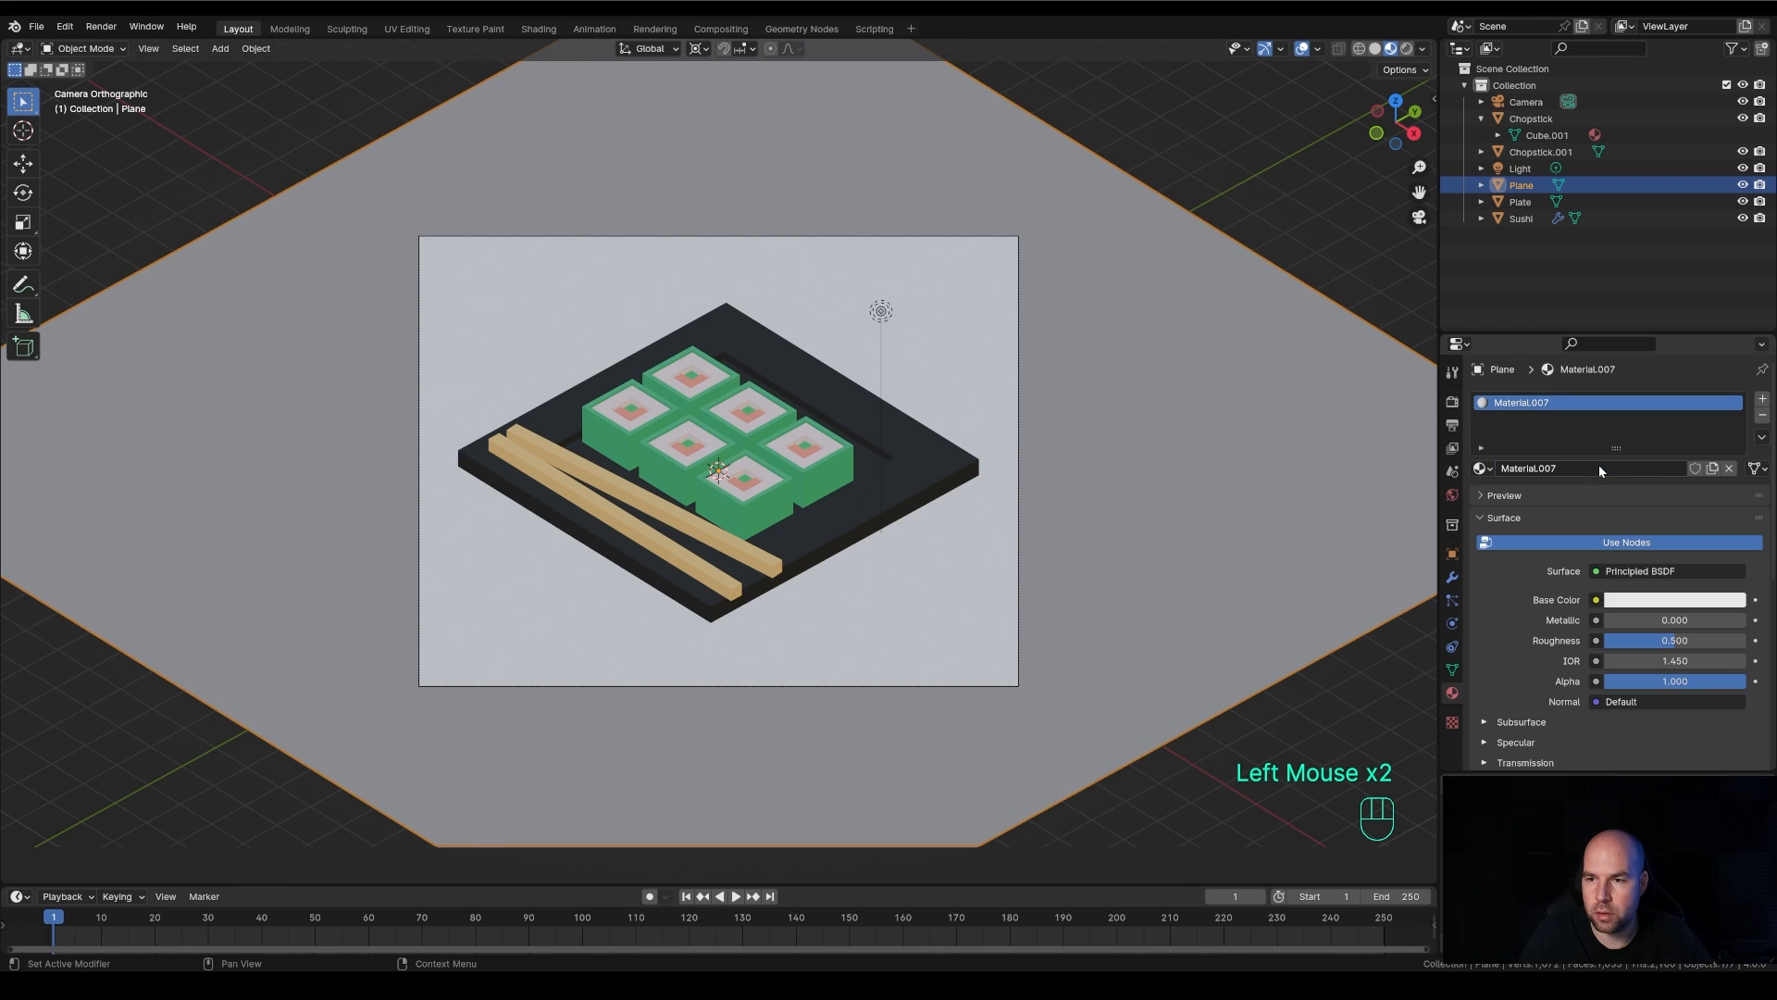
click(1652, 608)
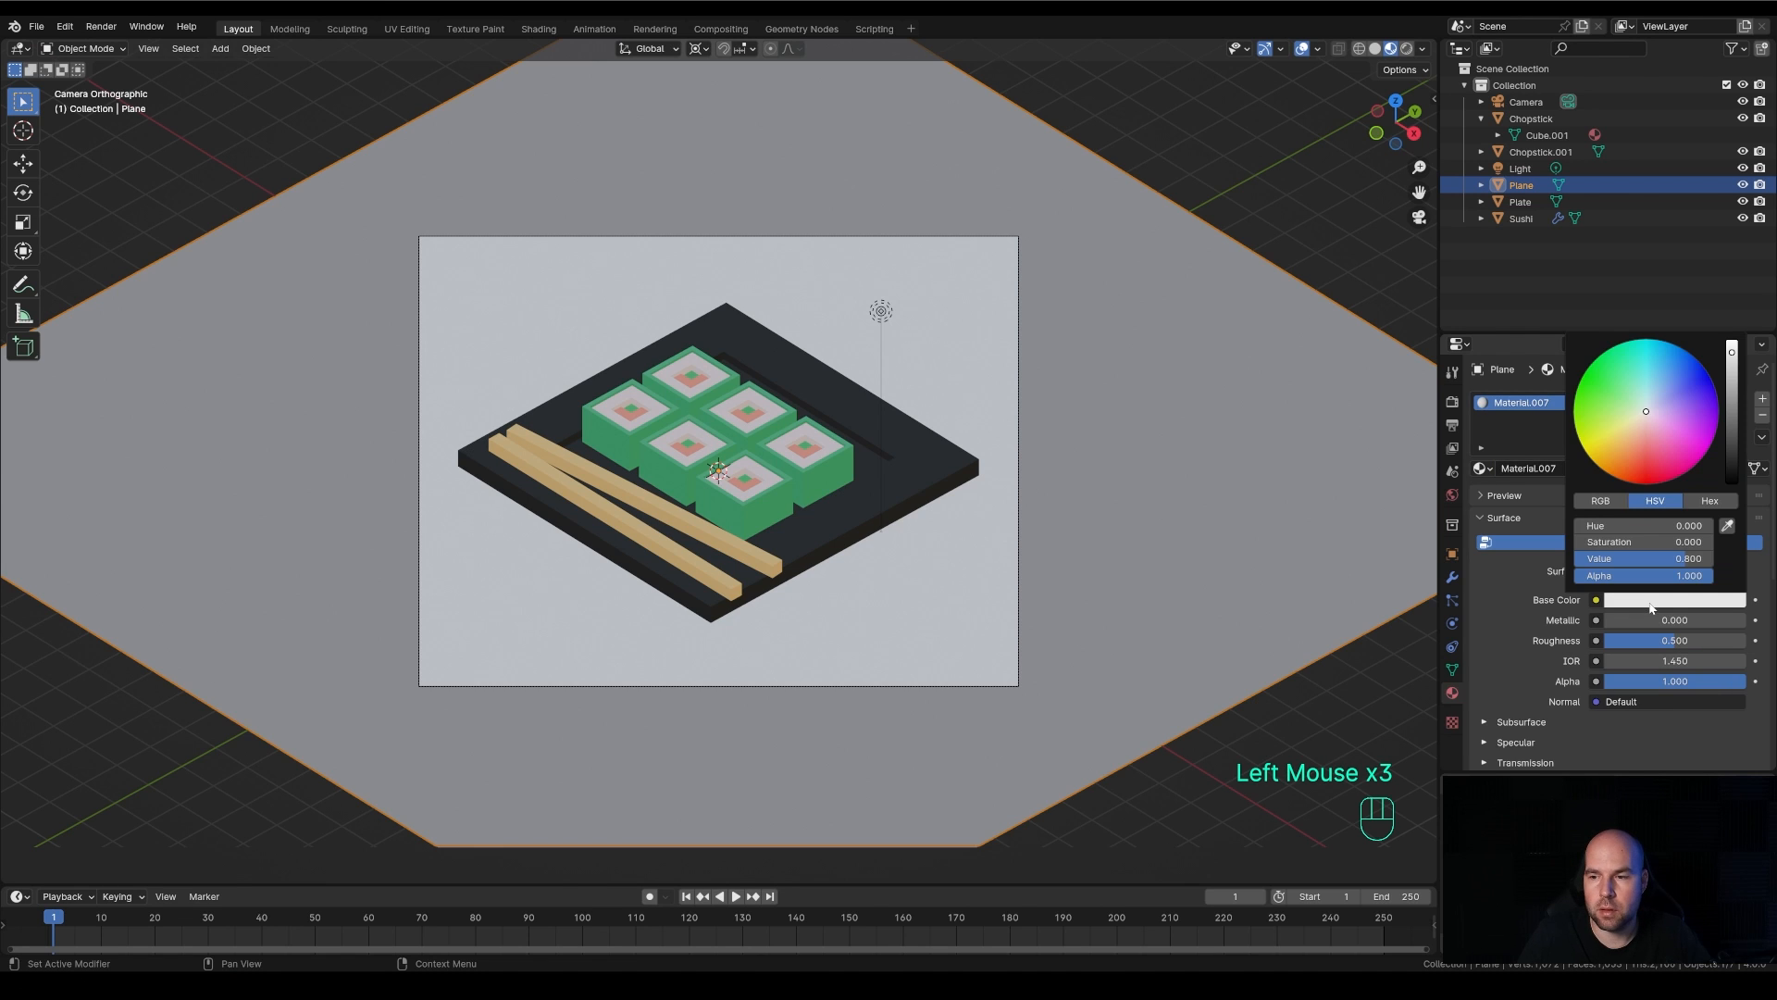
drag(1659, 403, 1664, 362)
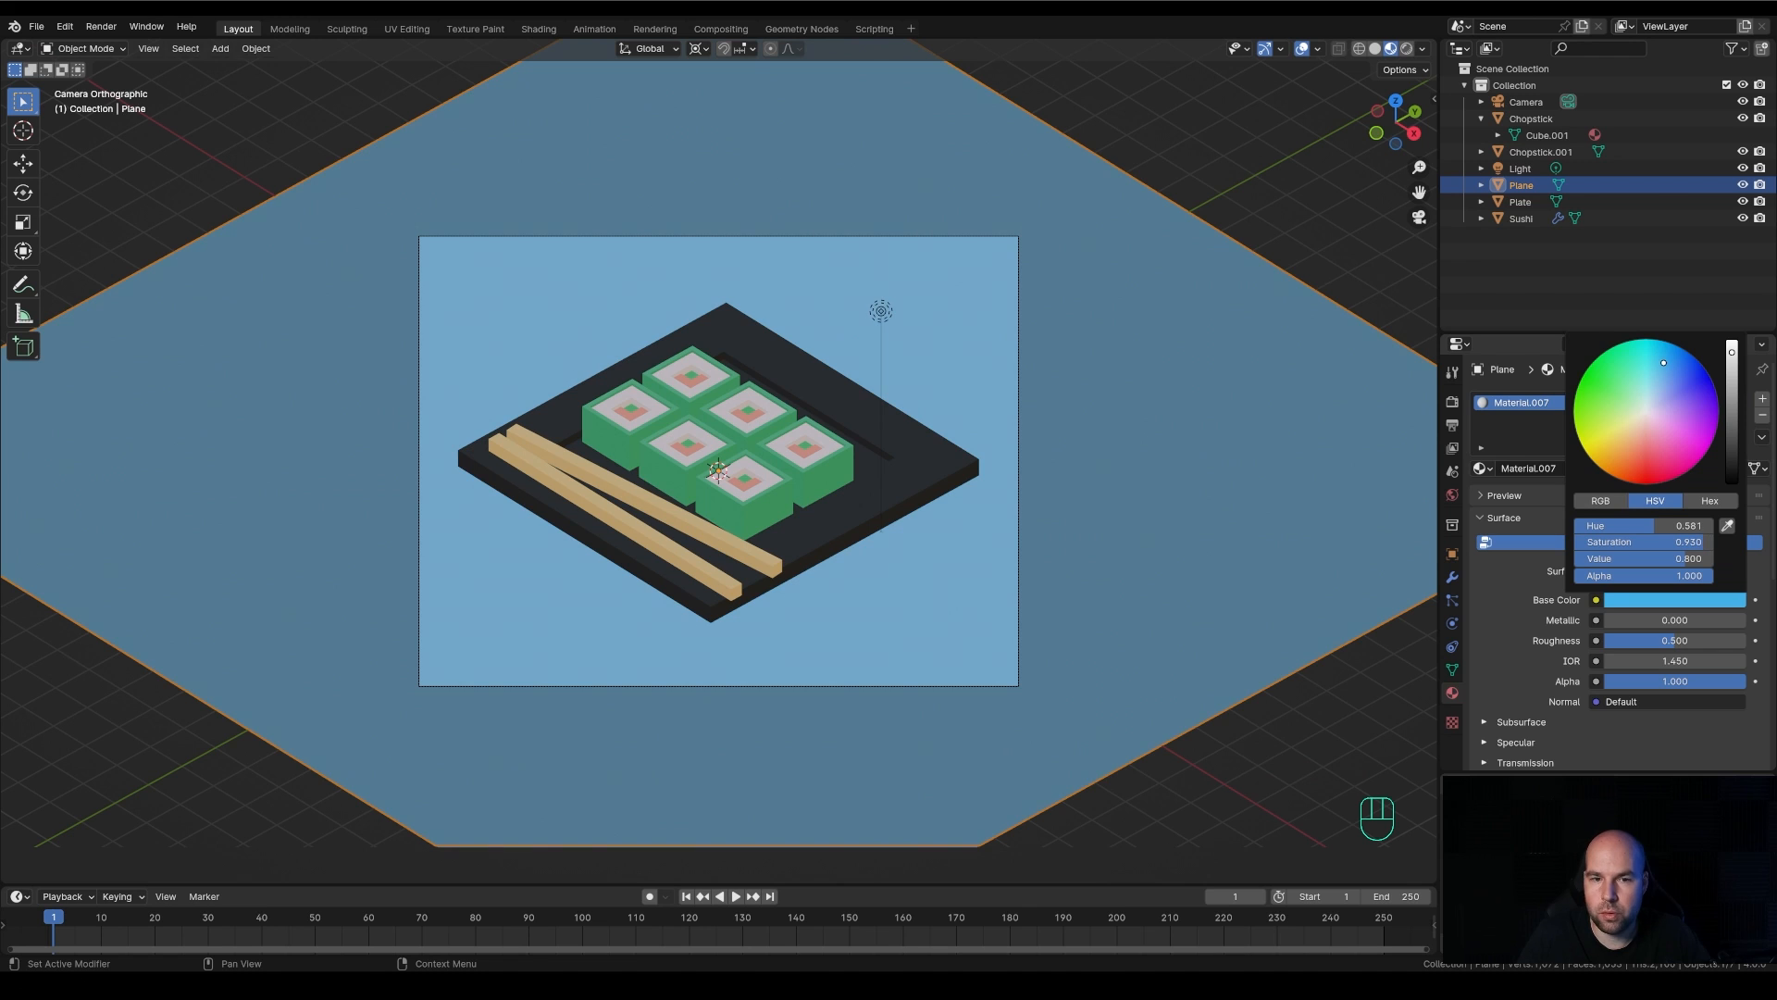
Select the point light, display the render engine settings and switch the viewport to rendered shading
scroll(807, 352, up, 1)
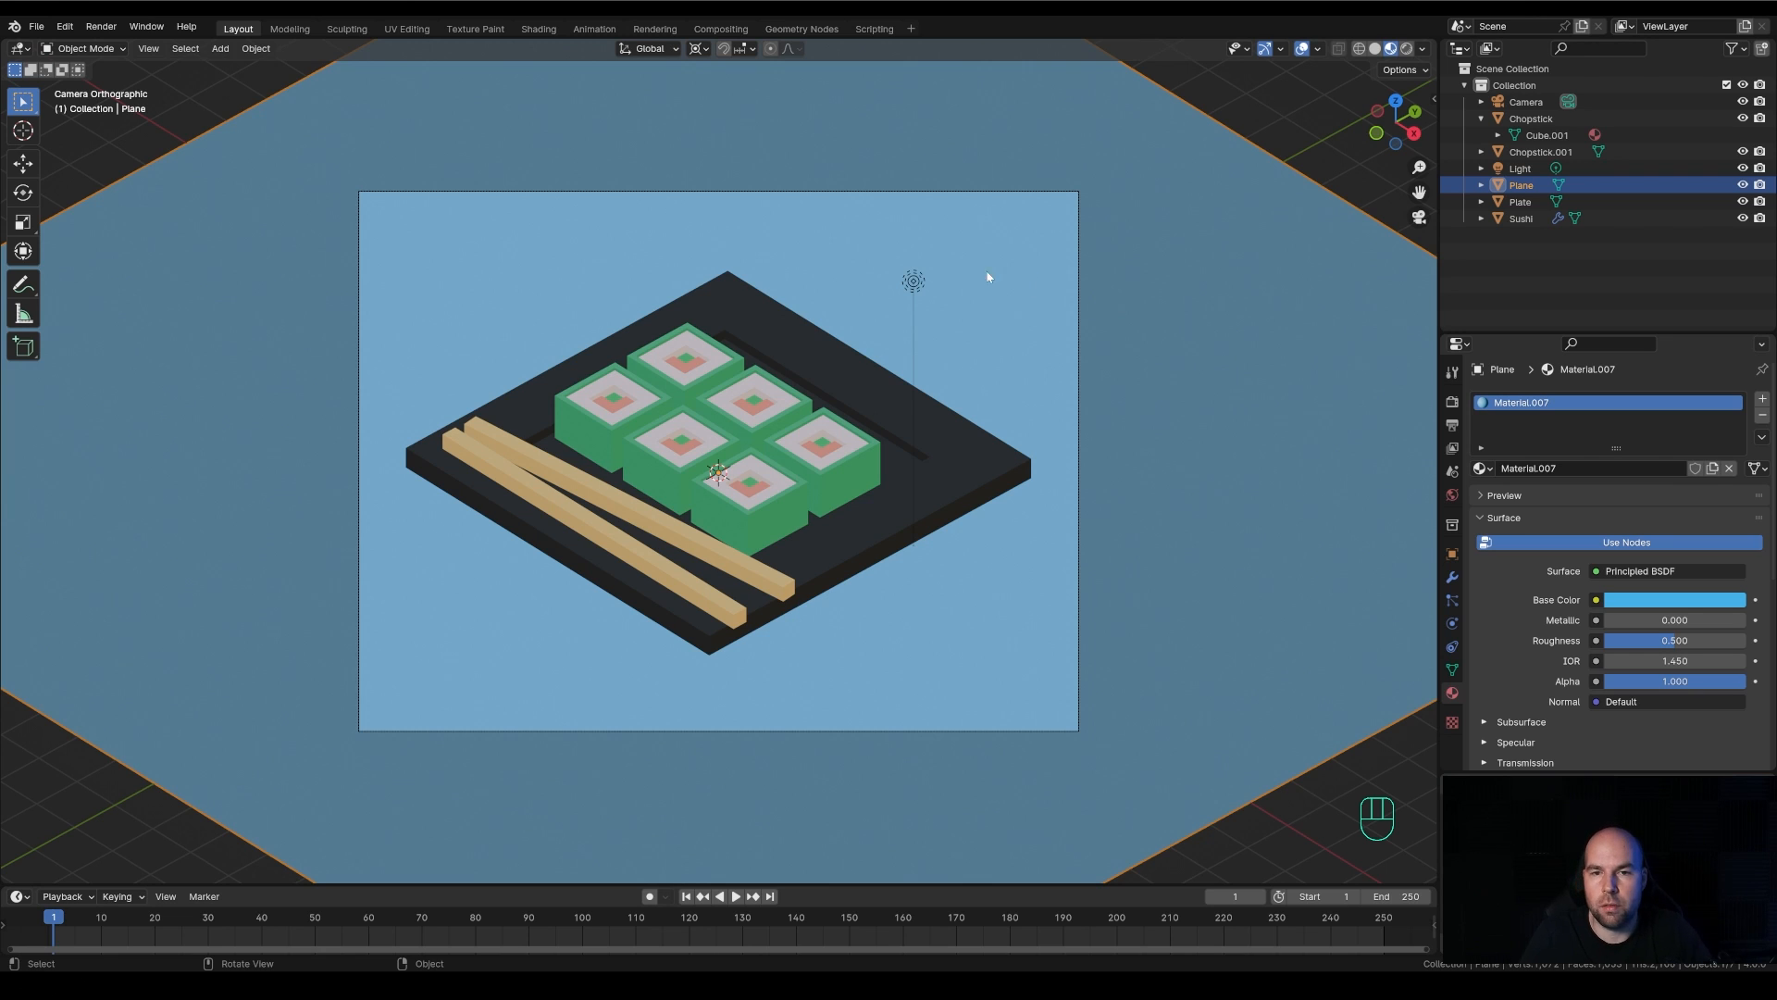
click(915, 284)
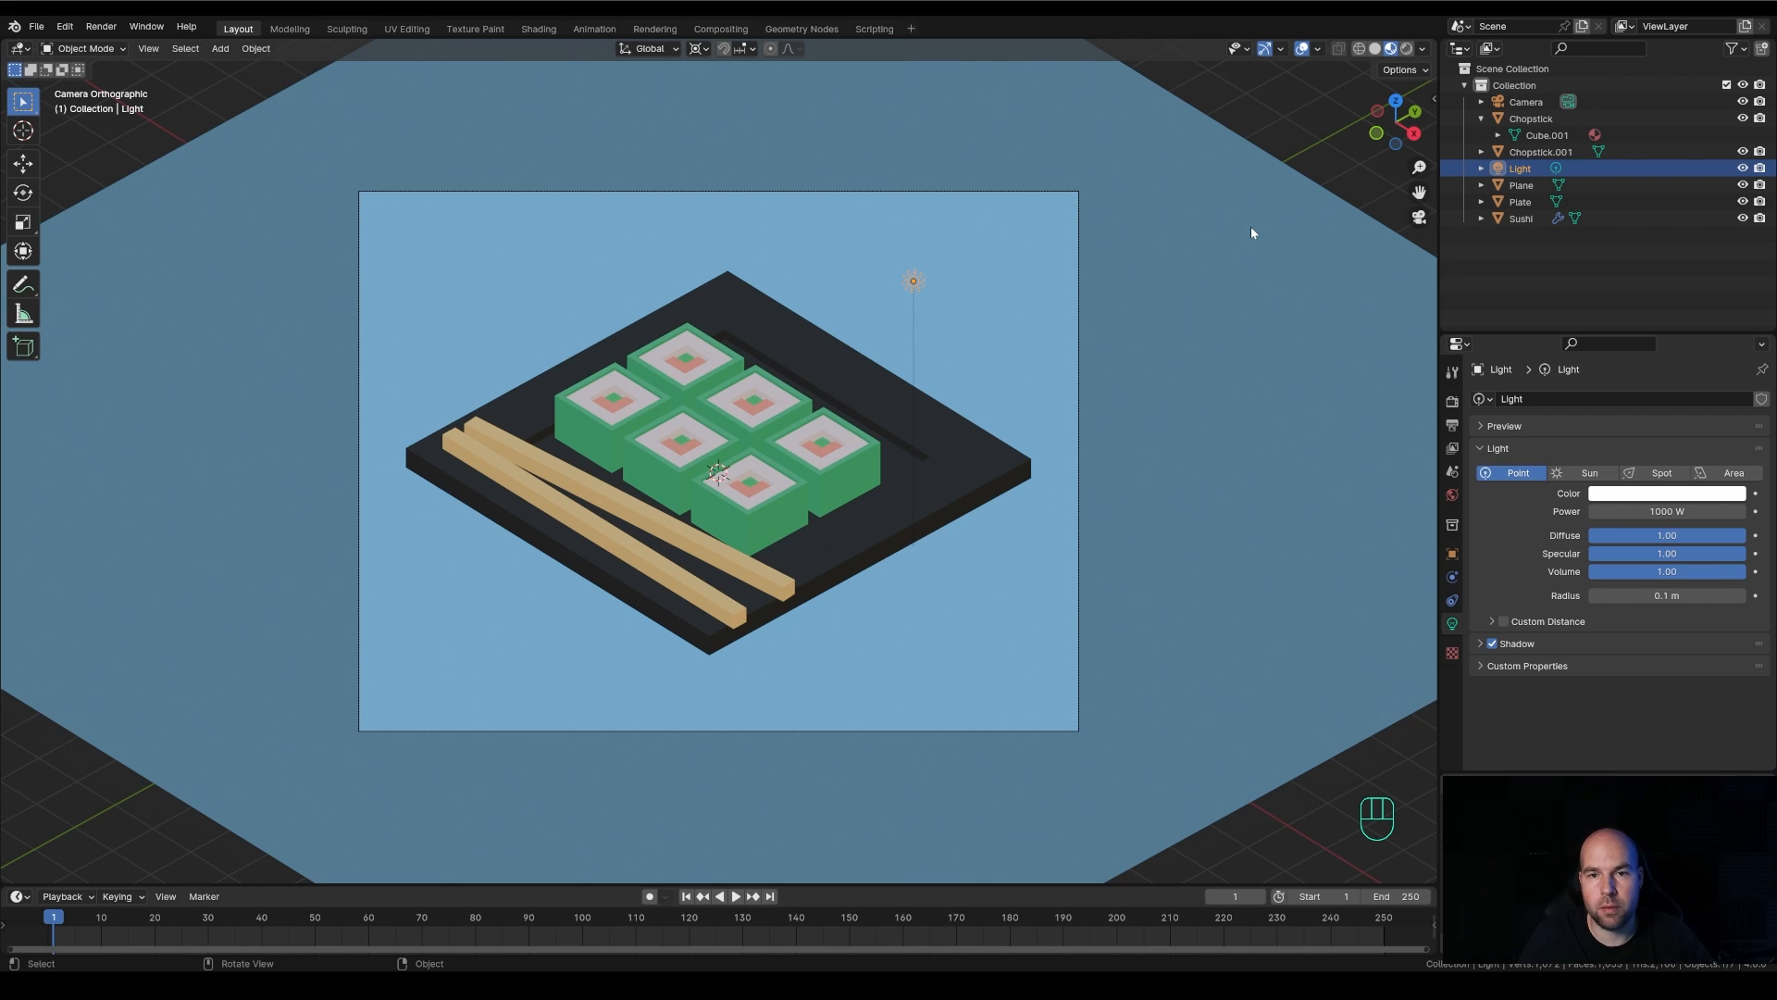
click(1452, 404)
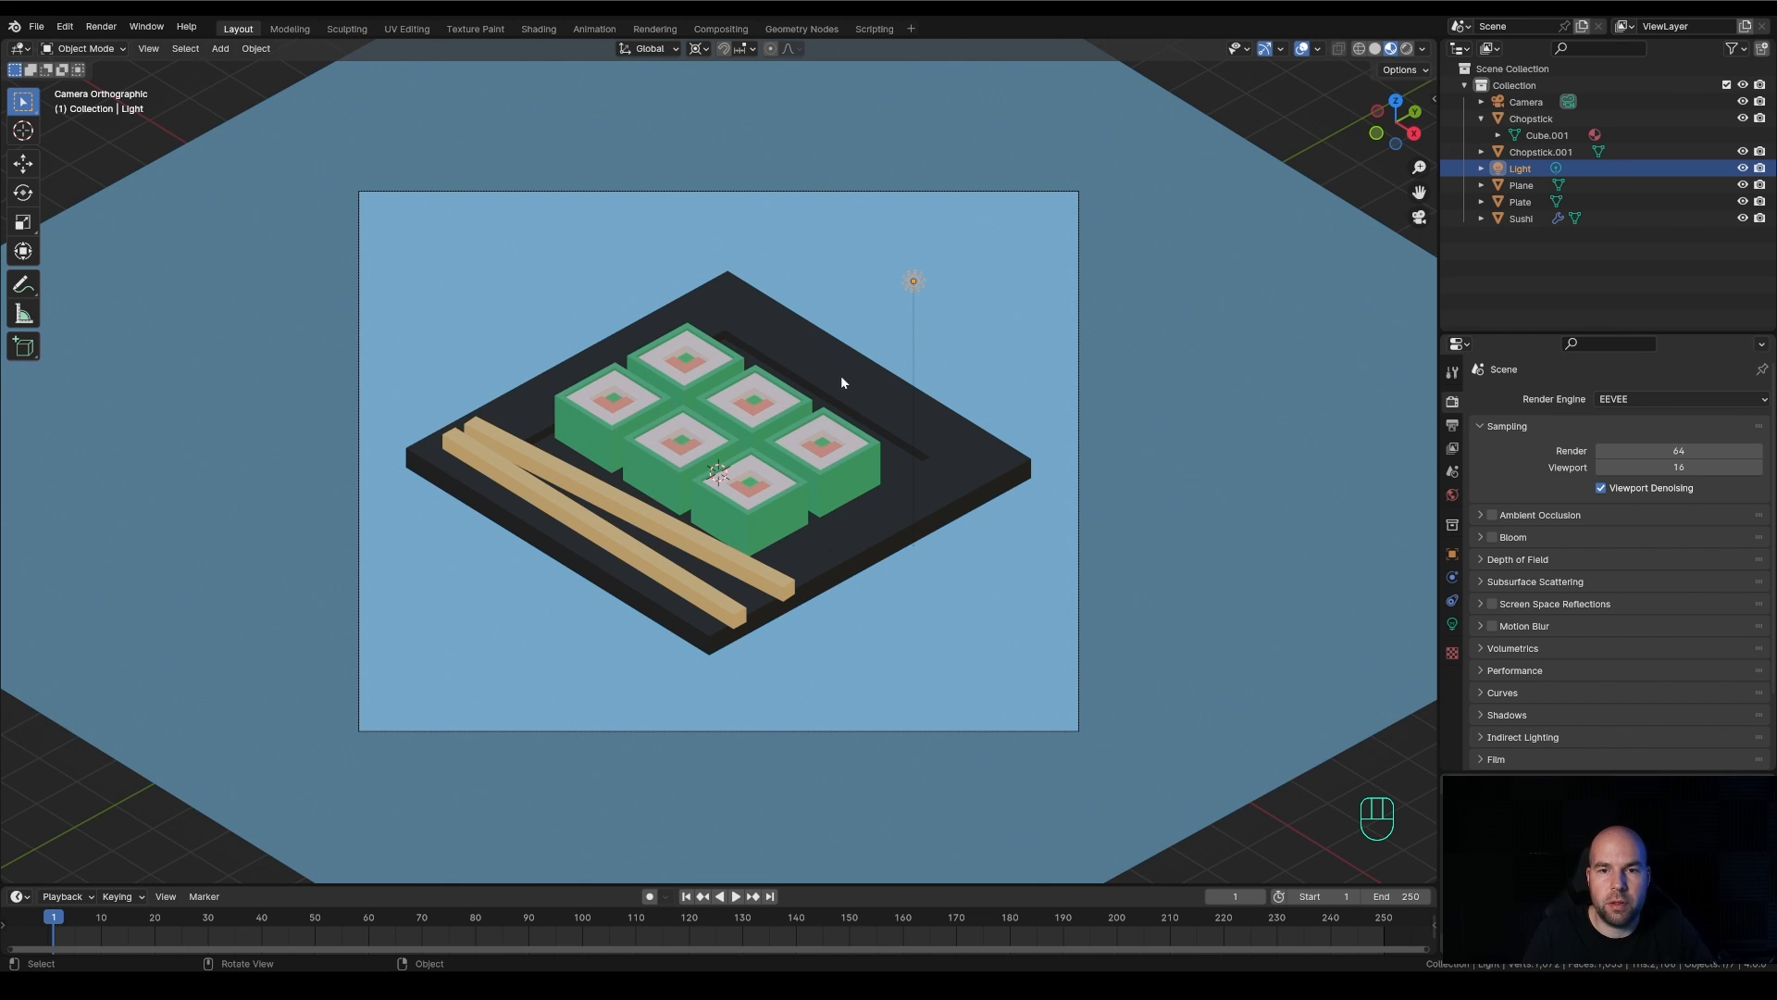
click(1392, 51)
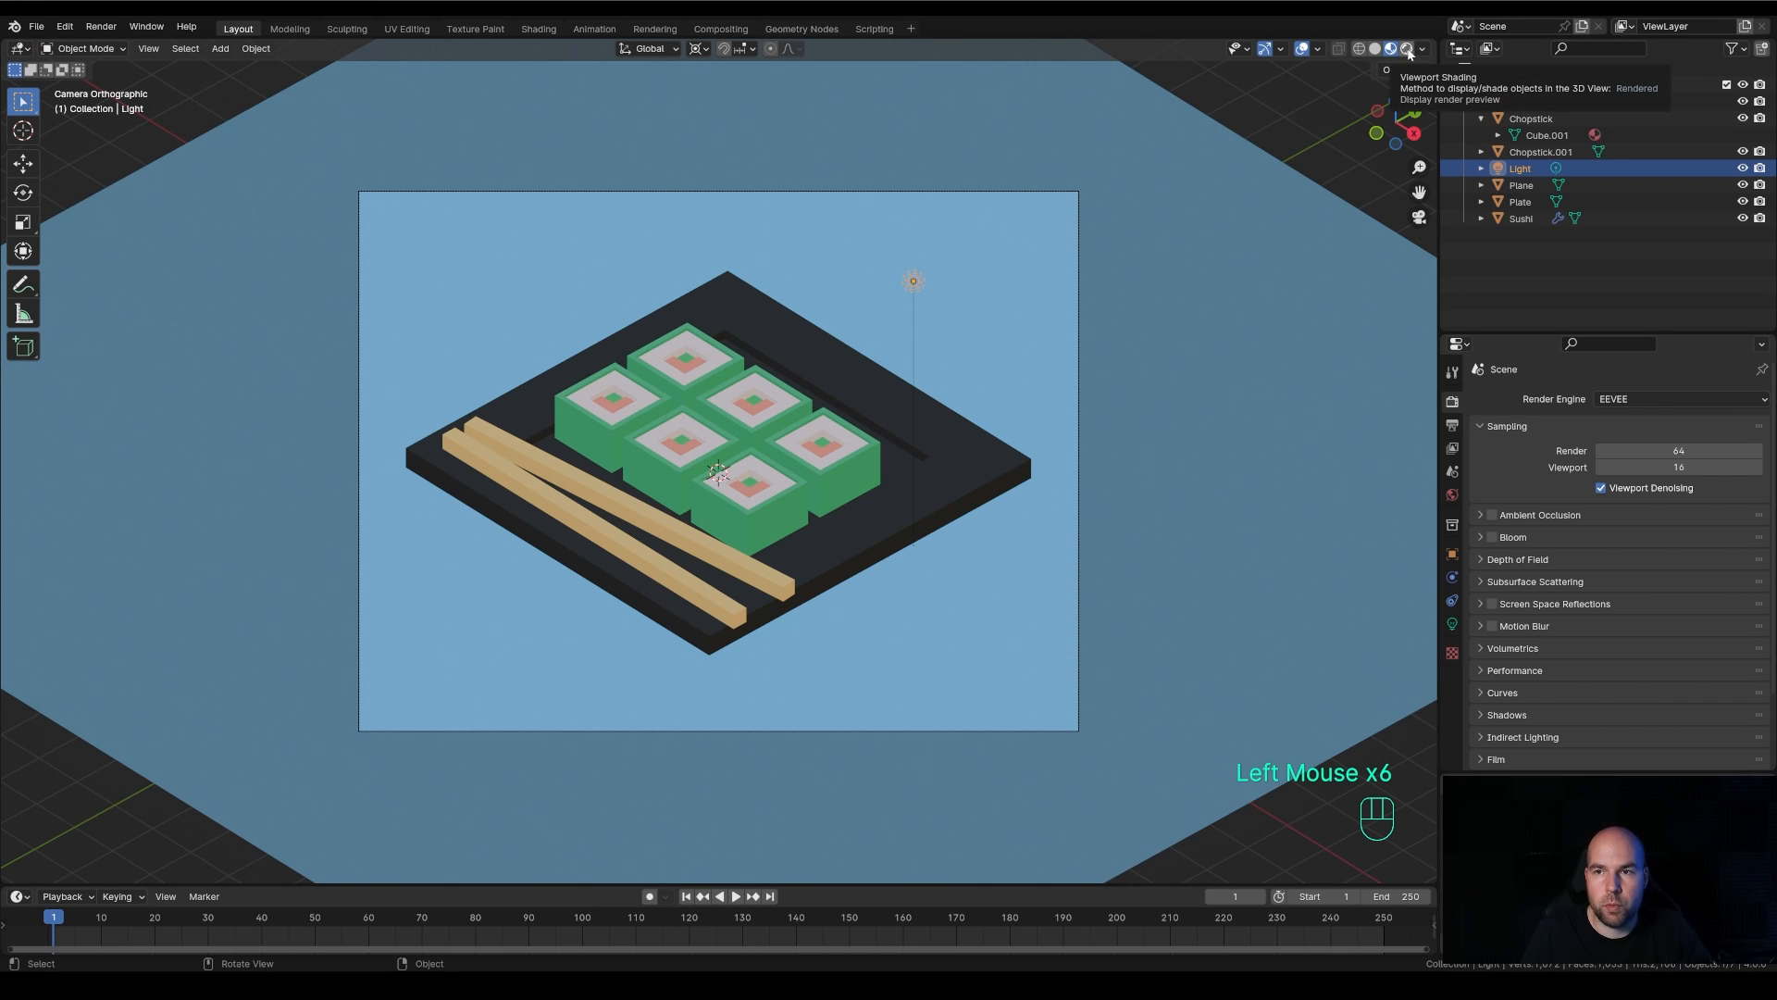
click(1408, 51)
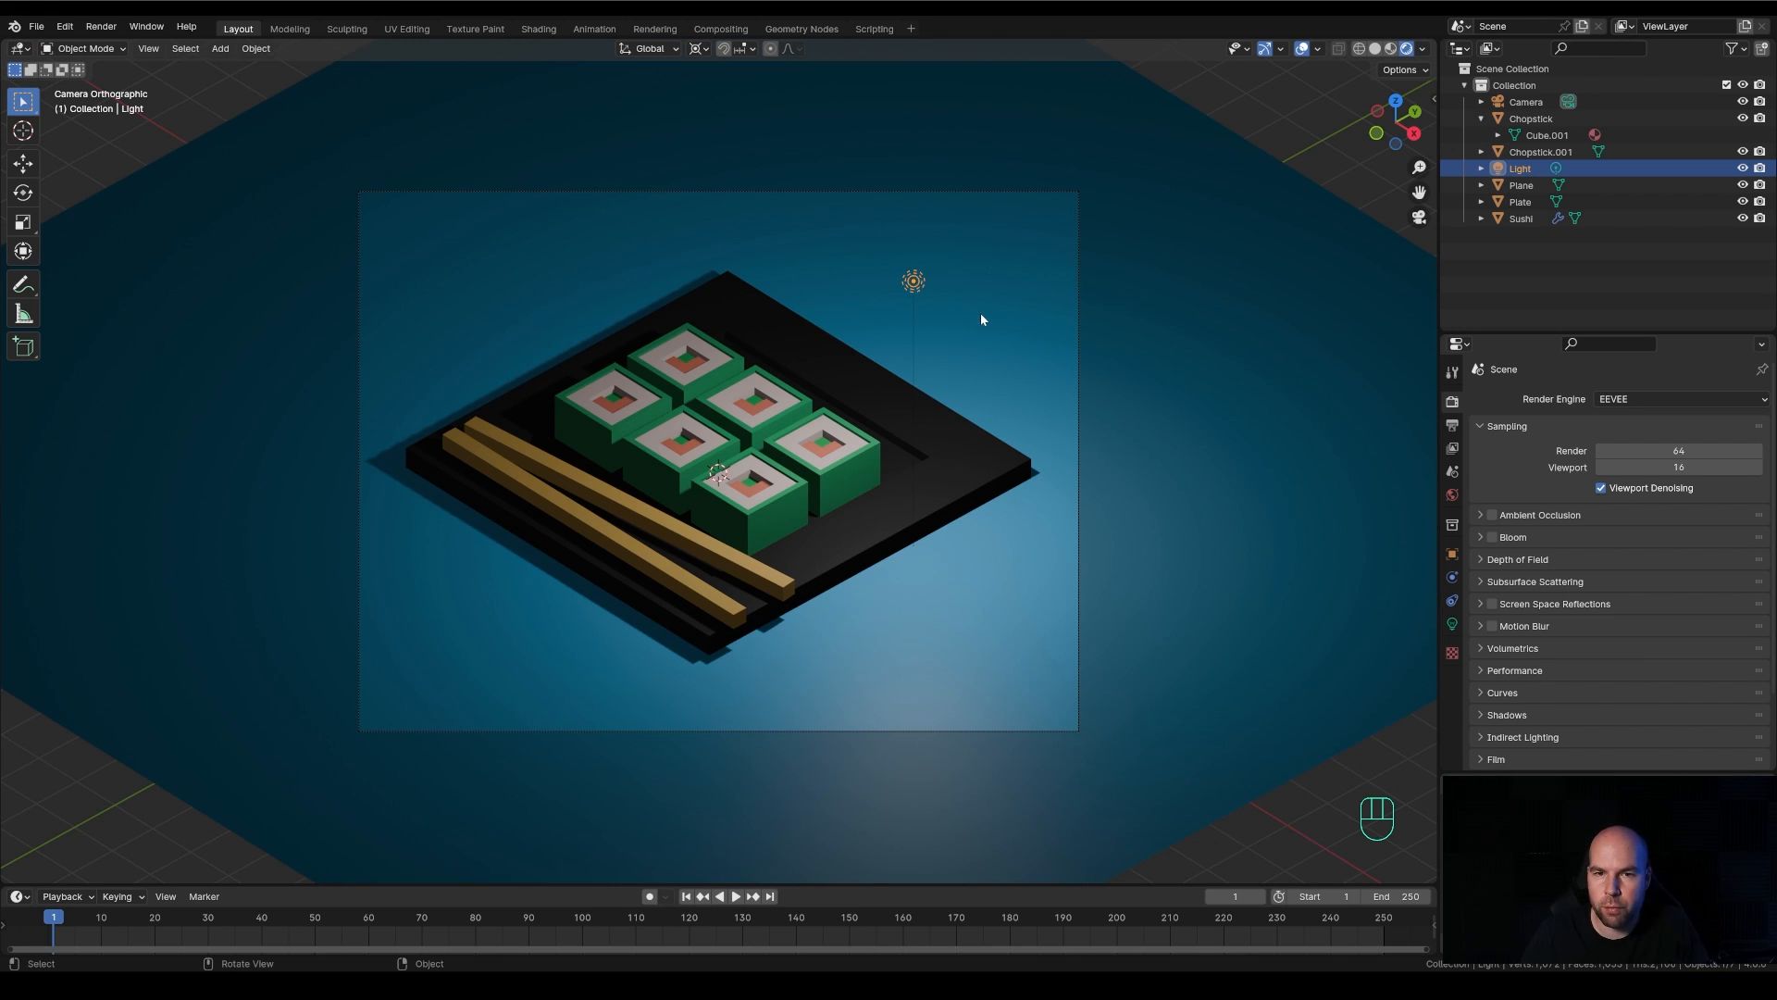
Try moving the point light freely in the camera view and lowering it along the global Z axis
key(g)
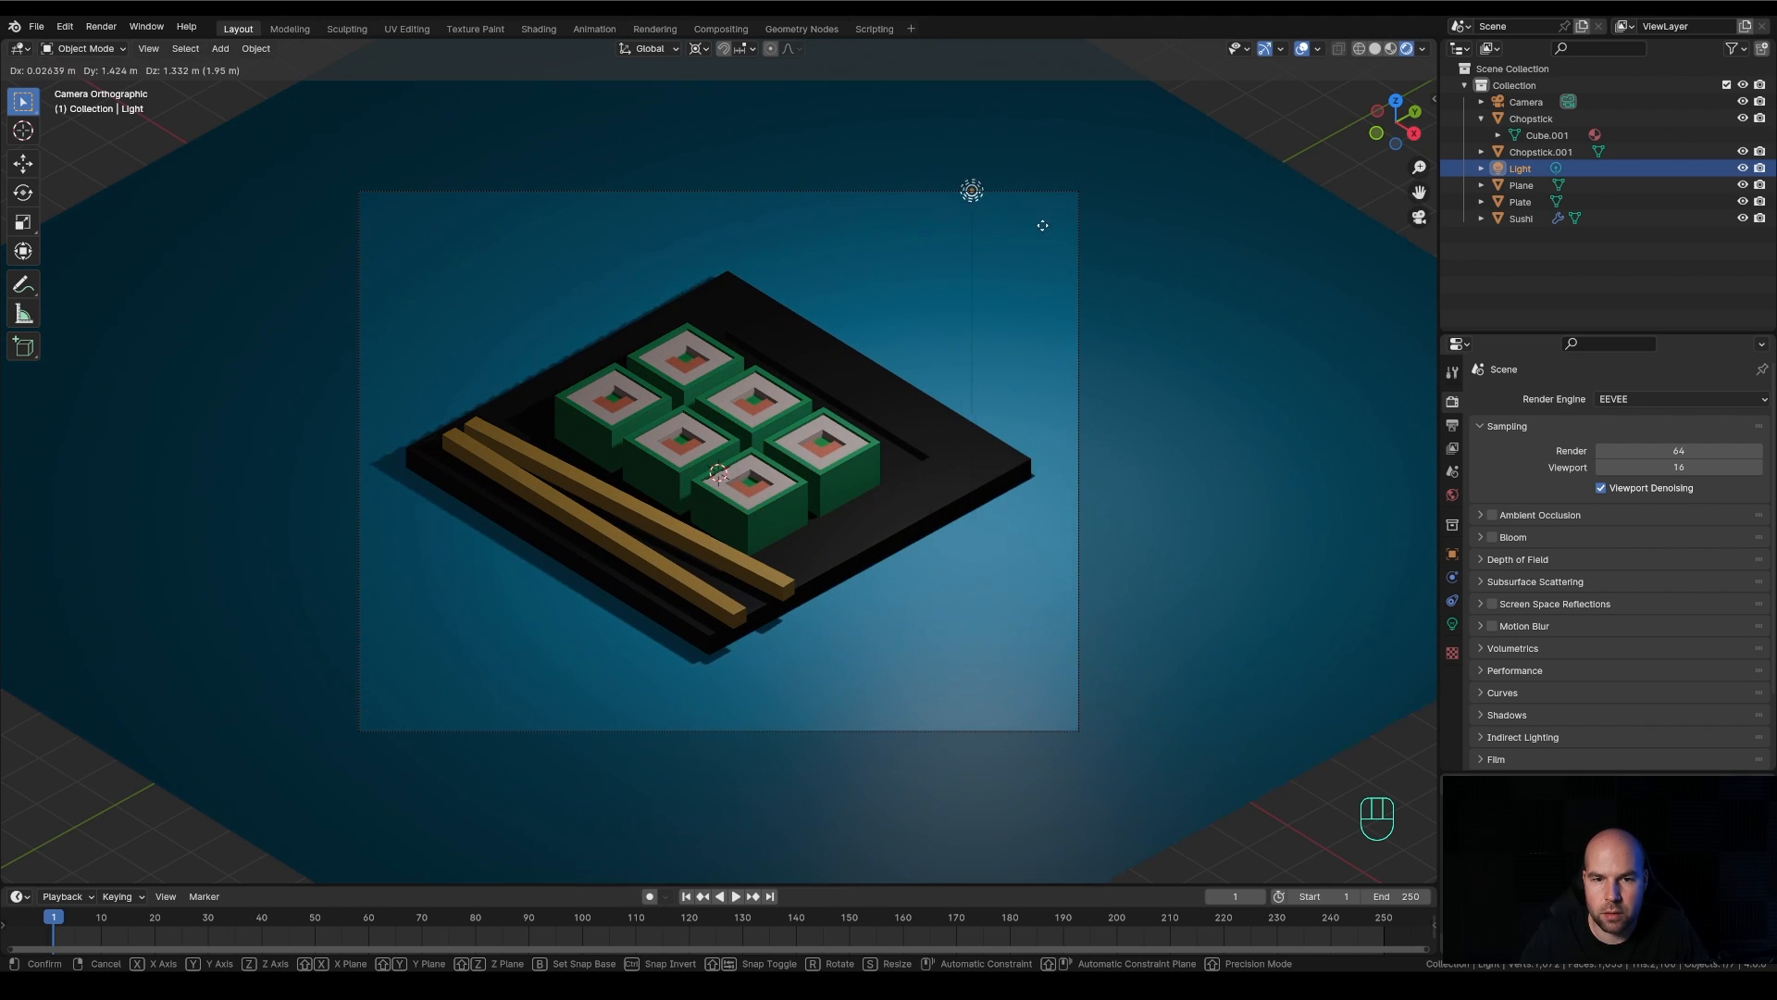
click(1061, 268)
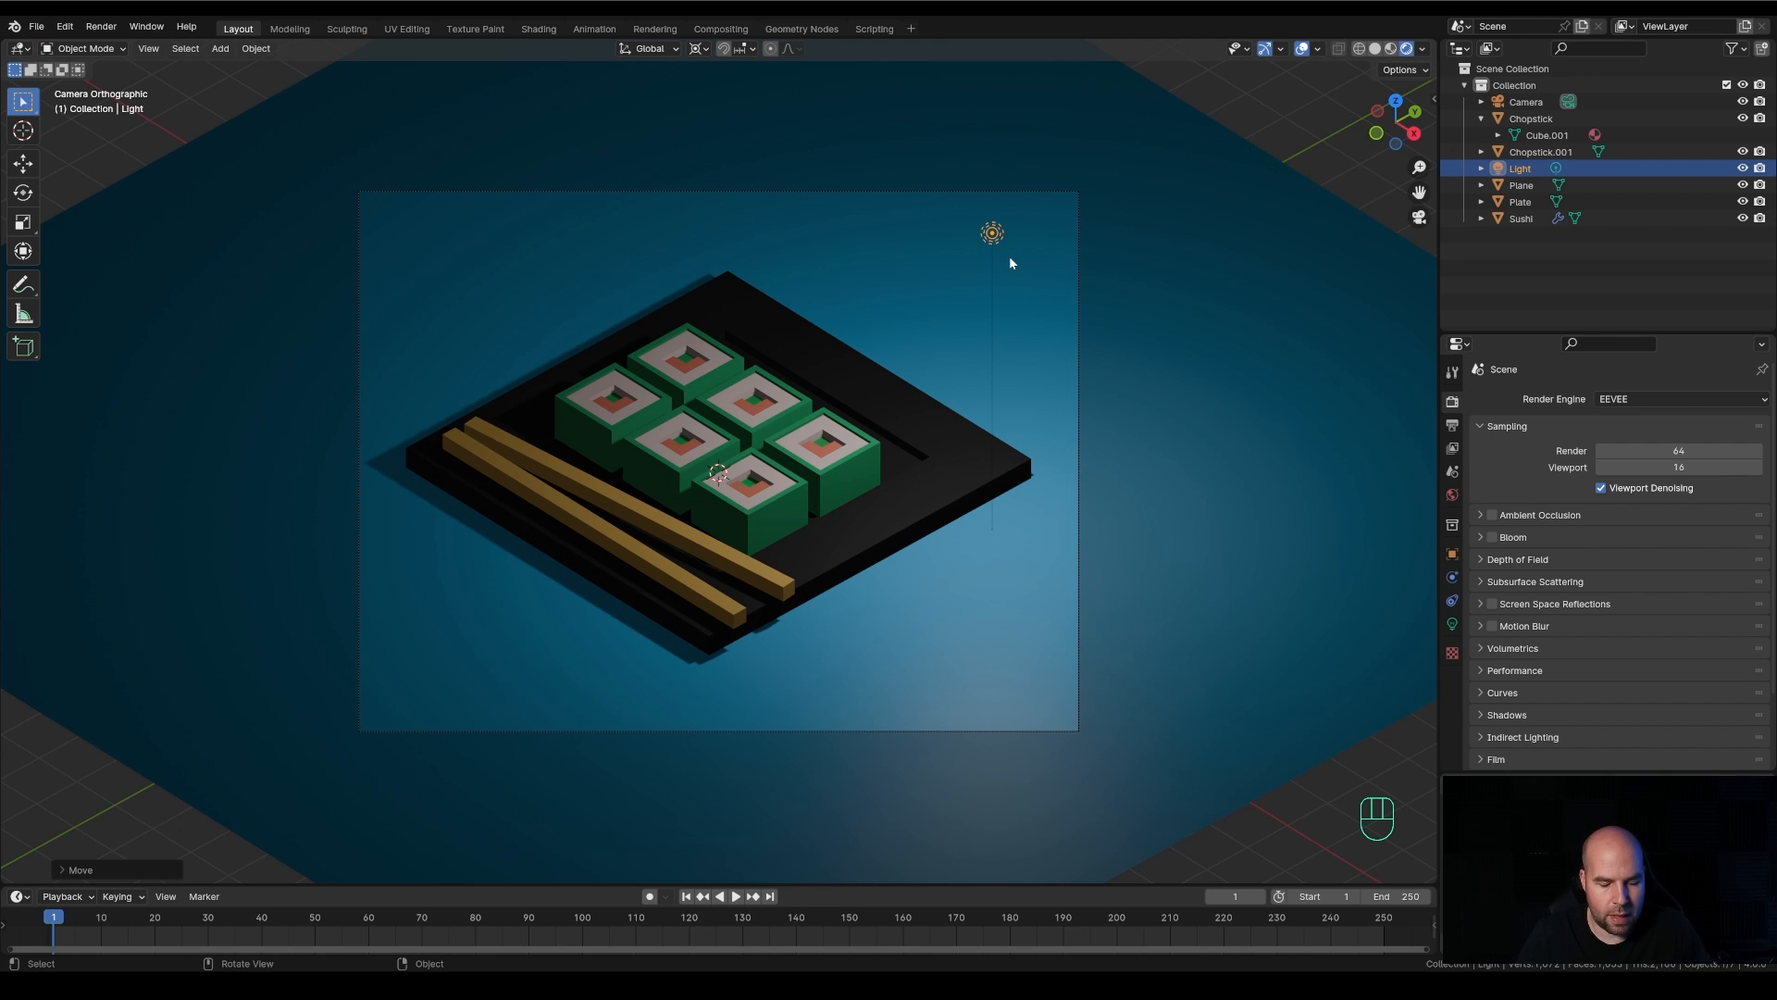
key(g)
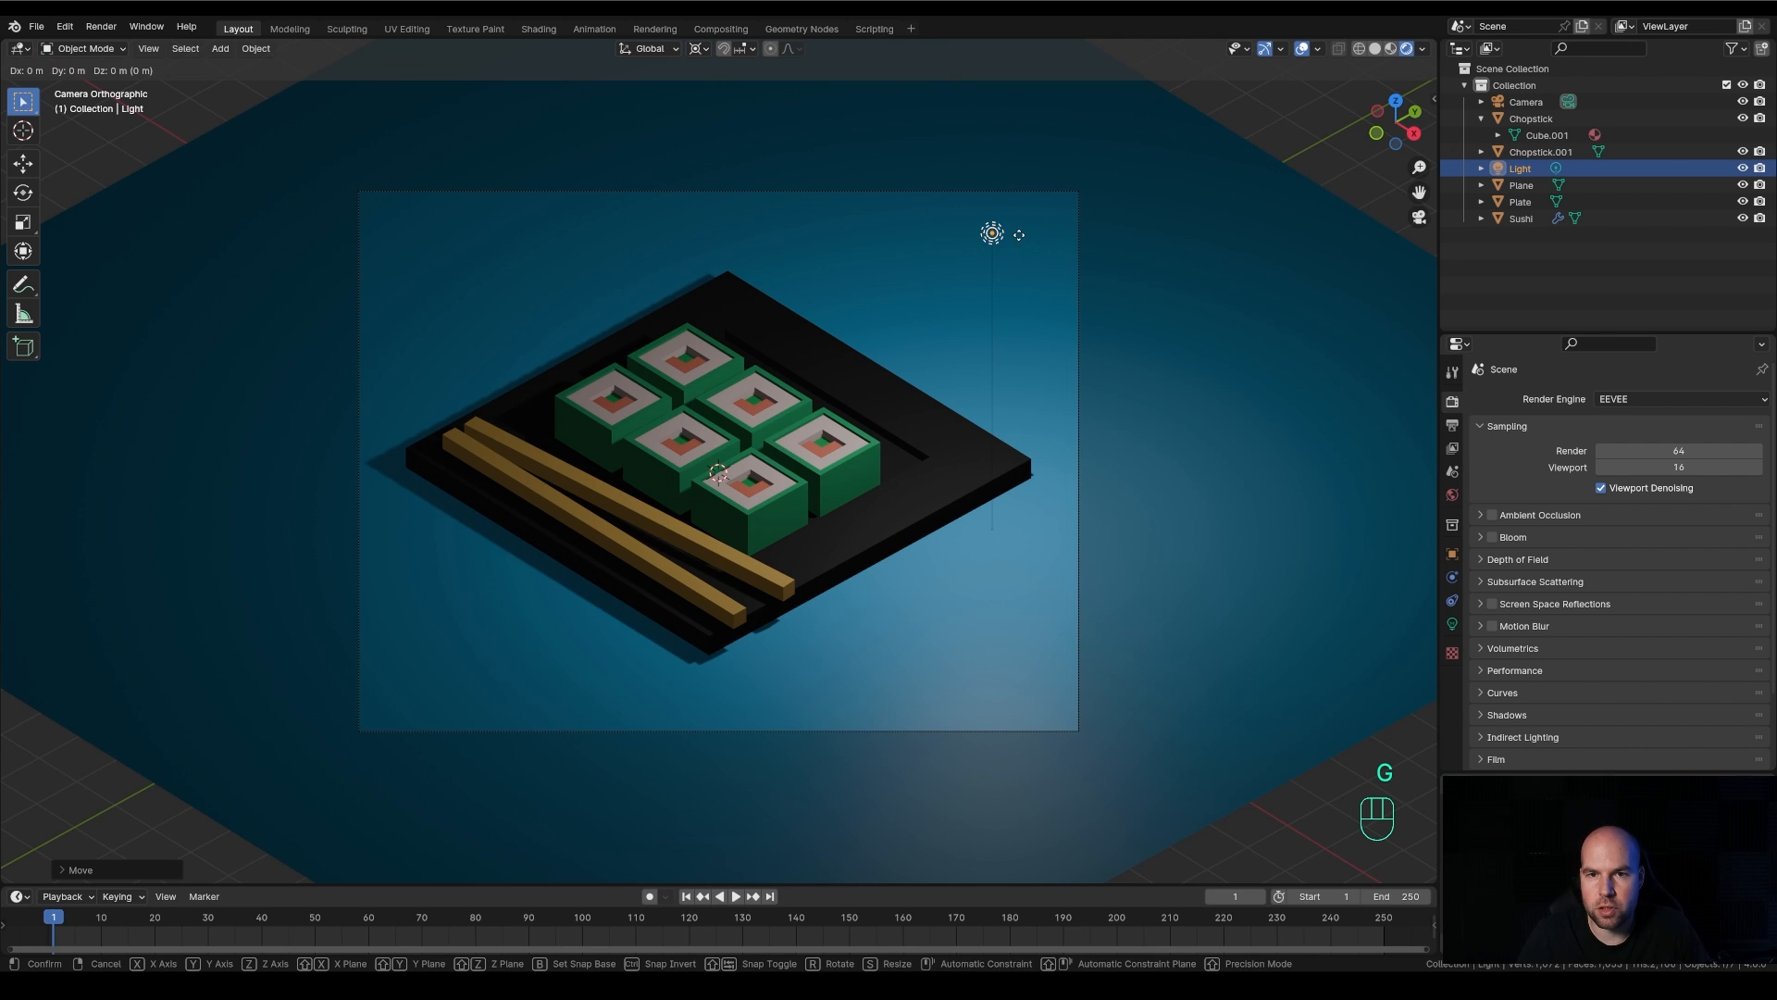
key(z)
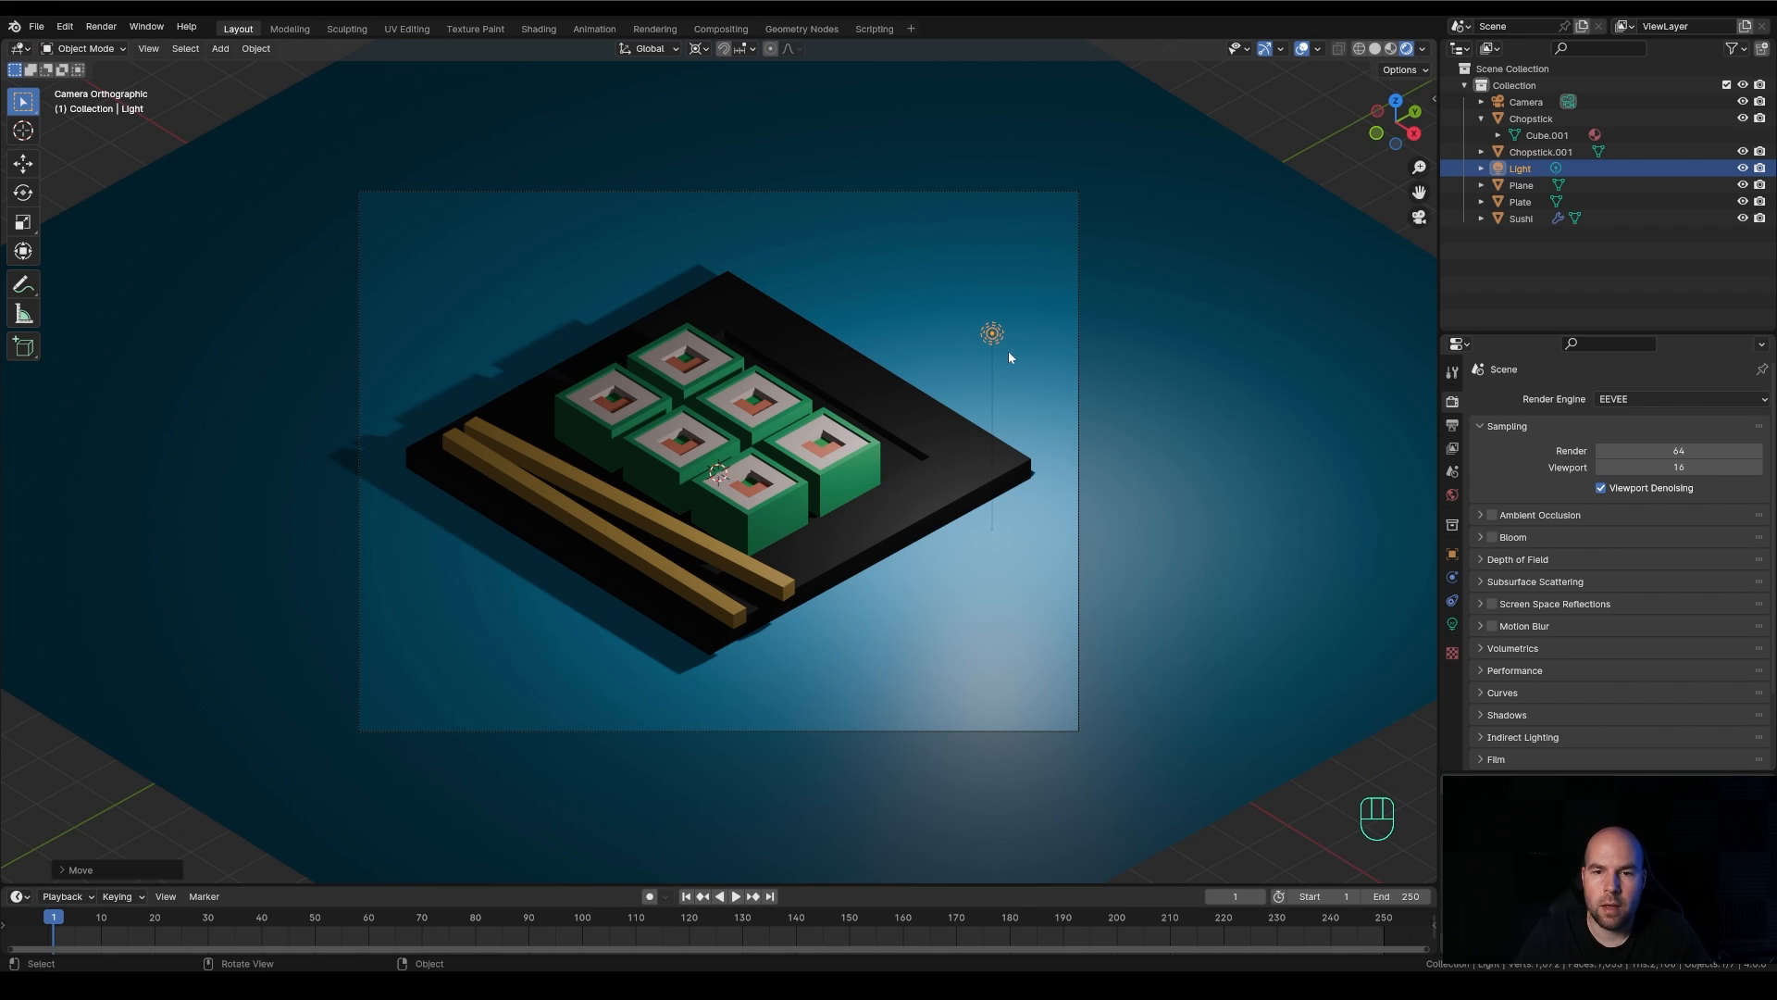
Delete the point light from the scene
key(x)
click(1008, 353)
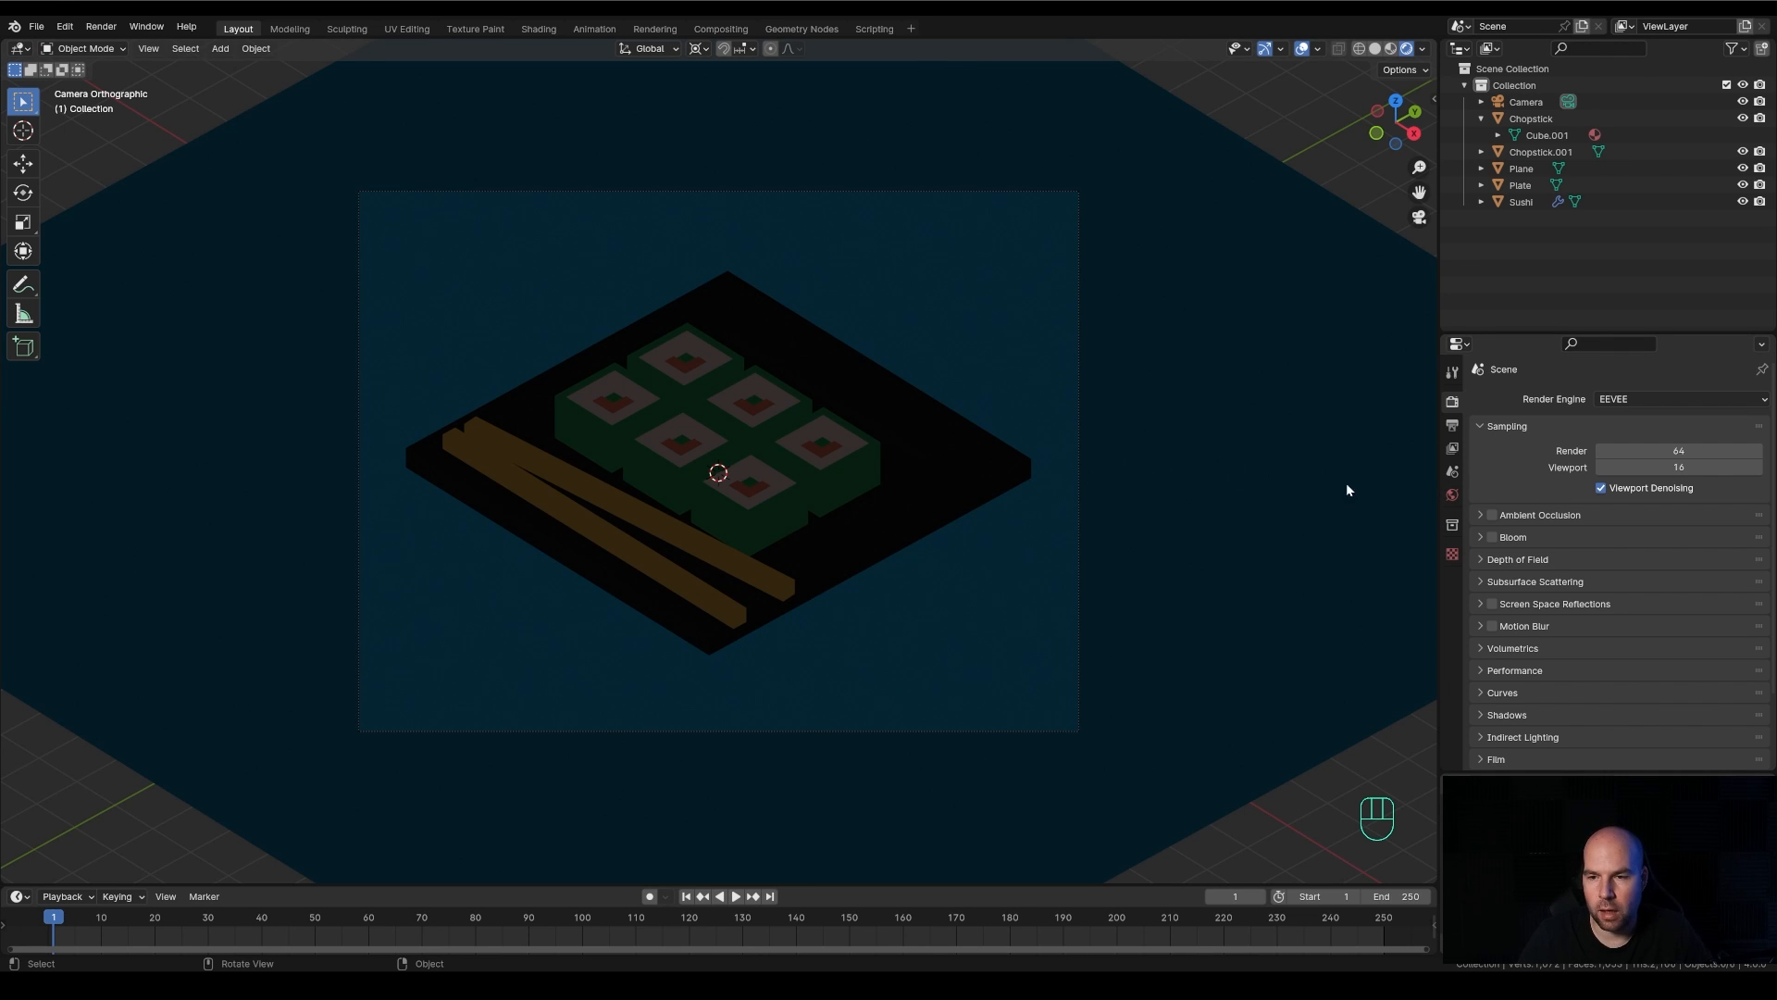
Test the world background color at black and settle on a slightly brighter dark grey
click(1451, 496)
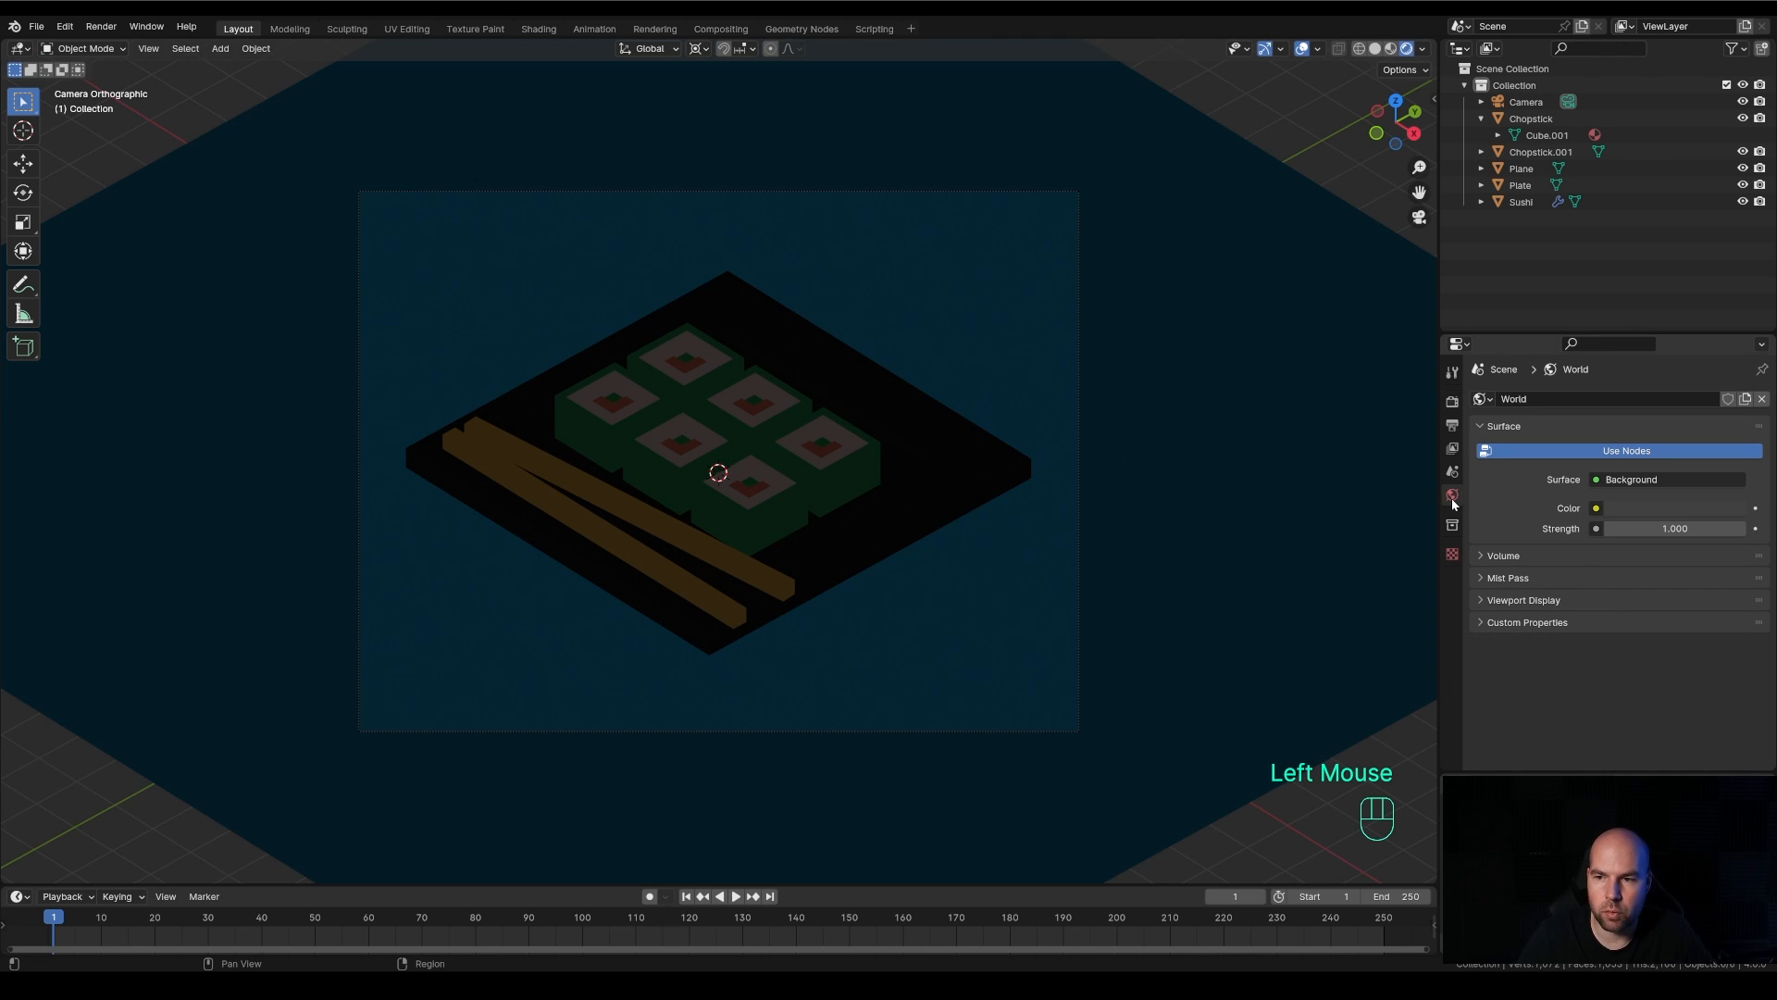
click(1673, 509)
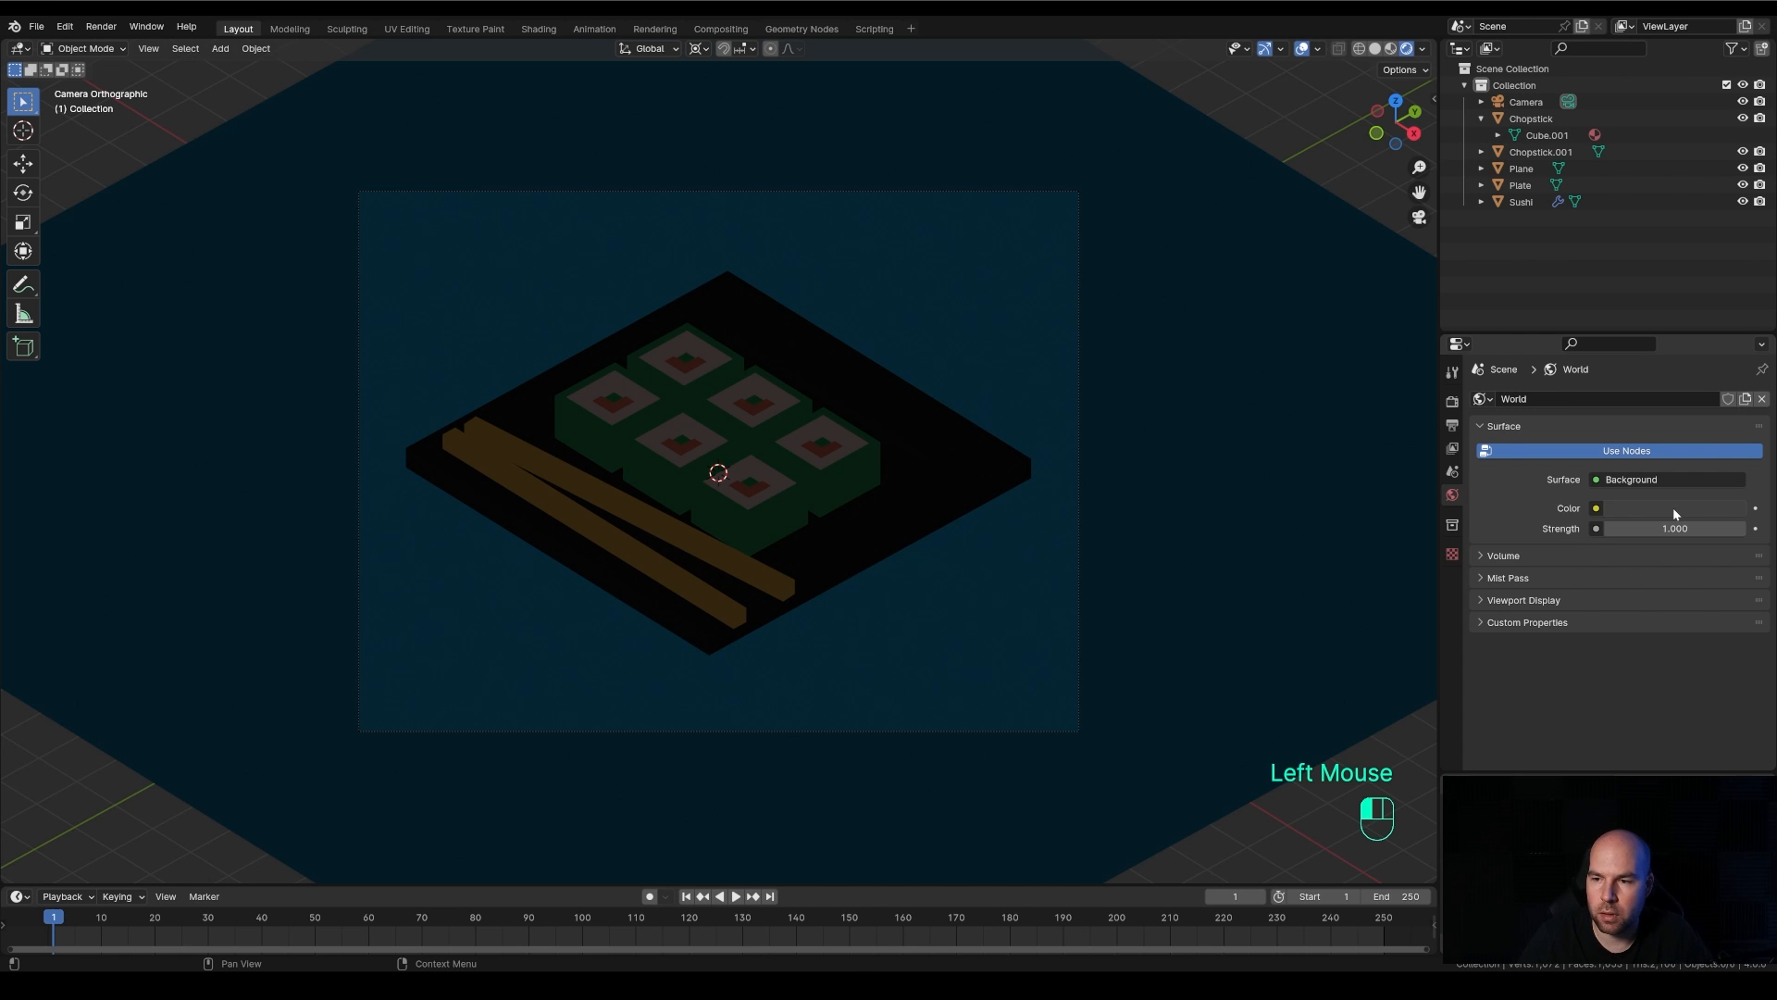
drag(1730, 361, 1731, 391)
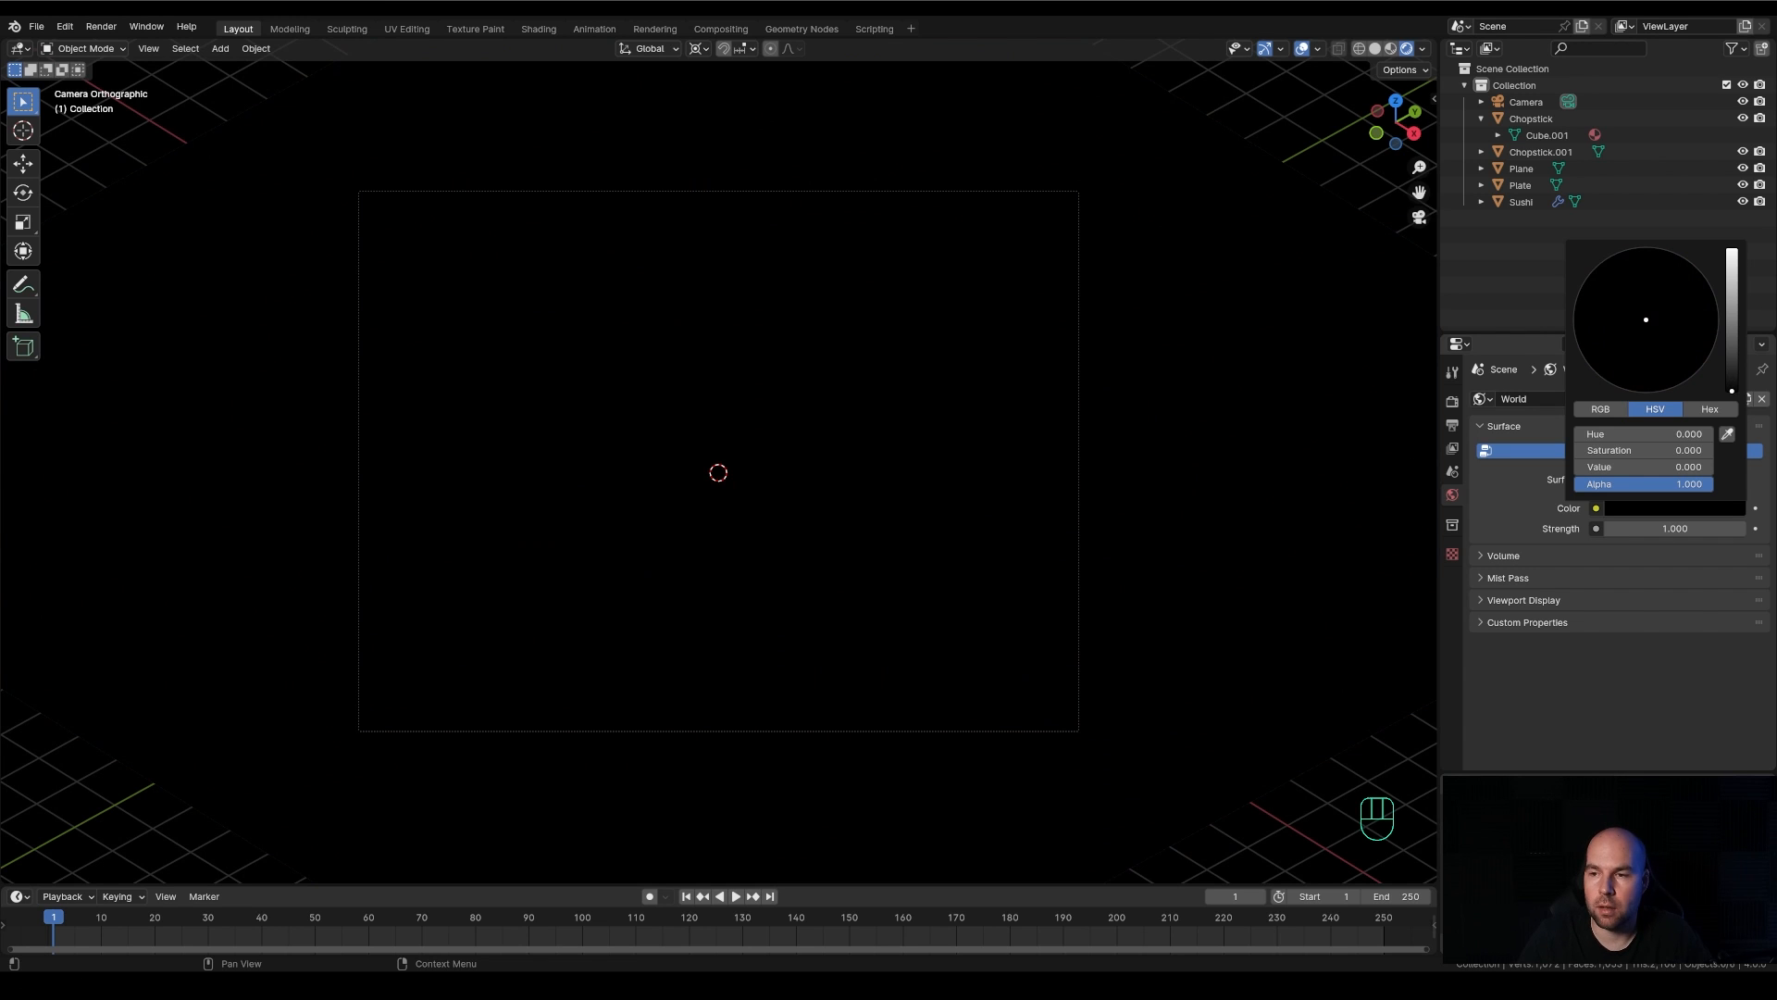
drag(1731, 390, 1732, 364)
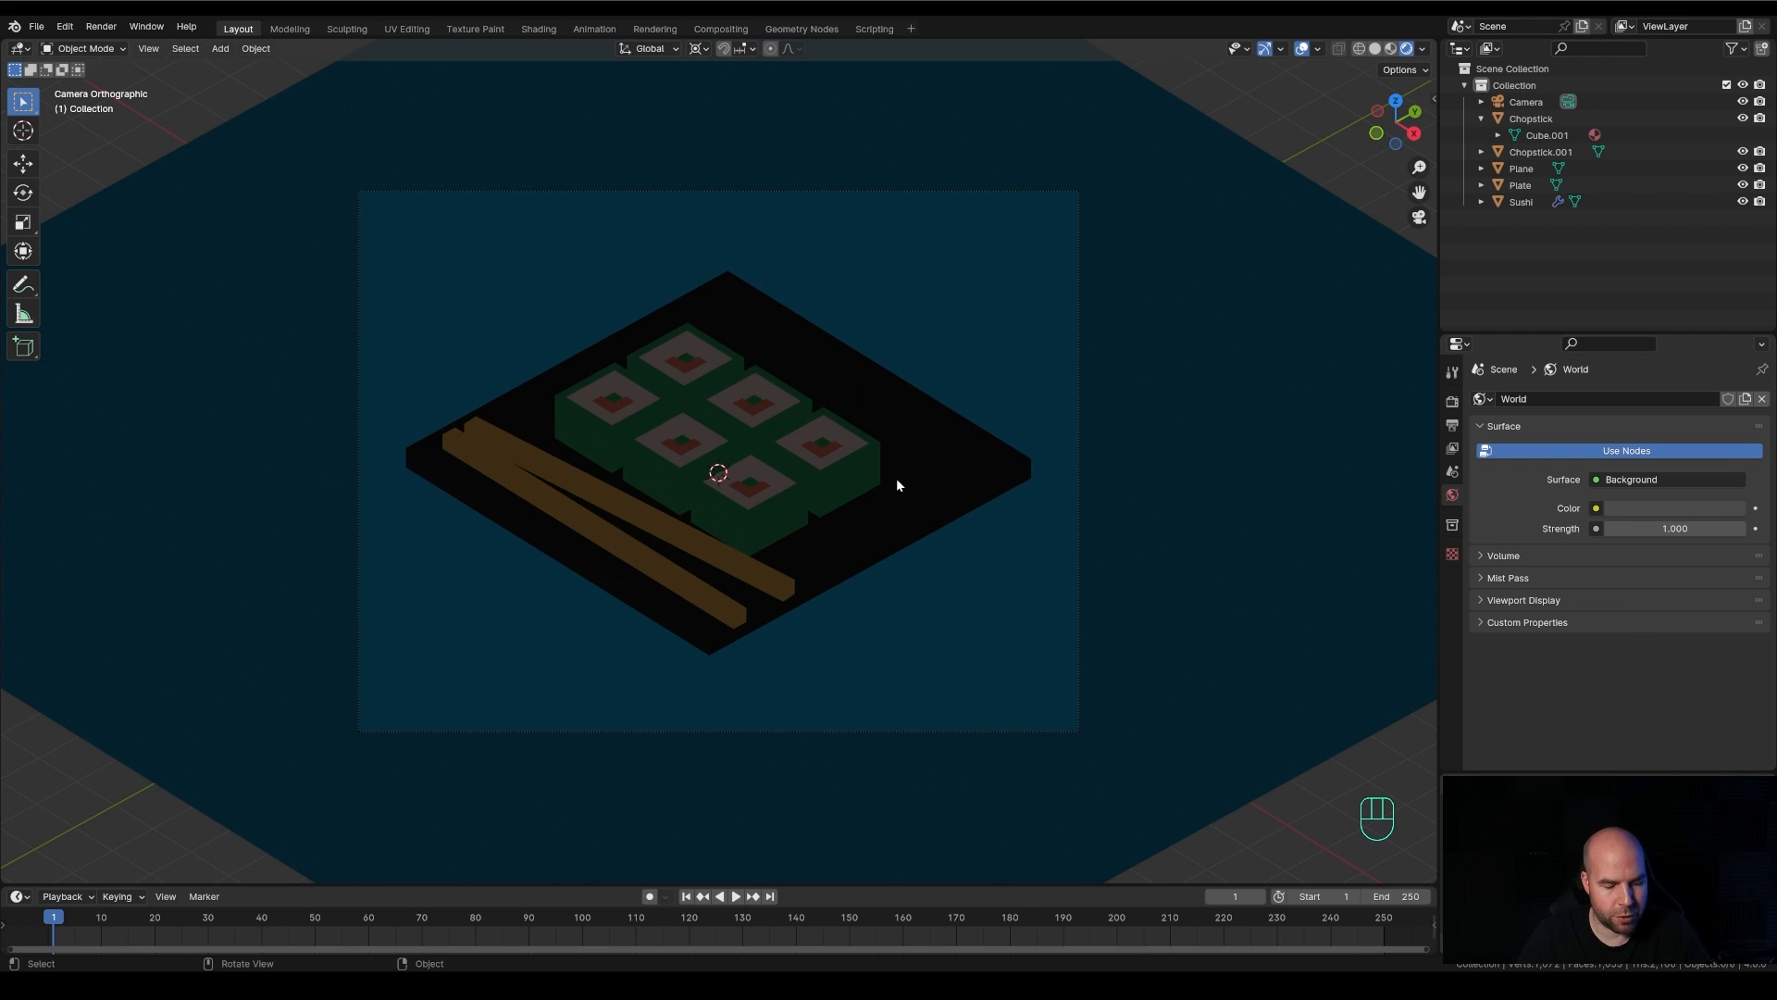
Add a sun light at the 3D cursor
key(shift+a)
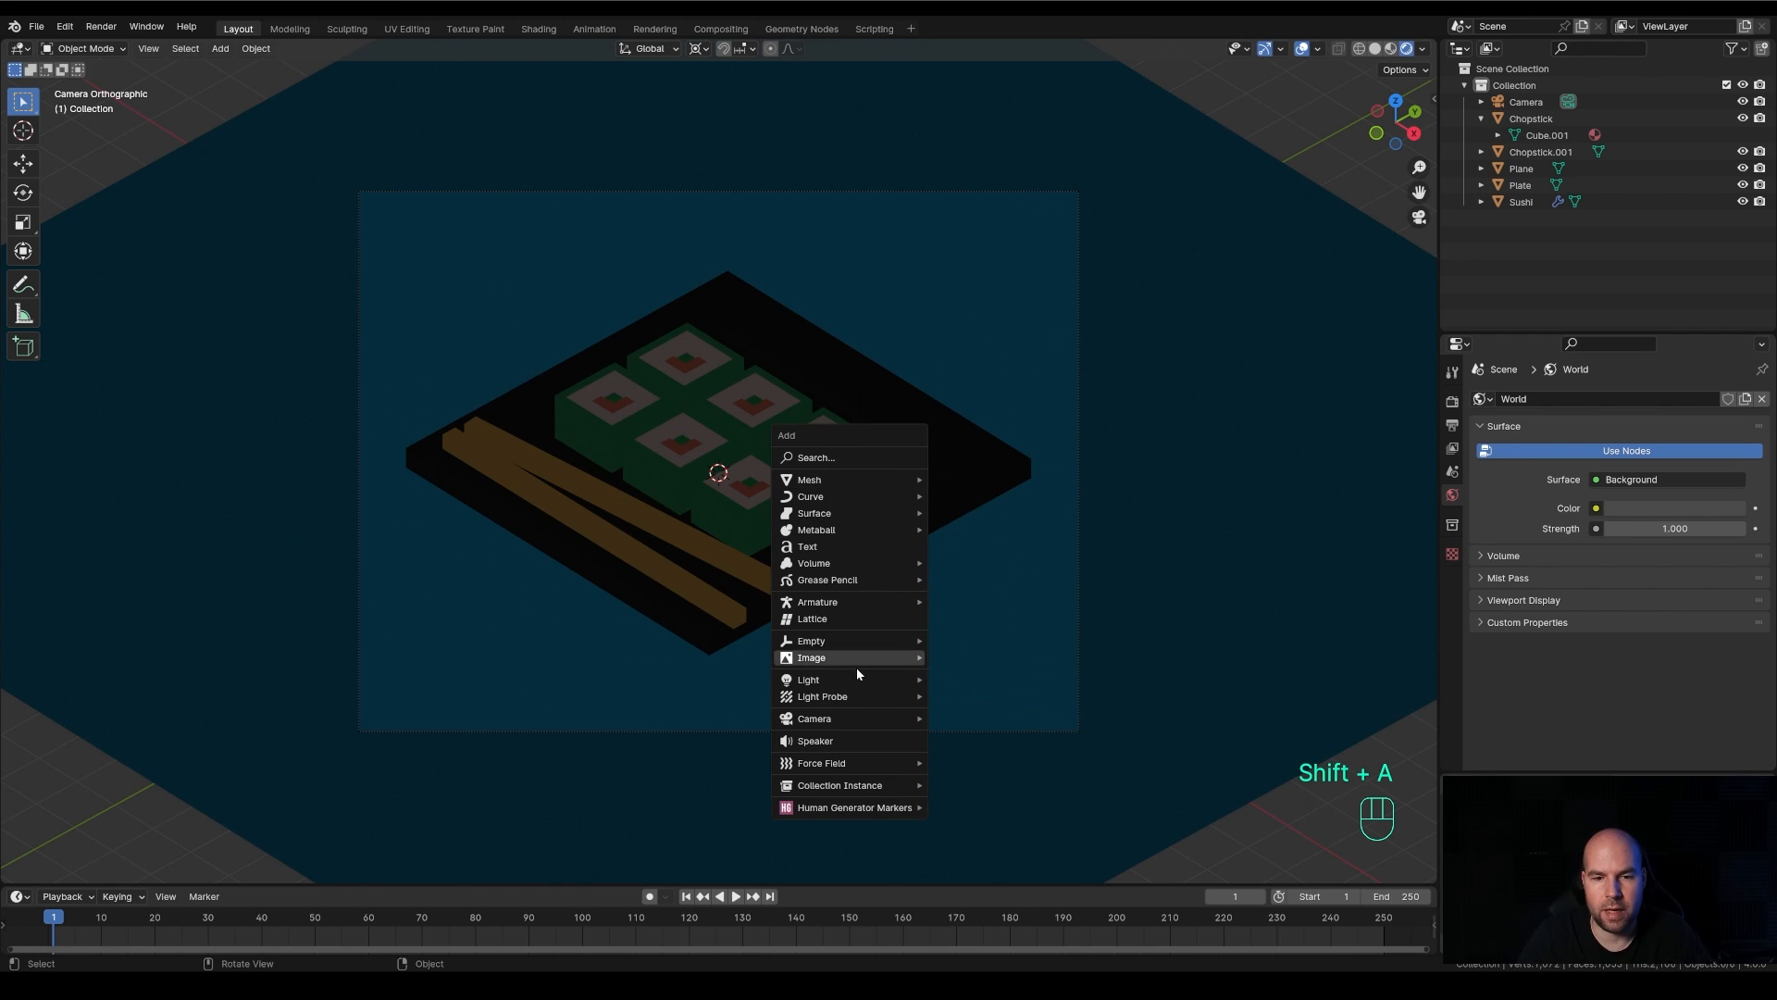
mouse_move(856, 679)
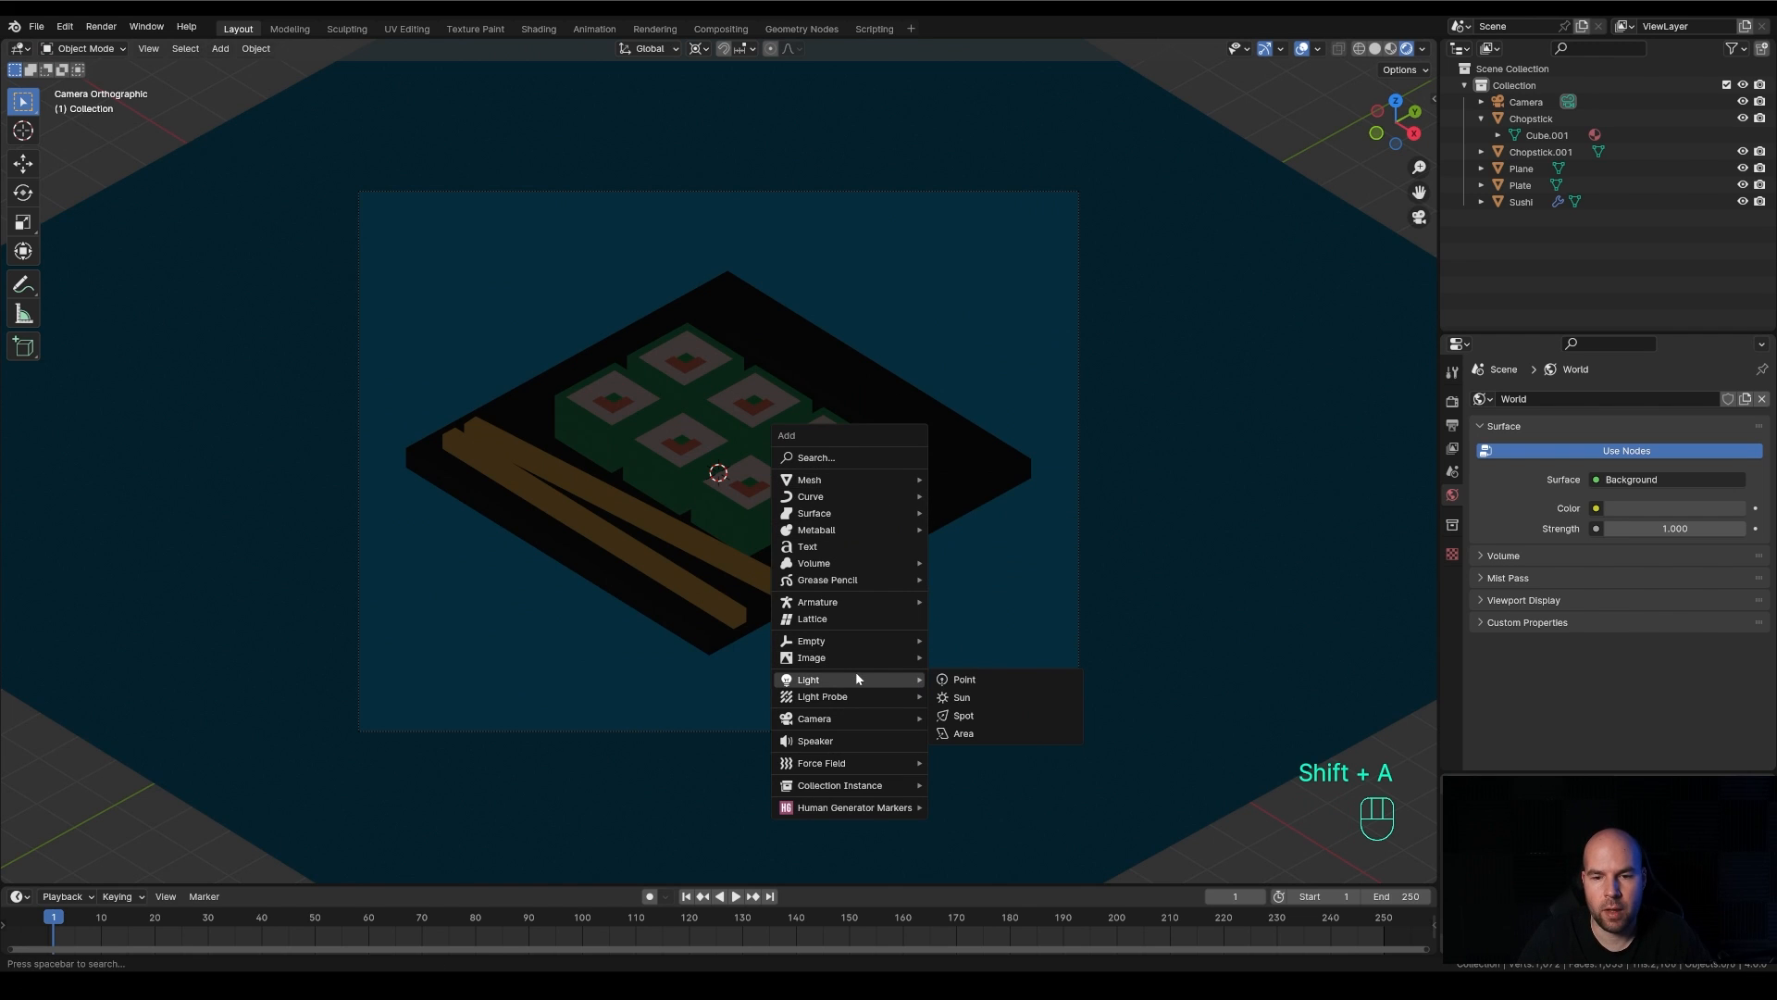
click(979, 699)
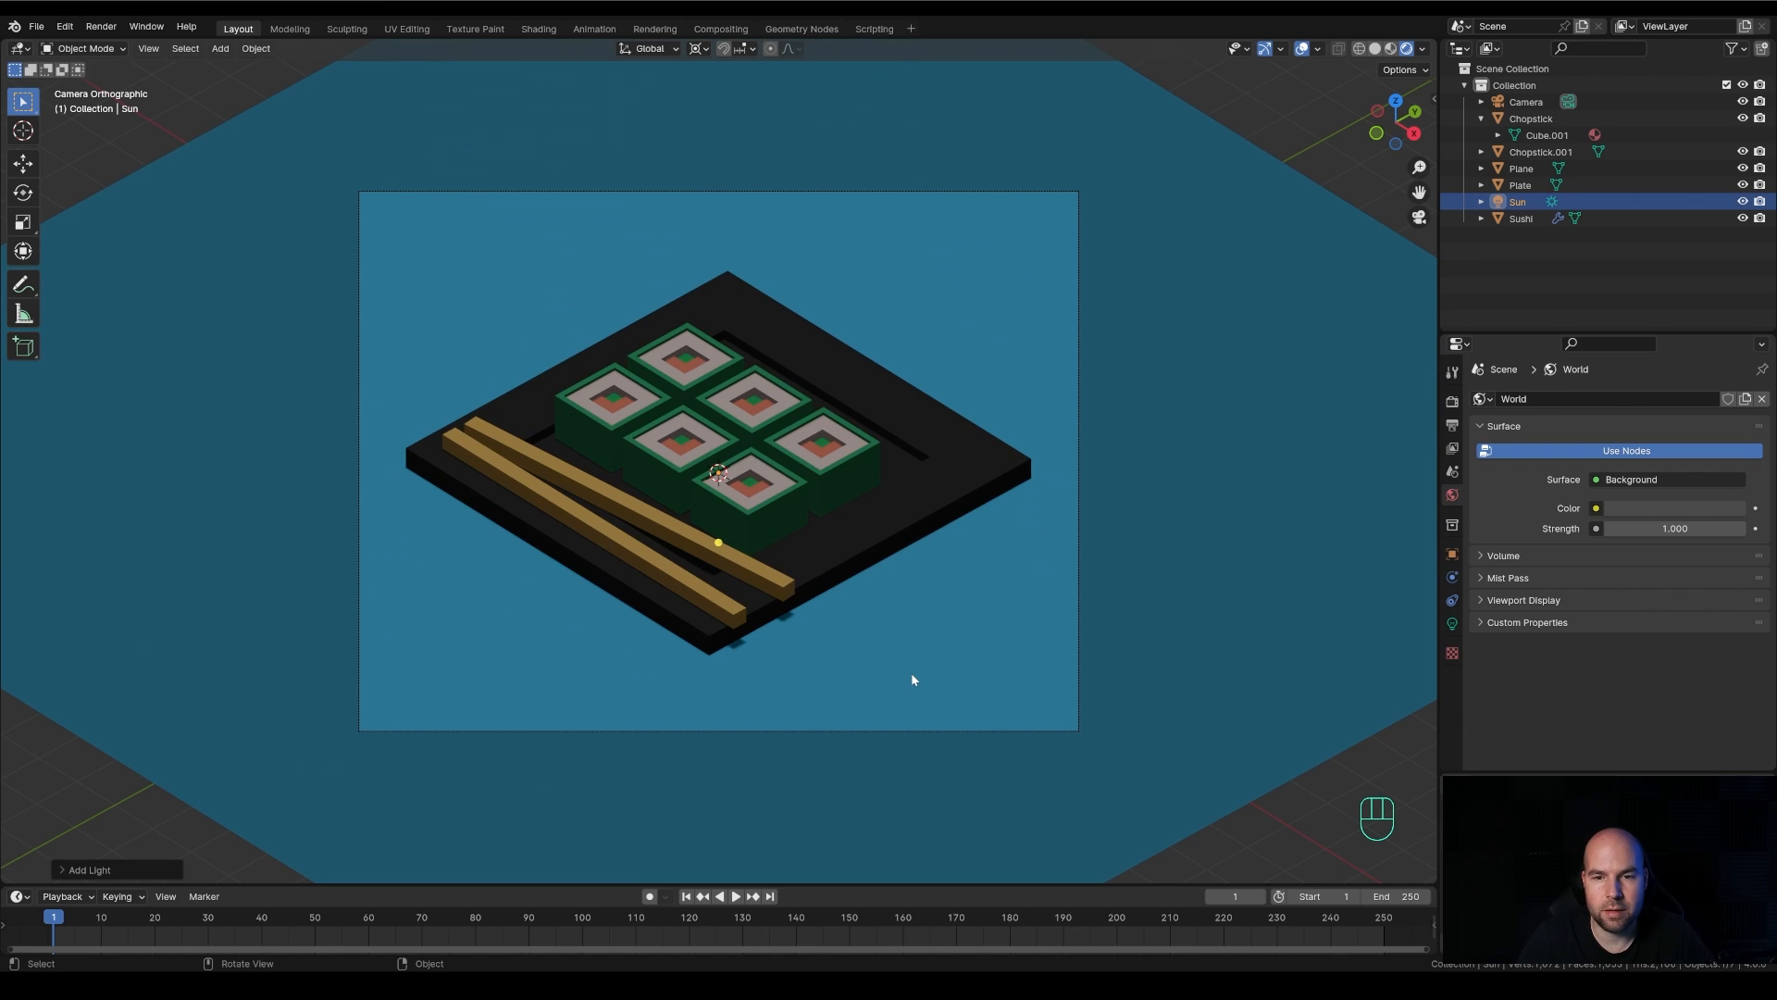
scroll(912, 678, down, 3)
scroll(911, 678, up, 2)
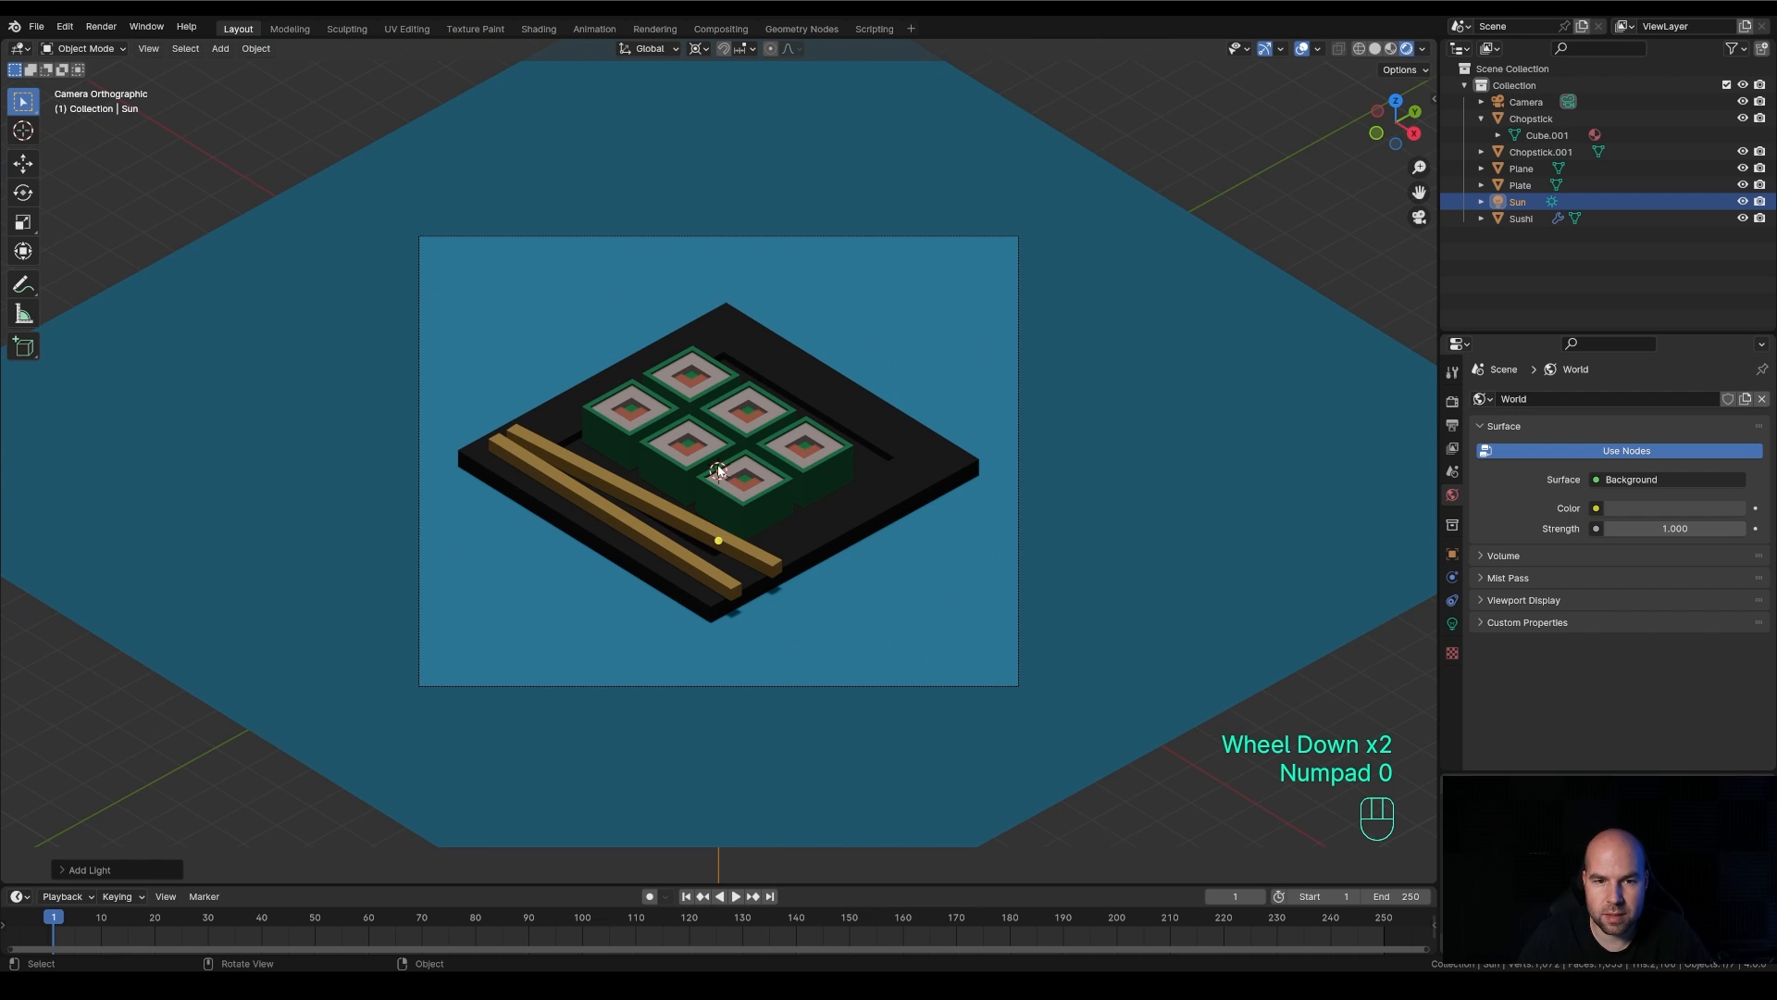
mouse_move(803, 636)
middle_down()
mouse_move(801, 546)
mouse_move(723, 513)
mouse_move(797, 619)
middle_up()
scroll(797, 617, down, 1)
key(KP_0)
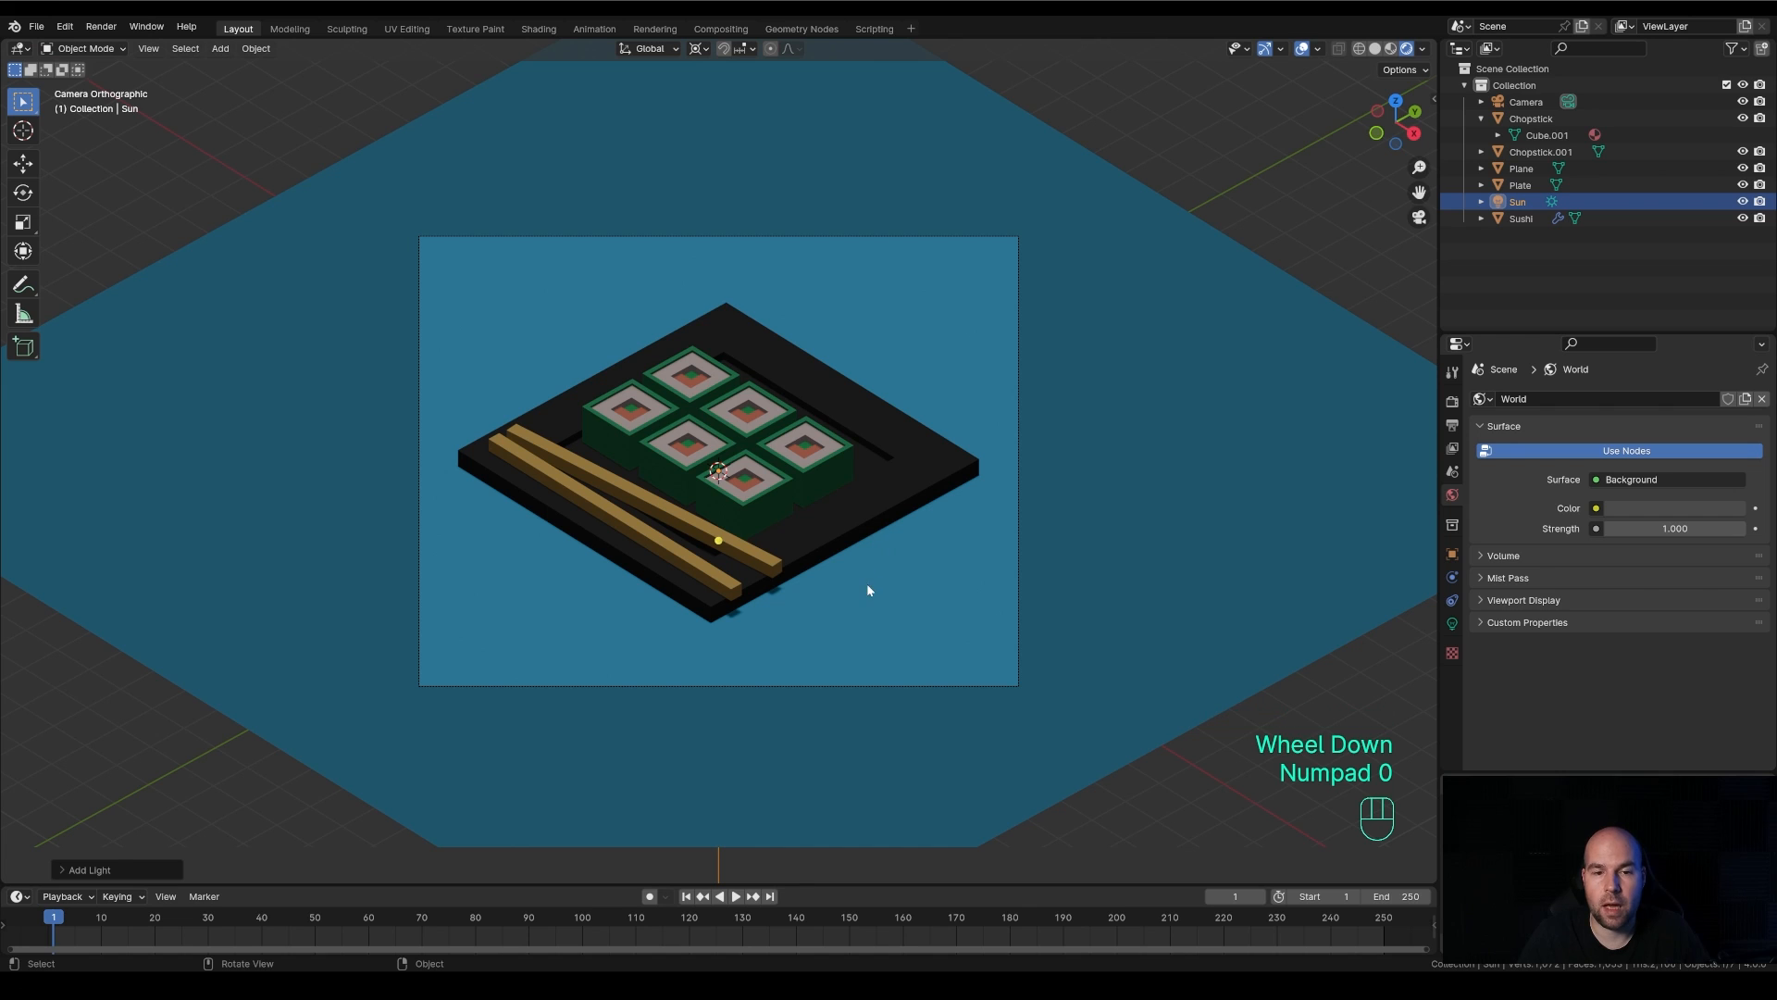
key(g)
key(z)
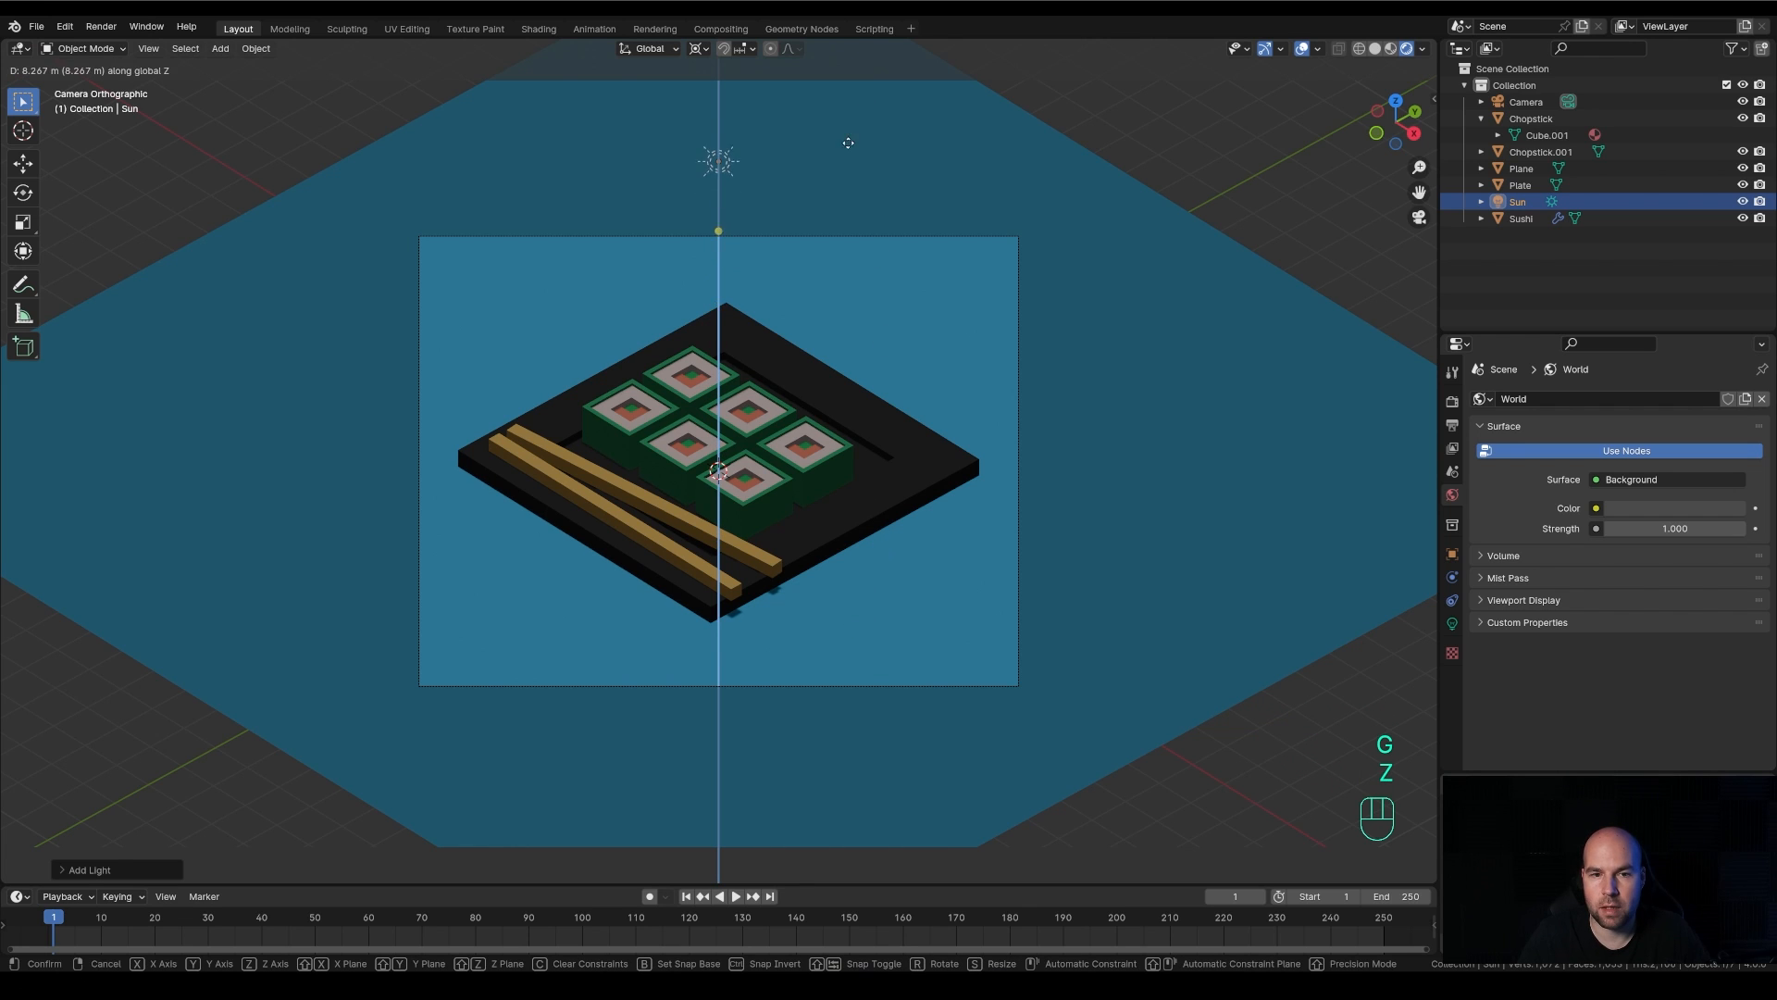
right_click(920, 343)
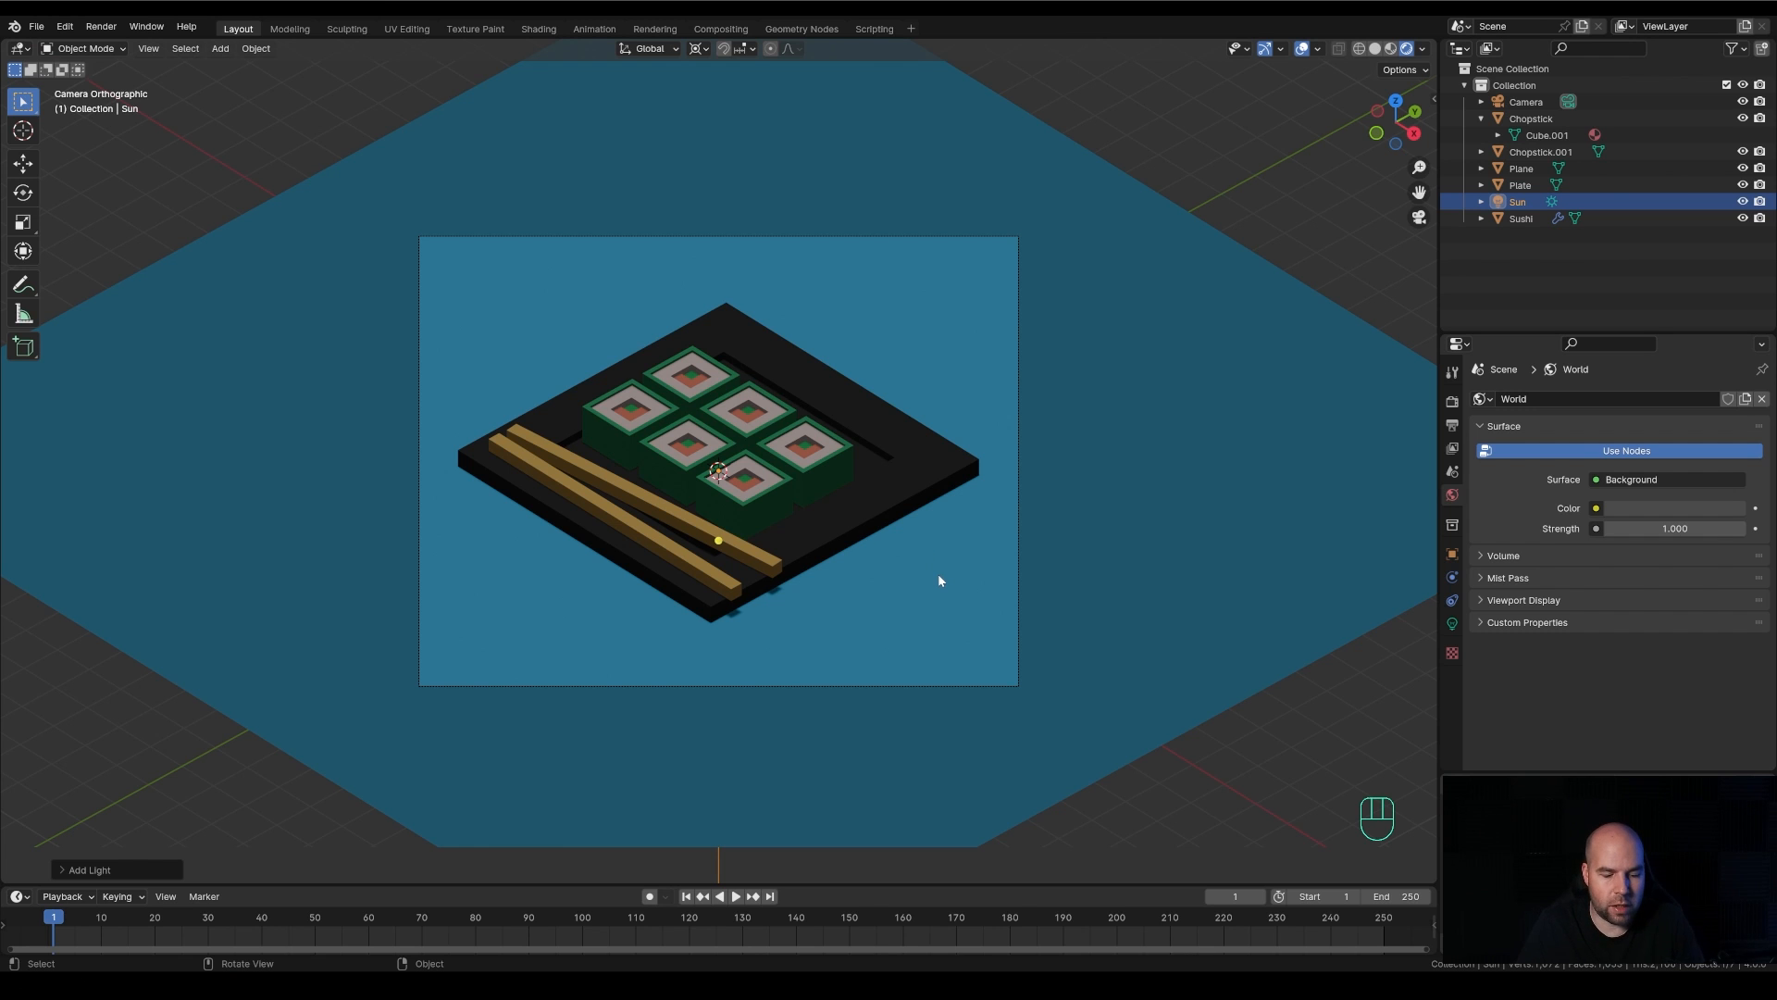
key(r)
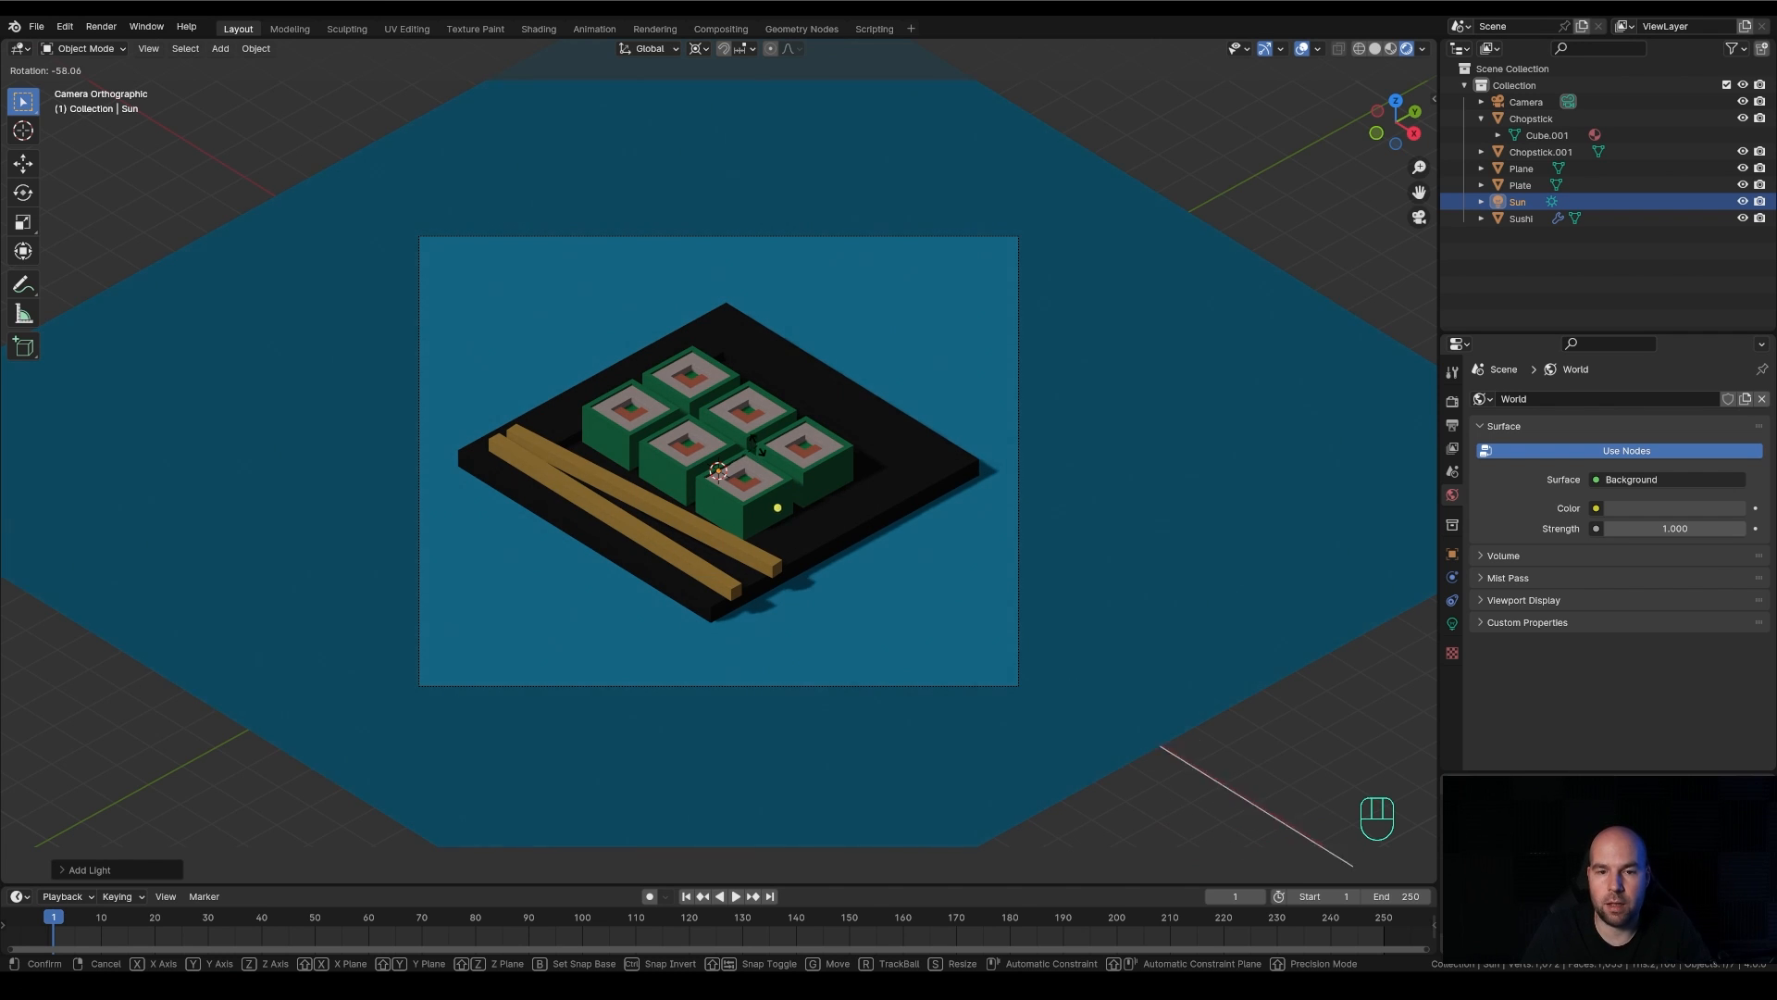
key(KP_5)
key(KP_Subtract)
key(Escape)
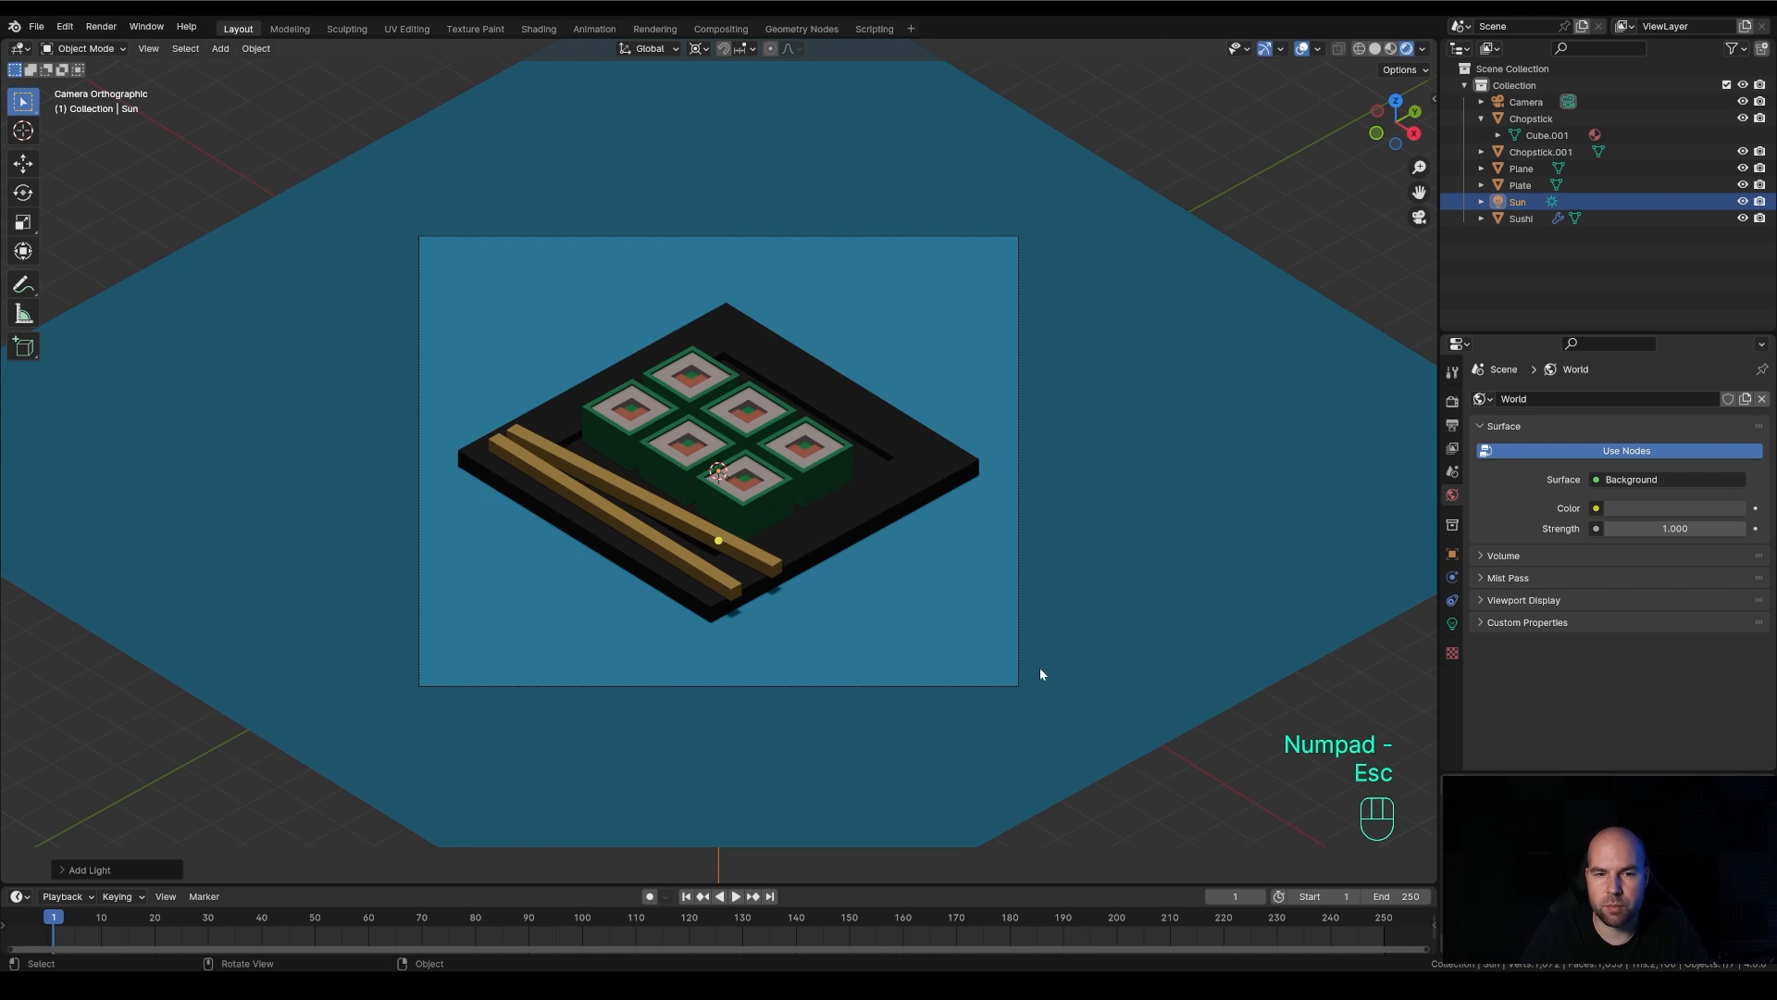
Rotate the sun light by about -58° in the camera view so the shadows fall behind the sushi
key(r)
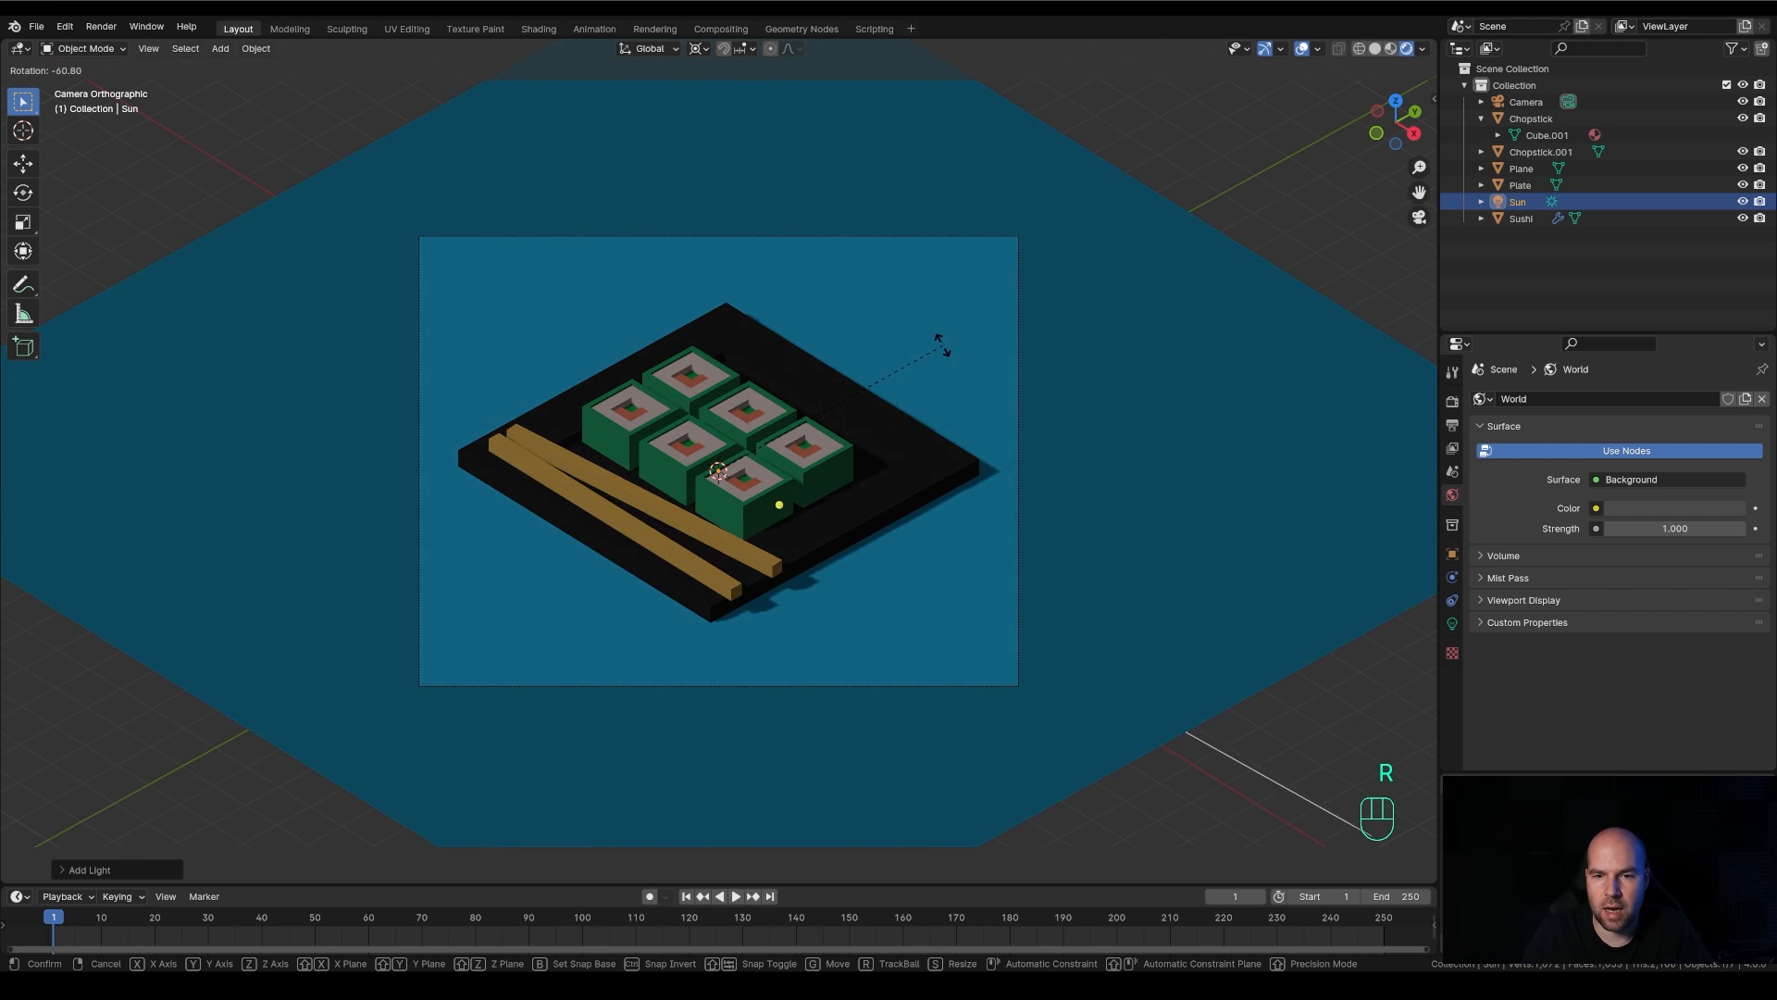
click(998, 461)
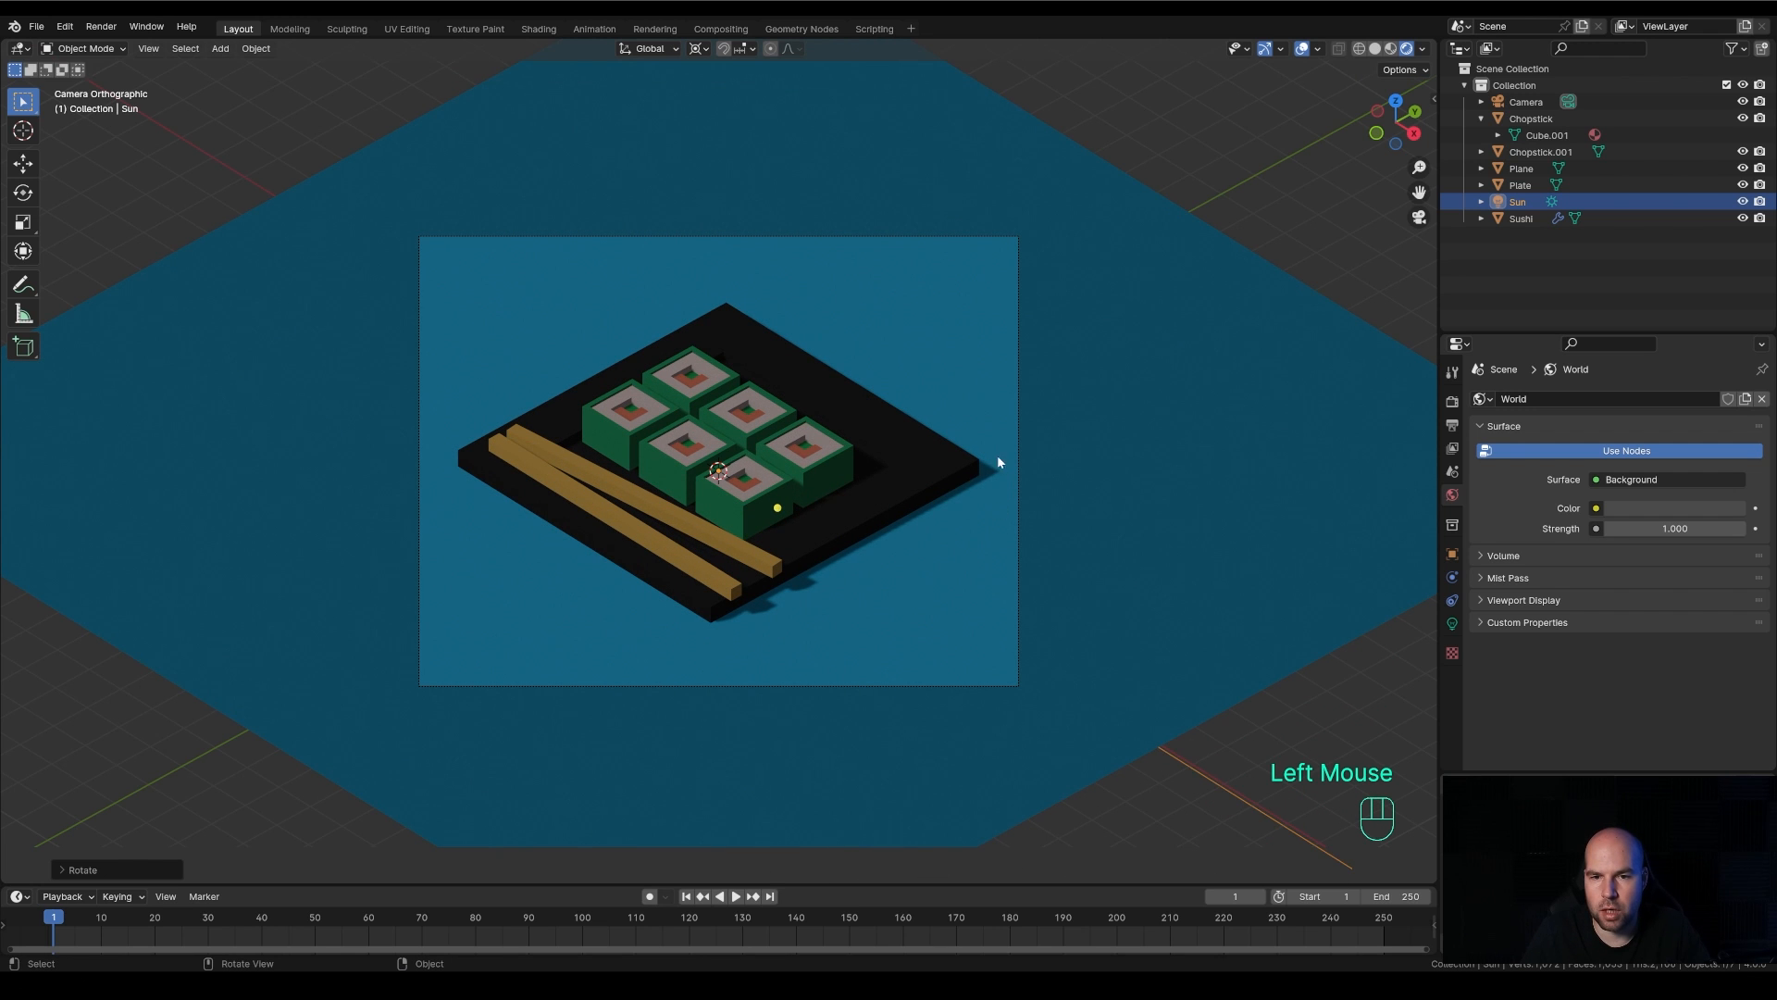
scroll(826, 494, up, 1)
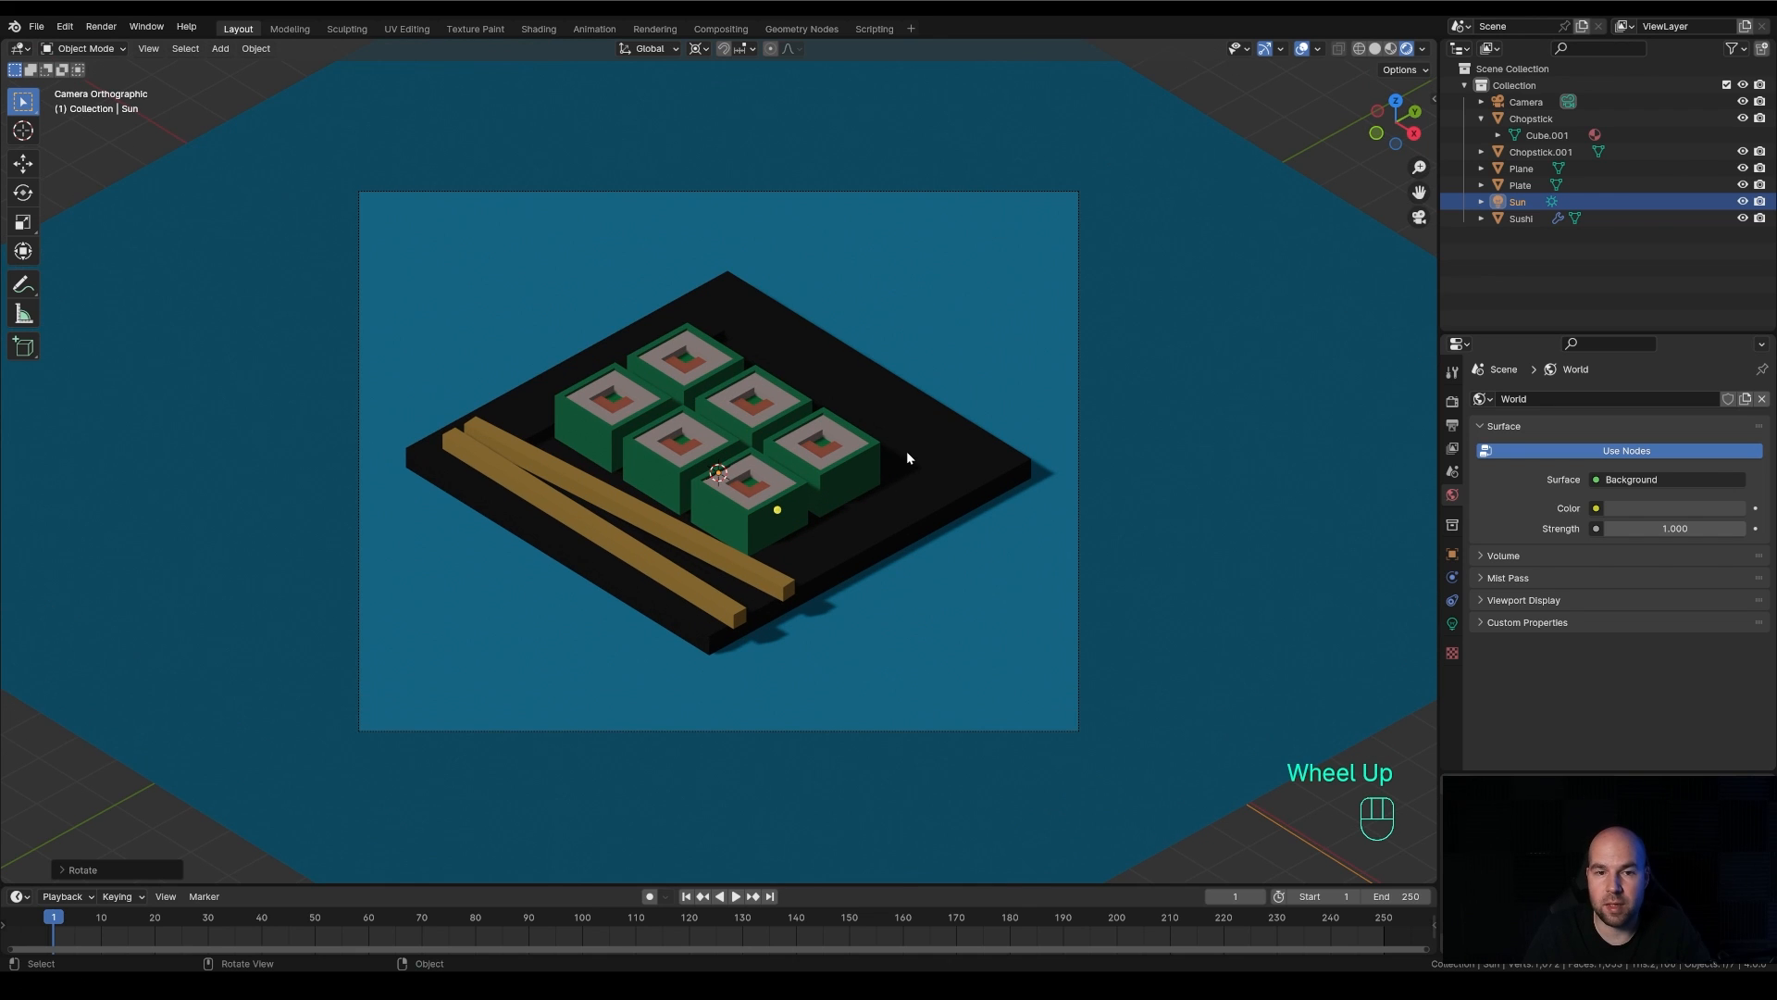
scroll(907, 451, down, 1)
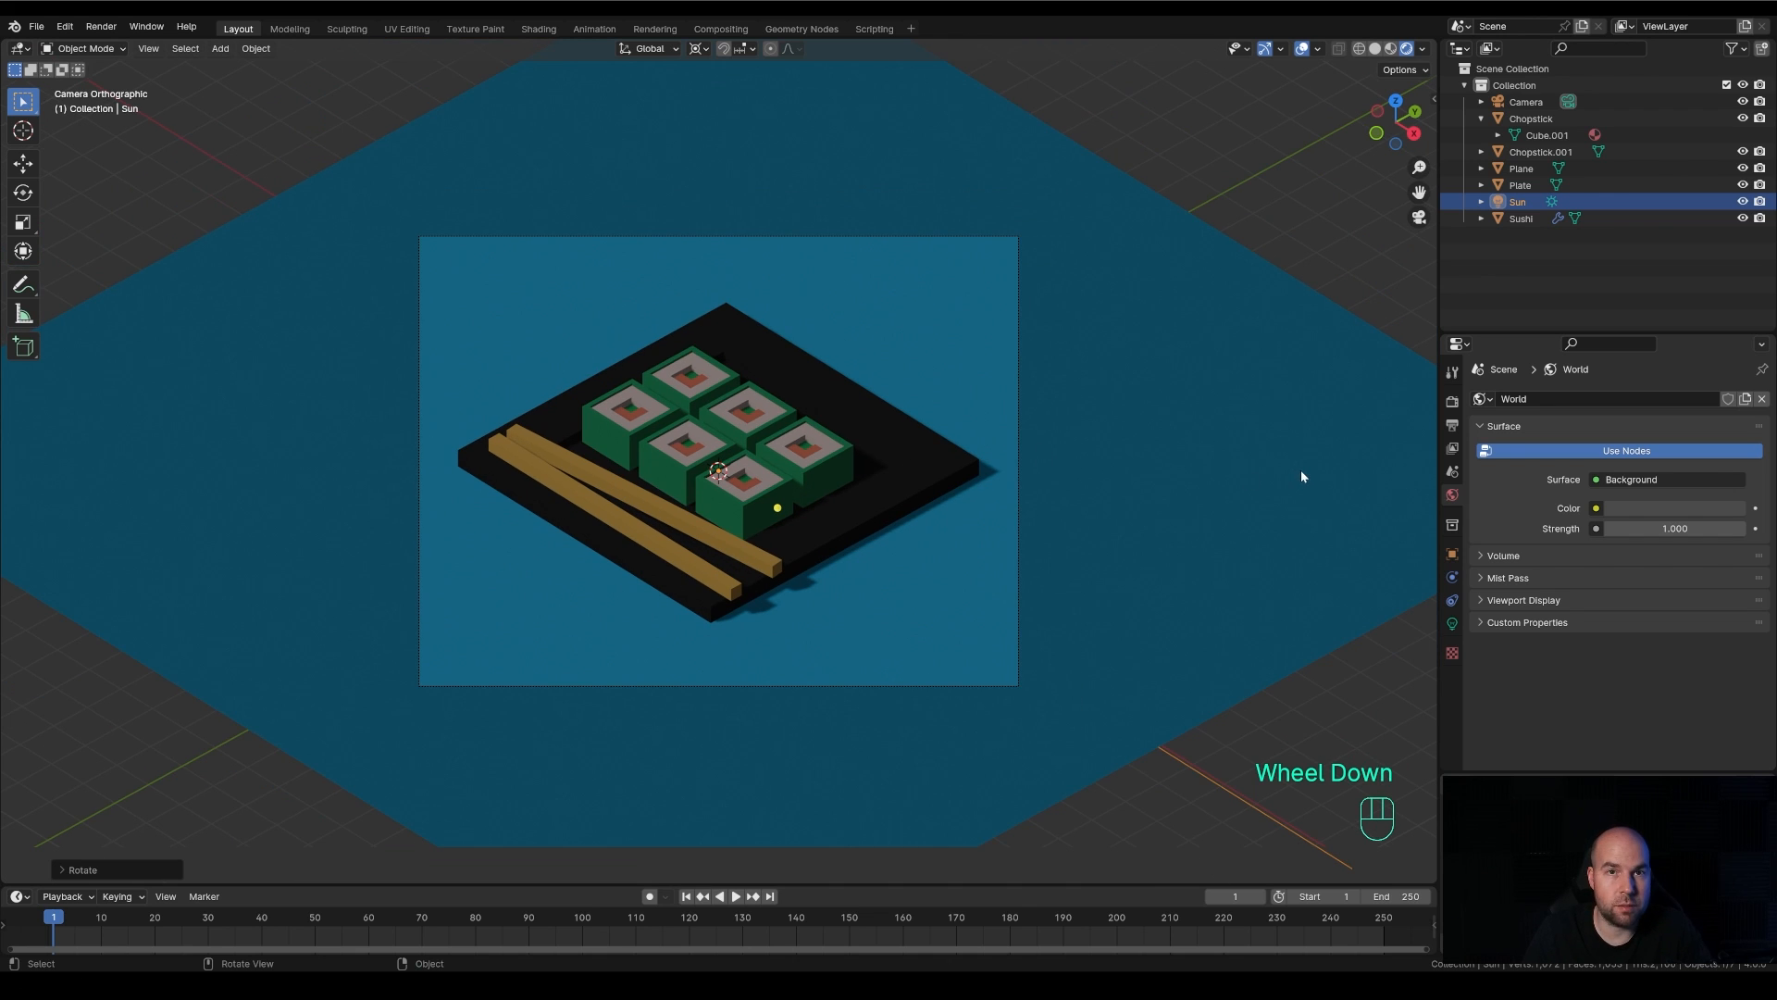
Set the sun light's strength to 3
click(1452, 625)
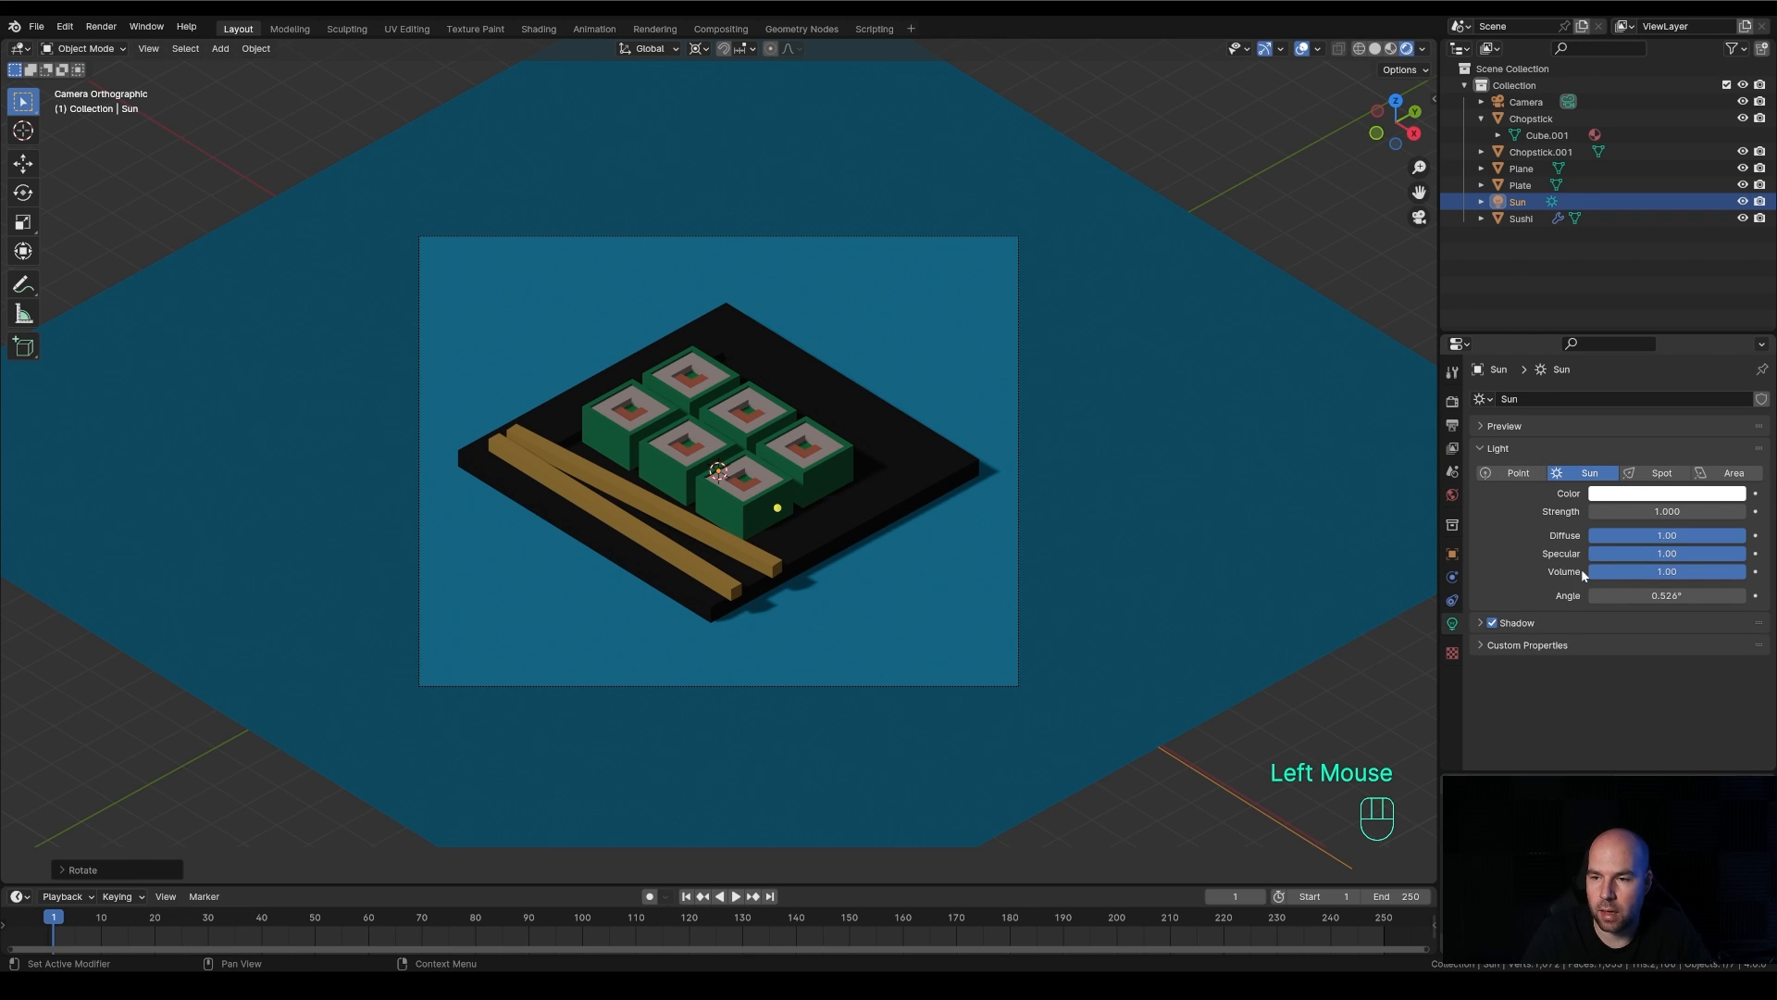
double_click(1666, 510)
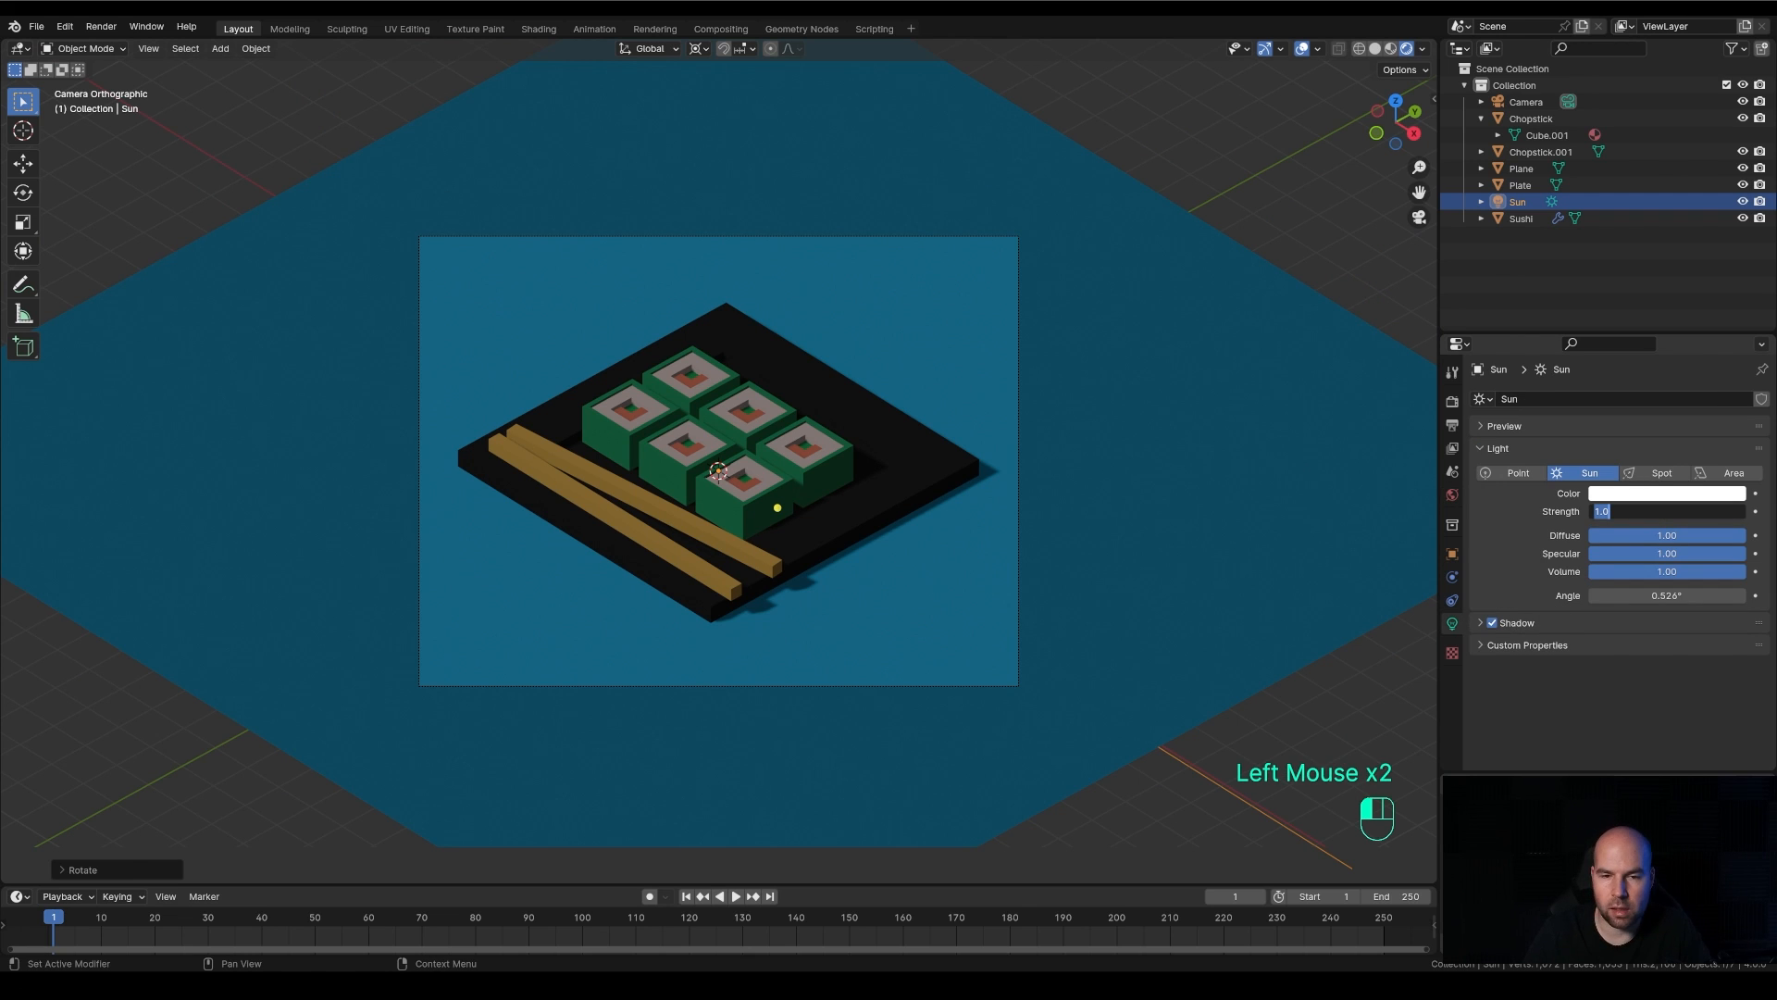
text(3)
key(Return)
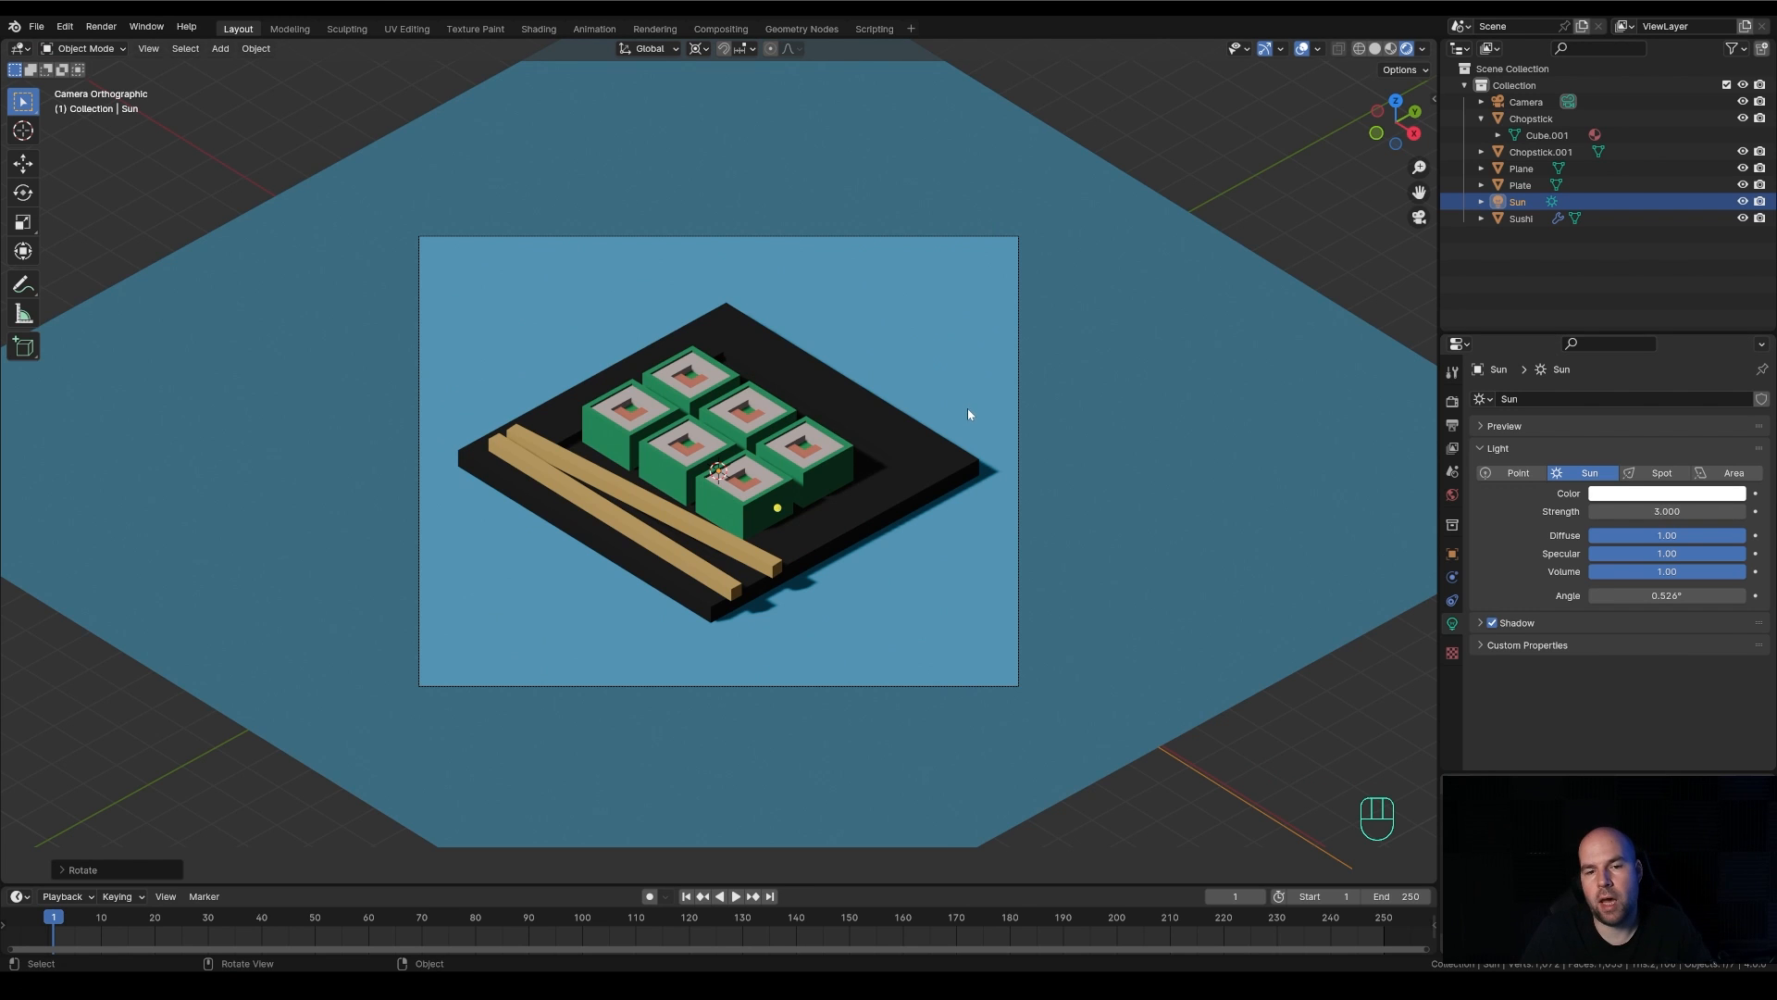
scroll(968, 411, down, 3)
scroll(901, 443, up, 4)
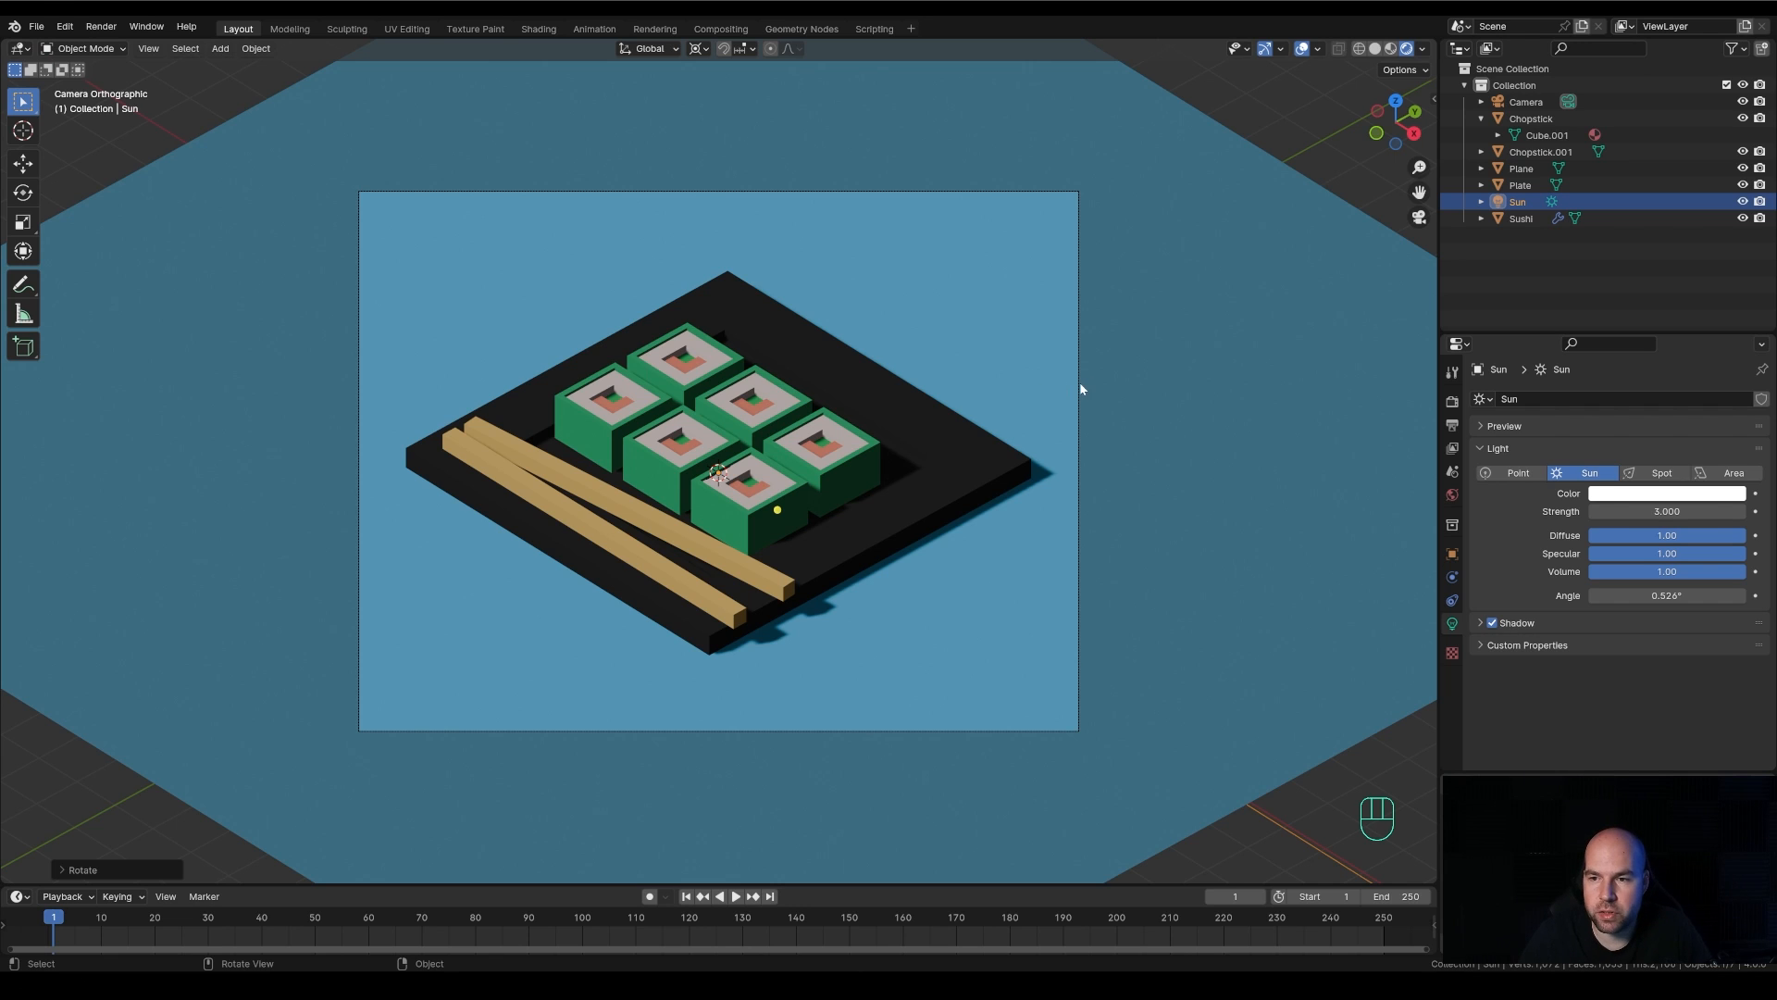
Switch the render engine to Cycles, preview the rendered scene and return the viewport to Material Preview shading
click(1452, 401)
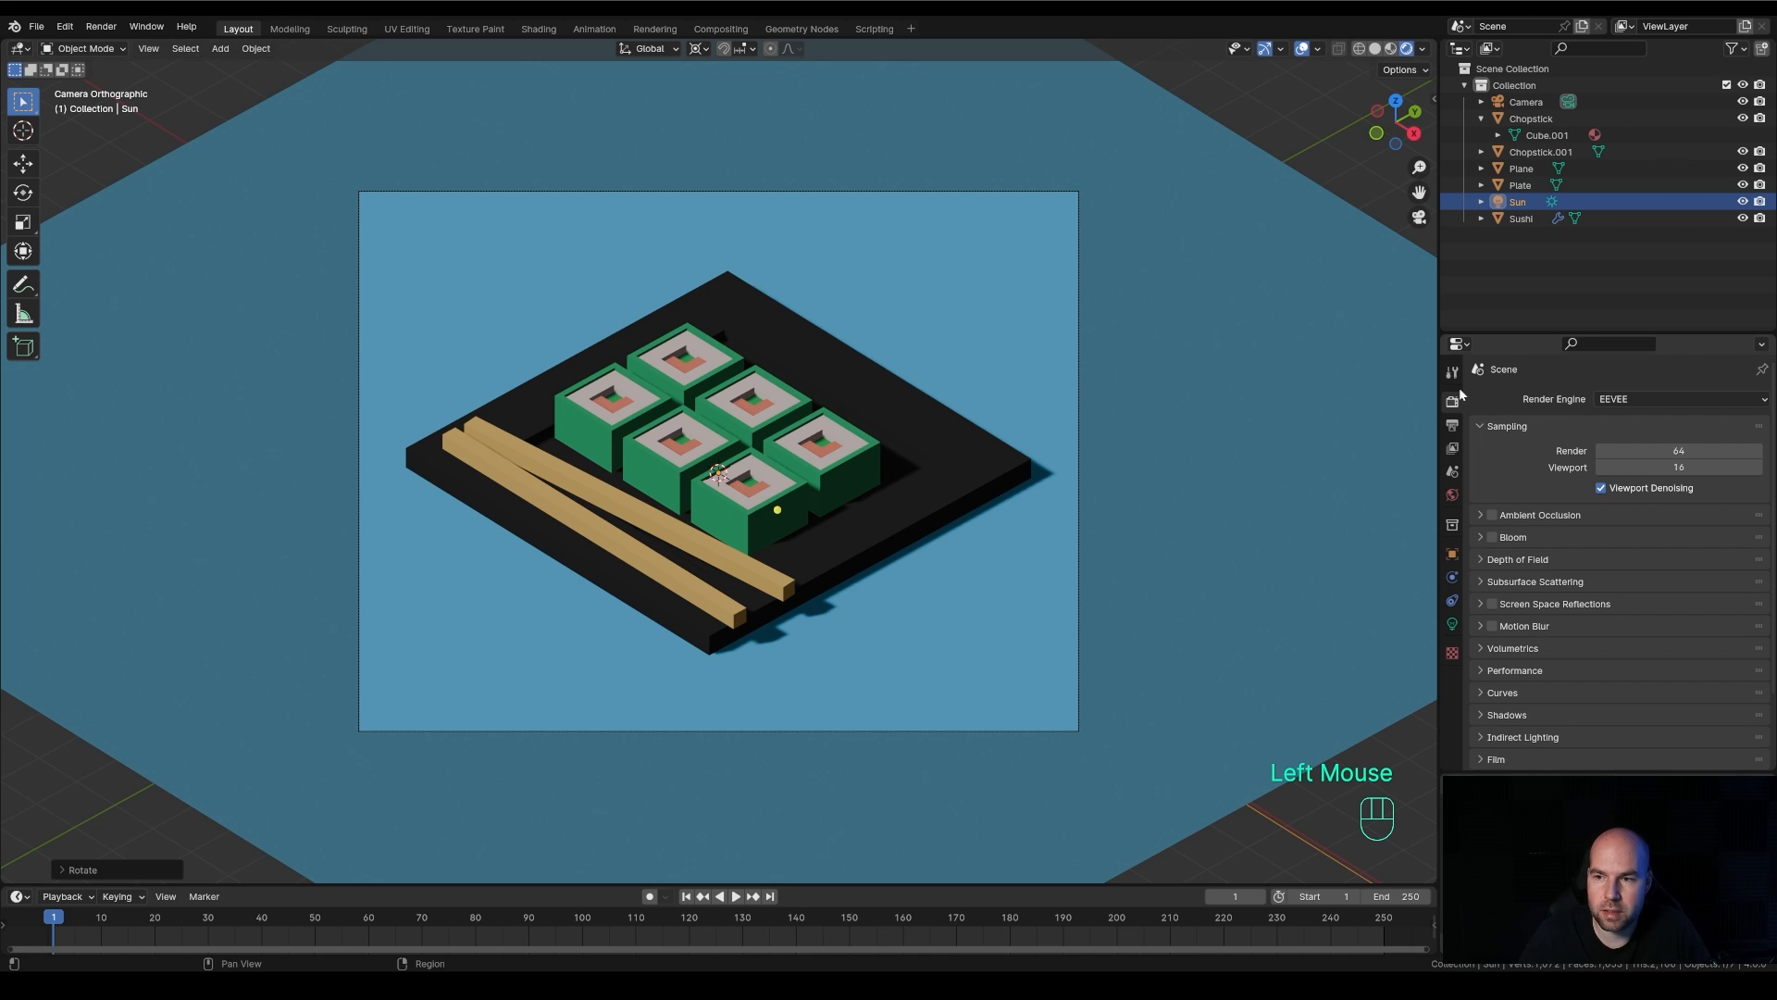
click(1631, 399)
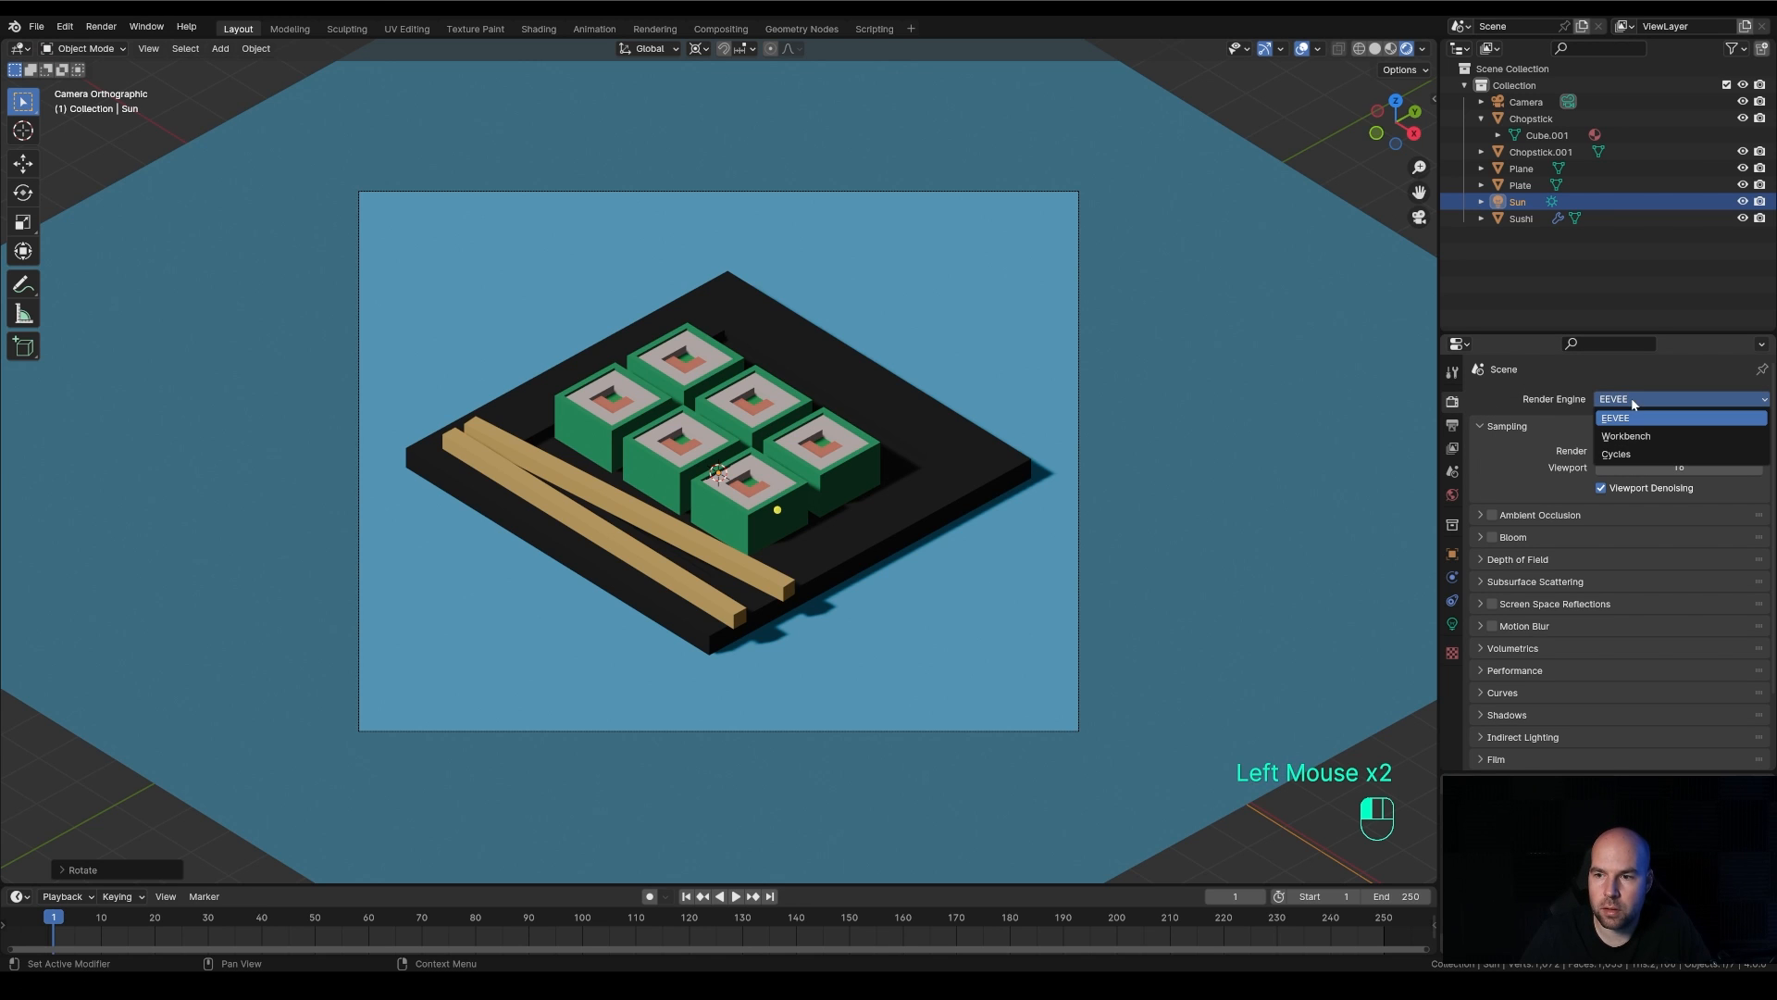
click(1626, 455)
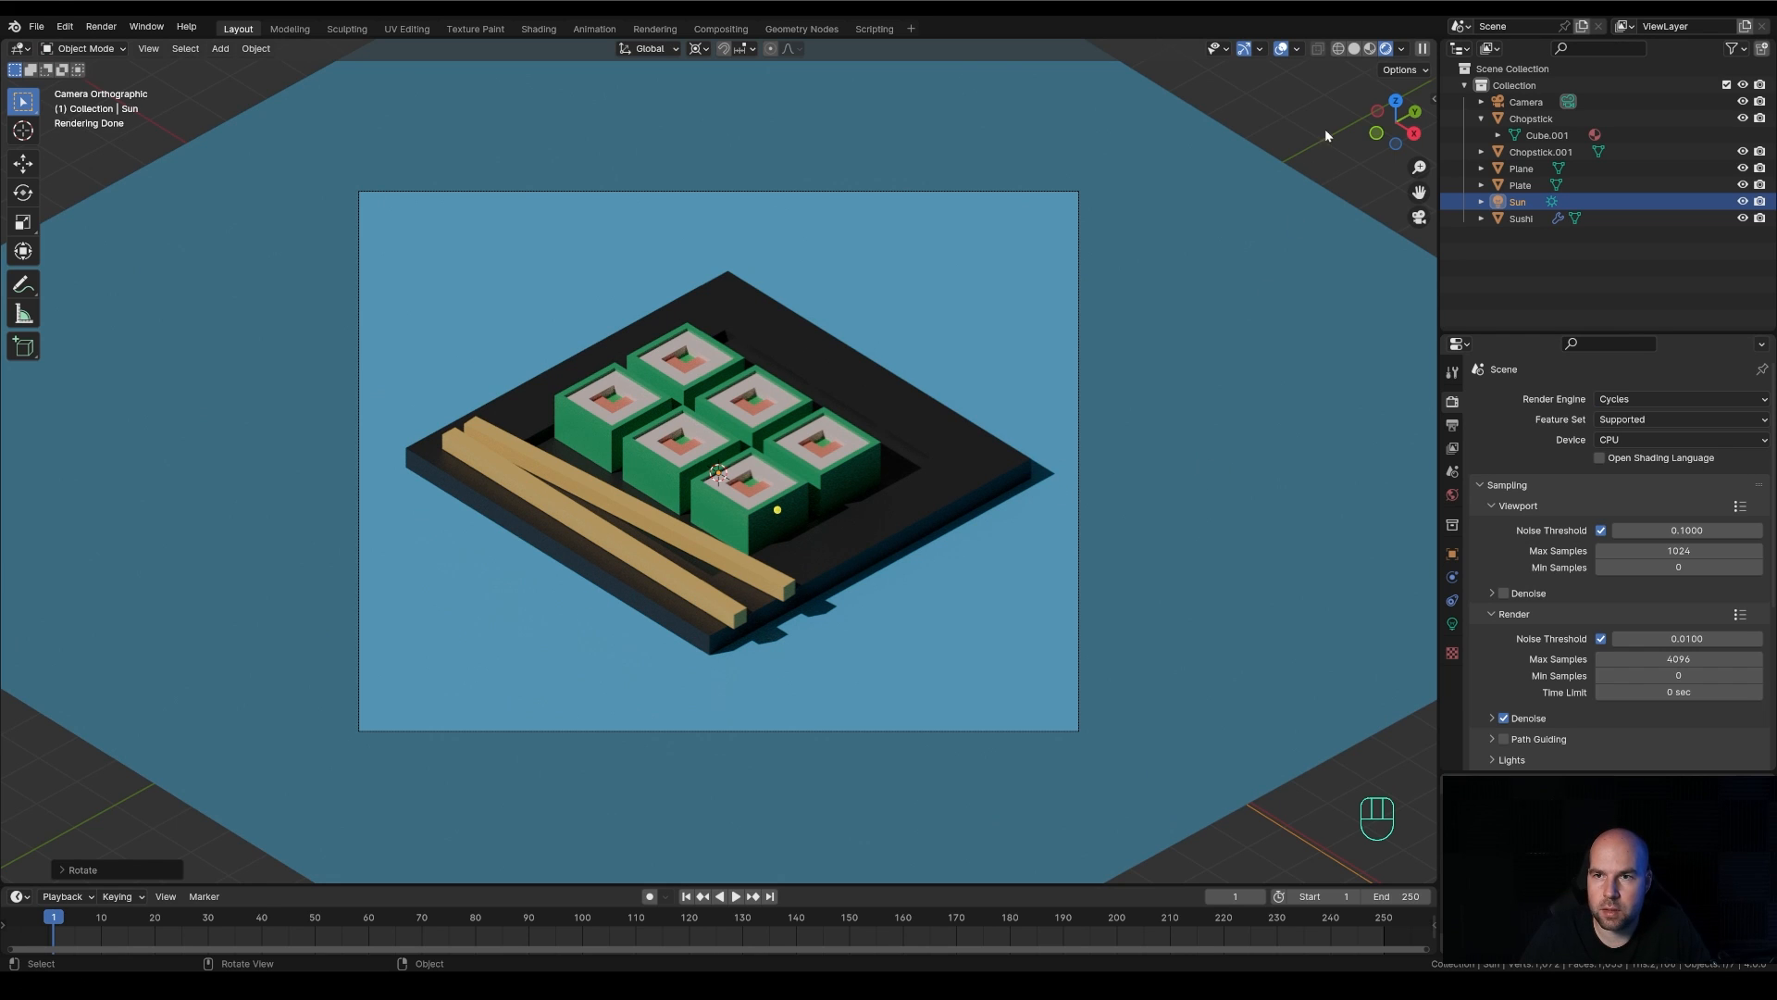
click(1371, 53)
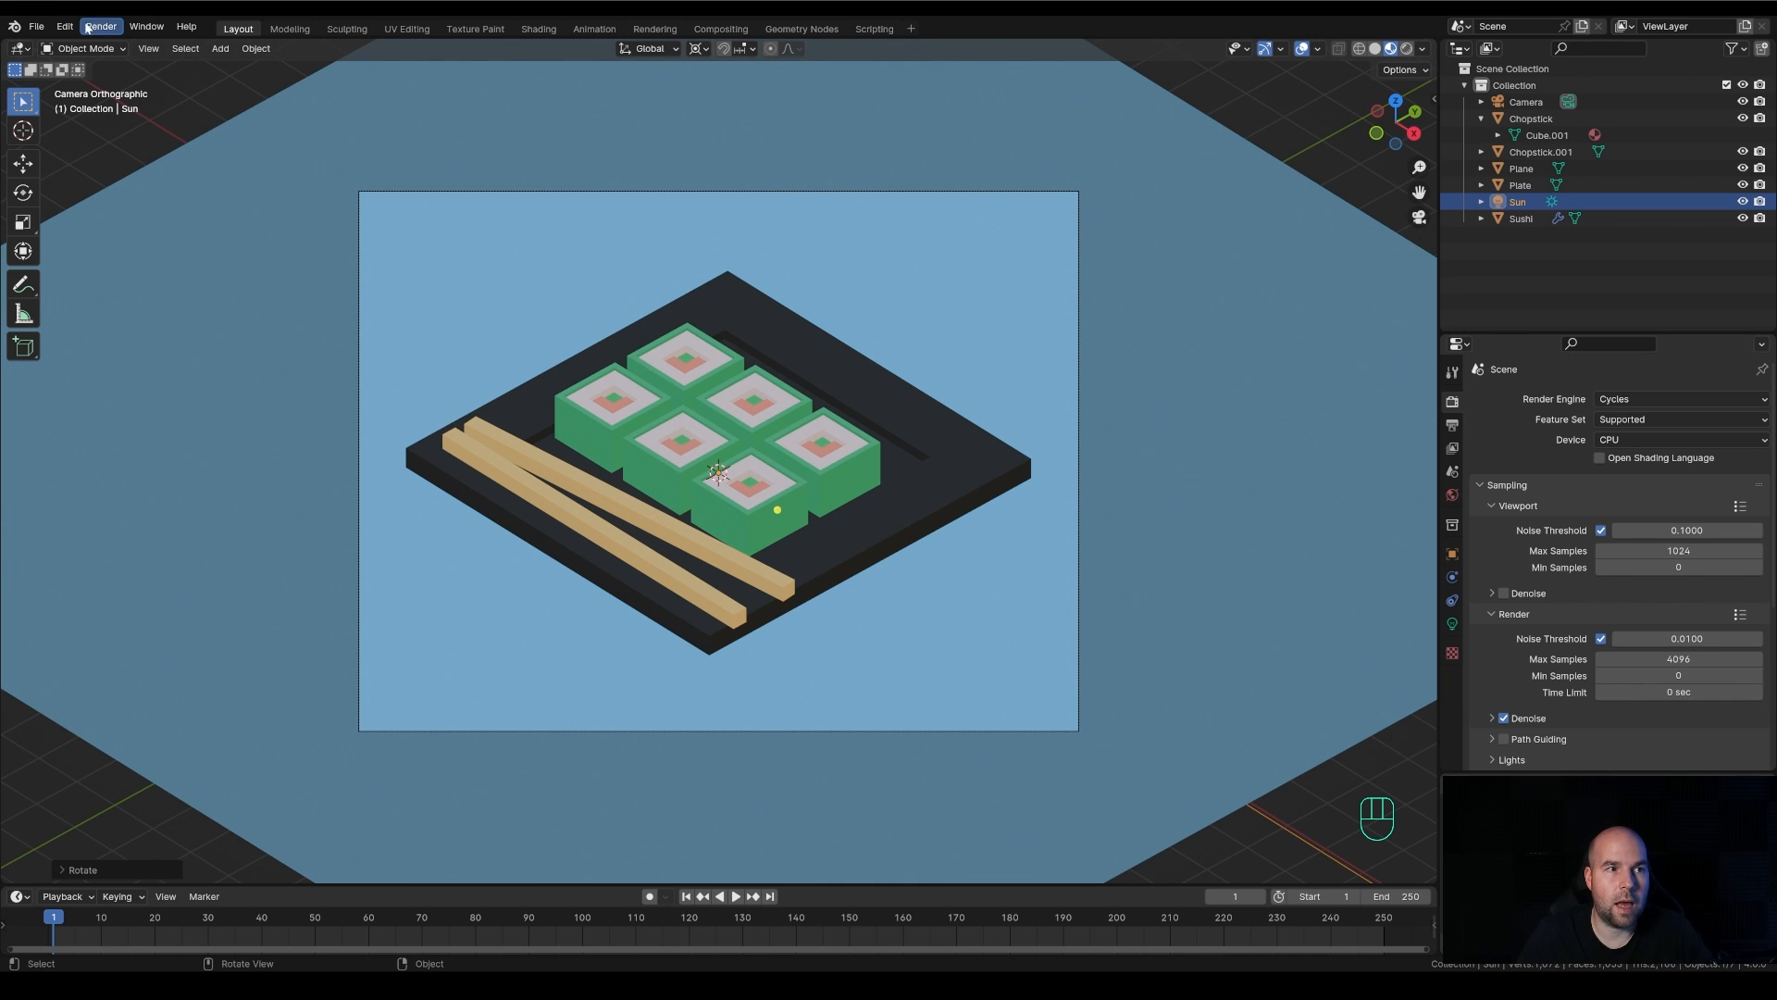
Open the System preferences with the Cycles render devices and move the preferences window clear of the screen edge
click(1659, 440)
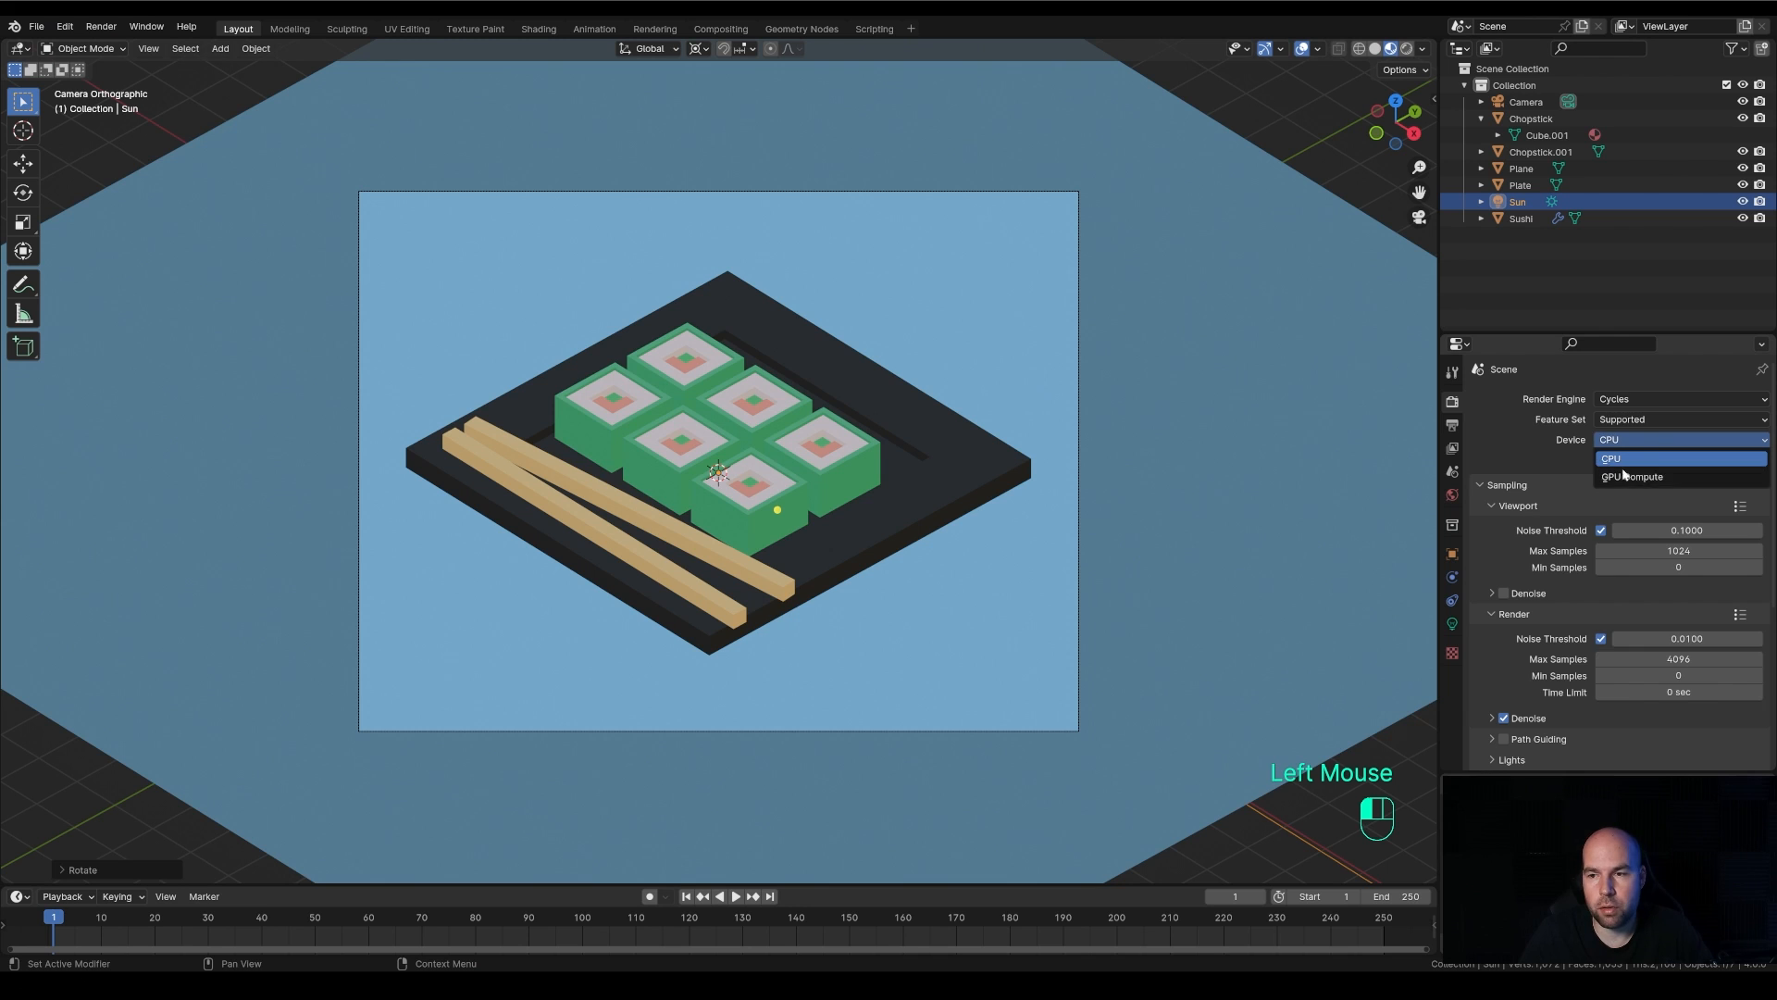
click(1535, 450)
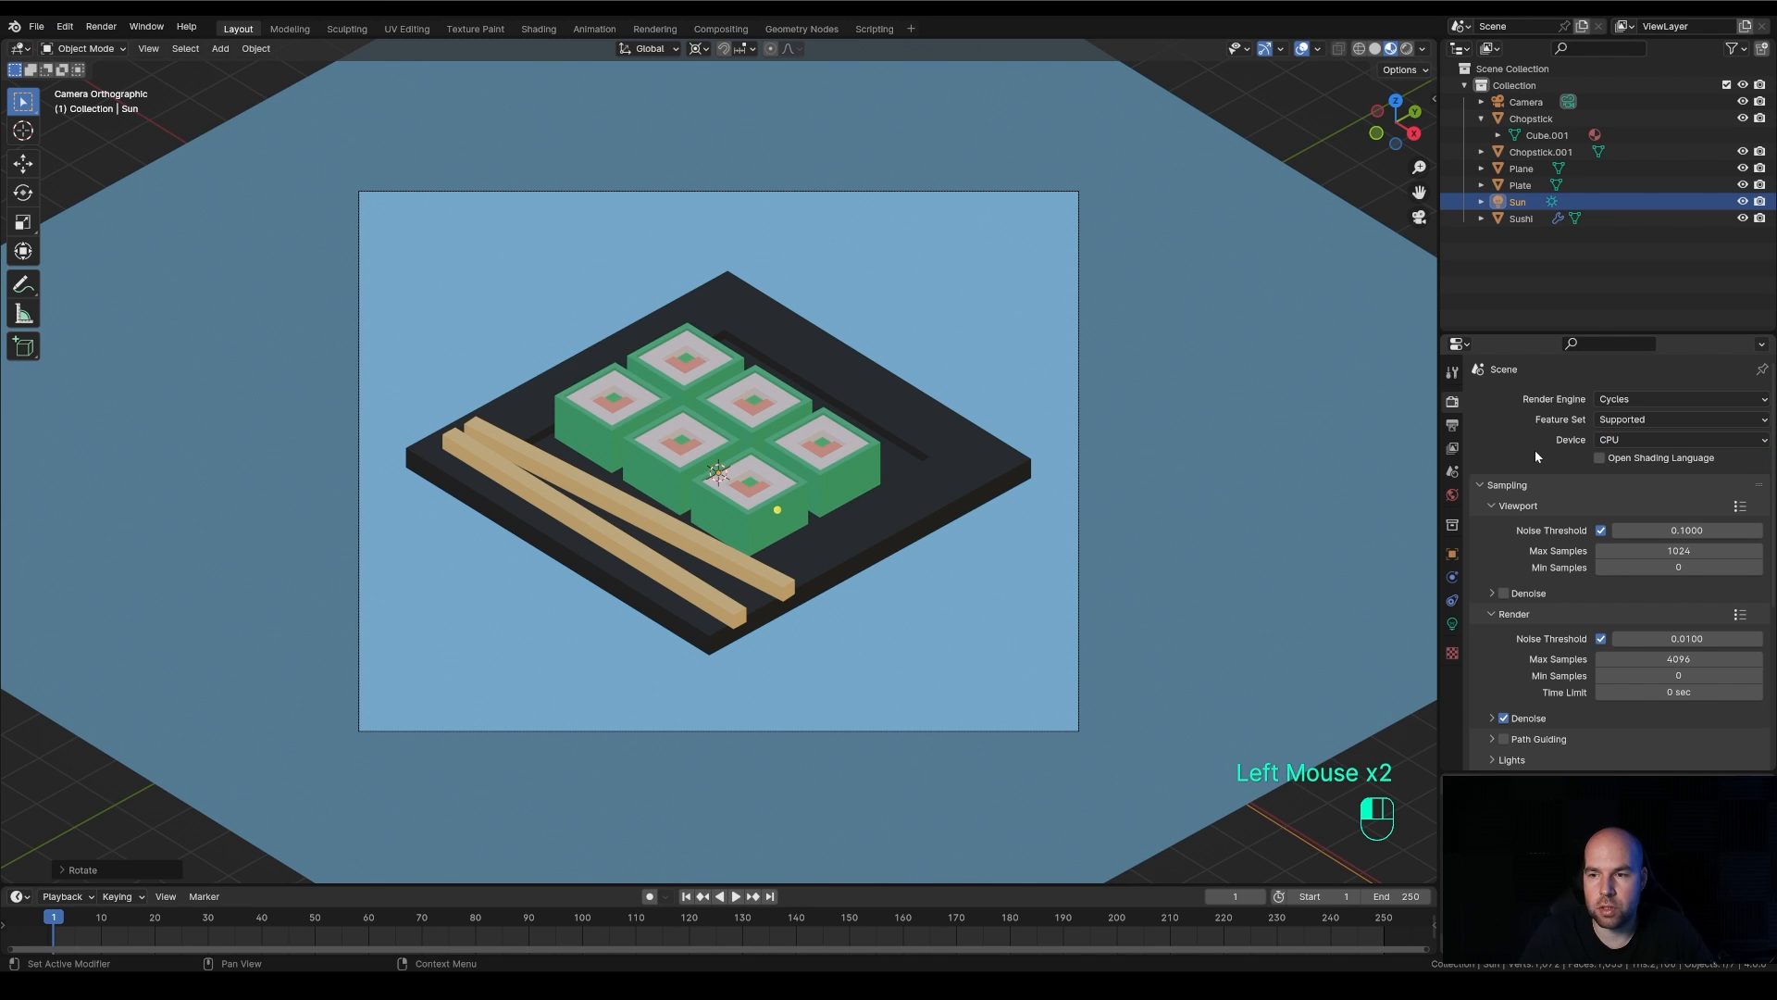
click(65, 26)
click(137, 236)
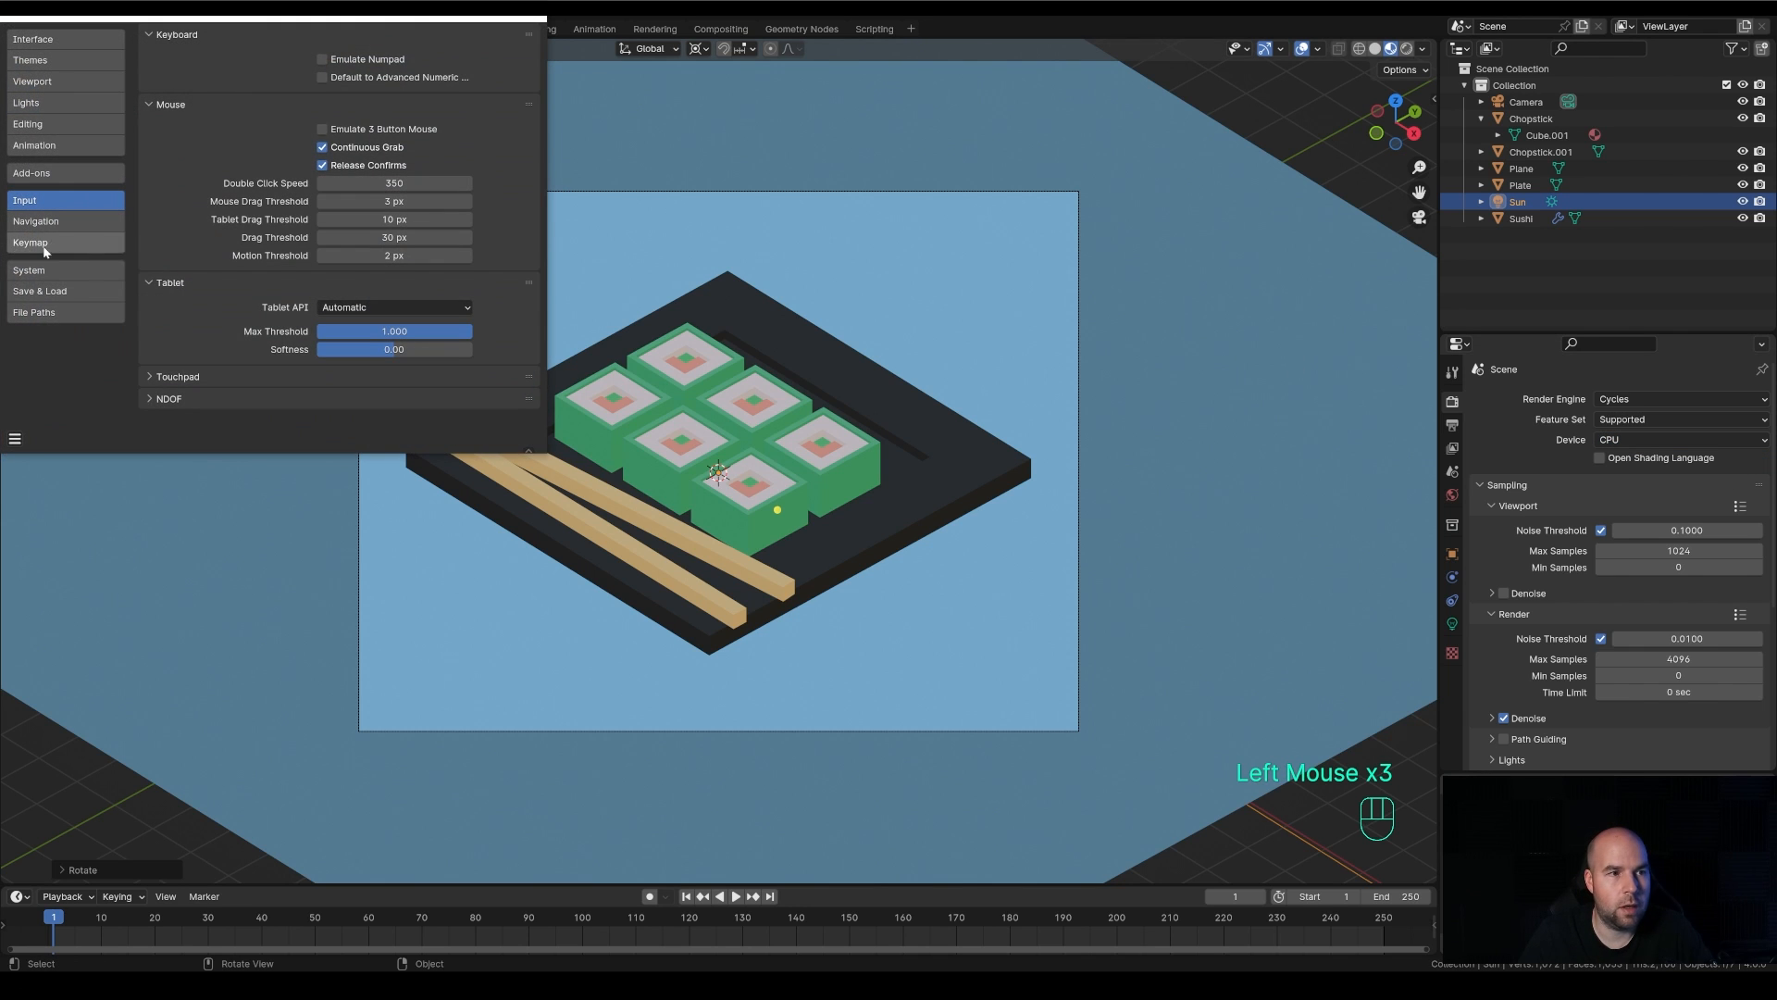
click(57, 270)
drag(294, 21, 363, 110)
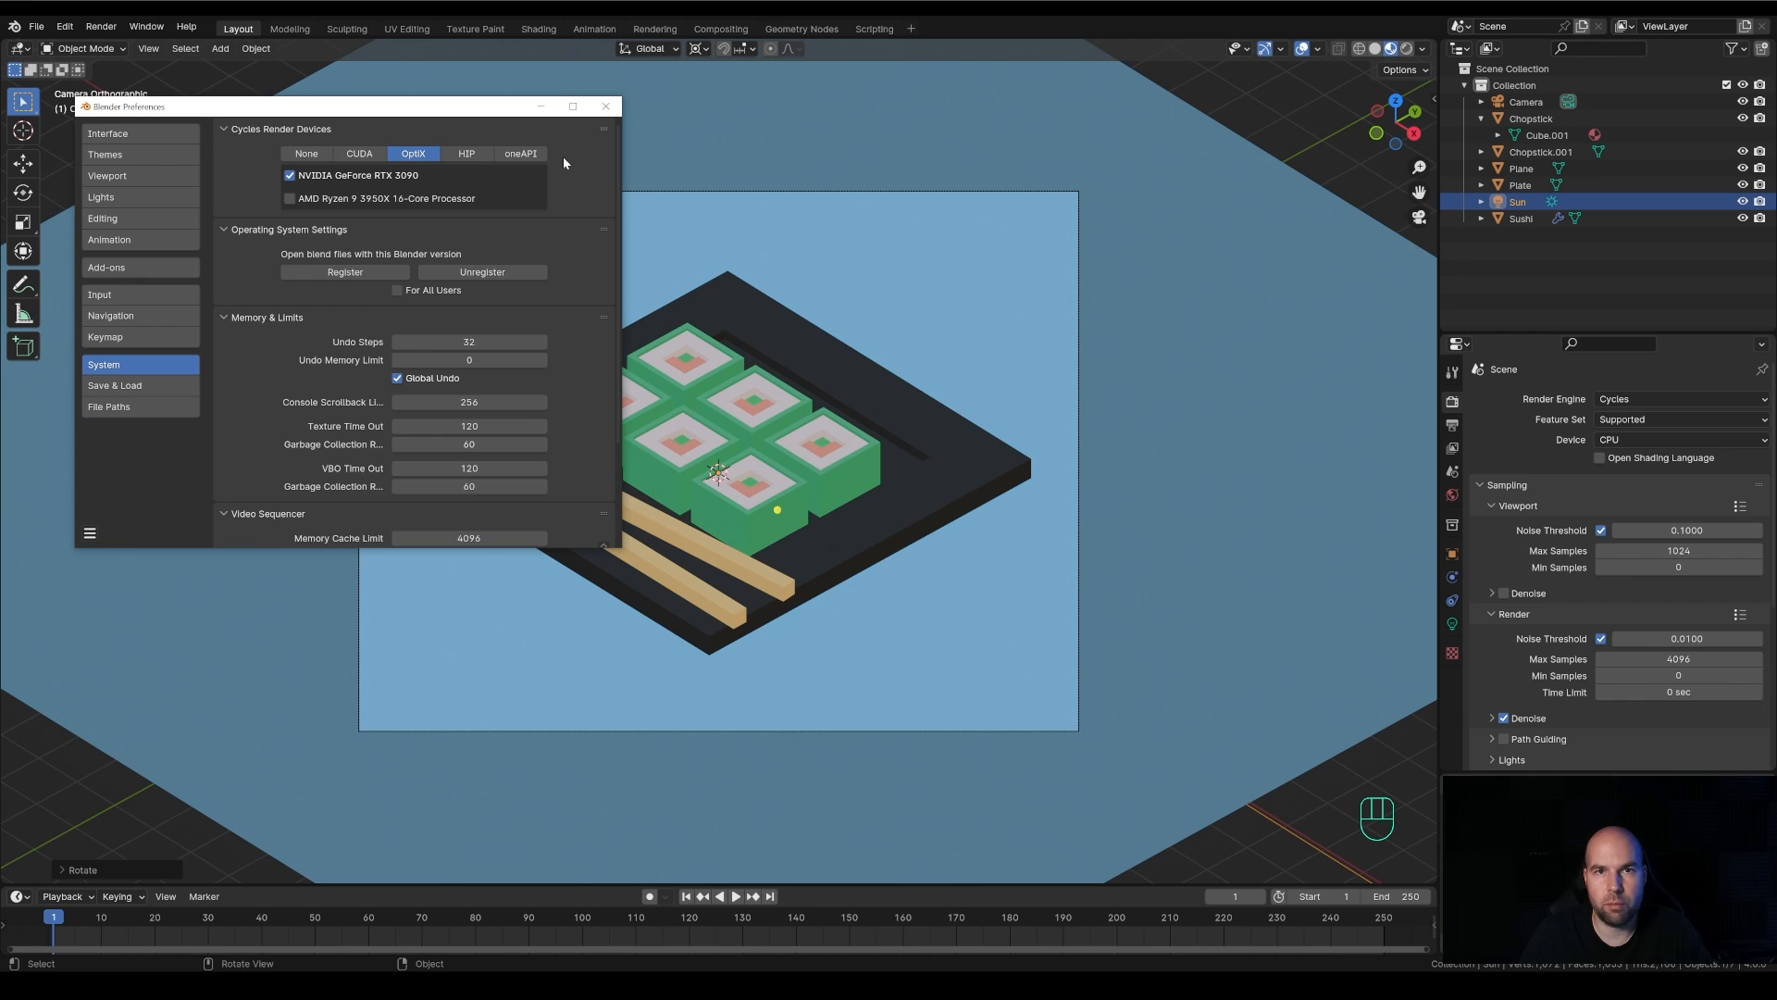
Compare the CUDA, HIP and oneAPI render devices, keep OptiX with the NVIDIA GeForce RTX 3090 enabled, and close the preferences
click(364, 154)
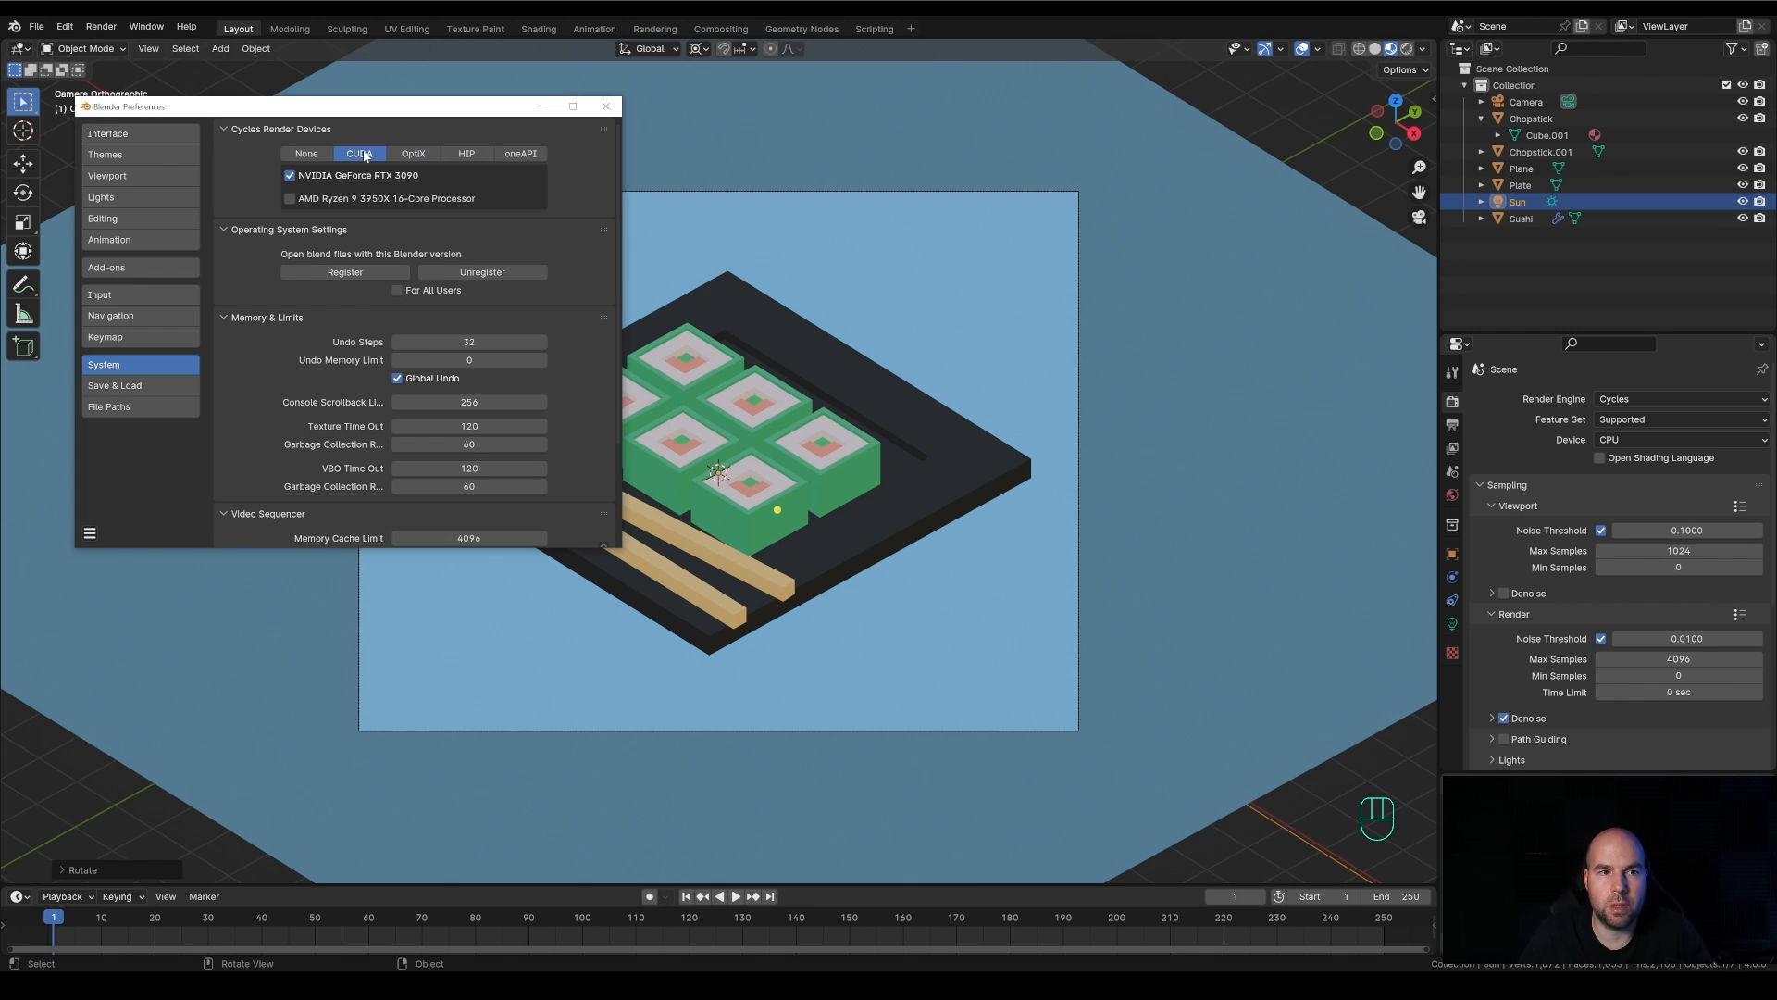
click(414, 154)
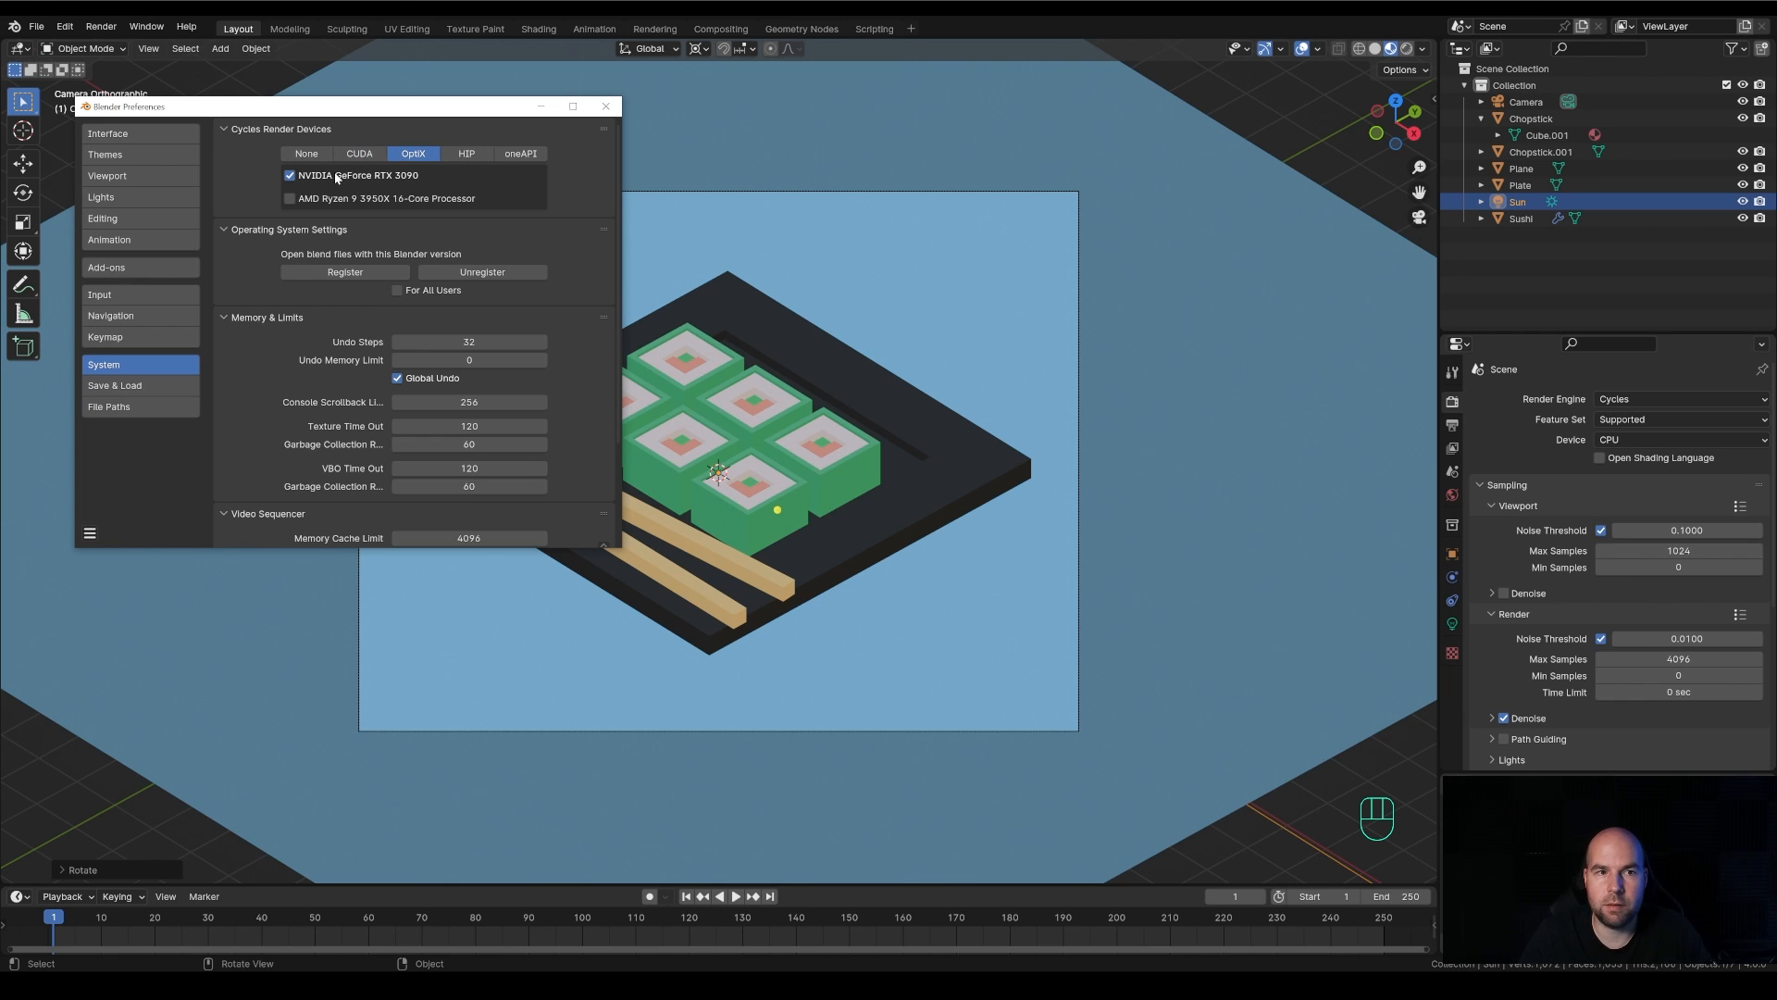
click(467, 154)
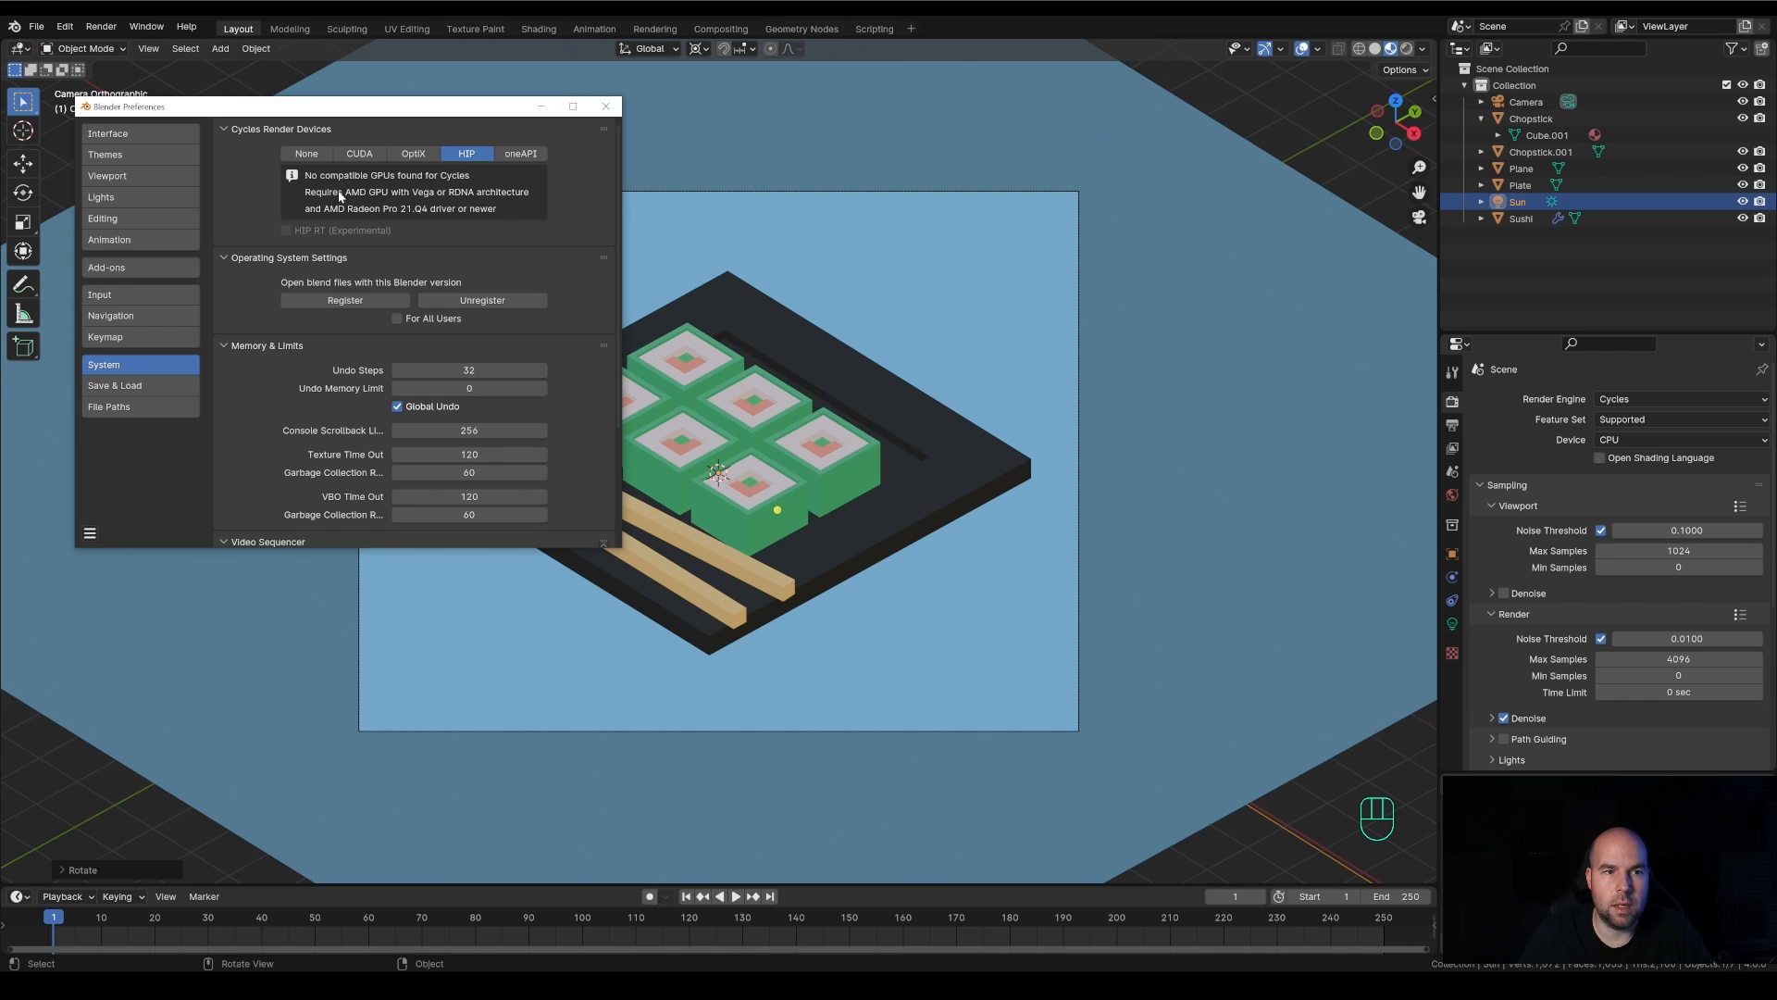
click(523, 156)
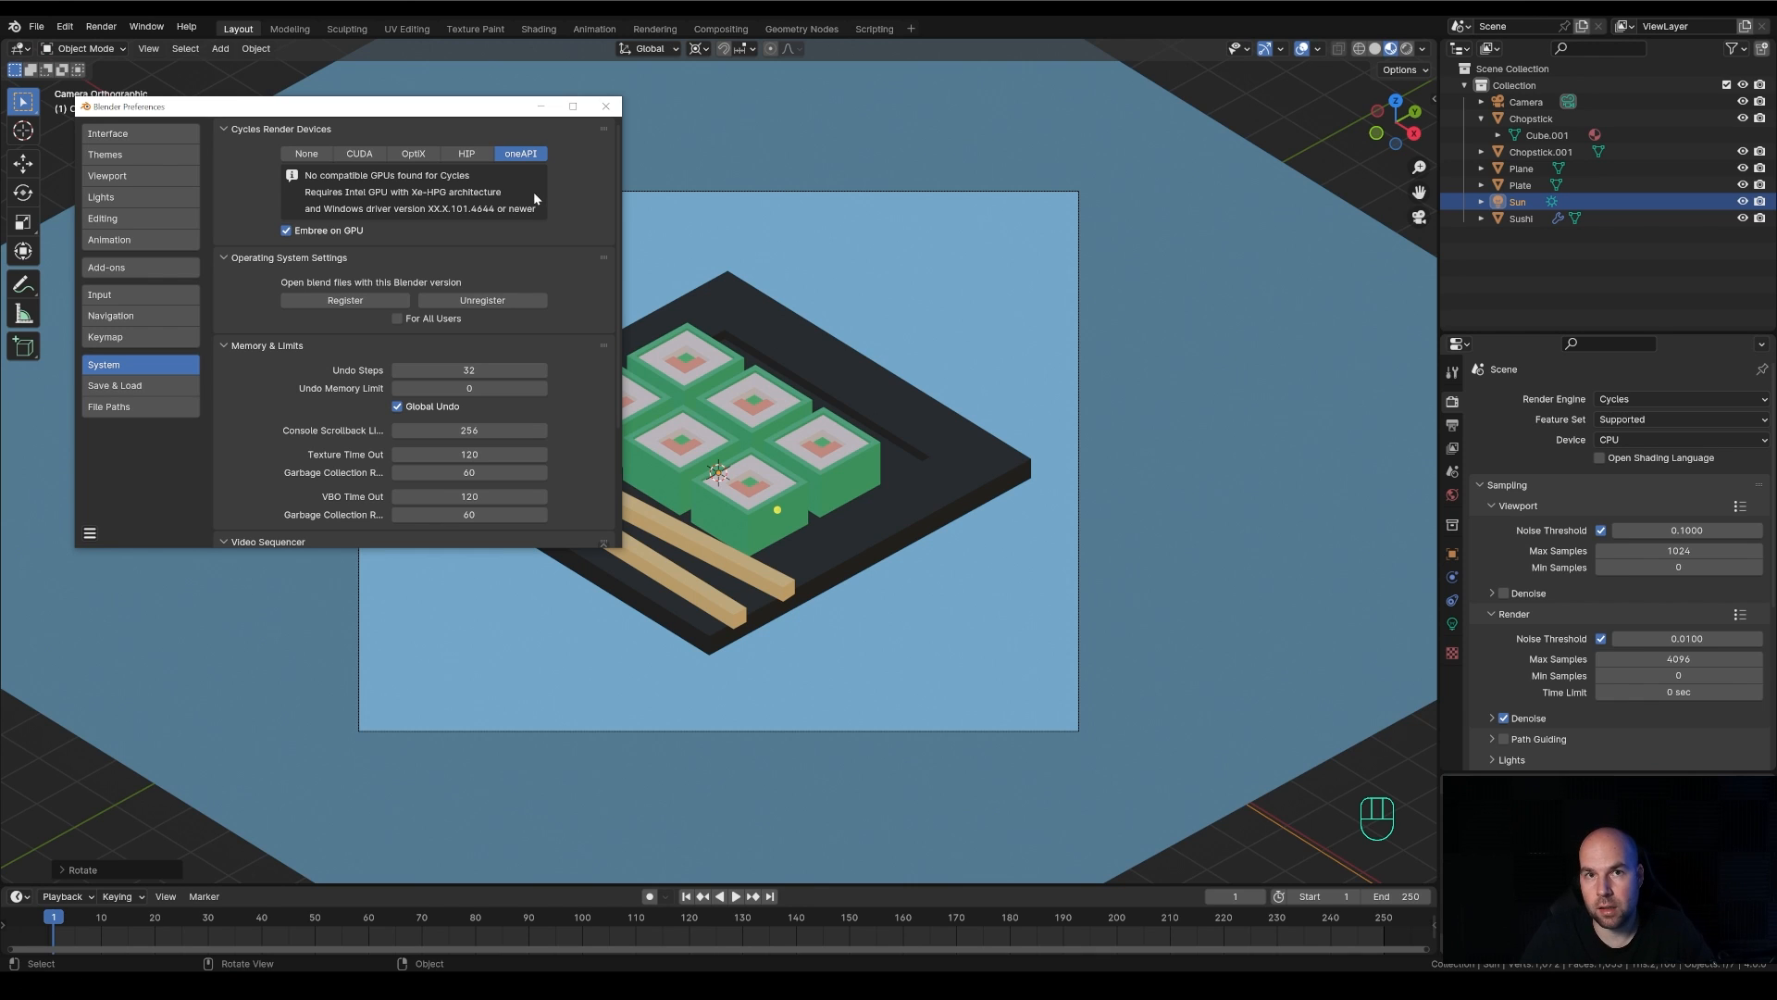
click(470, 157)
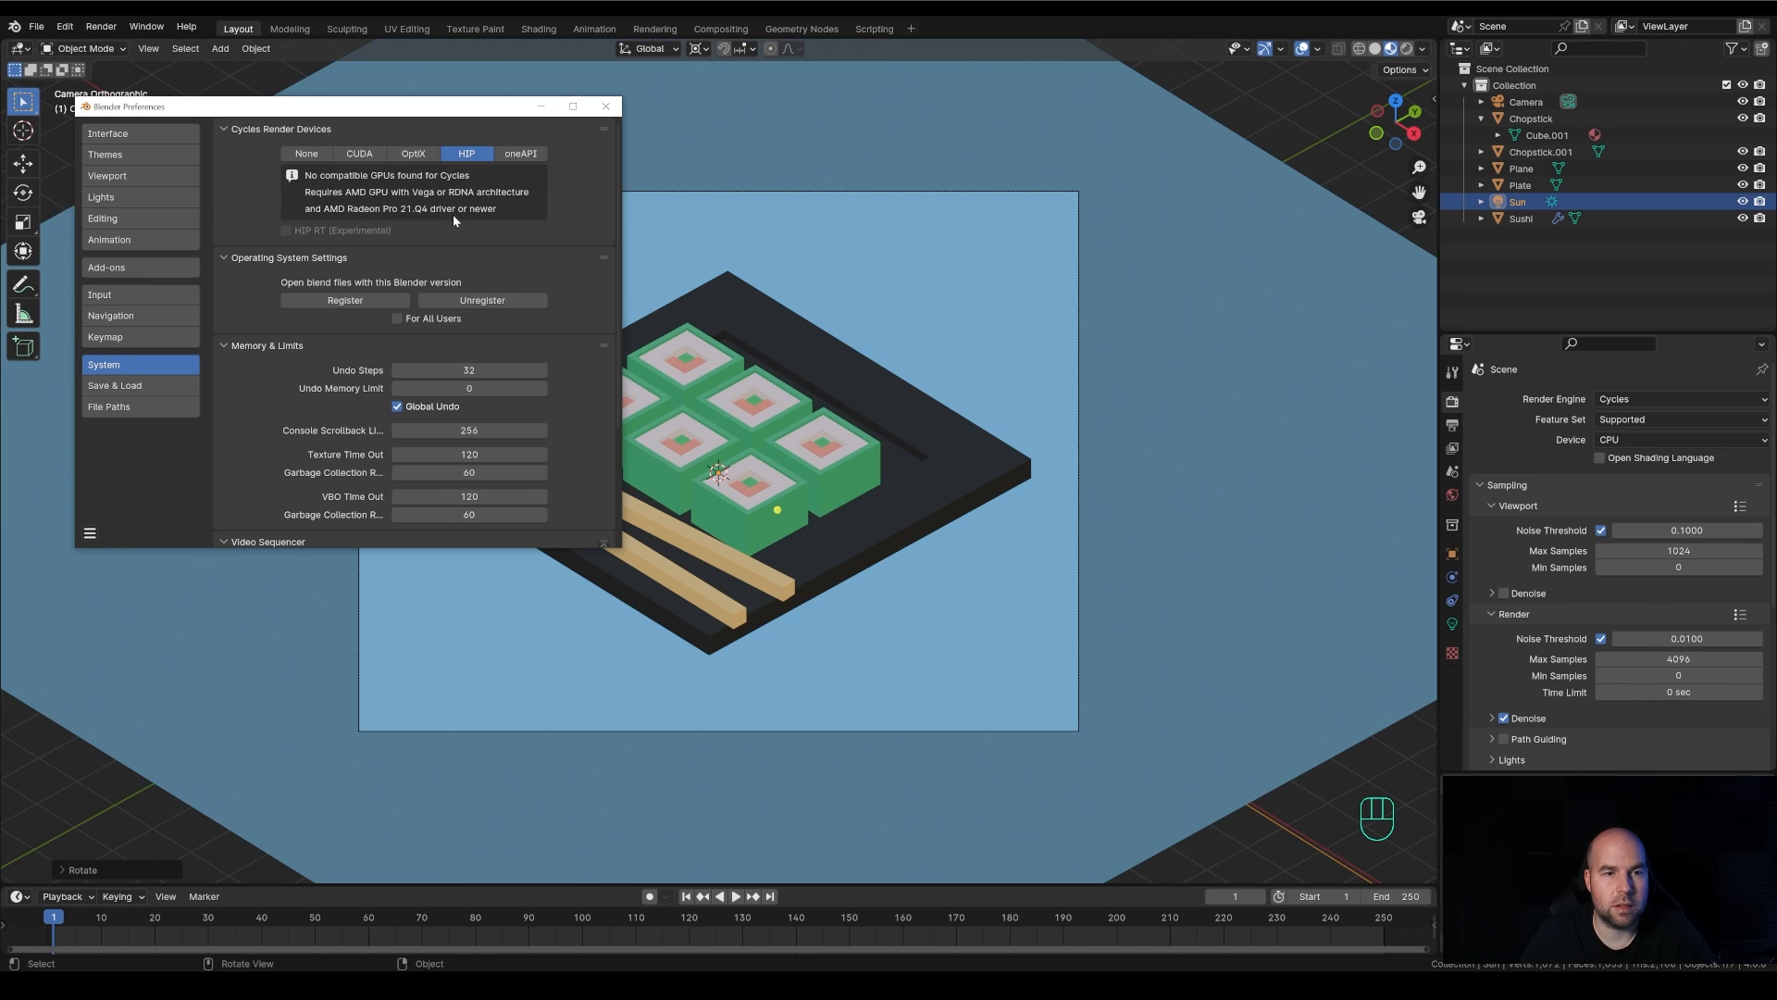
click(425, 156)
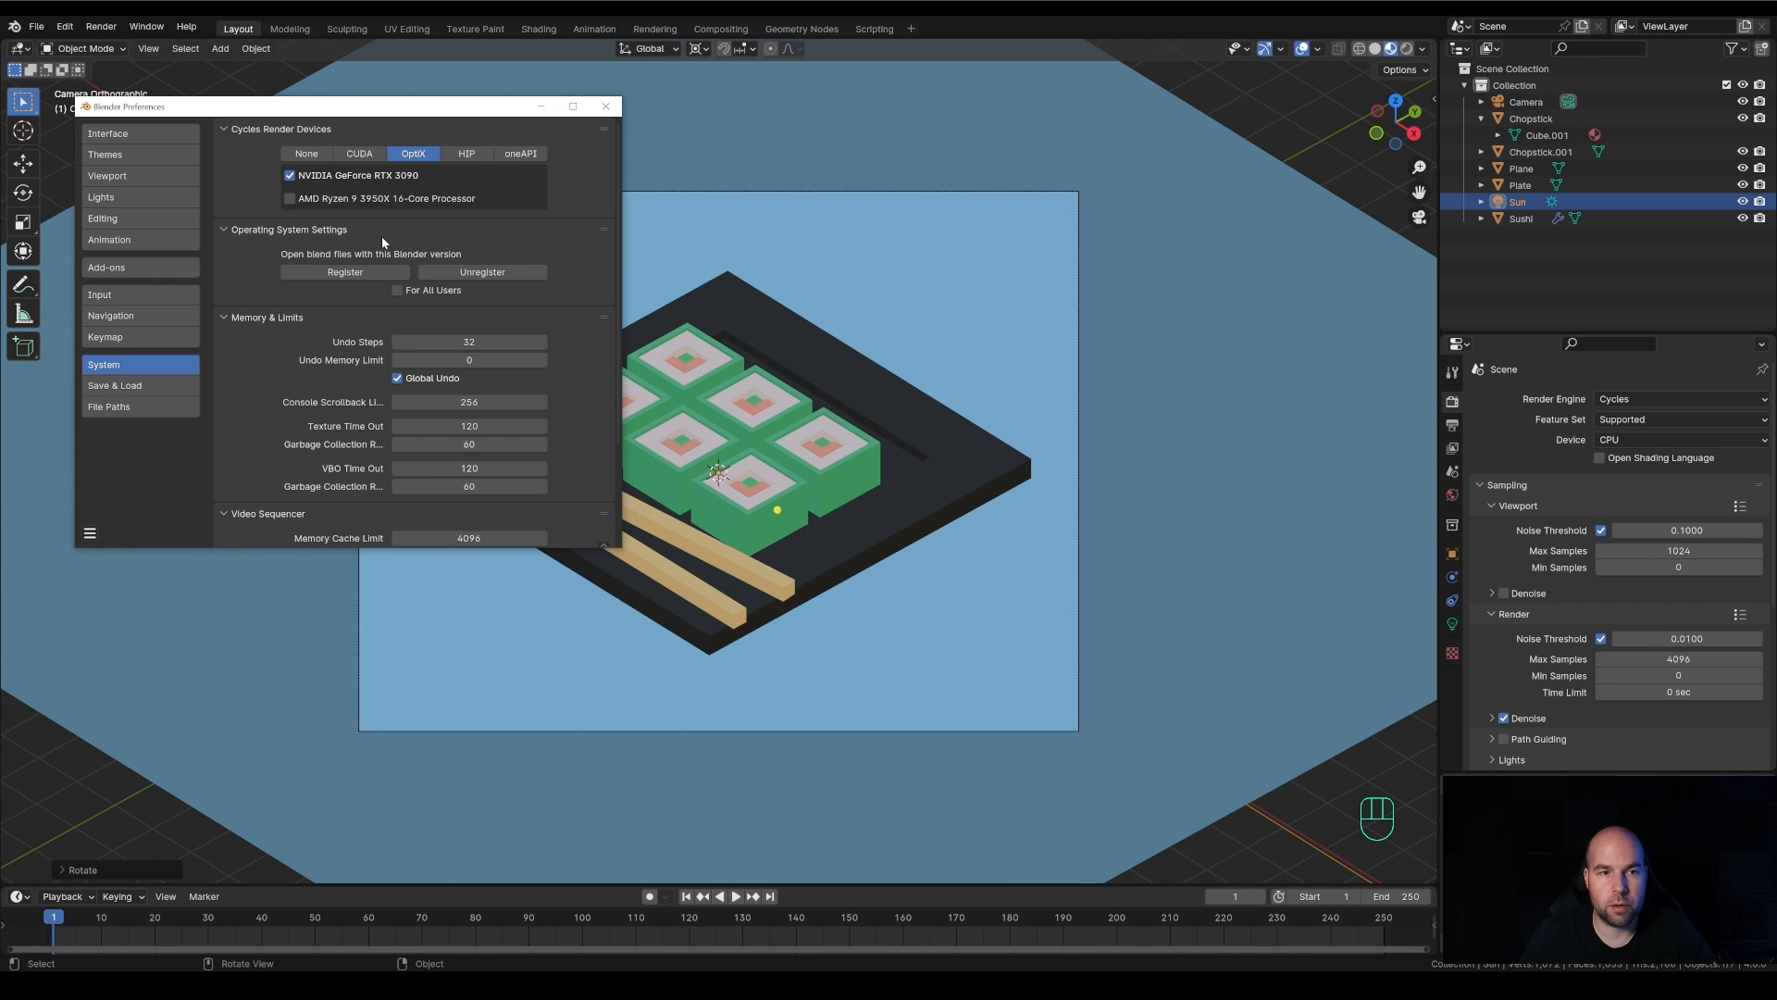
click(289, 175)
click(290, 175)
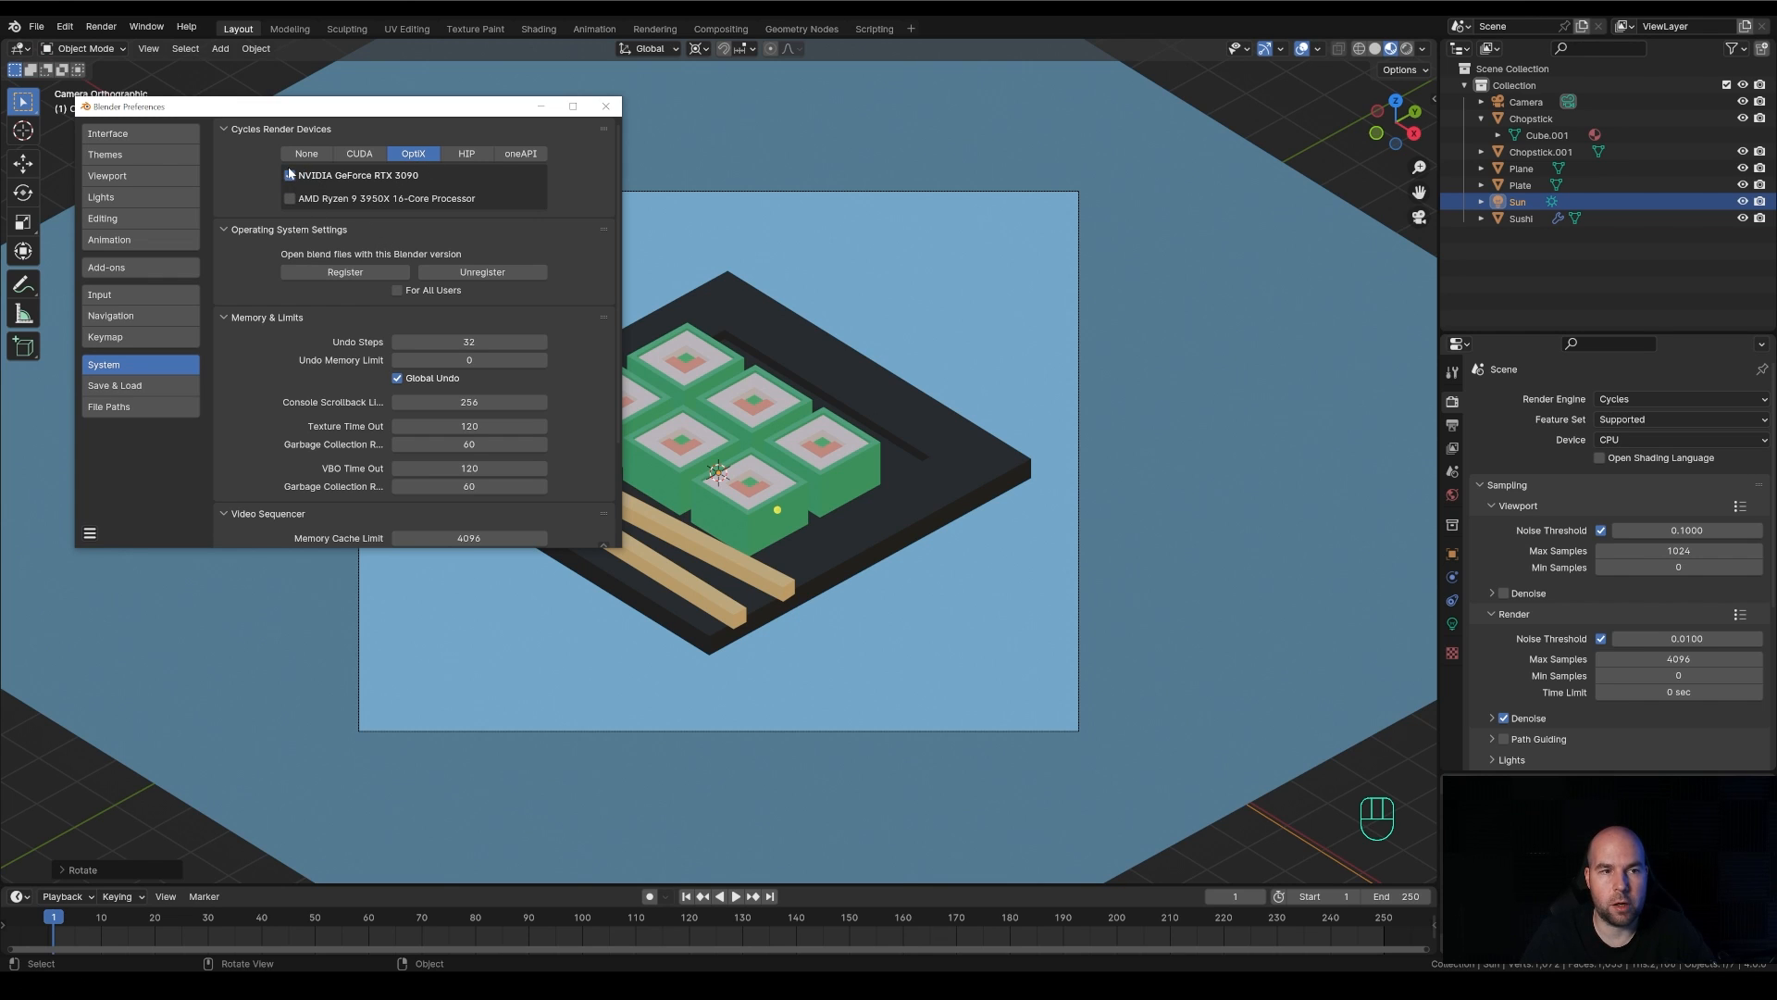
click(607, 105)
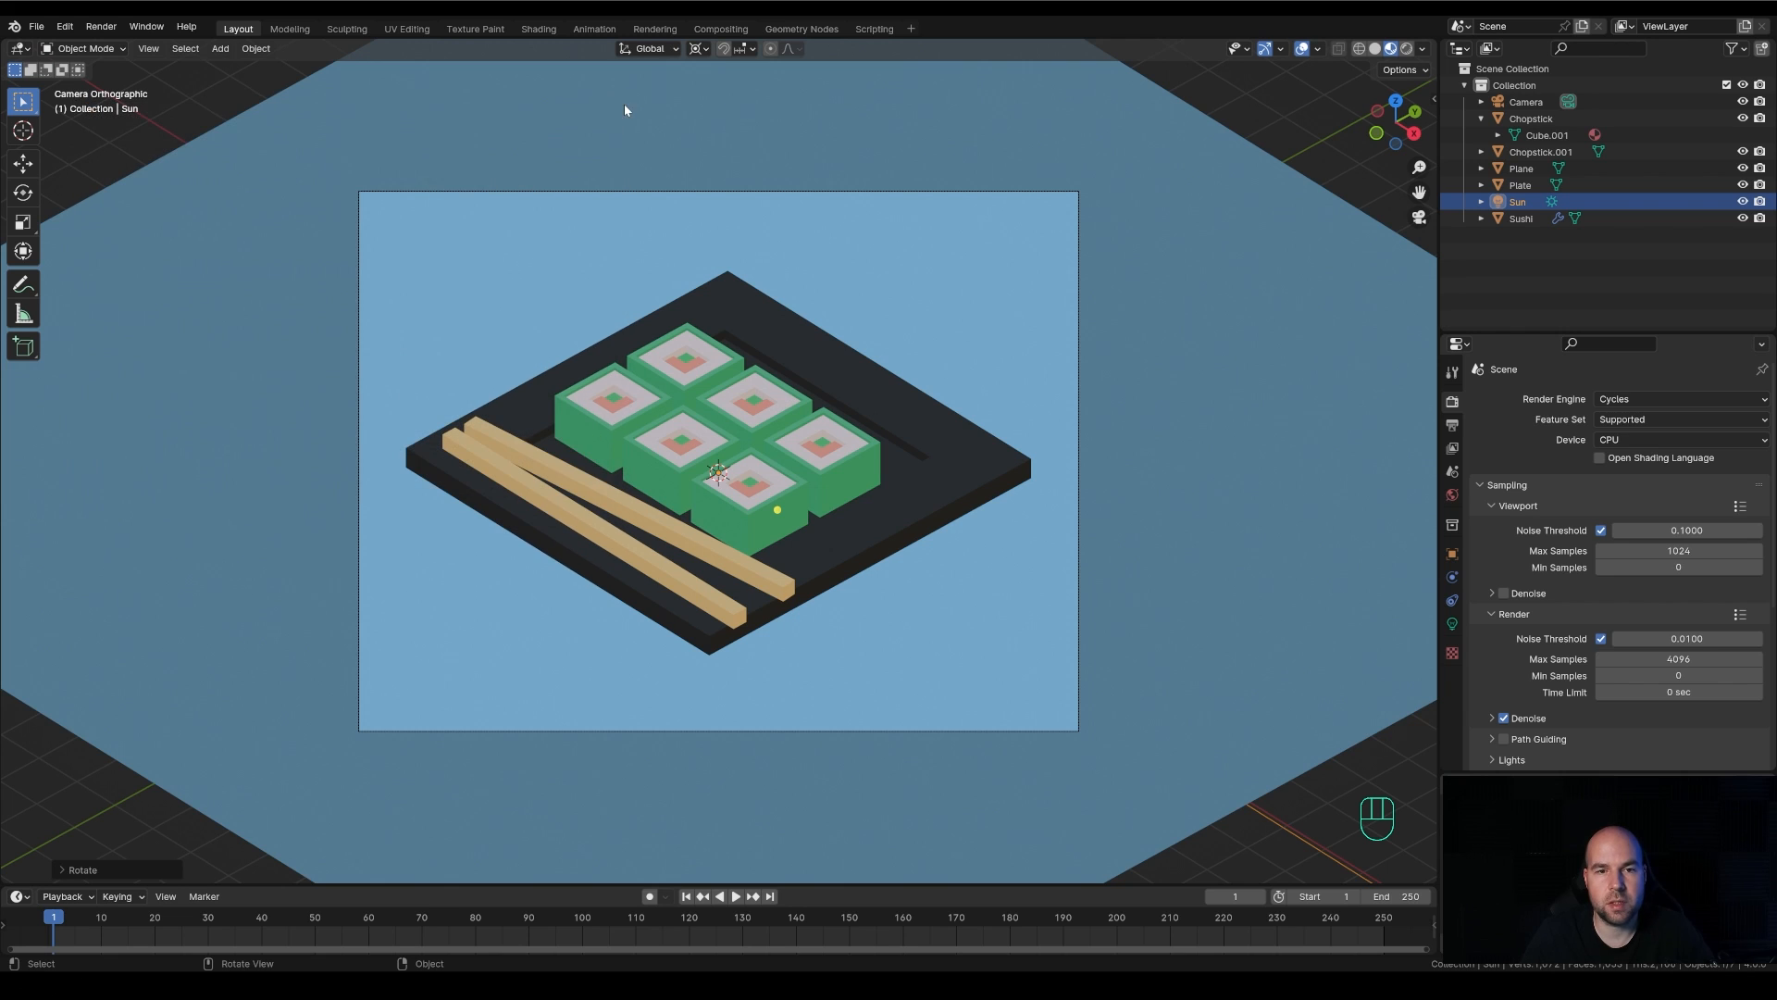
Set the Cycles render device to GPU Compute
click(1646, 442)
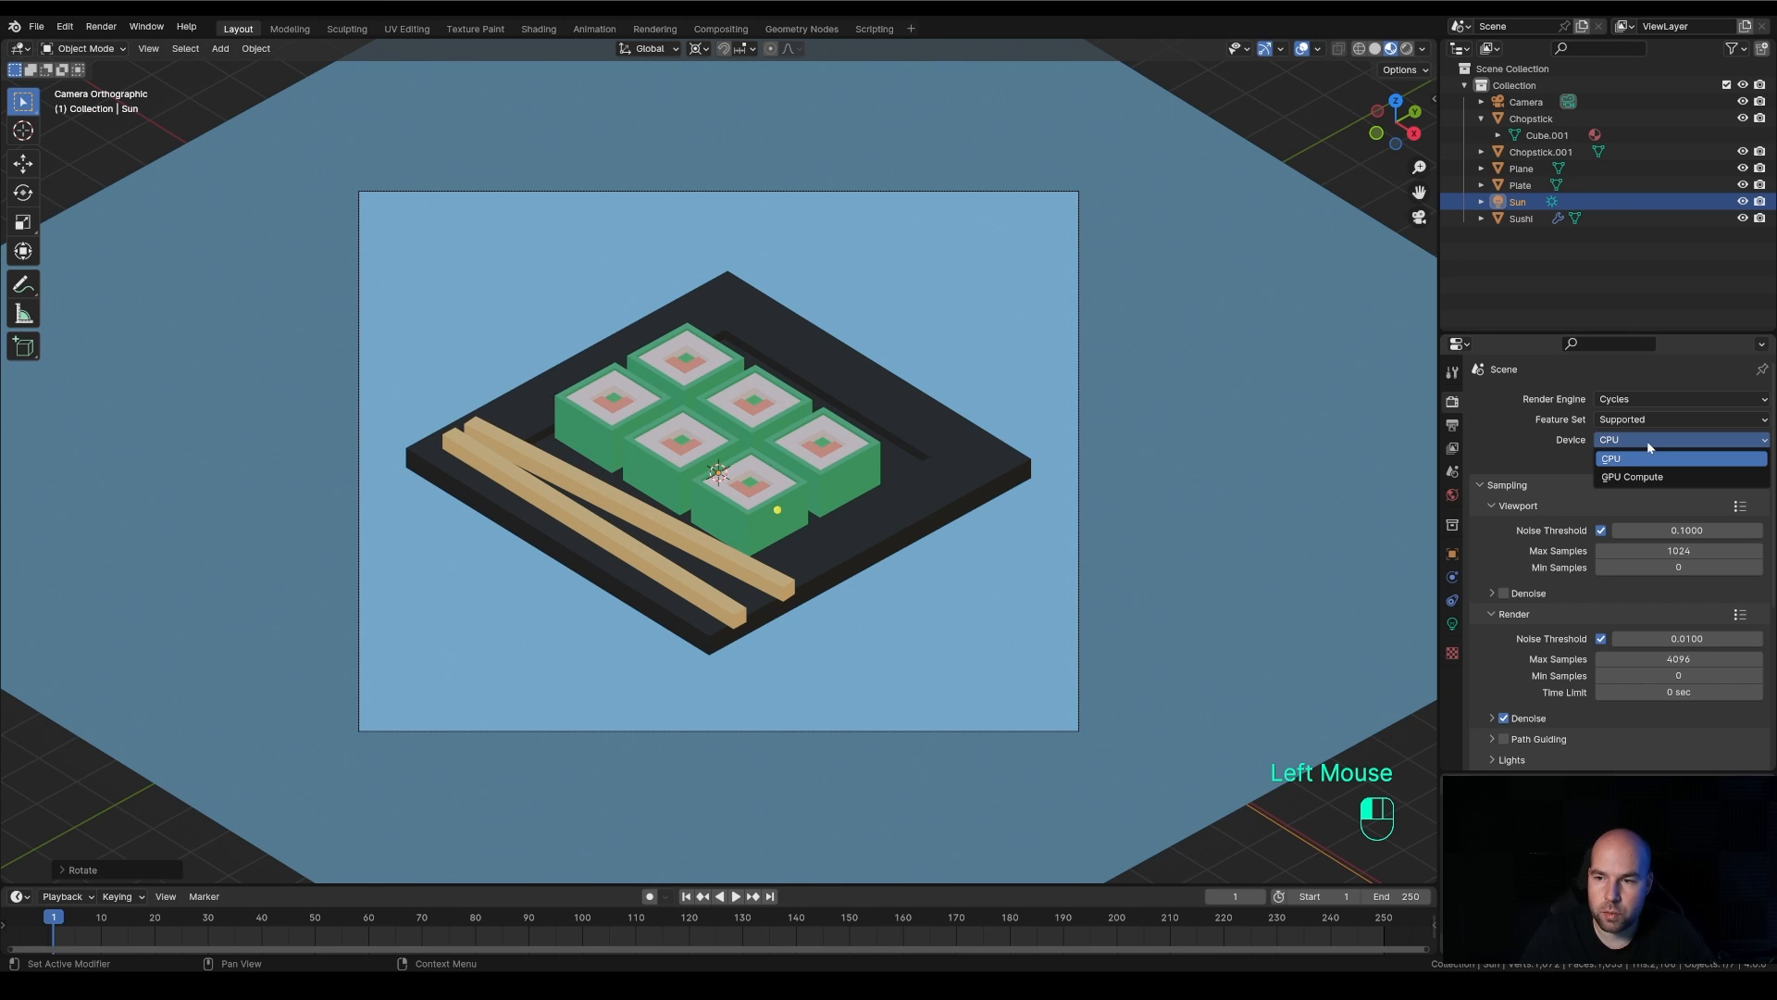
click(1635, 476)
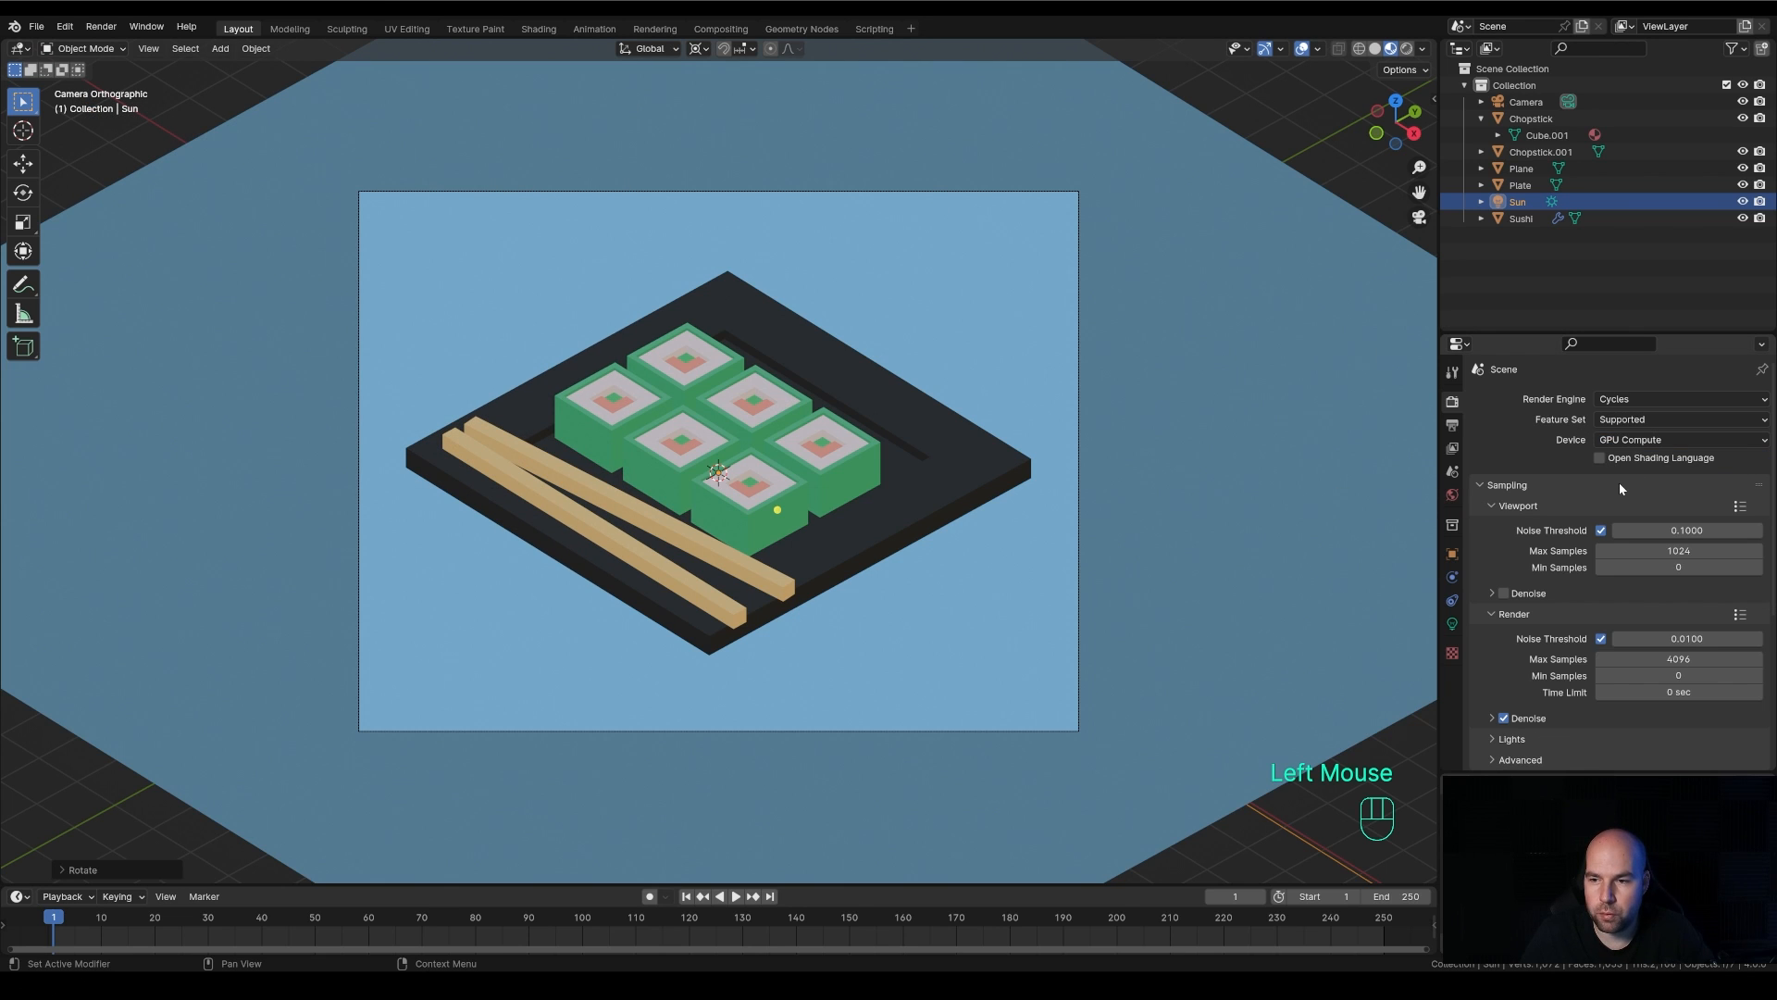
scroll(1530, 448, down, 3)
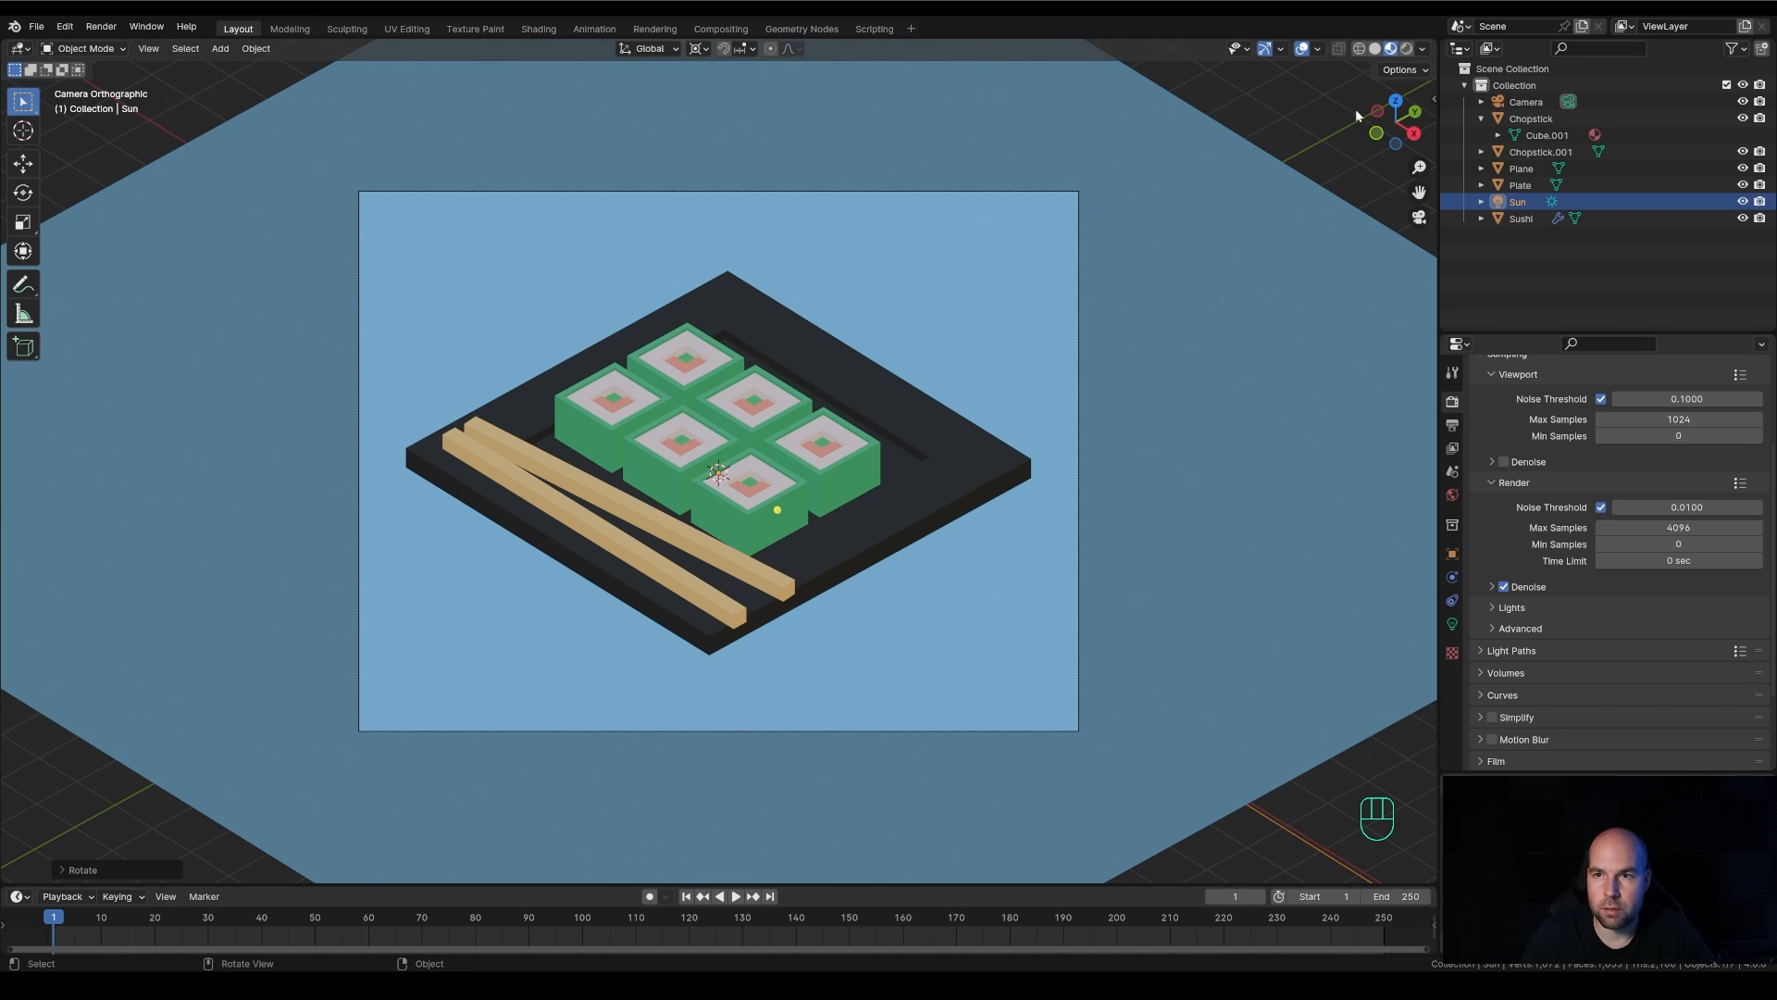
Examine the sushi scene in Rendered viewport shading at different zoom levels, then return to Material Preview shading
click(1406, 48)
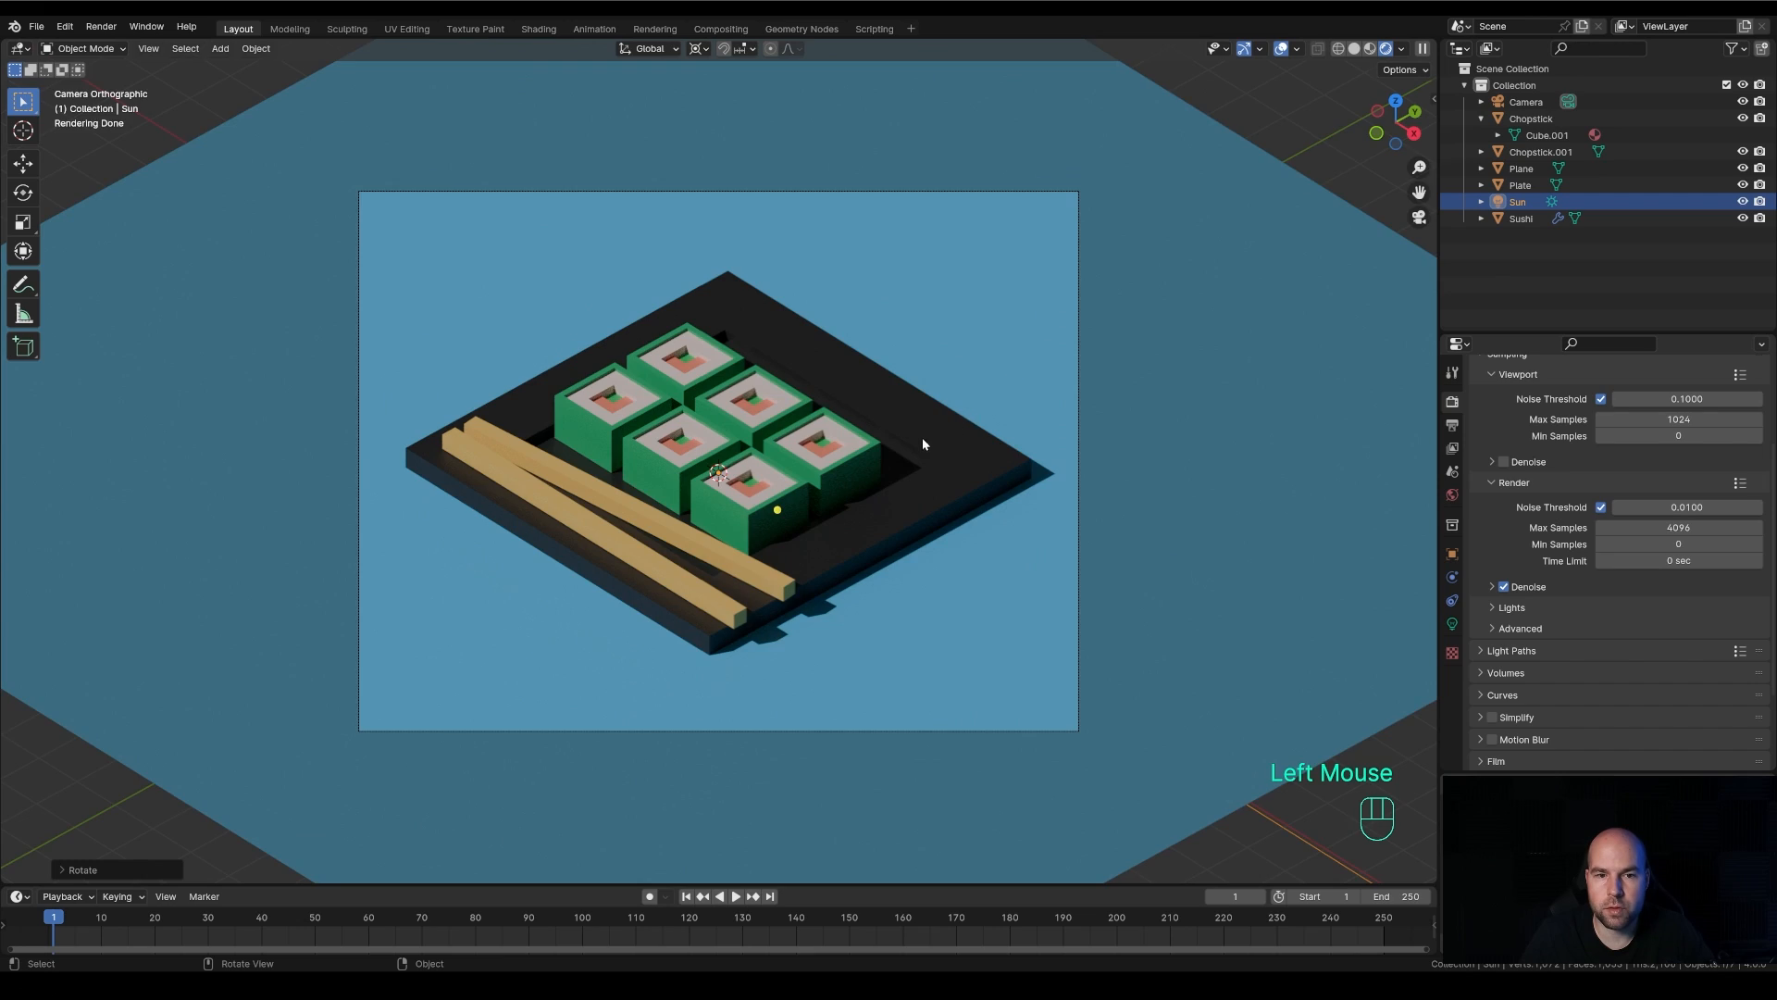
scroll(923, 444, up, 3)
scroll(923, 443, down, 3)
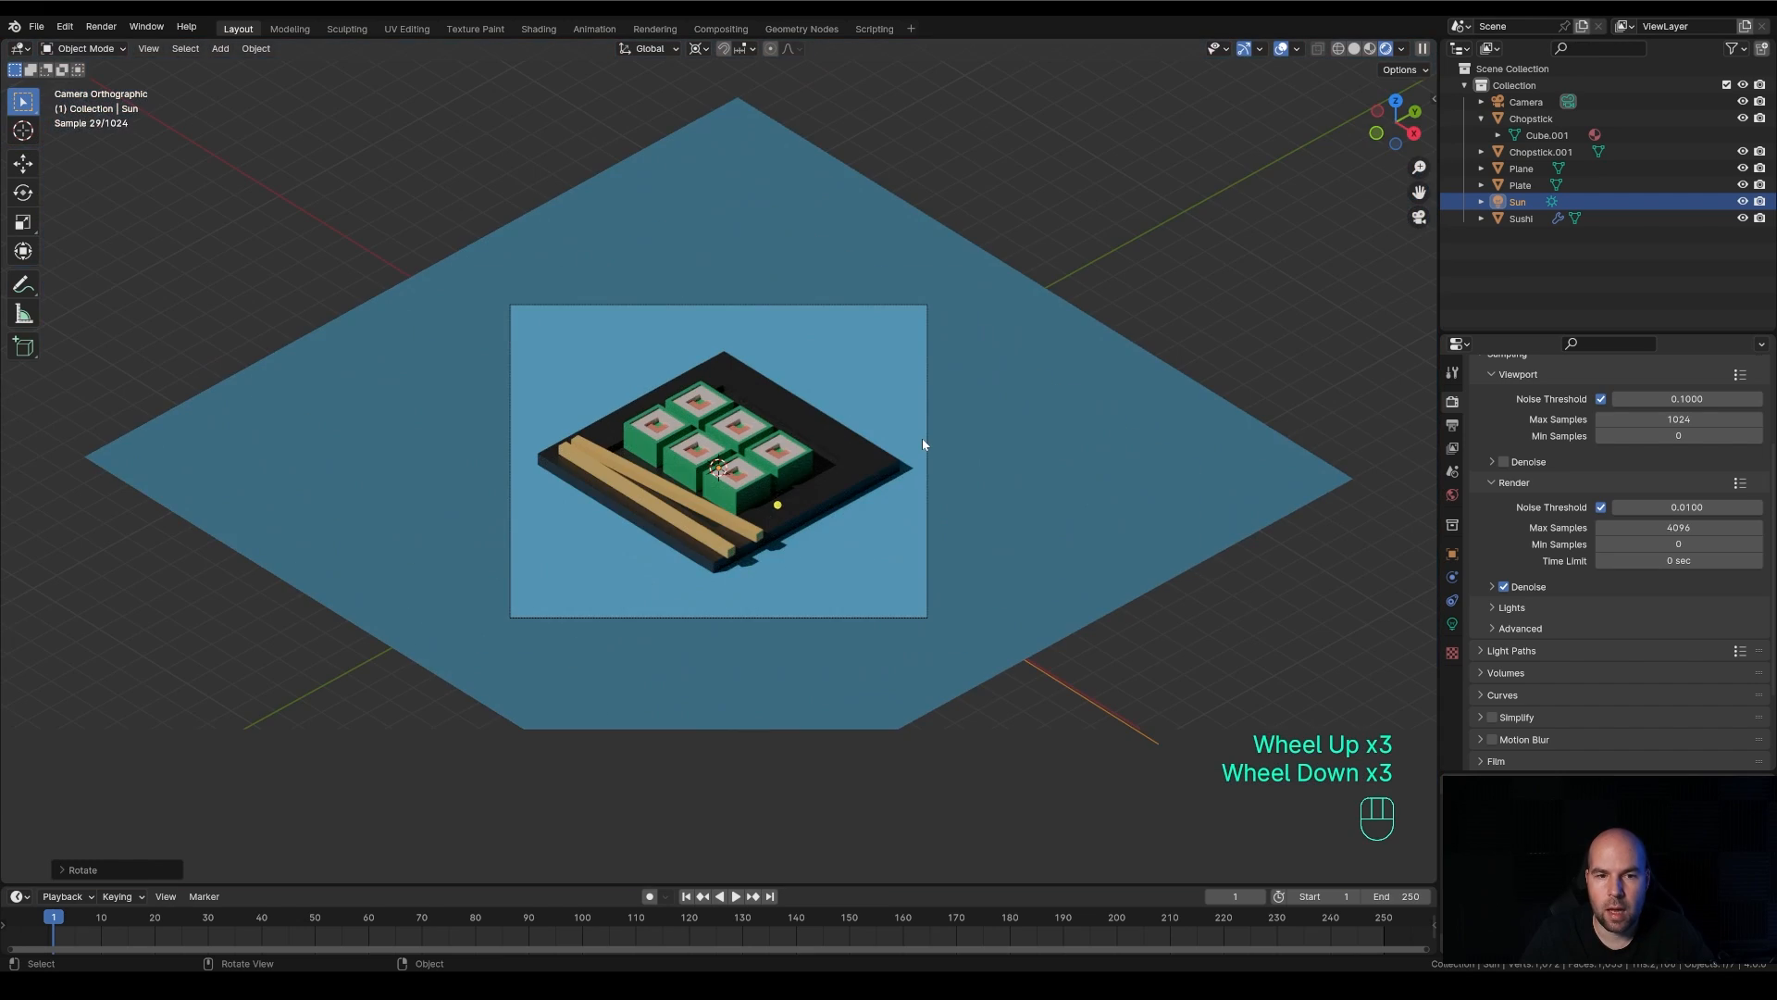
scroll(923, 443, up, 3)
scroll(923, 443, down, 2)
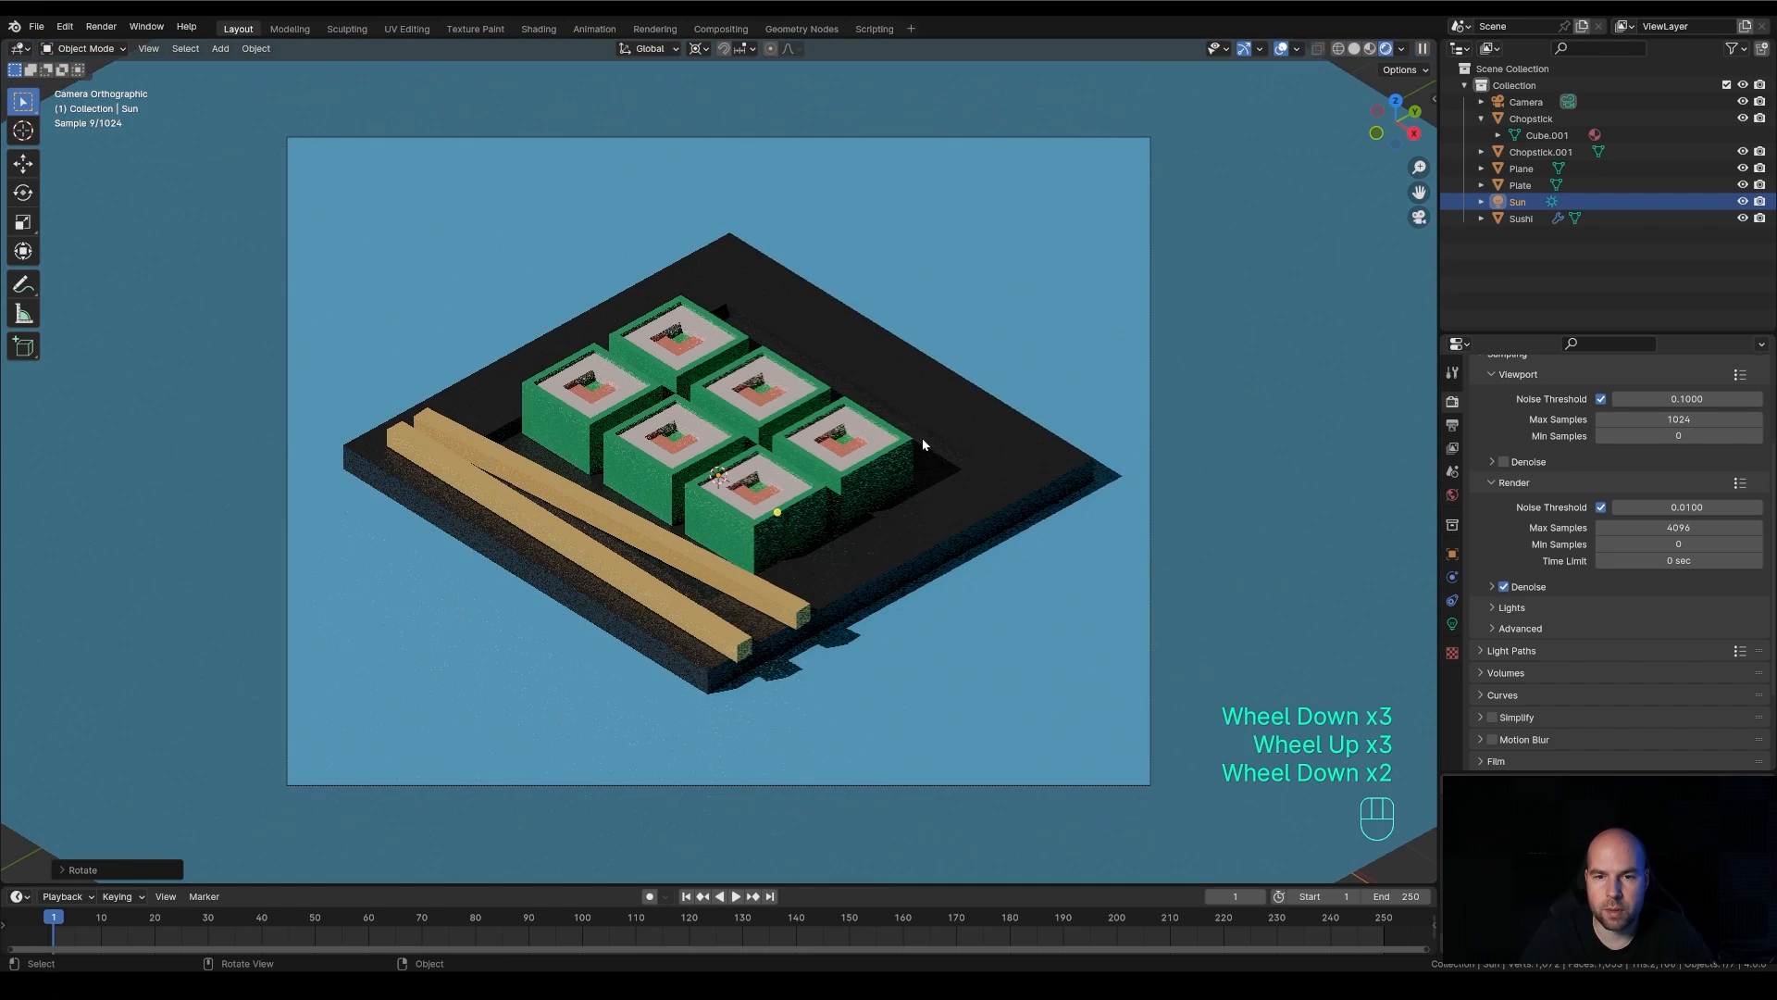
scroll(923, 444, up, 1)
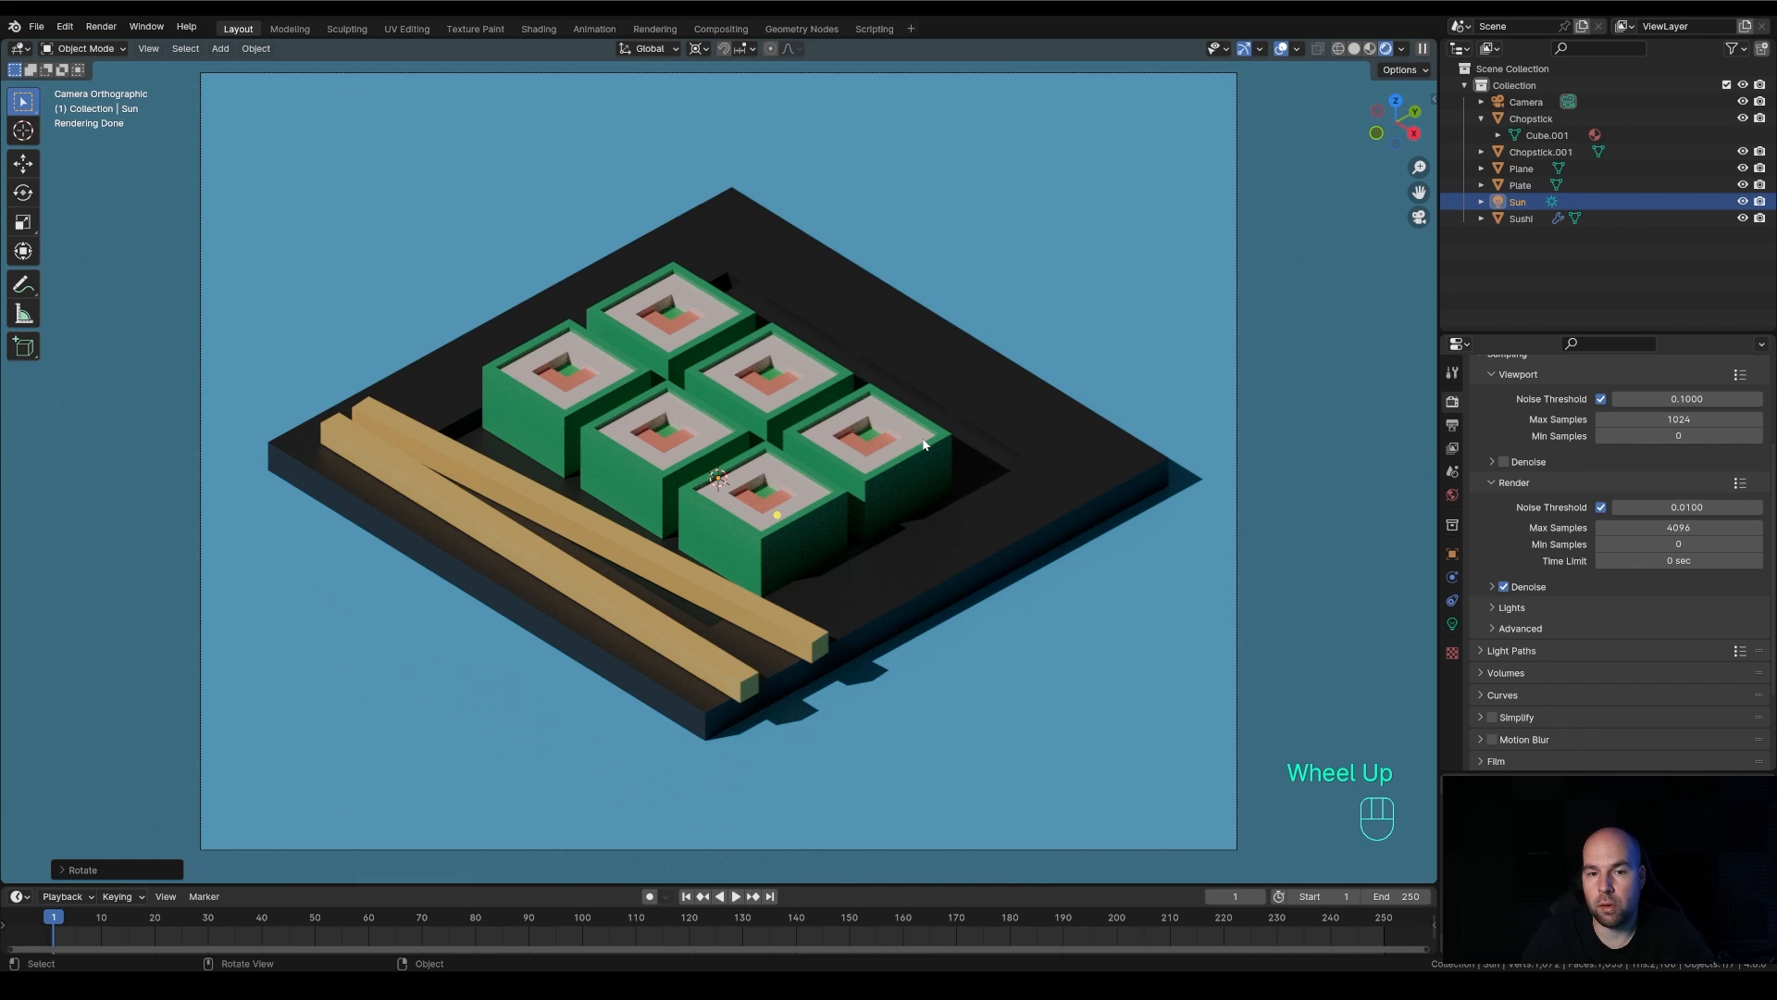
scroll(923, 443, down, 1)
scroll(922, 443, up, 1)
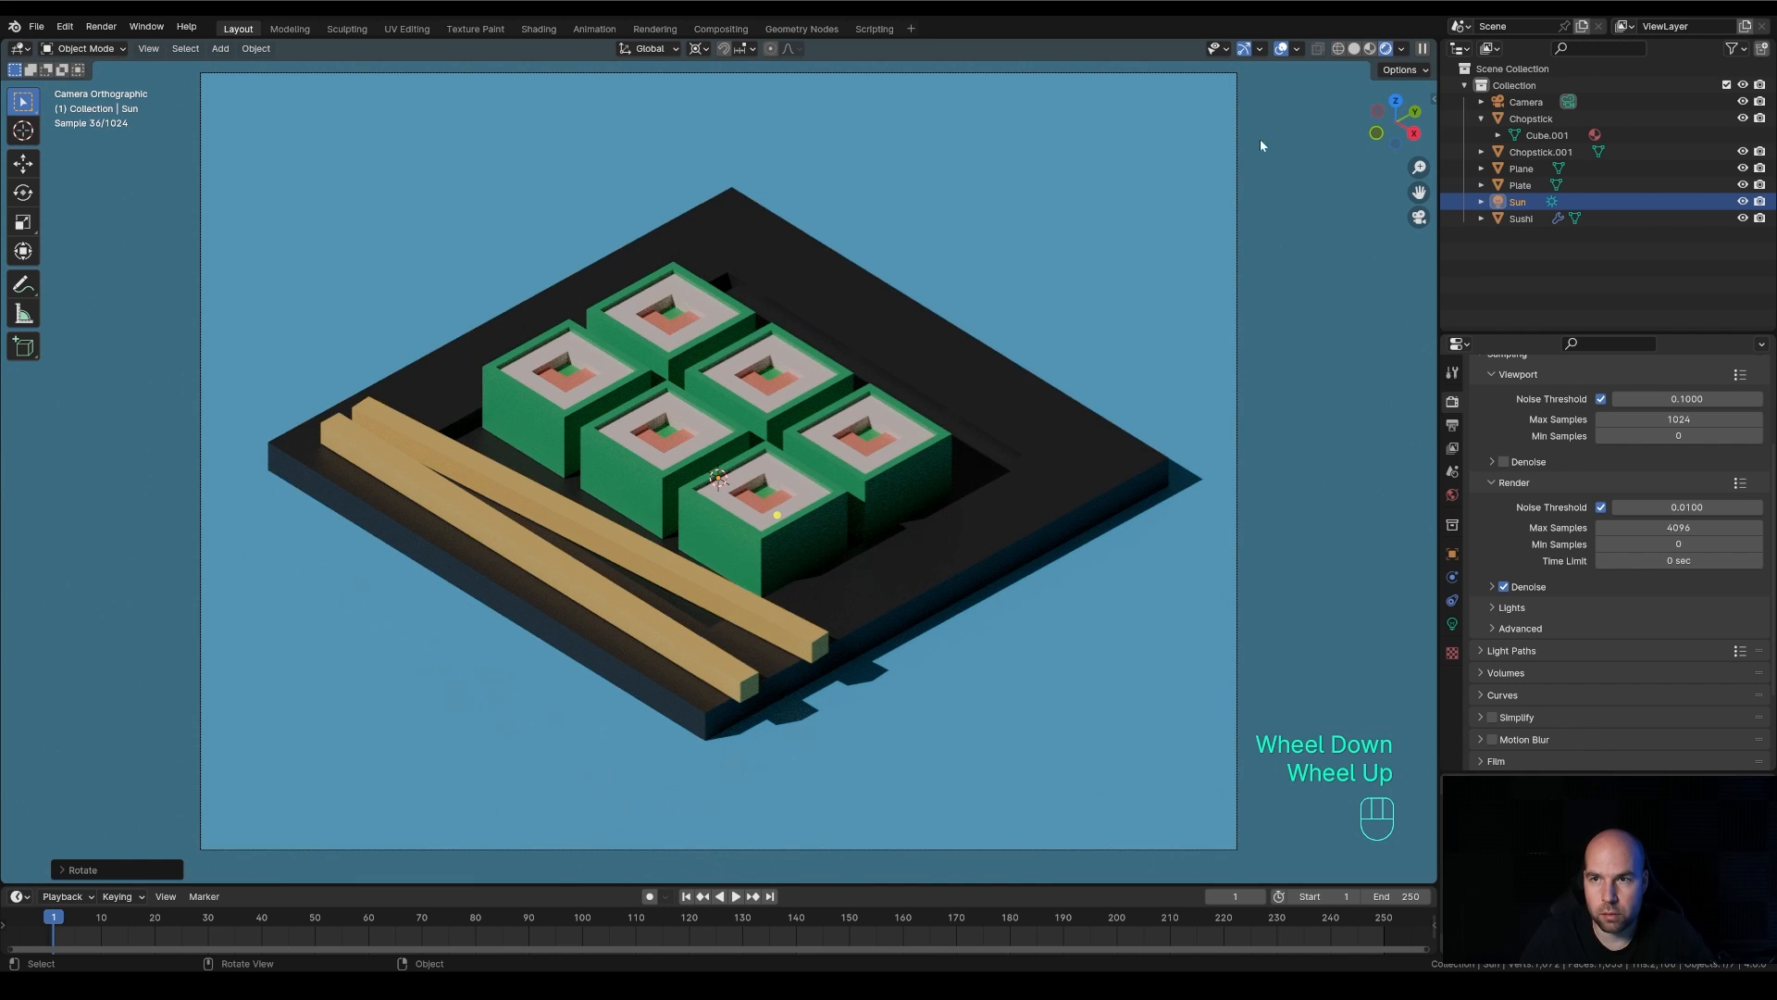
click(1370, 48)
scroll(1107, 379, down, 1)
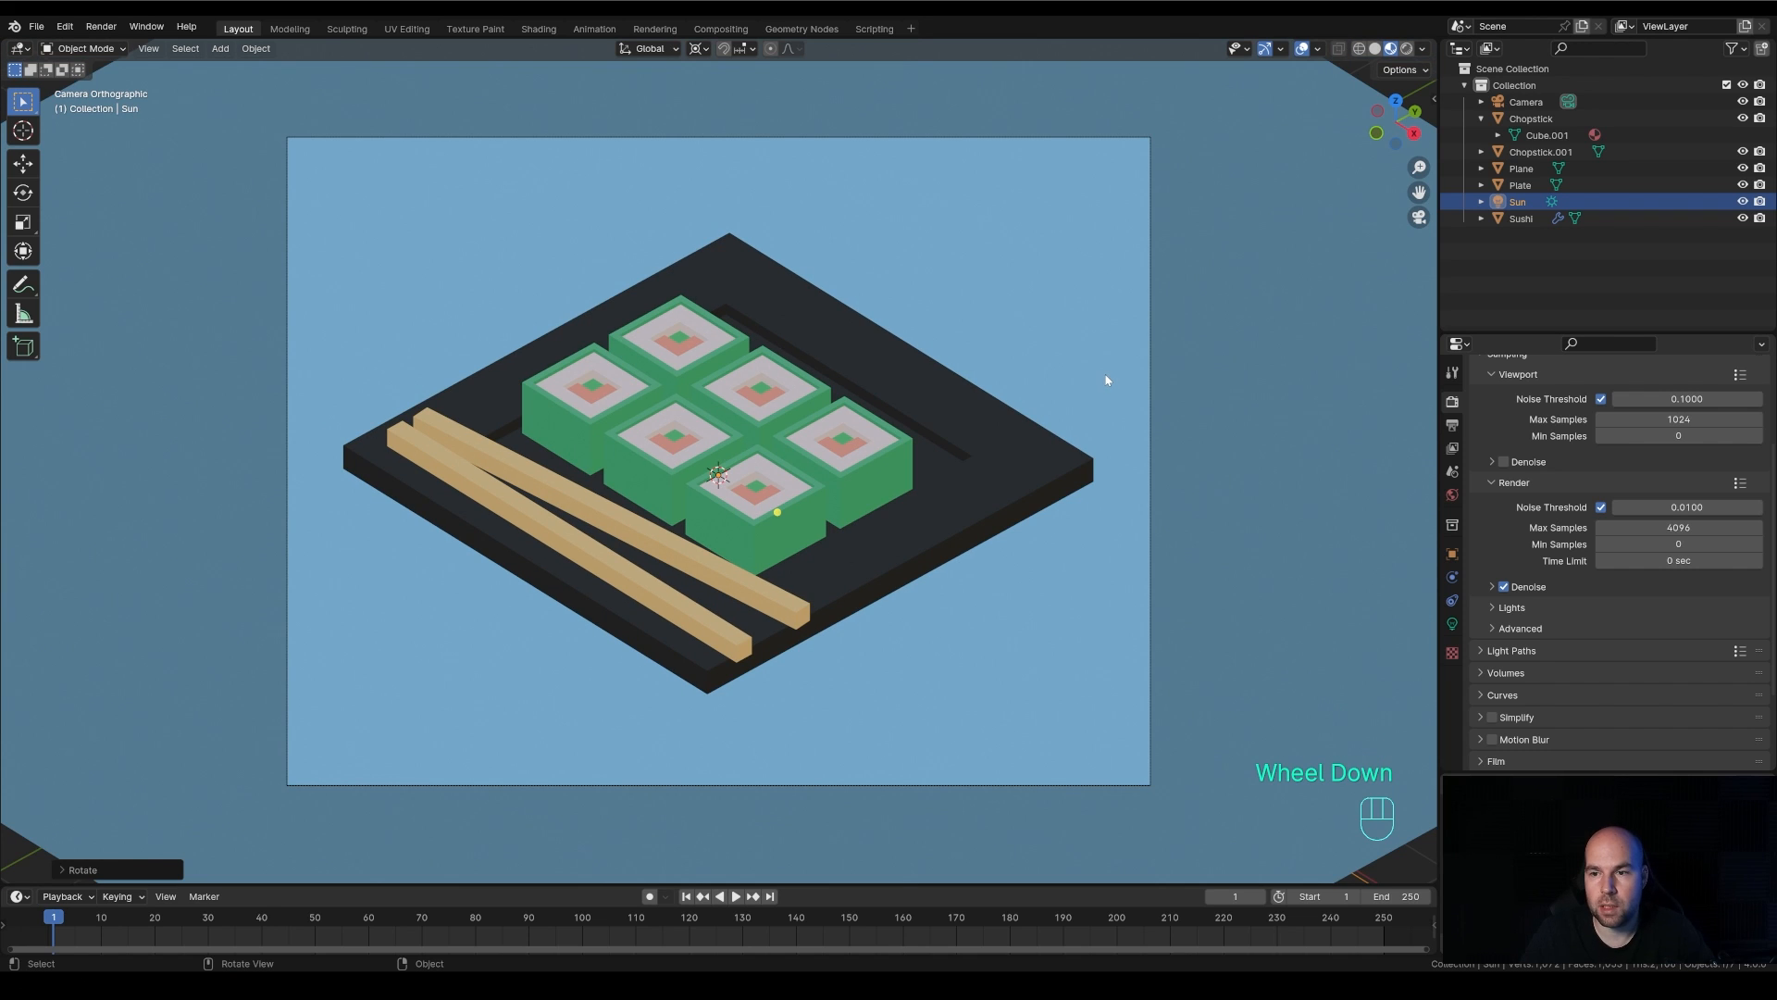
Collapse the final-render sampling settings and leave the viewport sampling settings expanded
scroll(1558, 491, up, 2)
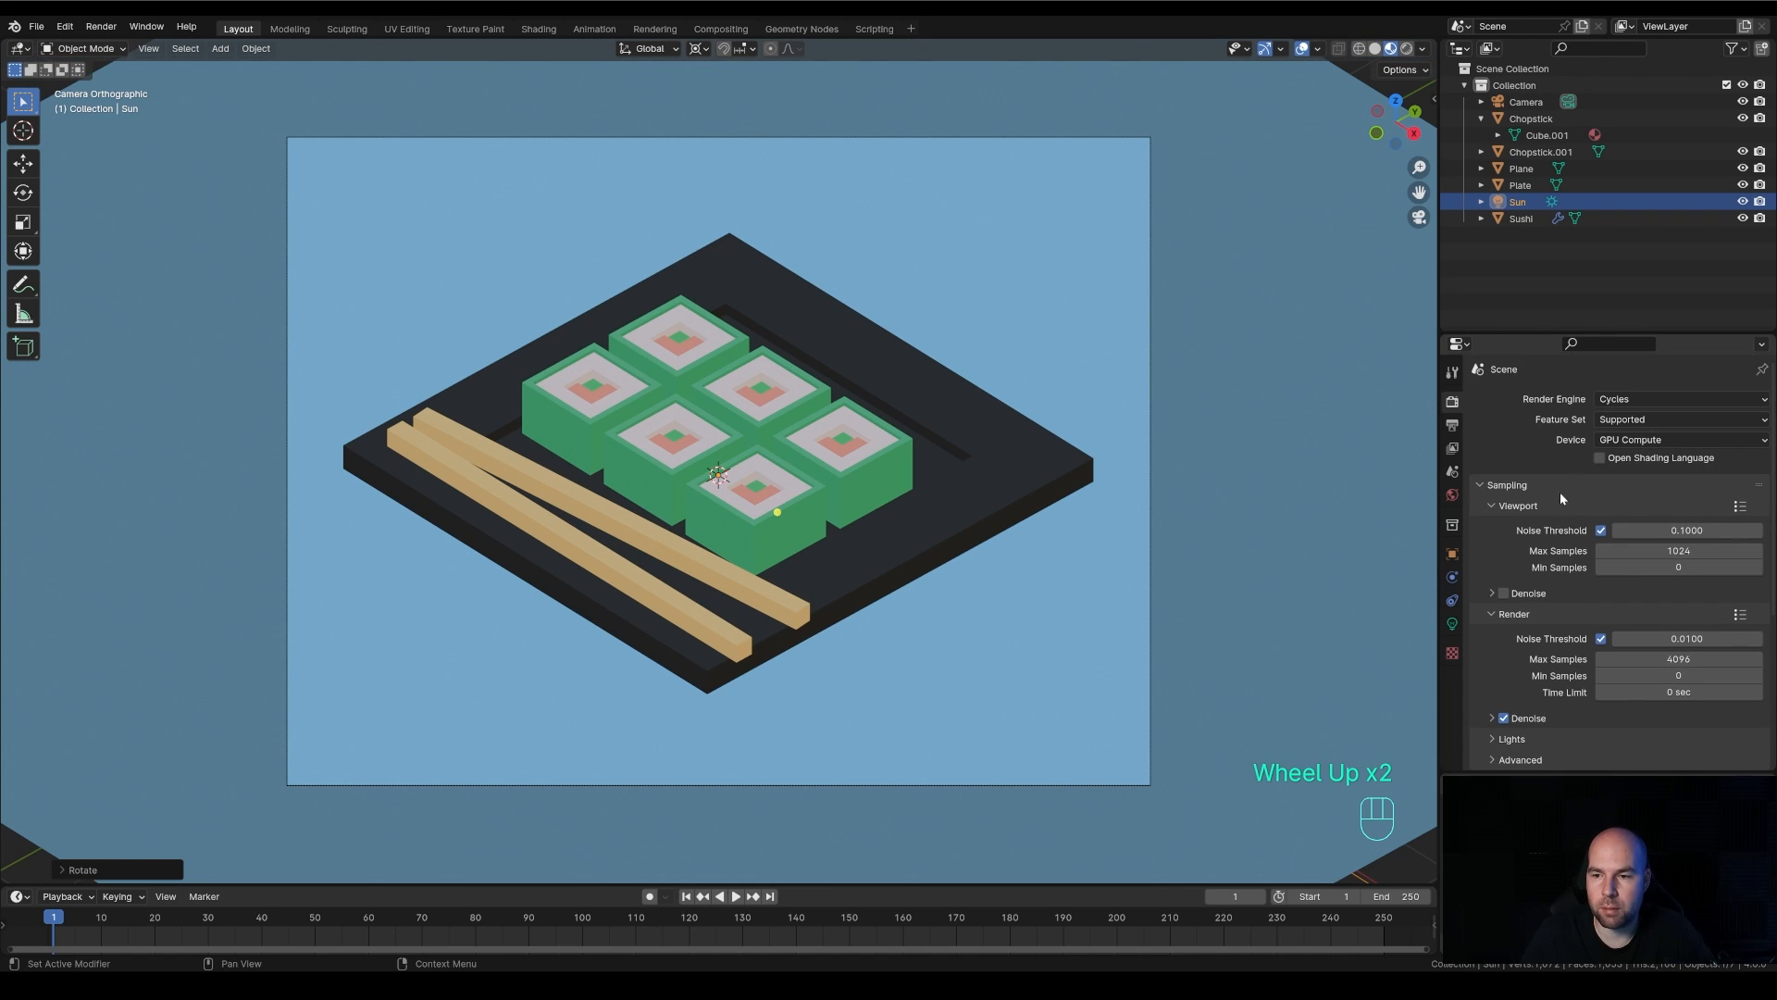
scroll(1559, 491, down, 1)
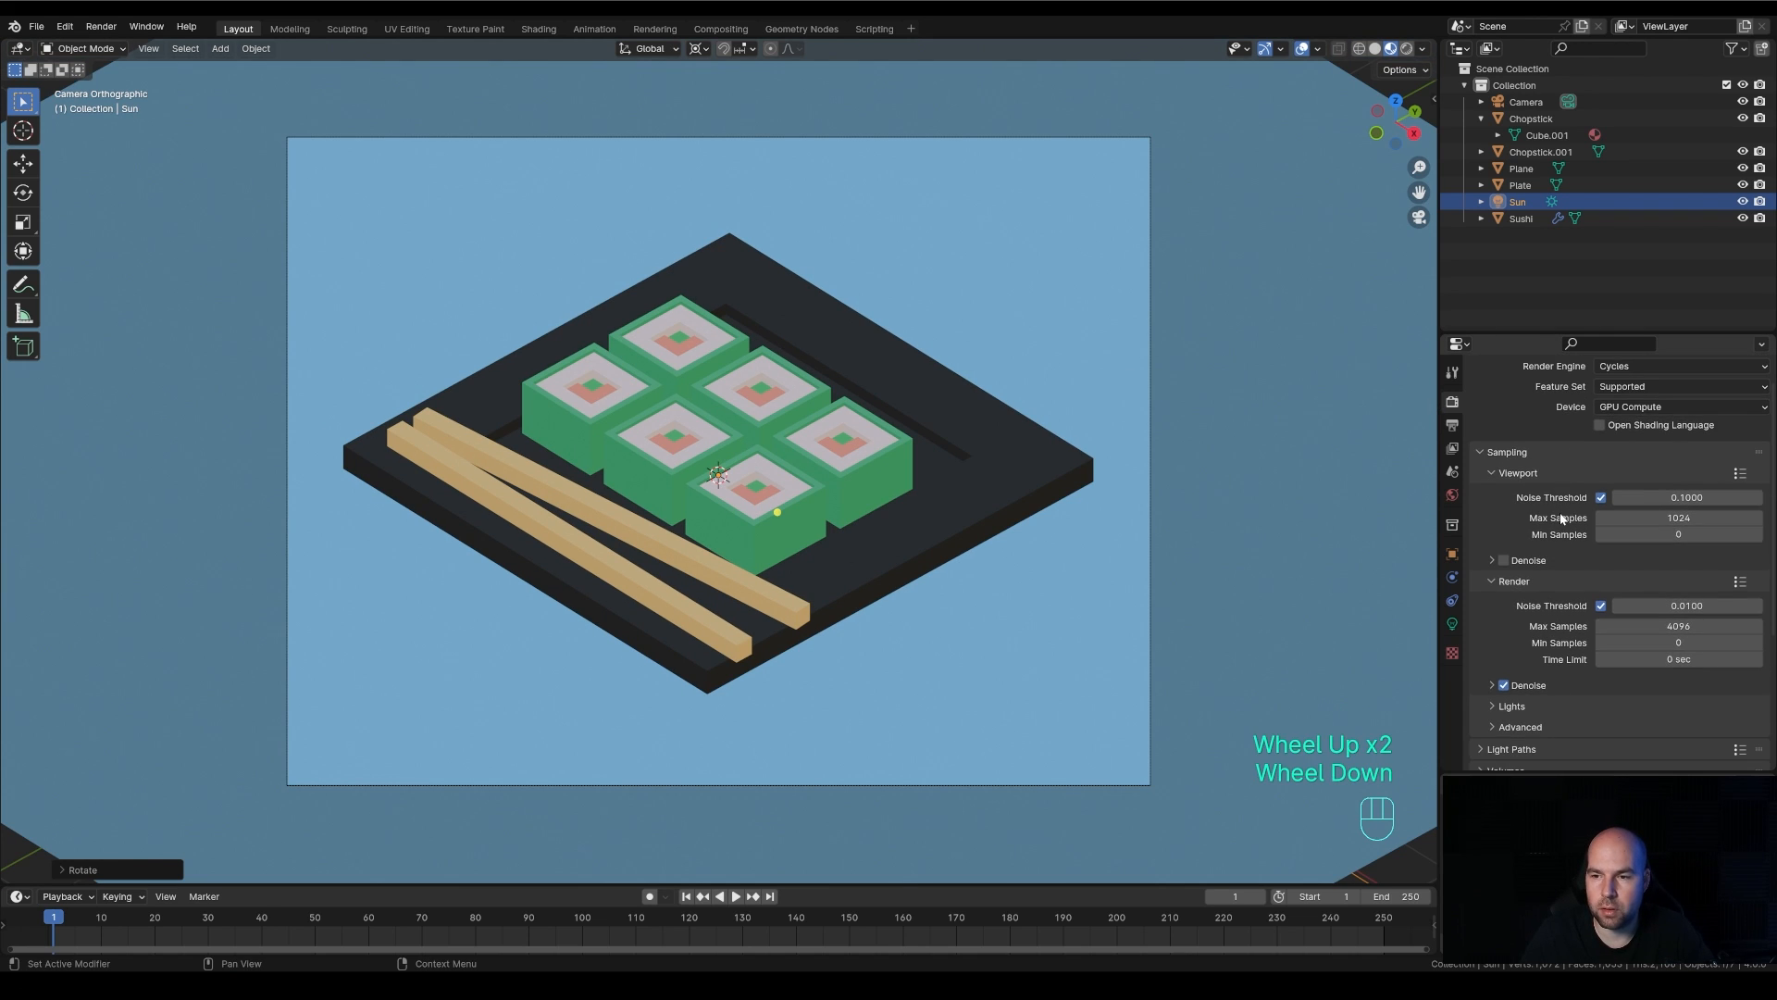
click(1481, 452)
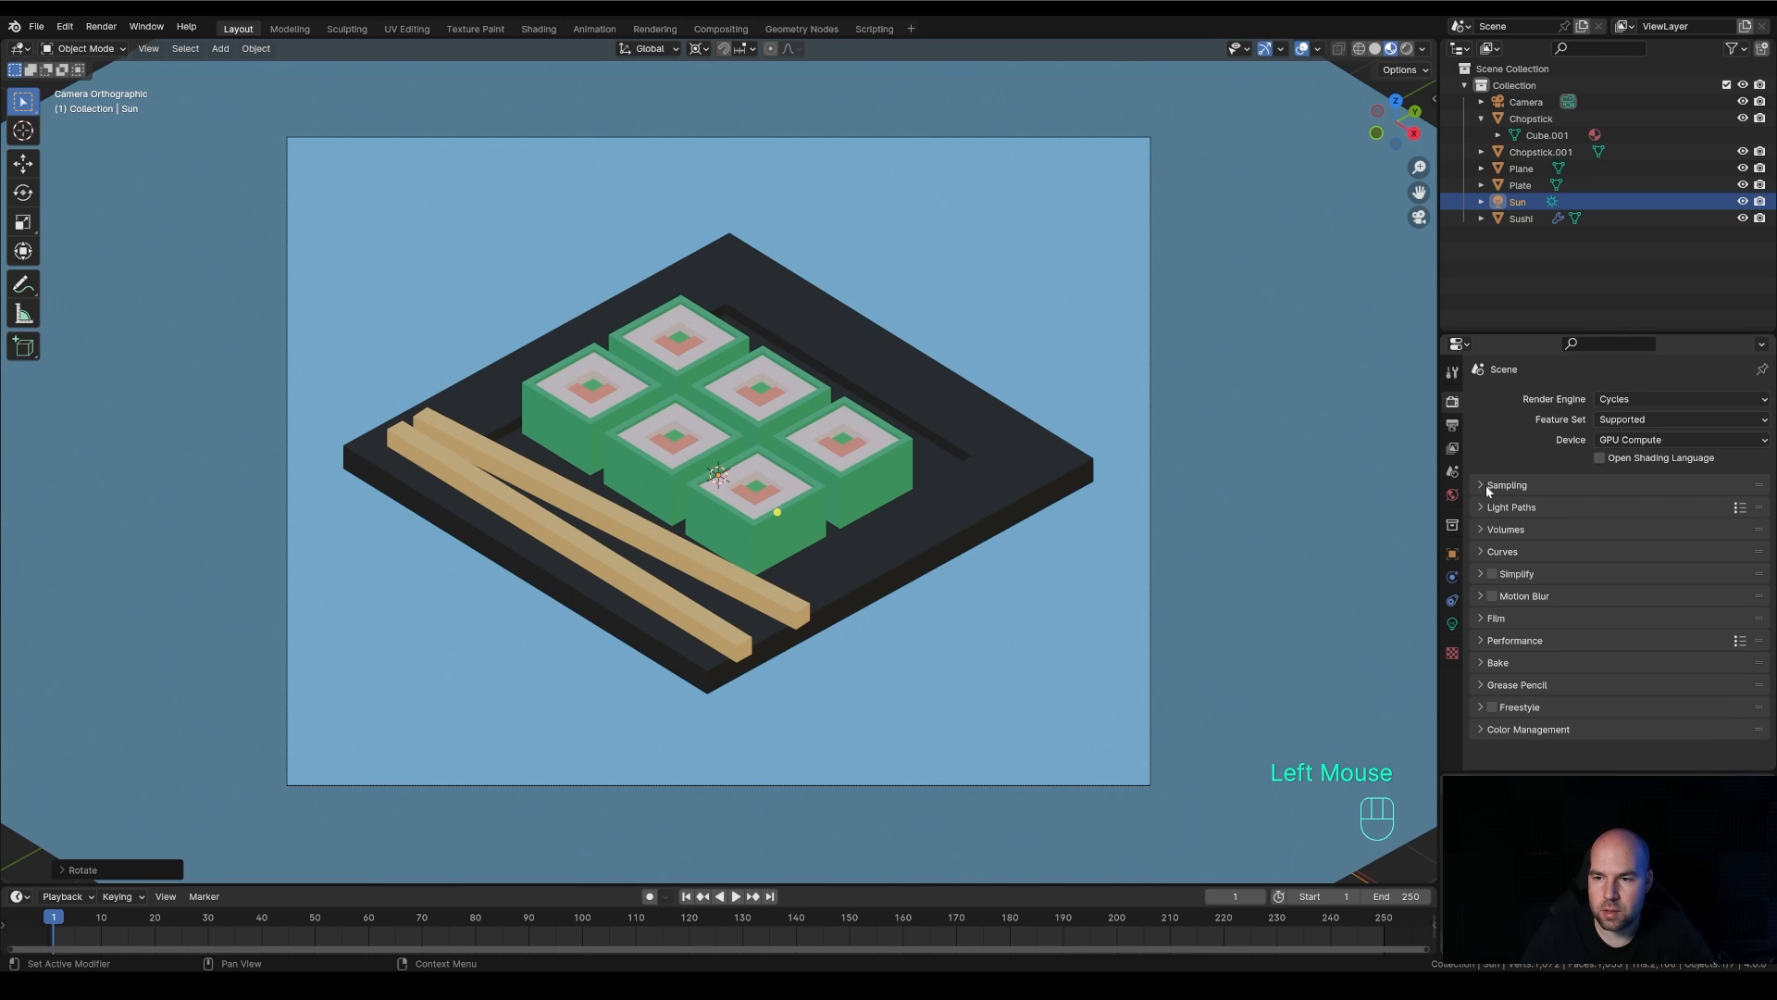
click(1481, 485)
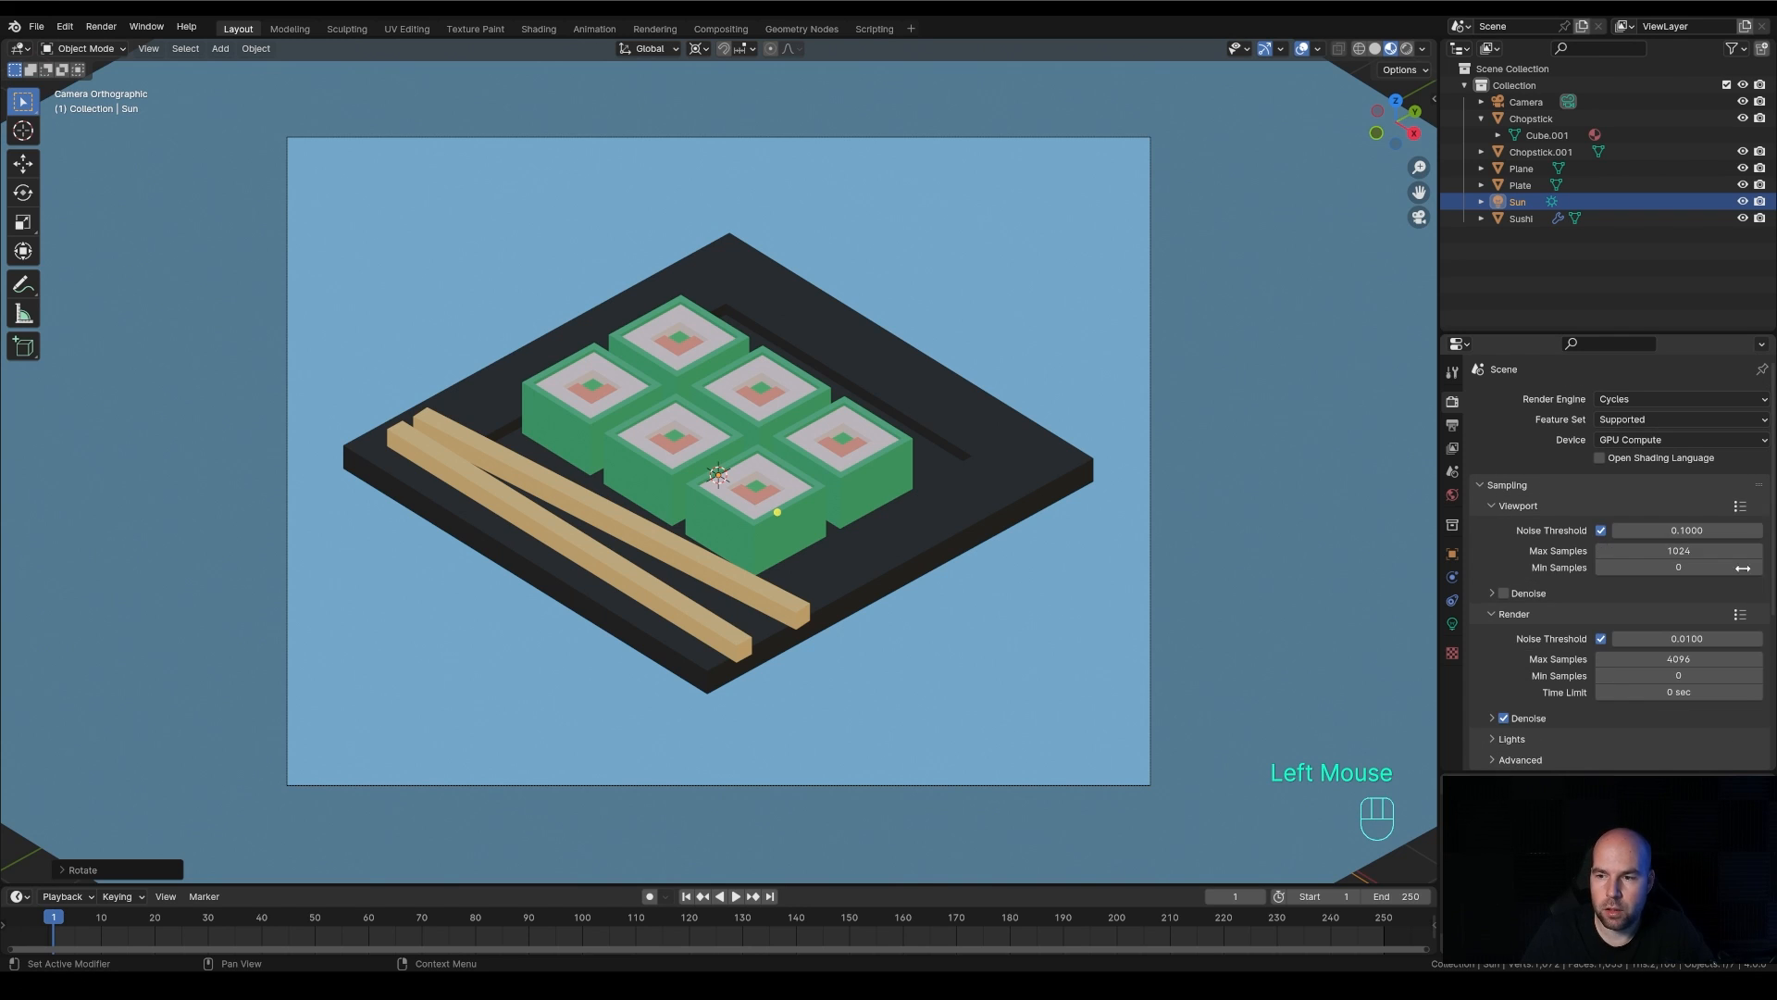
click(1491, 505)
click(1492, 527)
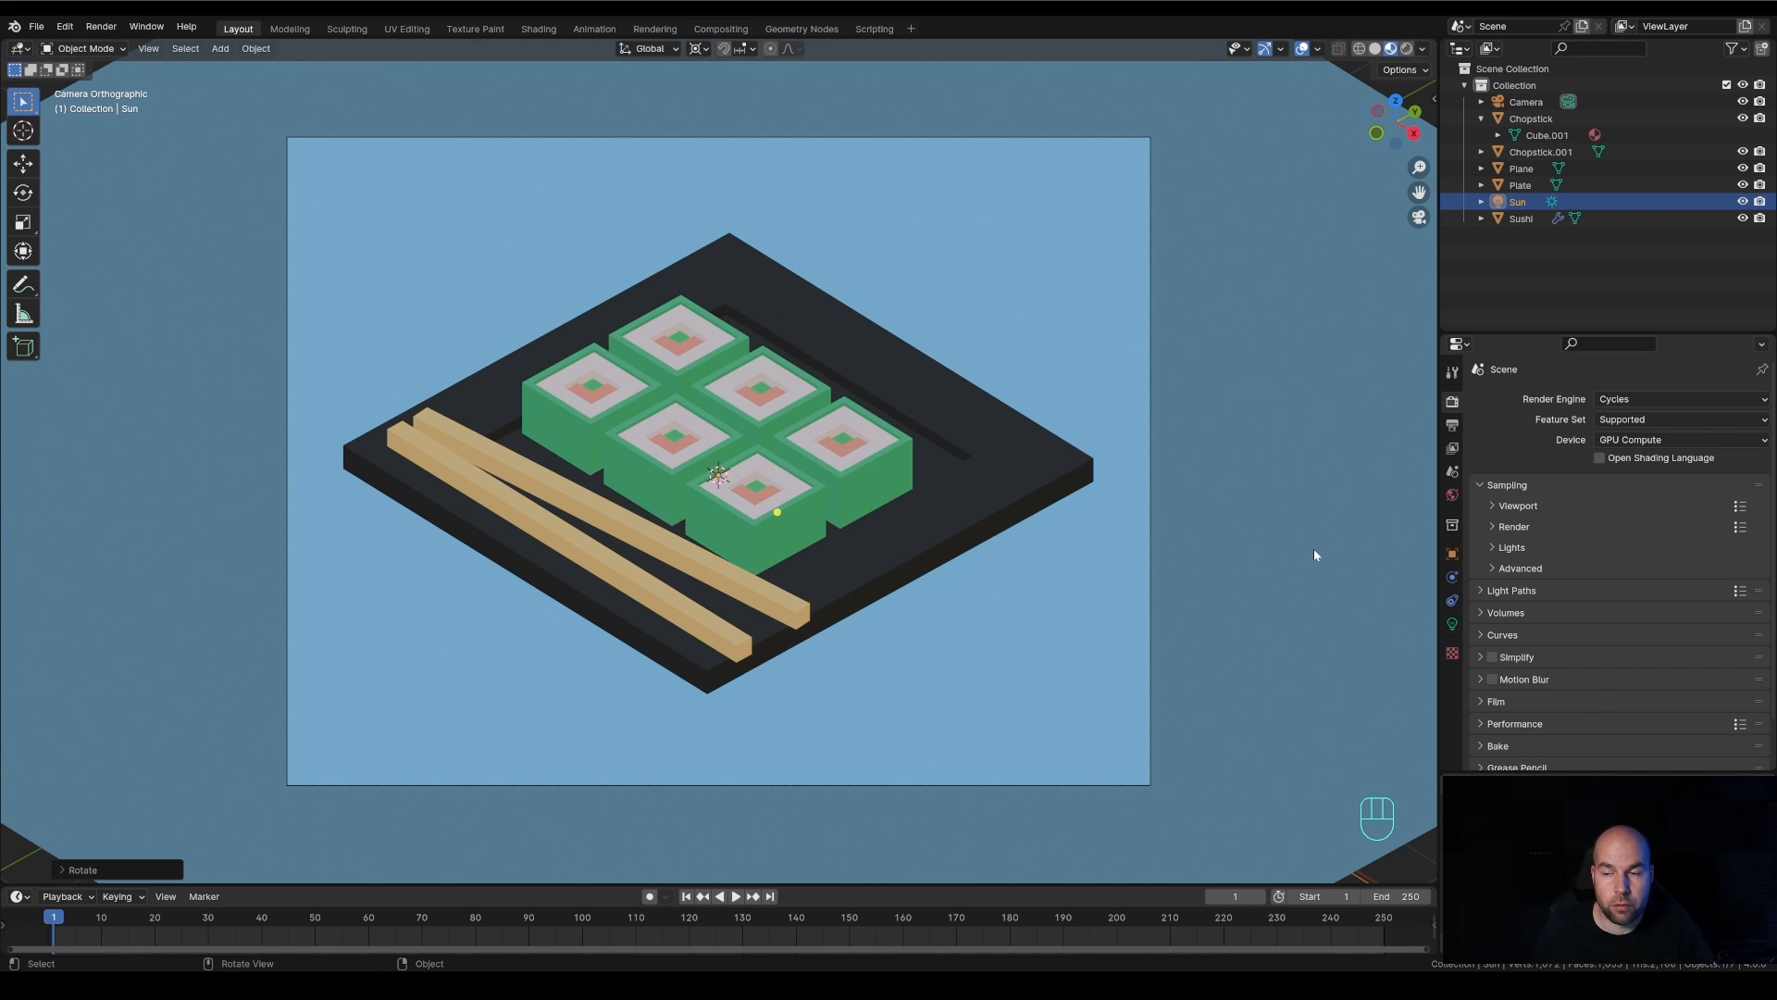
click(1499, 511)
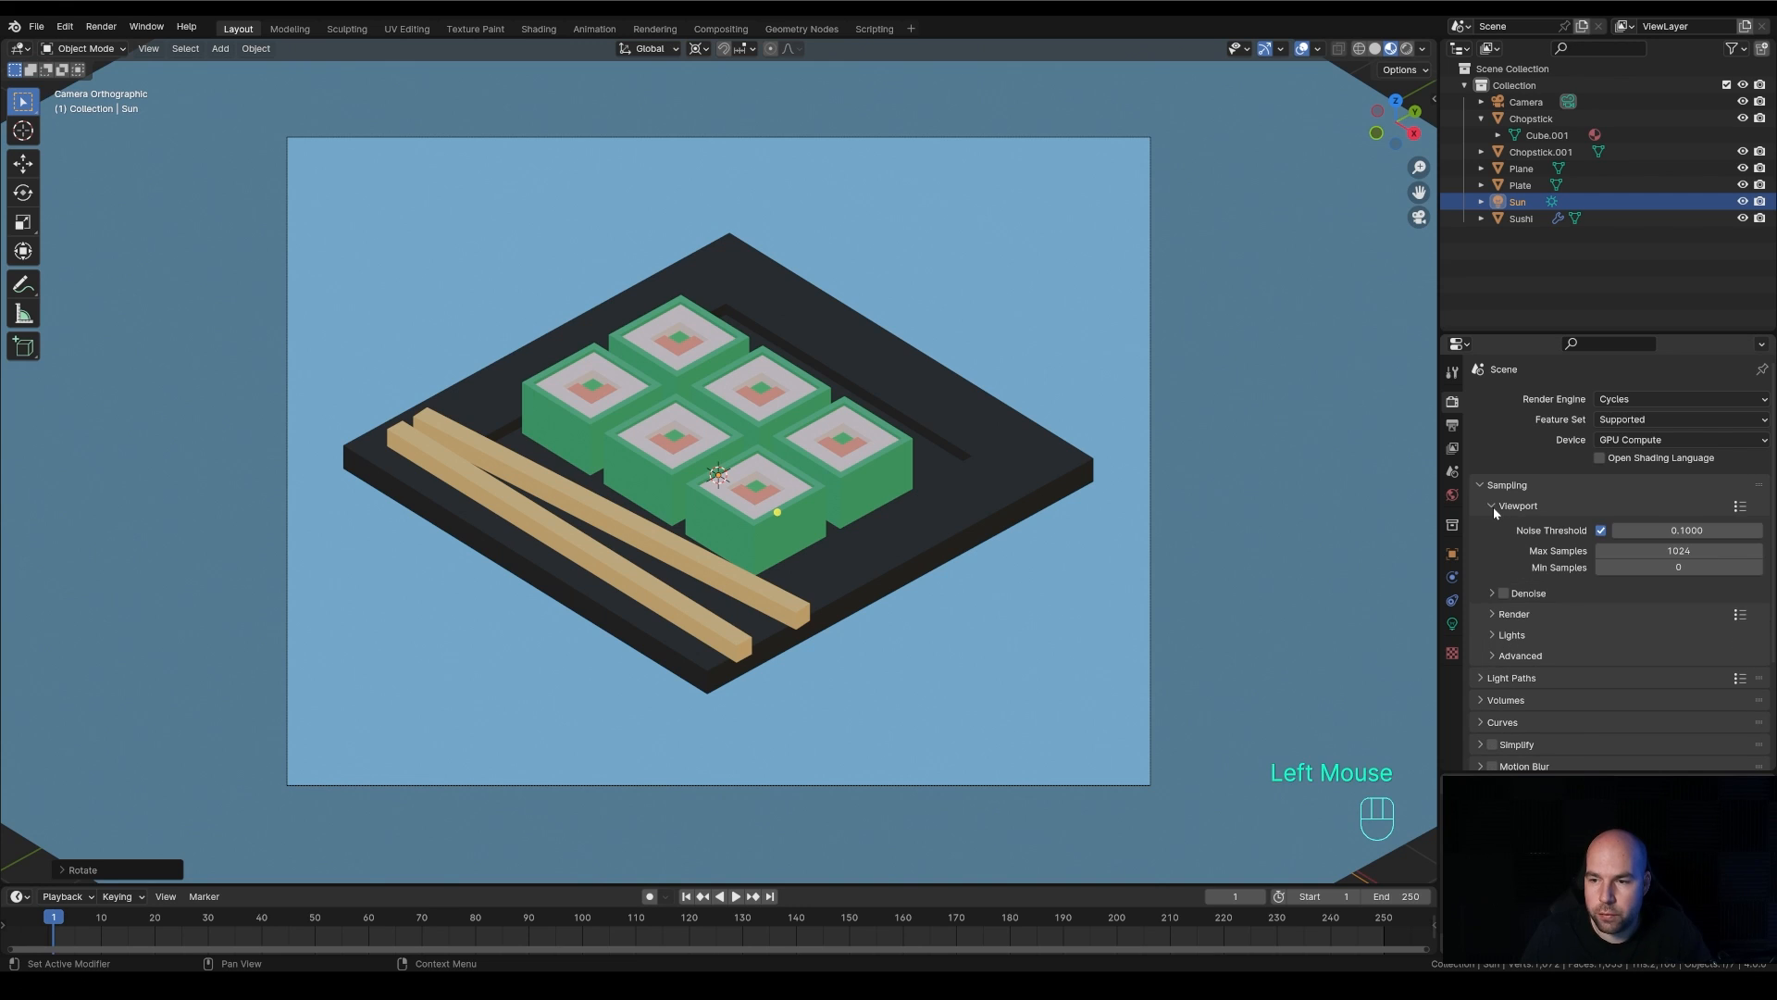
Set the maximum samples to 512 for both viewport sampling and final-render sampling
click(1680, 553)
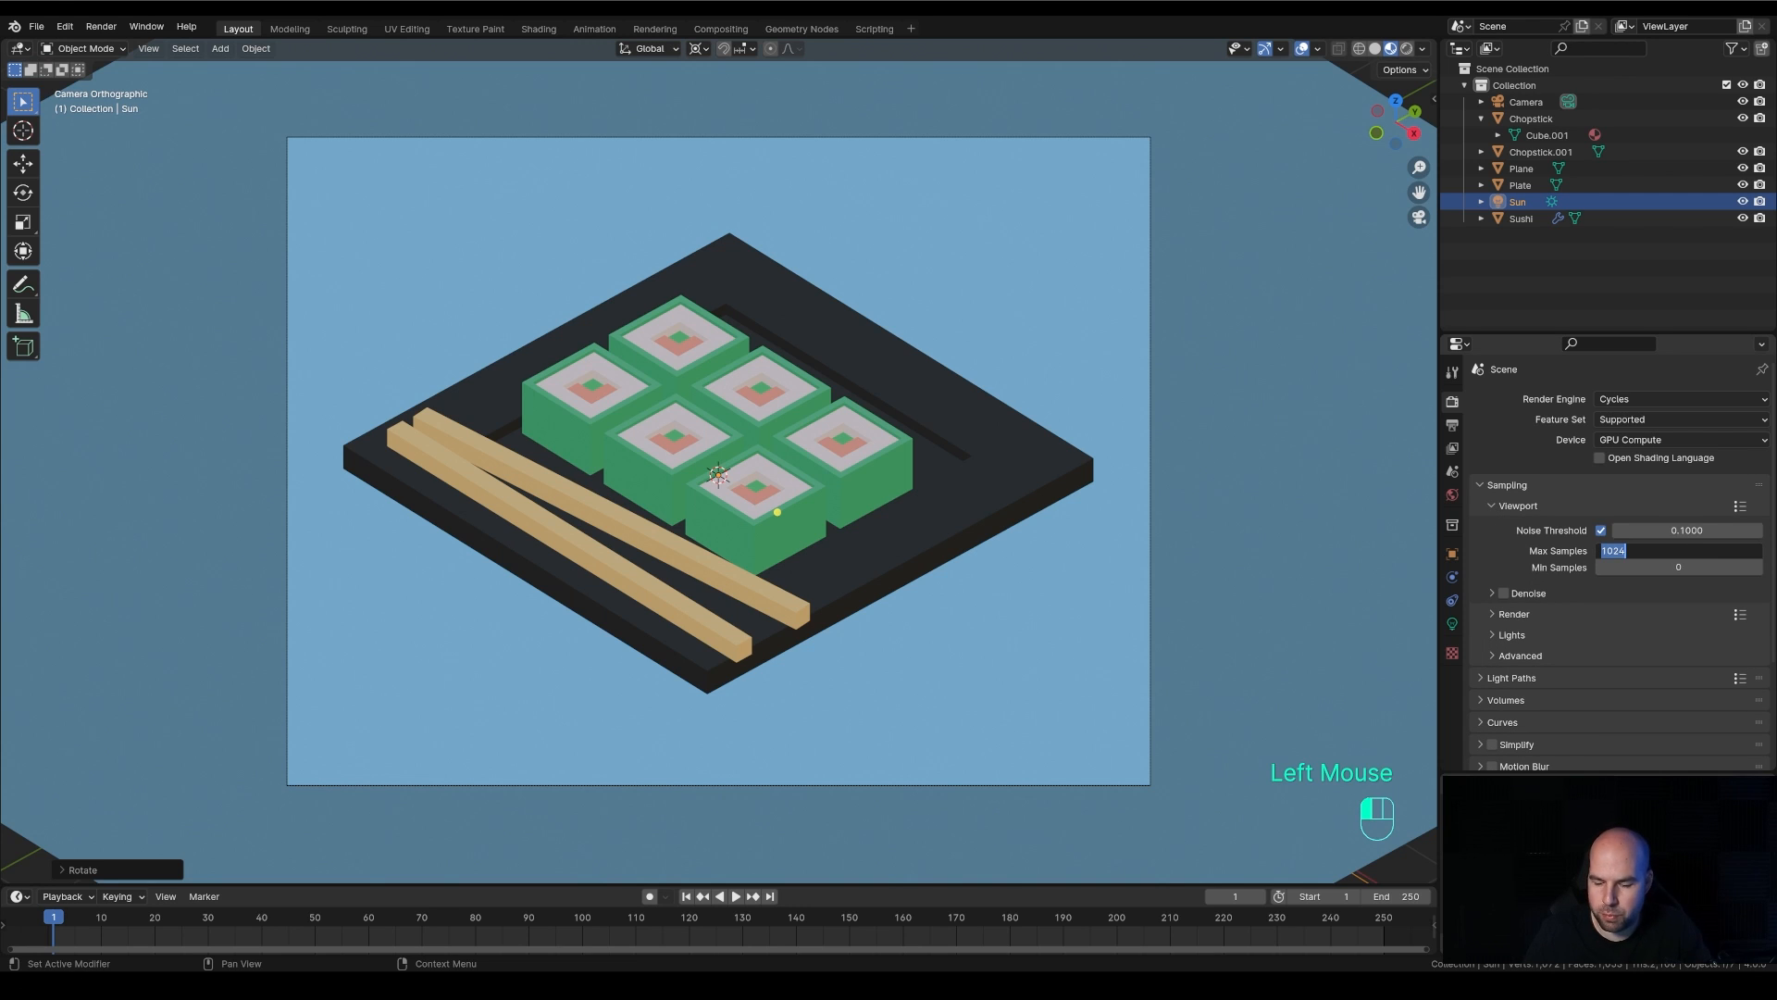
text(512)
key(Return)
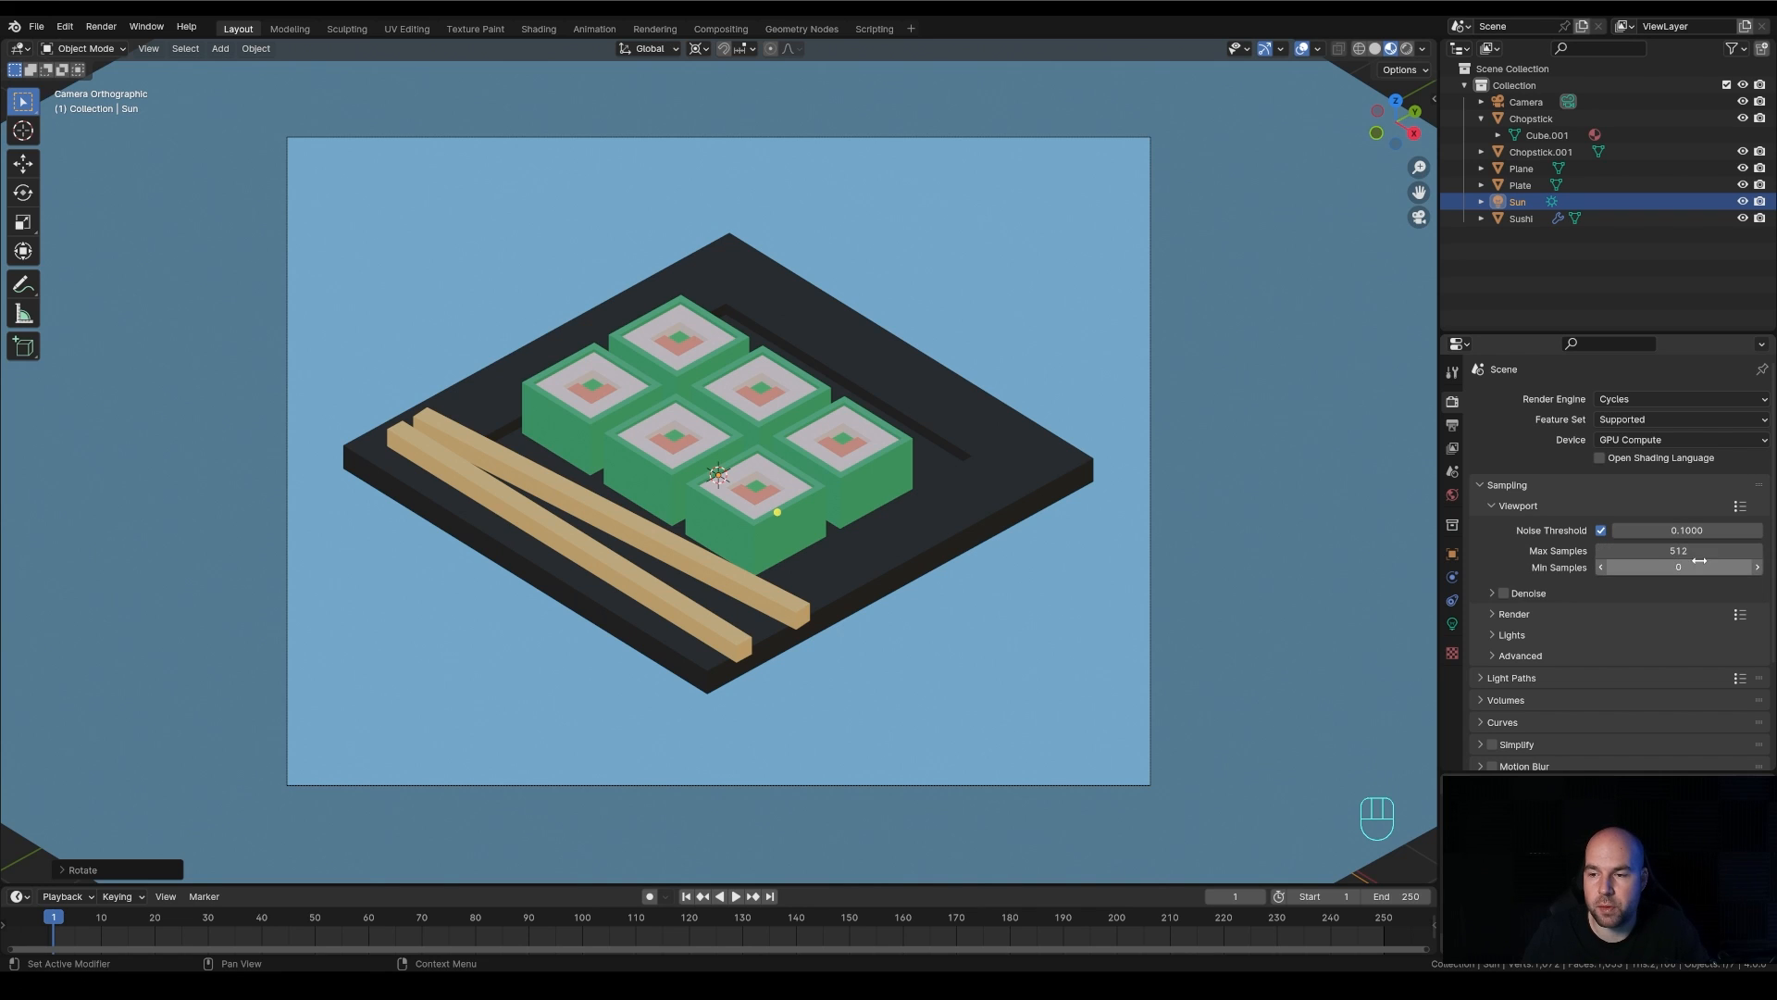
click(1492, 613)
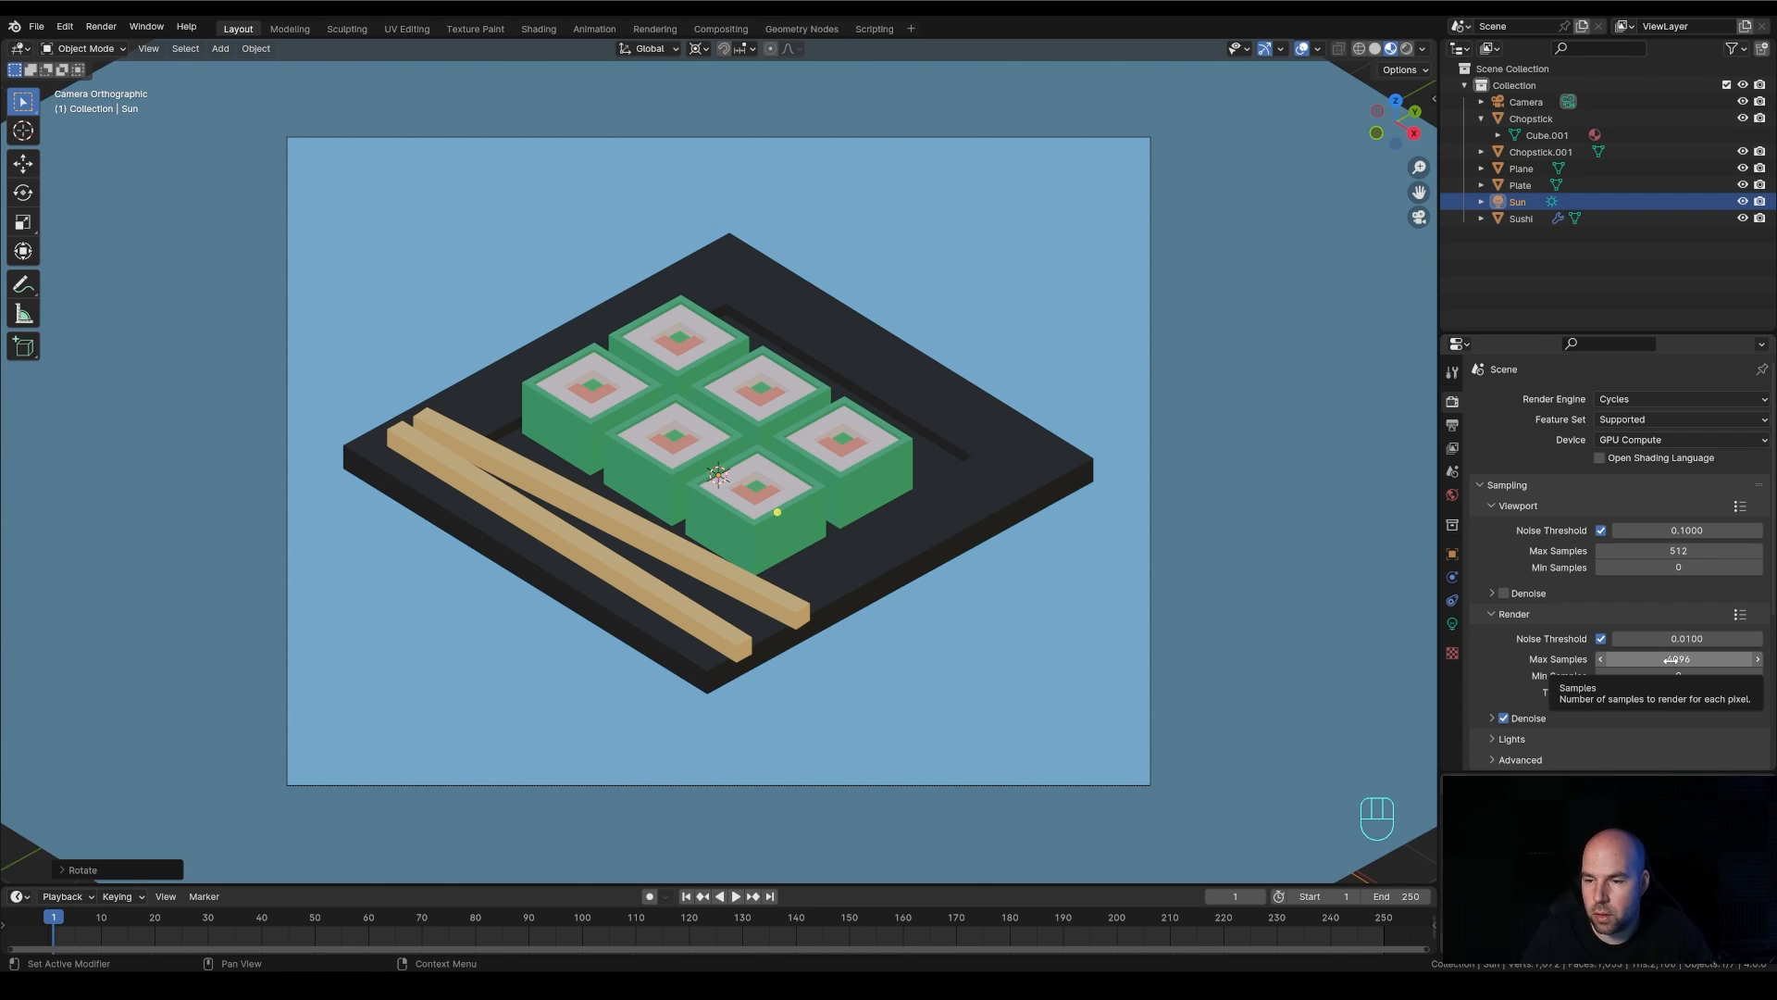
click(1655, 659)
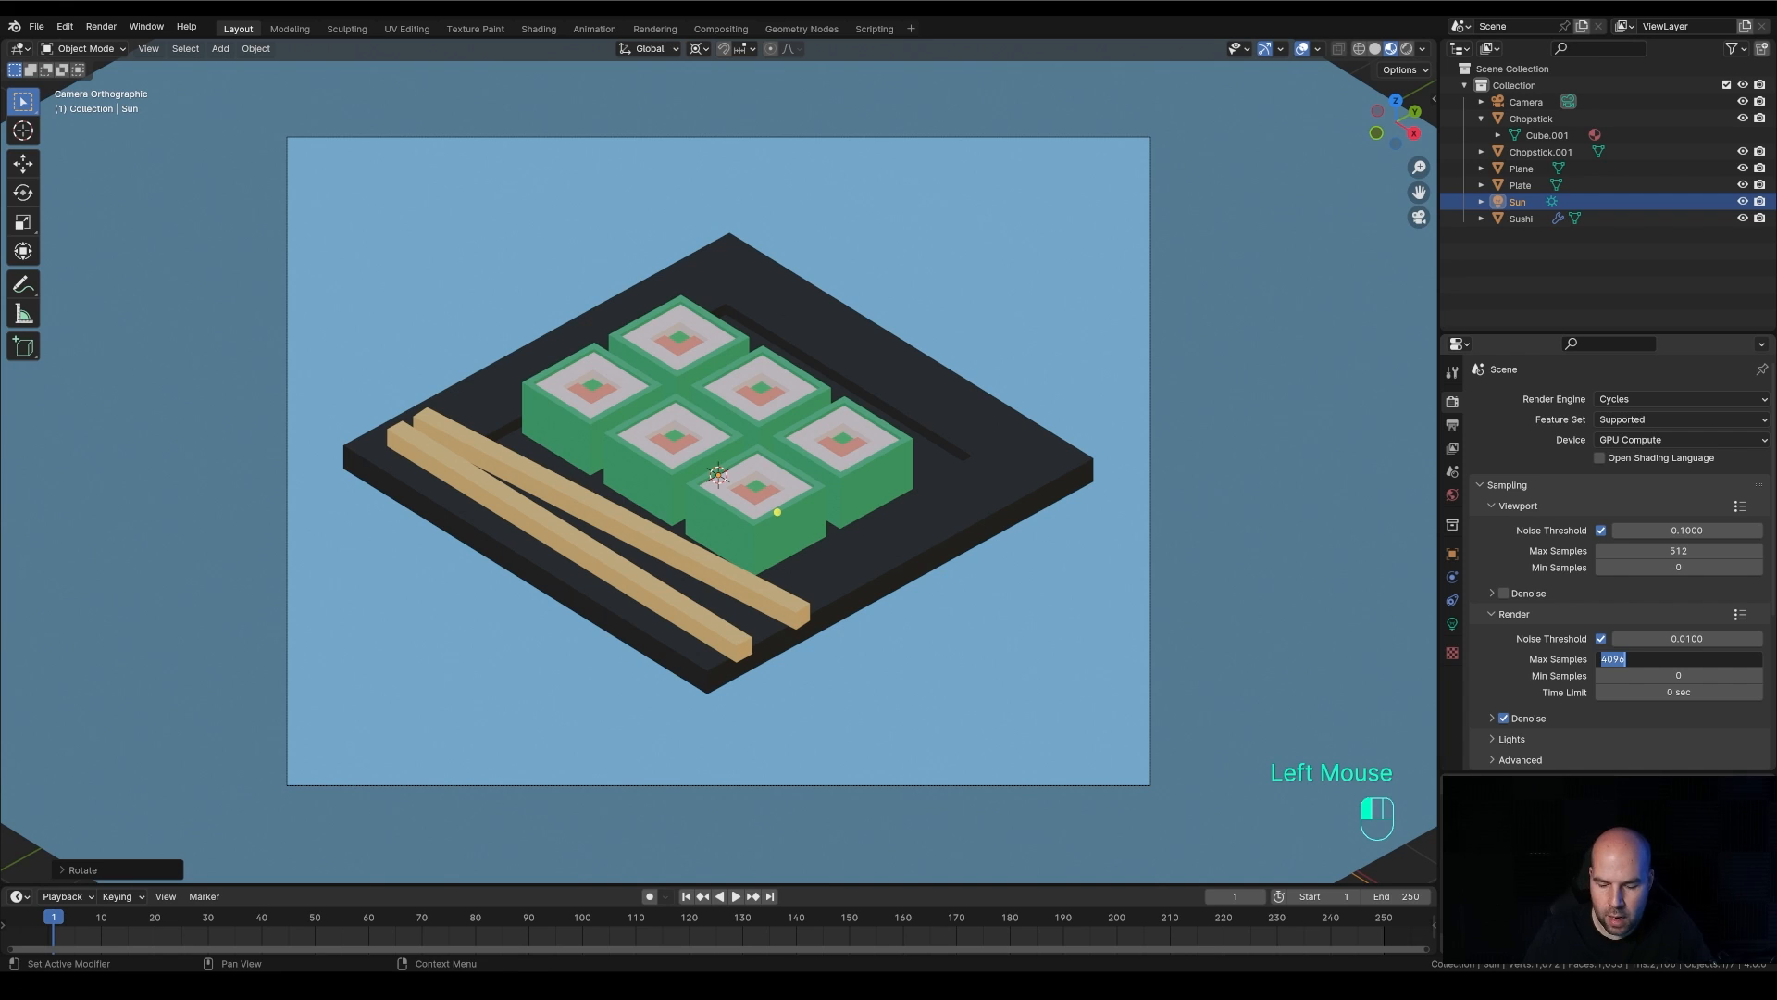
text(512)
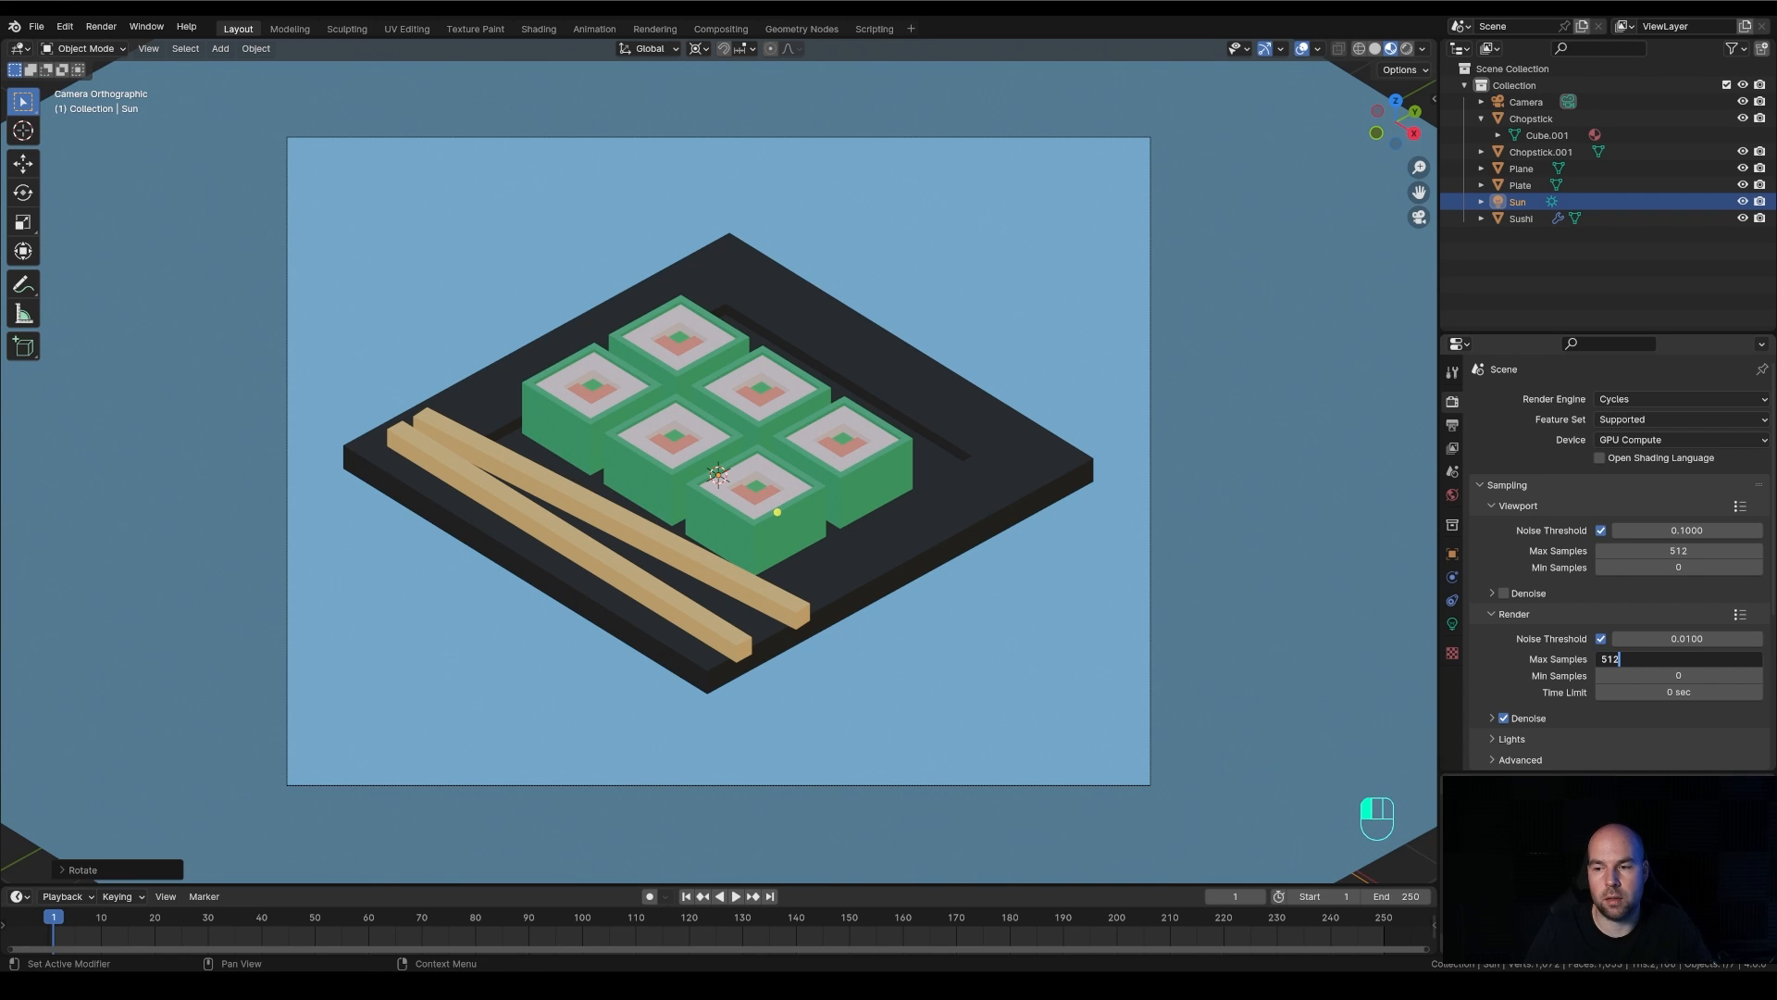
key(Return)
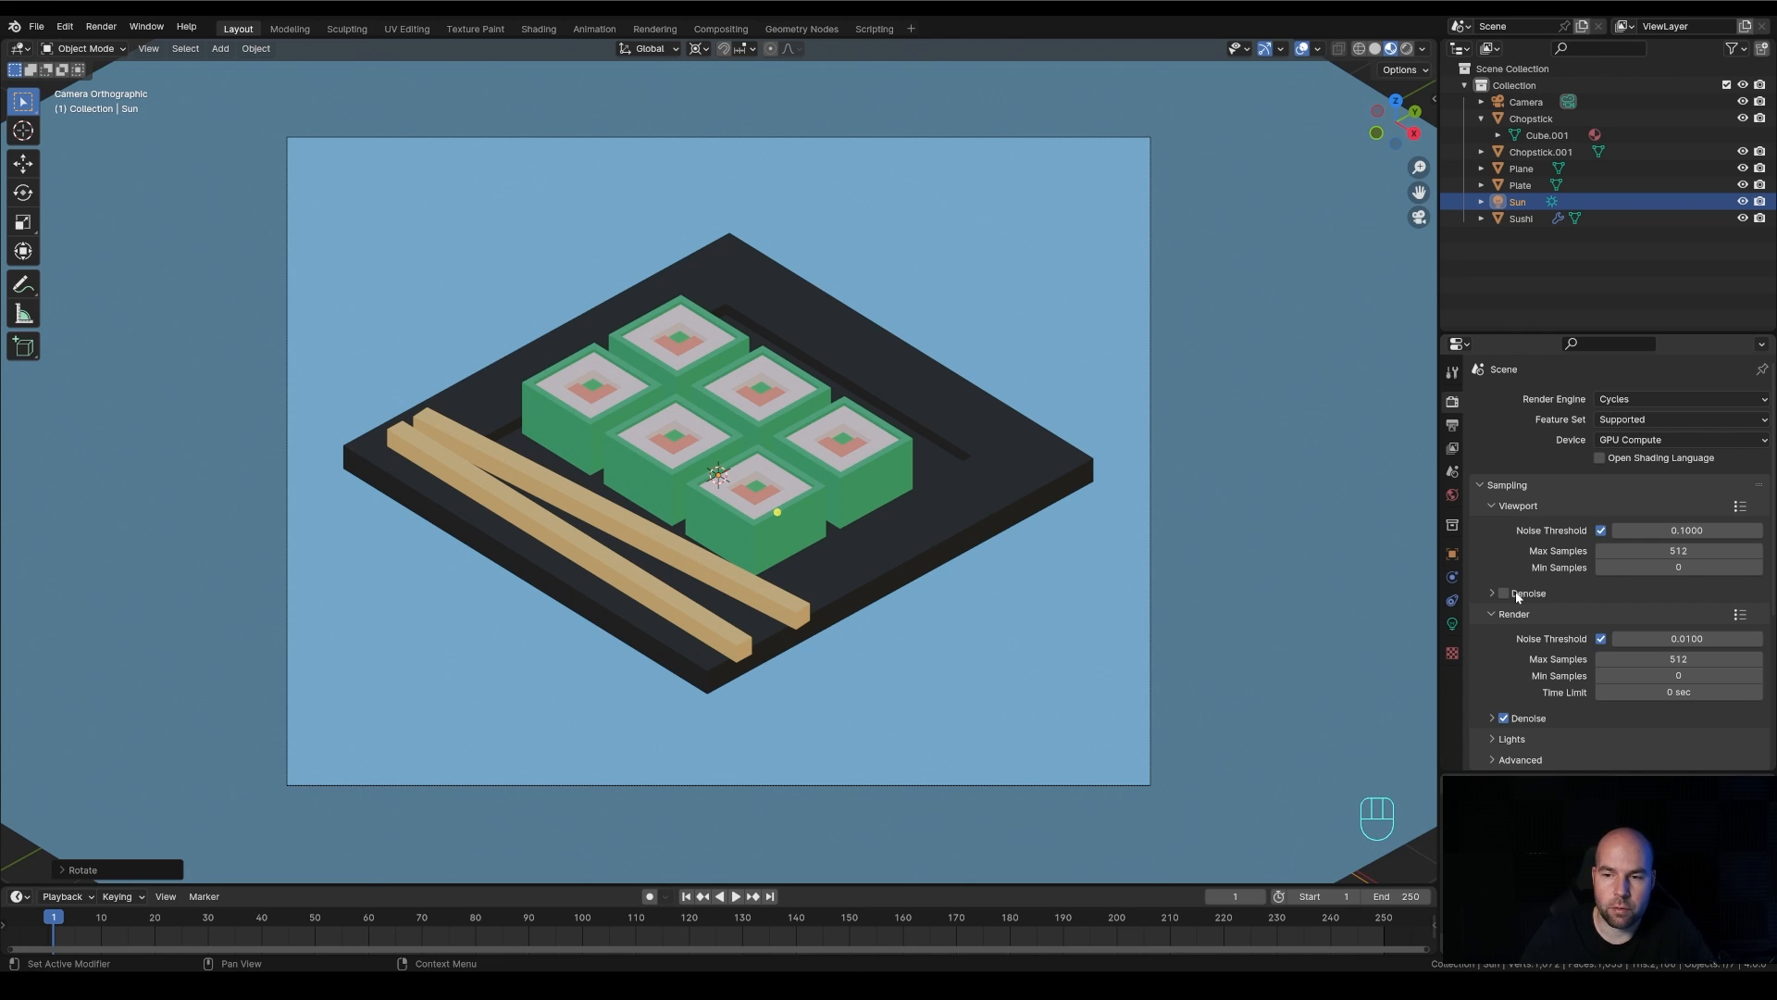
Set the final-render denoiser to OptiX and collapse its denoise settings
click(1490, 718)
scroll(1606, 708, down, 3)
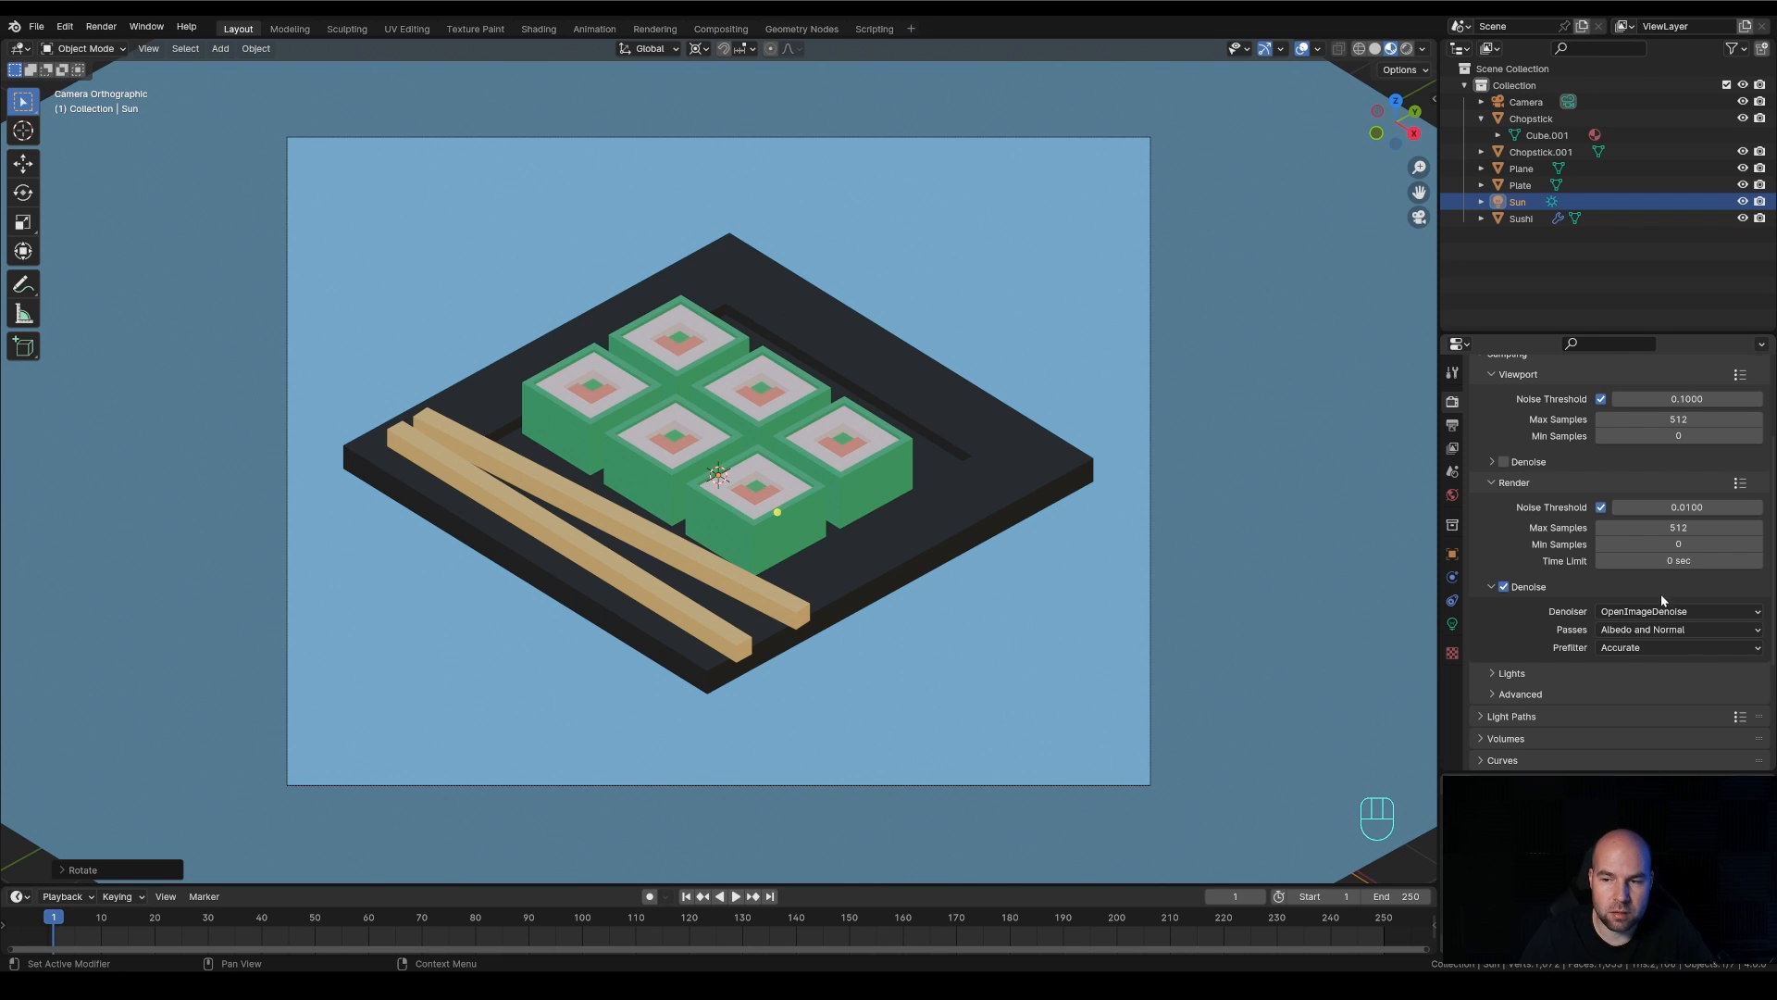
click(1629, 615)
click(1626, 632)
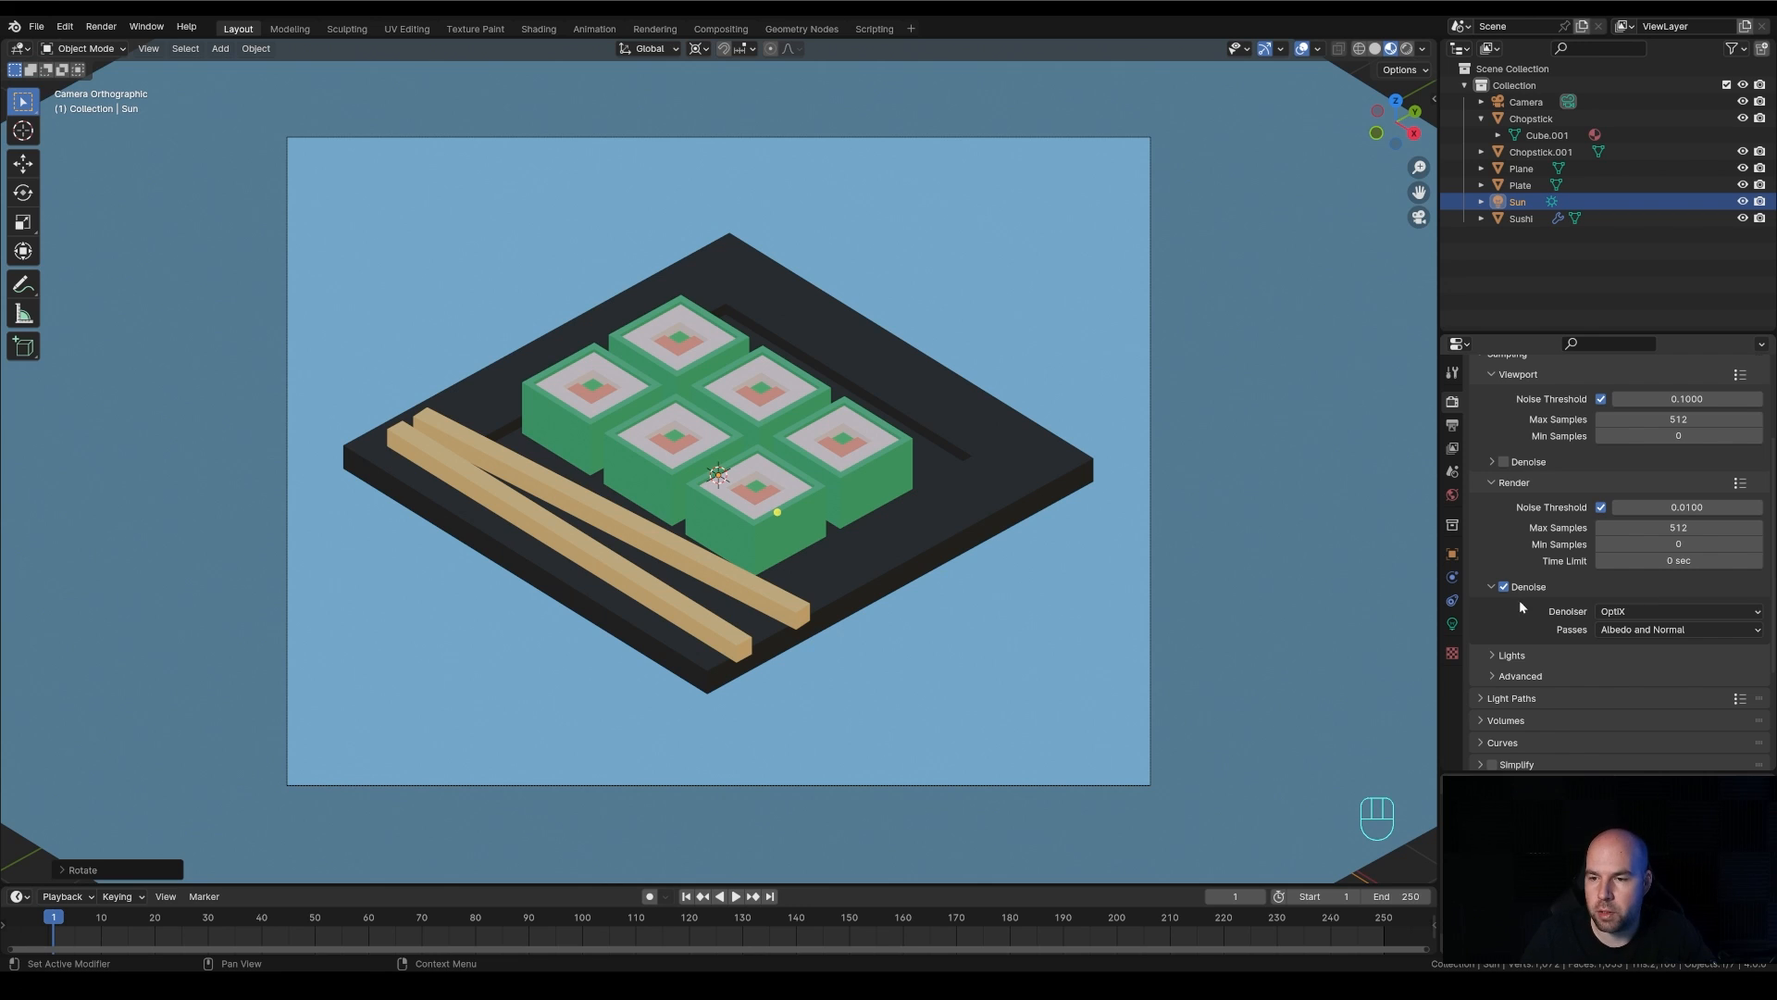
click(1491, 586)
scroll(1488, 588, up, 3)
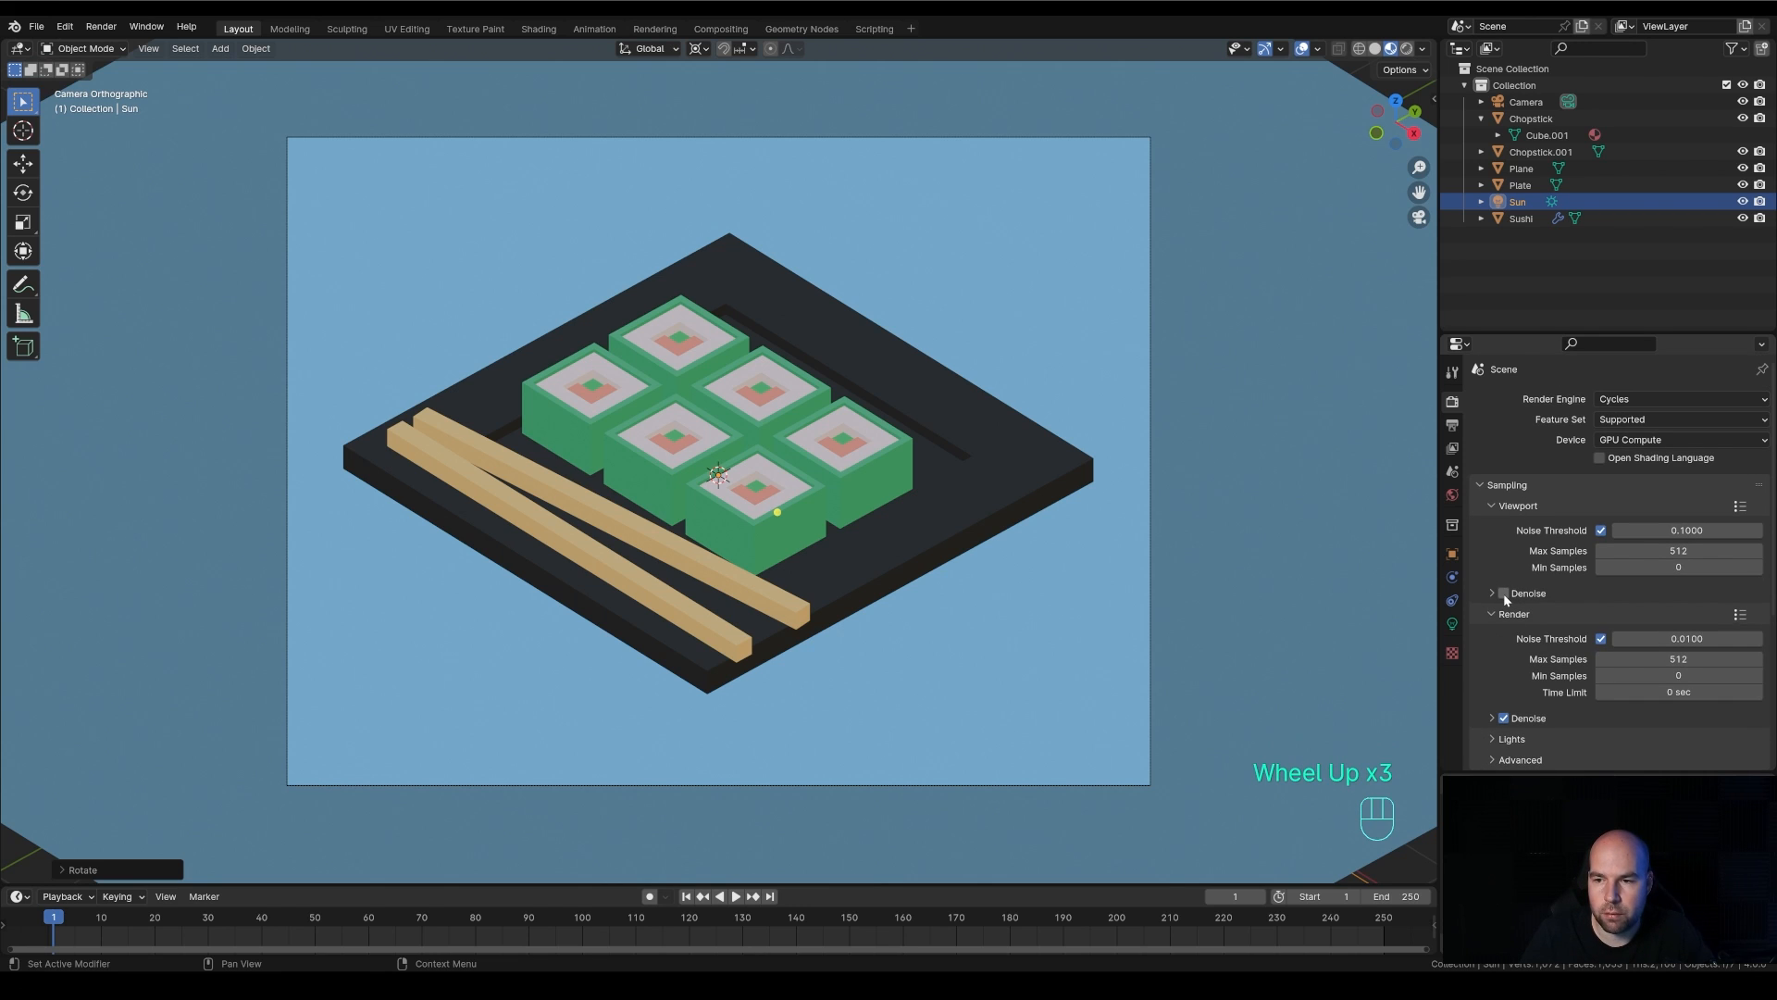
Enable denoising for the viewport and set its denoiser to OptiX
click(1505, 593)
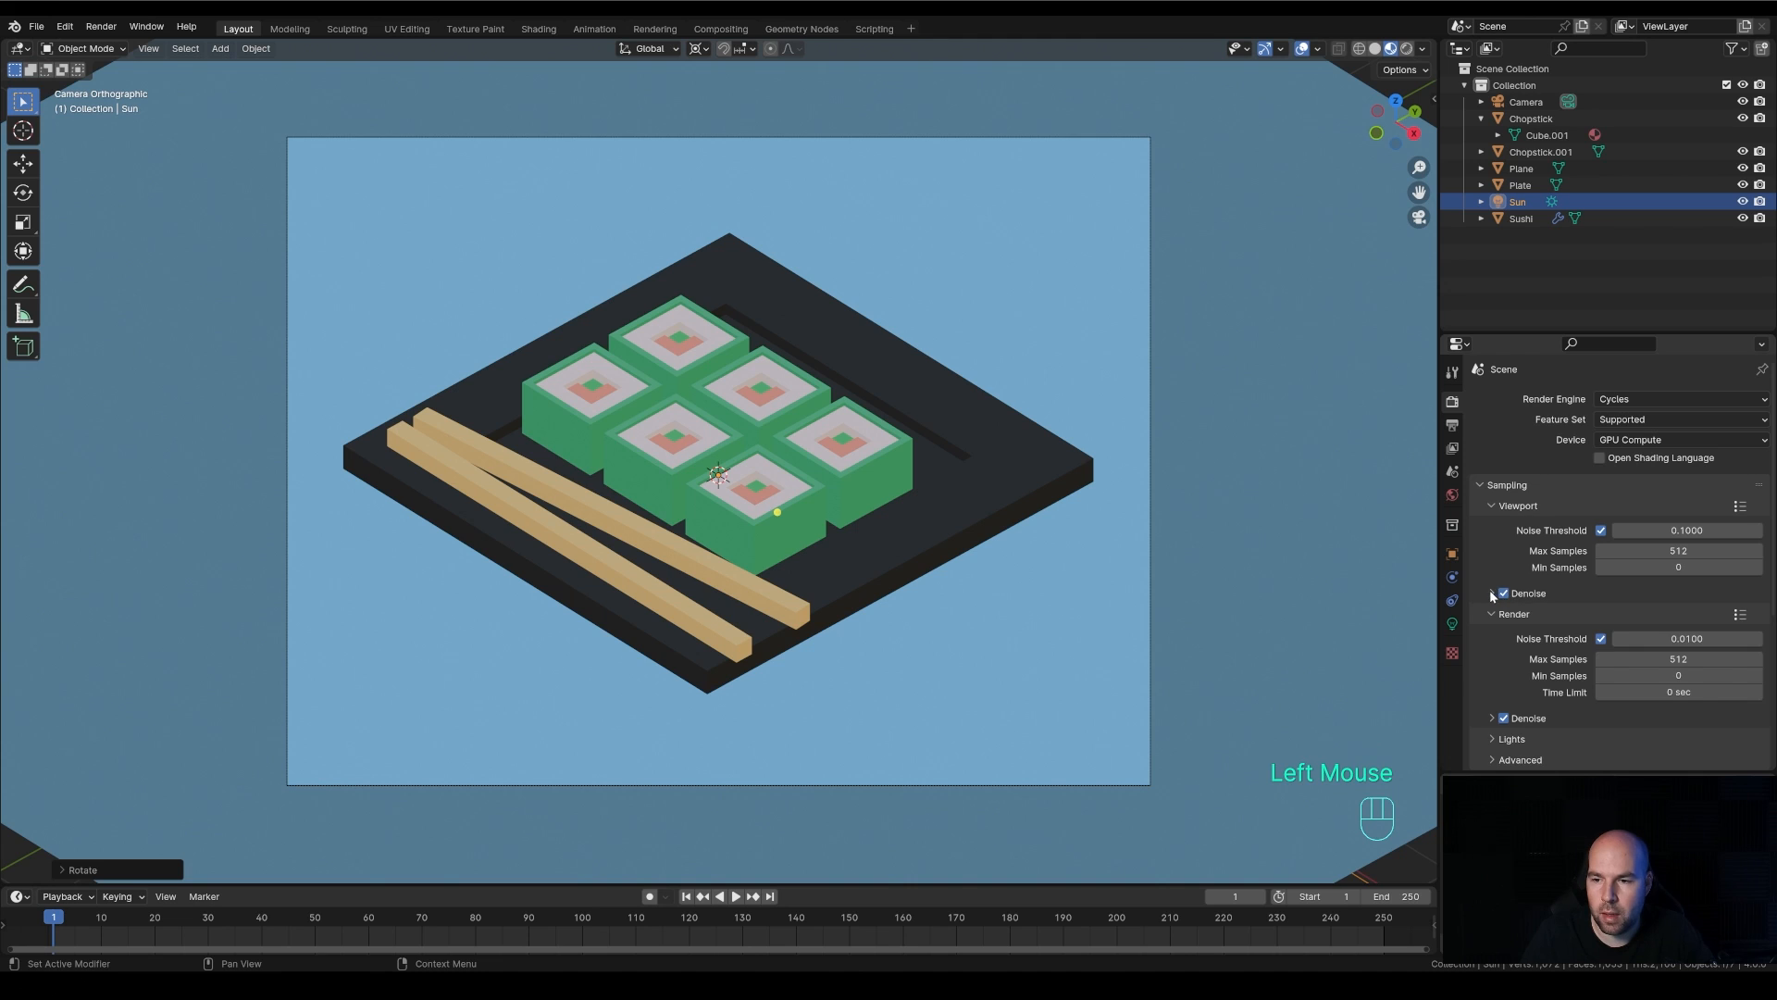
click(1491, 594)
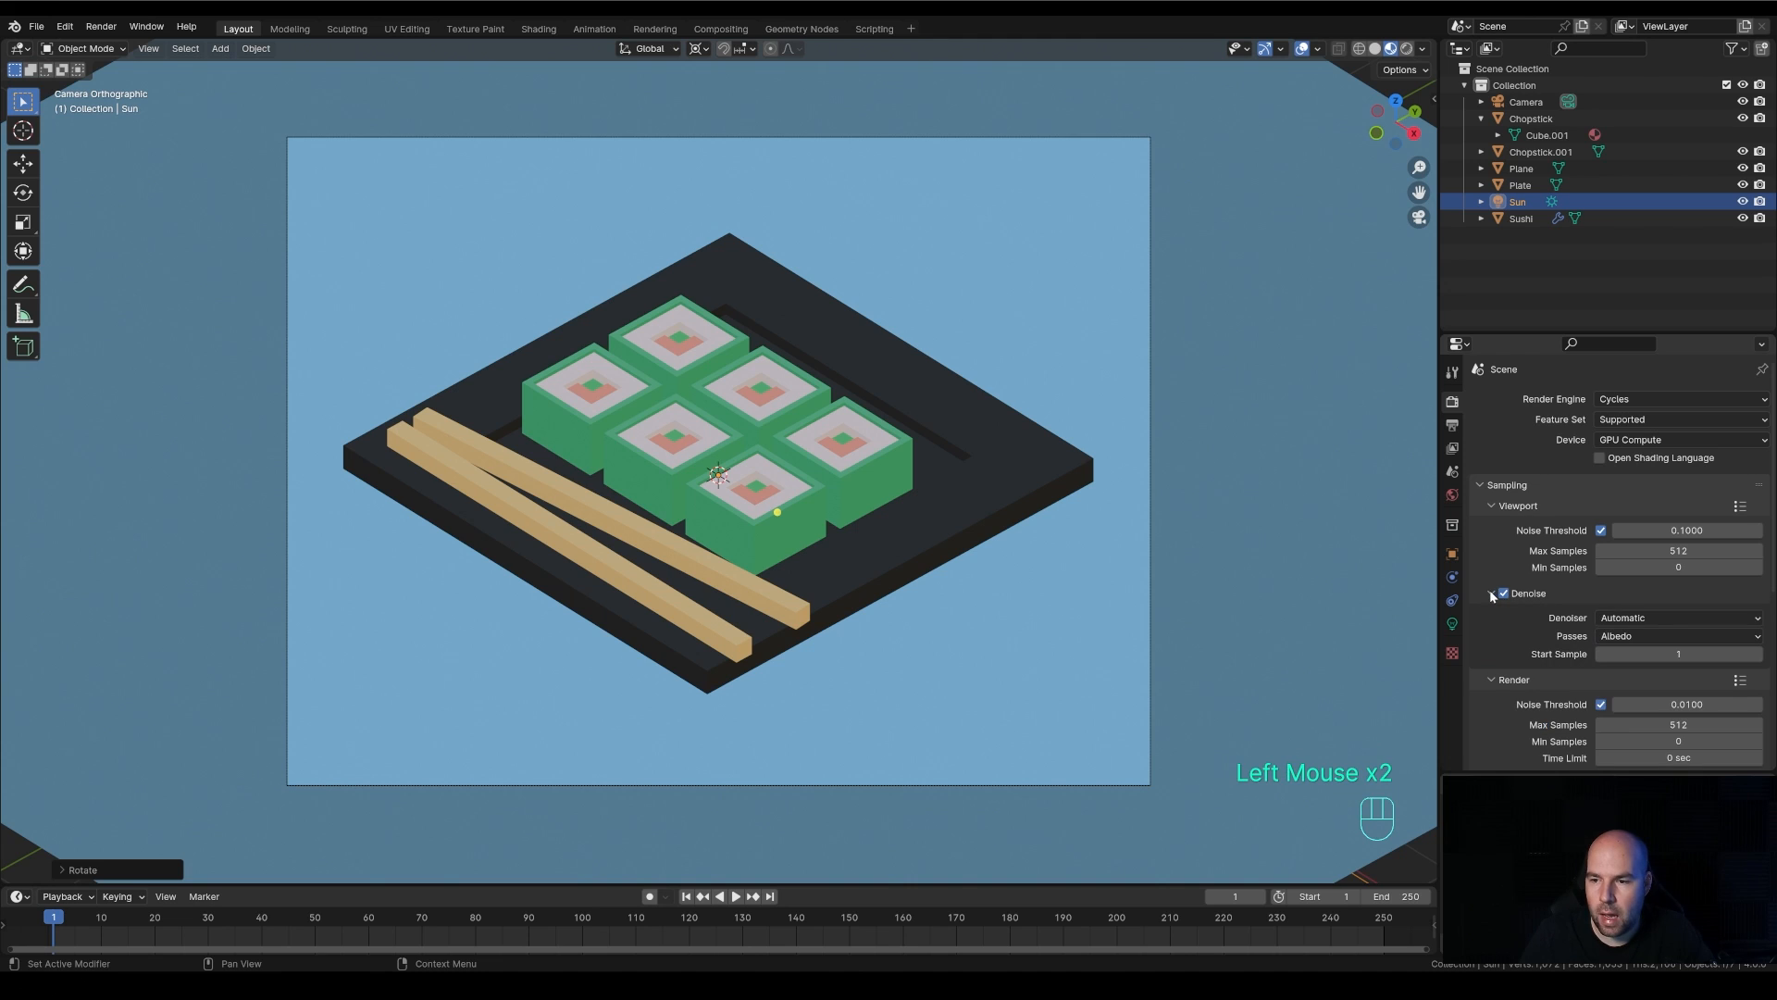
click(1643, 619)
click(1627, 655)
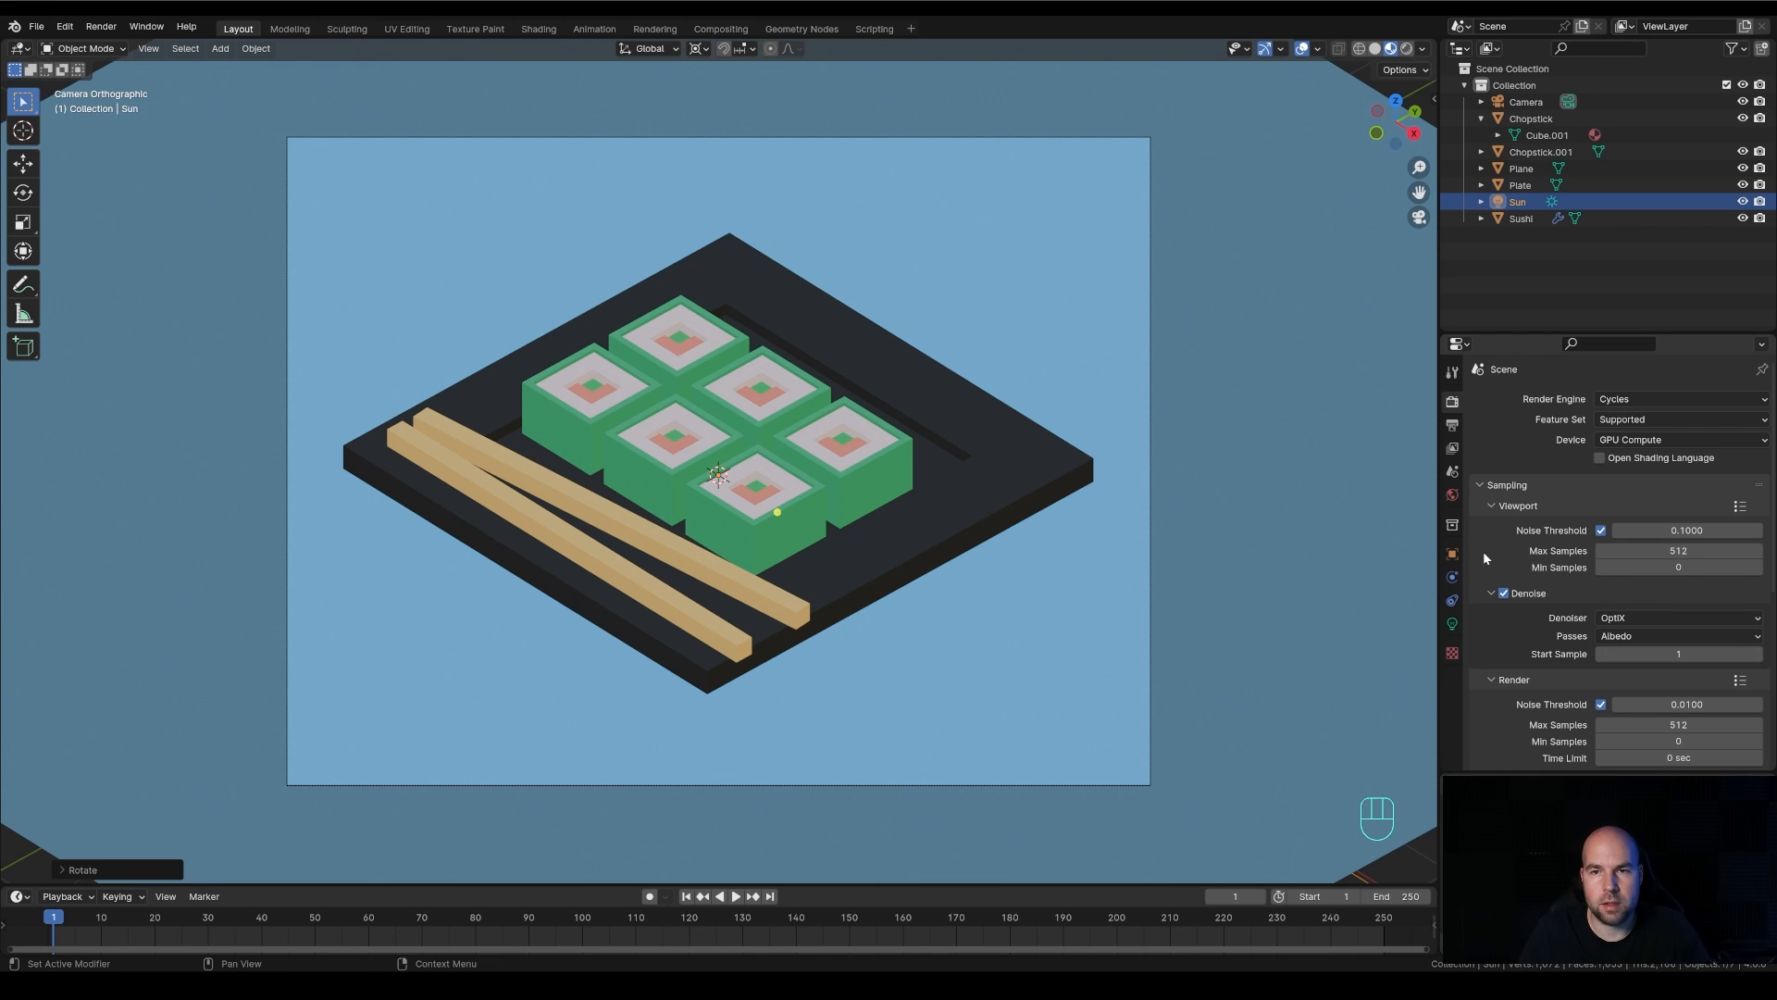
Switch the viewport to Rendered shading, inspect the denoised sushi from a closer perspective angle, and return to the camera view
click(1407, 49)
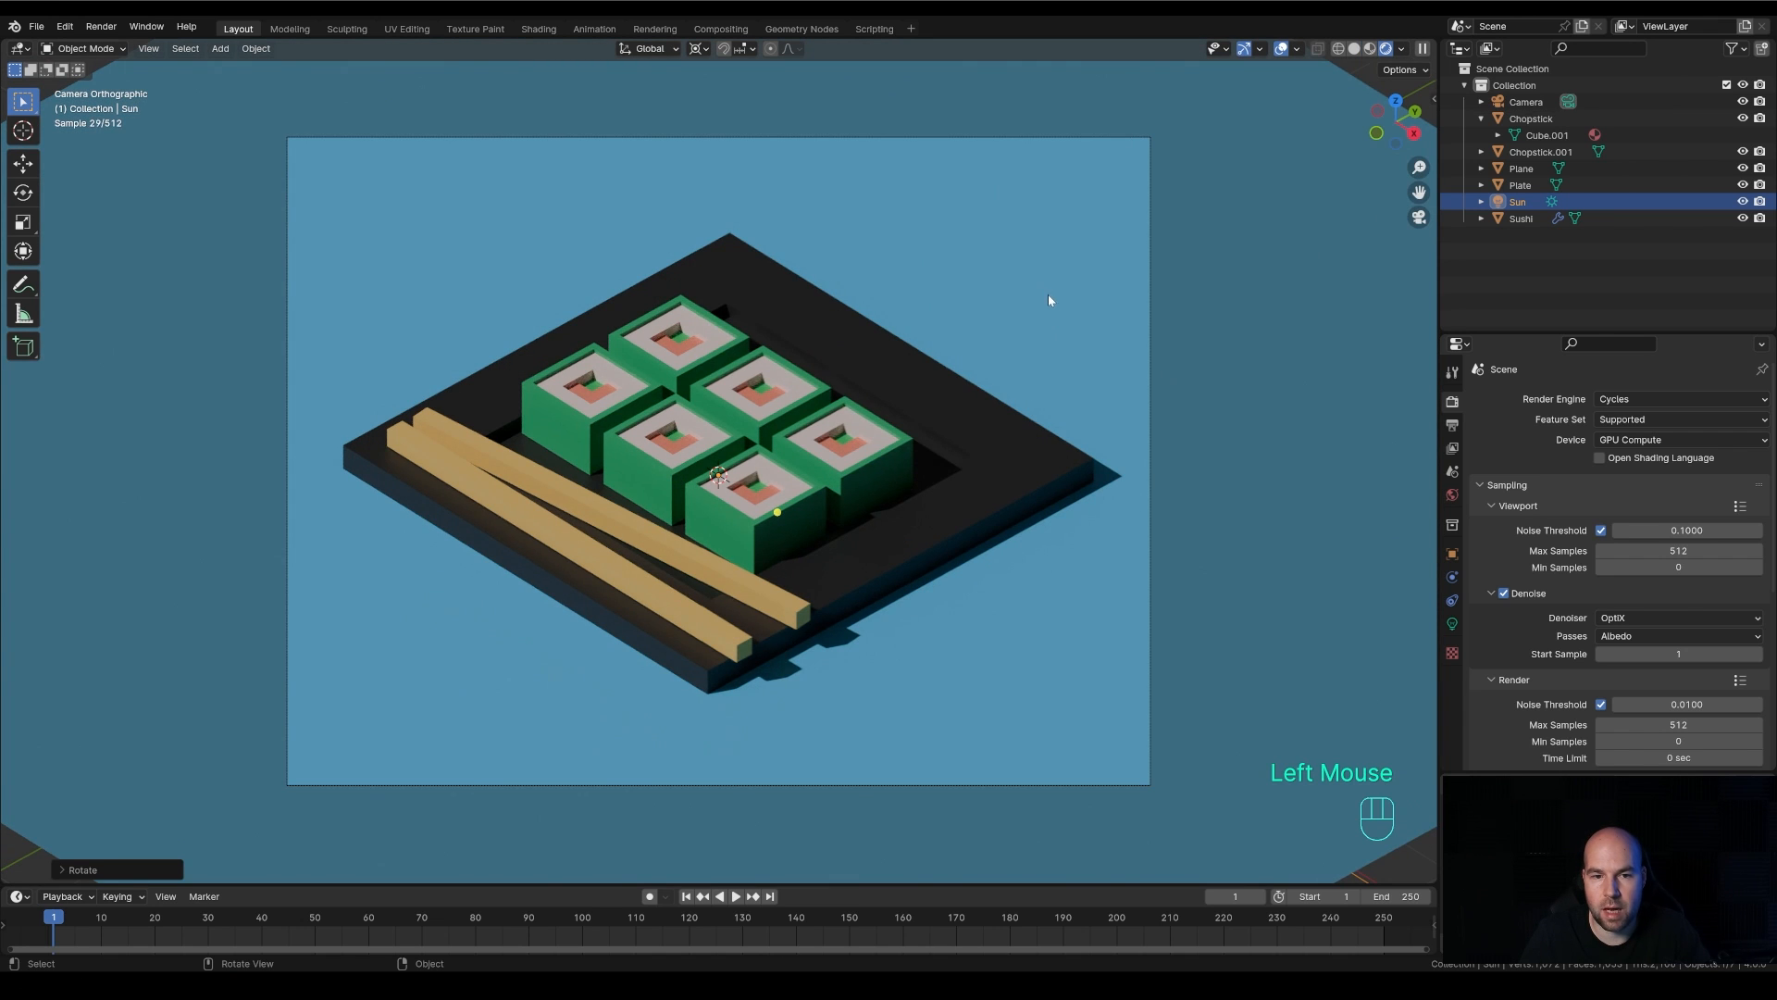
scroll(875, 511, up, 2)
middle_drag(870, 514, 931, 515)
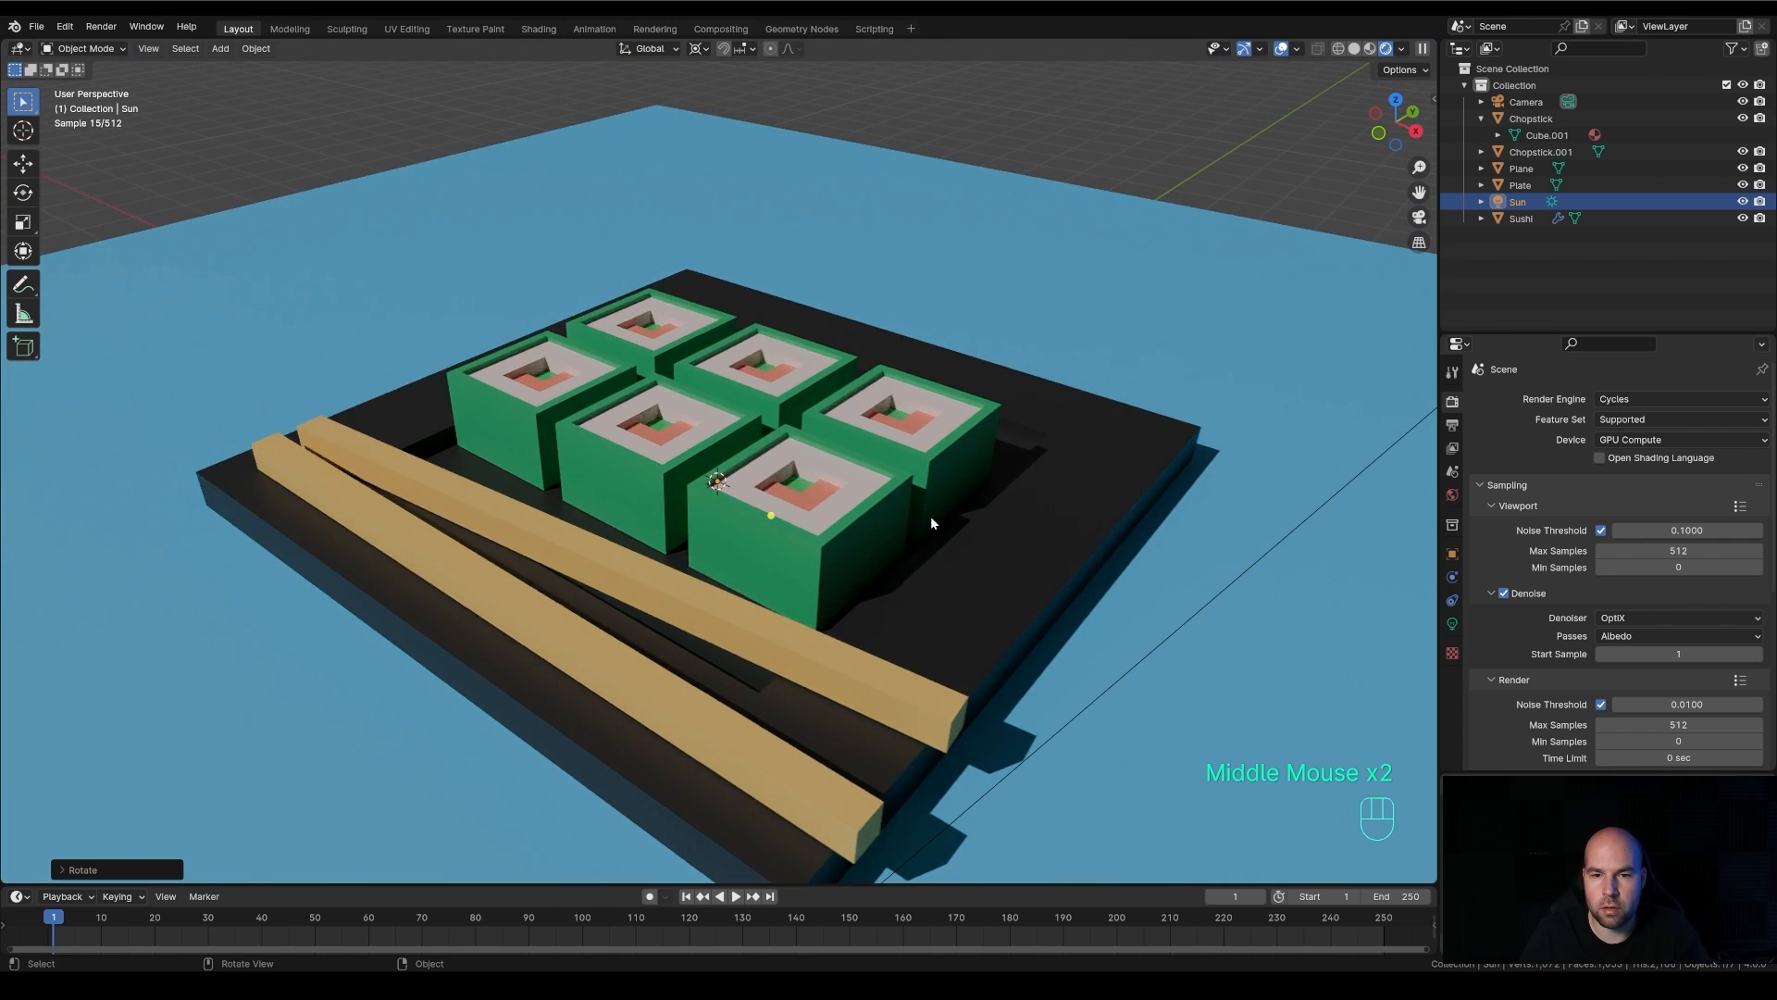
scroll(931, 515, down, 3)
scroll(922, 513, up, 2)
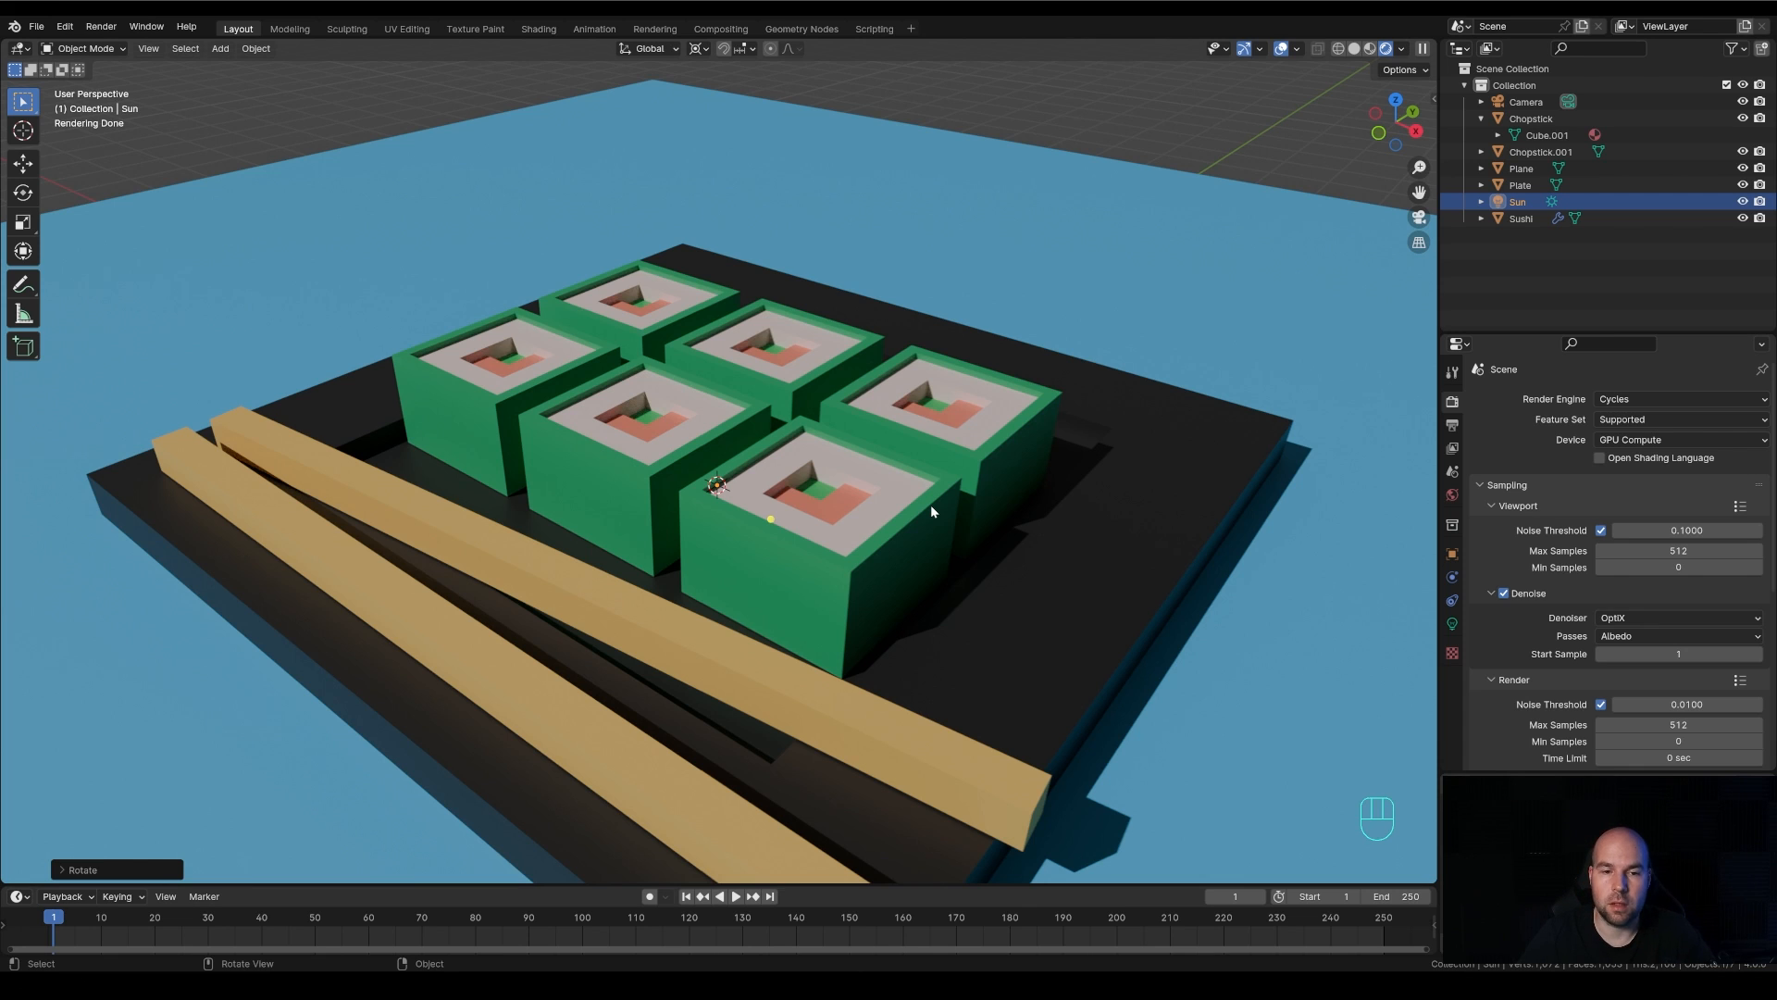
key(KP_0)
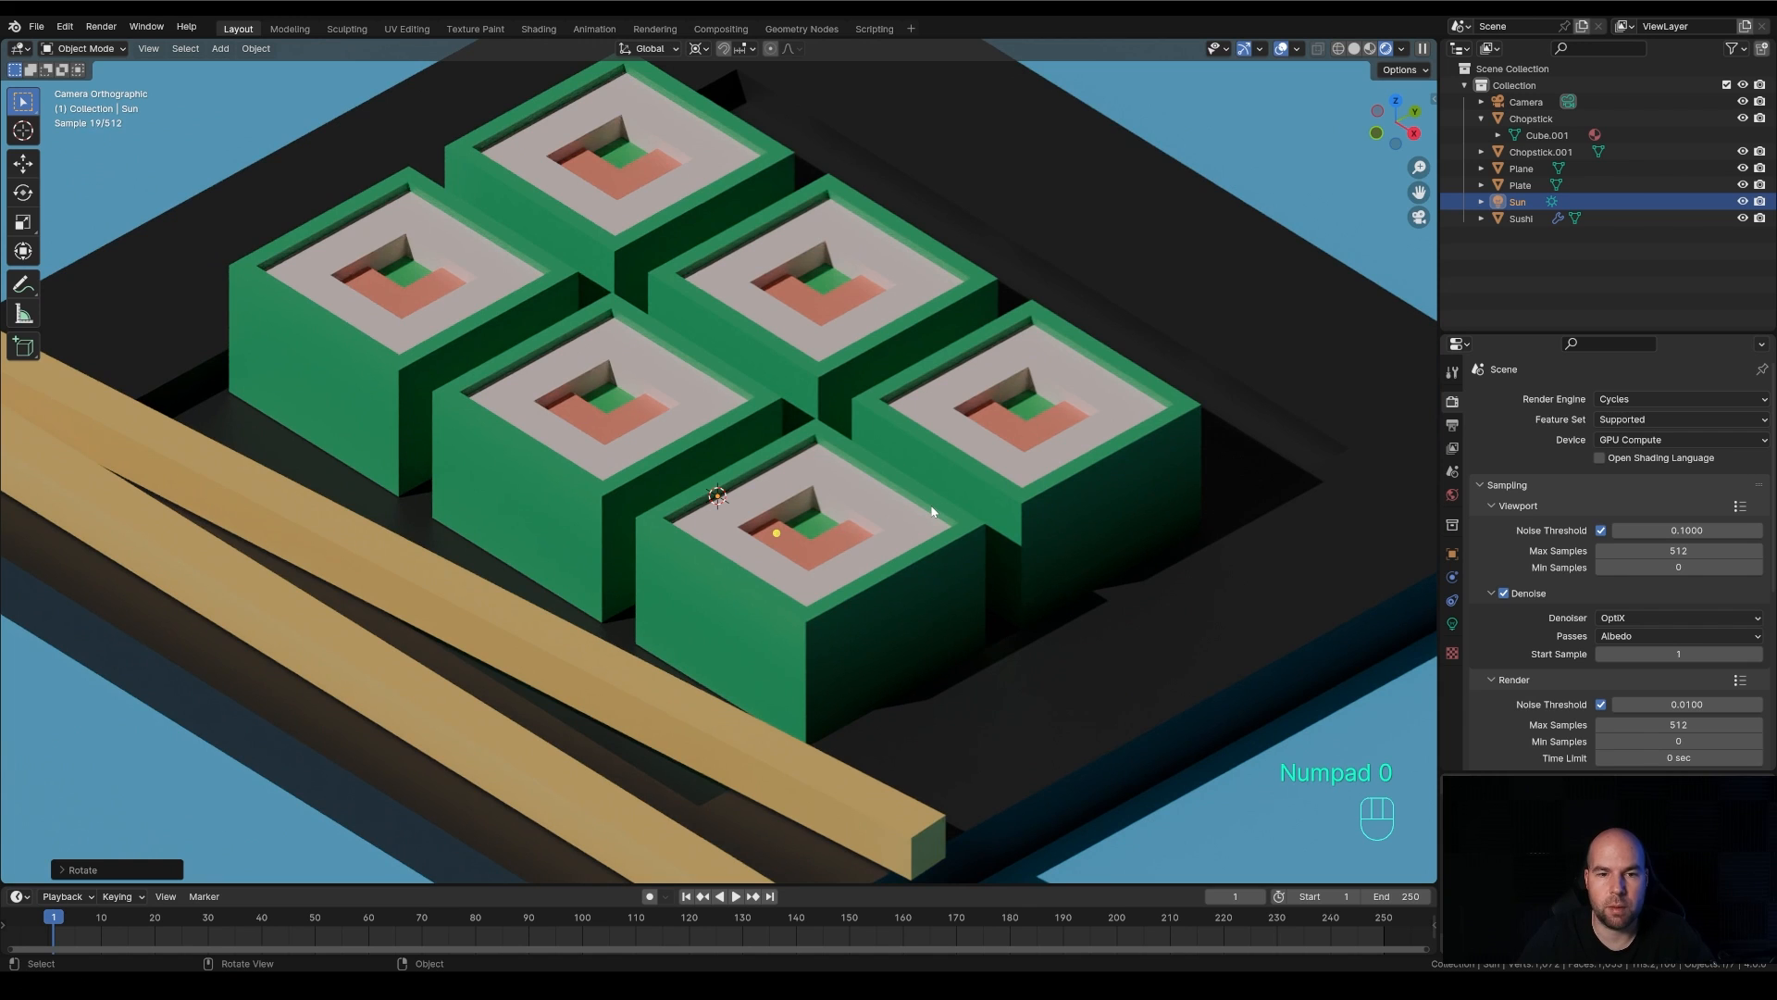
scroll(932, 511, down, 5)
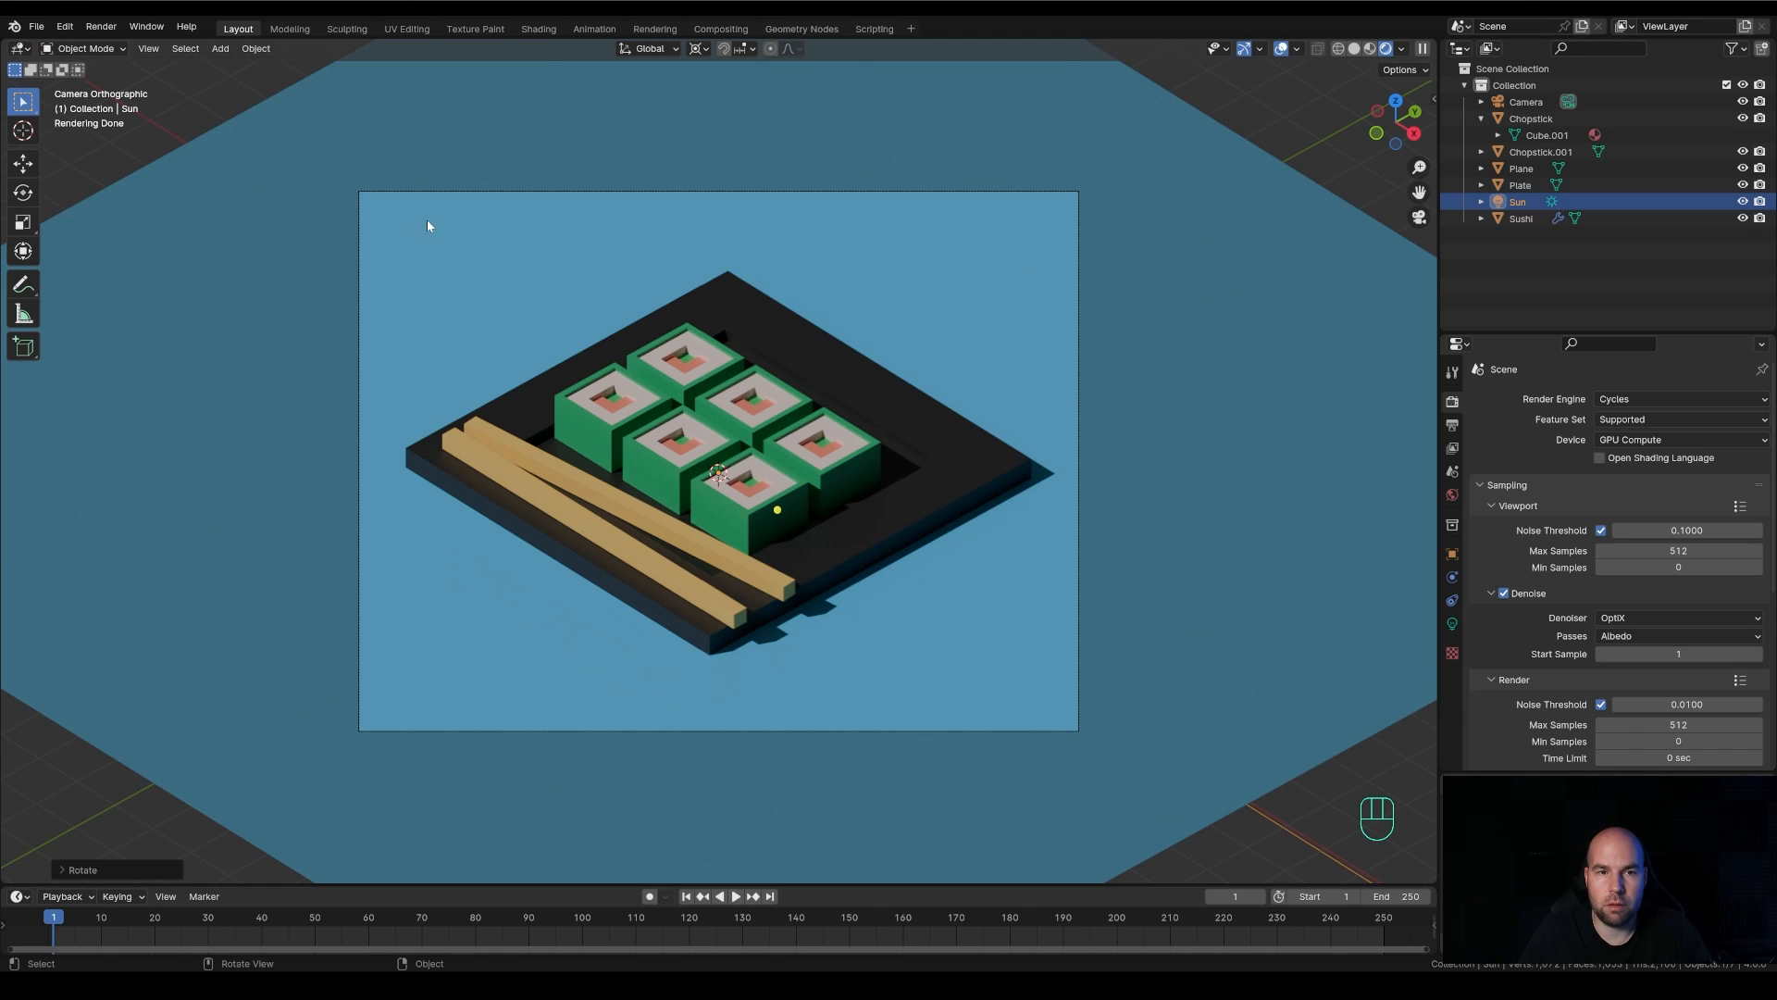
Define a render region around the whole camera frame so only that area renders in the viewport
key(ctrl)
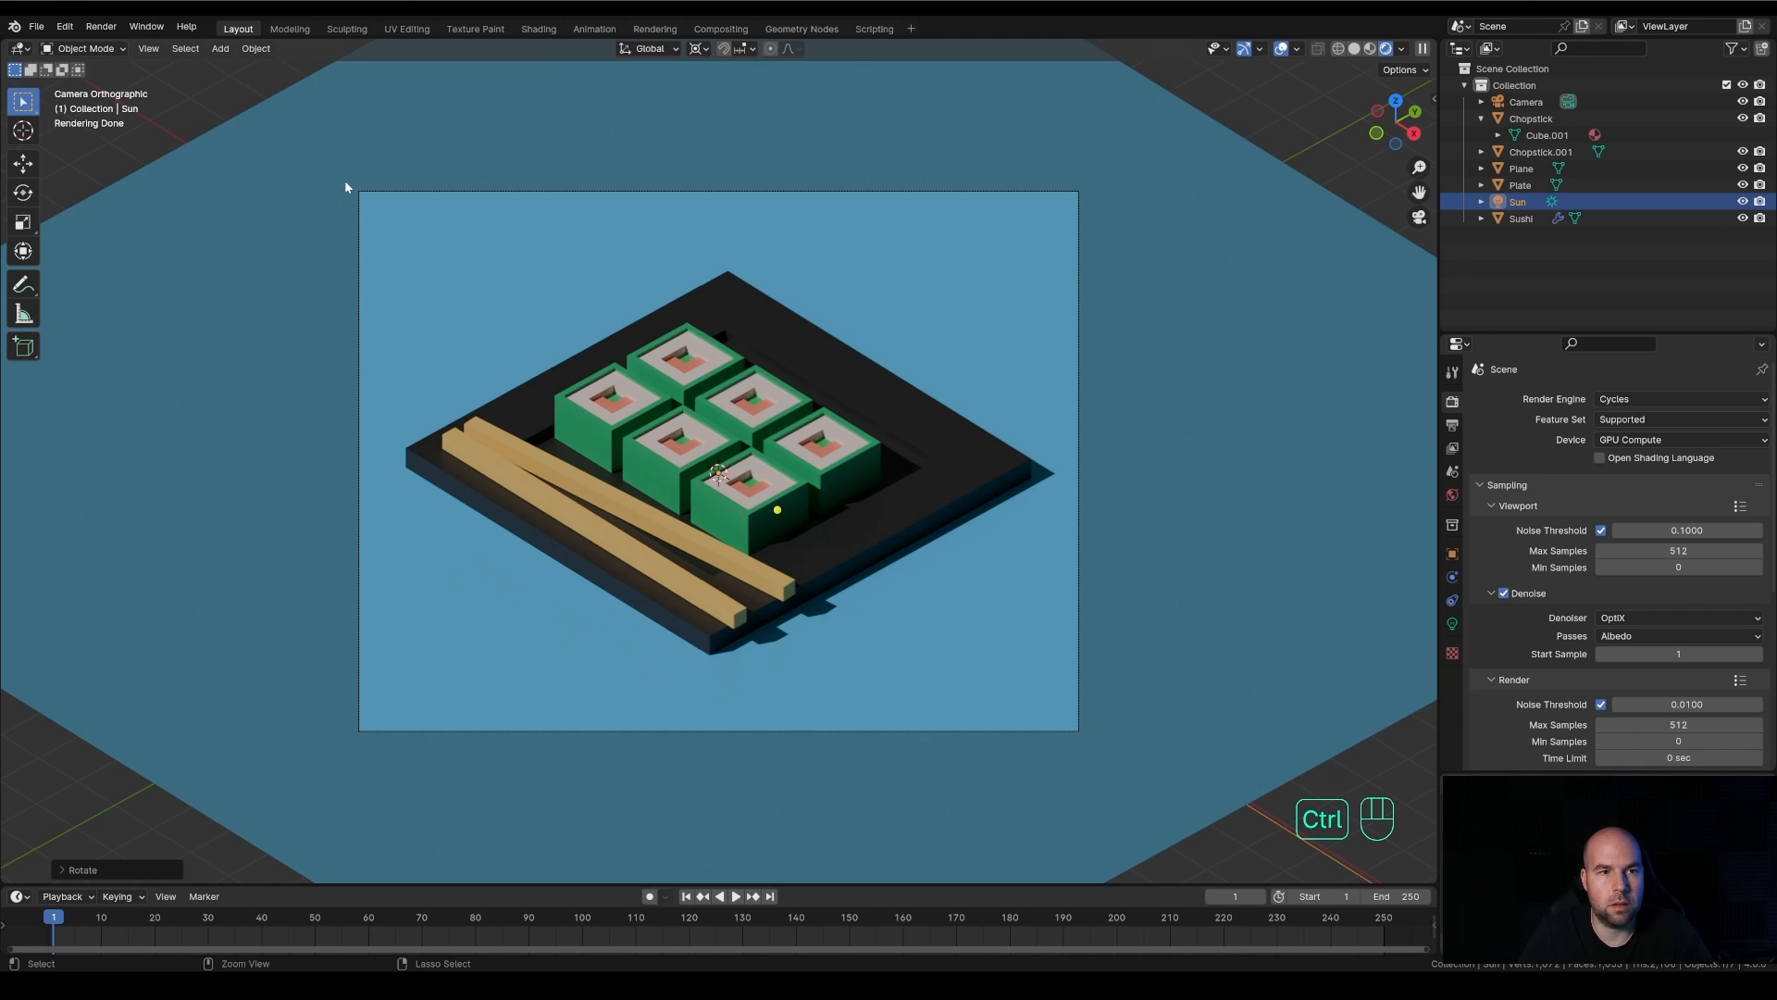
key(ctrl+b)
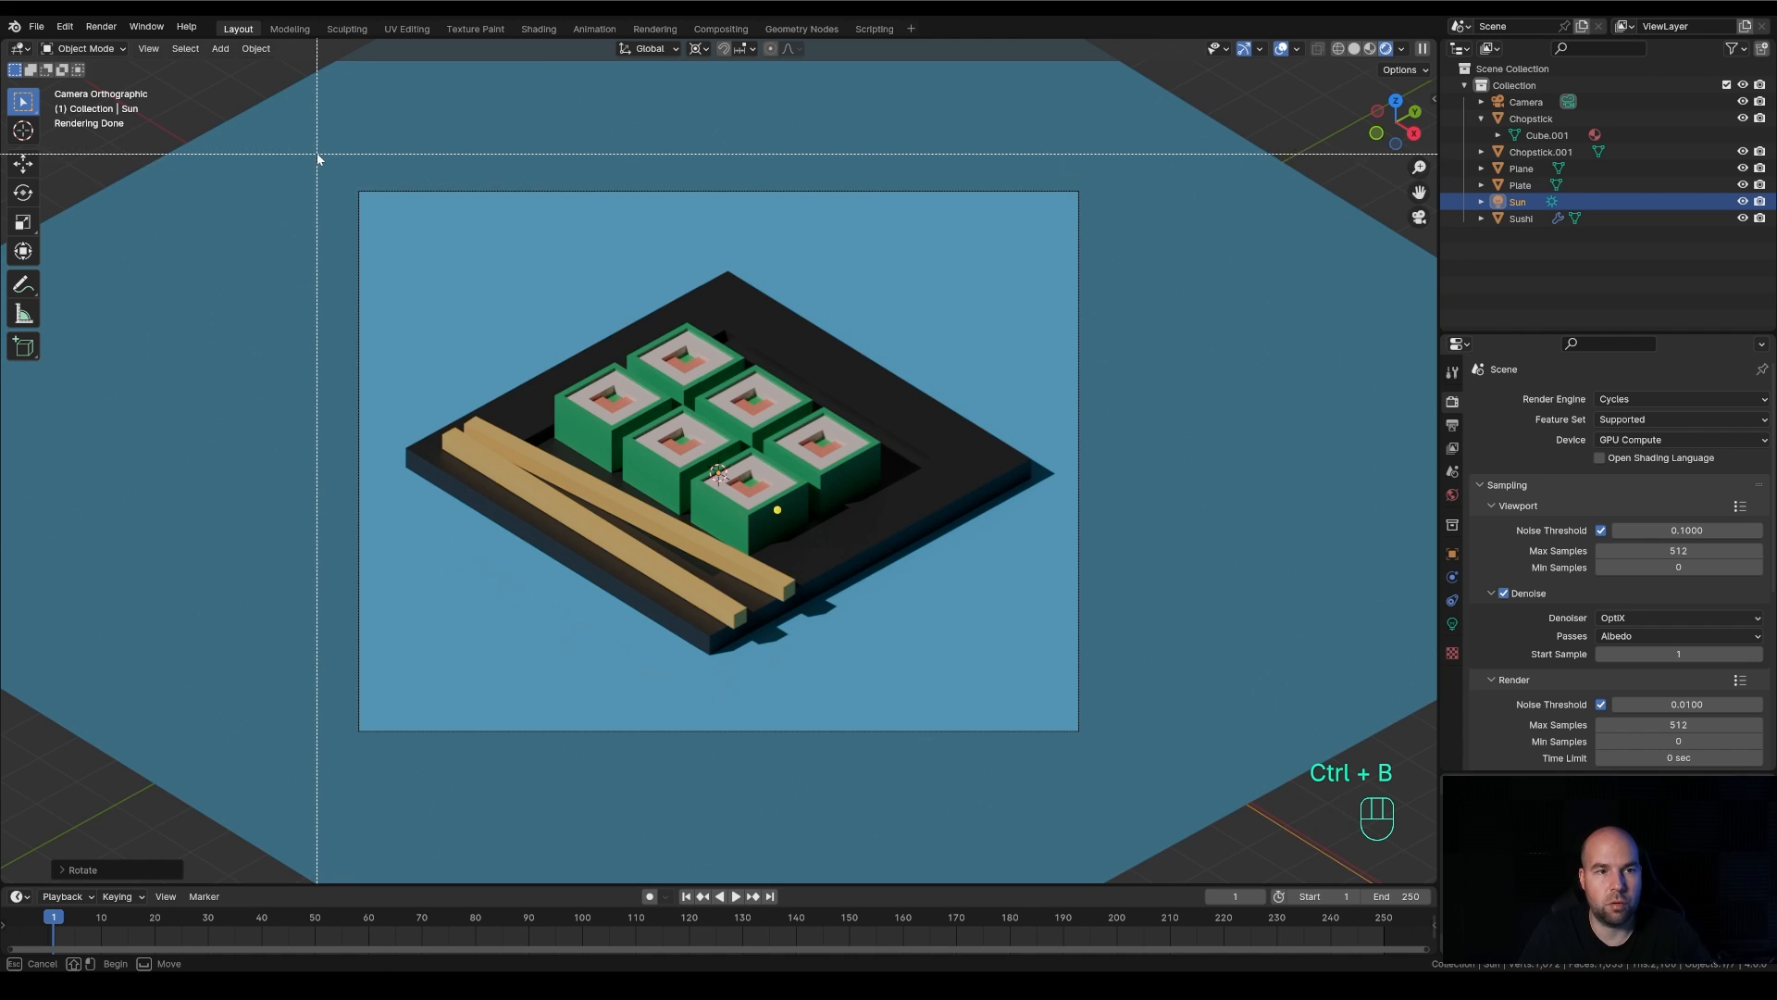
mouse_move(317, 154)
mouse_down()
mouse_move(803, 417)
mouse_move(1134, 788)
mouse_up()
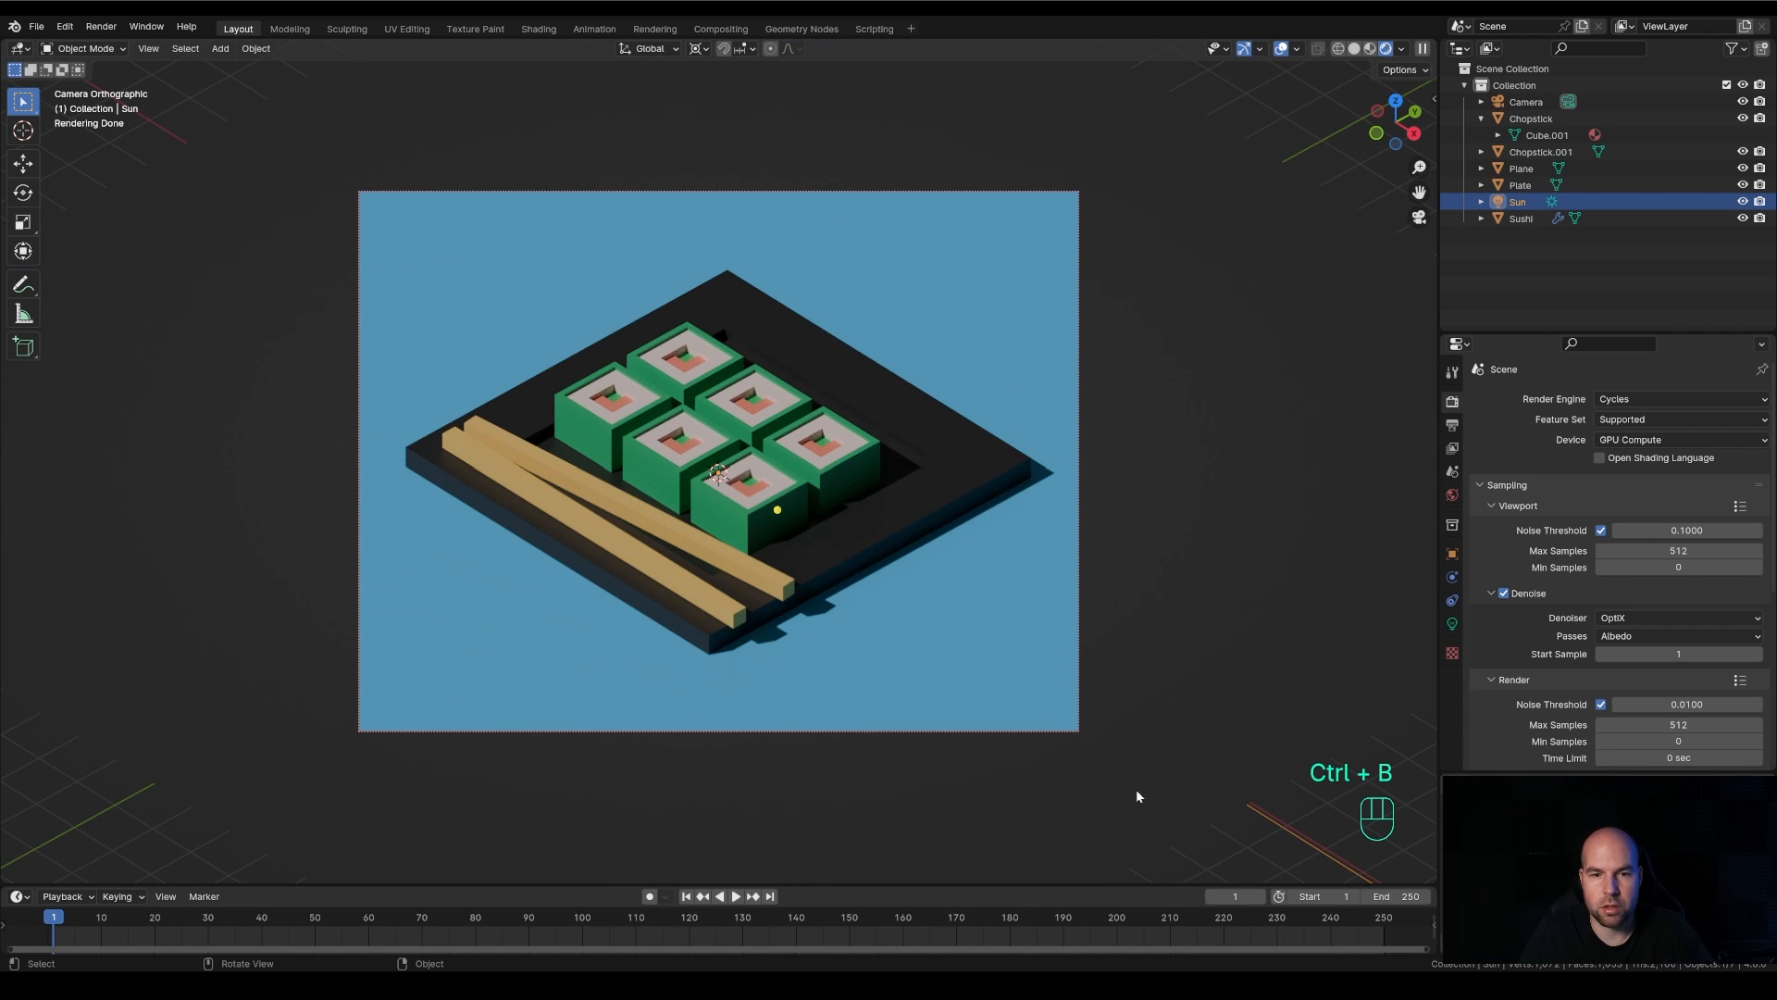
scroll(786, 564, up, 1)
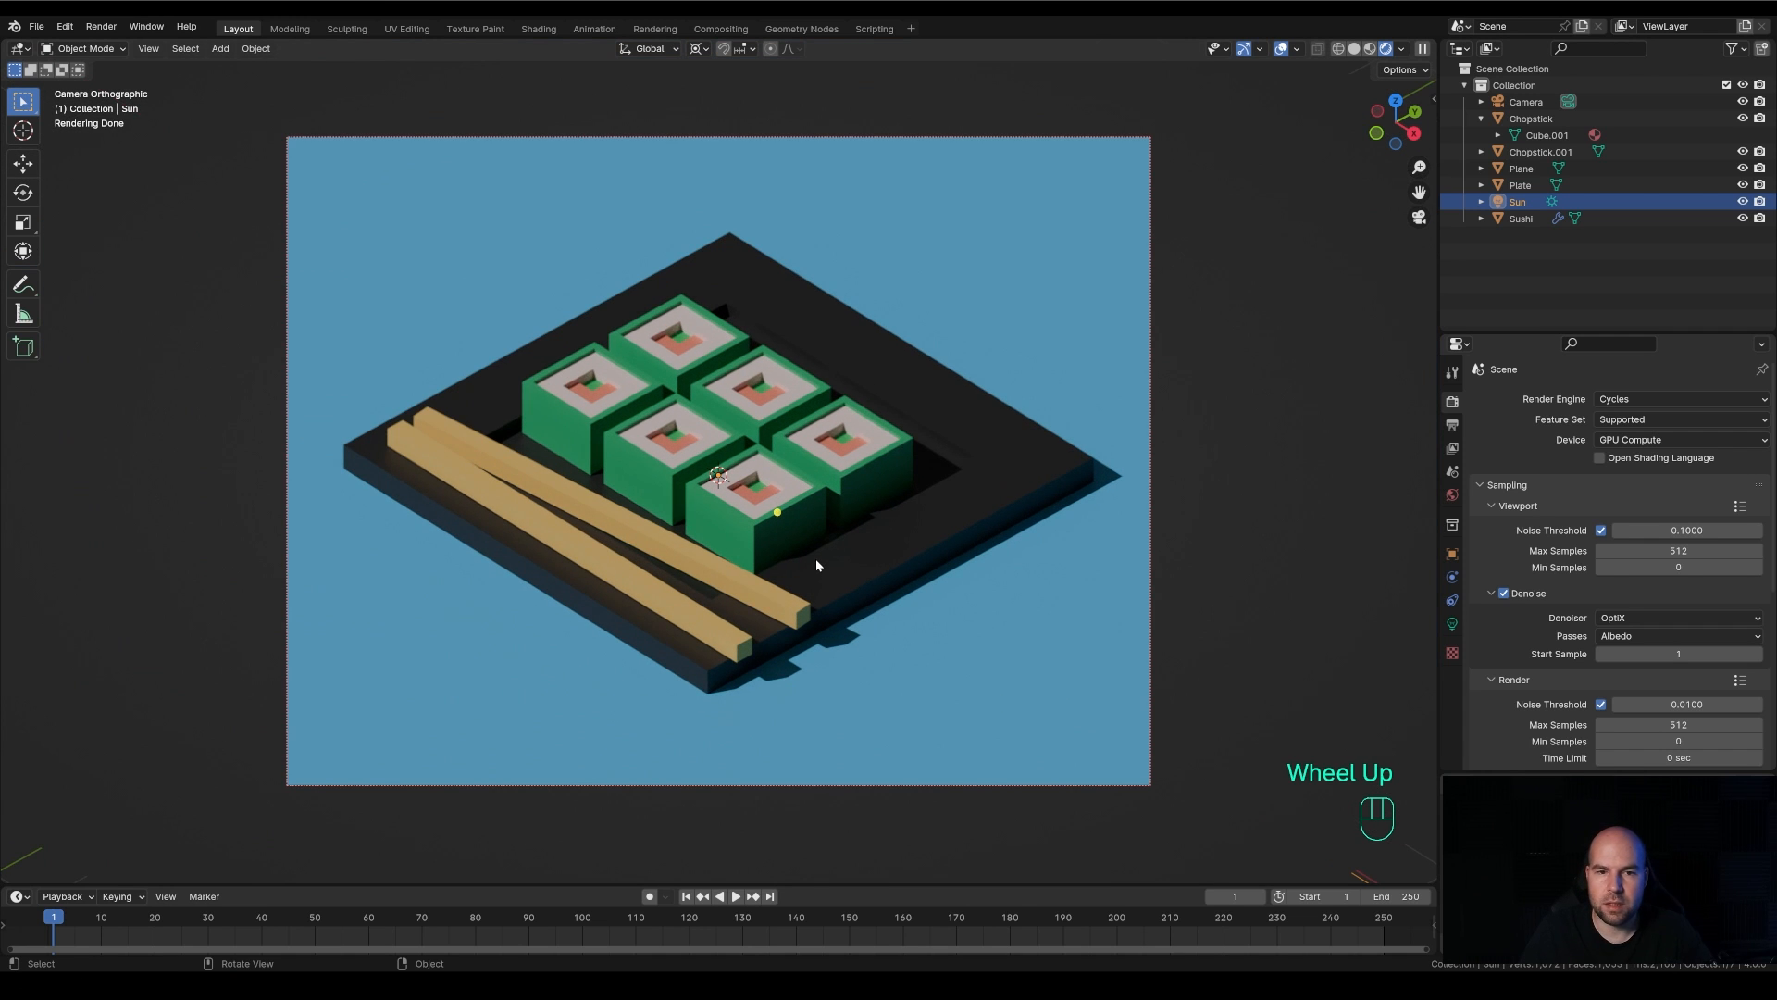
scroll(816, 565, down, 1)
scroll(817, 566, up, 1)
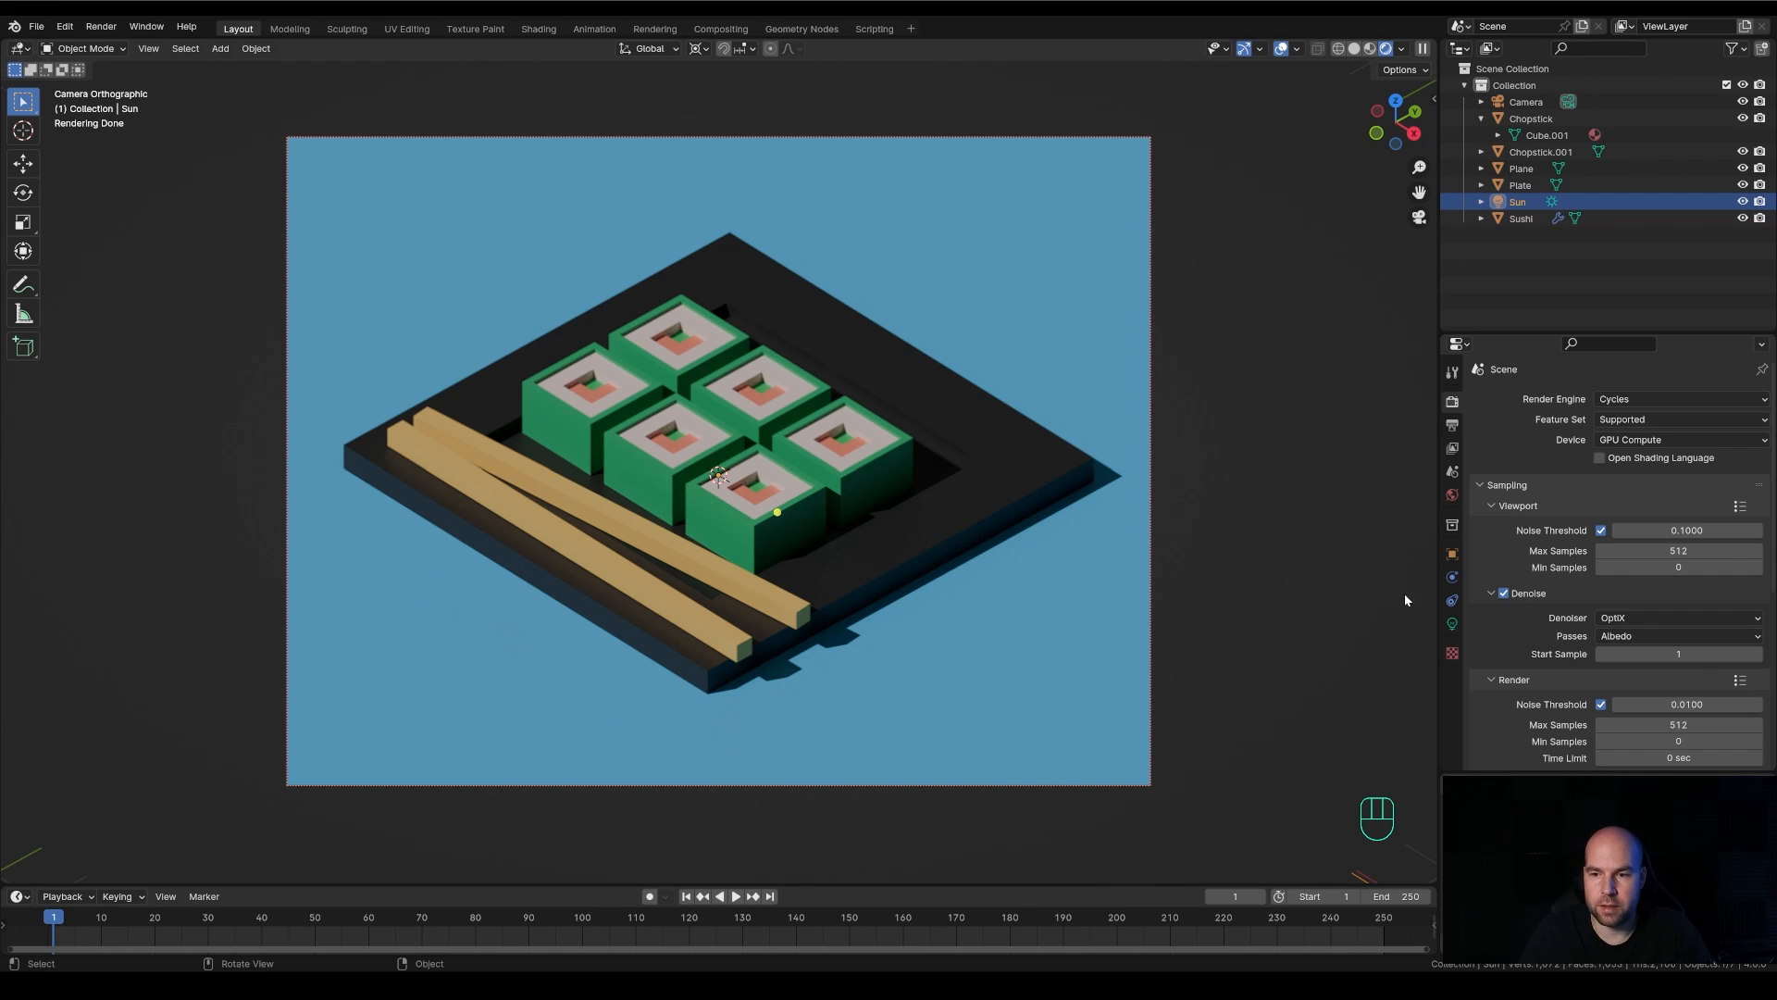
Brighten the world background color to a lighter grey to raise the scene's ambient light
click(1452, 494)
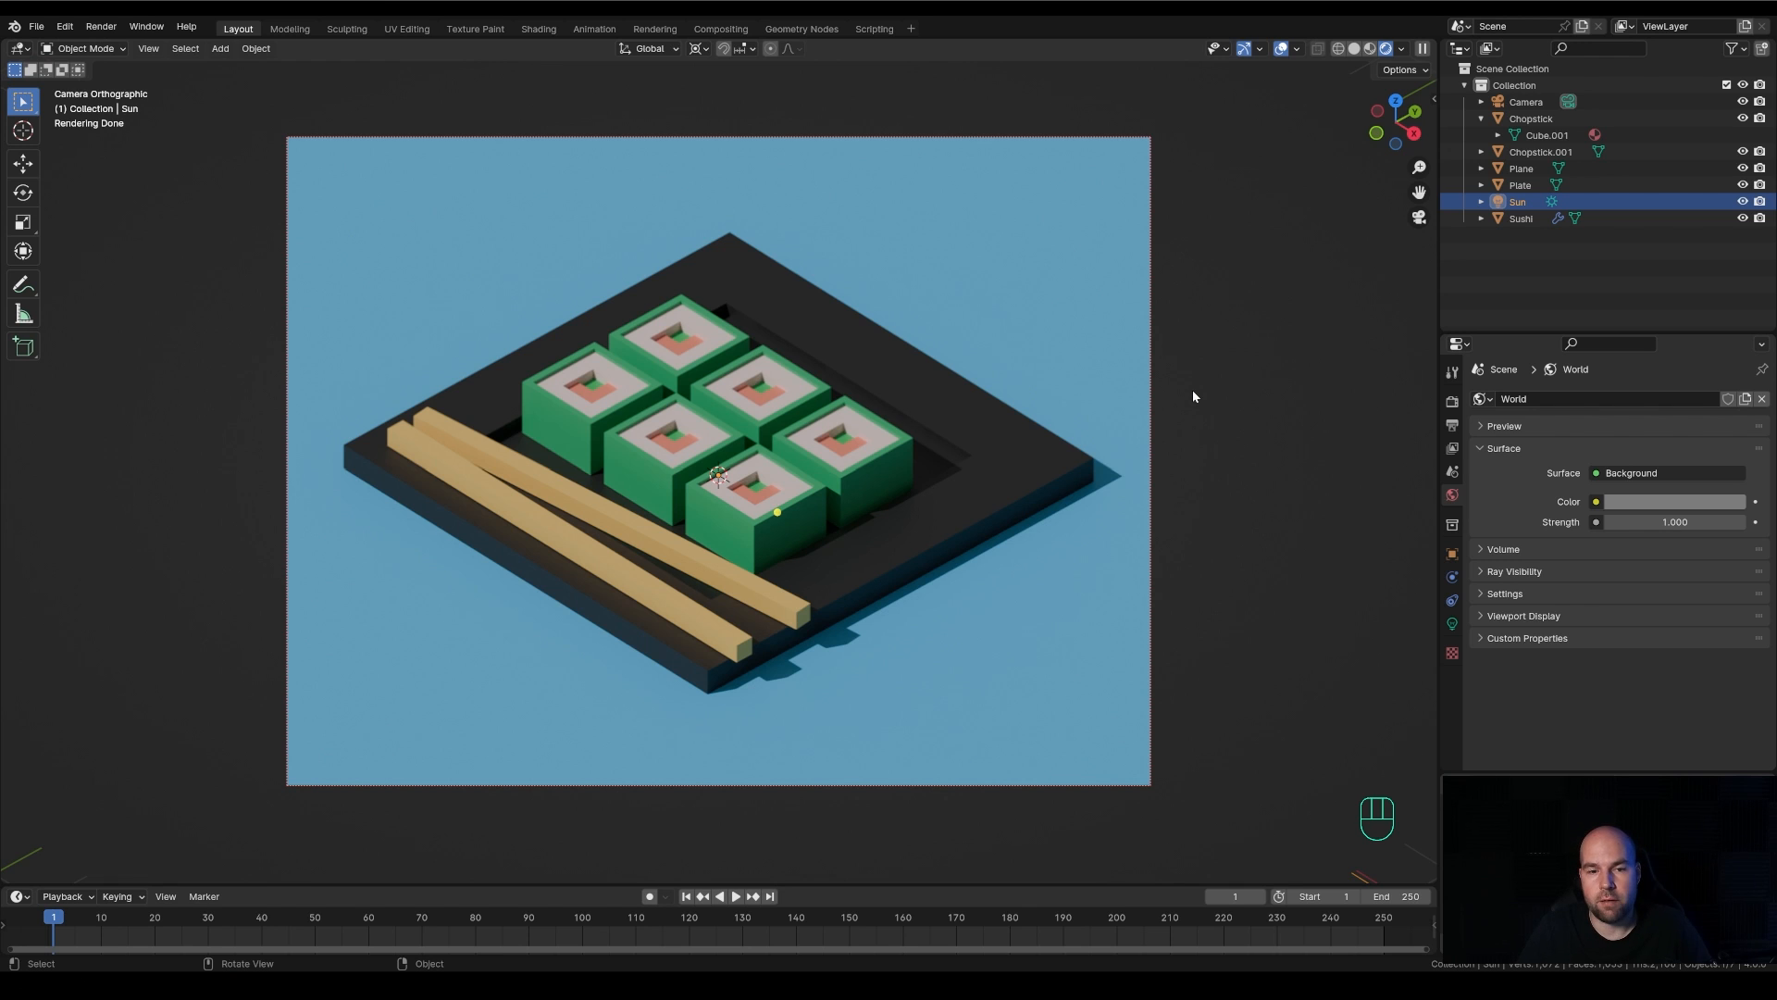
Change the ground plane material's base color to dark purple with hue 0.793, saturation 0.697 and value 0.034
scroll(829, 378, down, 2)
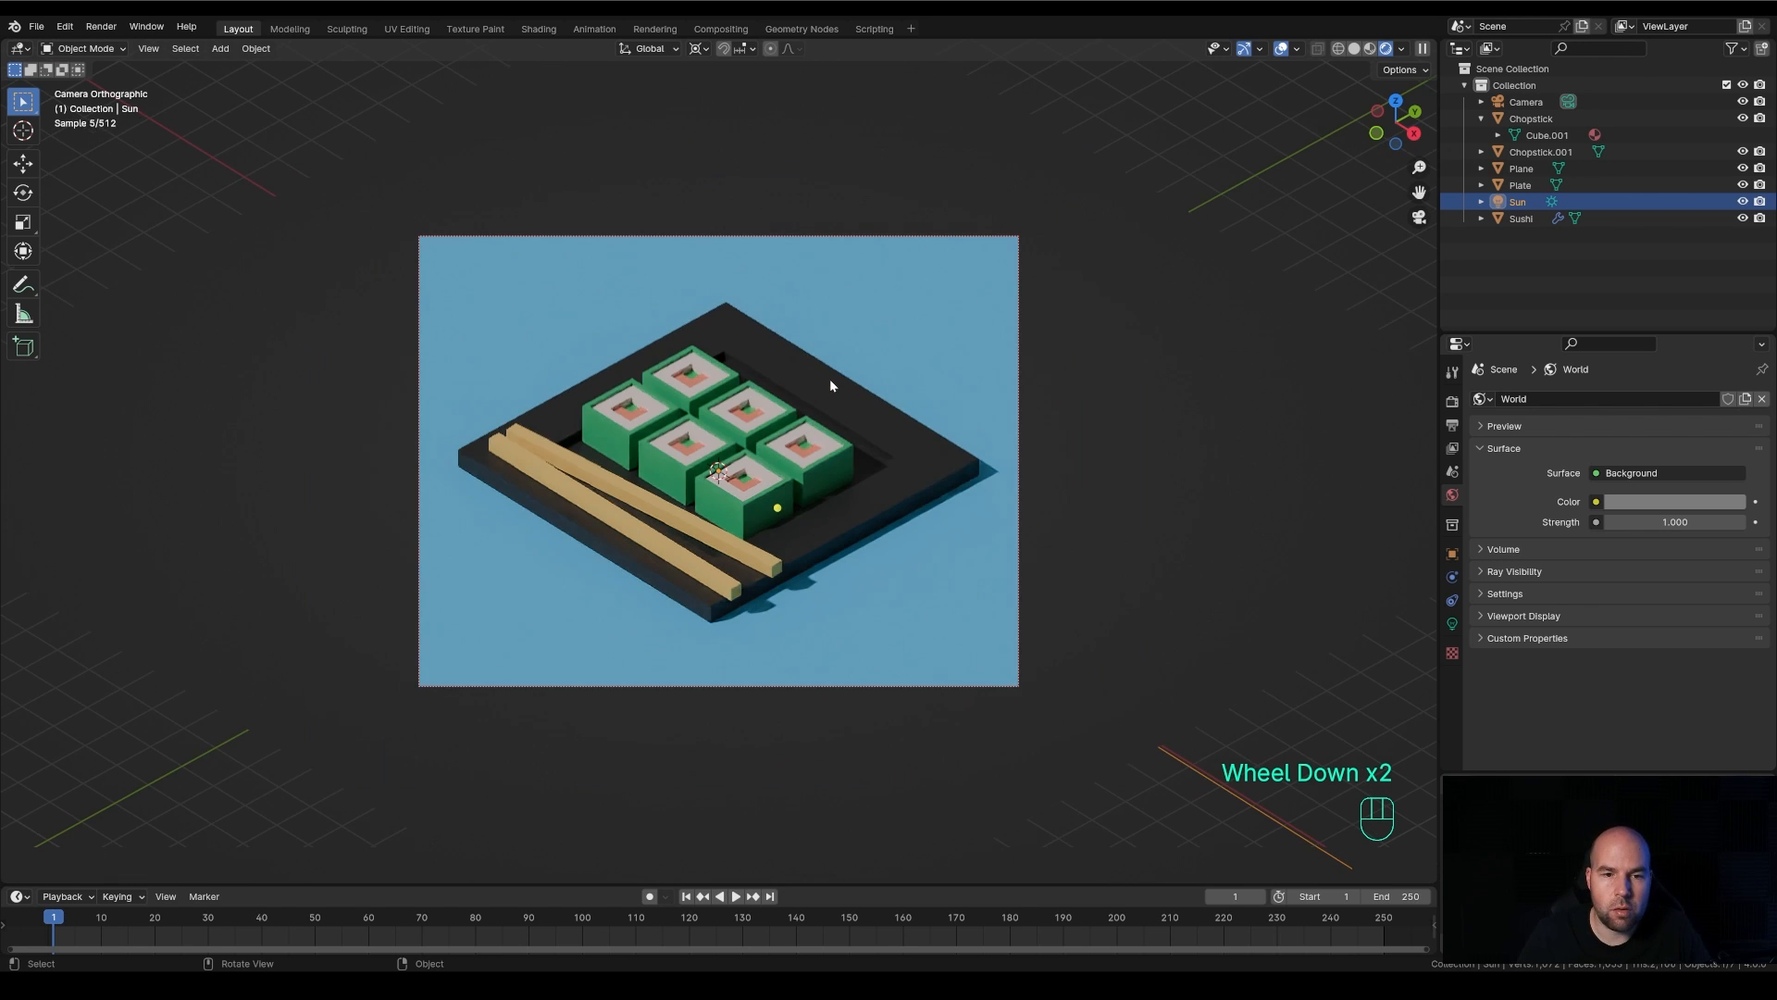
click(926, 344)
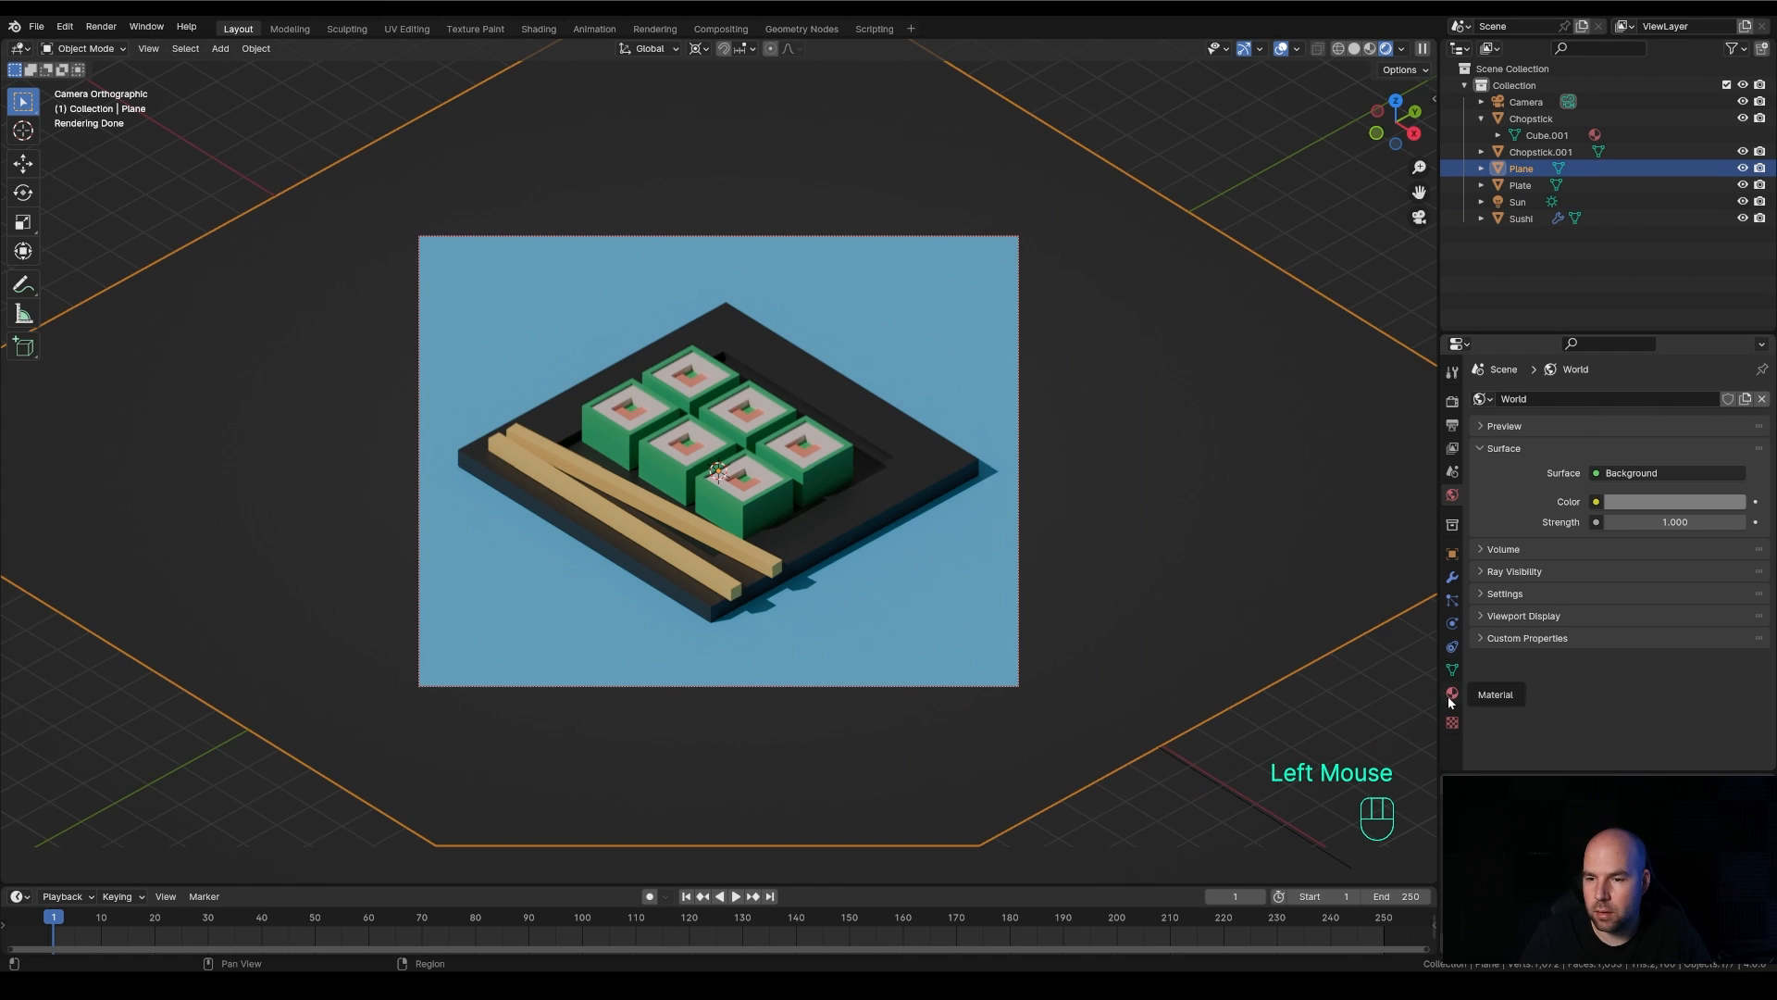
click(1452, 692)
click(1688, 576)
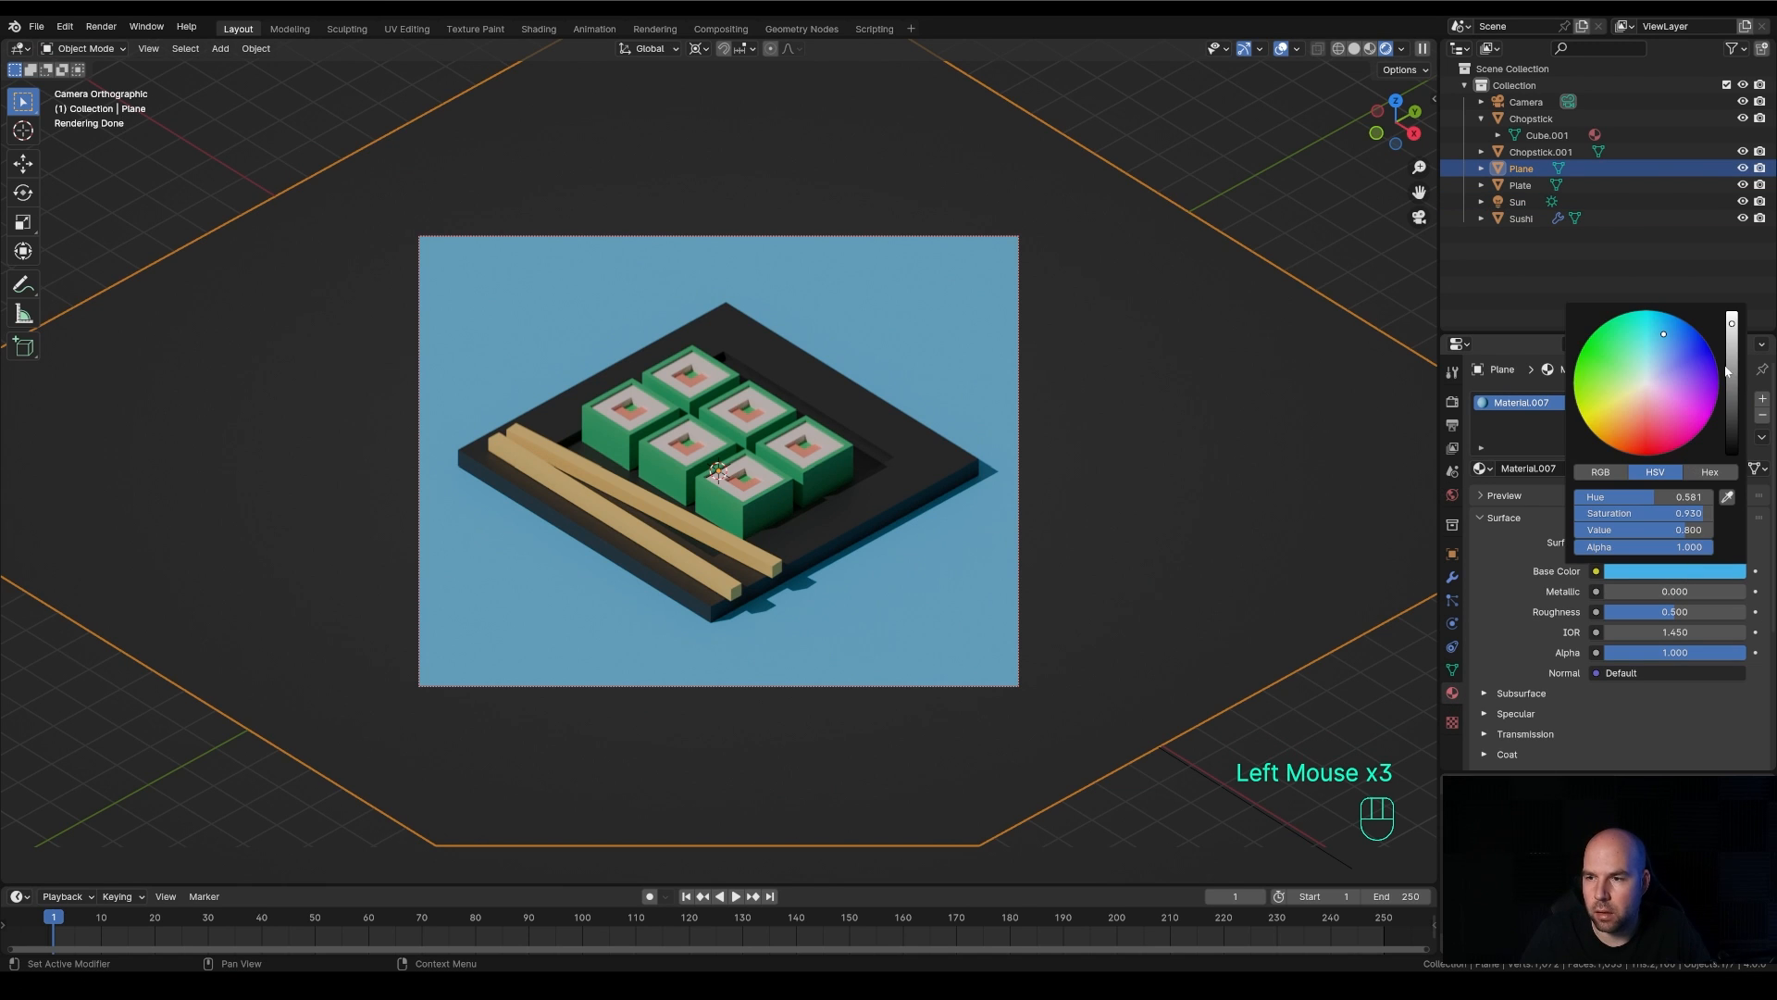
drag(1732, 343, 1732, 426)
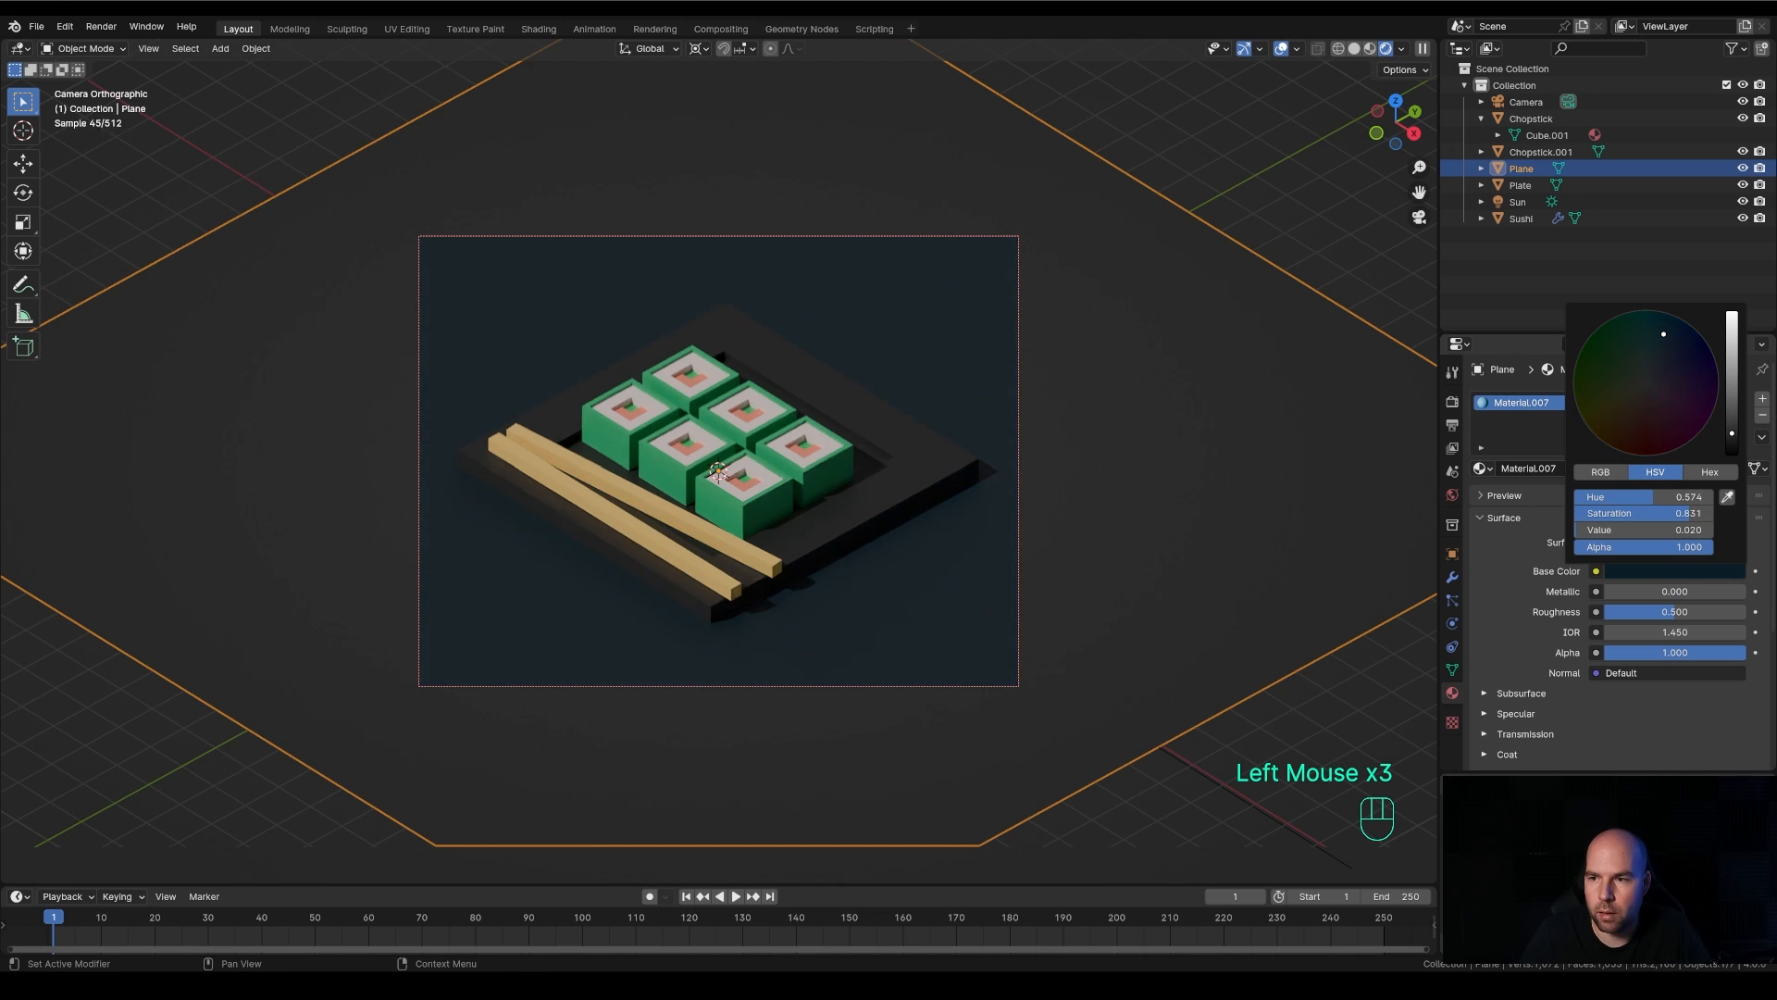
drag(1670, 347, 1680, 394)
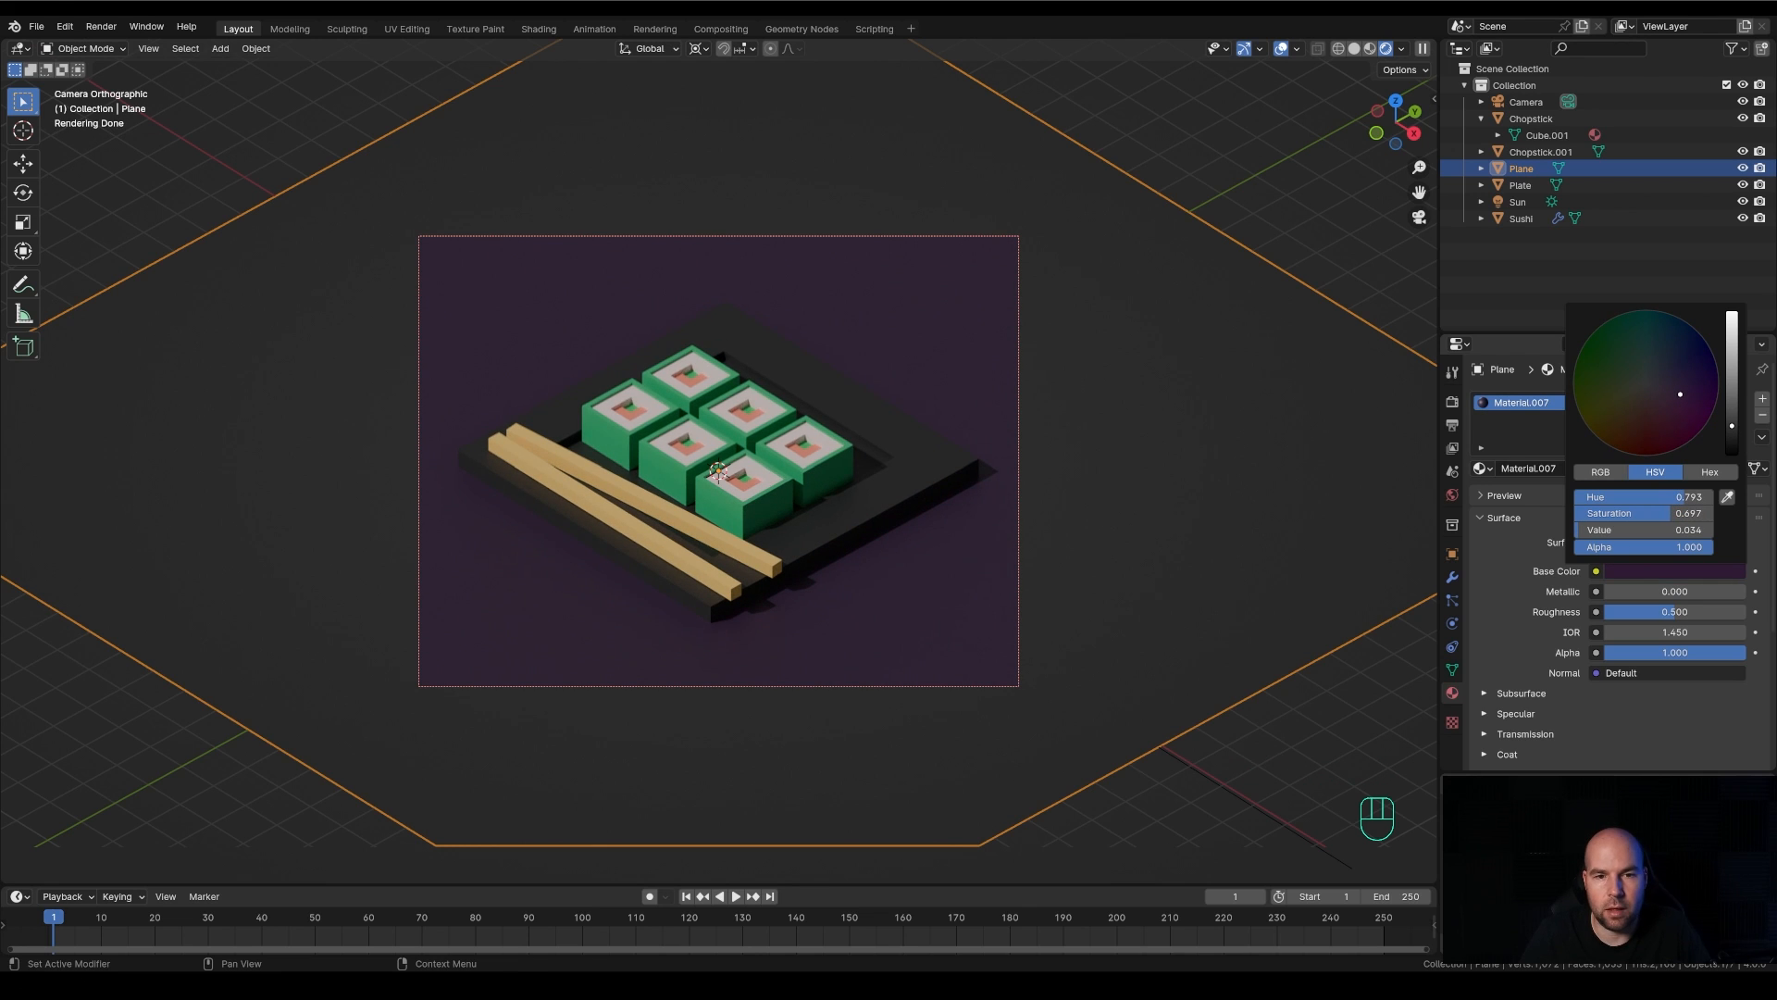
Set the camera's orthographic scale to 17
click(1004, 238)
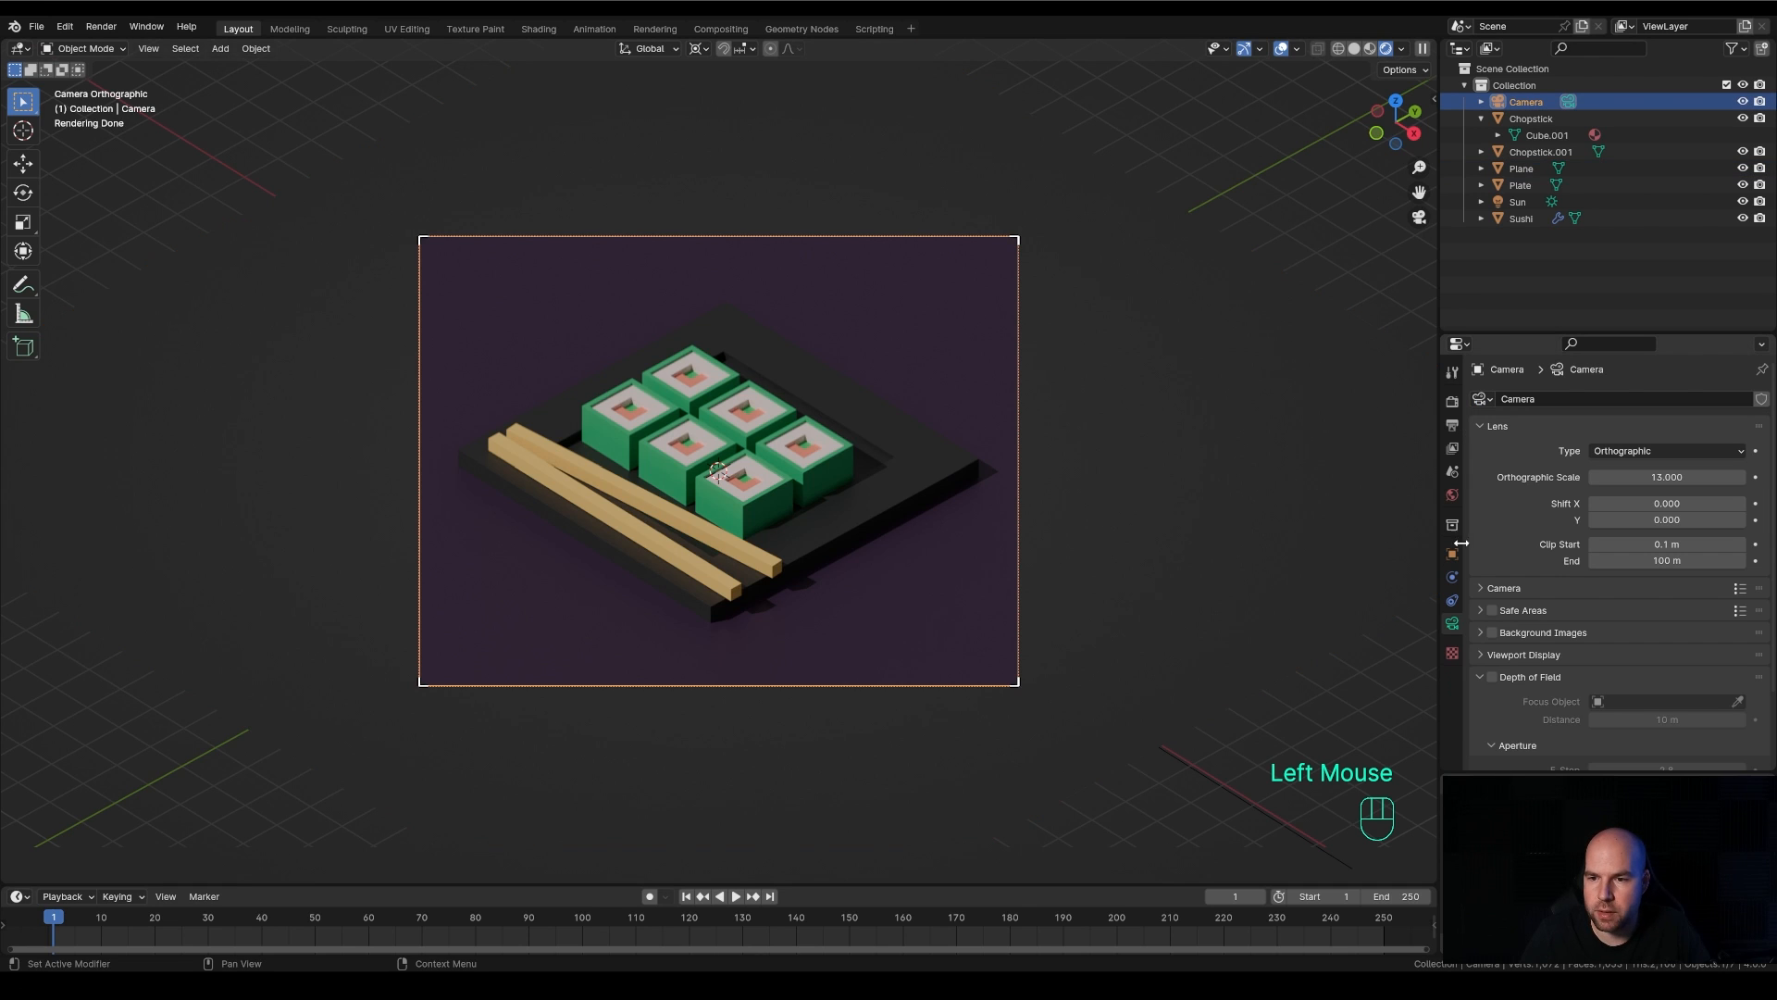
double_click(1666, 476)
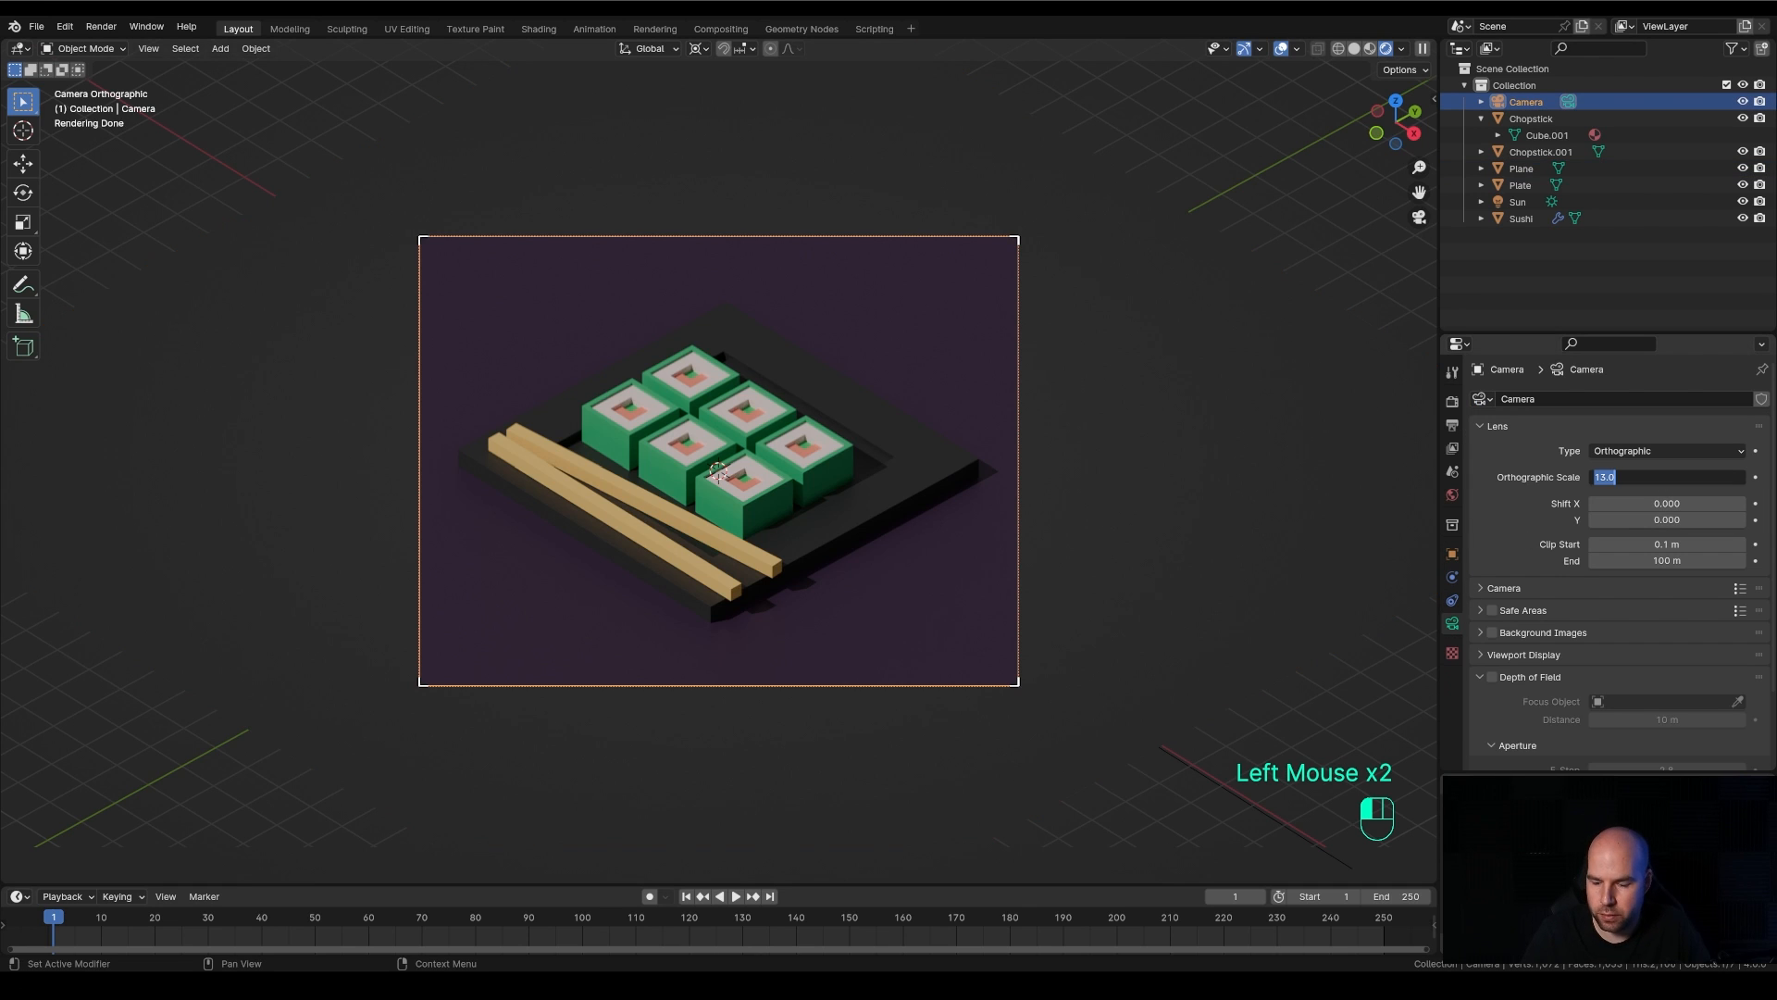
text(17)
key(Return)
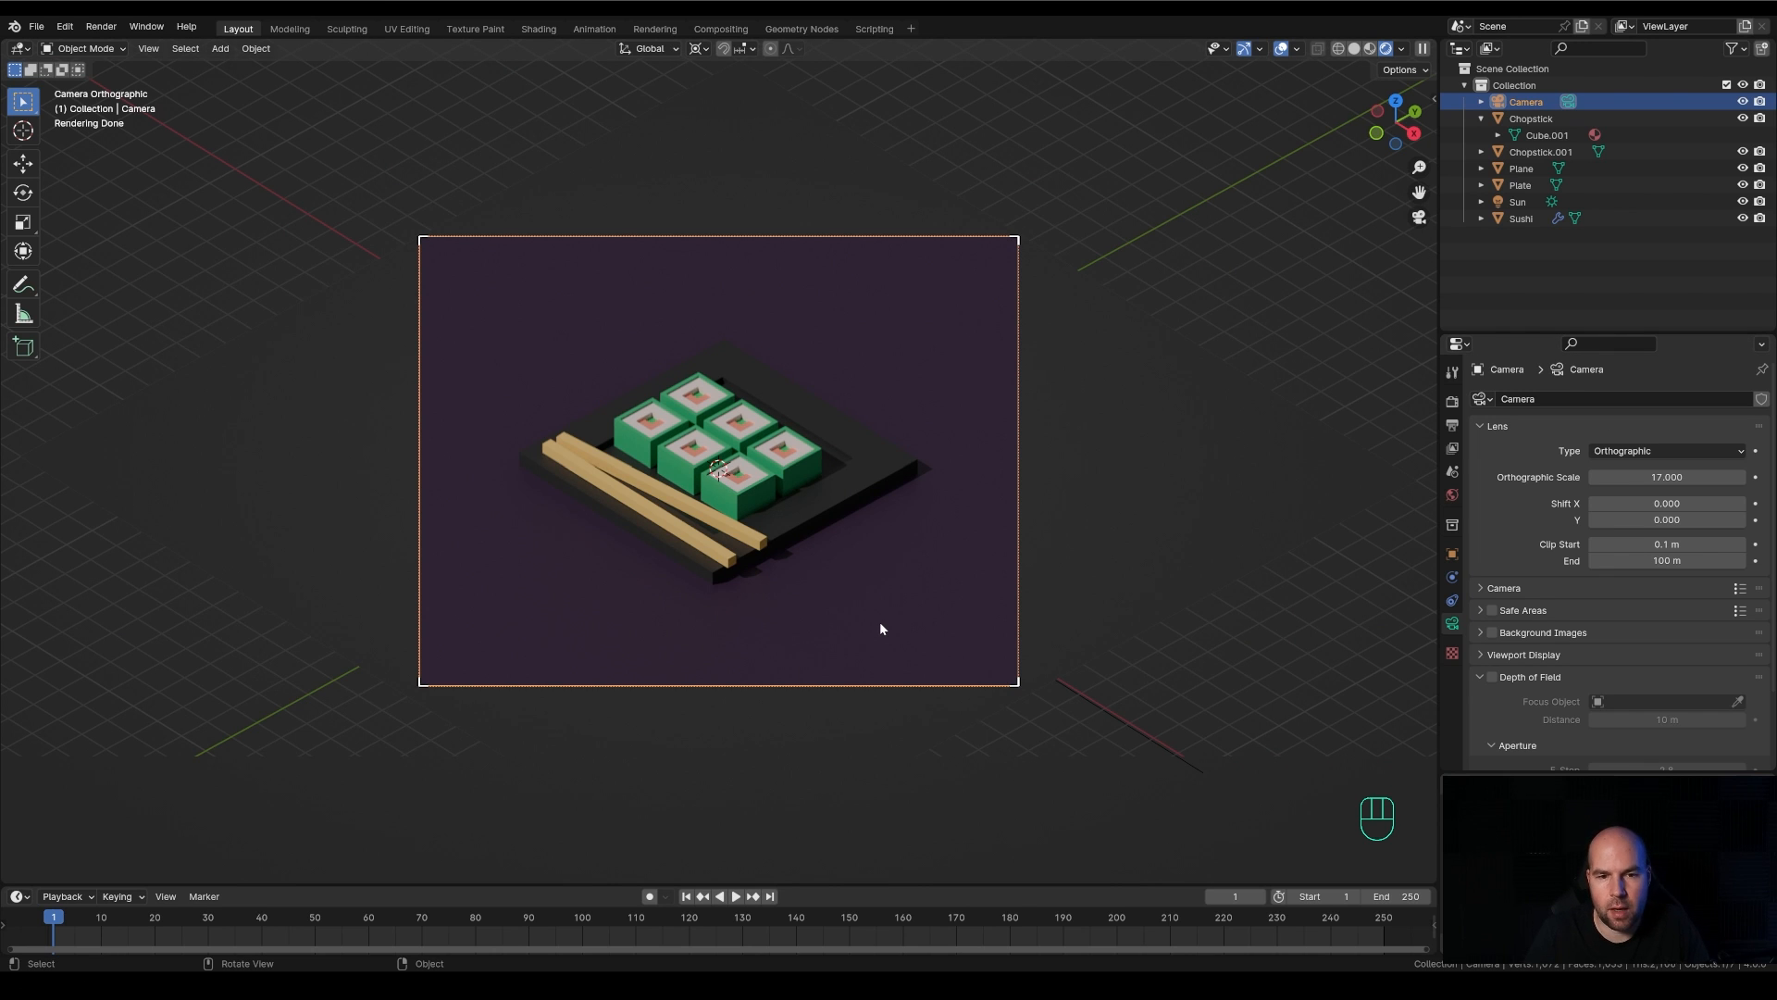
Move the camera up about 1.04 m along the global Z axis
key(g)
key(z)
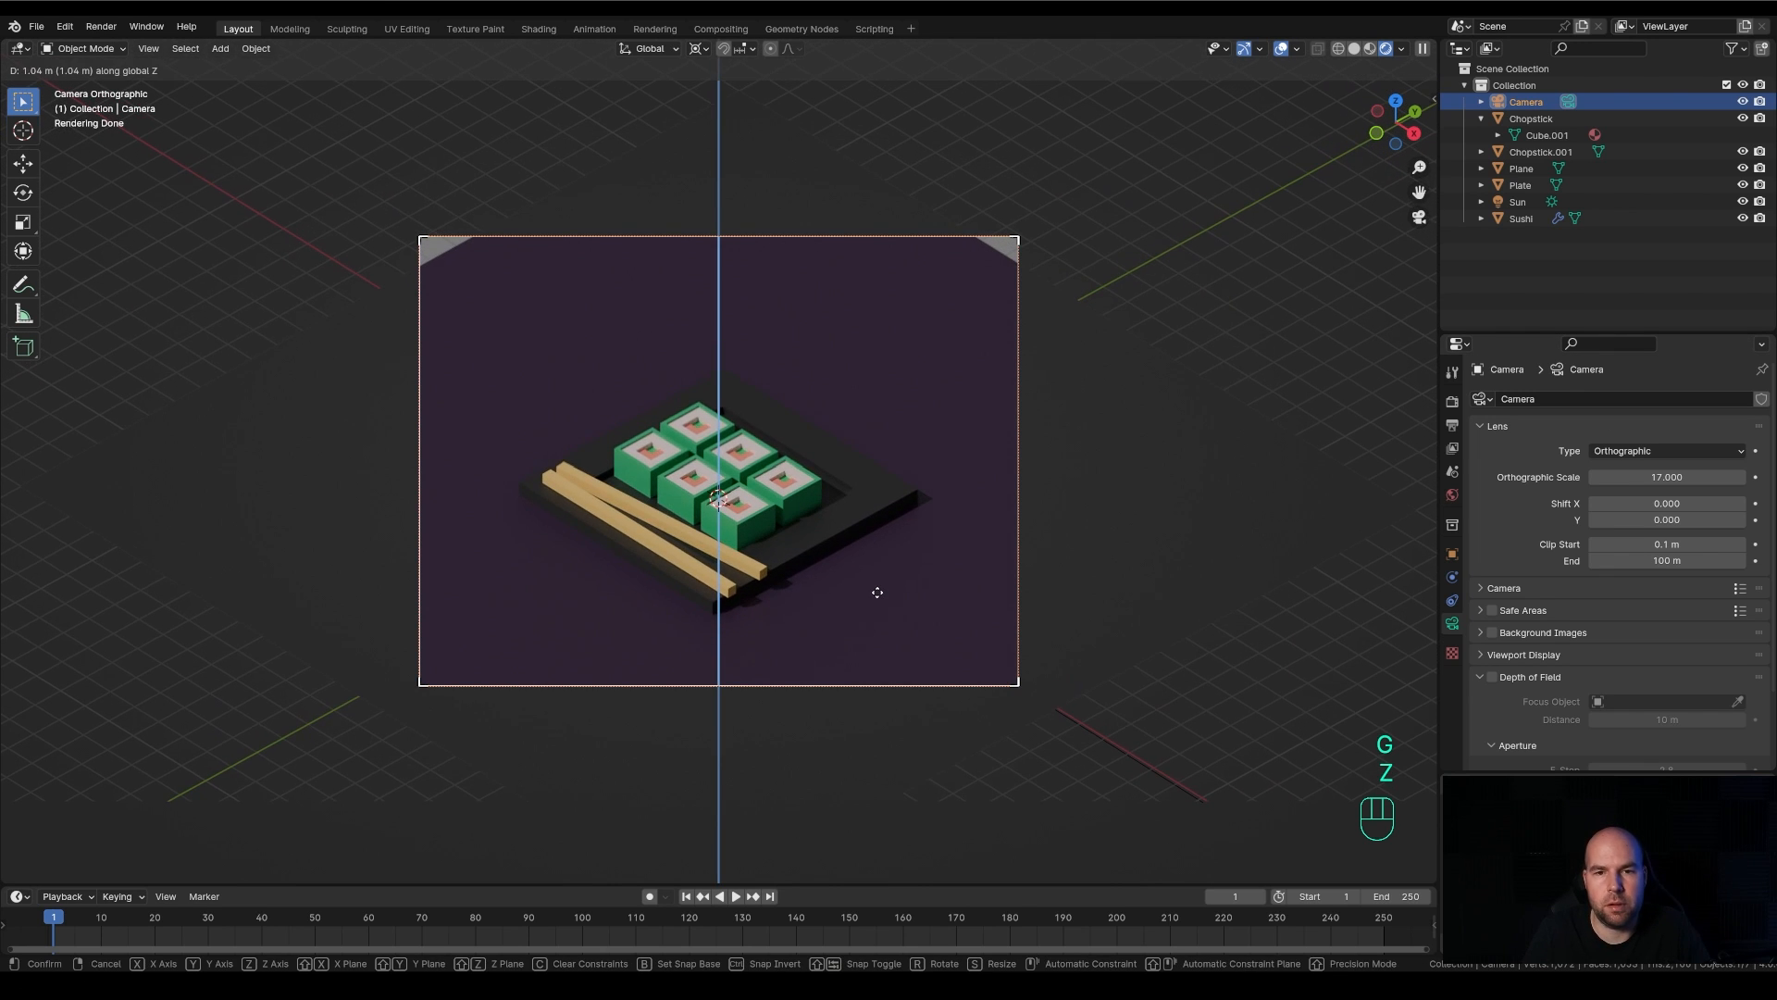
click(878, 593)
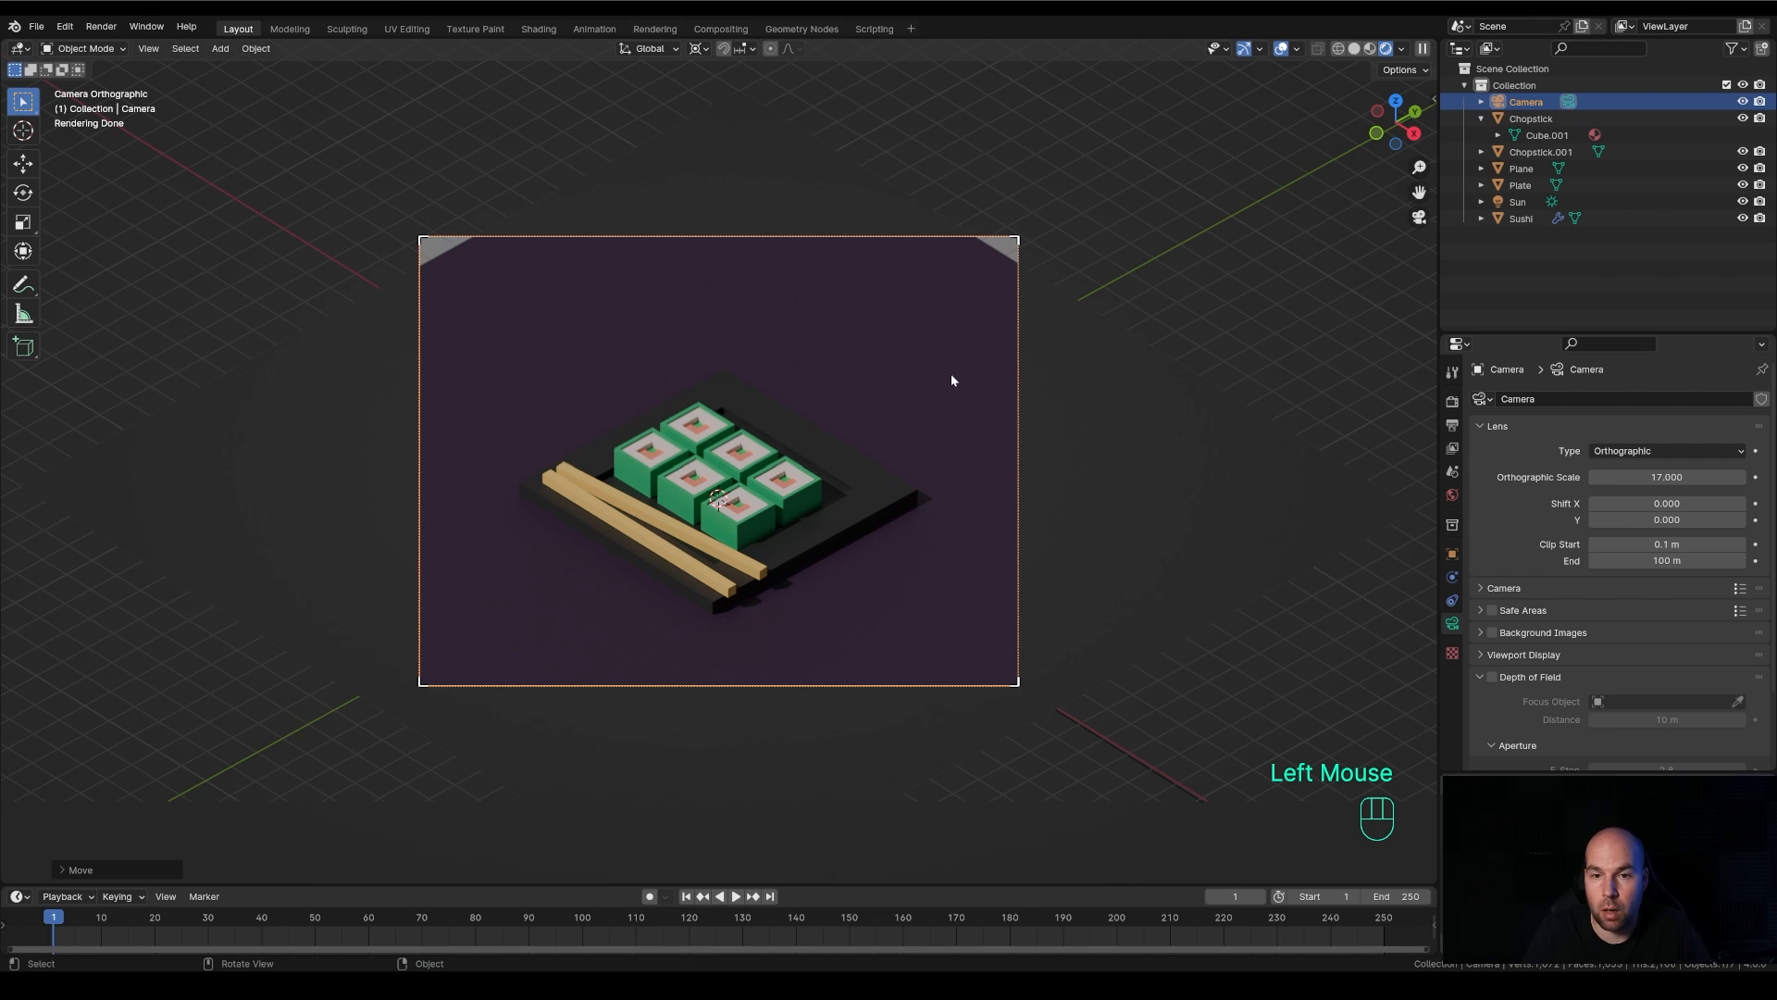
Scale the ground plane up by about 1.48 so it fills the whole camera frame
click(911, 370)
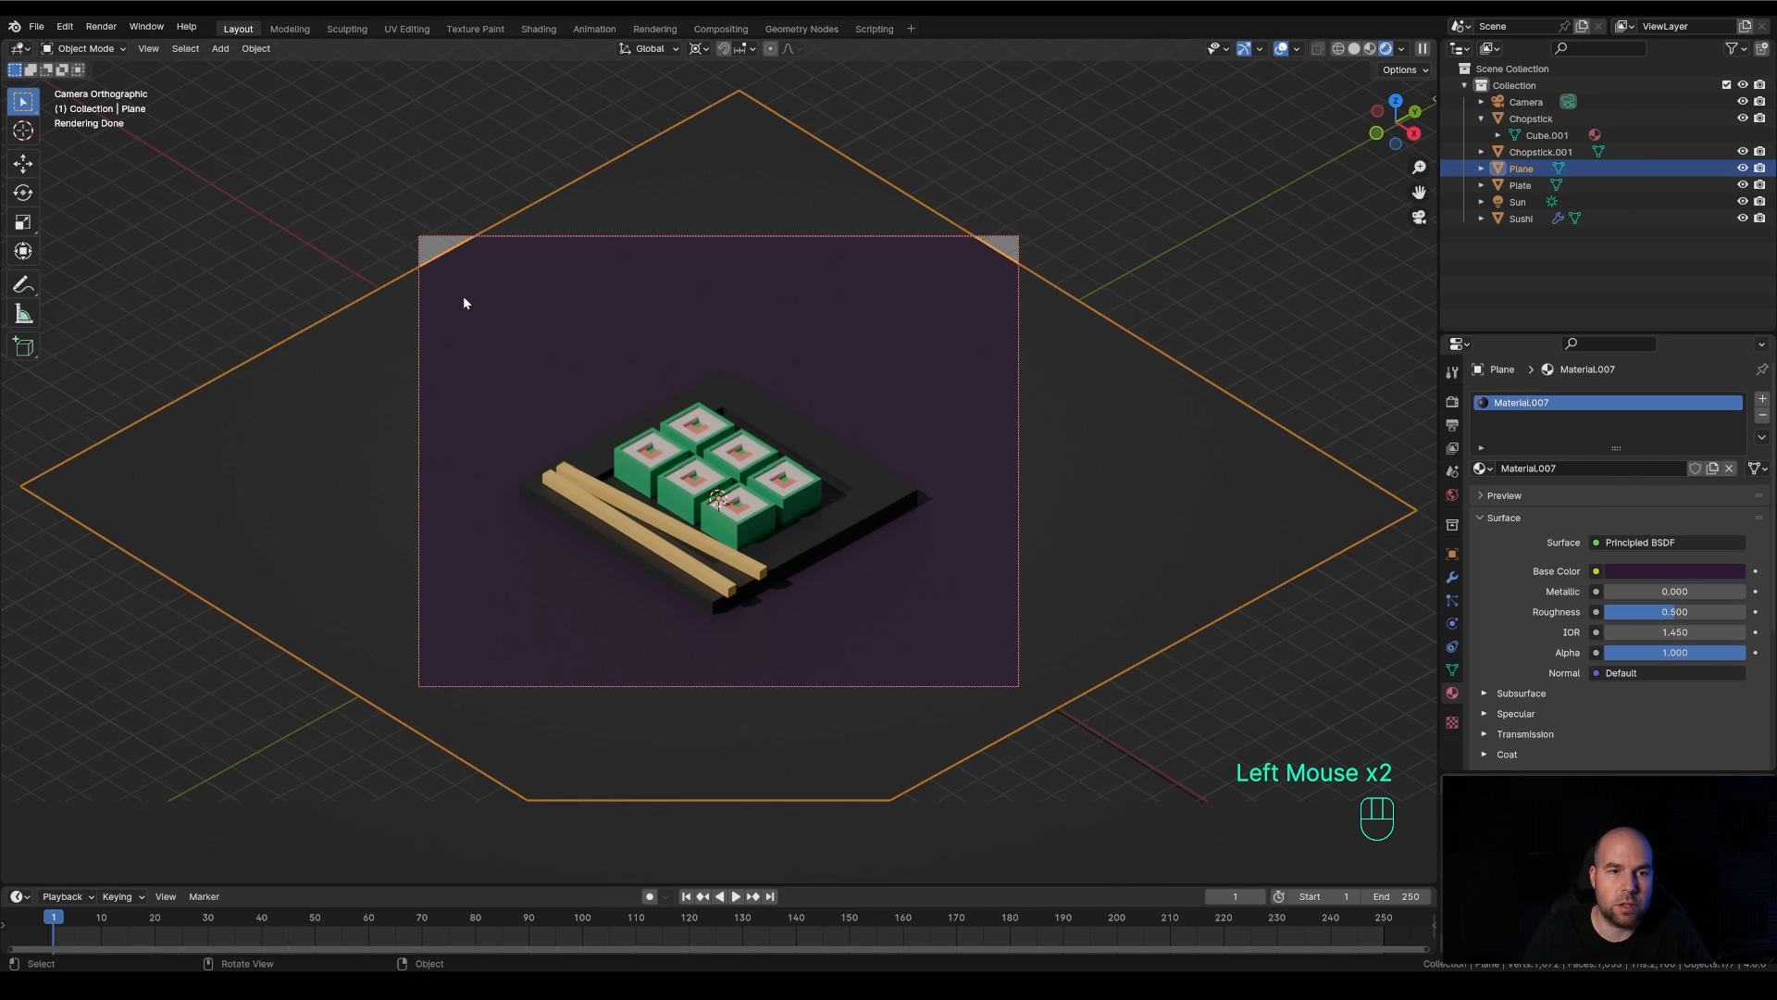
key(s)
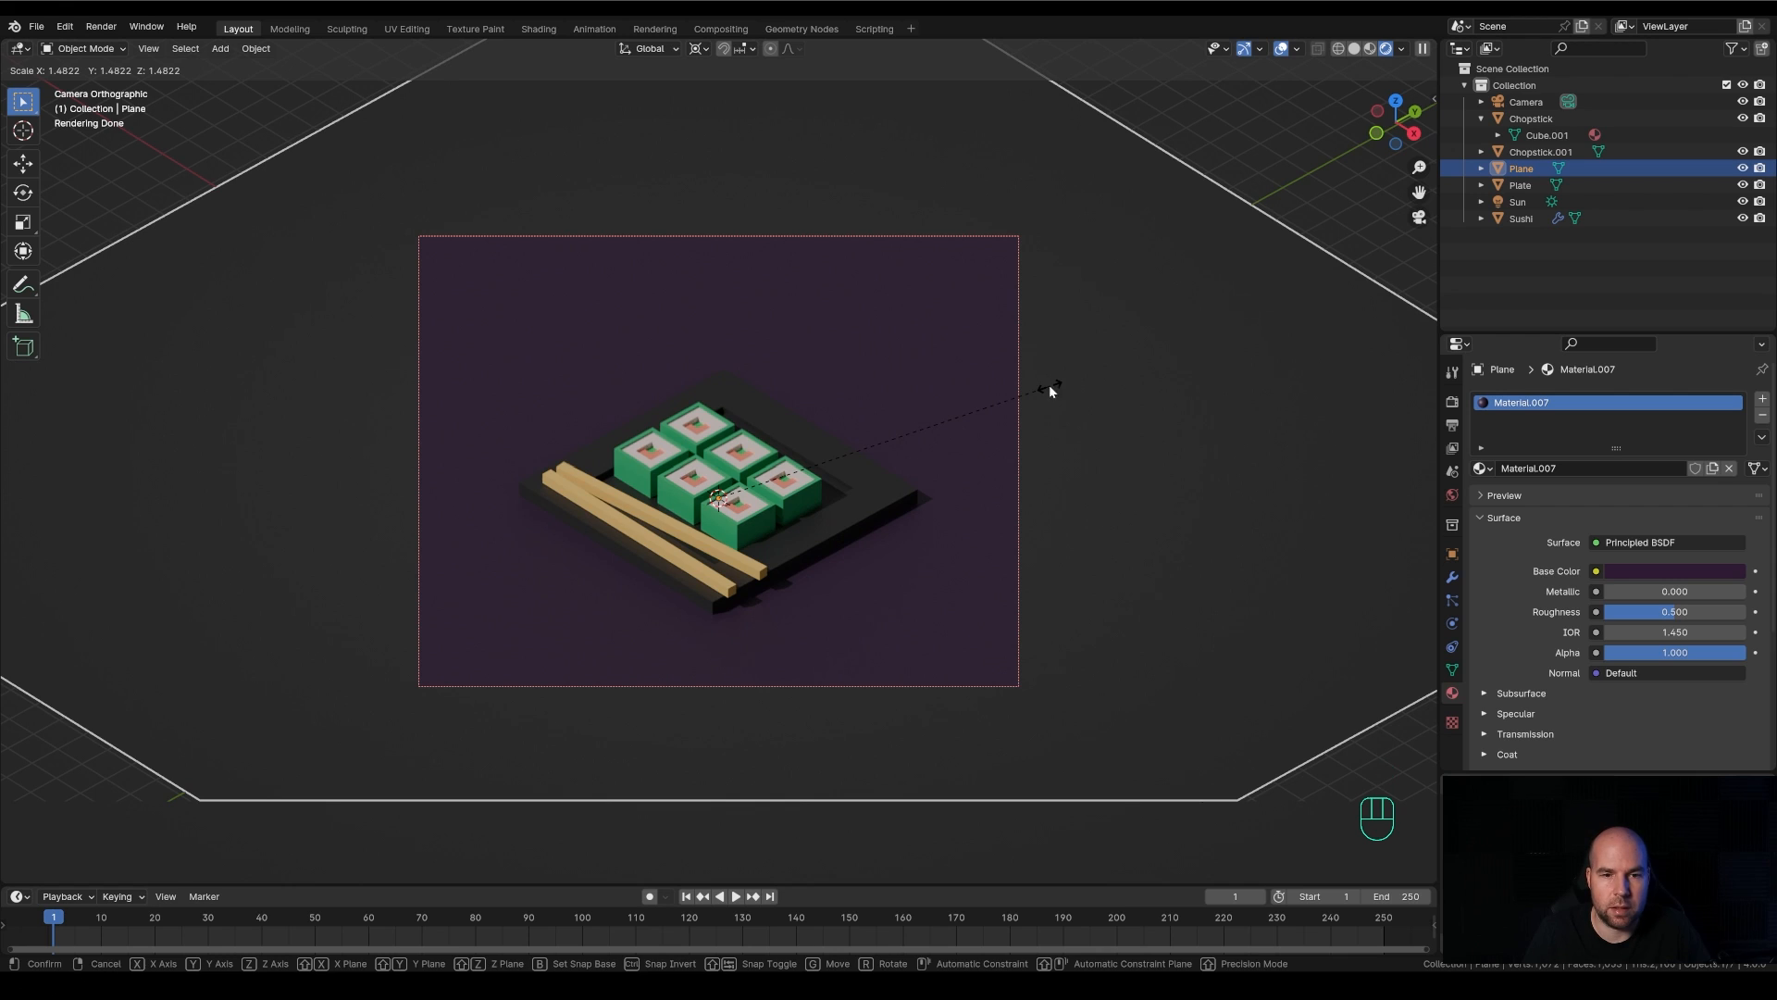
click(1046, 389)
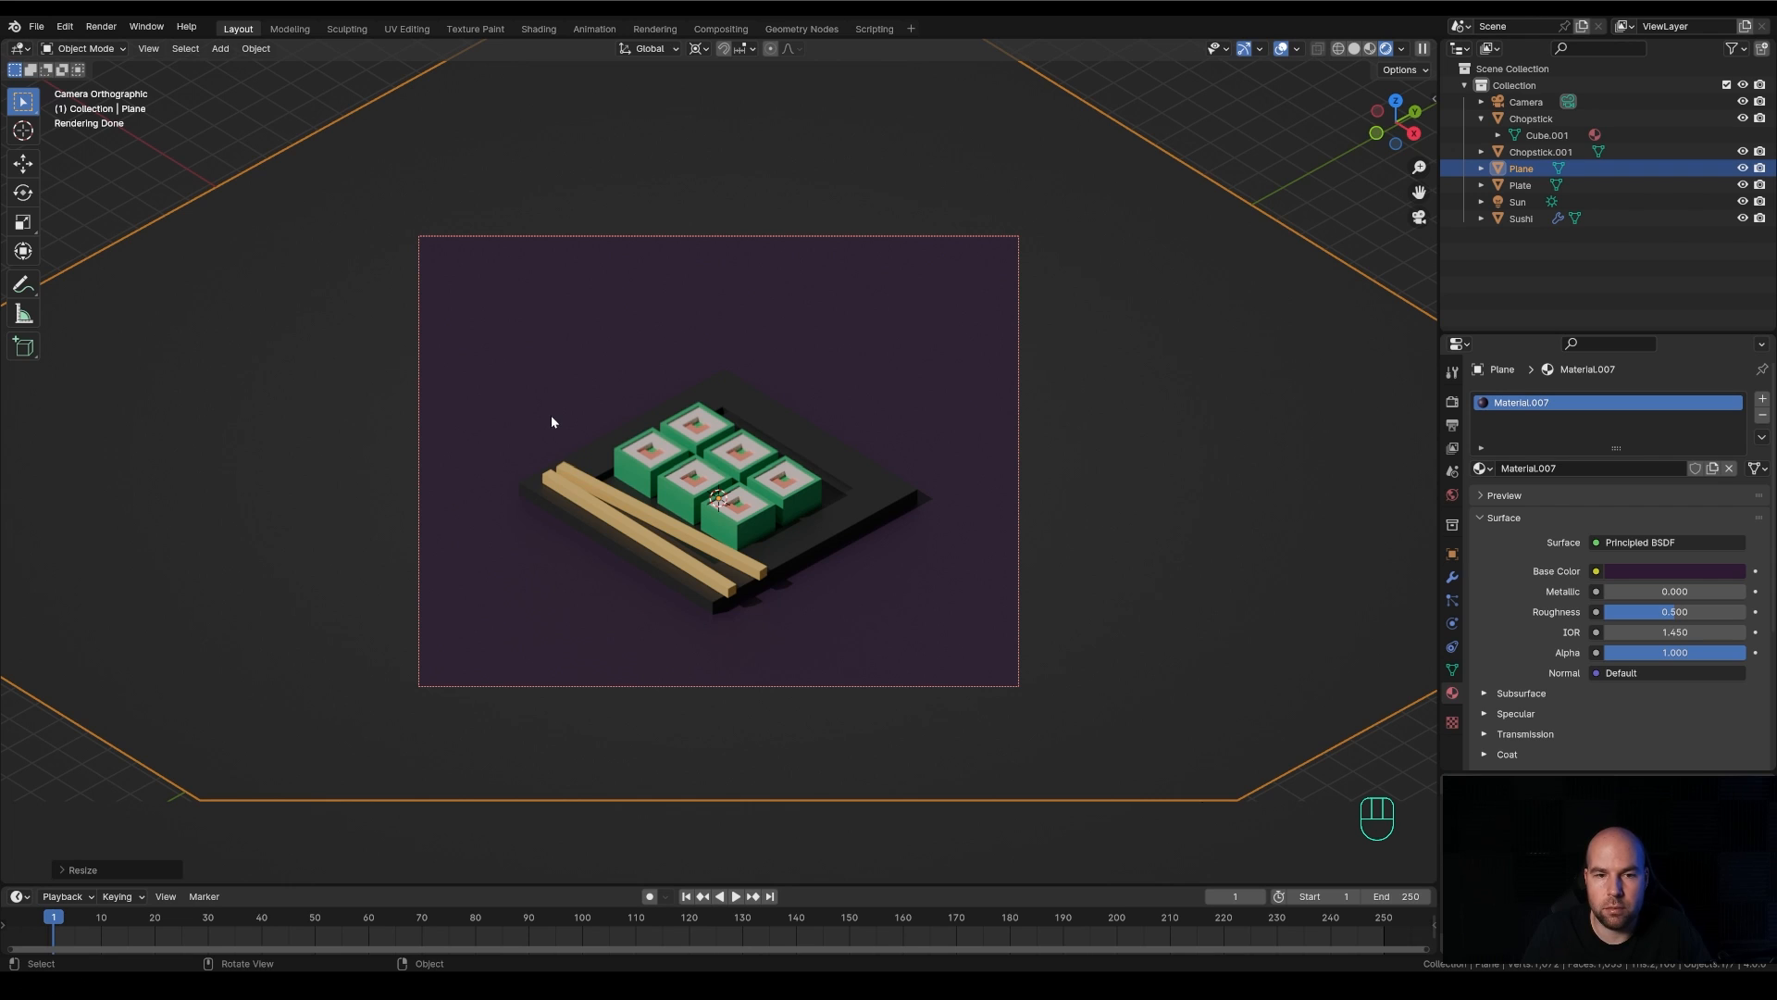
Place the 3D cursor on the ground behind the chopsticks, beside the plate, and add a plane mesh there
key(shift)
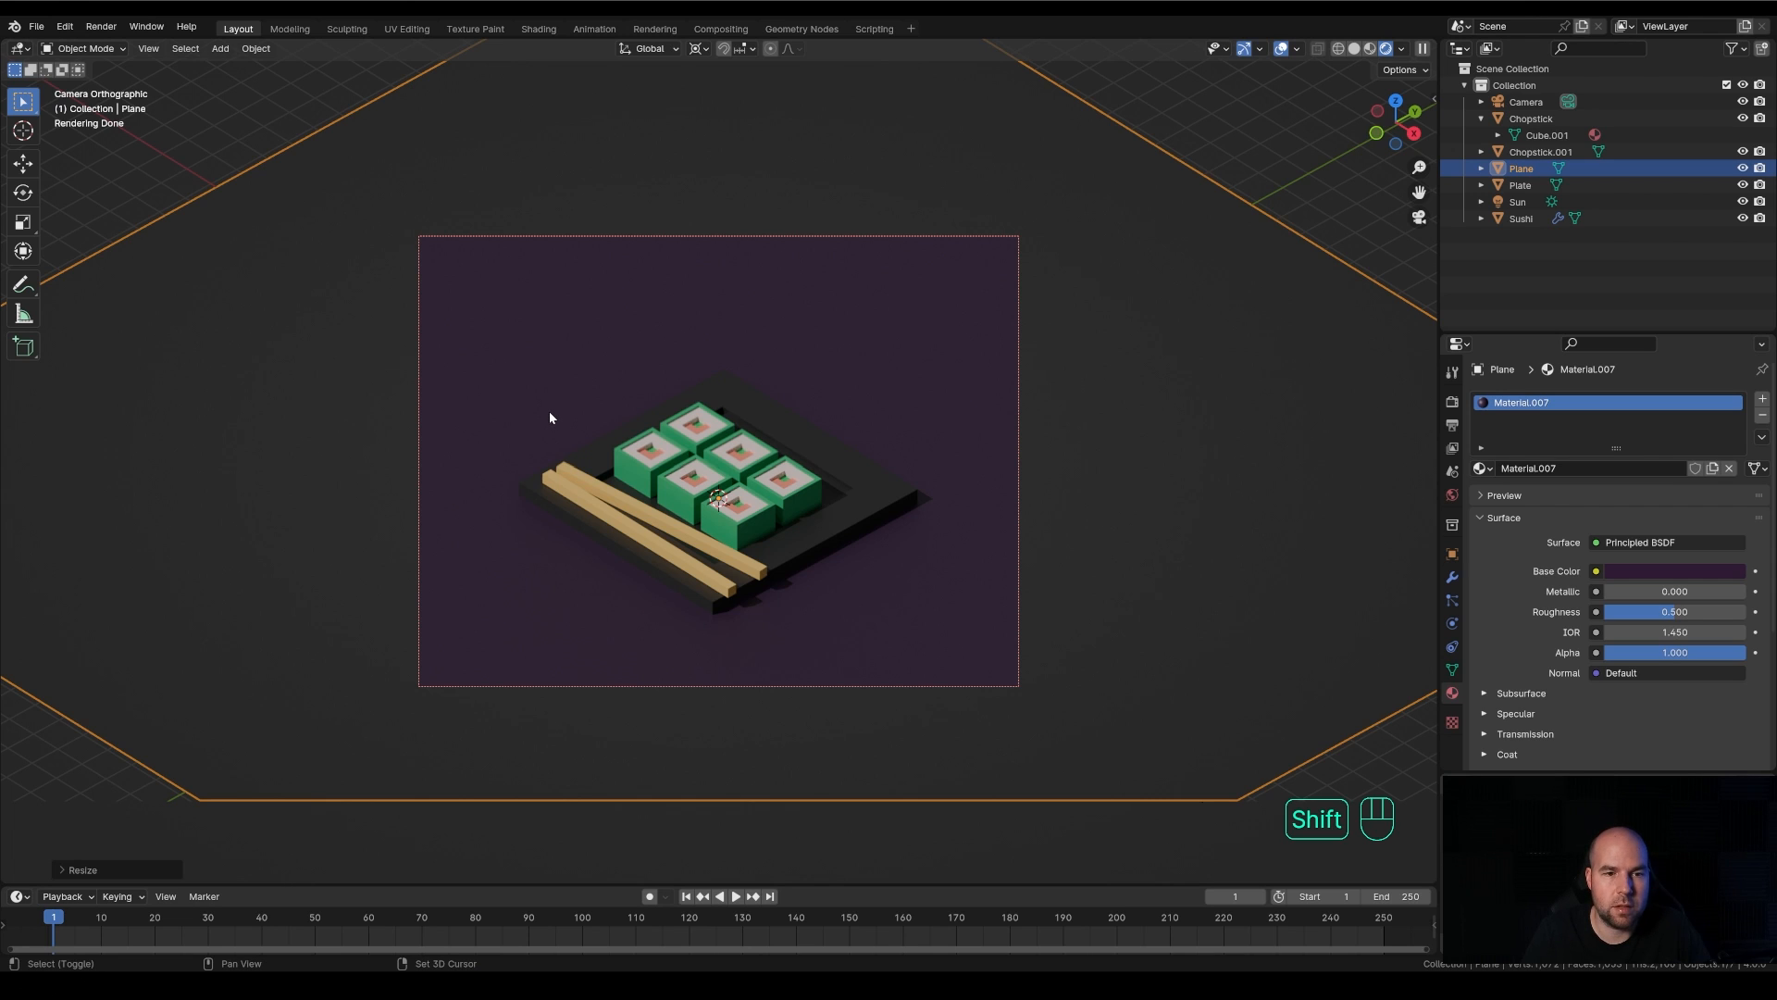
shift+right_click(548, 409)
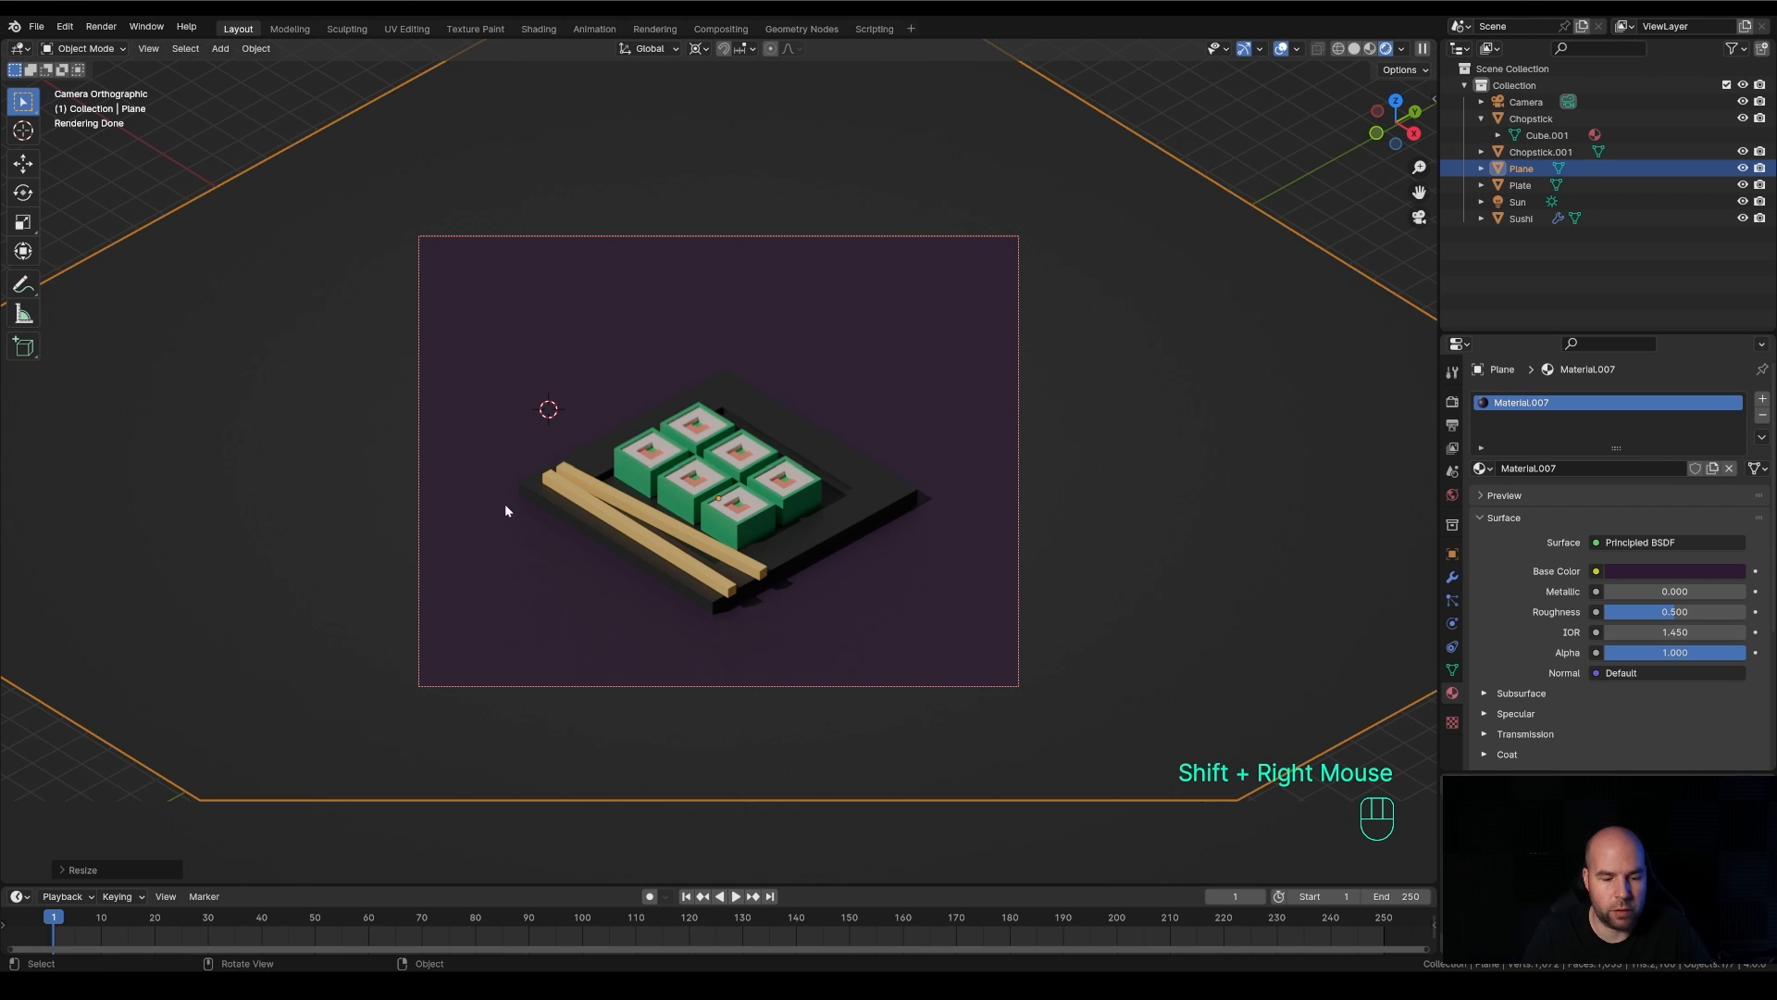
key(shift+a)
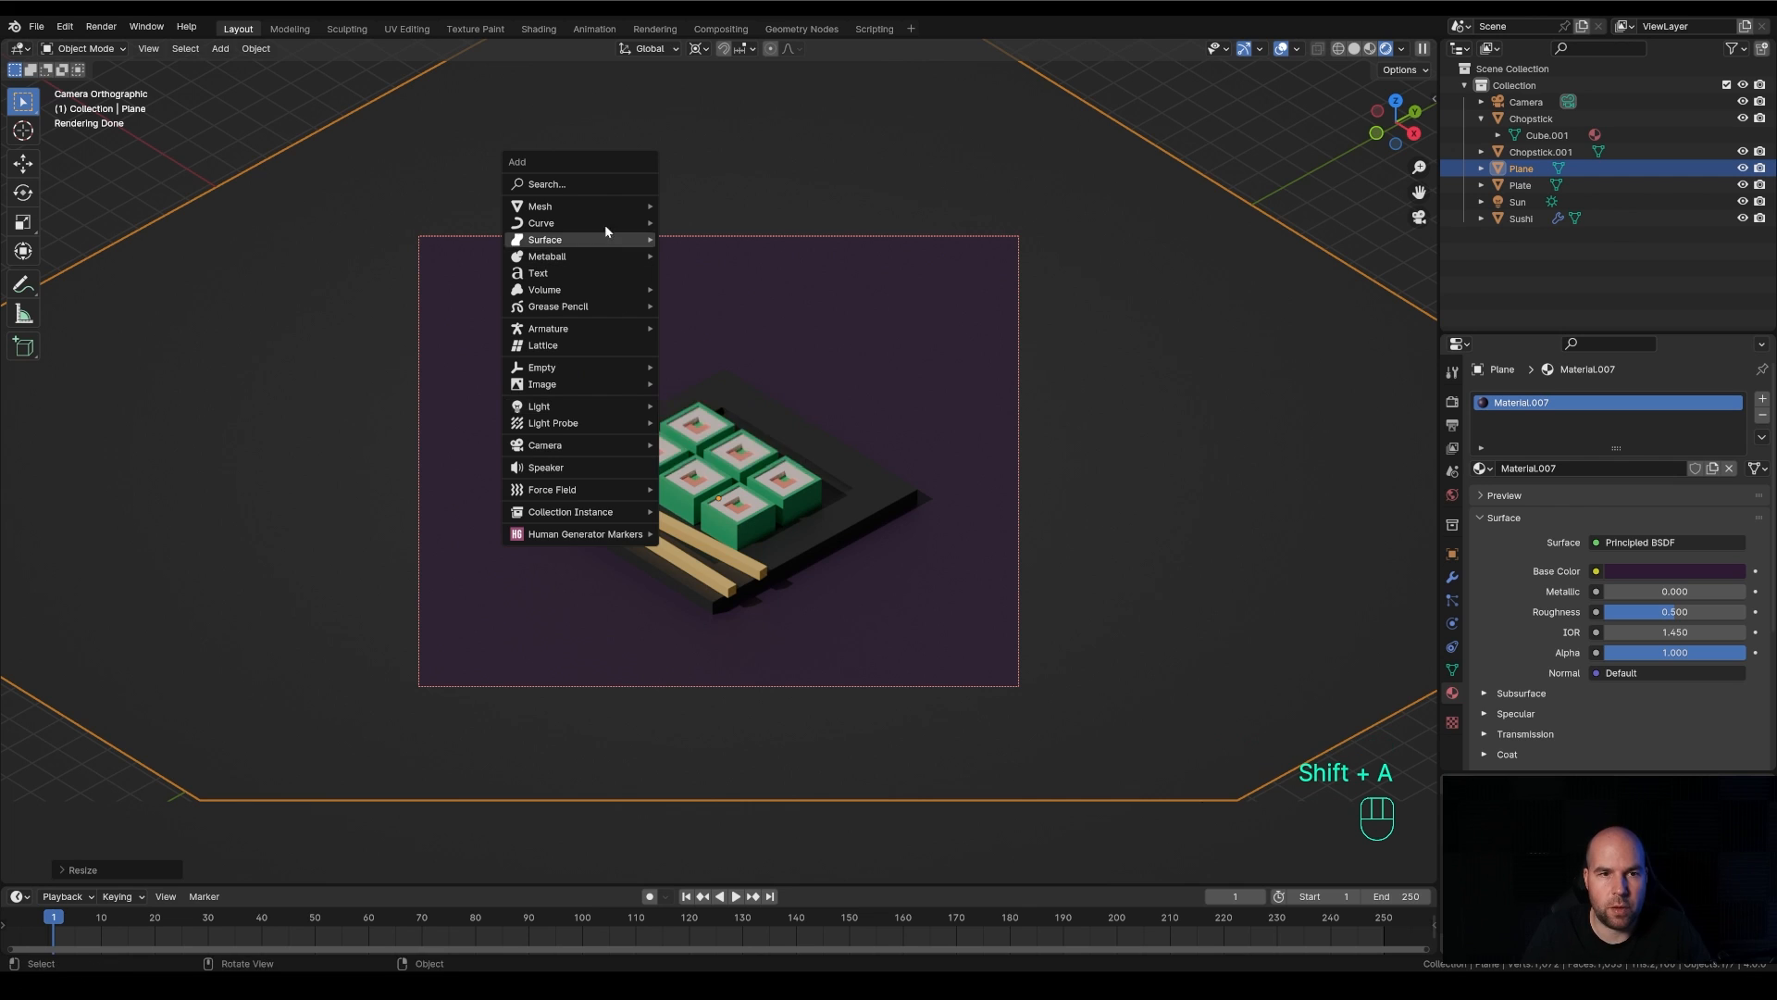
mouse_move(620, 207)
click(694, 205)
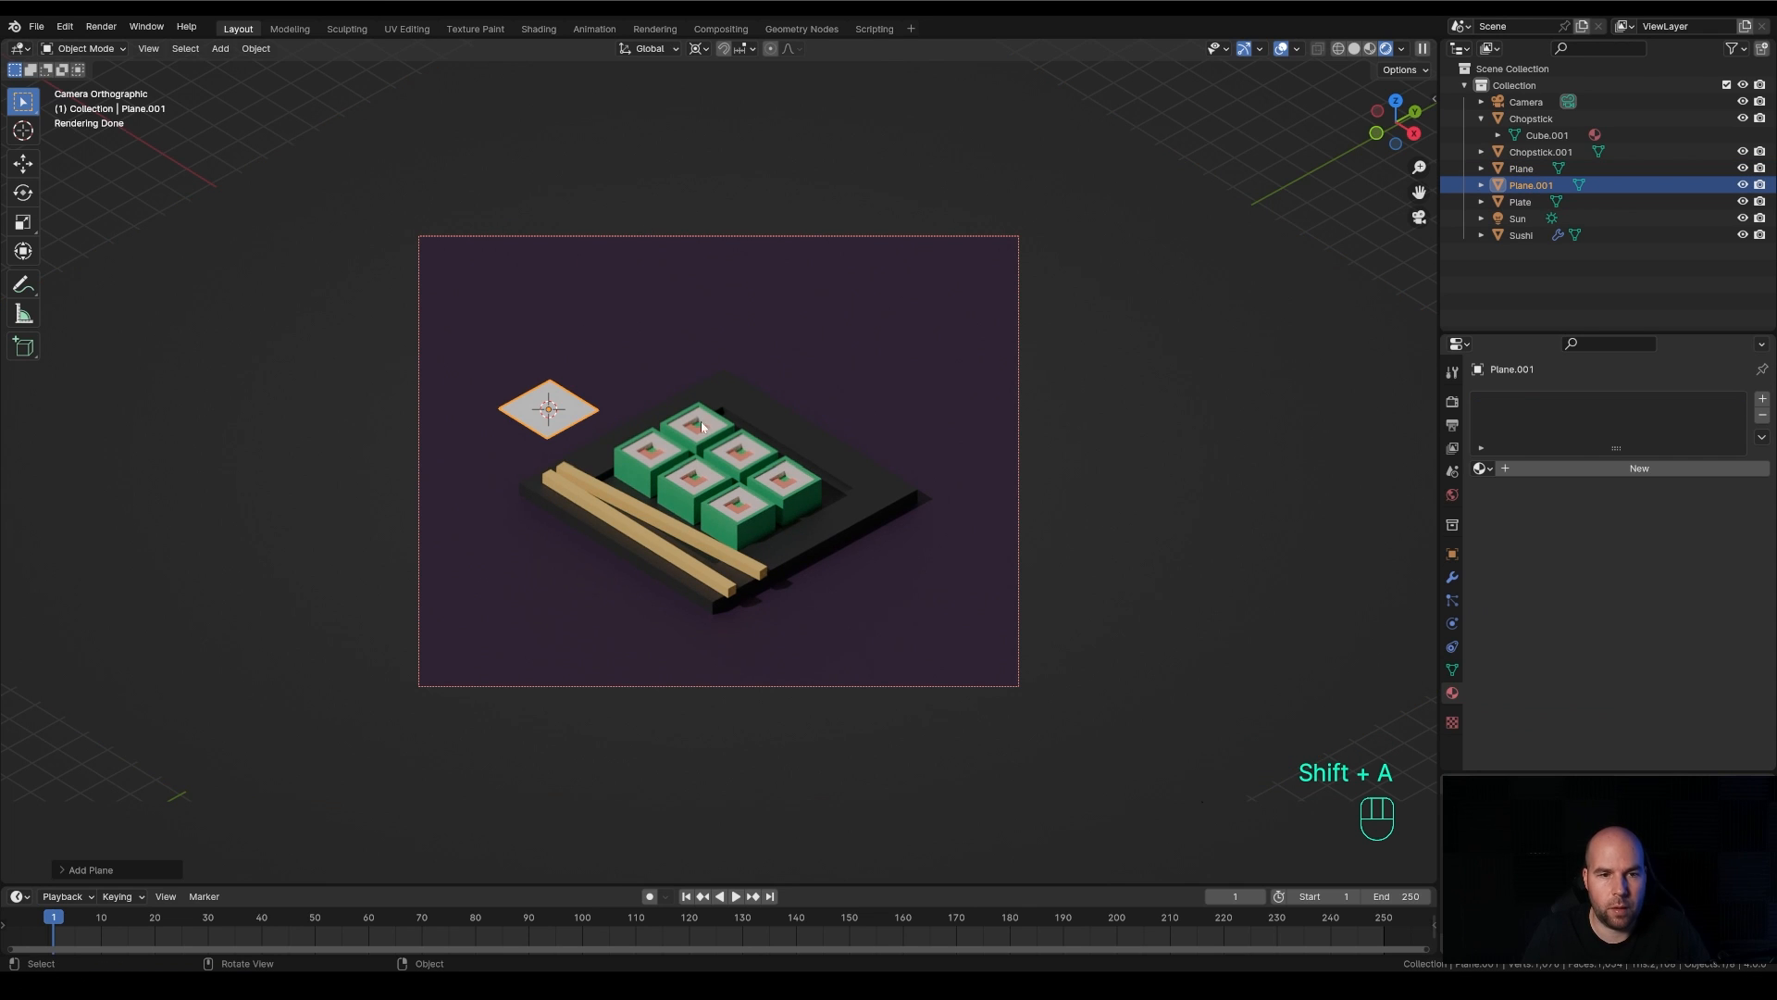
Extrude the new plane's face upward about 3 m in Edit Mode to form a tall box as the bottle body
key(Tab)
key(s)
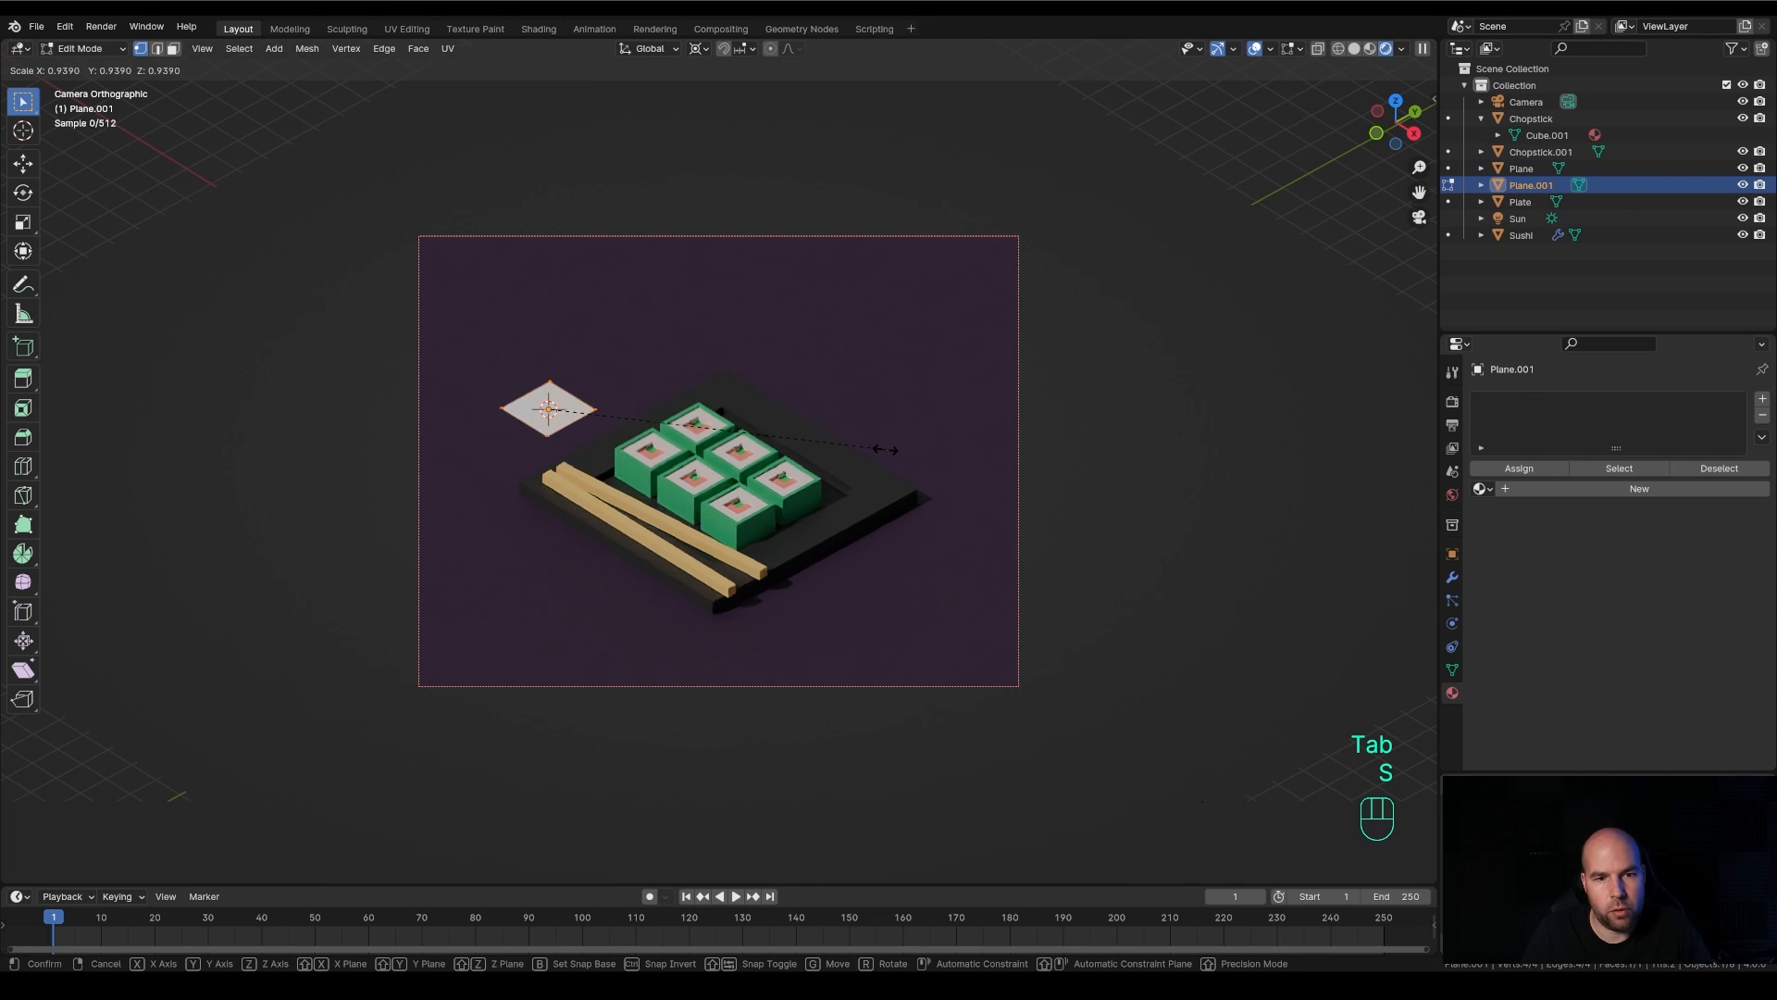
click(888, 445)
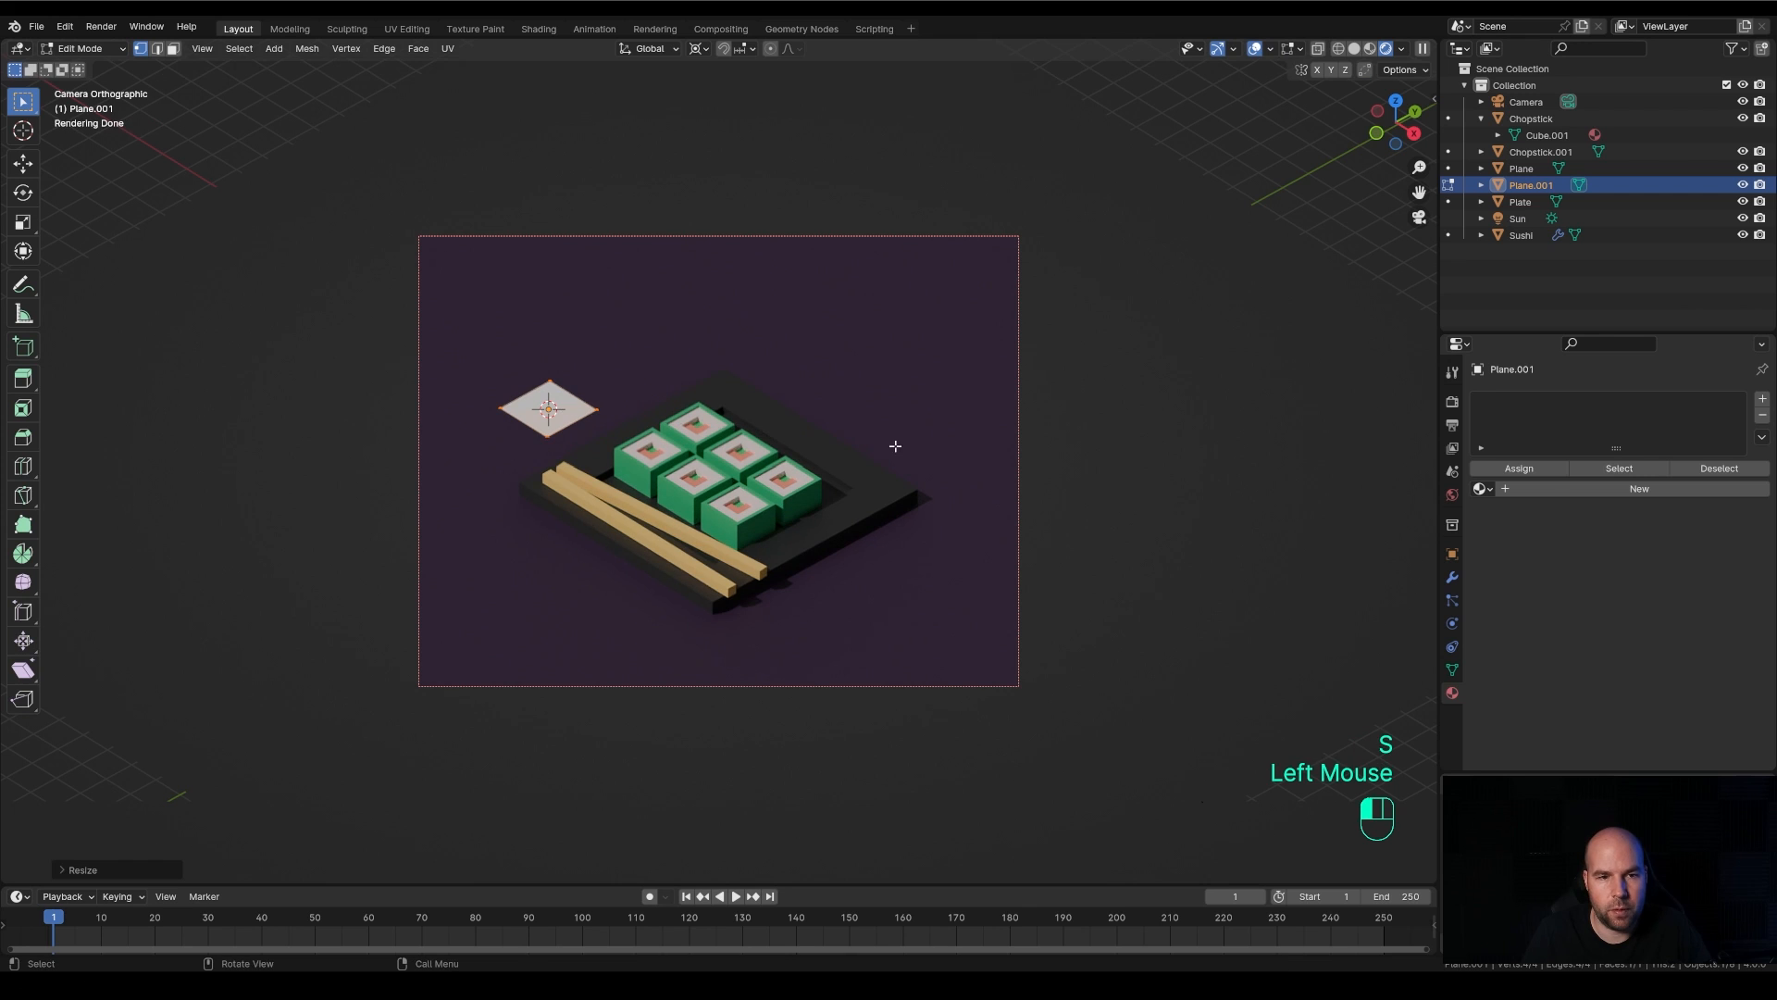
key(e)
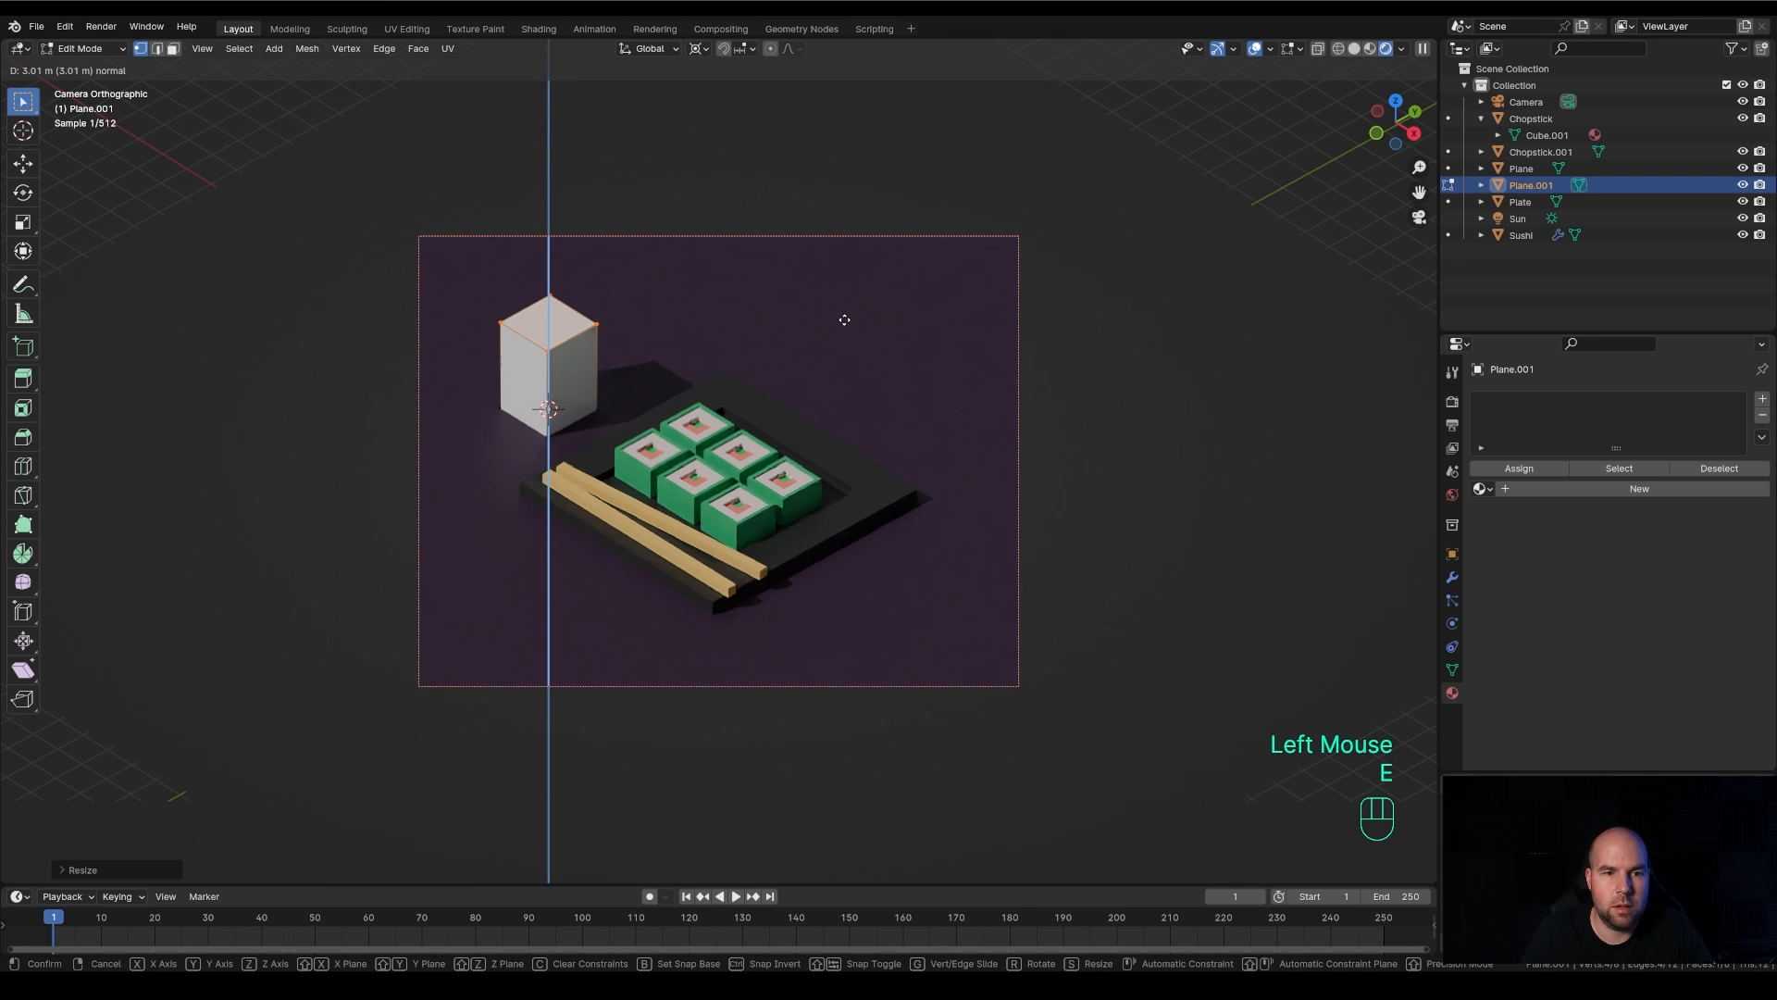
click(838, 313)
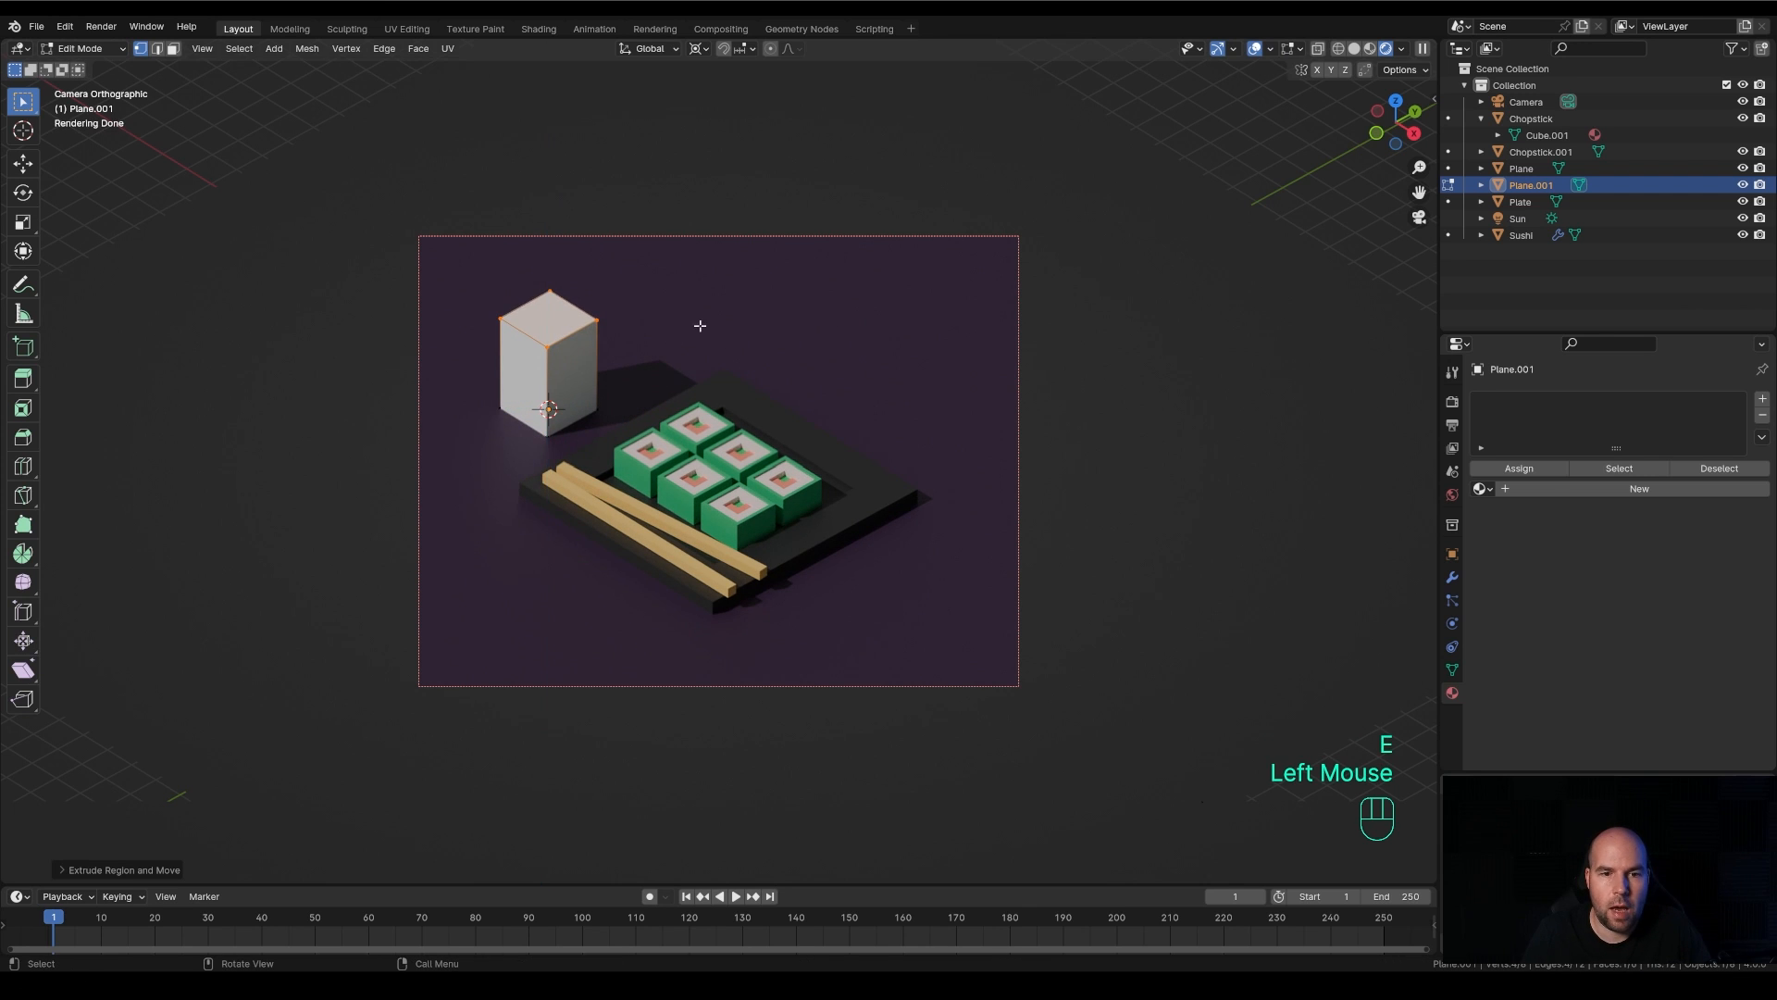
Inset the top face of the box by about 0.54 m, keeping the rendered viewport shading
shift+middle_drag(698, 325, 783, 395)
scroll(782, 395, up, 2)
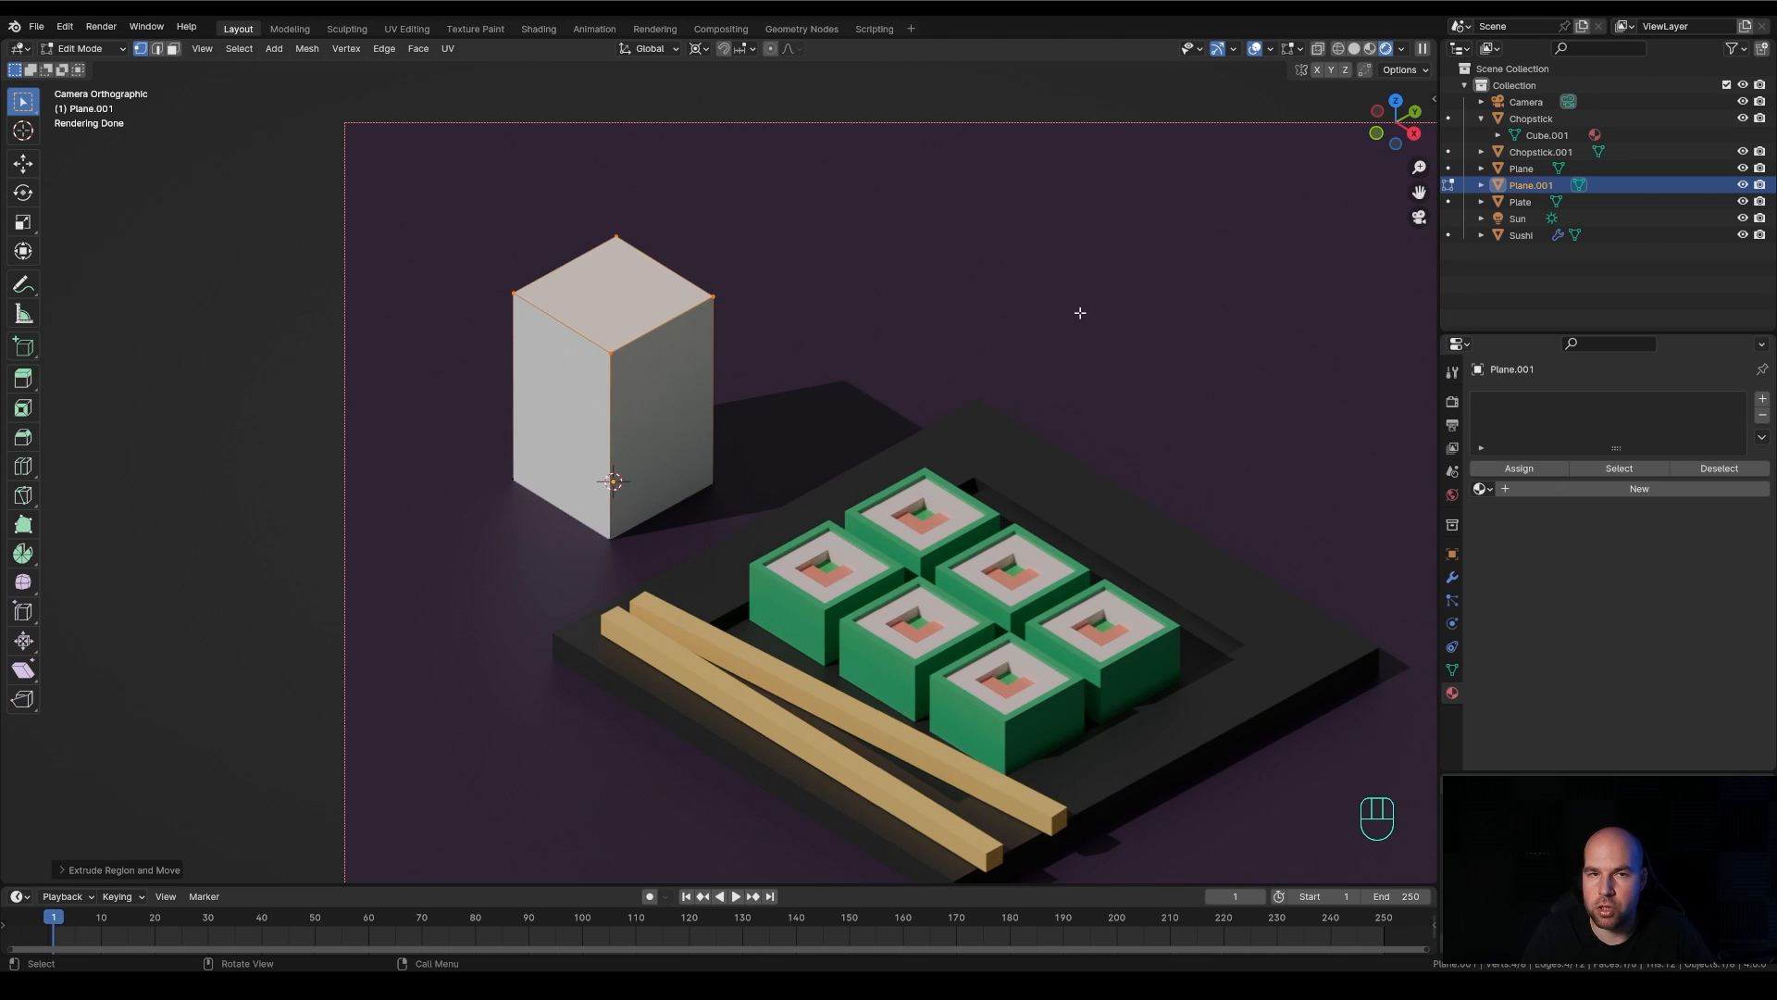
click(1373, 50)
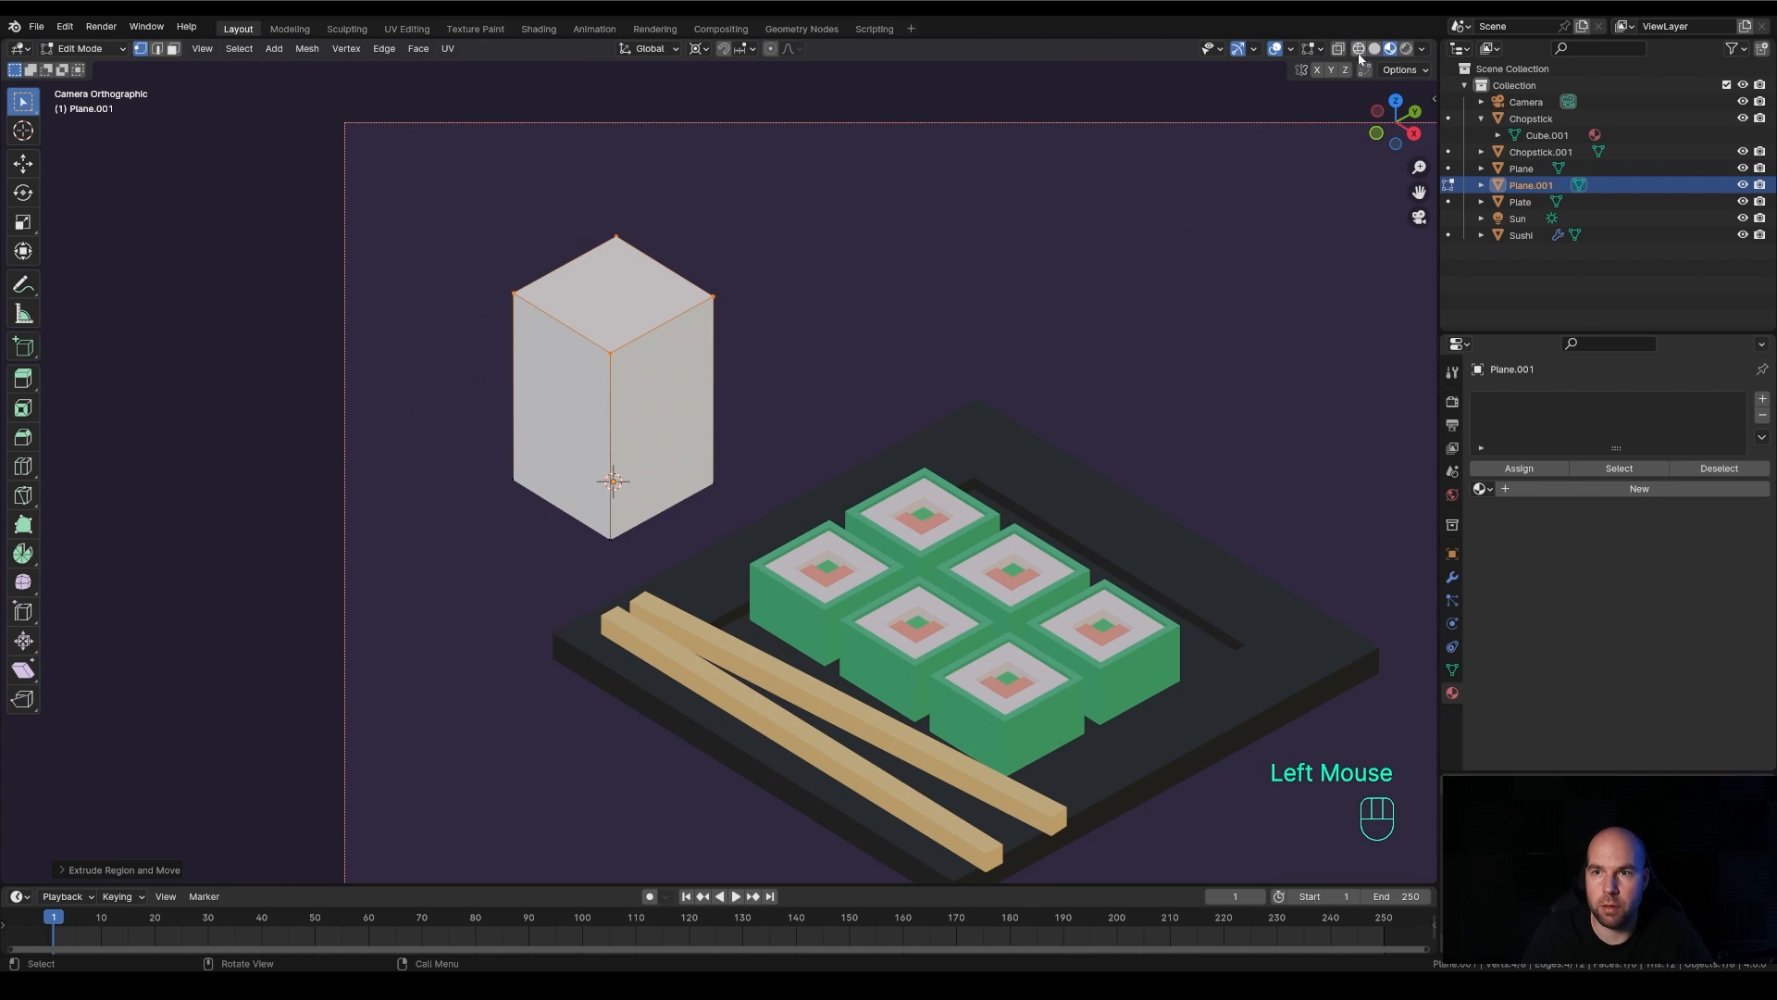
click(1373, 50)
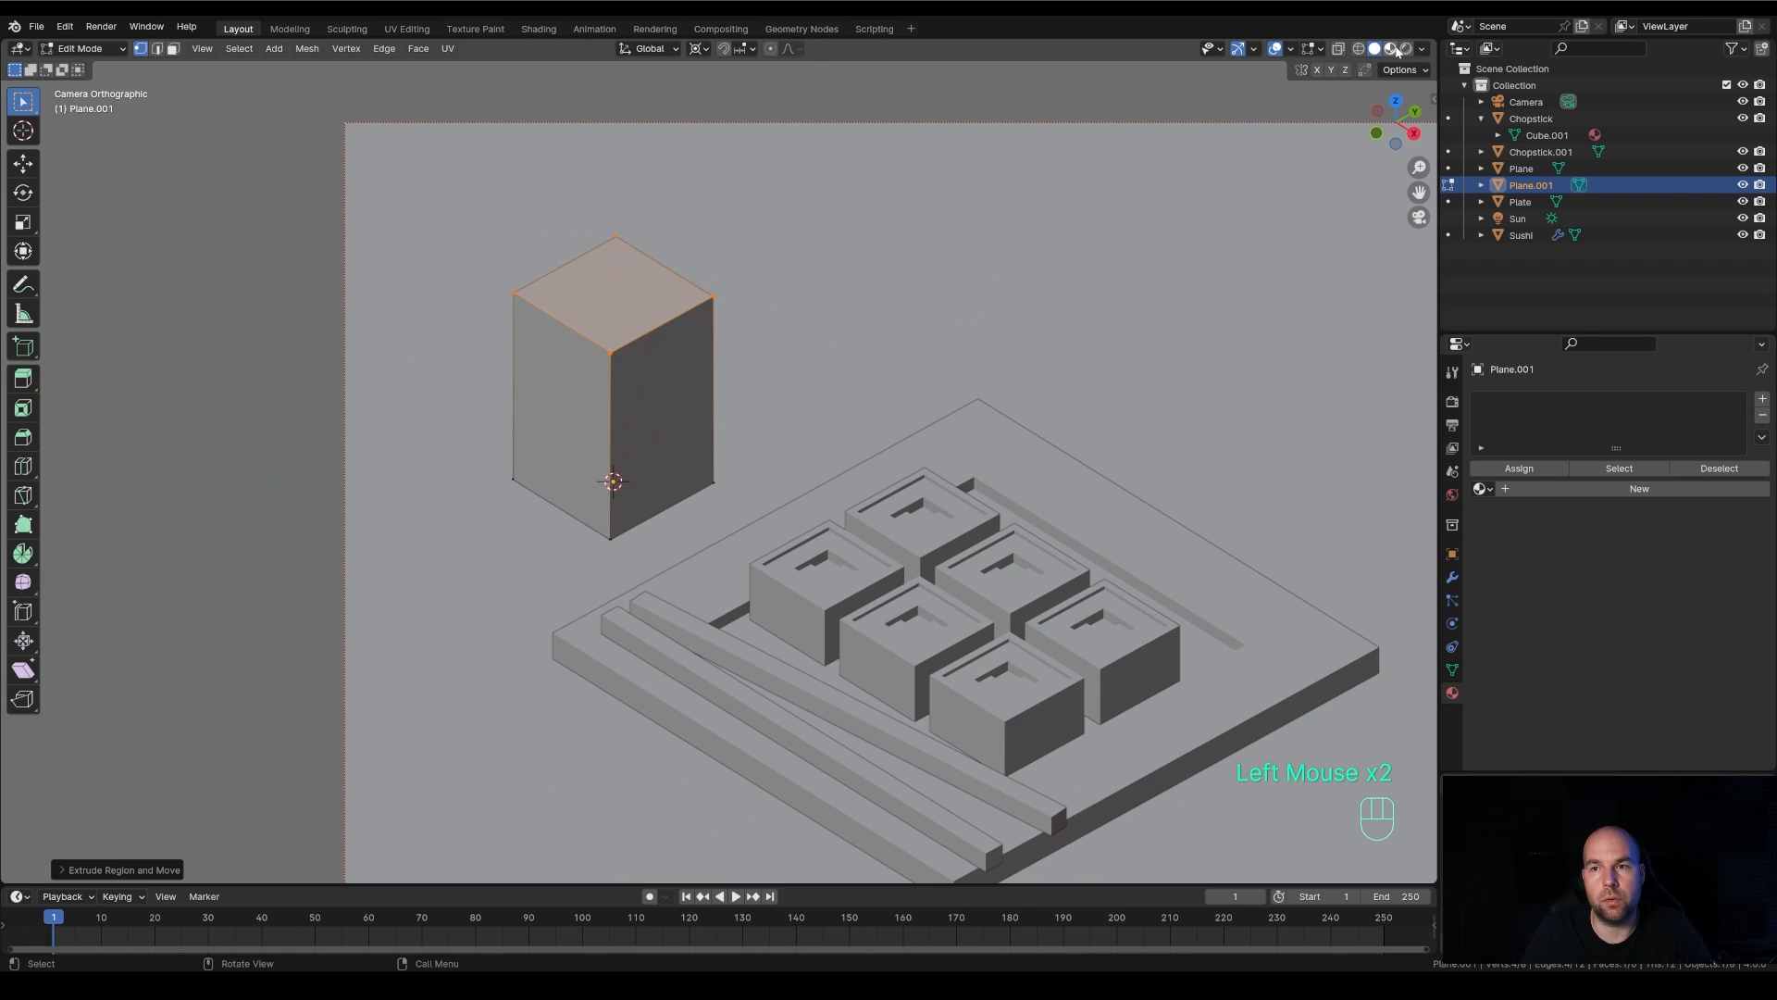
click(1406, 48)
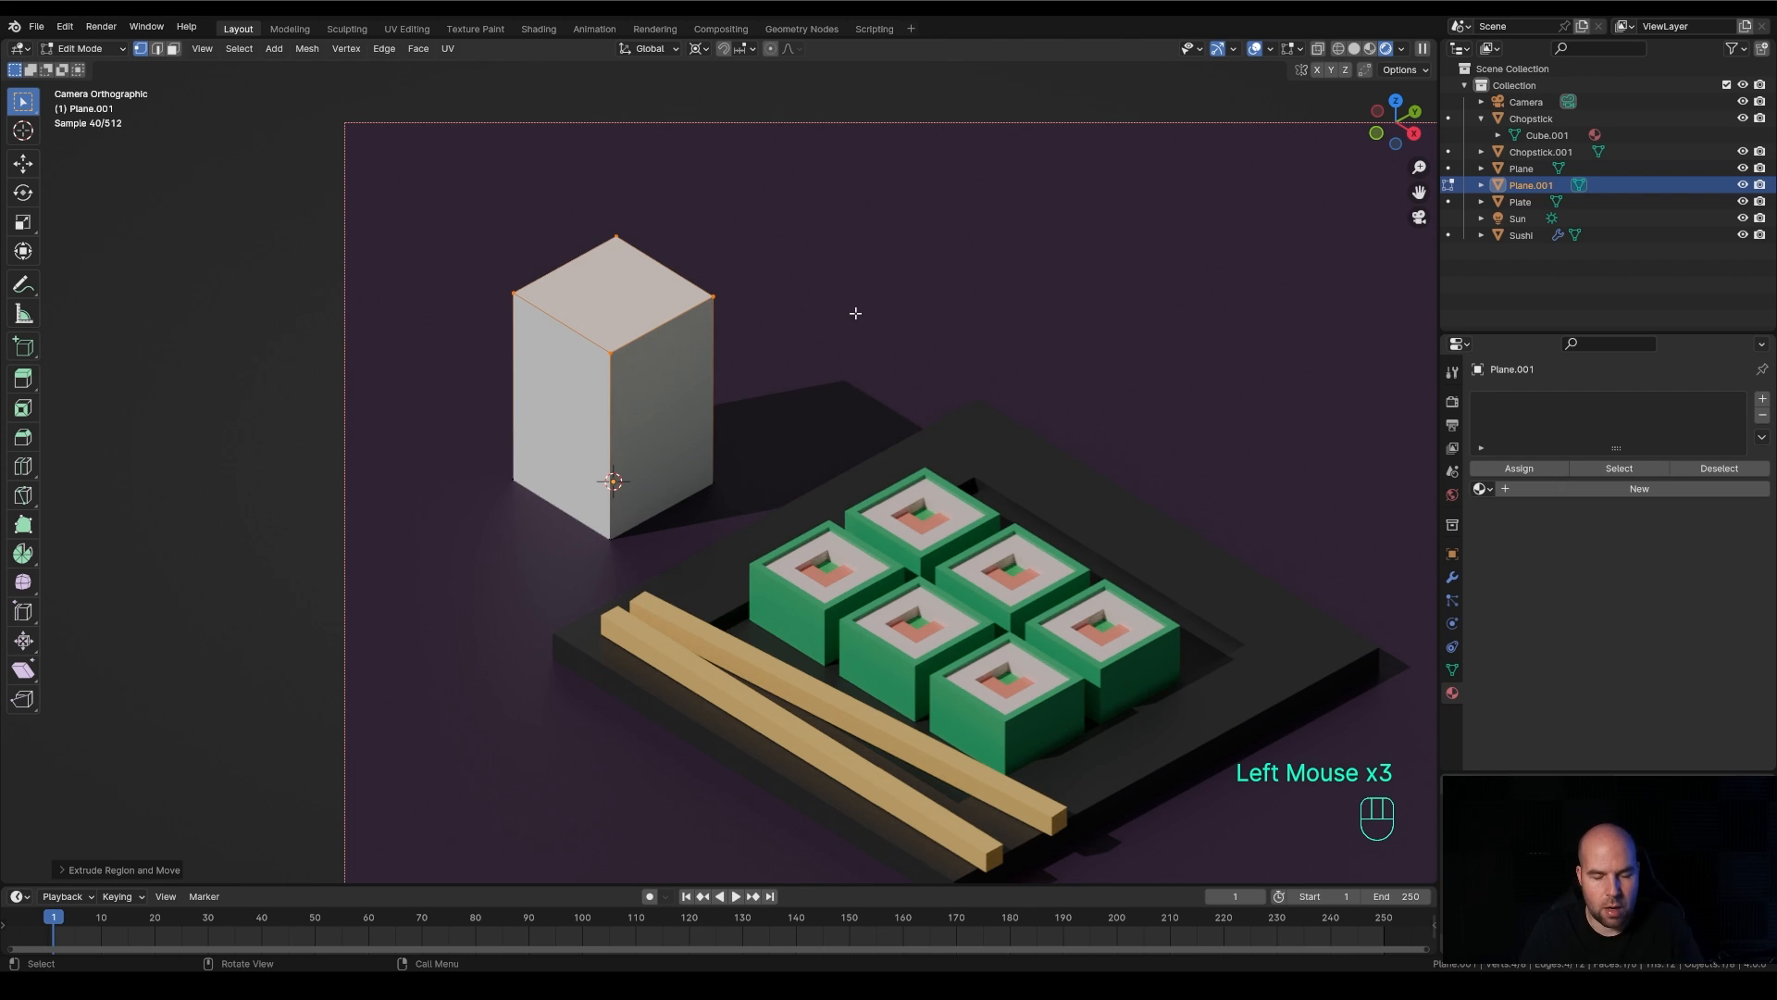
key(i)
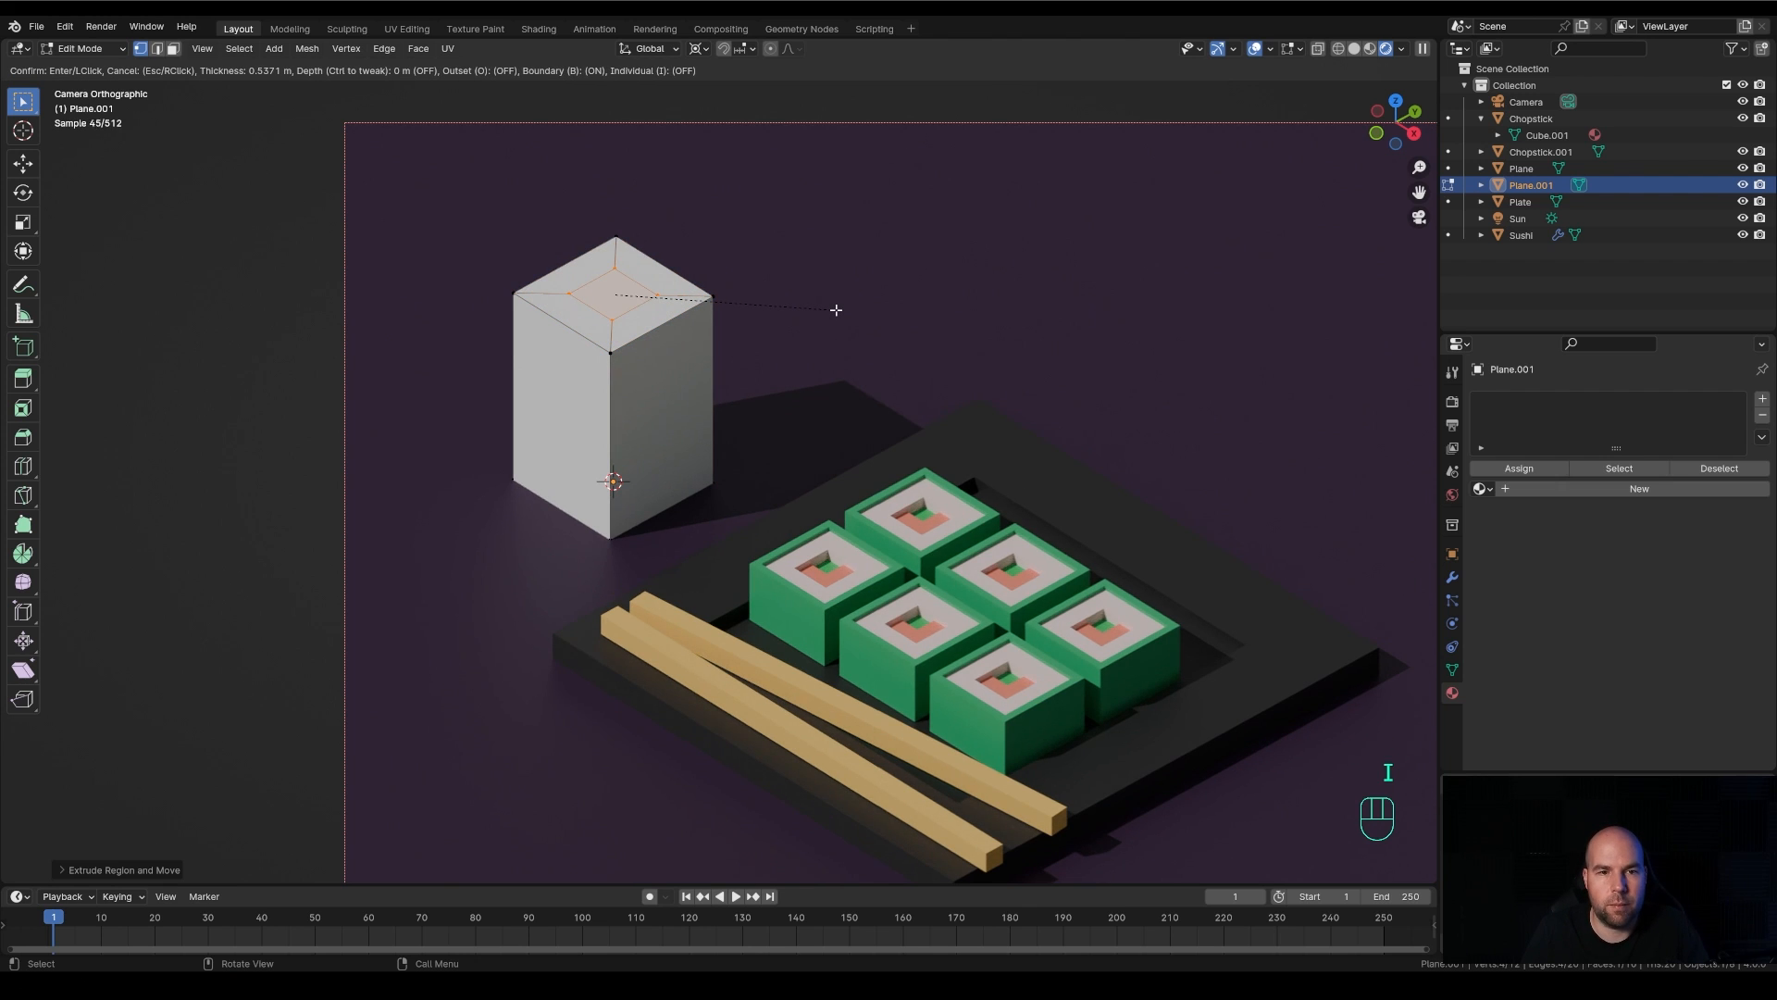
click(838, 309)
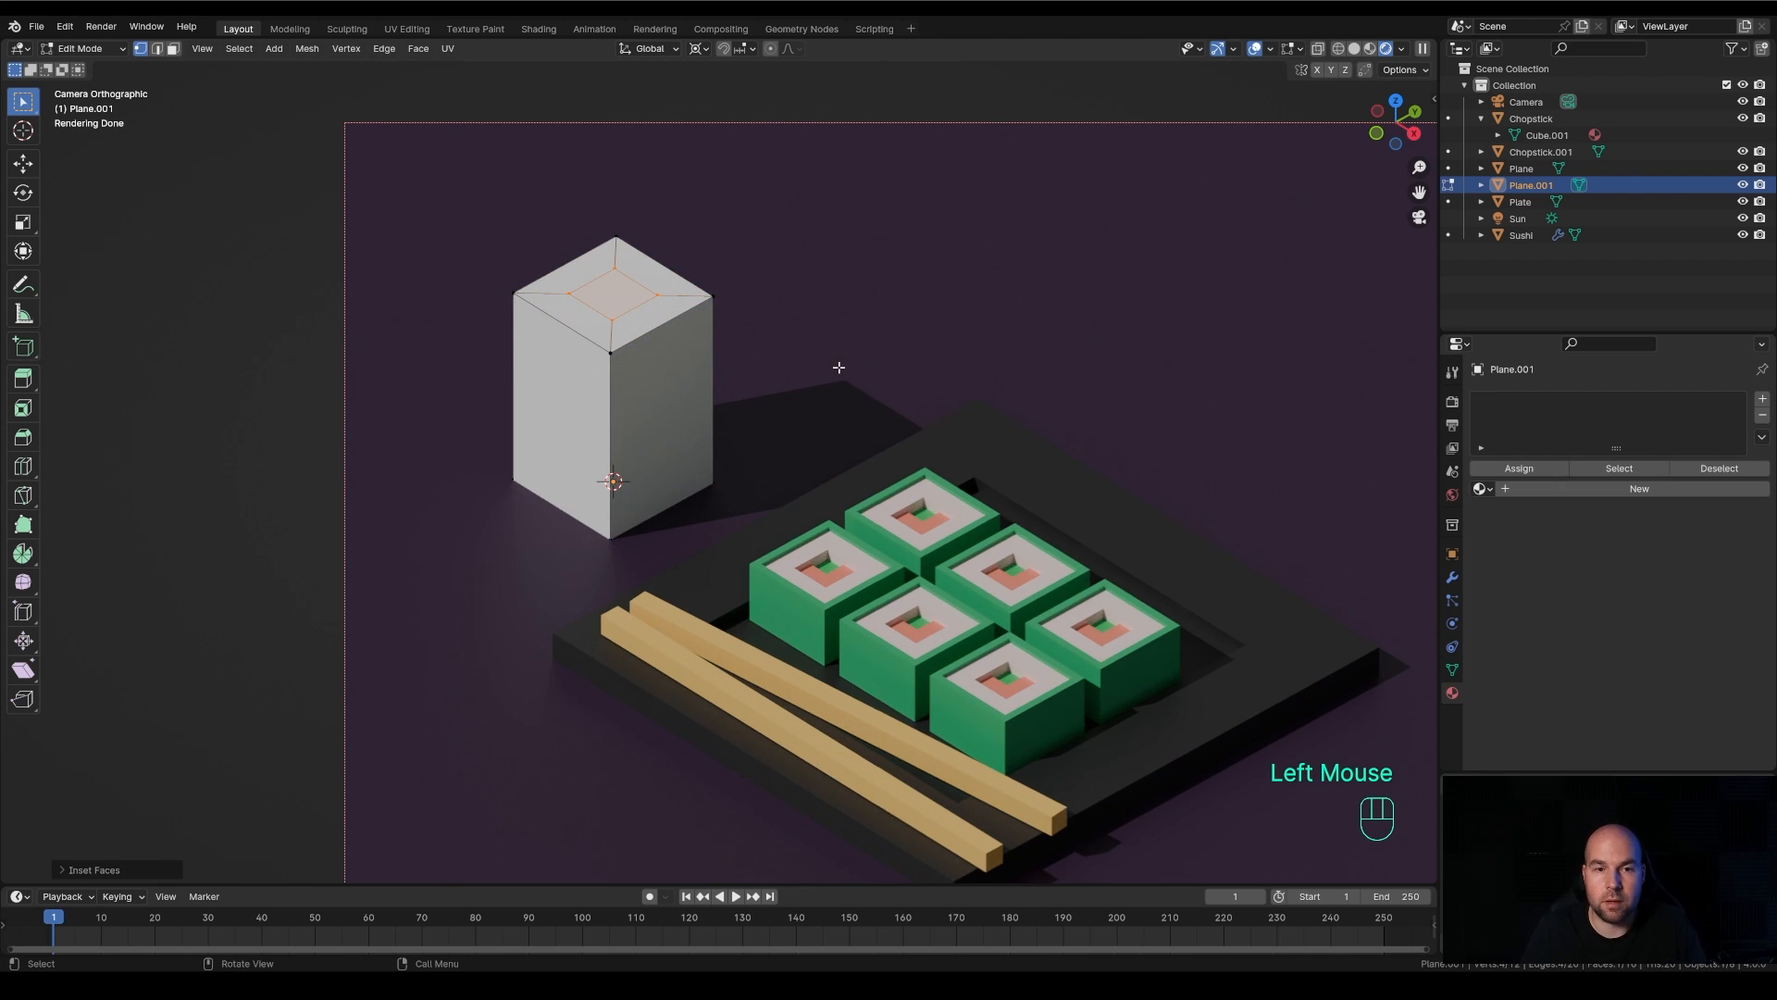
Try moving the inset top face along the Z axis, and undo the move
scroll(838, 368, down, 1)
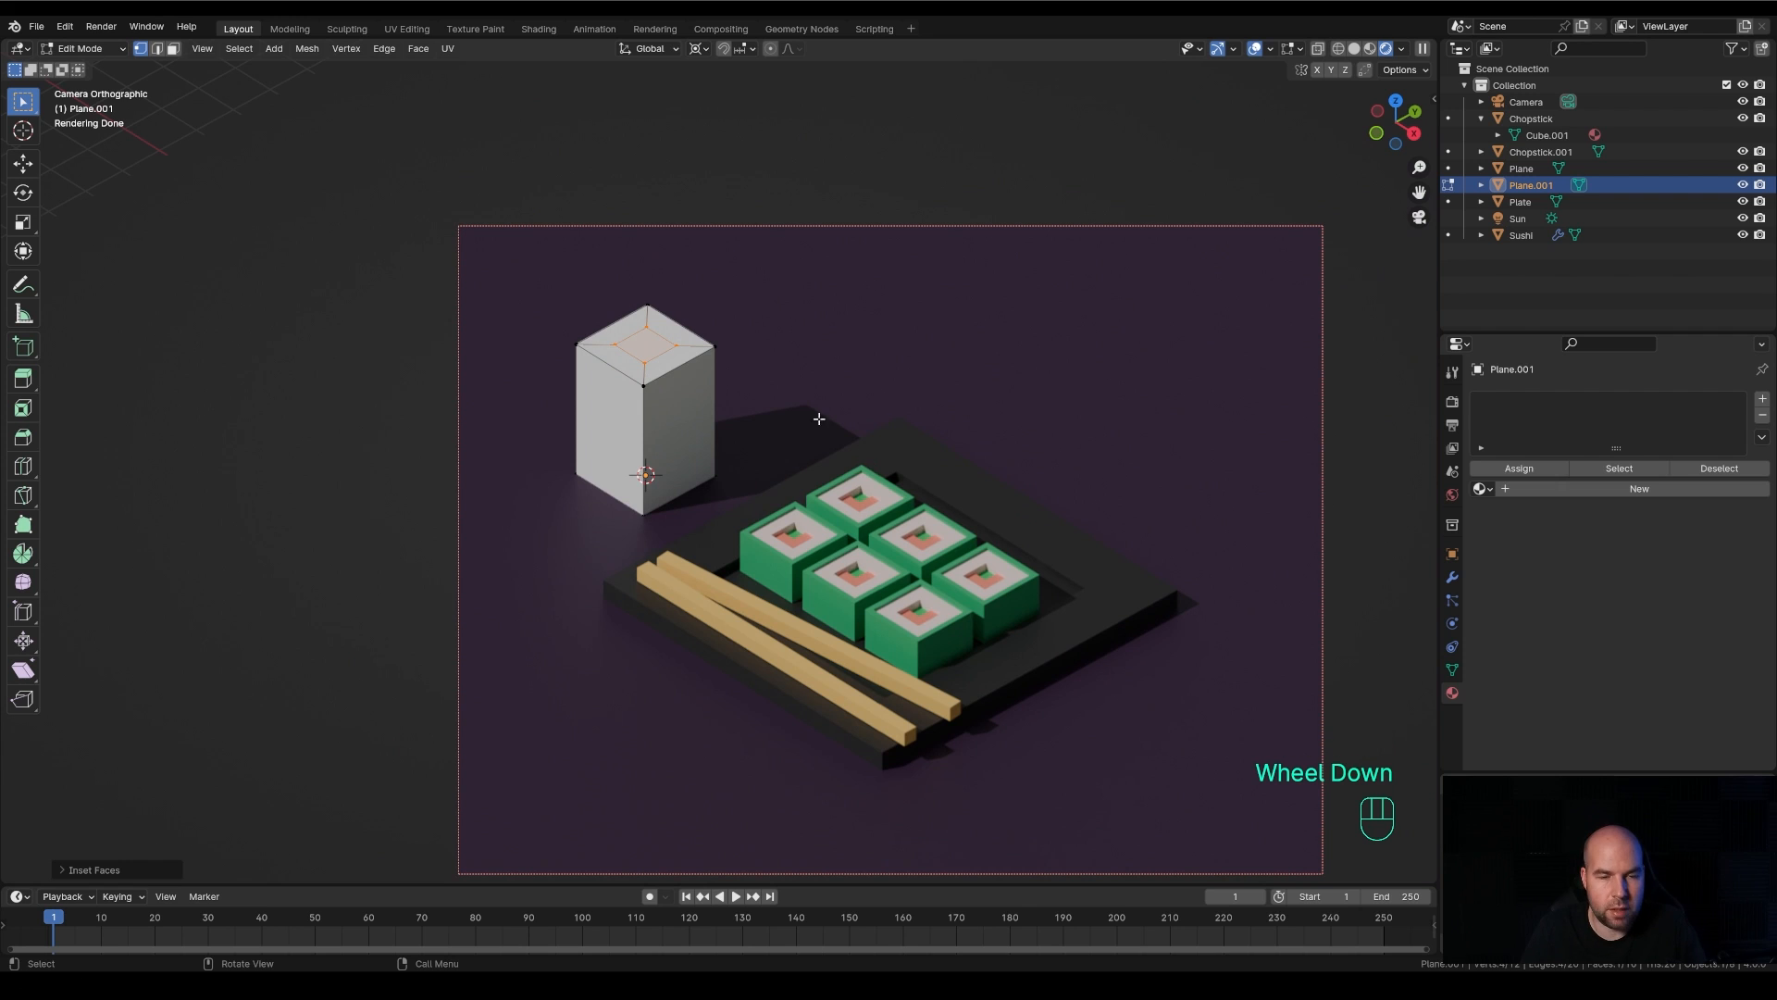
key(g)
key(z)
click(745, 359)
key(ctrl+z)
key(ctrl+z)
Extrude the inset face upward about 1.06 m for the bottle neck and extrude it again for the cap section
key(e)
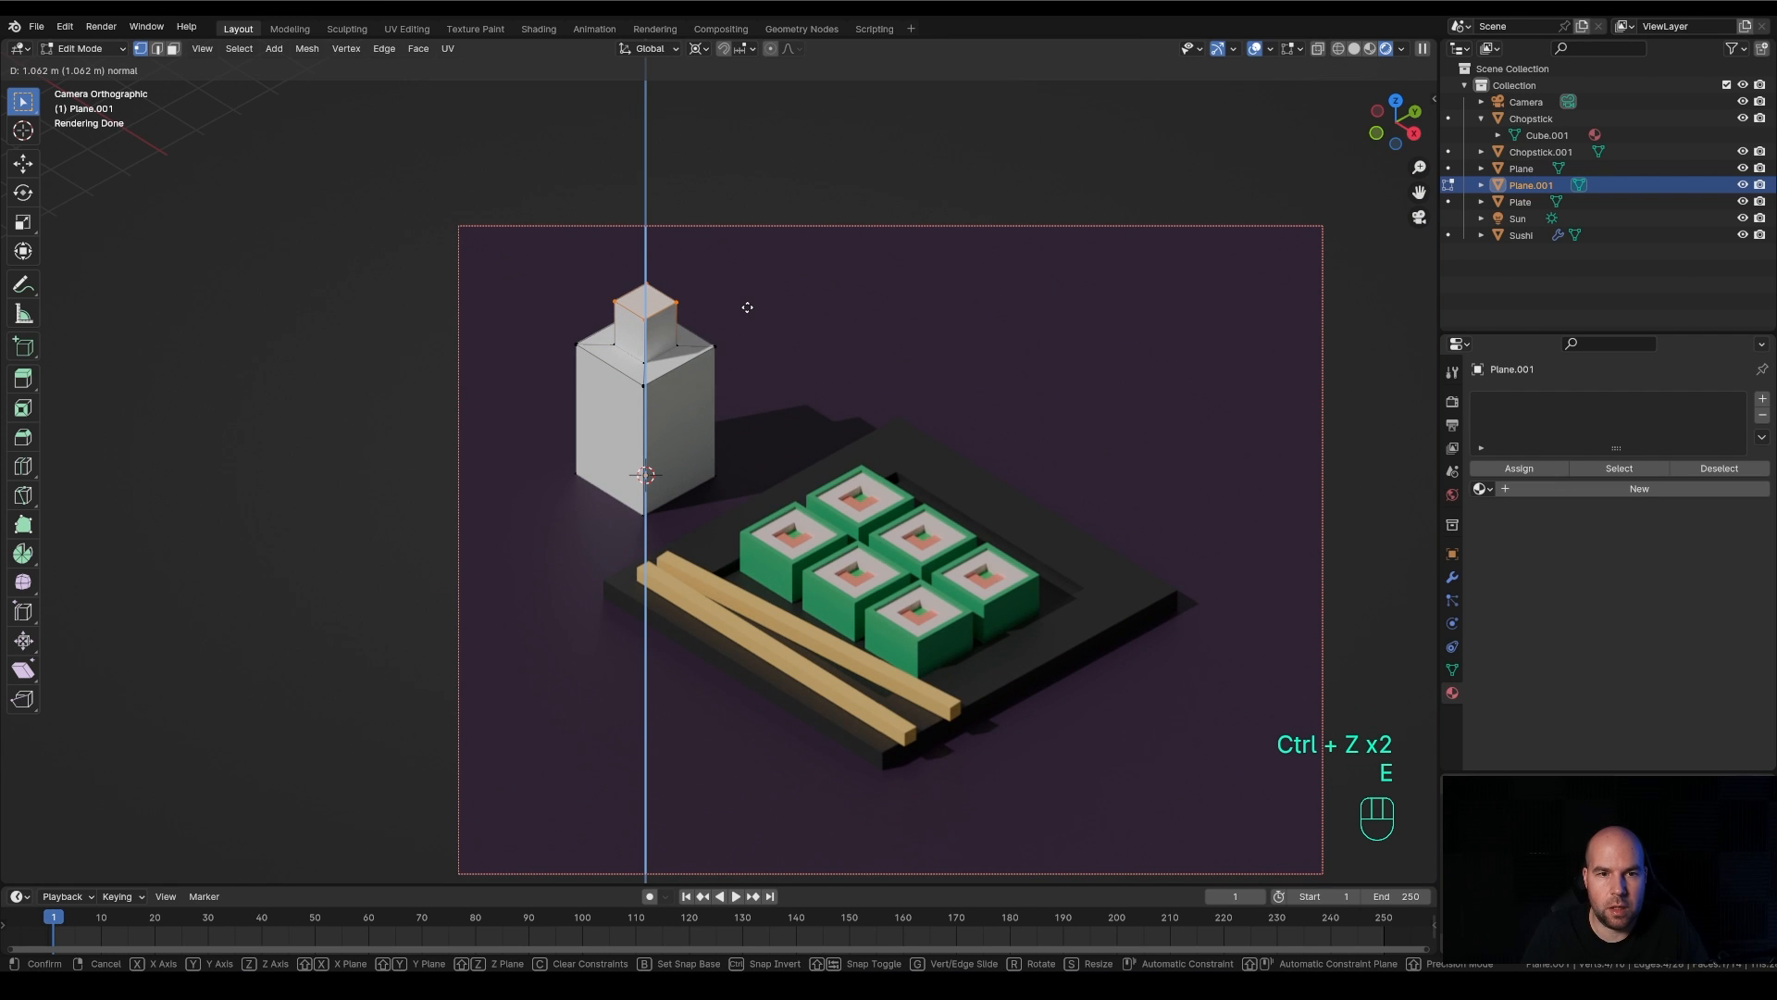
click(747, 307)
key(e)
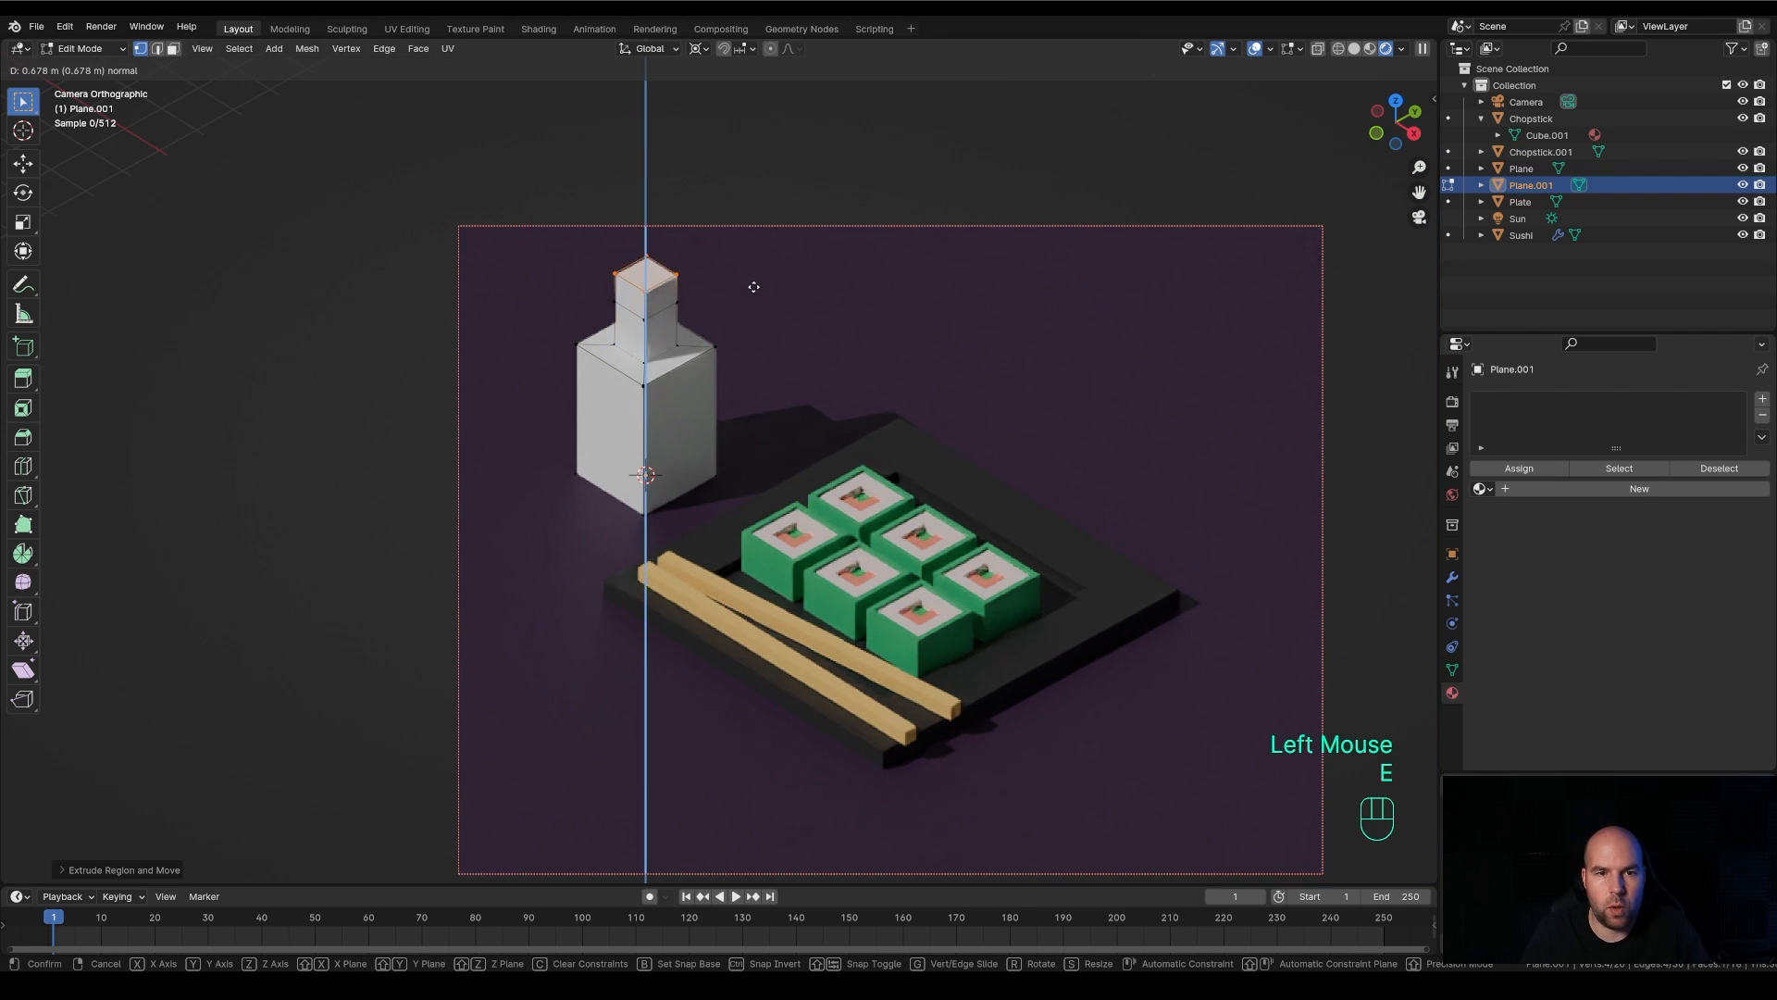
click(755, 280)
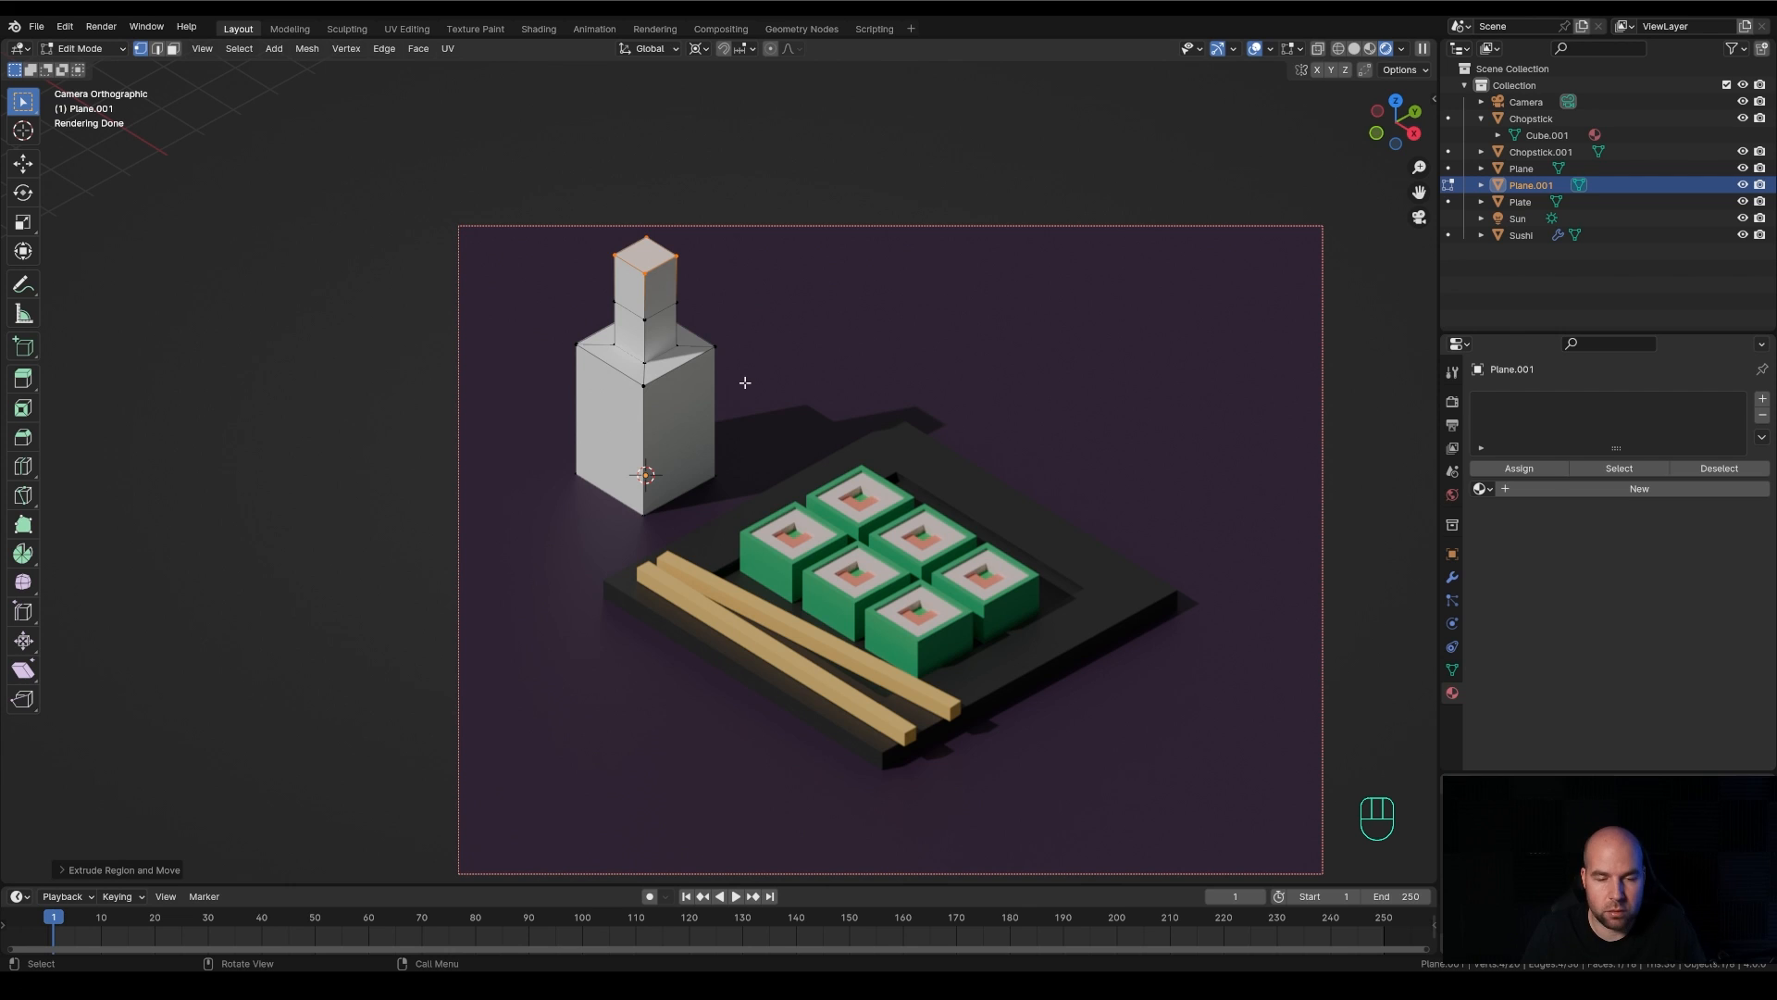
Add two horizontal loop cuts to the bottle body, one slid near its upper edge and one near its base
key(ctrl+r)
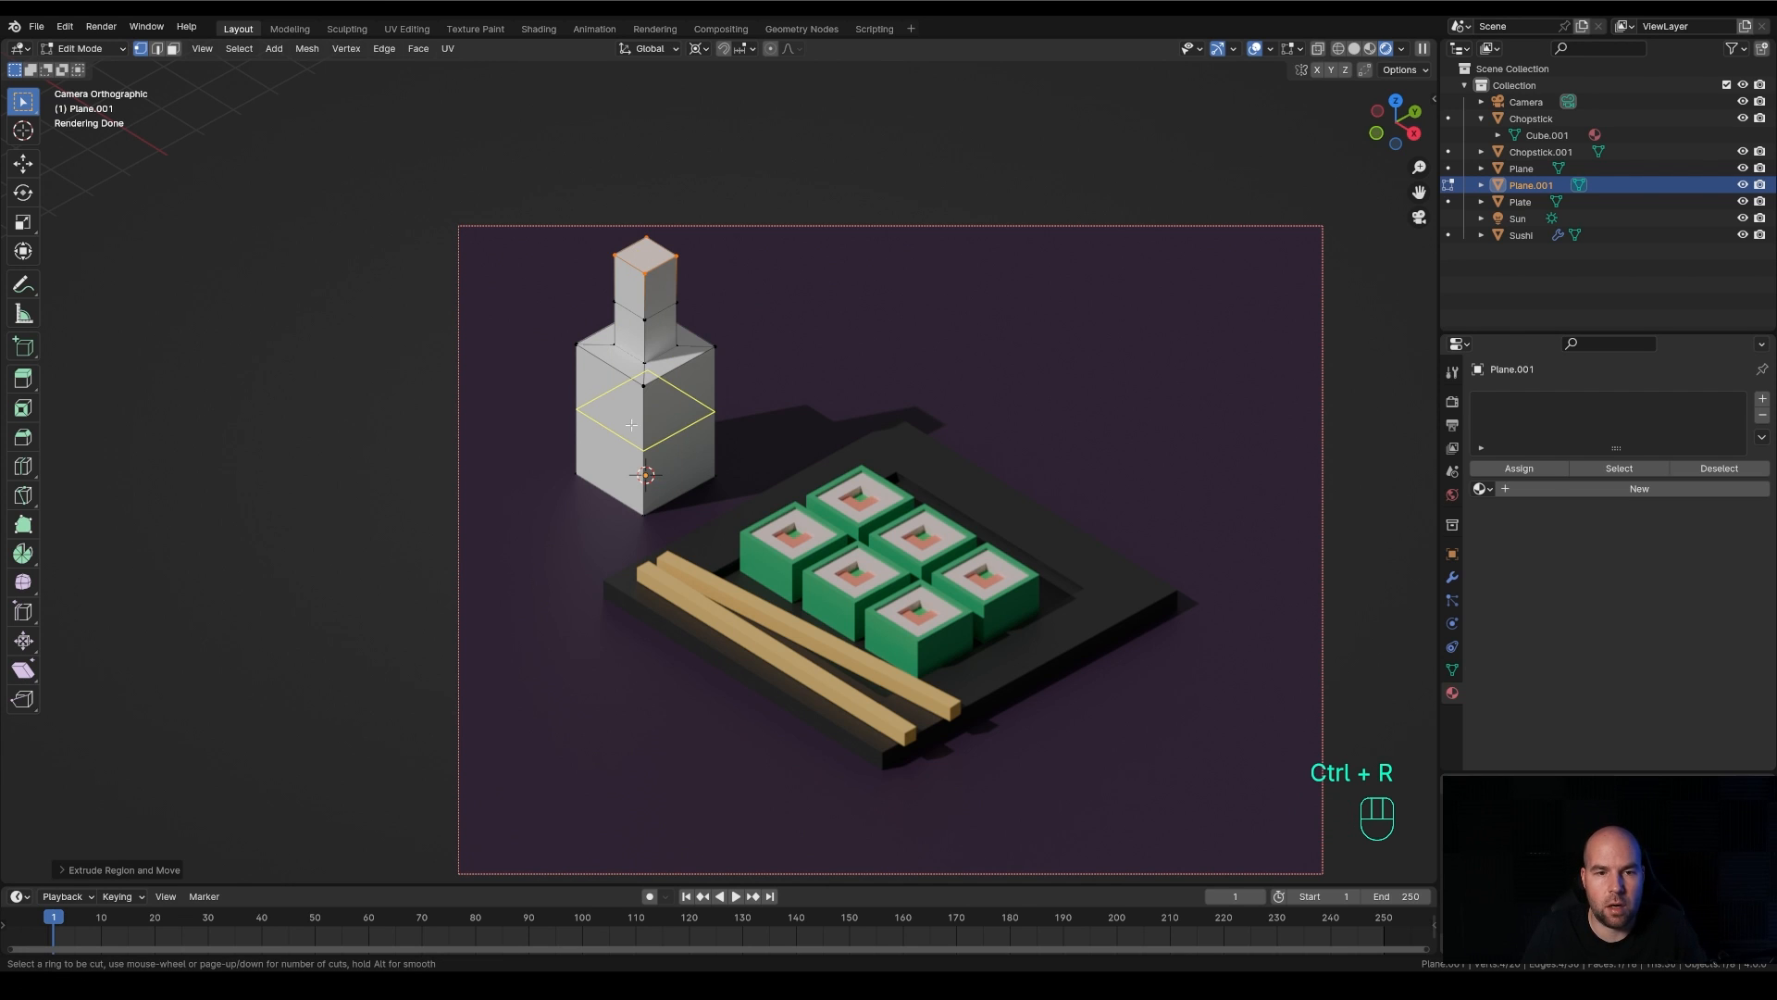
click(649, 421)
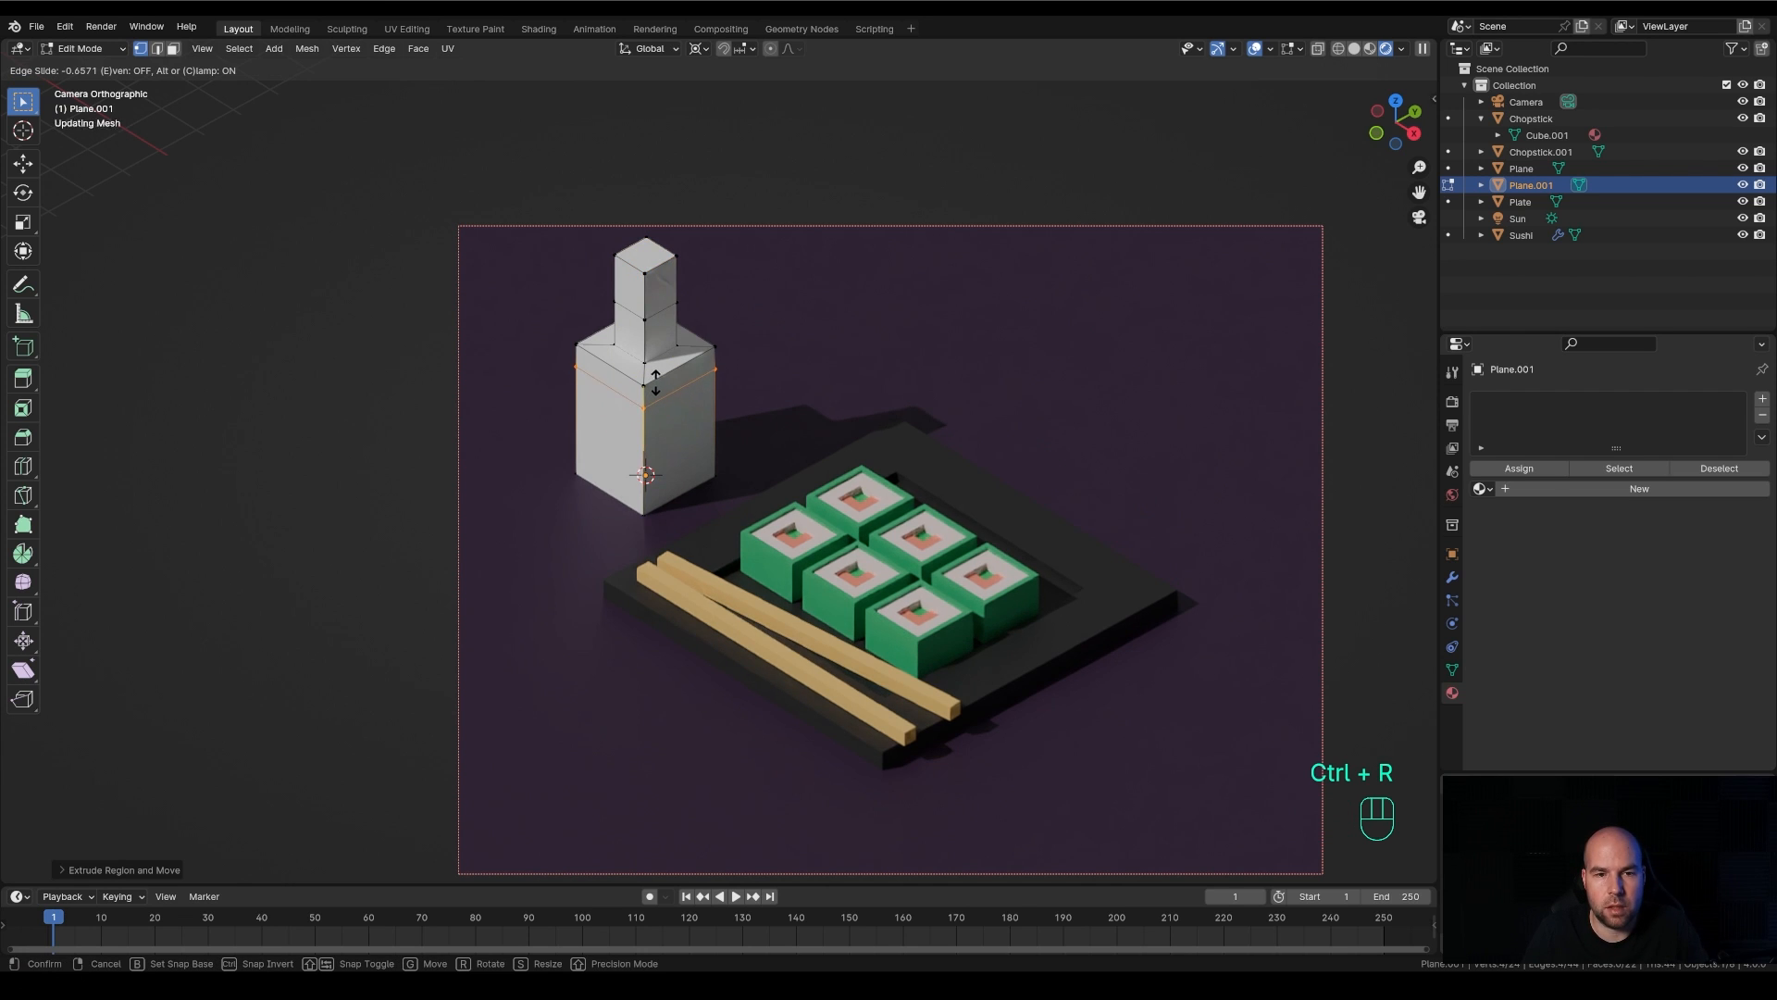
click(655, 381)
key(ctrl+r)
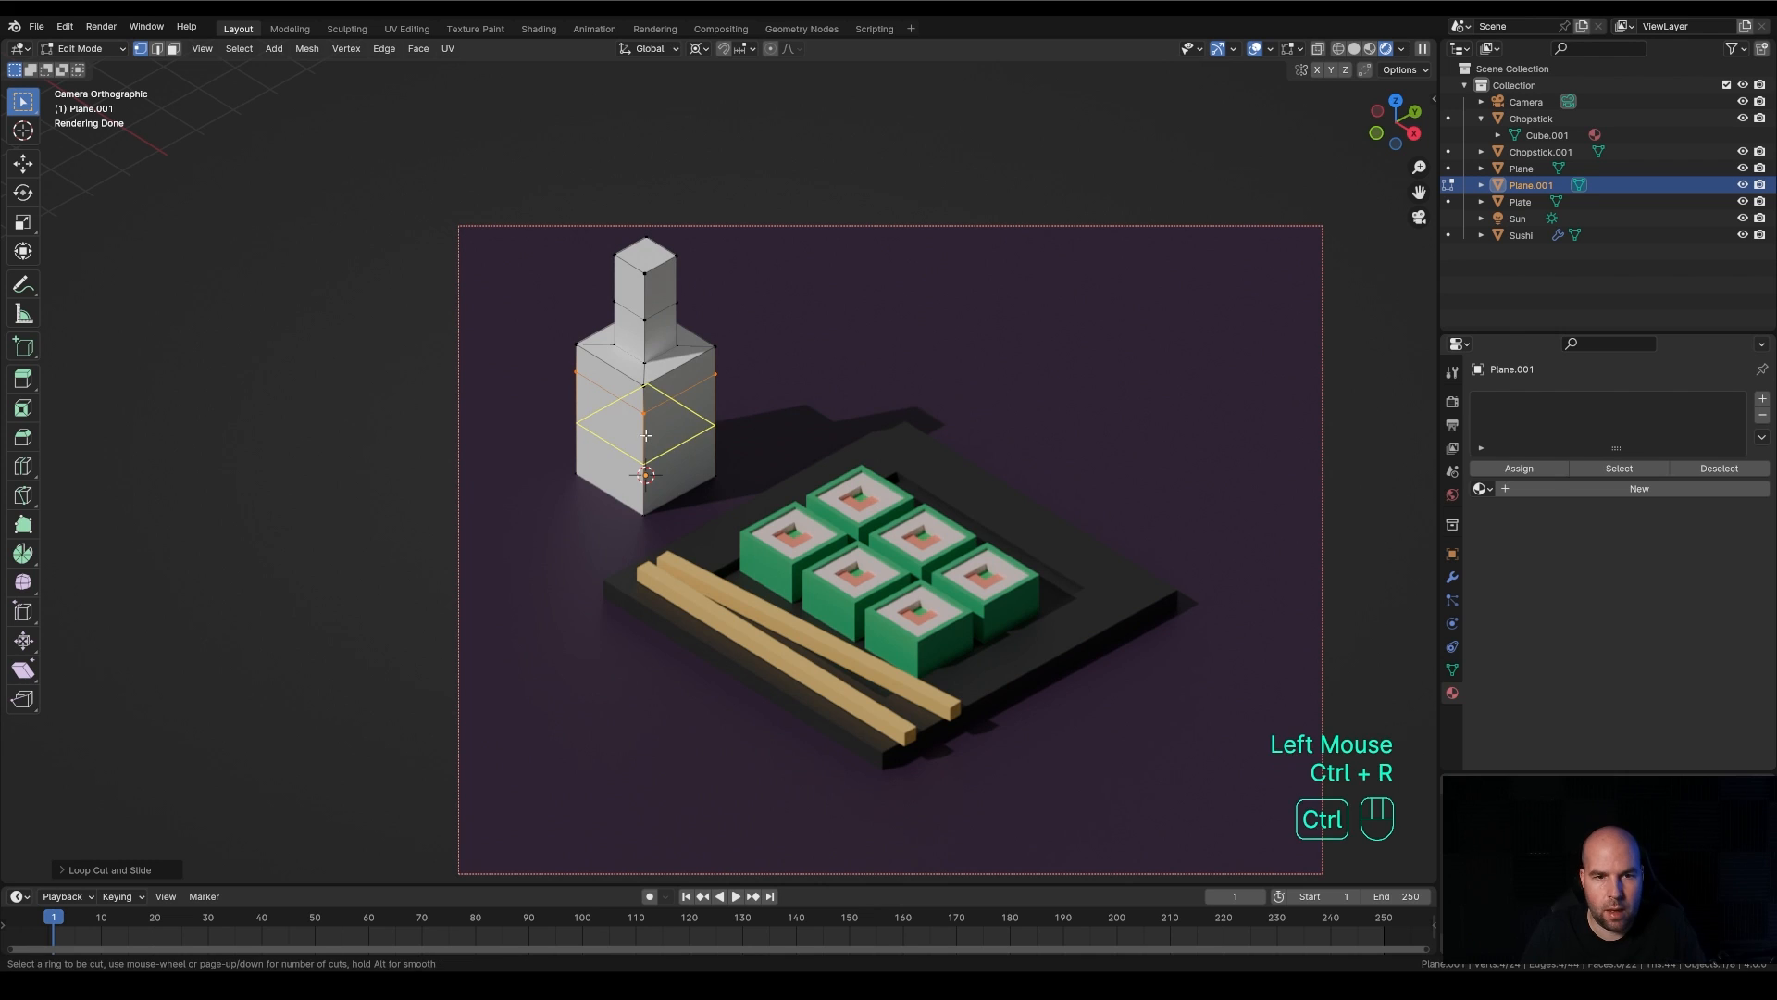
click(646, 435)
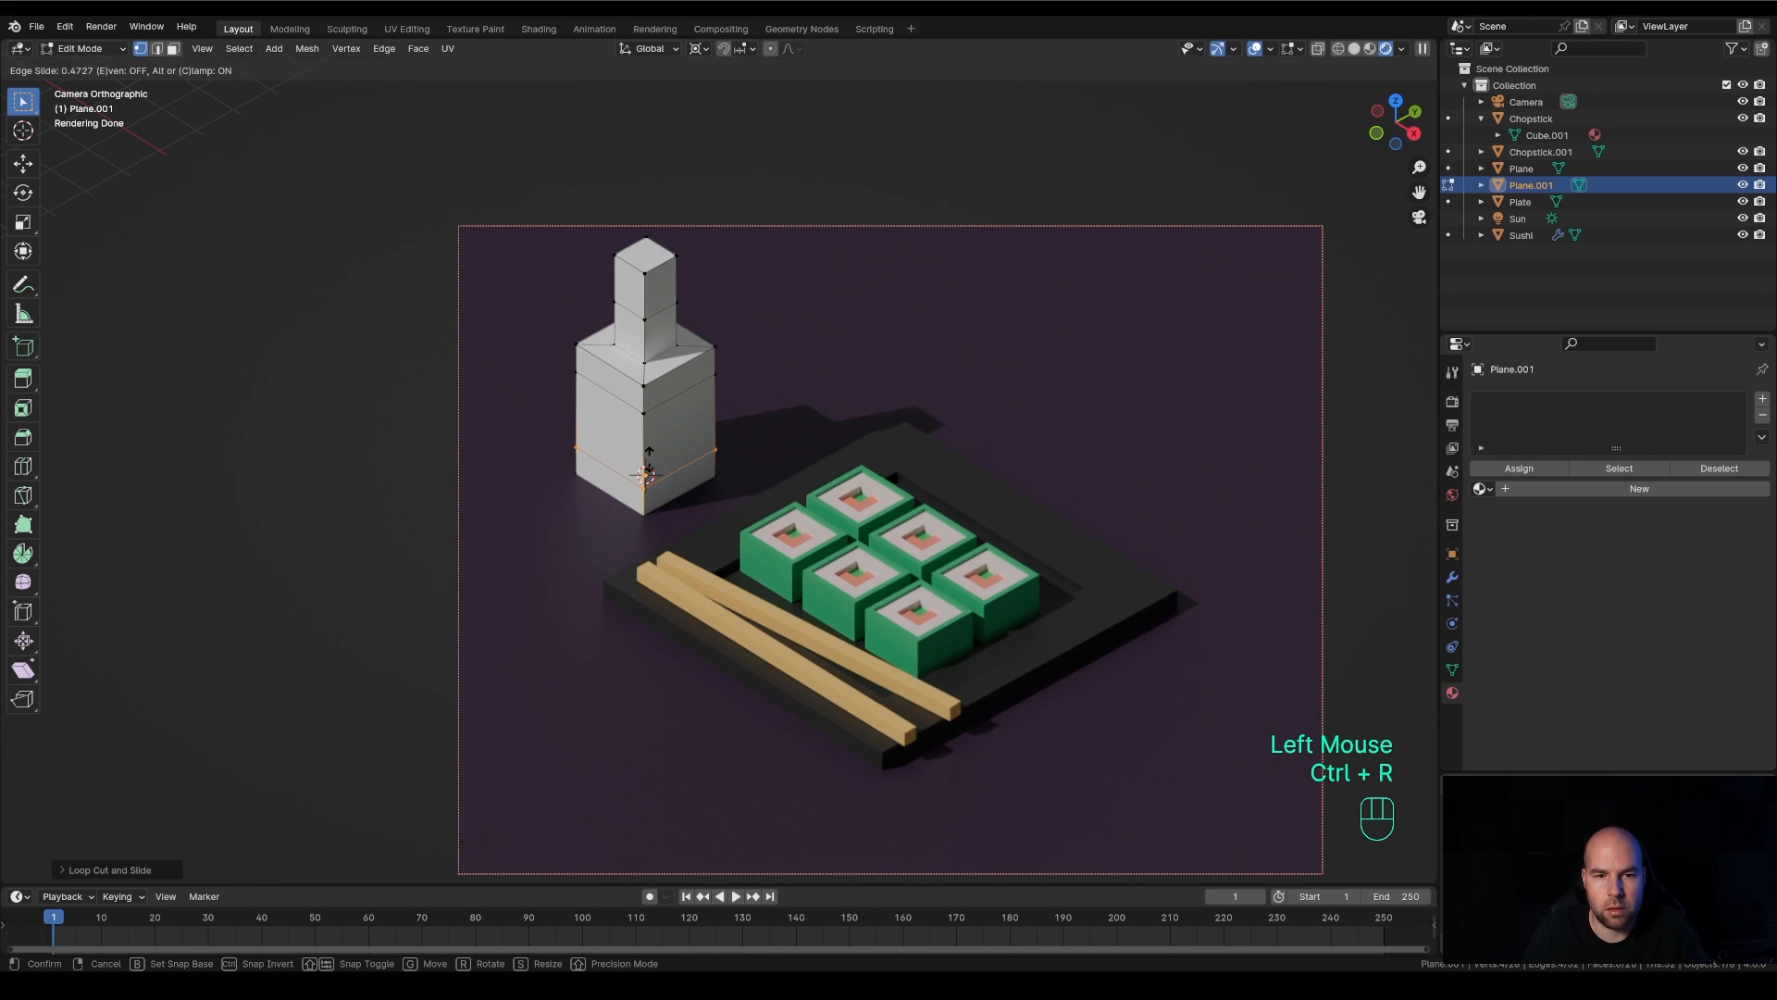
click(646, 472)
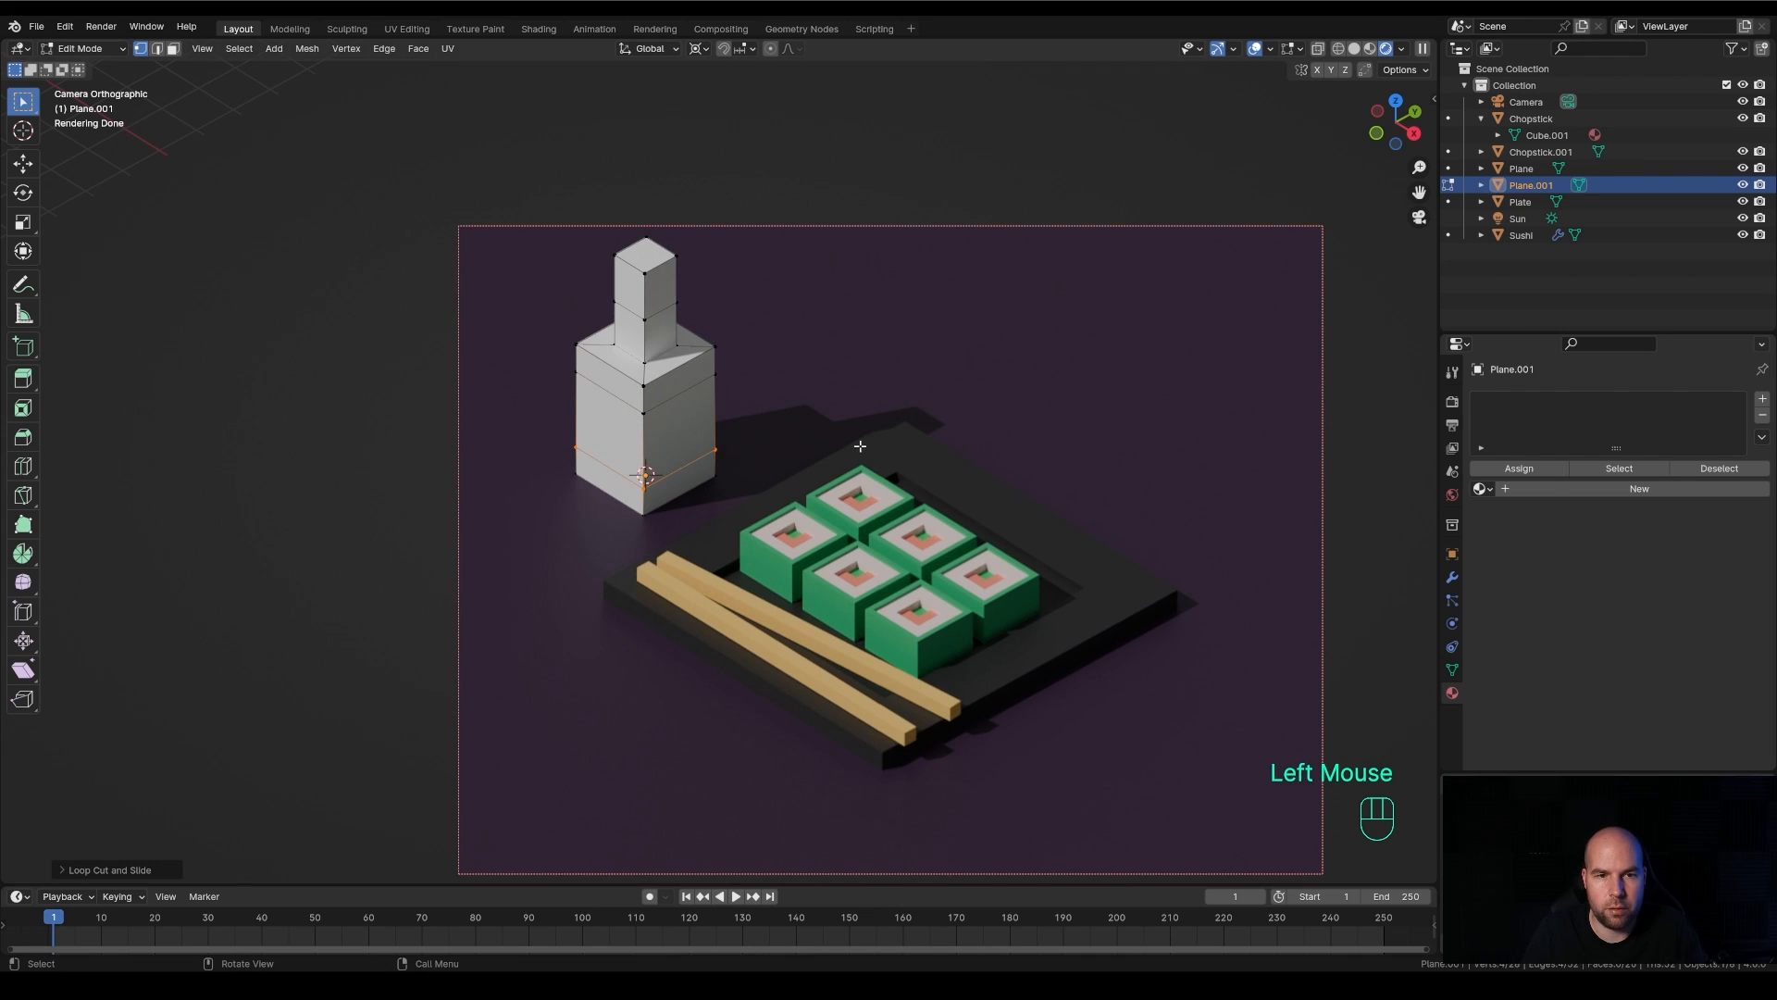
Extrude the ring of faces between the two body loop cuts inward along their normals about 0.25 m with even thickness
click(173, 48)
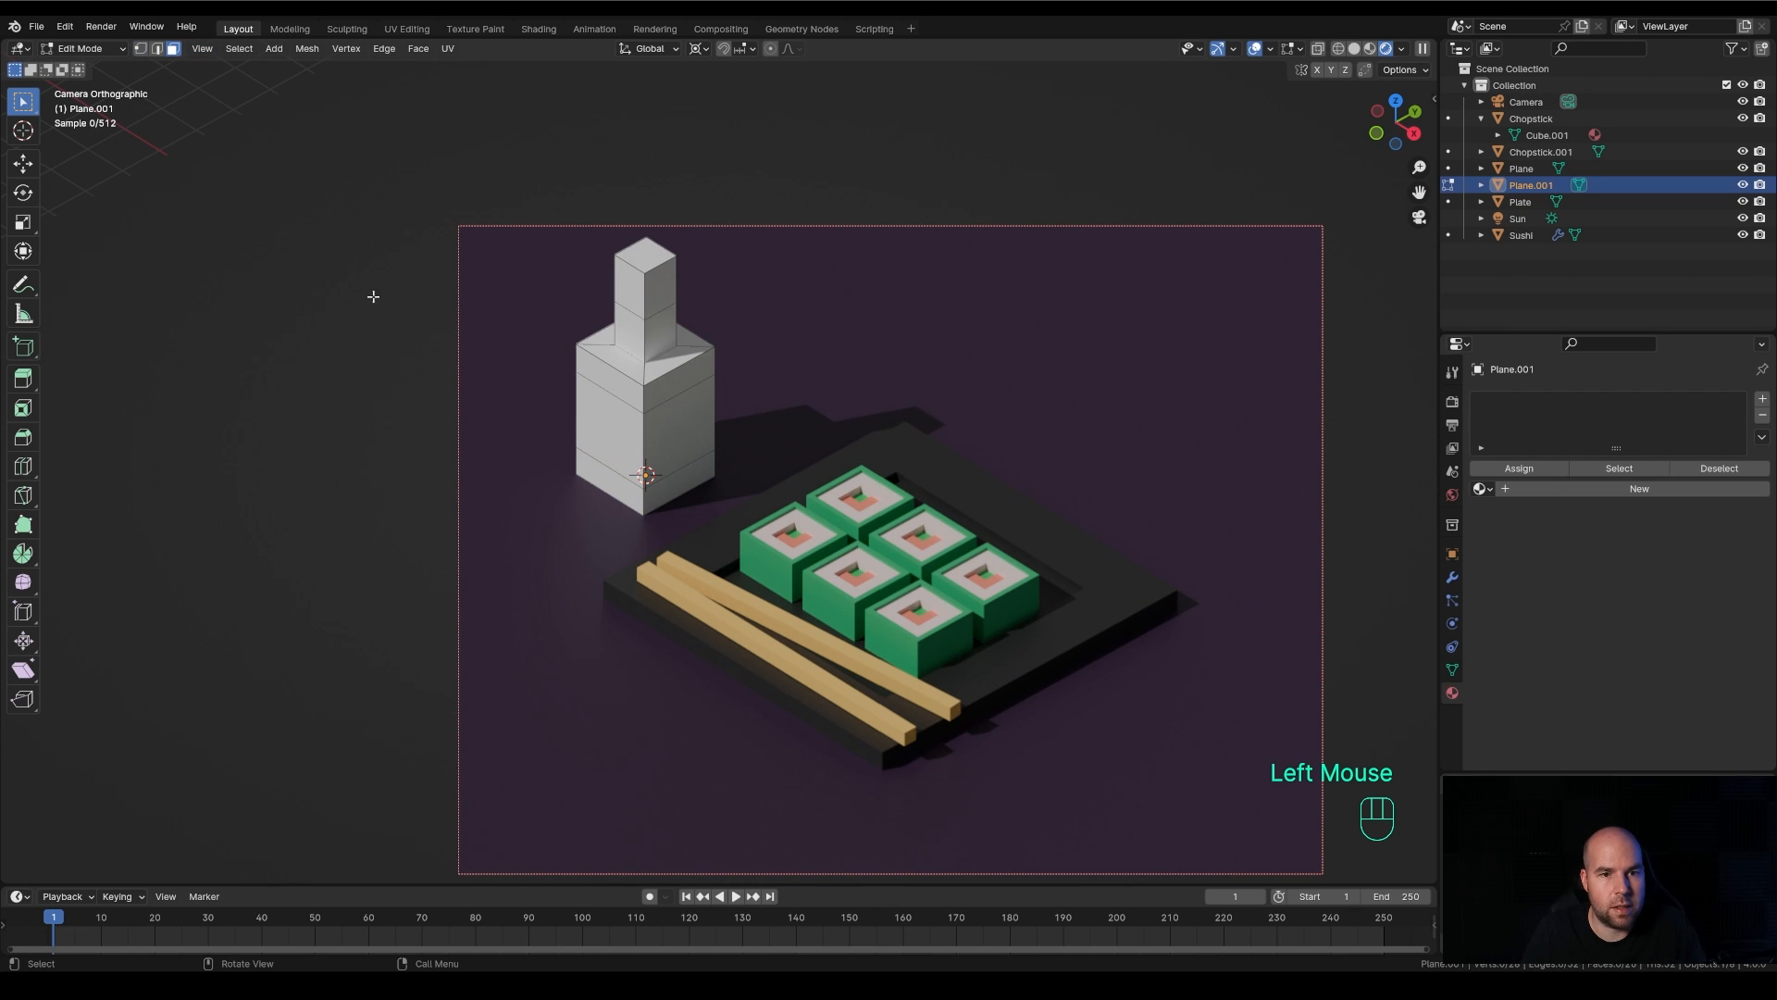
alt+click(641, 439)
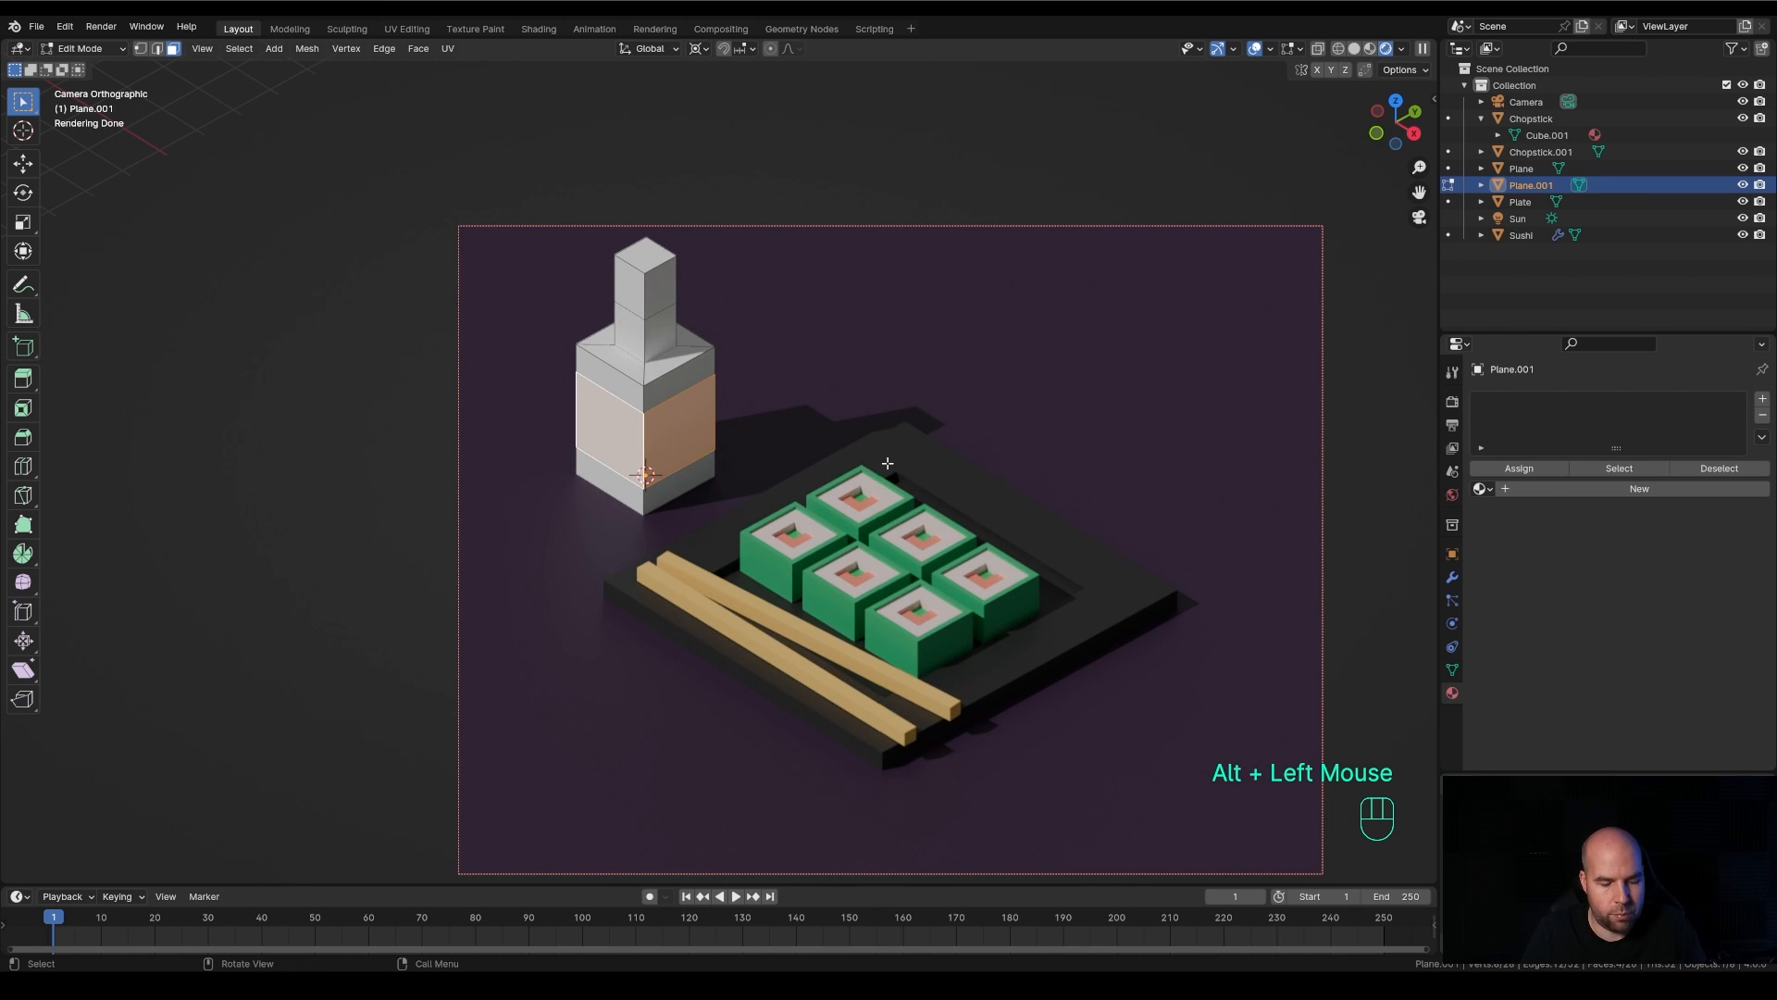
key(alt+e)
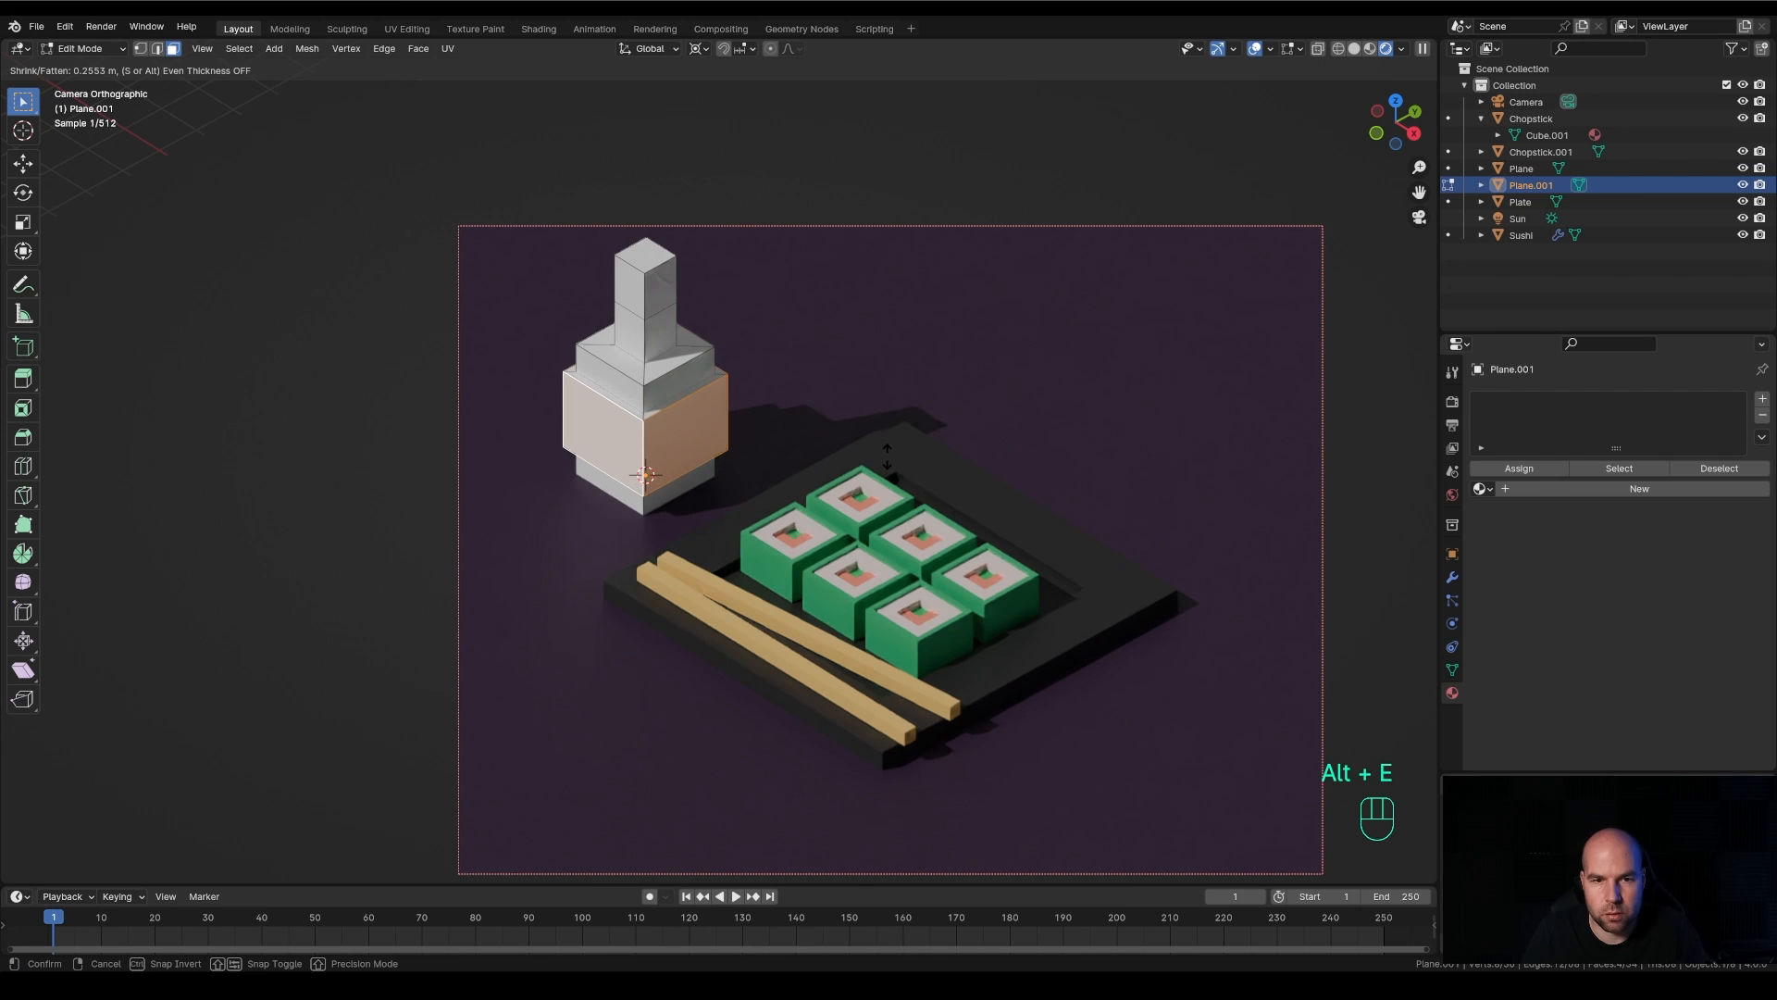
key(s)
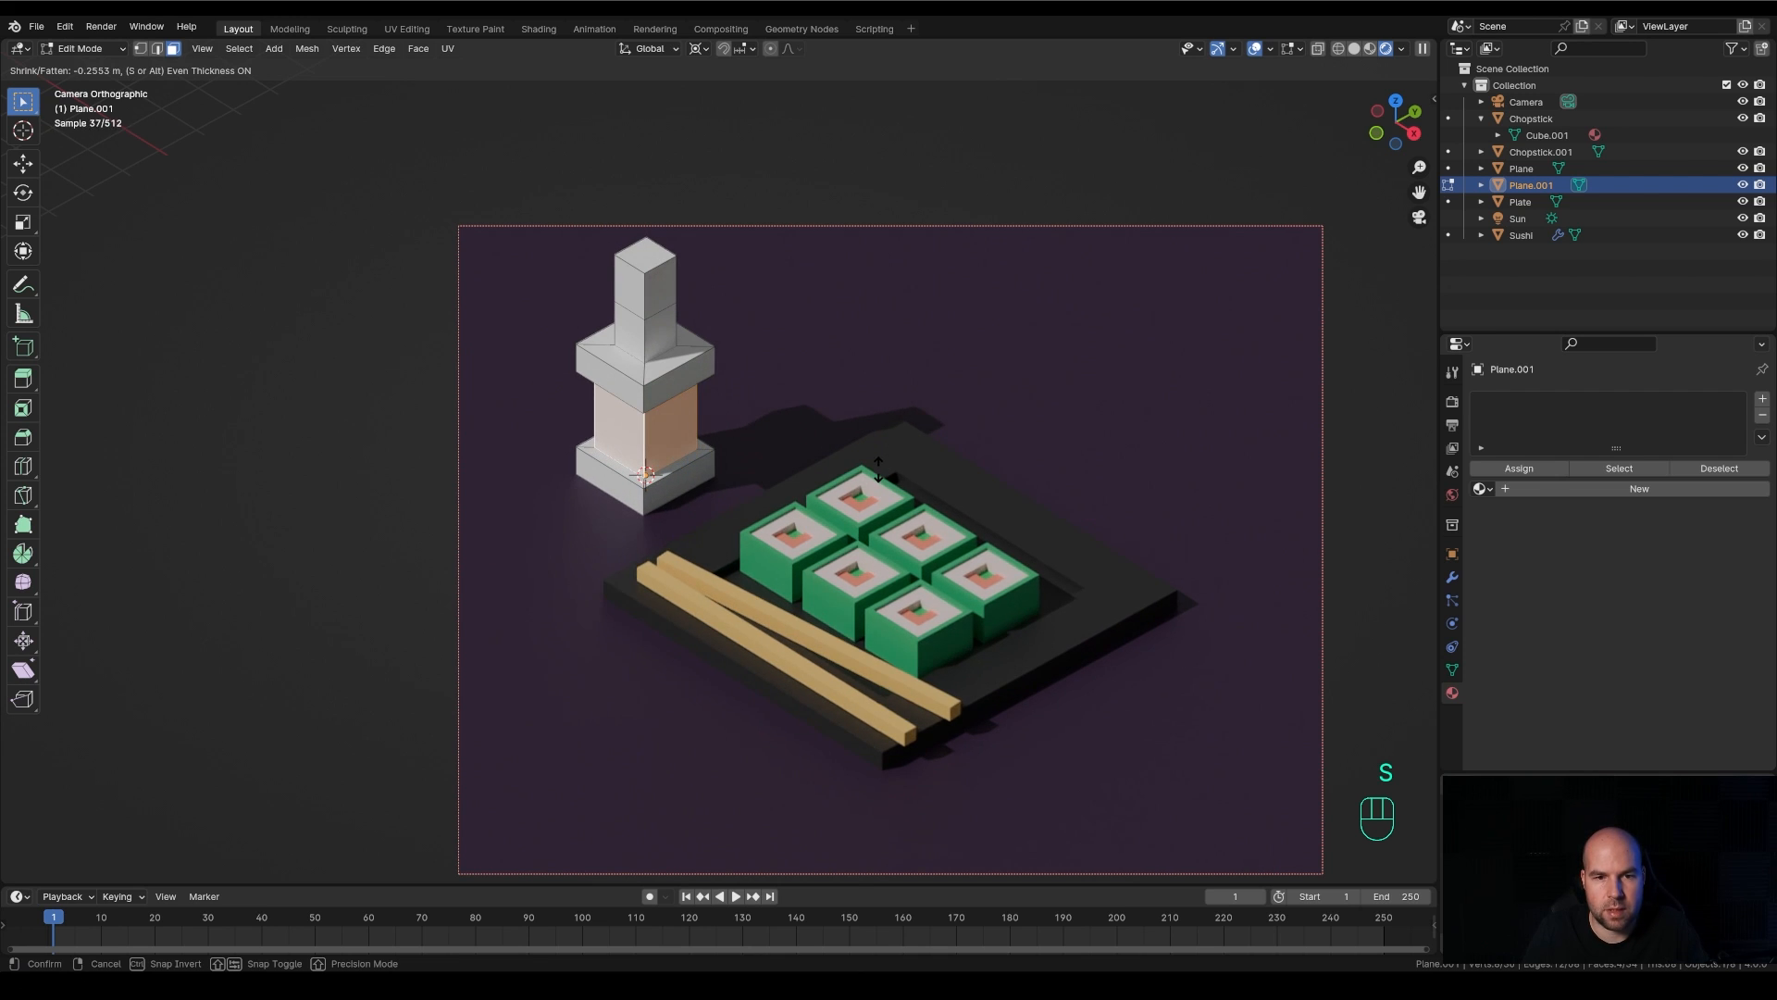
click(878, 469)
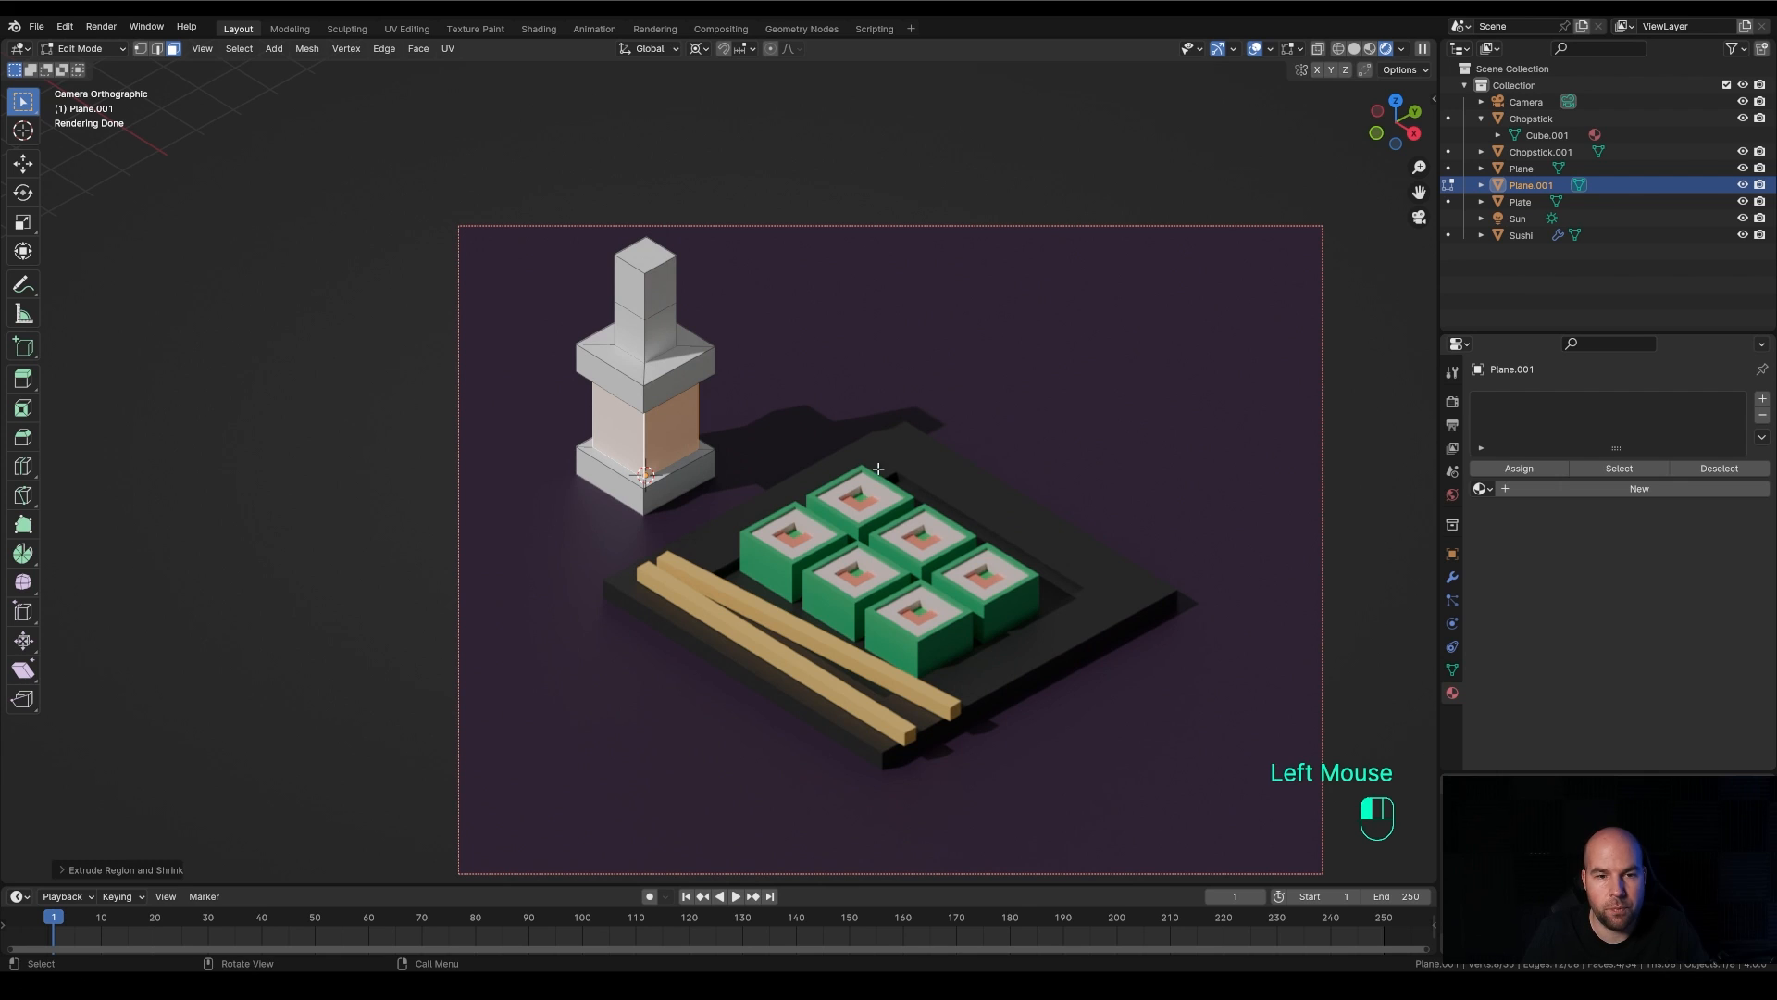
Inset the recessed body faces individually by about 0.26 m
key(i)
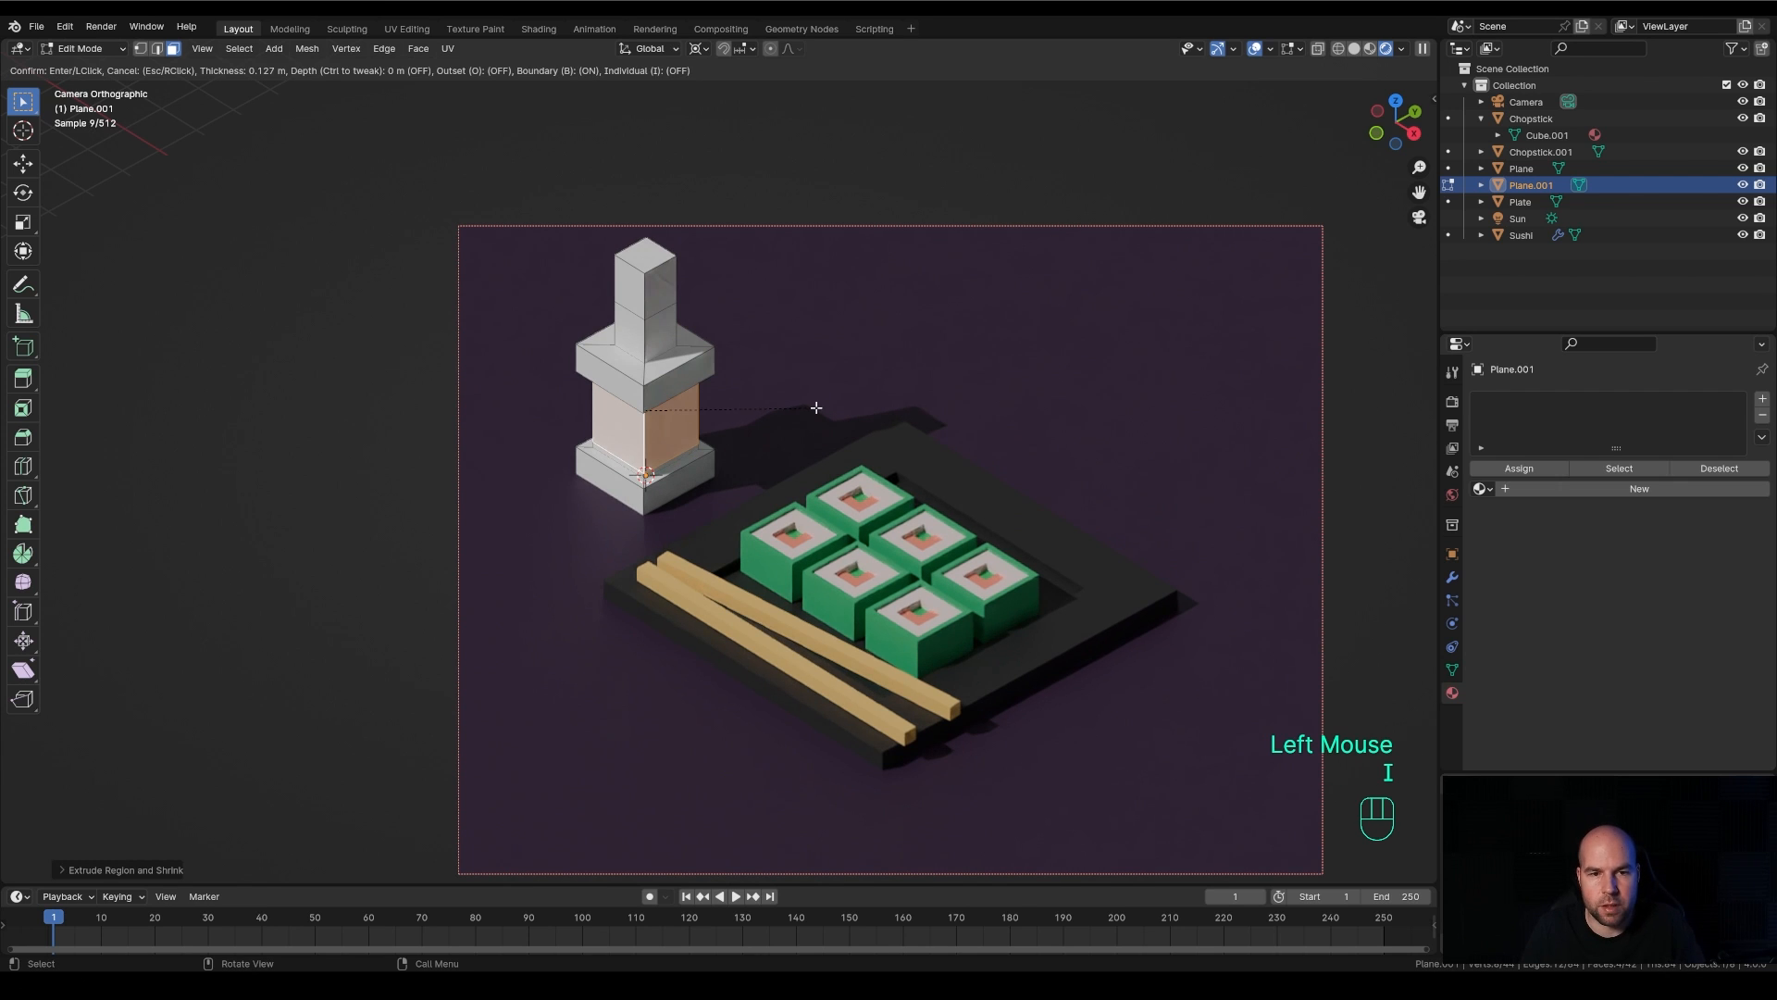
key(i)
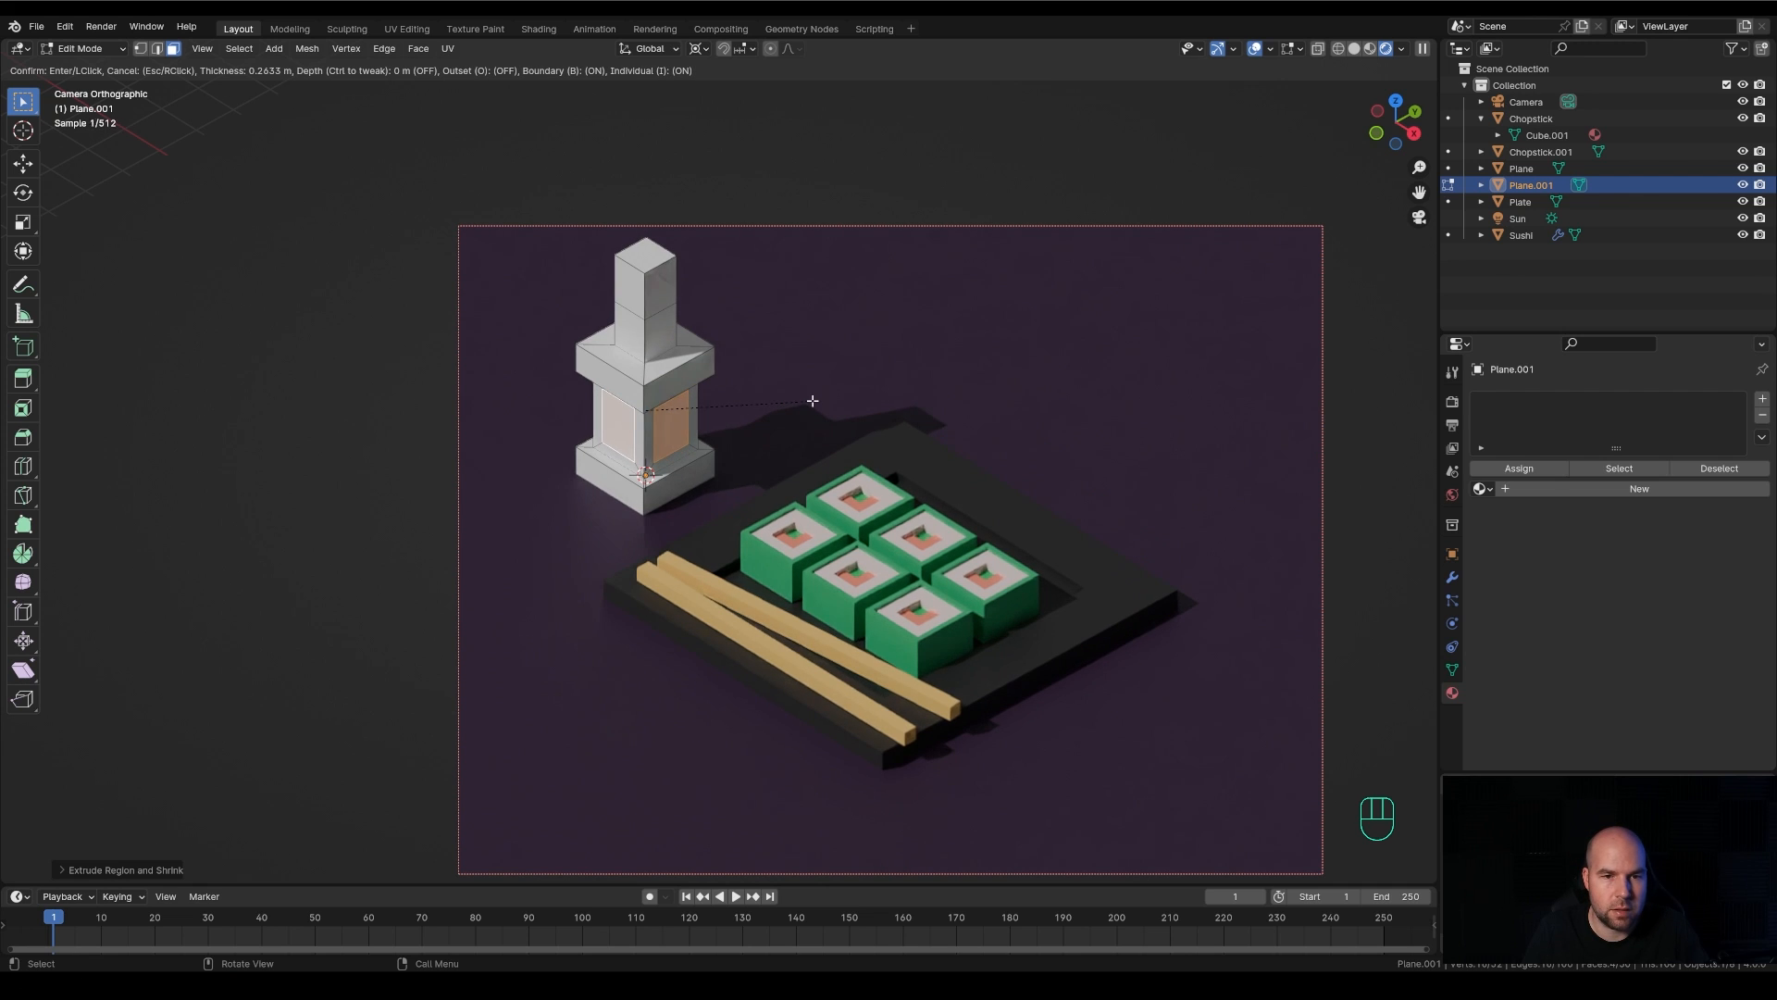
click(812, 401)
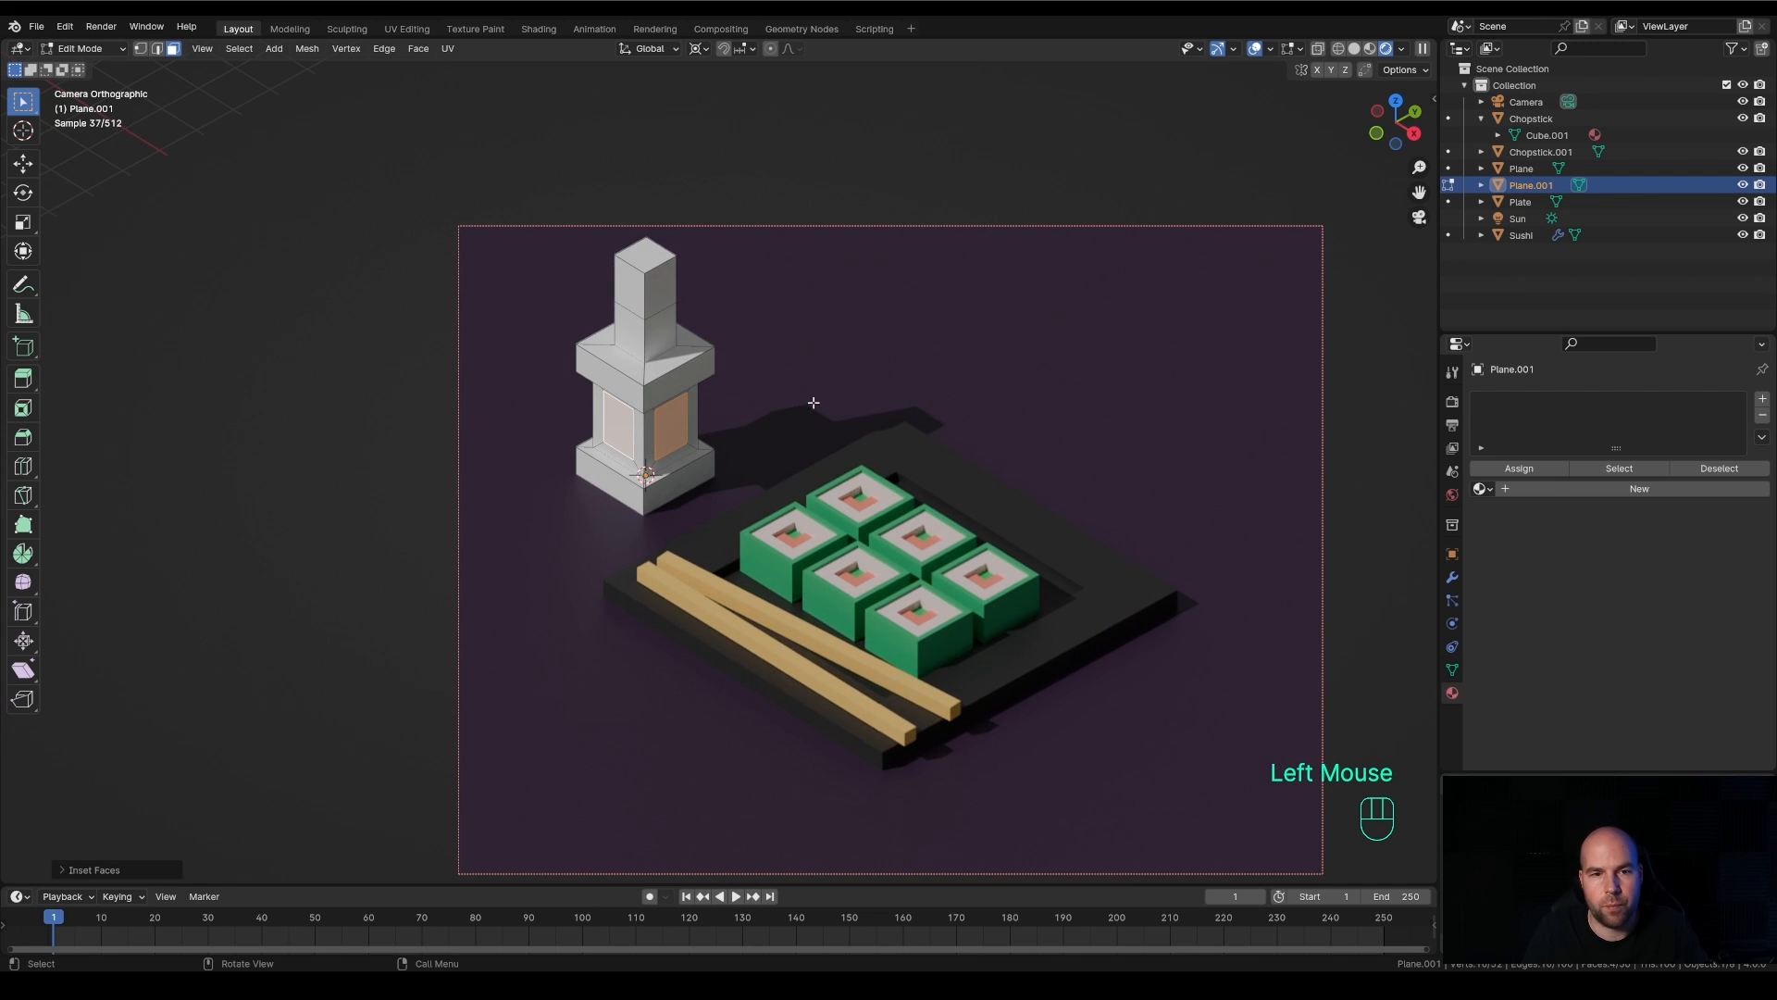
Extrude the ring of side faces of the bottle cap outward along their normals about 0.16 m with even thickness
alt+click(643, 296)
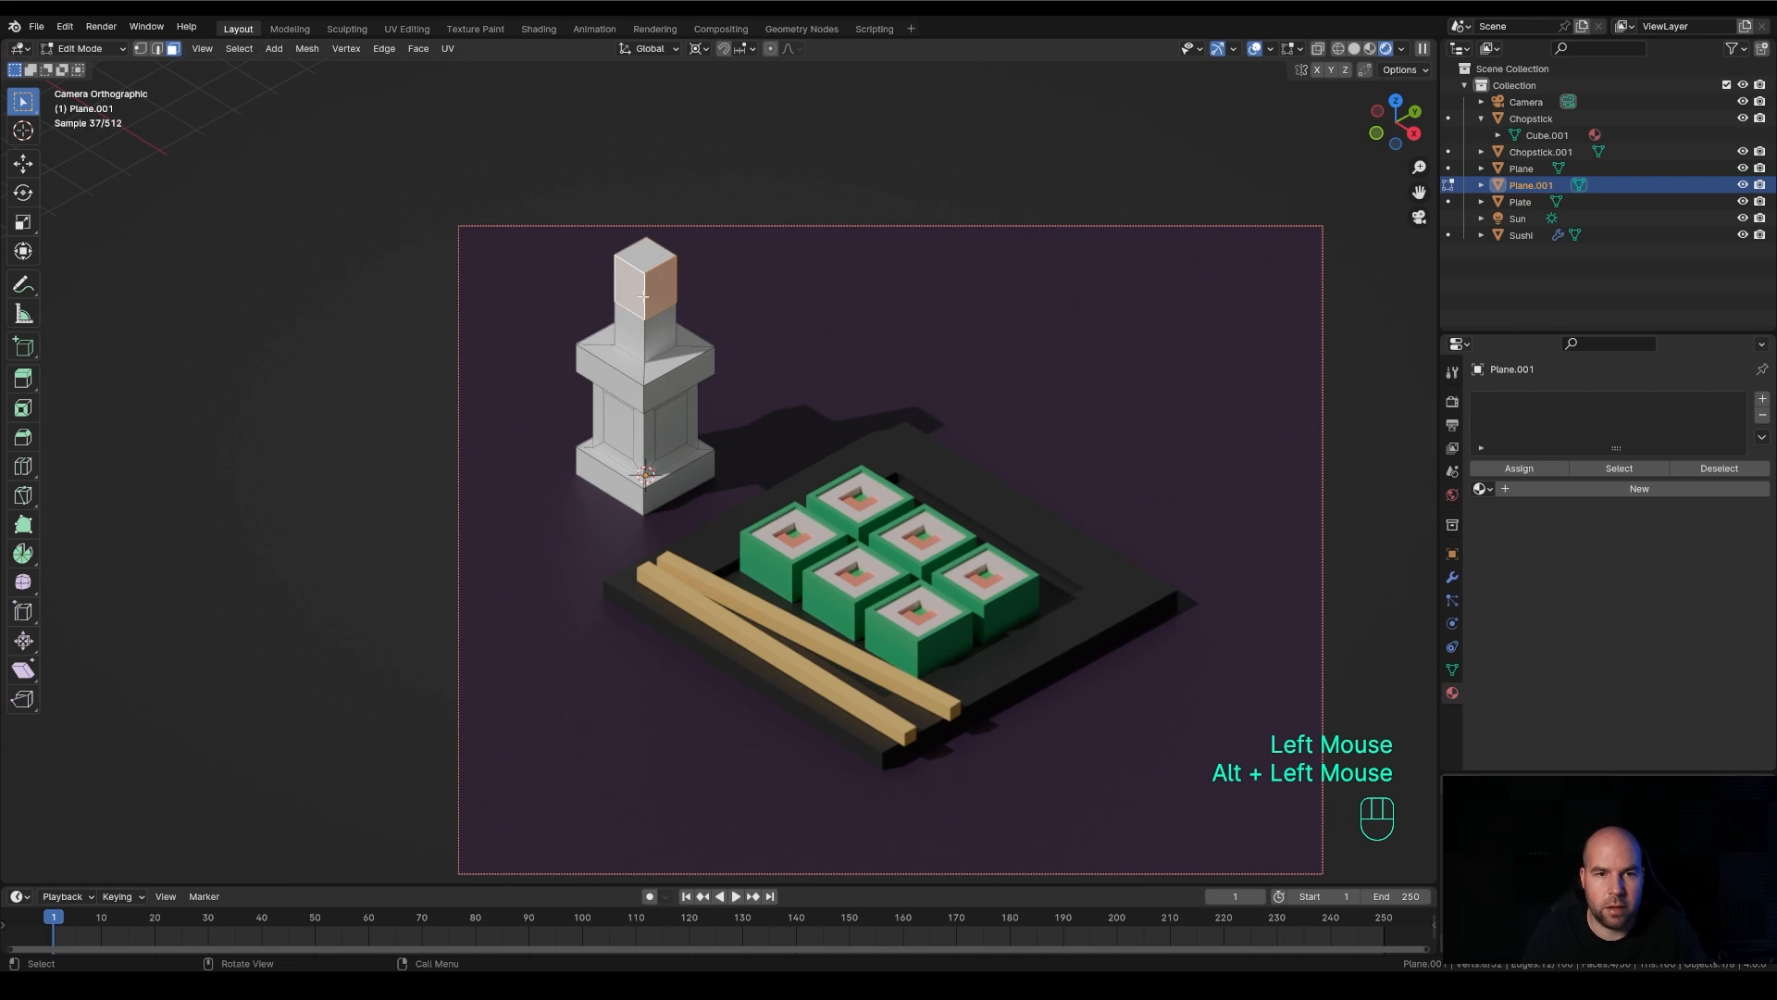
key(alt+e)
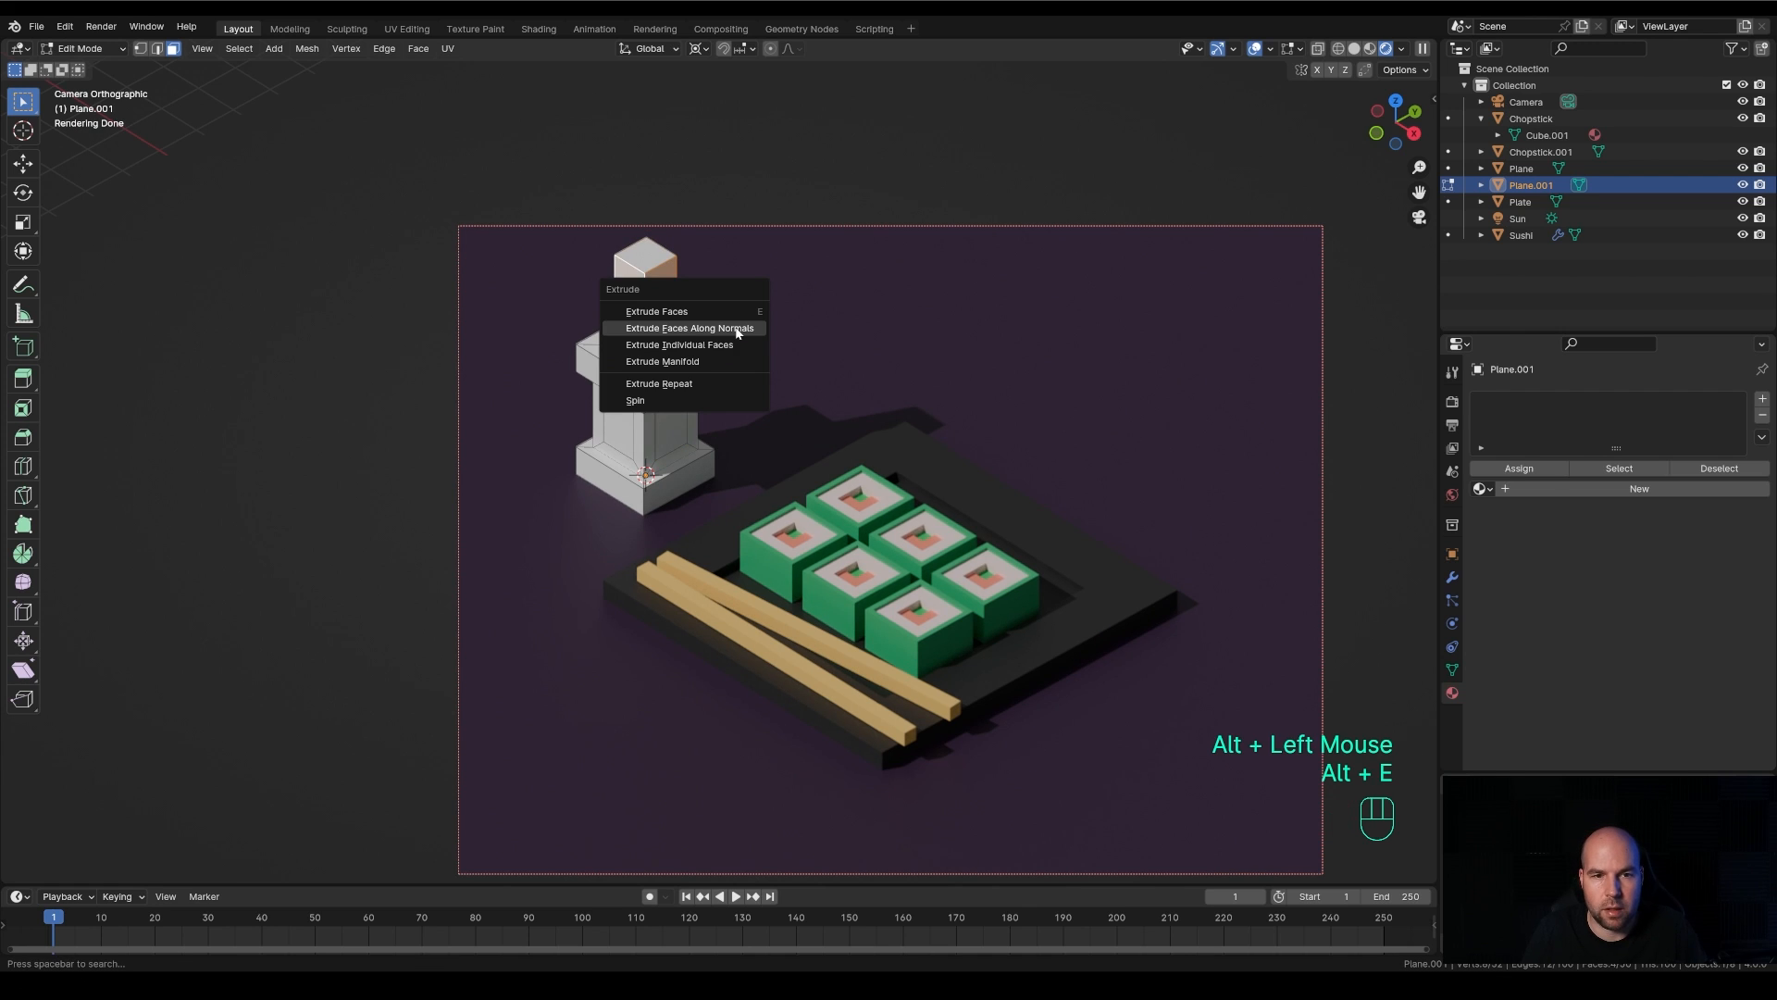
click(738, 330)
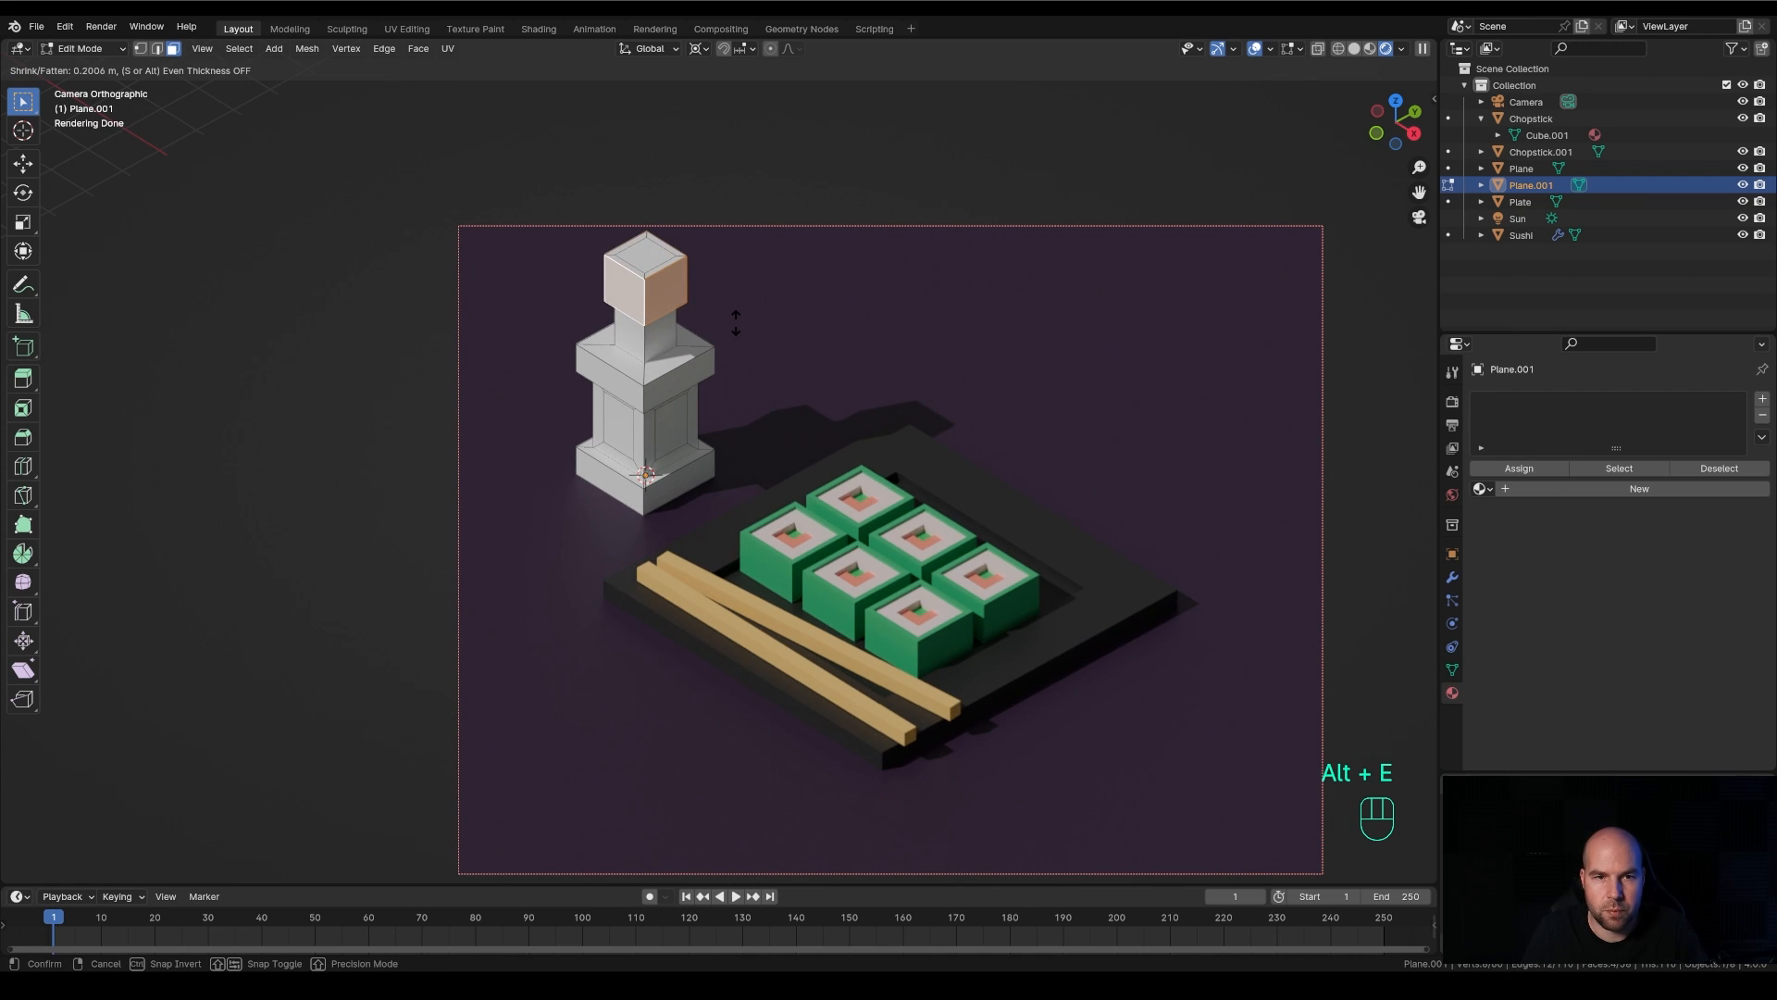
key(s)
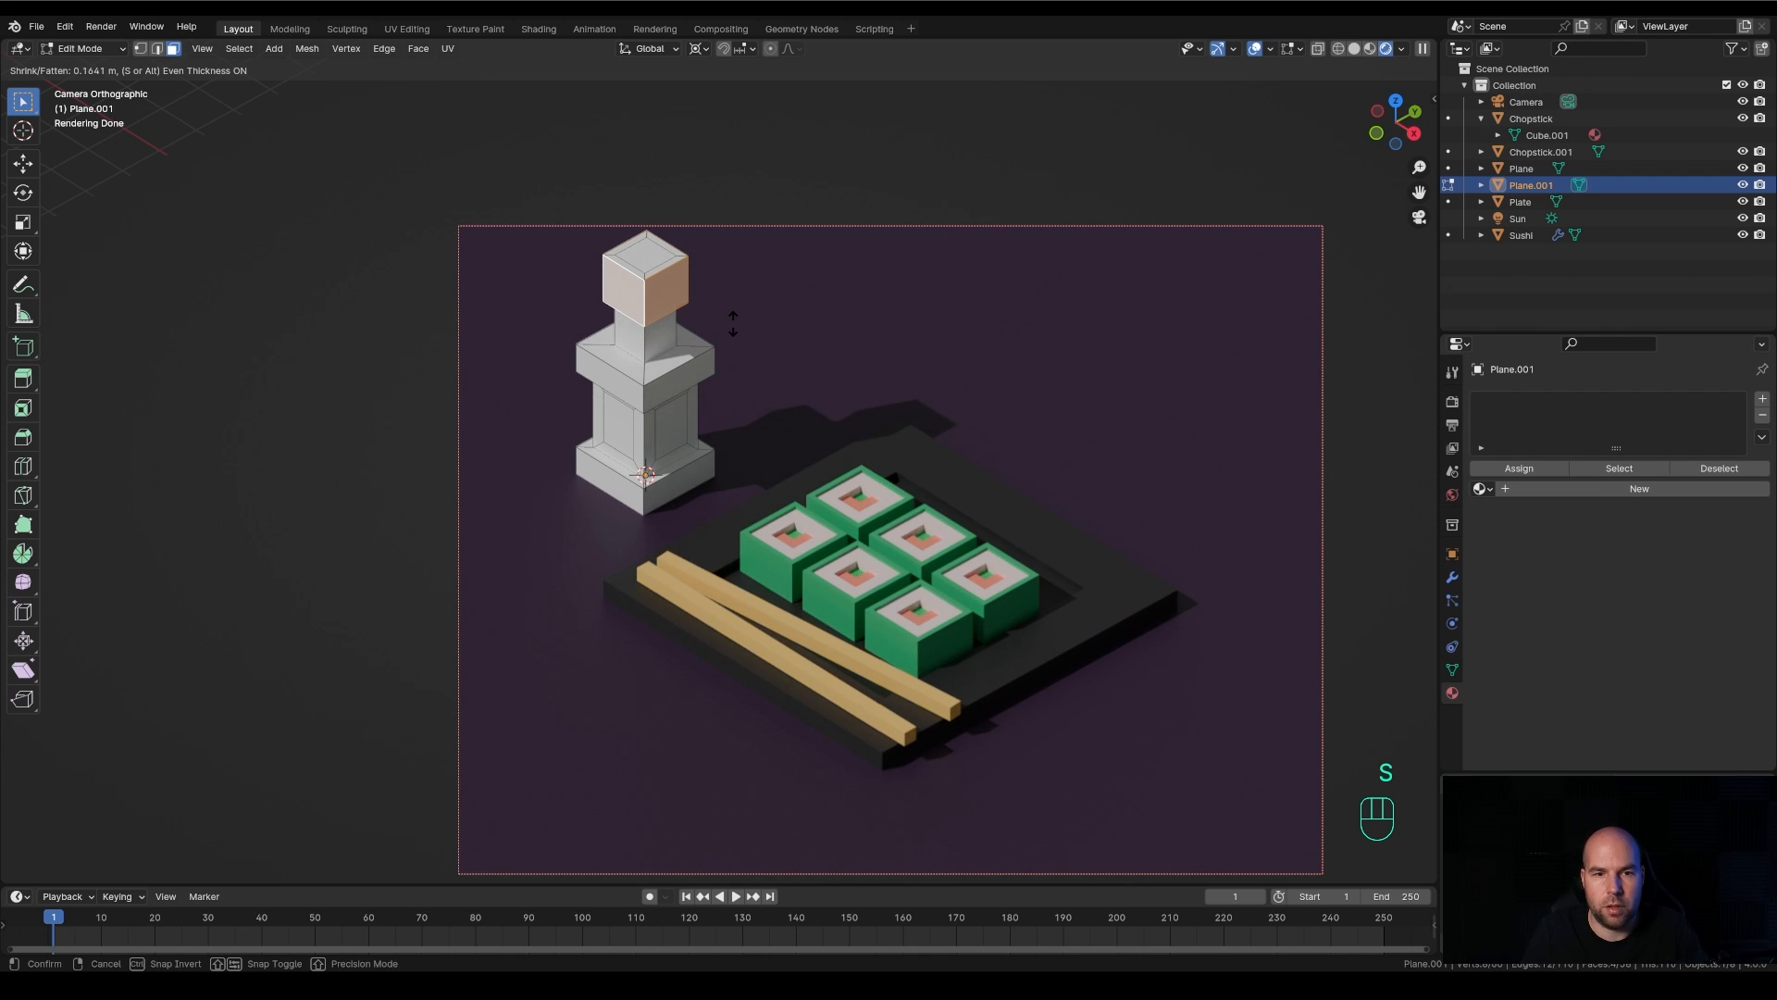
click(733, 323)
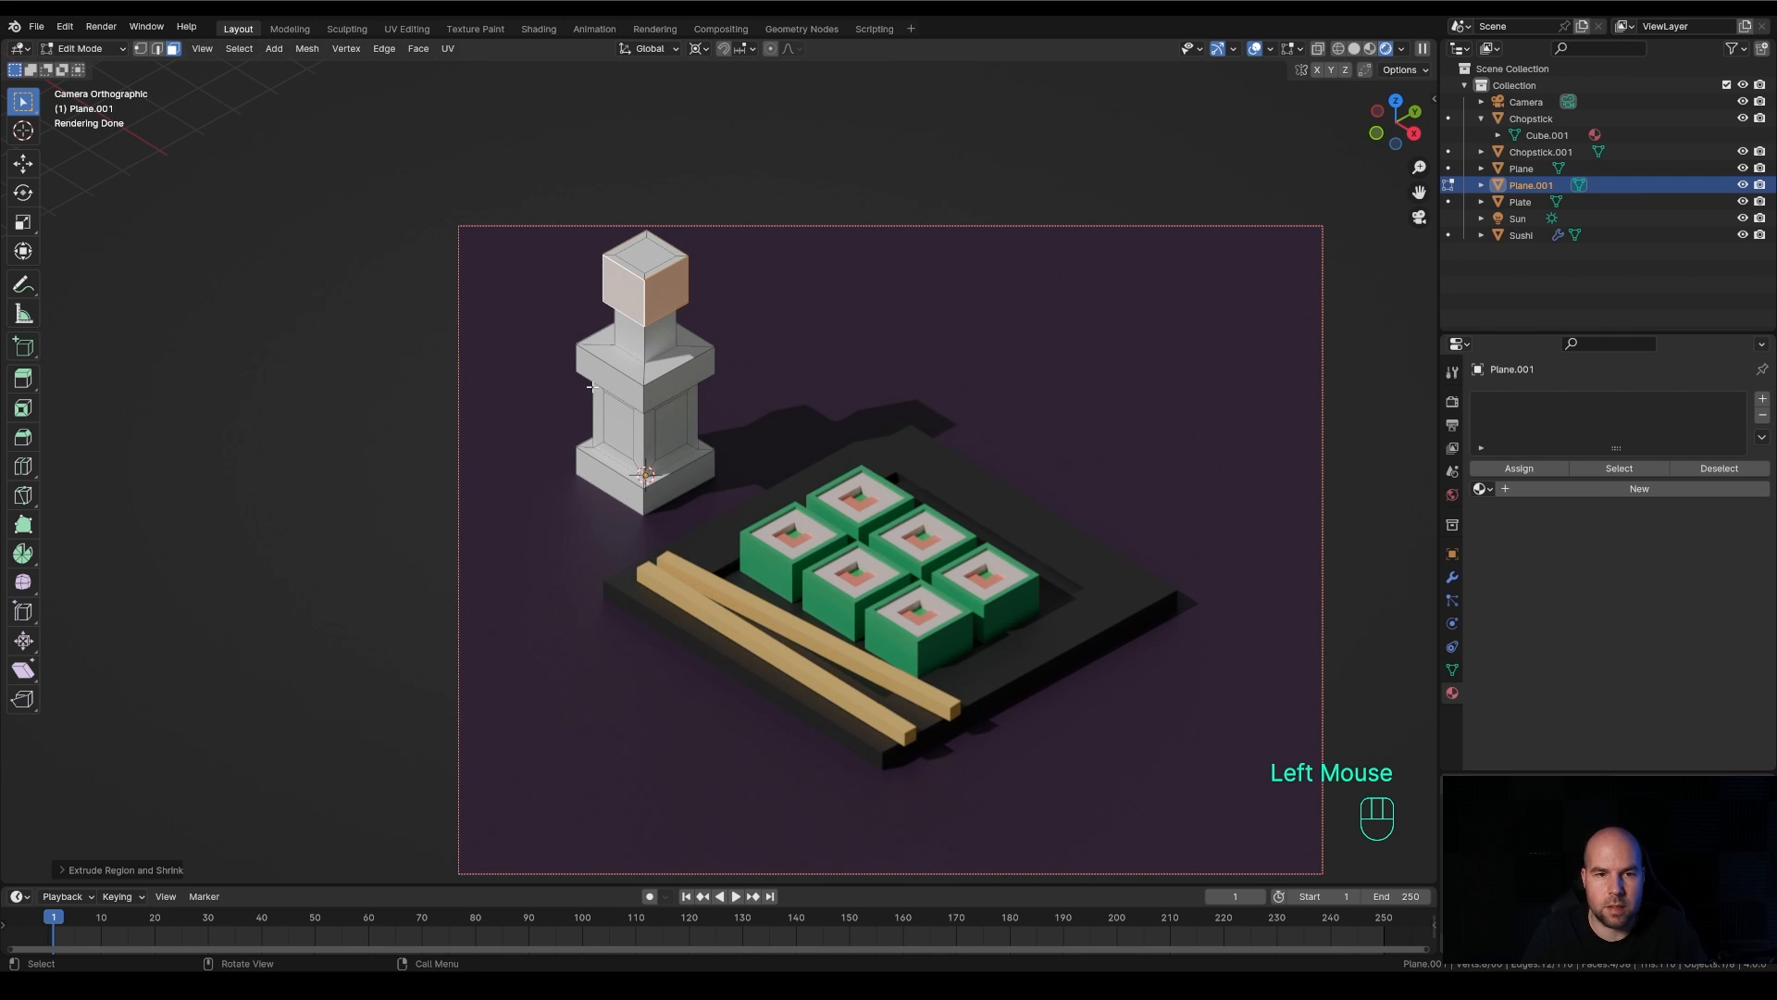
Create a new material for the bottle and darken its base colour to near black
key(Tab)
key(Tab)
click(1640, 487)
click(1671, 591)
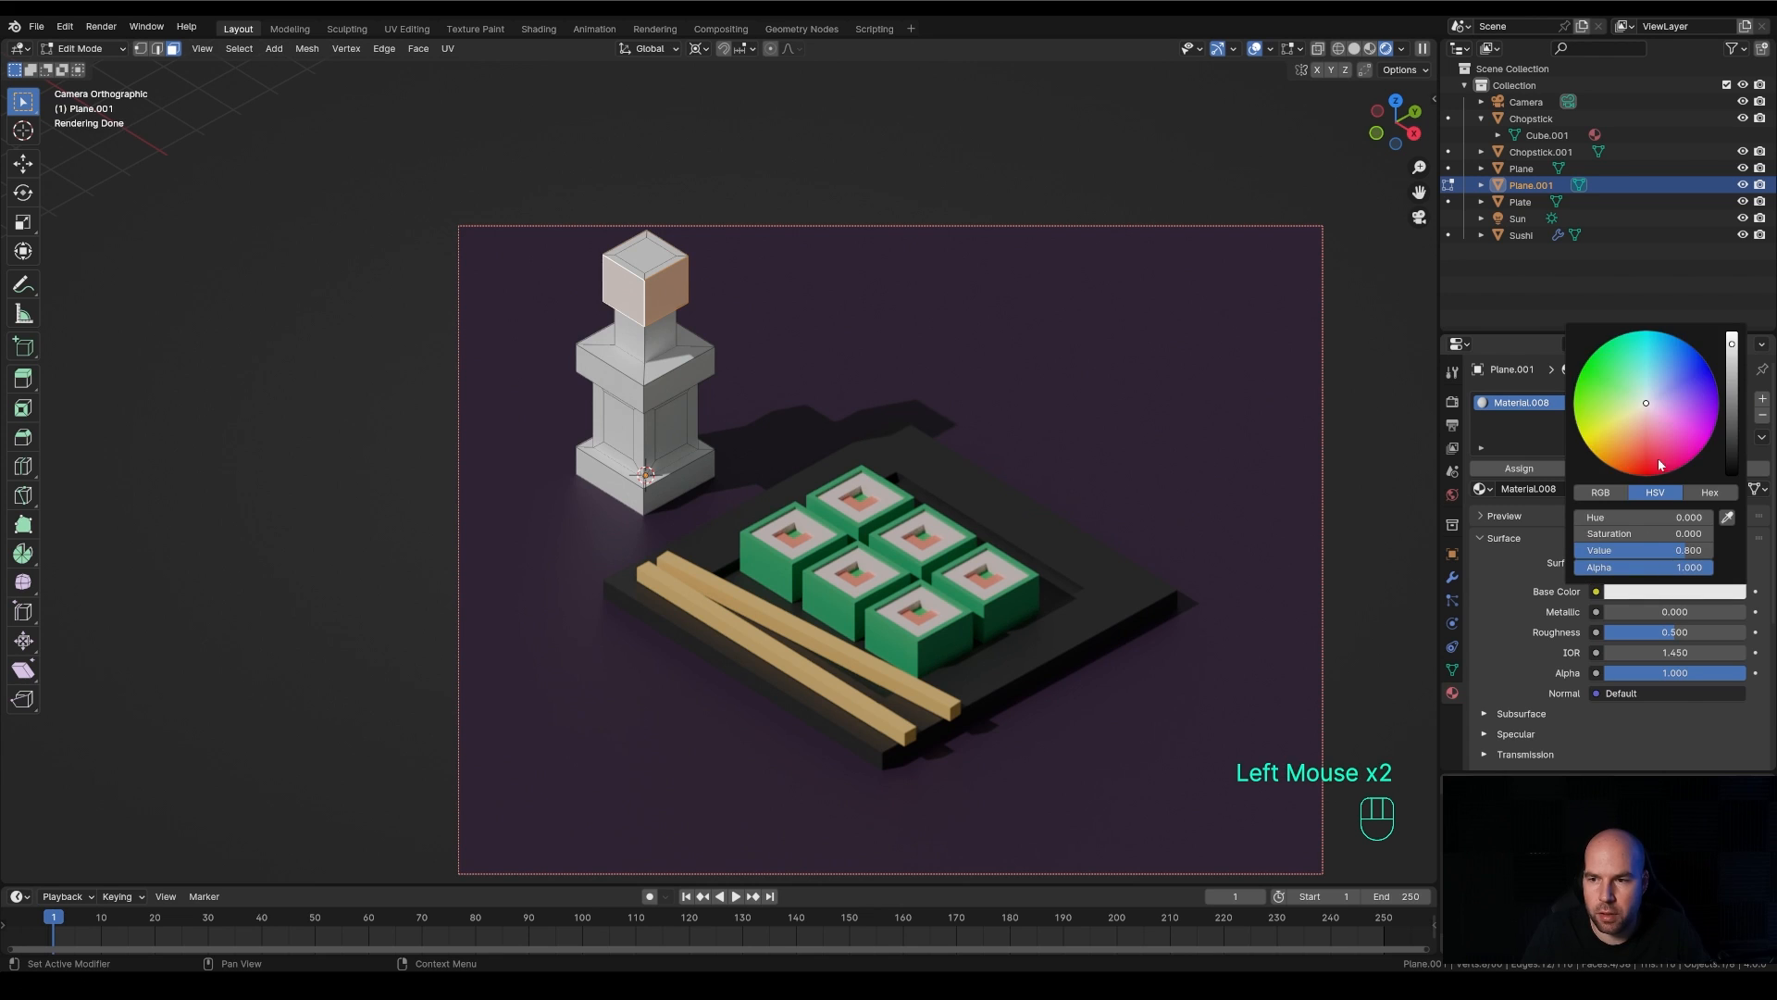
drag(1734, 445, 1732, 460)
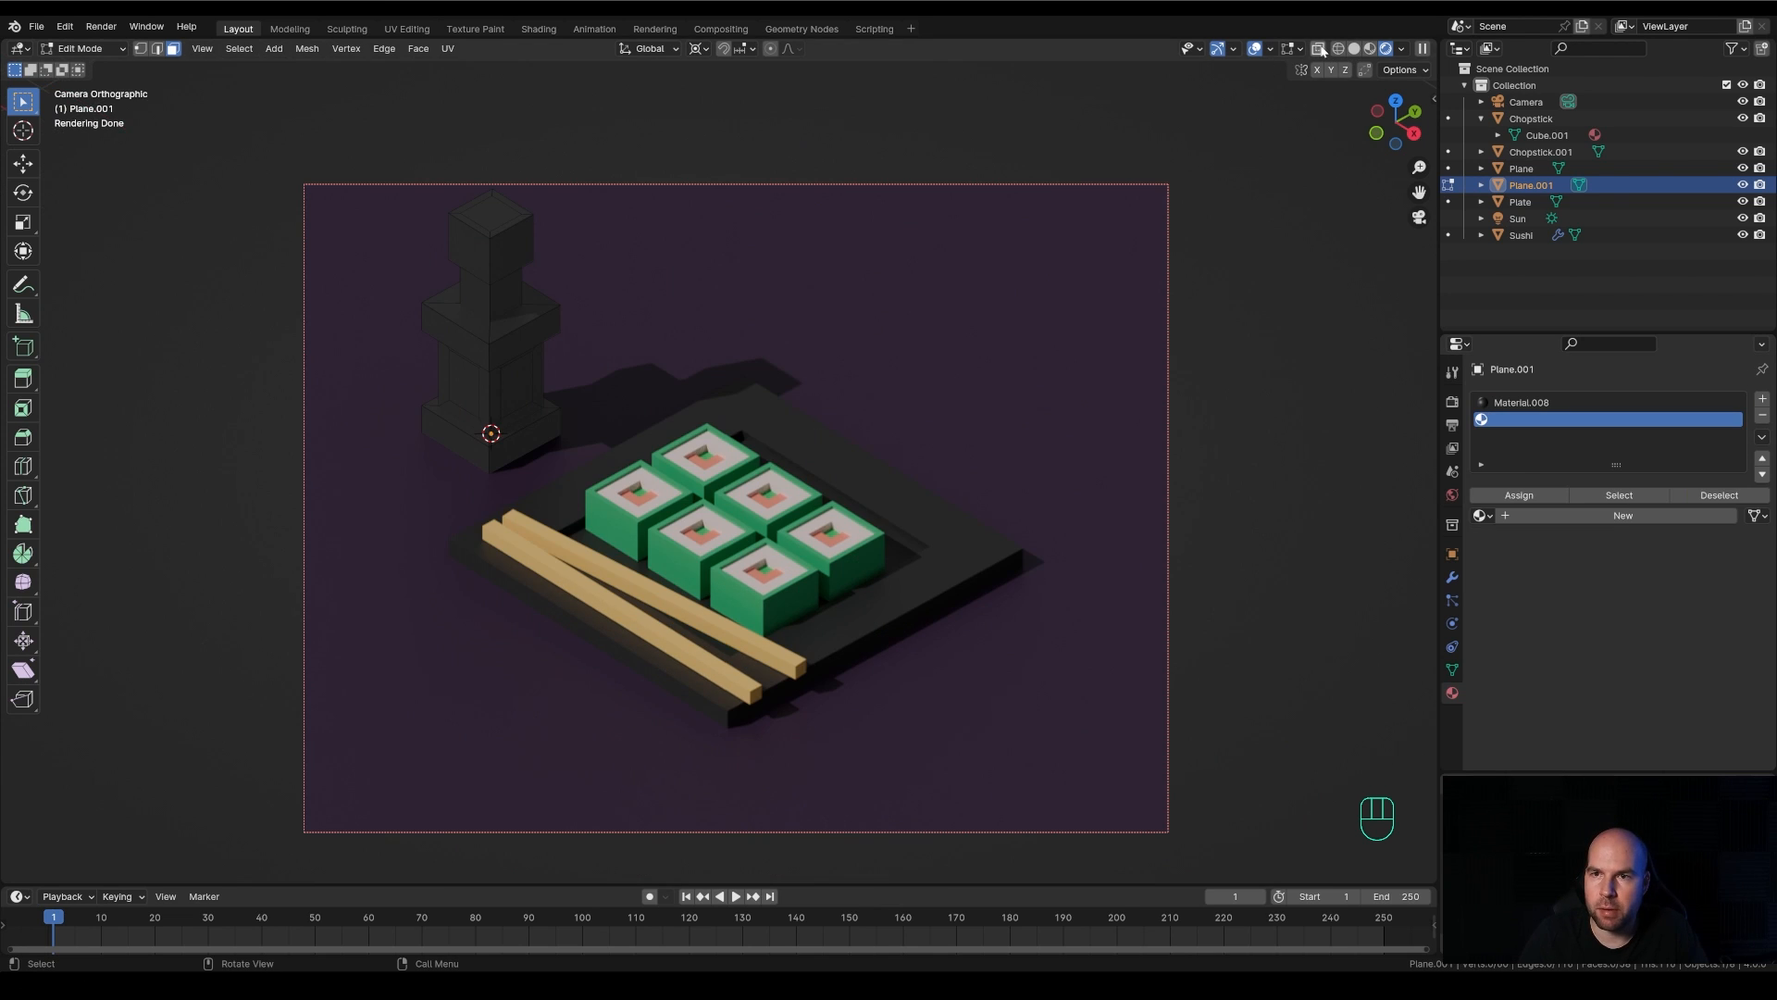
Select all recessed body faces and cap faces through the mesh from the front, and assign them a new red material in the second slot
click(1319, 49)
key(KP_1)
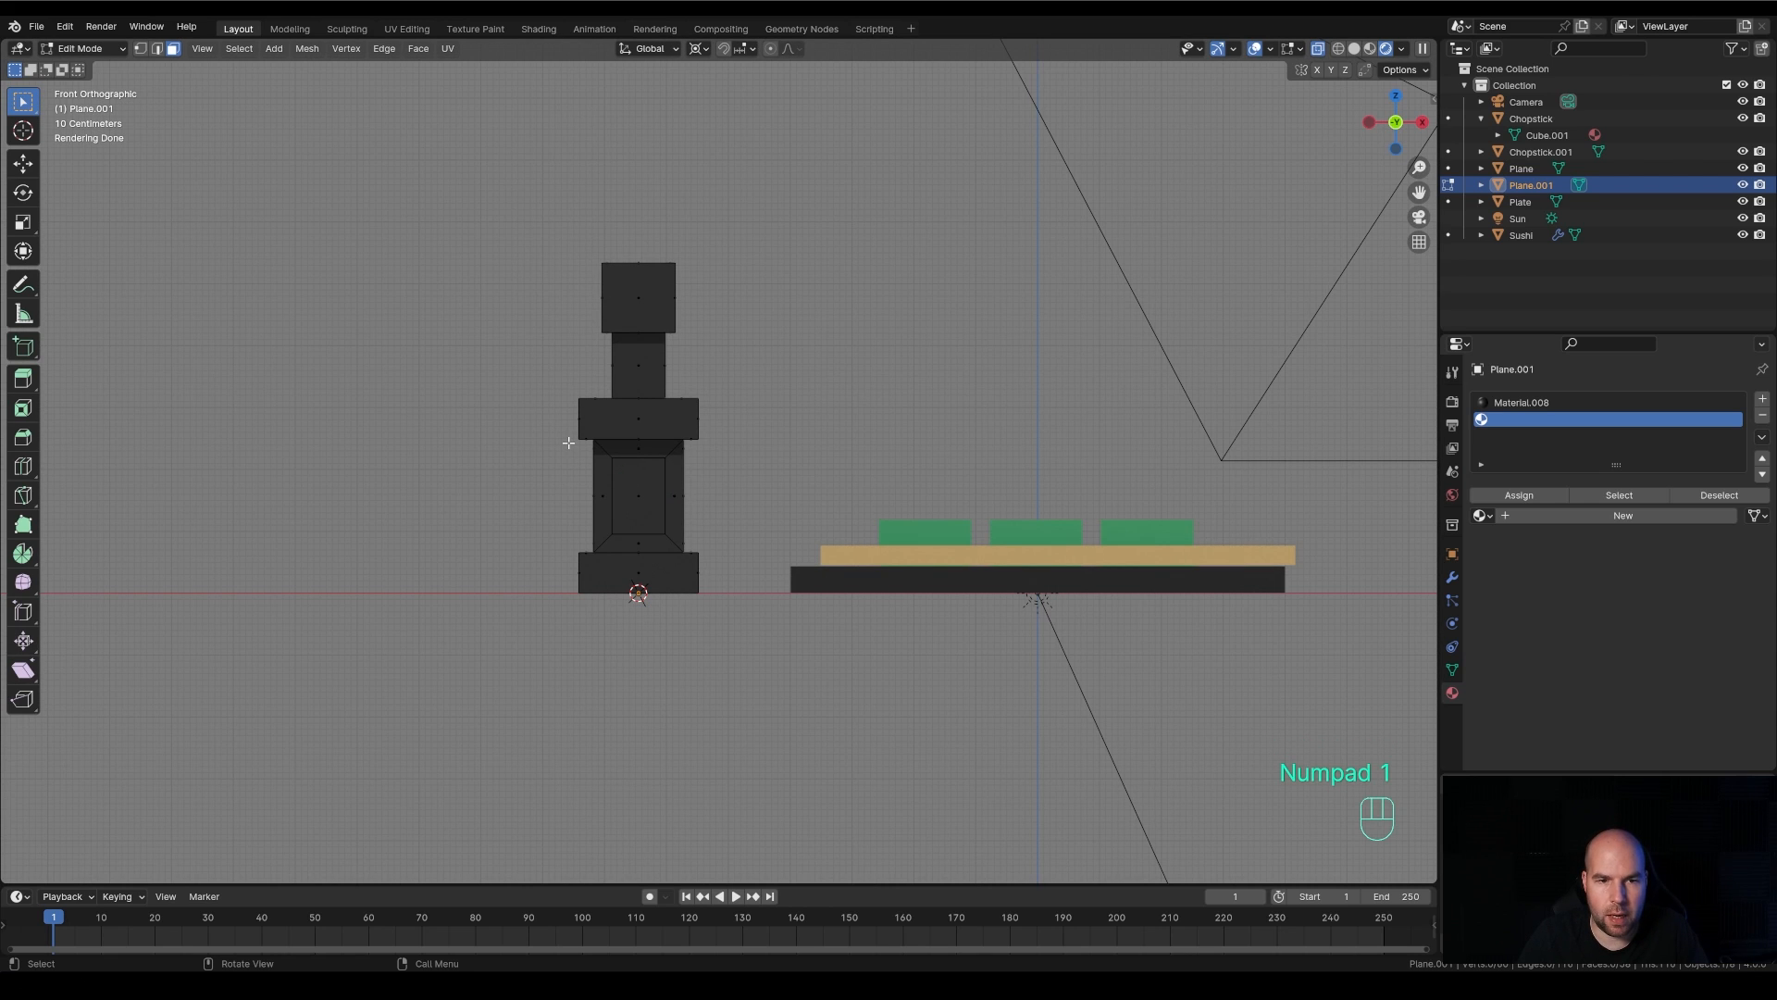
drag(577, 450, 768, 543)
drag(570, 446, 774, 550)
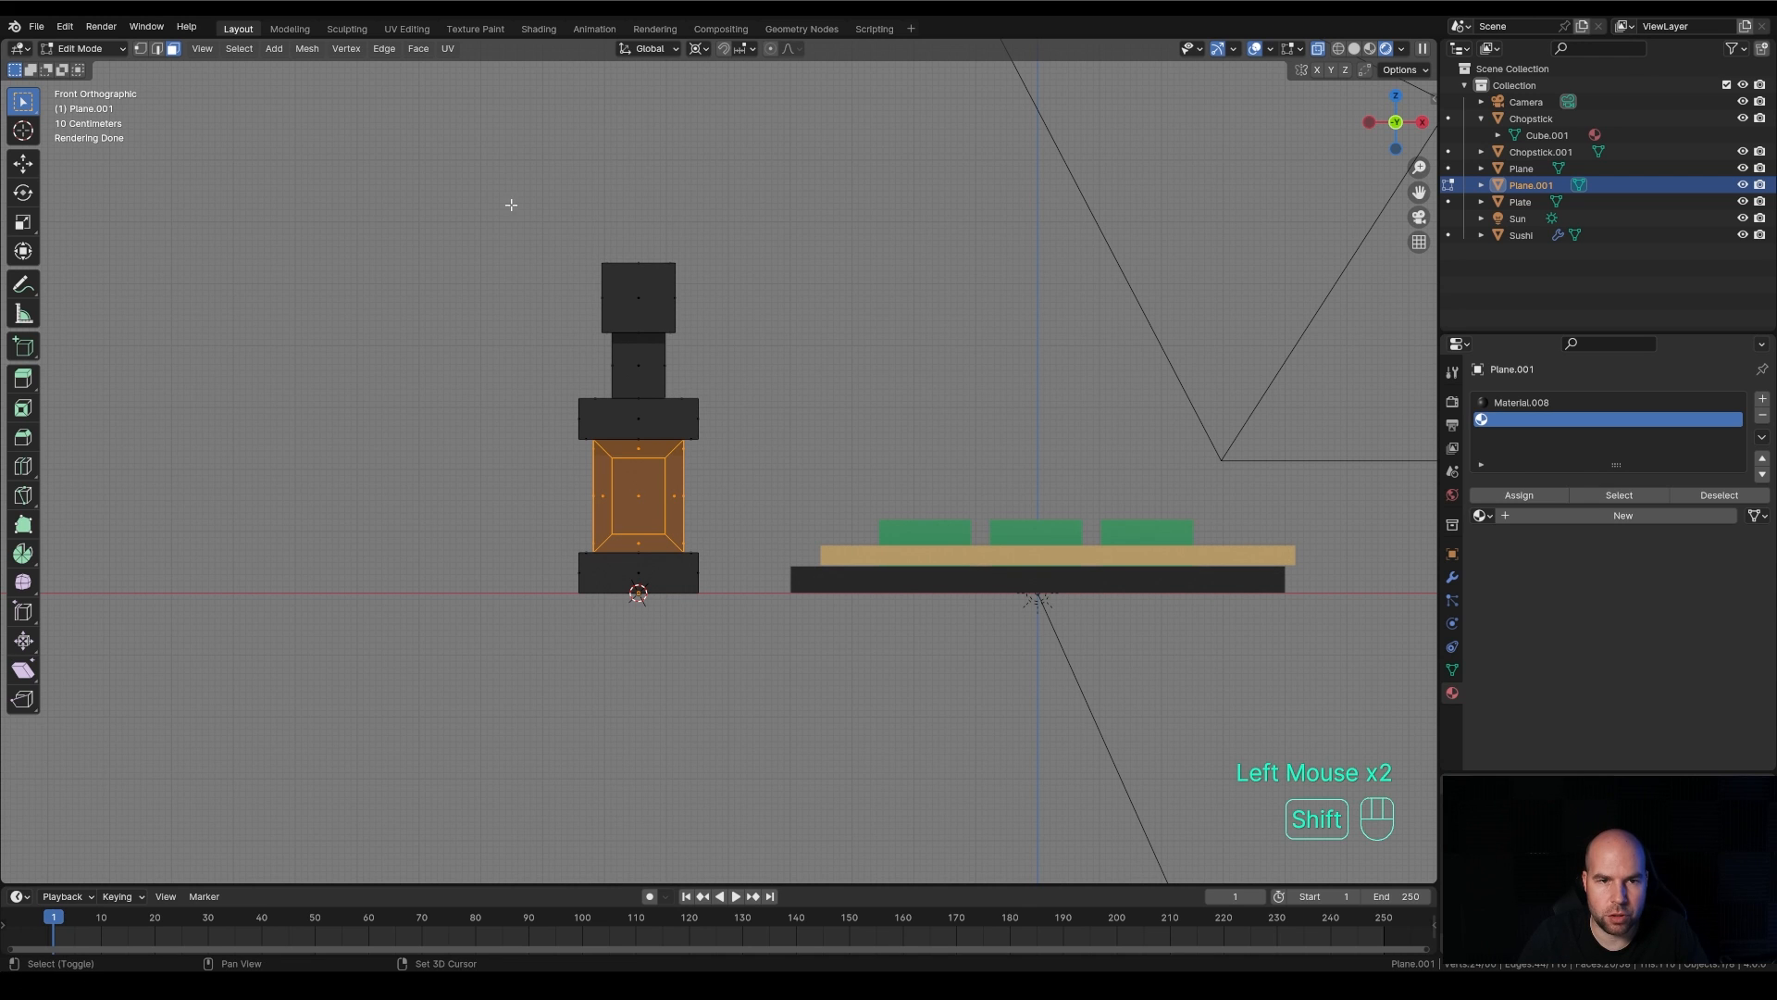
shift+drag(525, 205, 793, 334)
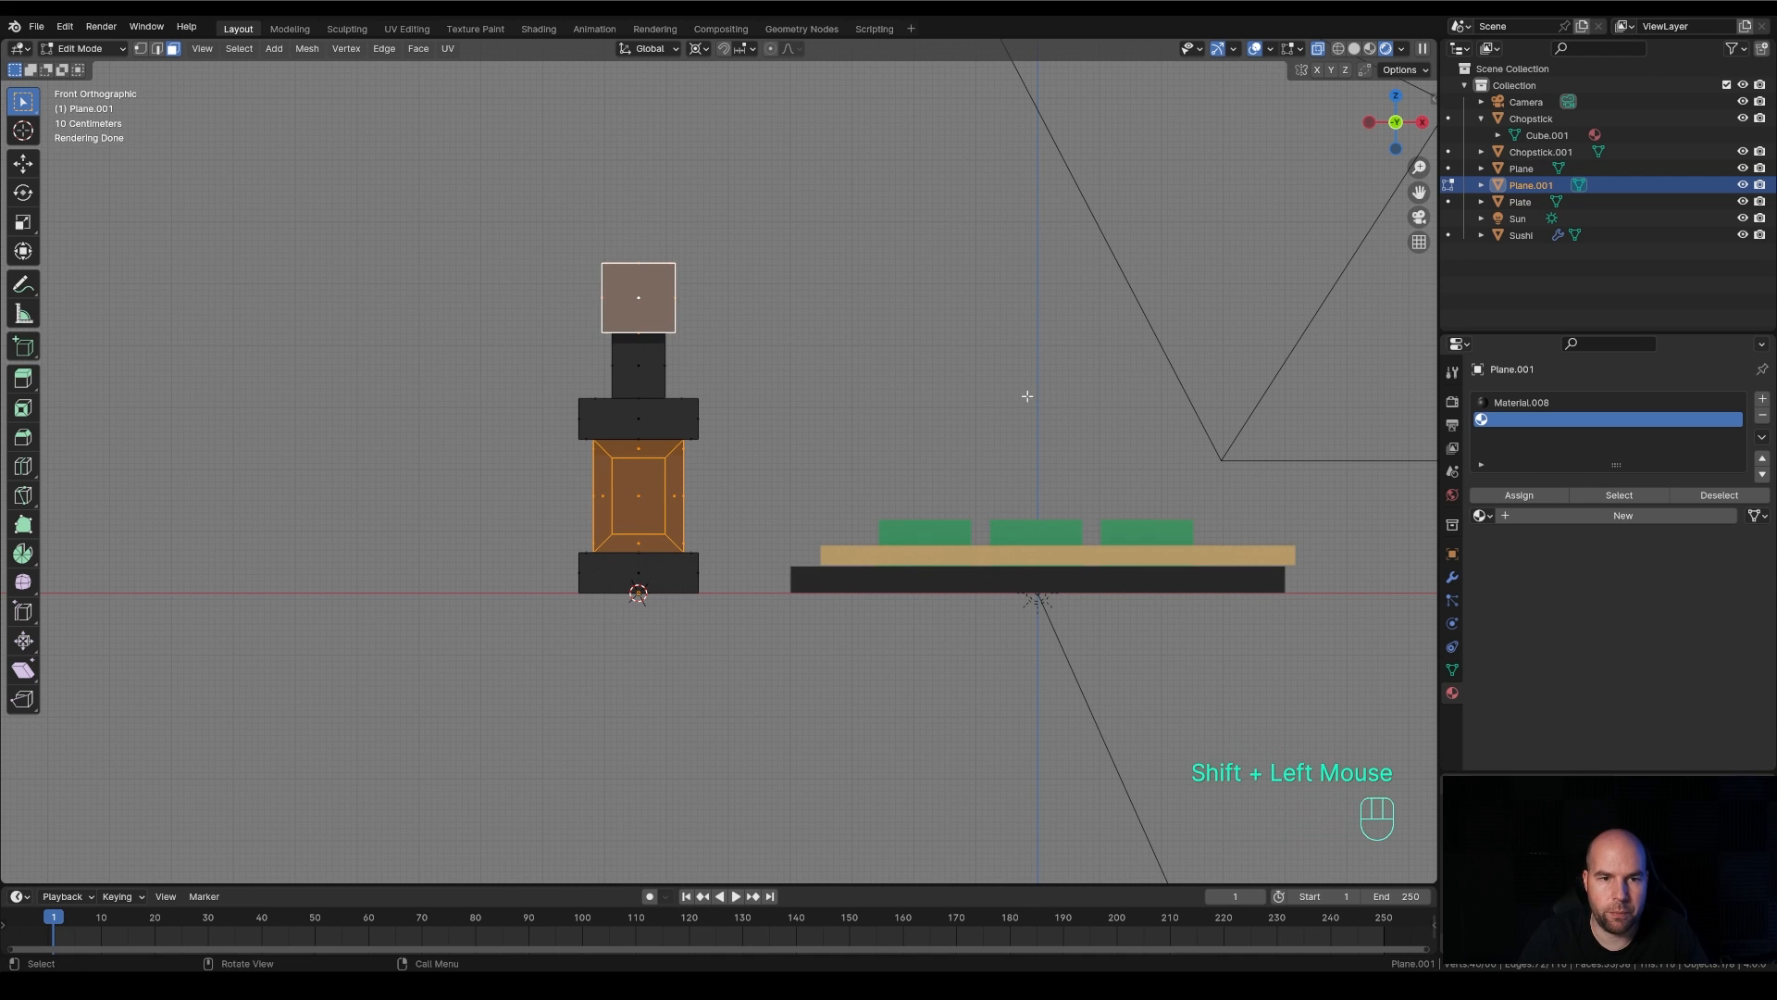
middle_drag(1024, 393, 988, 500)
scroll(1113, 497, down, 2)
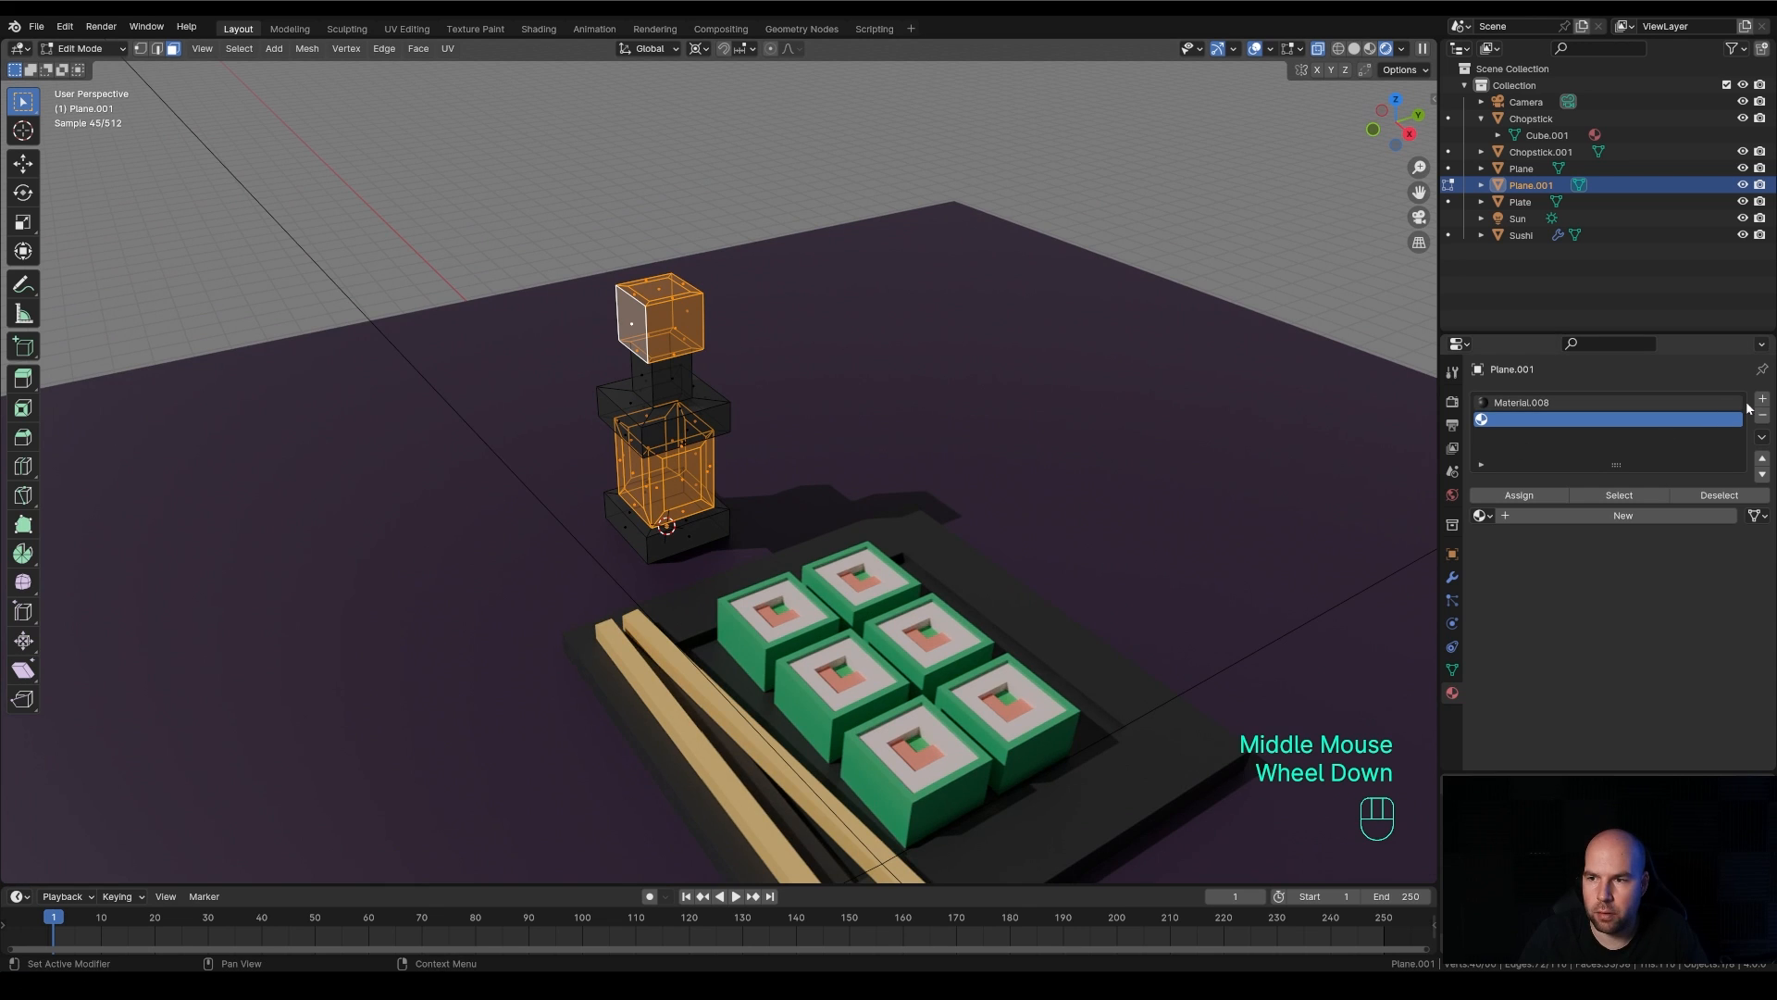
click(1761, 398)
click(1574, 422)
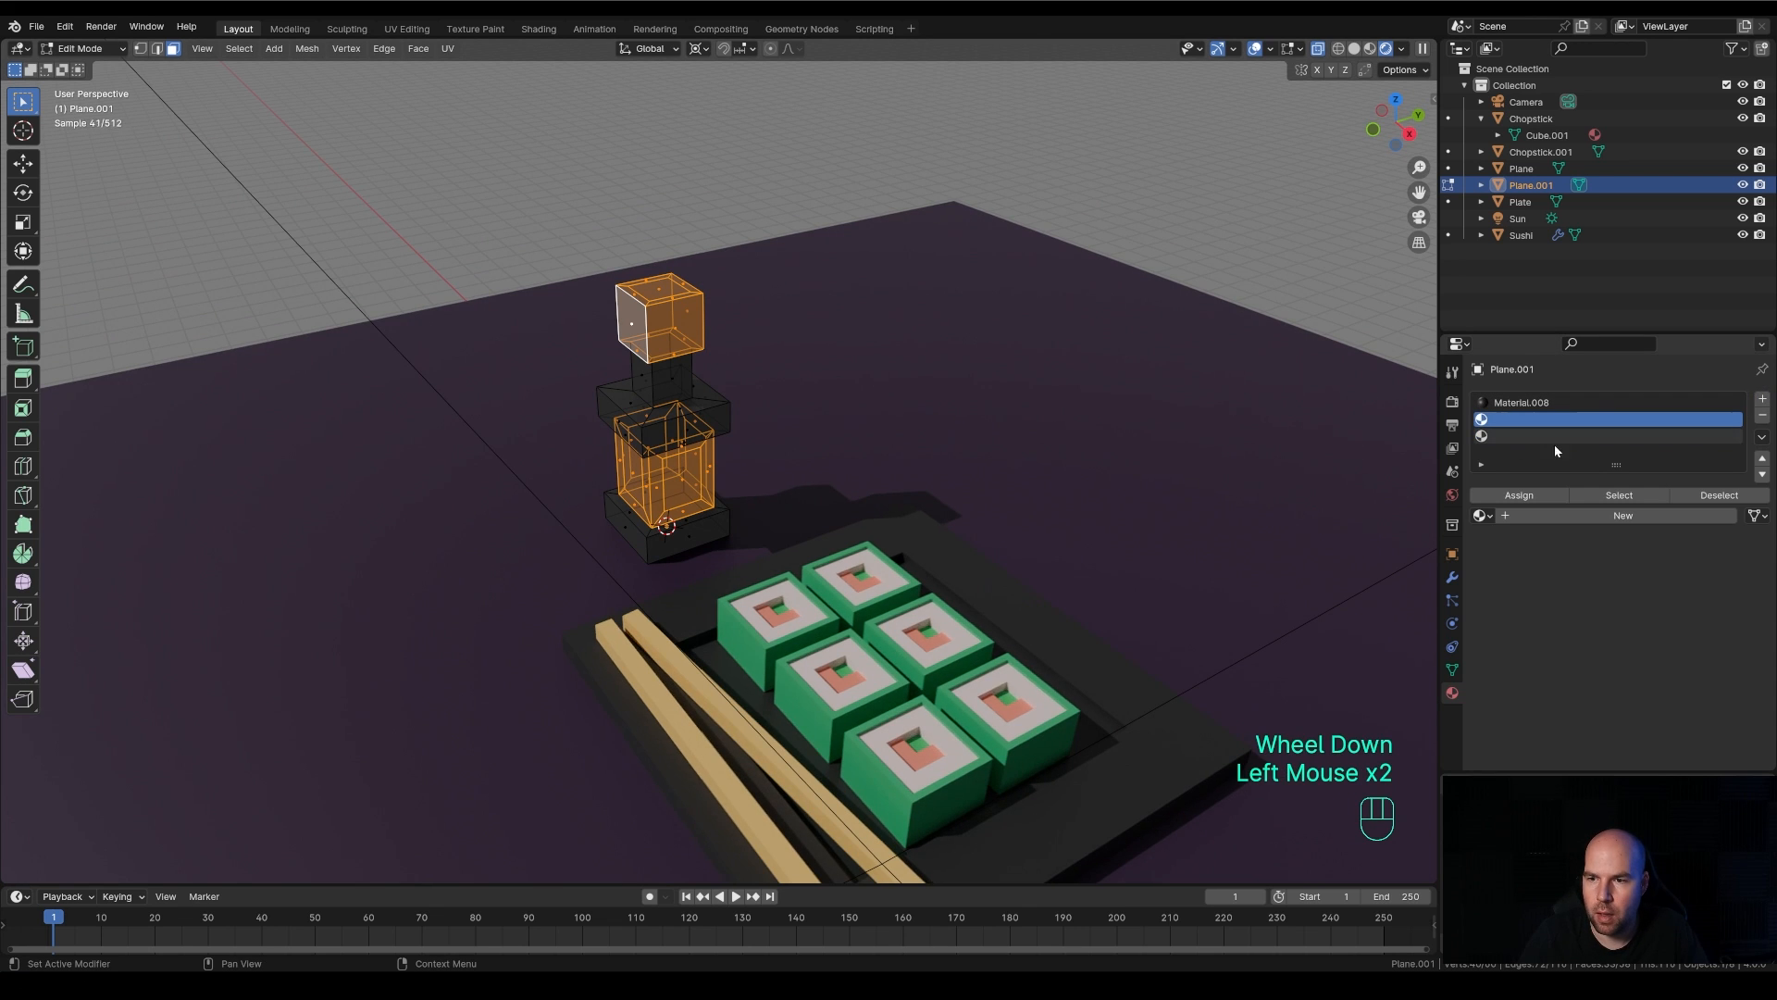
click(1568, 516)
click(1675, 618)
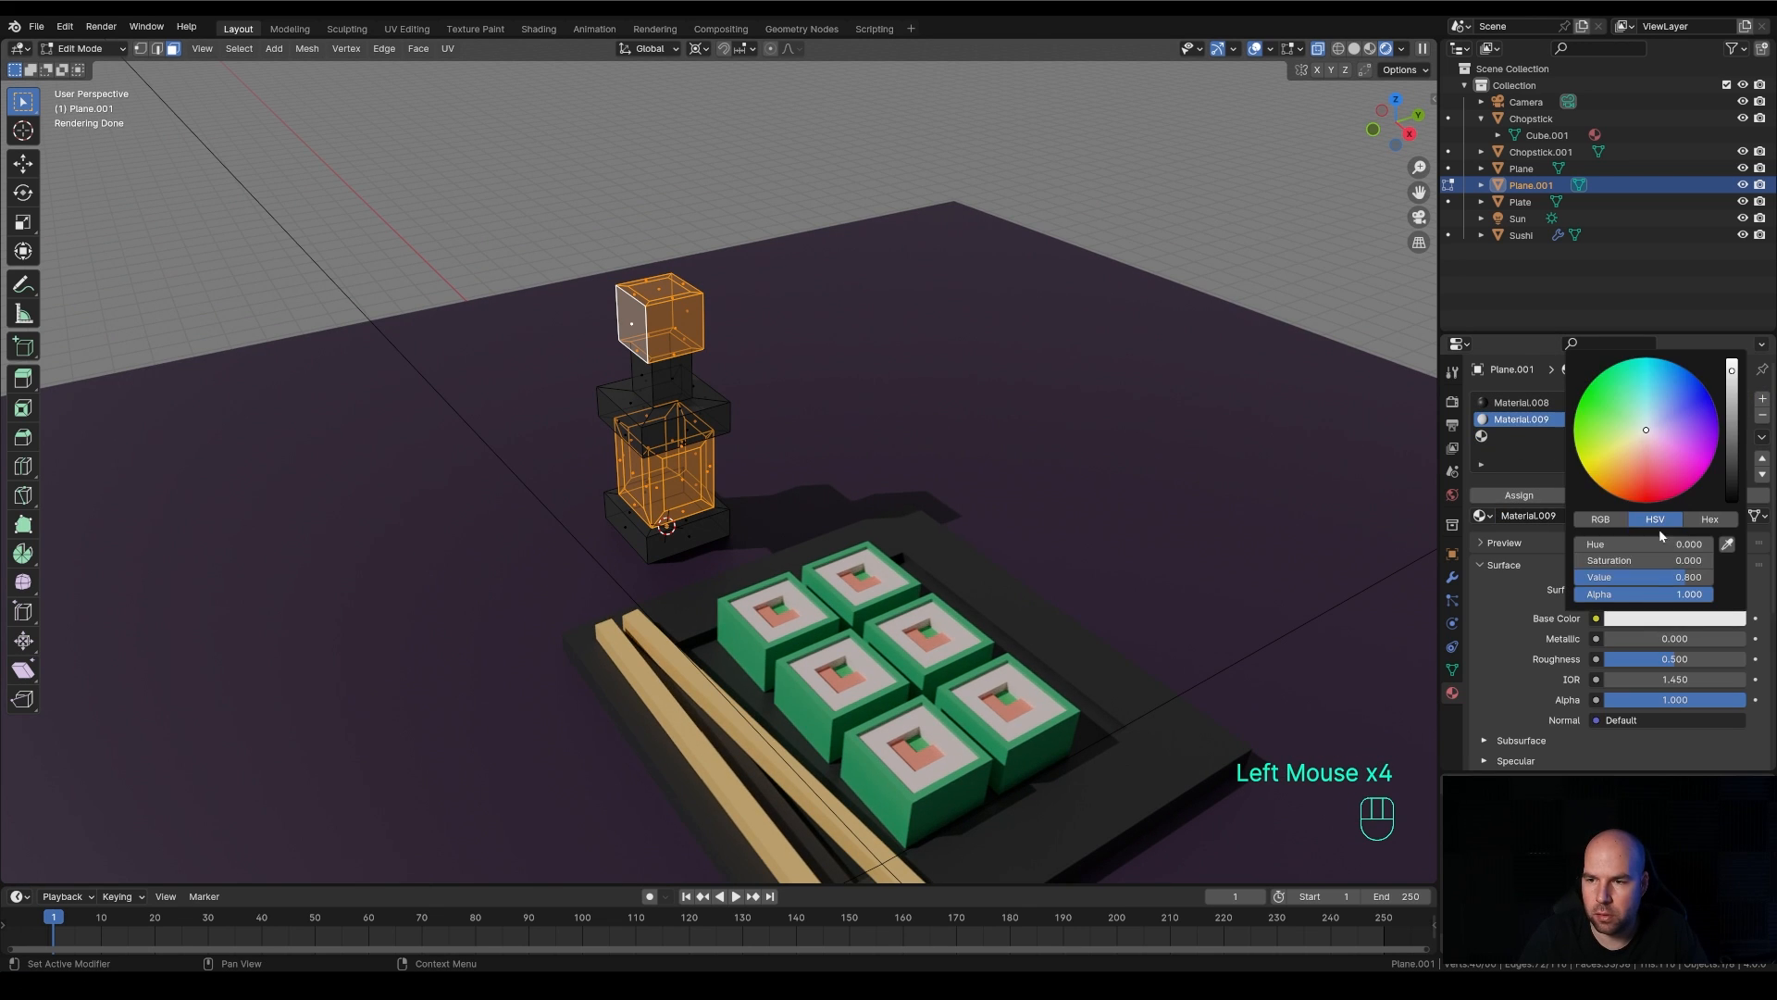
click(1644, 484)
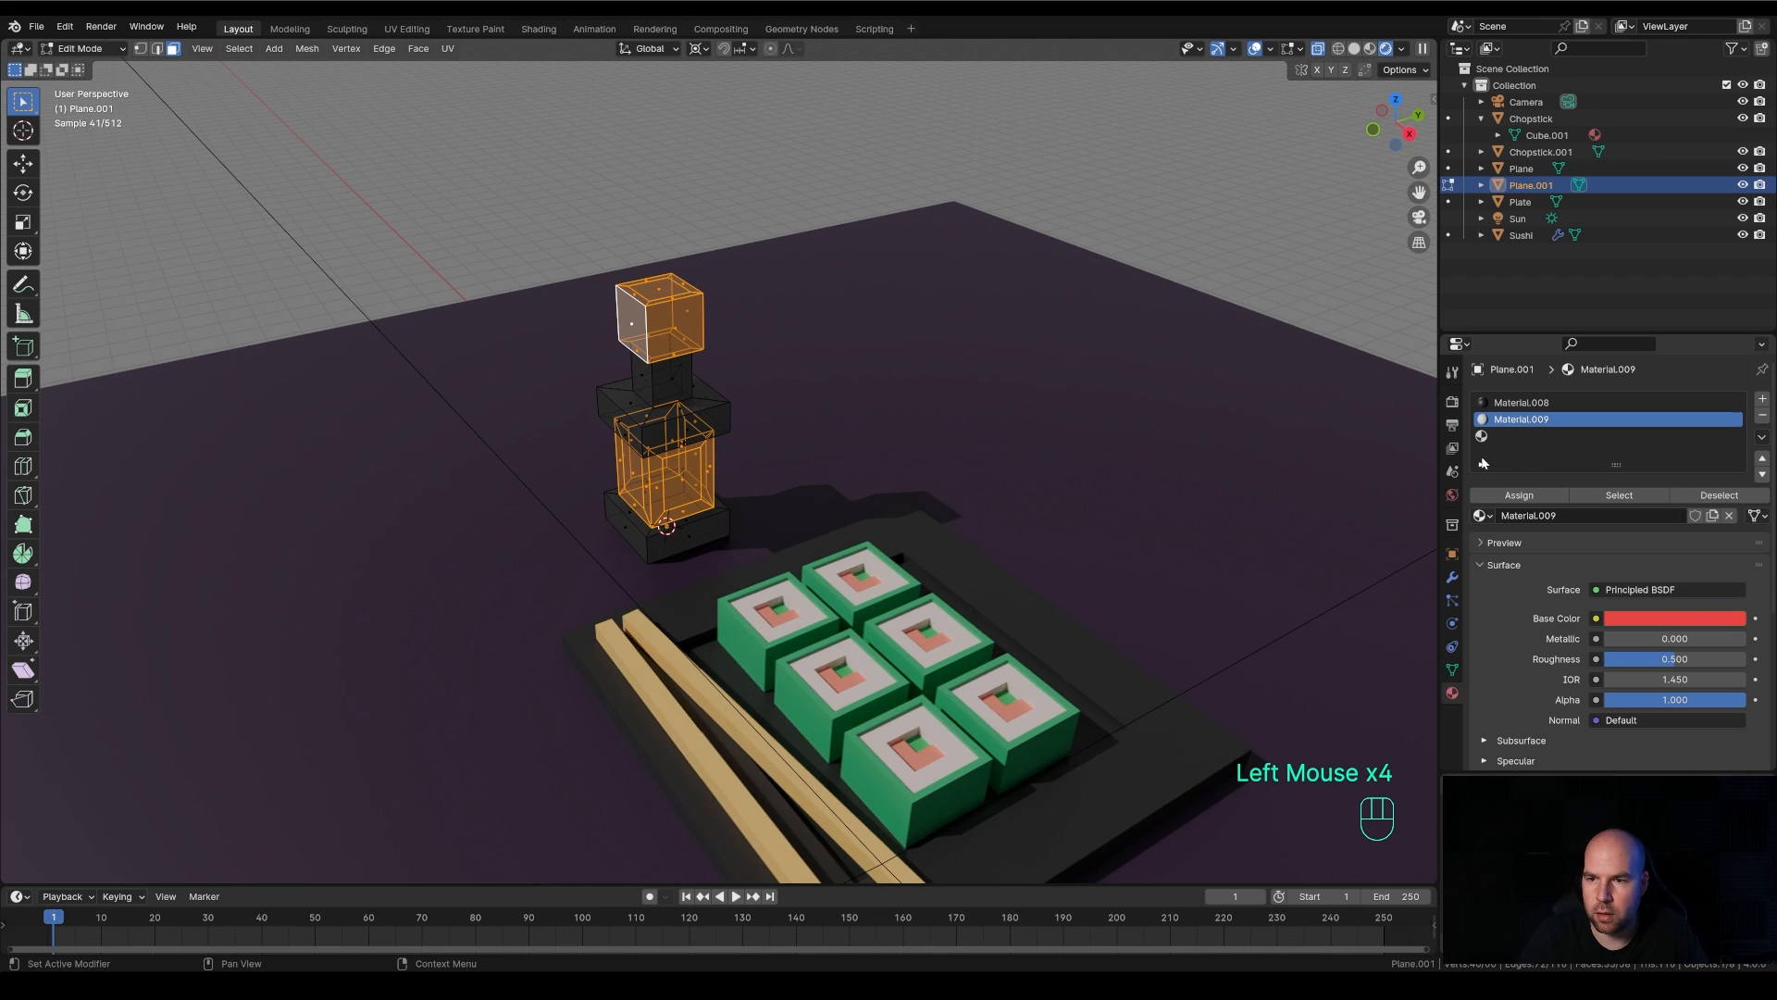
click(1519, 495)
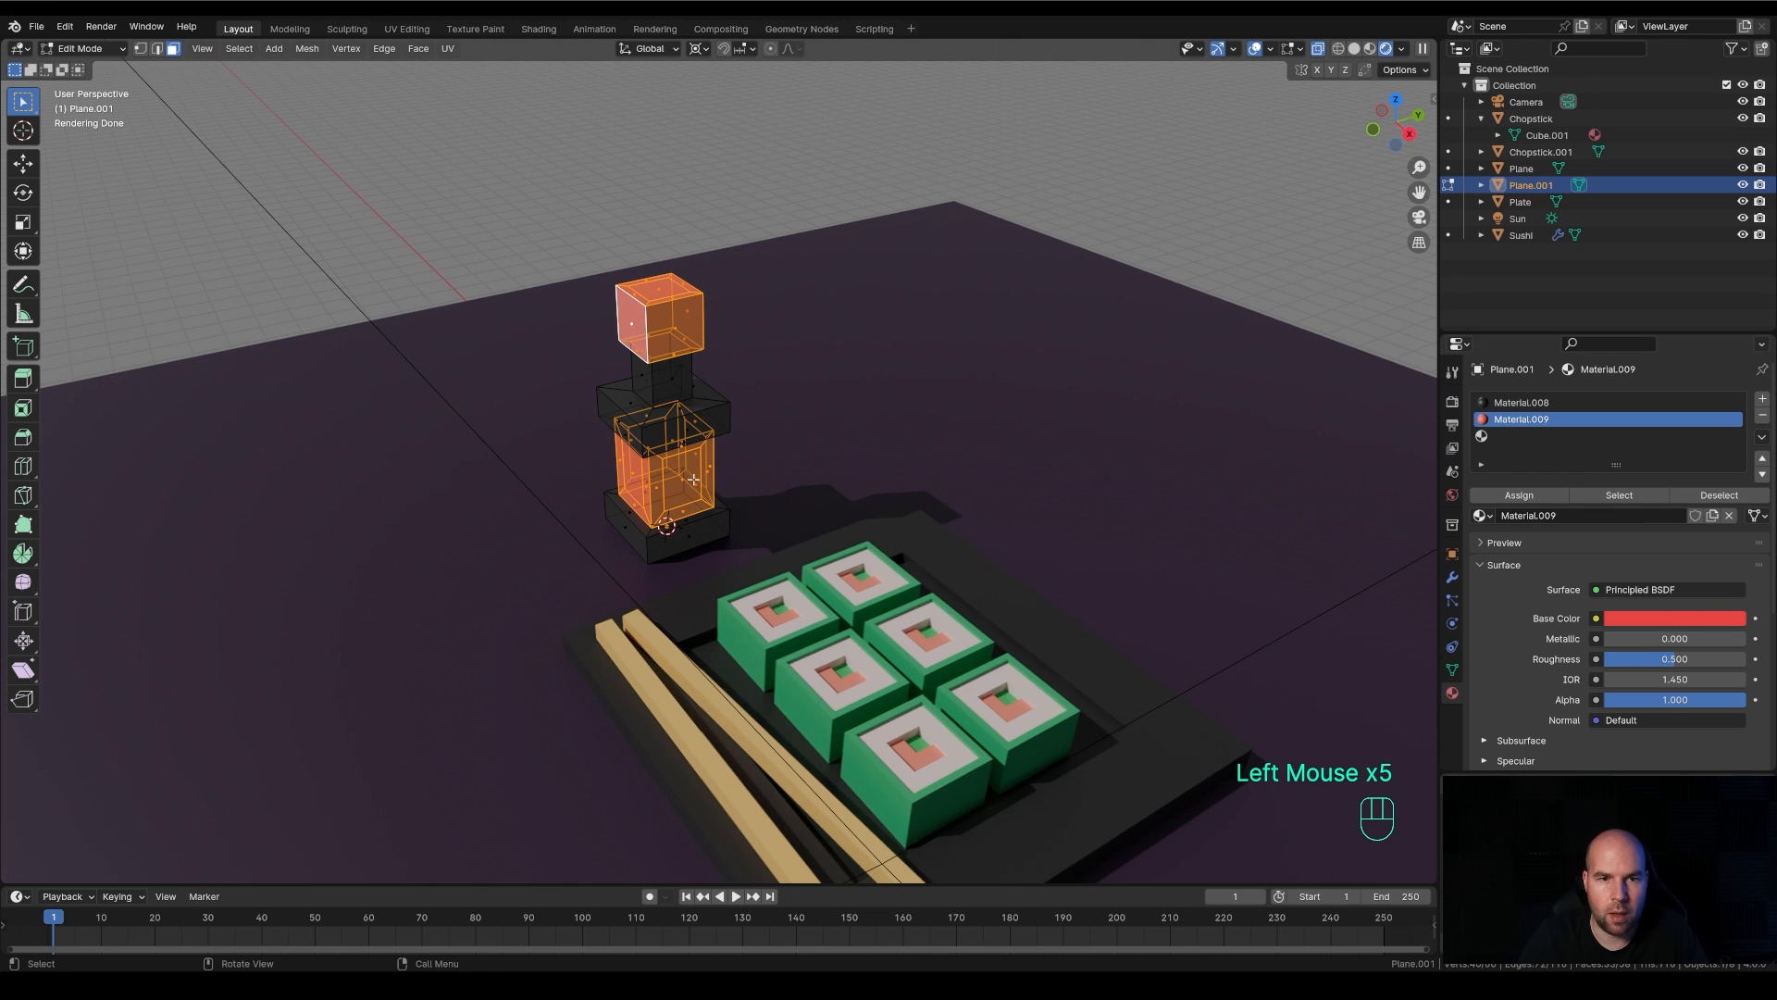
click(1319, 49)
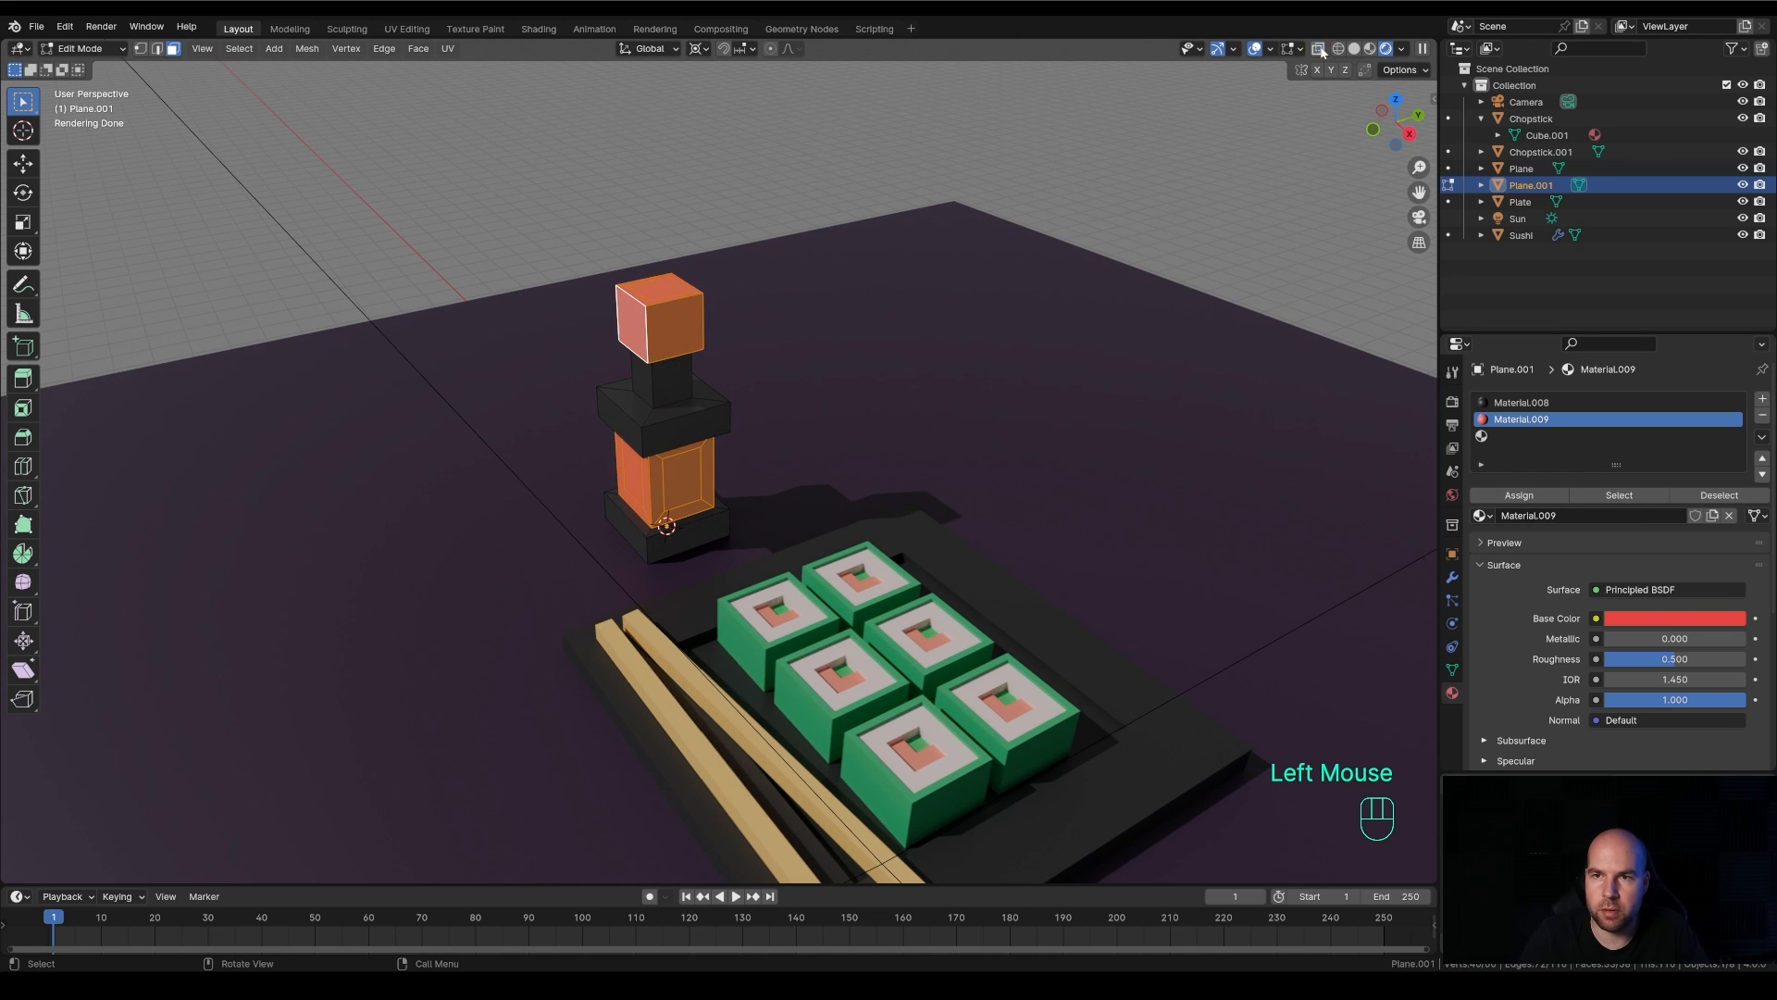
Assign a new yellow-orange material in the third slot to the inset panels on the bottle body's camera-facing sides
double_click(667, 483)
shift+click(635, 474)
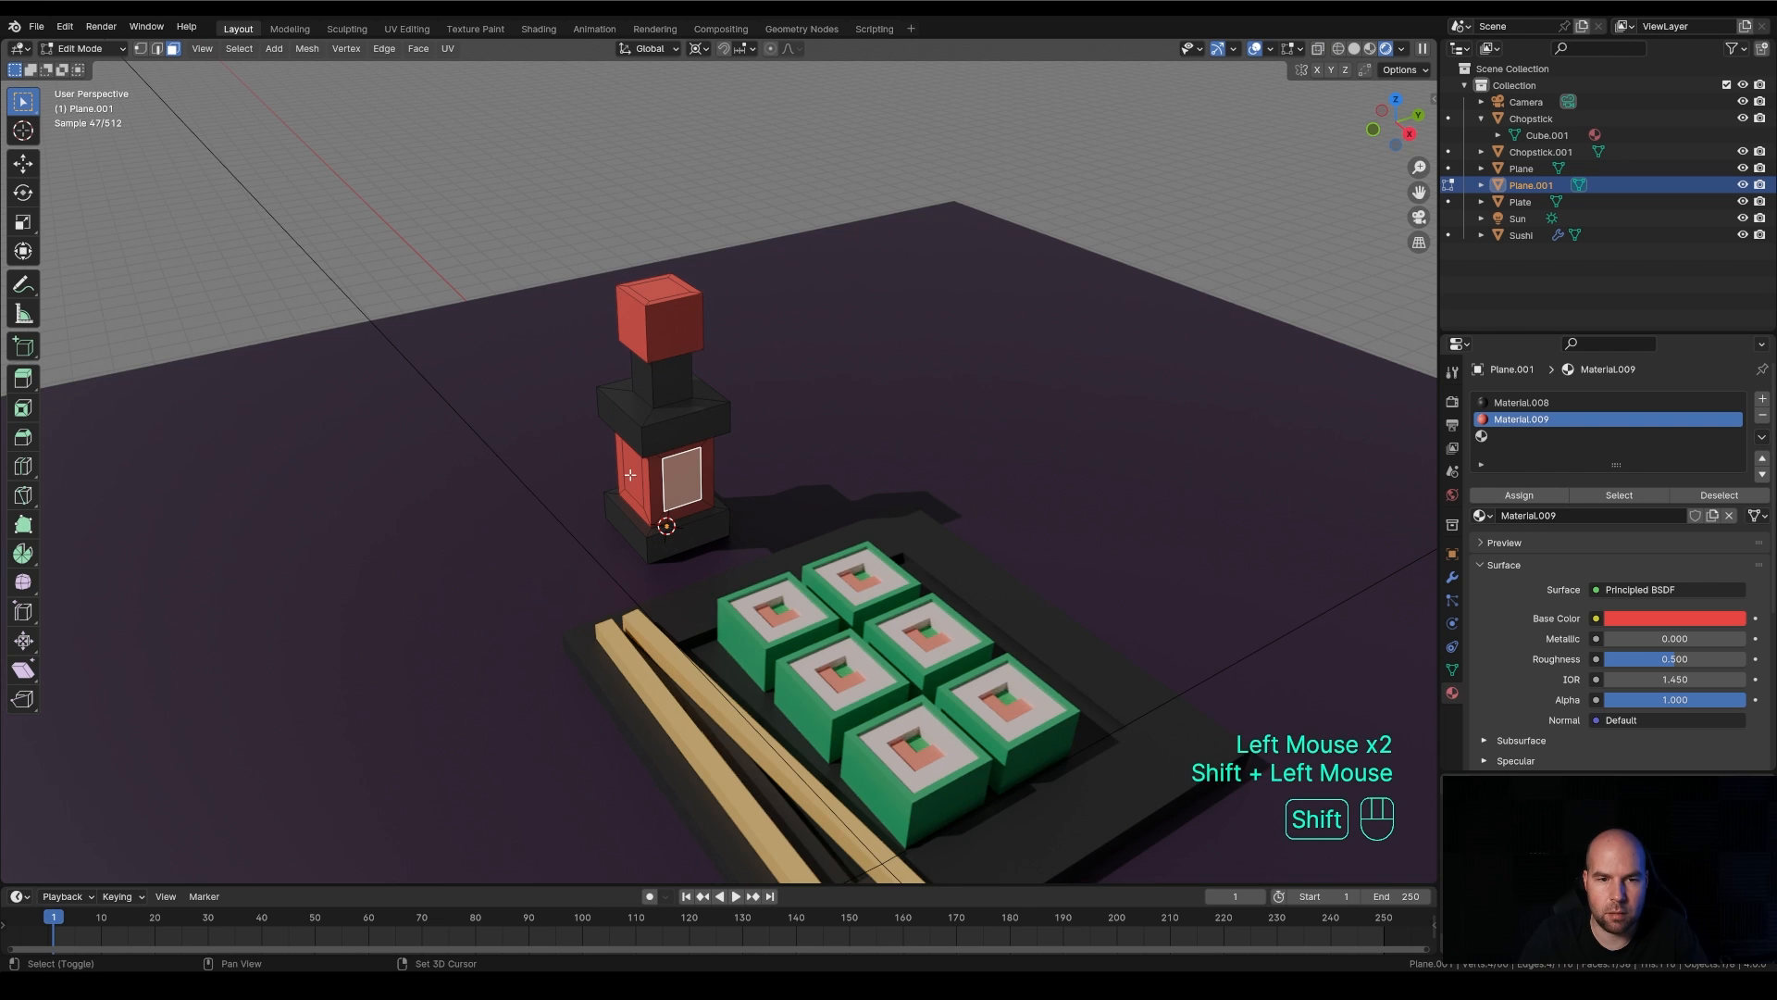
middle_drag(635, 474, 622, 433)
shift+click(785, 481)
mouse_move(894, 484)
middle_down()
mouse_move(768, 459)
mouse_move(833, 504)
mouse_move(913, 496)
middle_up()
shift+click(825, 512)
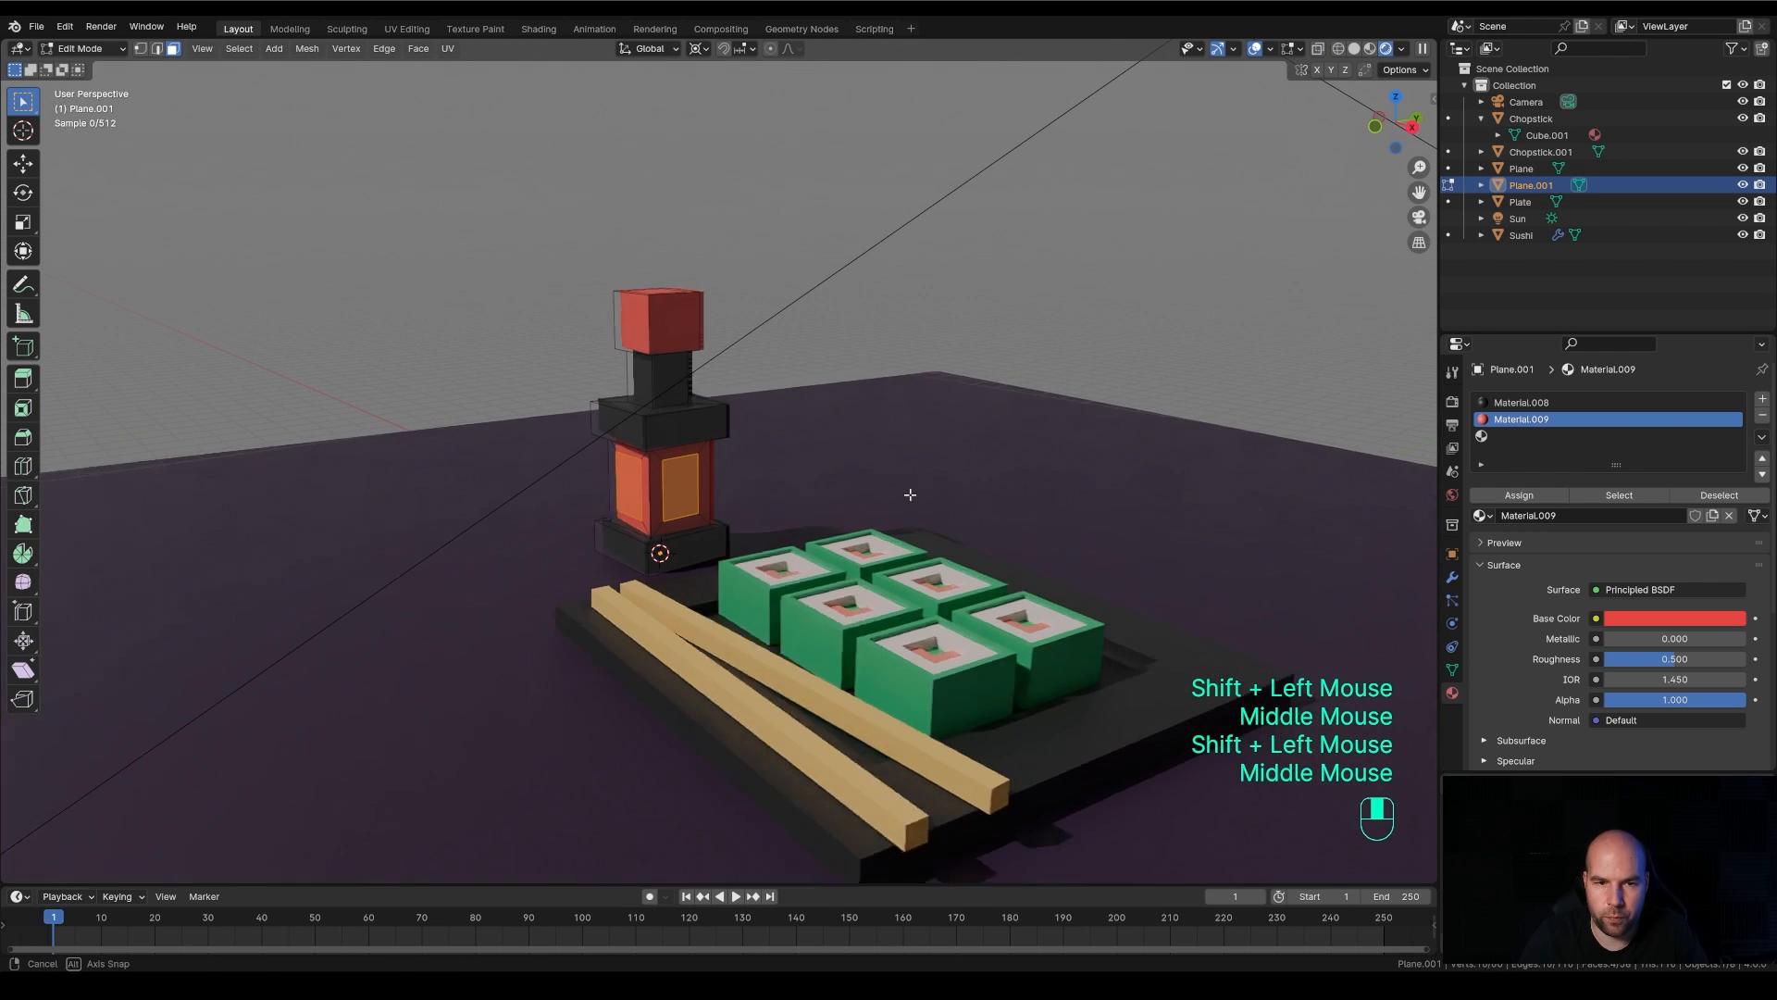
click(1566, 437)
click(1637, 516)
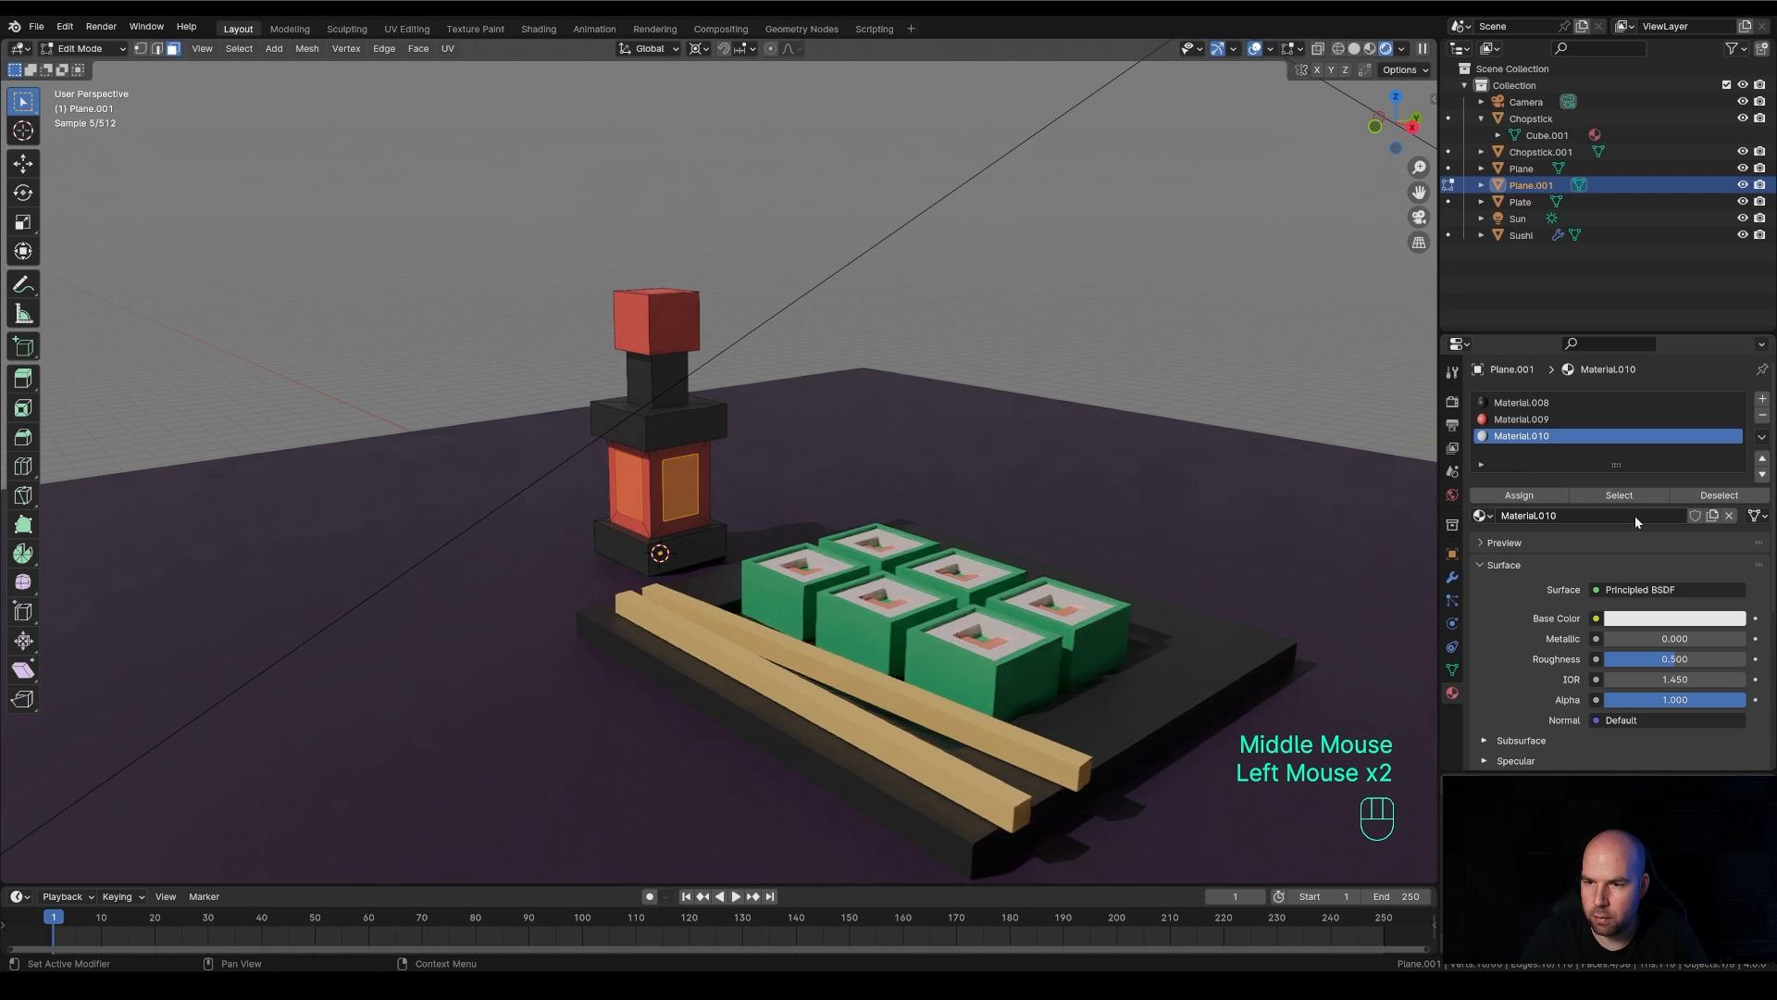
click(1652, 618)
drag(1644, 433, 1619, 478)
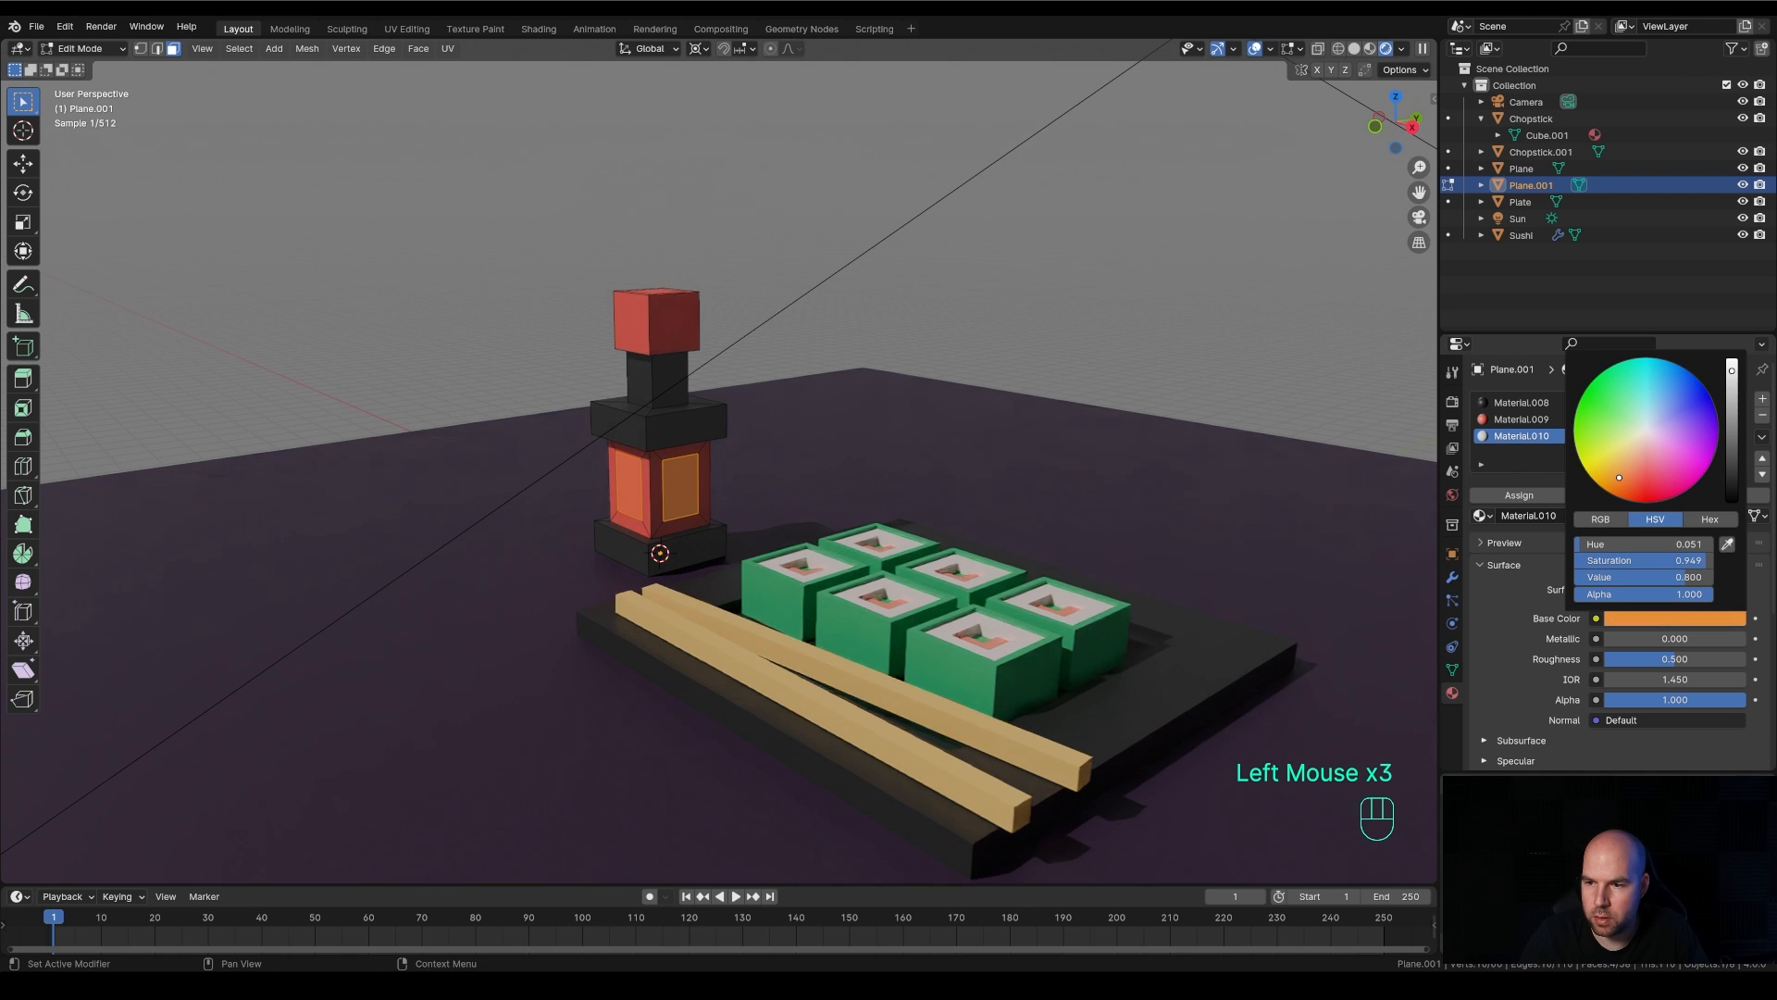
click(1519, 496)
middle_drag(1027, 515, 1088, 507)
click(1637, 620)
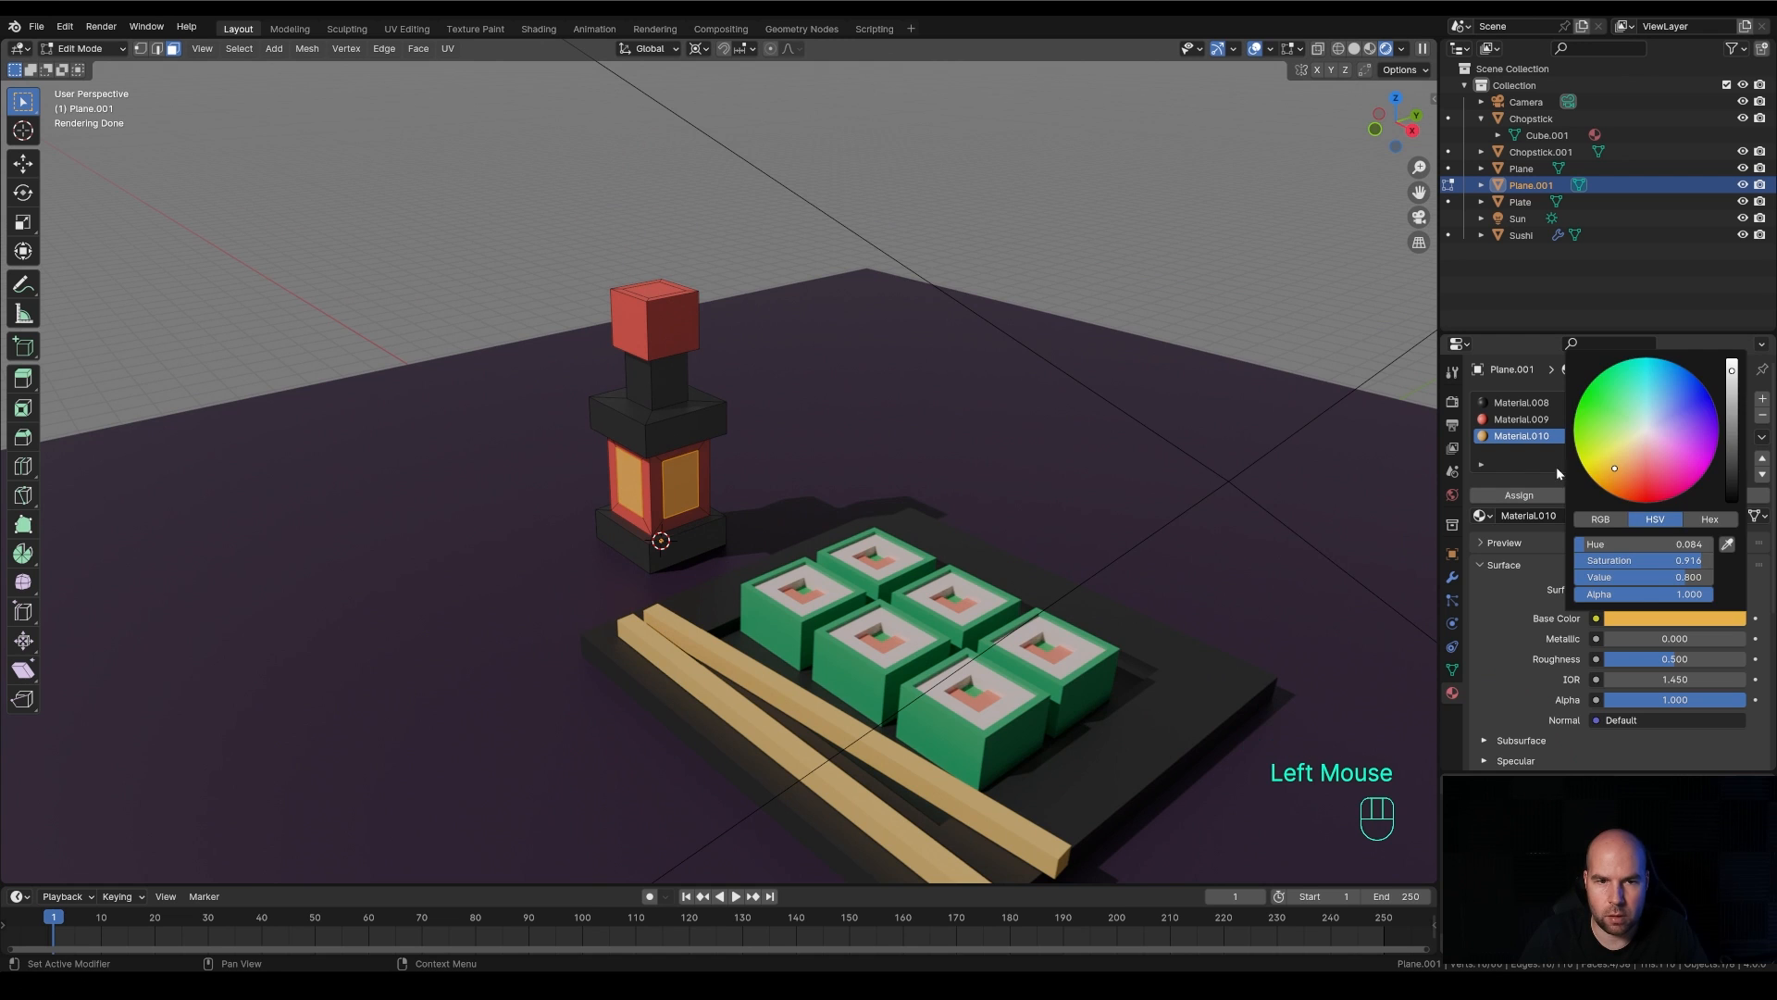
Extrude the inner face on top of the red cap downward into a recess, then return to Object Mode and the camera view
scroll(926, 481, down, 2)
middle_drag(926, 482, 937, 484)
click(673, 356)
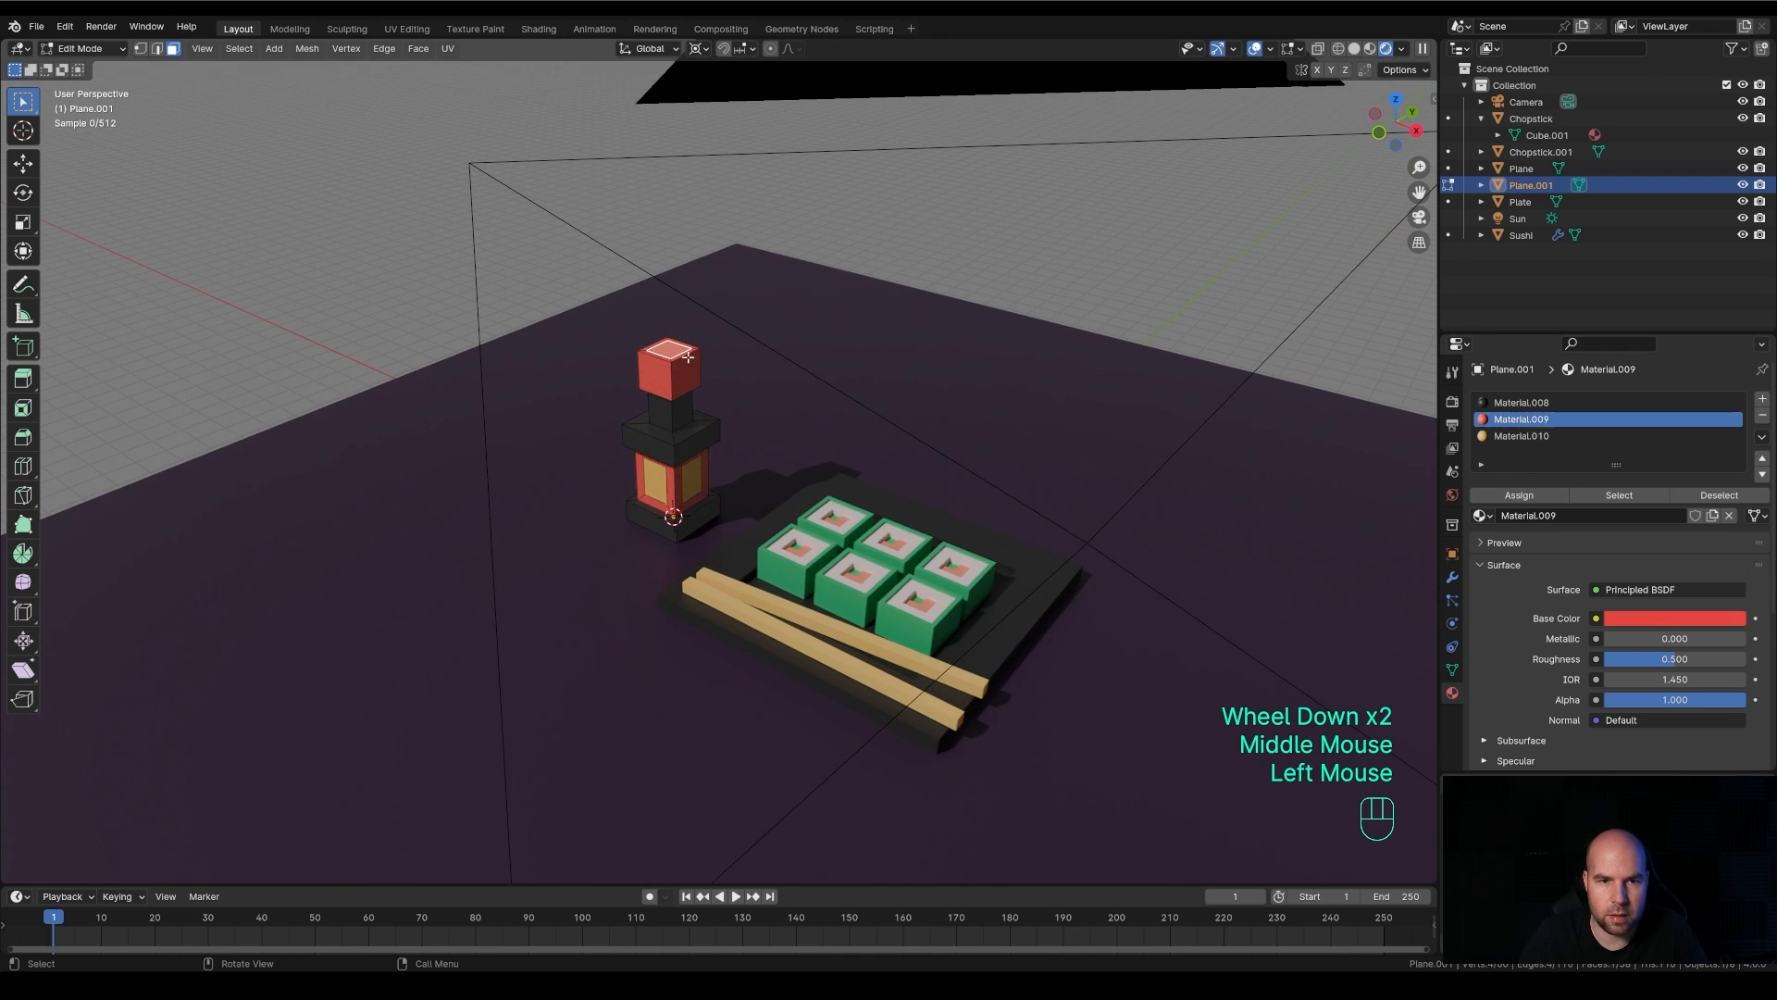
key(e)
click(768, 374)
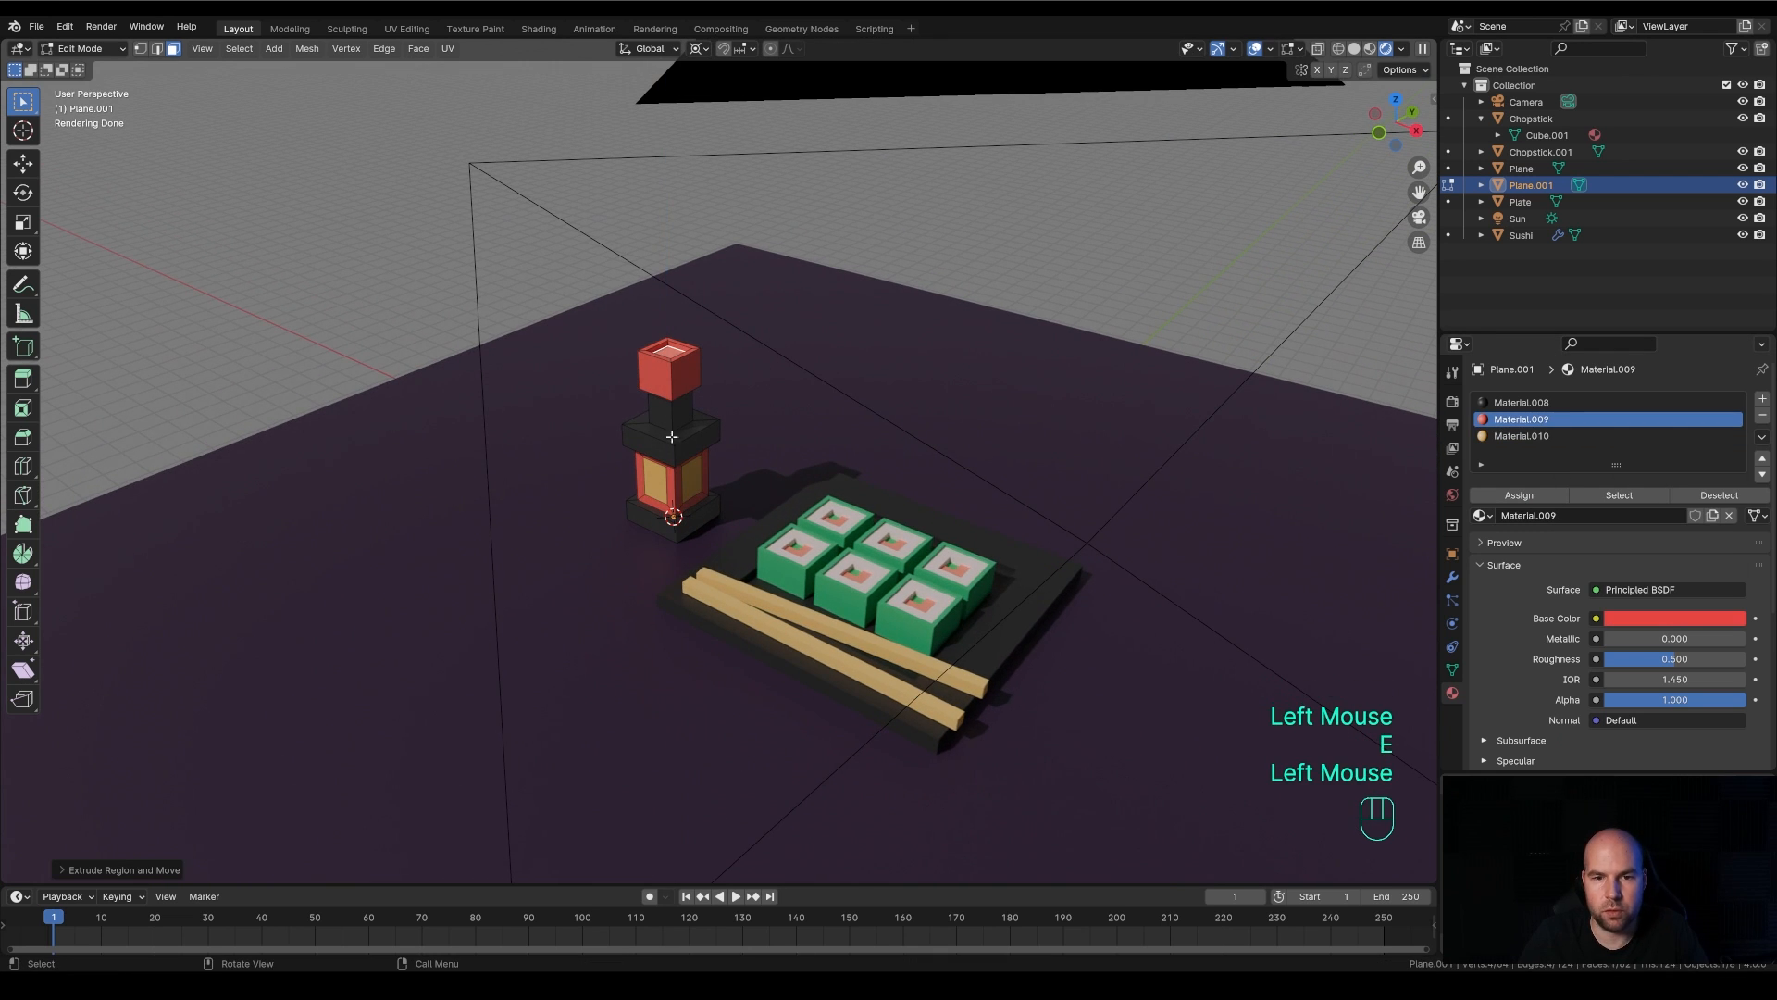
key(Tab)
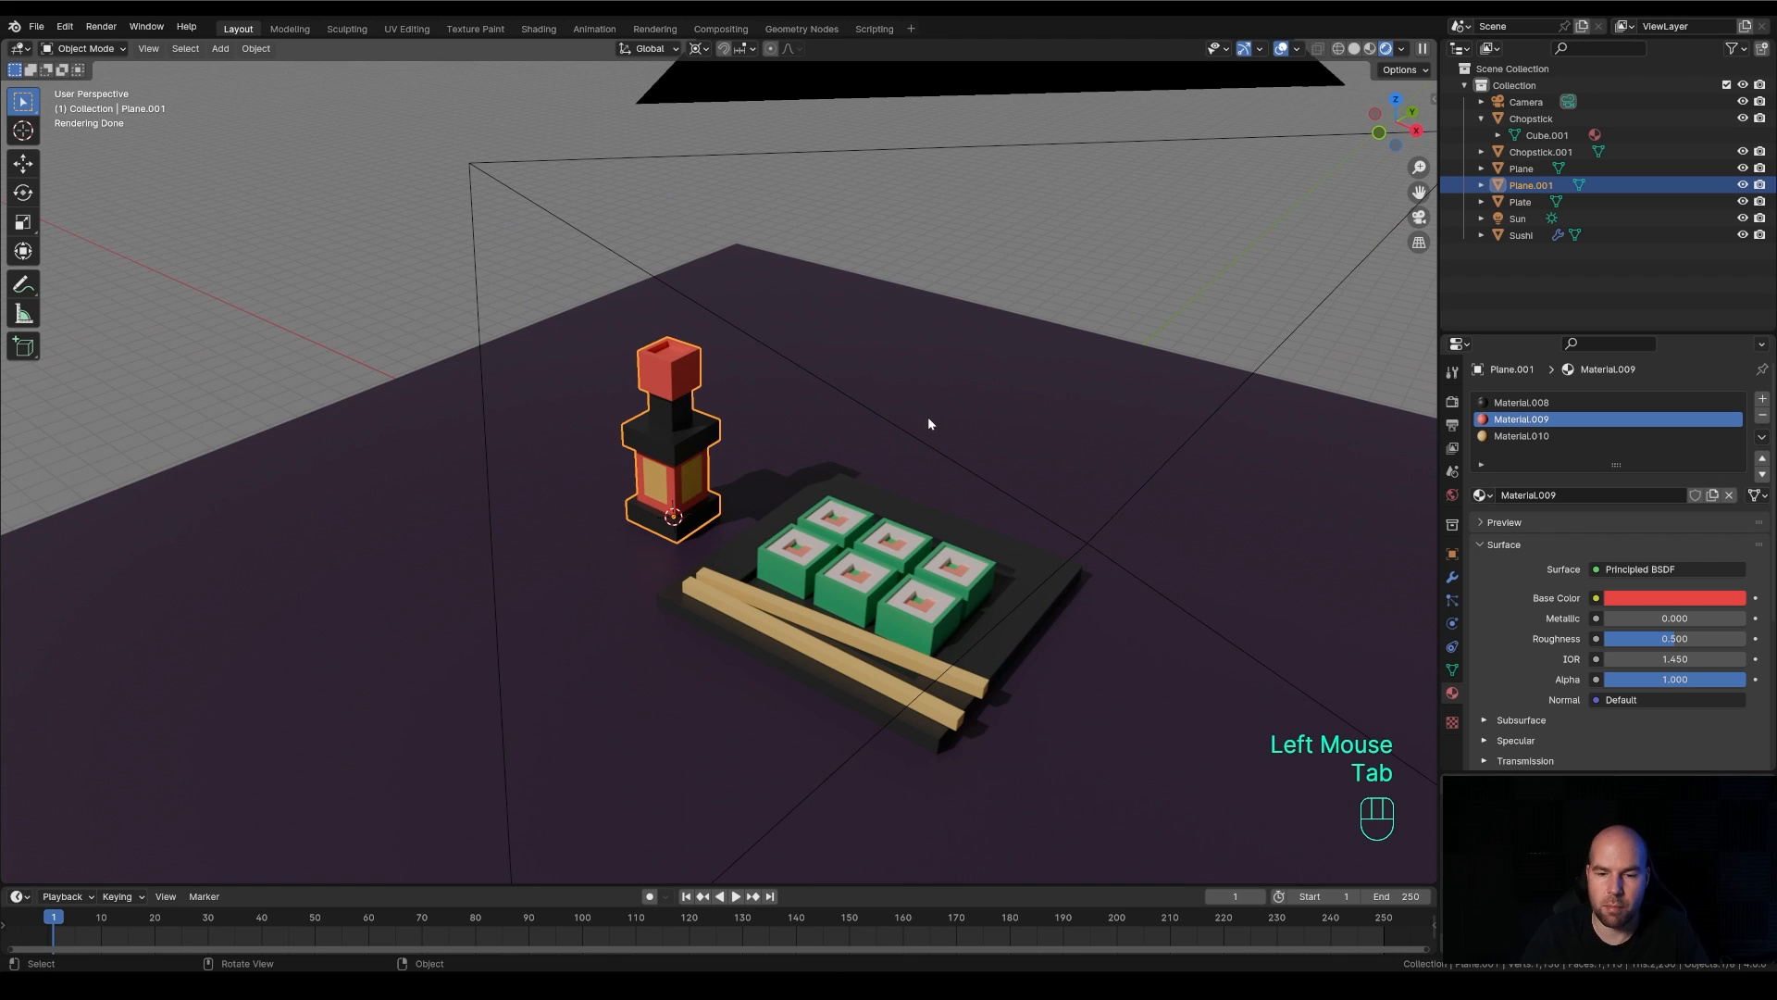
key(KP_0)
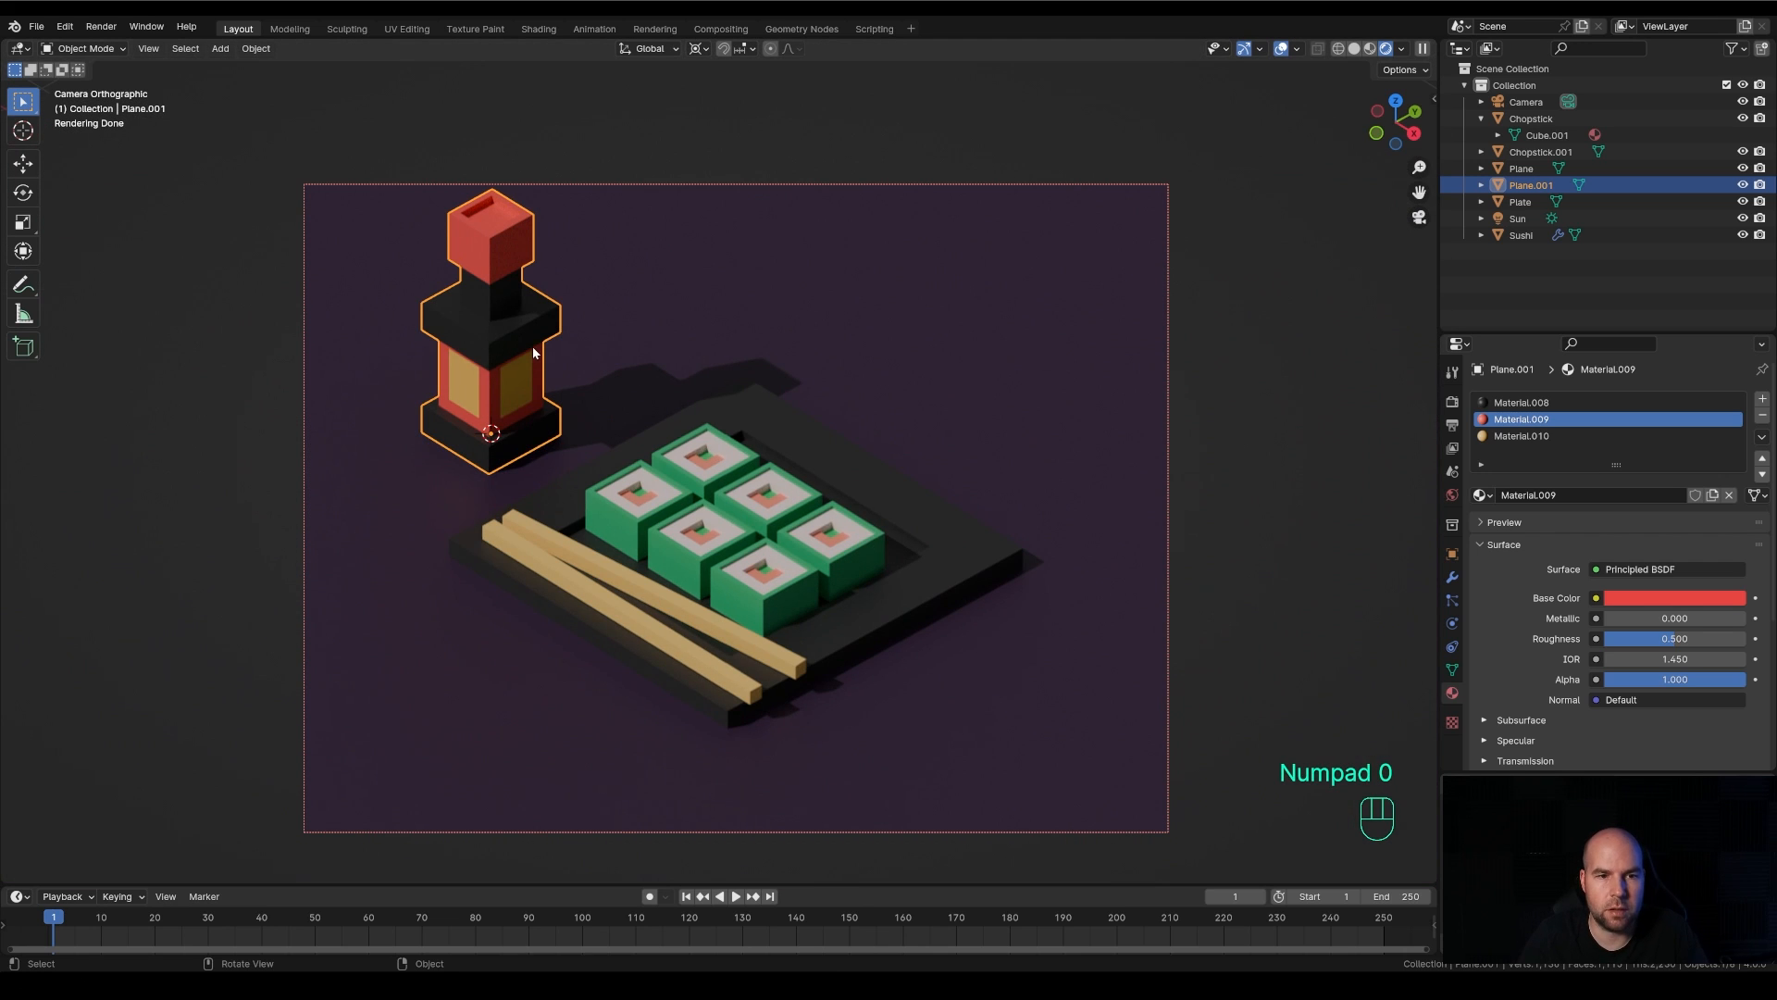
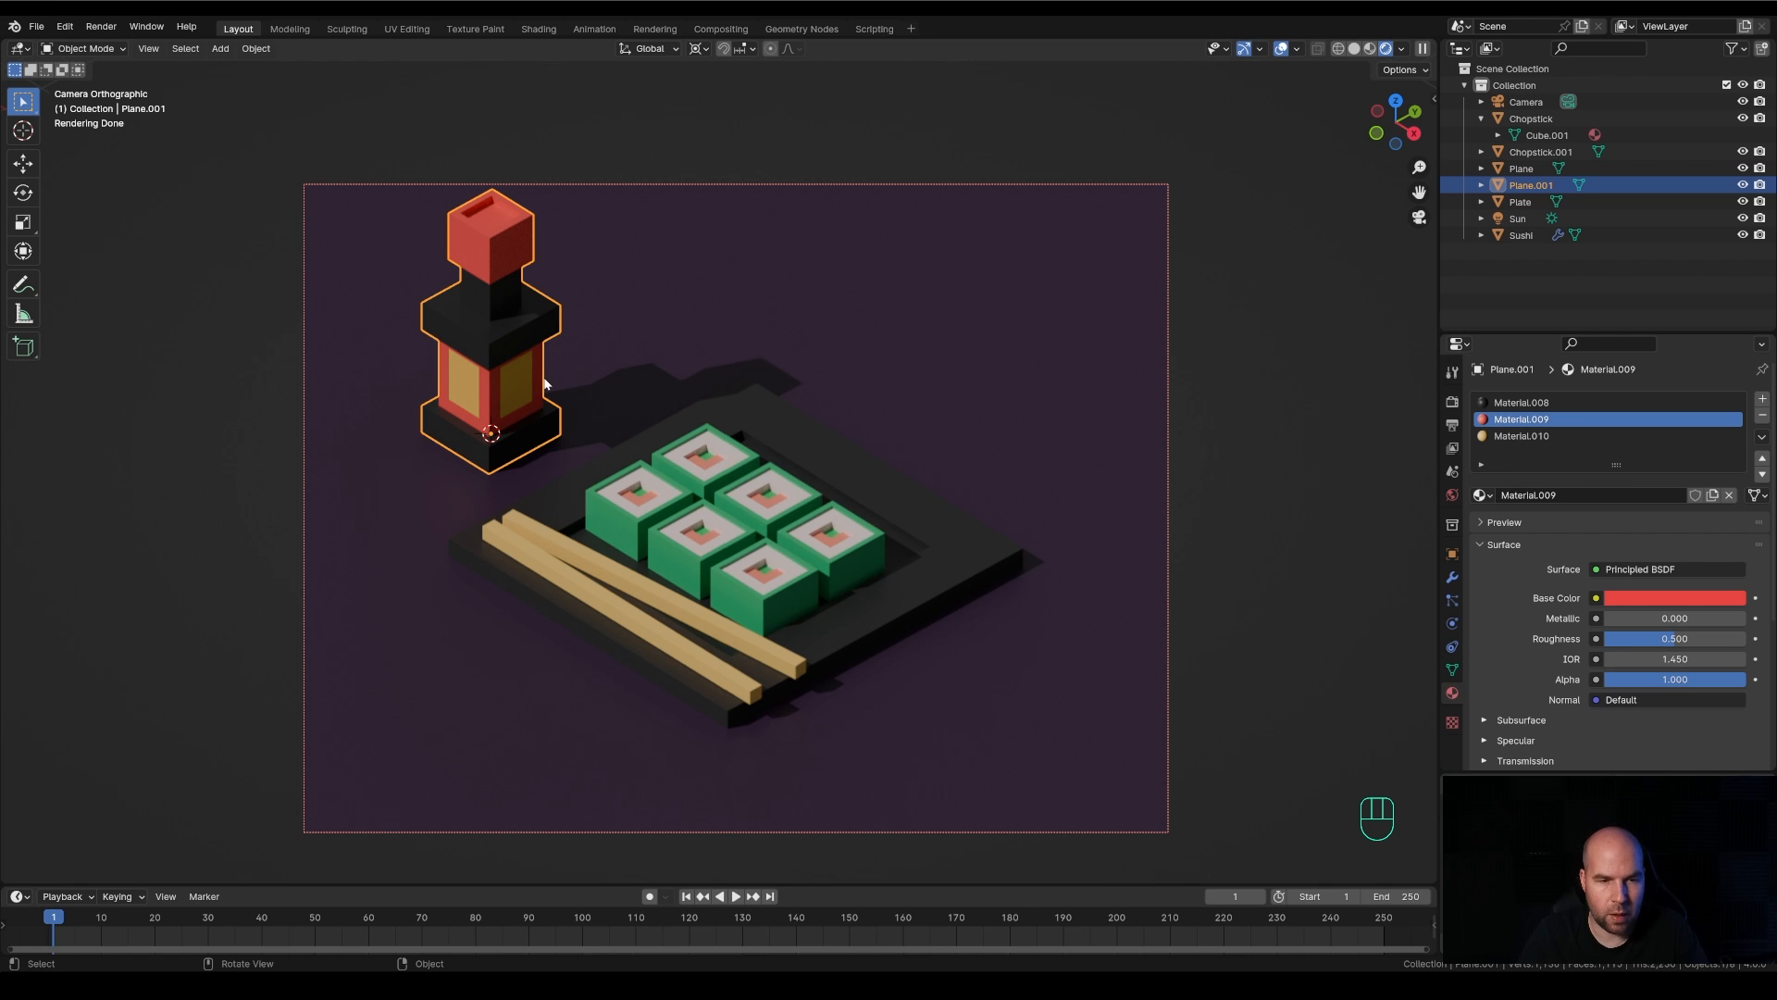
Move the bottle slightly toward the viewer along the ground plane, keeping its height locked
key(g)
key(shift+z)
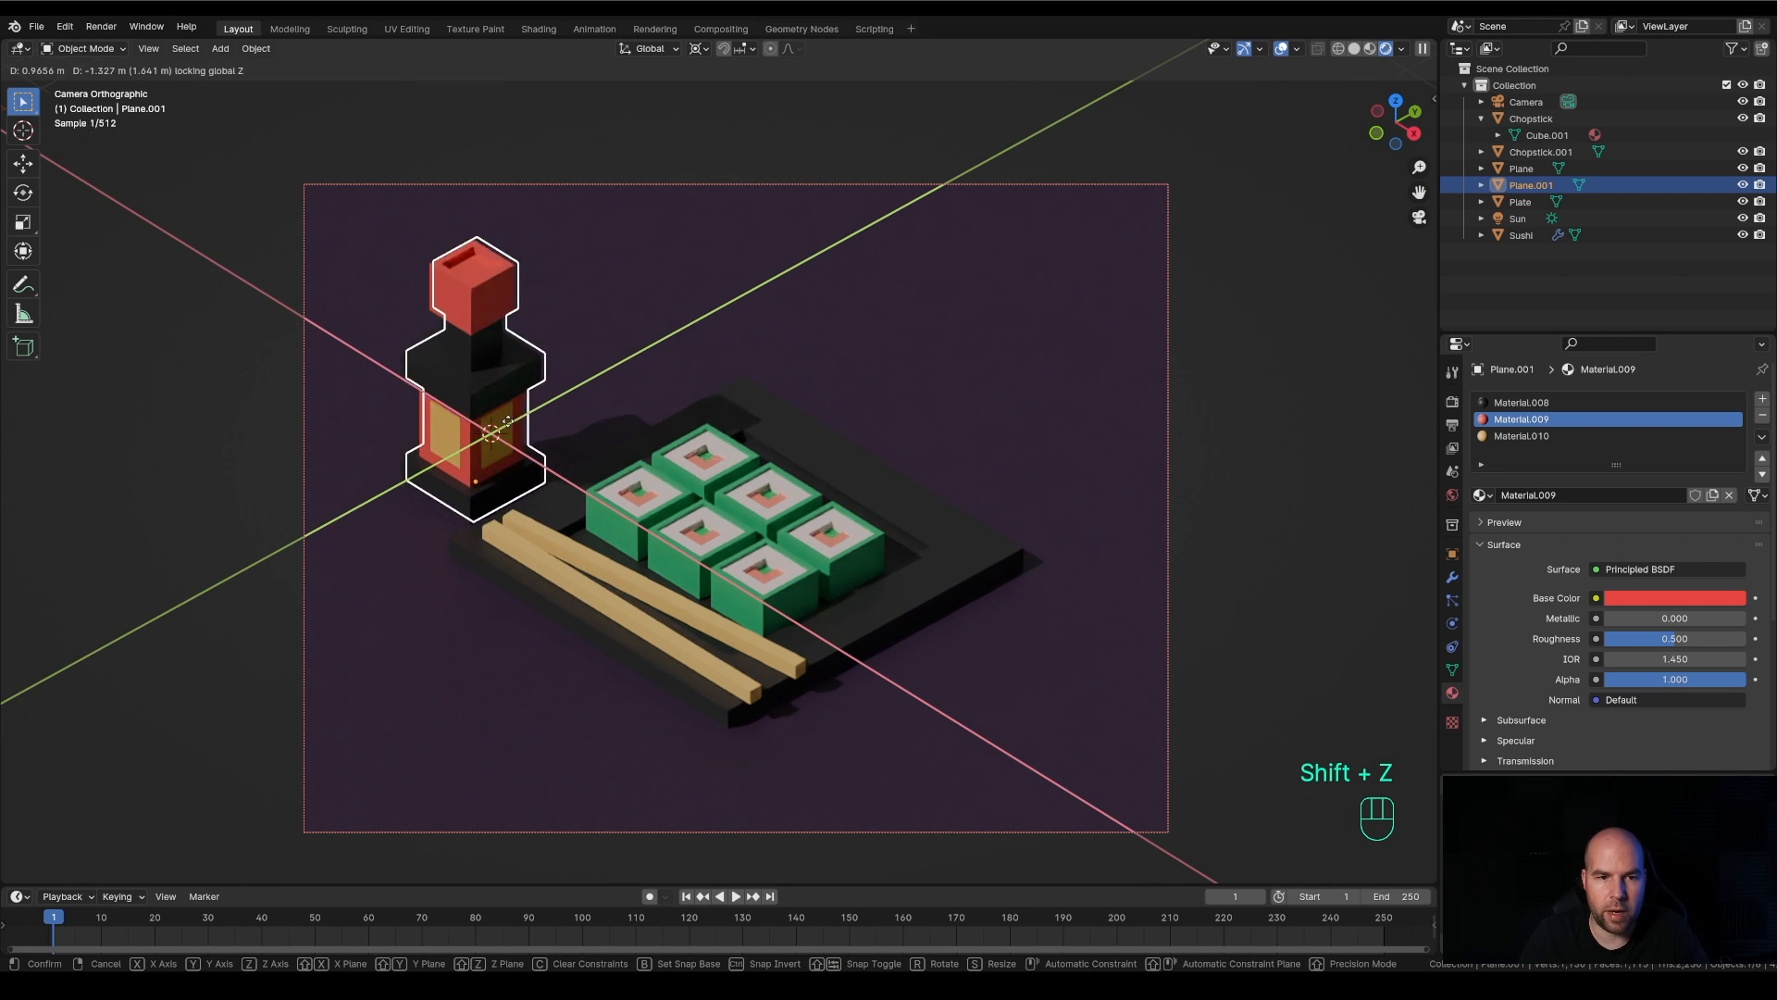
click(540, 393)
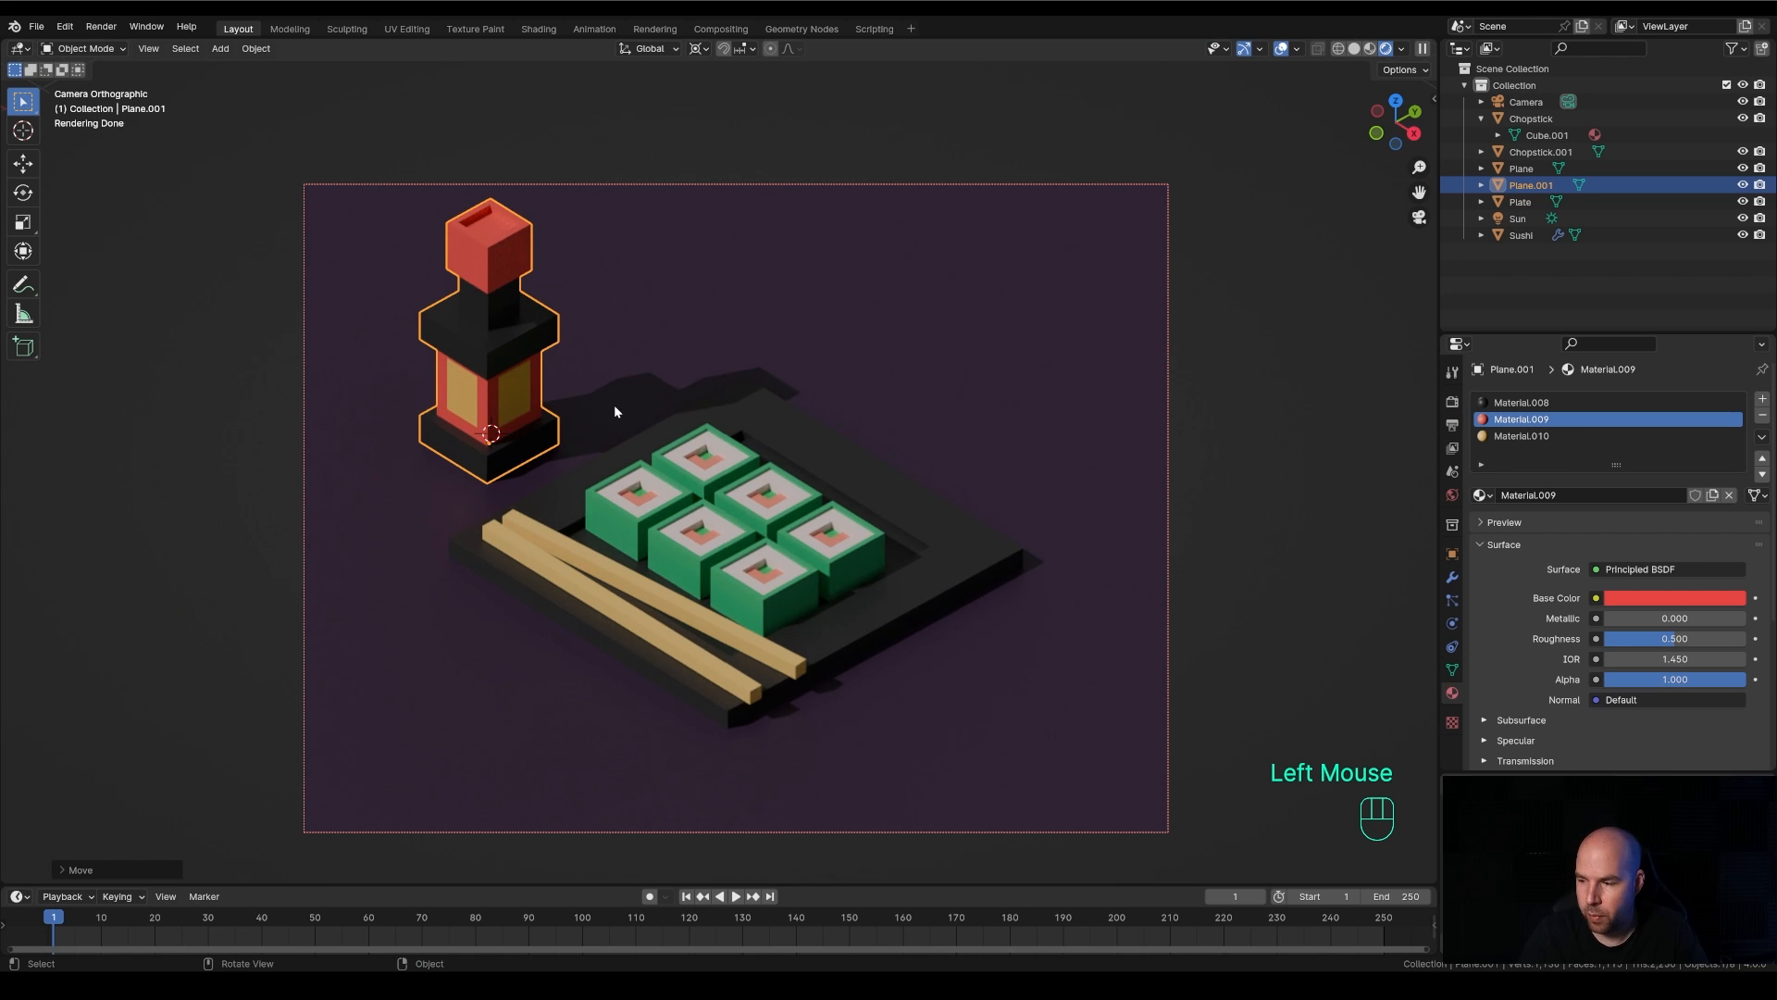
Place the 3D cursor on the empty ground behind the sushi plate and add a plane mesh there
shift+right_click(913, 383)
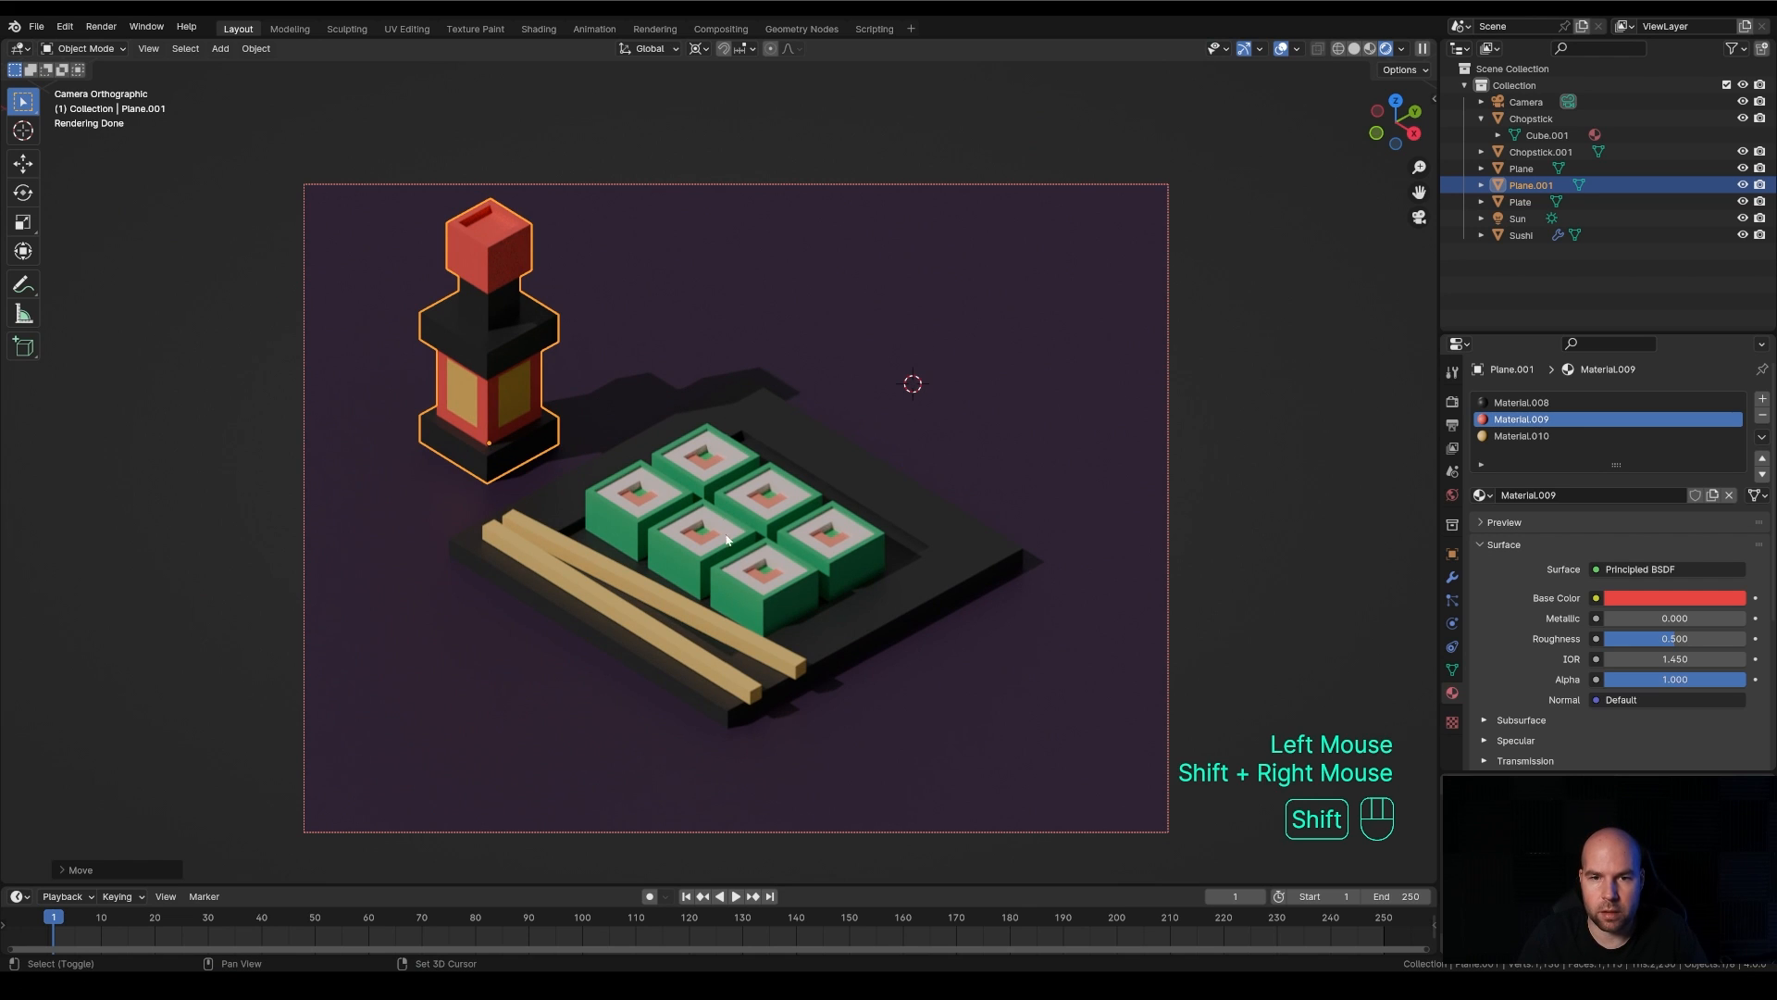
key(shift+a)
mouse_move(944, 430)
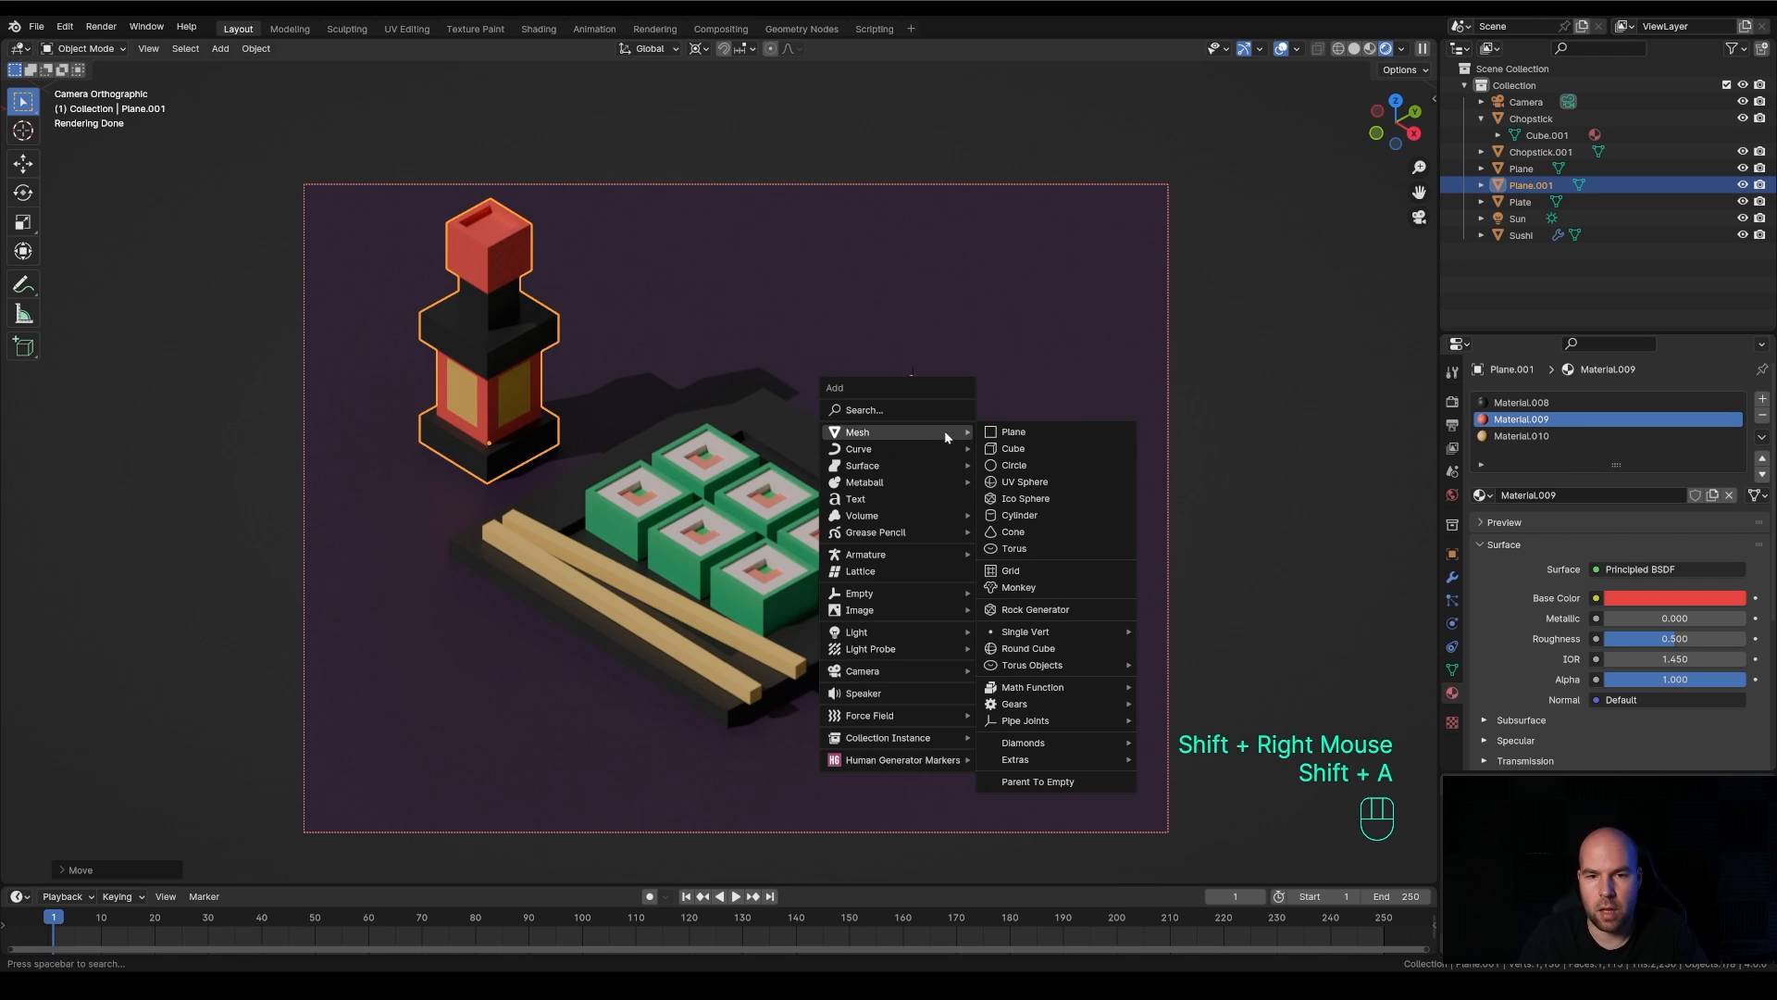
click(1036, 429)
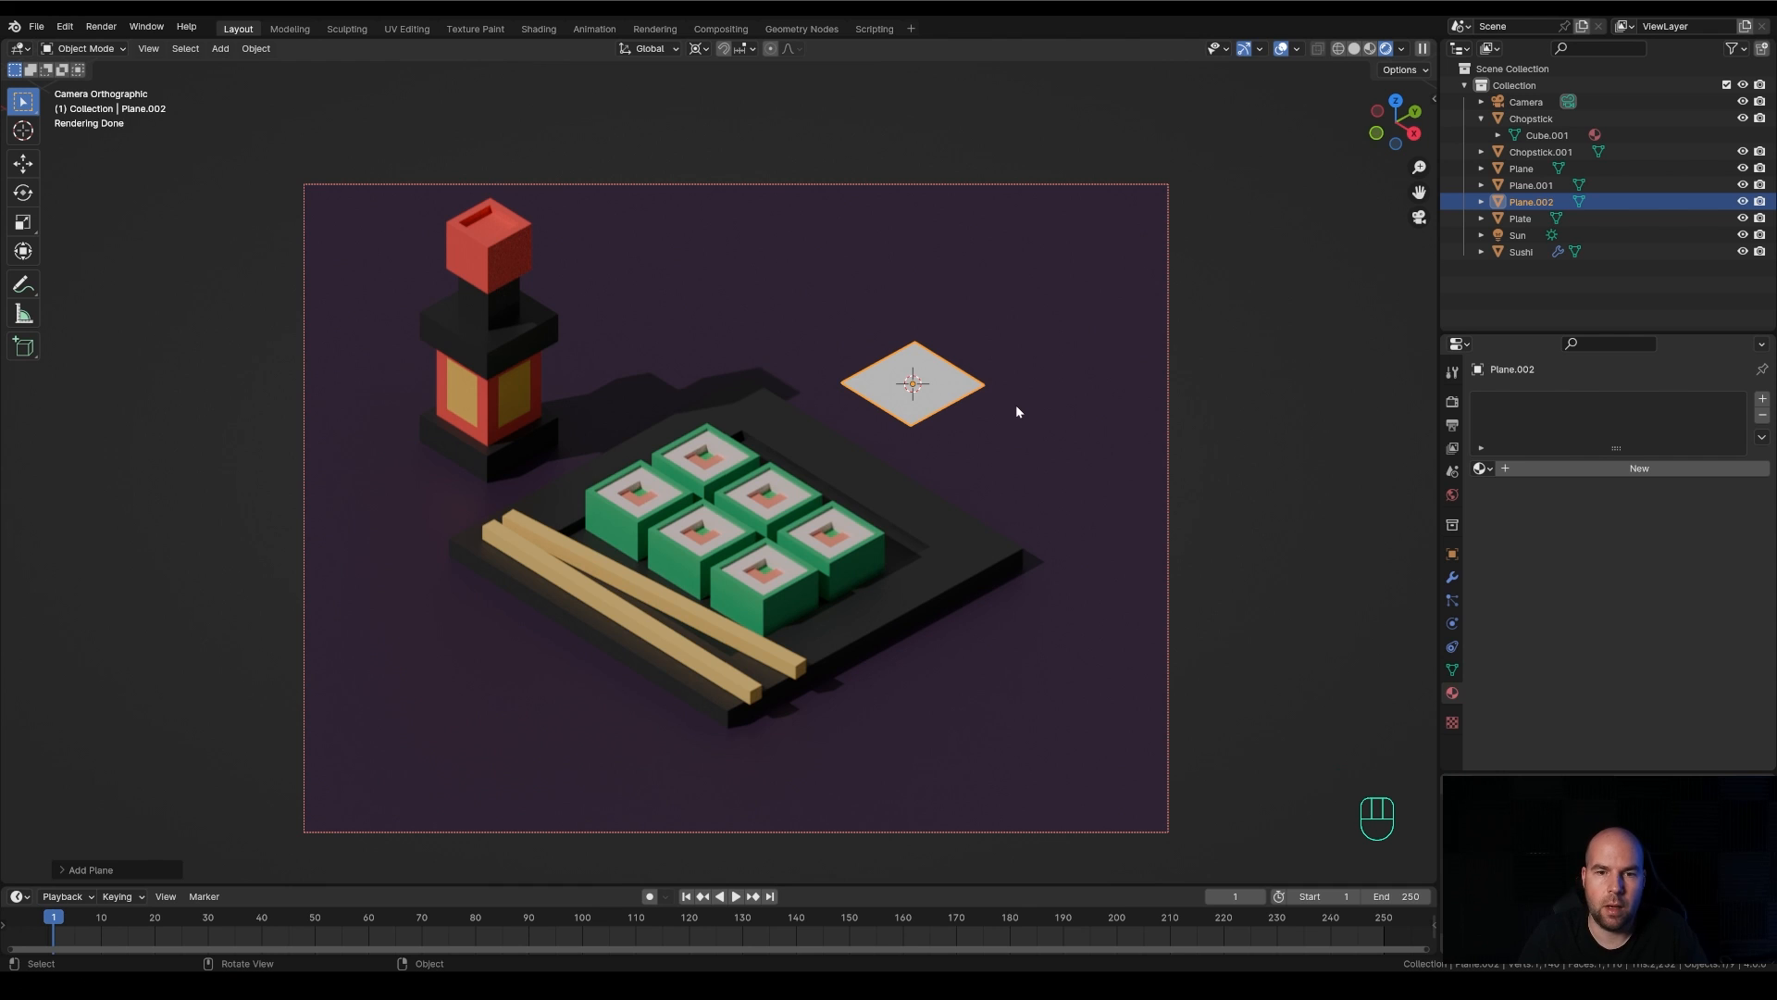
Enlarge the new plane's mesh in Edit Mode and extrude it about 0.31 m upward into a thin square slab
key(Tab)
key(s)
key(Escape)
key(s)
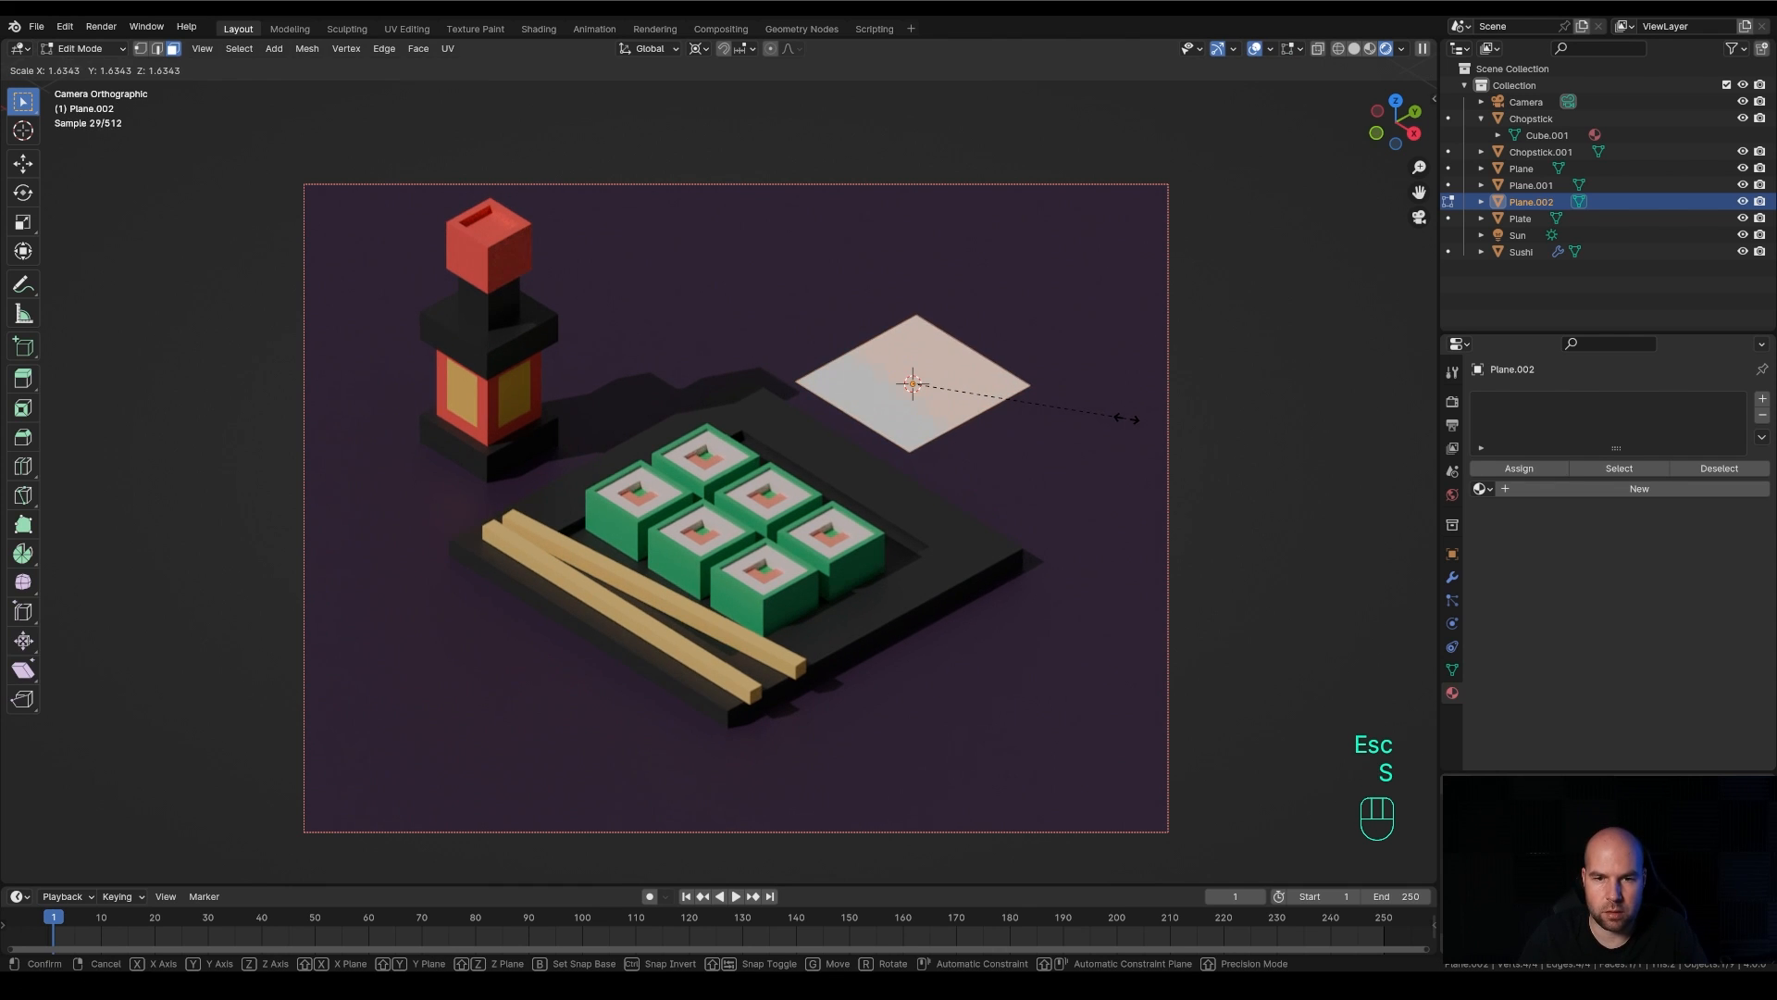
click(1046, 435)
key(e)
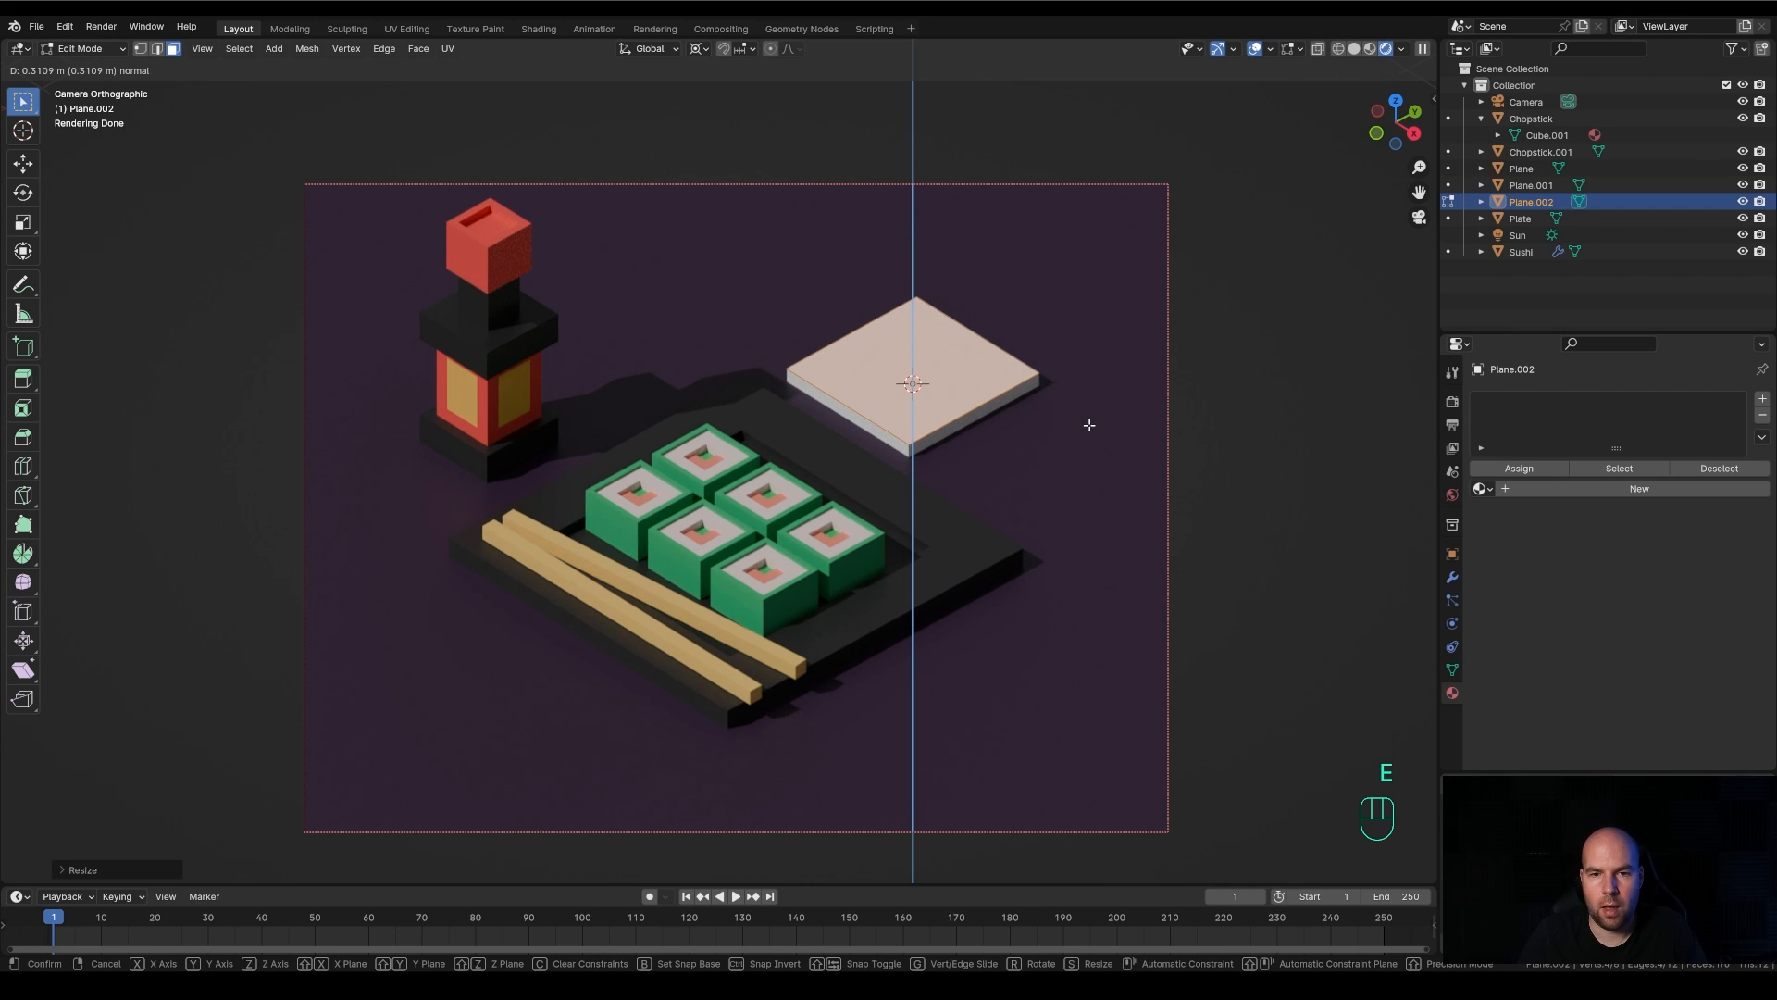
click(1089, 425)
key(Tab)
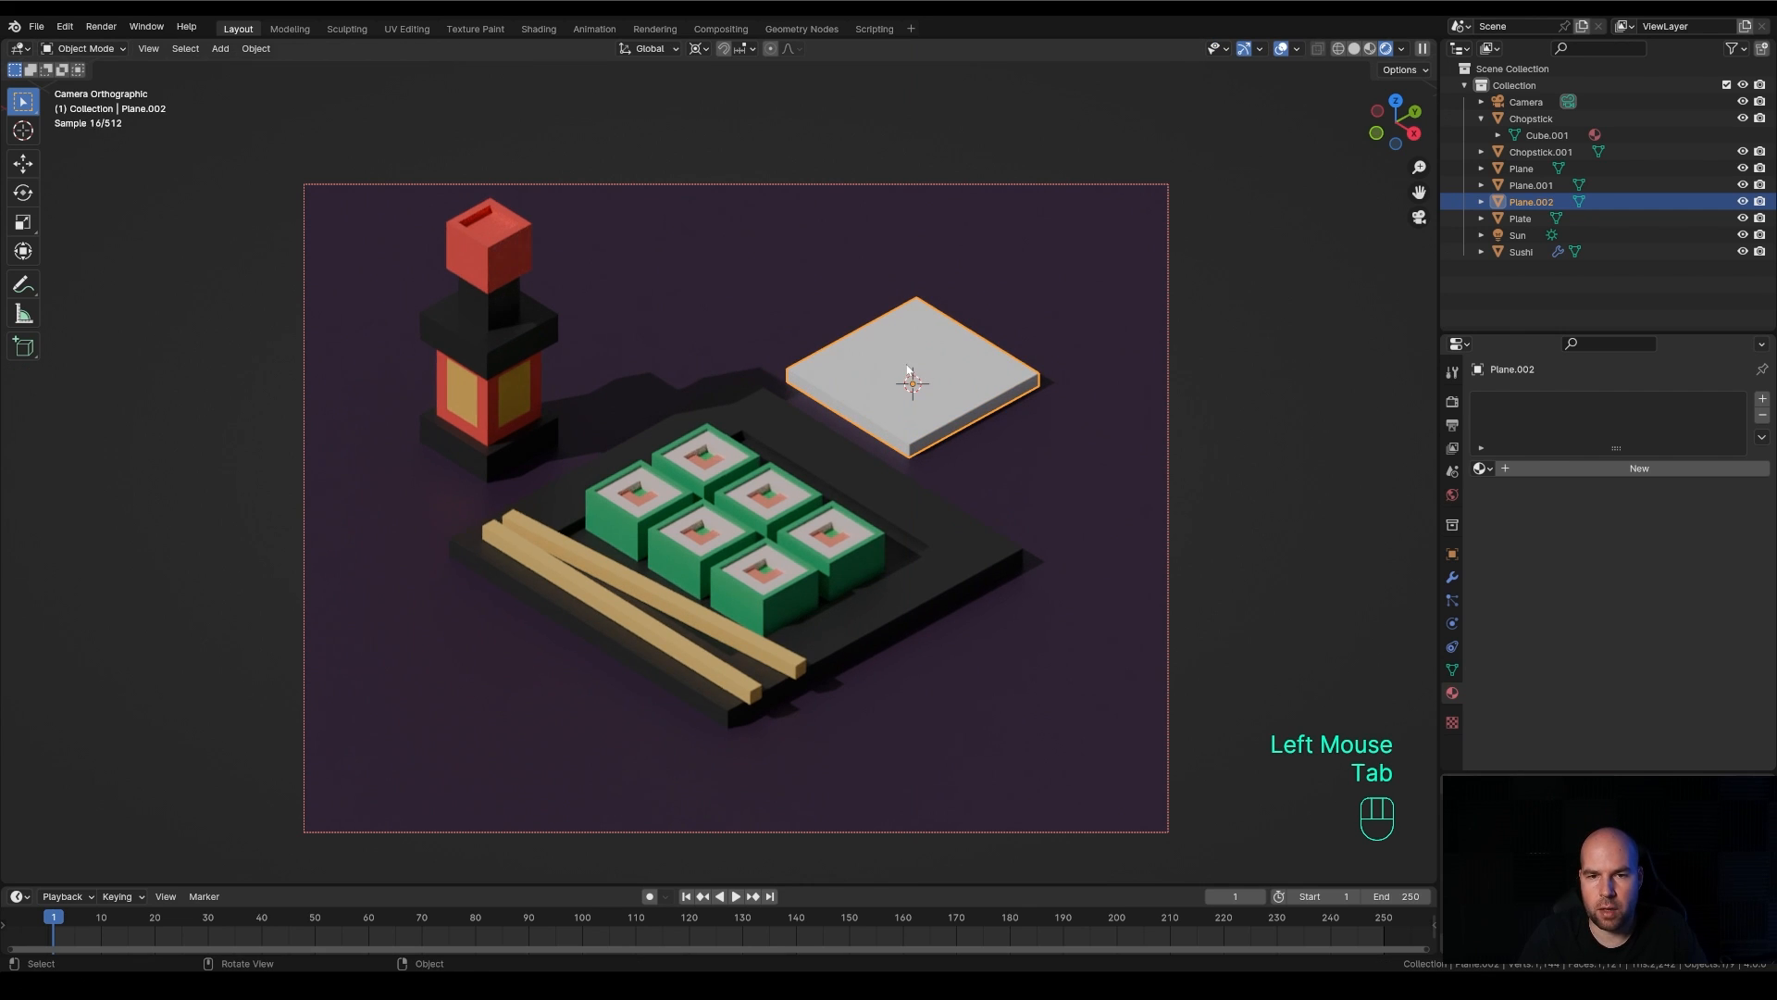
Place the 3D cursor on top of the white slab and add another plane mesh there
shift+right_click(910, 366)
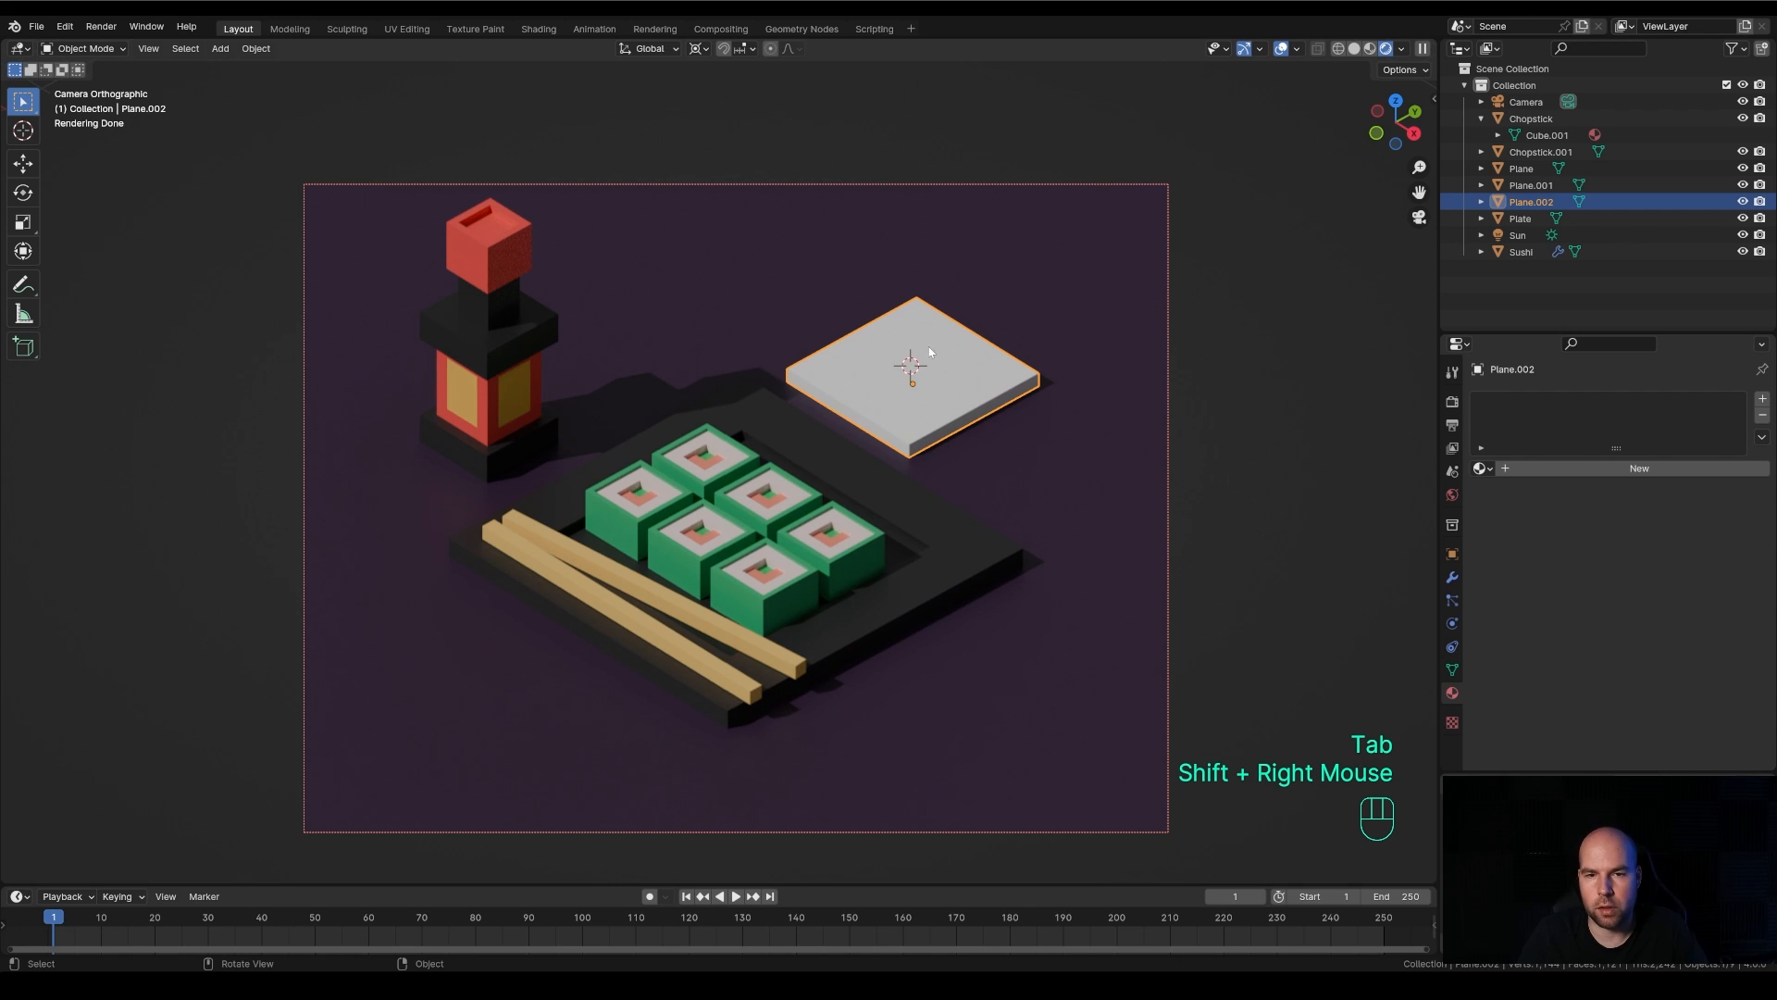
shift+middle_drag(1055, 366, 959, 413)
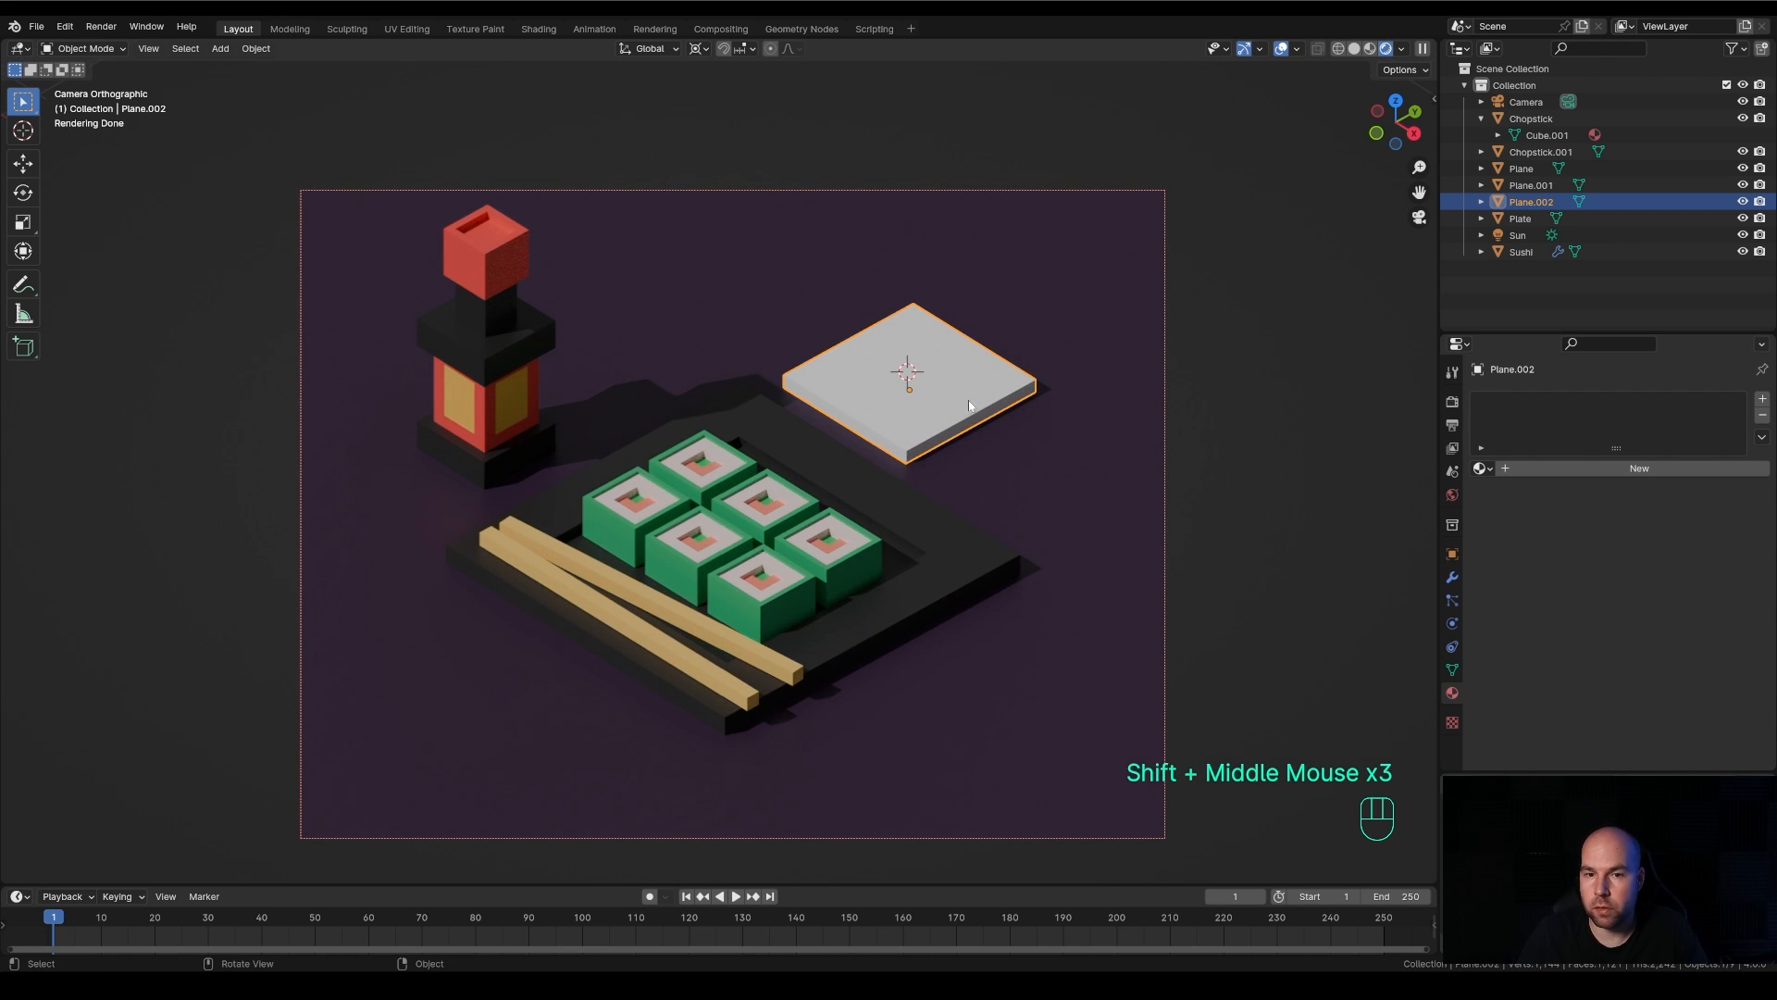
key(shift+a)
mouse_move(950, 367)
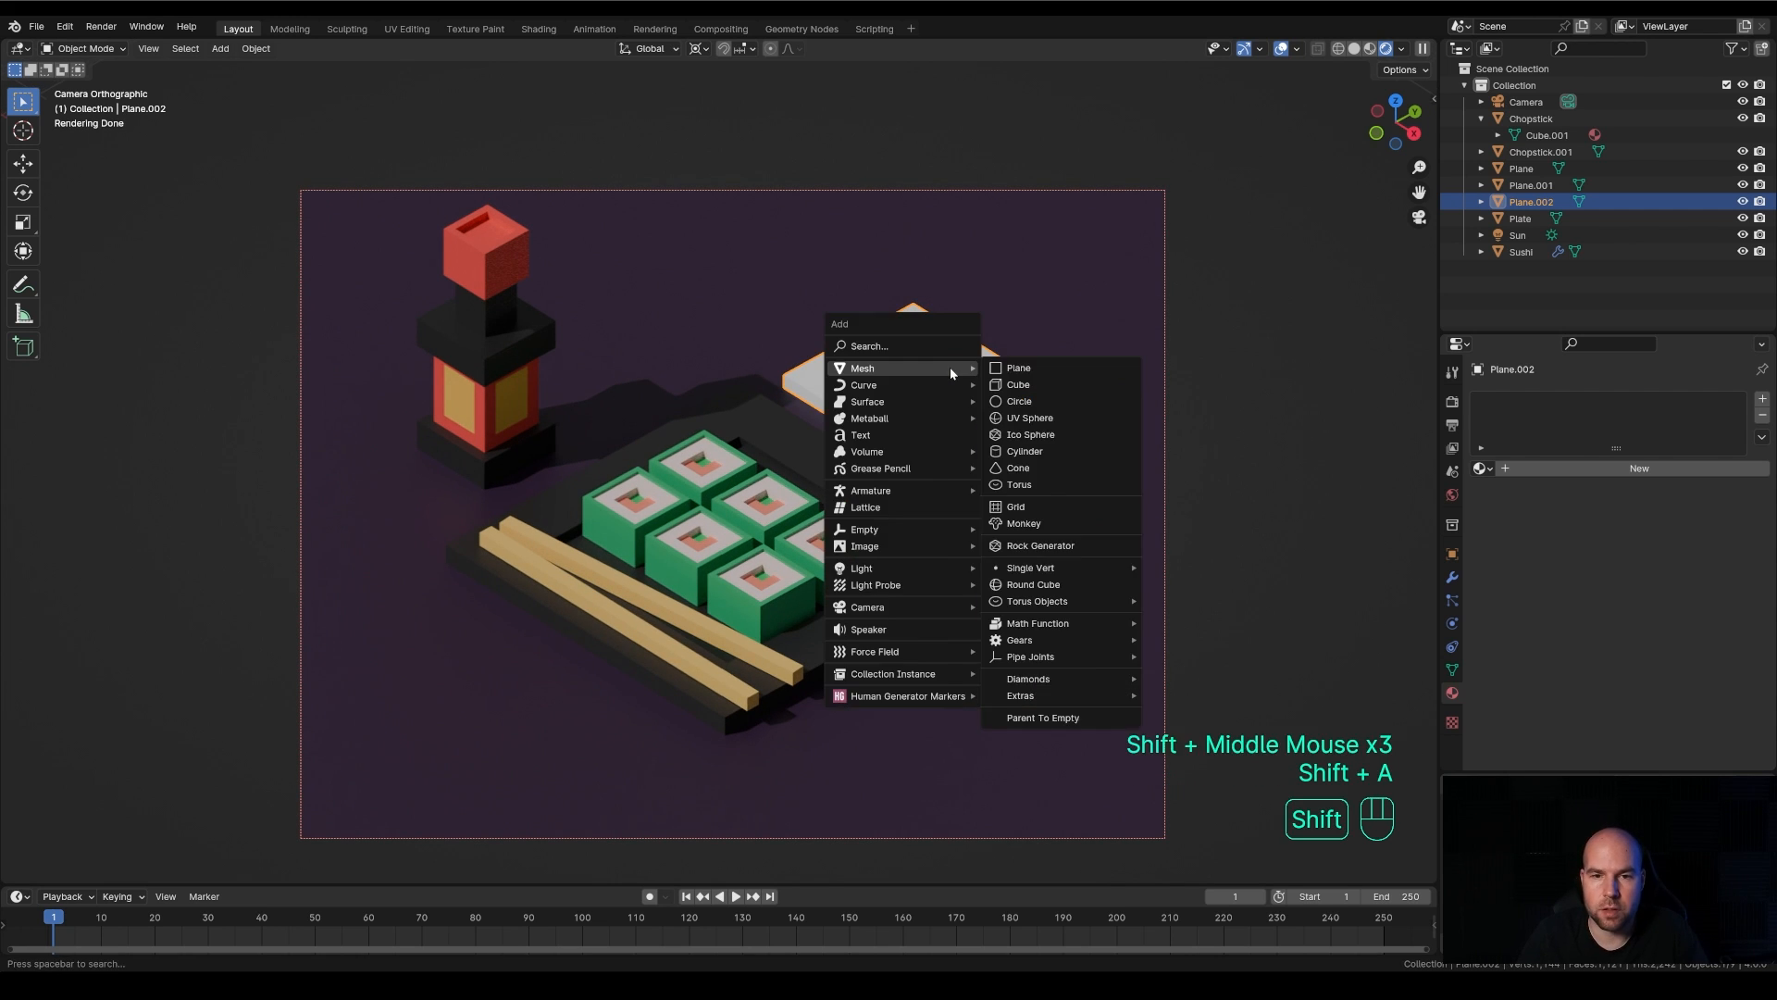
click(1026, 371)
Shrink the plane on the slab, stretch it along Y into a narrow strip, and extrude it about 0.77 m upward into a bar
key(Tab)
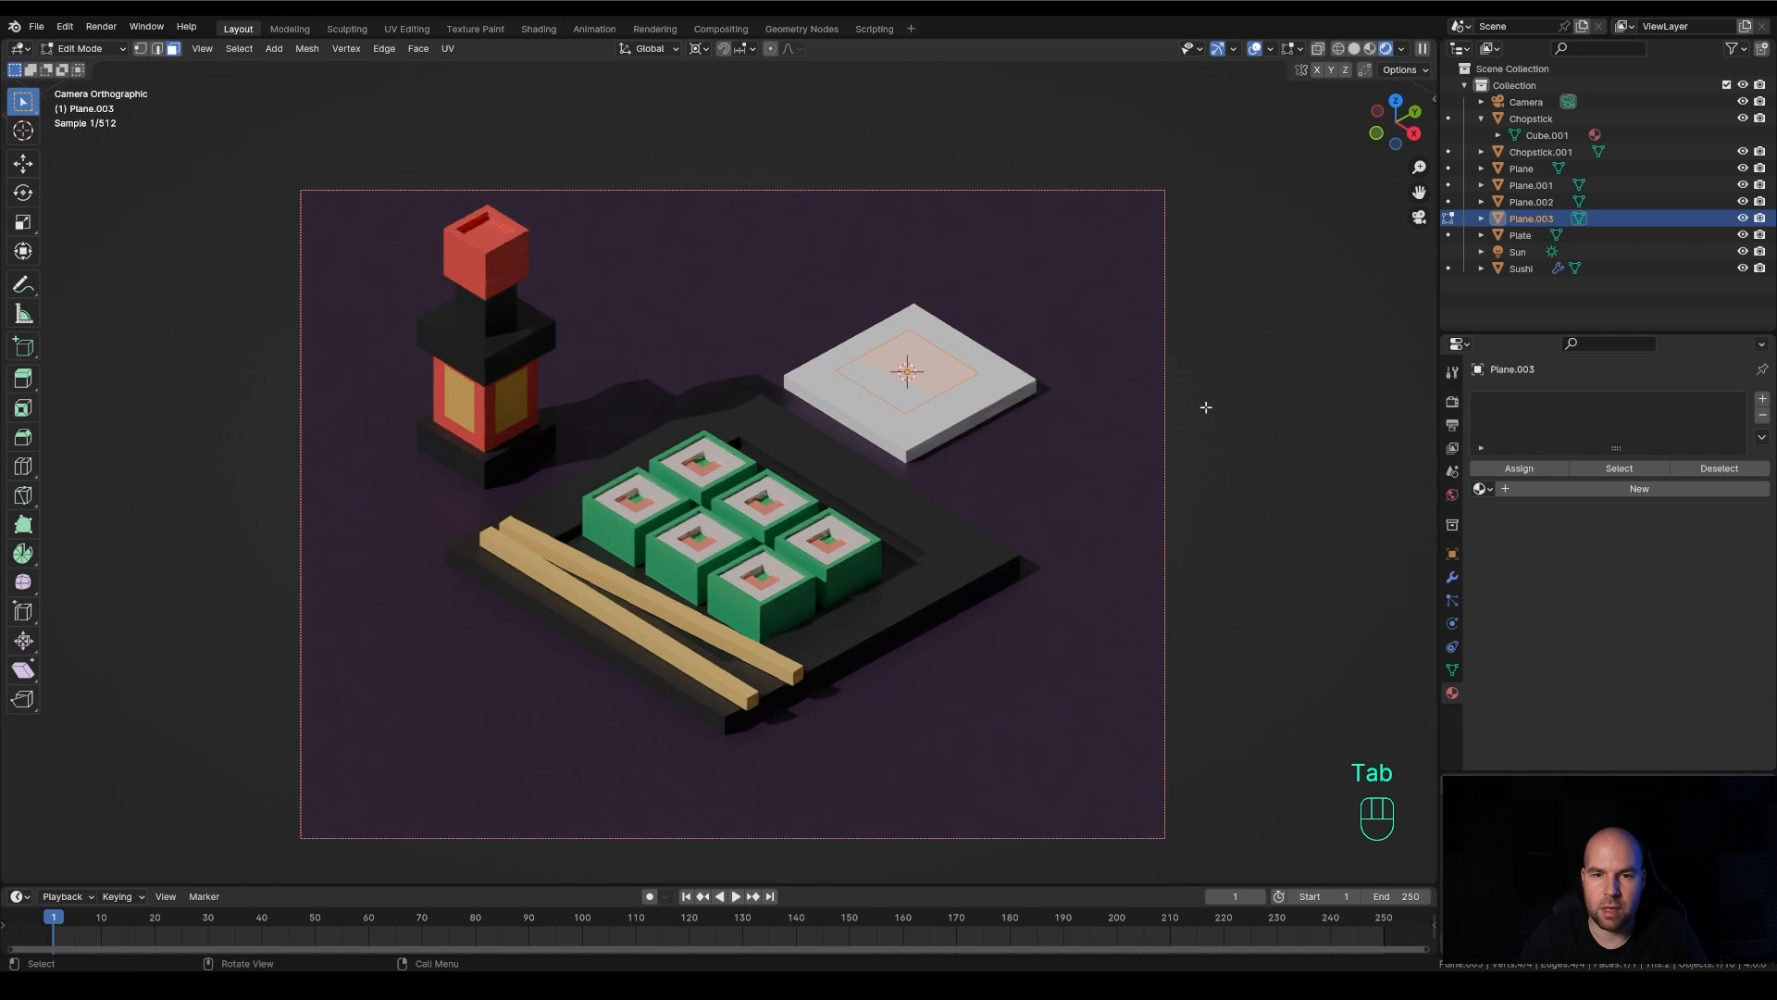
key(s)
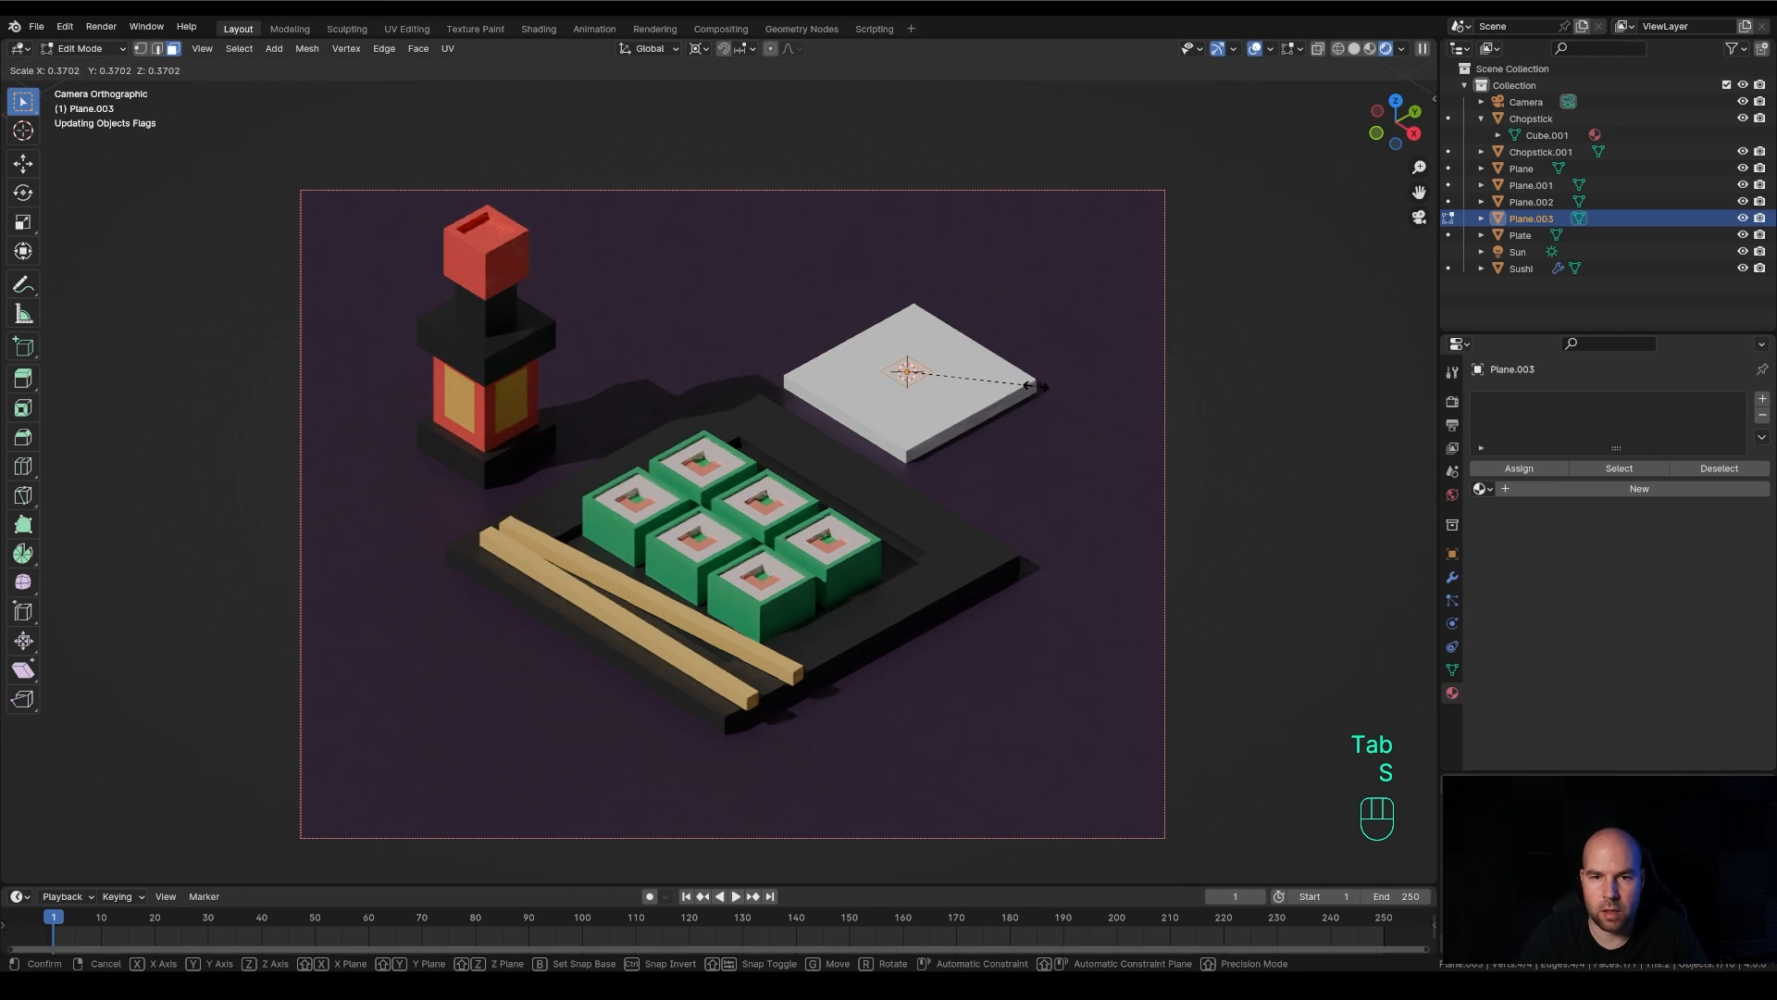
click(1037, 386)
key(s)
key(y)
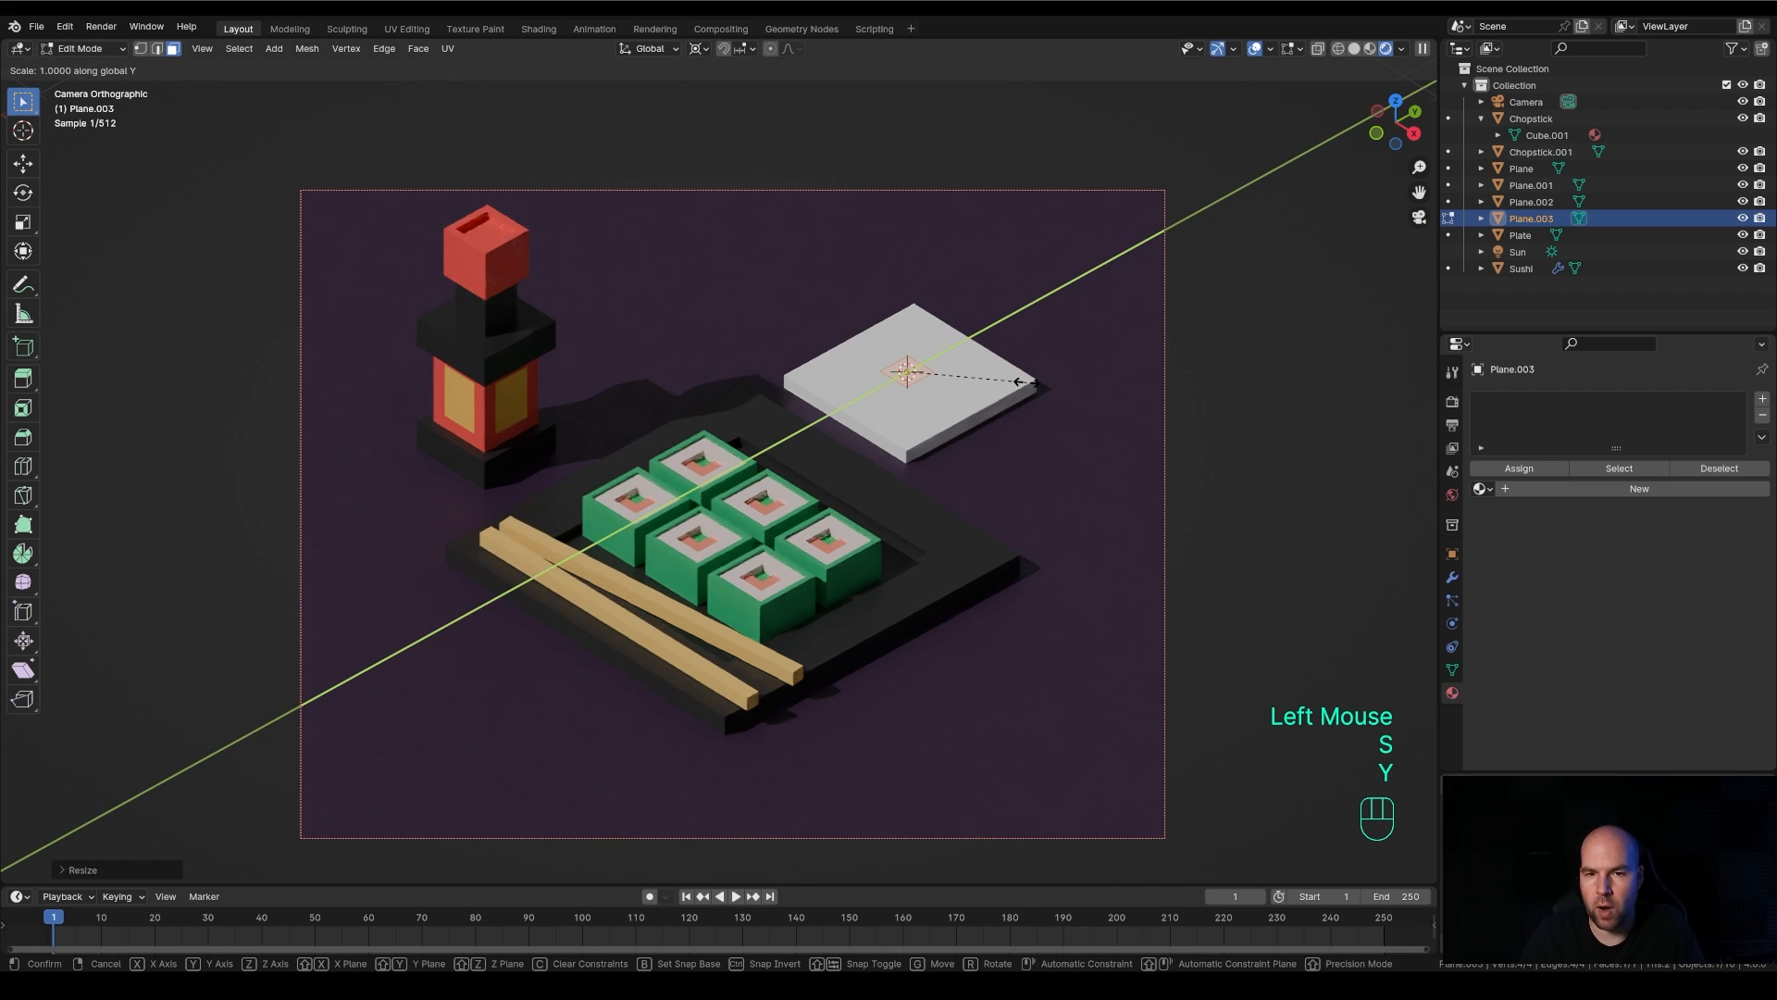
click(1325, 298)
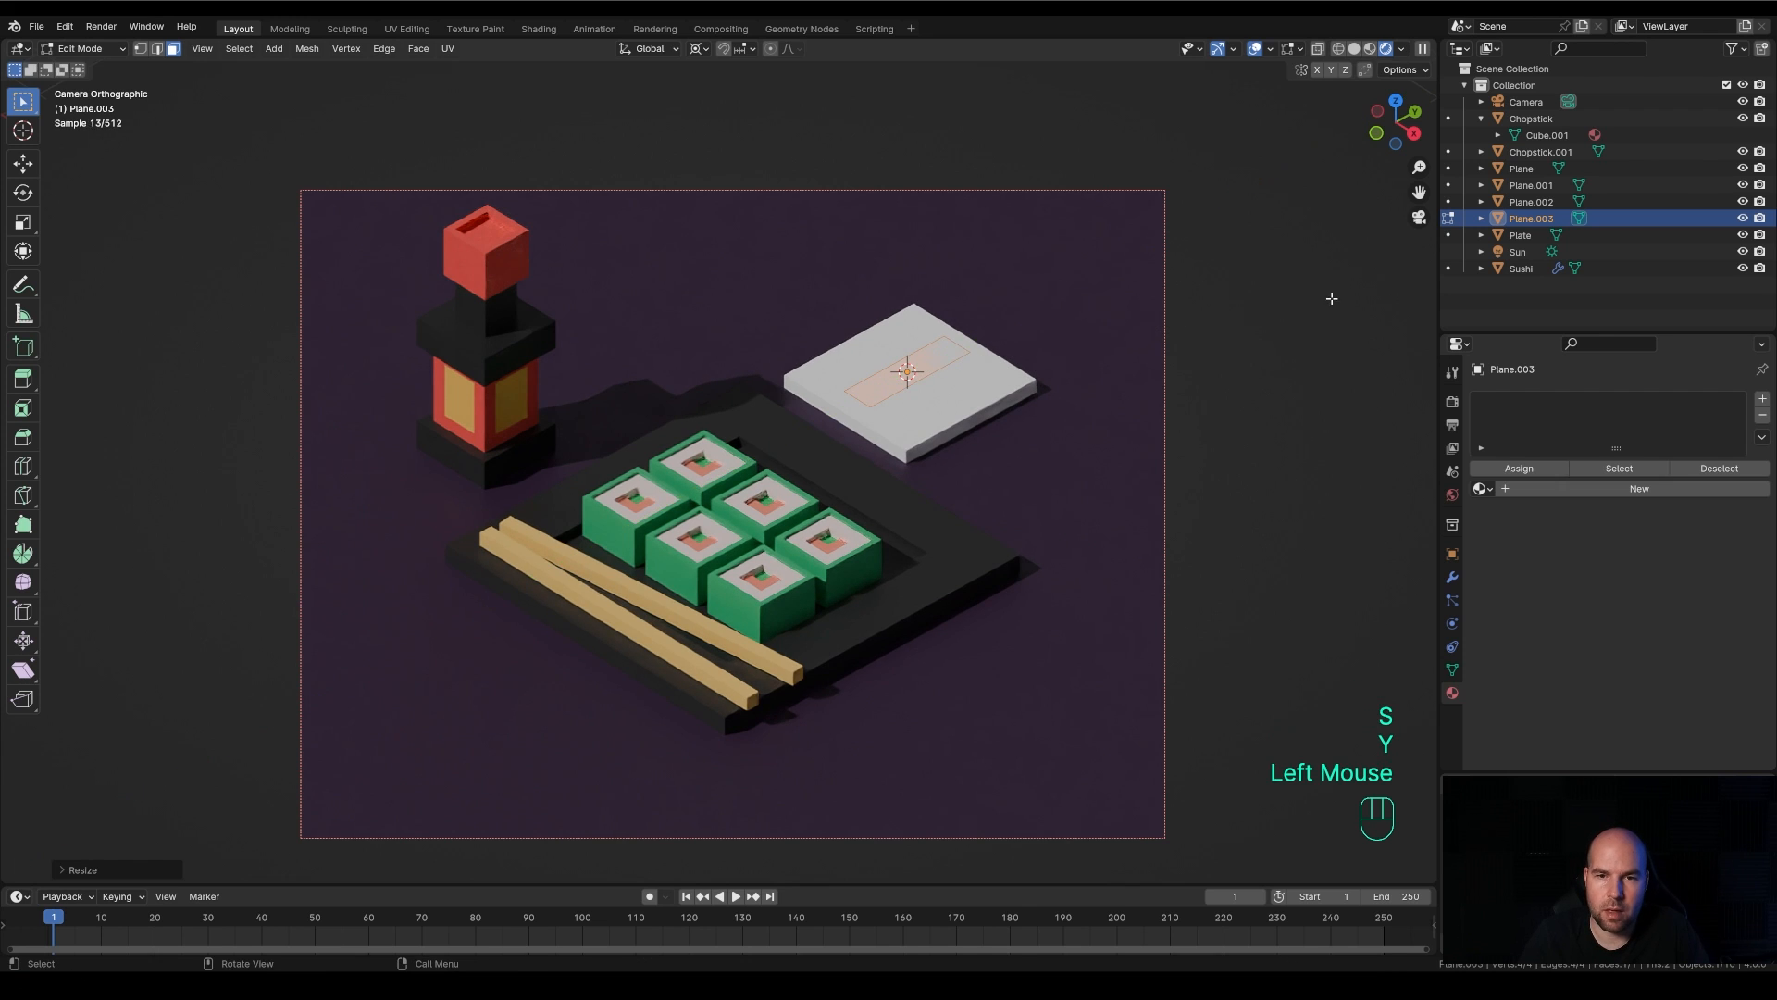
key(e)
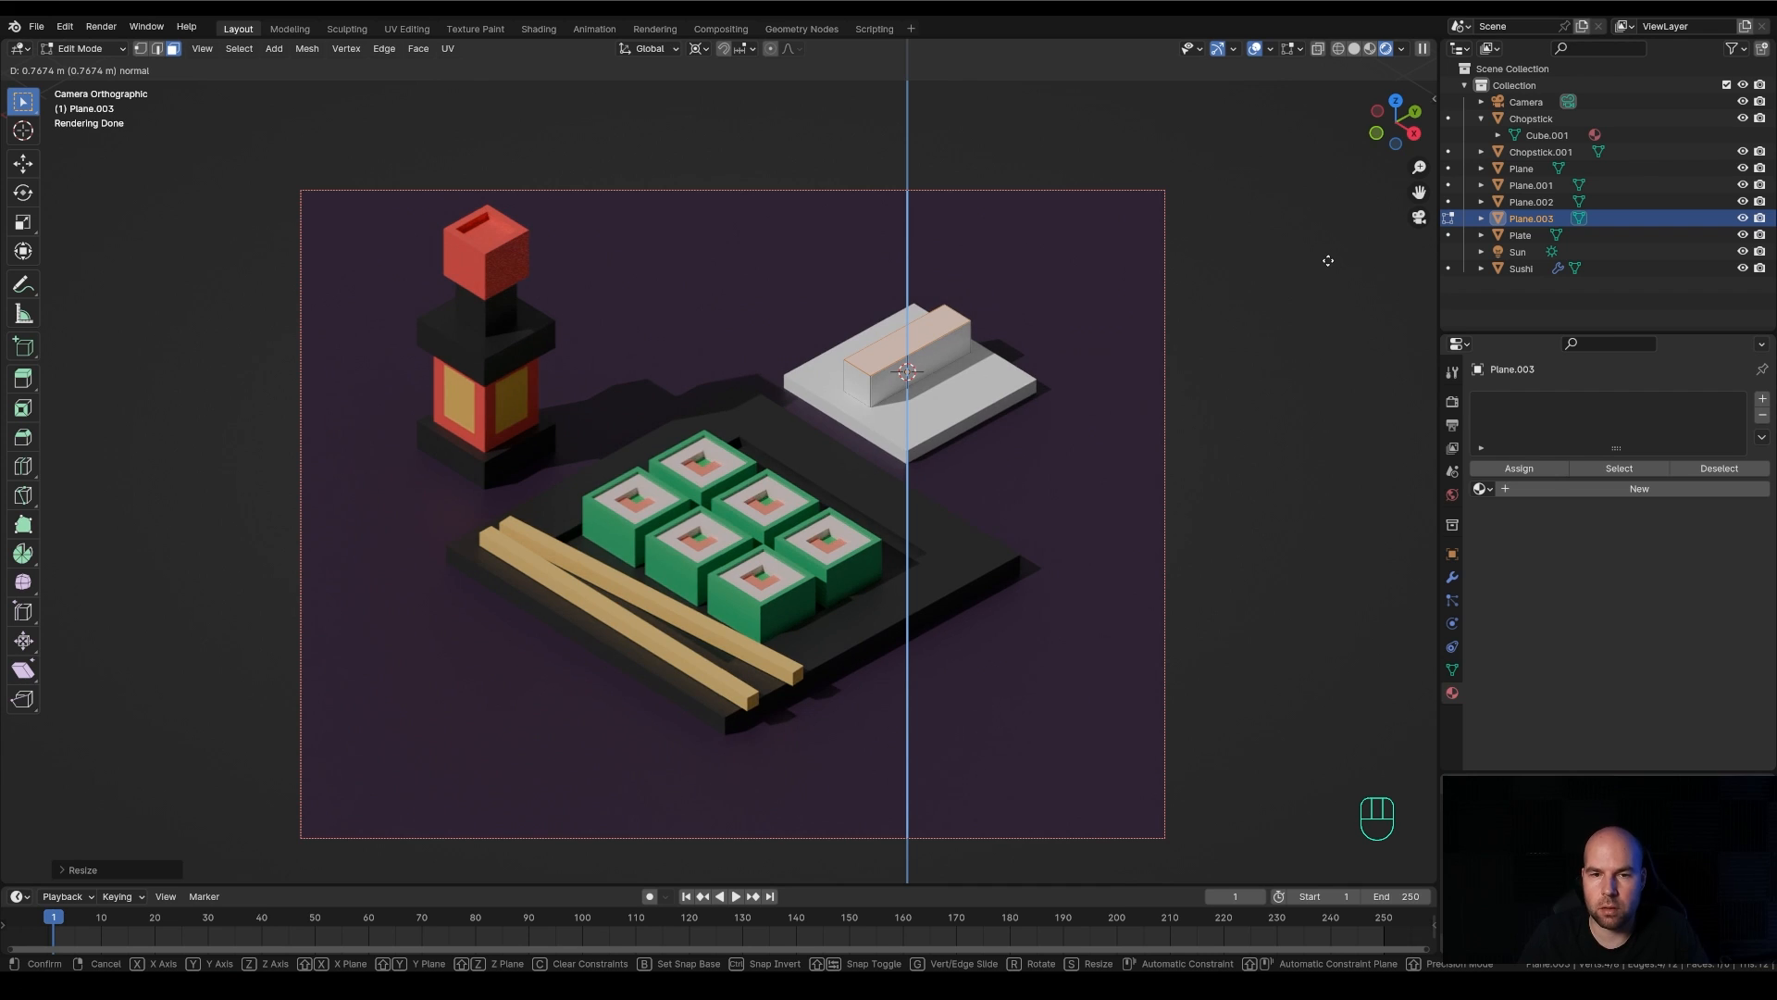
click(1328, 260)
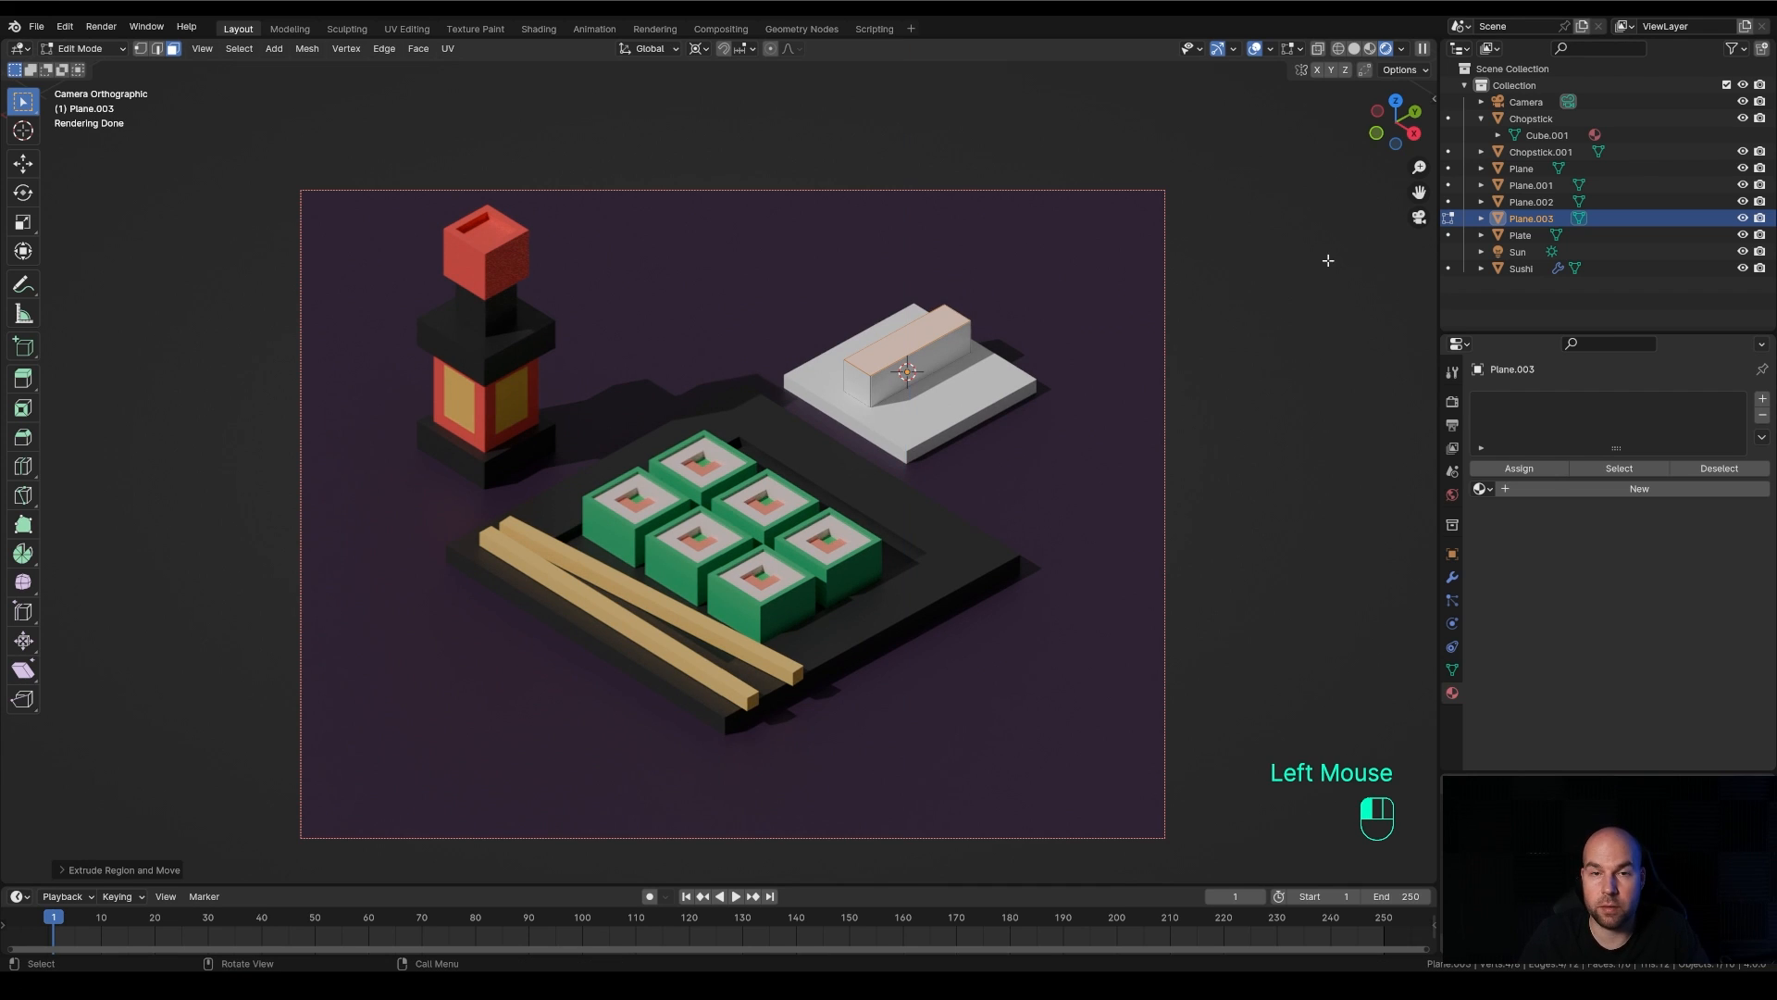
Select both end faces of the bar using X-ray, inset them about 0.19 m, and extrude them about 0.18 m inward along their normals
click(859, 382)
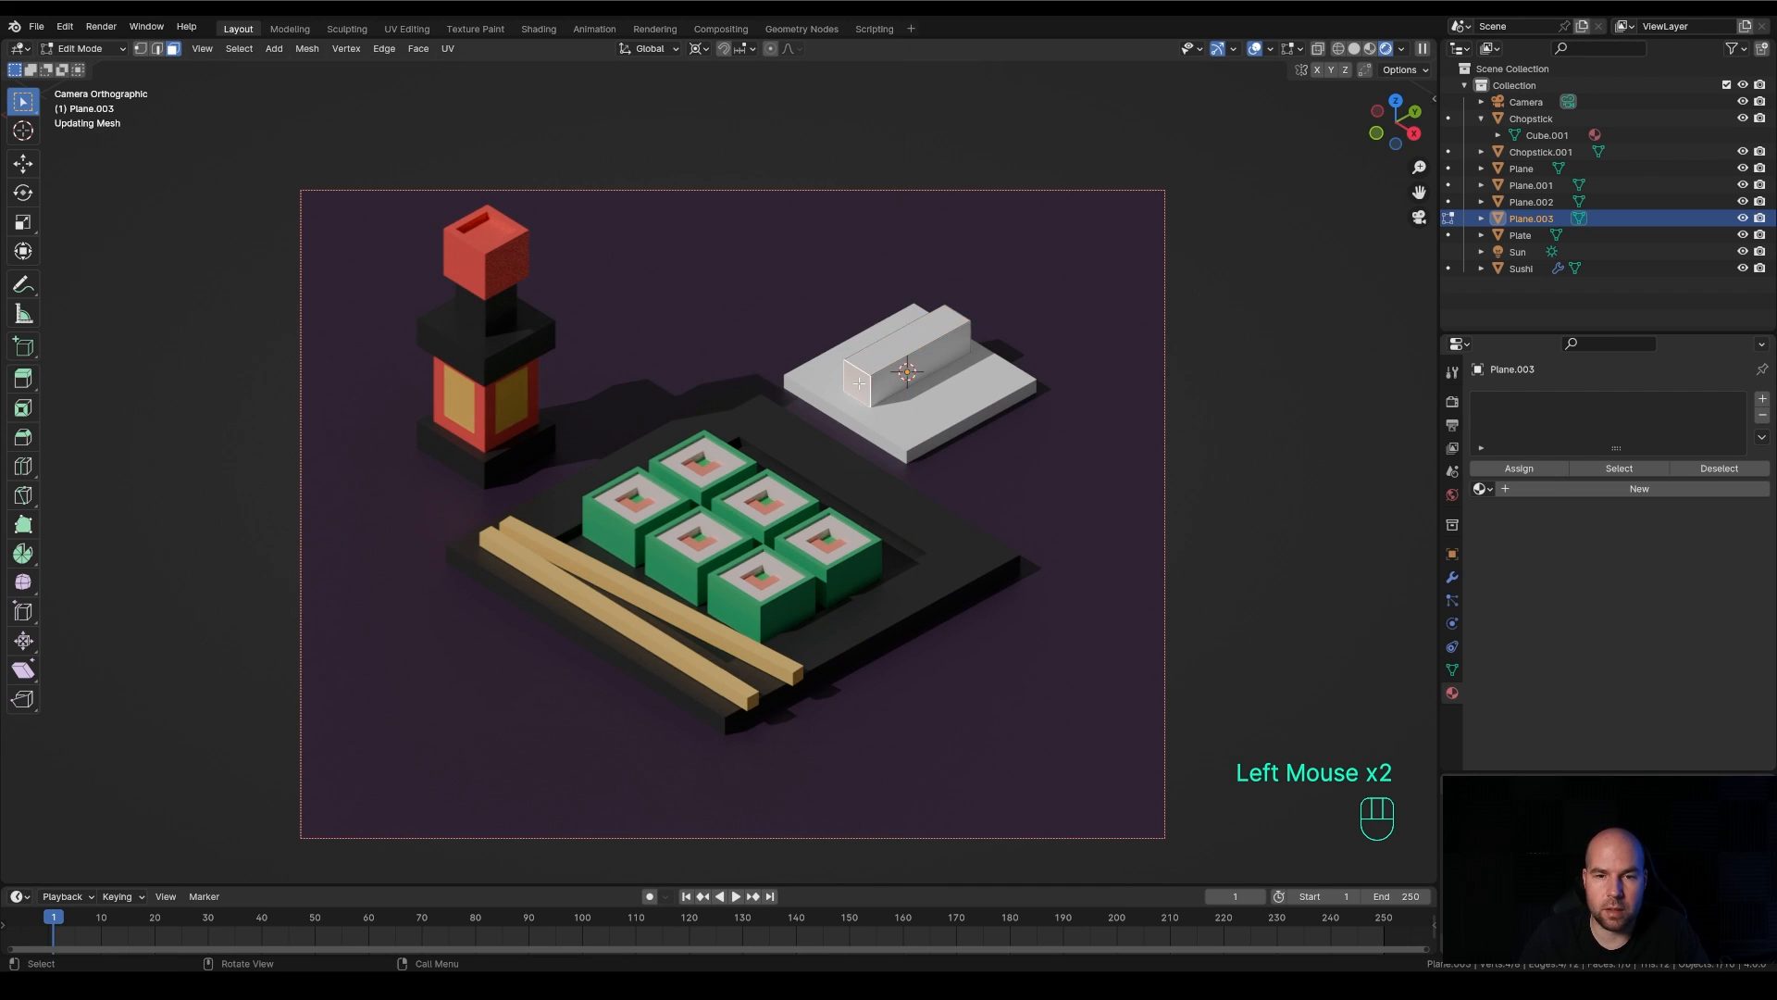
click(1318, 48)
shift+click(930, 332)
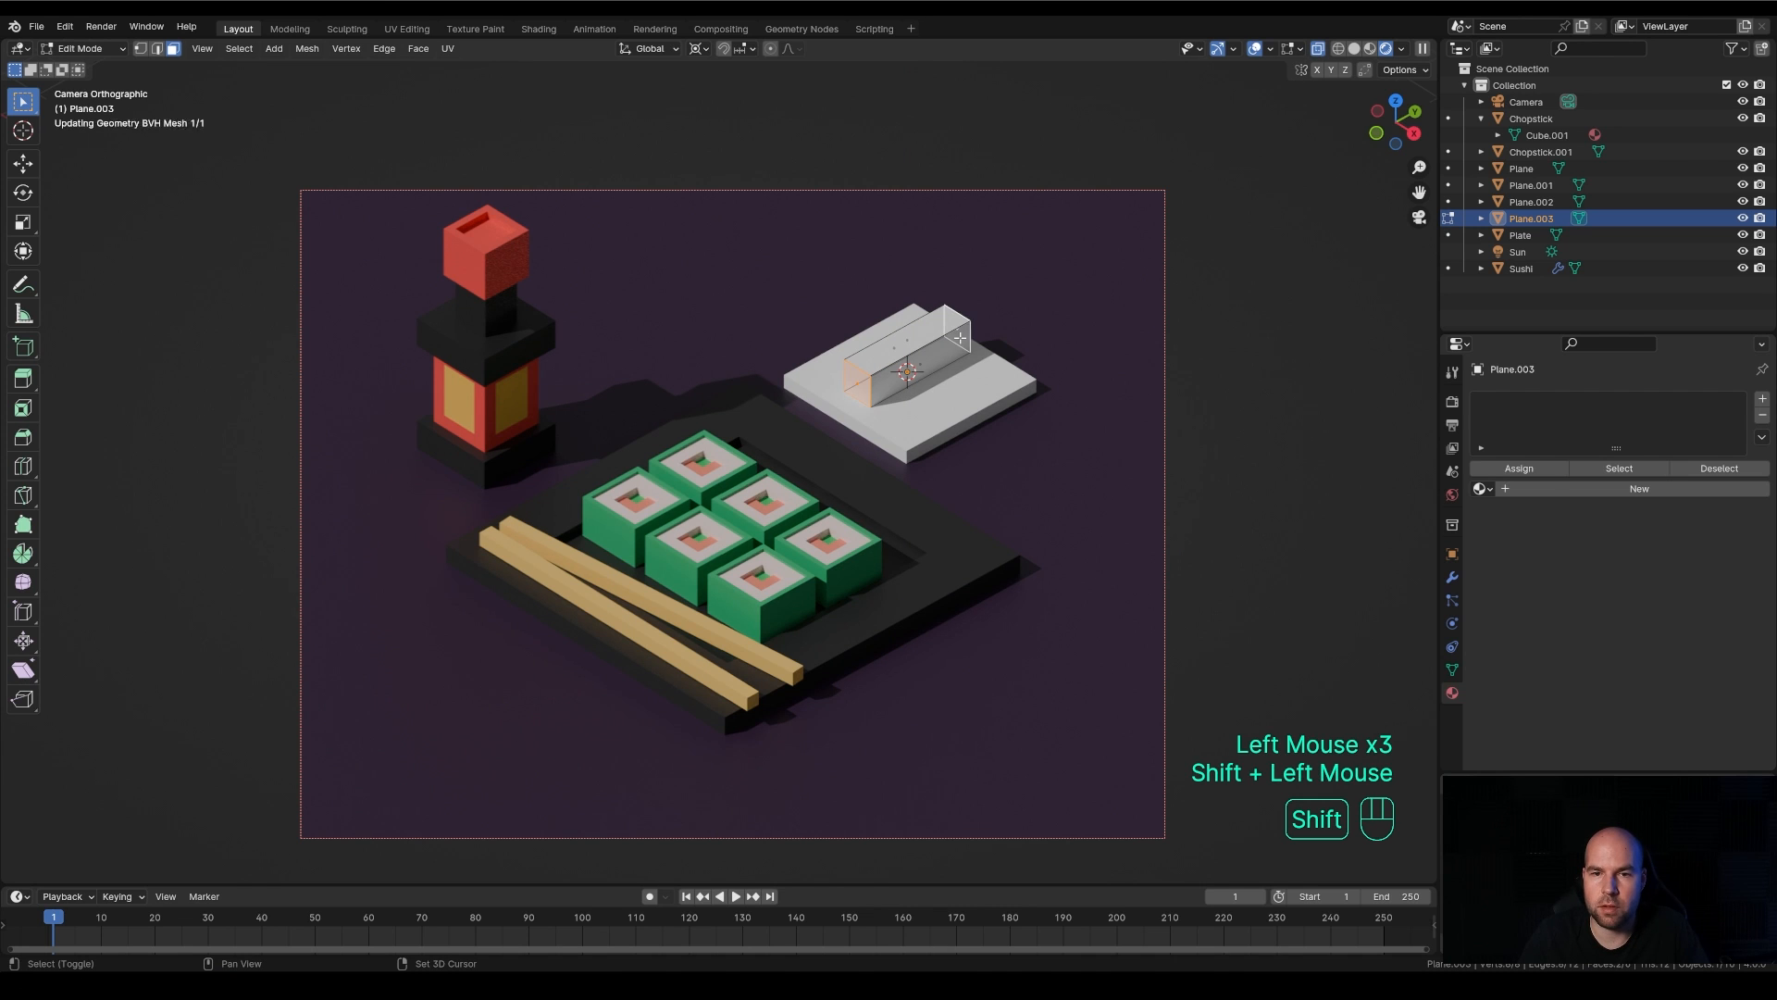
key(i)
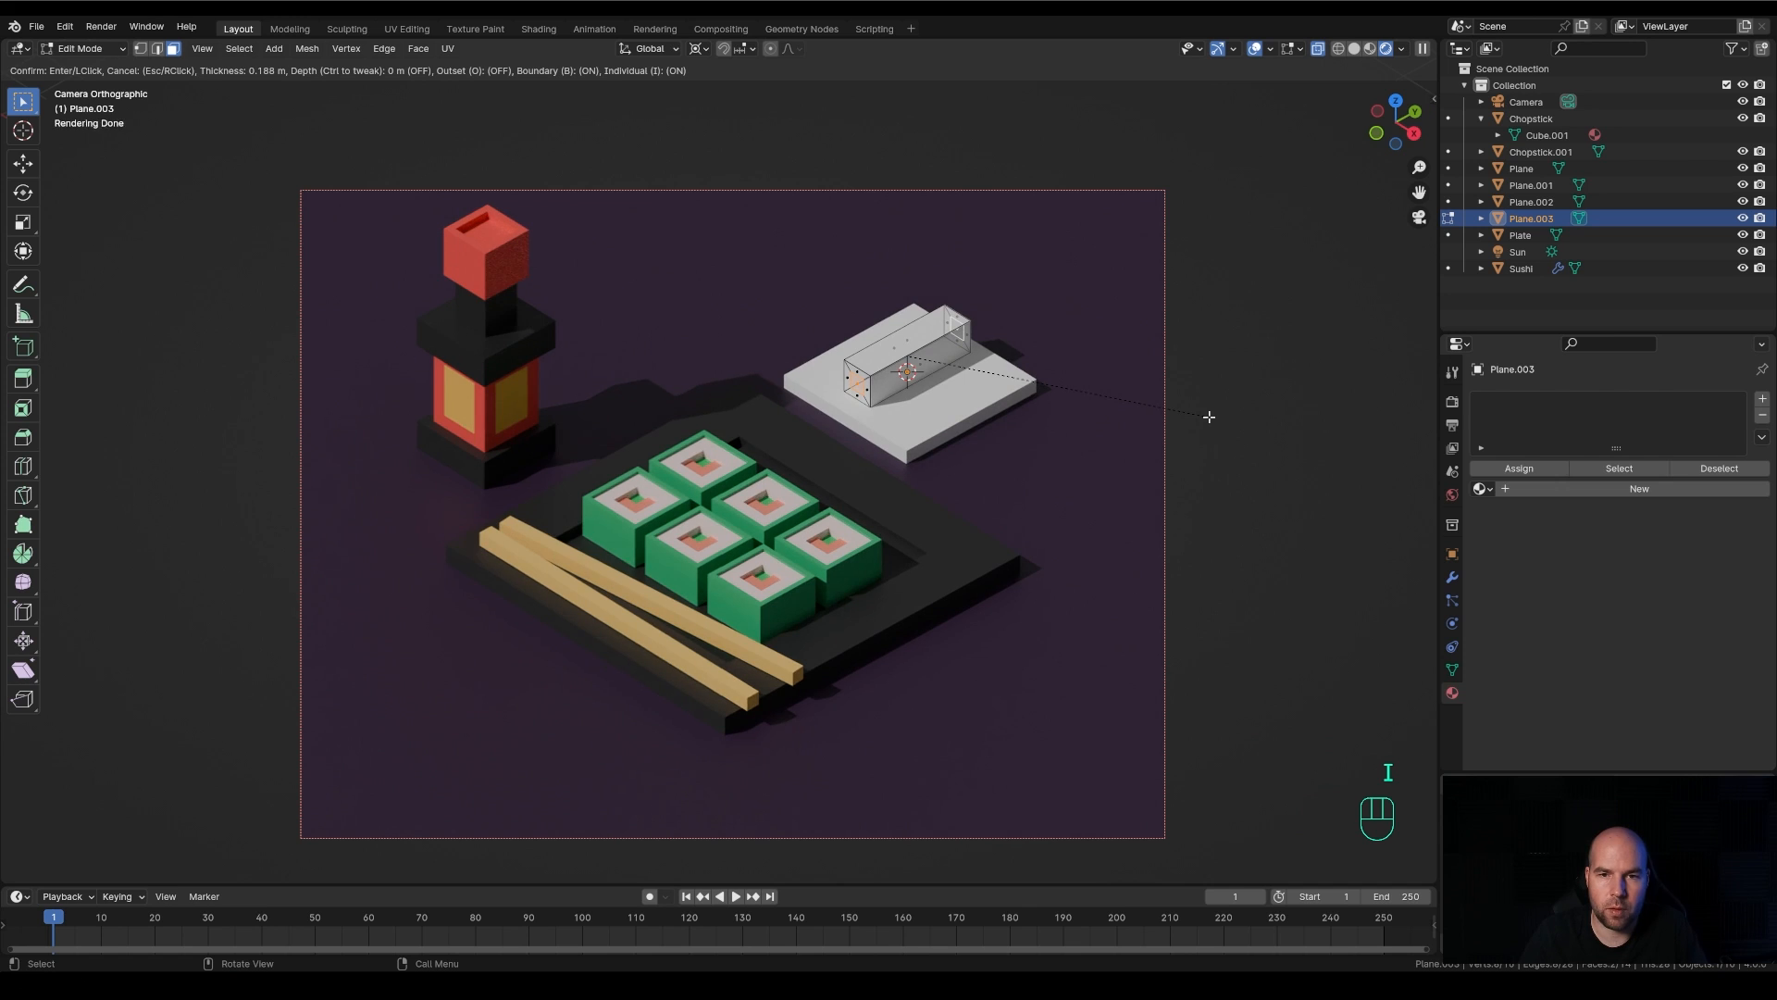
click(1208, 417)
key(alt+e)
click(1209, 416)
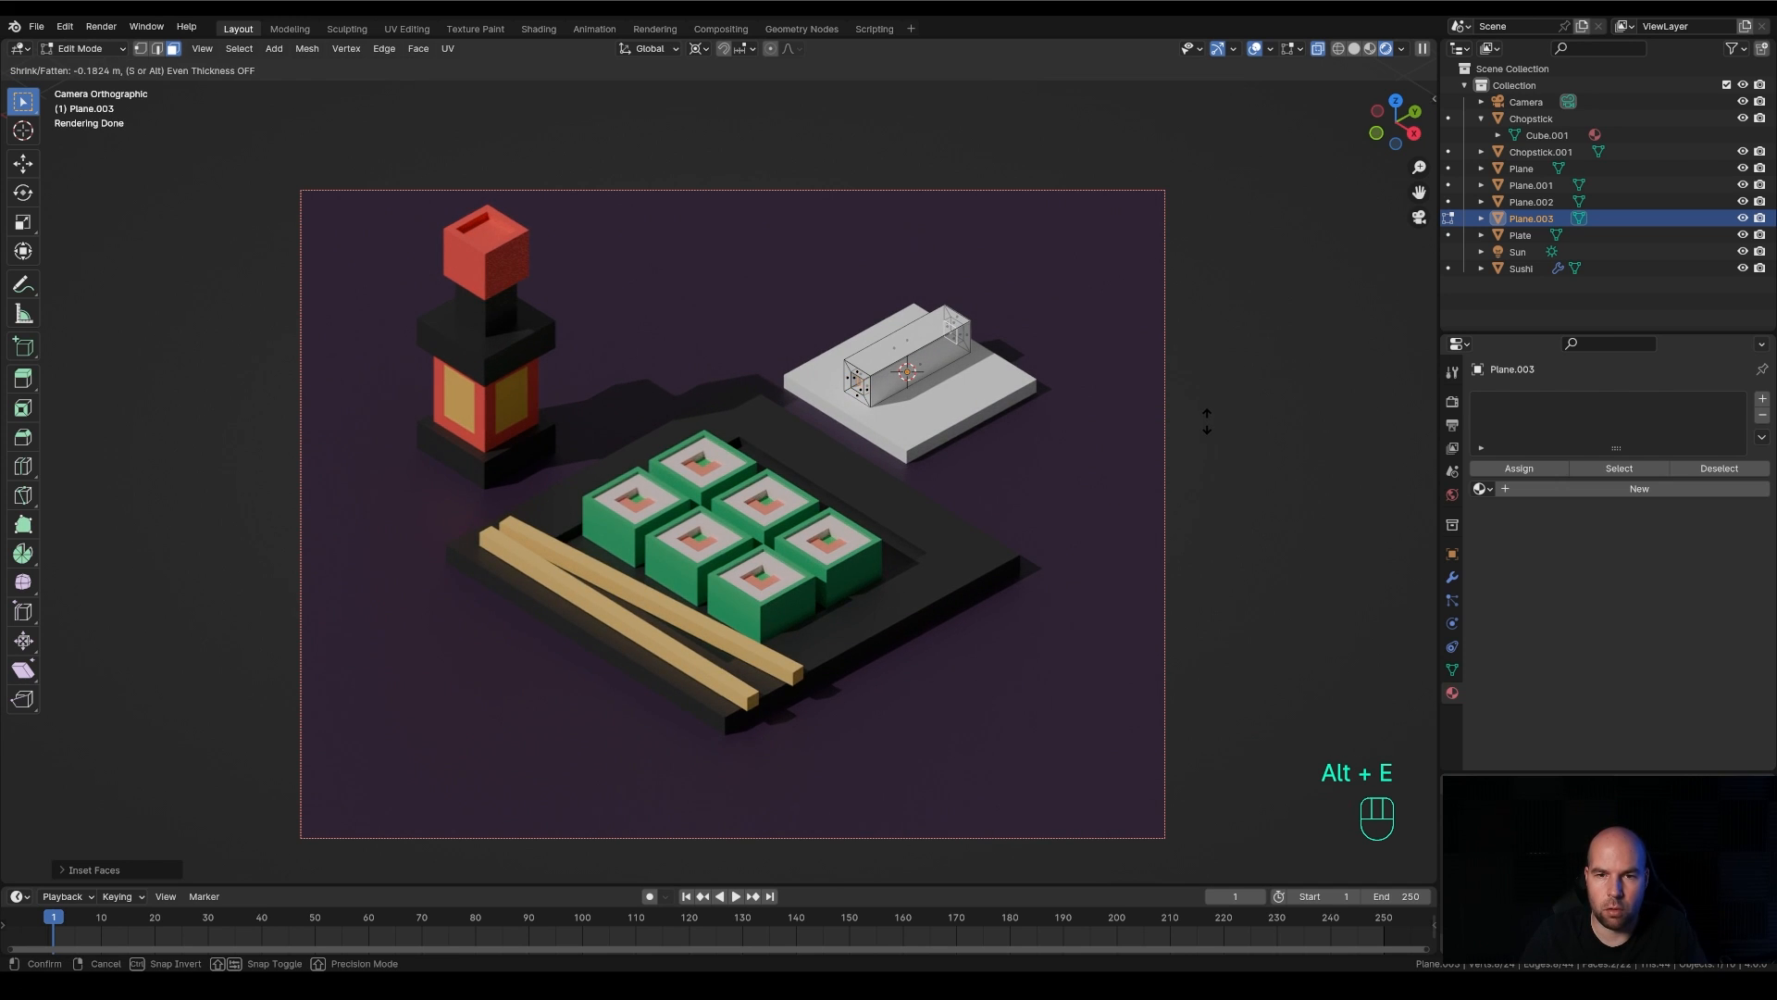
click(1207, 421)
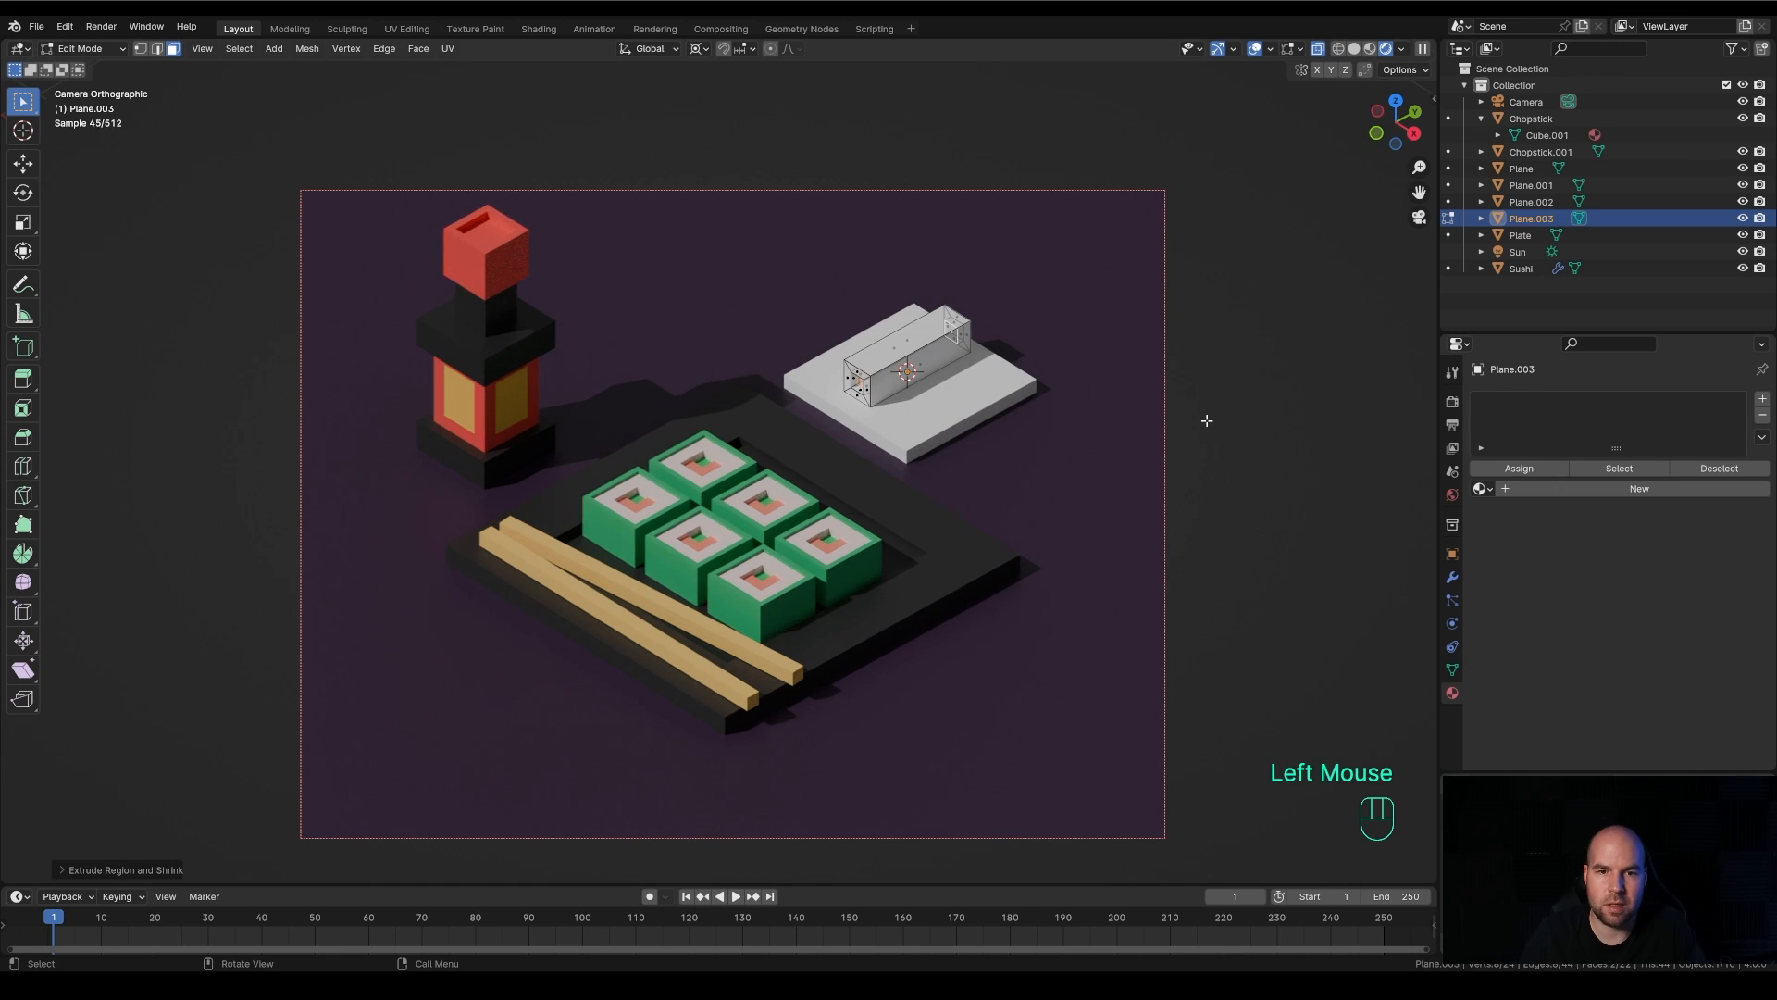
Create a new material for the bar and set its base colour to pale yellow
click(1618, 485)
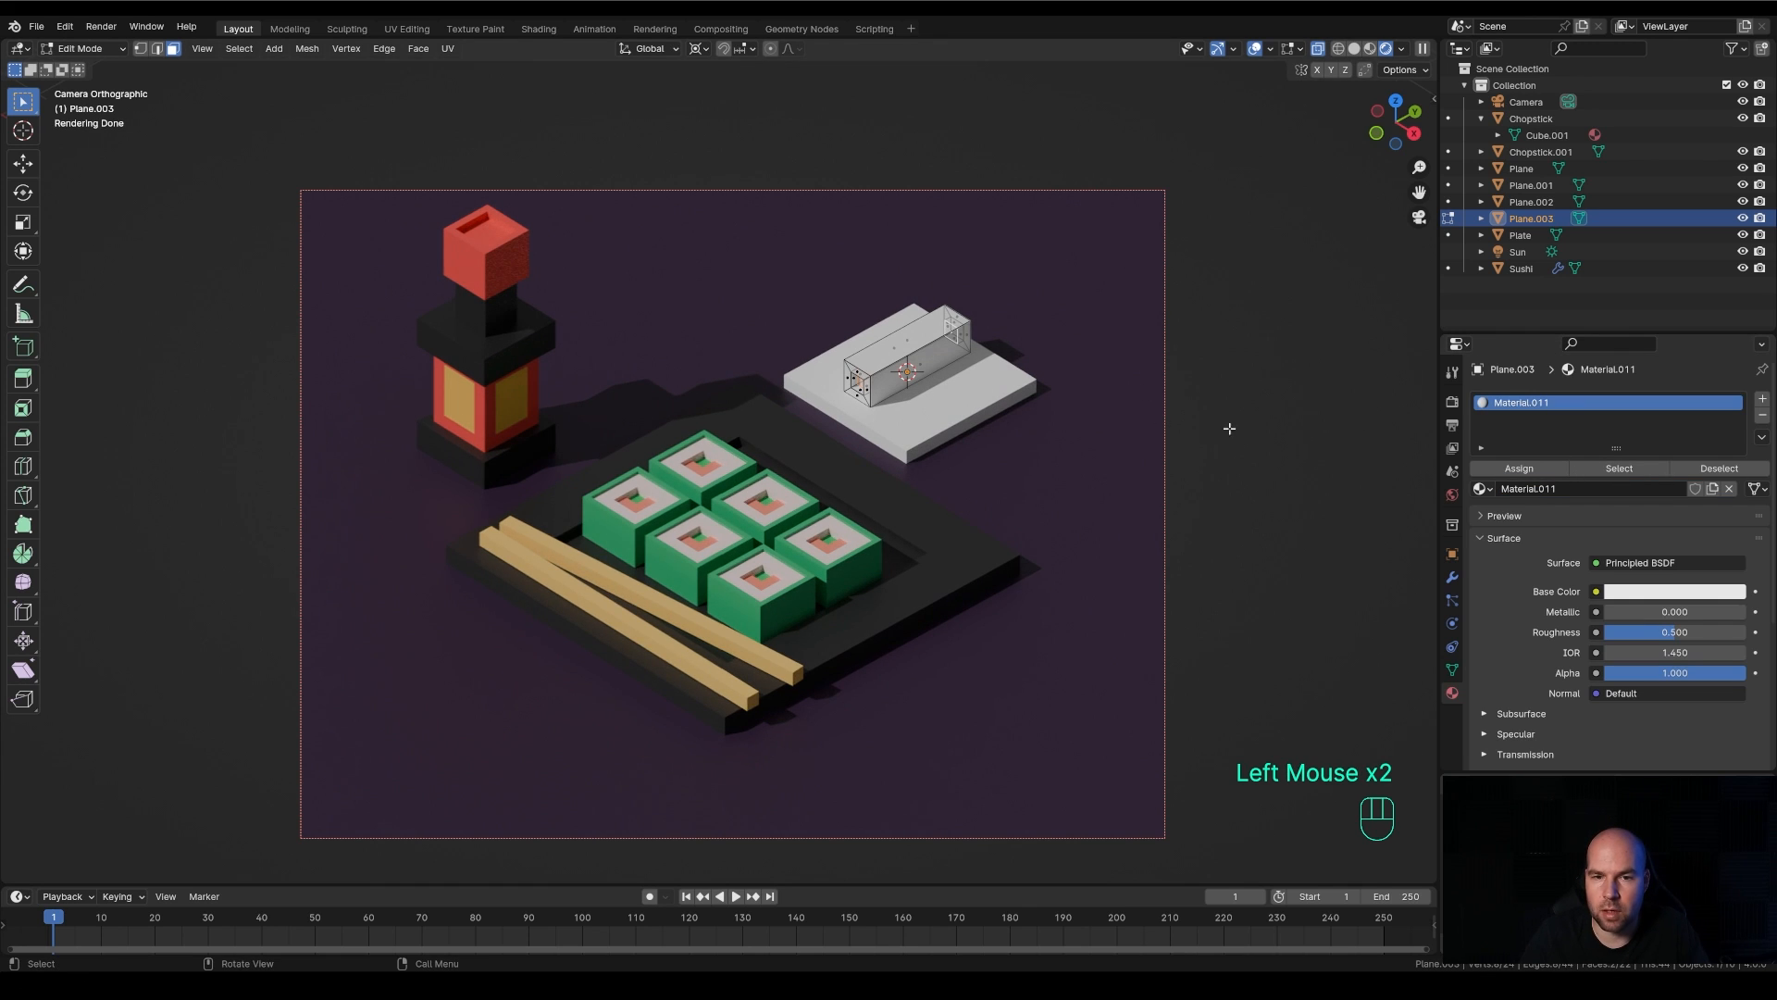
click(1654, 595)
drag(1641, 418, 1609, 432)
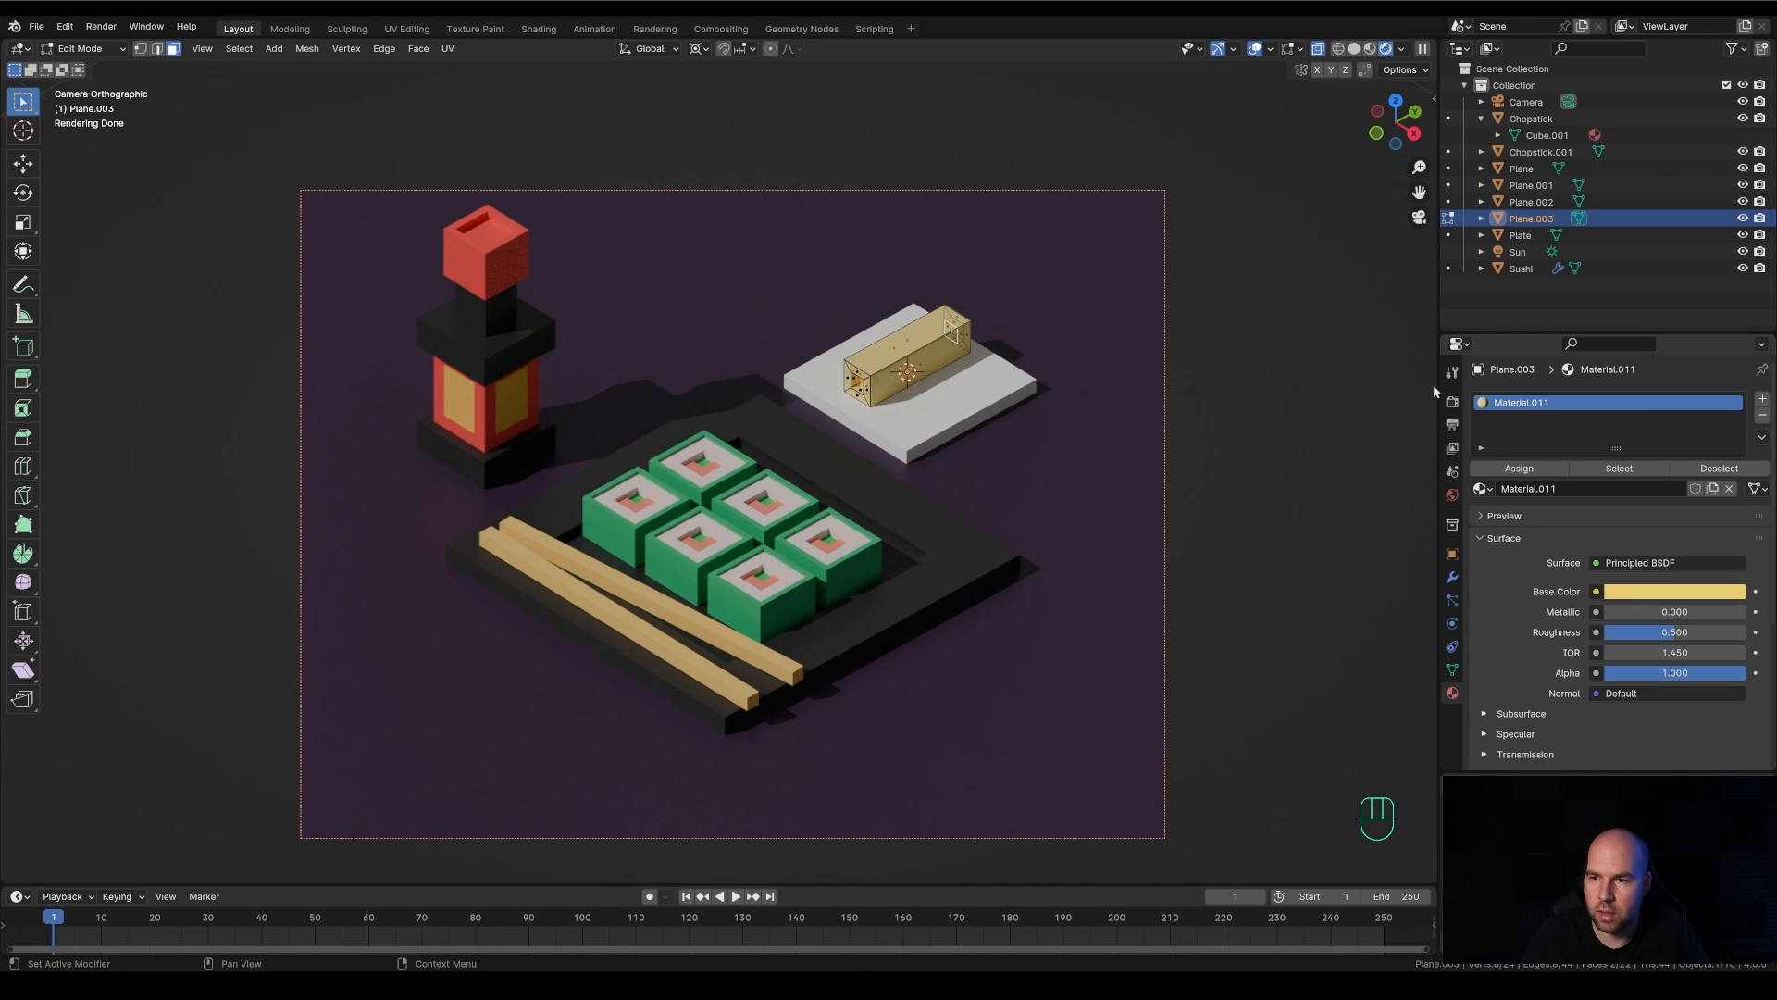
Assign a new orange-red material in a second slot to the bar's recessed end faces, then return to Object Mode
click(1759, 400)
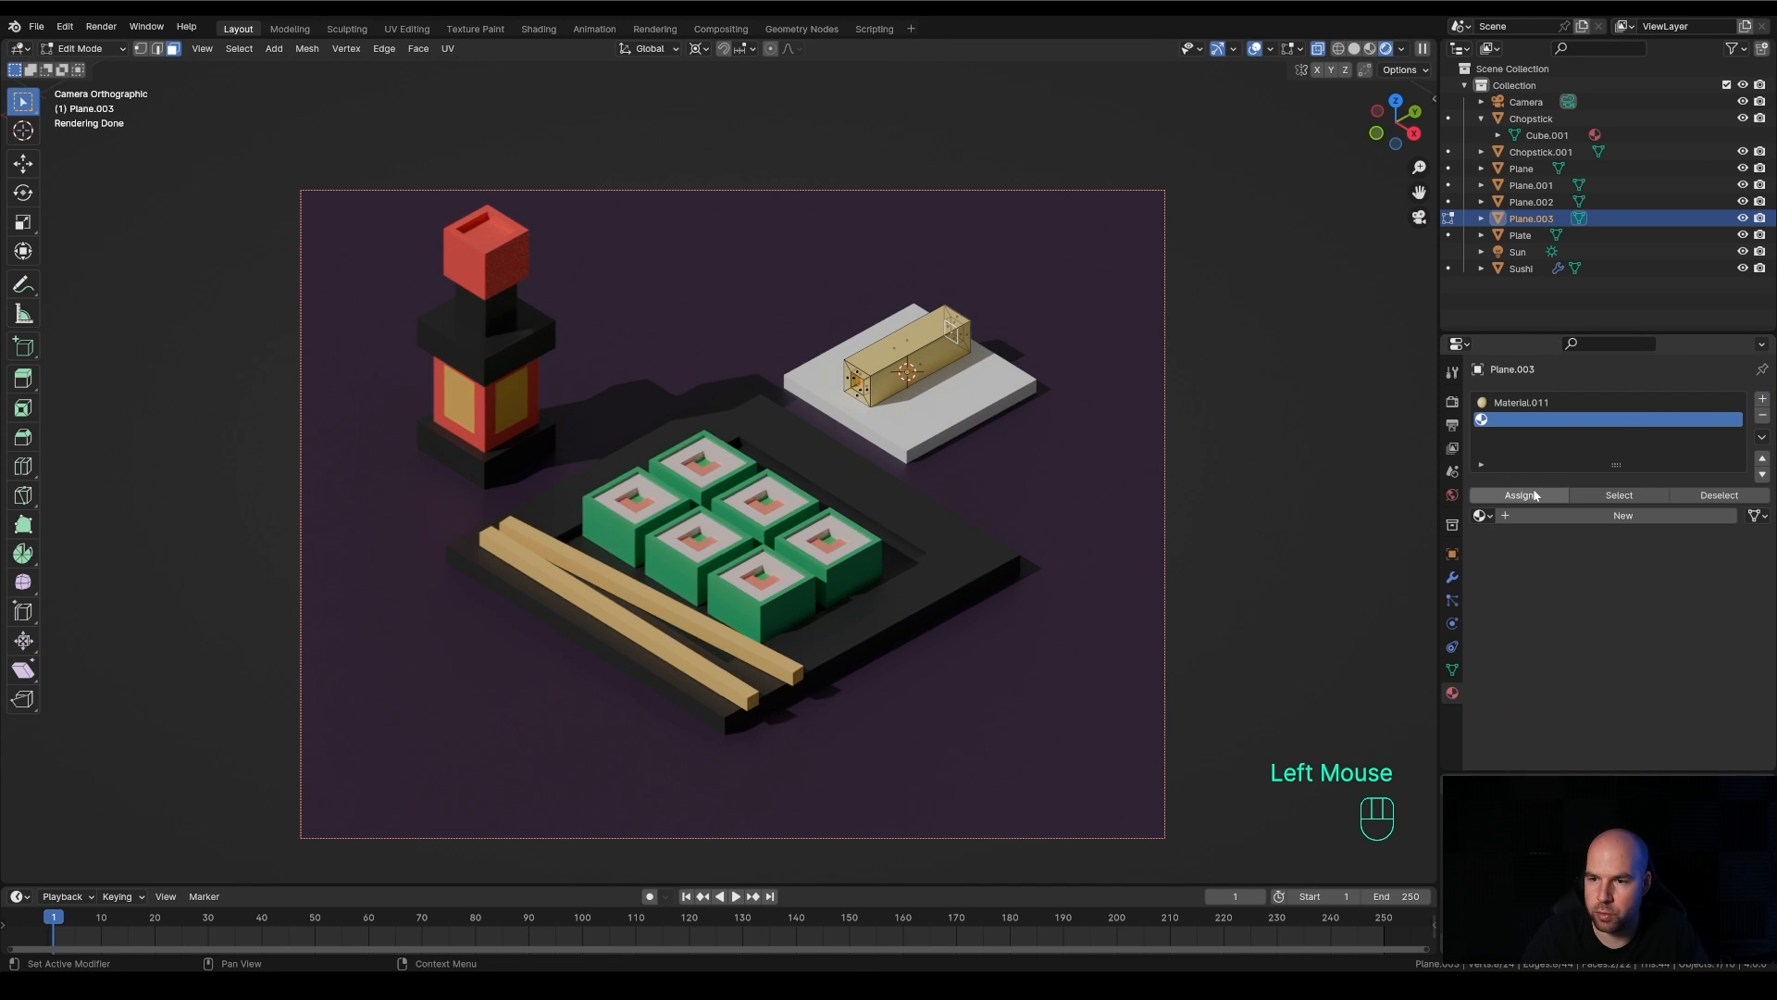
click(1567, 516)
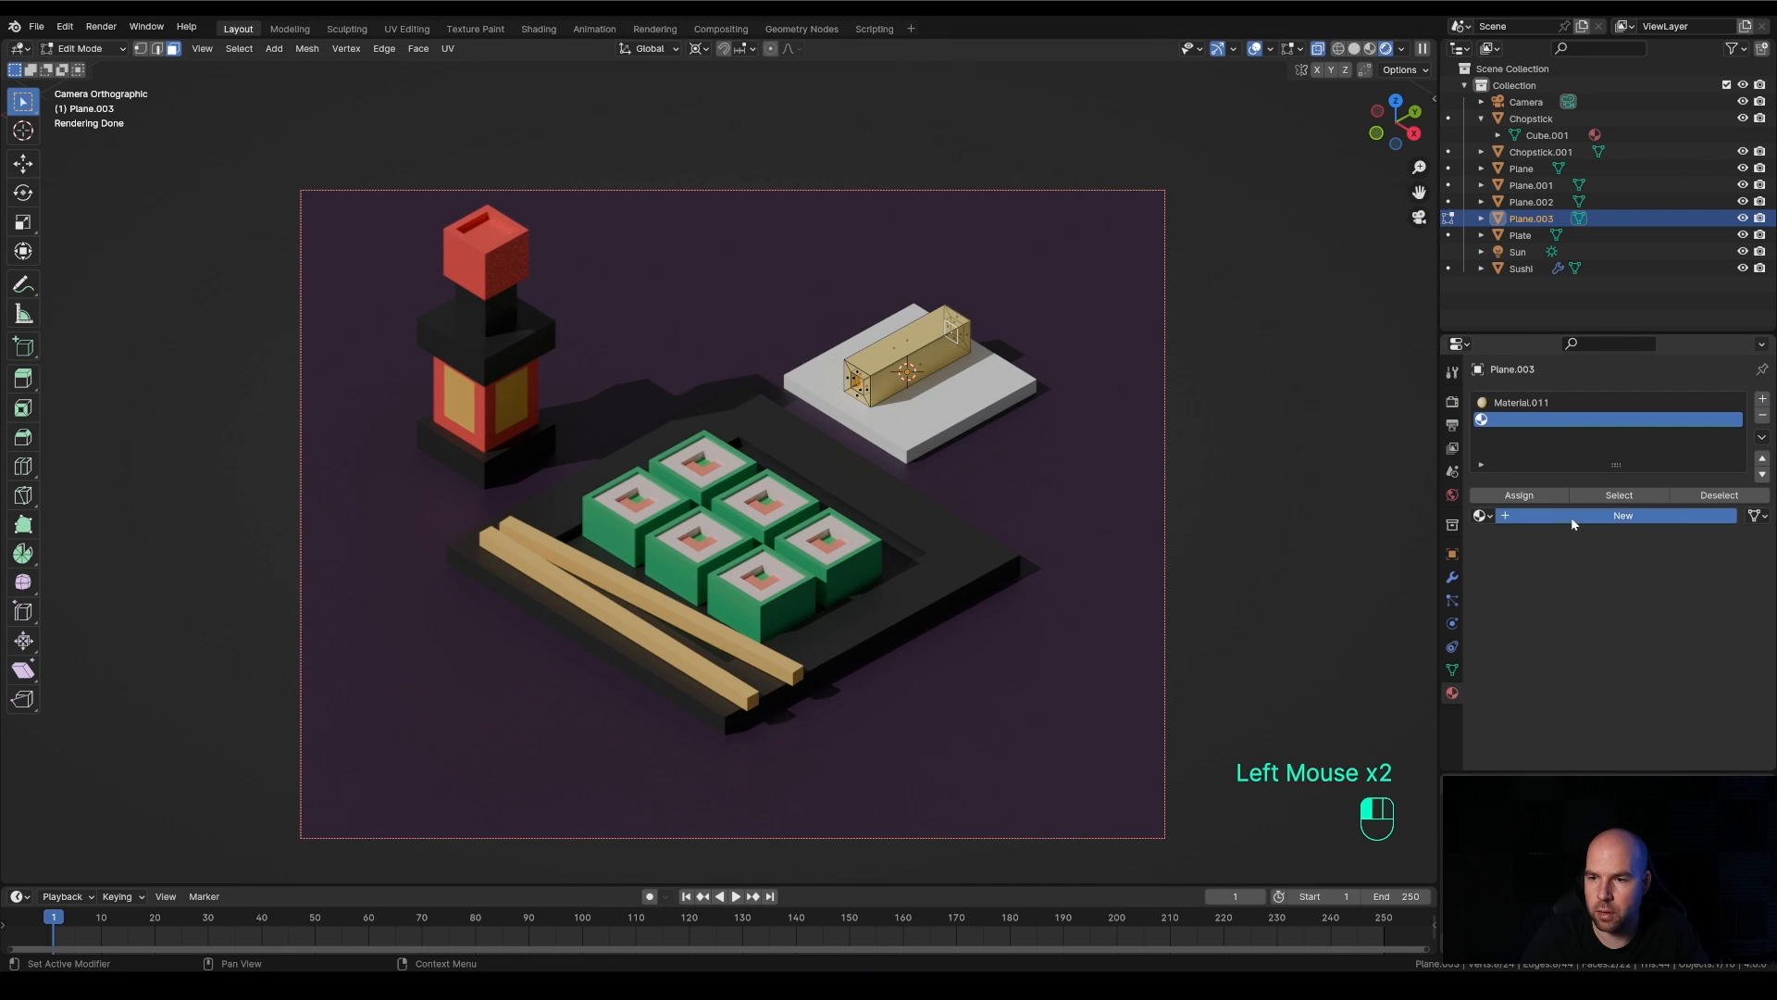
click(1518, 495)
click(1672, 618)
drag(1644, 456, 1639, 476)
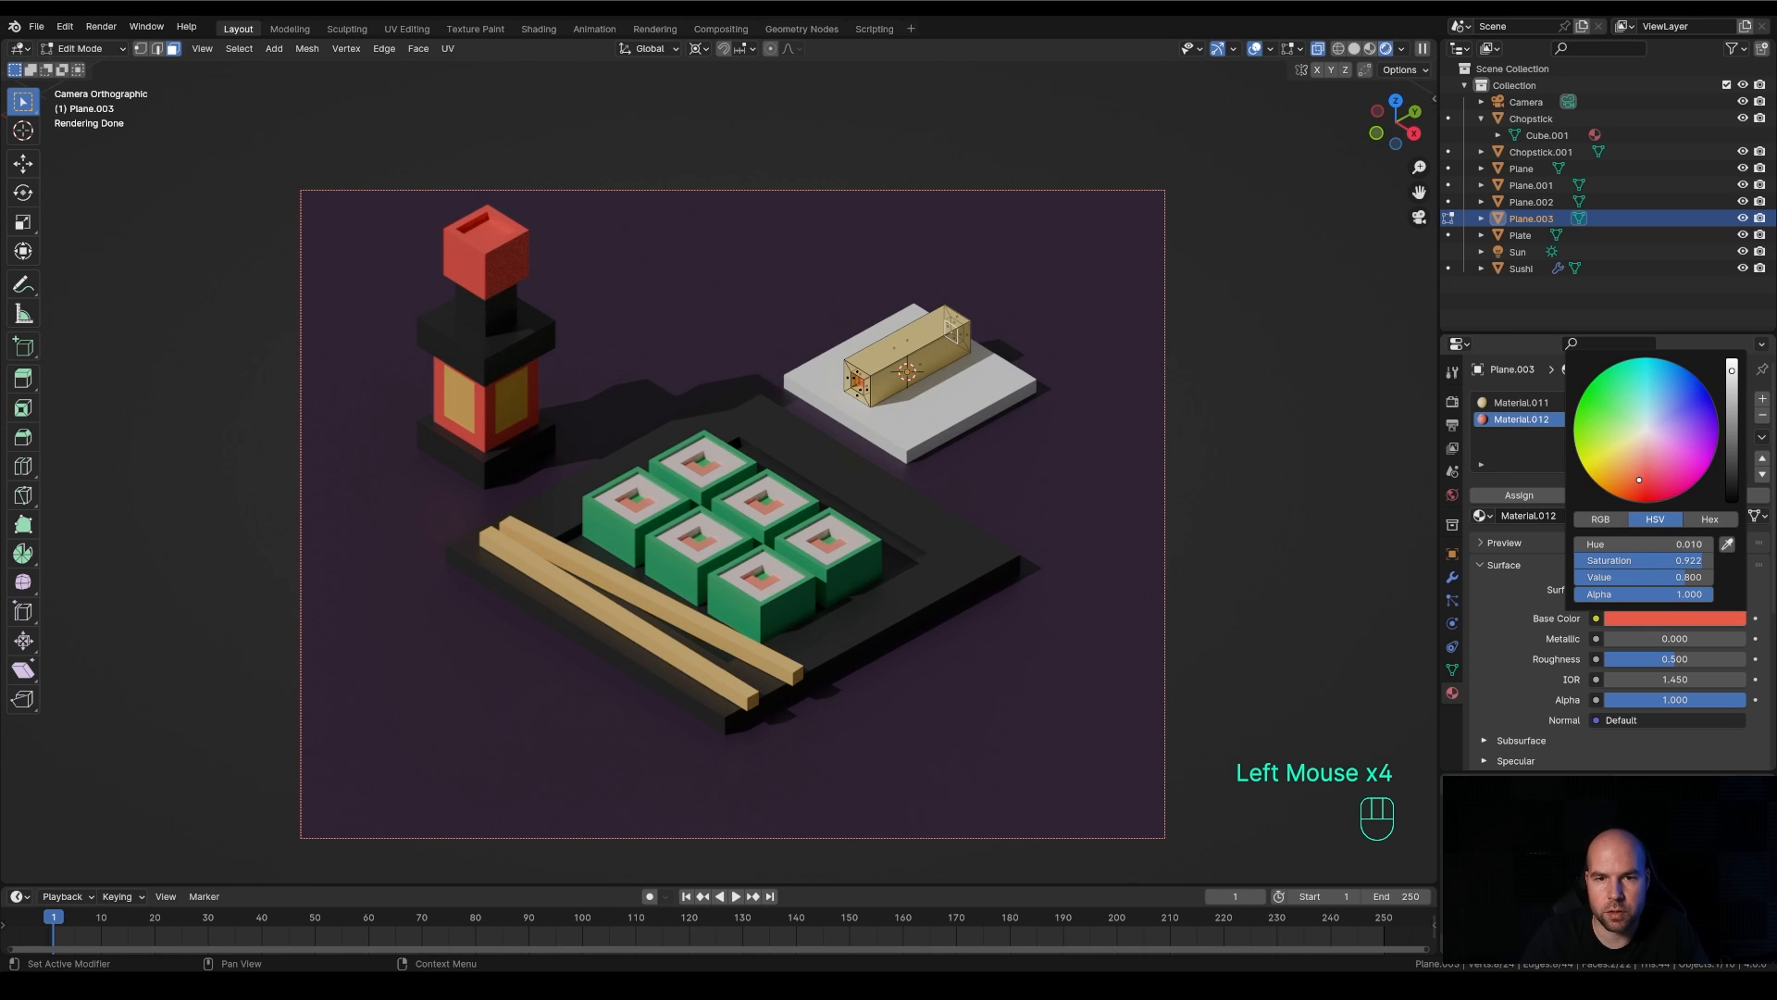
key(Tab)
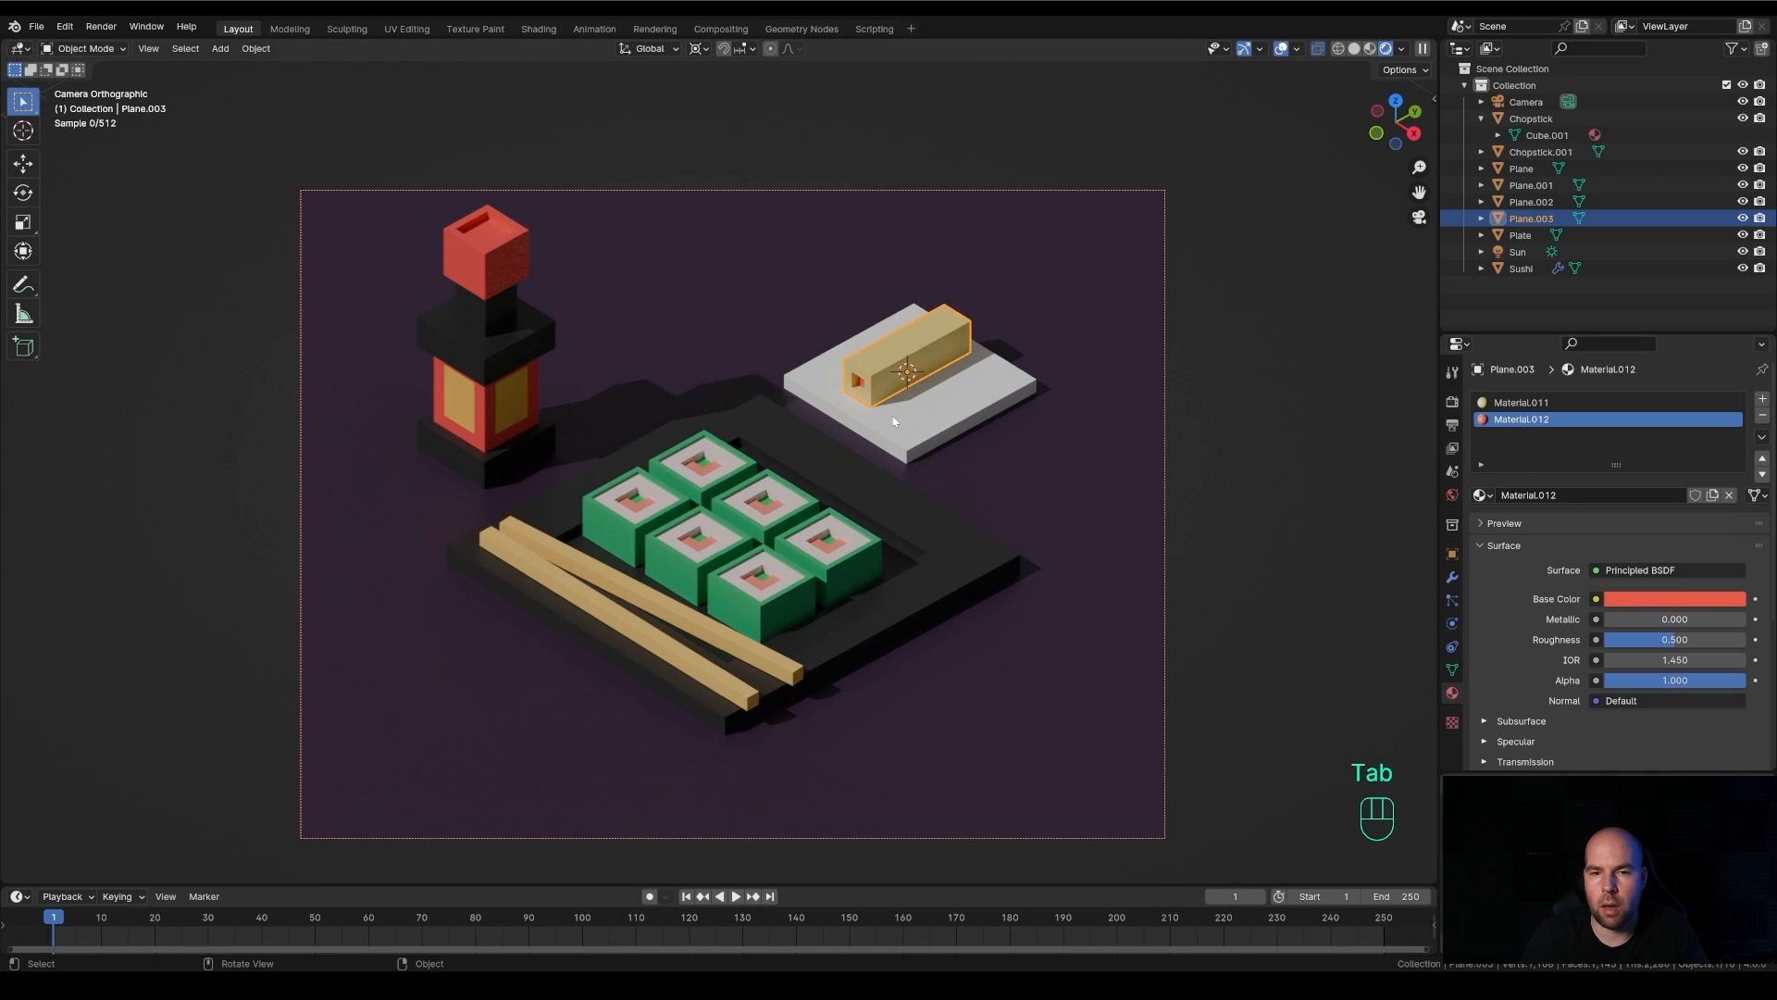
Make two linked duplicates of the bar along X, one on each side of the original on the slab
middle_drag(924, 437, 934, 266)
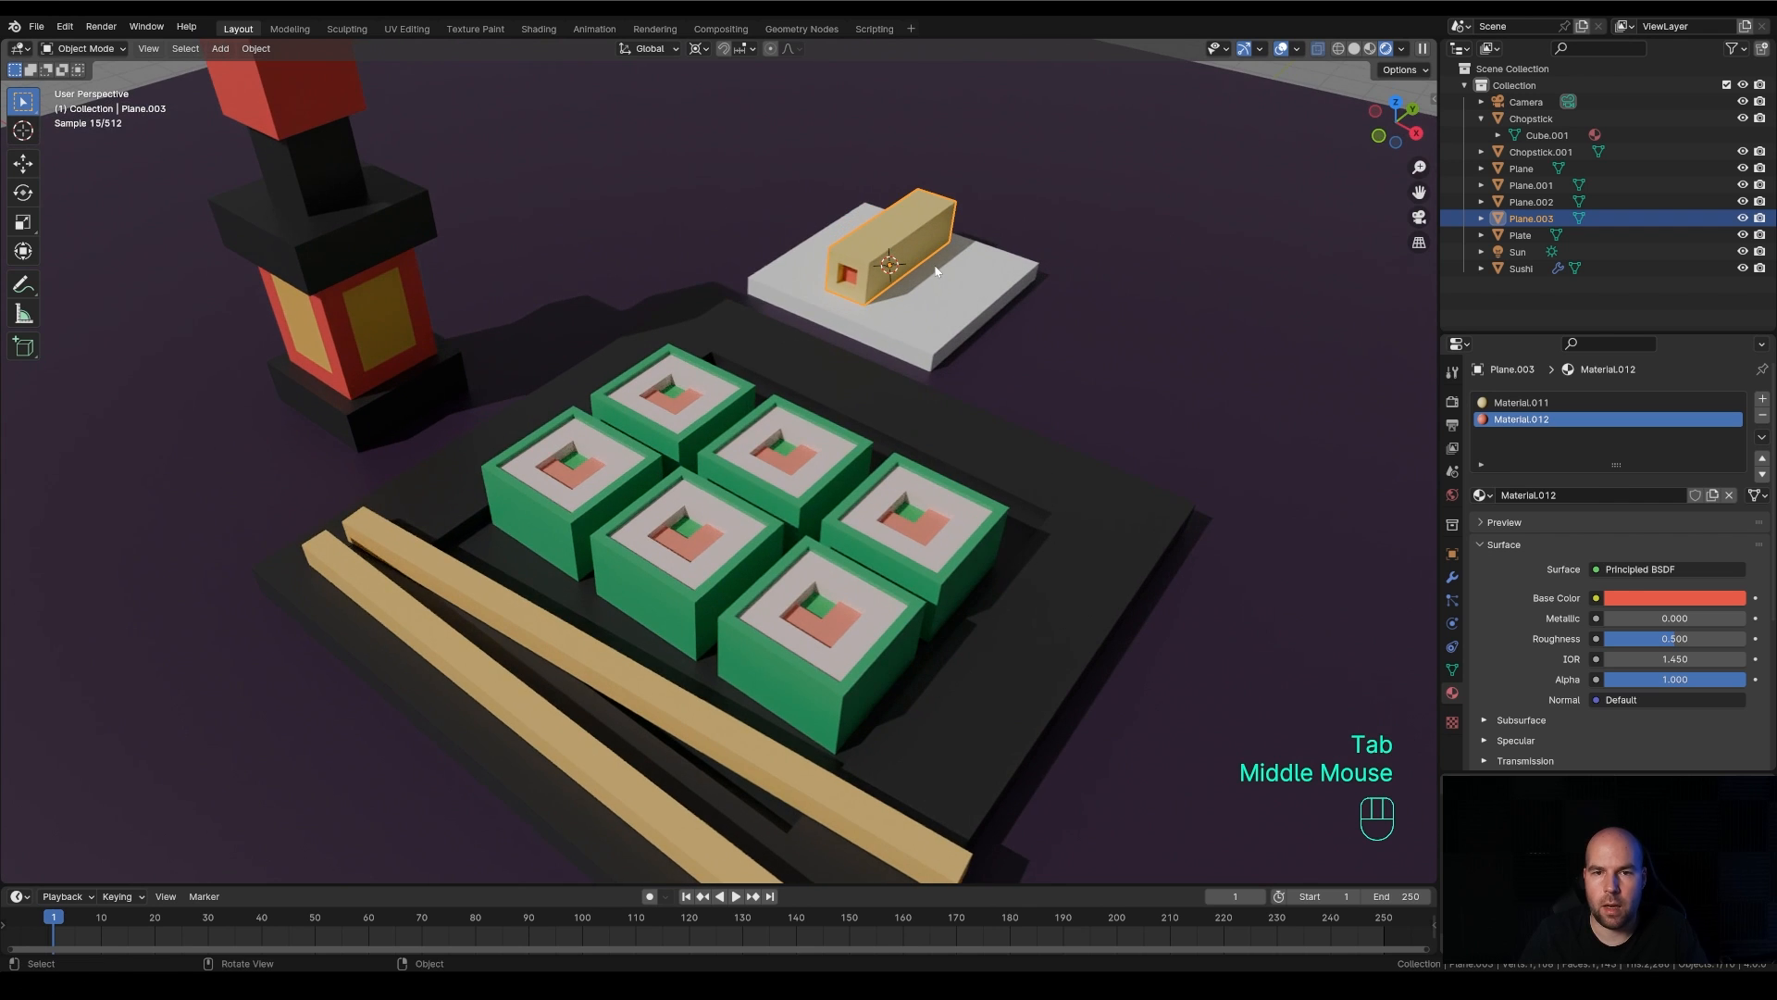
key(alt+d)
key(x)
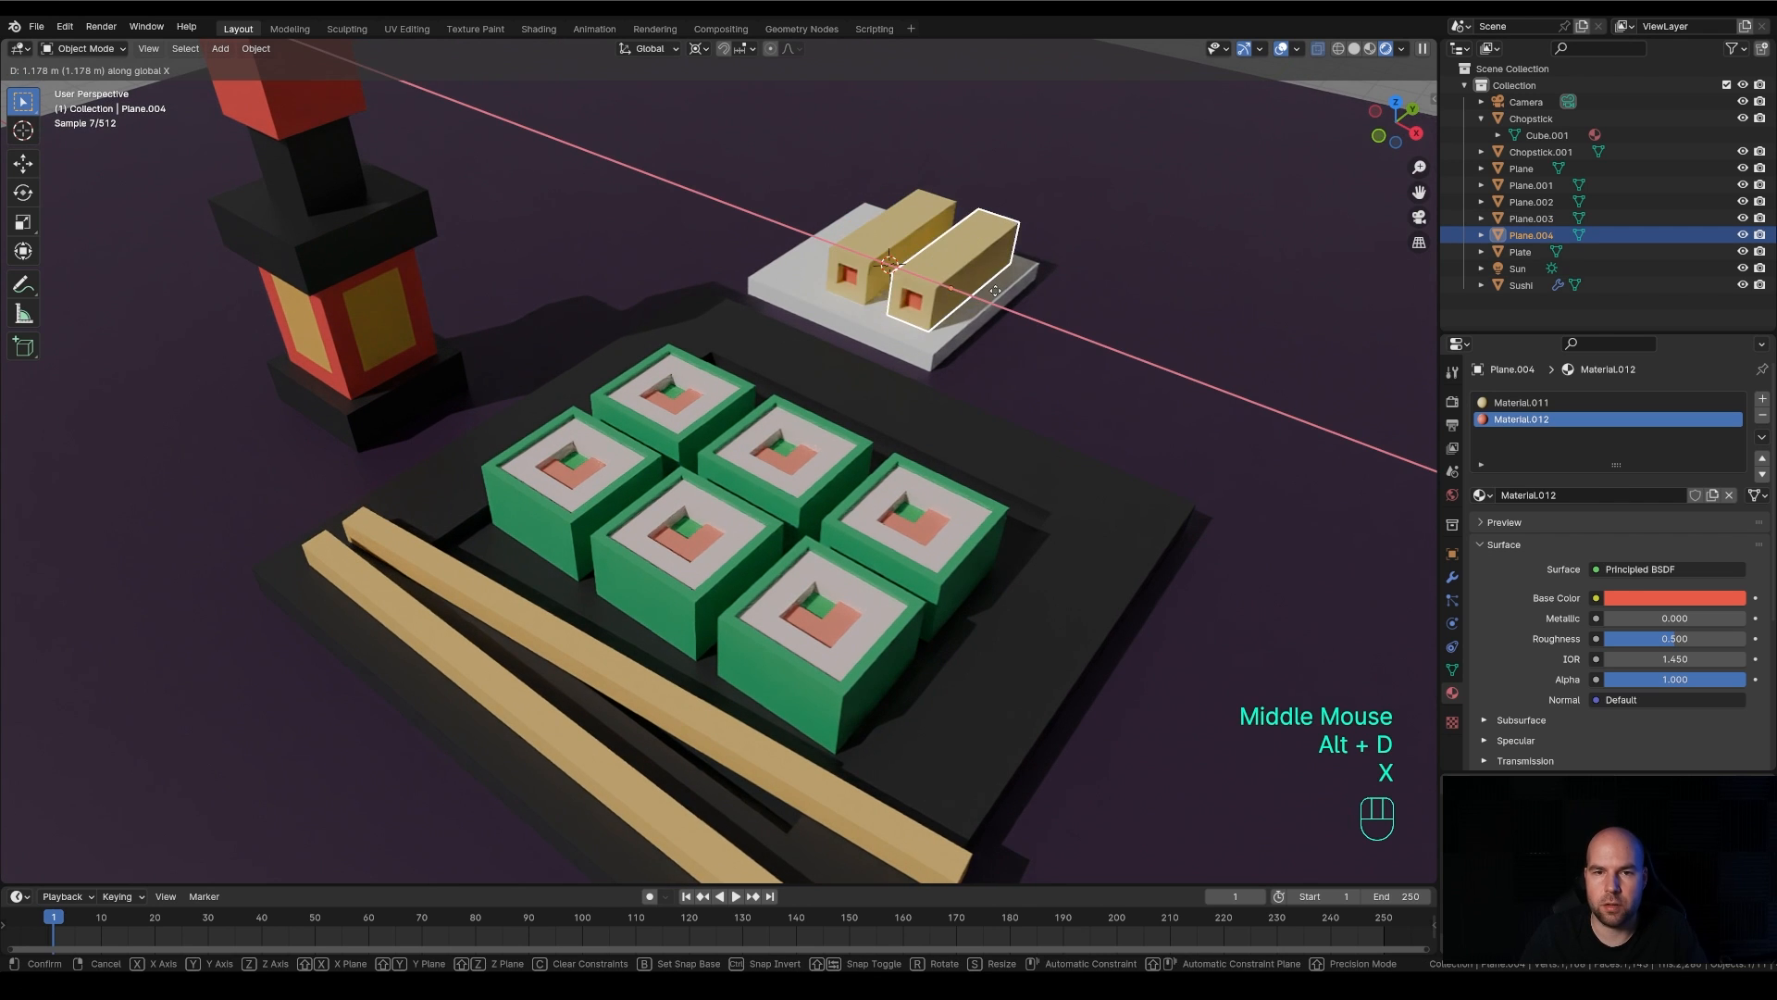
click(987, 288)
key(alt+d)
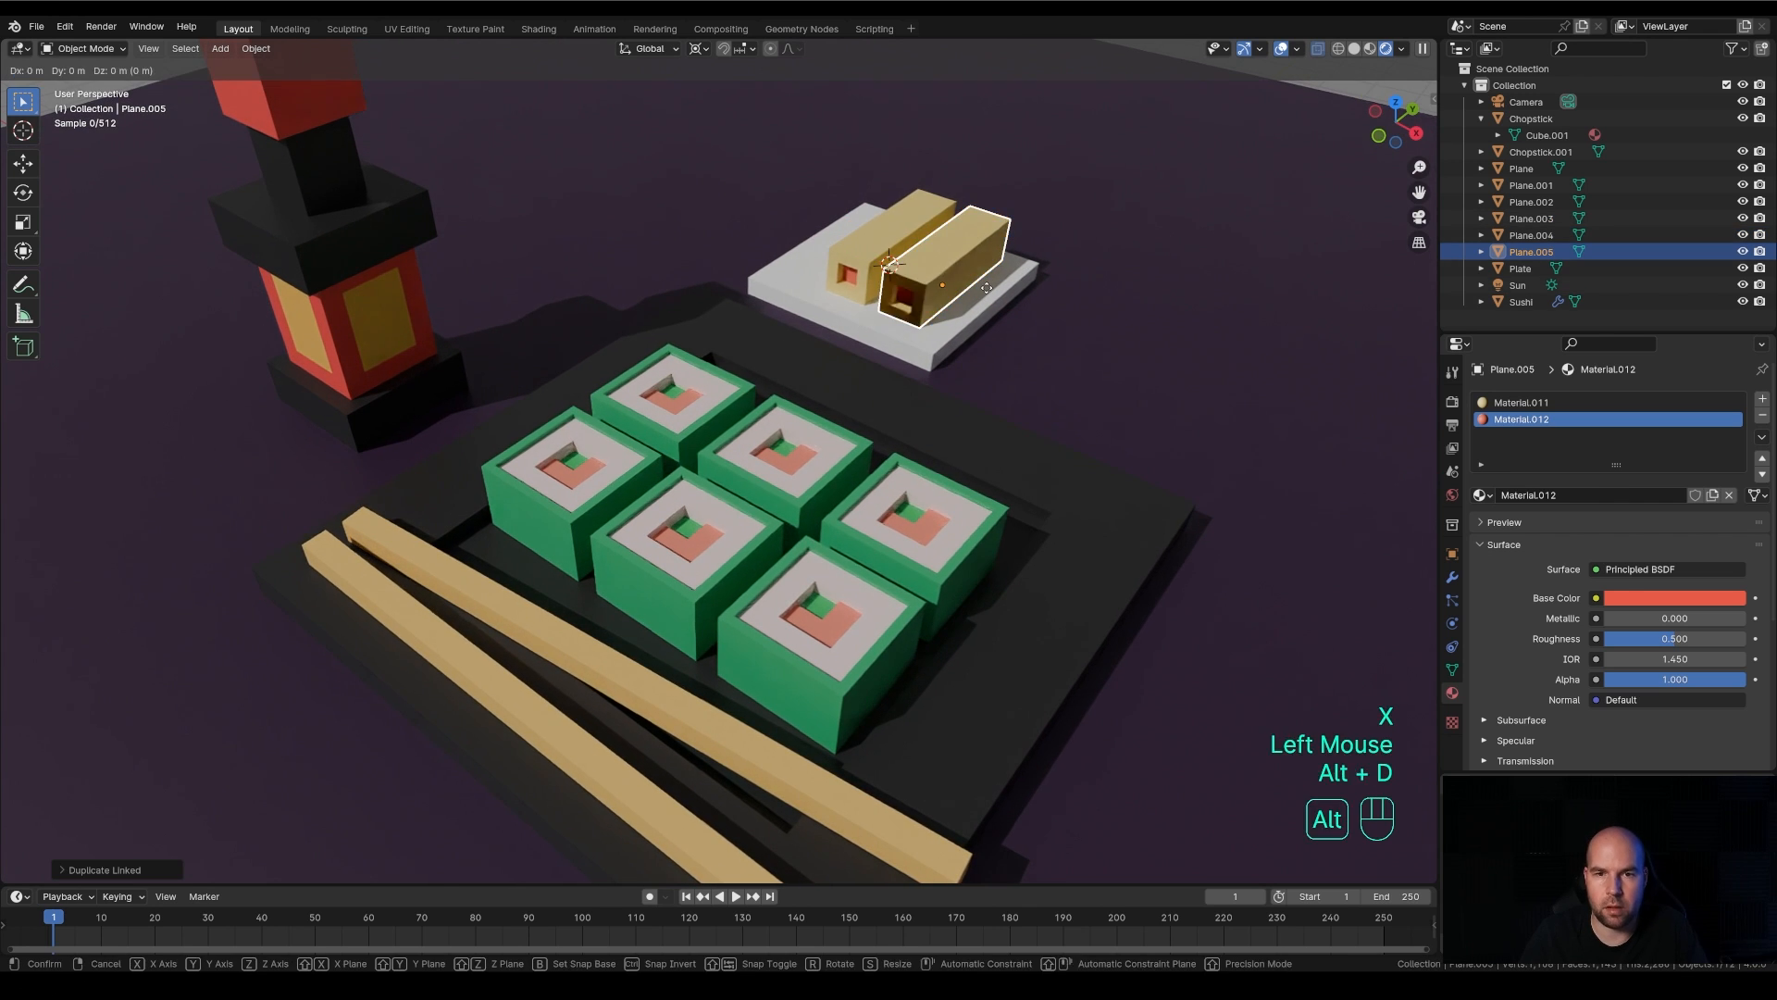
key(x)
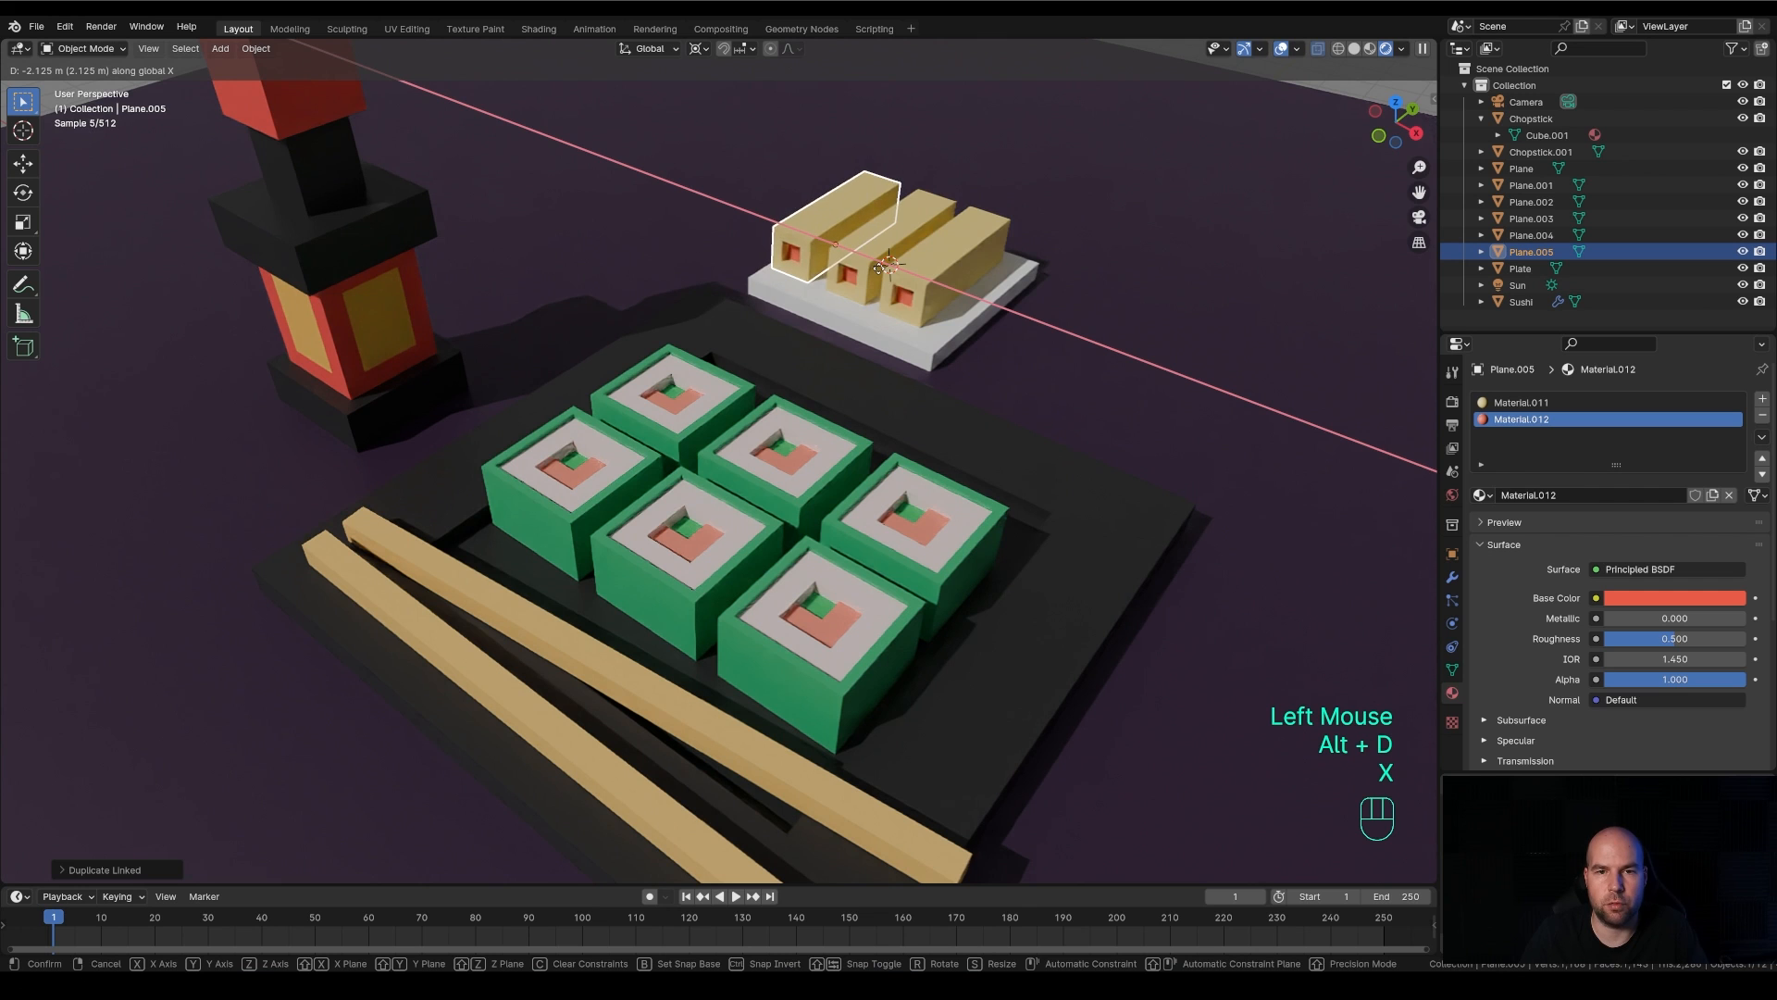
click(886, 271)
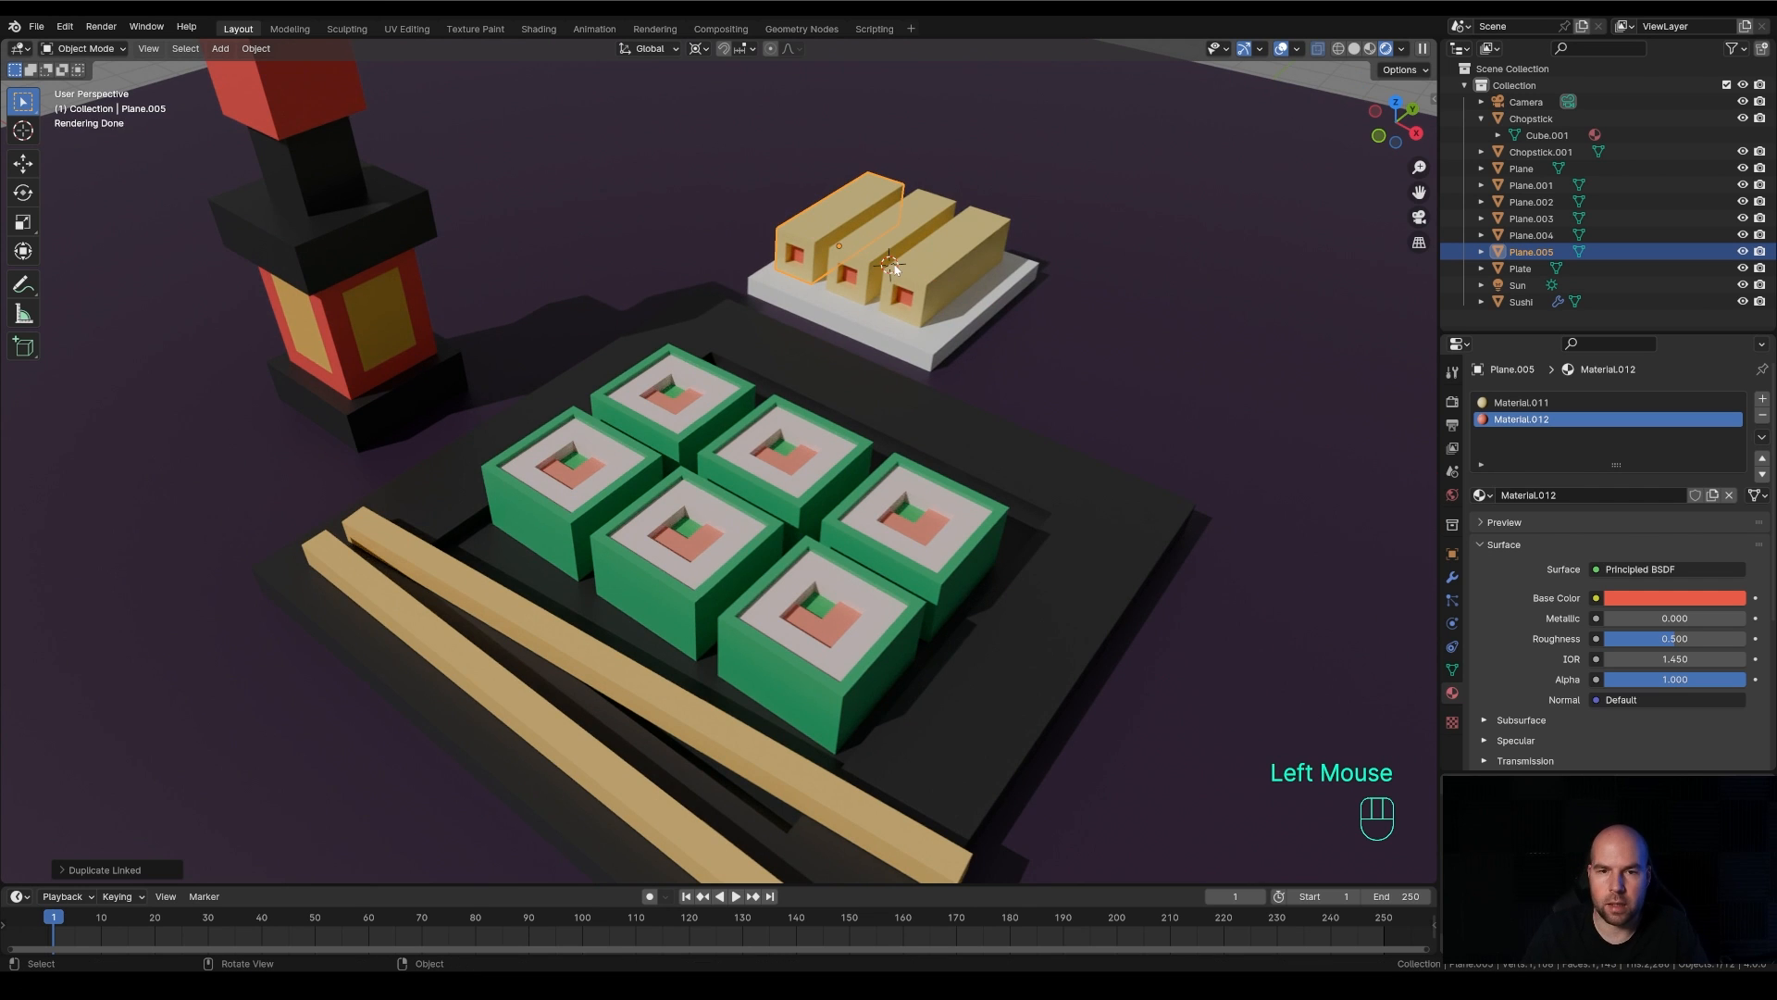
In front view, make two linked duplicates of the bar and place them side by side as an upper row on the stack
key(KP_1)
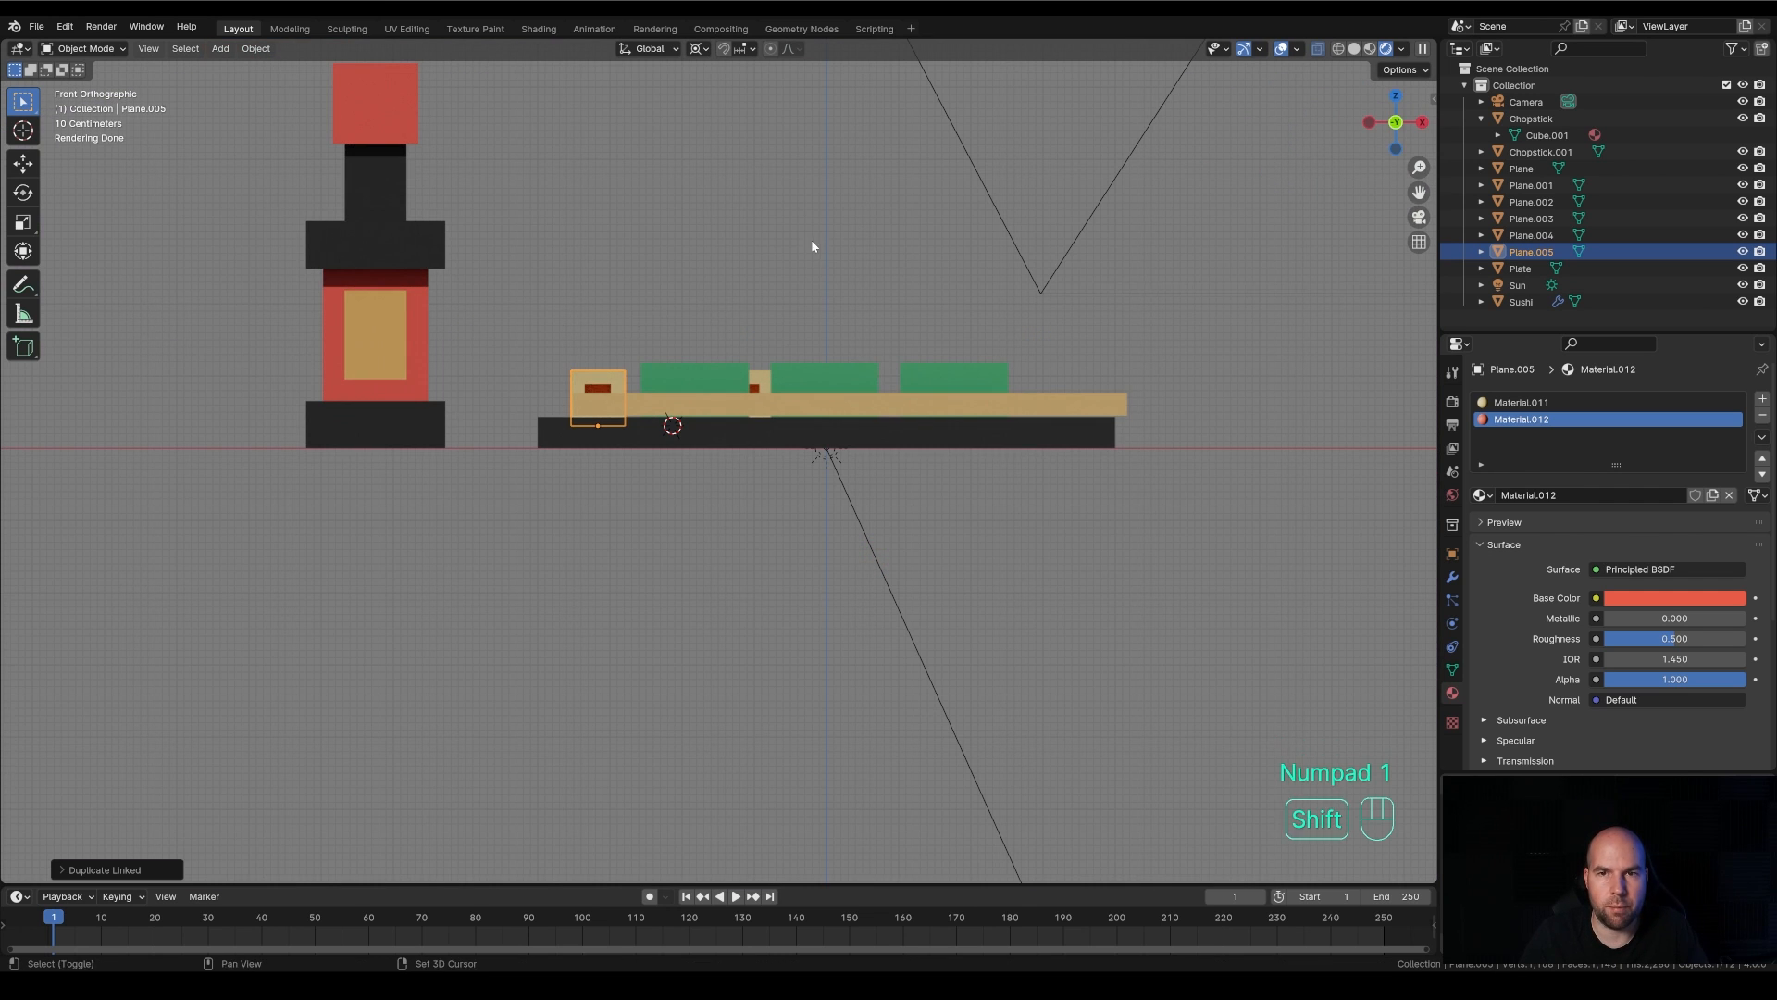
shift+middle_drag(814, 246, 957, 377)
scroll(861, 486, up, 2)
key(alt+d)
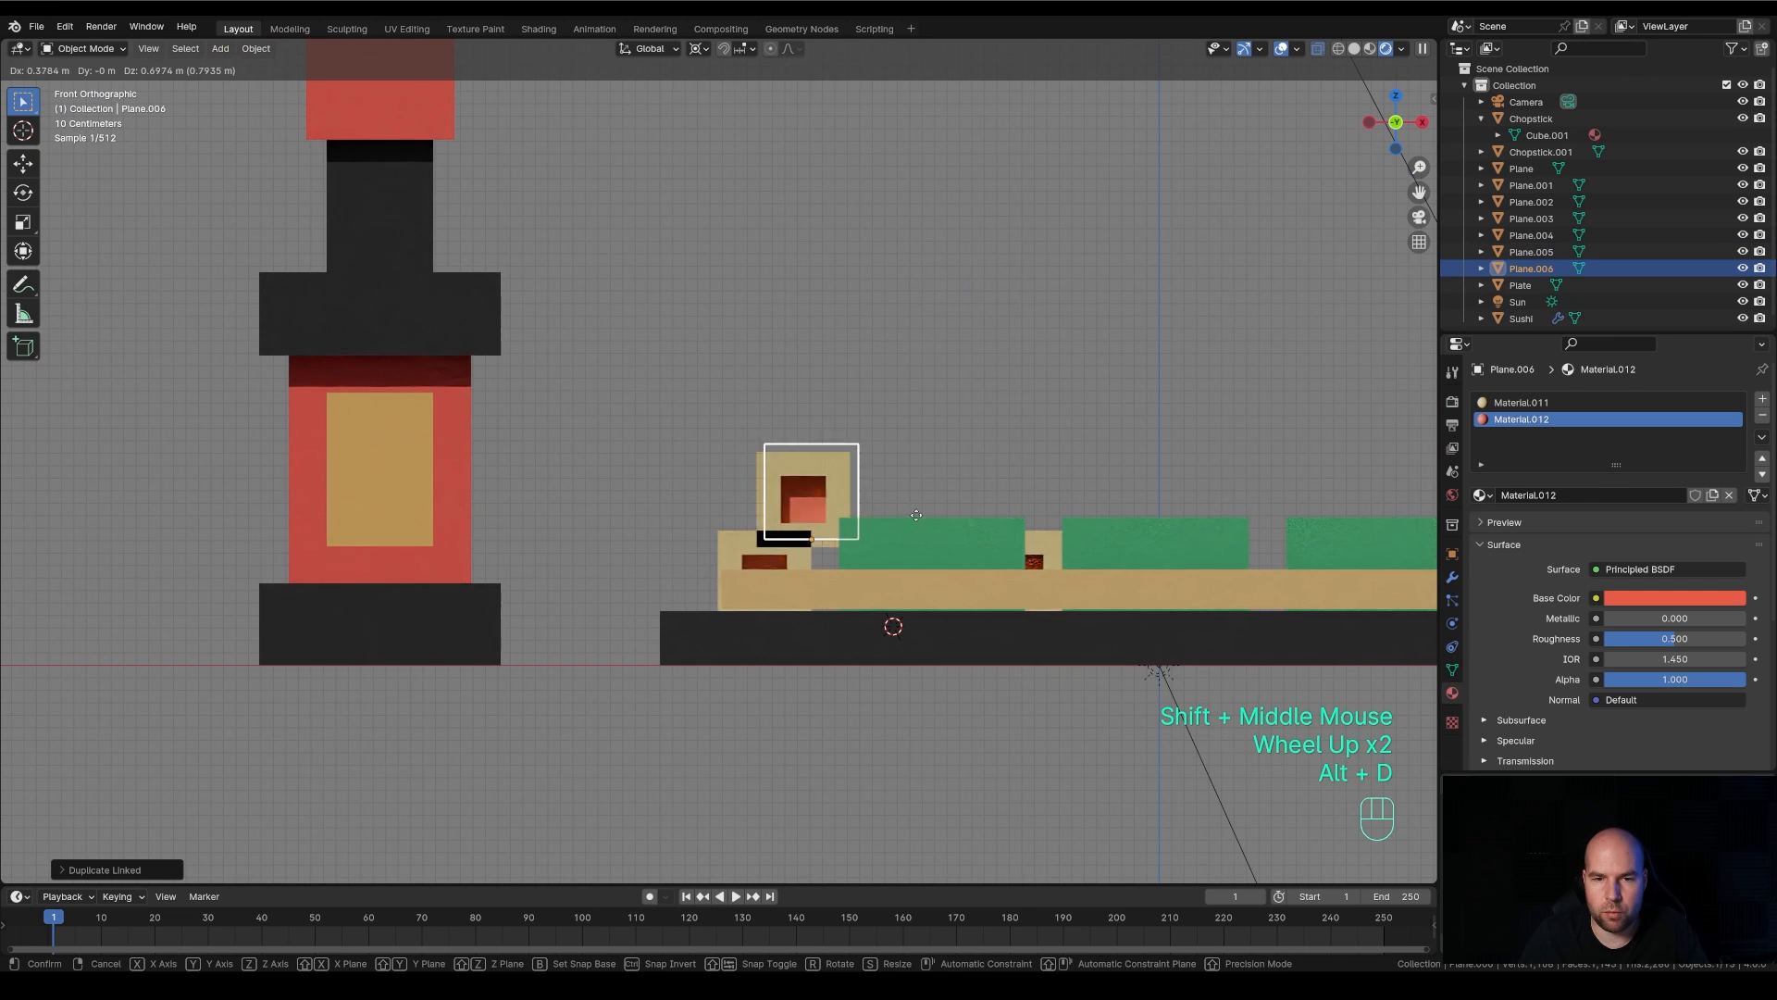
click(934, 510)
key(alt+d)
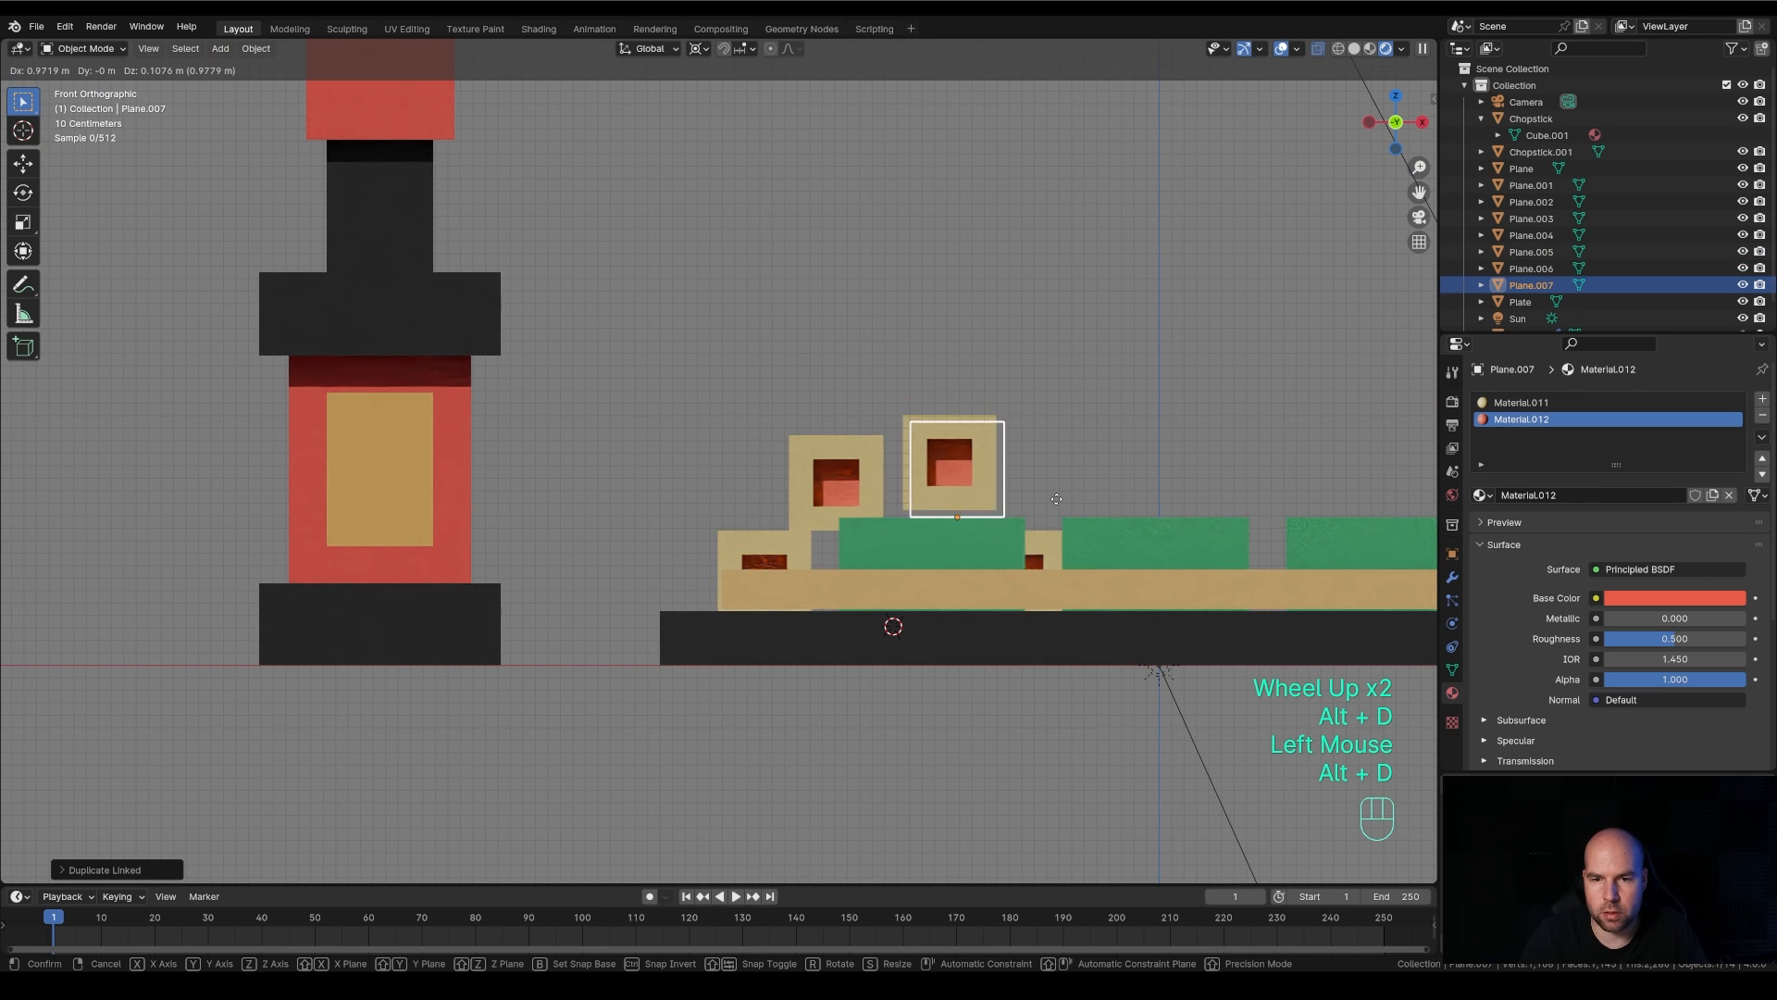
click(1066, 509)
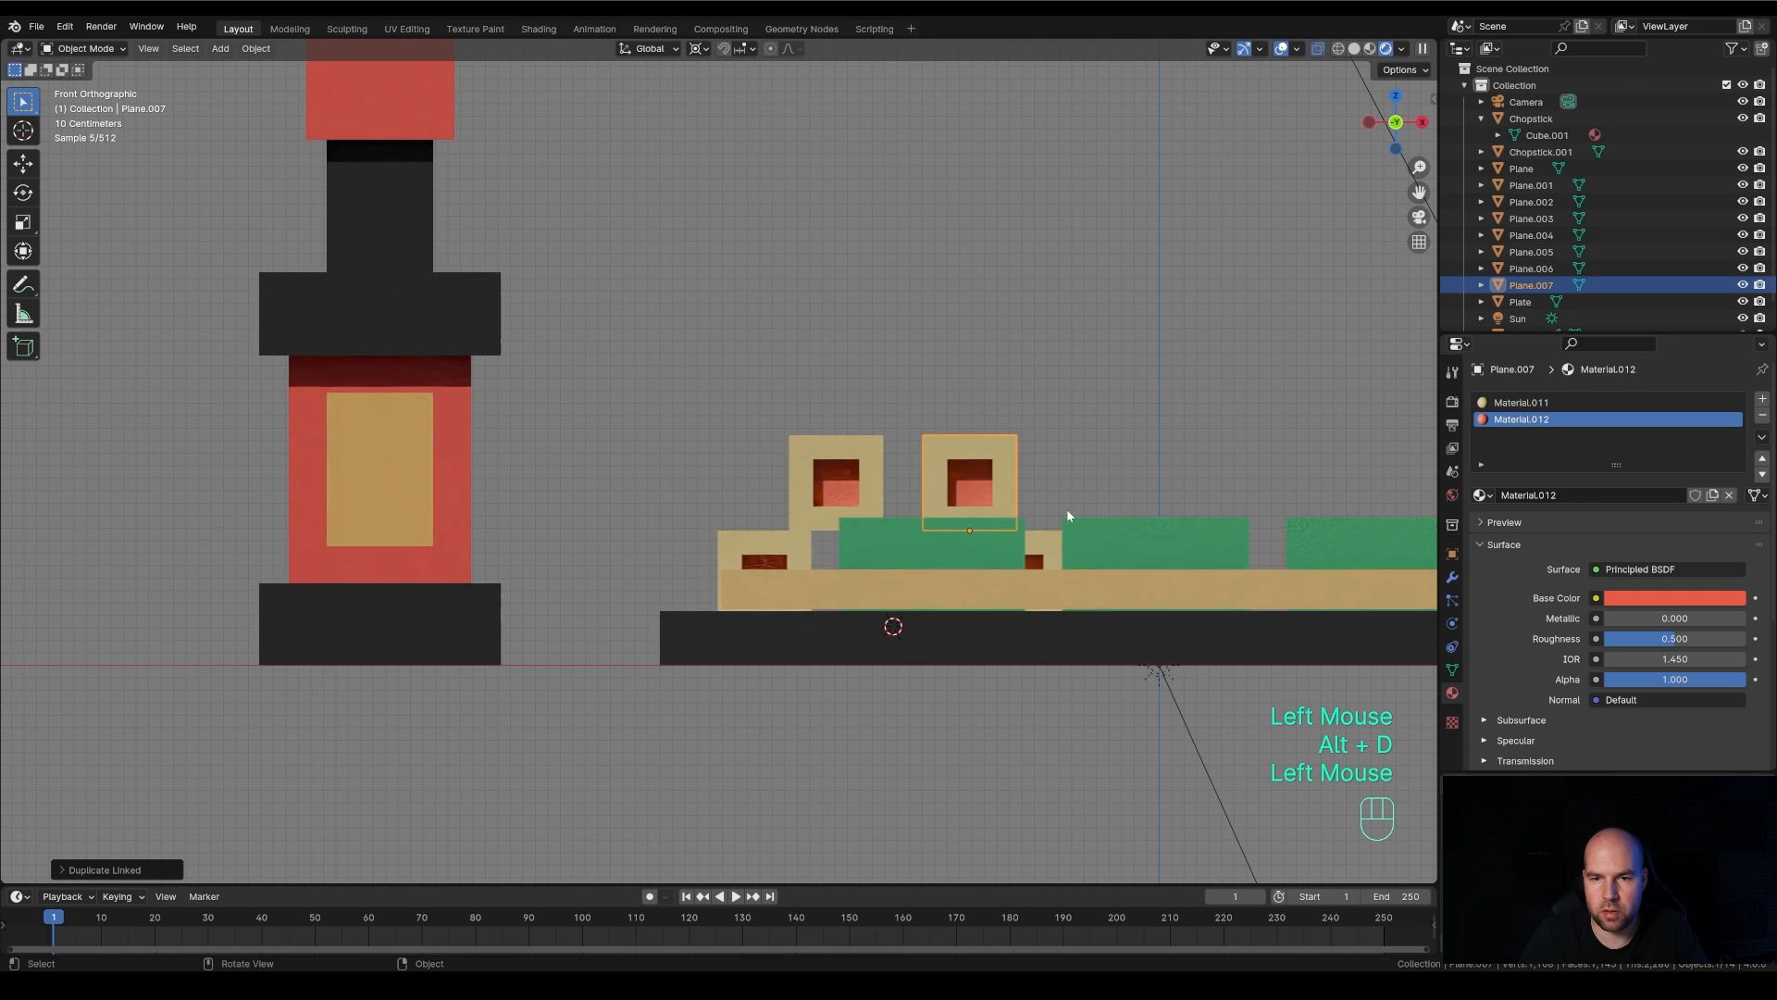
Shift the newest upper bar slightly along the Y axis
middle_drag(1127, 469, 1253, 474)
scroll(1040, 536, down, 1)
scroll(1041, 536, down, 1)
key(g)
key(y)
click(1240, 468)
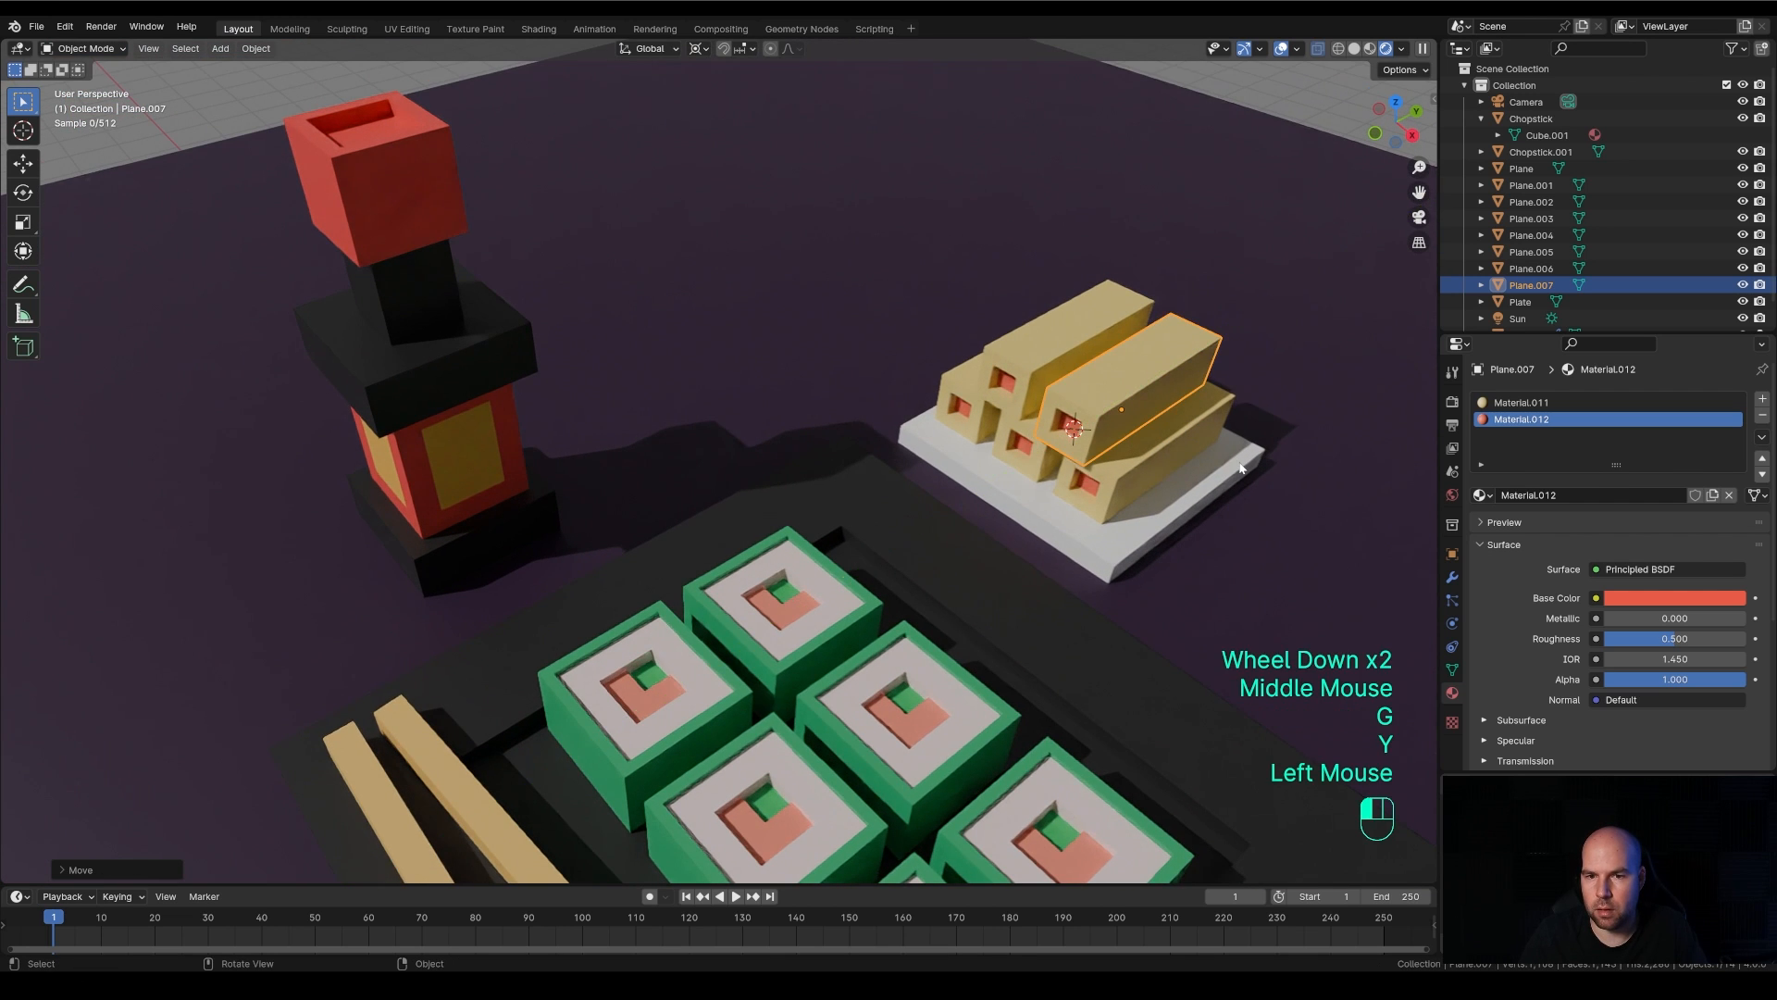
Offset the two outer bars of the lower row along Y in opposite directions
click(1133, 500)
key(g)
key(y)
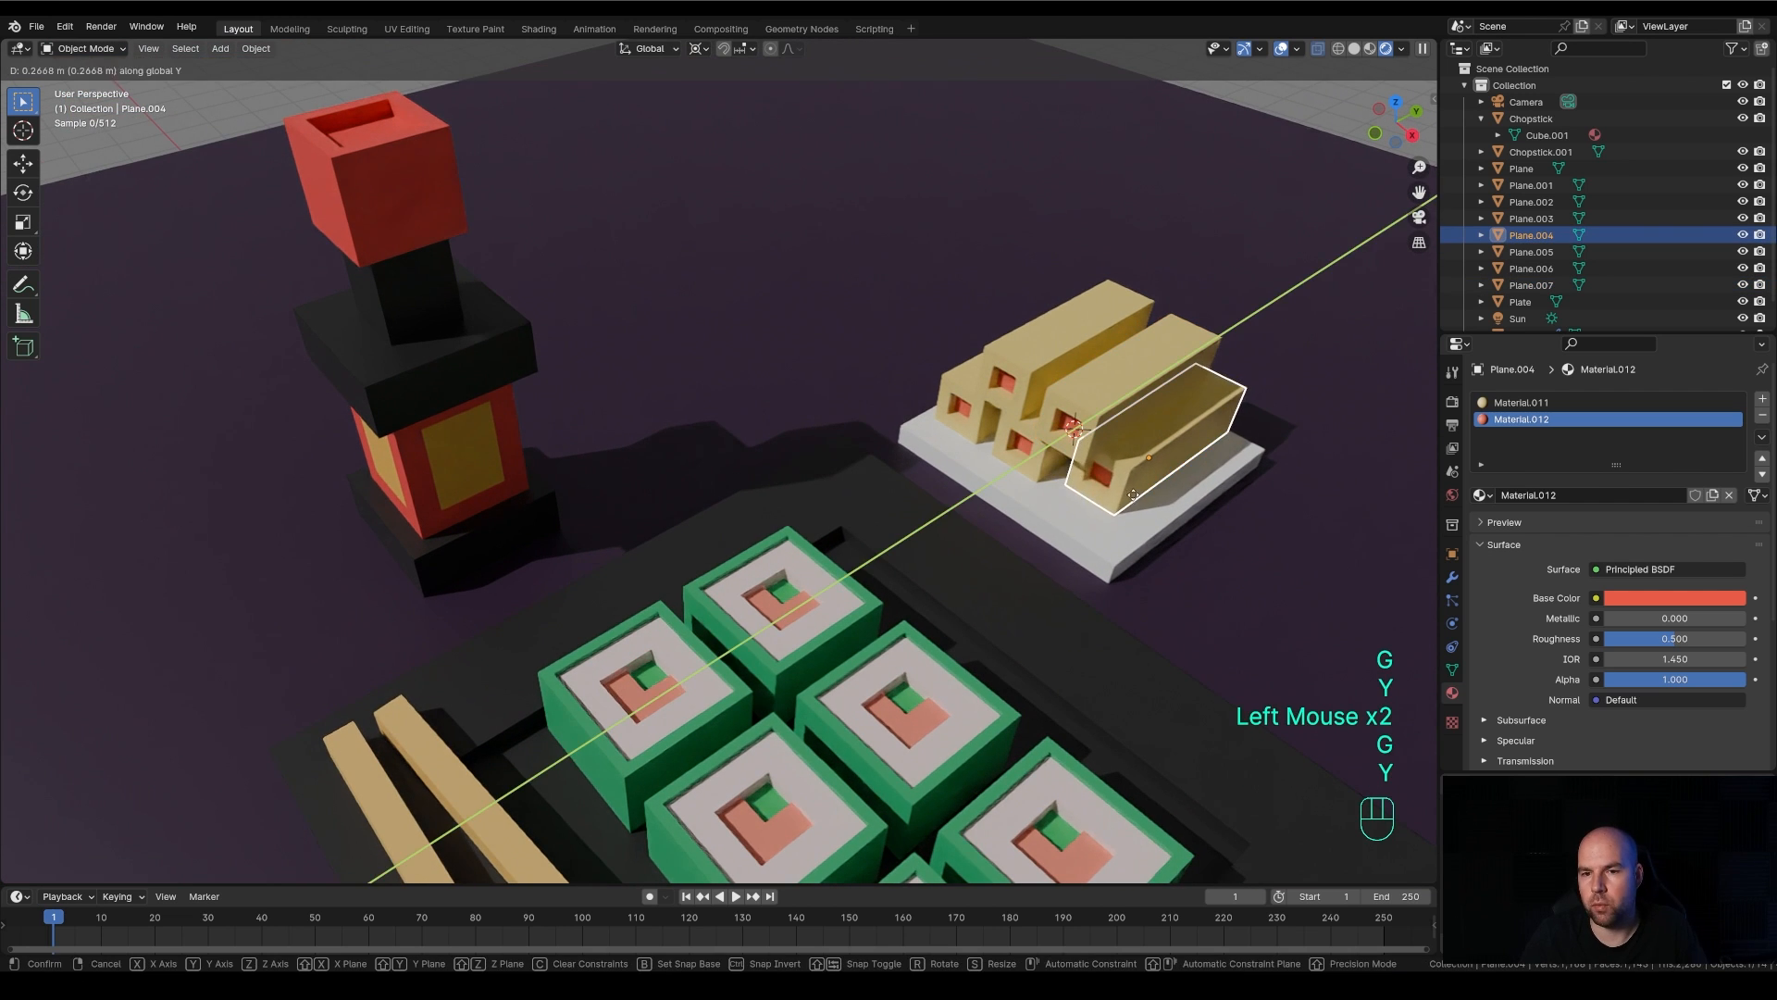
click(969, 424)
click(980, 436)
key(g)
key(y)
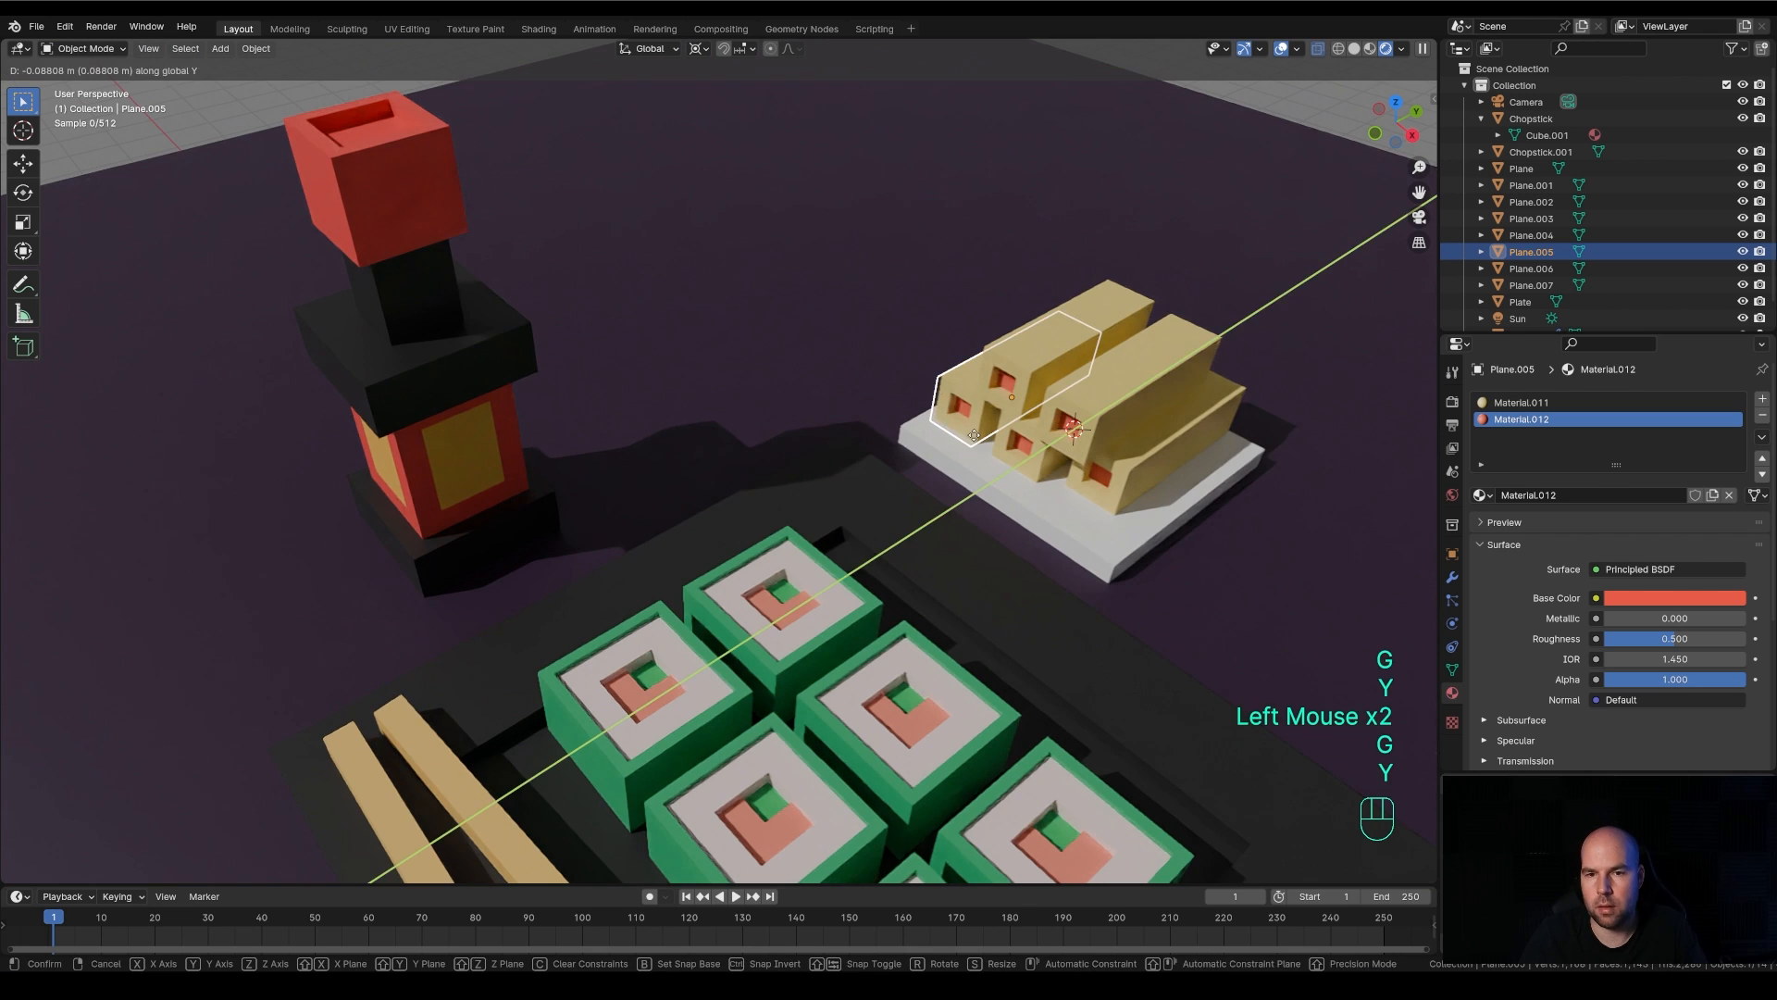
click(972, 441)
Rotate the upper bar nearest the plate's outer edge about Z by about 7 degrees
click(1131, 407)
key(r)
key(z)
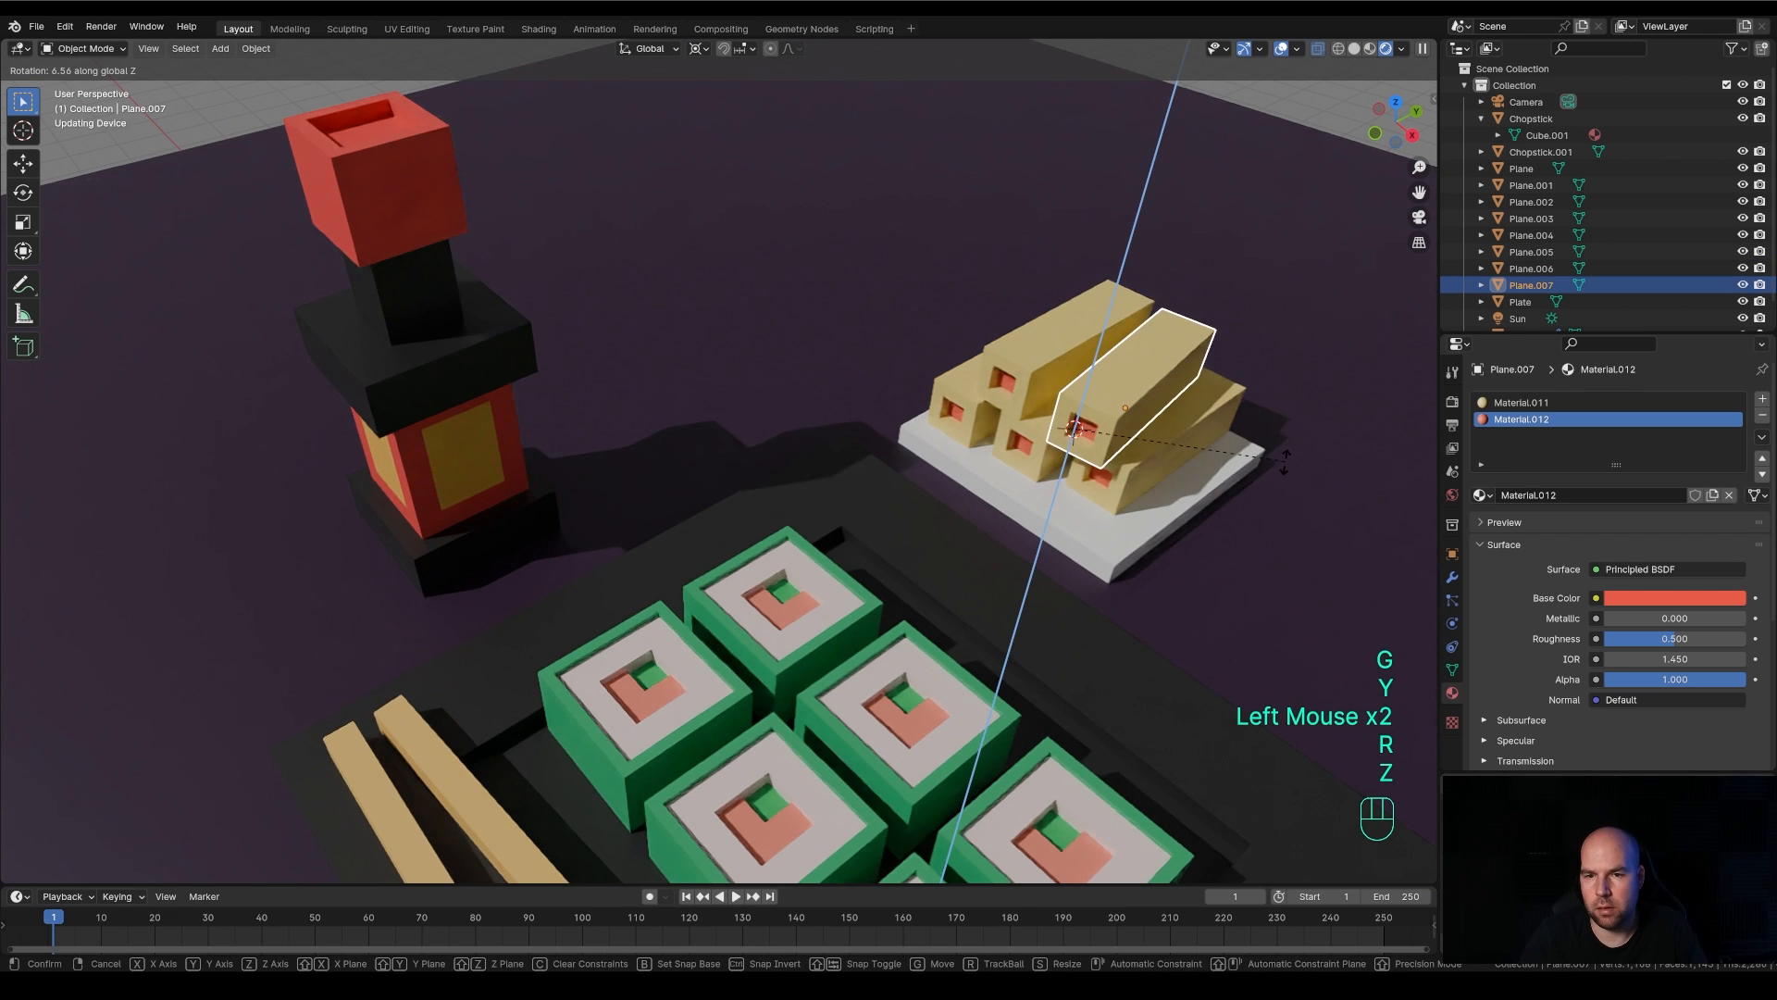
click(1284, 465)
click(1038, 339)
scroll(1127, 418, down, 1)
scroll(1127, 419, down, 2)
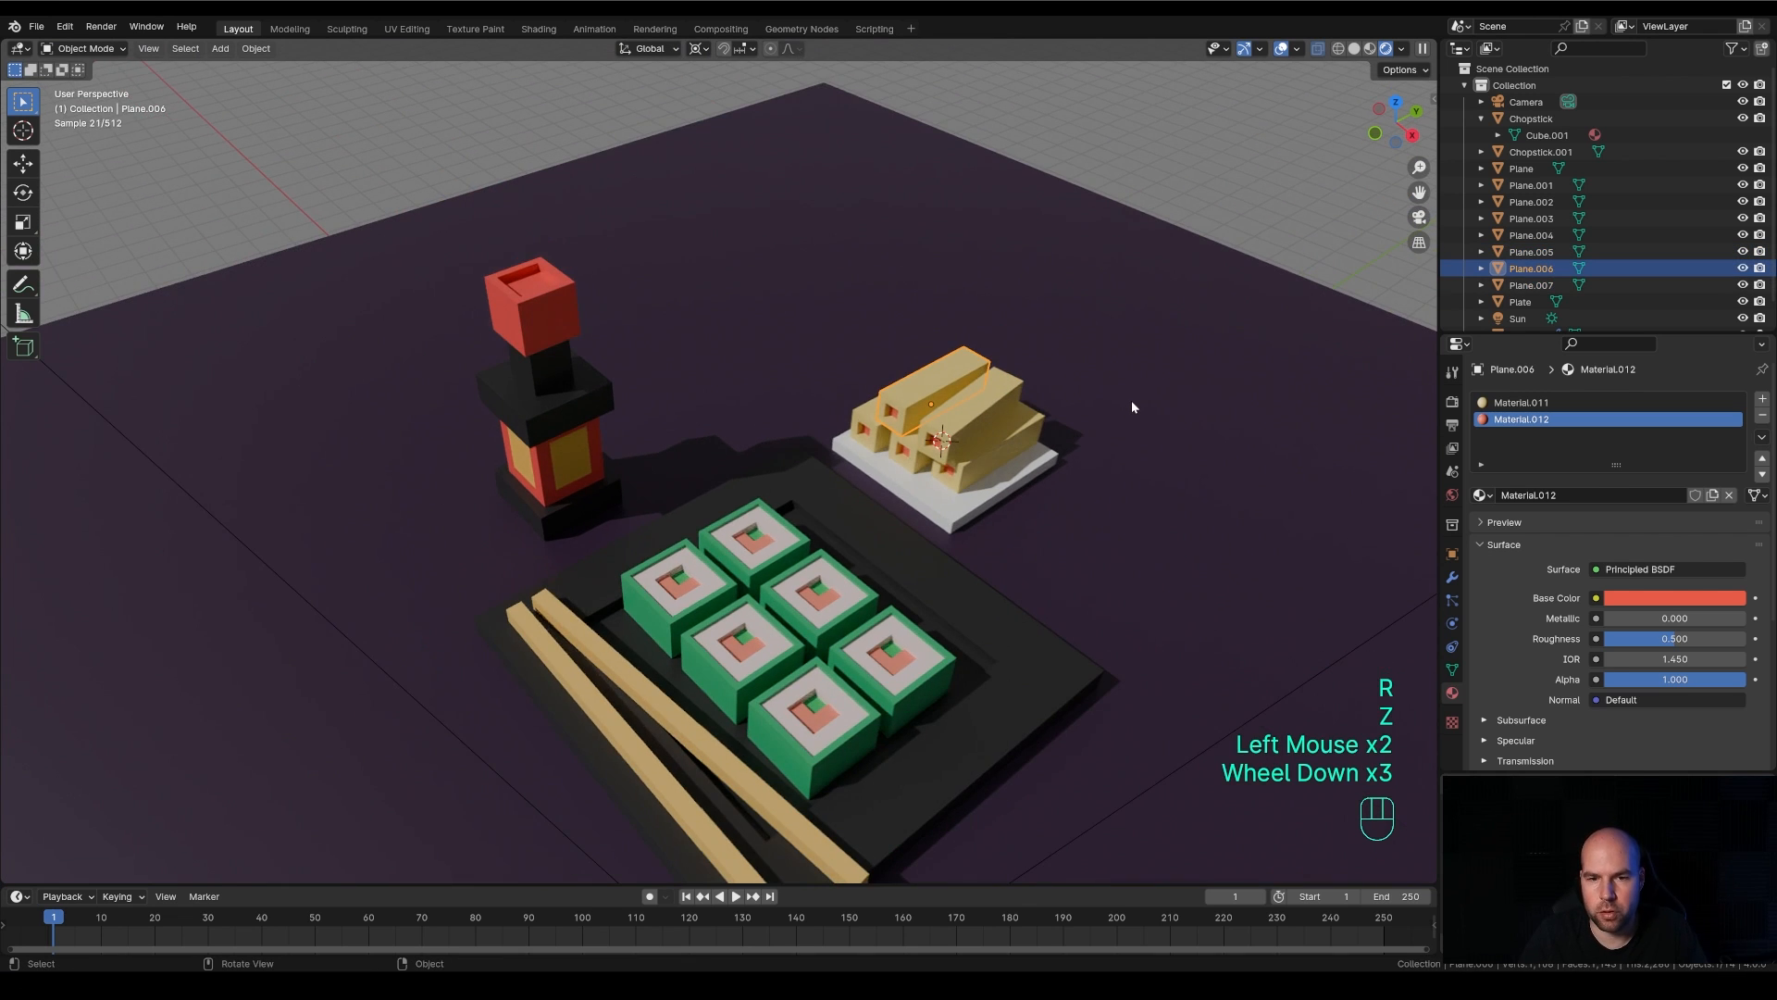
Create a new material for the small plate and set its base colour to pale peach, with hue 0.051 and saturation 0.619
click(996, 493)
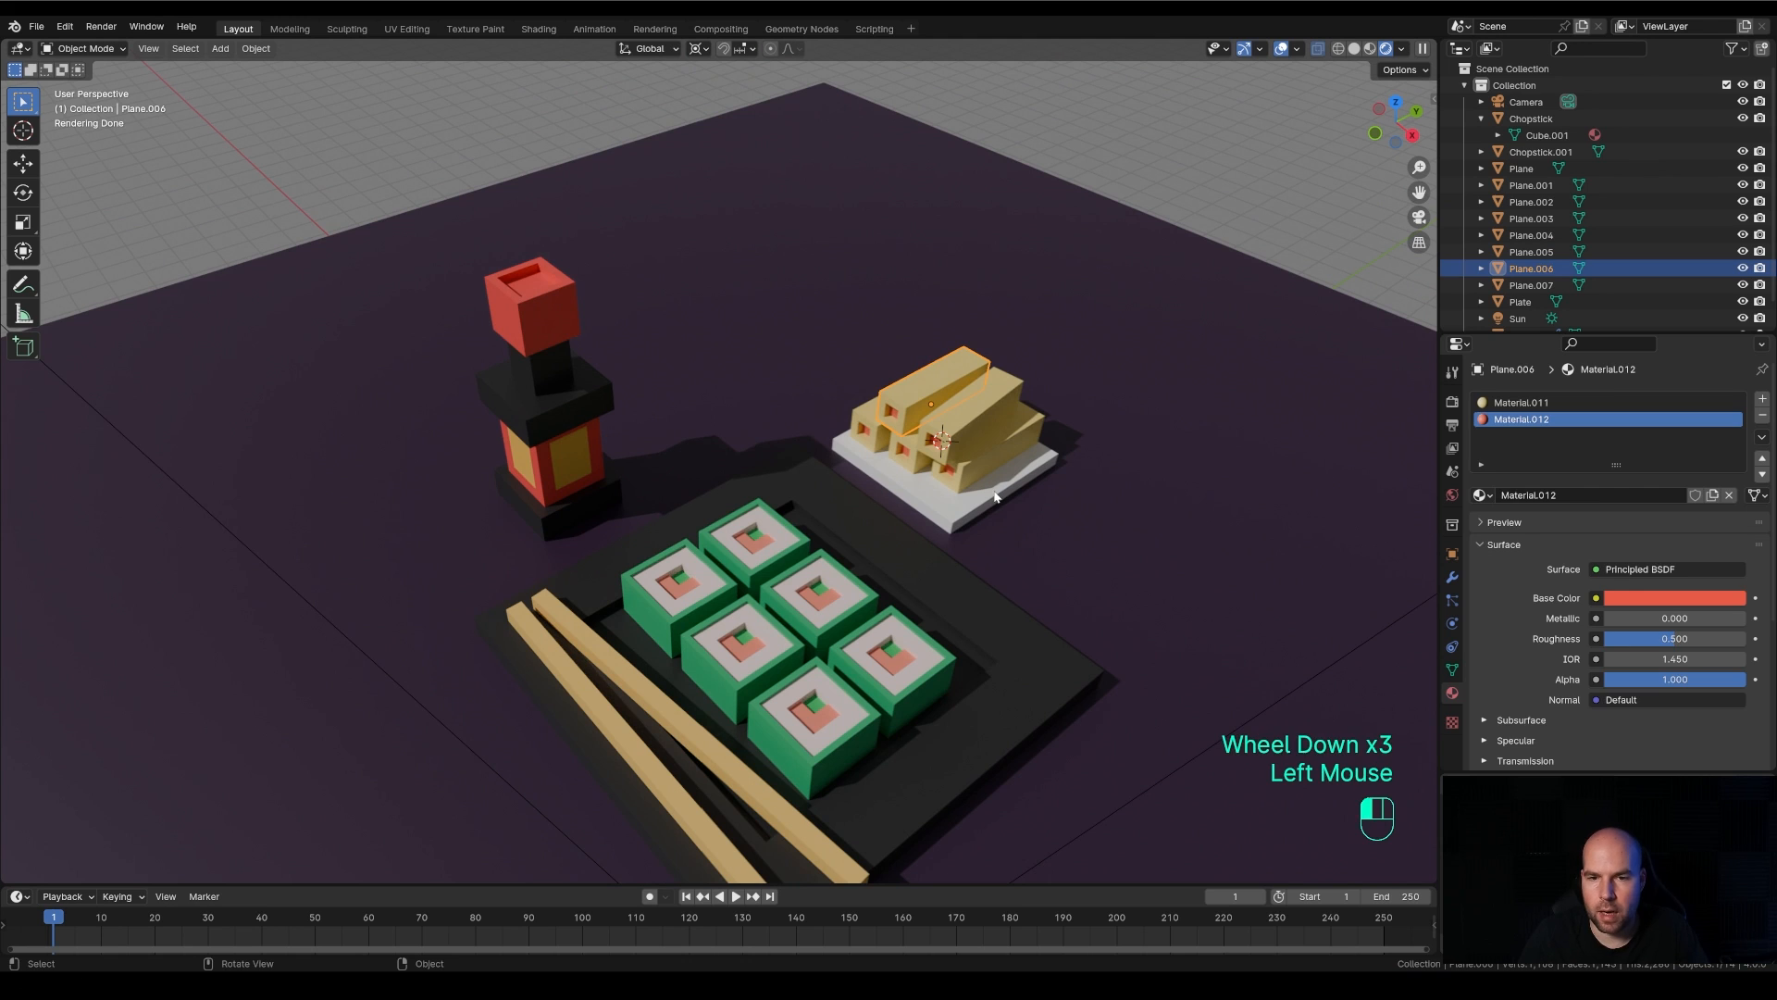
click(1590, 468)
click(1714, 573)
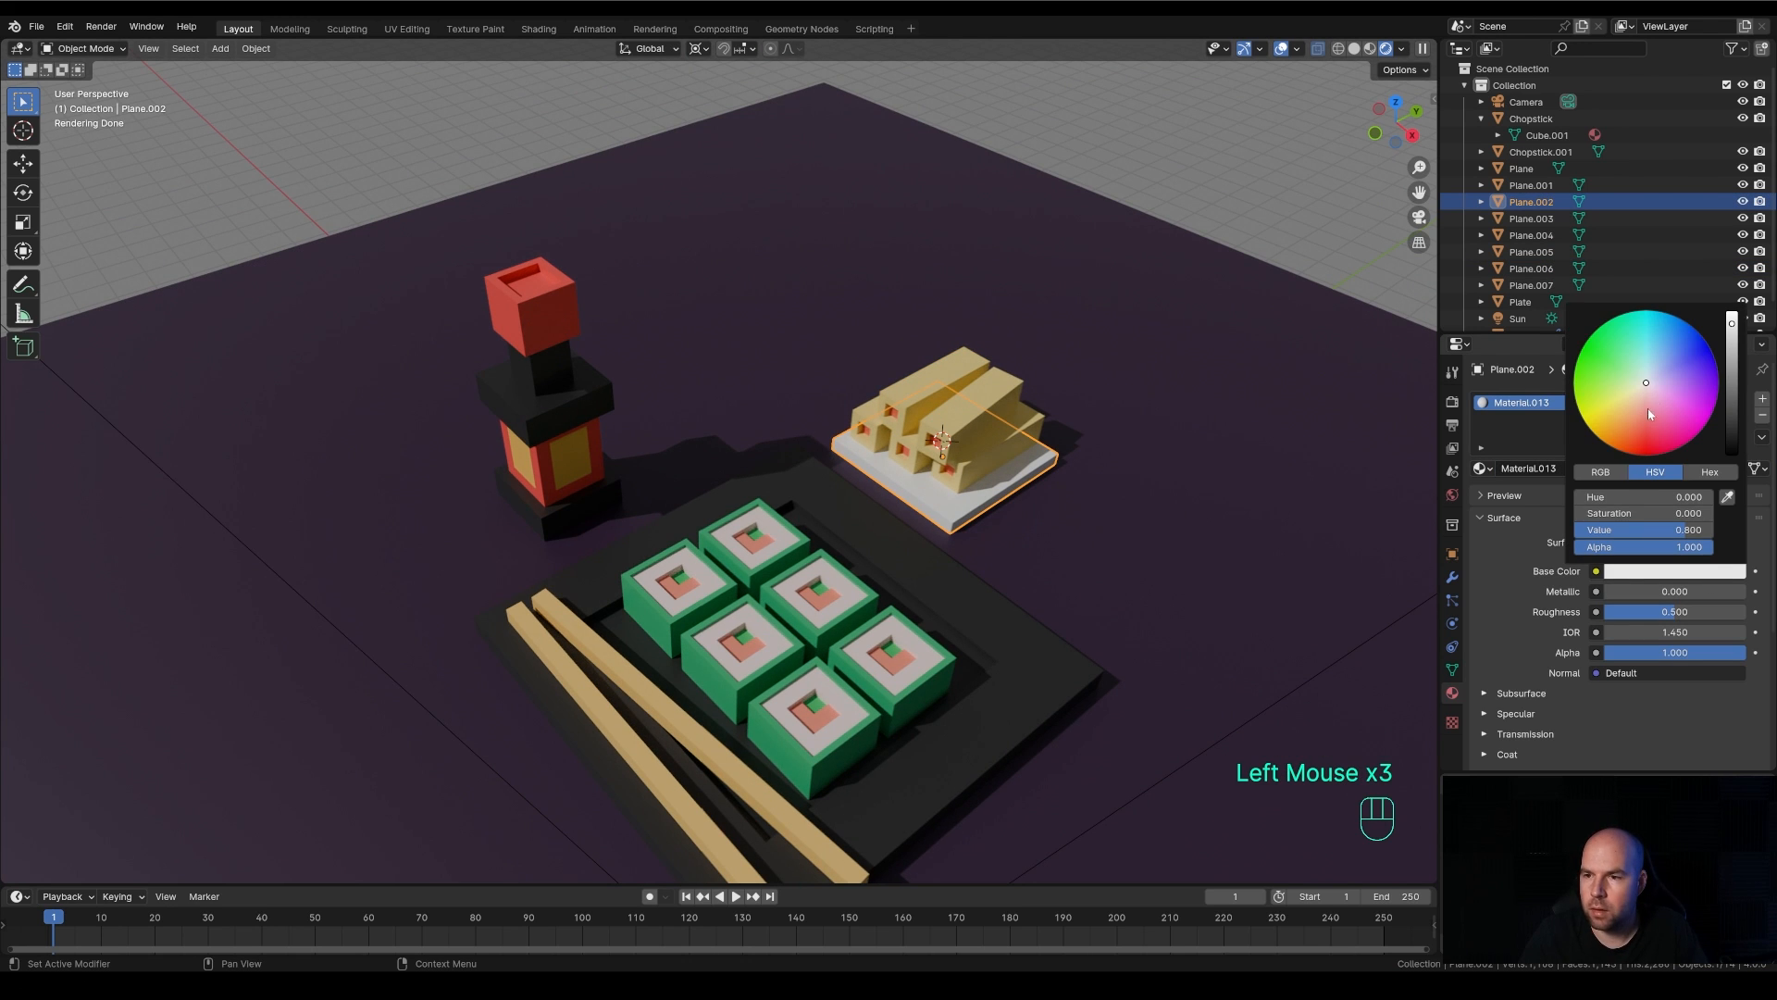
drag(1648, 408, 1636, 406)
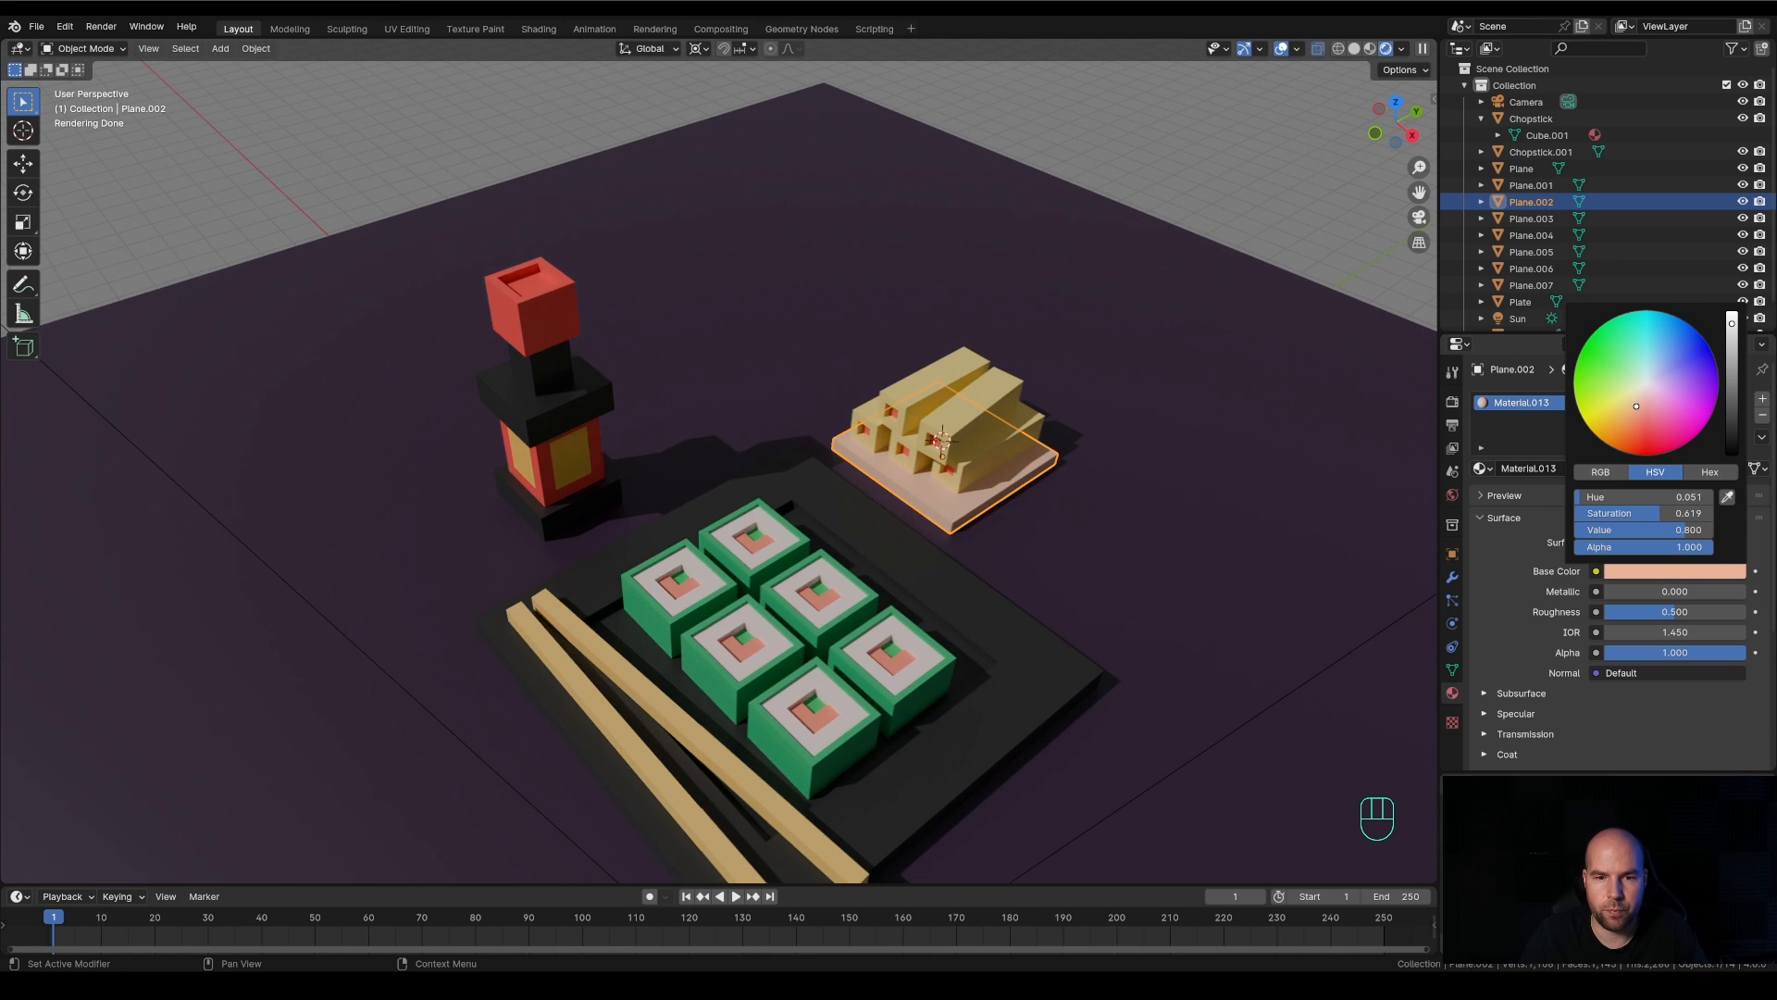
Add a plane at the 3D cursor behind the main plate, scale it up in Edit Mode, and stretch it about twofold along Y
shift+right_click(747, 379)
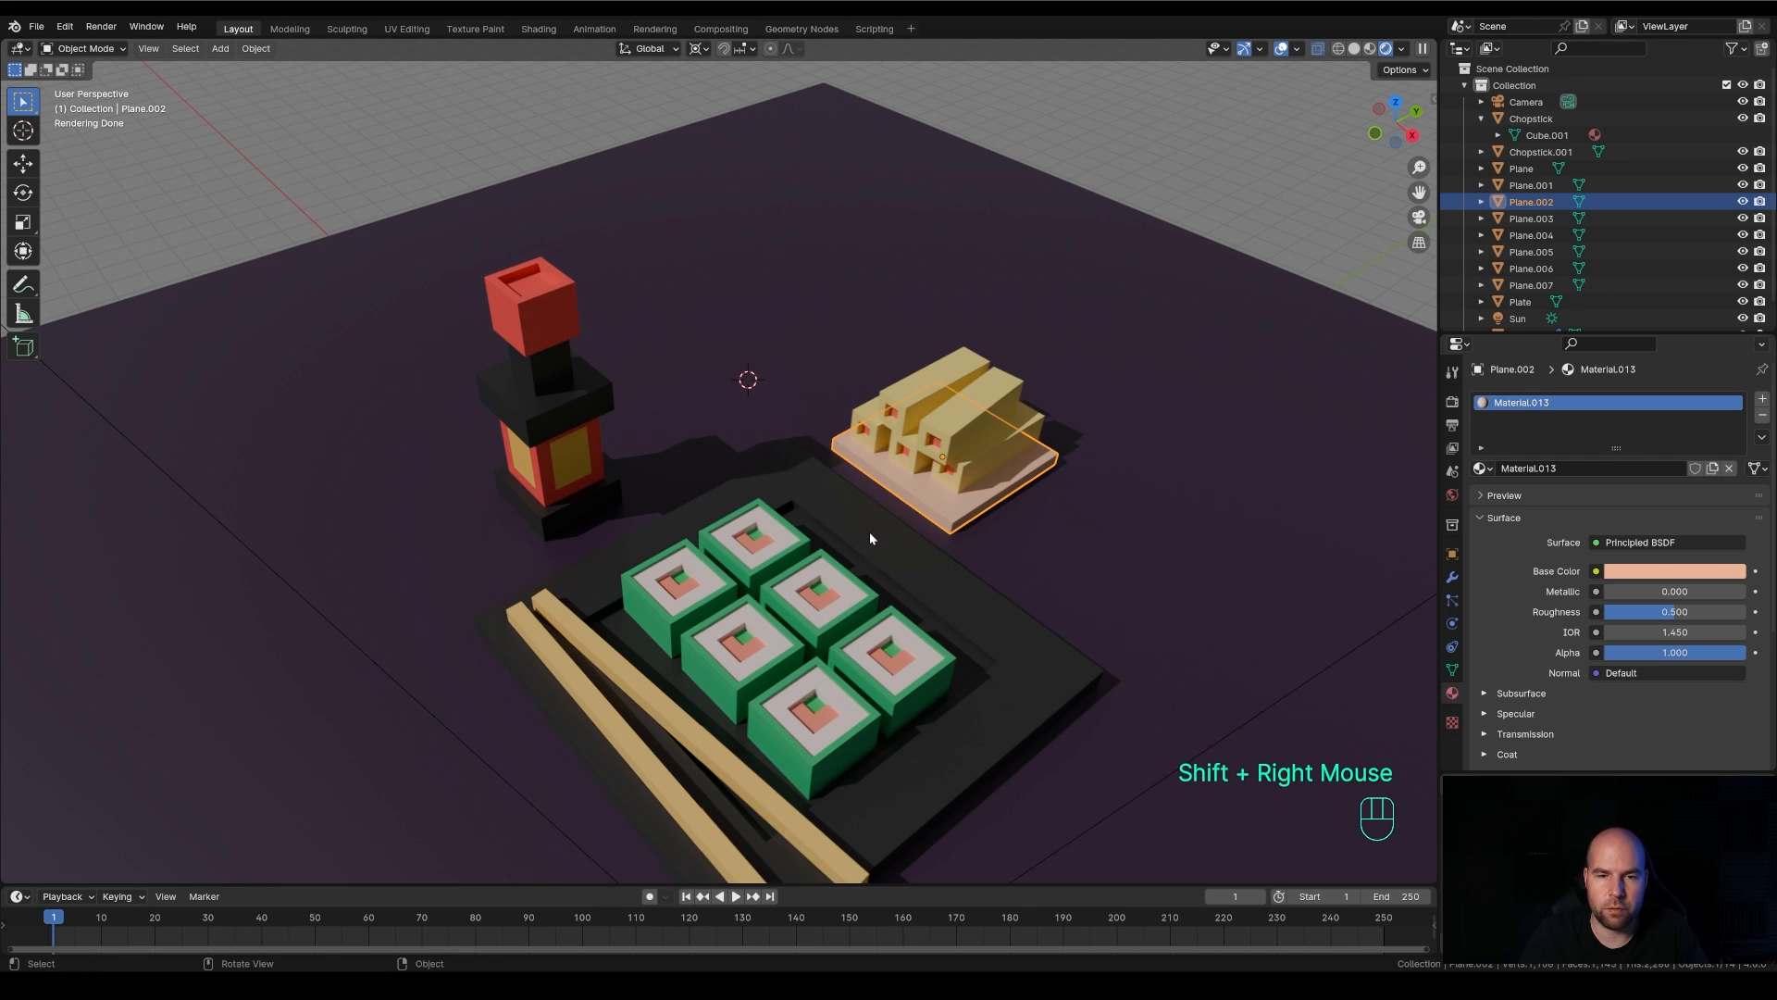
key(shift+a)
mouse_move(894, 442)
click(993, 440)
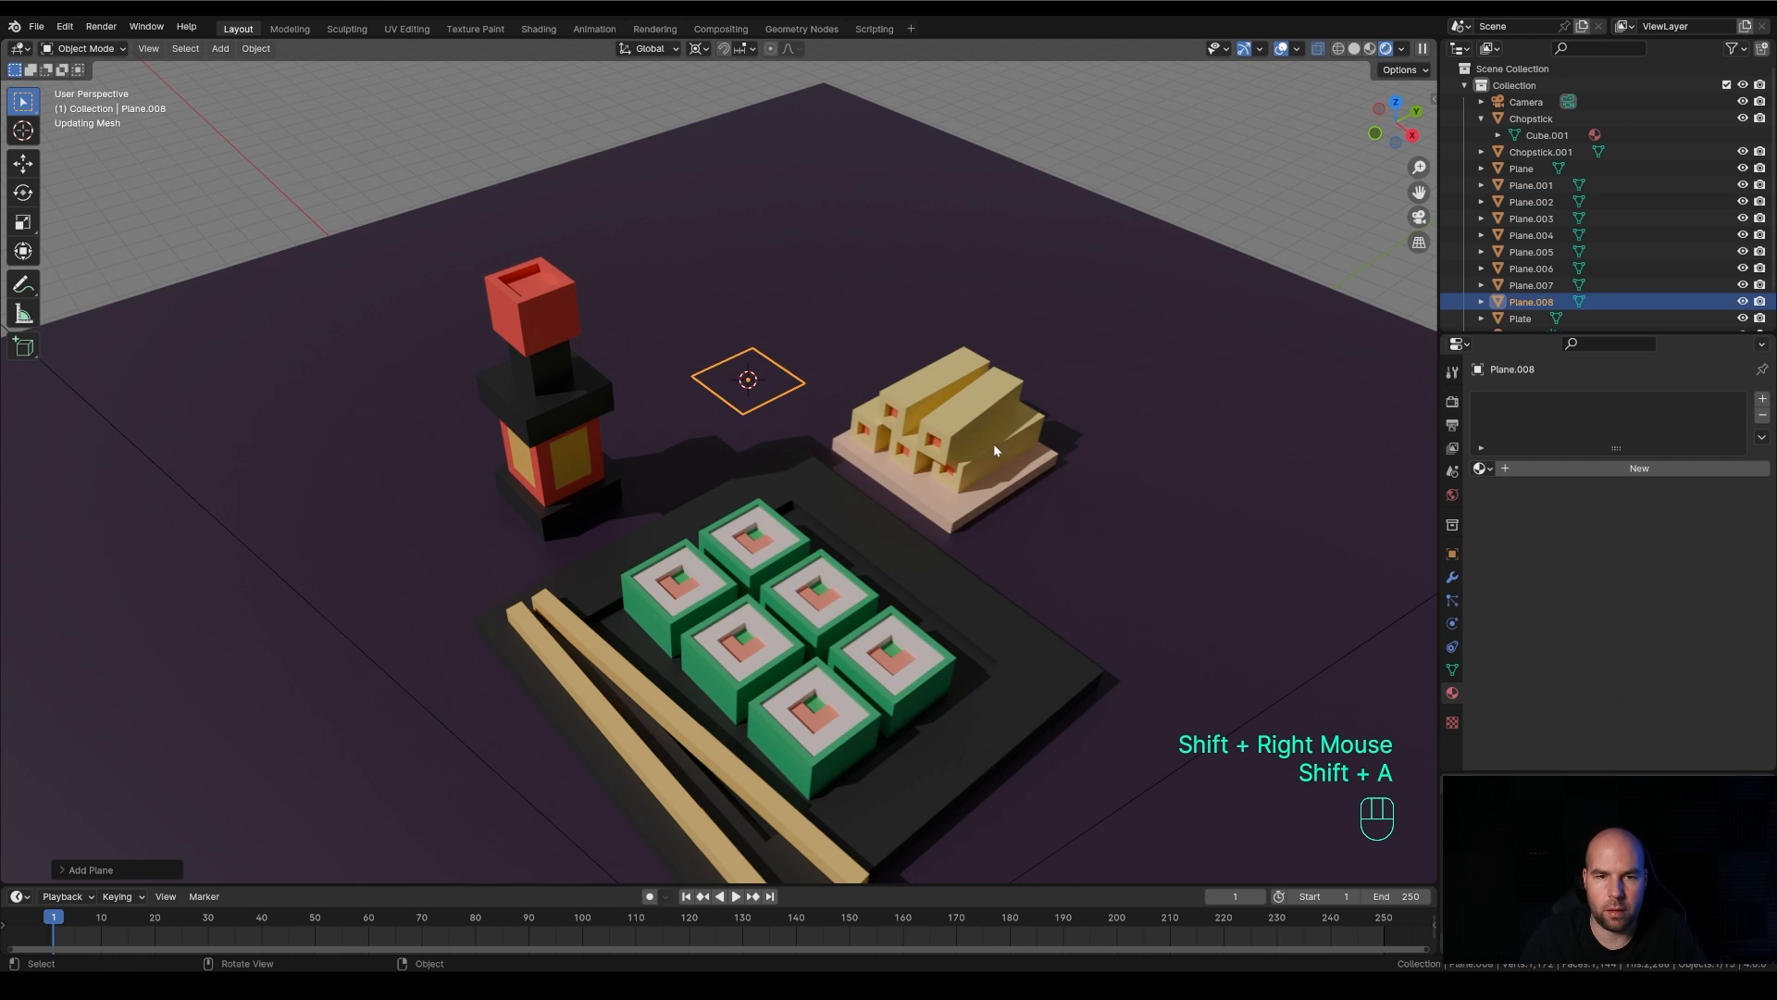
key(Tab)
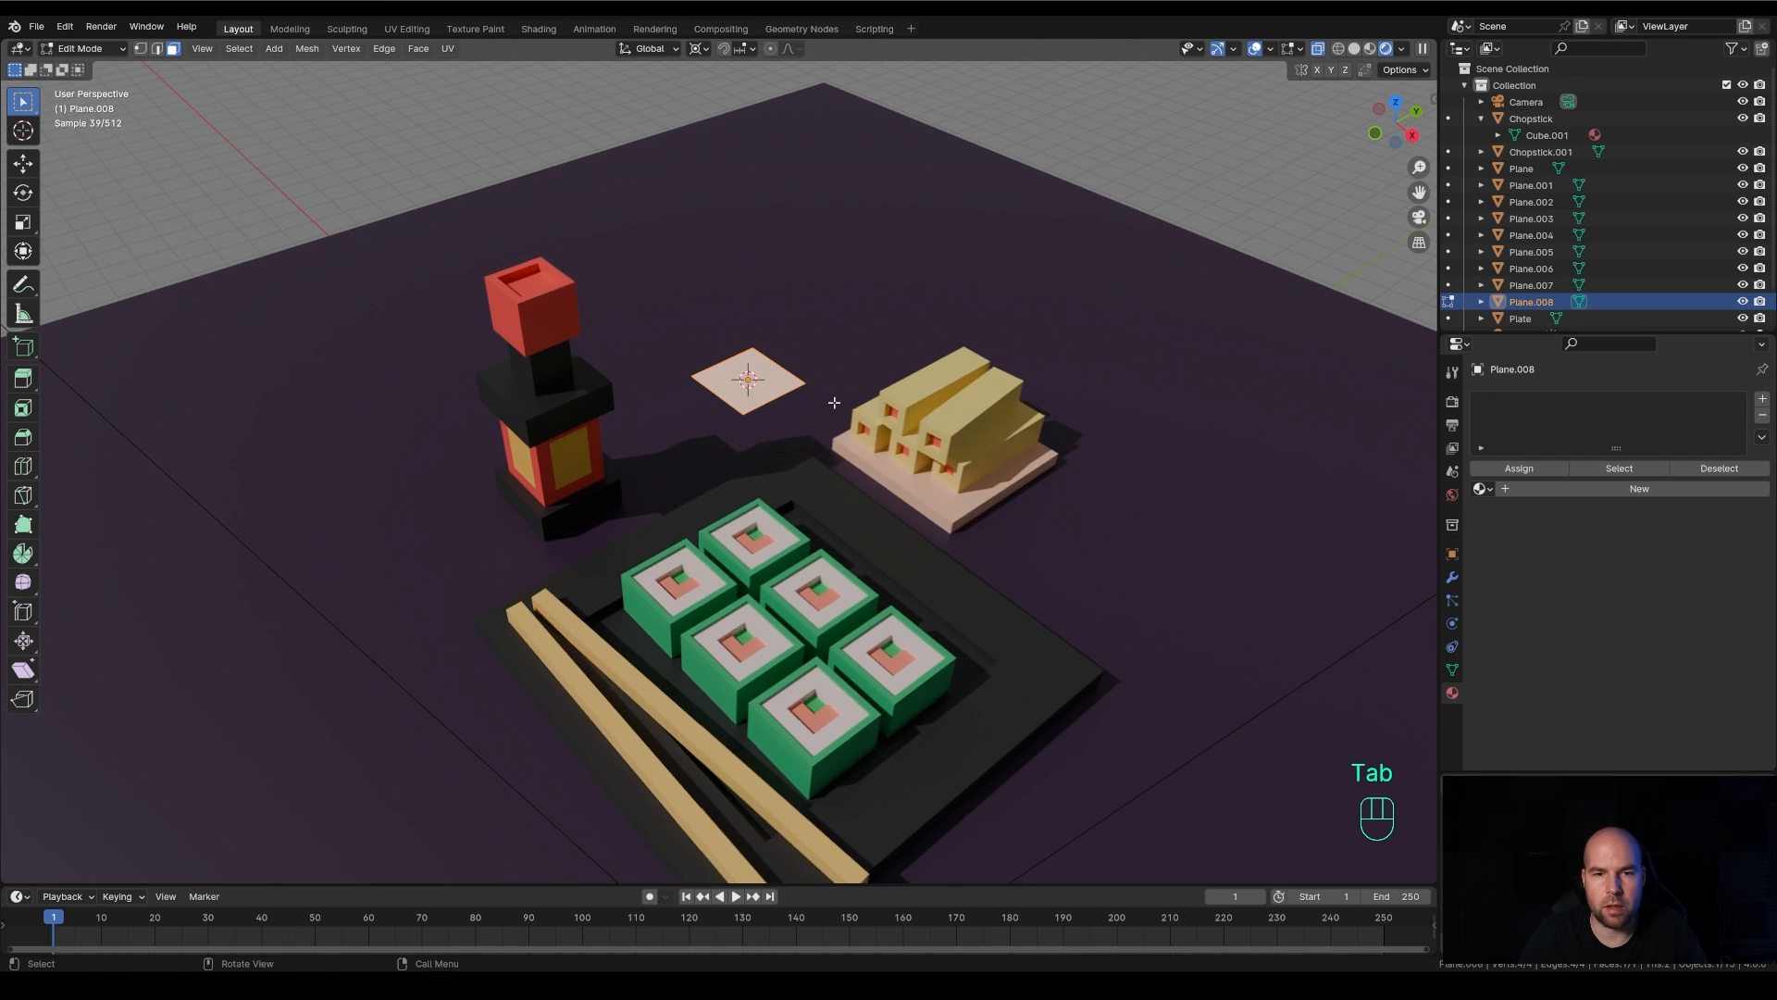
key(s)
click(911, 429)
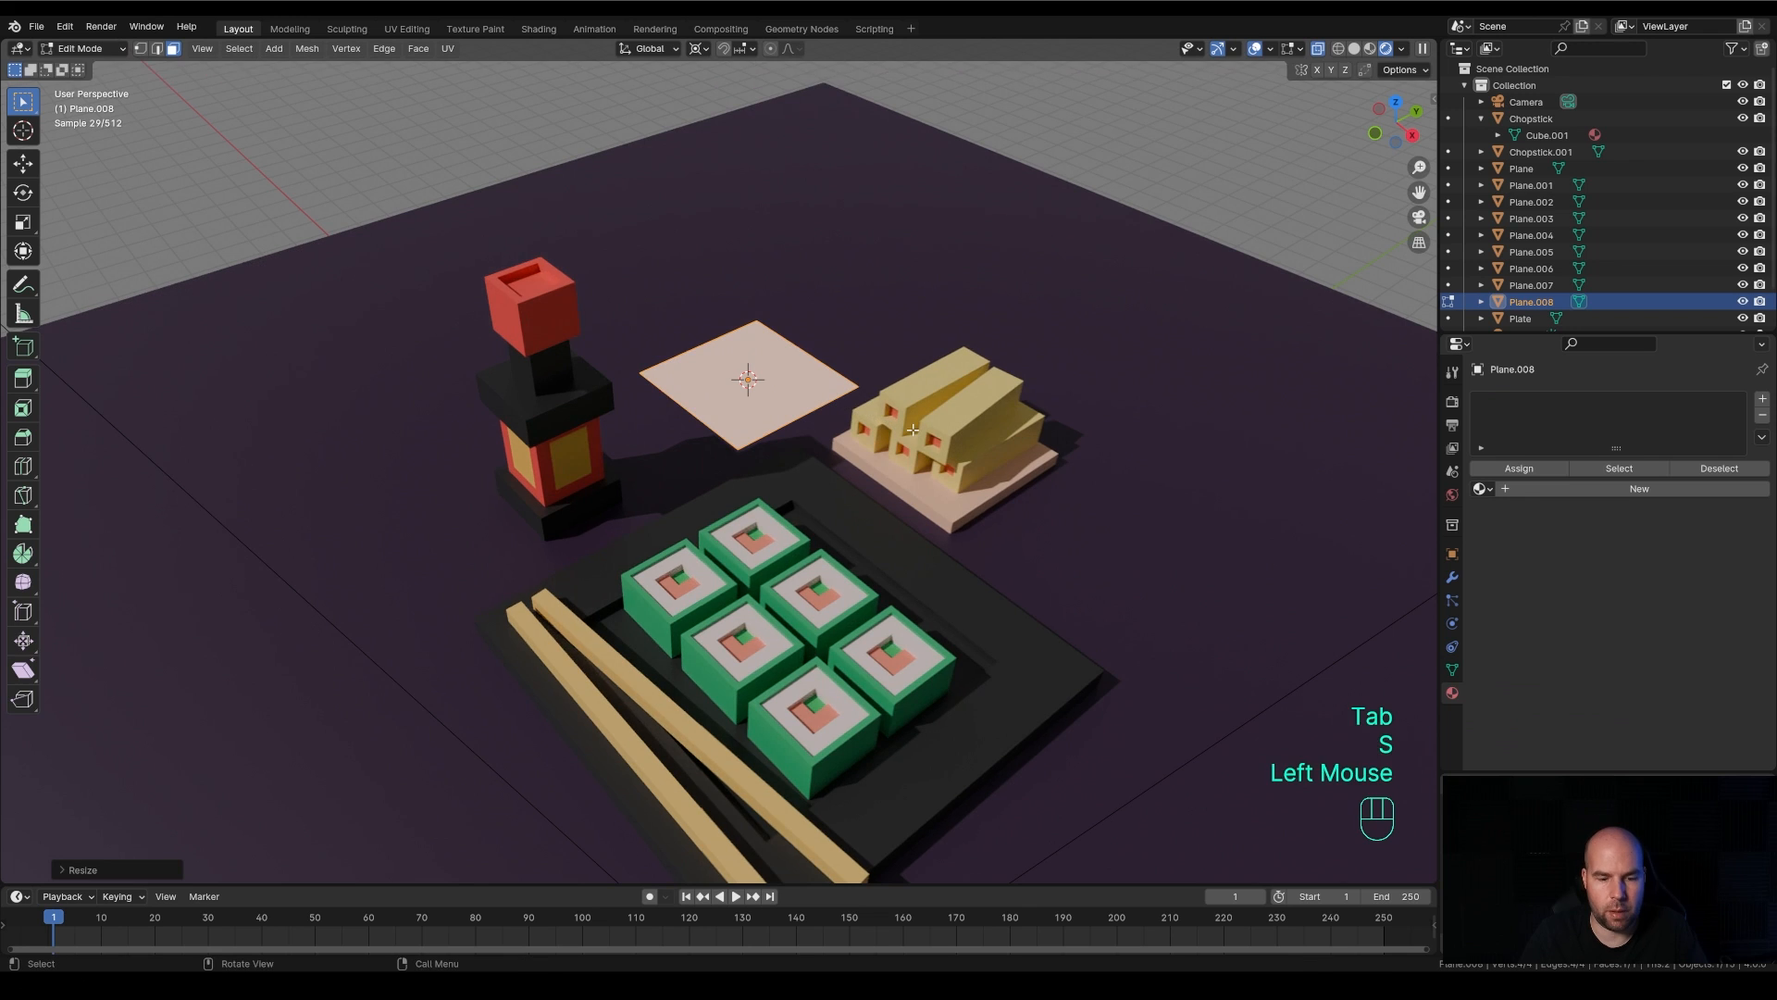
key(s)
key(y)
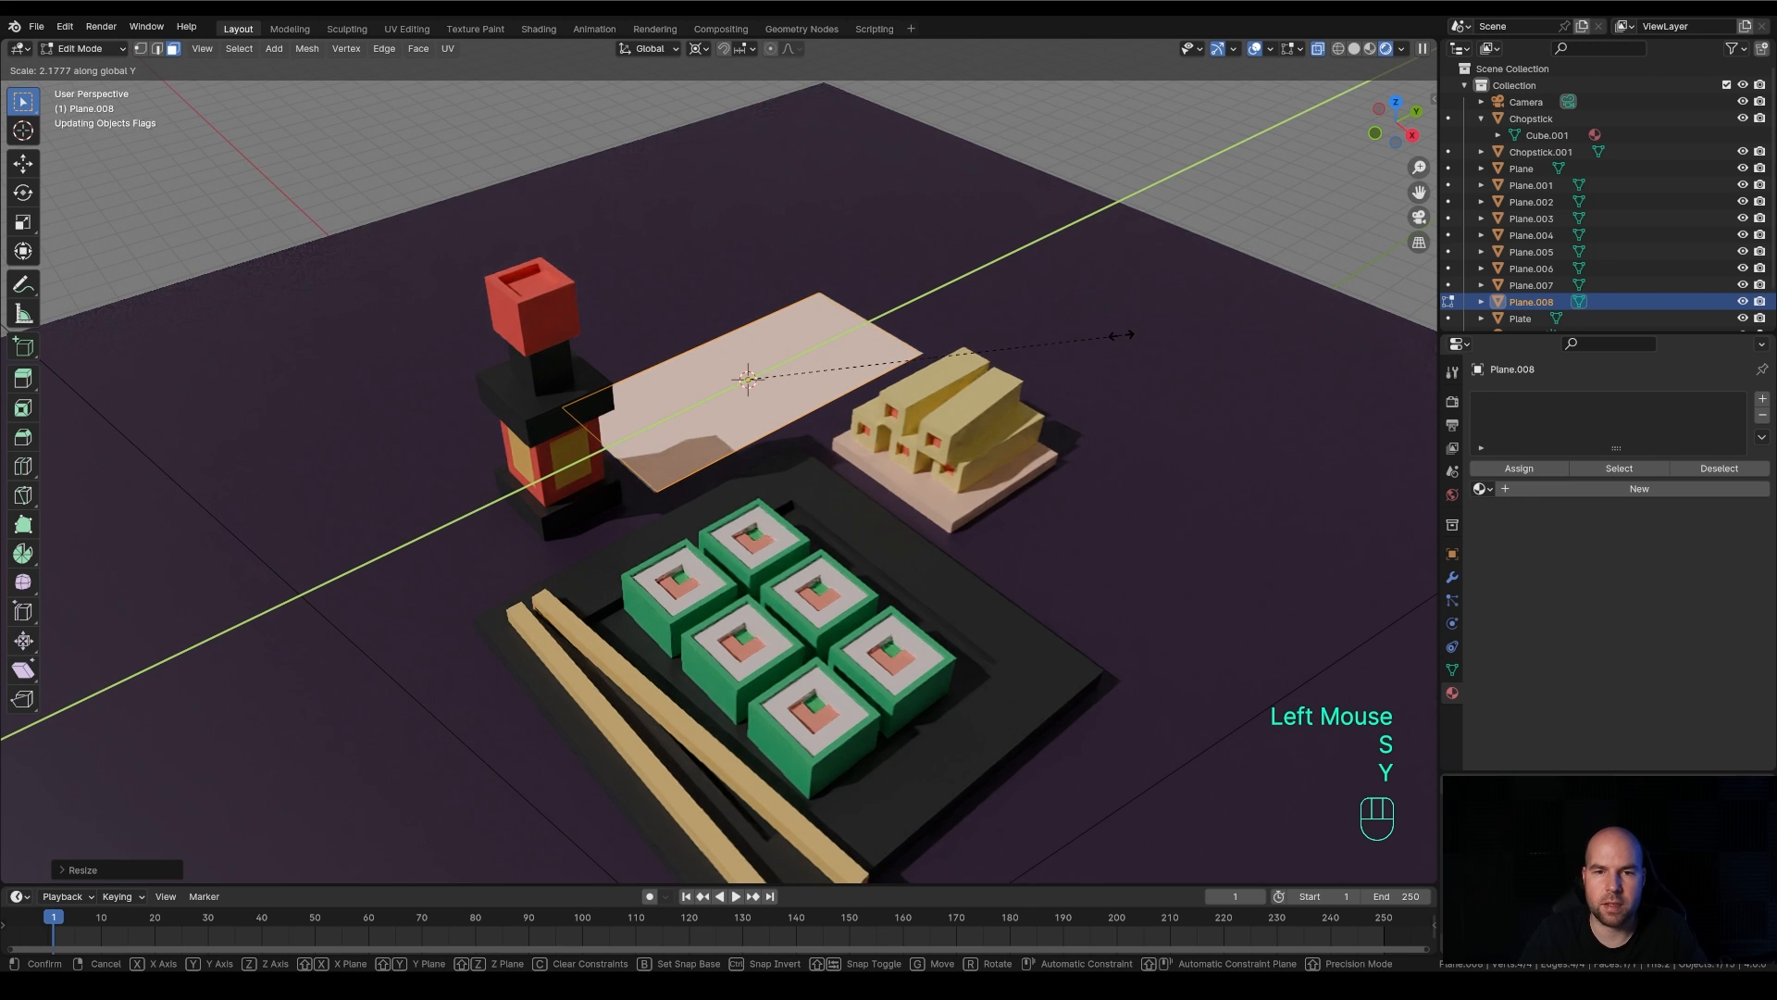
click(1115, 344)
Extrude the rectangle upward about 0.32 m into a slab and return to Object Mode
key(e)
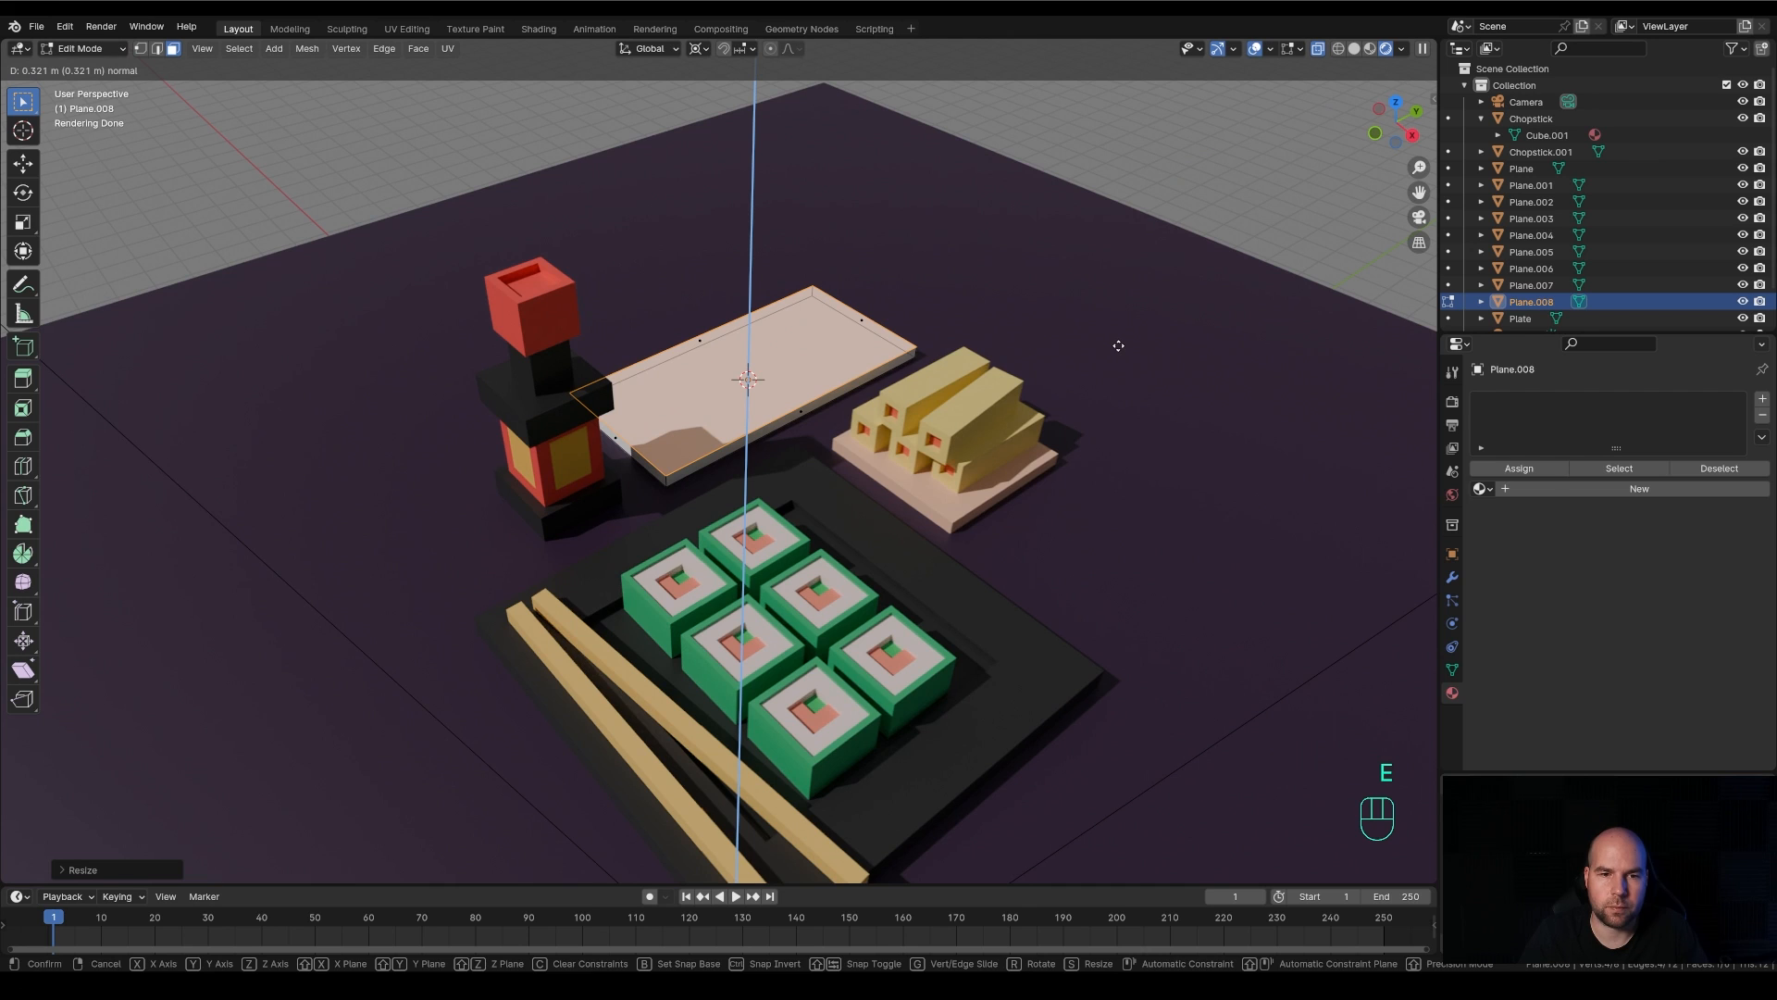
click(1118, 346)
key(Tab)
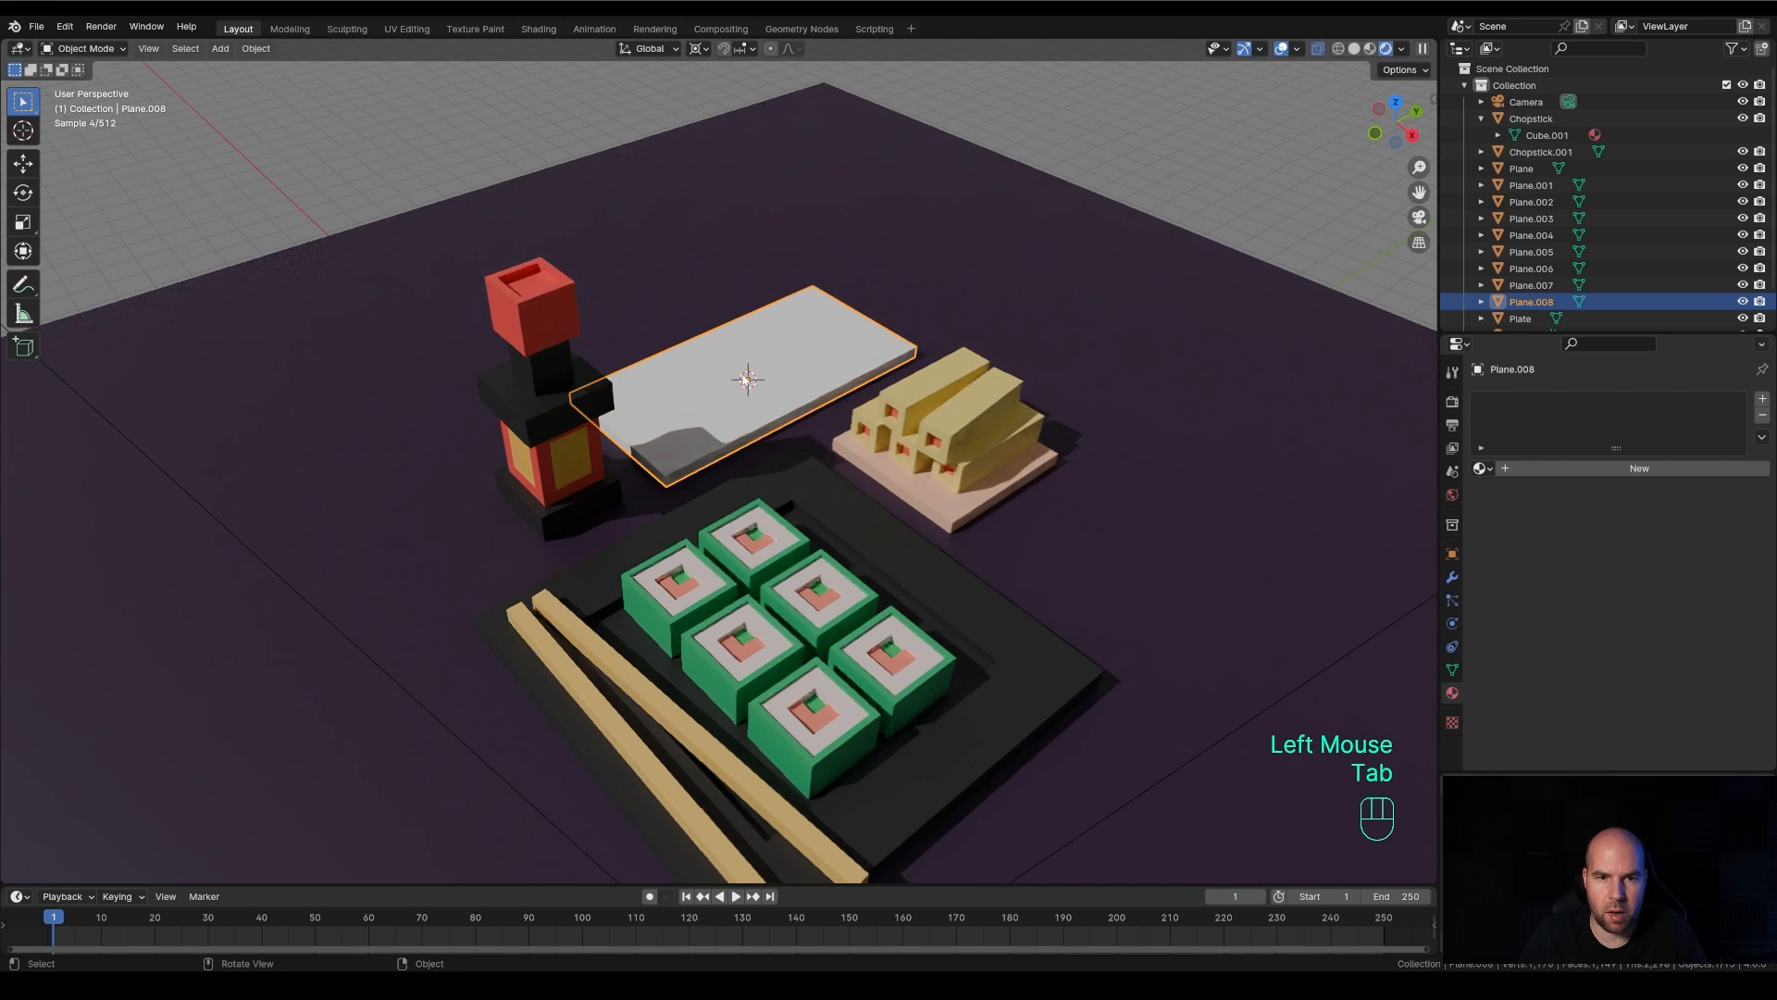
Add a plane on the end of the white slab nearest the bottle, scale it down, and stretch it about 2.1 times along X
shift+right_click(685, 406)
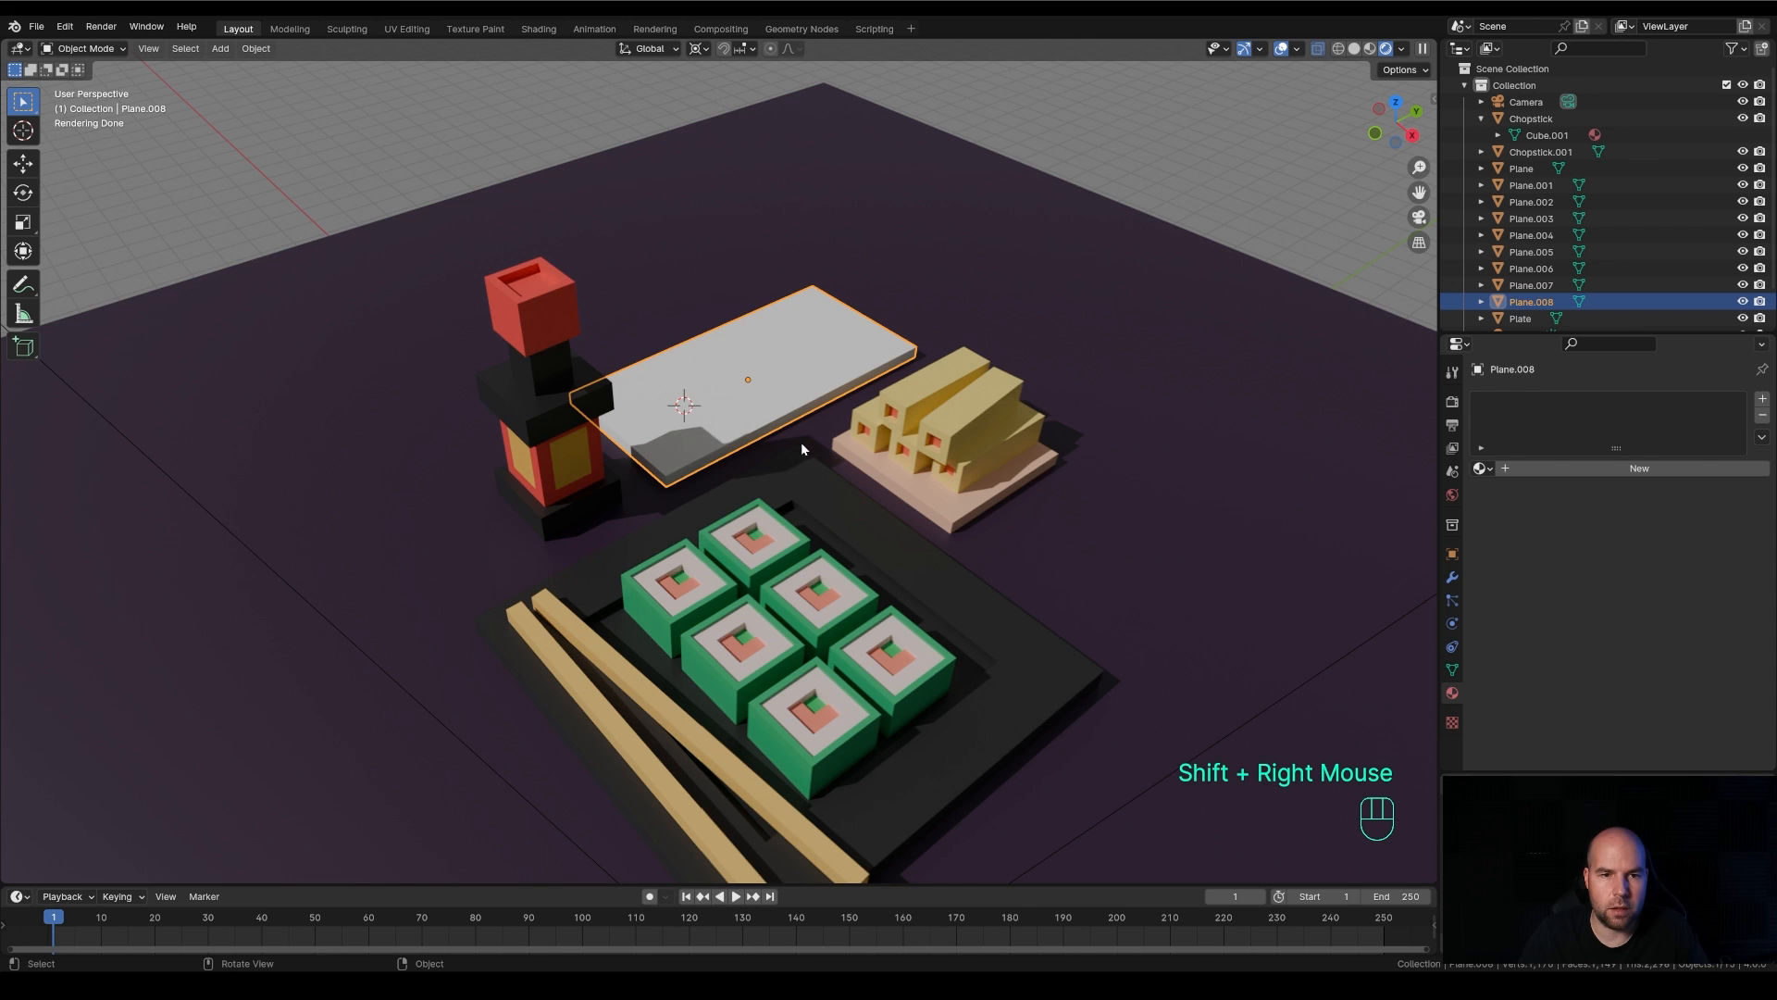
key(shift+a)
mouse_move(763, 413)
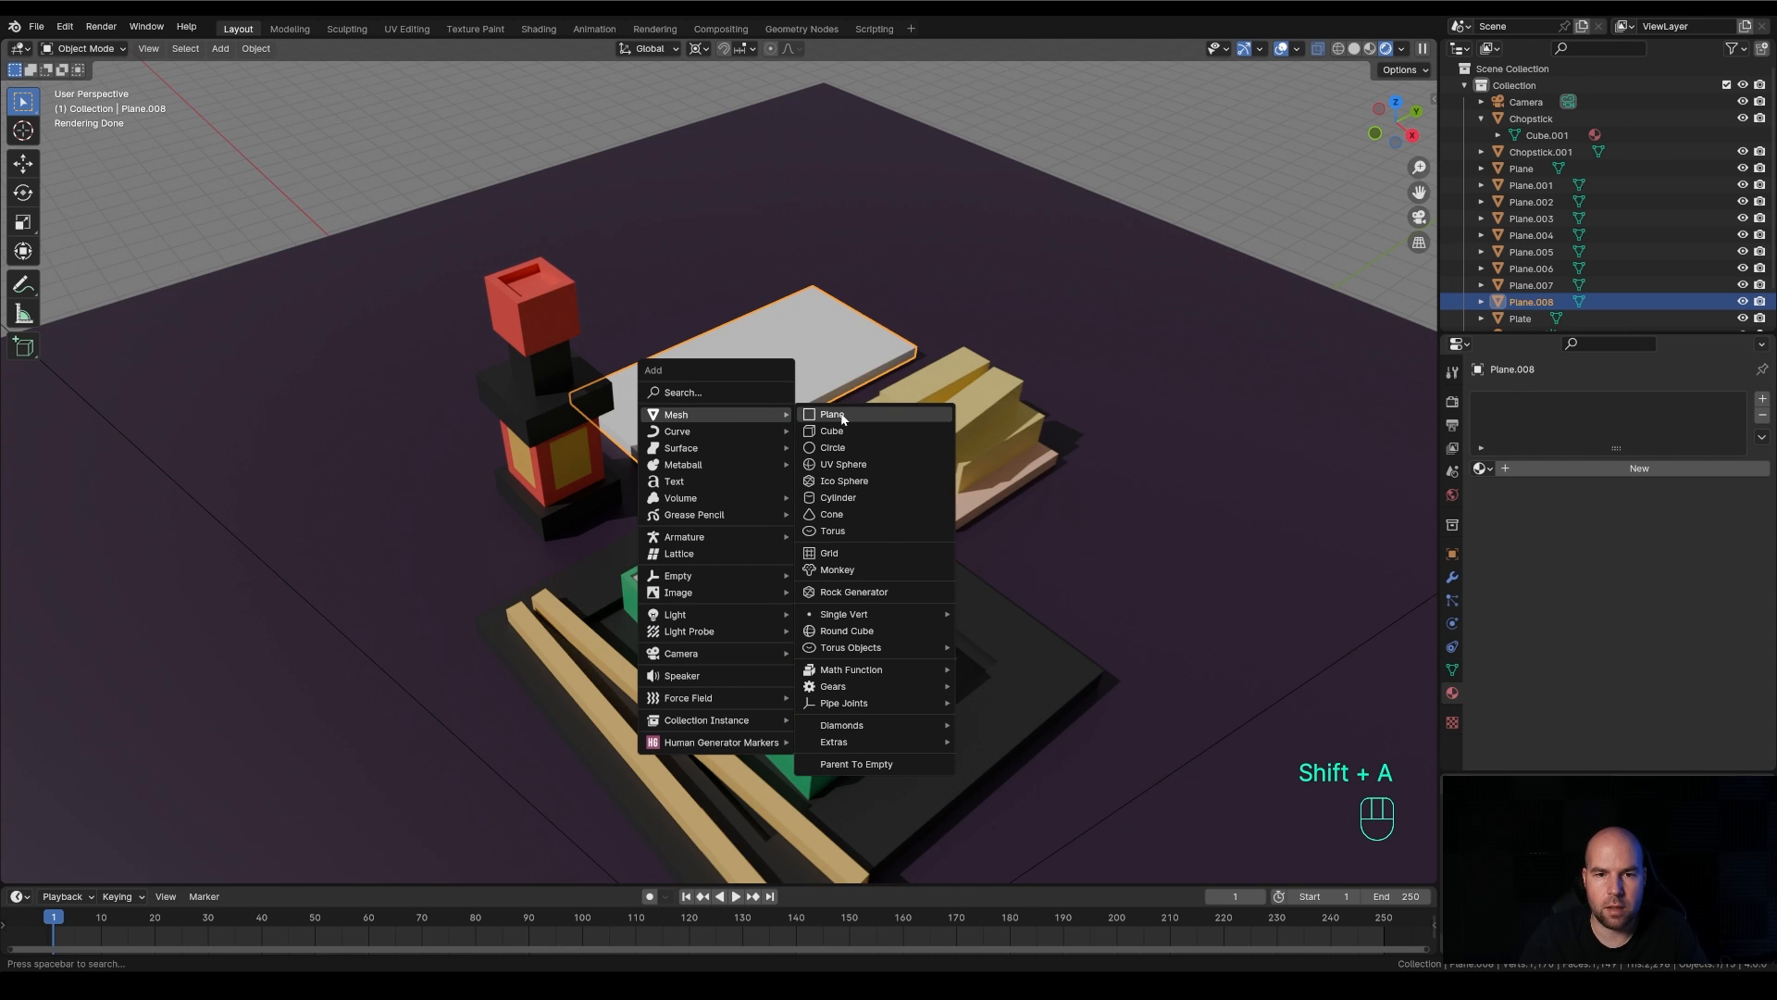
click(843, 419)
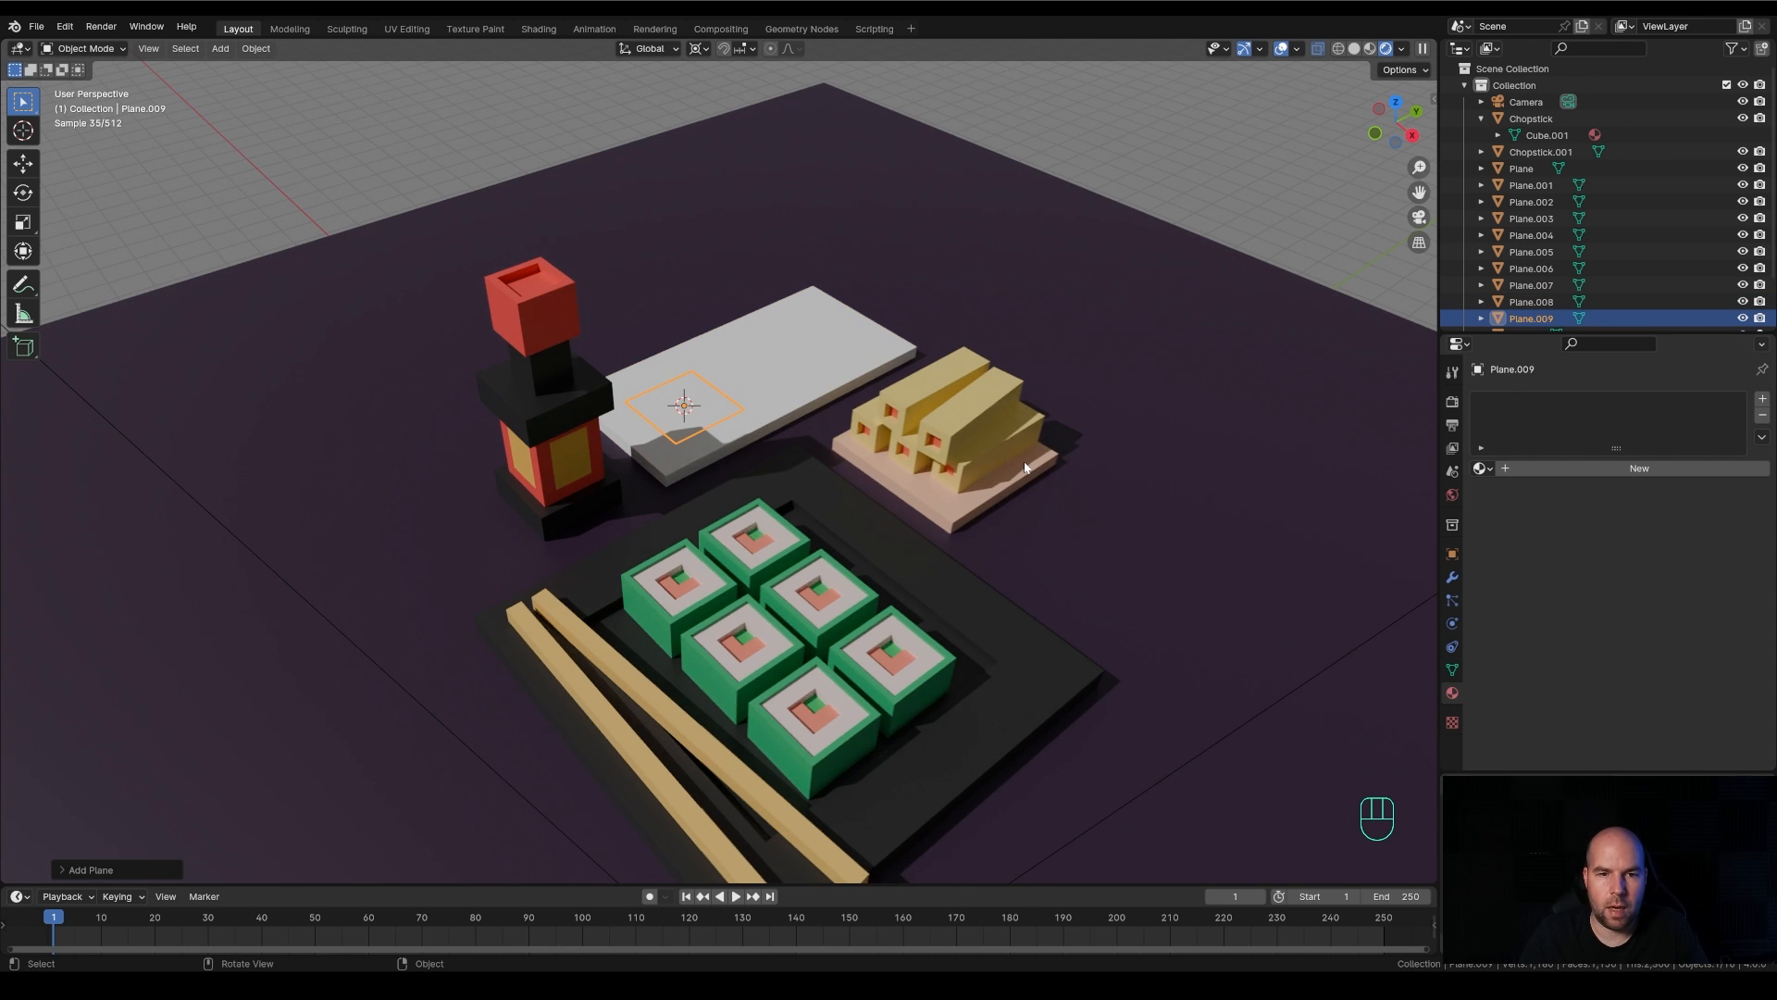
key(Tab)
key(d)
key(s)
click(874, 441)
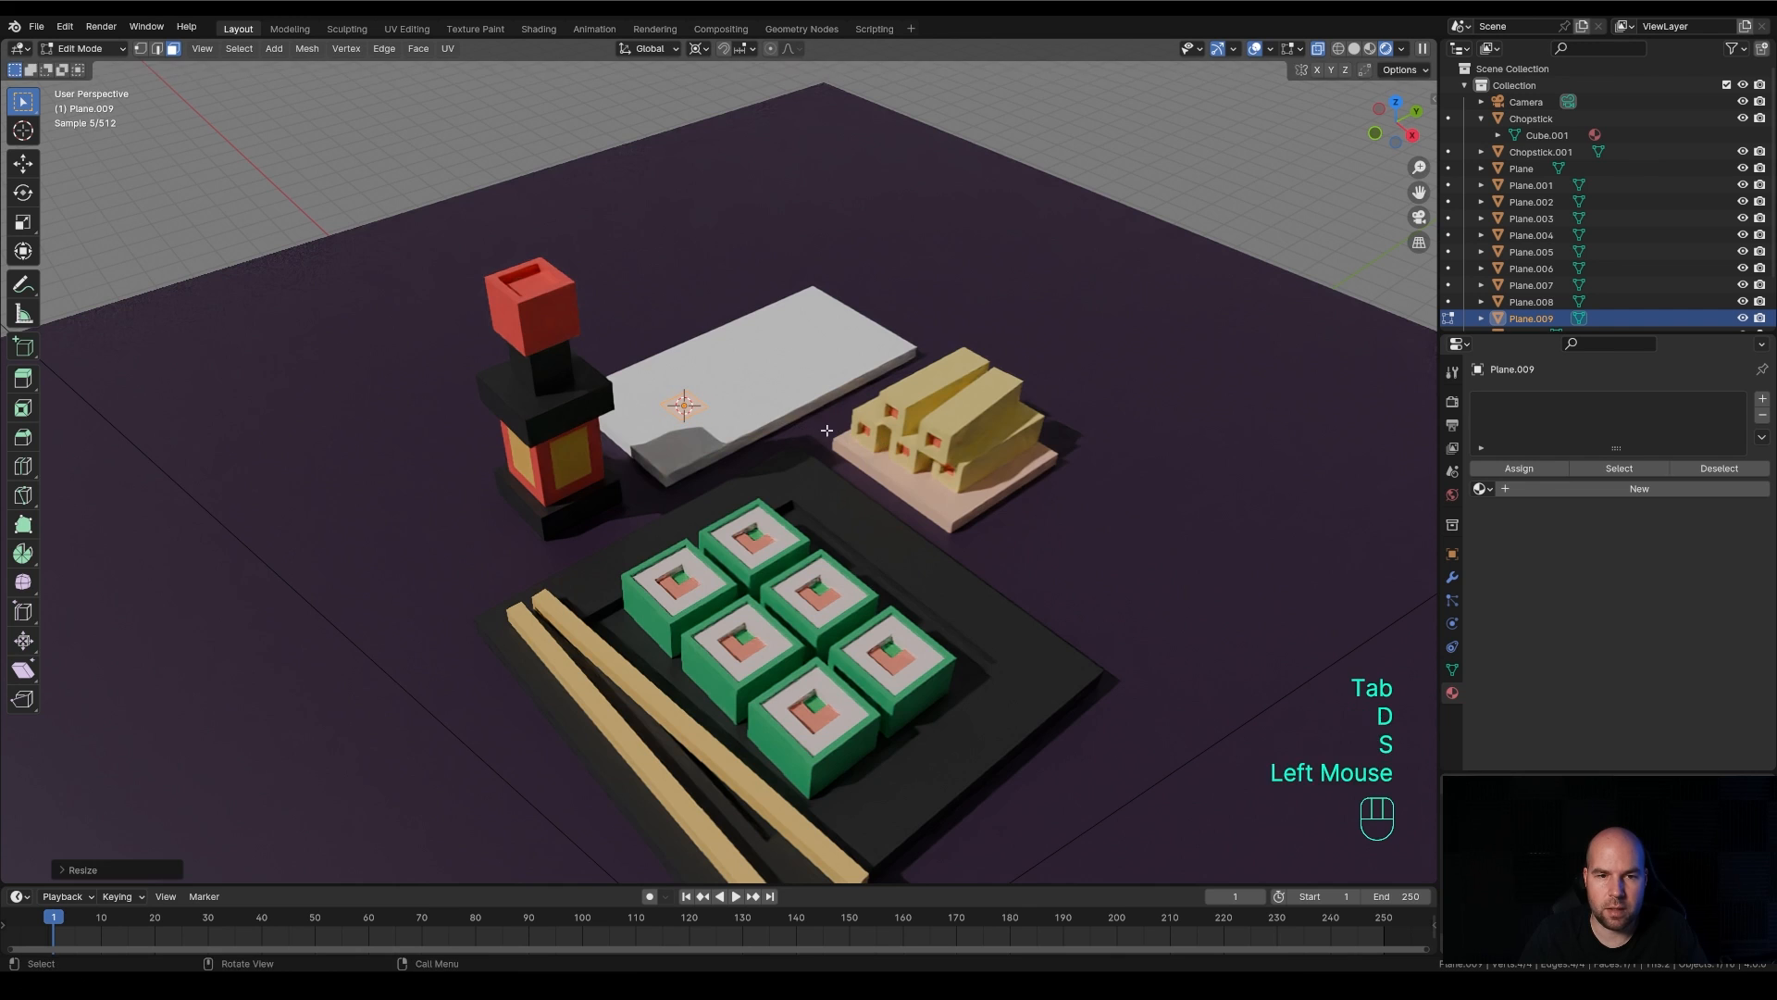
key(s)
key(x)
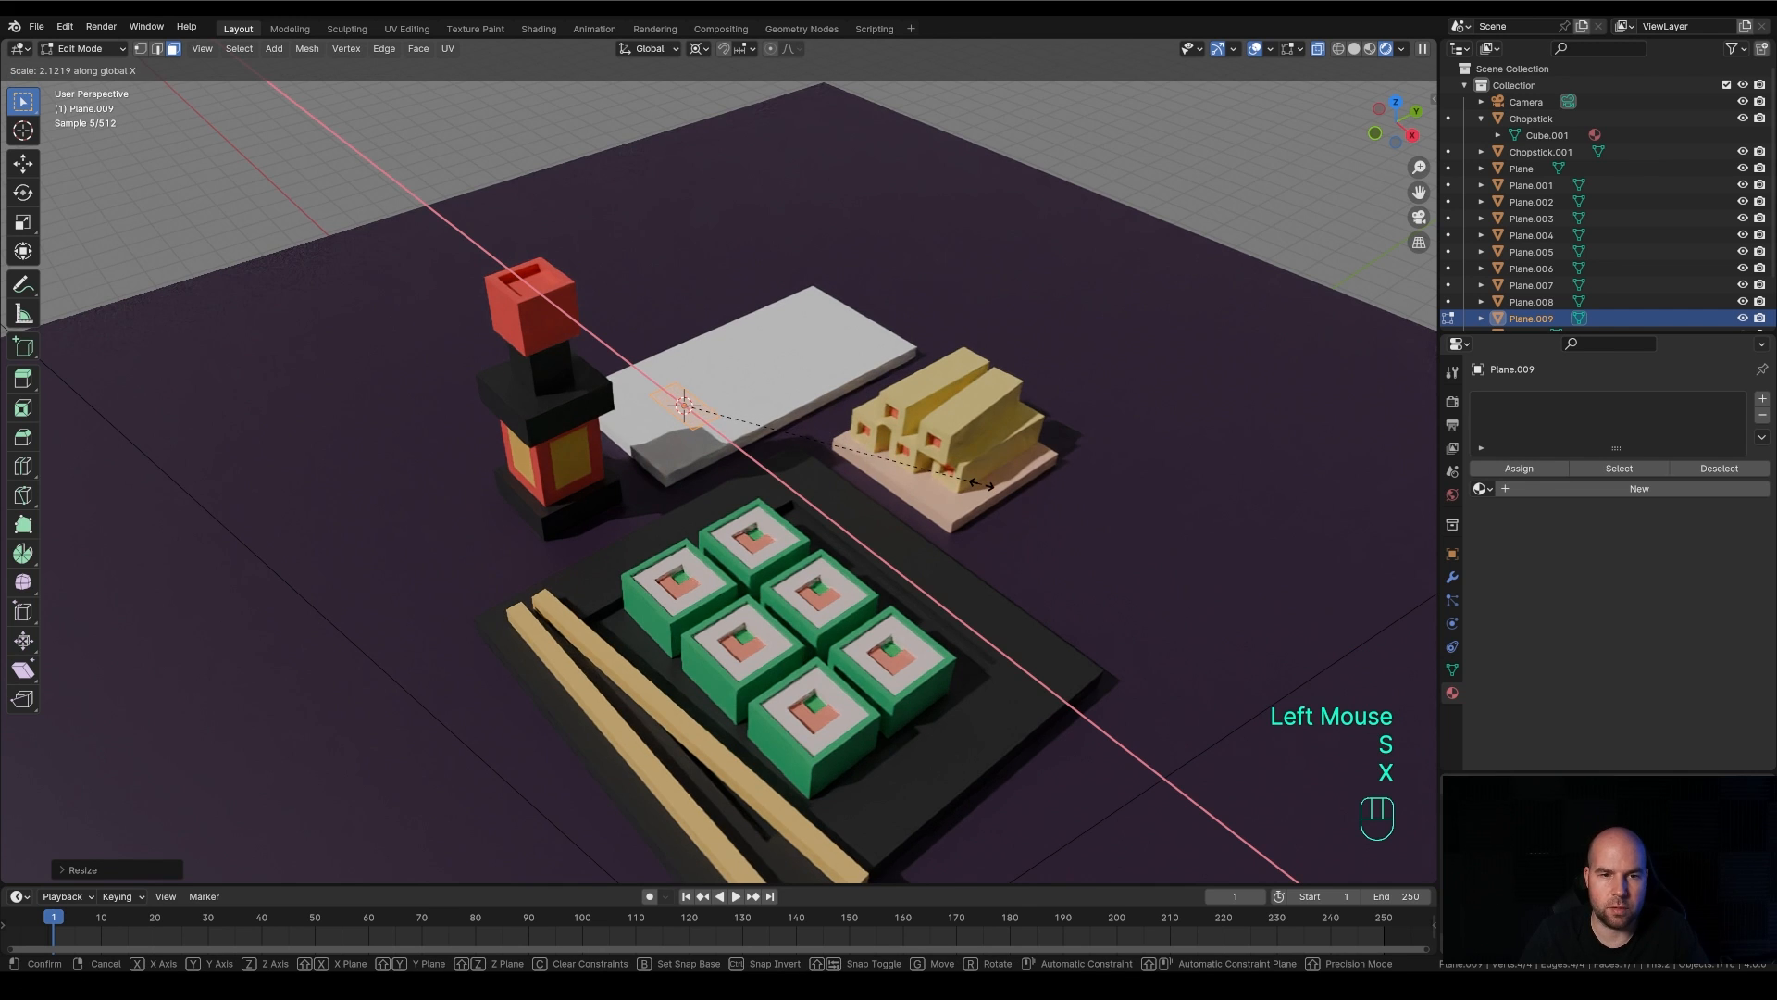
click(987, 480)
Extrude the small rectangle upward about 0.94 m into a block and return to Object Mode
key(e)
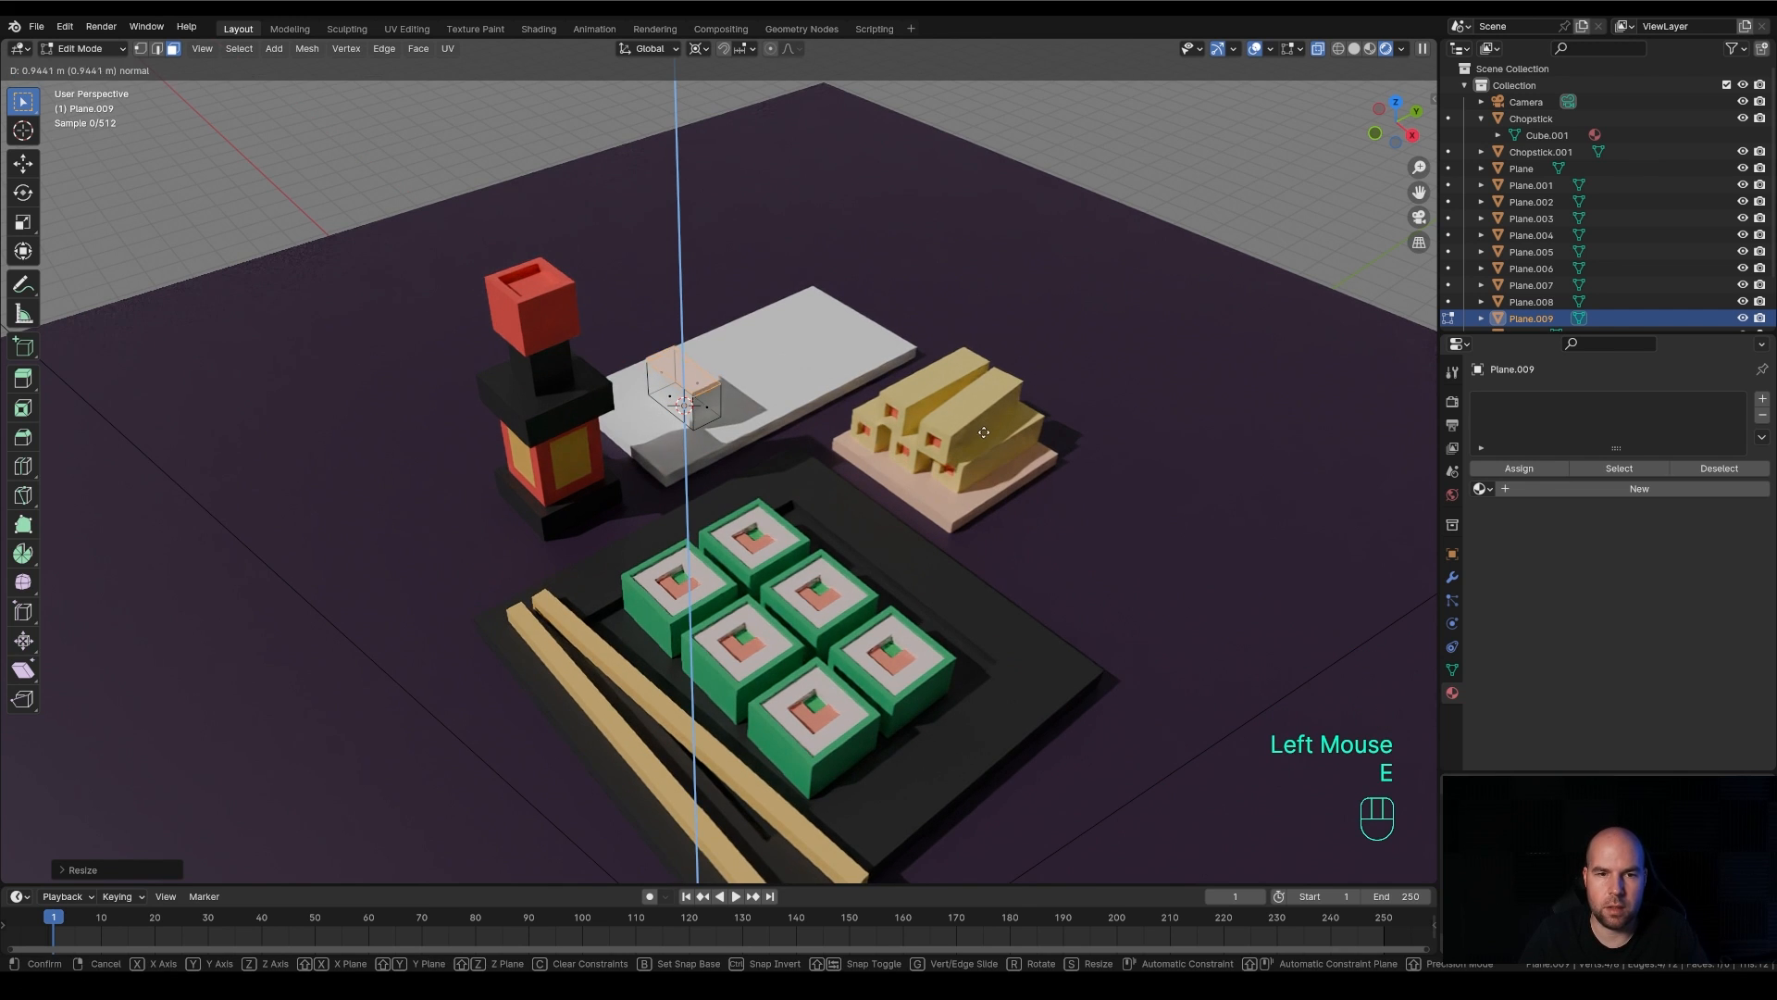
click(982, 434)
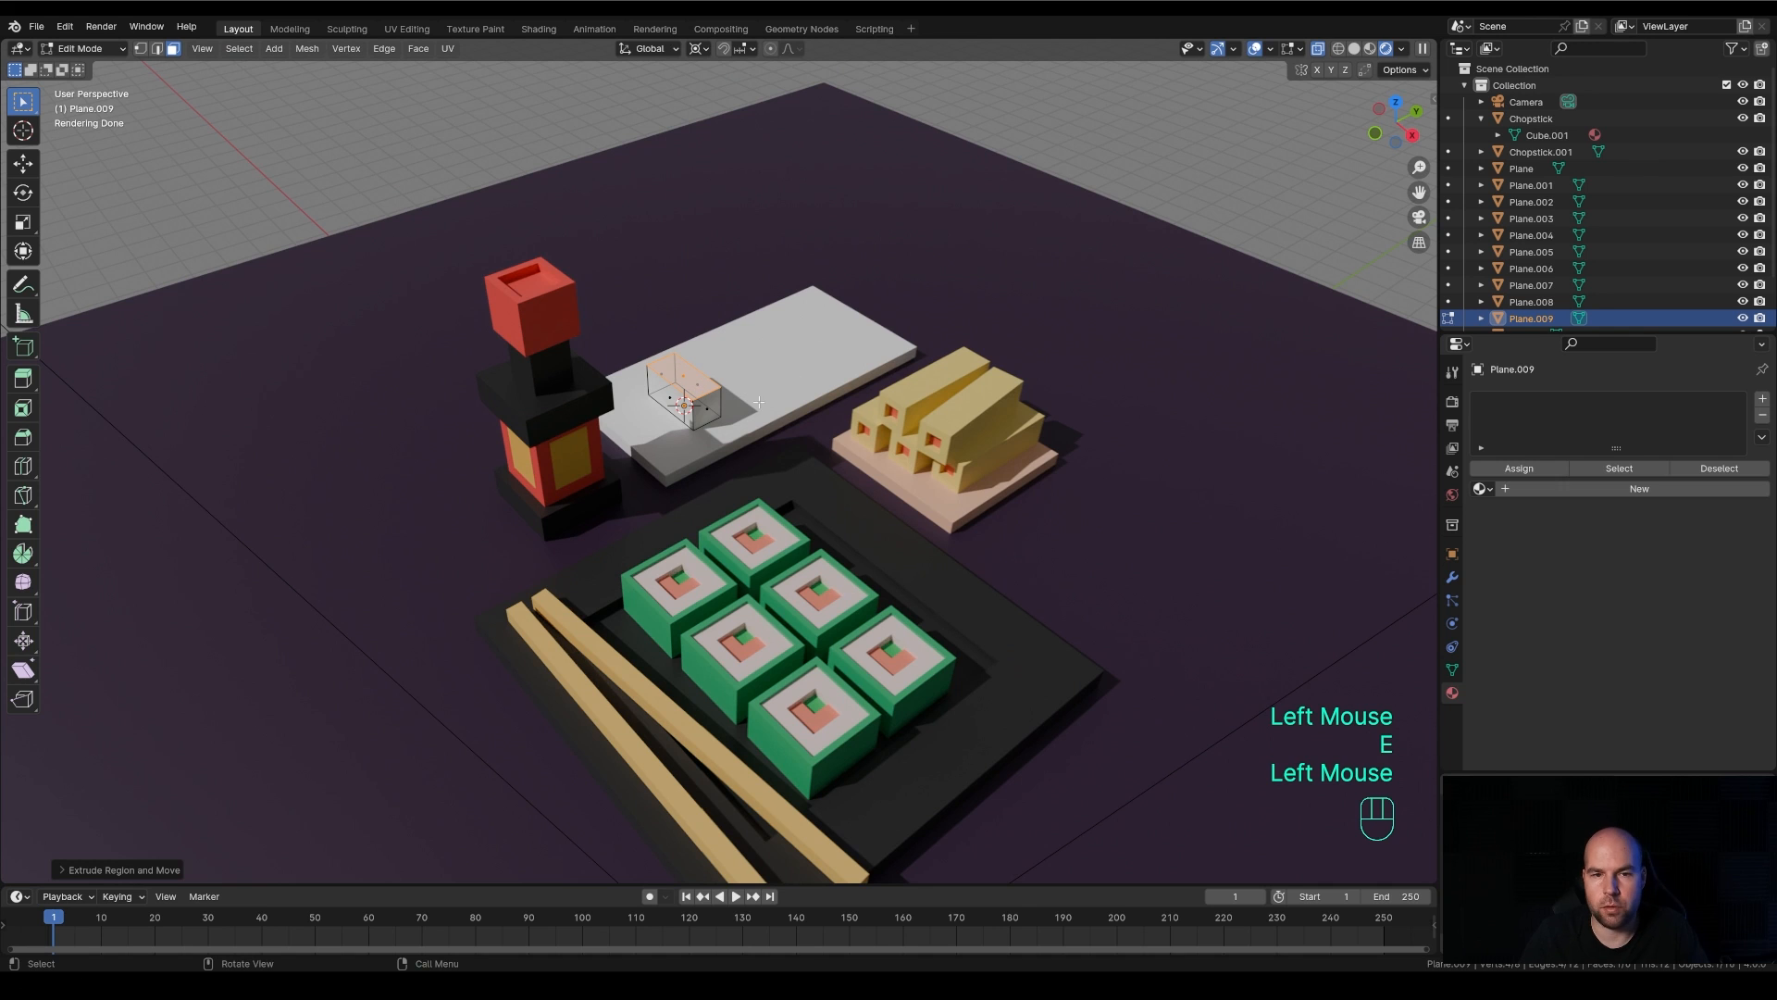
key(Tab)
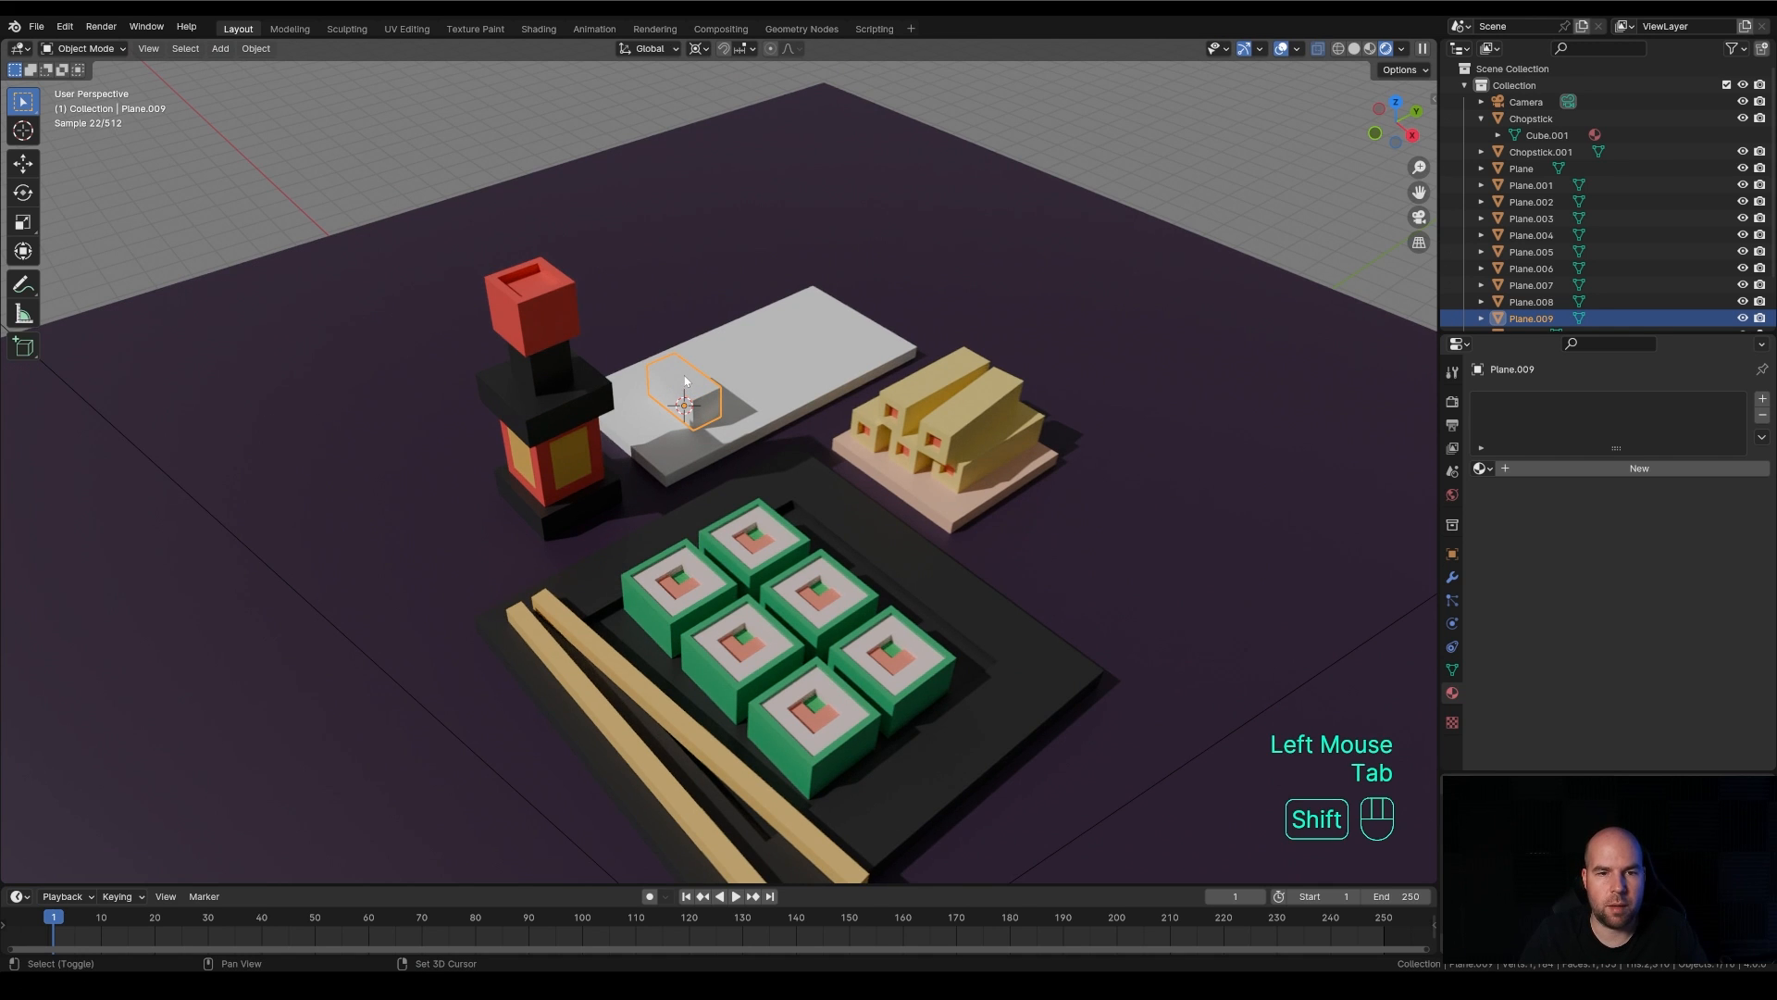
Place the 3D cursor on top of the small block, add a plane there, and scale its mesh to about 0.4
shift+right_click(683, 375)
key(shift+a)
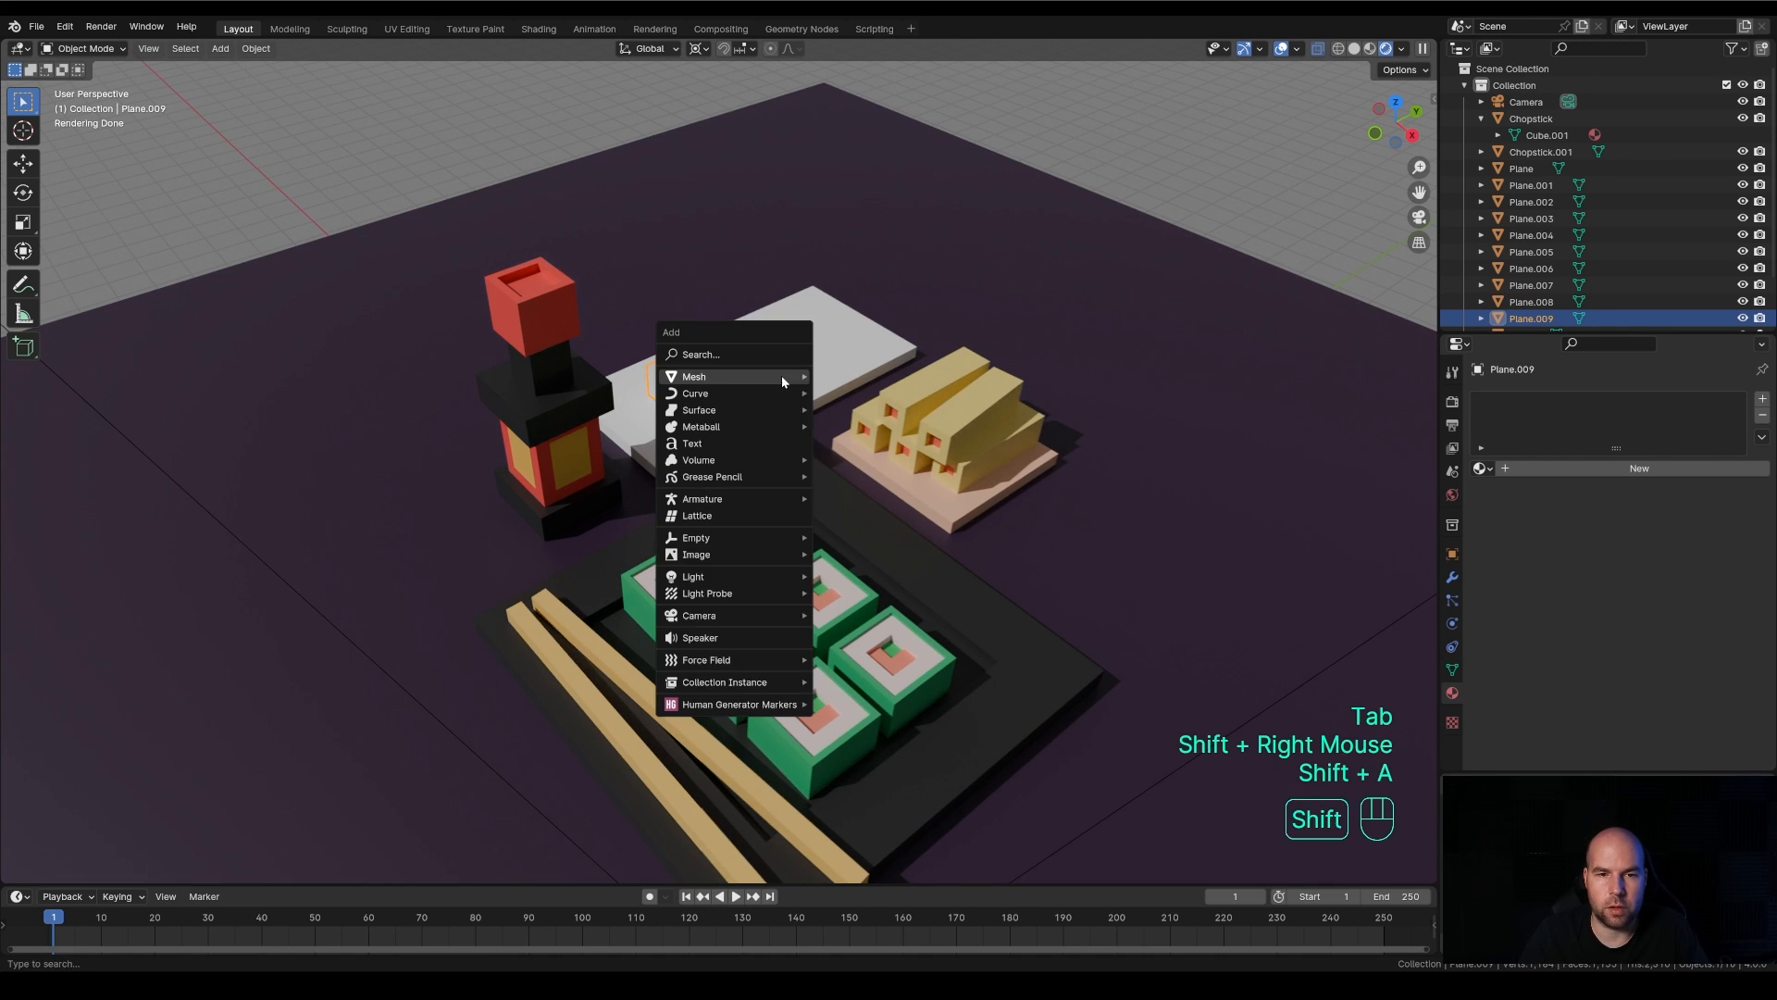
mouse_move(781, 375)
click(853, 379)
key(Tab)
key(s)
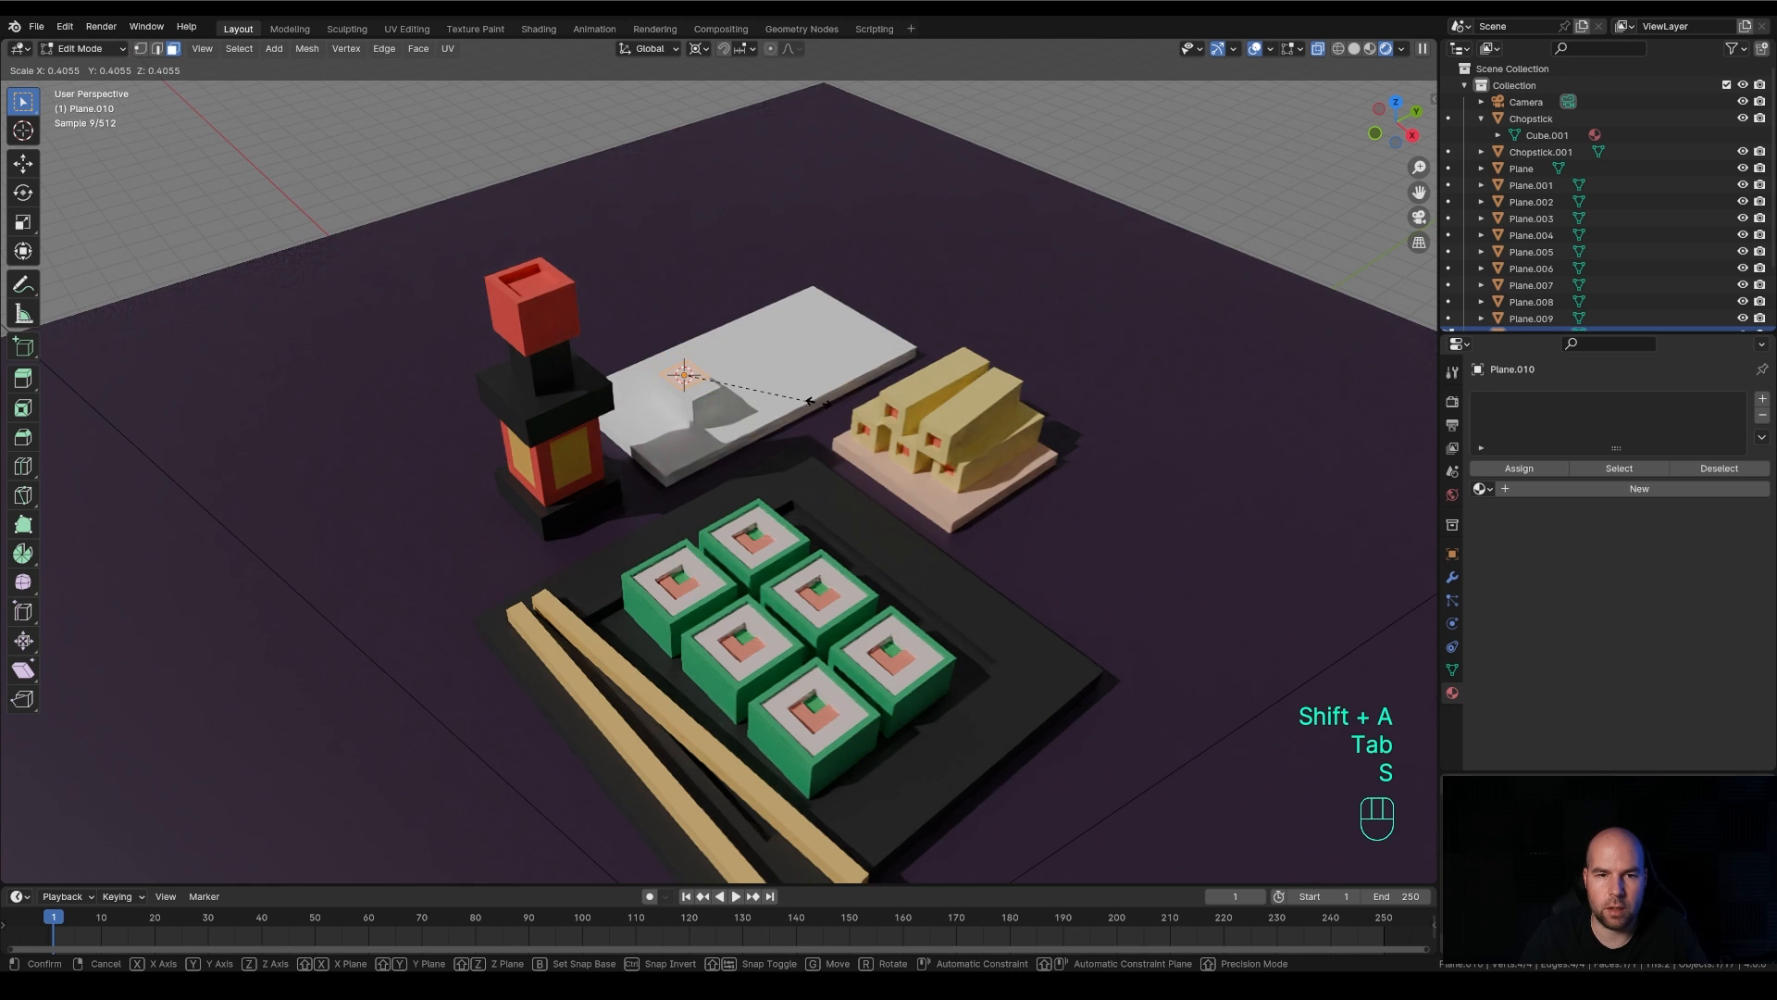
click(805, 400)
Stretch the new plane about twofold along X and extrude it upward into a topping slightly larger than the block
key(s)
key(x)
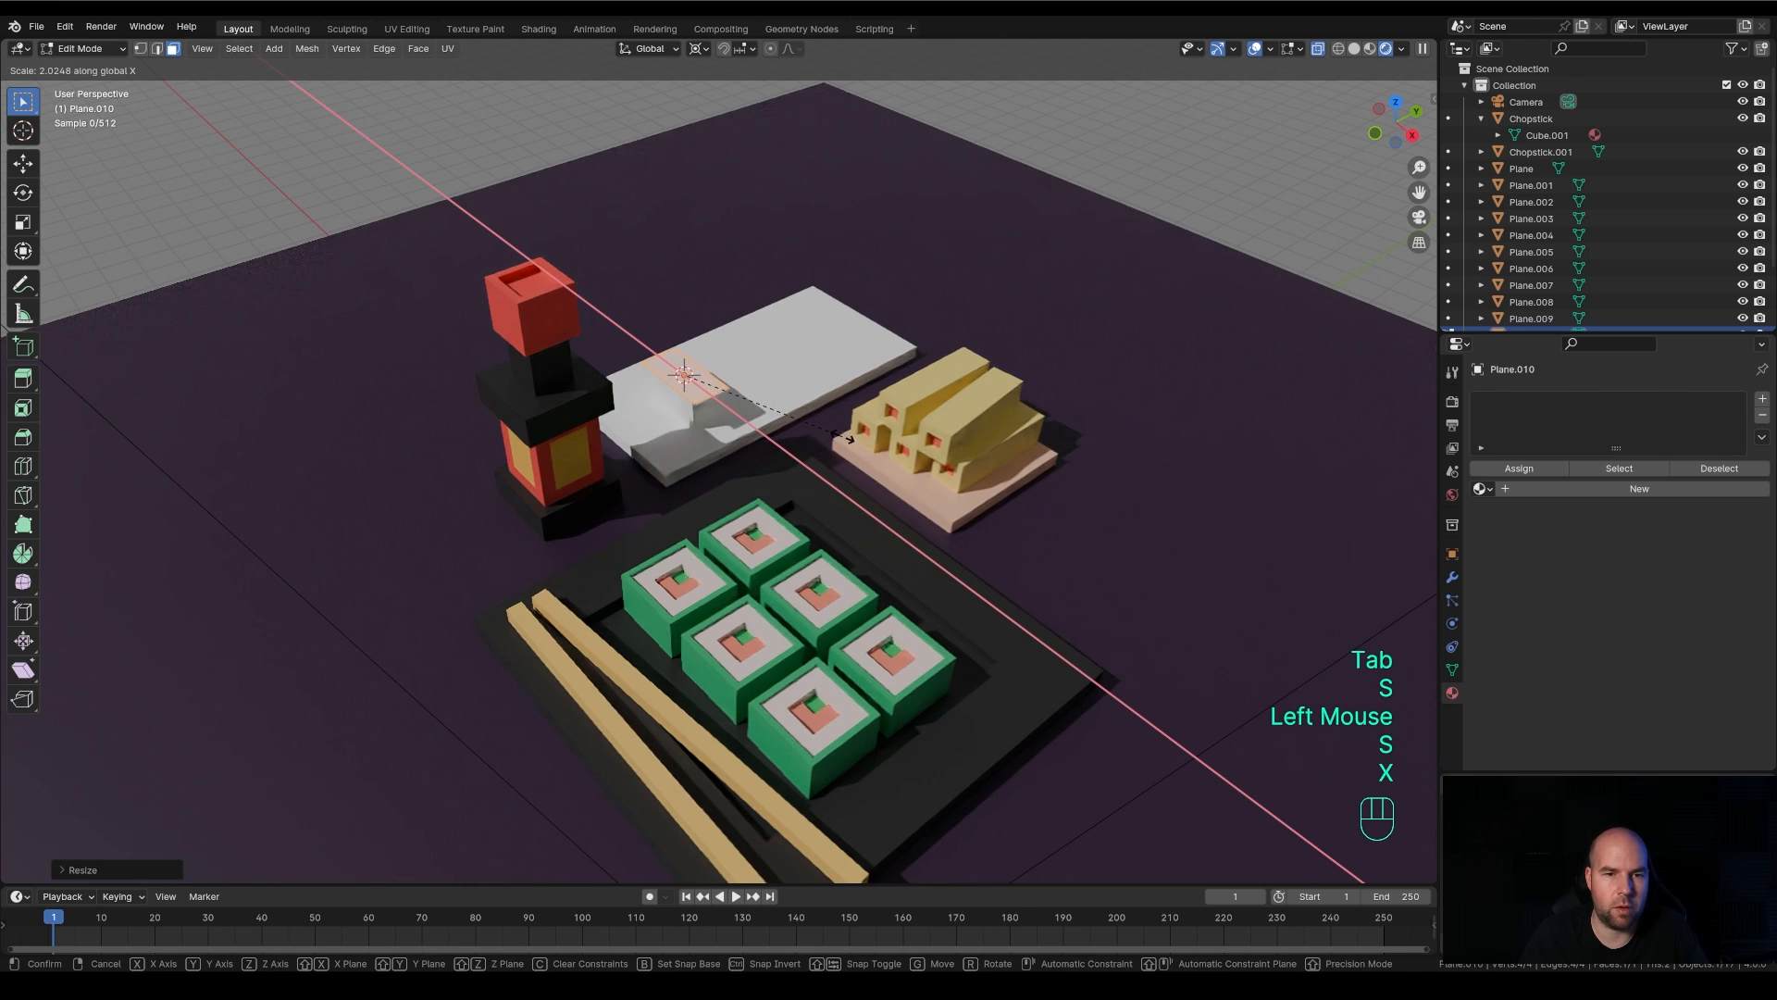
click(852, 438)
key(e)
click(759, 387)
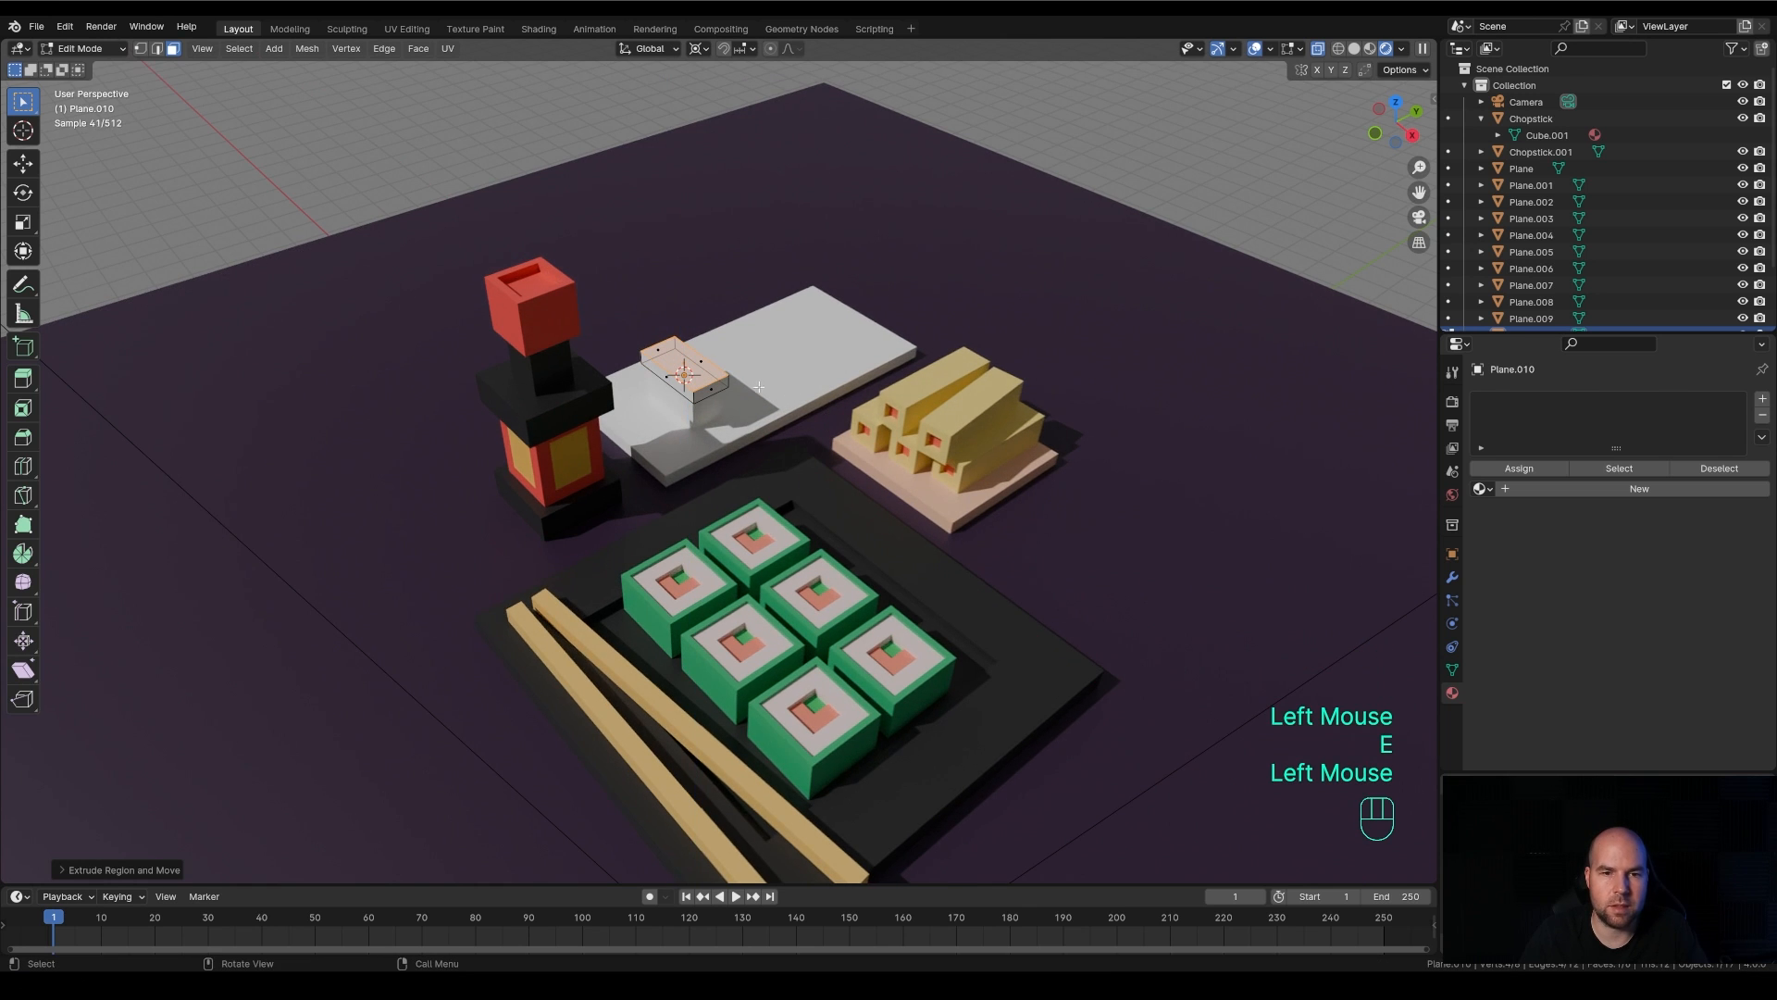
Add three evenly spaced loop cuts to the topping block without sliding them
shift+middle_drag(759, 387, 750, 306)
scroll(778, 389, up, 2)
key(ctrl+r)
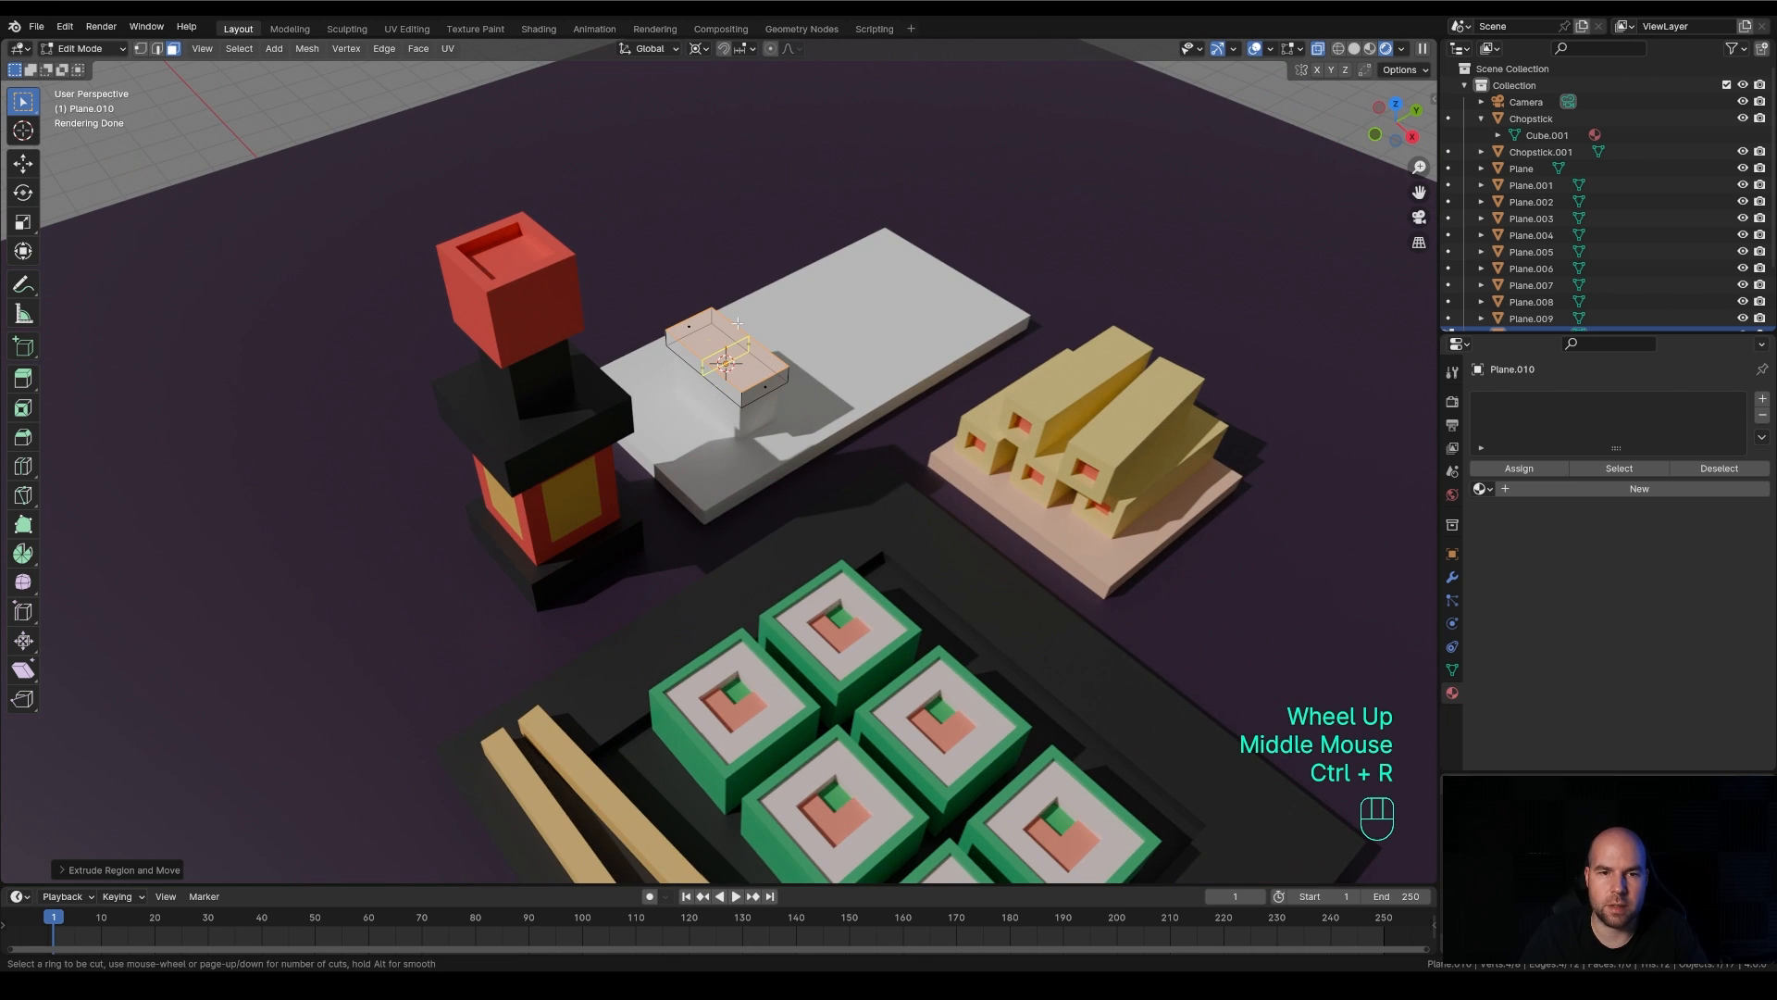
scroll(737, 322, up, 2)
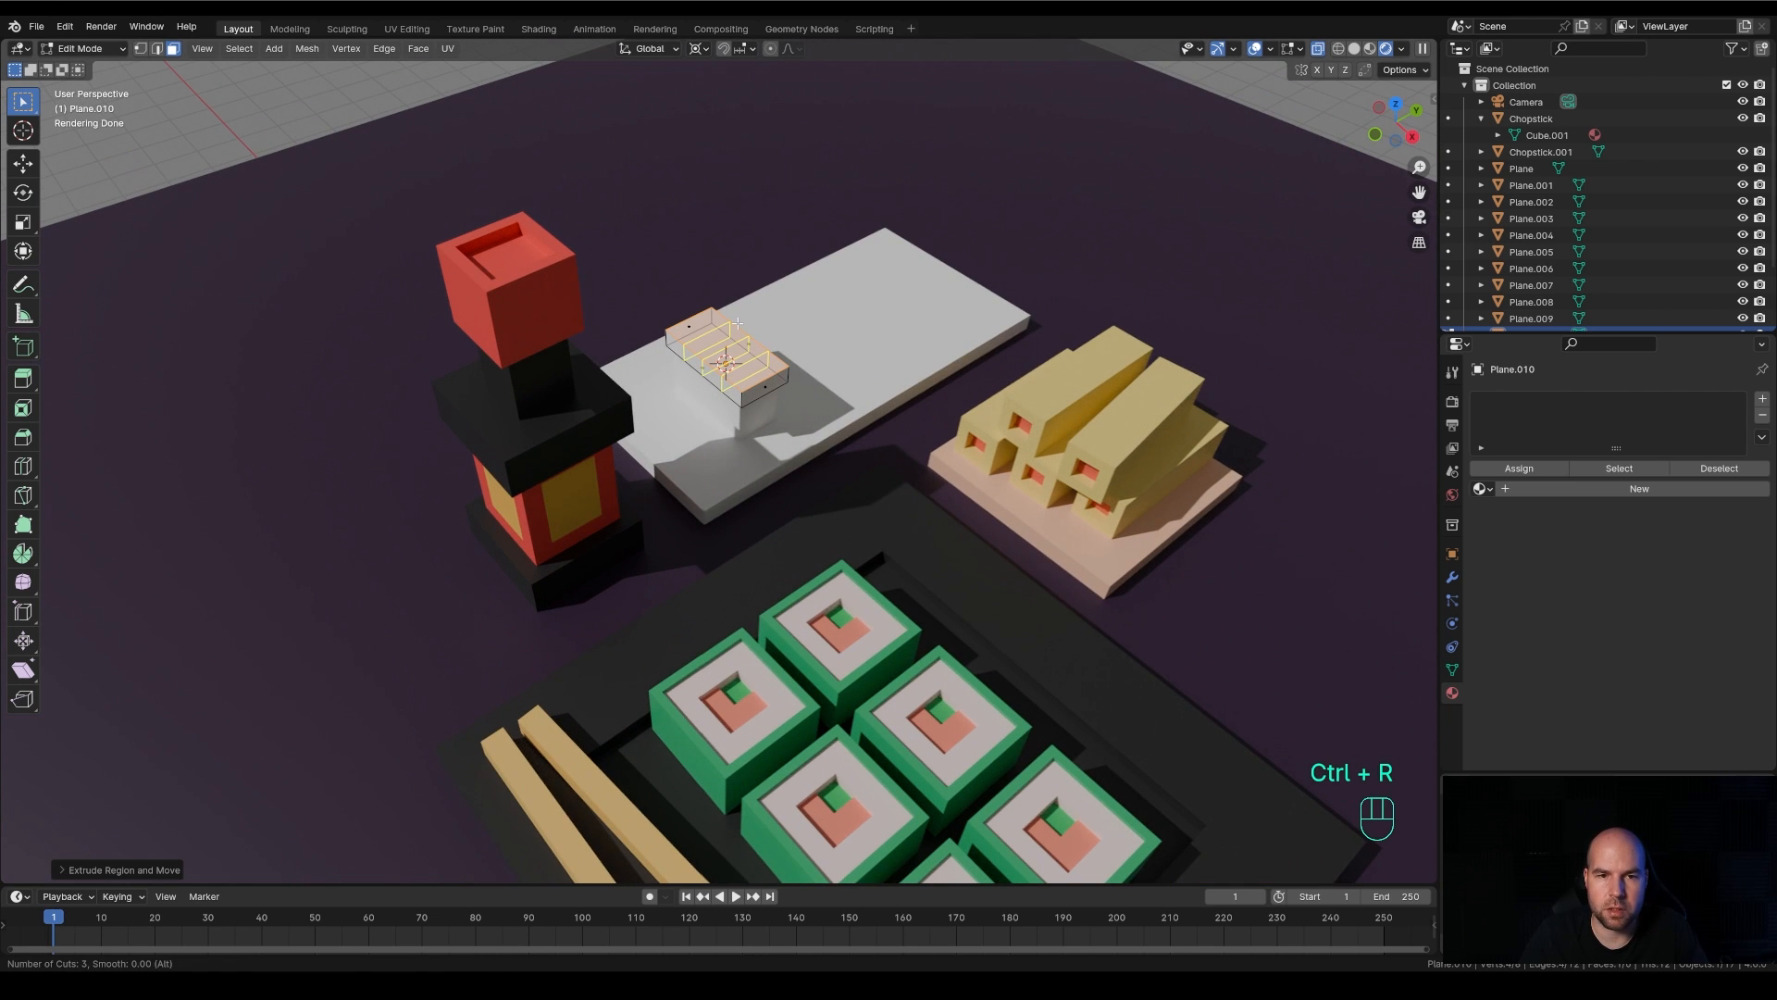
click(738, 322)
right_click(745, 316)
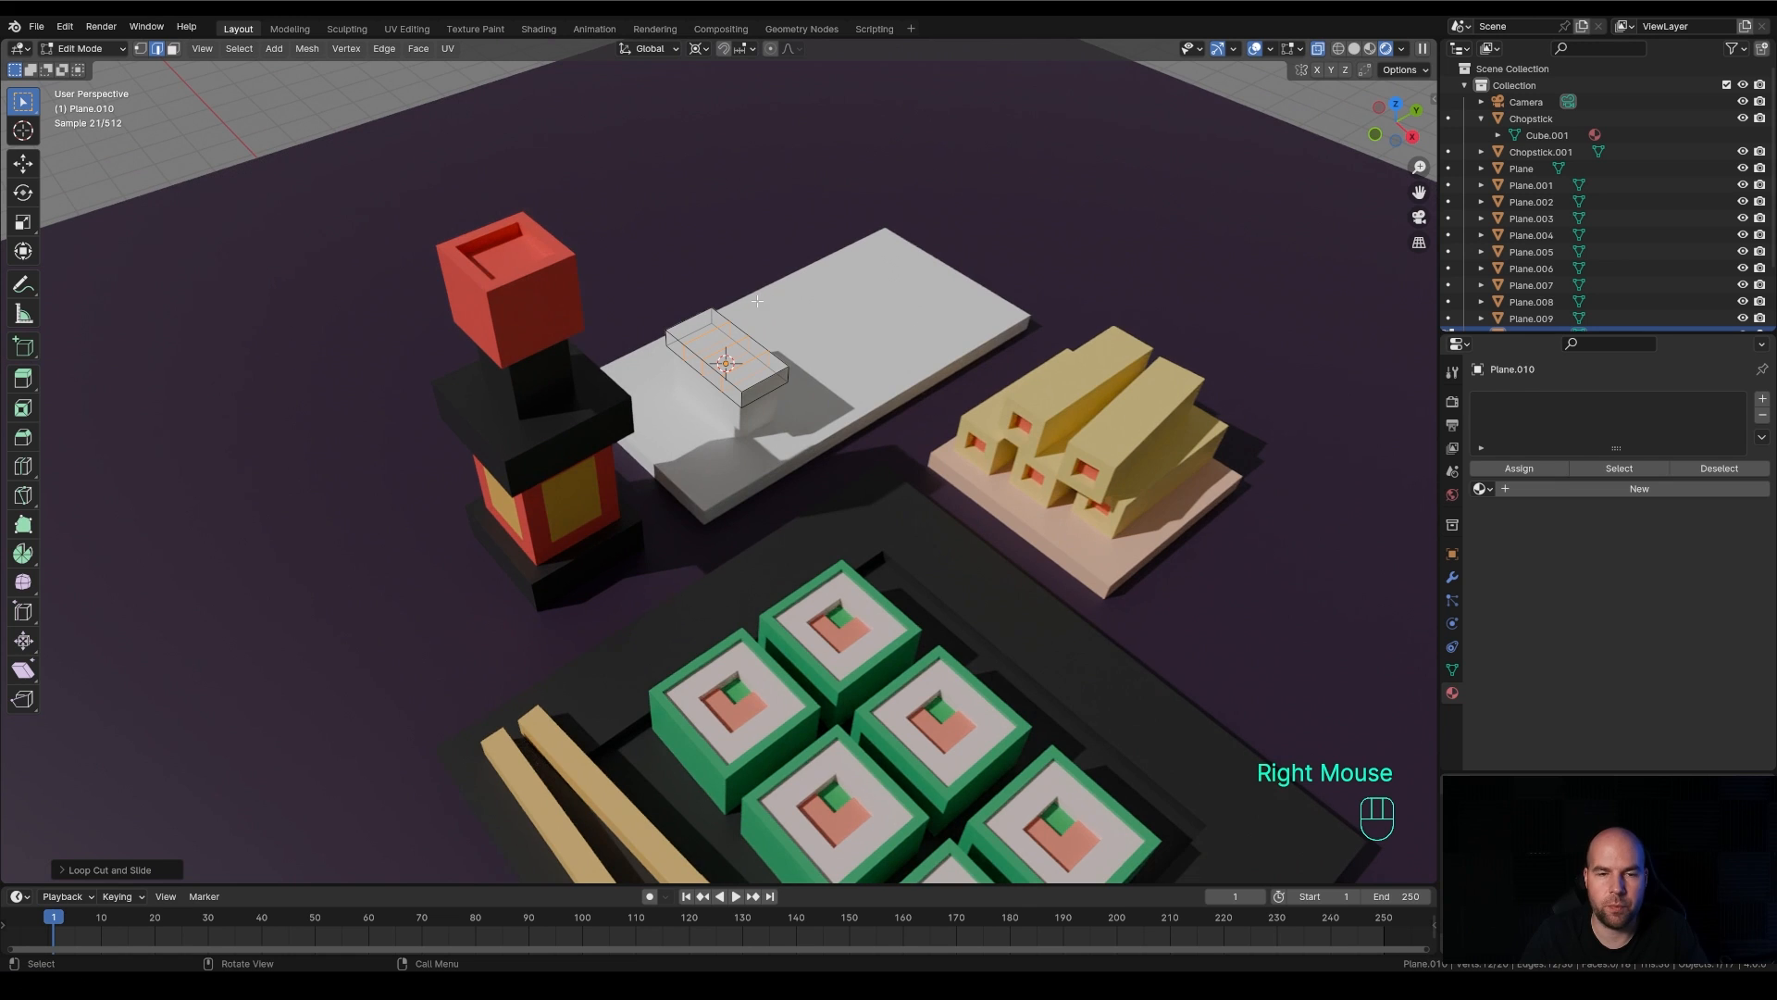
Give the topping block a new material with a salmon-orange base color of about hue 0.016, saturation 0.909 and value 0.8
click(1638, 488)
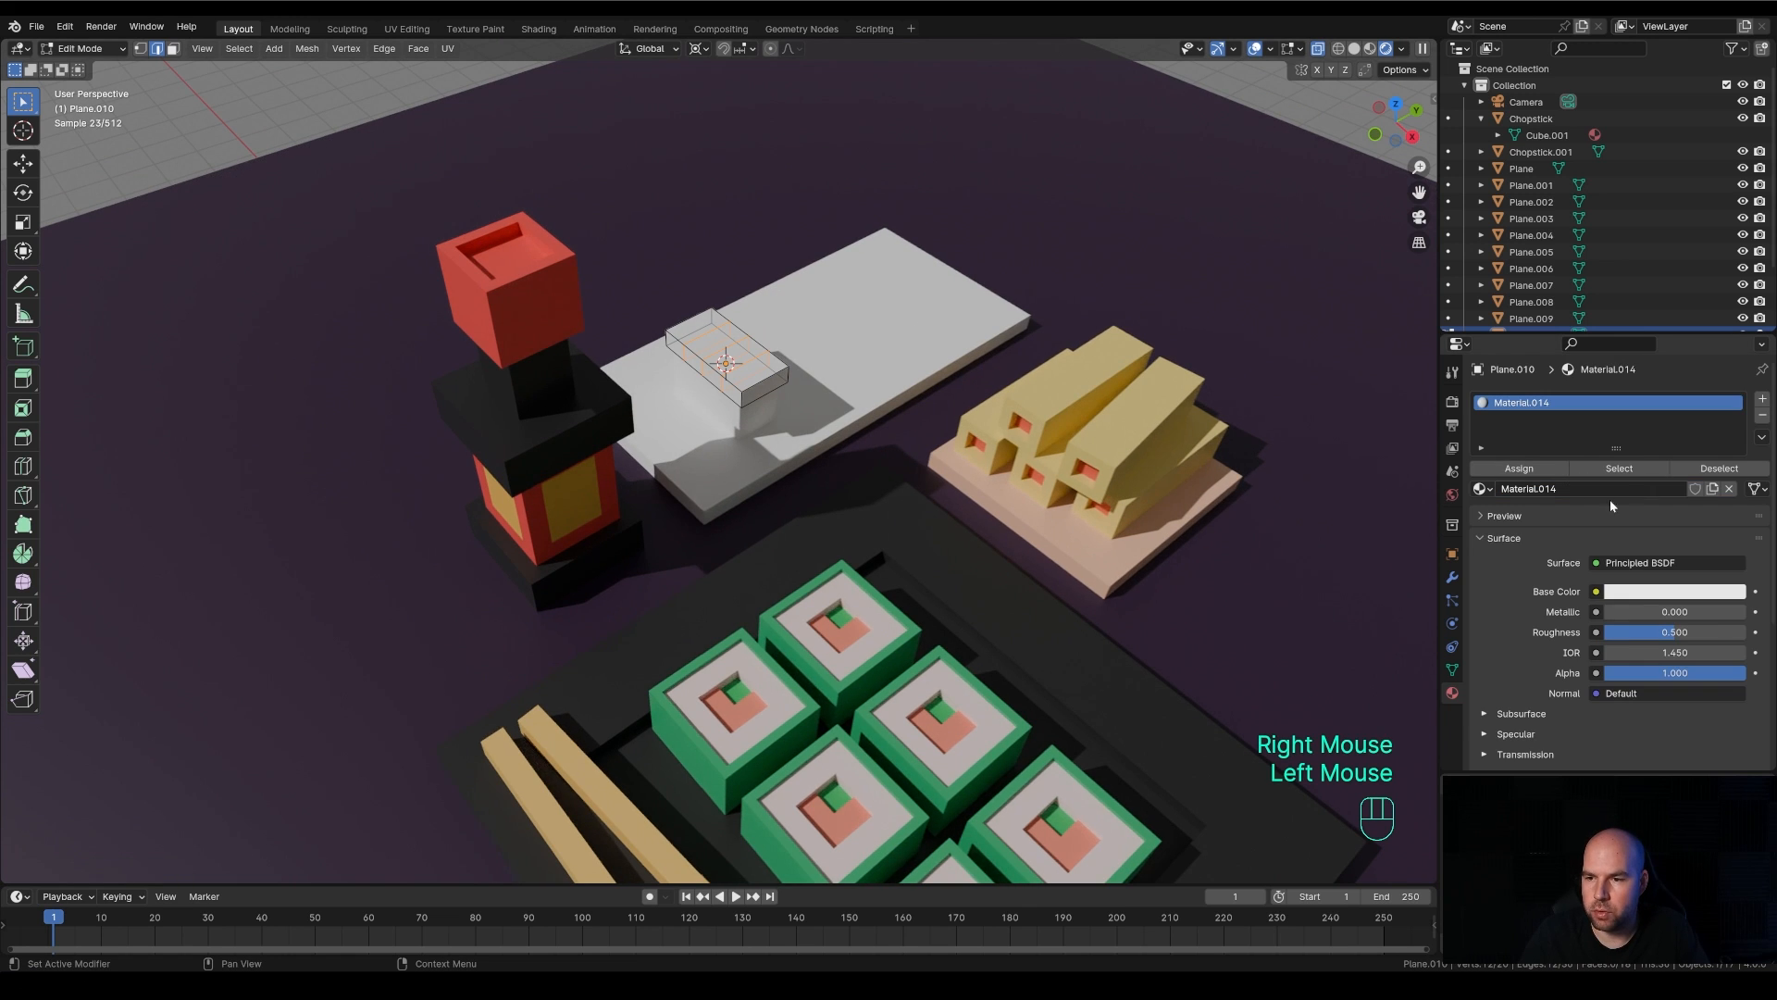
click(1638, 592)
drag(1643, 422, 1632, 446)
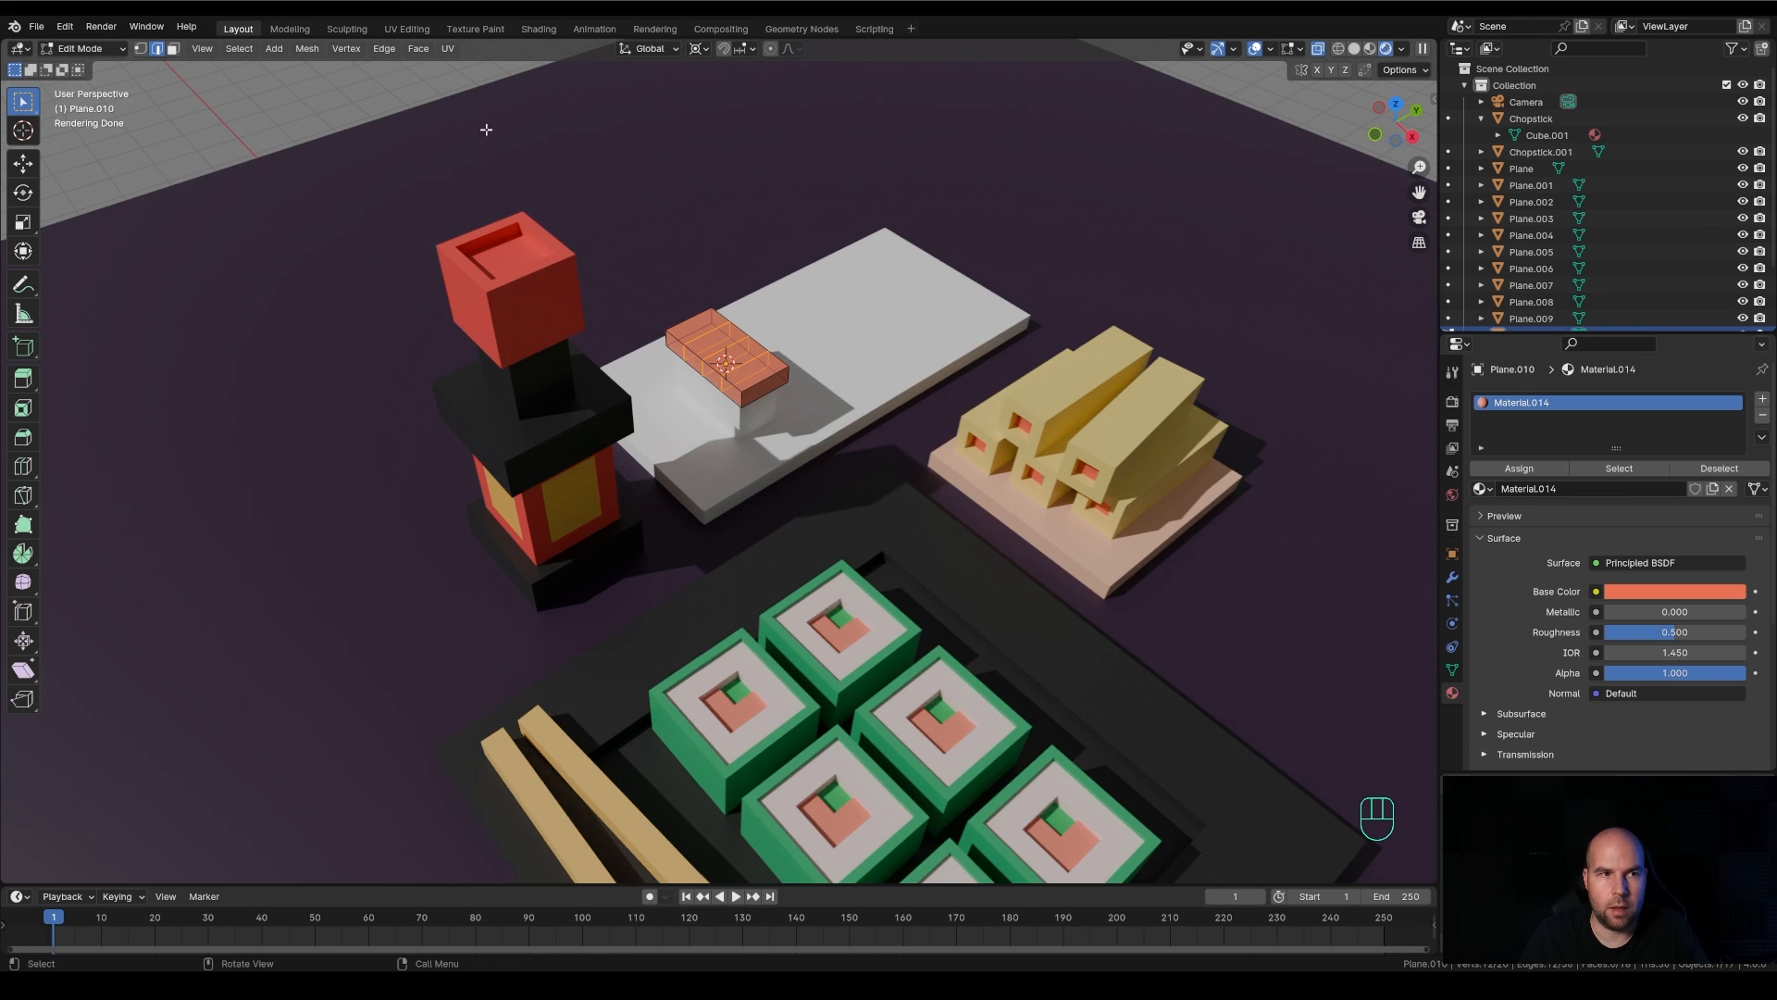
Select two alternating face loops of the topping and assign them a second material slot holding a separate copy of Material.014
click(172, 48)
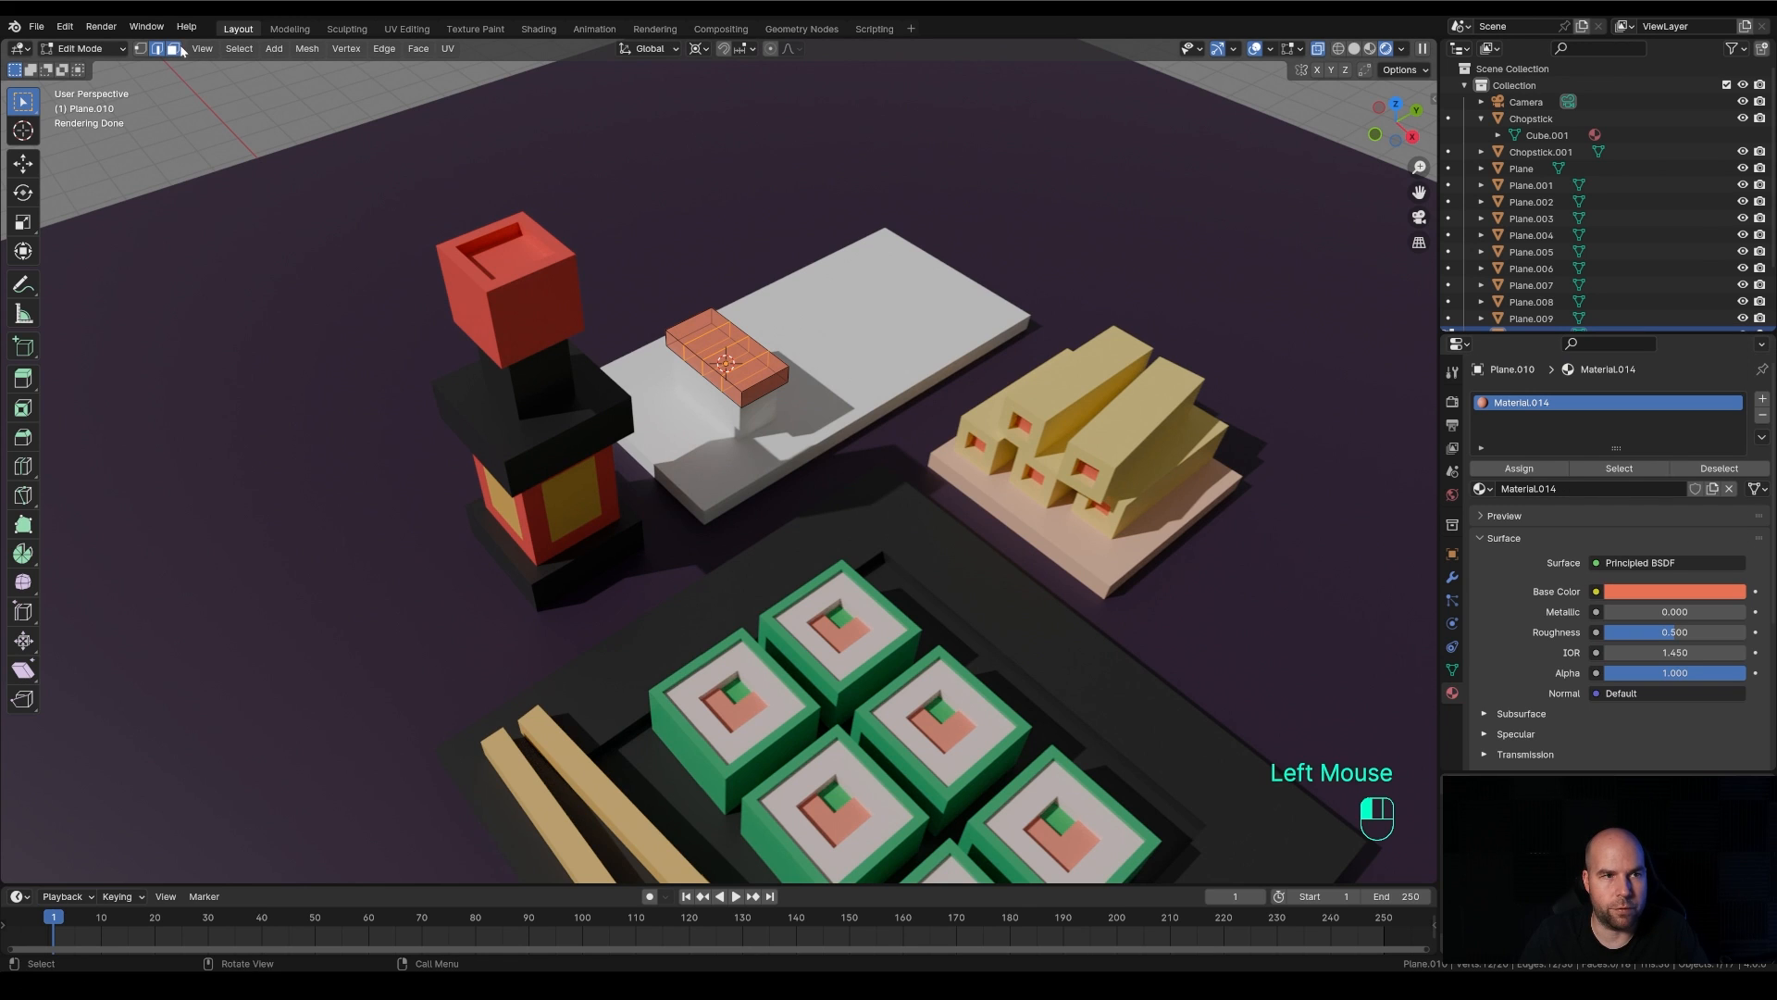
alt+click(714, 365)
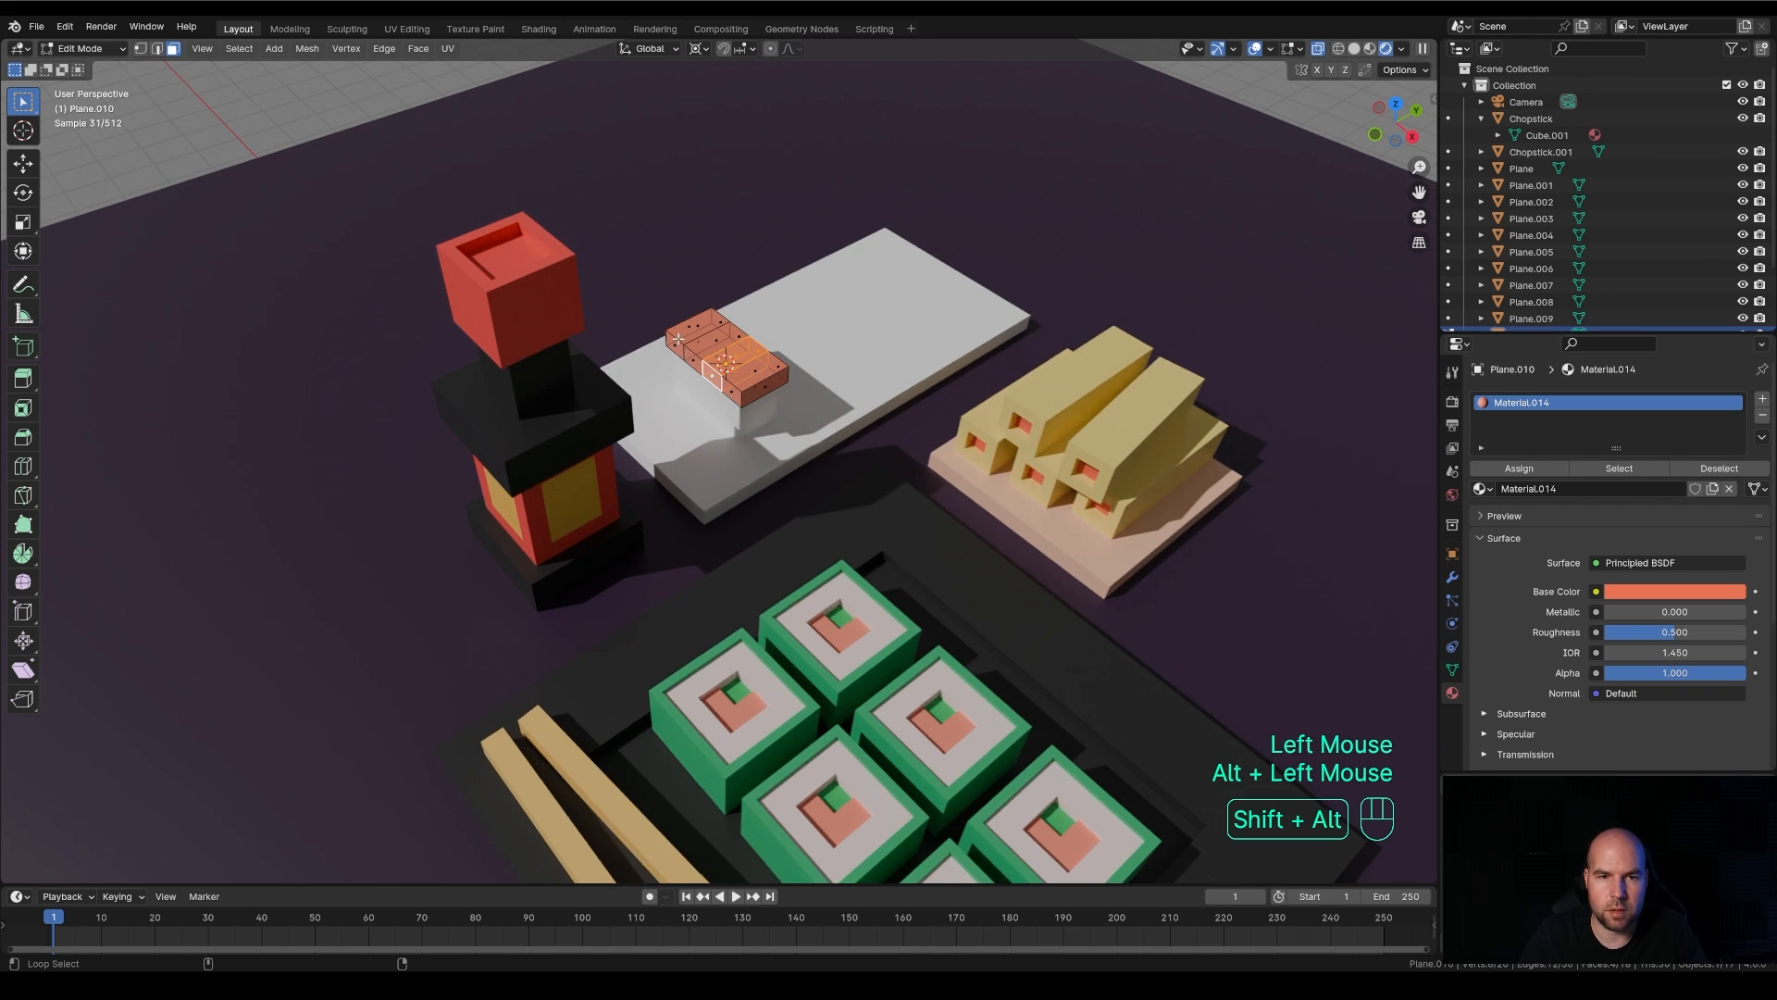
alt+shift+click(677, 339)
key(ctrl+z)
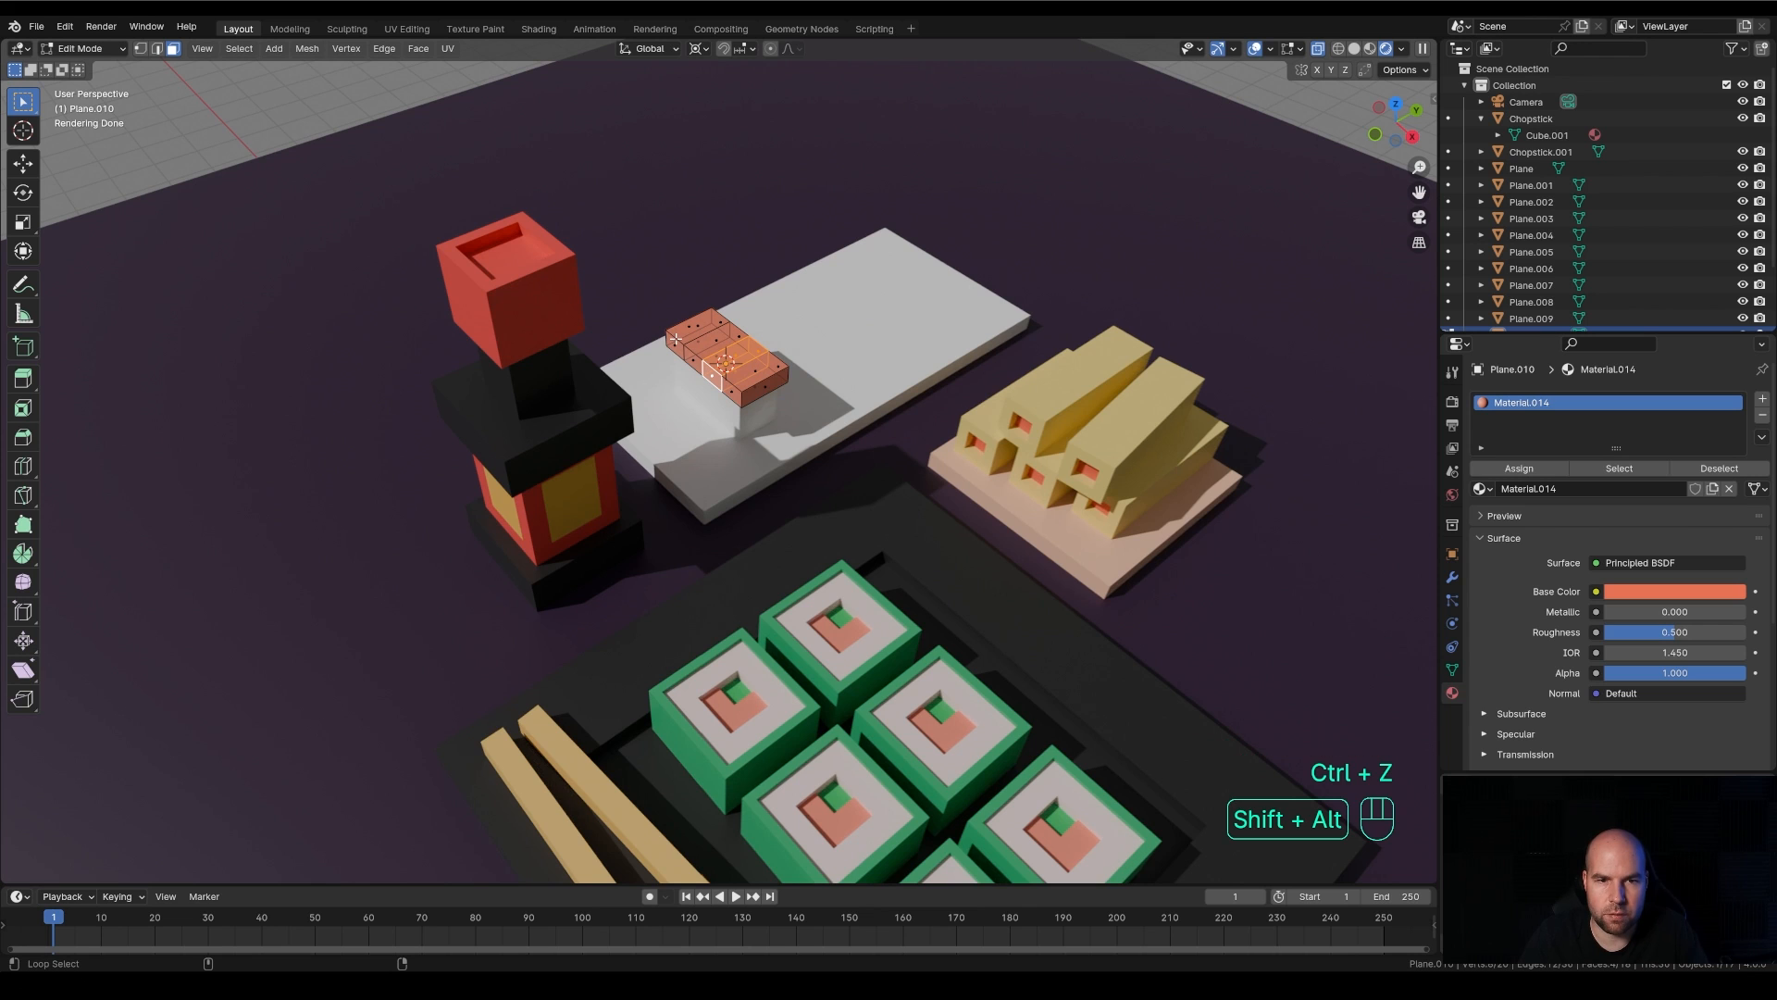
alt+shift+click(677, 339)
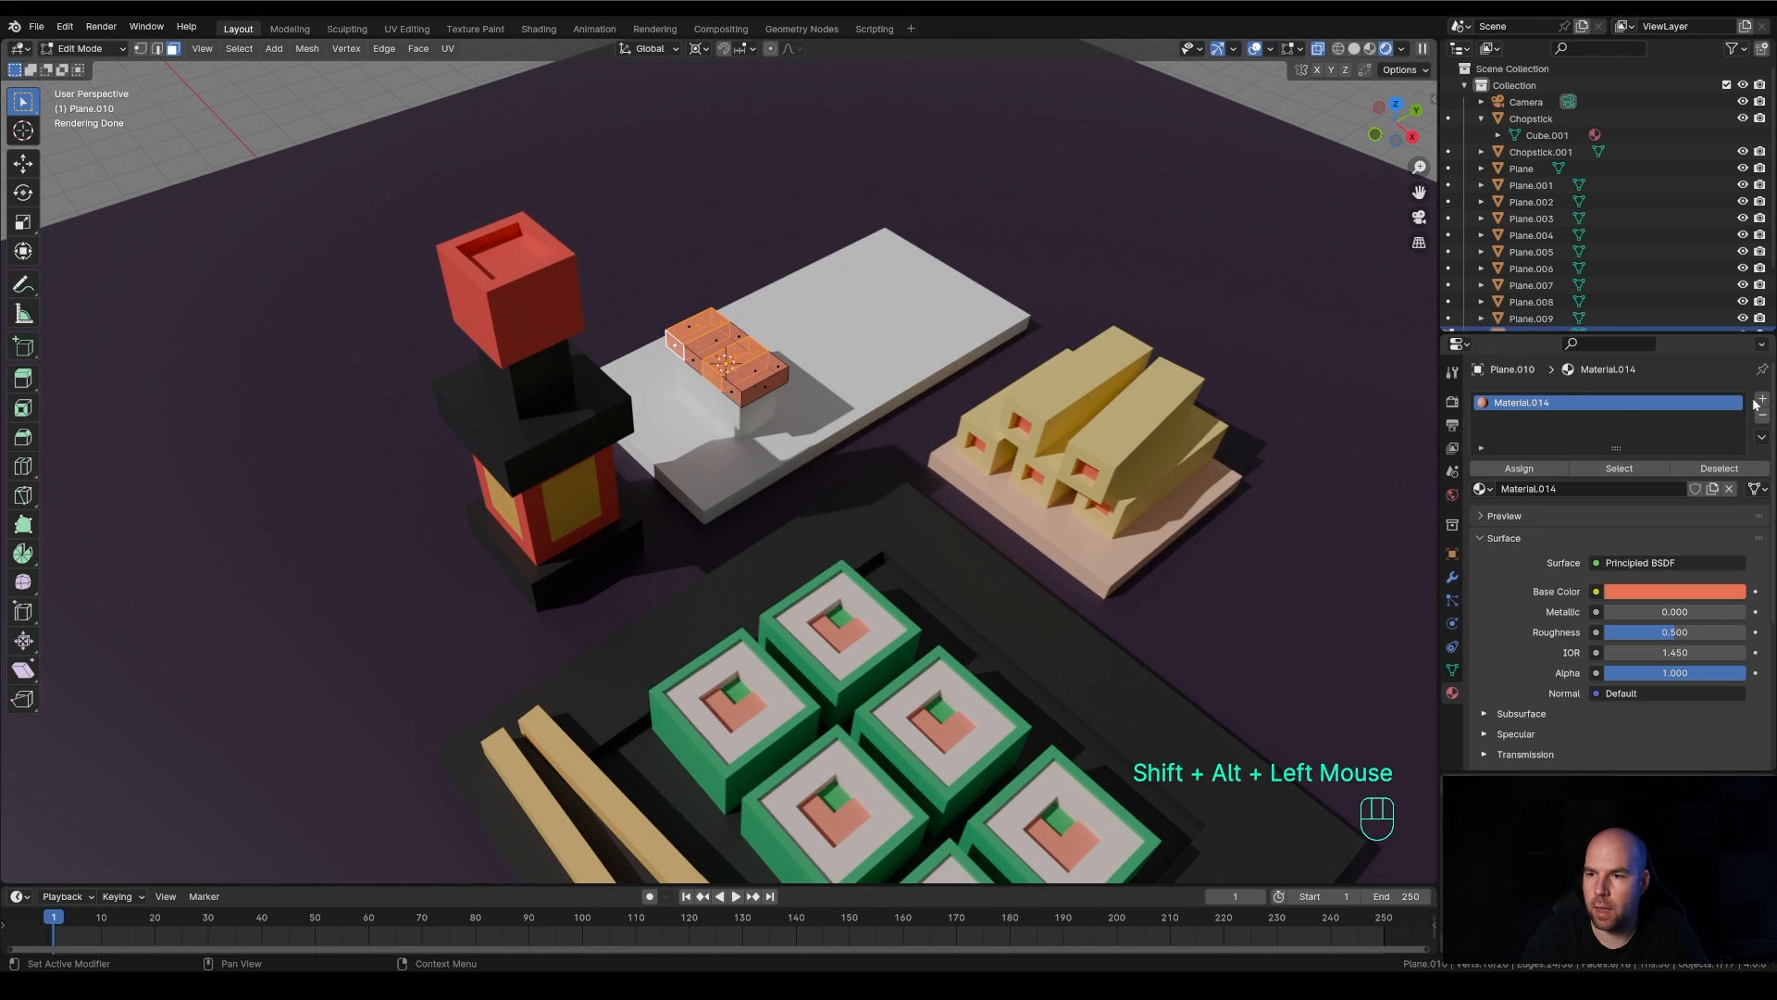
click(1761, 399)
click(1481, 516)
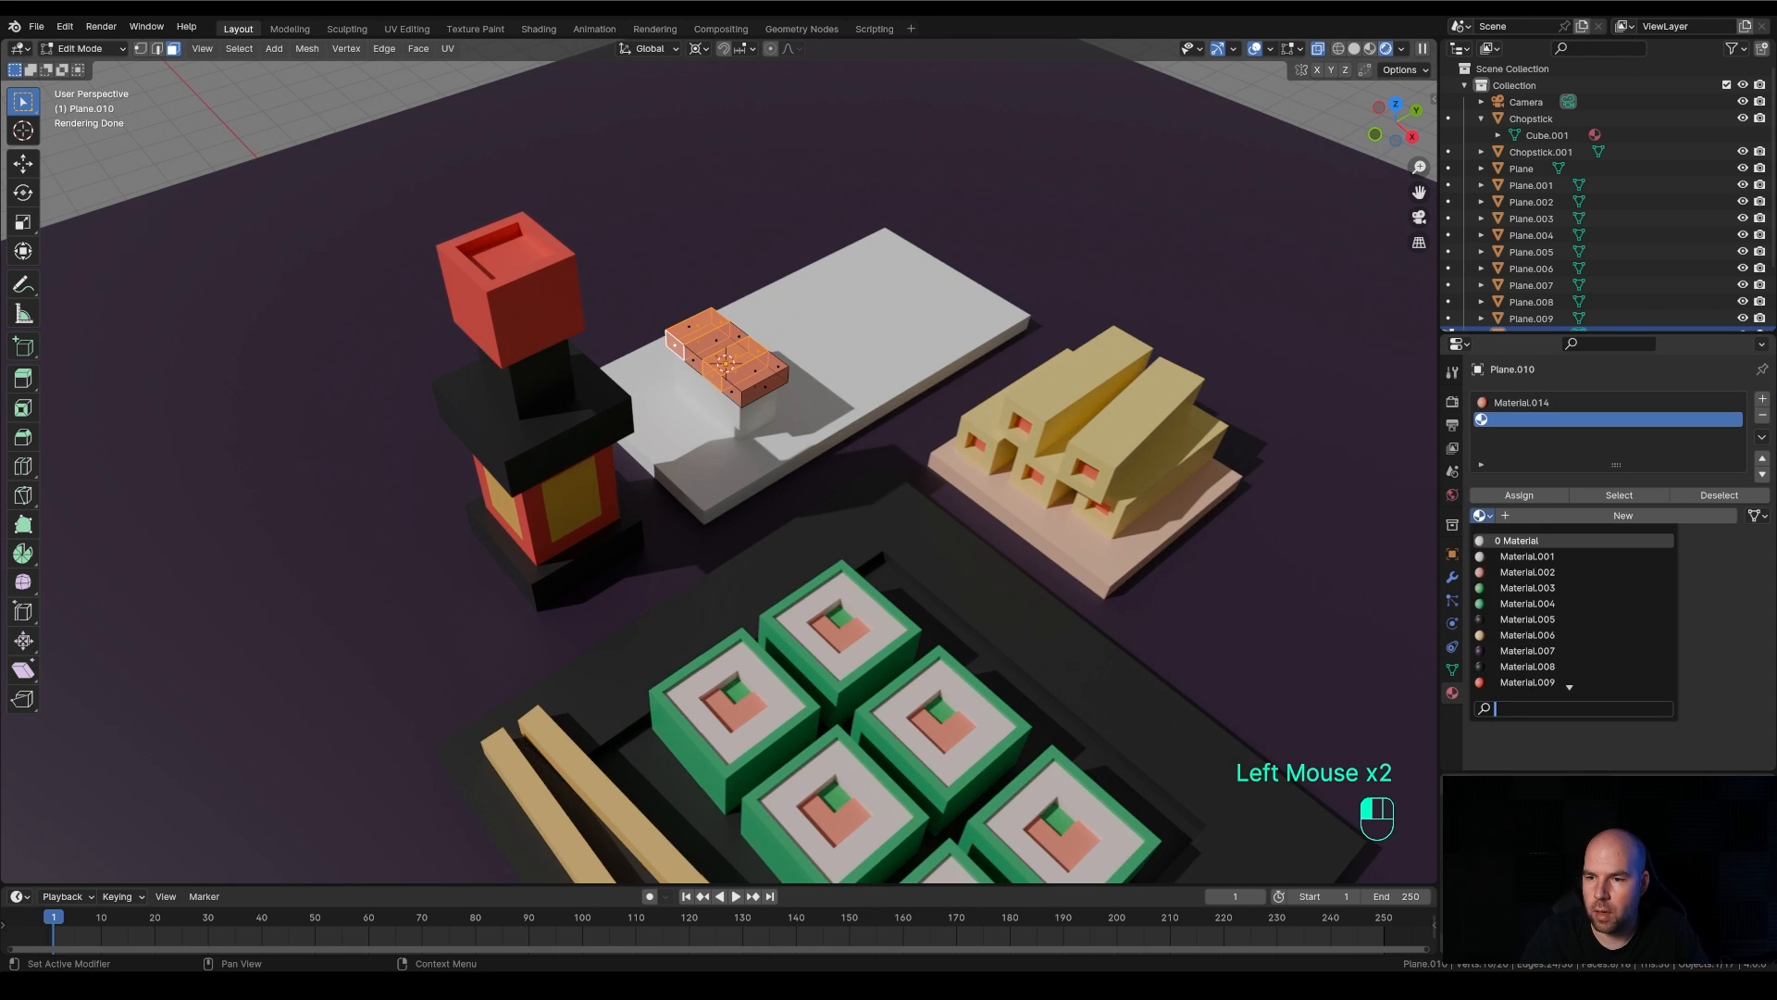
click(1571, 685)
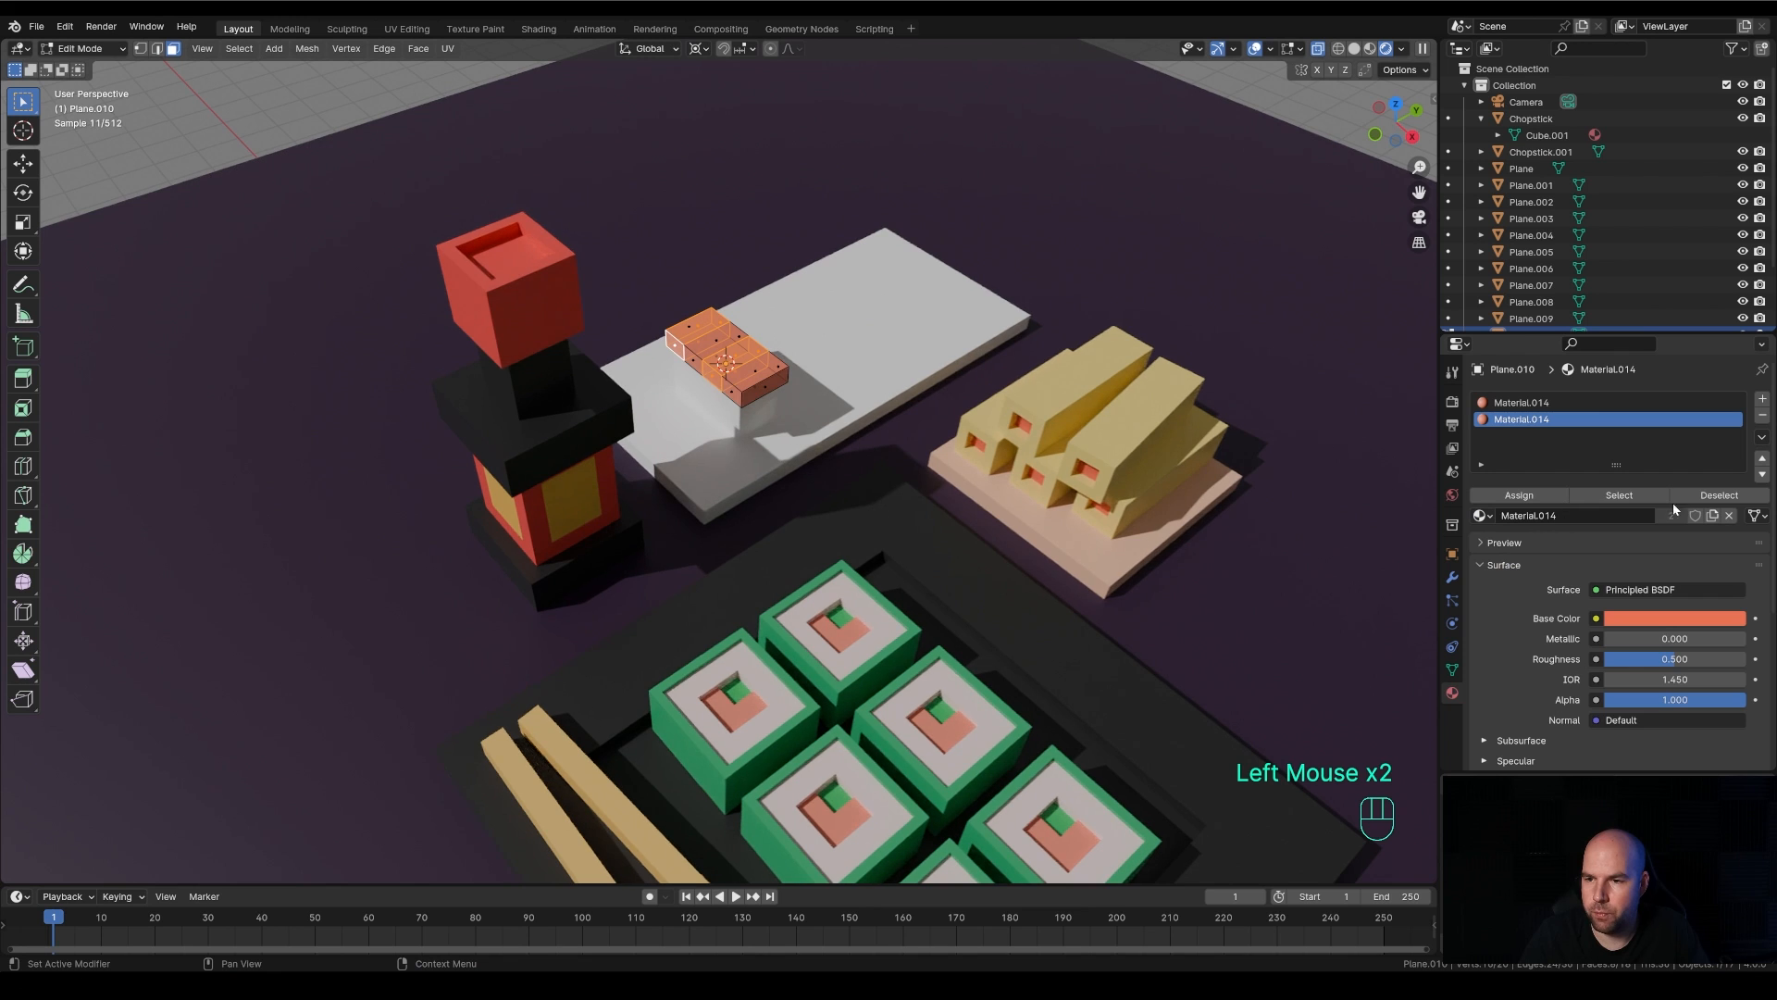
click(1714, 516)
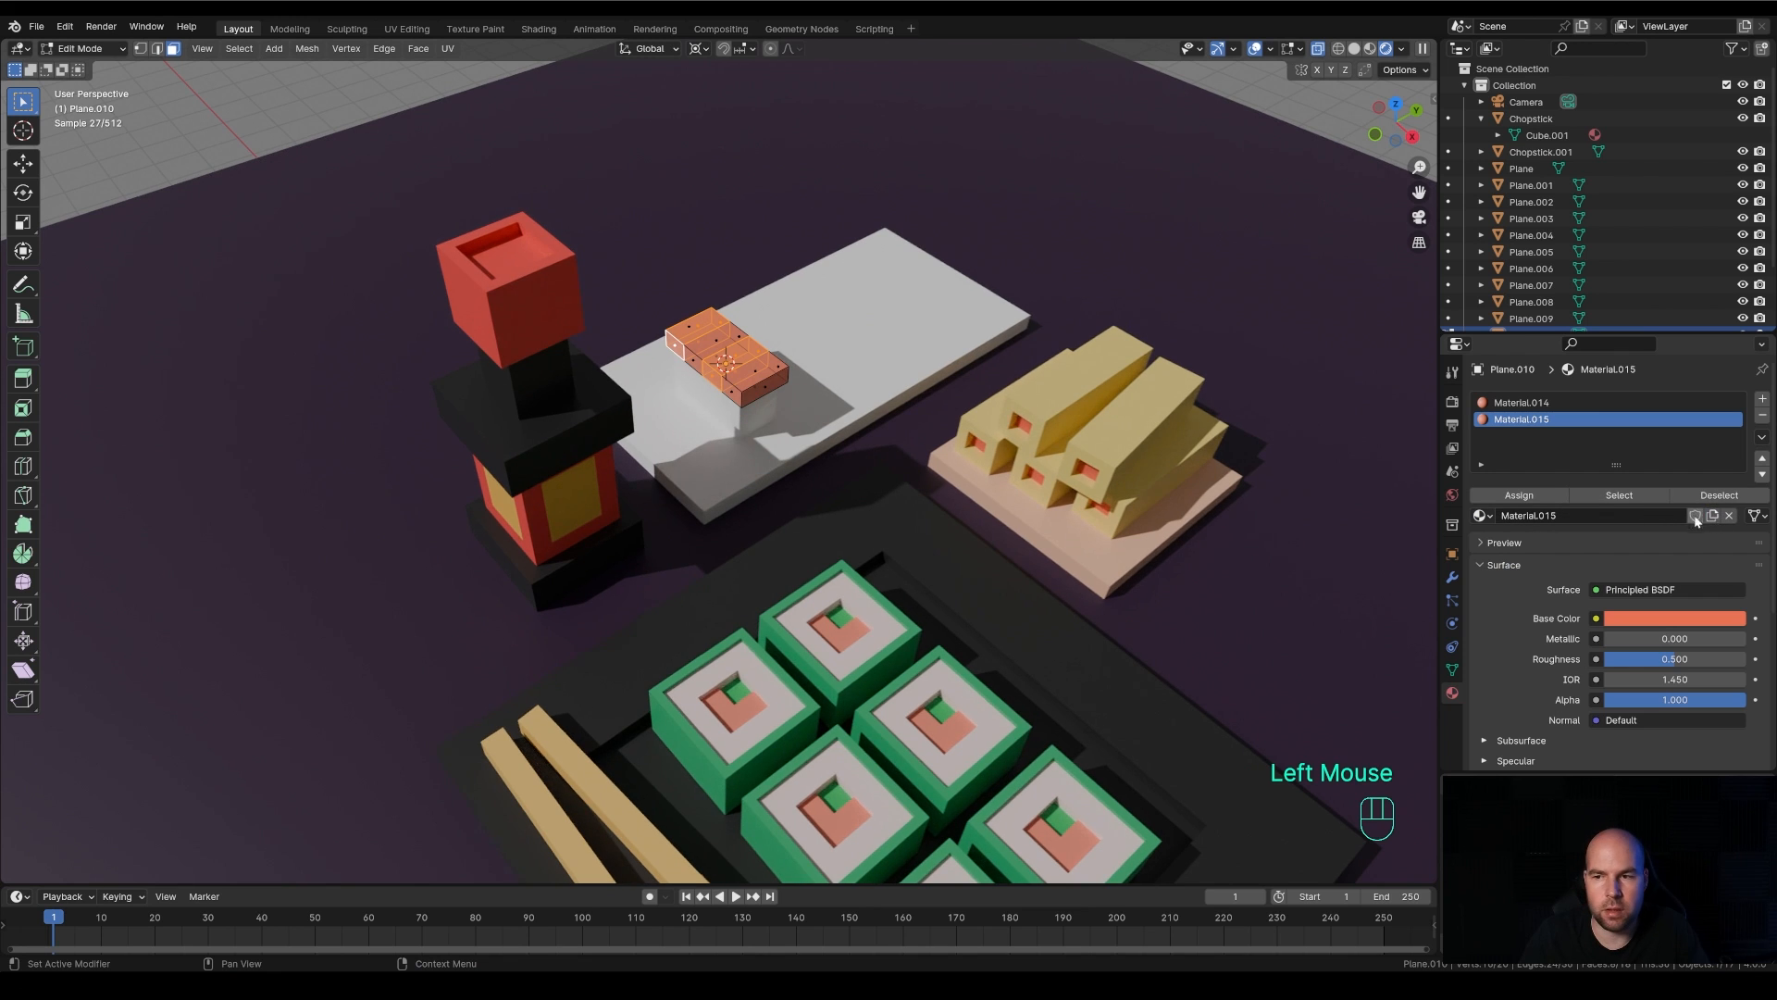
click(1519, 495)
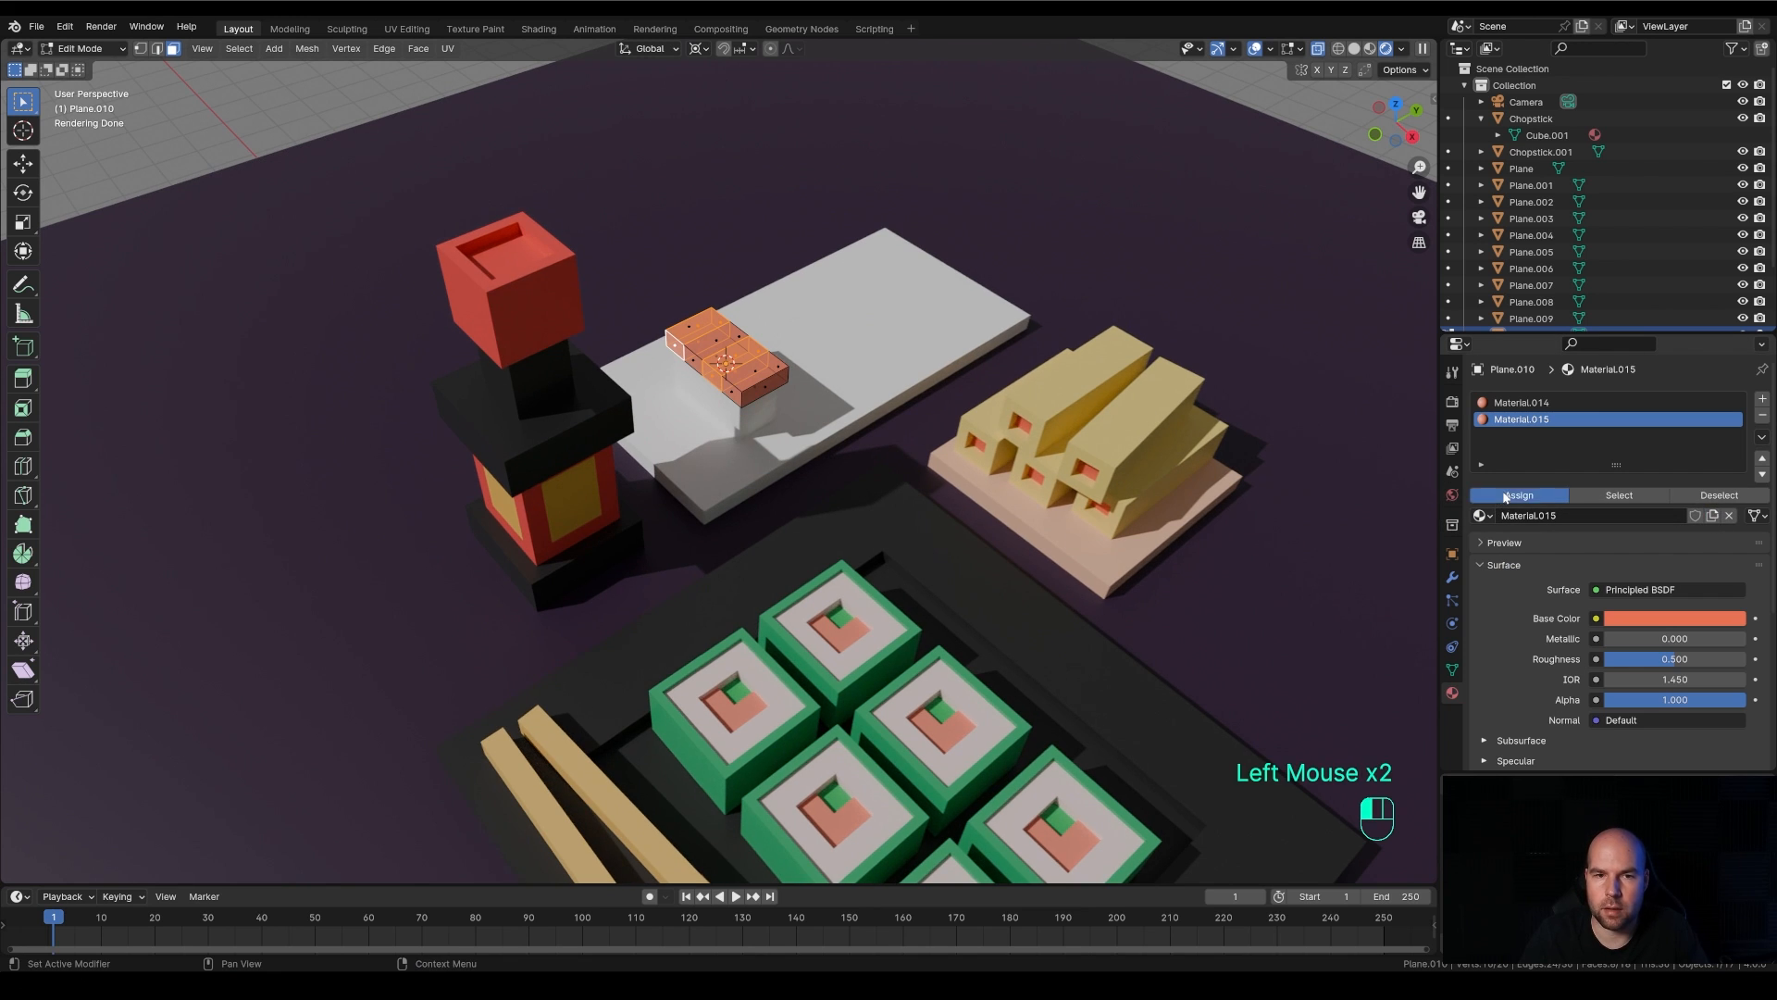
Set the topping stripes' base color to a pale peach of about hue 0.054 and saturation 0.668, working in Object Mode
click(1662, 618)
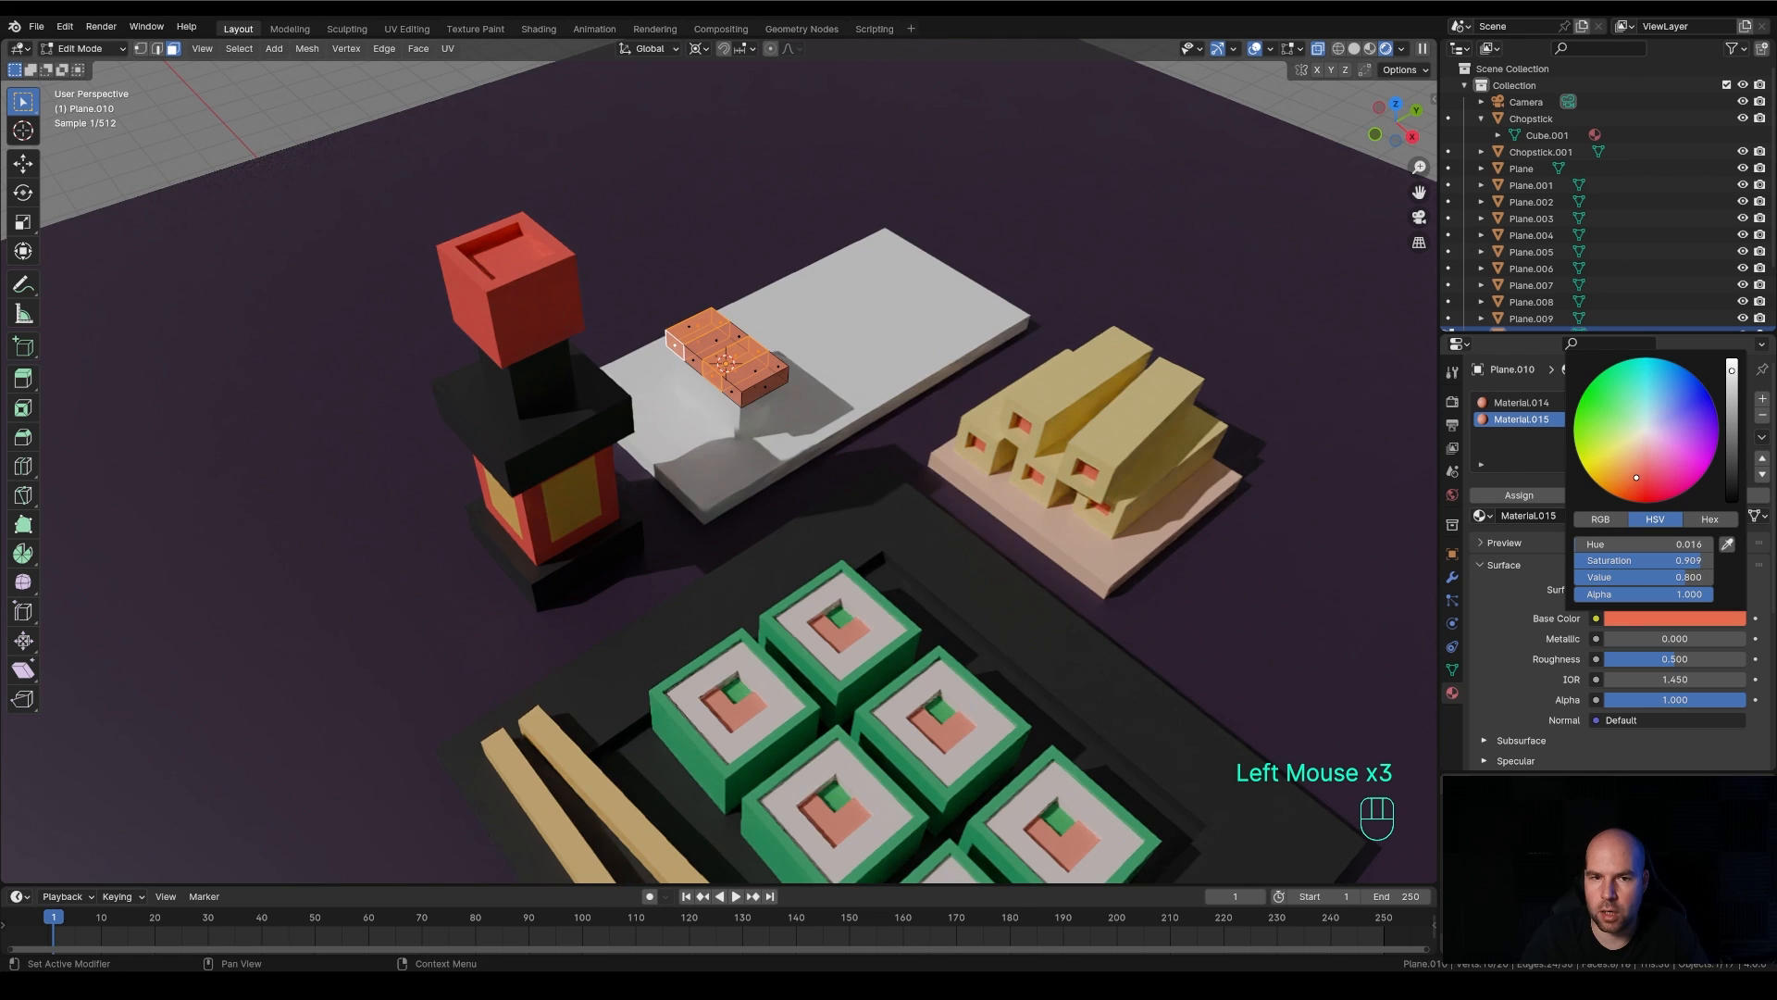
drag(1631, 482, 1618, 474)
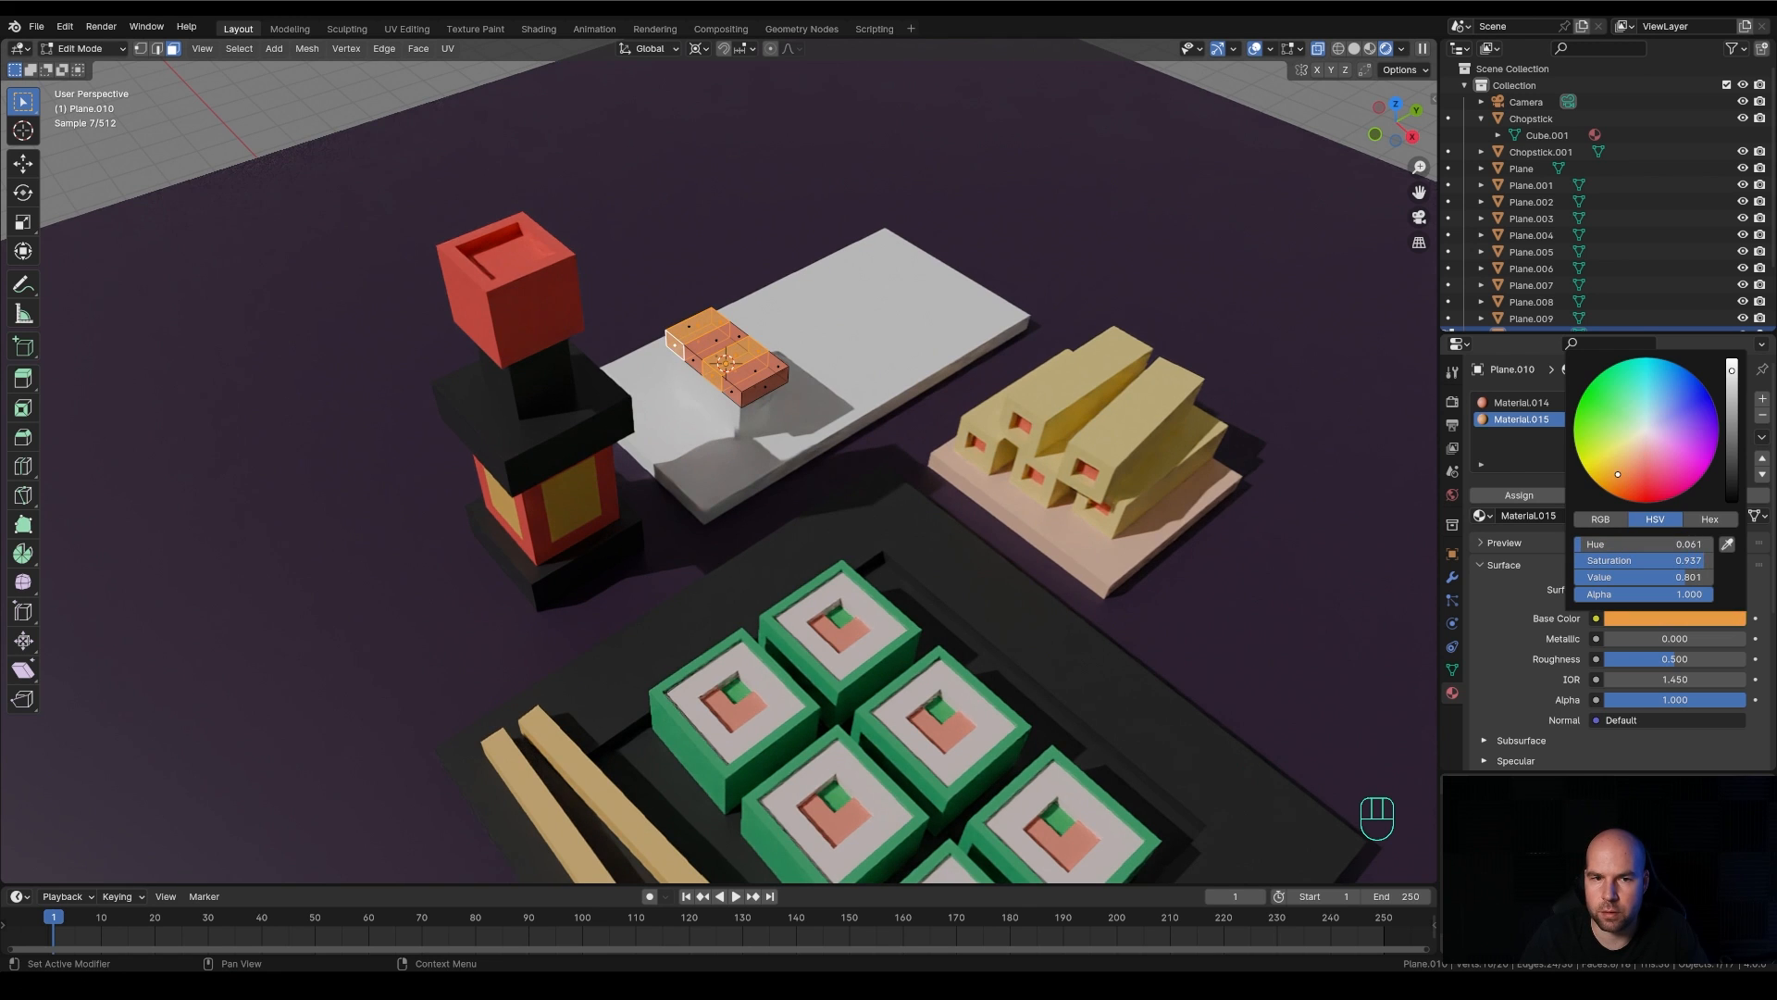
key(Tab)
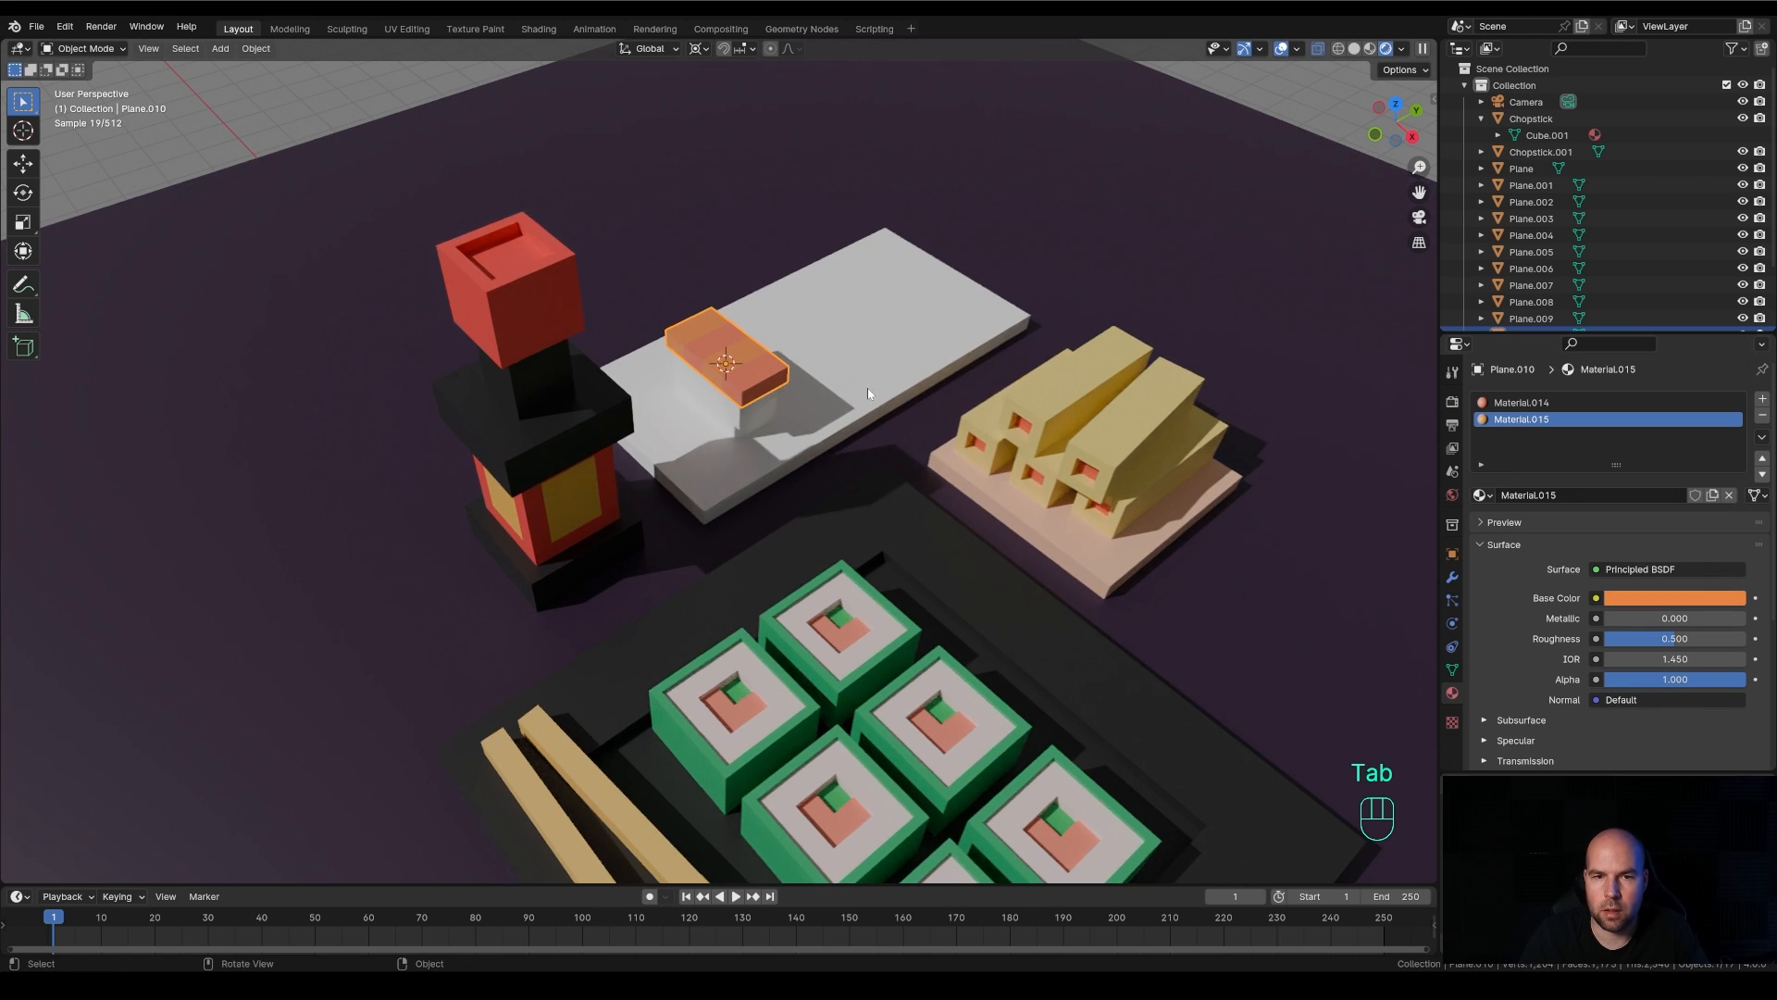
click(1697, 607)
drag(1657, 454, 1634, 435)
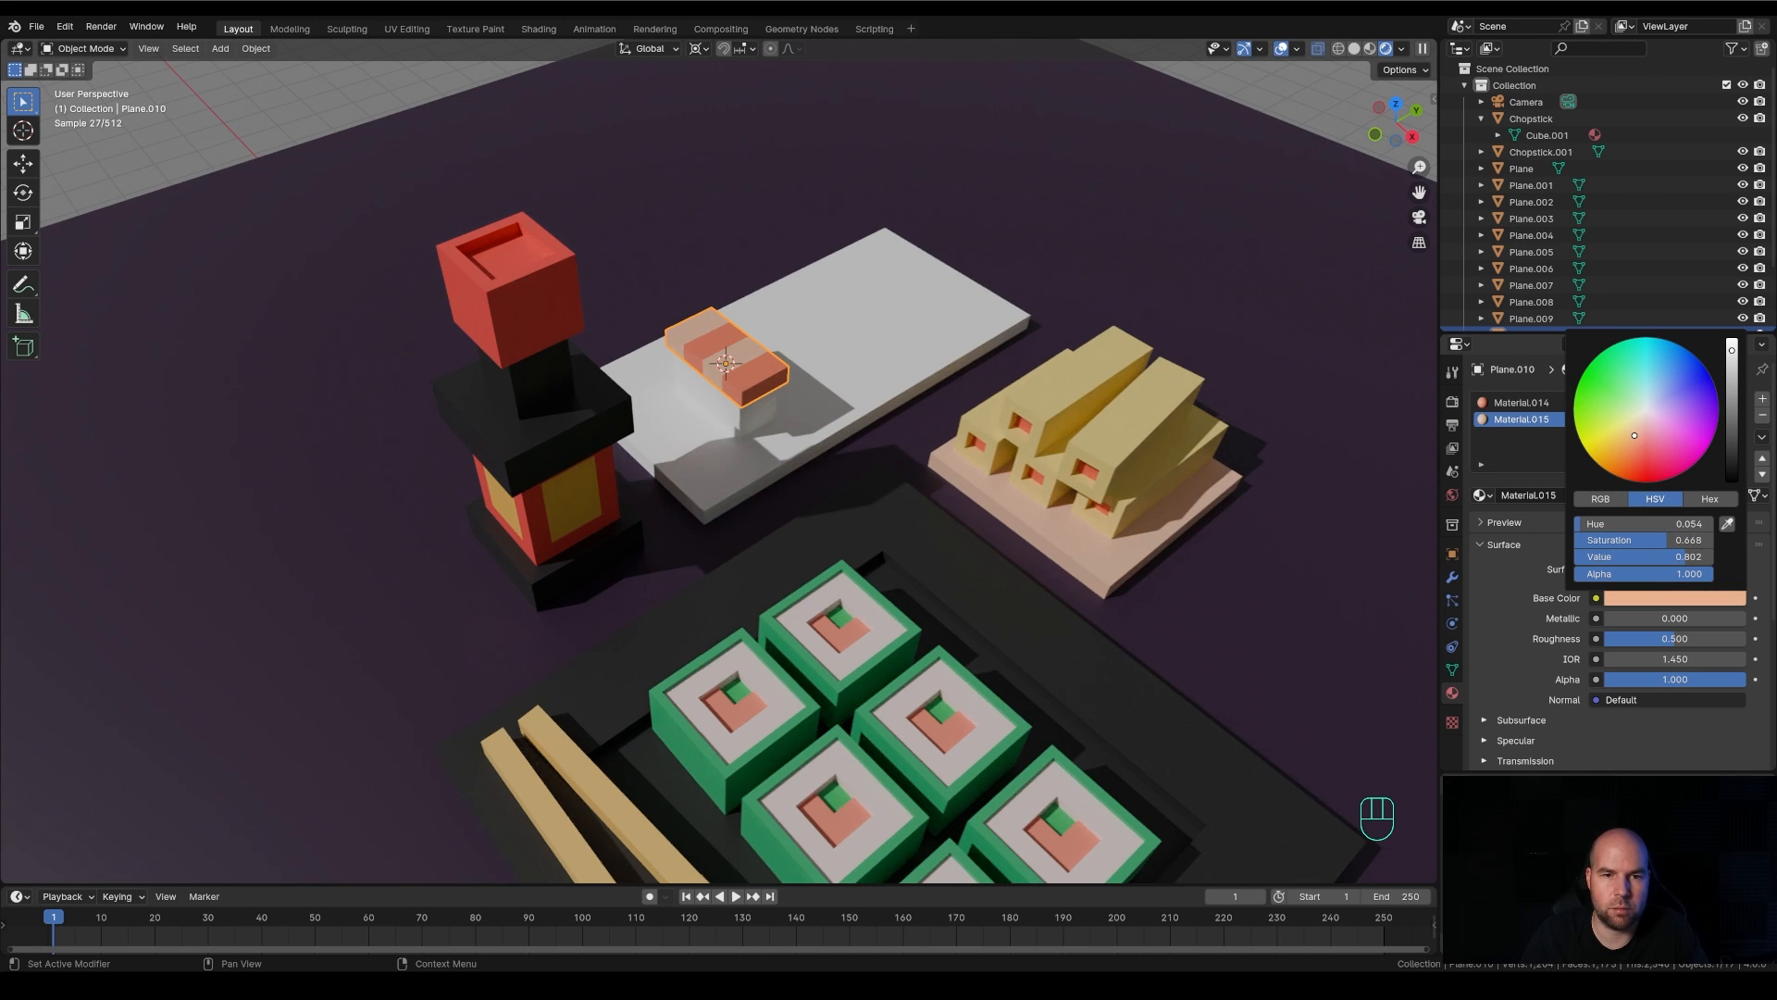
Give the long nigiri plate a separate copy of Material.006 and lighten its base color to about hue 0.085, saturation 0.697
click(1011, 305)
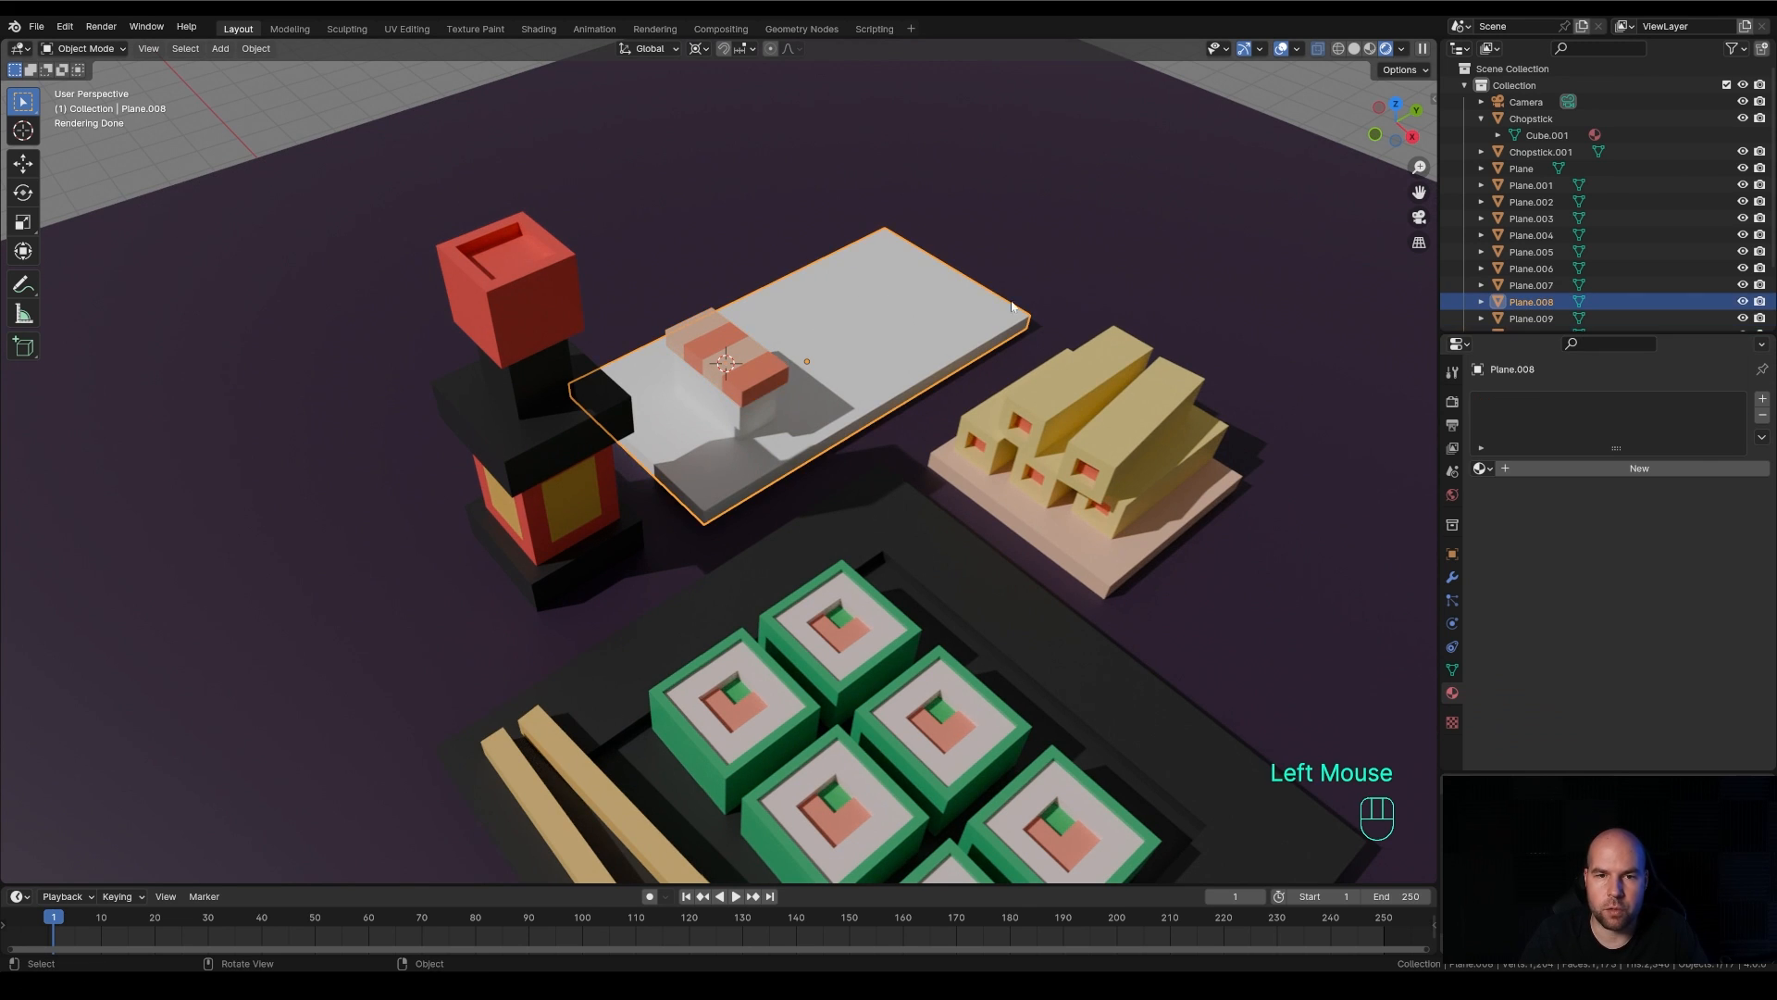
key(ctrl+z)
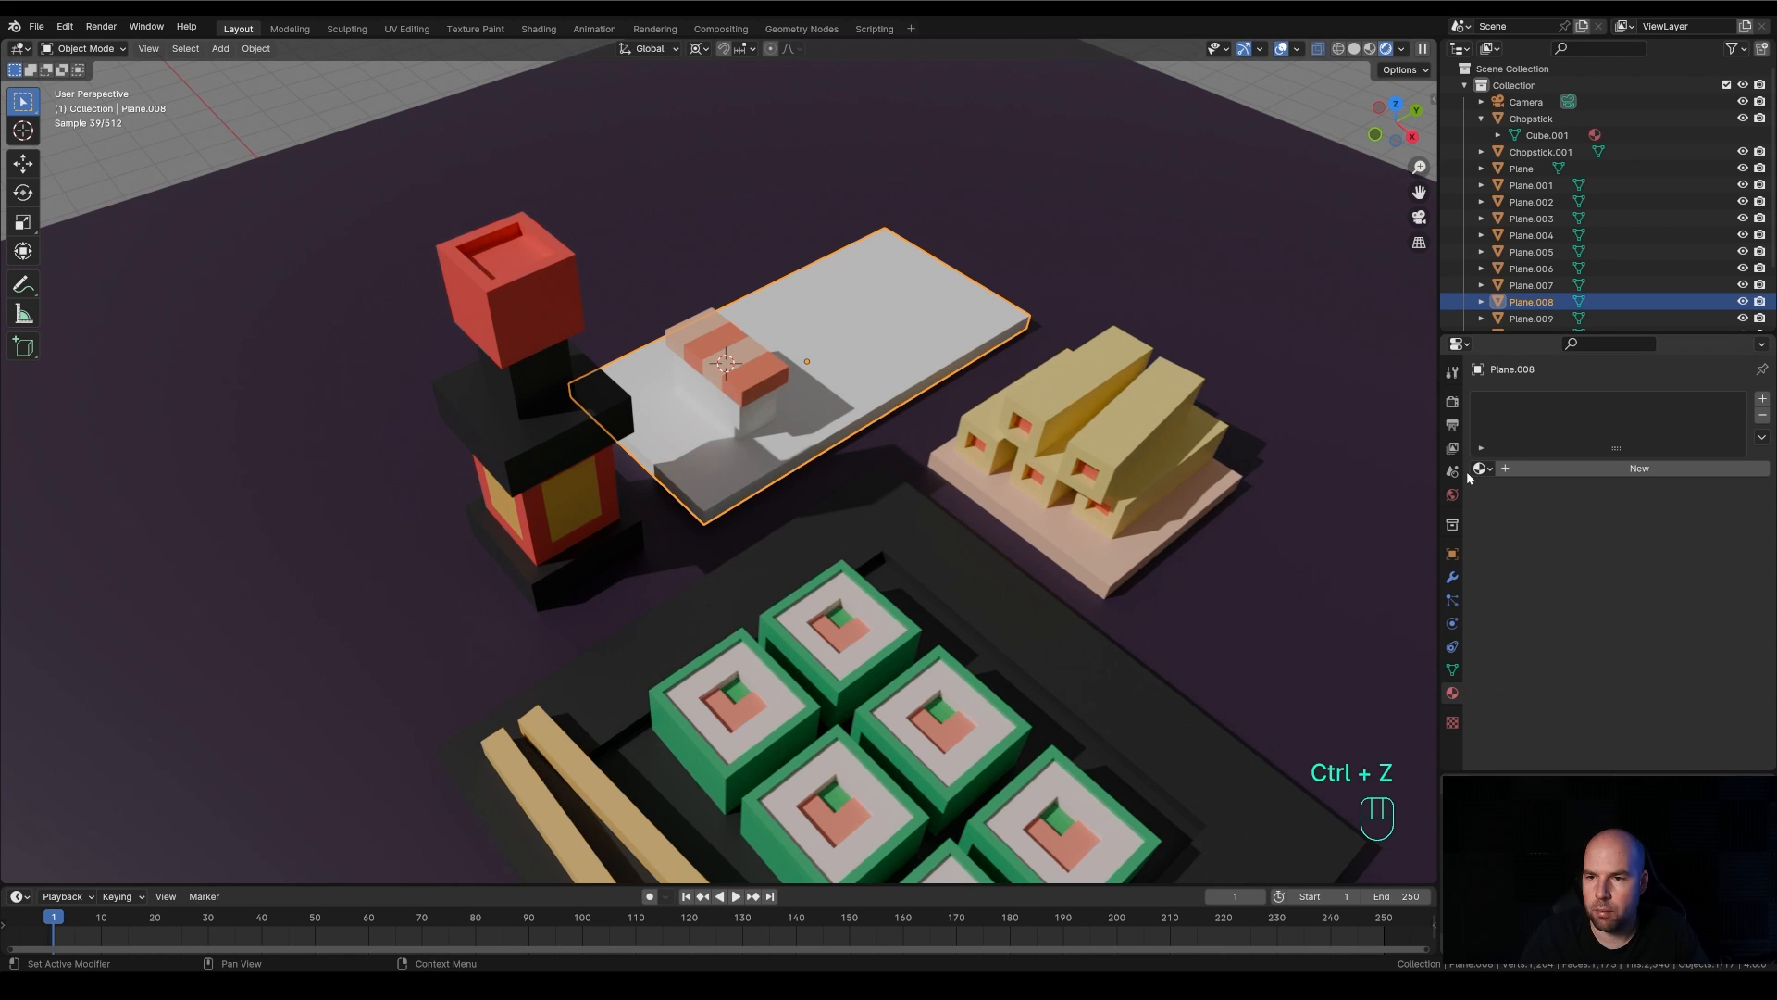
click(1481, 468)
click(1520, 567)
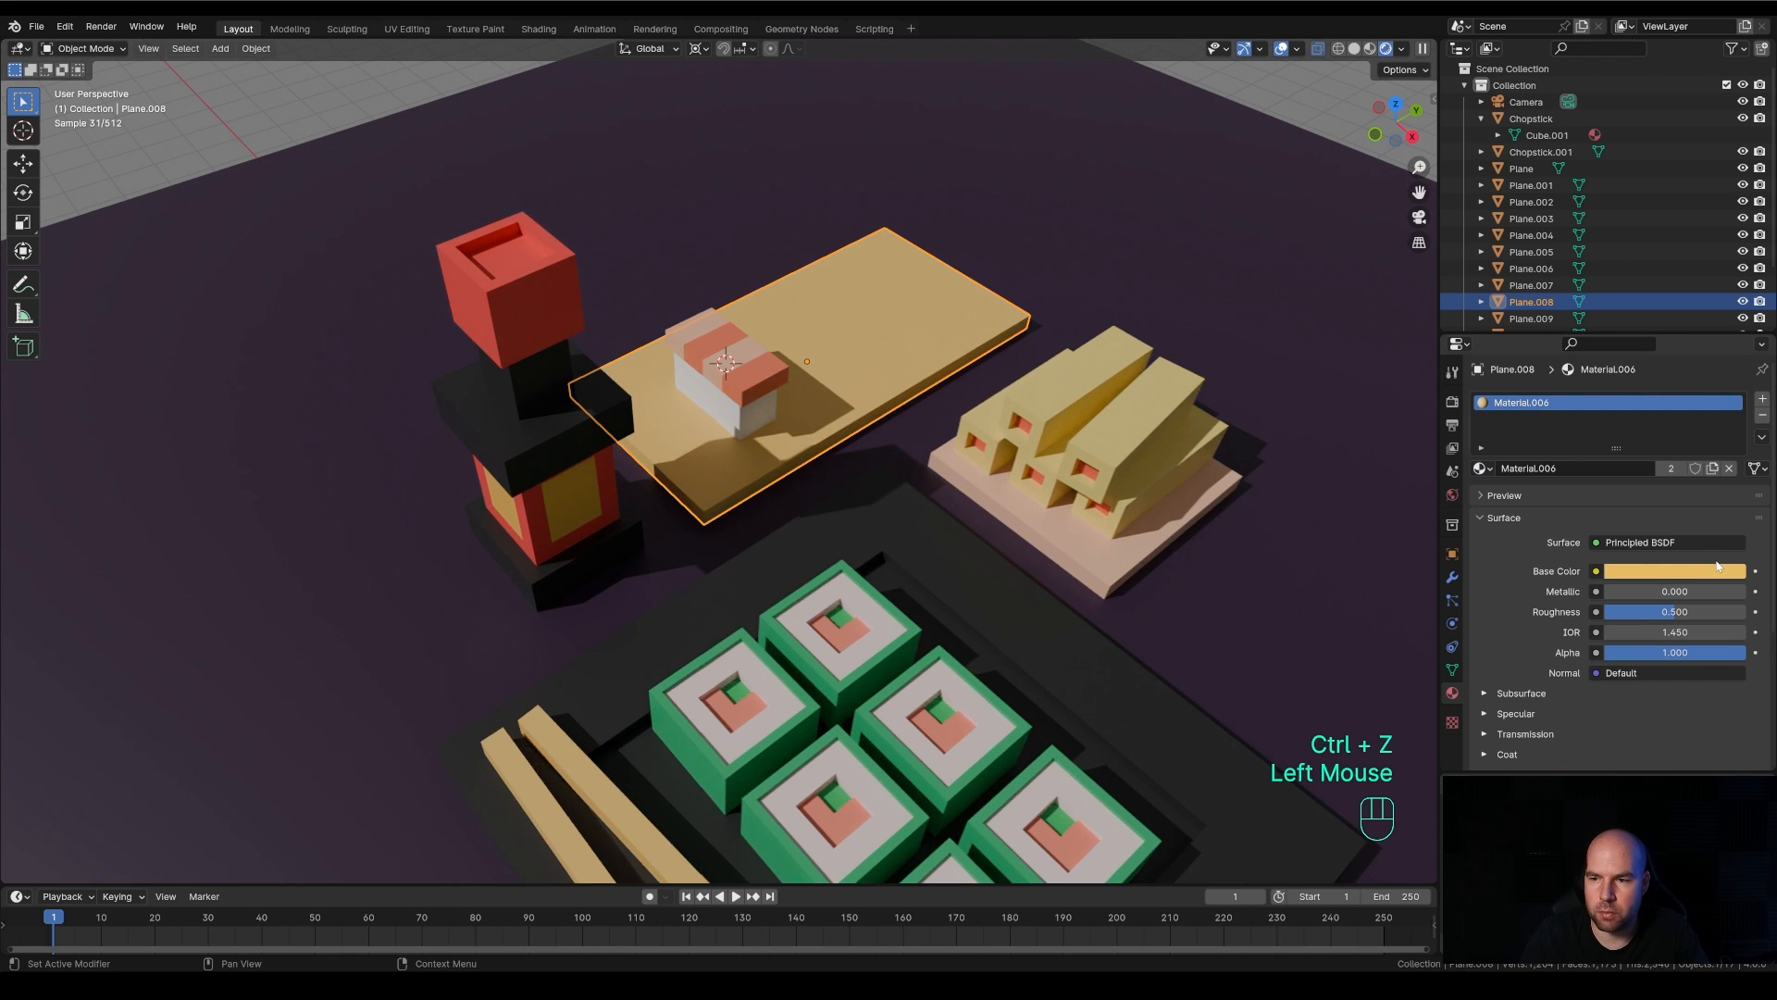
click(1713, 470)
click(1677, 571)
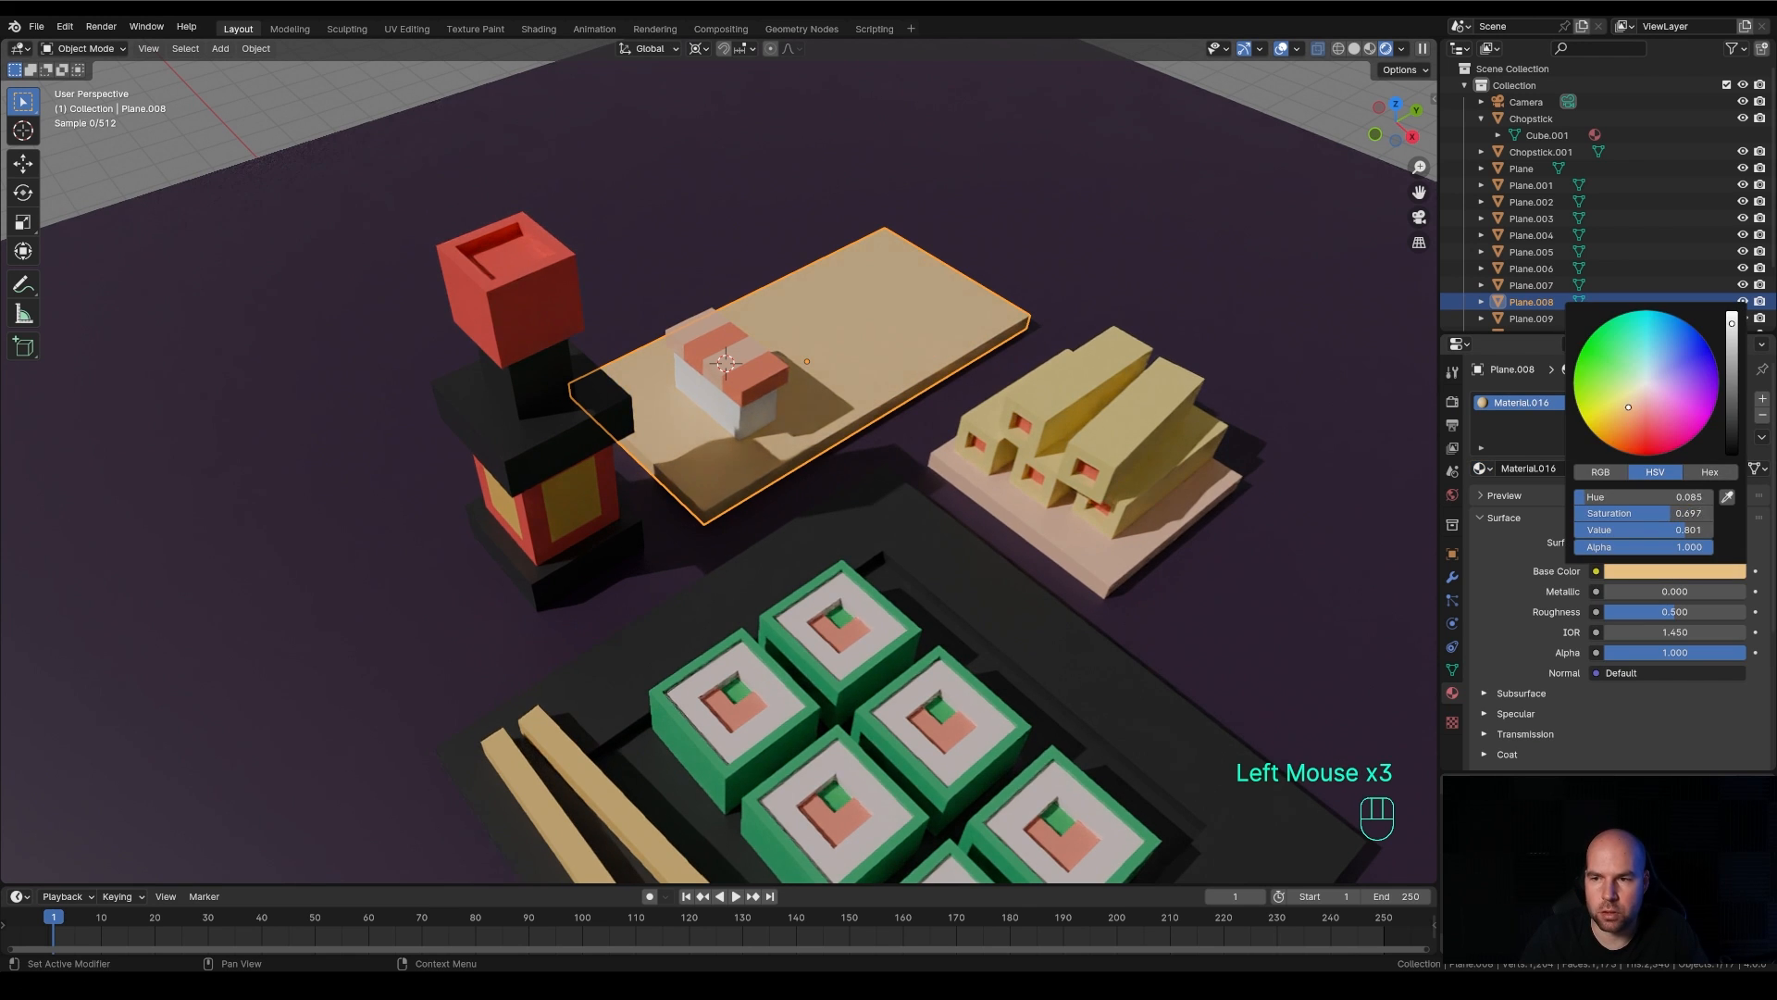
Select the nigiri's rice block and topping and make two linked duplicates along Y on the plate, about 2 m apart
scroll(758, 402, down, 2)
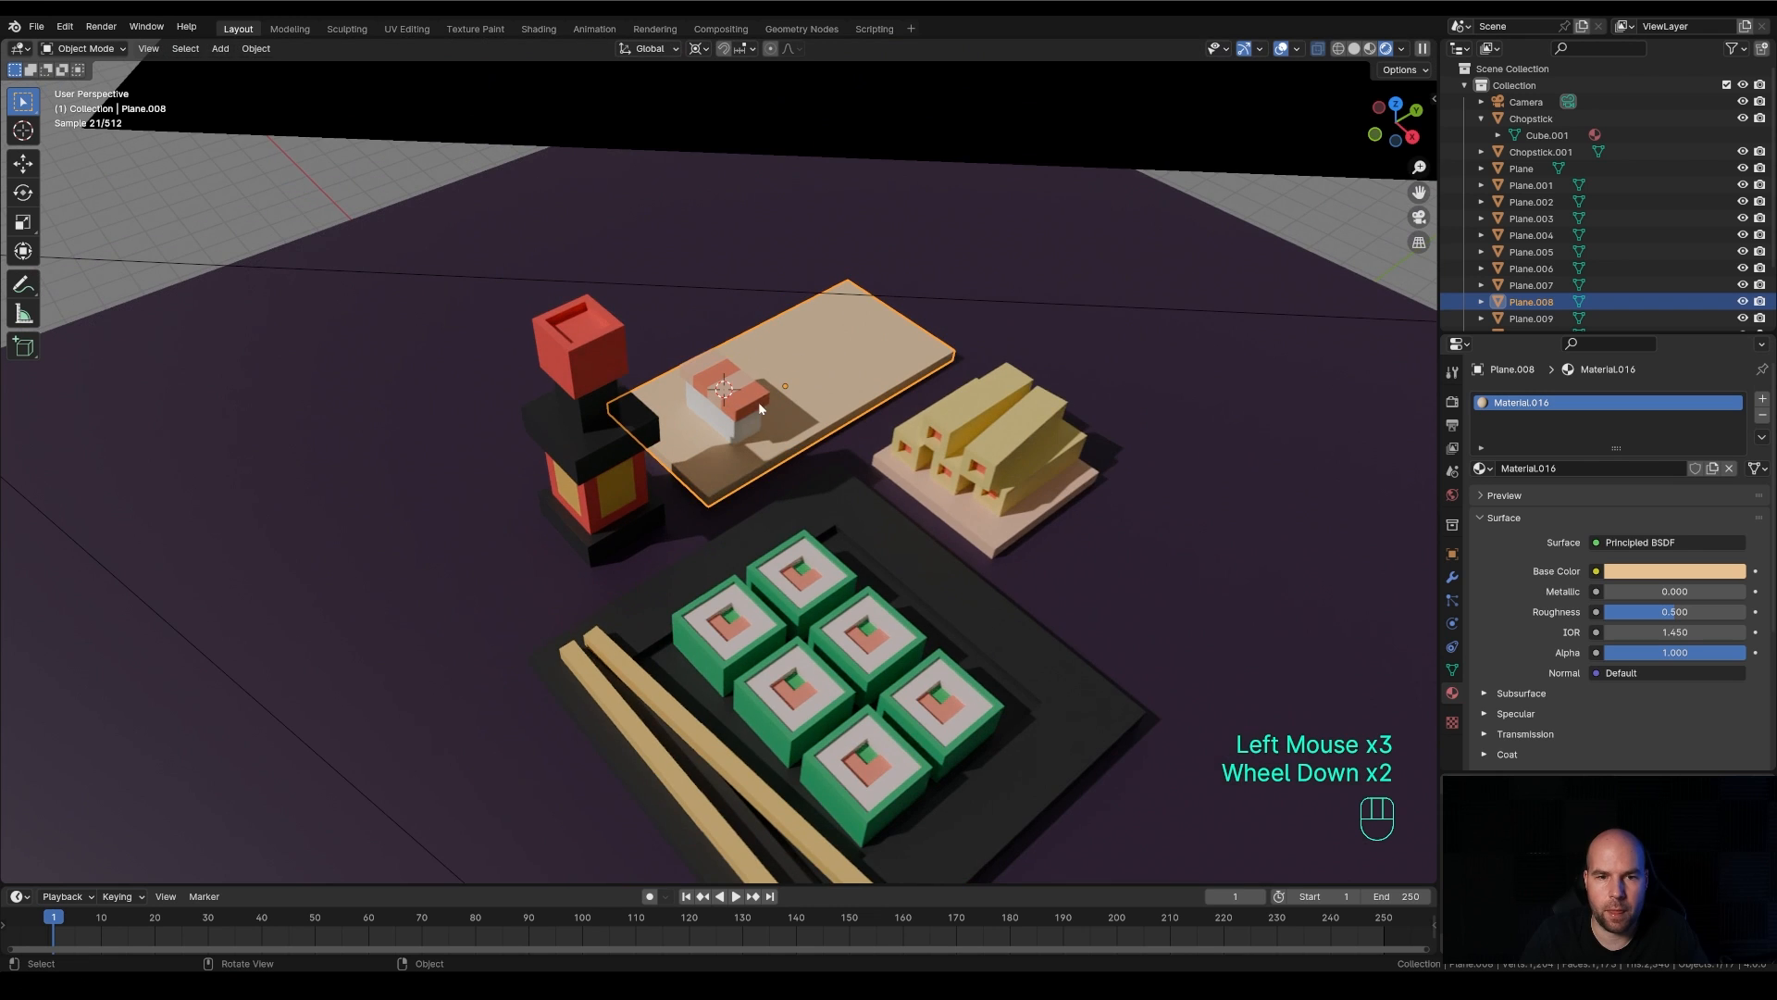
click(754, 398)
shift+click(736, 412)
middle_drag(859, 376, 963, 419)
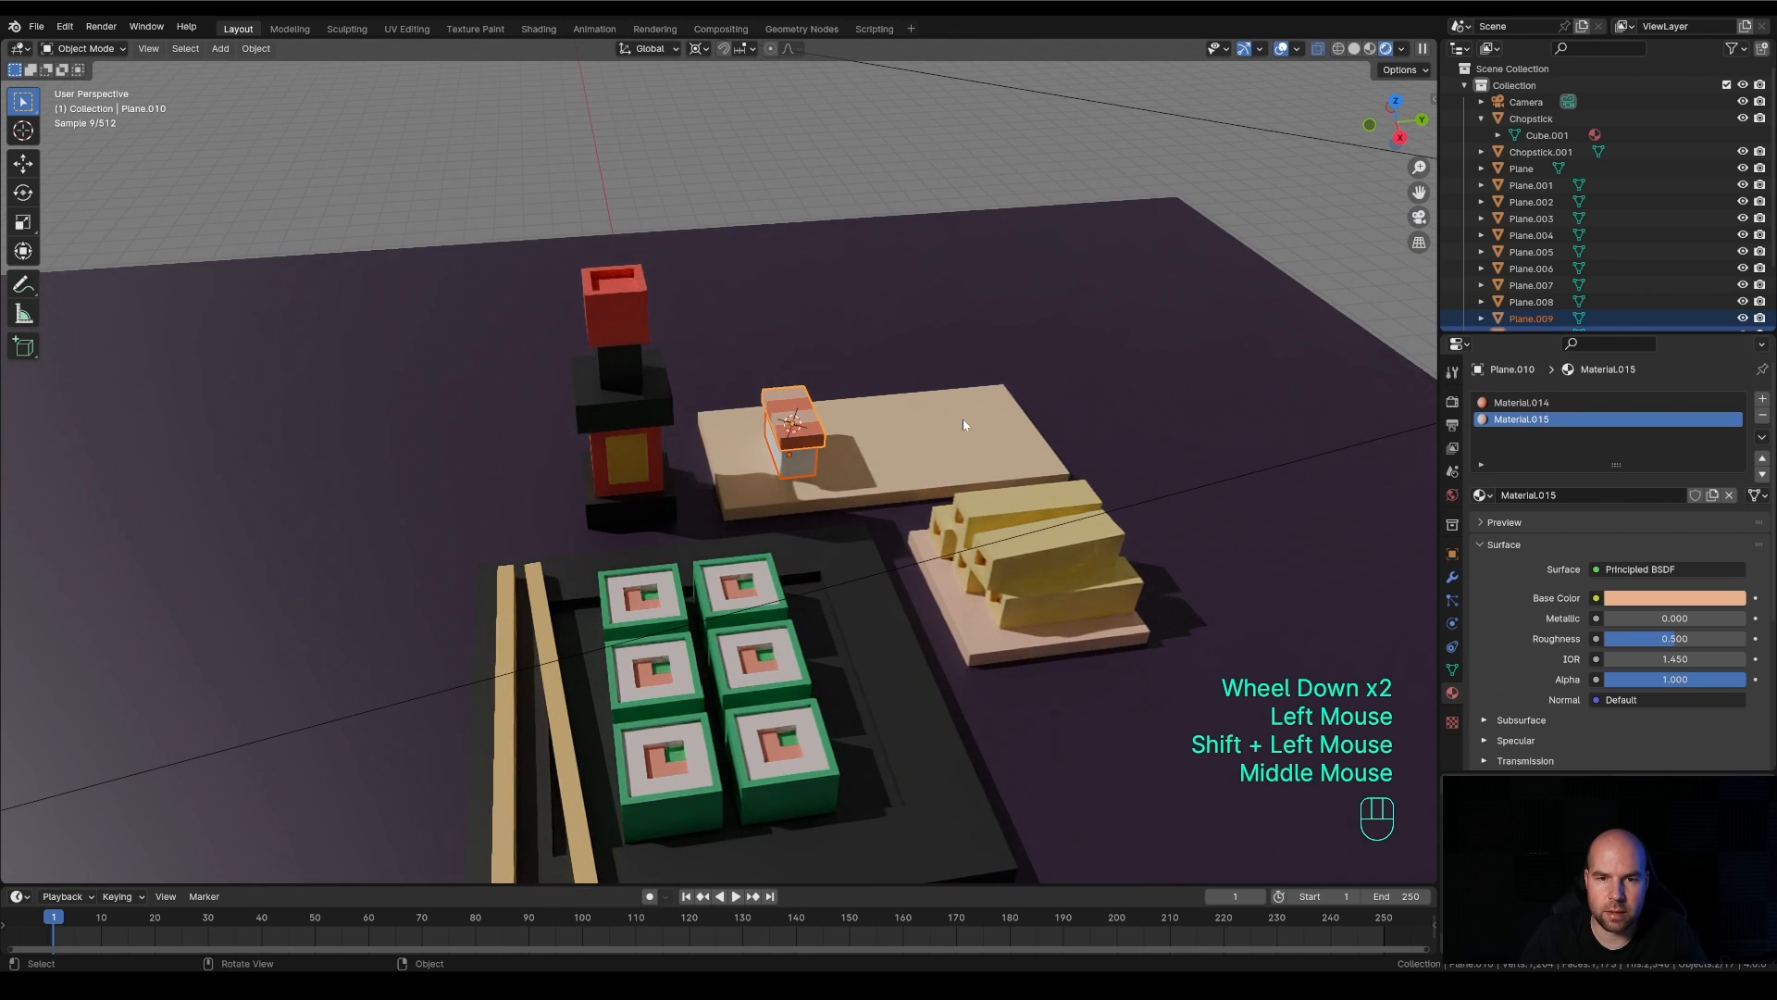
key(alt+d)
key(x)
key(y)
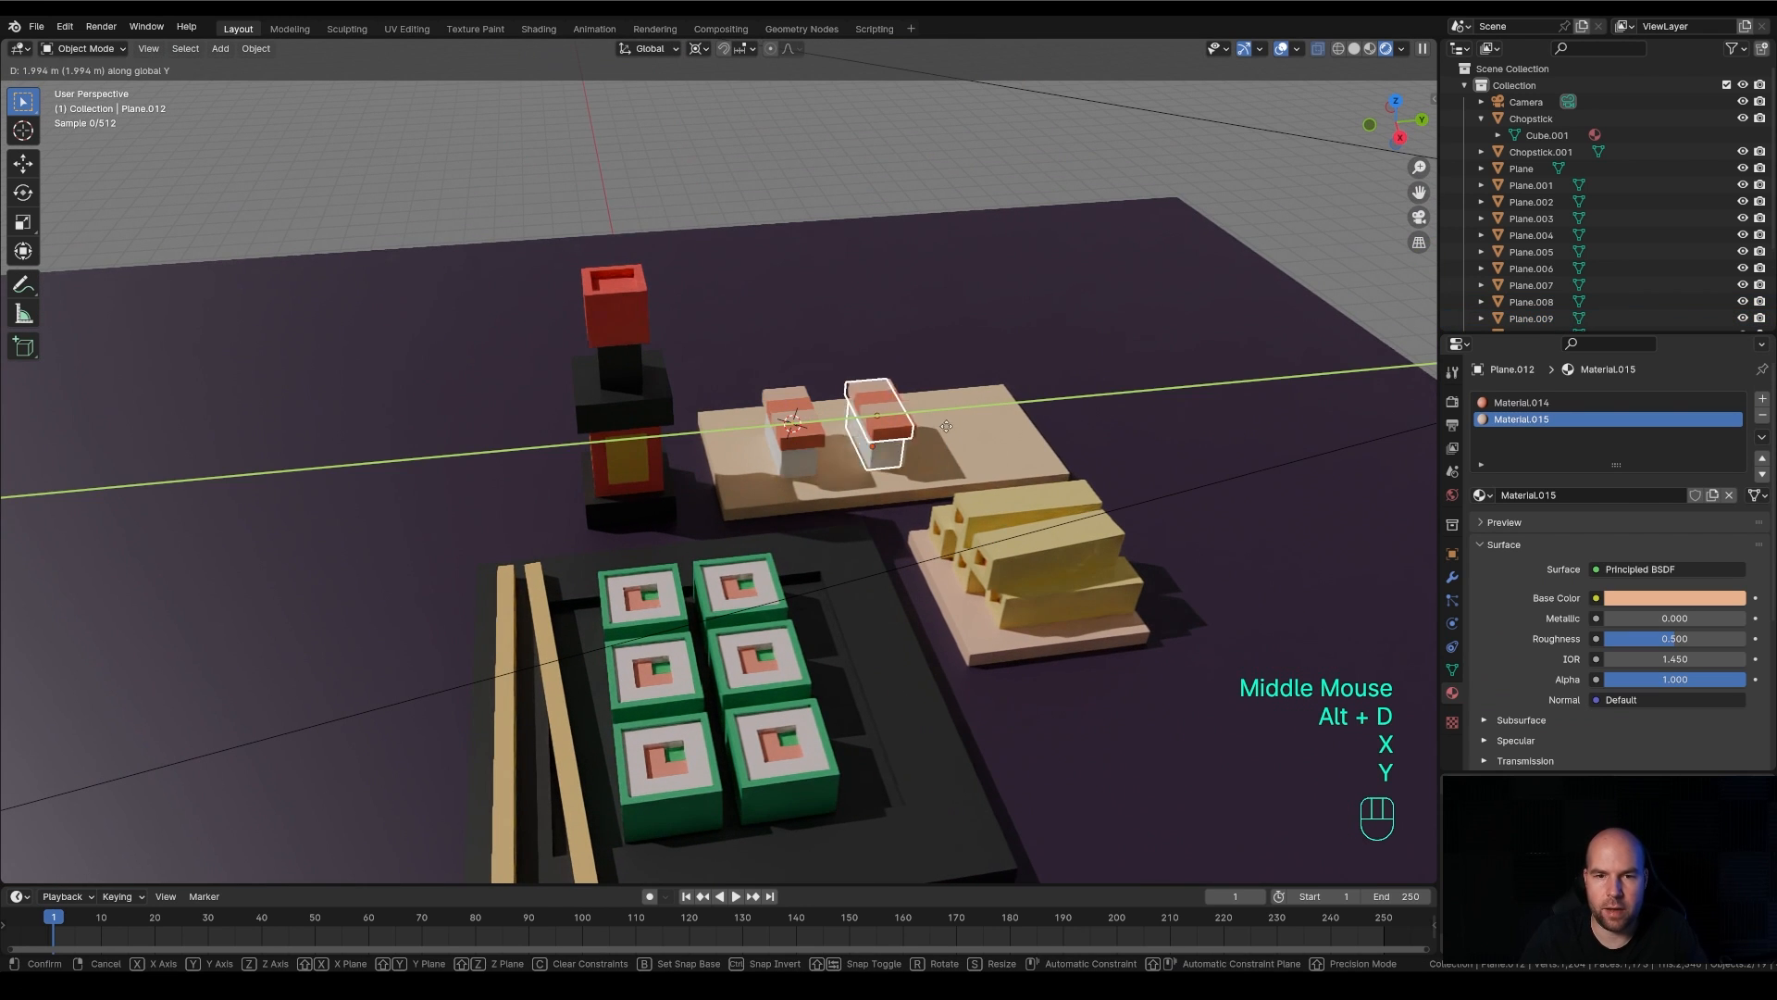
click(951, 429)
key(alt+d)
key(y)
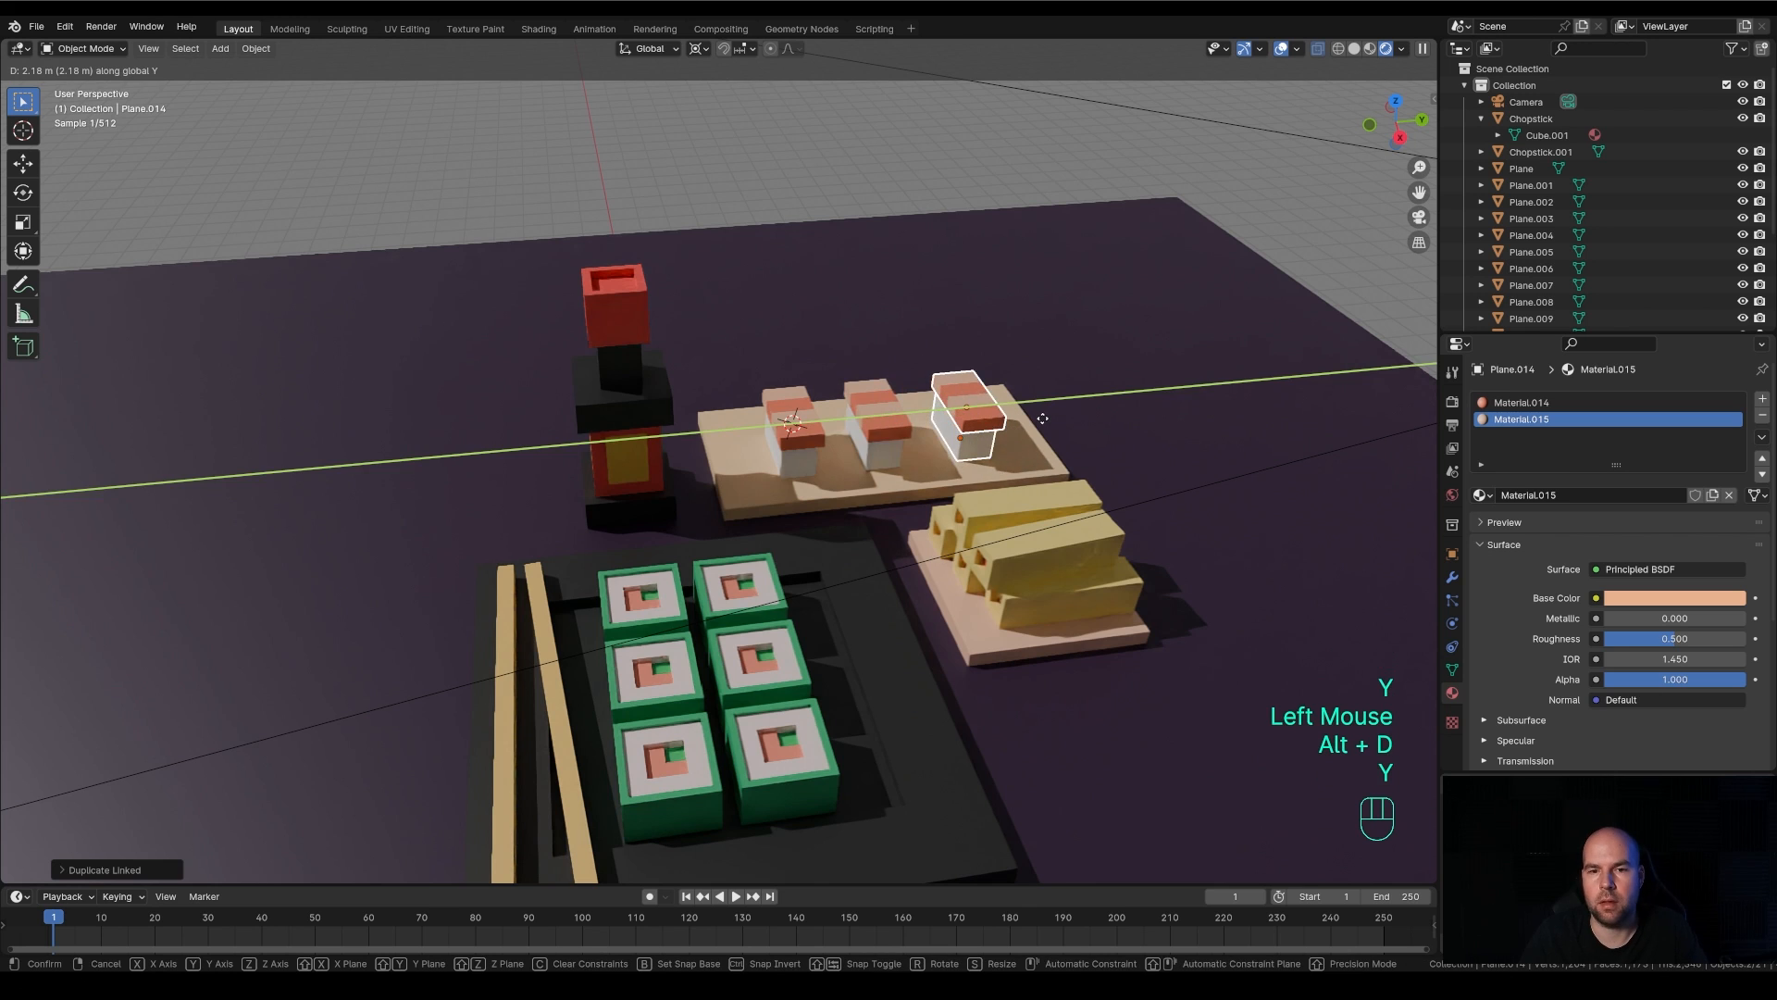
click(979, 447)
click(979, 448)
shift+click(977, 421)
key(r)
key(z)
key(Escape)
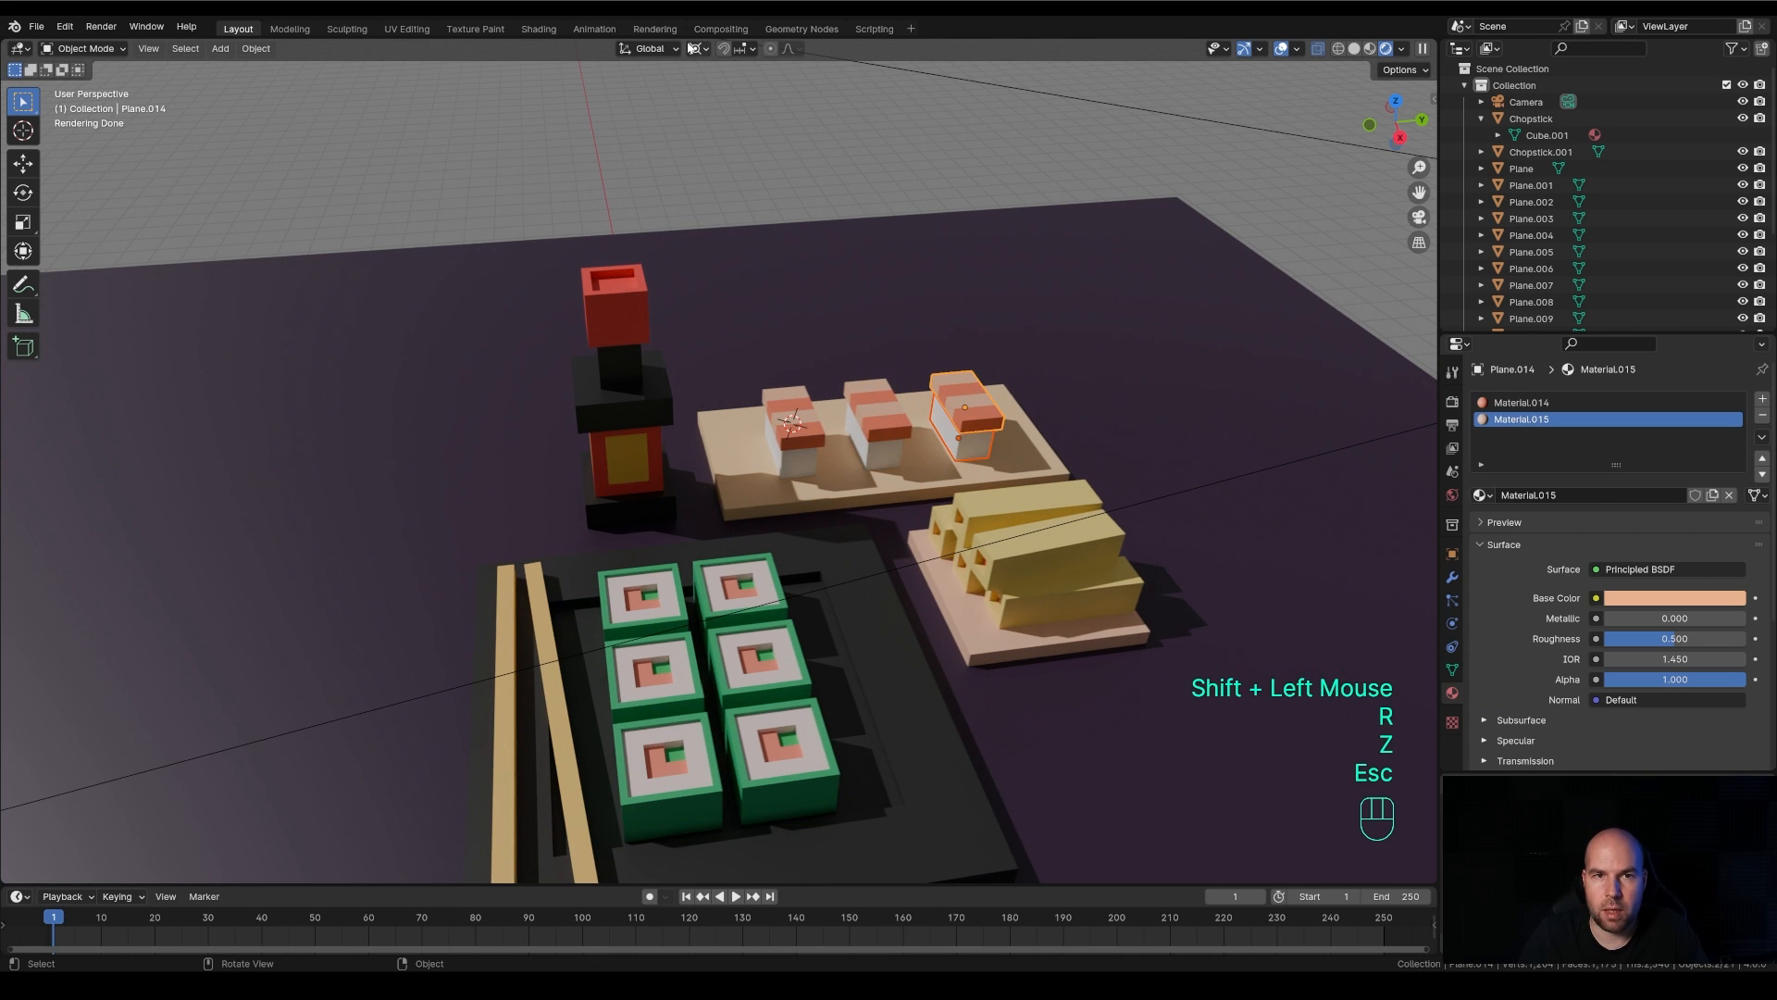
Change the transform pivot point and rotate the third nigiri slightly about the global Z axis
click(698, 50)
click(726, 130)
key(r)
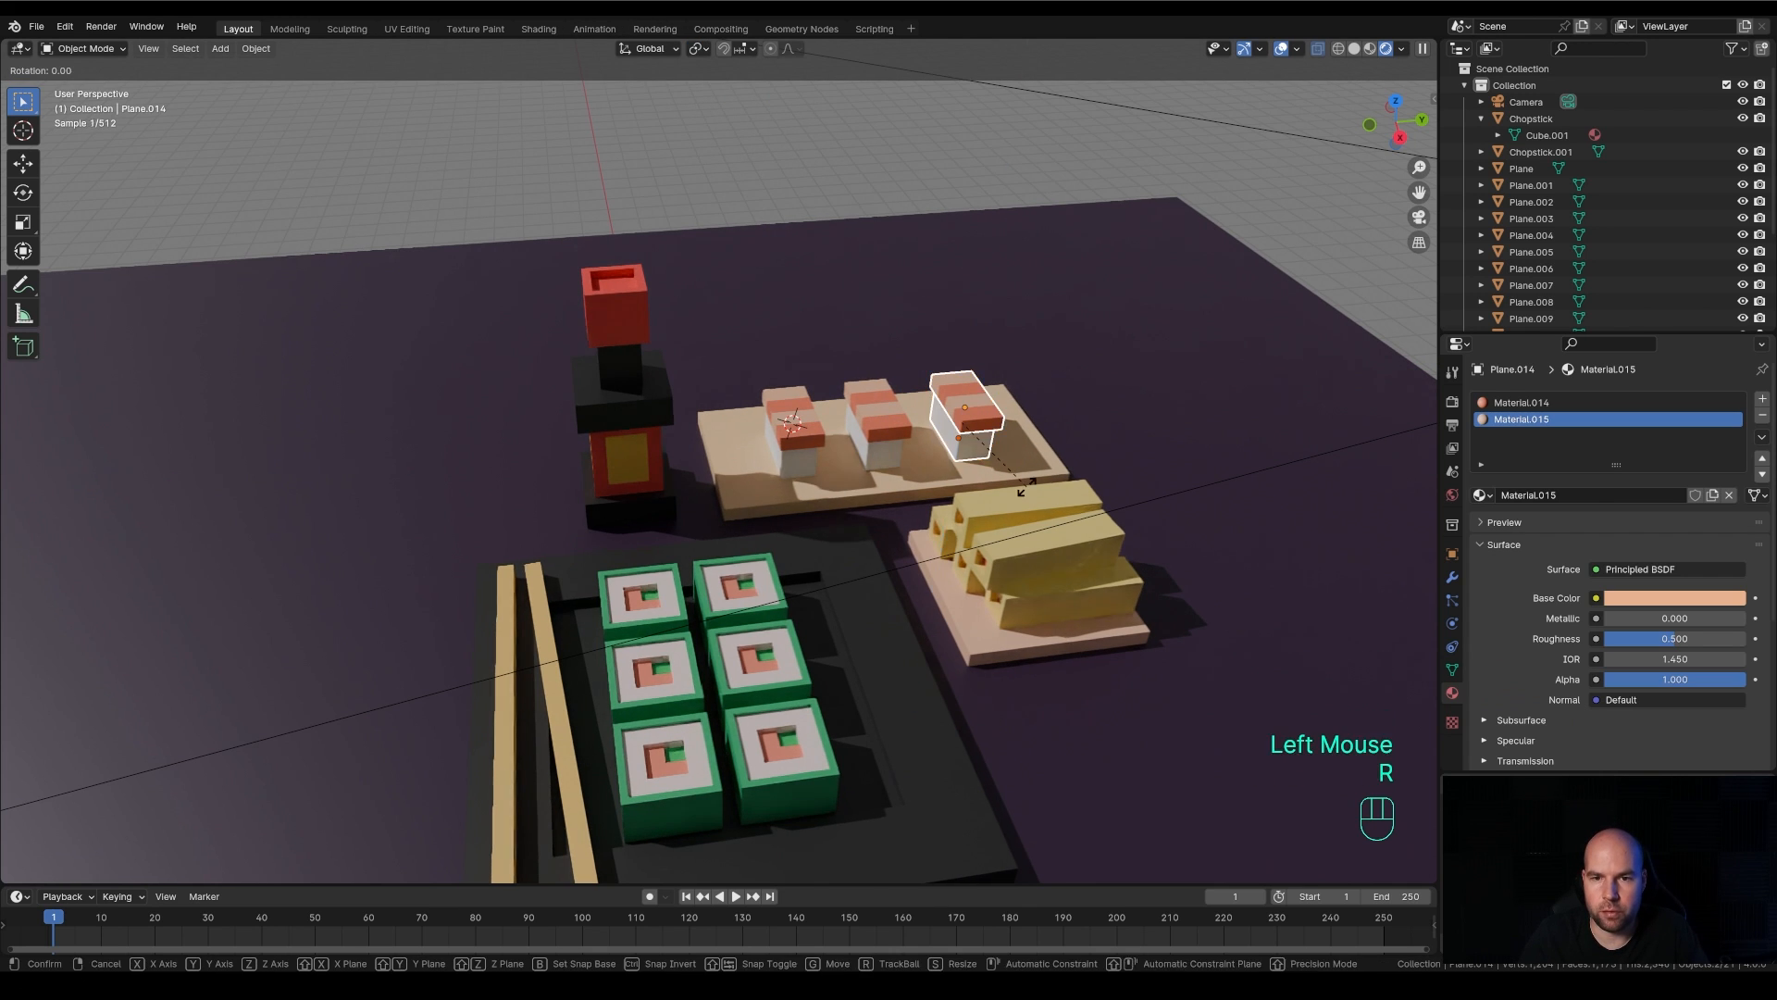
key(z)
click(1034, 476)
Rotate the rice blocks of the middle and the first nigiri slightly about the global Z axis, one at a time
click(889, 457)
key(r)
key(z)
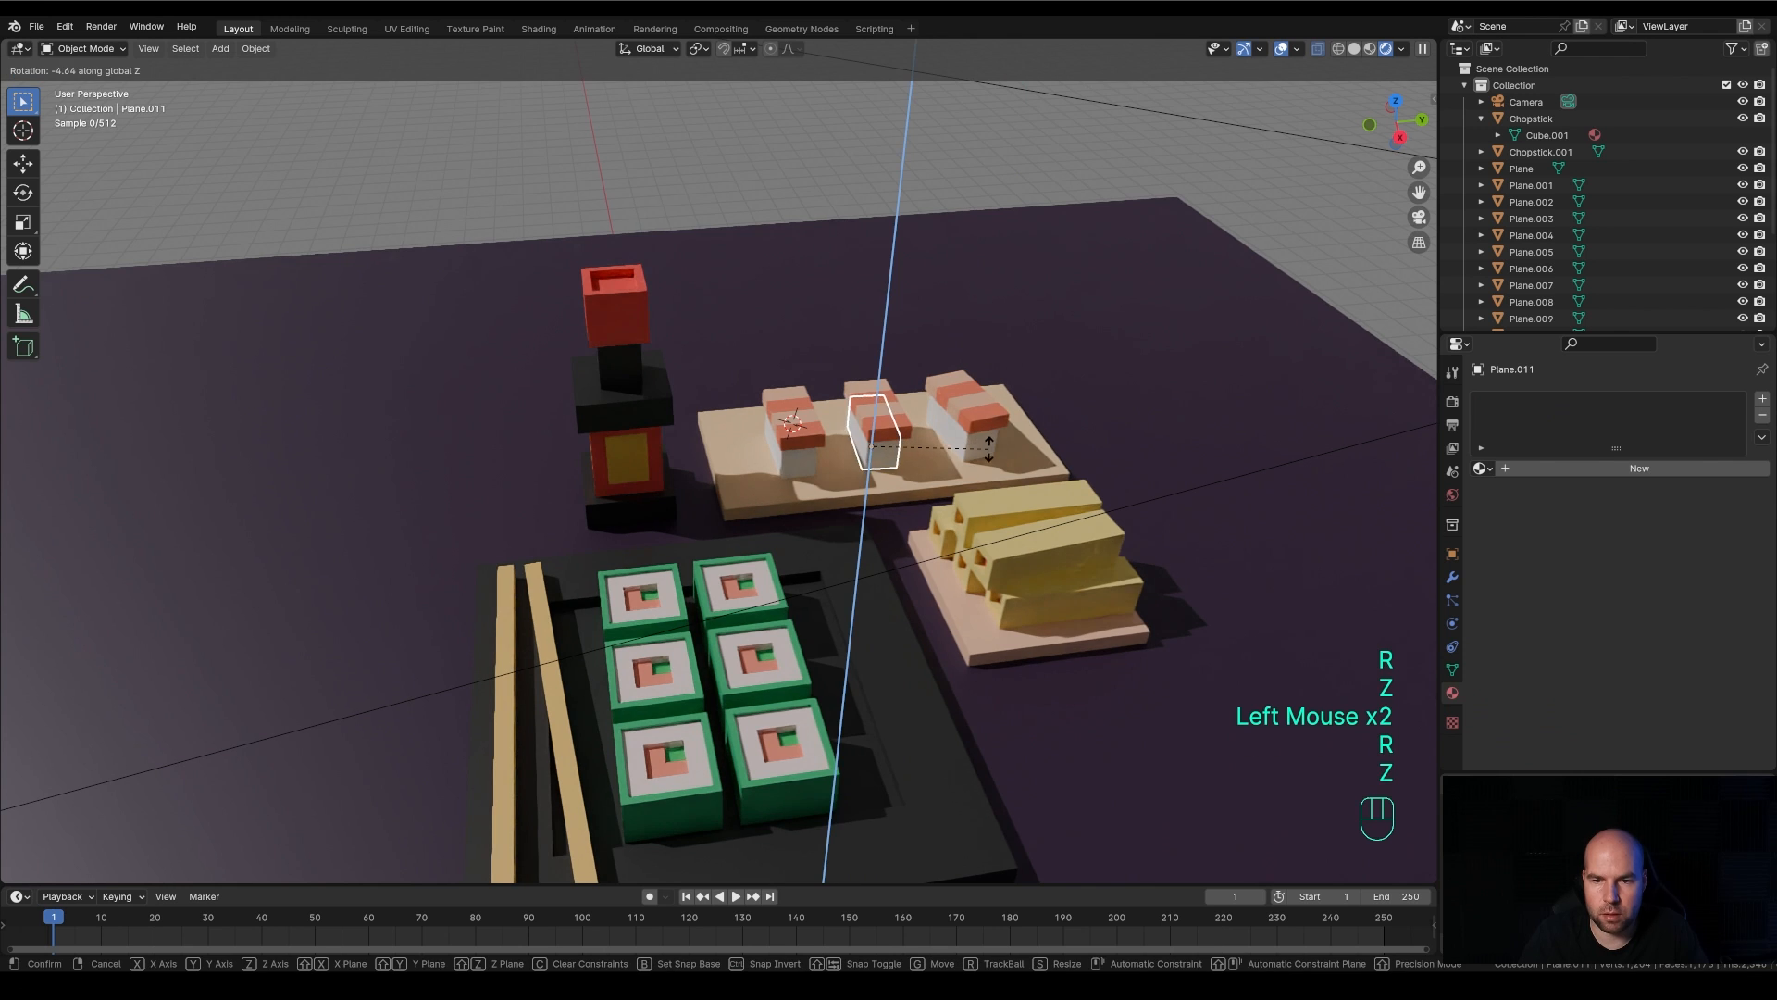
click(979, 453)
click(812, 439)
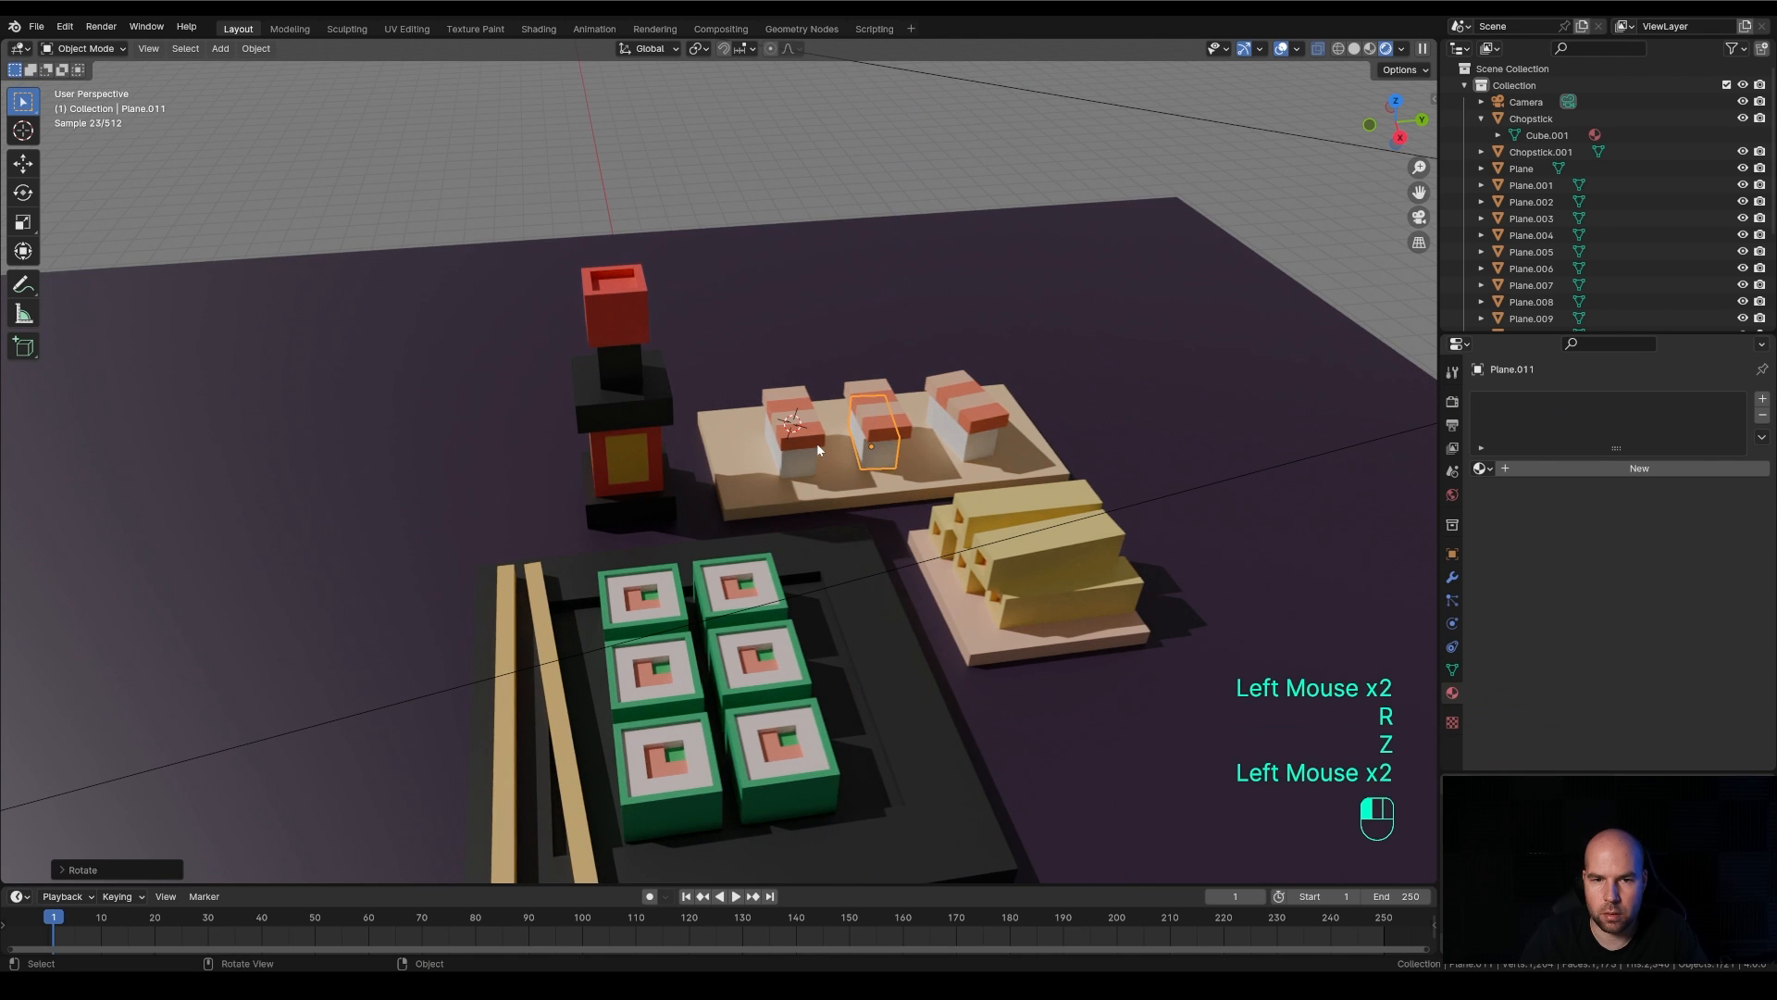
shift+click(810, 459)
key(r)
key(z)
click(983, 453)
middle_drag(871, 518, 933, 514)
scroll(920, 524, down, 2)
scroll(981, 518, up, 2)
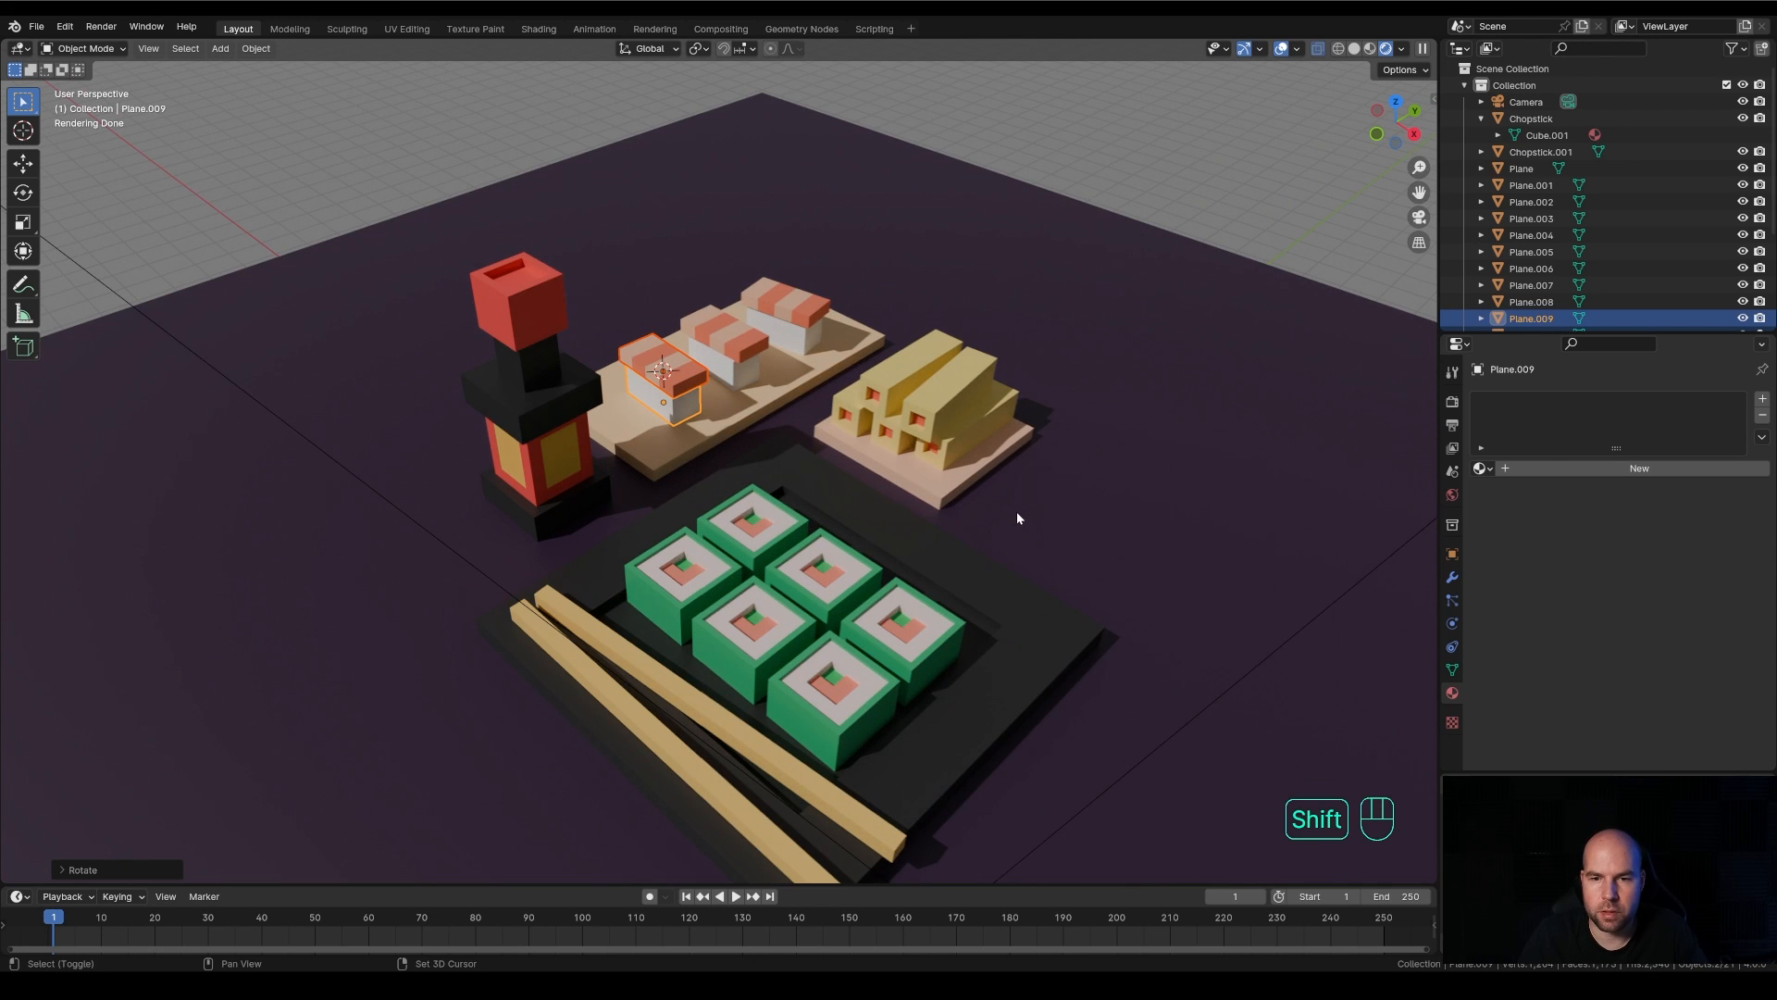
Place the 3D cursor on the table beside the stacked rolls, add a plane there and extrude it upward into a roughly cubic block
shift+right_click(1016, 510)
key(shift+a)
mouse_move(1106, 543)
click(1174, 542)
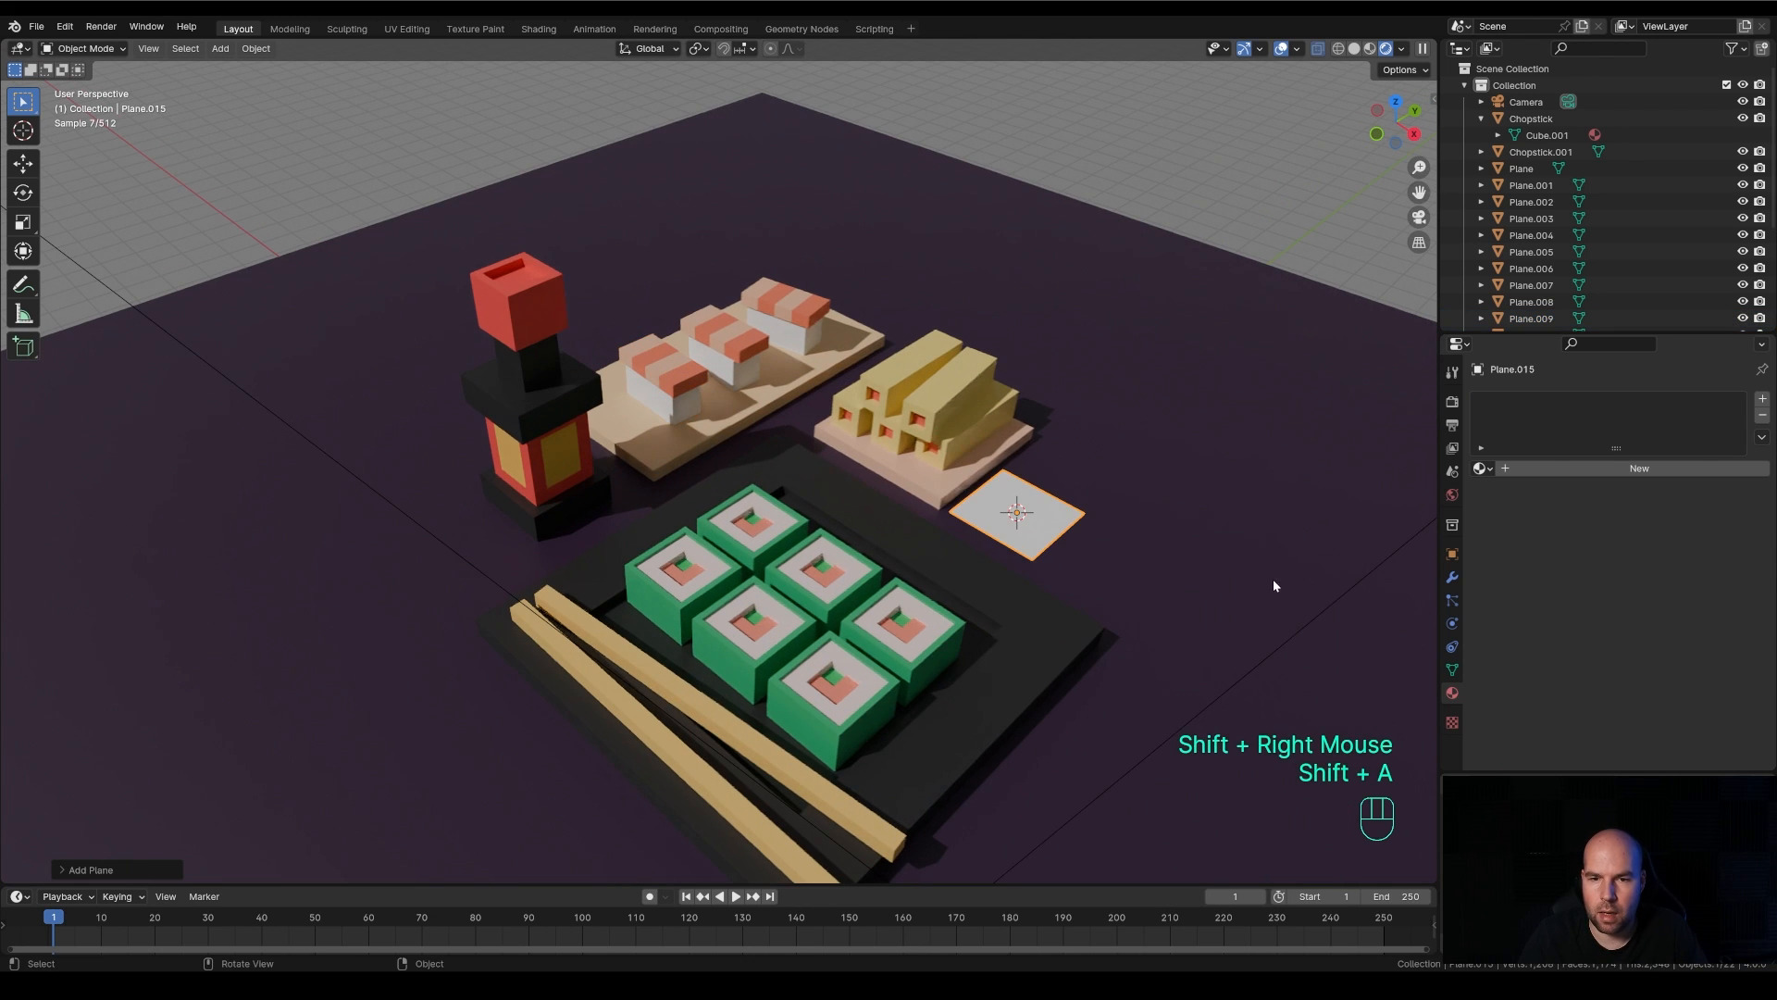
key(Tab)
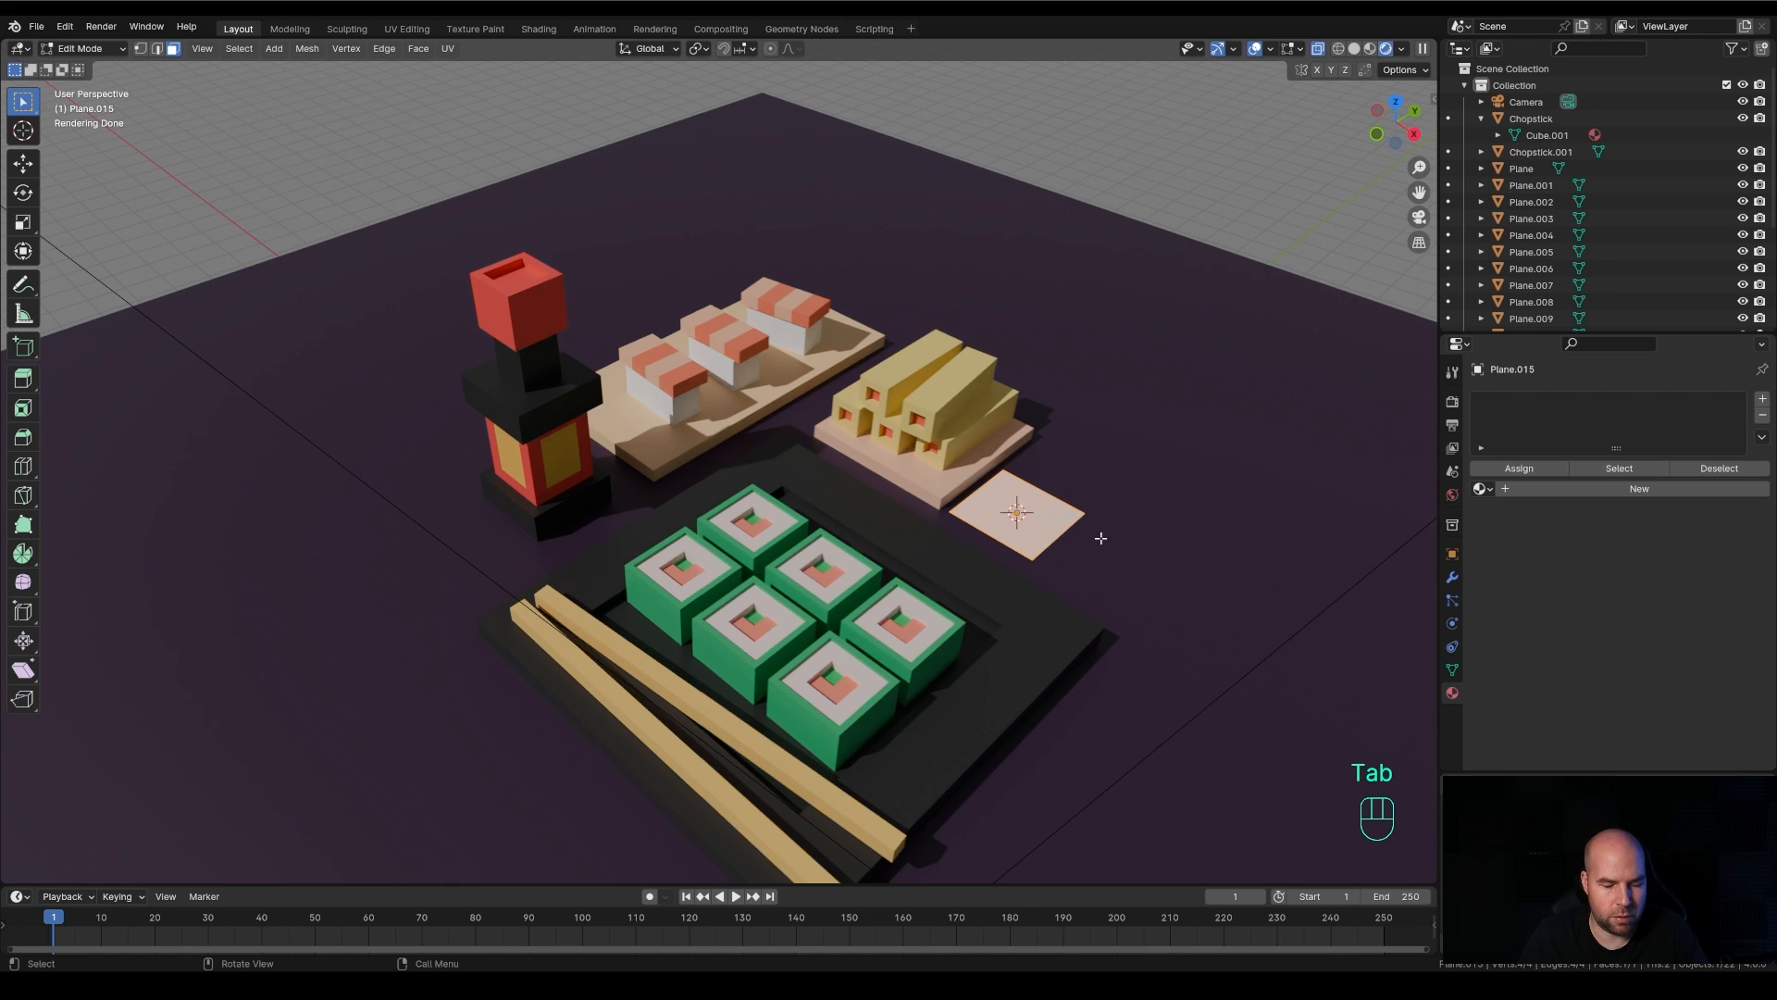
key(e)
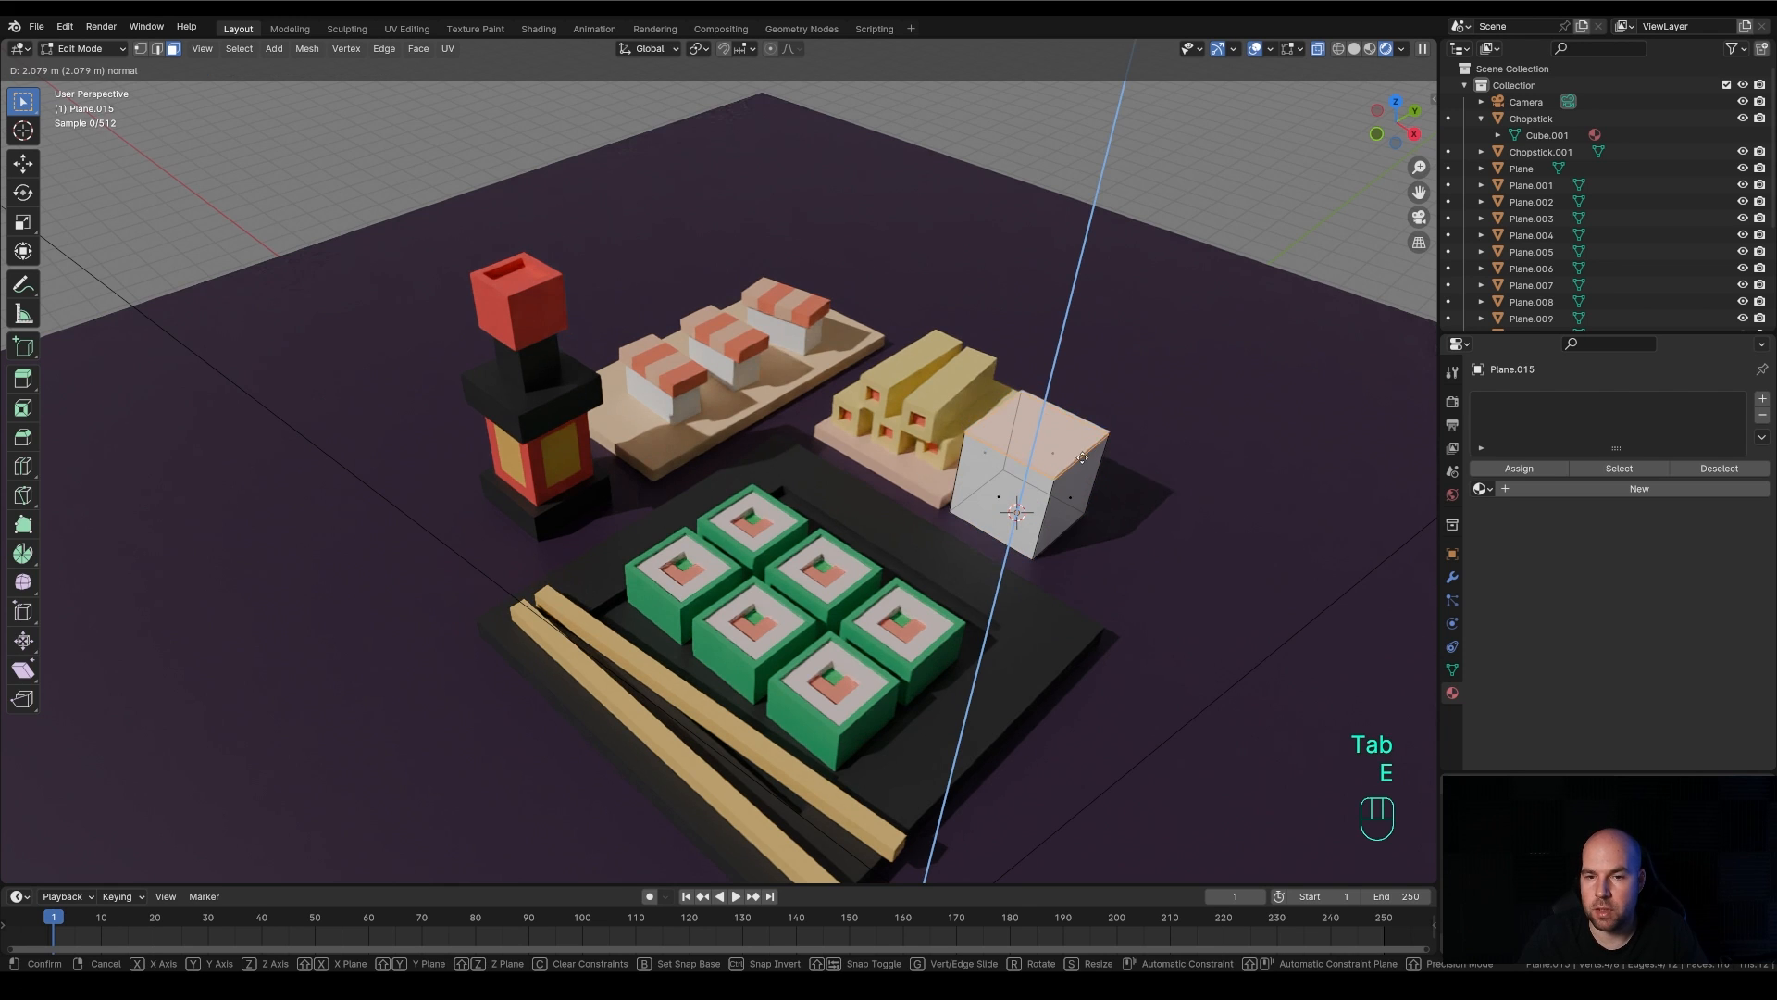
click(1236, 512)
Inset the cube's top face by about 0.3 m, extrude it downward to hollow out a cup, and return to Object Mode
key(i)
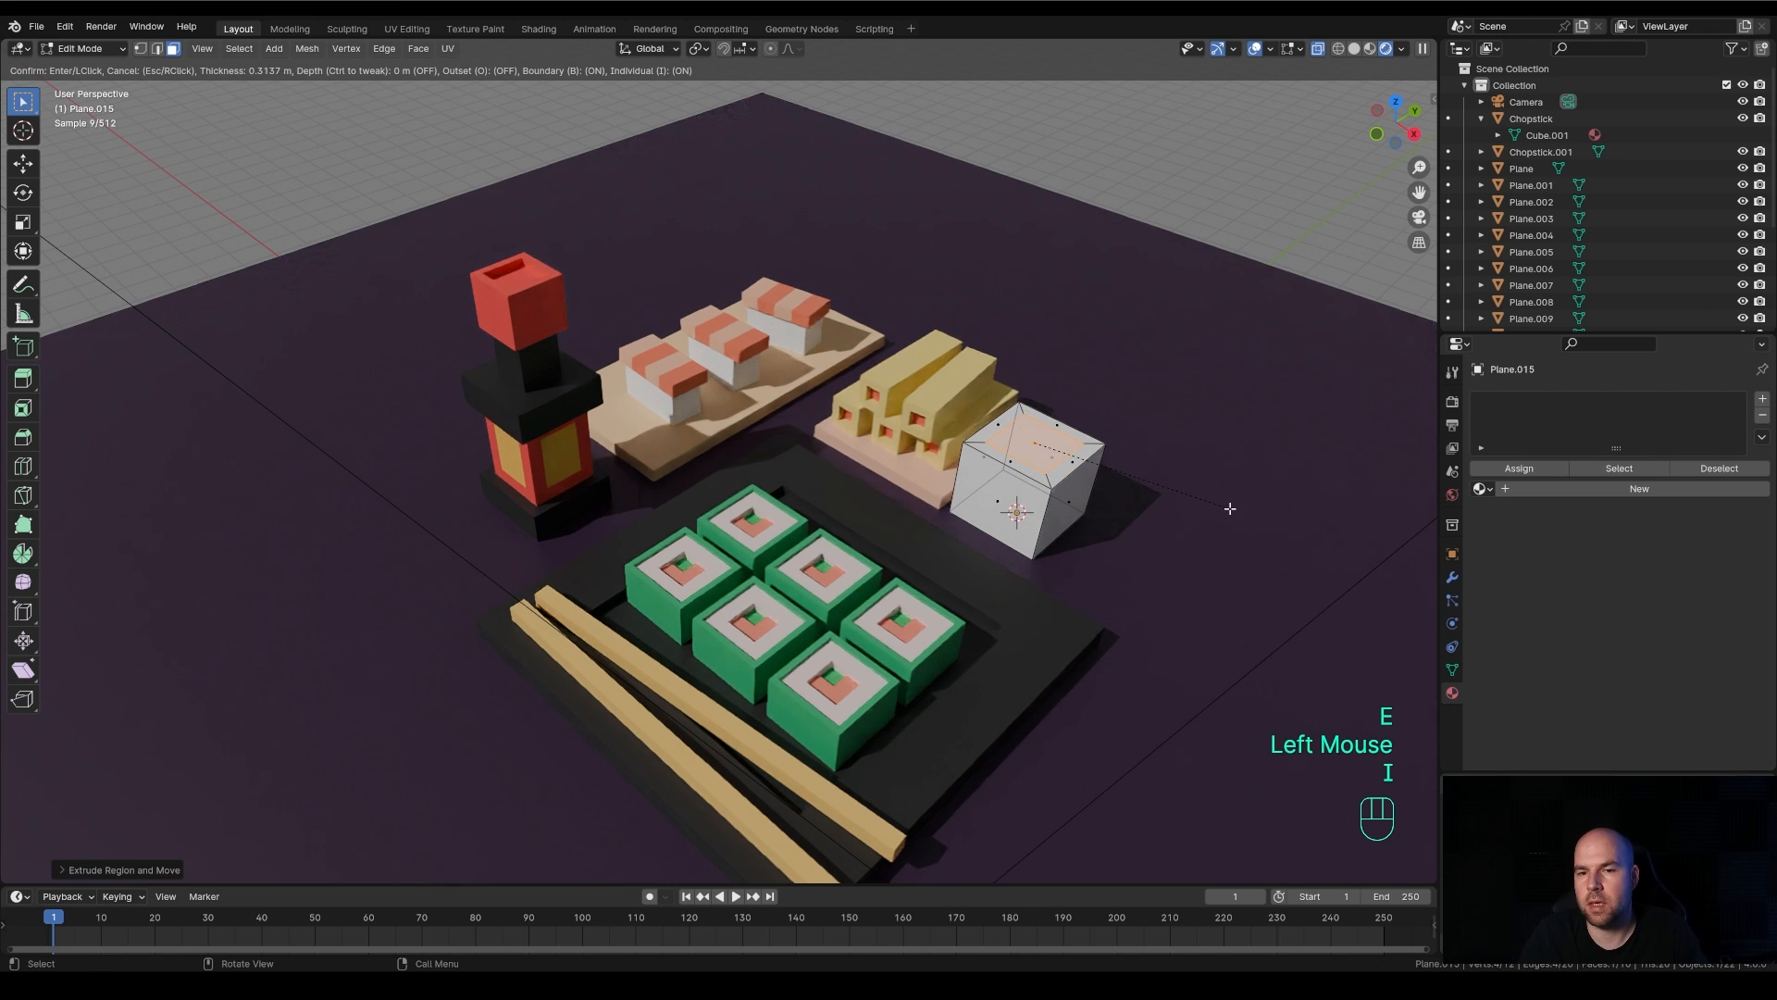
click(1227, 514)
key(e)
click(1202, 563)
key(Tab)
Move the cup horizontally, without changing its height, slightly away from the stacked rolls plate
key(g)
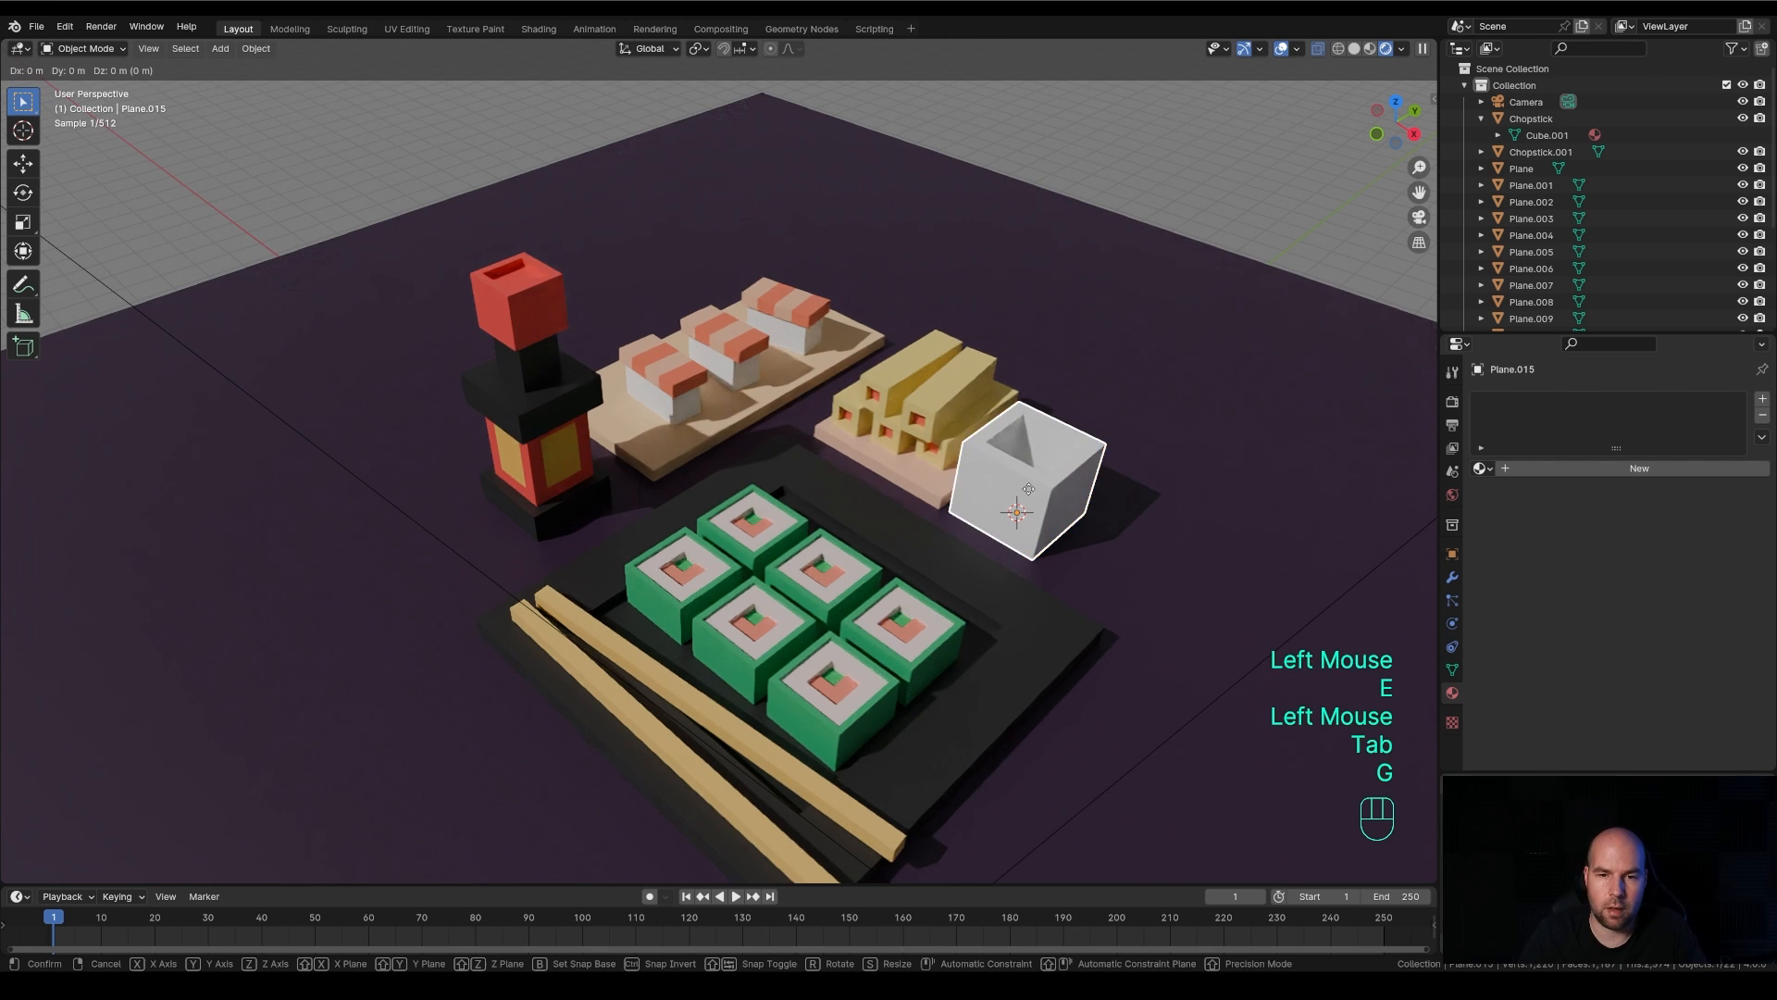
key(shift+z)
click(1064, 520)
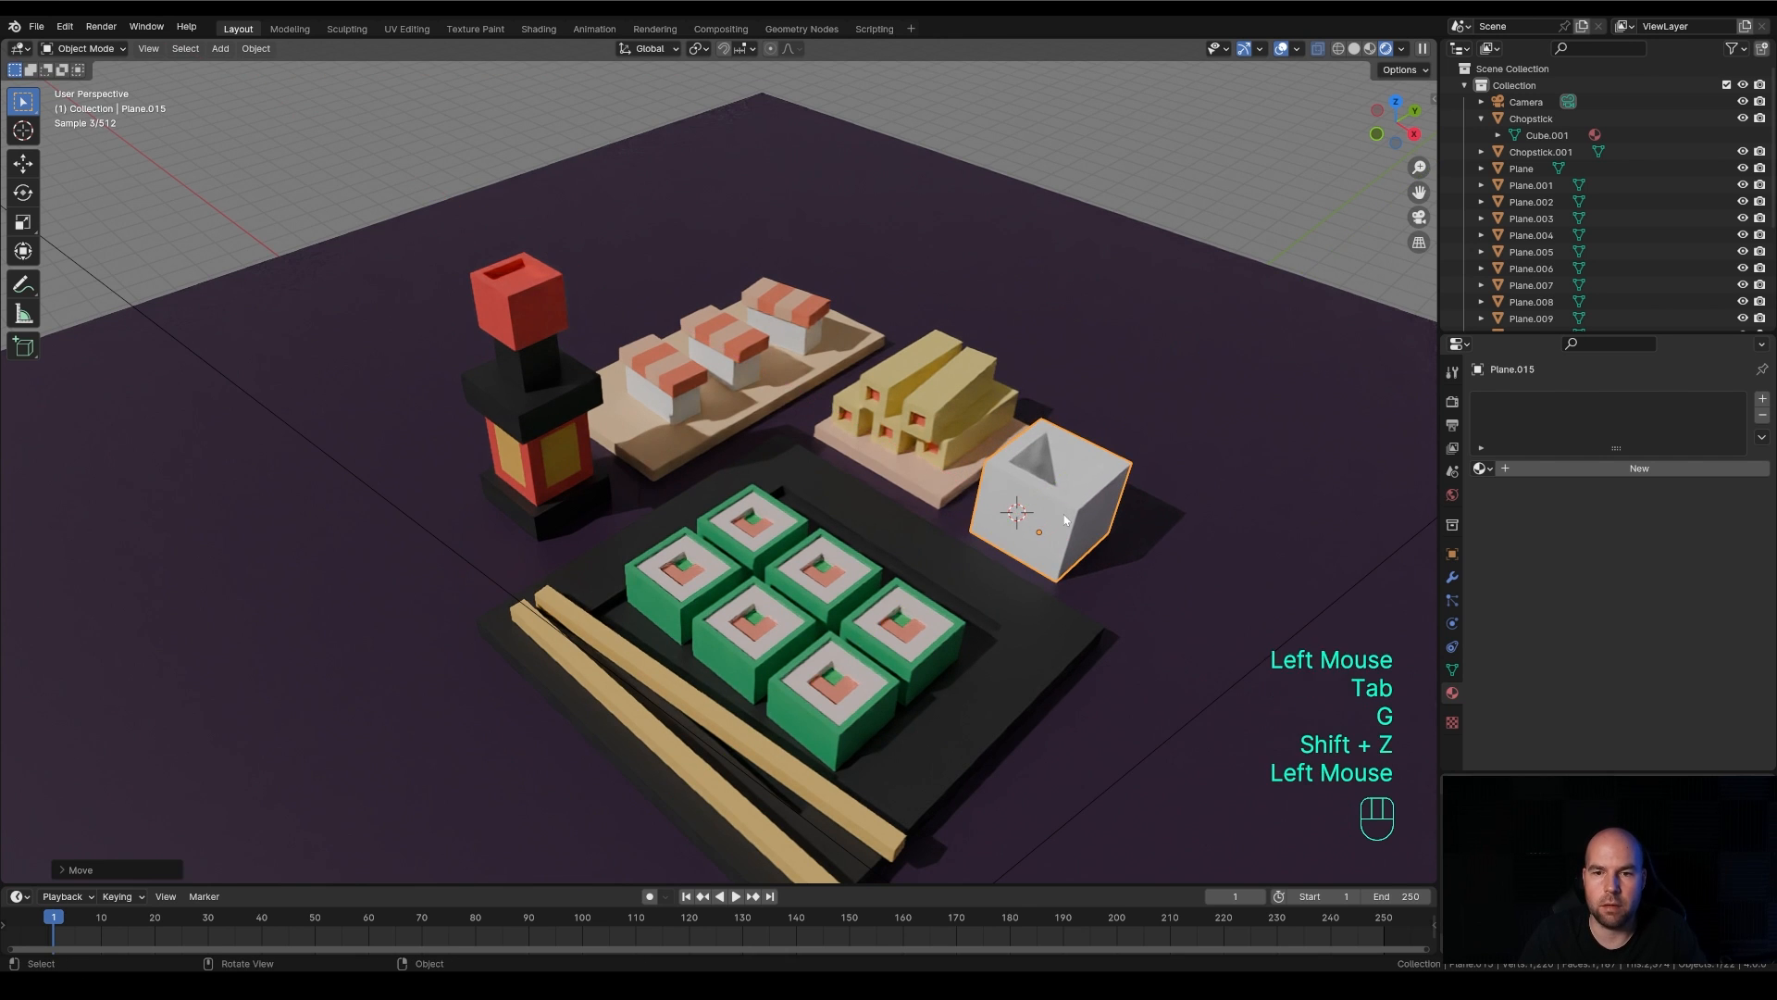
Place the 3D cursor on the black plate's rim, behind the green rolls, add a plane there and enter Edit Mode
middle_drag(1079, 513, 748, 431)
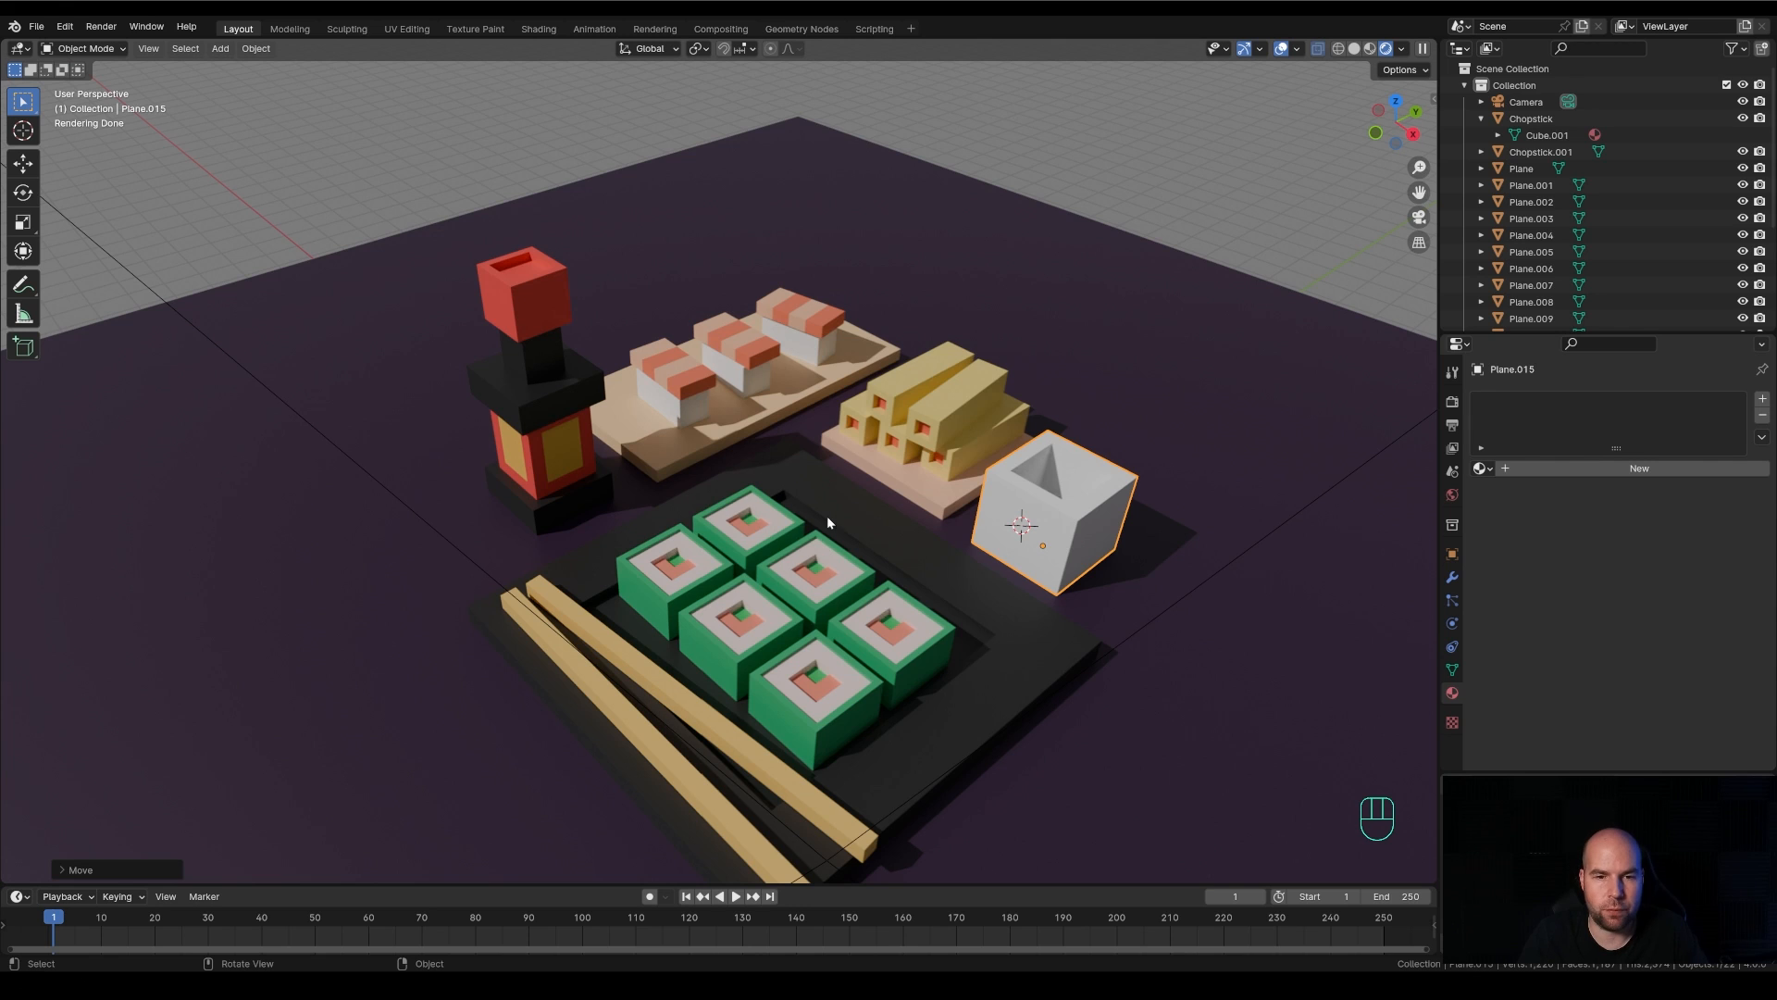
shift+right_click(810, 481)
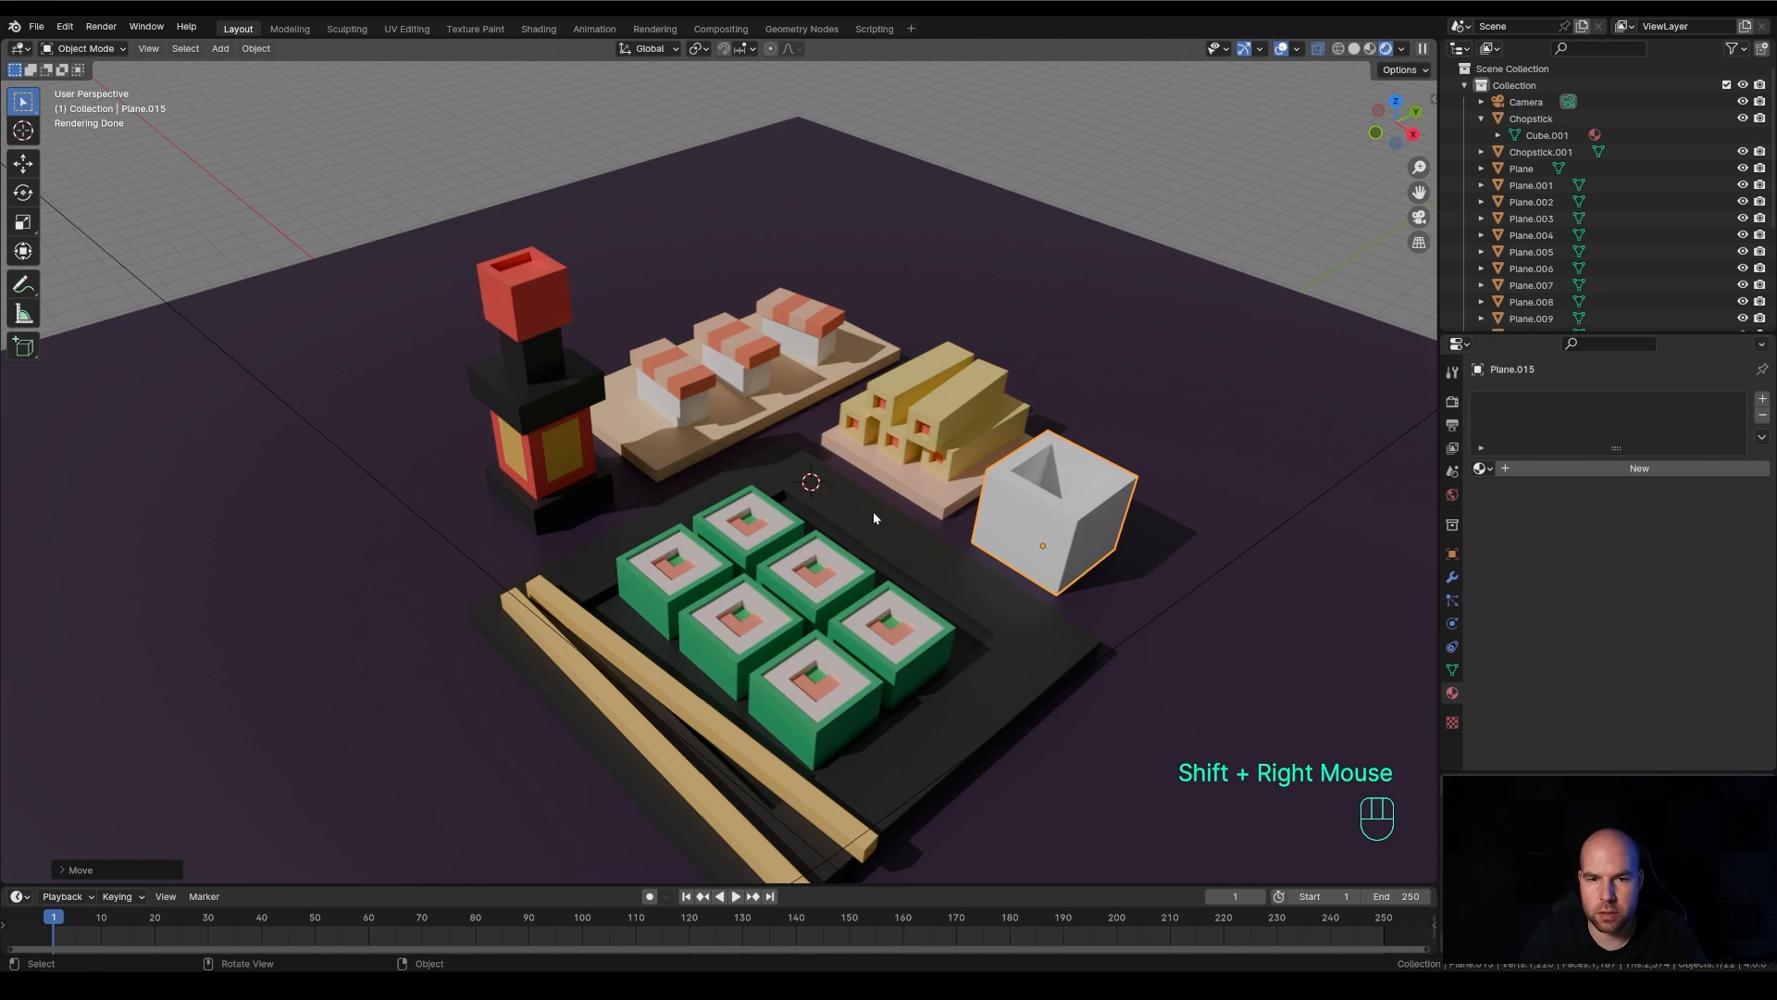
key(shift+s)
click(811, 486)
shift+right_click(814, 483)
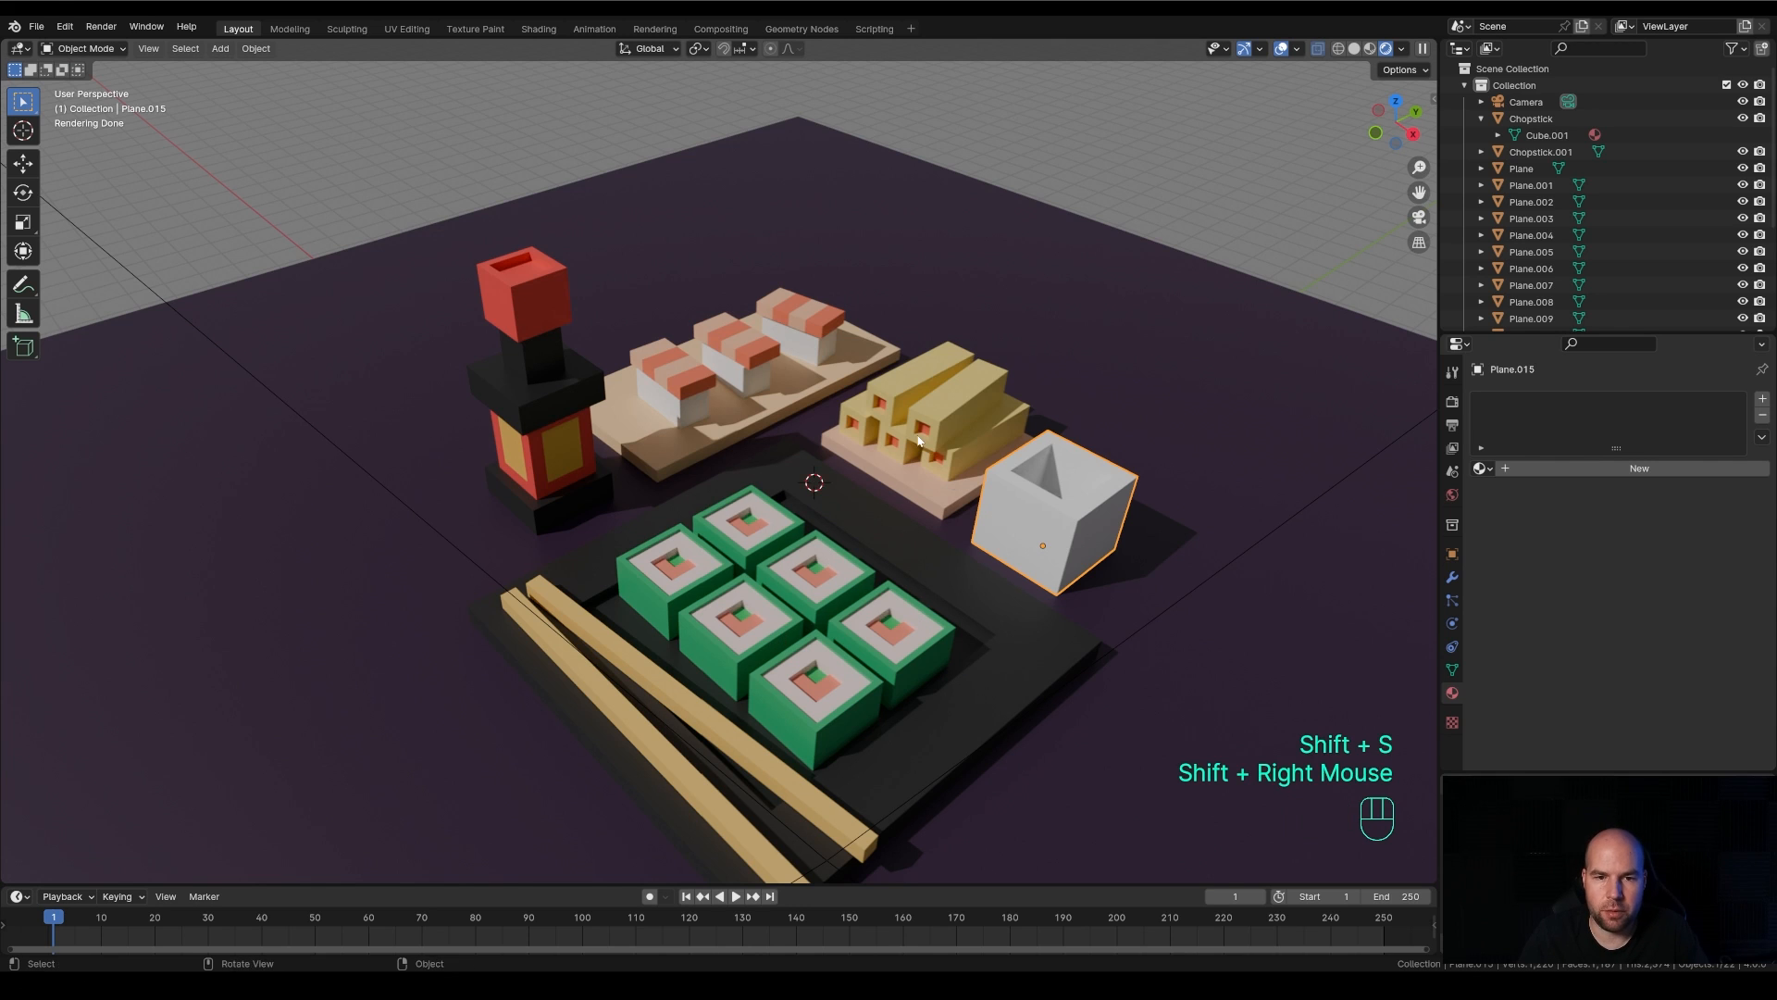
key(shift+a)
mouse_move(916, 434)
click(1029, 435)
key(Tab)
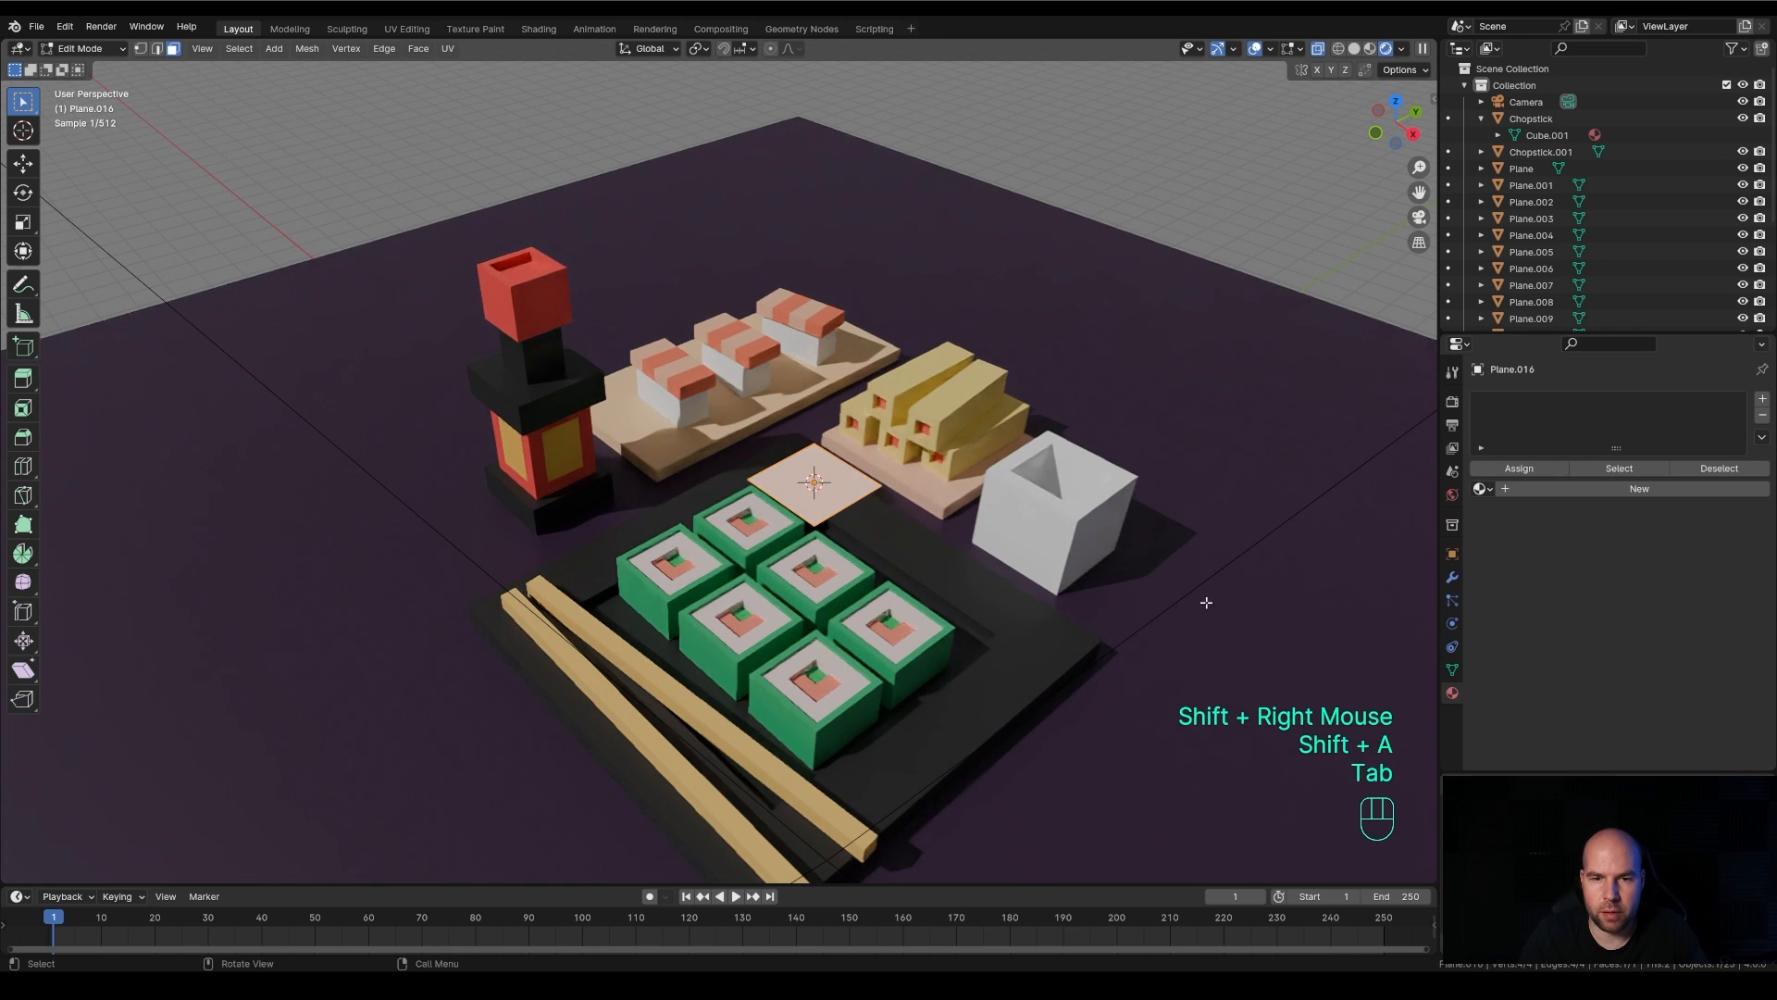
Shrink the new plane, stretch it by about 1.8 along the global X axis and extrude it upward into a low box
key(s)
click(1106, 568)
key(s)
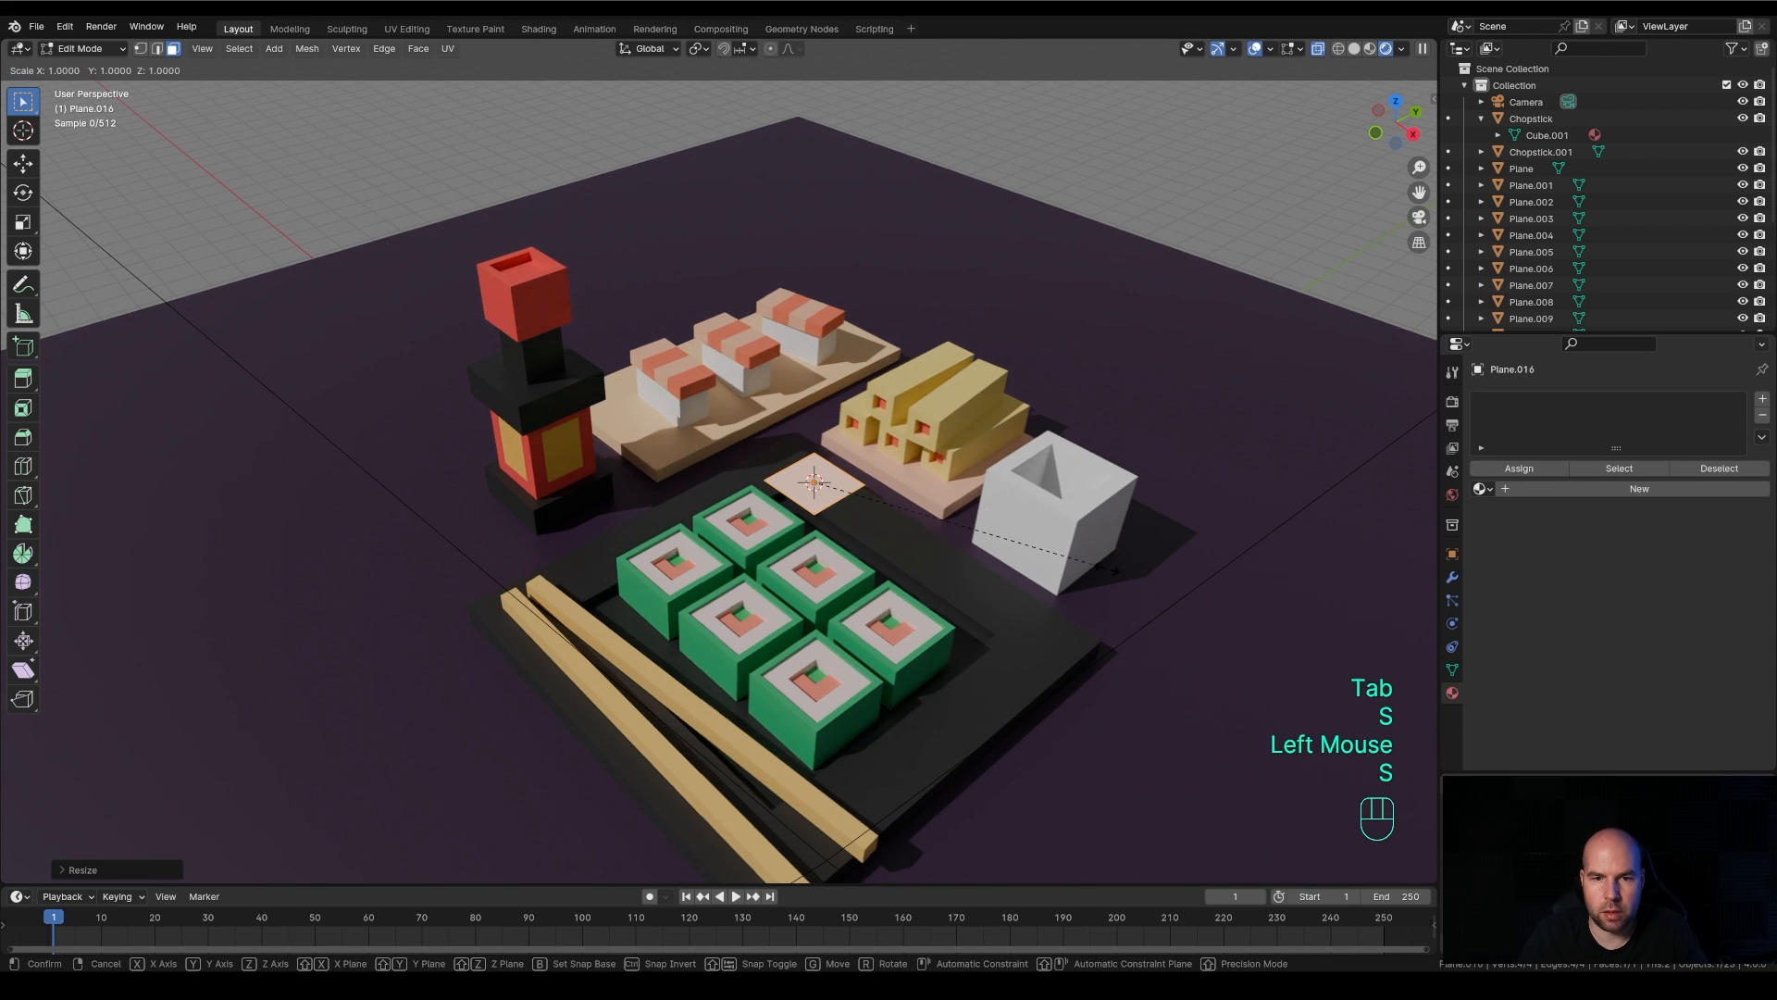
key(x)
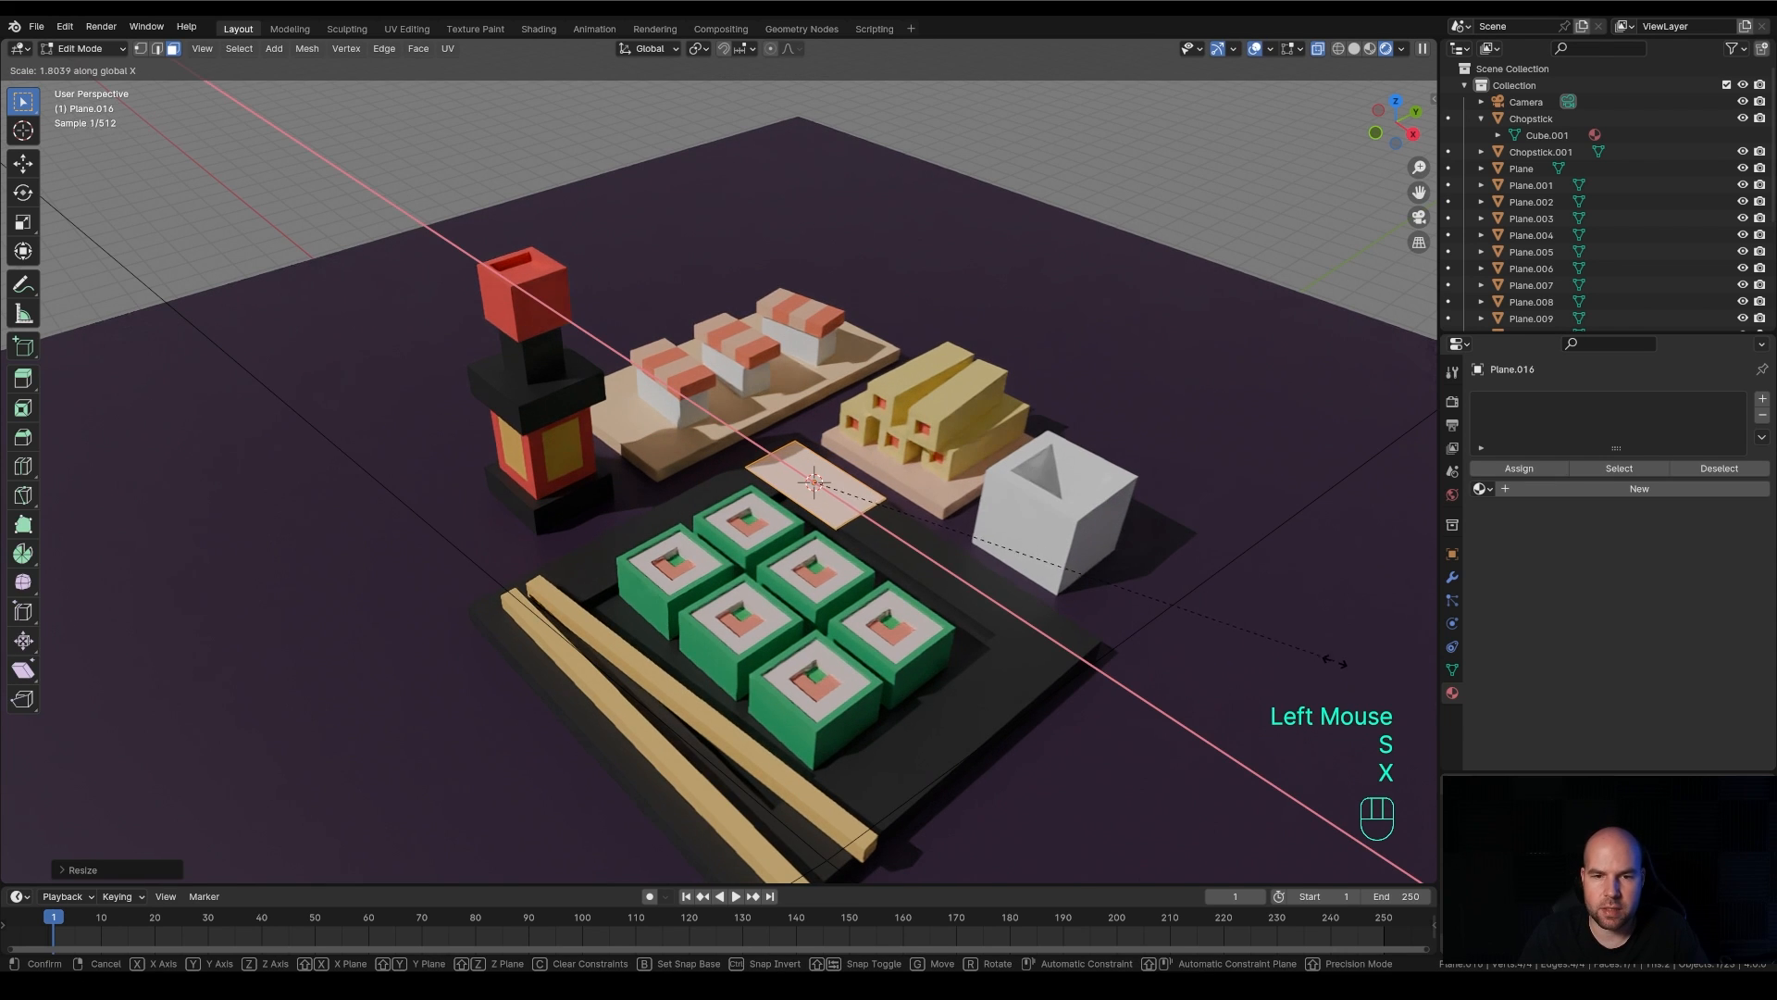
click(1333, 659)
key(e)
click(1293, 625)
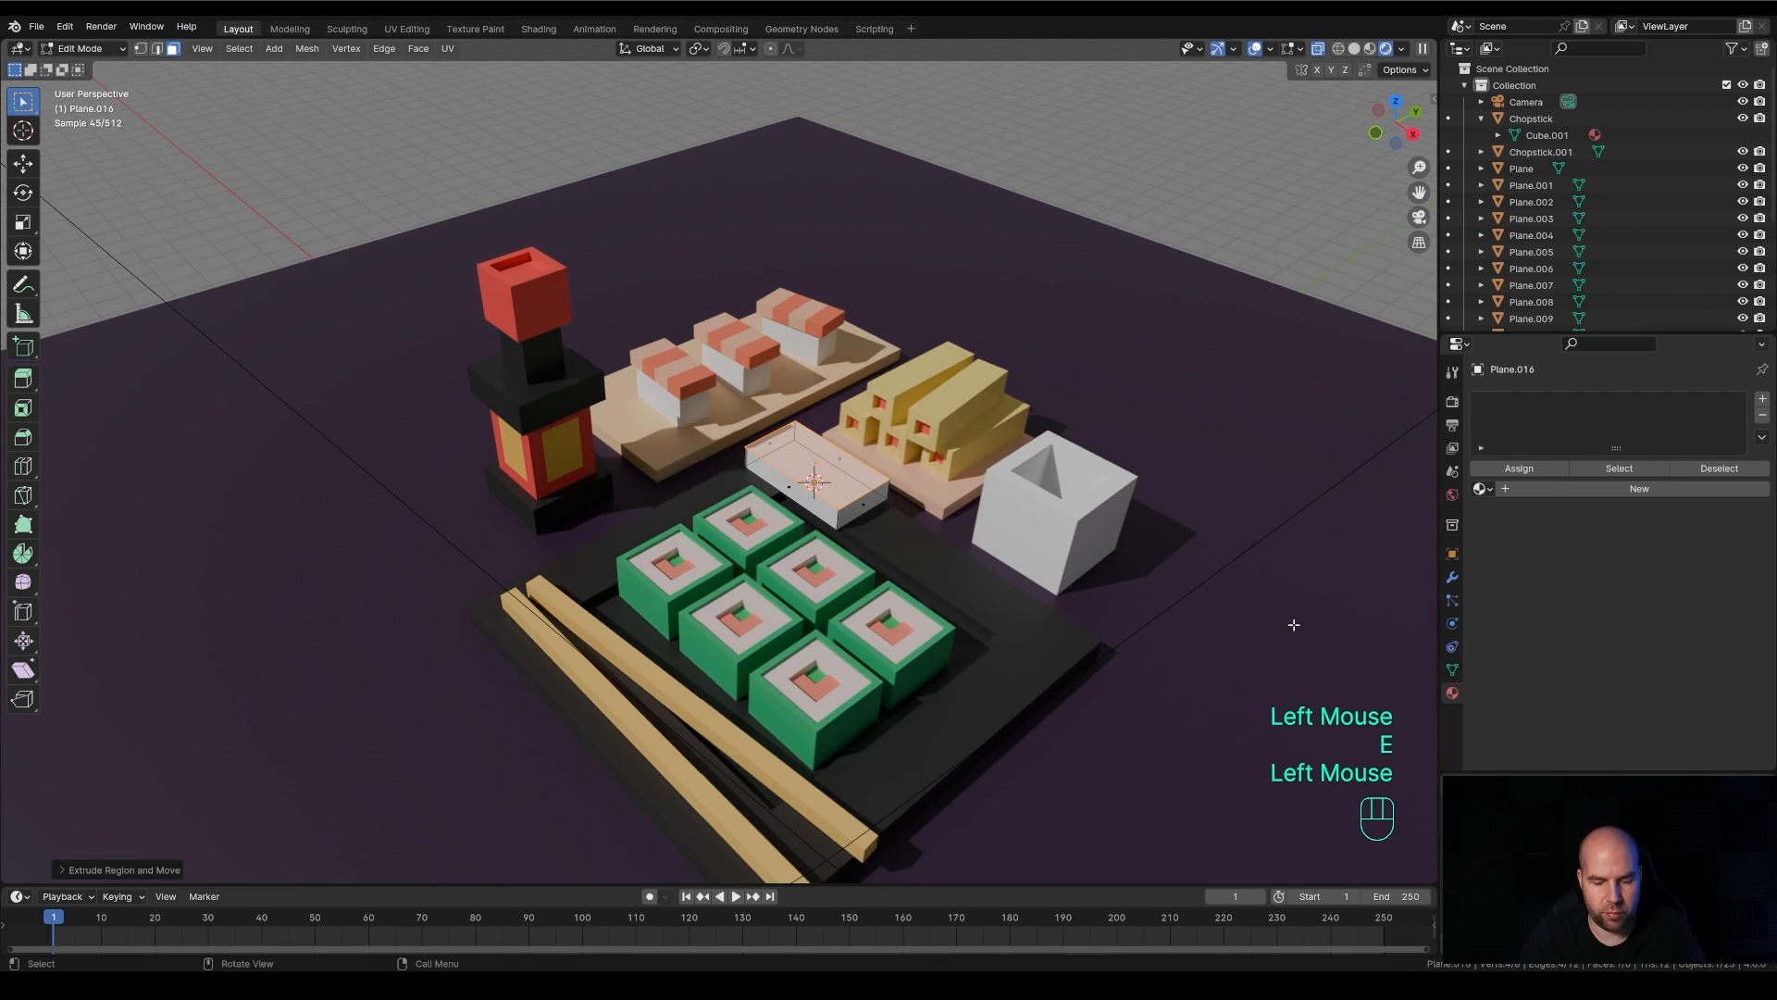
Inset the low box's top face and extrude it downward to hollow out a small sauce dish
key(i)
click(1282, 624)
key(e)
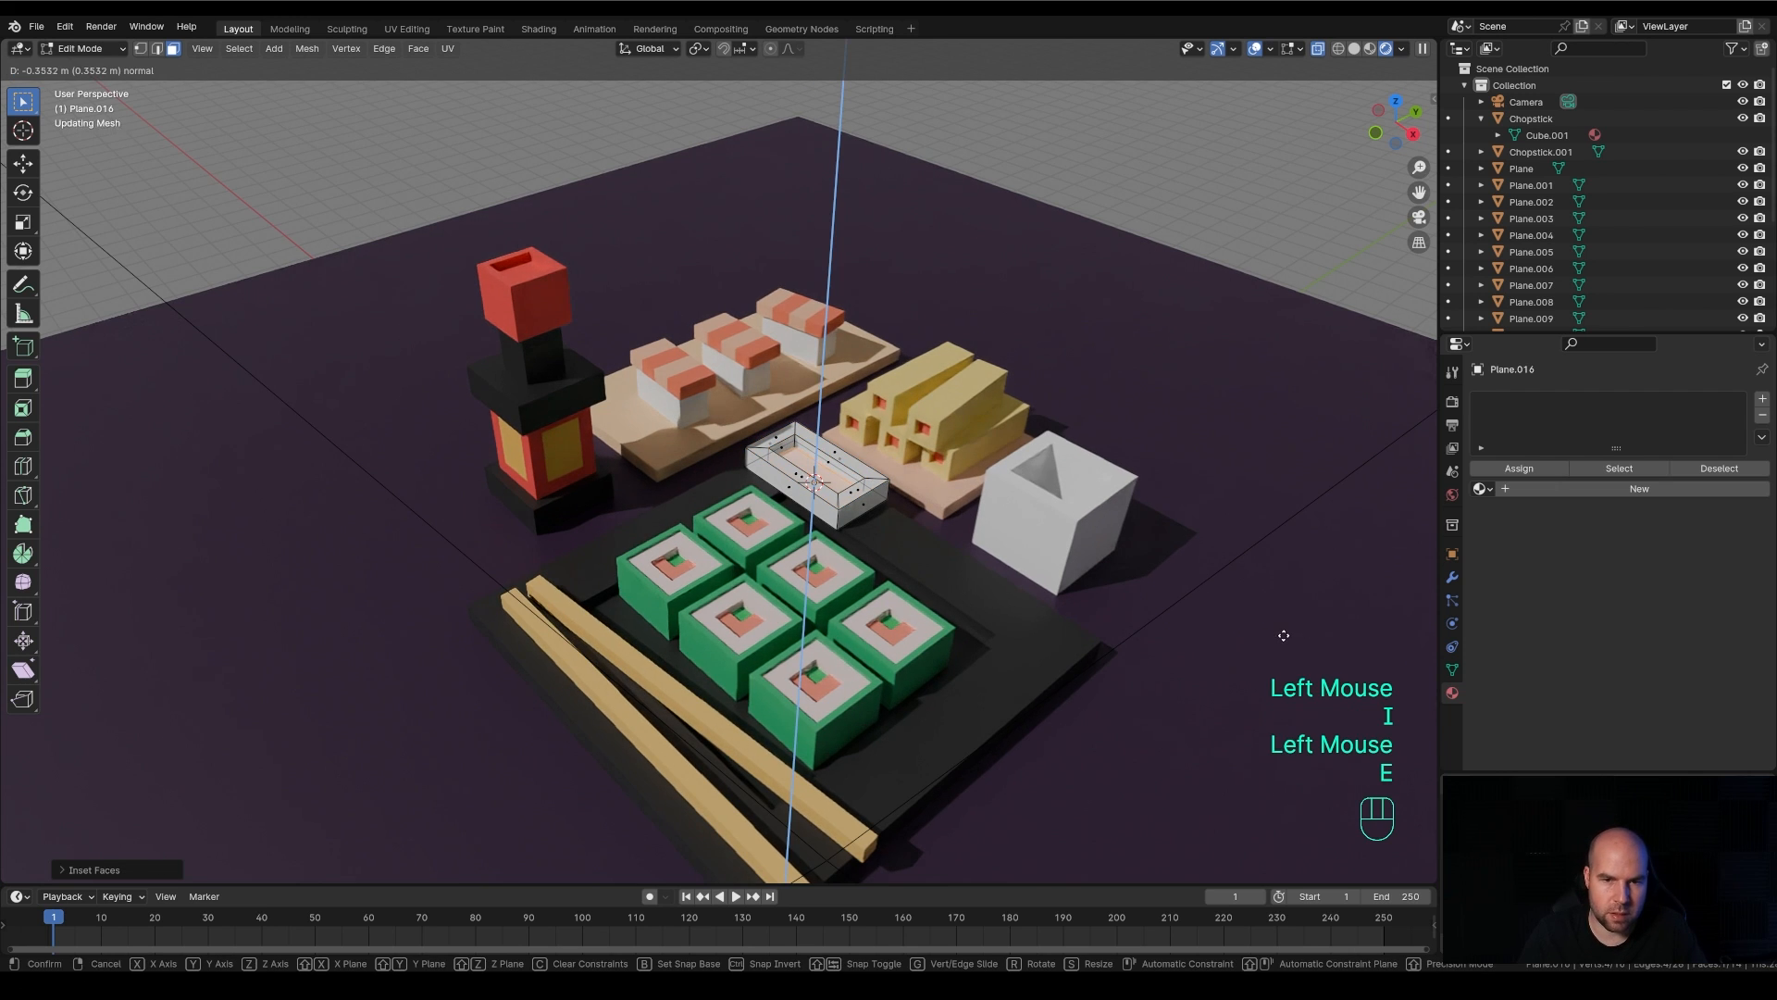
click(1284, 635)
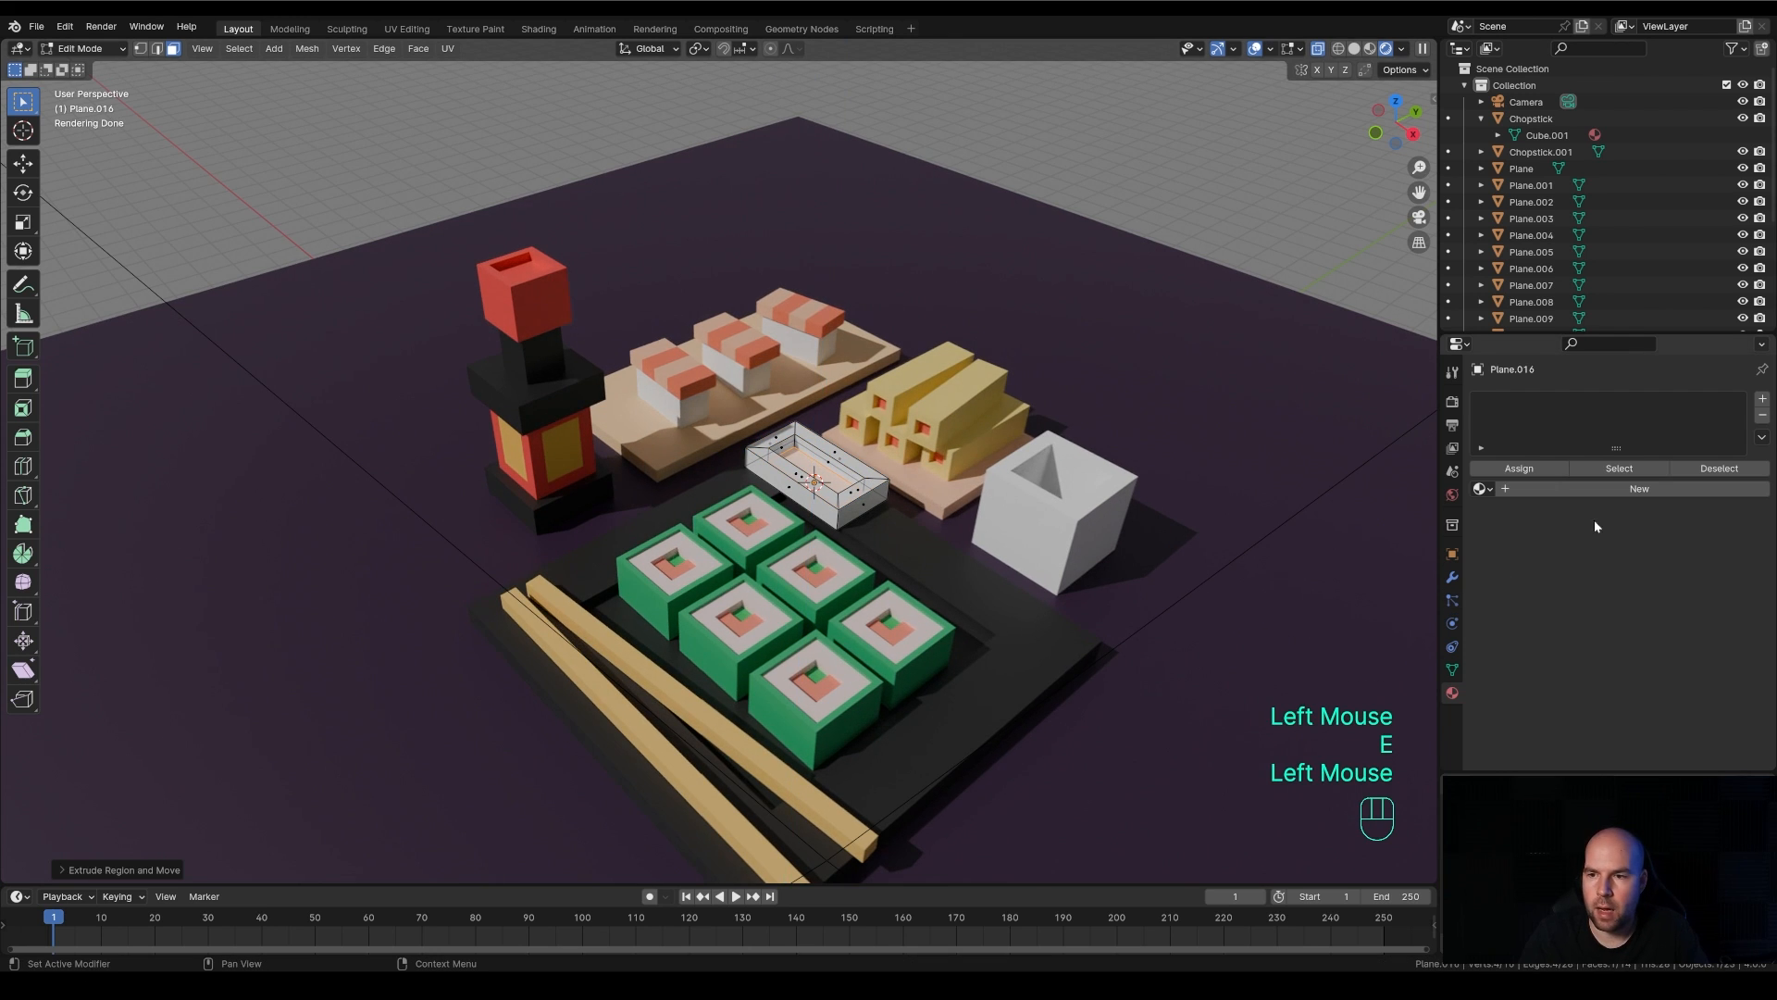
Give the sauce dish a default white material, assign a second near-black material to its inner floor, and return to Object Mode with X-ray off
click(1596, 491)
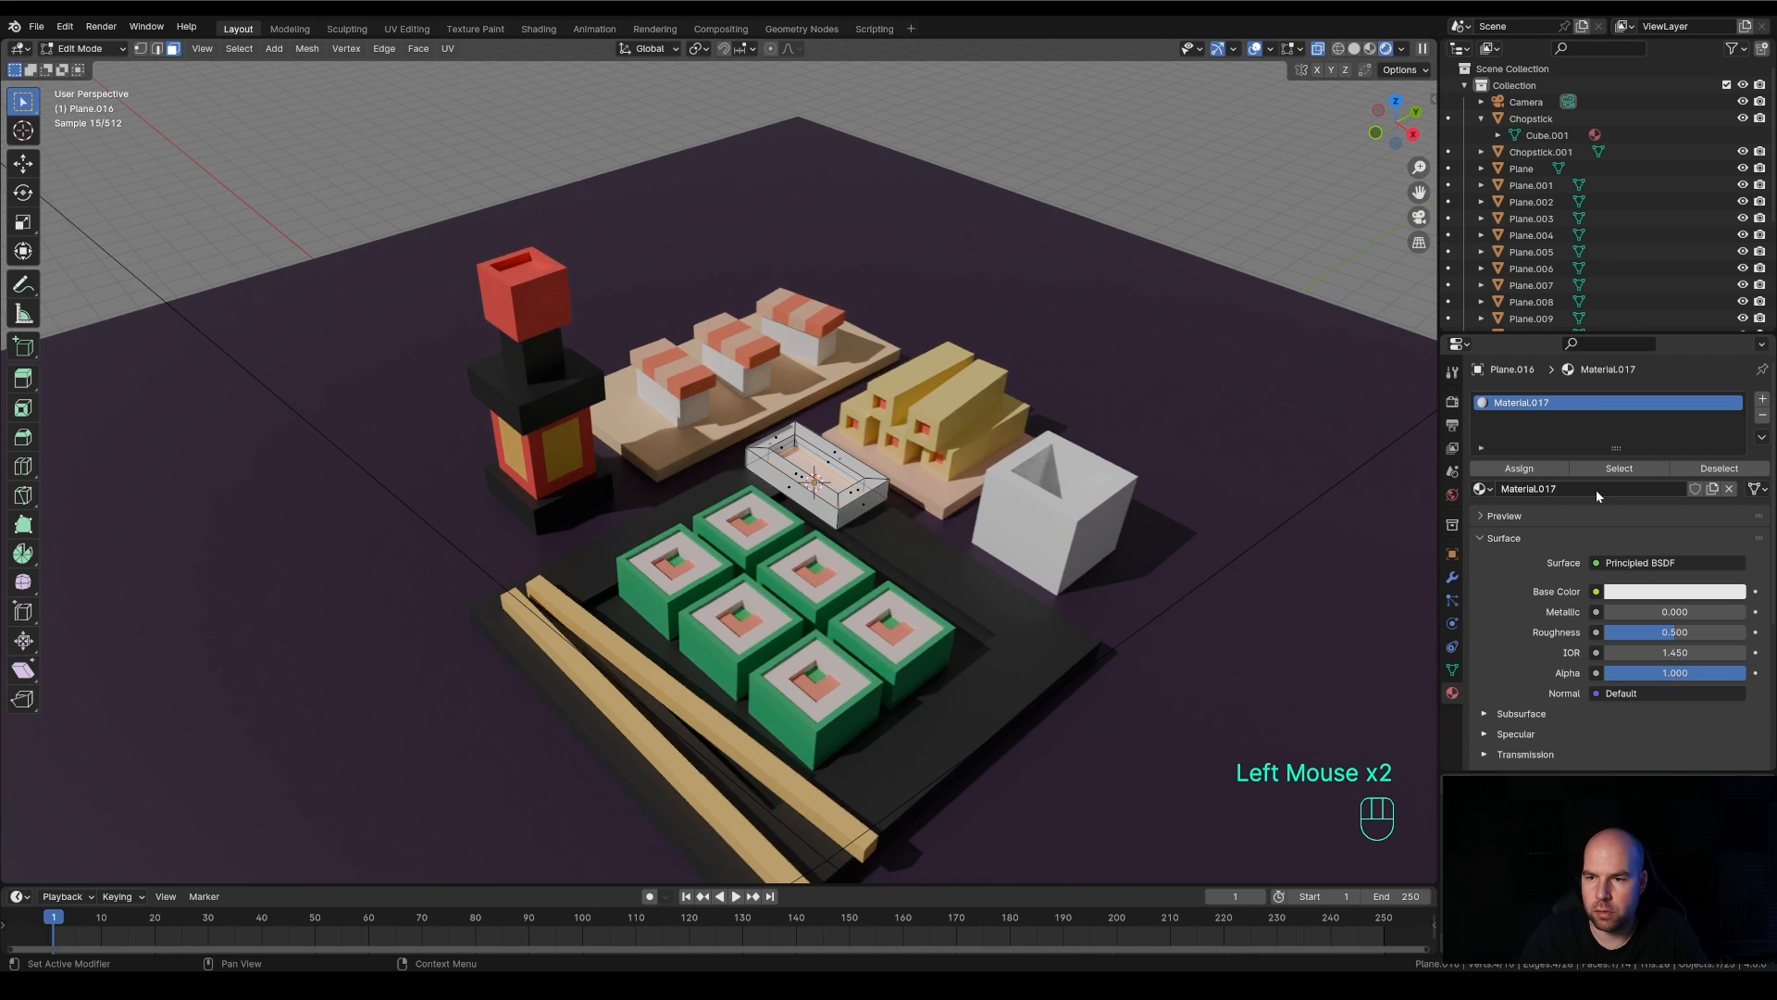
click(1762, 398)
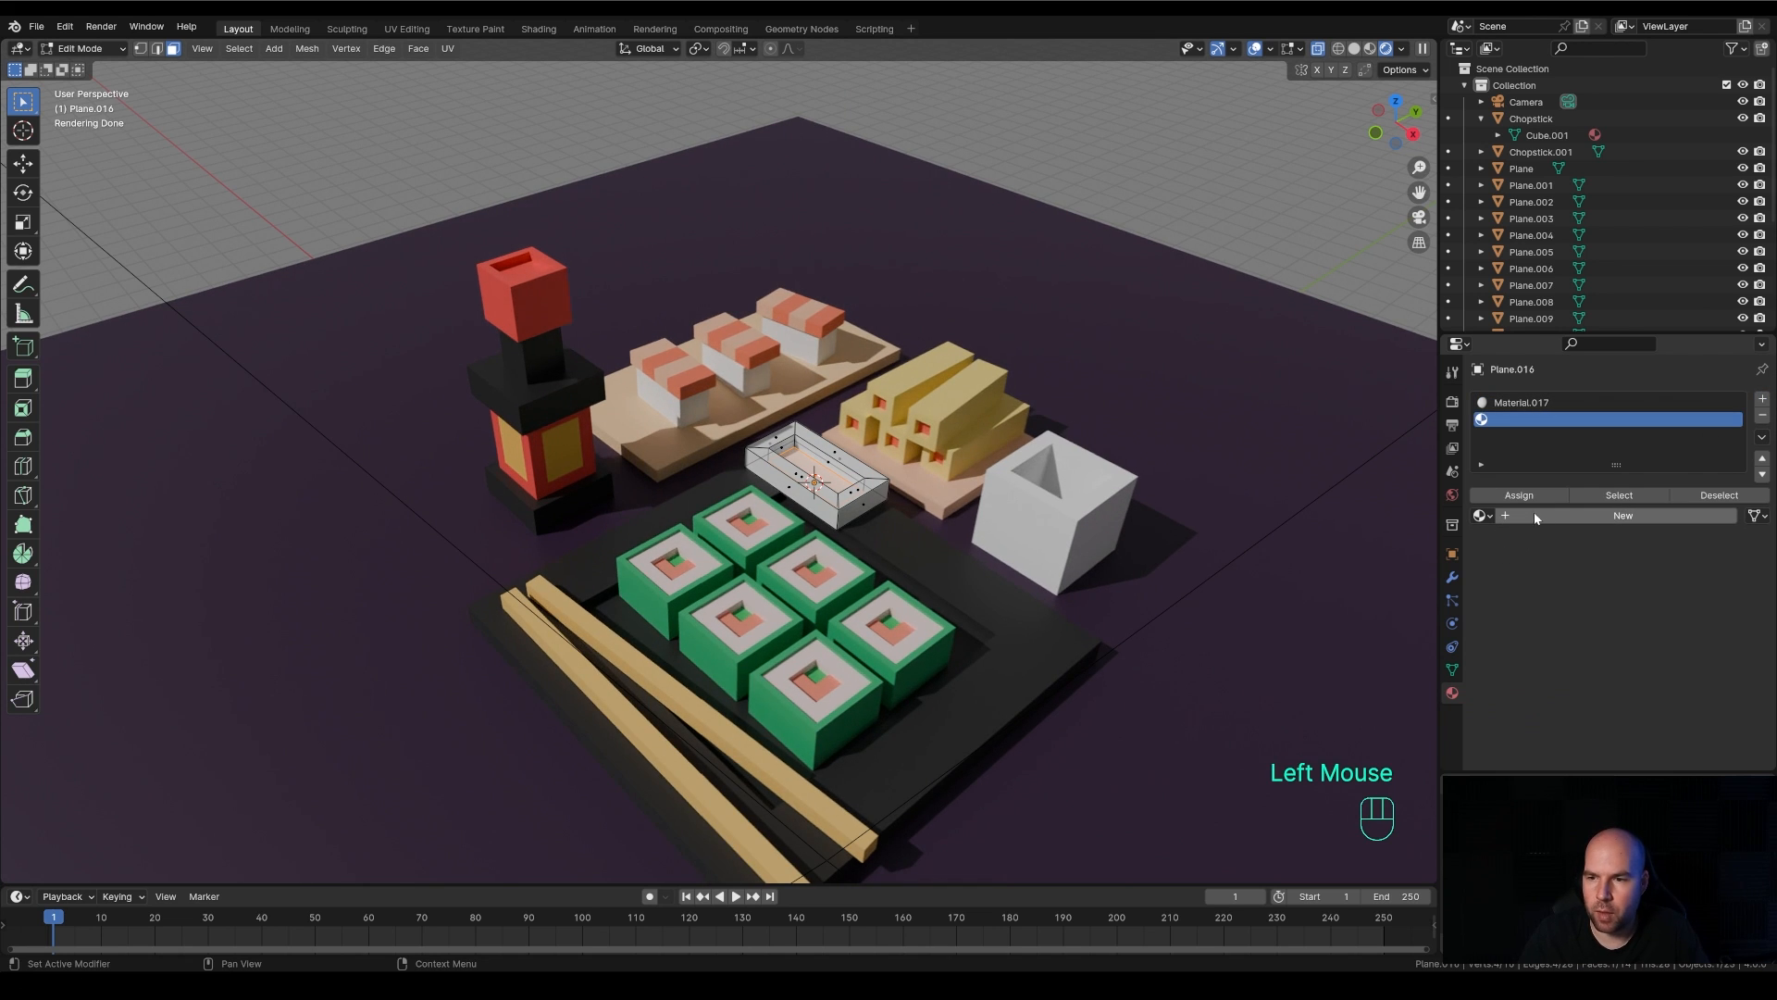
click(1561, 520)
click(1679, 623)
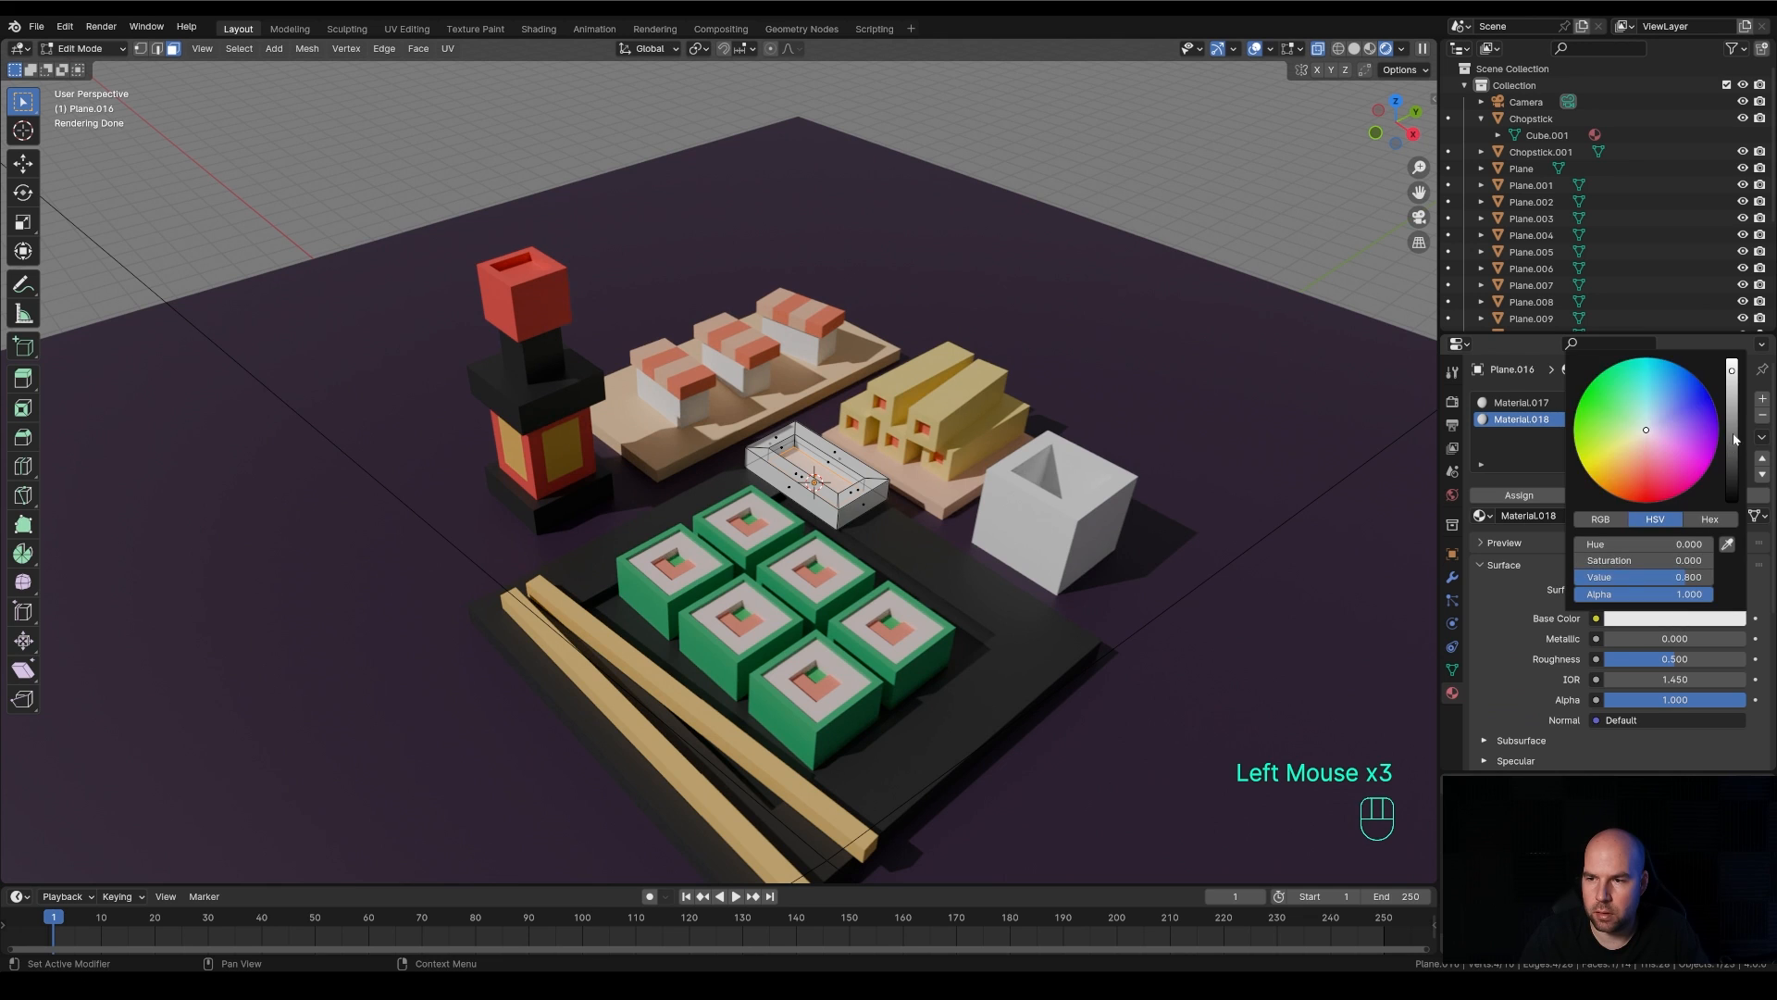
drag(1738, 439, 1739, 495)
click(1475, 495)
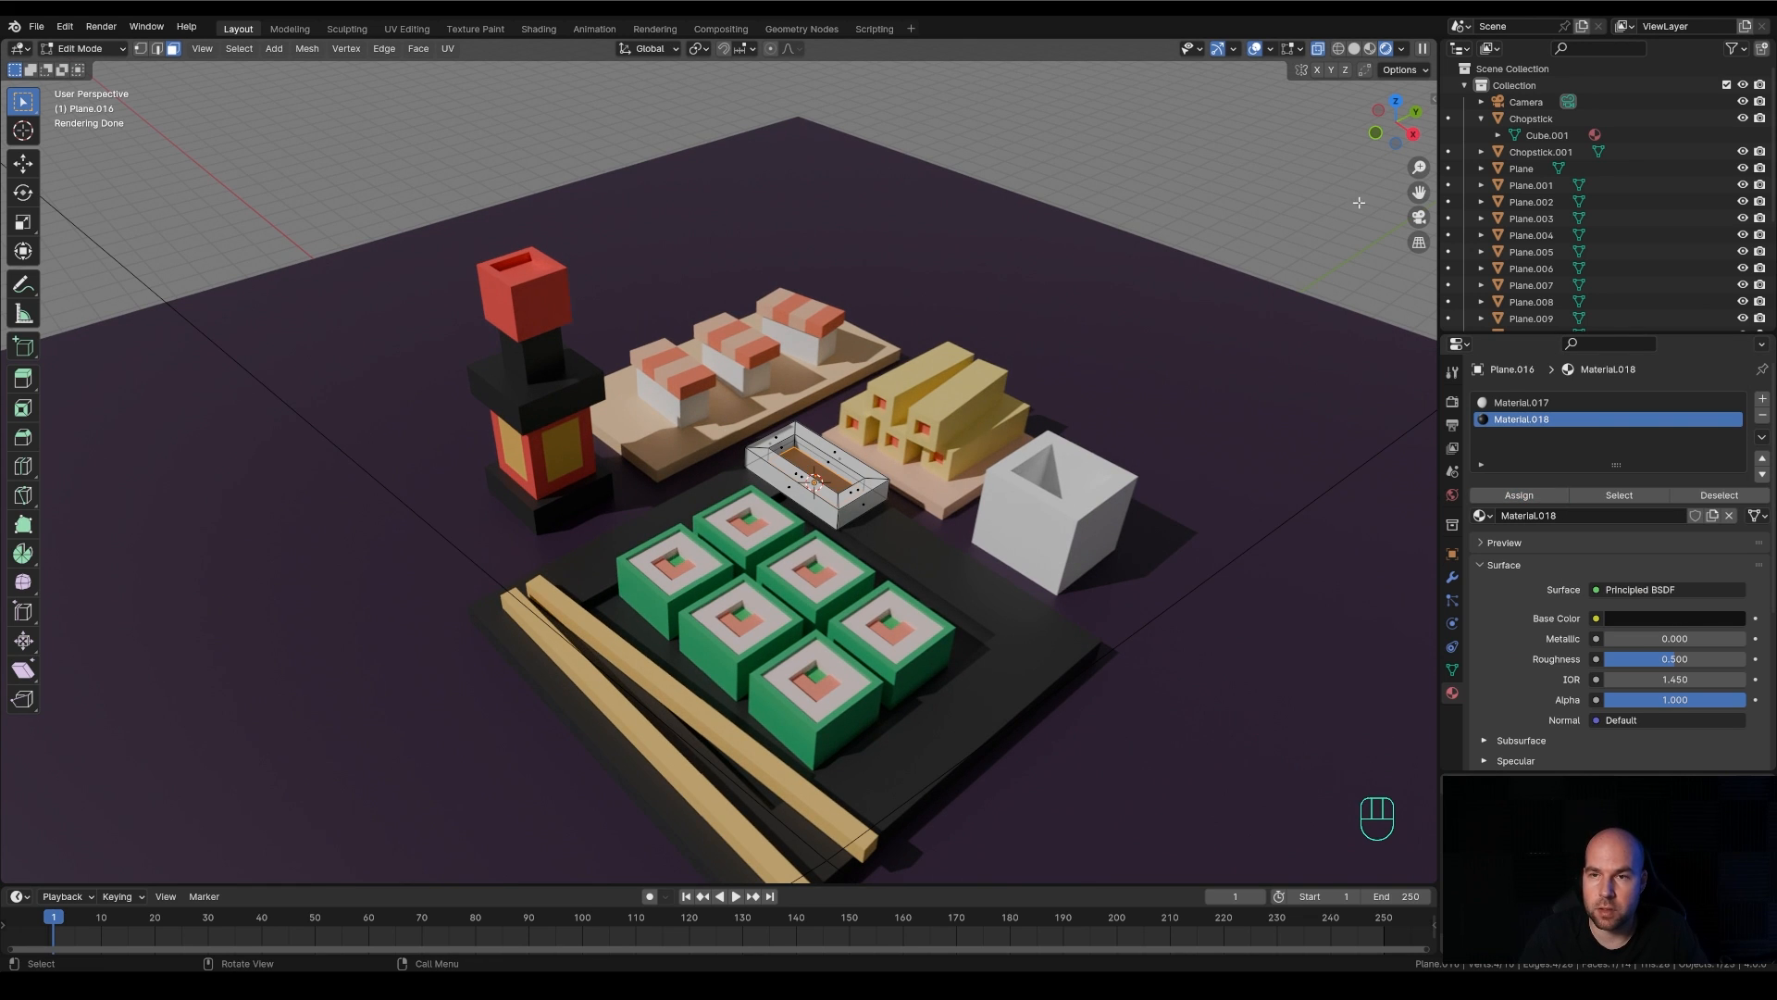
click(1315, 51)
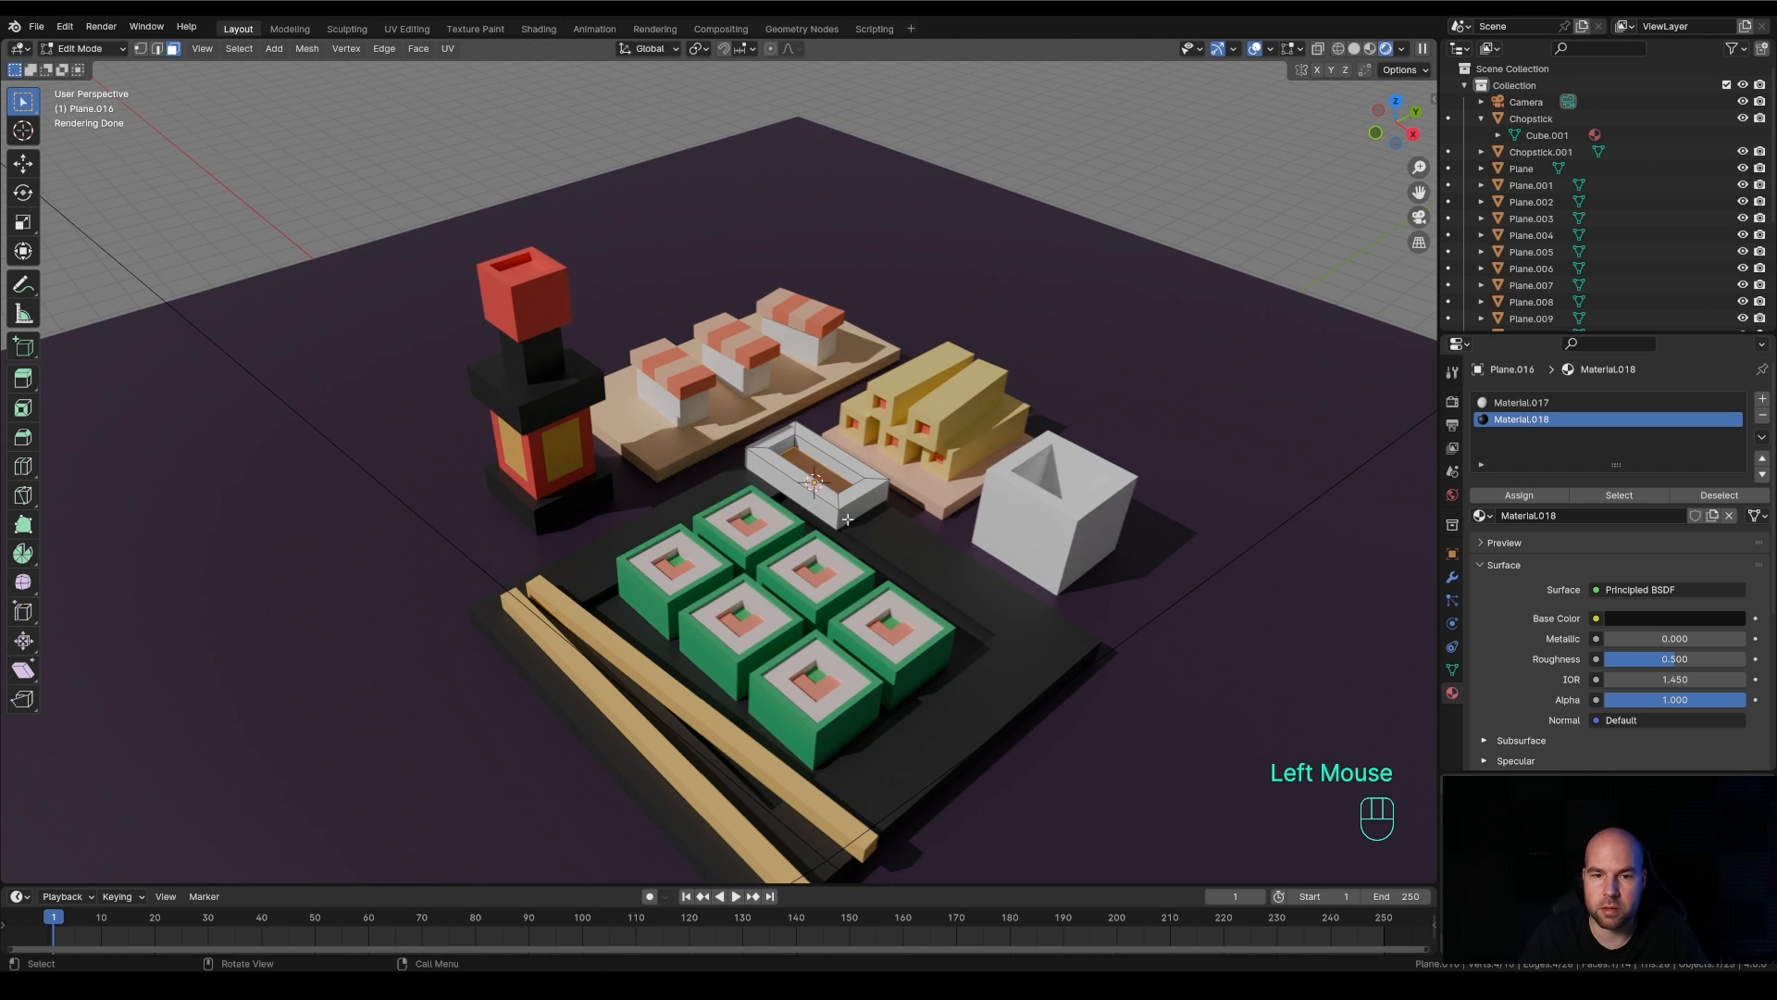
key(Tab)
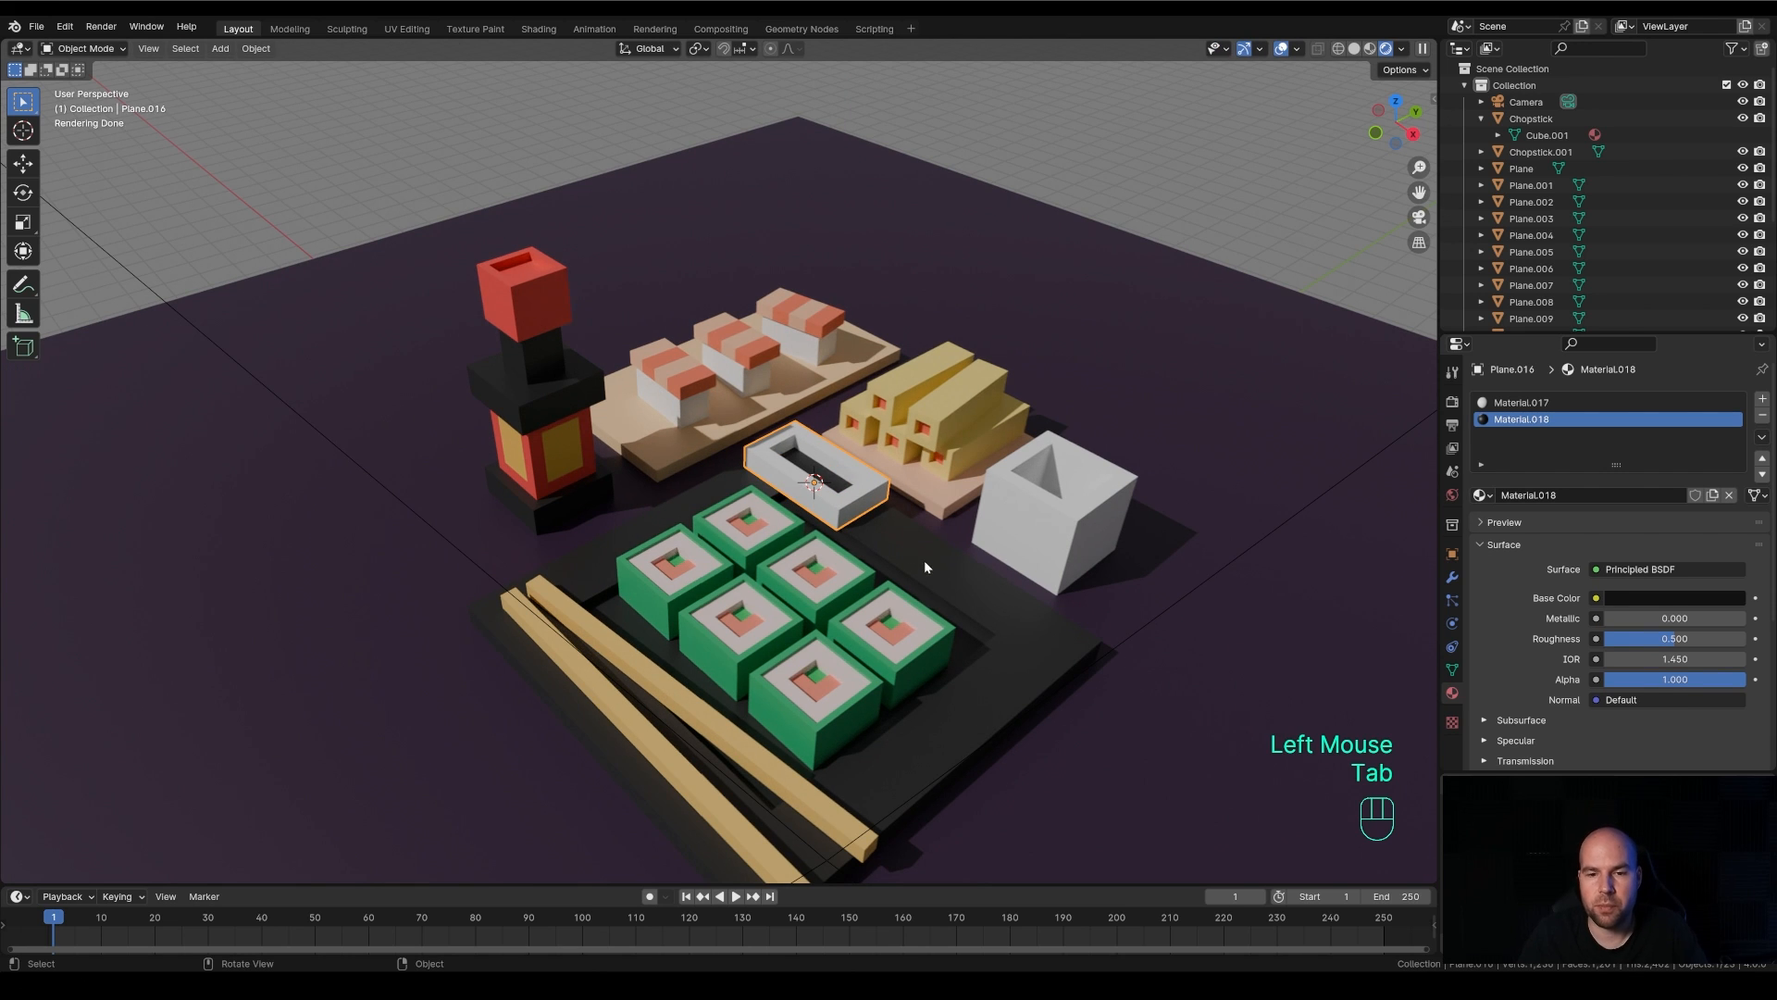
Add a plane at the 3D cursor placed beside the sauce dish on the black plate's rim, and scale its mesh to about 0.74
shift+right_click(916, 552)
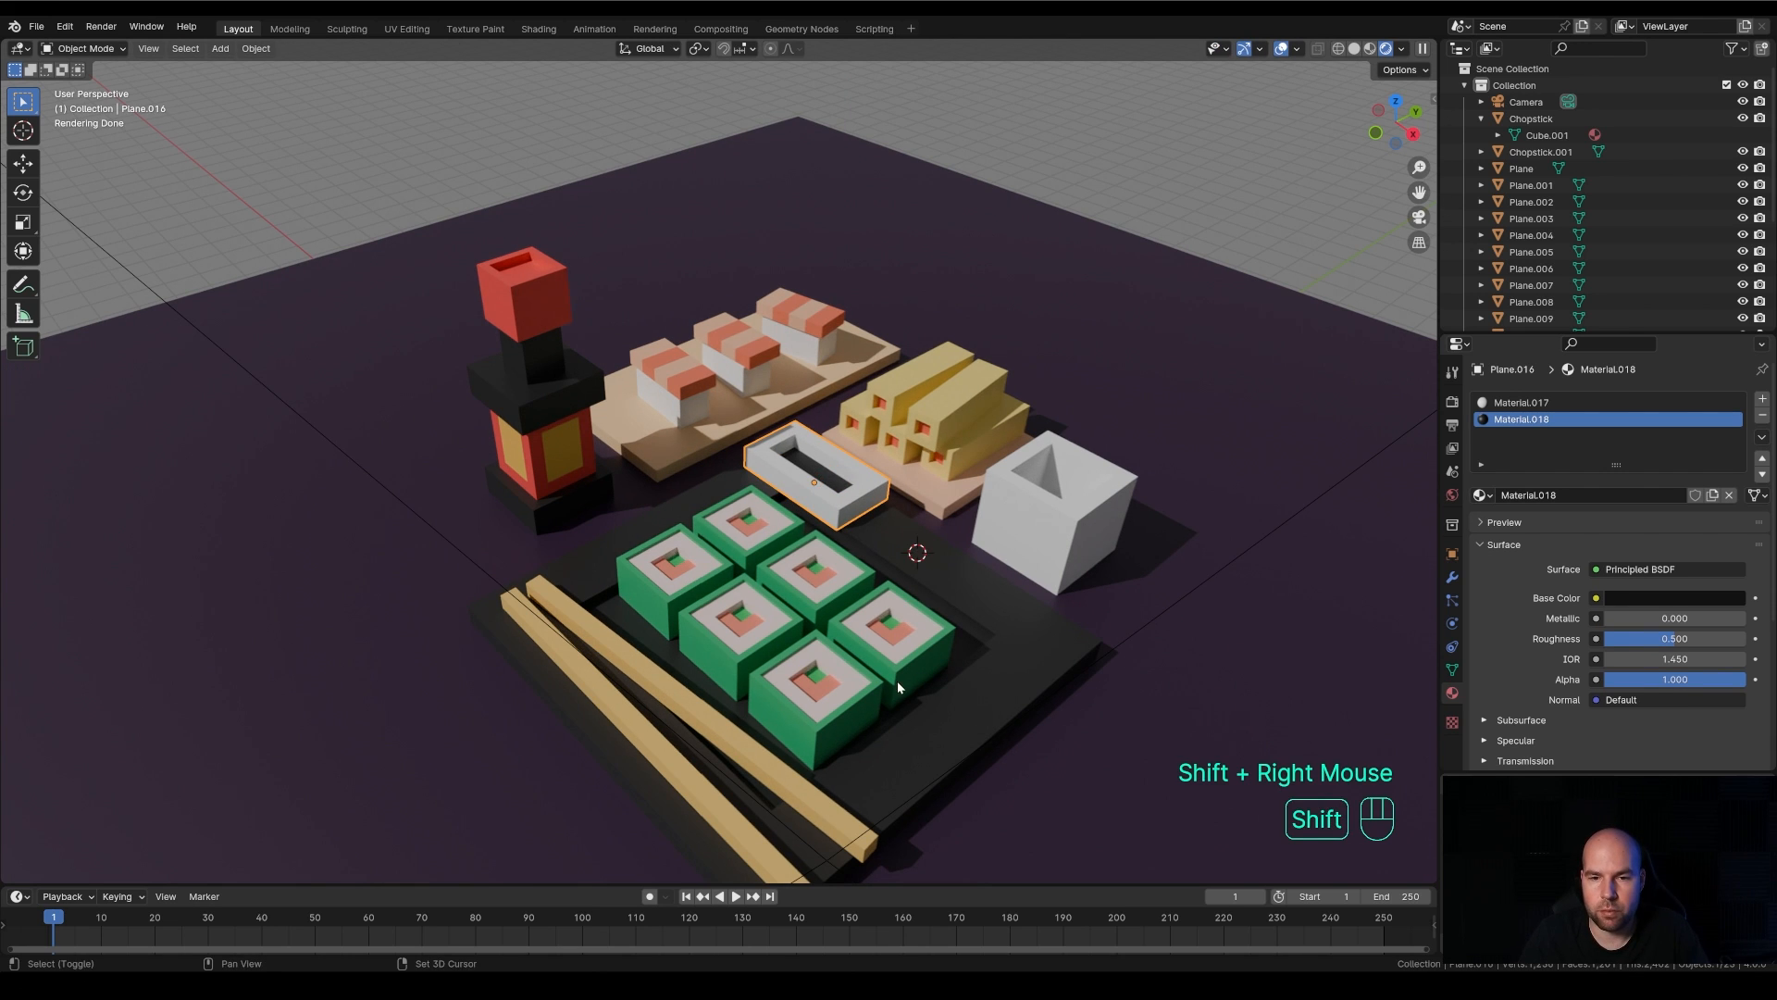
key(shift+a)
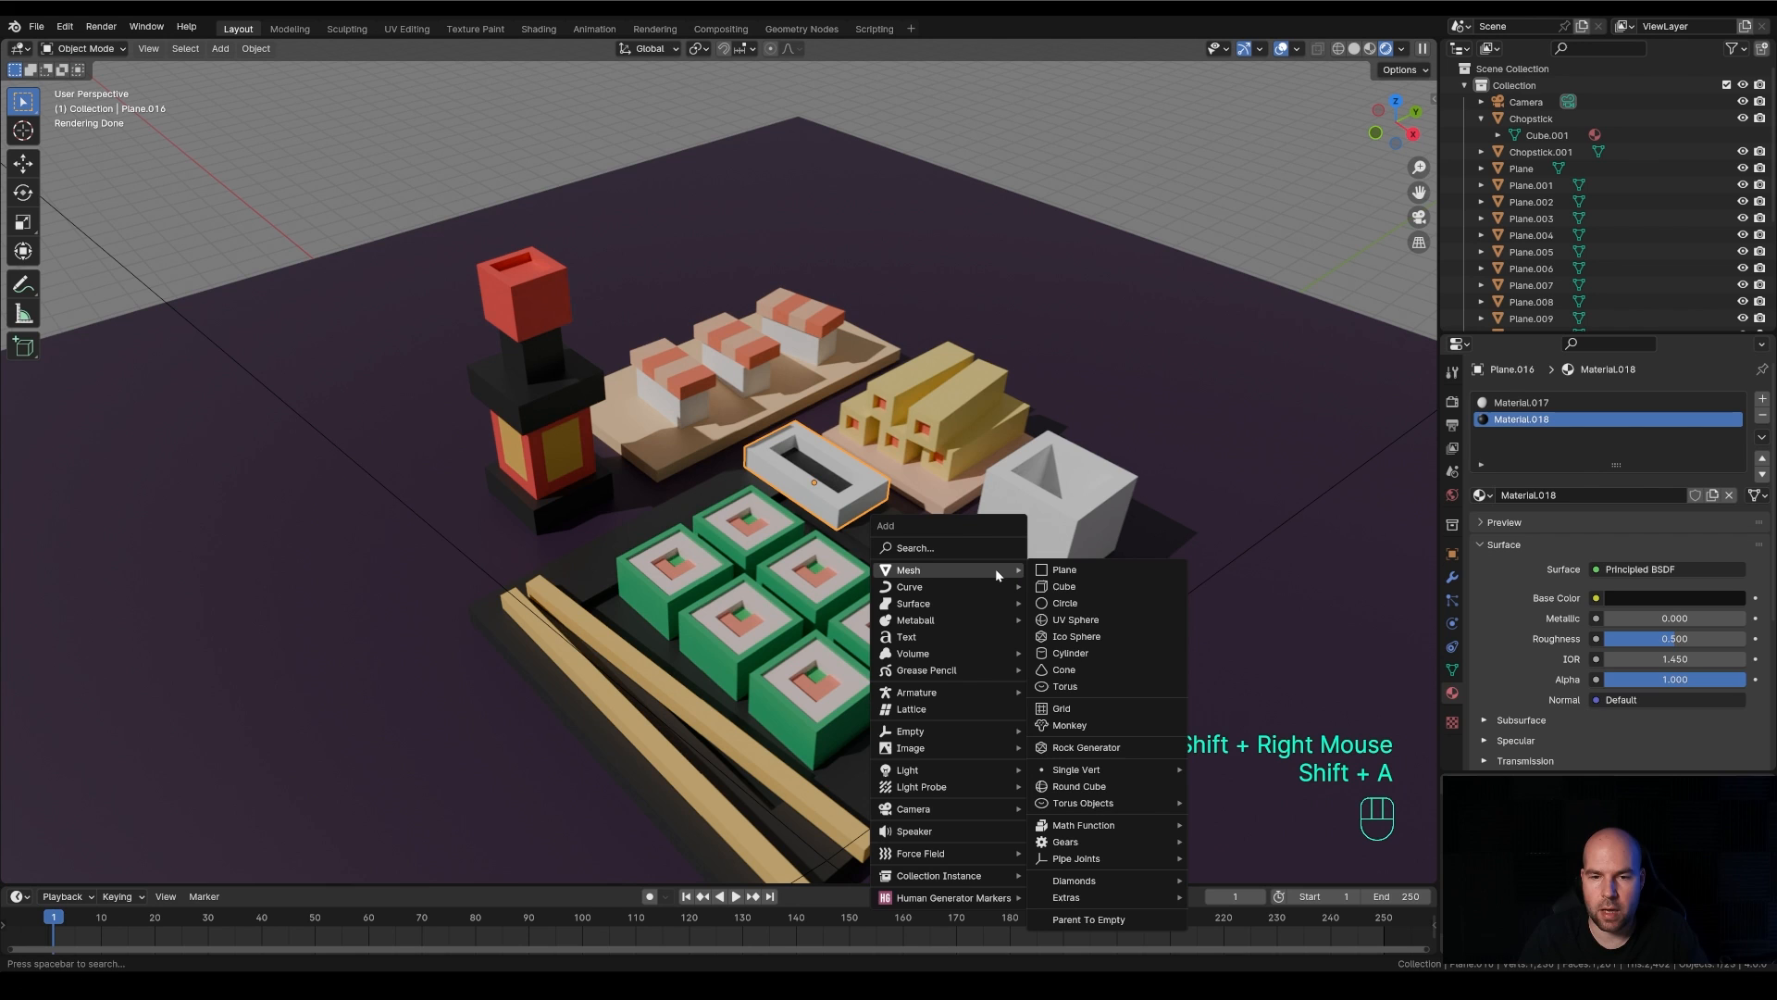
click(1064, 572)
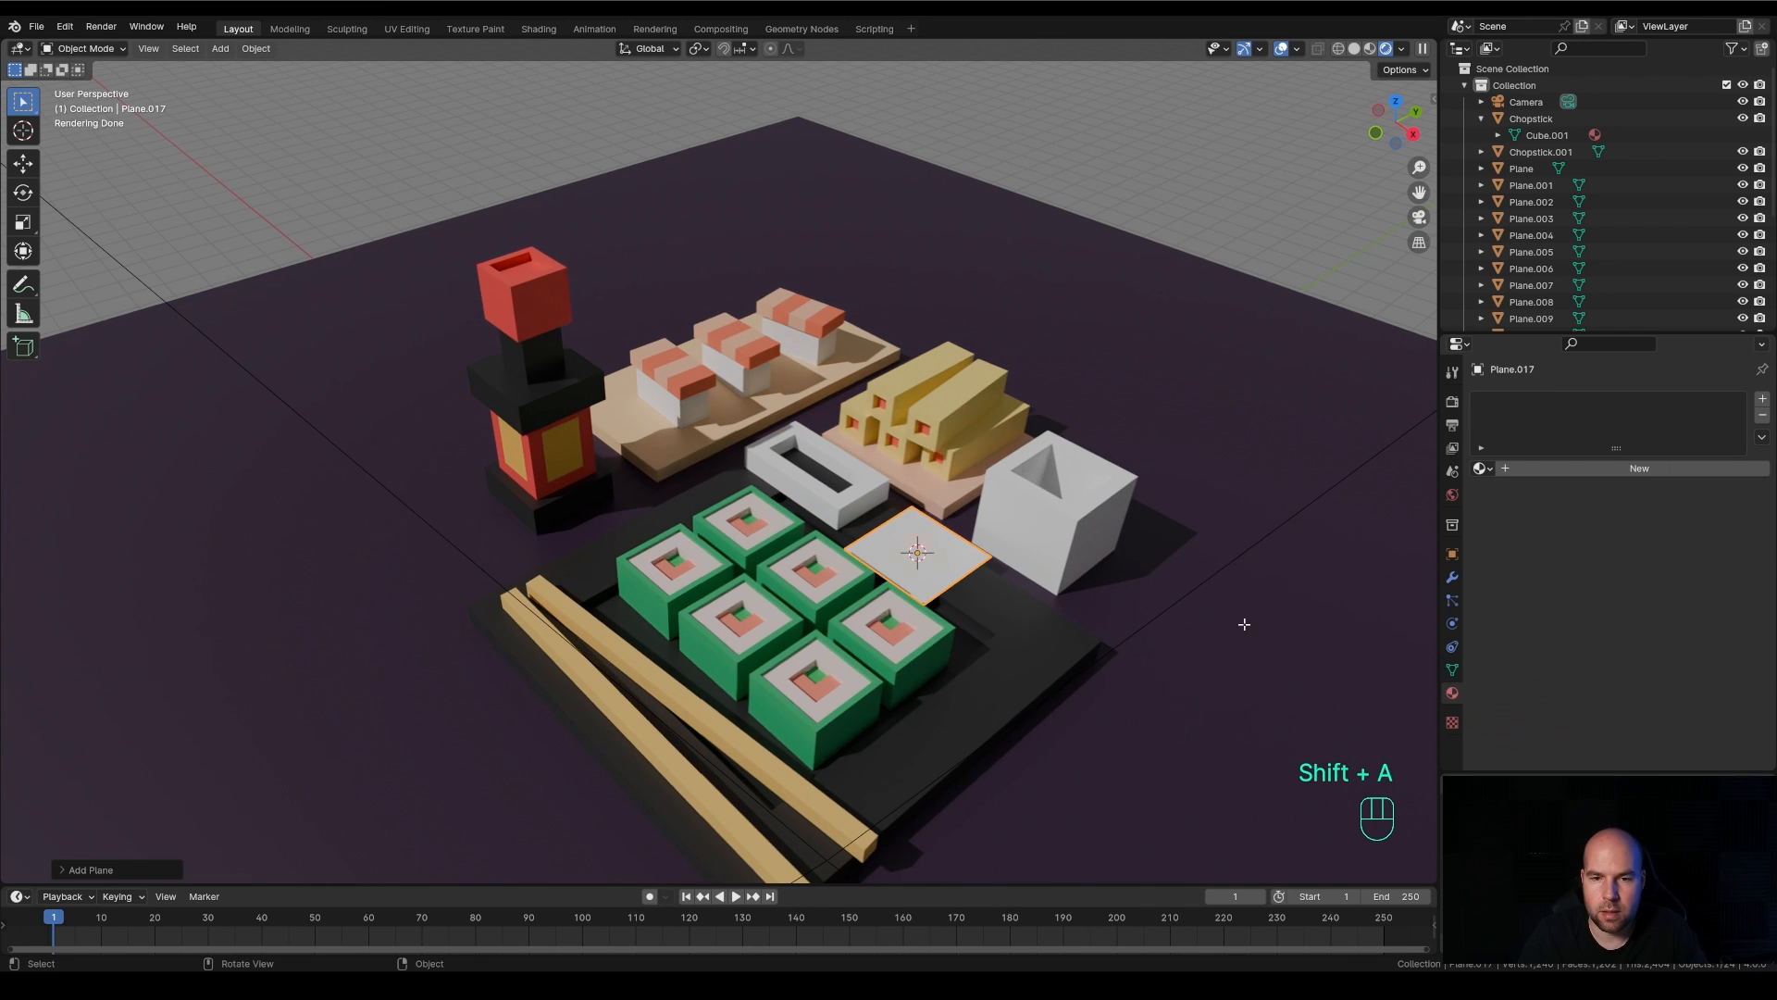
key(Tab)
key(s)
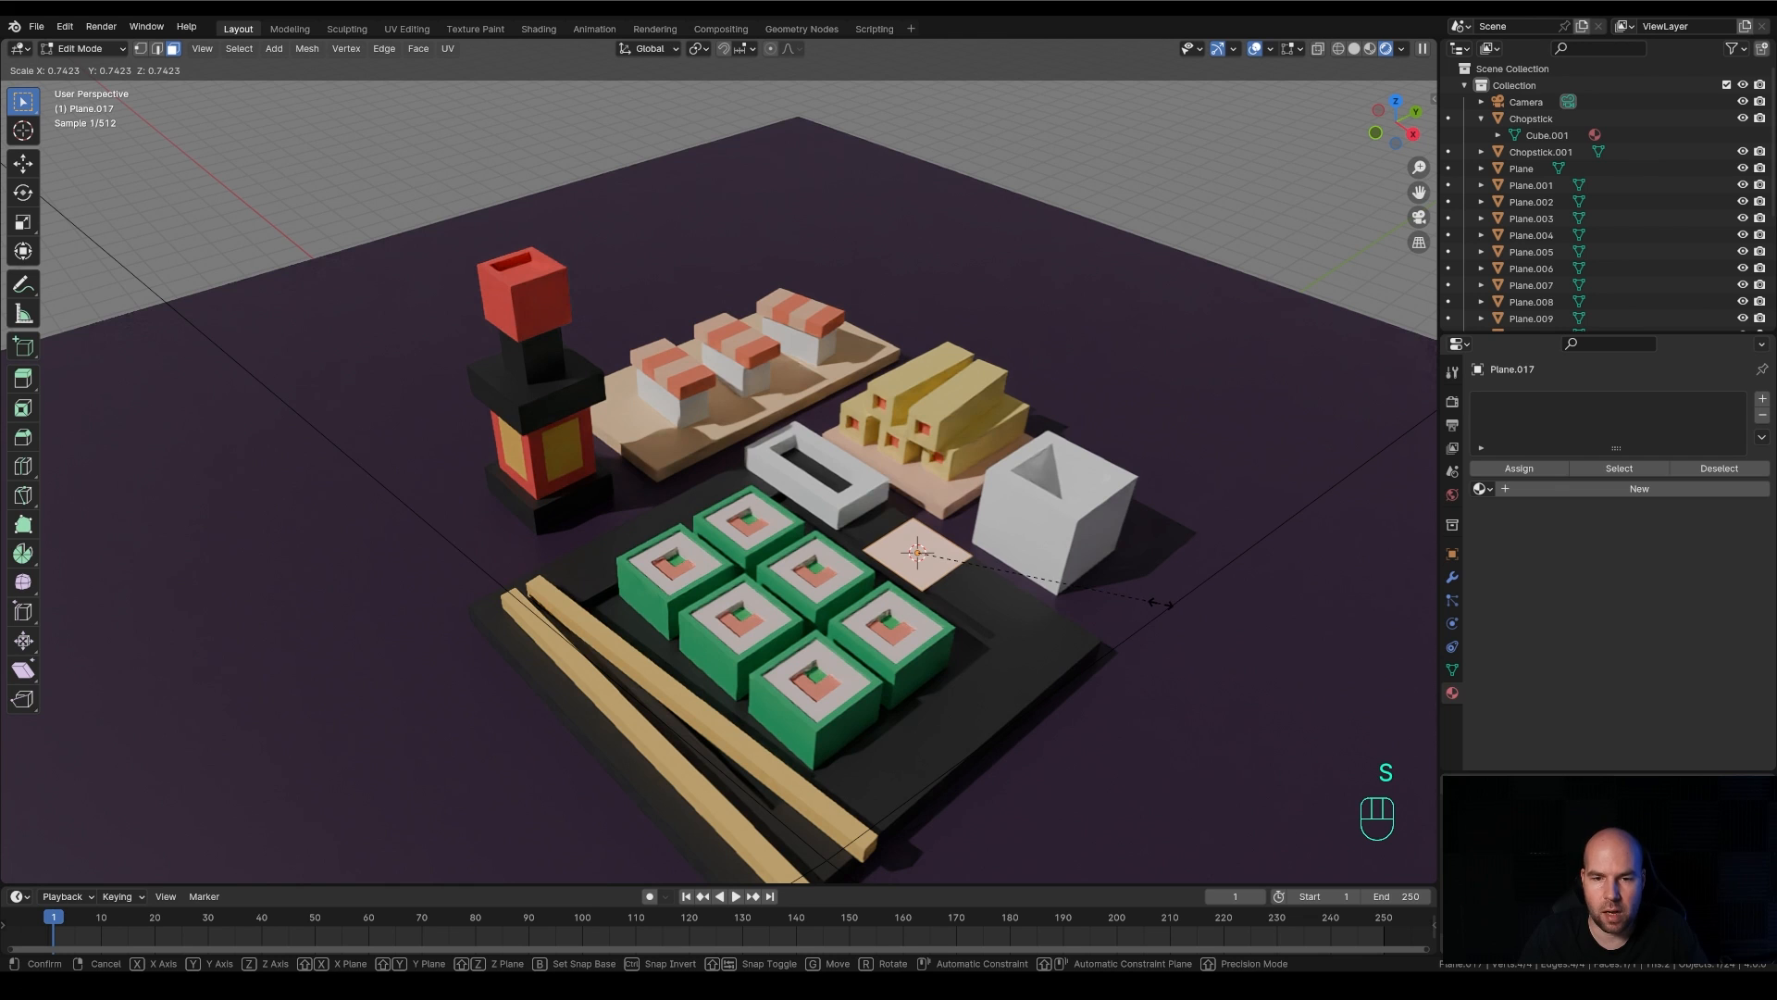
click(1105, 592)
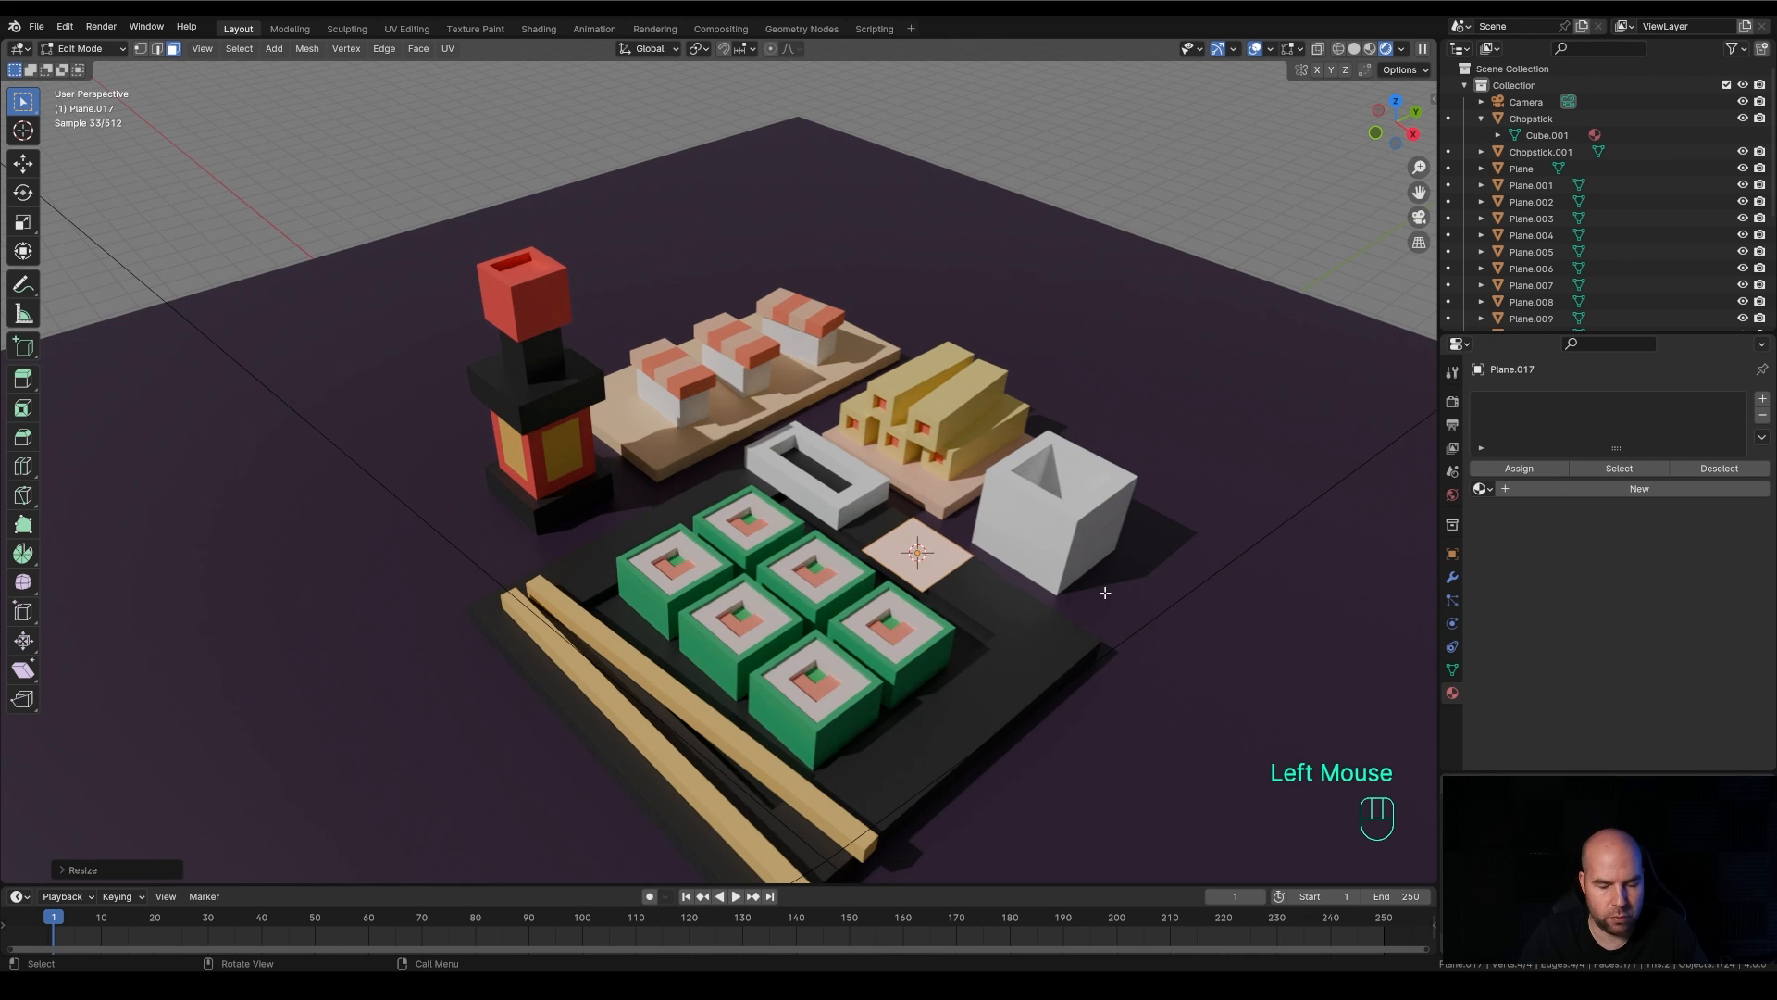
Extrude the small plane upward, inset its top face by about 0.27 m and extrude that face slightly upward to form a stepped wasabi block
key(e)
click(1062, 557)
key(i)
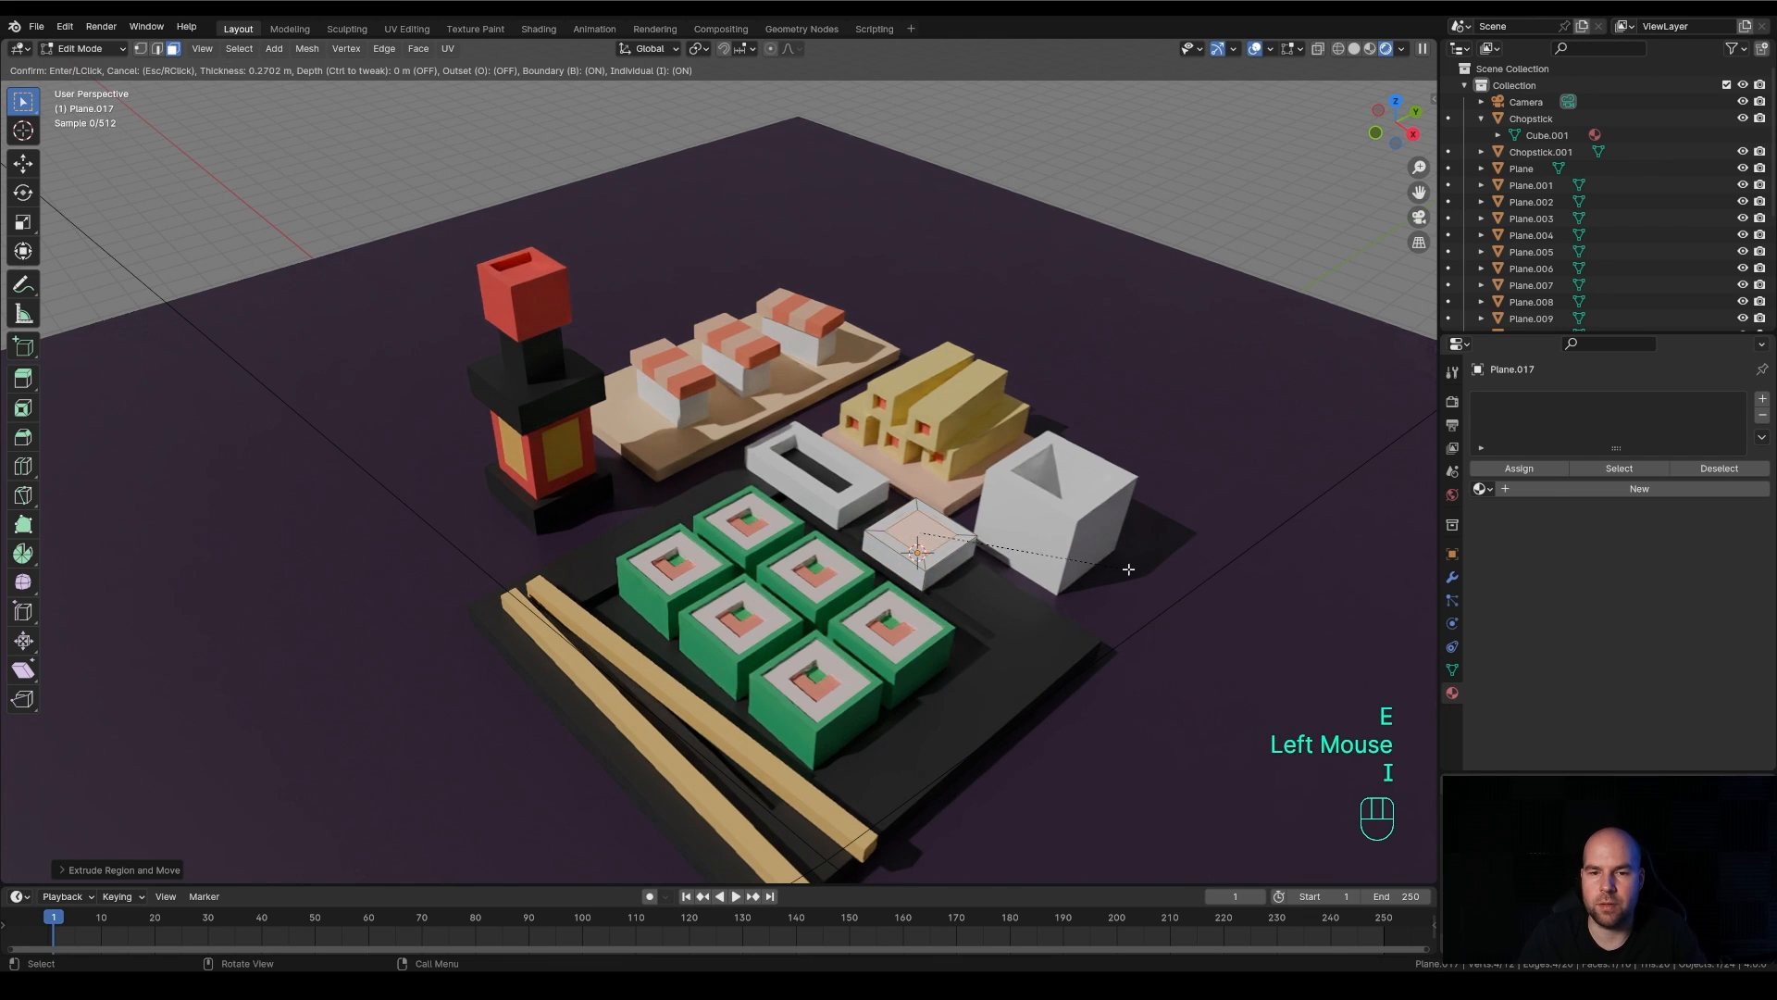
click(1125, 564)
key(e)
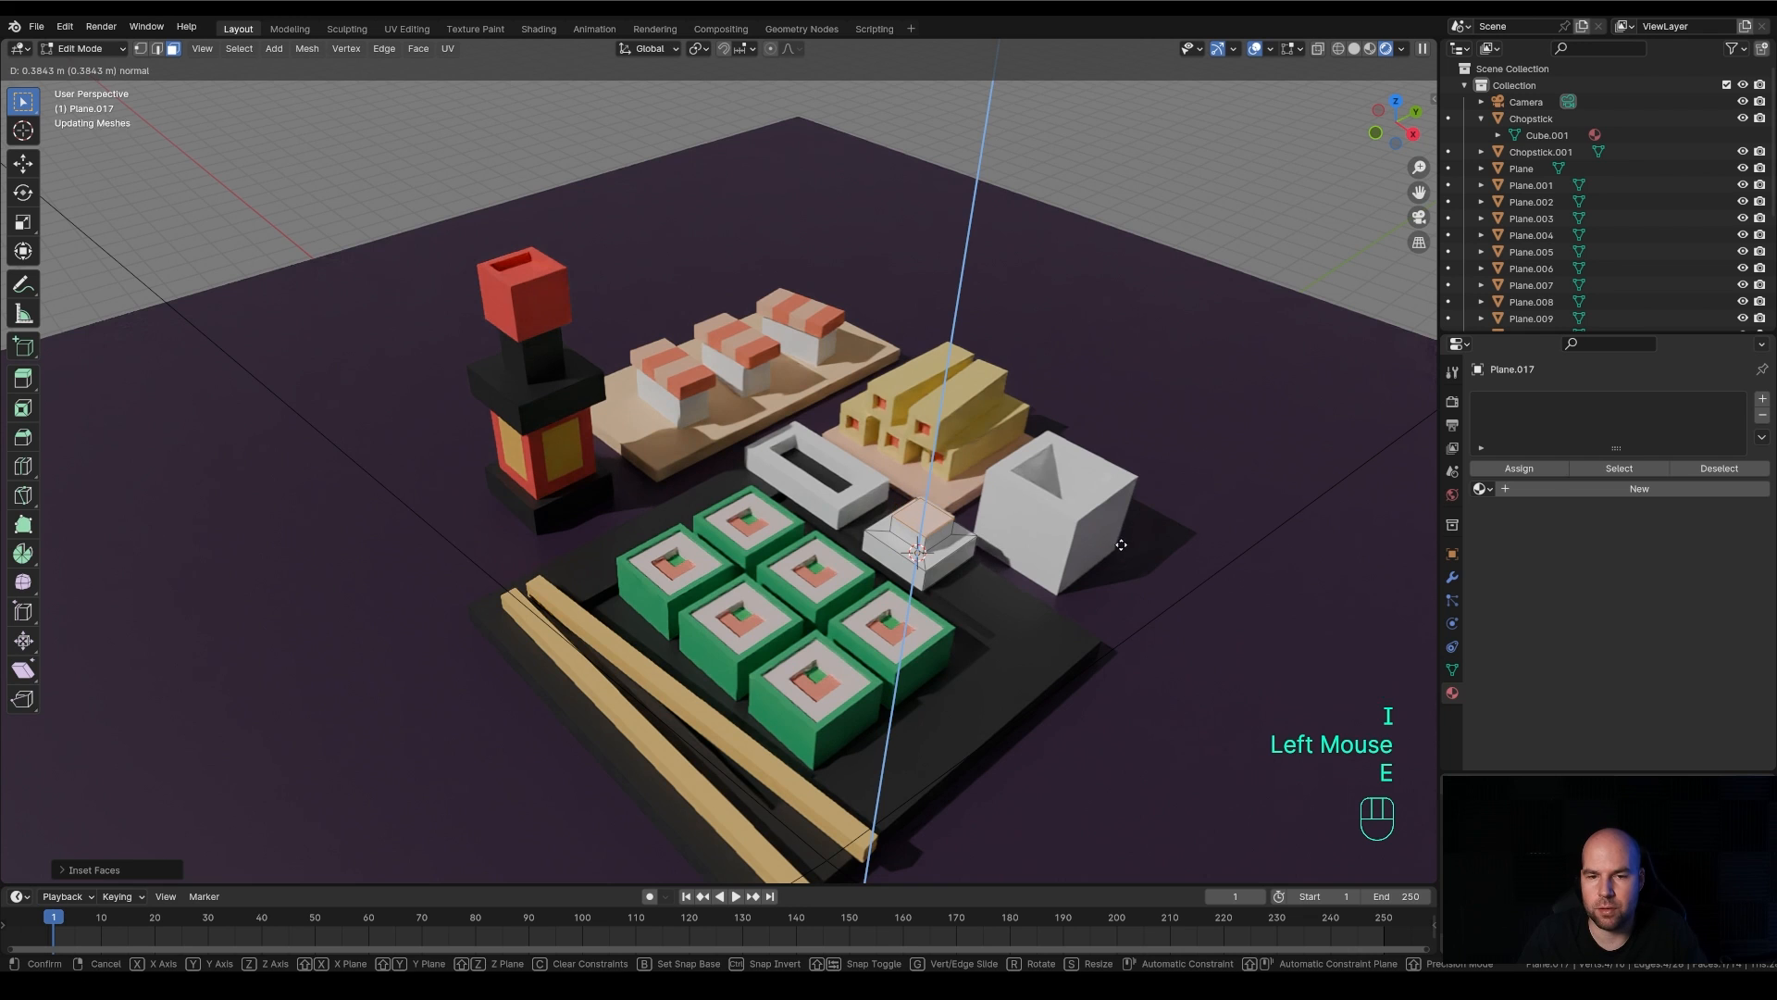
click(1111, 569)
key(Tab)
Give the wasabi block a new light green material (hue 0.270, saturation 0.929) and scale the block to about 0.84
click(1567, 471)
click(1656, 571)
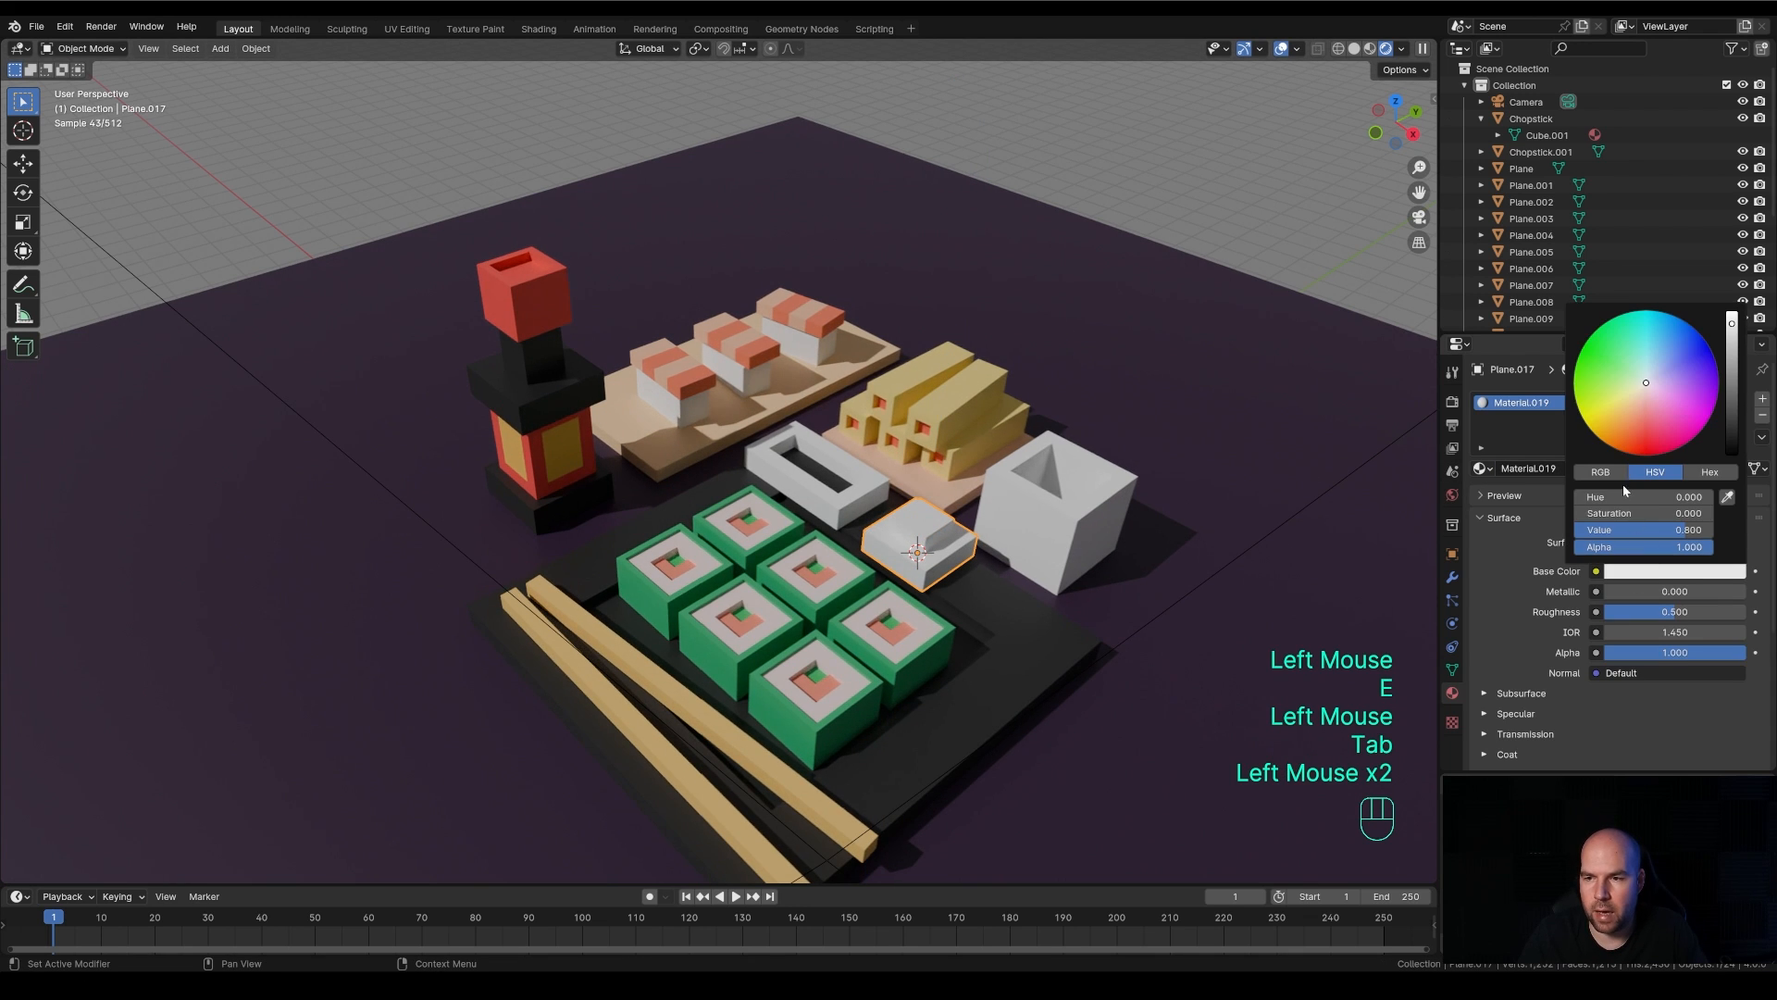
drag(1596, 387, 1594, 385)
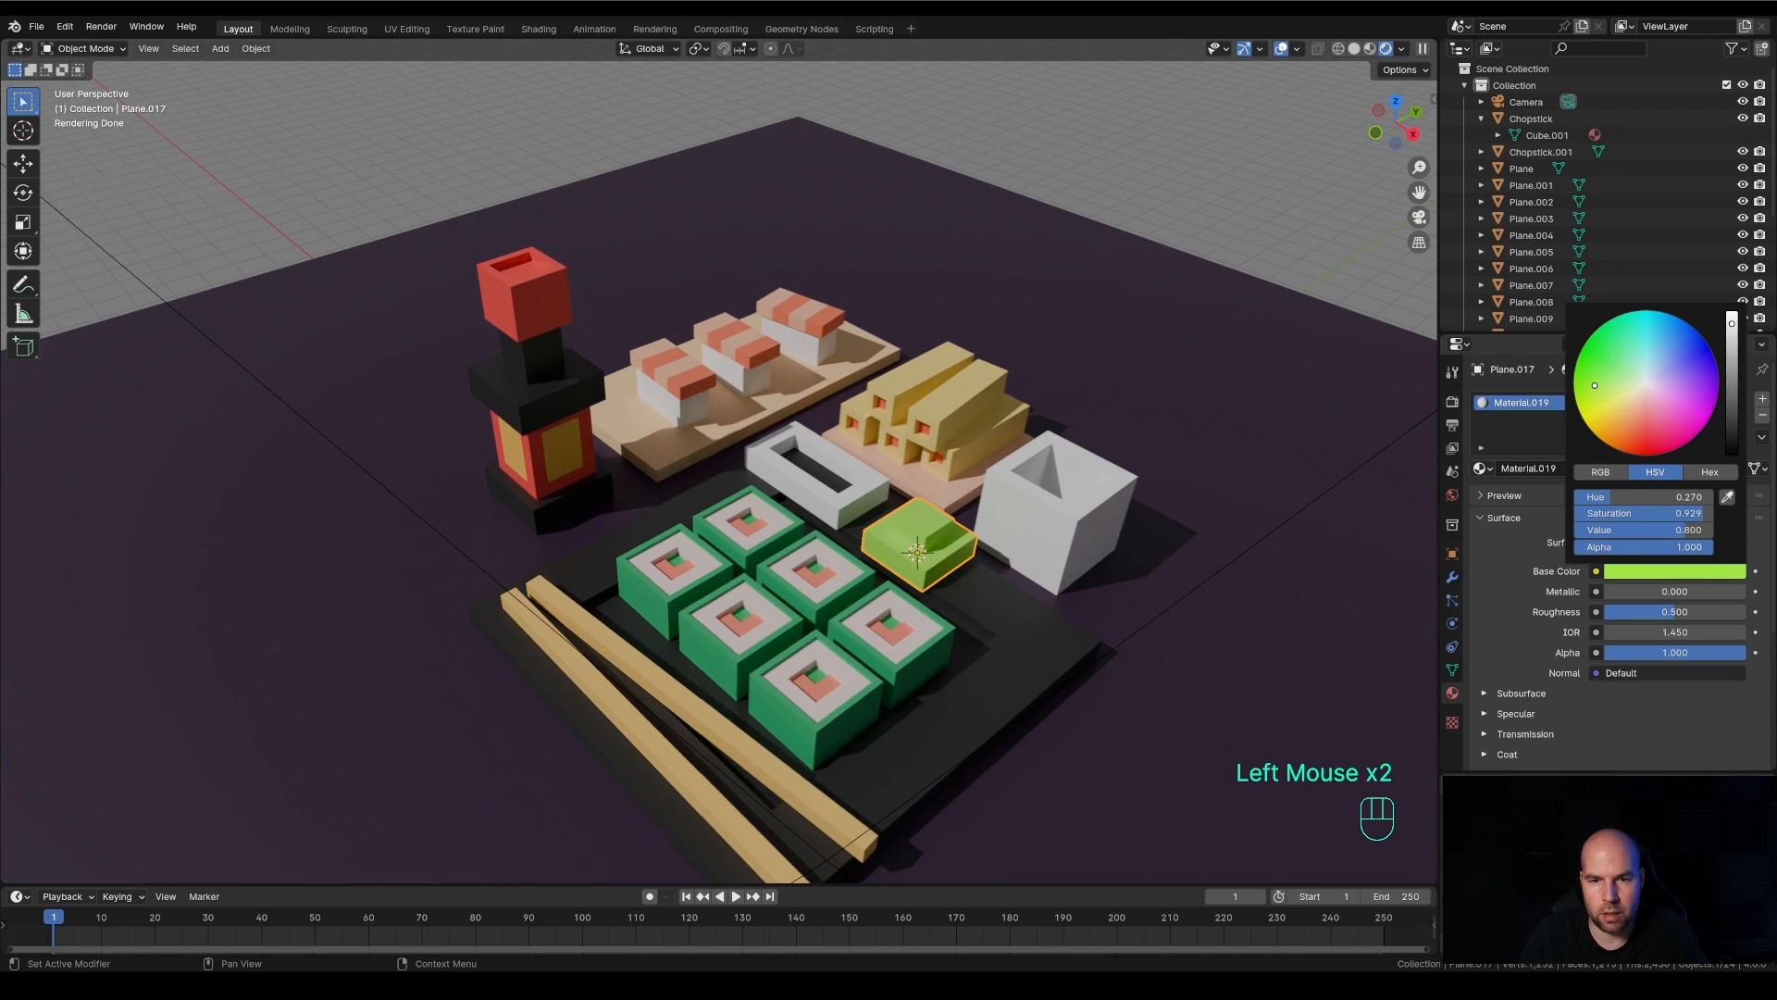
key(s)
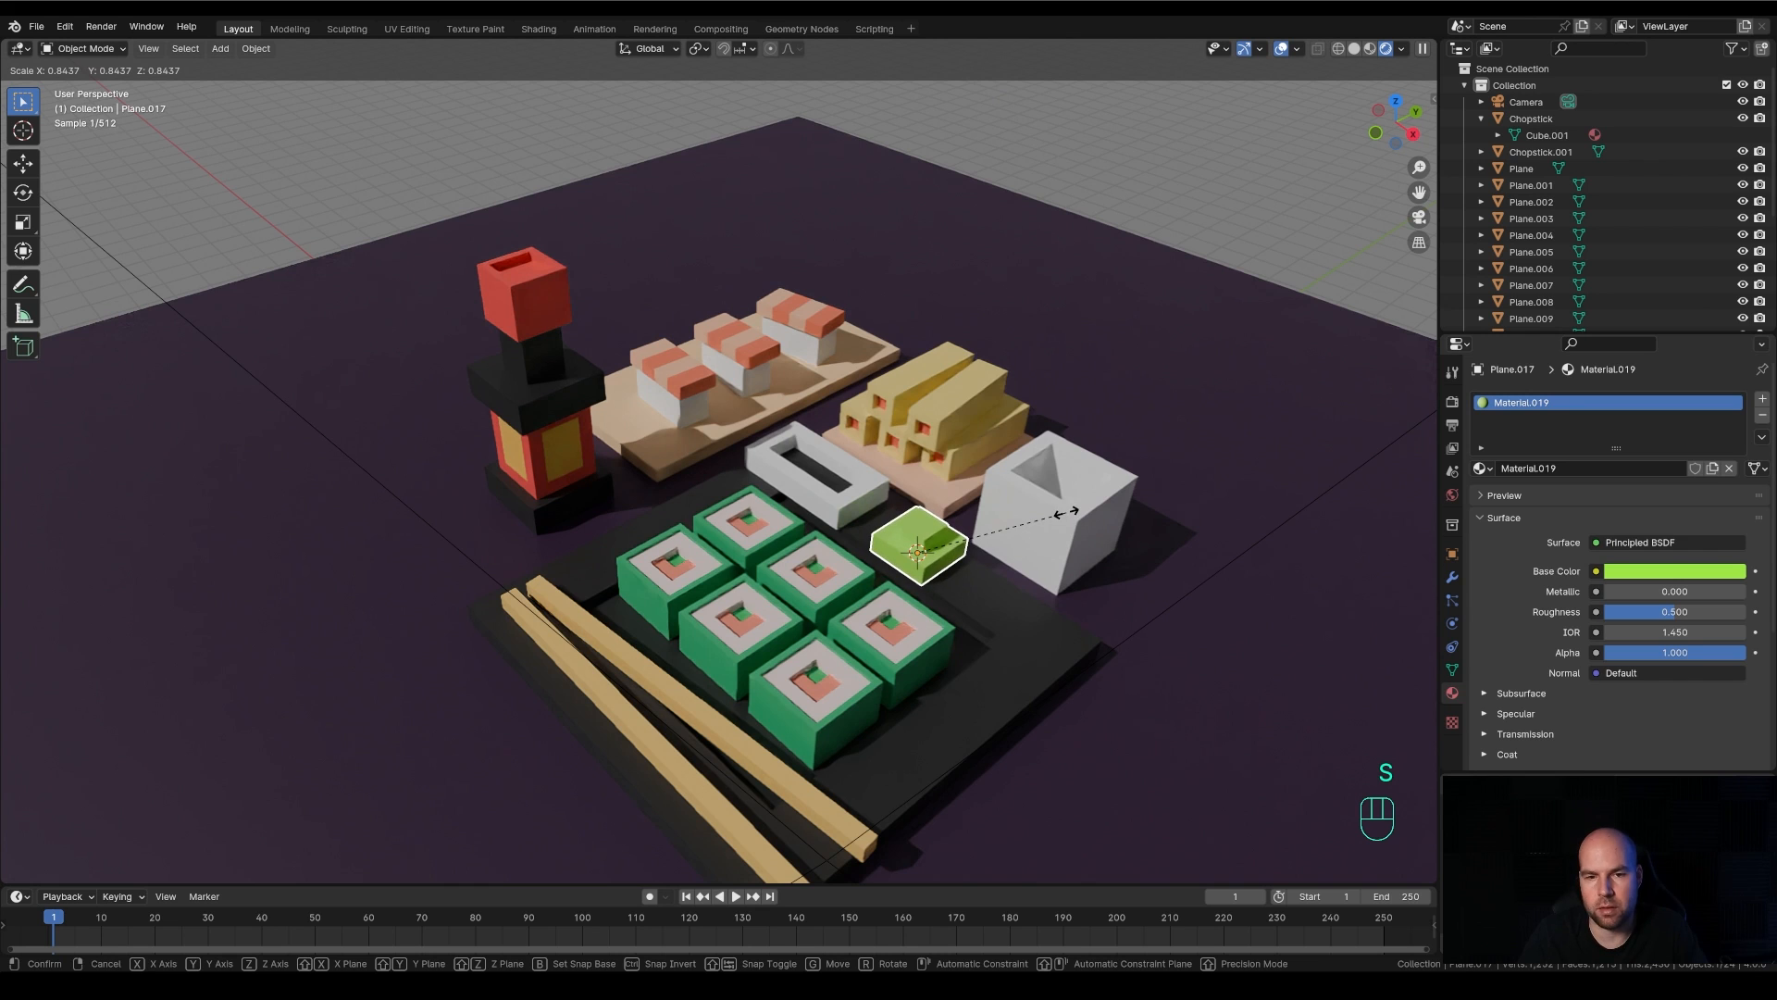
click(1067, 516)
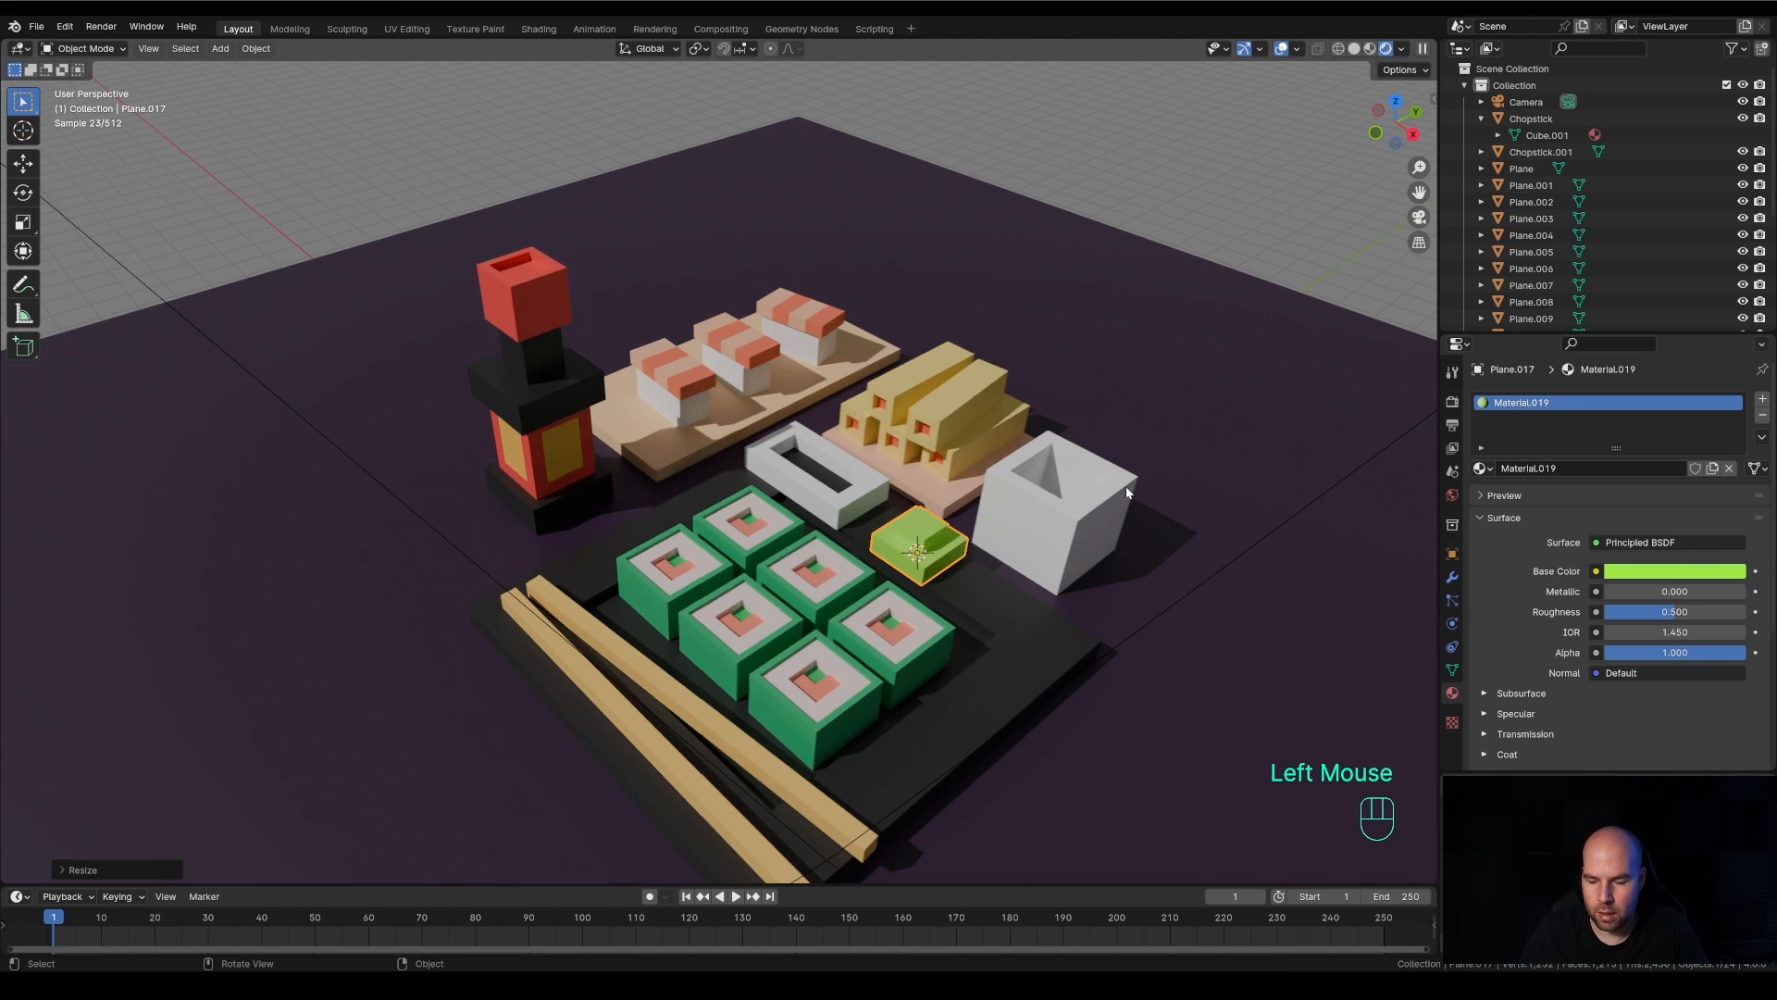
In top view with see-through wireframe display, select the nigiri plate with its three nigiri and move them slightly away from the black plate
key(KP_7)
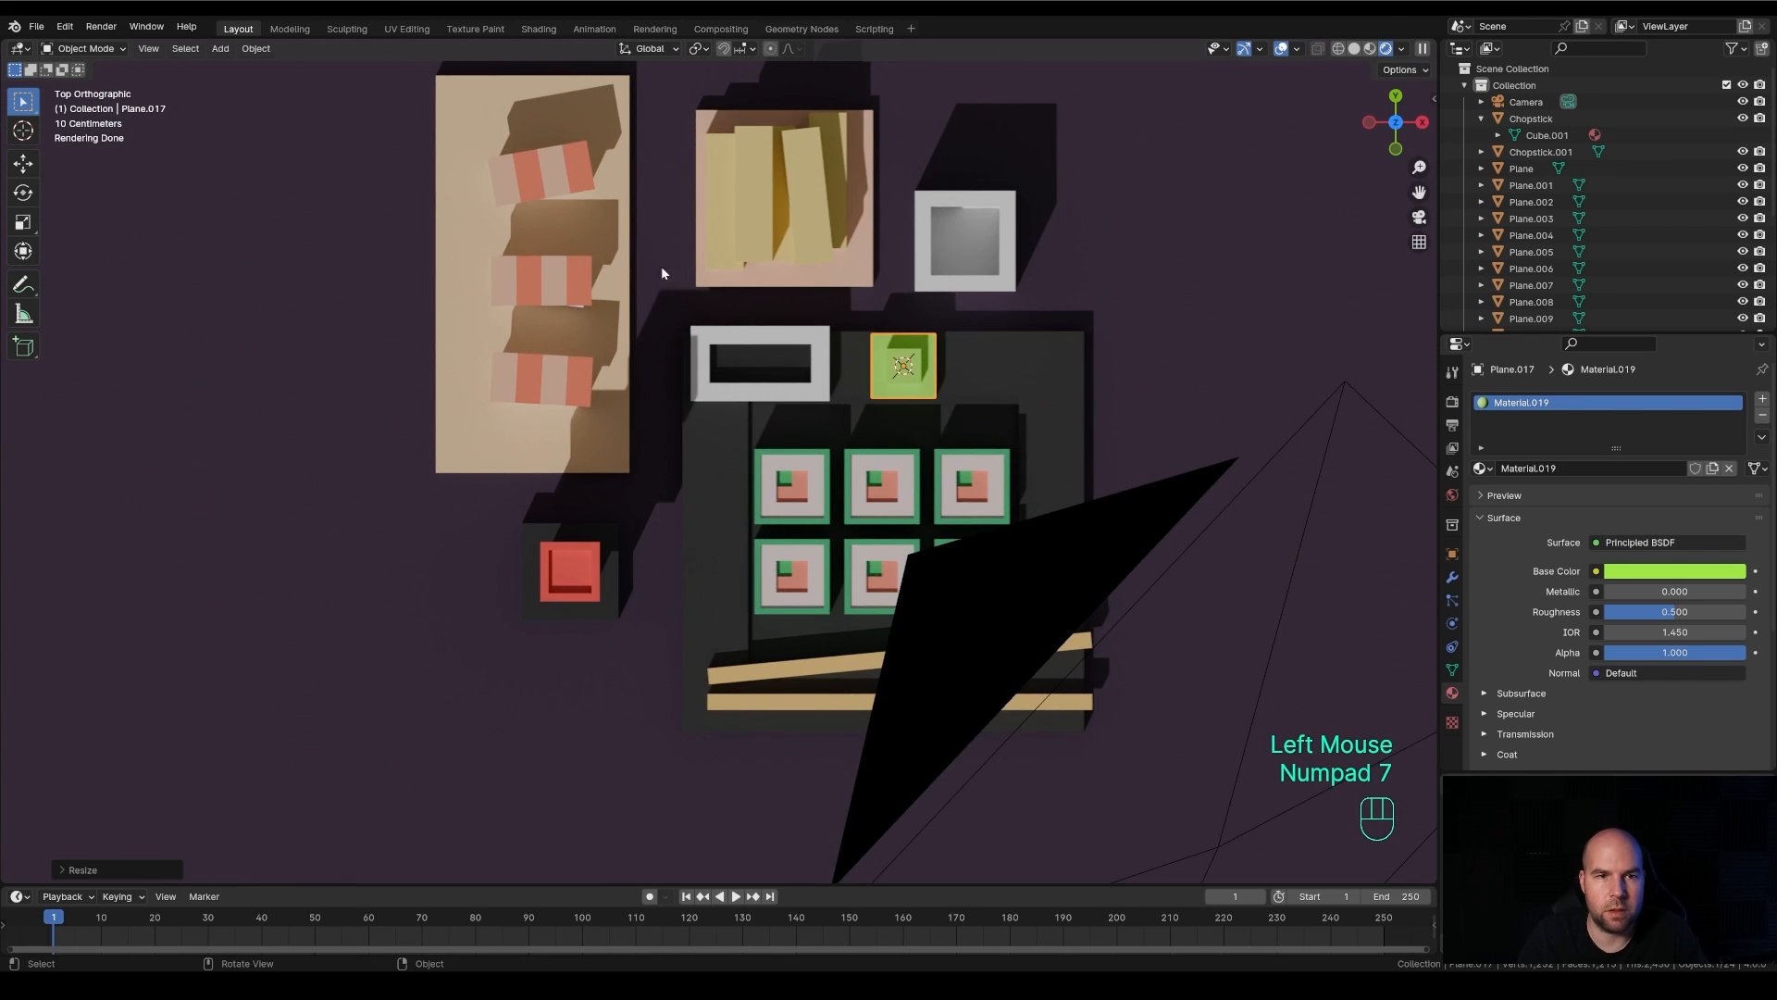
drag(357, 111, 613, 464)
scroll(541, 489, down, 2)
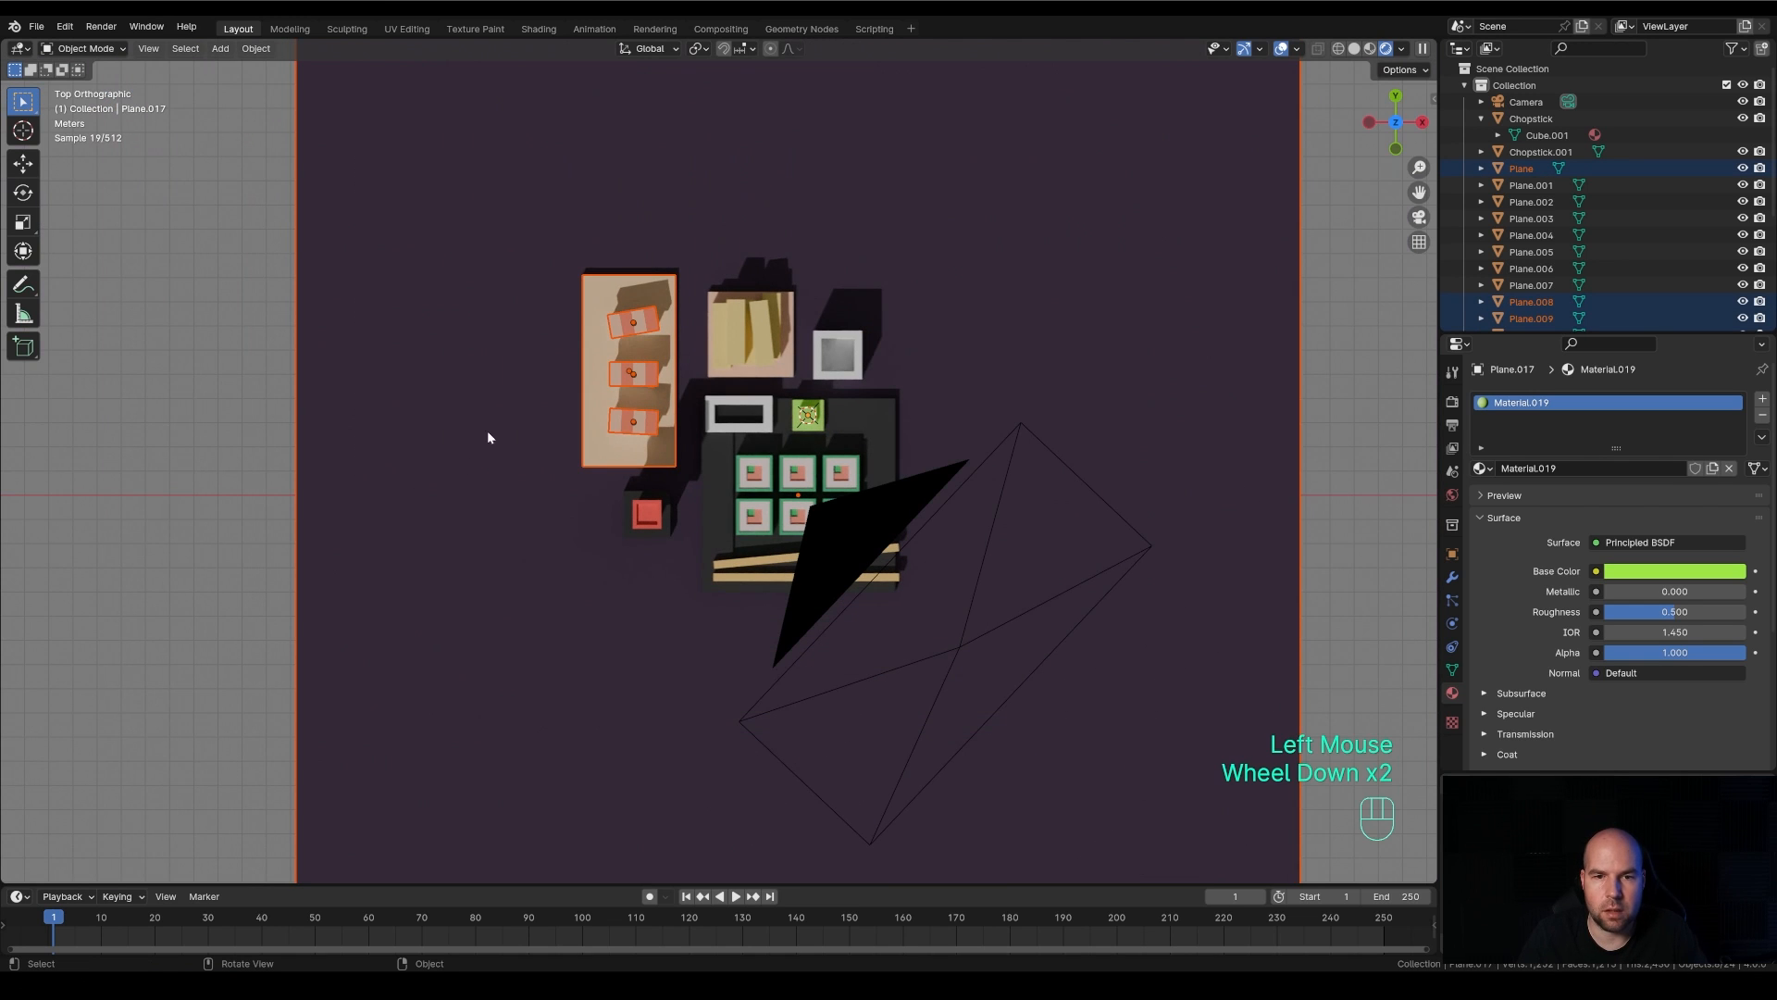
click(1337, 50)
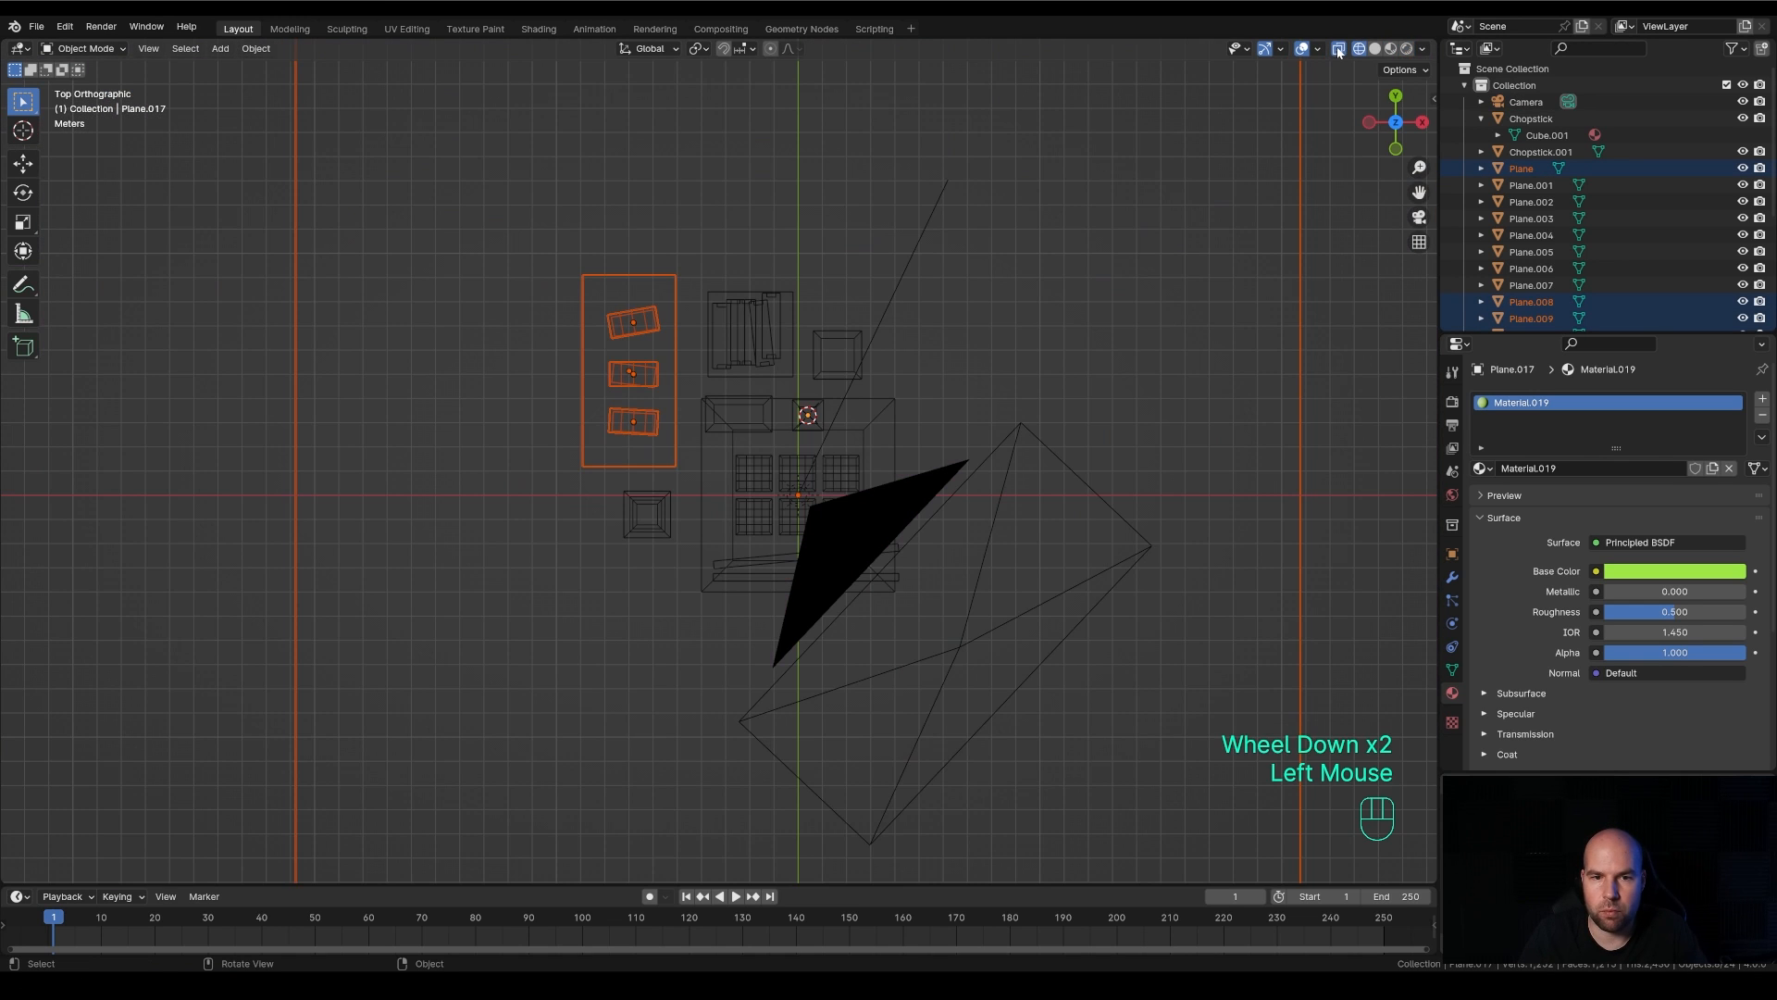
click(231, 316)
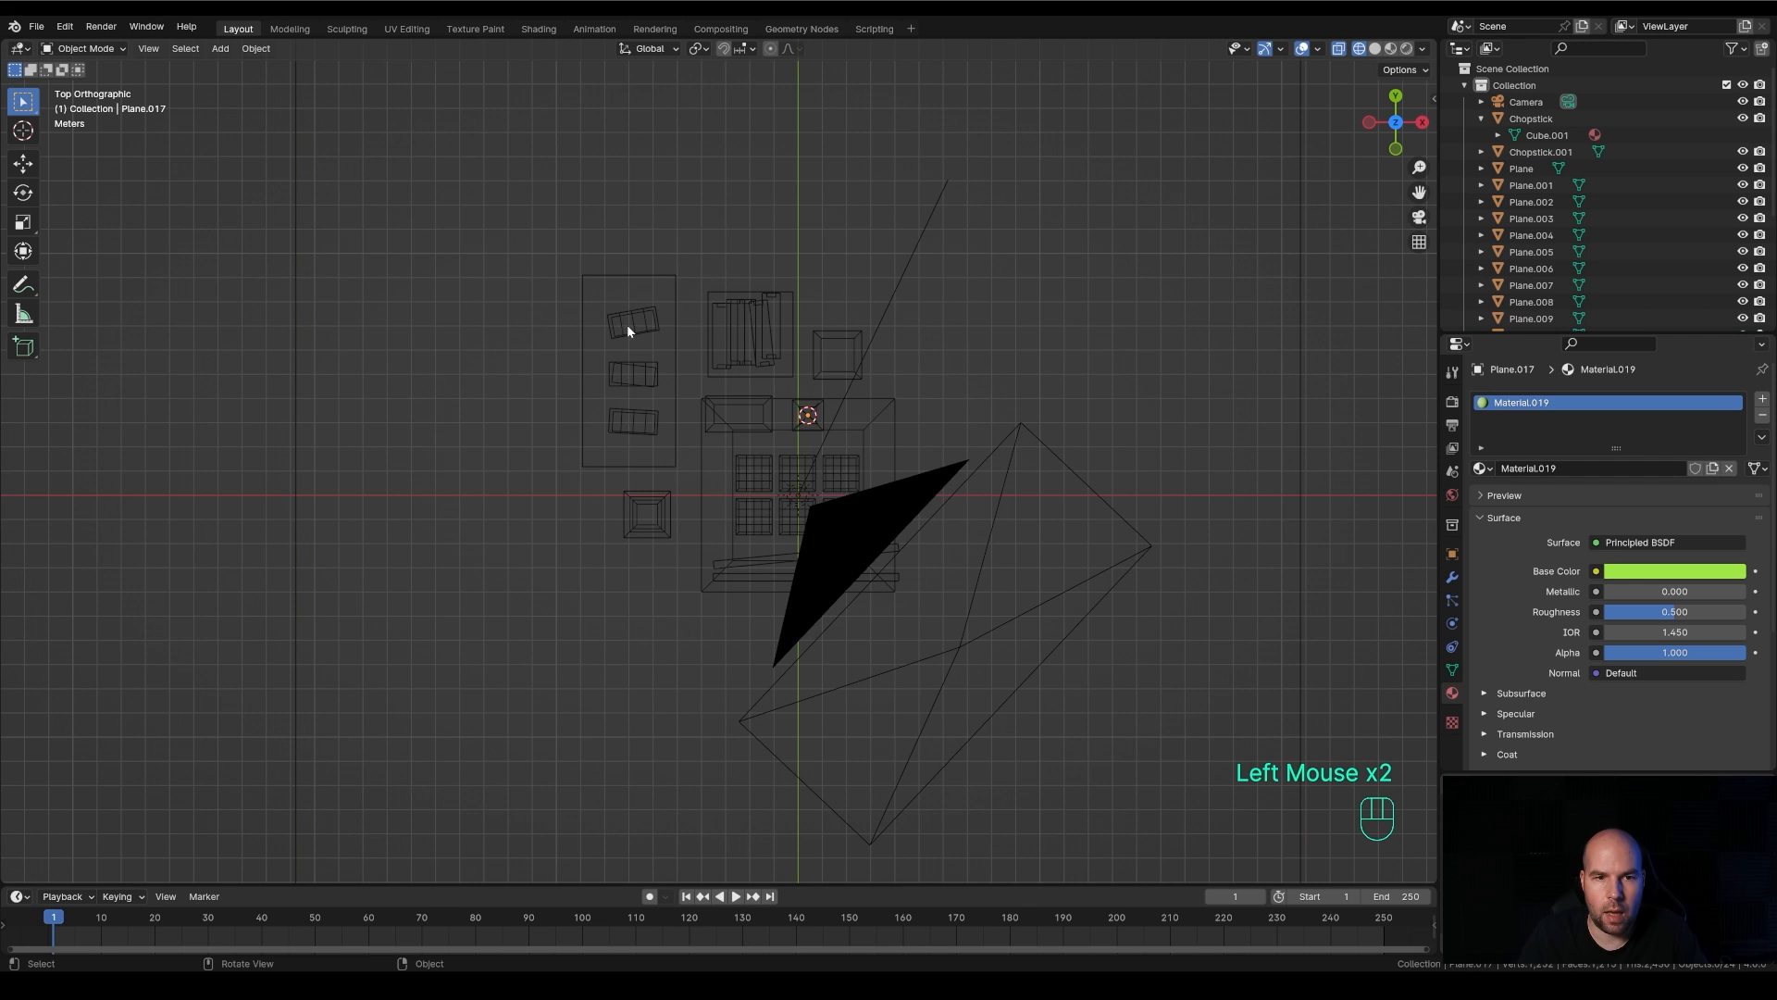
drag(547, 192, 685, 481)
scroll(679, 568, up, 1)
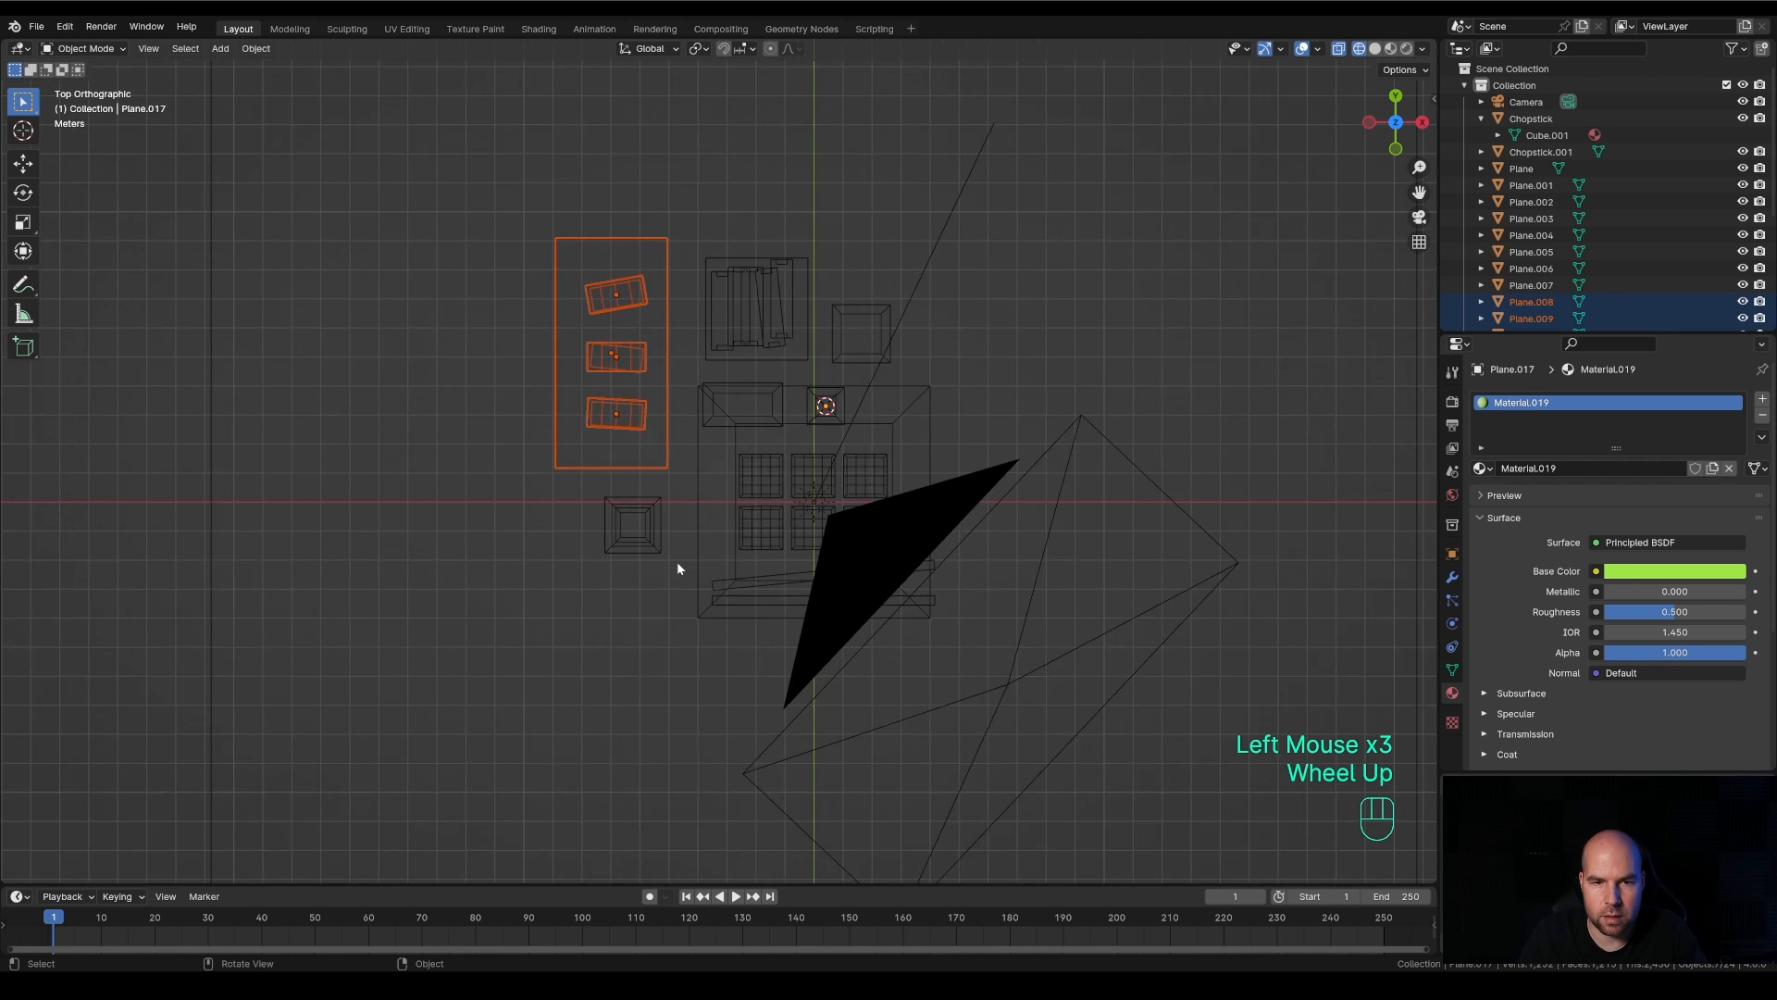
scroll(695, 541, up, 2)
key(g)
click(697, 518)
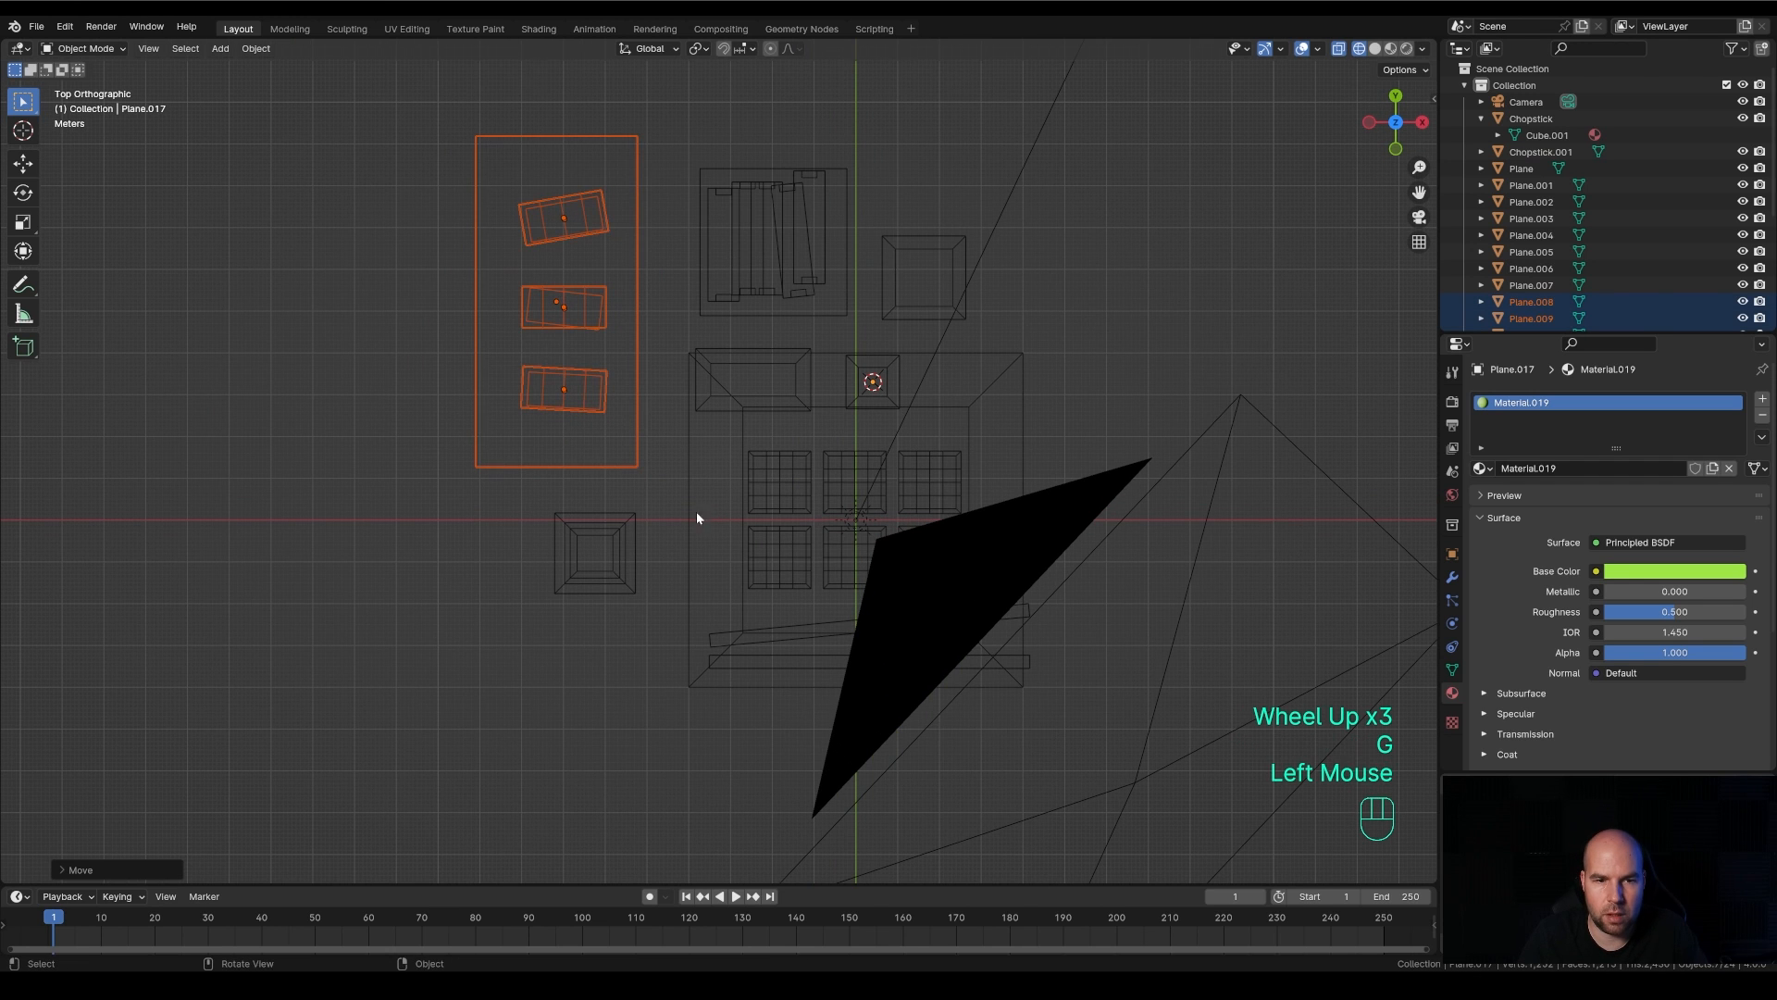
Select the bottle and move it about 0.4 m away from the nigiri plate along negative Y
drag(496, 496, 648, 648)
key(g)
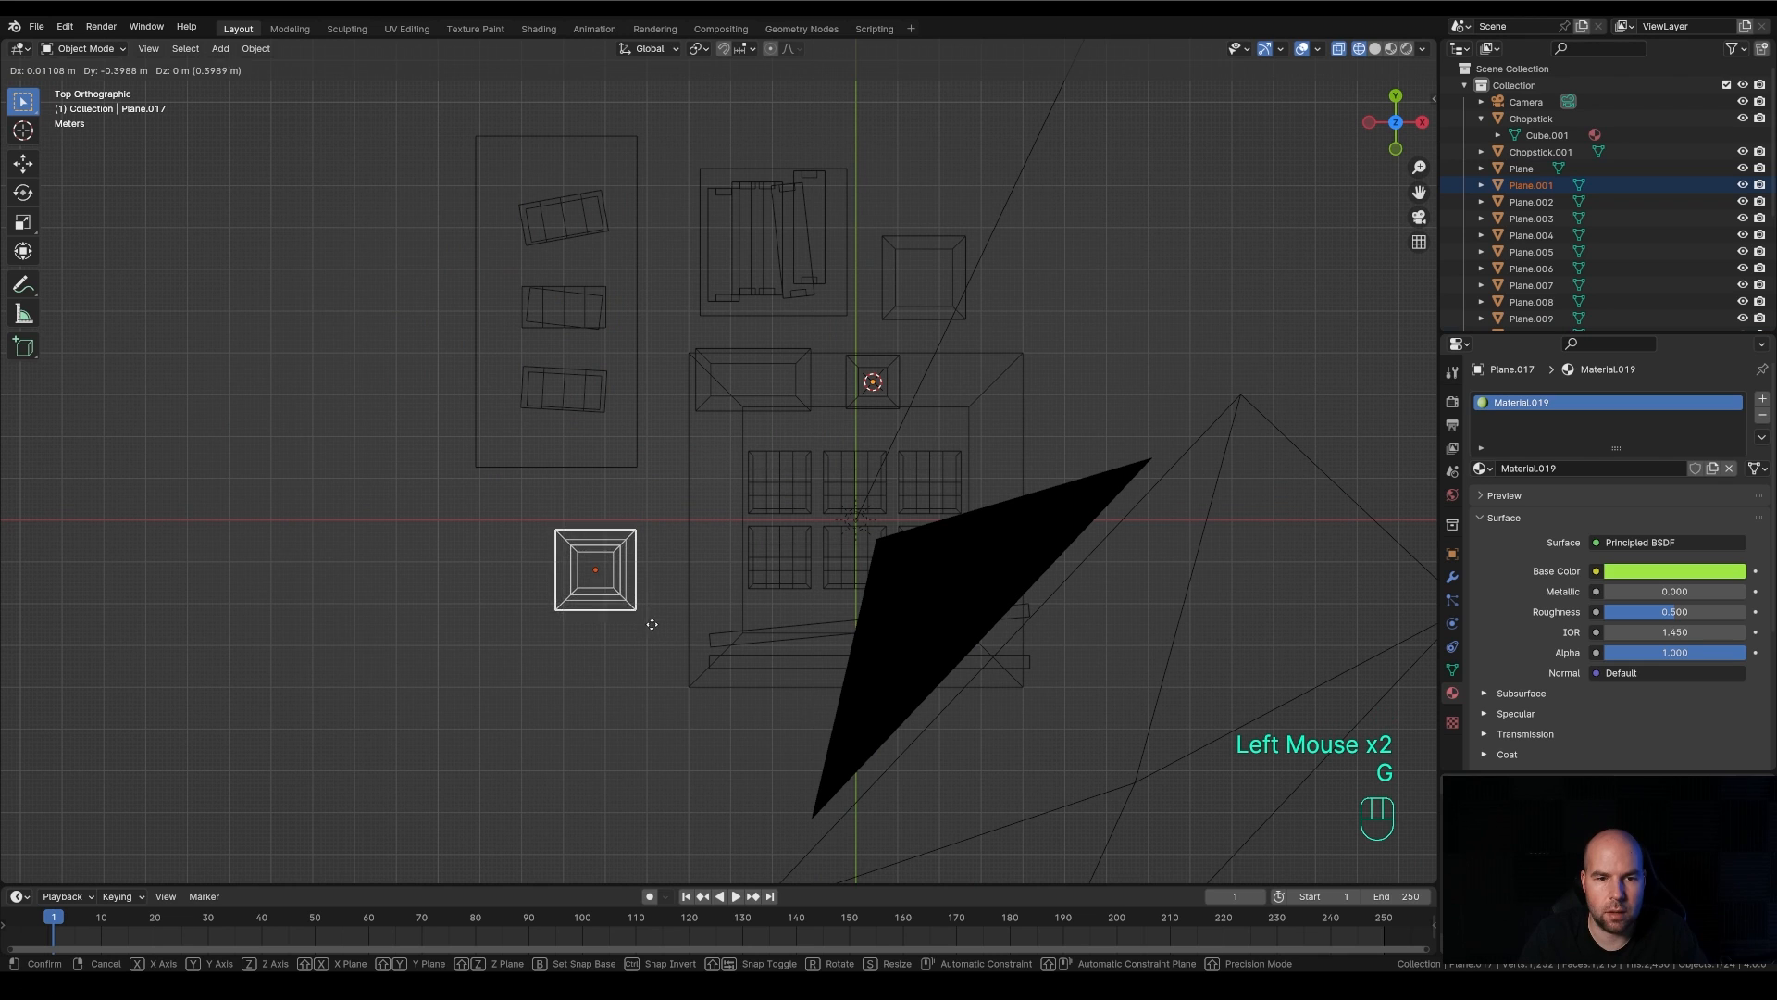
click(648, 622)
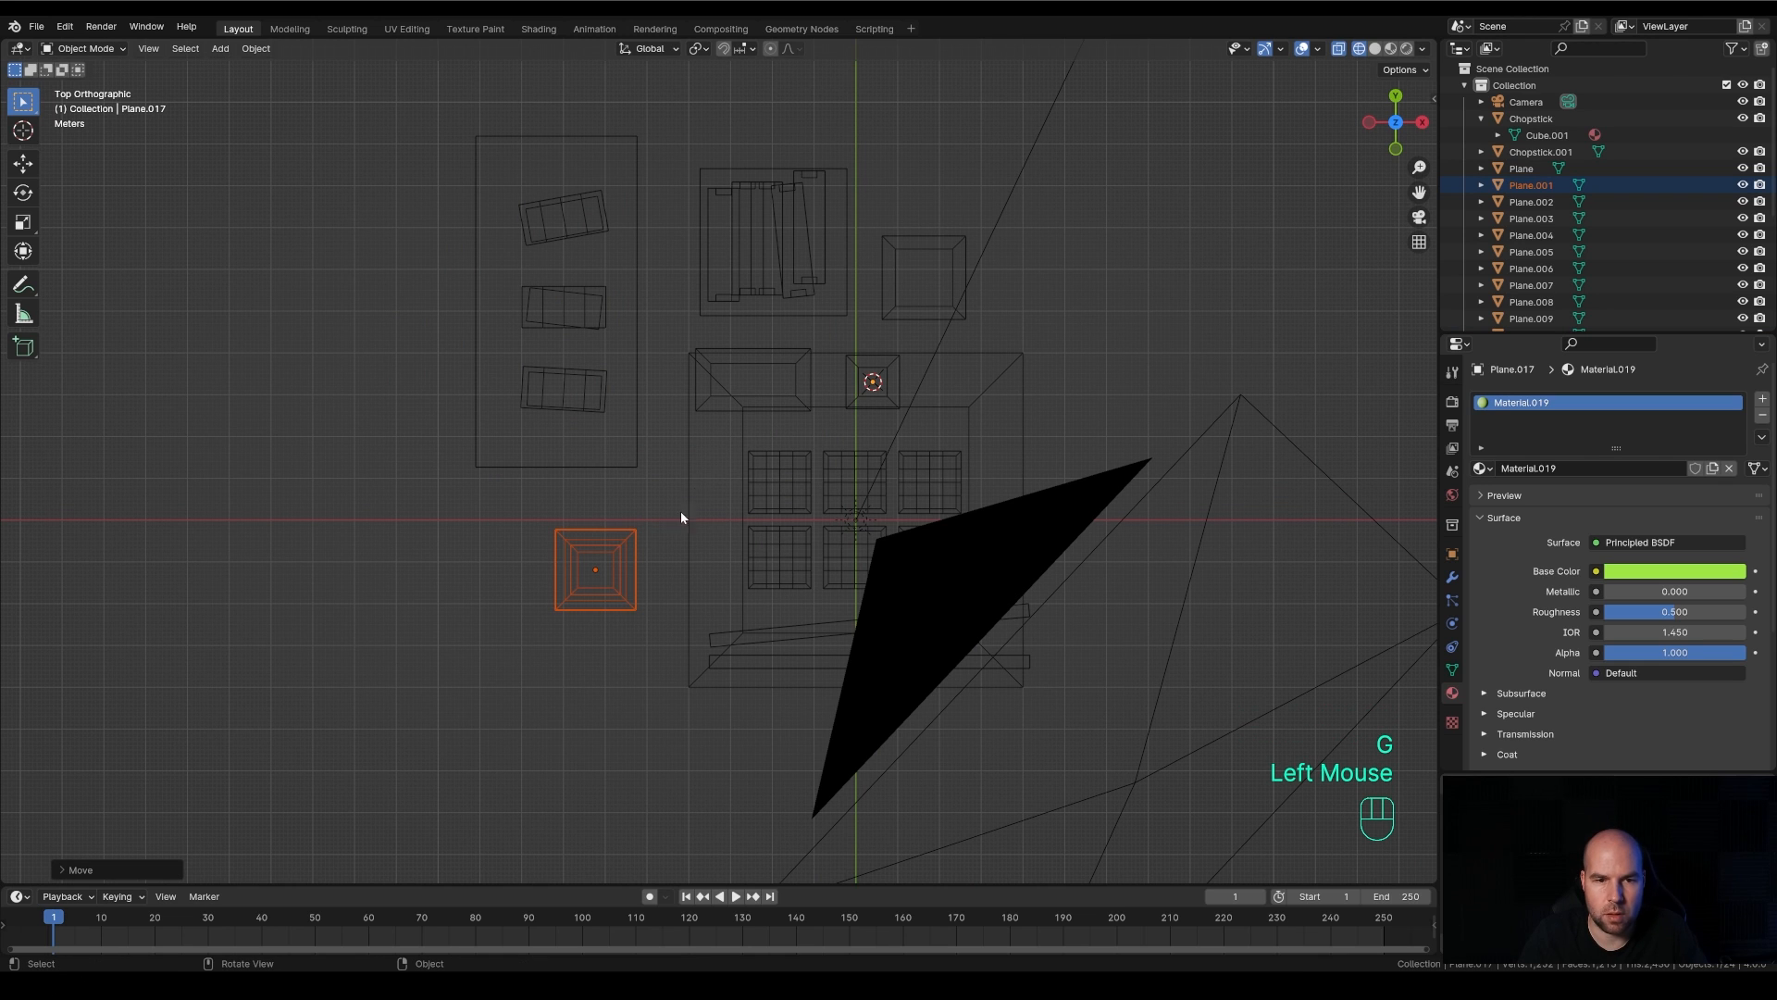
Select the plate with the stacked yellow rolls and move it about 0.4 m away from the black plate
drag(667, 112, 861, 337)
key(g)
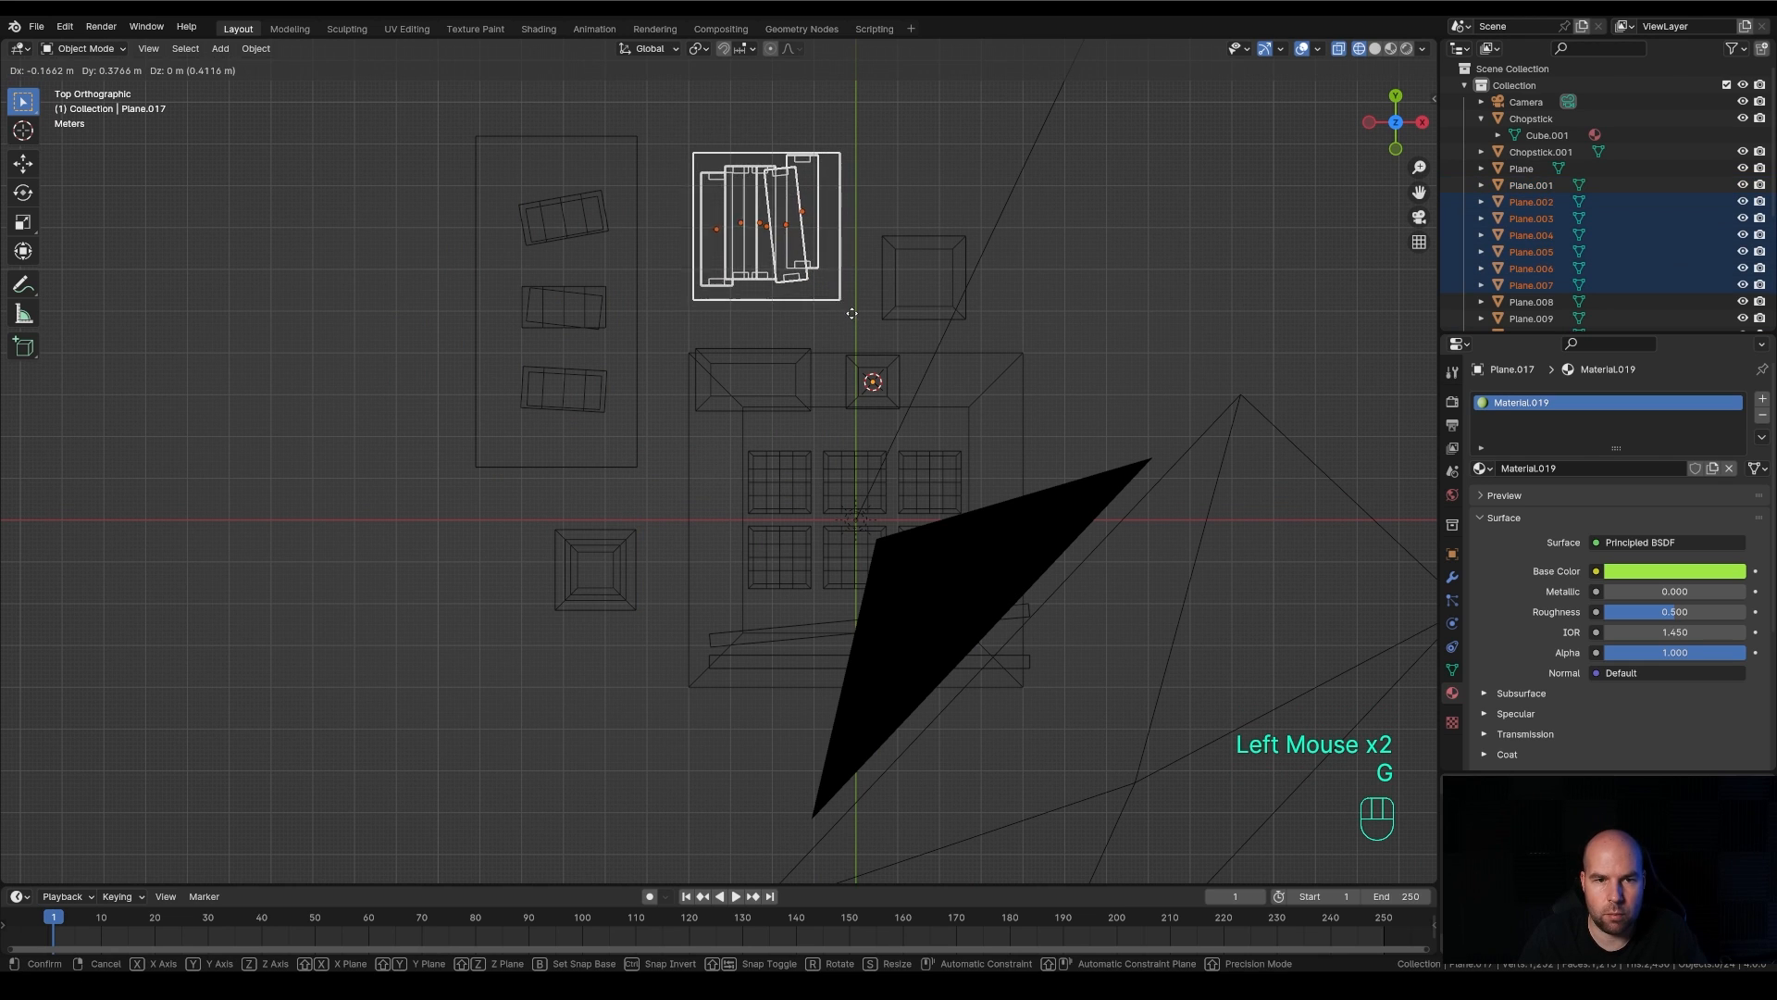
click(850, 312)
Select only the cup and move it about 0.56 m, mostly along positive Y
click(966, 287)
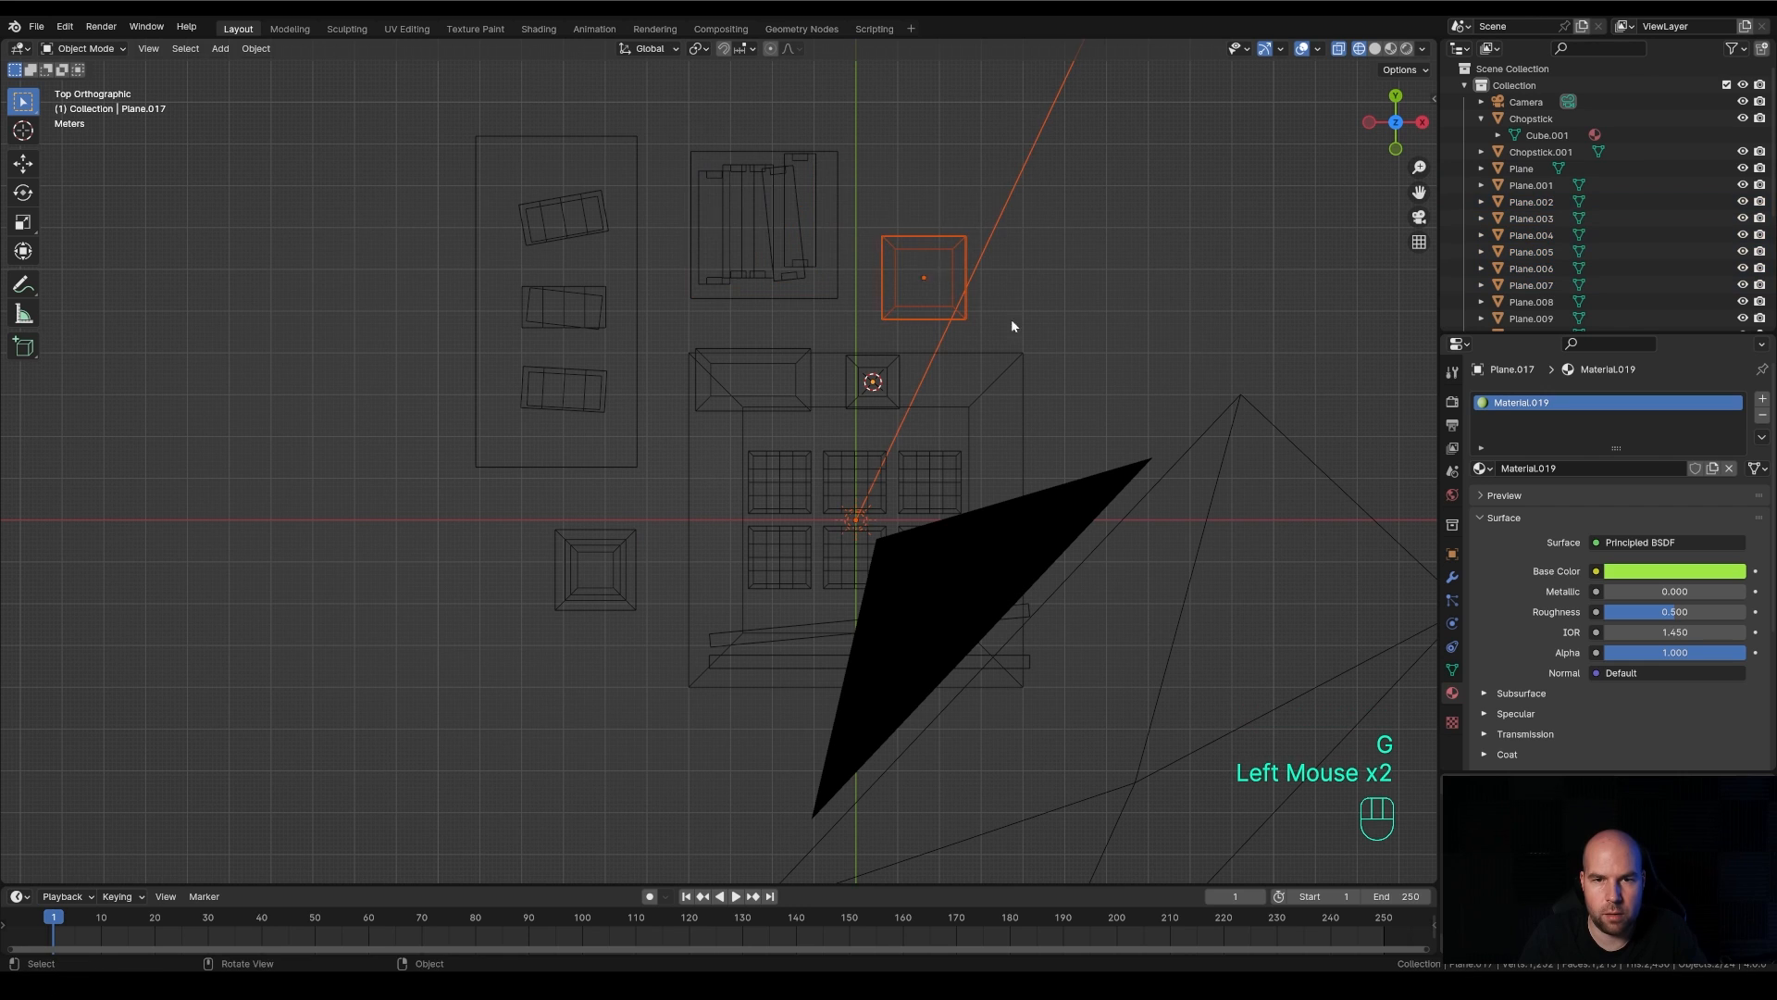
click(936, 330)
key(g)
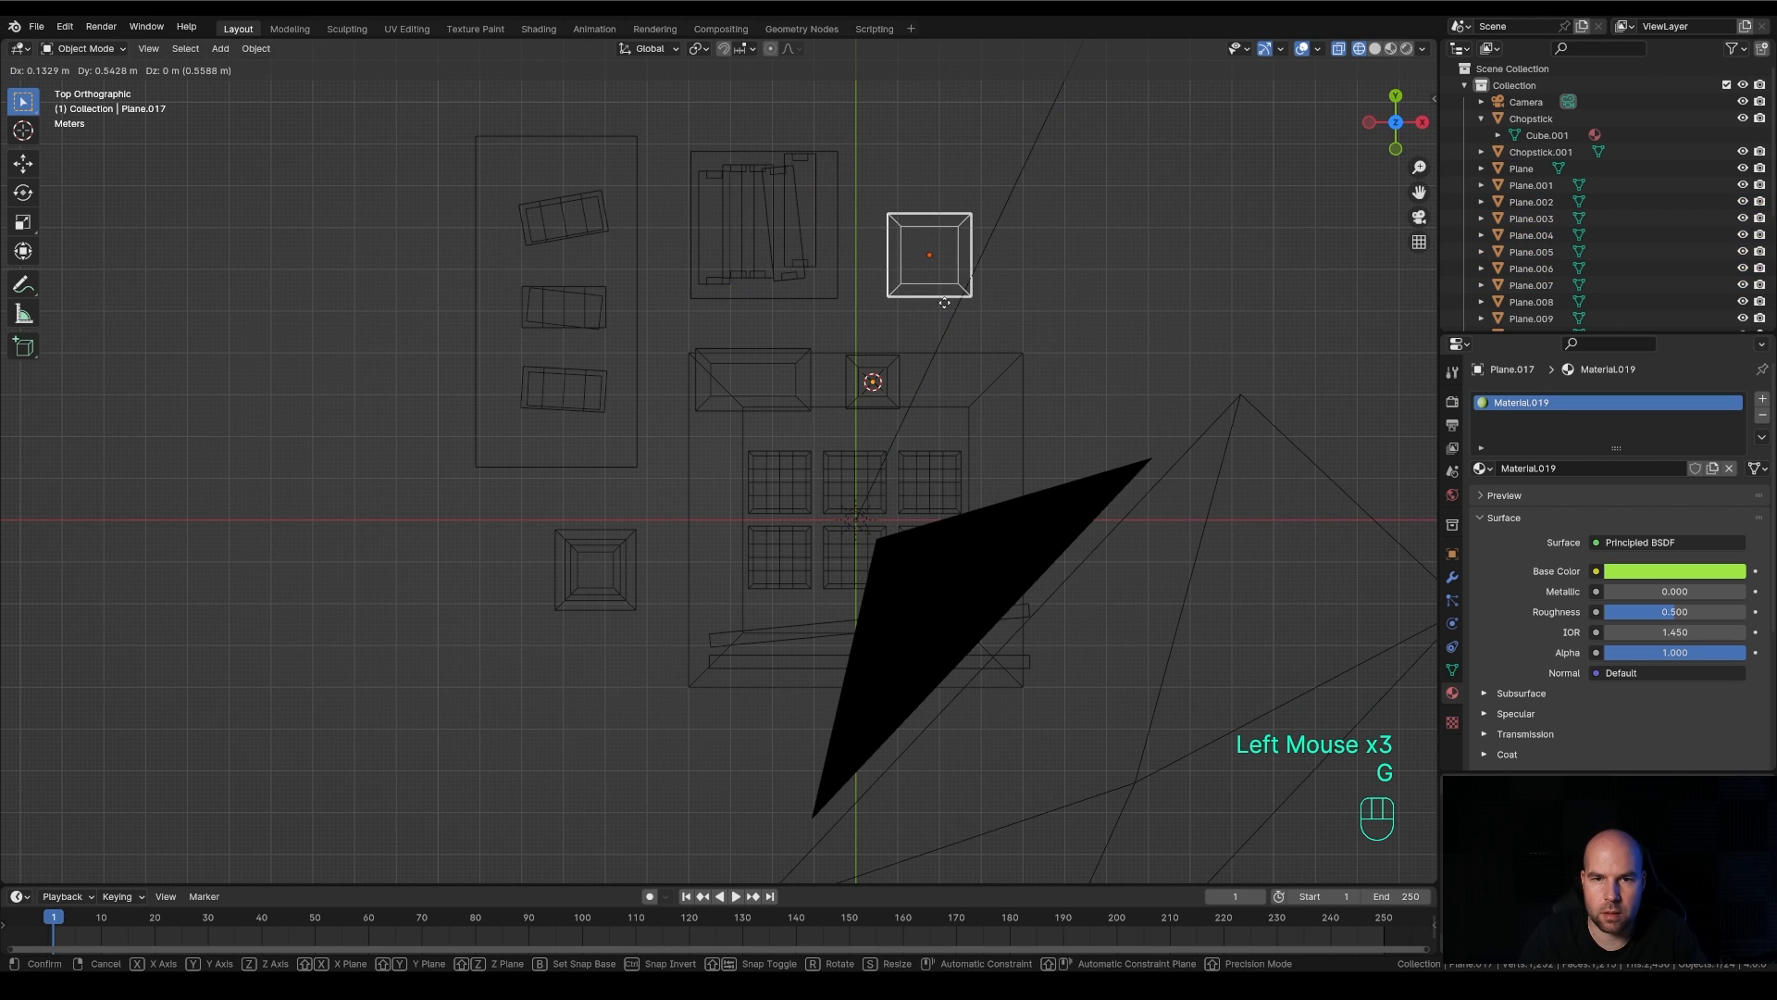
click(946, 305)
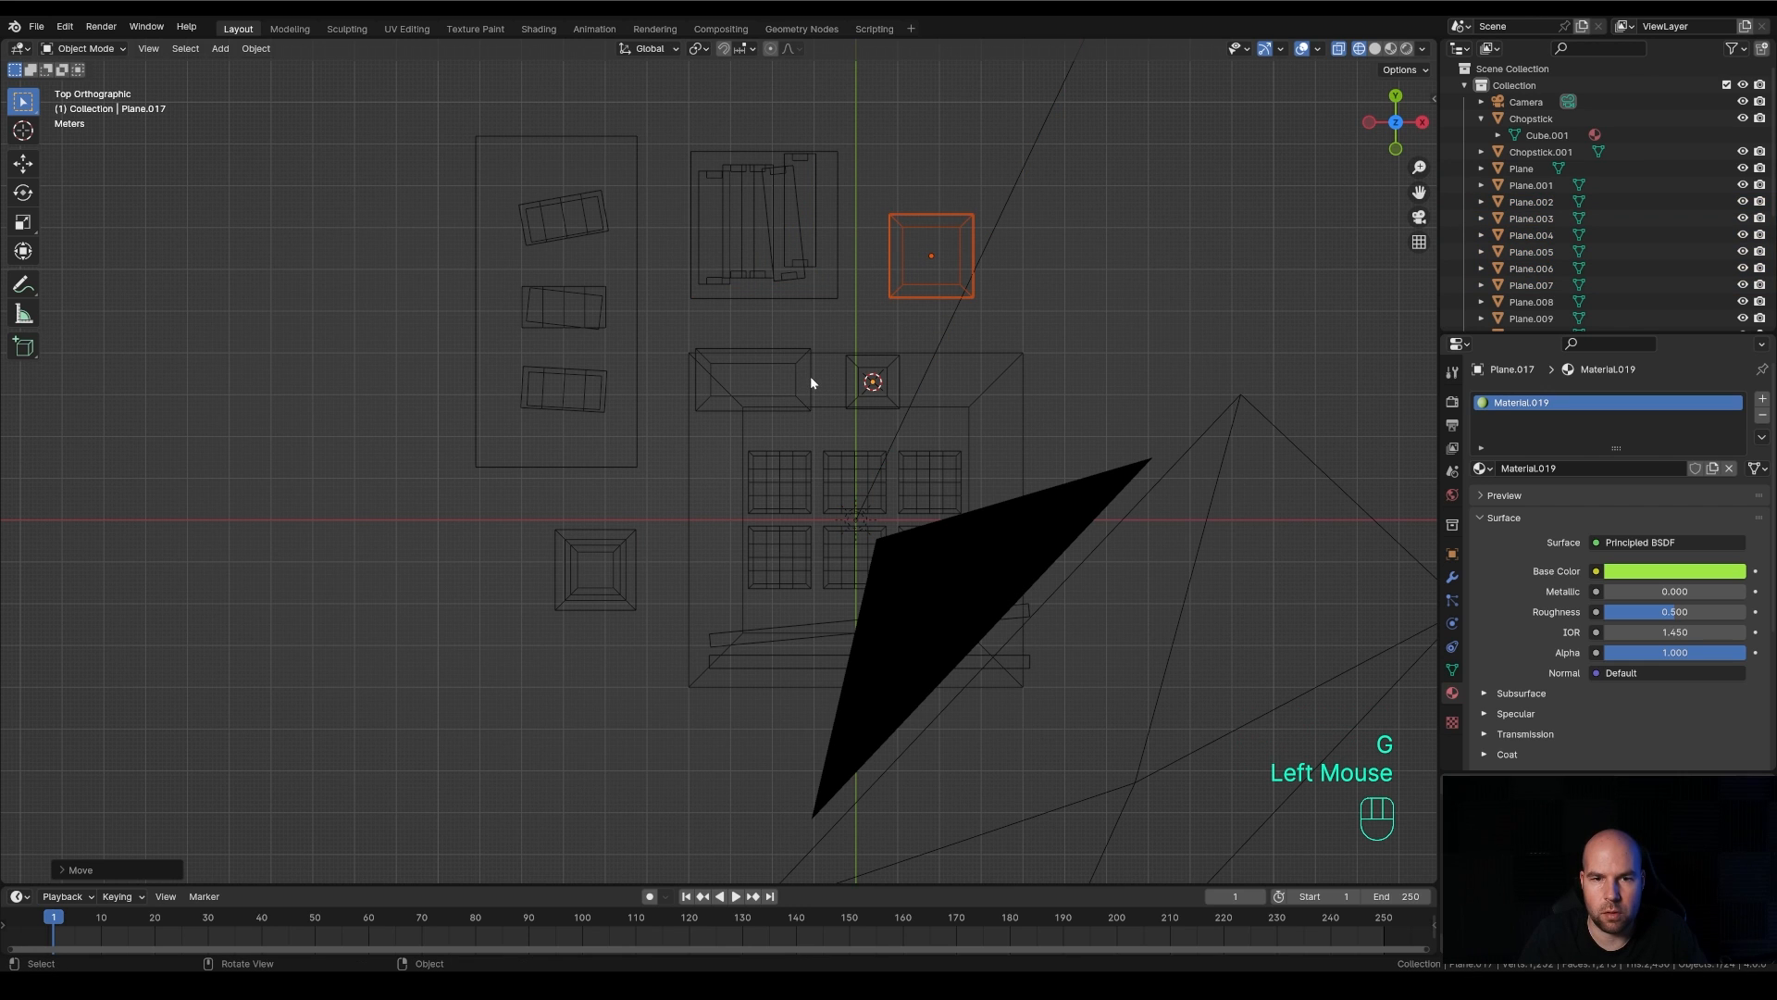
Enlarge the sauce dish slightly and move it about 0.2 m toward the wasabi block
double_click(811, 384)
key(s)
click(822, 396)
key(g)
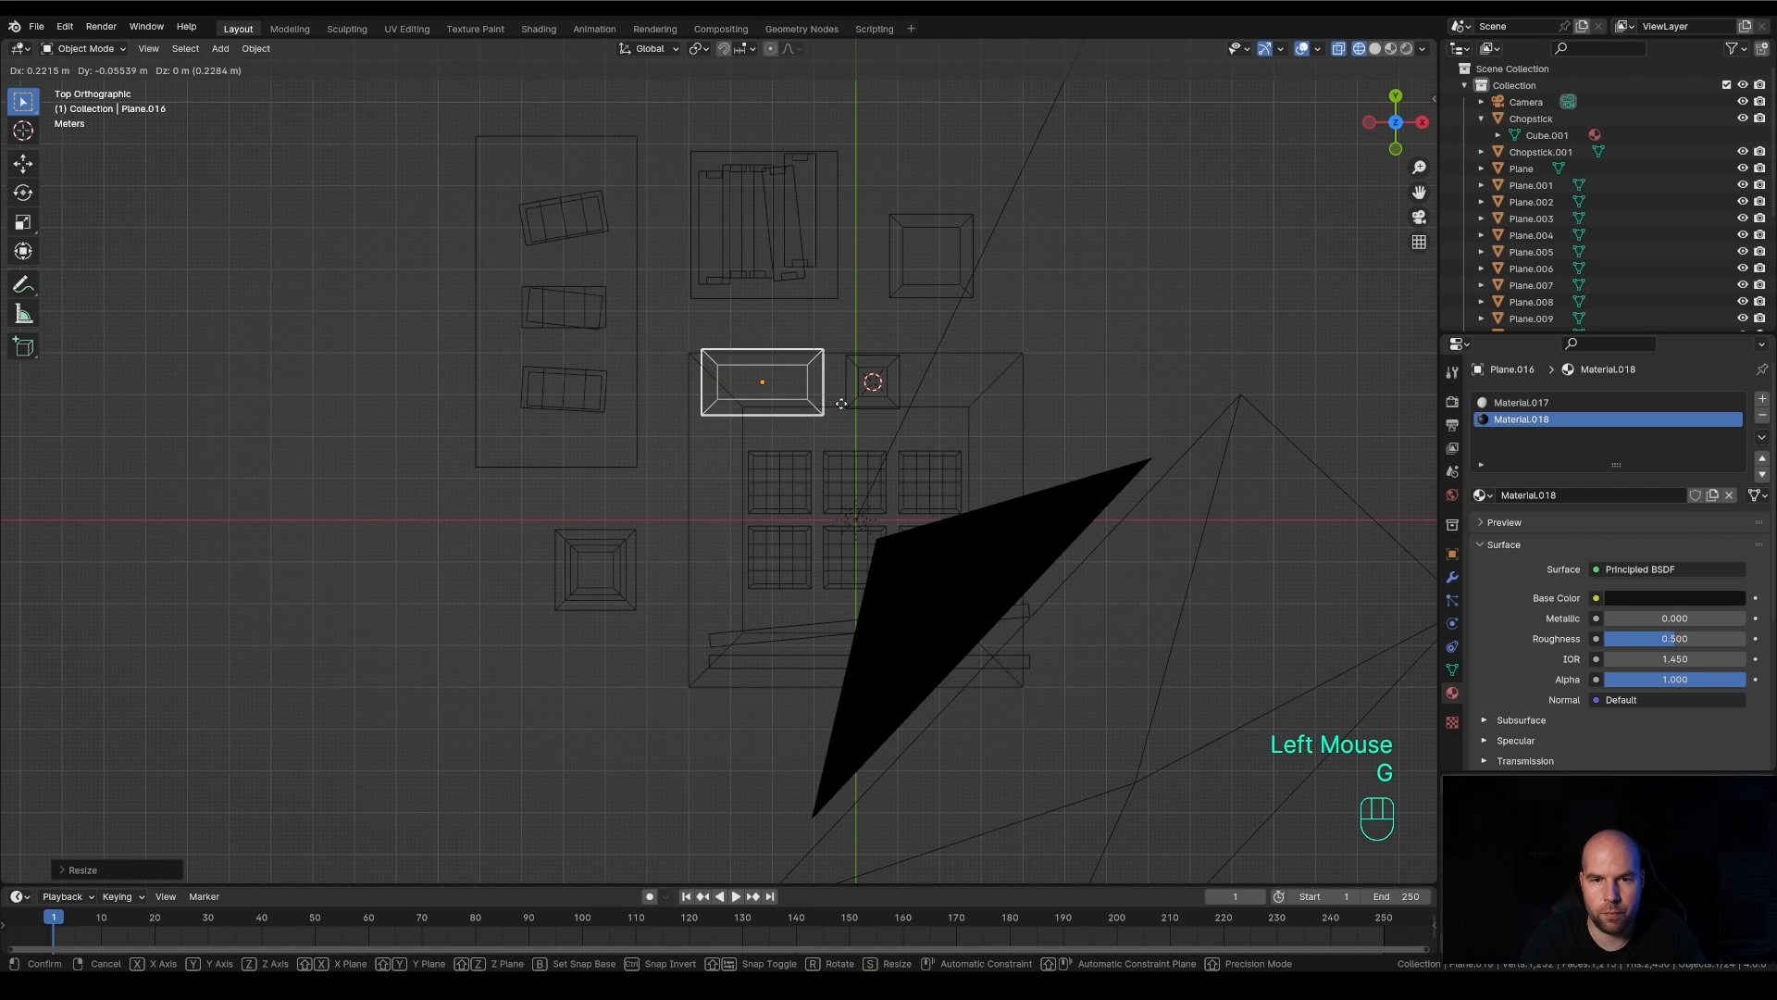
click(842, 402)
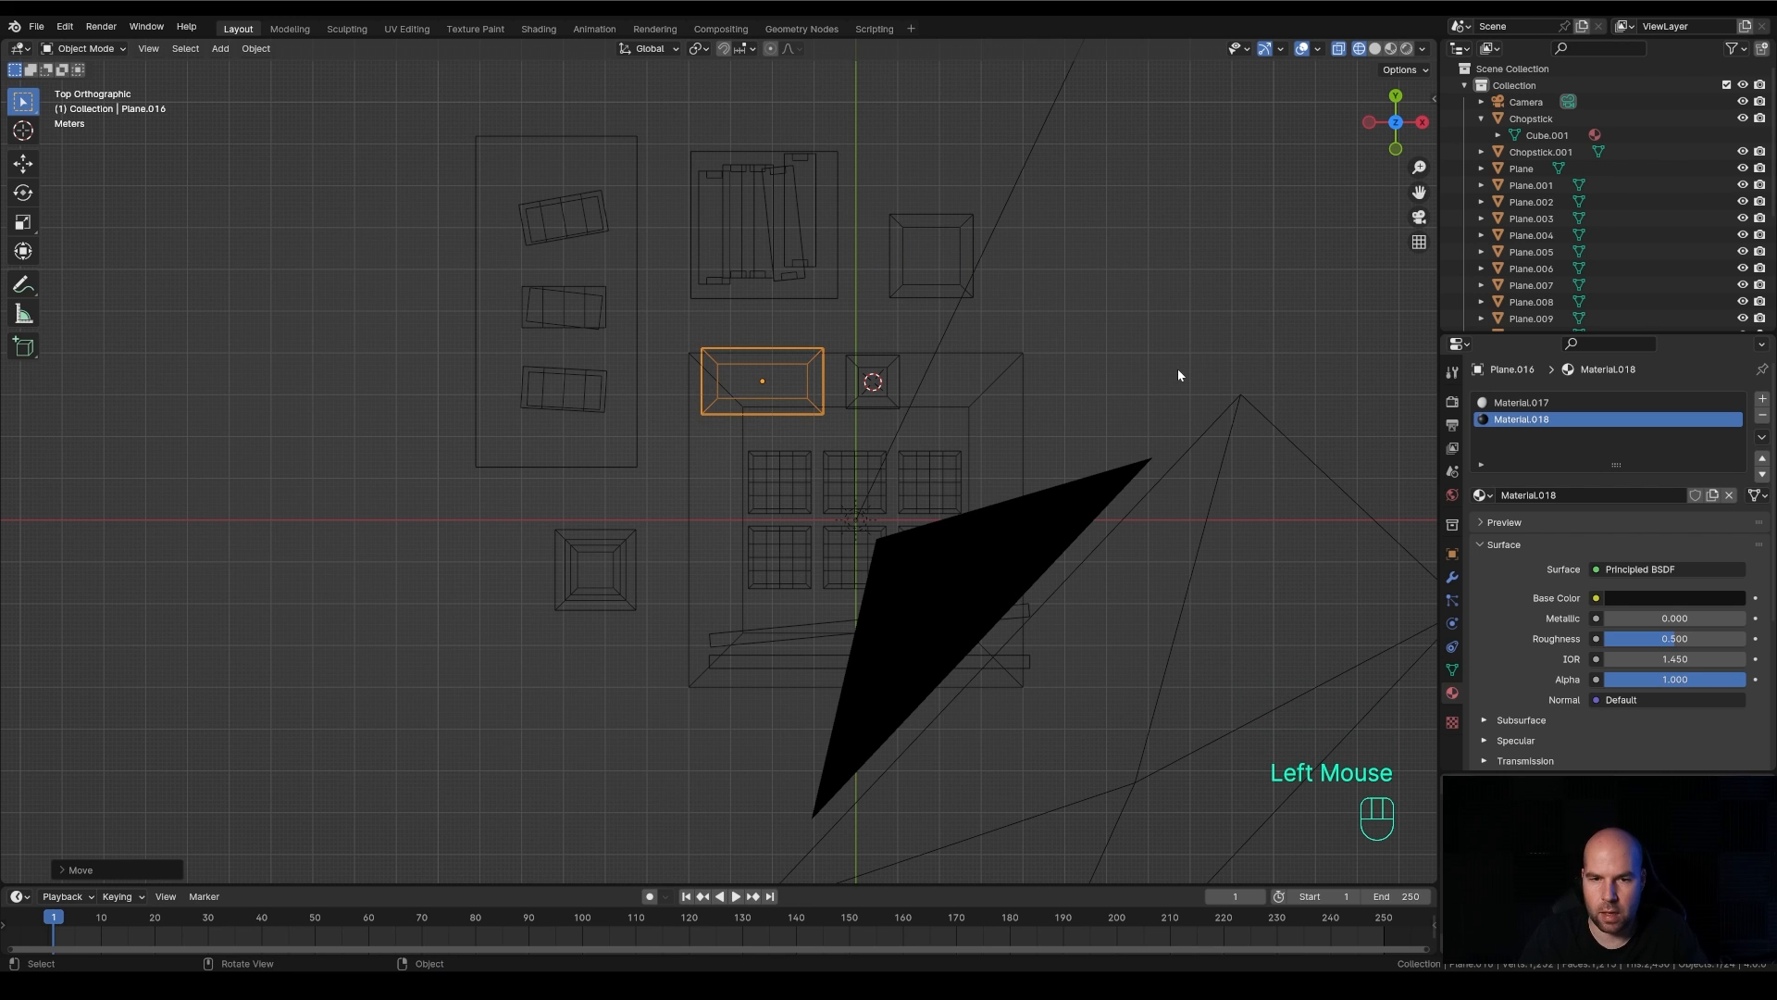
In camera view, raise the camera about 1.8 m along global Z and switch the viewport to rendered display
key(KP_0)
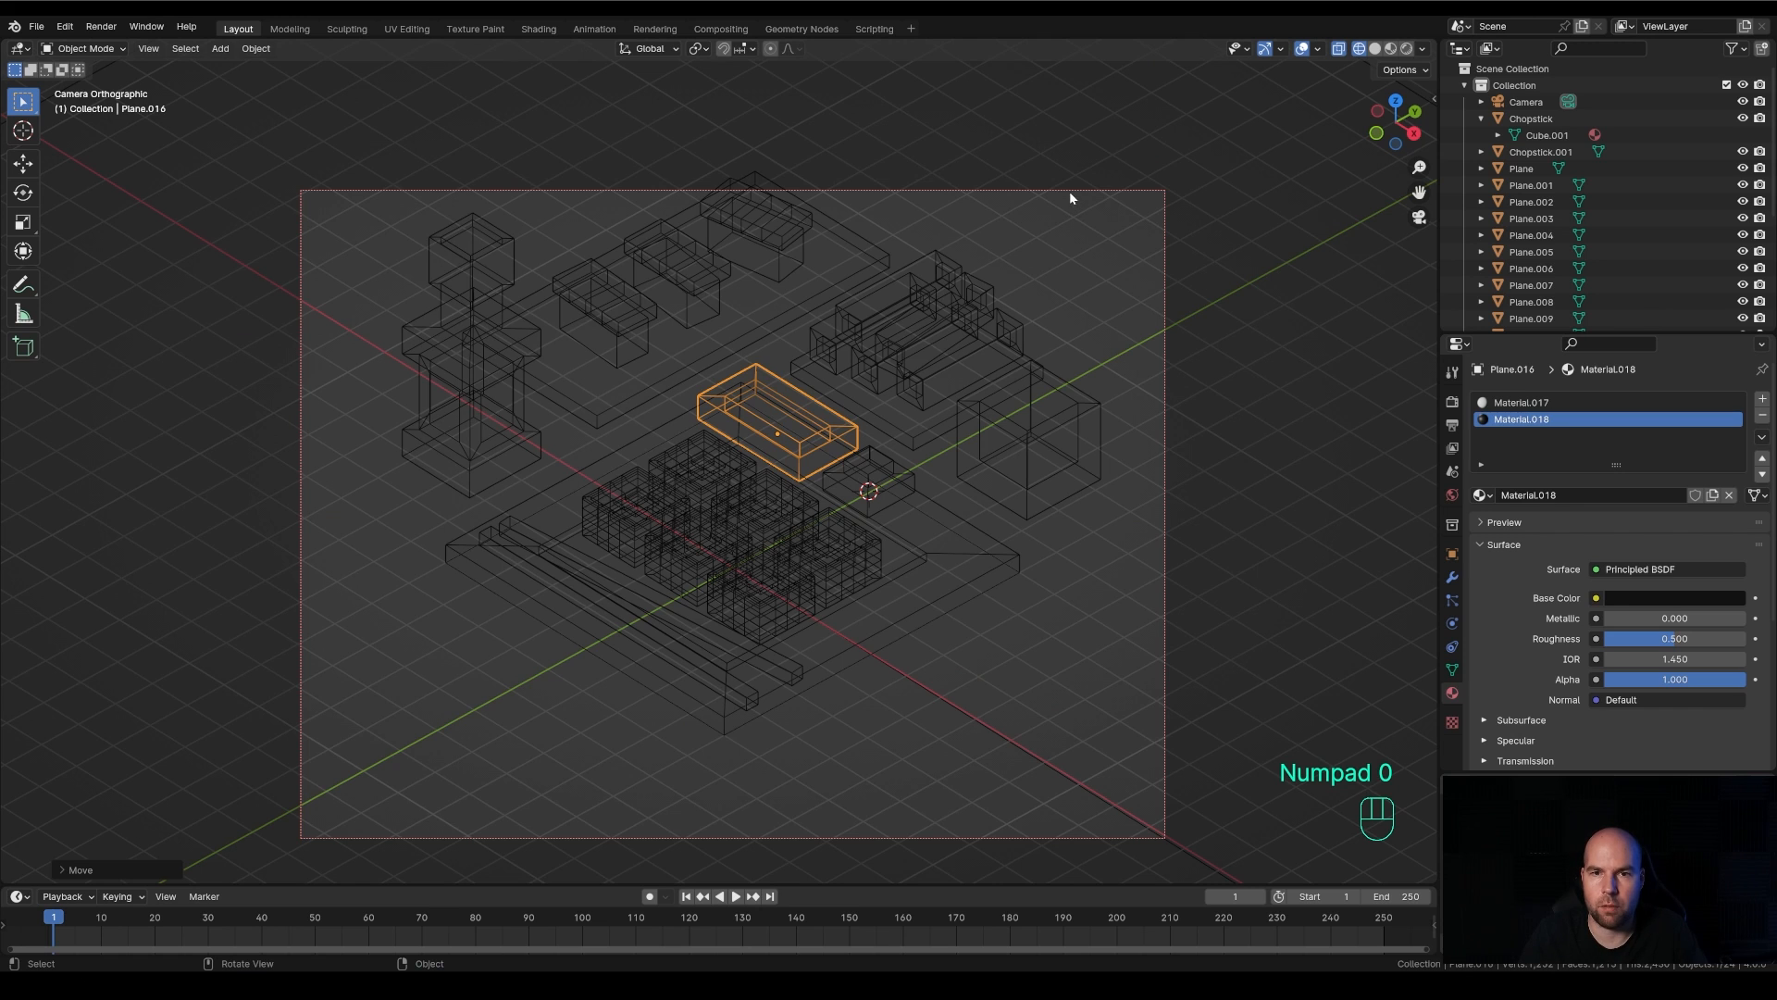
click(1070, 192)
key(g)
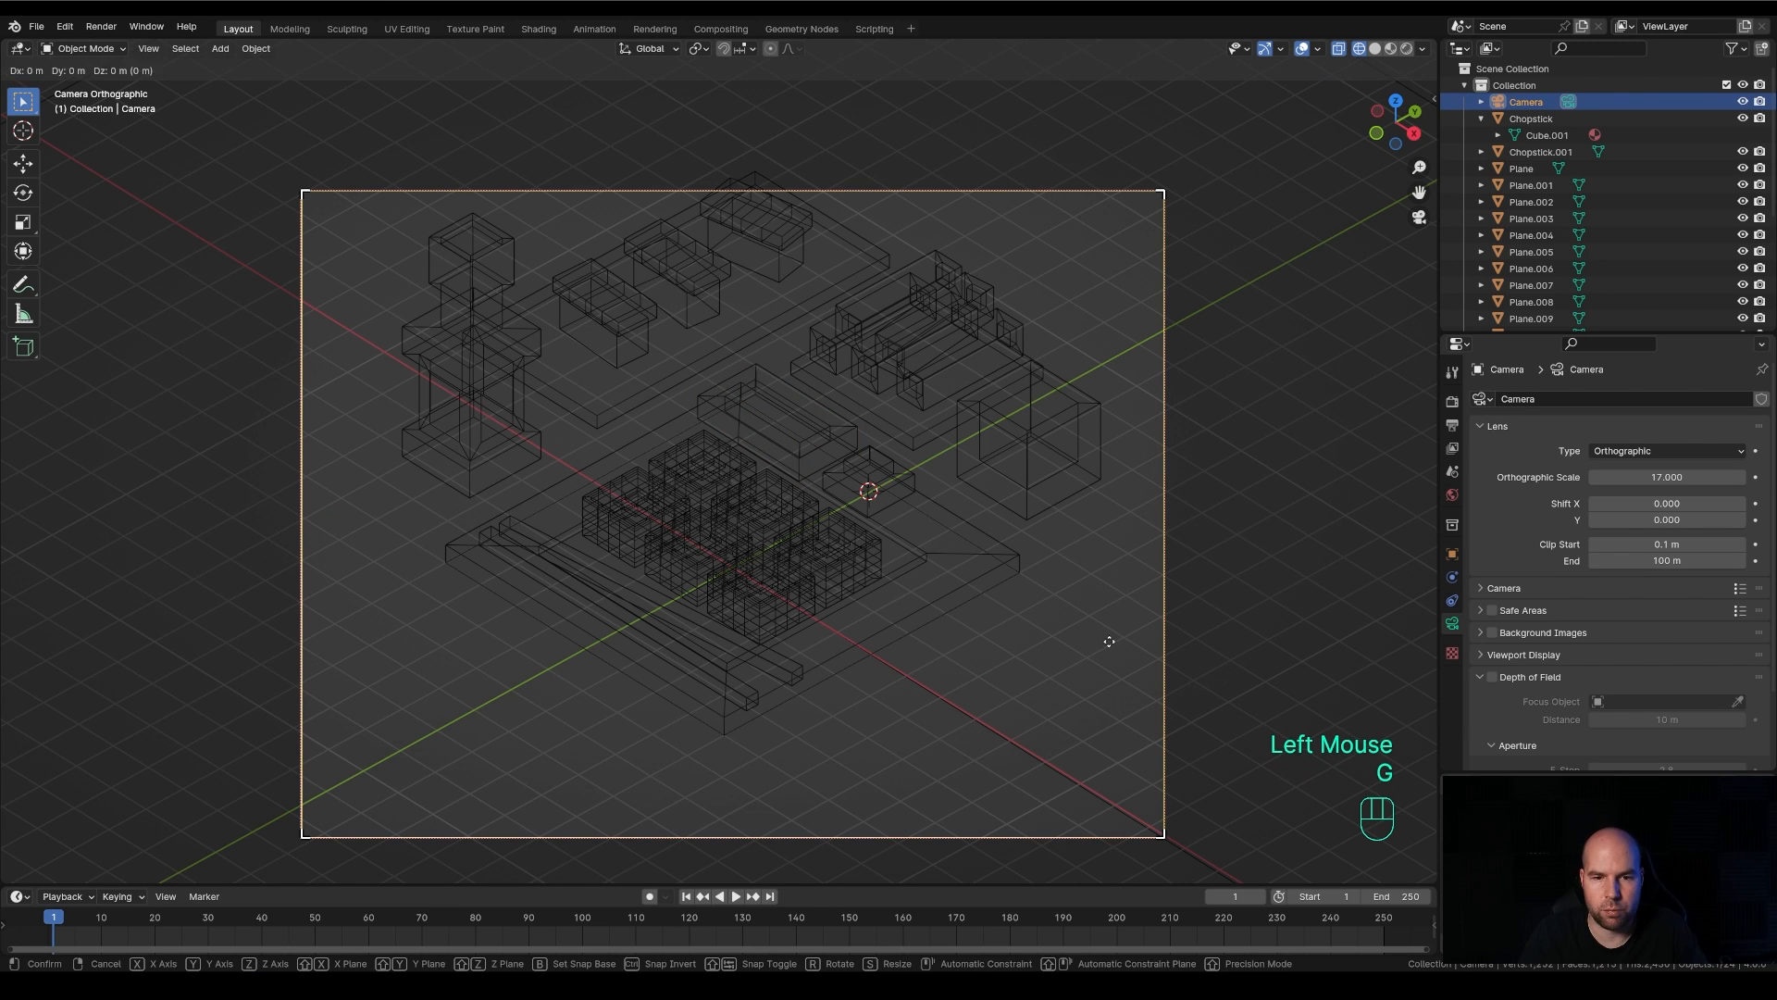
key(z)
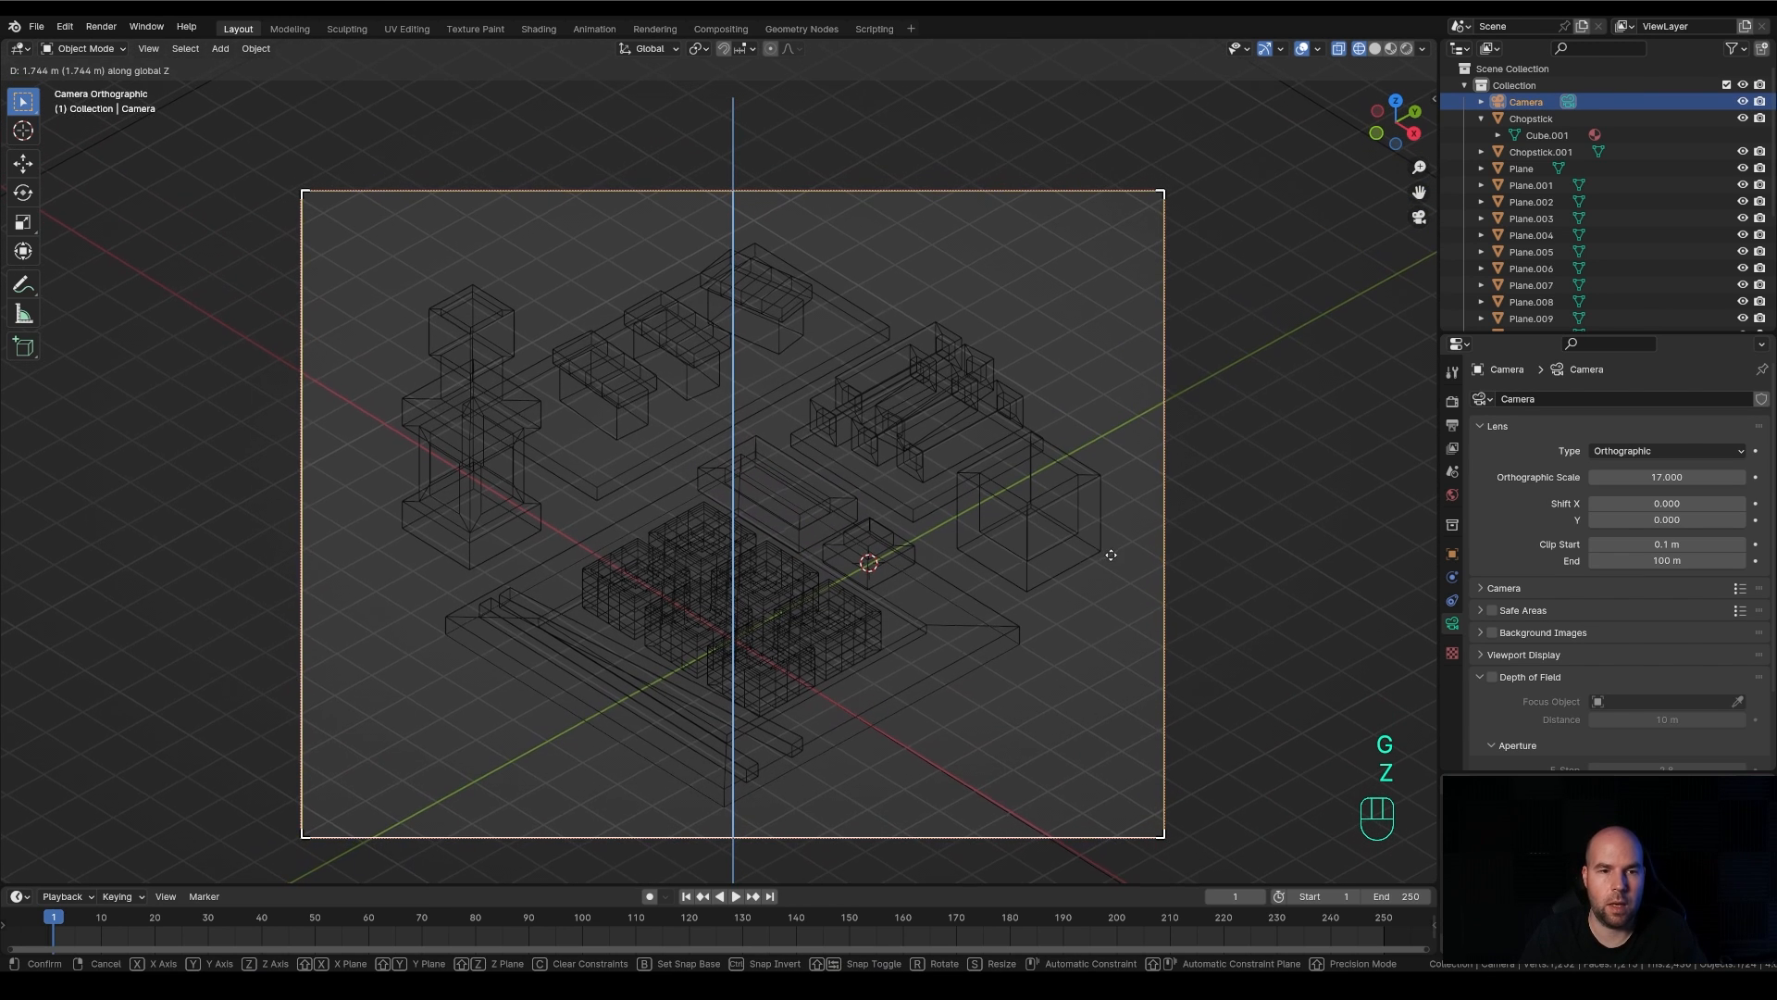
click(1124, 546)
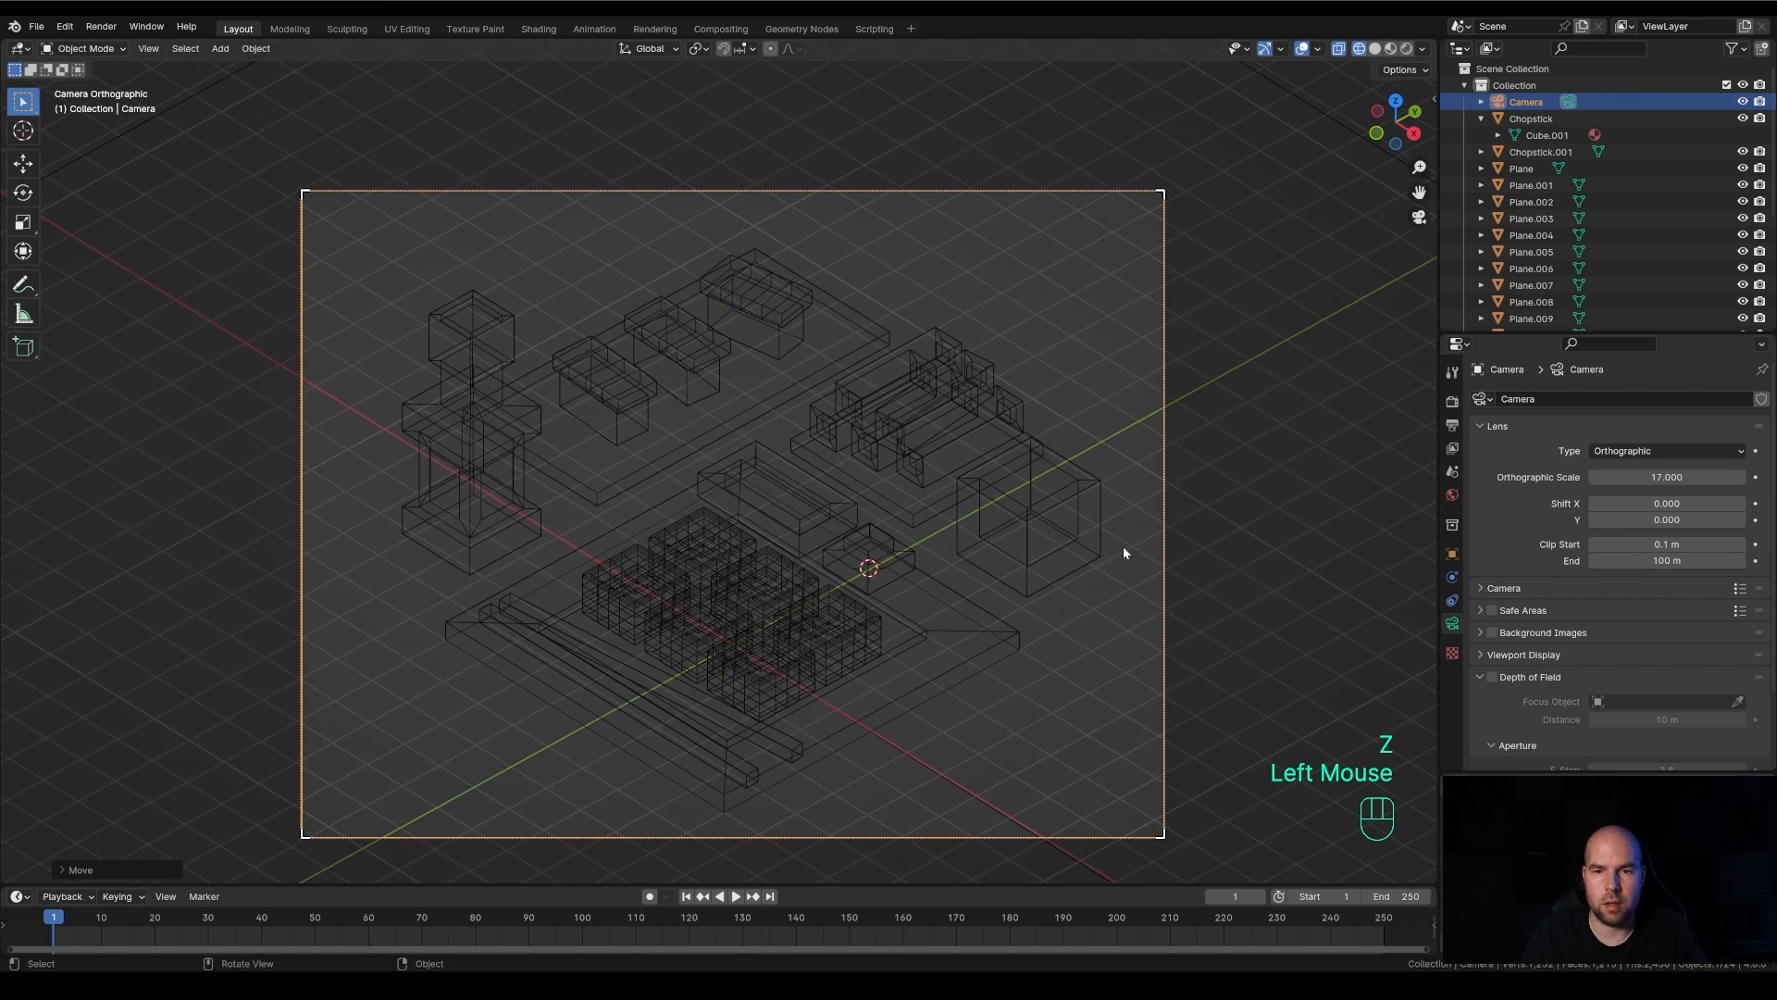
click(1408, 48)
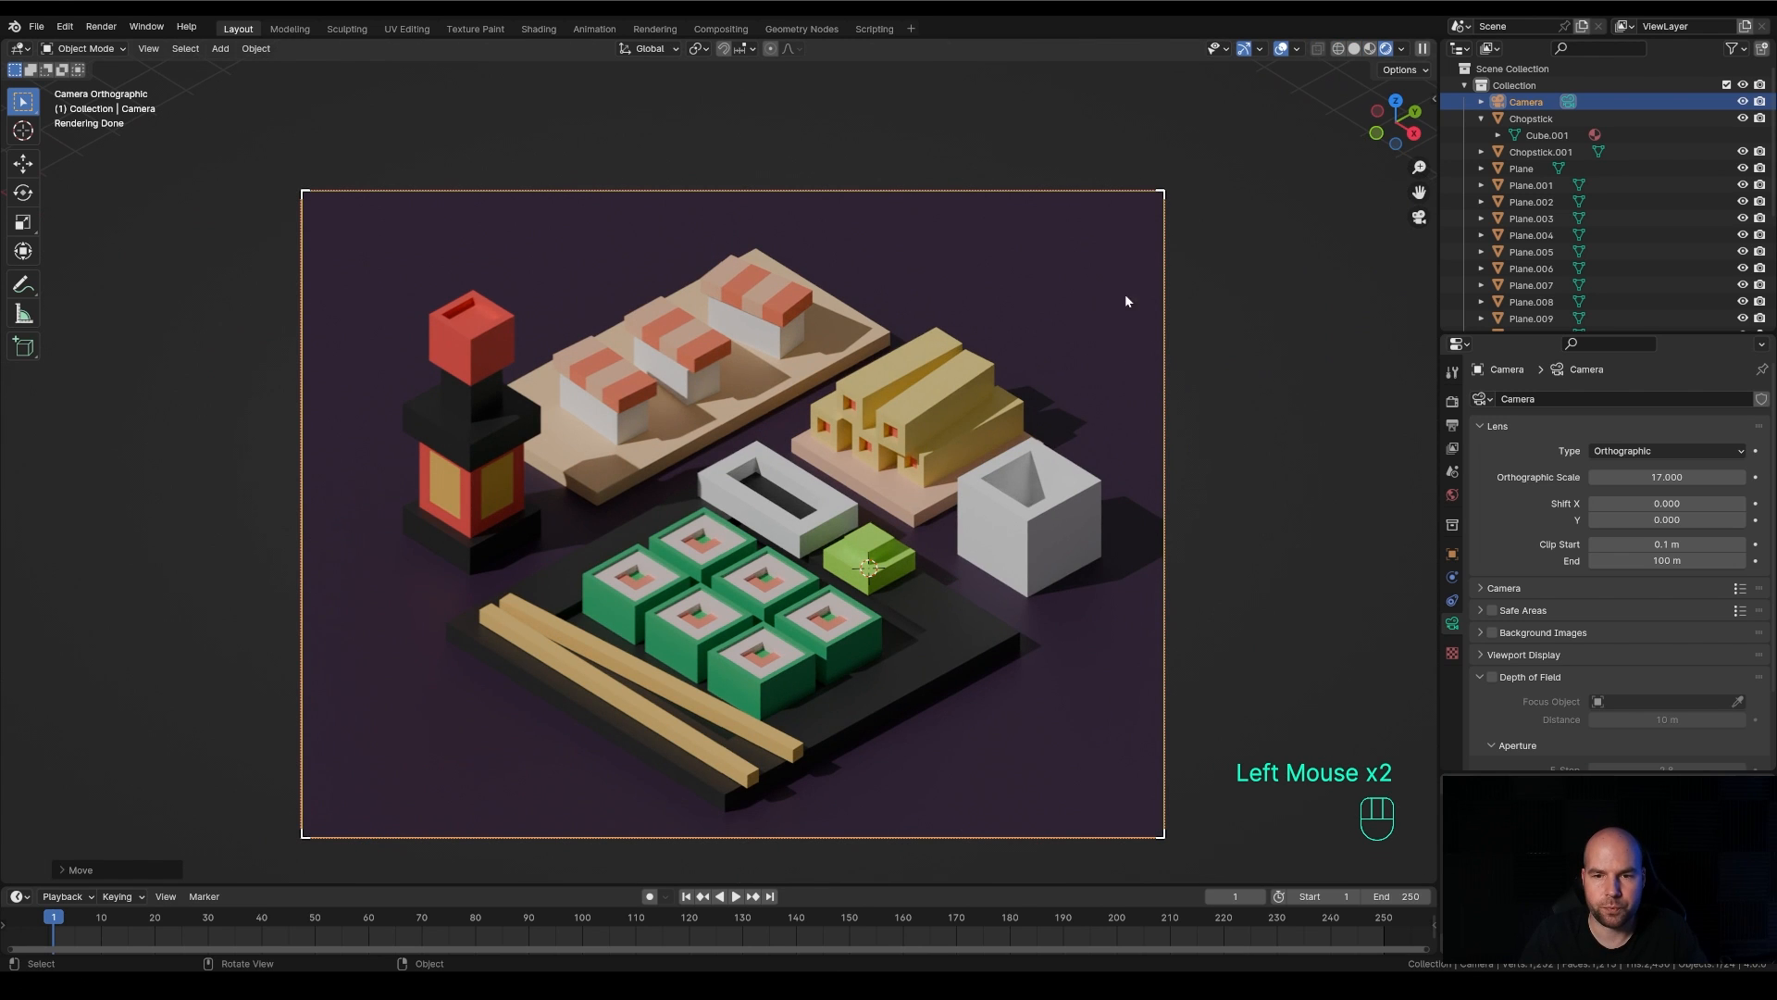
Scale the cup down by about 0.89 and again by about 0.86, and move it about 0.17 m within the ground plane
click(1073, 495)
key(s)
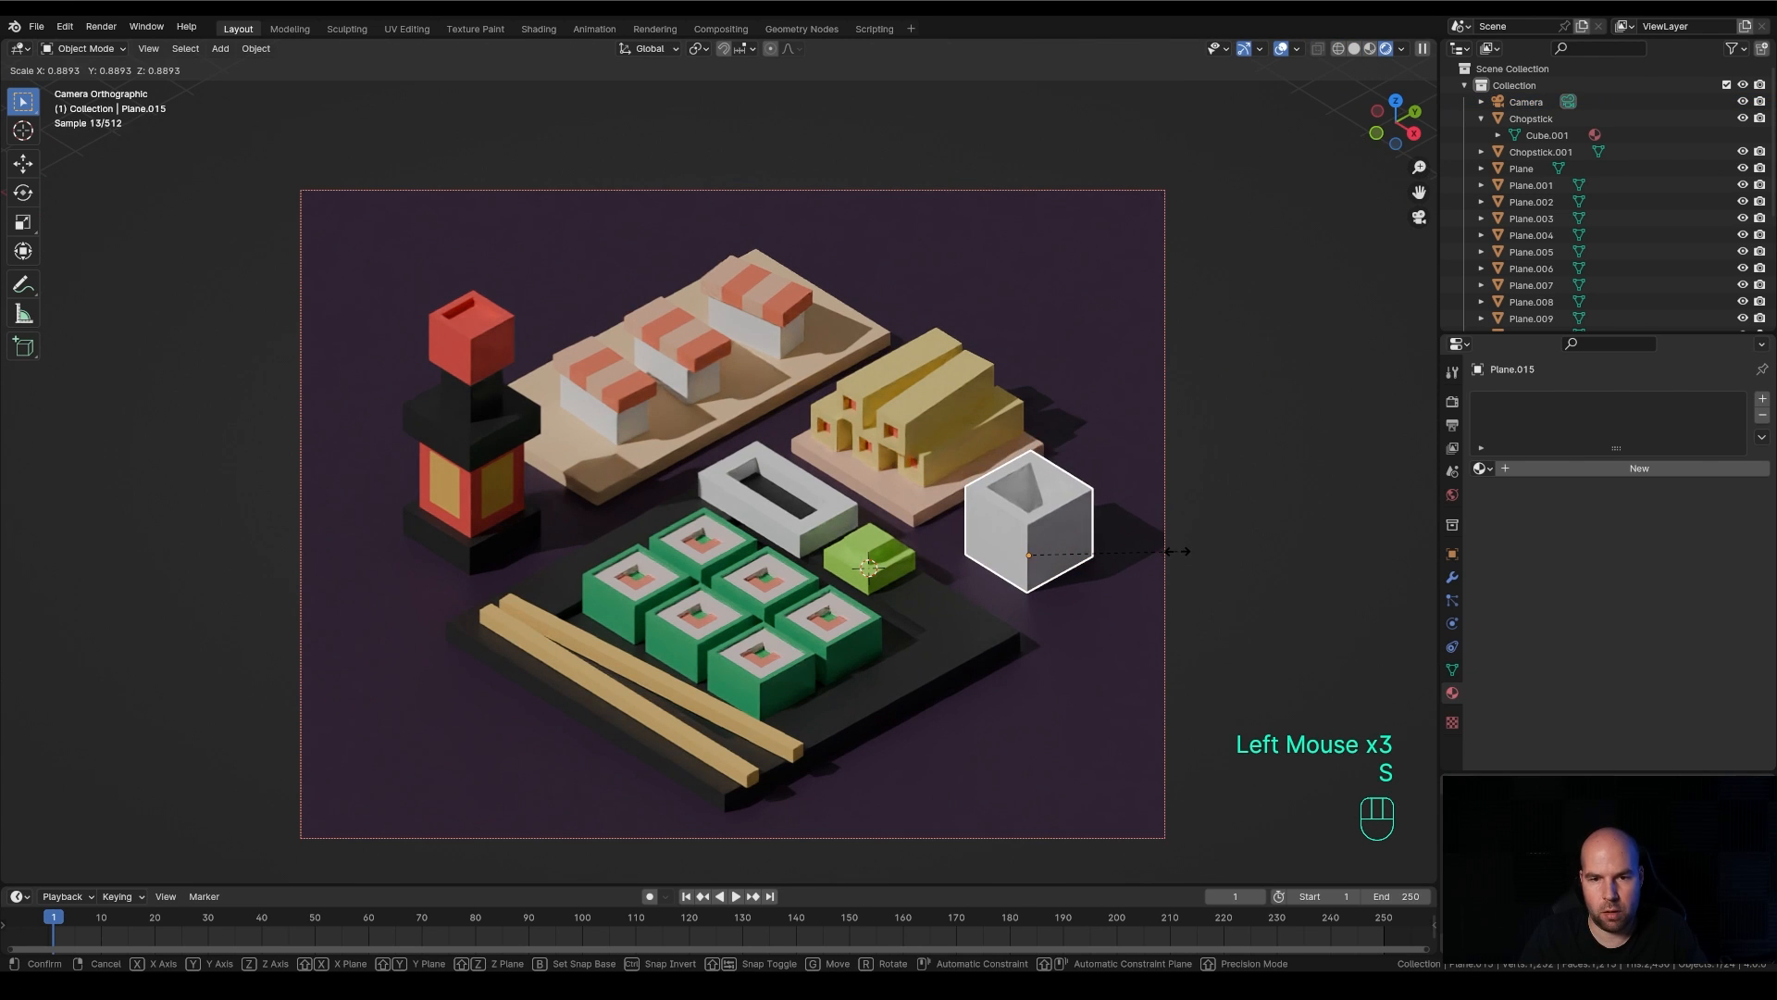
click(1177, 555)
key(s)
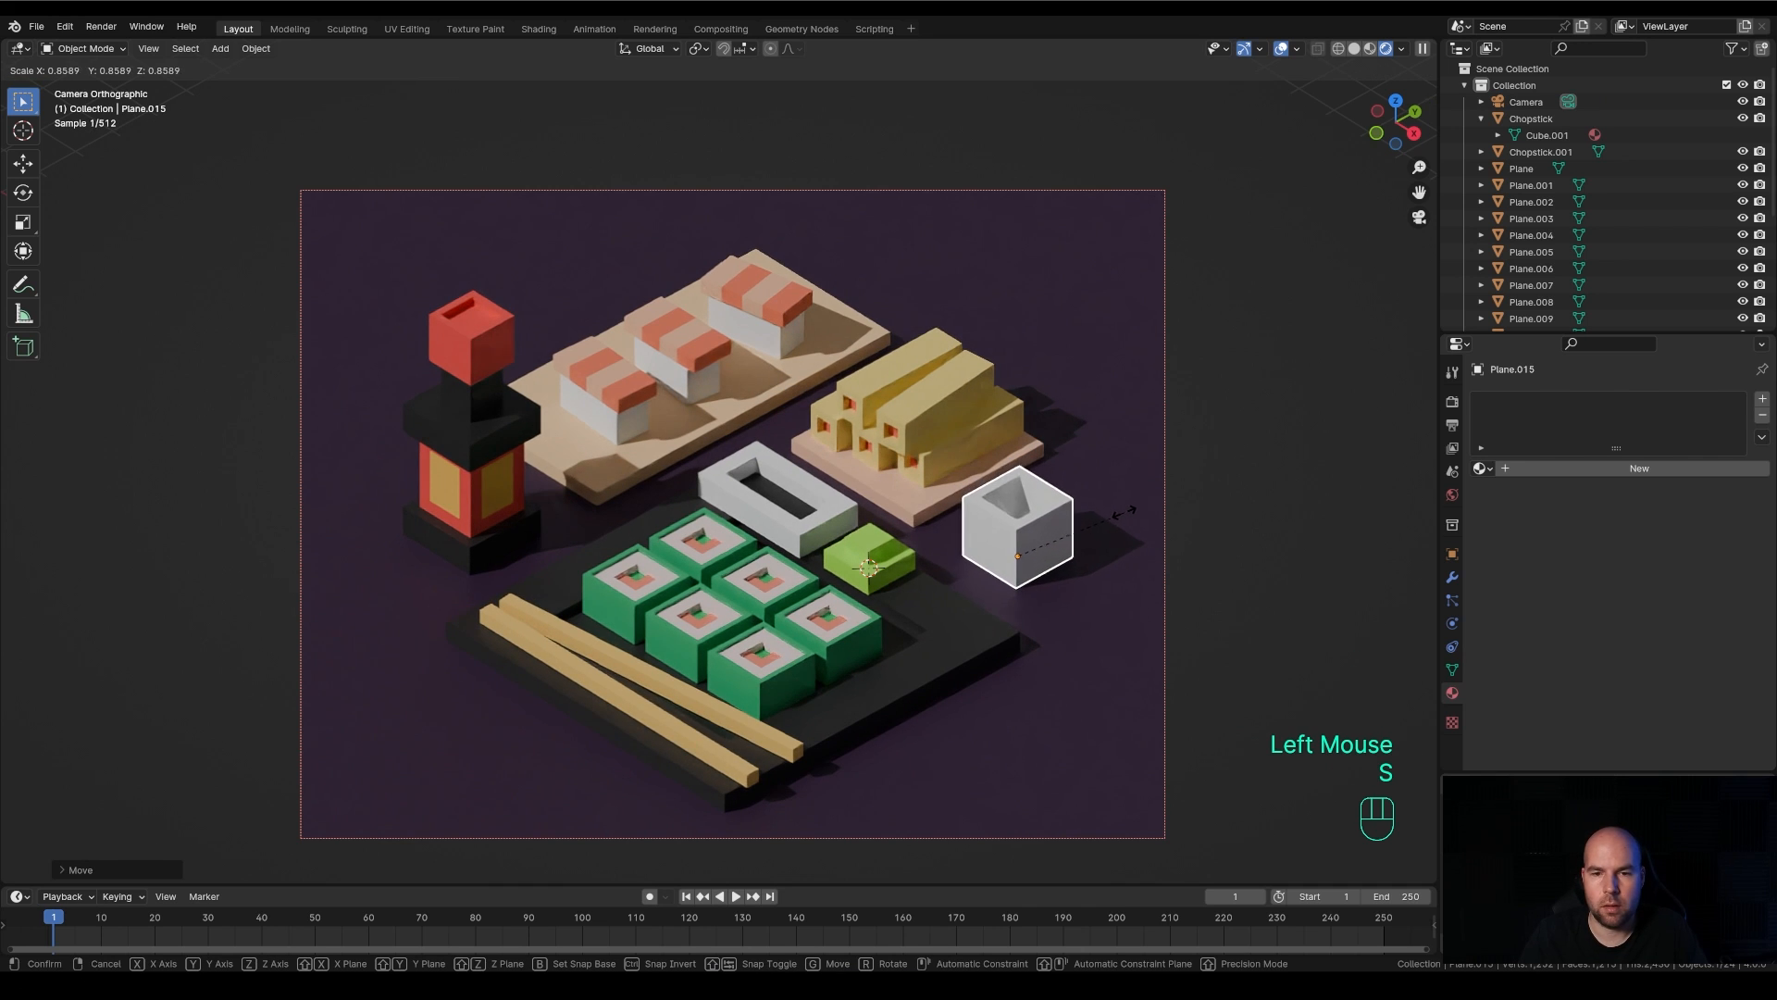
click(1120, 512)
key(g)
key(shift+z)
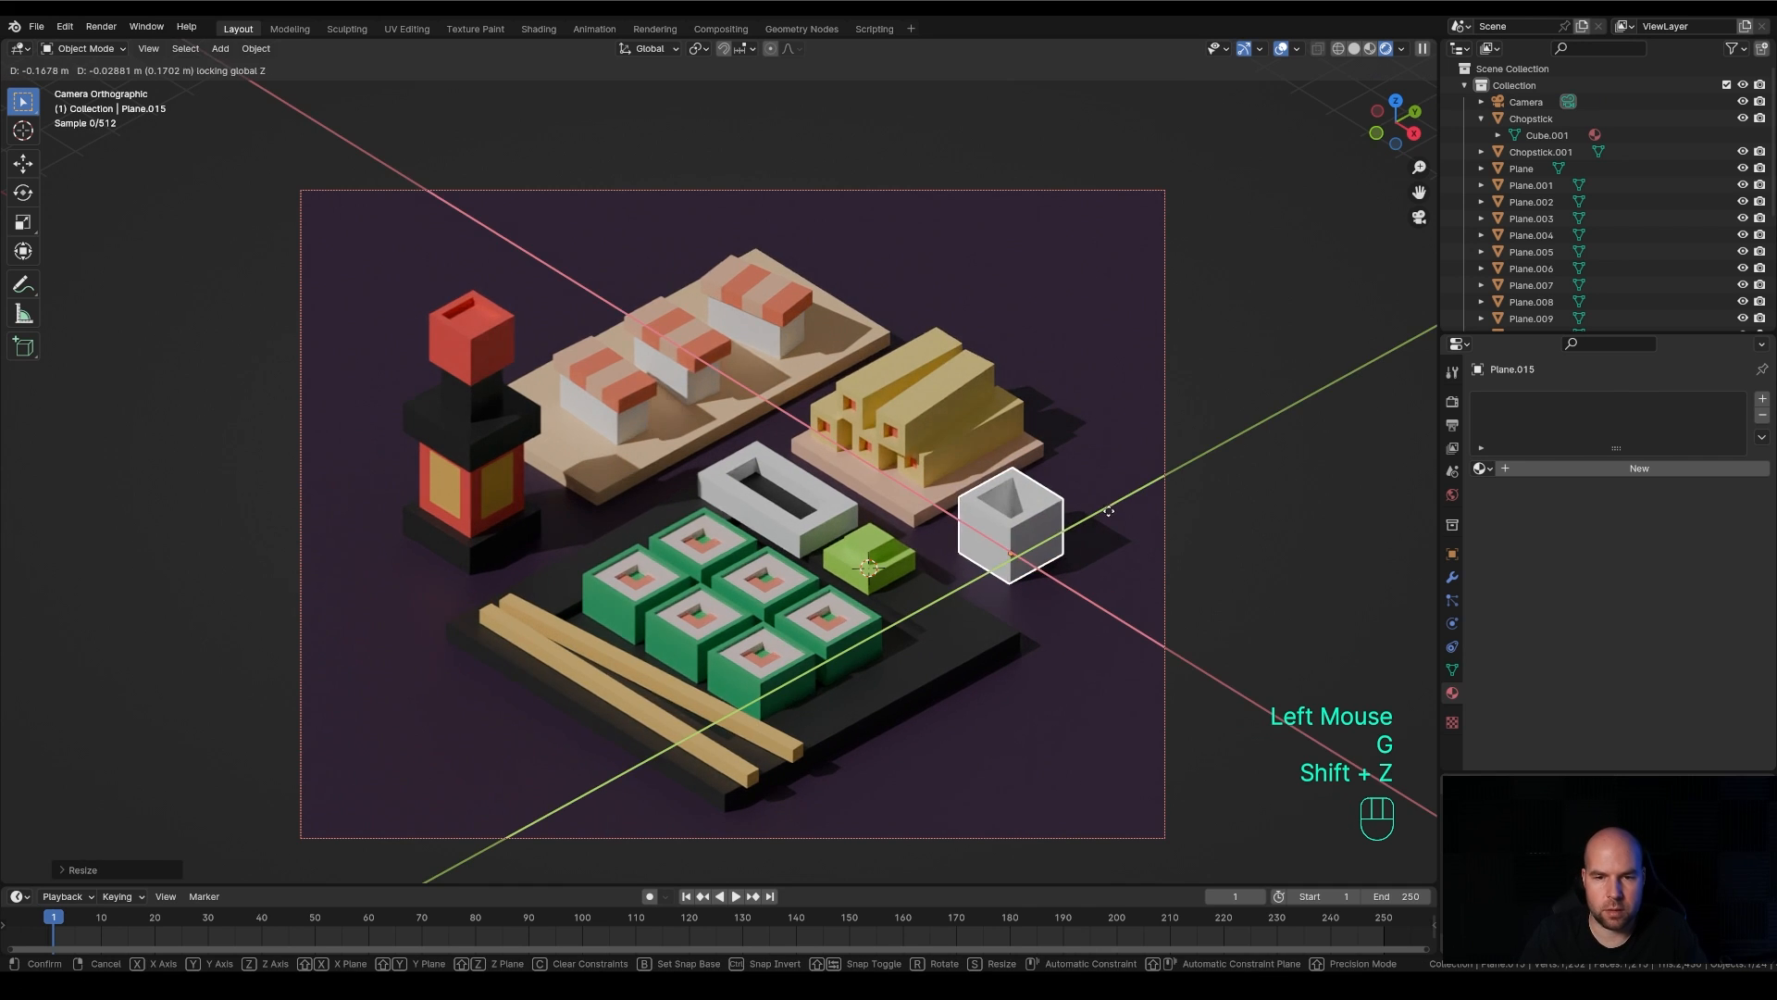
click(1108, 514)
Scale the bottle down slightly and move it a little within the ground plane, locking its height
click(477, 426)
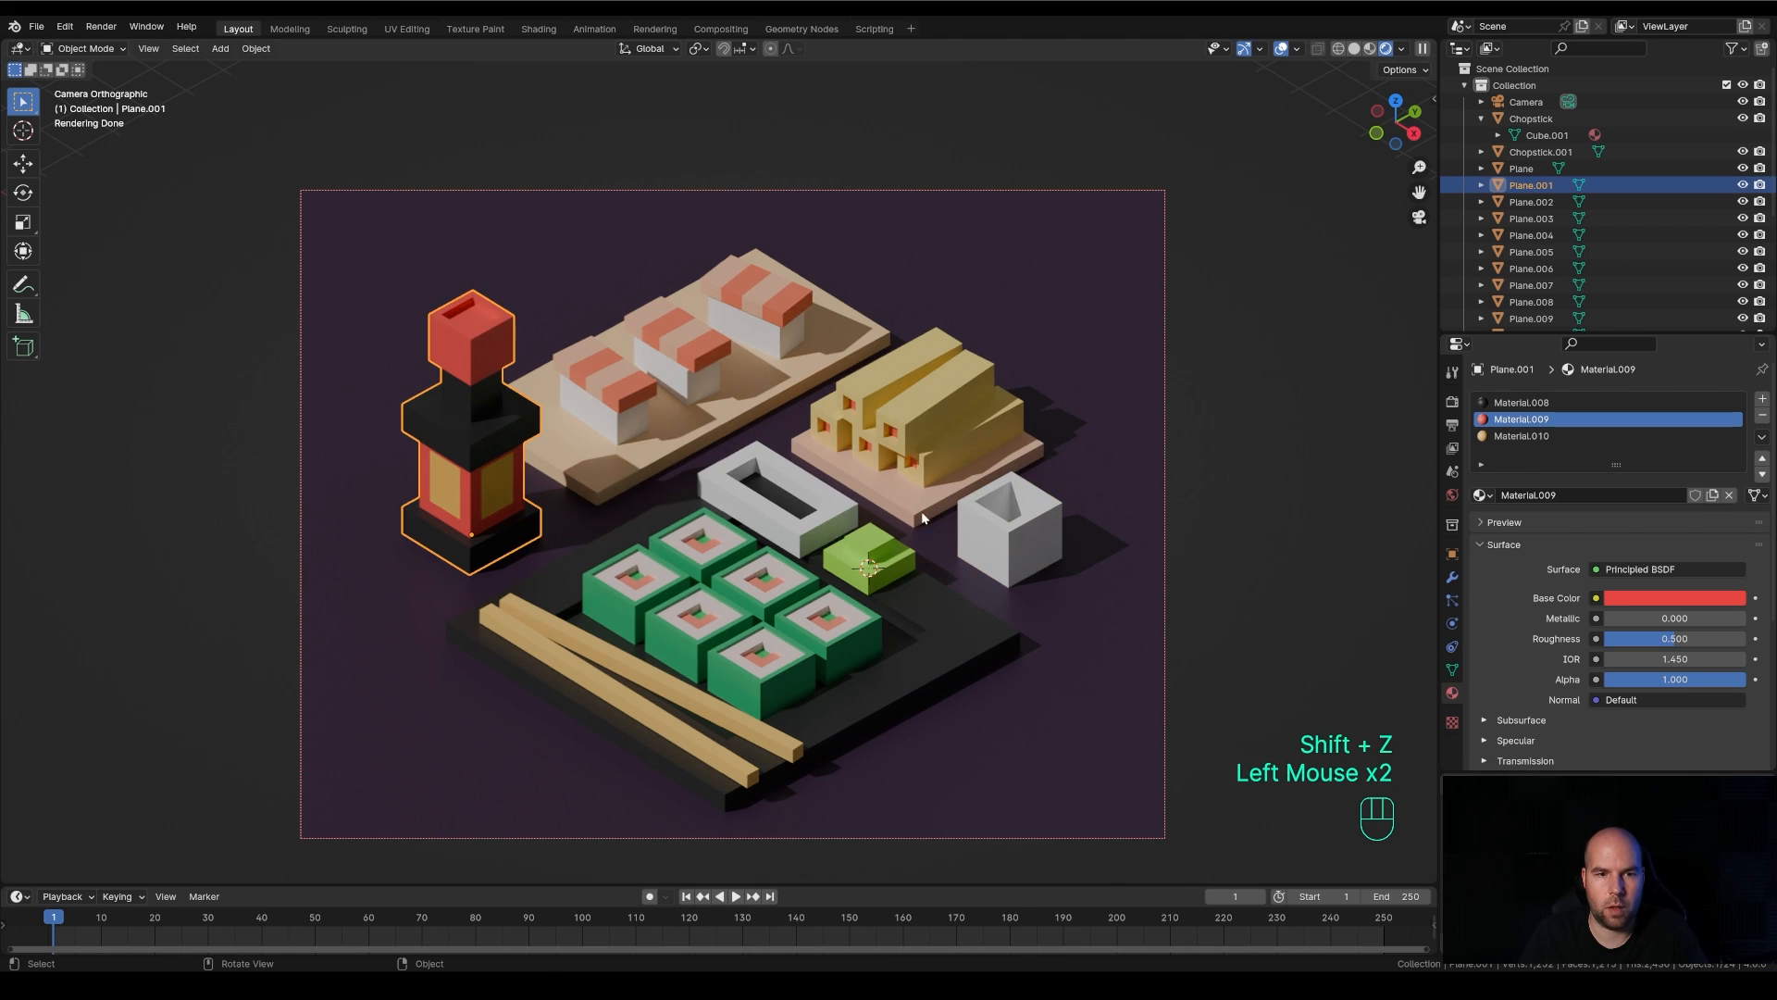
key(s)
click(936, 526)
key(g)
key(shift+z)
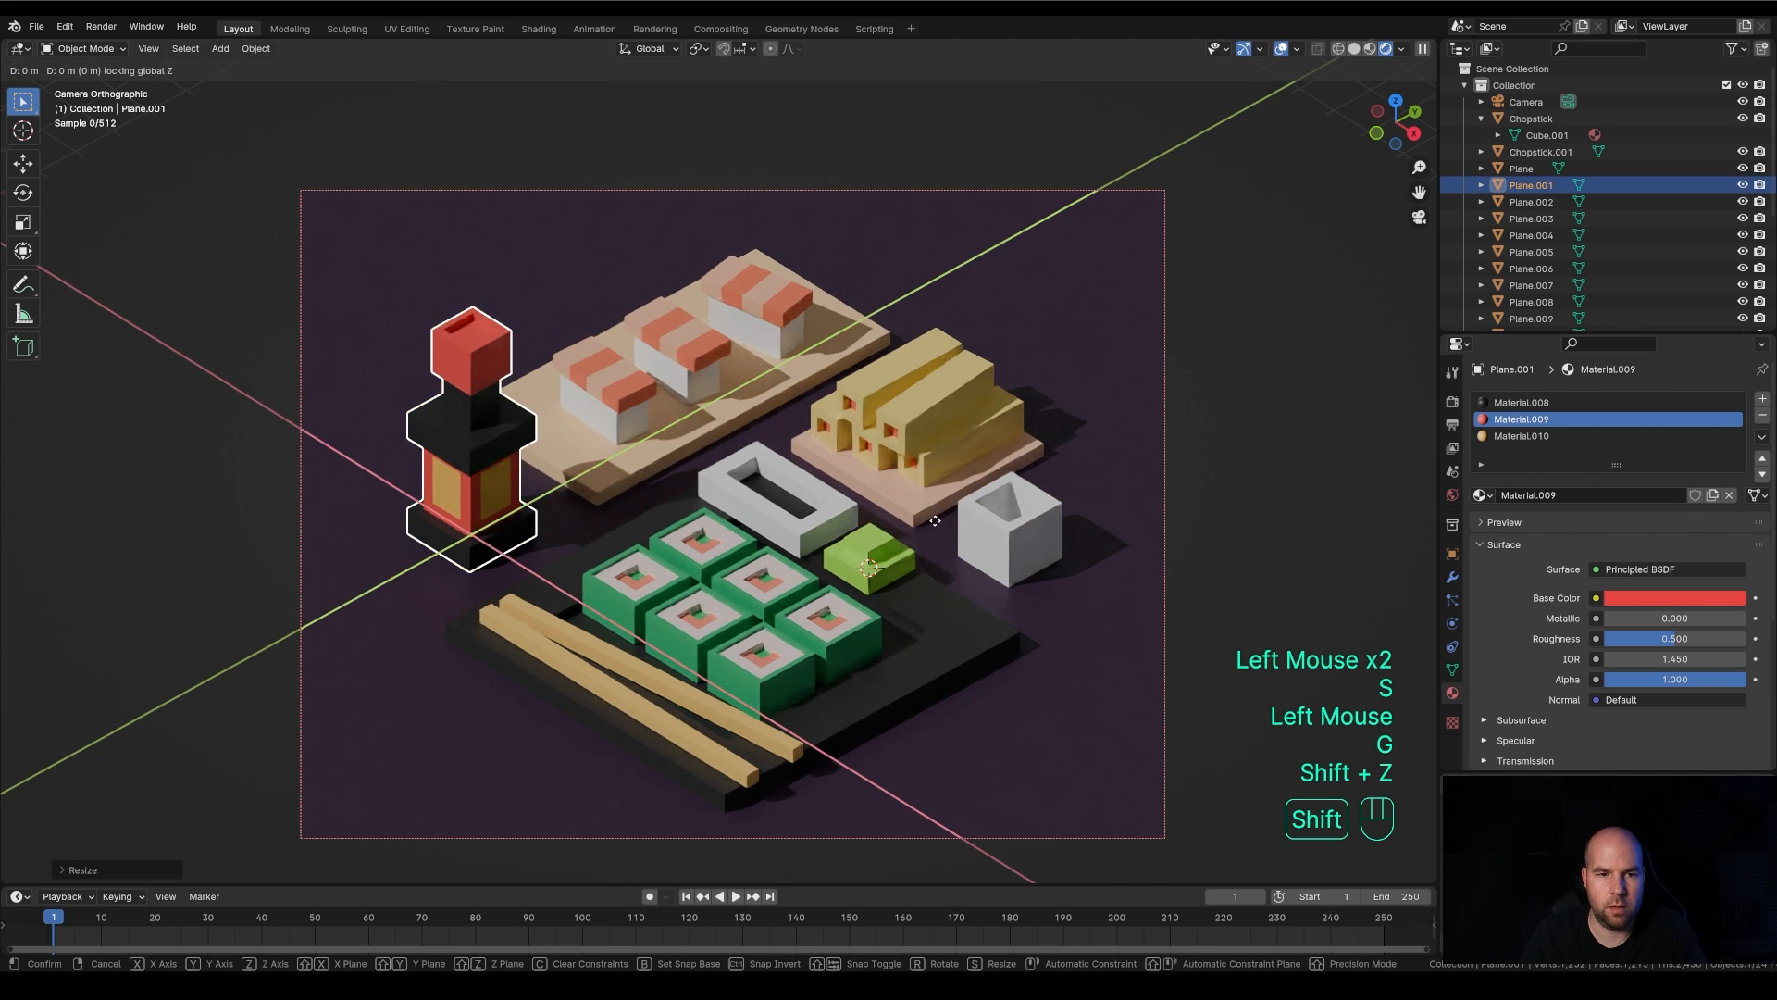
click(956, 419)
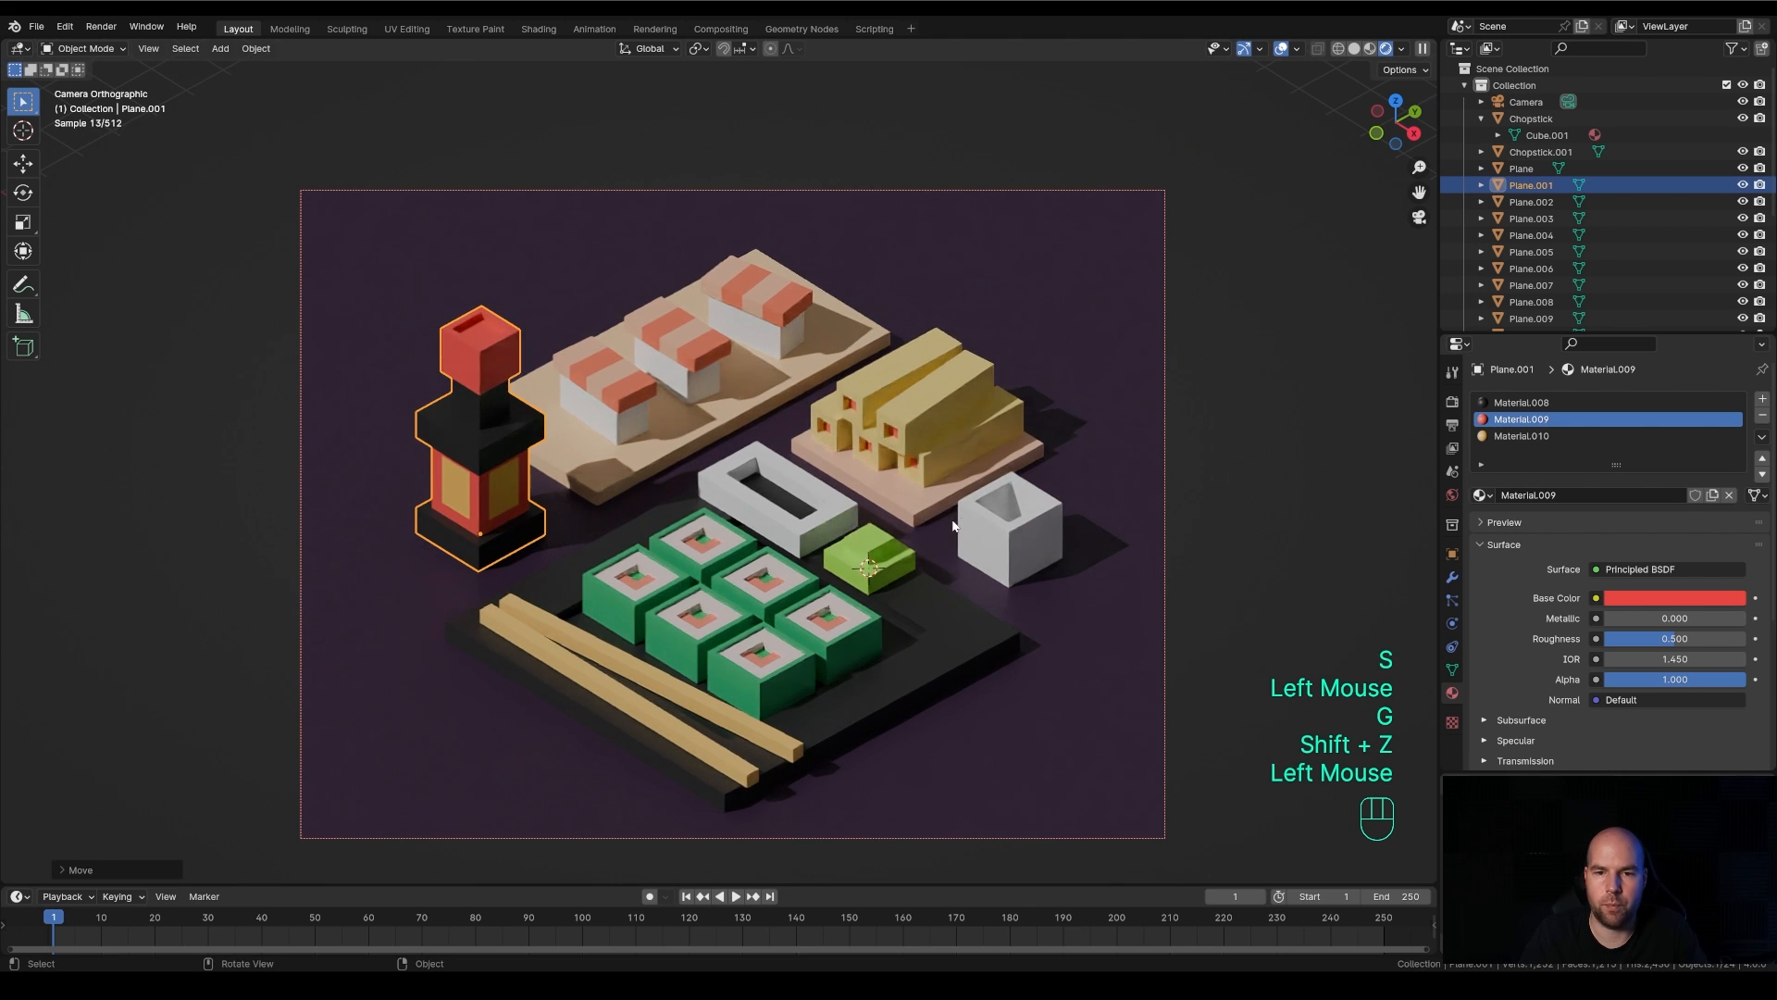
Select the camera and move it about 0.35 m to reframe the sushi composition
double_click(907, 207)
key(g)
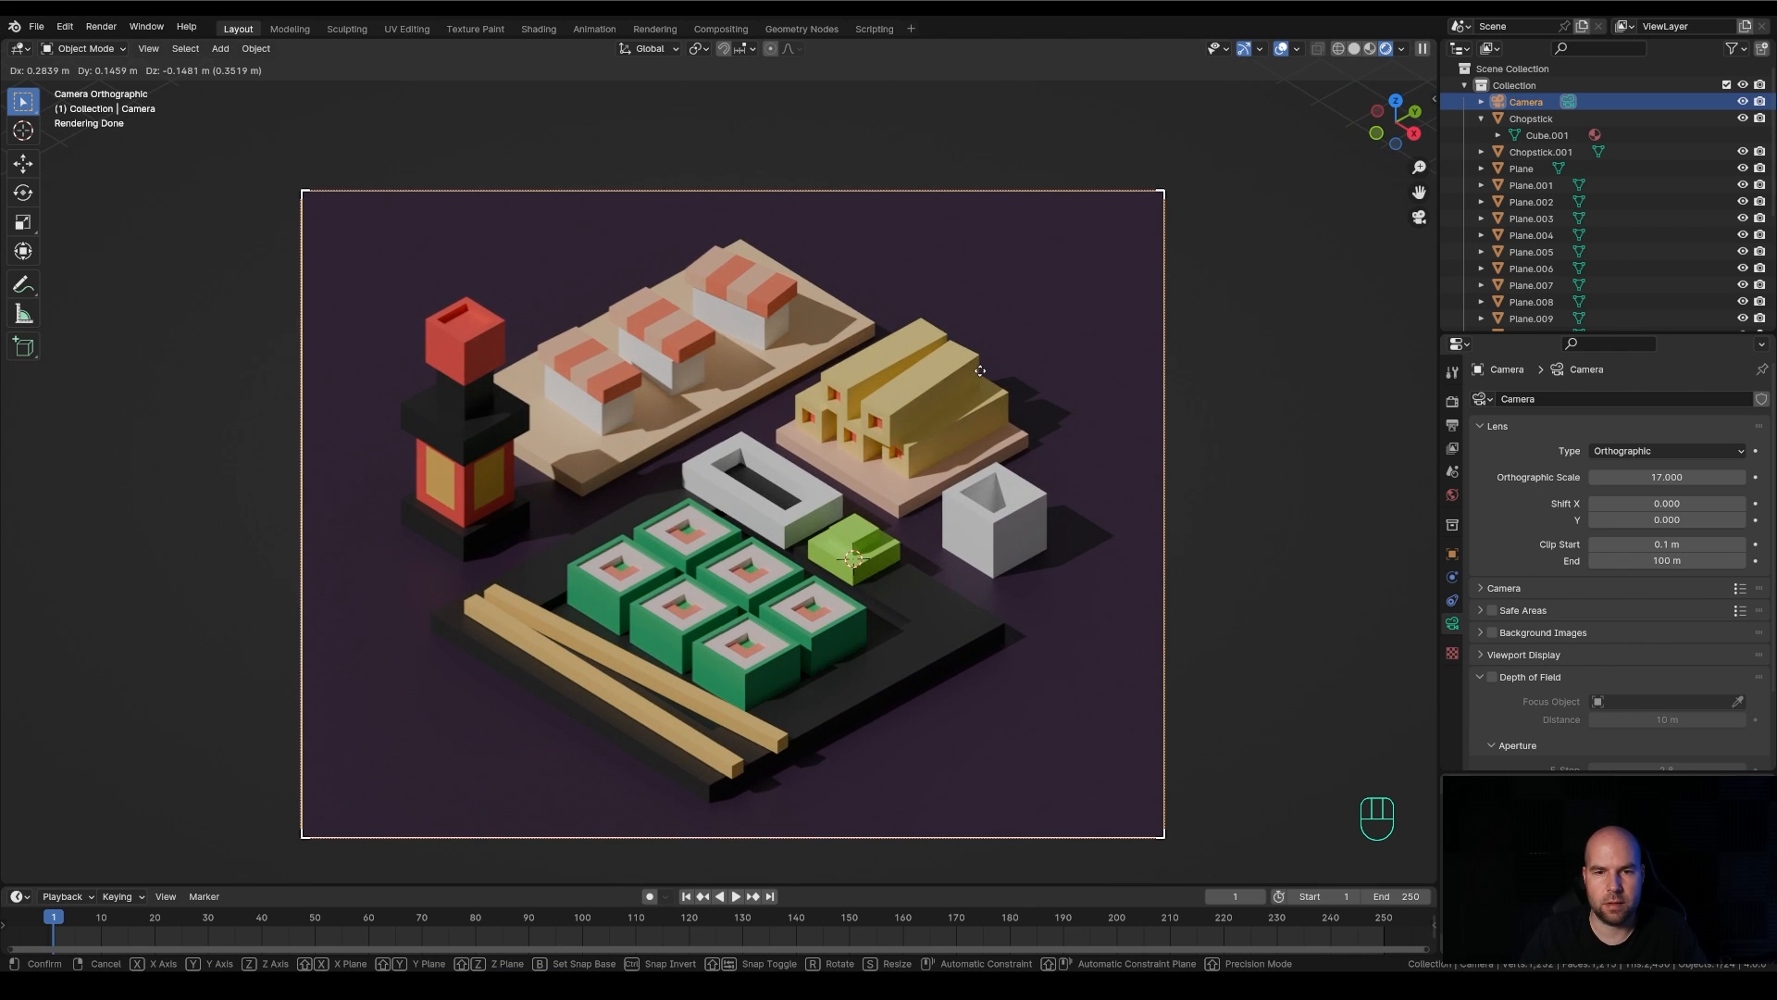
click(980, 368)
shift+middle_drag(1258, 493, 1275, 444)
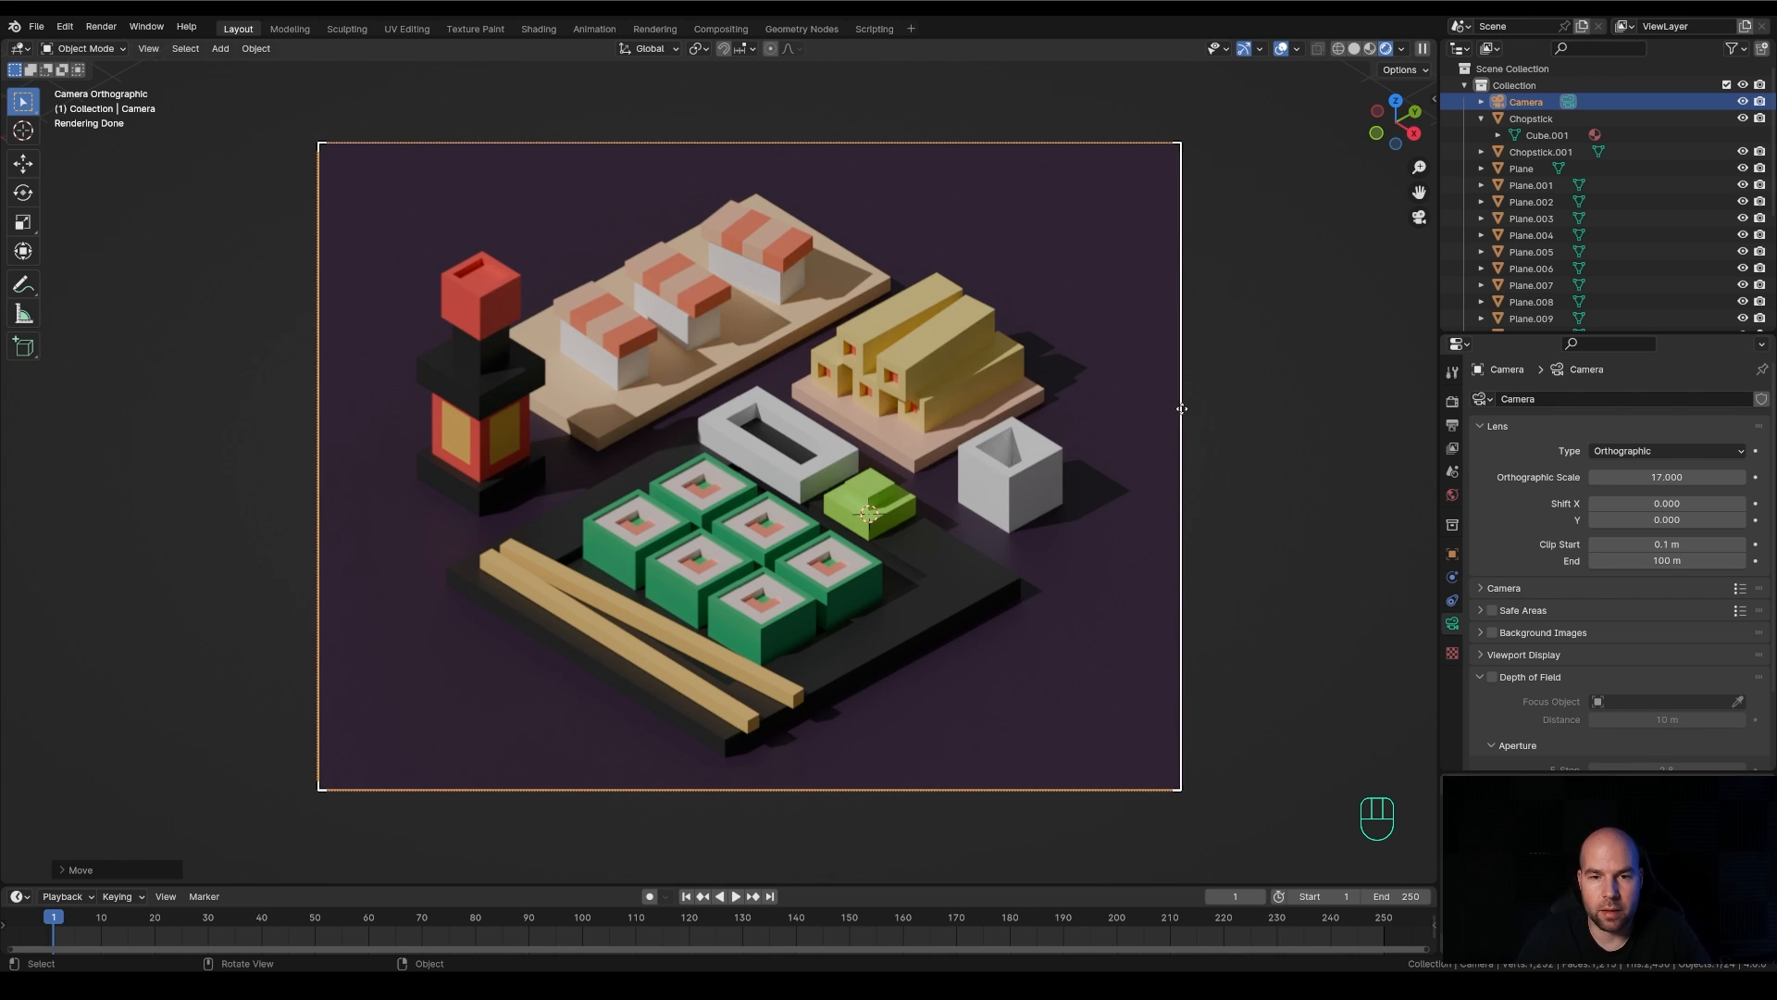
Snap the 3D cursor to the world origin and add an area light there
scroll(1152, 407, down, 3)
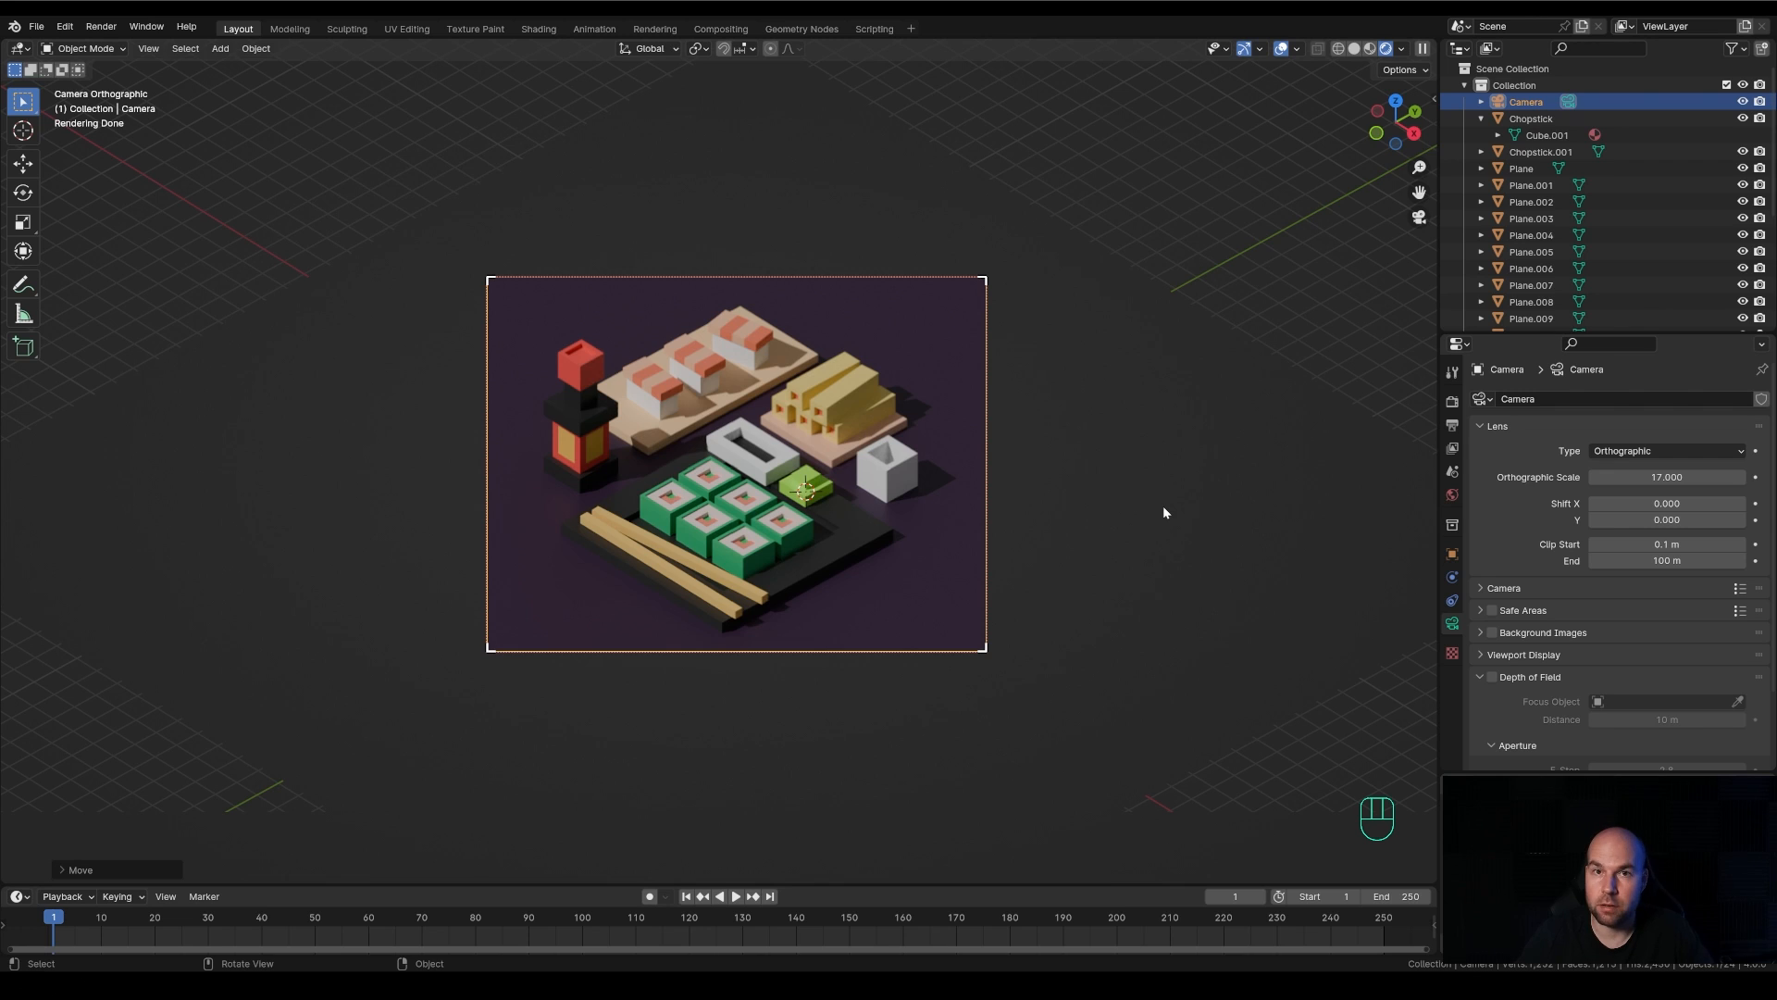
key(shift)
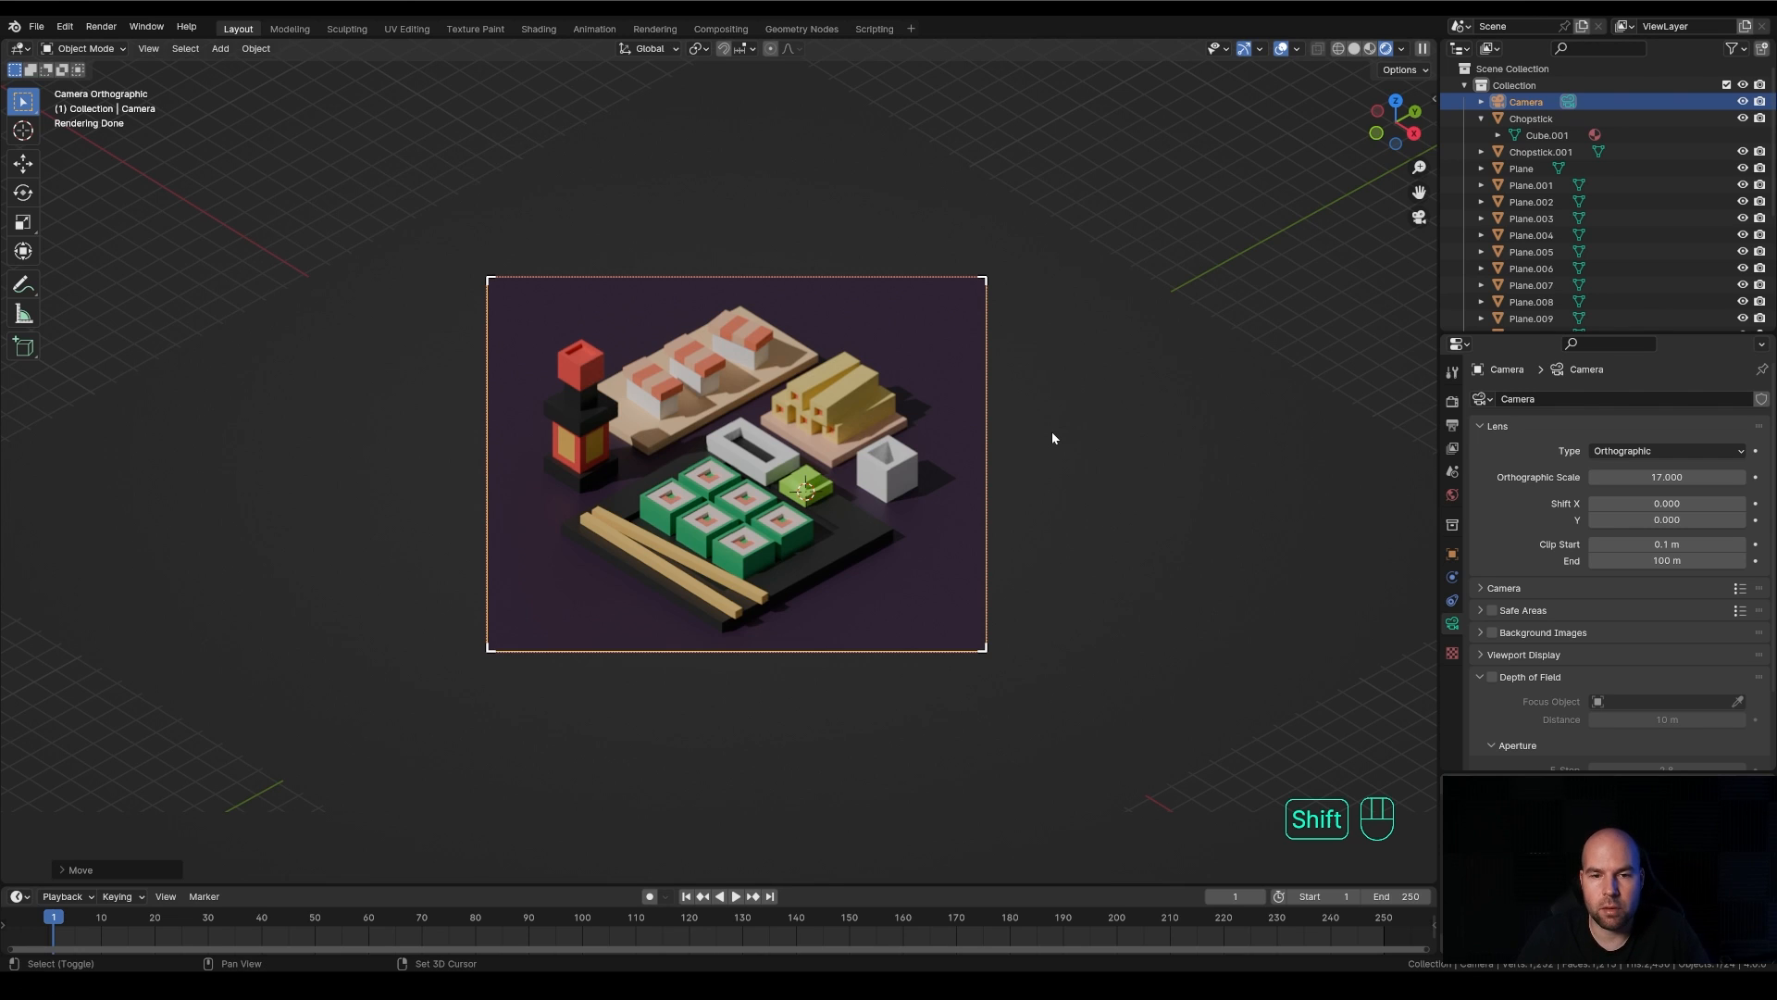
key(shift+s)
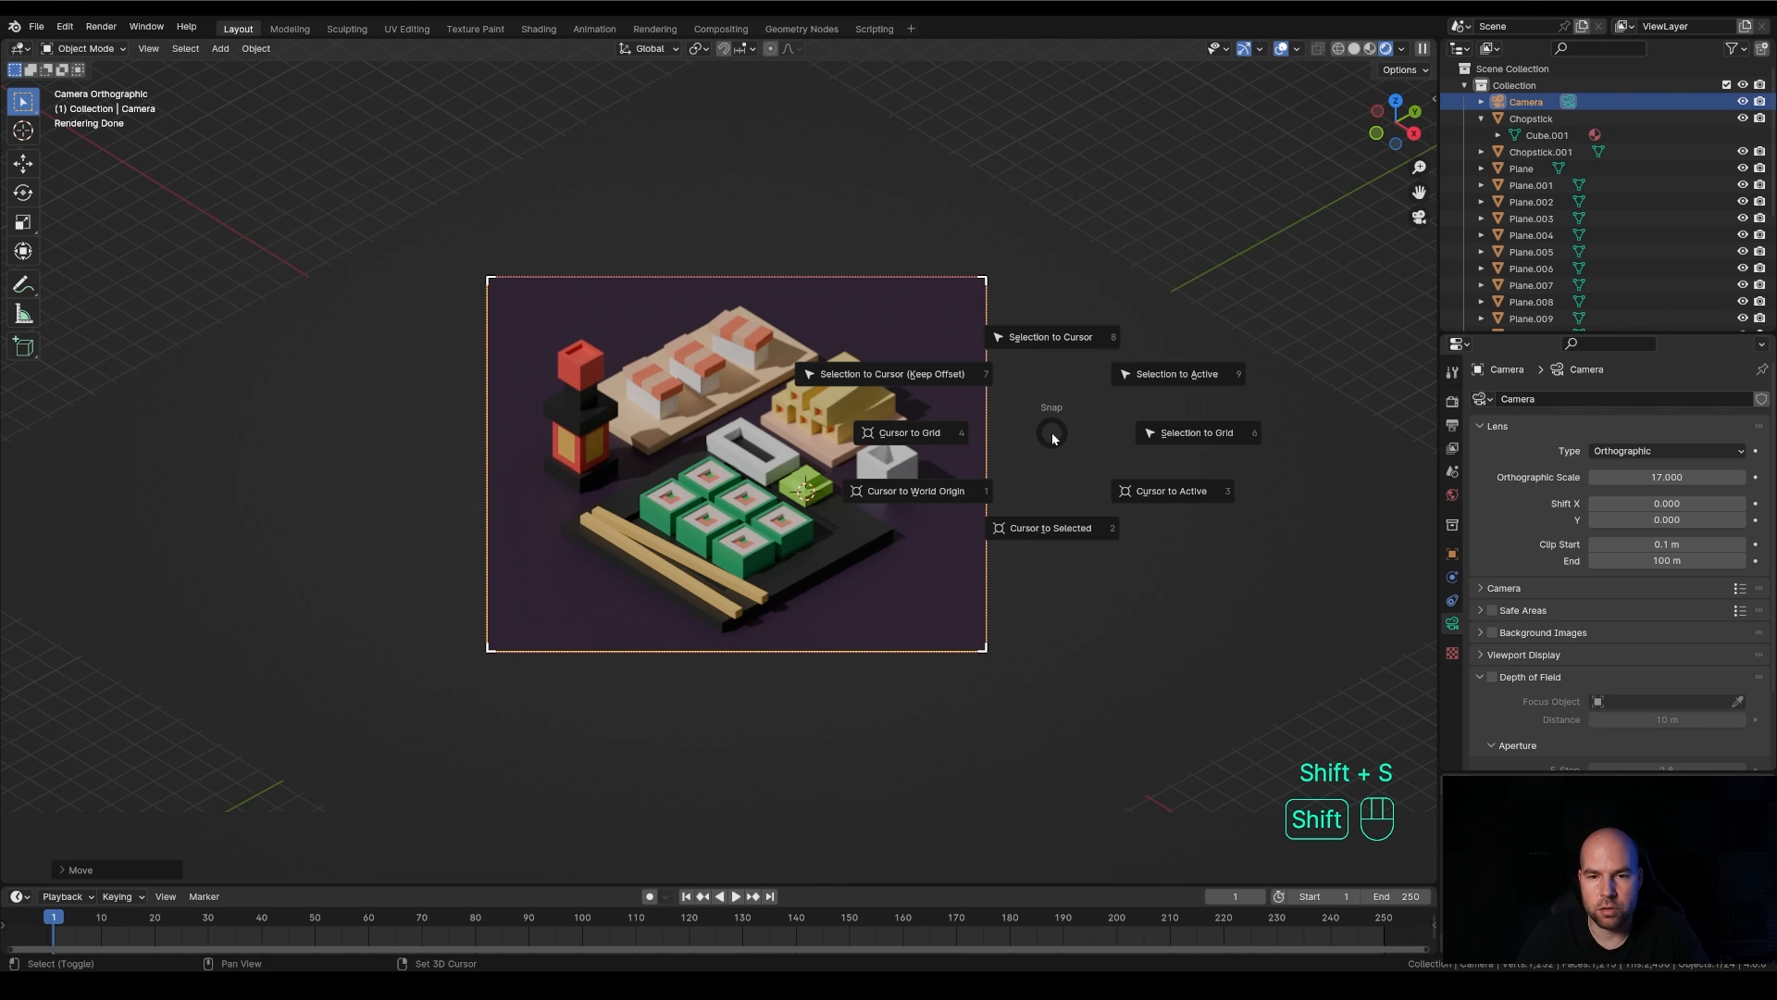
click(892, 507)
key(shift+a)
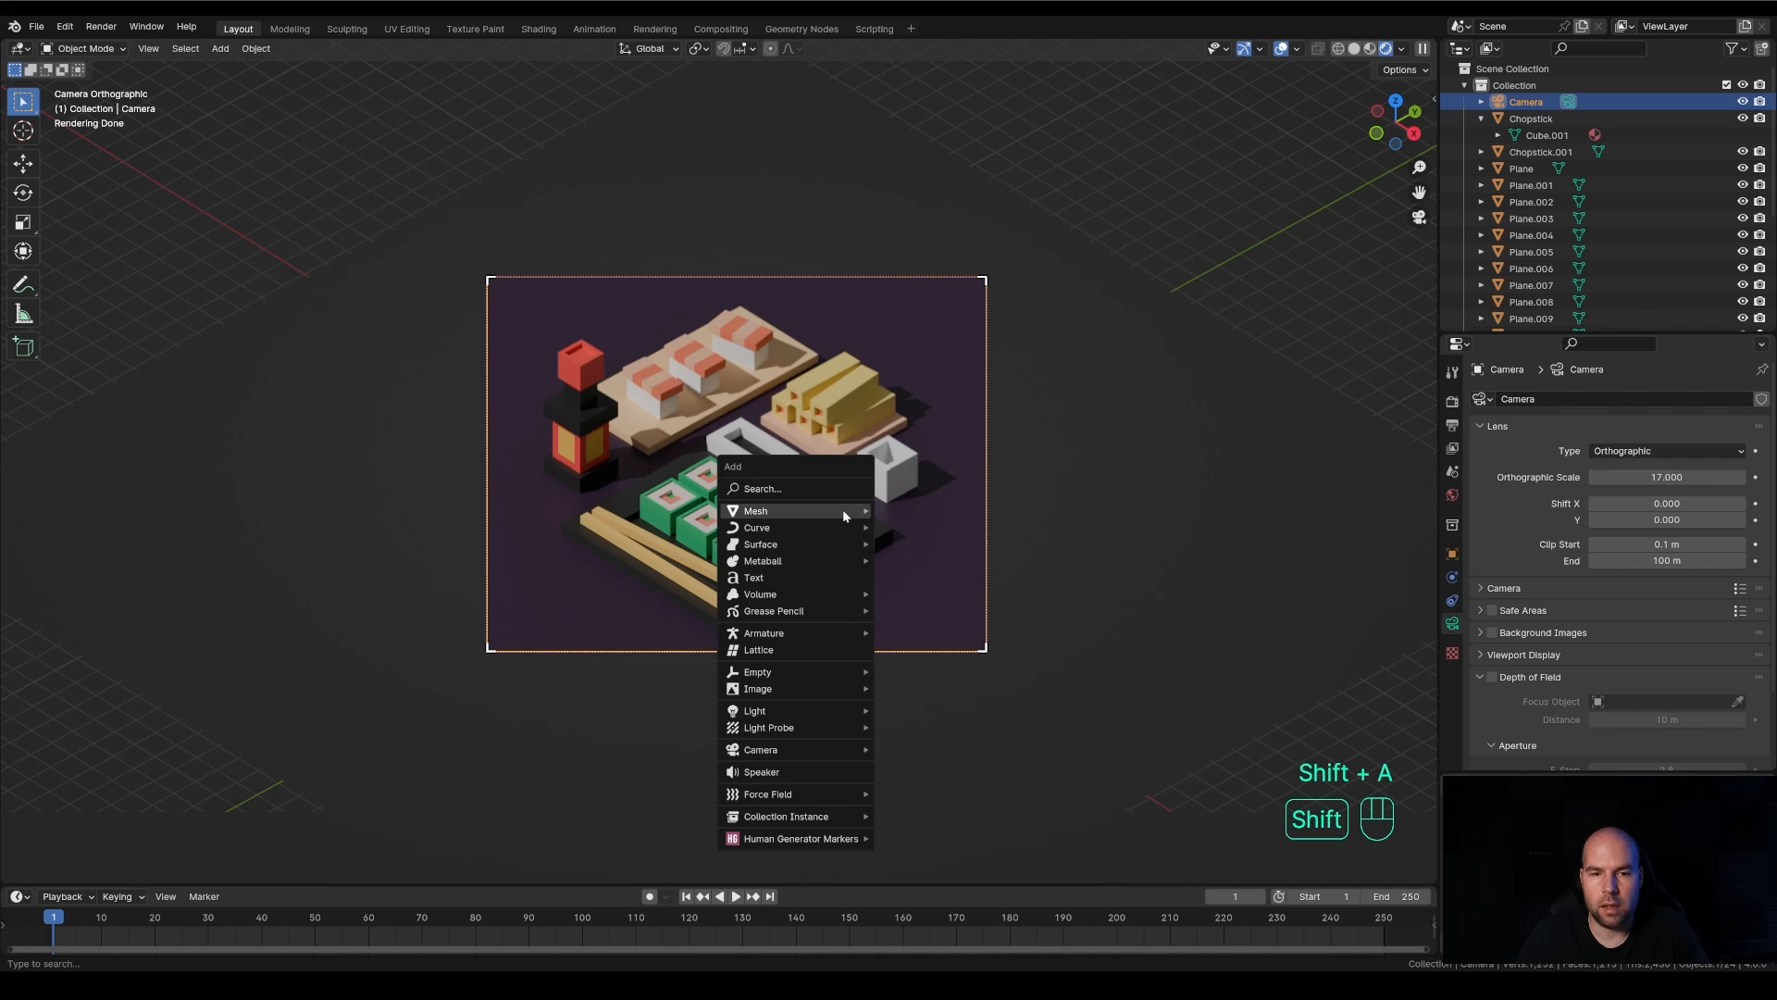
mouse_move(846, 713)
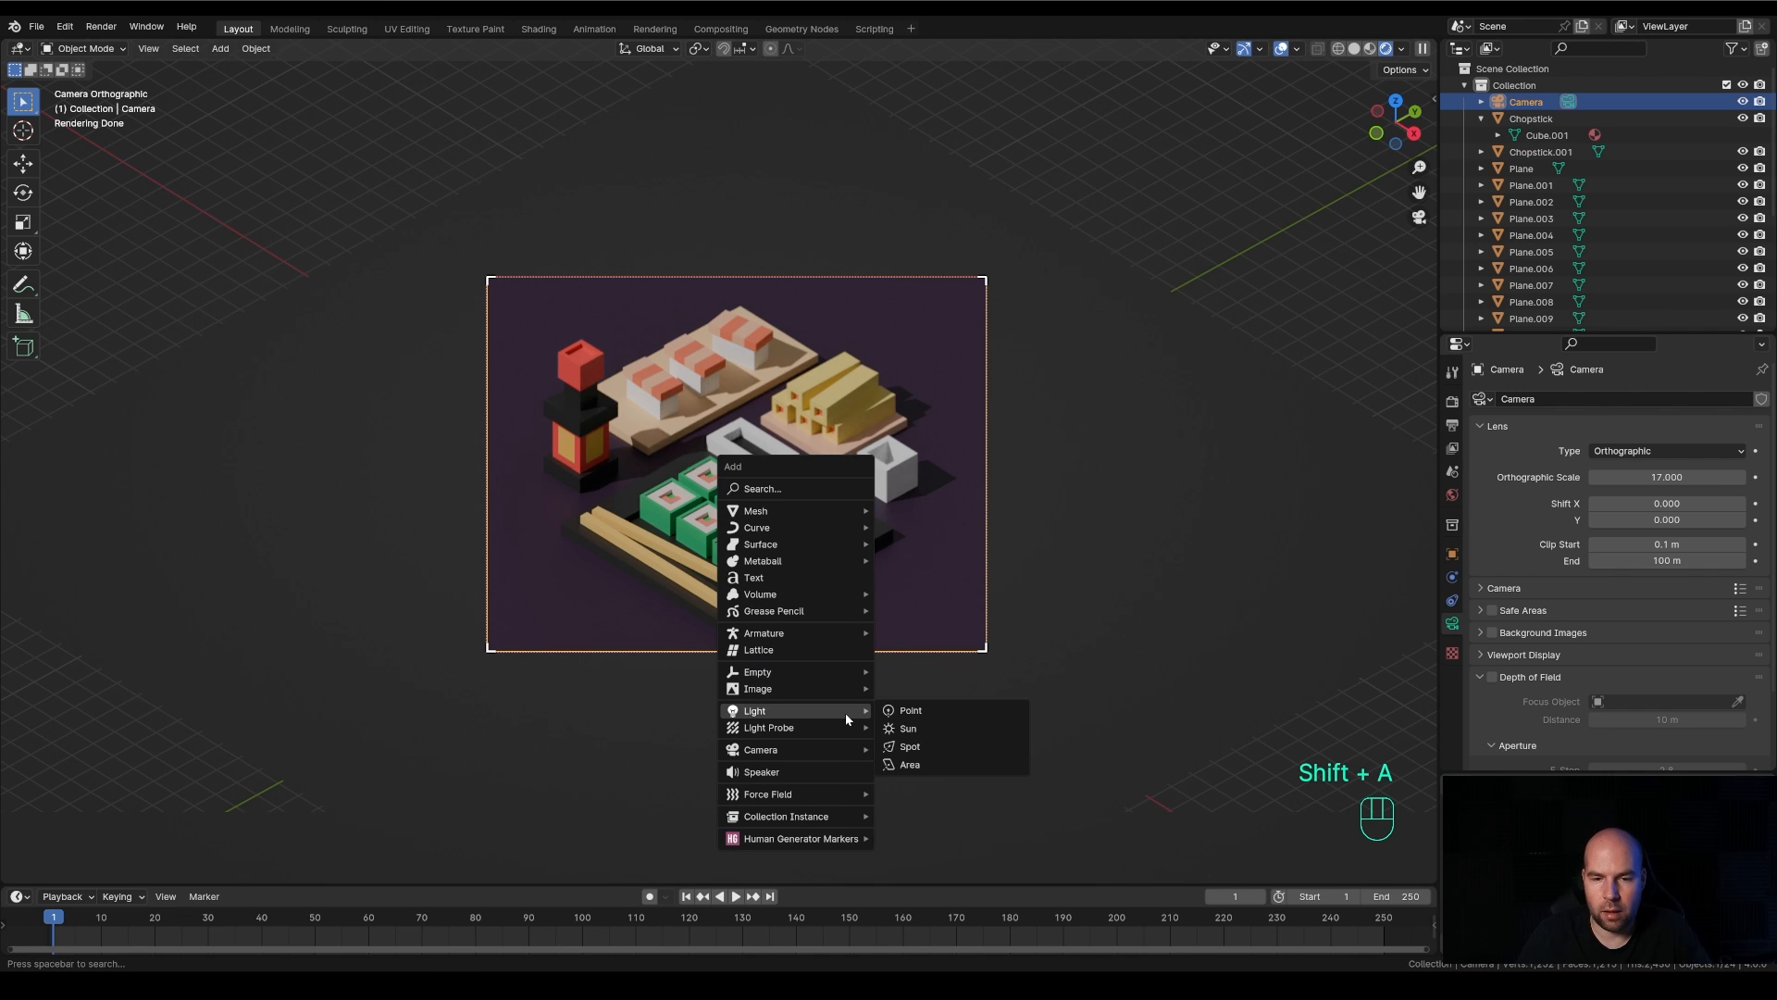
click(948, 767)
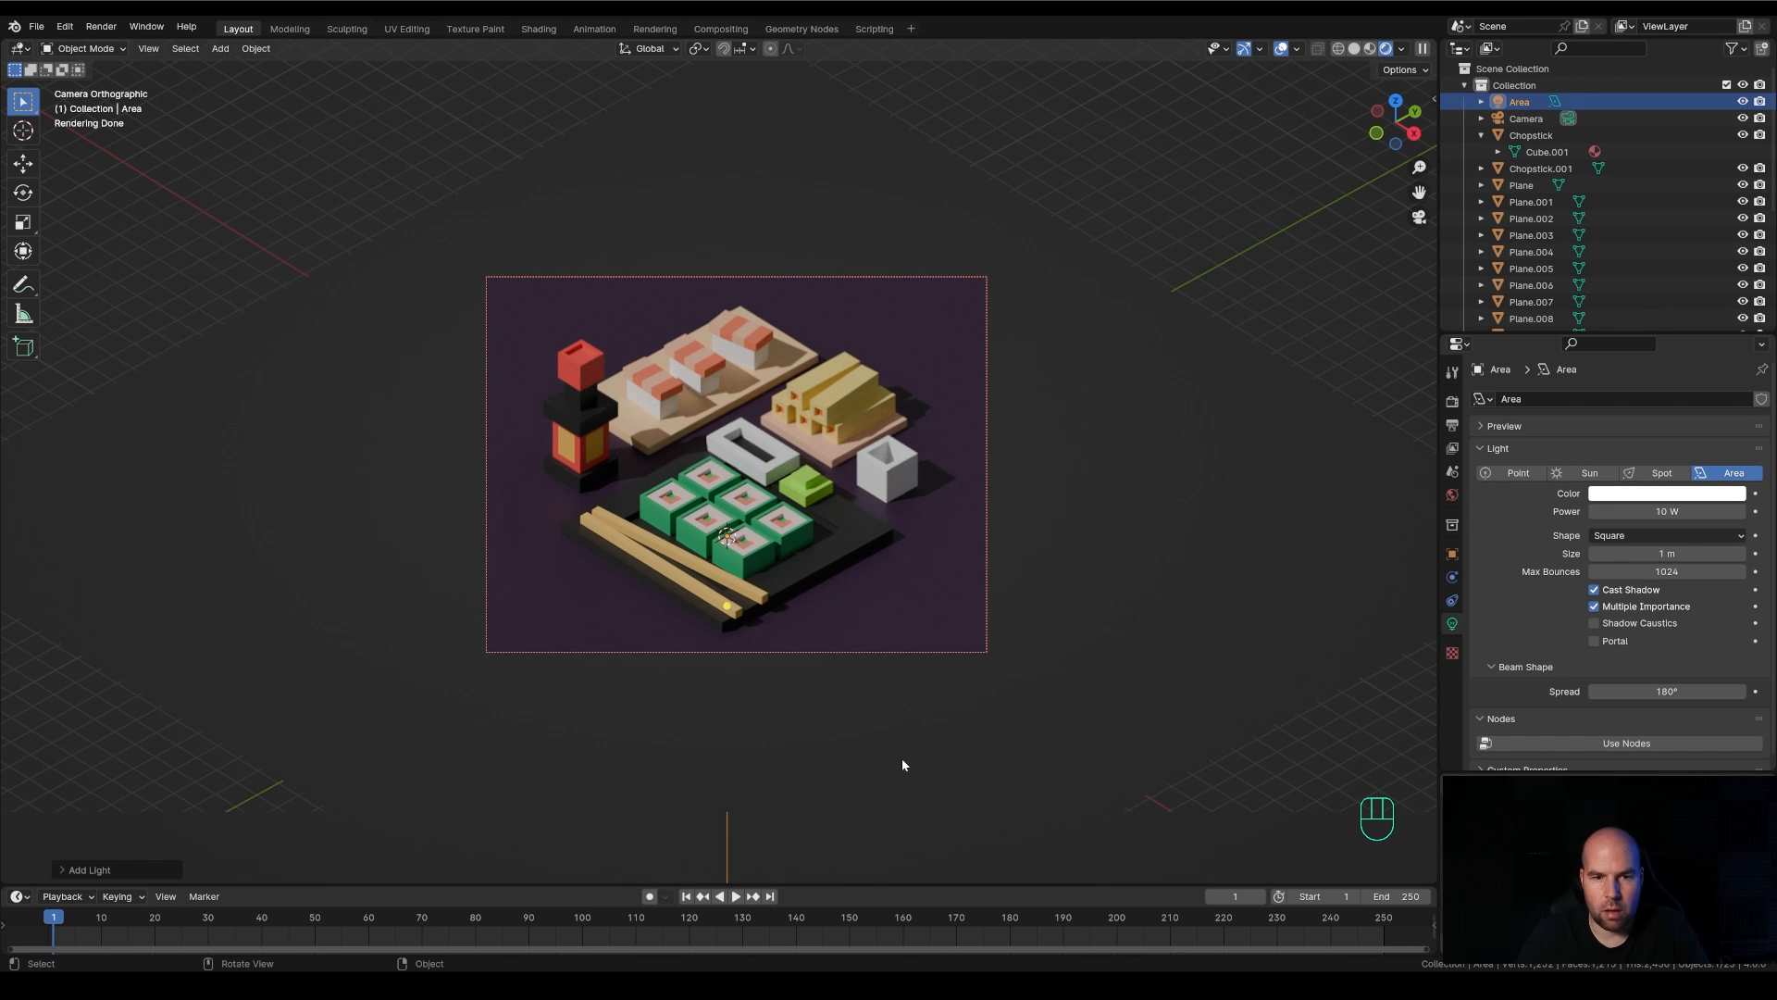
Raise the area light about 10 m along global Z and set its power to 1500 W
key(g)
key(z)
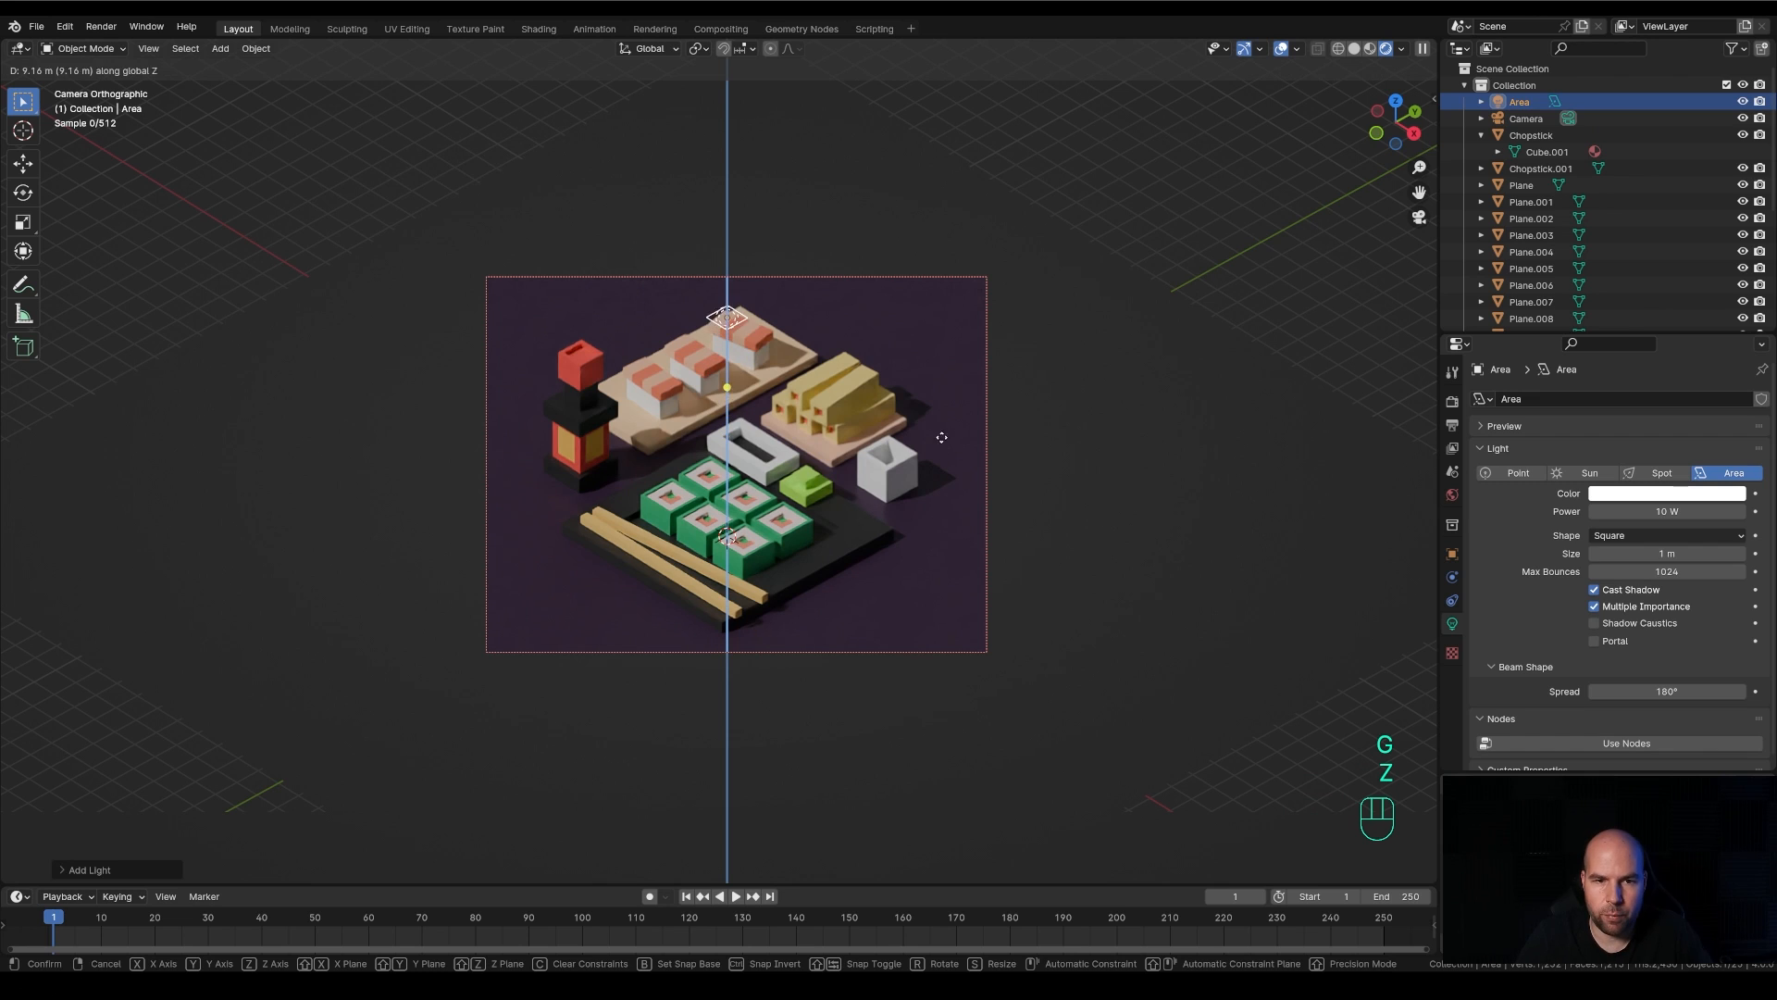
click(954, 355)
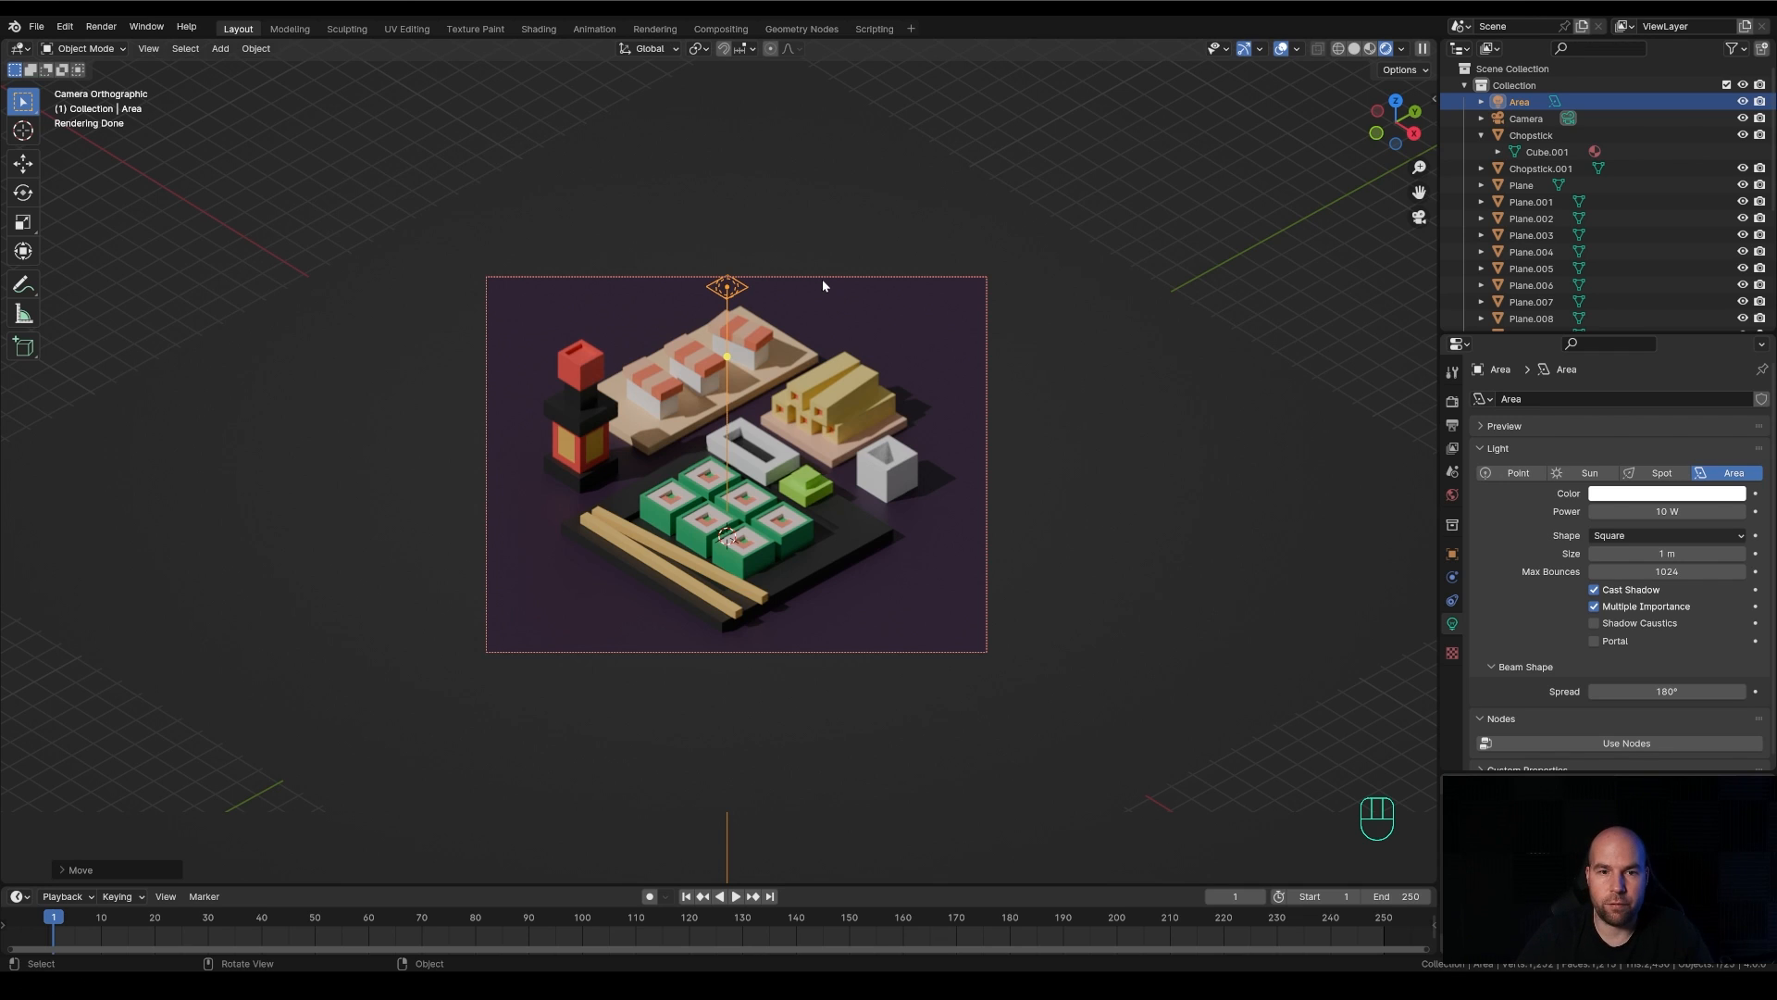
click(1666, 511)
text(1500)
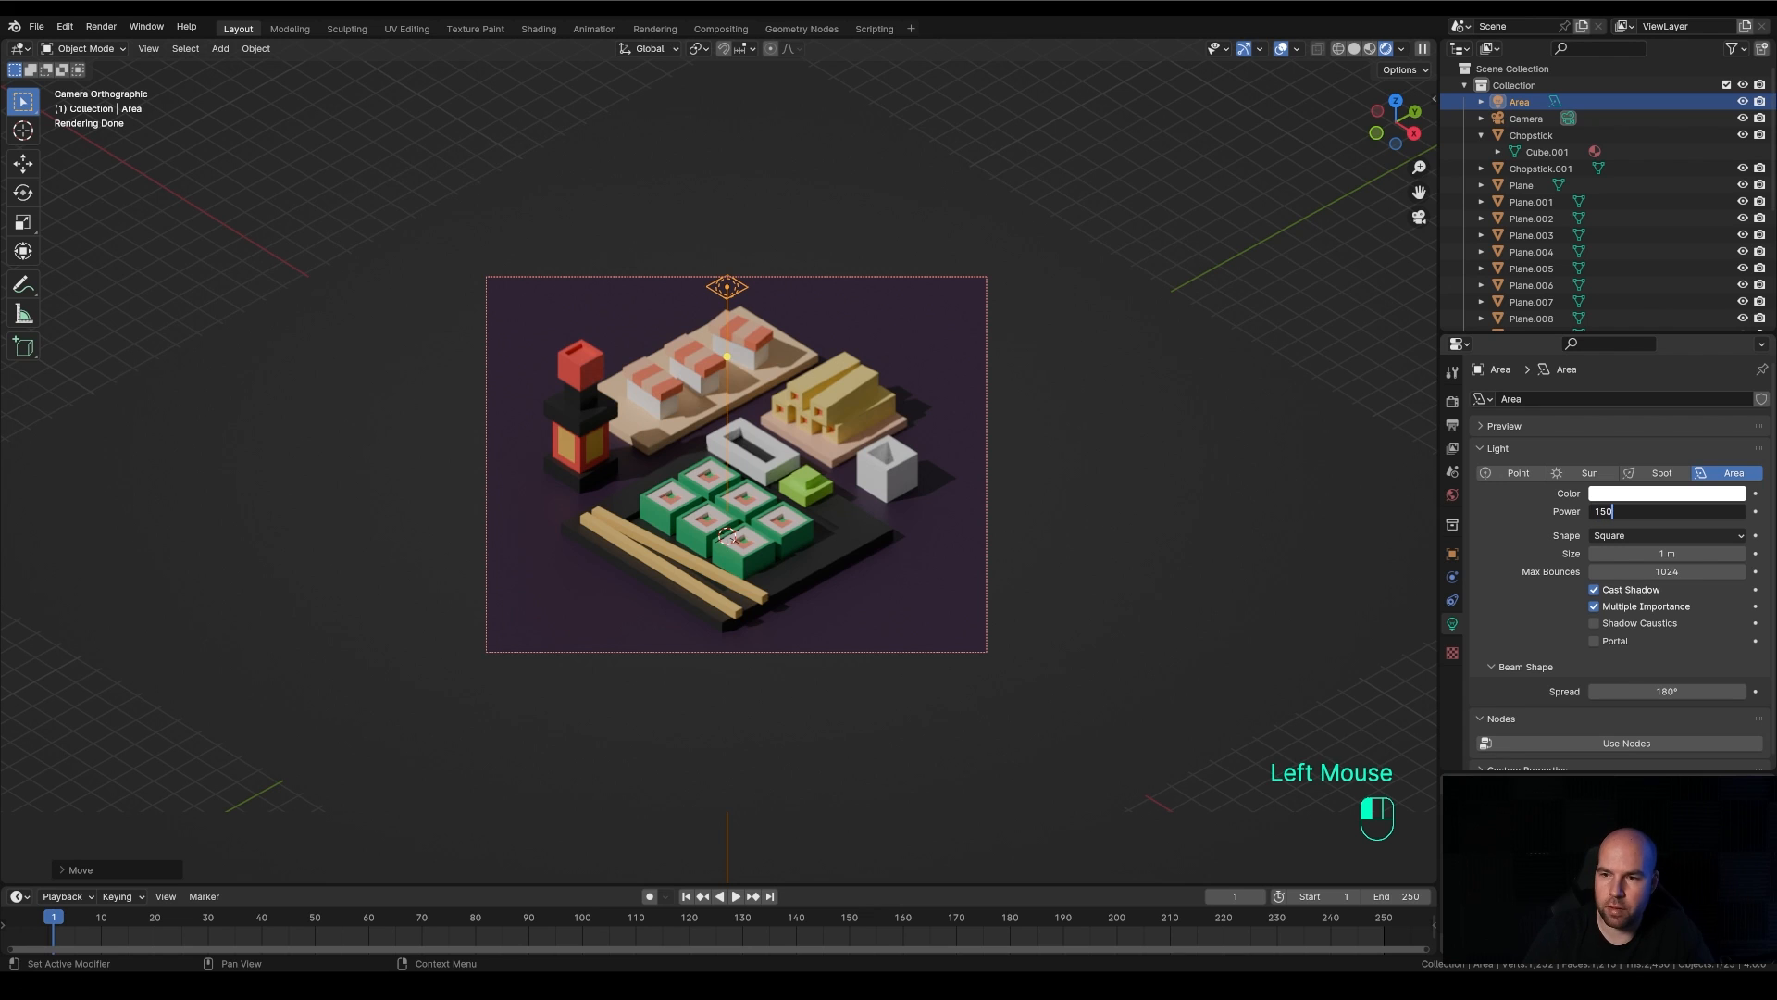
key(Return)
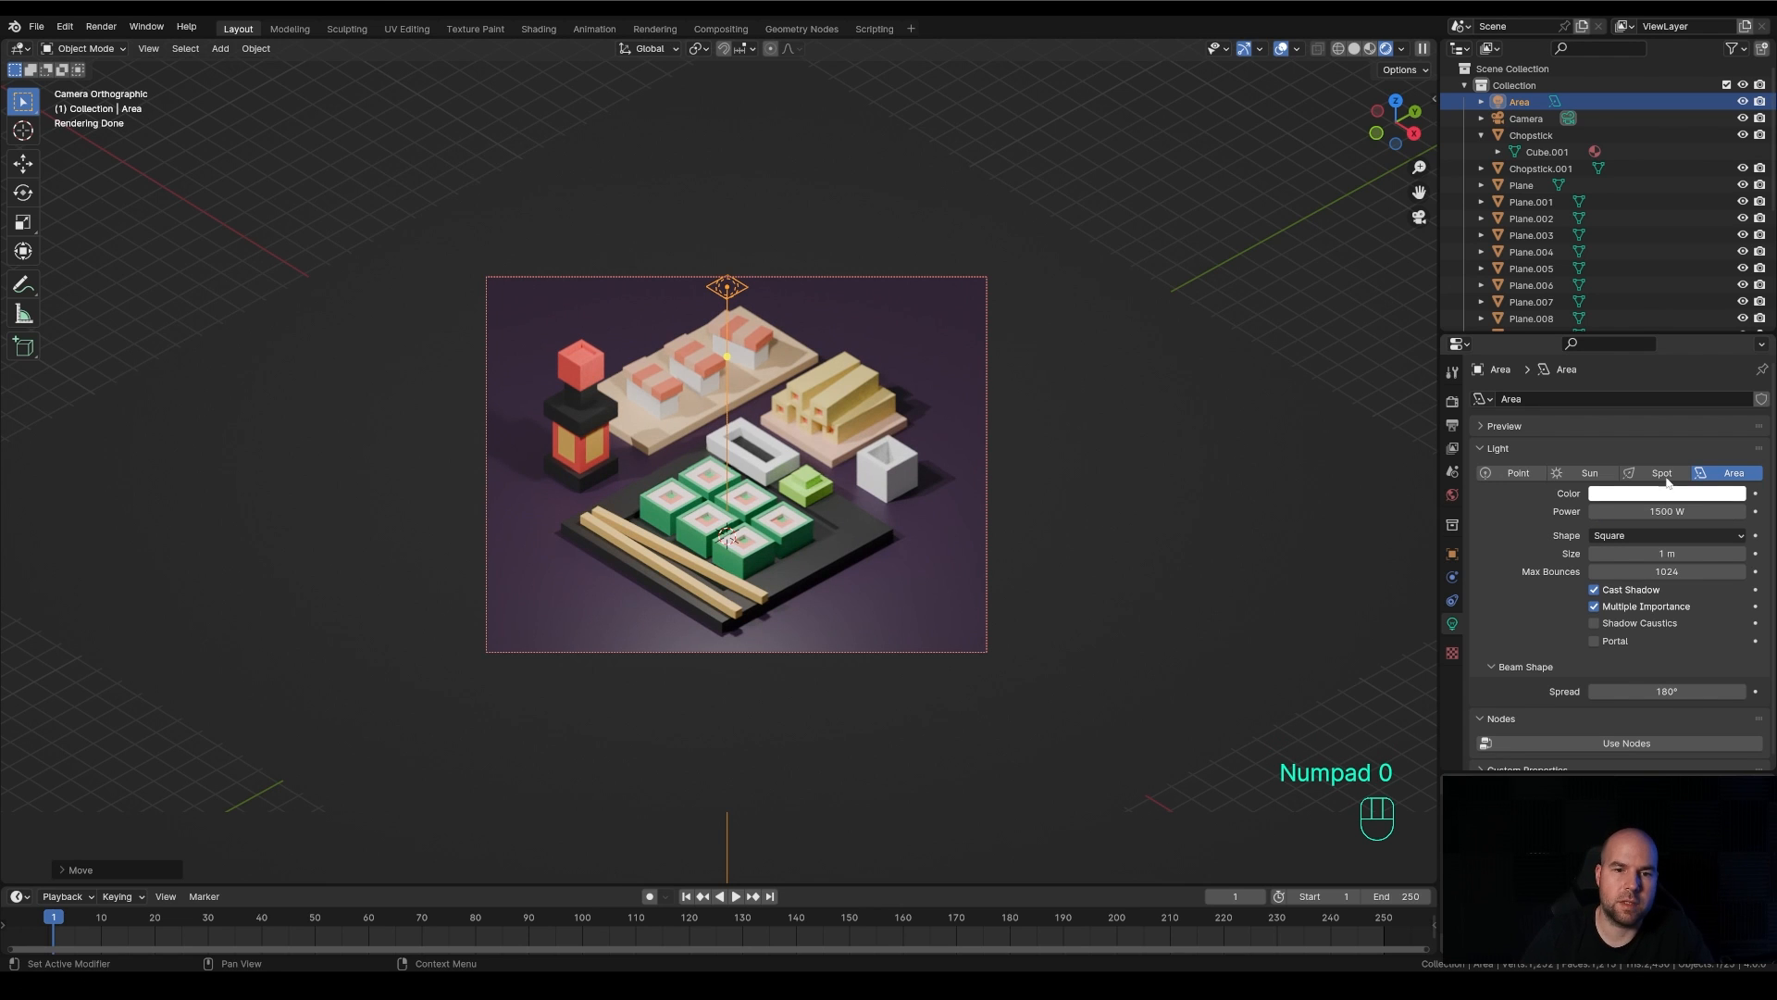
Enlarge the area light to about 15.1 m and set its power to 3000 W
drag(750, 291, 1033, 435)
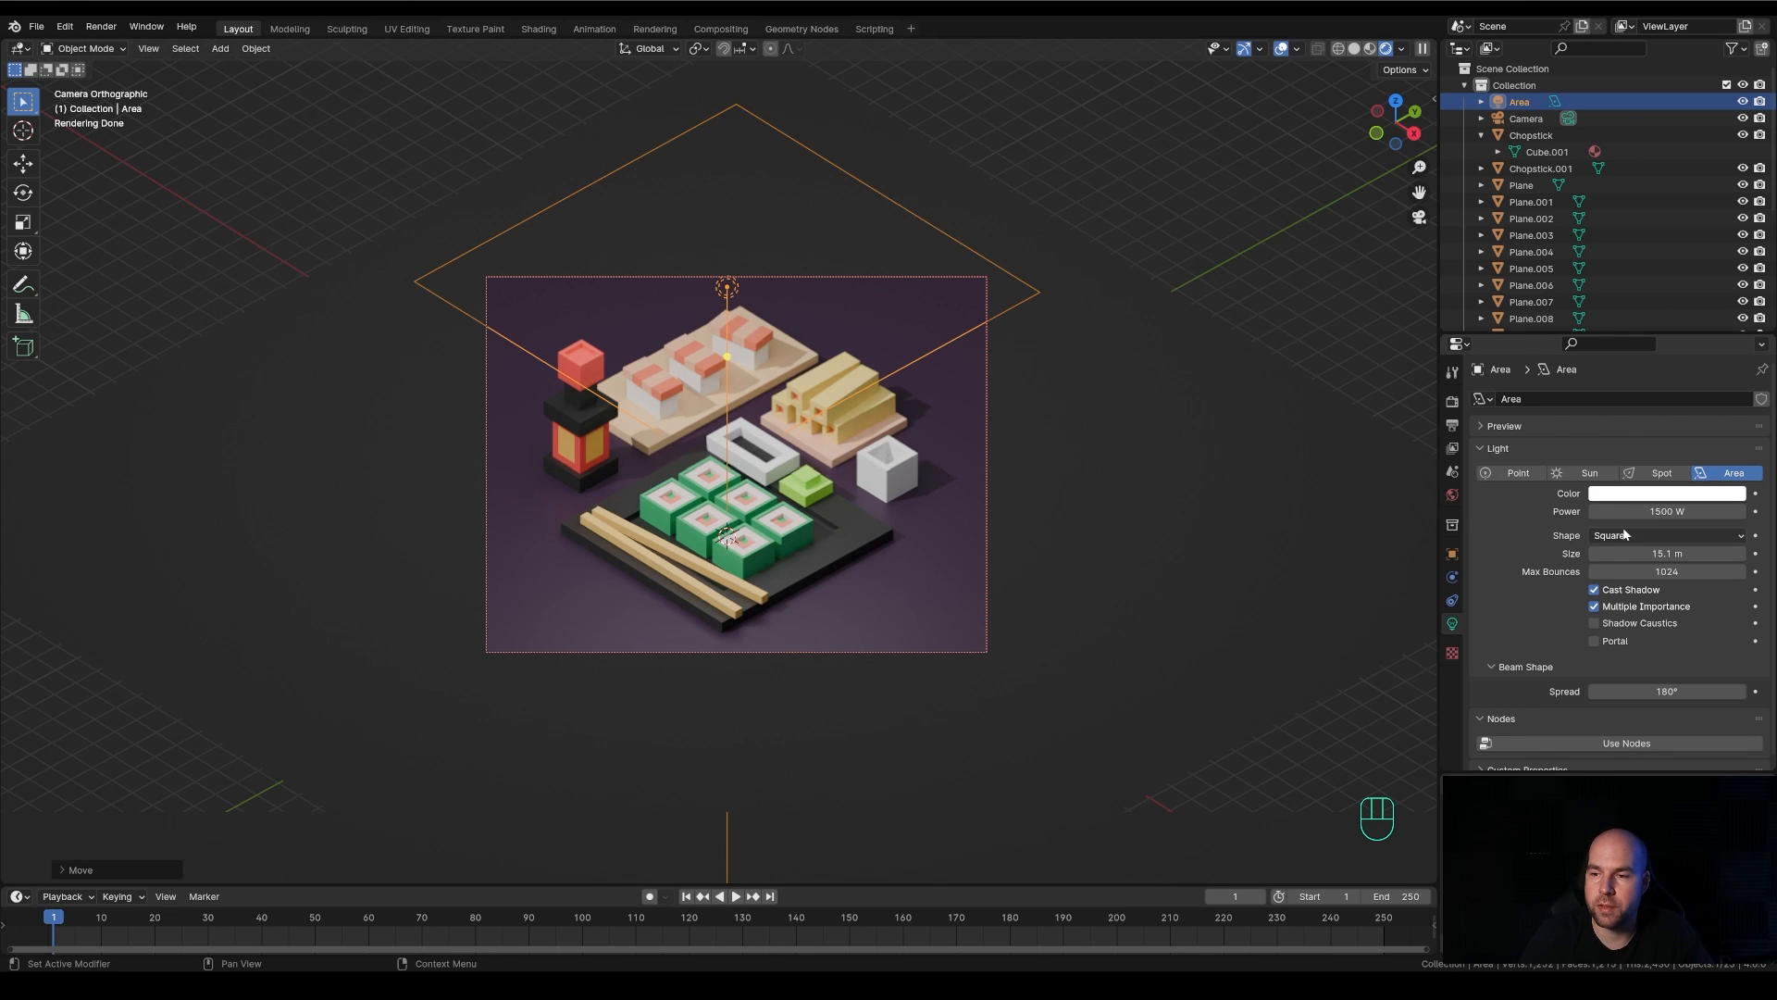
click(1657, 511)
text(3000)
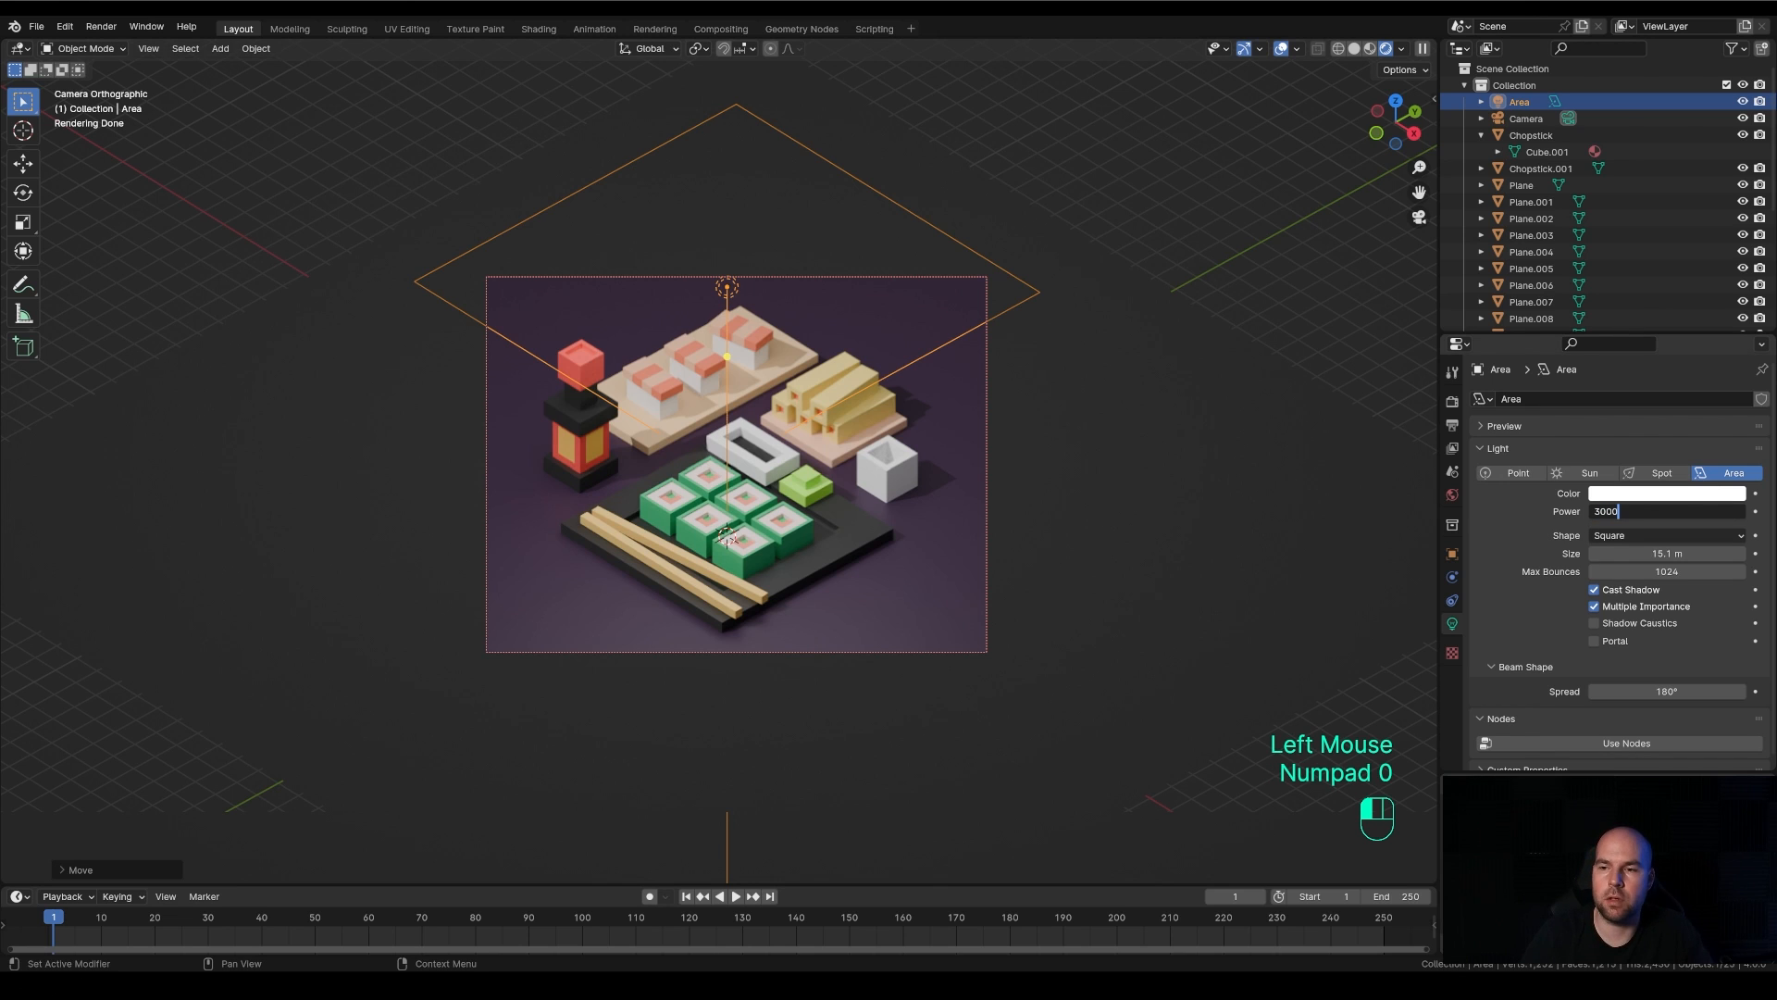
key(Return)
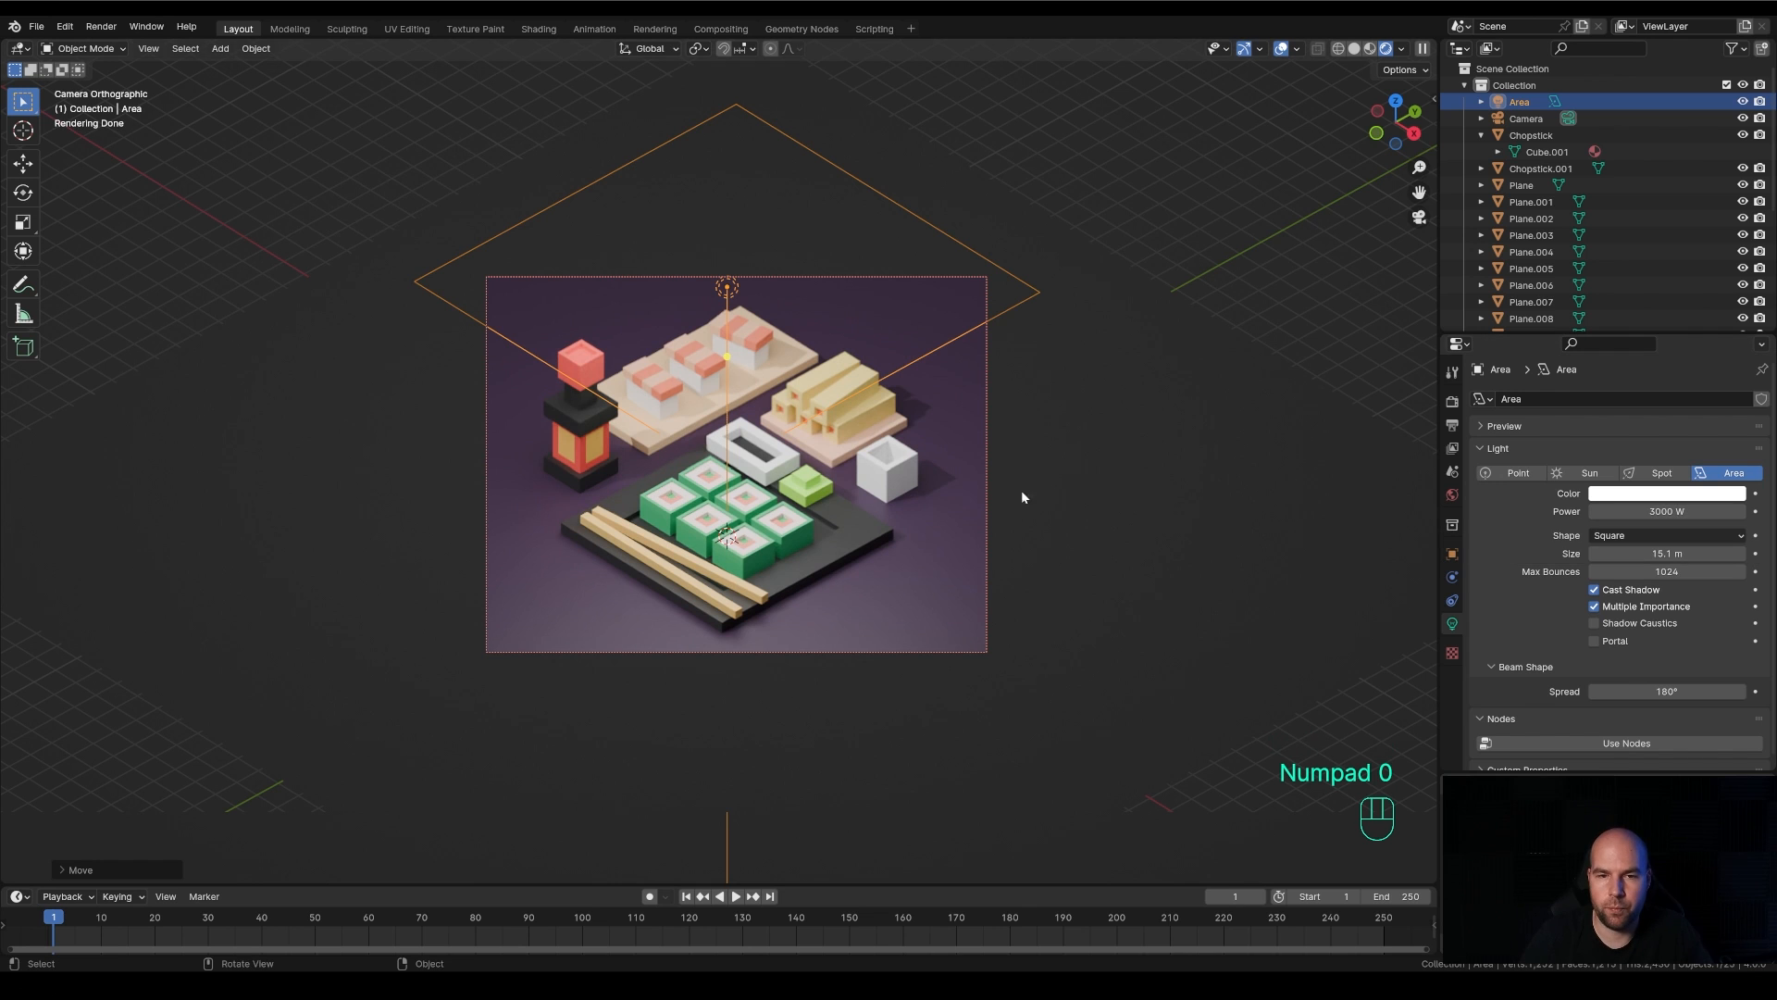
In top view, move the area light about 5.3 m toward negative X and positive Y, and return to camera view
key(KP_7)
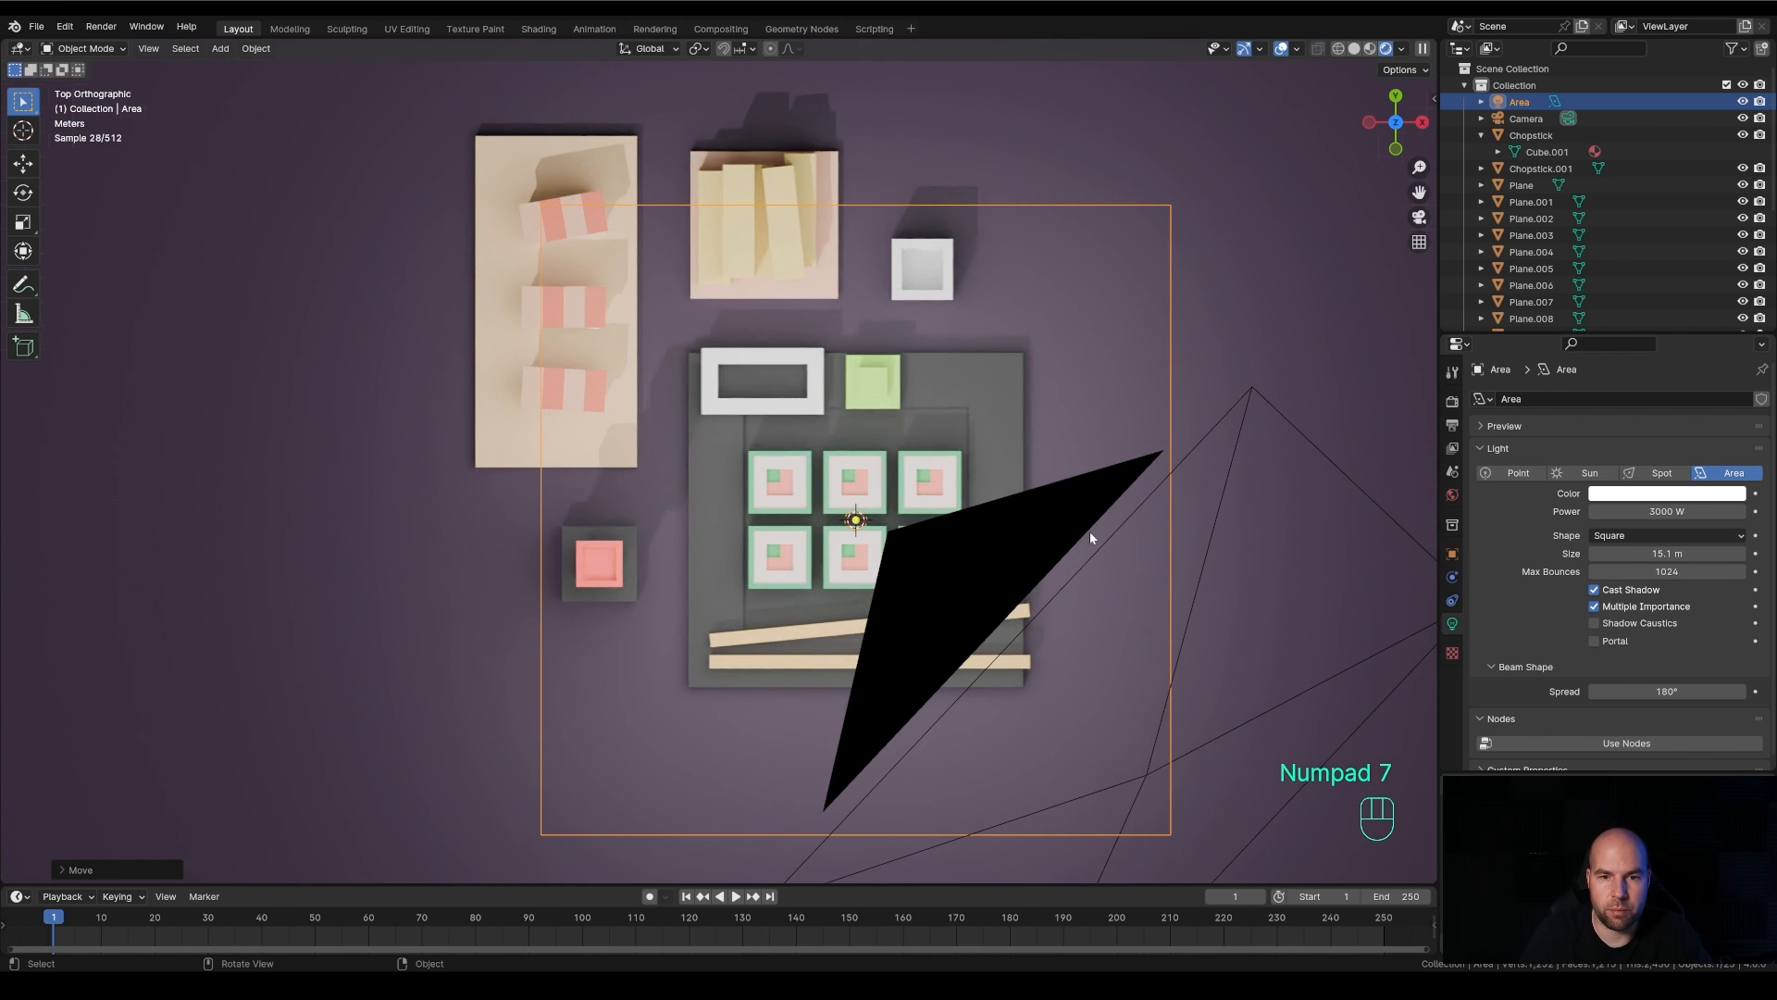
scroll(1082, 592, down, 2)
key(g)
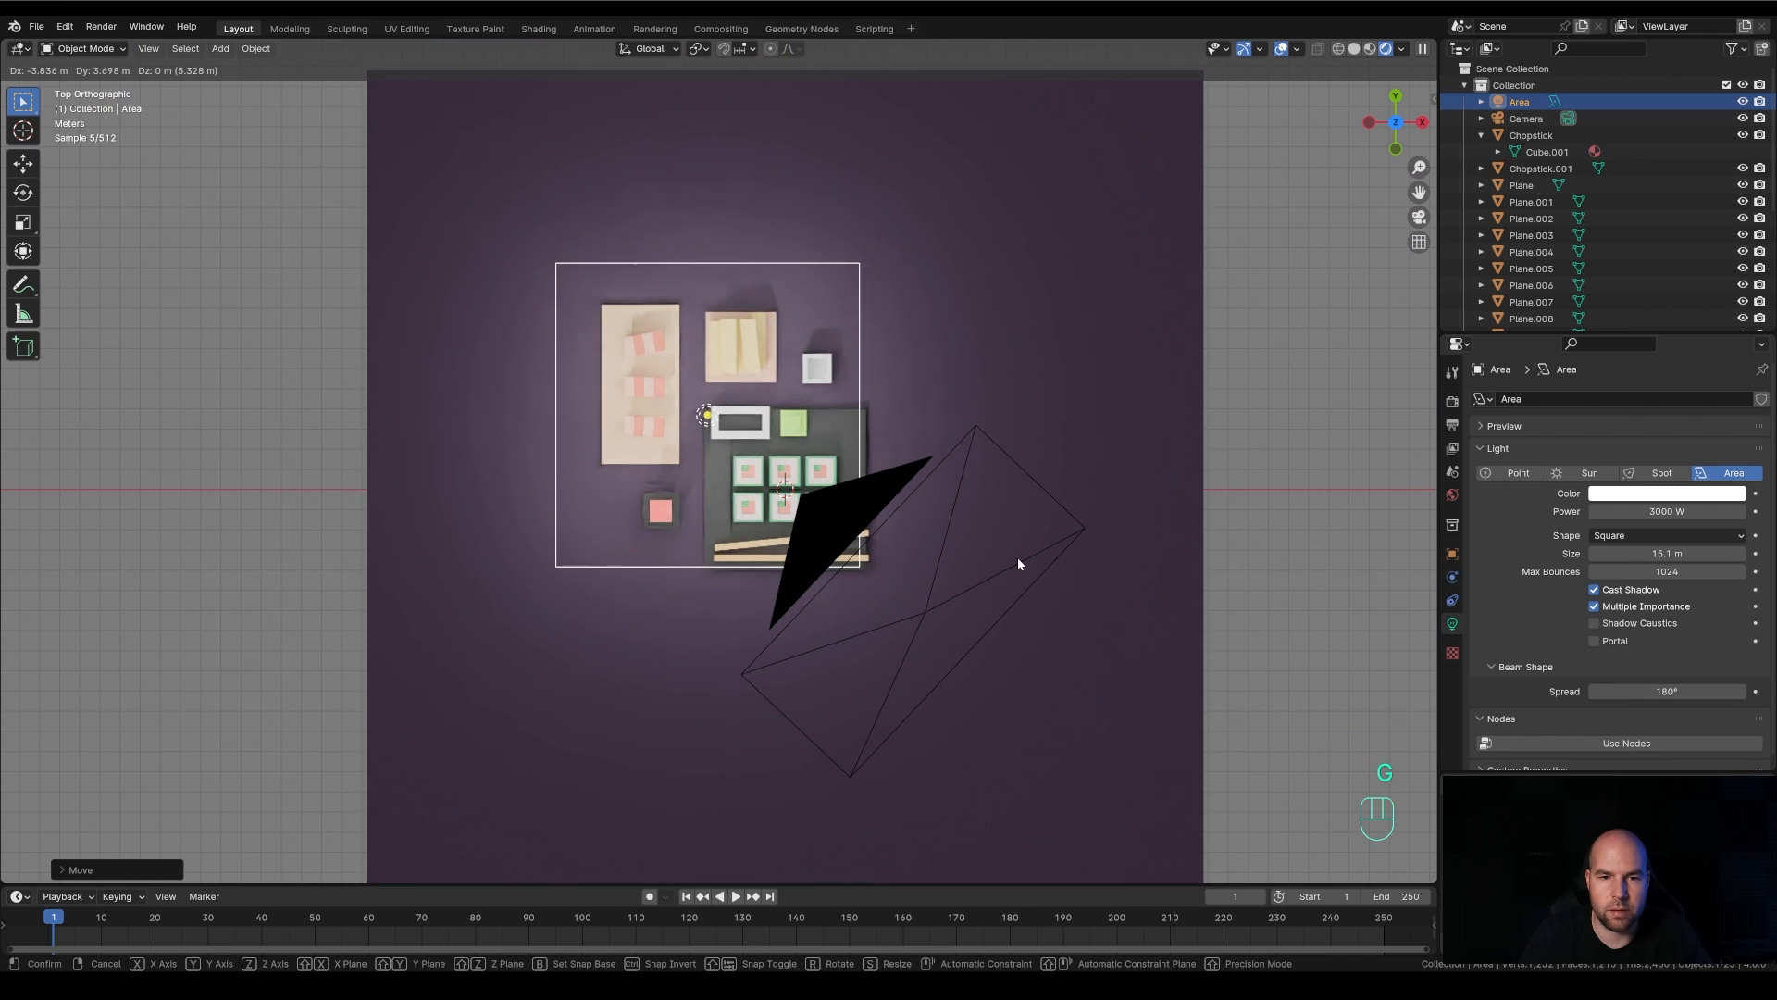
click(1009, 563)
key(KP_0)
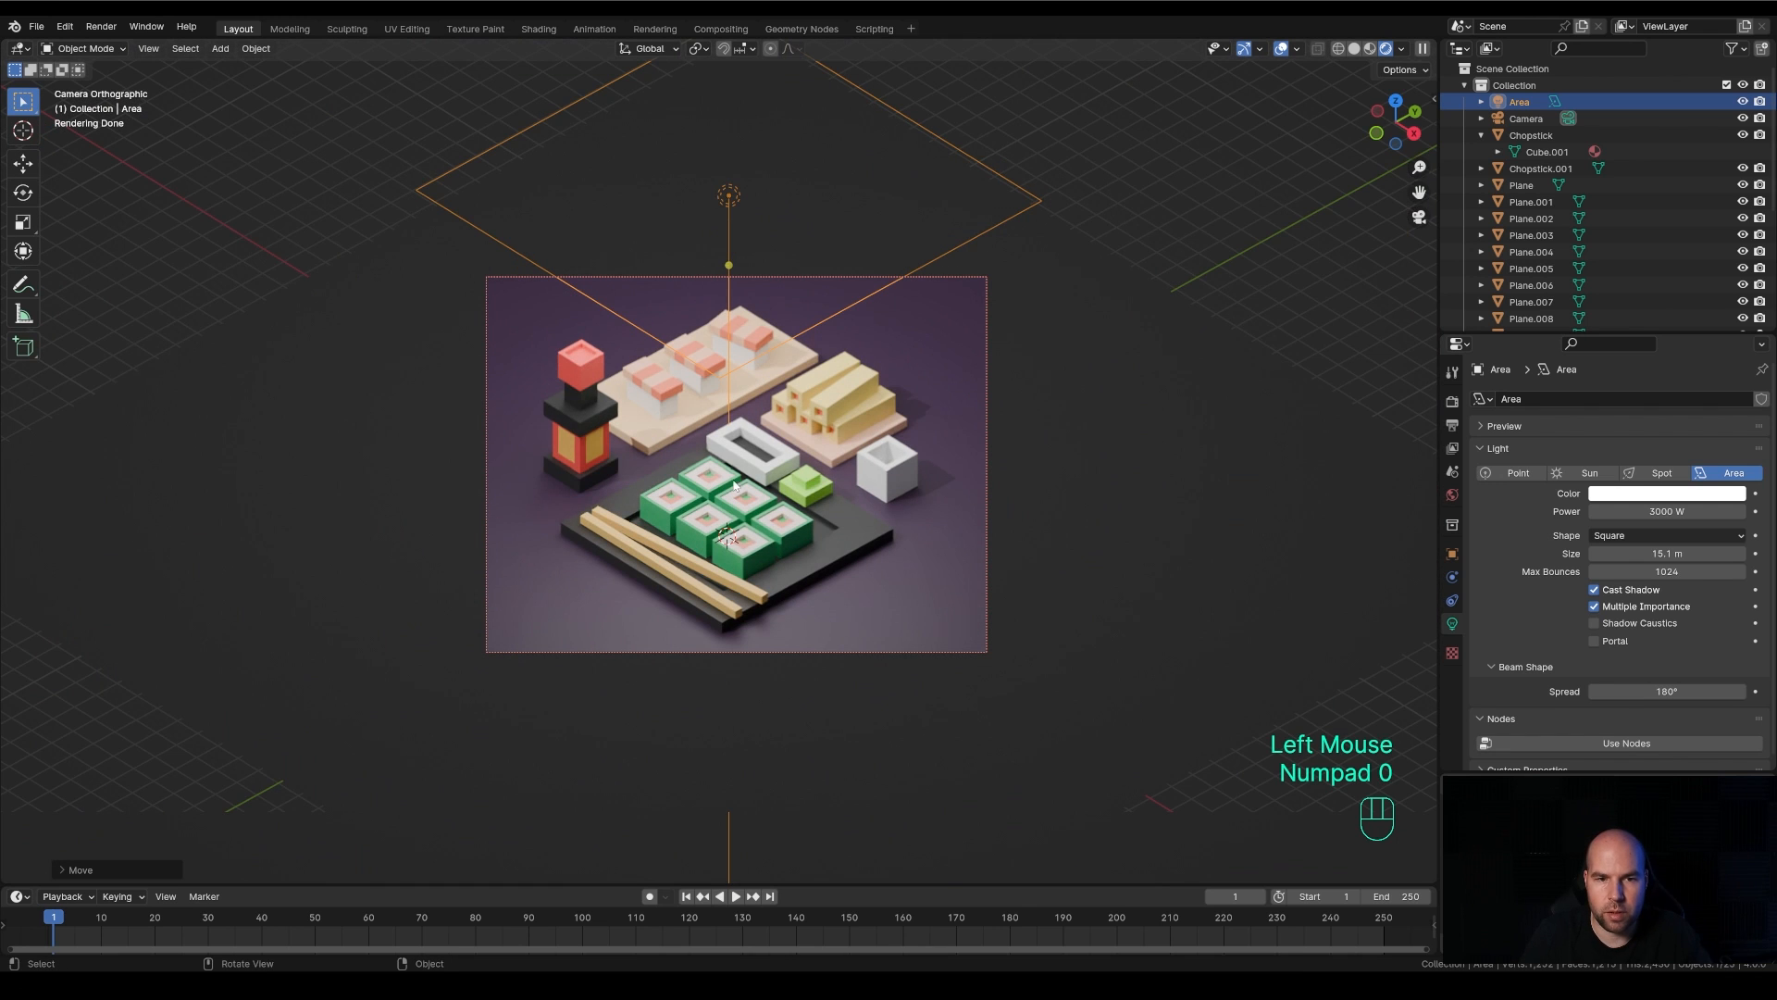
Lower the area light slightly along global Z and tint it warm yellow, hue about 0.11 and saturation about 0.7
key(g)
key(z)
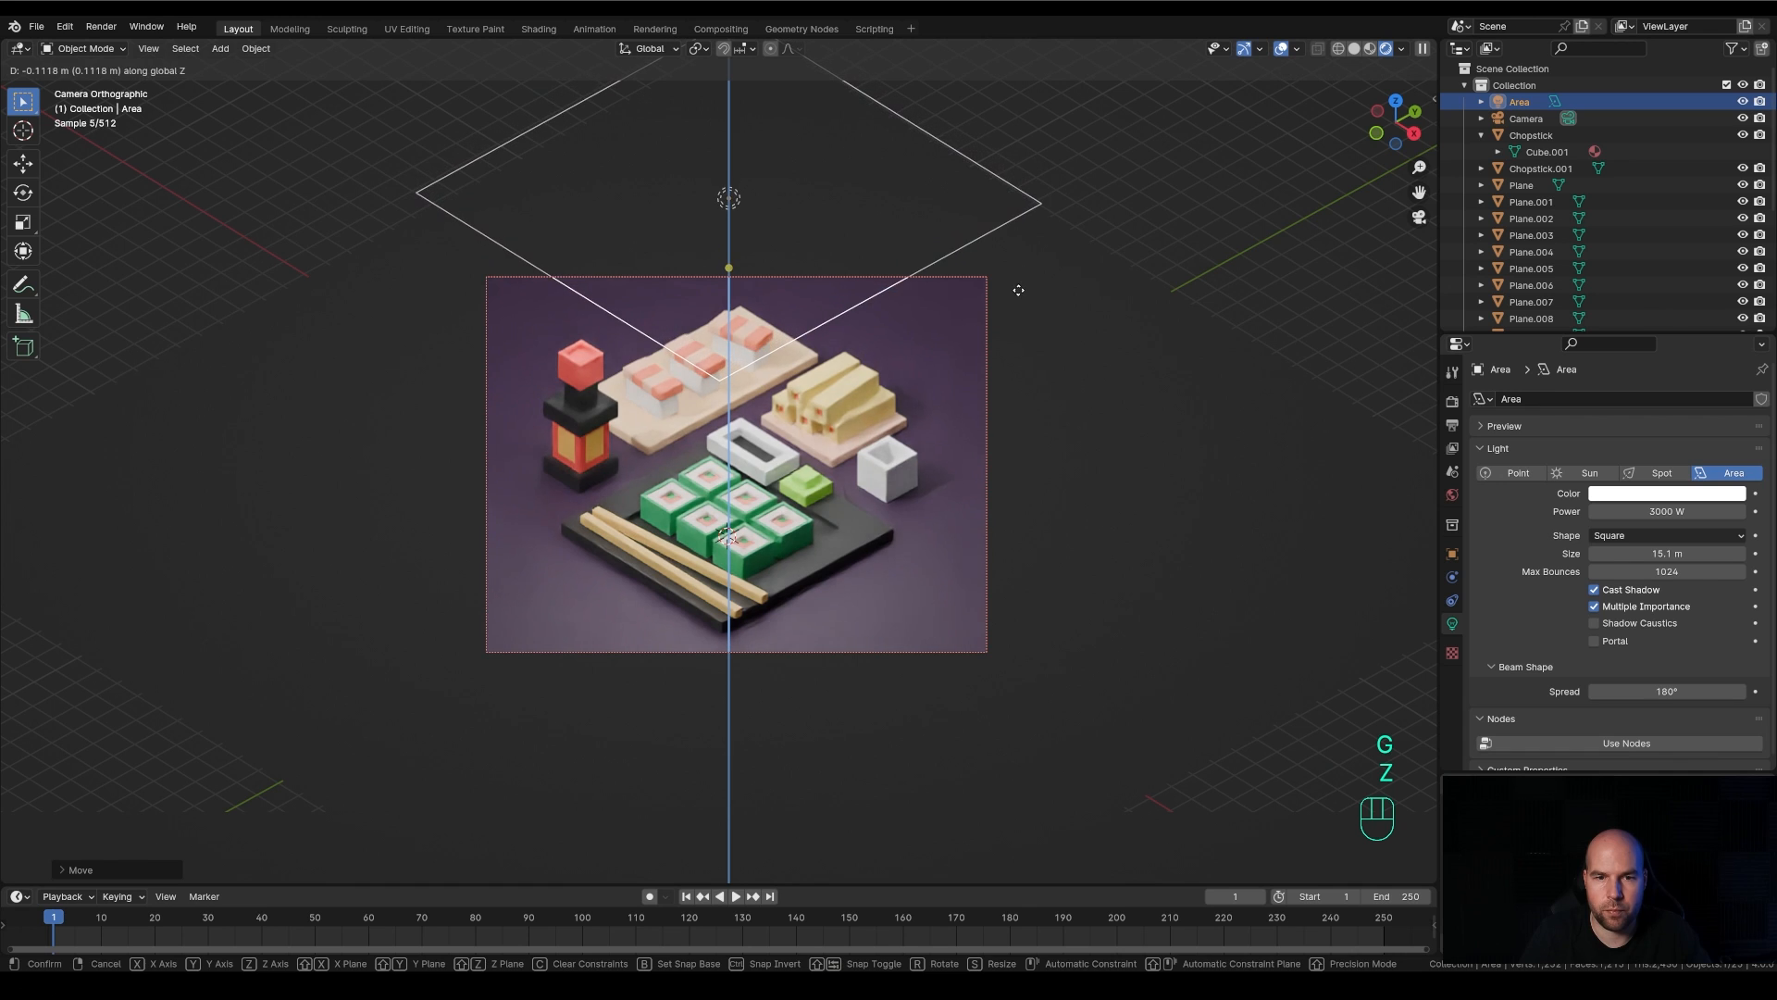
click(1013, 288)
click(1666, 493)
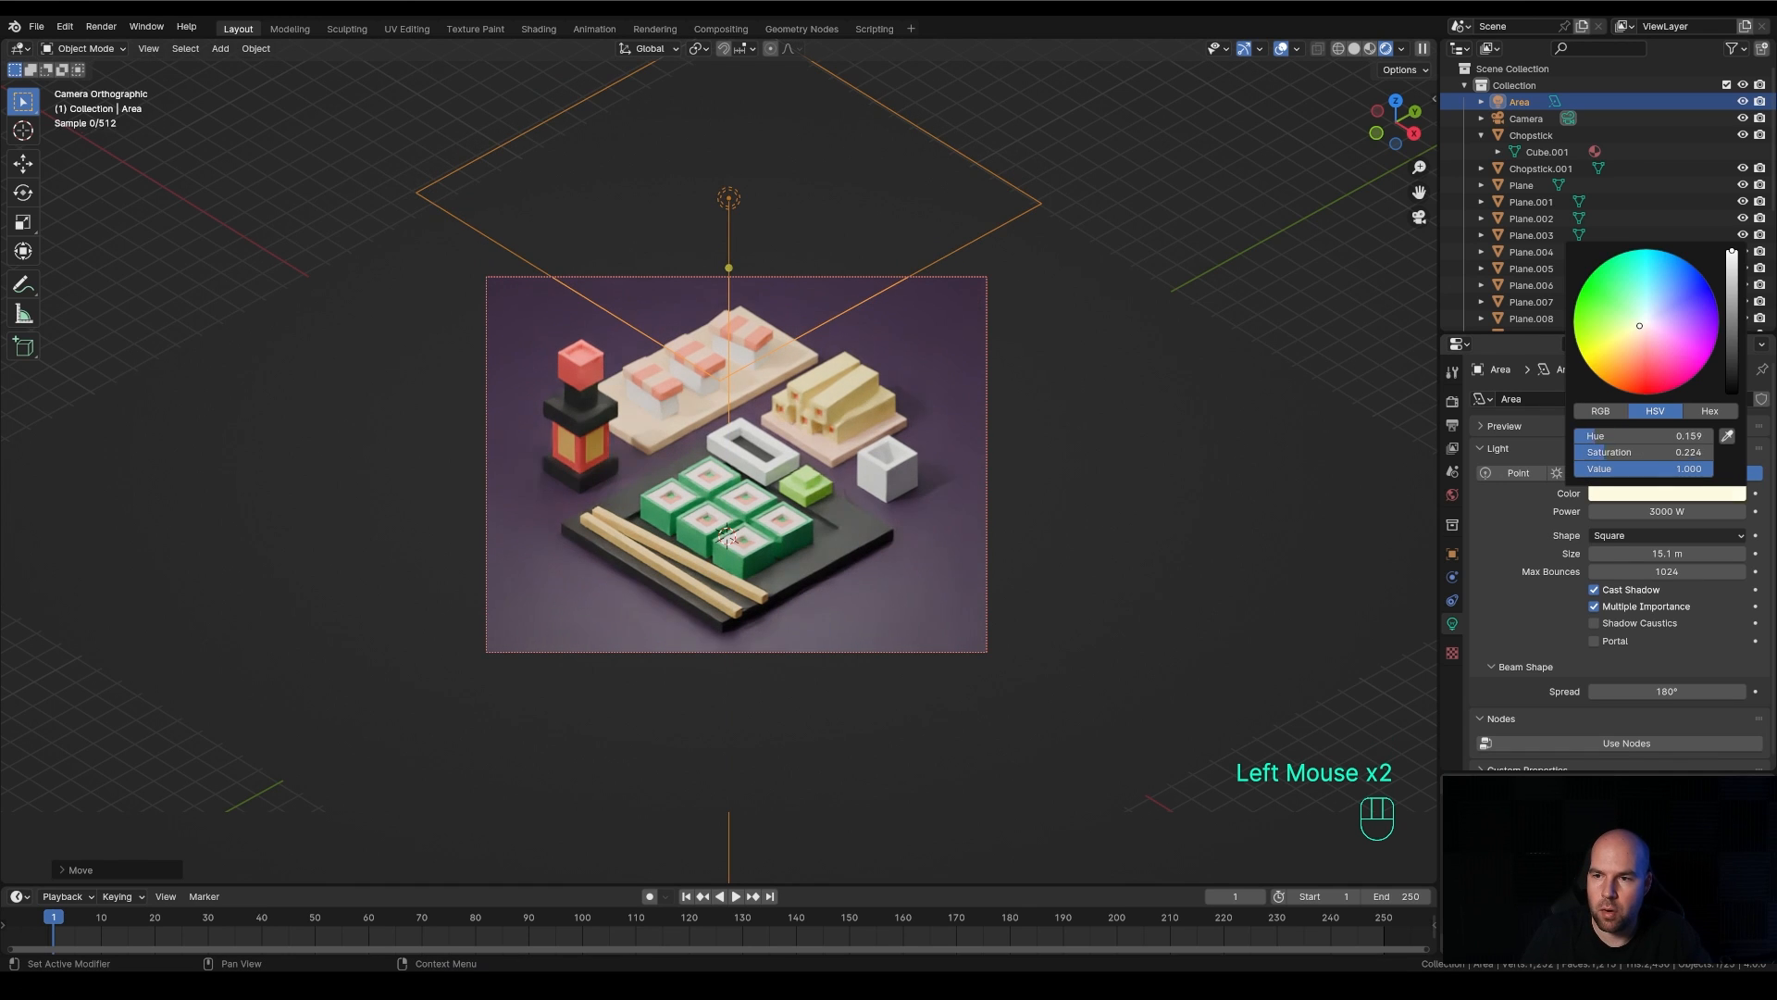
click(1622, 348)
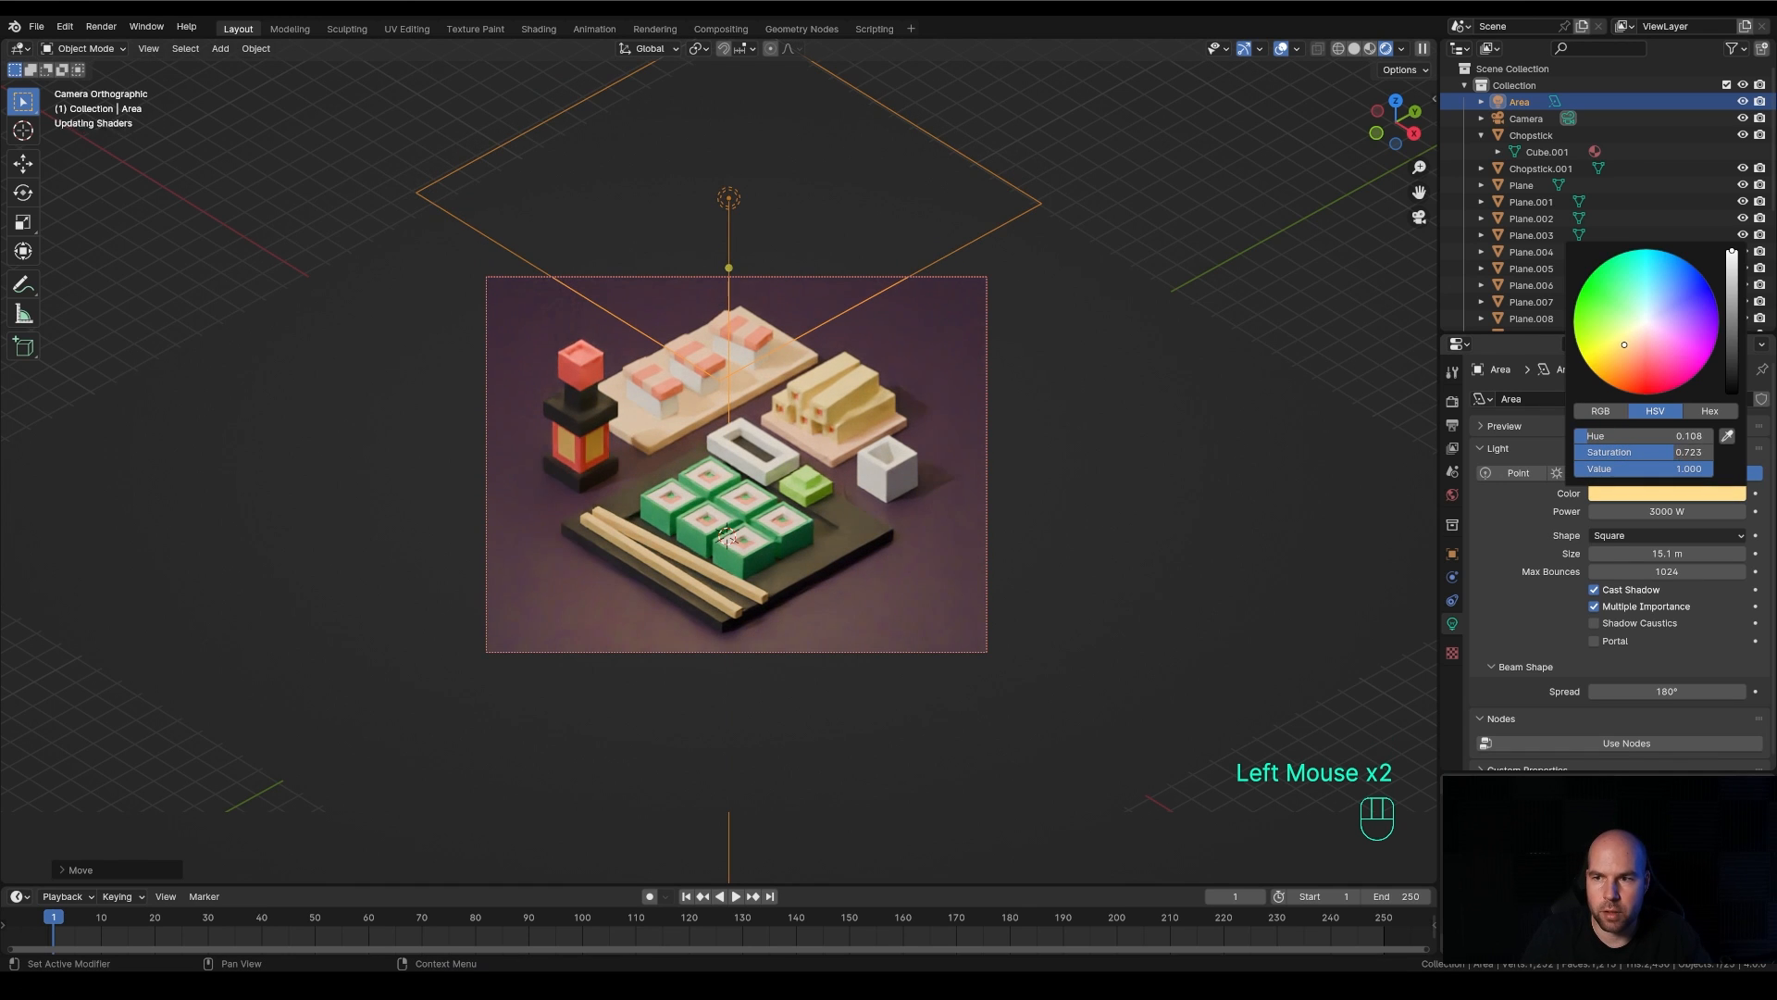
Shrink the area light to 11.7 m and lower it more than 3 m along global Z
key(g)
key(z)
click(1053, 247)
drag(1053, 247, 974, 246)
key(g)
key(z)
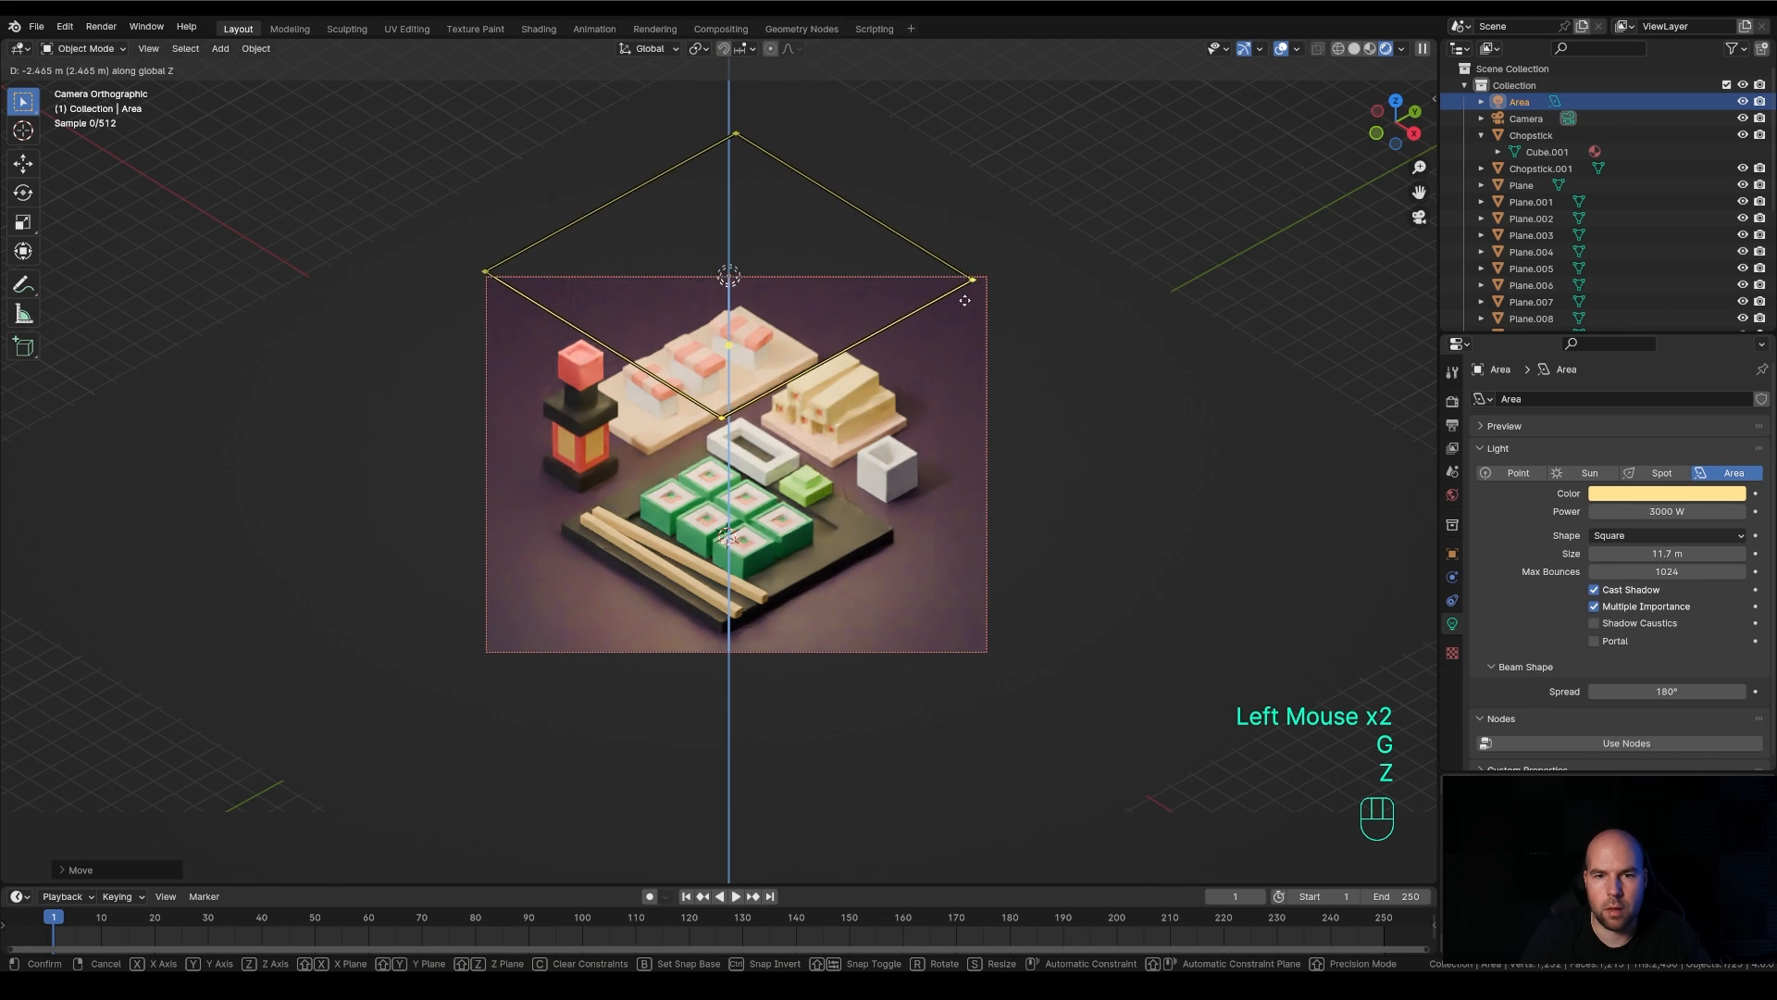
click(933, 340)
Shift the area light horizontally toward the back of the scene and set its color to orange, hue 0.075 and saturation 0.923
key(g)
key(shift+z)
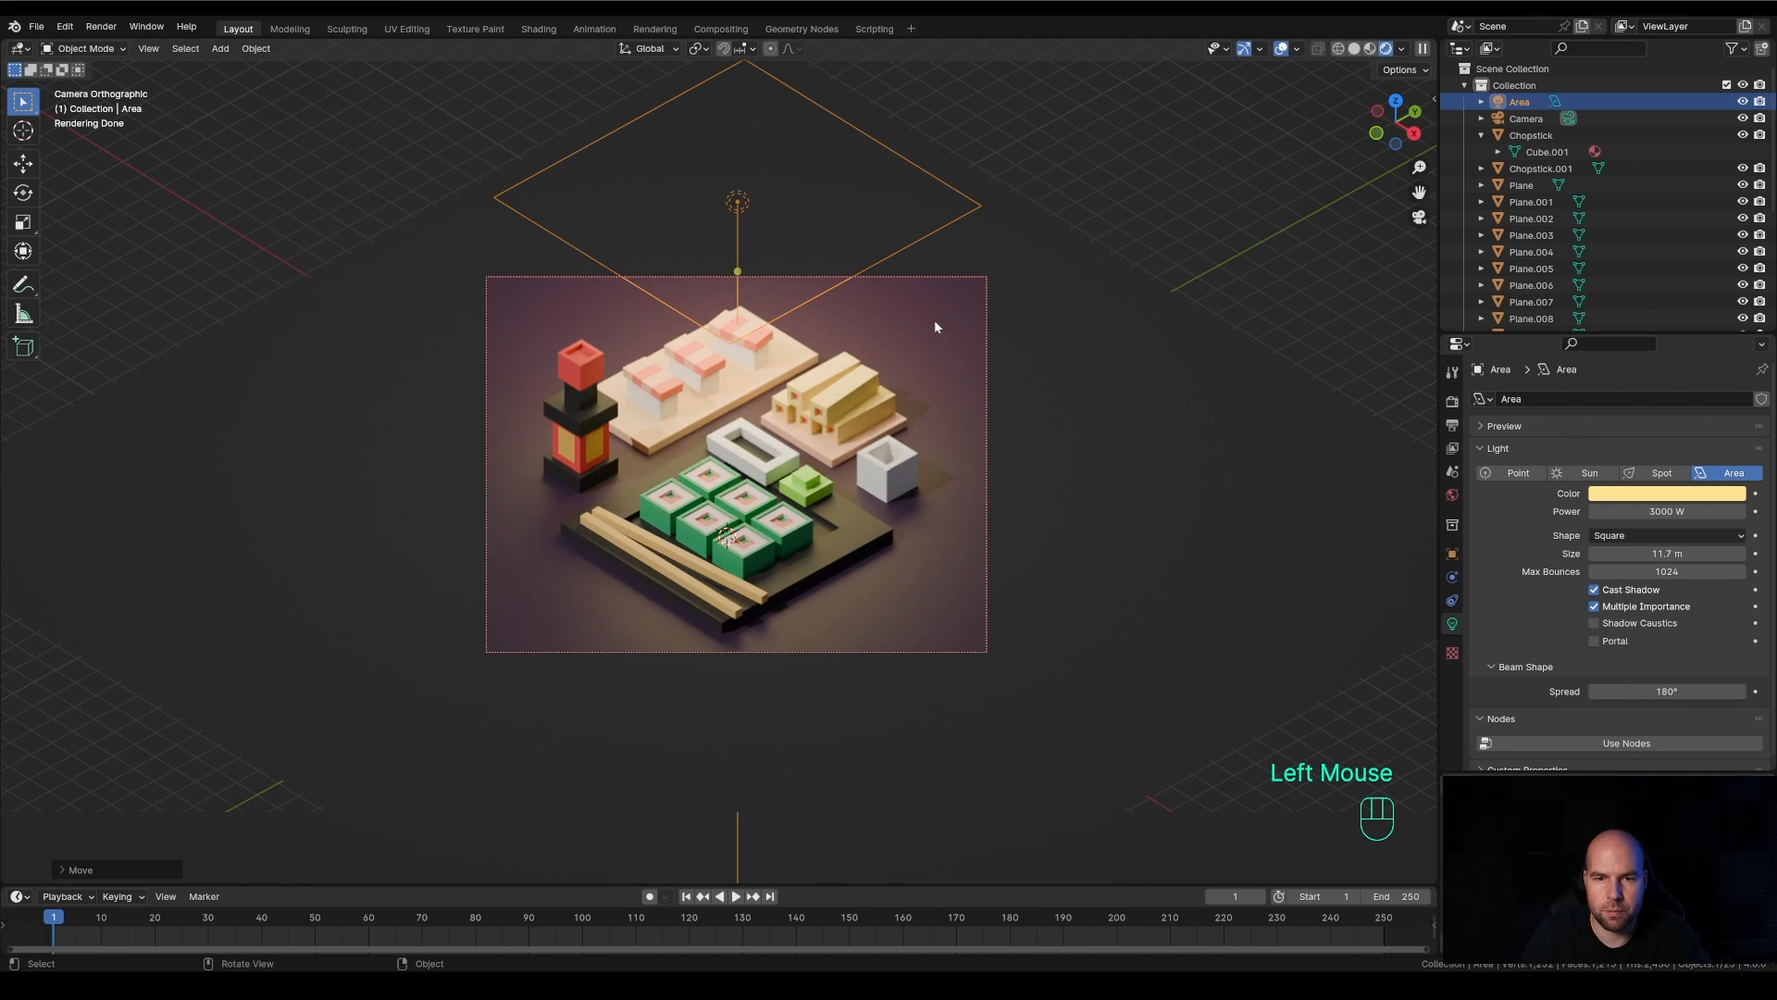
click(952, 325)
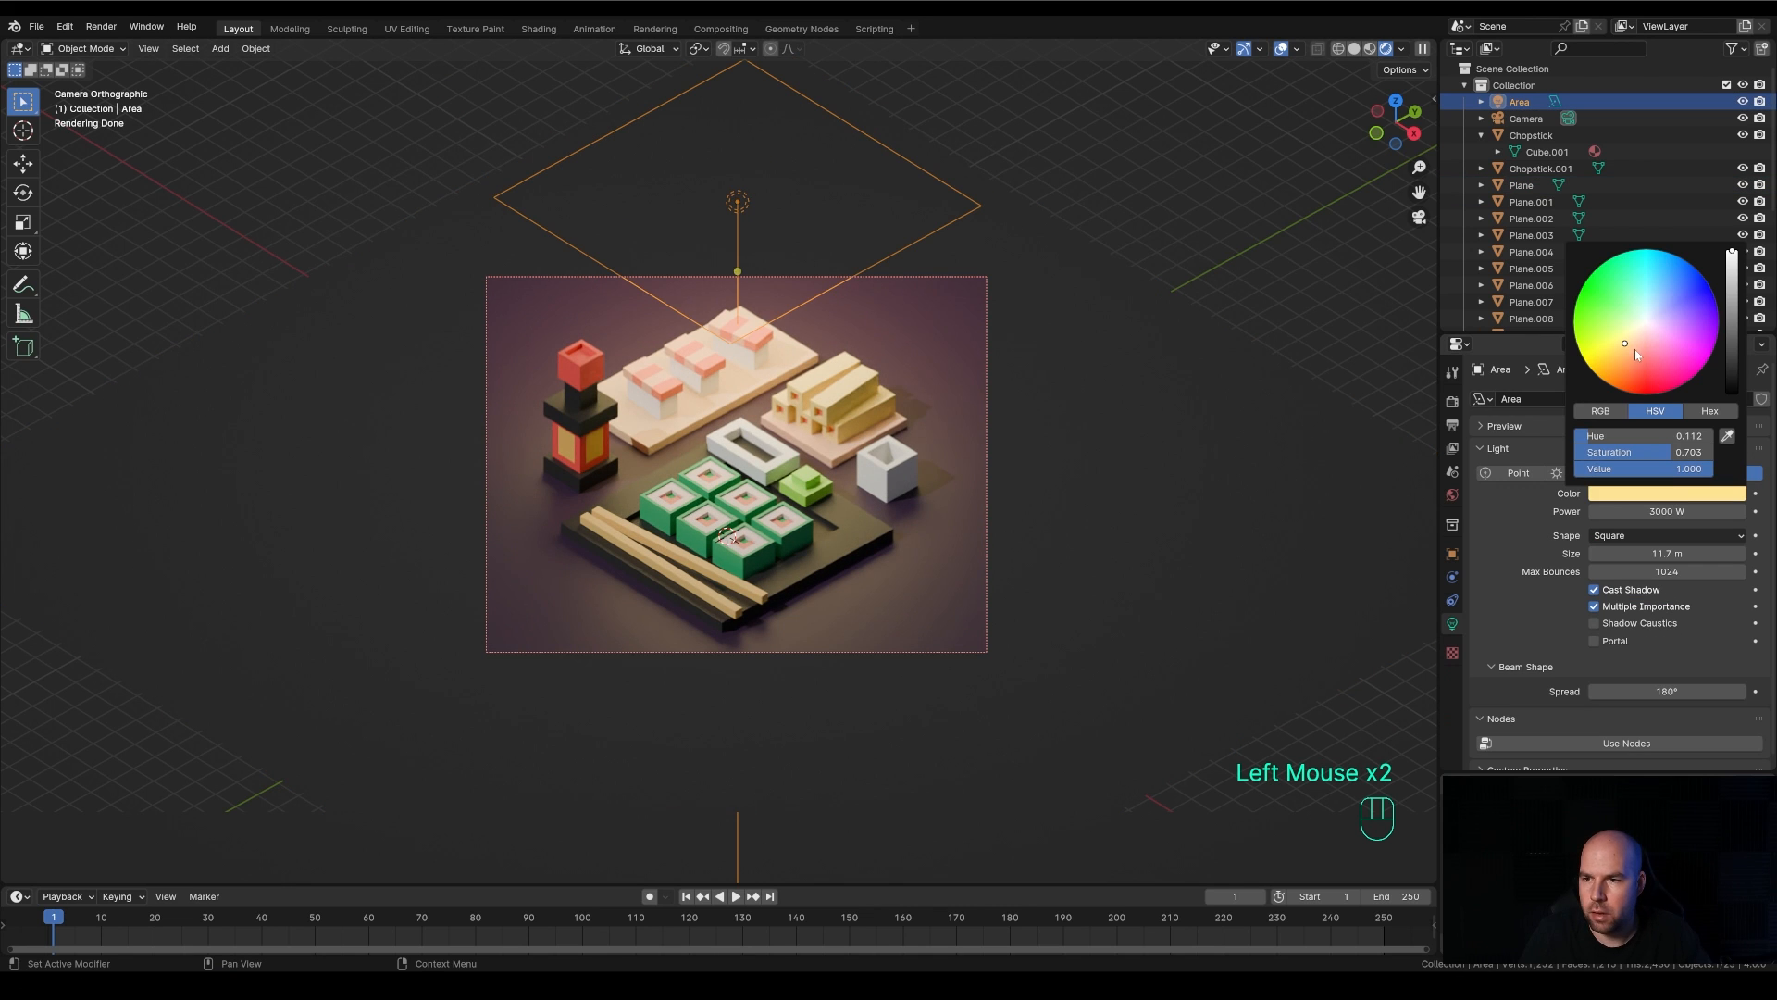
drag(1634, 348, 1616, 361)
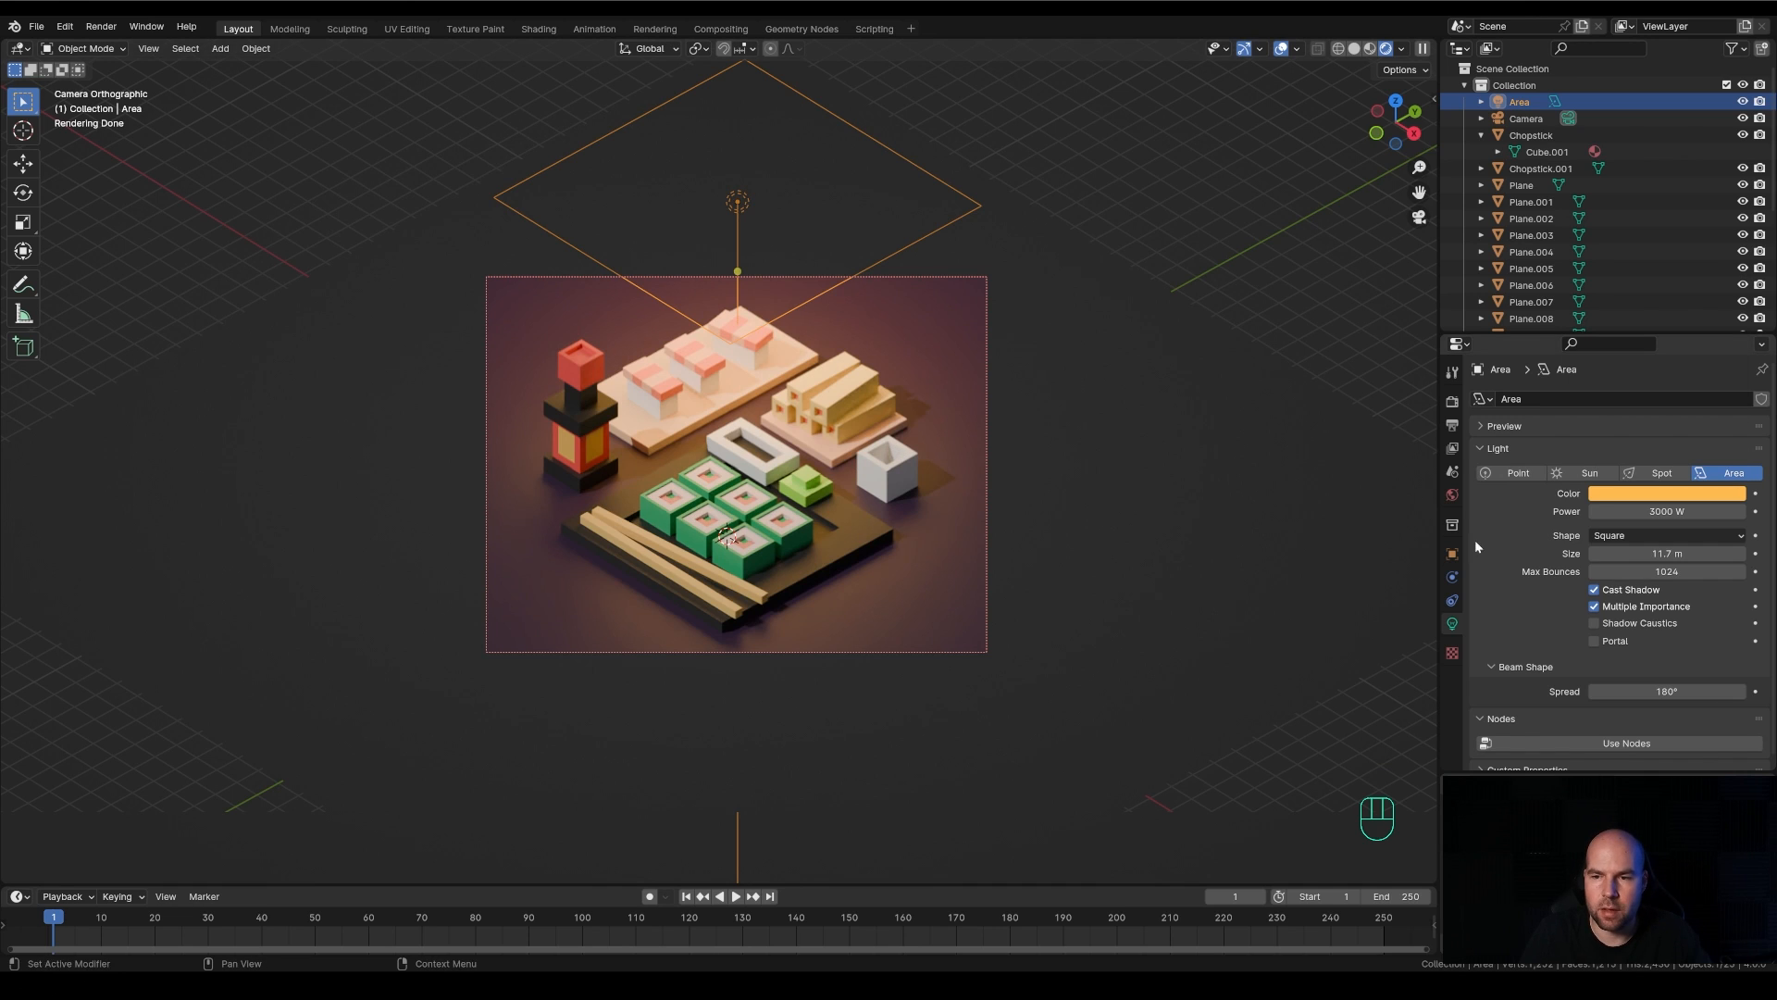
Set the world background color to a bright violet
click(1452, 497)
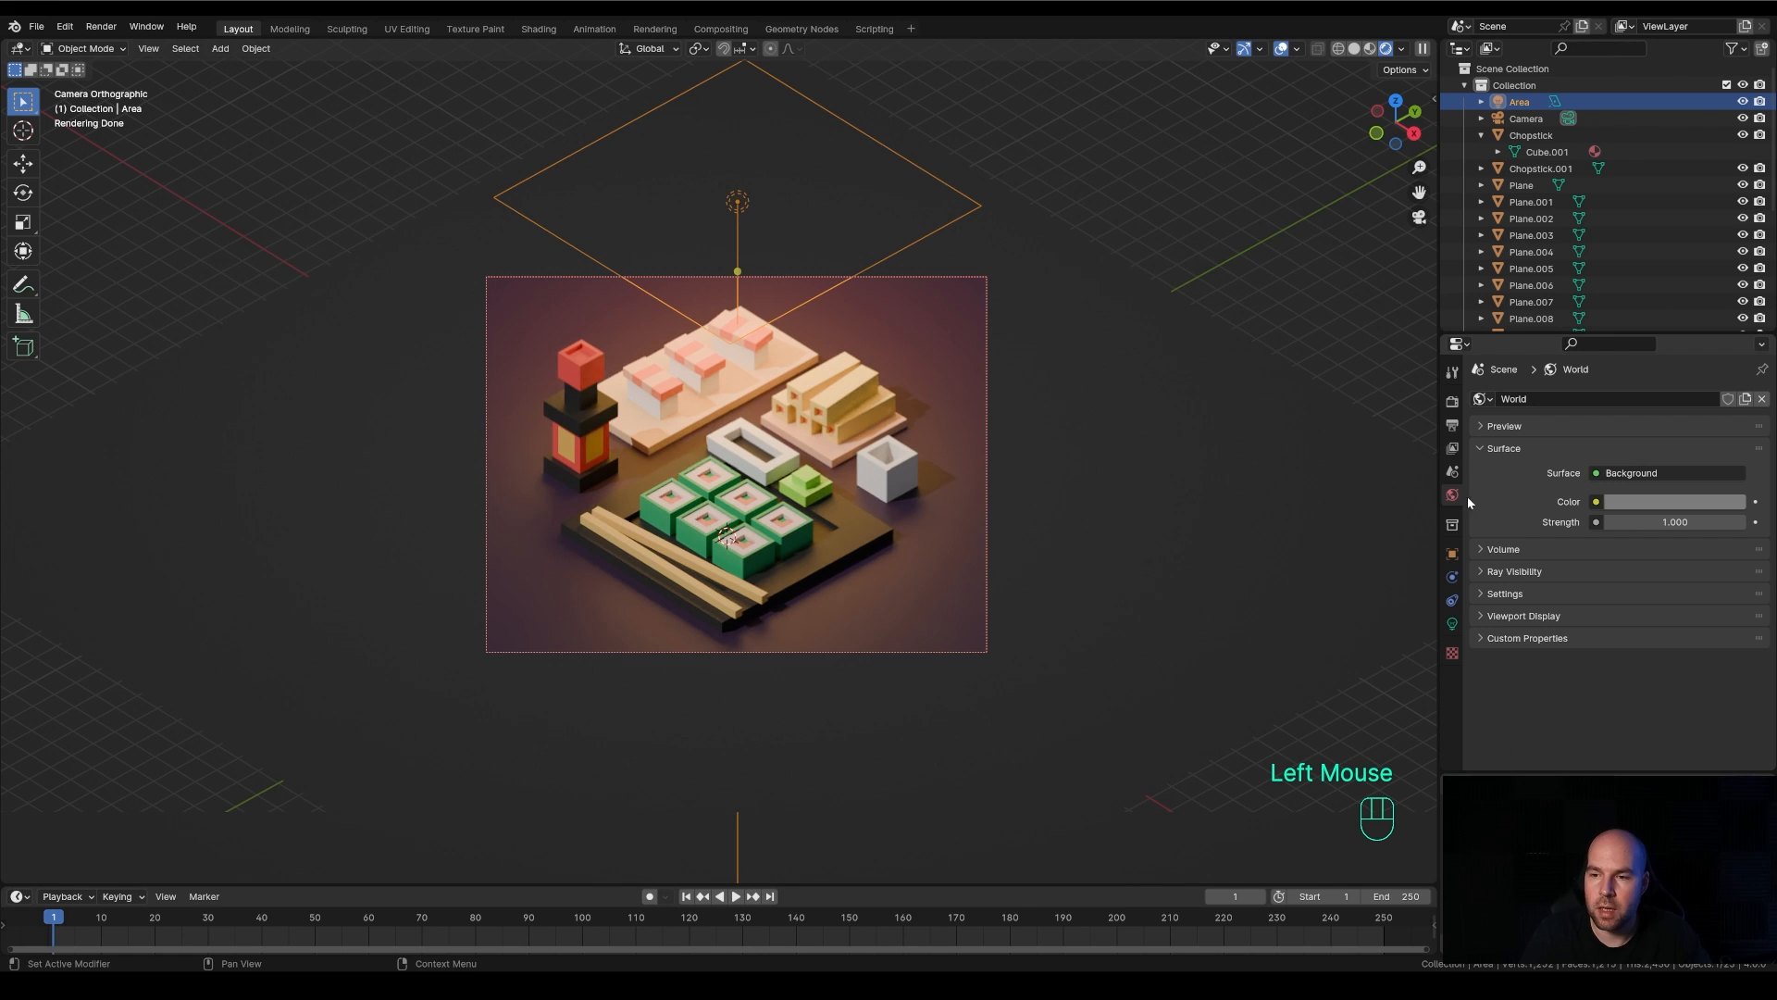
click(1637, 501)
drag(1657, 309, 1672, 306)
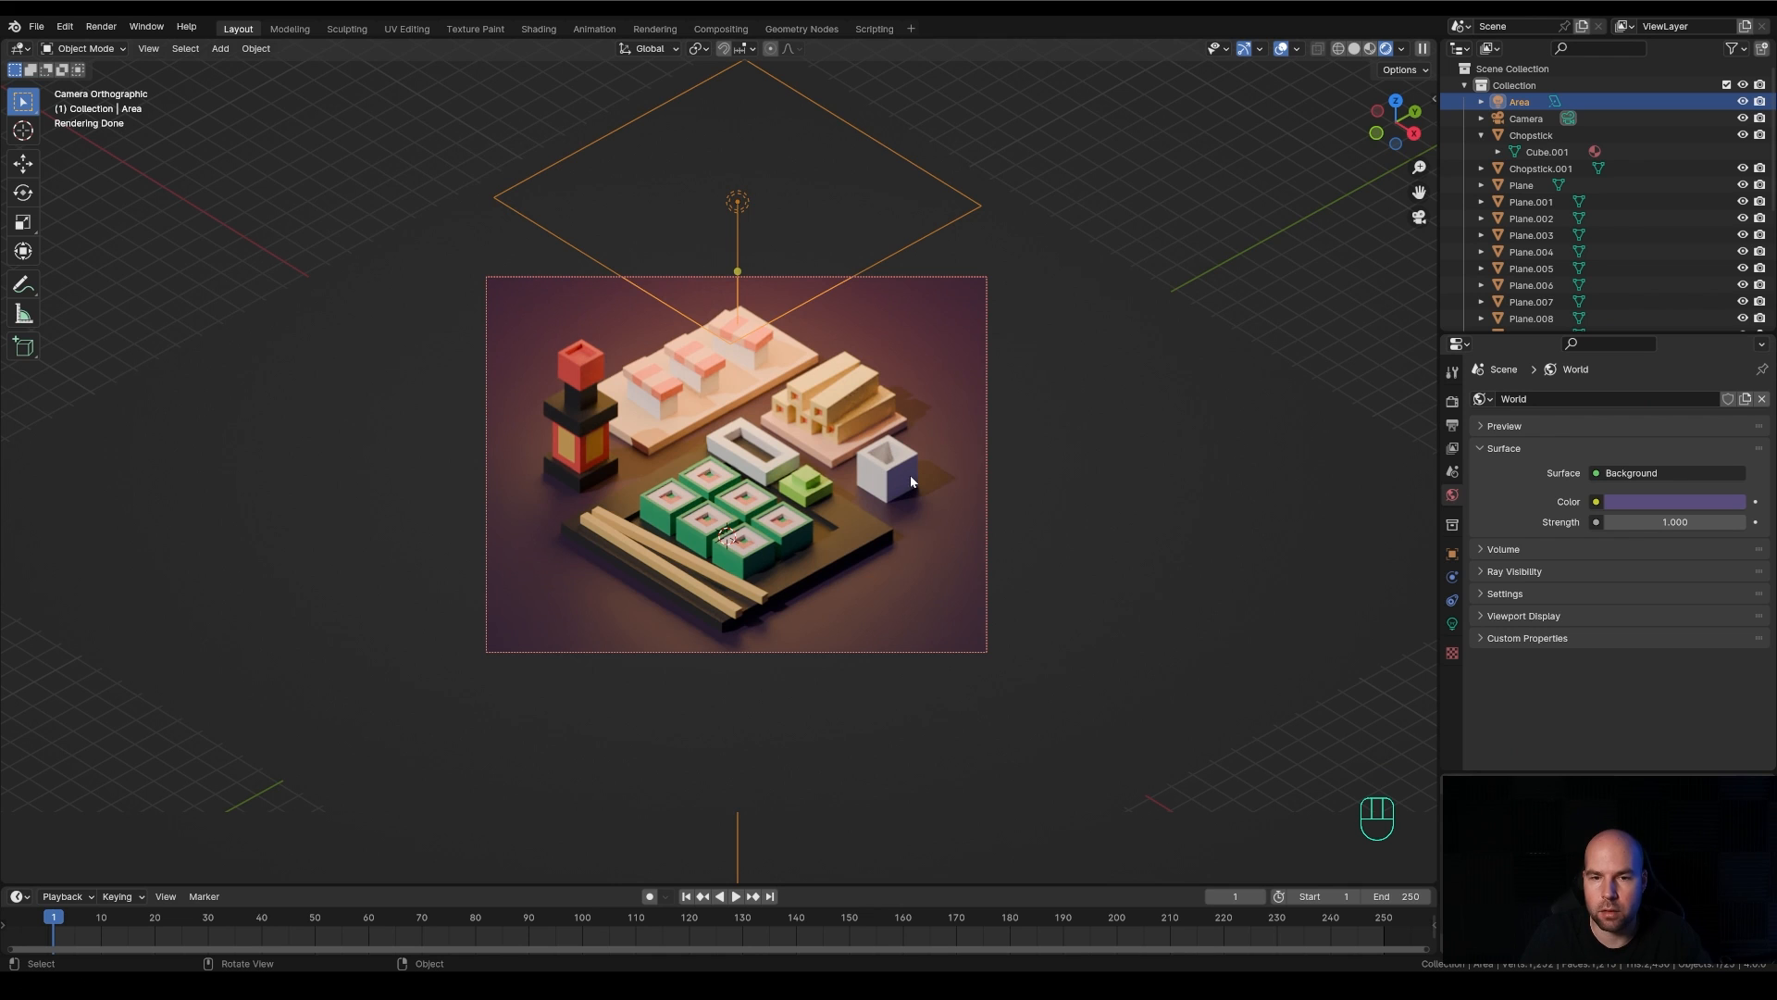
click(1655, 498)
drag(1663, 318, 1731, 263)
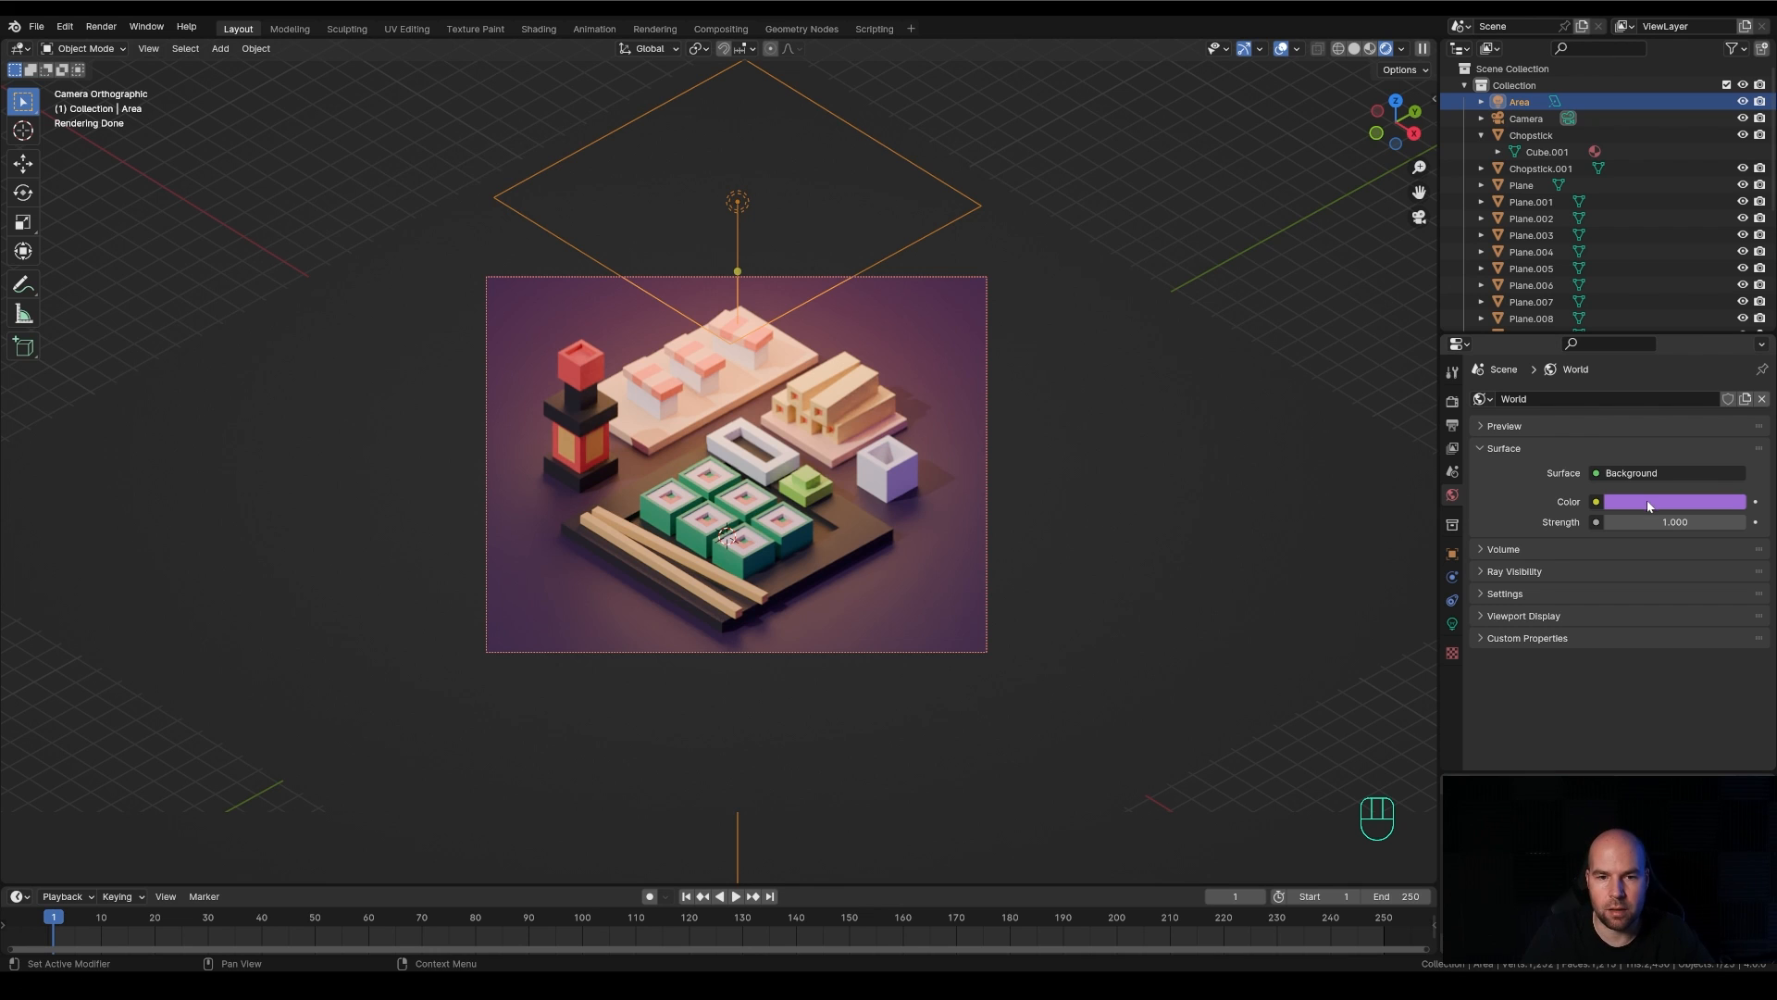
Darken the purple base color of the ground plane's material slightly
scroll(938, 557, up, 2)
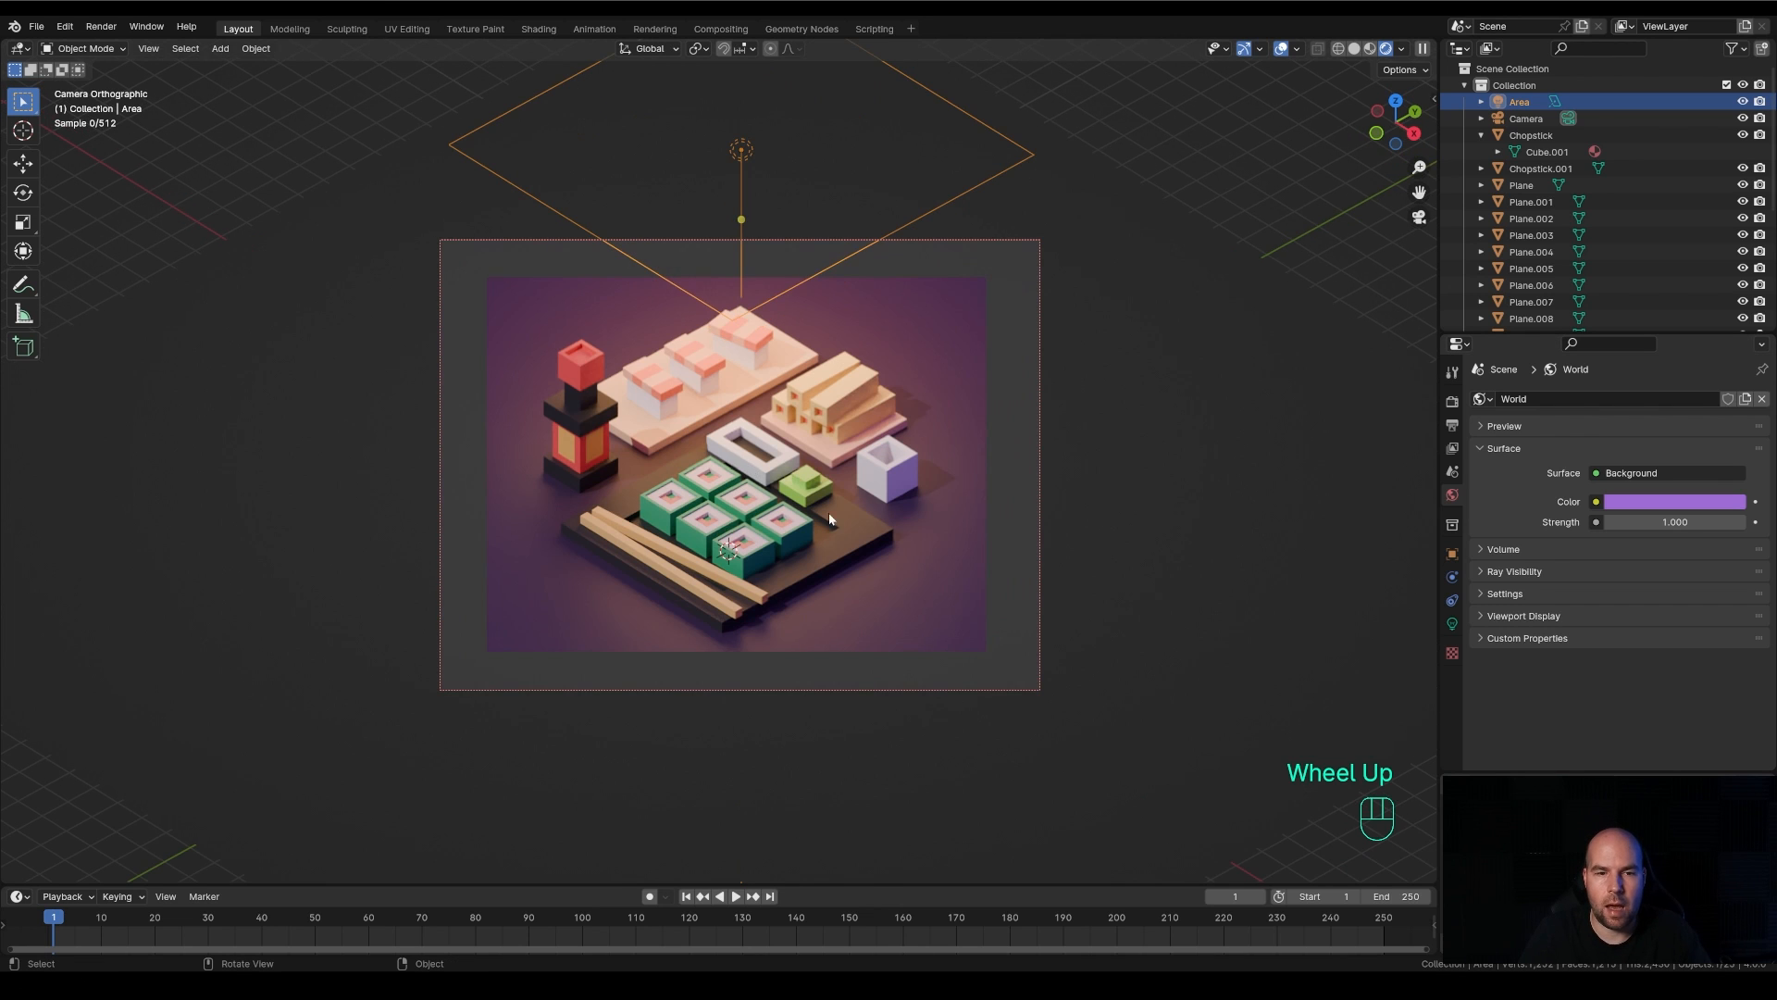
click(1141, 422)
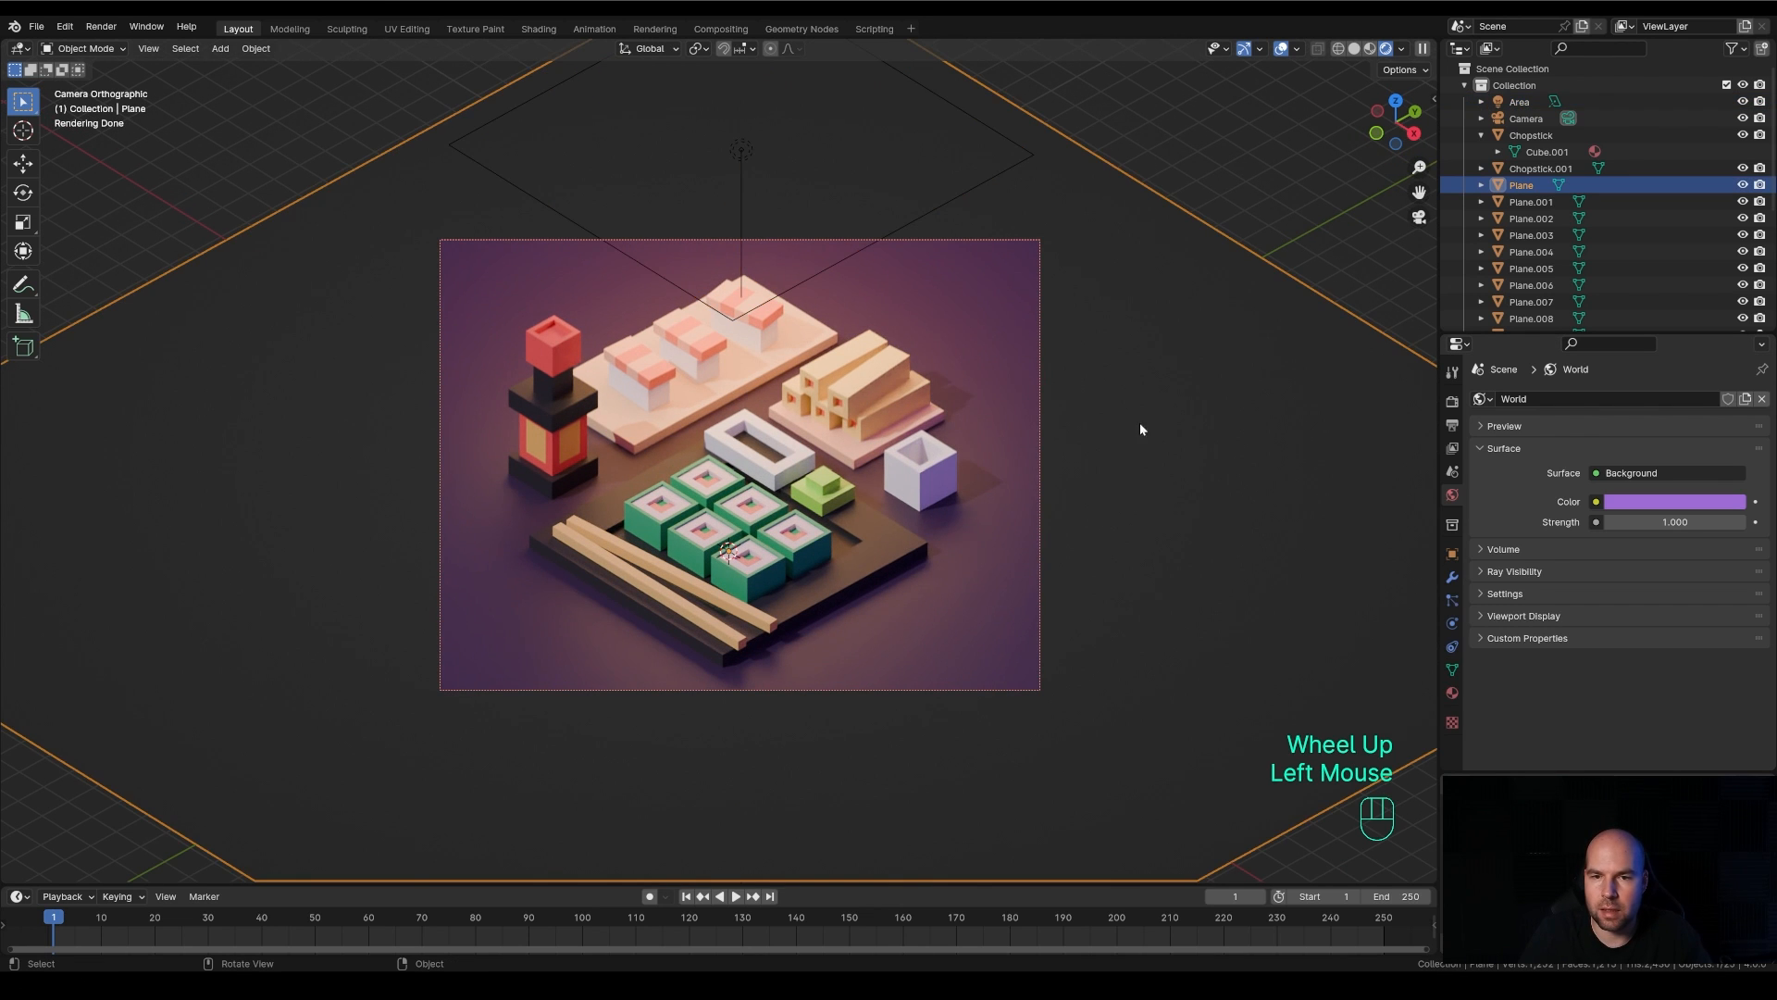
click(1452, 693)
click(1710, 570)
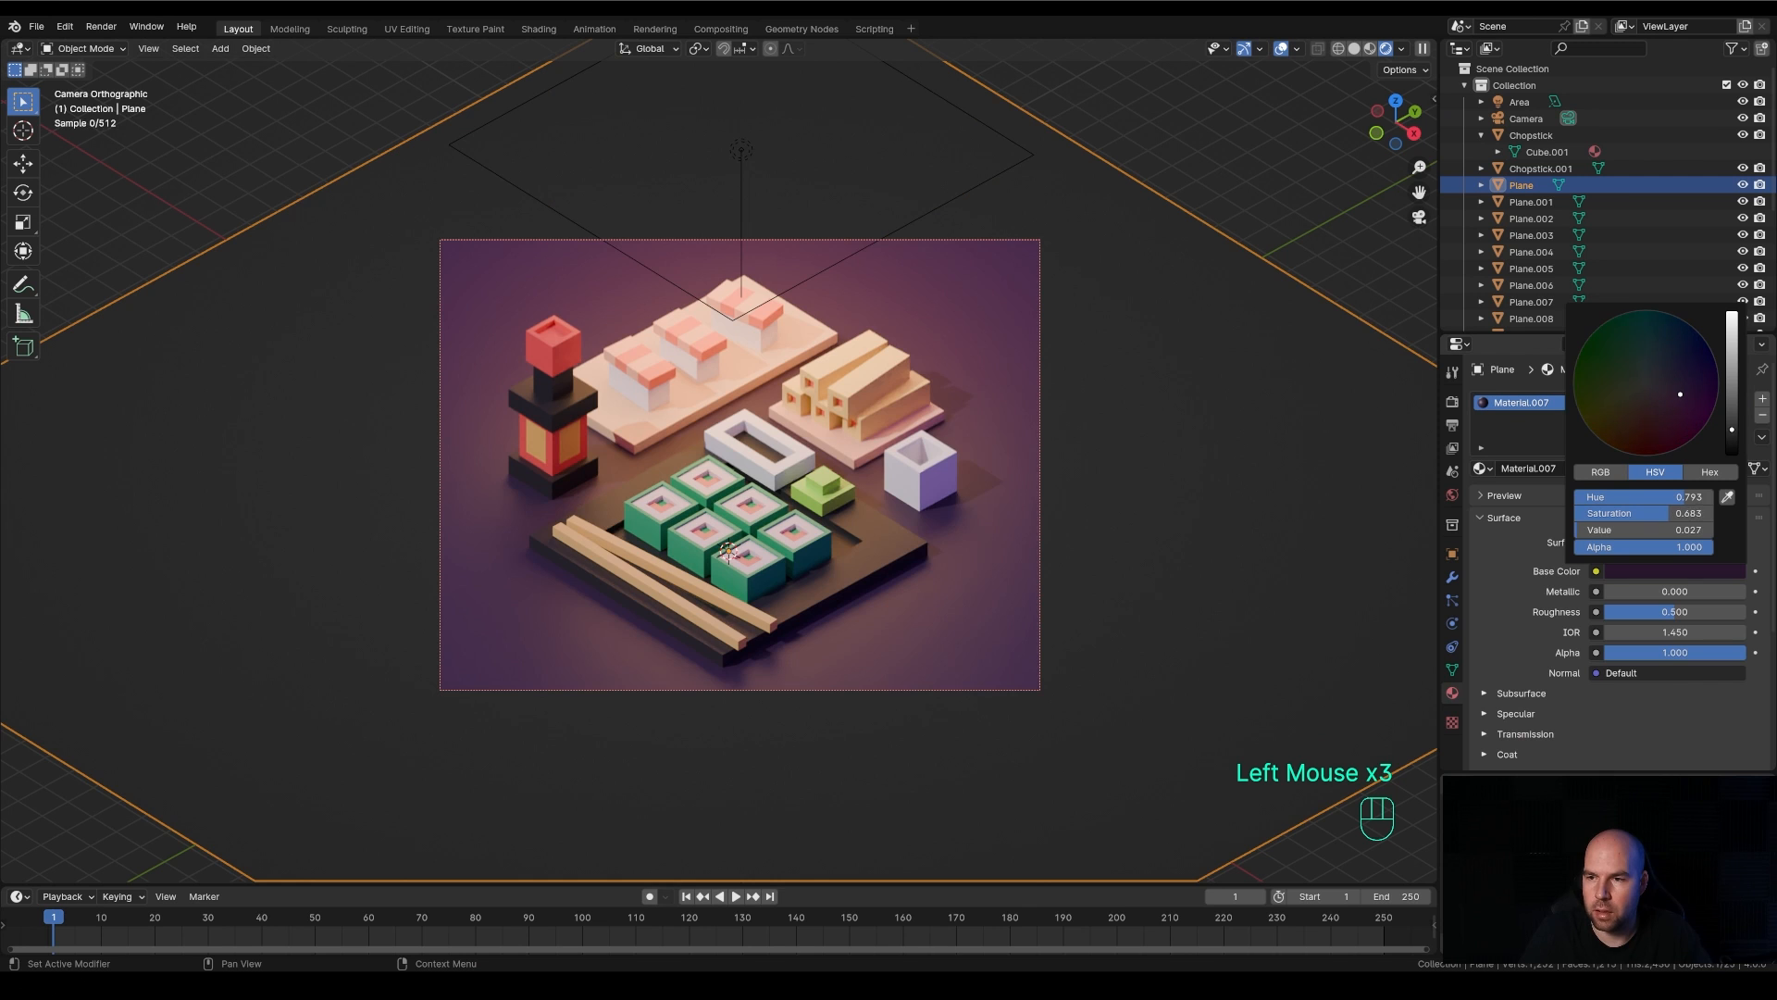
drag(1731, 438, 1732, 439)
Duplicate the area light in top view, place the copy farther toward negative X and positive Y, and return to camera view
scroll(726, 281, down, 3)
click(835, 342)
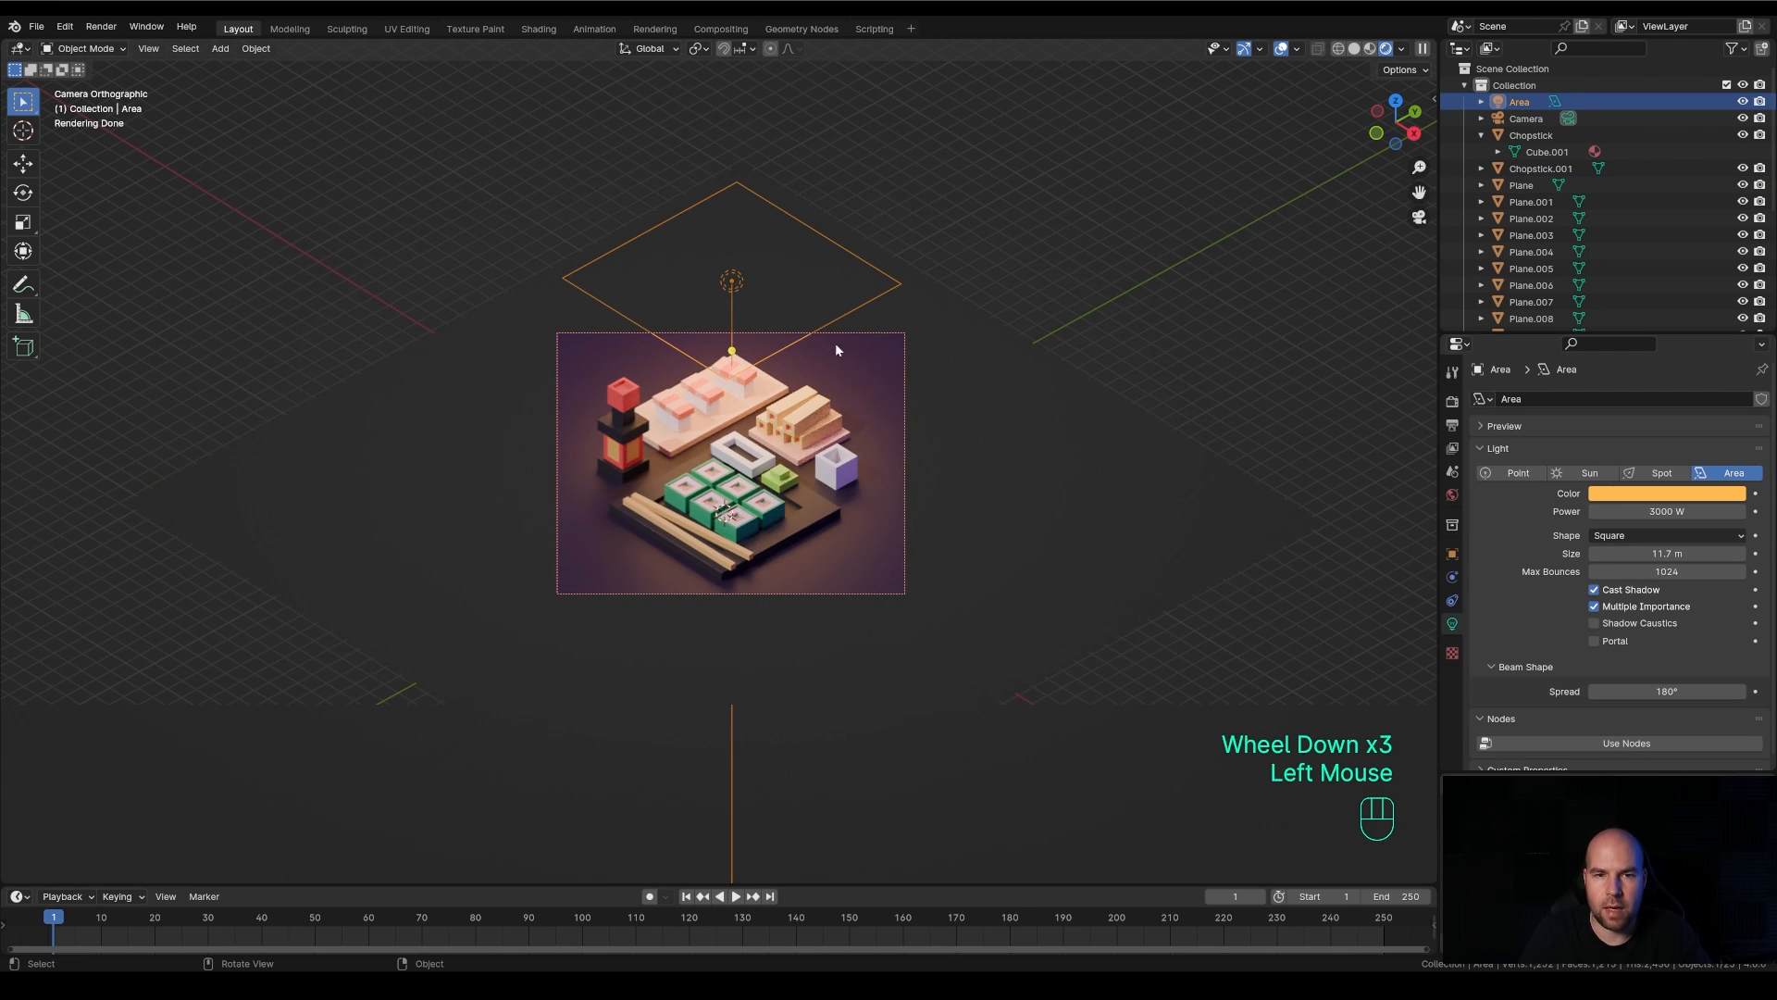
key(KP_7)
key(shift+d)
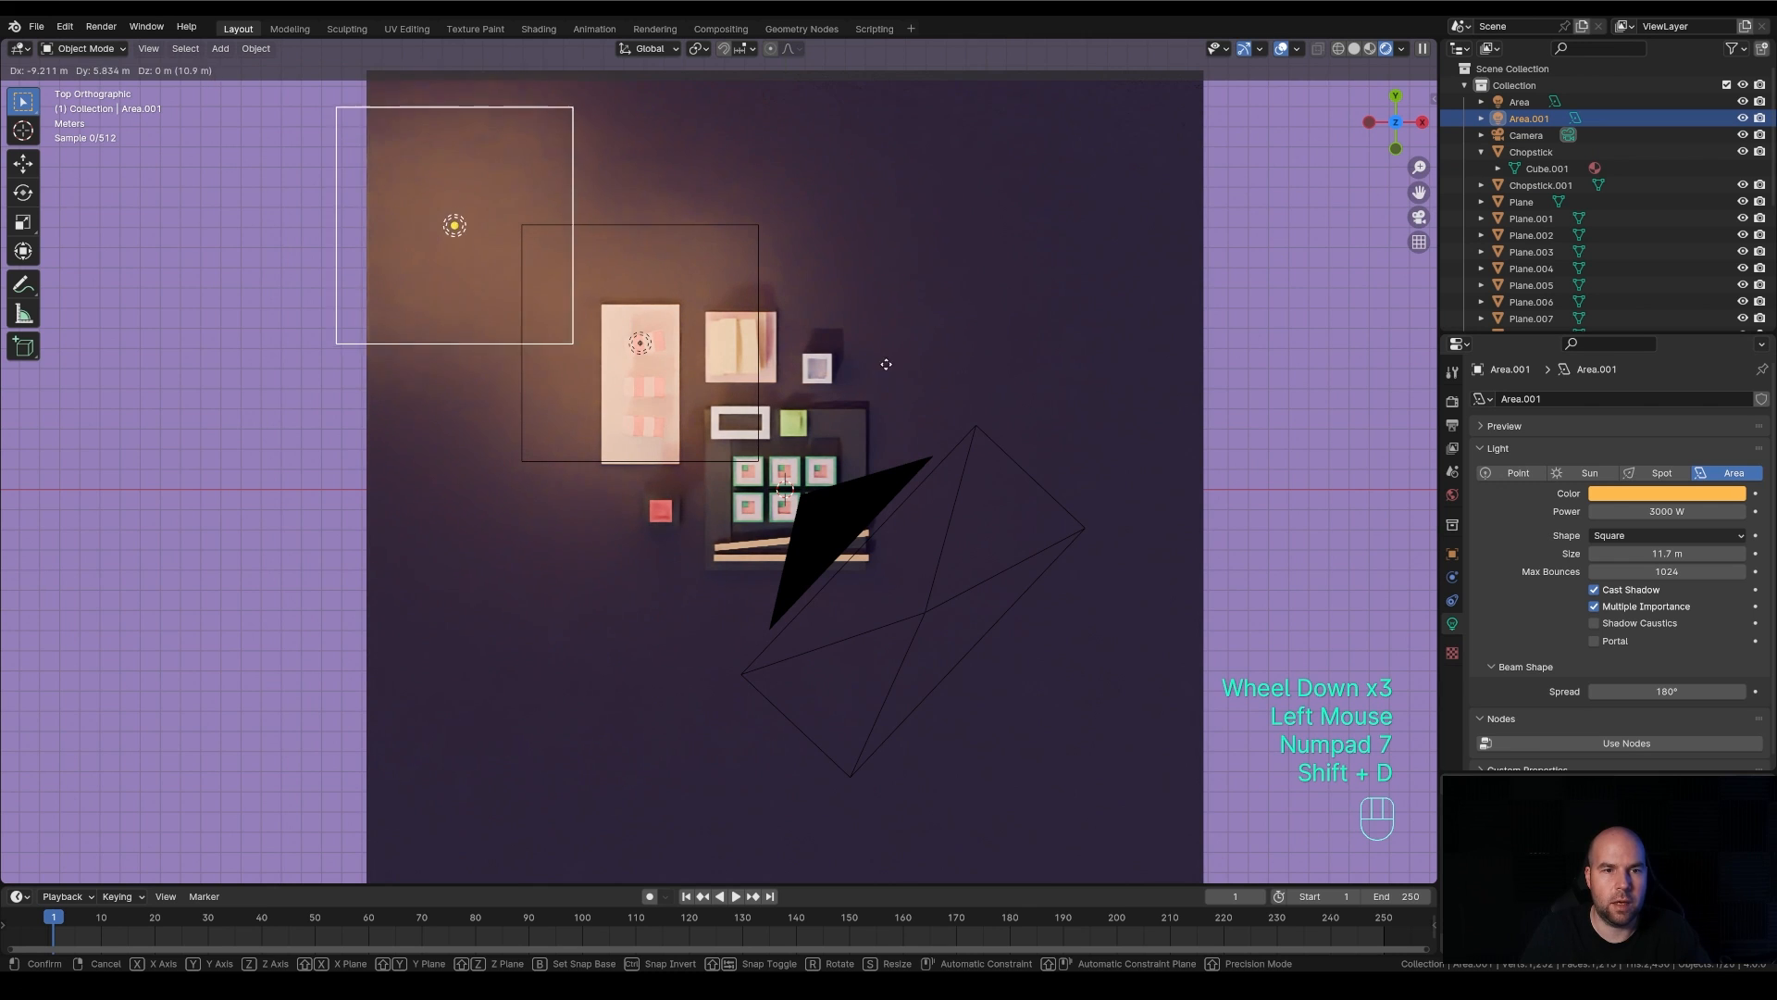
click(910, 379)
key(KP_0)
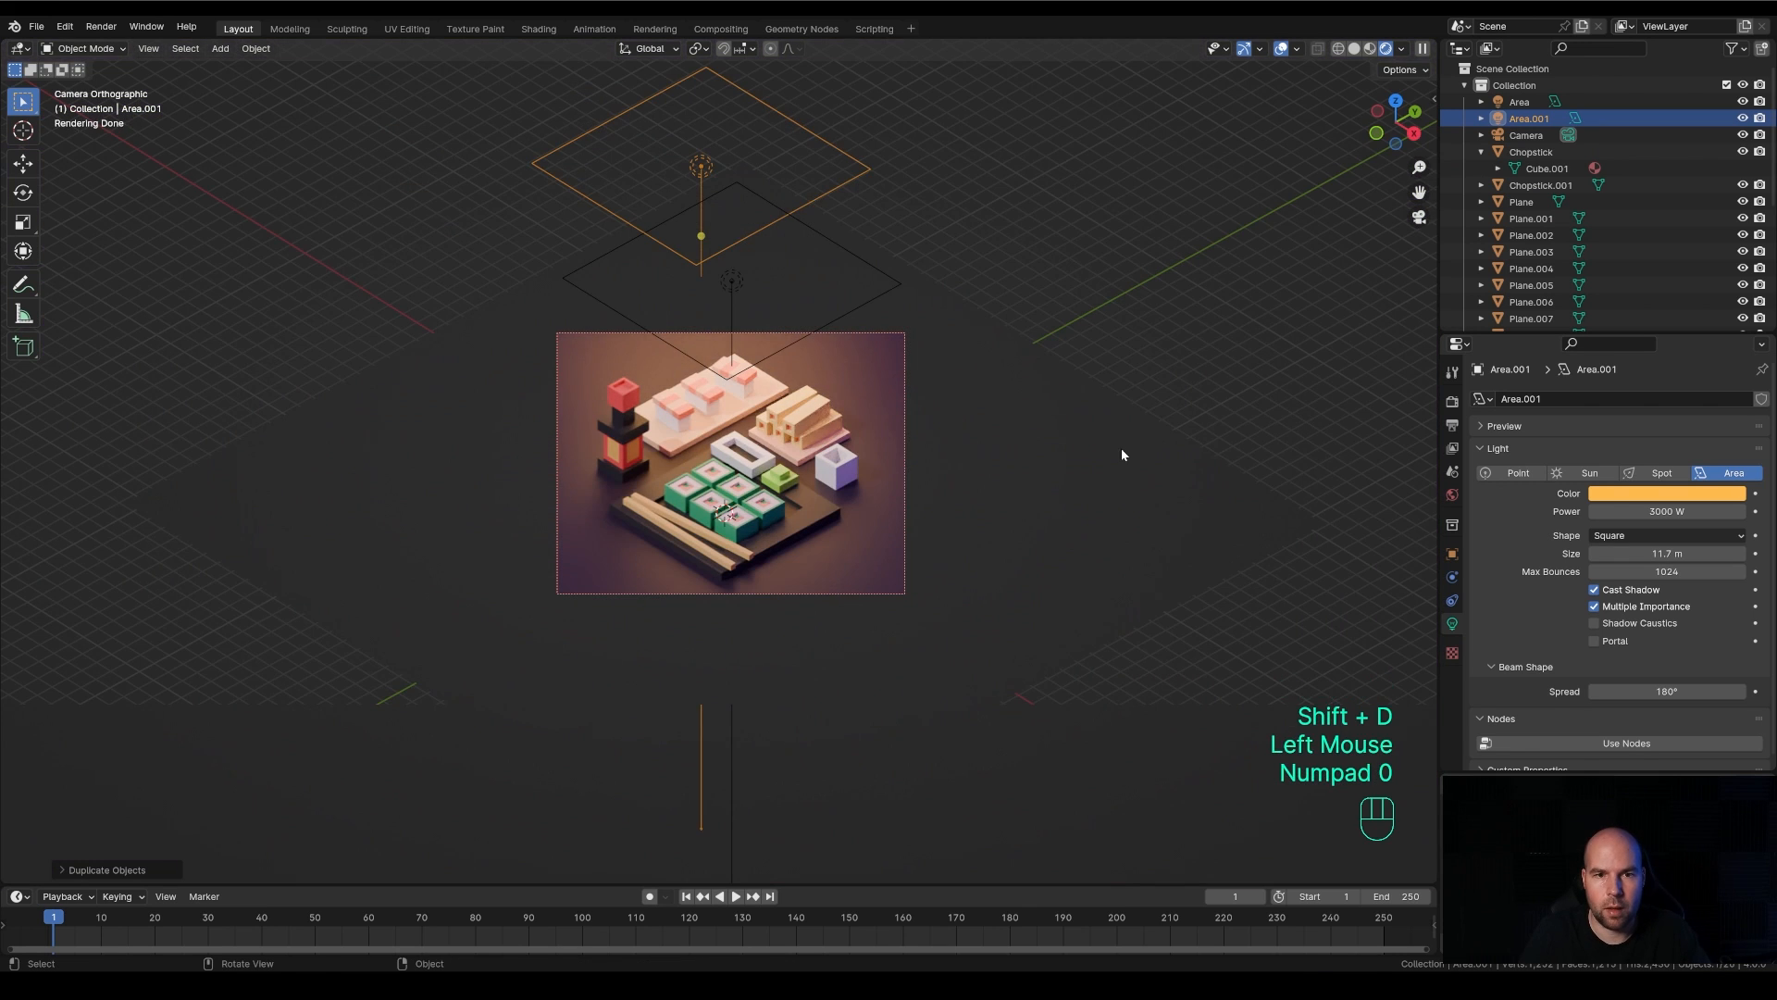
Lower the duplicated area light along global Z and slide it horizontally with Z locked so it sits above the original light
key(g)
key(z)
click(1139, 522)
key(g)
key(shift+z)
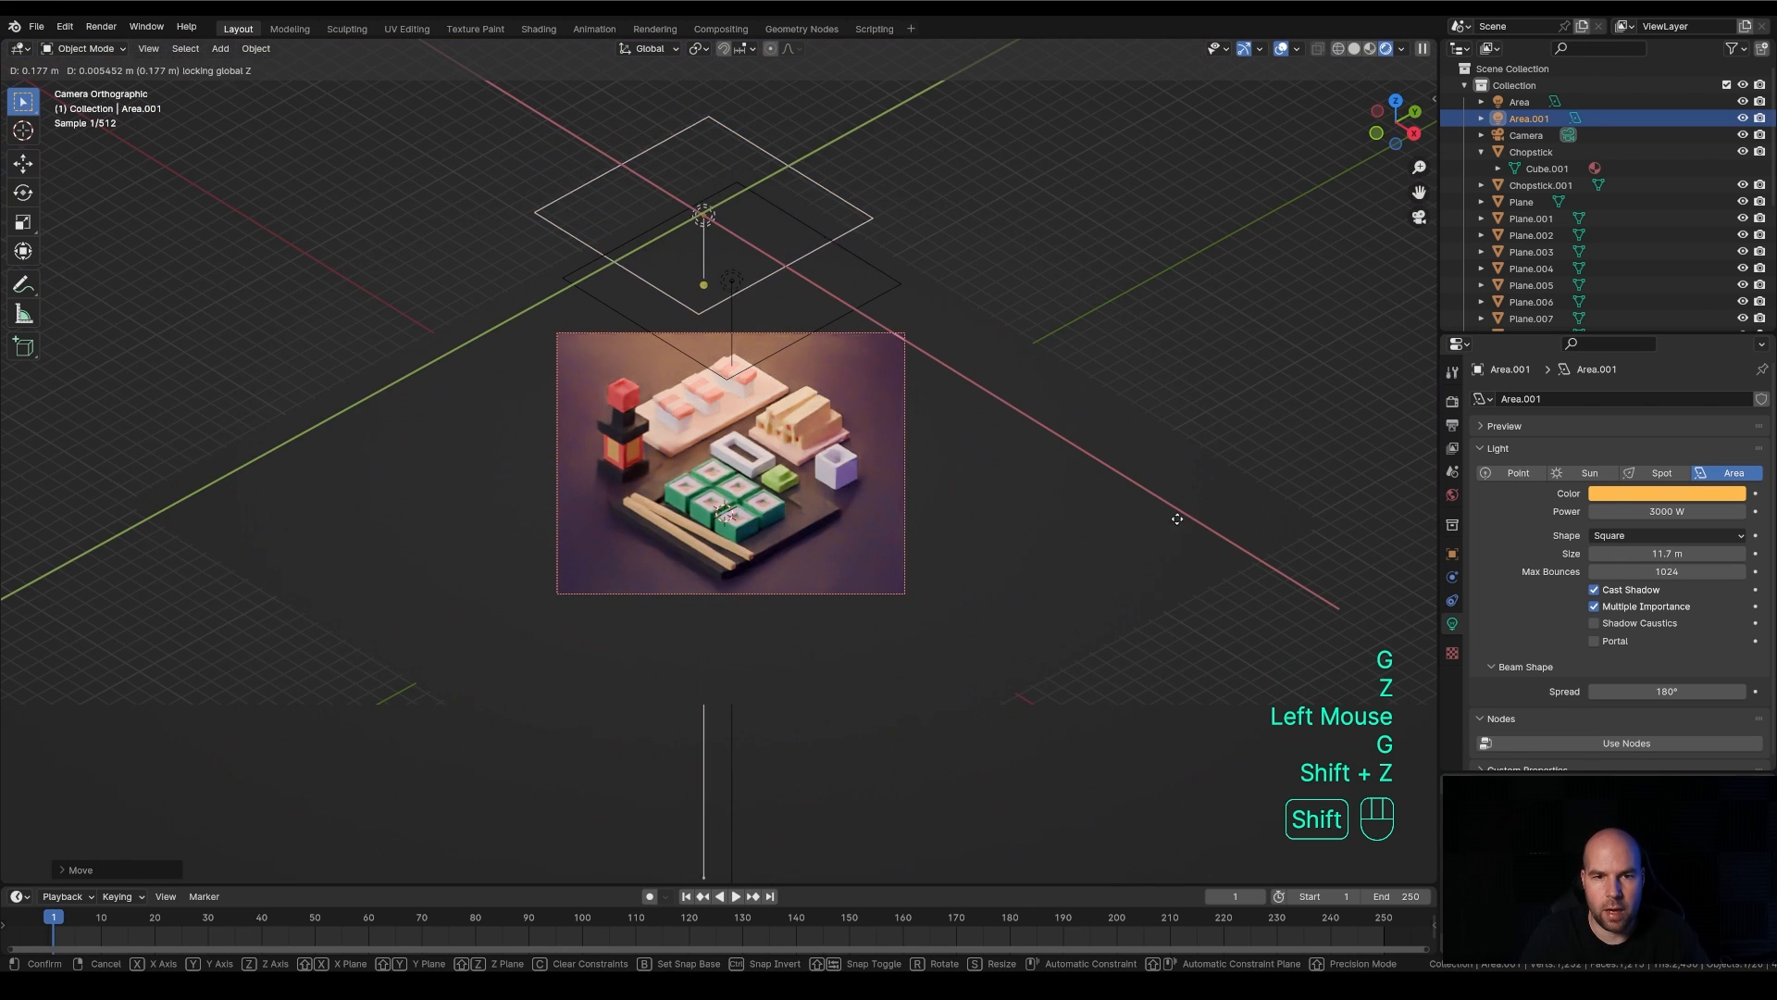
click(1204, 509)
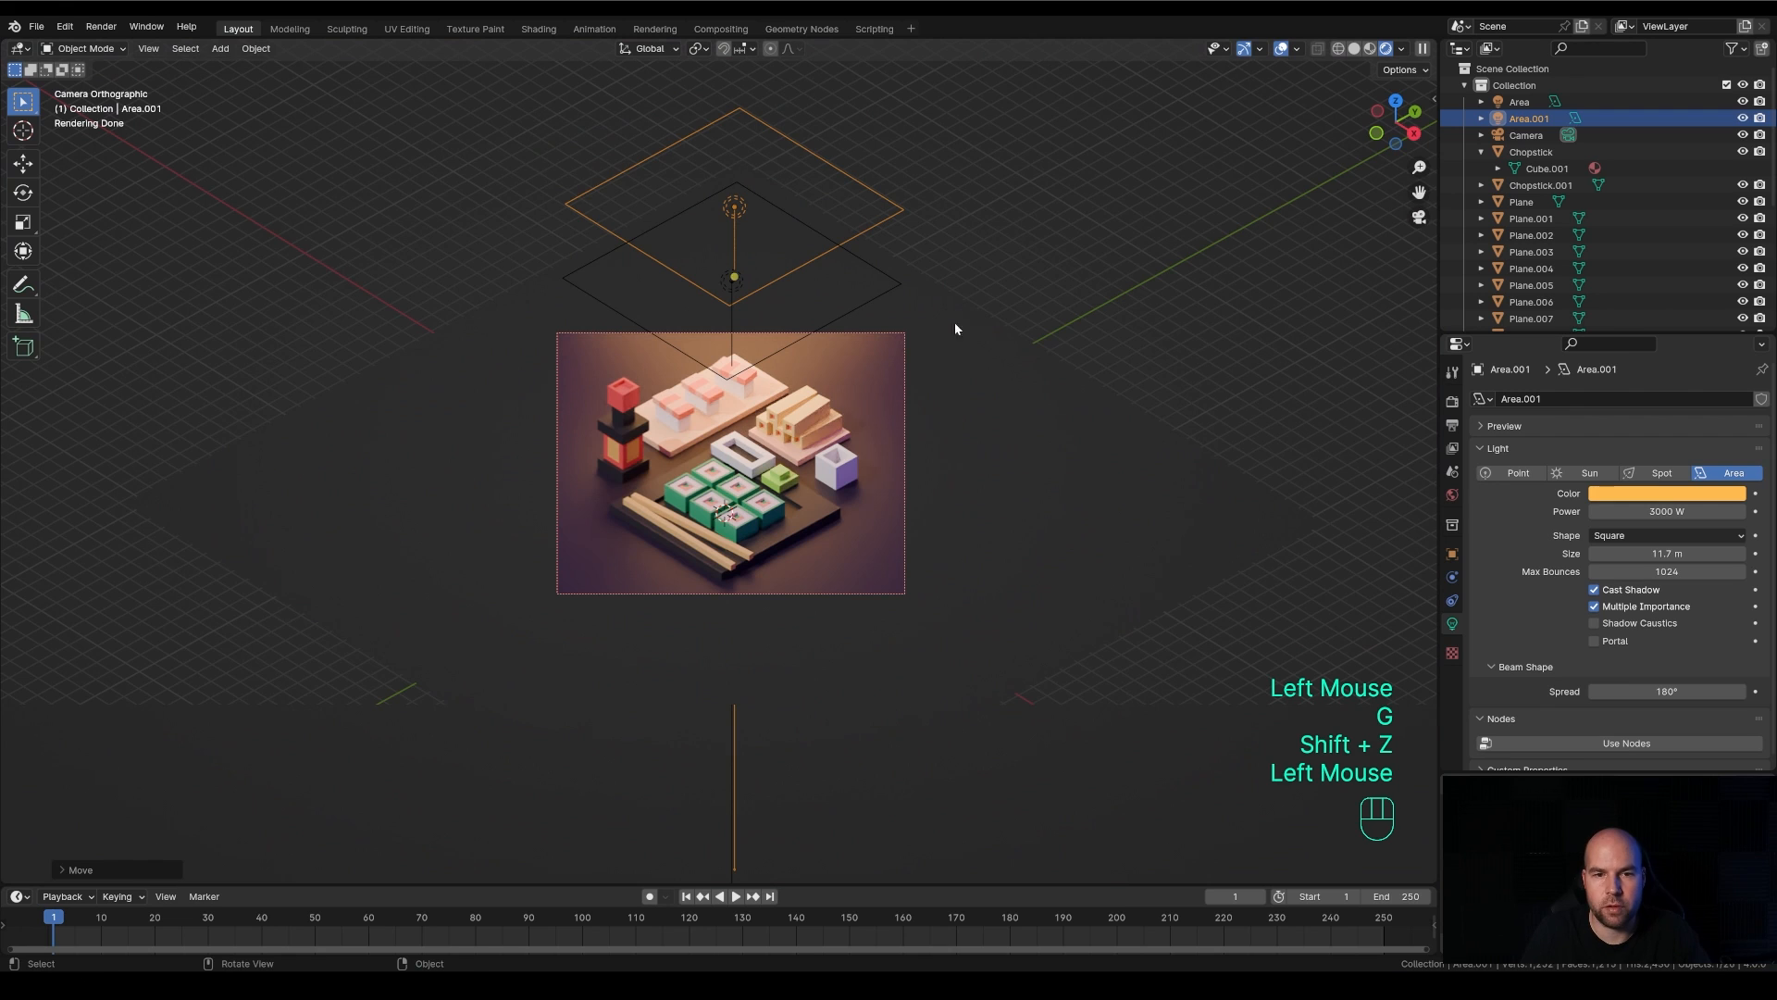
Change the duplicated light's color to a pale peach and shrink the light to 7.04 m
click(1668, 498)
click(1701, 499)
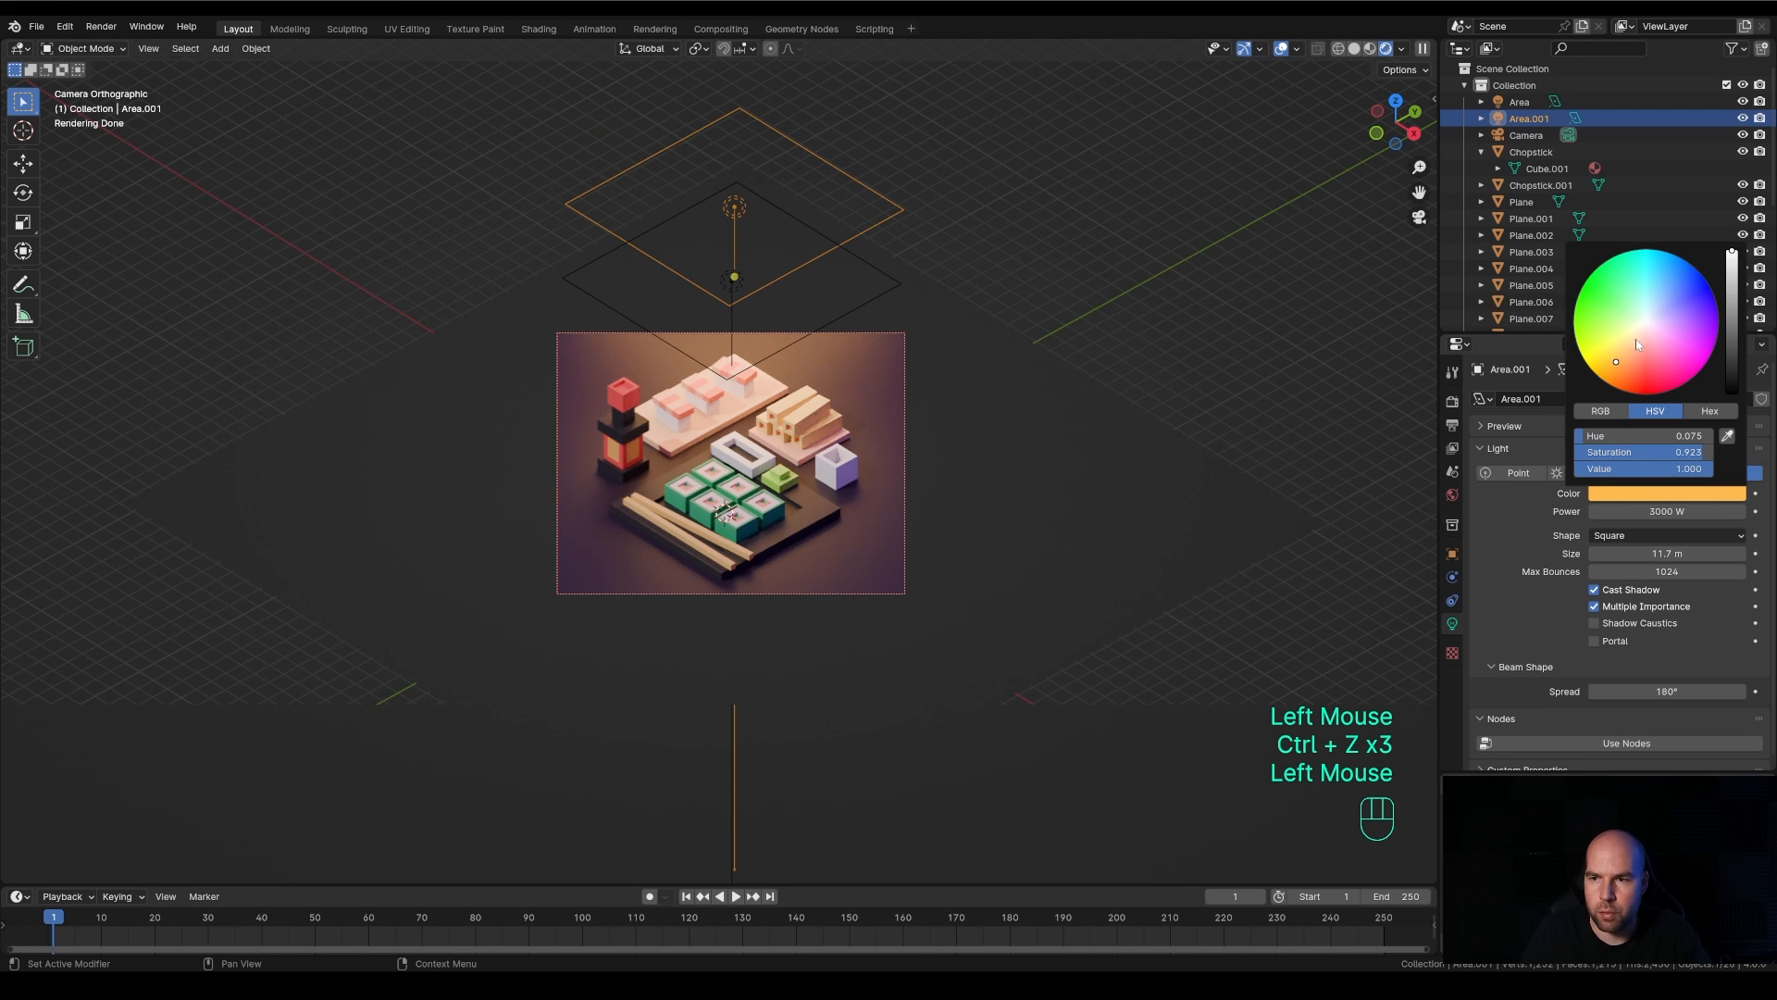
drag(1636, 338, 1633, 344)
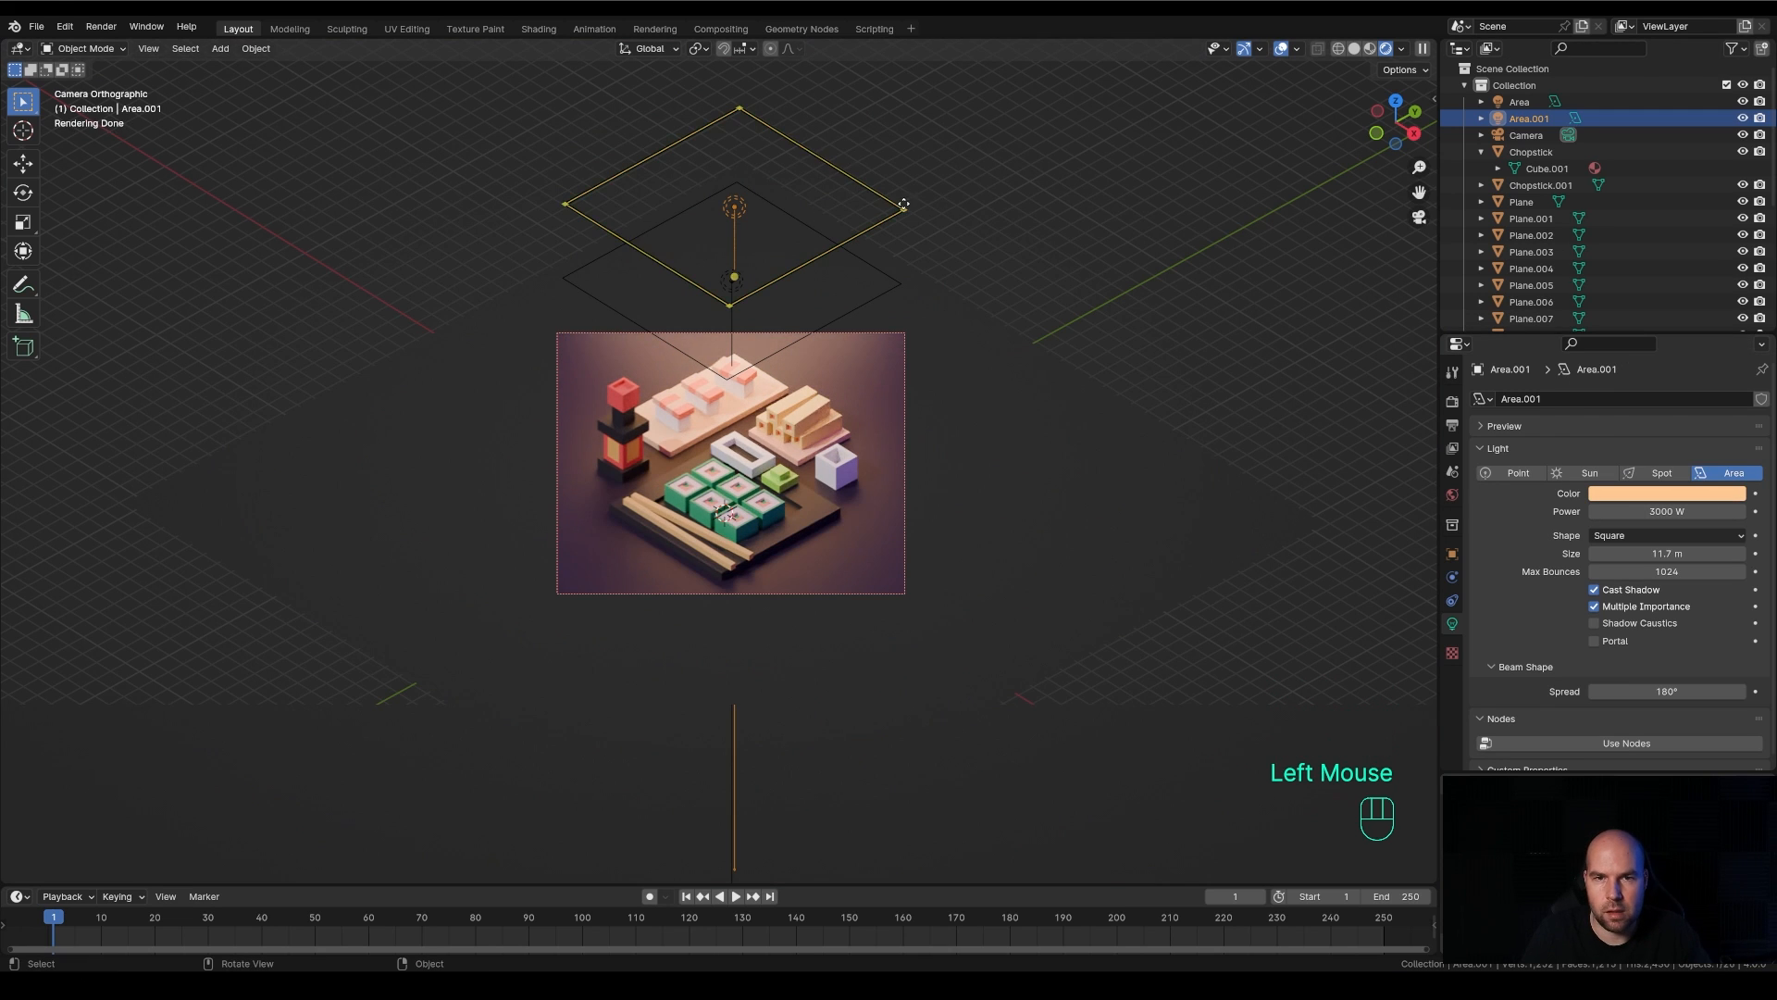
drag(903, 208, 838, 207)
Lower the duplicated light slightly along global Z, adjust its horizontal position with Z locked, and enlarge it to 10.1 m
key(g)
key(z)
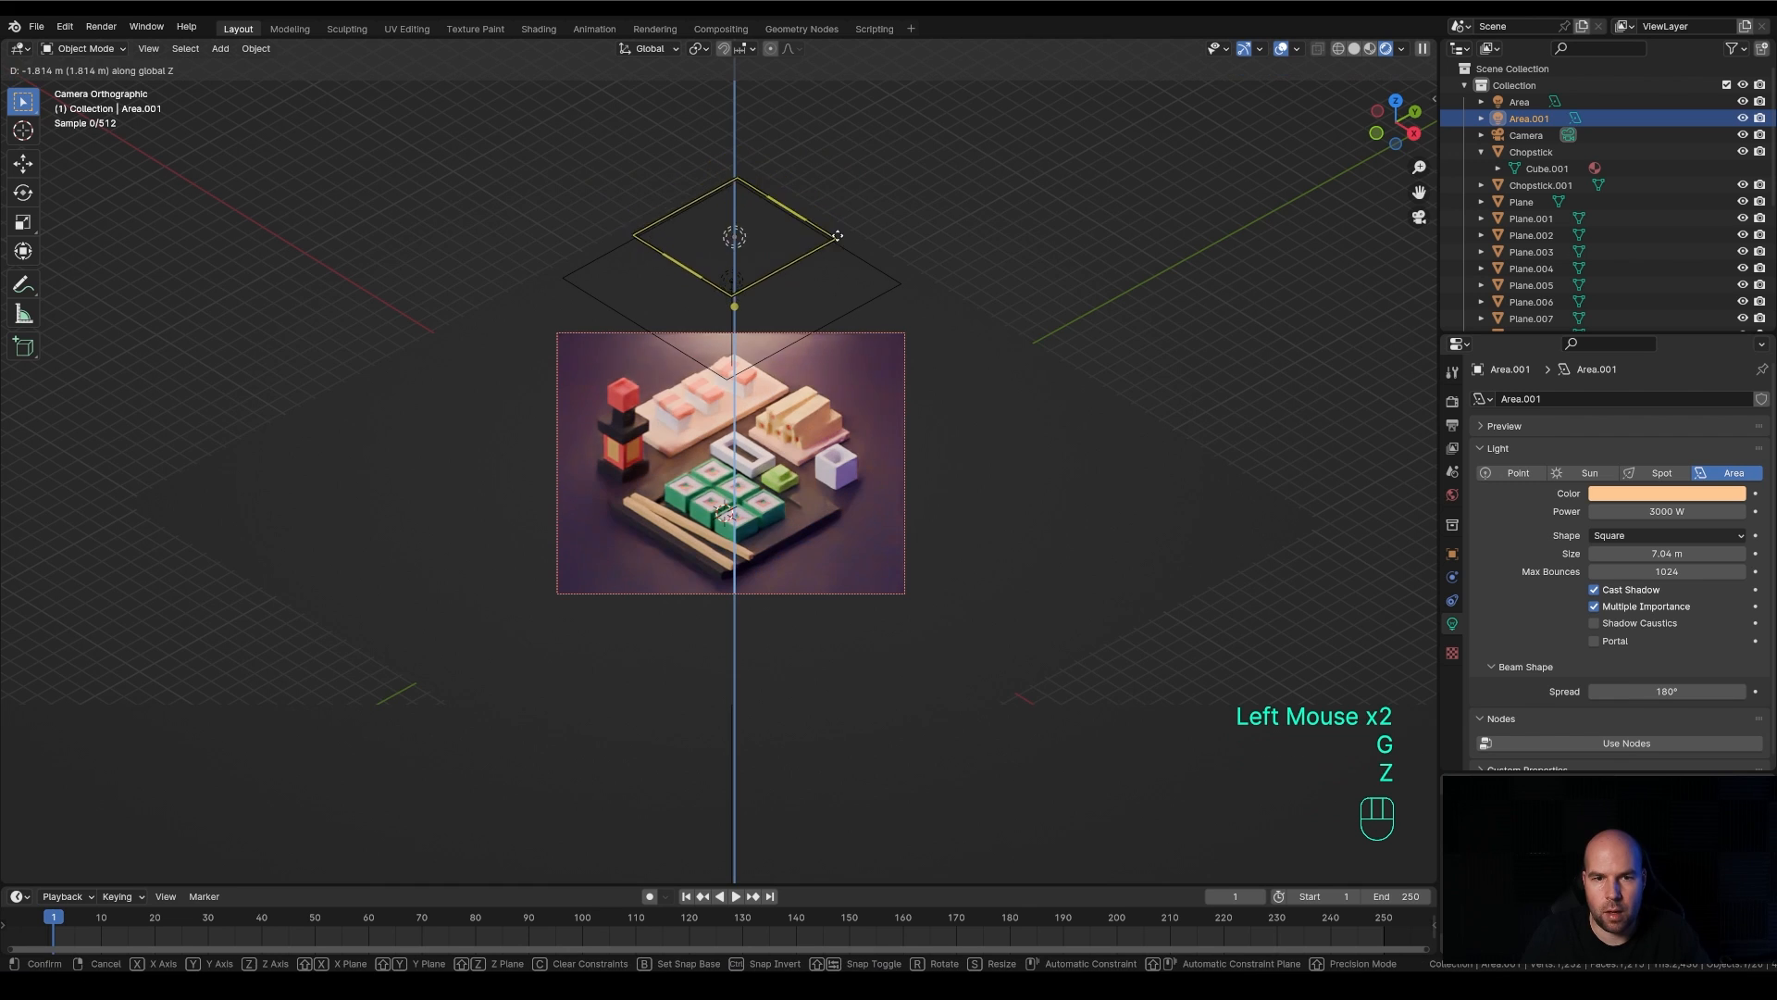
click(841, 209)
key(g)
key(shift+z)
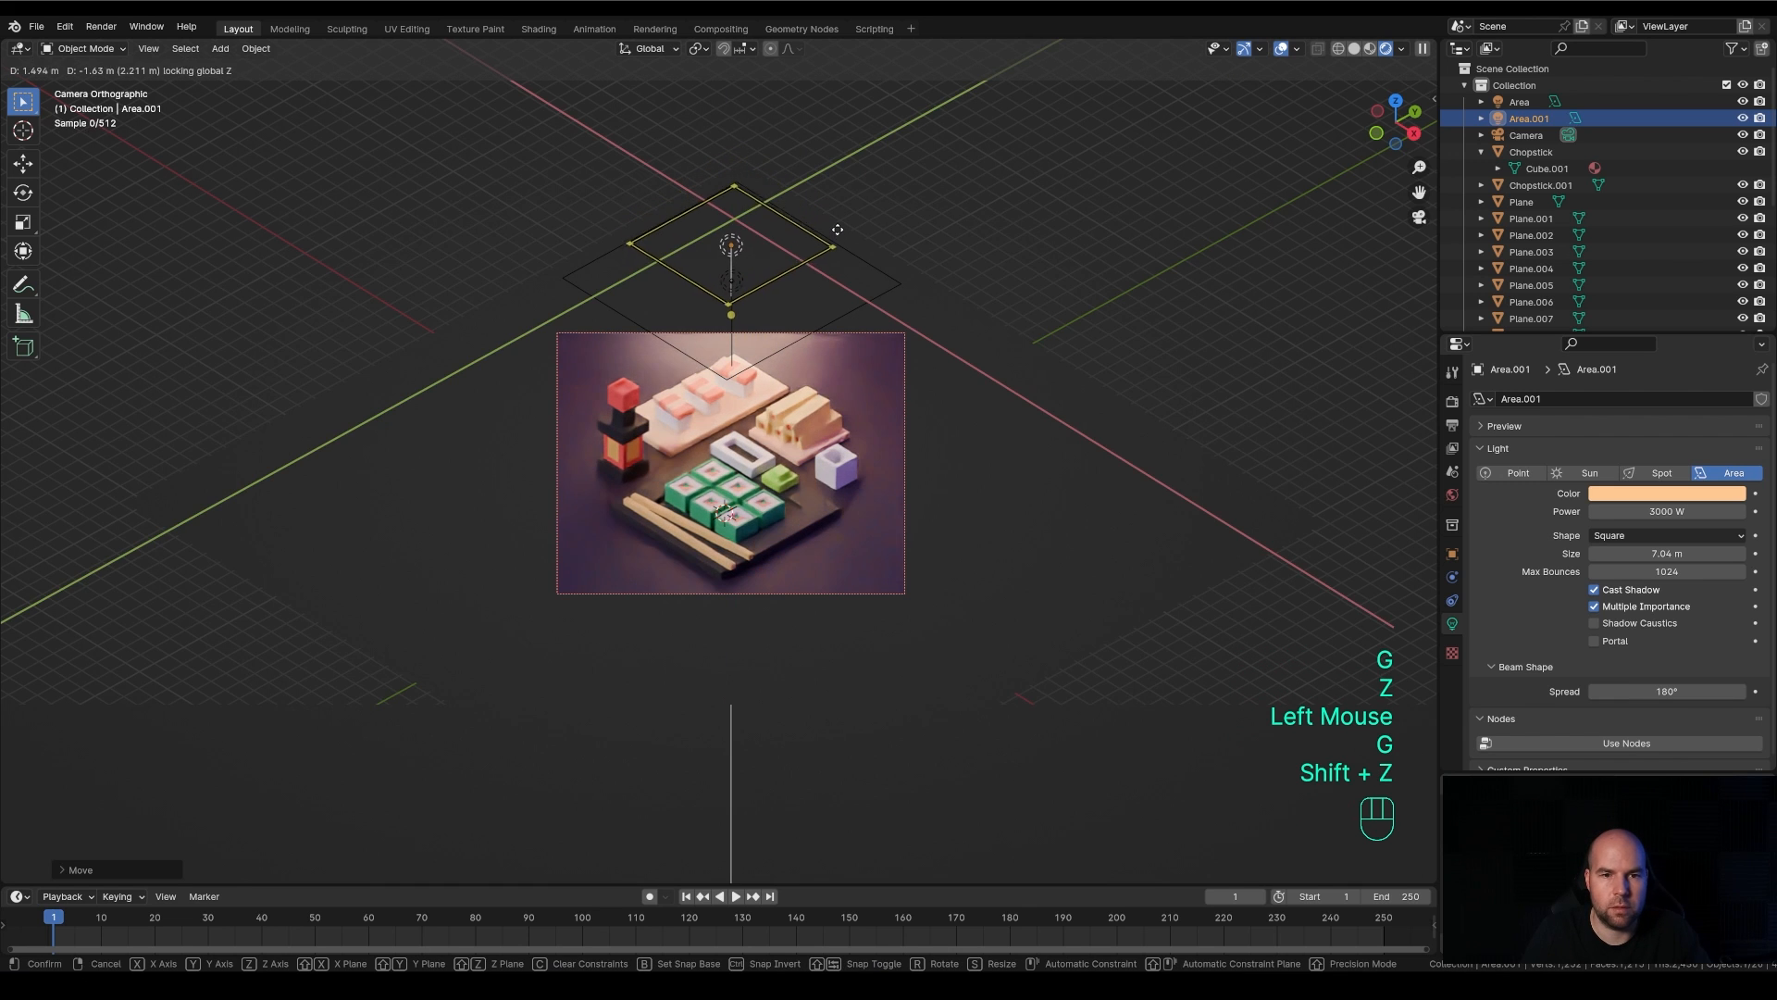
click(837, 225)
drag(837, 226, 878, 227)
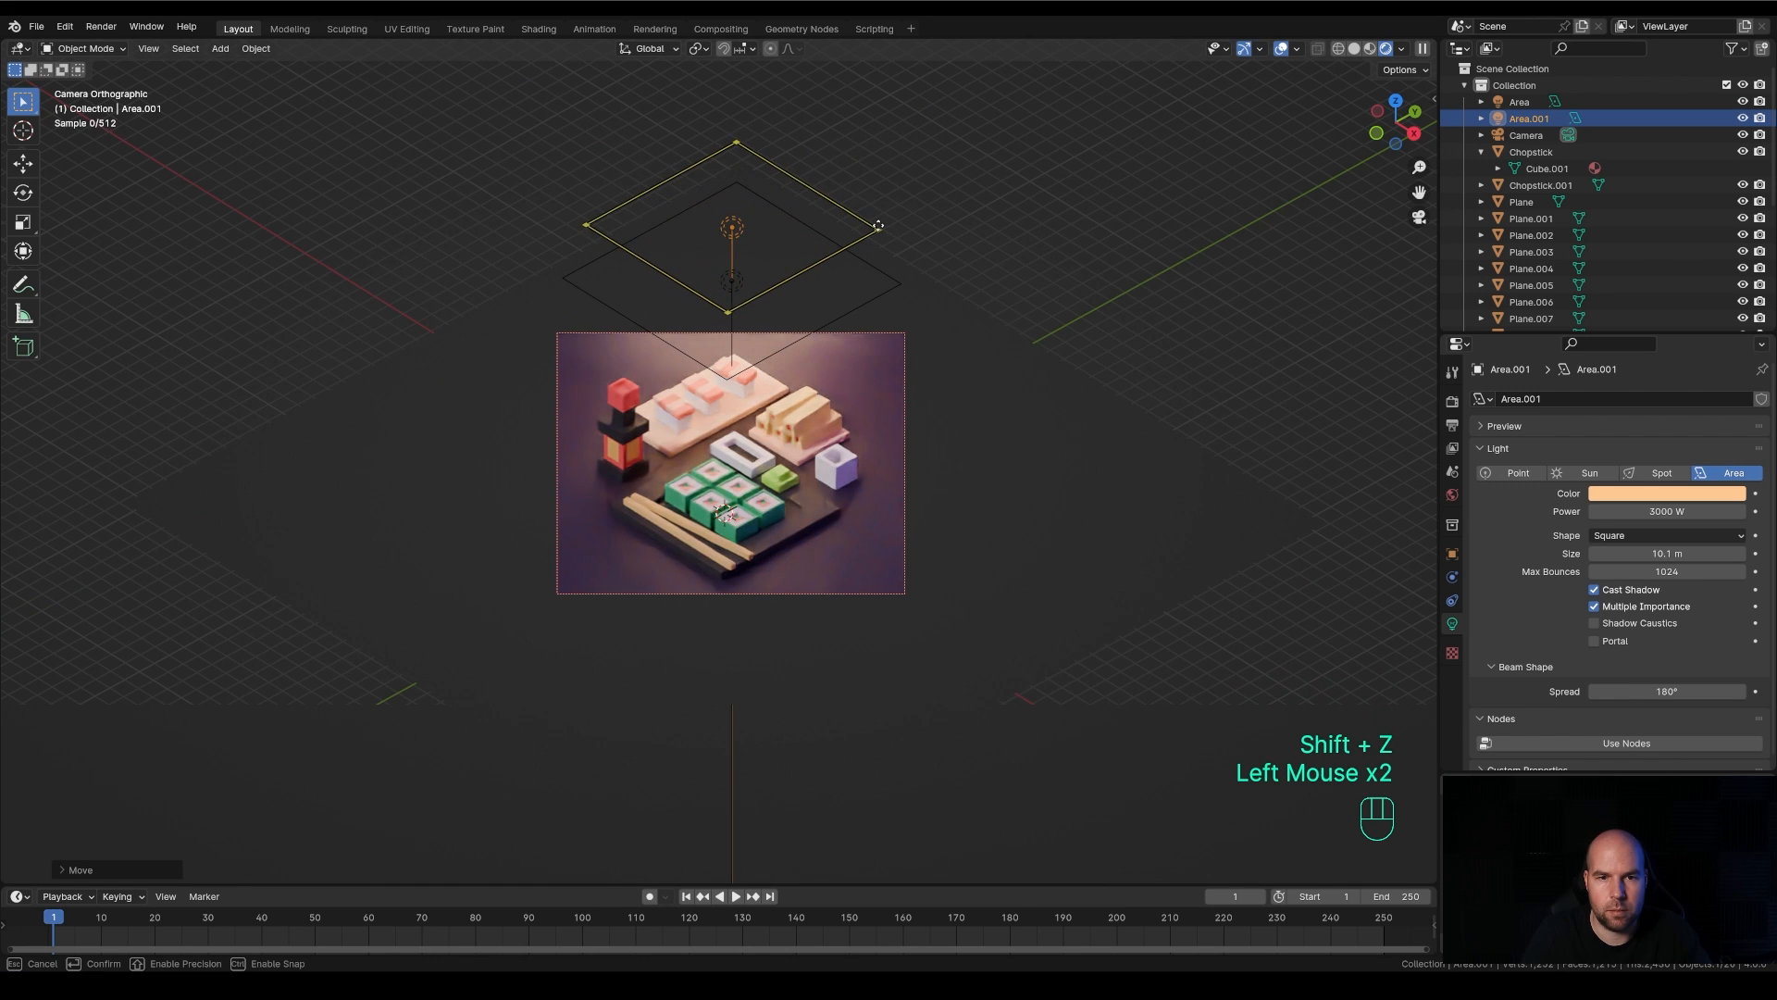
Switch the scene's color management view transform to Filmic and check the rendered camera view
scroll(949, 519, up, 3)
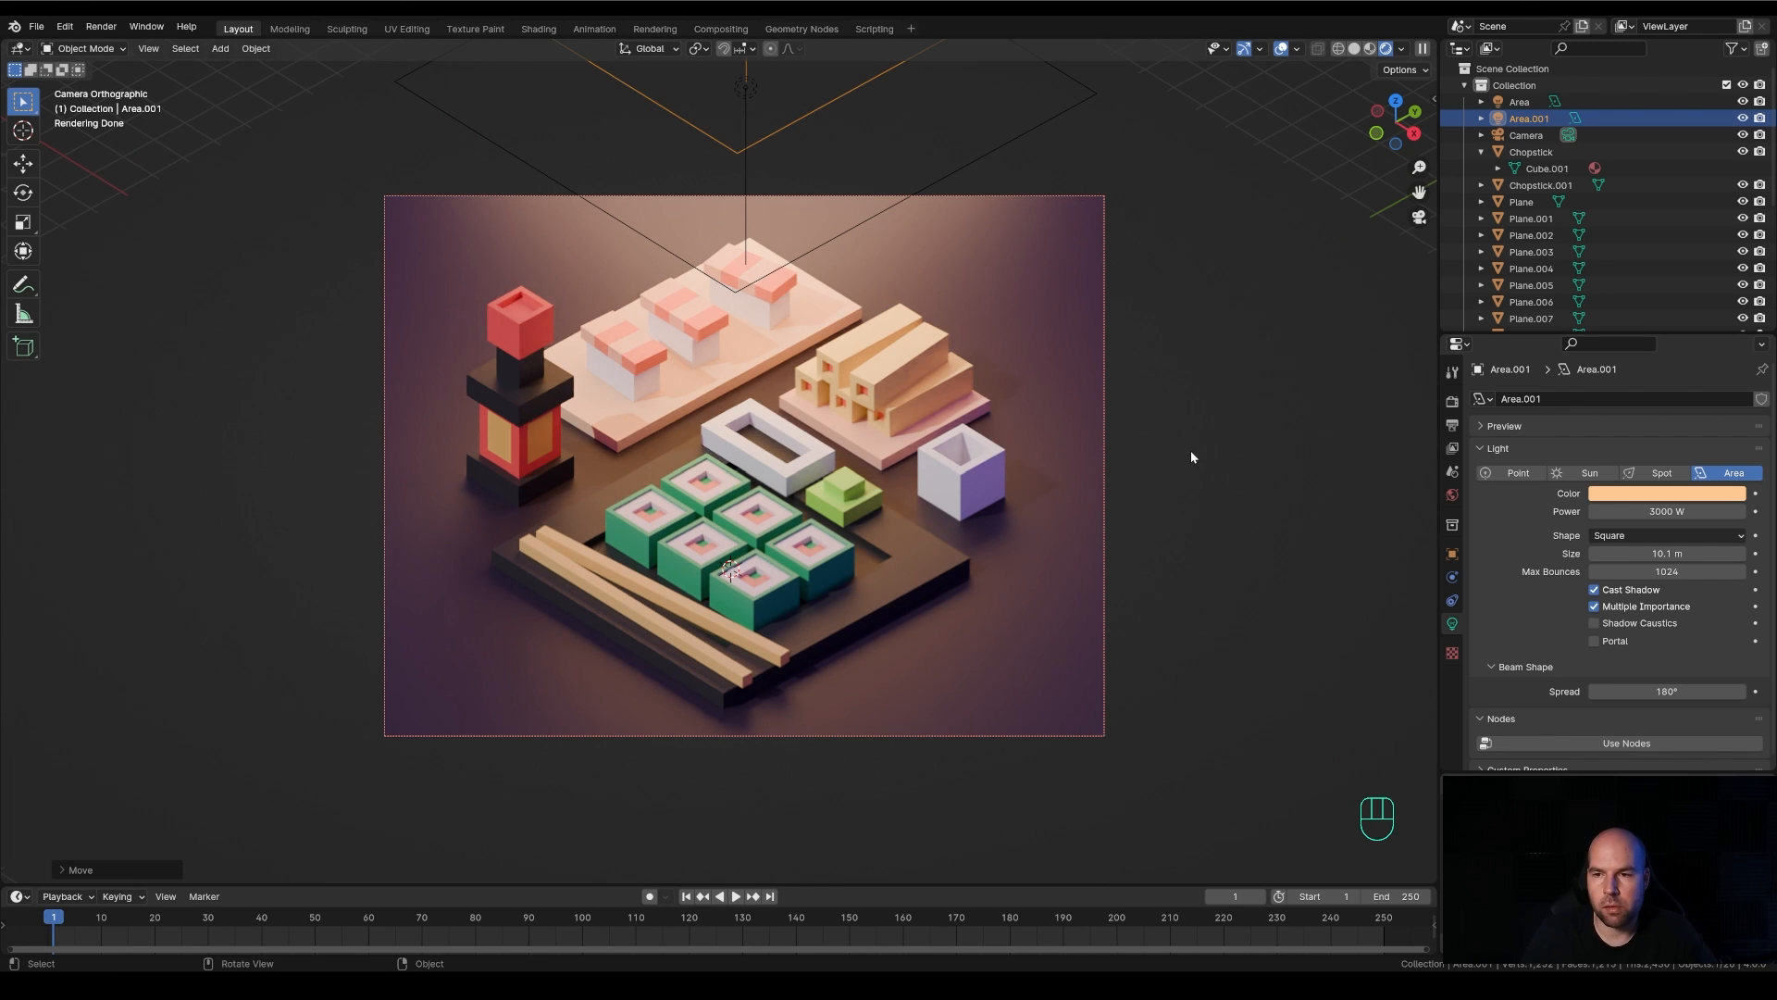
click(1452, 401)
scroll(1481, 558, down, 4)
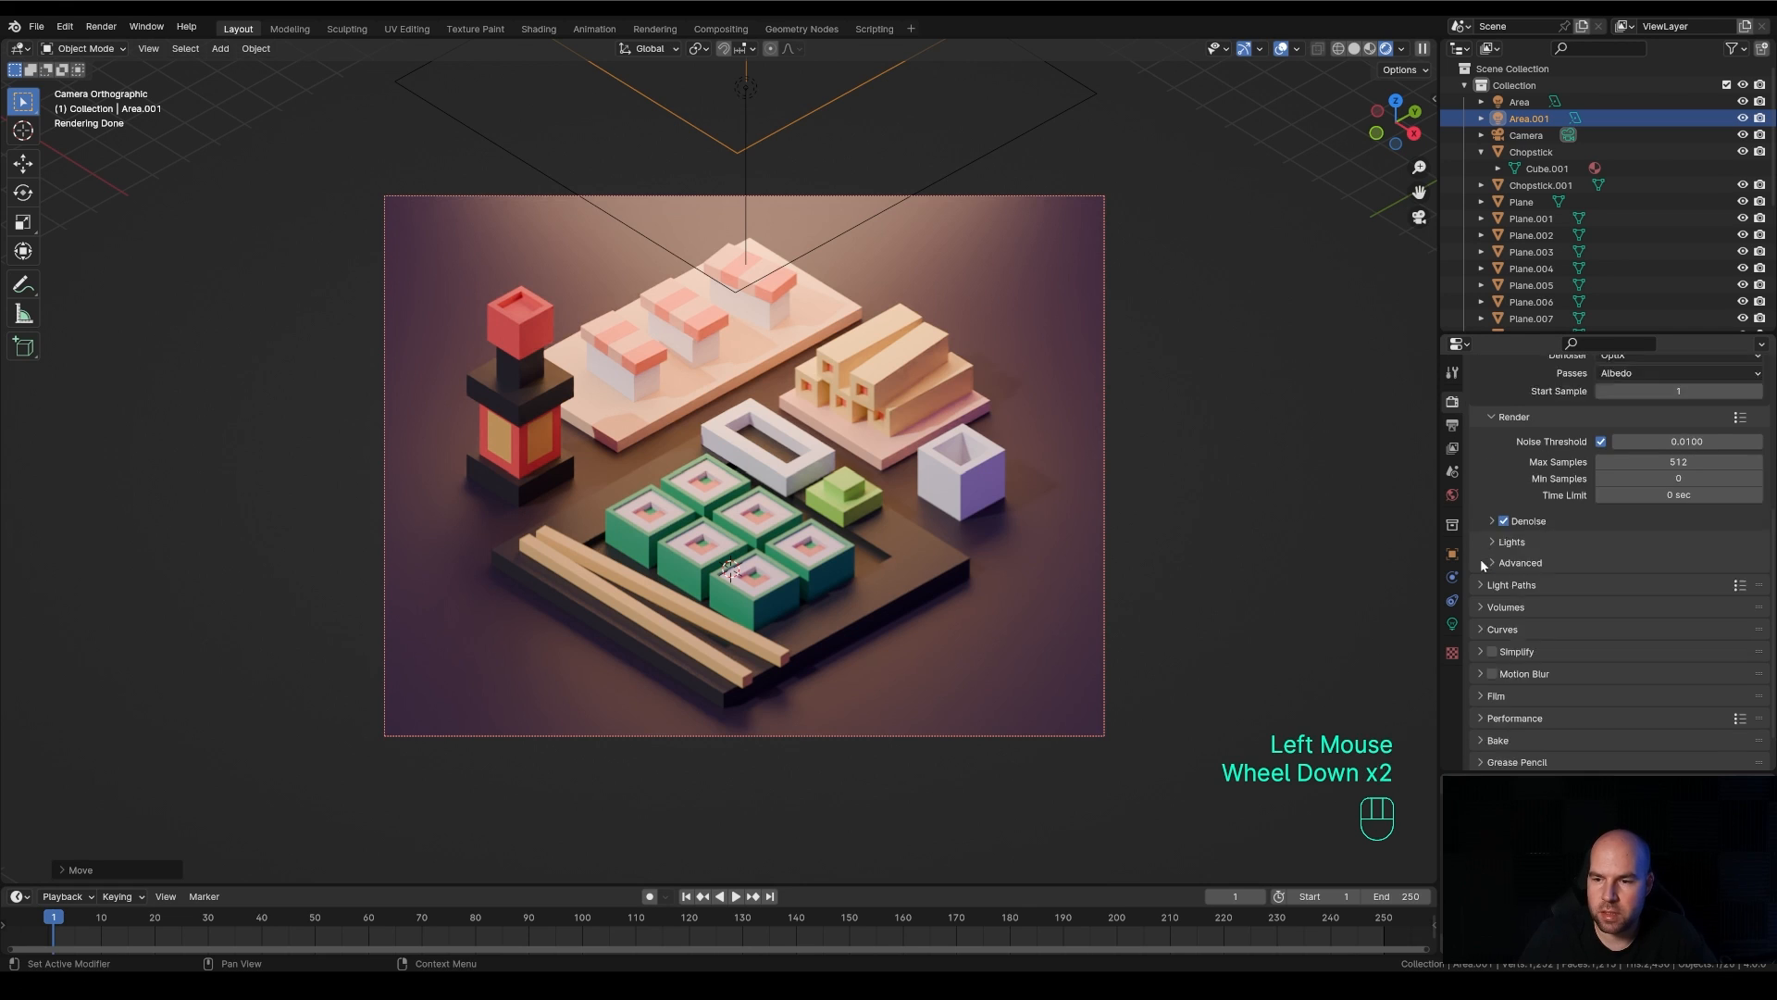
scroll(1492, 559, down, 2)
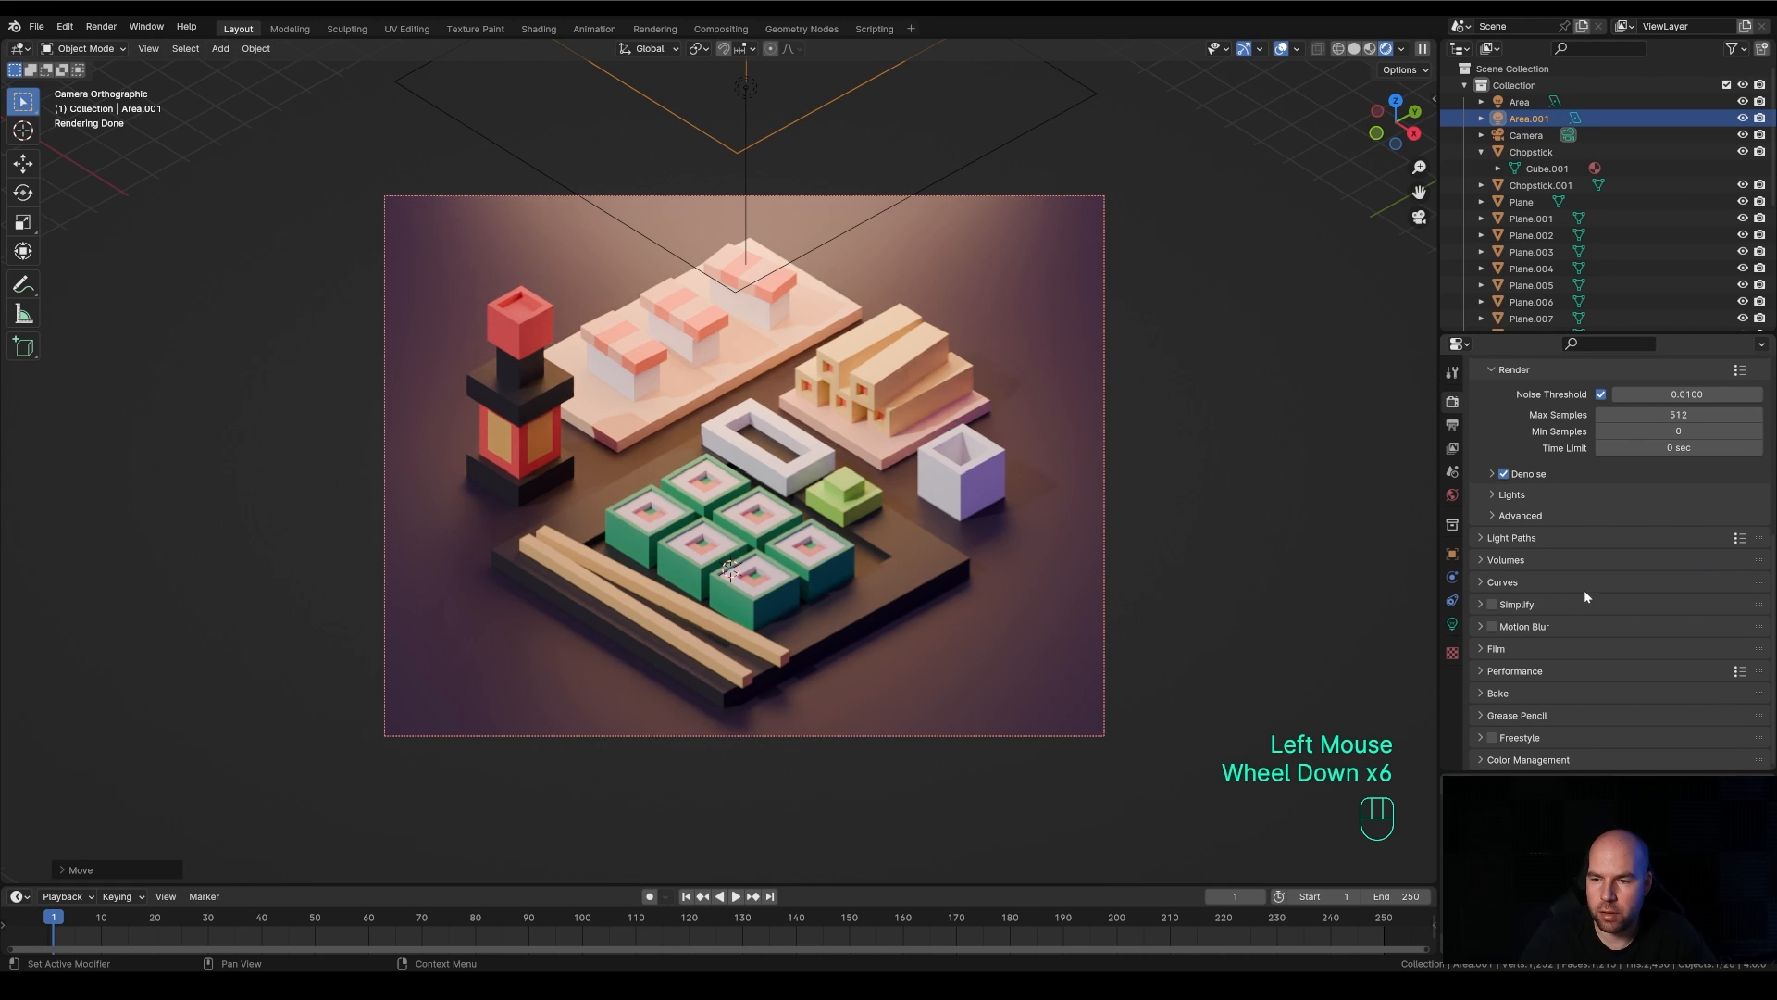
click(1480, 759)
scroll(1481, 759, down, 2)
click(1494, 758)
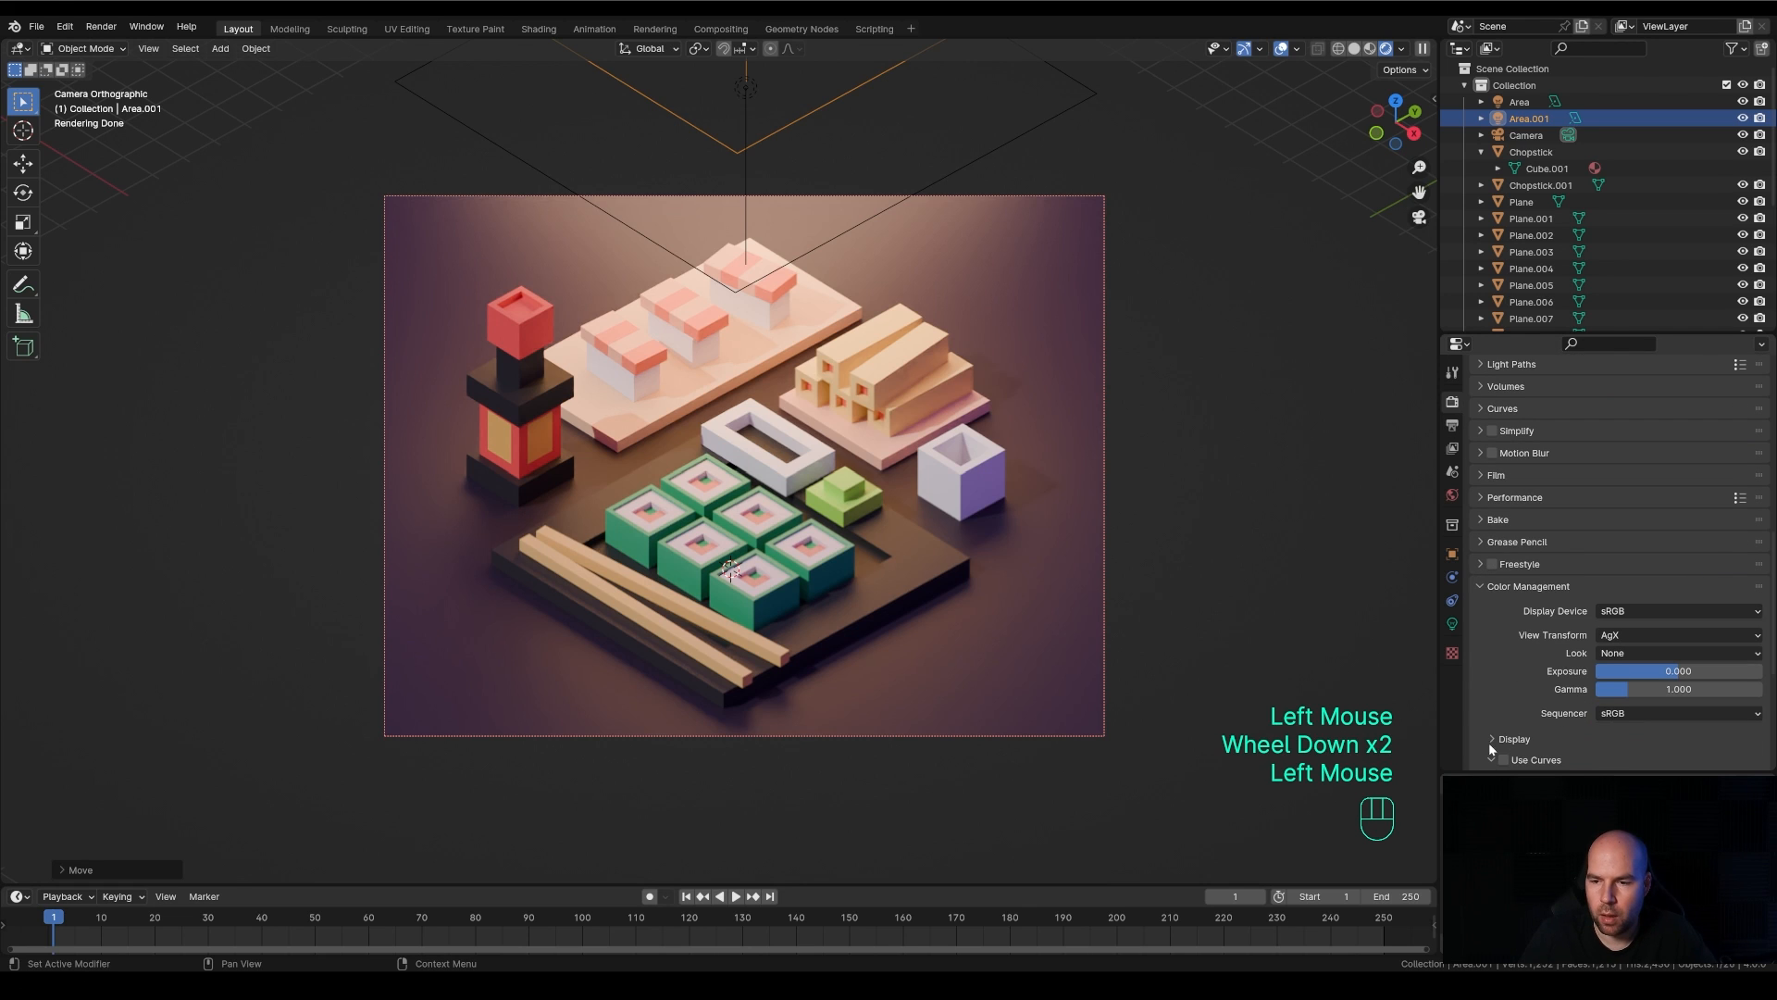
scroll(1592, 574, down, 1)
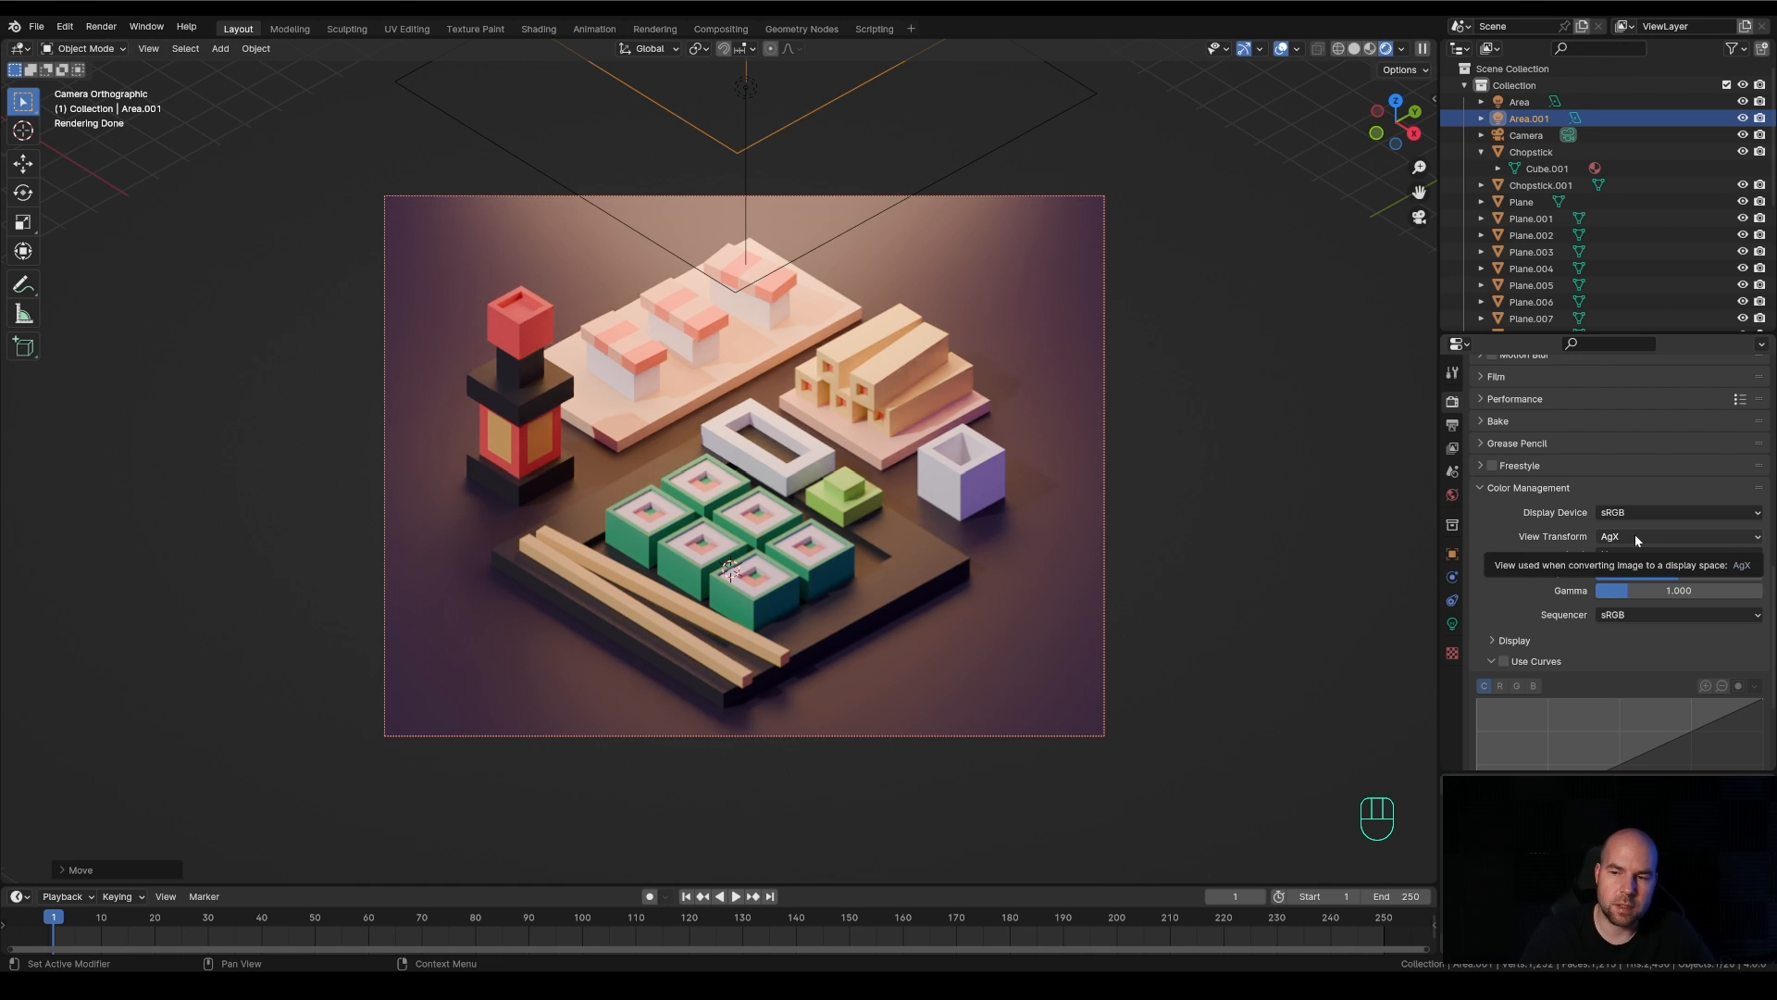
click(1634, 535)
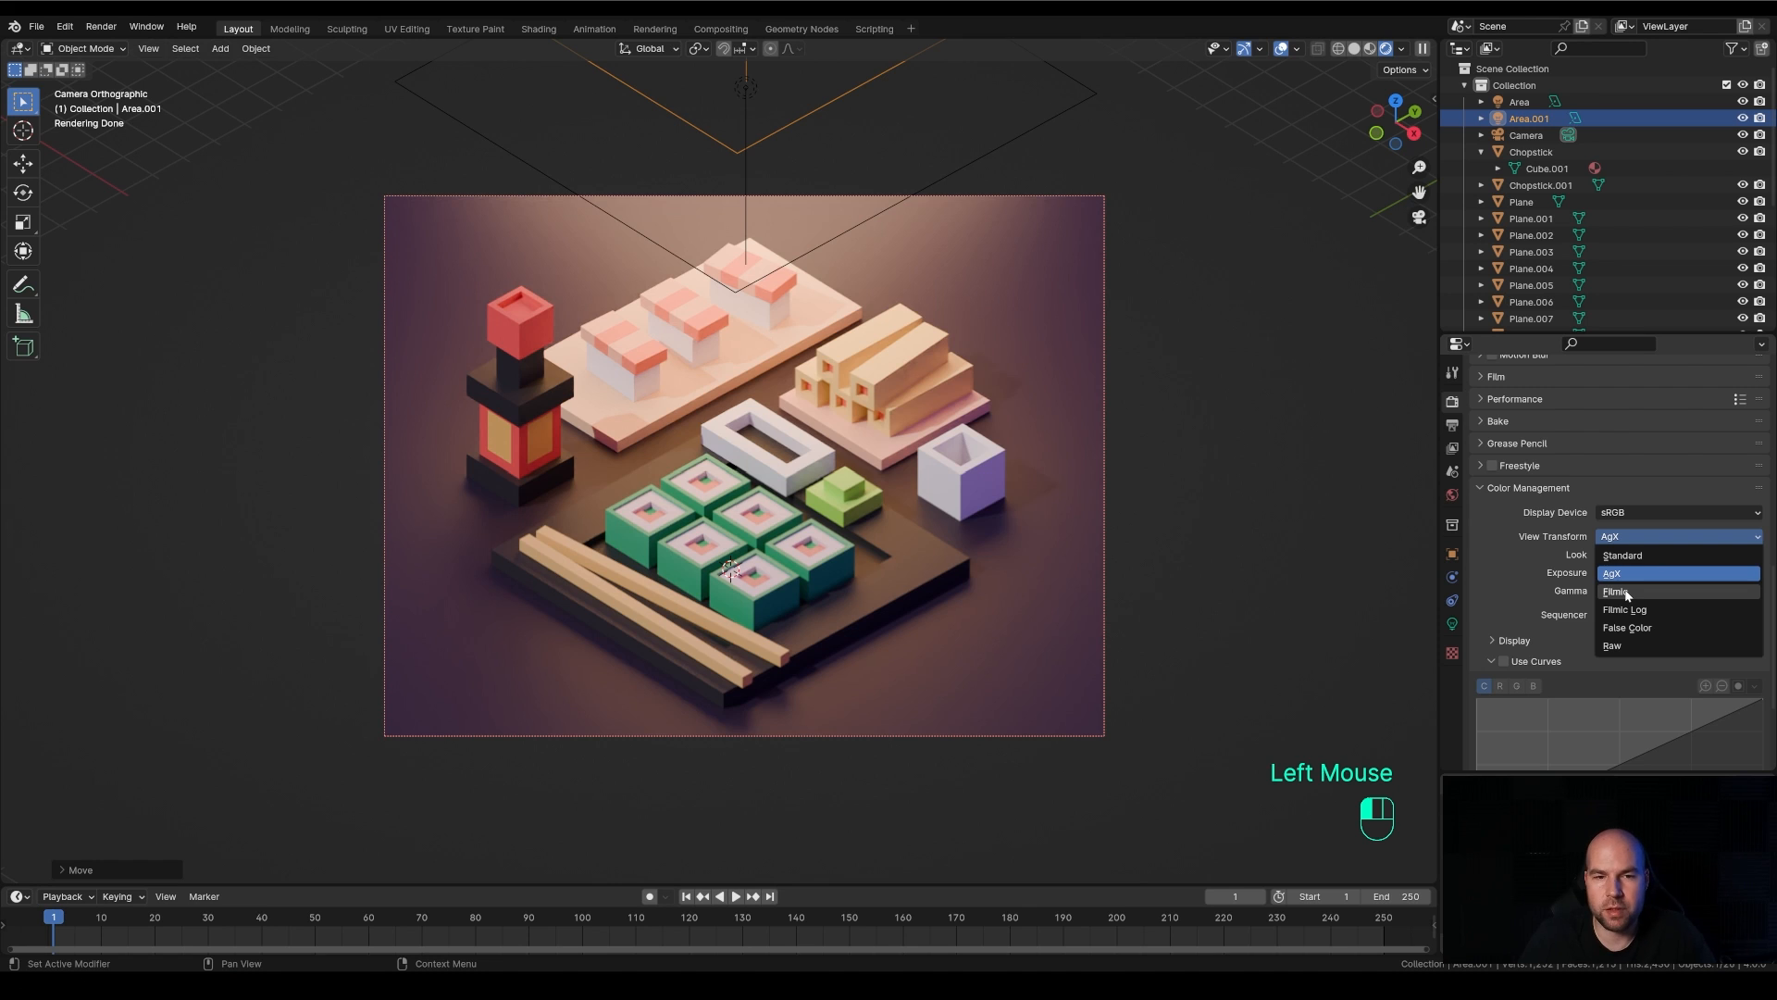
click(1625, 583)
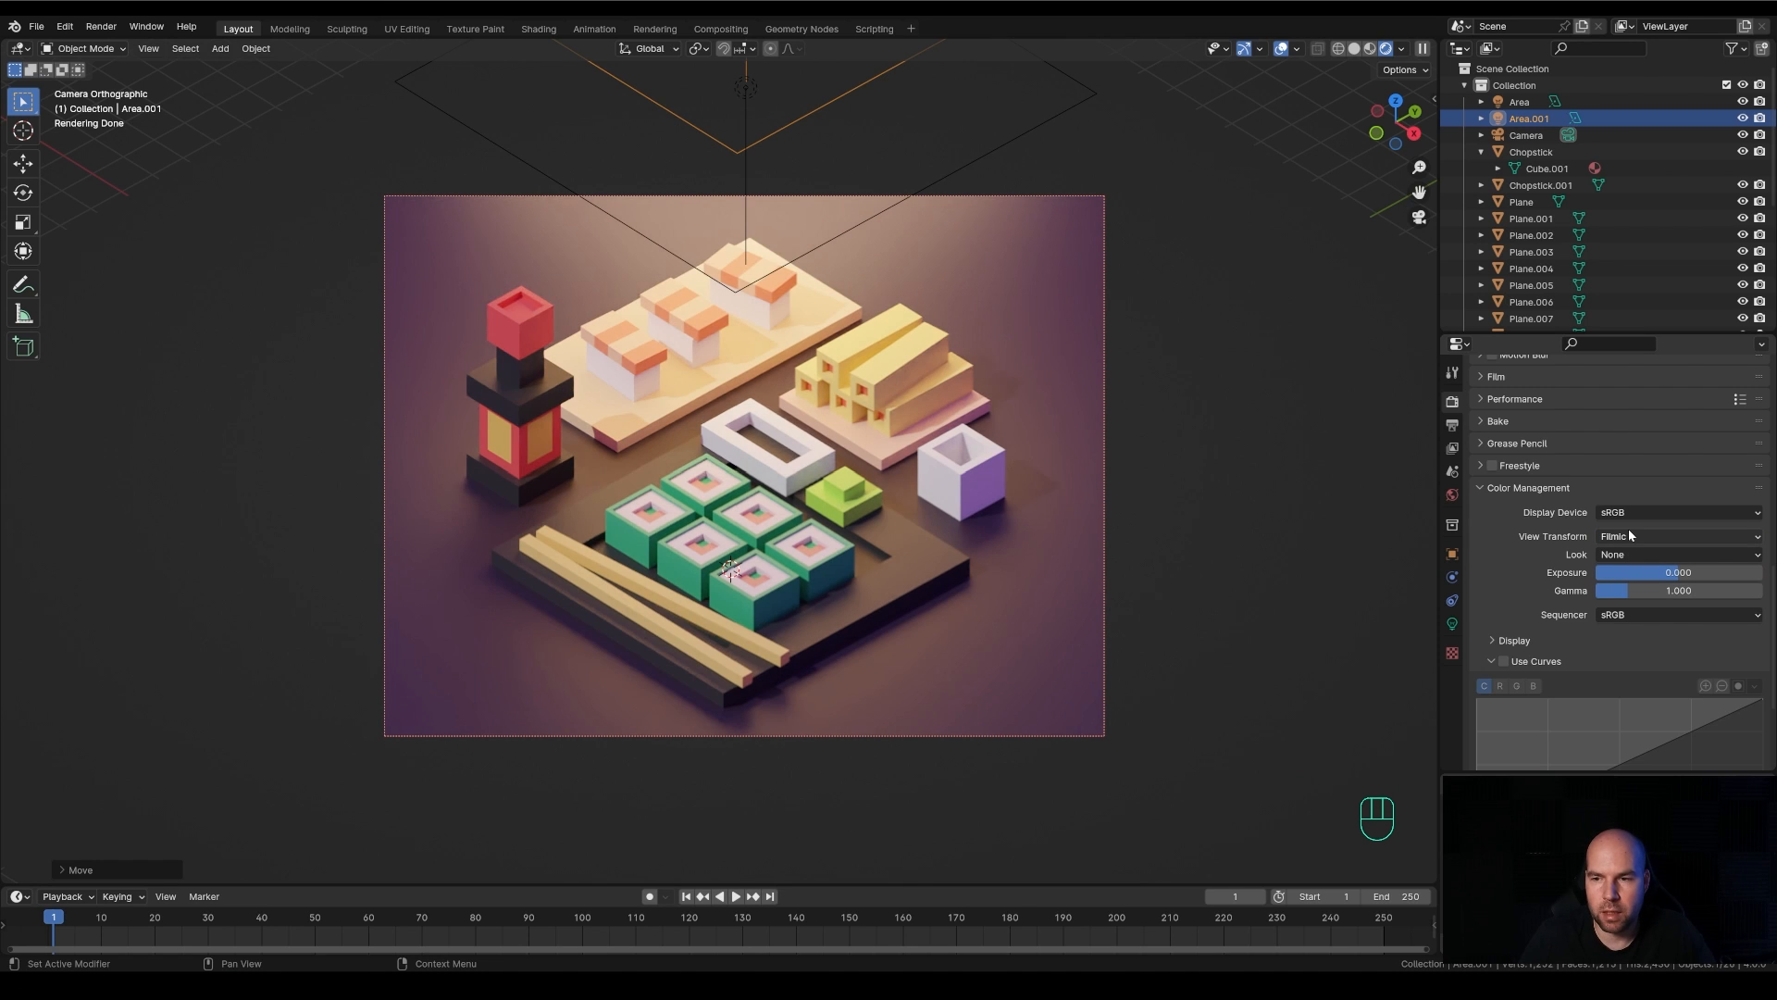
scroll(764, 399, down, 2)
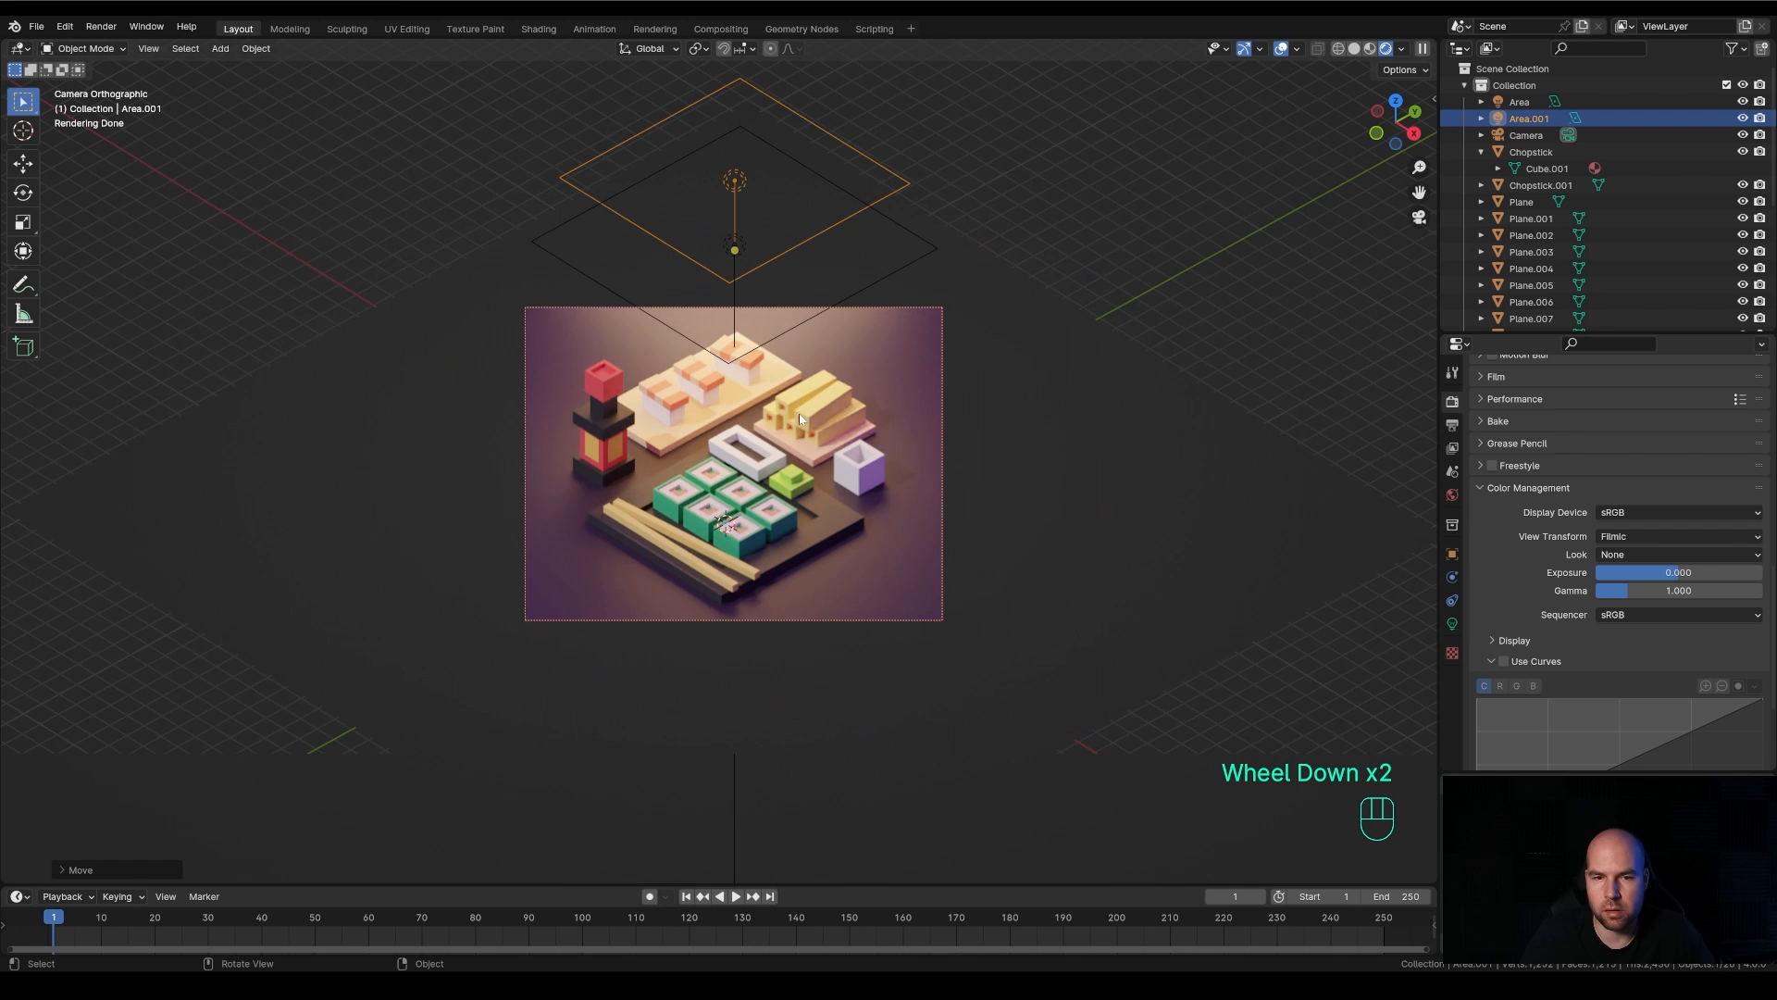
scroll(801, 419, up, 3)
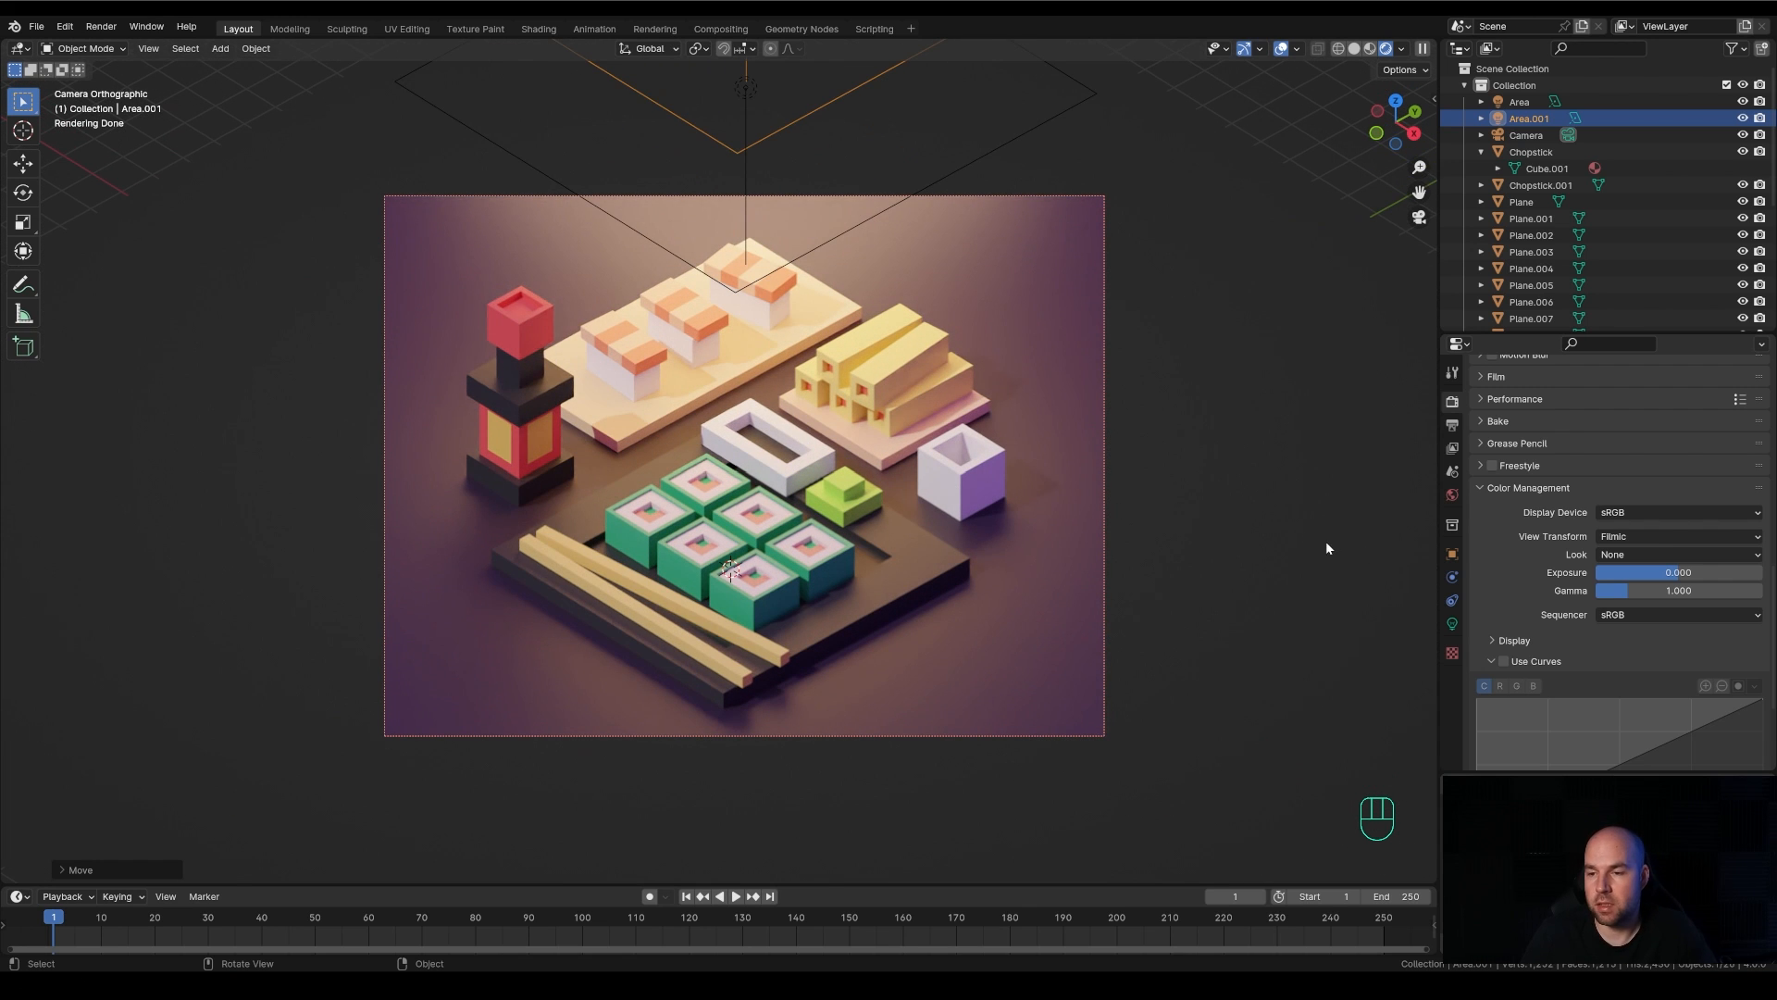
Try the Medium High Contrast look in the scene's color management and settle on Medium Contrast, comparing the rendered camera view
scroll(1279, 537, down, 1)
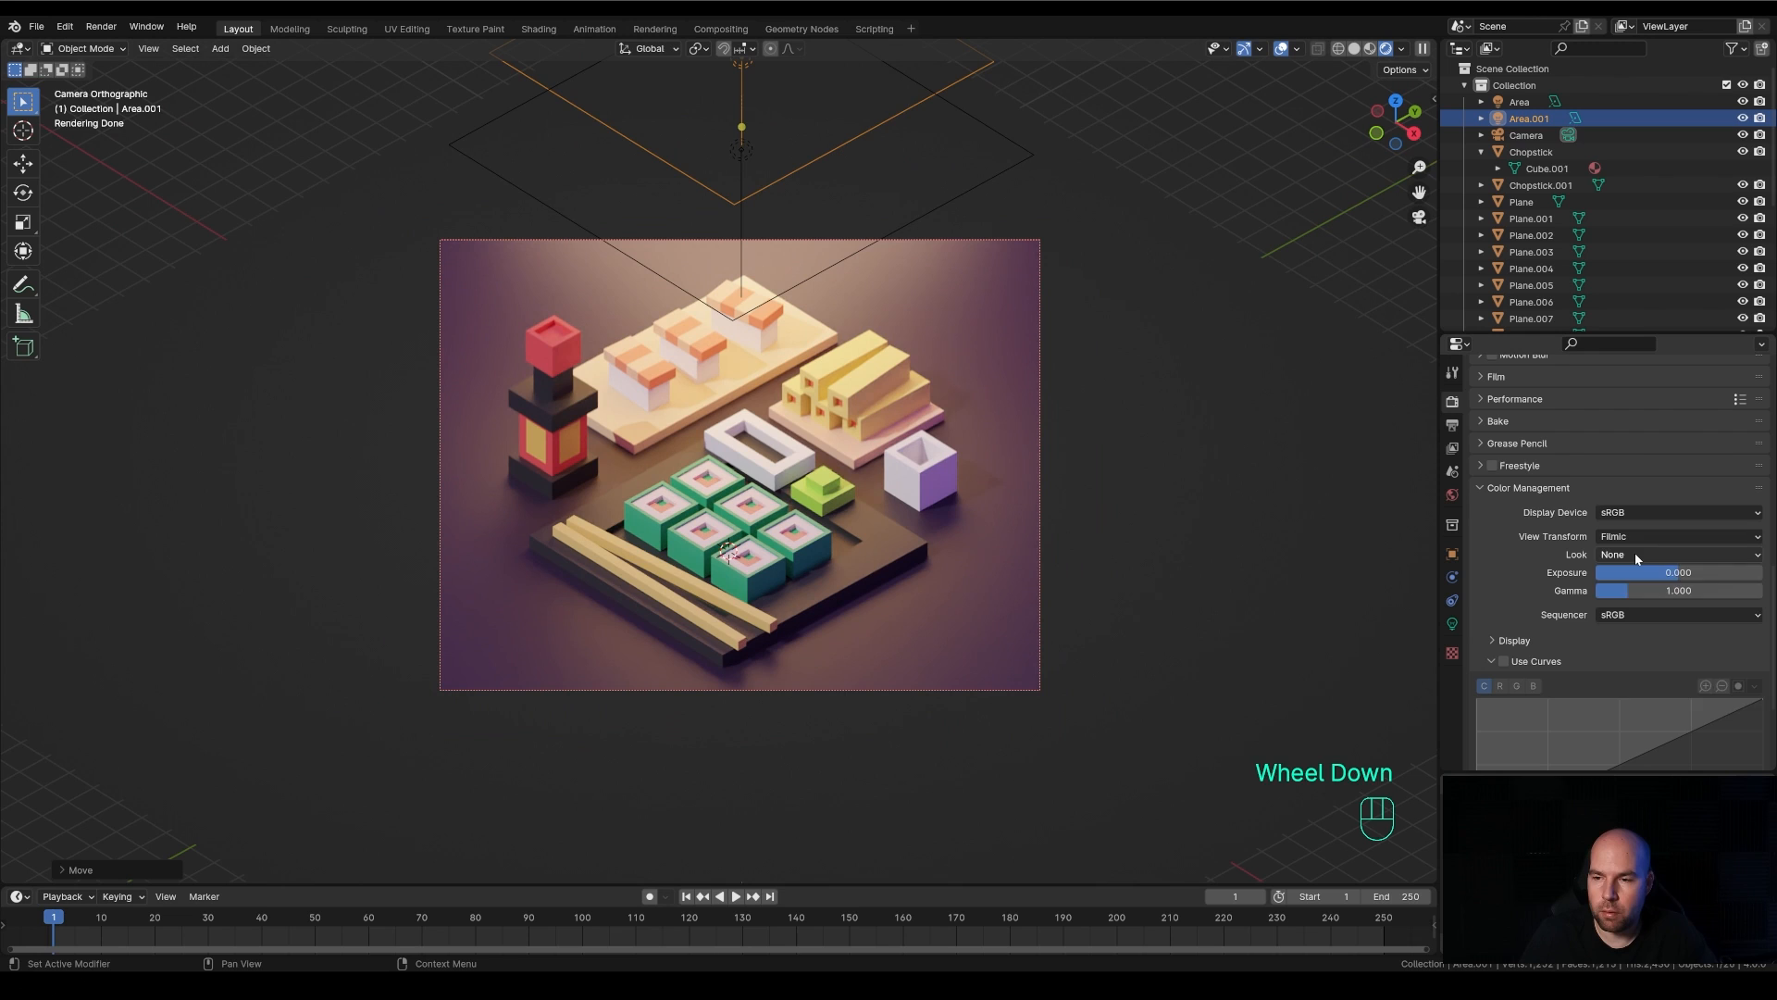
click(1634, 553)
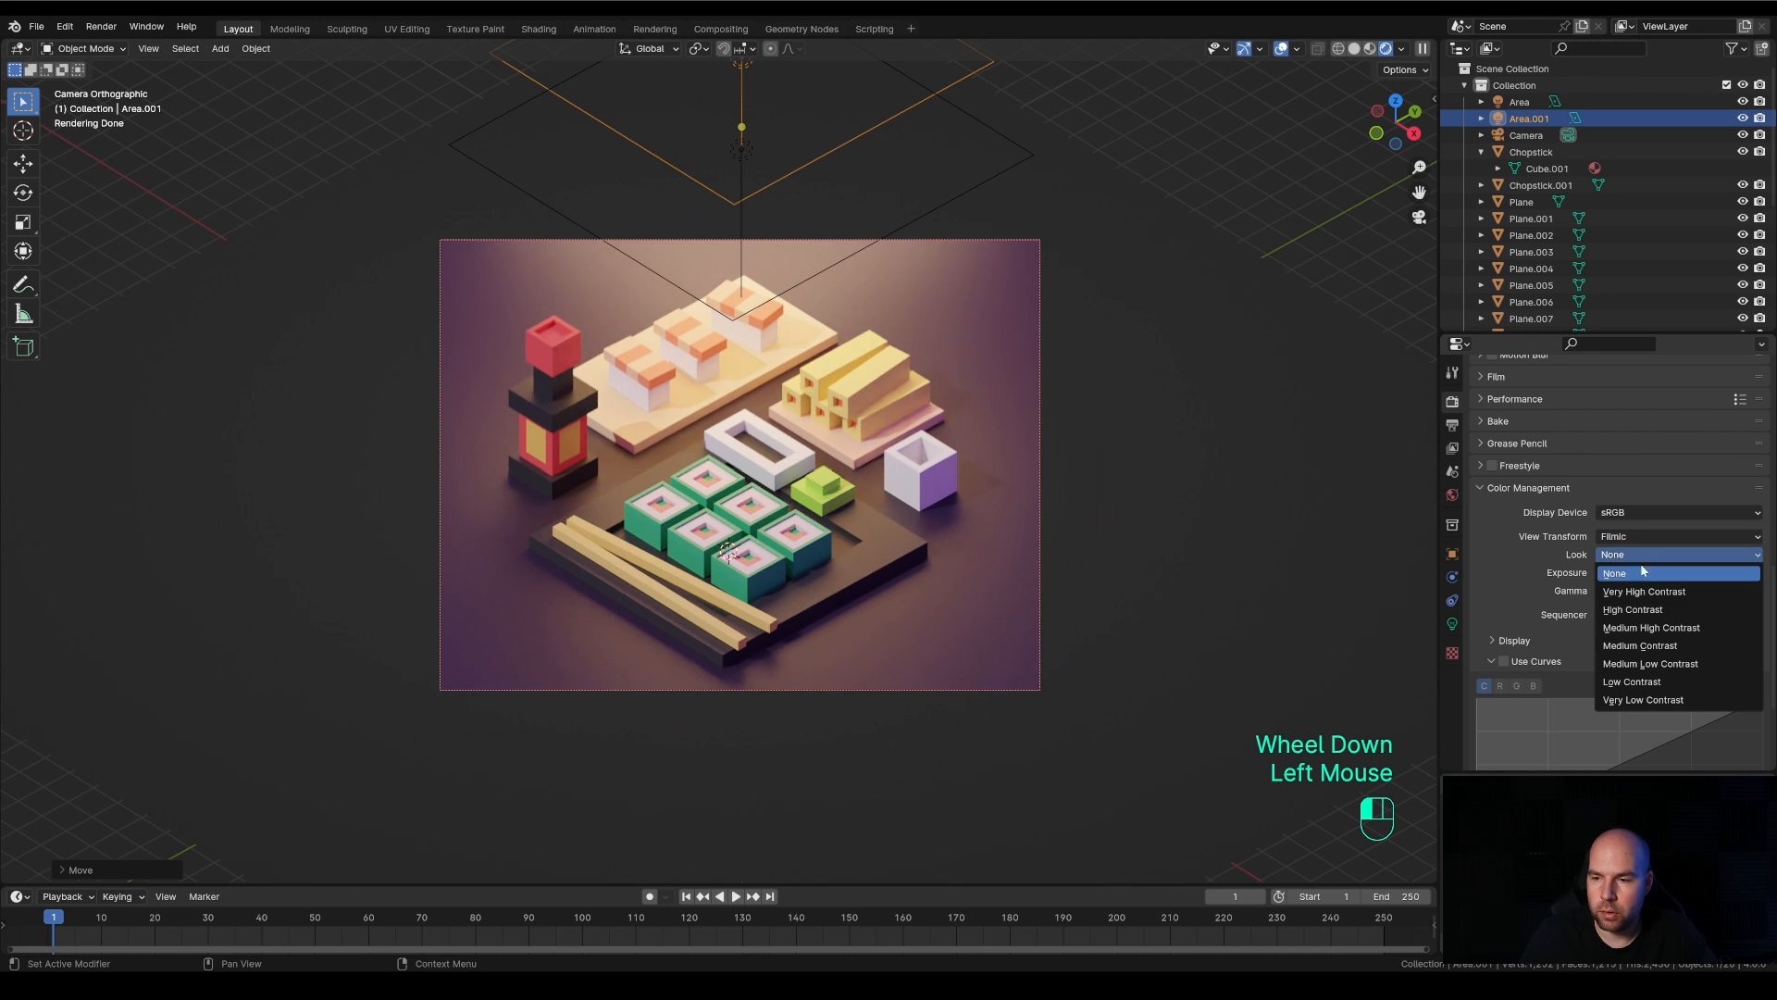
click(1644, 628)
scroll(1235, 542, up, 2)
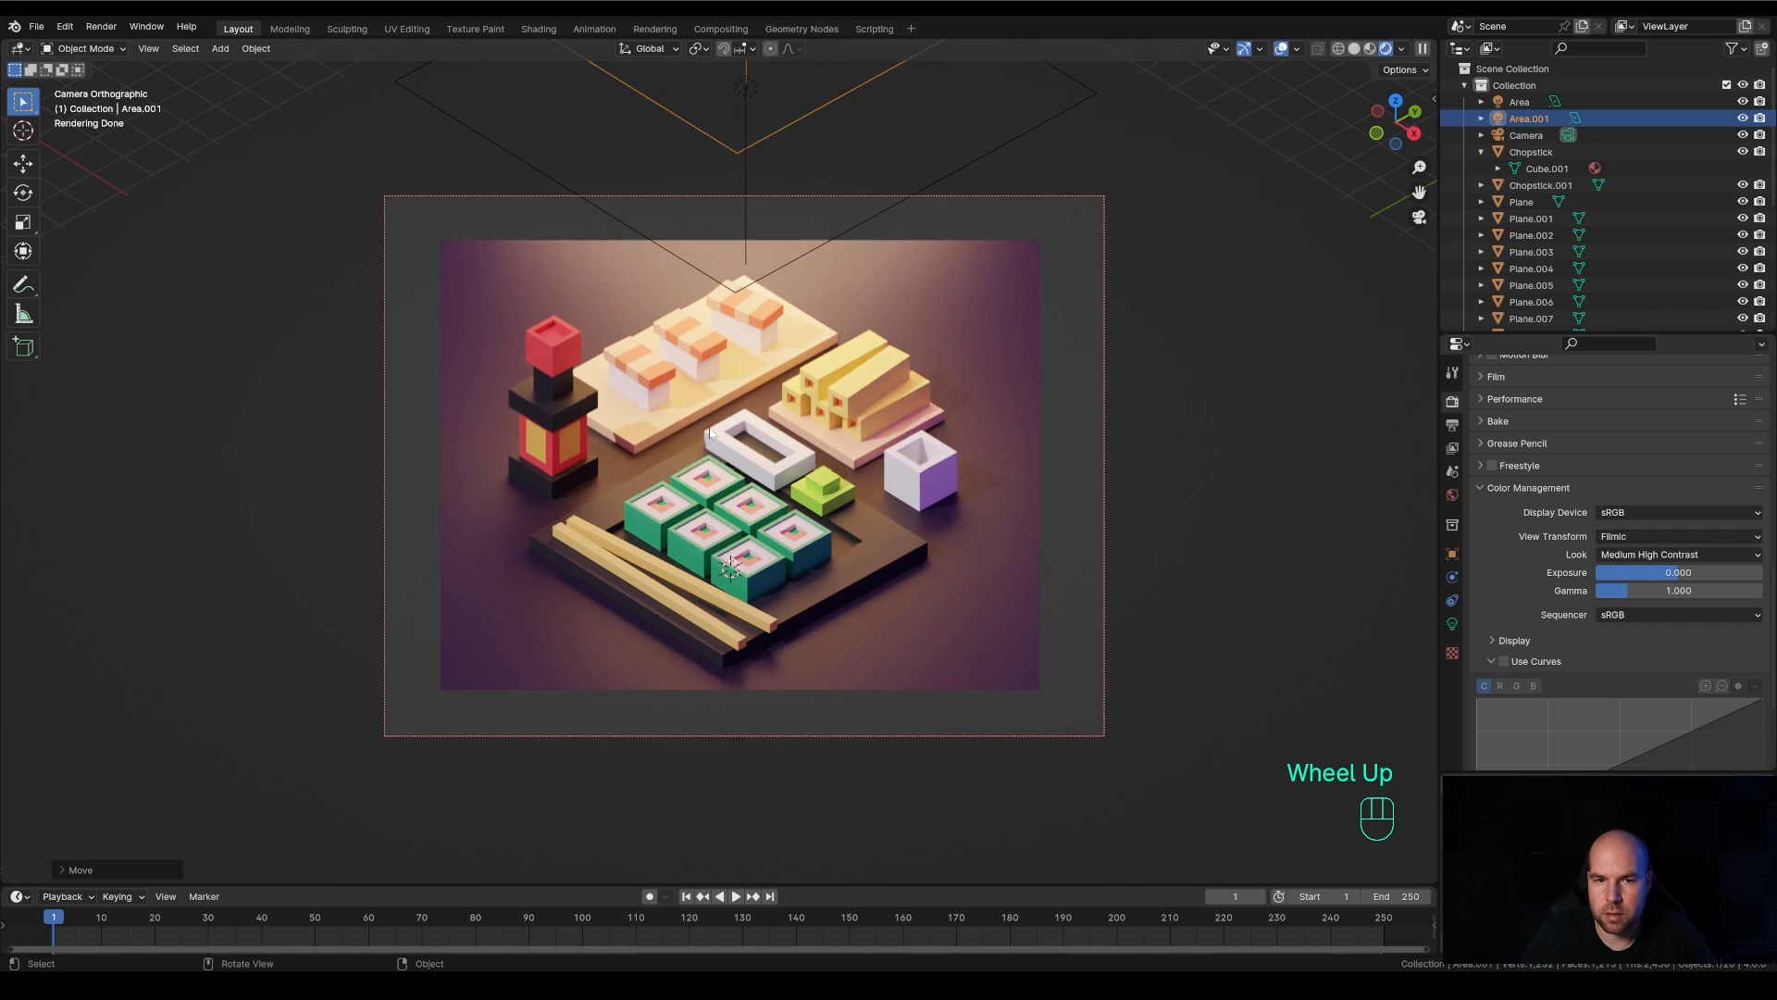
click(1643, 562)
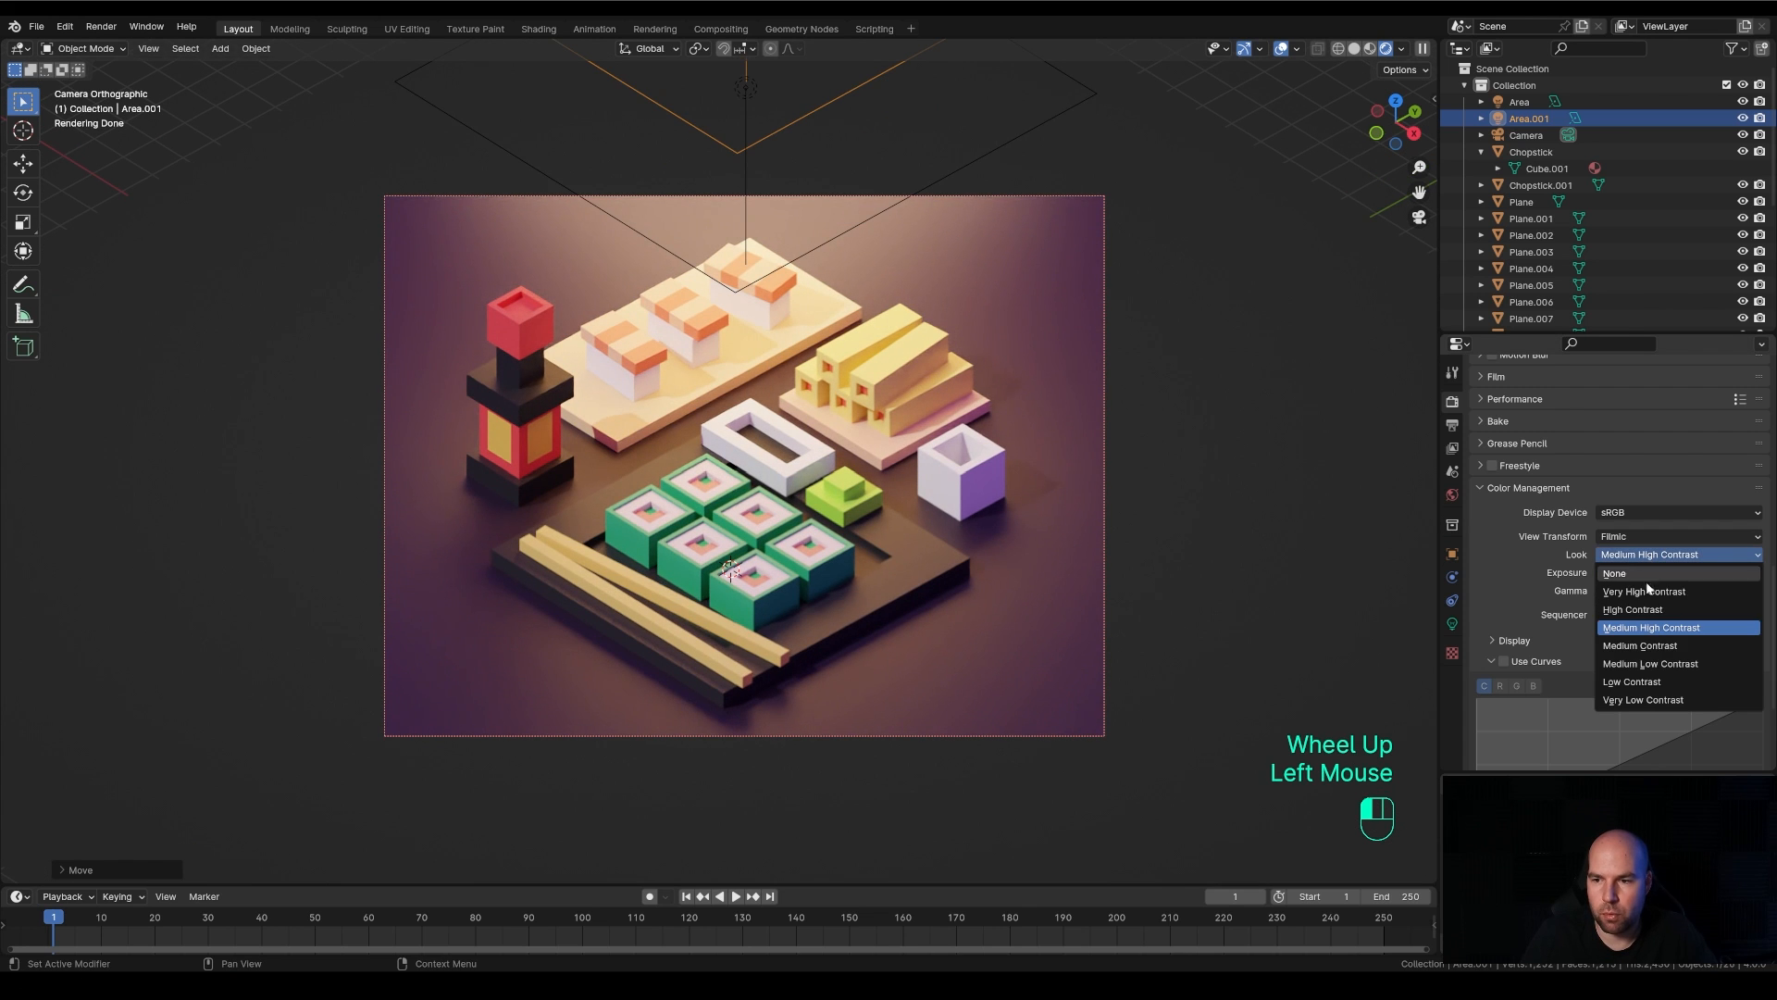
click(1646, 645)
scroll(991, 464, down, 1)
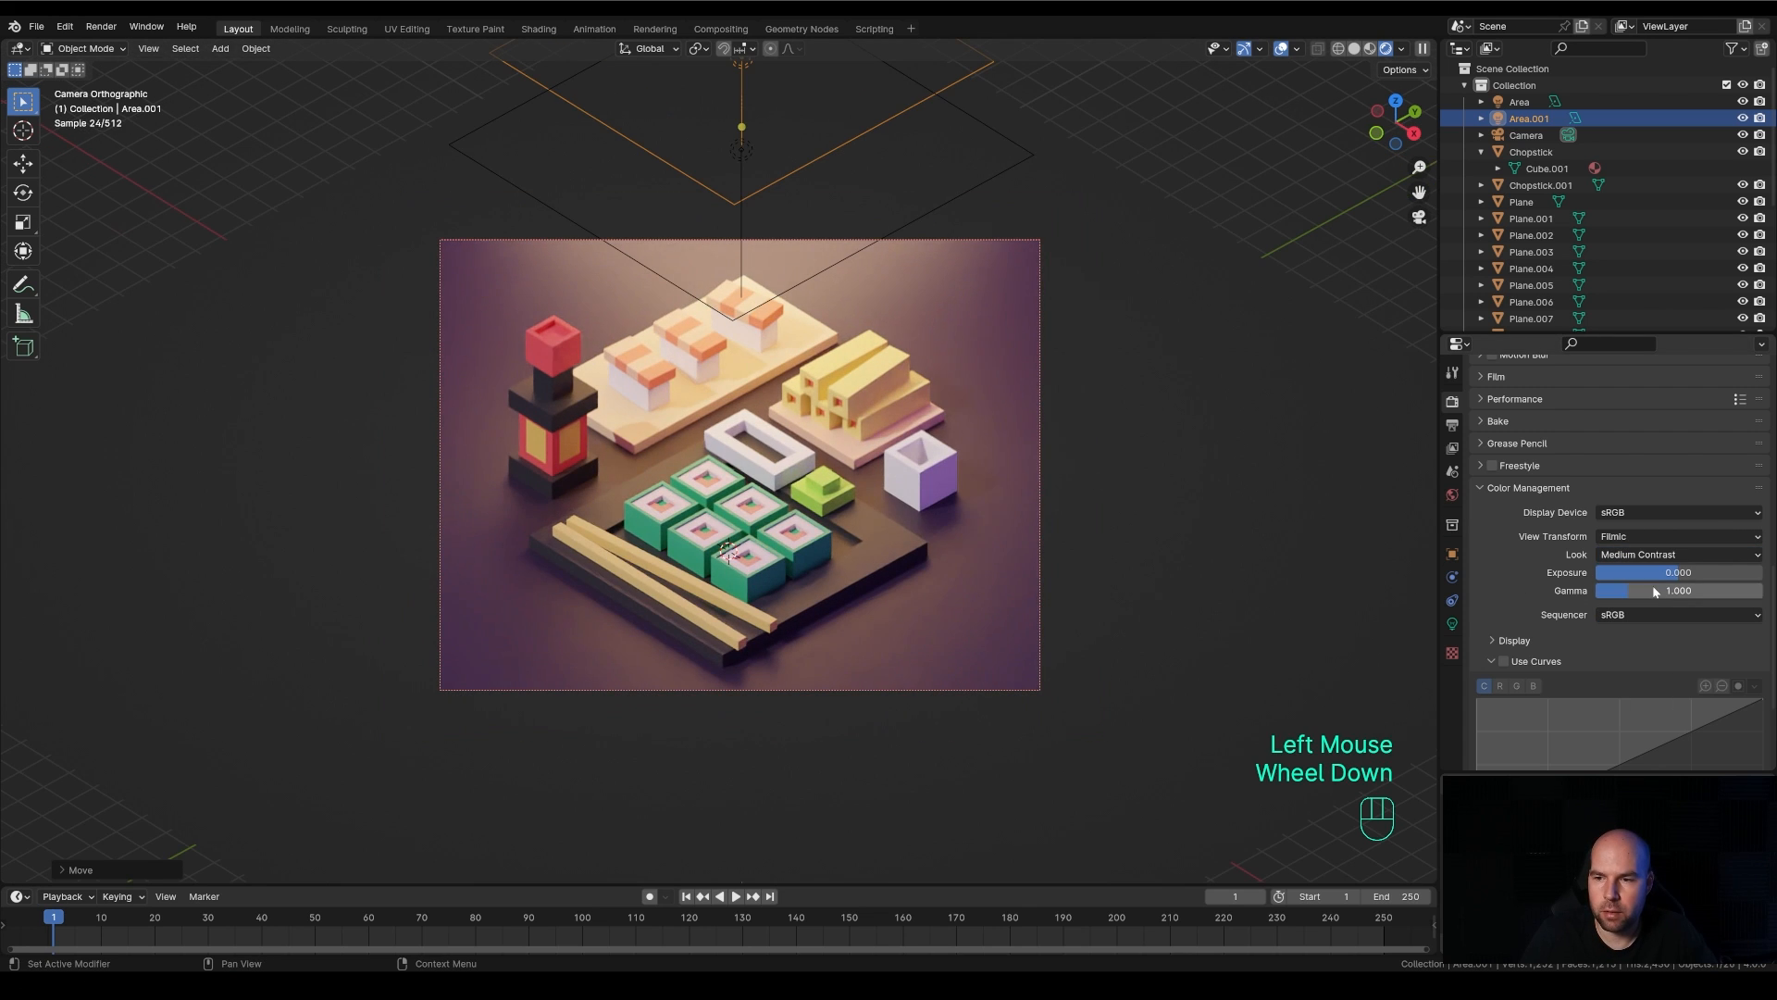
Test darker and brighter color management exposure values and leave the exposure at about 0.2
drag(1648, 572, 1678, 572)
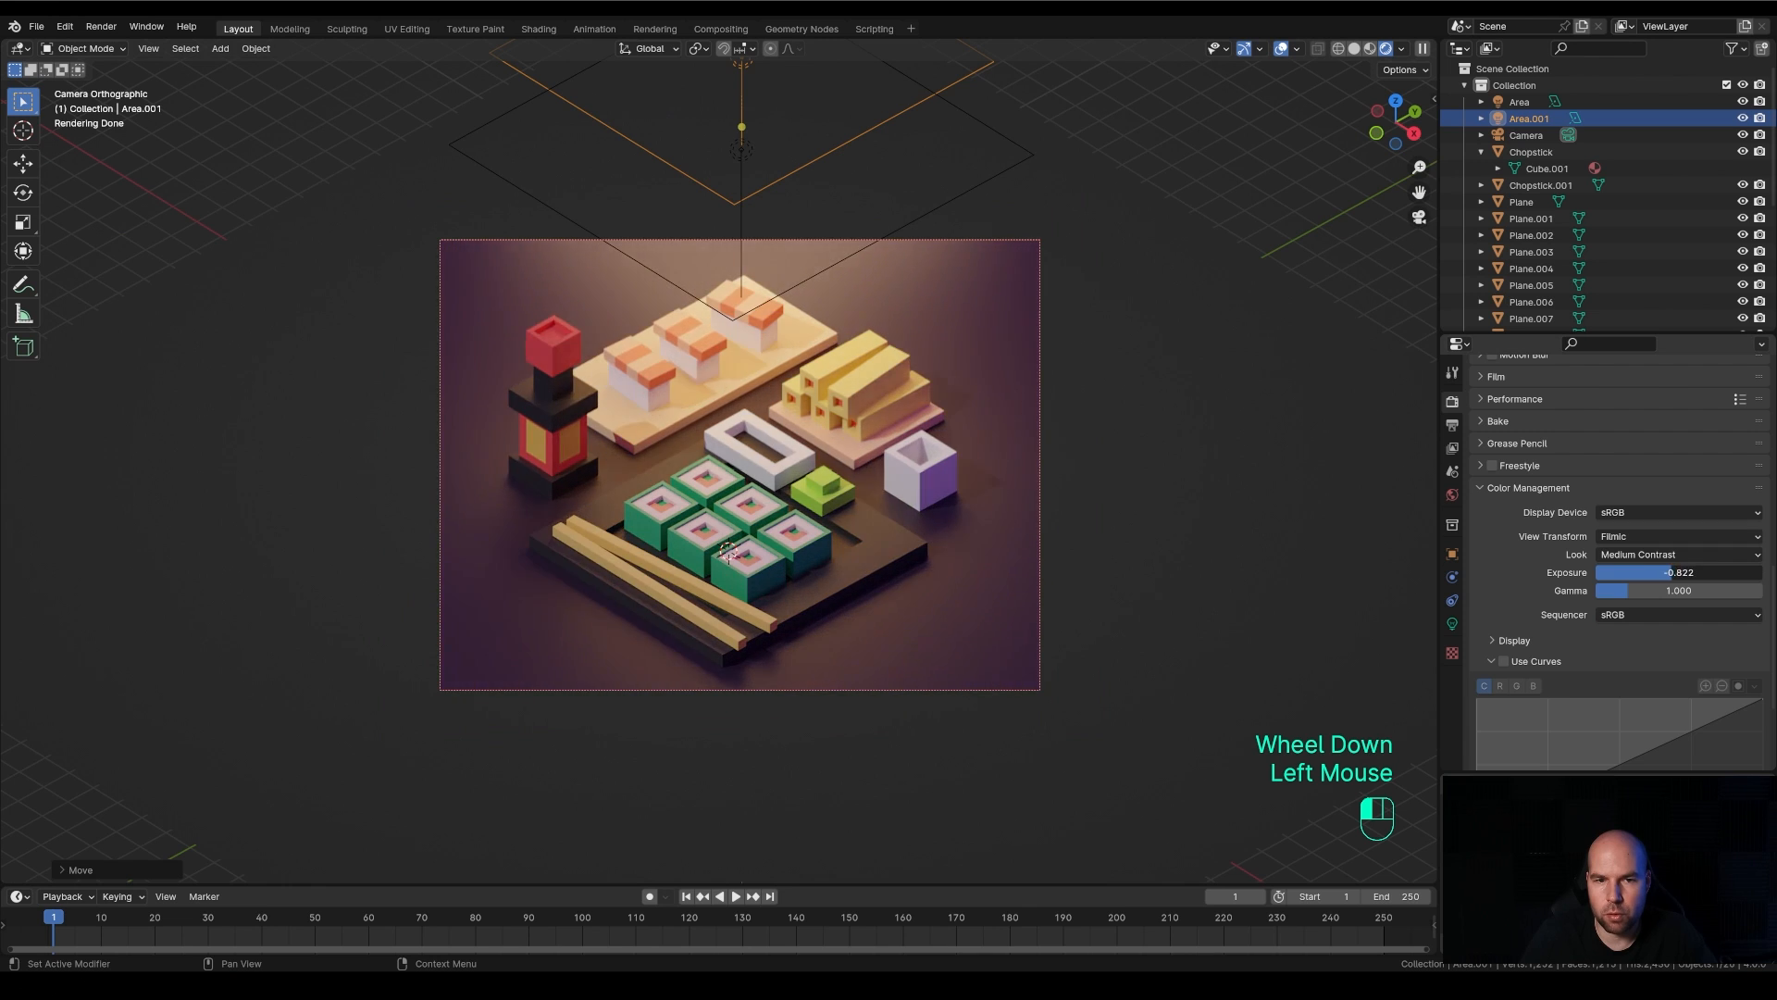
drag(1679, 572, 1643, 572)
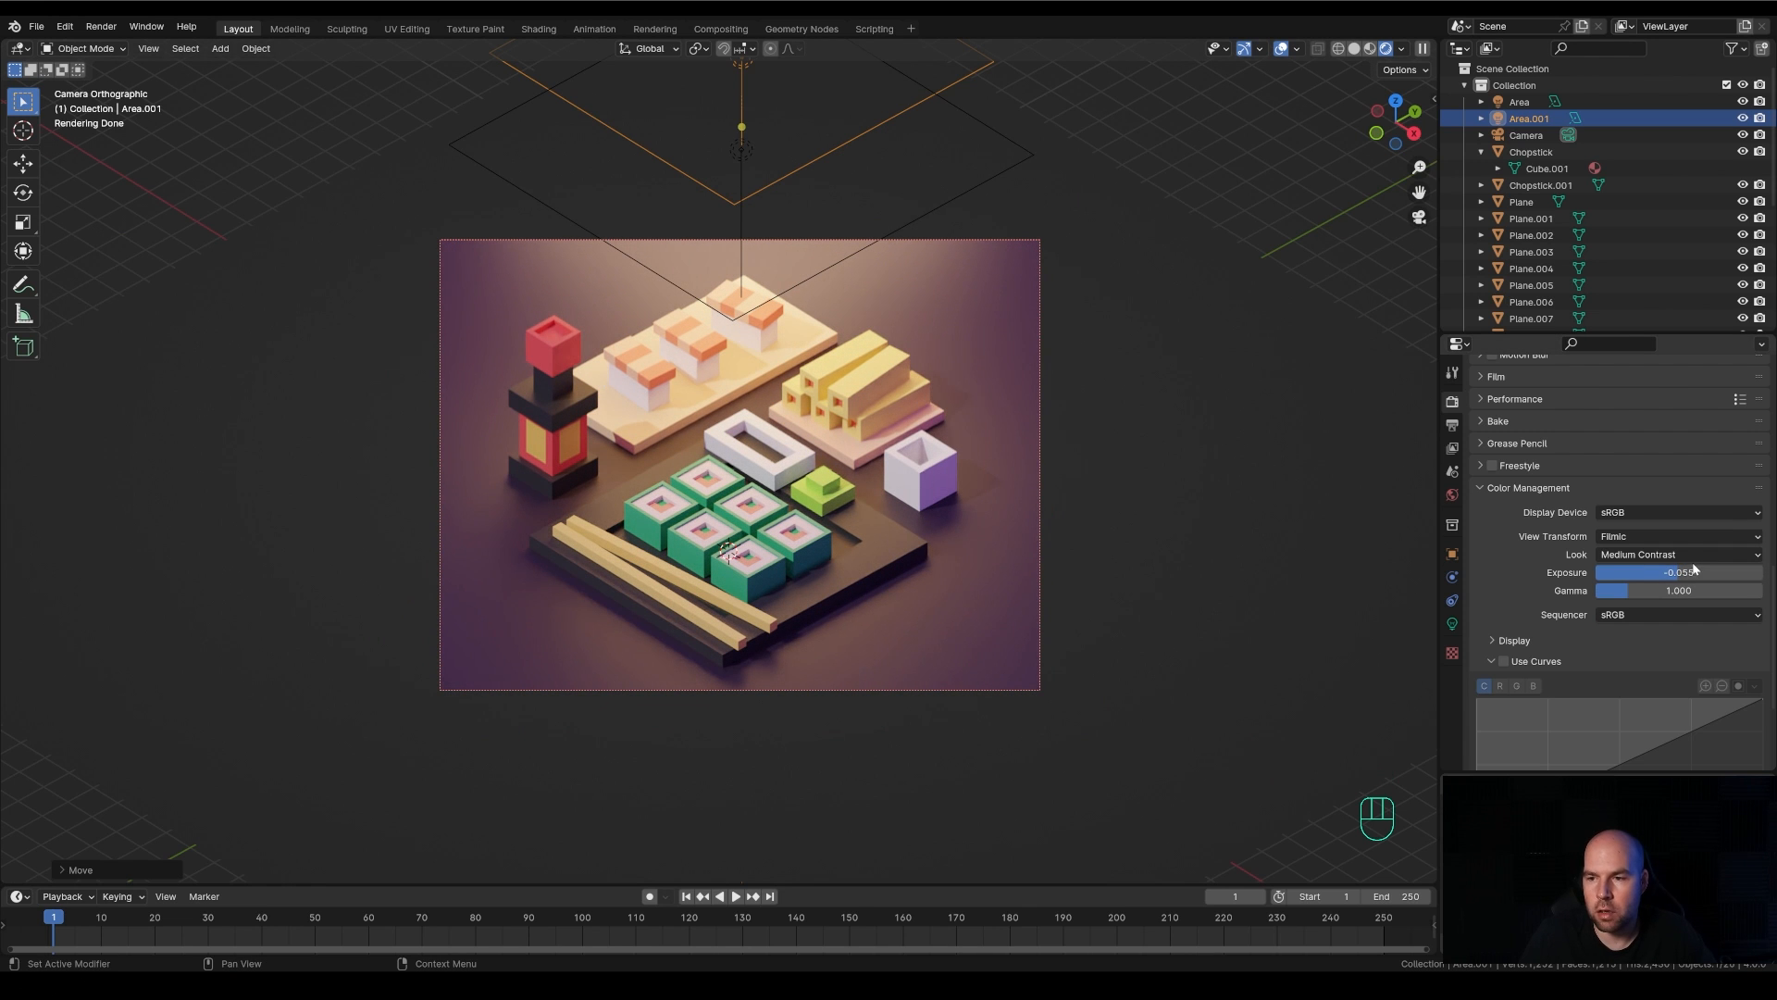
mouse_move(1652, 572)
mouse_down()
mouse_move(1712, 572)
mouse_move(1687, 572)
mouse_up()
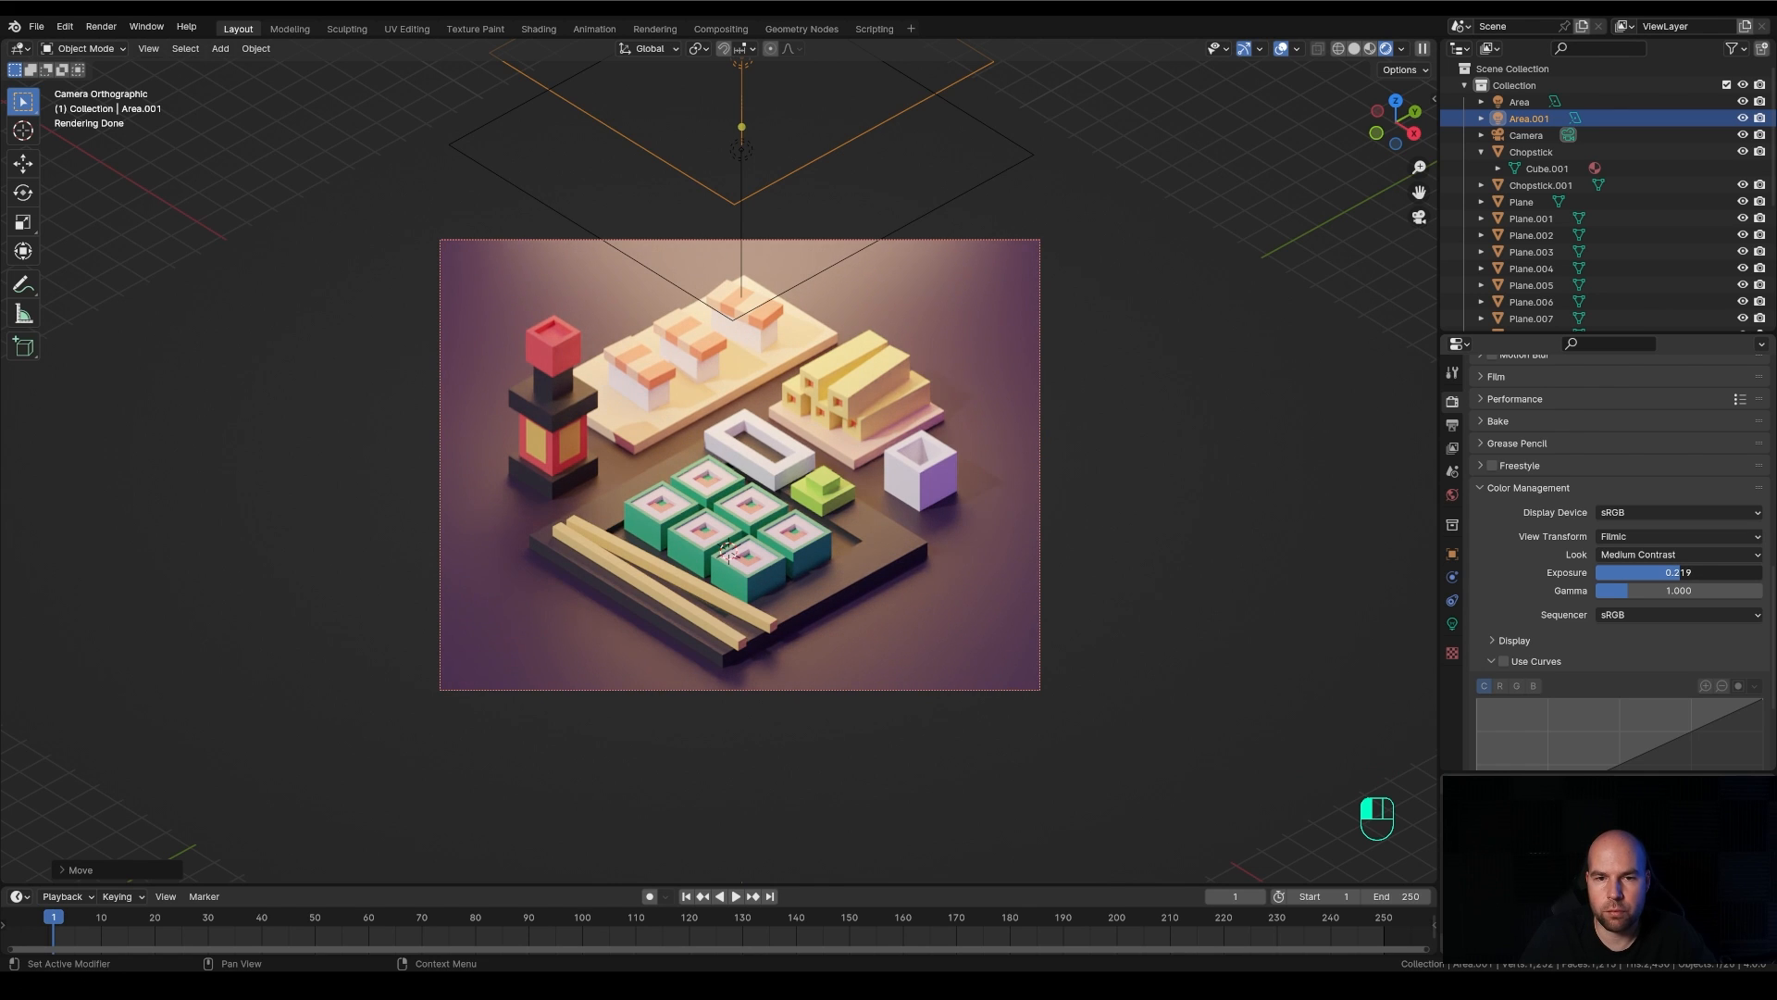
Select the ground plane and raise its material's roughness to about 0.75
click(1370, 564)
click(1452, 693)
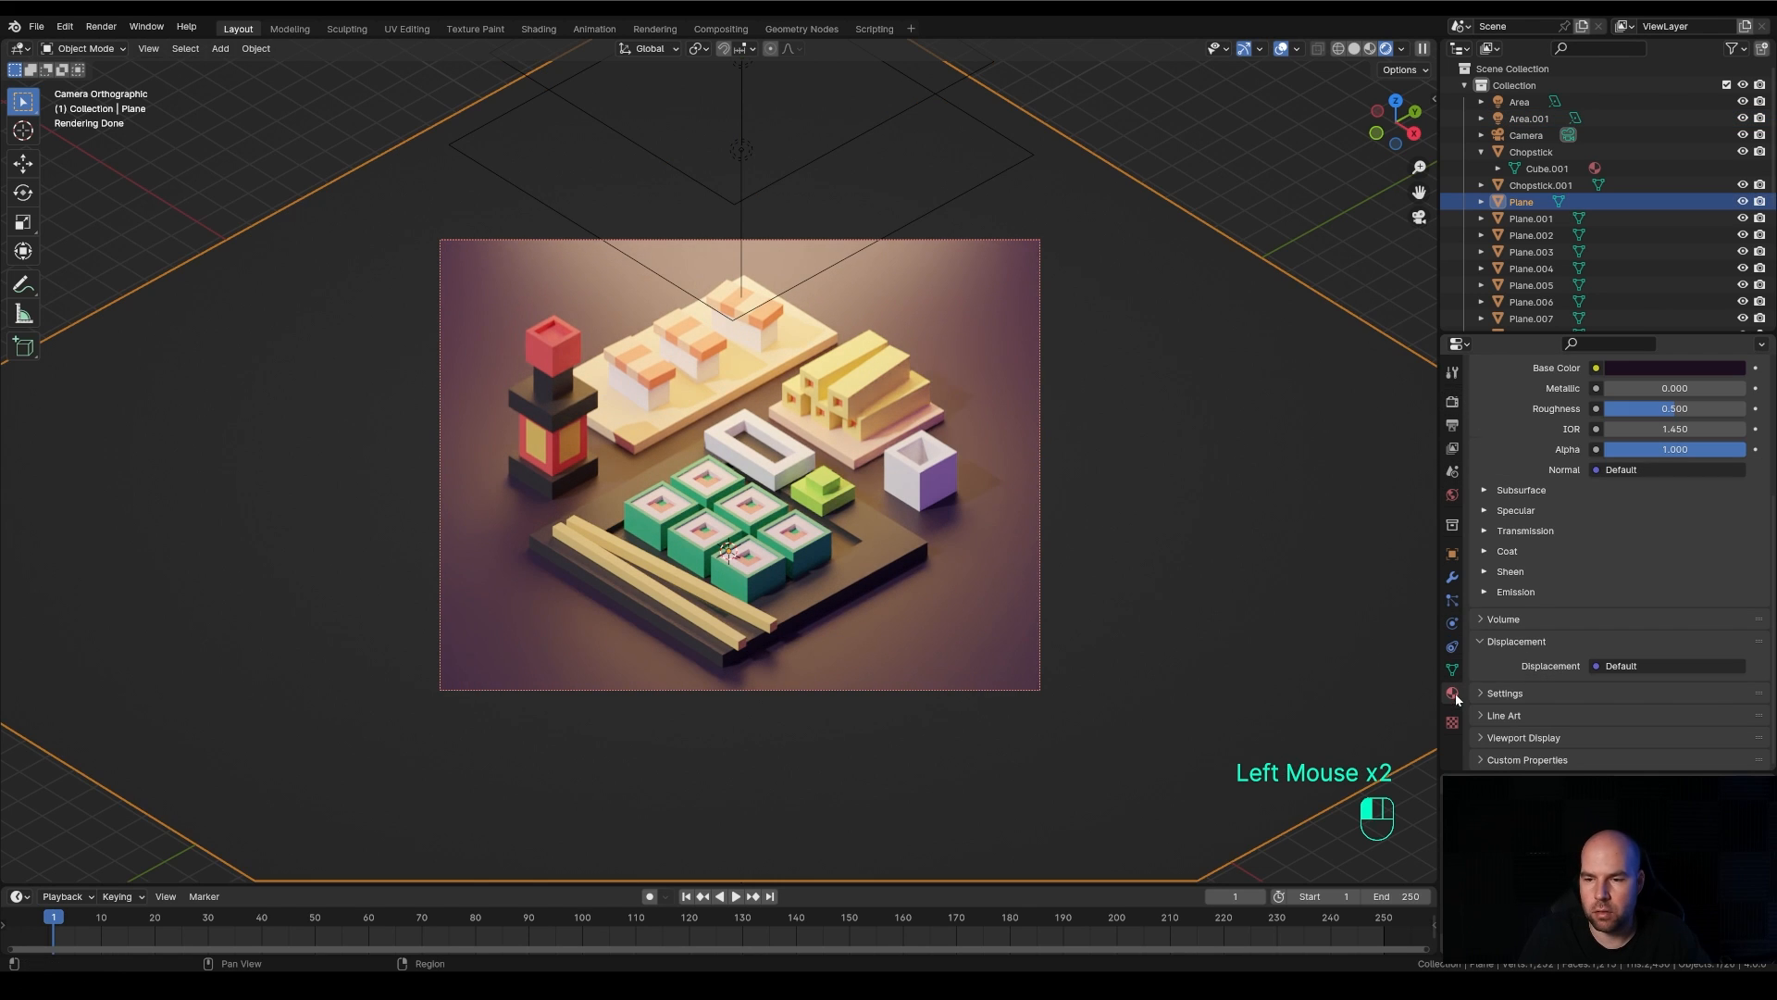
scroll(1521, 657, down, 3)
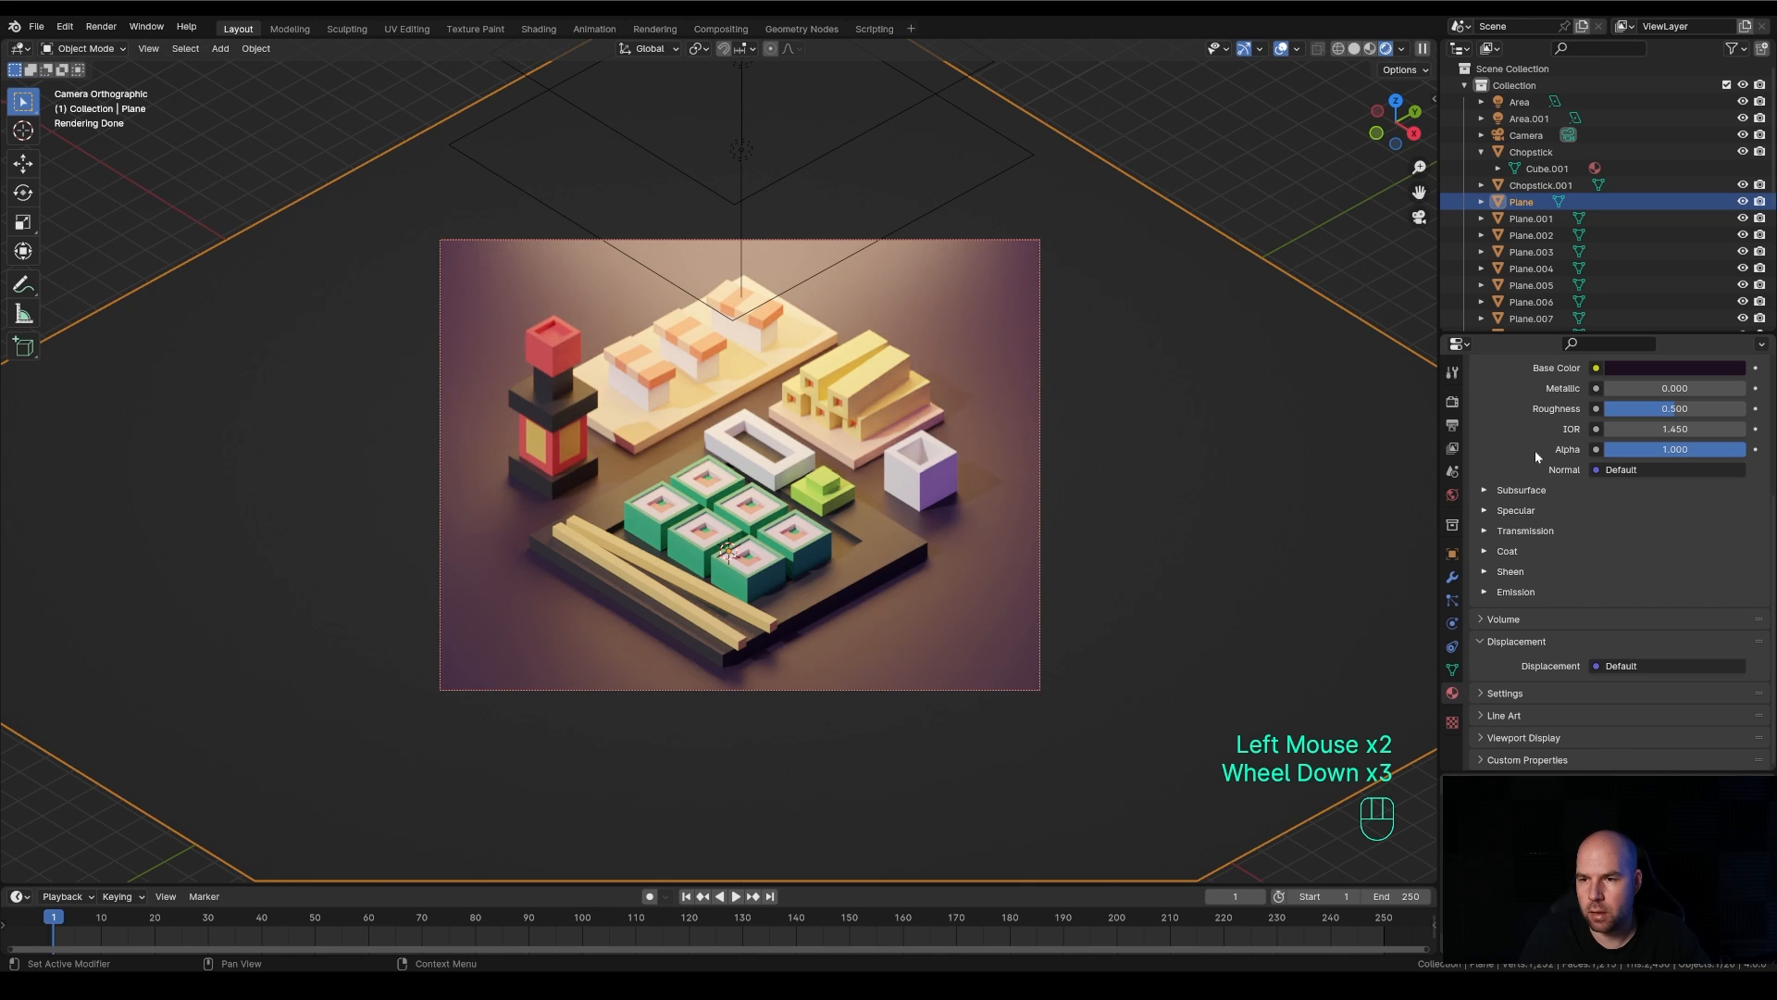
drag(1666, 408, 1711, 408)
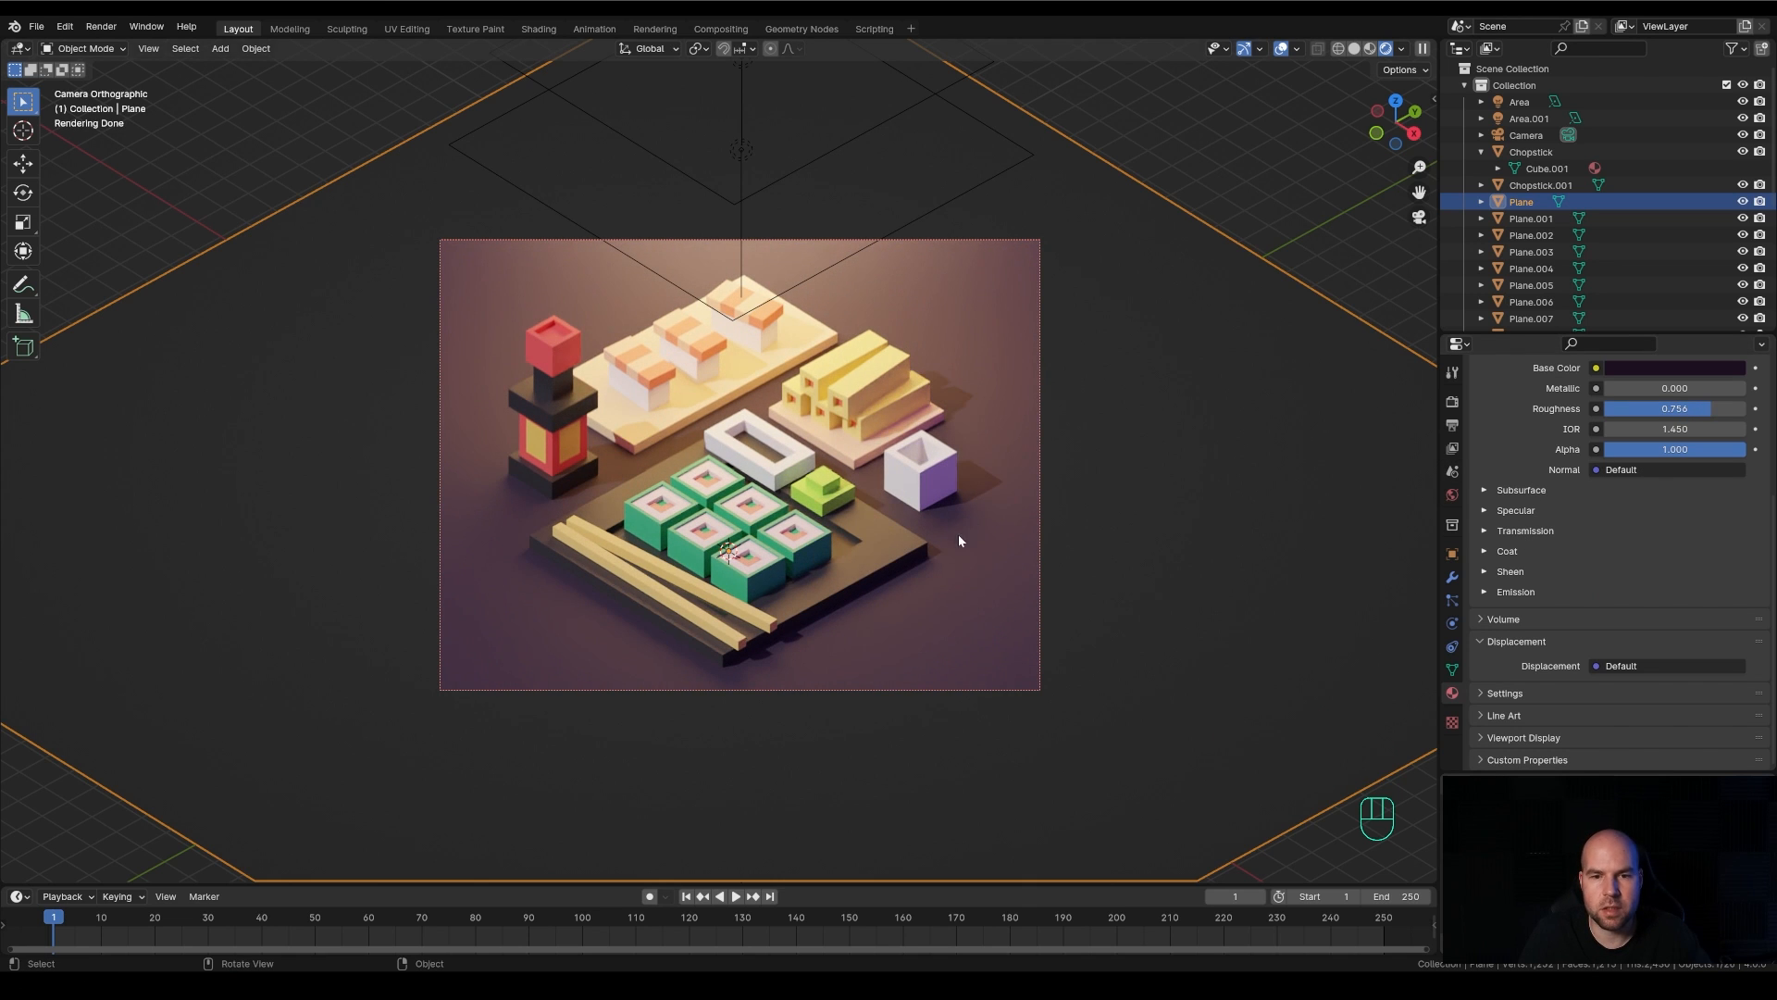
Adjust the orange area light's height along global Z, slide it slightly toward the back with Z locked, and check the camera view
double_click(911, 222)
key(g)
key(z)
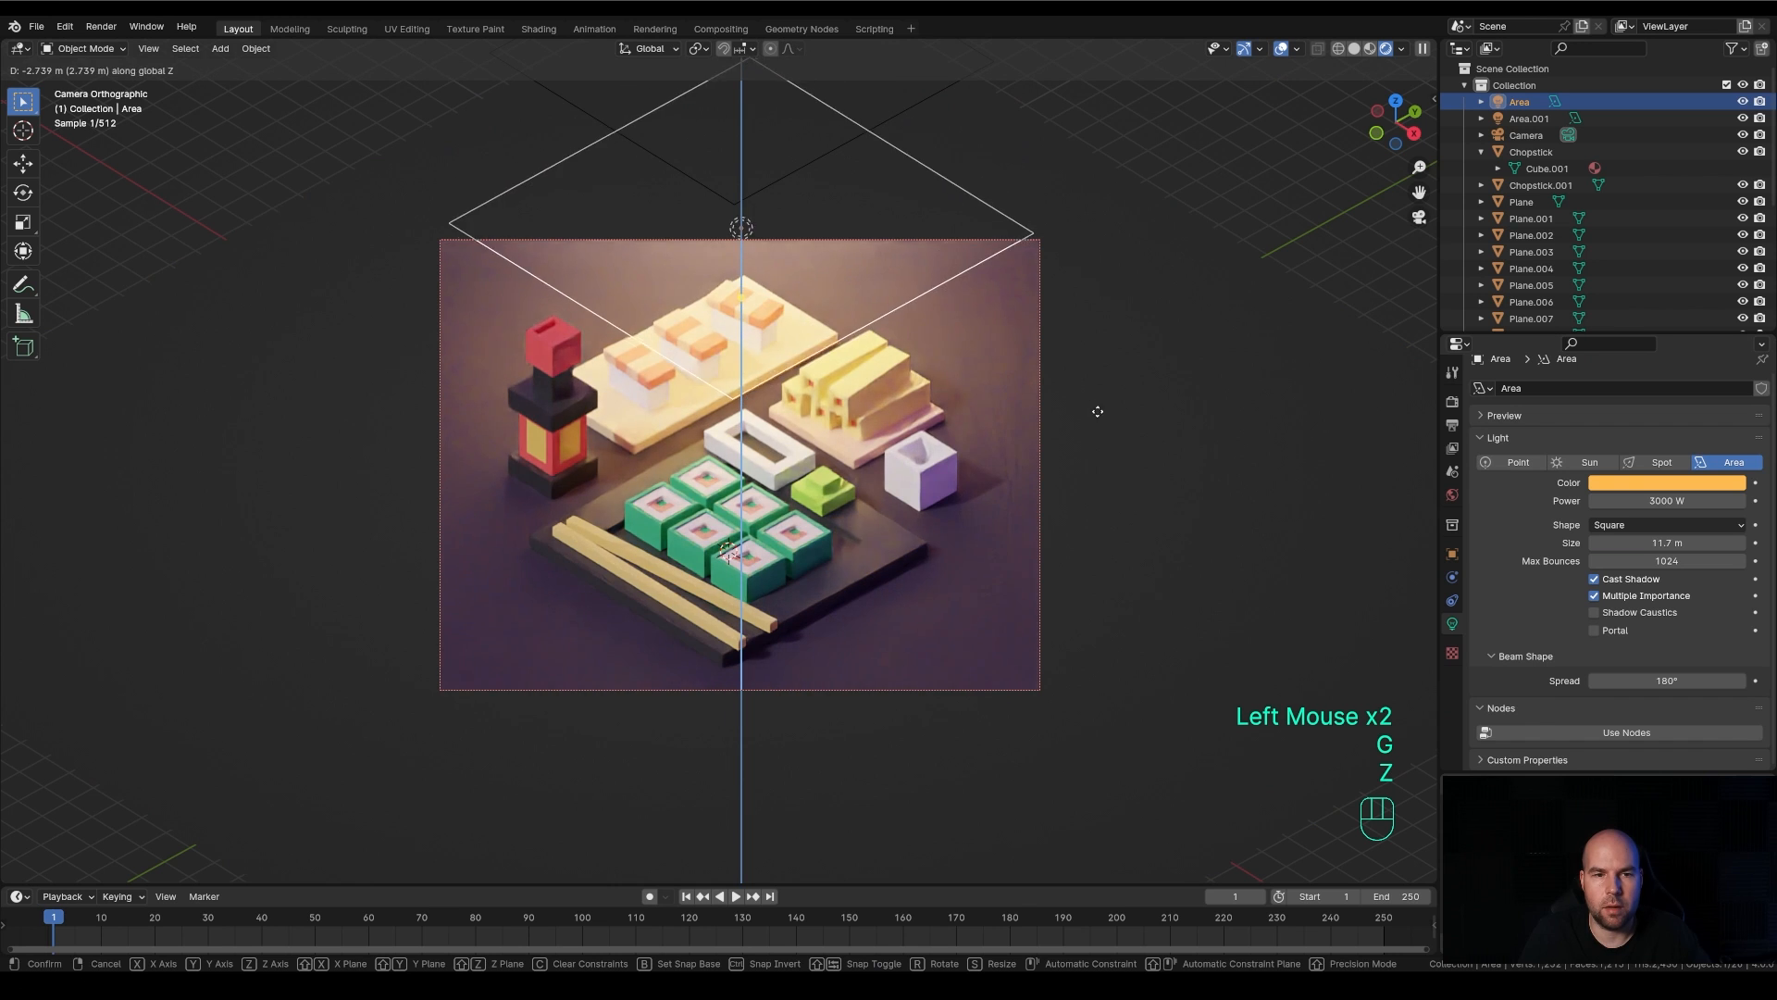
click(1106, 278)
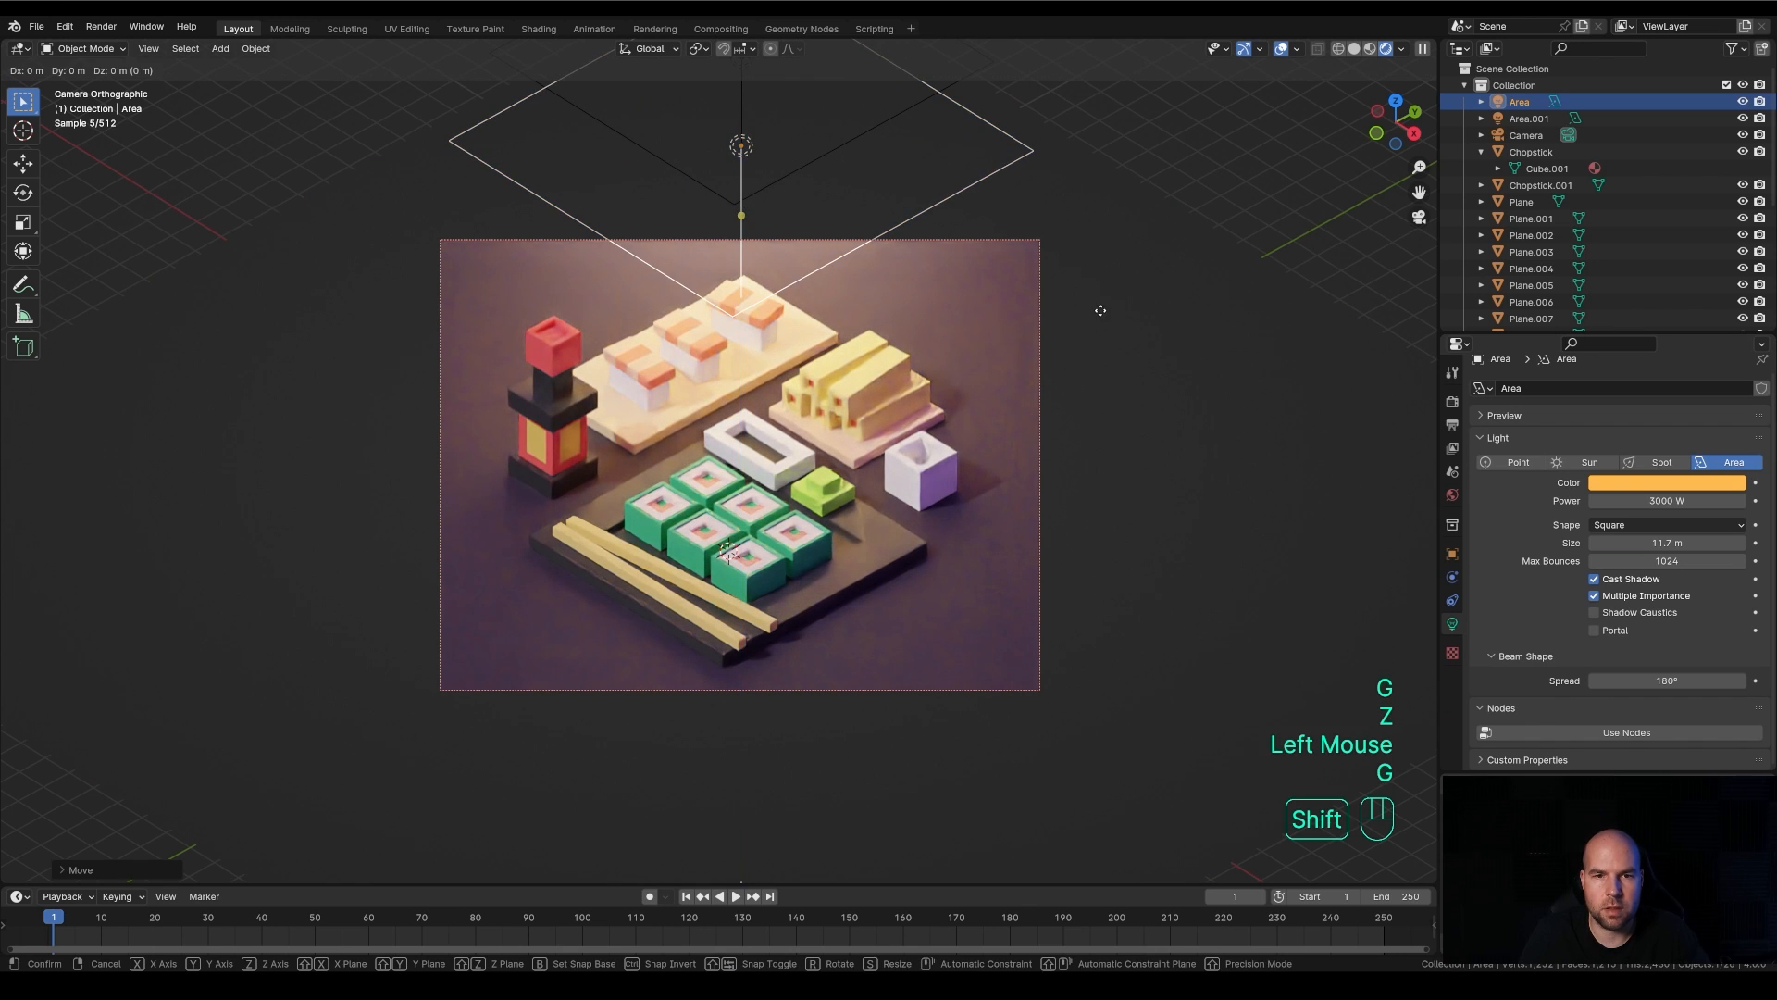
key(g)
key(shift+z)
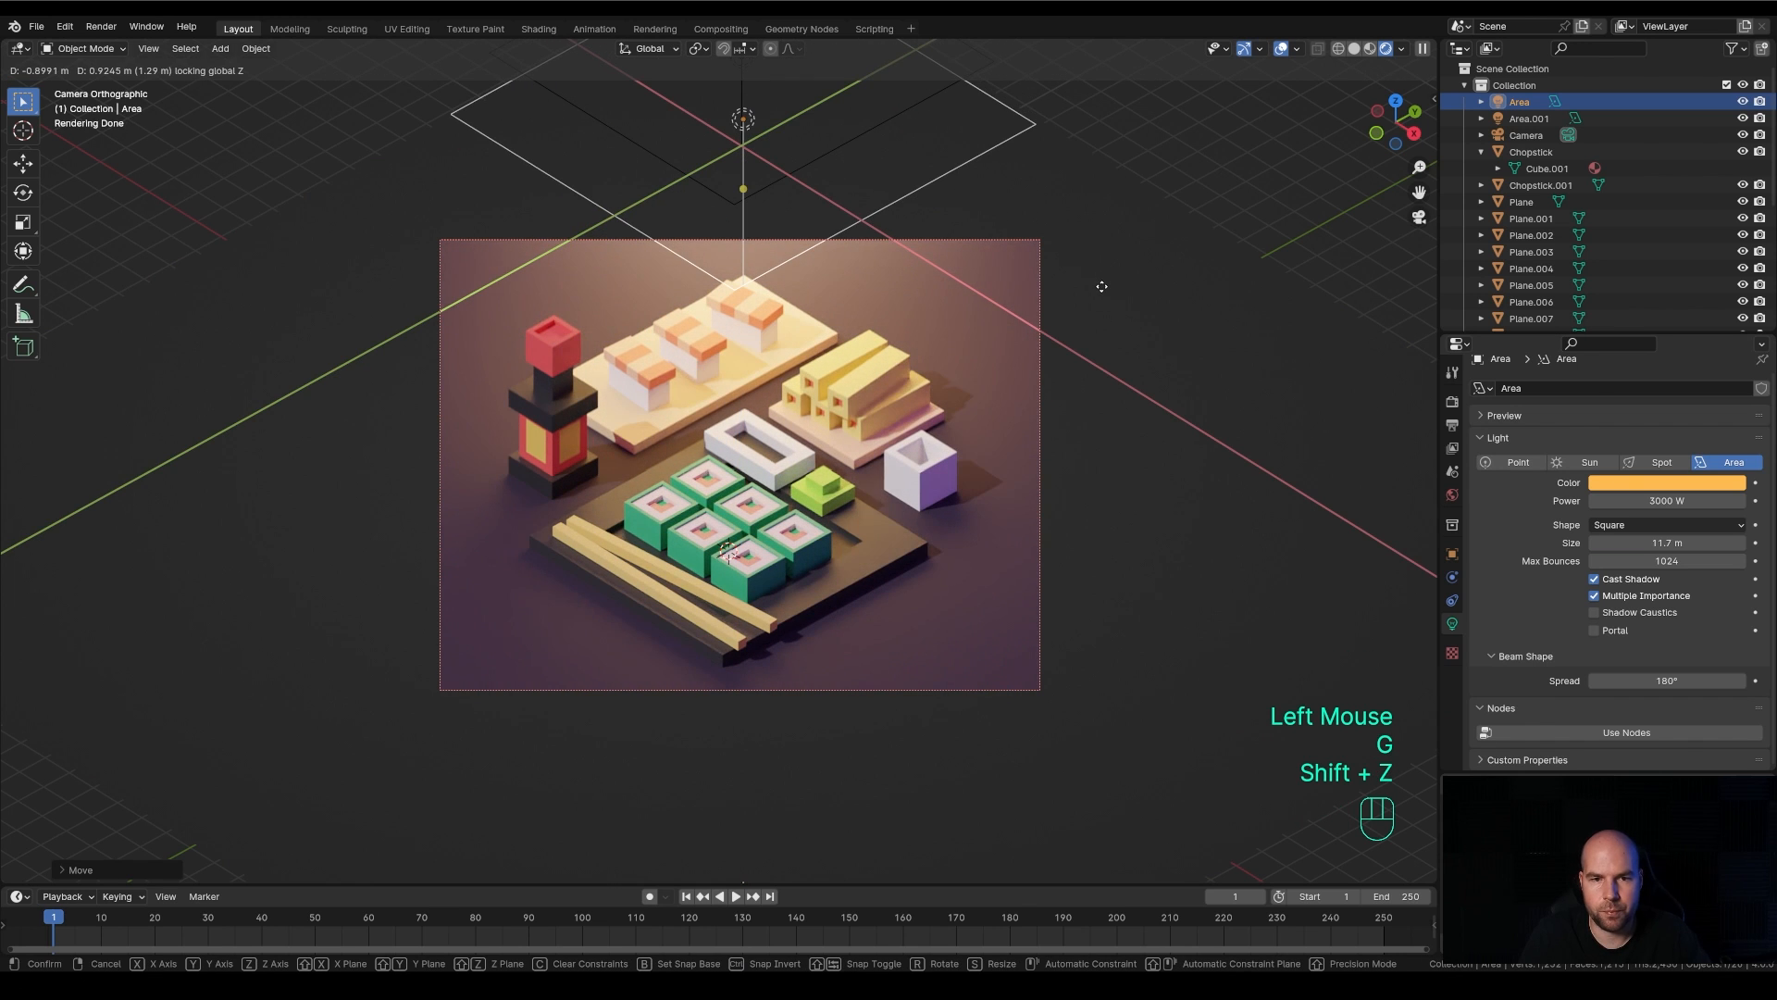
scroll(1055, 449, up, 3)
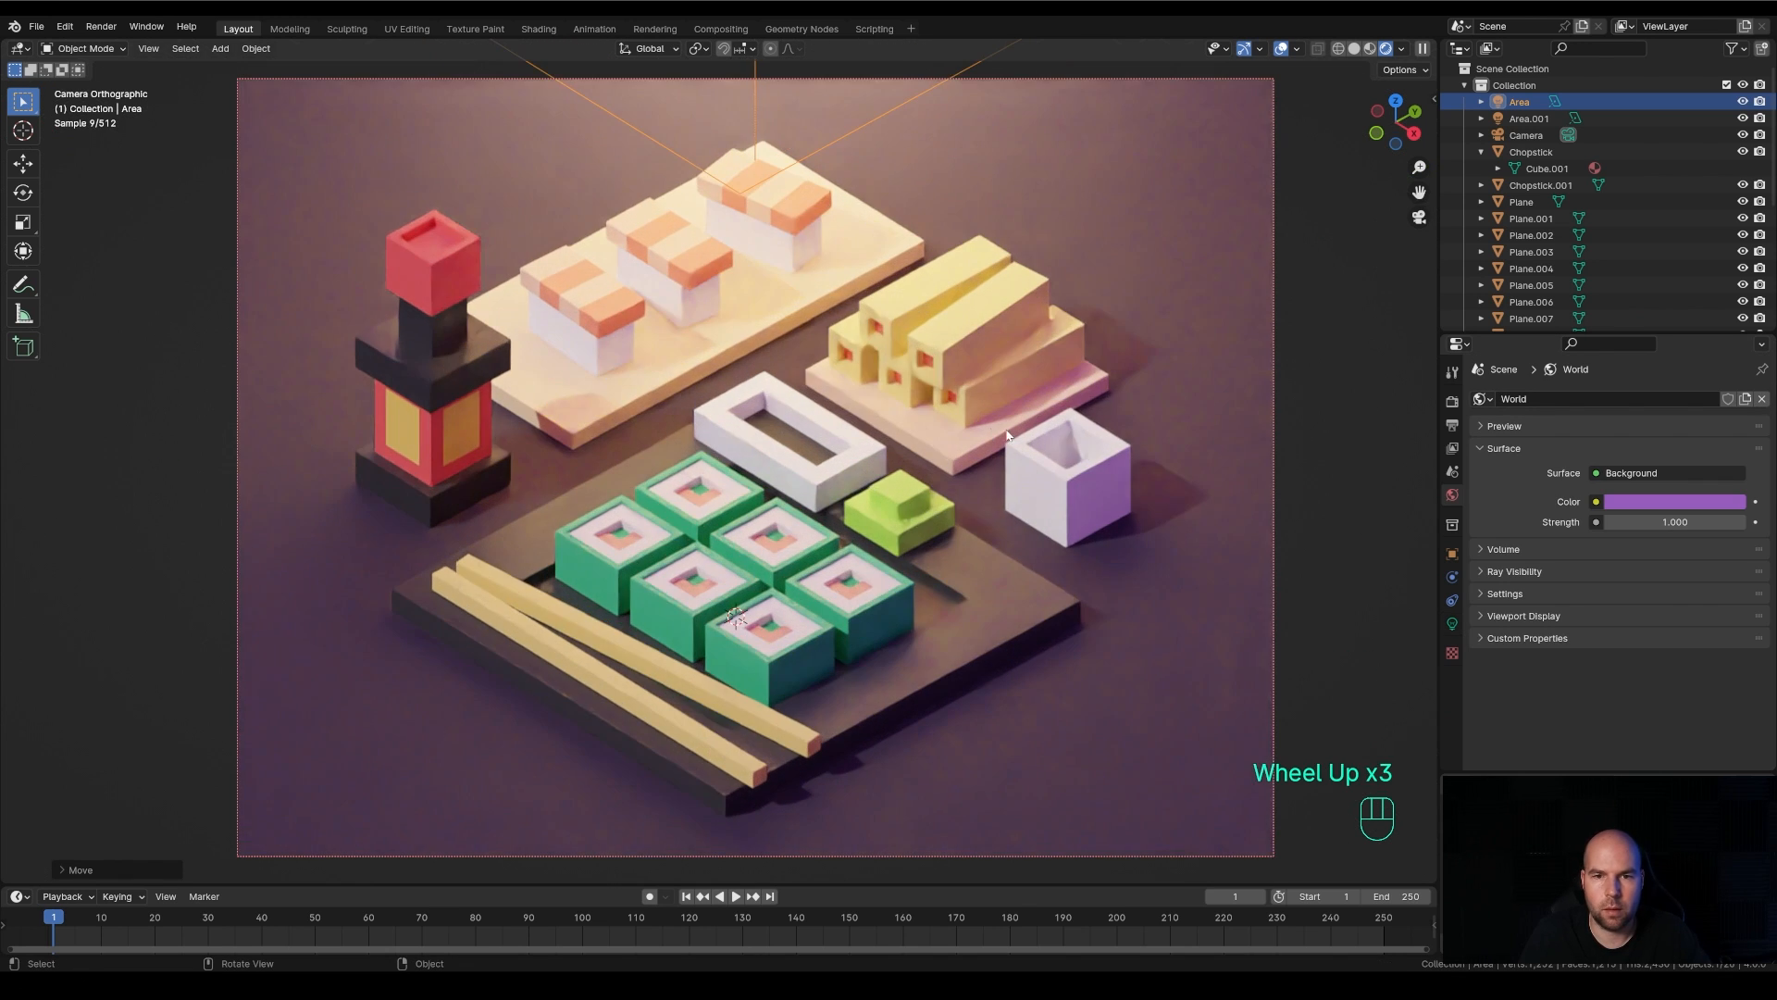
shift+middle_drag(1055, 449, 1026, 453)
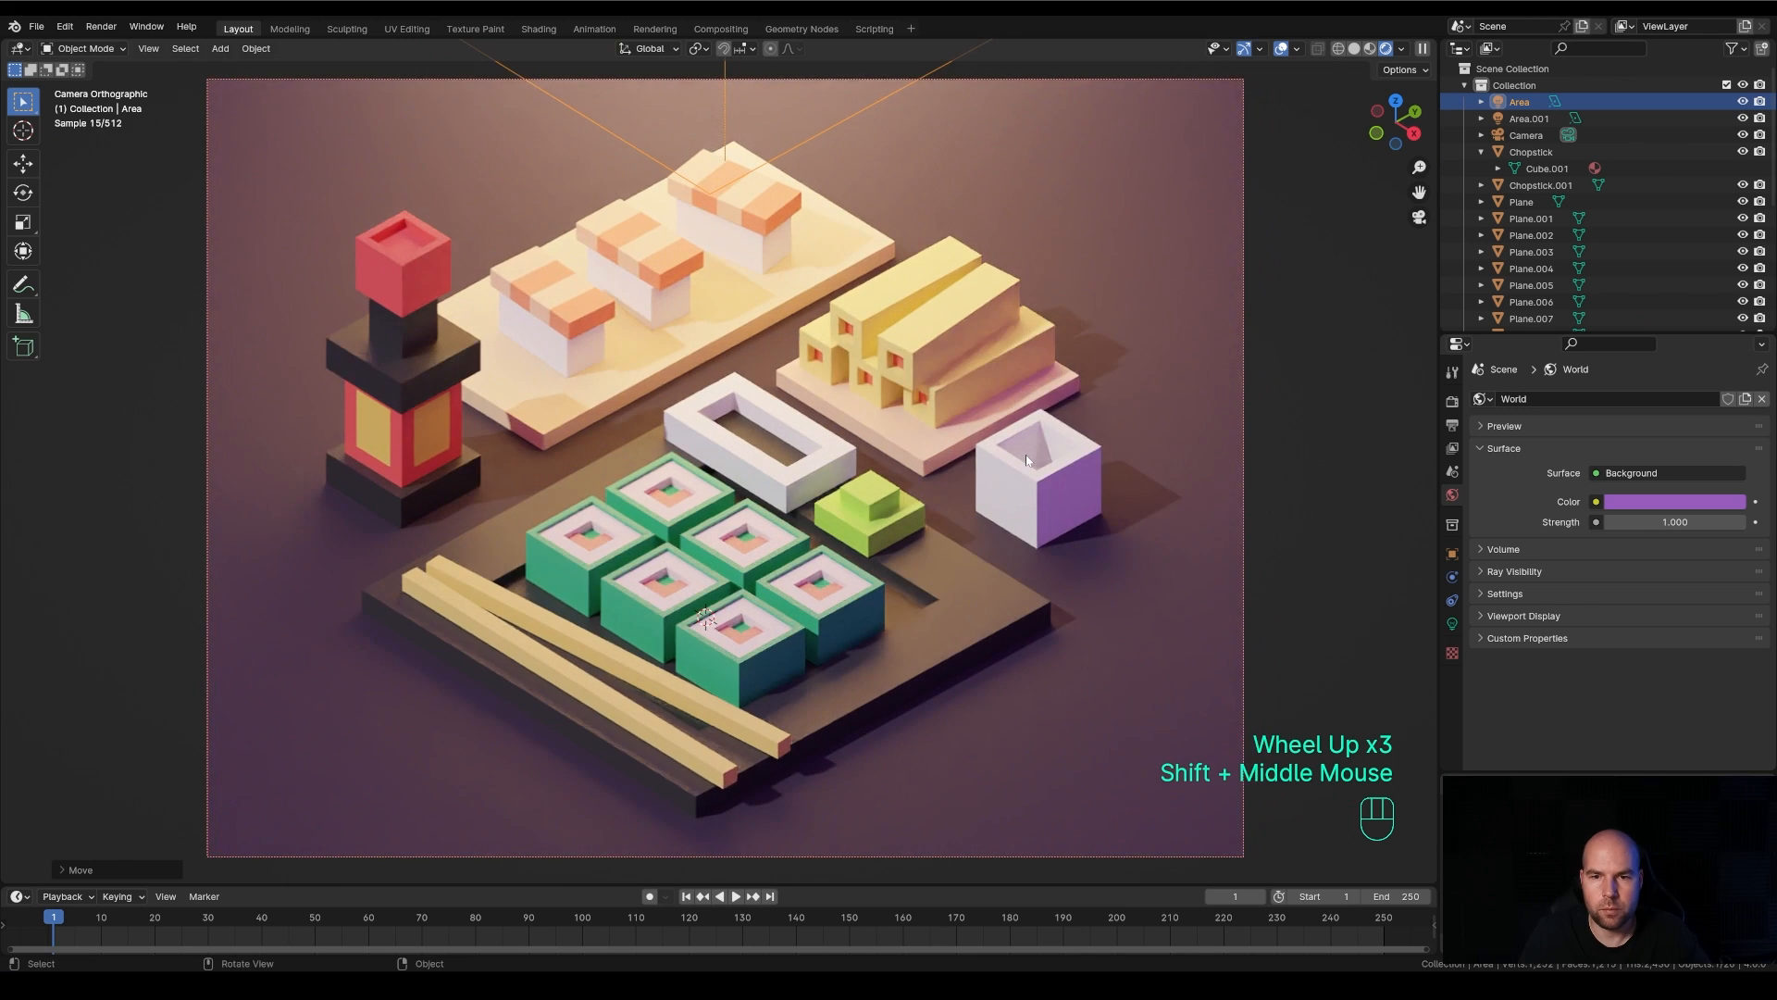
scroll(1025, 453, down, 1)
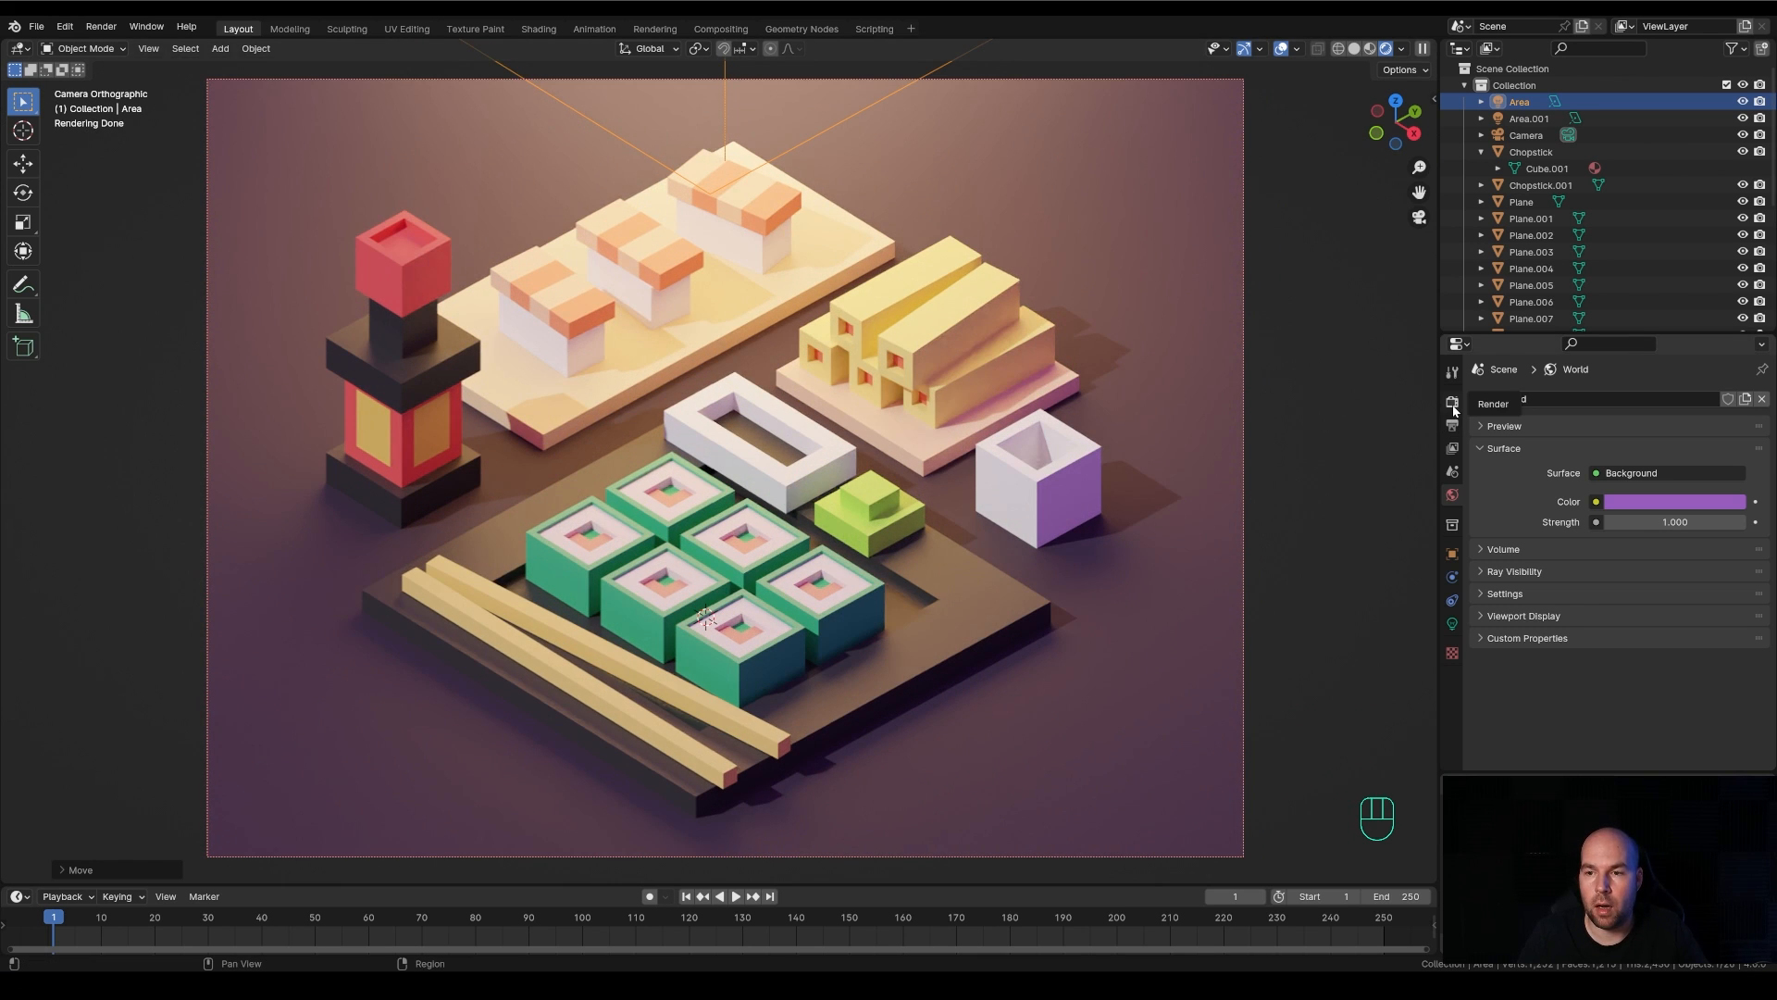
Switch to the Rendering workspace, render the sushi scene as a still image, and inspect the finished render up close
click(655, 29)
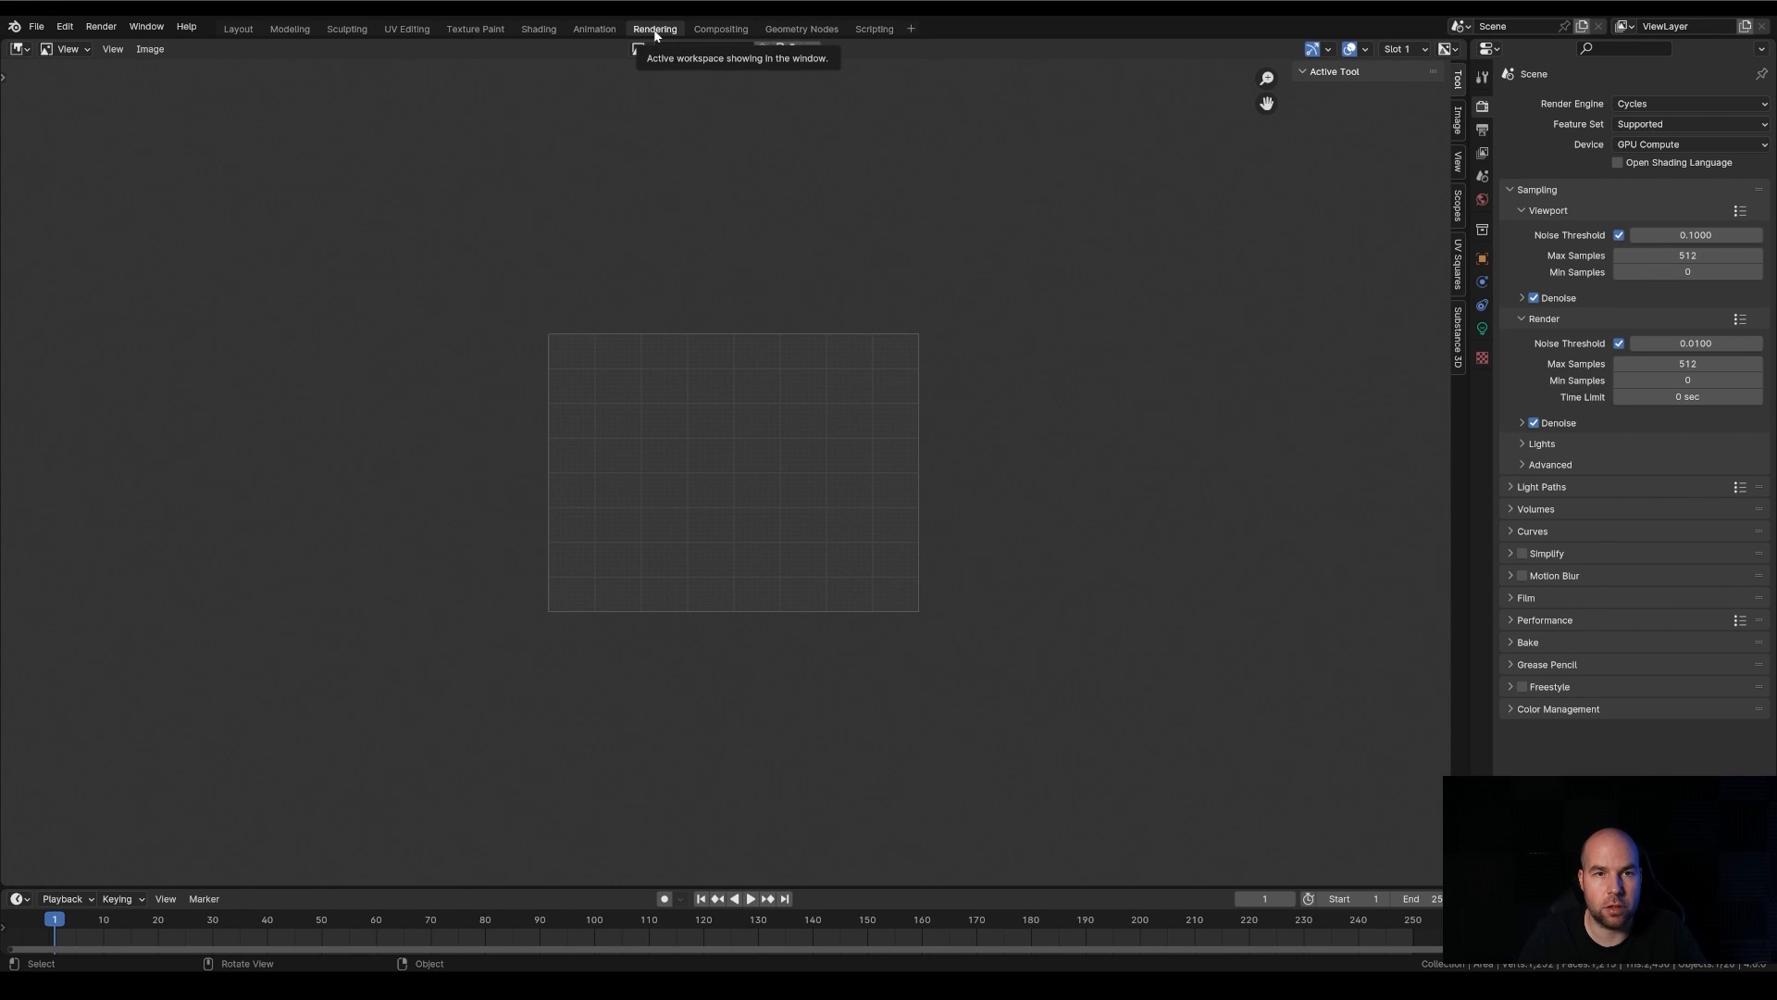
click(101, 26)
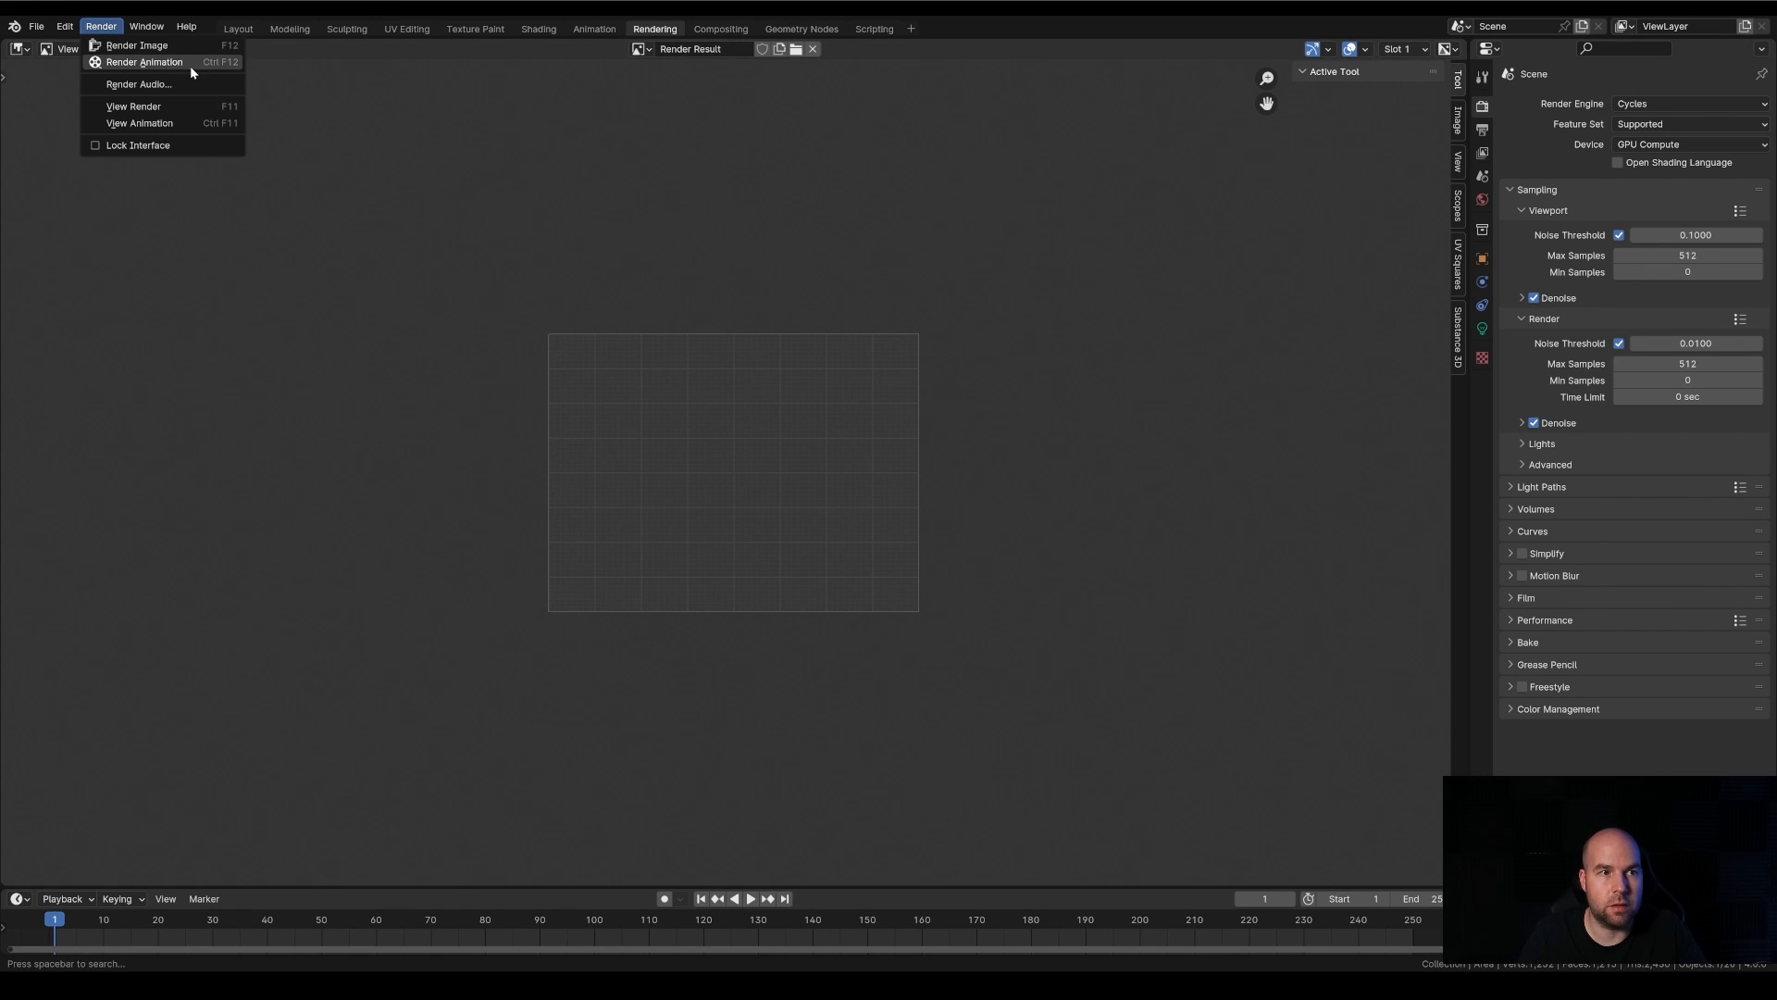
click(166, 46)
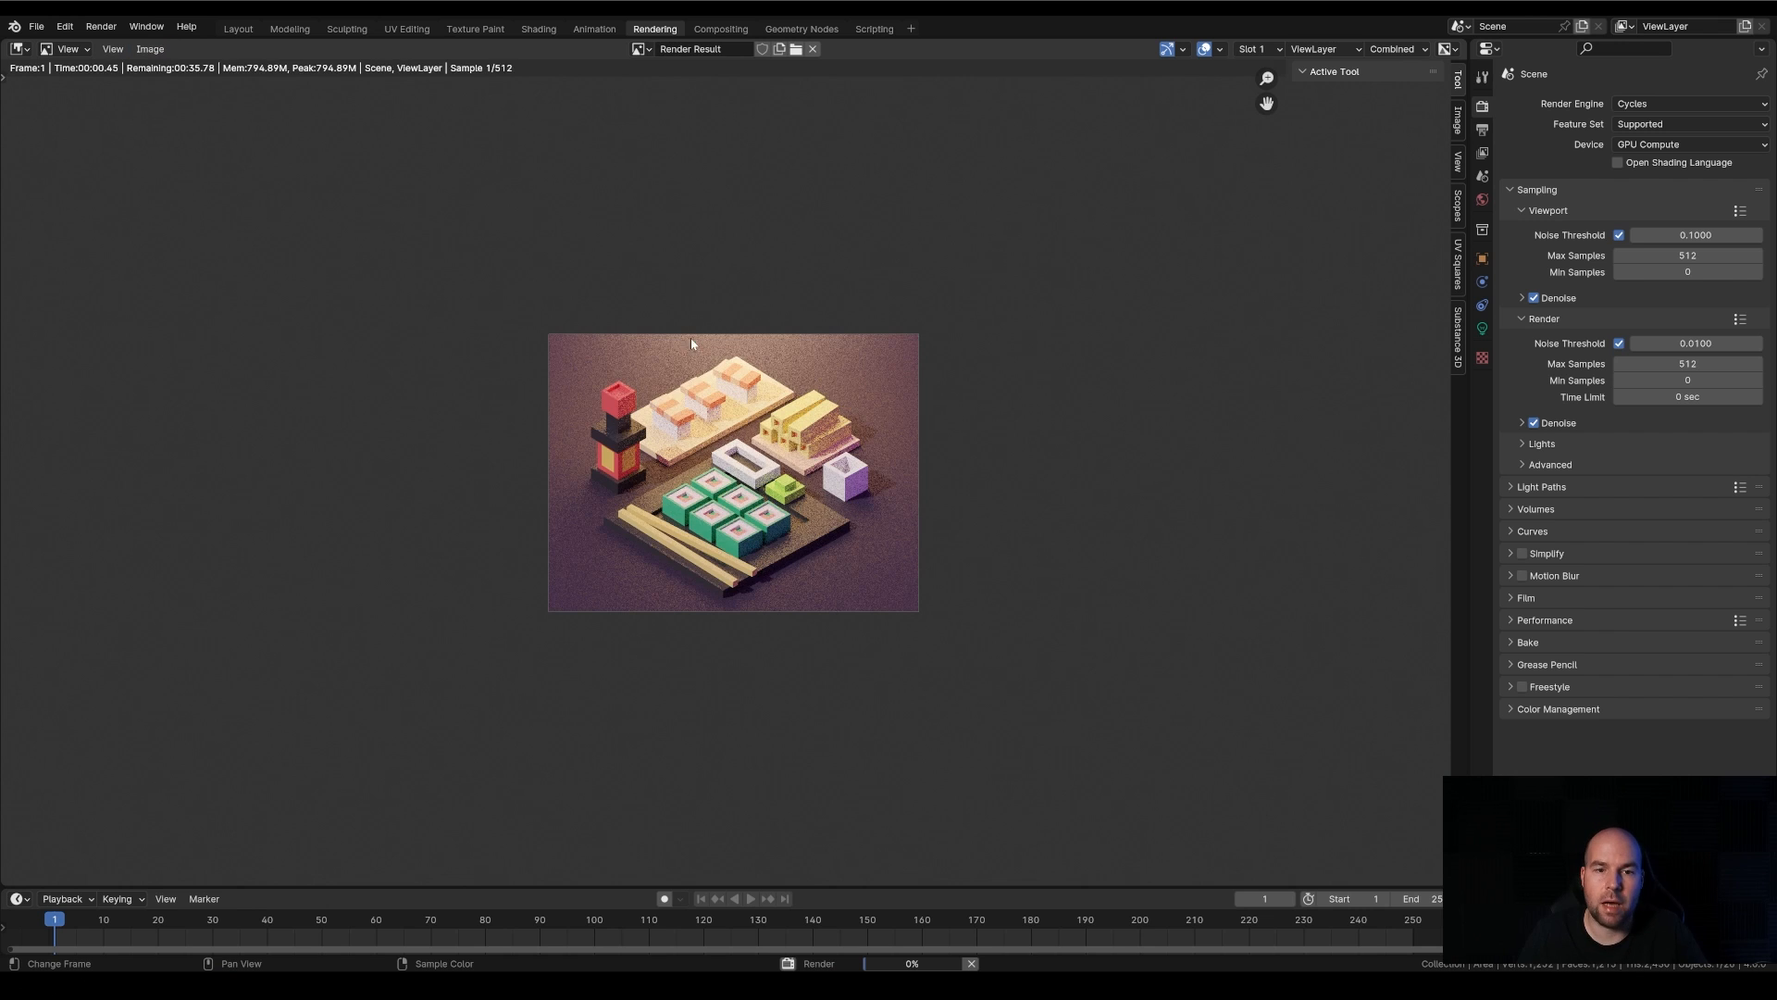
scroll(701, 369, up, 4)
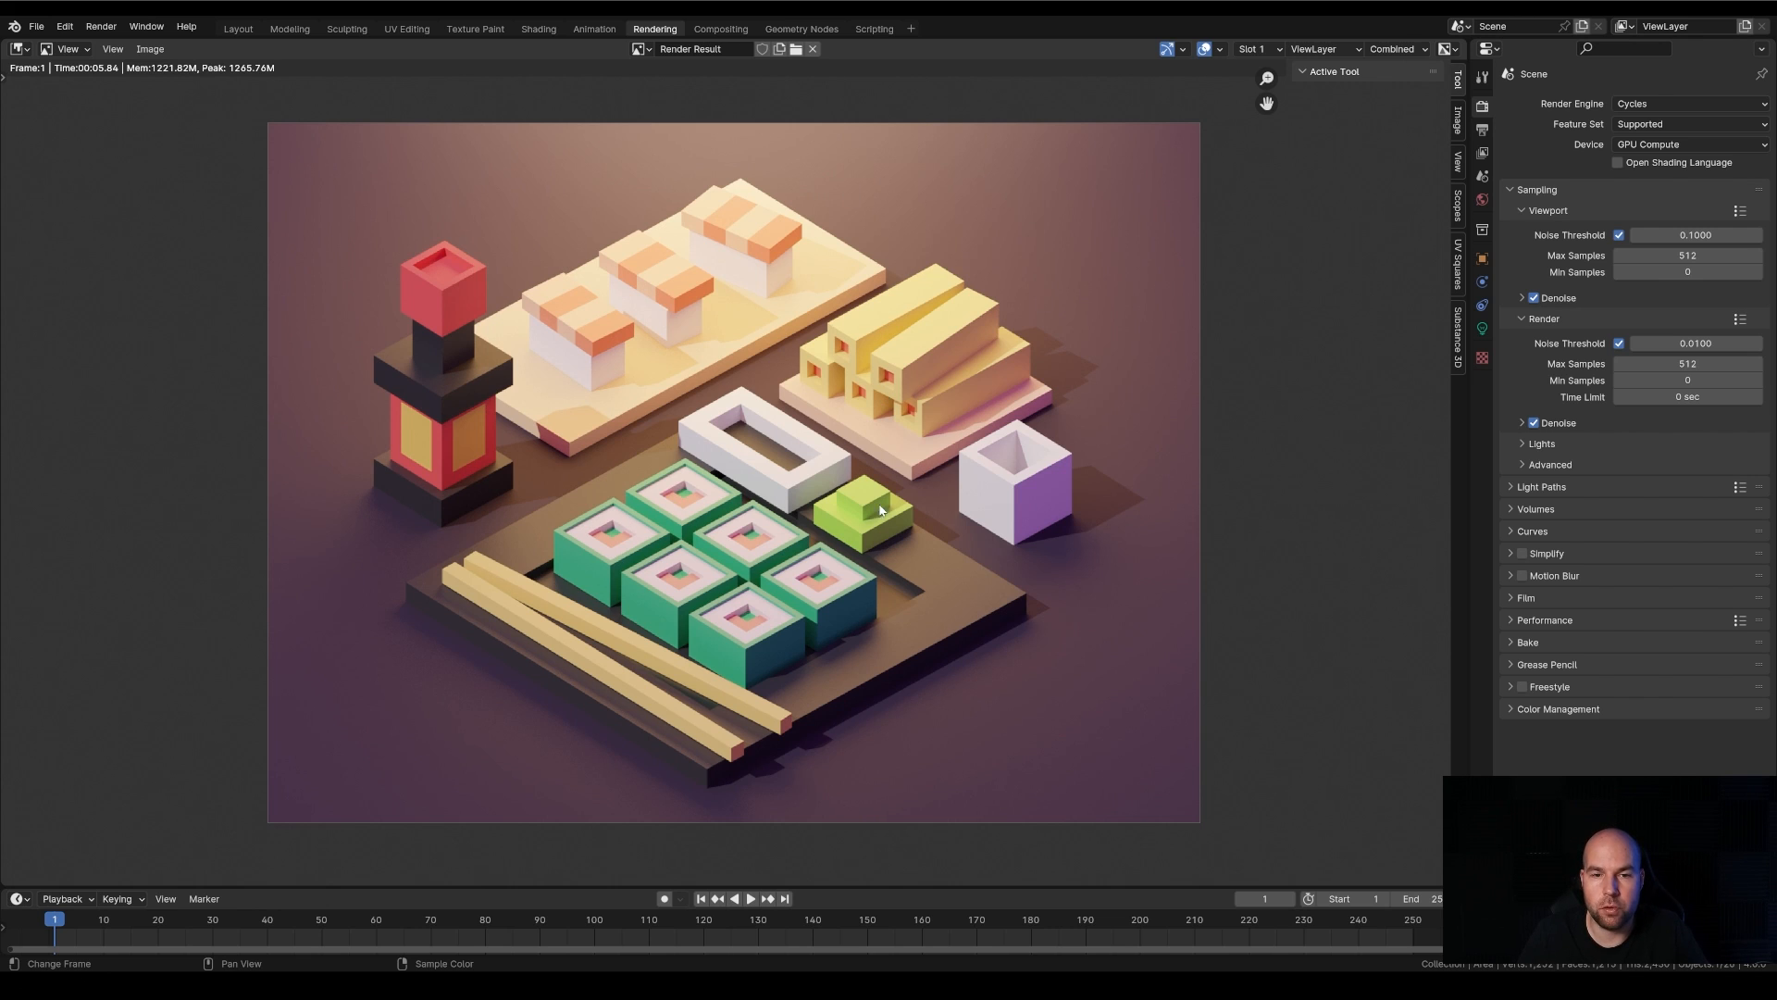
scroll(767, 383, down, 1)
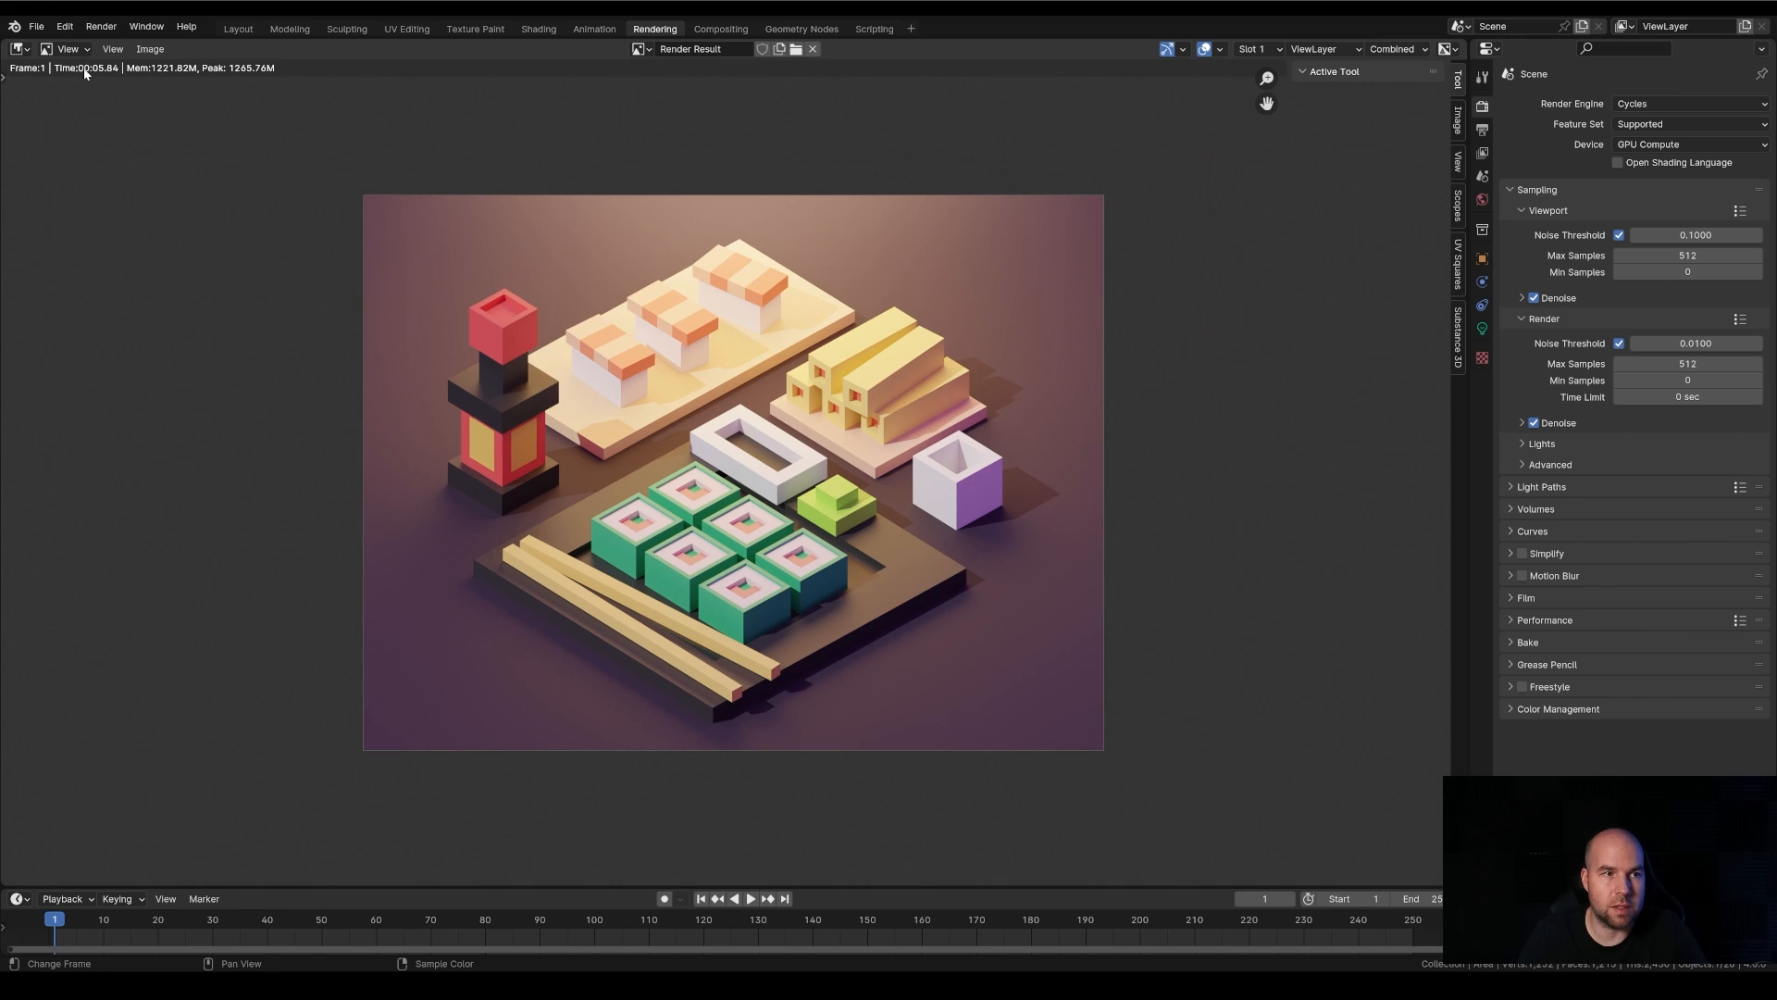
scroll(759, 430, up, 1)
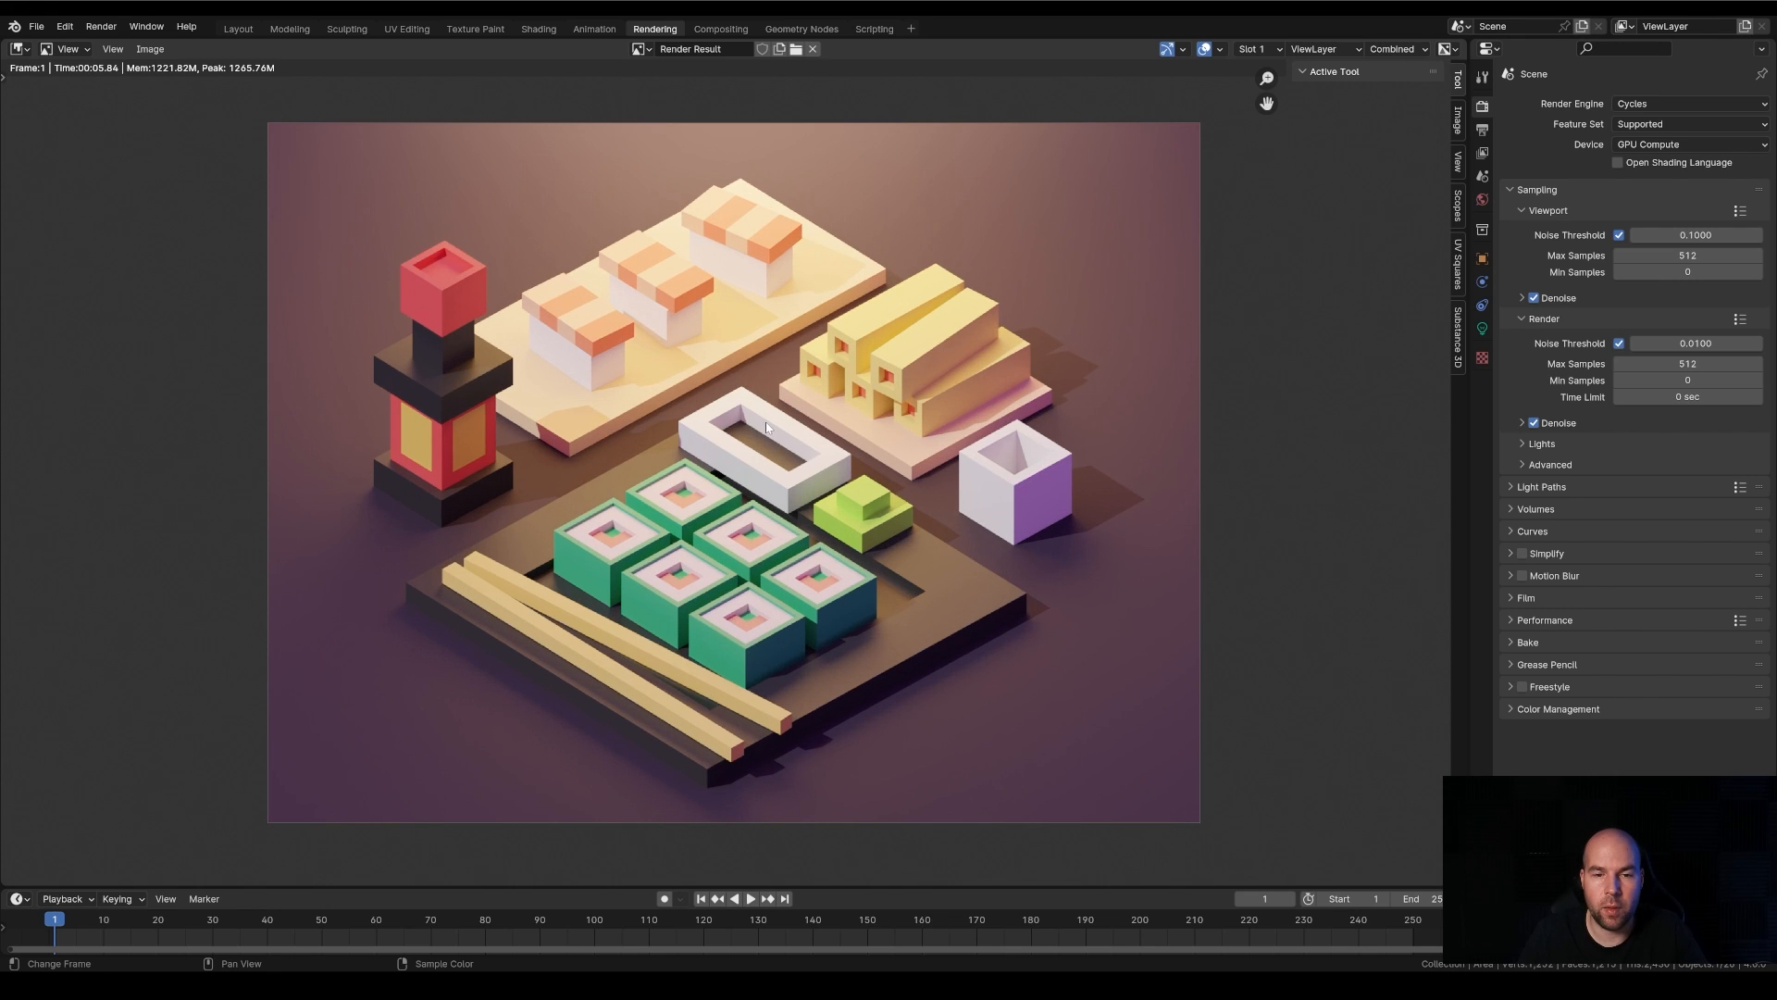
Start saving the render result as an image file in the scenes folder, reviewing the file formats and keeping PNG
click(150, 48)
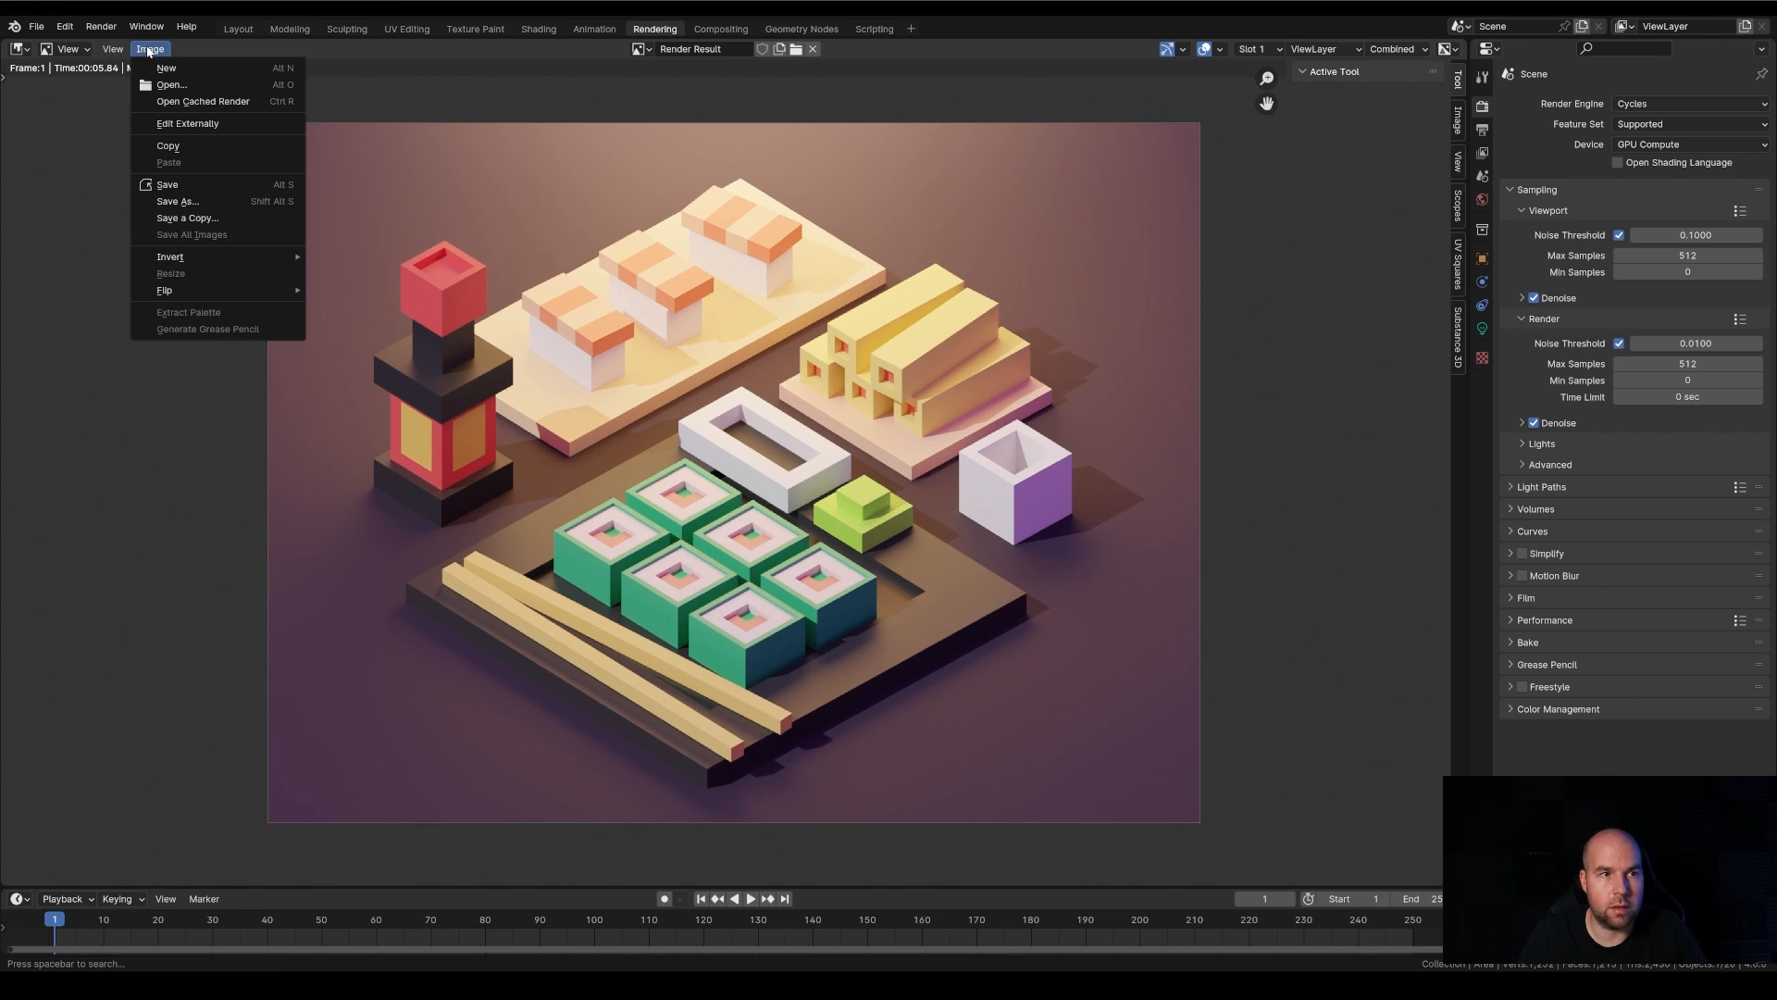
click(178, 201)
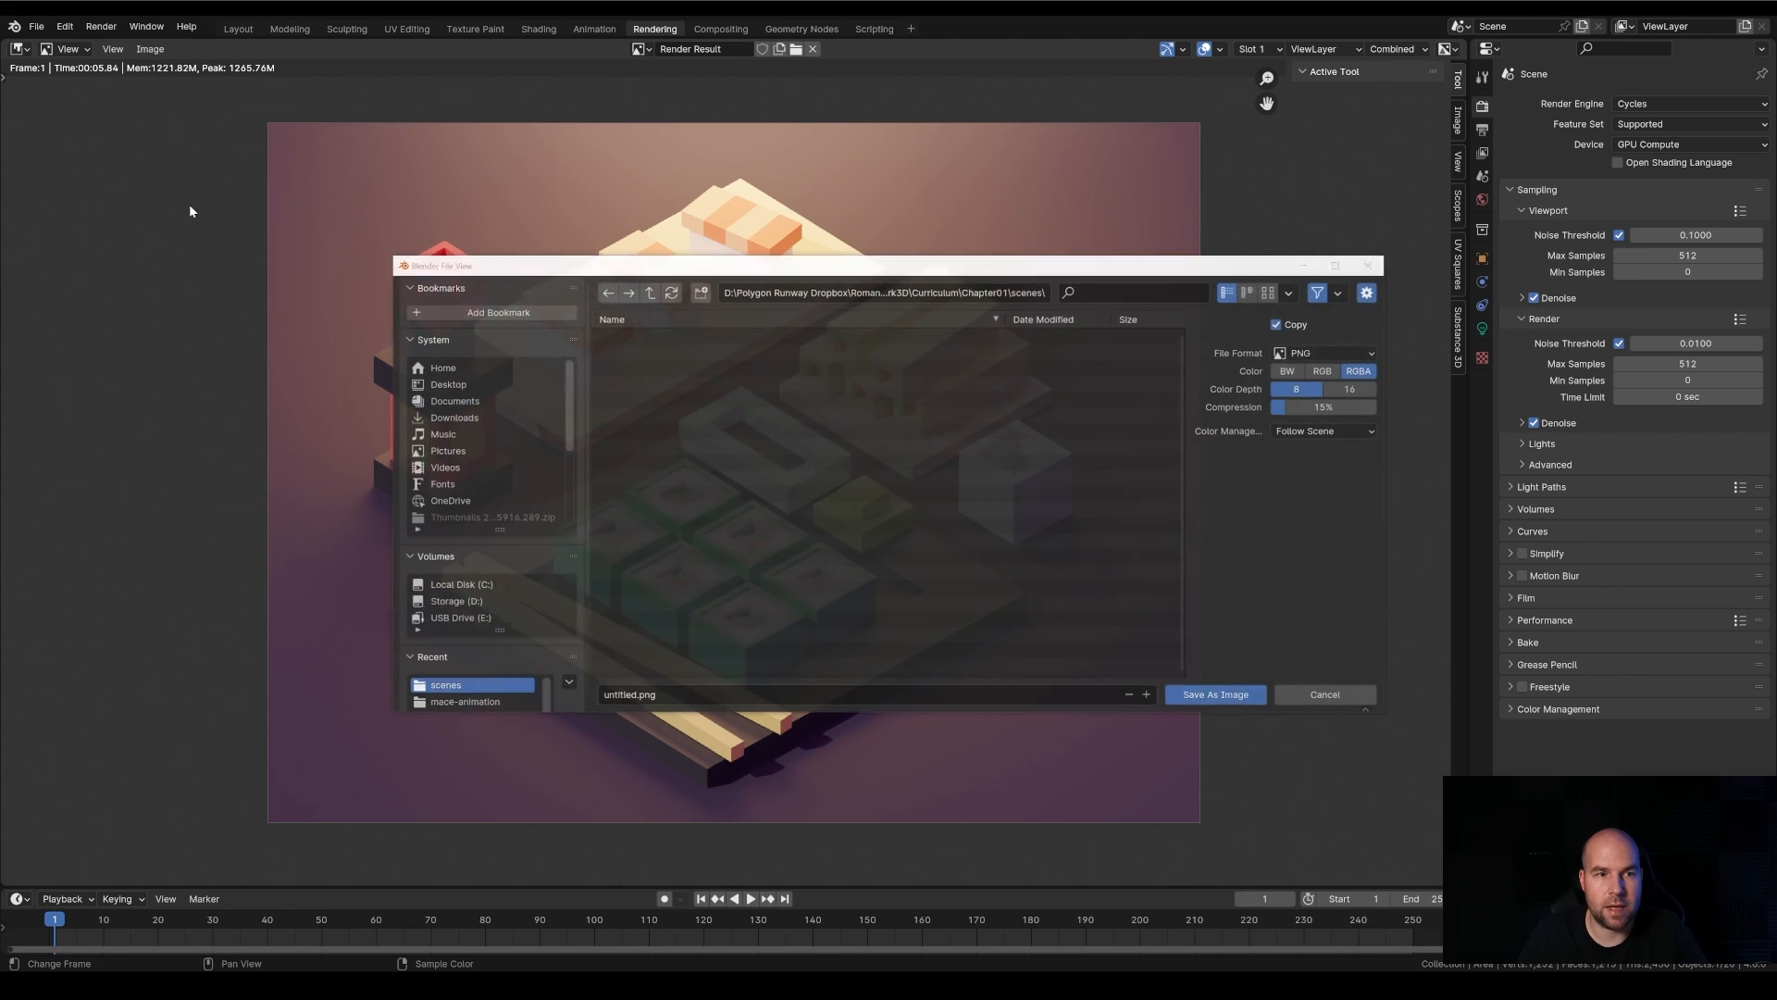
click(1329, 354)
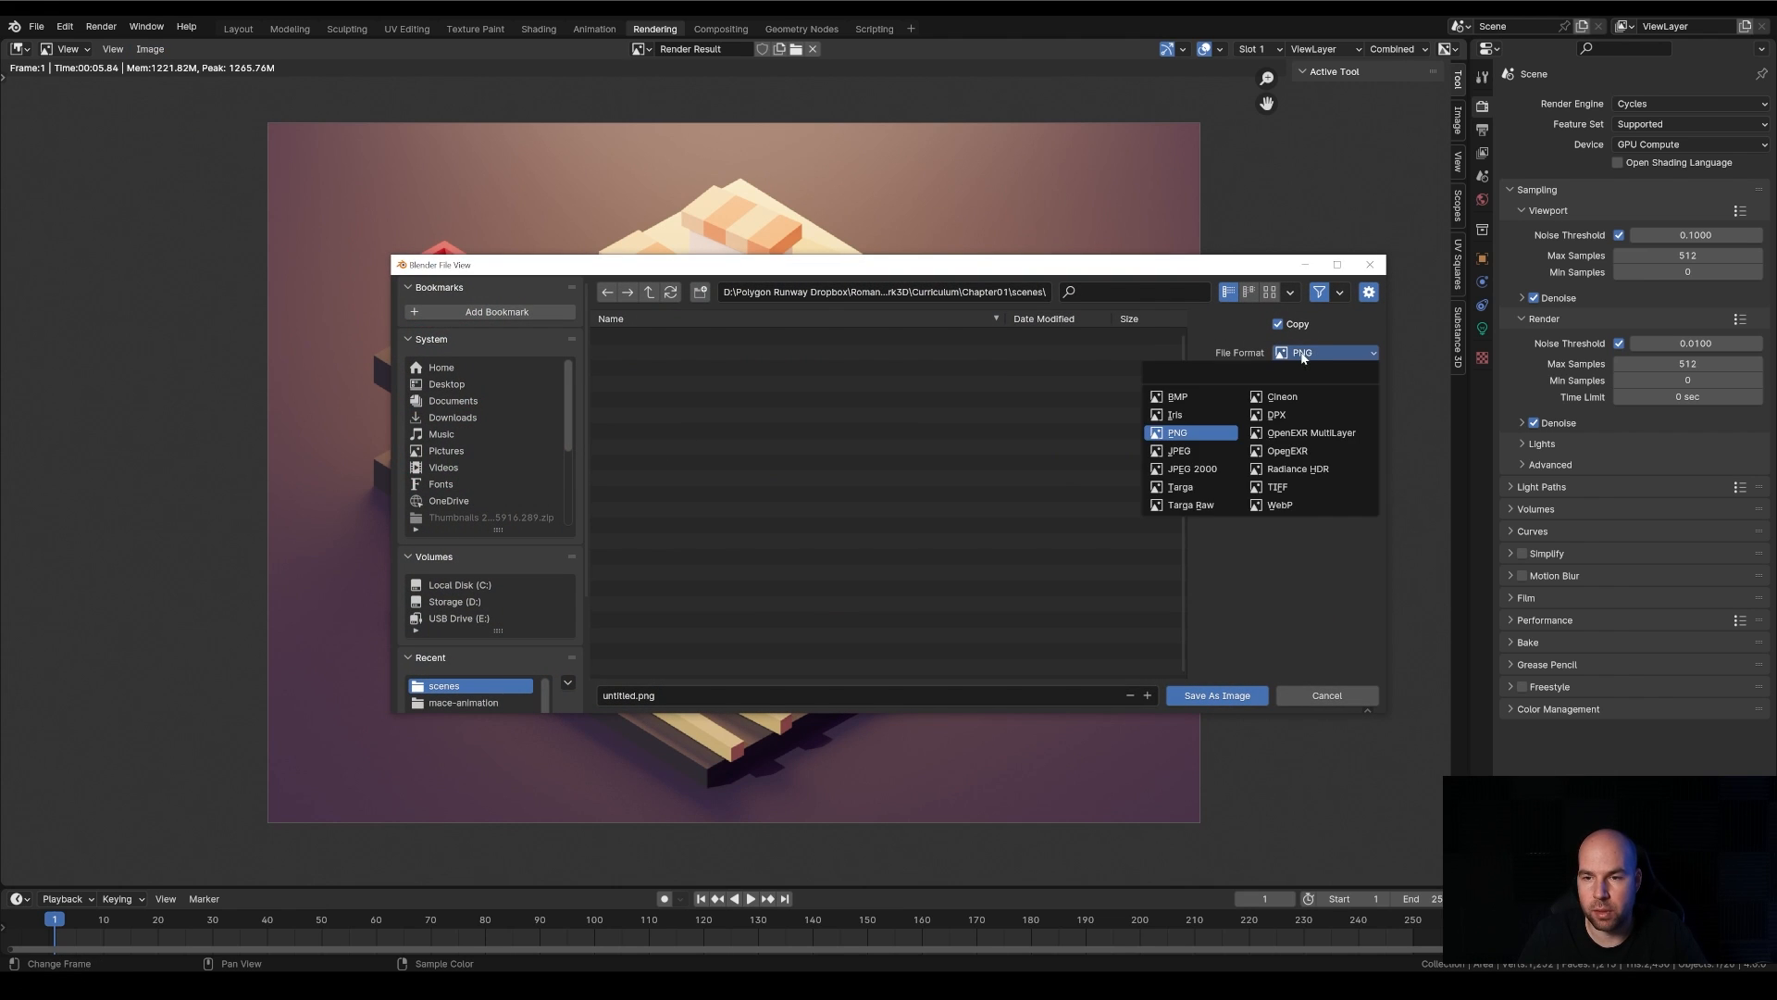
click(1319, 354)
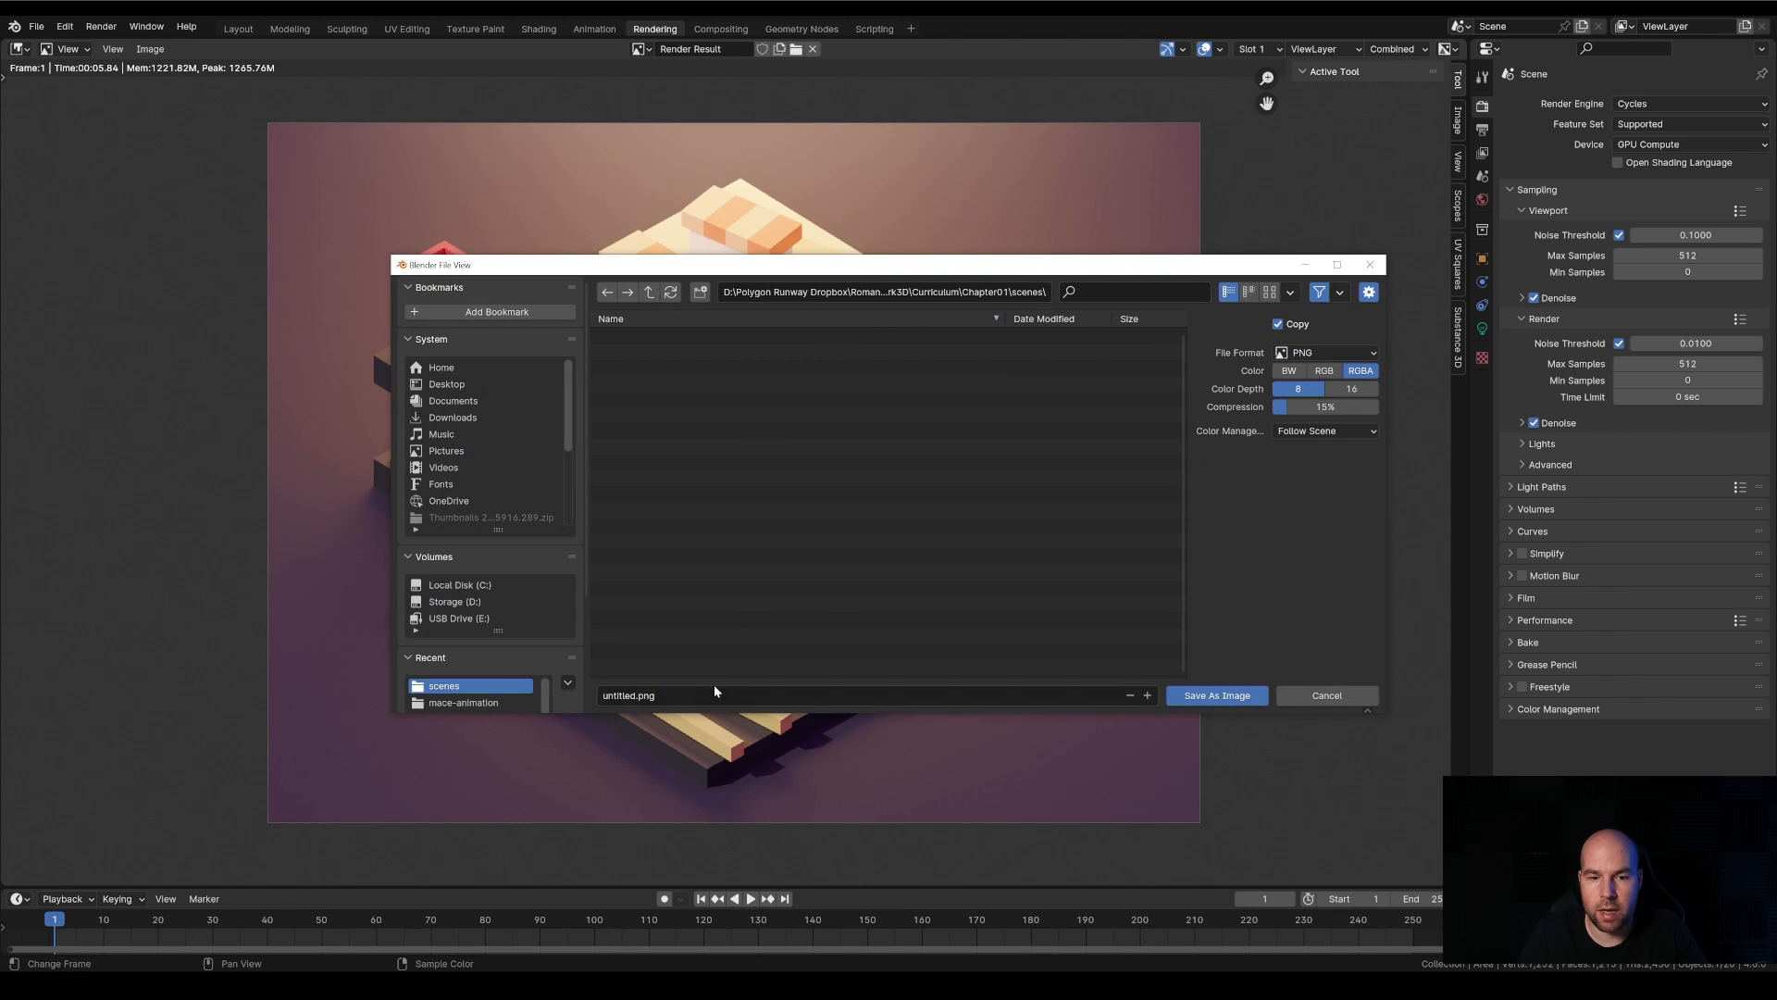